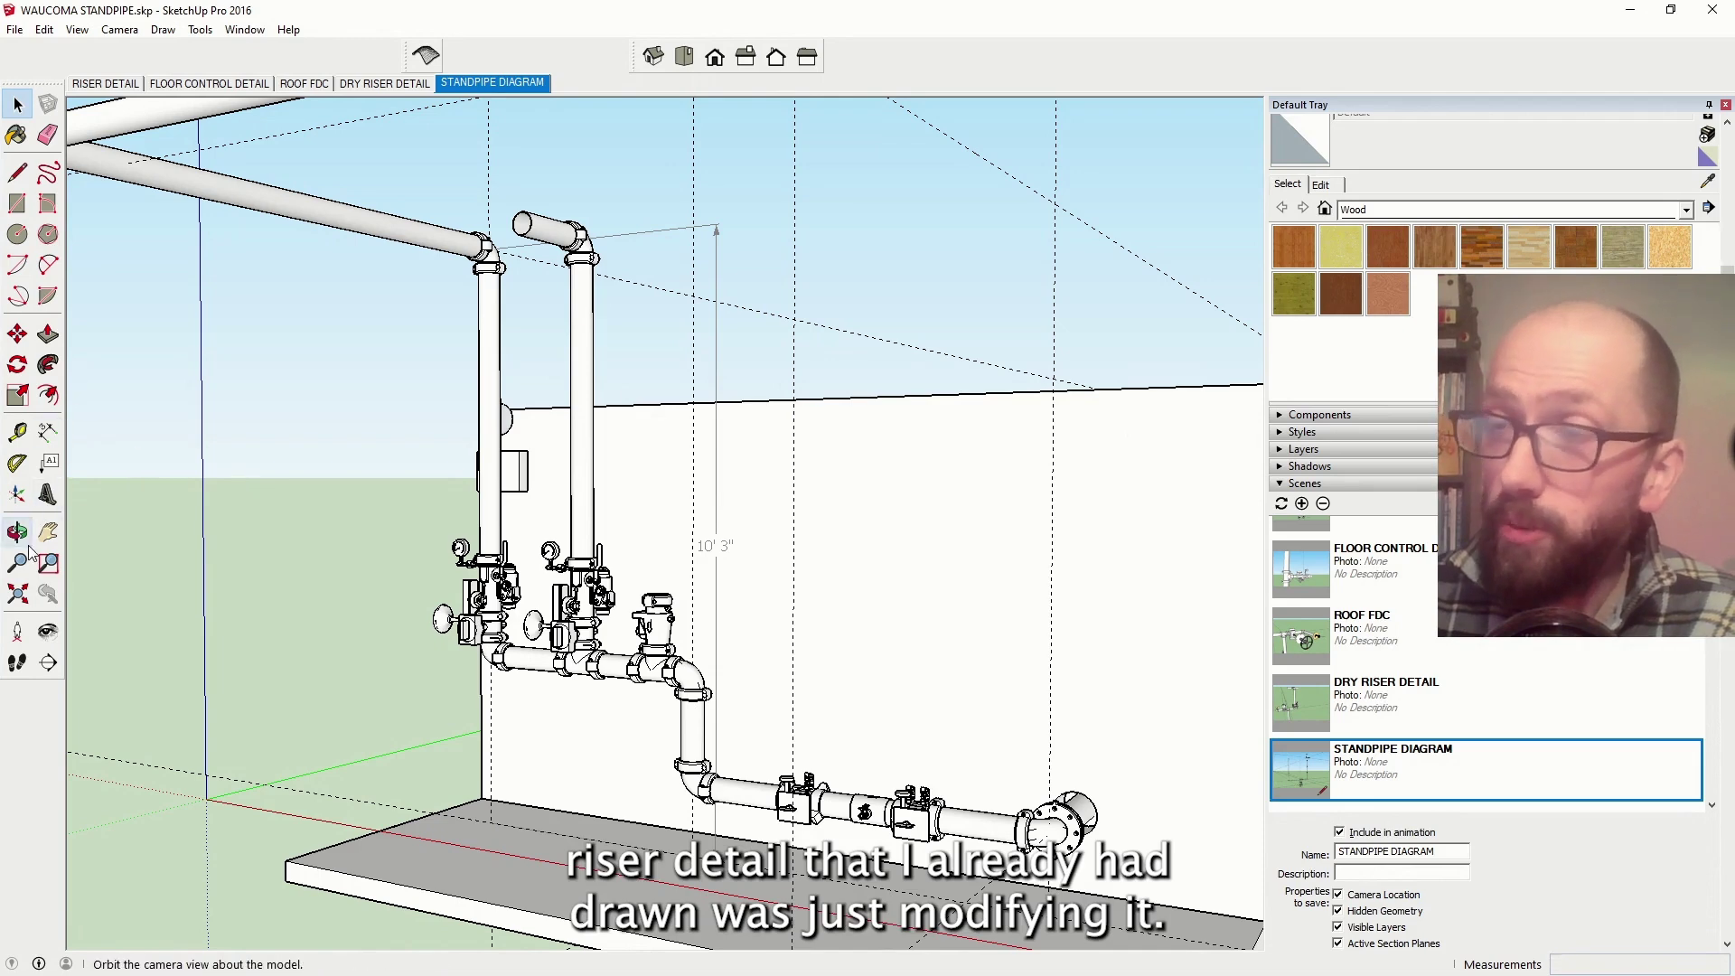
Move the lower 90-degree elbow and its couplings away from the pipe run, clear of the wall's end
left_click(18, 535)
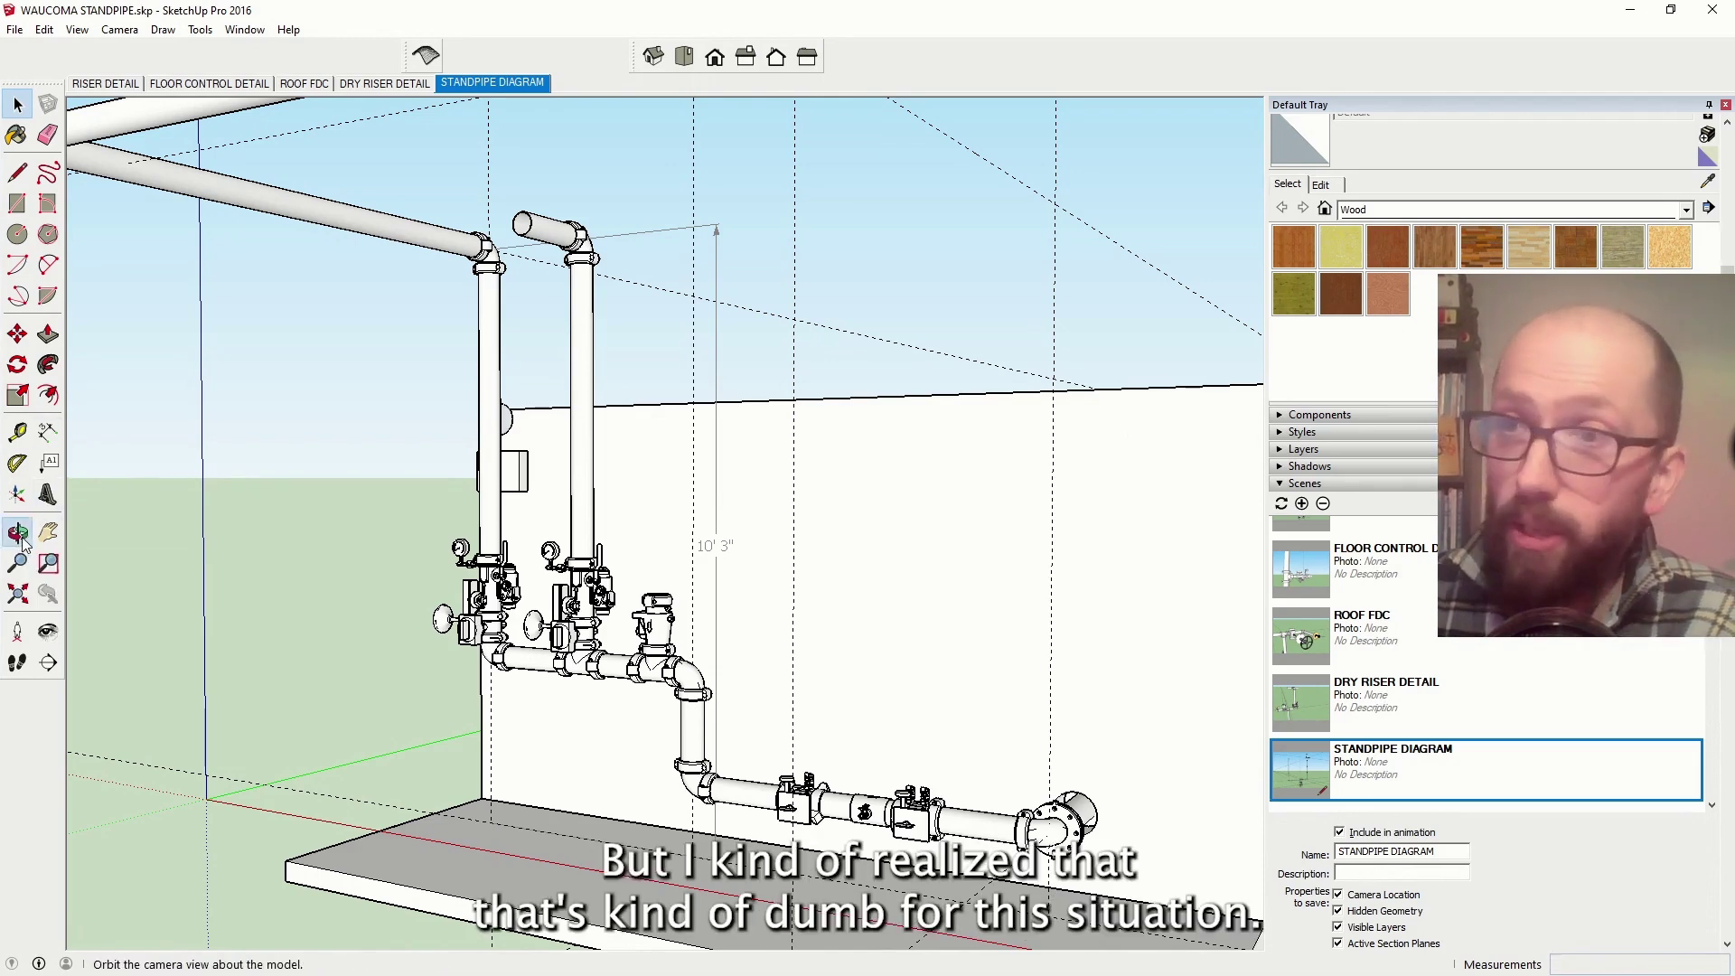
left_click_drag(457, 737, 742, 771)
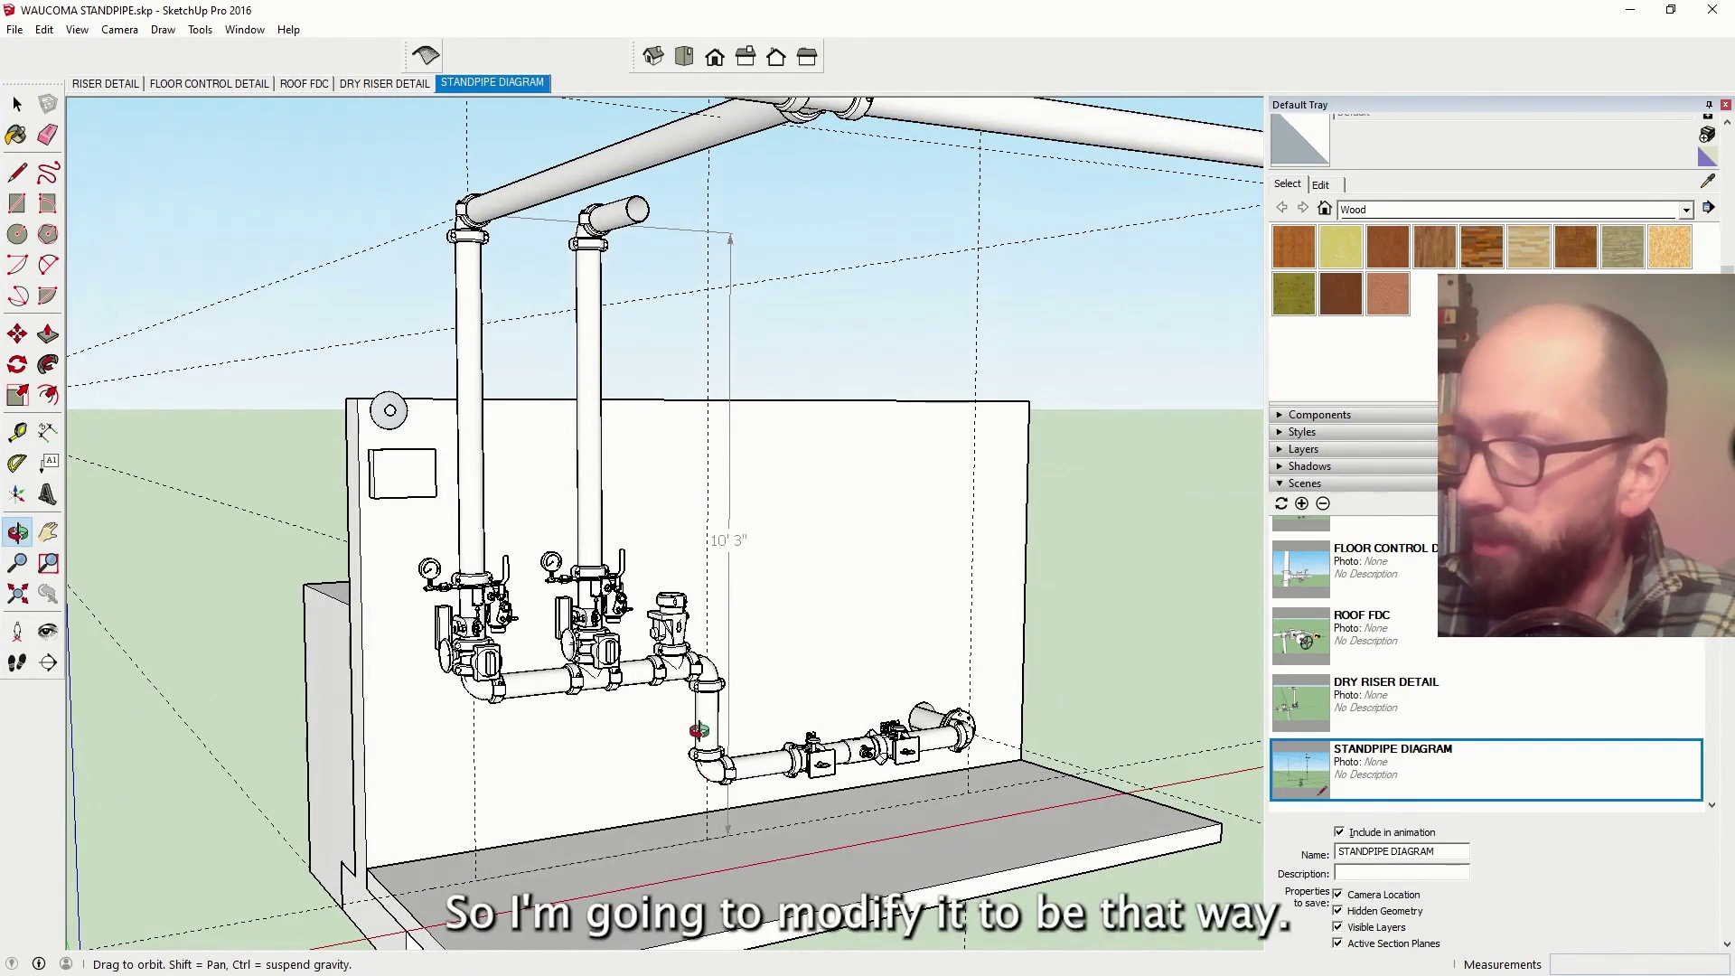
scroll(624, 723, "up", 3)
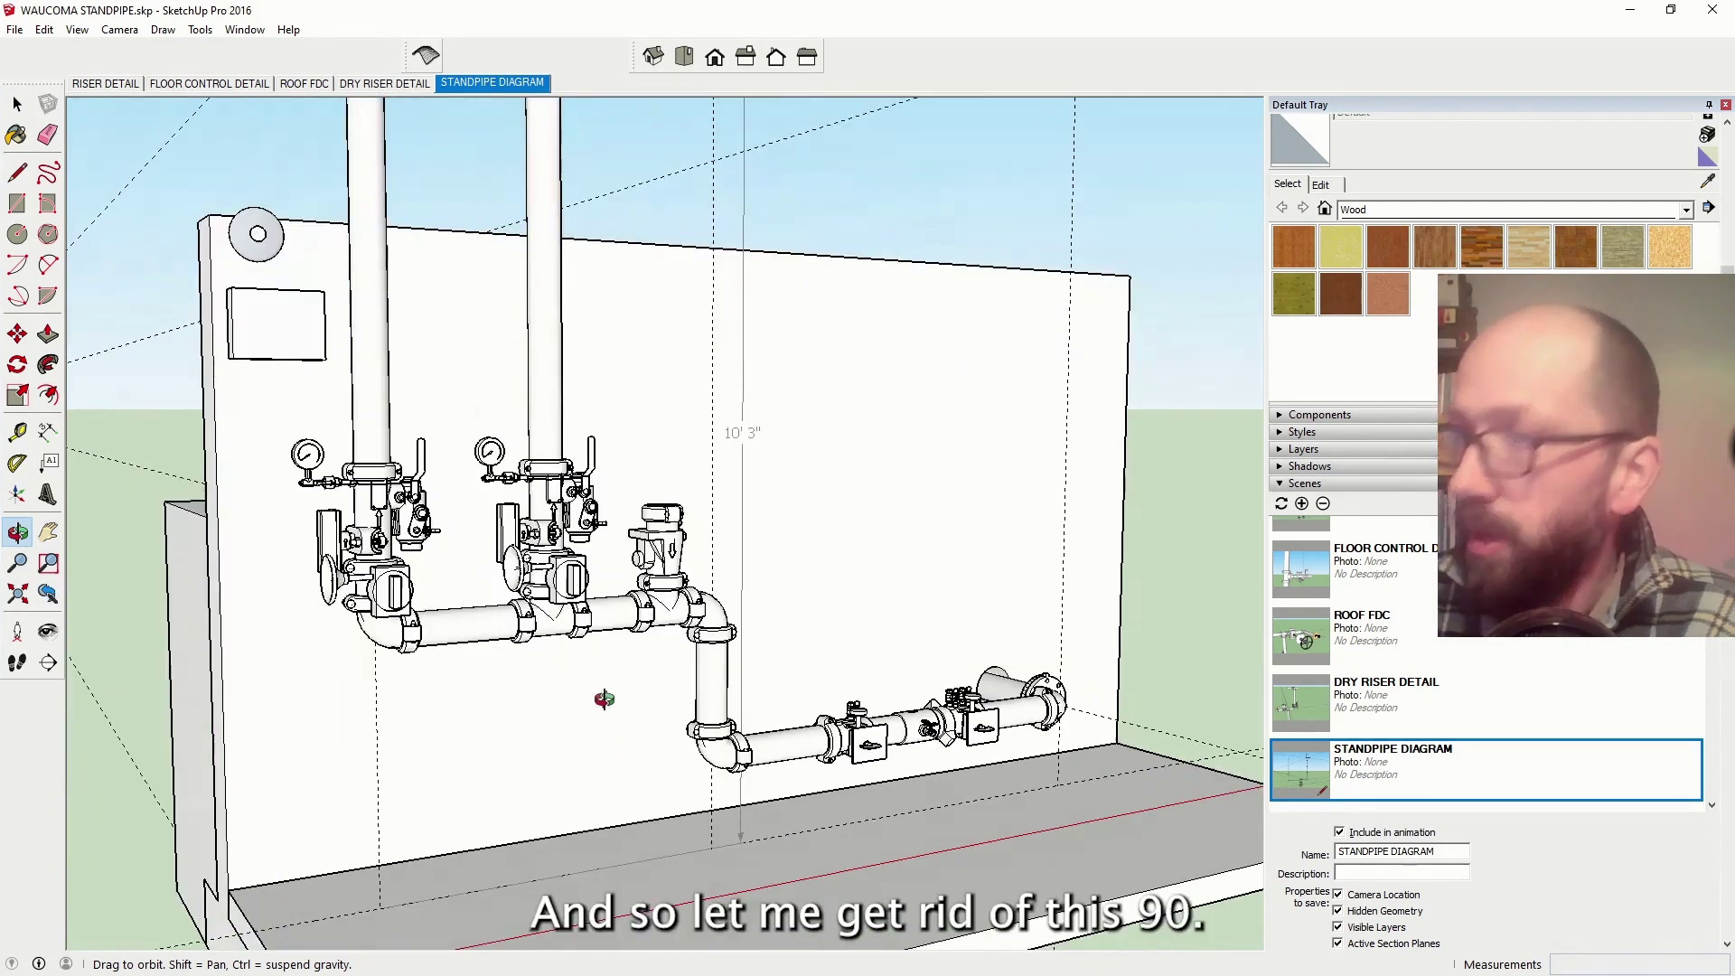
scroll(724, 682, "down", 2)
left_click(17, 104)
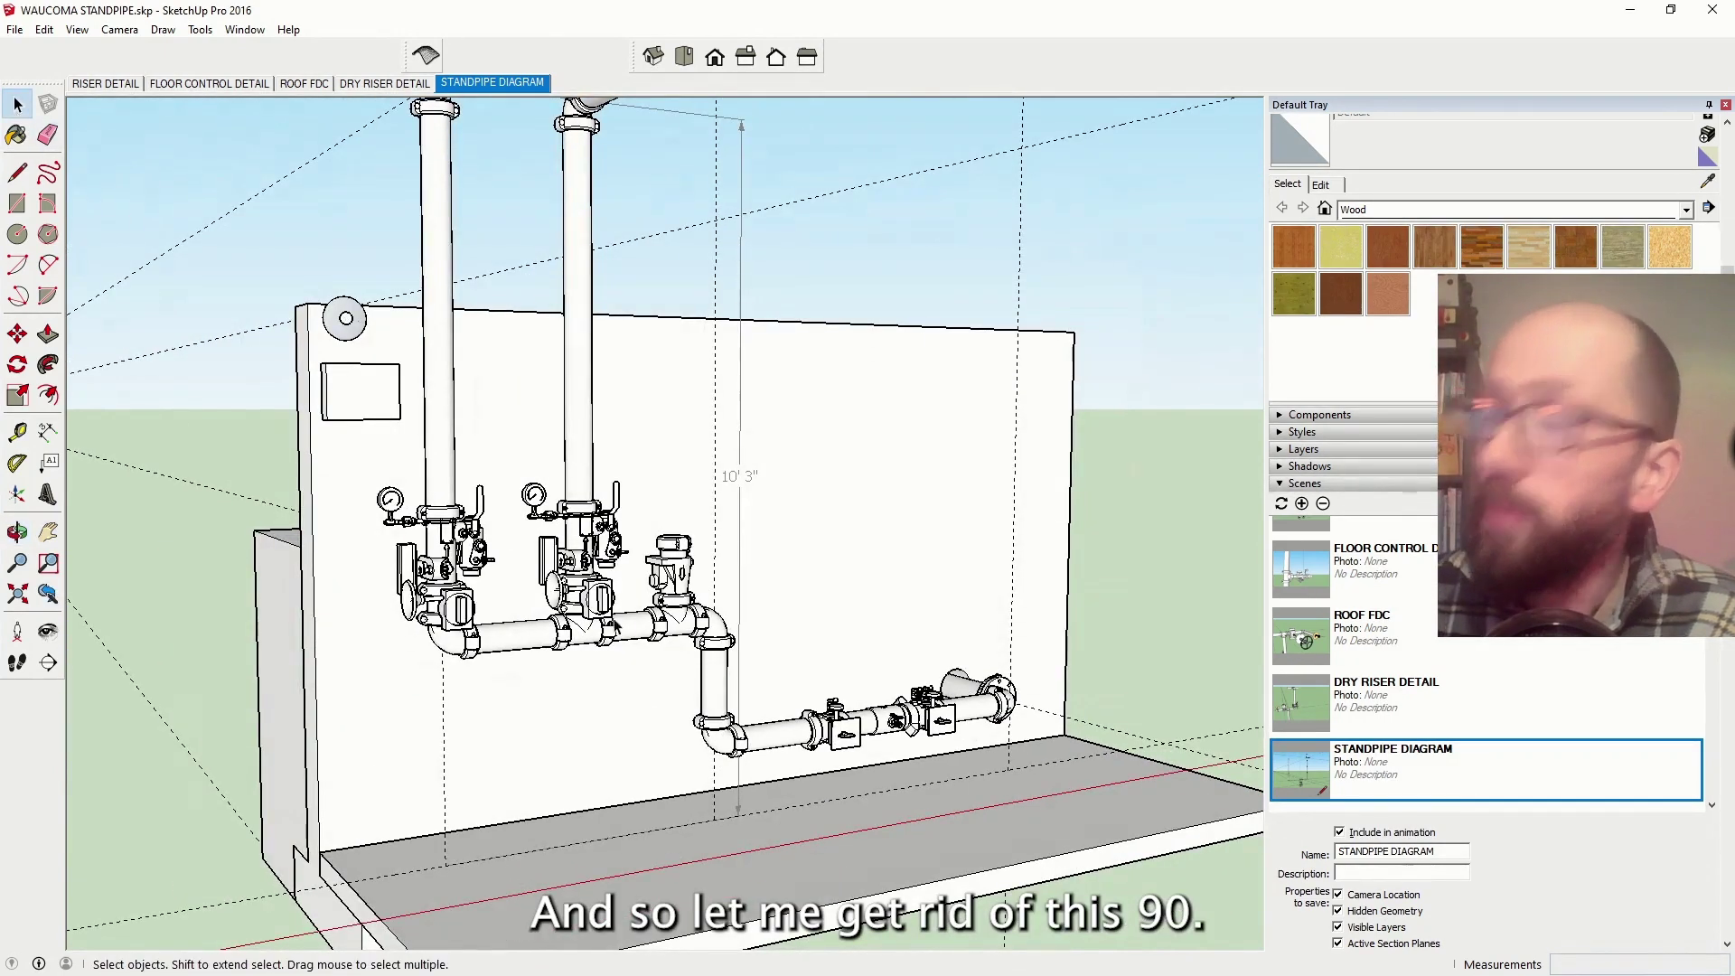
scroll(662, 669, "up", 3)
left_click_drag(666, 713, 810, 841)
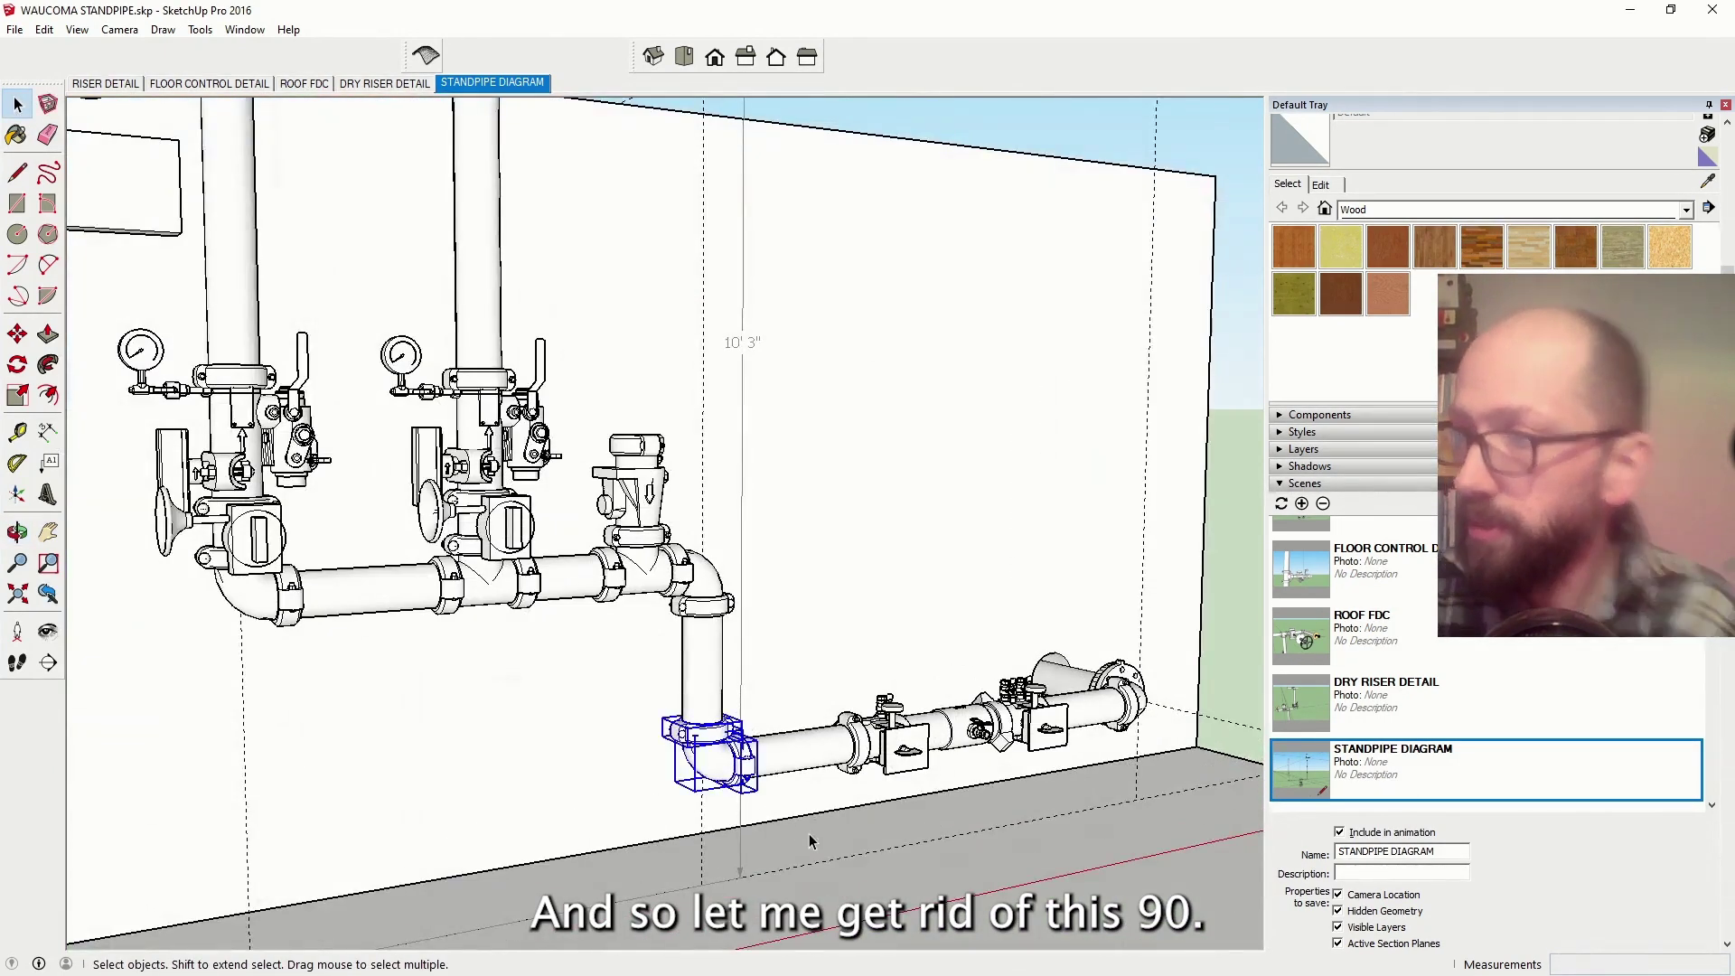
scroll(647, 682, "down", 3)
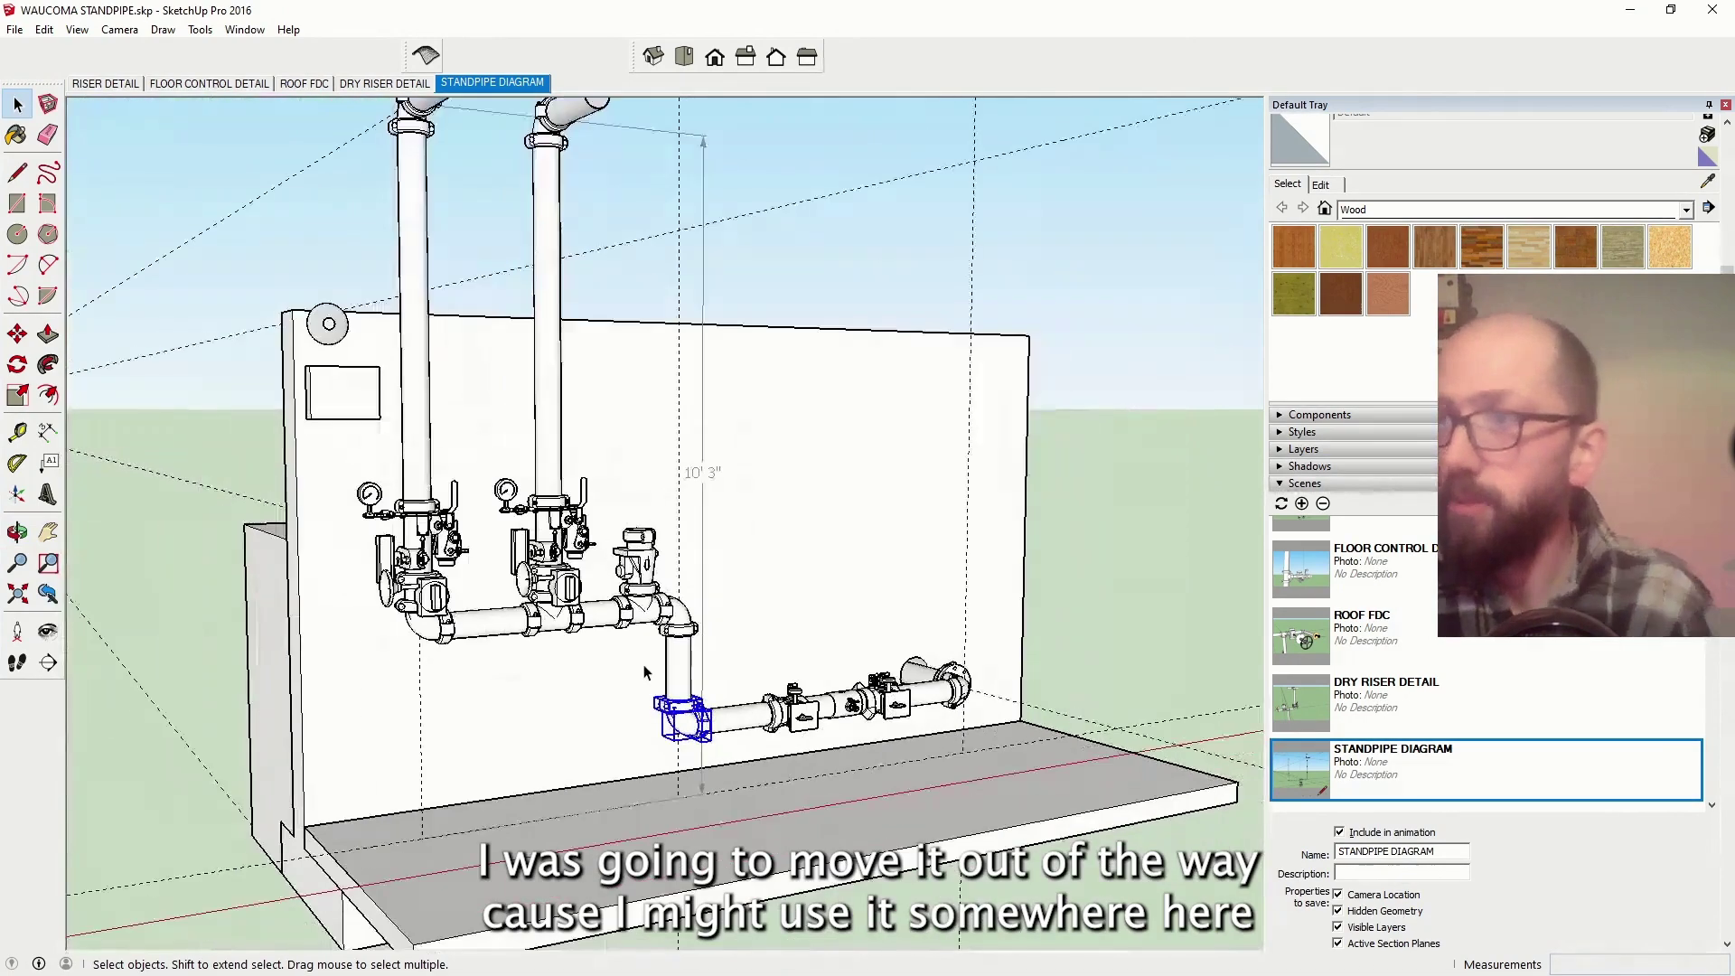
left_click(17, 334)
scroll(97, 363, "down", 2)
left_click(706, 758)
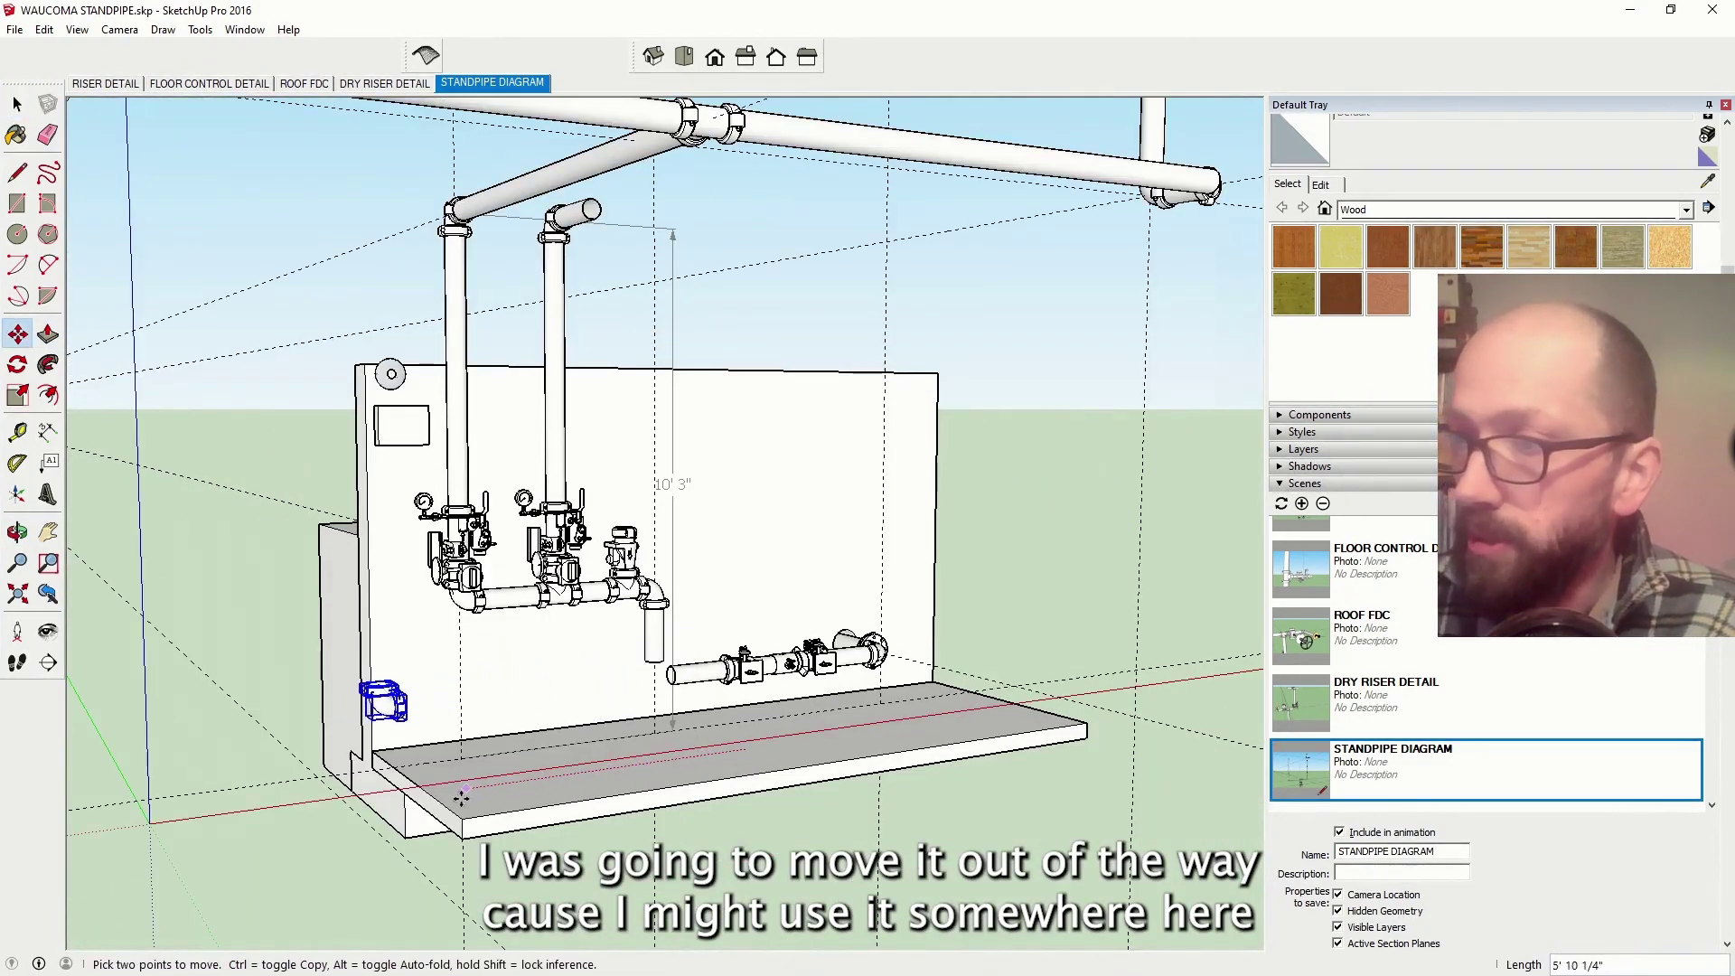
key("Escape")
Move the header's end elbow, its coupling and the vertical drop pipe clear of the wall, beyond the loose lower elbow
key("space")
scroll(640, 586, "up", 3)
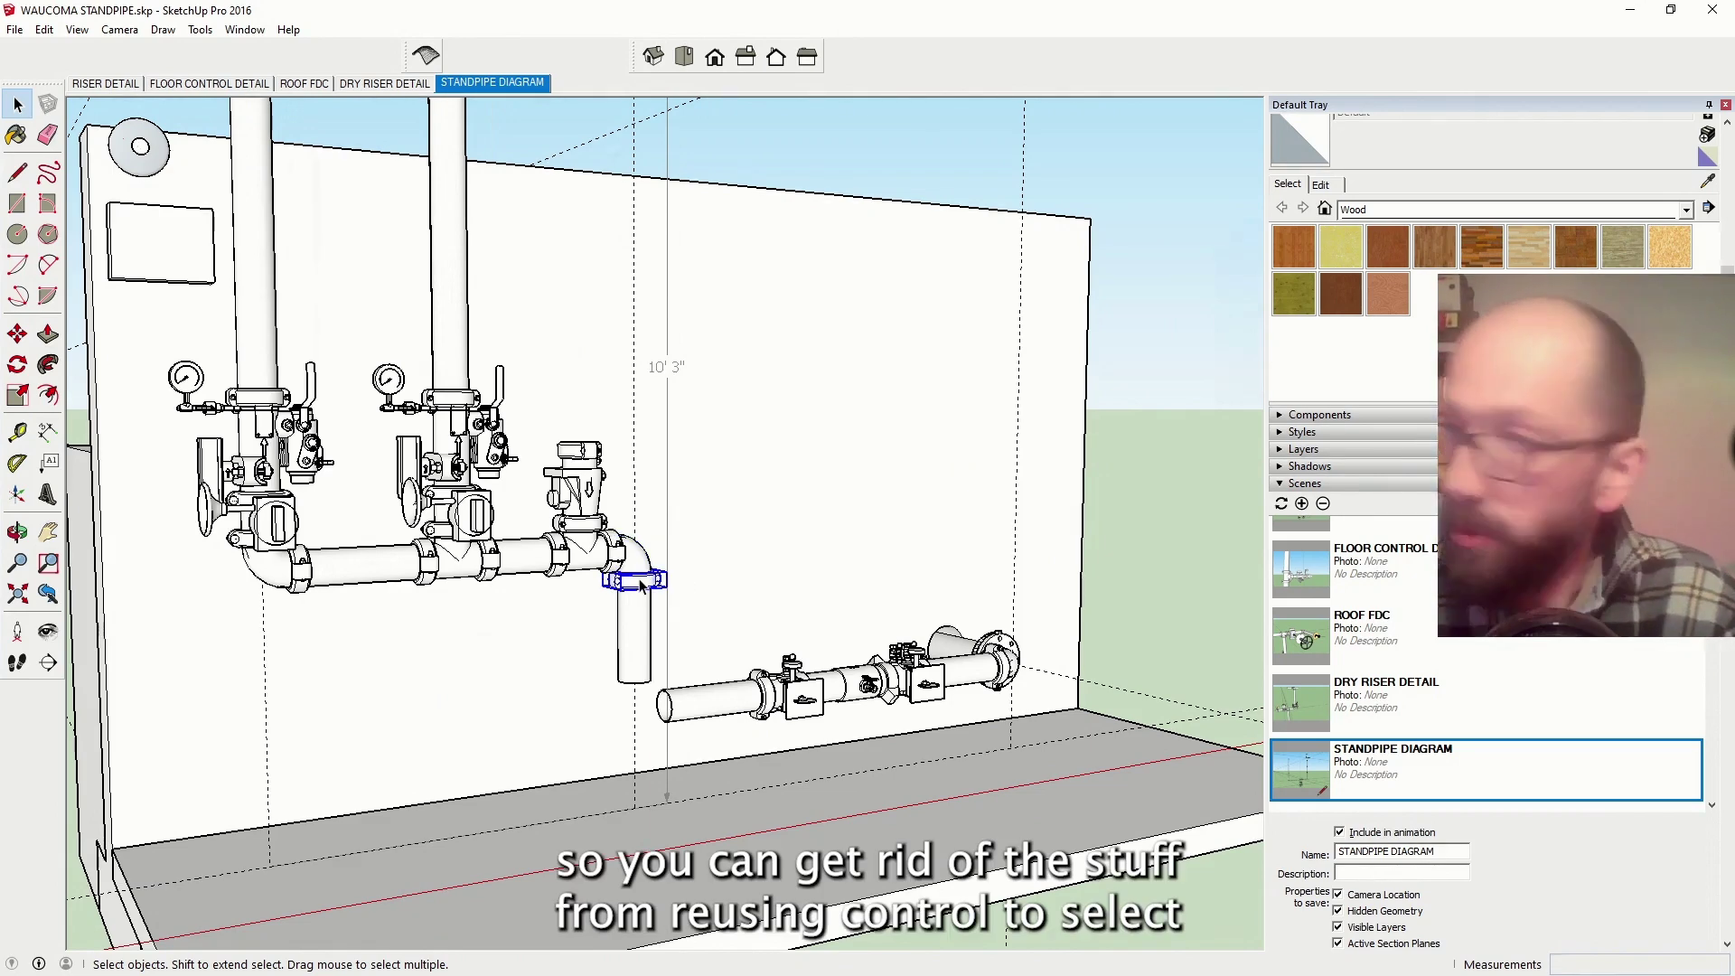
left_click(643, 561)
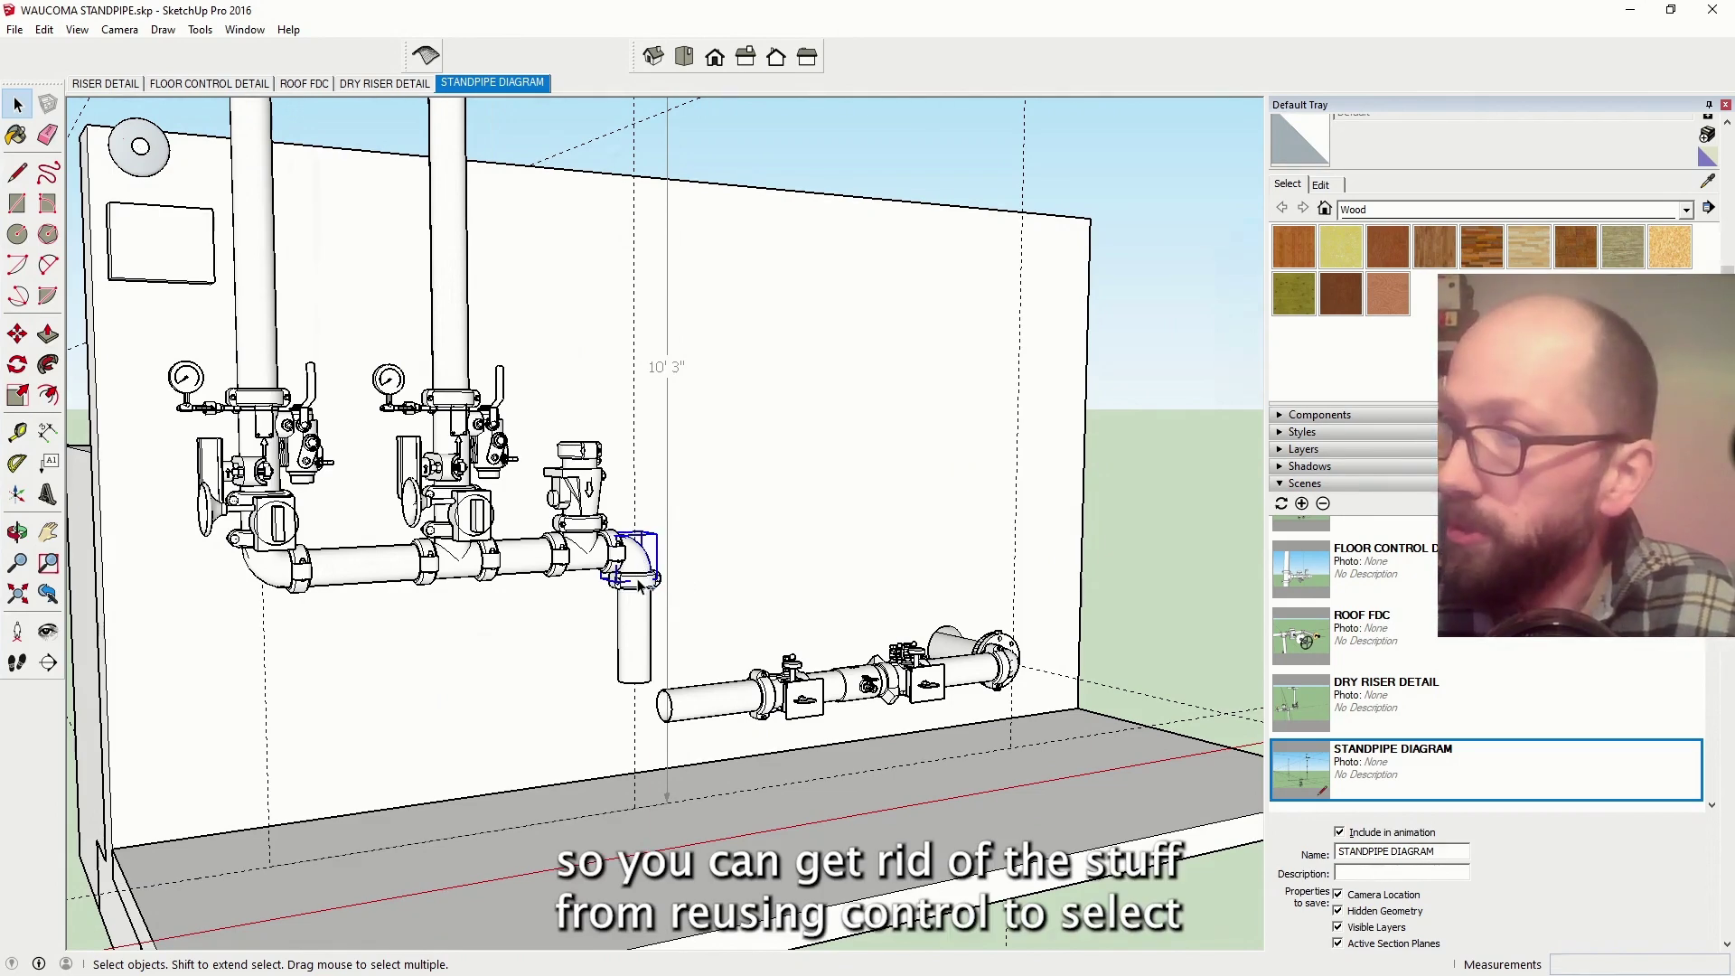
left_click(641, 634, "ctrl")
scroll(736, 590, "down", 3)
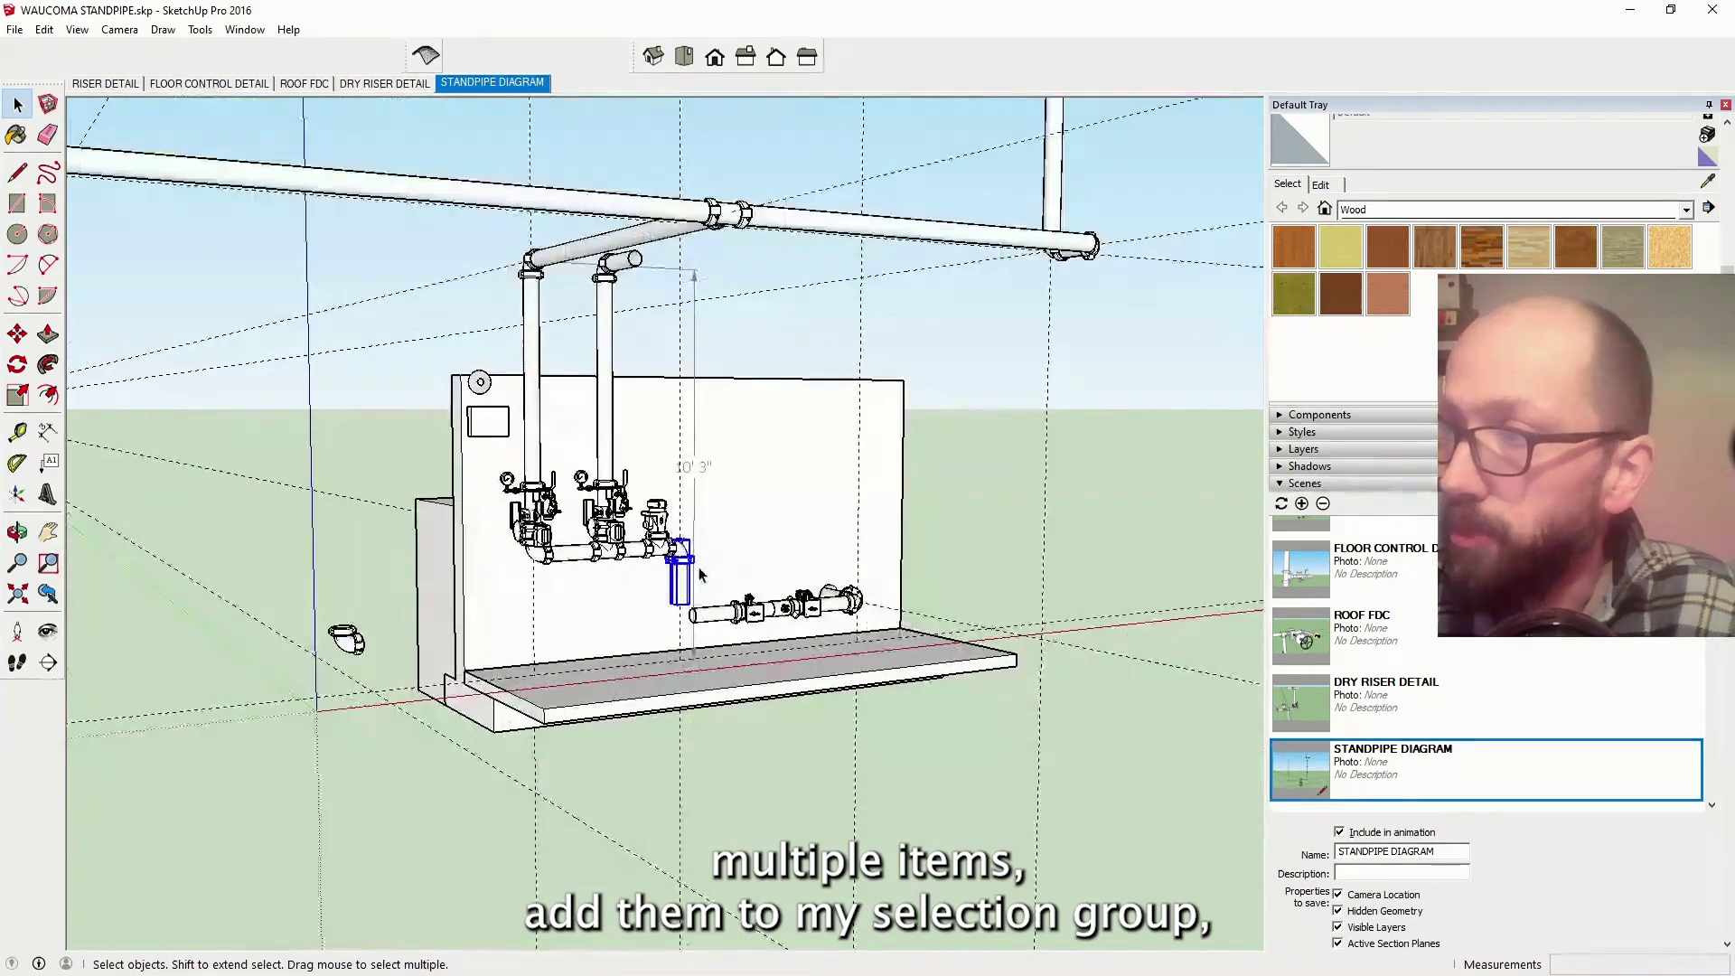
left_click(18, 334)
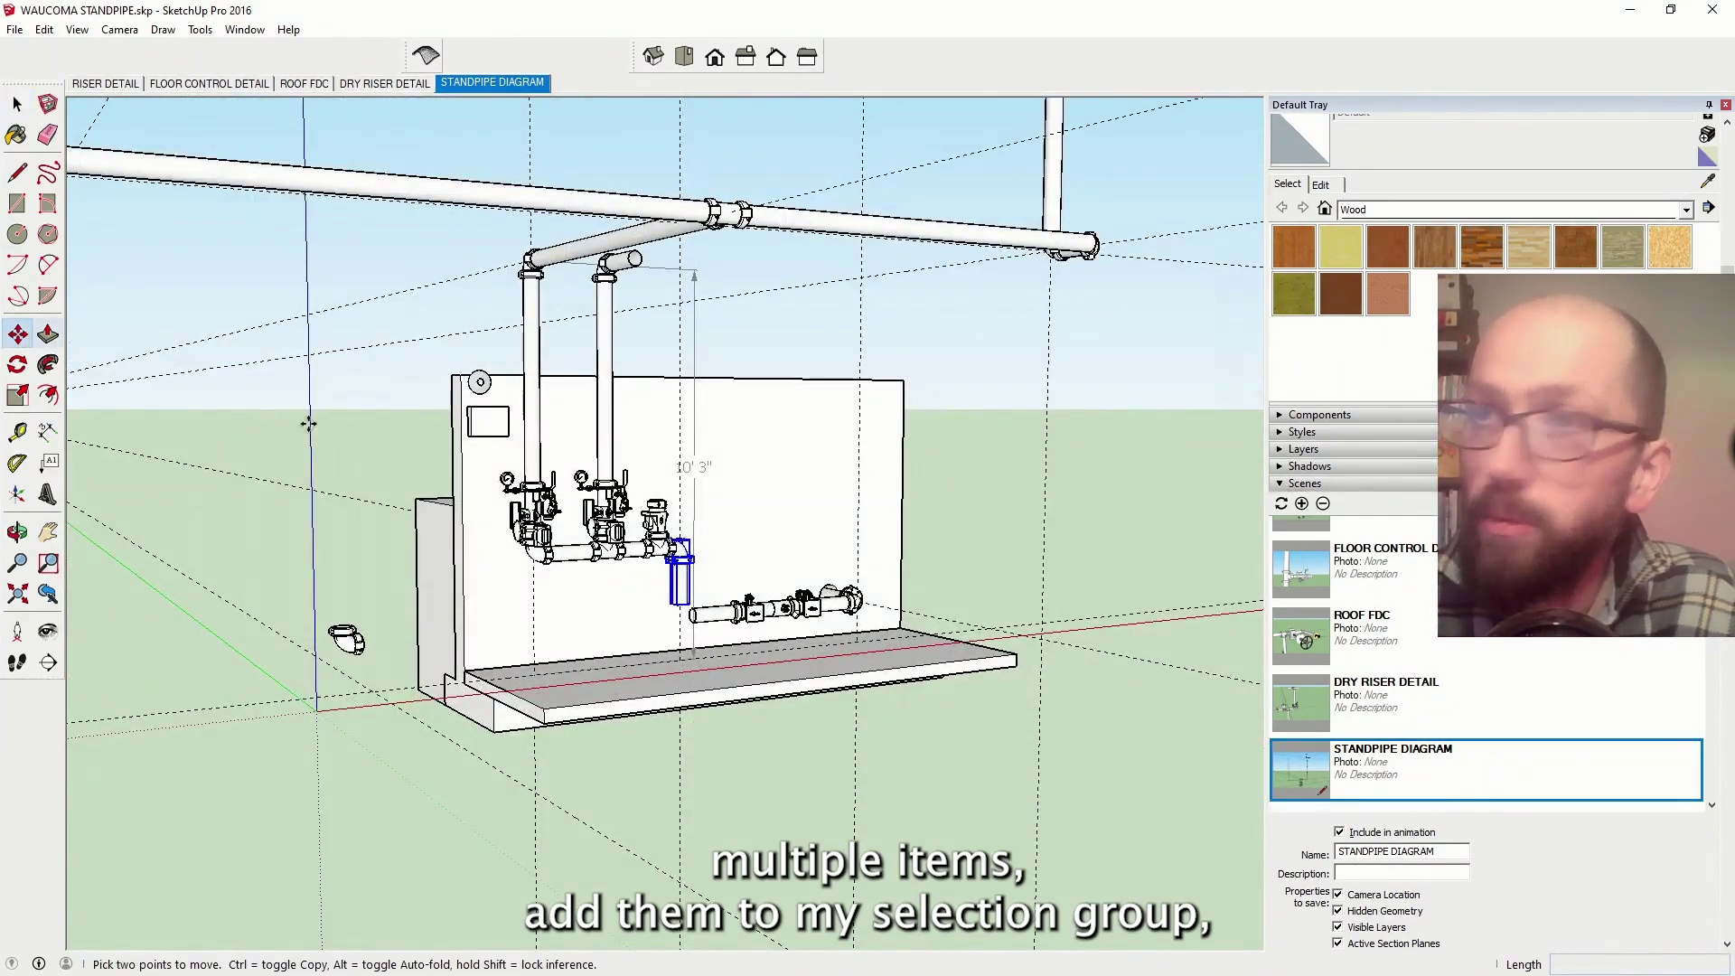
left_click(823, 676)
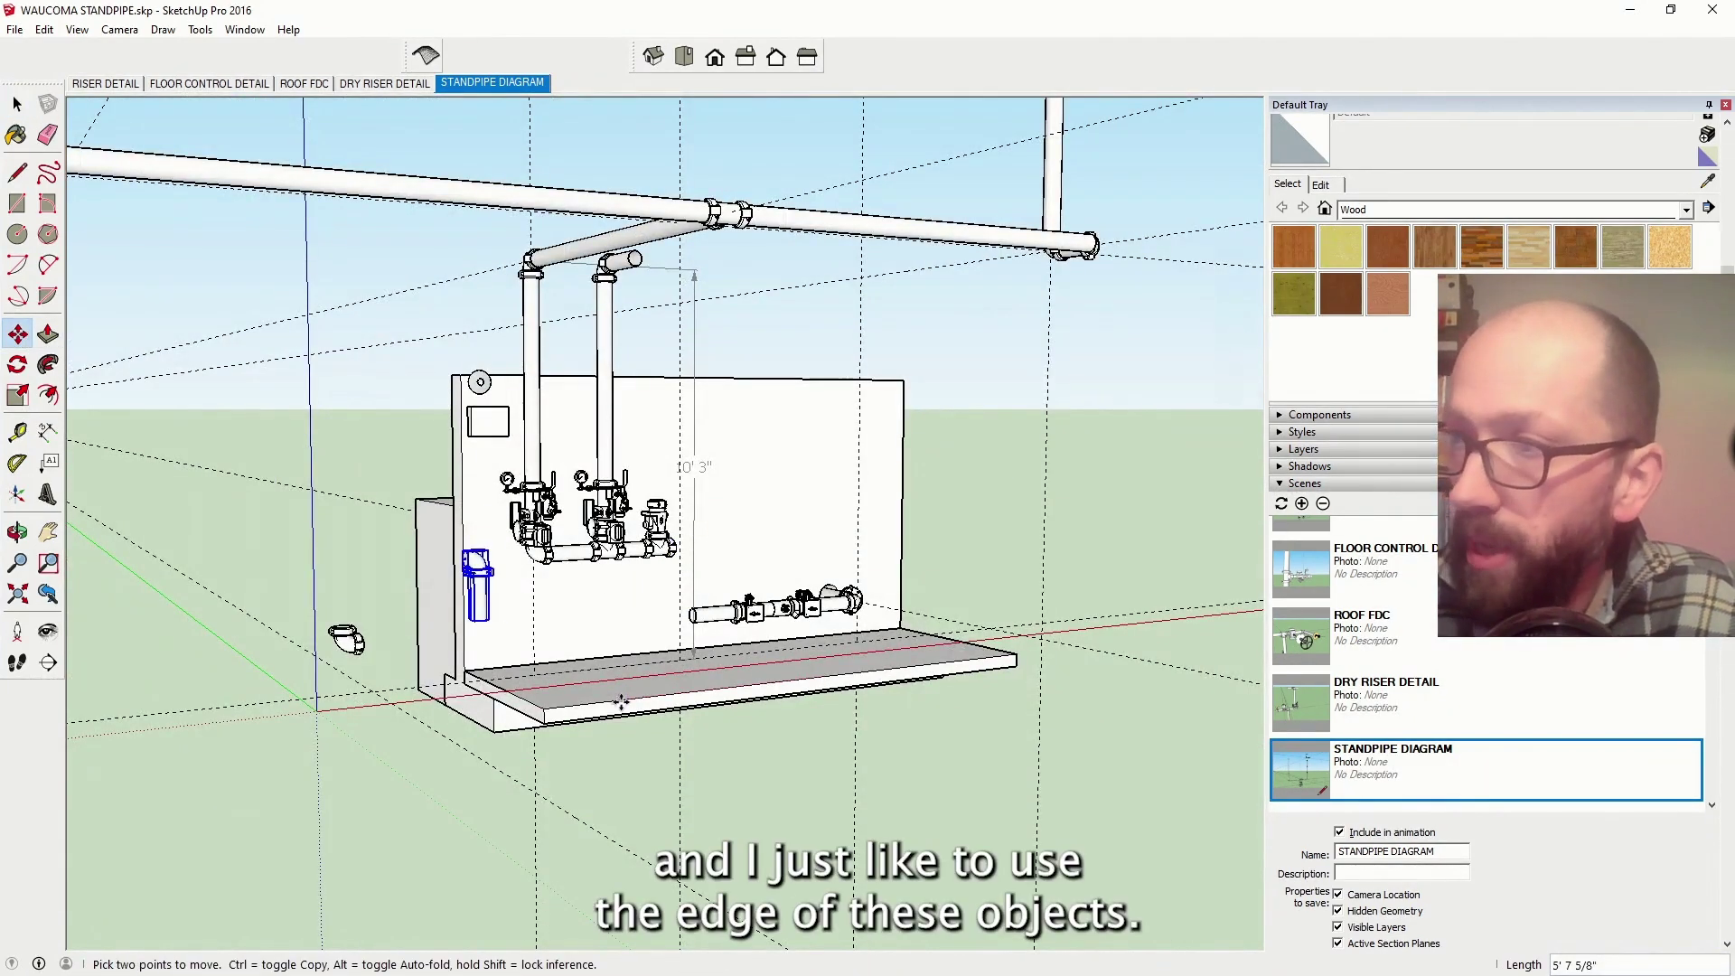
left_click(545, 712)
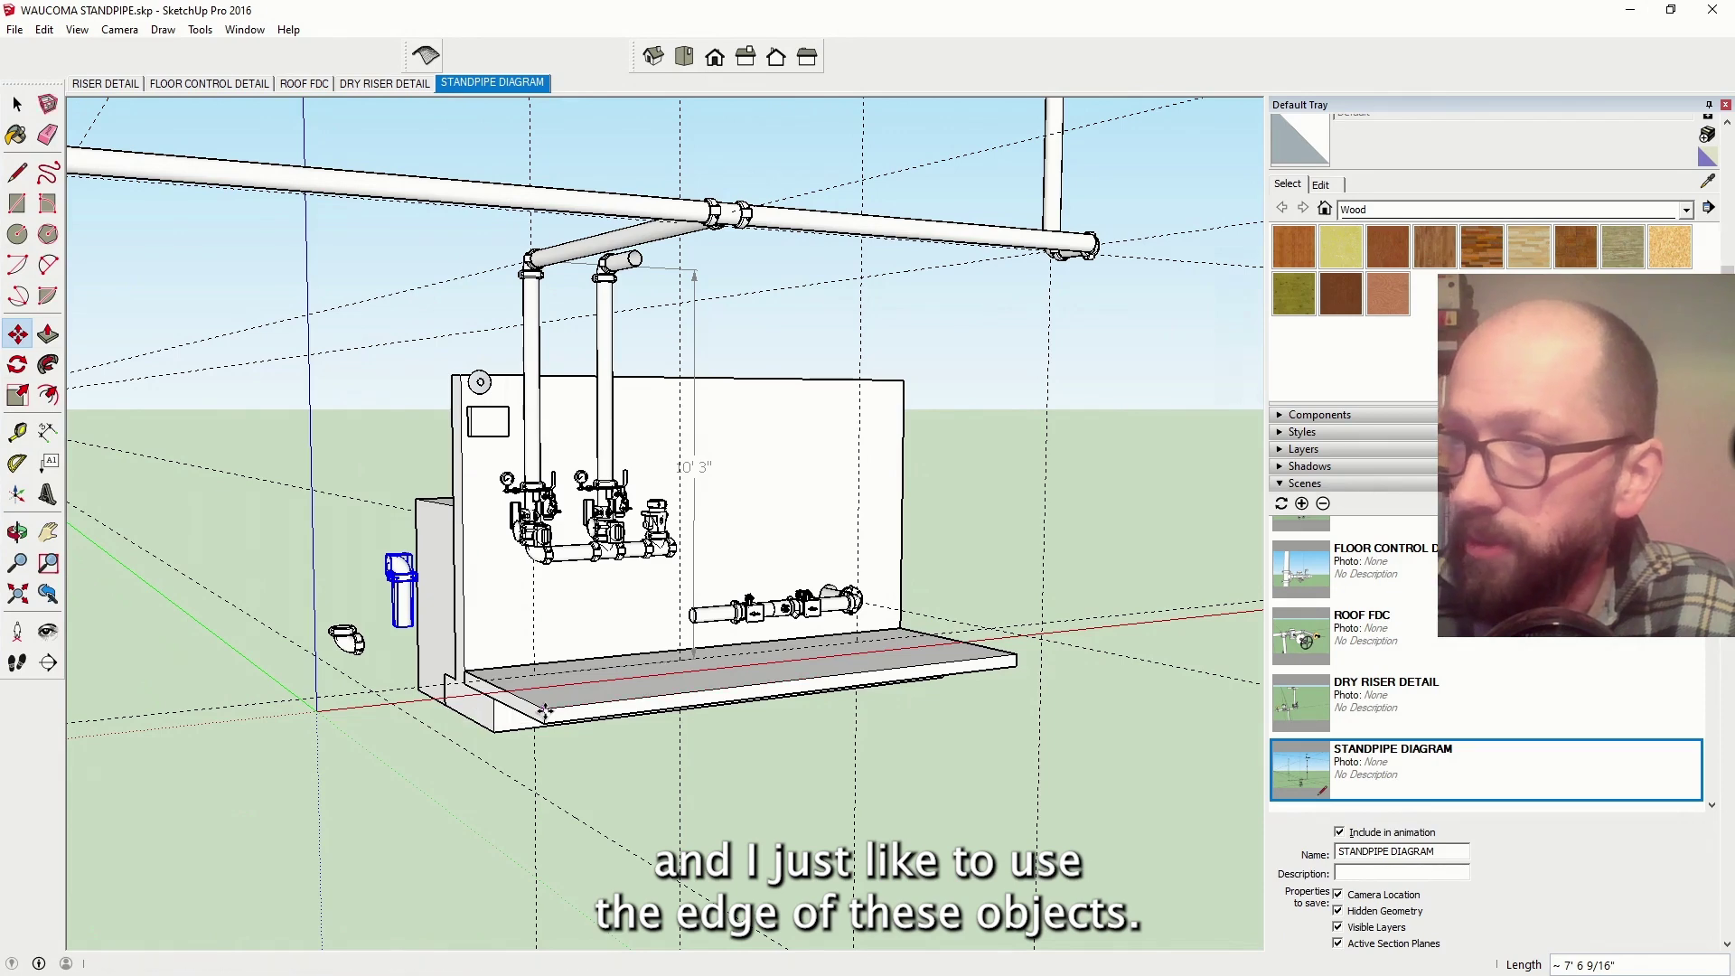
left_click(851, 672)
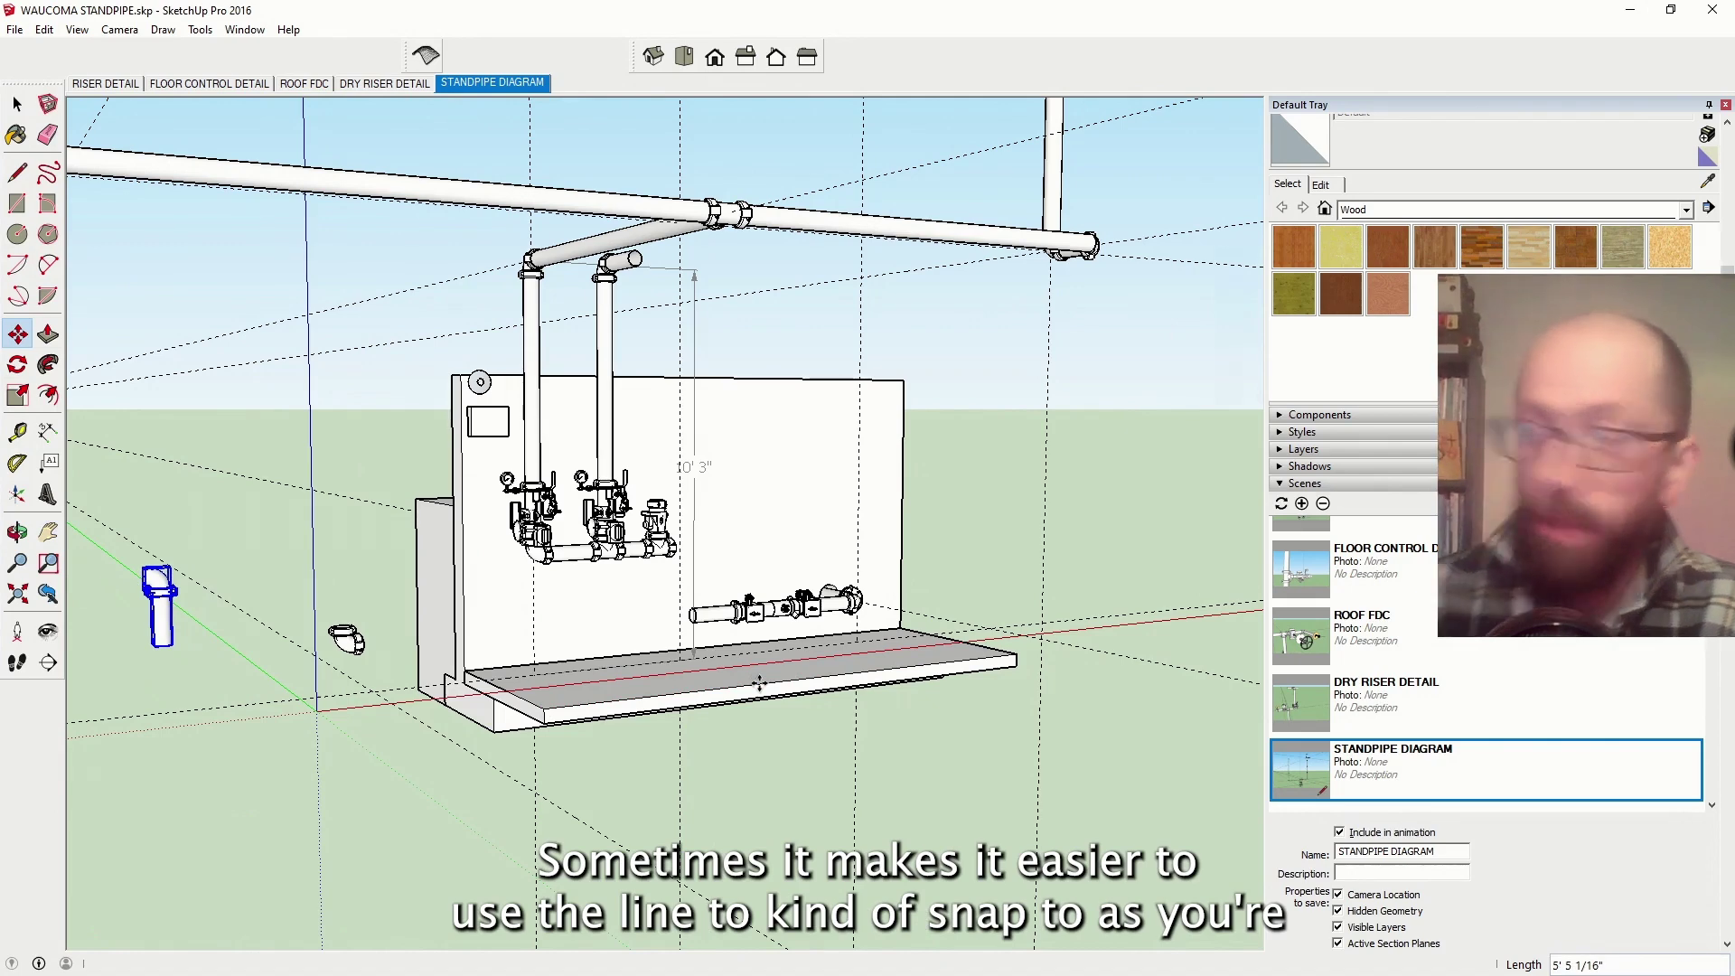
left_click(759, 684)
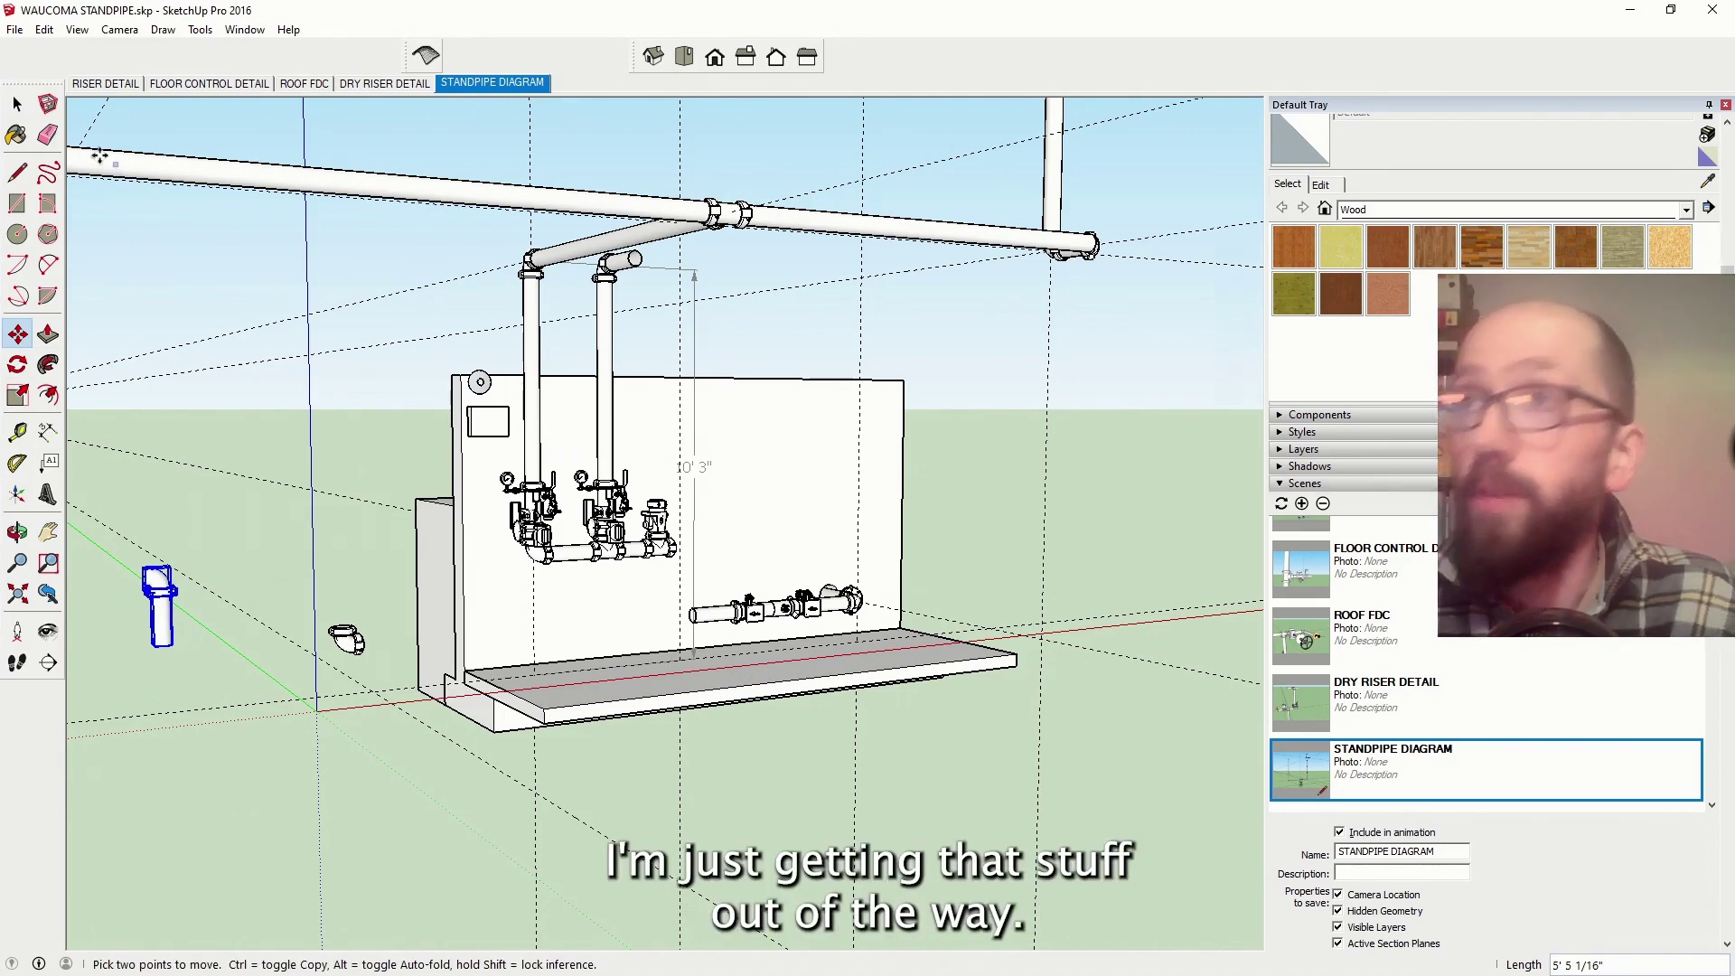
key("space")
Copy the horizontal guide line to the centre of the lower run's open end and delete the short pipe stub before the valve
left_click(233, 716)
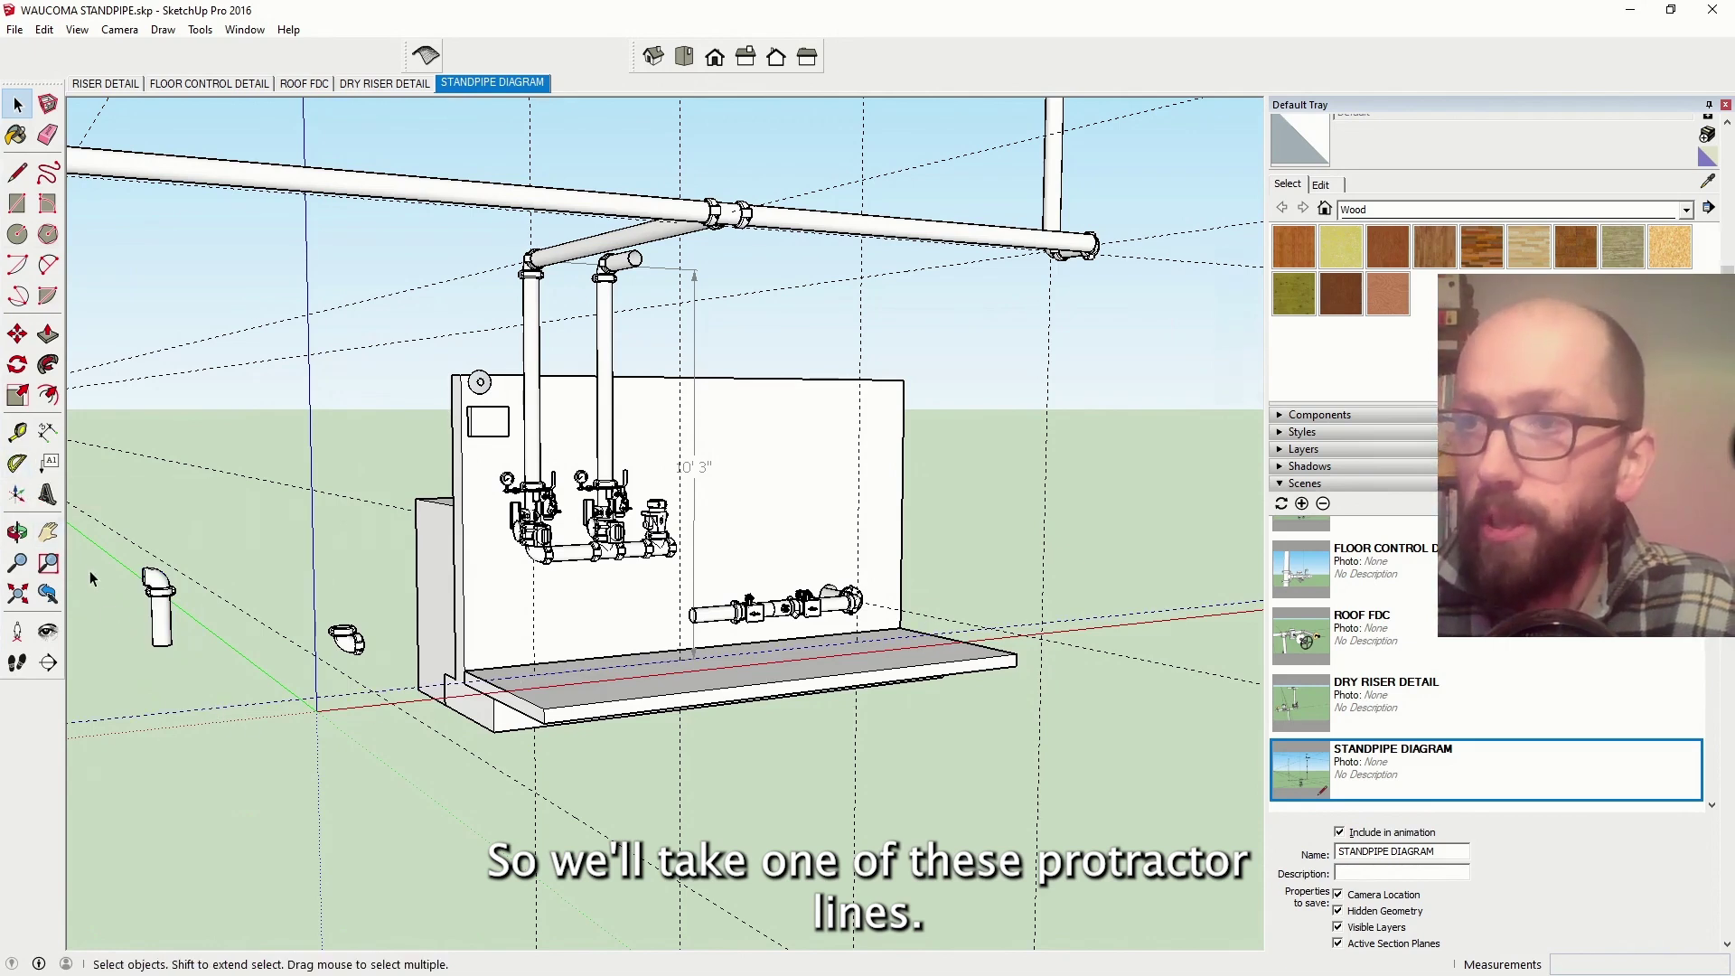
left_click(18, 335)
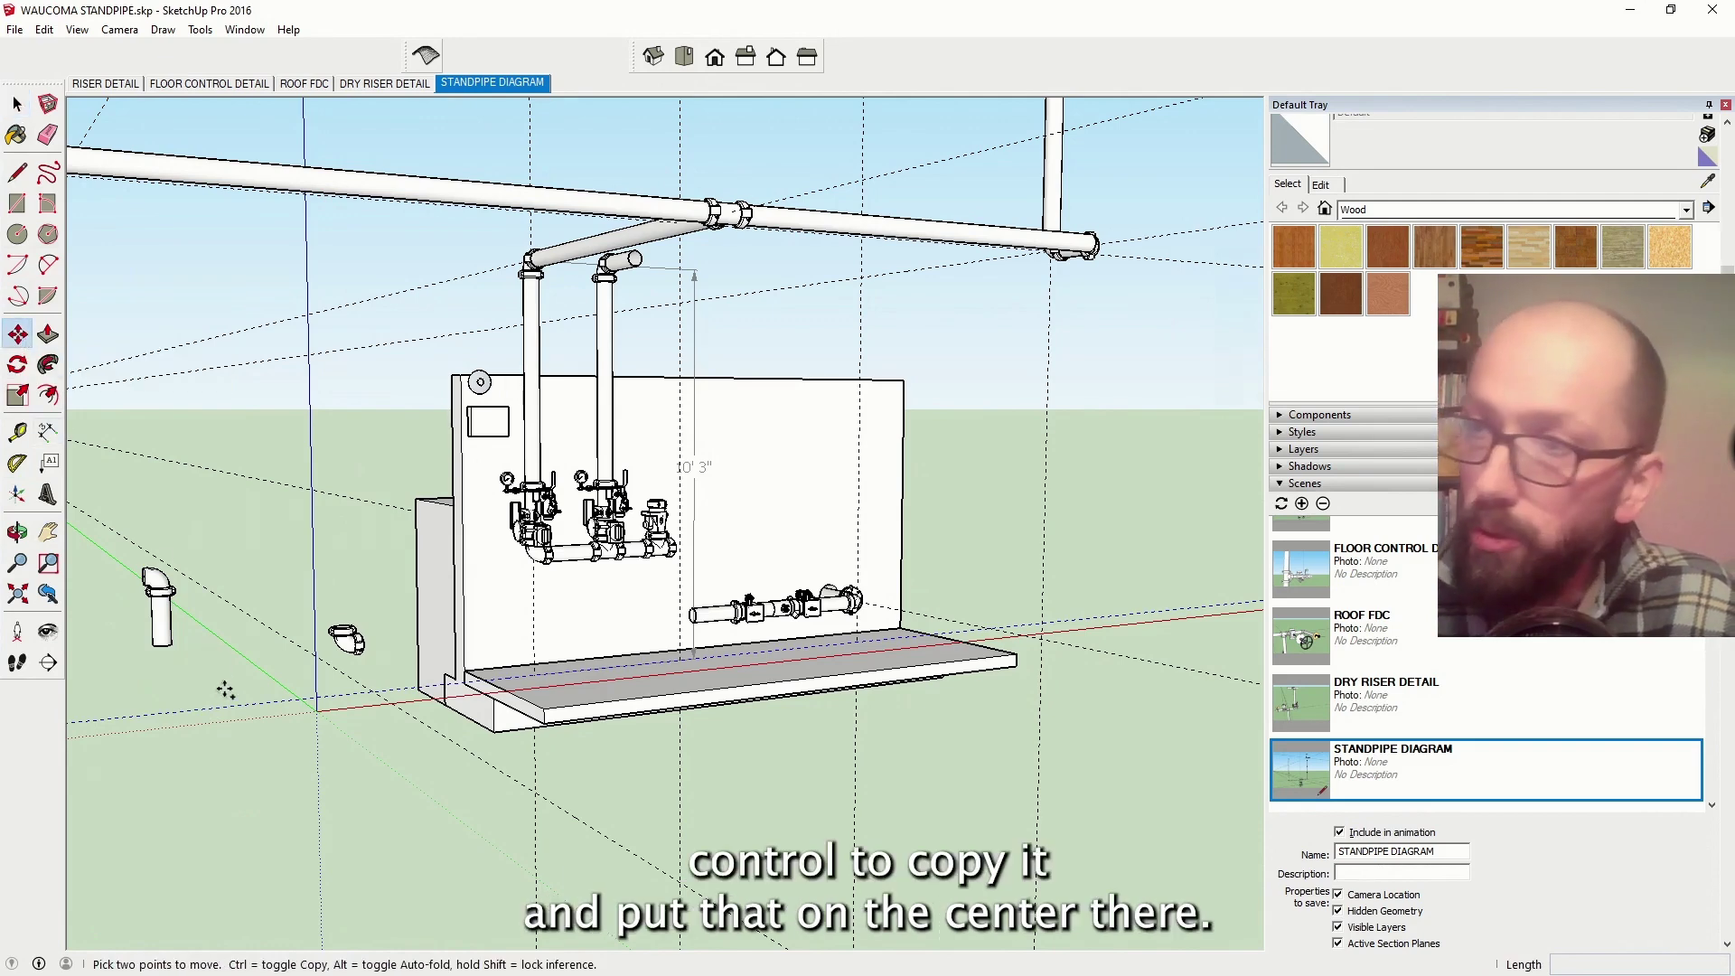
scroll(696, 611, "up", 6)
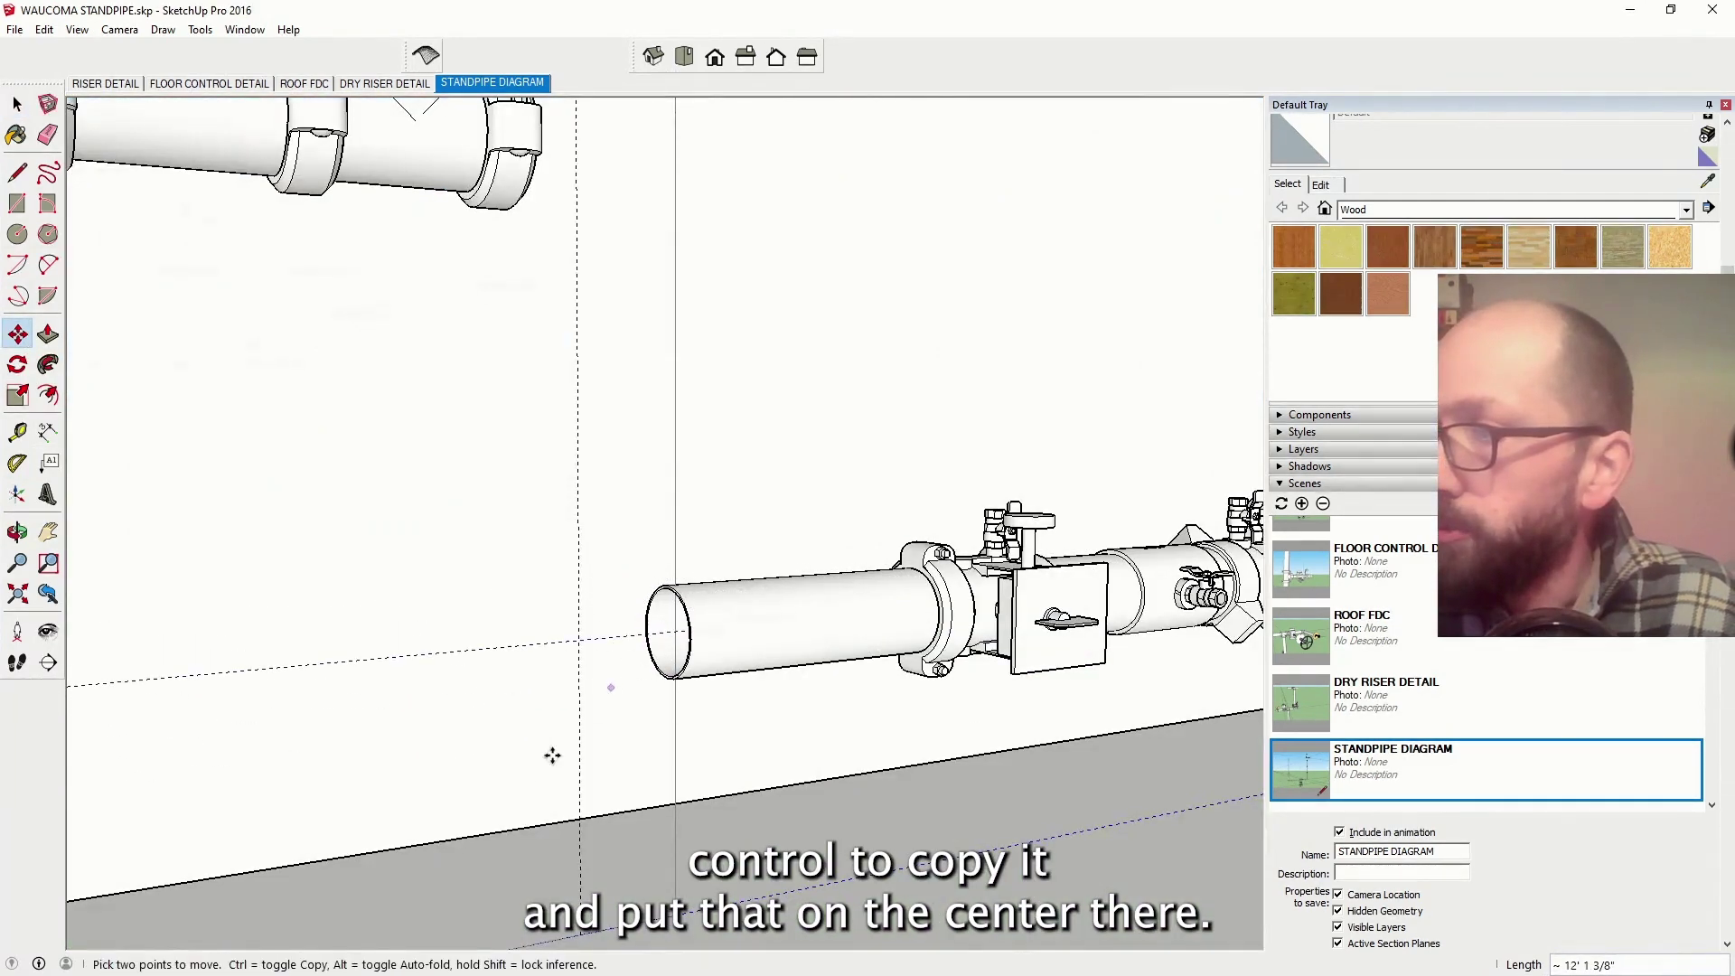
left_click(17, 104)
scroll(809, 615, "up", 10)
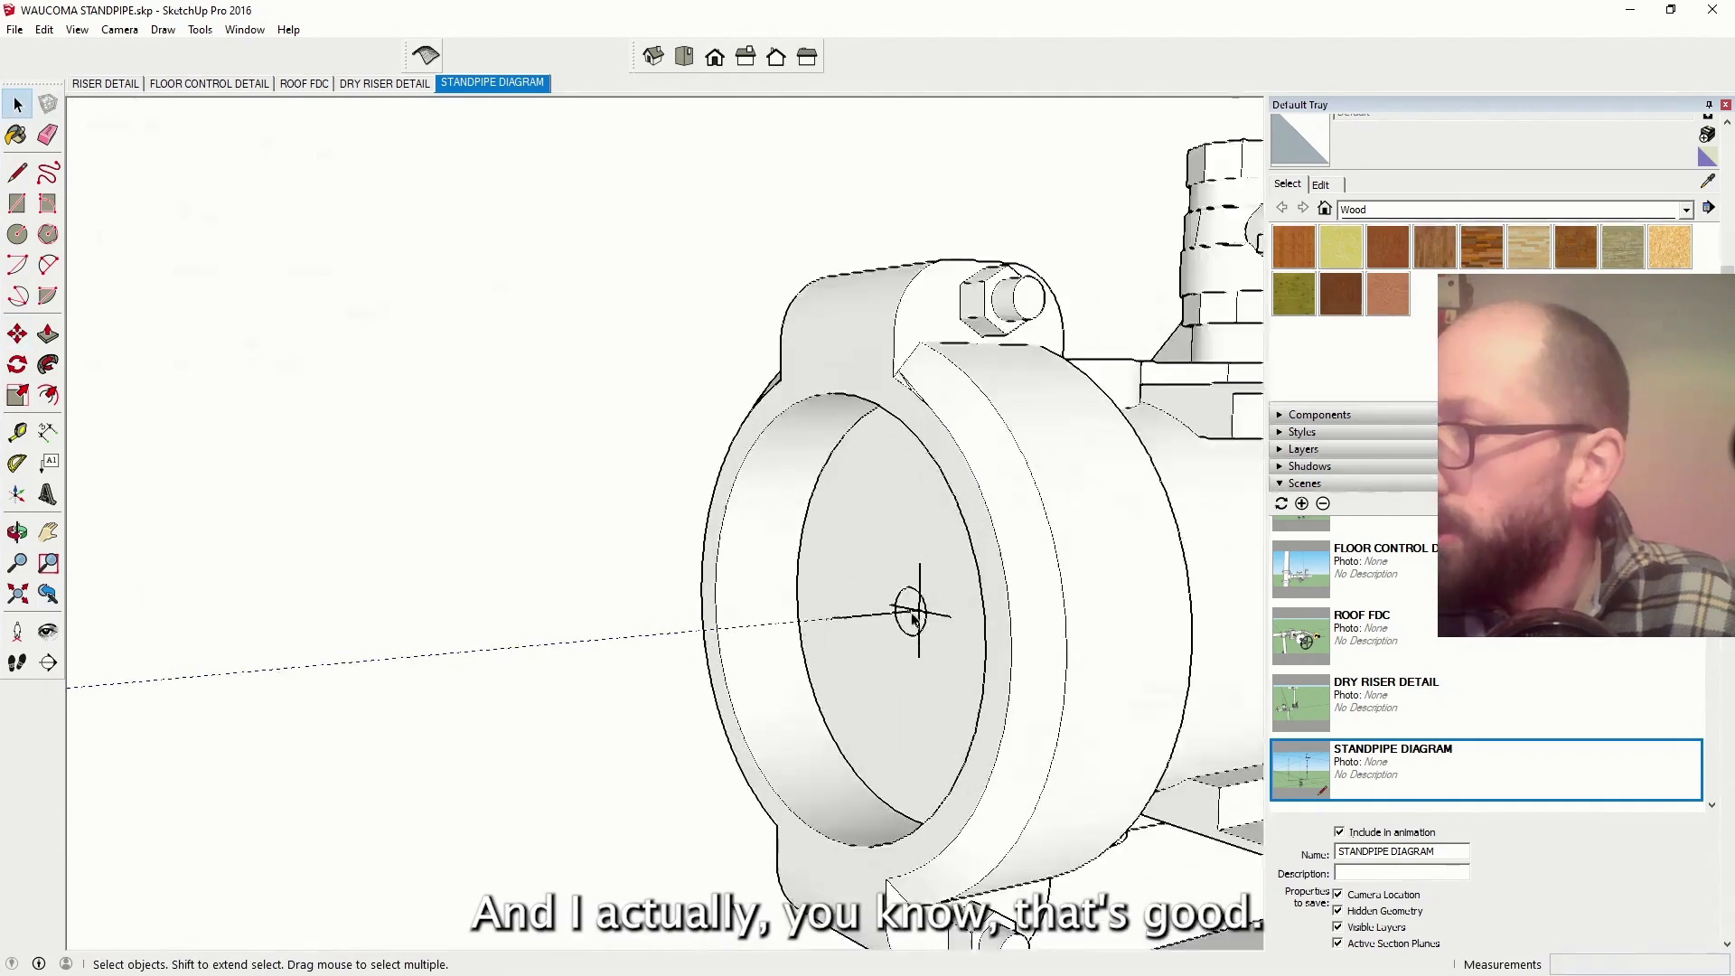
scroll(805, 567, "down", 10)
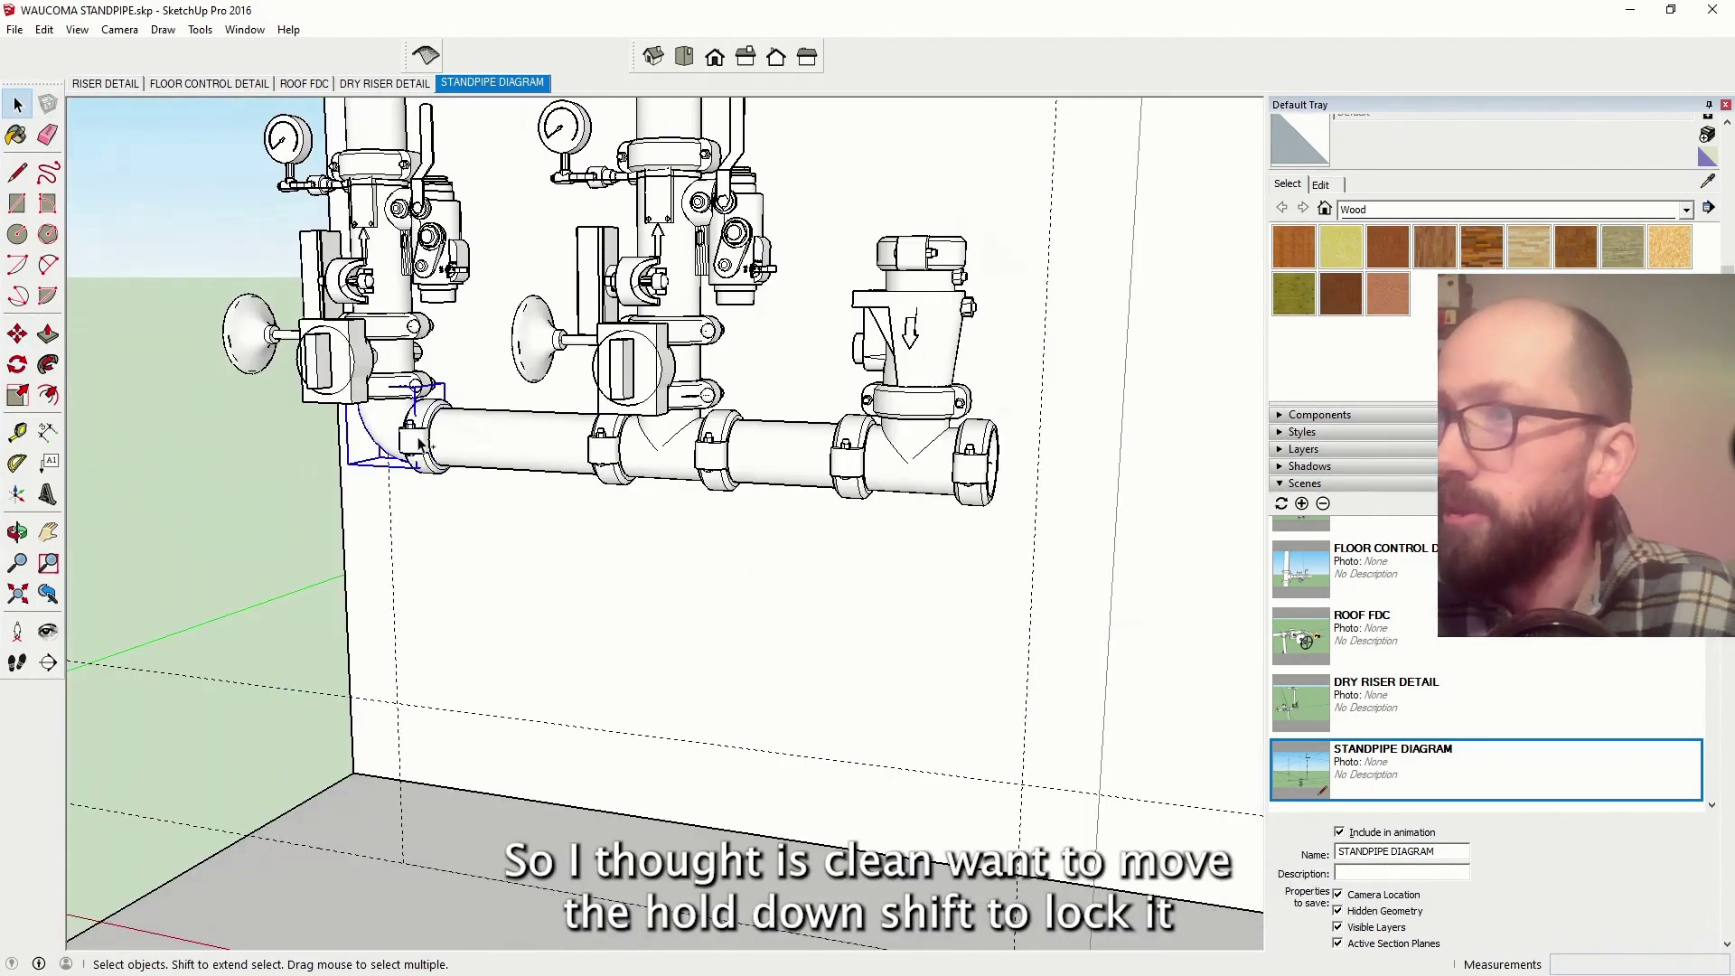
Try to move the horizontal header with its elbow, tees, couplings and upright valve straight down to the lower guide line
left_click(420, 442)
key("m")
scroll(814, 411, "up", 5)
left_click(814, 415)
scroll(881, 532, "down", 5)
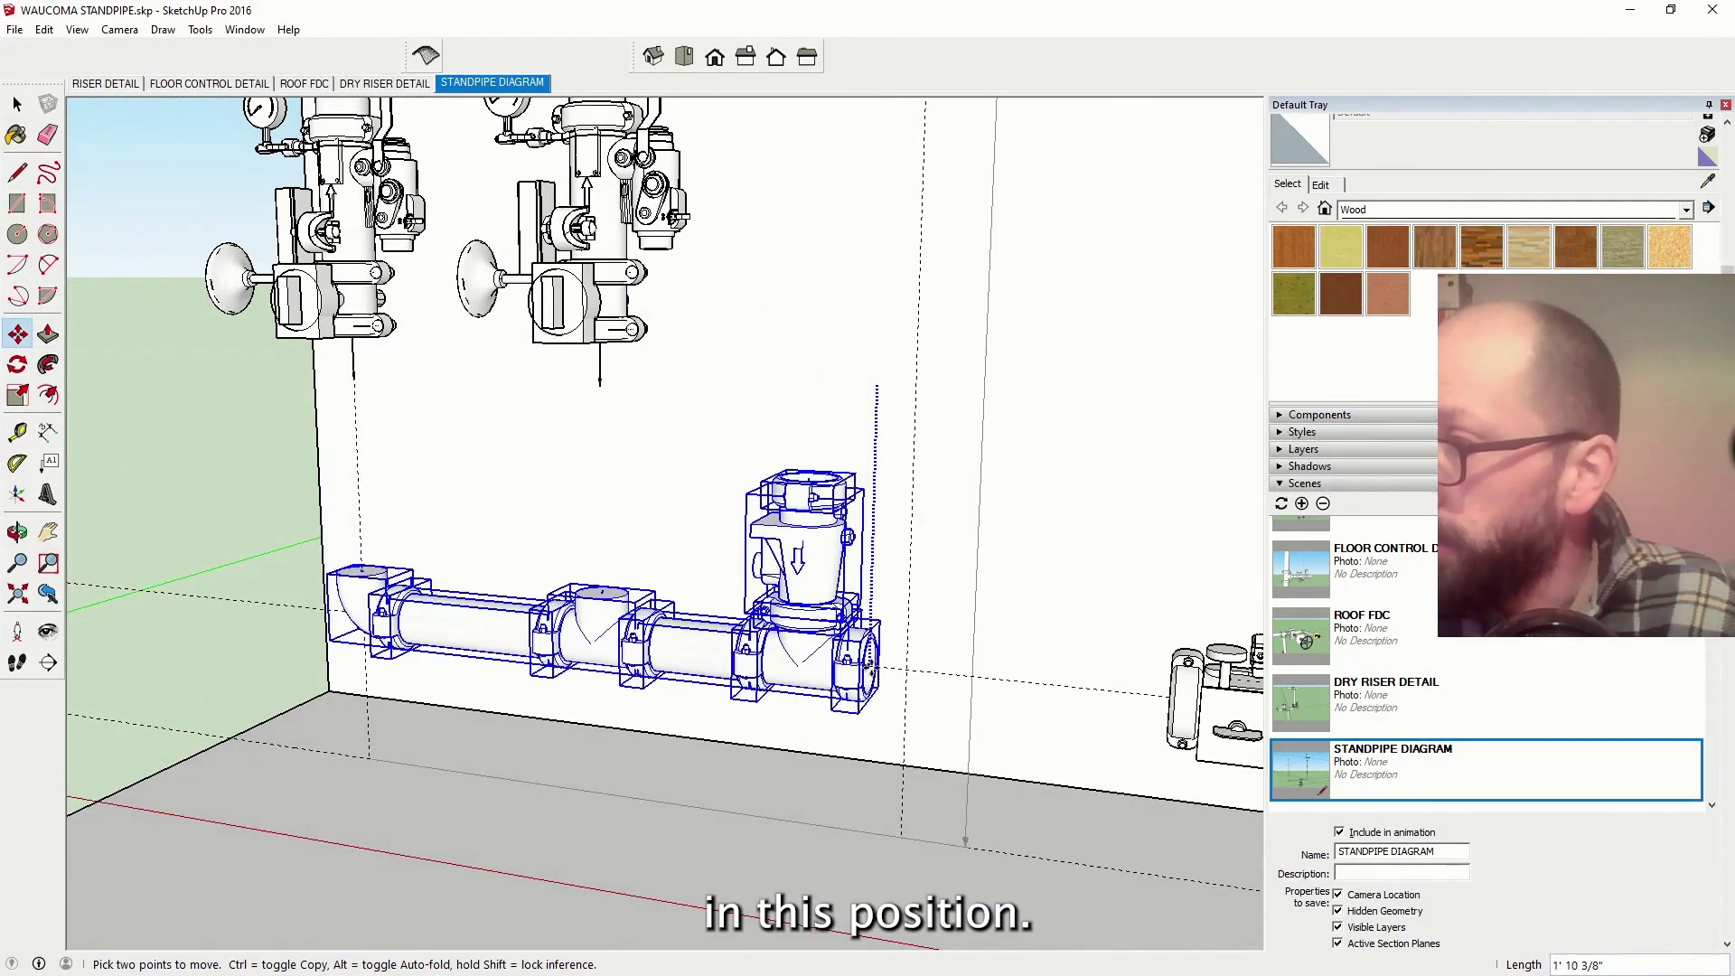
scroll(869, 664, "up", 4)
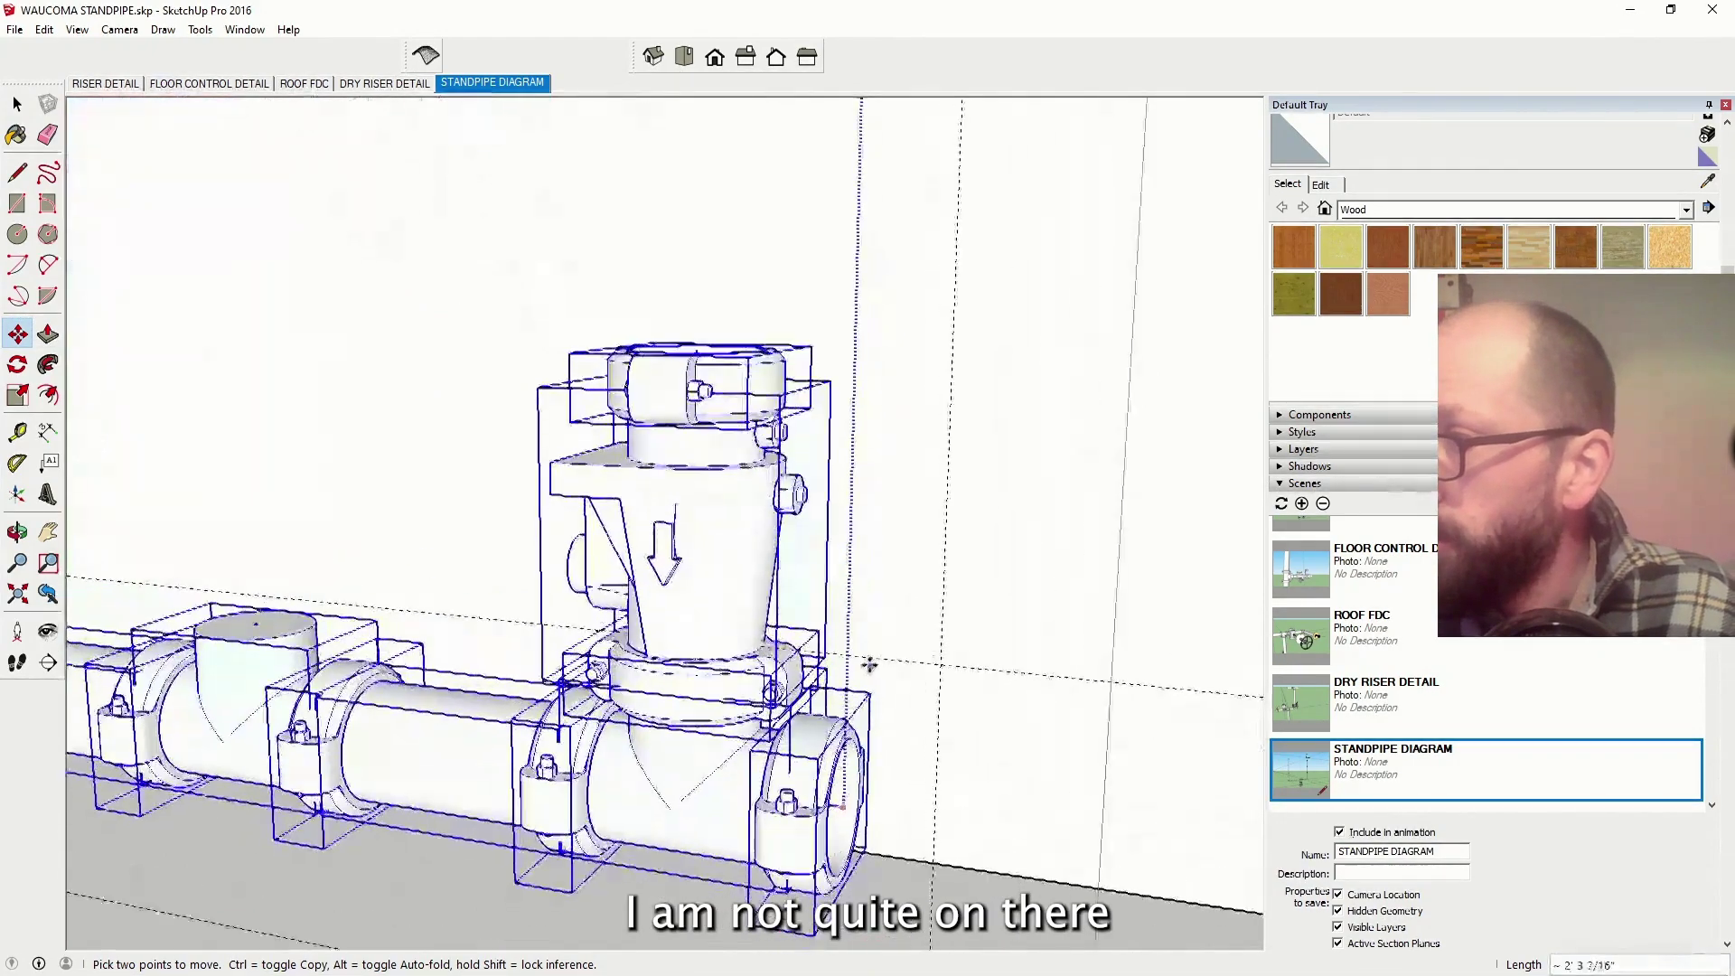
scroll(868, 665, "up", 5)
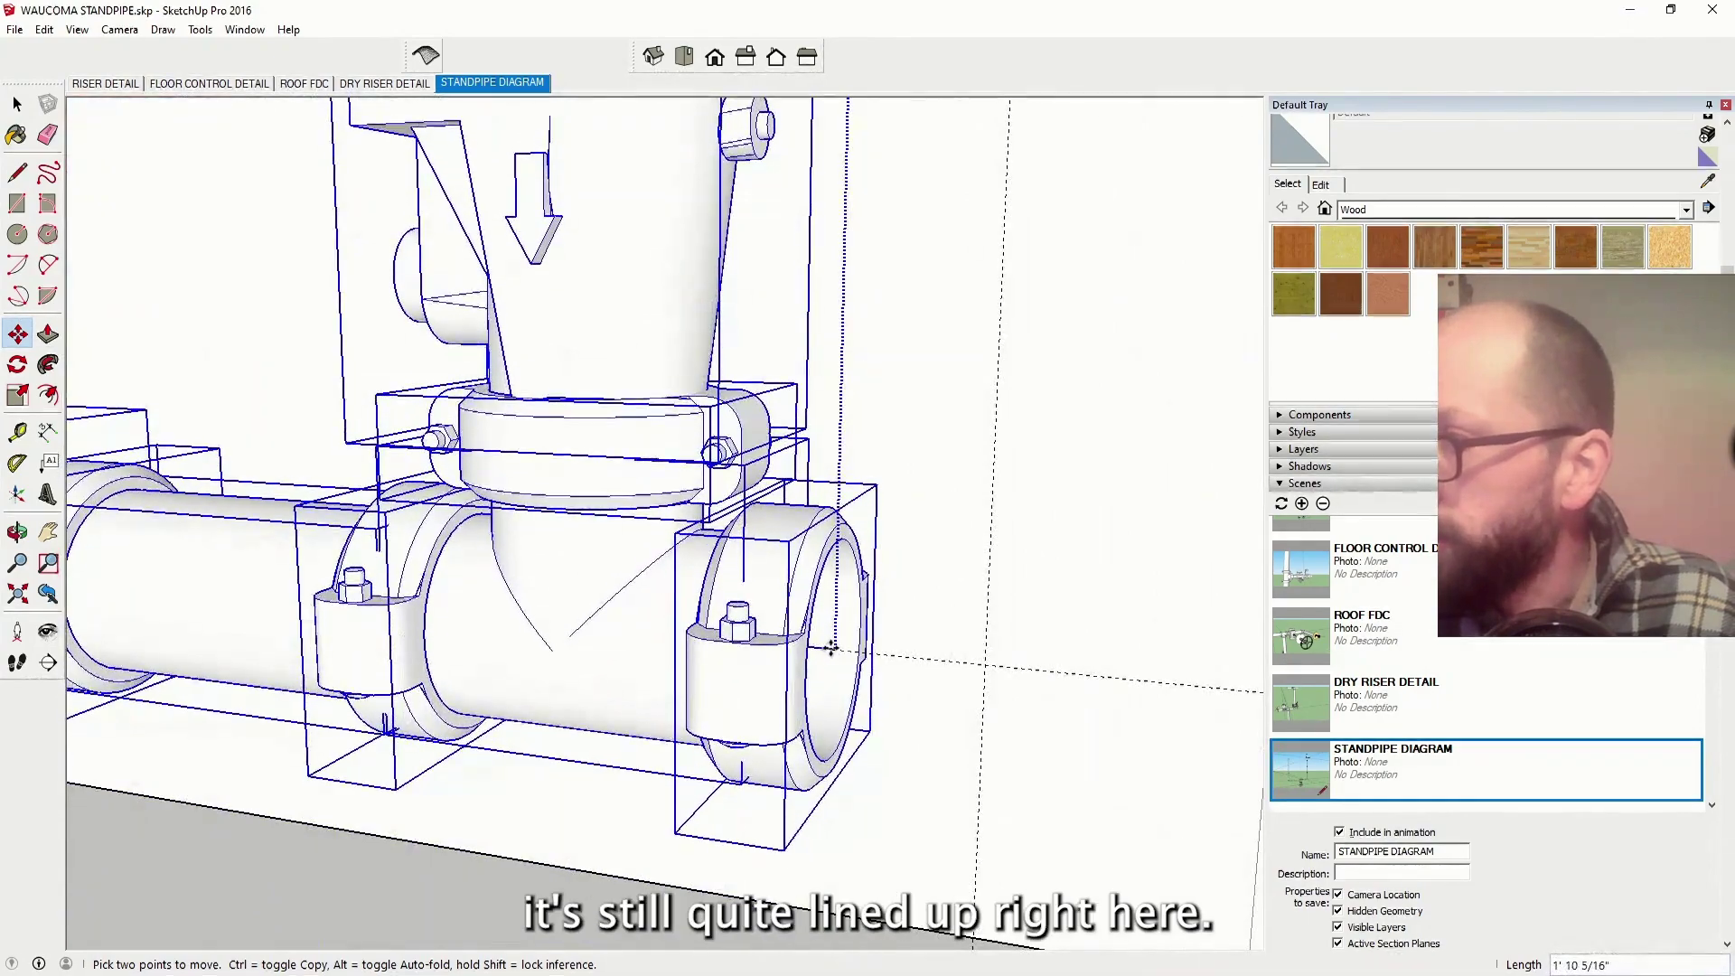
scroll(831, 647, "down", 5)
scroll(775, 545, "up", 6)
scroll(735, 505, "down", 4)
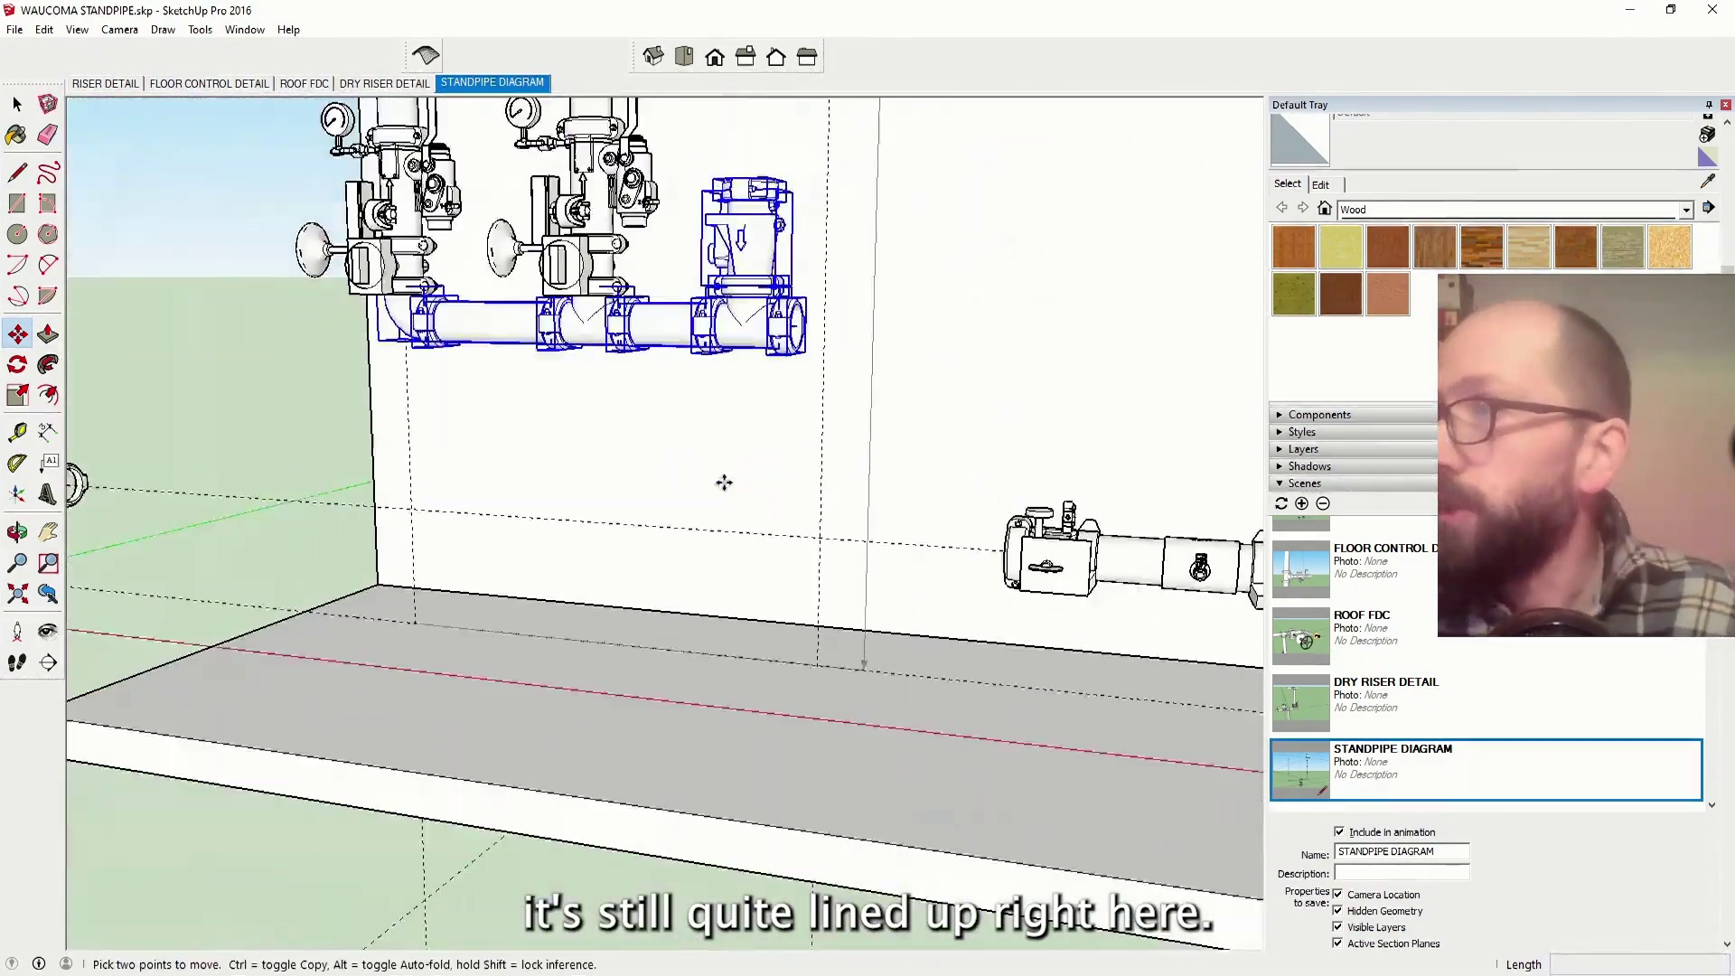
scroll(725, 482, "down", 5)
scroll(635, 370, "down", 4)
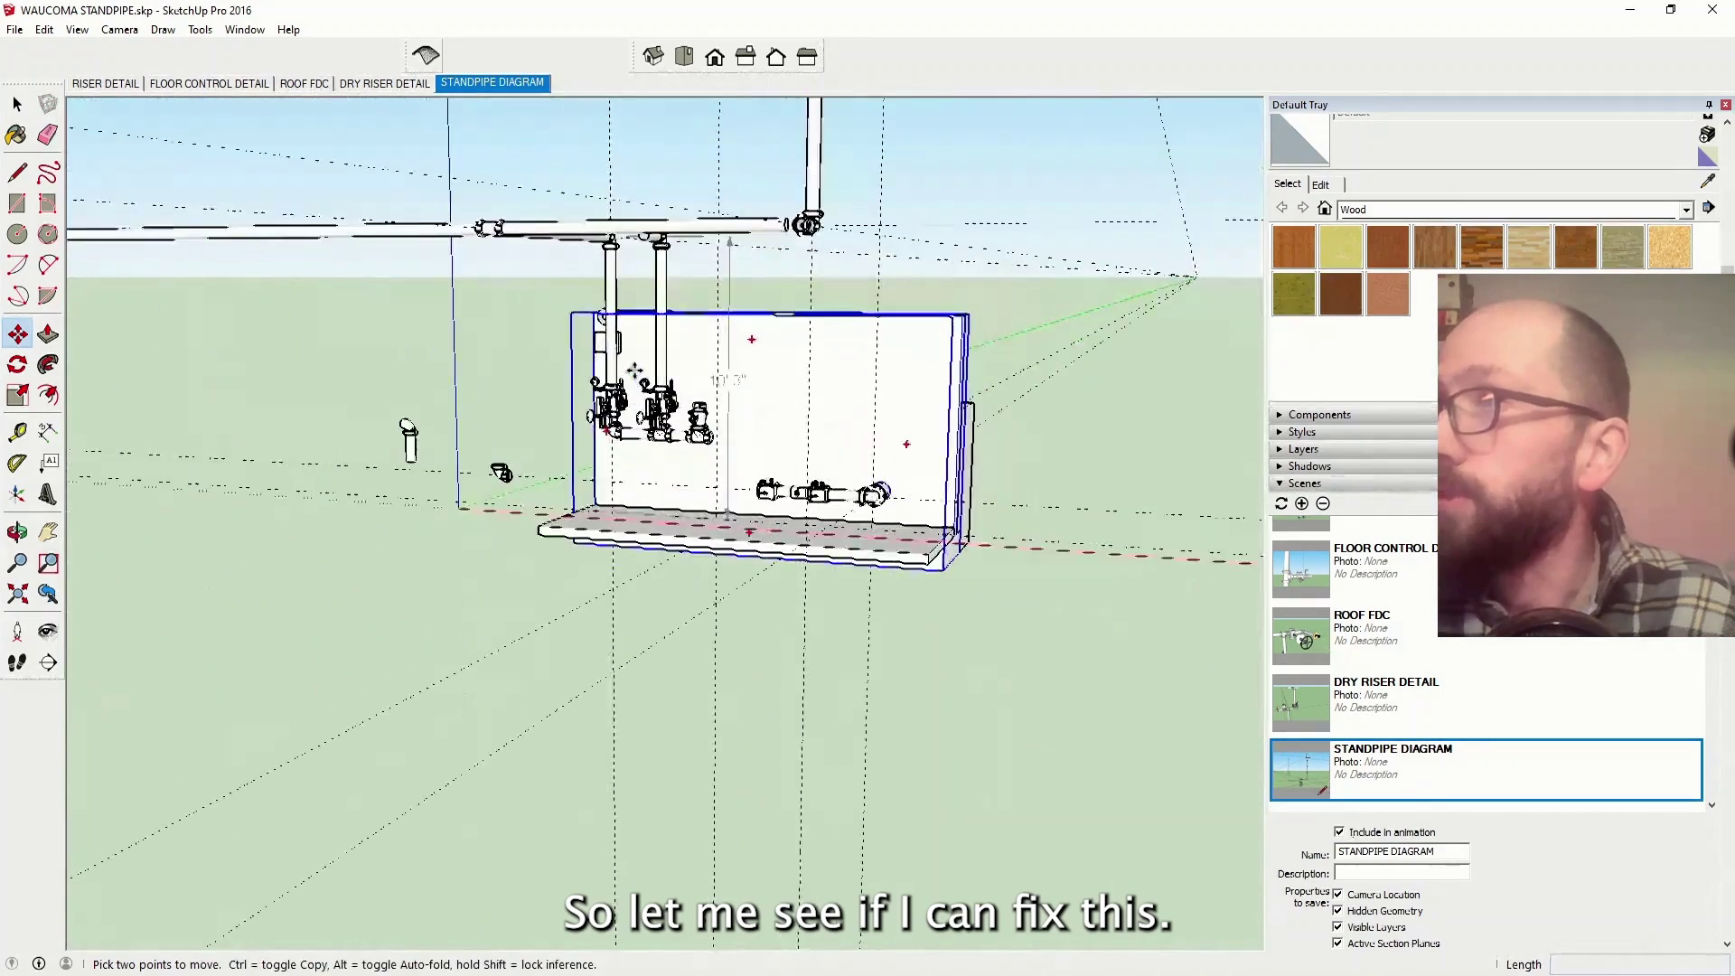
scroll(623, 353, "up", 3)
key("space")
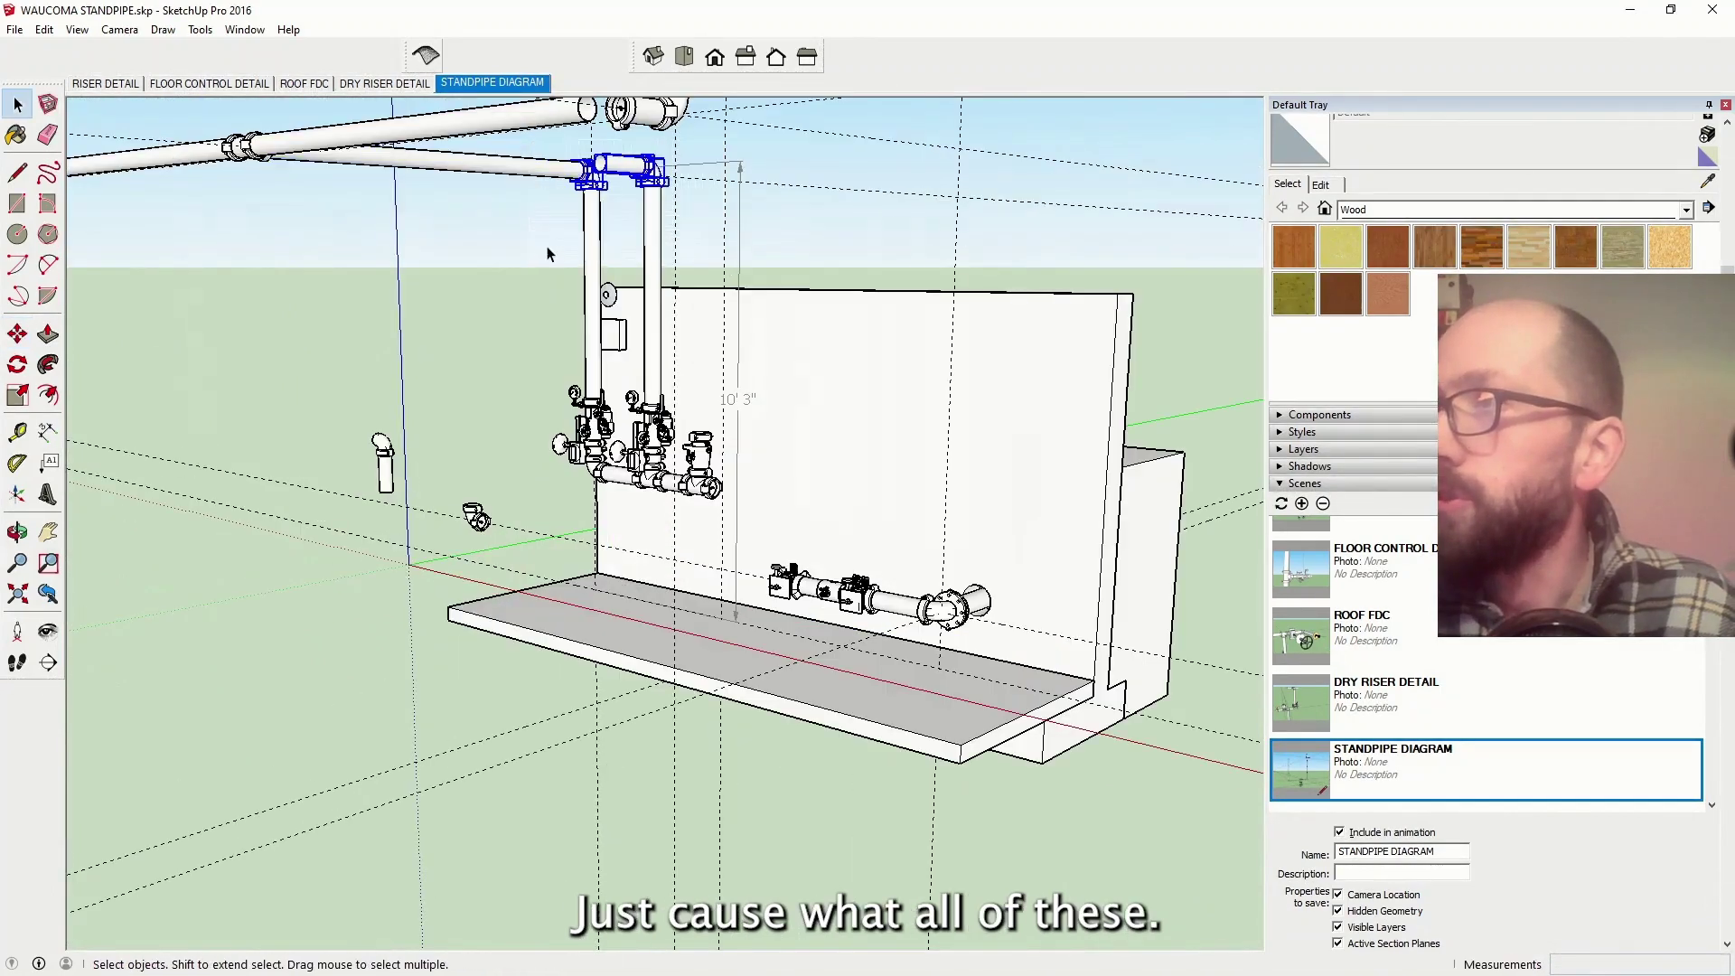
left_click(515, 172, "shift")
left_click(592, 298, "shift")
left_click(653, 370, "shift")
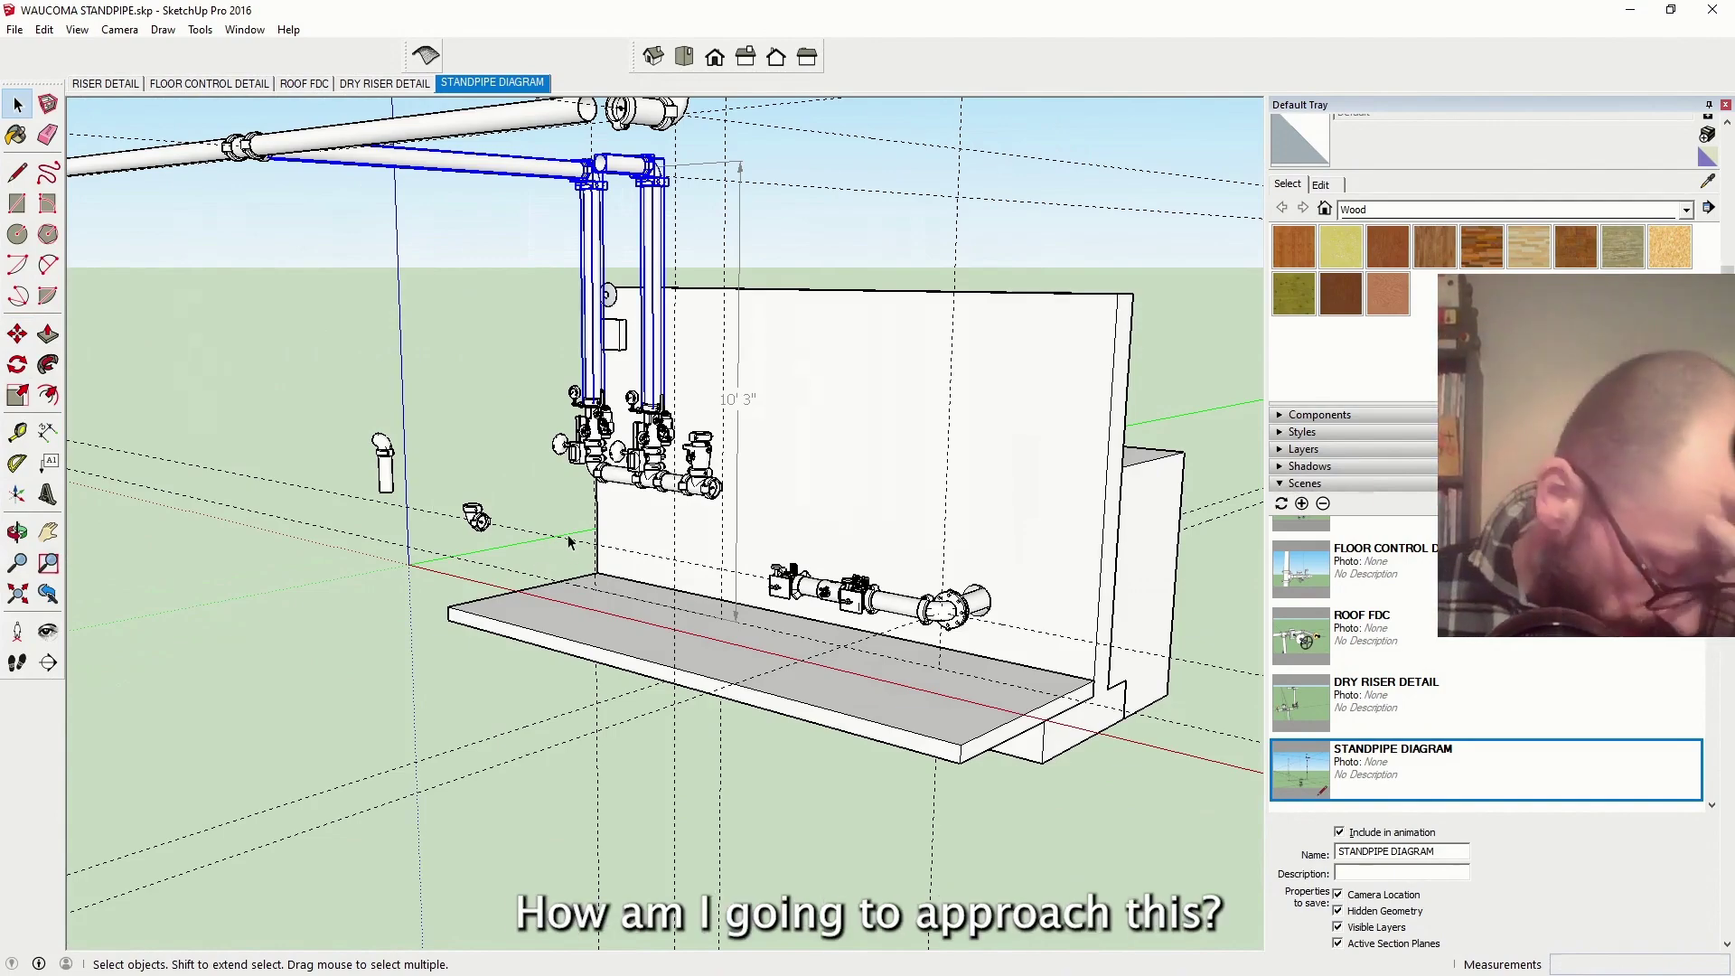
middle_click_drag(568, 534, 901, 654)
scroll(696, 556, "up", 6)
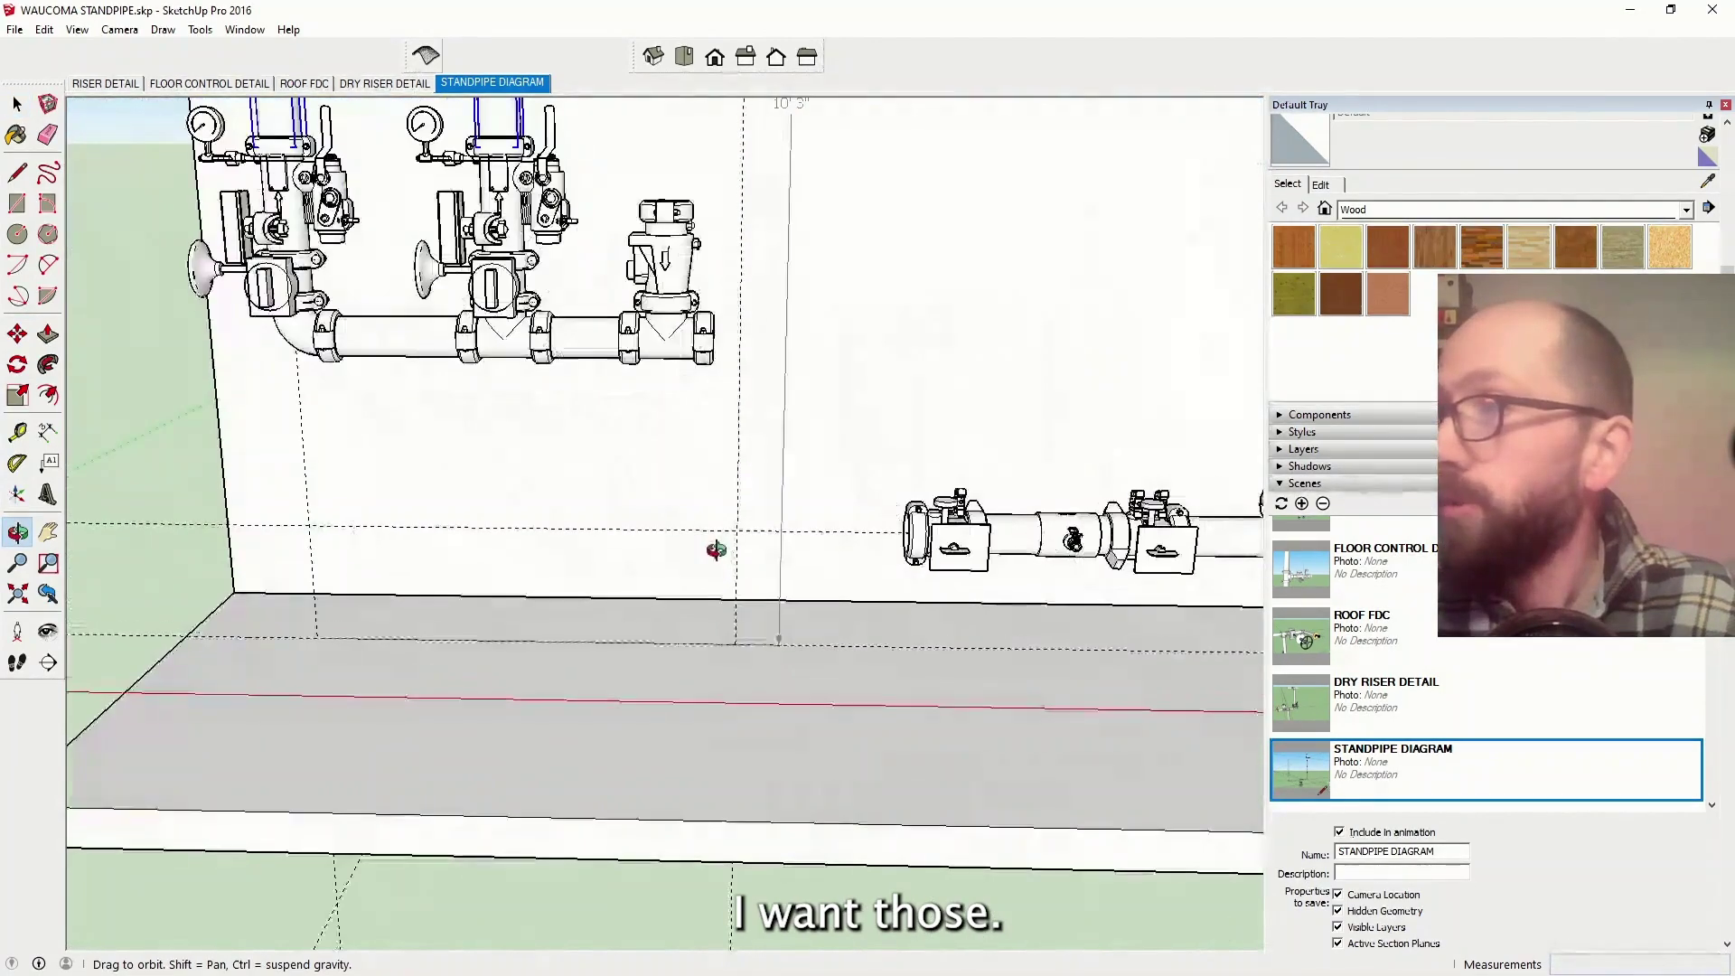
scroll(883, 546, "down", 2)
scroll(409, 533, "up", 1)
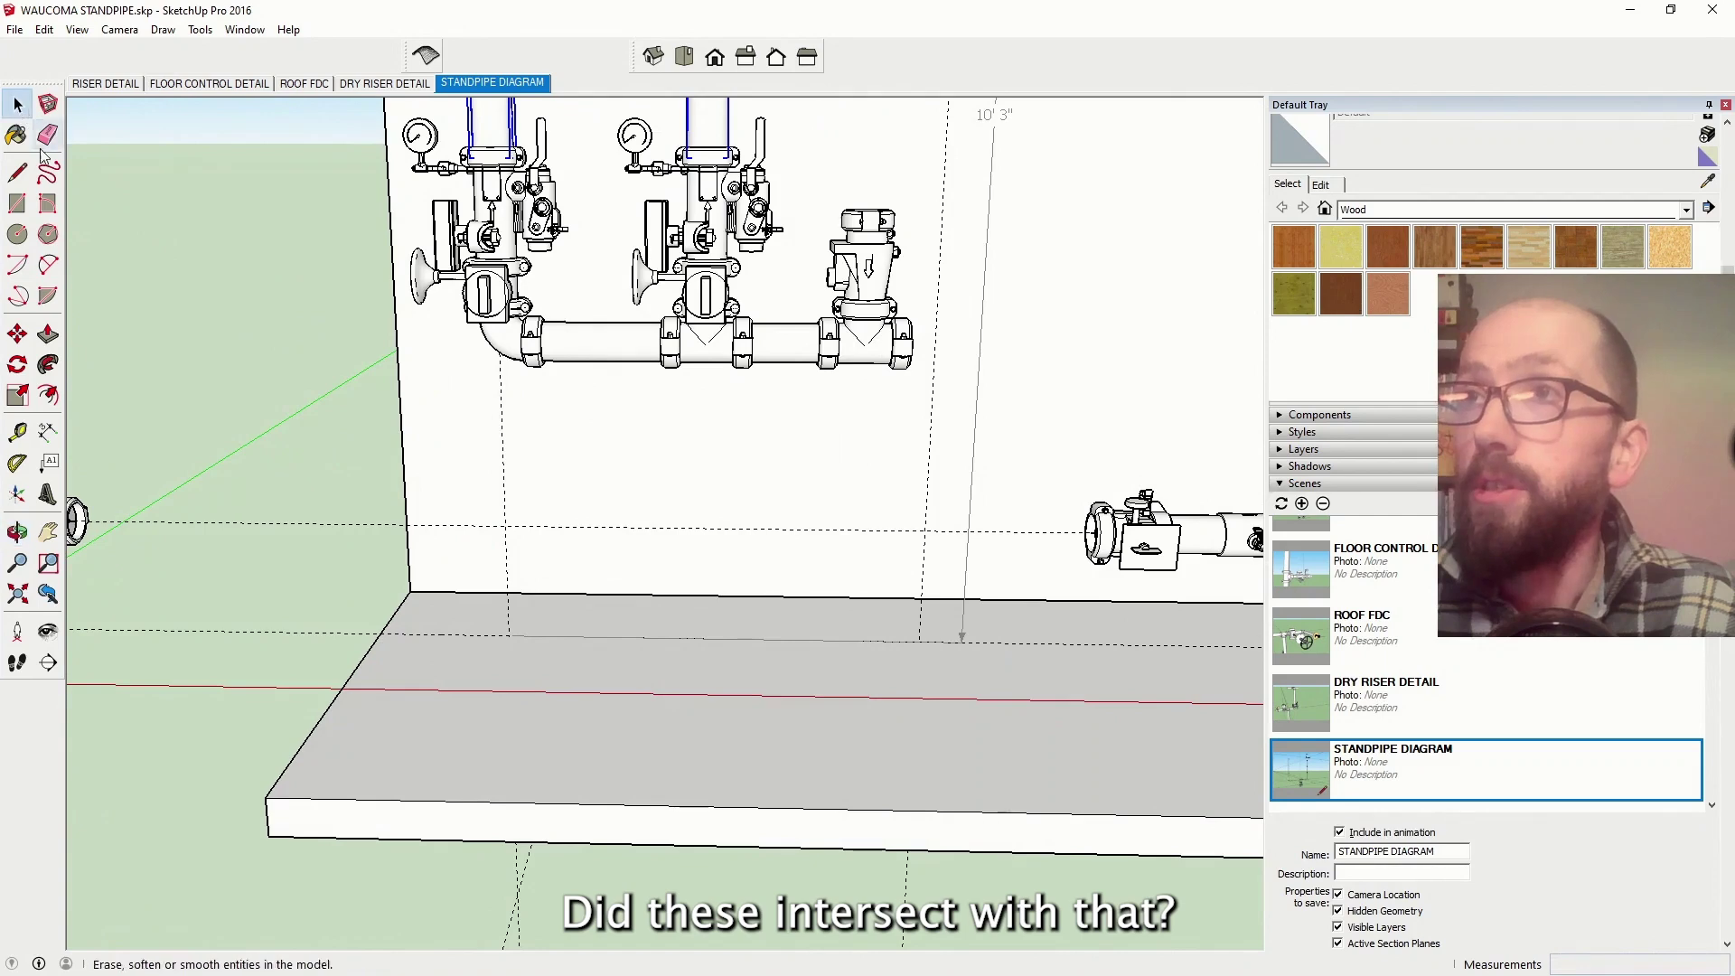
Try raising the floor guide line along the wall's edge, and undo that move
left_click(17, 172)
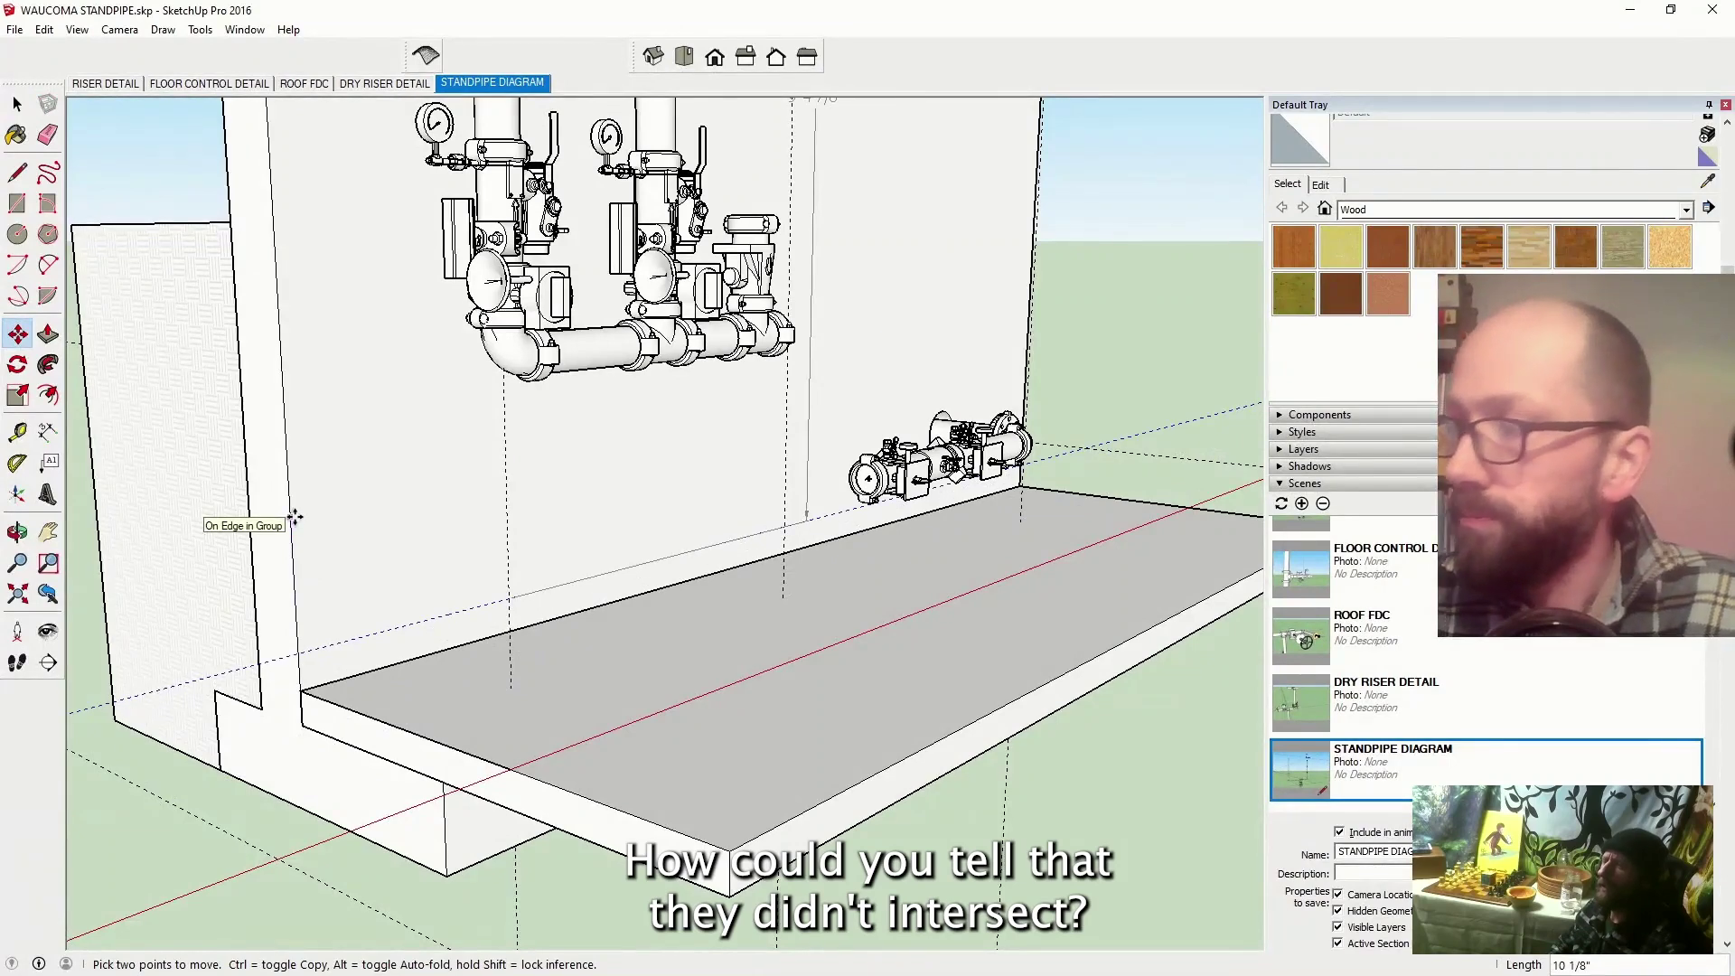
key("ctrl+z")
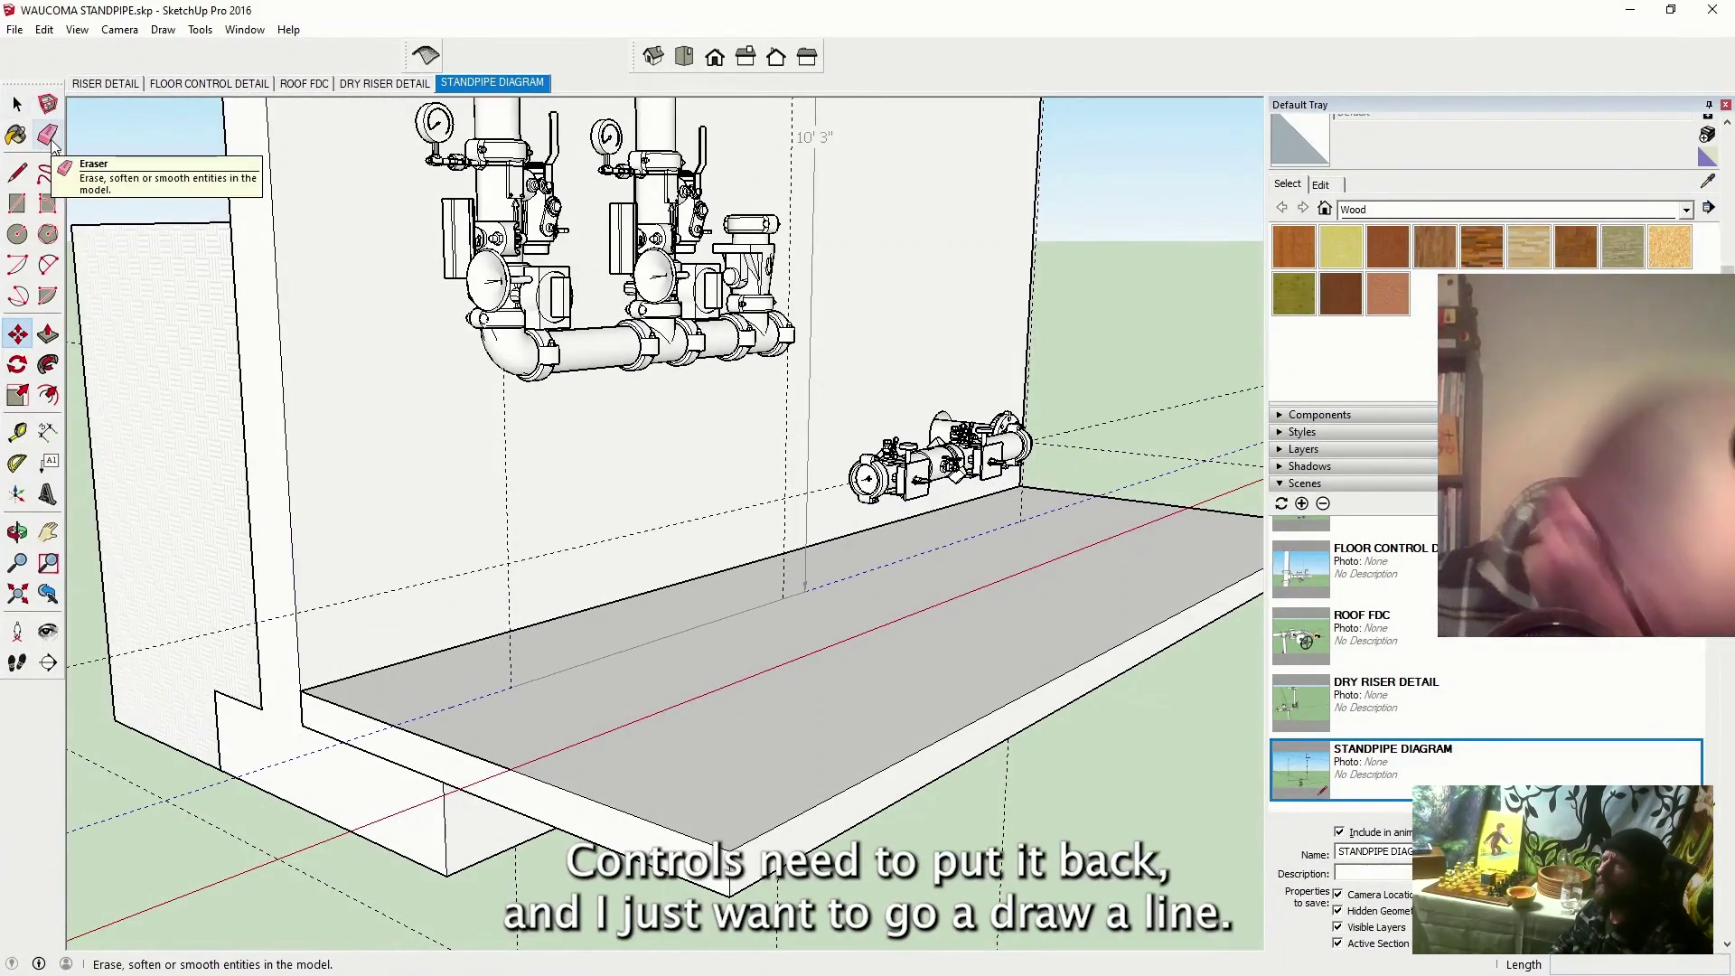
left_click(17, 172)
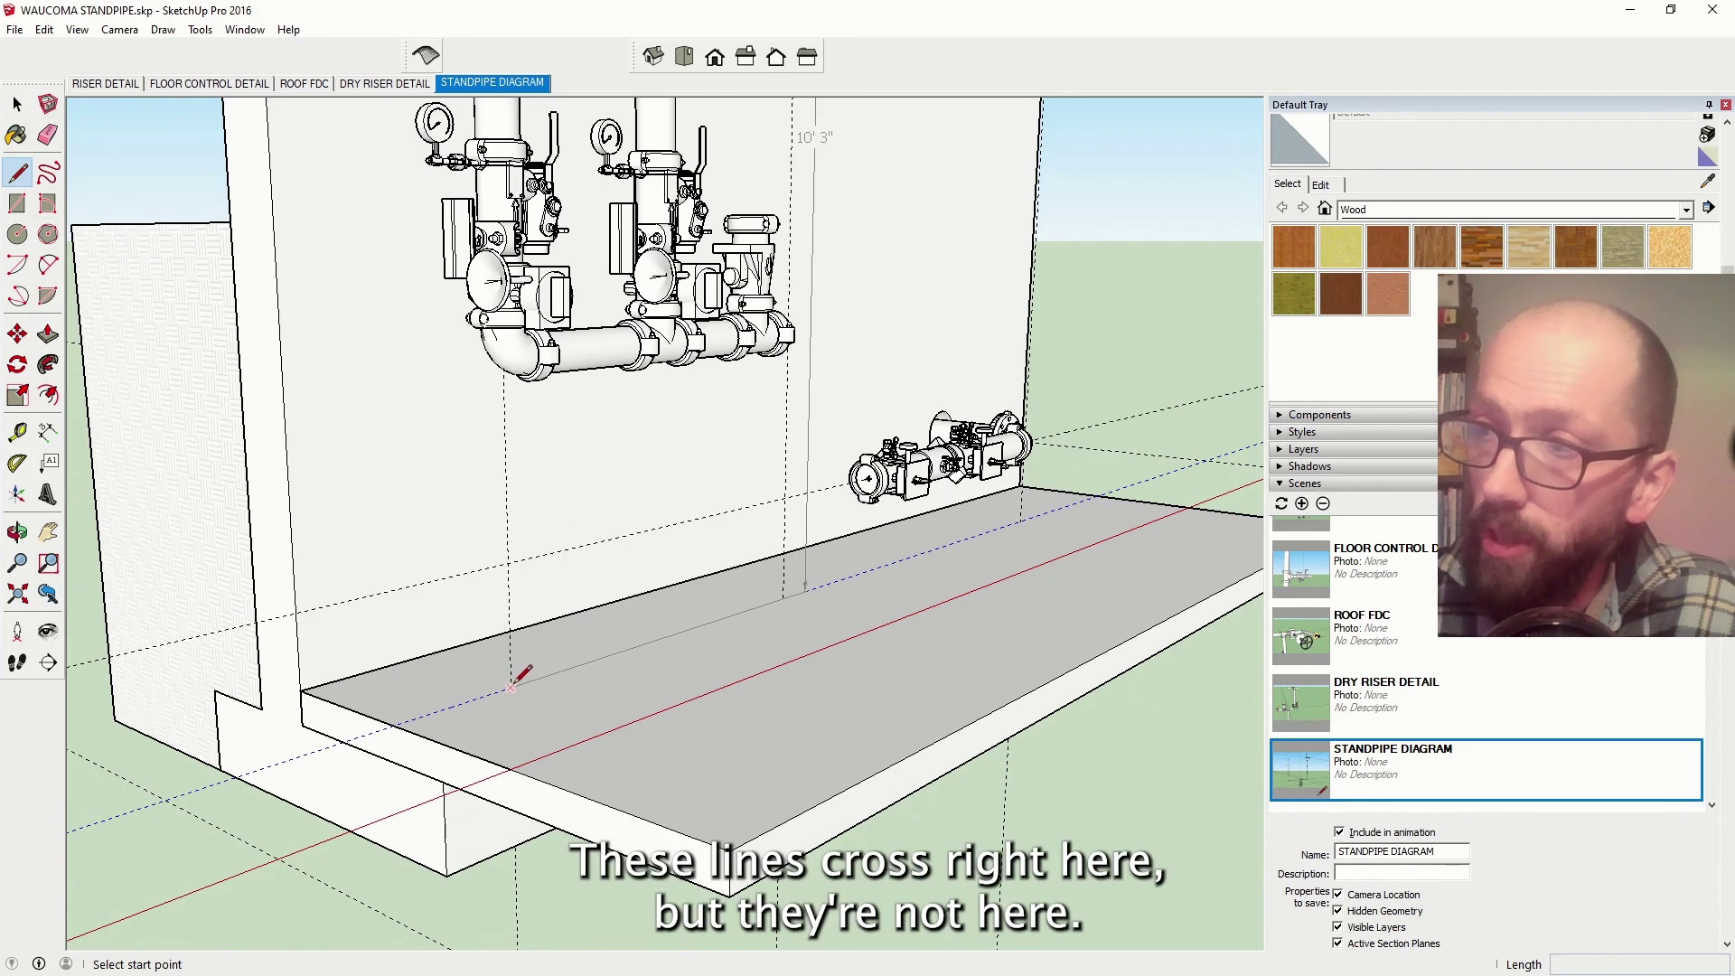
Copy the floor guide line straight up along the wall's edge by about 1' 2 1/4"
key("space")
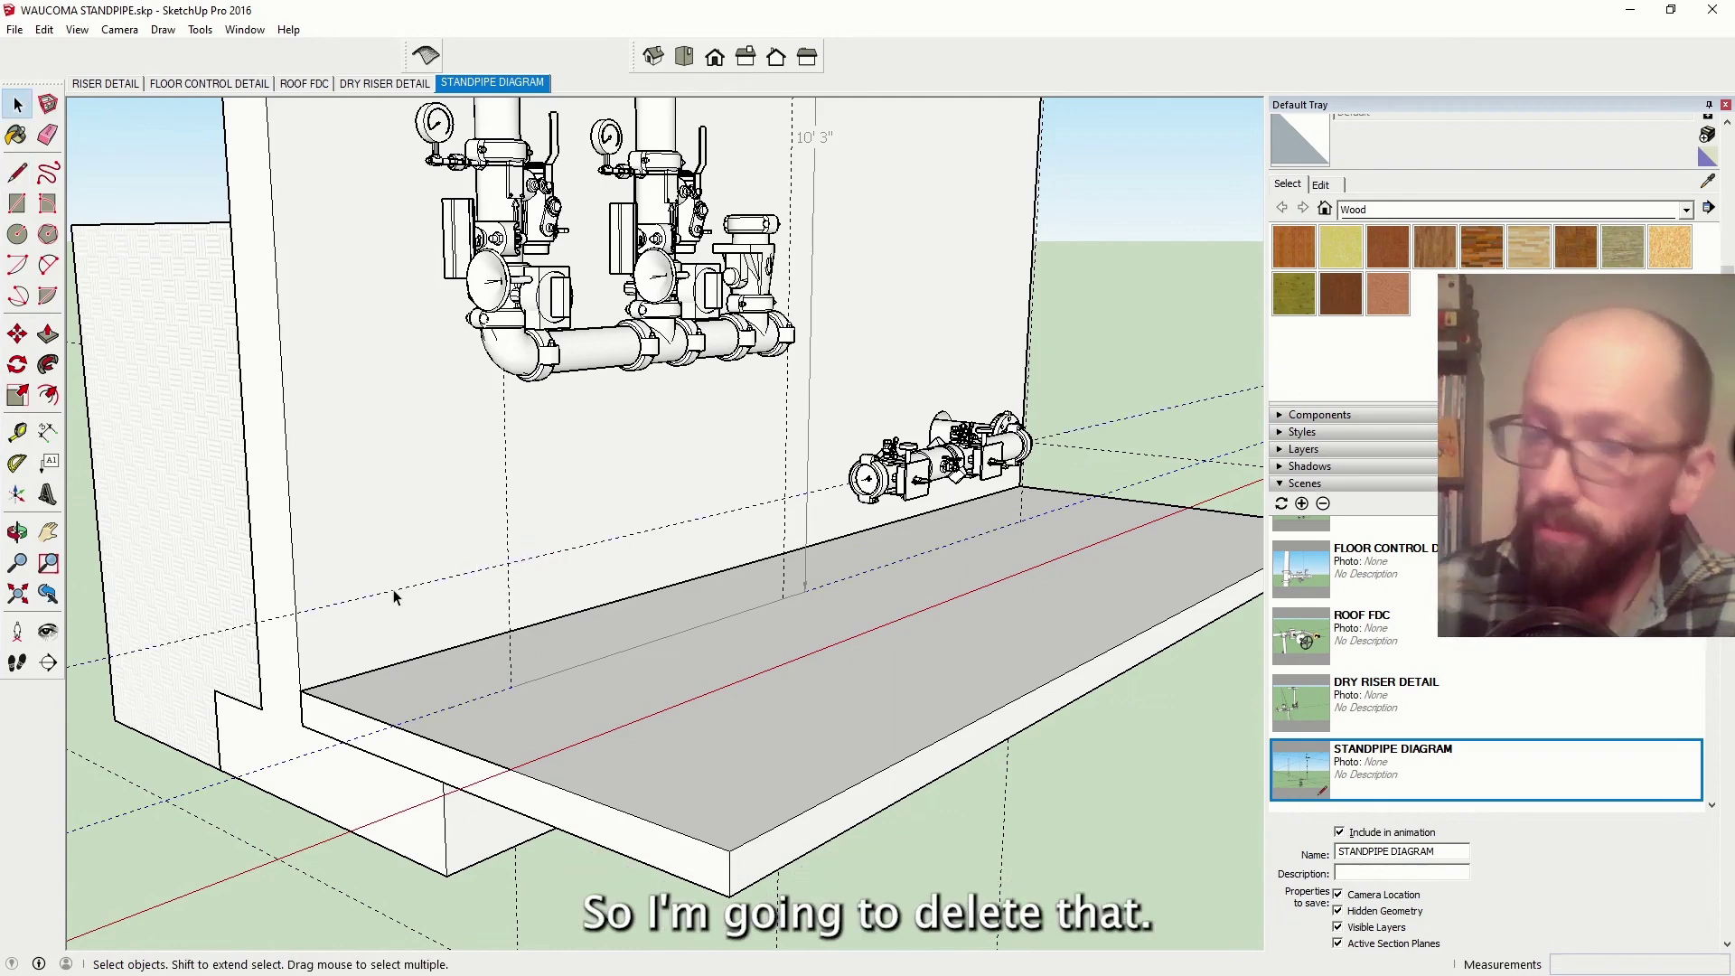
key("m")
key("ctrl")
left_click(378, 579)
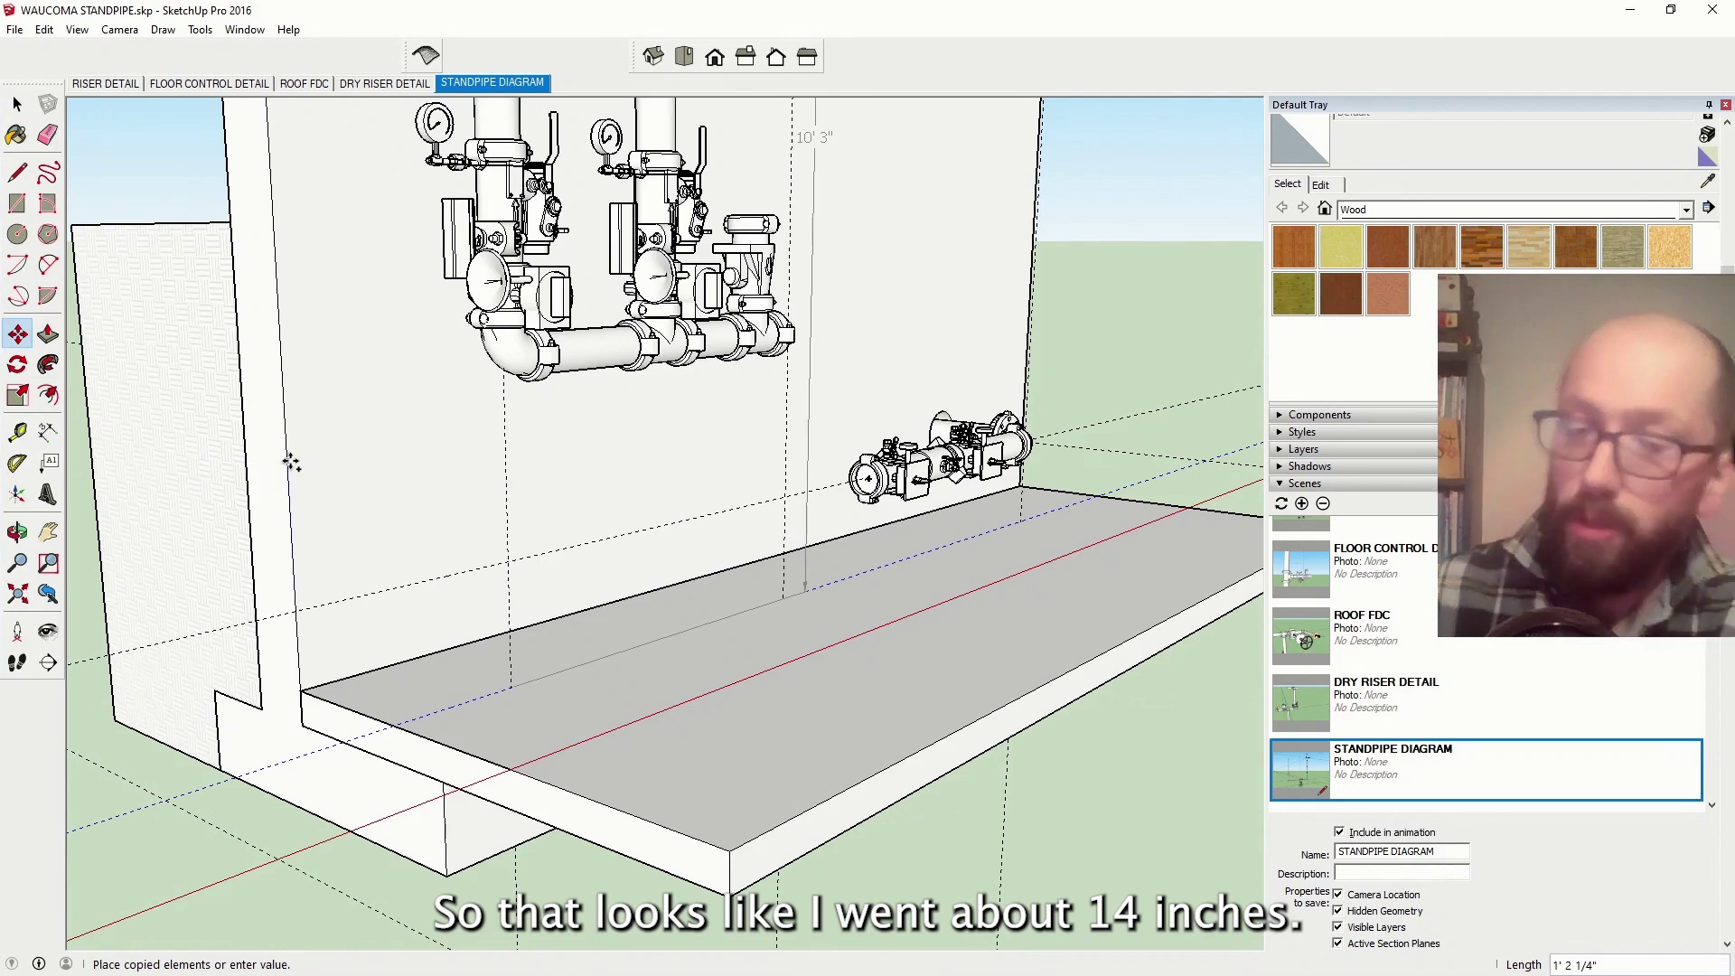
key("space")
middle_click_drag(291, 463, 797, 323)
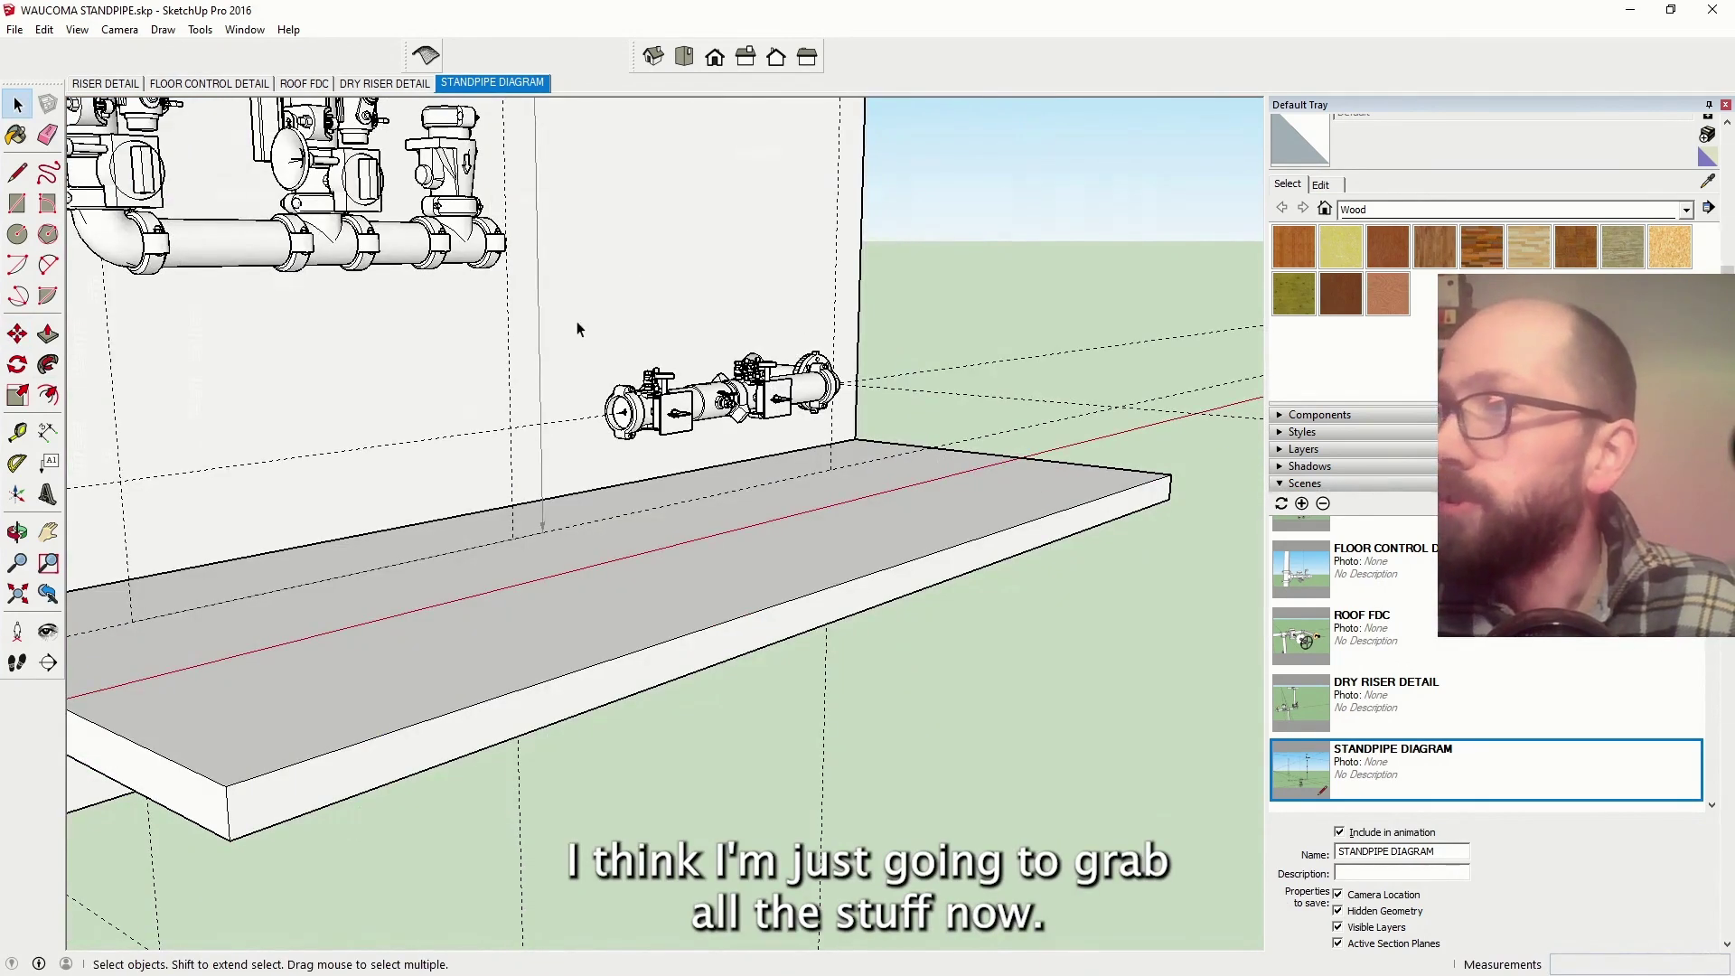
left_click_drag(579, 323, 947, 453)
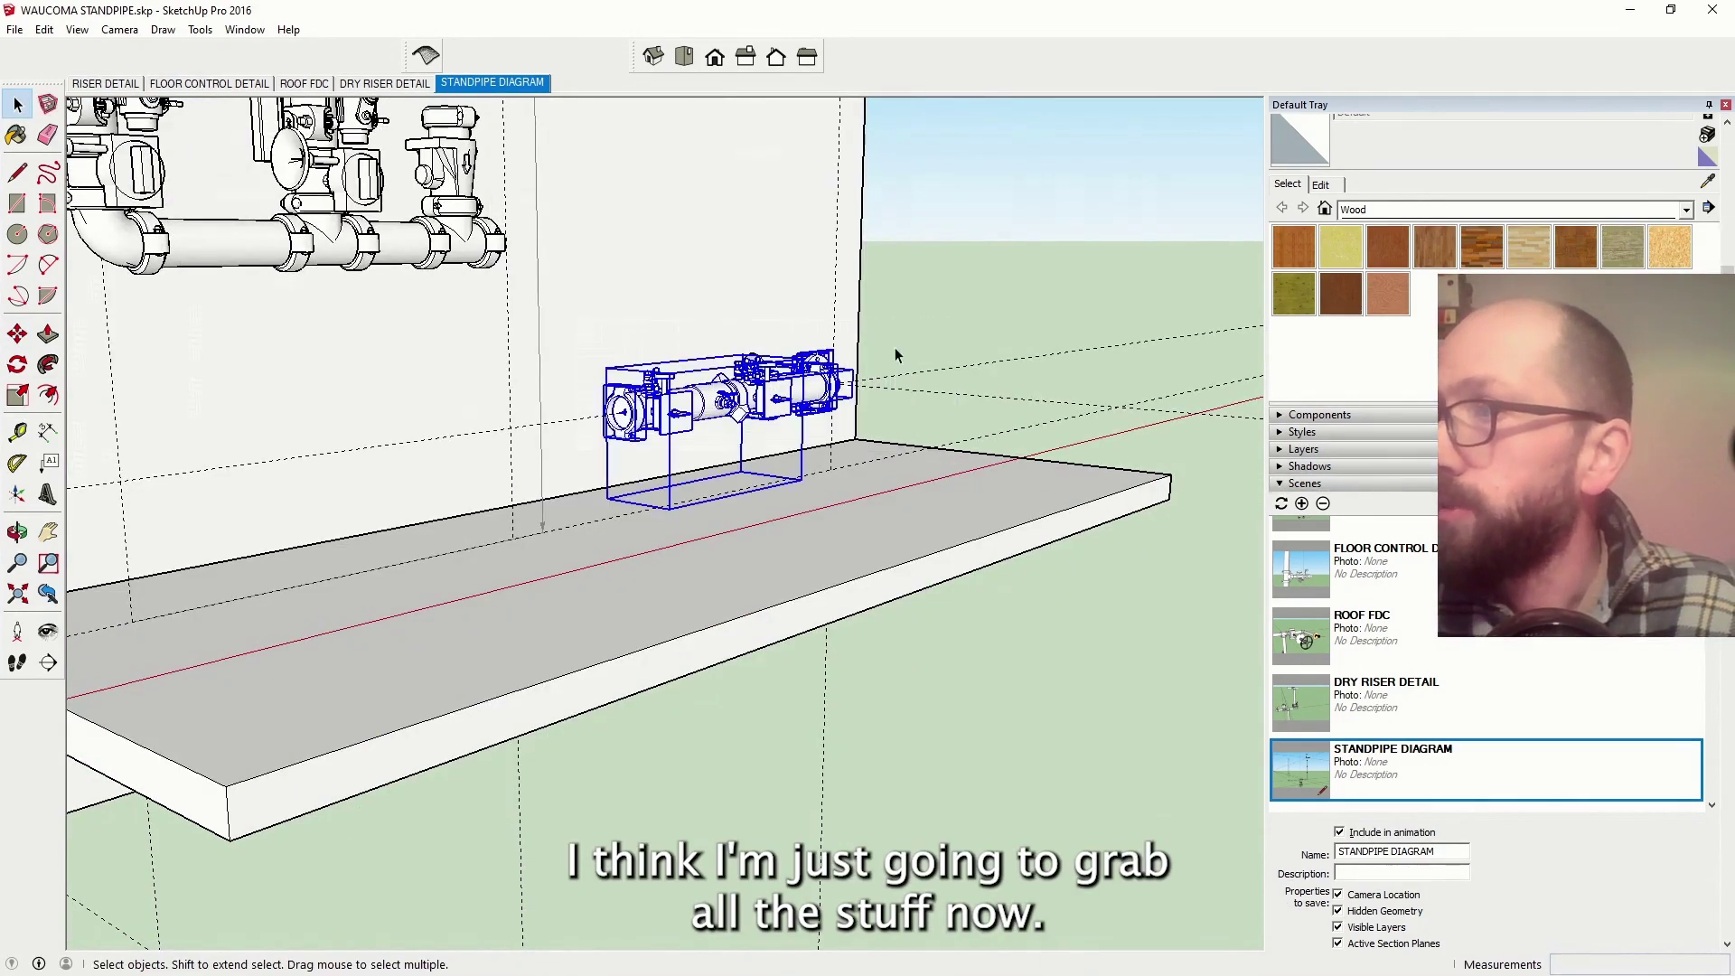
middle_click_drag(895, 355, 371, 467)
scroll(822, 329, "down", 3)
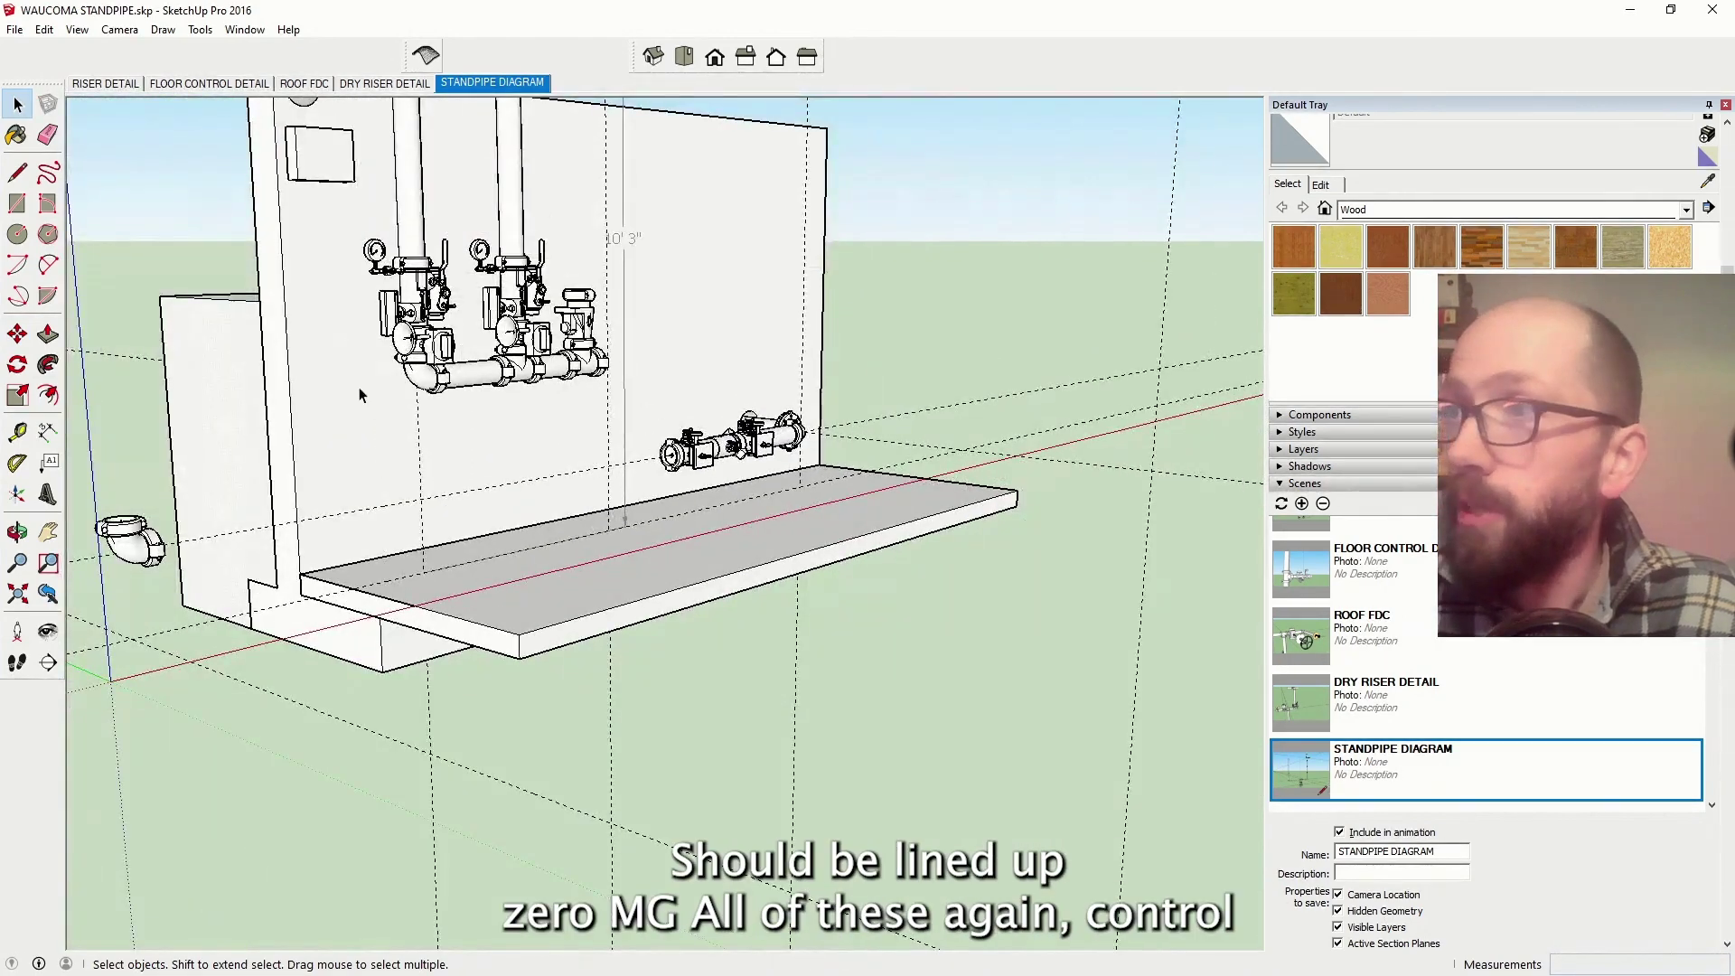
Move the horizontal header with its elbow, tees, couplings and upright valve straight down onto the lower guide line
scroll(359, 395, "up", 3)
left_click(461, 411)
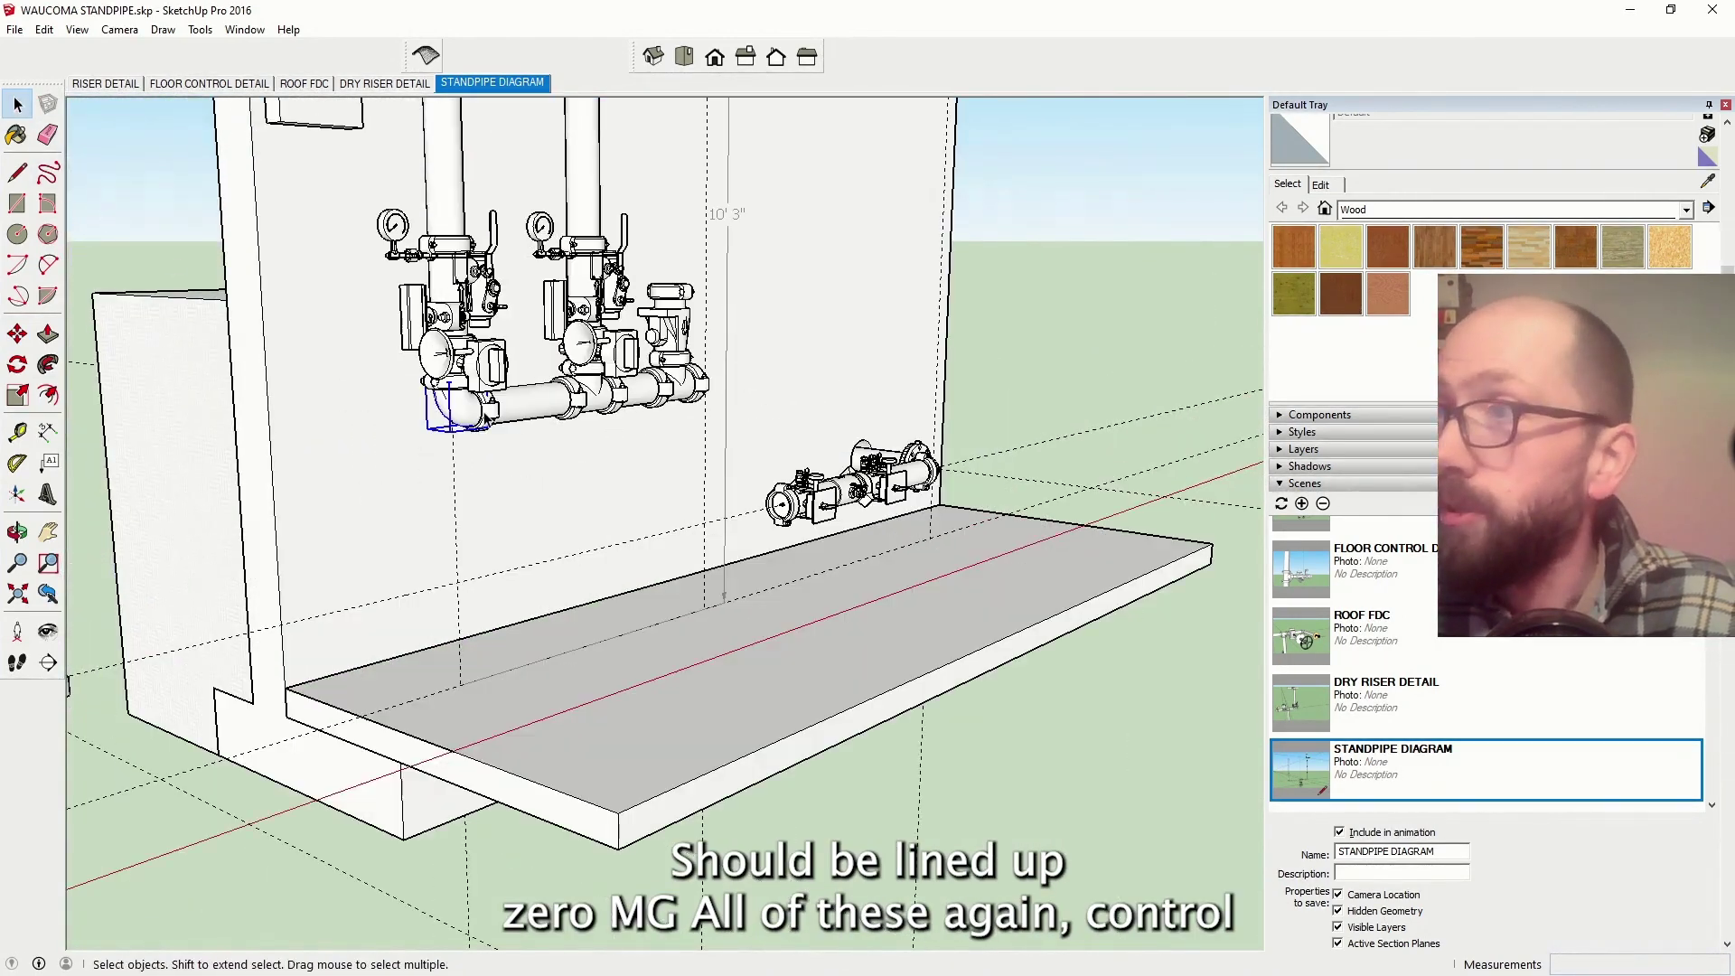
scroll(470, 425, "up", 3)
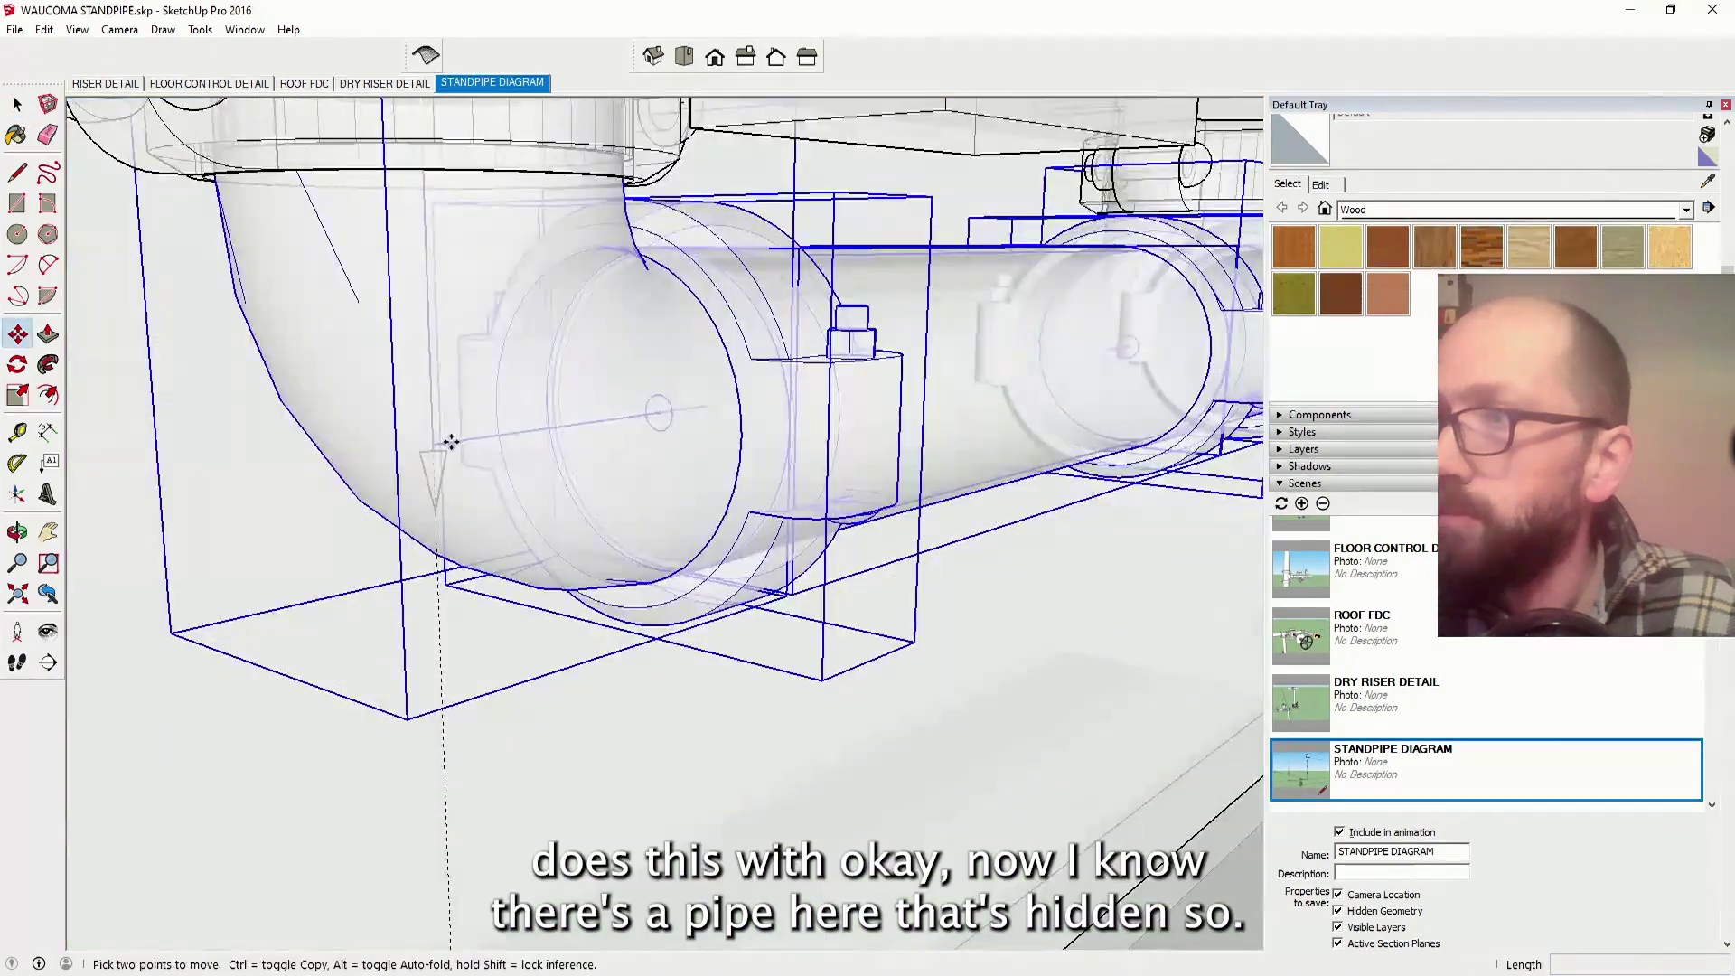
scroll(452, 434, "down", 5)
middle_click_drag(451, 433, 426, 296)
scroll(729, 566, "up", 5)
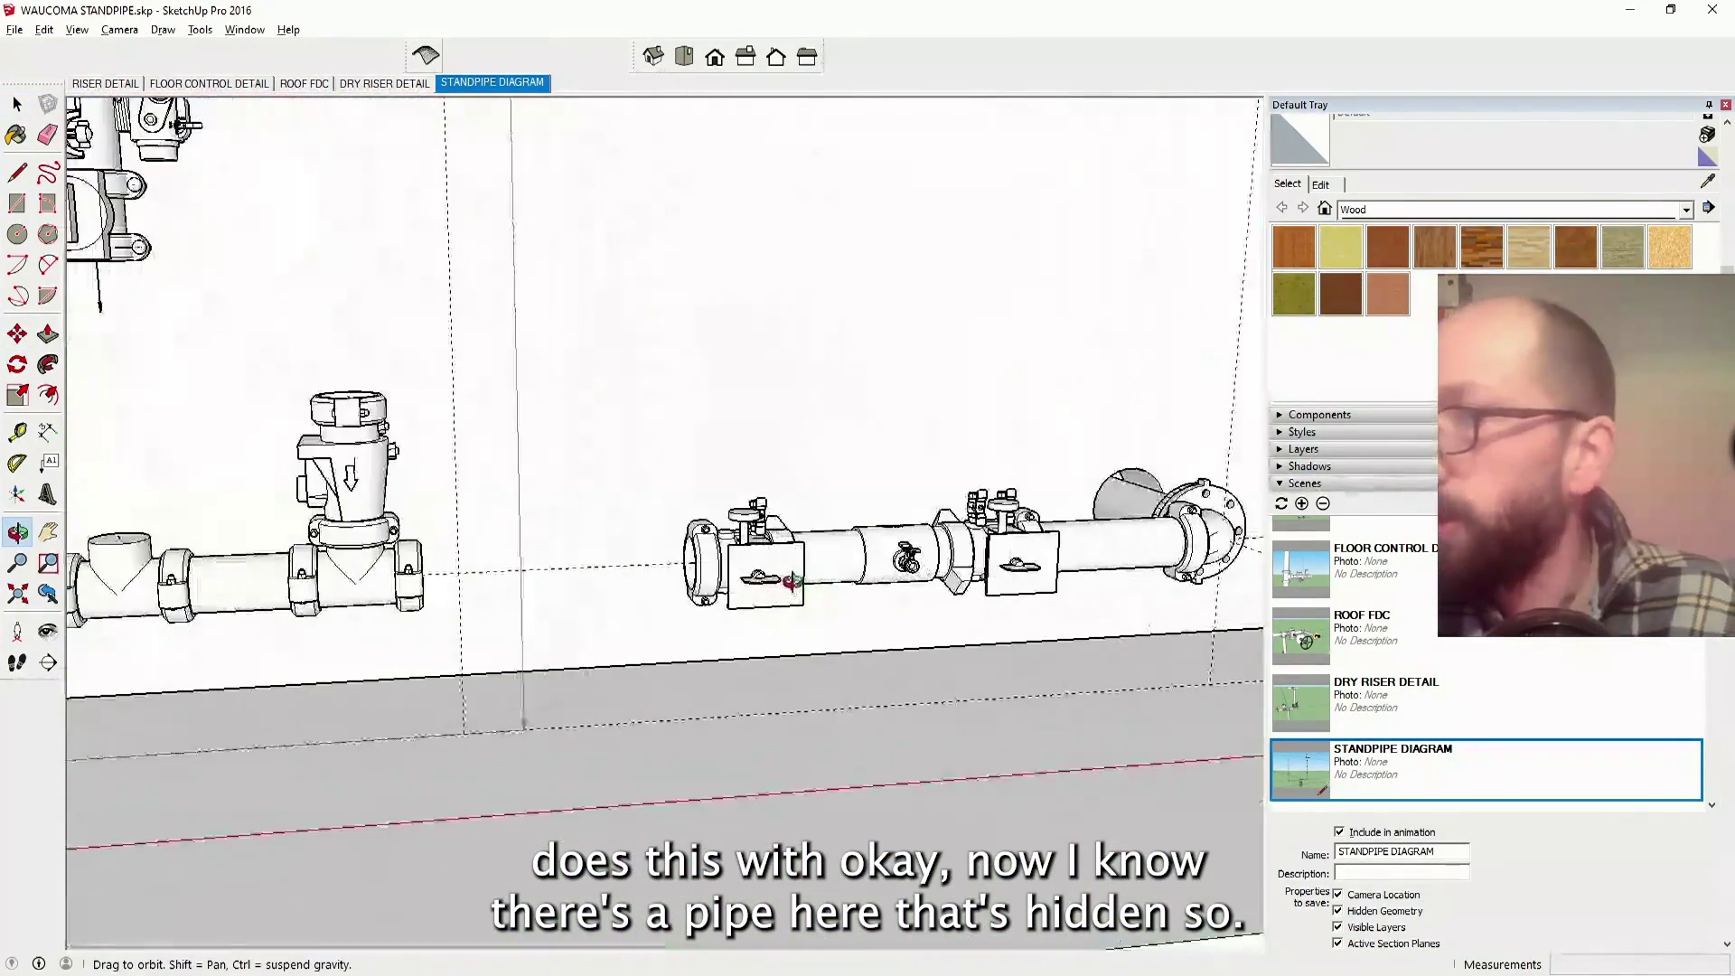
left_click_drag(729, 566, 588, 568)
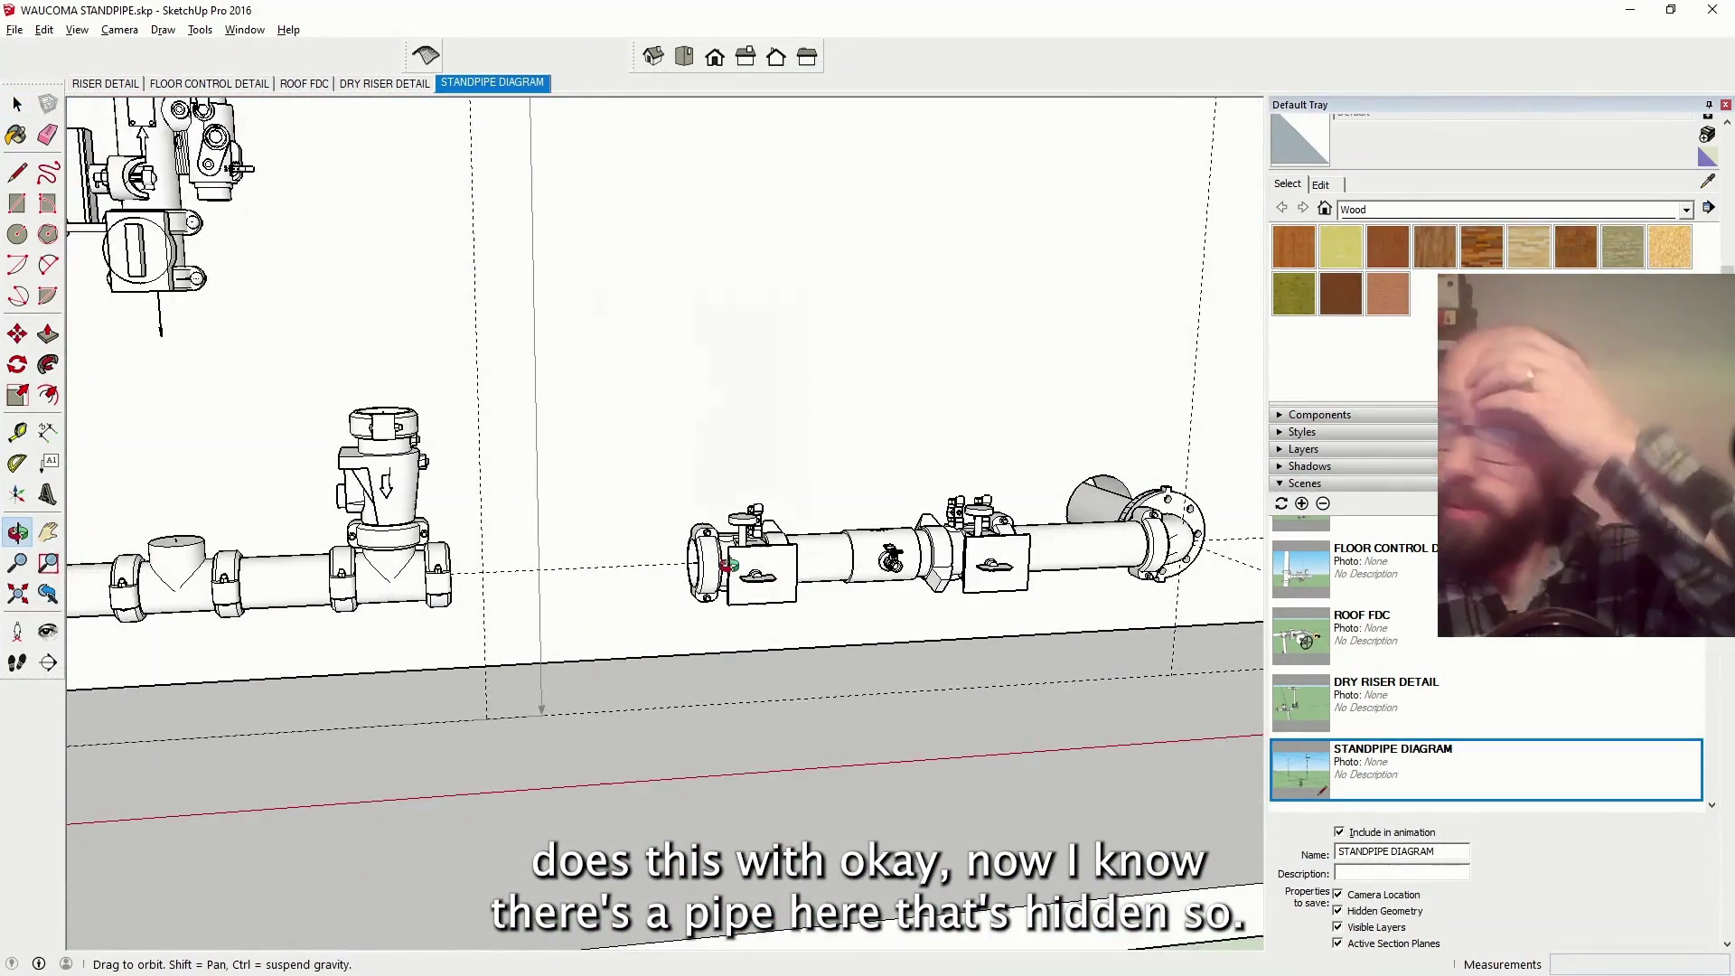
Show hidden geometry, unhide the hidden pipe before the lower run's first valve, and turn hidden geometry off again
key("space")
key("alt+v")
key("h")
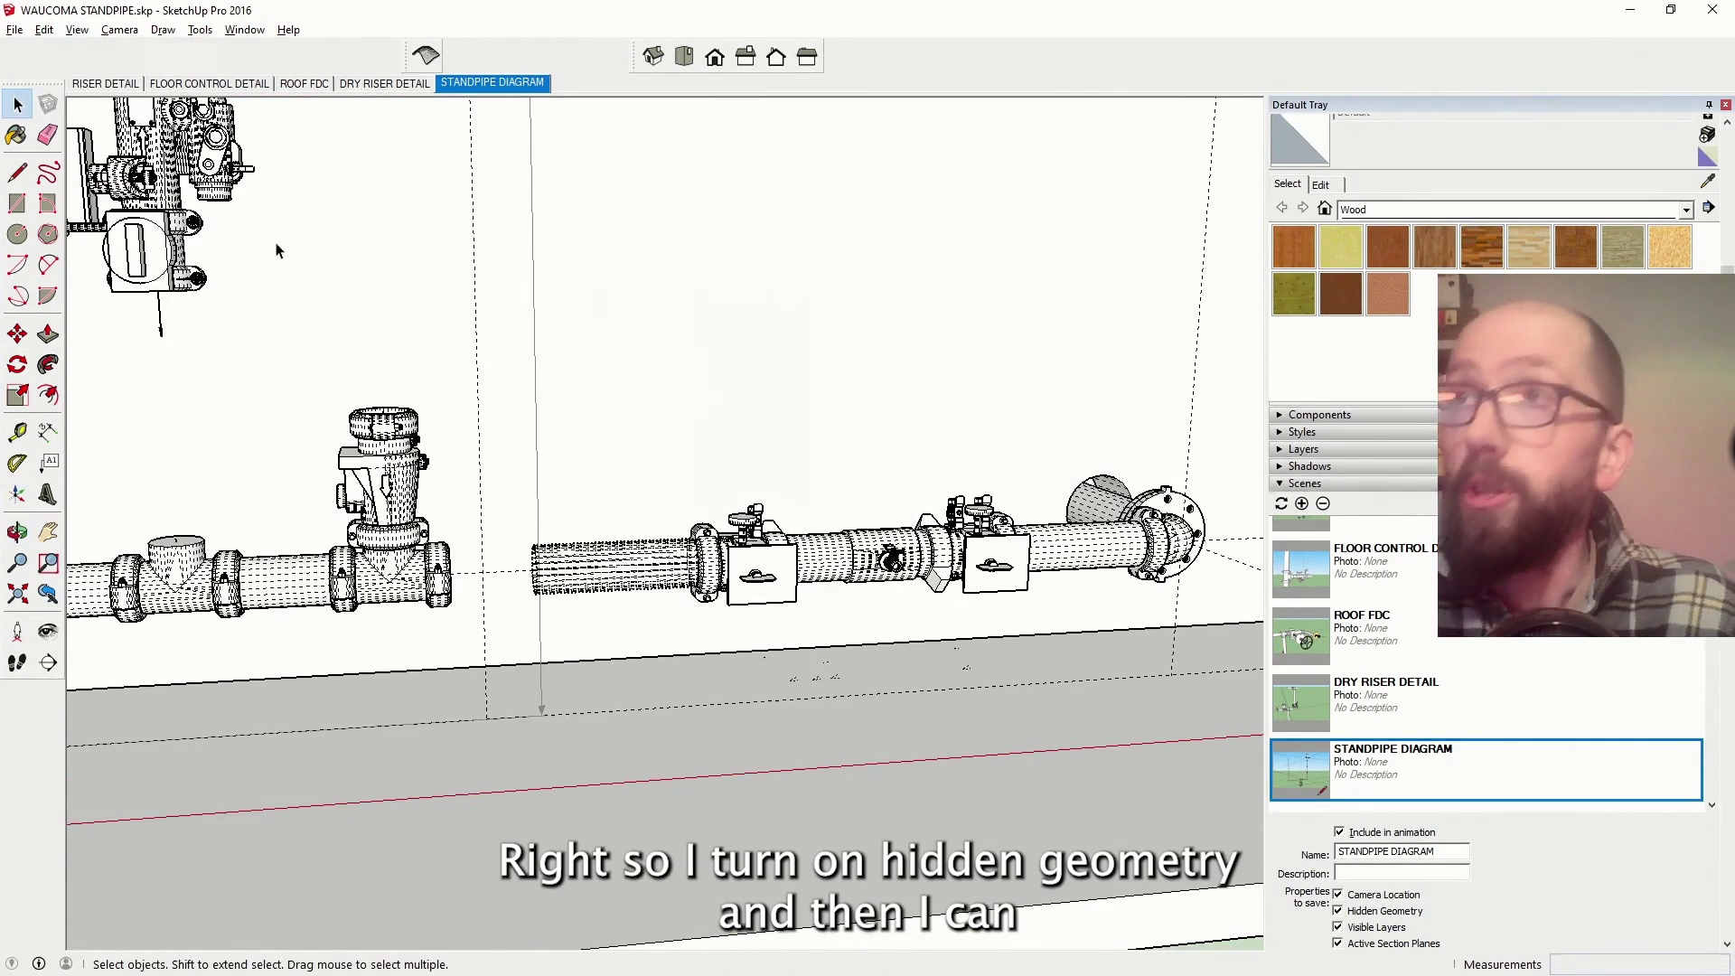
left_click(622, 566)
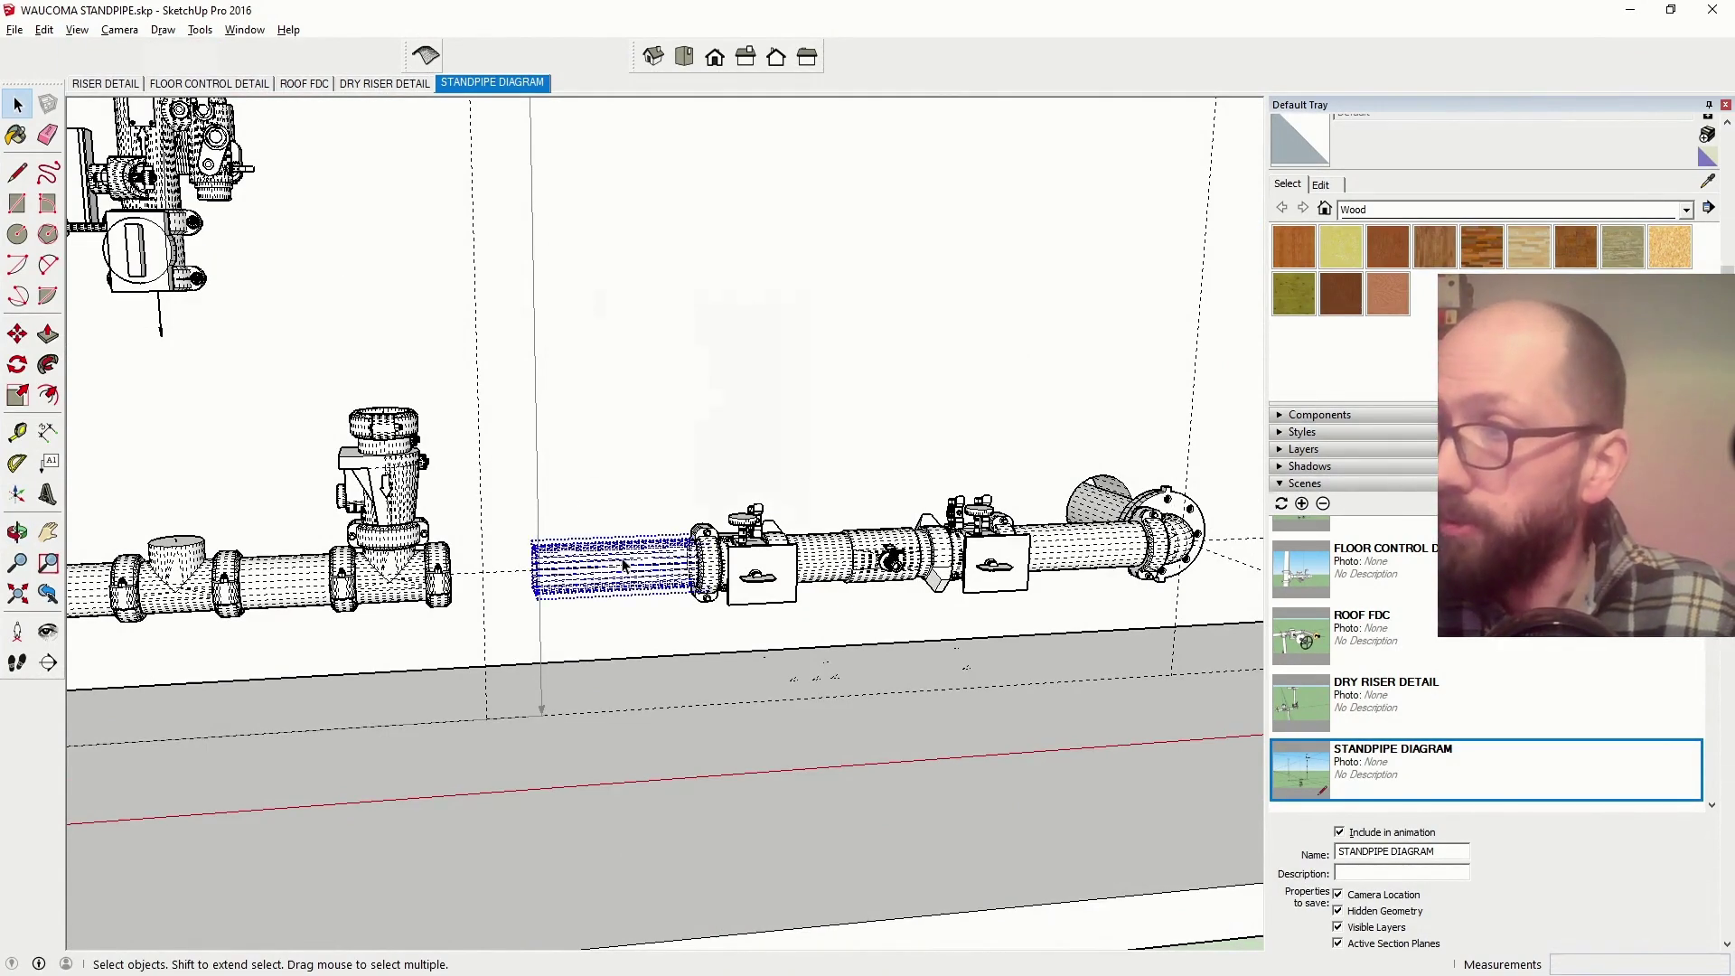
right_click(623, 562)
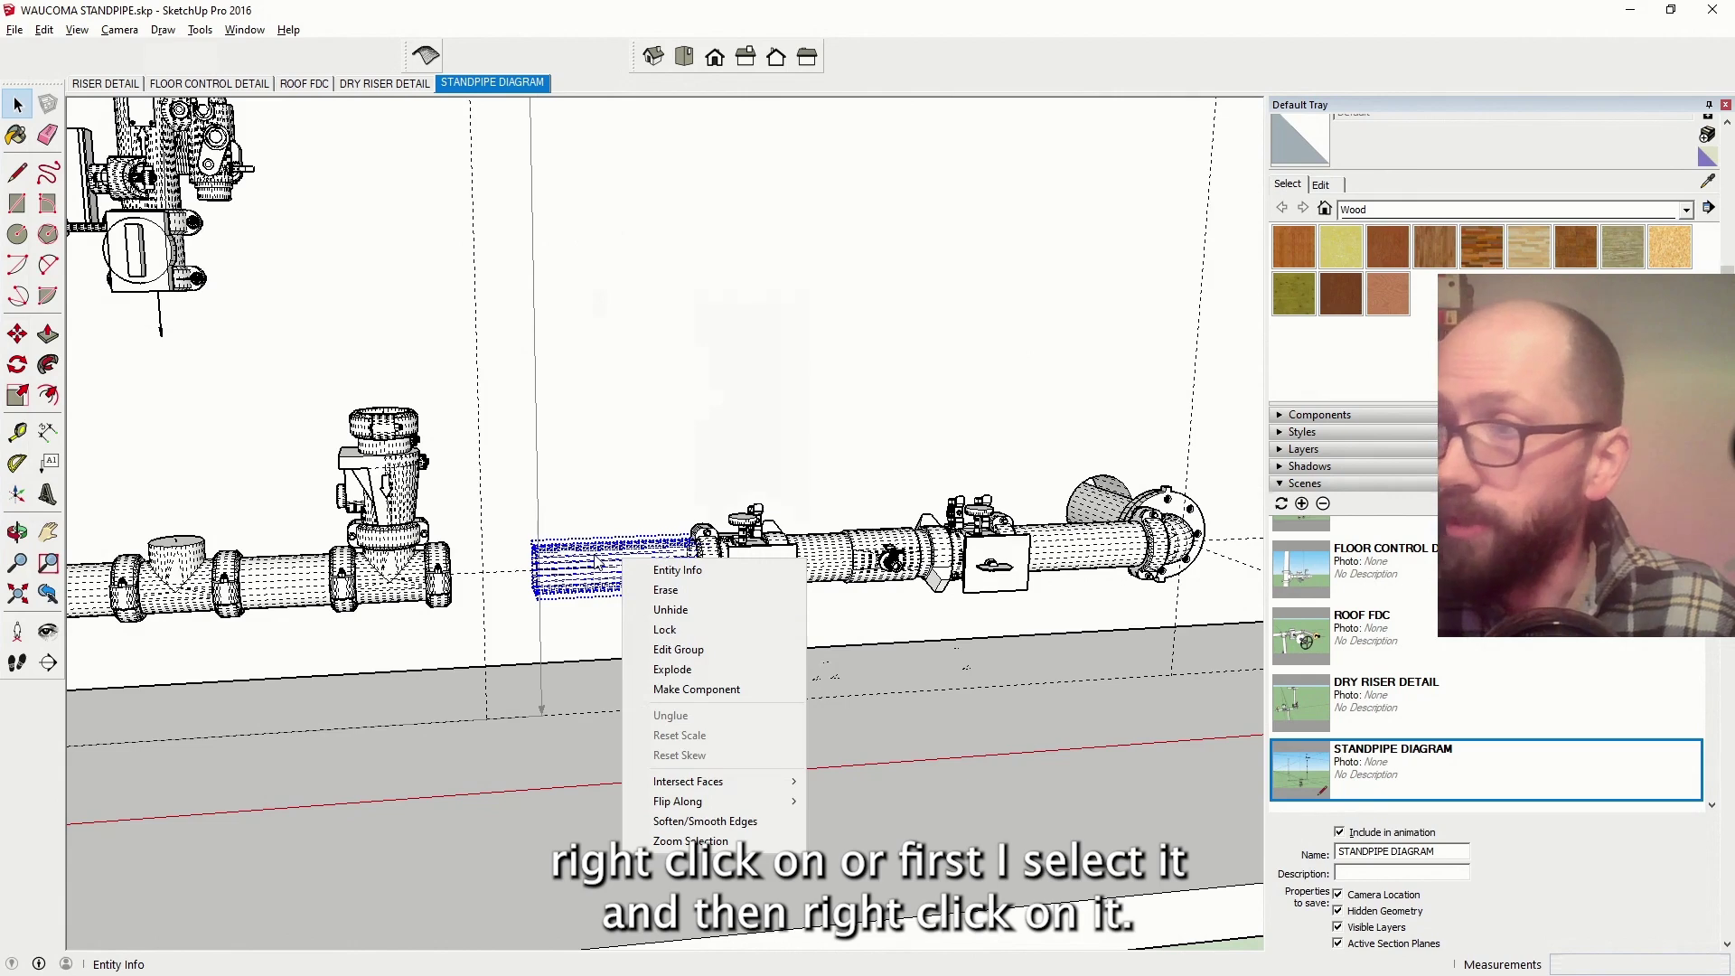
left_click(673, 611)
left_click(77, 30)
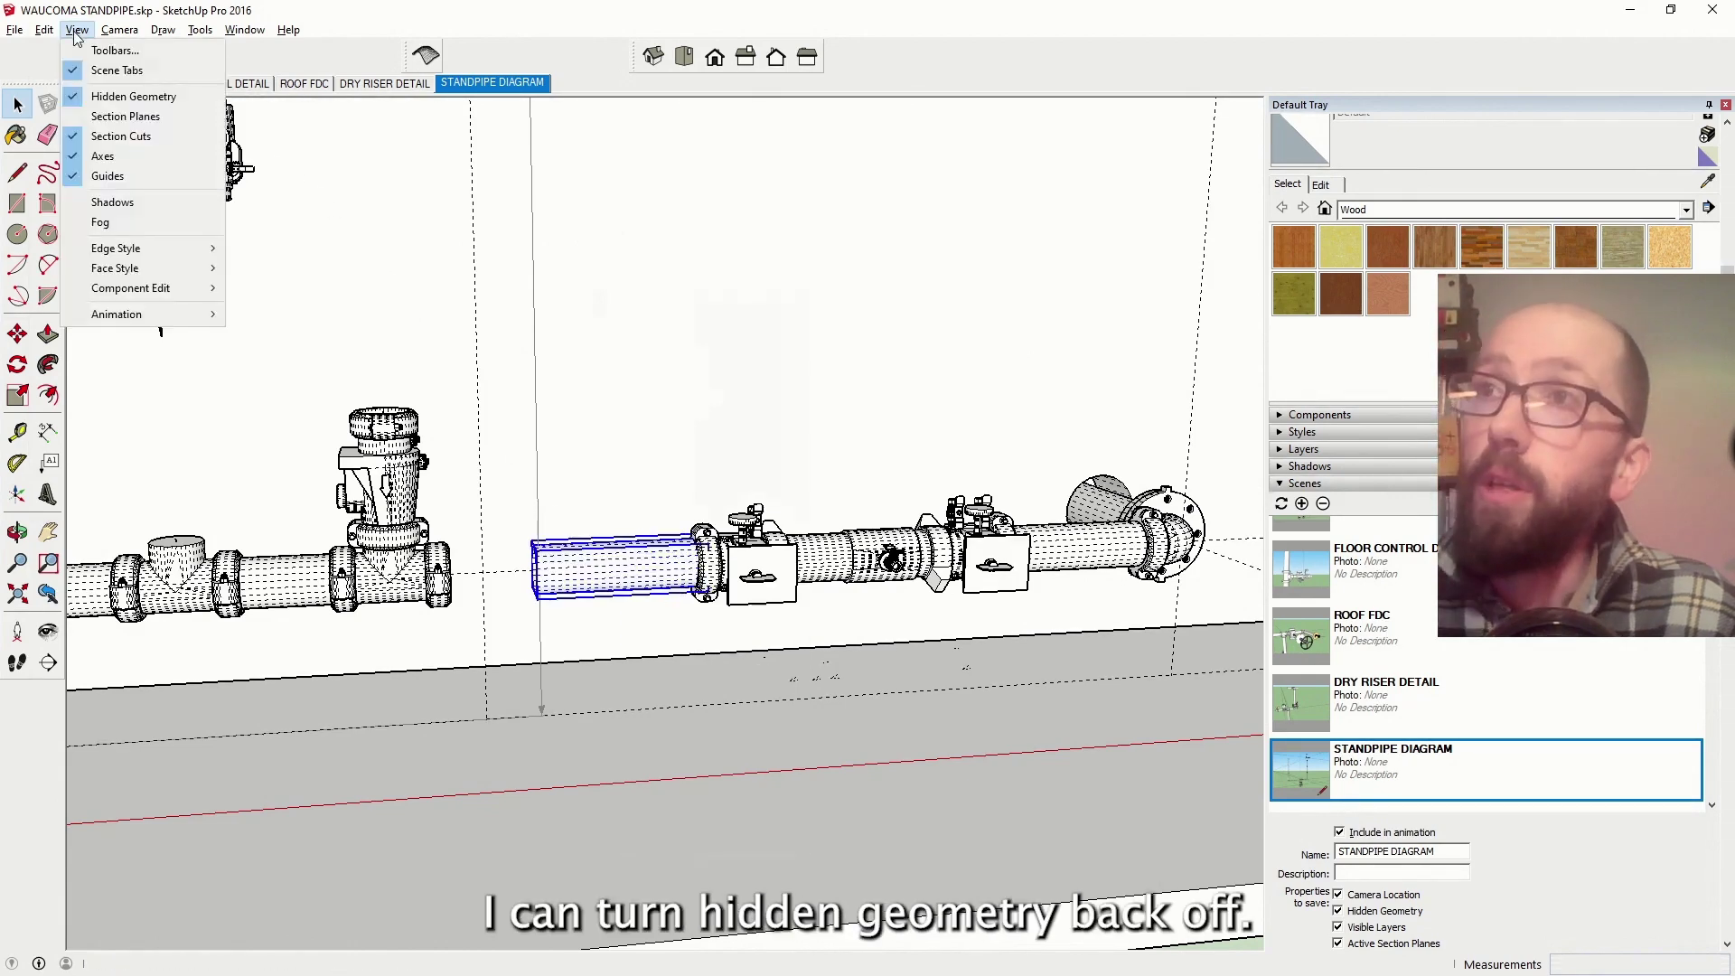
left_click(117, 94)
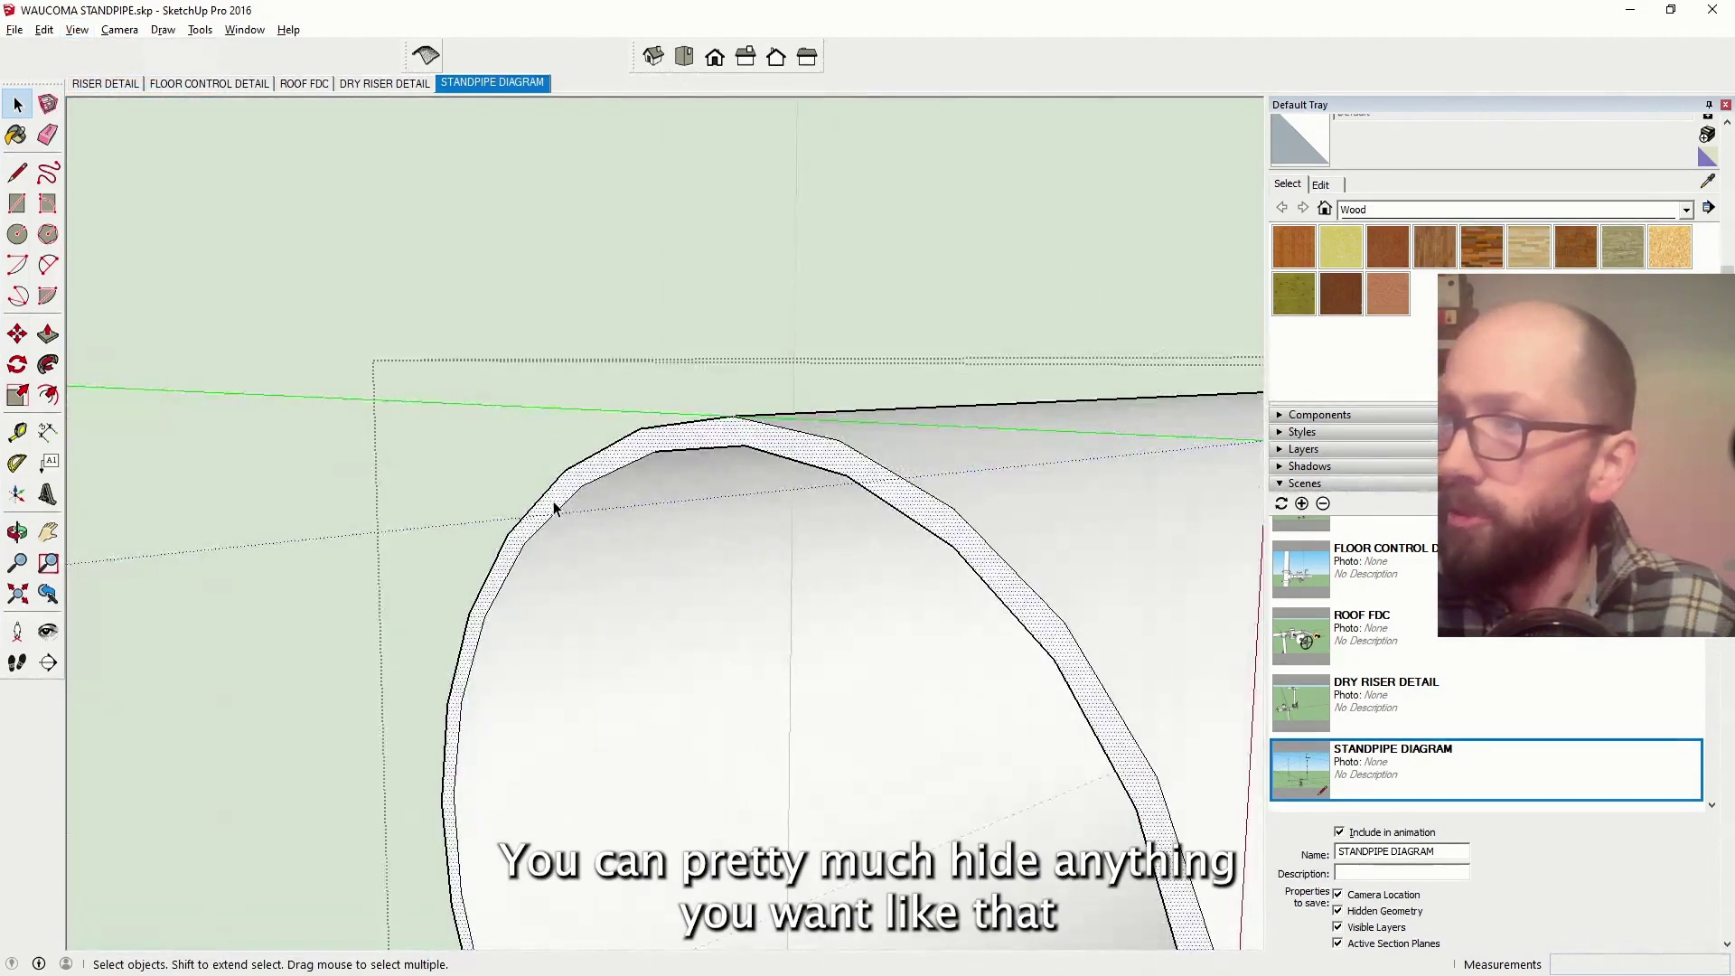
Extend the unhidden pipe with Push/Pull until it meets the header's end coupling beside the upright valve
left_click(47, 334)
scroll(727, 456, "down", 5)
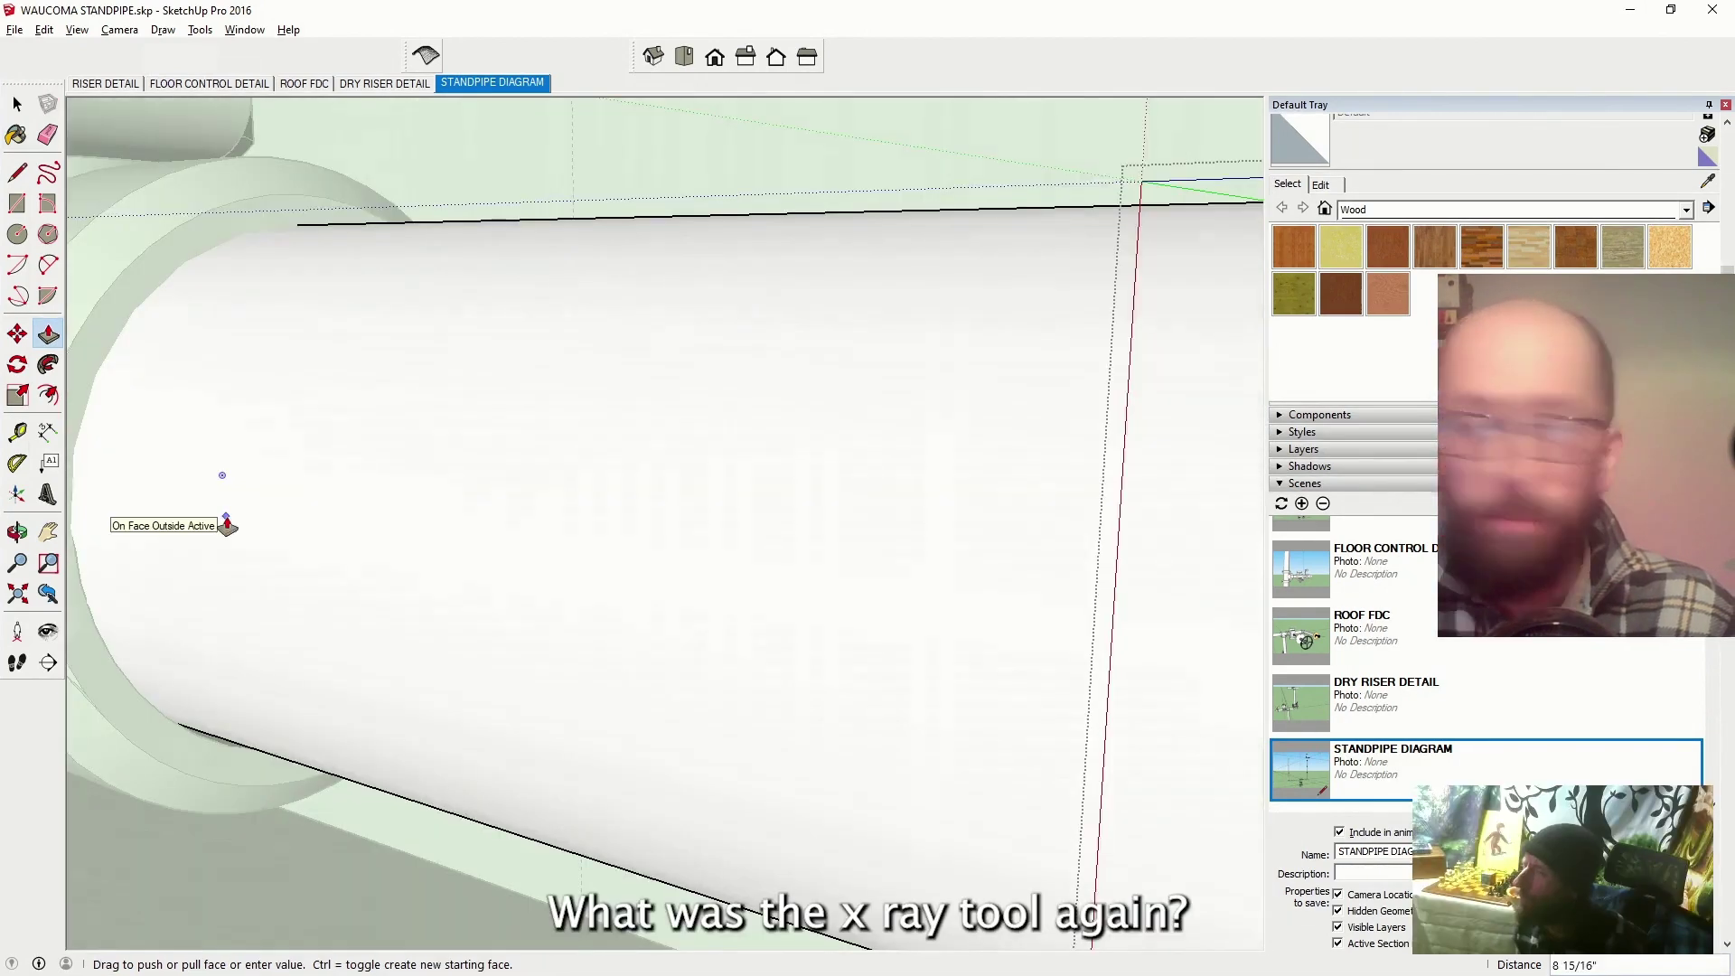
middle_click_drag(220, 515, 650, 589)
scroll(650, 590, "down", 6)
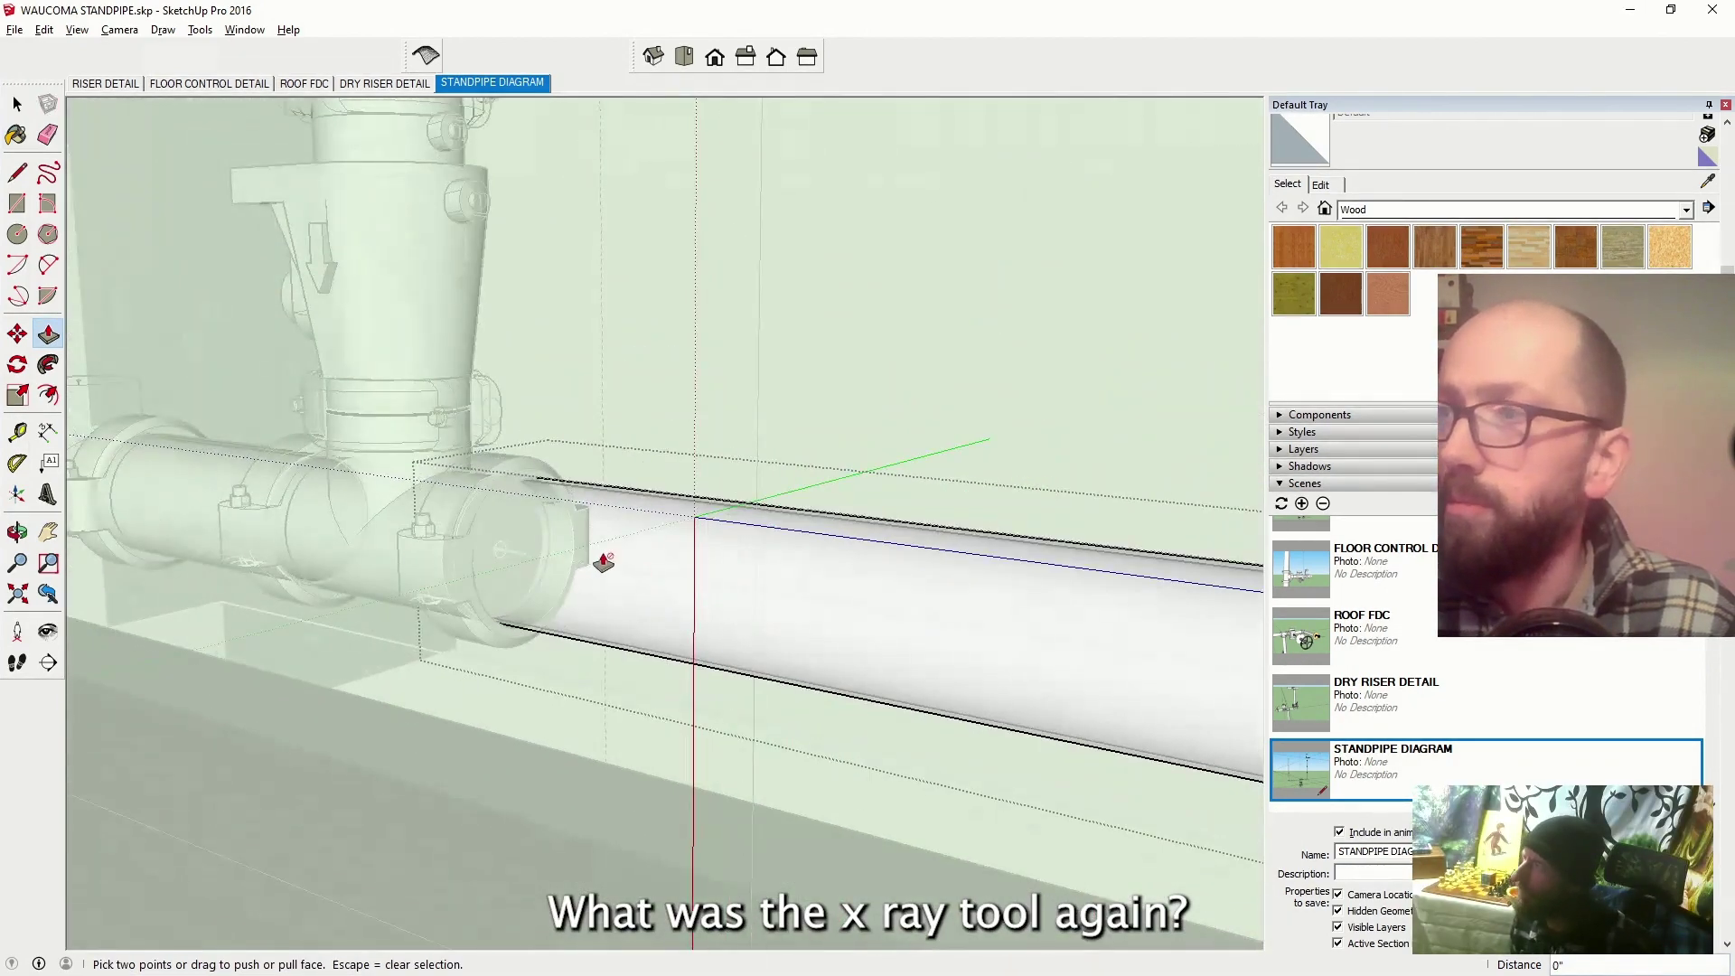
left_click(18, 104)
scroll(561, 349, "down", 10)
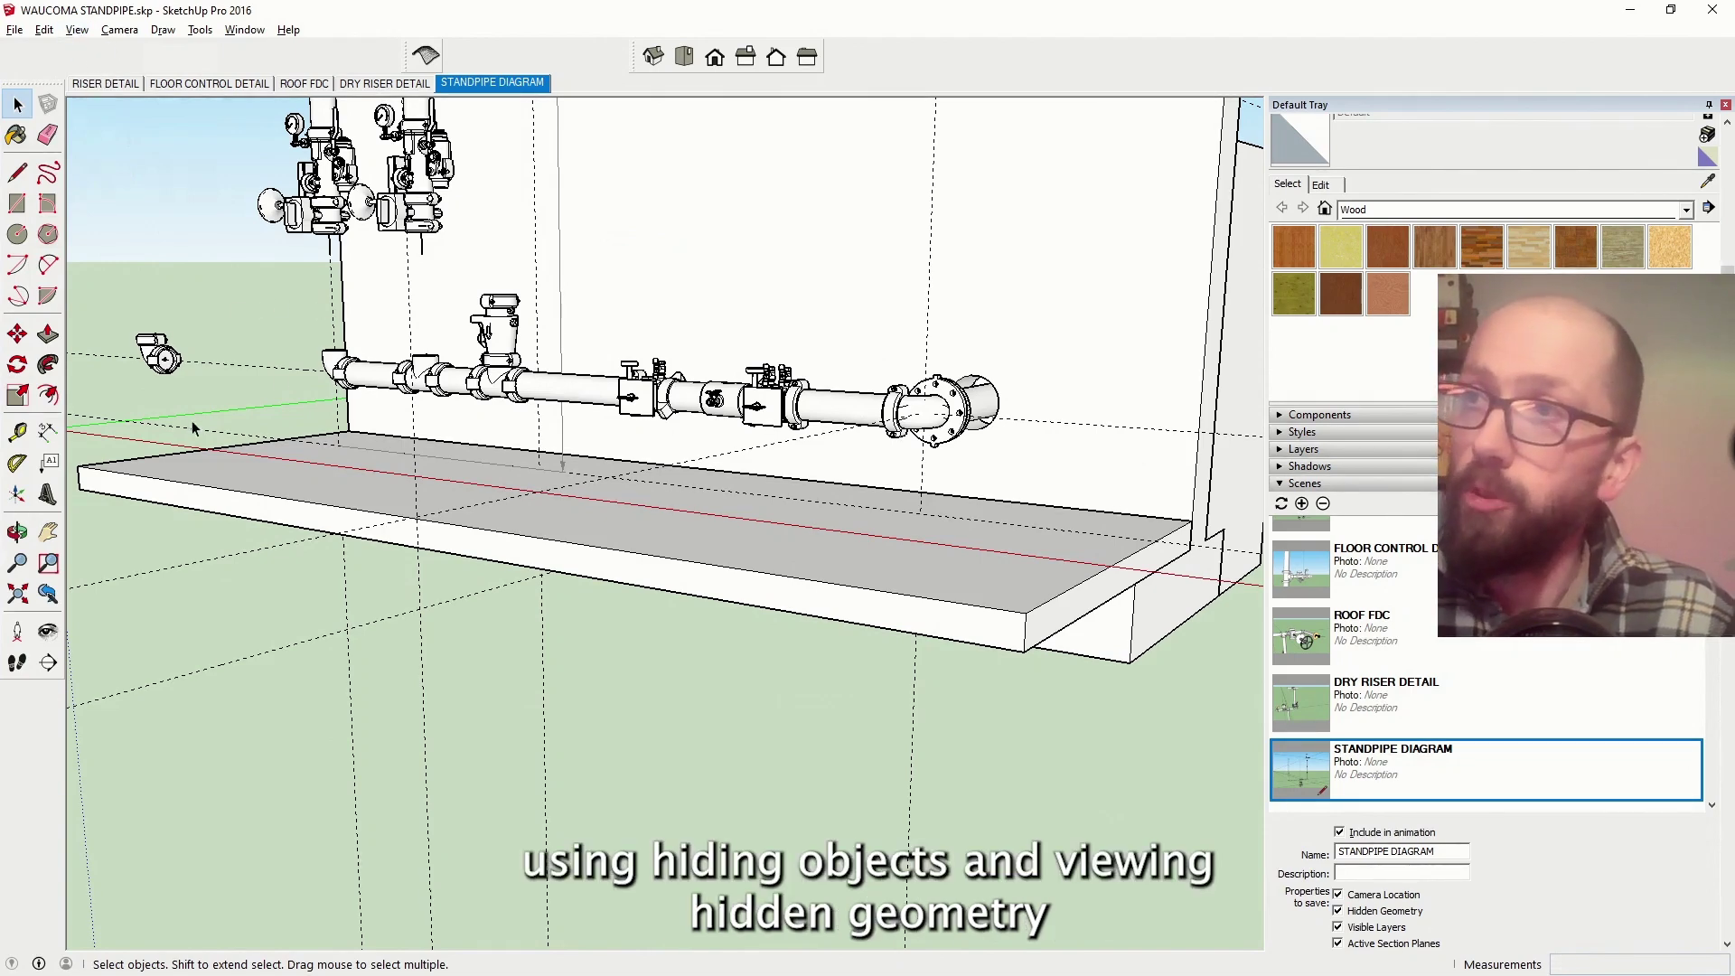
Hide the pipe that connects the header's end coupling to the lower run's first valve
left_click(17, 533)
left_click_drag(449, 496, 964, 506)
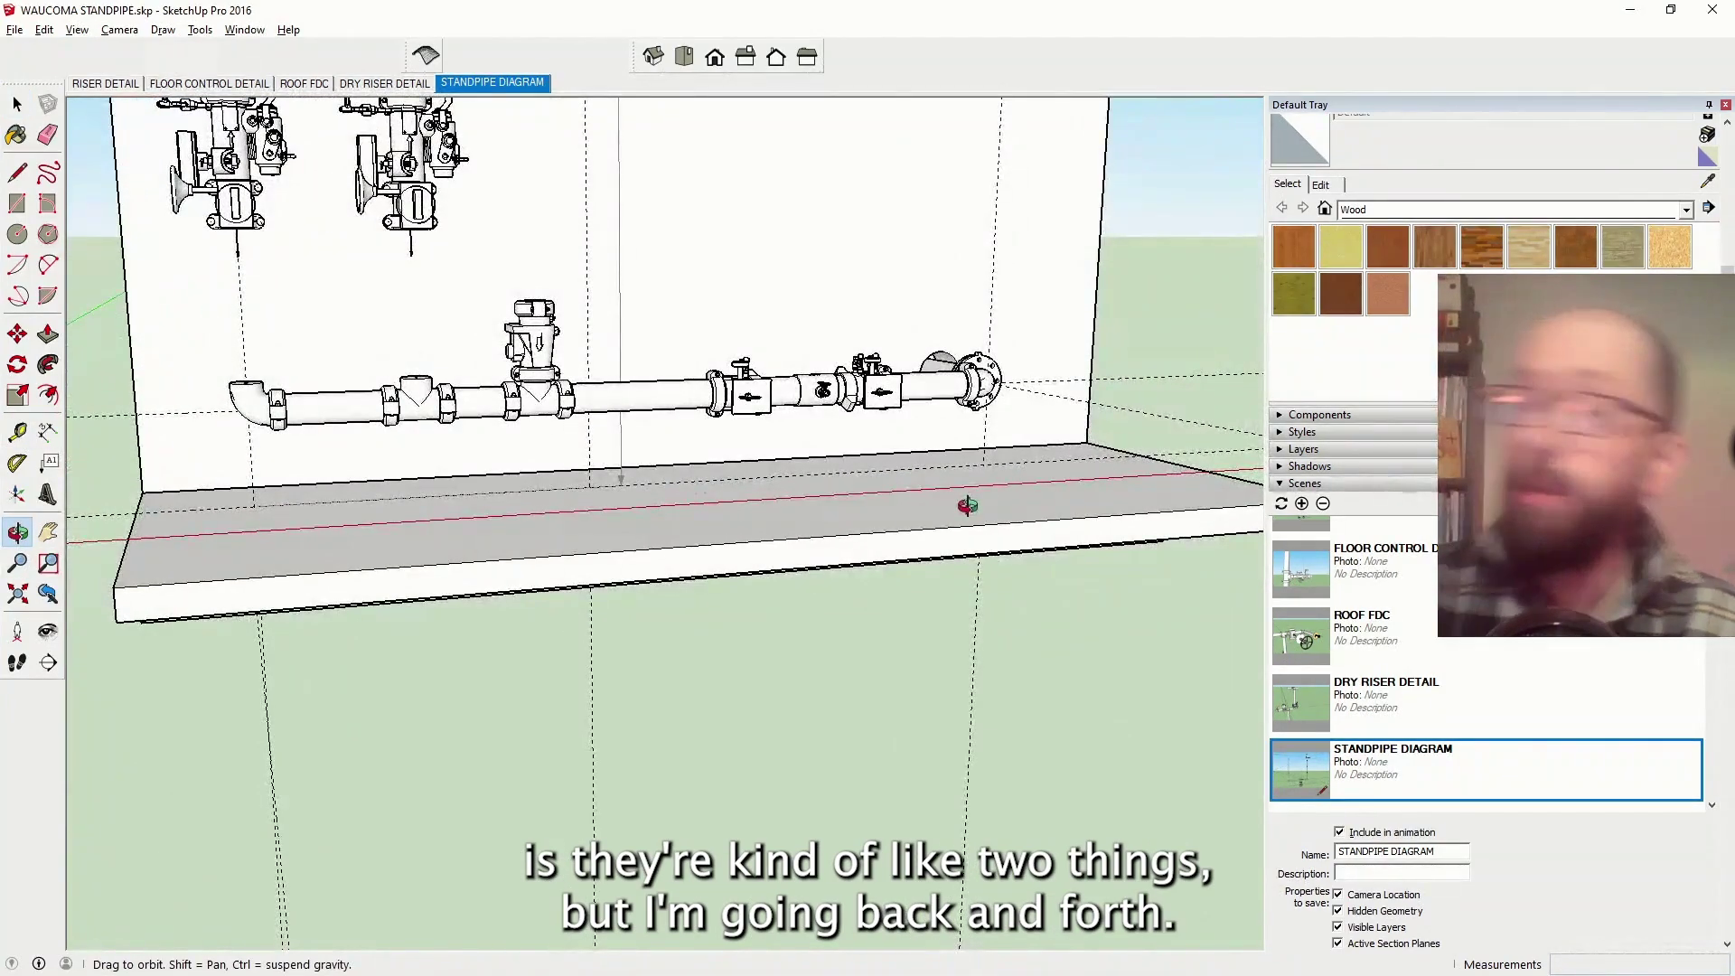
scroll(709, 457, "up", 5)
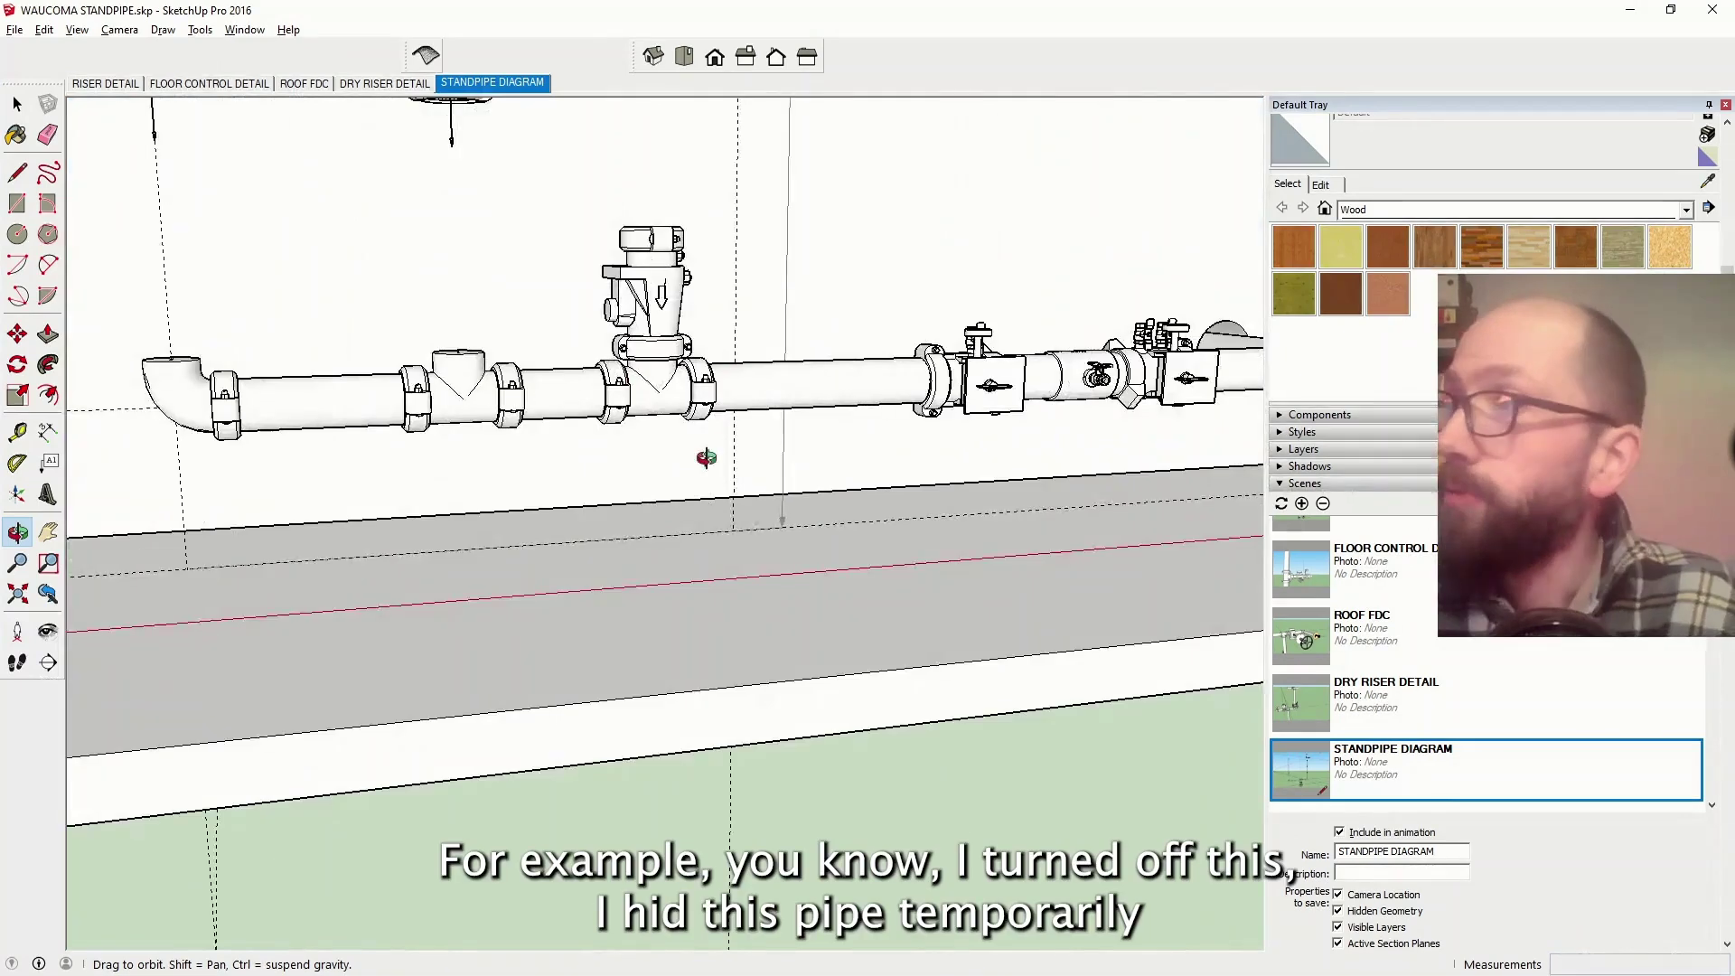
scroll(938, 425, "down", 2)
left_click(20, 105)
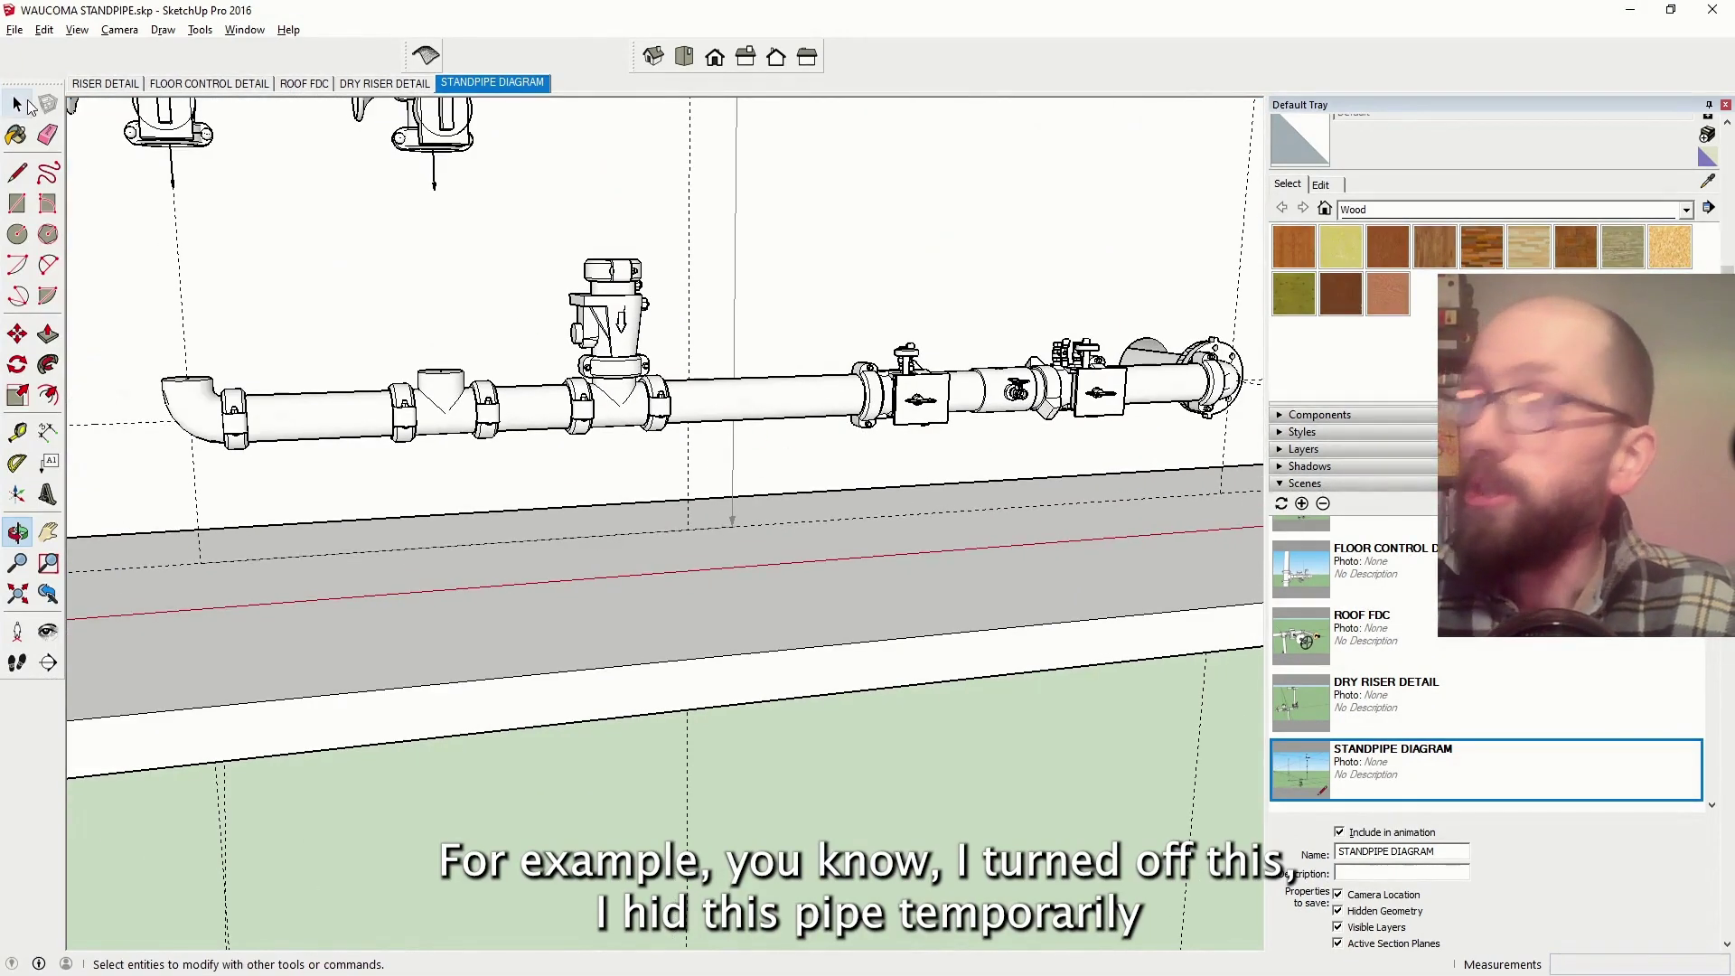
left_click(768, 414)
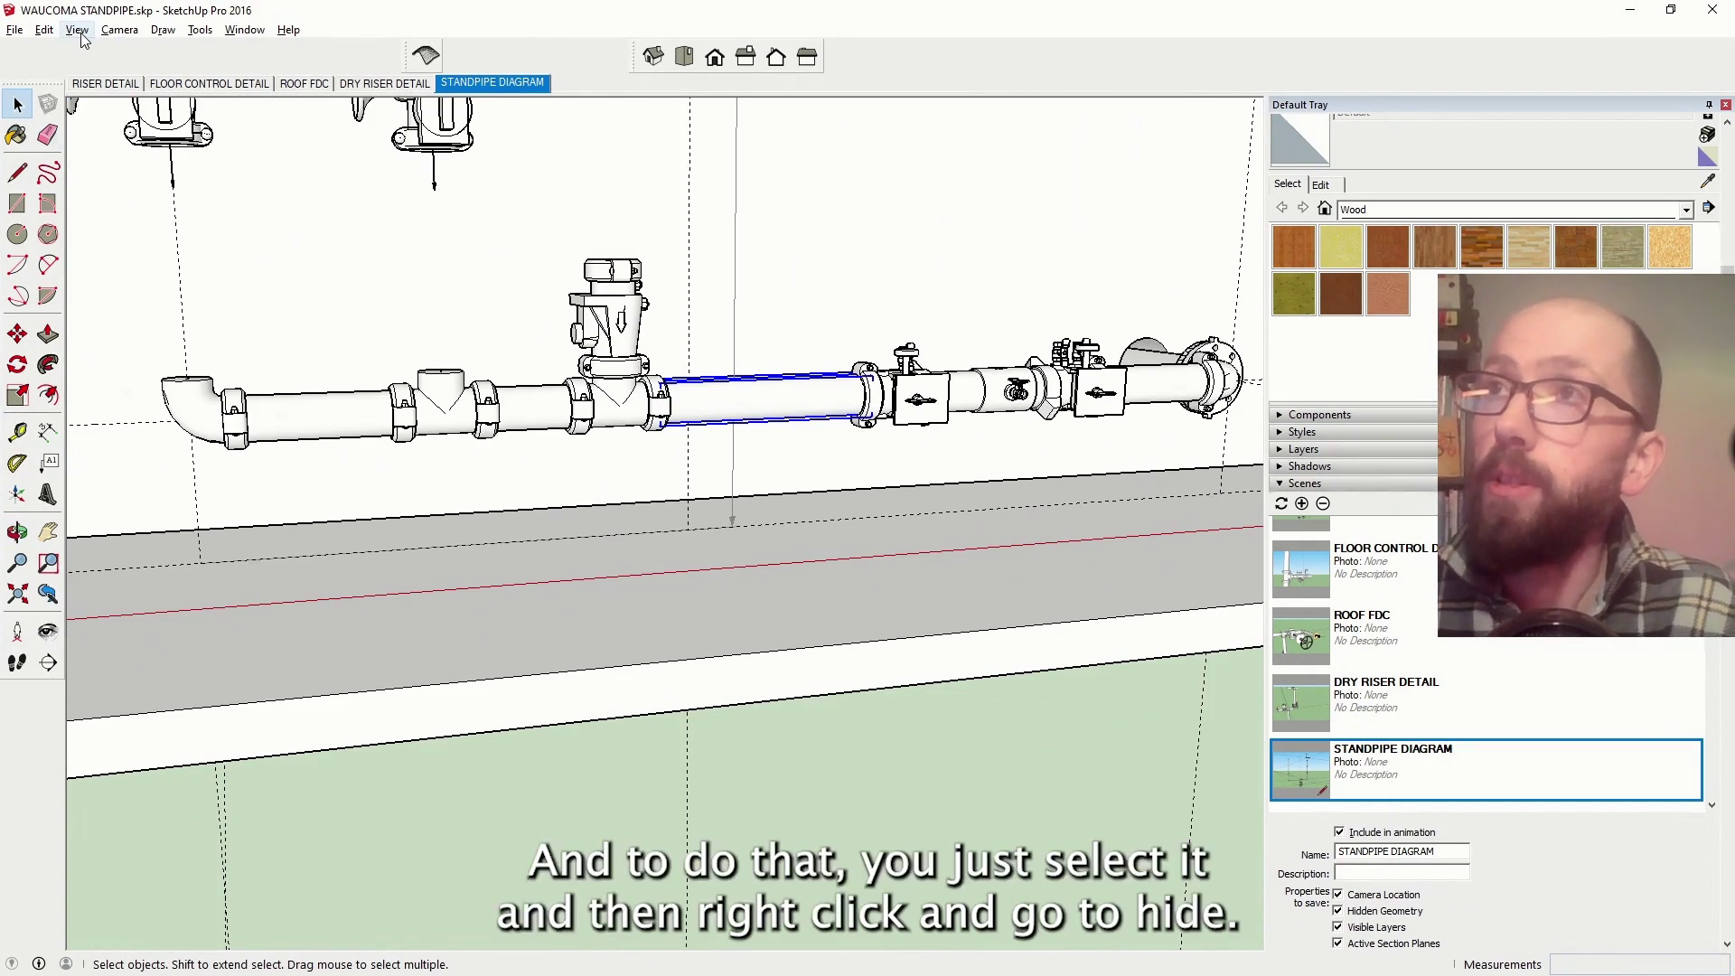
right_click(751, 416)
left_click(790, 470)
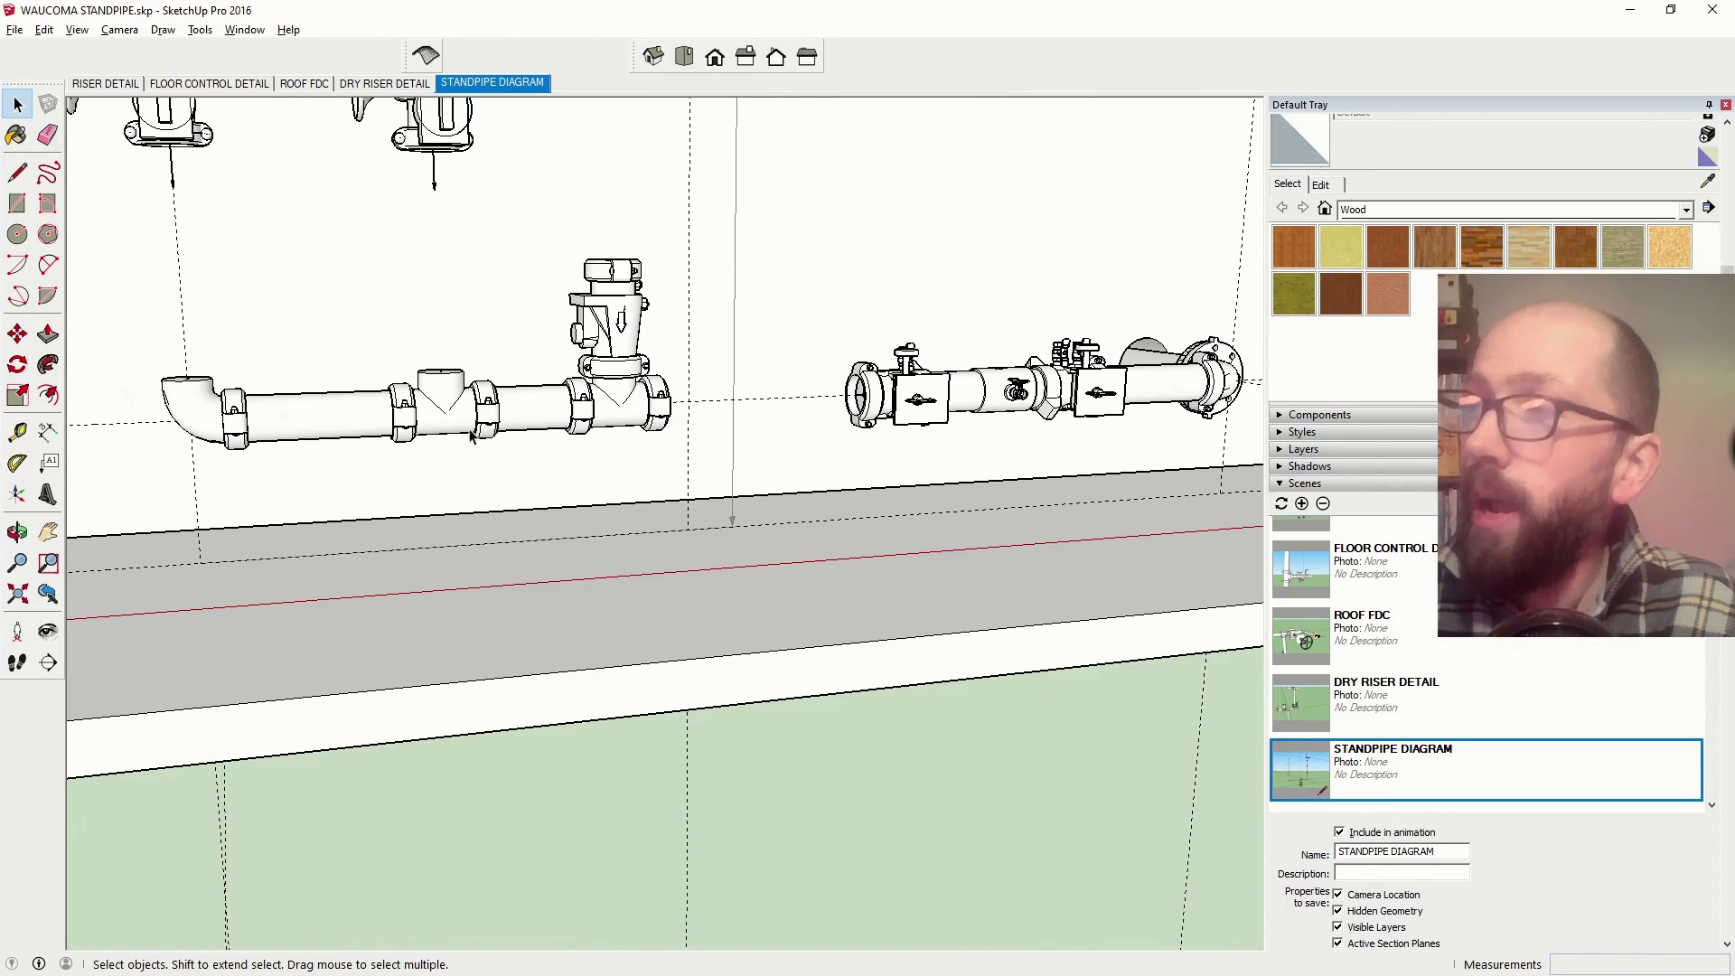
Move the elbow up and away from the coupling at the header's far end
left_click(199, 416)
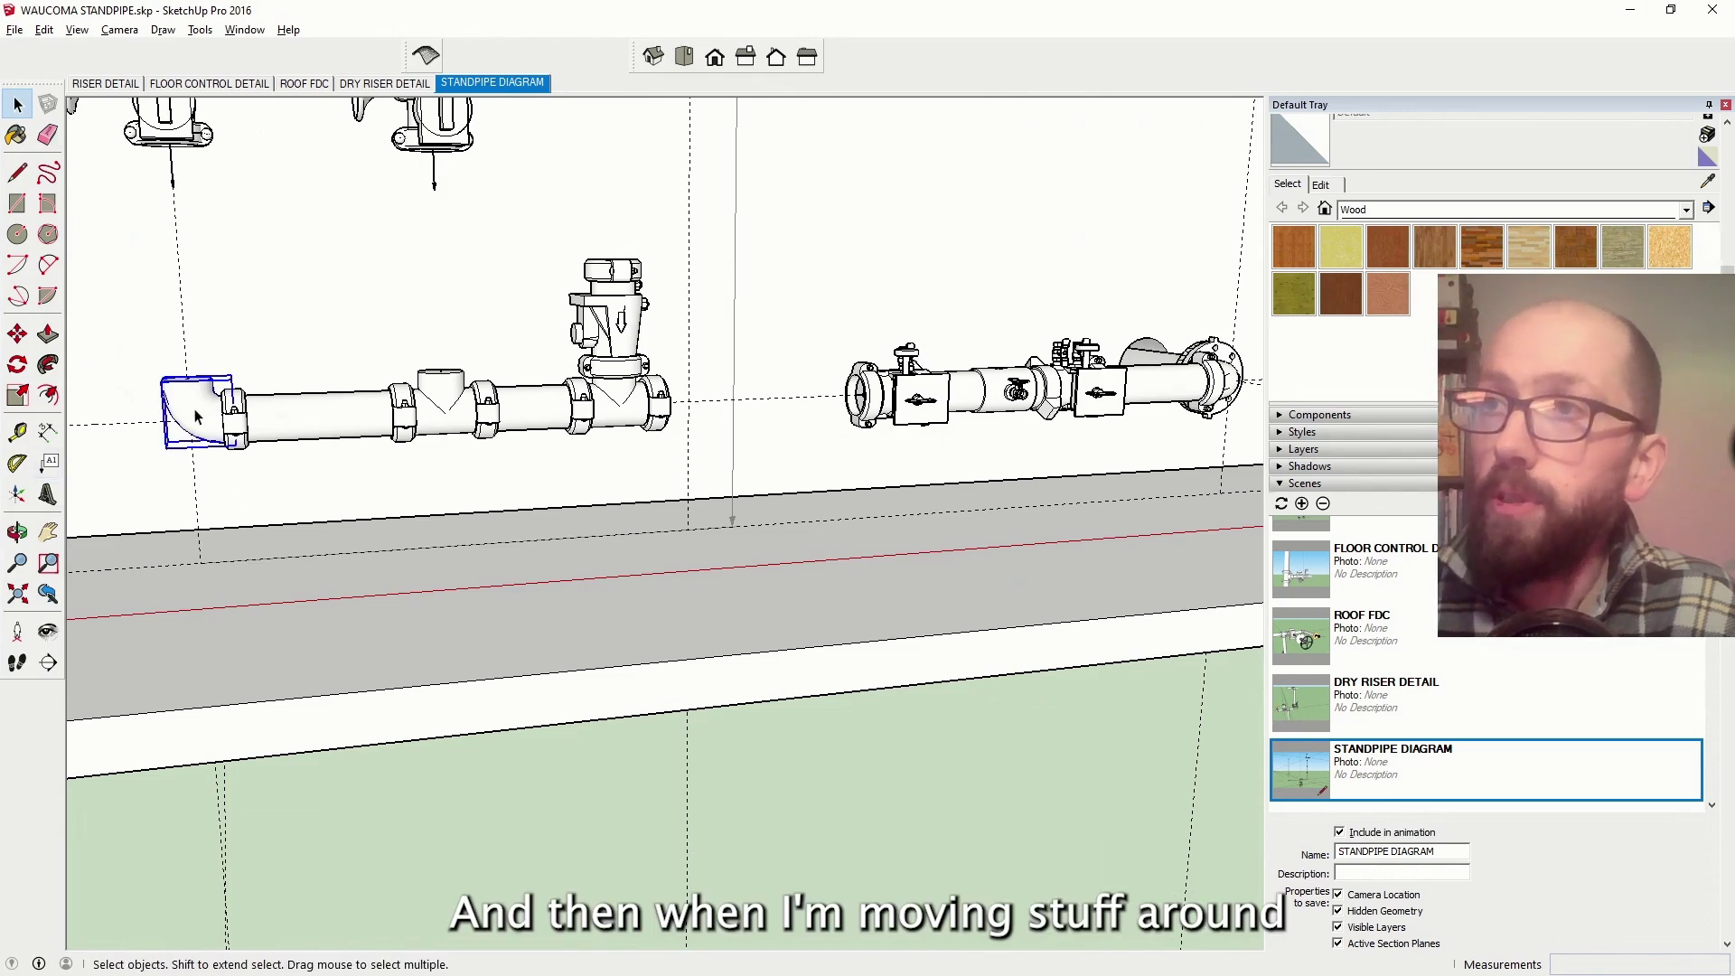
scroll(197, 416, "up", 3)
key("m")
left_click(84, 430)
scroll(226, 201, "up", 4)
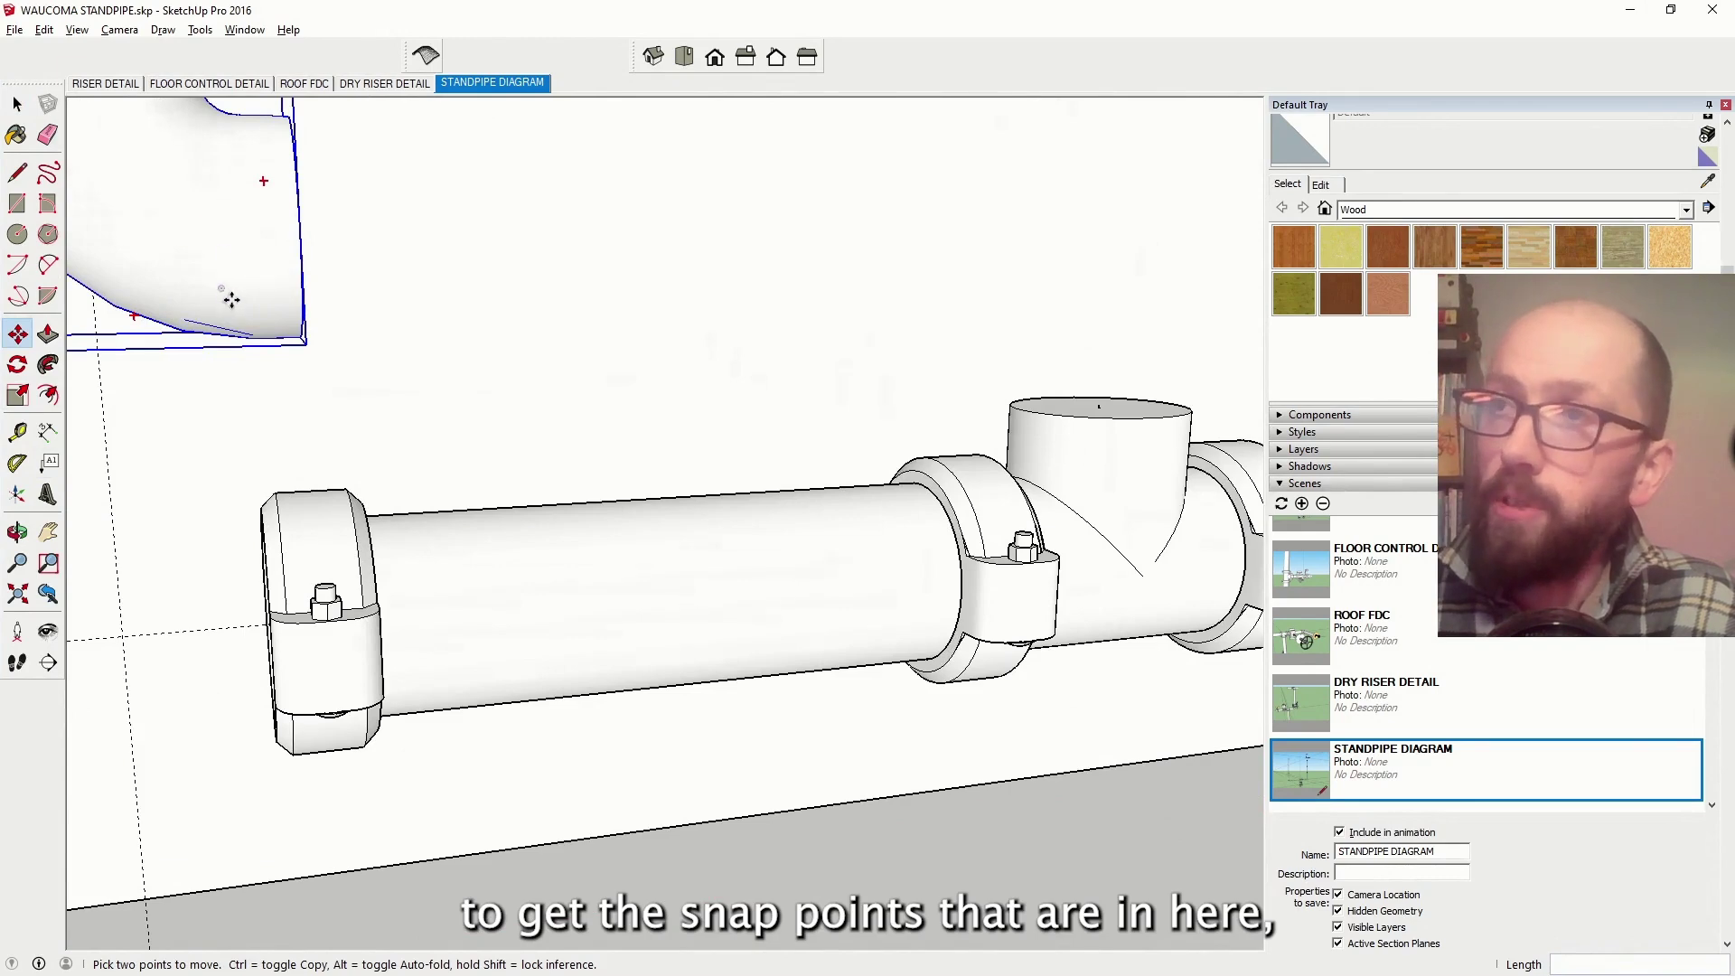
Turn on X-ray and move the elbow by its inner snap point back onto the header's end coupling
key("x")
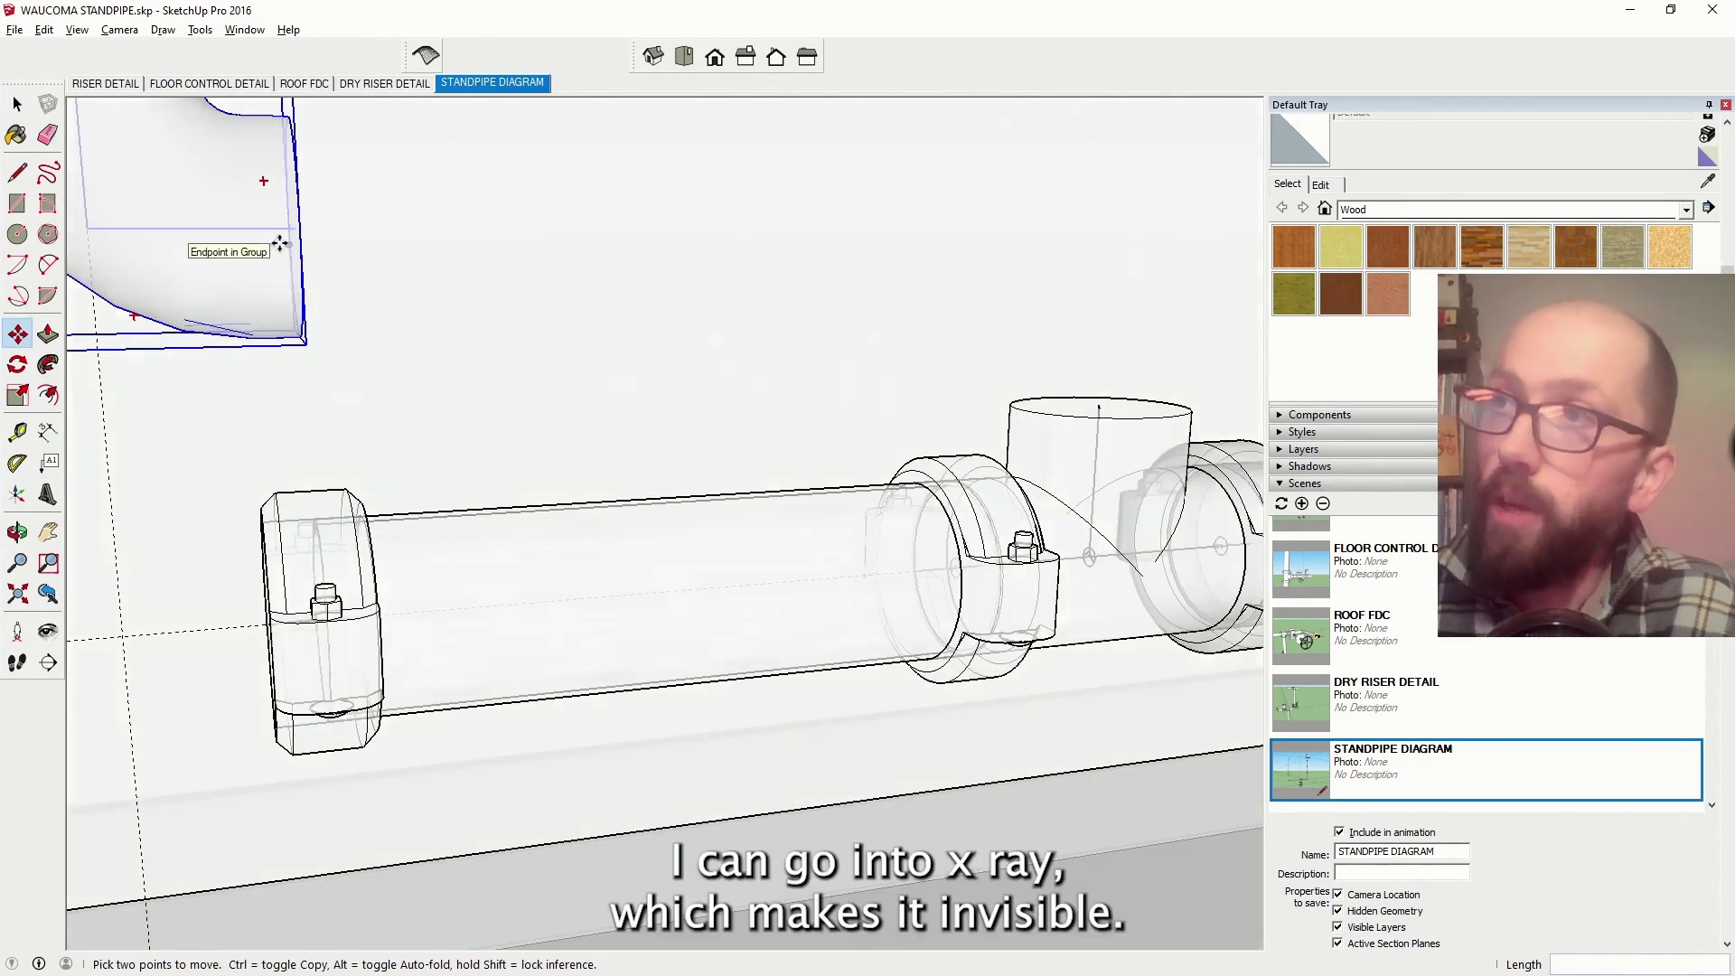
scroll(282, 234, "up", 3)
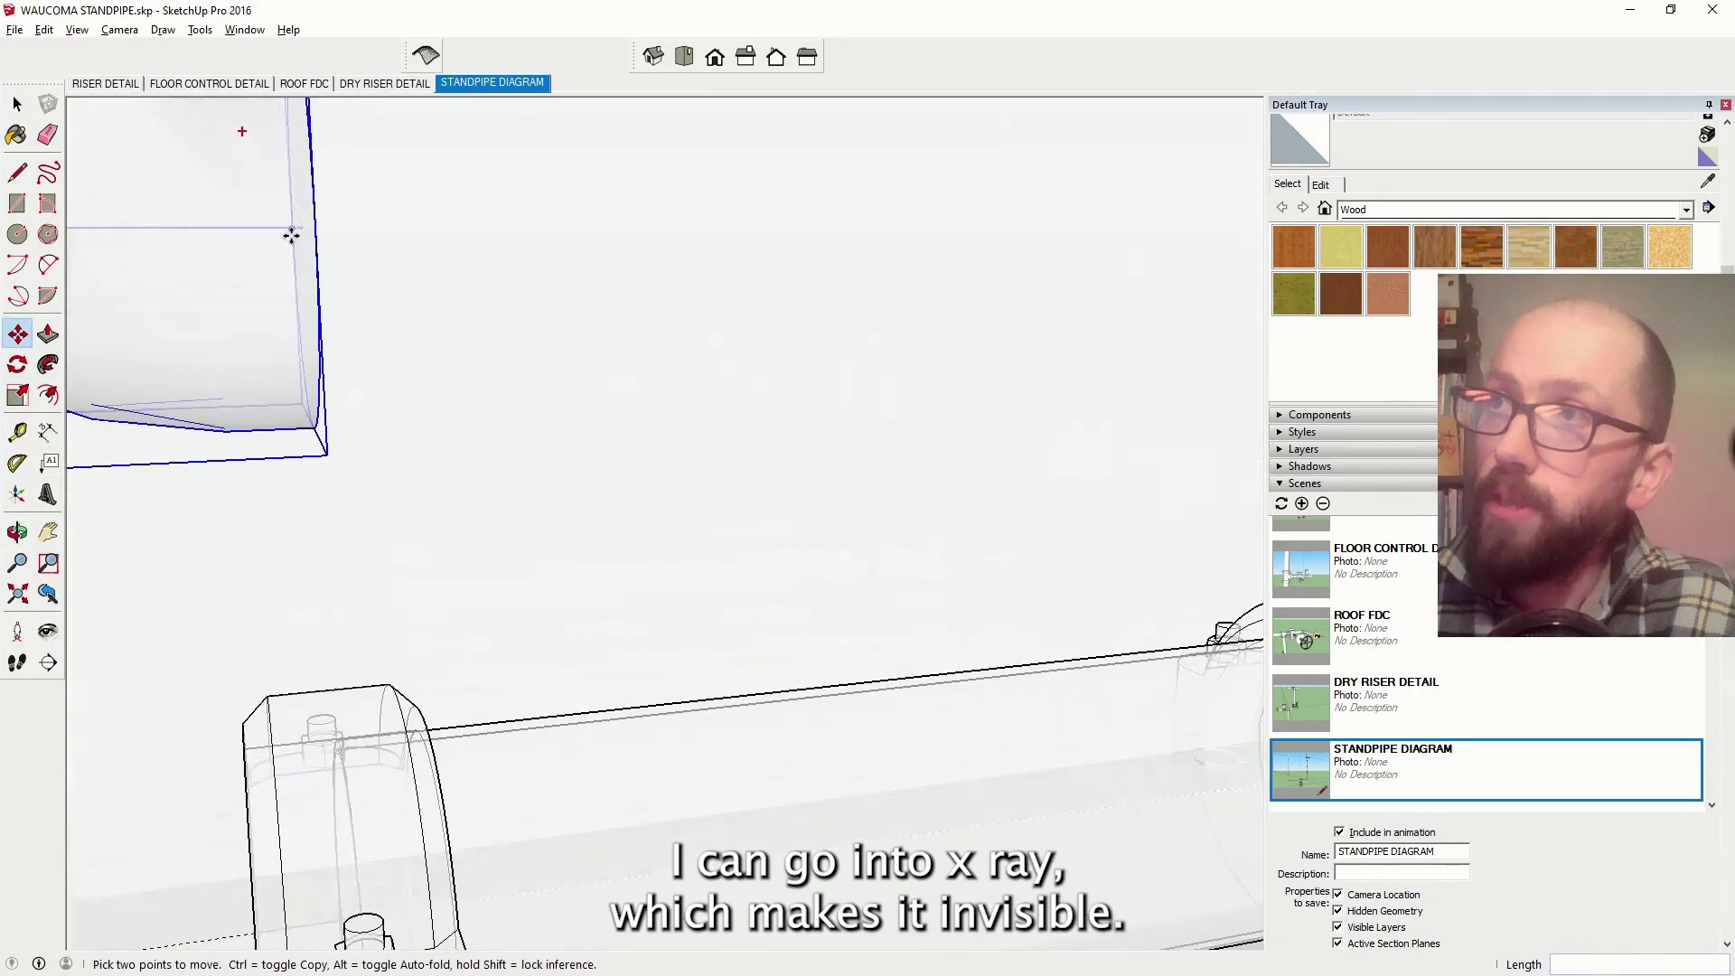
scroll(298, 181, "down", 3)
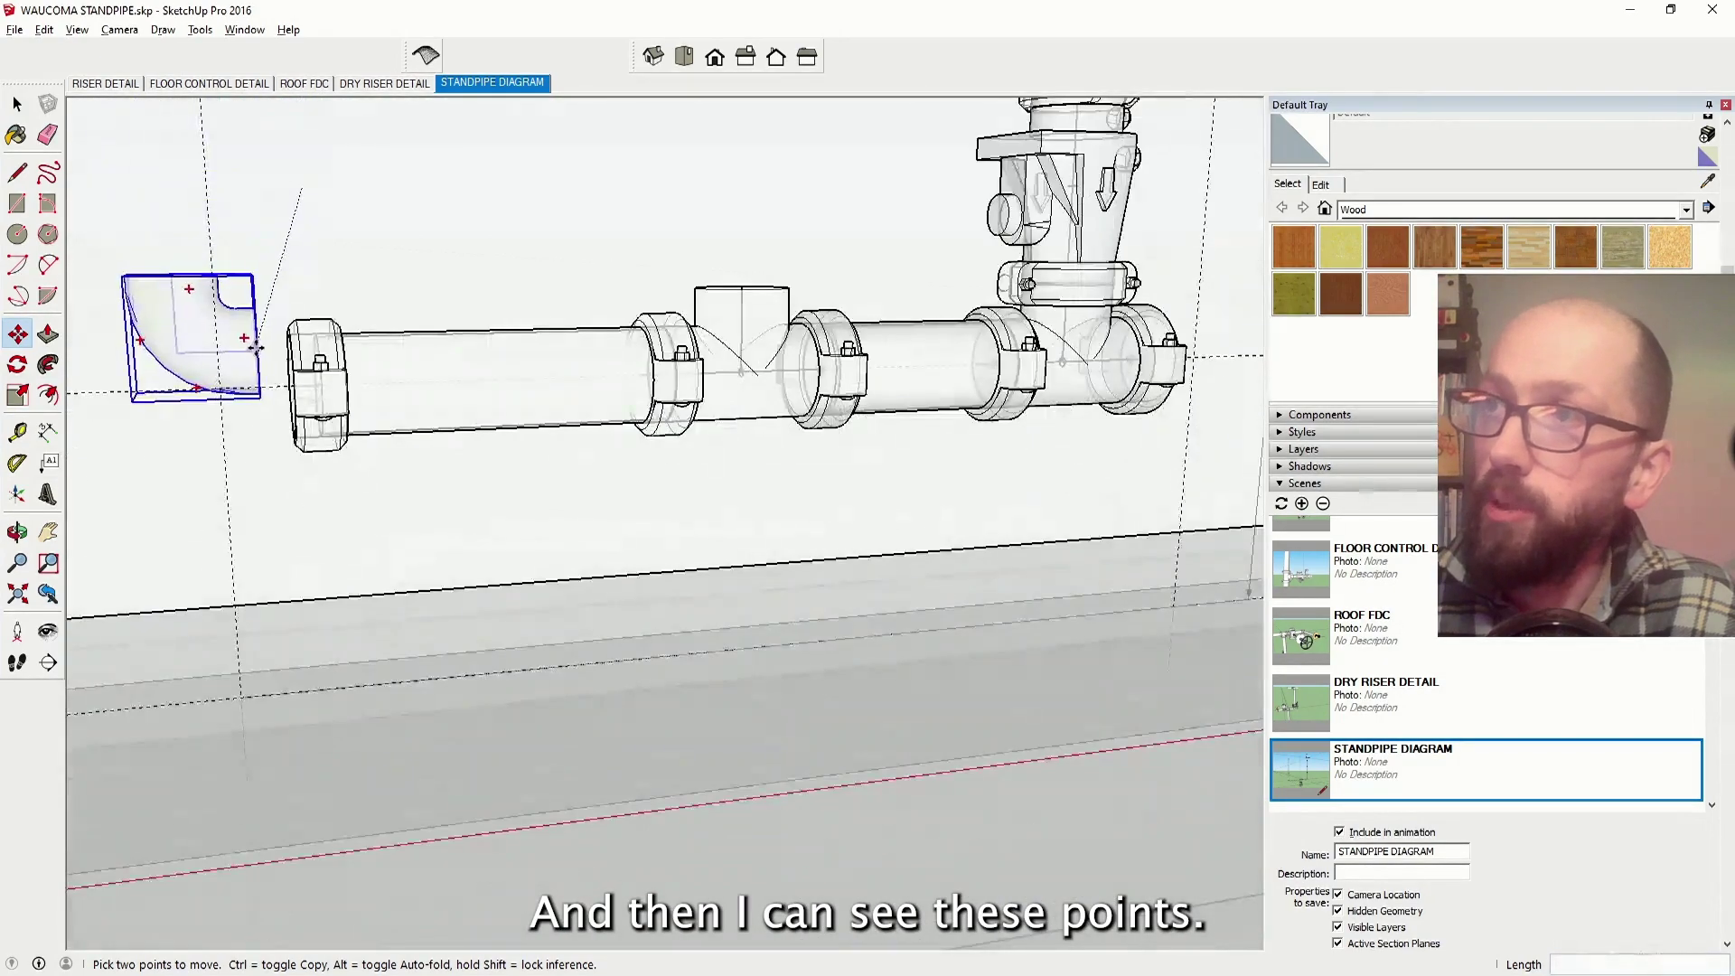
left_click(272, 380)
key("o")
left_click_drag(407, 452, 621, 481)
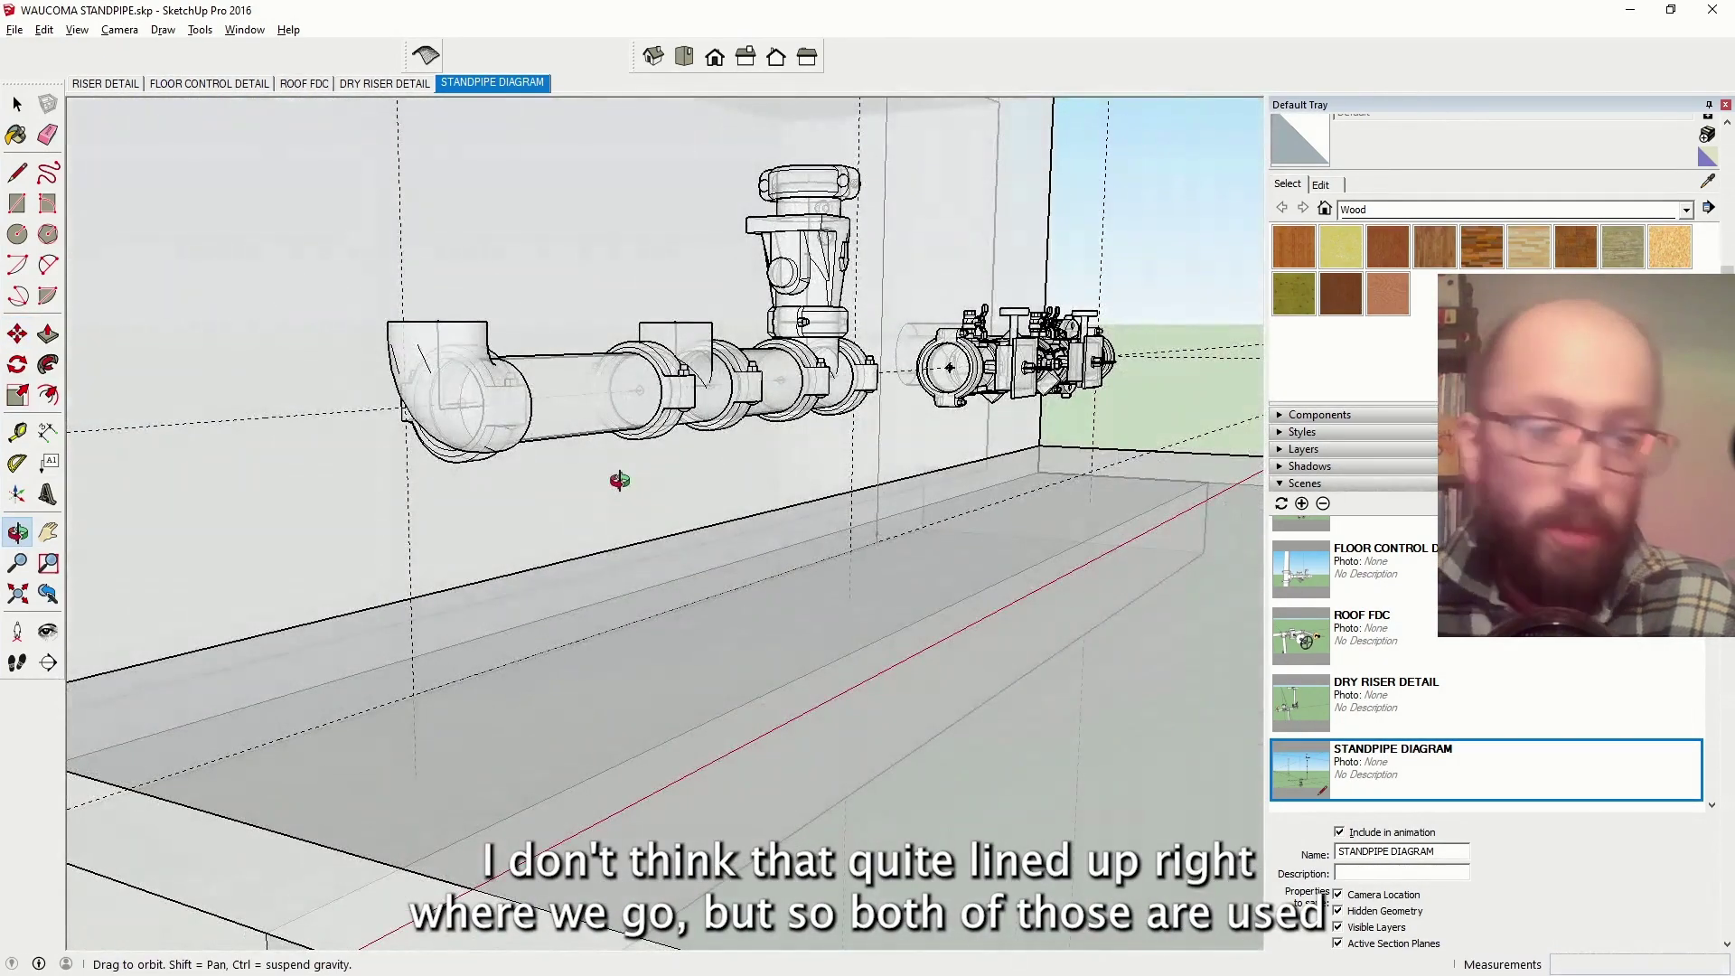
key("space")
middle_click_drag(633, 450, 649, 398)
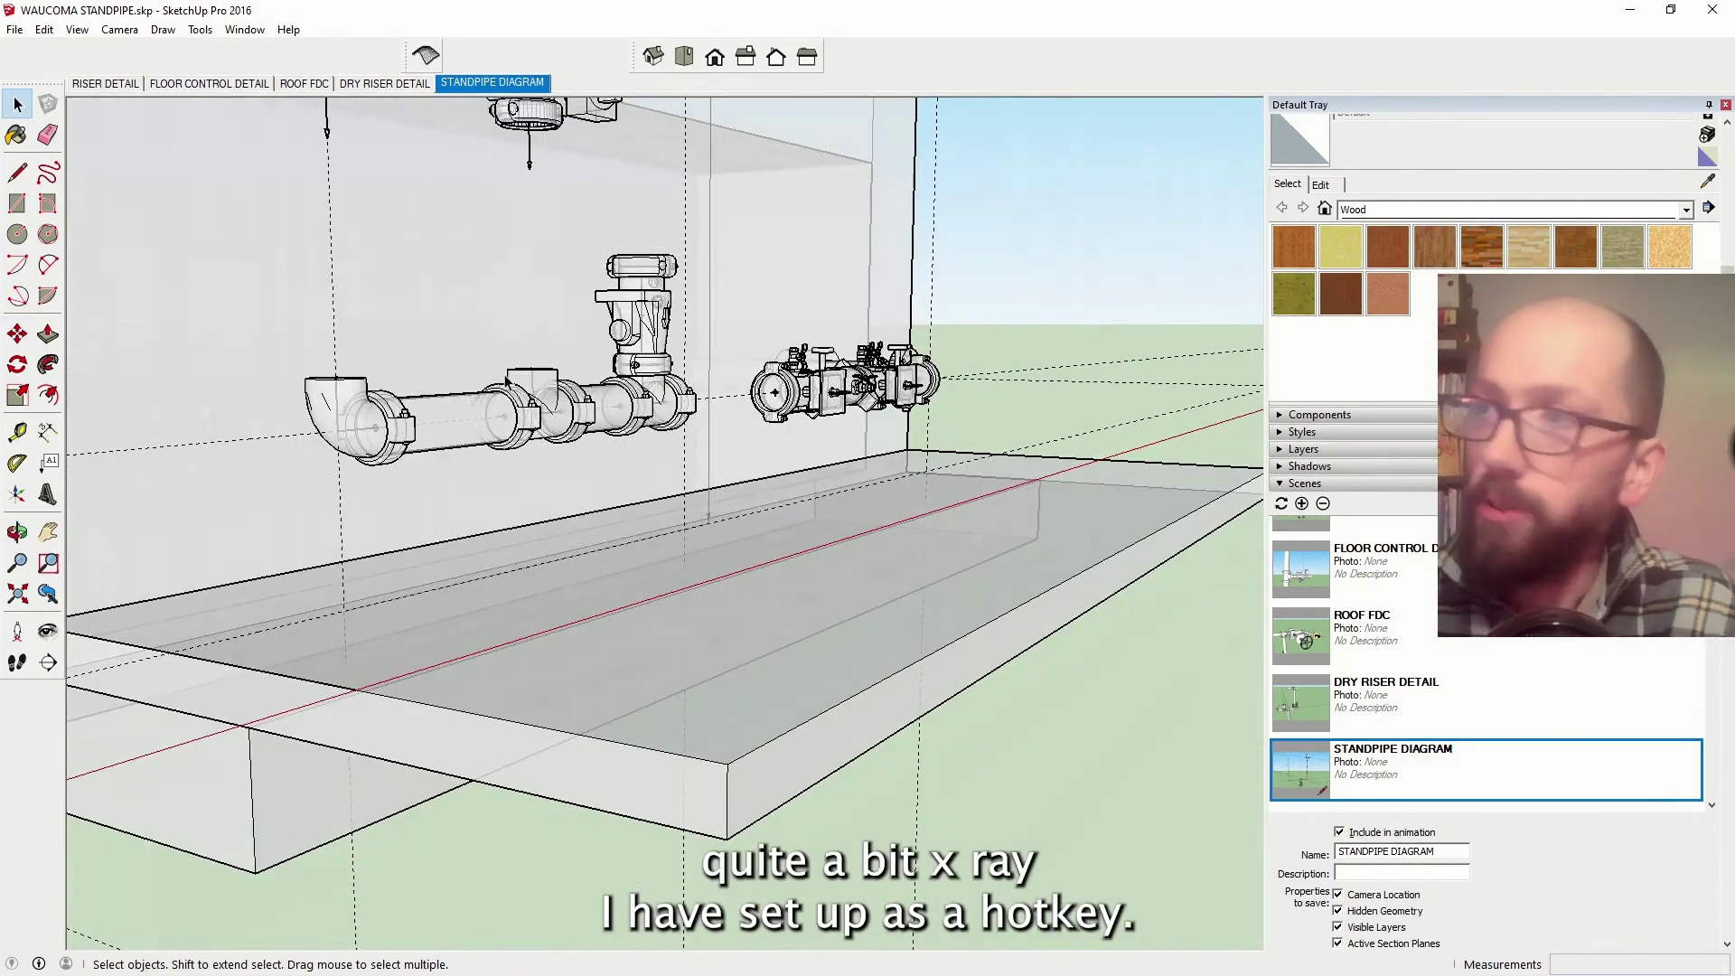
Turn off the X-ray face style
left_click(78, 31)
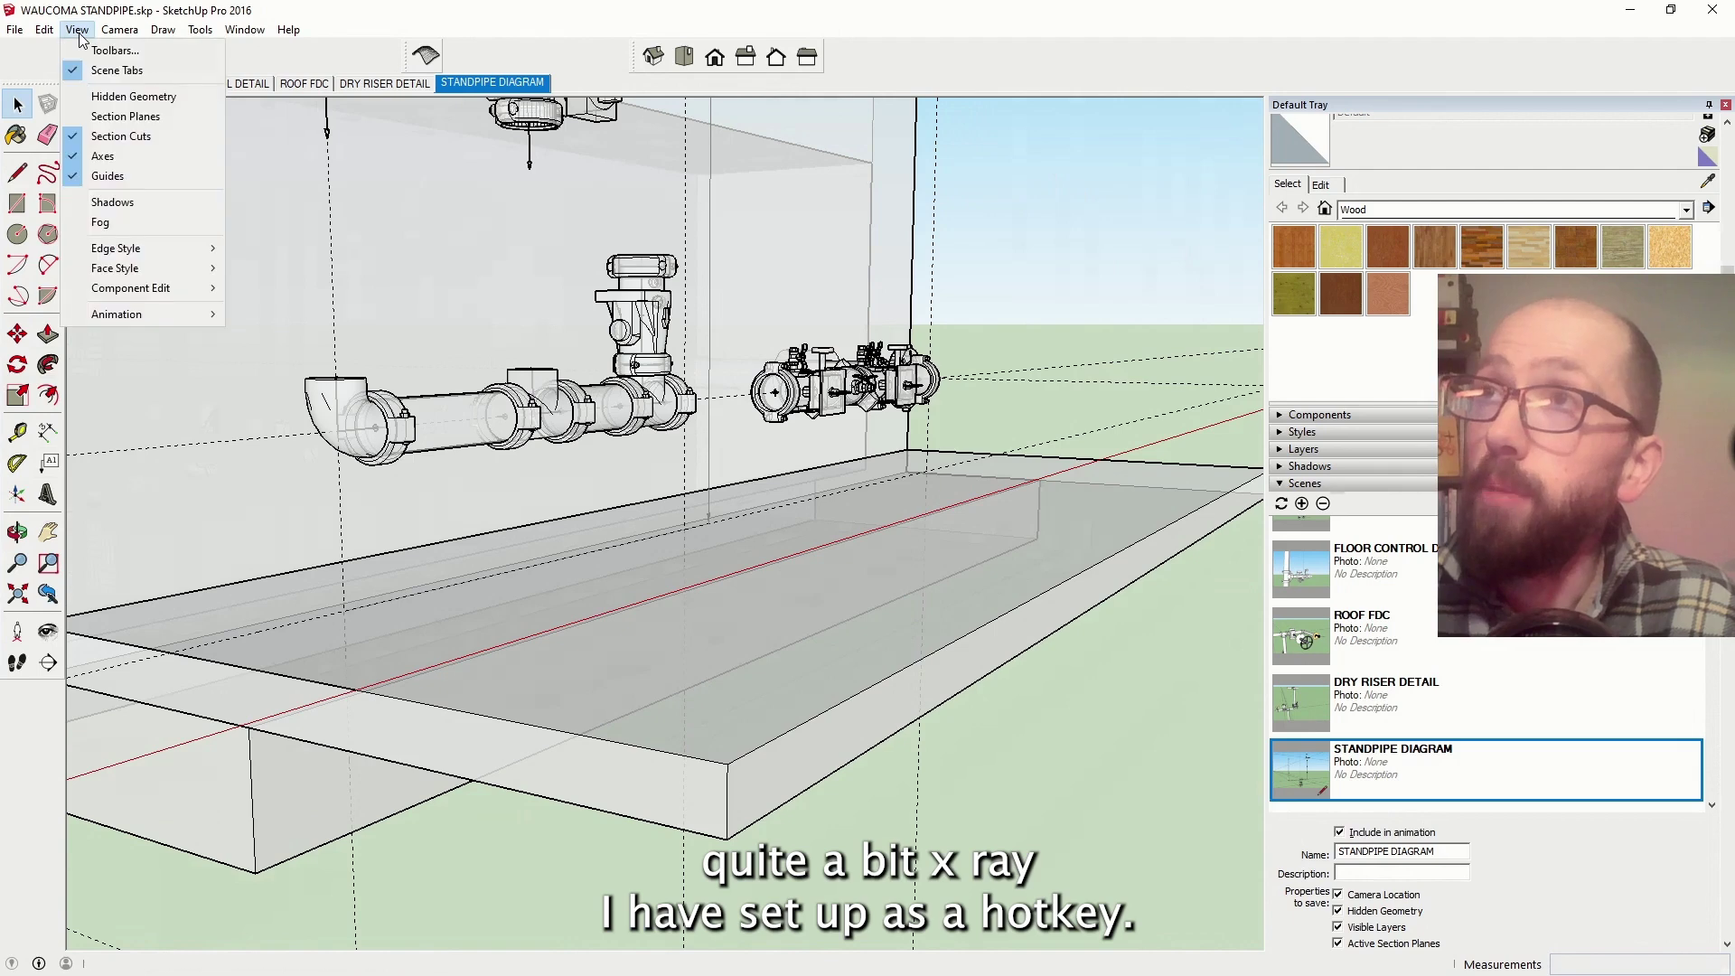
mouse_move(150, 249)
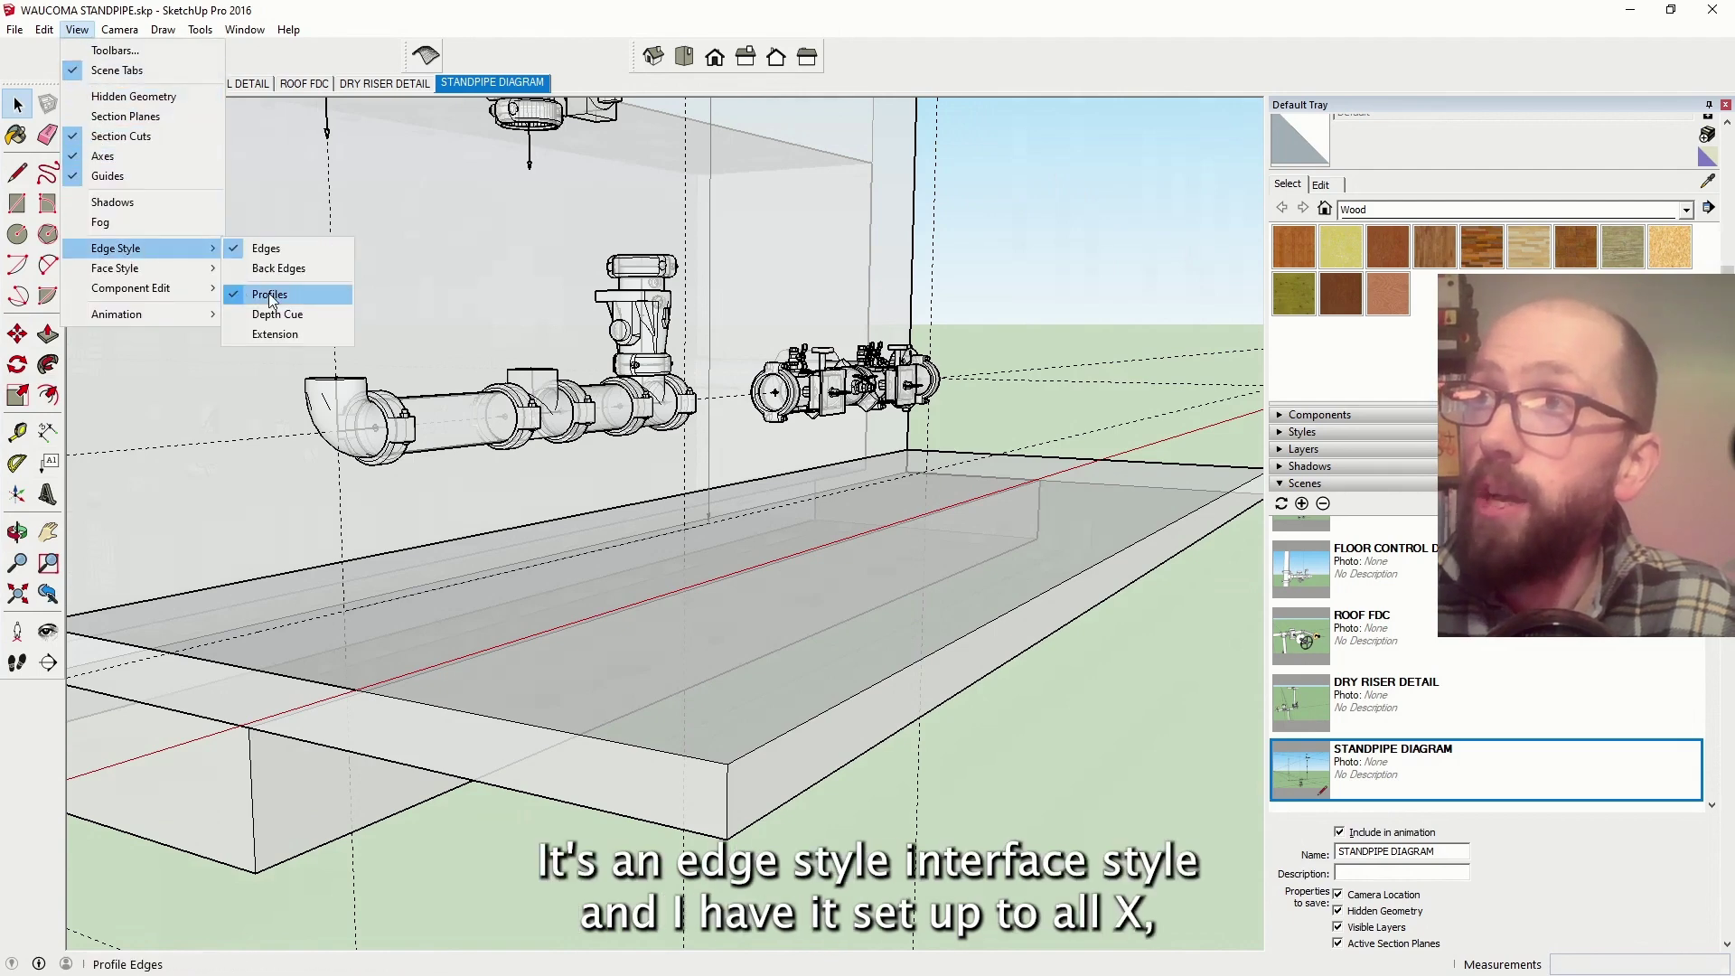
mouse_move(197, 271)
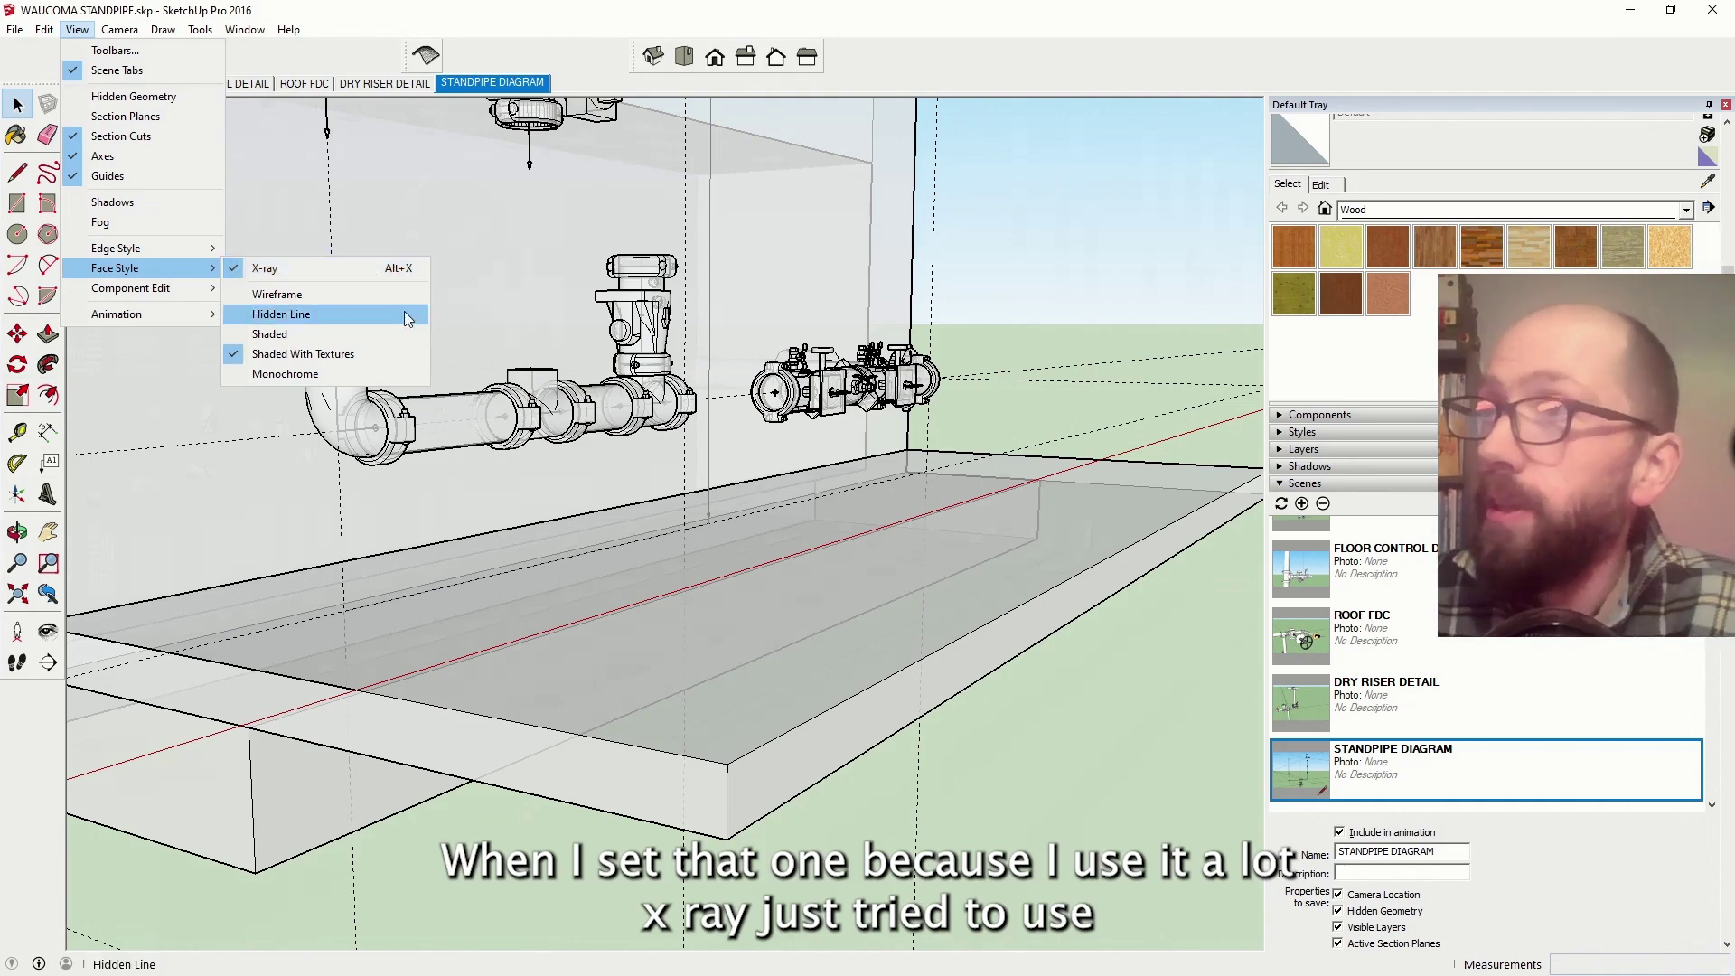
left_click(378, 268)
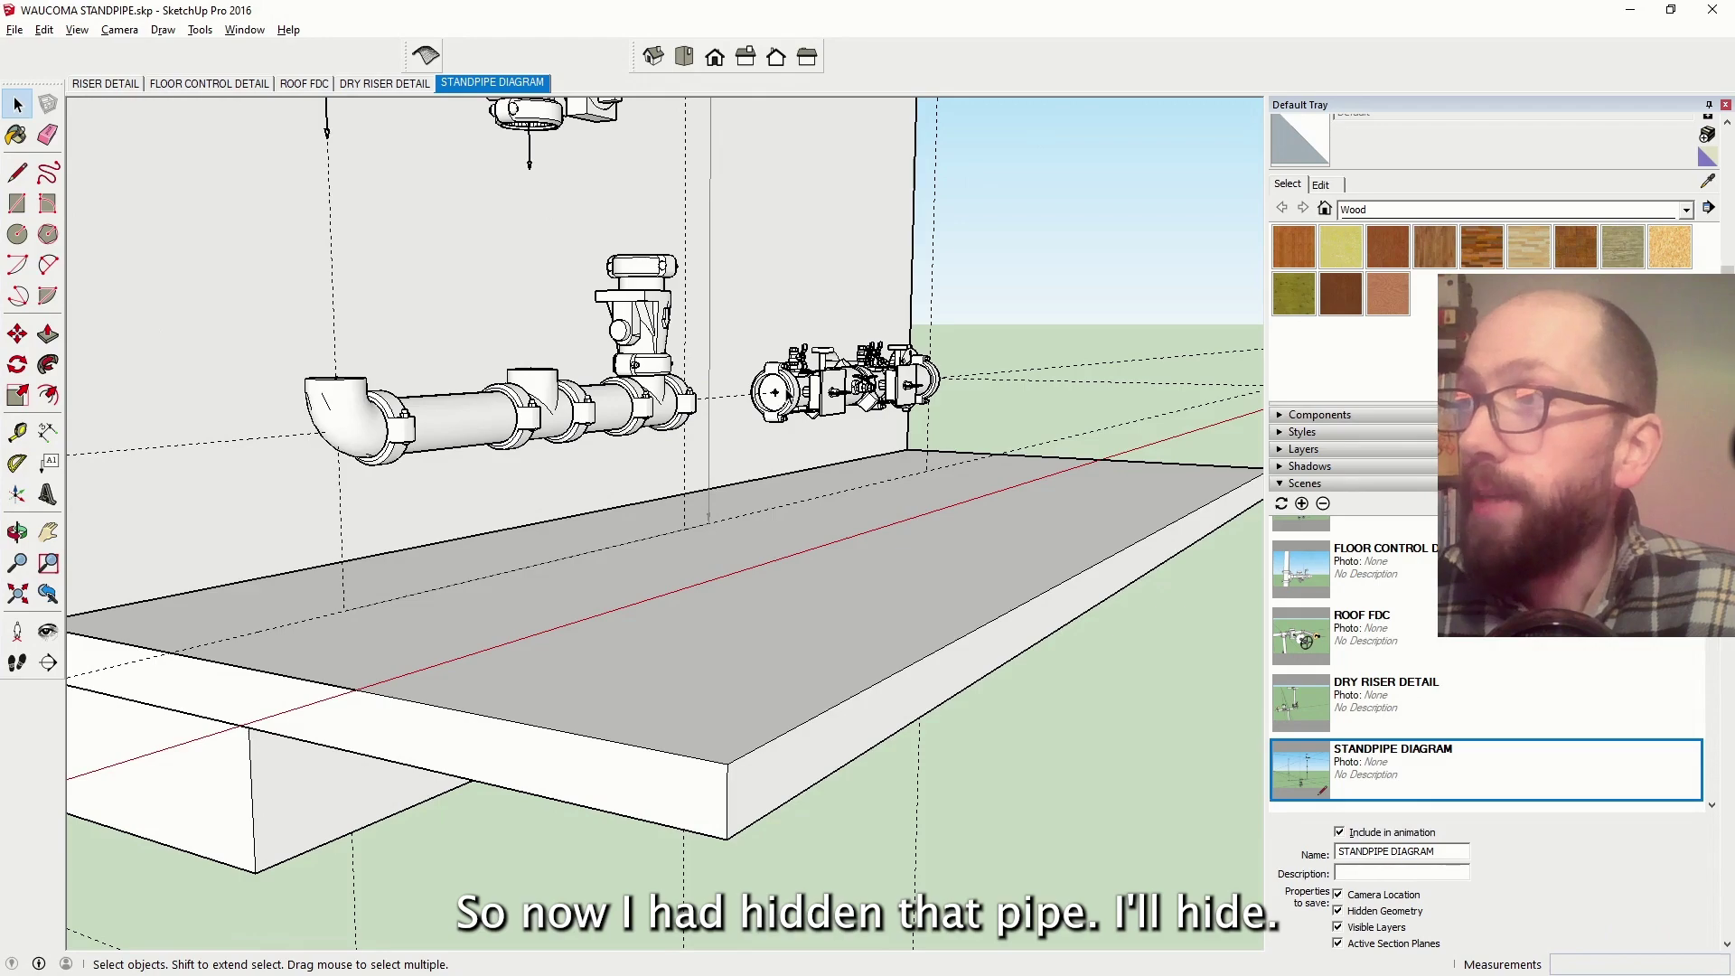
Hide the open tee in the middle of the header between its two couplings
scroll(787, 393, "up", 3)
scroll(542, 416, "down", 2)
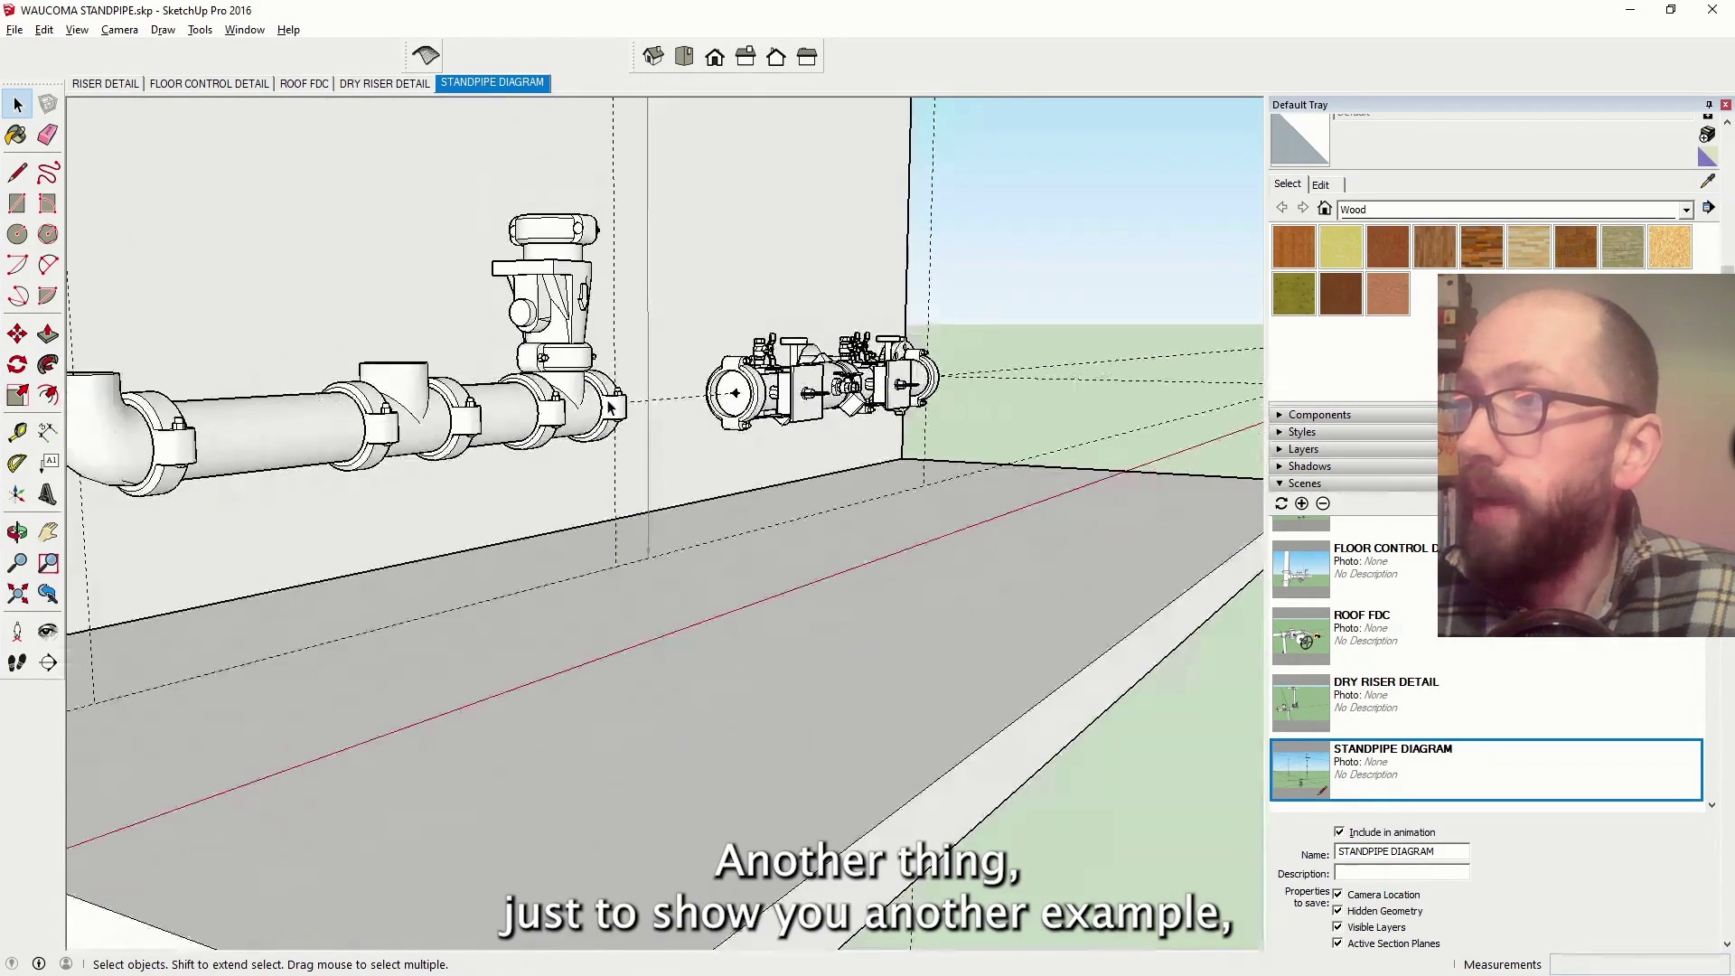
scroll(605, 402, "down", 4)
scroll(587, 362, "up", 3)
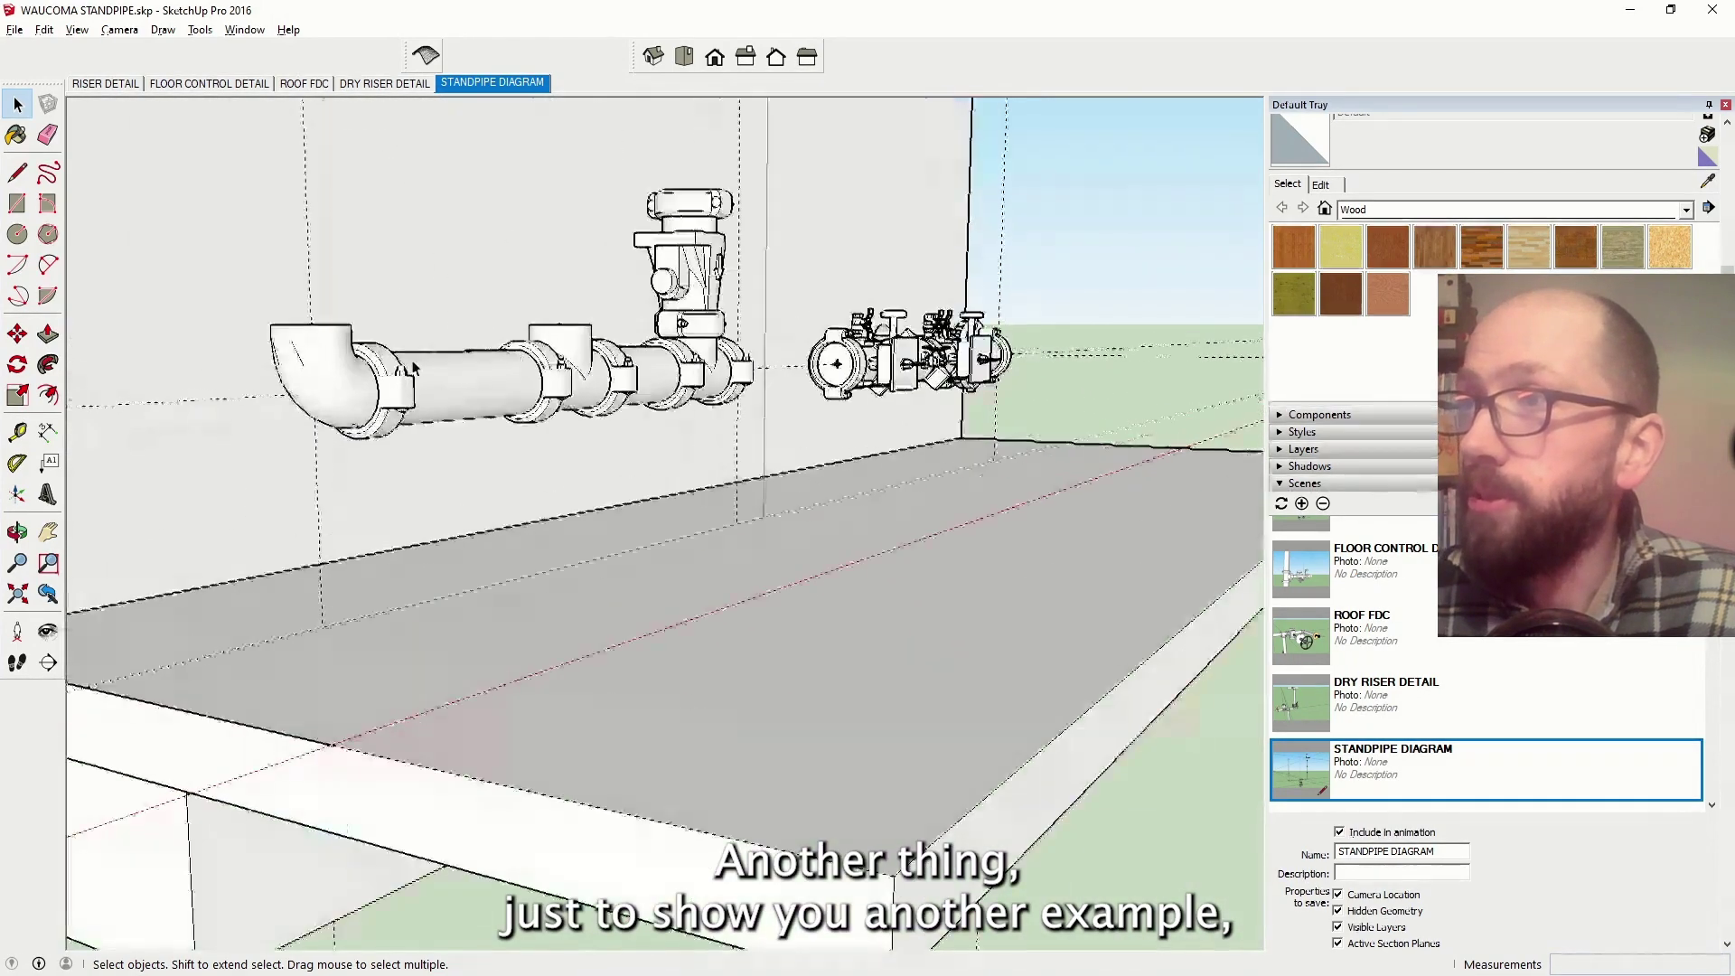
left_click(579, 353)
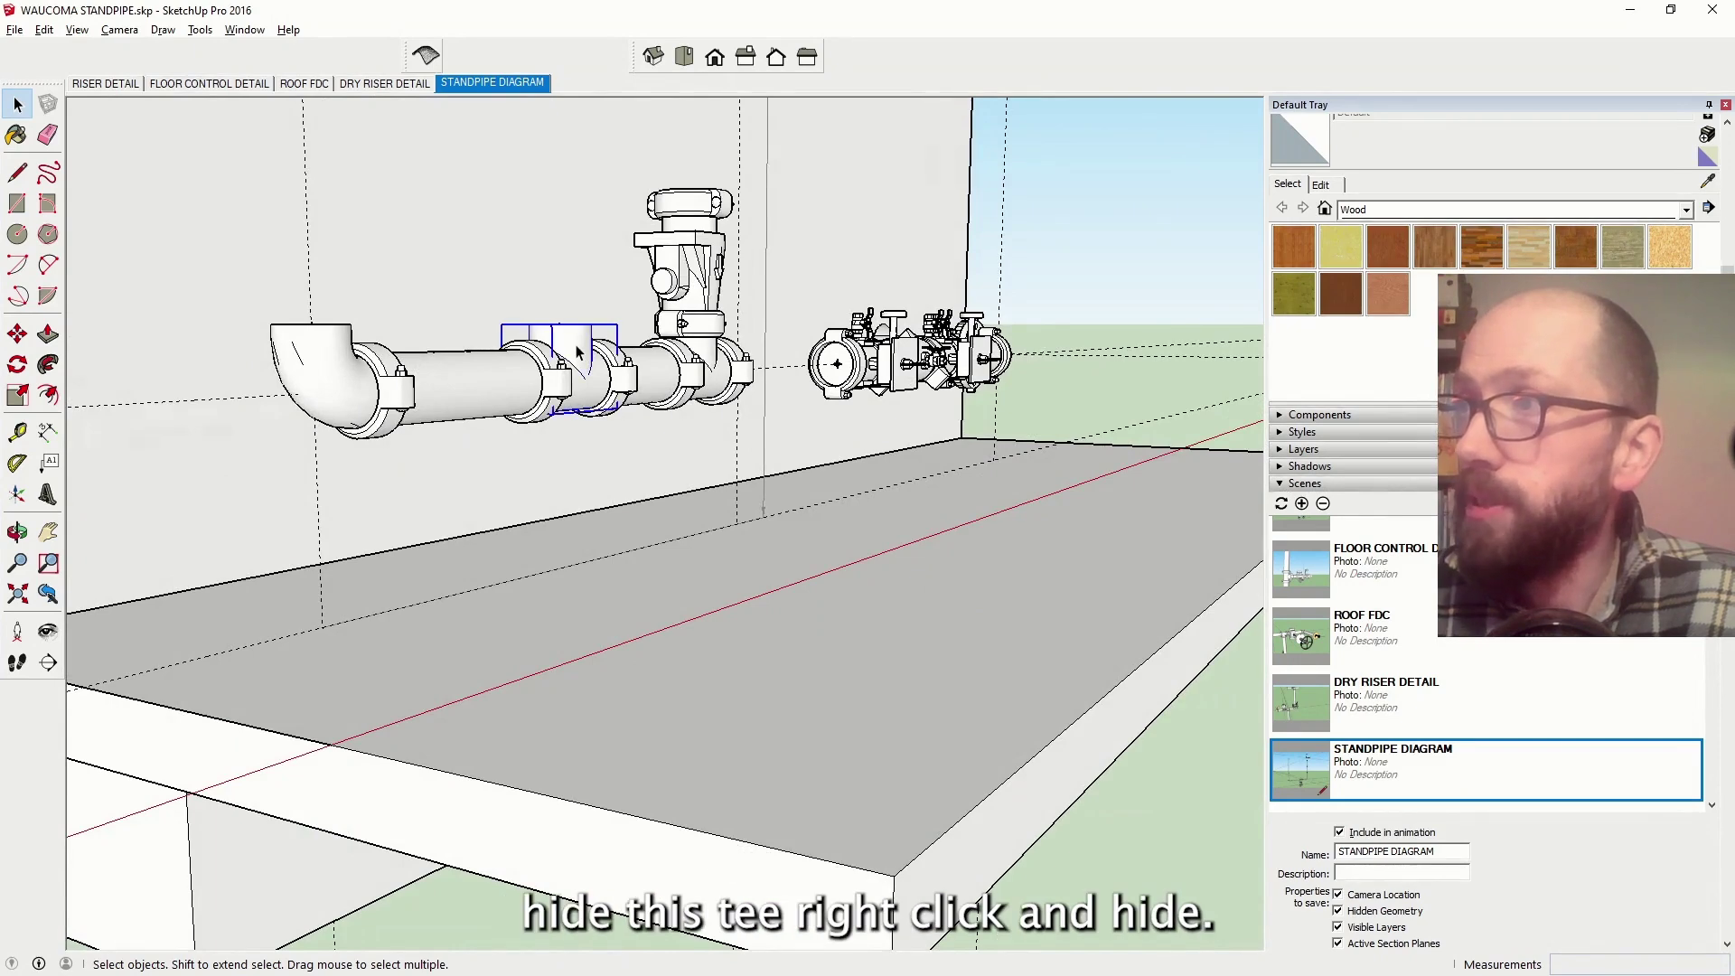
right_click(579, 352)
left_click(633, 403)
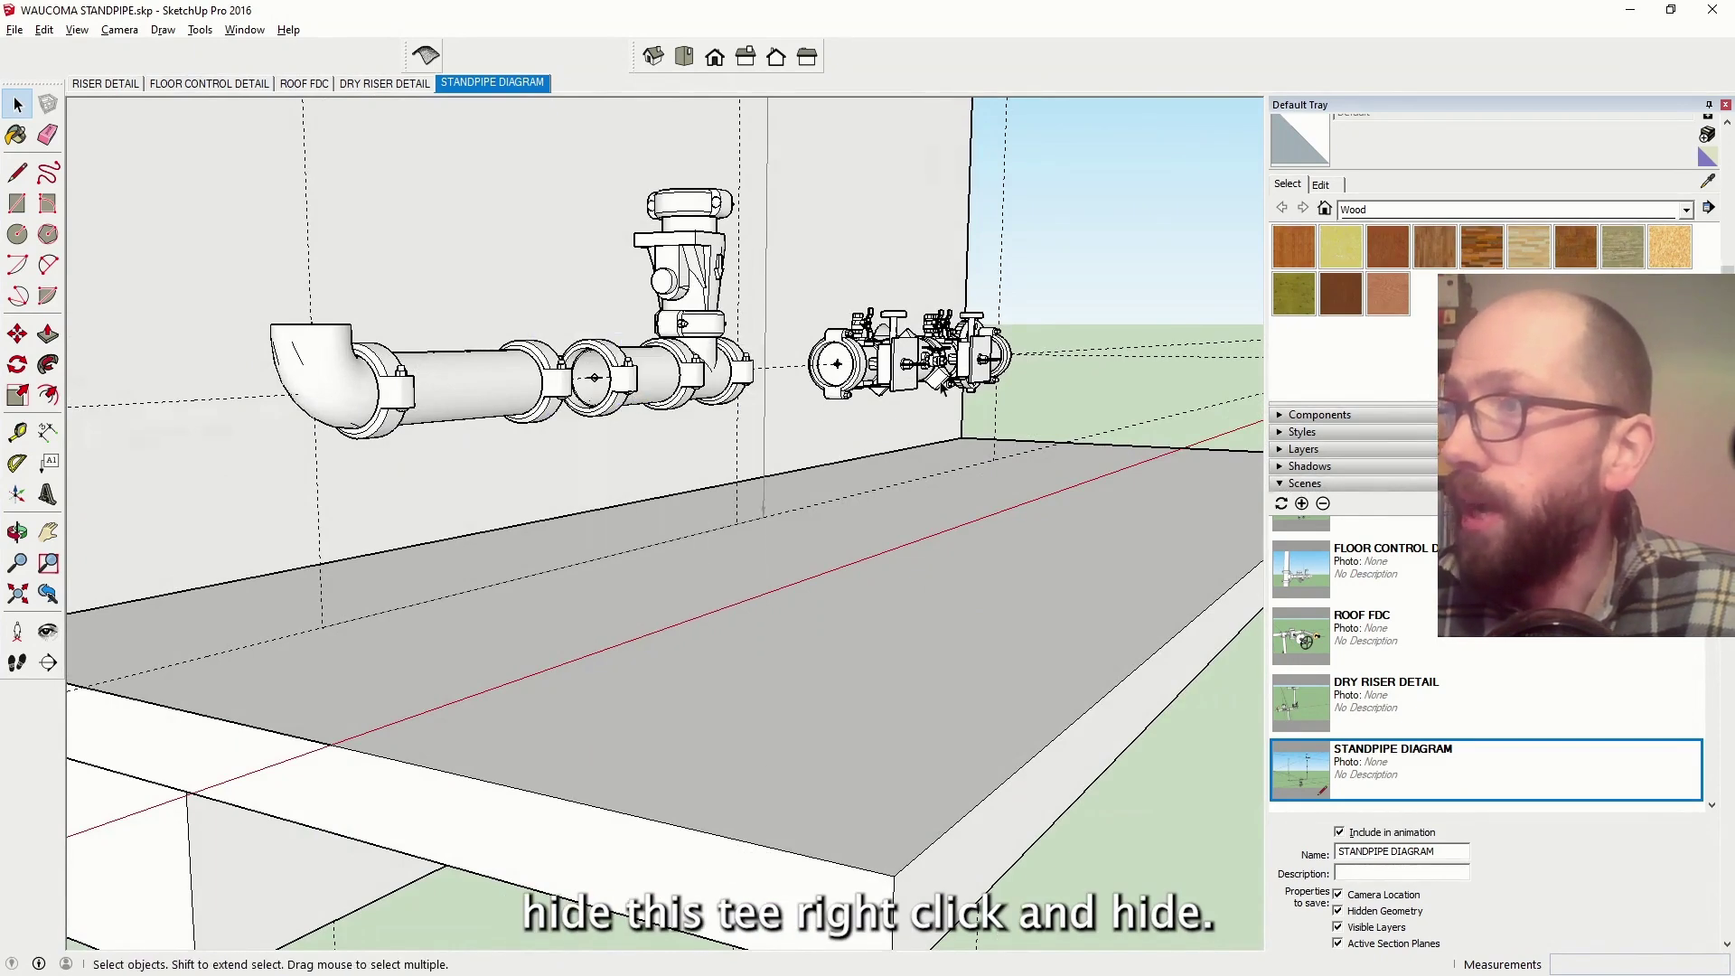
scroll(479, 409, "down", 3)
scroll(684, 392, "up", 5)
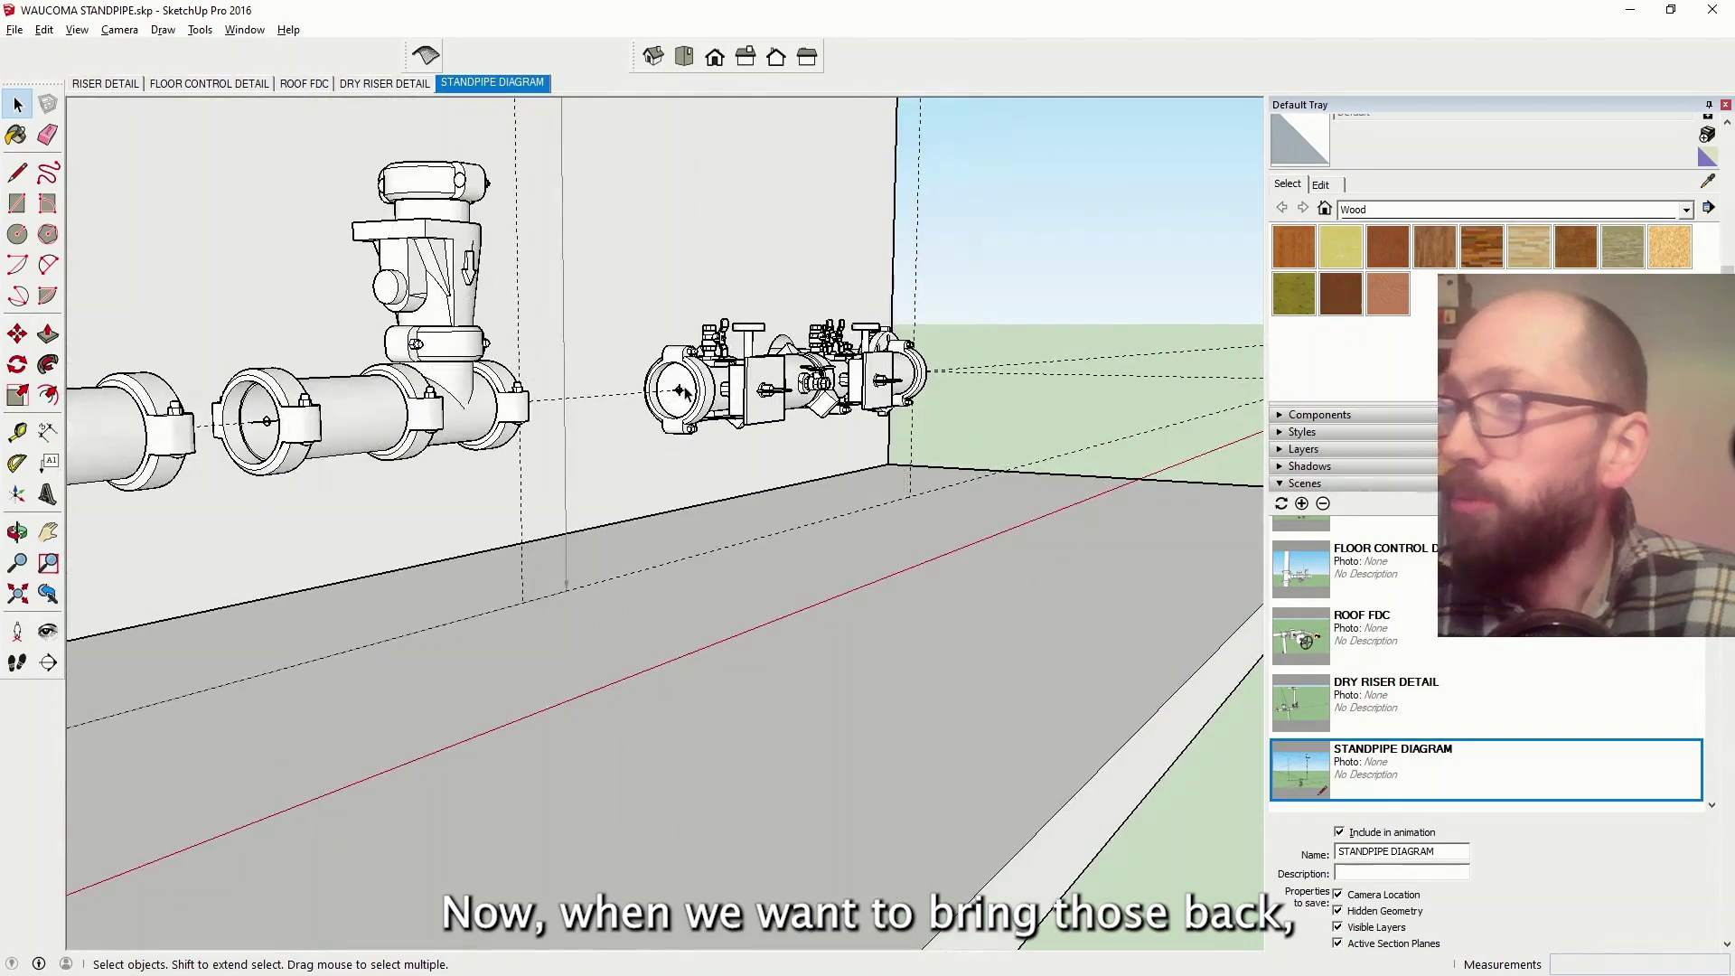
Turn on hidden geometry and unhide the open tee in the middle of the header
scroll(684, 391, "down", 1)
left_click(86, 31)
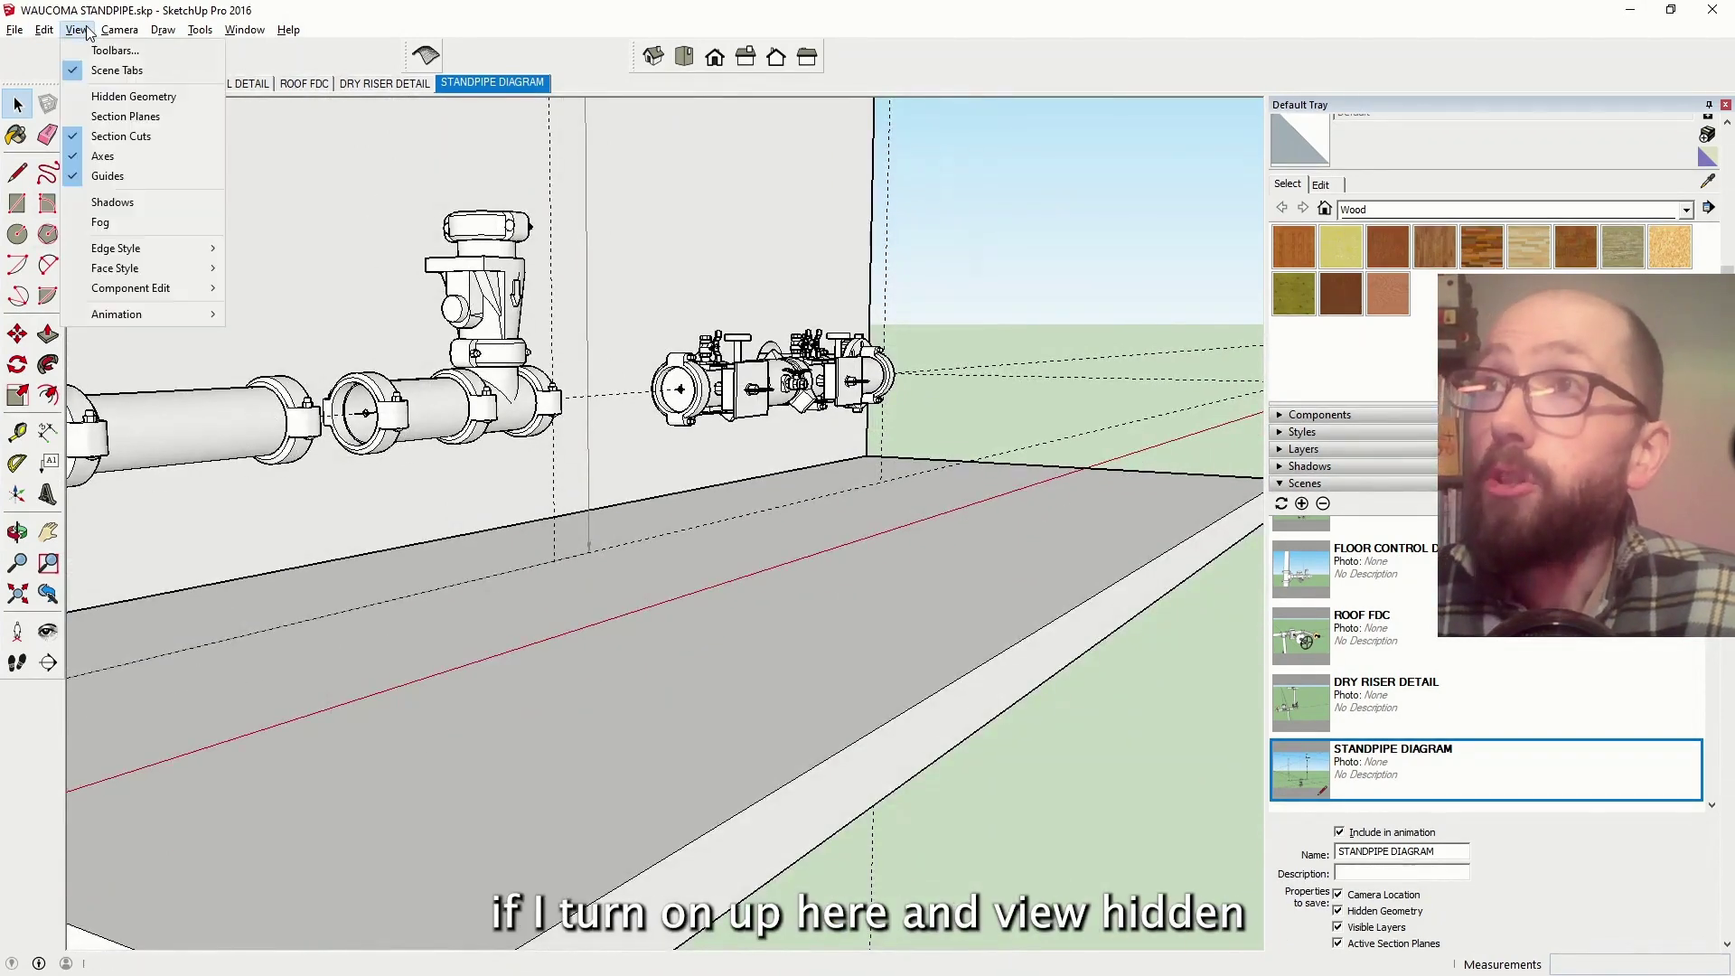
left_click(91, 98)
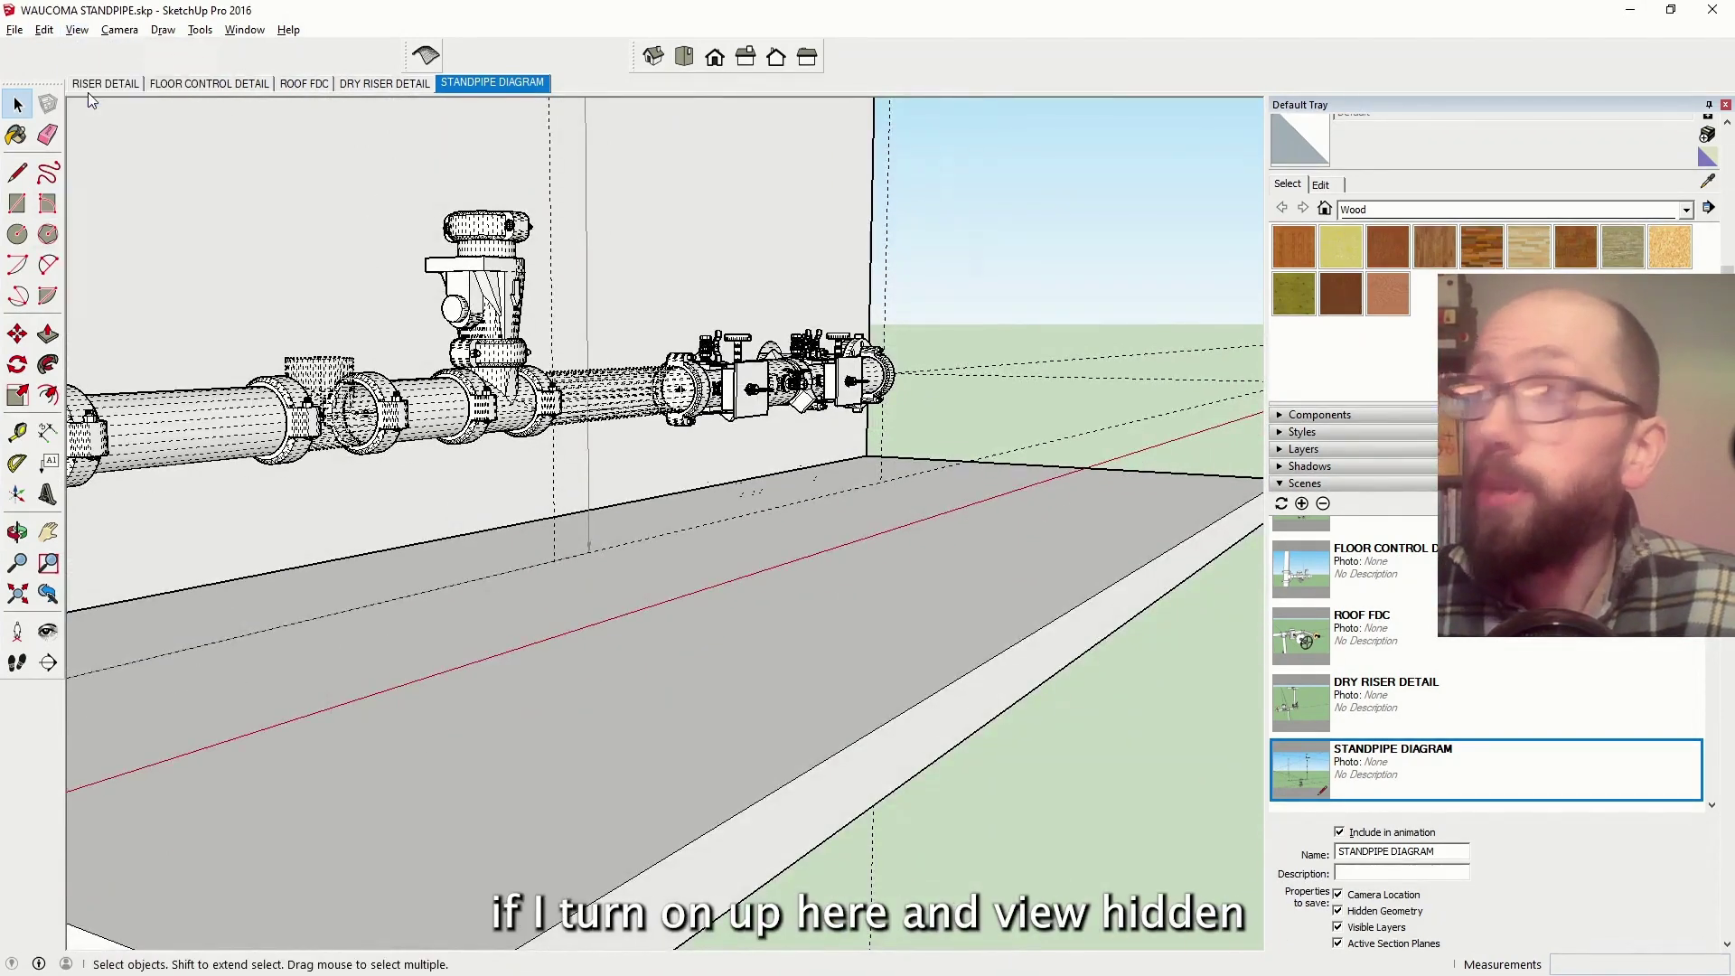
scroll(308, 385, "up", 3)
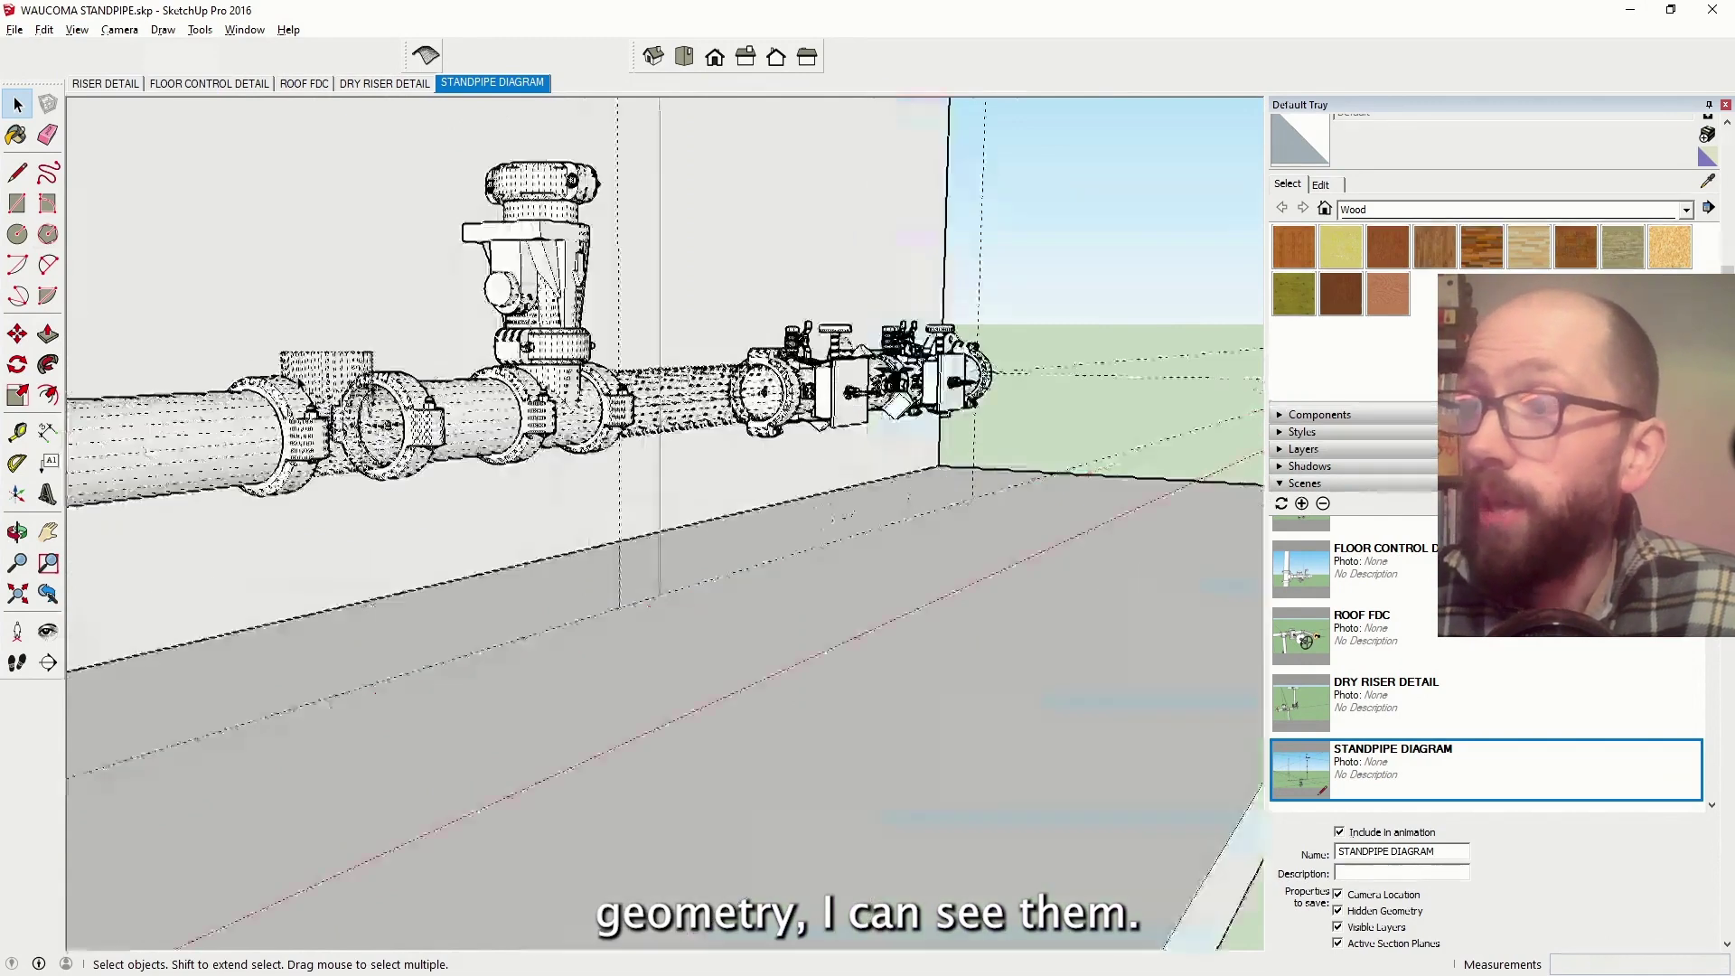
left_click(313, 379)
right_click(313, 373)
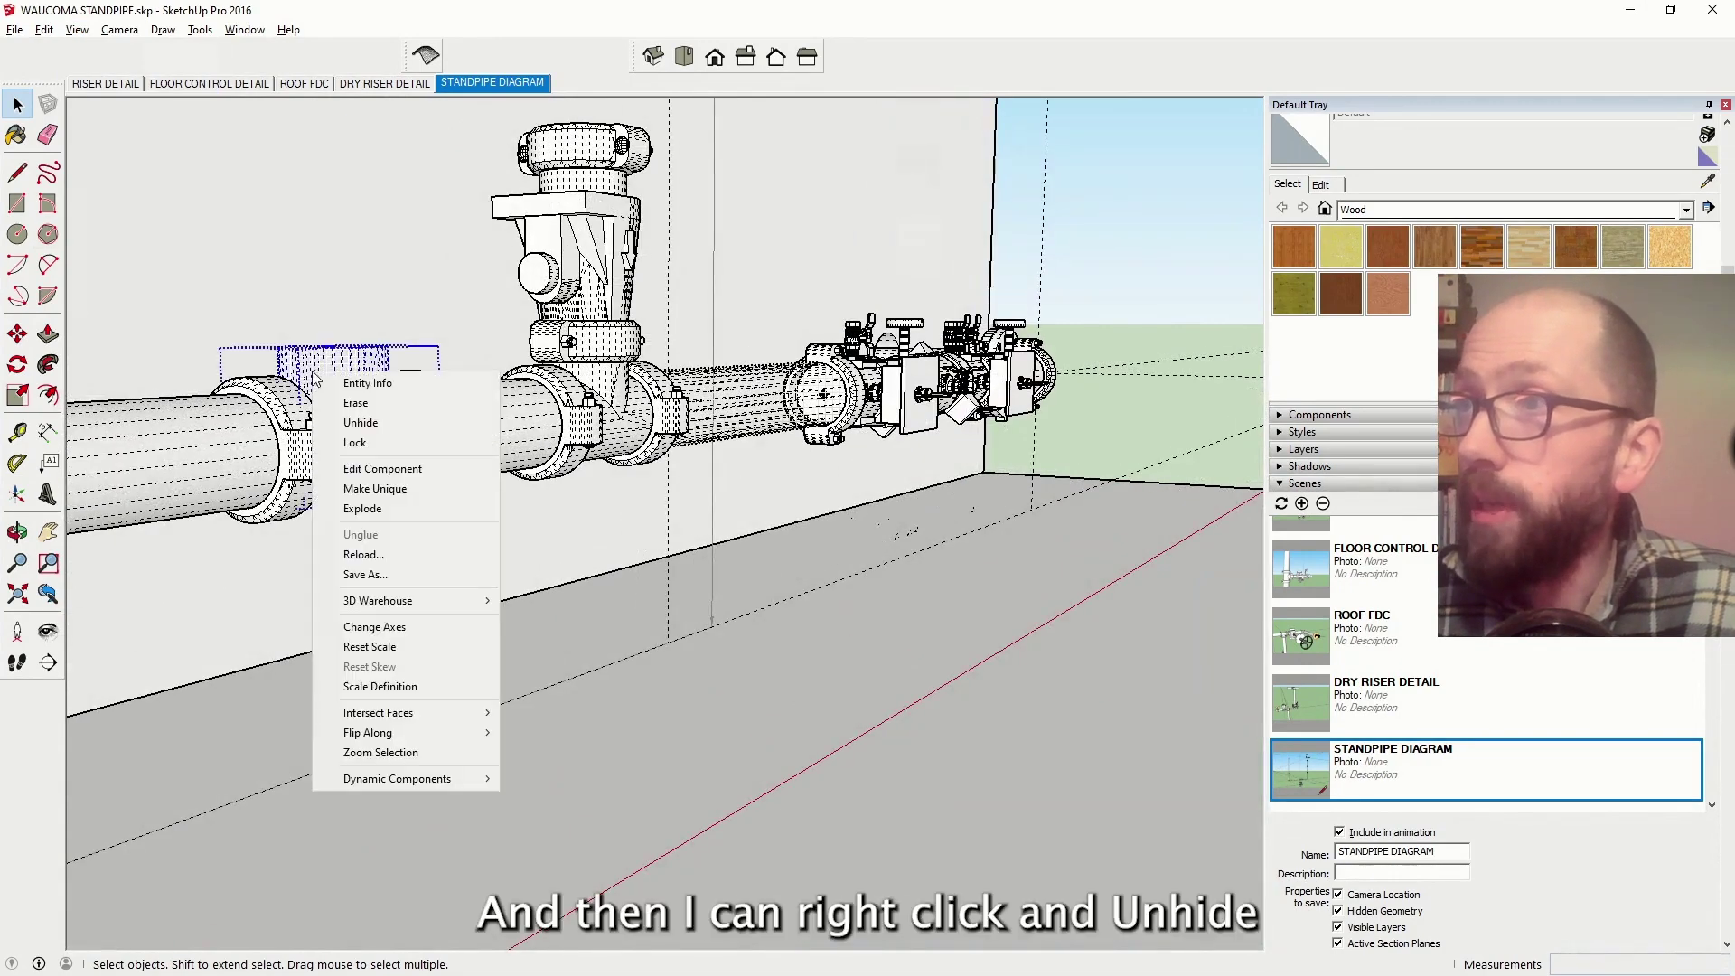
left_click(361, 423)
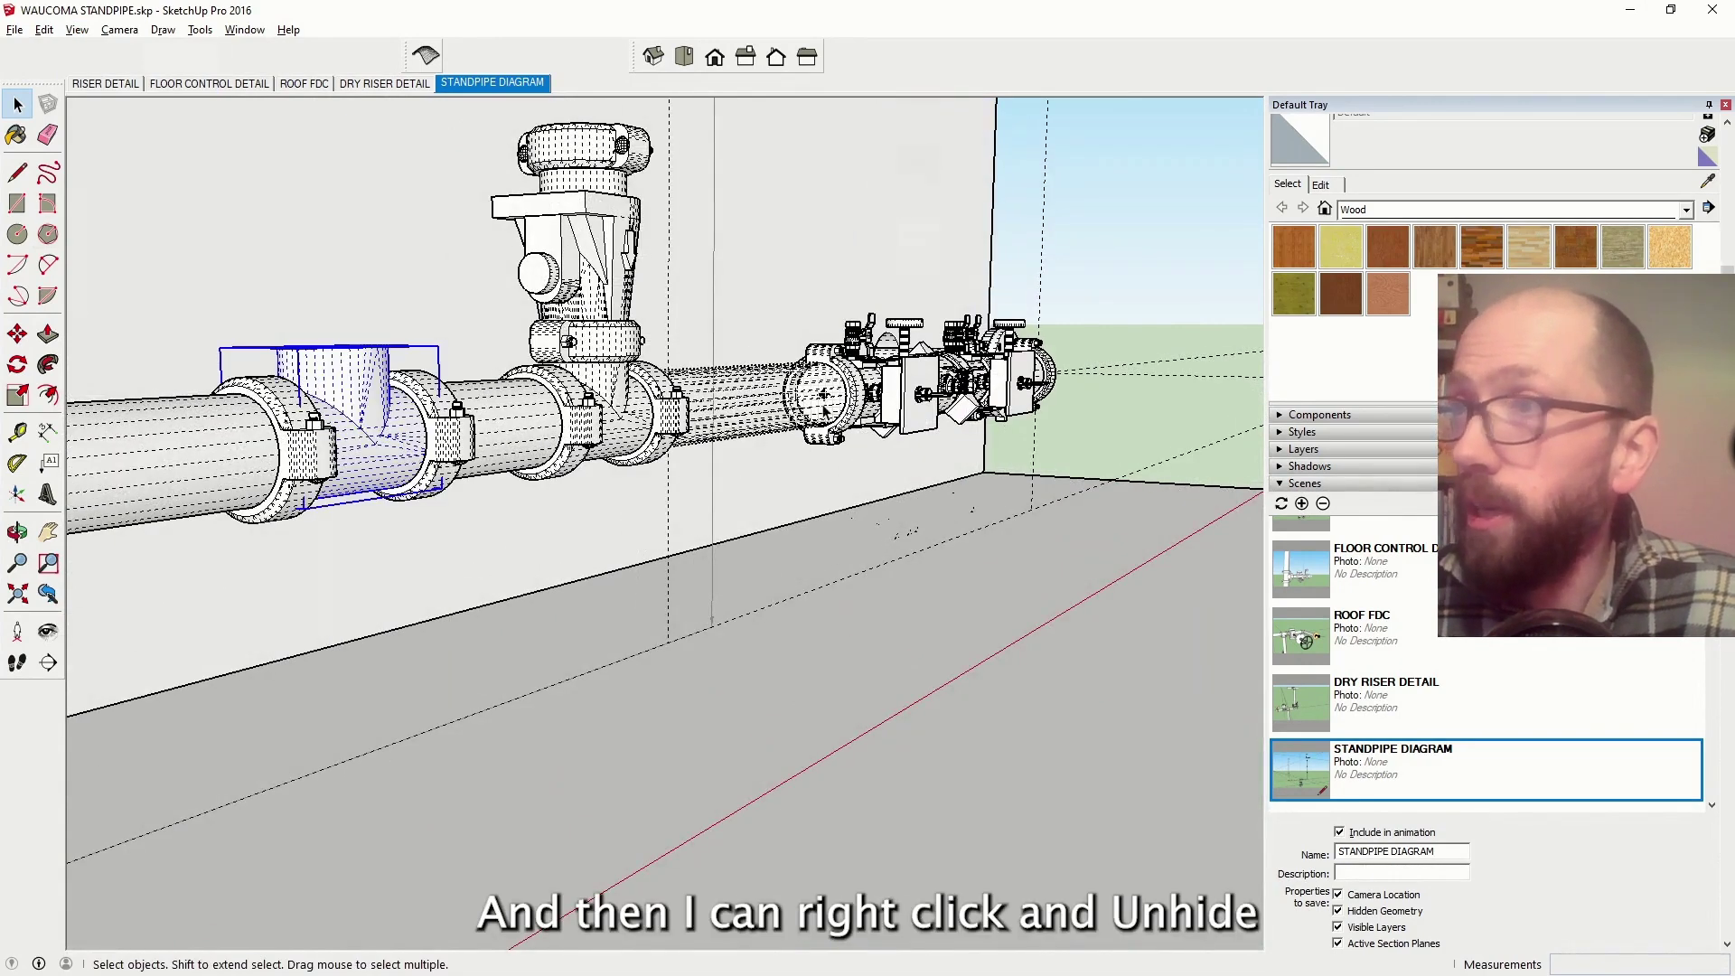
Unhide the header pipe between the check valve's tee and the control valve, and turn off hidden geometry
left_click(742, 408)
right_click(745, 401)
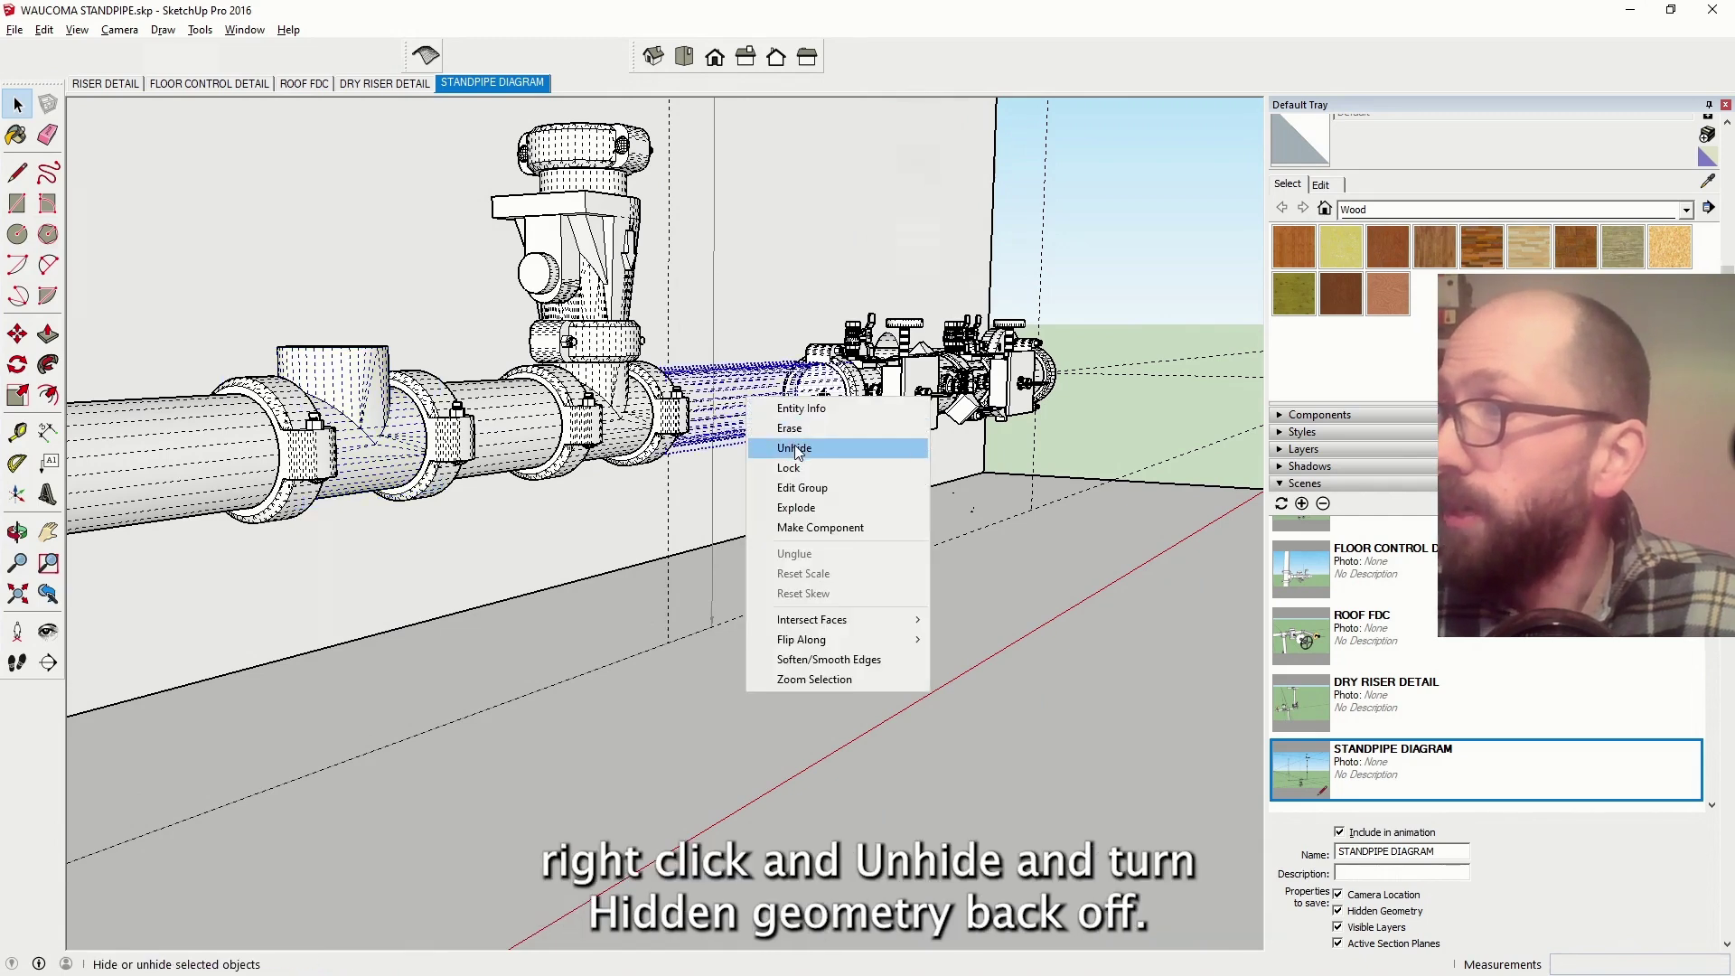
left_click(795, 449)
left_click(77, 30)
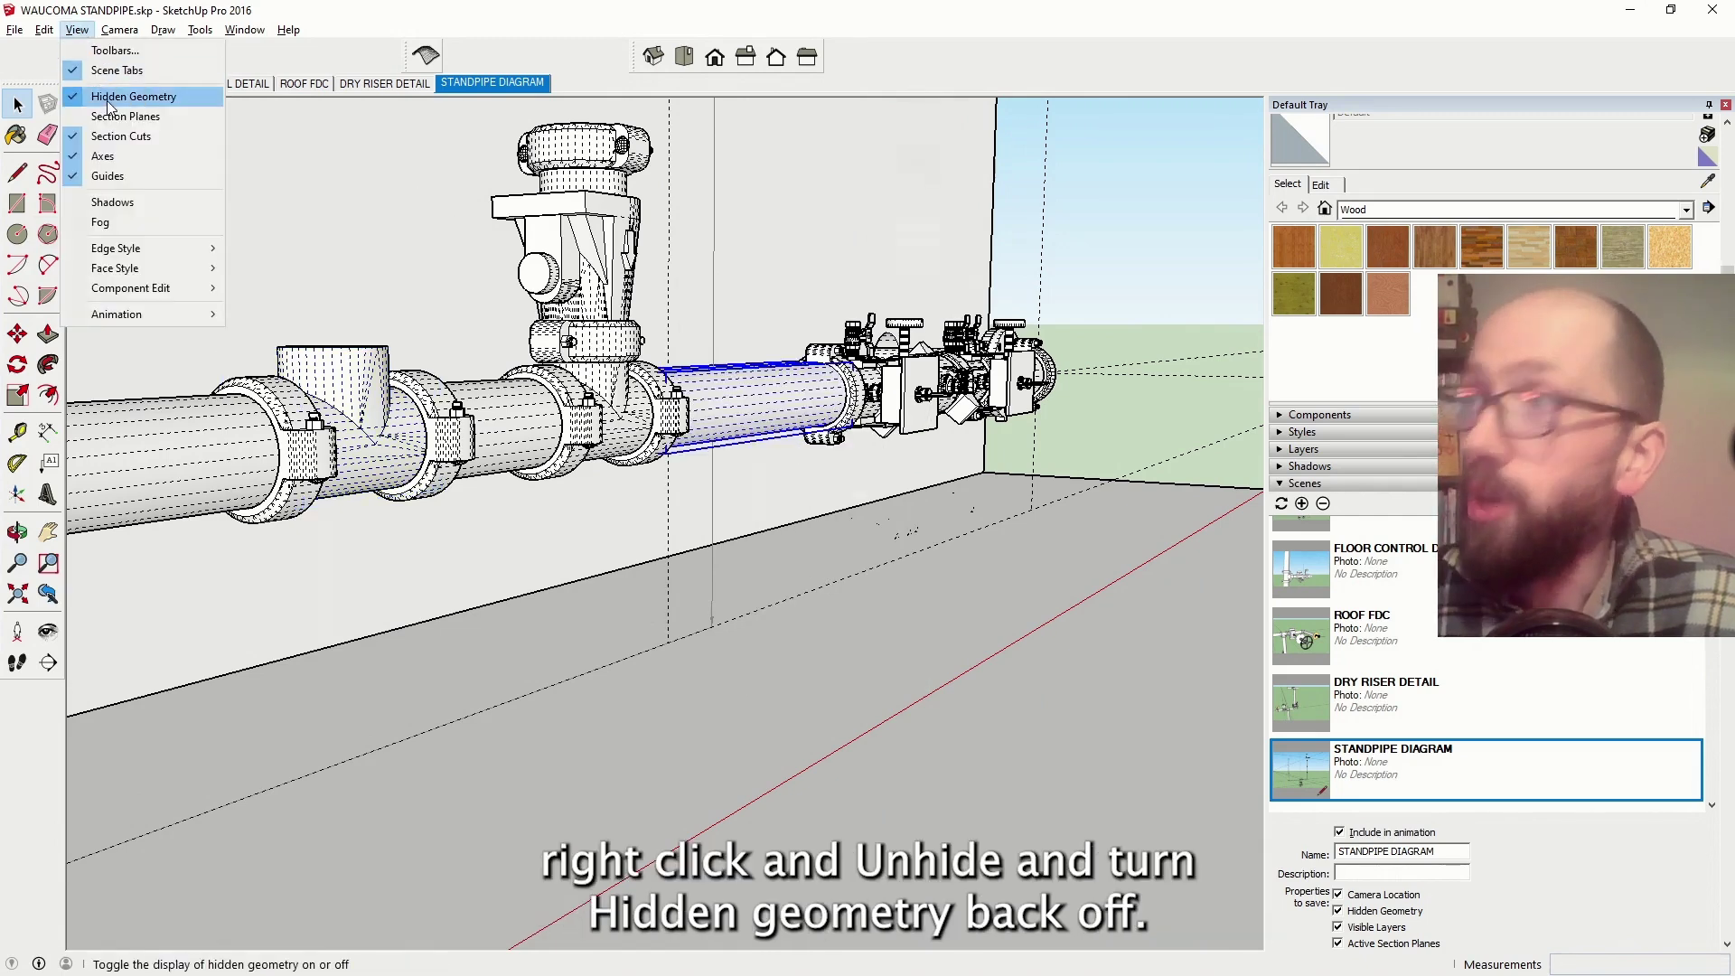
left_click(108, 106)
Copy the coupling on top of the check valve onto the upward outlets of the open tee and the end elbow
middle_click_drag(727, 306, 403, 552)
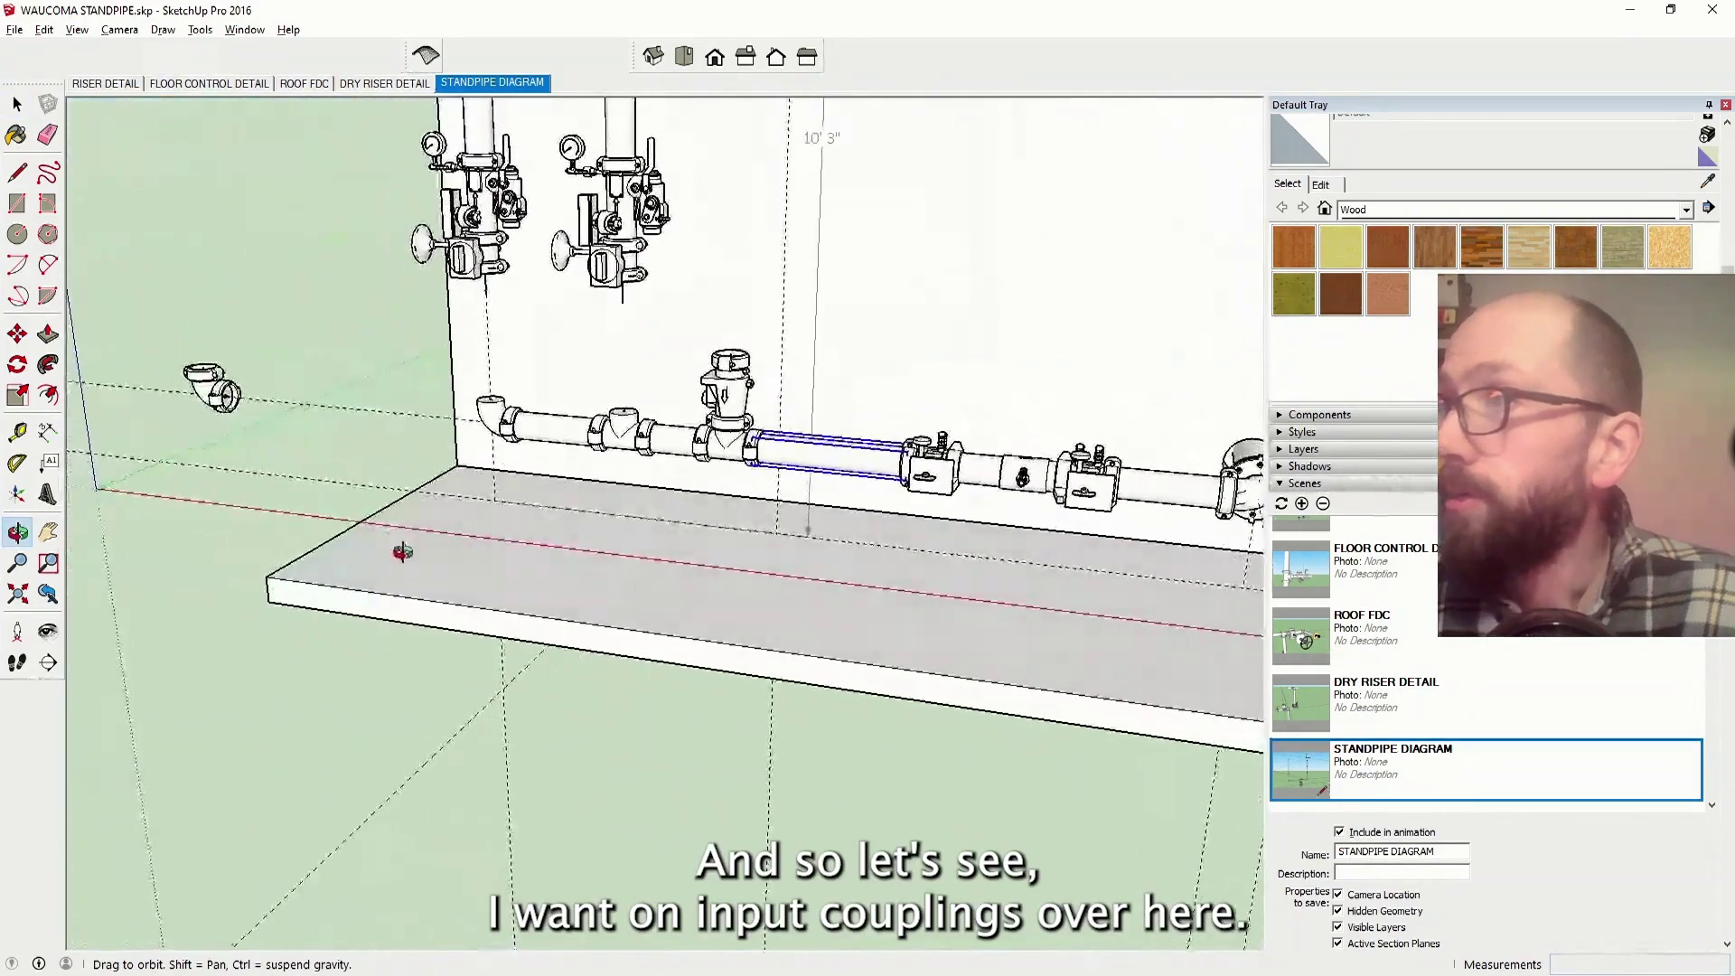
scroll(403, 552, "up", 2)
scroll(763, 349, "up", 3)
scroll(486, 413, "down", 1)
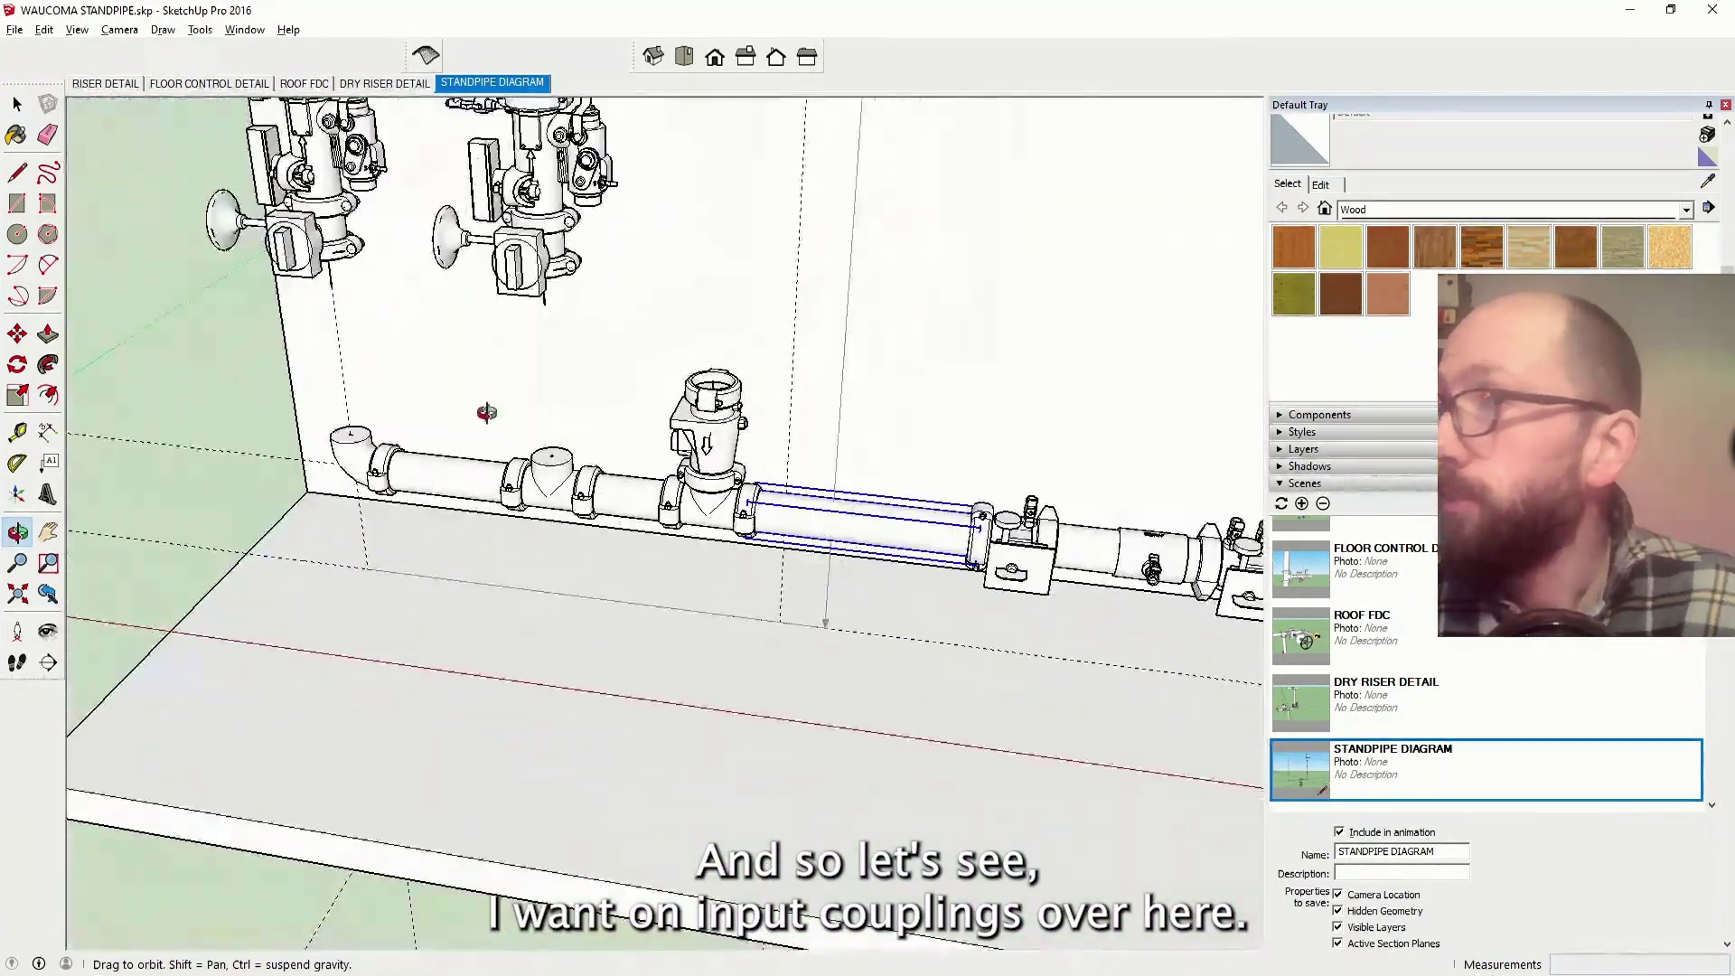
scroll(136, 395, "down", 2)
scroll(624, 398, "up", 6)
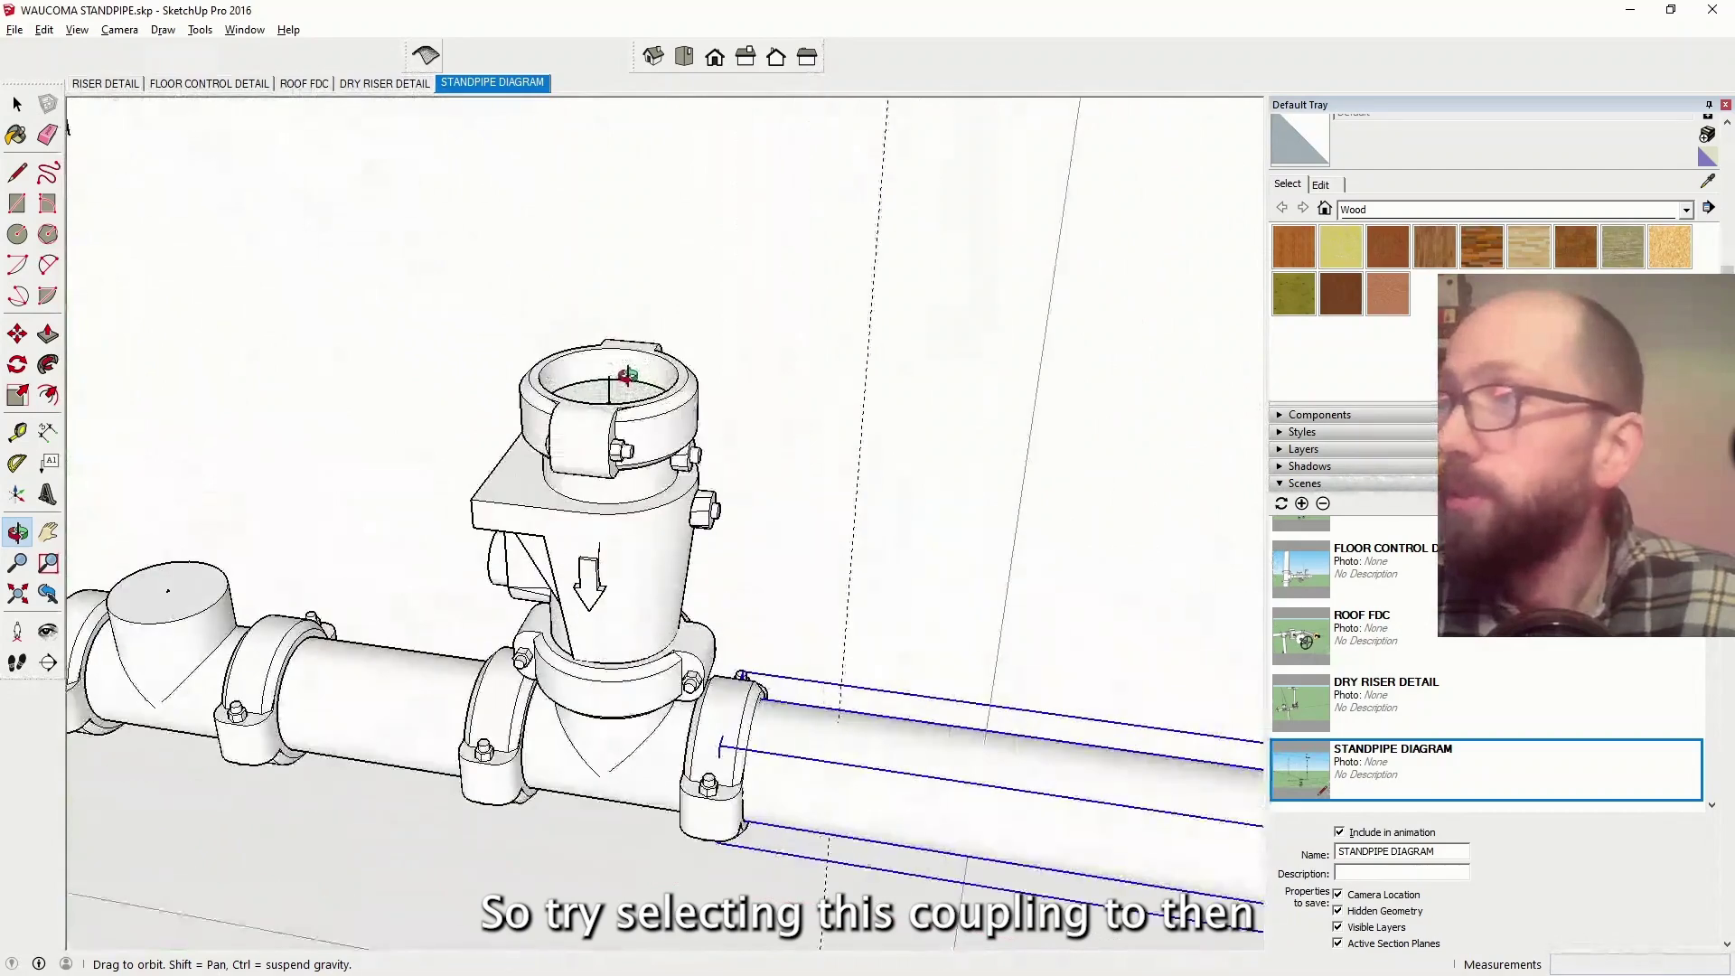
left_click(18, 105)
left_click(588, 381)
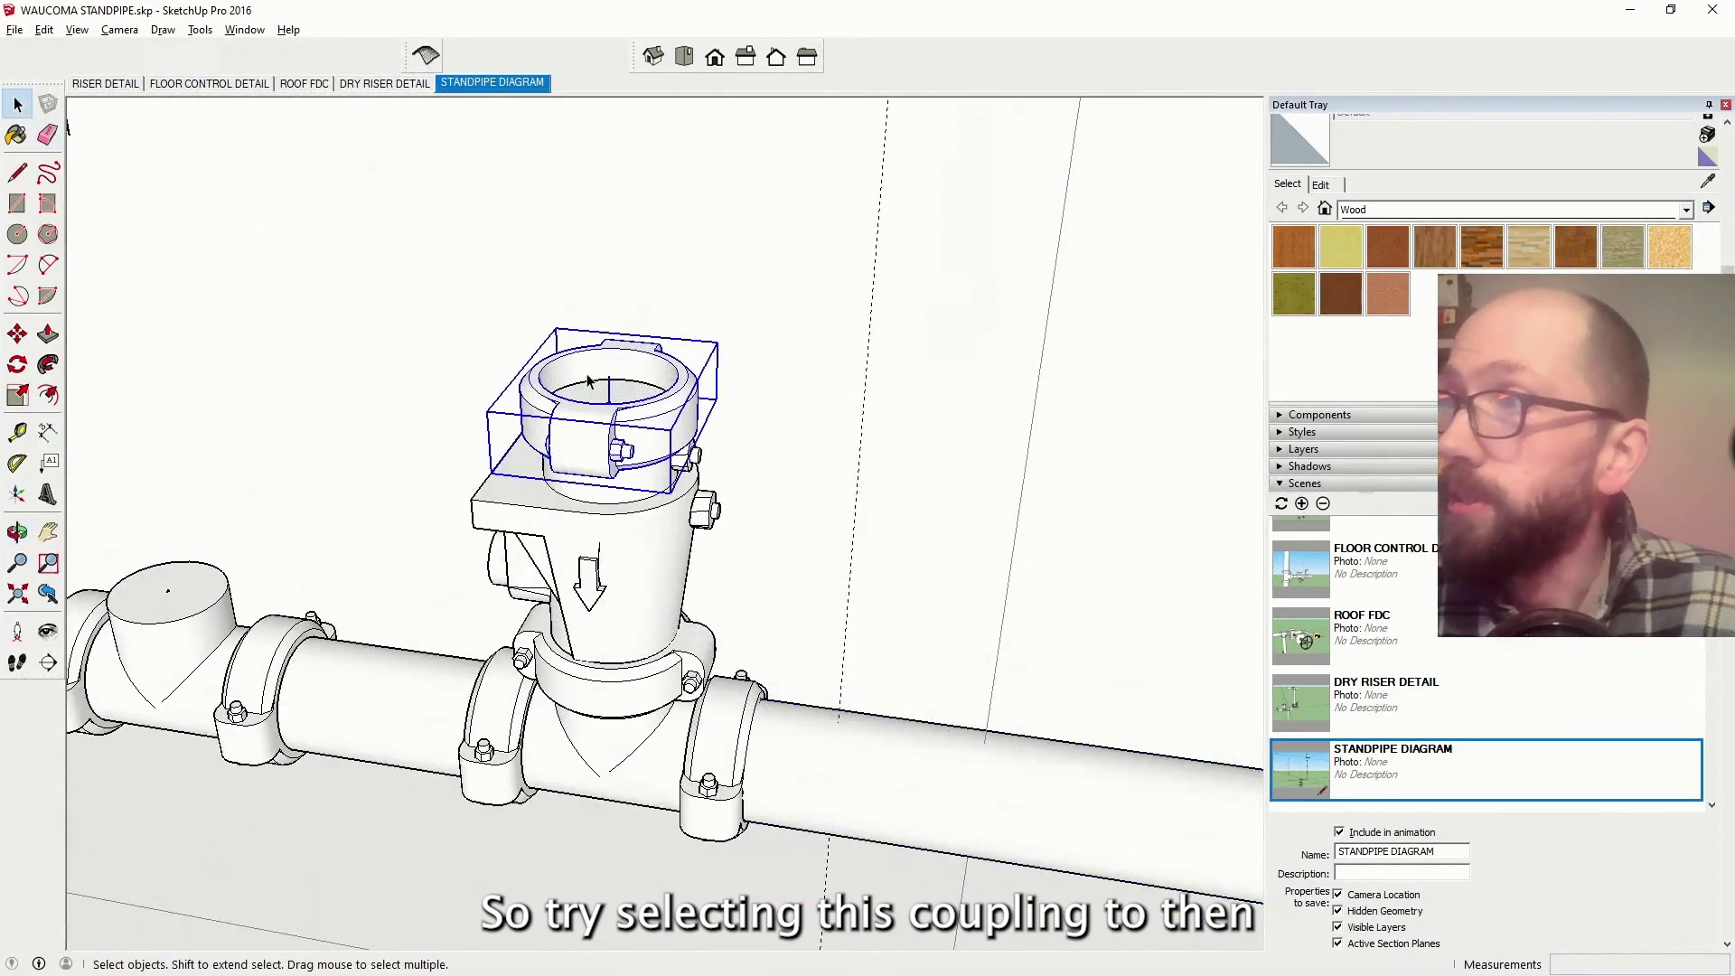
key("m")
scroll(617, 414, "up", 4)
scroll(568, 420, "up", 5)
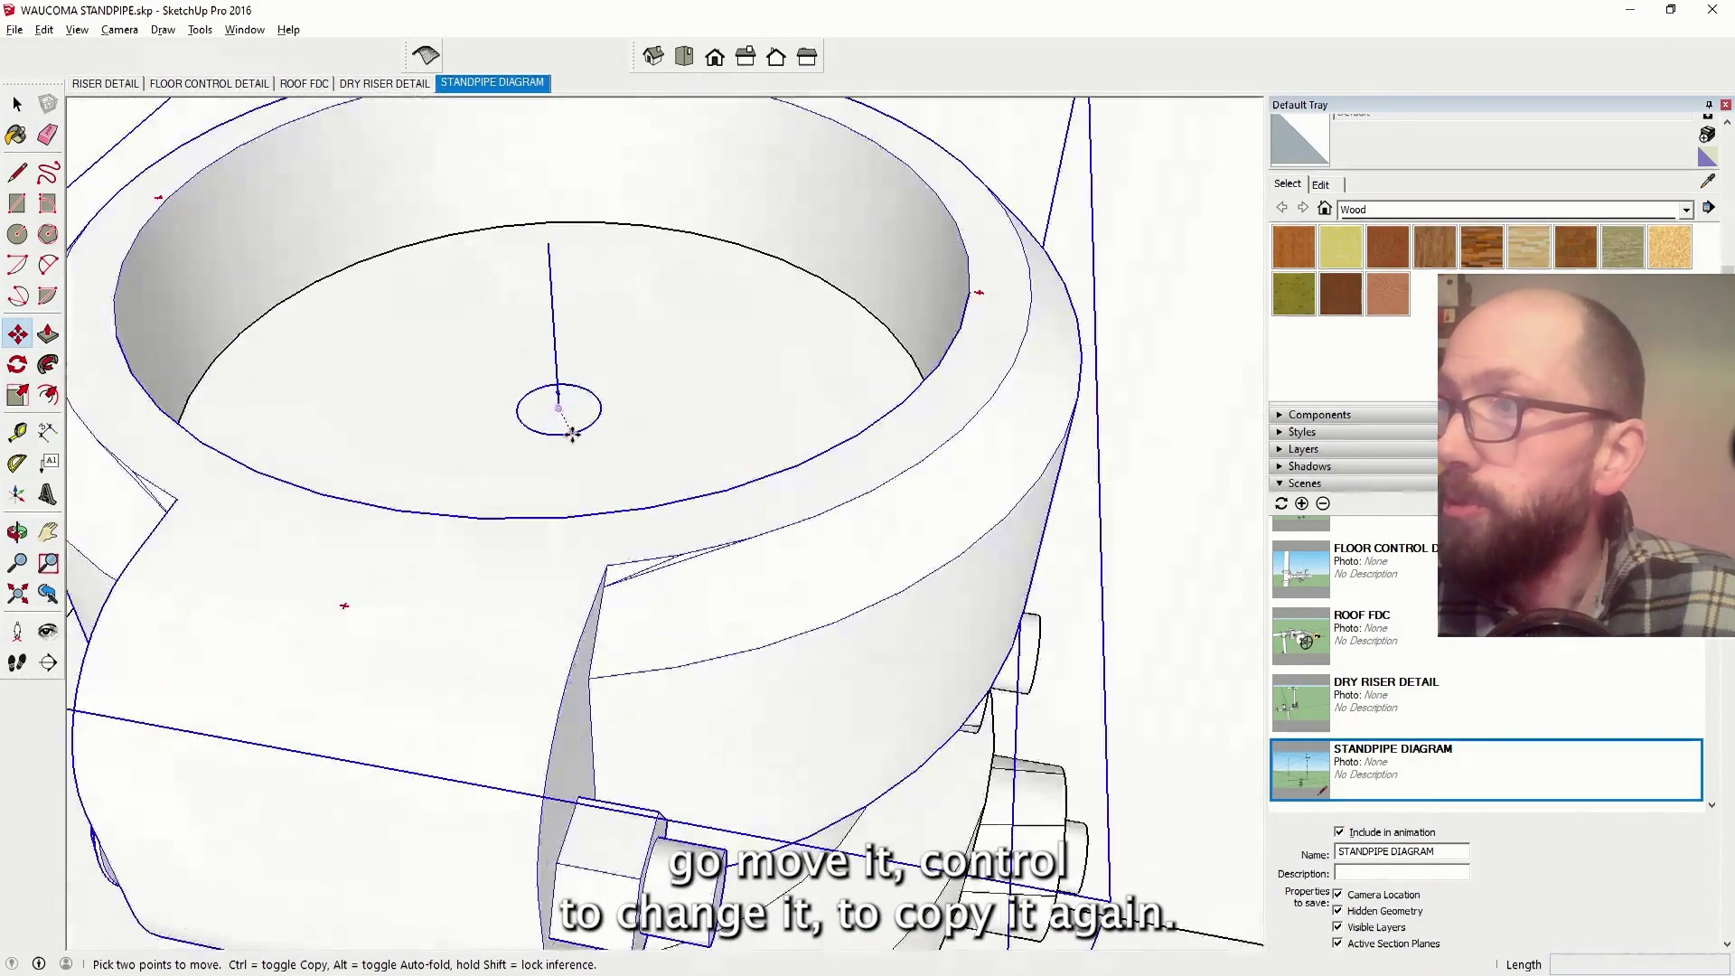
scroll(562, 411, "down", 5)
left_click(562, 412)
key("ctrl")
scroll(723, 317, "down", 3)
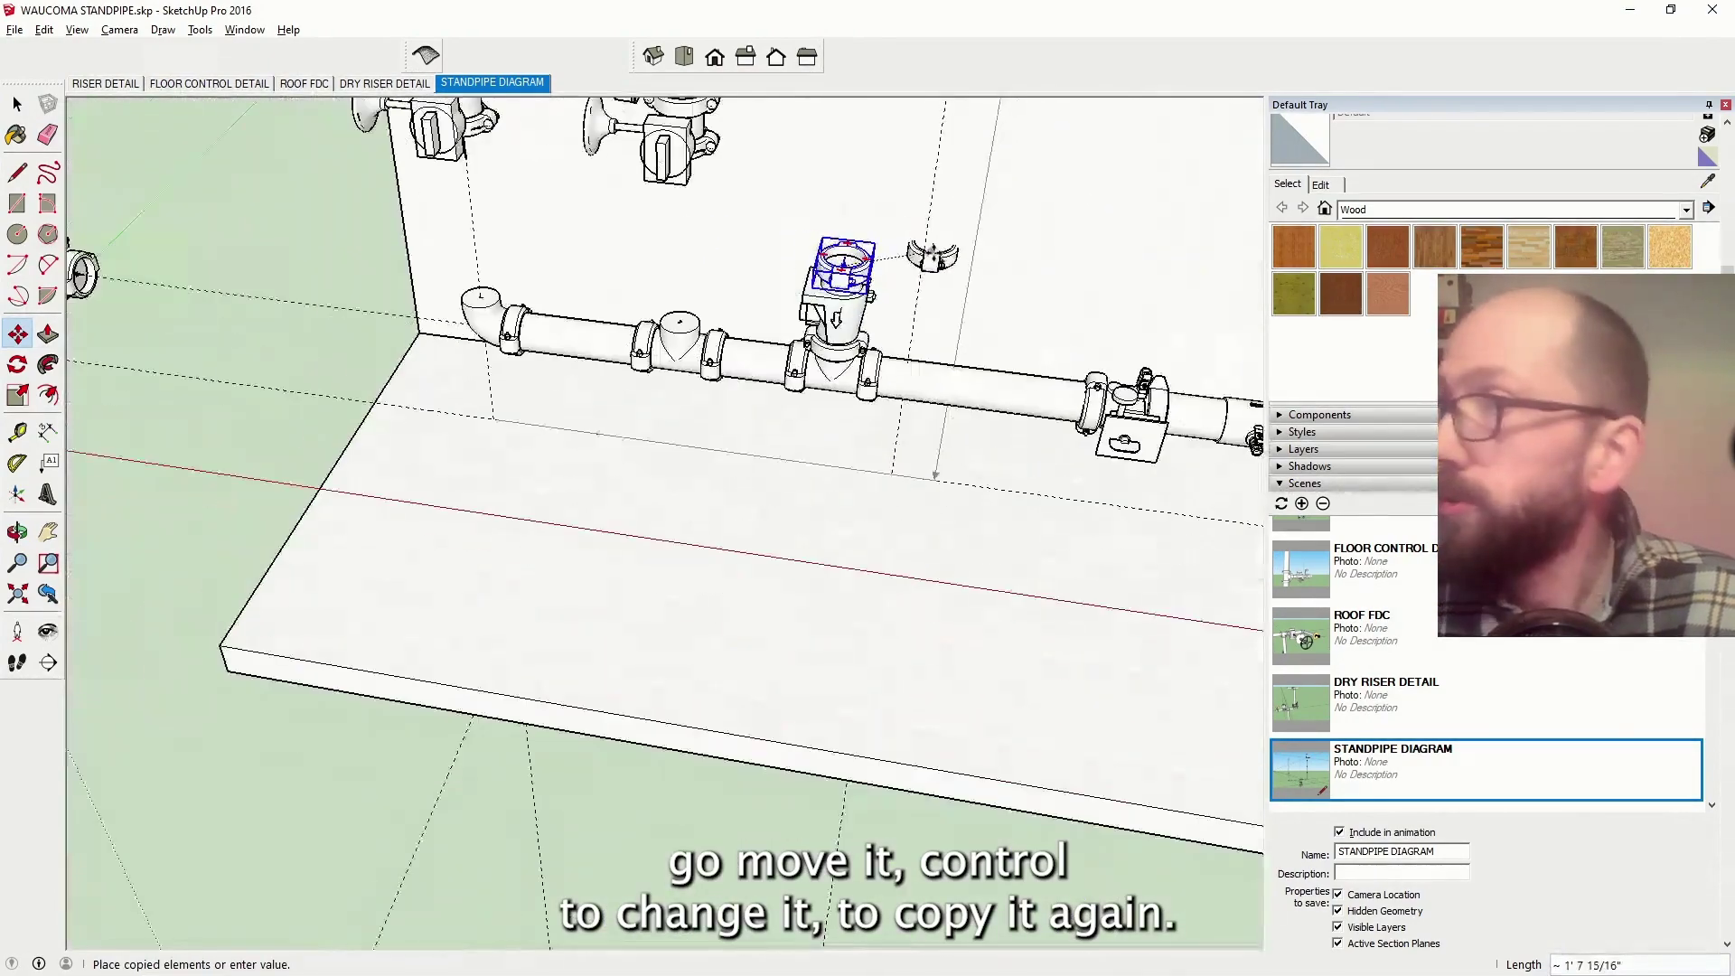
scroll(678, 360, "up", 2)
scroll(678, 360, "up", 5)
scroll(633, 357, "down", 7)
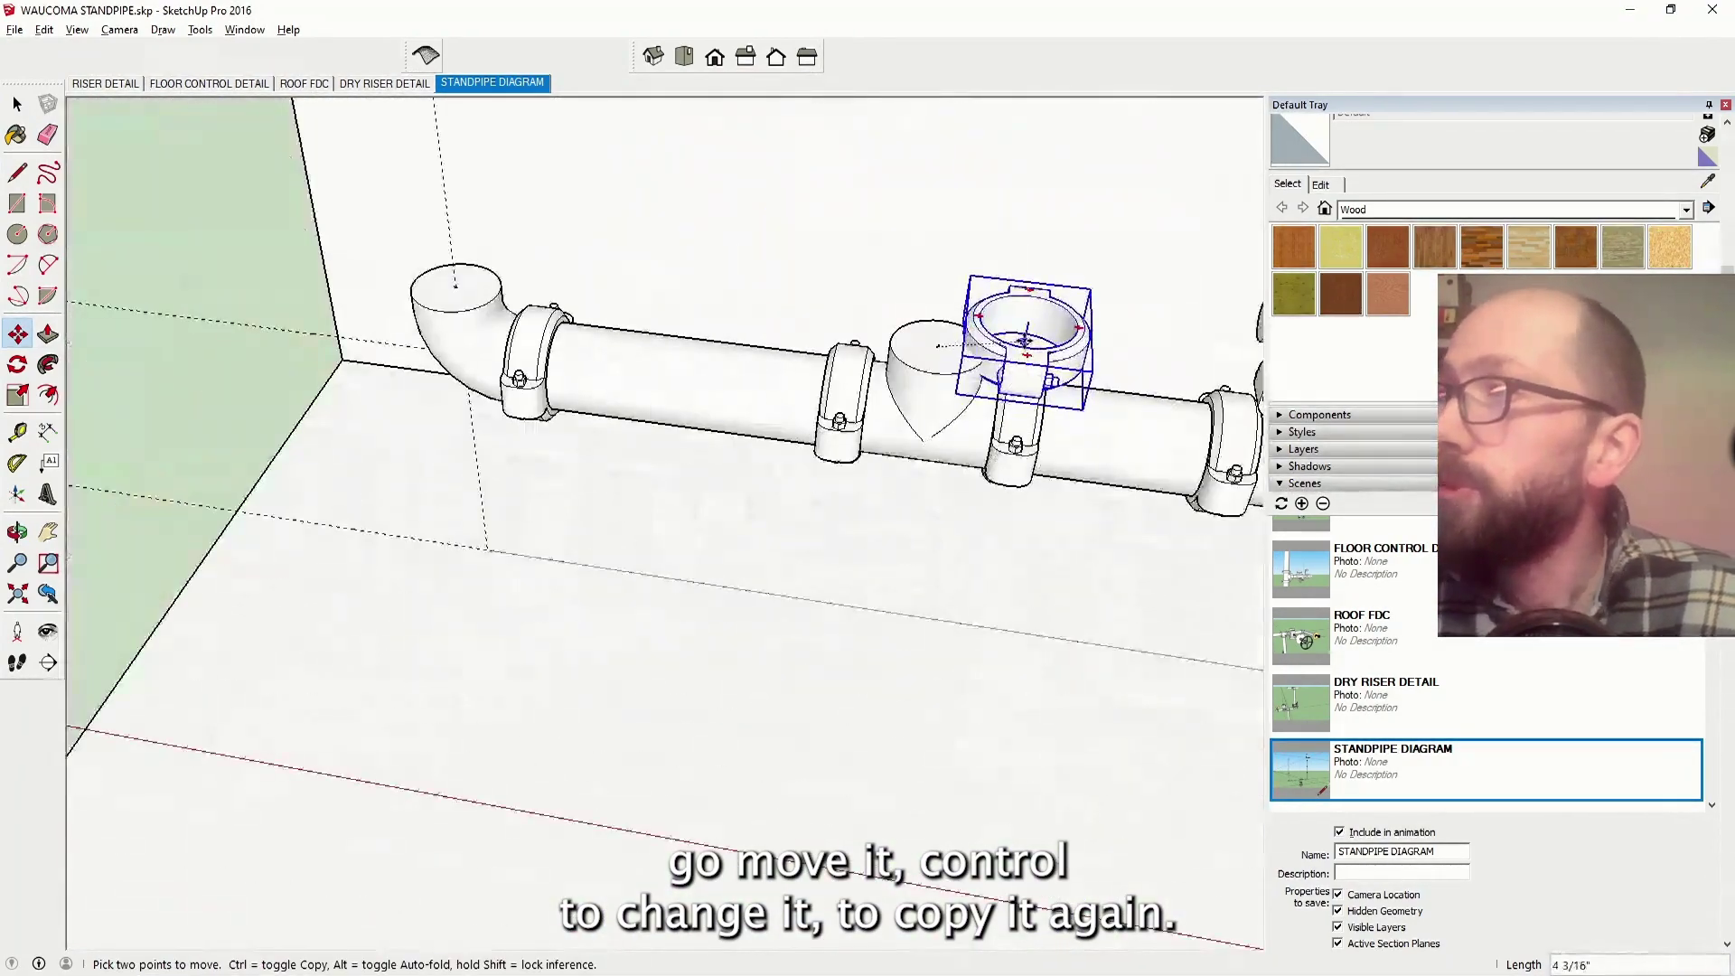
scroll(530, 348, "down", 5)
Copy the vertical guide line above the end elbow to the centres of the open tee and the check valve
middle_click_drag(453, 283, 430, 490)
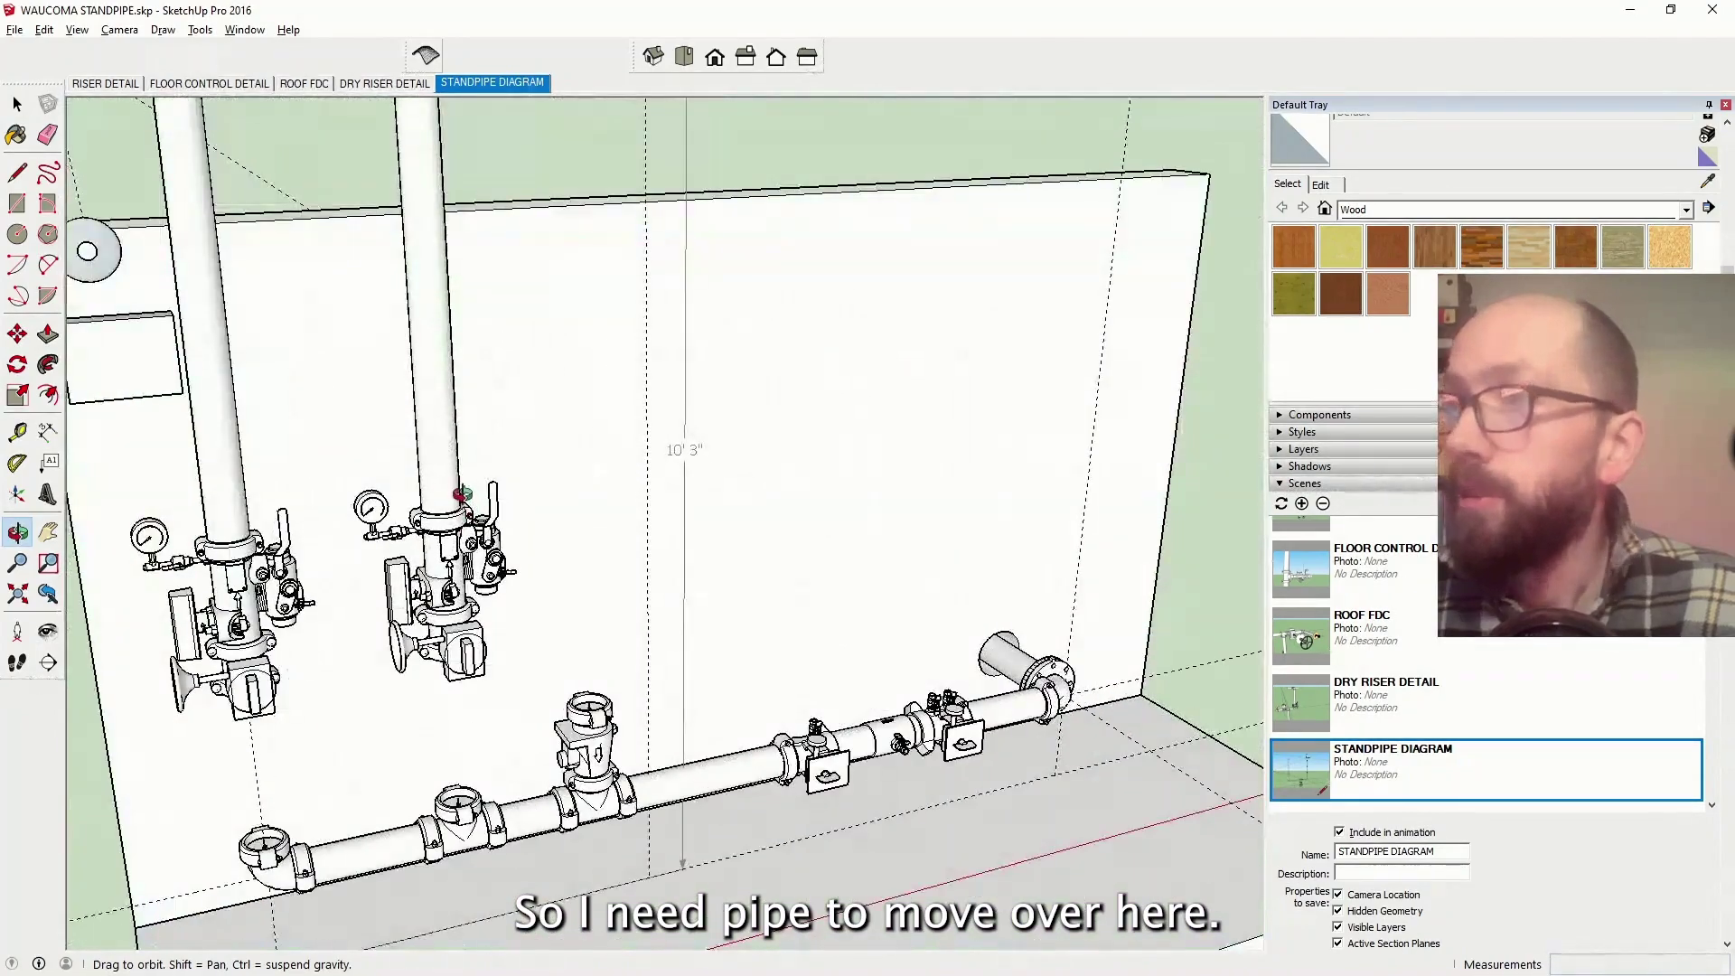
scroll(430, 490, "up", 3)
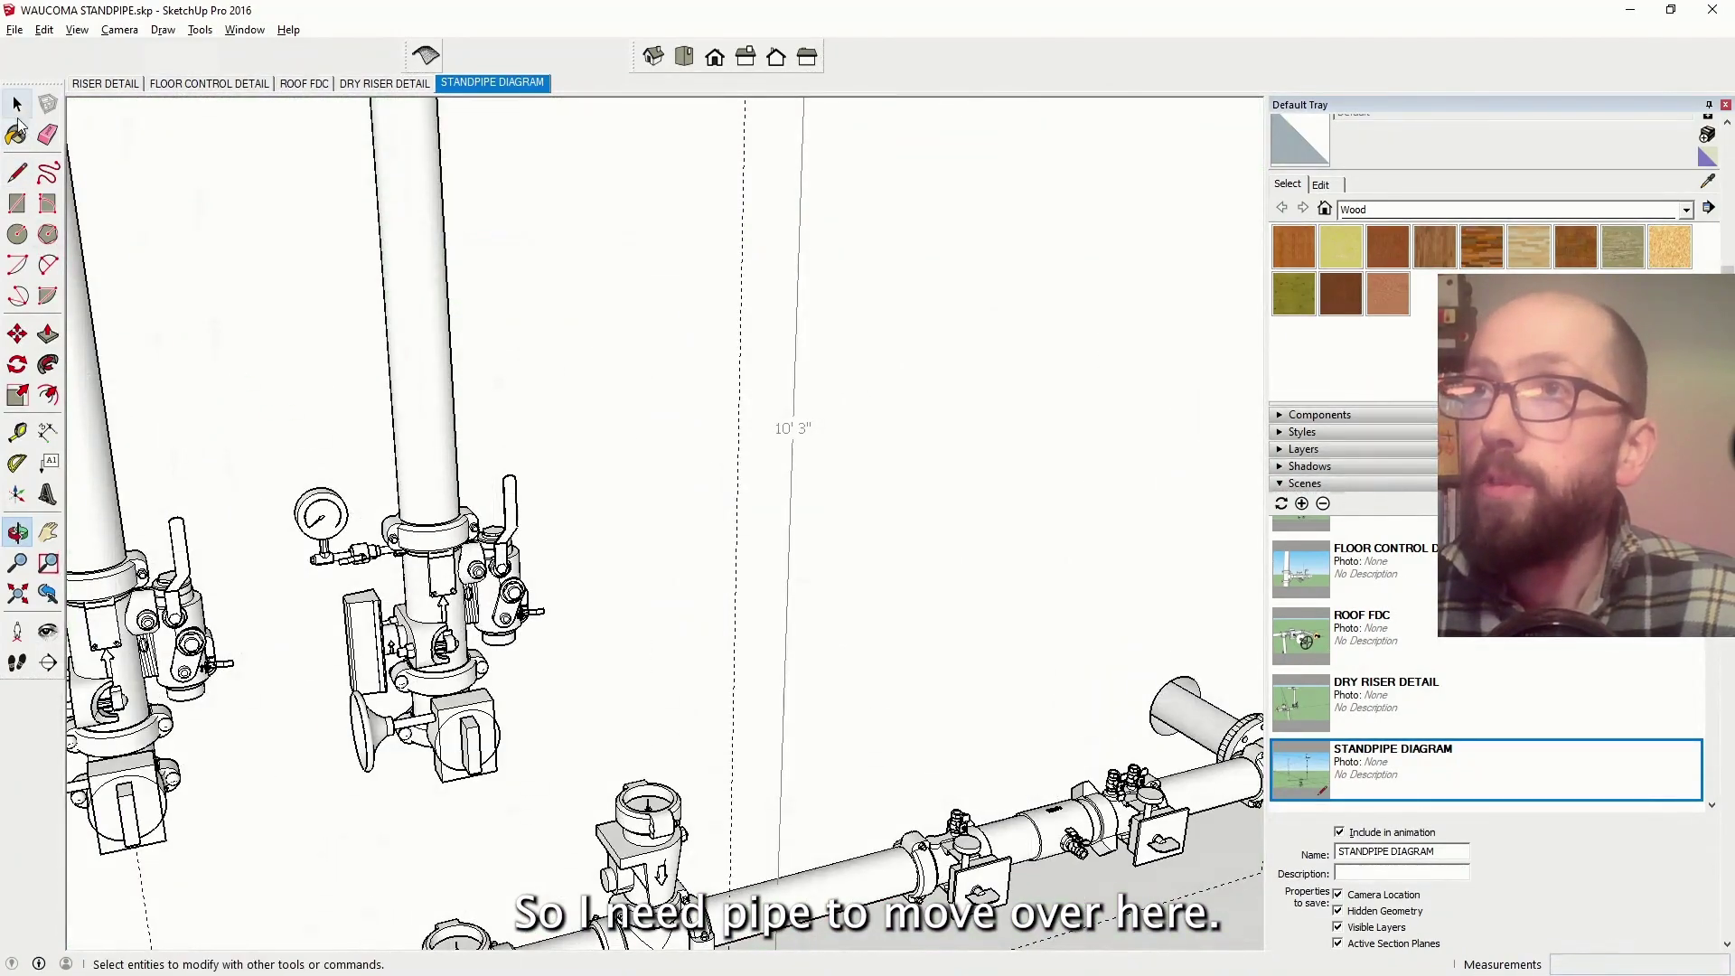
left_click(18, 105)
scroll(438, 407, "down", 3)
left_click(440, 407)
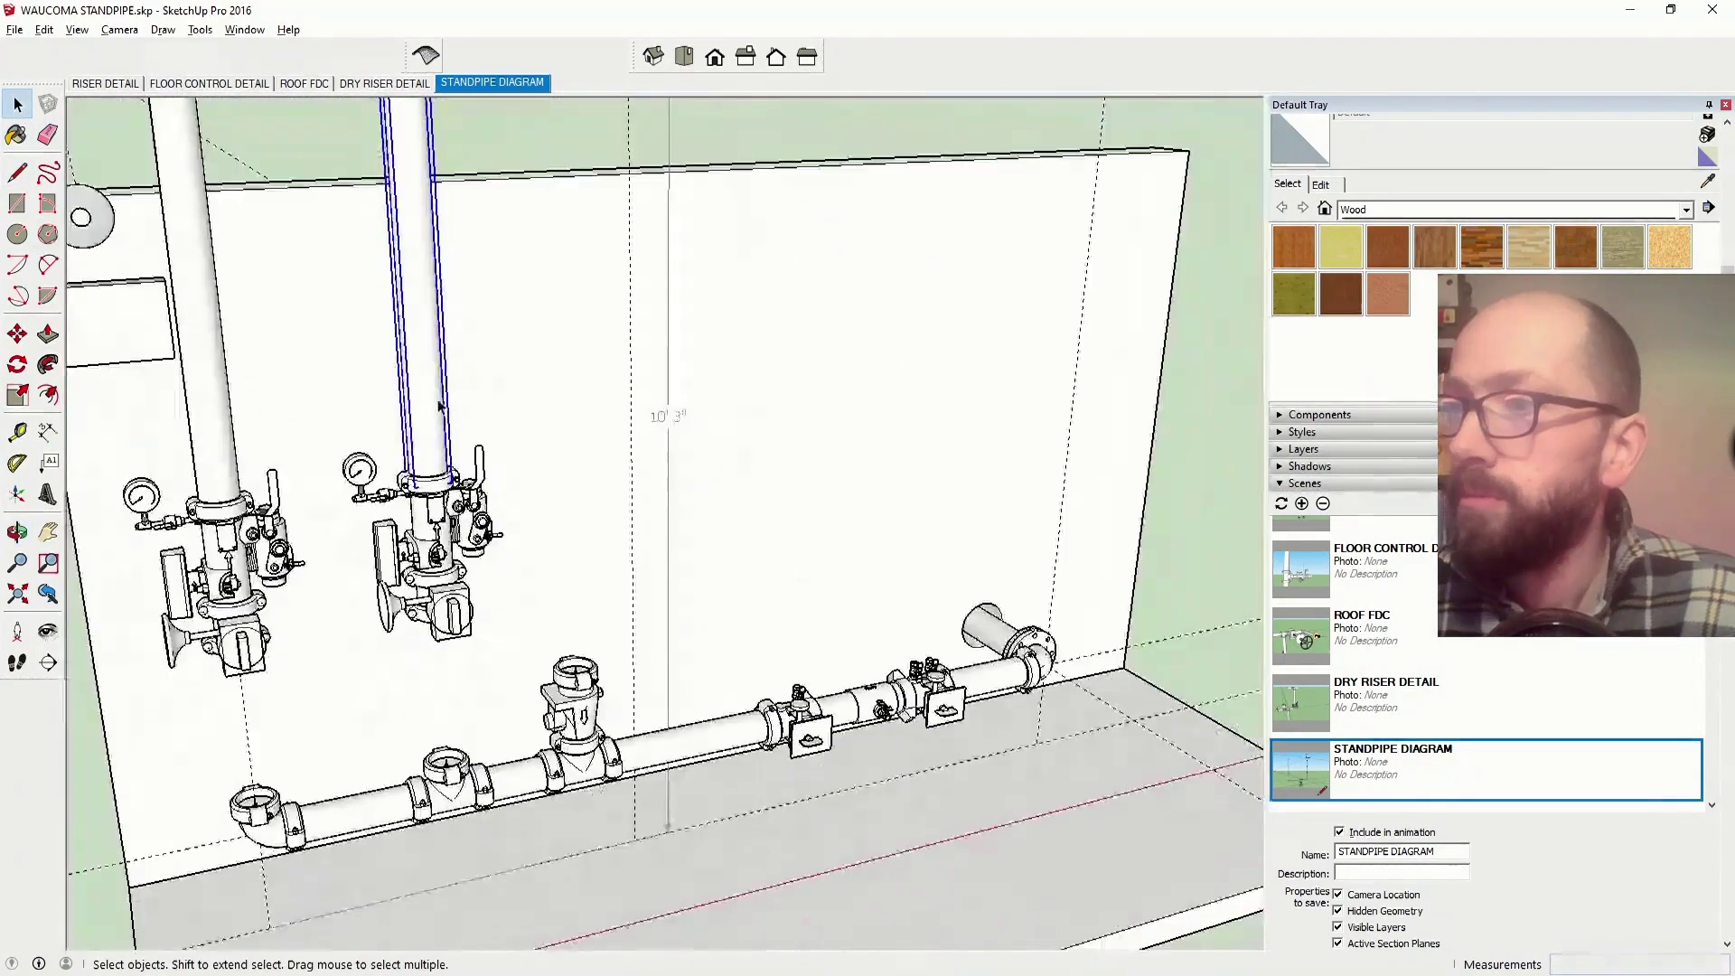
scroll(246, 734, "up", 3)
left_click(246, 734)
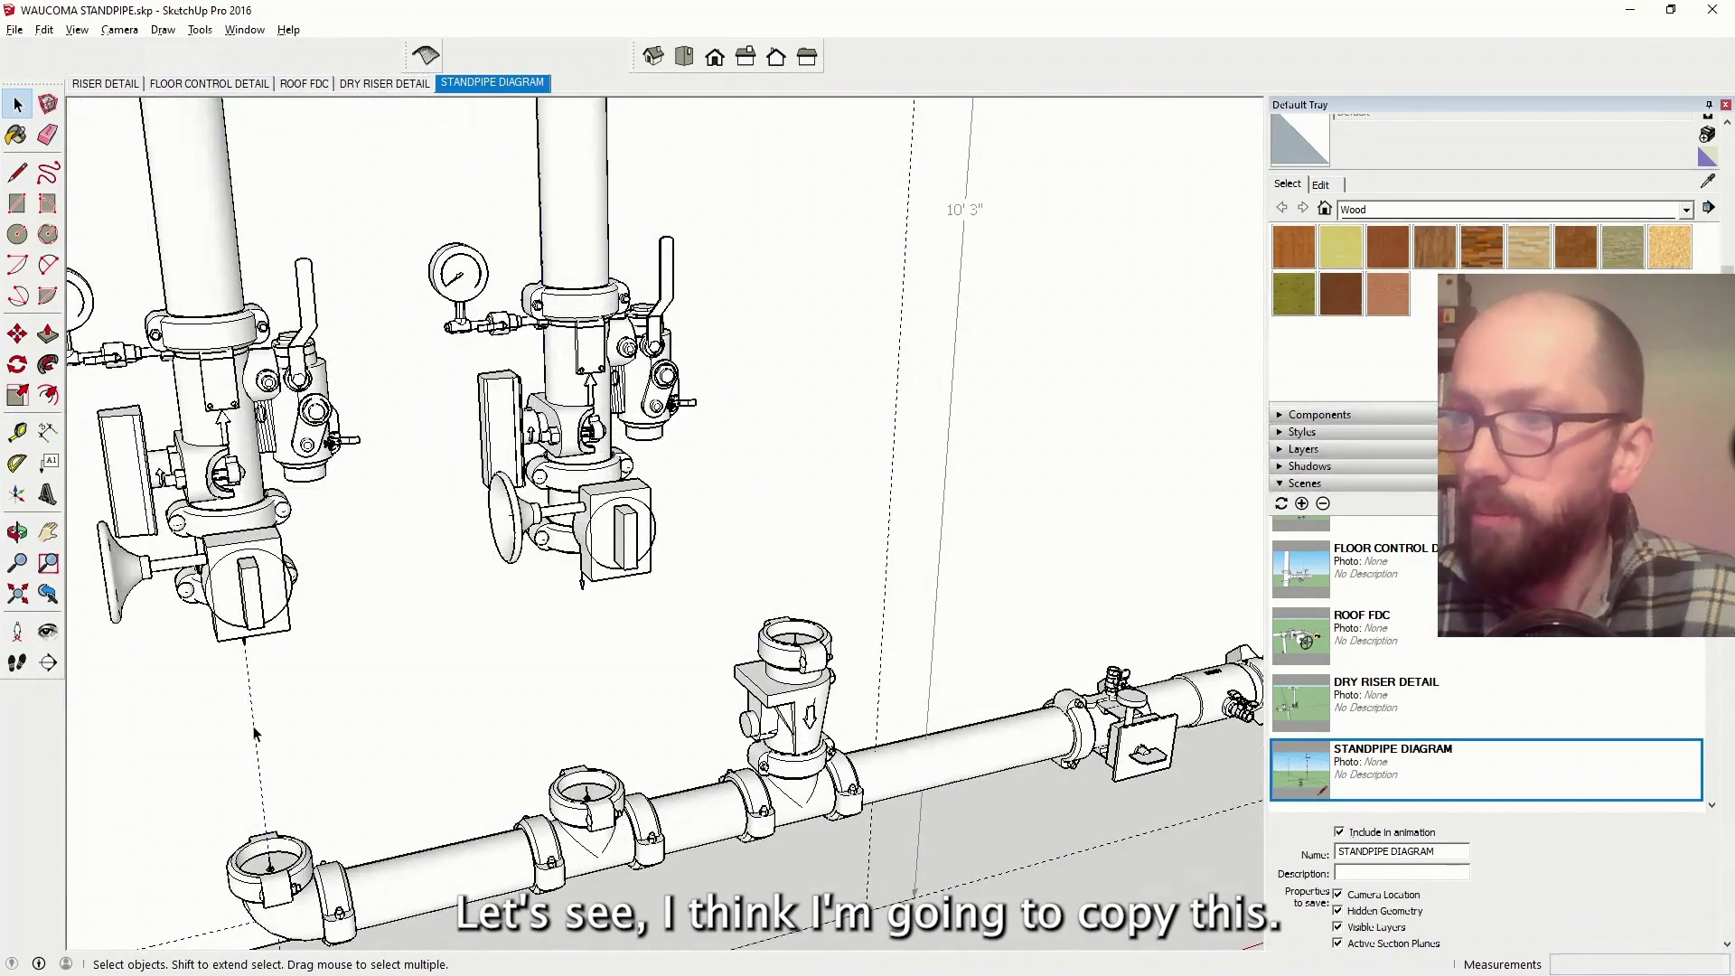
left_click(17, 333)
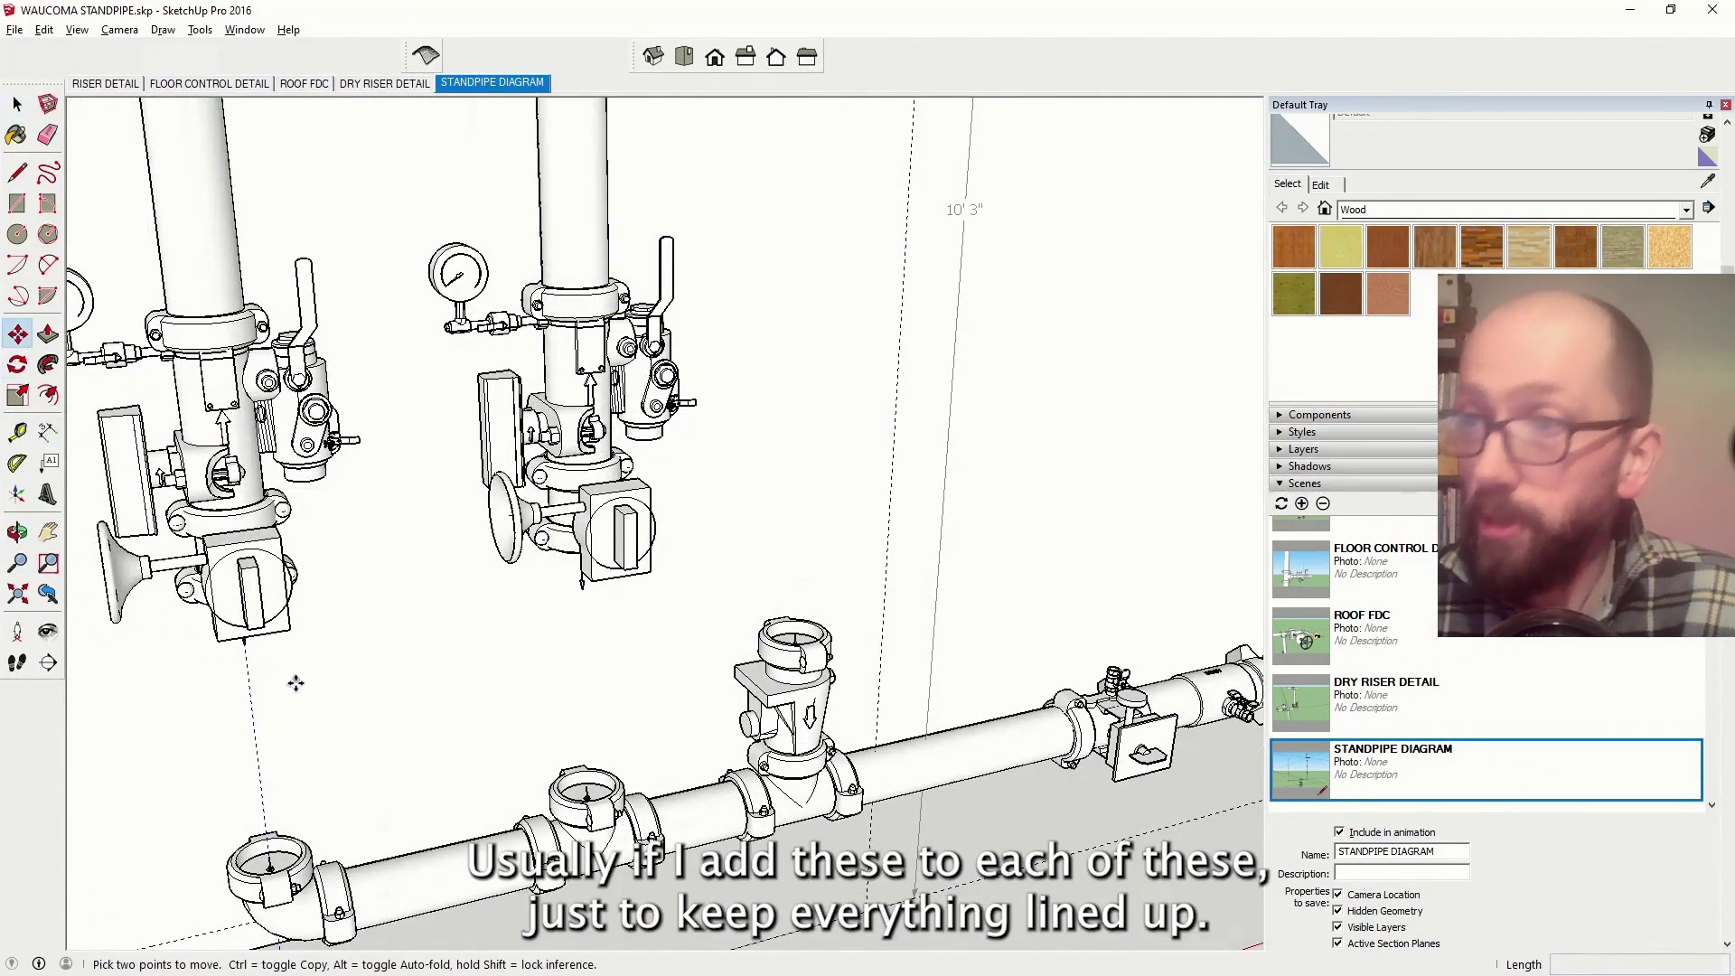
left_click(254, 726)
key("ctrl")
scroll(588, 790, "up", 3)
left_click(542, 792)
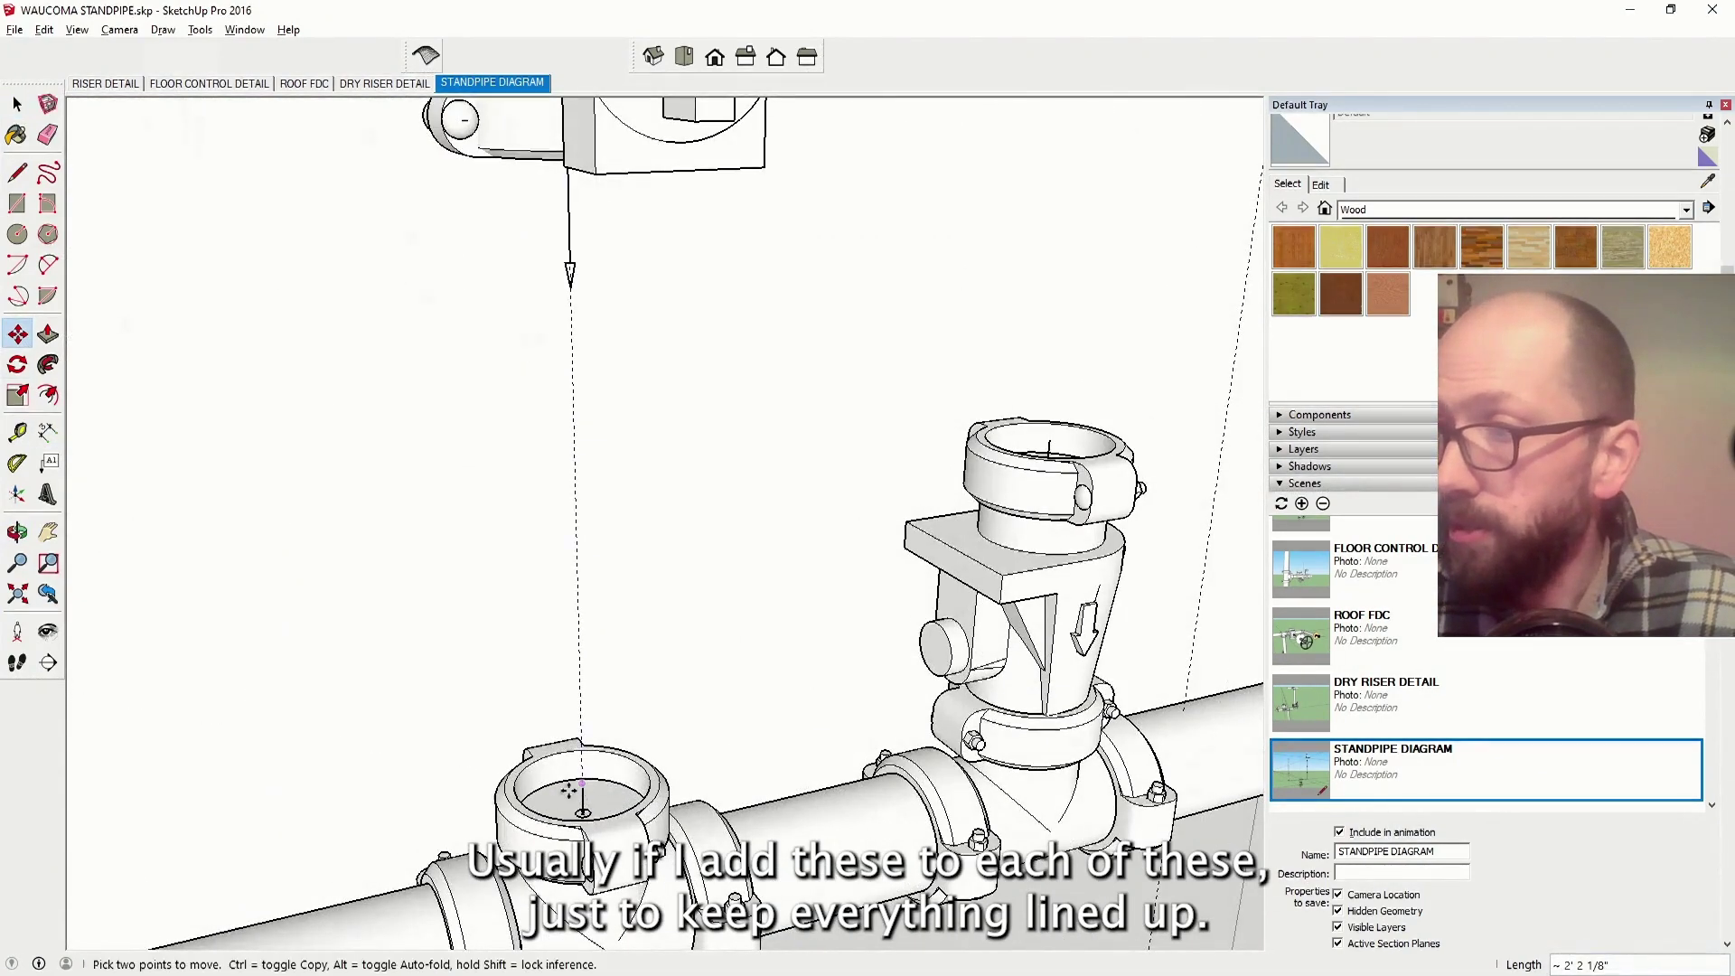
scroll(760, 734, "down", 2)
scroll(759, 734, "up", 2)
left_click(580, 692)
scroll(373, 845, "down", 4)
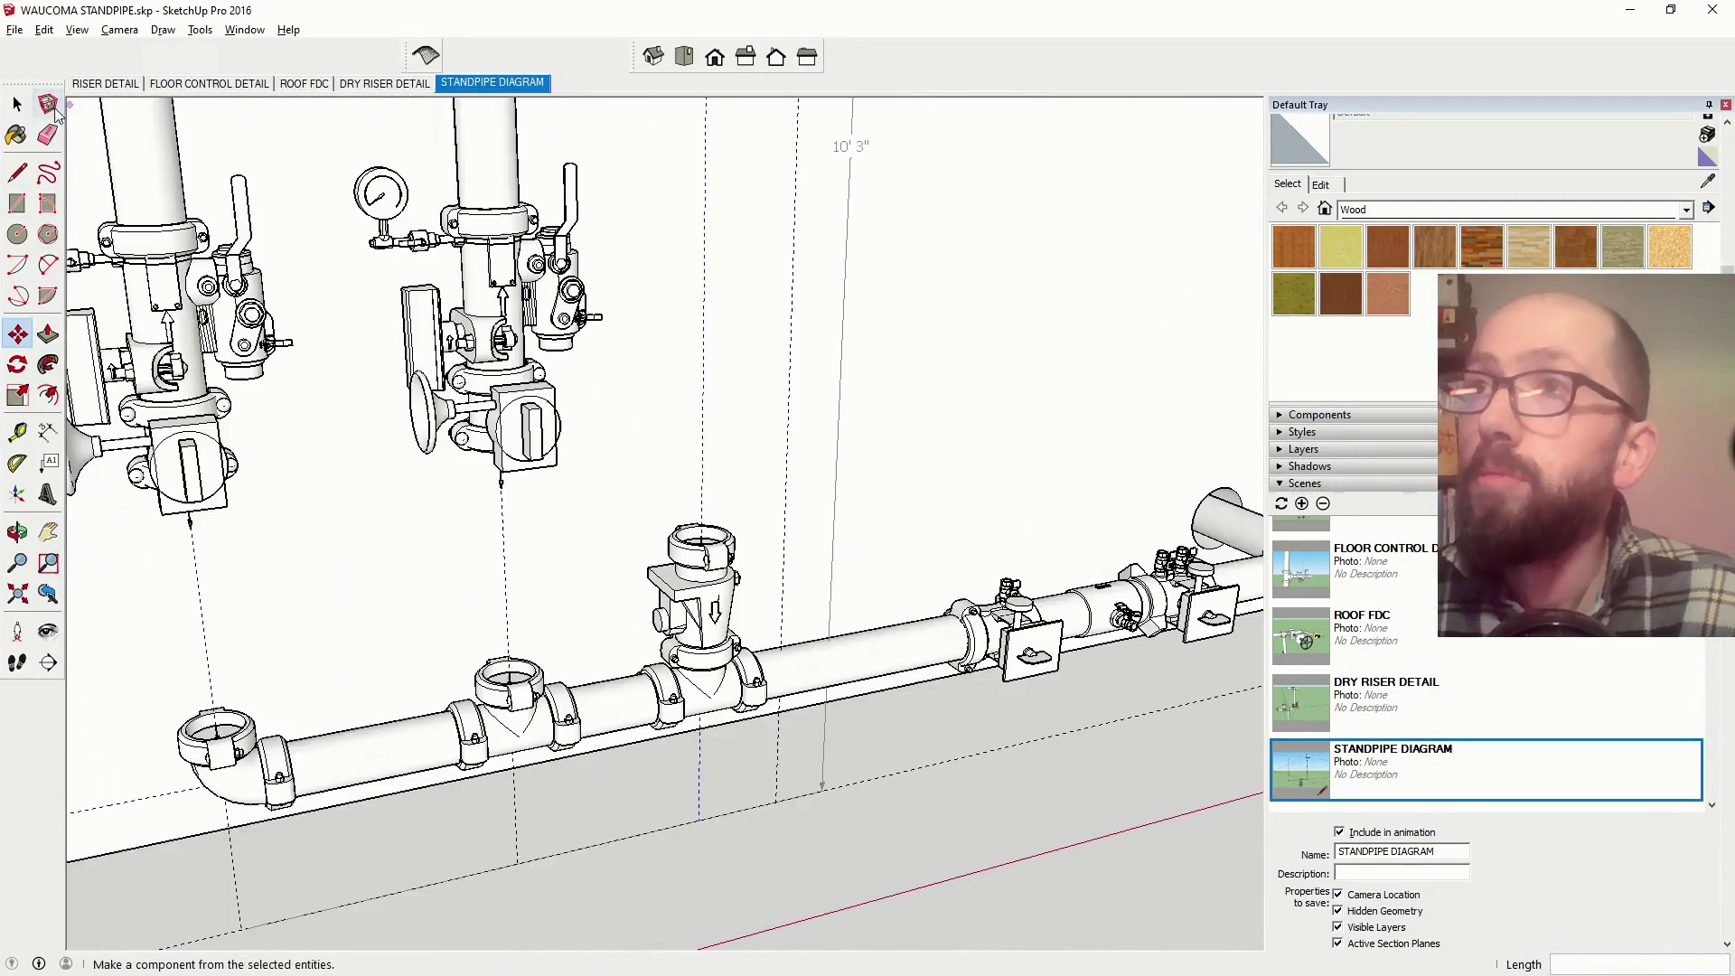
Copy a riser pipe onto the check valve's top coupling and shorten it by pushing its top face down about 3' 10 1/8"
scroll(472, 455, "up", 5)
key("ctrl")
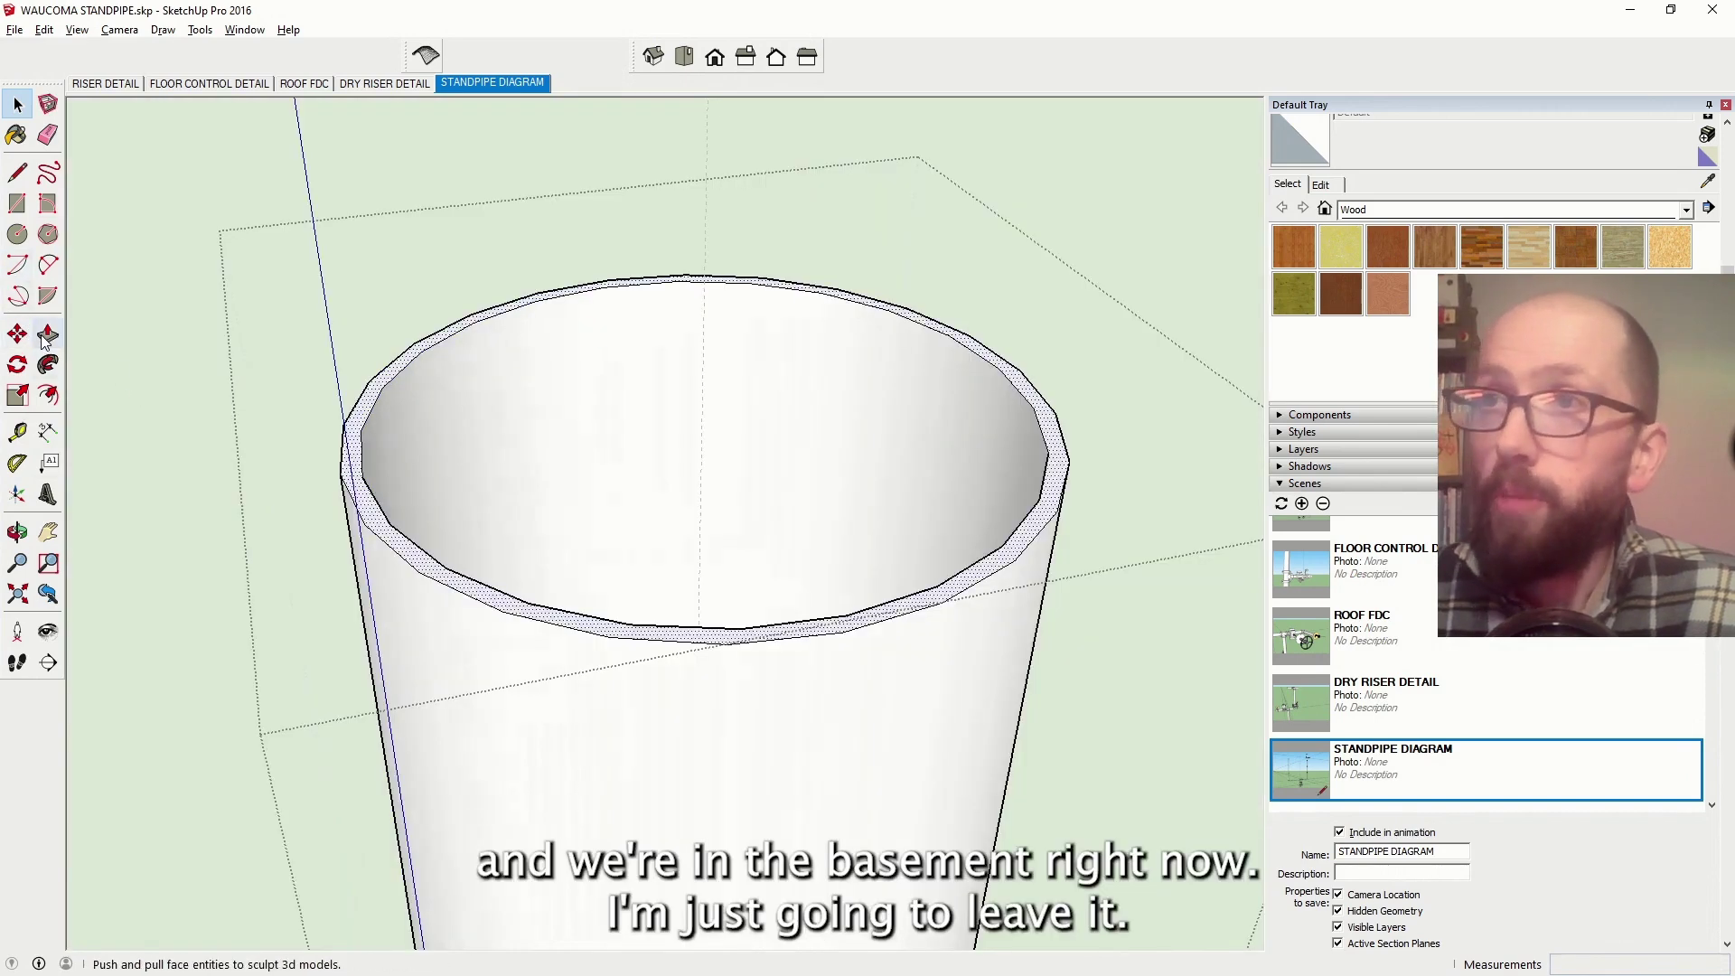
left_click(48, 335)
left_click(347, 463)
scroll(411, 633, "down", 6)
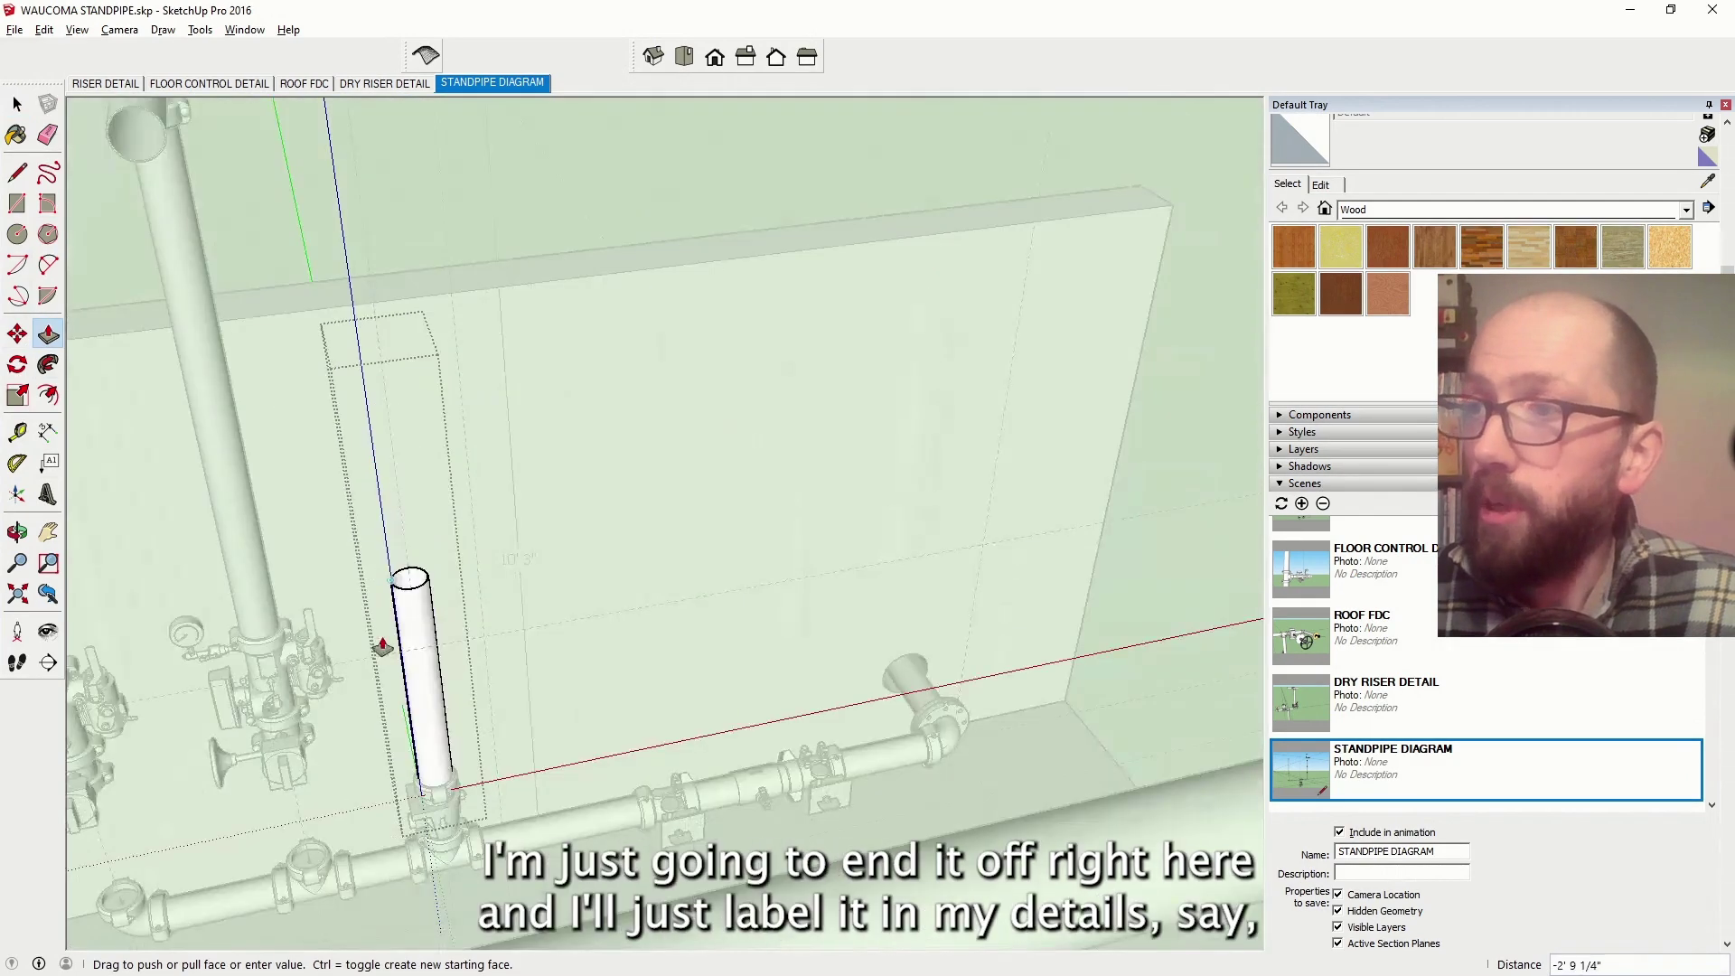
left_click(401, 669)
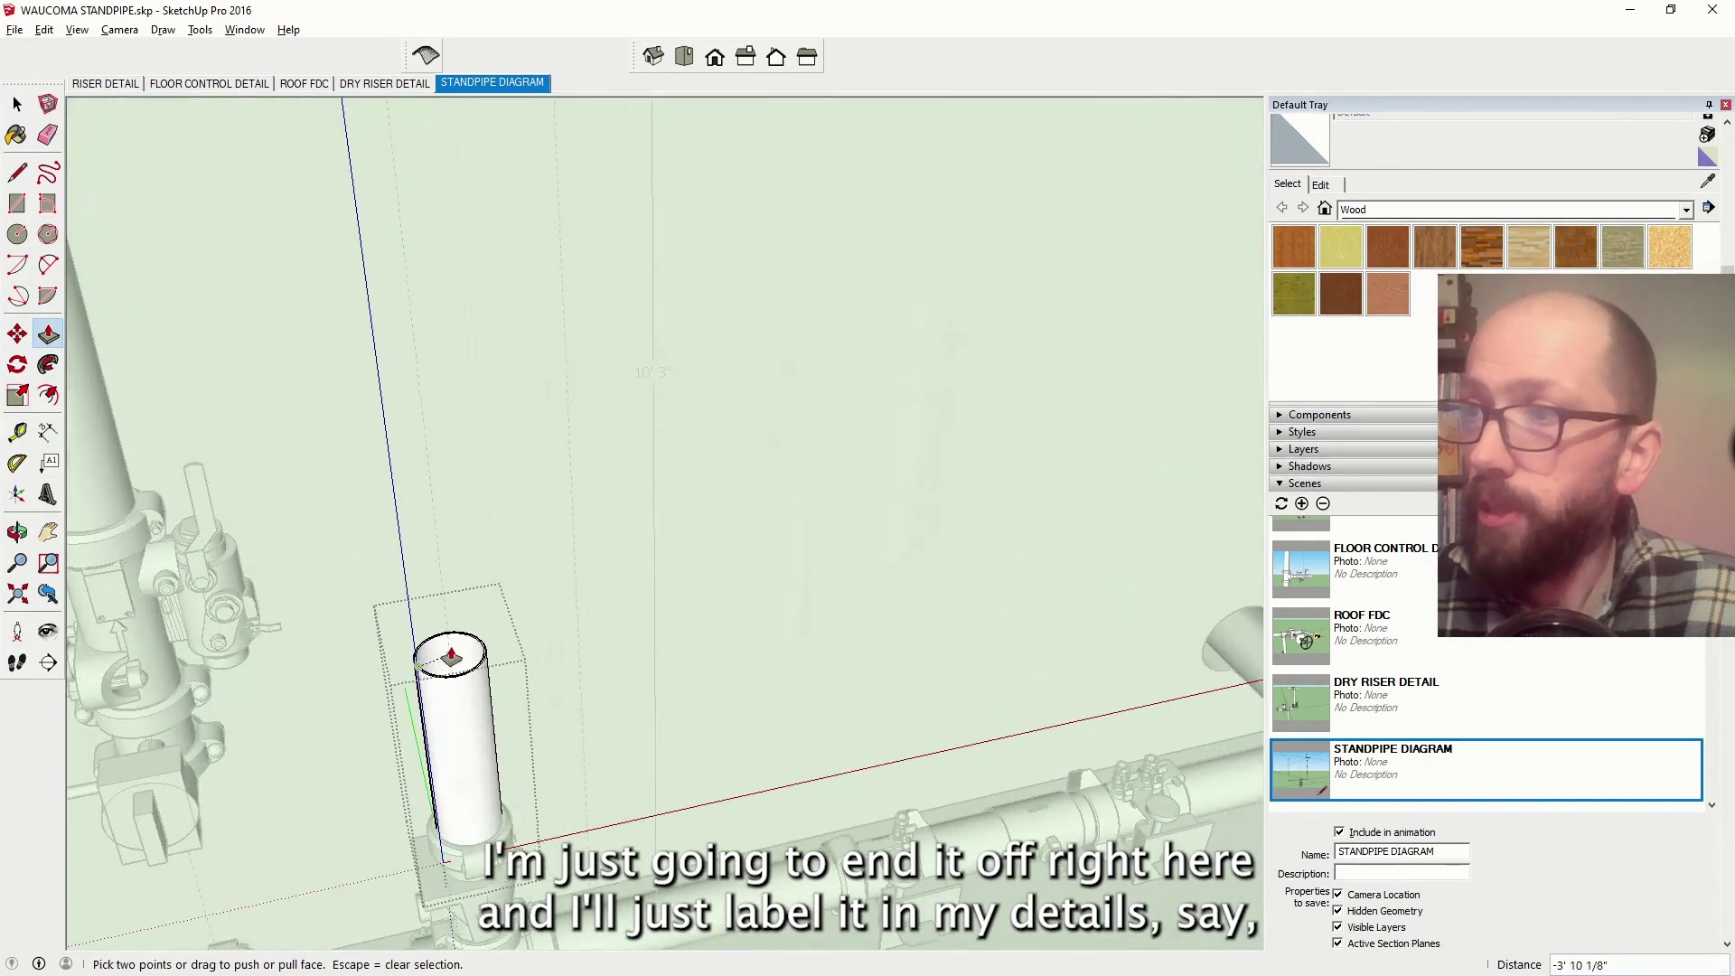
left_click(18, 102)
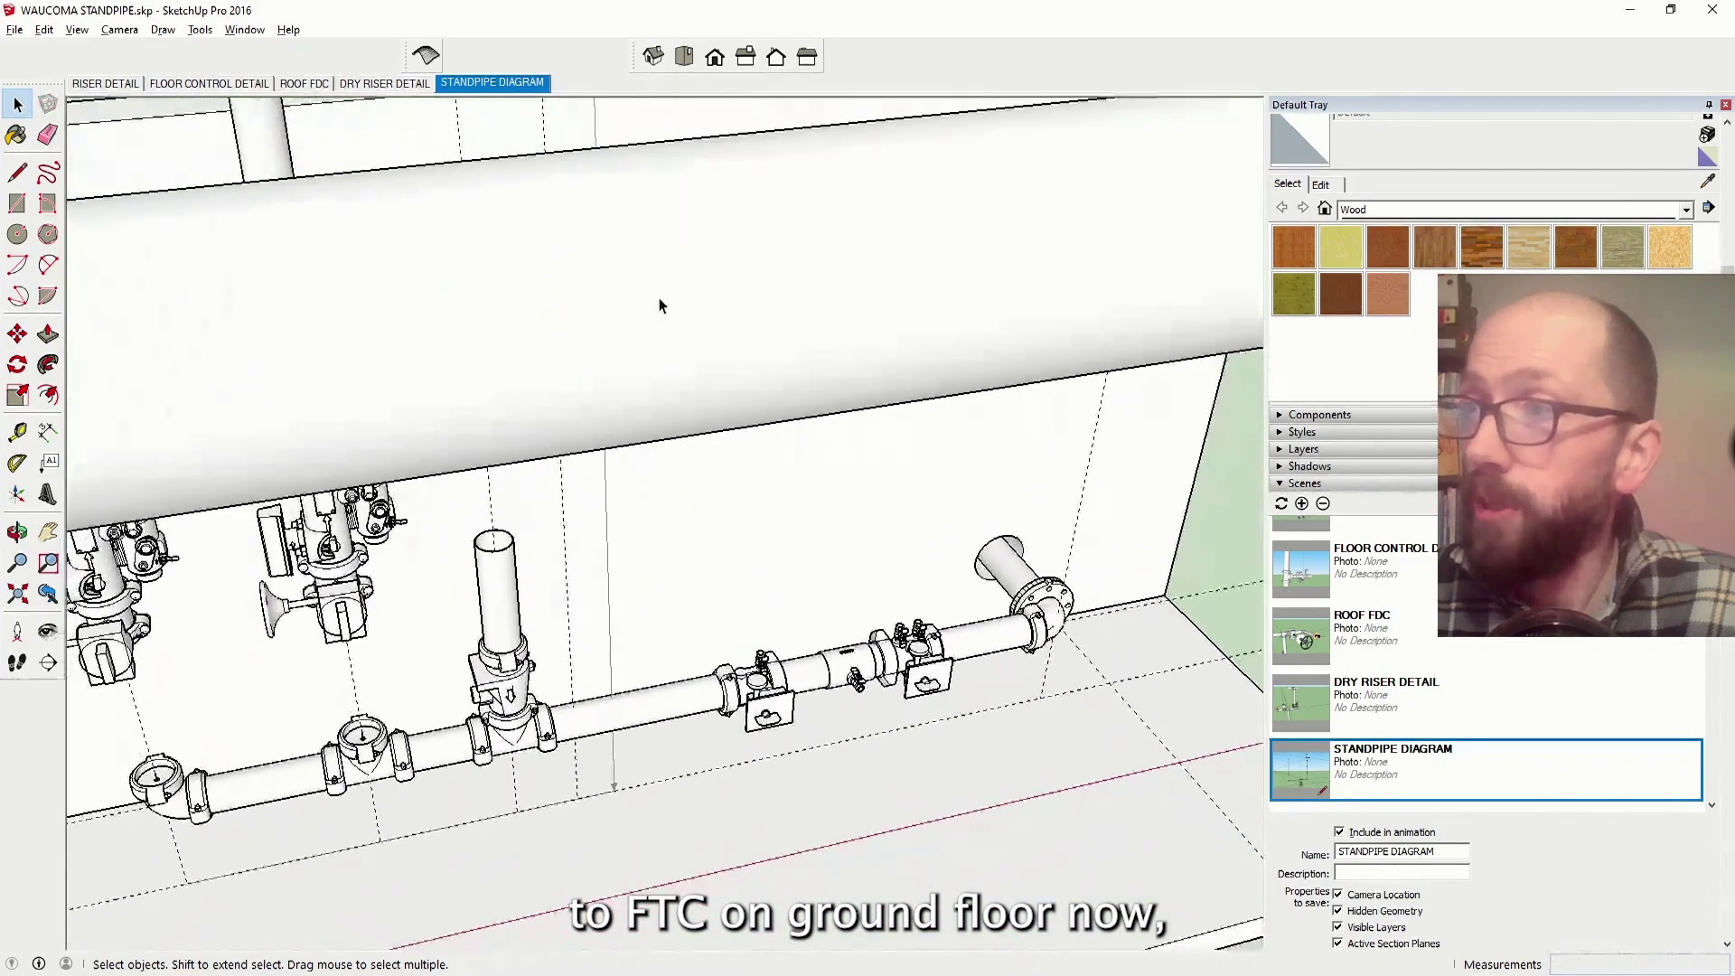
Fit a vertical pipe between the tee's upper coupling and the valve assembly above it
middle_click_drag(388, 460, 537, 147)
middle_click_drag(510, 519, 214, 652)
middle_click_drag(357, 642, 91, 651)
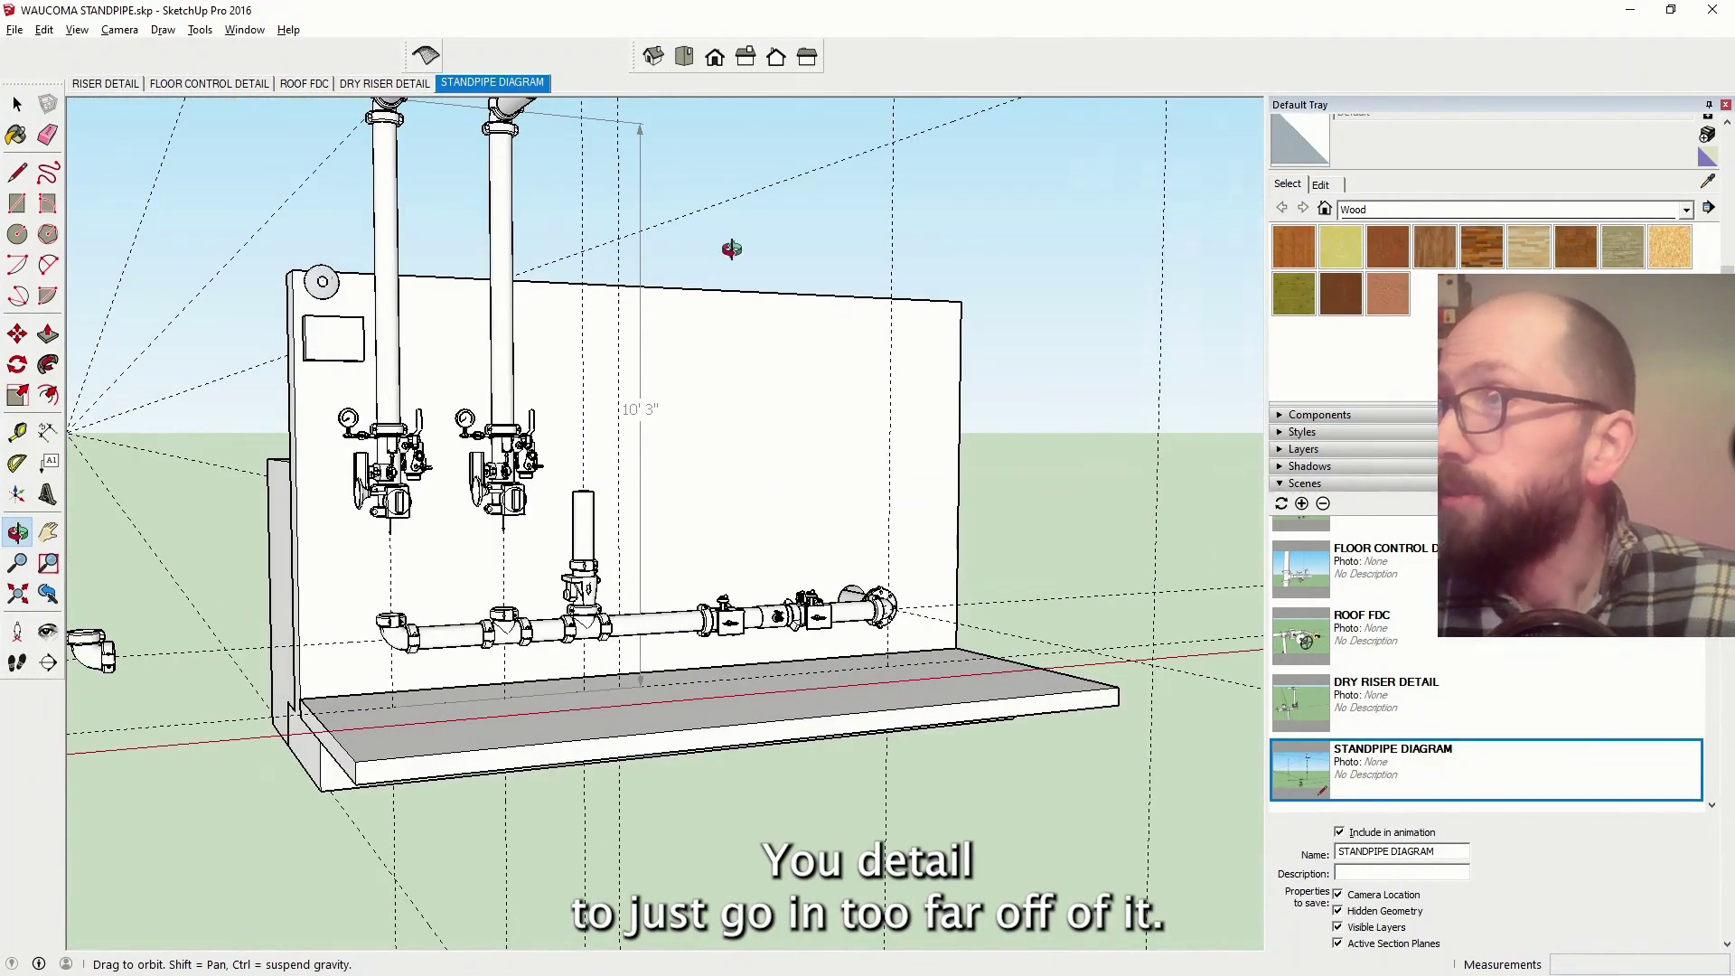
scroll(574, 524, "up", 5)
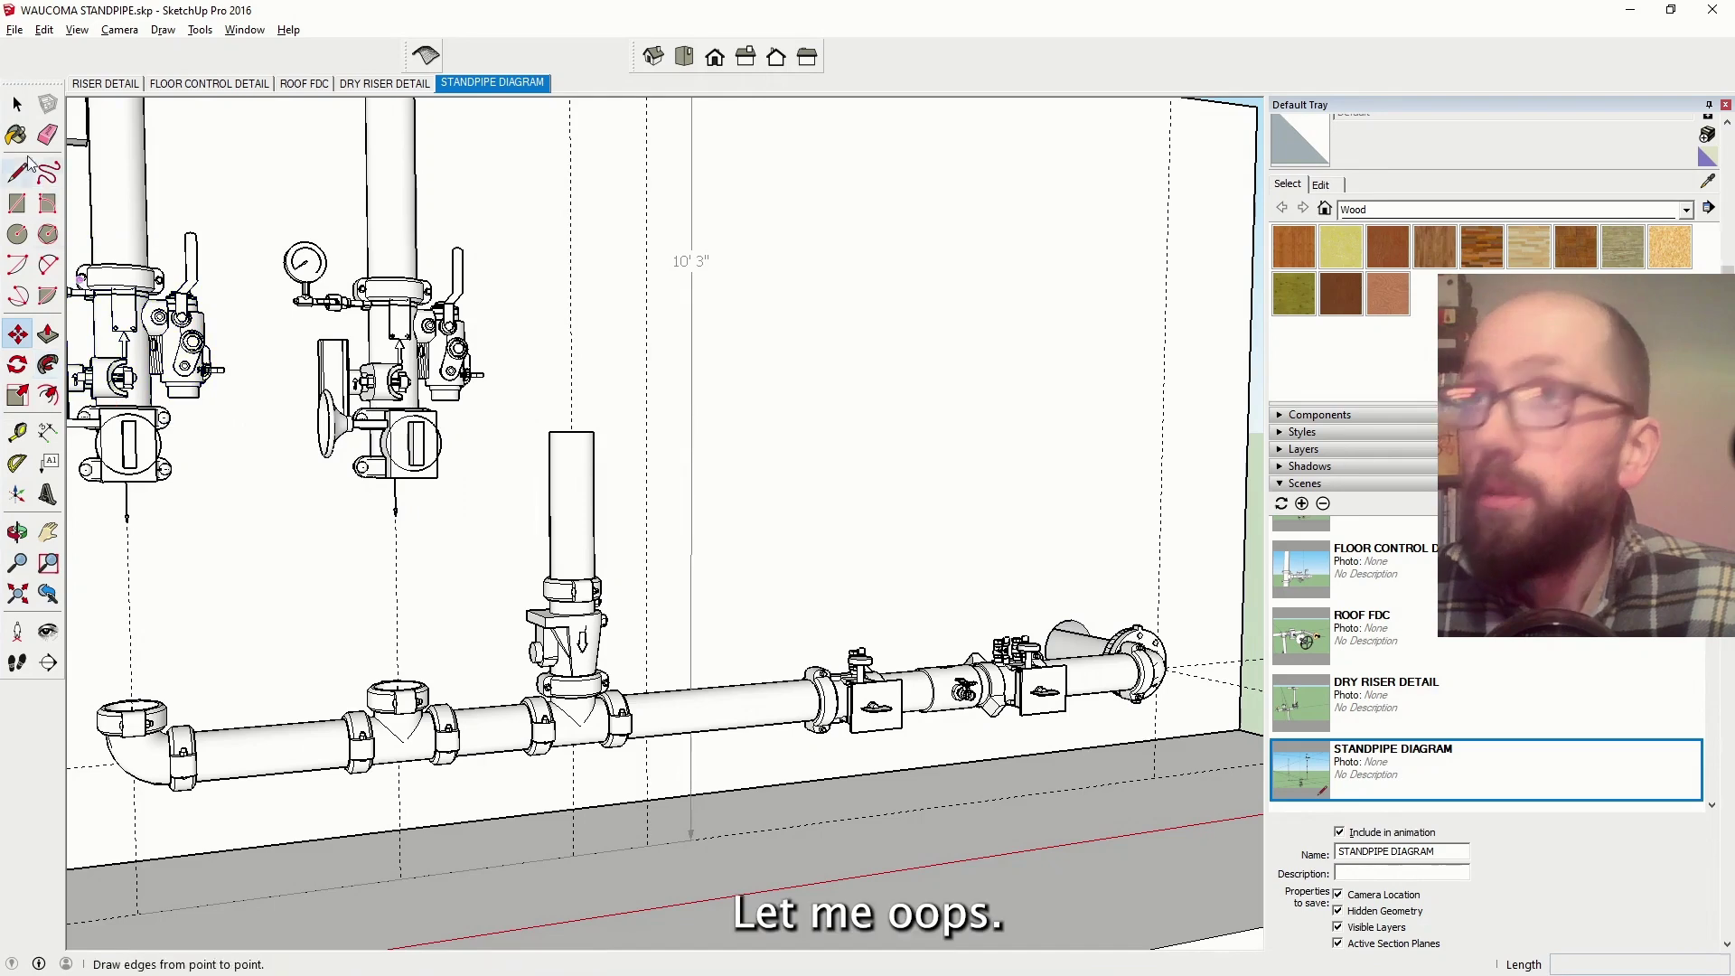
key("space")
left_click(398, 650)
key("m")
middle_click_drag(571, 509, 479, 573)
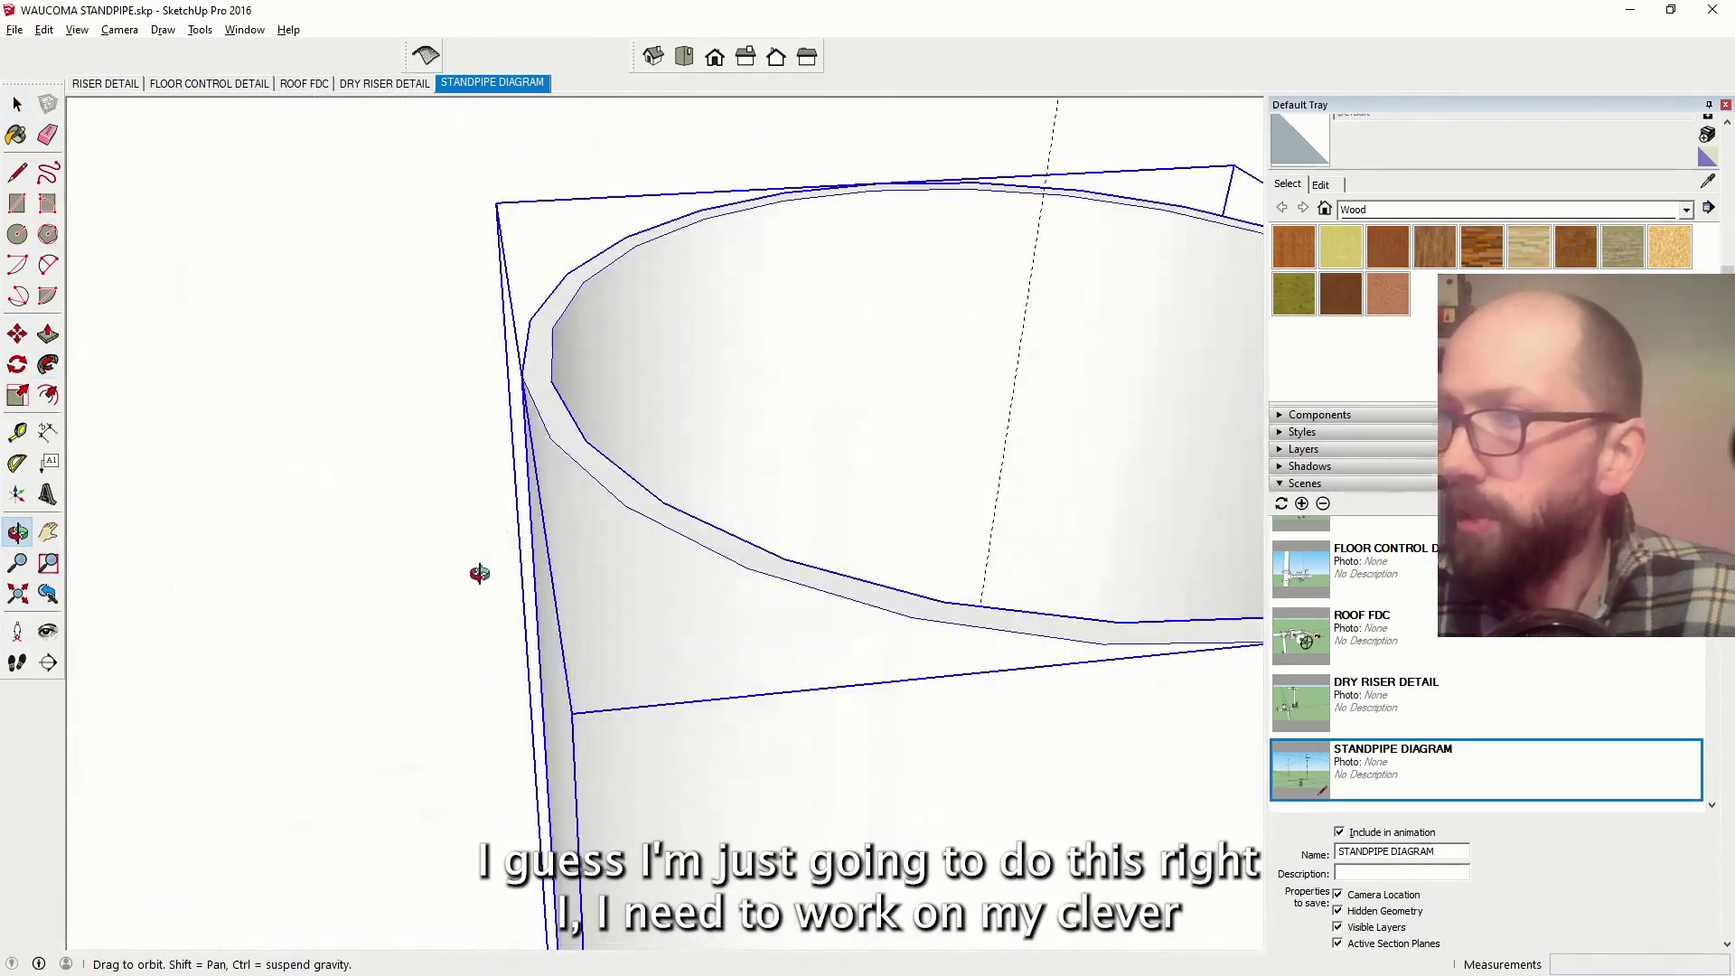
key("space")
key("ctrl+z")
Copy the tee's vertical pipe 2' over to the end elbow, connecting its coupling to the other valve assembly
key("m")
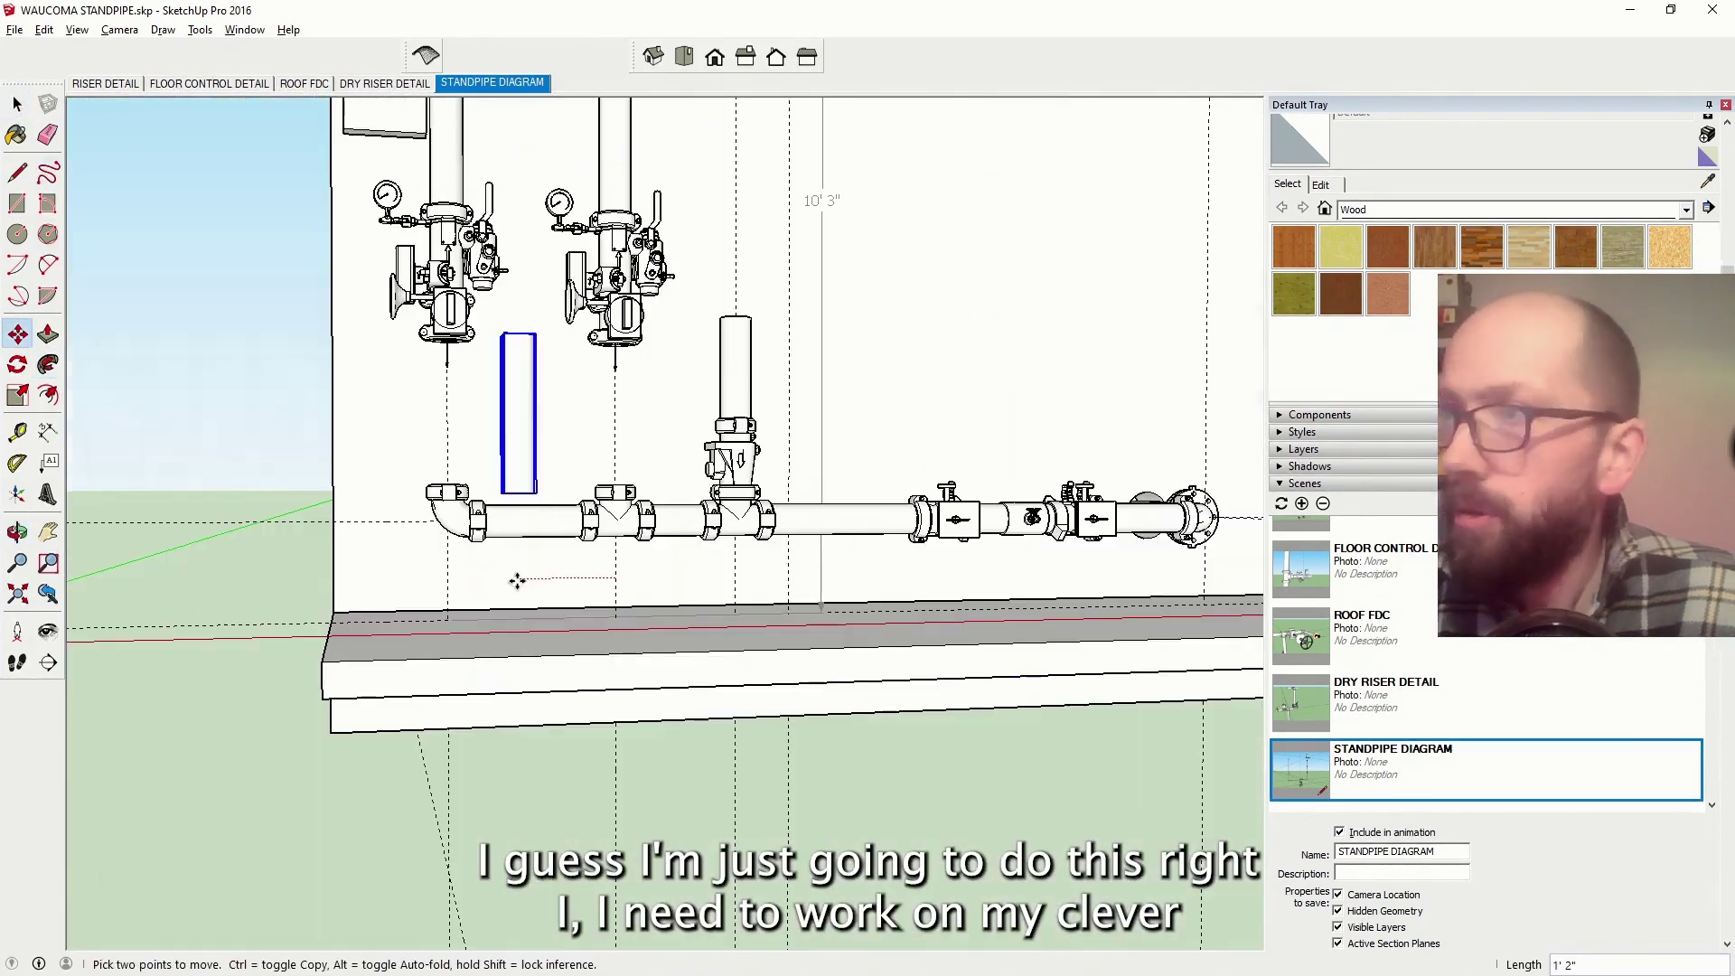
left_click(513, 578)
key("ctrl")
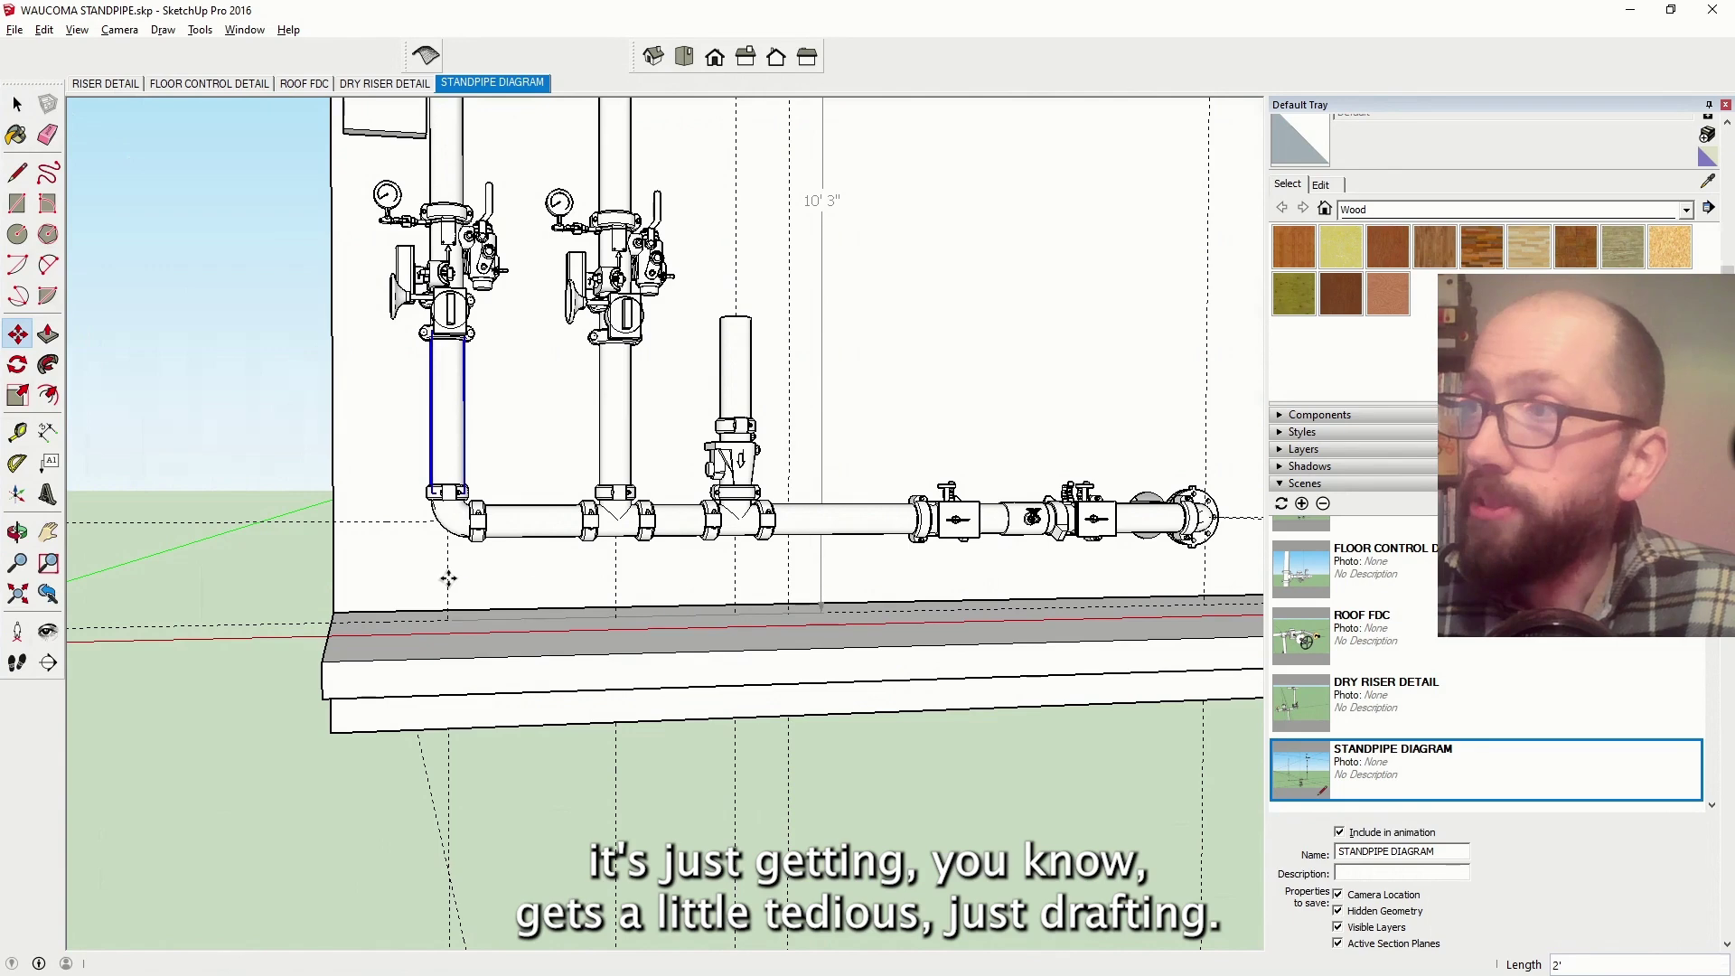
left_click(448, 579)
left_click(17, 105)
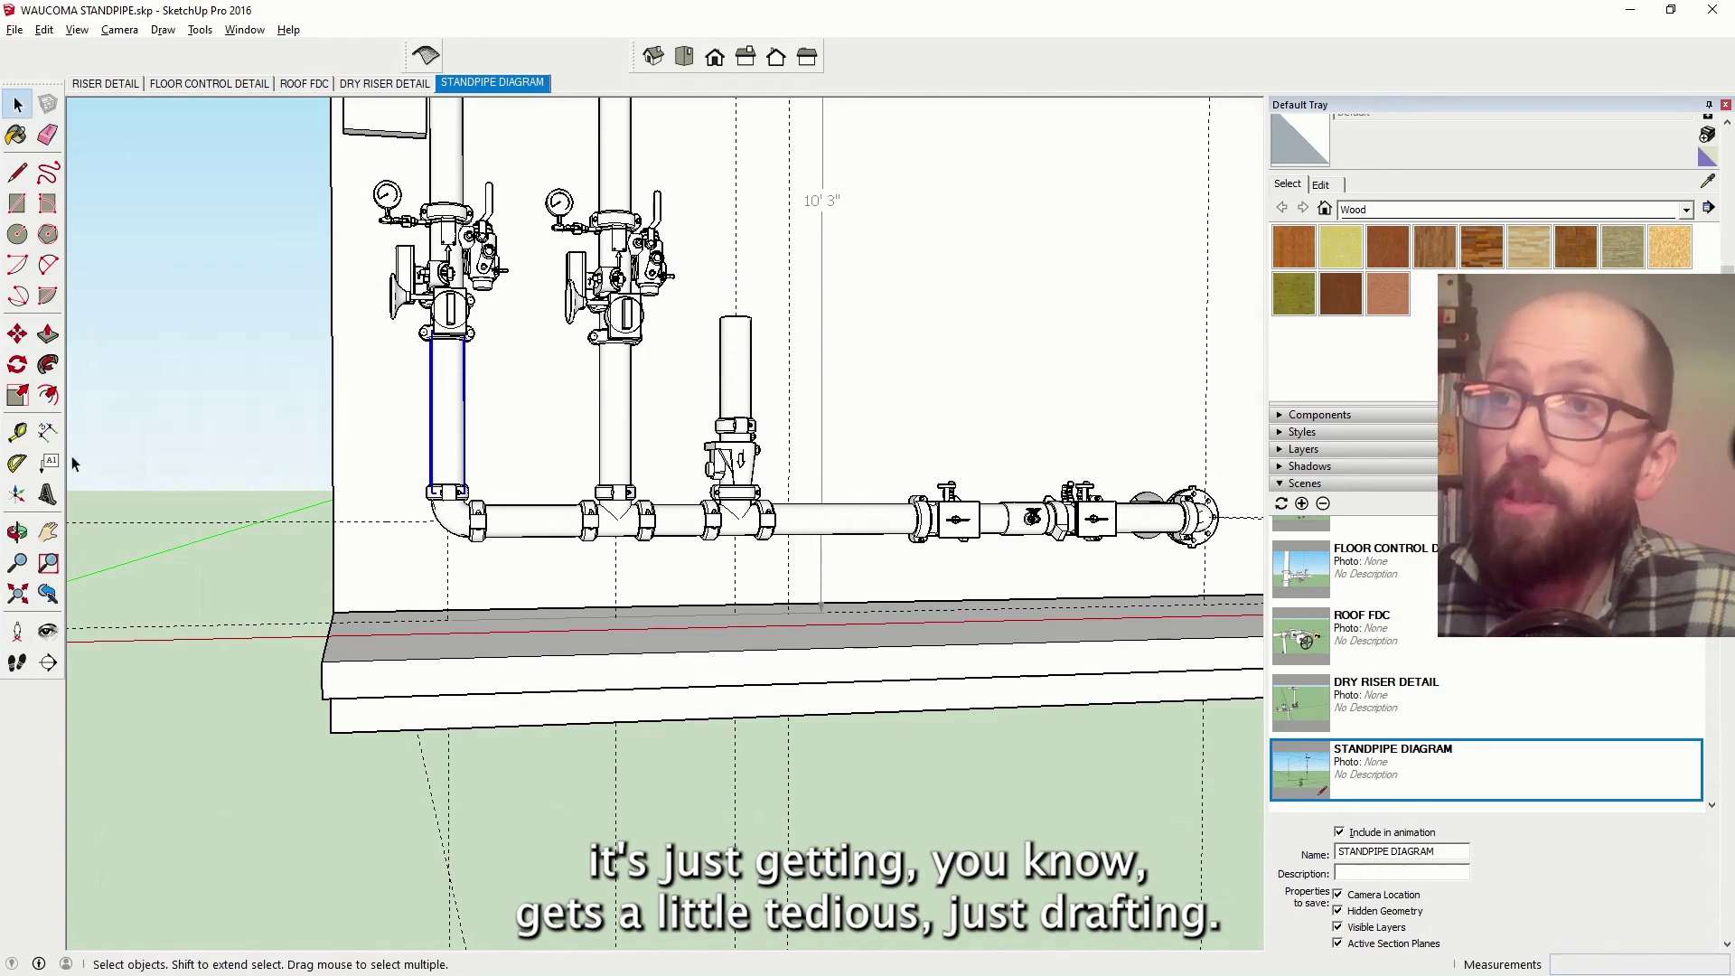
Clear the selection, then turn the X-ray face style on and back off to demonstrate the toggle
left_click(340, 403)
left_click(17, 532)
left_click_drag(135, 434, 185, 265)
key("space")
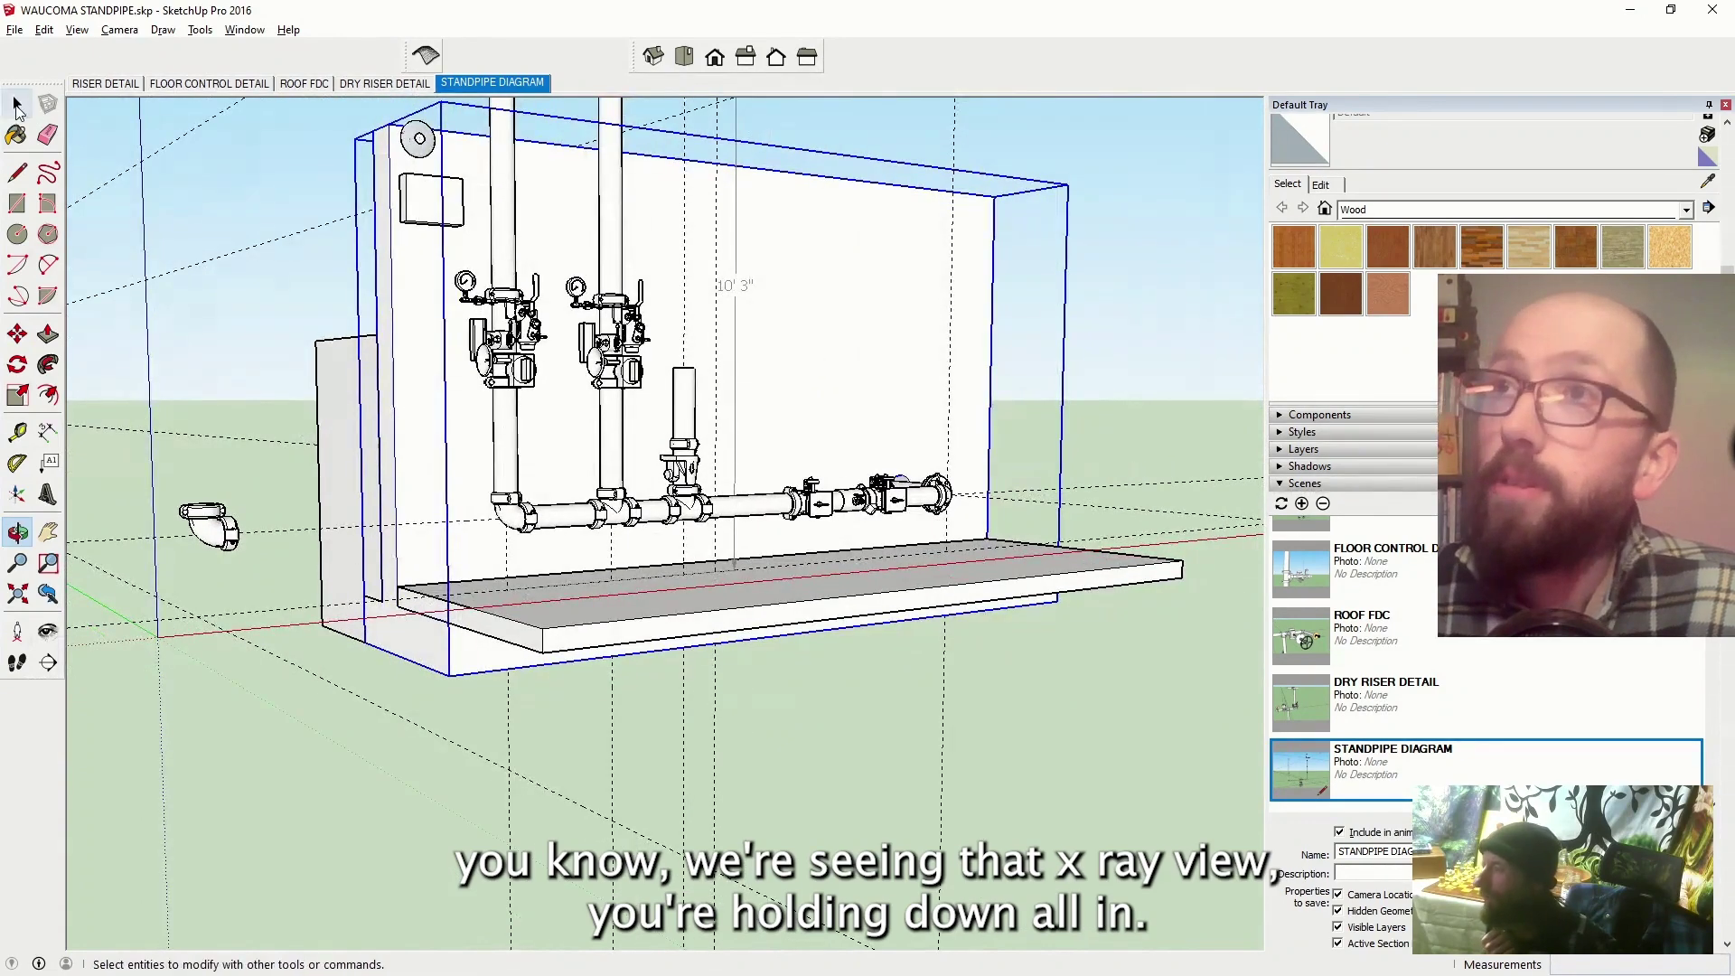
left_click(185, 264)
scroll(452, 571, "down", 3)
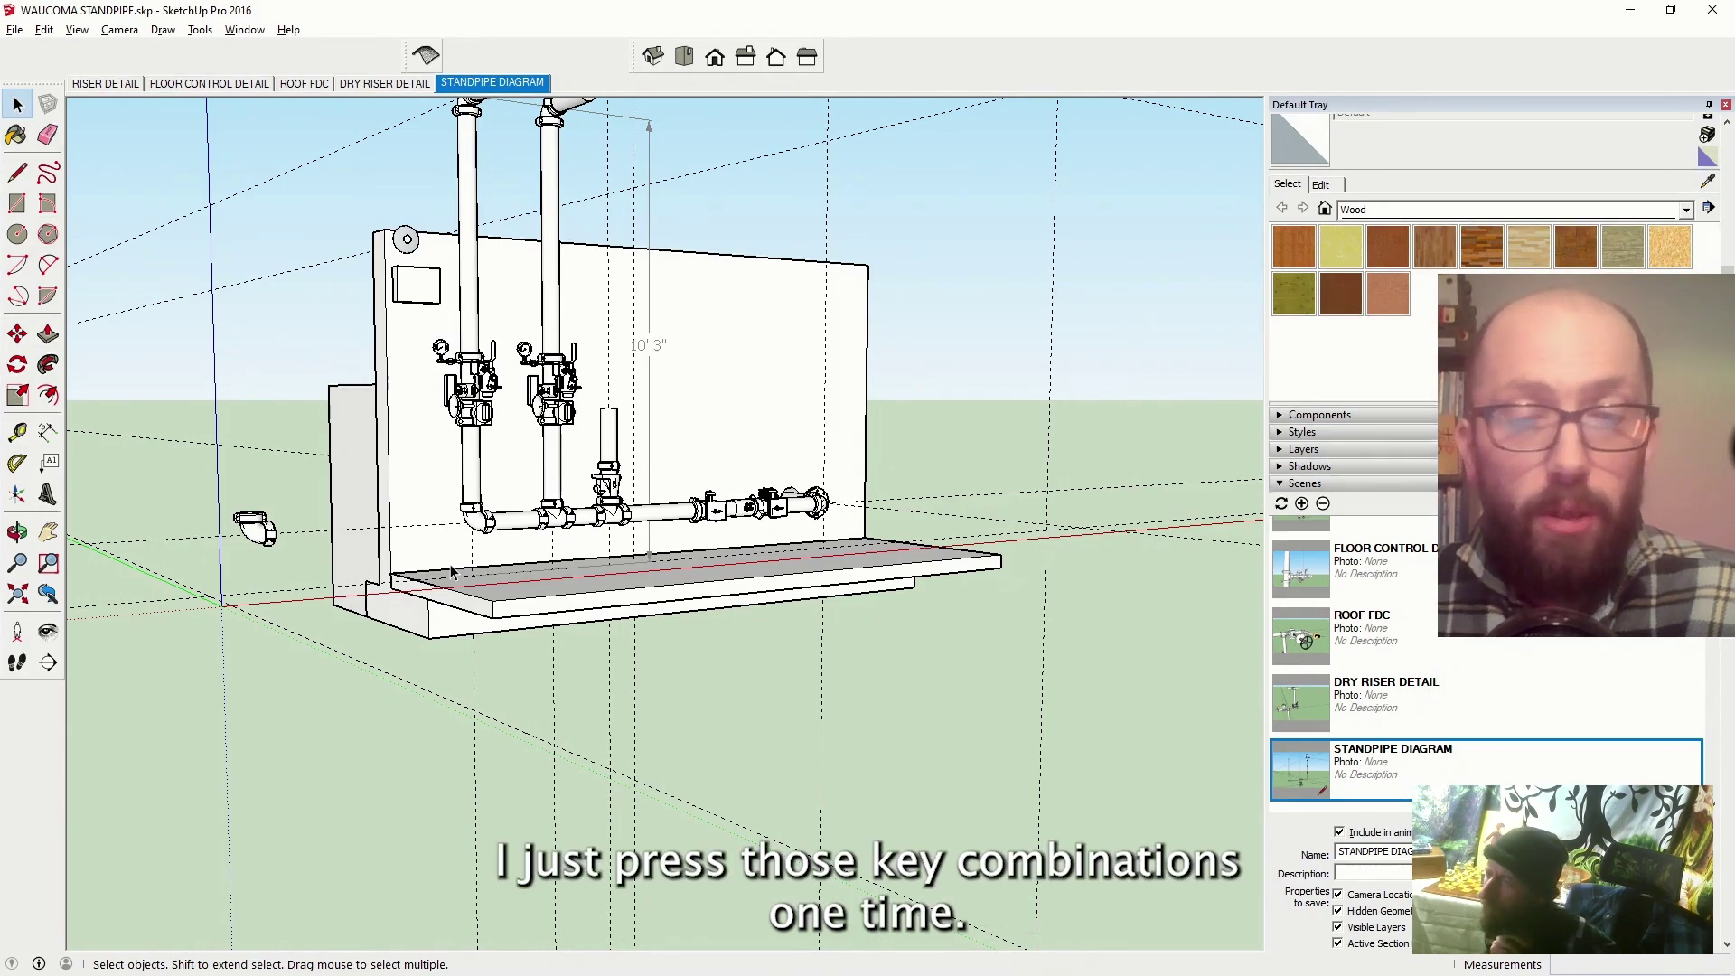
key("alt+x")
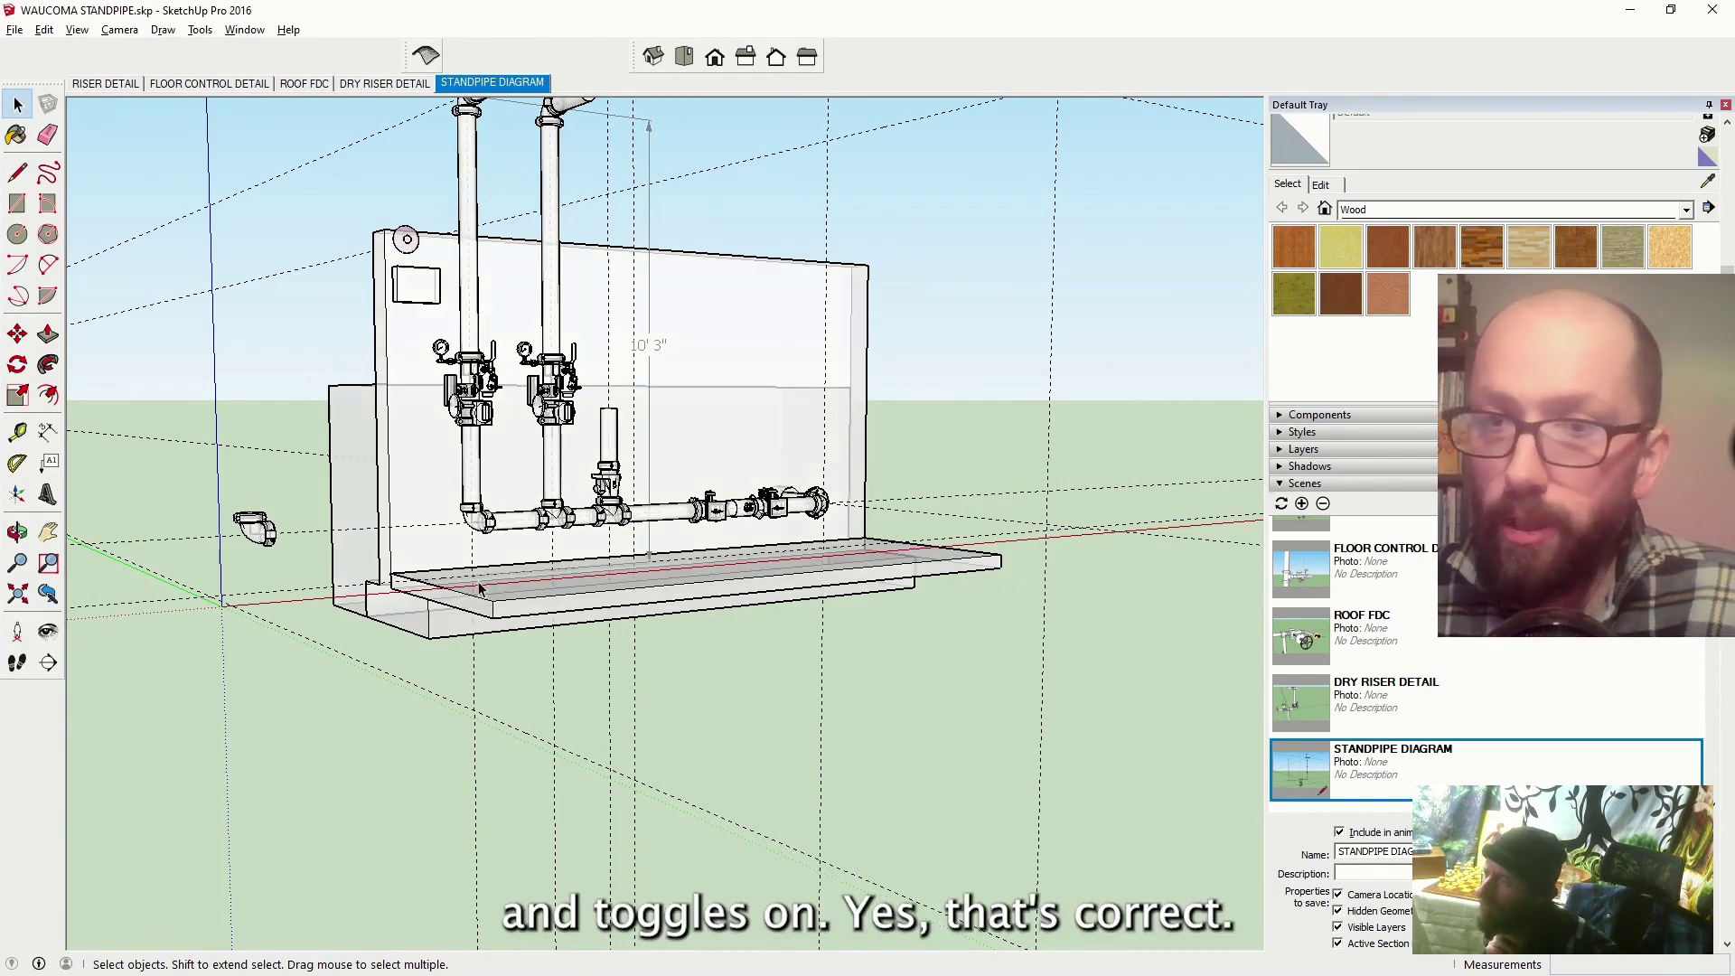
key("alt+x")
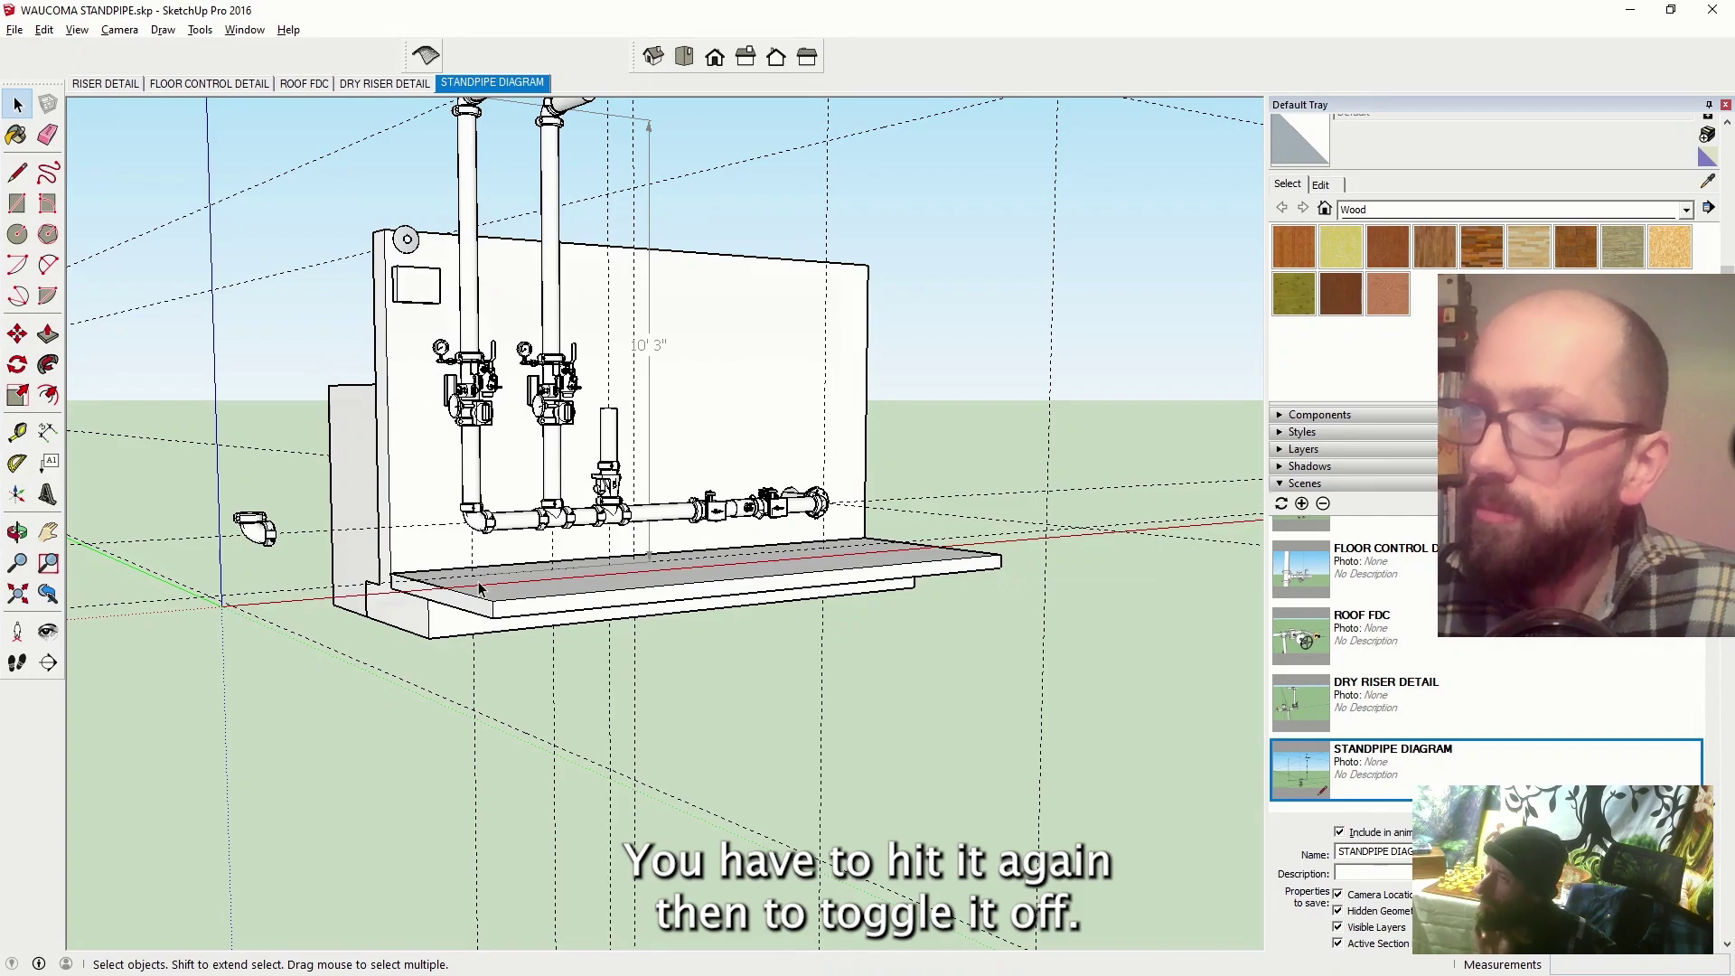
middle_click_drag(479, 582, 361, 403)
middle_click_drag(694, 458, 673, 455)
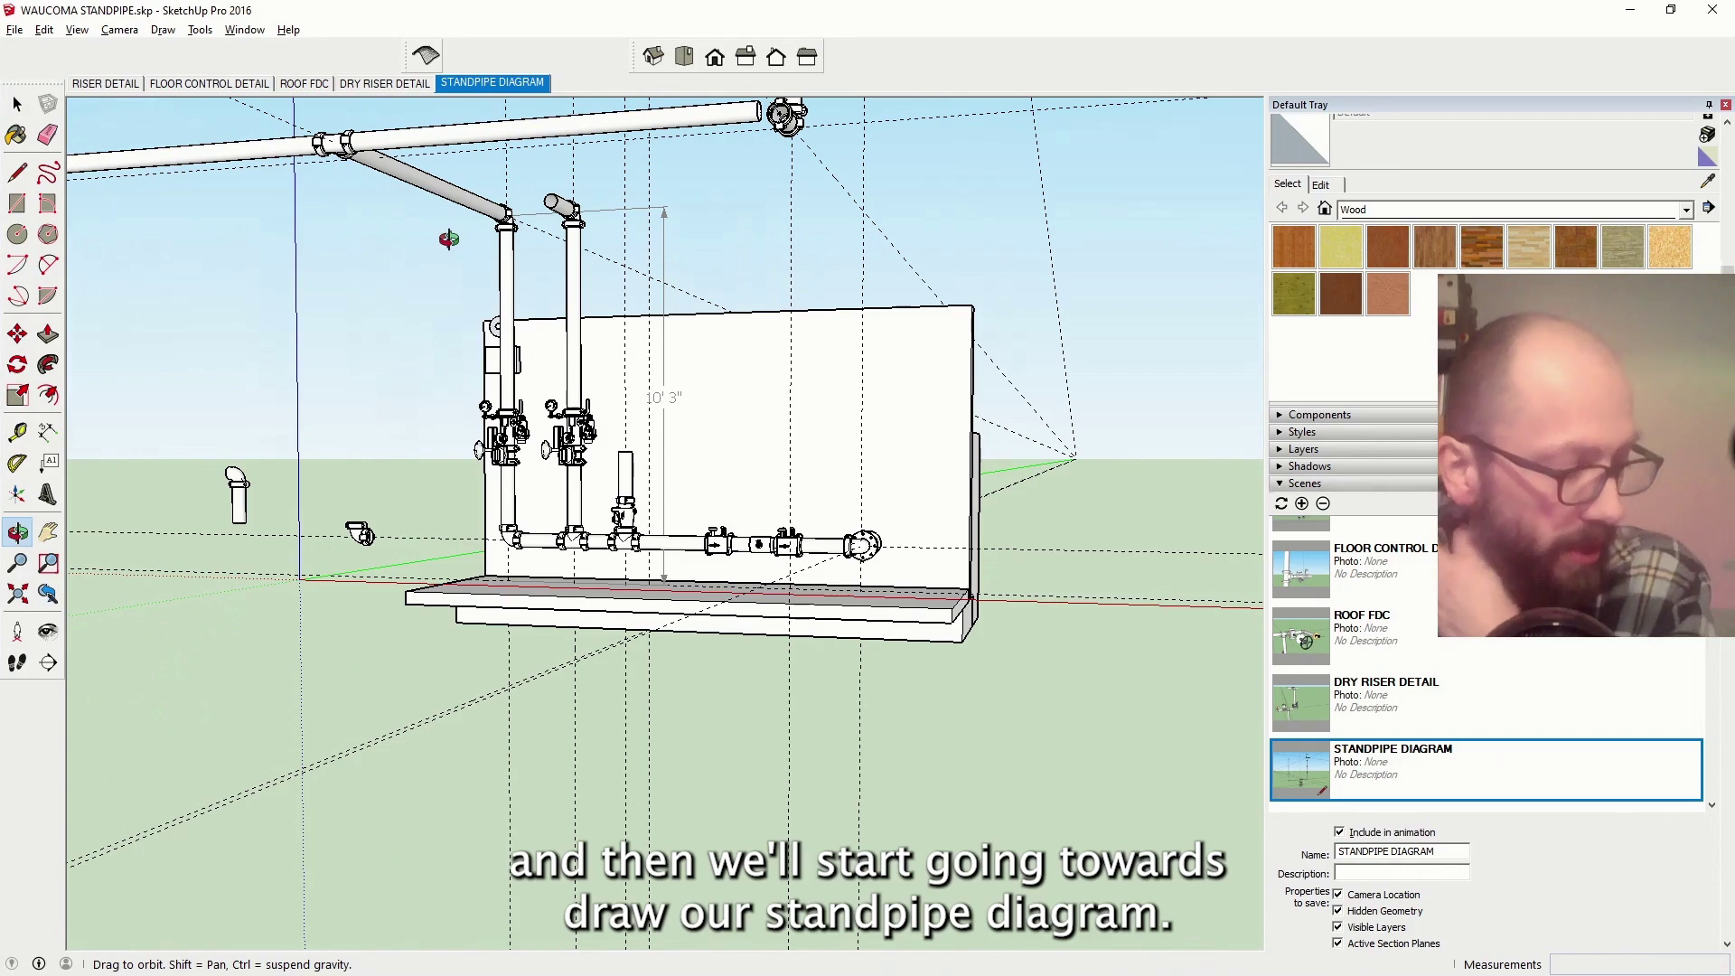
left_click_drag(633, 407, 616, 288)
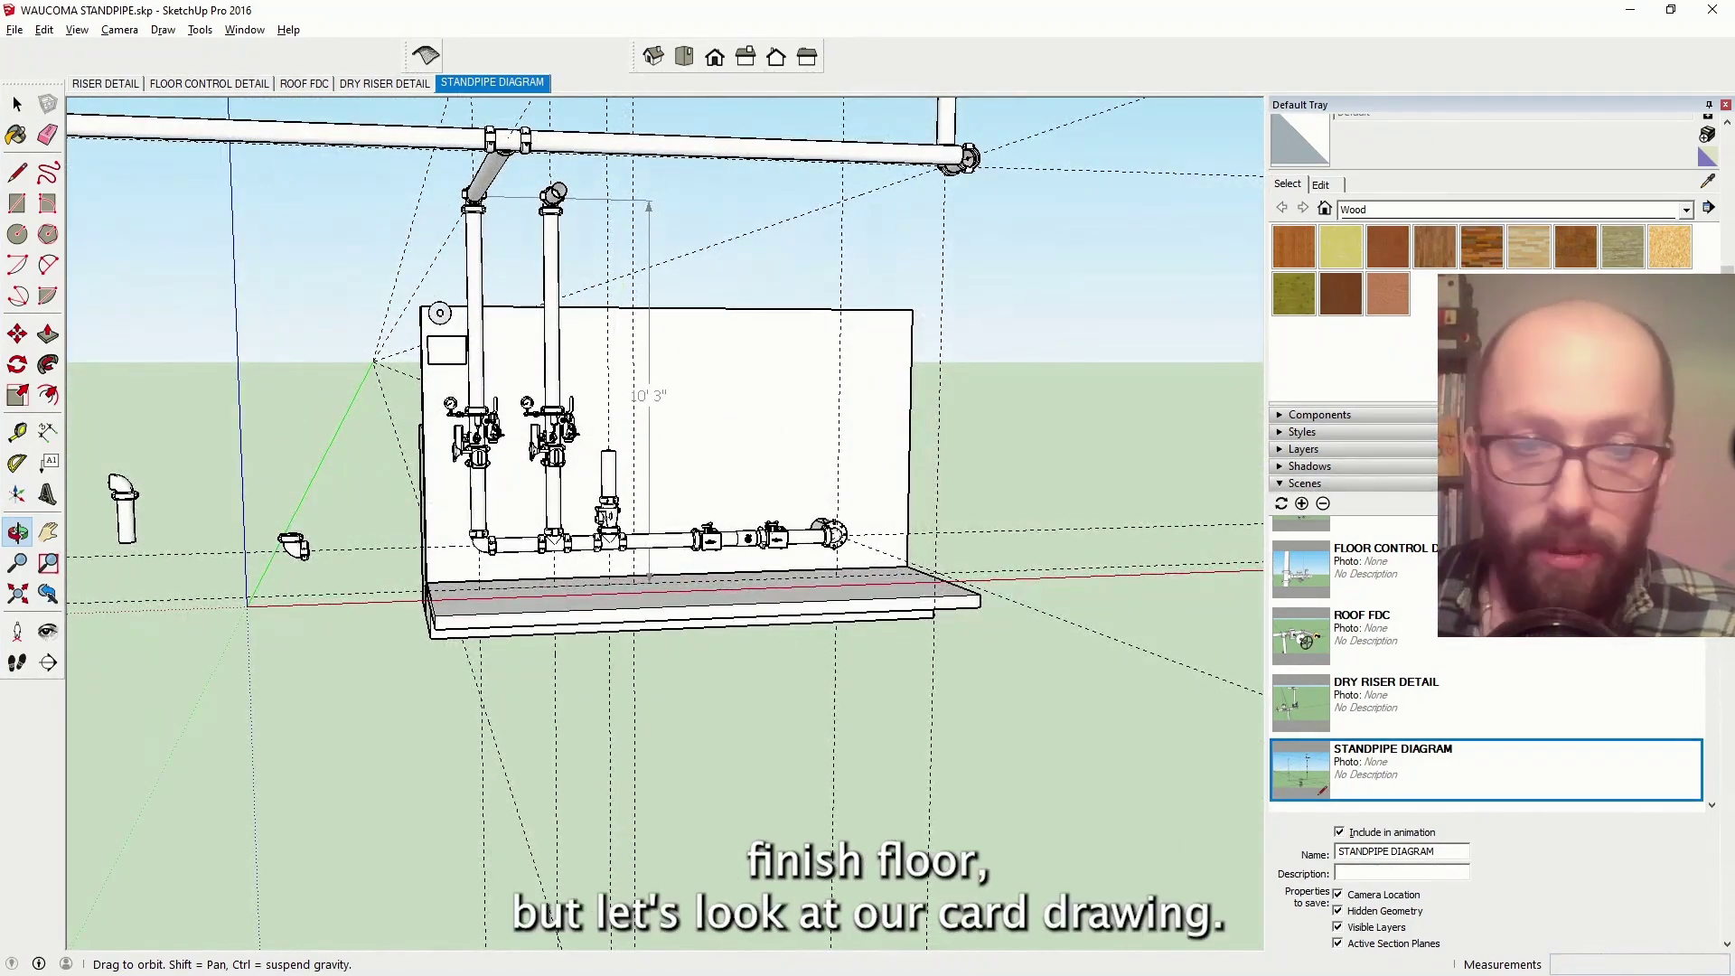
Switch to the IntelliCAD drawing and examine the basement ceiling and pipe height dimensions in the building section
key("alt+Tab")
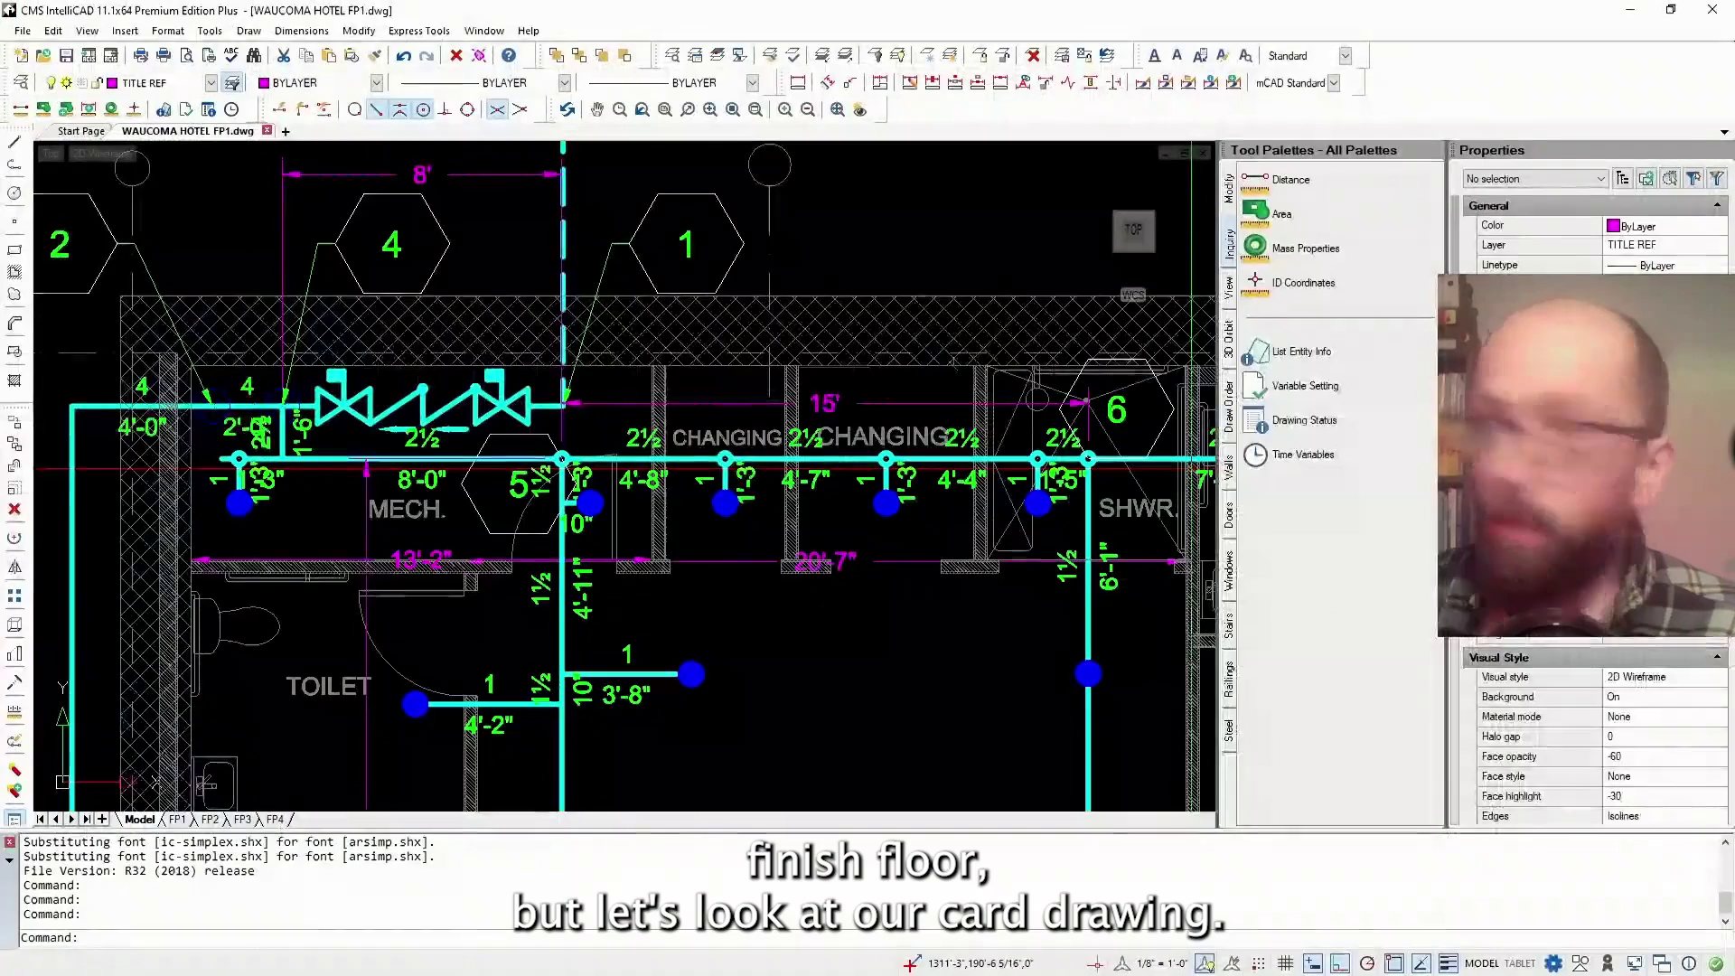
scroll(589, 364, "down", 5)
scroll(589, 365, "down", 2)
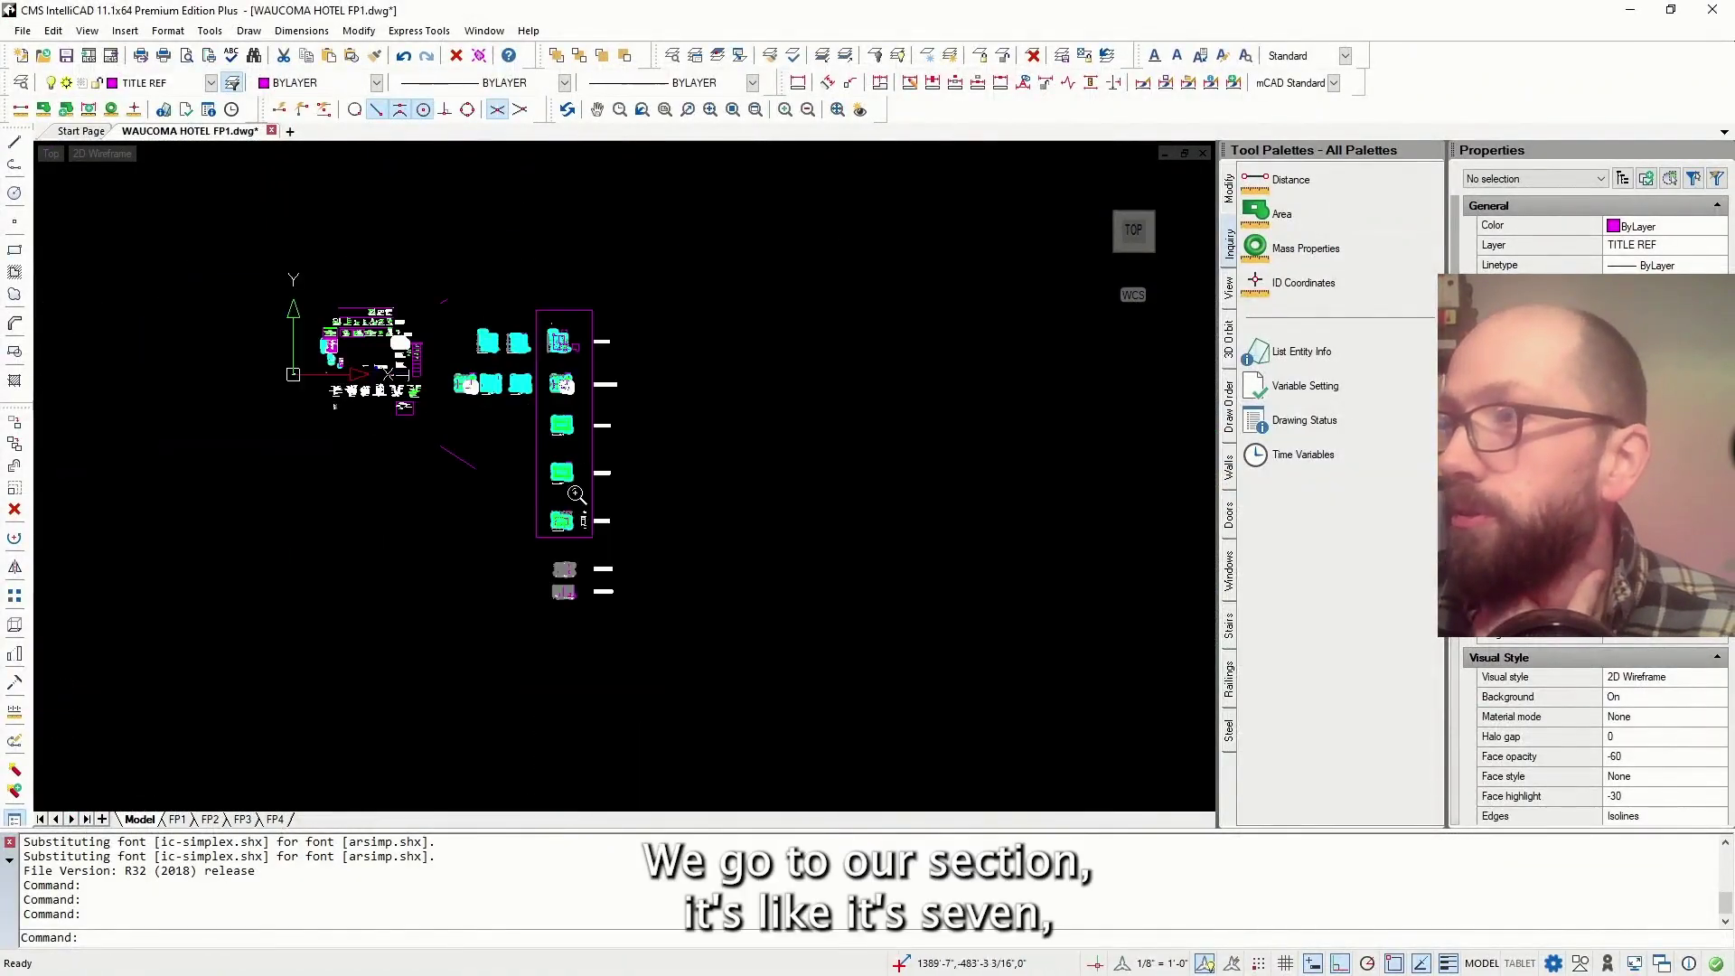
scroll(579, 628, "up", 5)
scroll(570, 624, "up", 10)
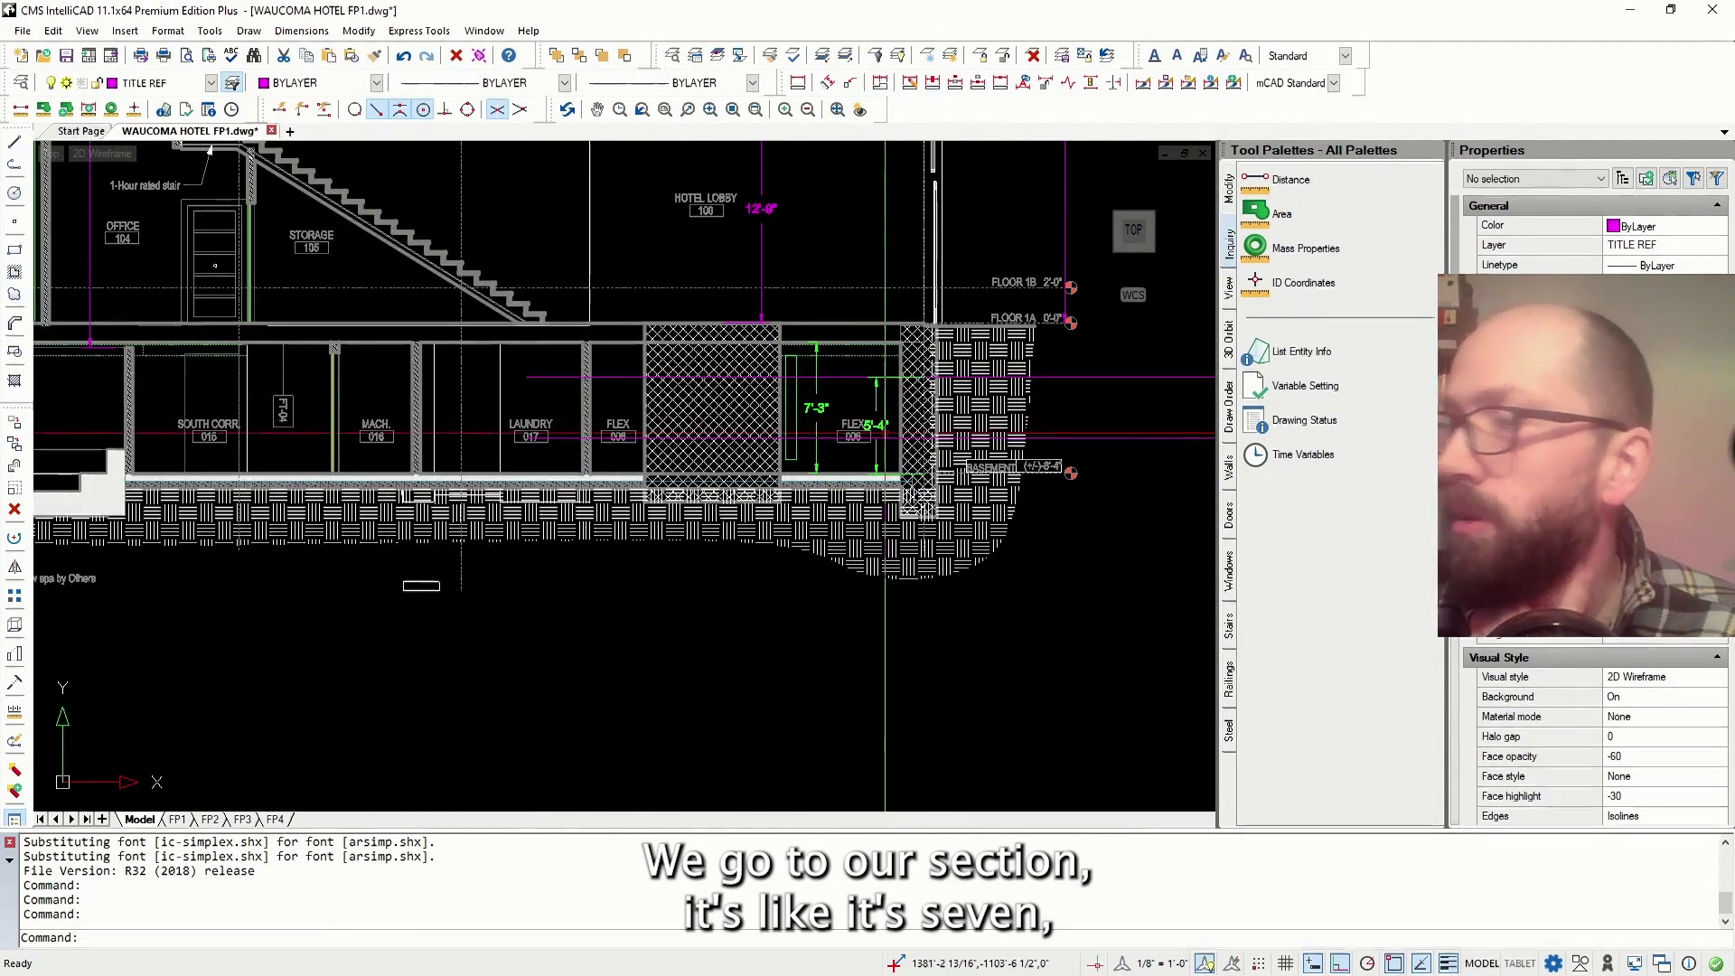
scroll(866, 415, "up", 2)
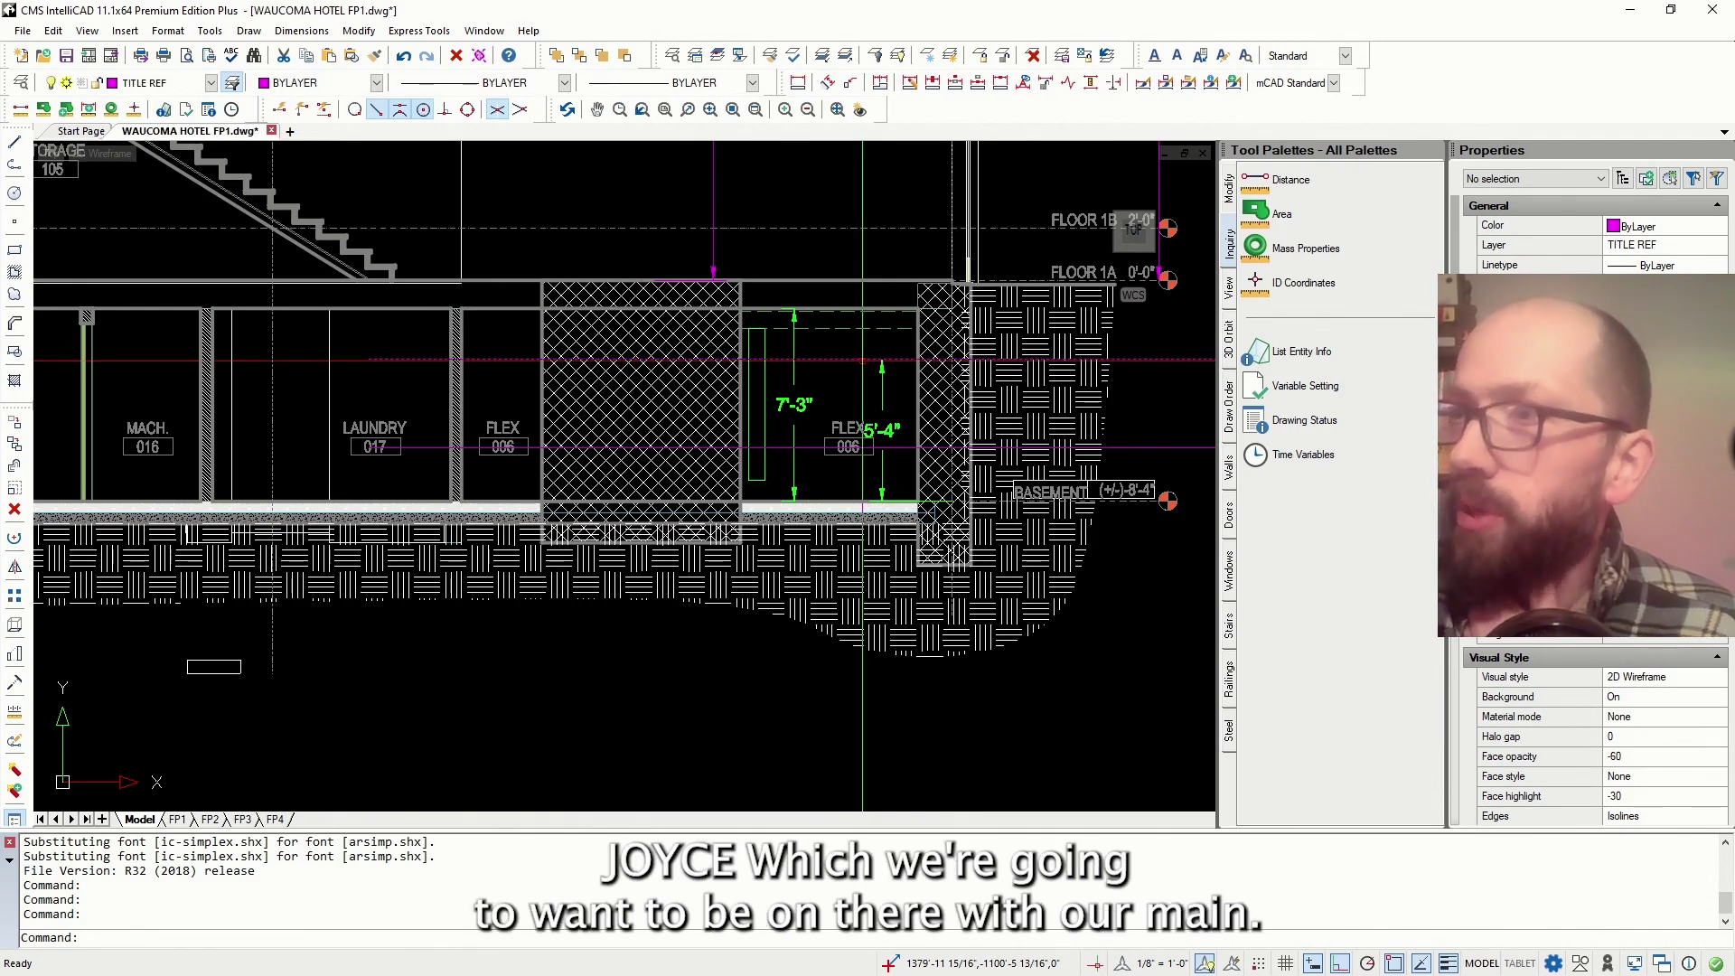
scroll(863, 358, "down", 5)
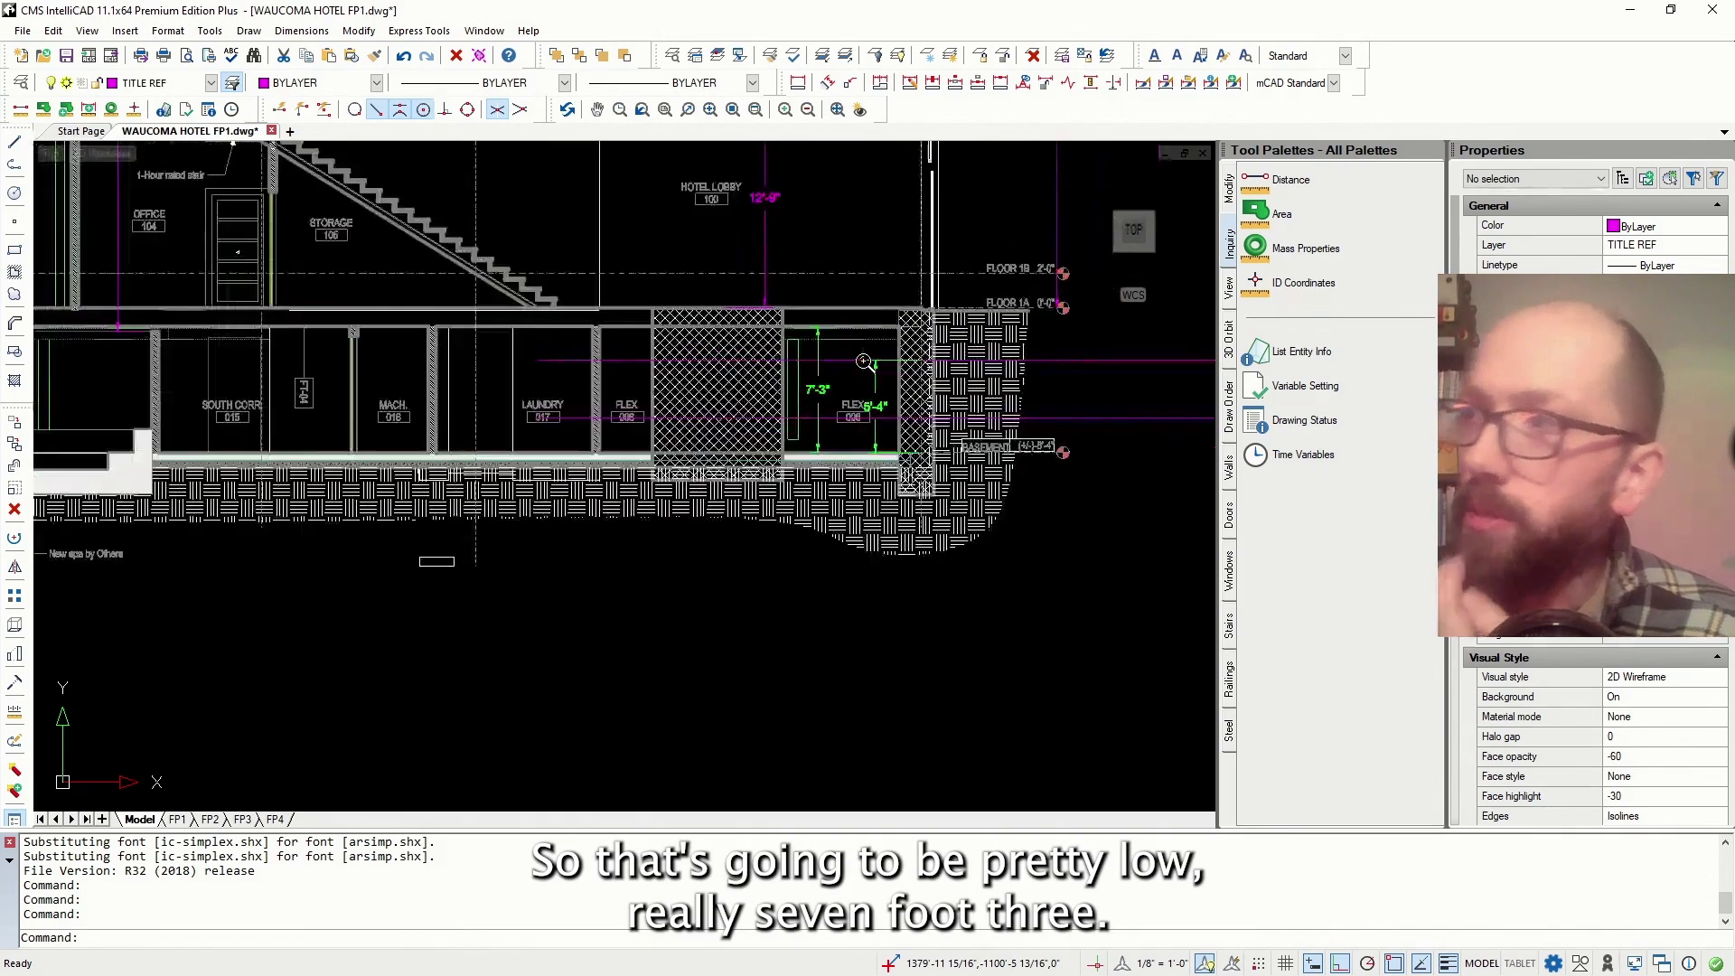
Review the basement piping plan and recheck the basement height dimensions in the building section
scroll(673, 404, "down", 3)
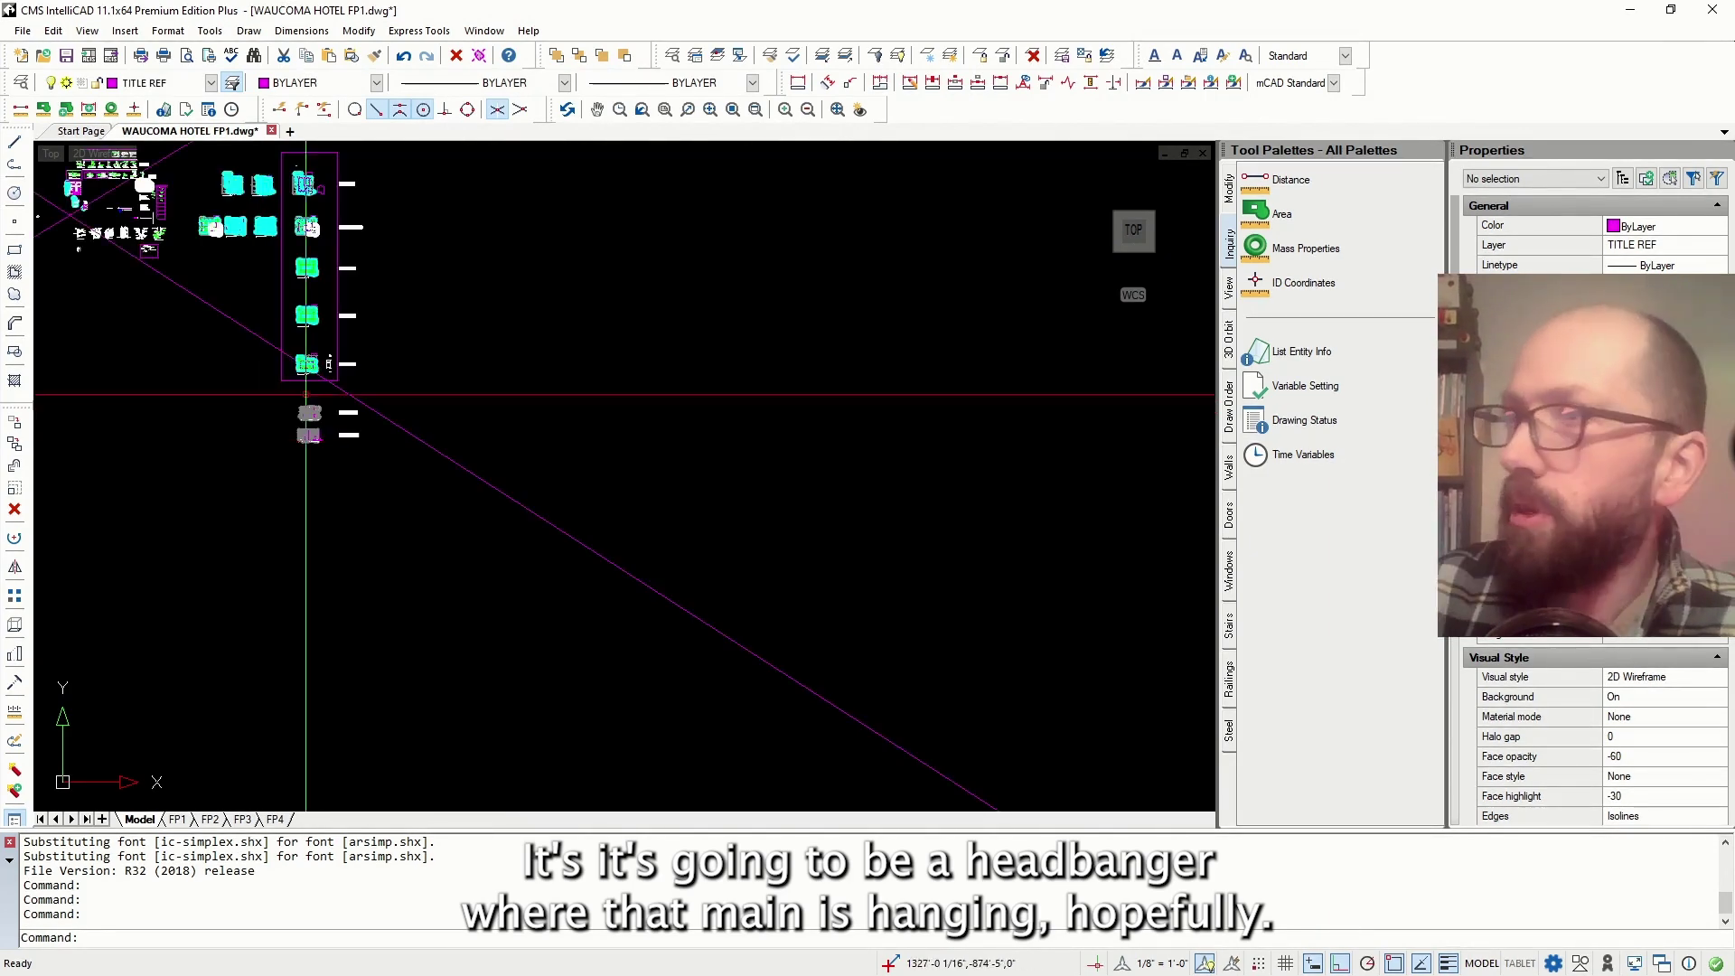
scroll(231, 339, "up", 5)
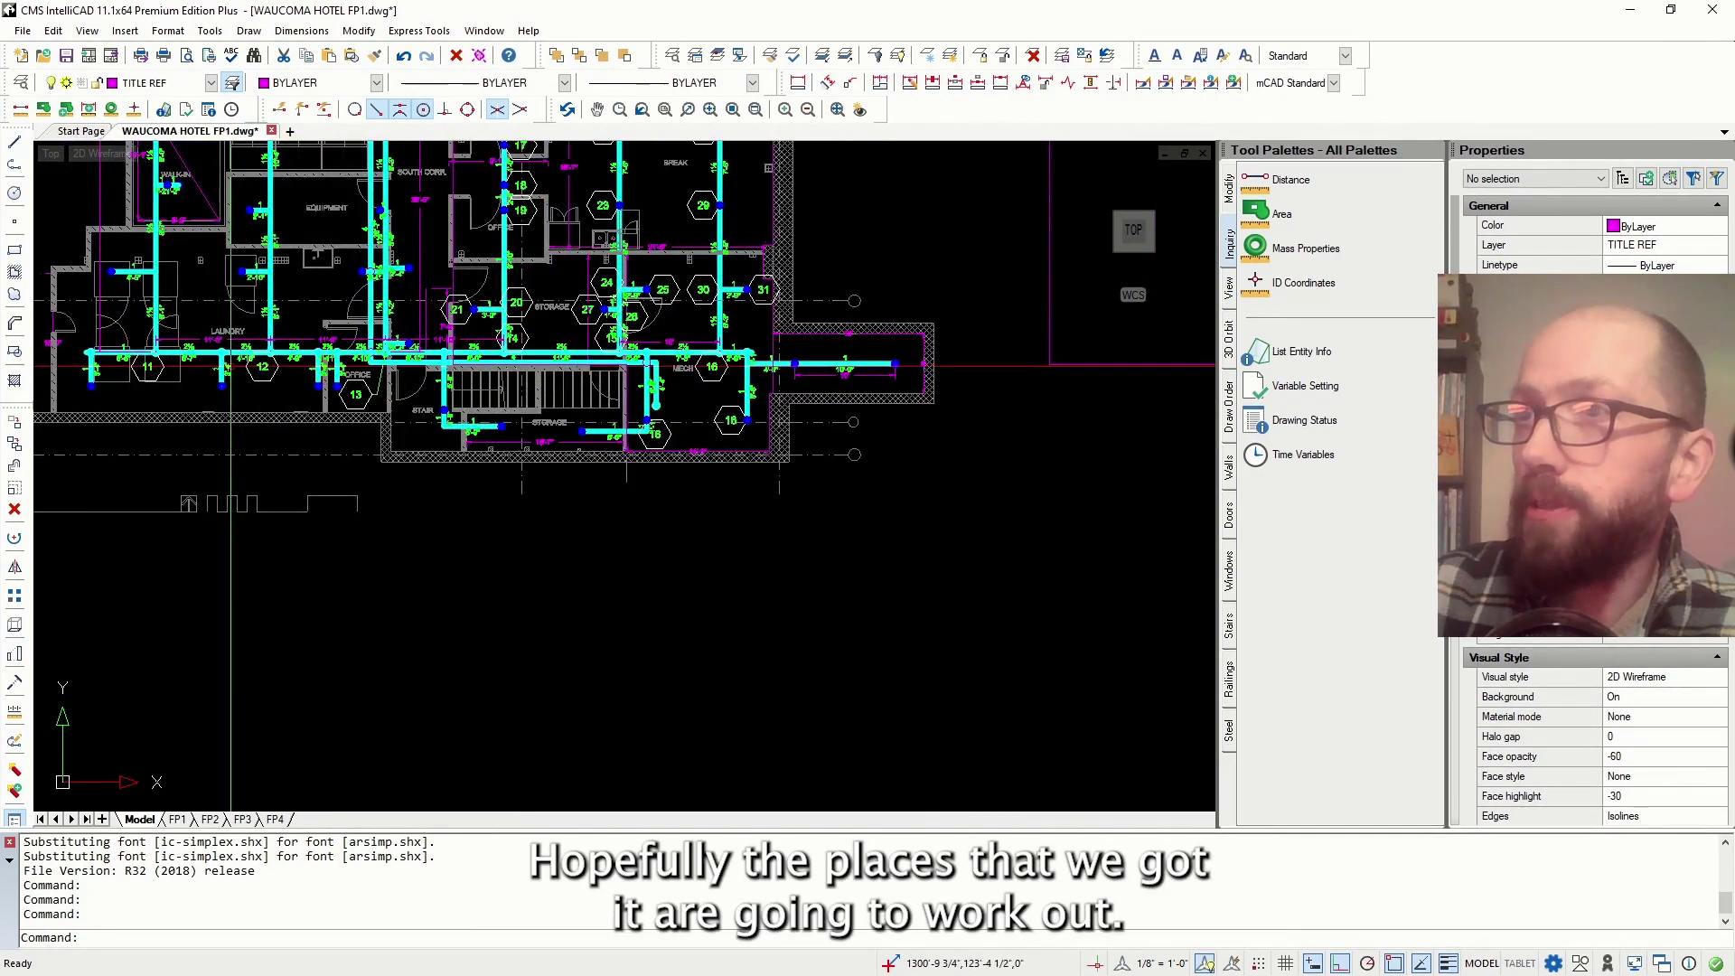
scroll(248, 478, "down", 1)
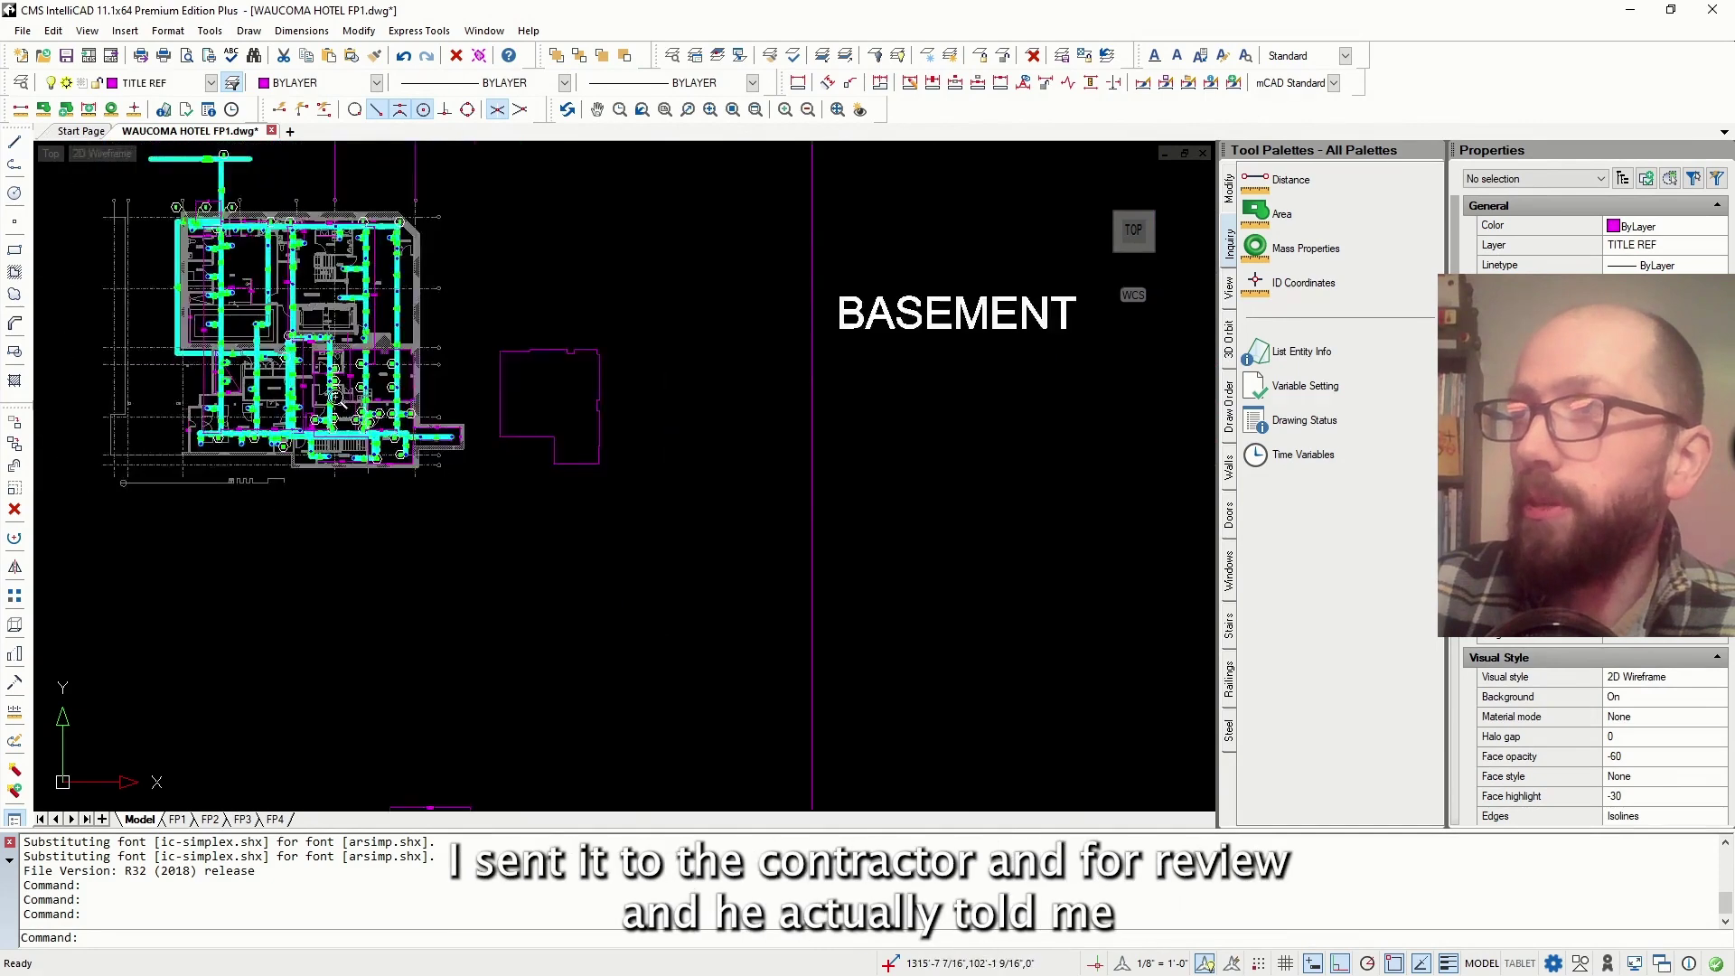
scroll(193, 244, "up", 2)
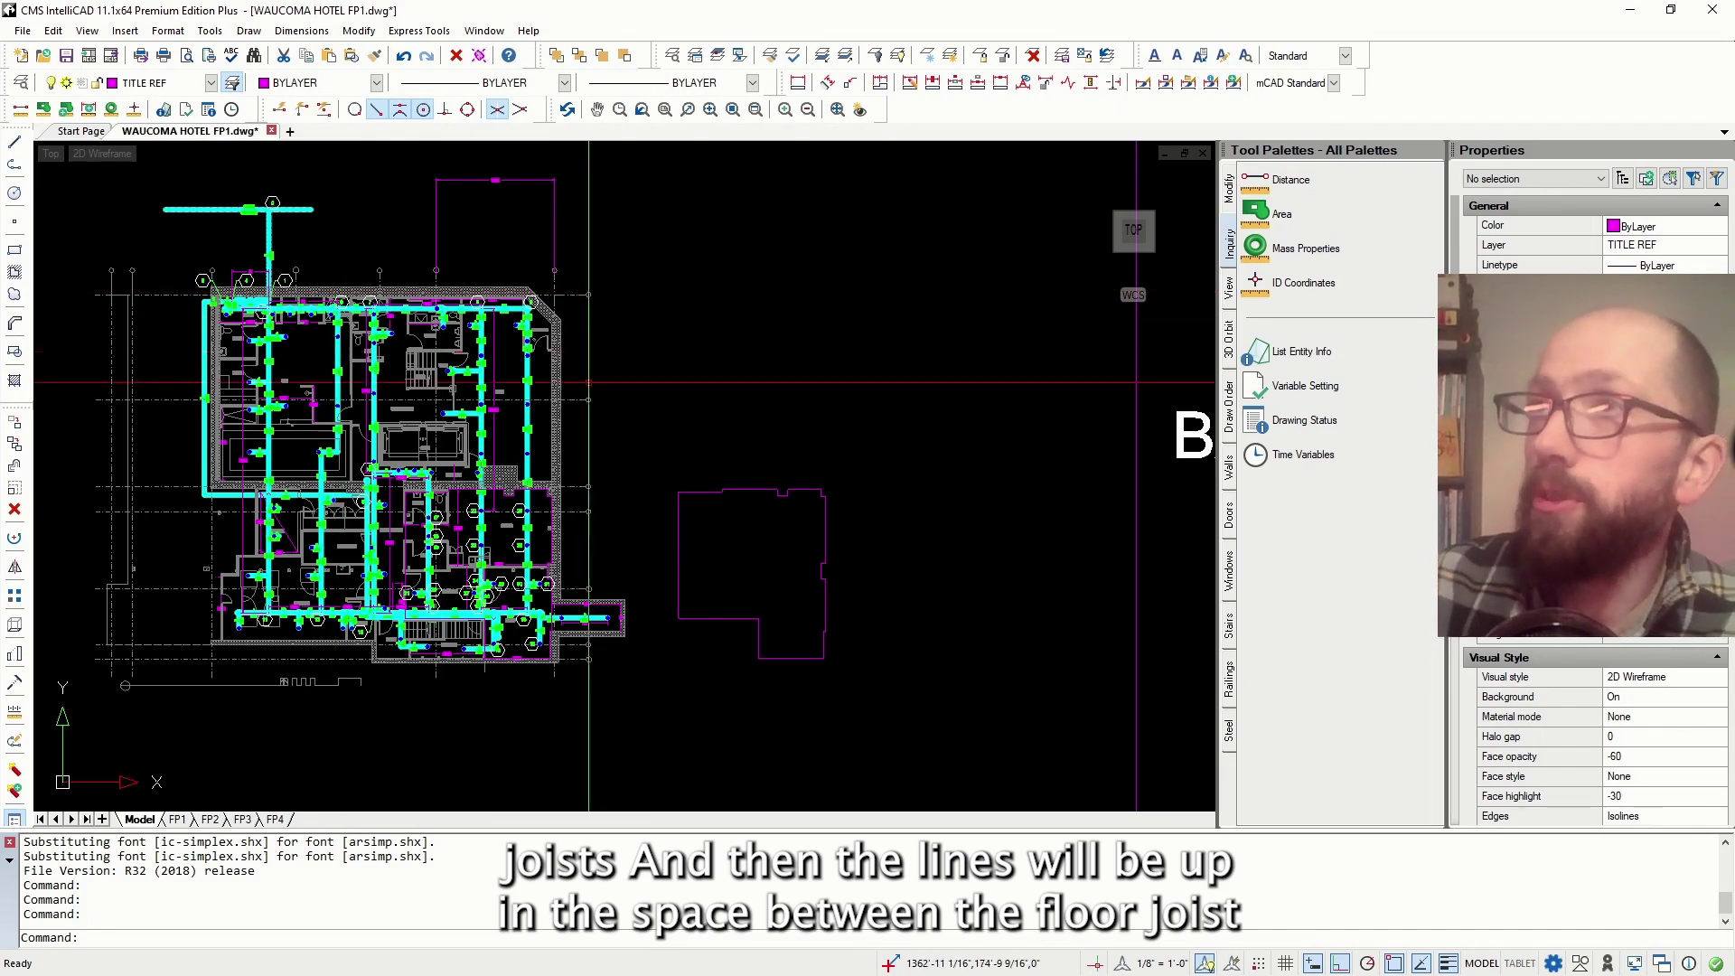
scroll(491, 608, "down", 6)
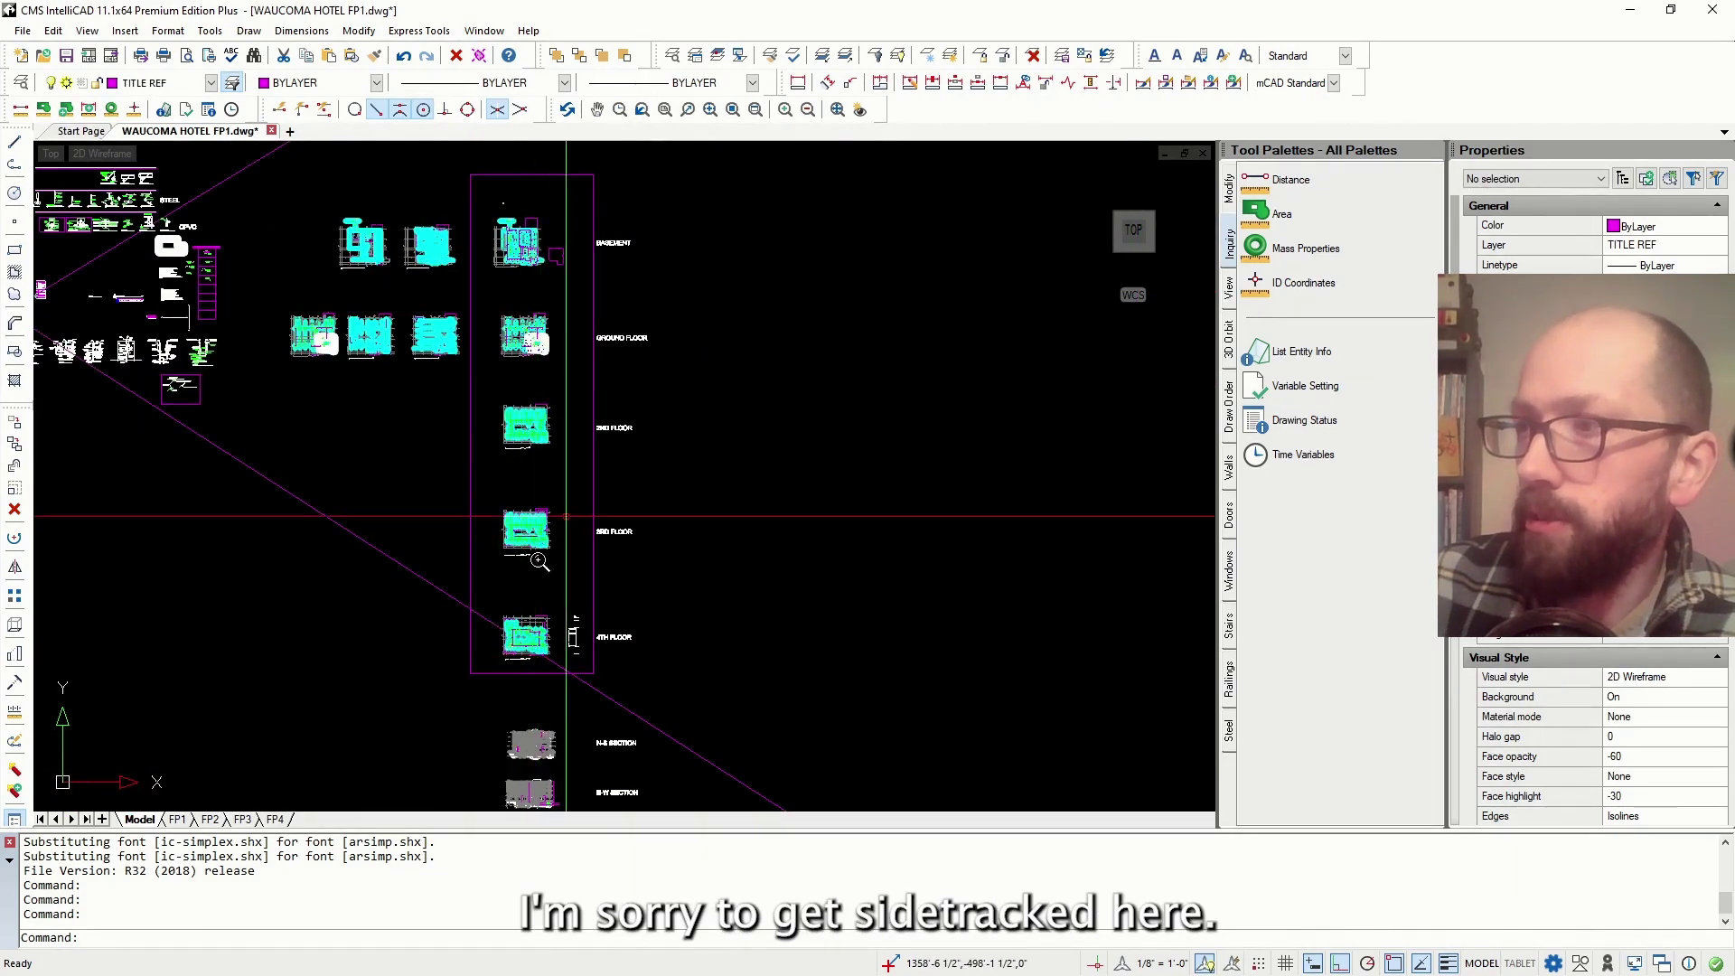
scroll(542, 606, "down", 2)
scroll(542, 723, "up", 10)
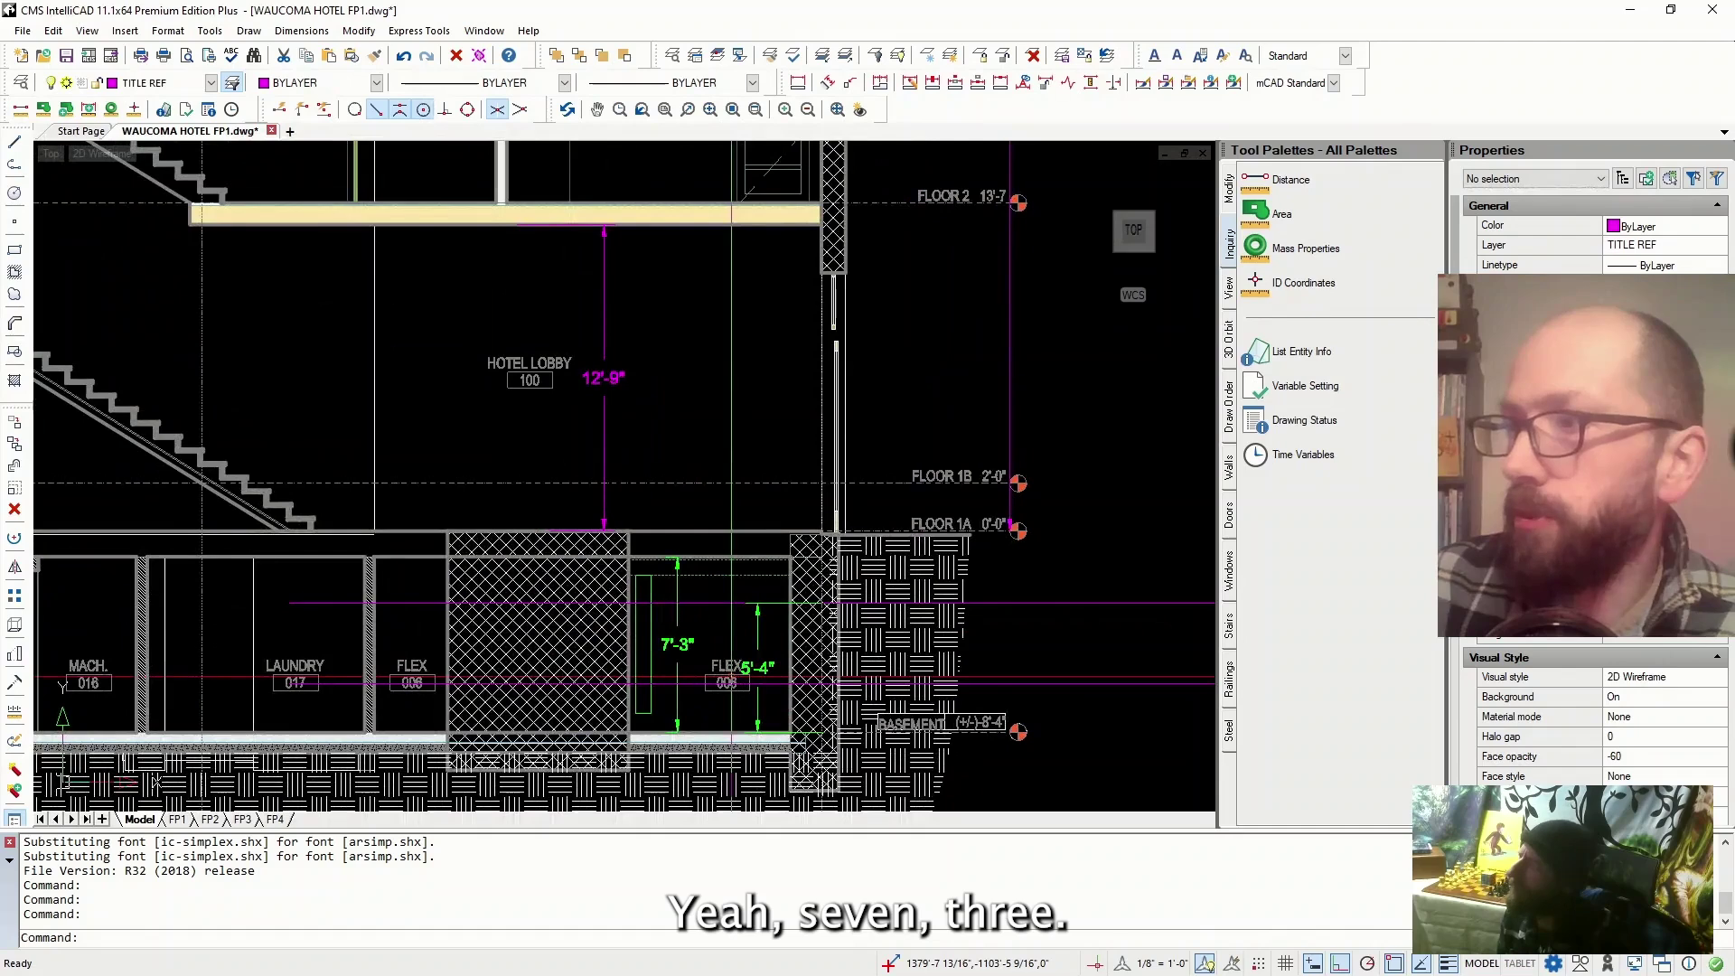
Switch back to SketchUp and copy the floor-level guide about 7' up the blue axis to mark the main's centre height
key("alt+Tab")
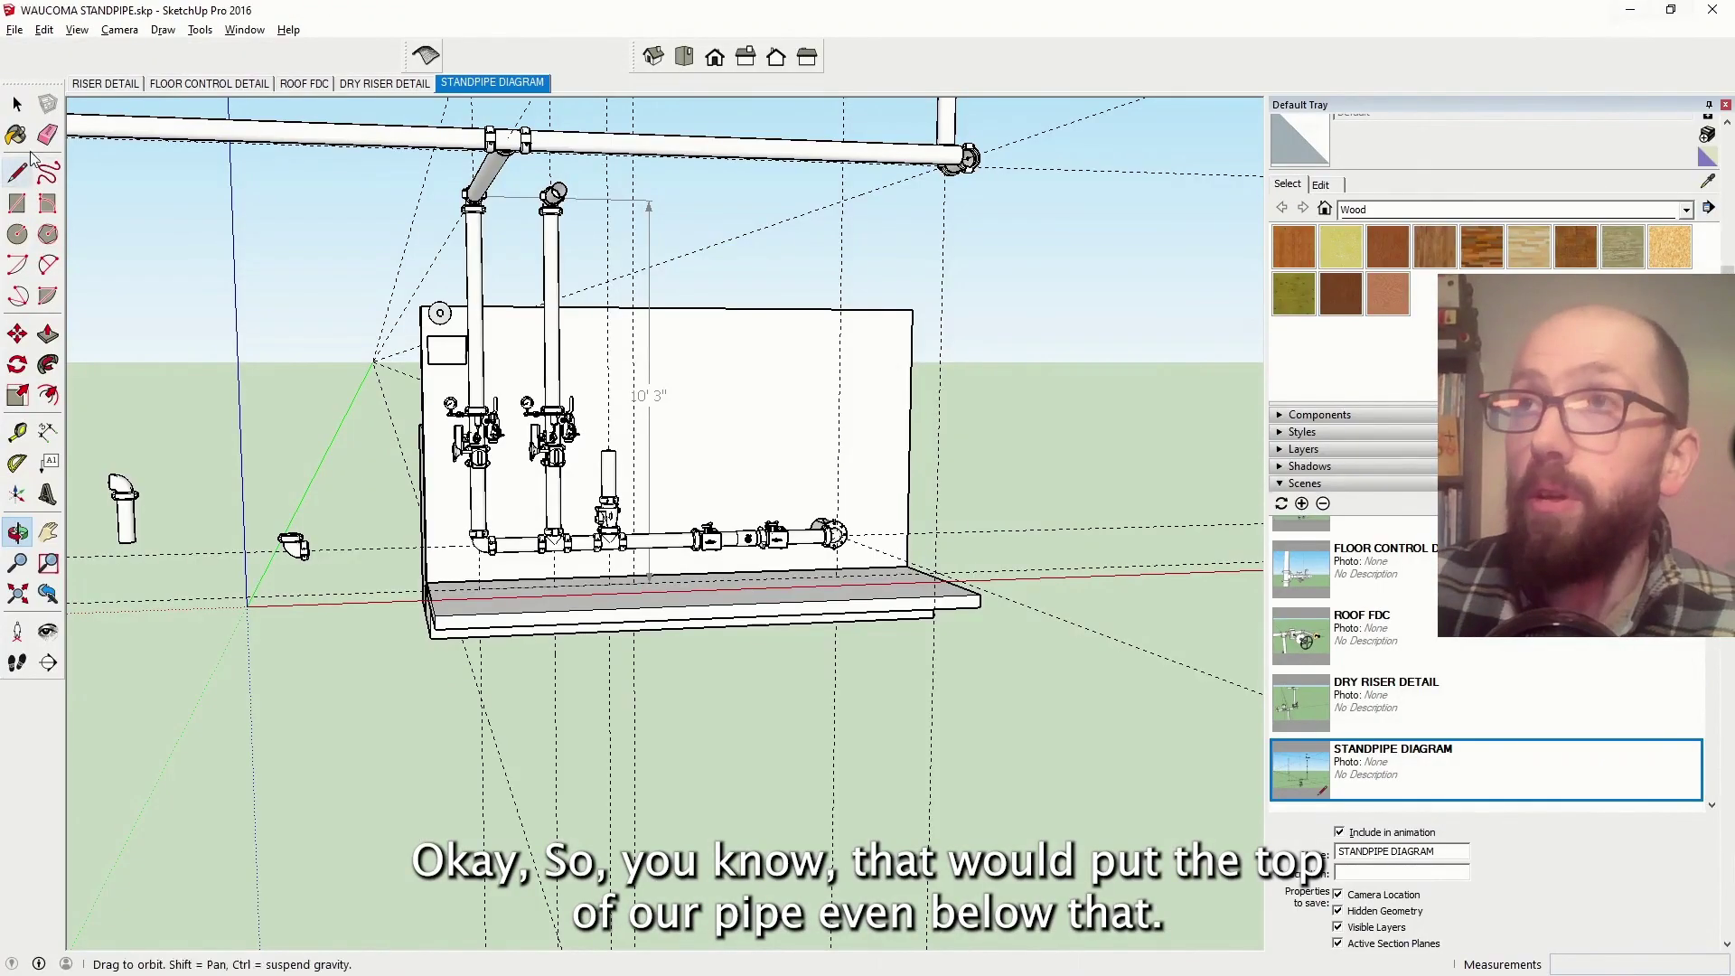
key("m")
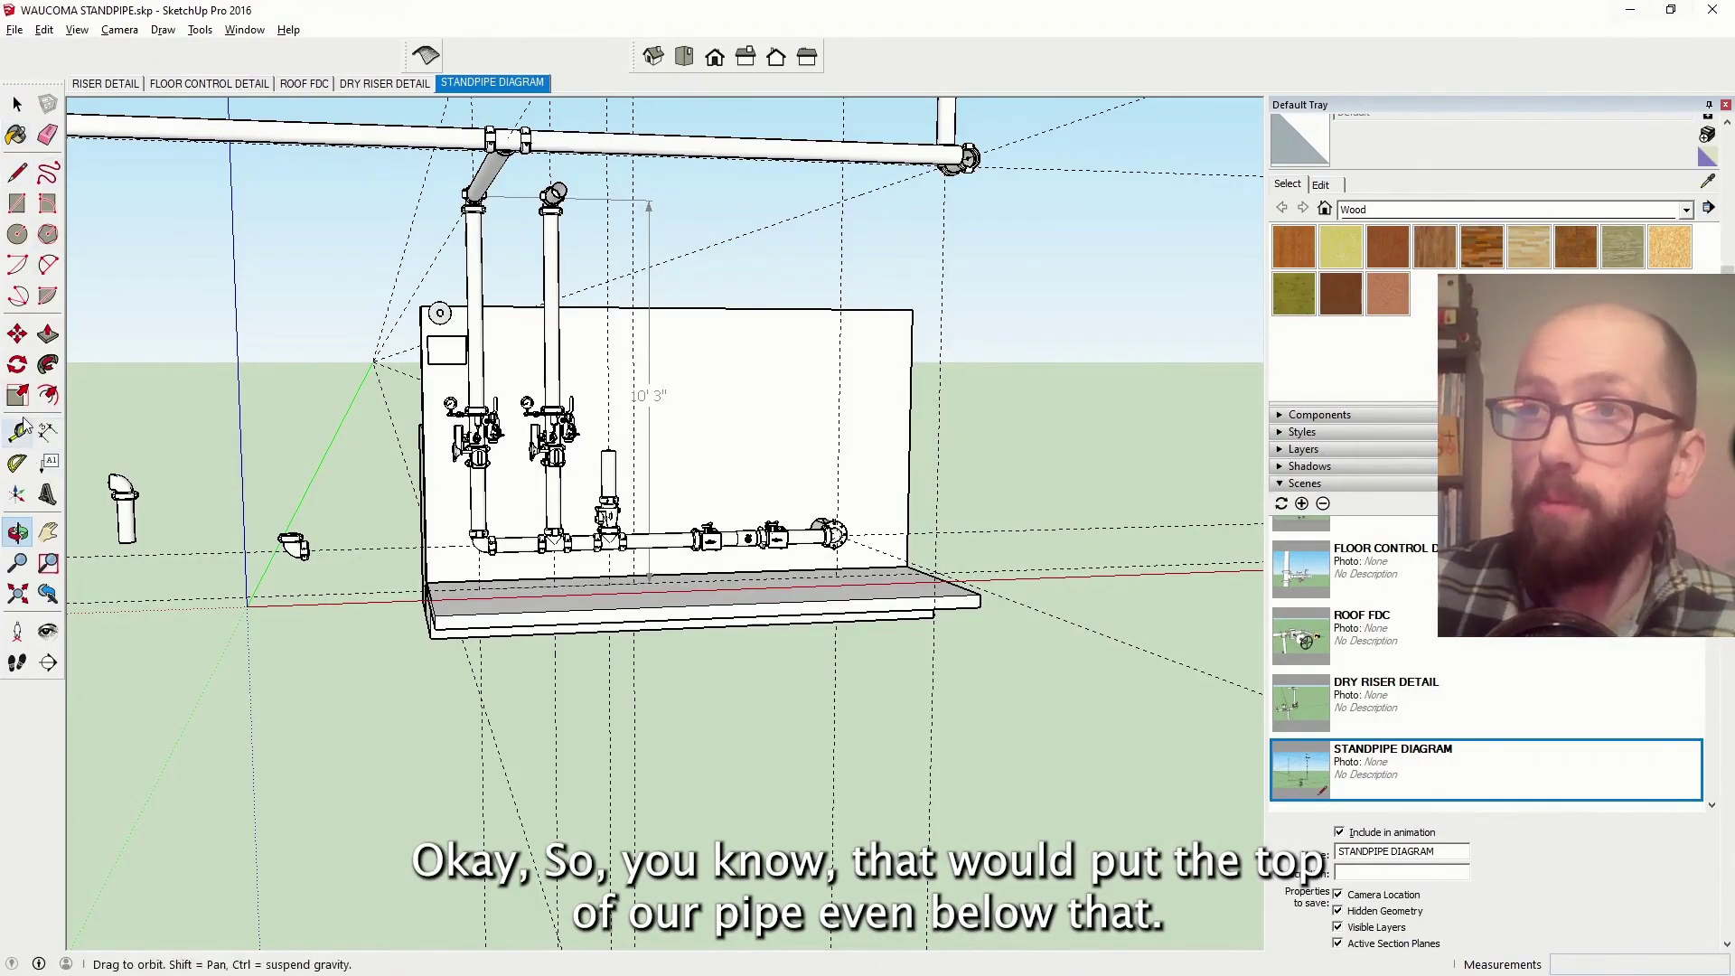
left_click(124, 502, "ctrl")
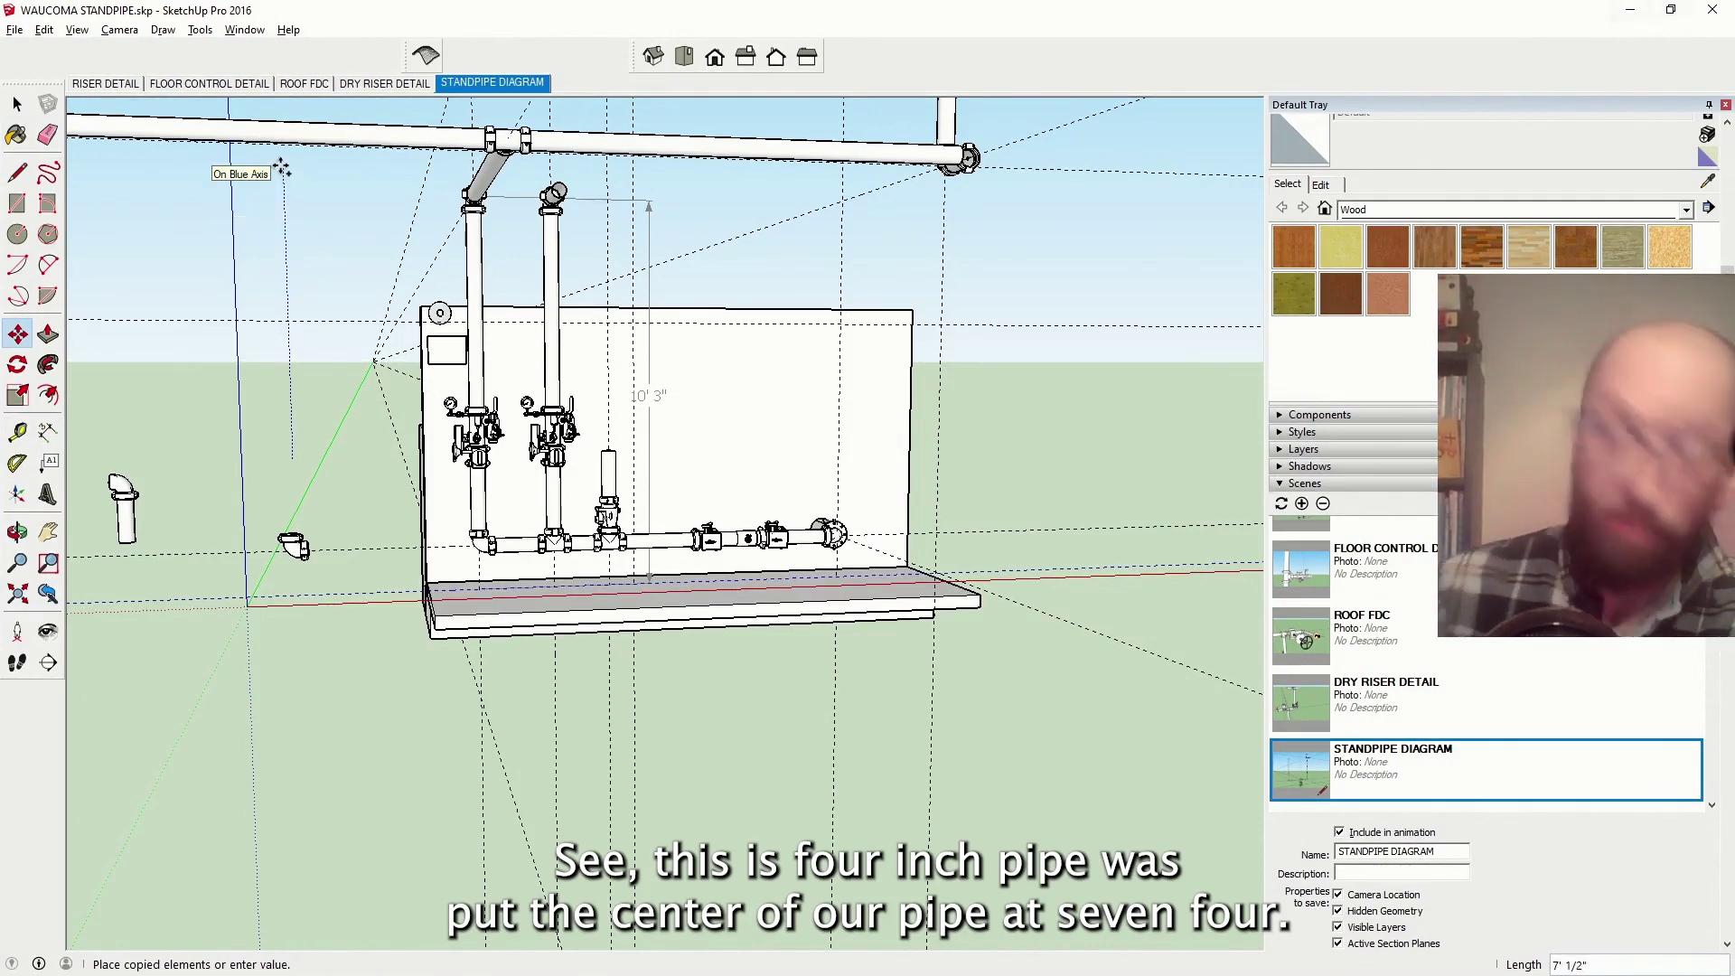
middle_click_drag(283, 169, 482, 349)
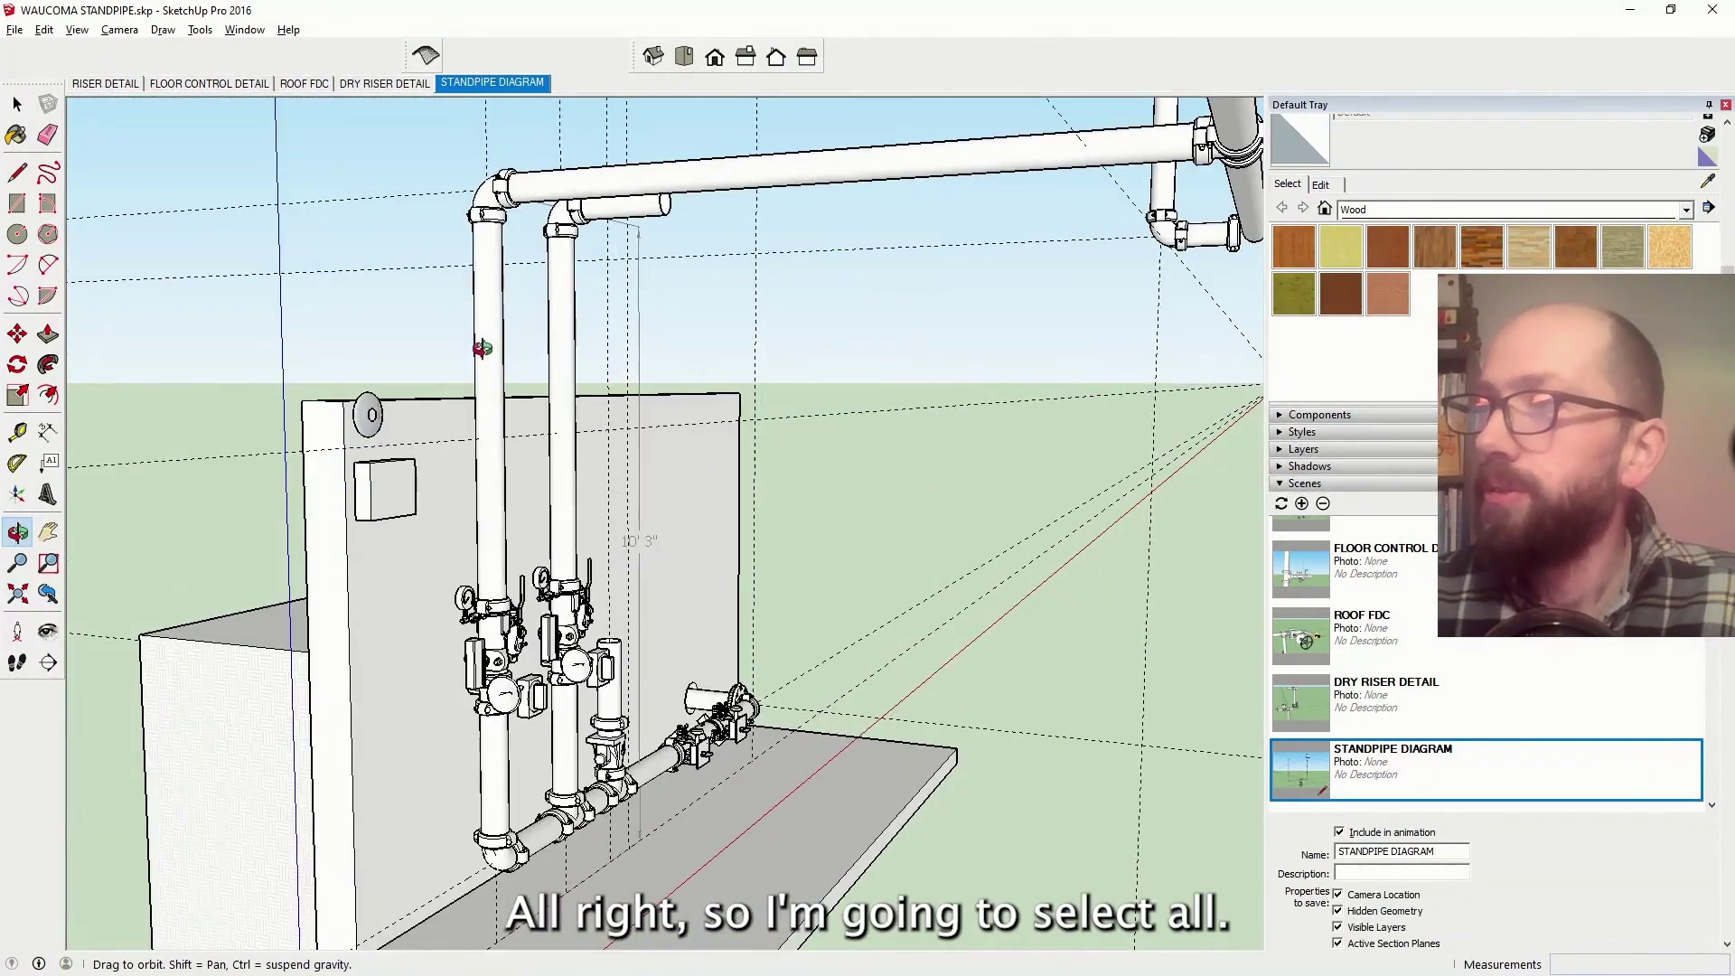
middle_click_drag(495, 290, 638, 243)
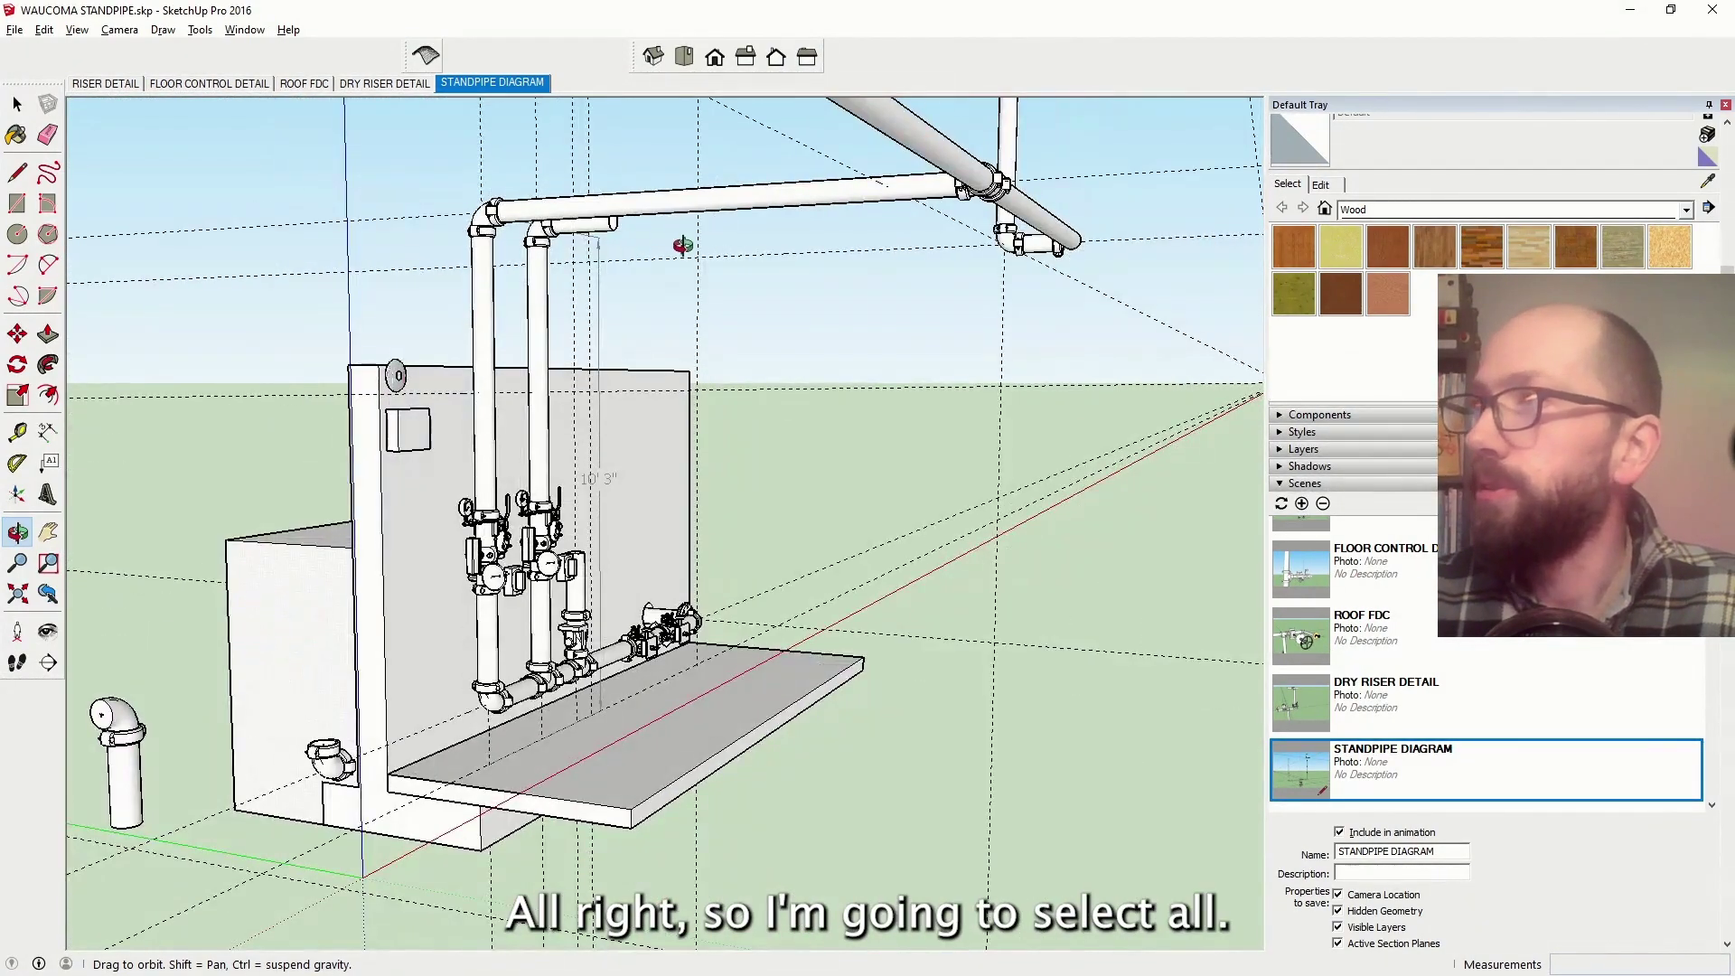
key("space")
left_click(607, 226)
left_click(801, 202, "shift")
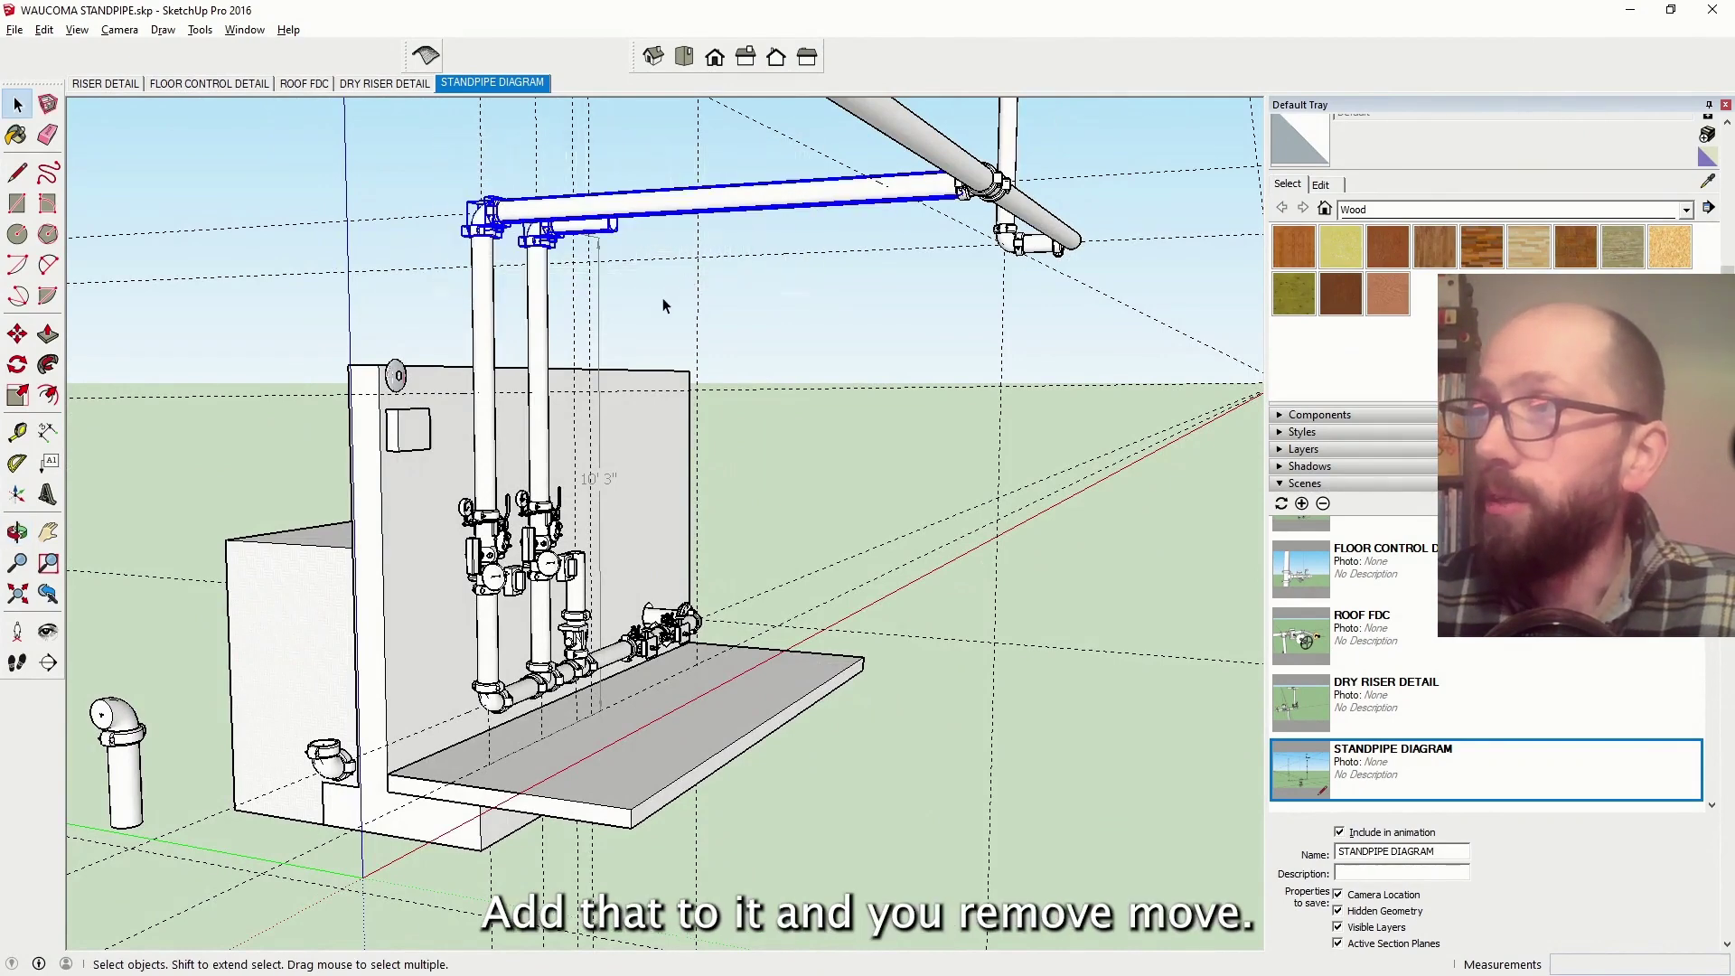
key("m")
scroll(450, 176, "up", 6)
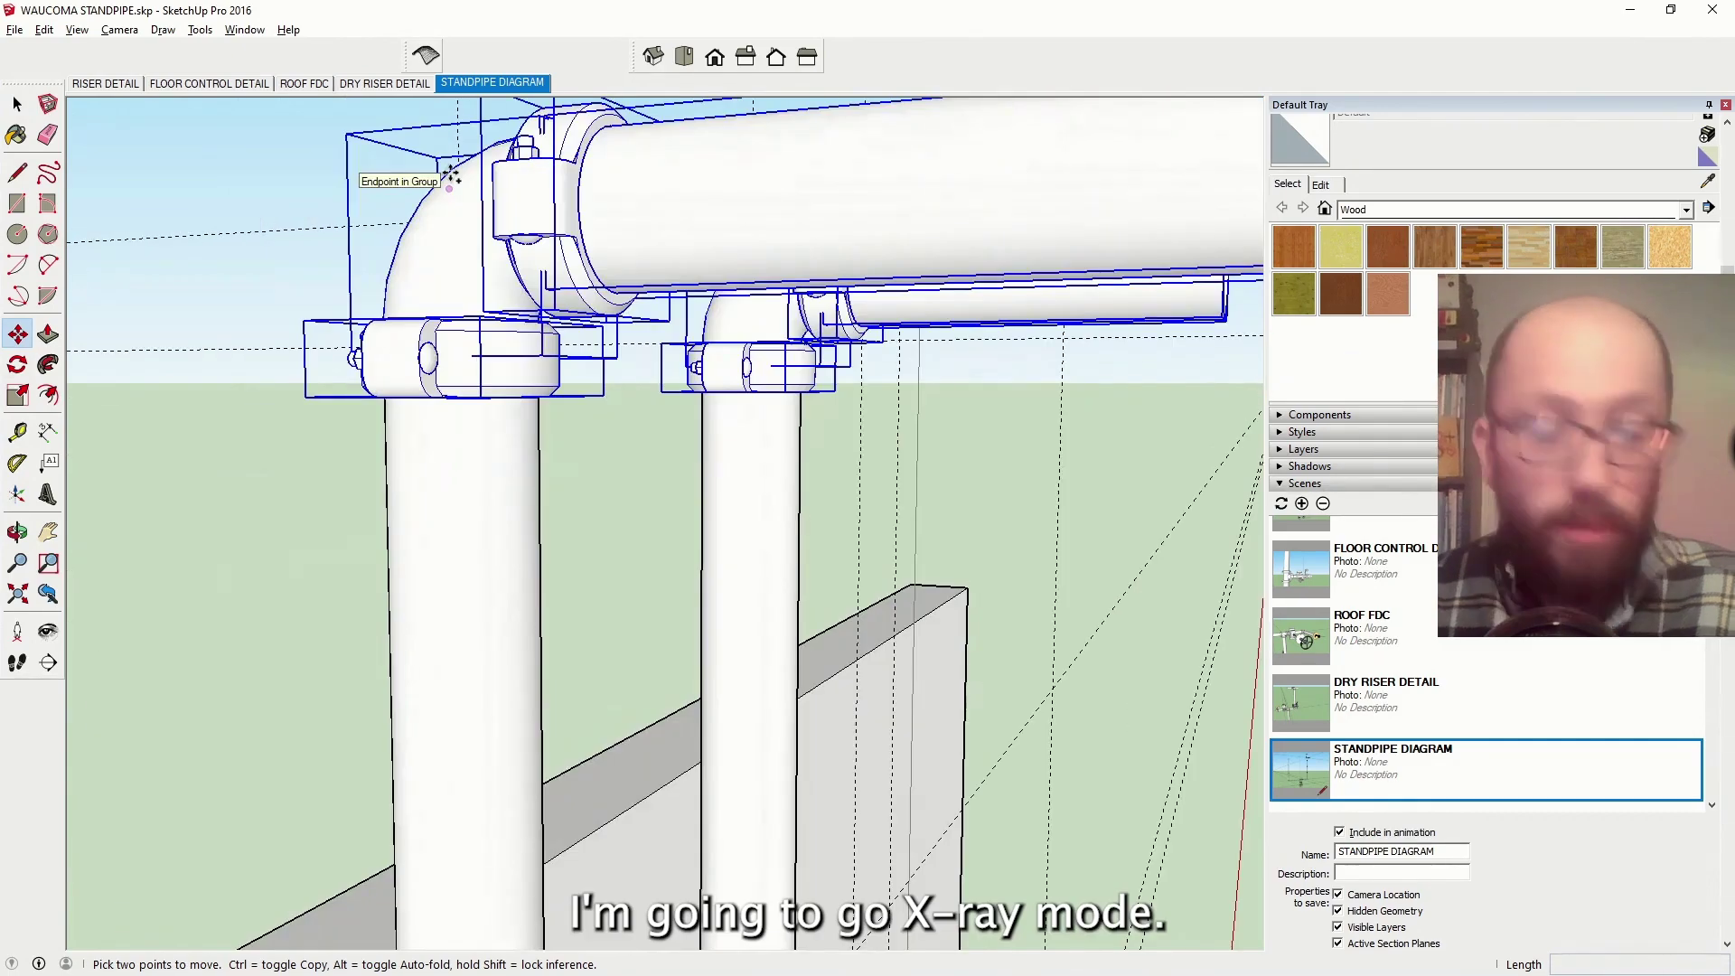
key("x")
scroll(452, 199, "up", 5)
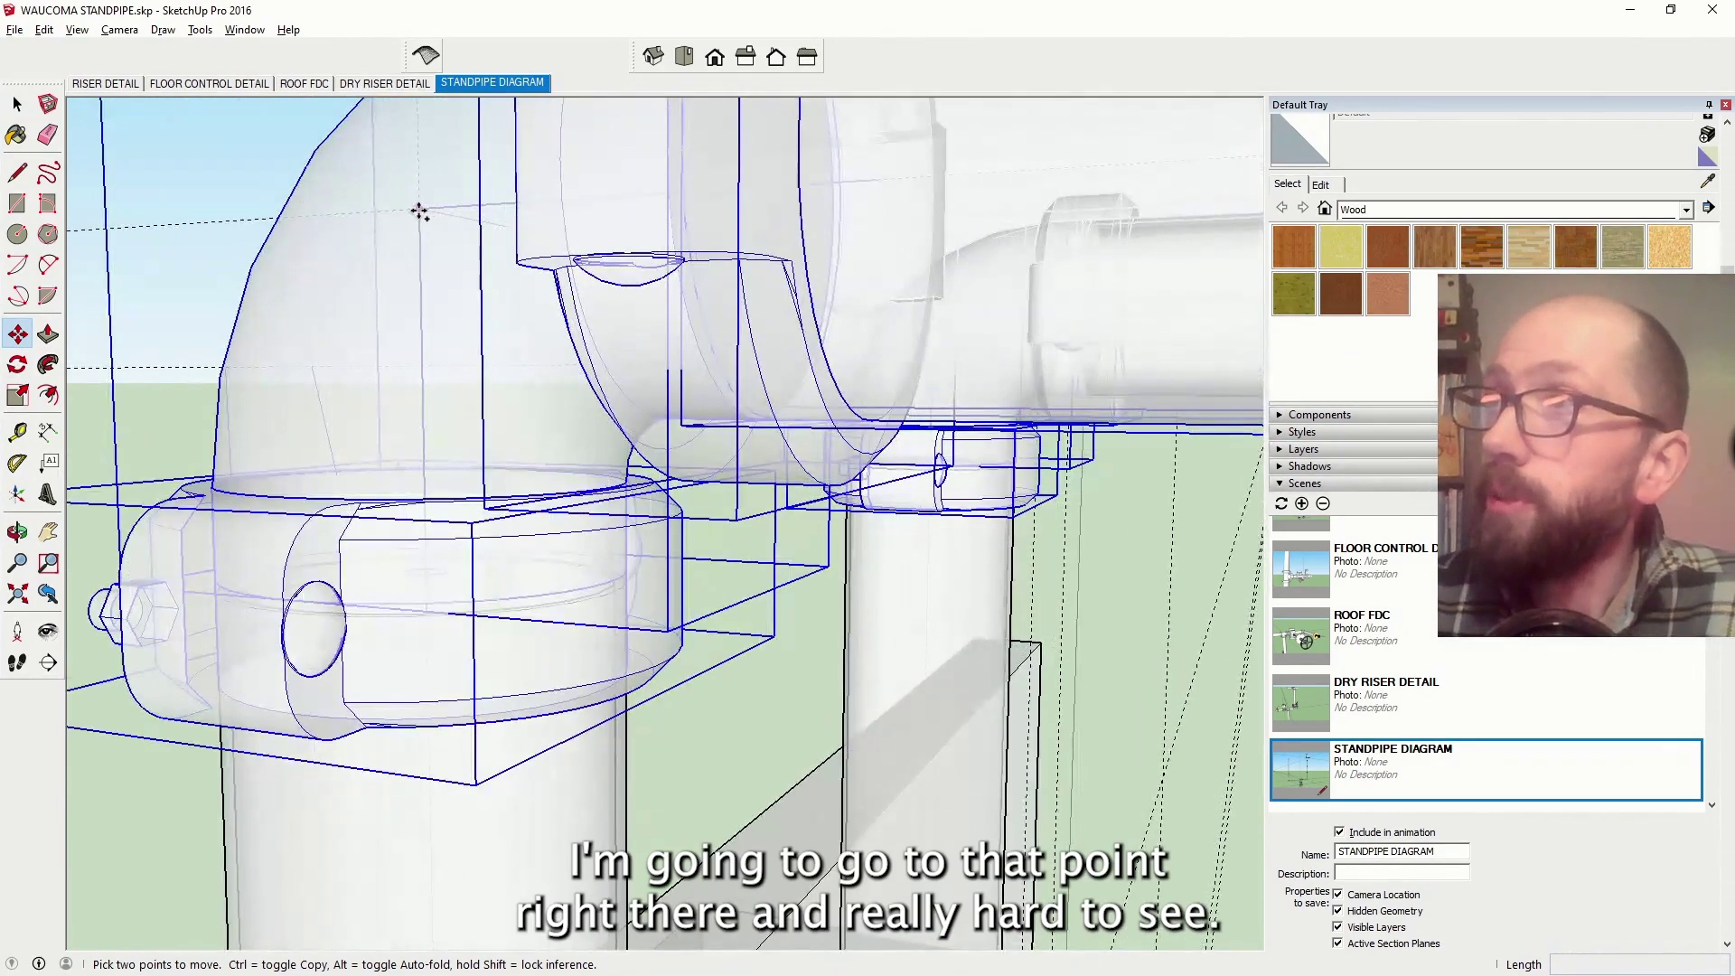
left_click(420, 212, "ctrl")
scroll(421, 210, "down", 5)
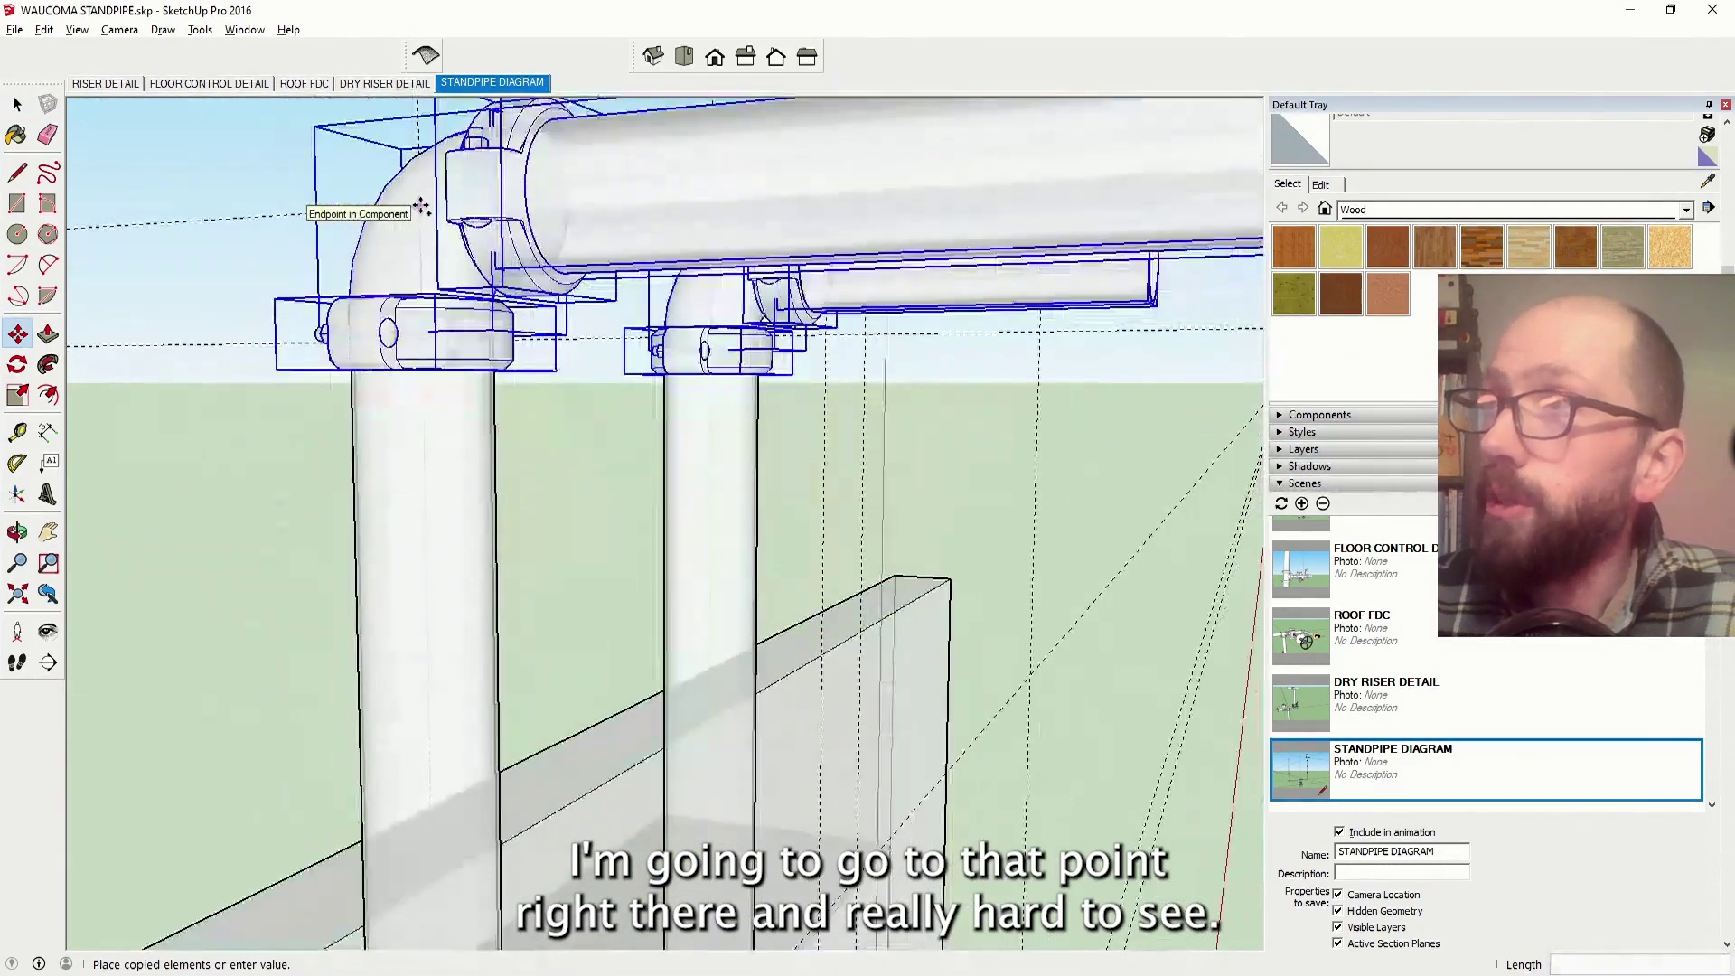
left_click_drag(421, 207, 795, 145, "shift")
scroll(529, 383, "up", 8)
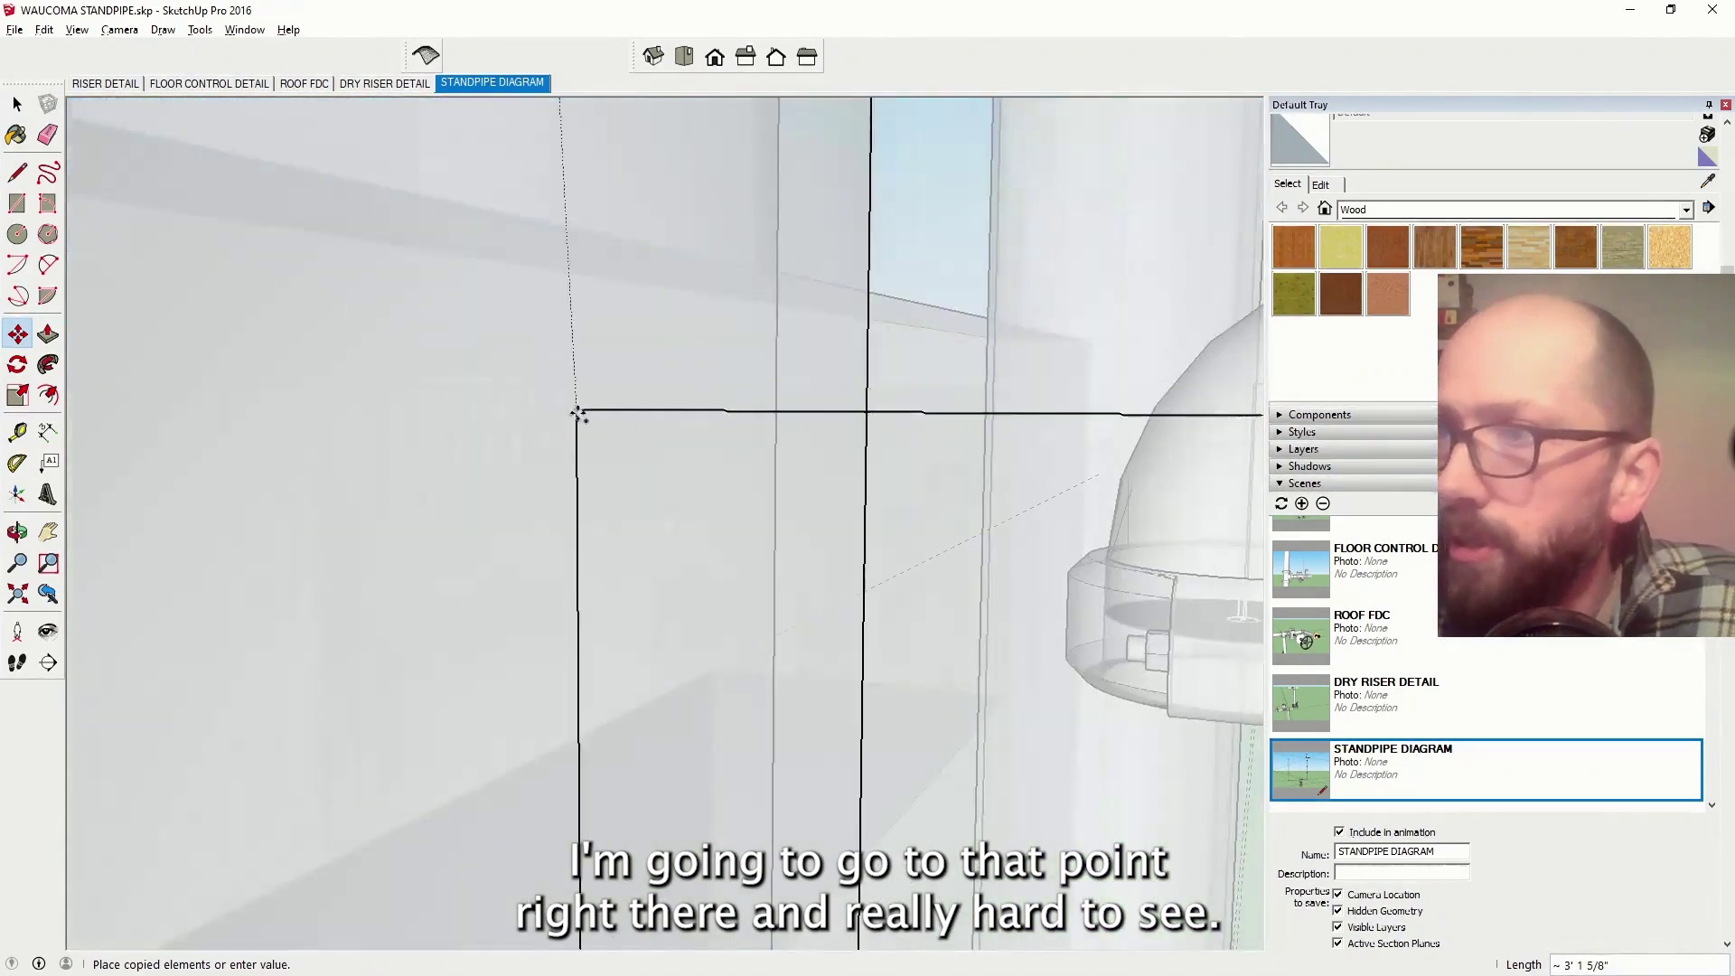
scroll(511, 507, "up", 6)
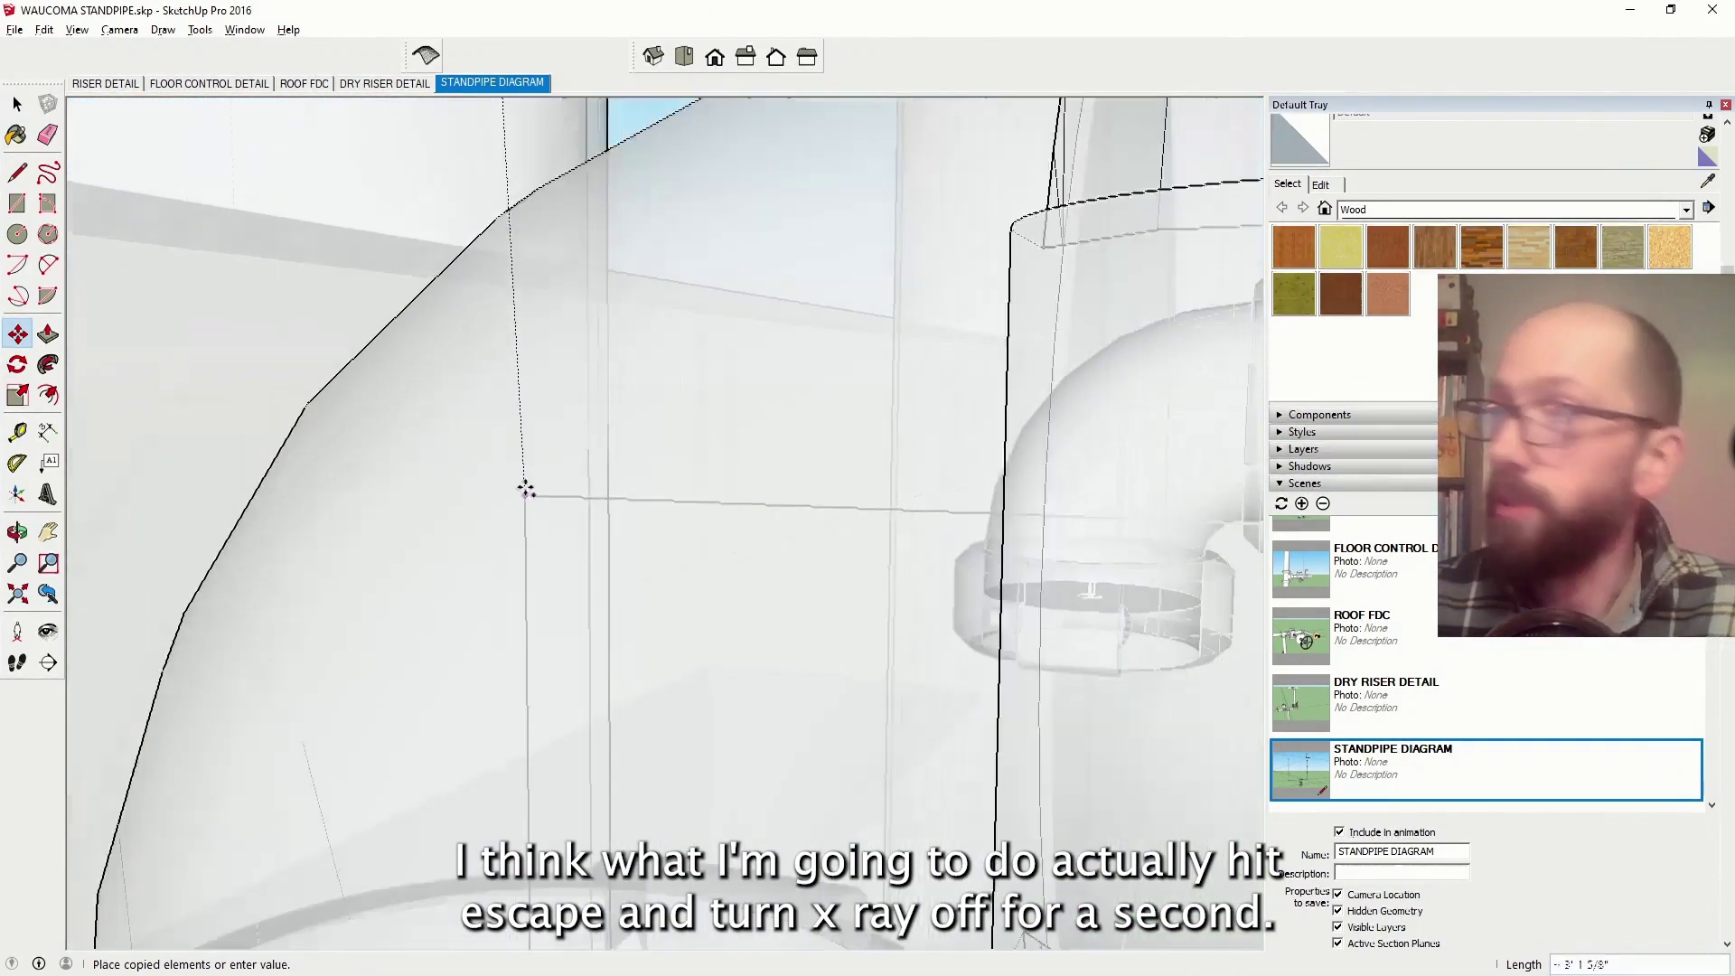
scroll(526, 489, "down", 10)
key("Escape")
key("space")
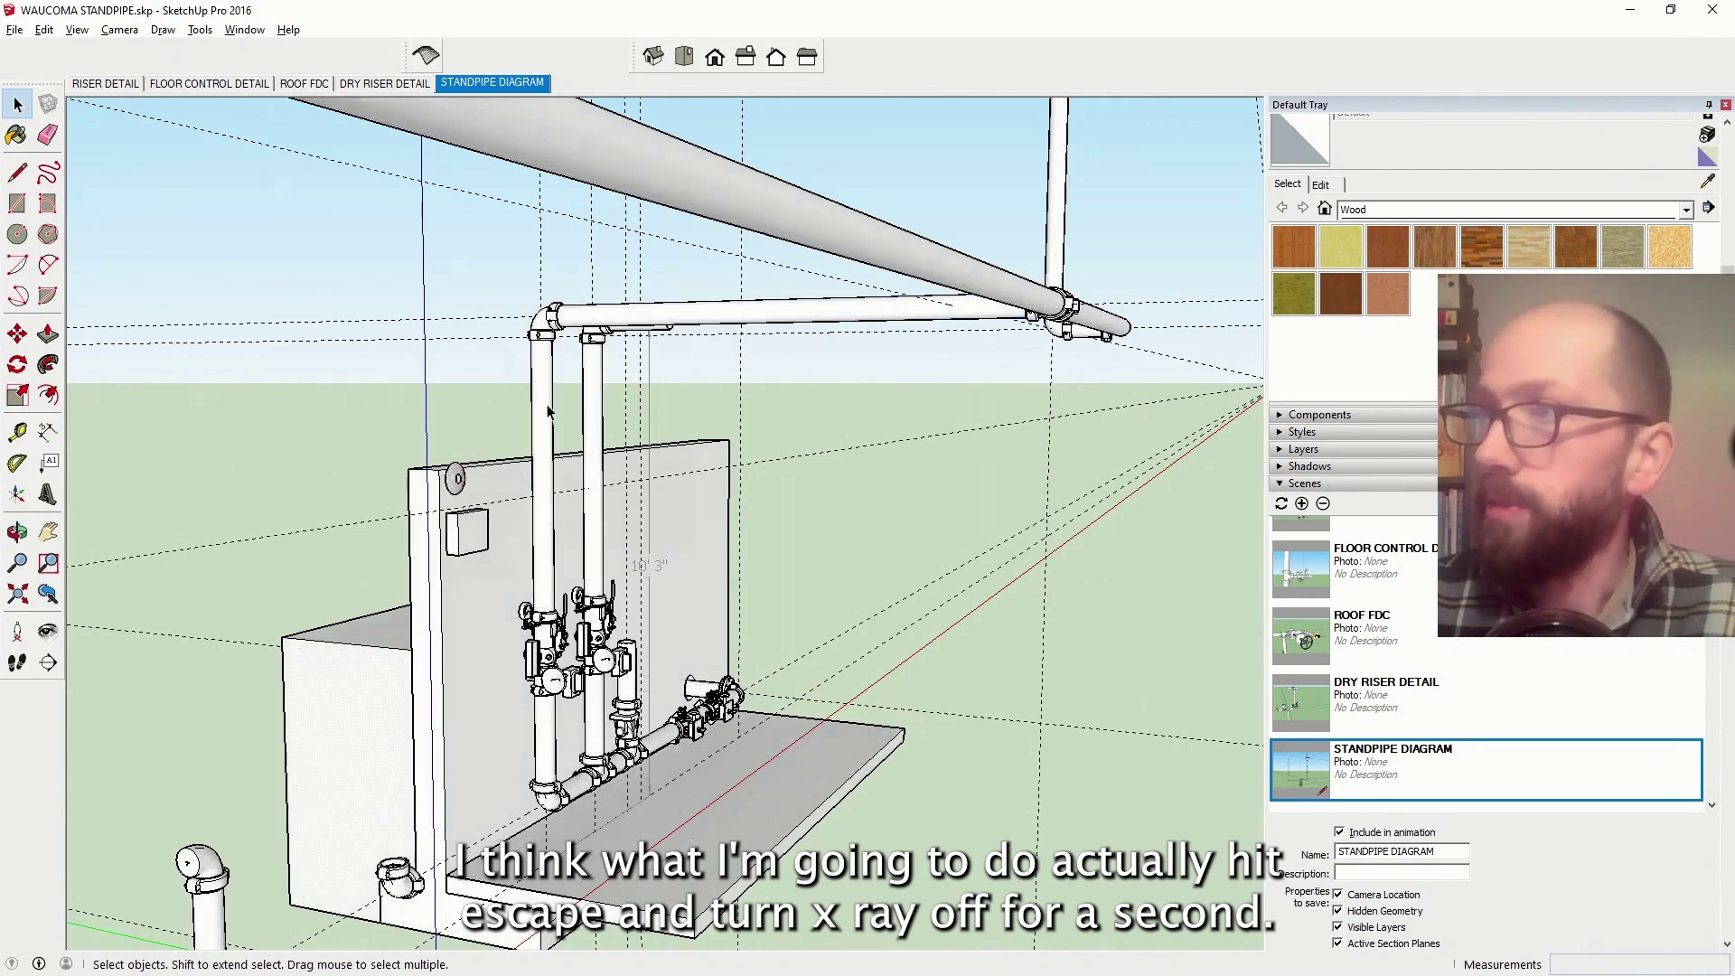
Hide the vertical pipe above the valve assembly on the riser joined to the long horizontal branch
left_click(547, 411)
right_click(547, 408)
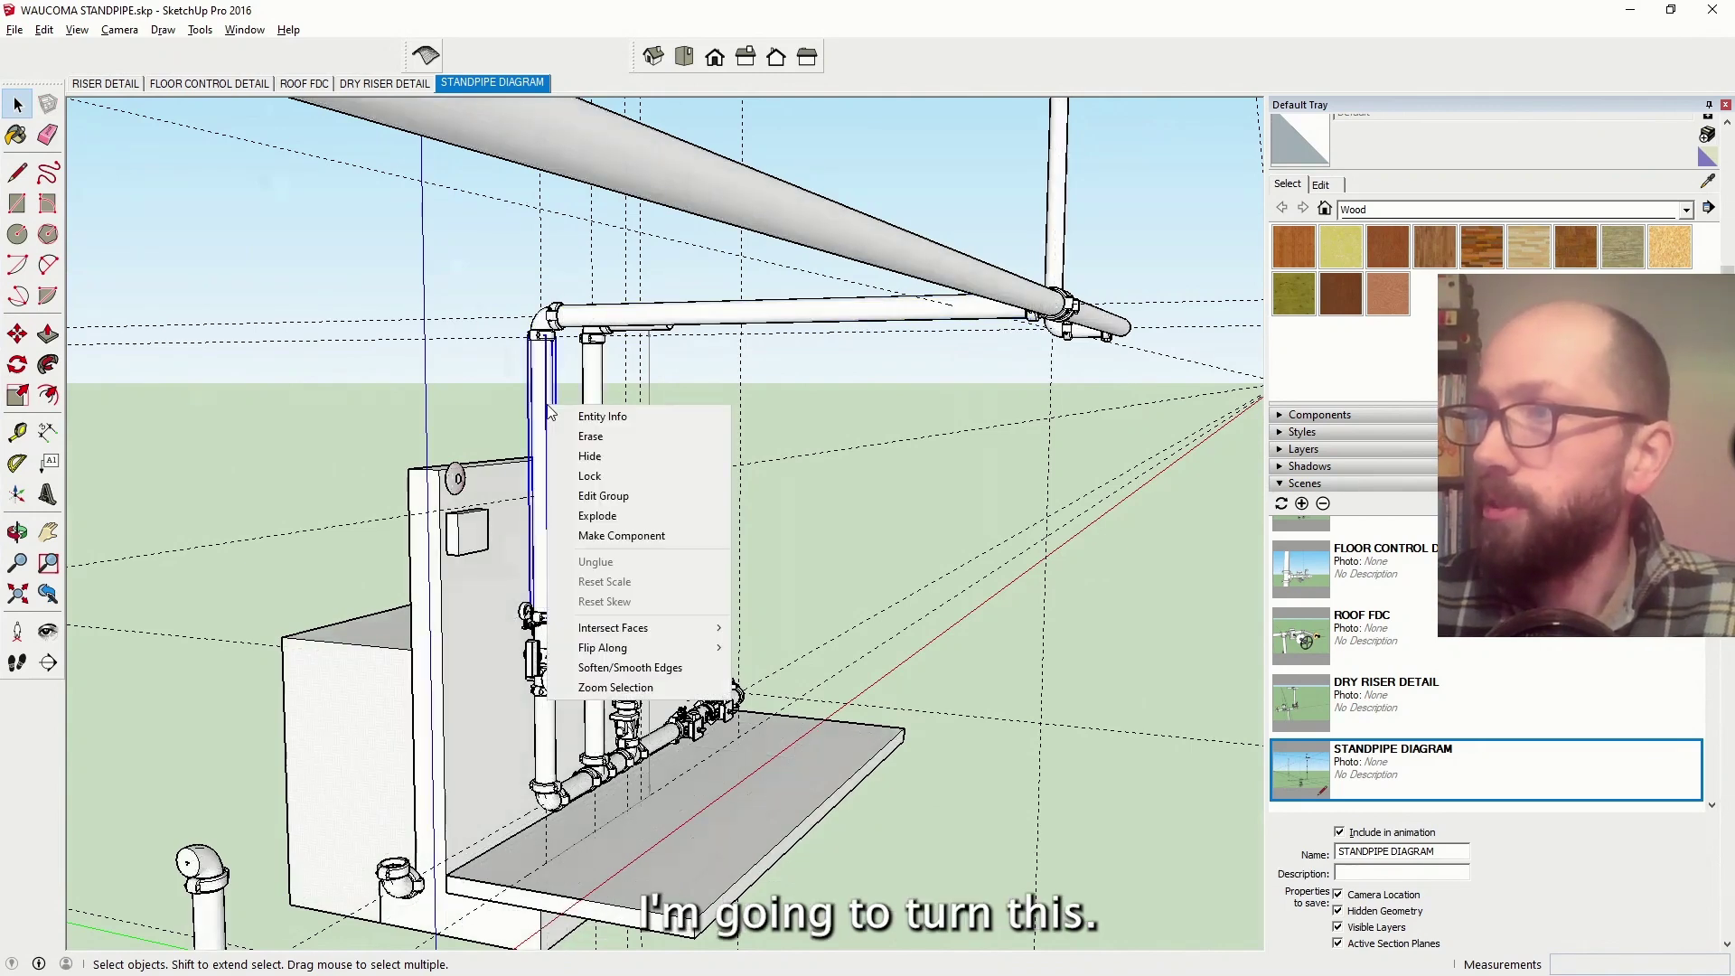
left_click(607, 460)
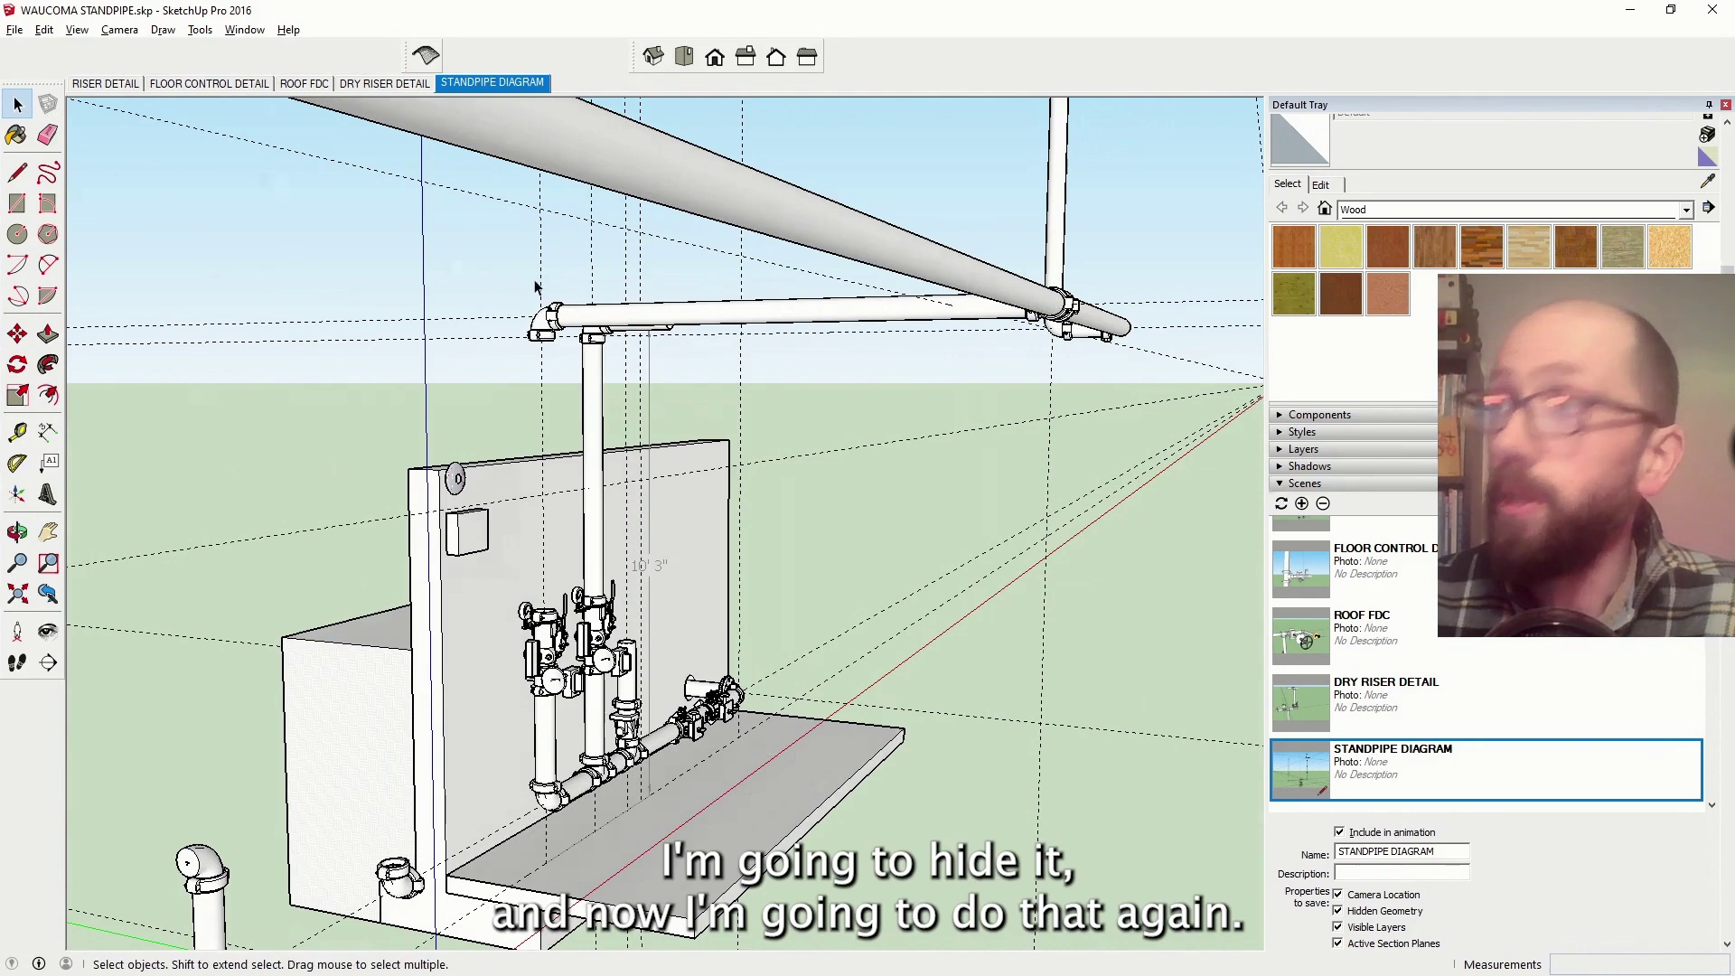
Move both upper elbows and their horizontal pipes down 3' 3" onto the height guide using X-ray, then turn X-ray off and clear the selection
left_click_drag(500, 278, 795, 382)
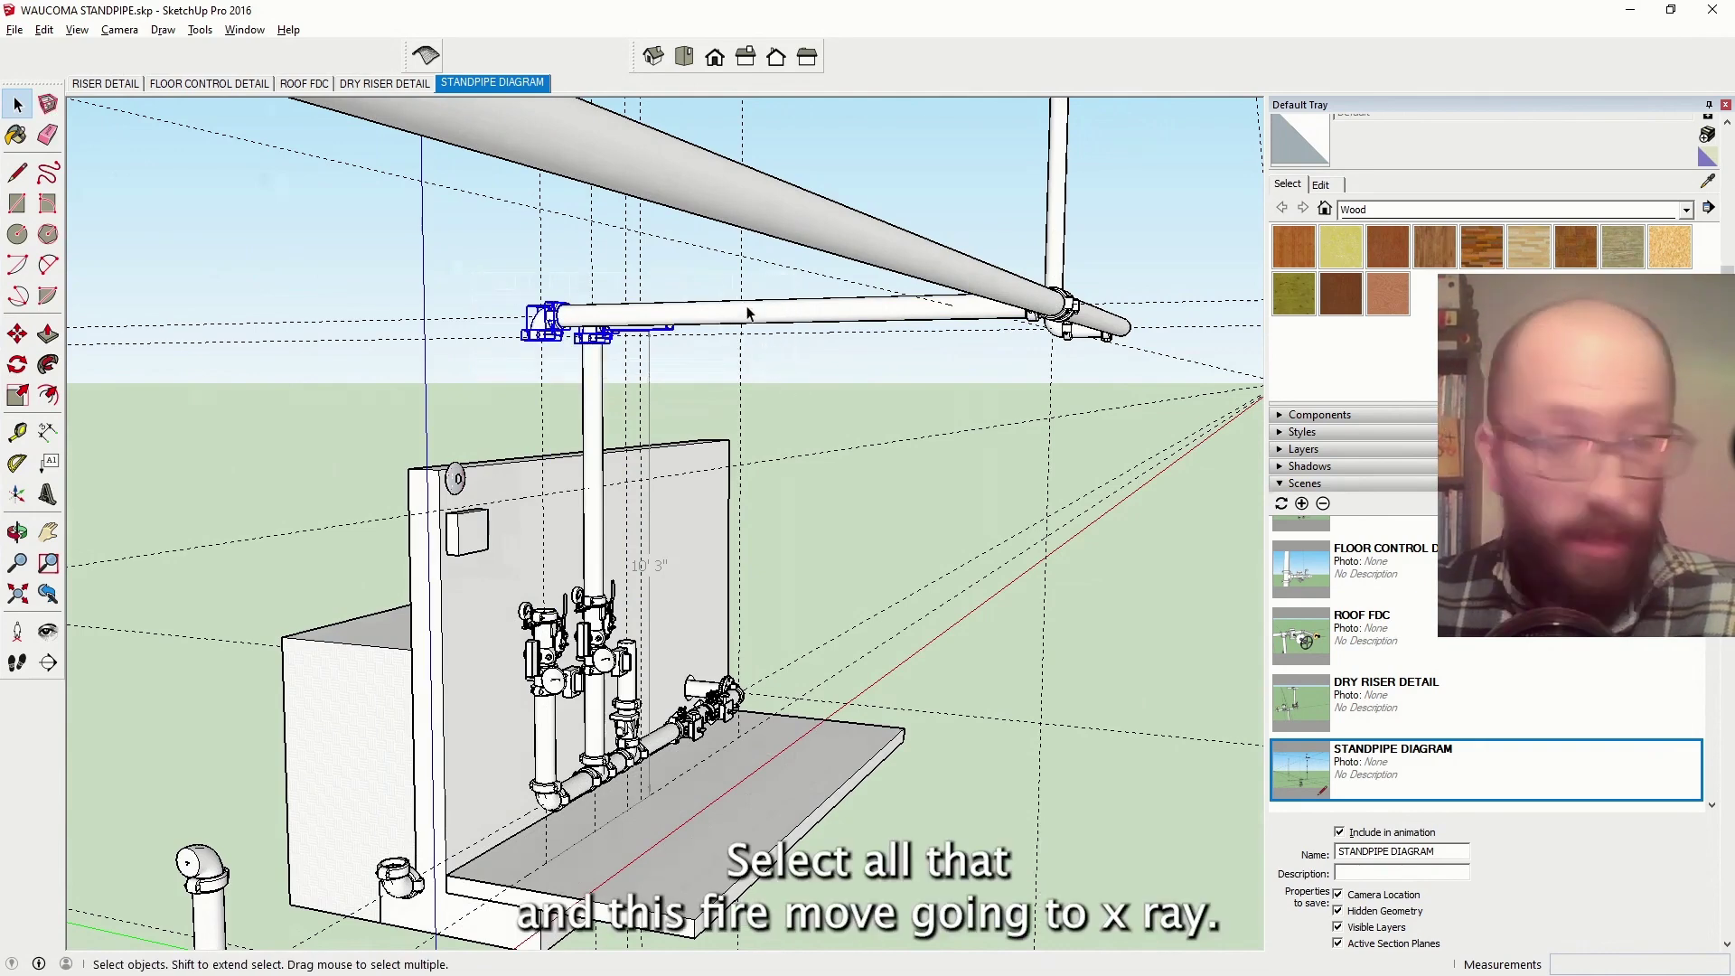
key("m")
scroll(542, 306, "up", 10)
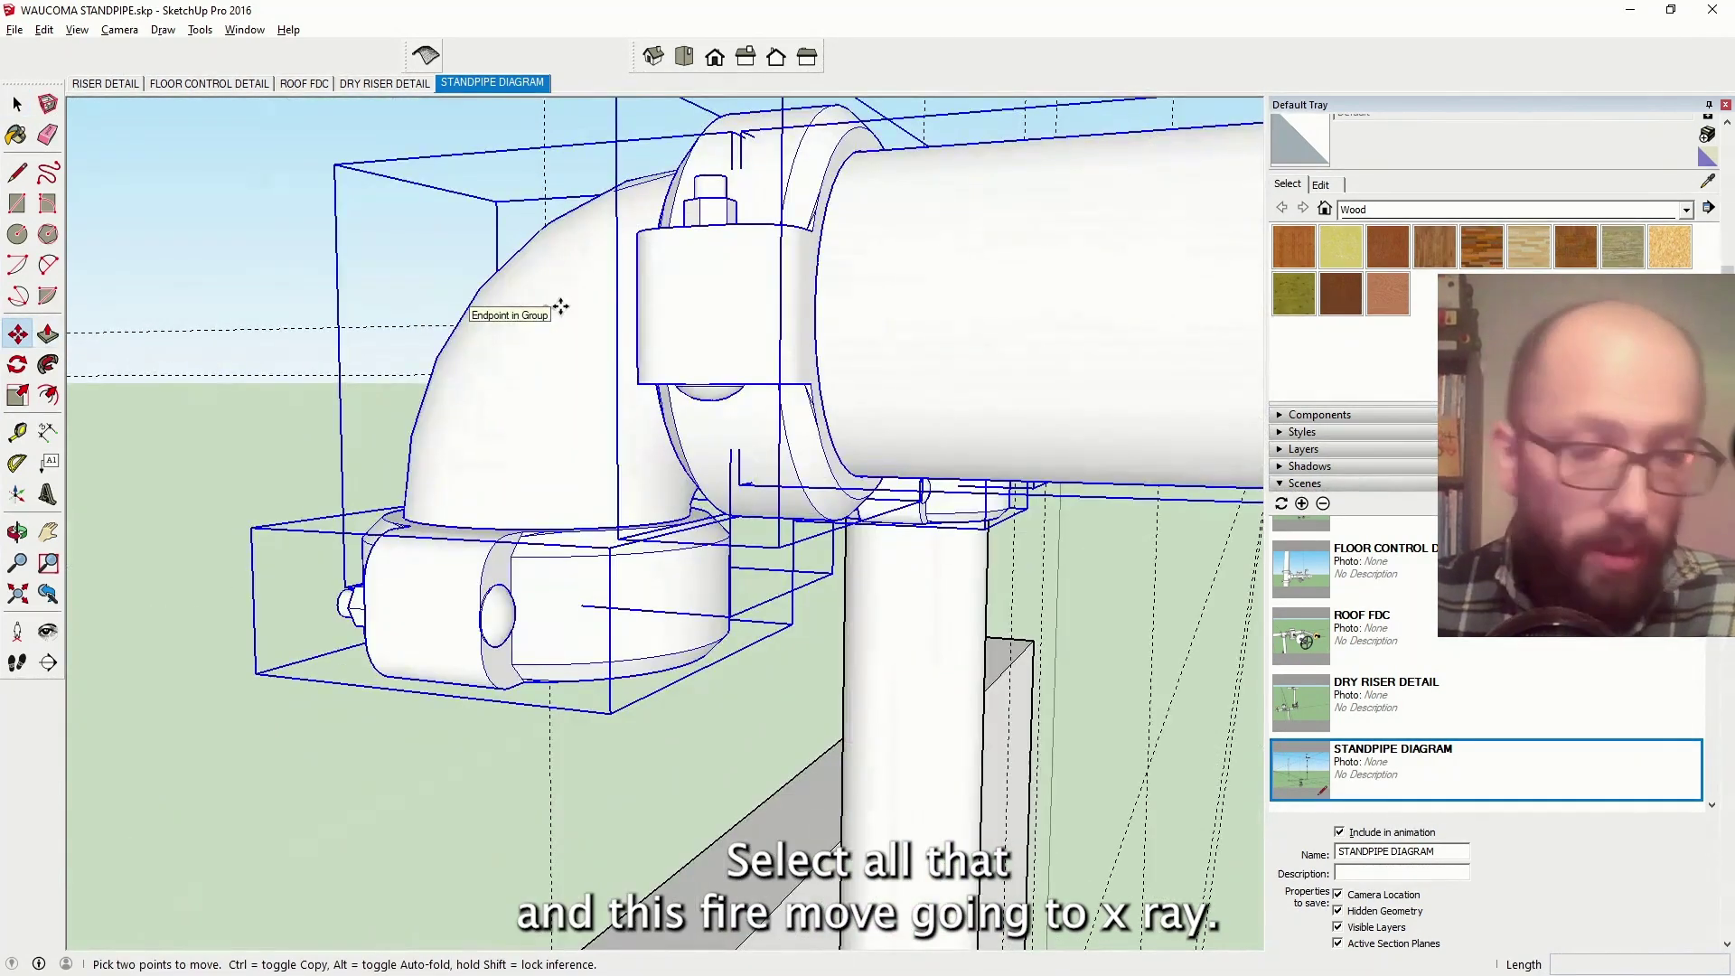
key("x")
left_click(560, 307)
scroll(560, 312, "down", 10)
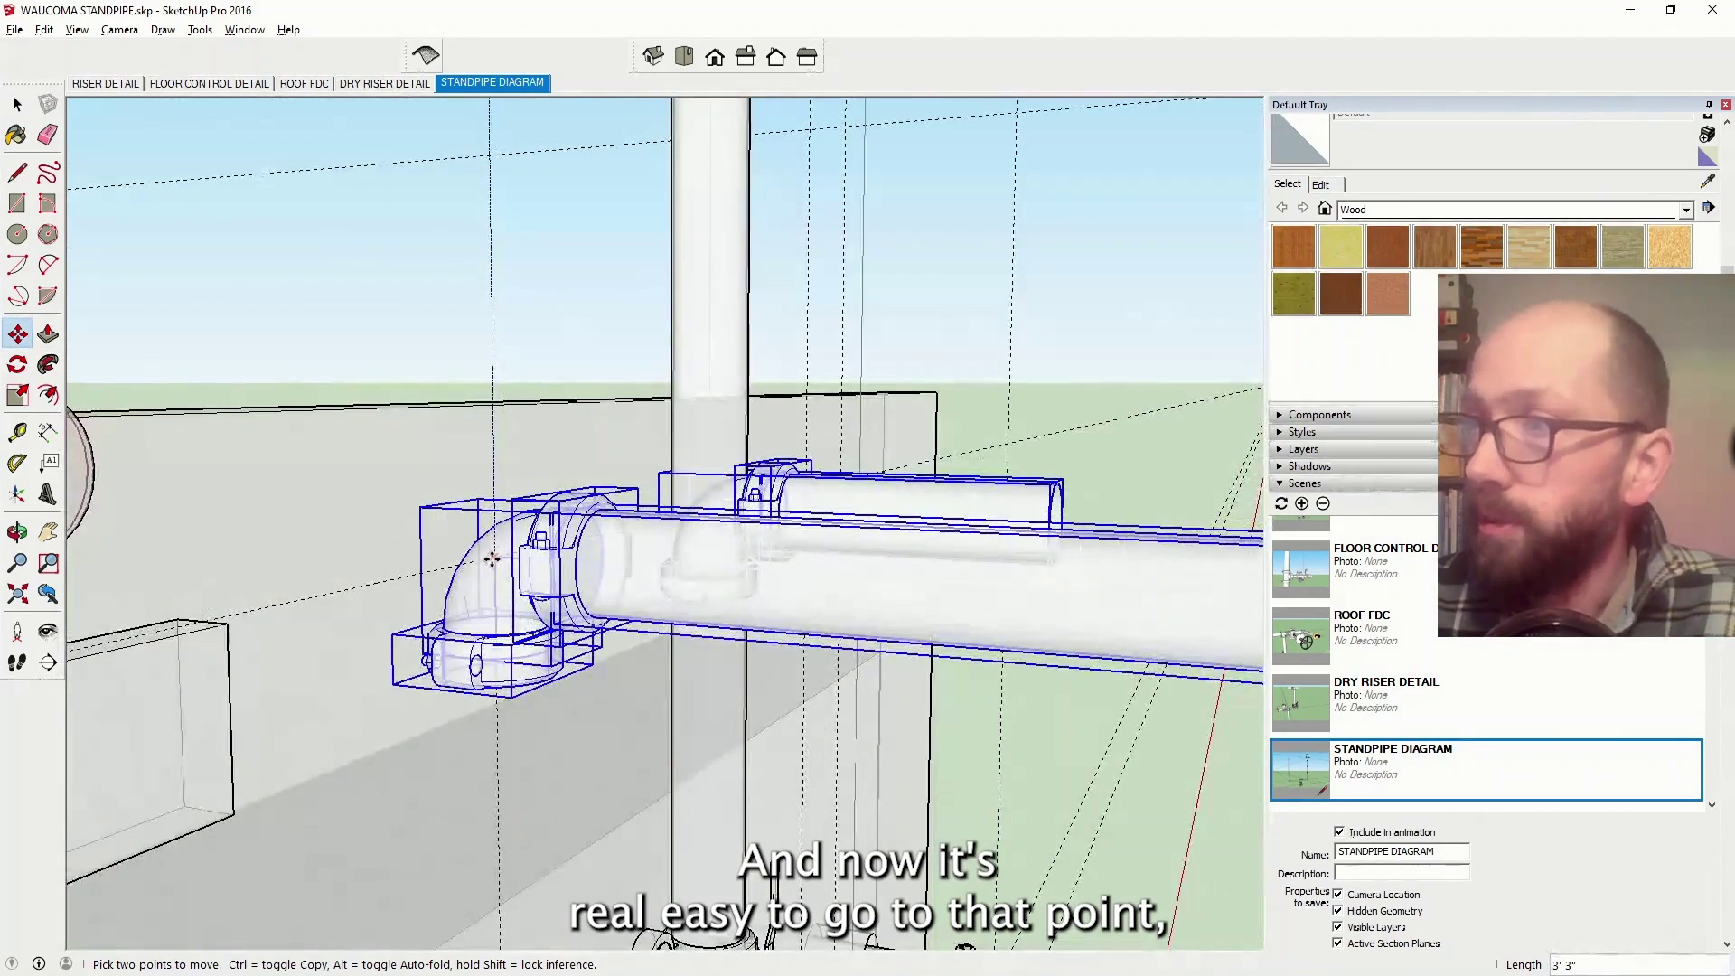
scroll(480, 334, "down", 5)
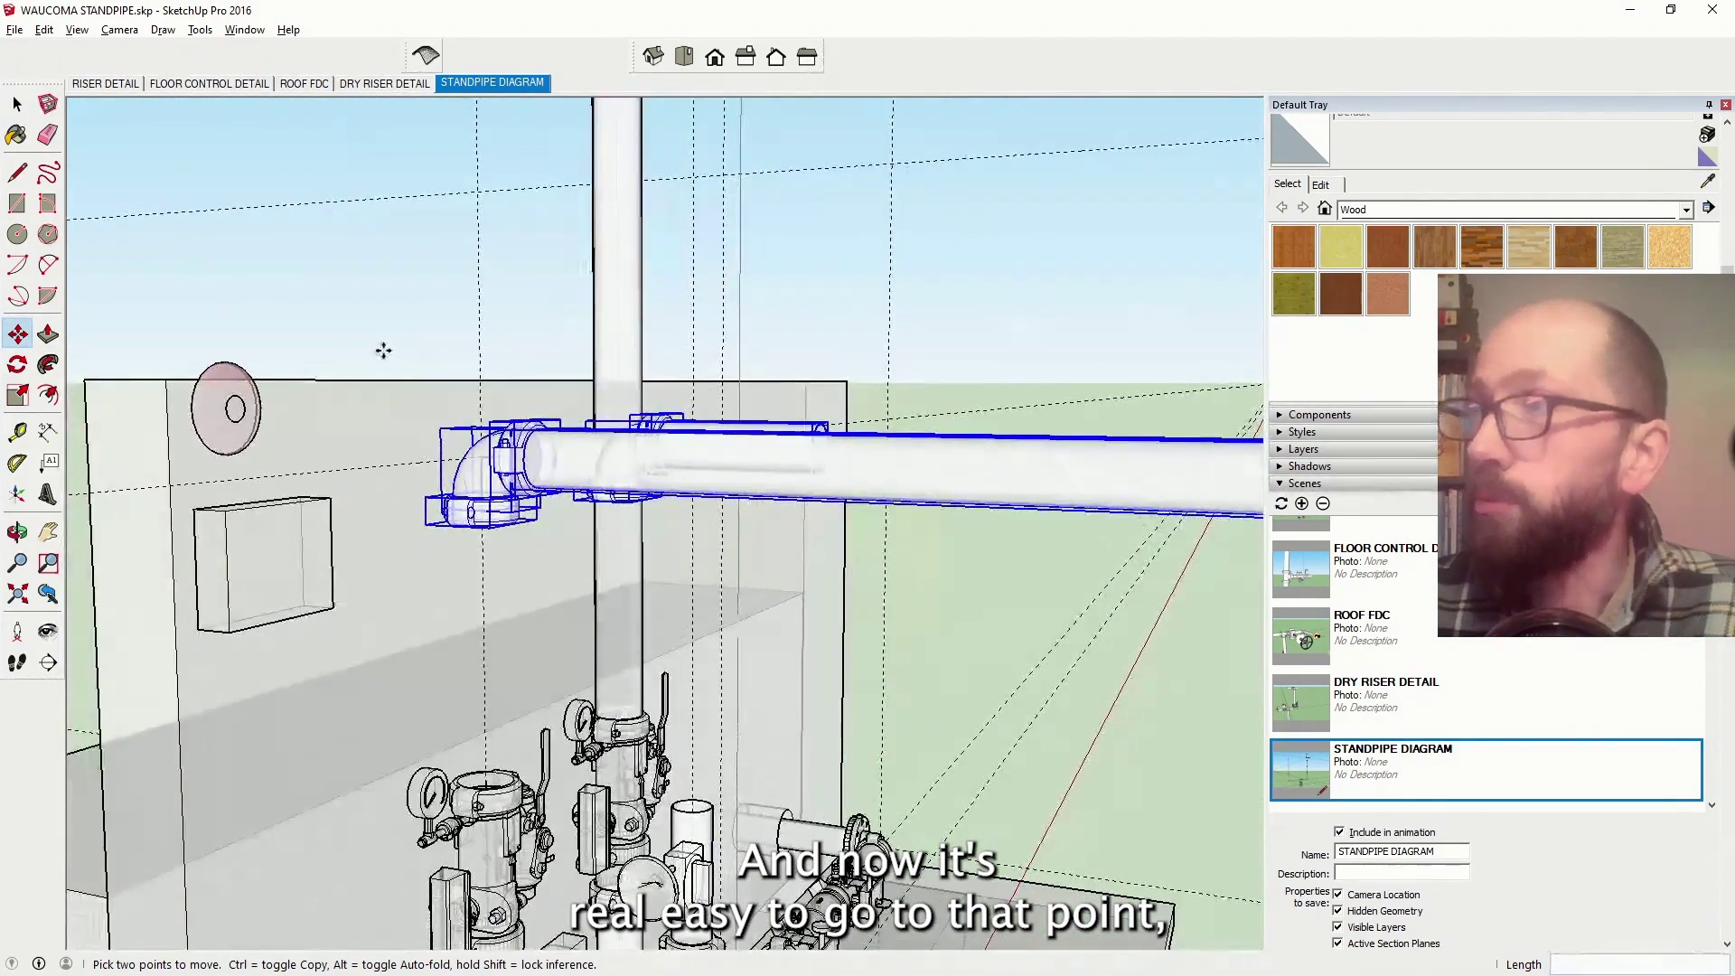
key("x")
key("space")
left_click(145, 120)
Show hidden geometry to unhide the hidden riser pipe, then turn the hidden geometry display off again
left_click(77, 30)
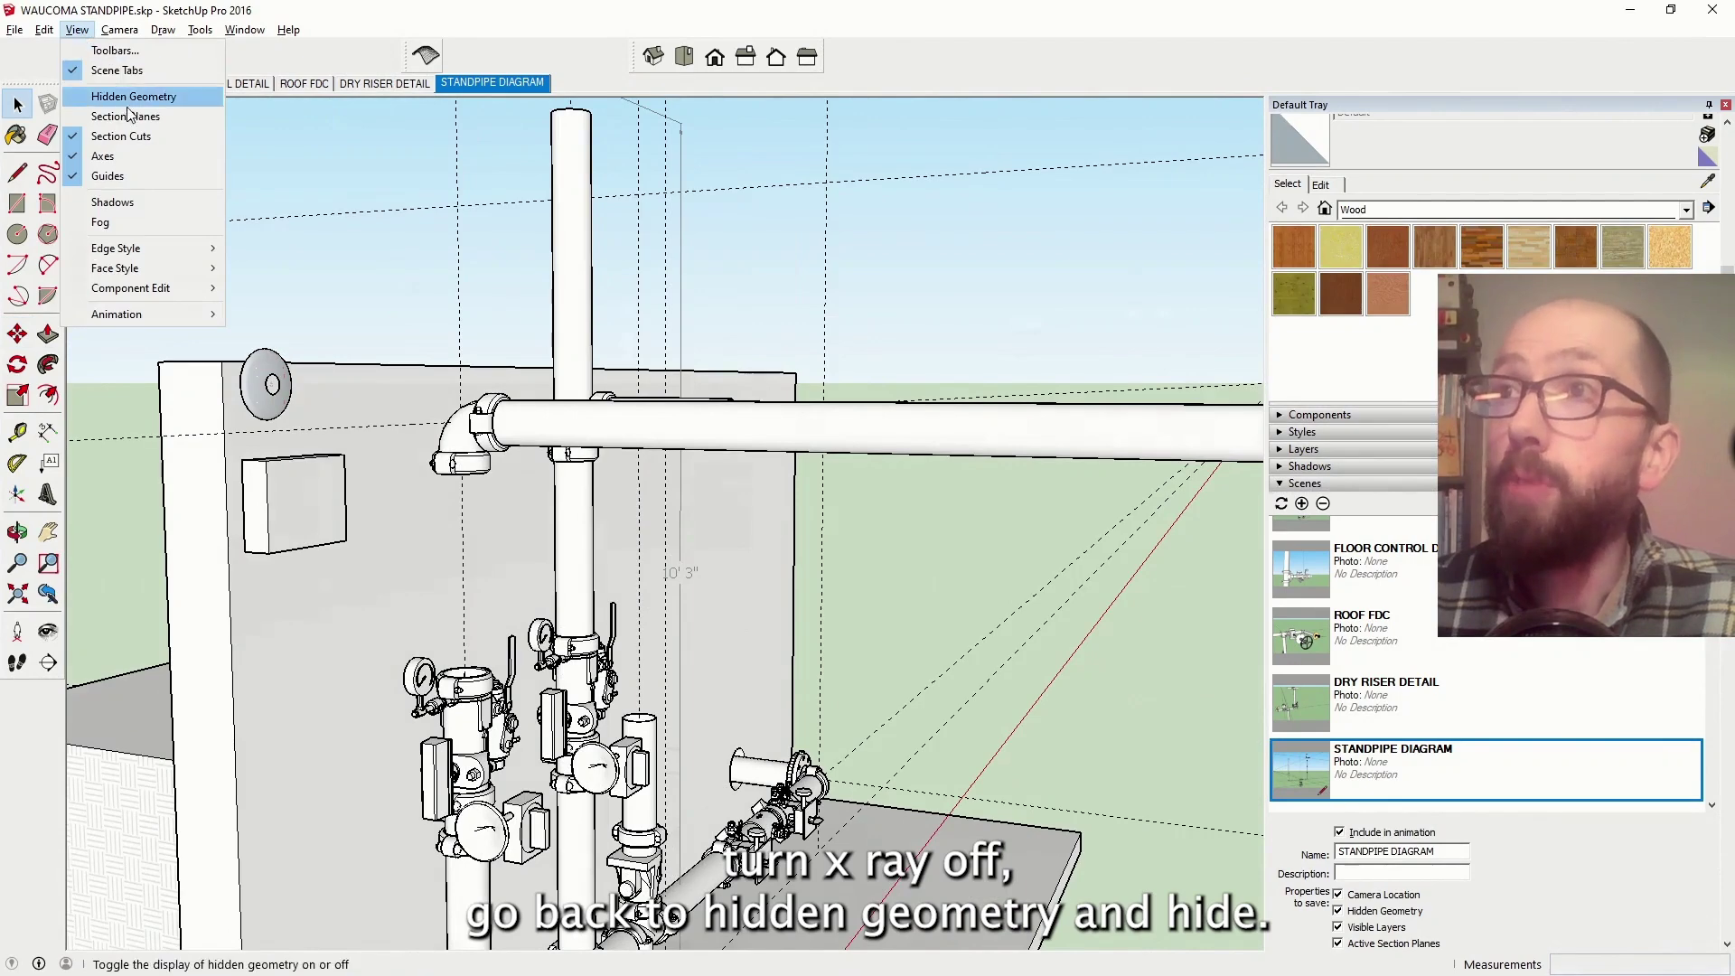
left_click(128, 99)
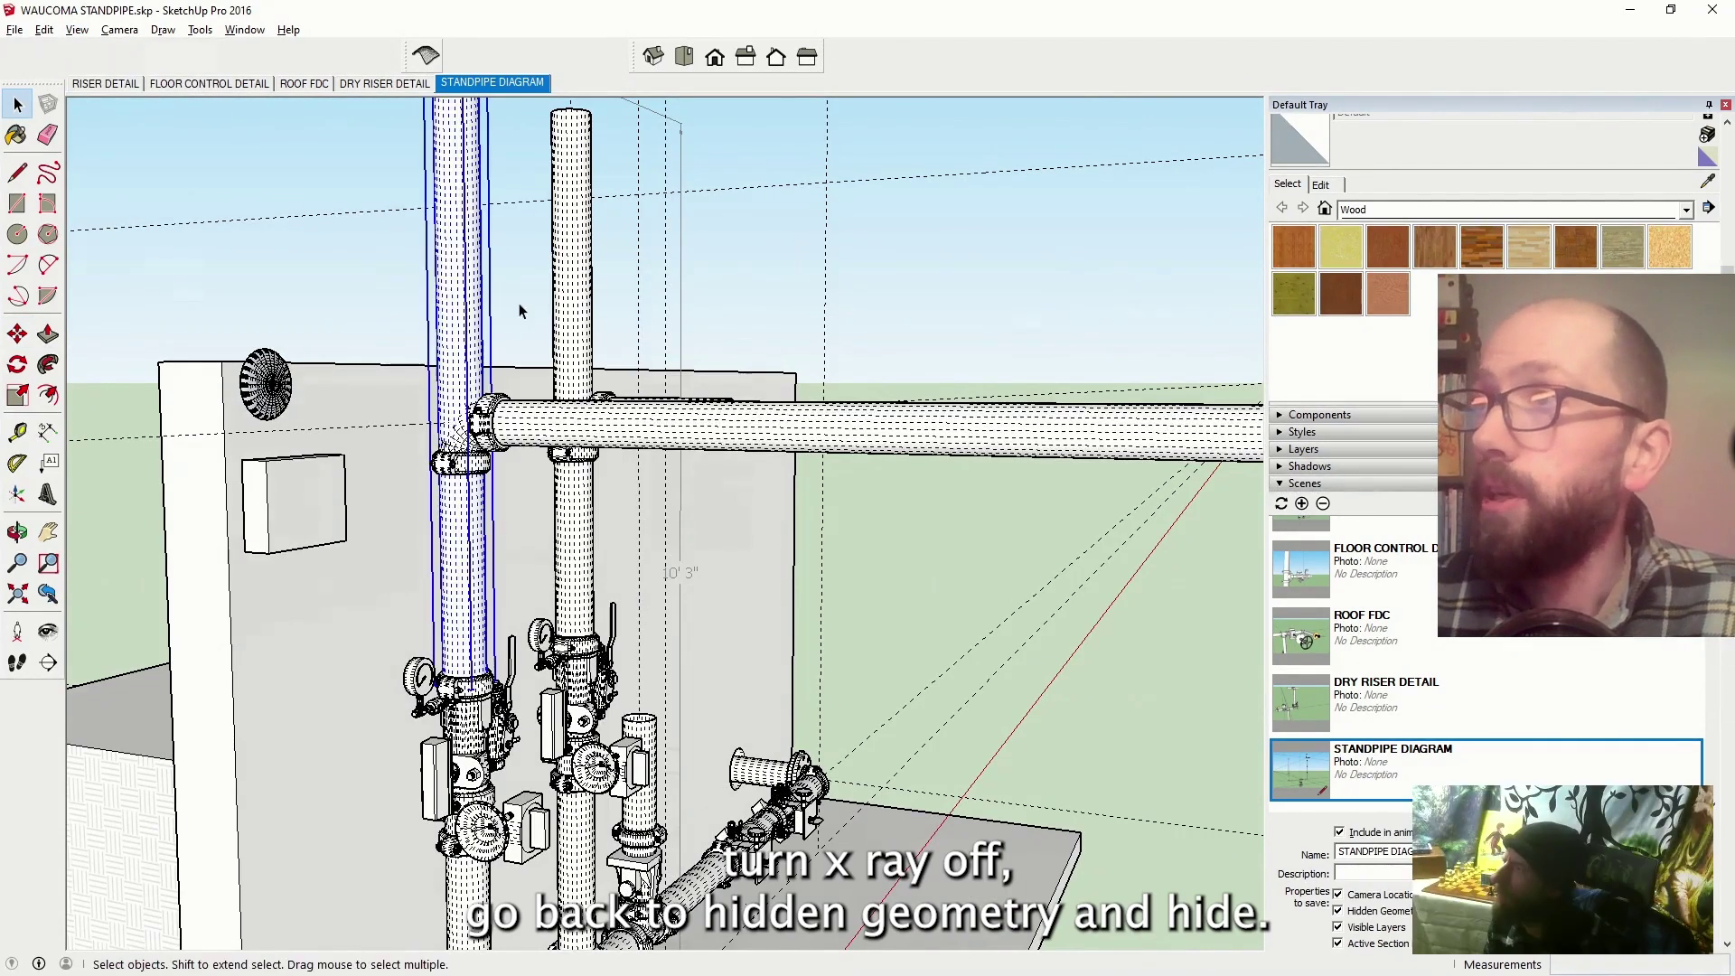
left_click(78, 30)
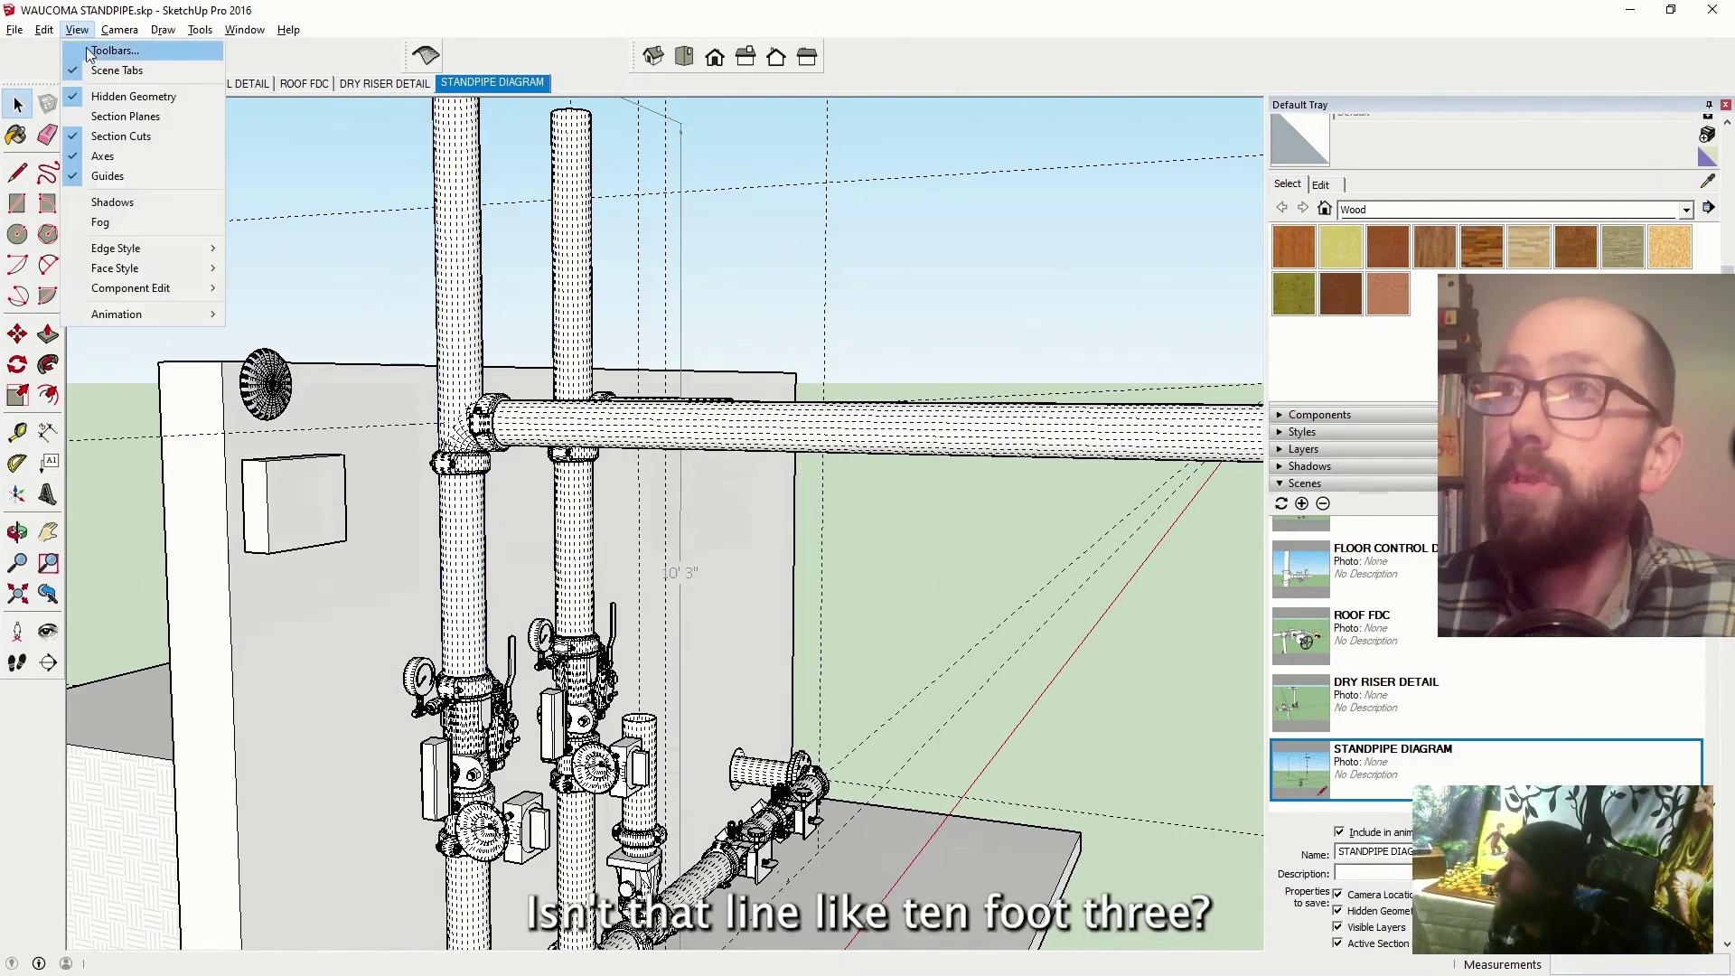
left_click(97, 102)
scroll(469, 350, "down", 3)
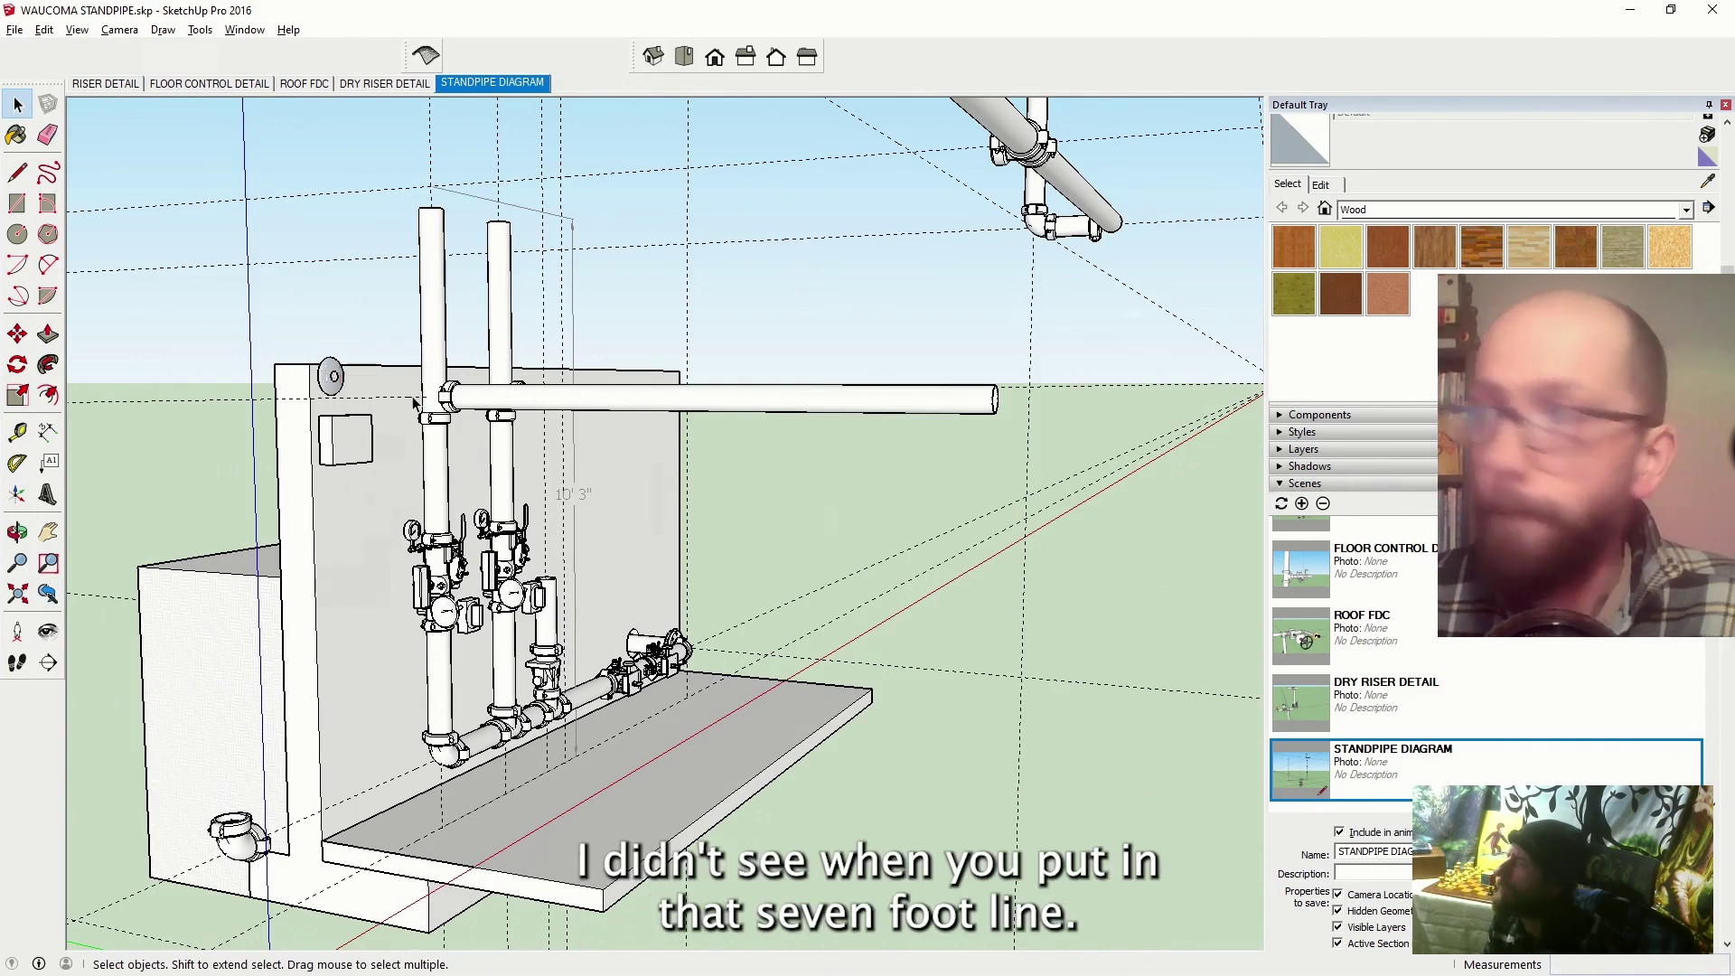
Push/Pull the protruding top of the vertical pipe on the long-branch riser down into its upper elbow and close the group
left_click(16, 532)
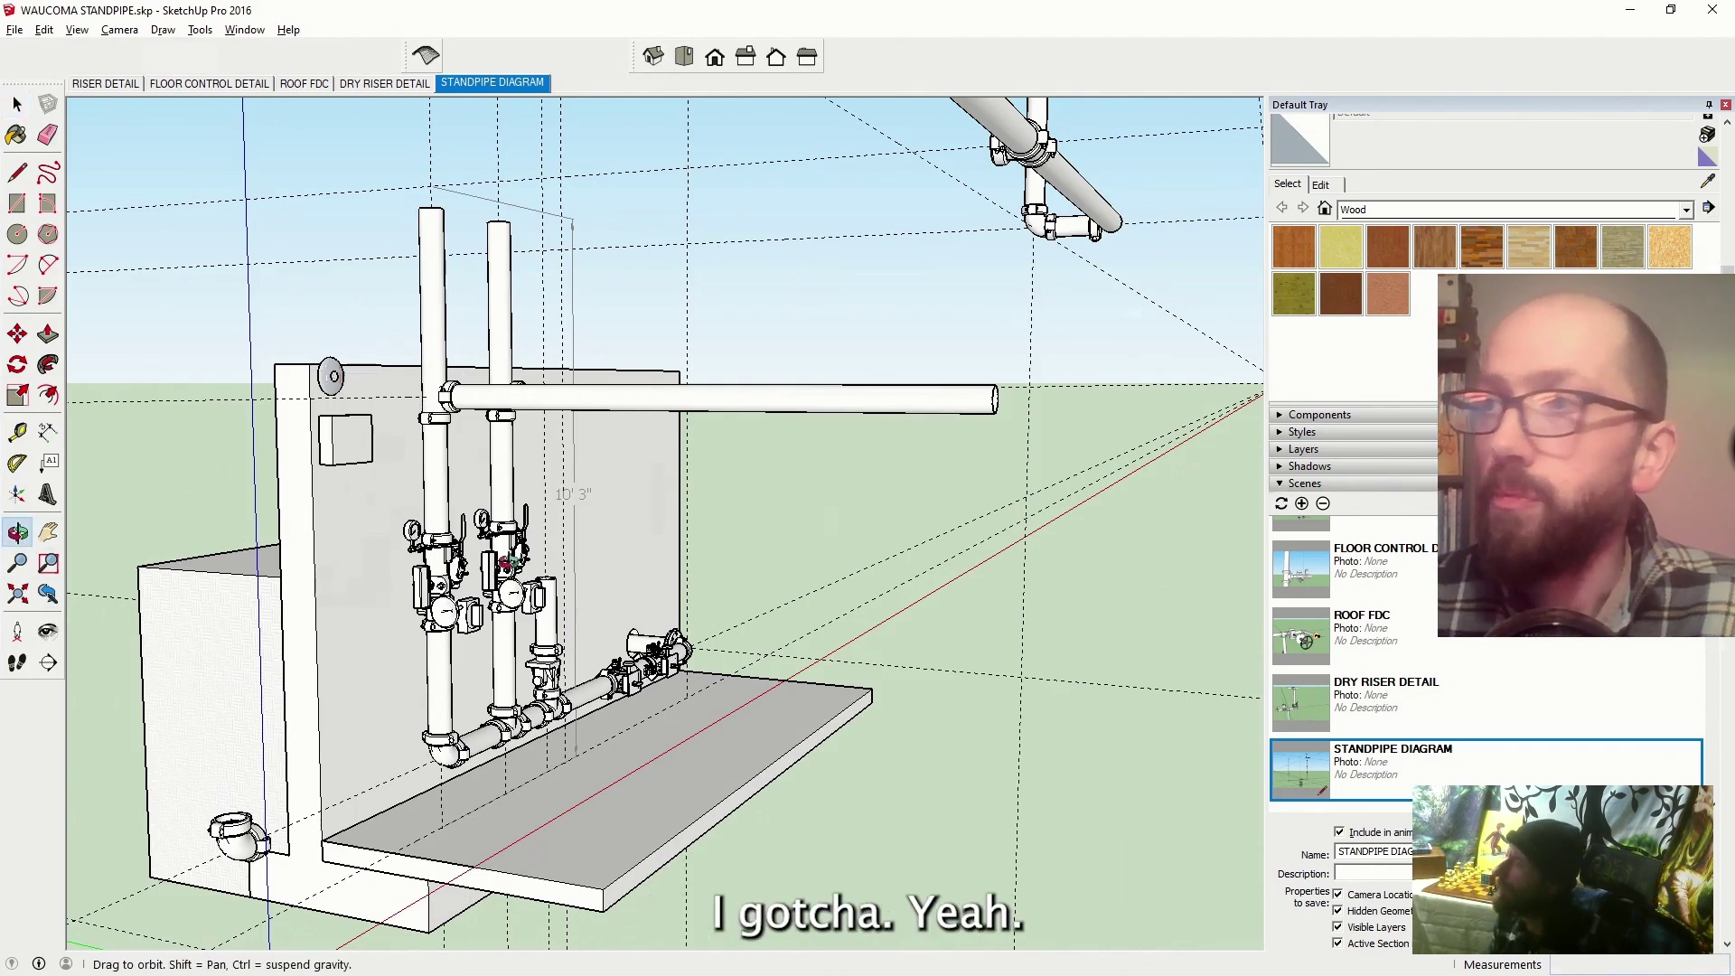
left_click_drag(126, 597, 429, 629)
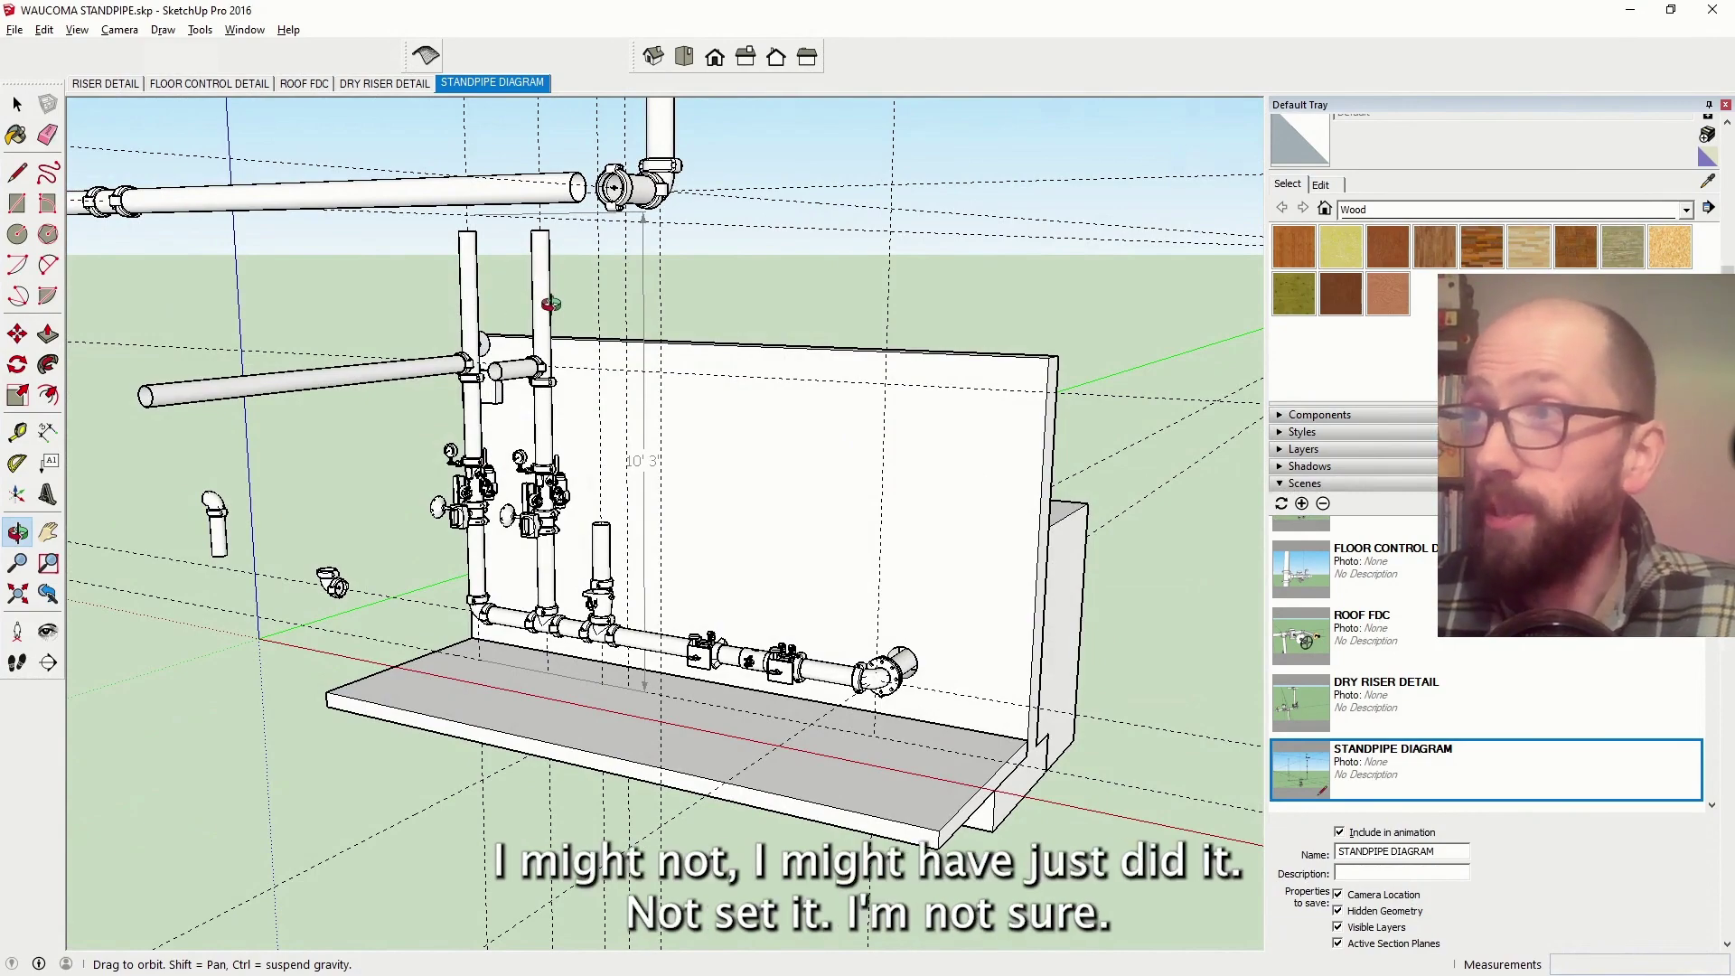
left_click_drag(532, 311, 714, 480)
scroll(493, 570, "up", 5)
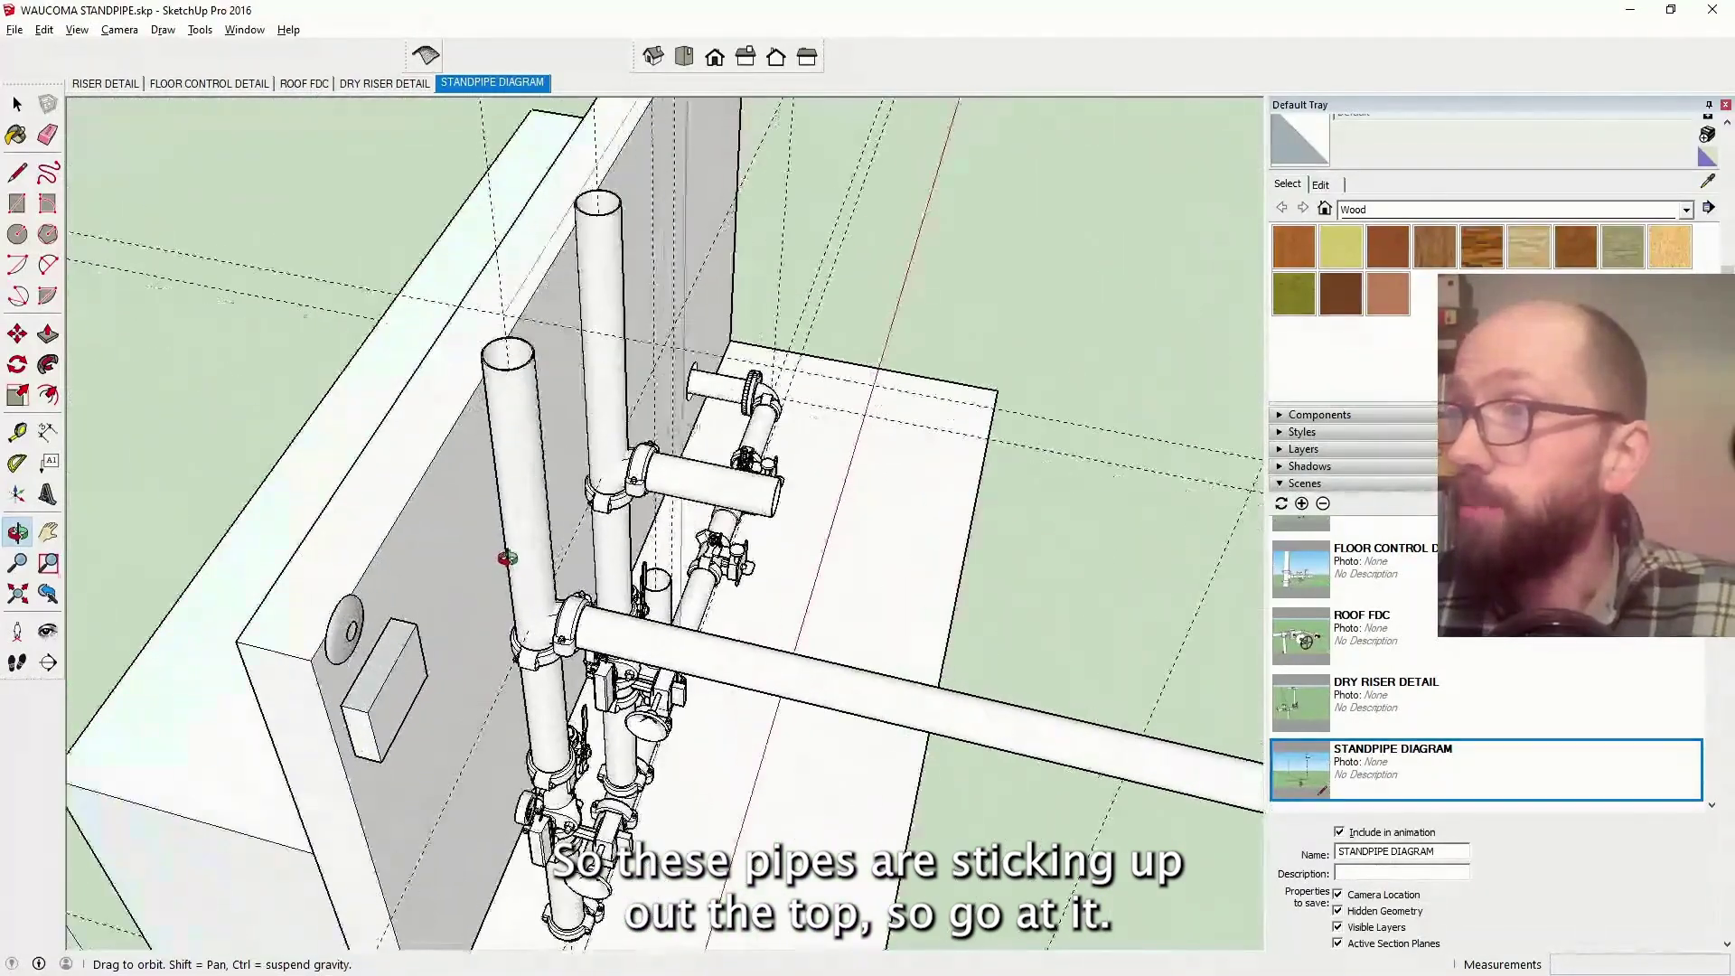
scroll(473, 301, "up", 4)
scroll(473, 301, "up", 5)
right_click(439, 147)
left_click(484, 341)
scroll(361, 190, "up", 5)
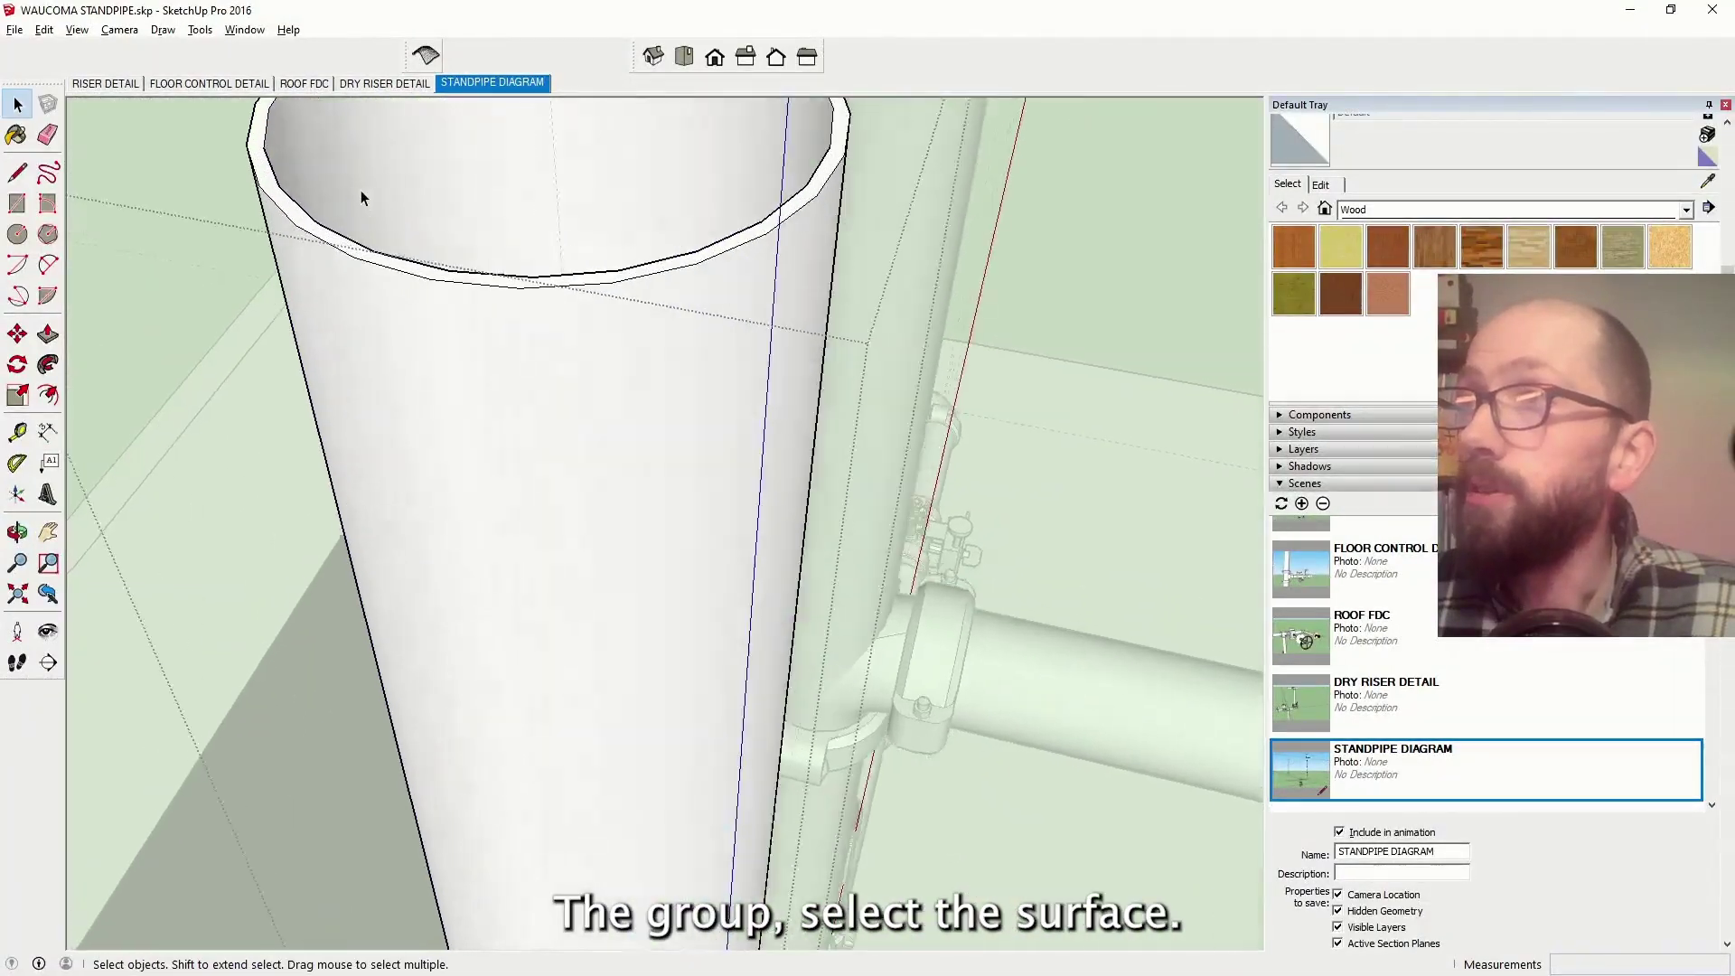
left_click(48, 333)
scroll(336, 482, "down", 6)
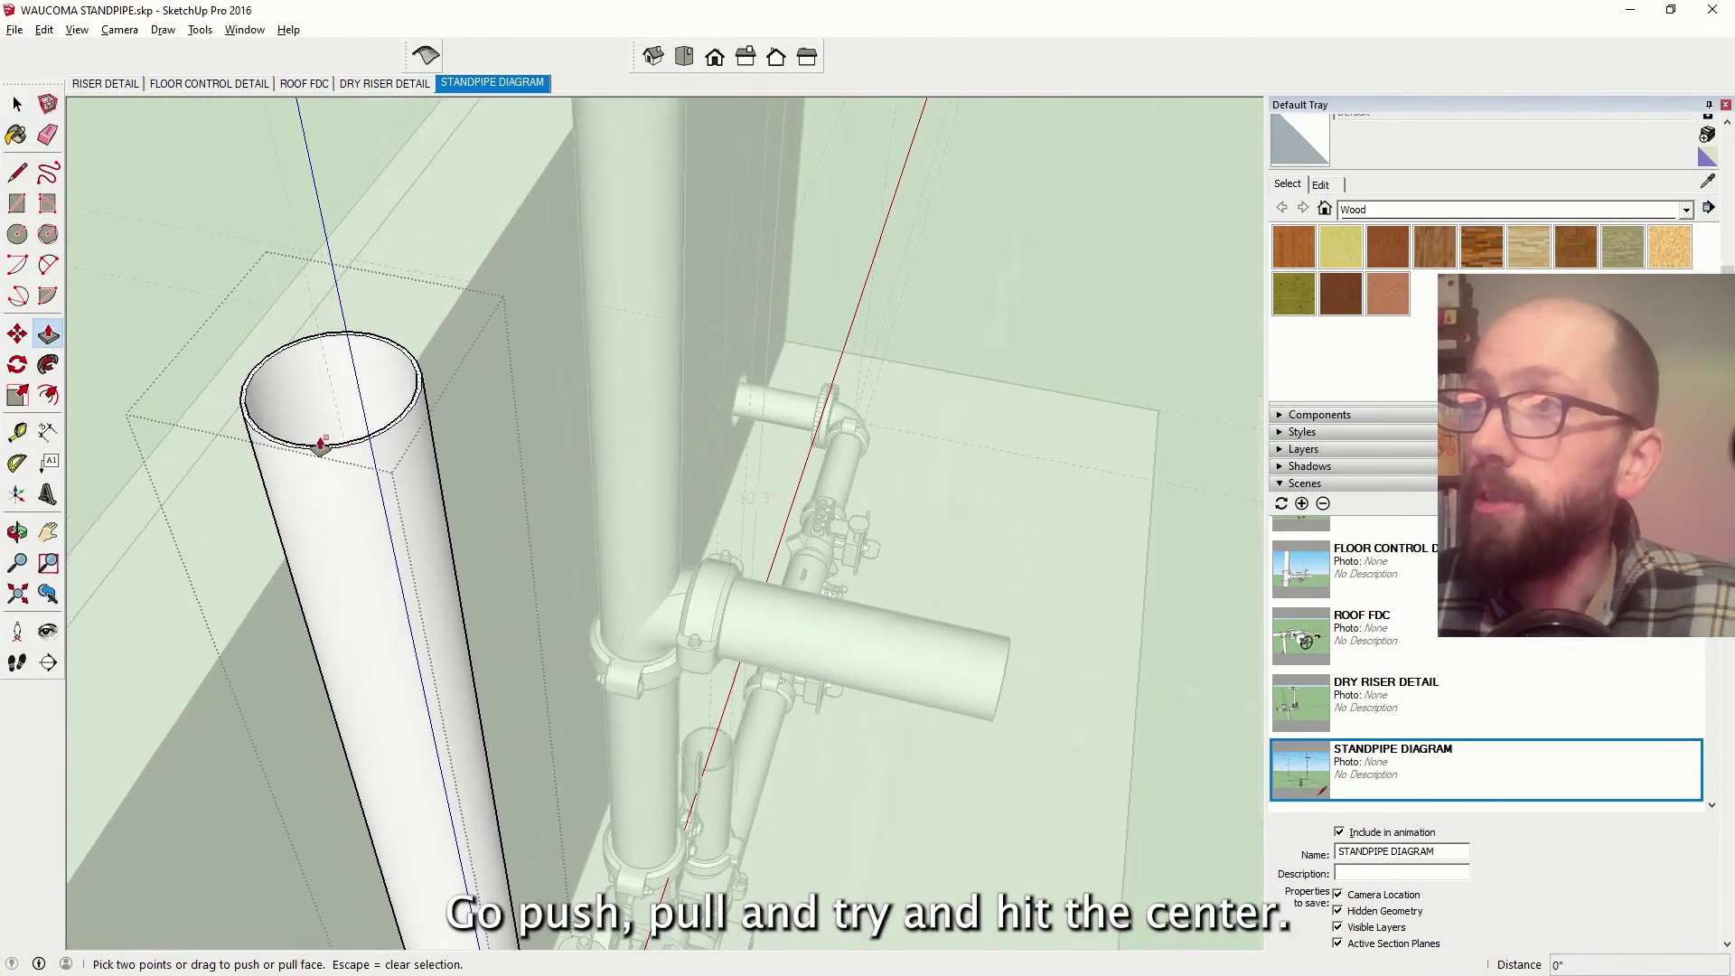
left_click(263, 349)
scroll(361, 458, "up", 5)
left_click(310, 314)
scroll(310, 313, "down", 5)
left_click(17, 104)
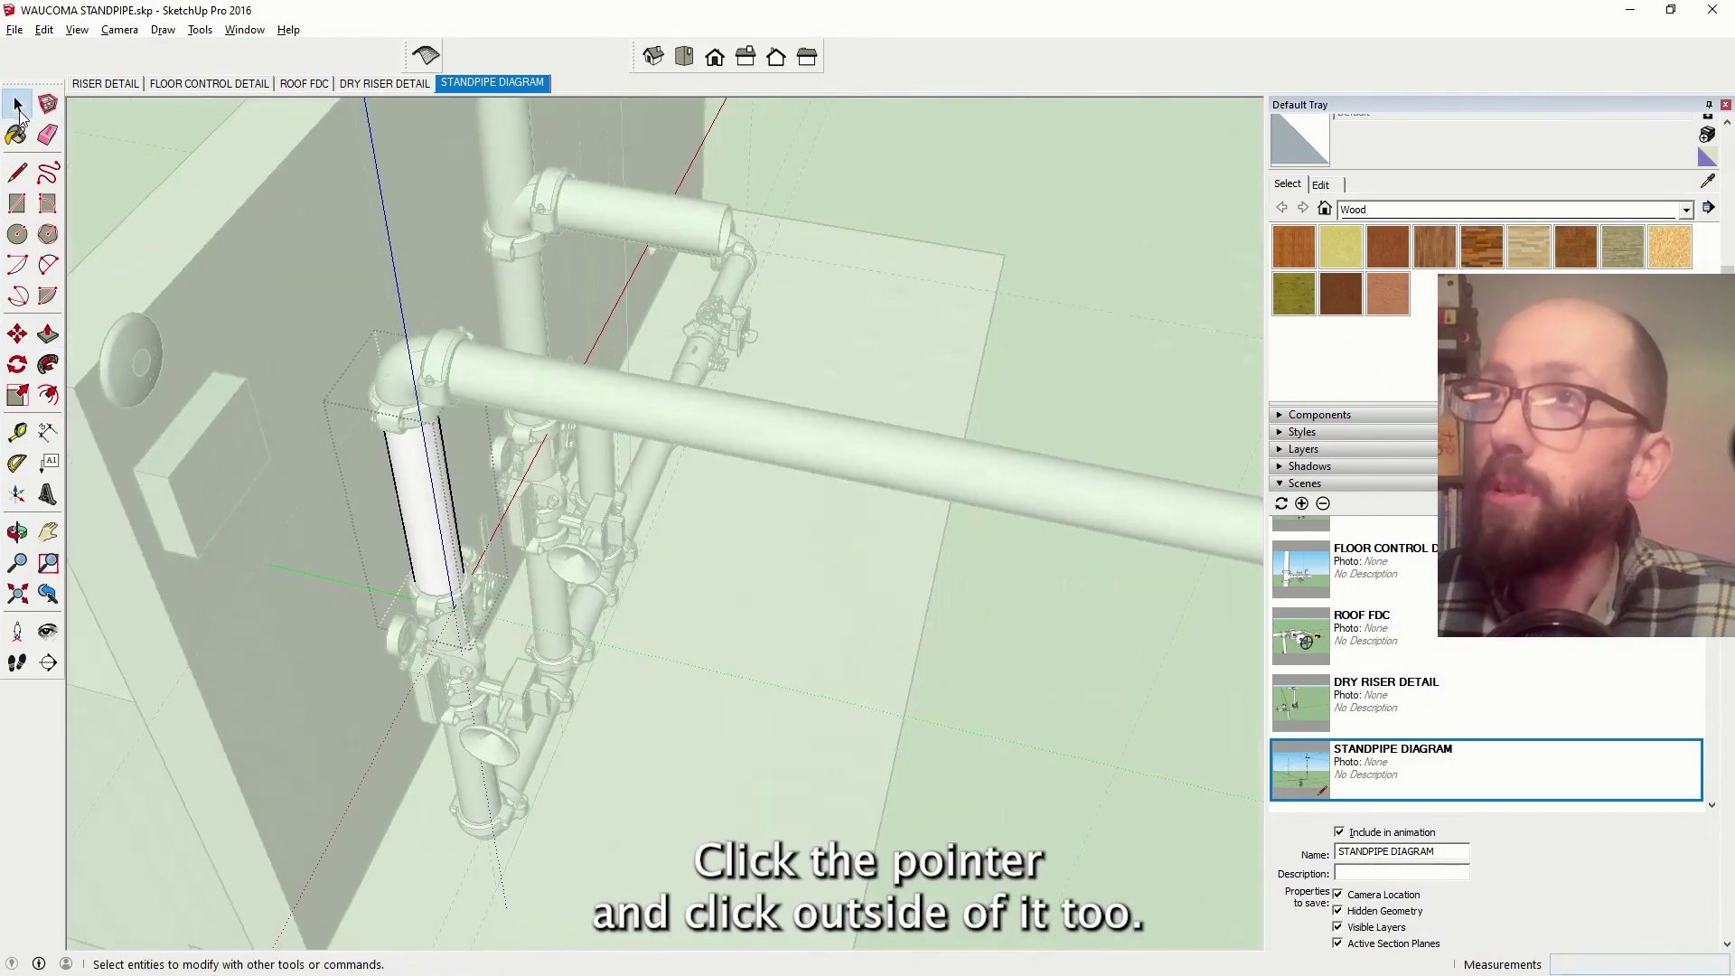
scroll(211, 184, "down", 3)
left_click(211, 183)
Shorten the second riser's vertical pipe with Push/Pull so its top ends inside the short branch's elbow
middle_click_drag(274, 423, 298, 482)
scroll(404, 327, "up", 10)
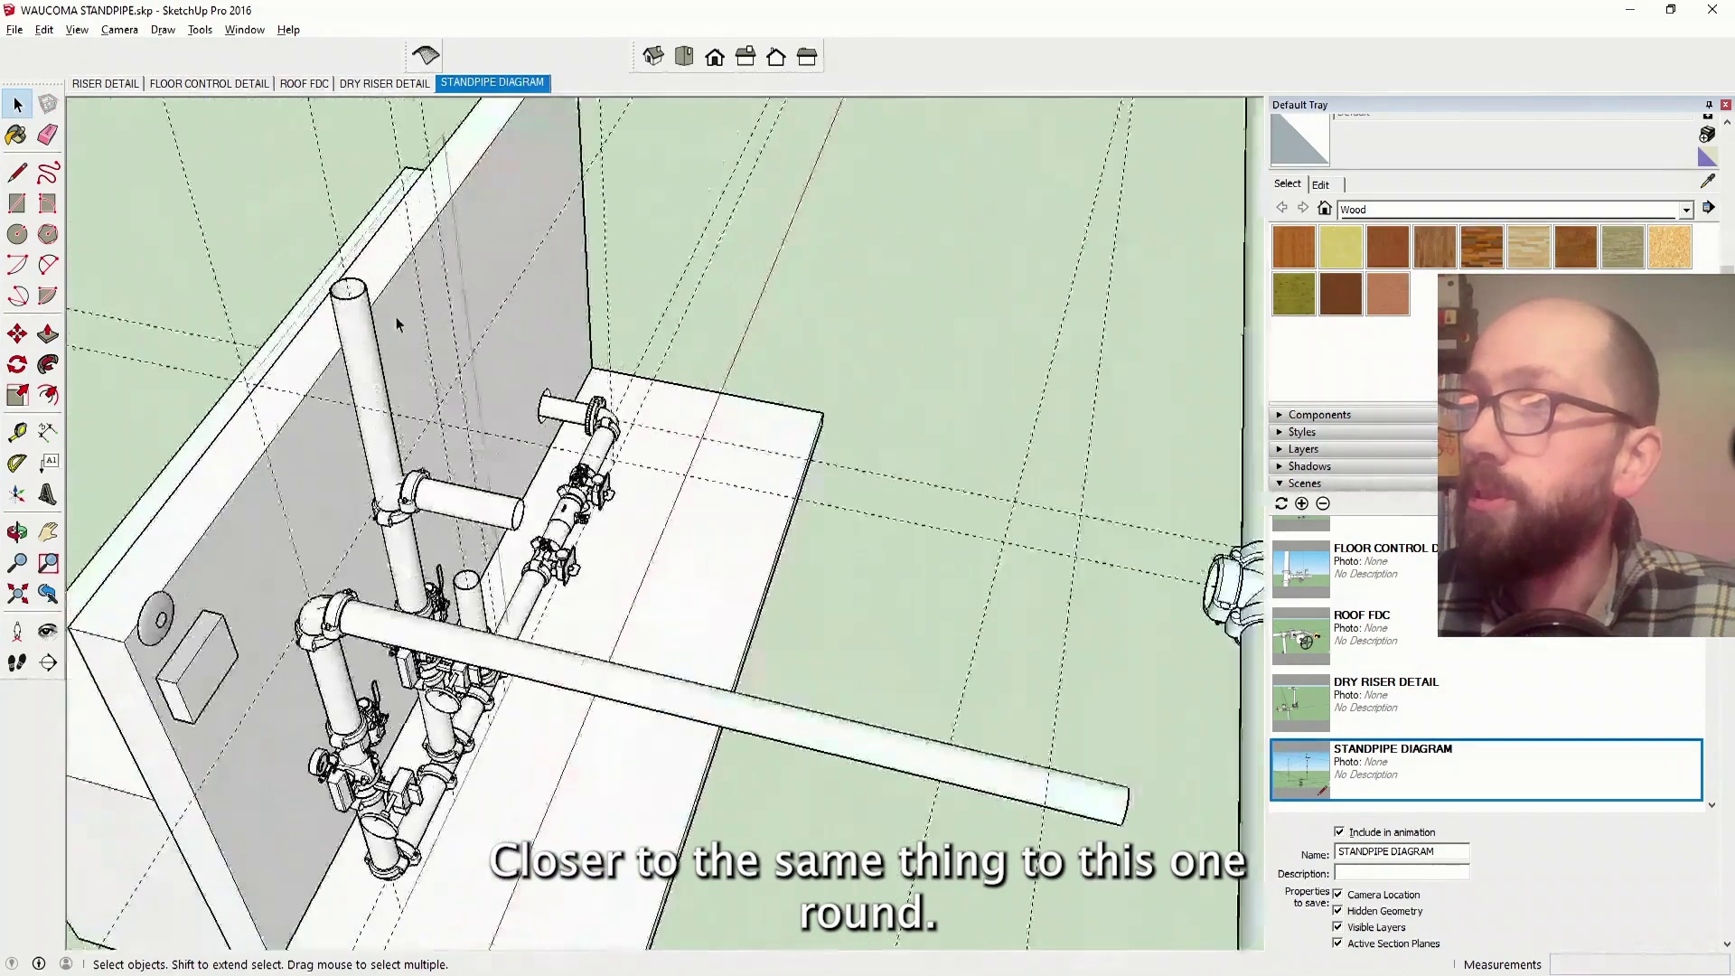
key("p")
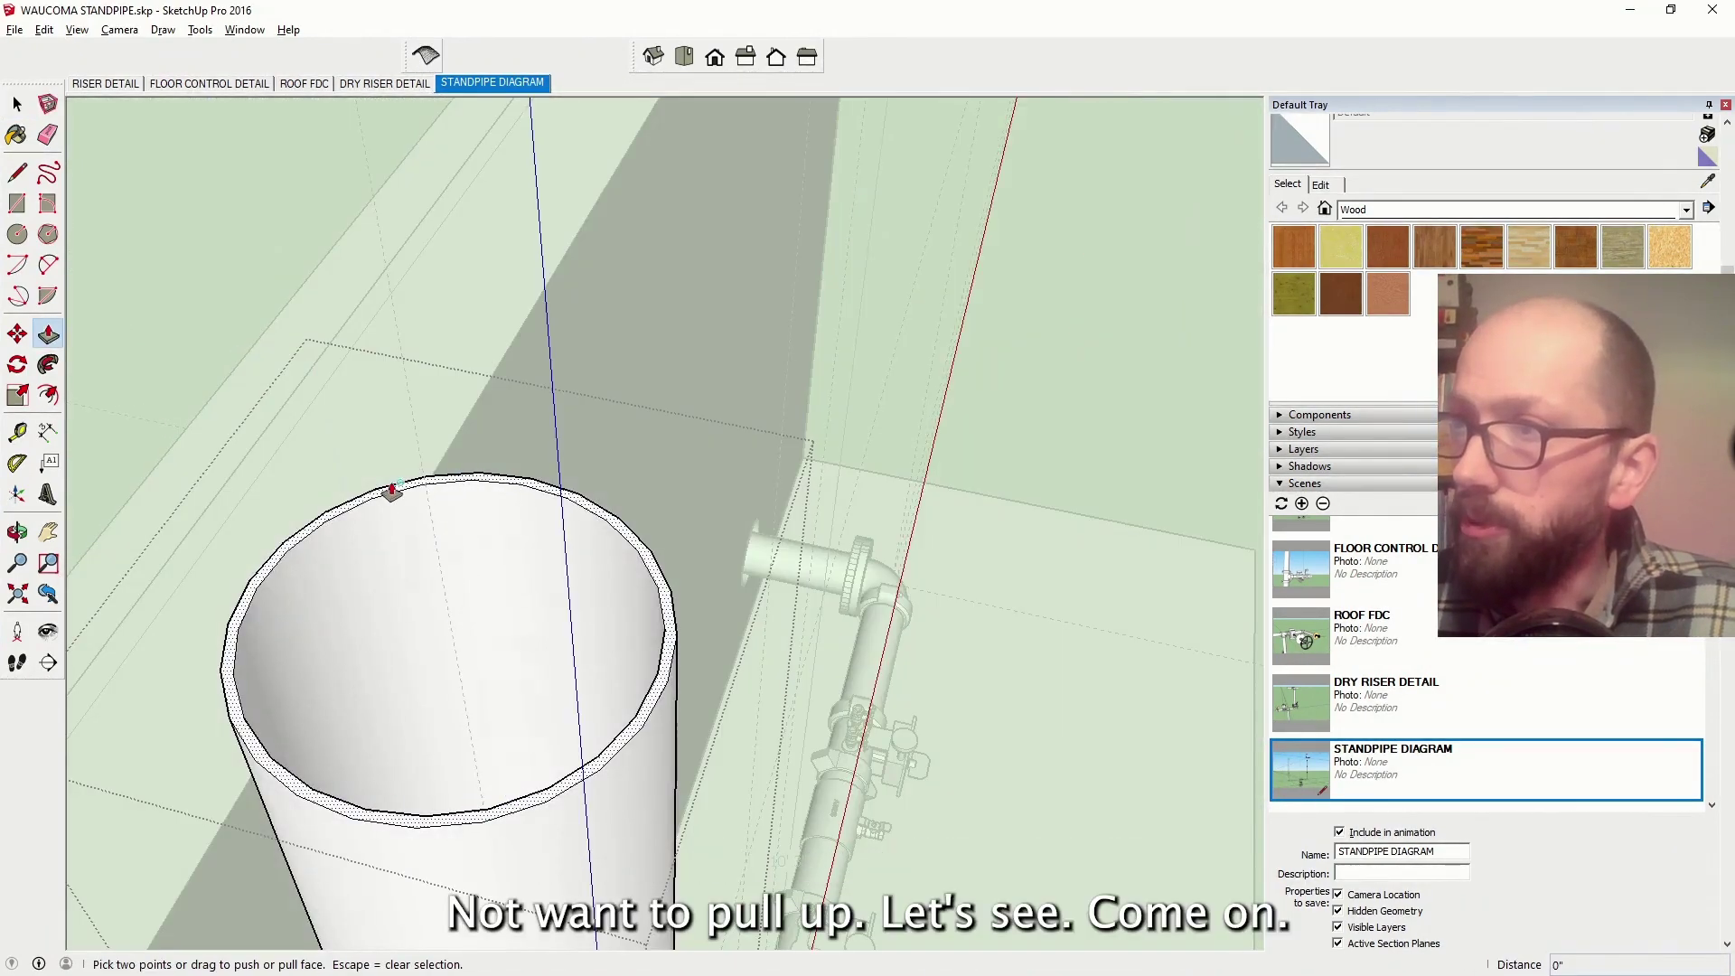
key("space")
scroll(452, 587, "down", 15)
Rotate the first riser's upper elbow and long horizontal pipe 90 degrees about the guide intersection on the floor beneath that riser
key("o")
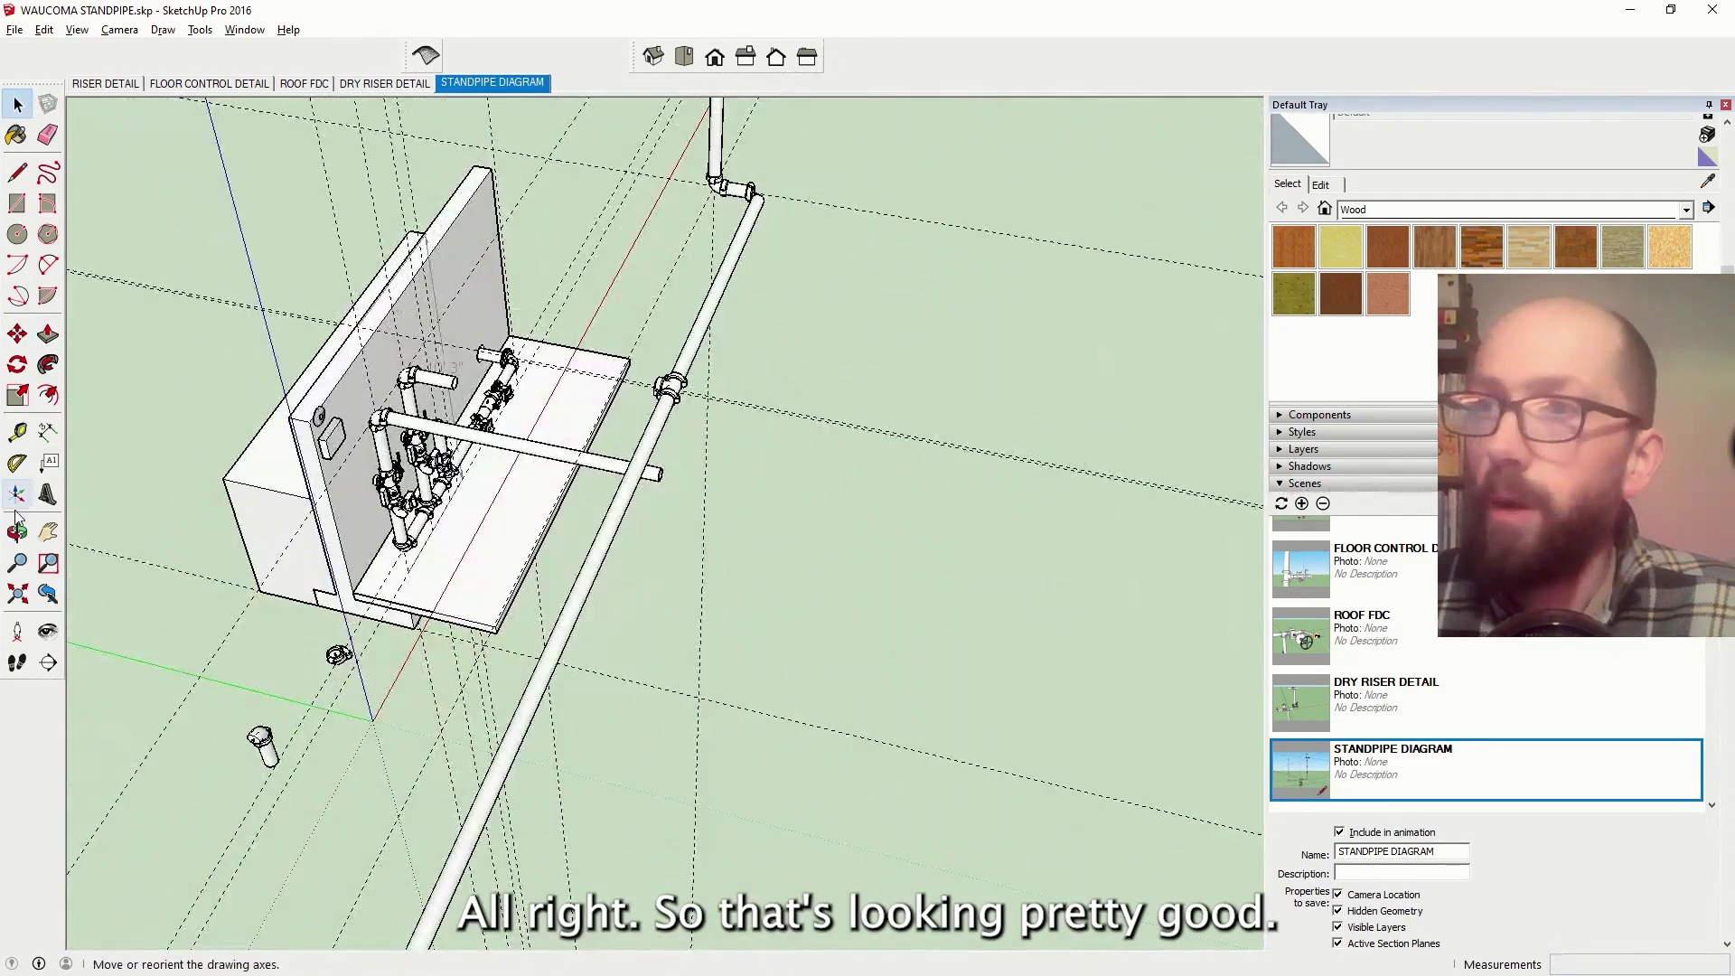
left_click_drag(940, 434, 358, 242)
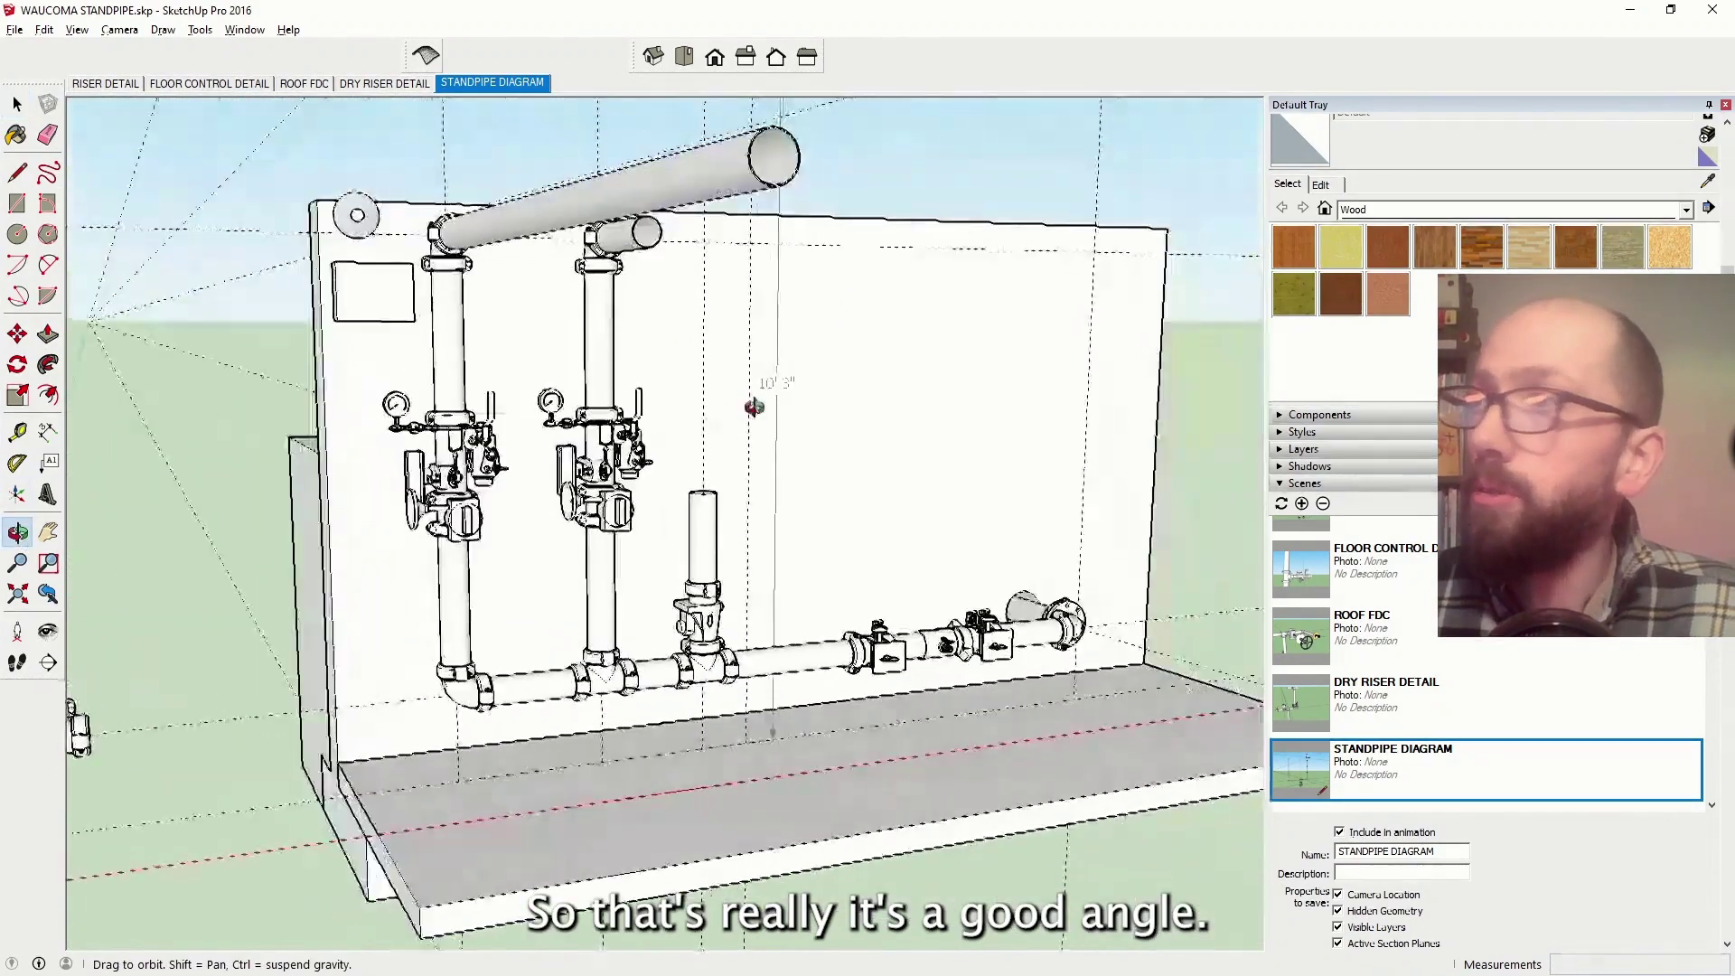
left_click_drag(754, 407, 434, 162)
key("space")
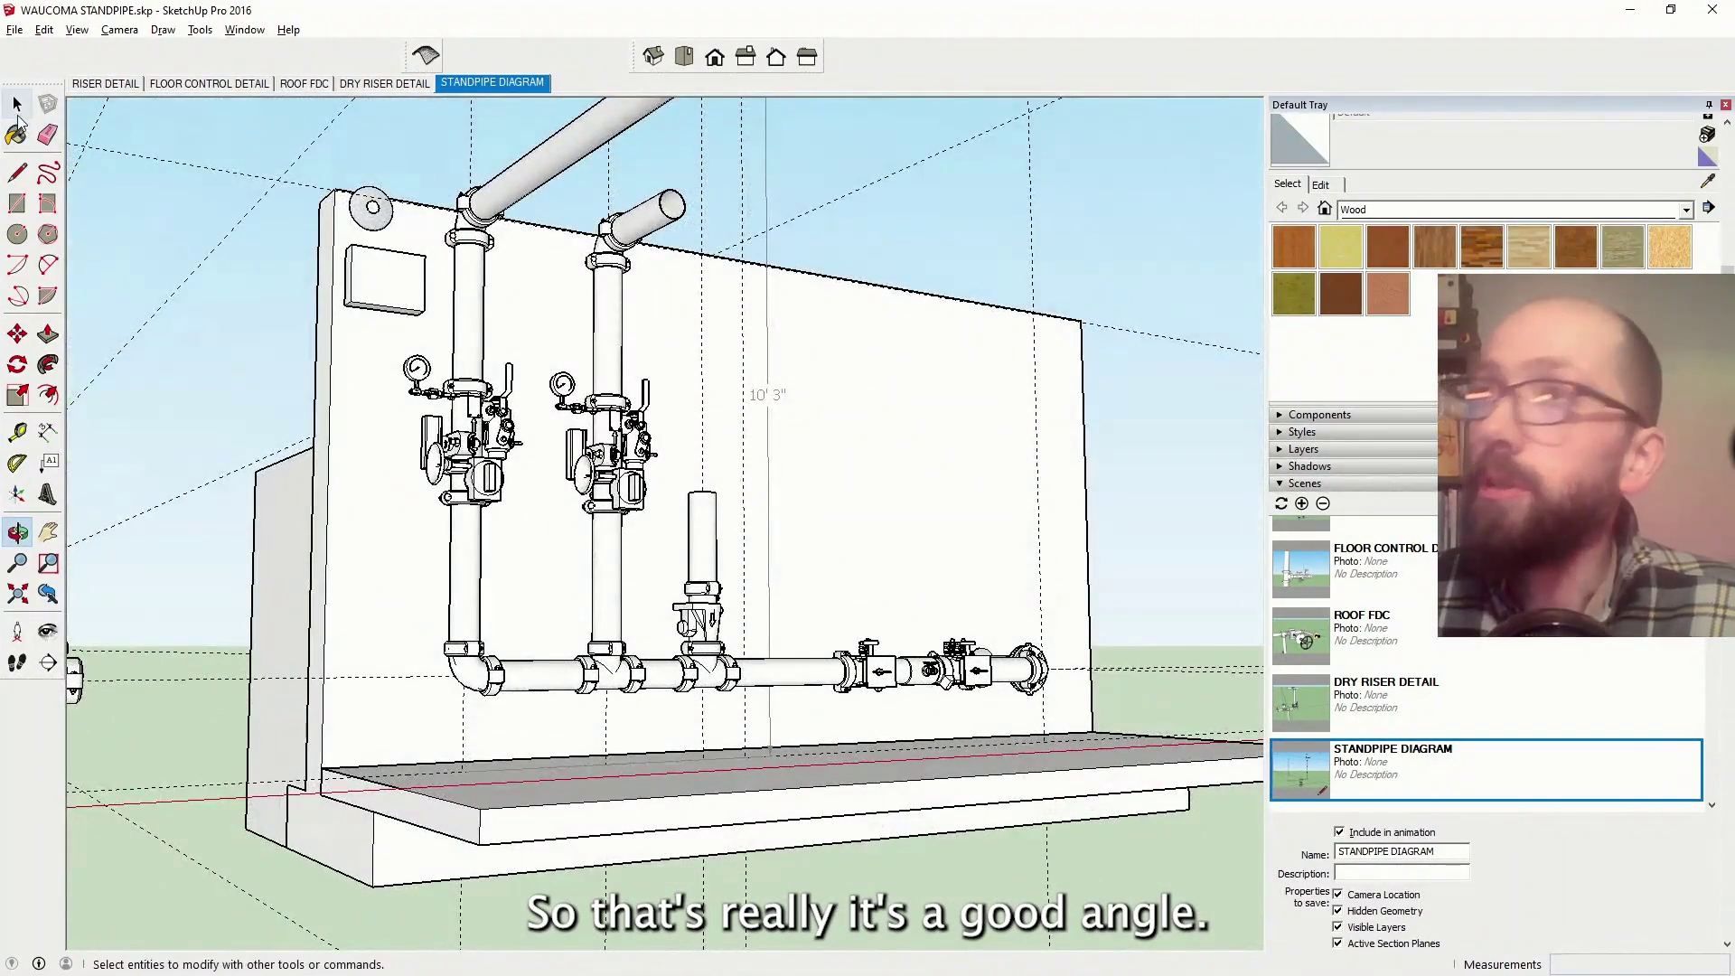
left_click(471, 213)
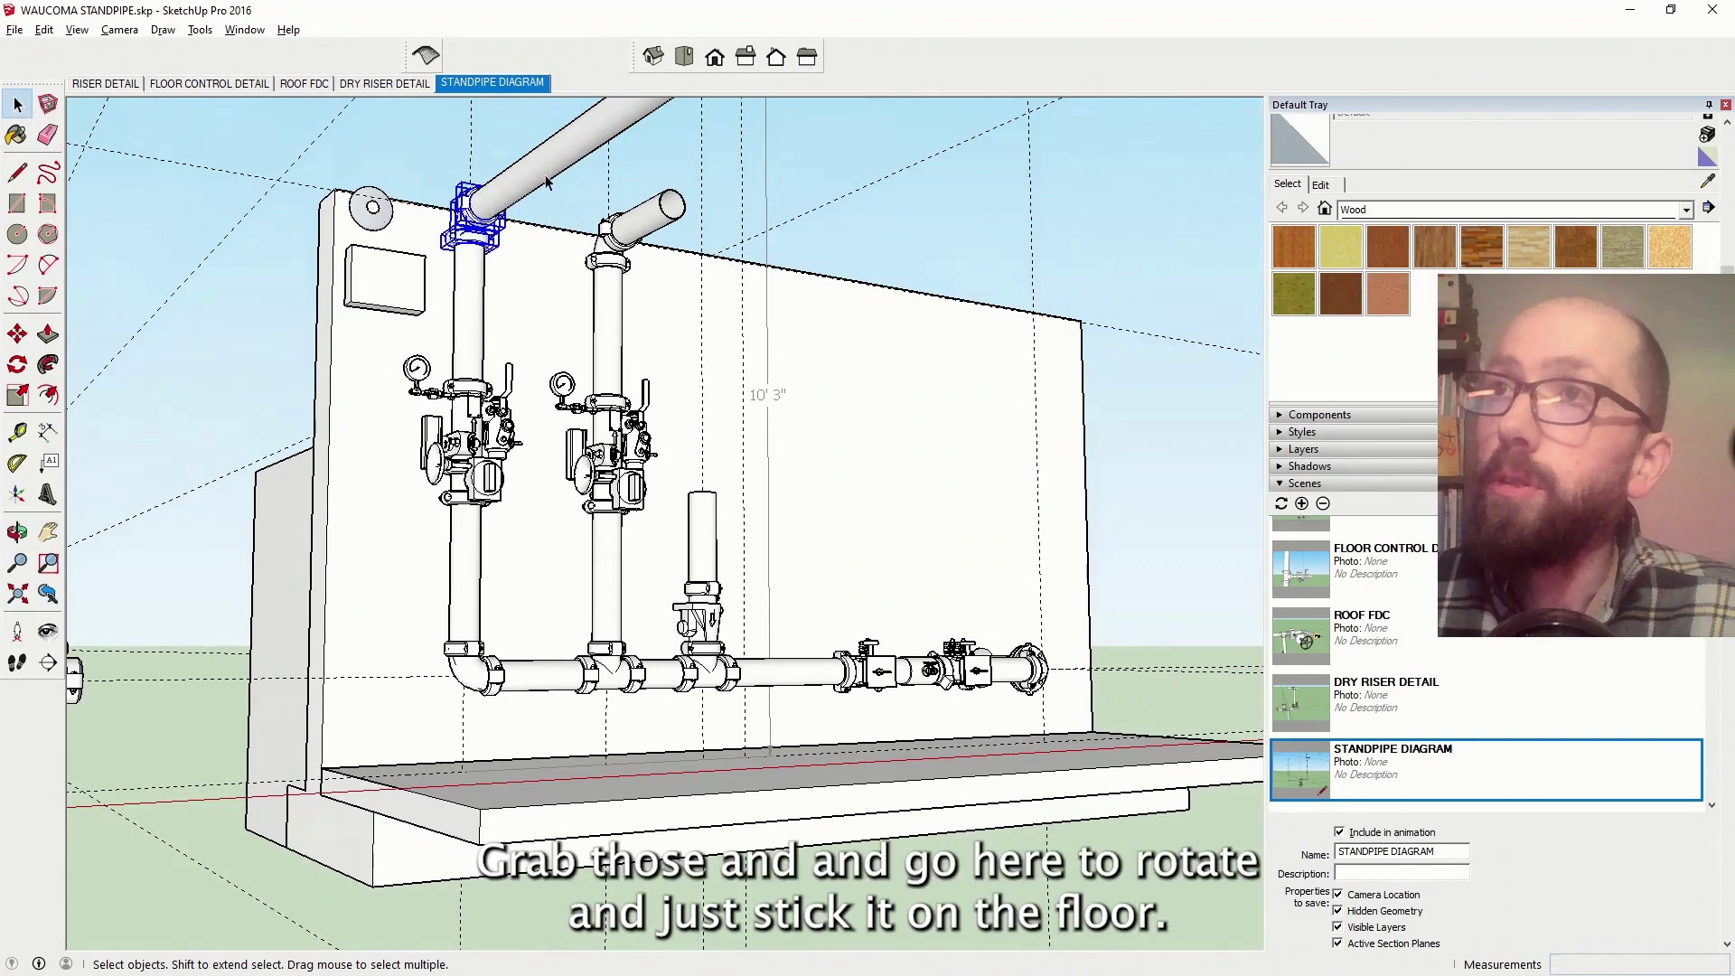
left_click(546, 180, "shift")
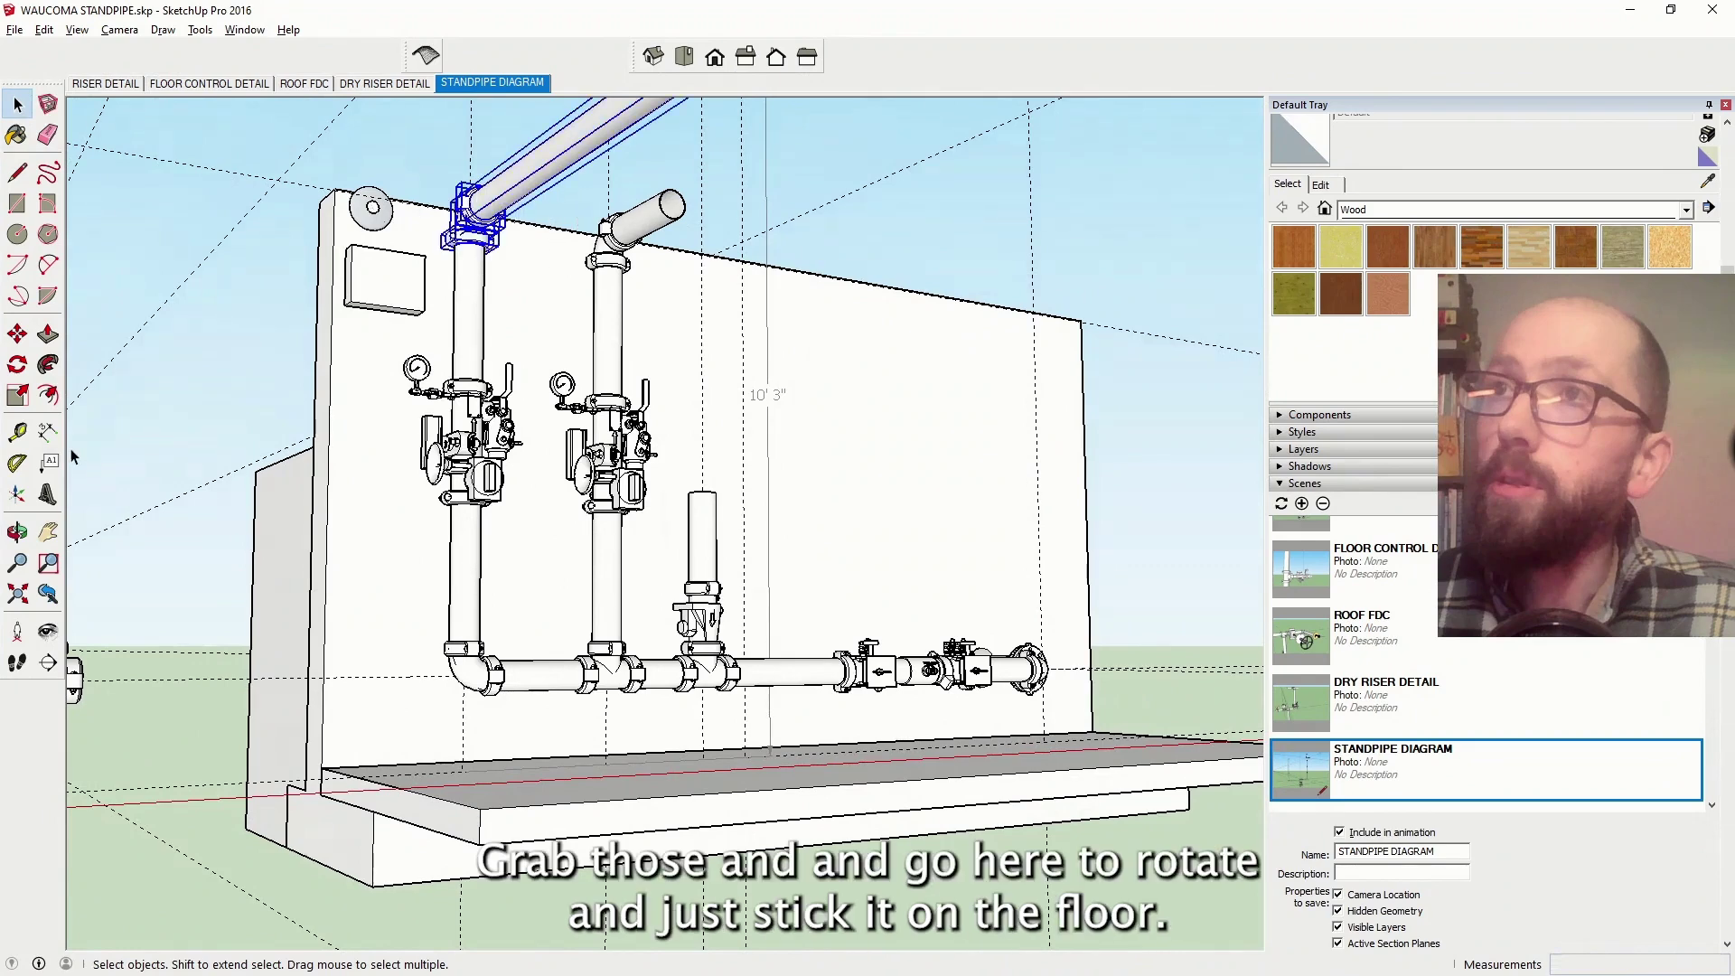
left_click(17, 364)
scroll(490, 734, "up", 5)
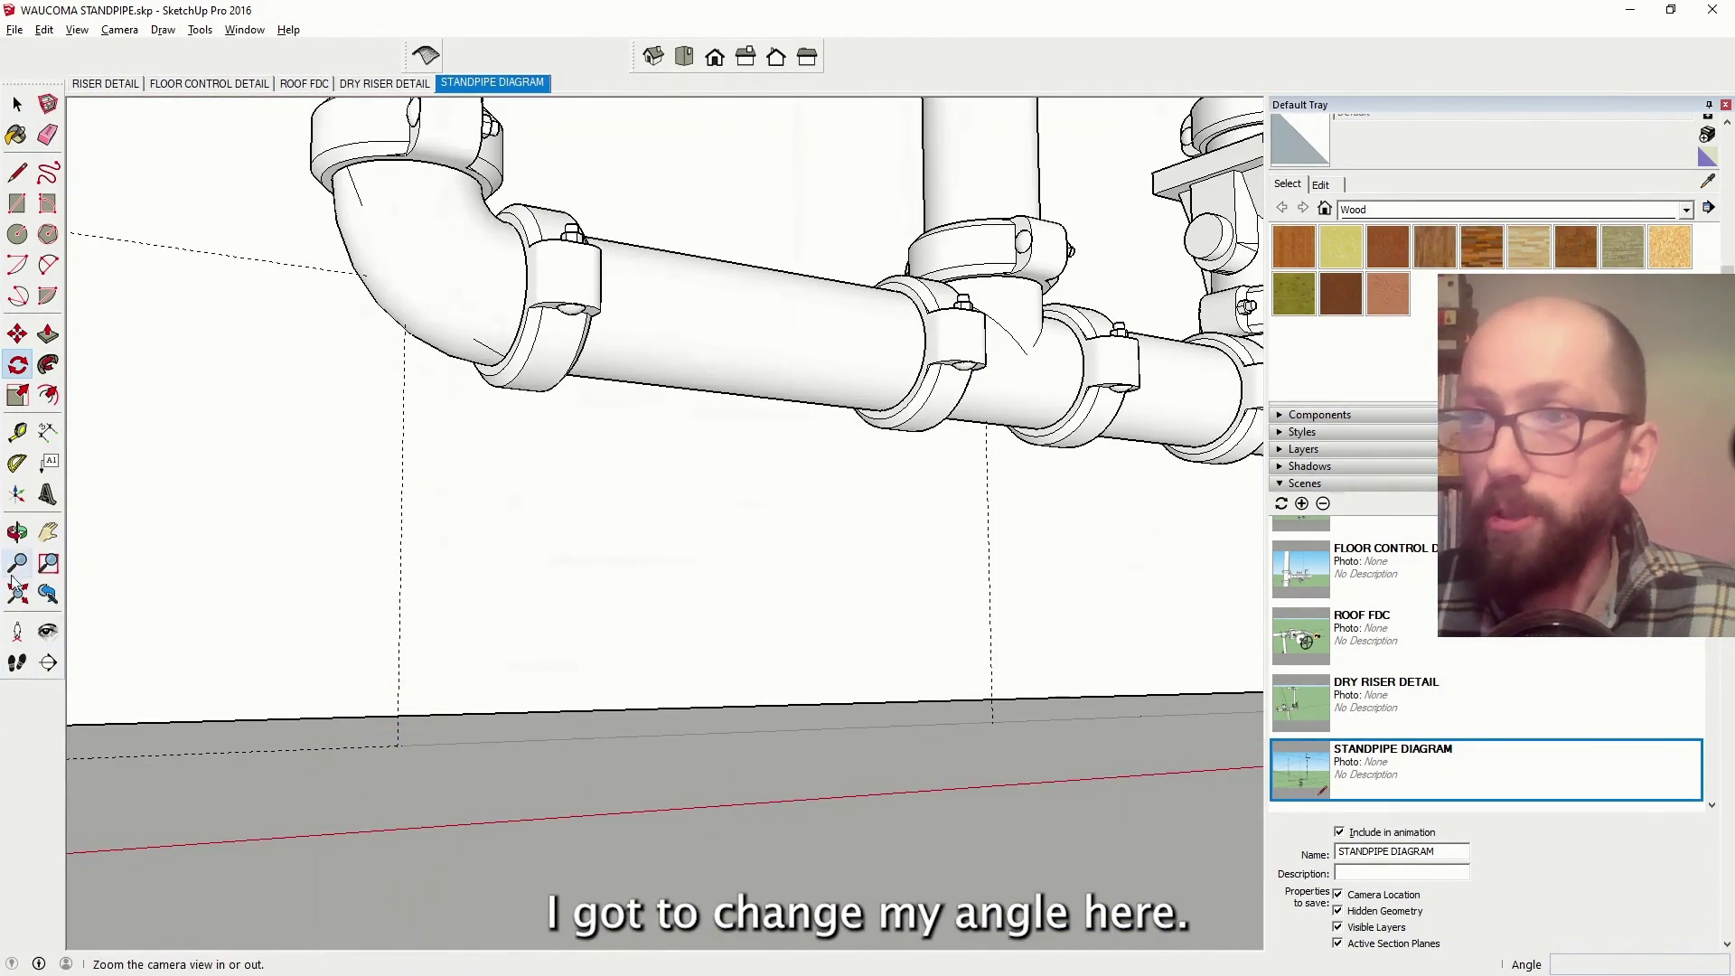
left_click(17, 533)
left_click_drag(415, 737, 437, 747)
middle_click_drag(438, 748, 536, 499)
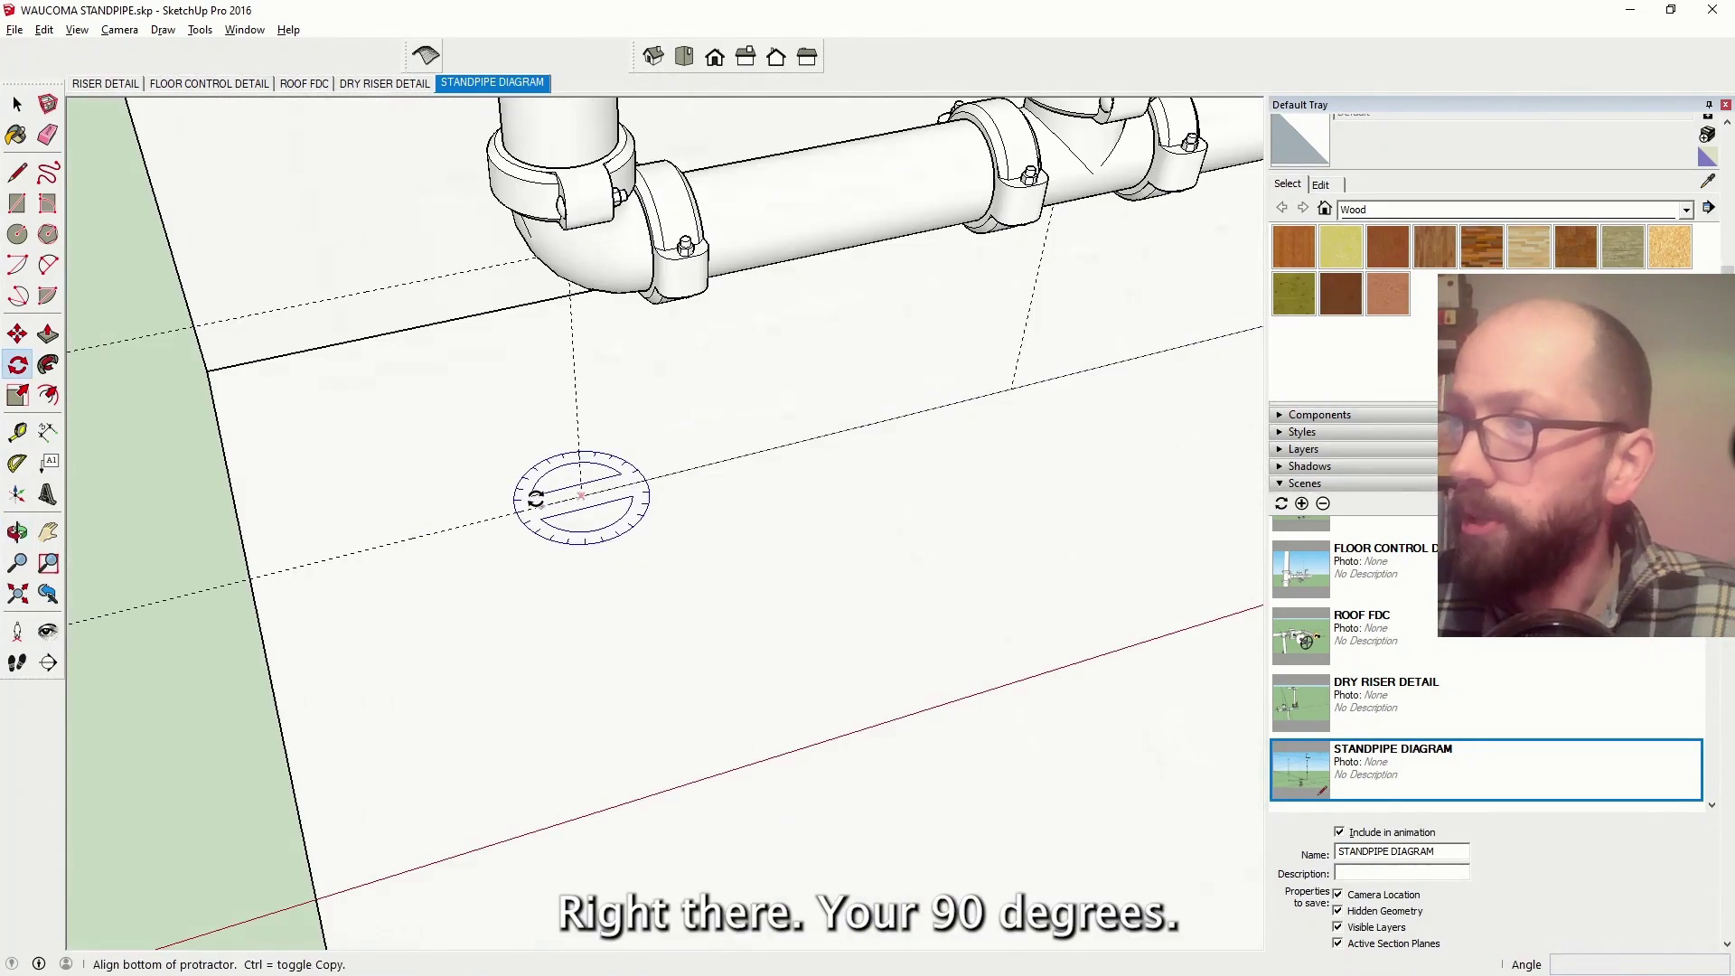
left_click(440, 530)
type("90")
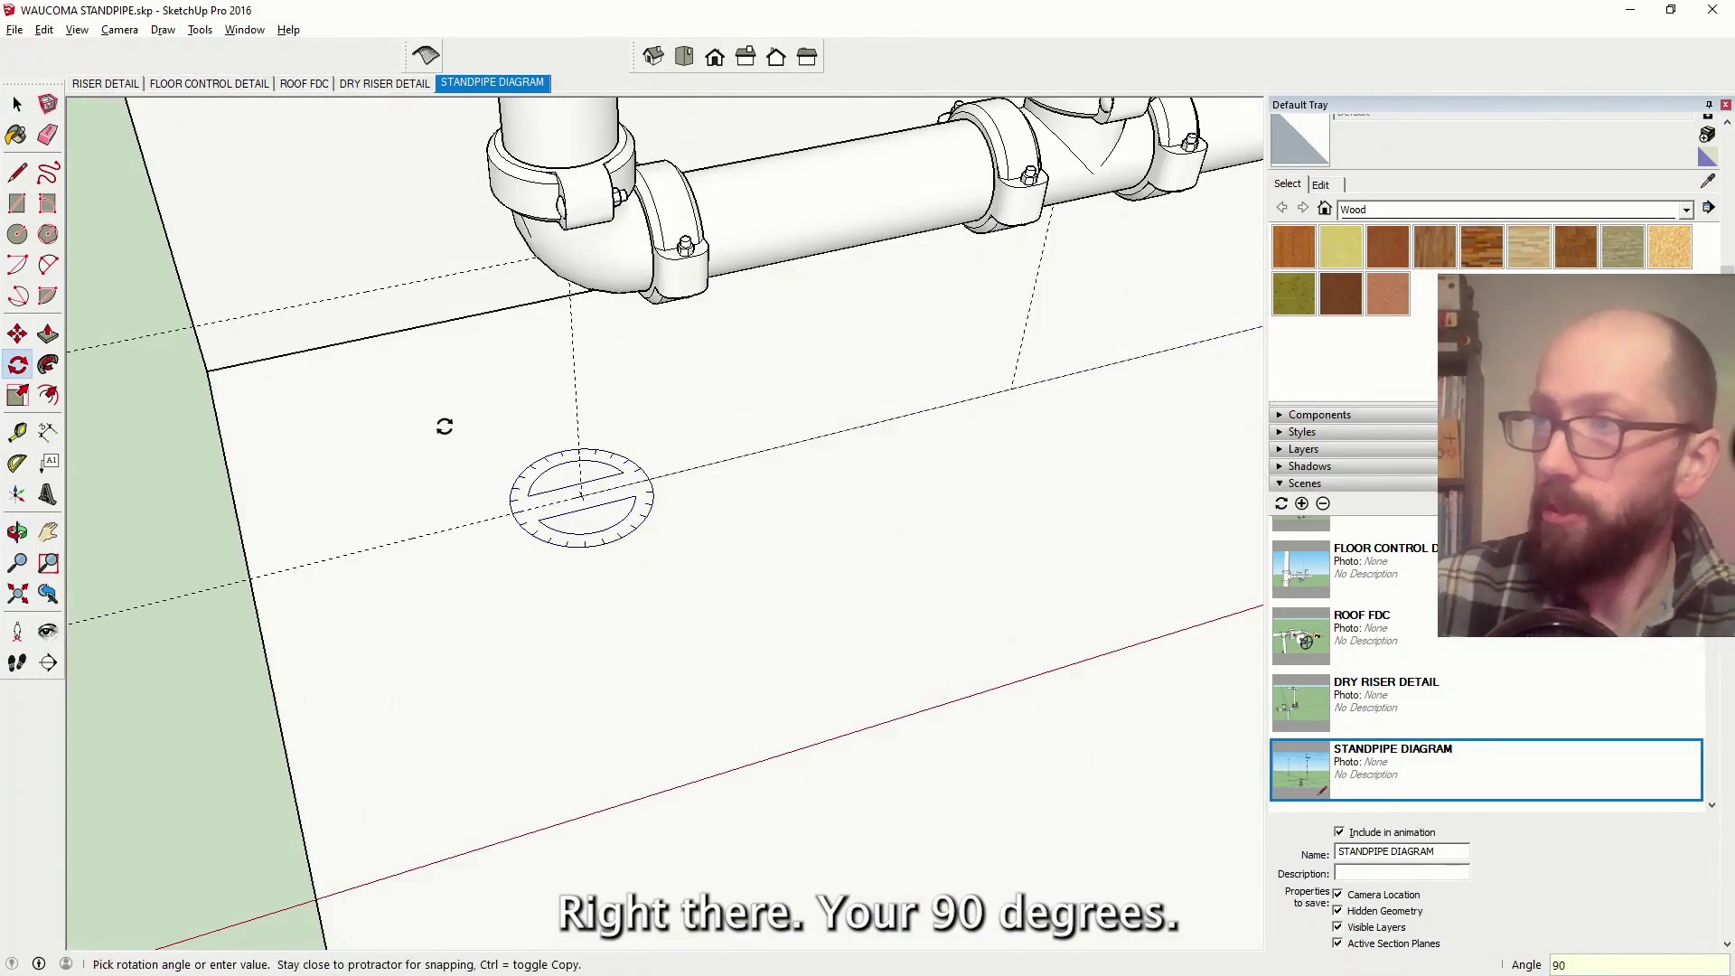
key("Return")
scroll(438, 419, "down", 8)
scroll(438, 419, "down", 3)
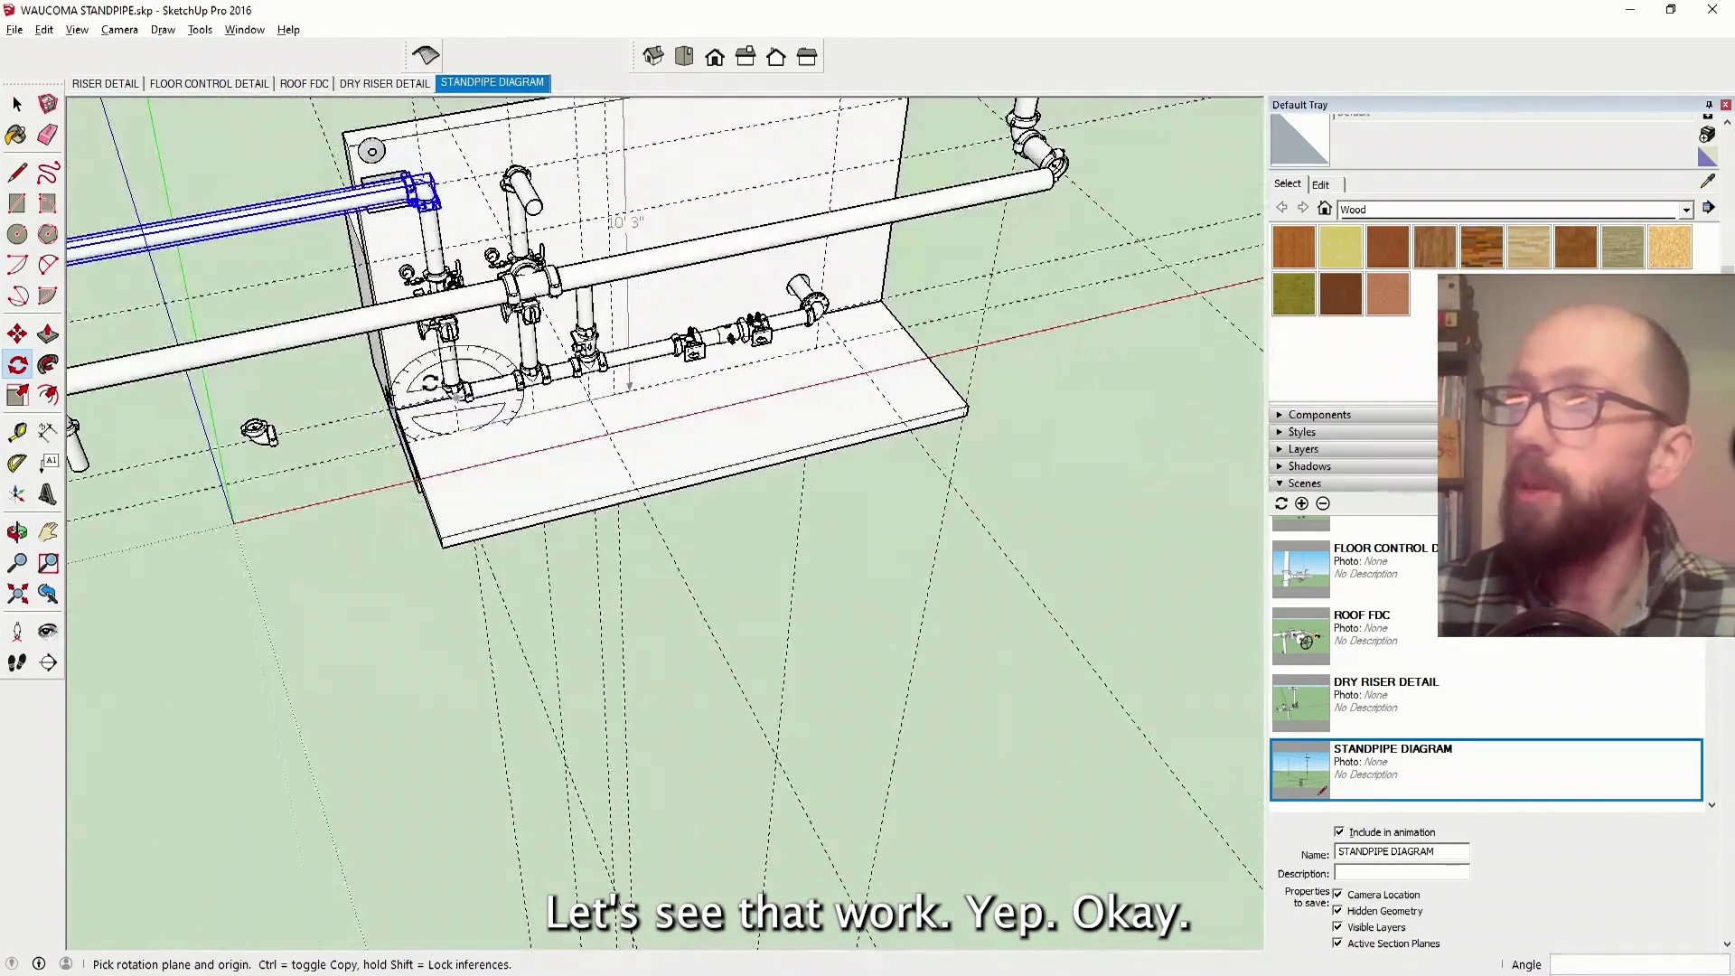
Recall the RISER DETAIL scene and delete the two loose elbow fittings lying outside the wall
middle_click_drag(252, 434, 739, 419)
key("space")
key("o")
left_click_drag(739, 419, 468, 316)
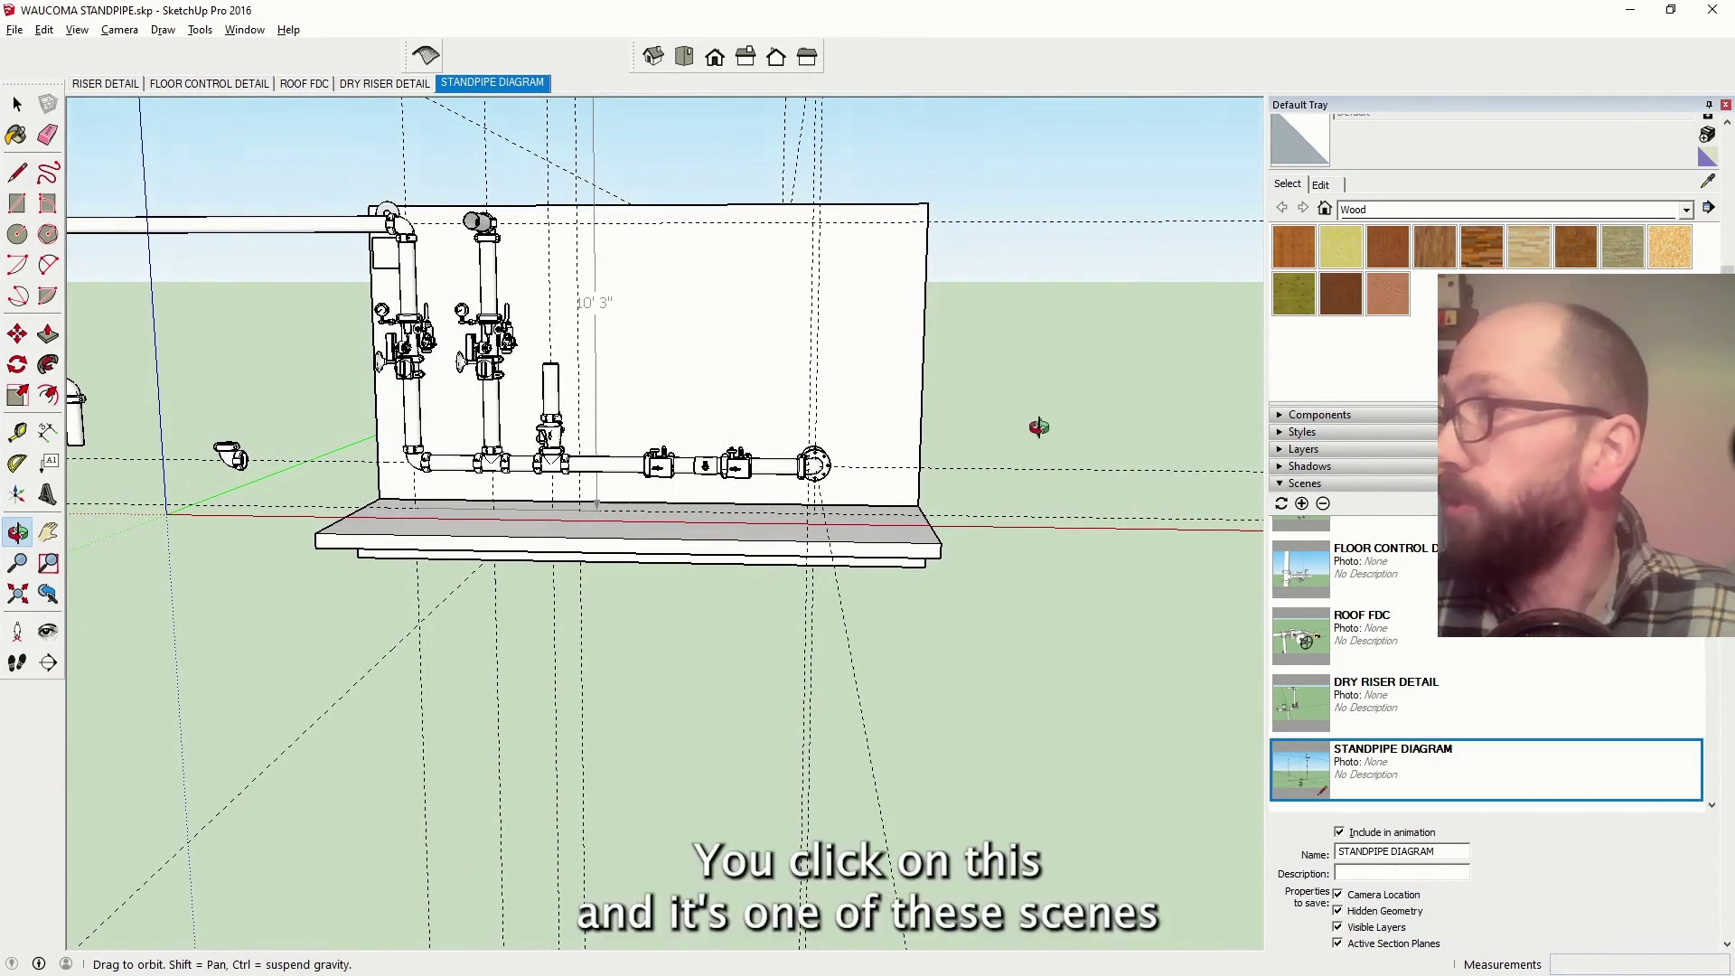
left_click(106, 83)
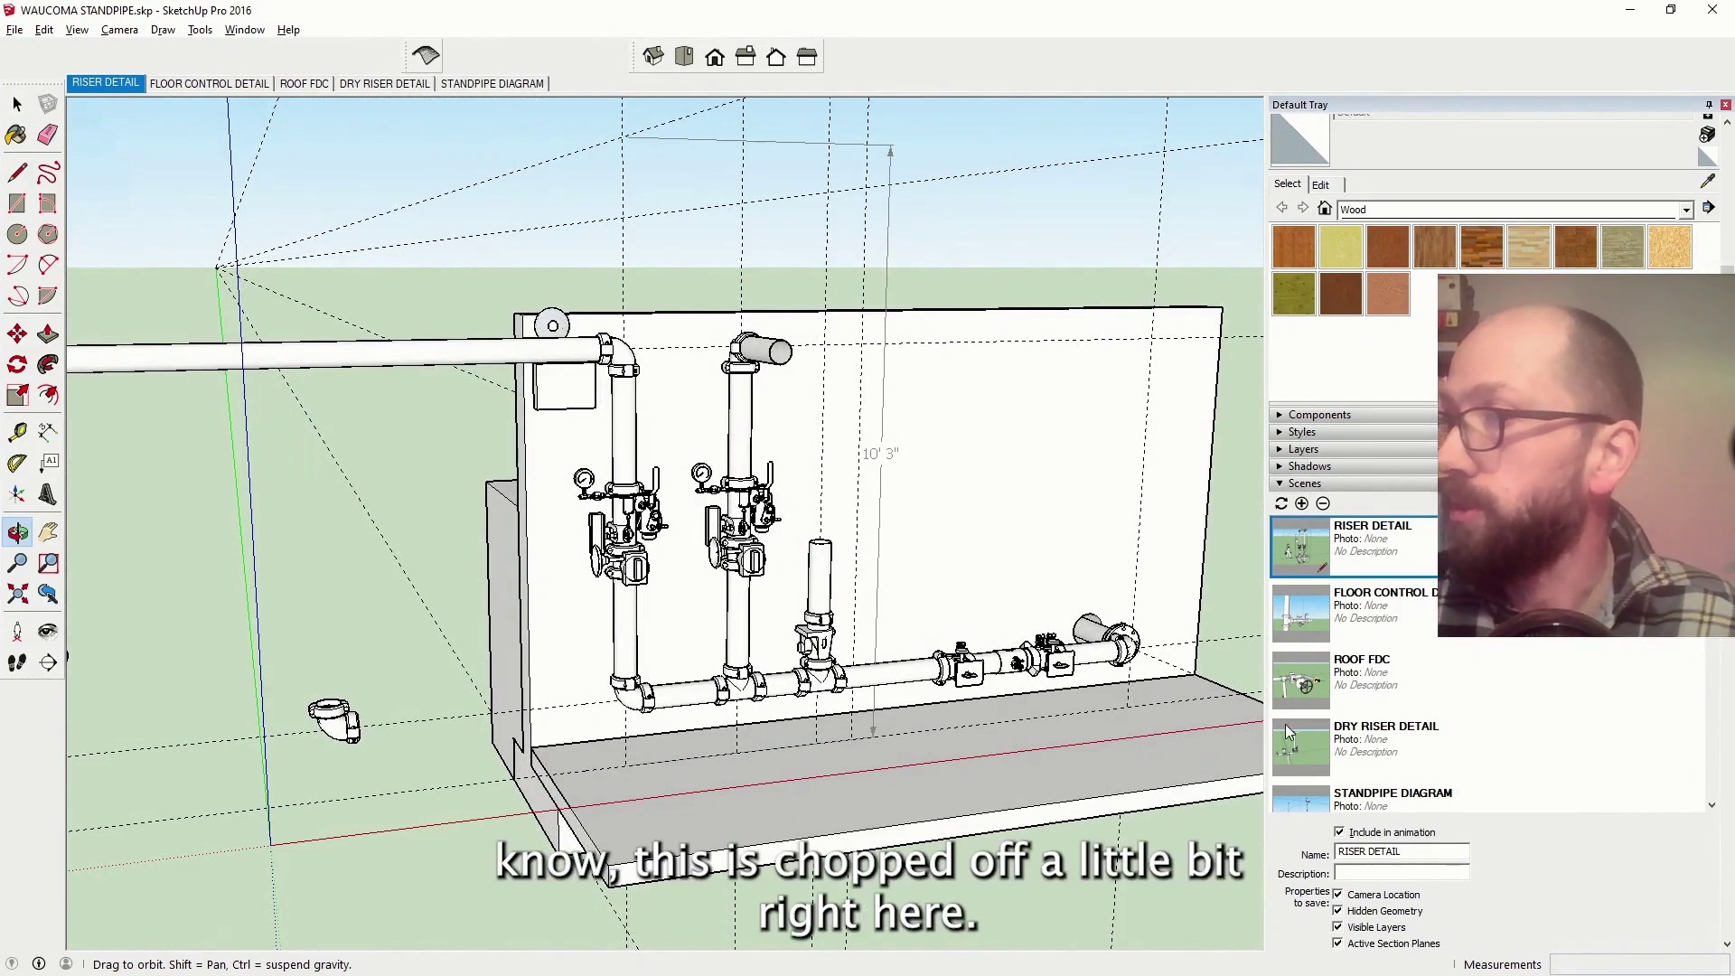
scroll(593, 594, "down", 3)
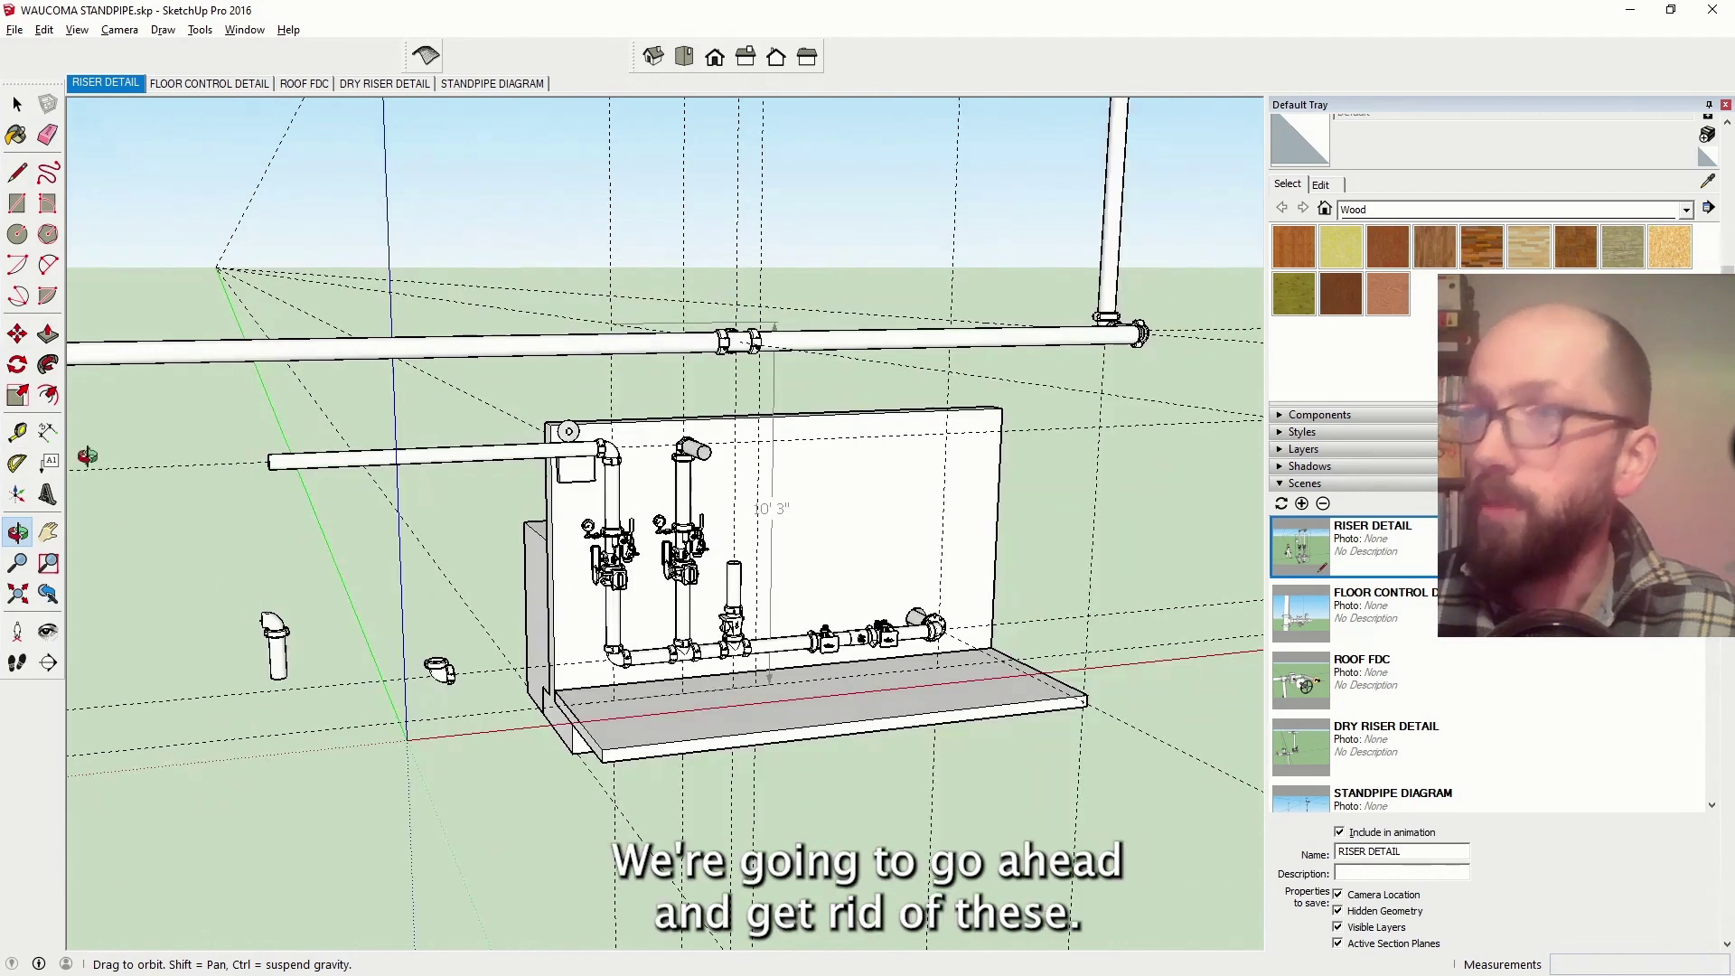
left_click(17, 103)
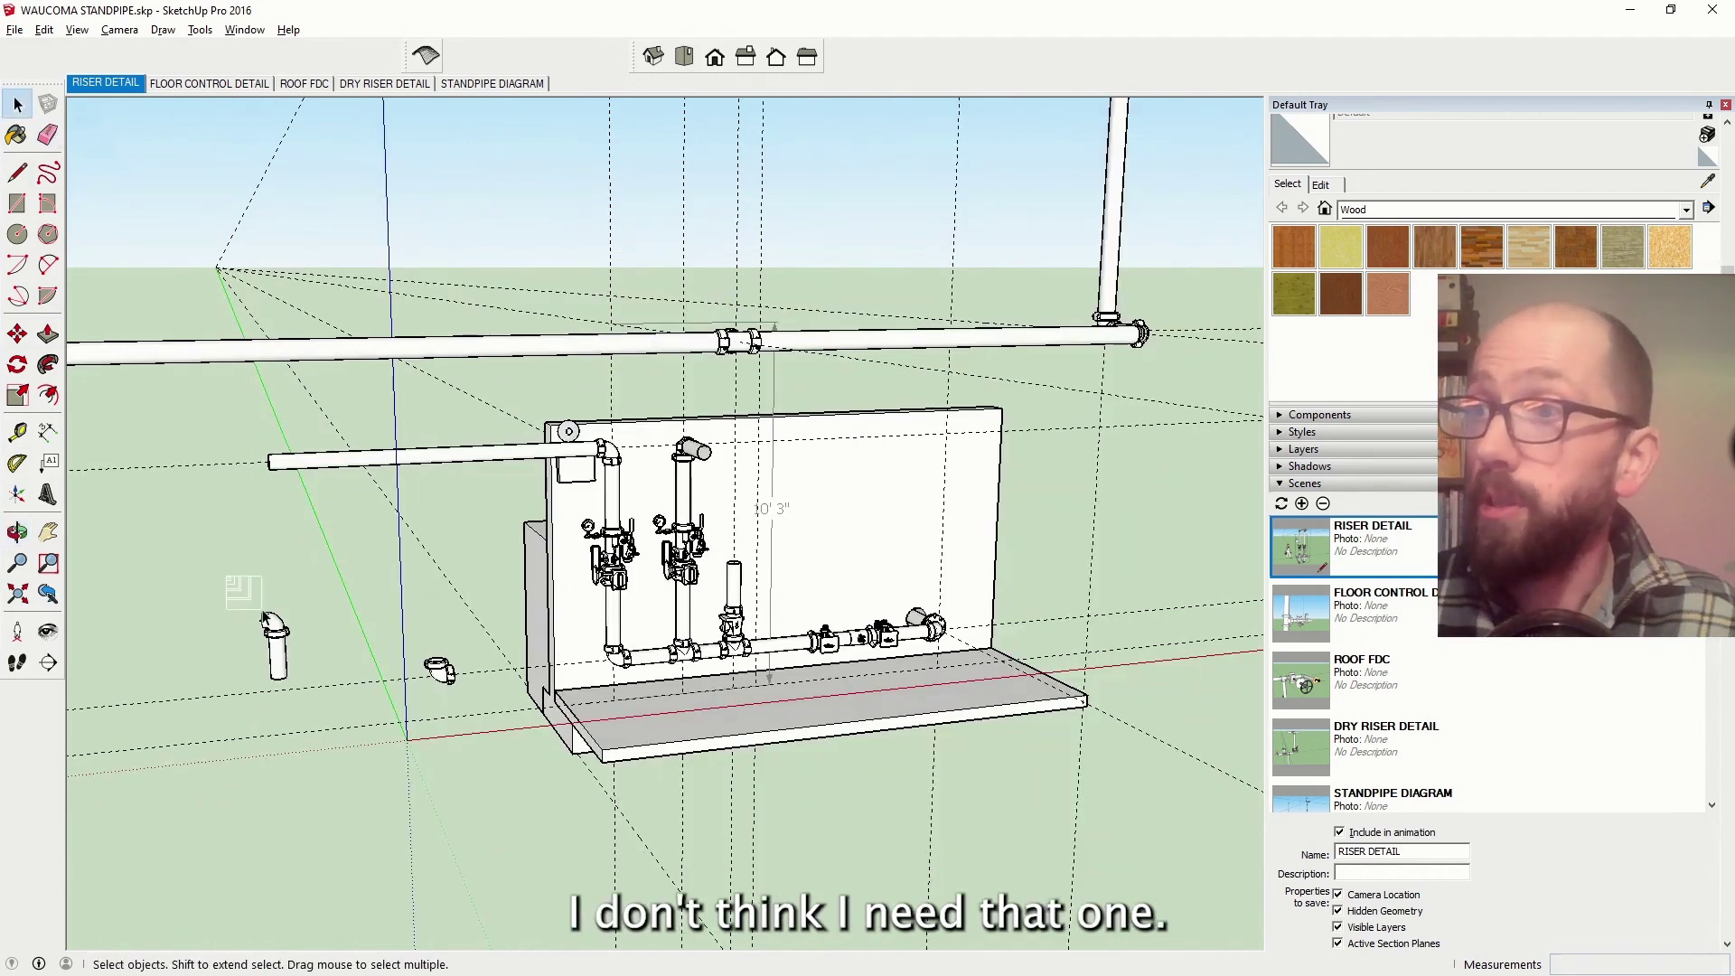
left_click_drag(262, 617, 479, 723)
Move the fire alarm bell and the box below it about 1' down the wall, clear of the horizontal pipe, and deselect them
scroll(578, 470, "up", 5)
left_click(554, 389)
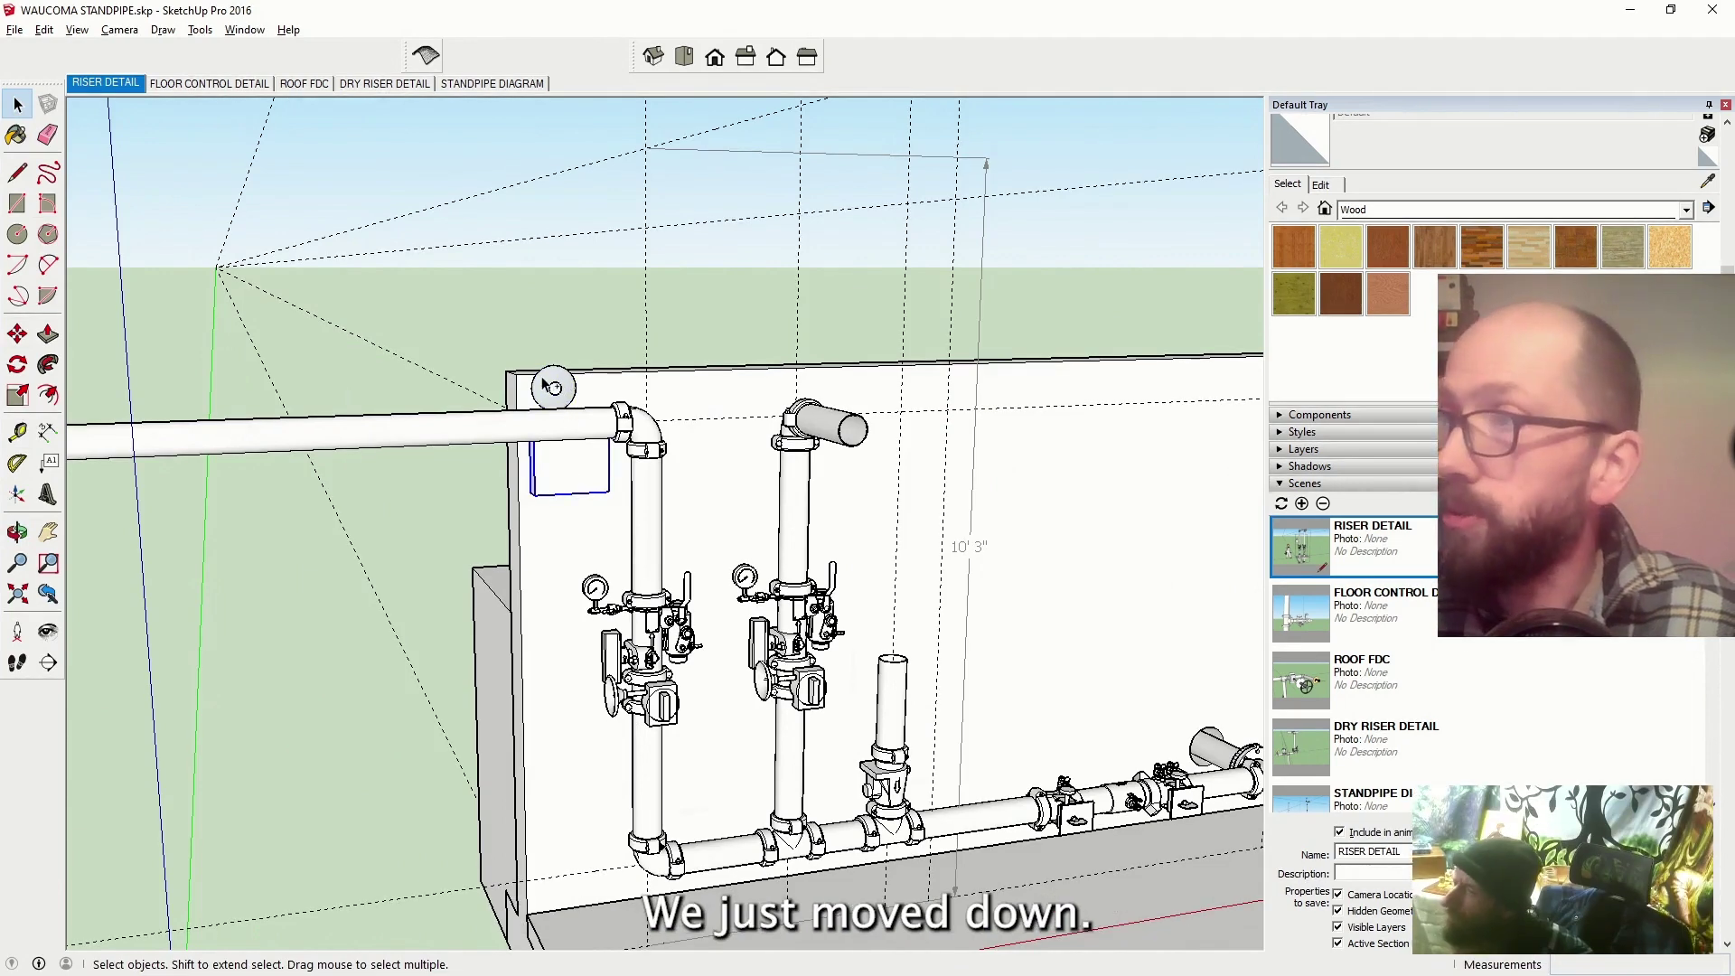
key("m")
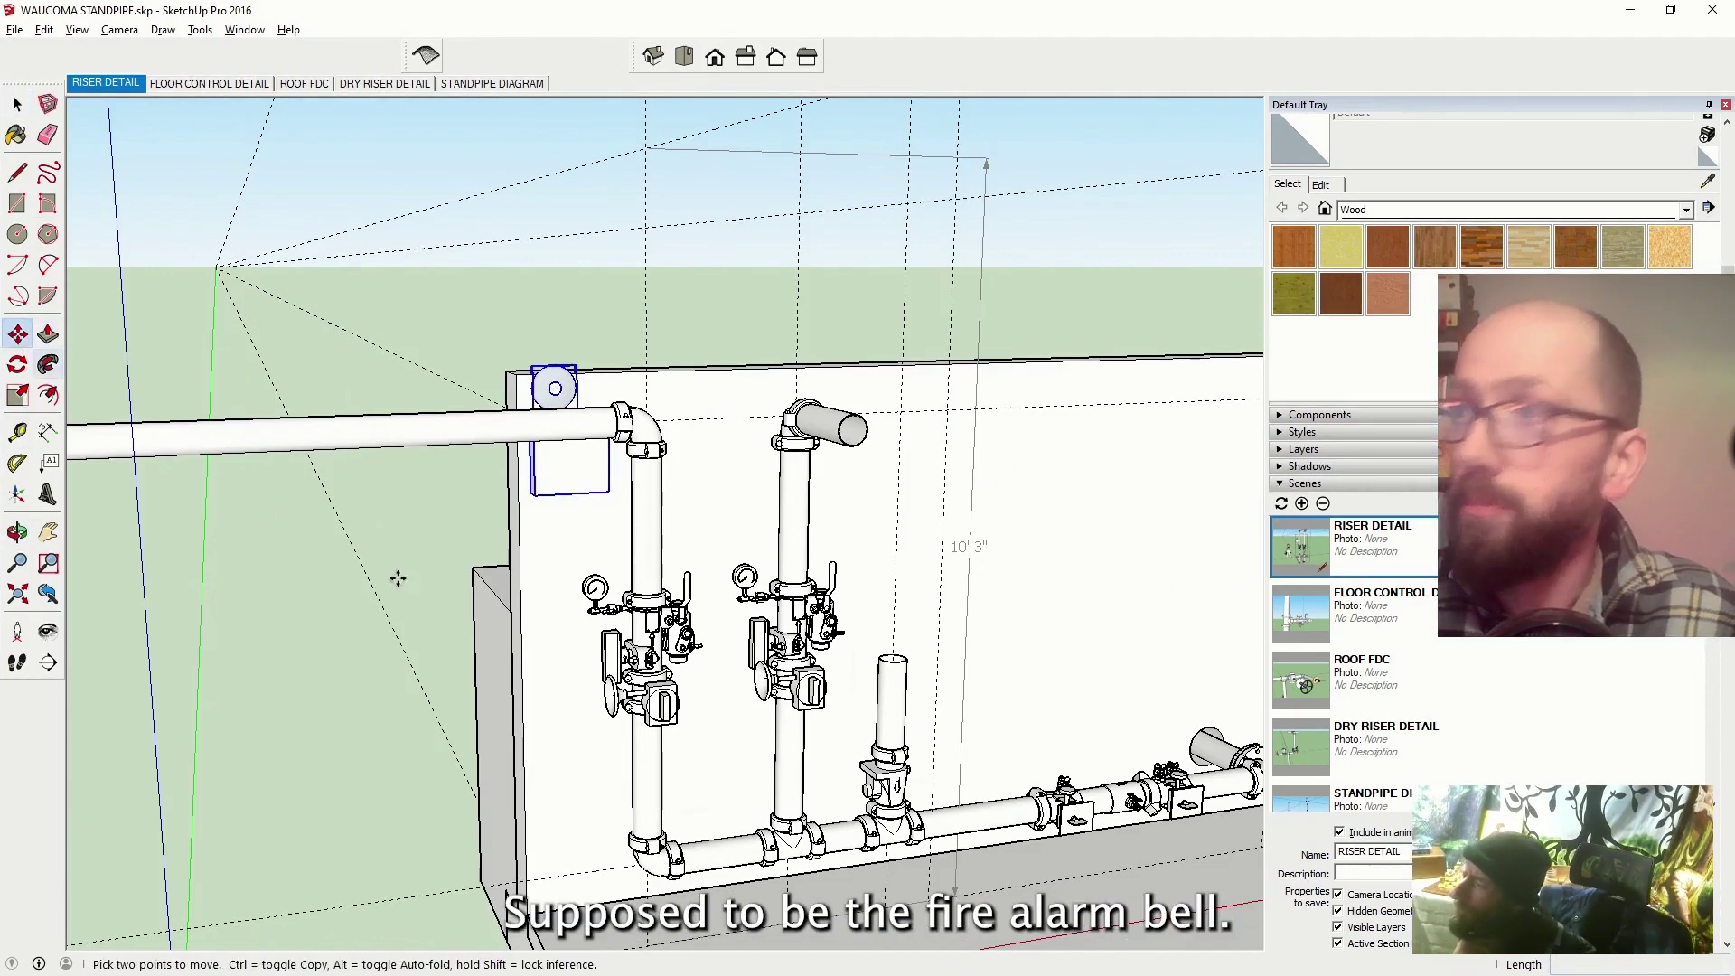
left_click(534, 561)
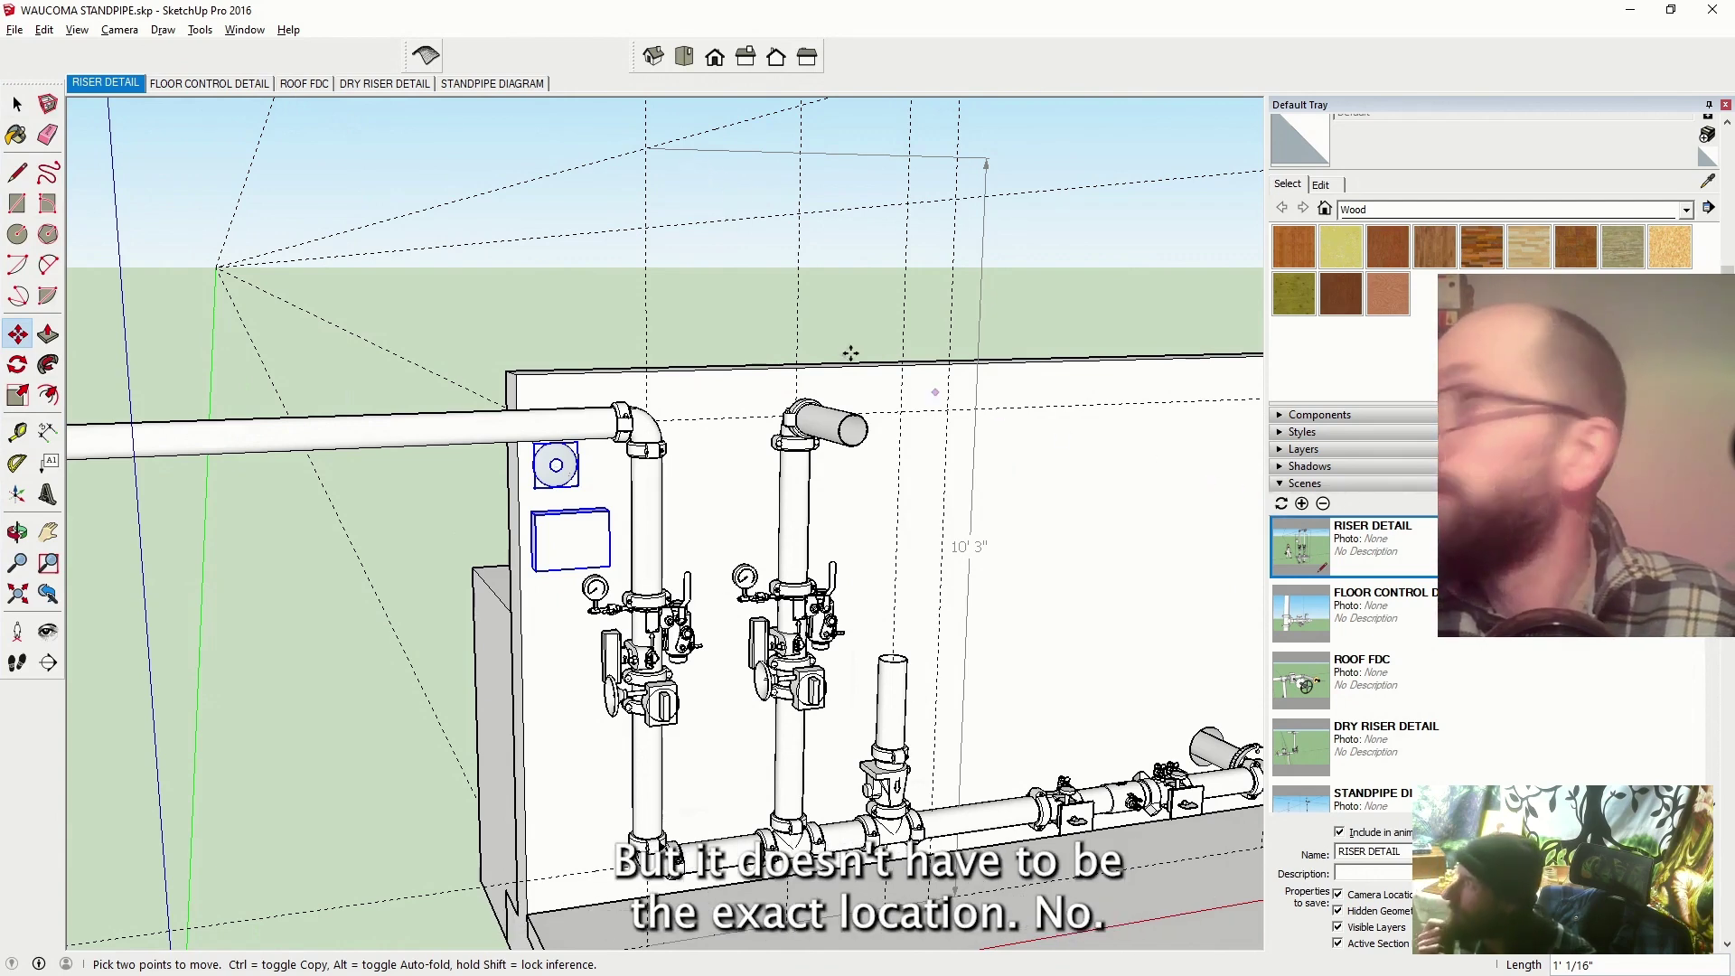
key("space")
left_click(597, 268)
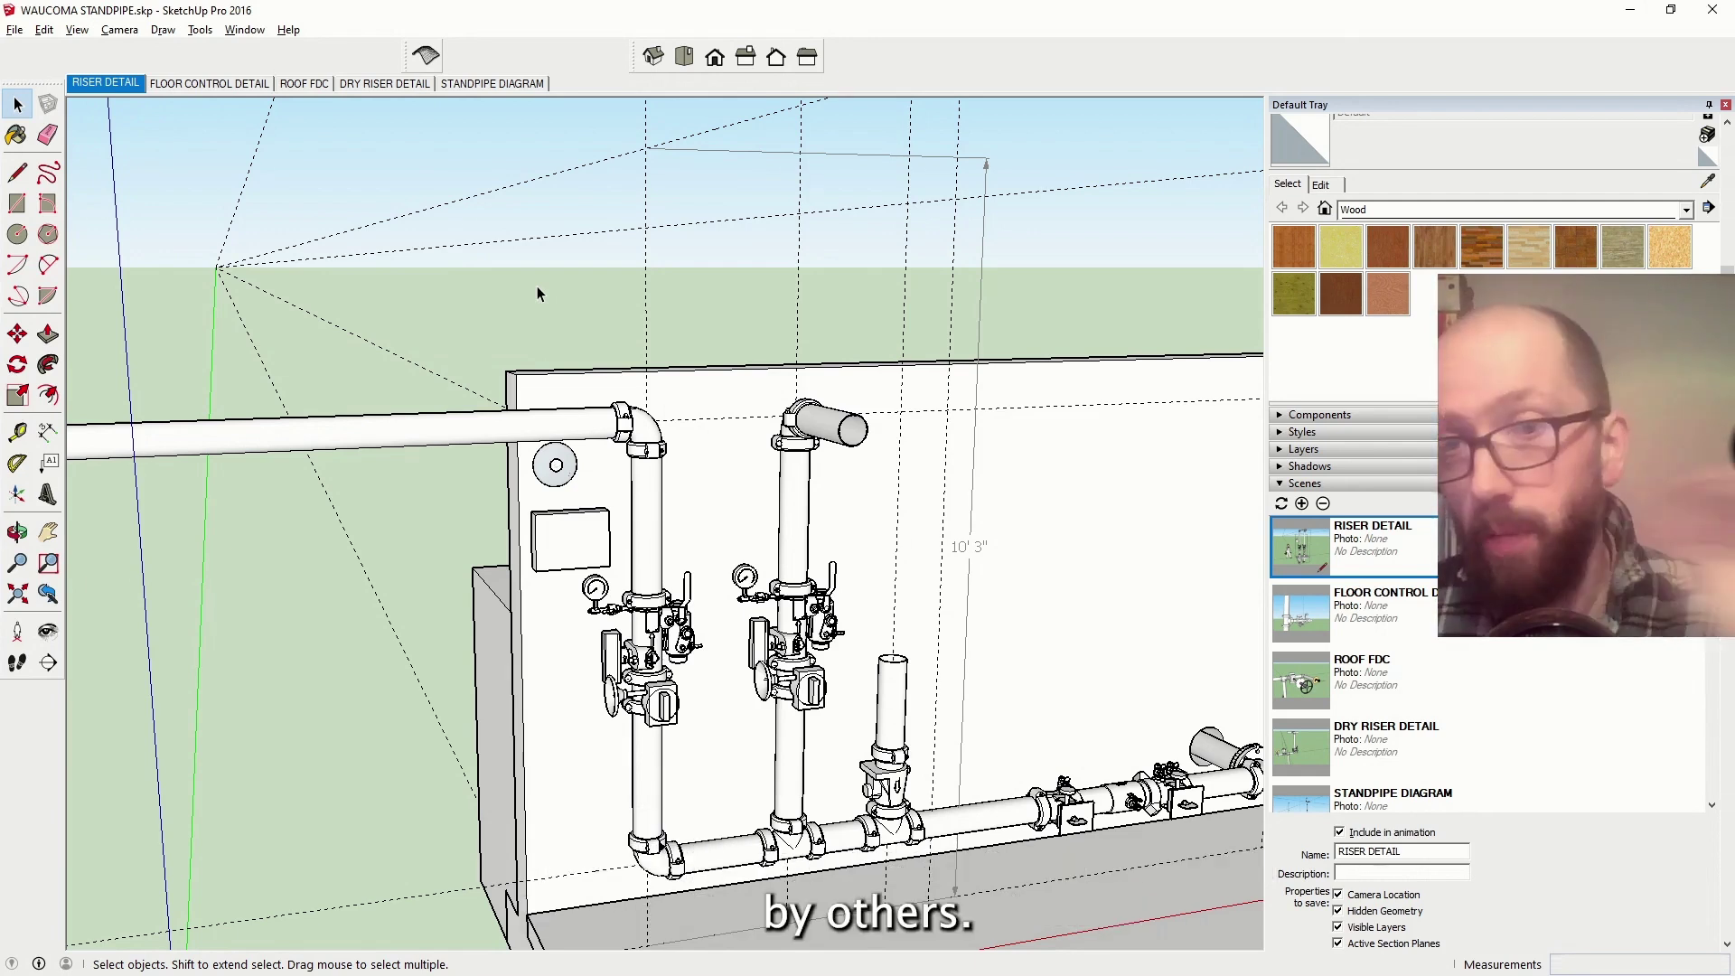
Pan the RISER DETAIL scene so the whole riser wall and floor slab are in frame, and update the scene with this view
scroll(586, 521, "up", 3)
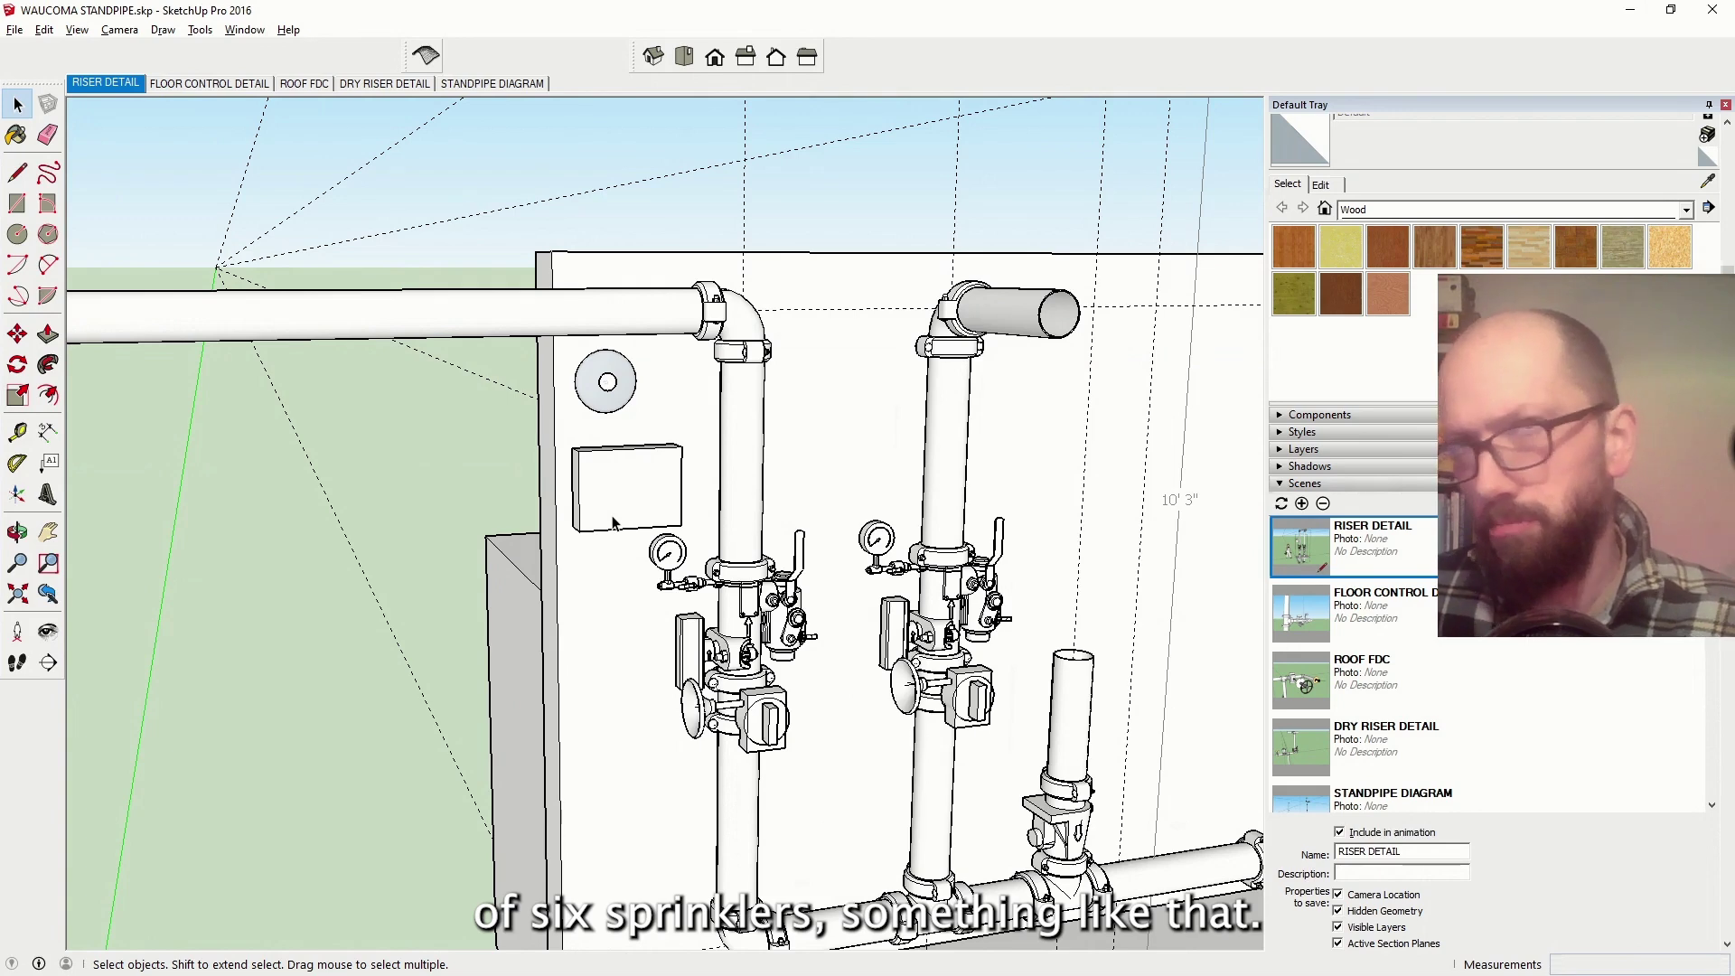
scroll(613, 522, "down", 5)
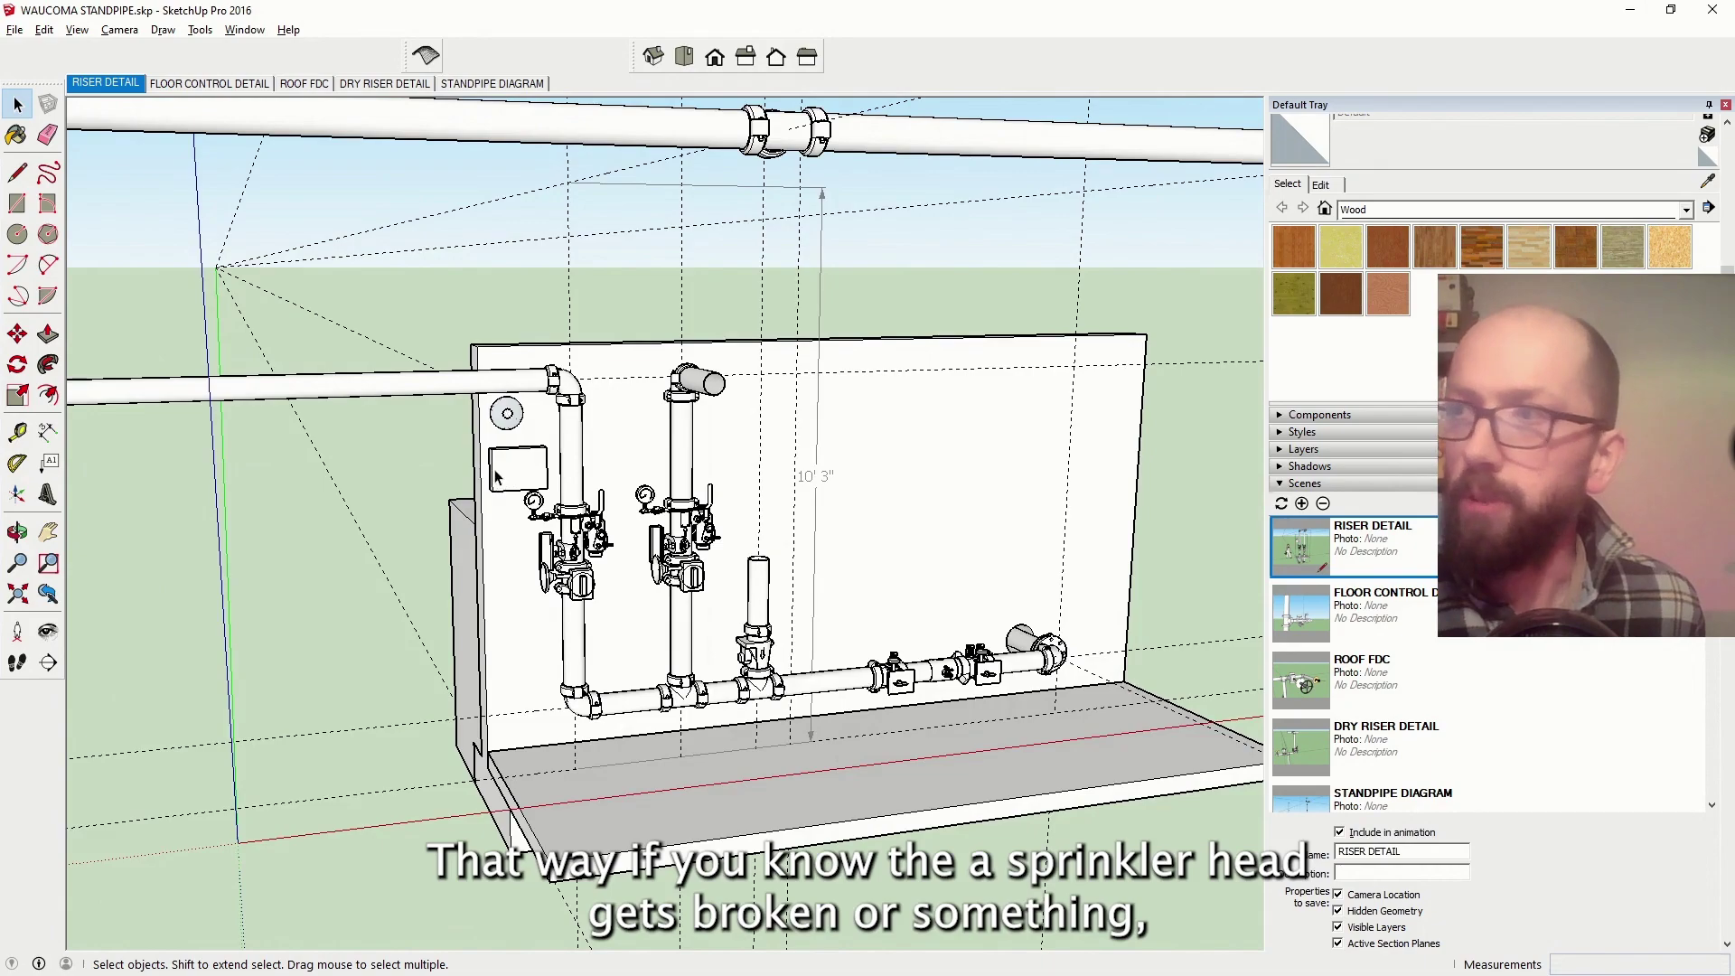
left_click(105, 83)
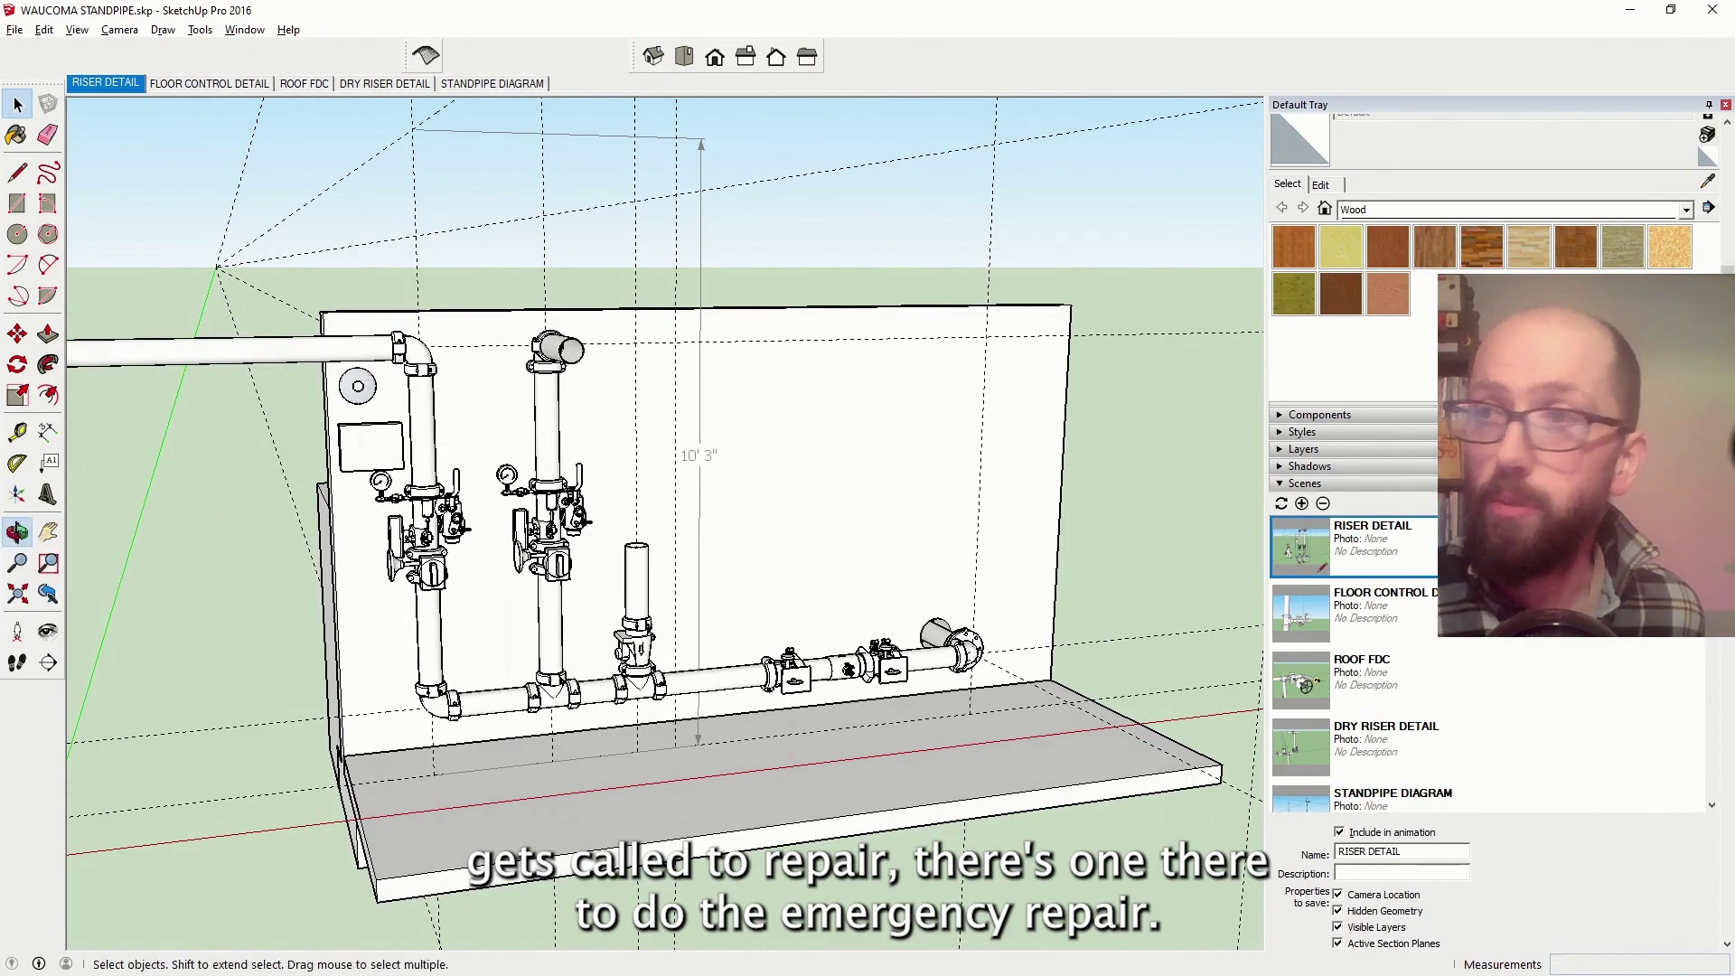
left_click(18, 532)
left_click(107, 83)
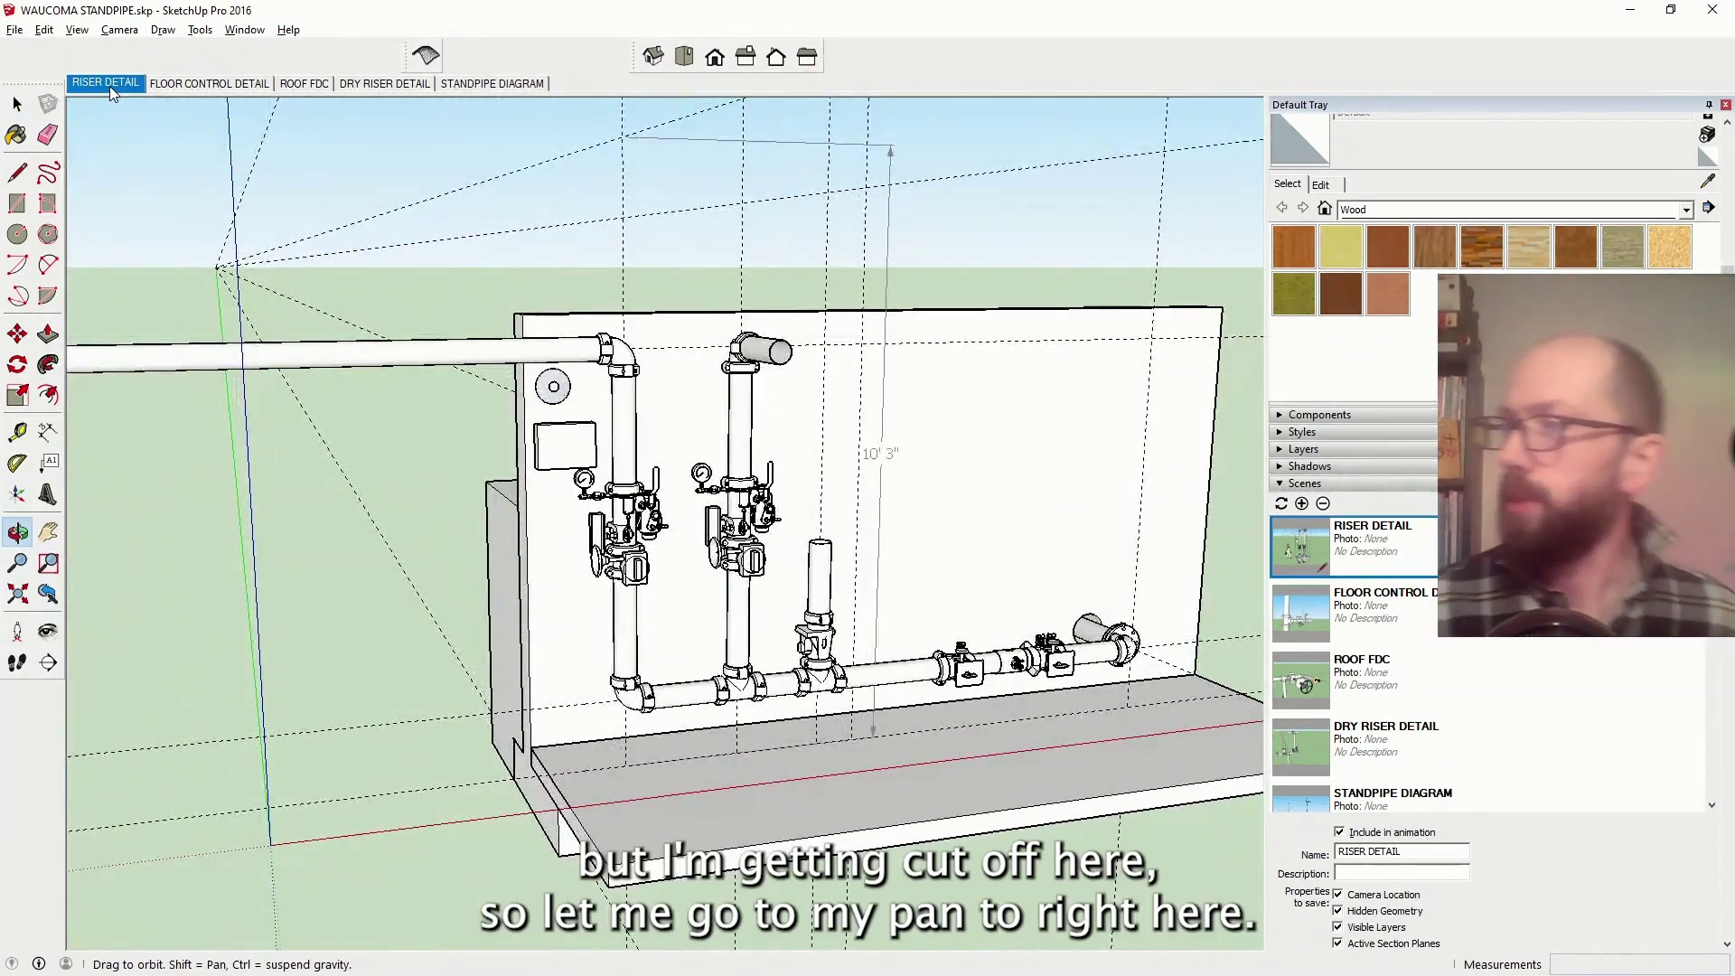
left_click(48, 533)
left_click_drag(1006, 737, 802, 731)
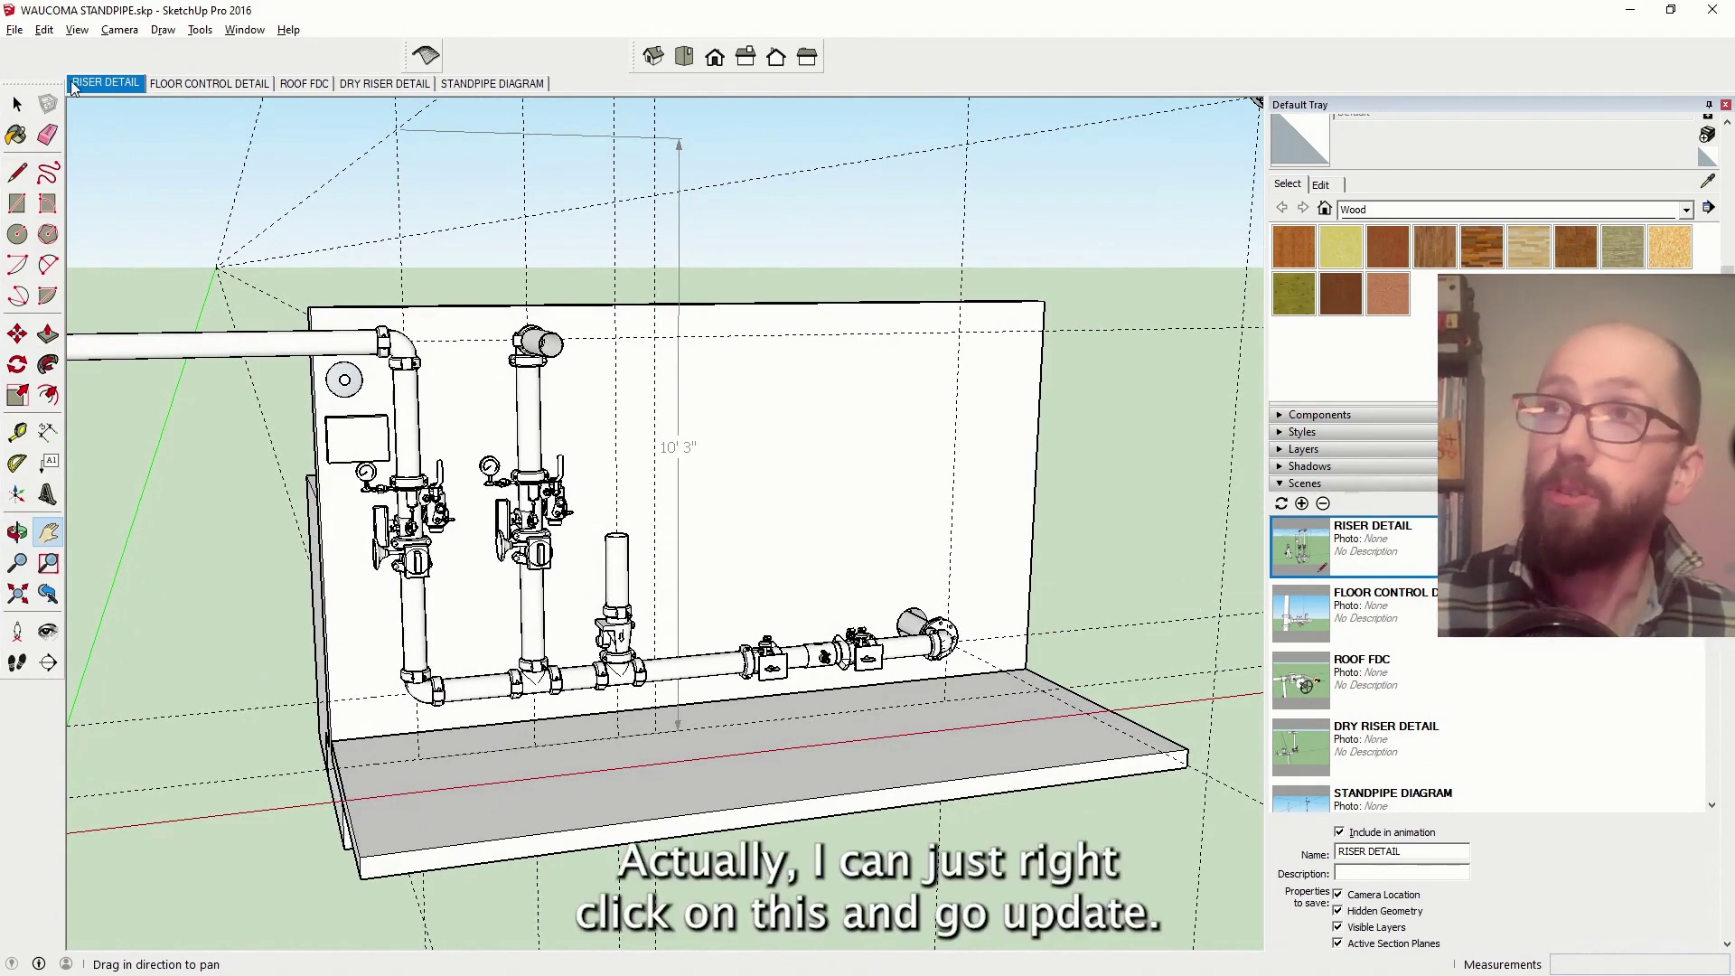
right_click(104, 84)
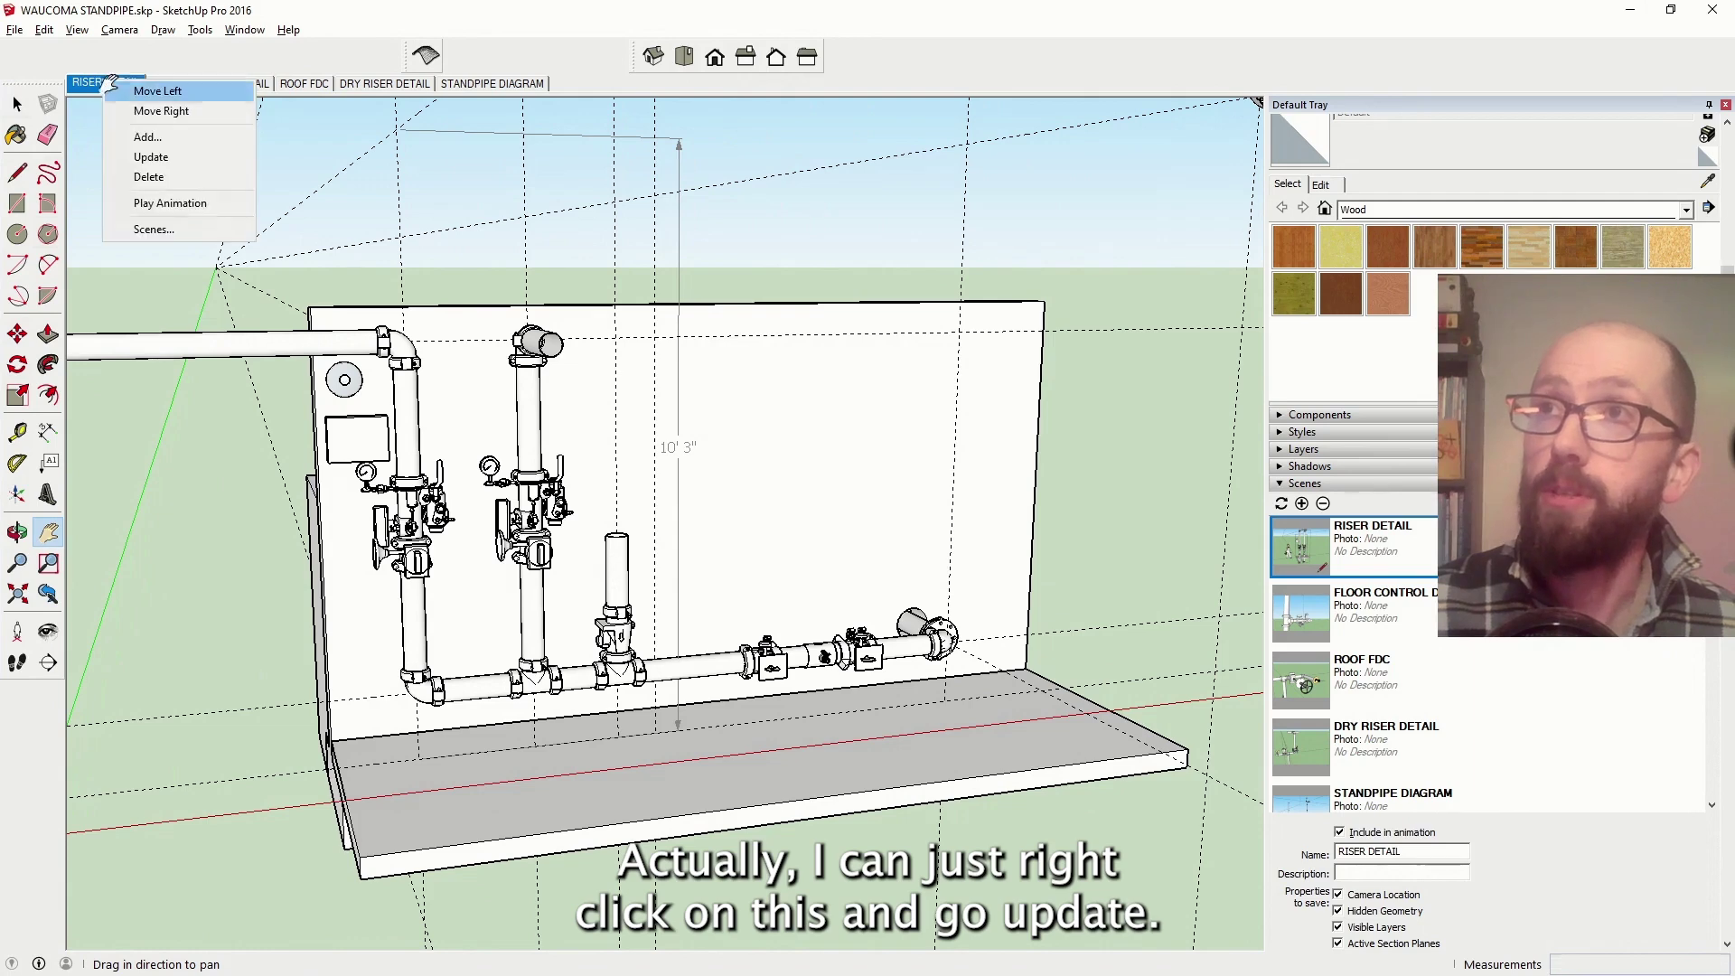
left_click(151, 158)
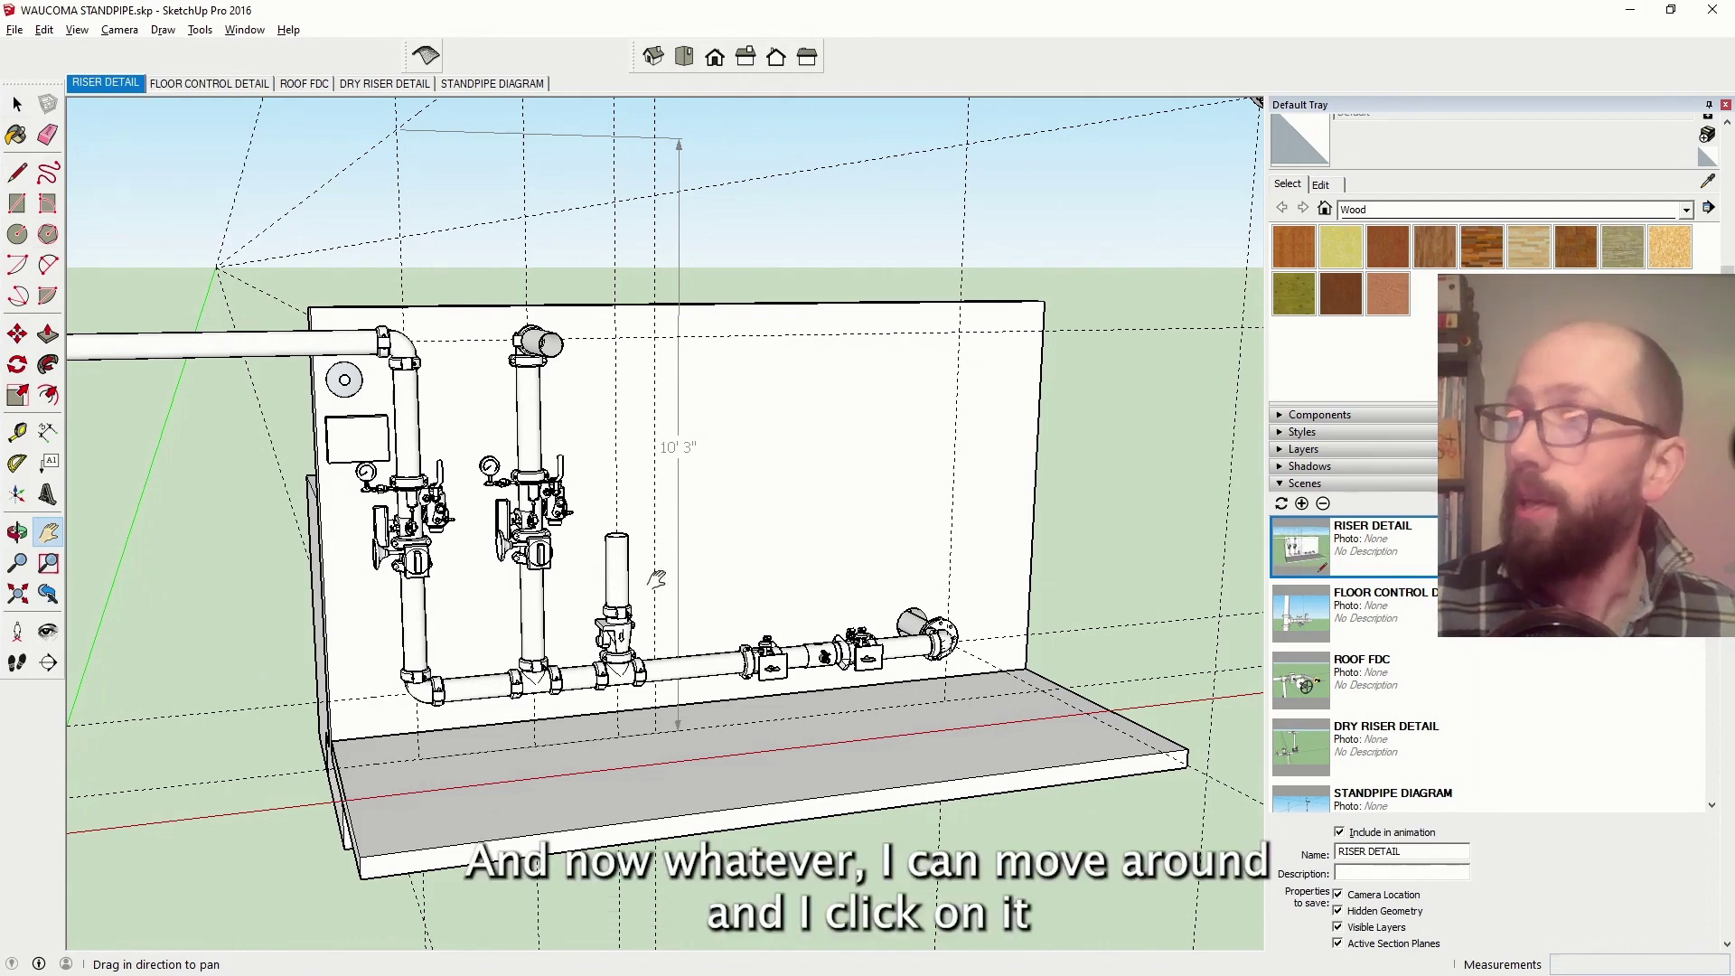
Check the updated RISER DETAIL scene by zooming away and recalling it, and save the model
scroll(247, 206, "down", 5)
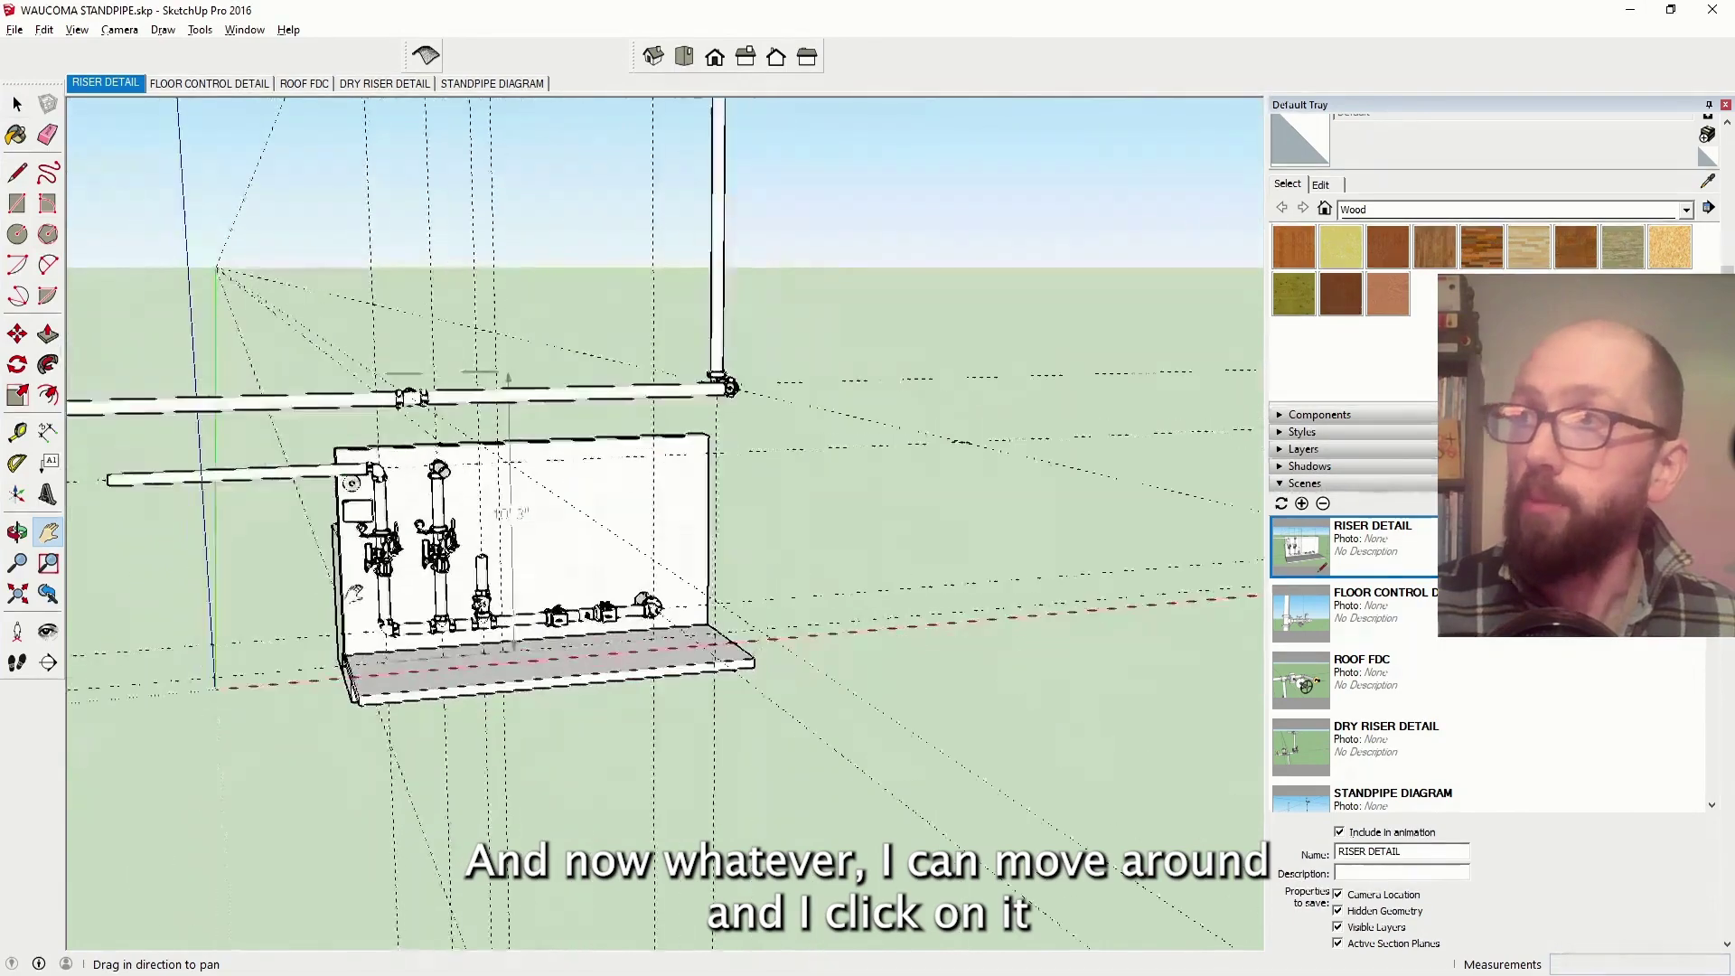
left_click(101, 84)
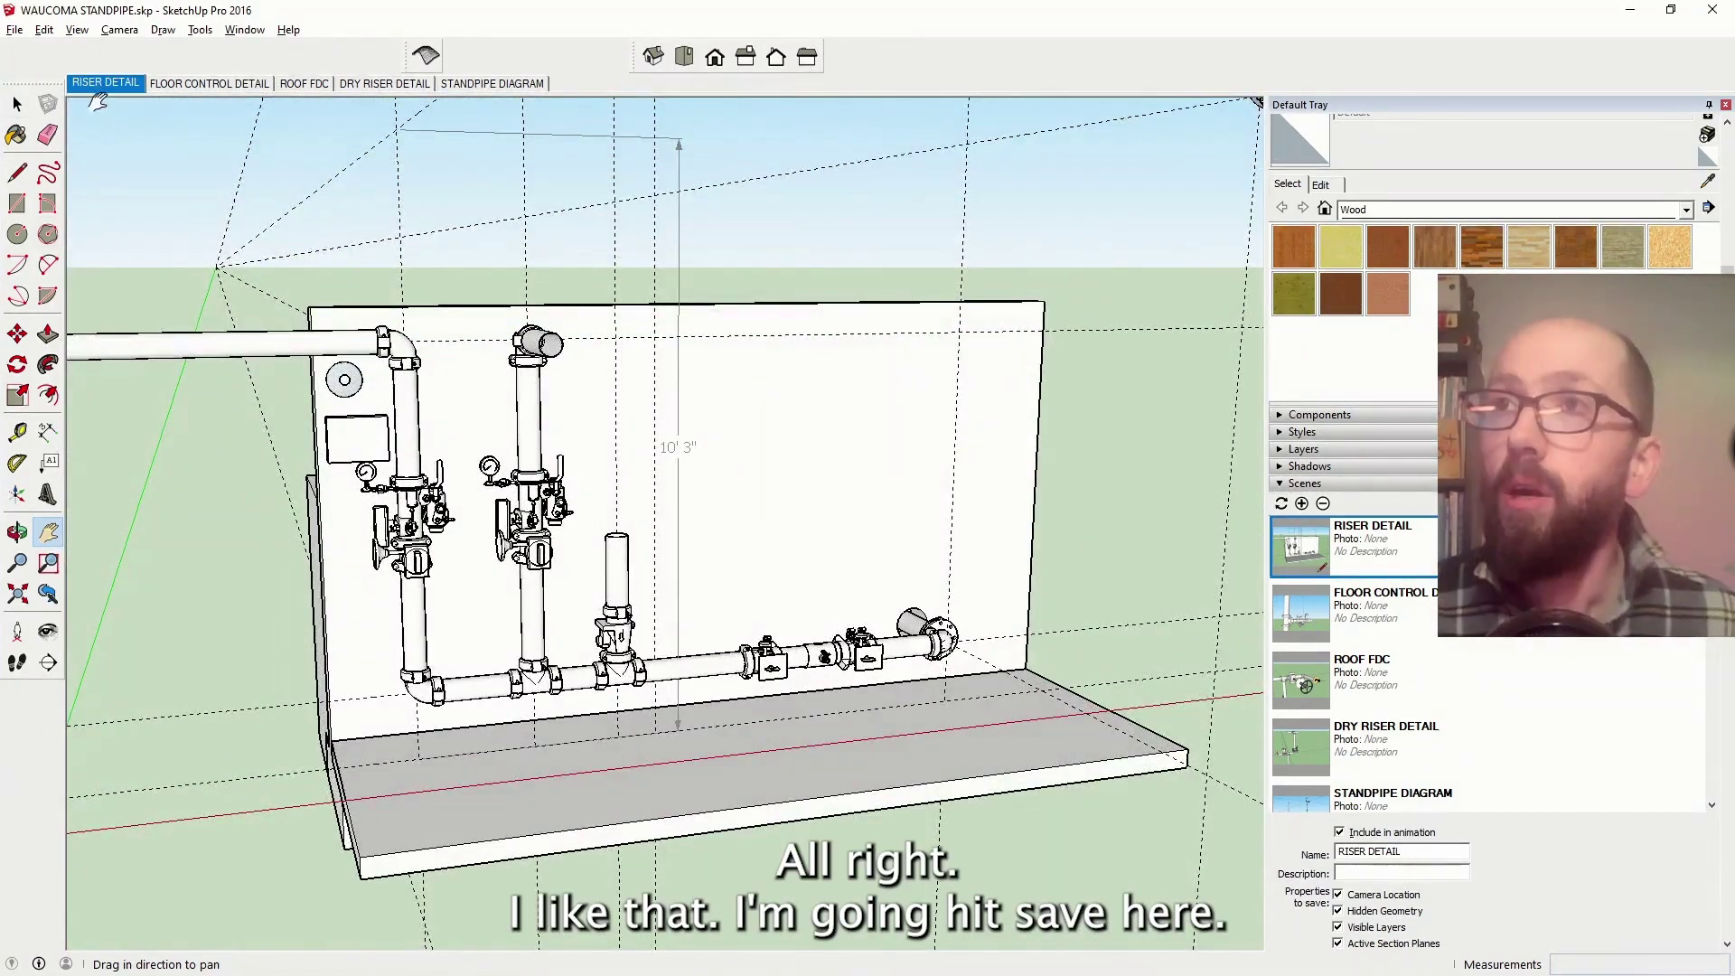
left_click(15, 29)
left_click(65, 98)
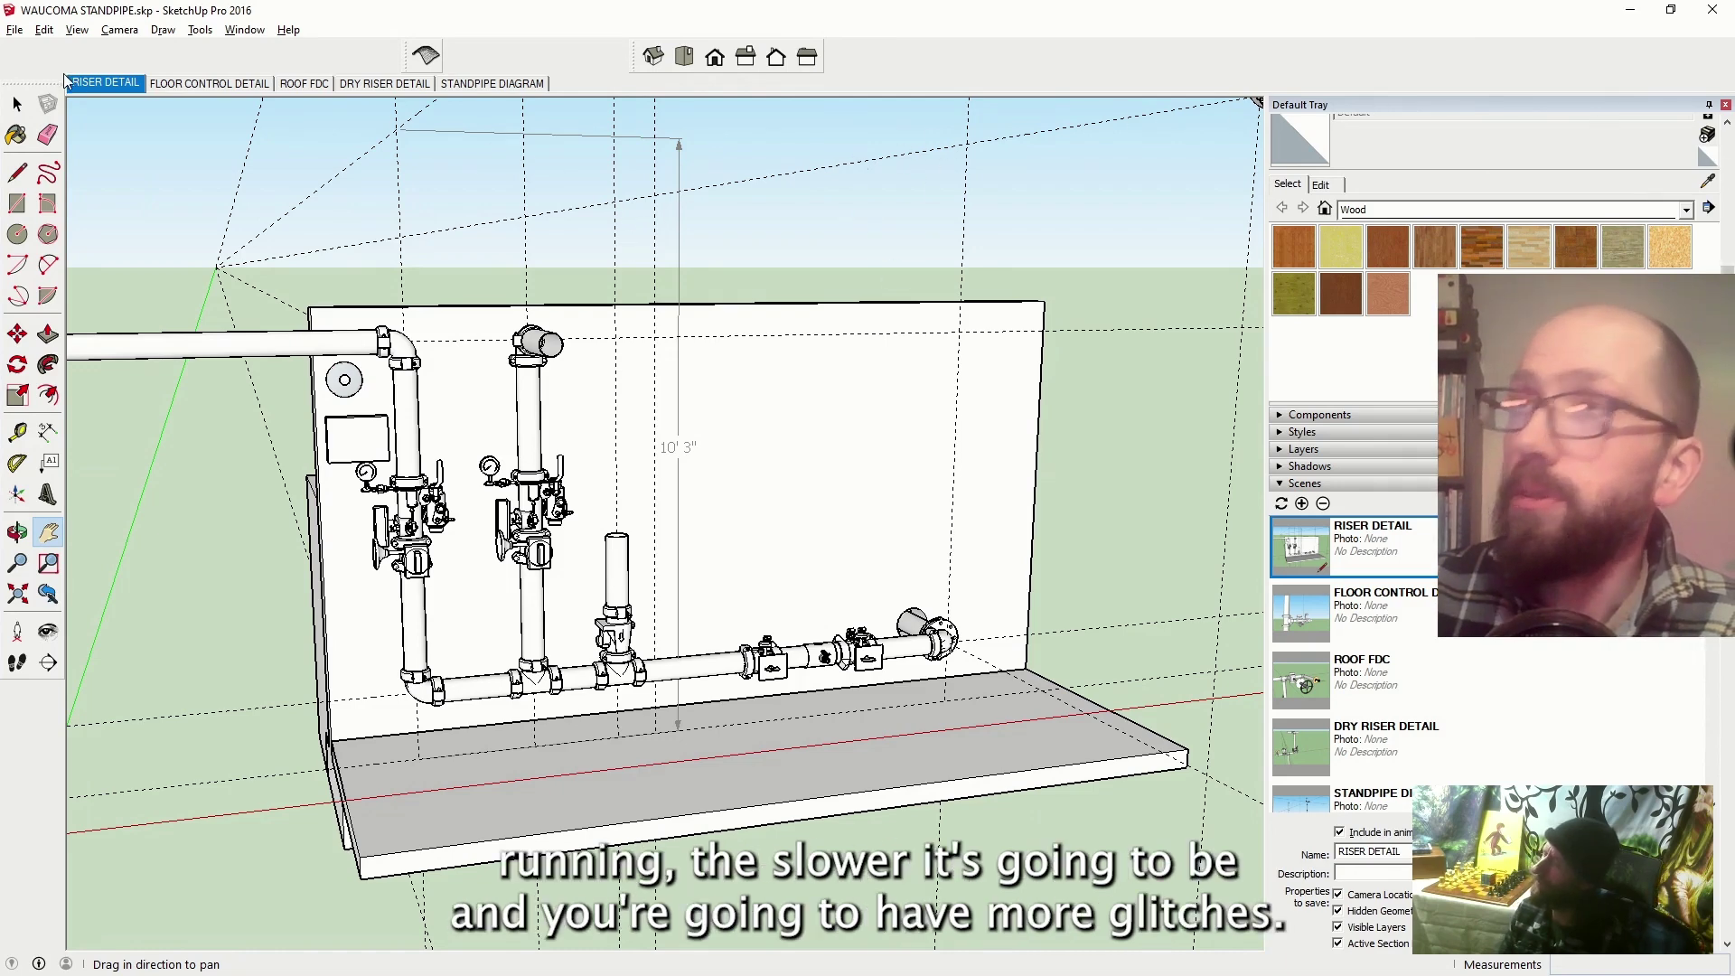
Delete the vertical height dimension in front of the riser wall
left_click(24, 116)
left_click(595, 138)
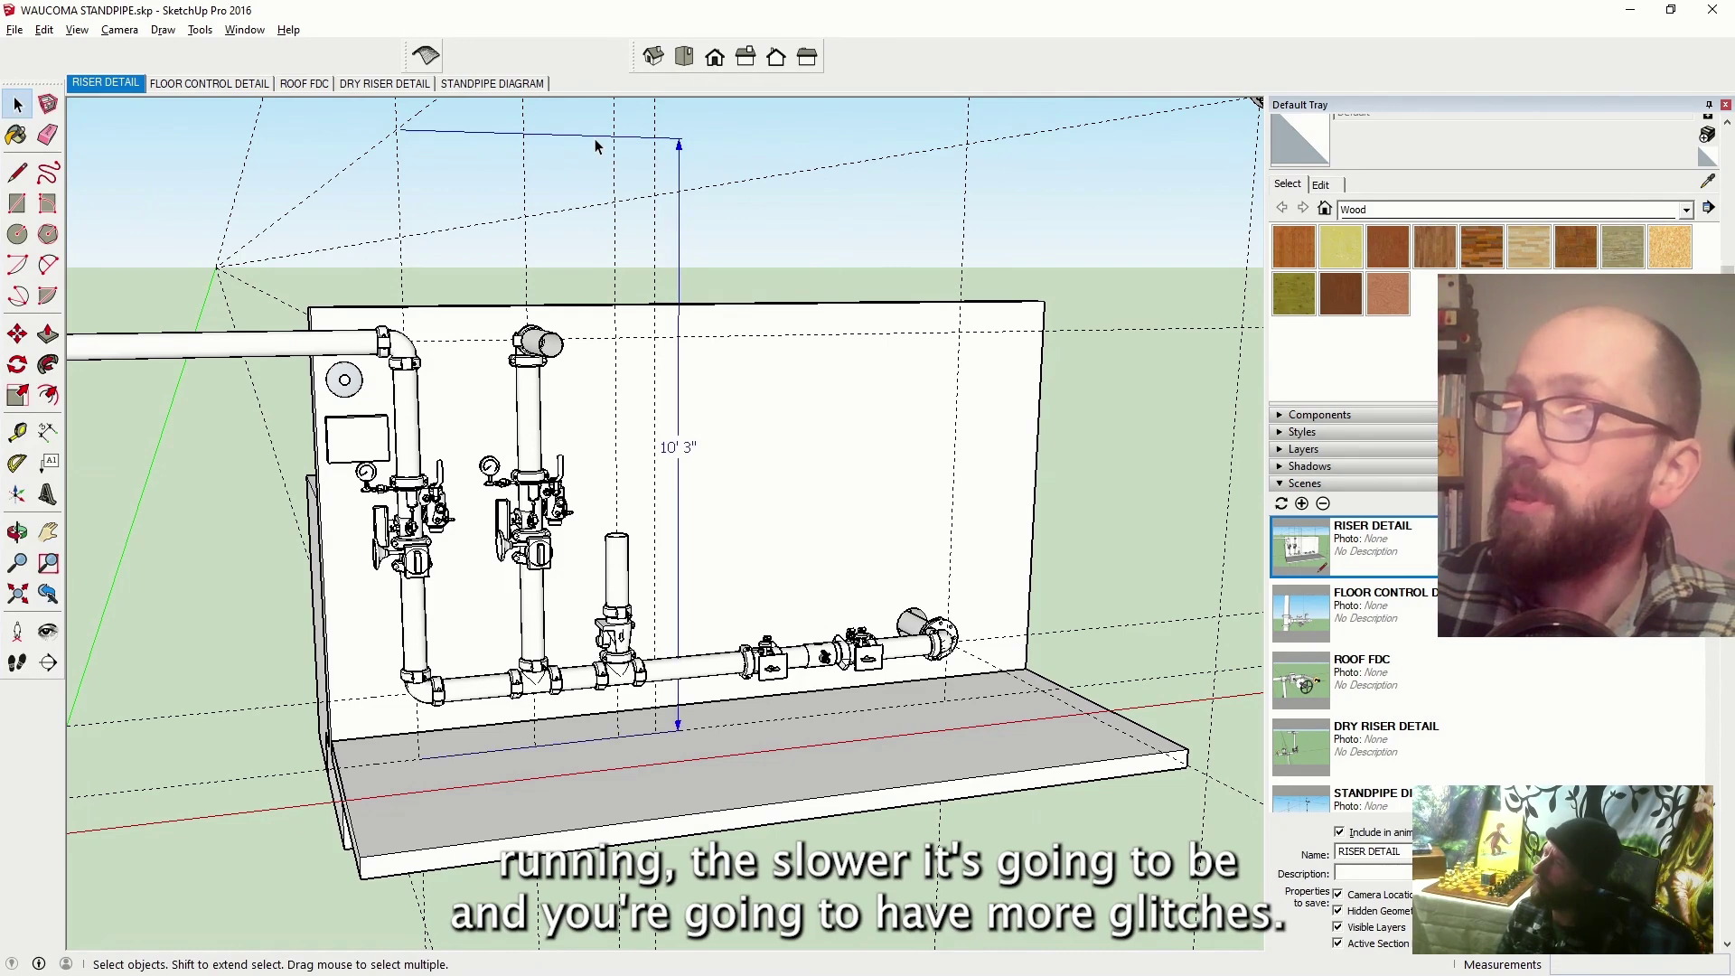
key("Delete")
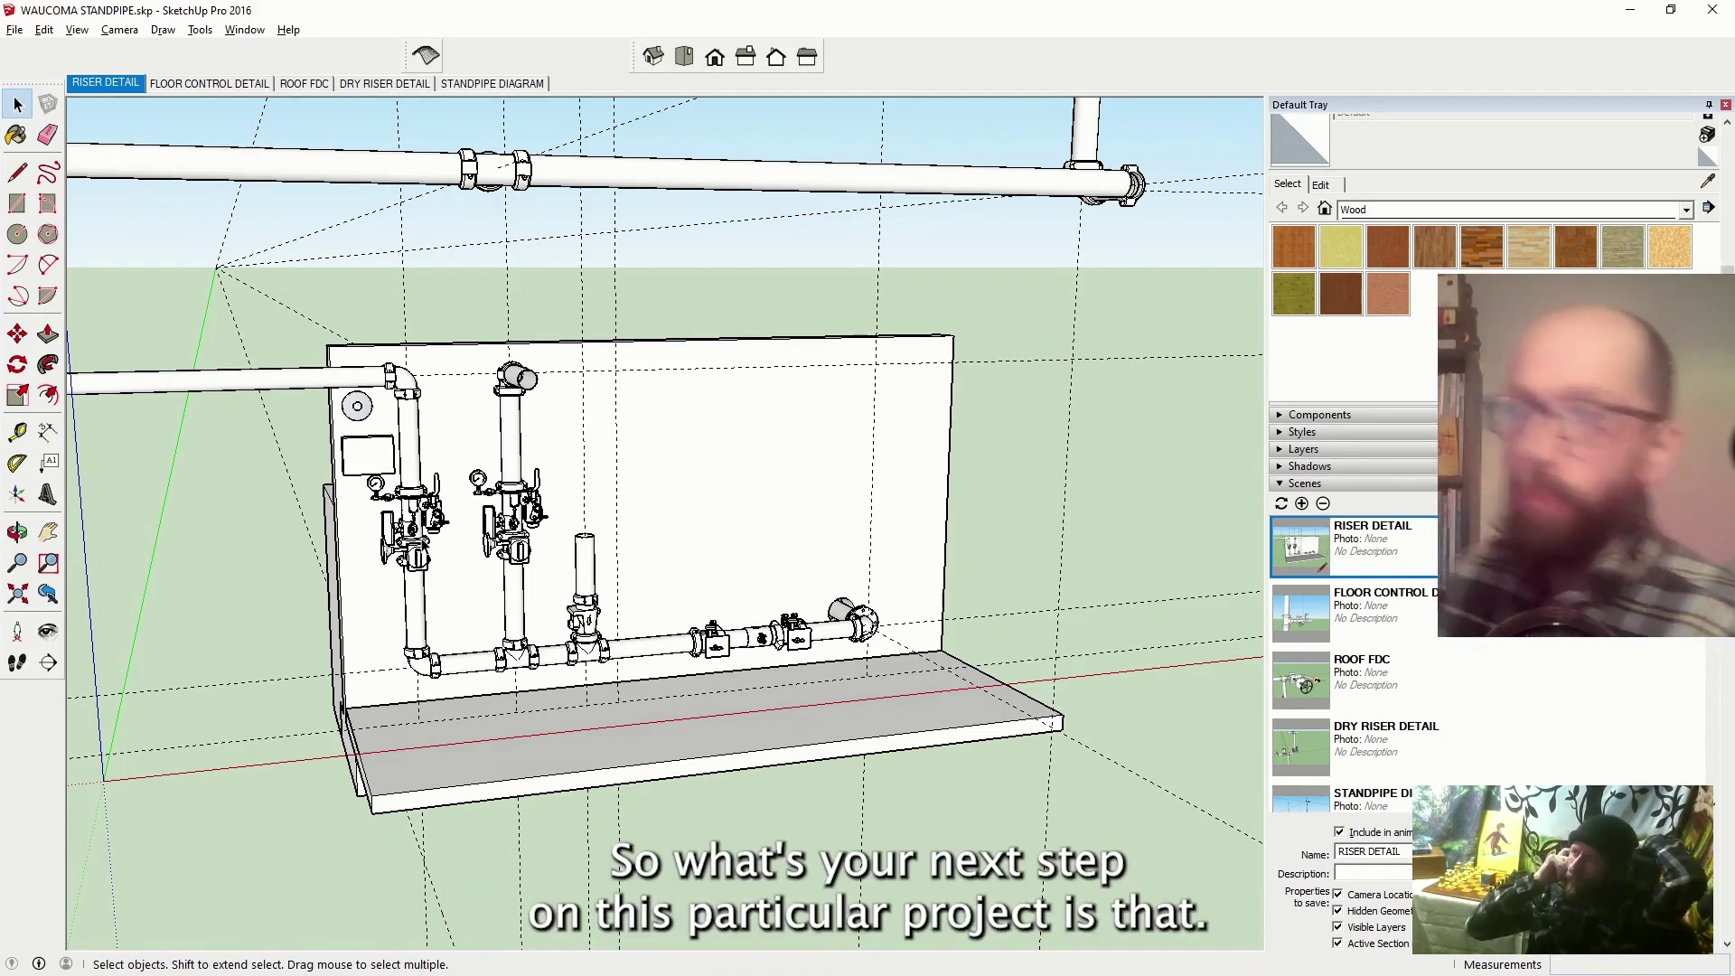
Switch to the WAUCOMA HOTEL FP1 drawing in CMS IntelliCAD and examine the pipe routing around the mechanical room
scroll(519, 376, "down", 5)
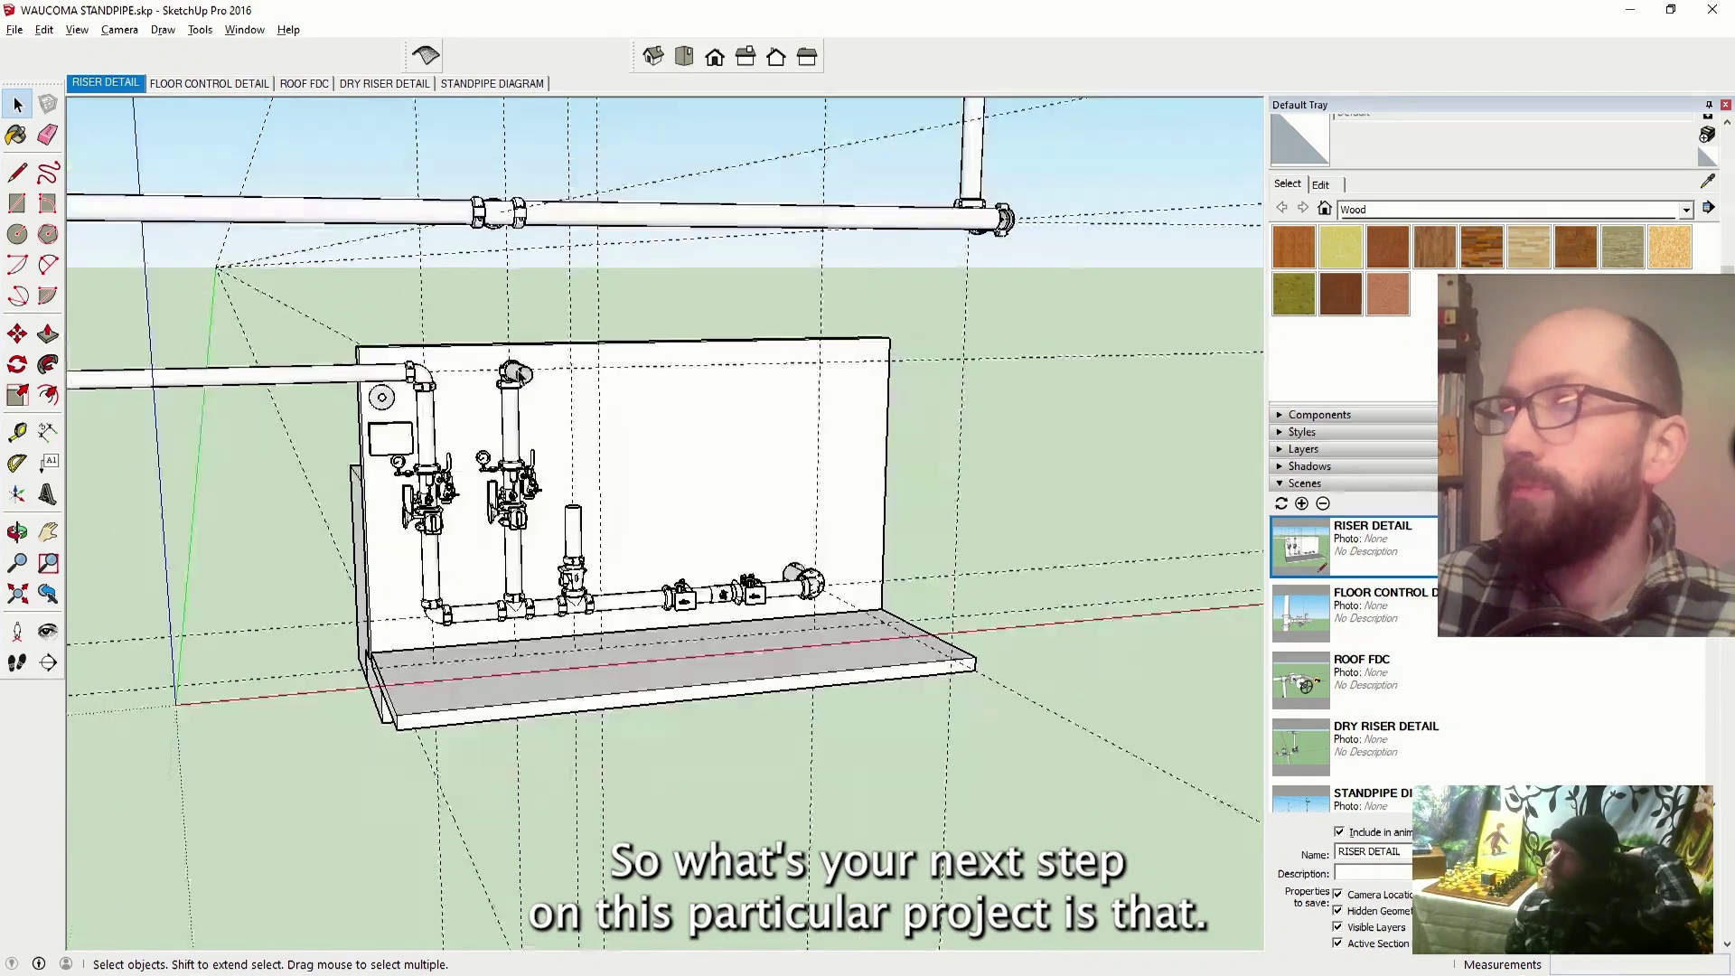
scroll(542, 361, "up", 2)
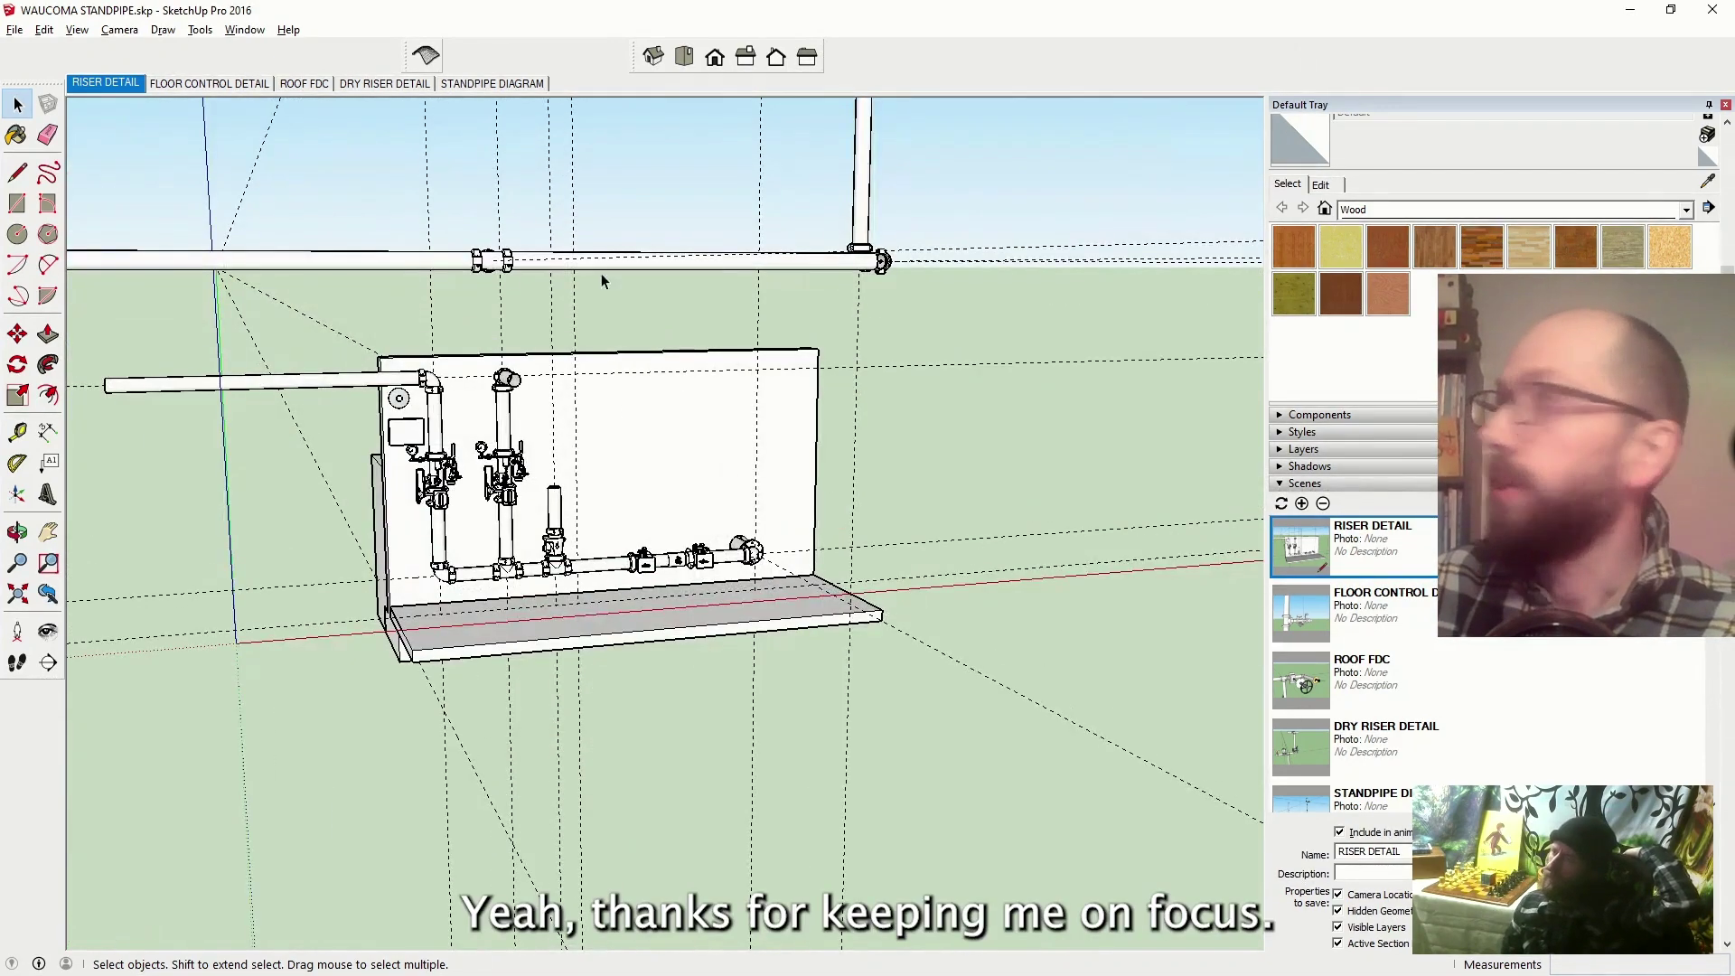
left_click(123, 86)
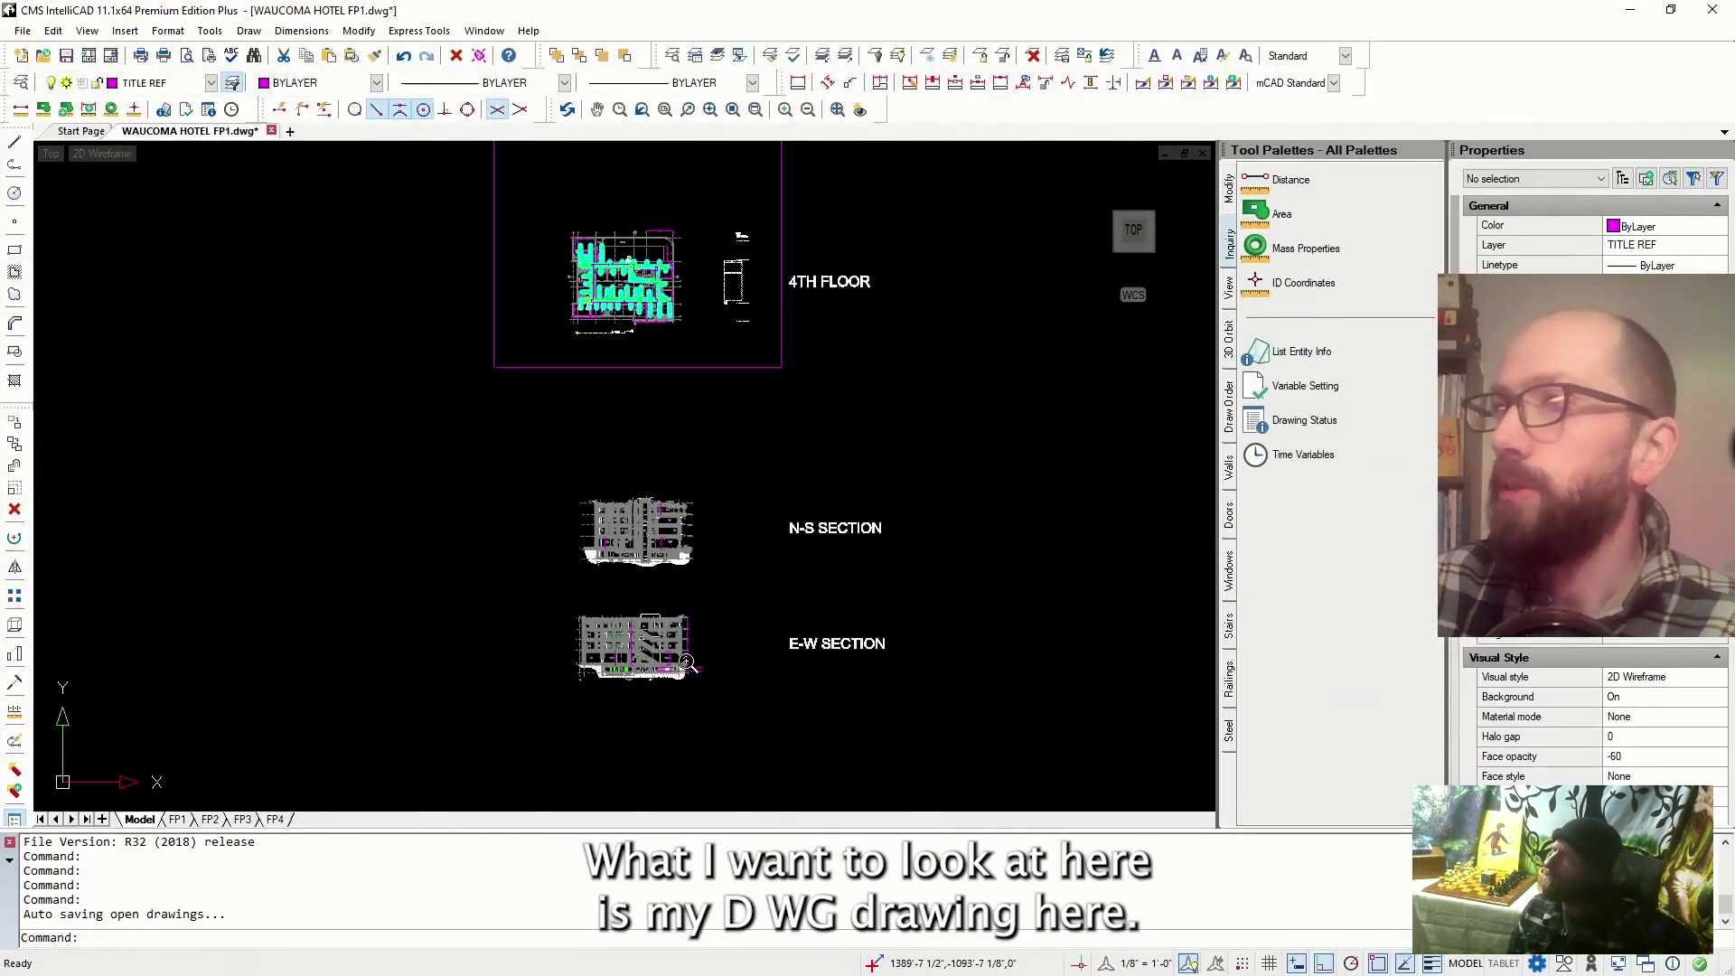
scroll(683, 653, "down", 4)
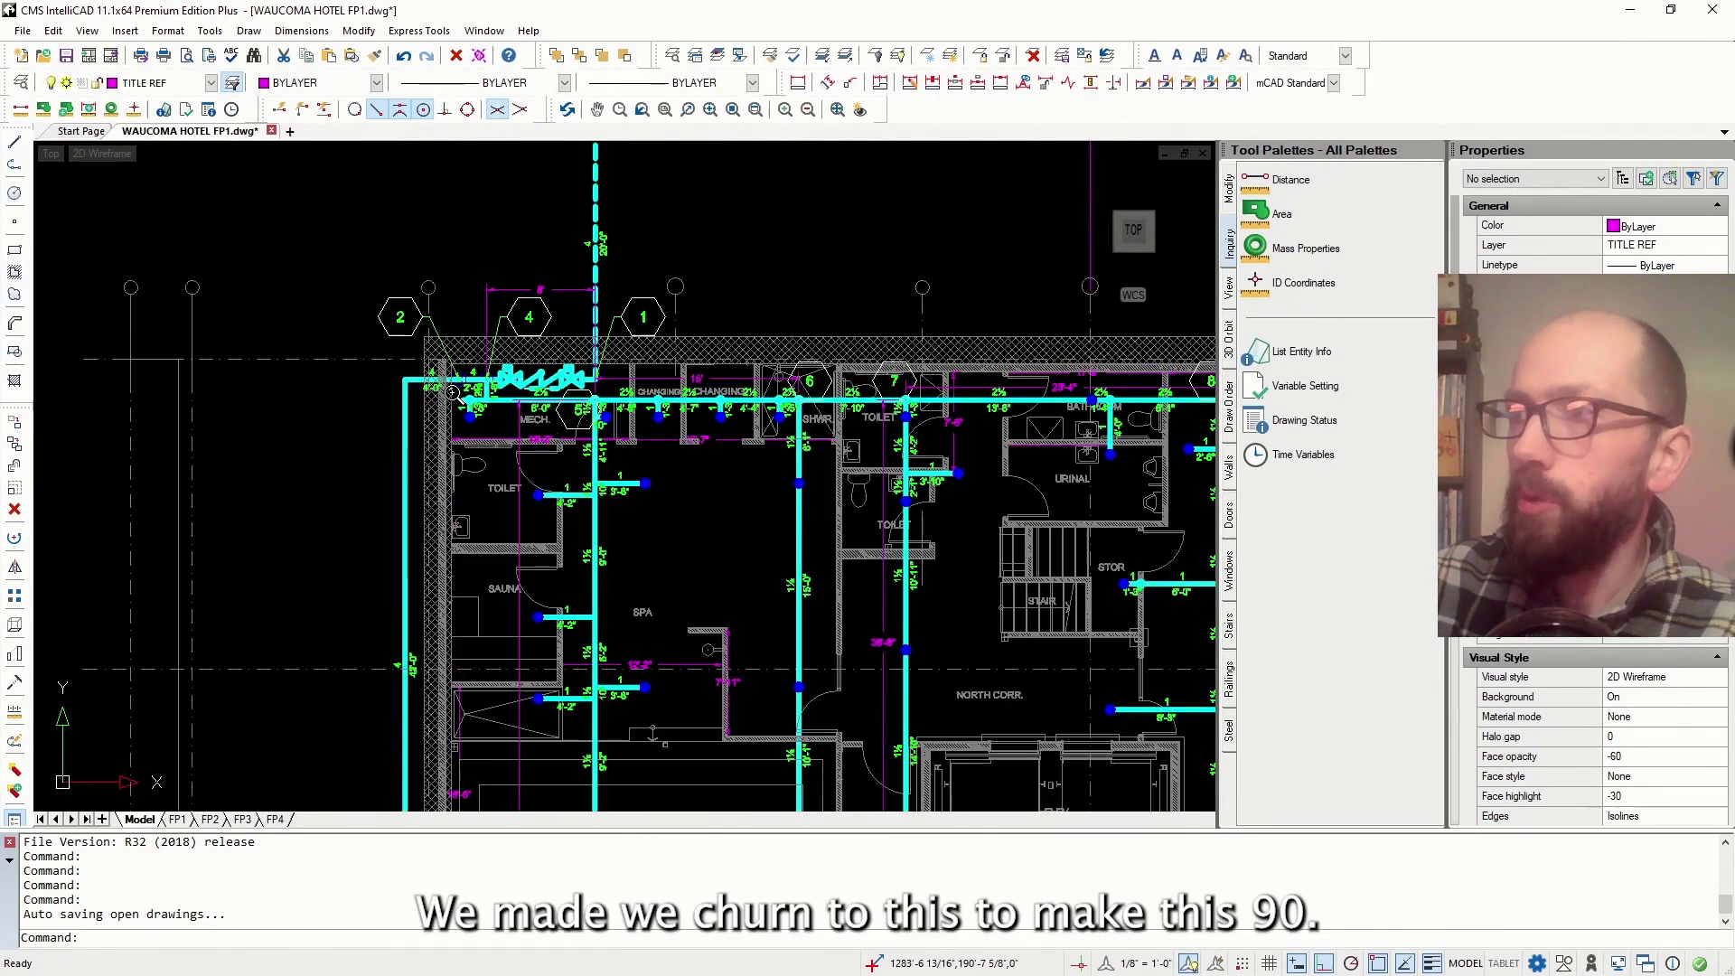
scroll(1021, 425, "up", 3)
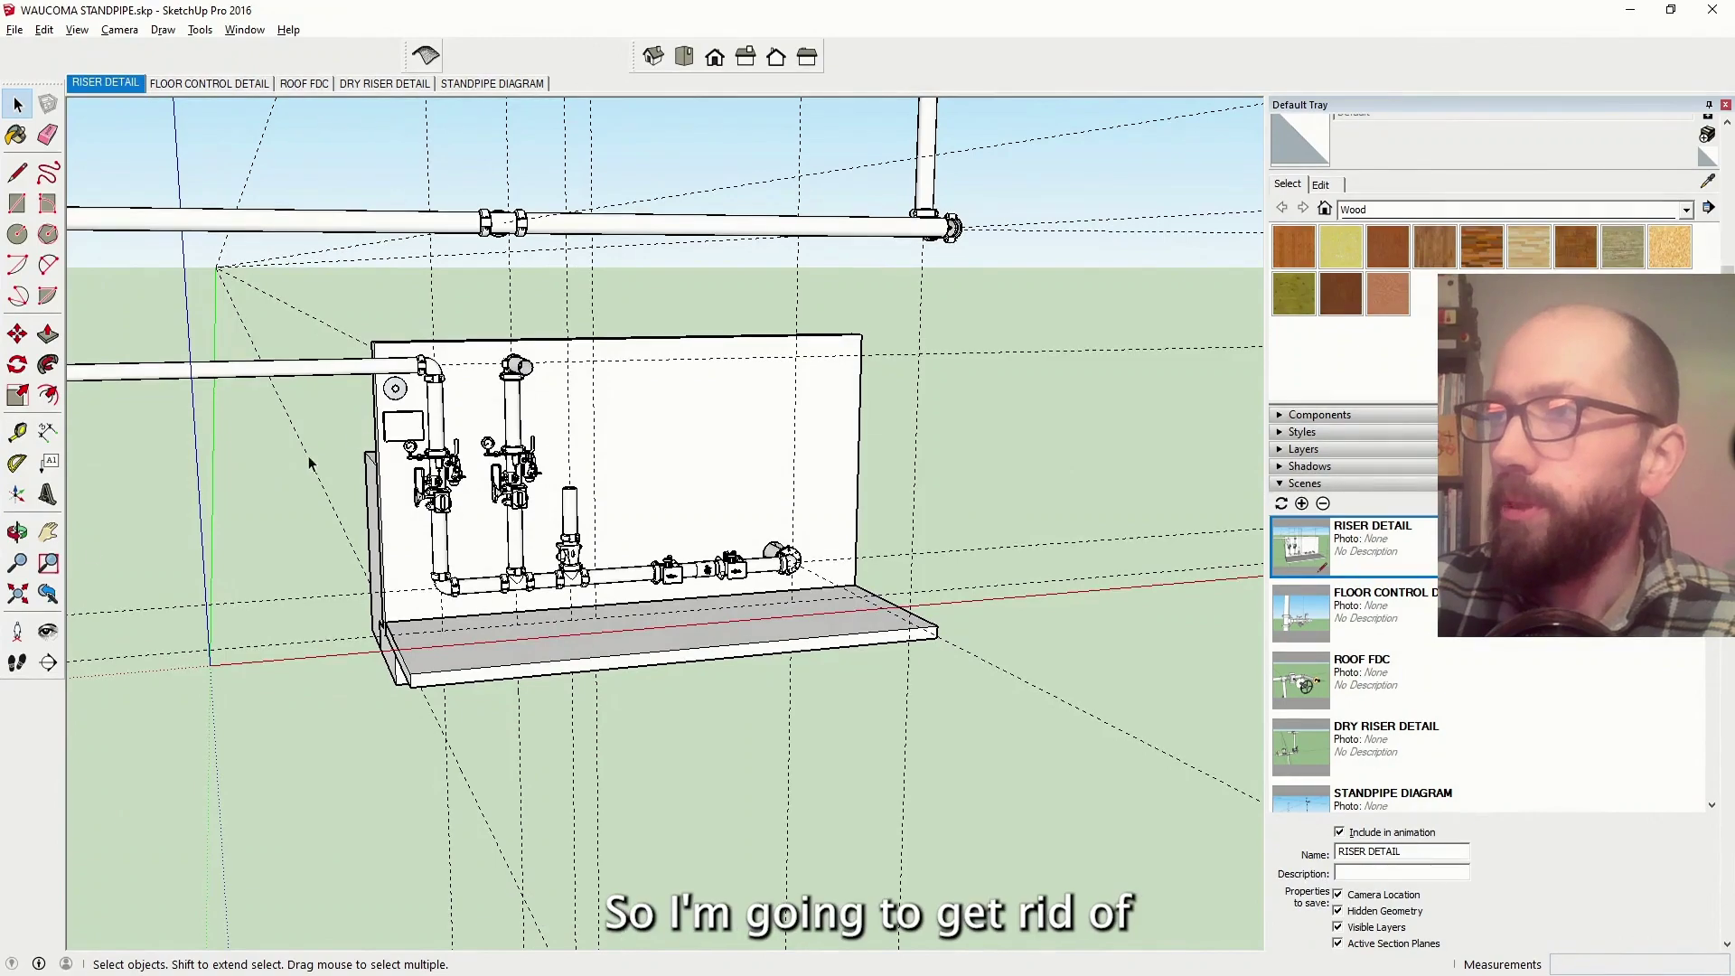
Back in the SketchUp riser model, delete the leftover guide lines around the riser wall that are no longer needed
middle_click_drag(309, 463, 701, 549)
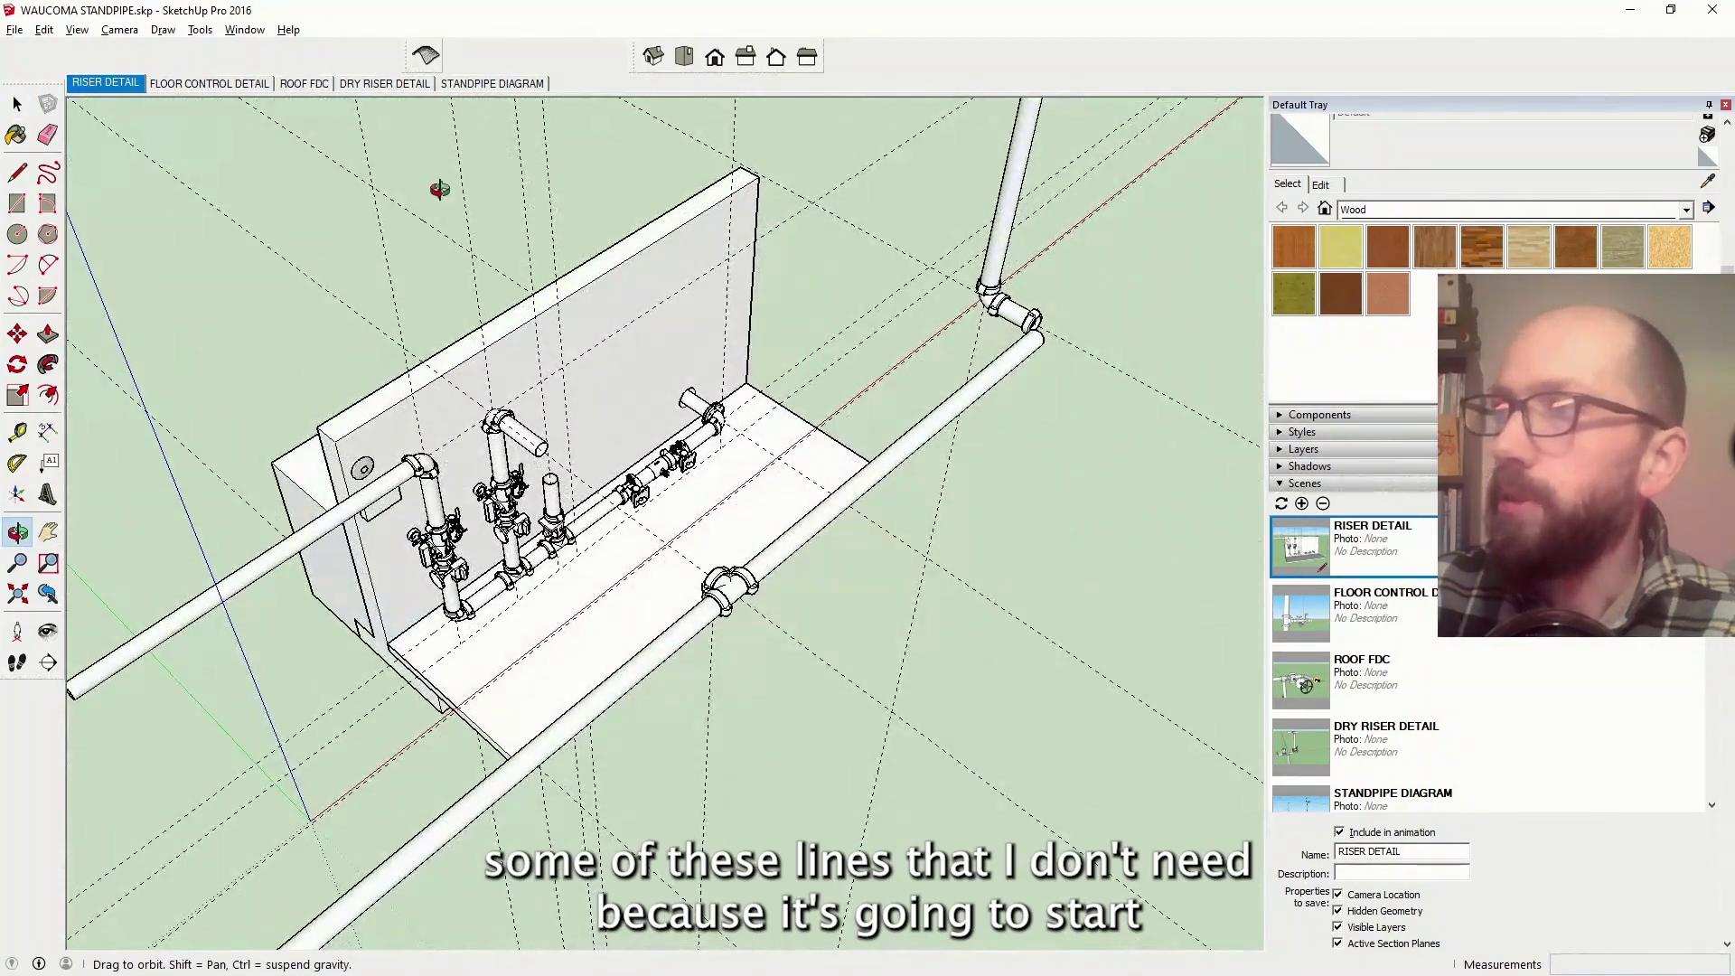
key("space")
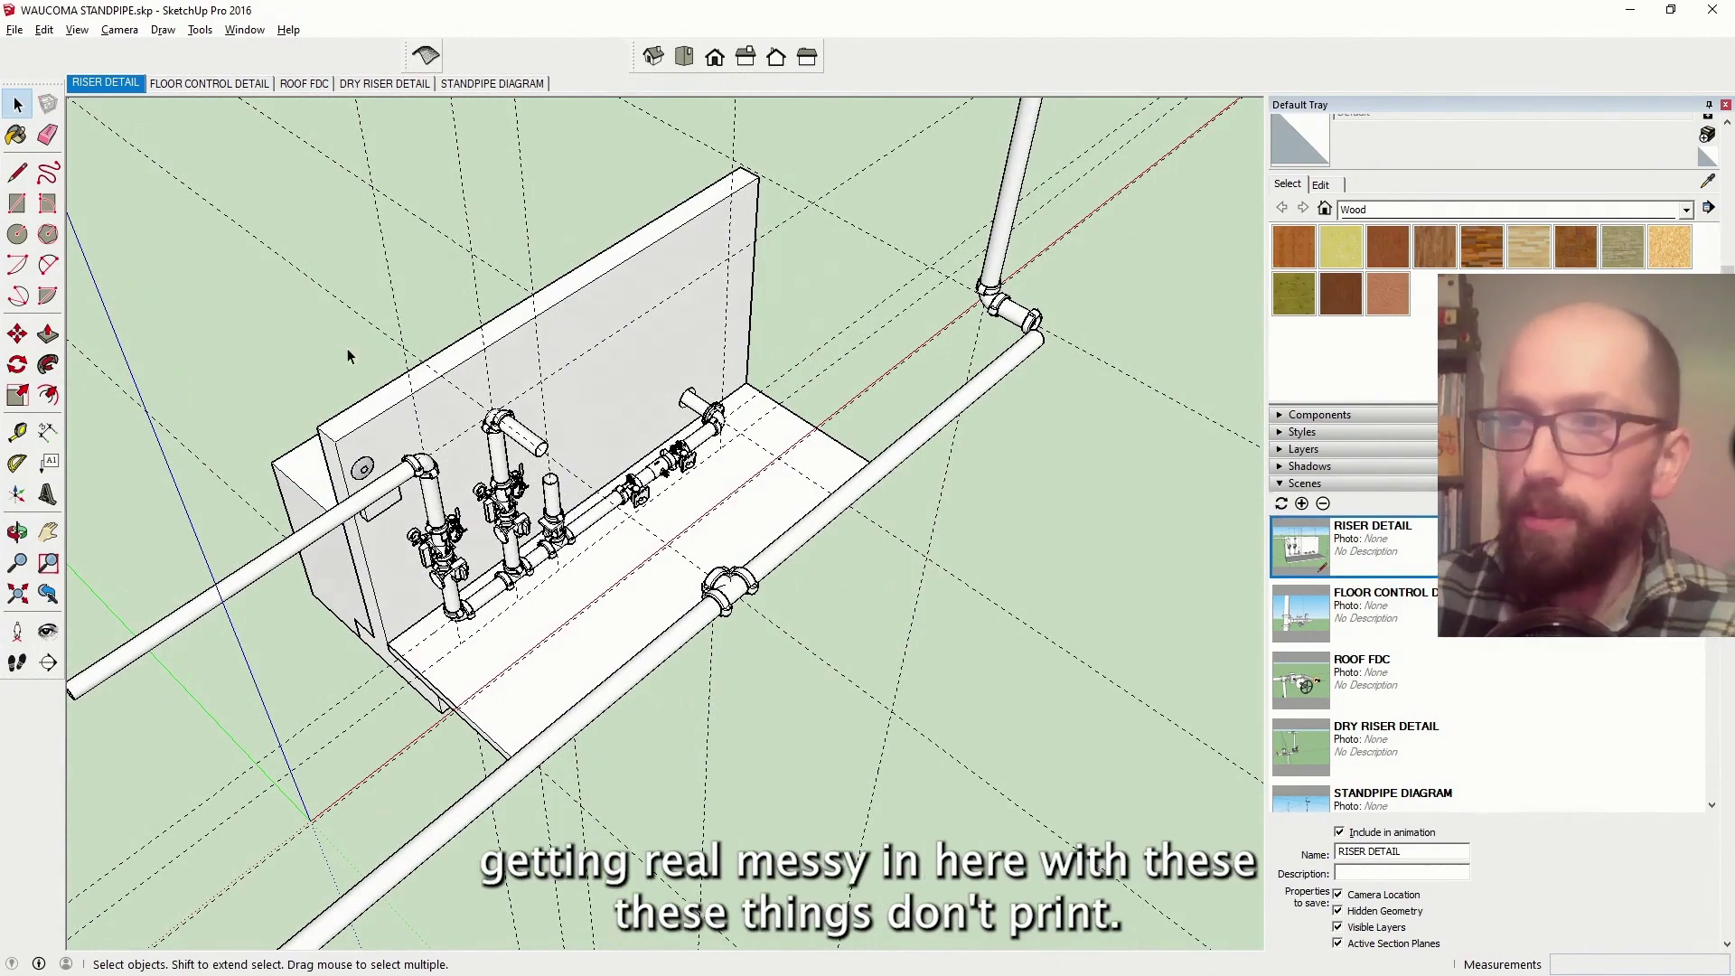
left_click(22, 532)
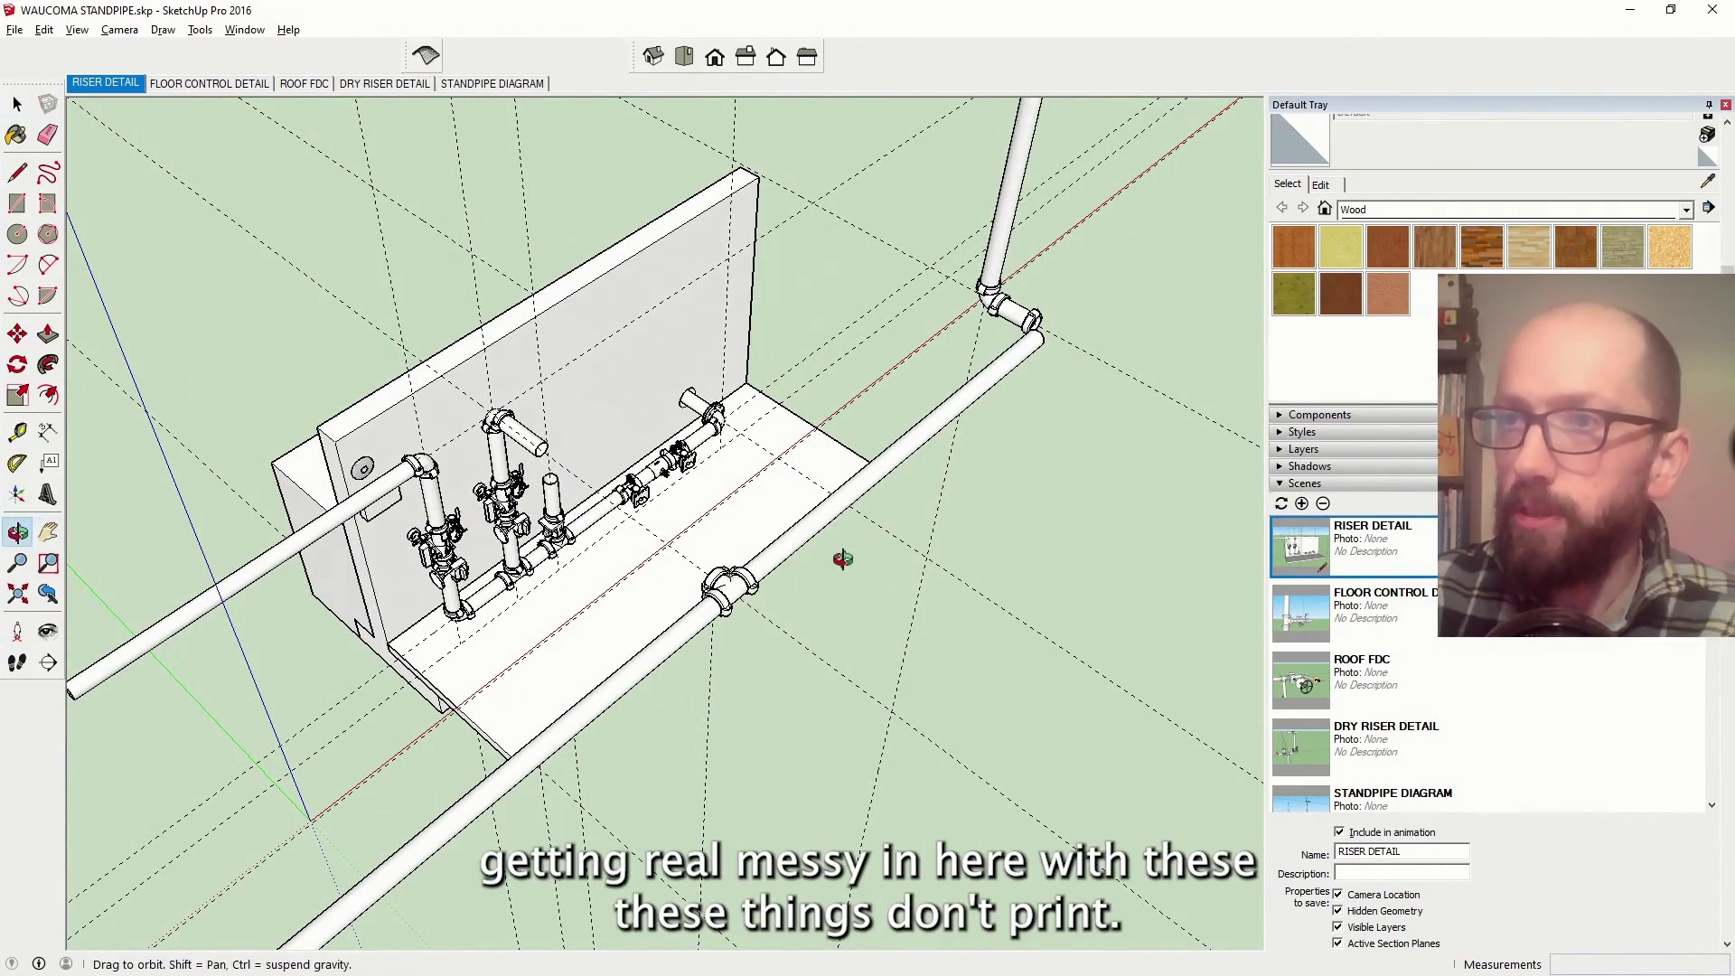
left_click_drag(833, 561, 1066, 531)
key("space")
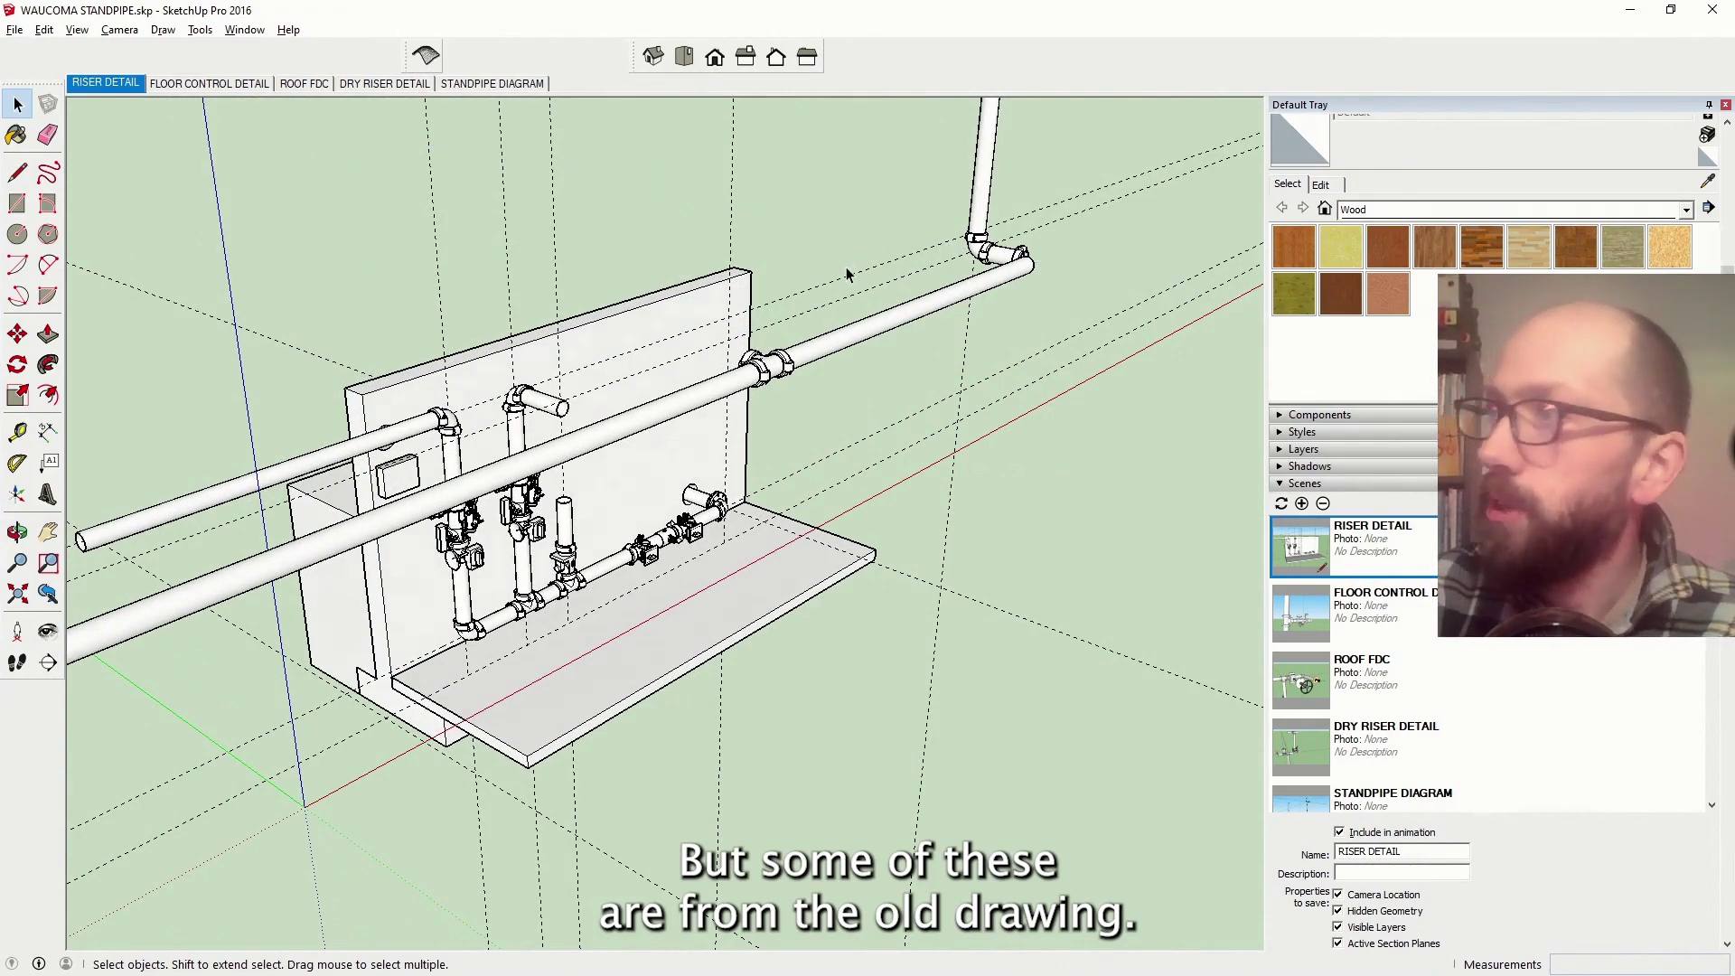
scroll(845, 273, "down", 3)
left_click(18, 532)
left_click_drag(379, 416, 931, 449)
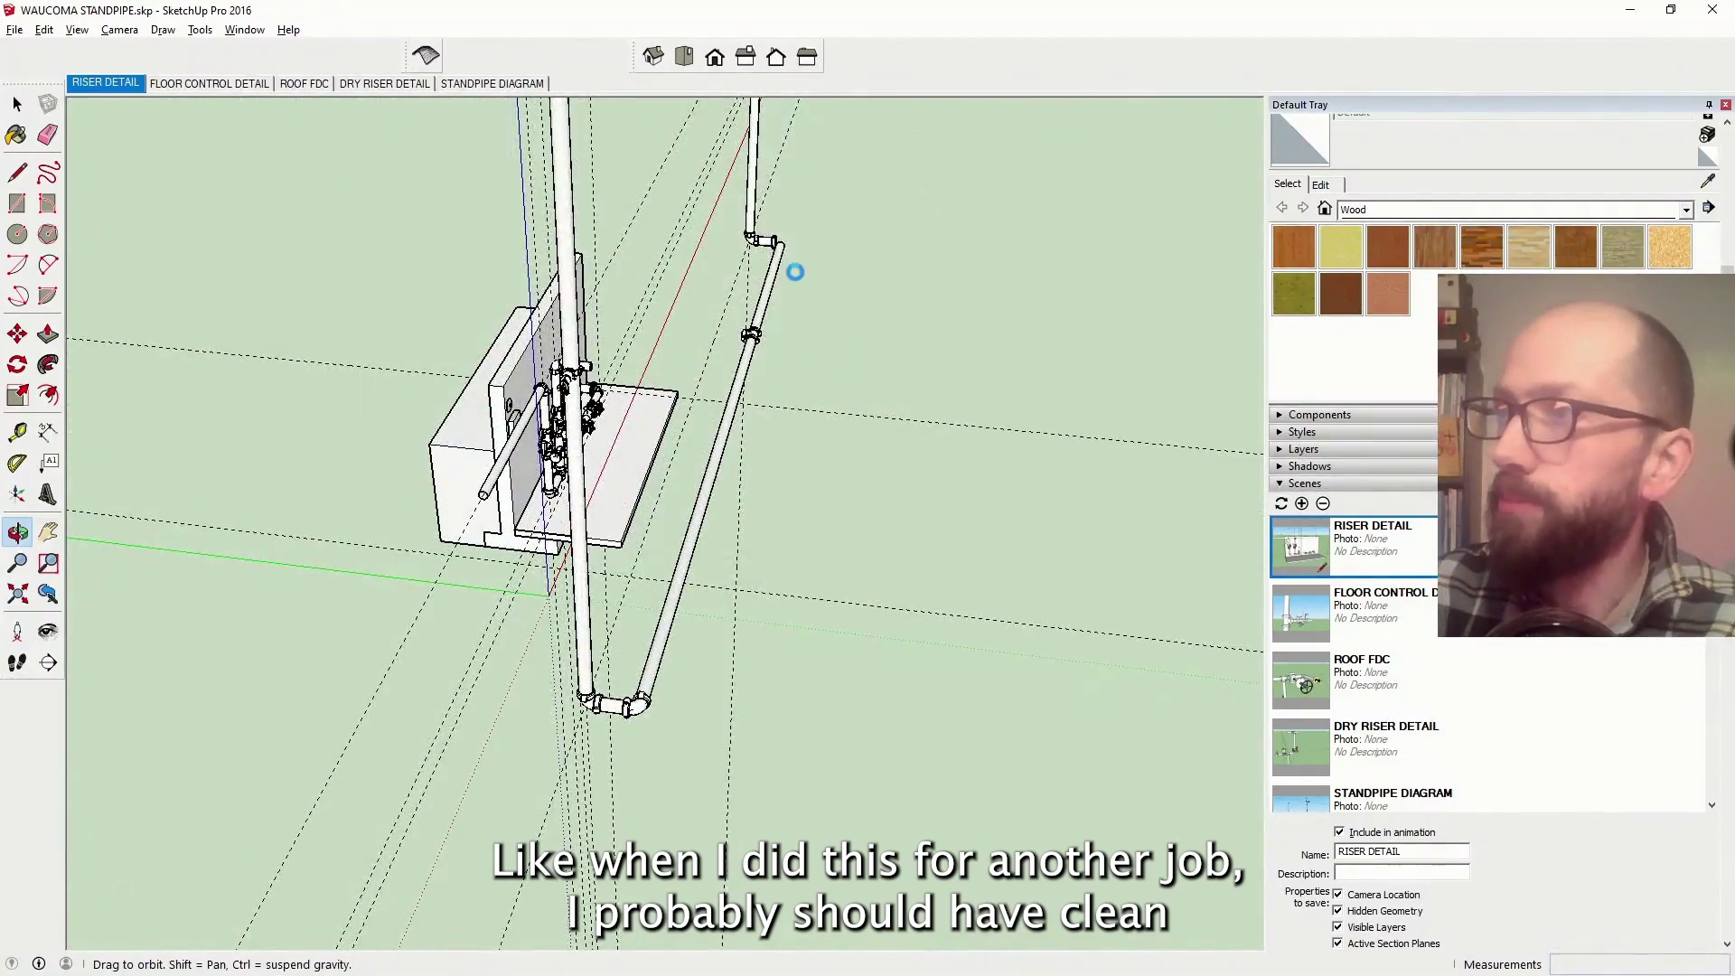
key("space")
left_click_drag(794, 271, 538, 612)
Copy the guide line running perpendicular to the wall onto the left riser's top elbow, and offset it 48 inches along the branch
left_click(17, 531)
left_click_drag(578, 591, 367, 582)
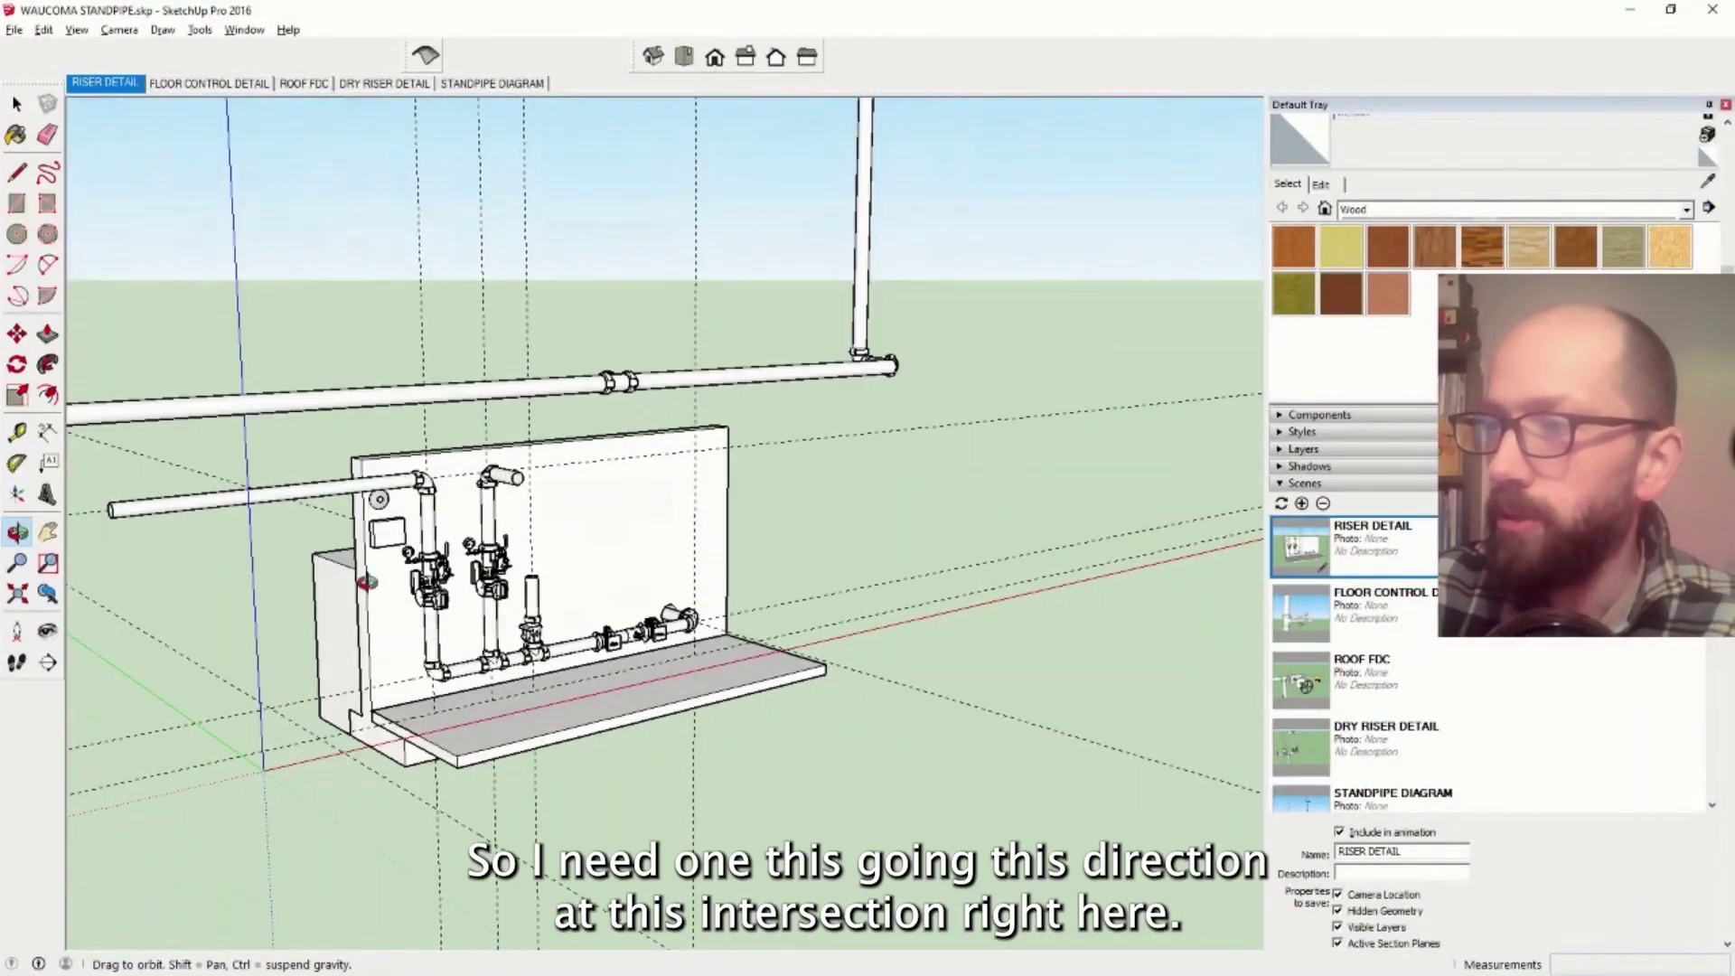
left_click_drag(383, 766, 904, 755)
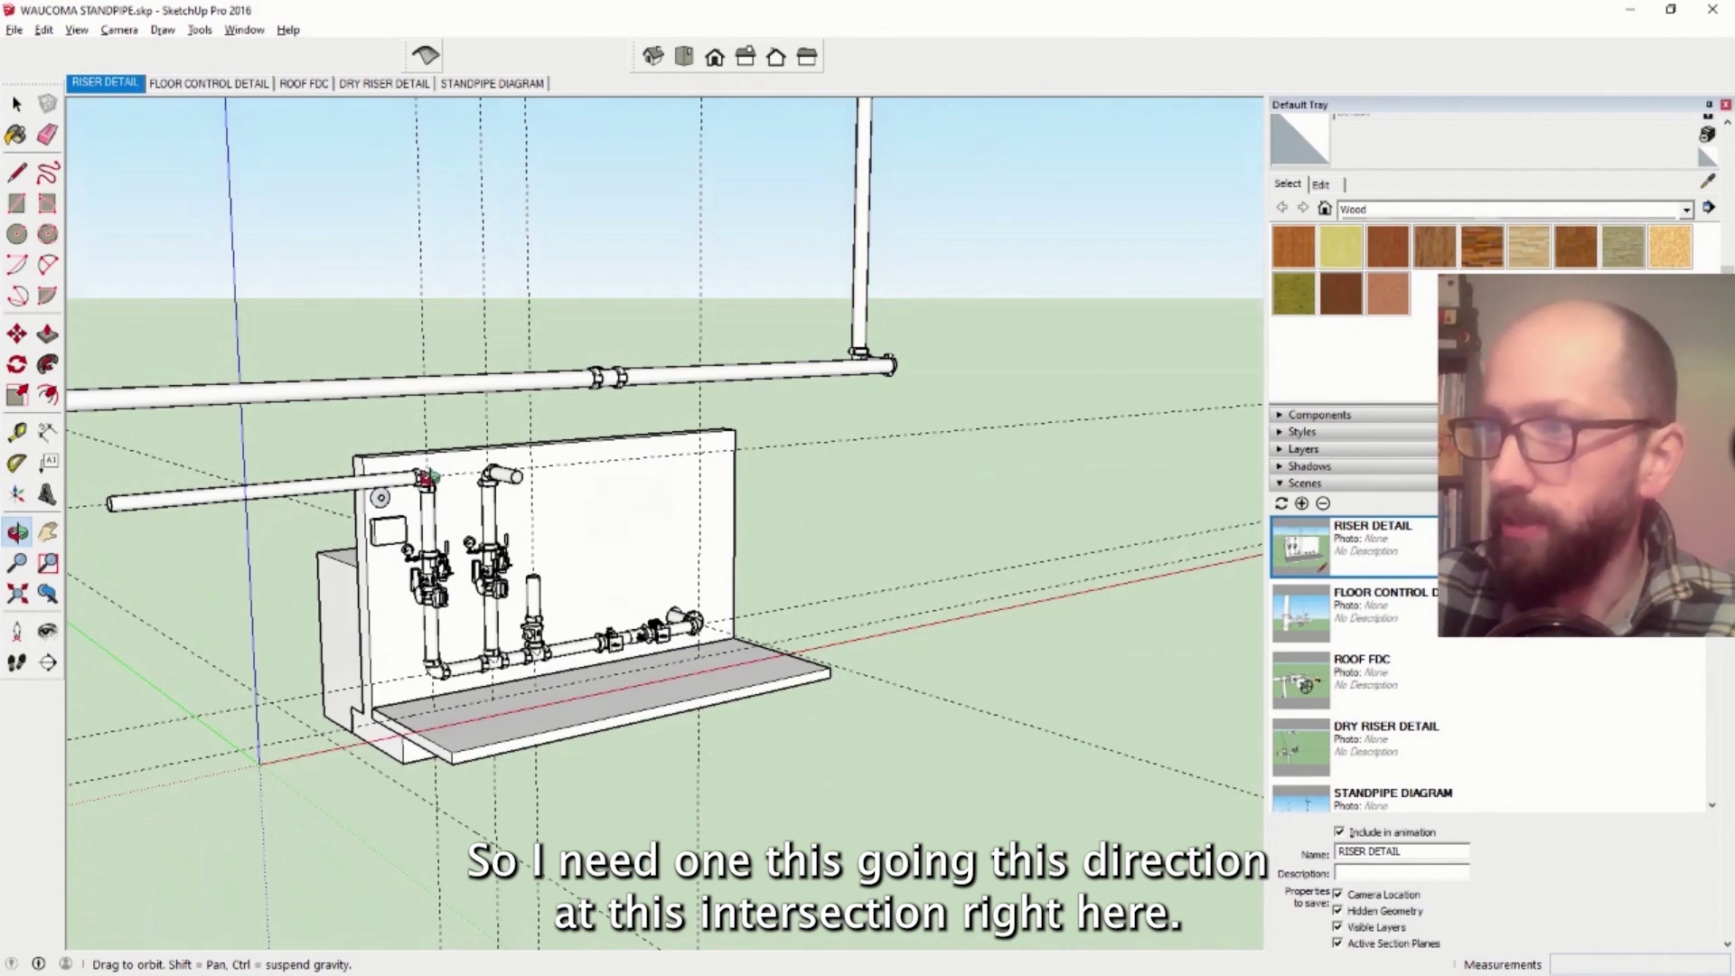
left_click(17, 104)
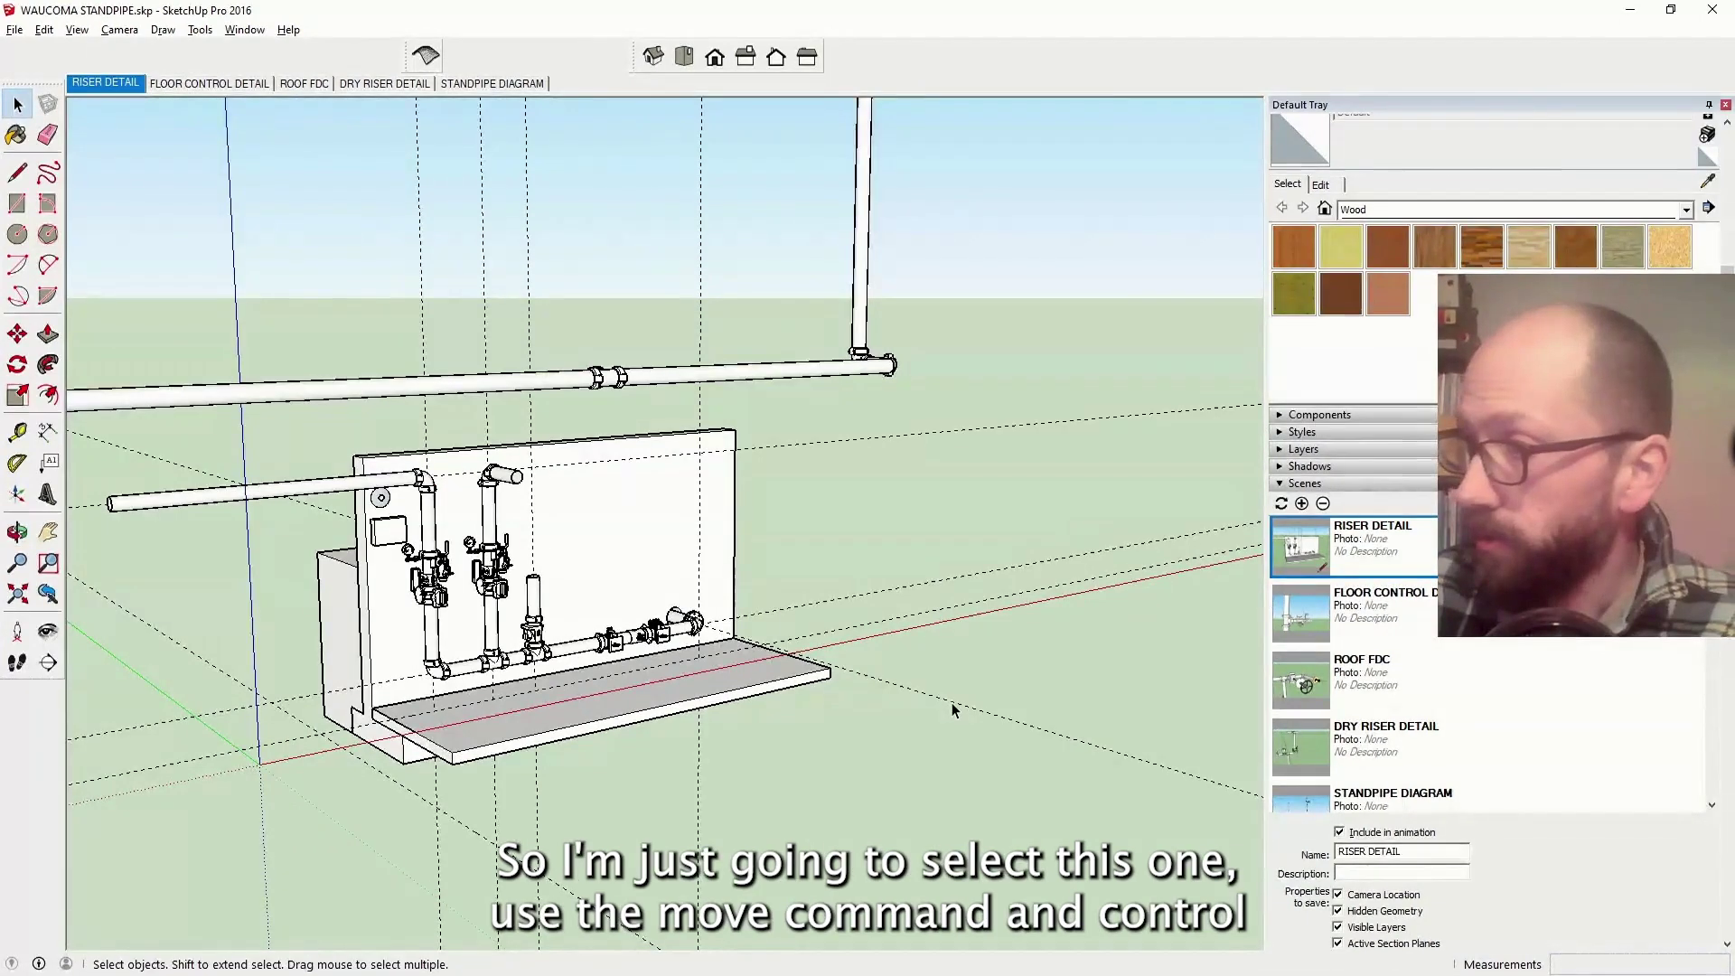
key("m")
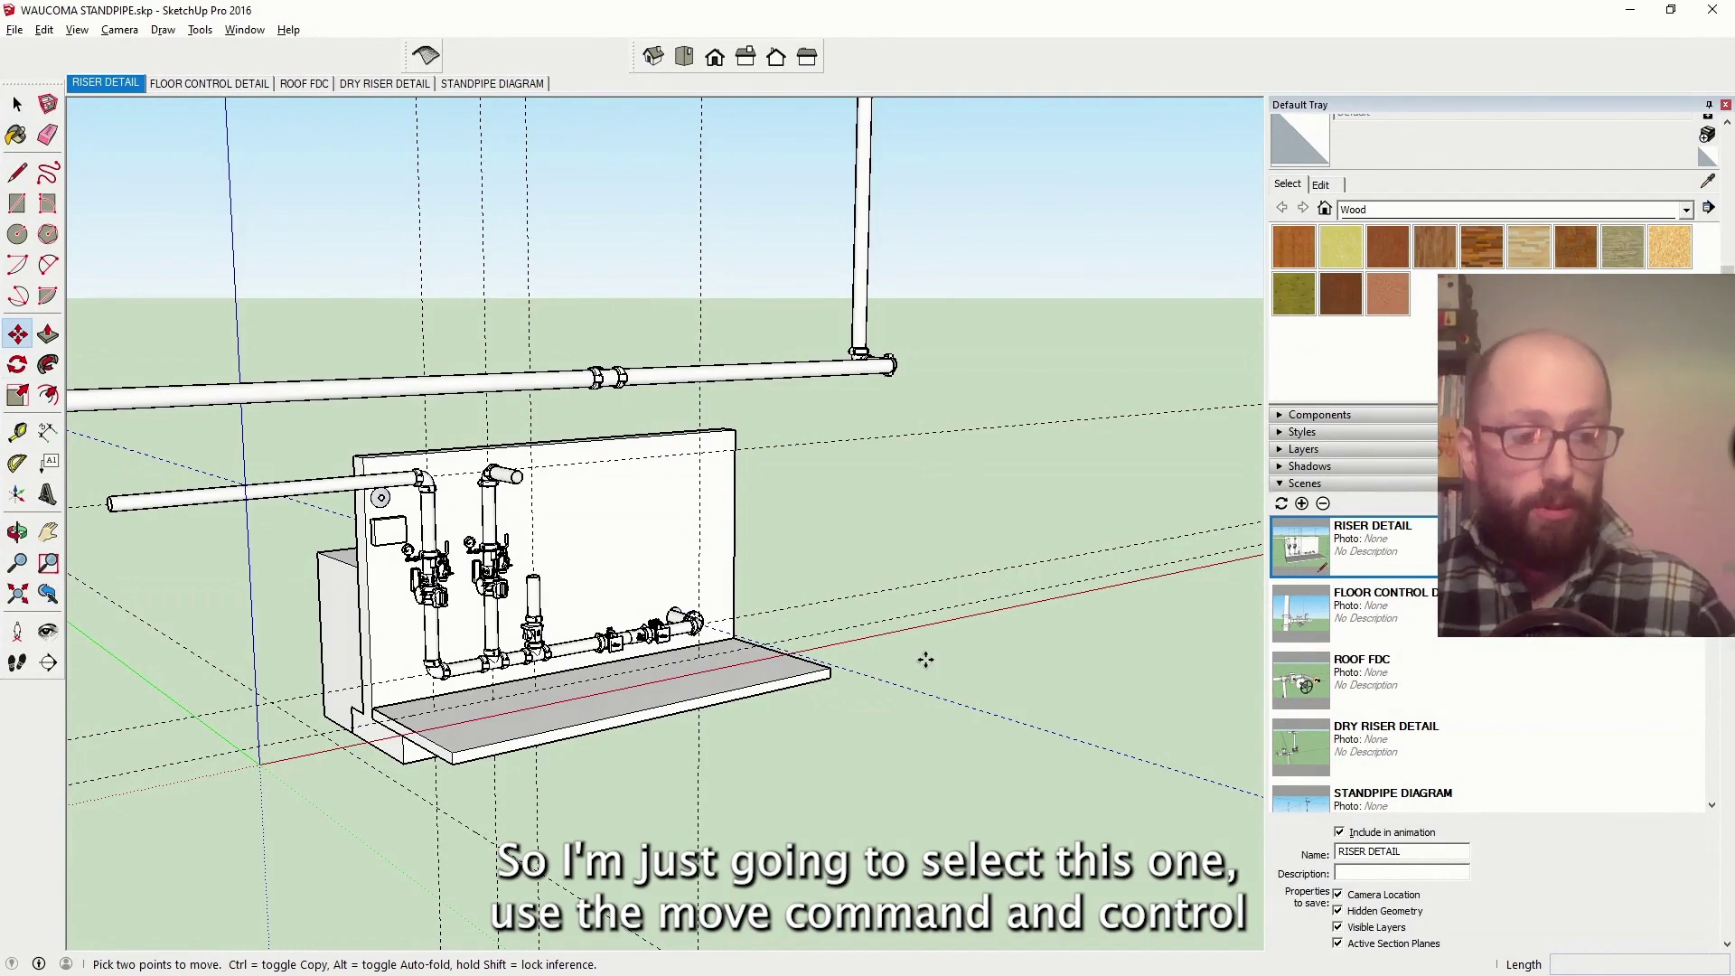
left_click(962, 703)
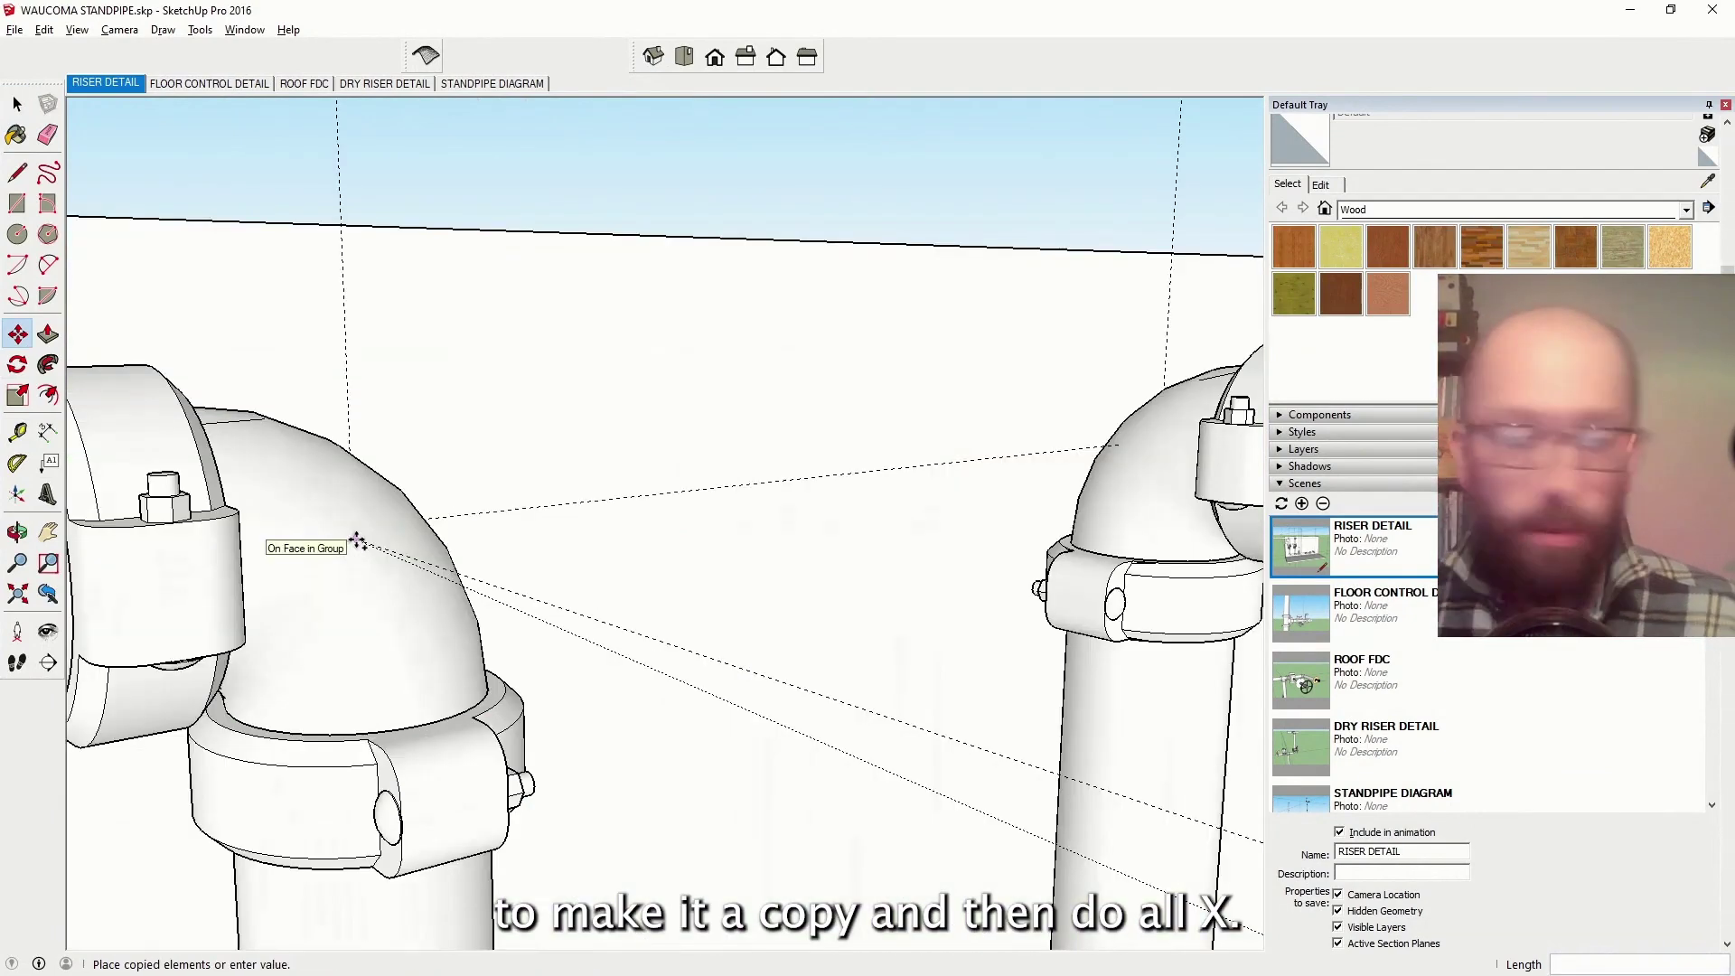
key("alt+x")
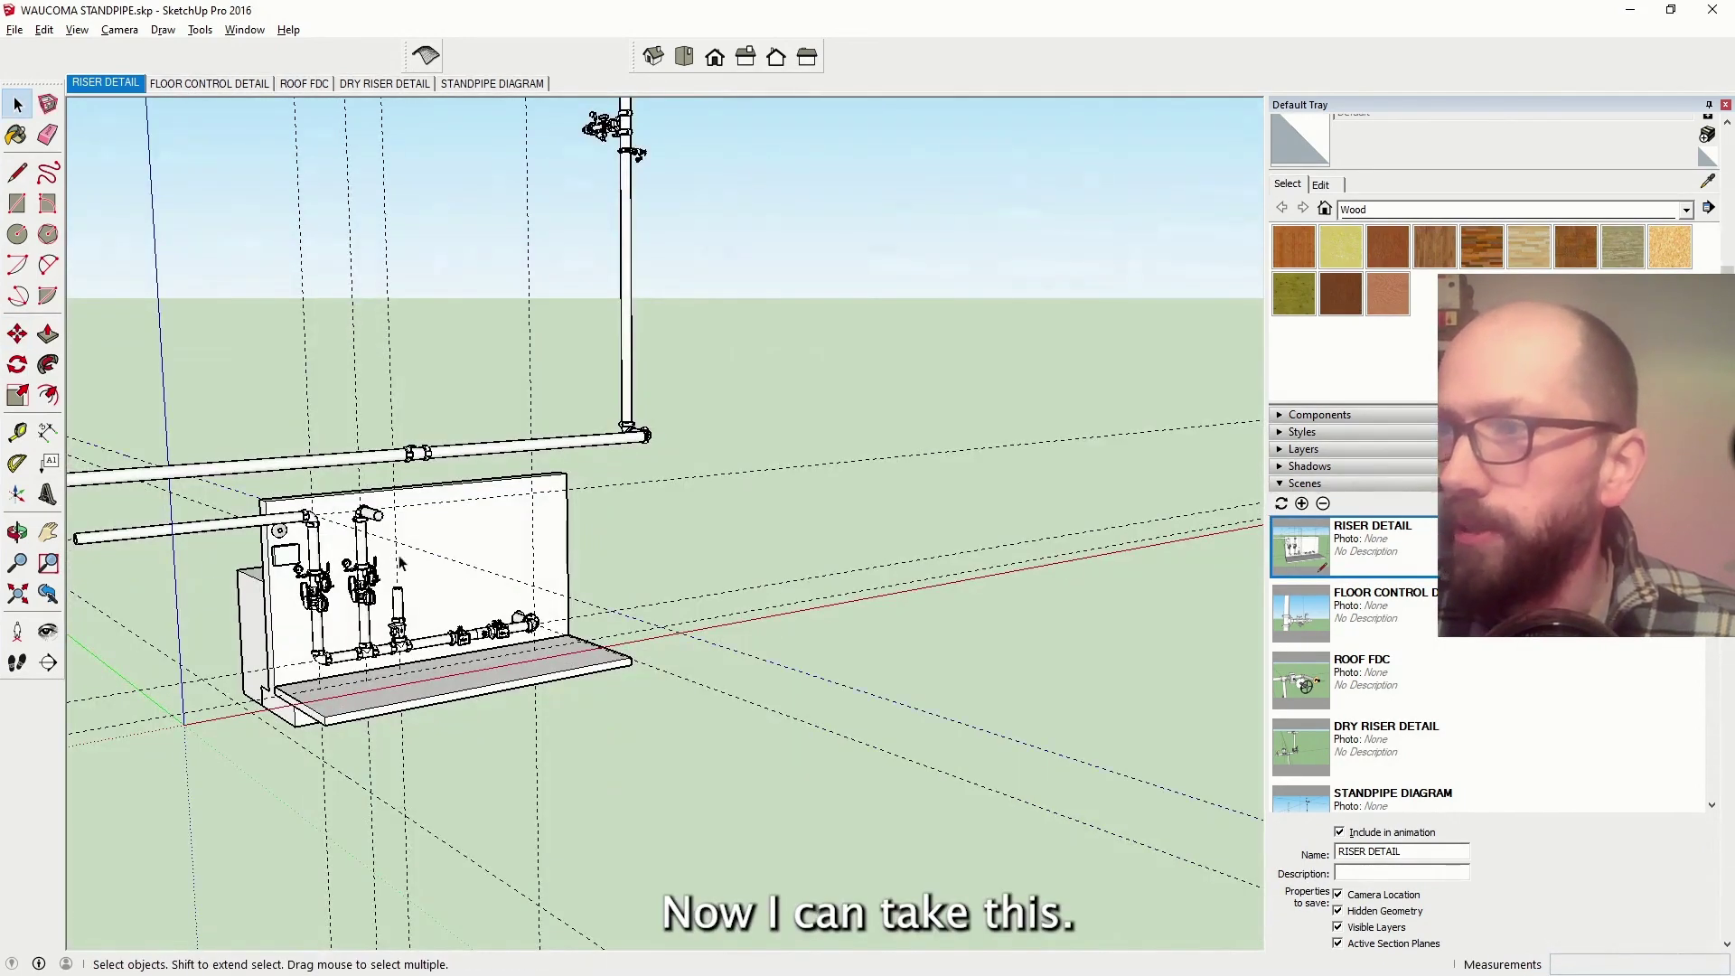
key("m")
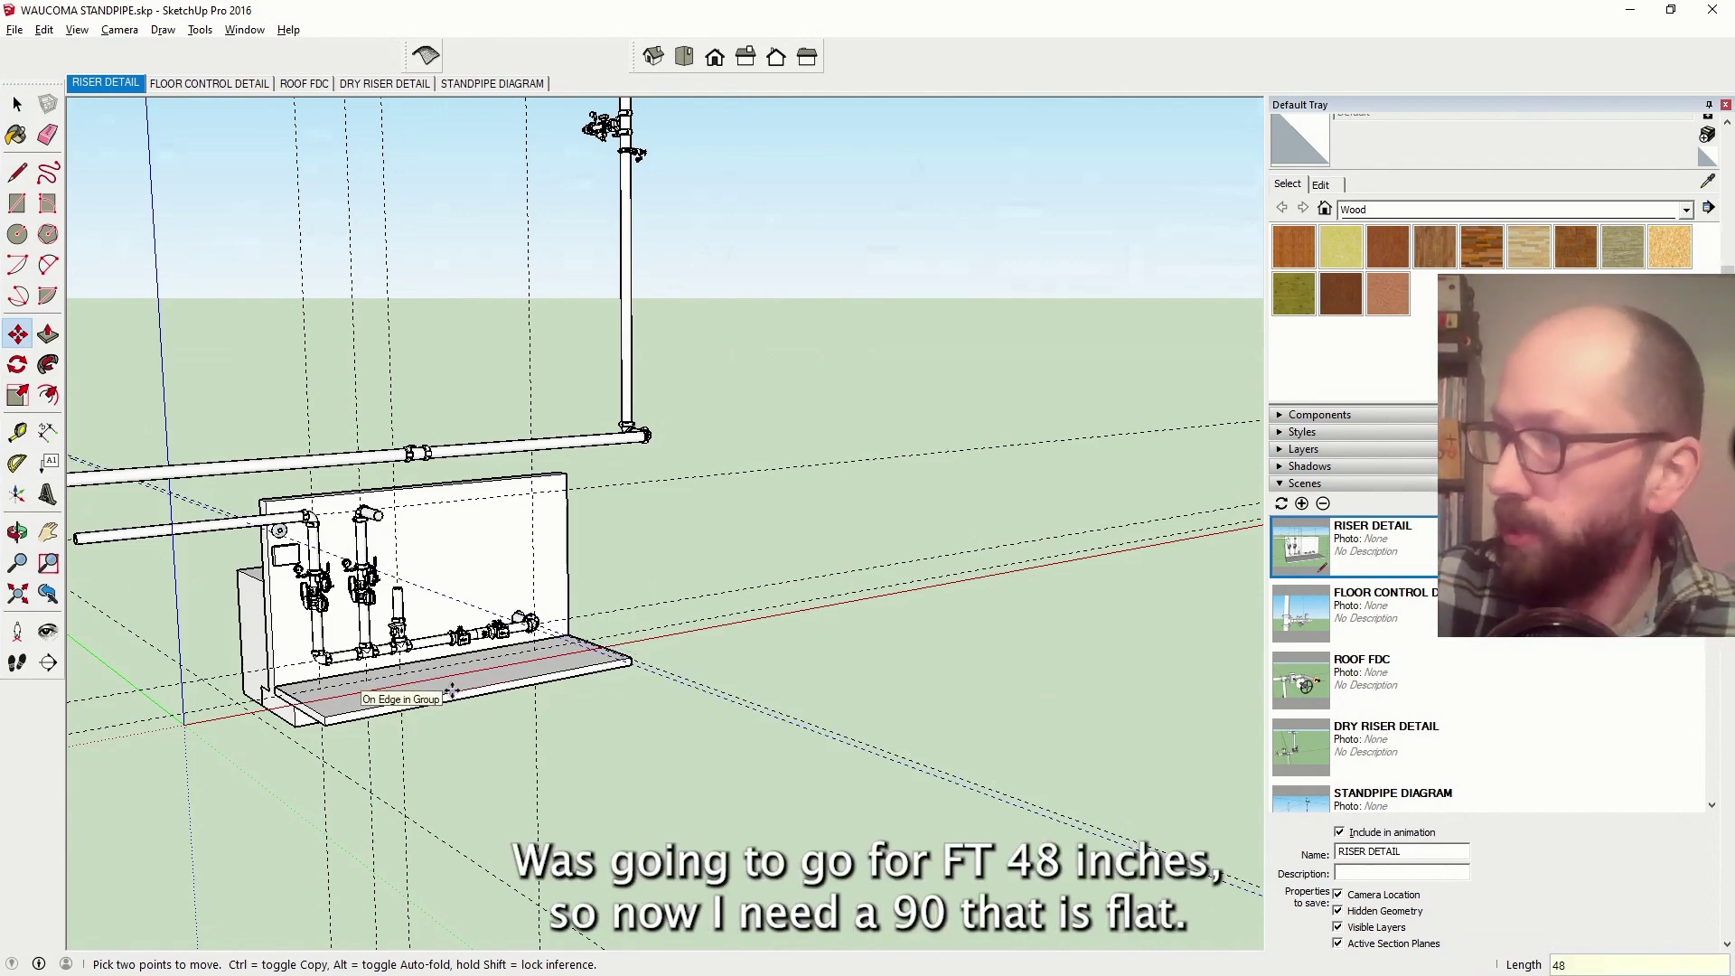
Copy an elbow with its short pipe stub and bring the copy to the floor slab in front of the left riser
middle_click_drag(452, 691, 281, 418)
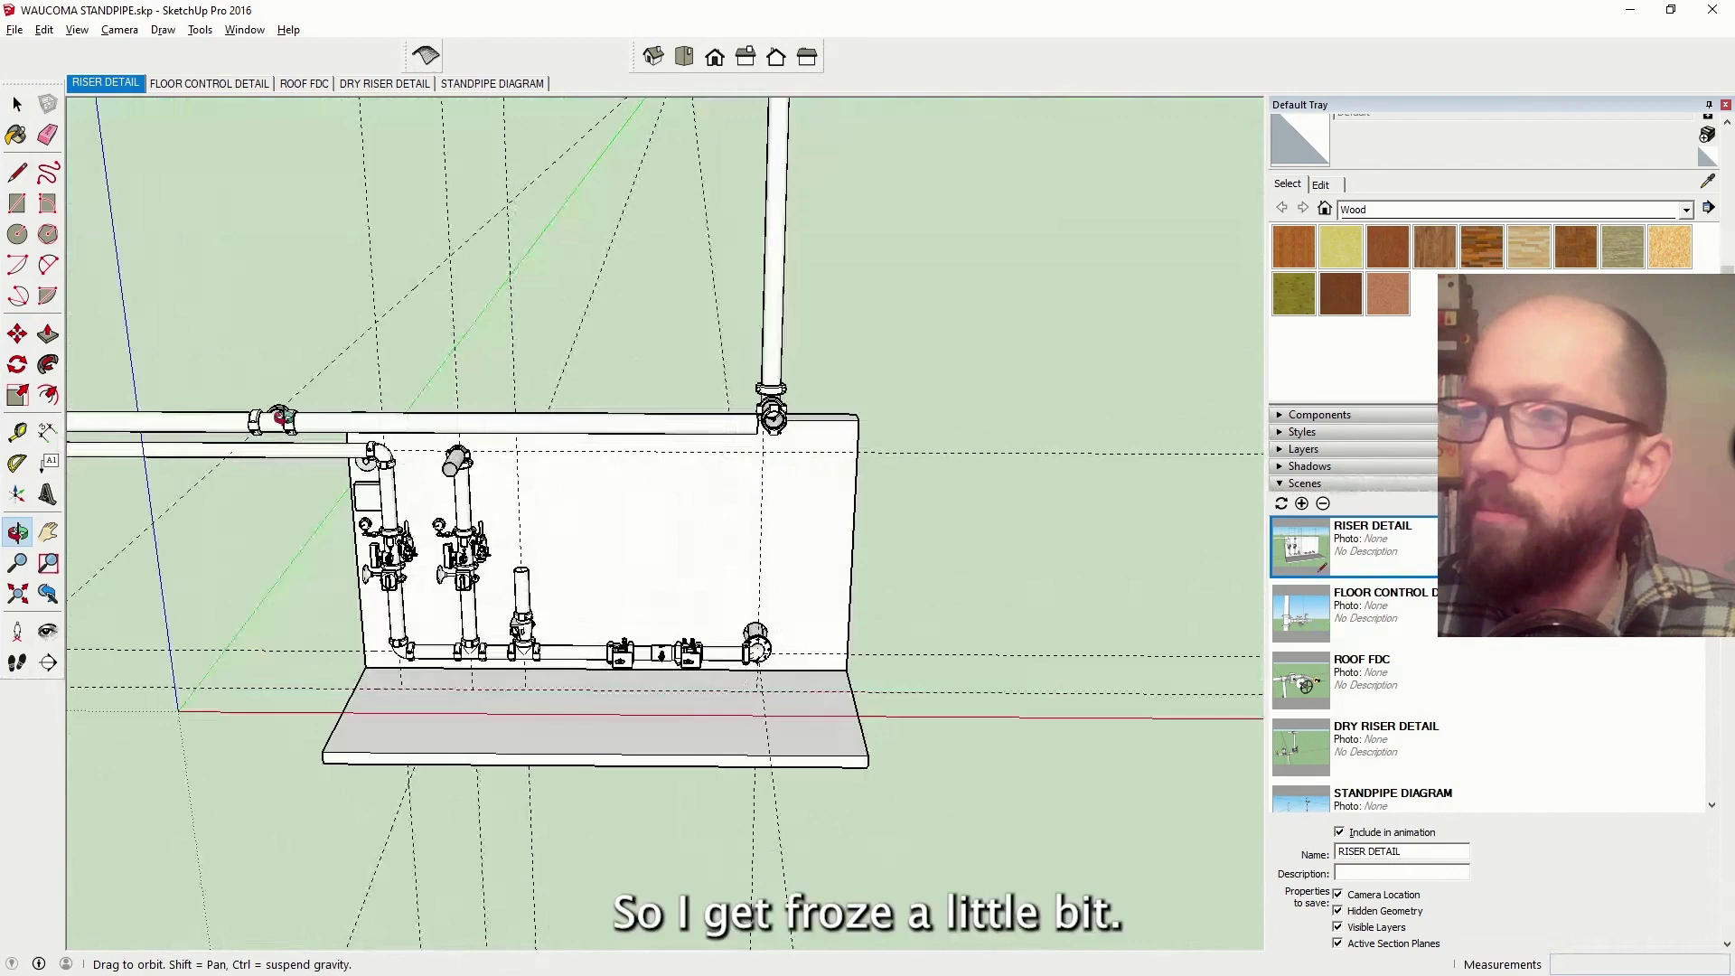
scroll(967, 570, "down", 4)
scroll(837, 586, "up", 2)
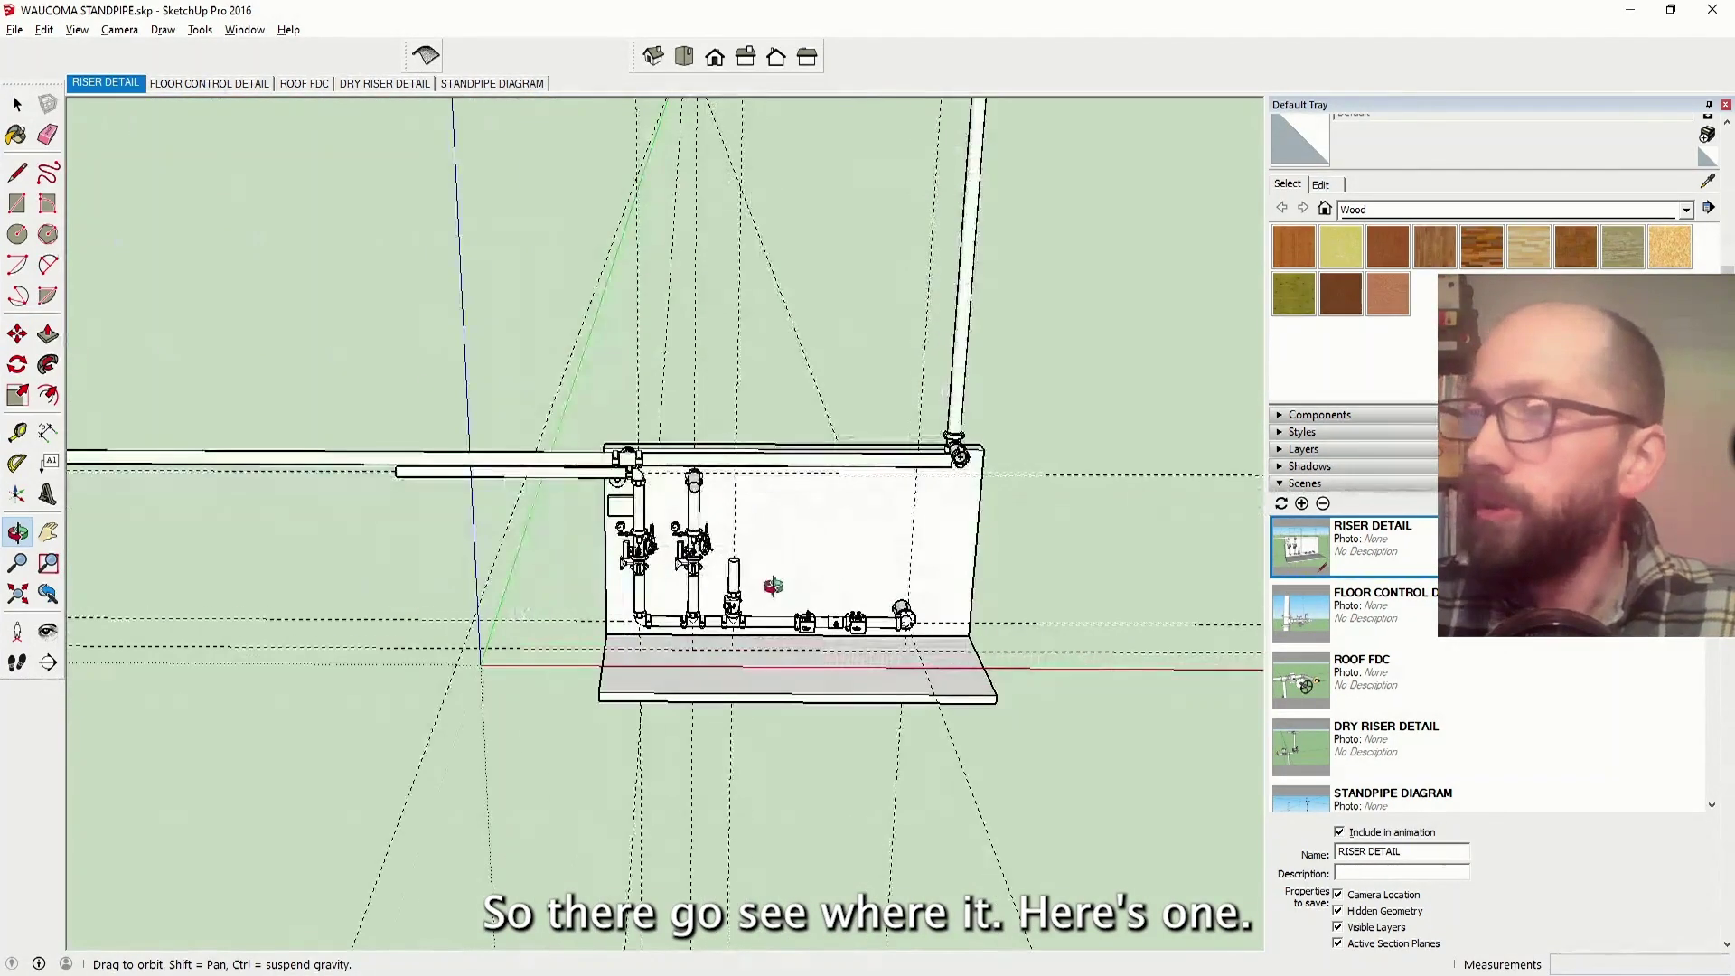
scroll(787, 616, "down", 5)
scroll(727, 631, "up", 8)
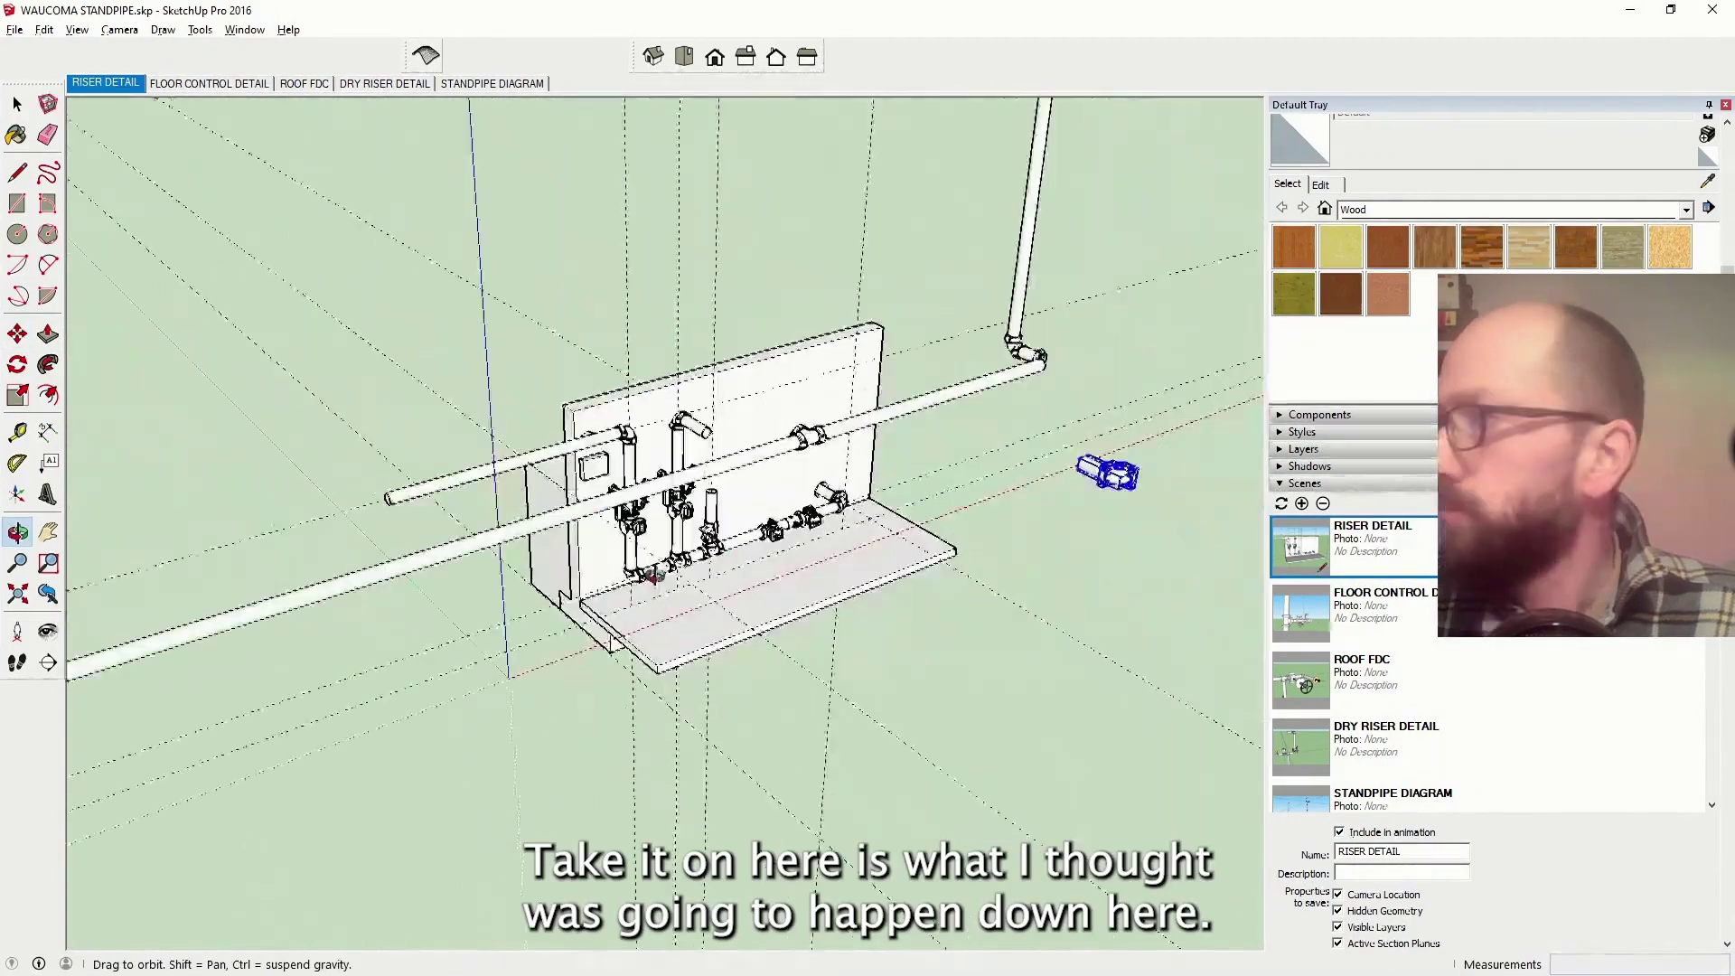
scroll(994, 506, "up", 5)
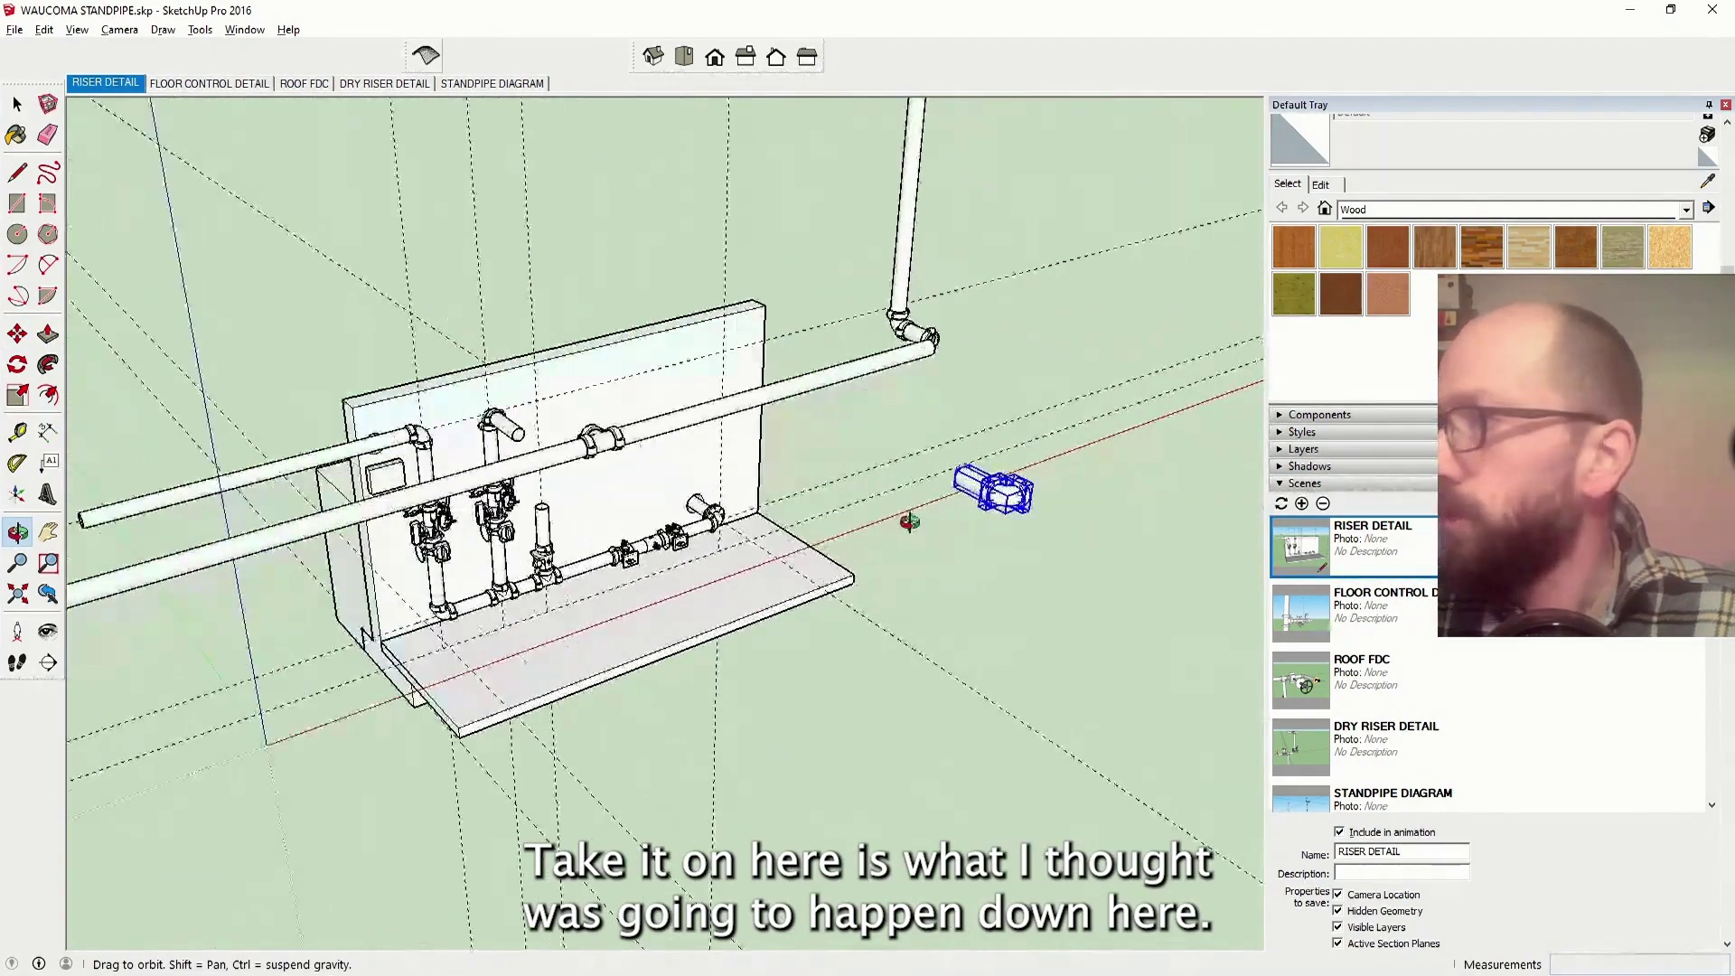
left_click(17, 334)
left_click(841, 552)
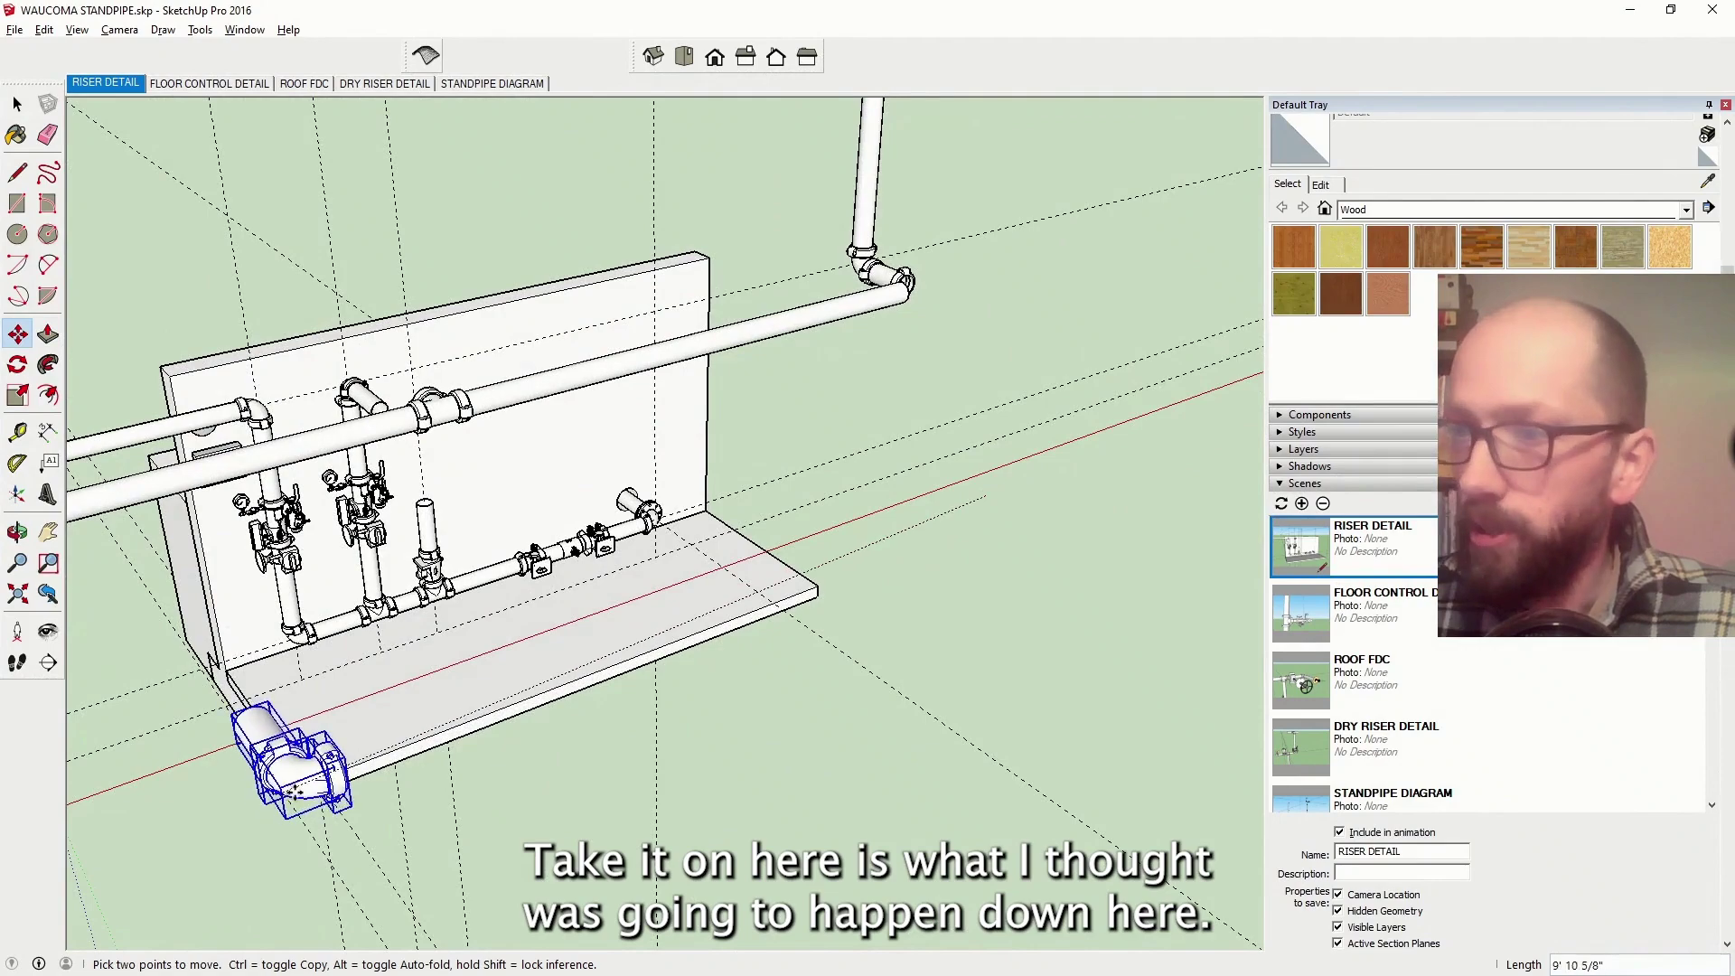
Rotate the copied elbow so its stub points away from the wall, and move it onto the guide intersection on the left horizontal branch
scroll(202, 667, "up", 5)
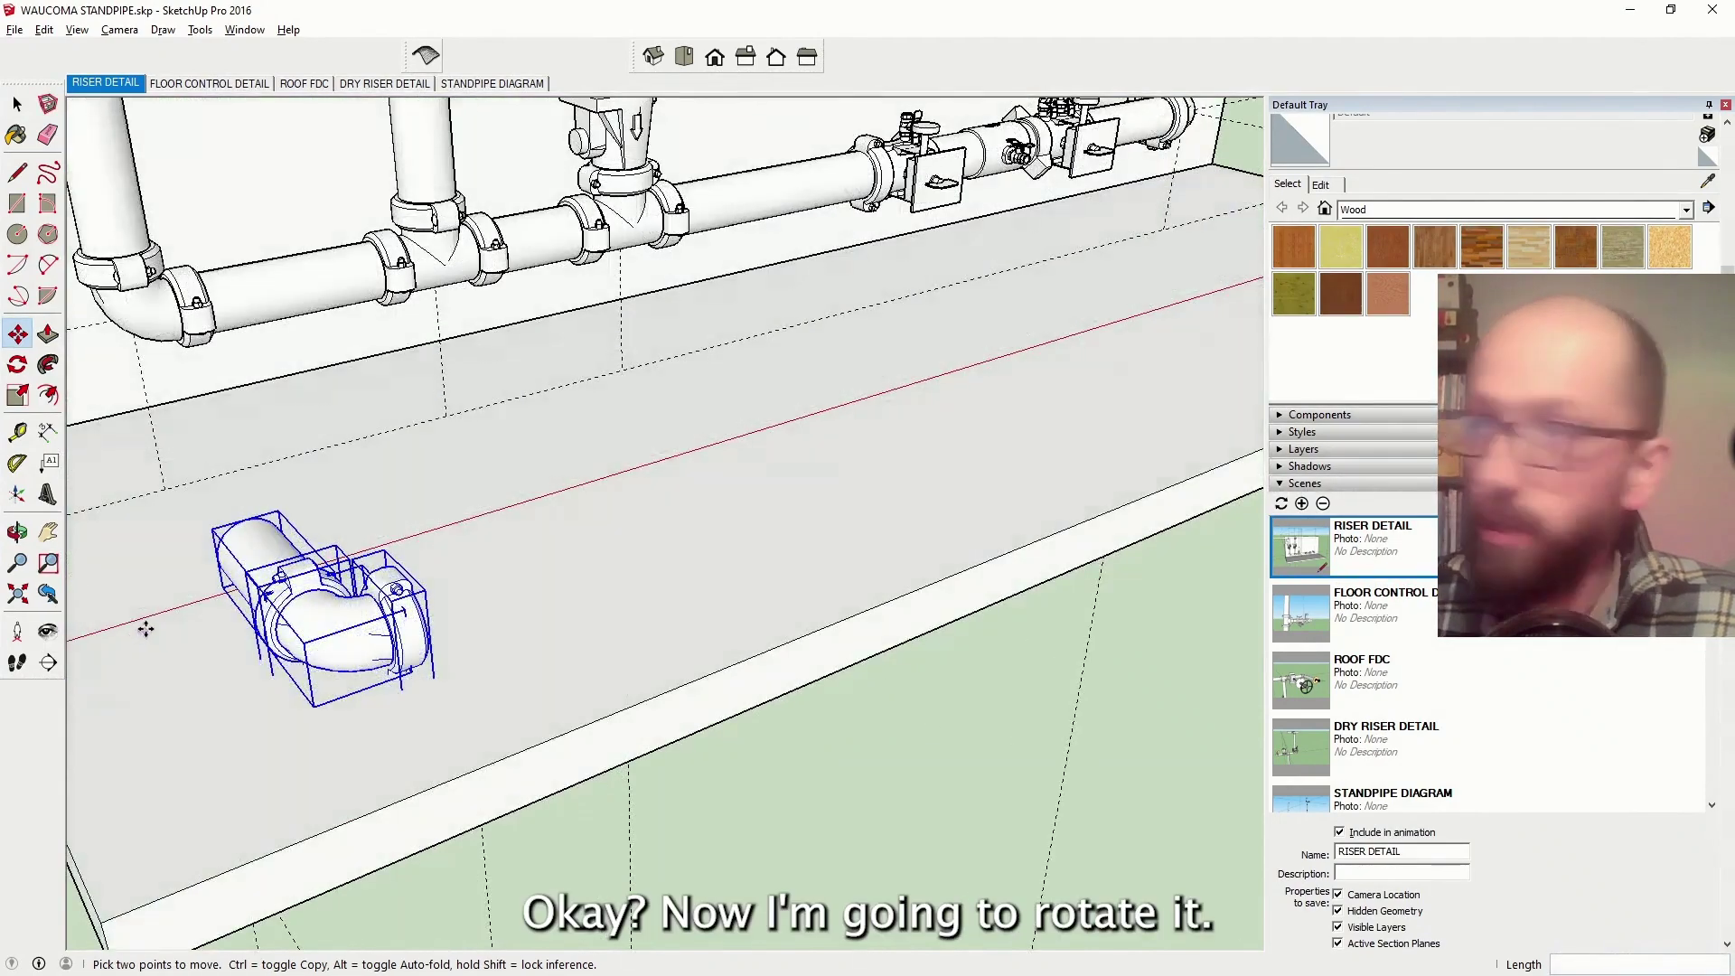
scroll(142, 628, "up", 6)
scroll(729, 492, "up", 4)
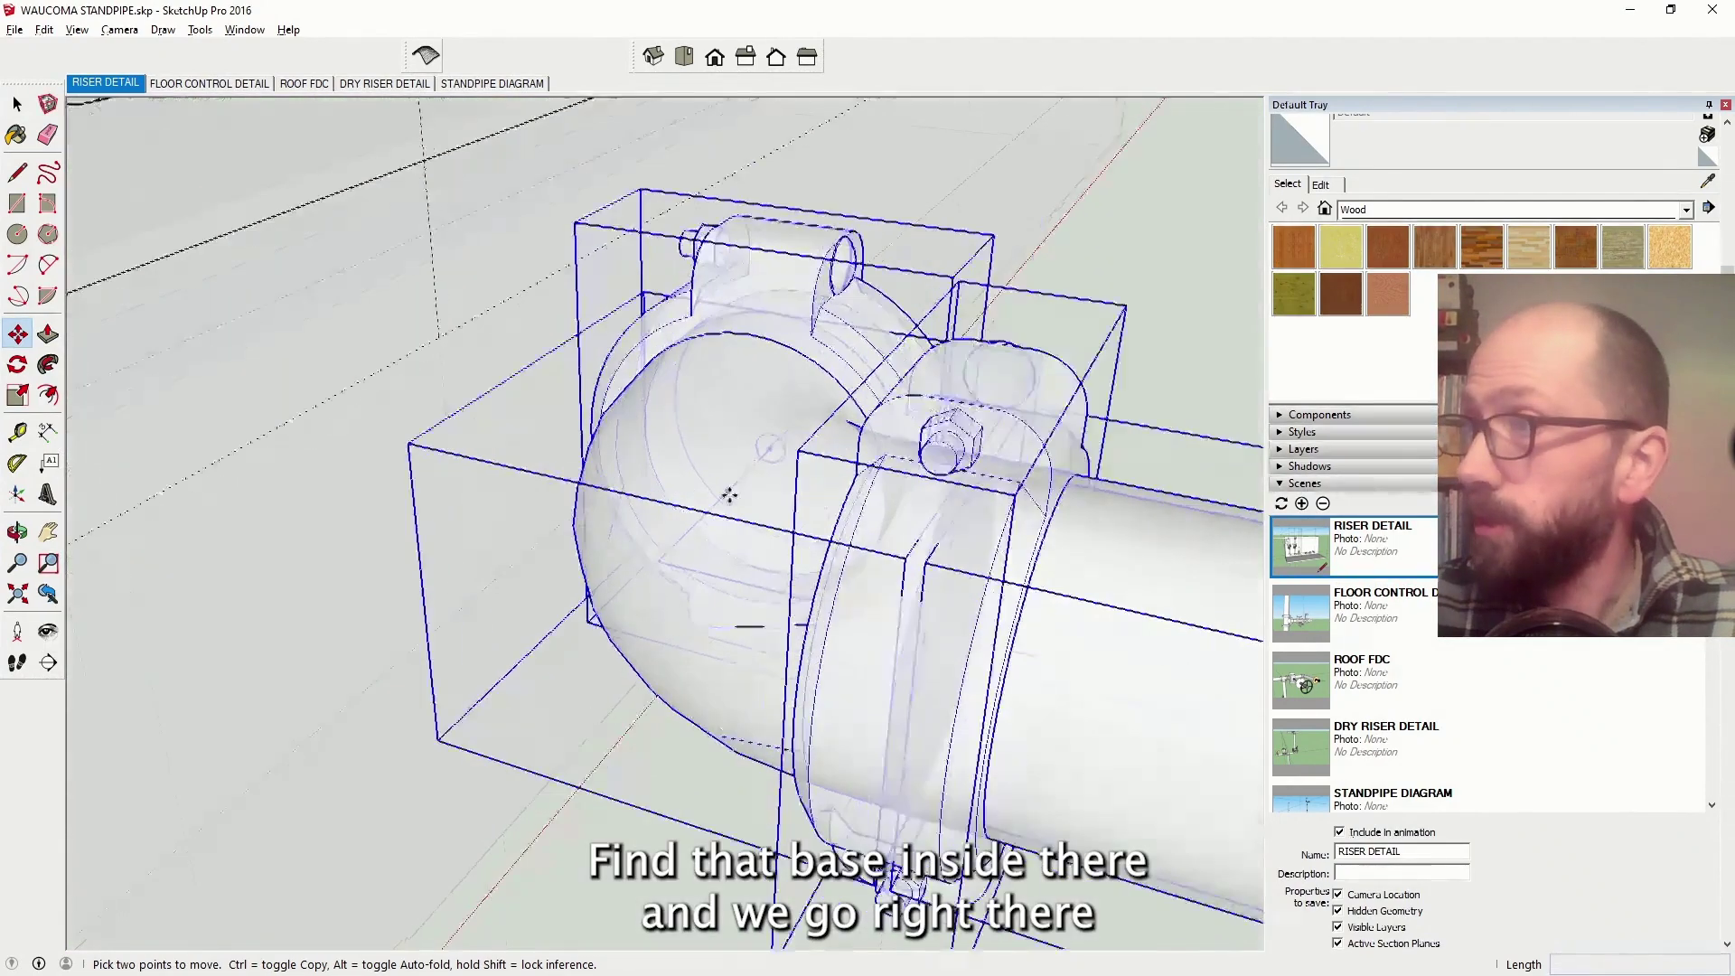
scroll(639, 588, "up", 4)
scroll(640, 565, "down", 10)
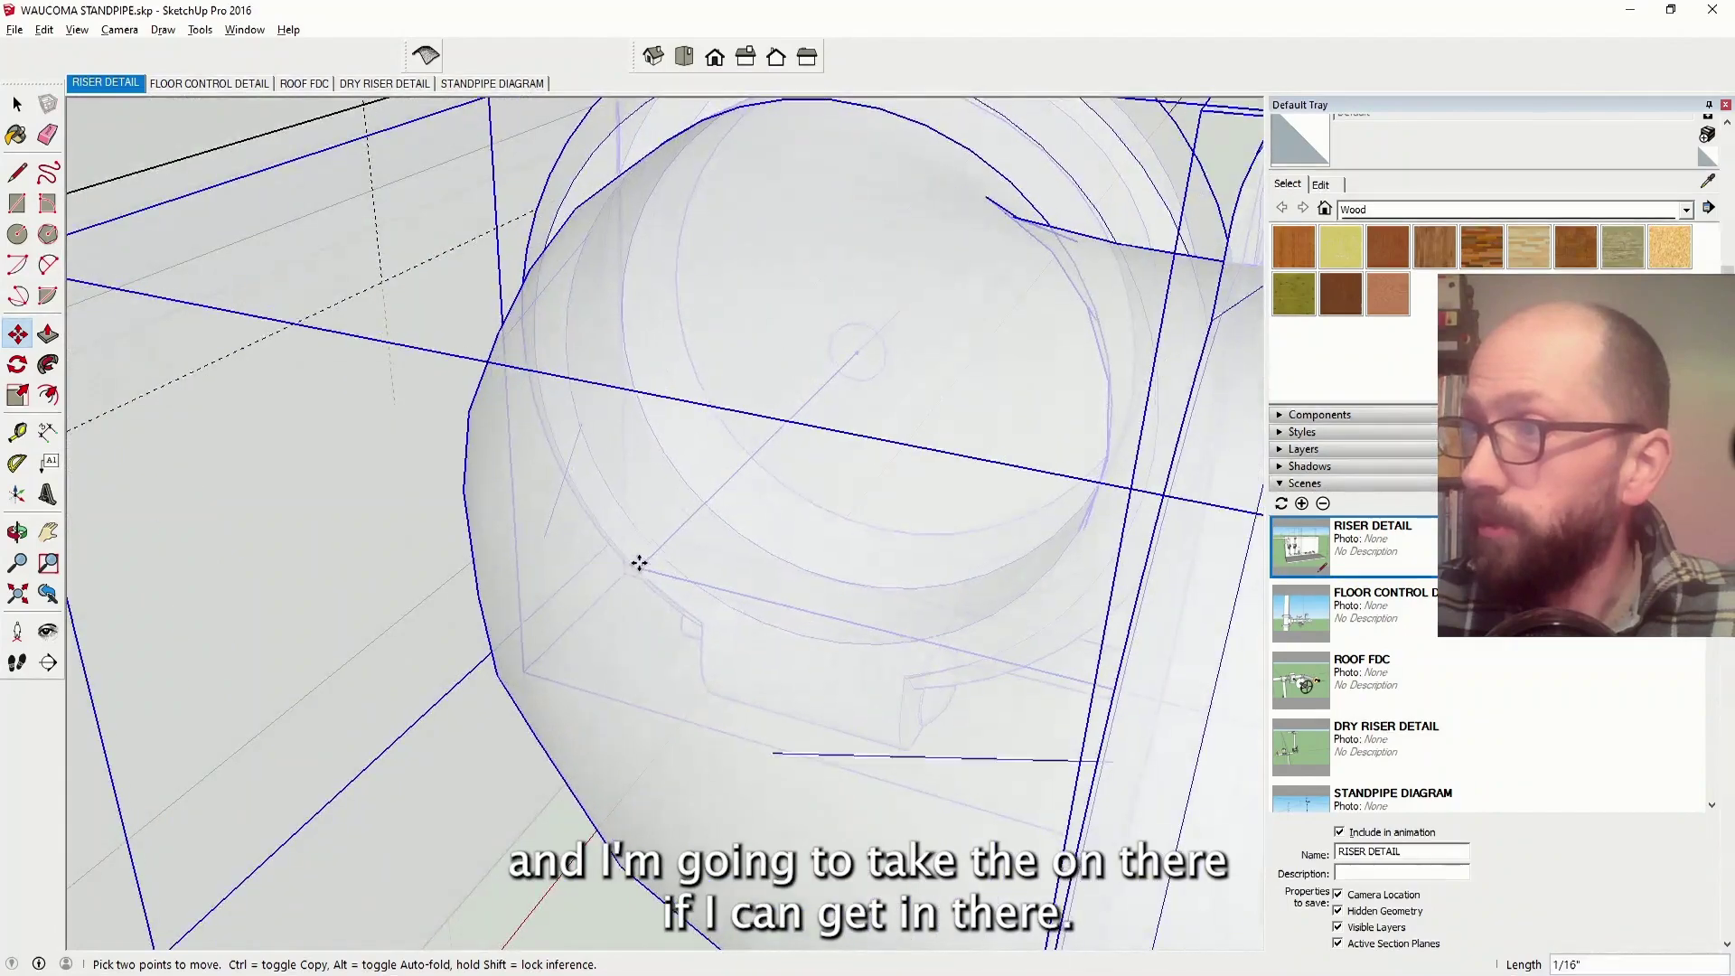
scroll(705, 513, "up", 3)
scroll(691, 564, "up", 3)
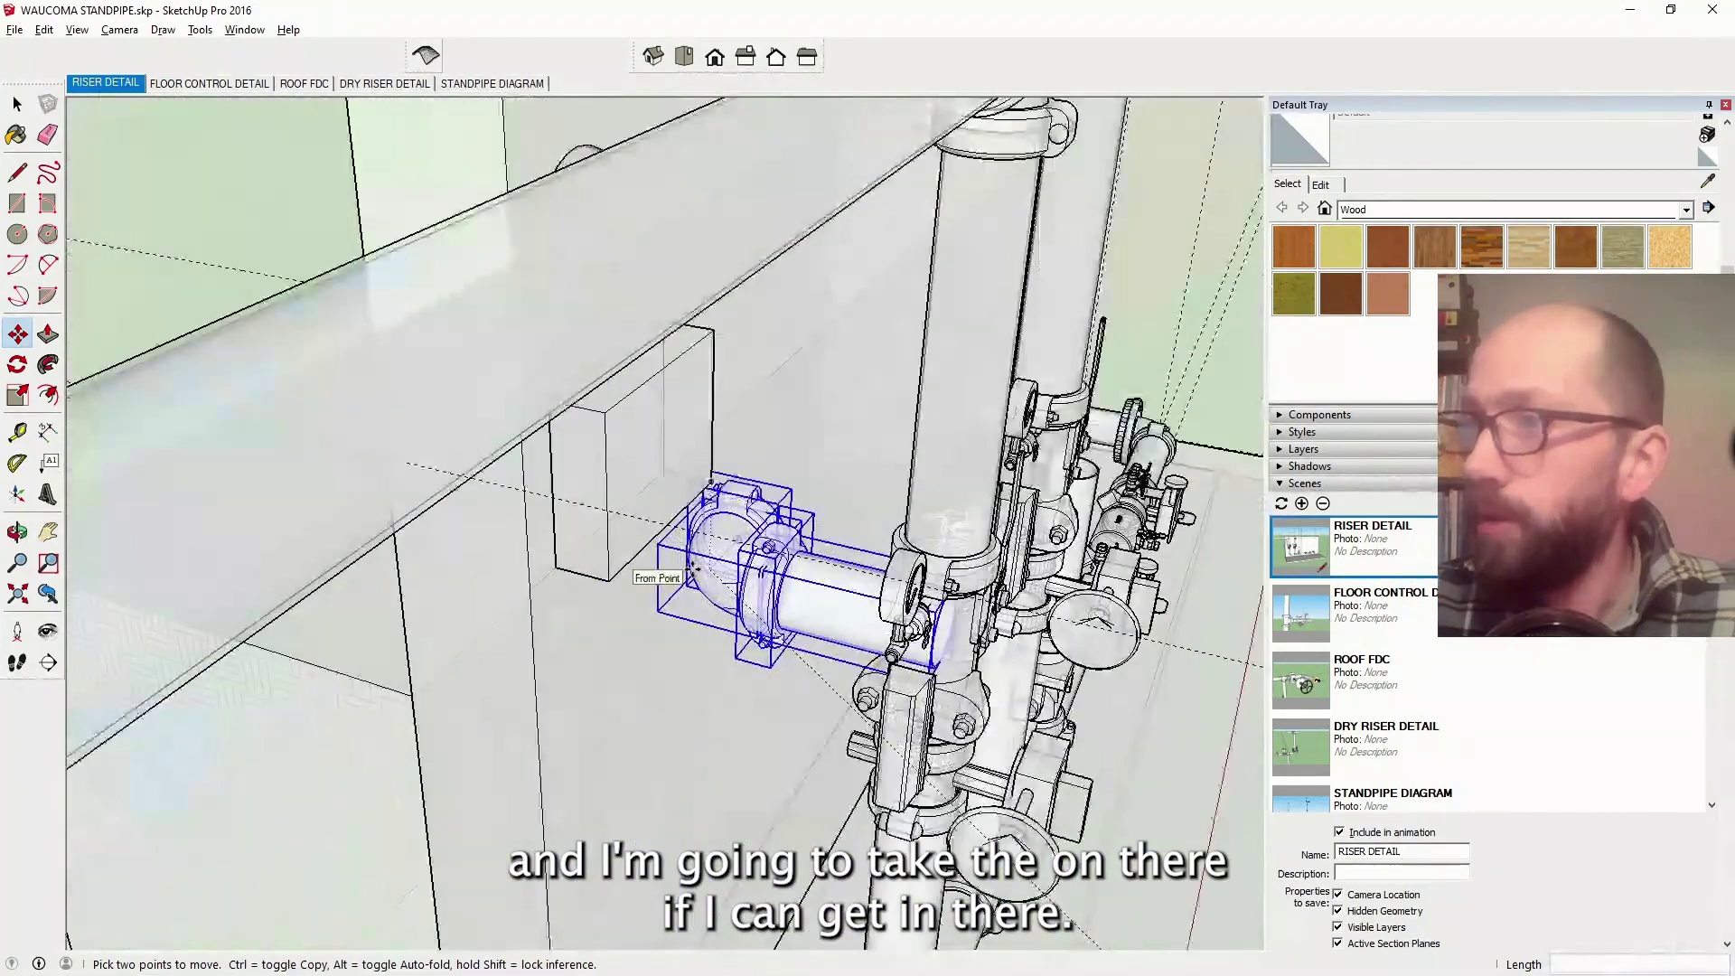
scroll(349, 434, "up", 5)
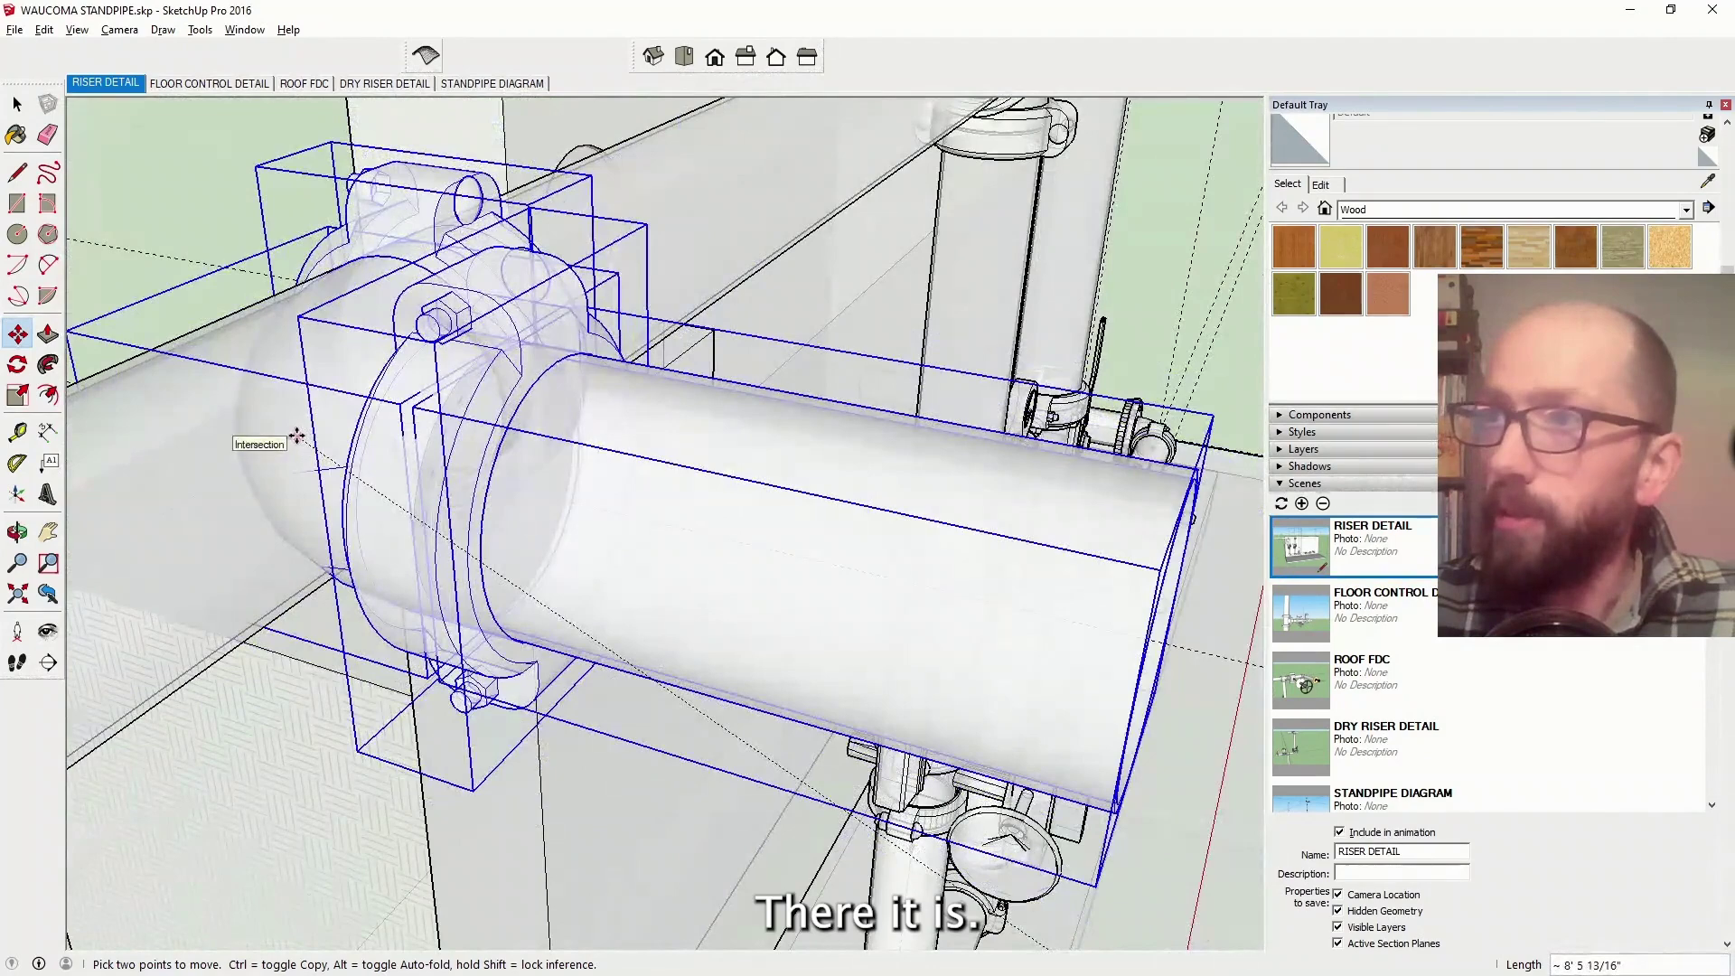
key("space")
Shorten the left riser's horizontal branch pipe so that it ends at the new elbow
scroll(256, 318, "down", 10)
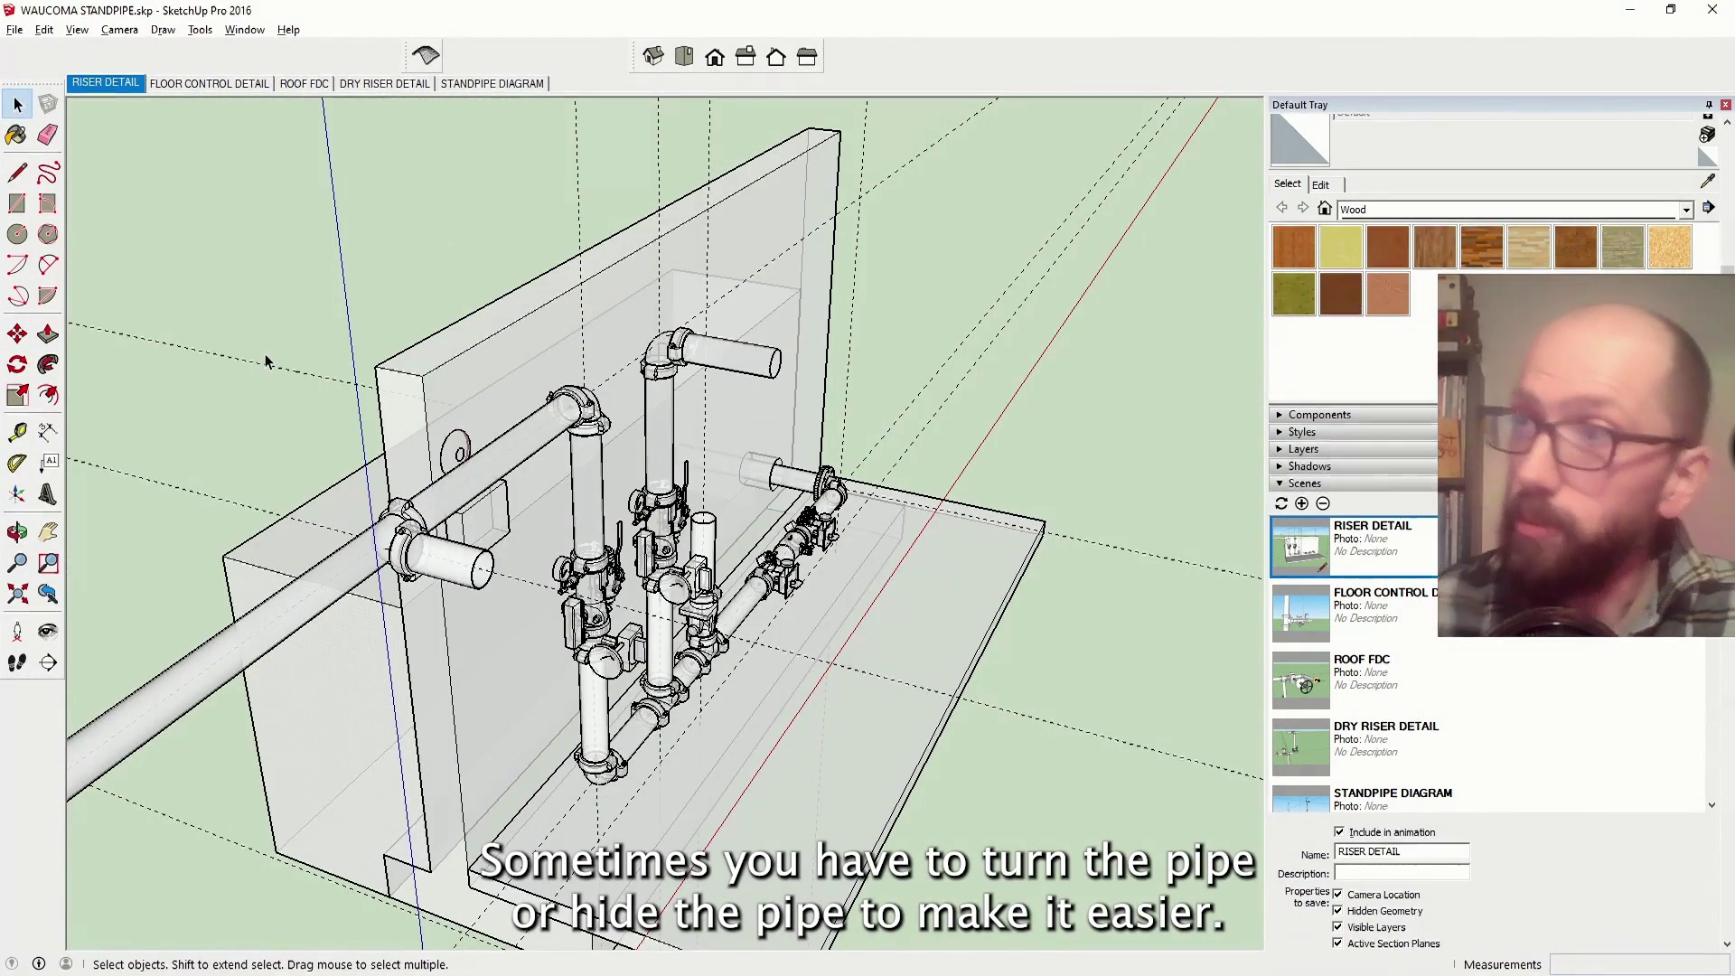
scroll(406, 502, "up", 10)
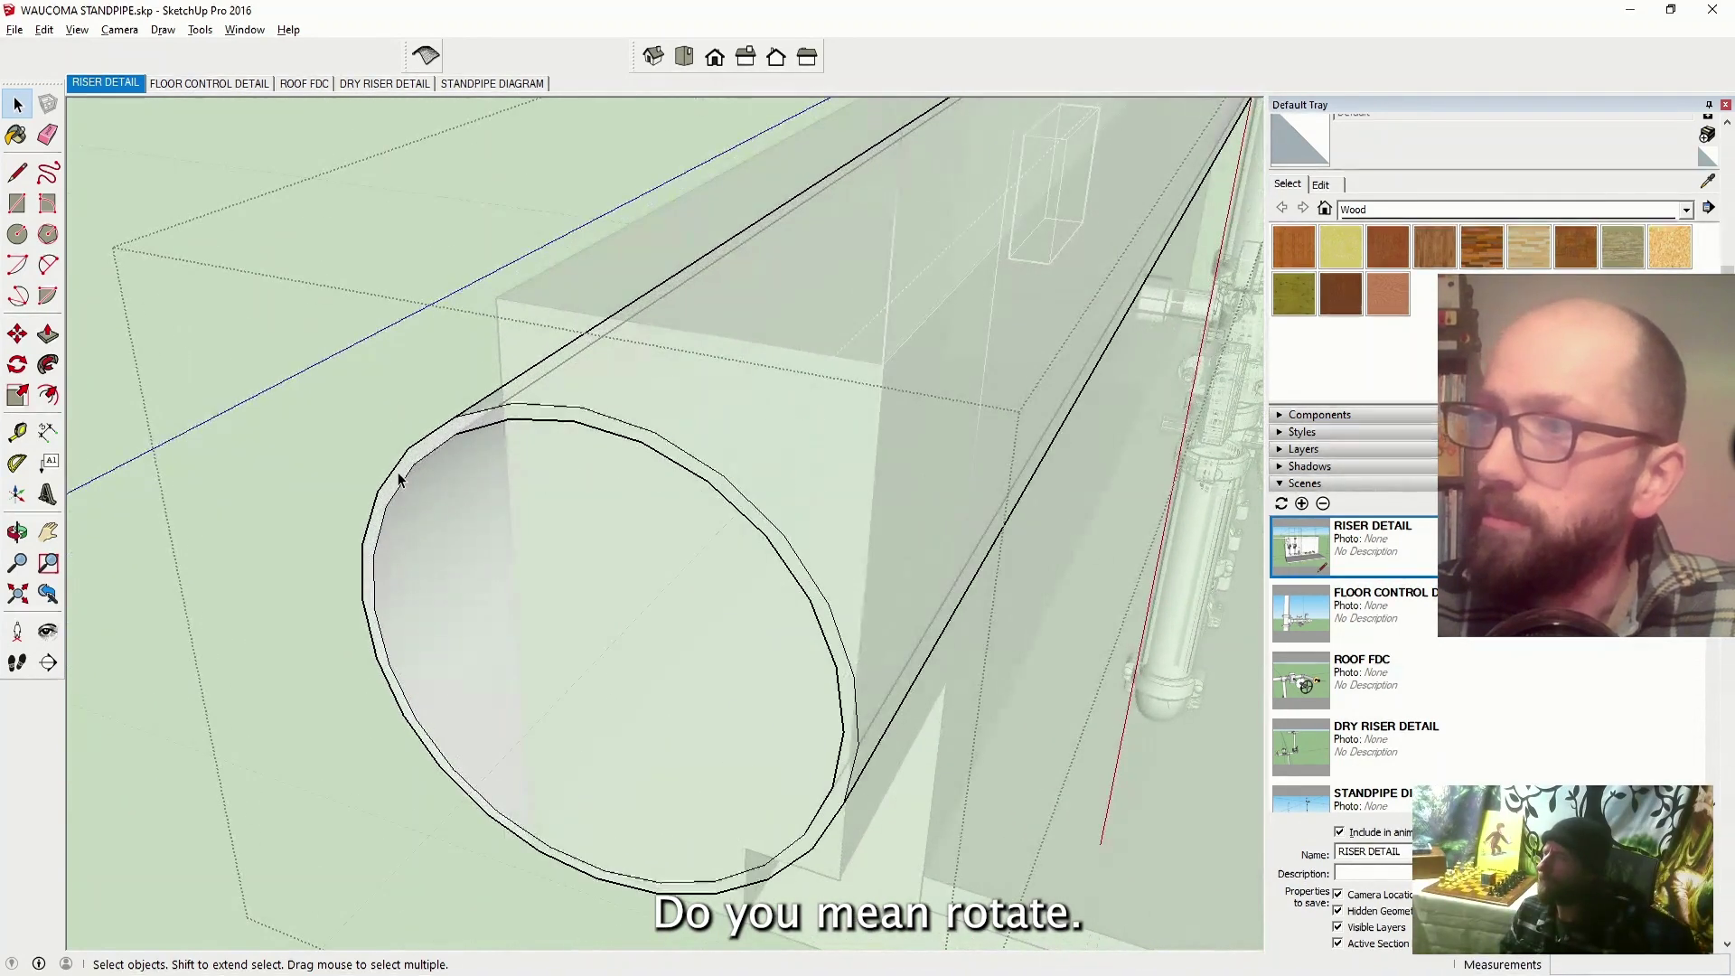
left_click(399, 481)
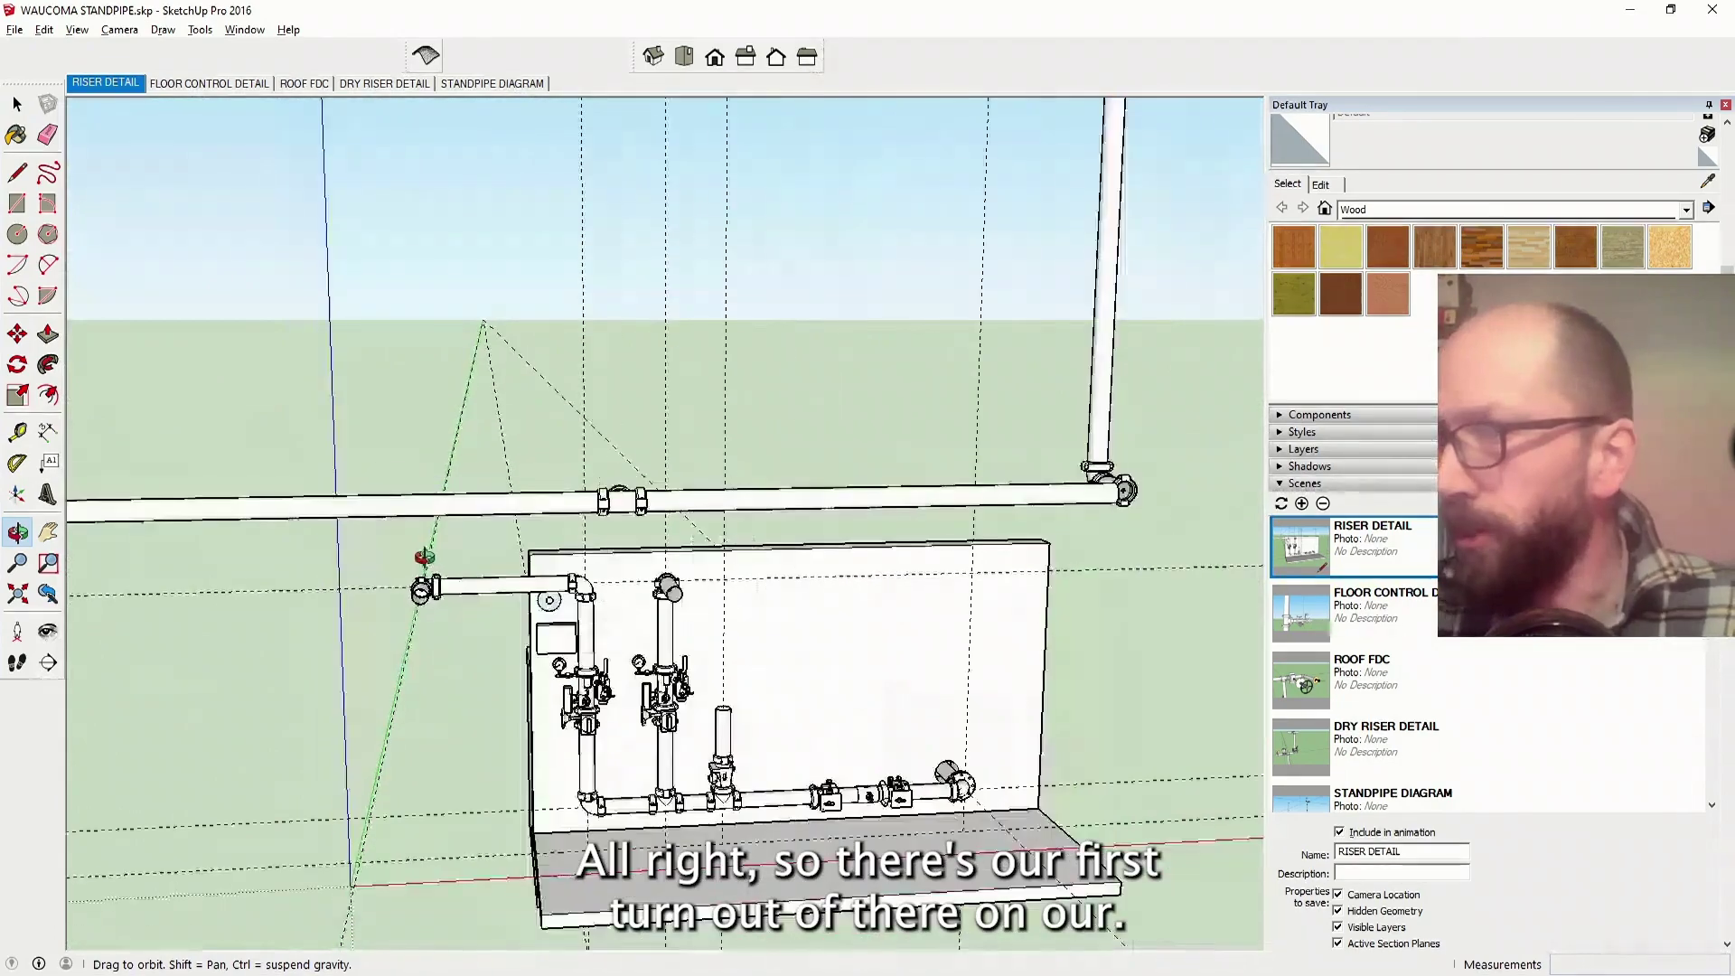
Compare the new turn with the WAUCOMA HOTEL FP1 floor plan in CMS IntelliCAD, following the pipe run beyond the mechanical room
left_click_drag(426, 561, 565, 711)
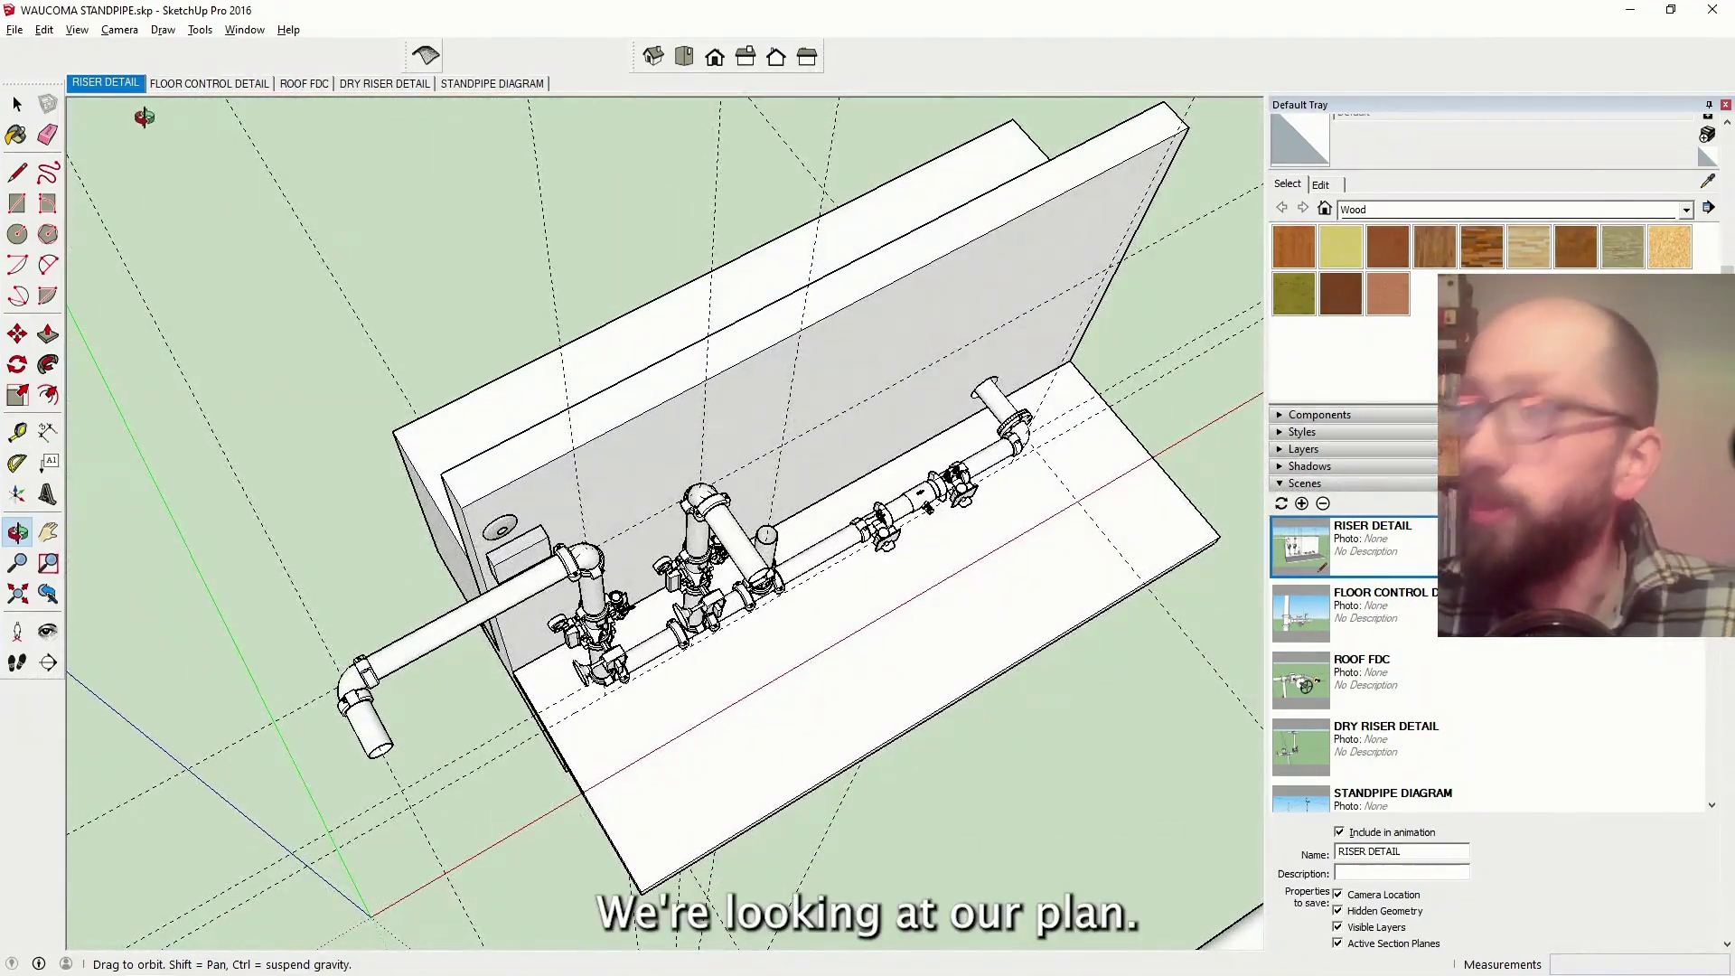
left_click(16, 30)
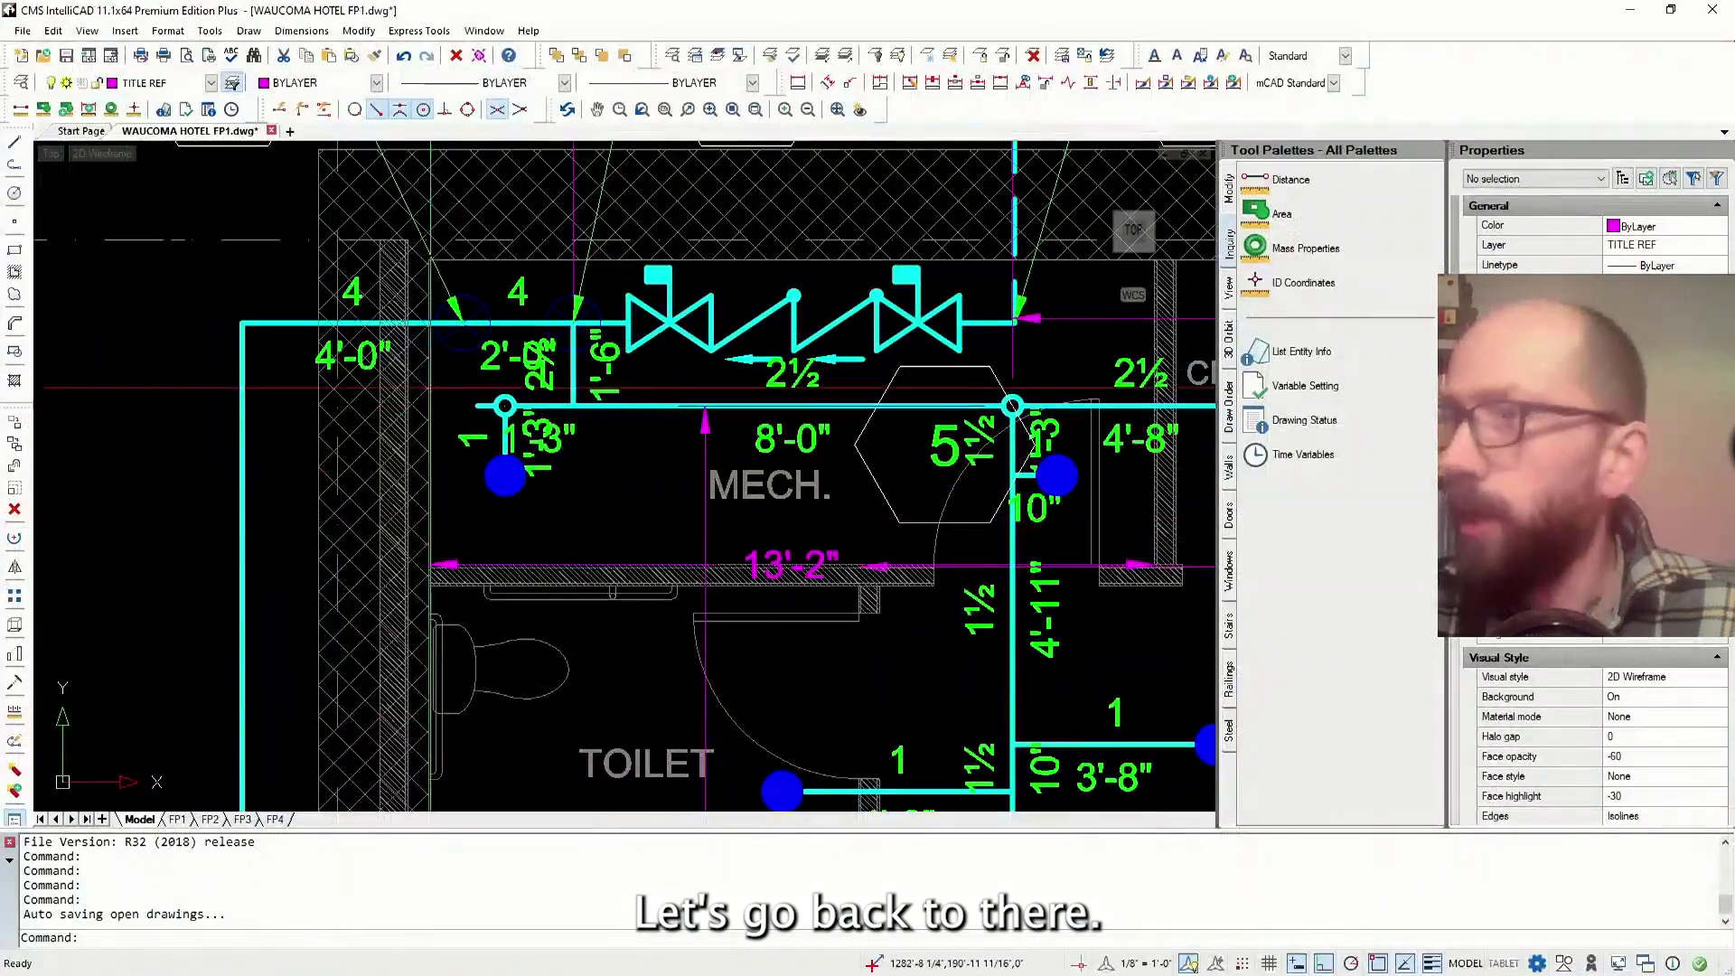
scroll(258, 400, "down", 6)
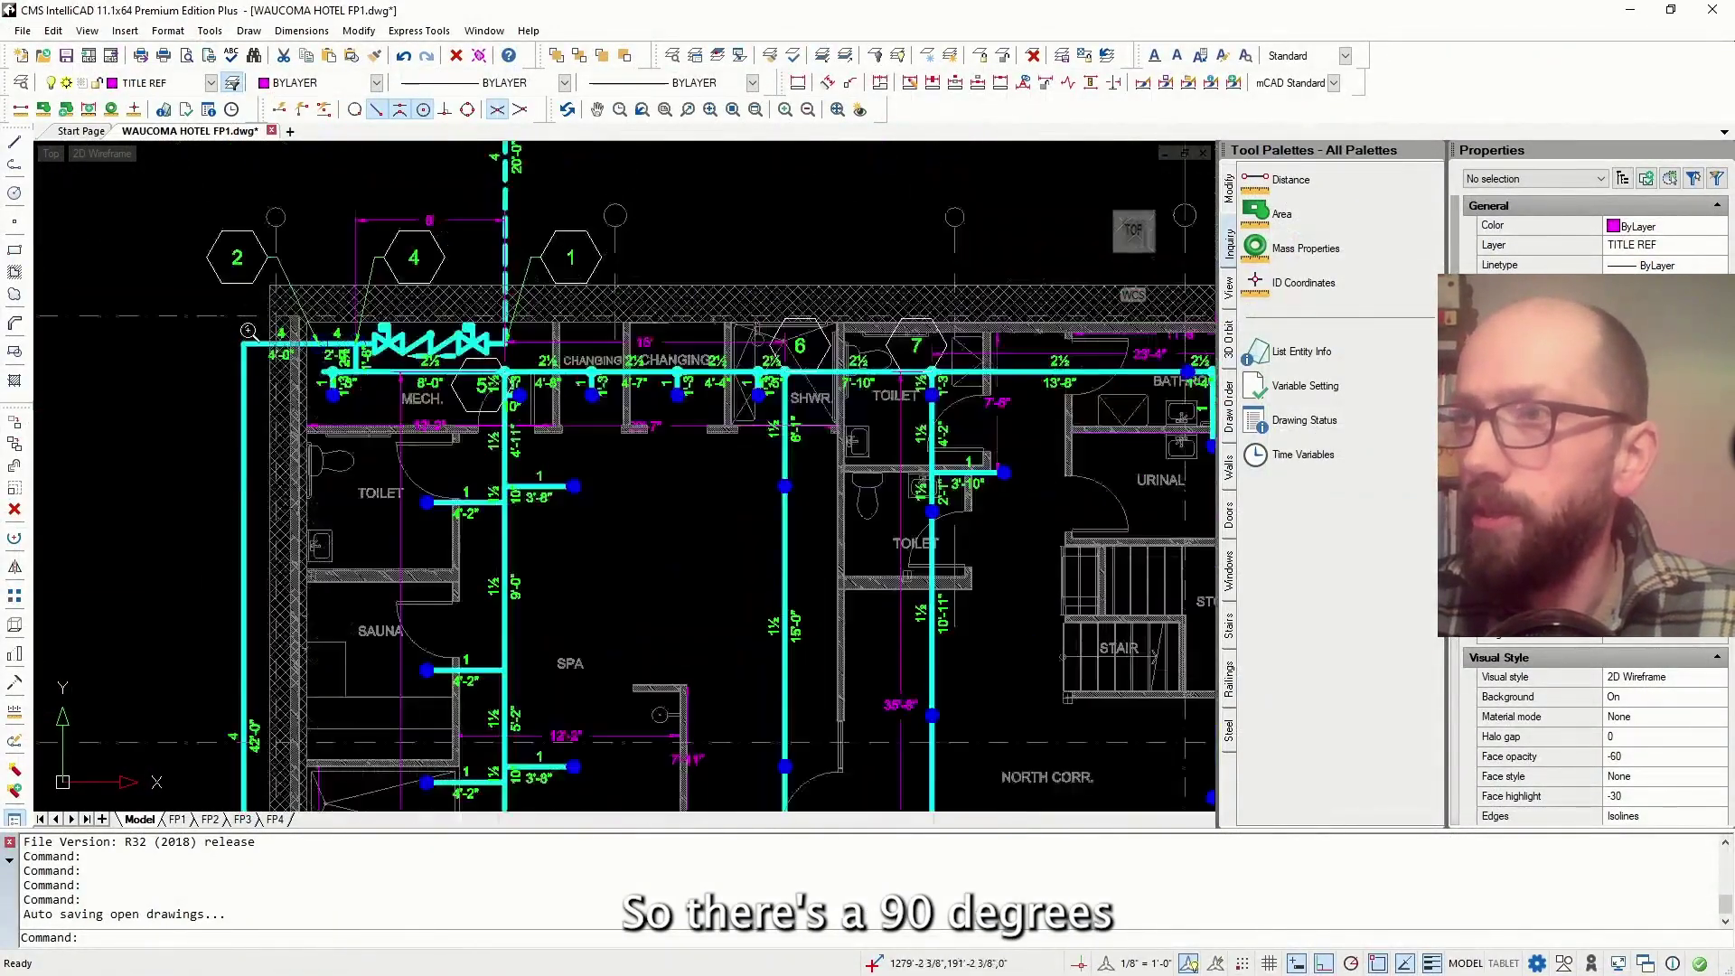
Check the long pipe run beside the left wall on the floor plan, switch to SketchUp, and copy the guide line 42' along the green axis
scroll(258, 401, "up", 8)
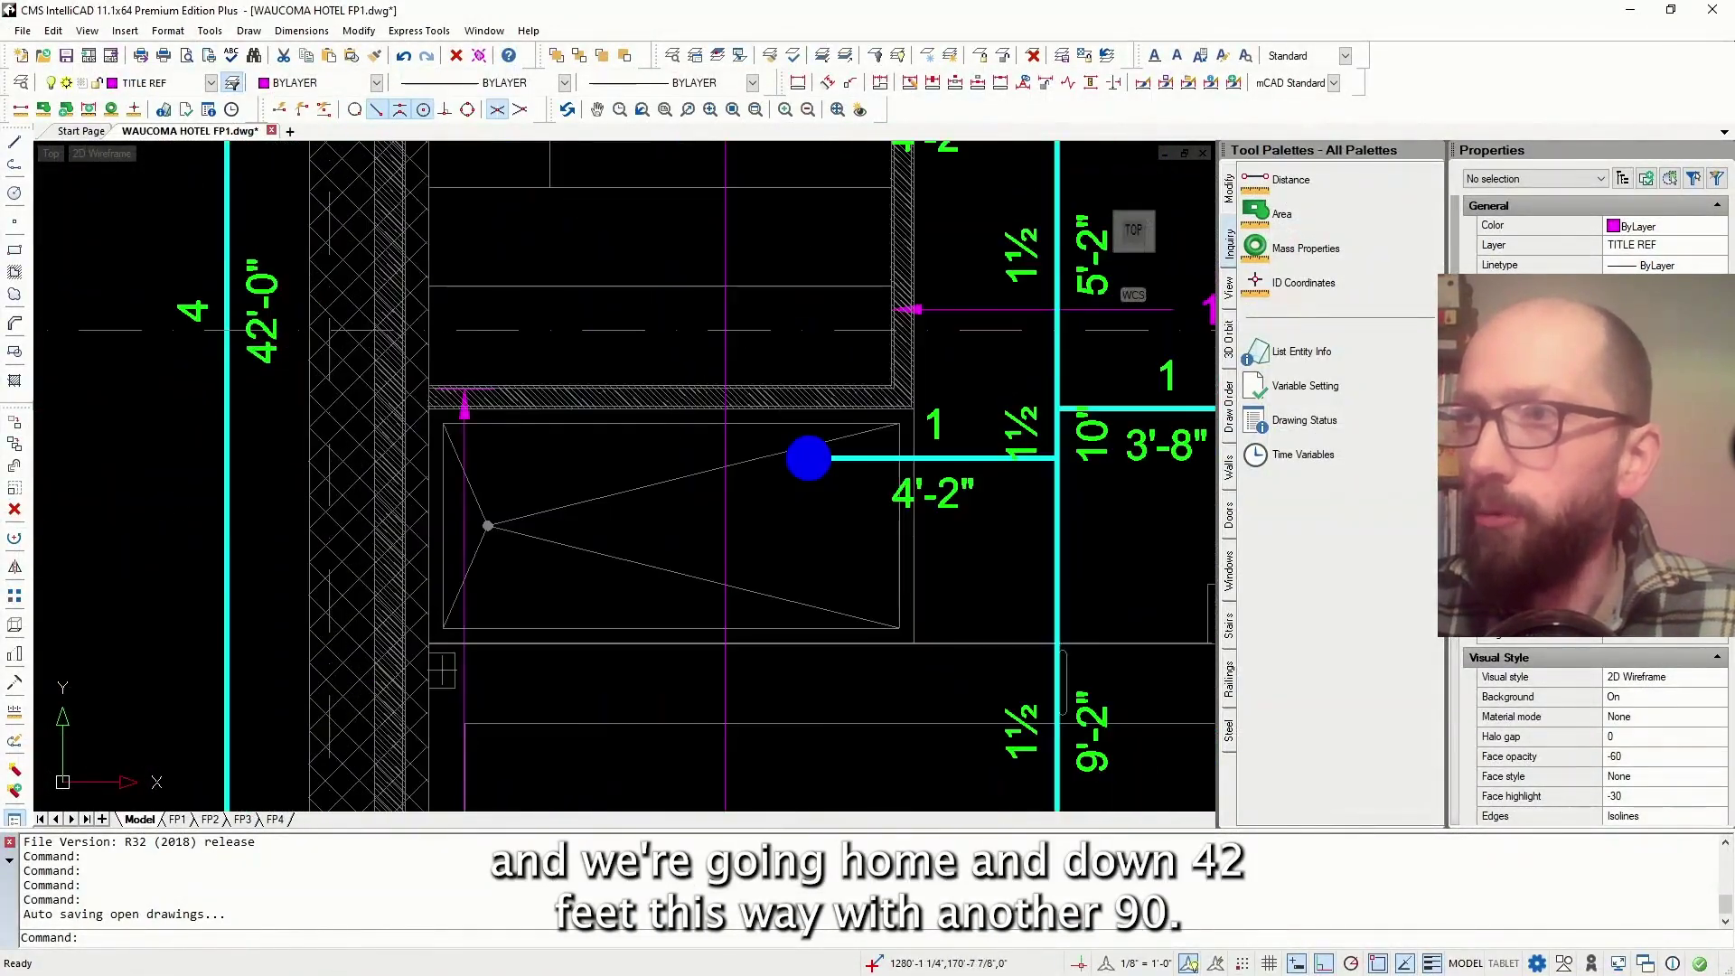
scroll(271, 332, "down", 1)
scroll(271, 332, "down", 4)
scroll(289, 550, "up", 2)
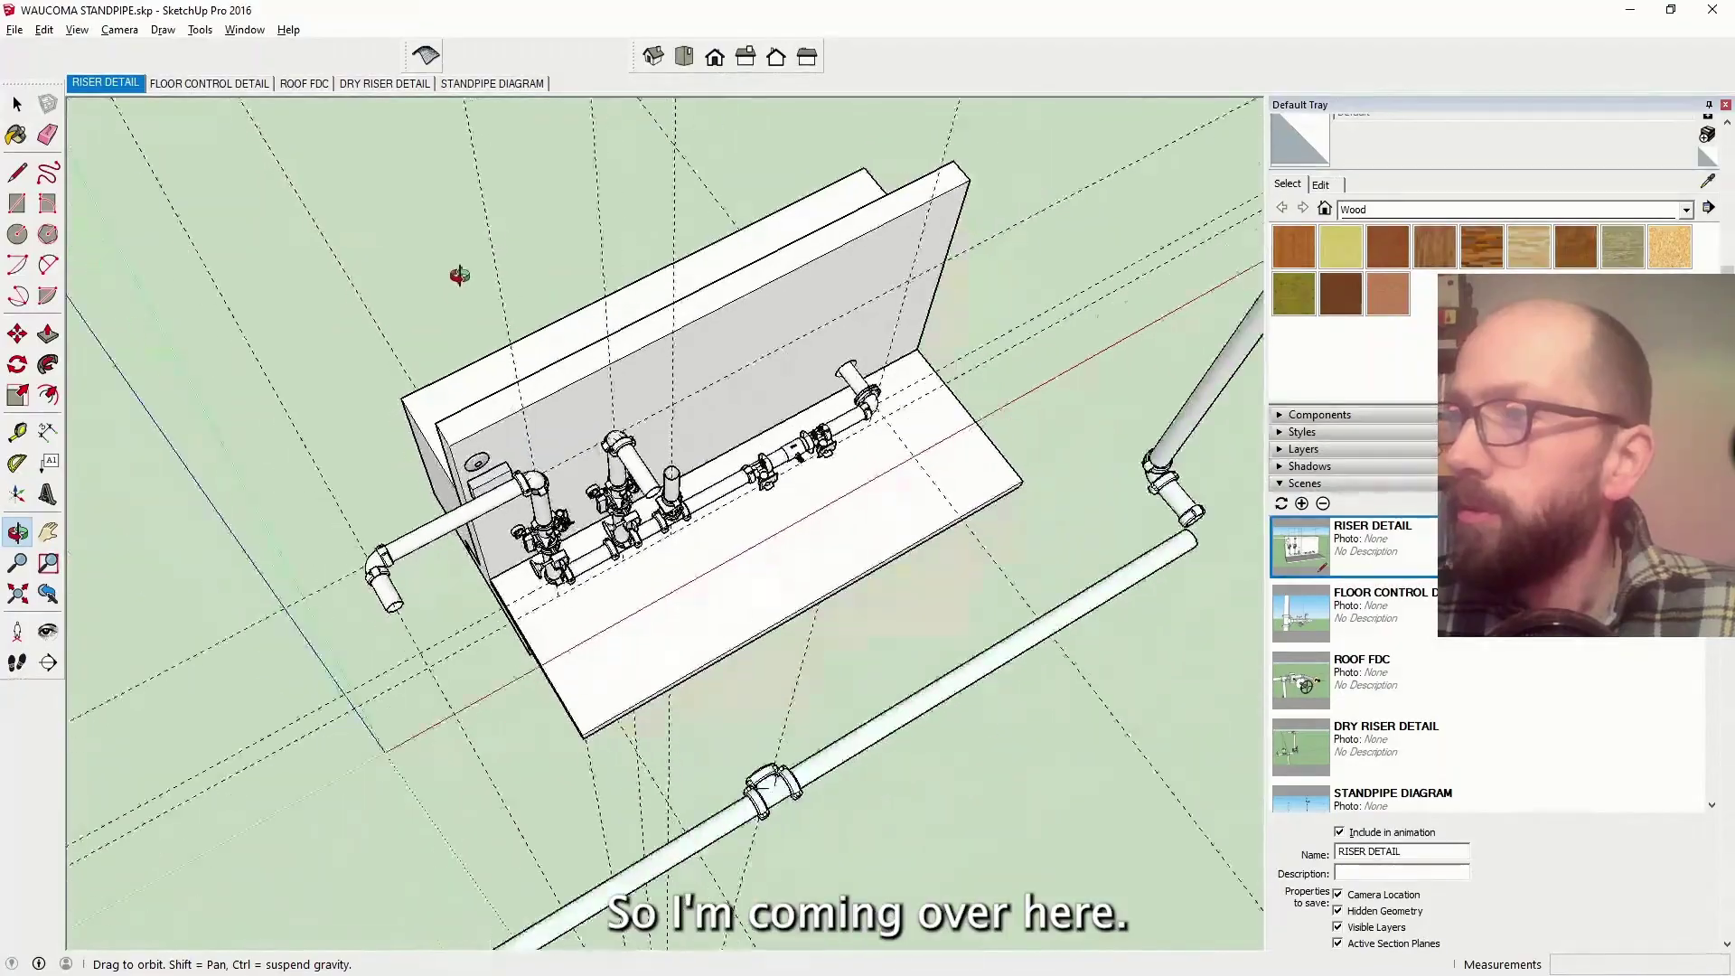
left_click_drag(457, 279, 290, 285)
middle_click_drag(851, 62, 837, 108)
scroll(470, 470, "up", 3)
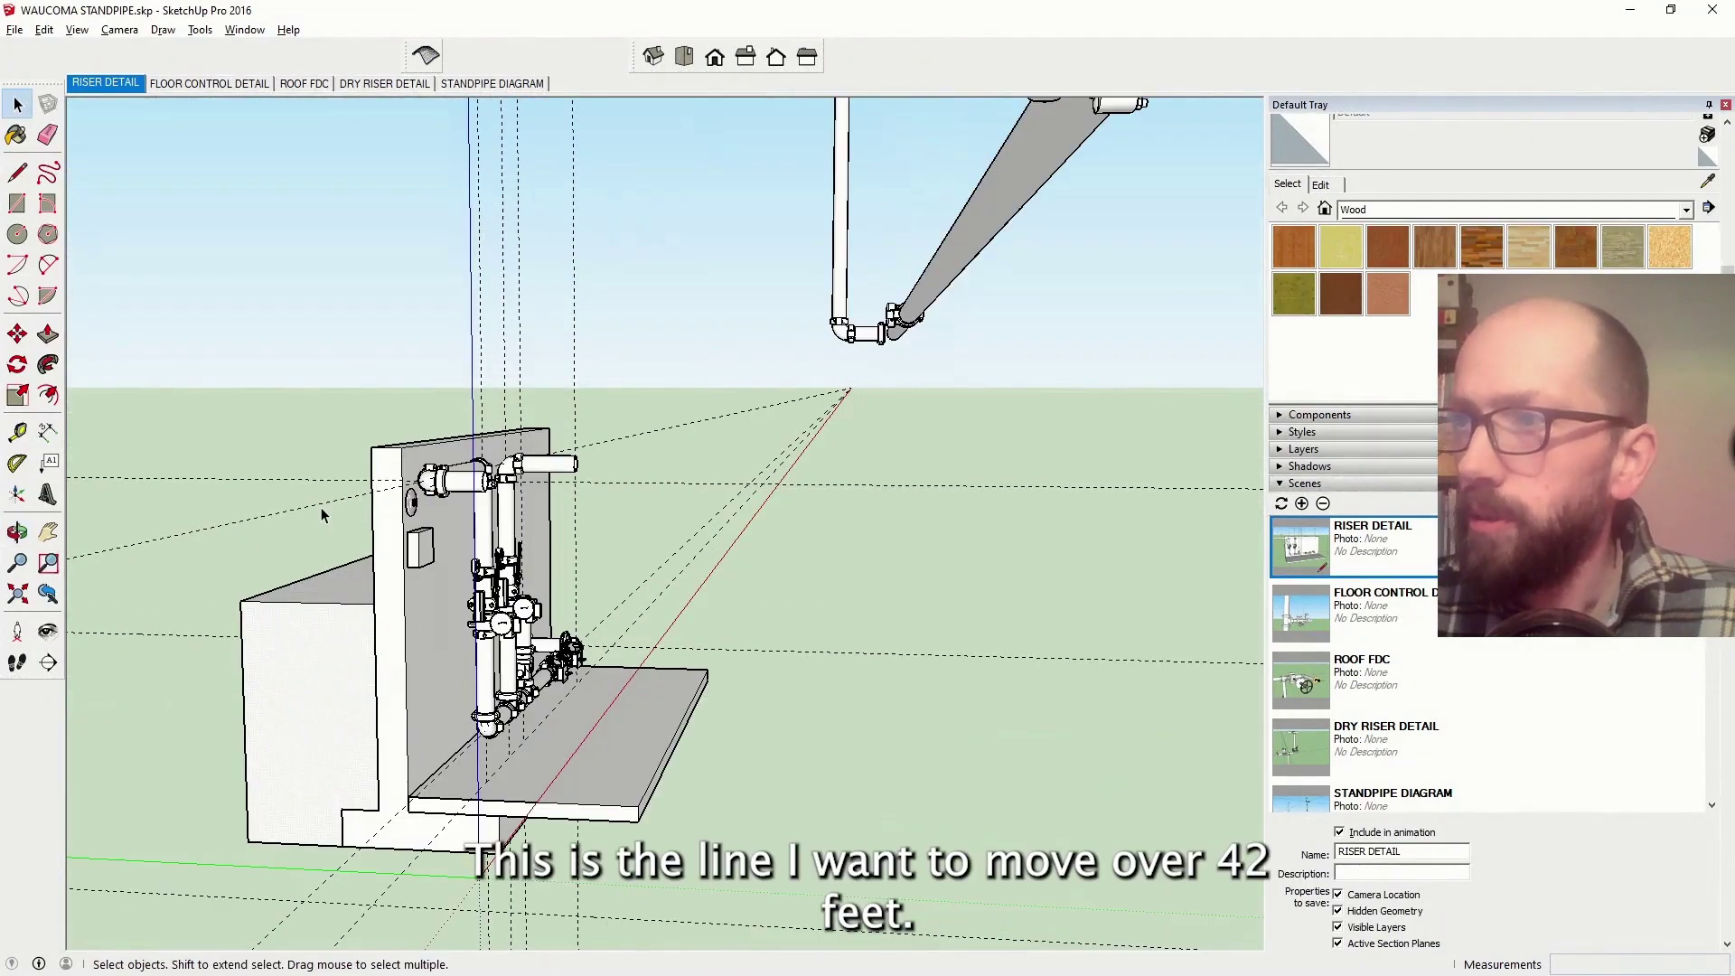
left_click(17, 334)
left_click(647, 808)
key("ctrl")
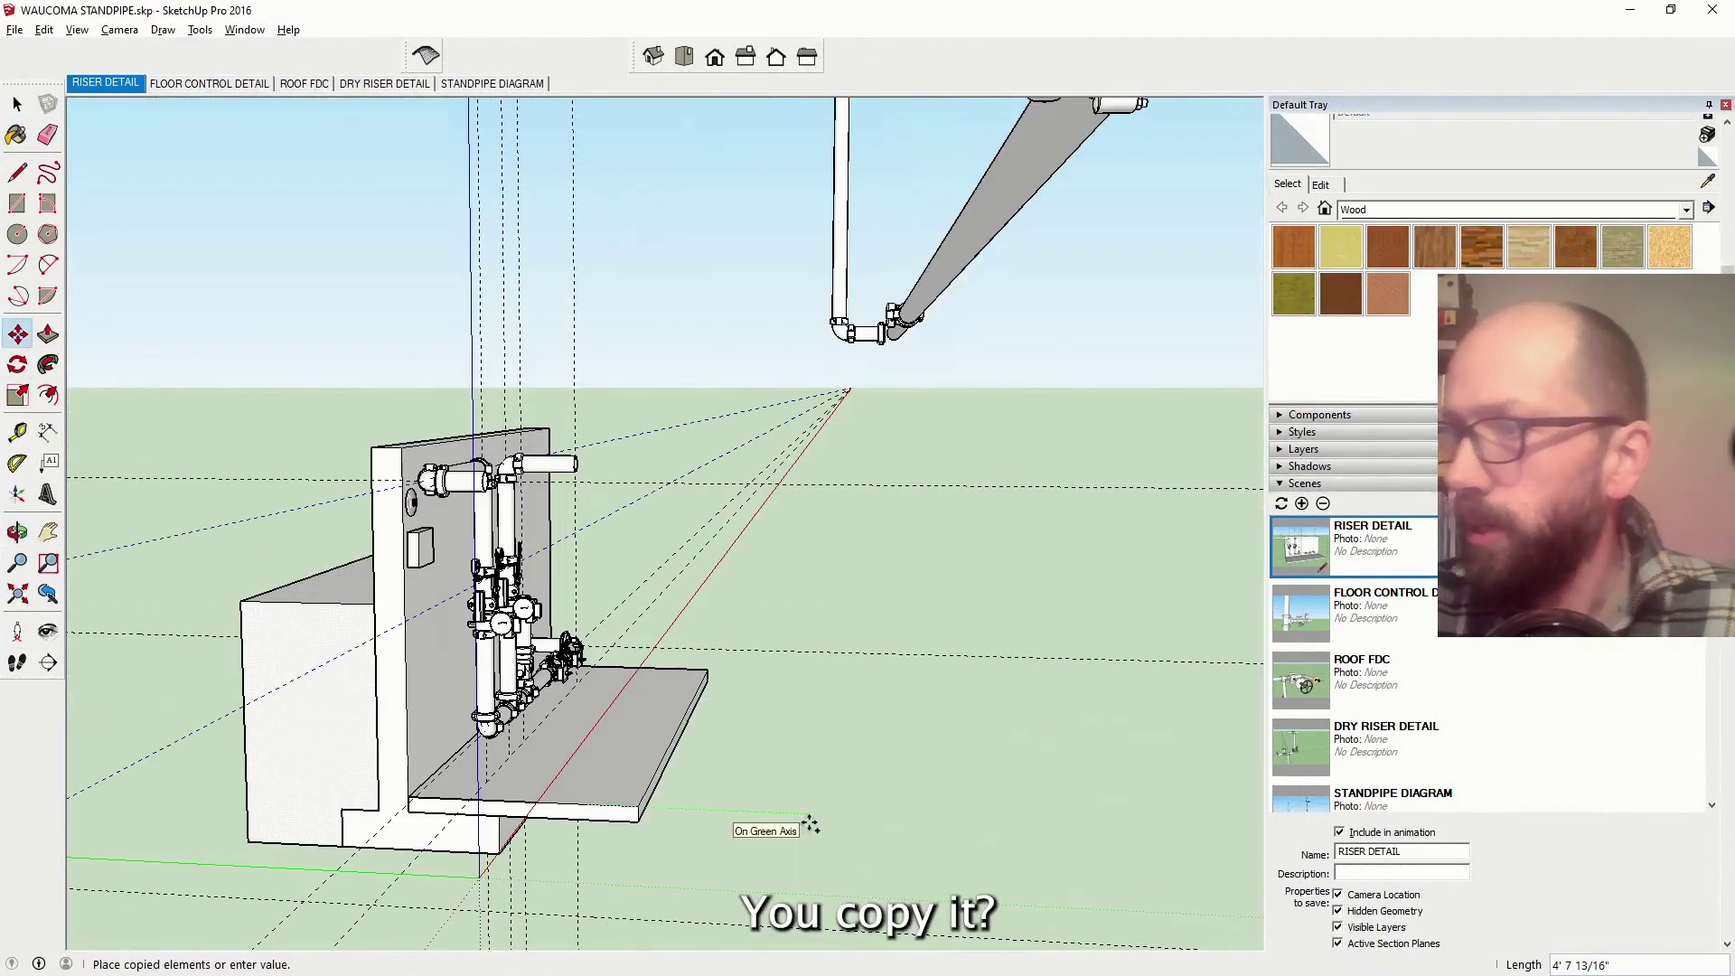
type("42")
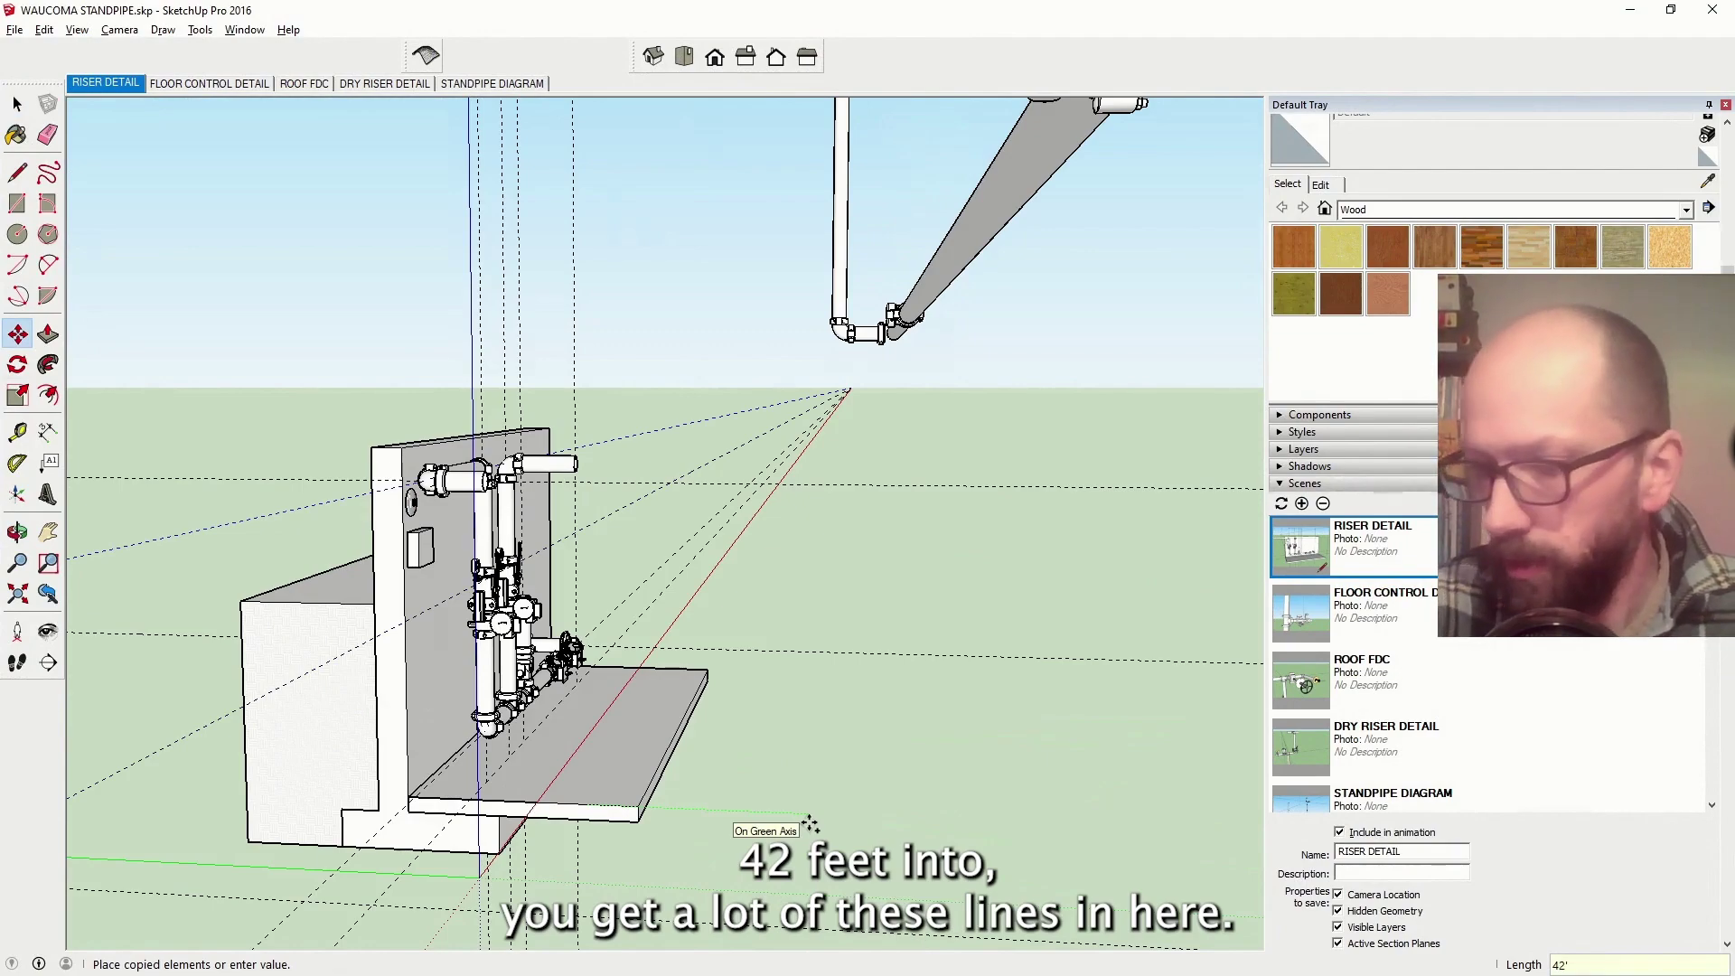
key("Return")
Examine the standpipe model from the wall assembly up through the floor control valves and hose valves to the roof manifold
middle_click_drag(809, 822, 463, 424)
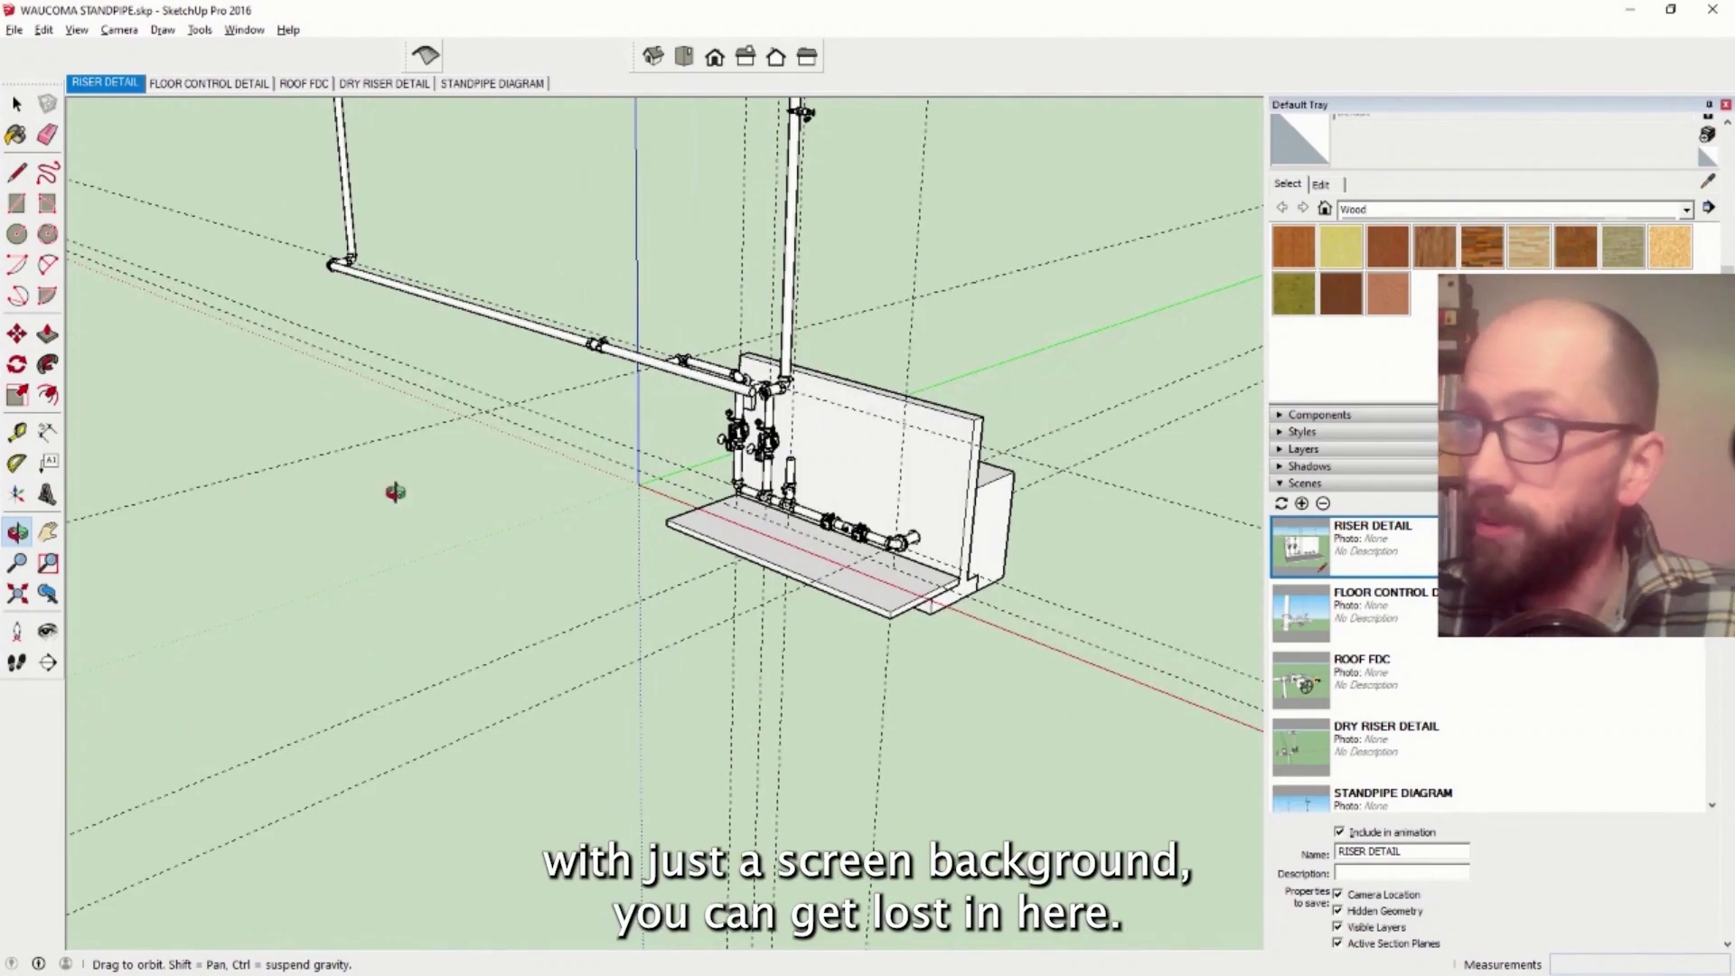
middle_click_drag(395, 488, 697, 452)
middle_click_drag(797, 435, 789, 502)
scroll(696, 362, "up", 10)
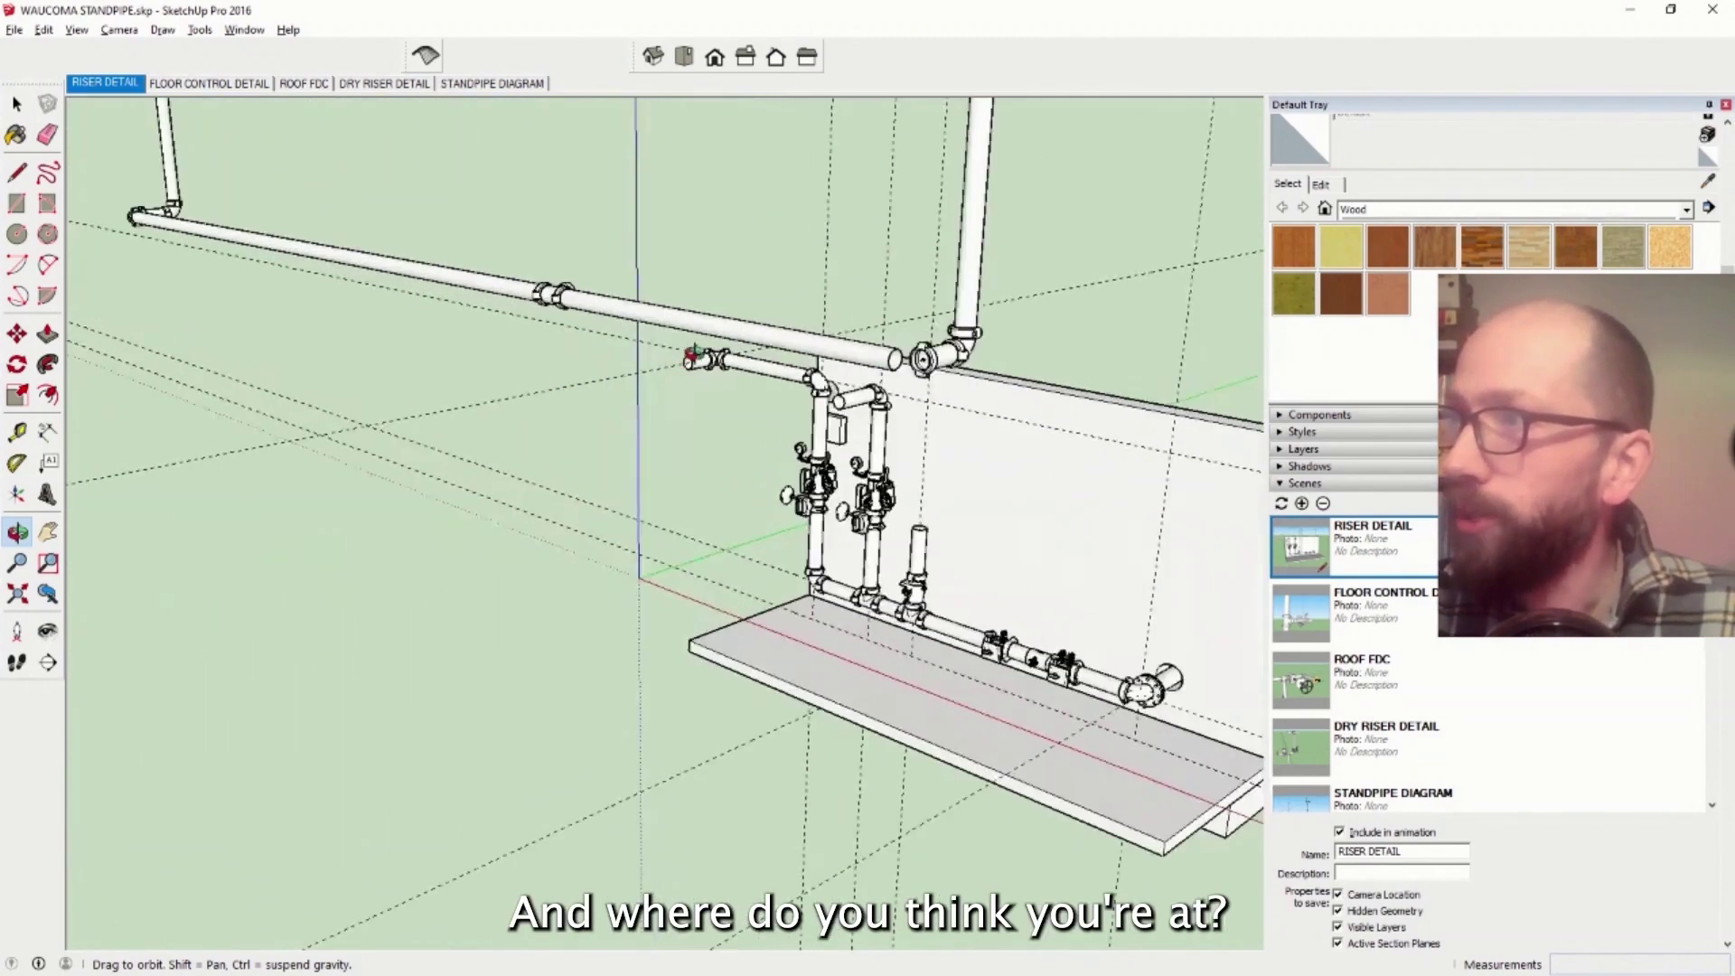
scroll(685, 379, "down", 10)
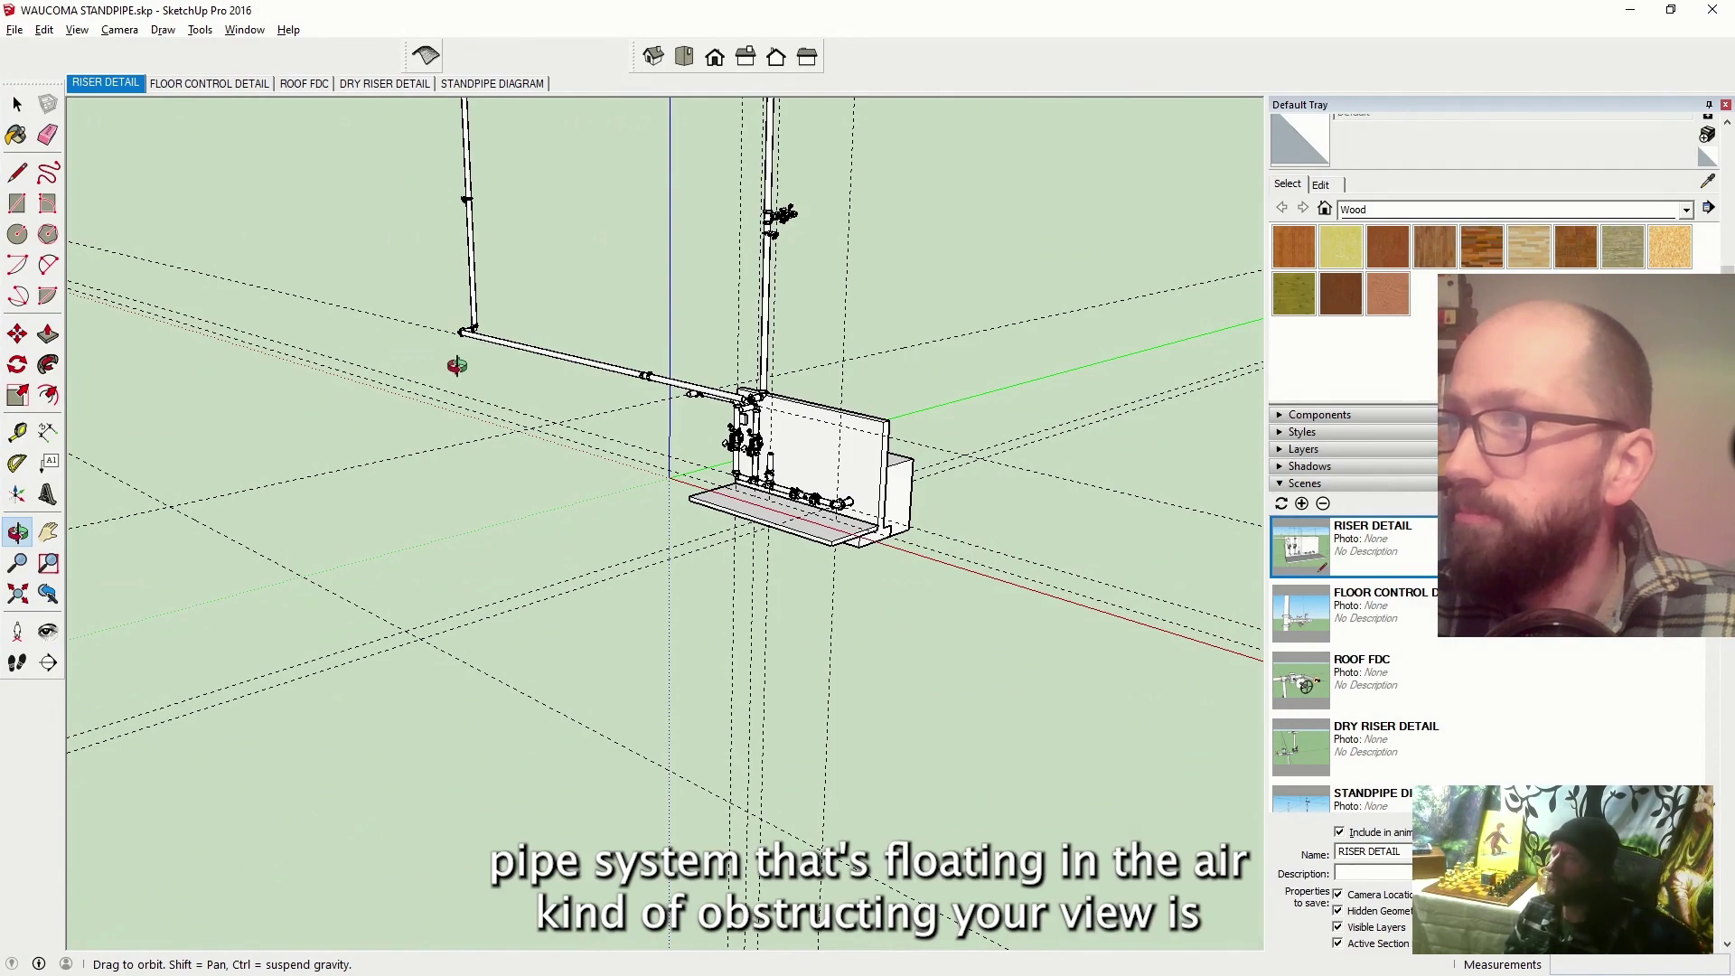
left_click_drag(456, 394, 857, 540)
scroll(691, 317, "up", 8)
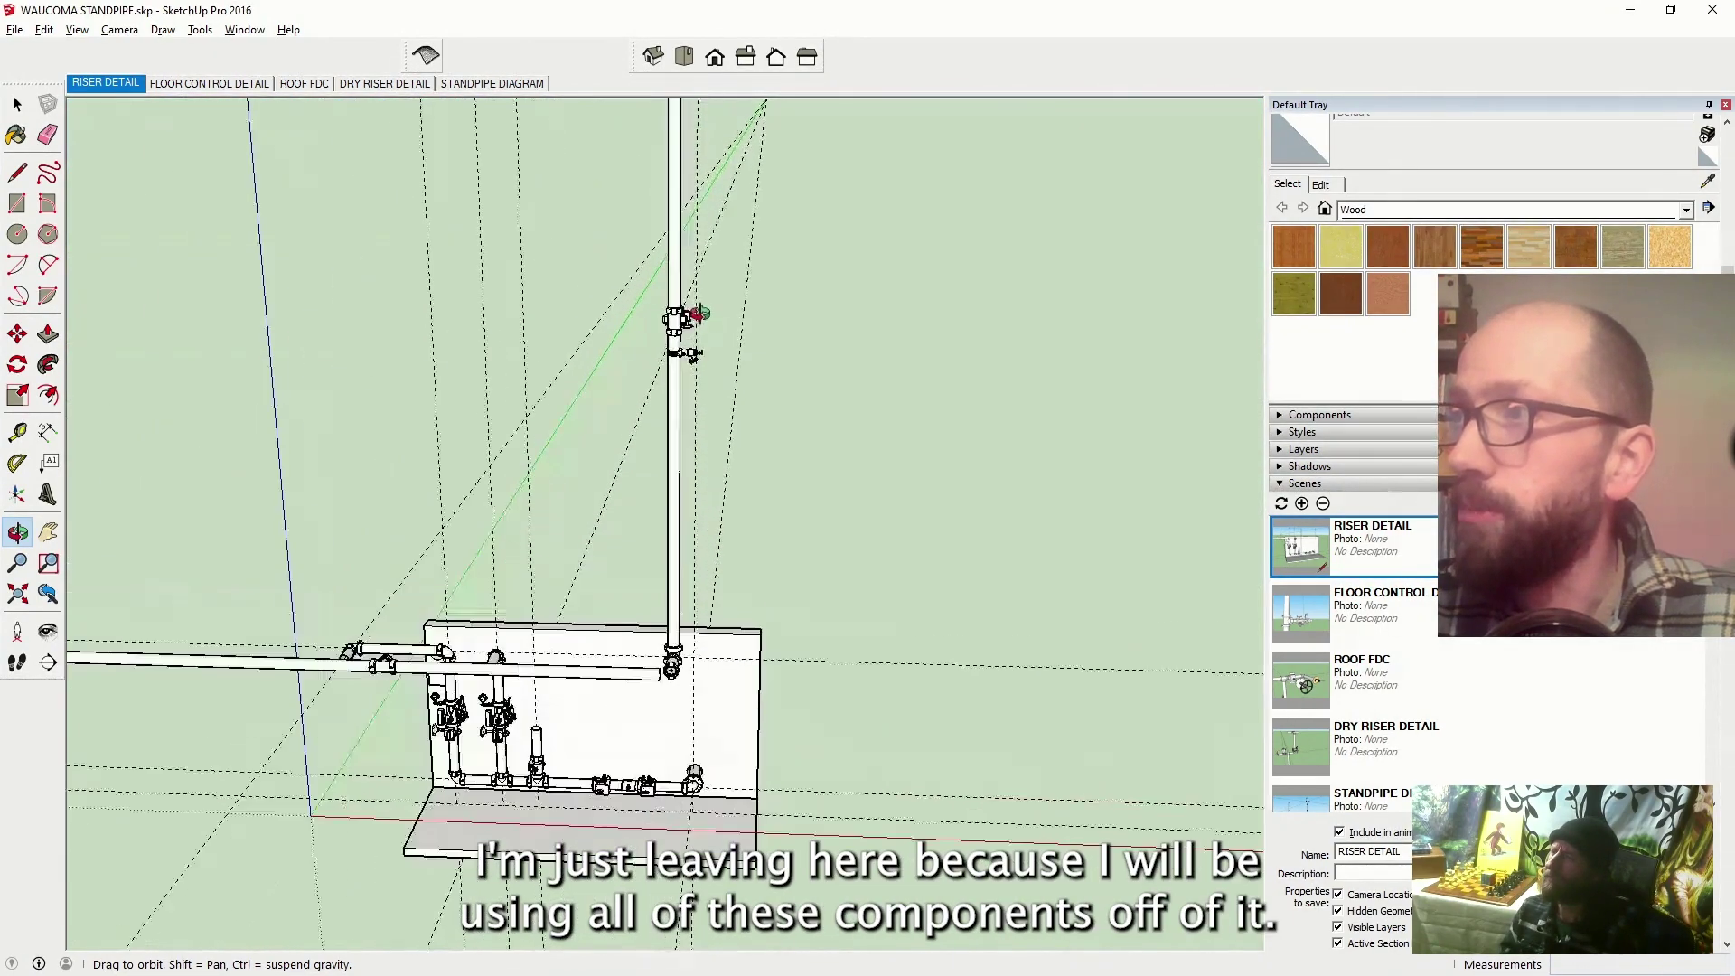
scroll(696, 332, "up", 5)
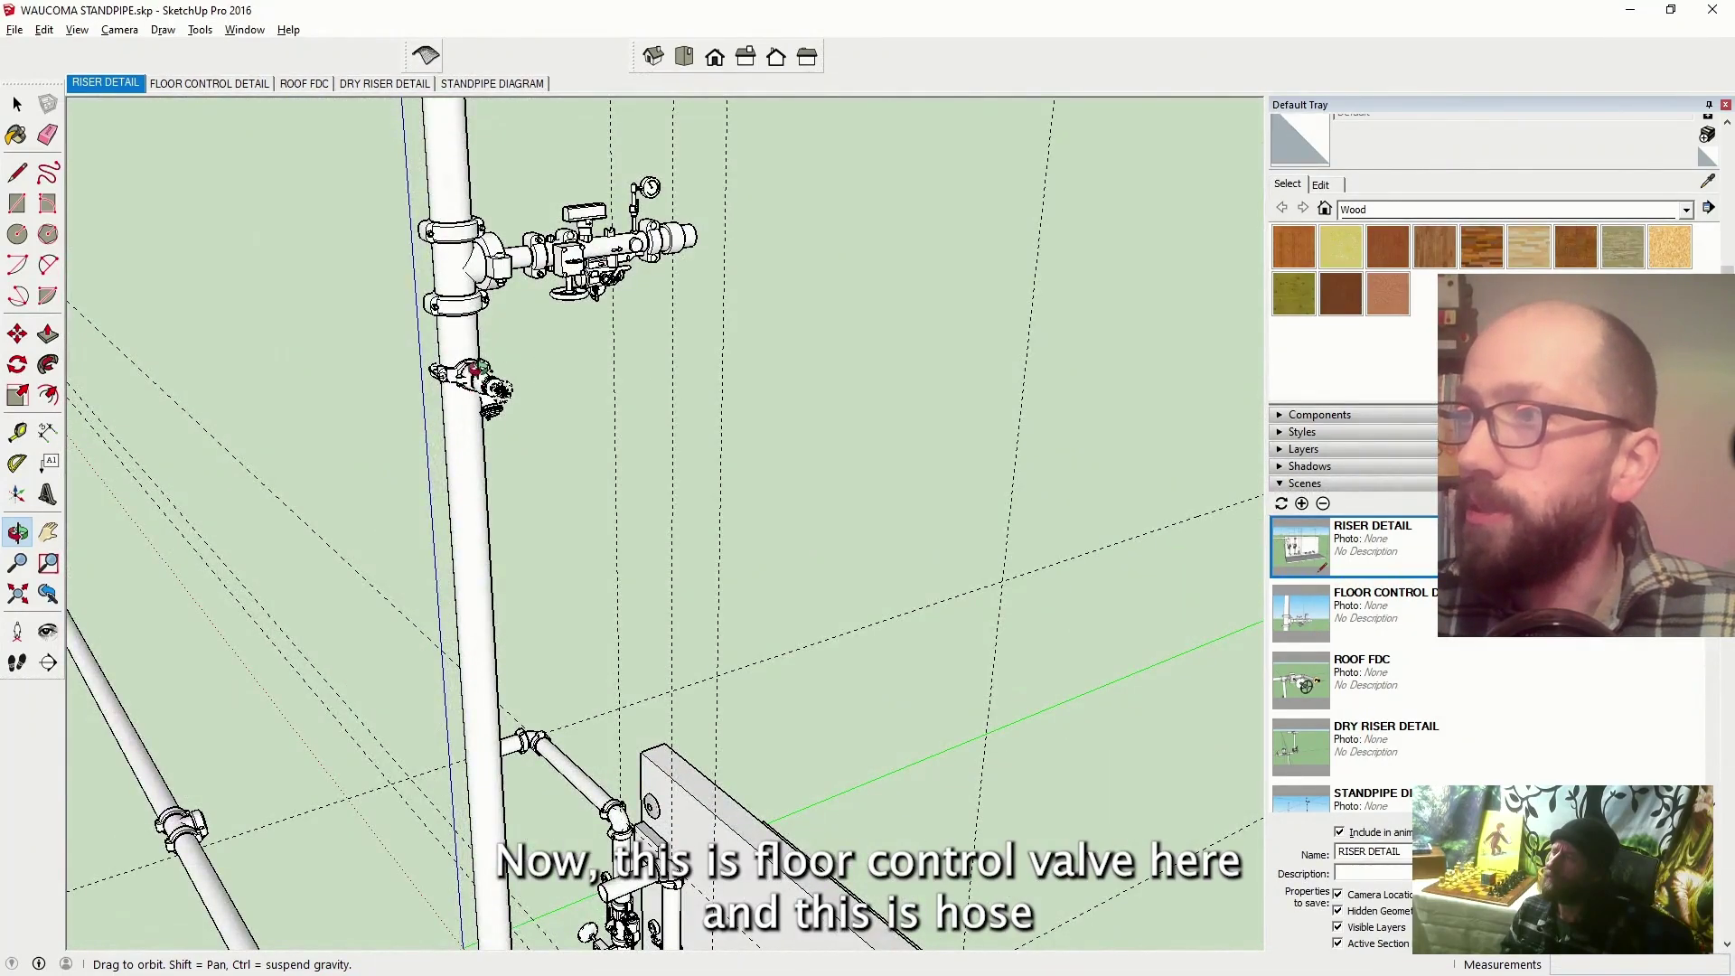
scroll(457, 317, "down", 8)
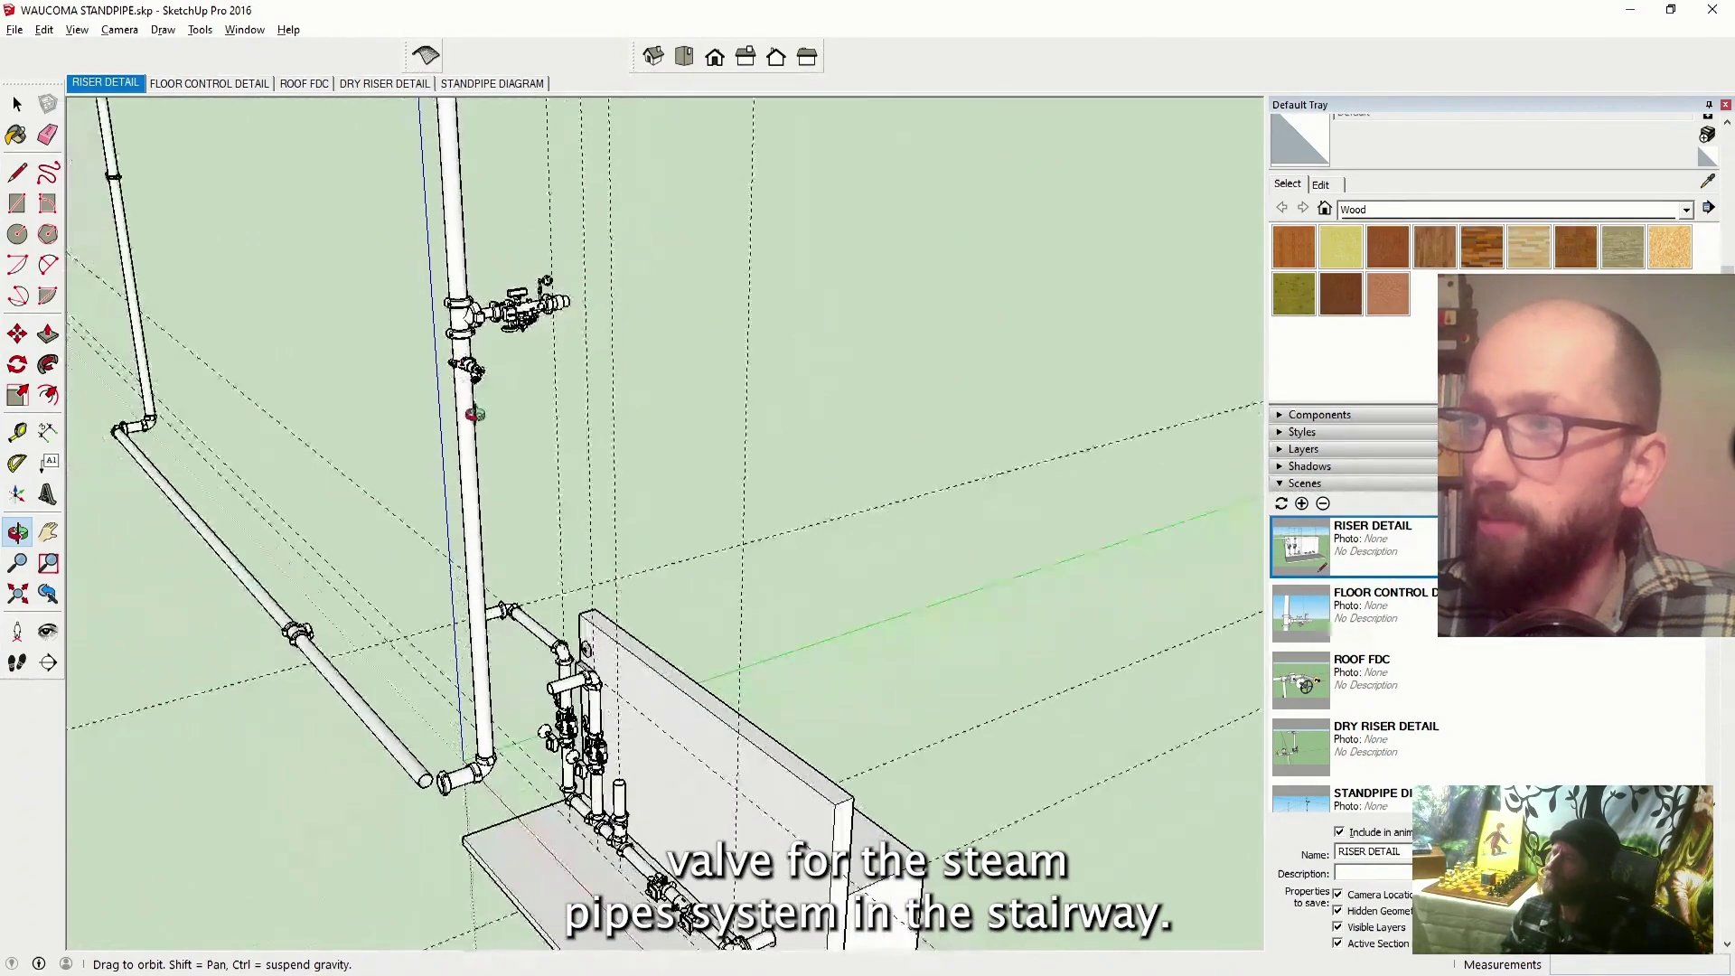
scroll(452, 407, "down", 6)
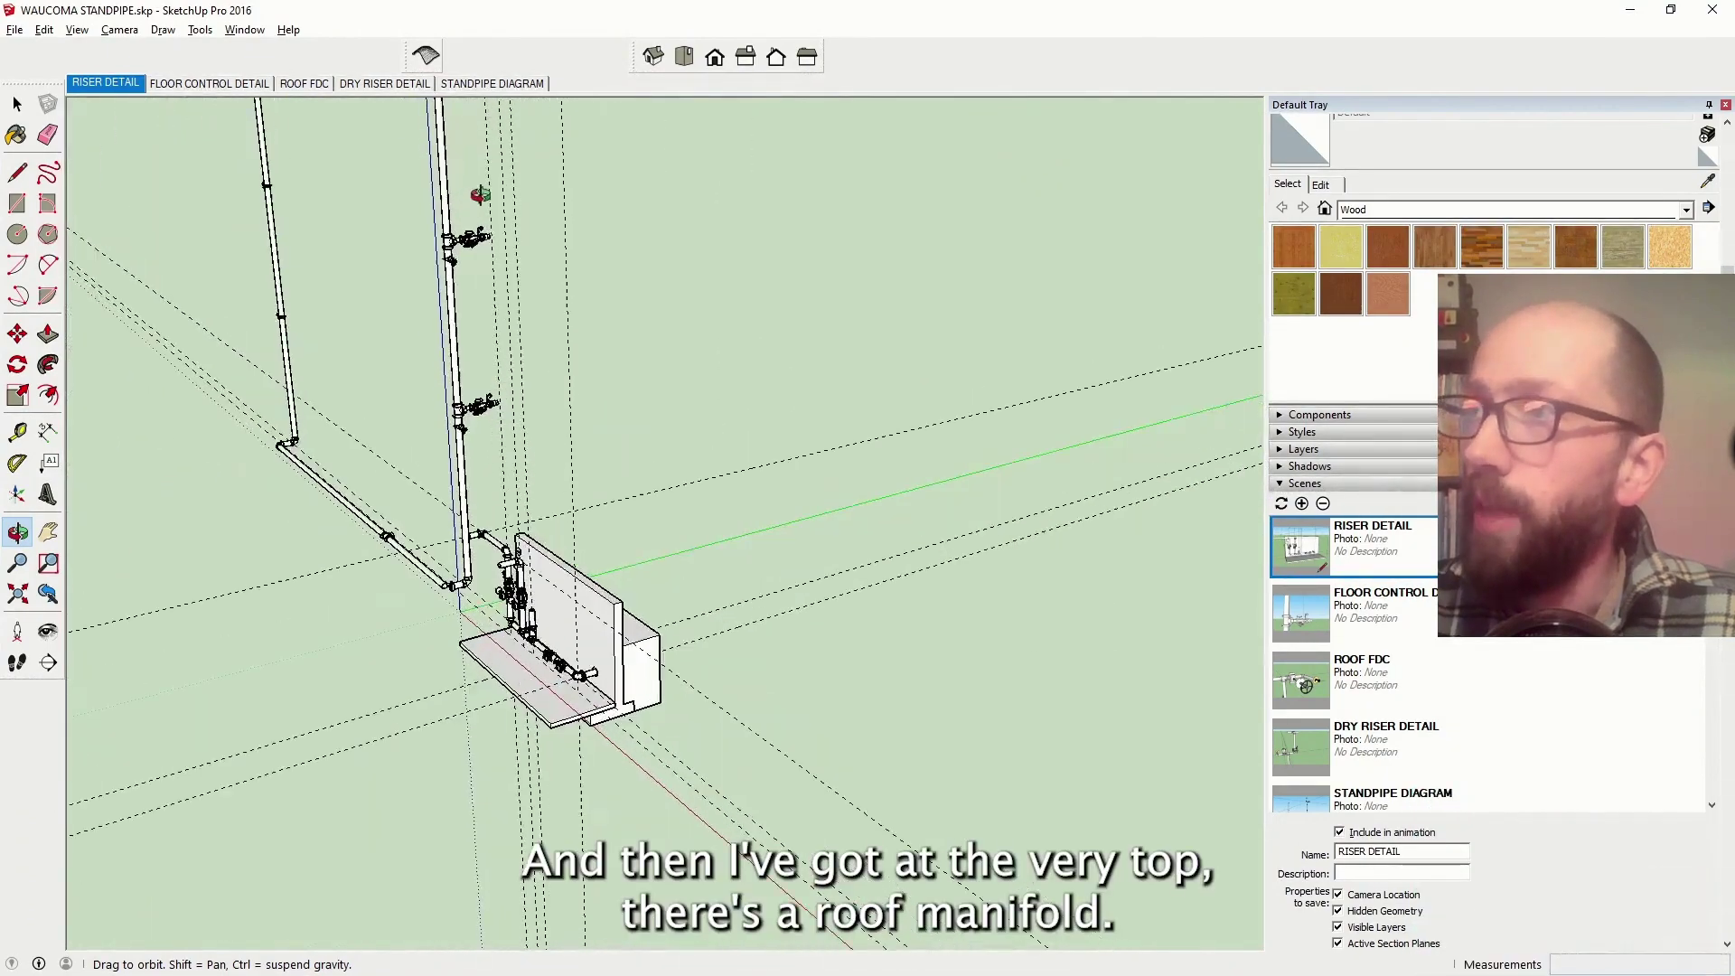
scroll(442, 294, "up", 10)
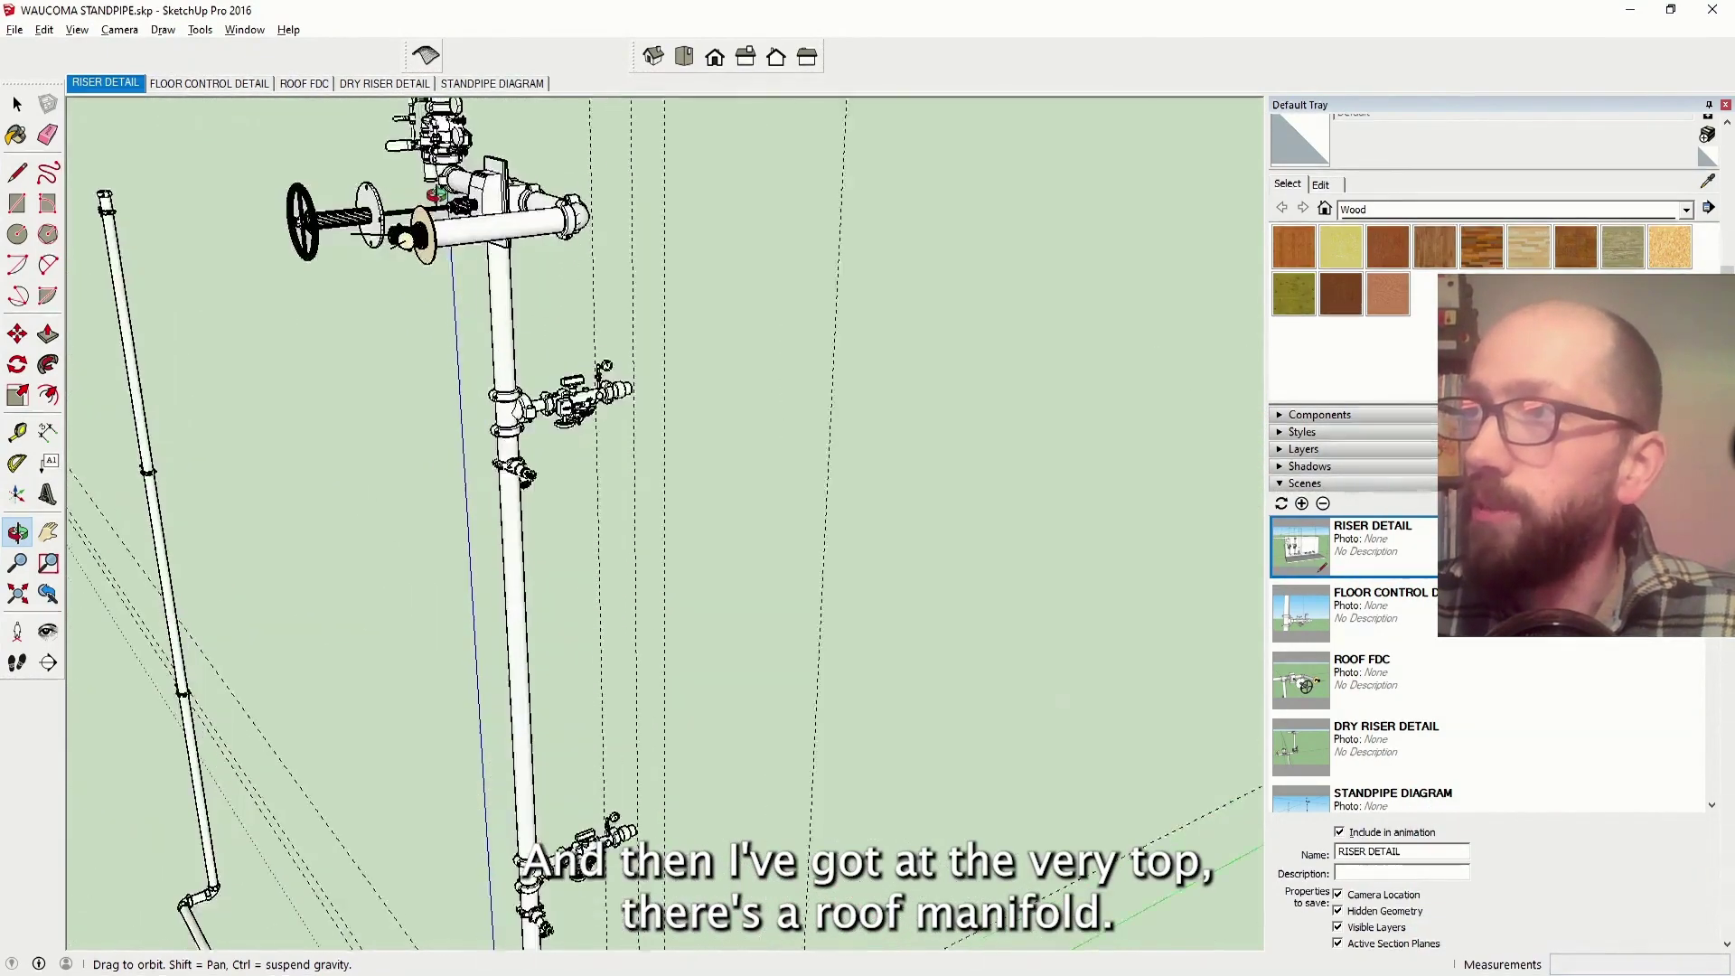
left_click_drag(442, 294, 786, 301)
scroll(785, 301, "down", 8)
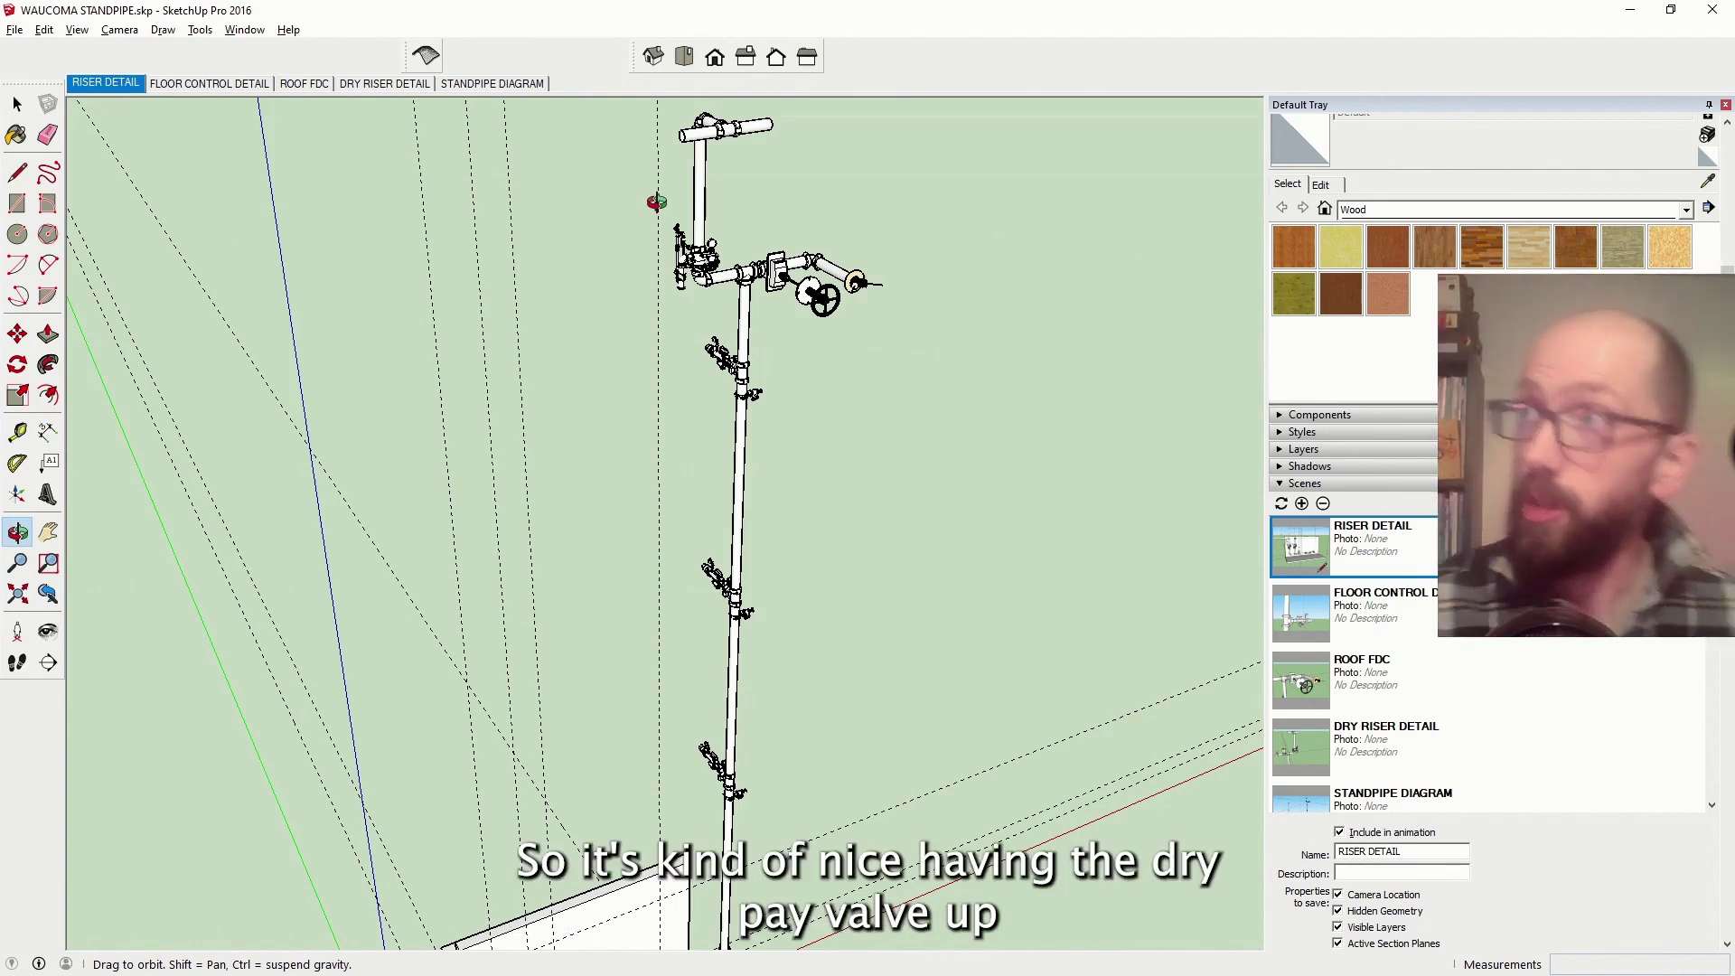
scroll(651, 283, "down", 10)
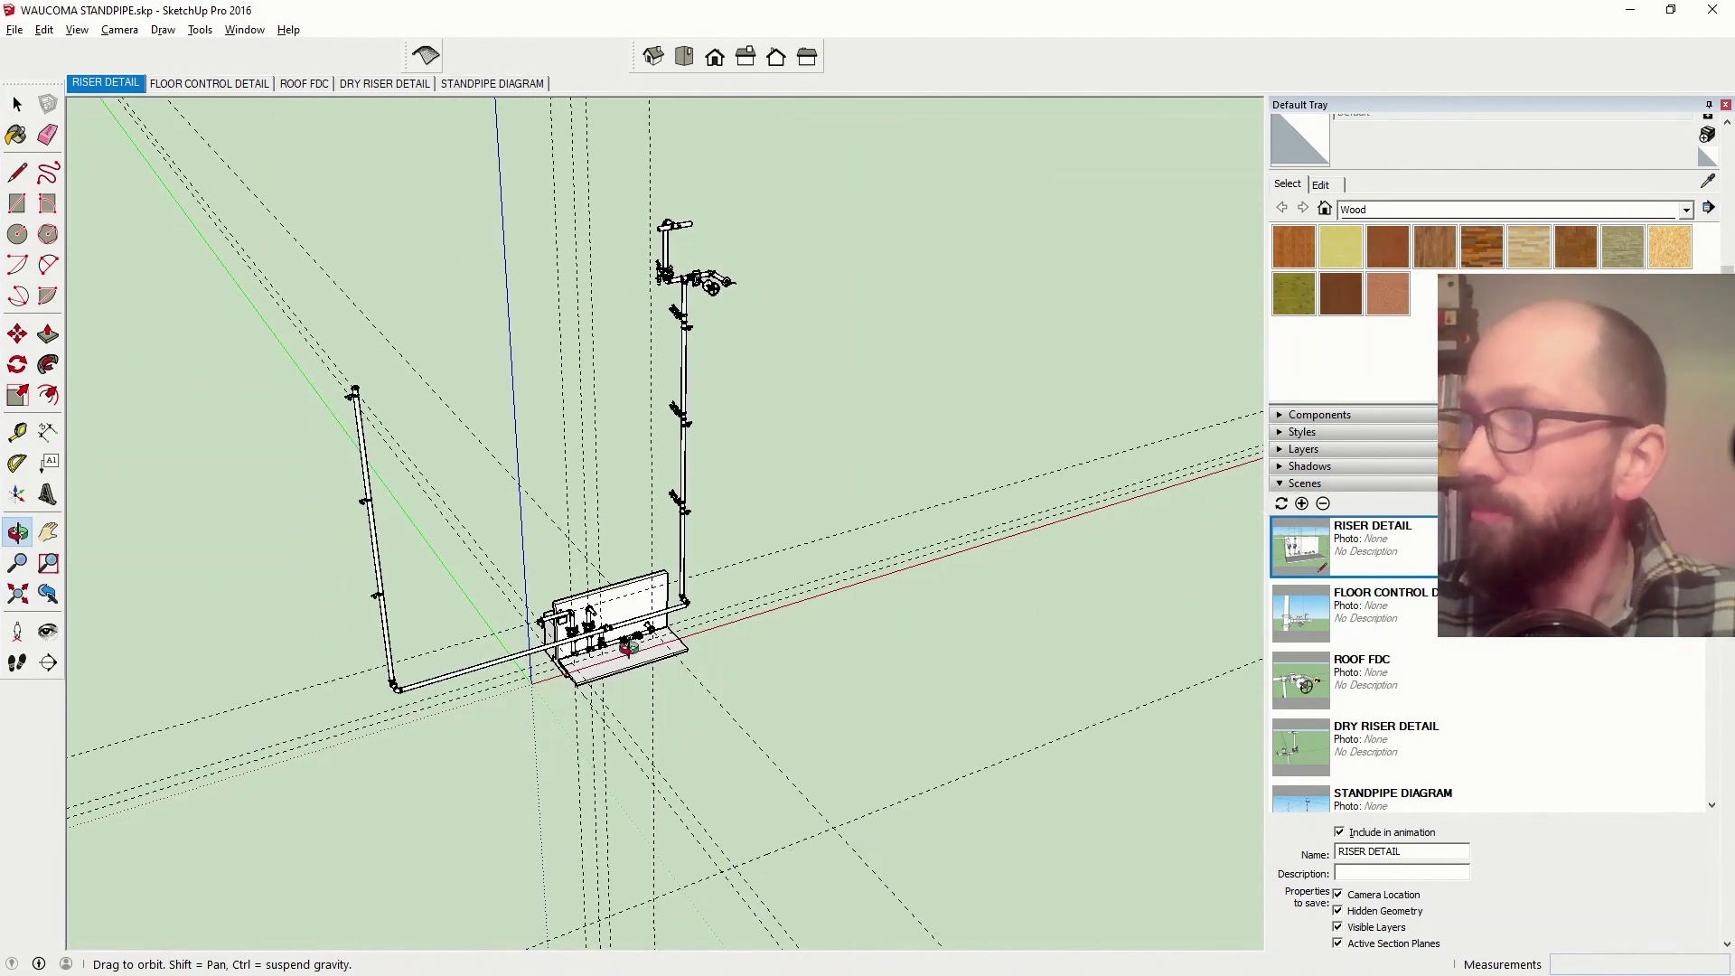
scroll(633, 646, "up", 5)
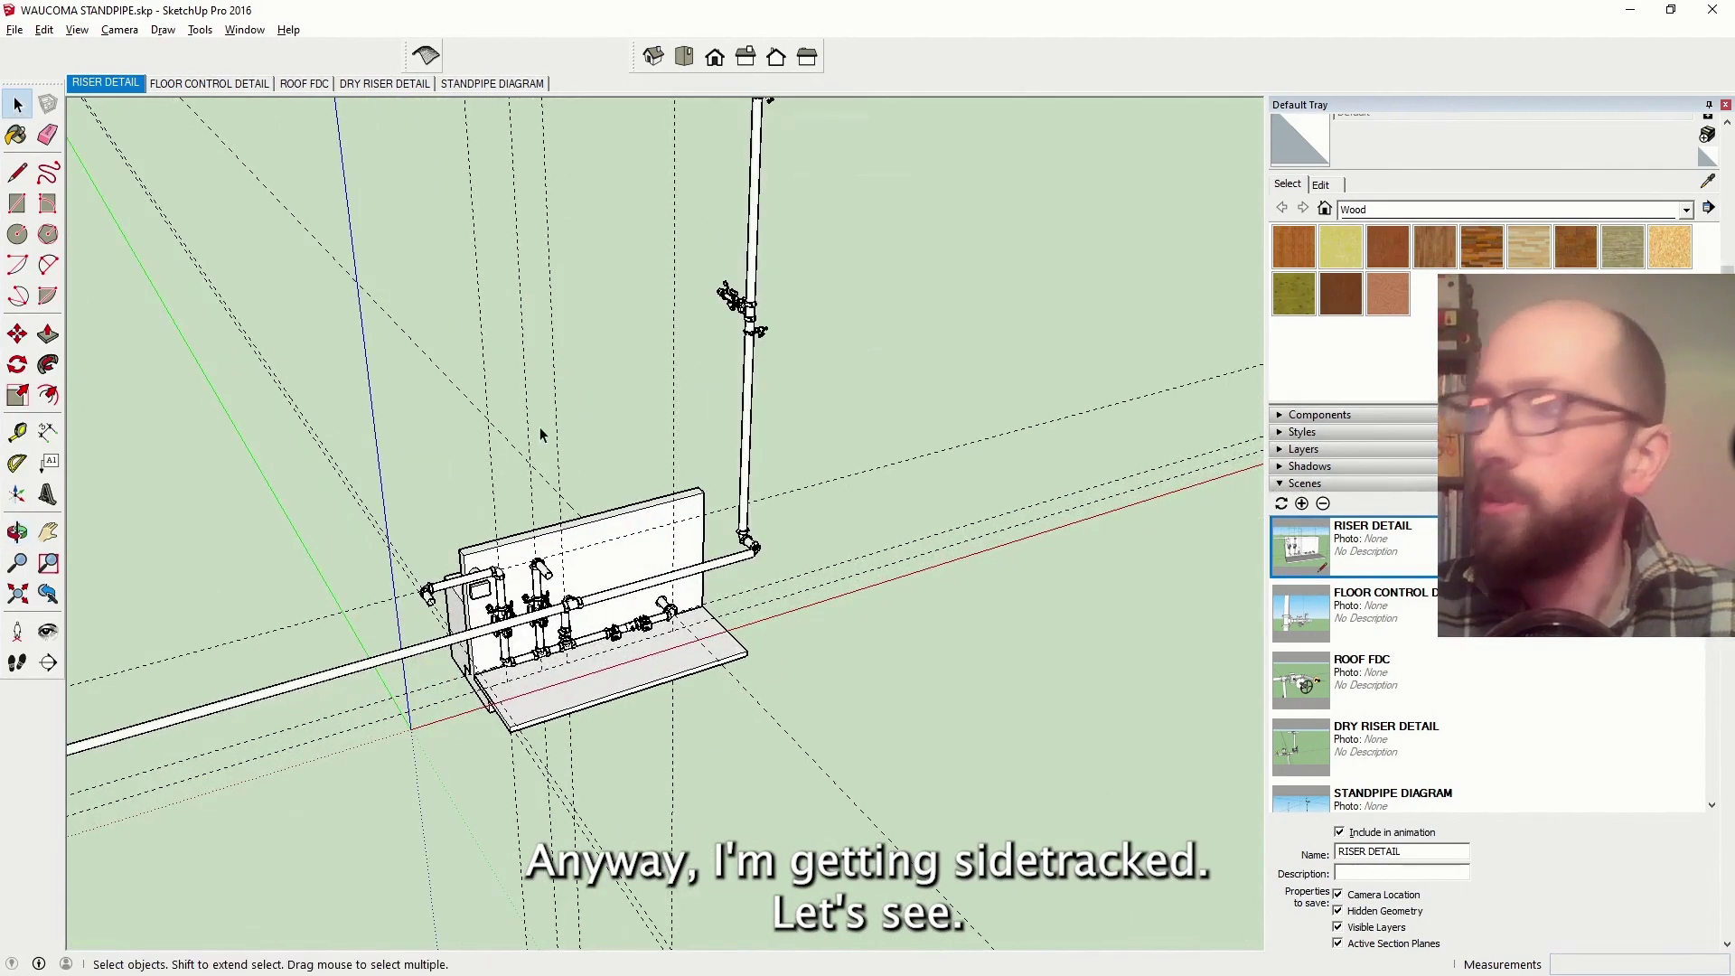
scroll(539, 436, "down", 6)
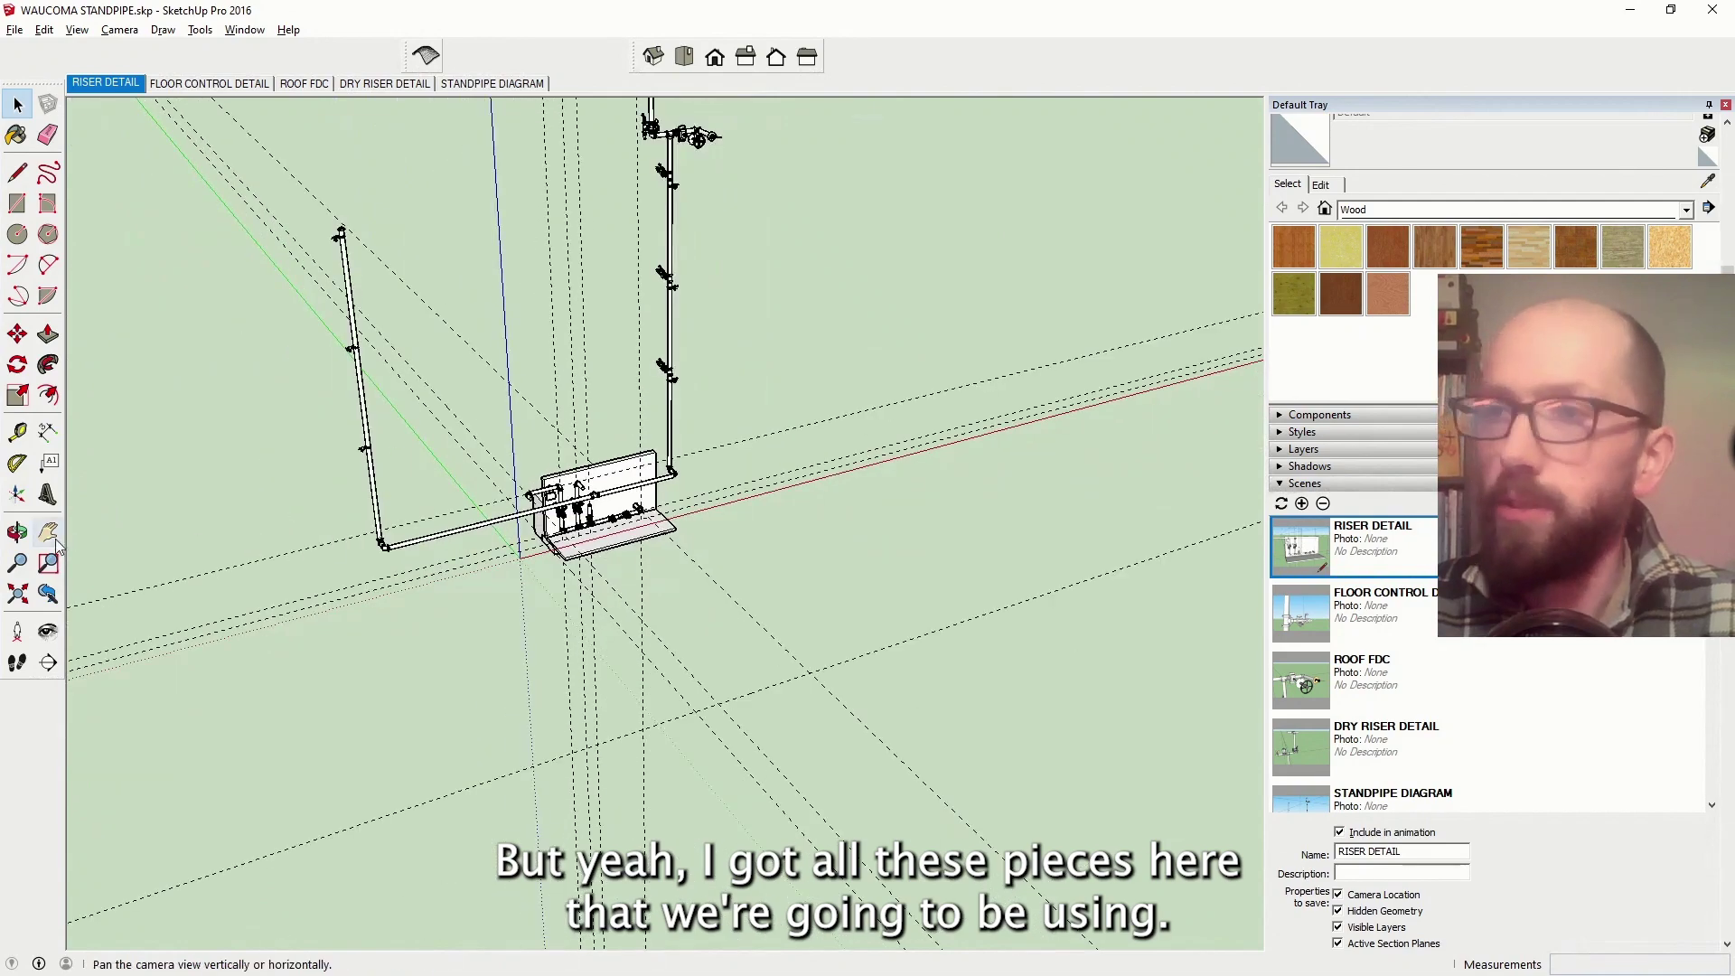
Move the left riser's corner elbow, its couplings and the attached horizontal pipe onto the intersection with the copied guide
left_click_drag(636, 551, 277, 476)
scroll(318, 434, "up", 6)
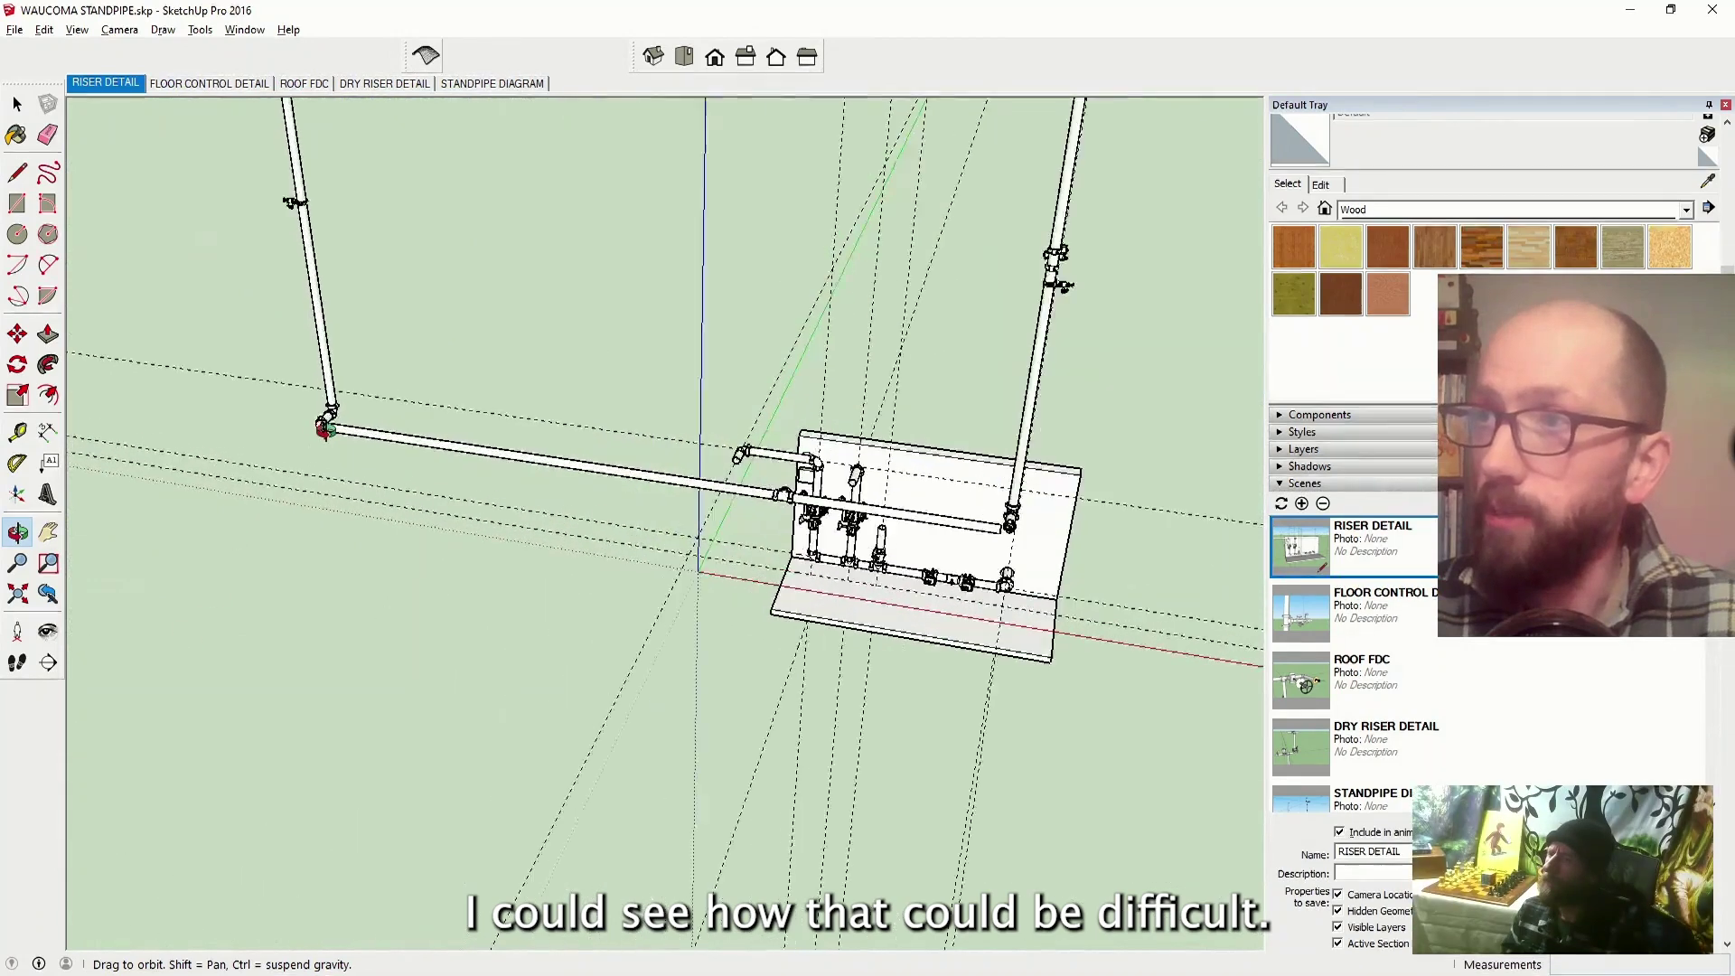
scroll(328, 404, "up", 3)
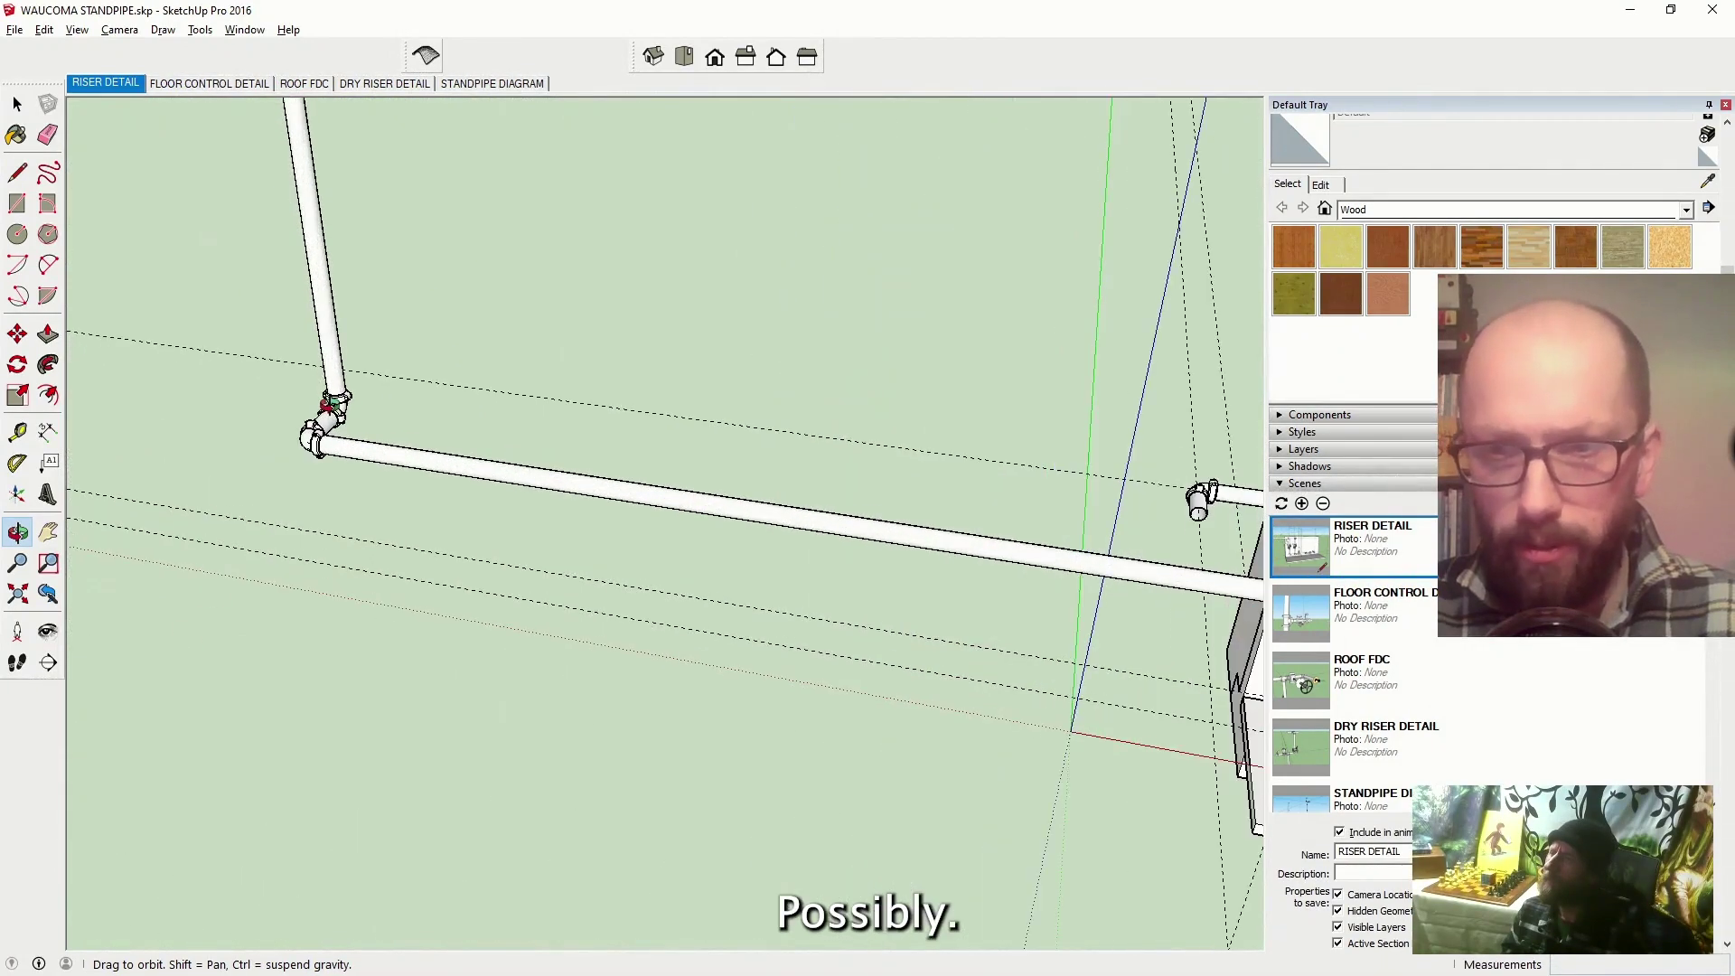
scroll(313, 435, "up", 2)
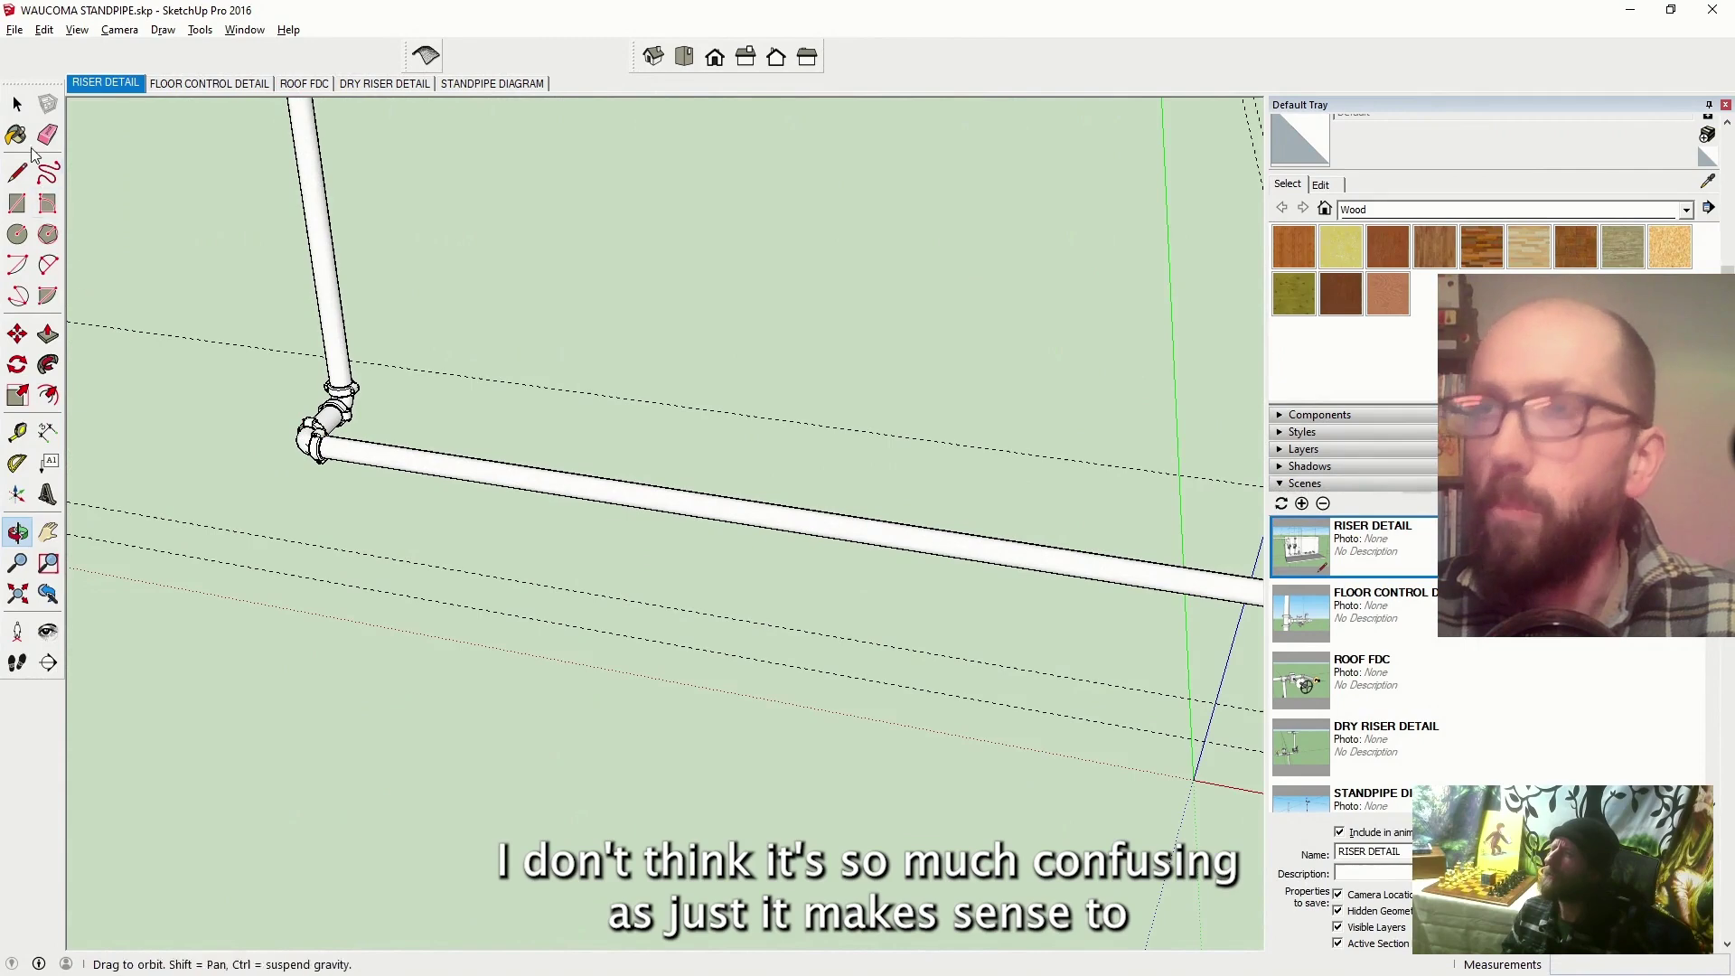
scroll(255, 407, "up", 2)
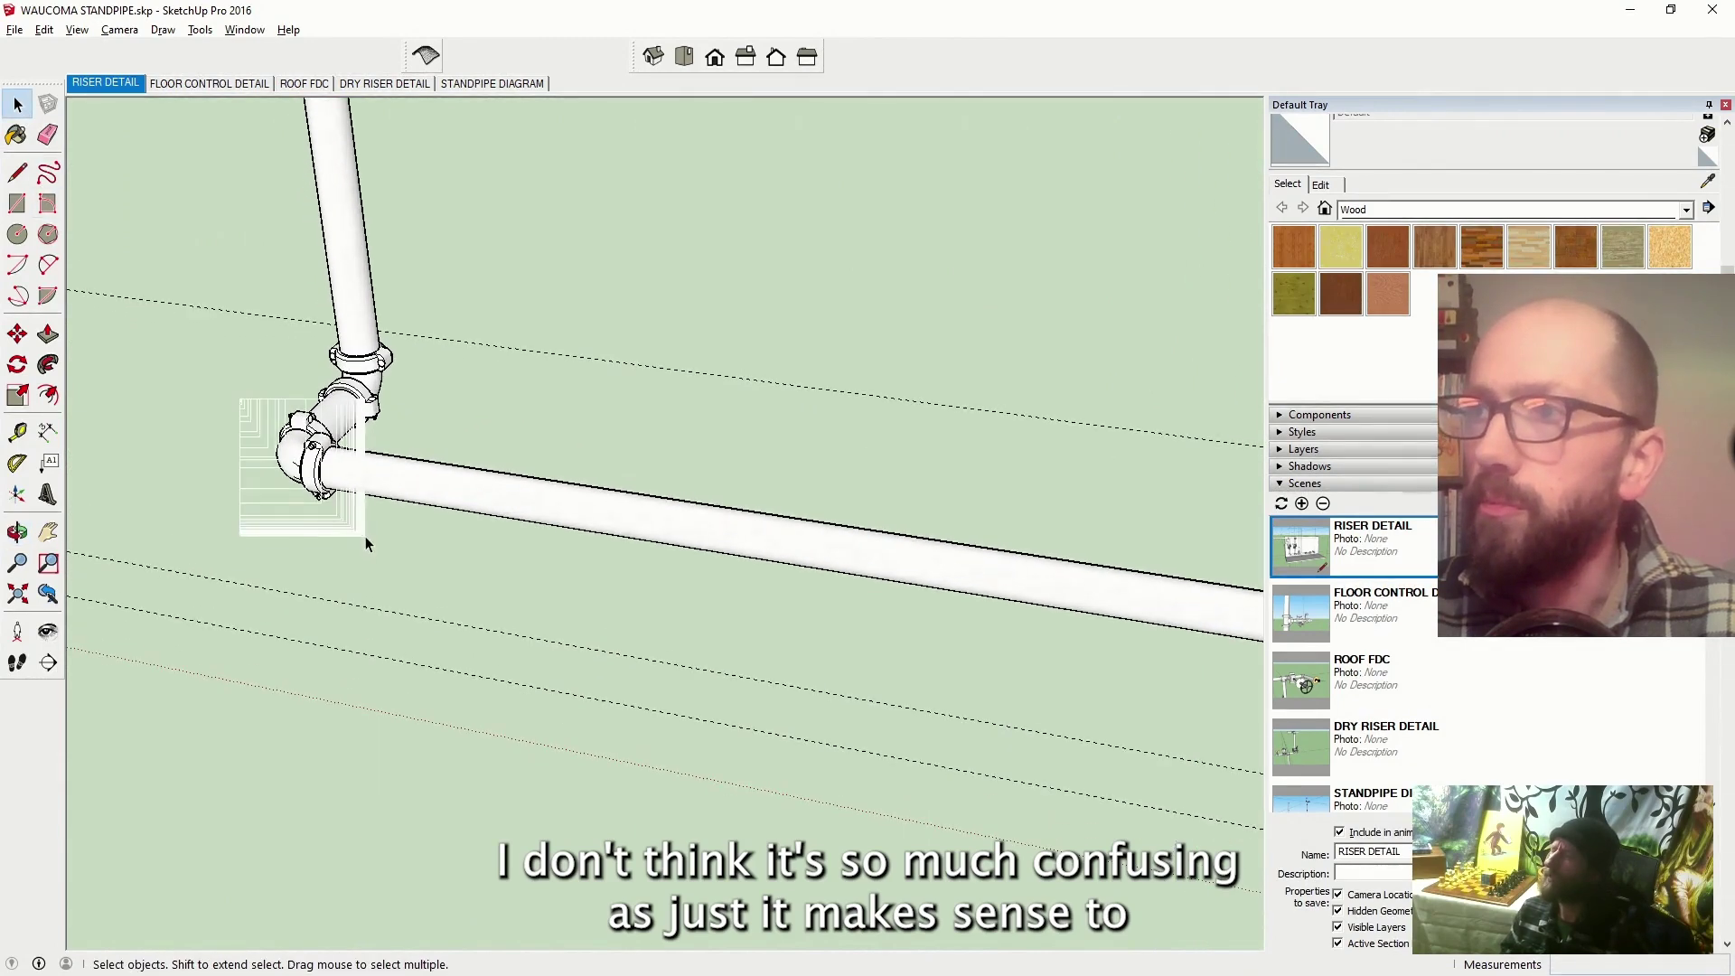
left_click_drag(365, 536, 366, 535)
left_click(345, 469, "shift")
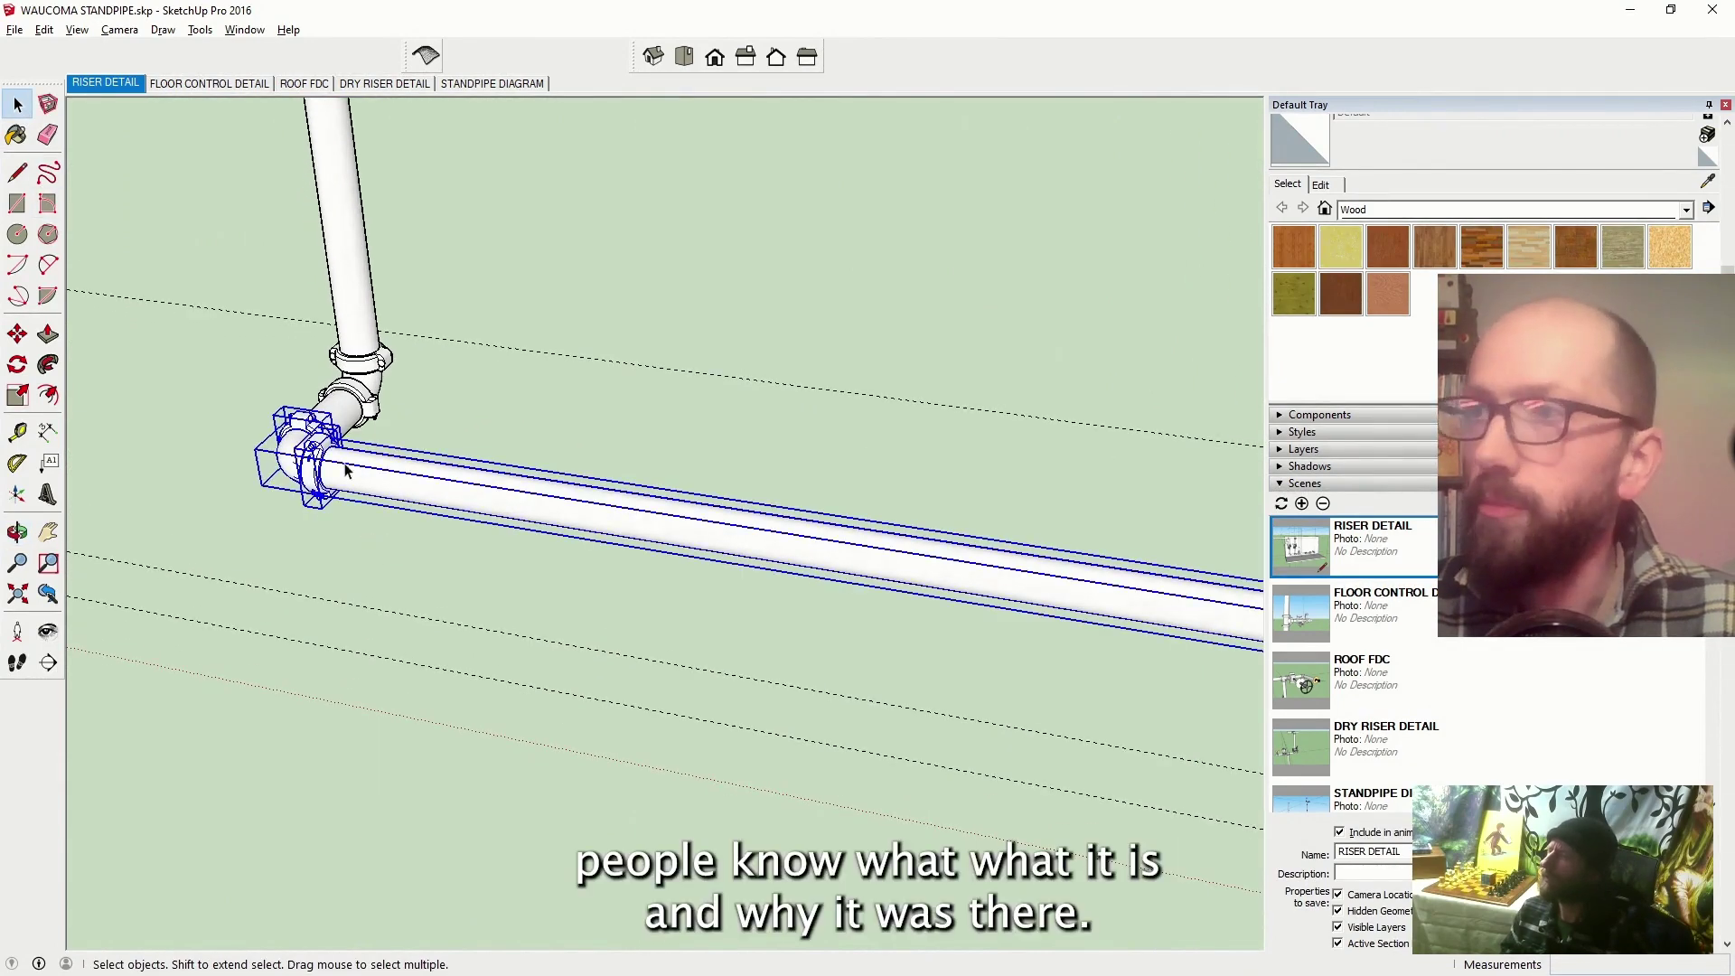
scroll(303, 484, "up", 3)
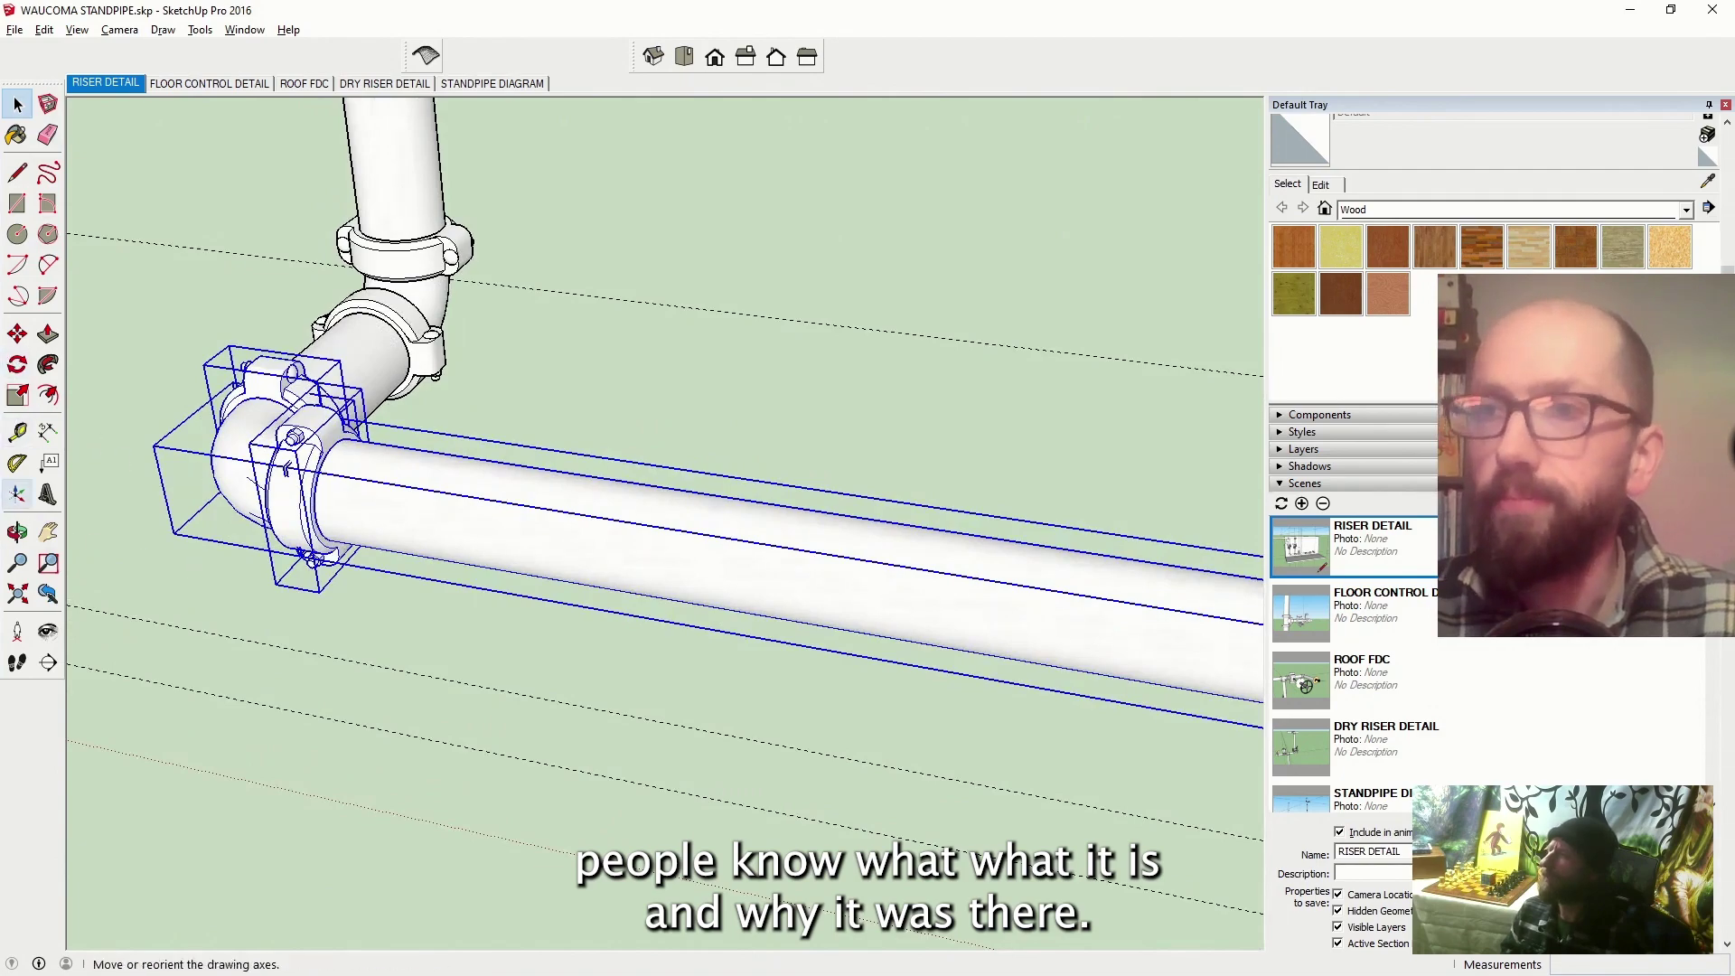
left_click(17, 532)
left_click_drag(171, 569, 265, 576)
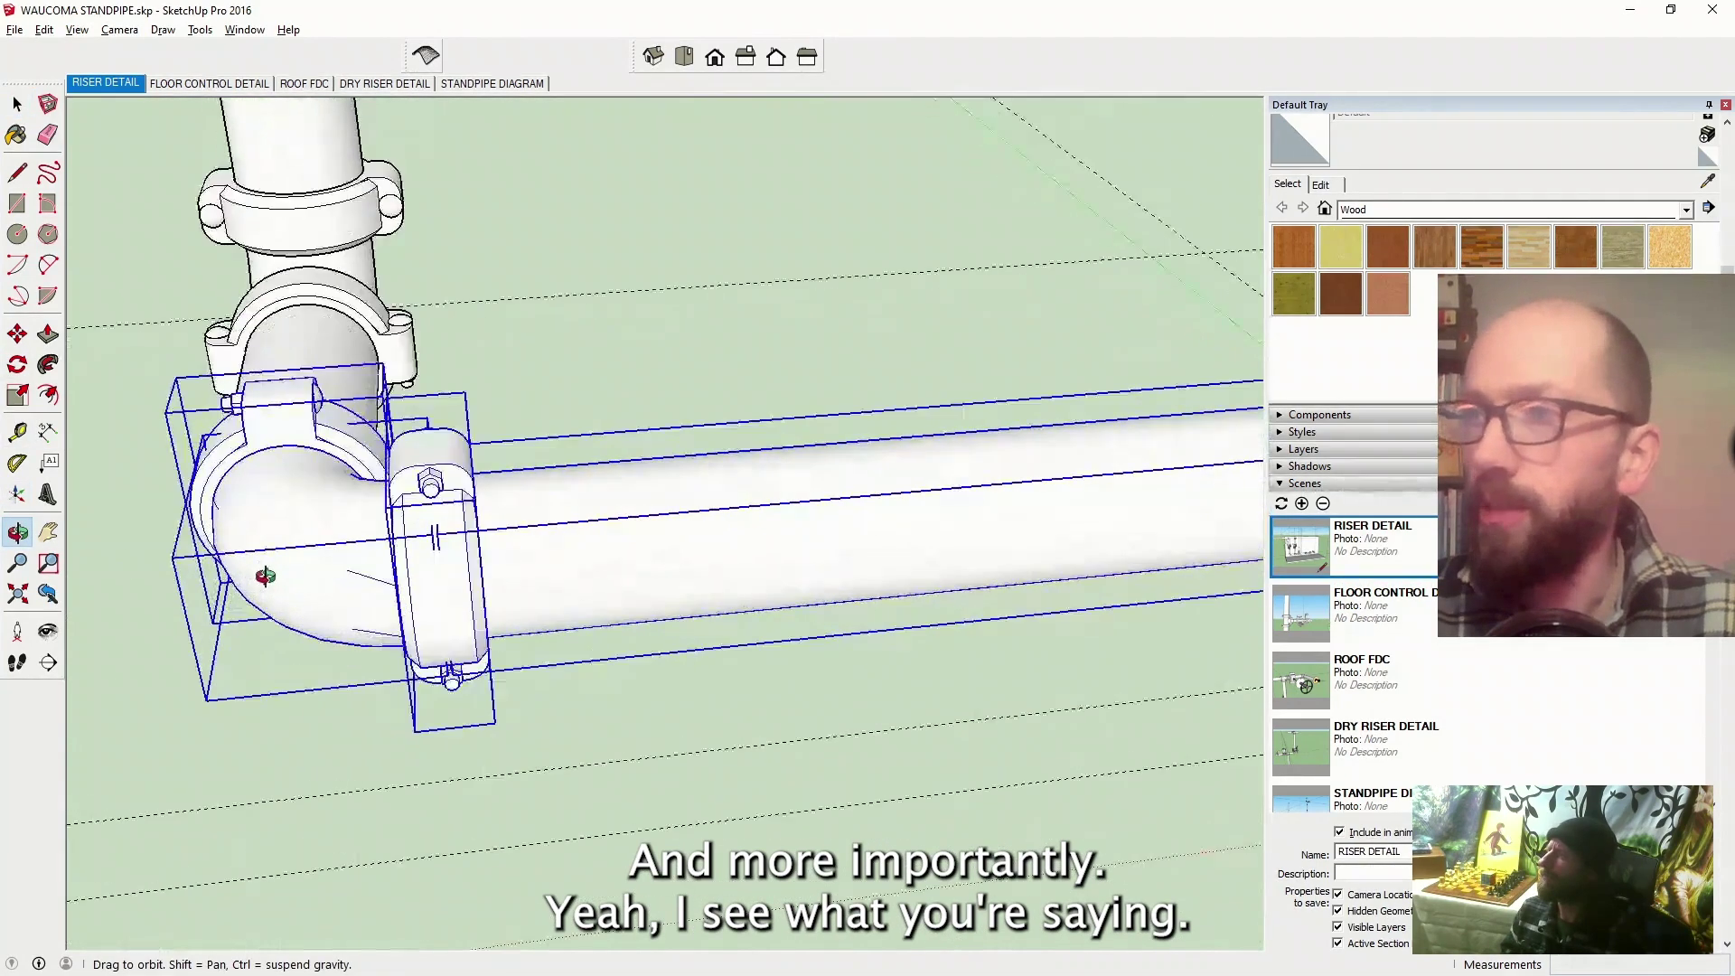
key("m")
left_click(265, 576)
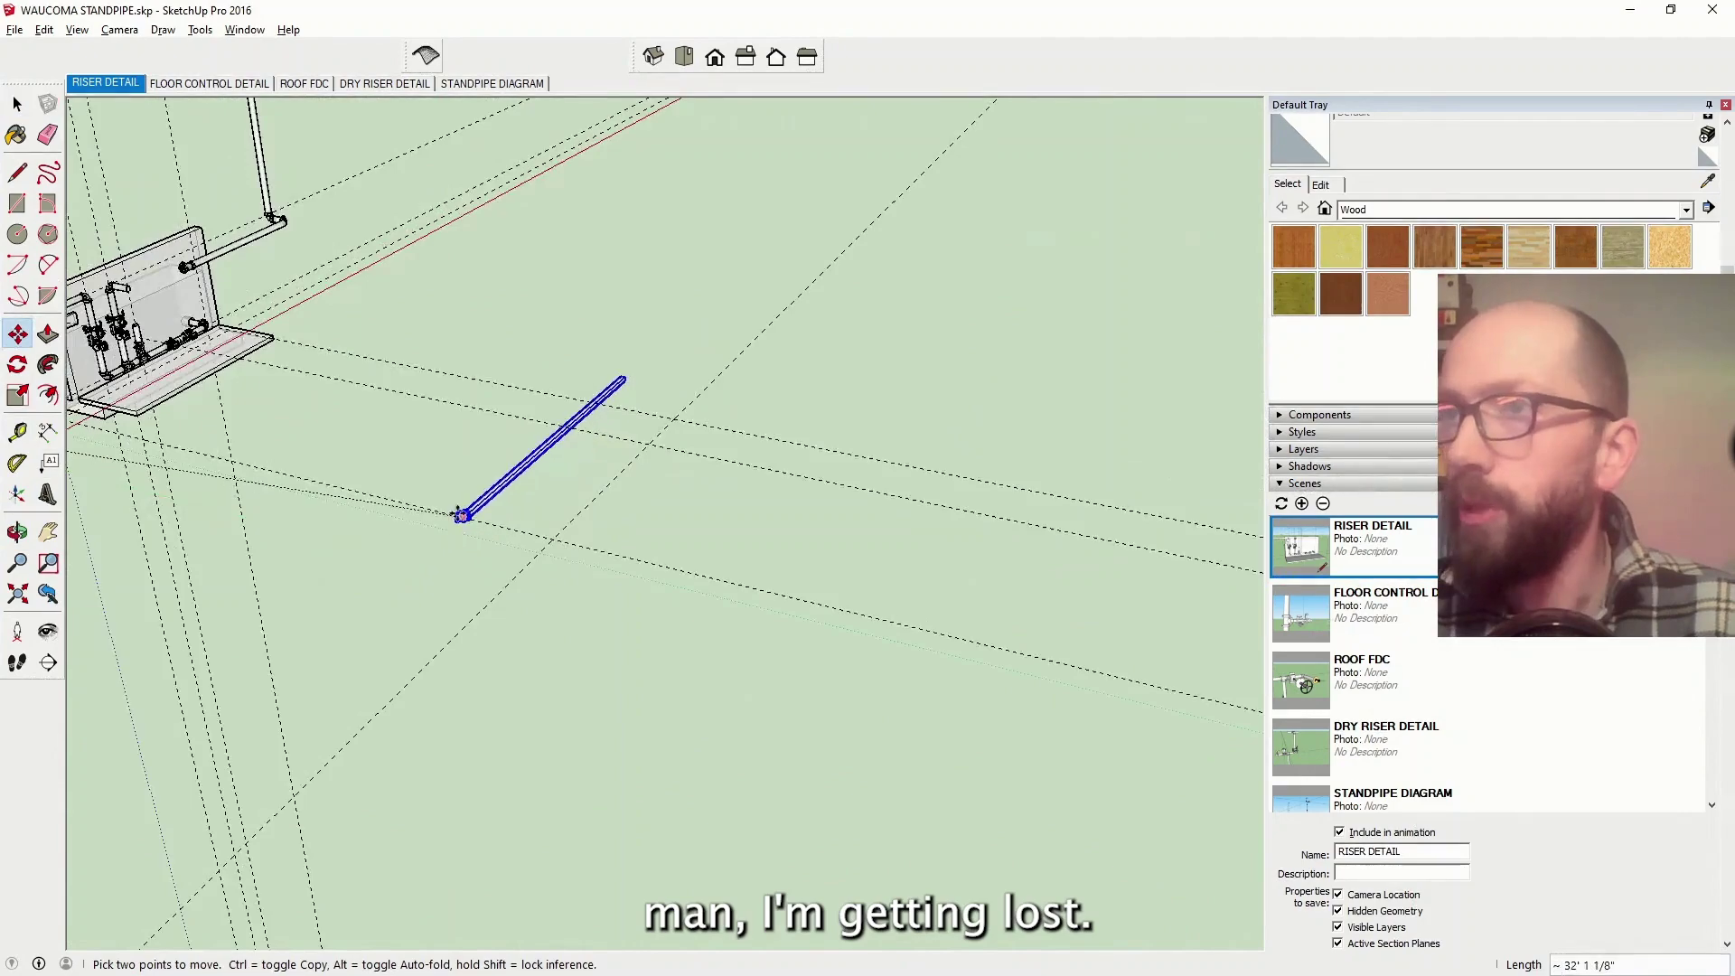
Extend the pipe stub at the wall-side elbow with Push/Pull until it meets the relocated elbow, and save the model
middle_click_drag(461, 515, 349, 588)
middle_click_drag(620, 473, 379, 506)
left_click(18, 532)
left_click_drag(570, 488, 181, 143)
key("space")
scroll(341, 271, "up", 5)
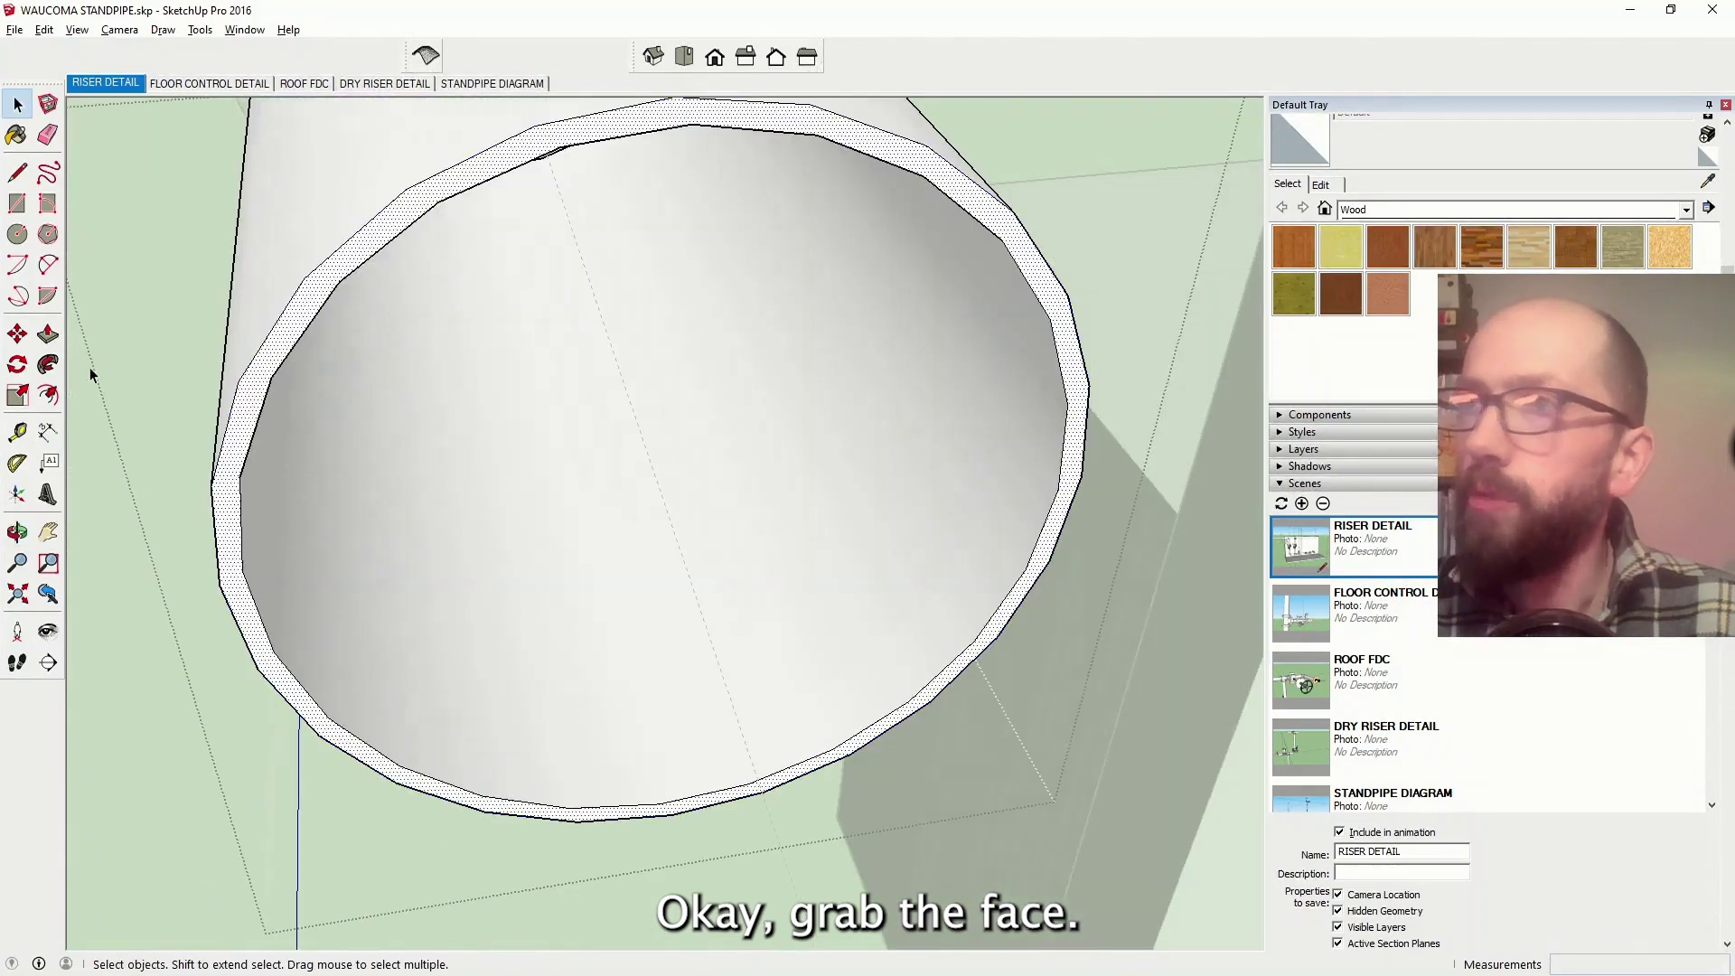
left_click(48, 335)
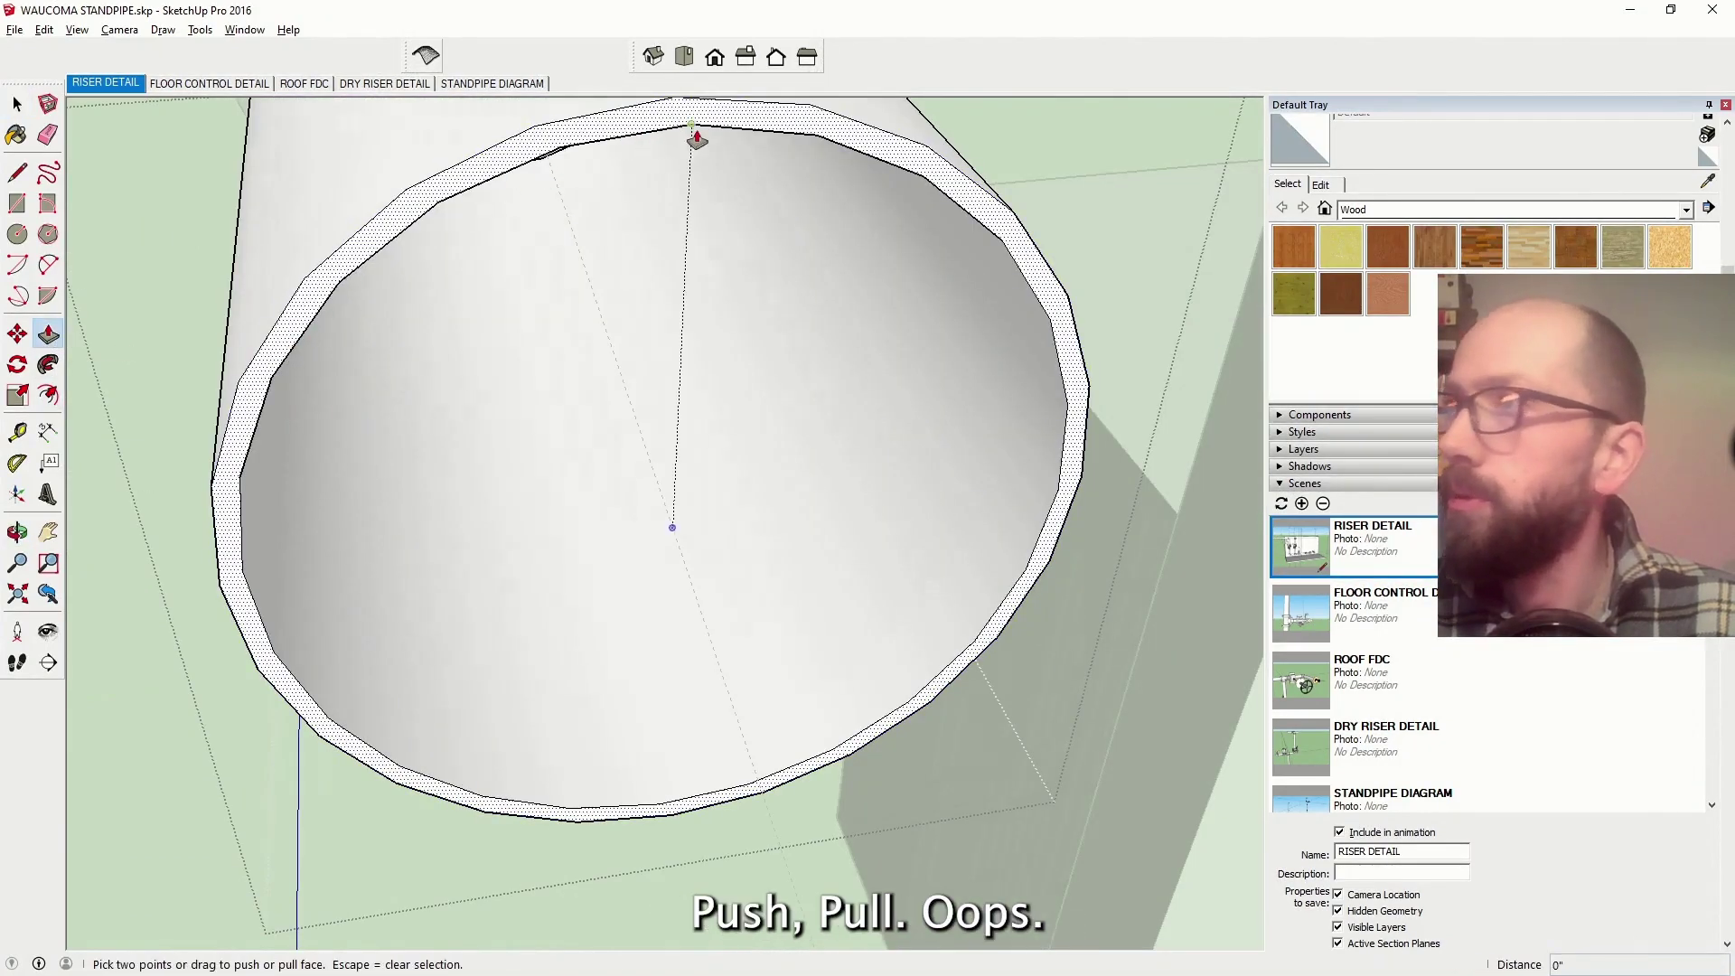
middle_click_drag(732, 512, 543, 534)
left_click(14, 31)
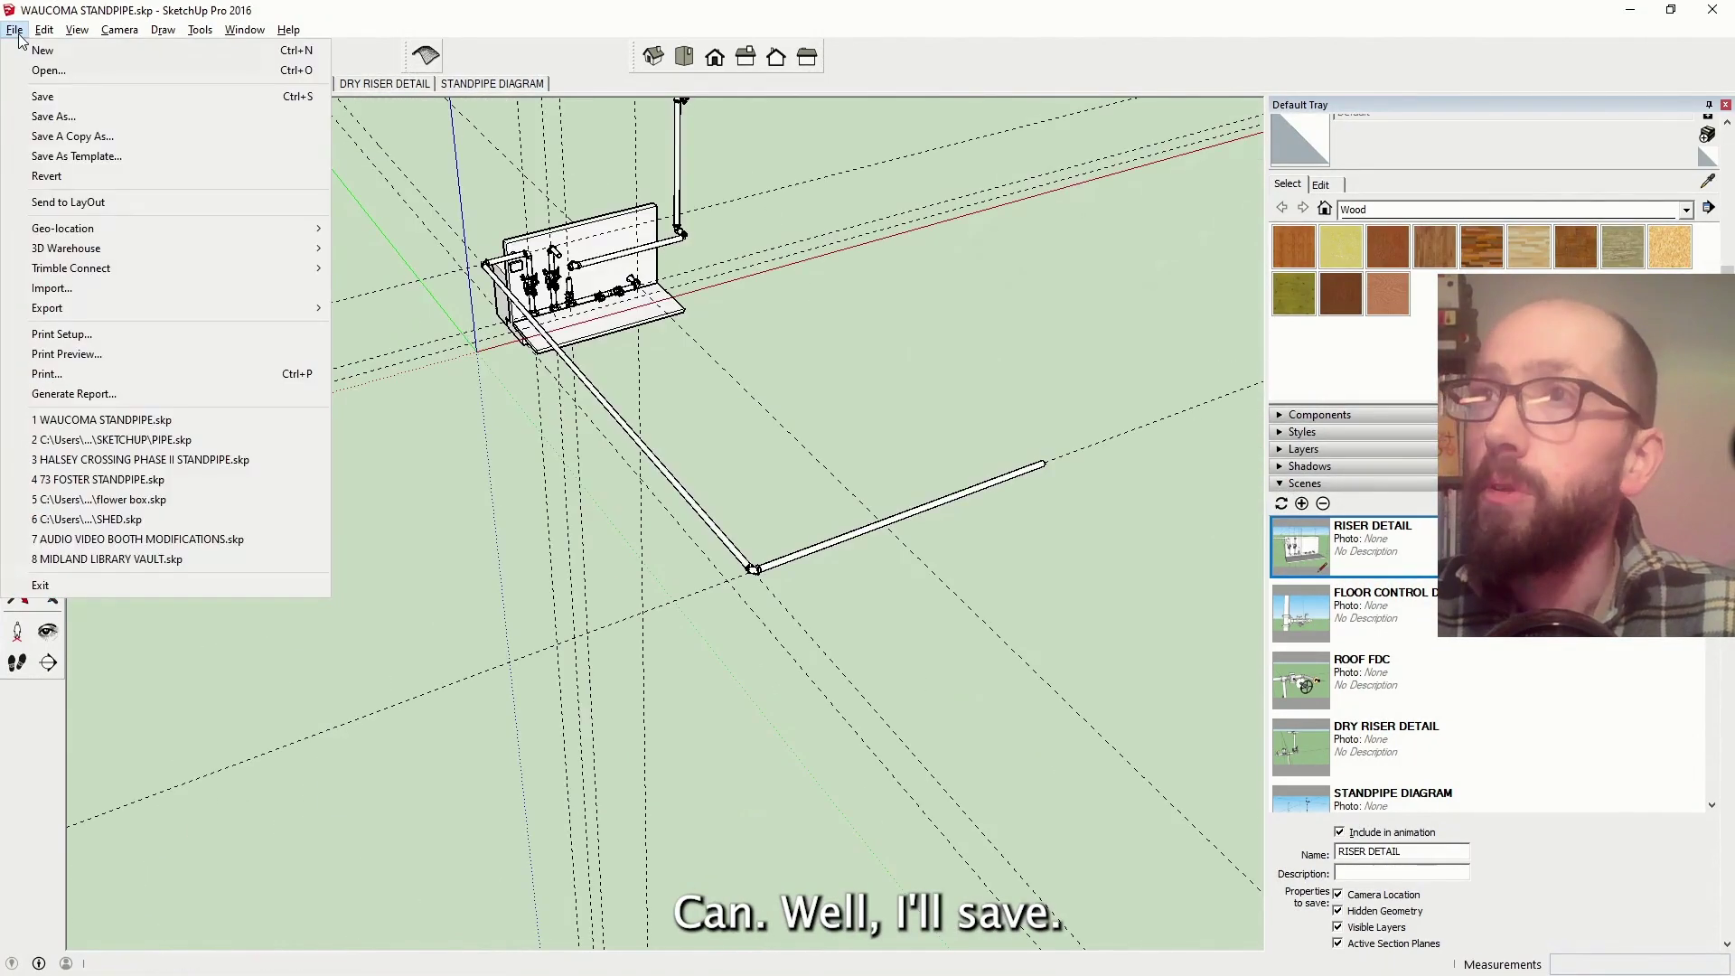
left_click(55, 103)
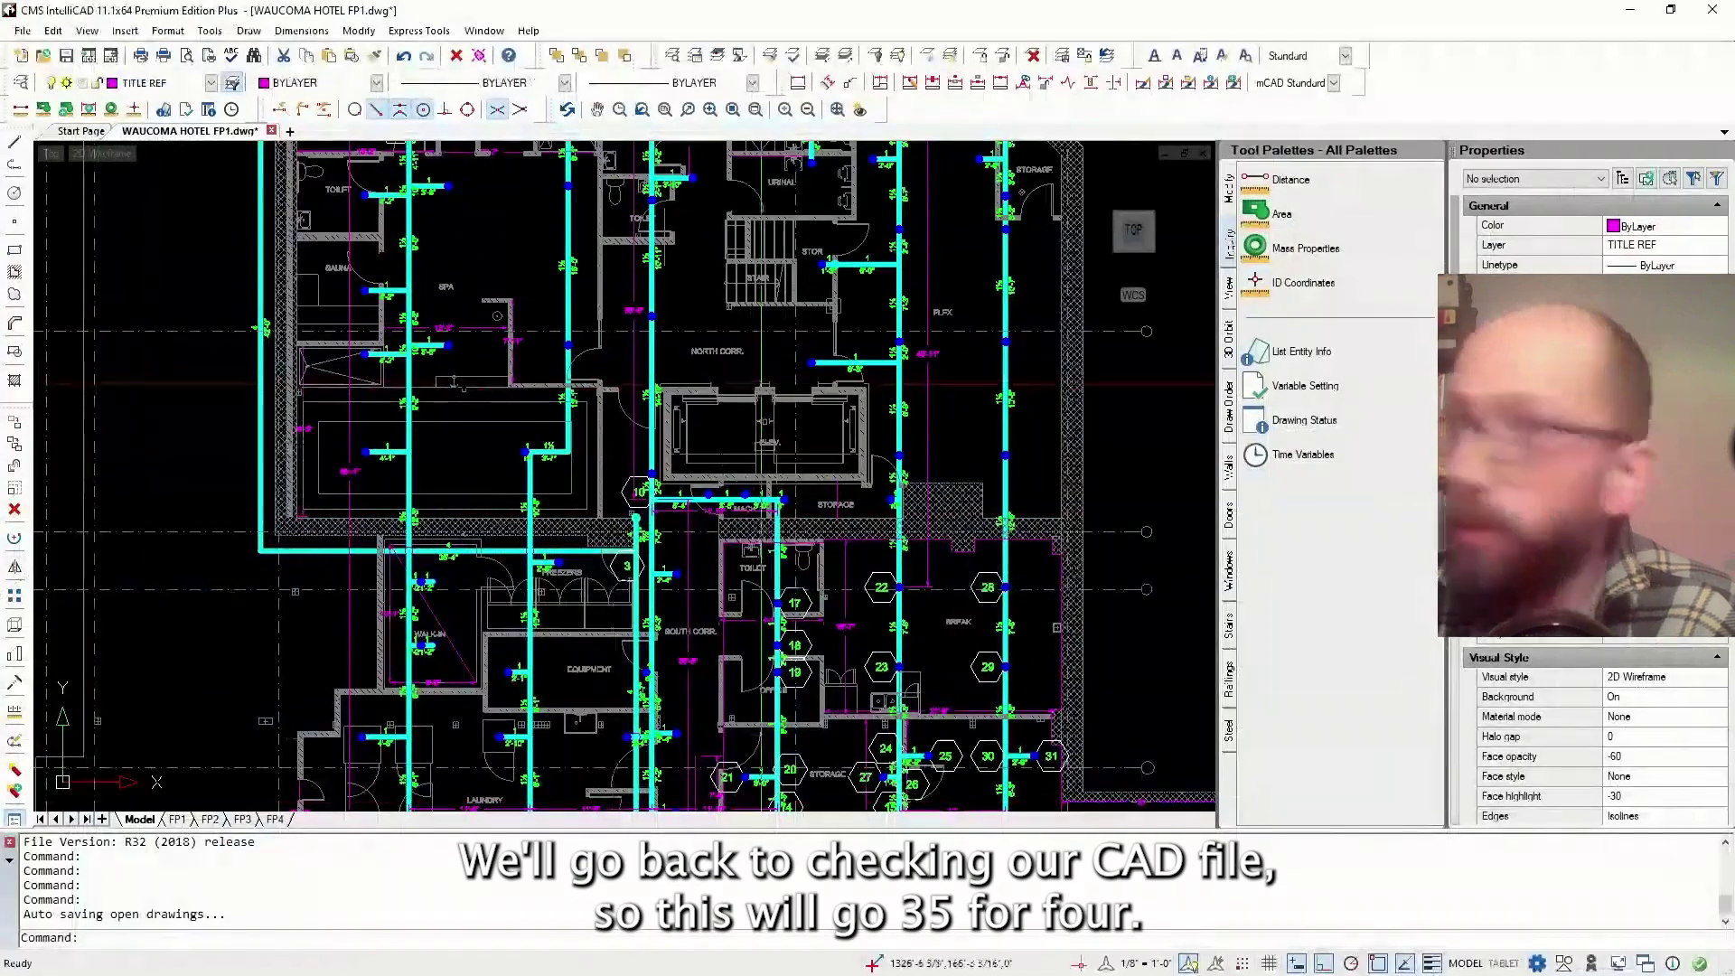
Examine the WAUCOMA HOTEL FP1 floor plan in CMS IntelliCAD, following the 4-inch pipe past the freezers to the south corridor
scroll(459, 534, "up", 5)
scroll(458, 534, "down", 6)
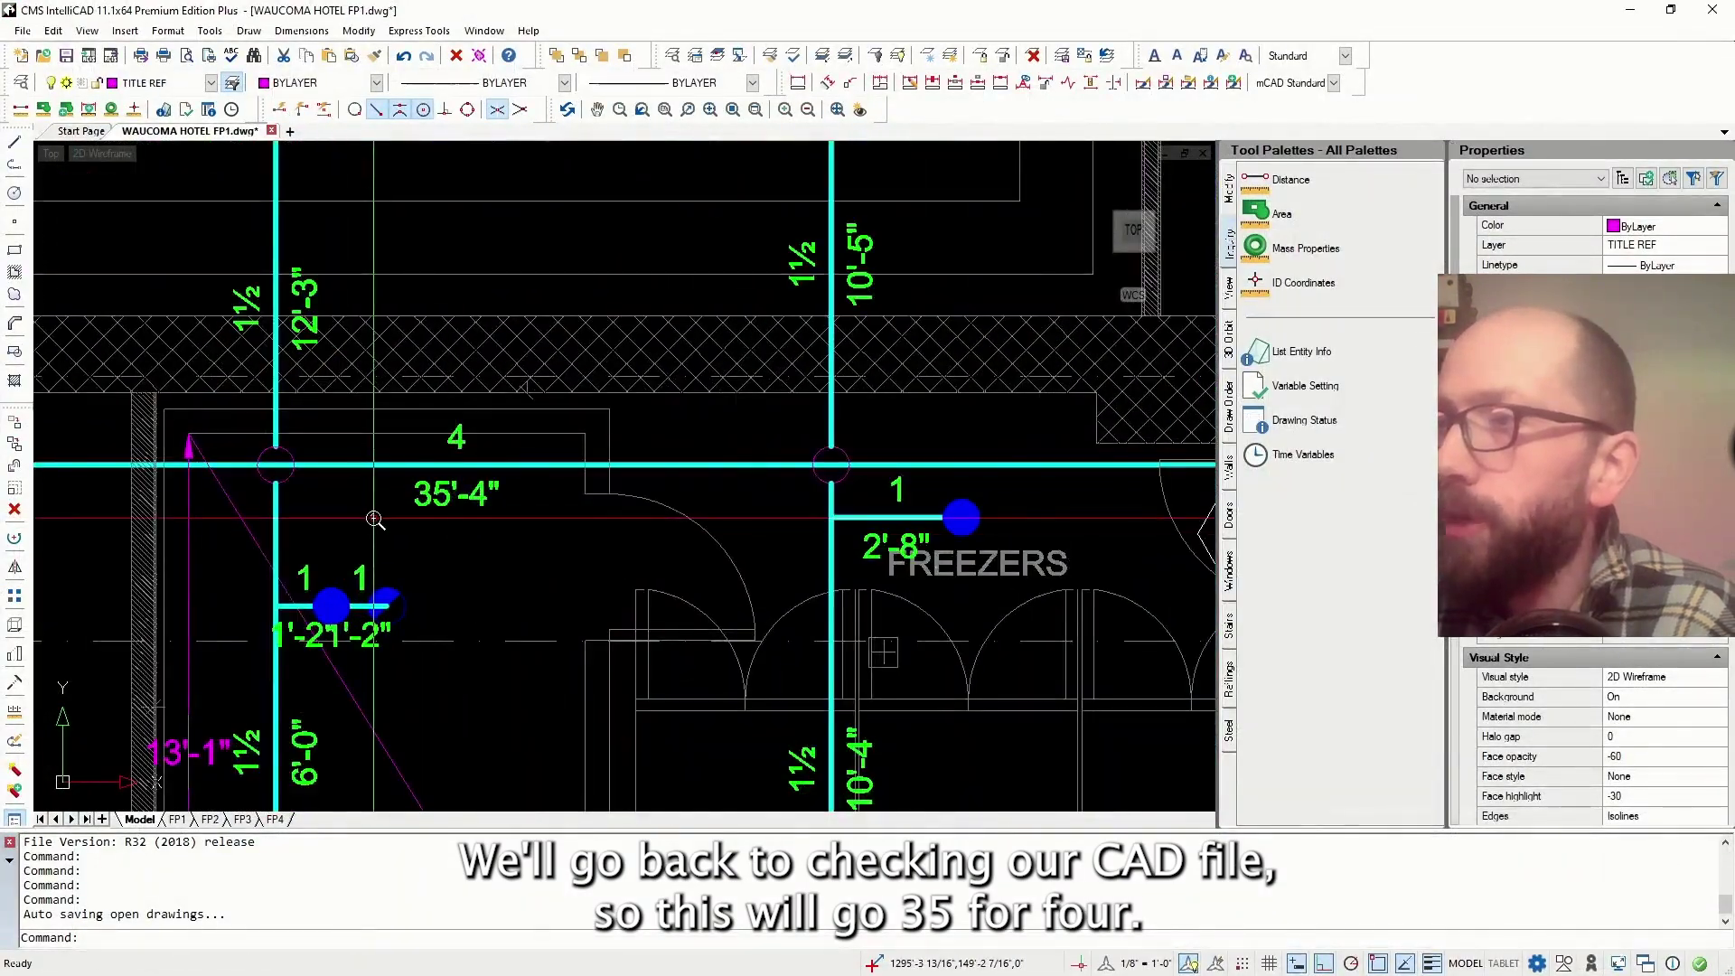
scroll(721, 503, "up", 3)
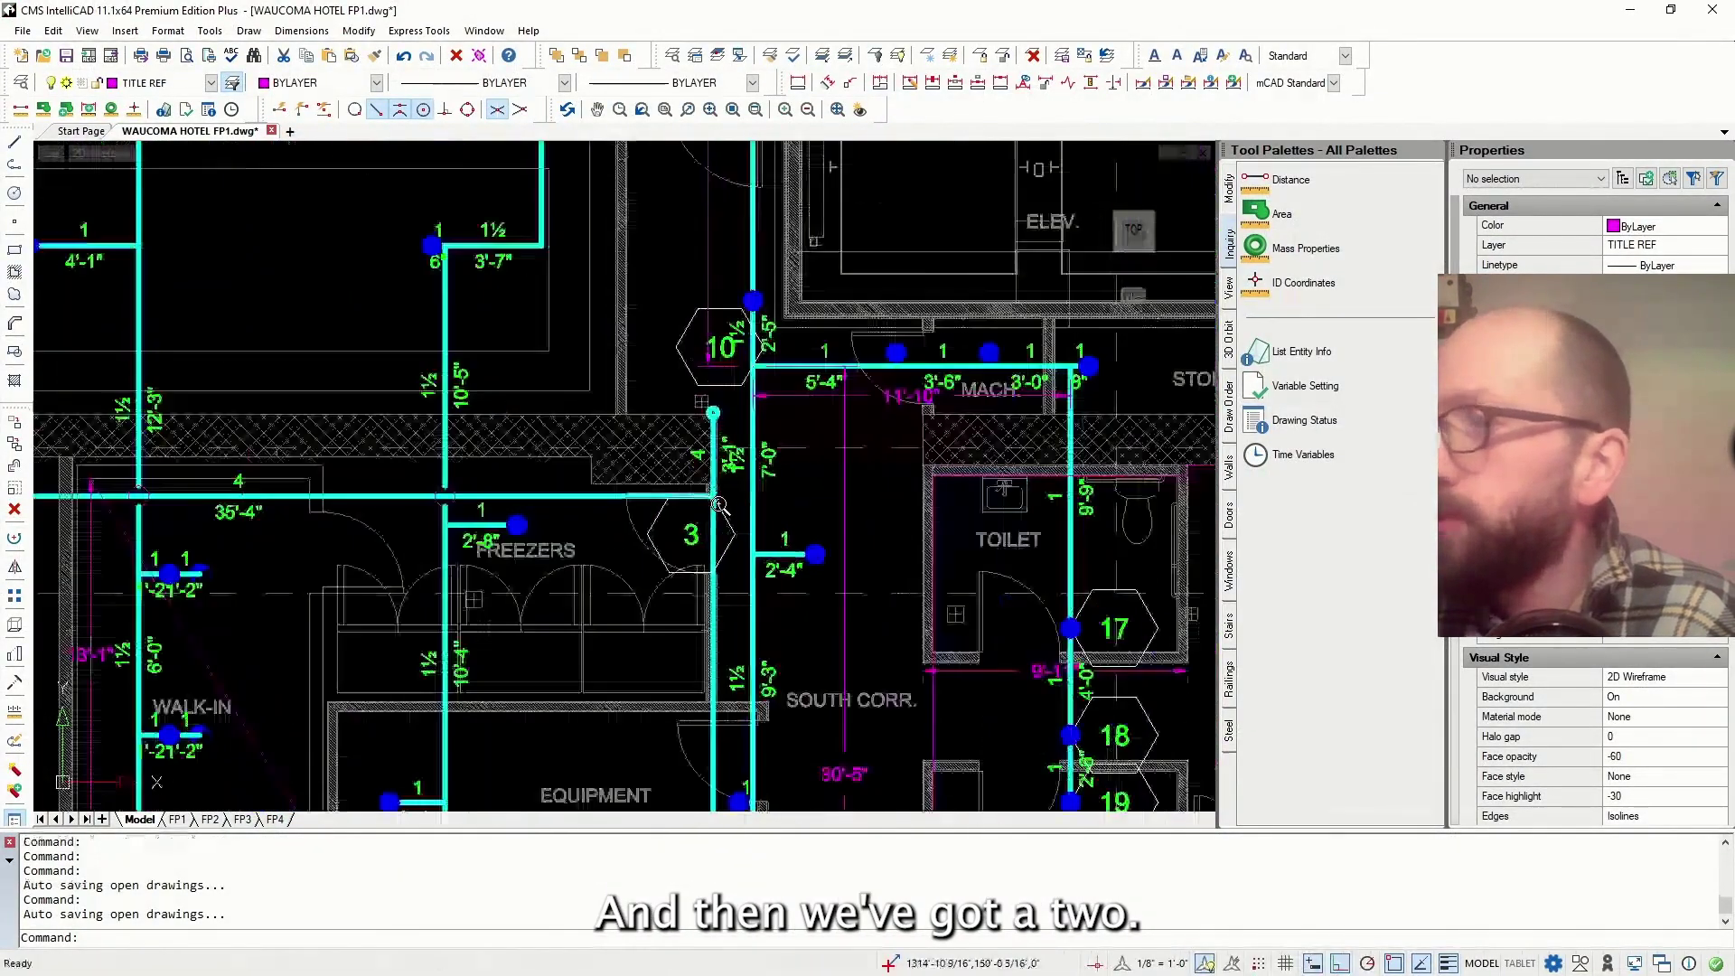
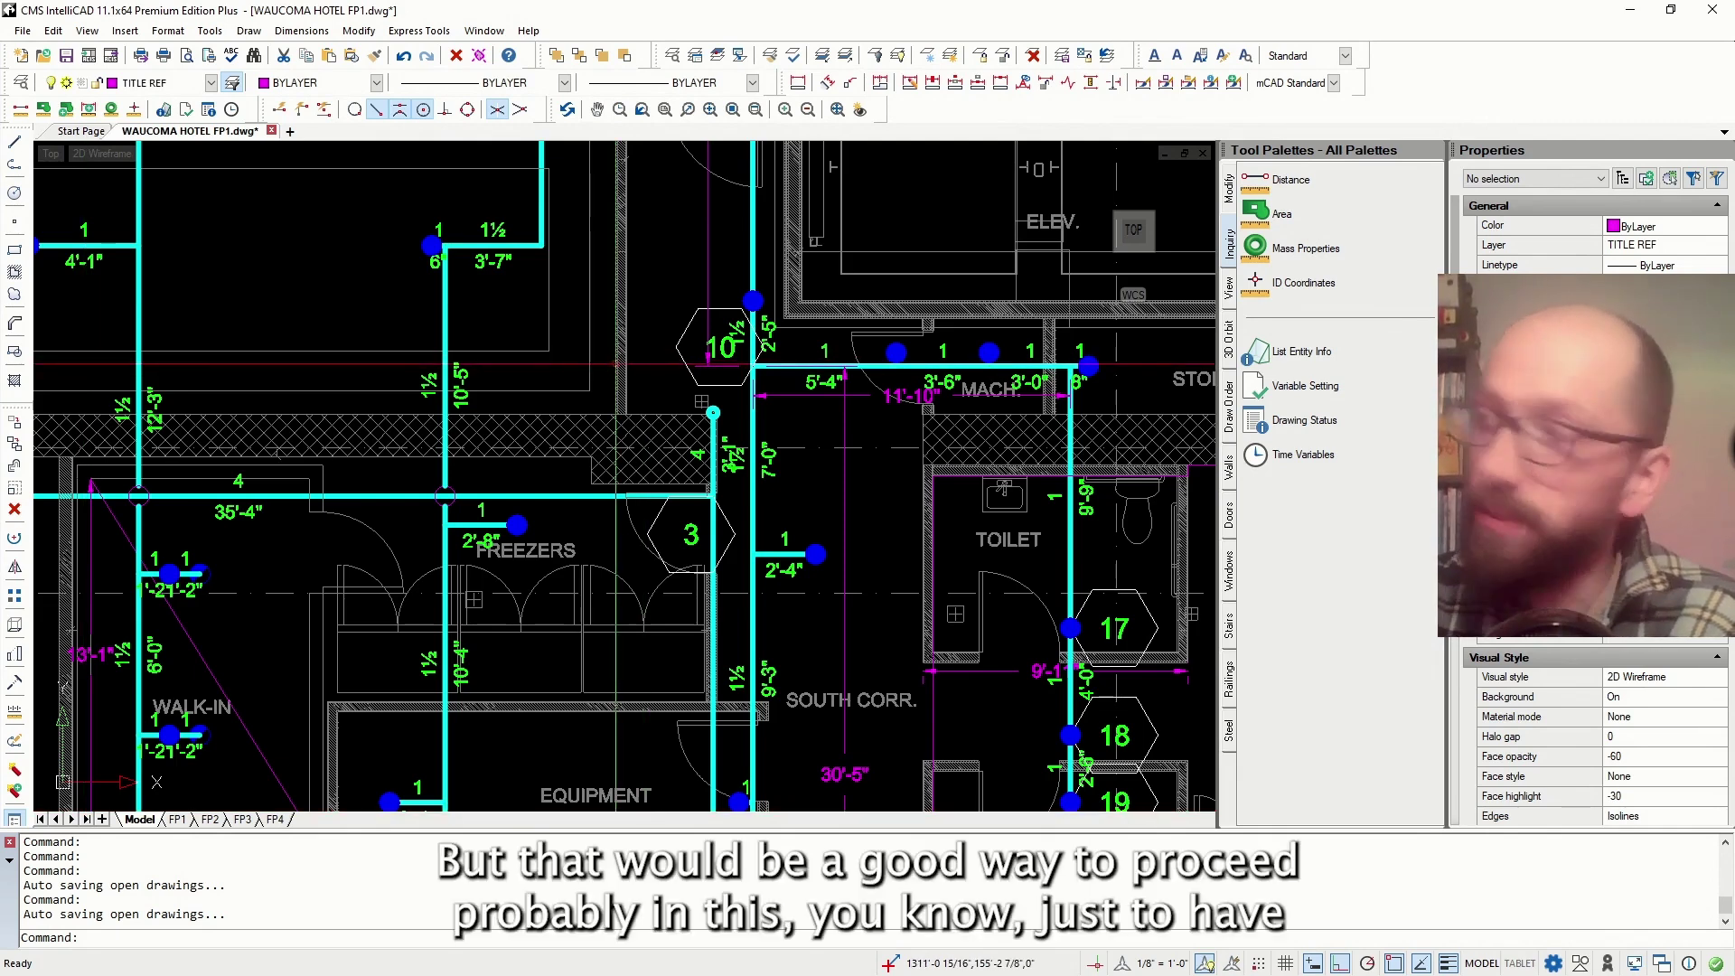
scroll(621, 372, "down", 2)
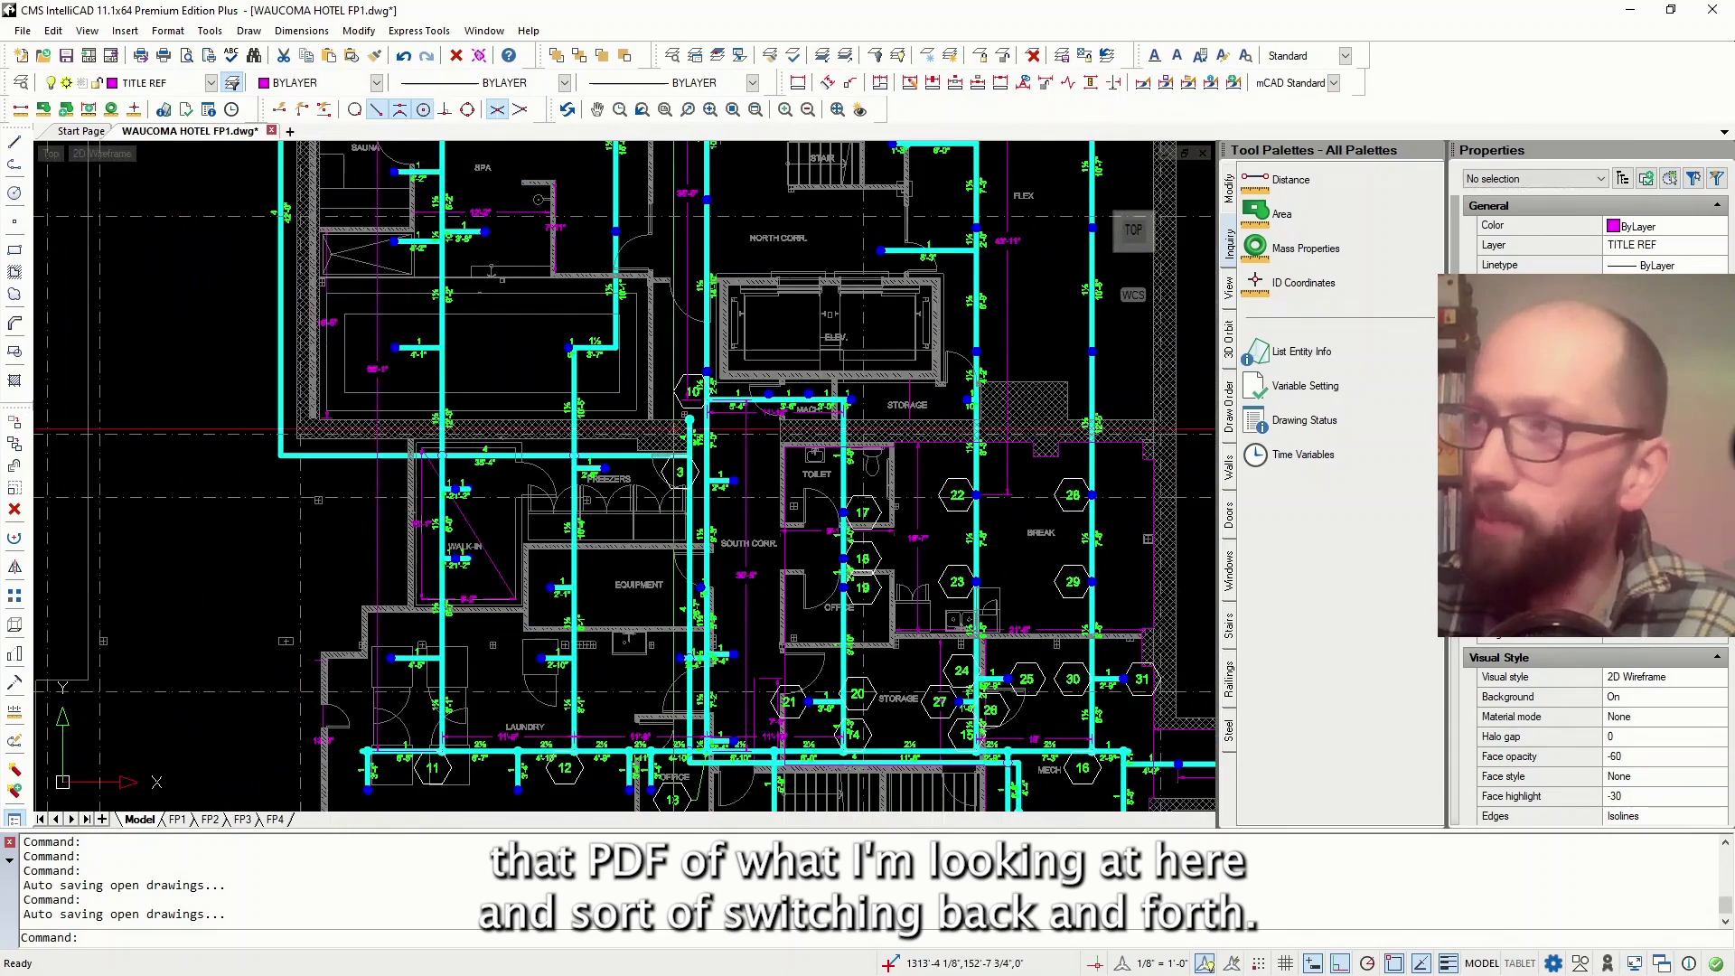
left_click(1633, 15)
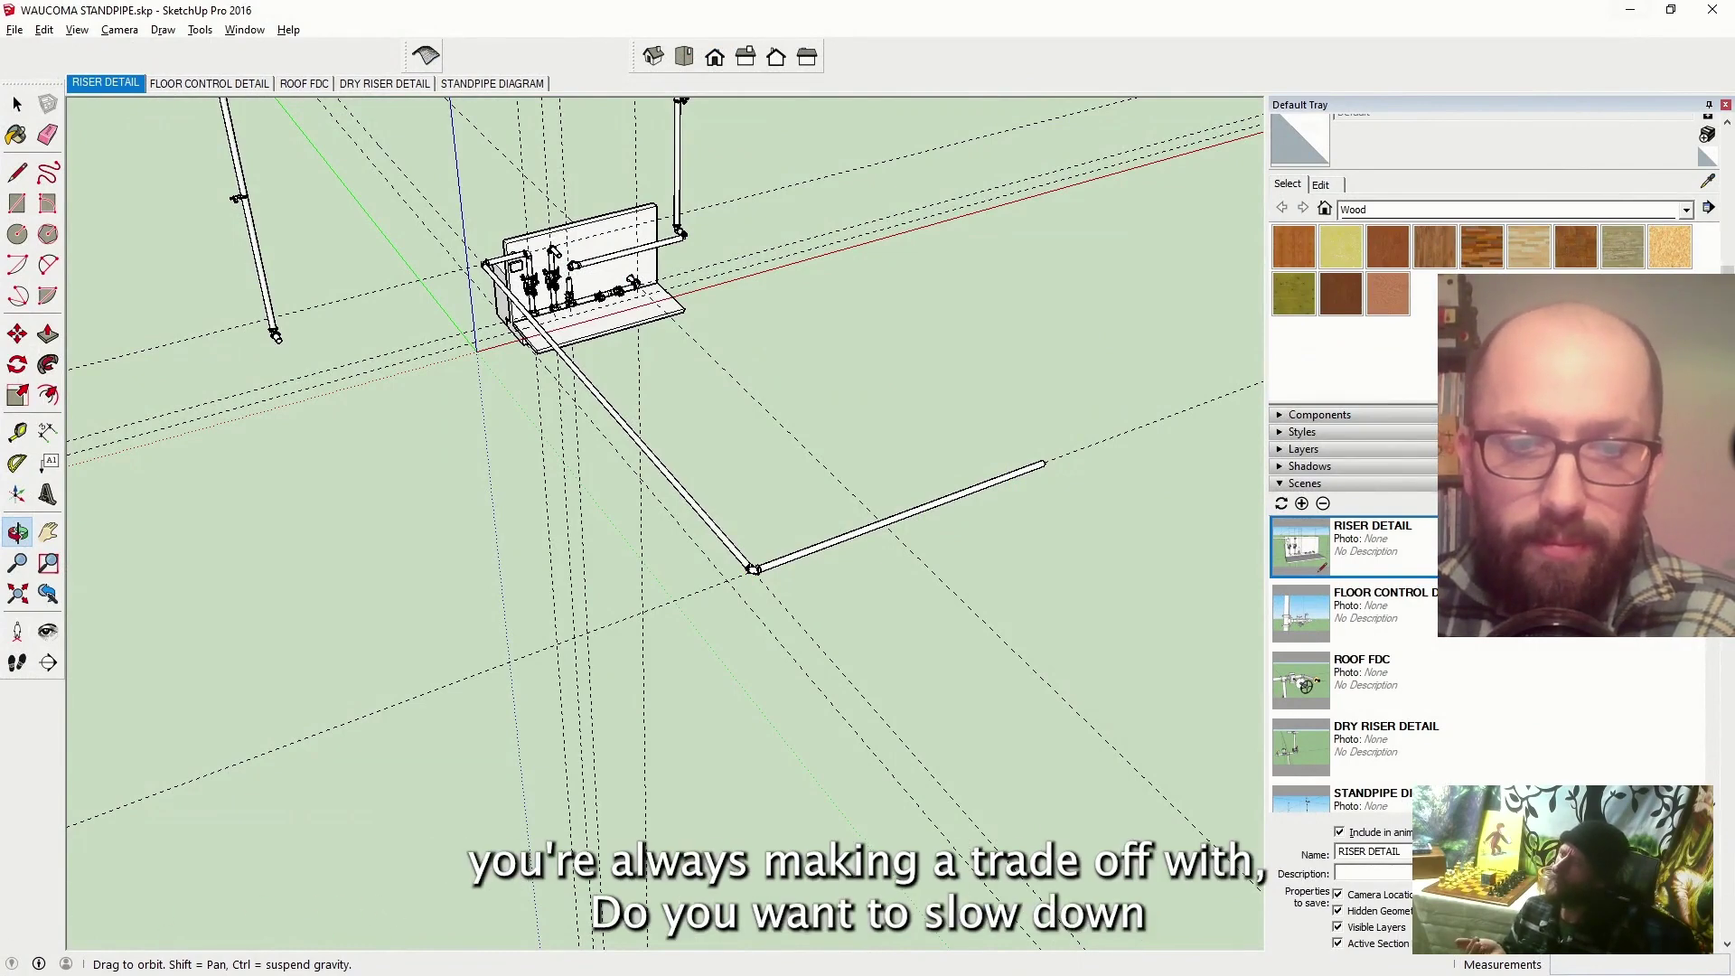
key("alt+Tab")
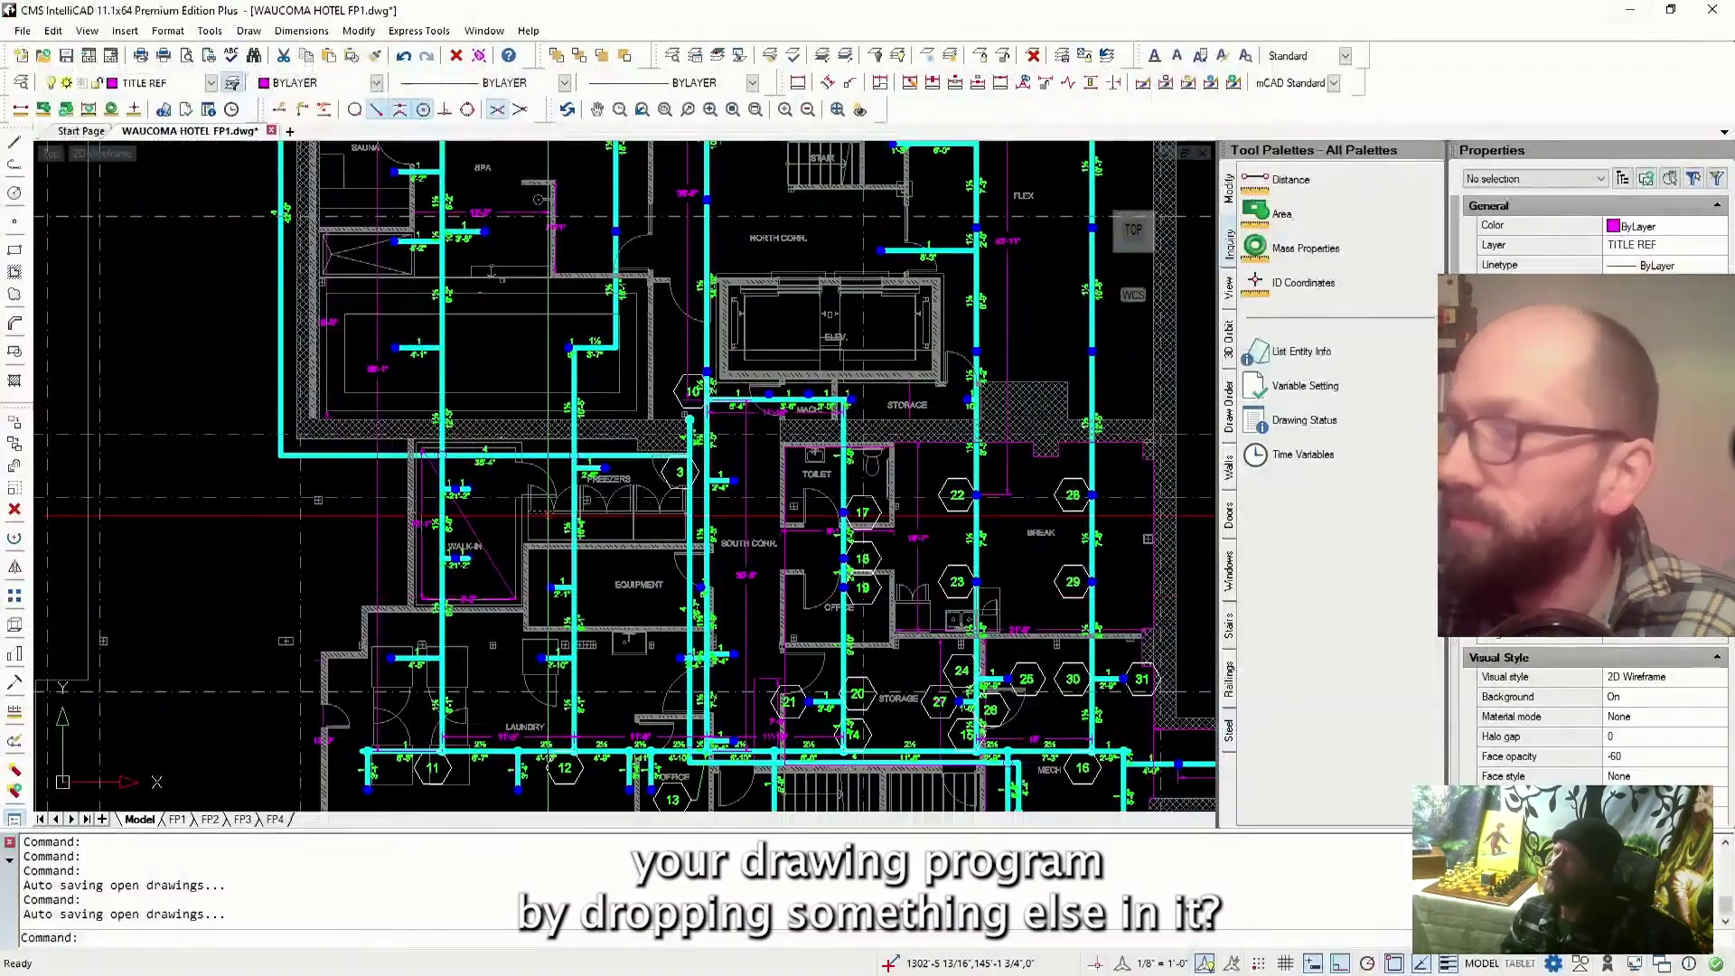
Examine the overall pipe layout on the floor plan and the 4-inch branch between the walk-in, freezers and south corridor
scroll(549, 515, "down", 1)
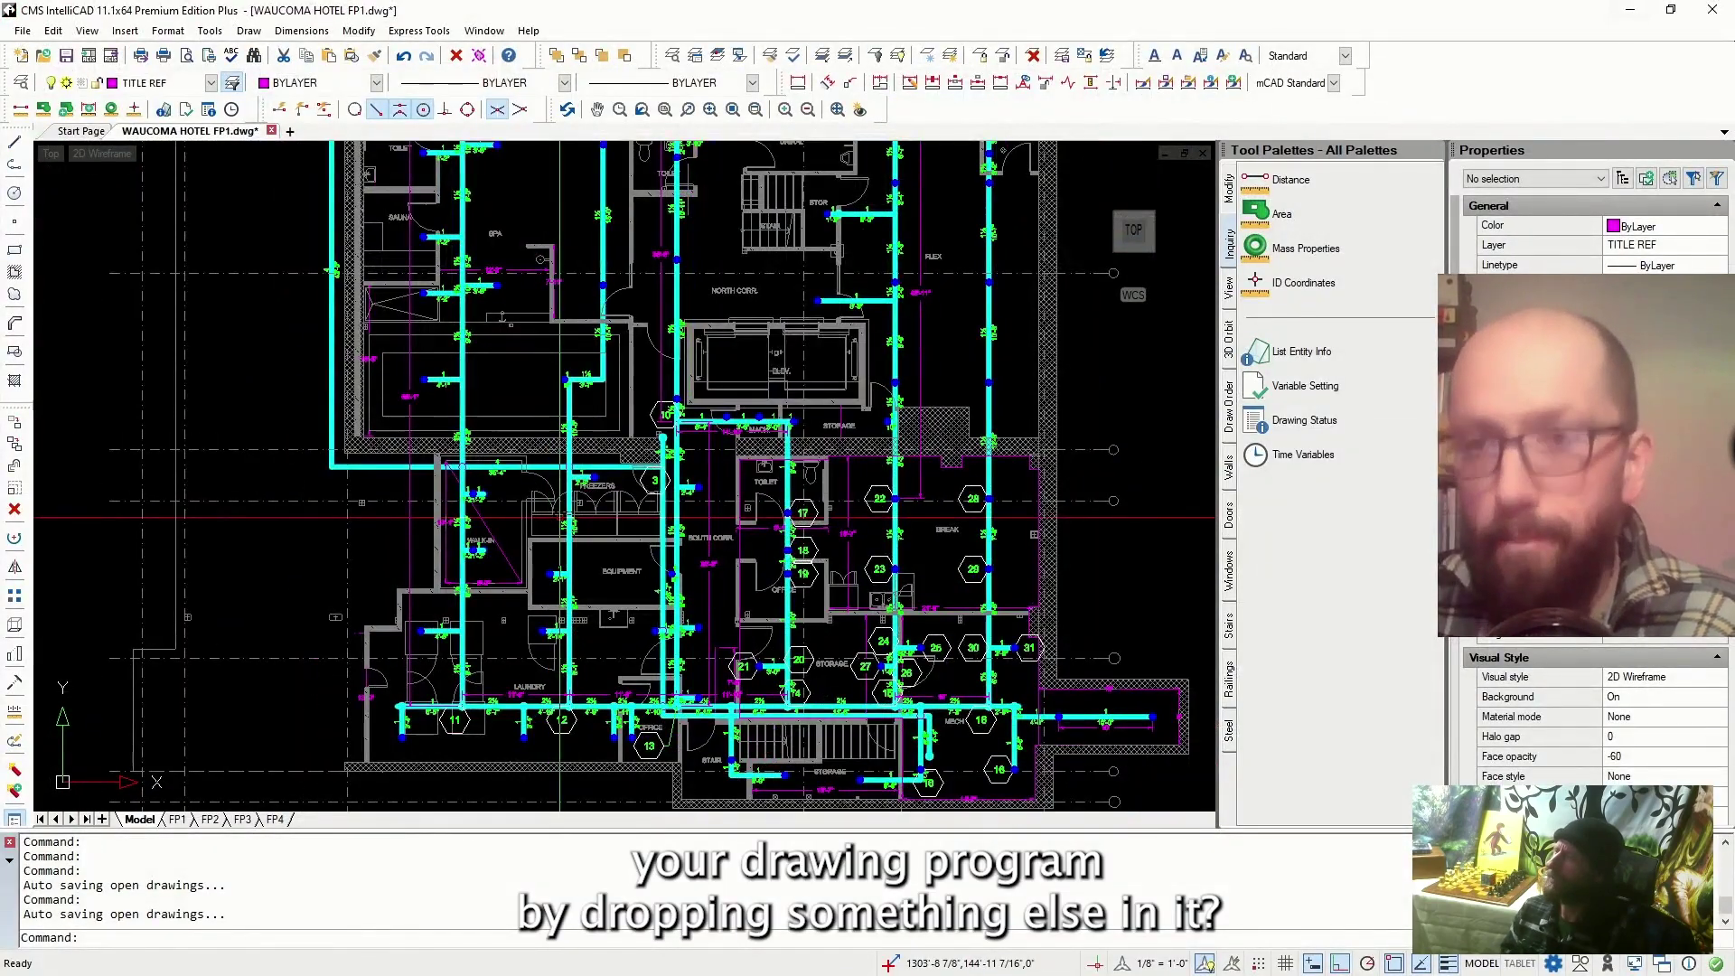
scroll(590, 518, "up", 2)
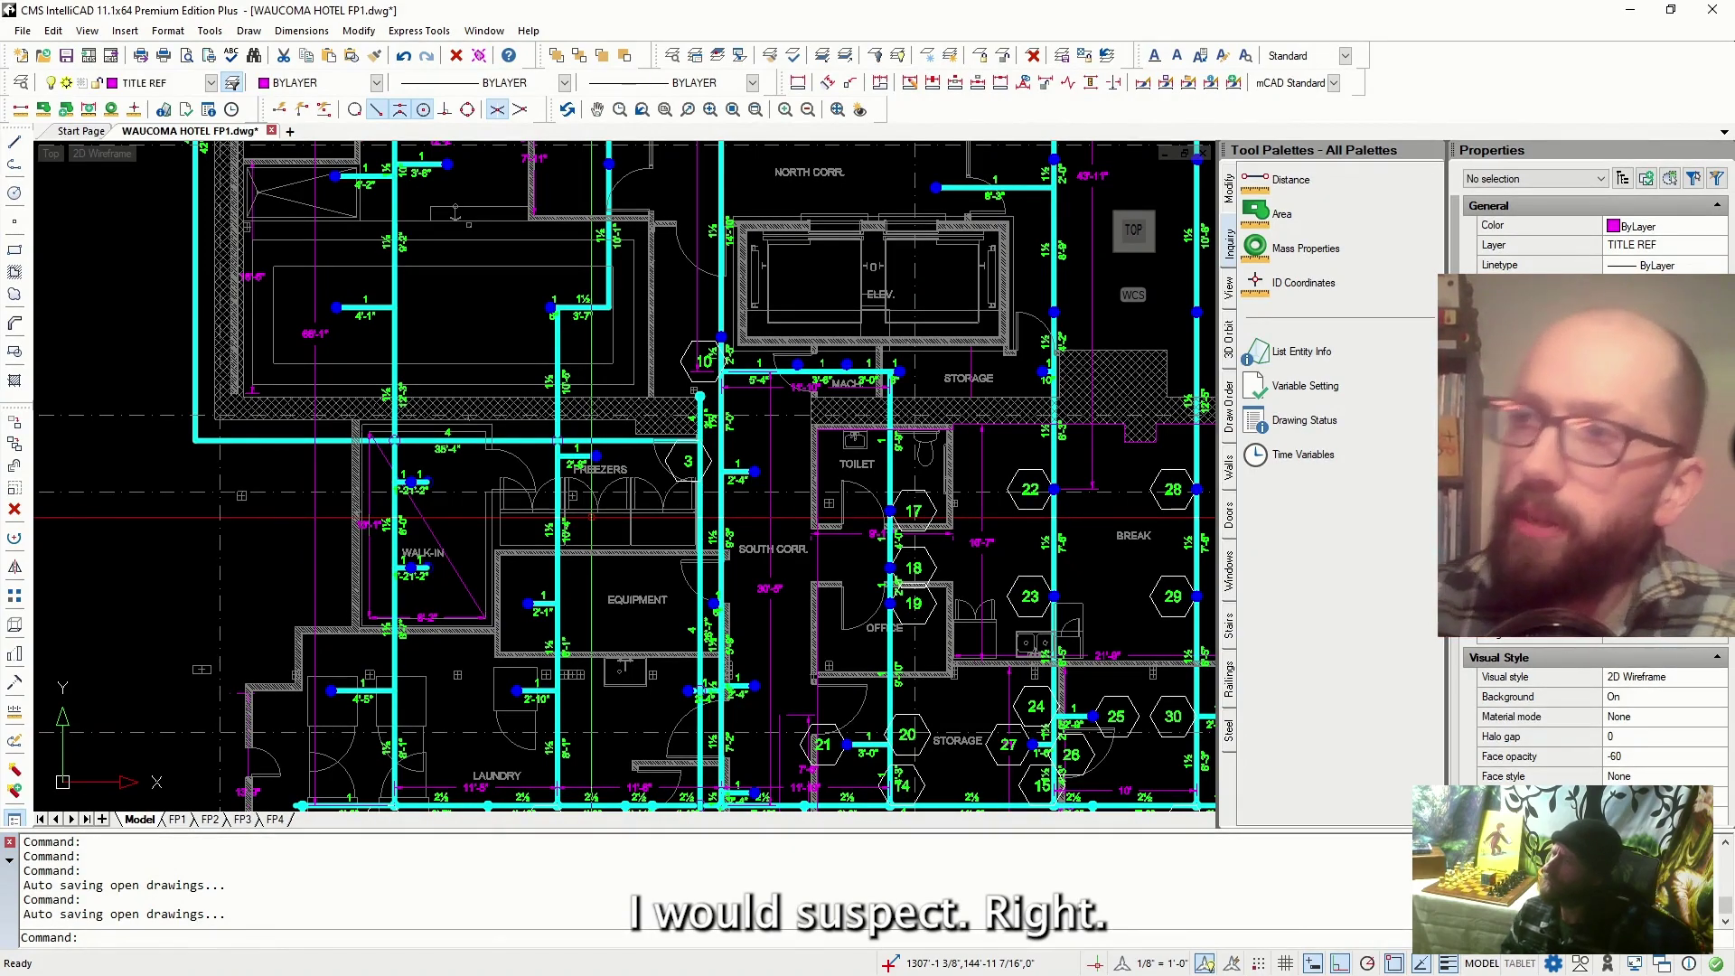
scroll(570, 626, "down", 5)
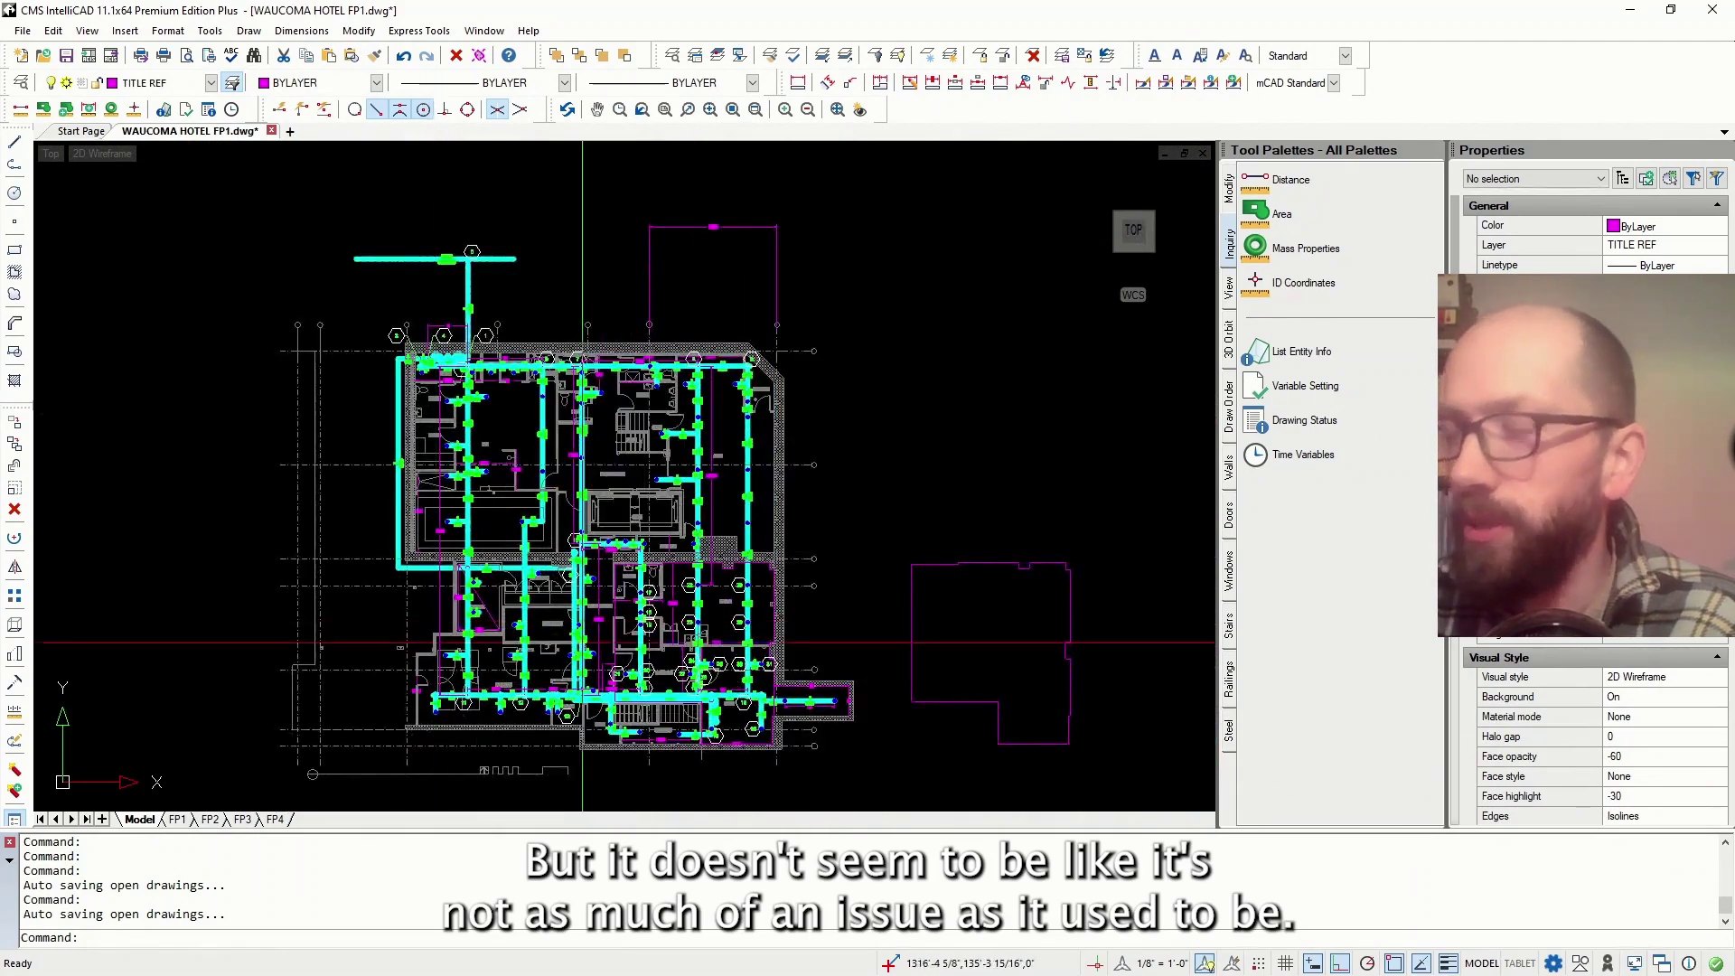
scroll(578, 637, "up", 3)
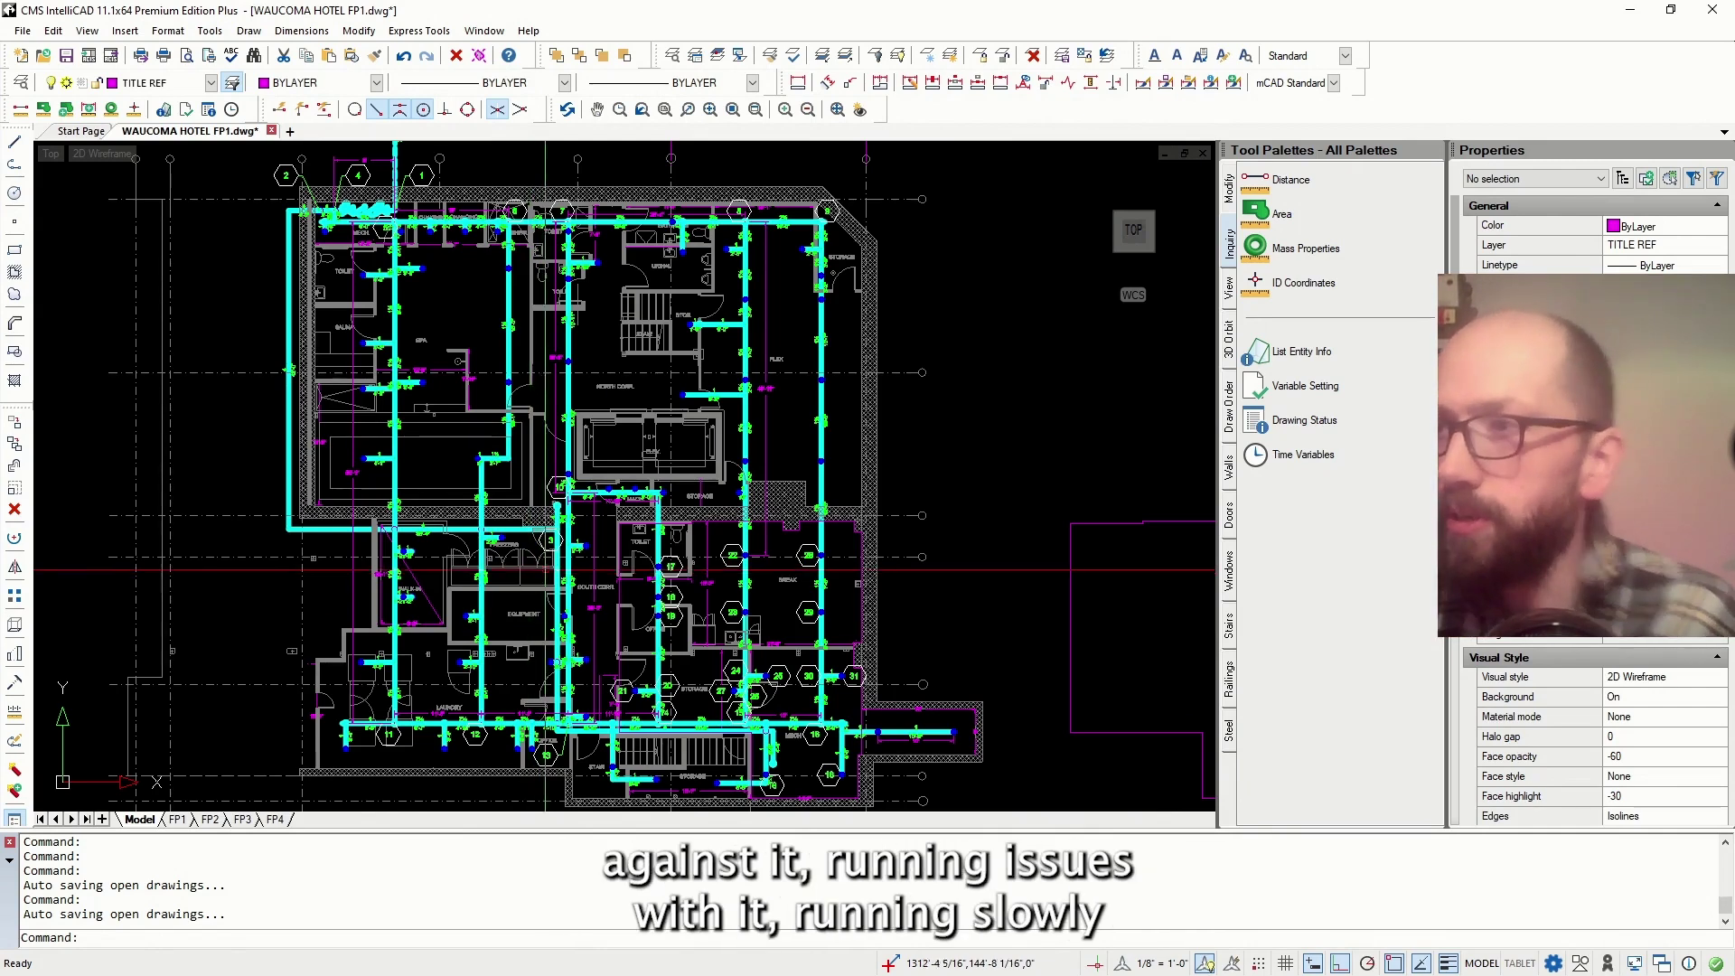
scroll(466, 518, "up", 5)
scroll(466, 518, "up", 2)
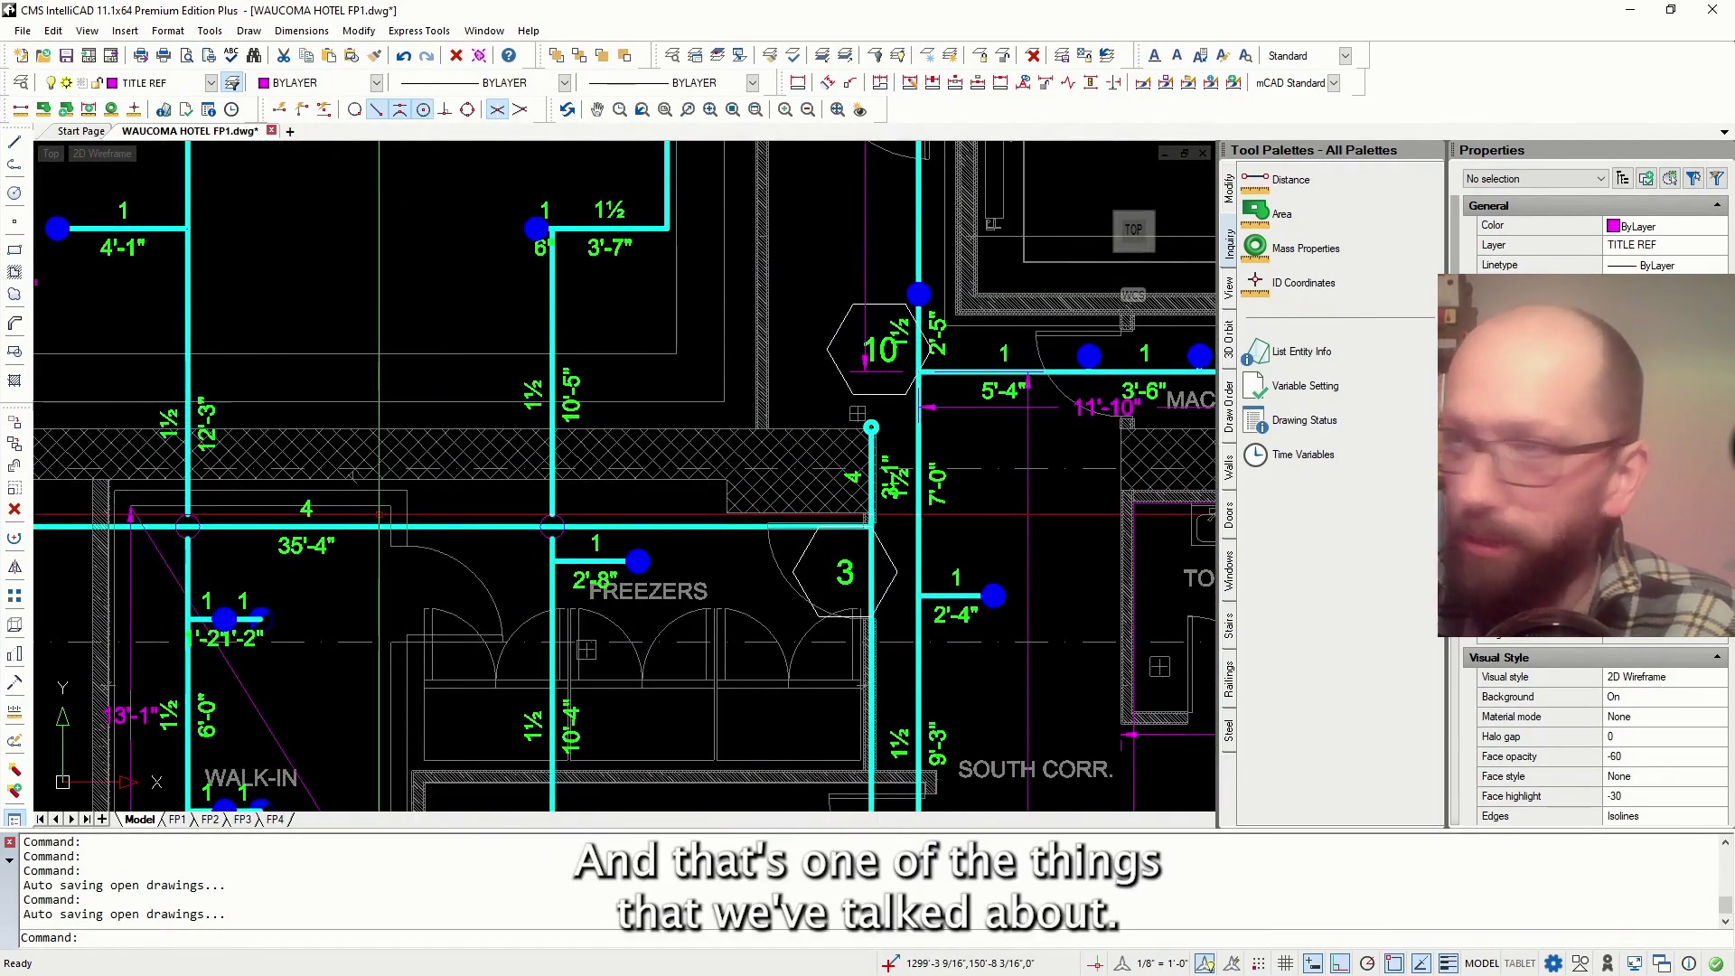
key("alt+Tab")
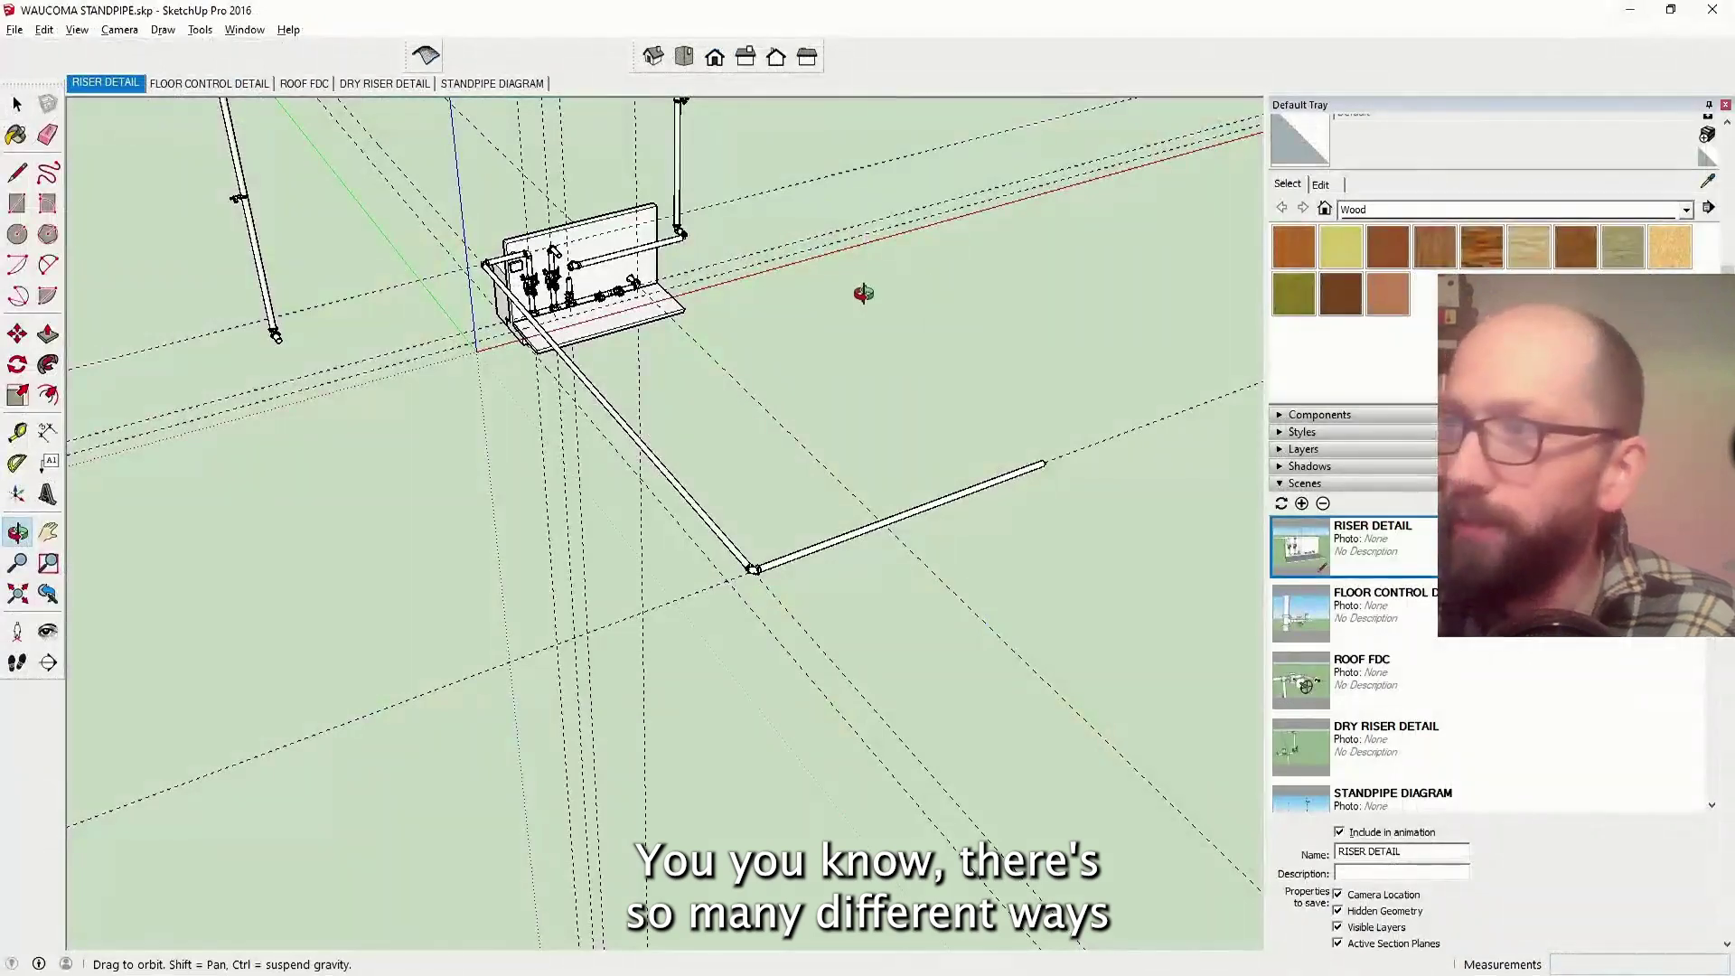
mouse_move(612, 404)
left_mouse_down()
mouse_move(504, 507)
mouse_move(702, 530)
left_mouse_up()
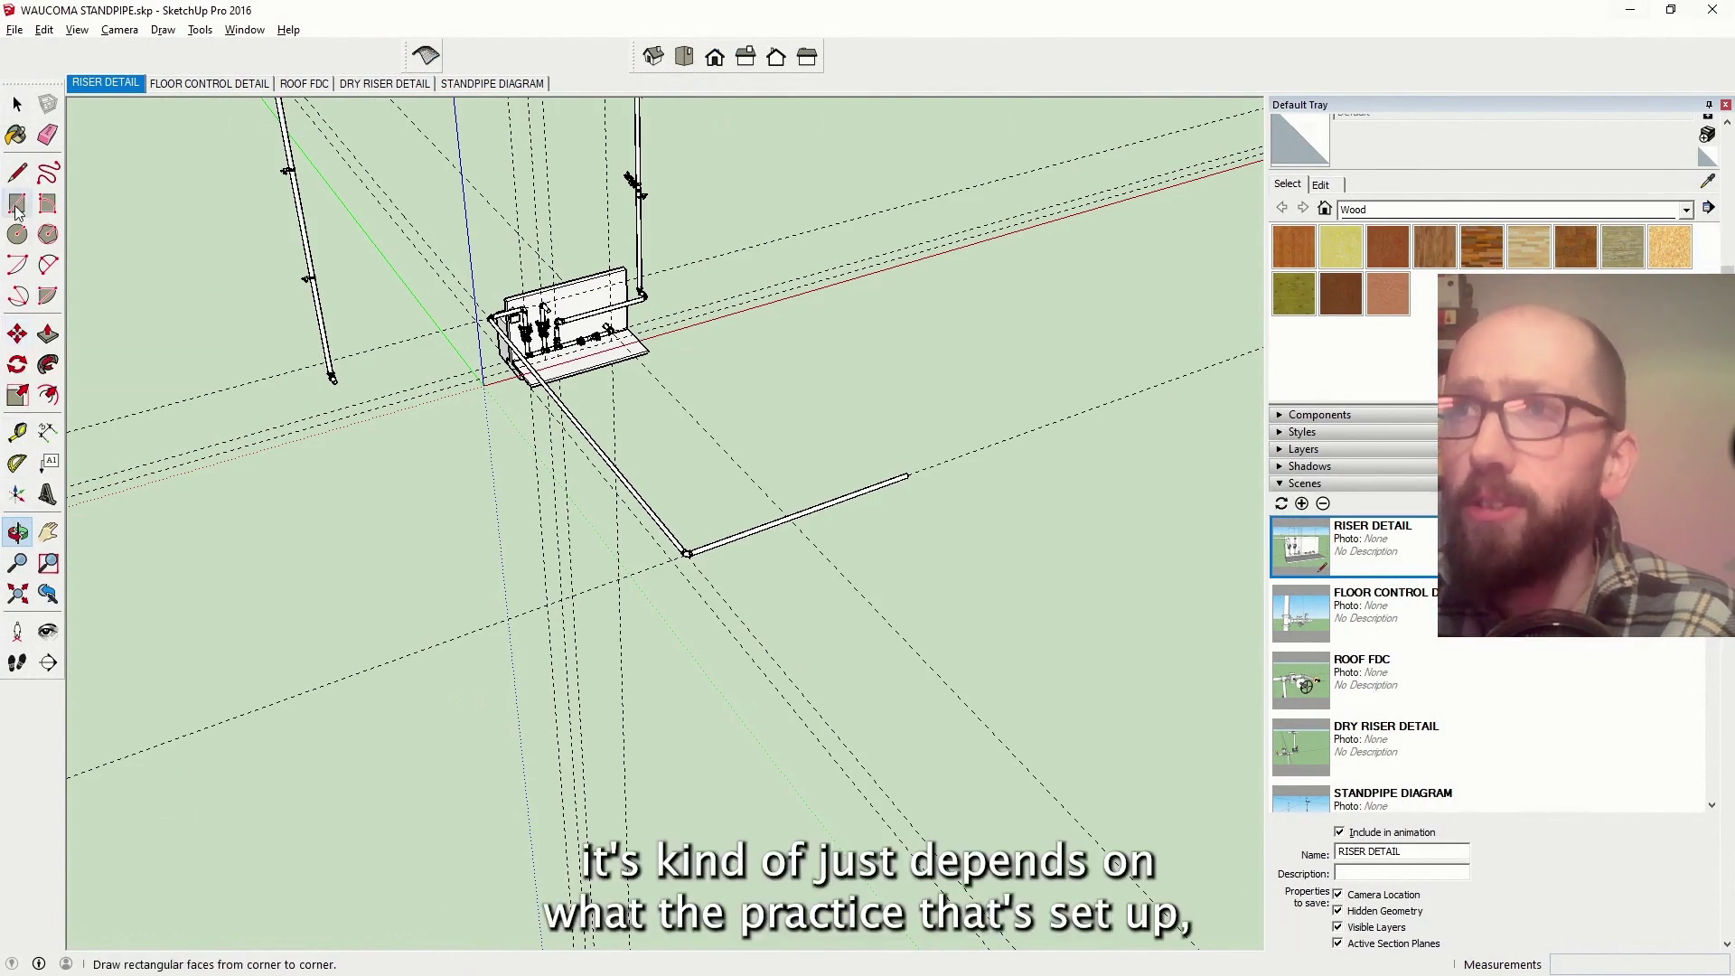
left_click(16, 106)
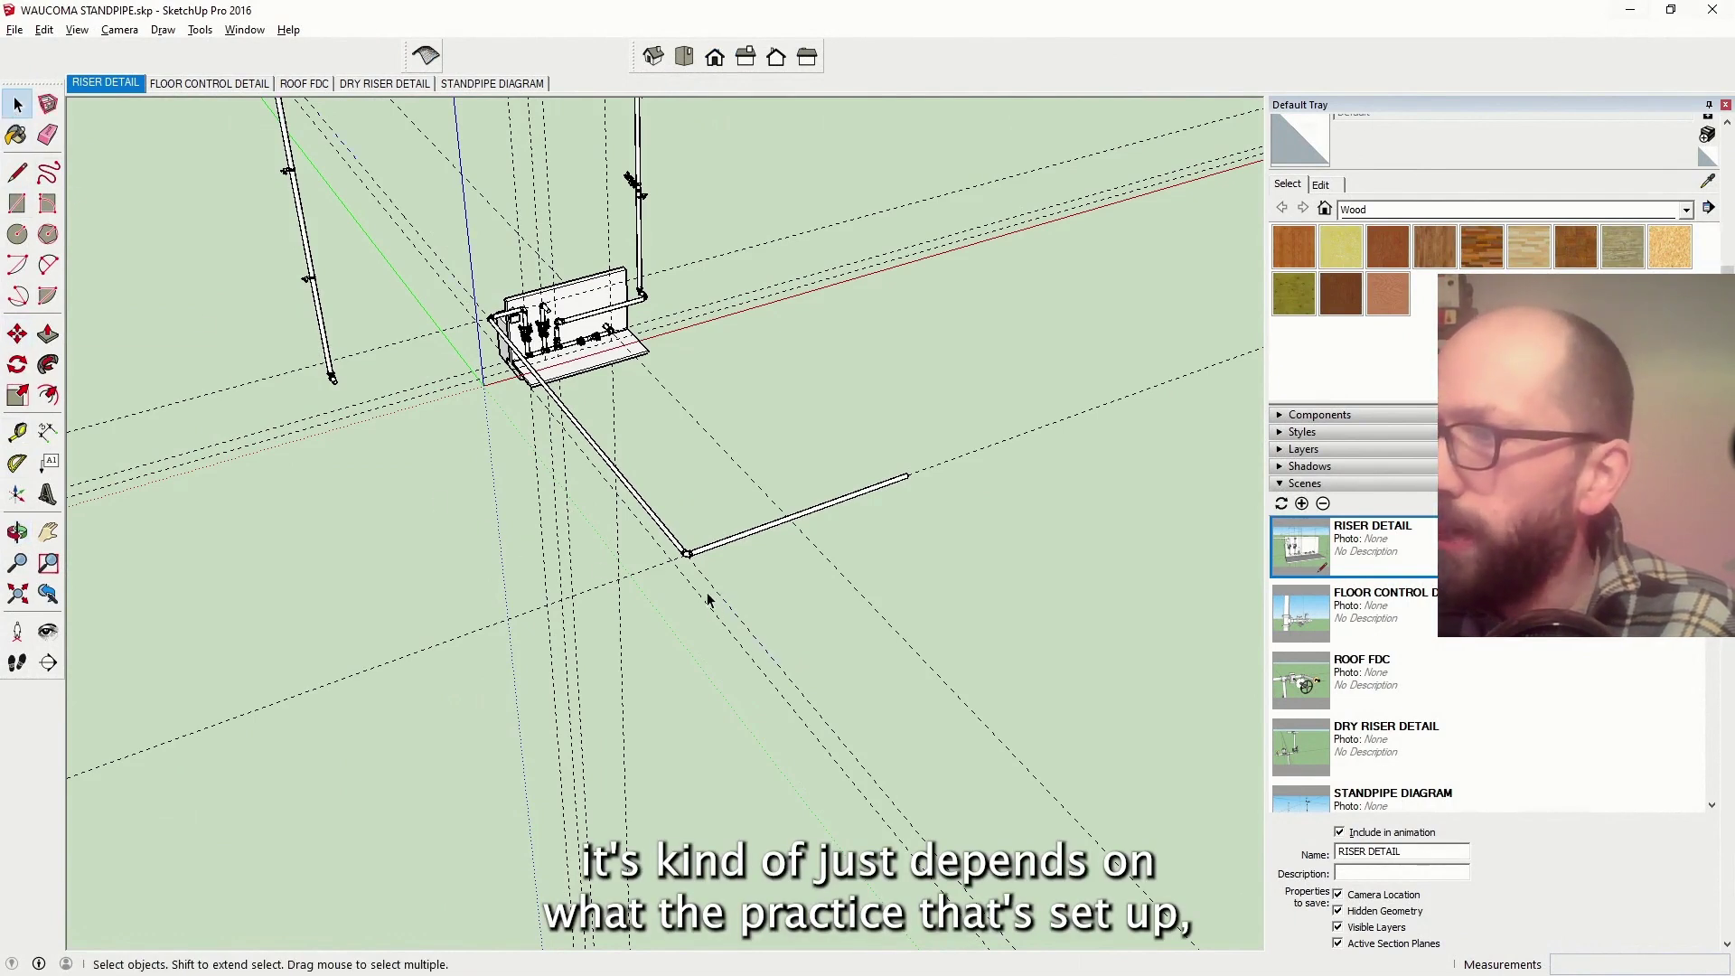
left_click(18, 335)
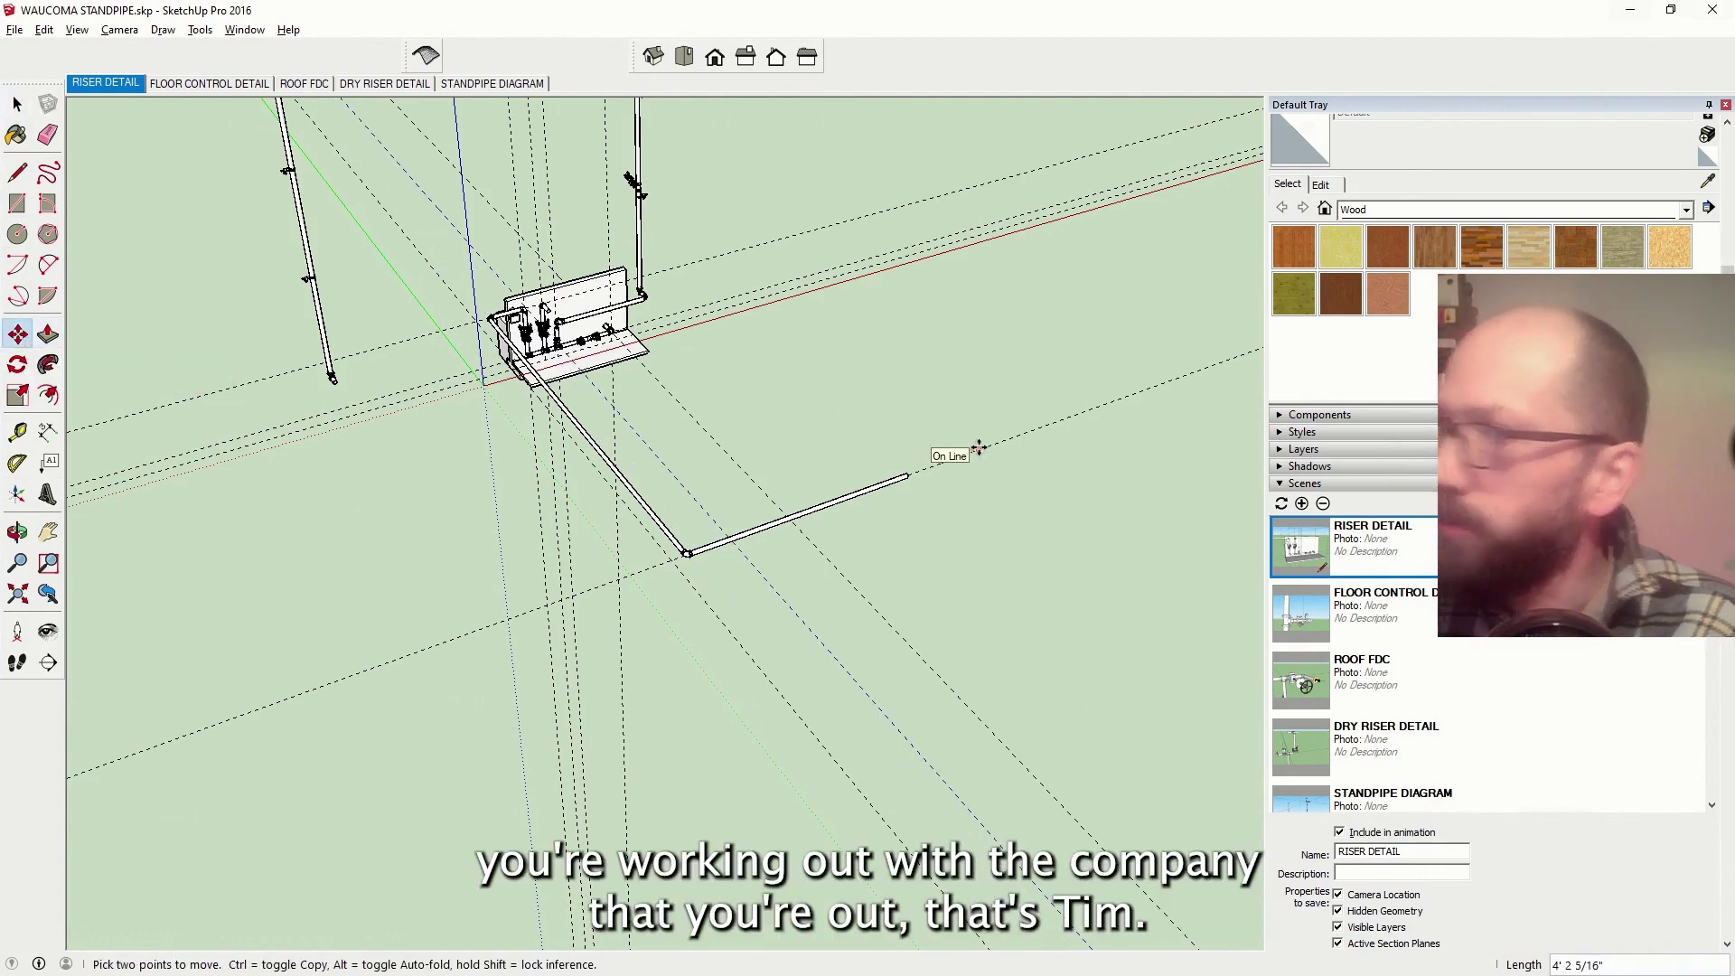
left_click(979, 449)
key("ctrl")
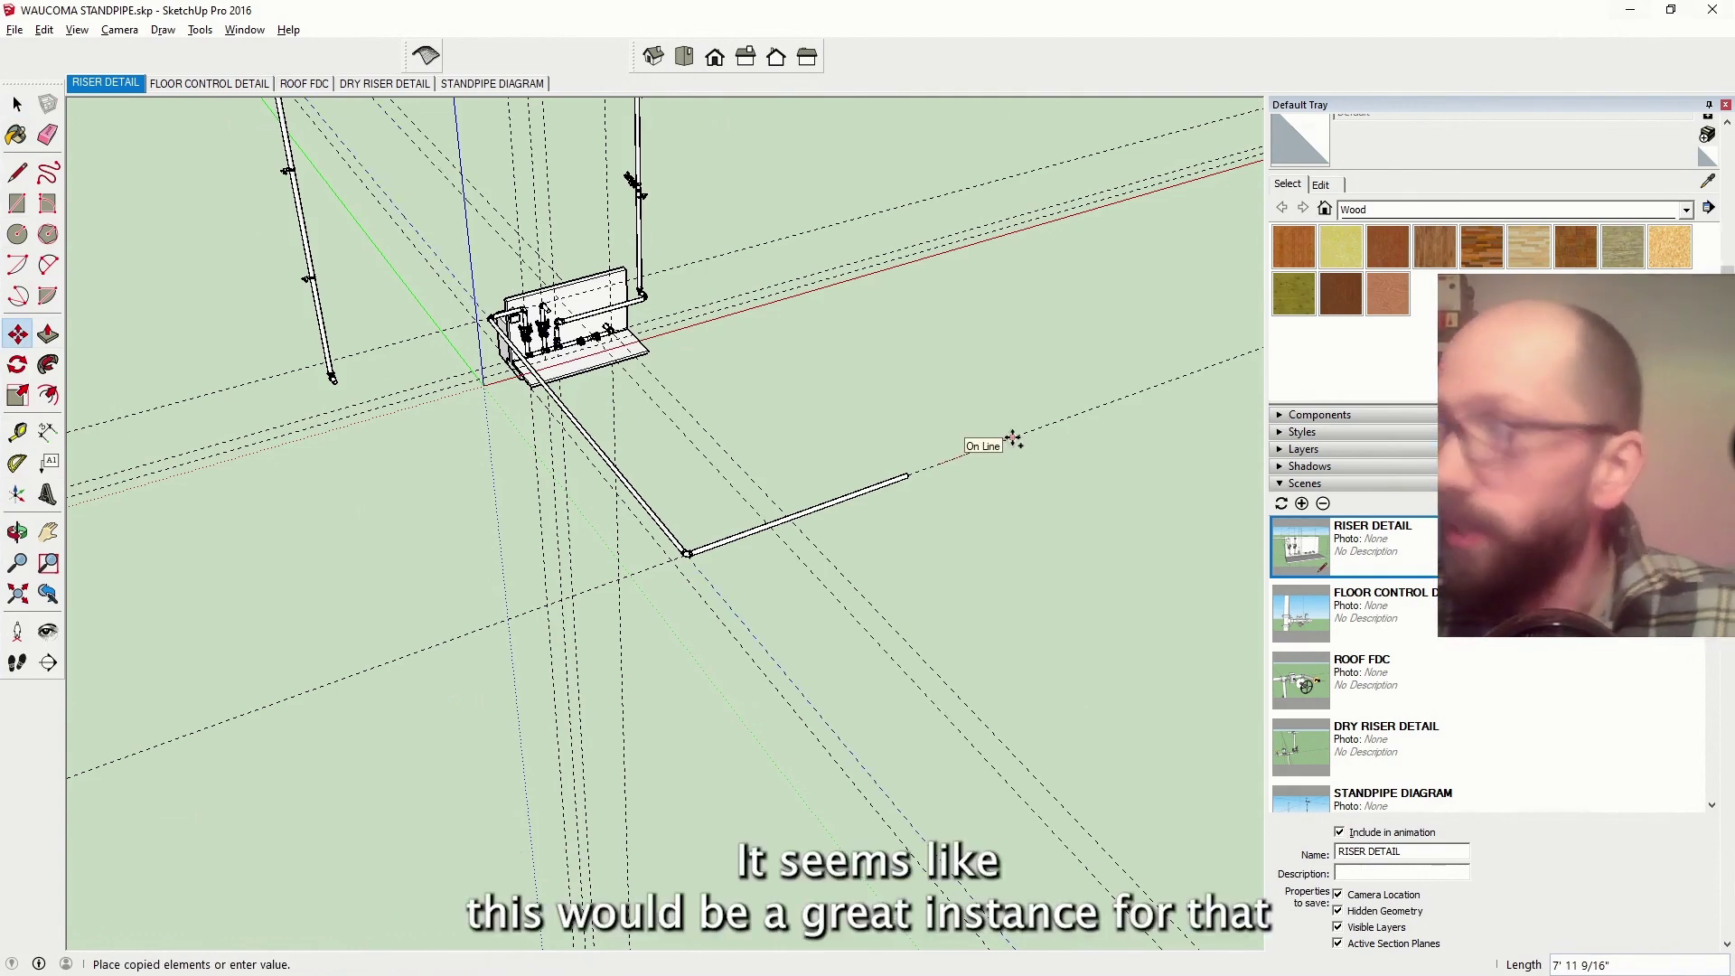
key("Escape")
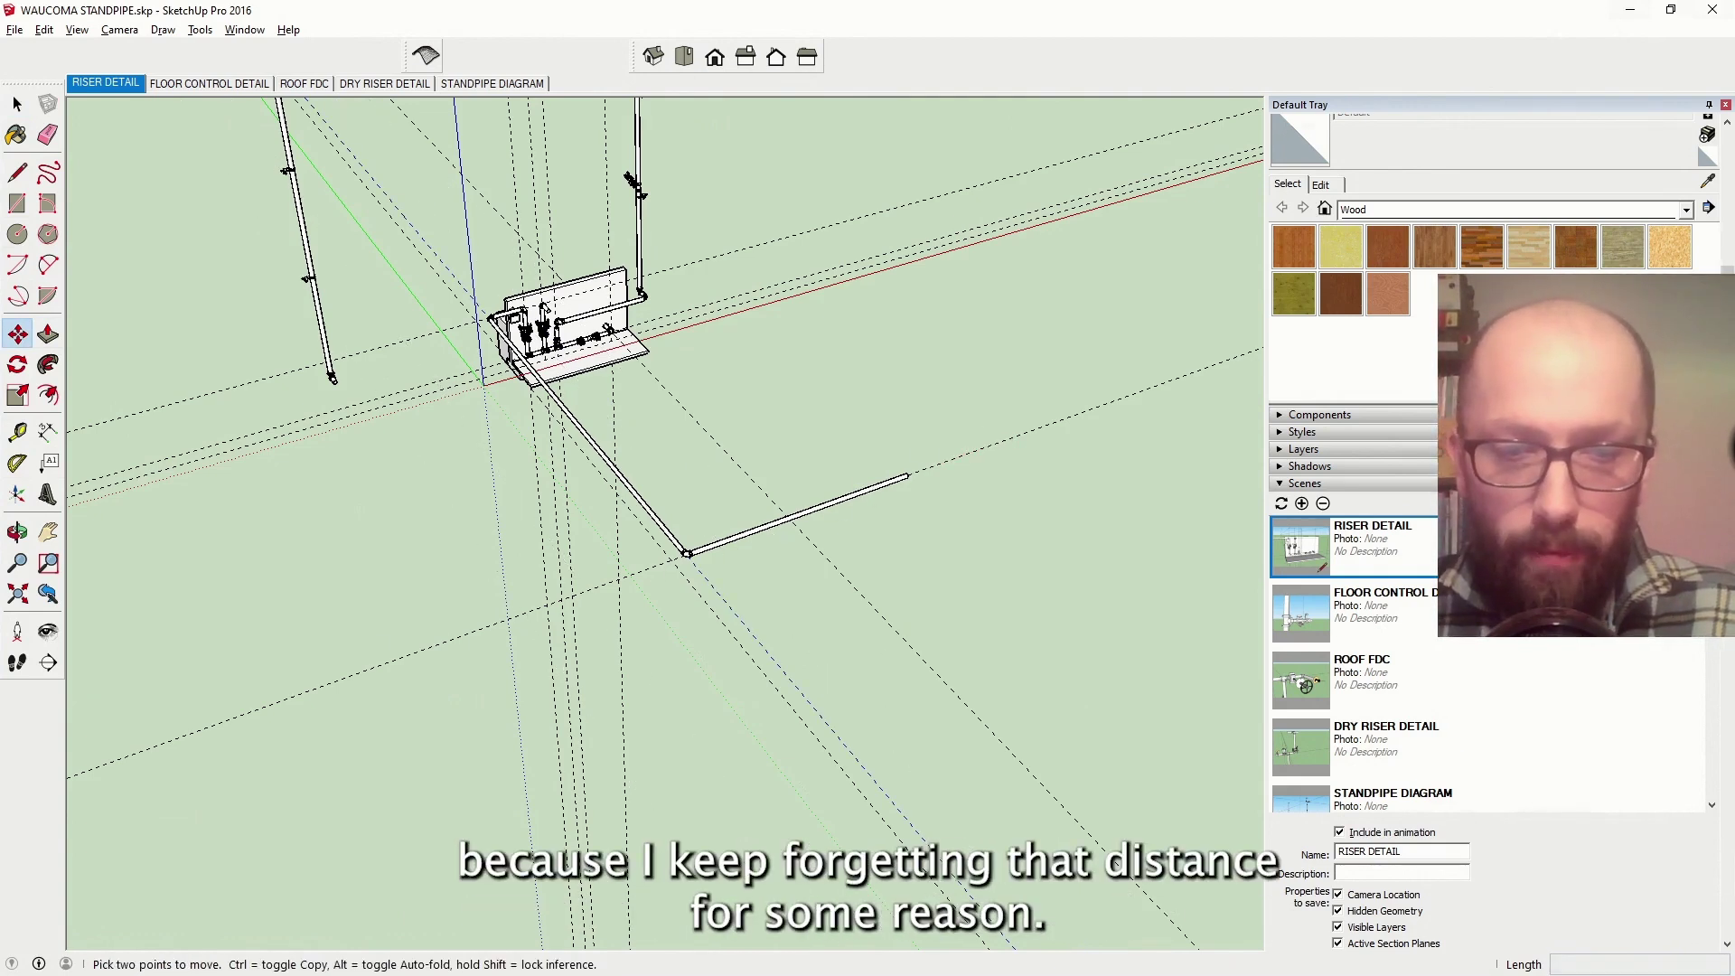
Check the 4-inch branch length in CMS IntelliCAD, and in SketchUp copy the guide at the lowered elbow 35'-4" along the red axis
key("alt+Tab")
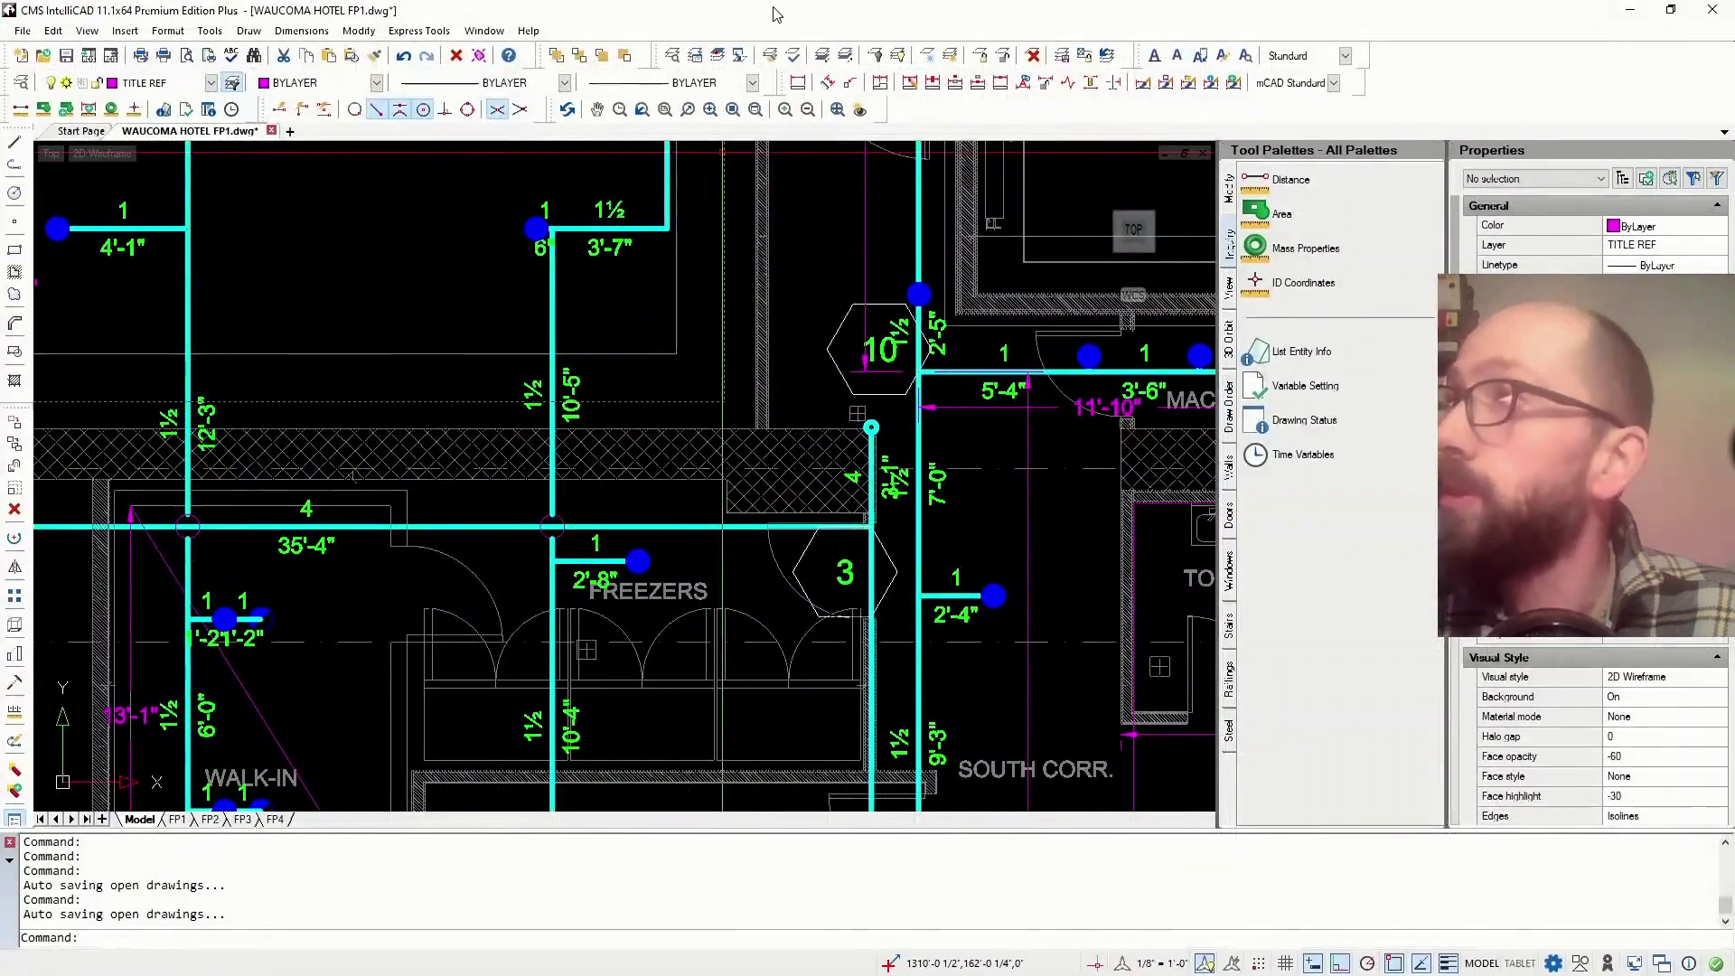
left_click_drag(775, 14, 0, 145)
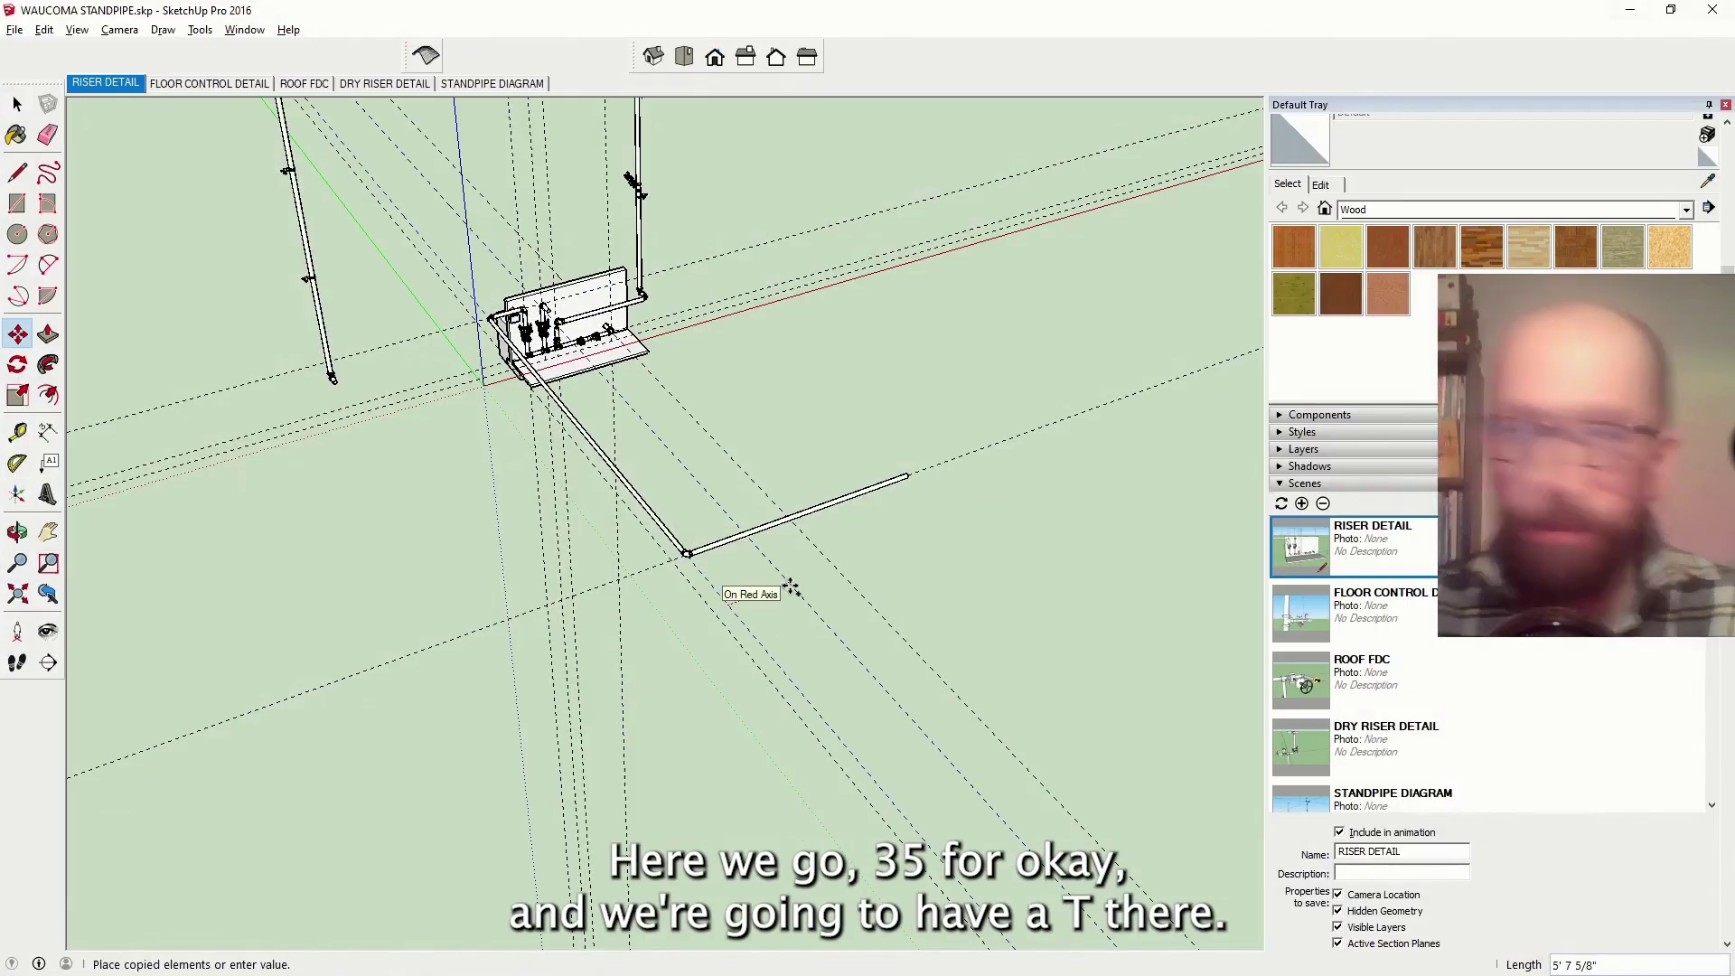
left_click(791, 589)
left_click(17, 104)
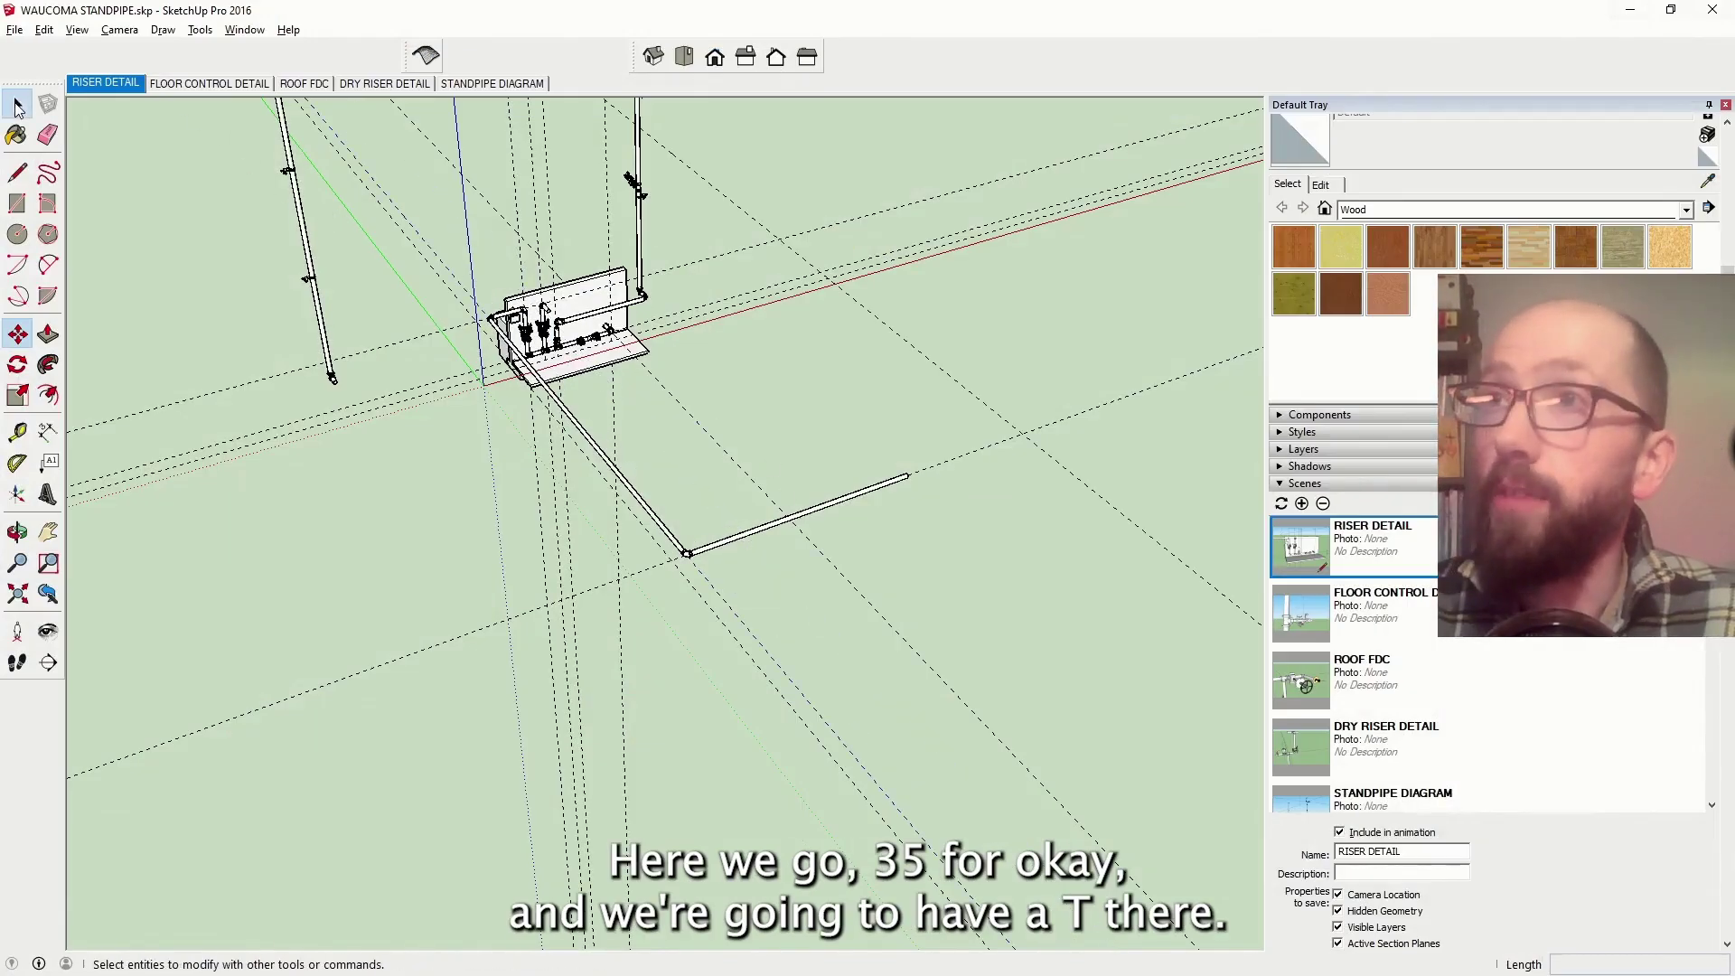
Pick up the tee with its couplings and pipe pieces at the roof manifold using Move and carry it to the wall assembly
middle_click_drag(374, 452, 696, 145)
scroll(696, 145, "up", 6)
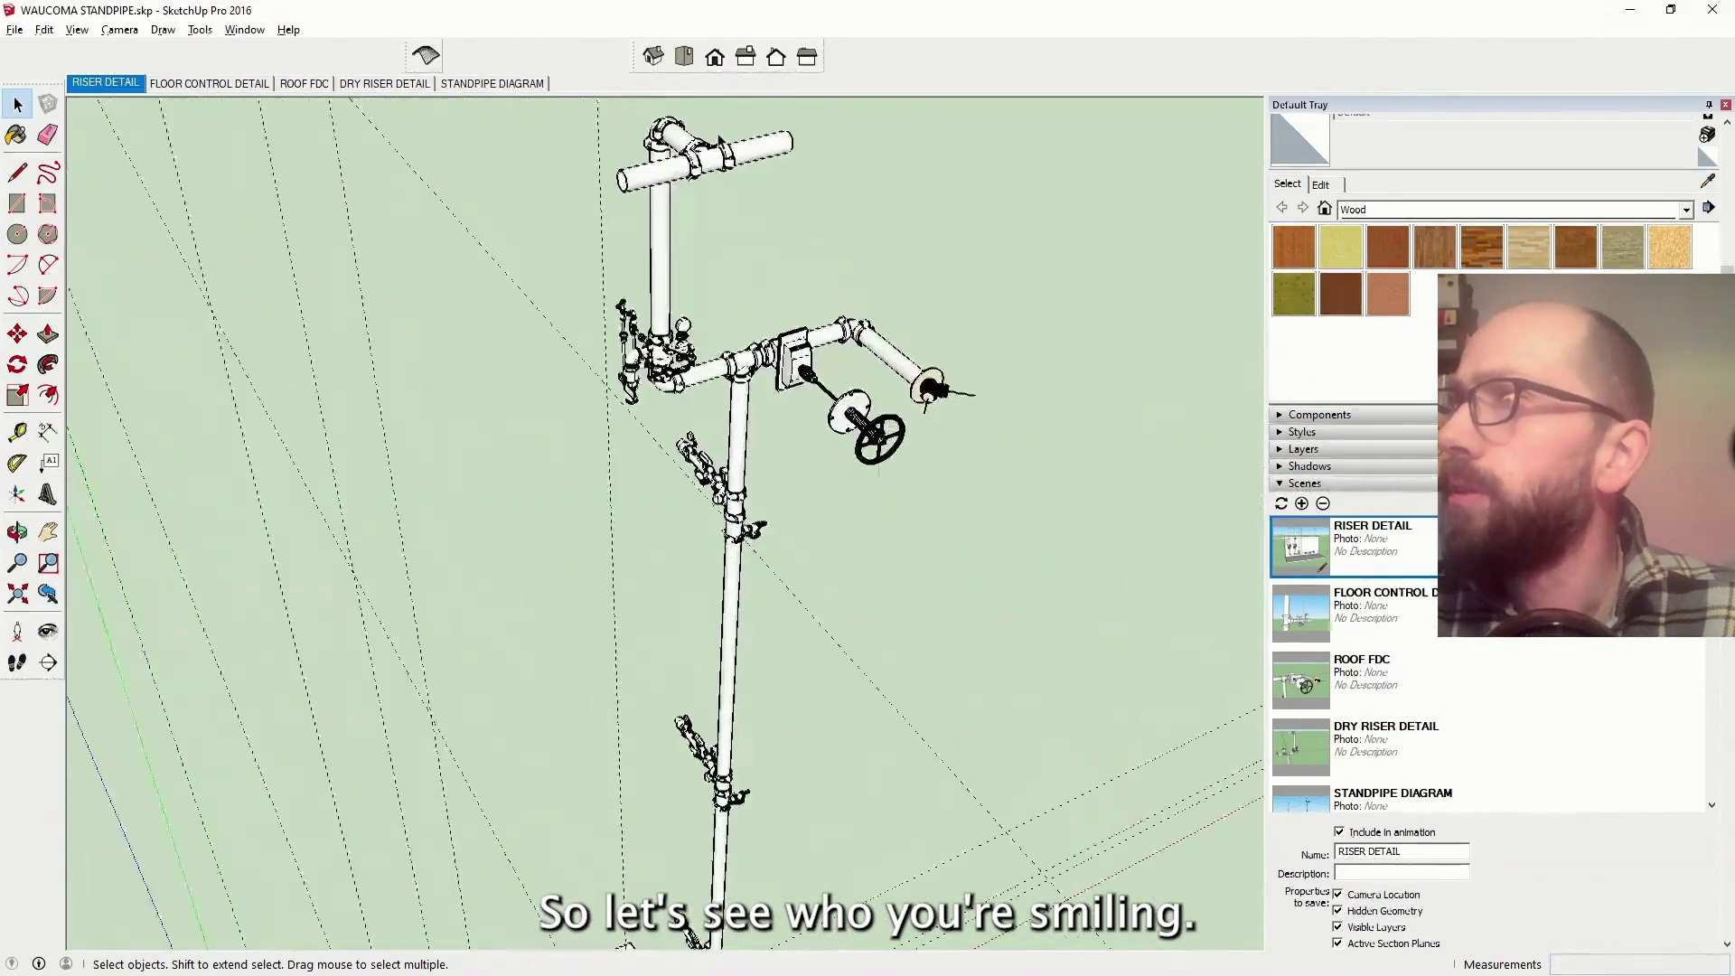
left_click(696, 144)
key("m")
left_click(696, 145)
scroll(696, 145, "down", 10)
scroll(620, 697, "up", 5)
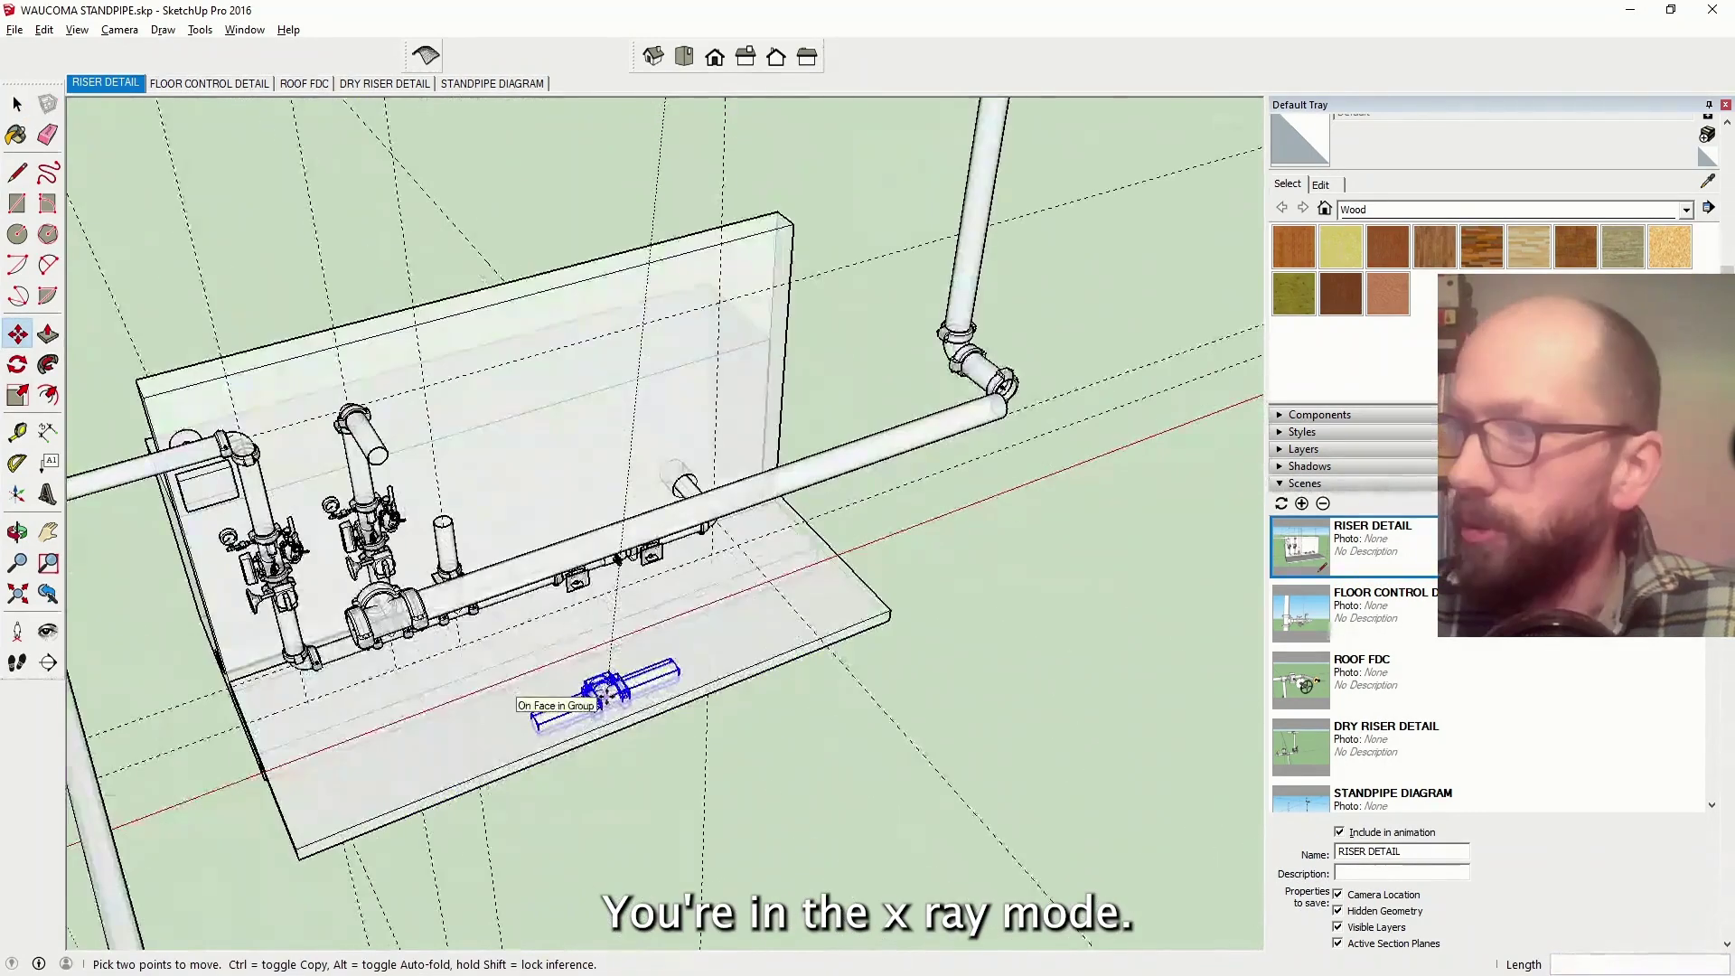
Examine how the carried tee behaves at close and far range around the roof manifold and wall assembly, in X-ray and solid display
scroll(598, 648, "up", 5)
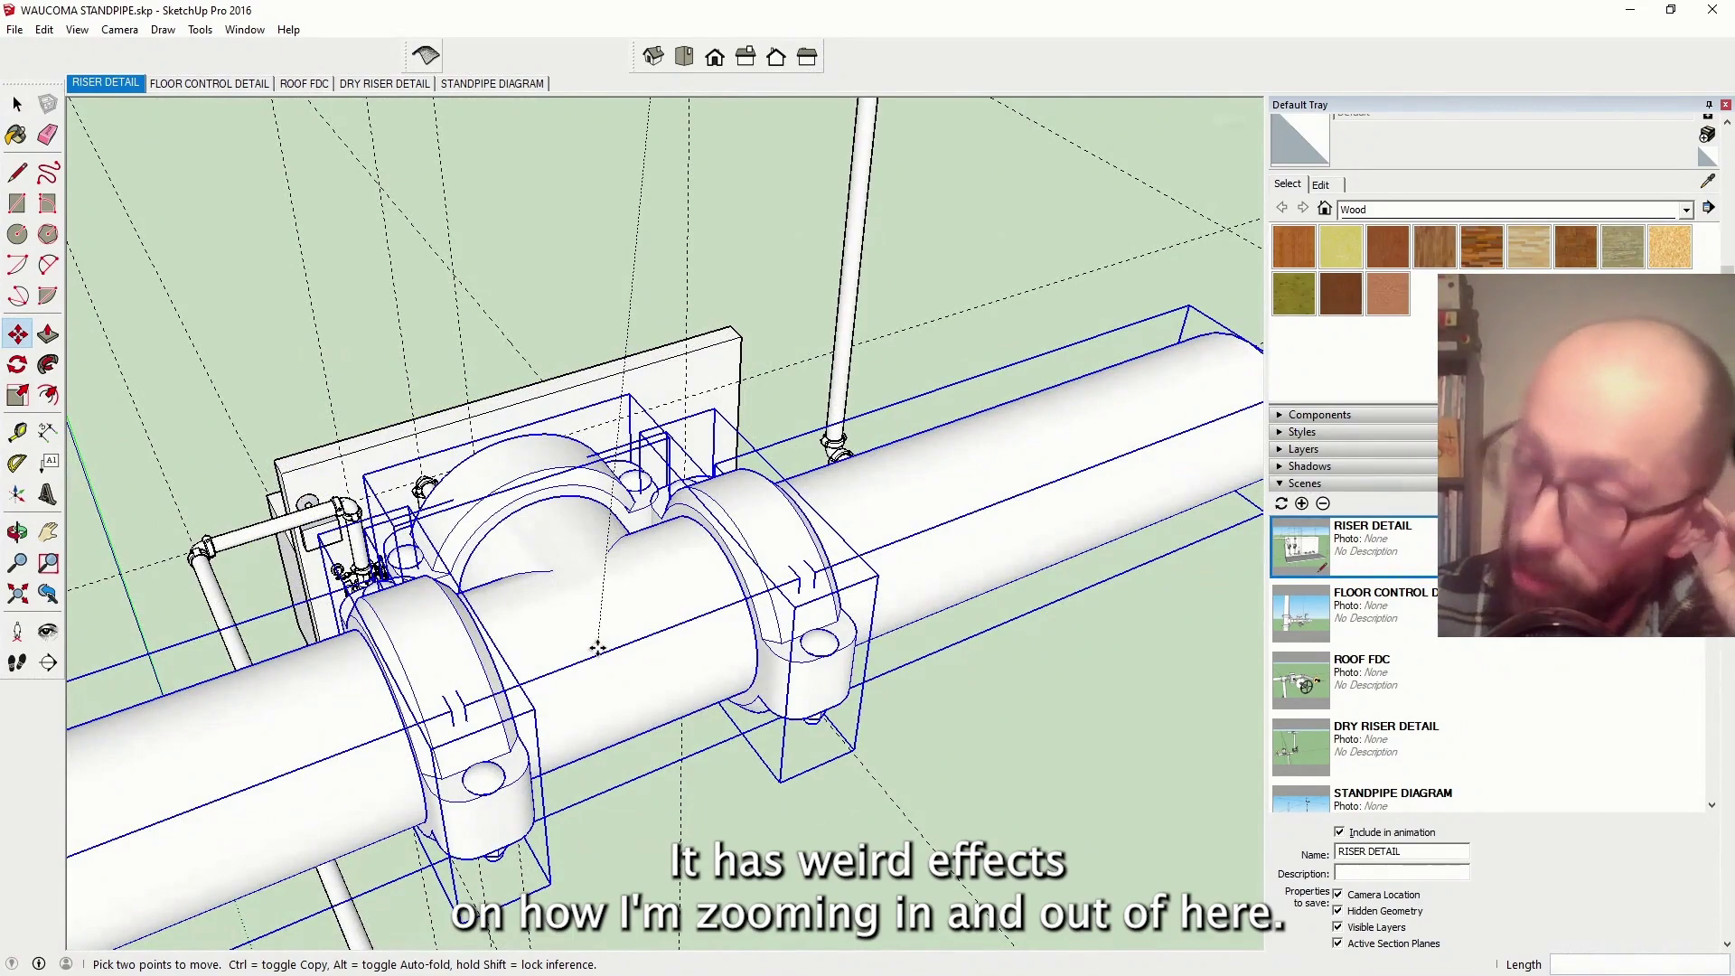
scroll(599, 648, "down", 8)
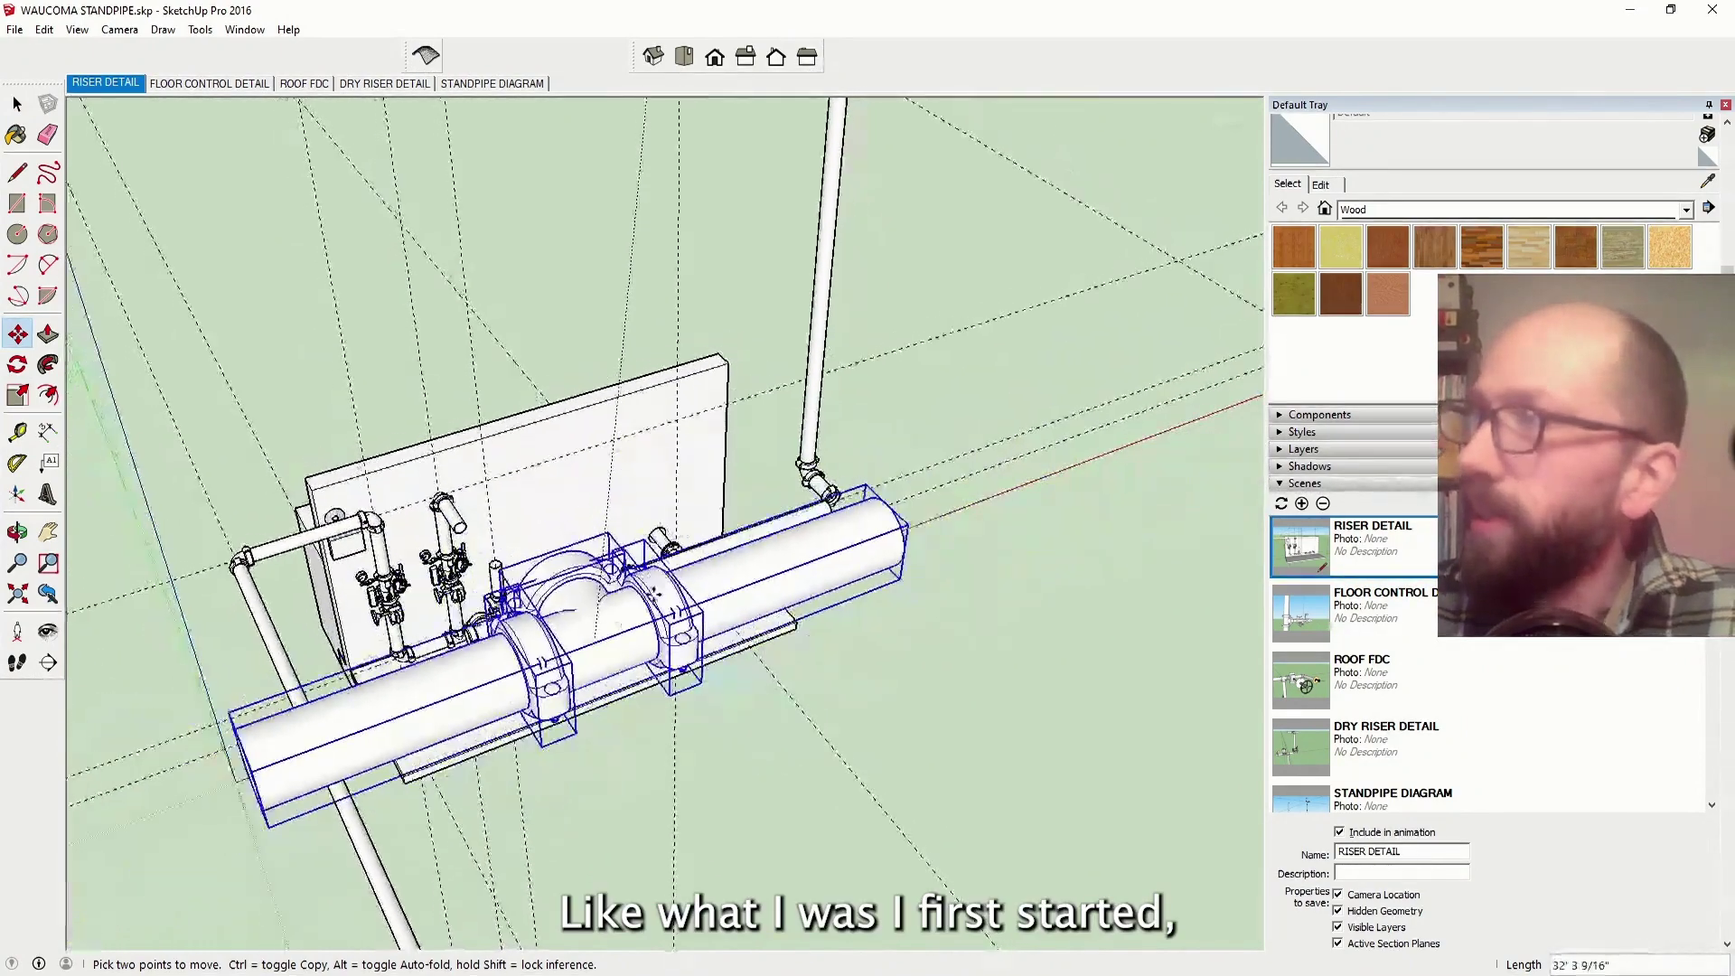
scroll(536, 624, "down", 6)
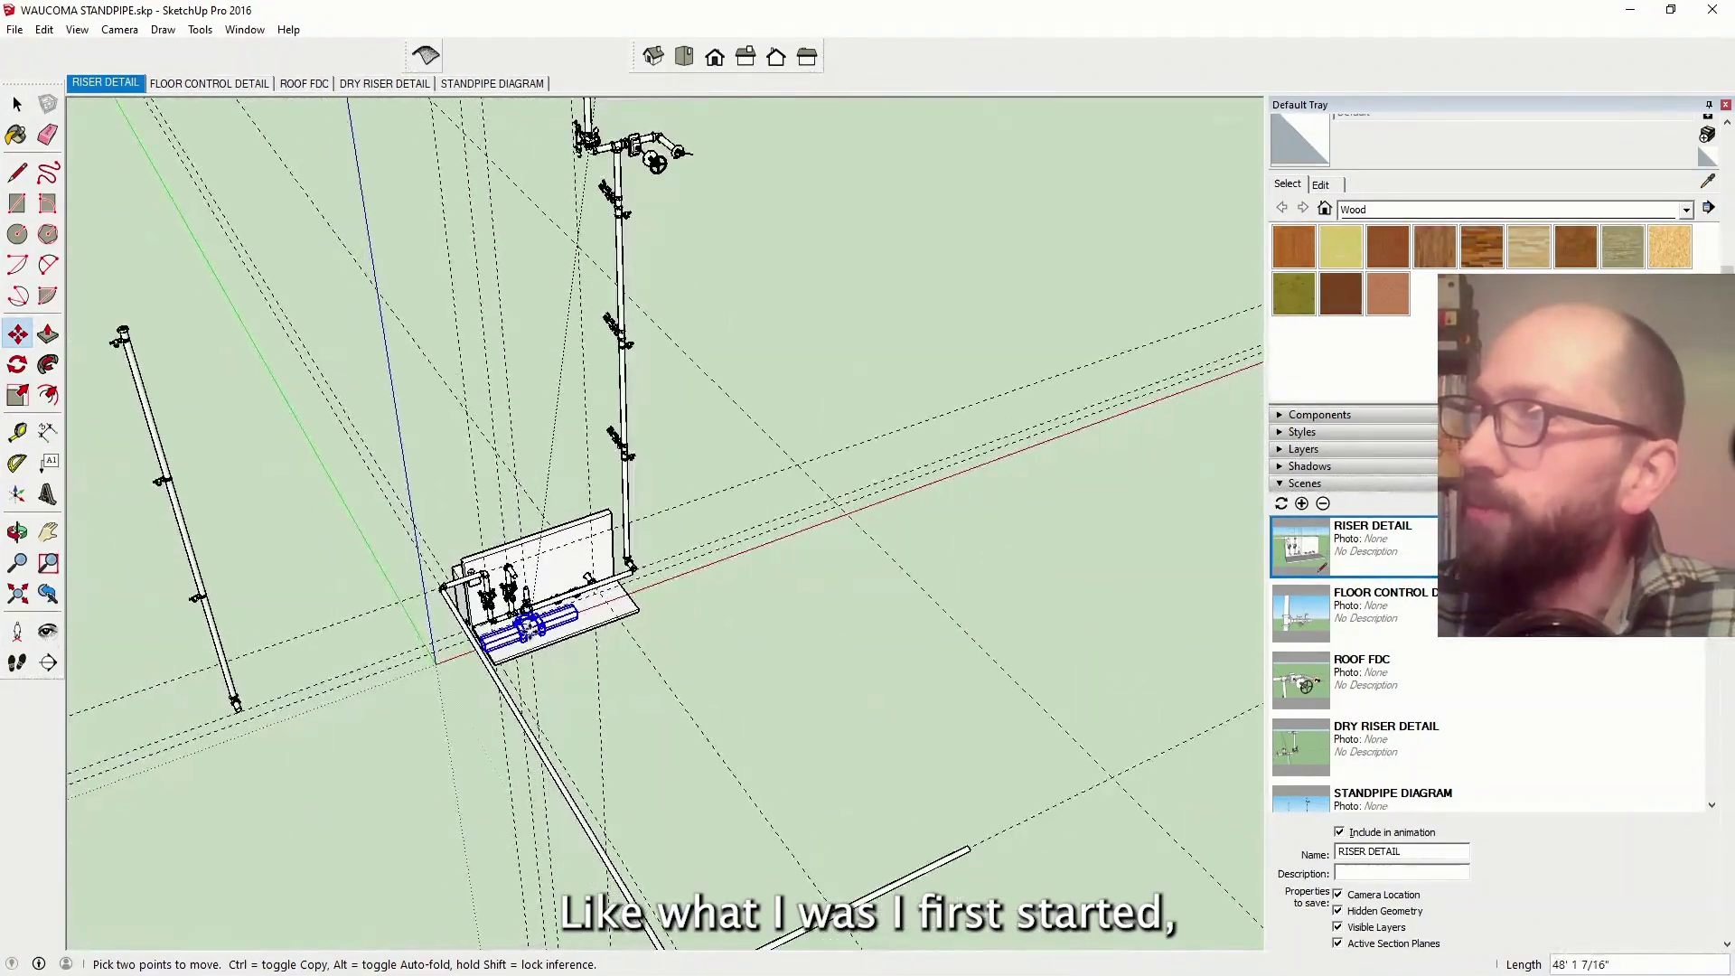
scroll(582, 224, "up", 8)
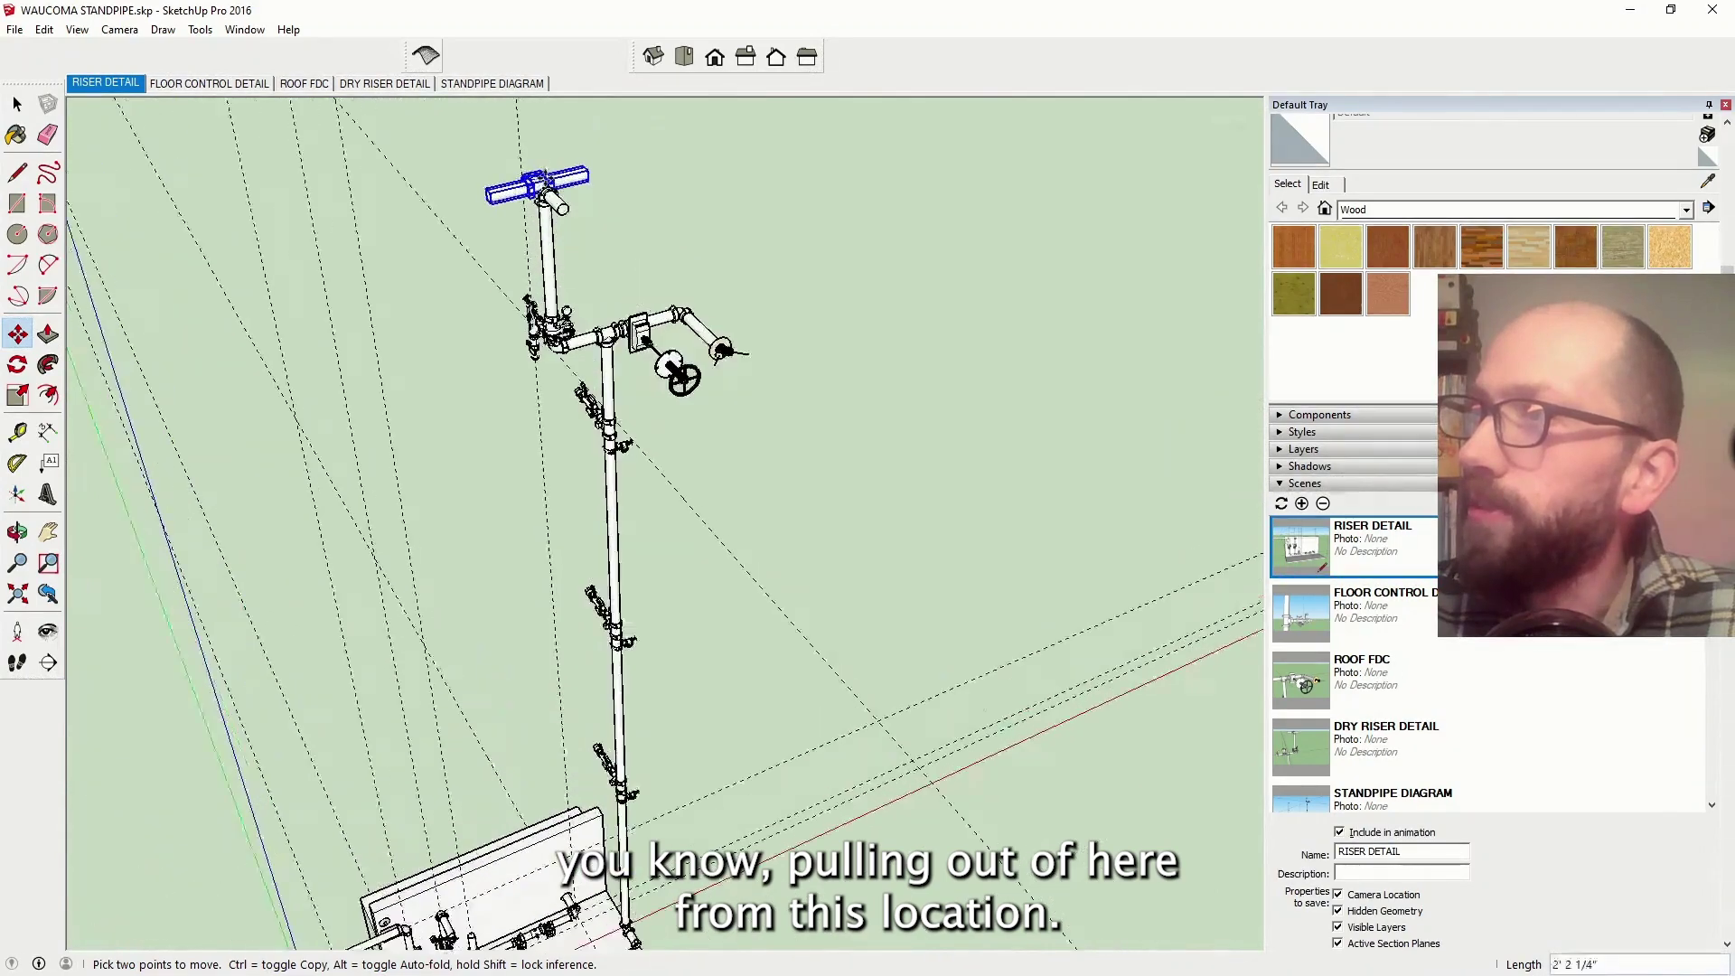
scroll(567, 224, "up", 10)
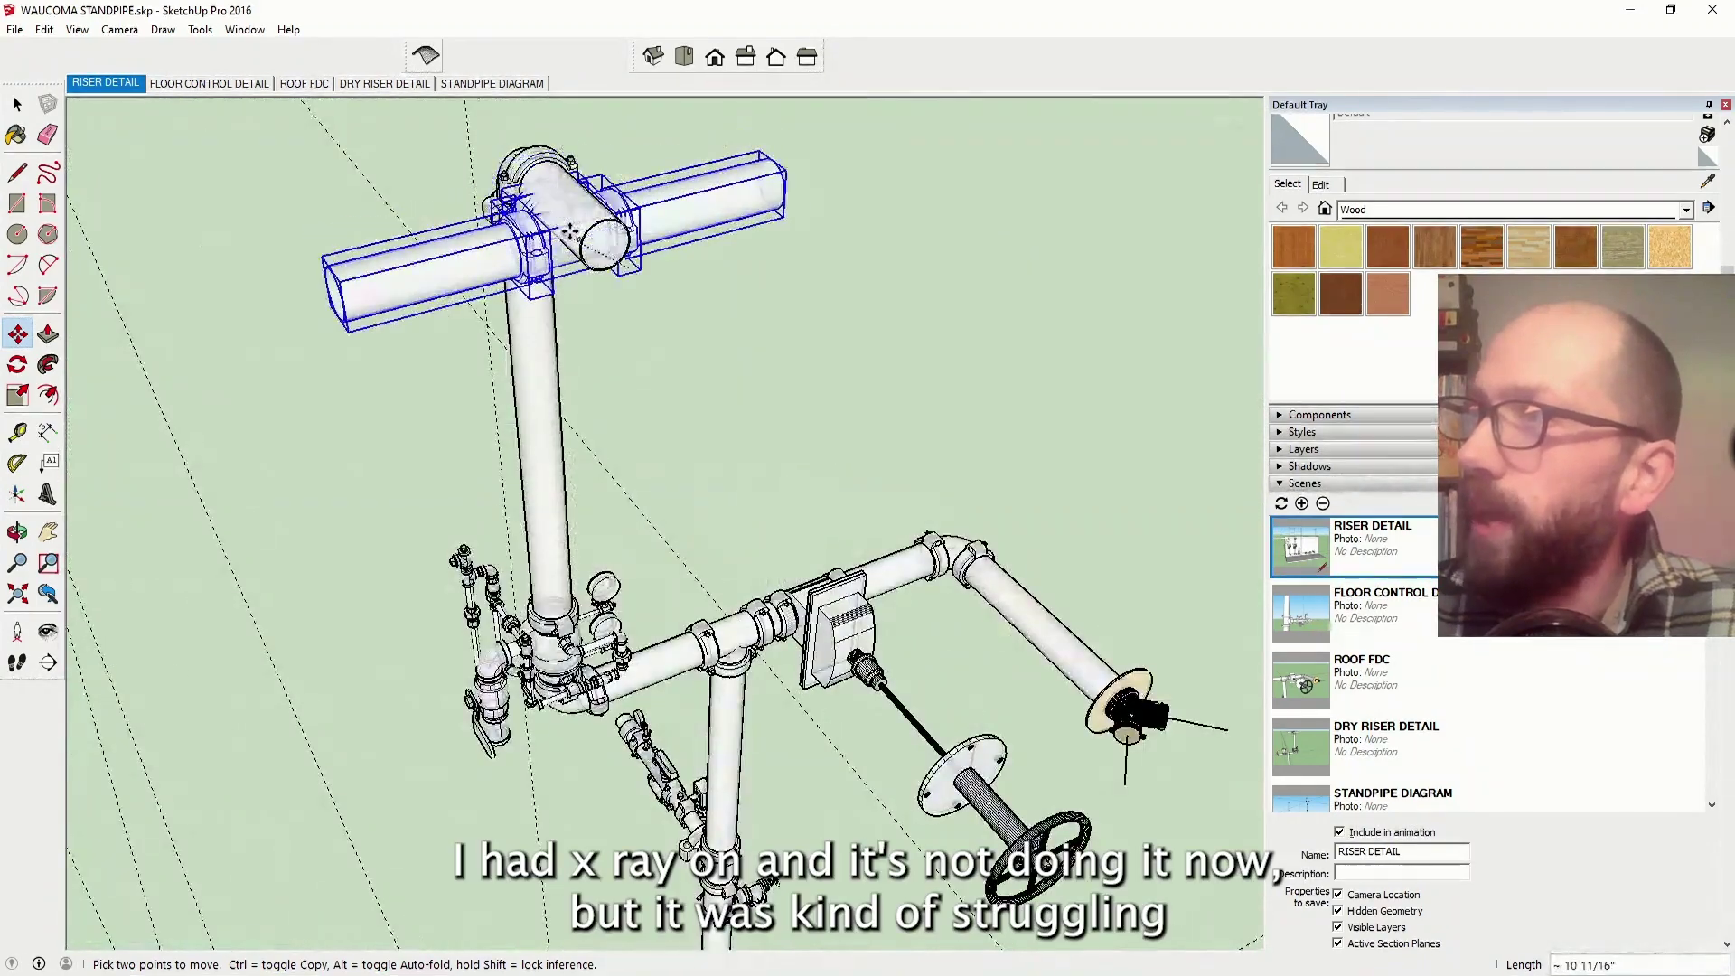
scroll(572, 235, "down", 12)
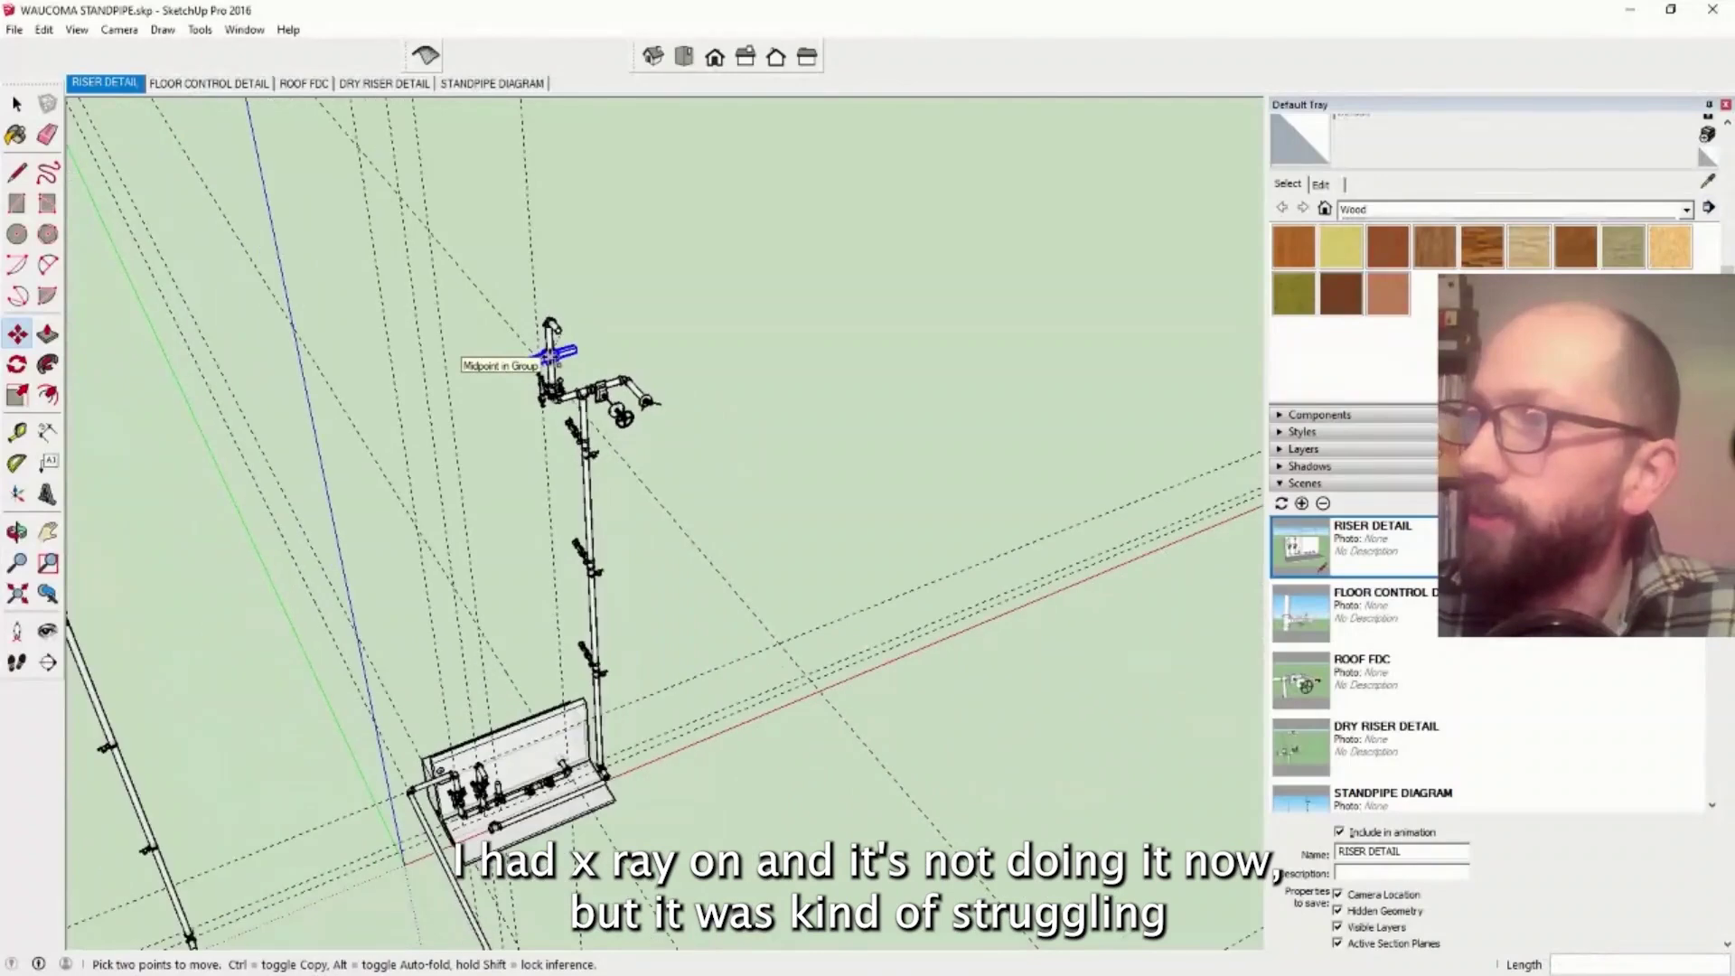
scroll(551, 355, "up", 12)
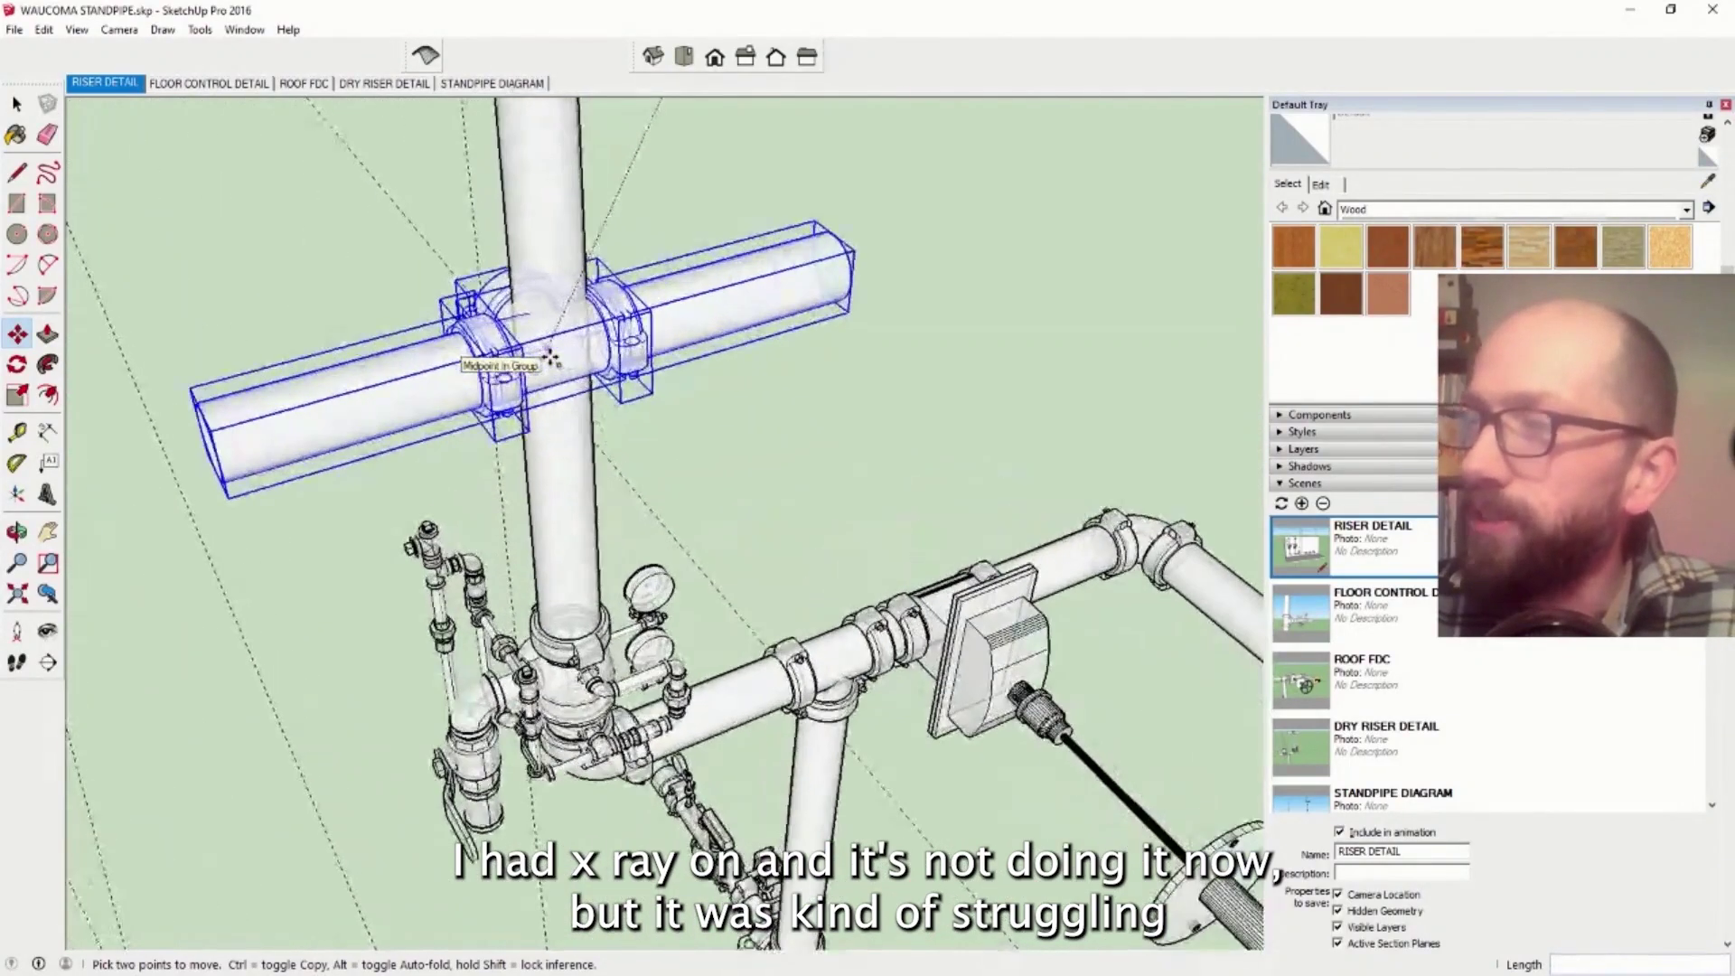
scroll(550, 361, "down", 7)
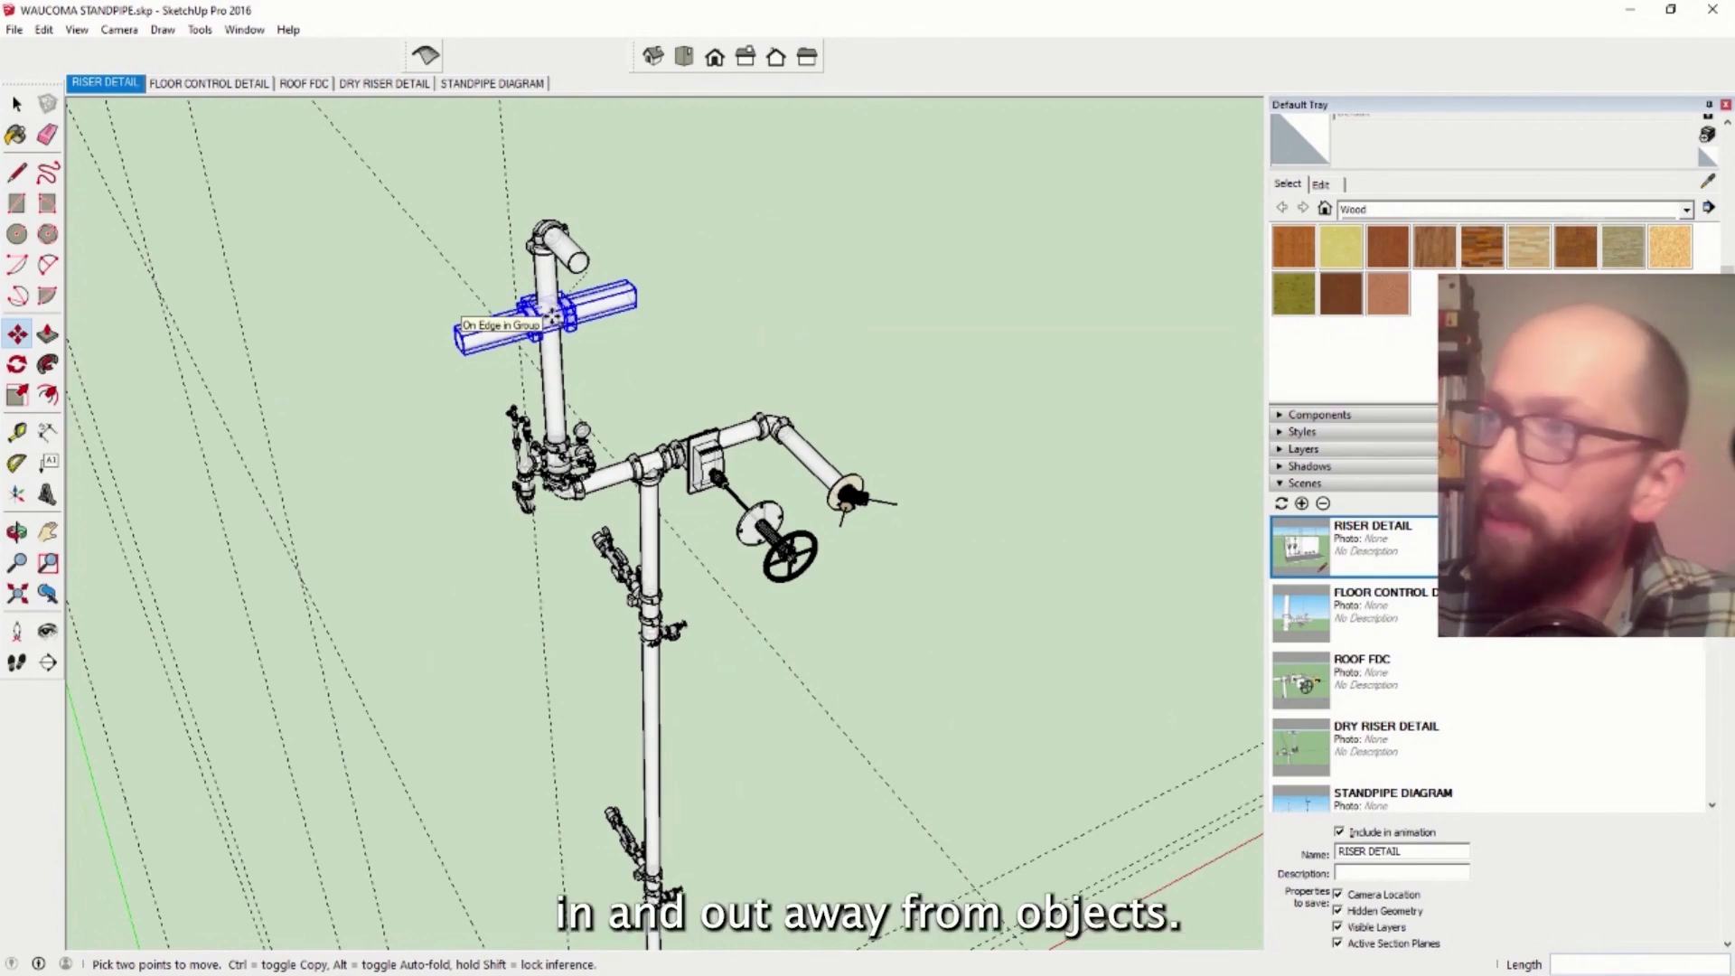
scroll(549, 371, "down", 10)
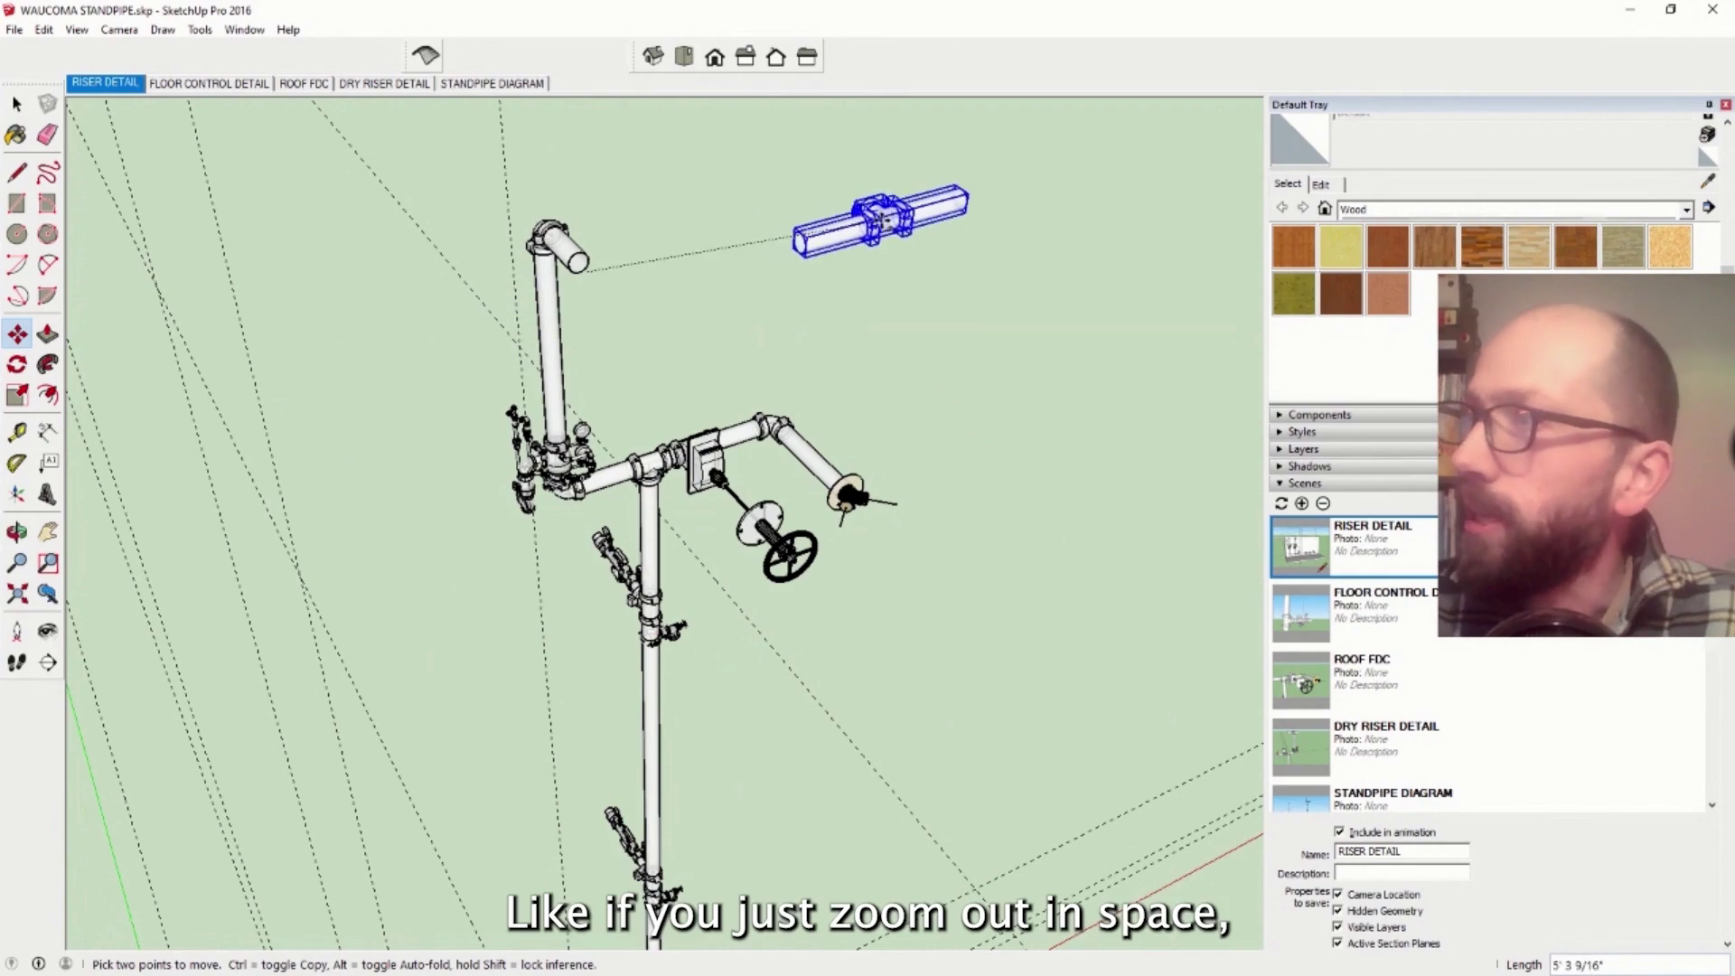
scroll(985, 208, "down", 6)
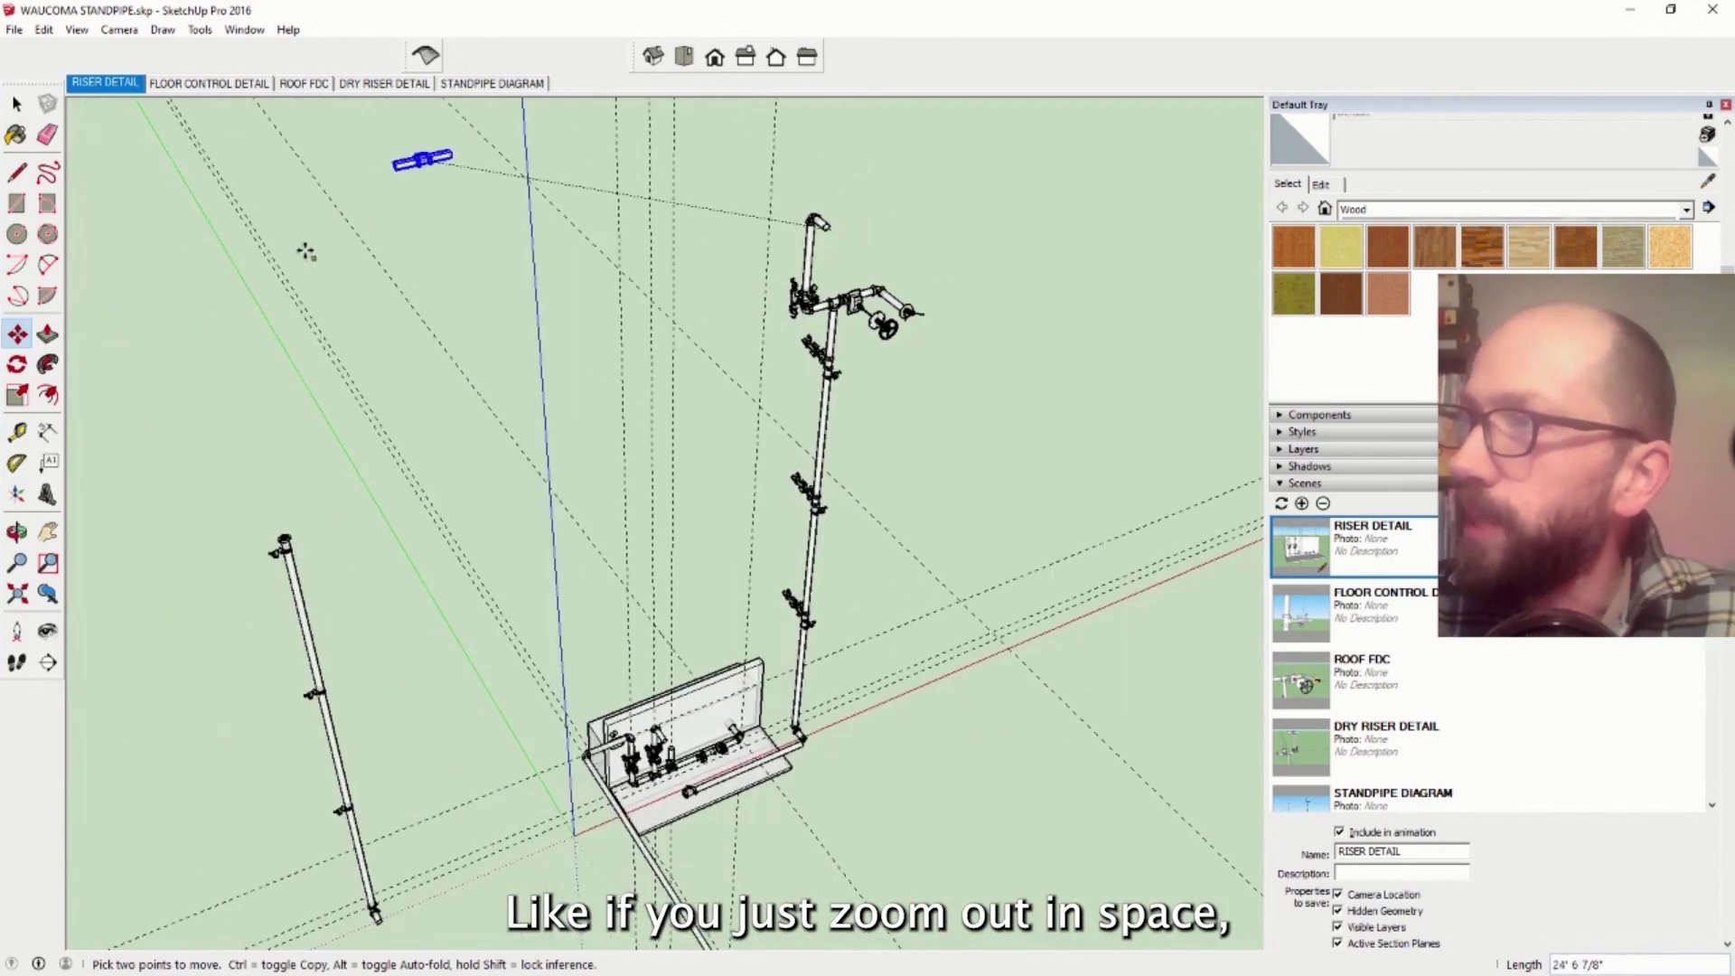
scroll(633, 271, "up", 12)
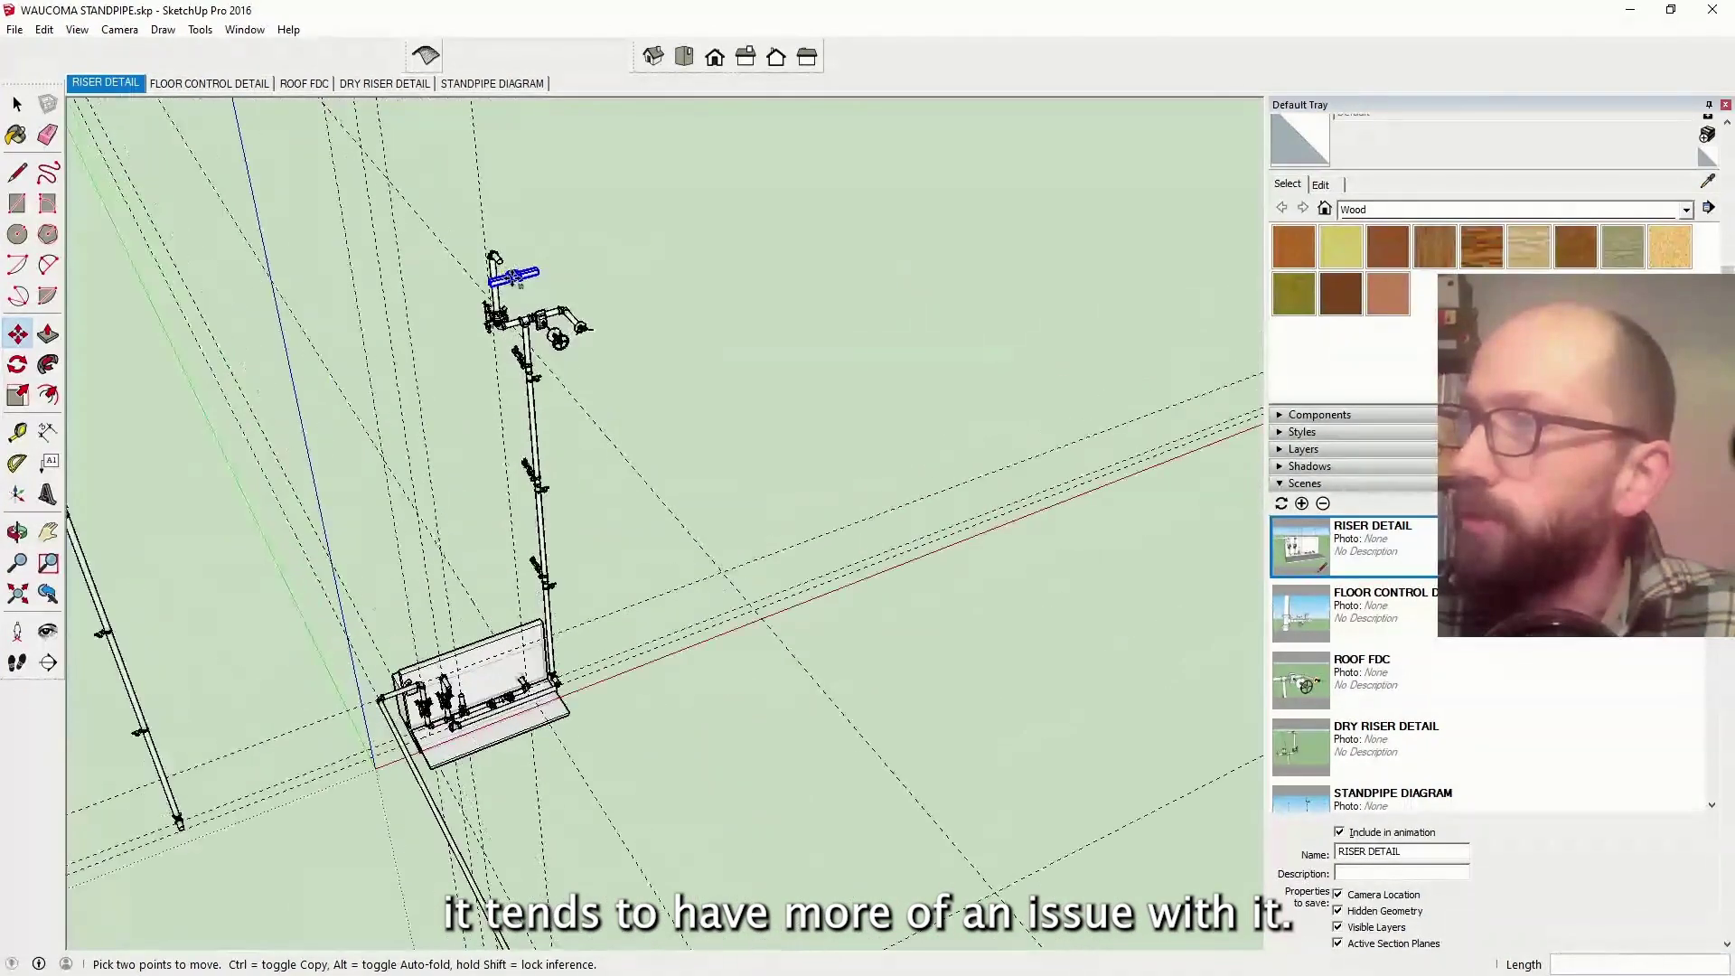
scroll(443, 221, "up", 8)
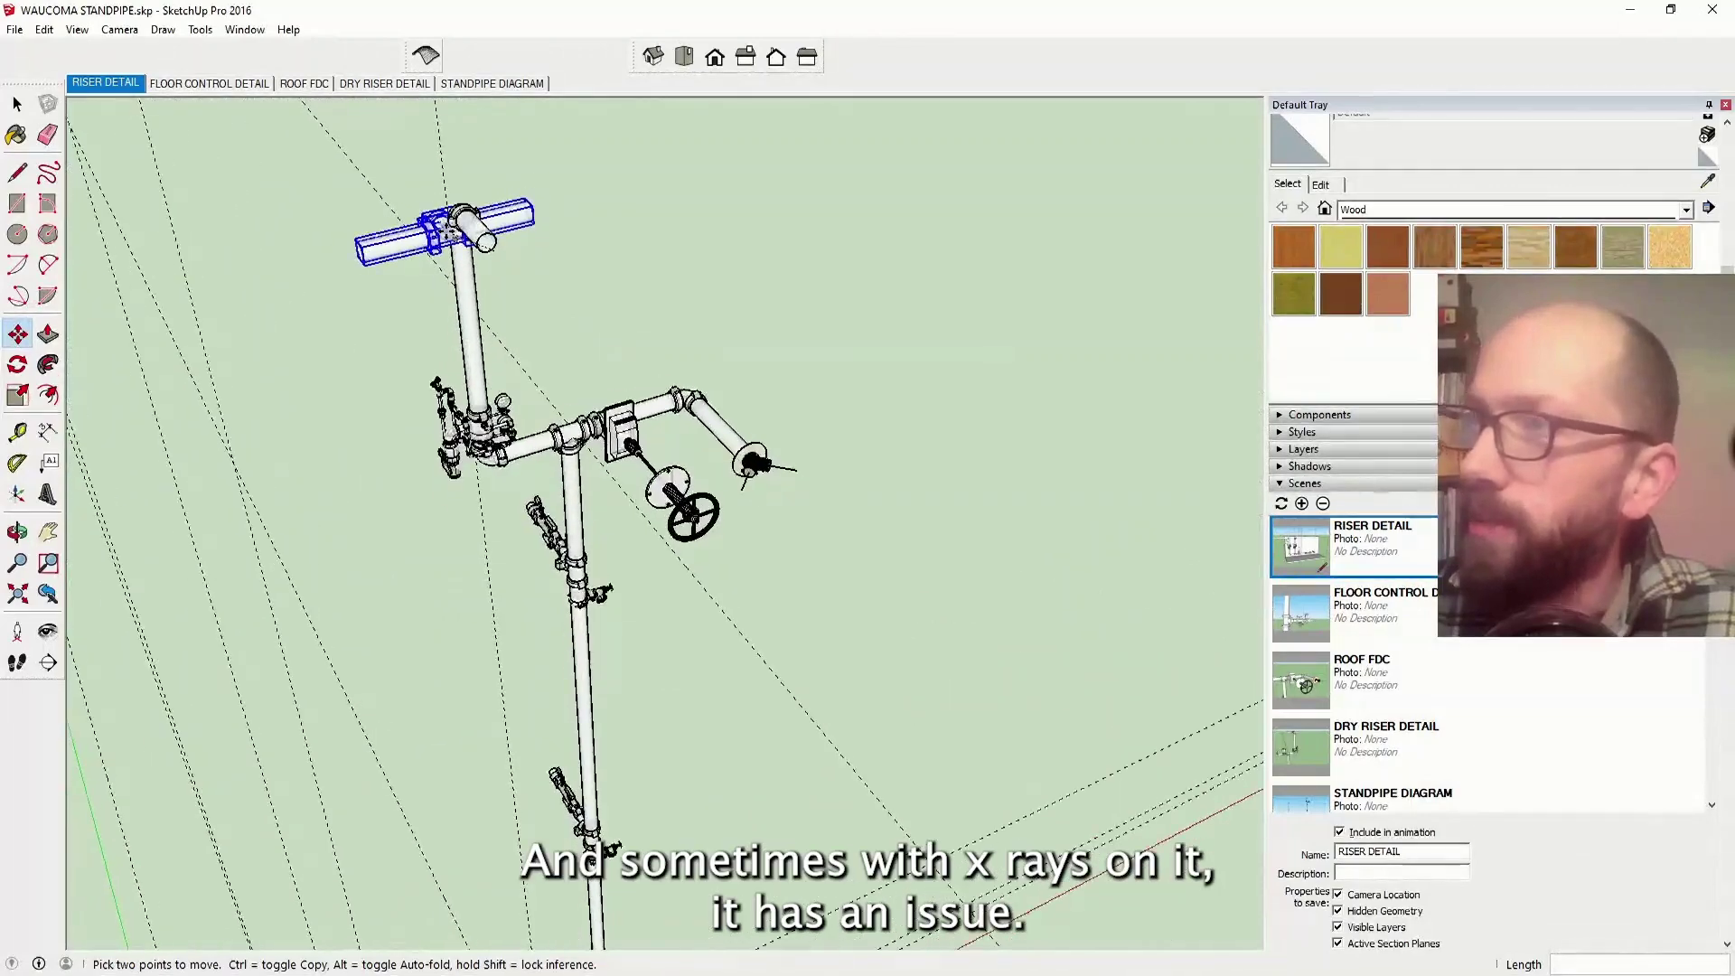
scroll(510, 326, "up", 5)
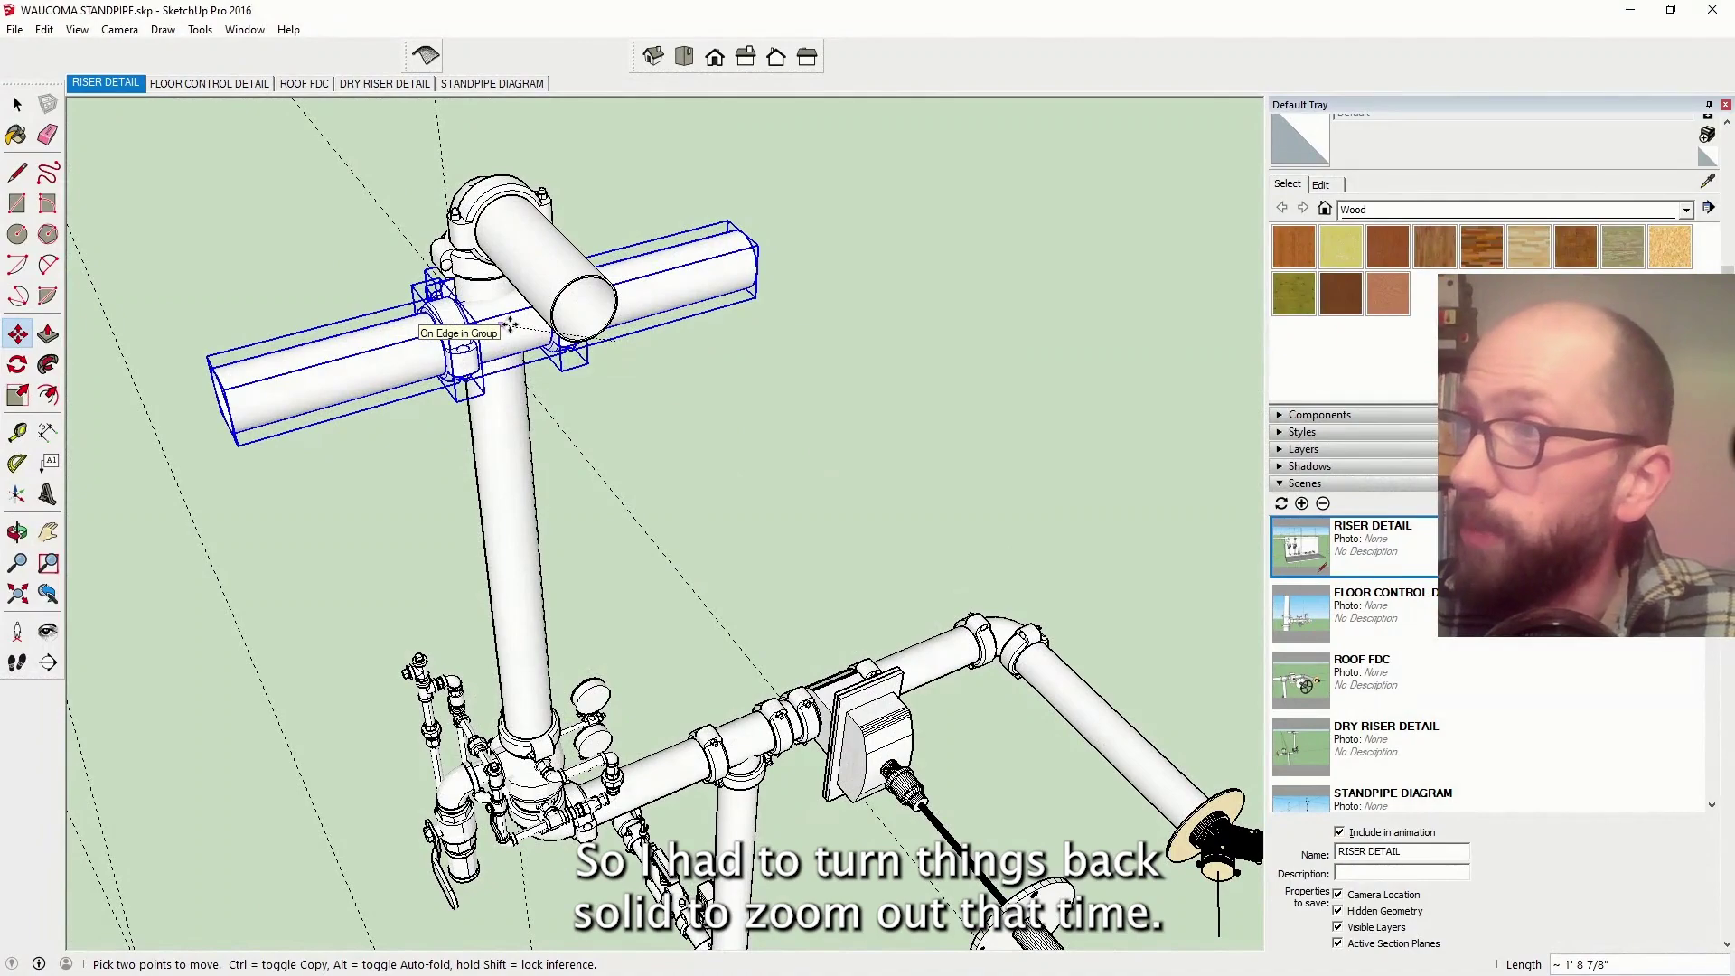
scroll(511, 325, "down", 10)
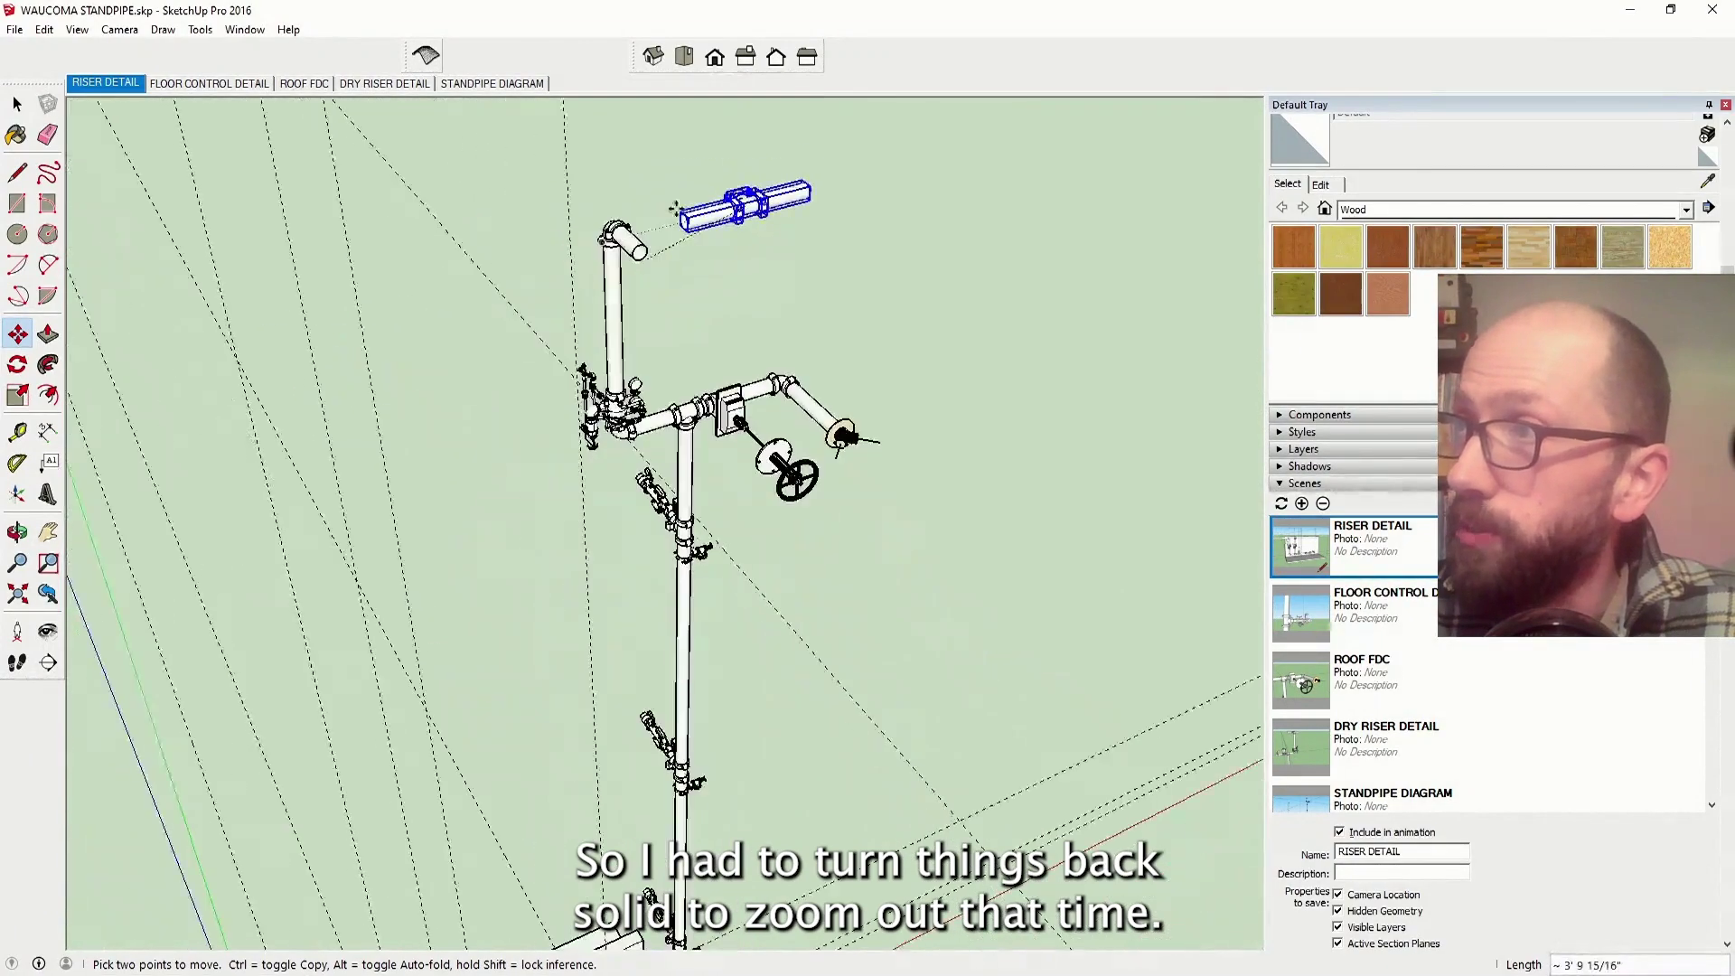
scroll(674, 208, "down", 10)
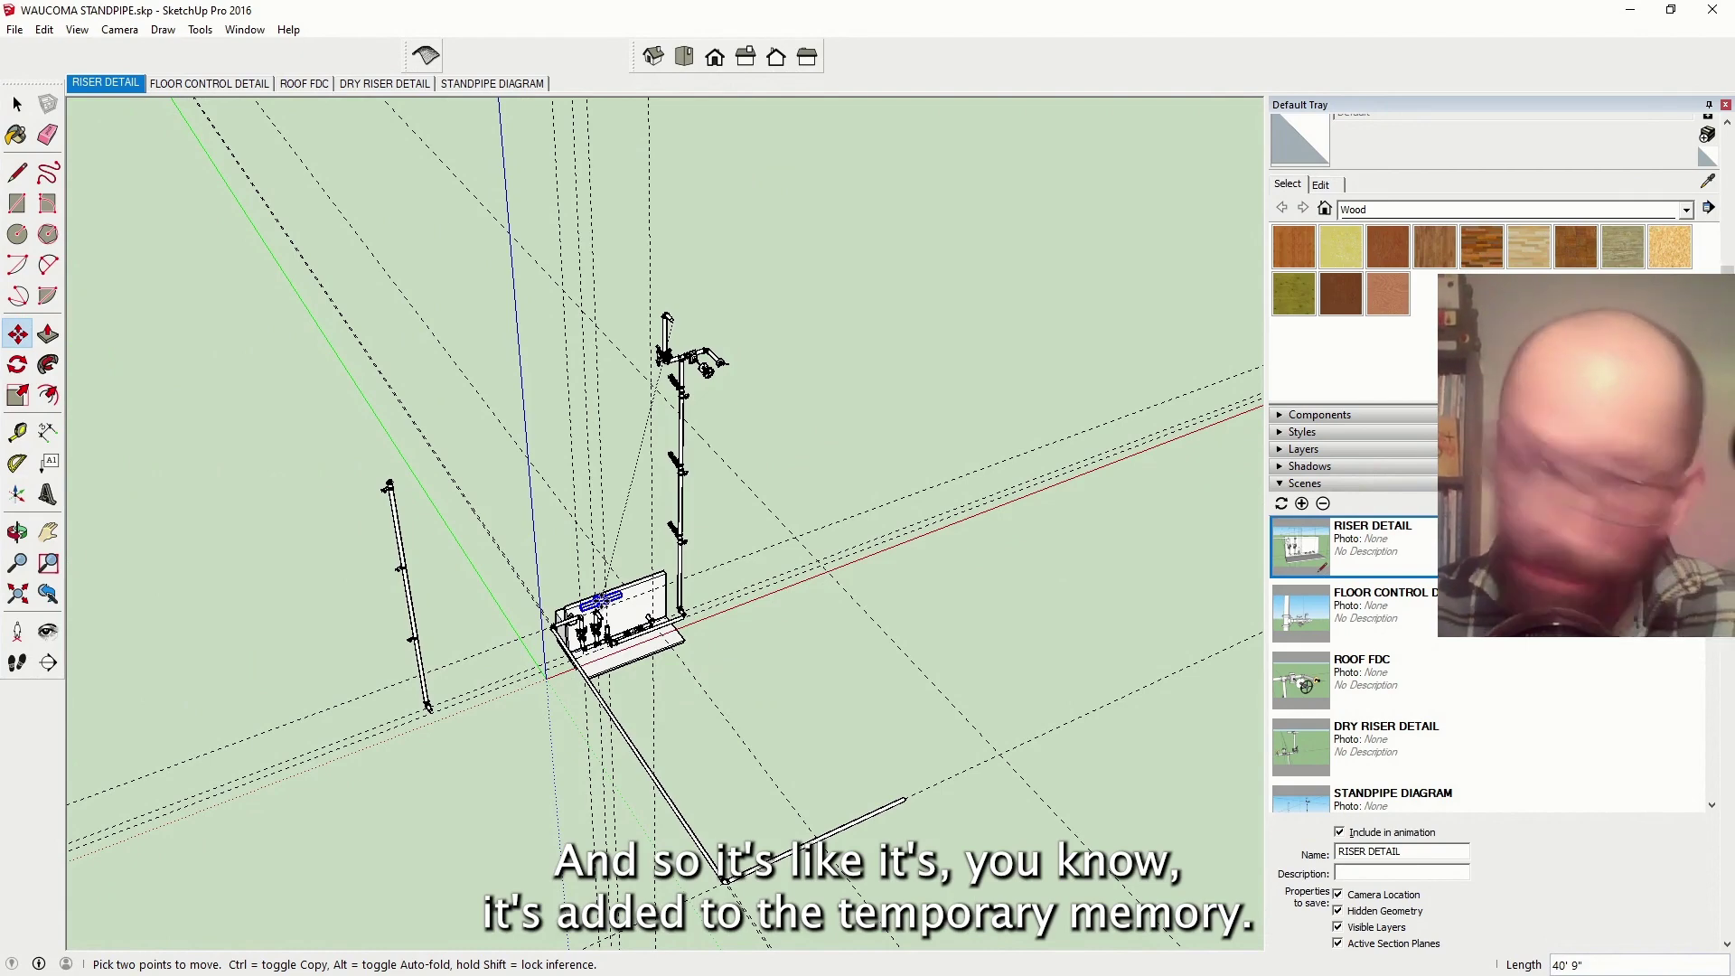
scroll(587, 673, "up", 8)
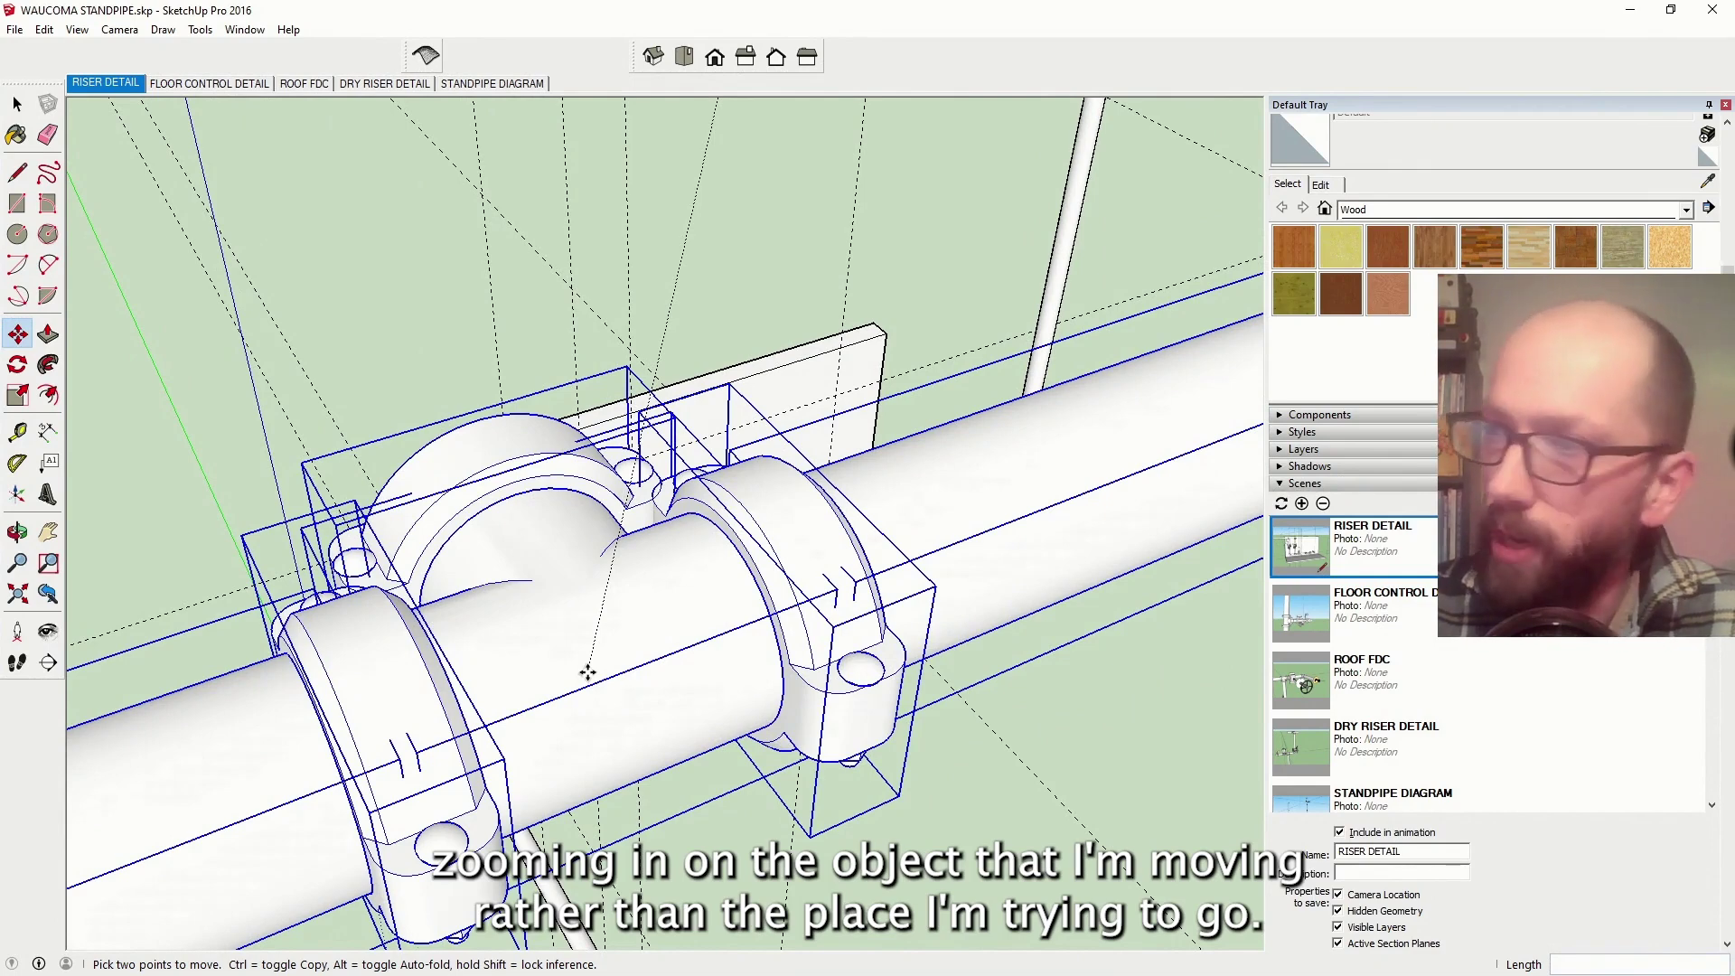
Use X-ray display to see past the carried tee assembly, restore solid display, and set the assembly down on the slab before the wall
key("x")
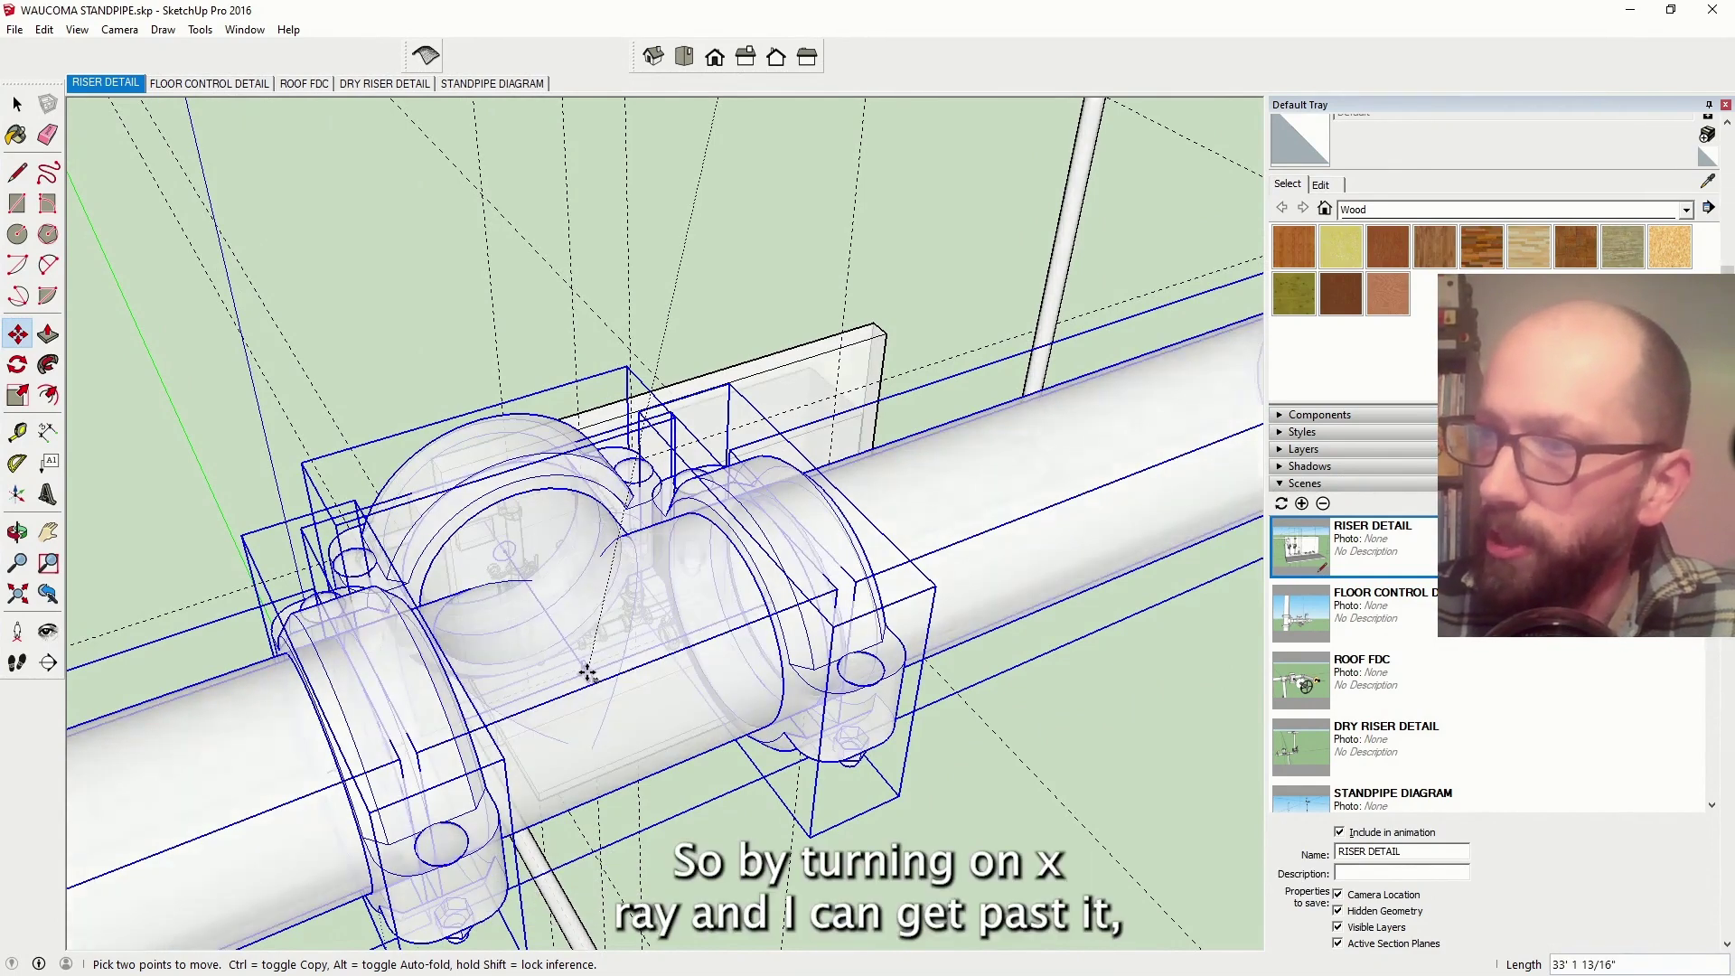
scroll(588, 674, "down", 6)
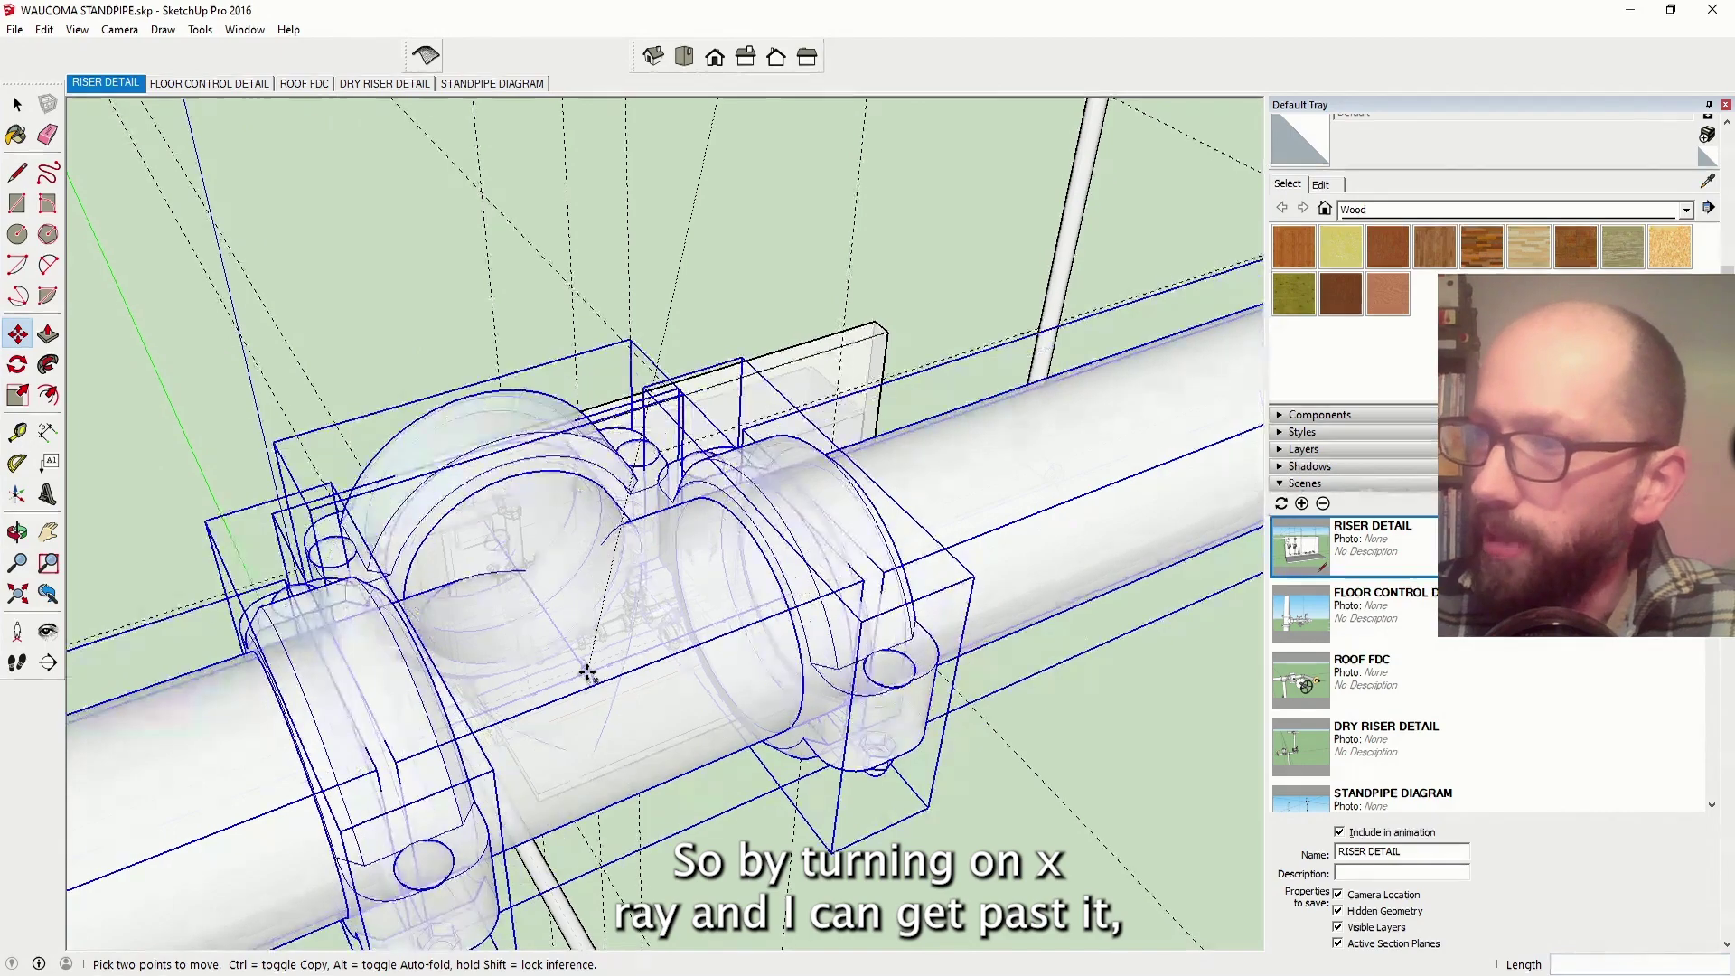
scroll(588, 673, "up", 5)
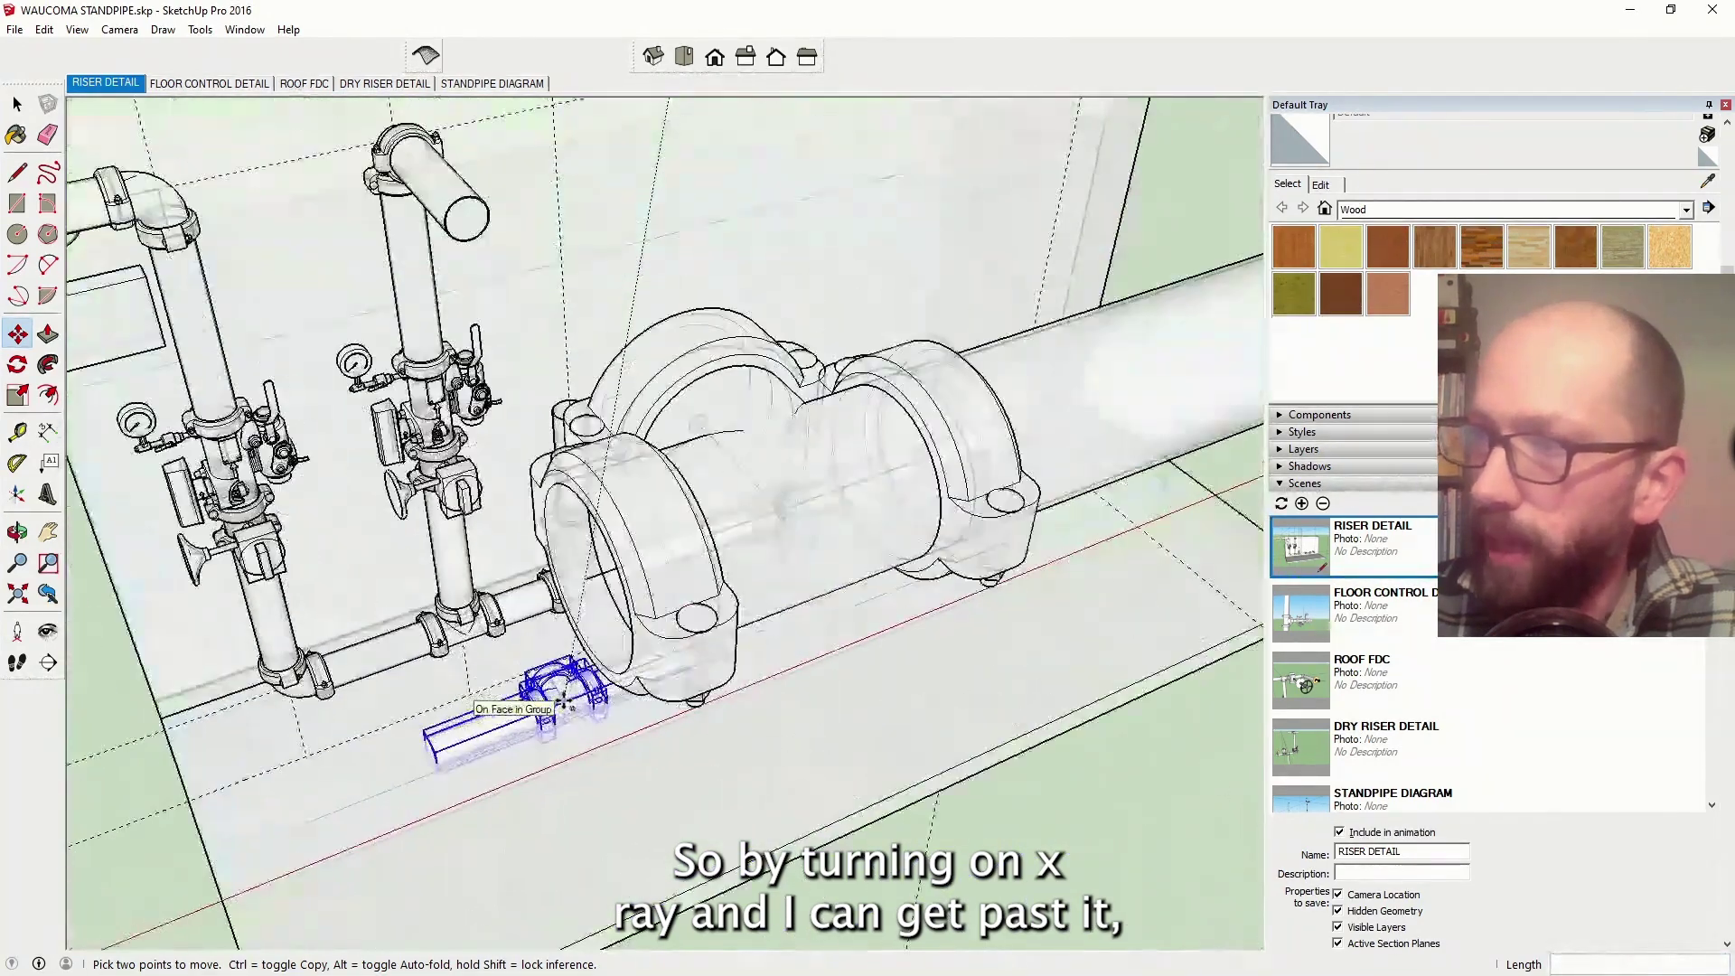
scroll(542, 687, "down", 6)
key("x")
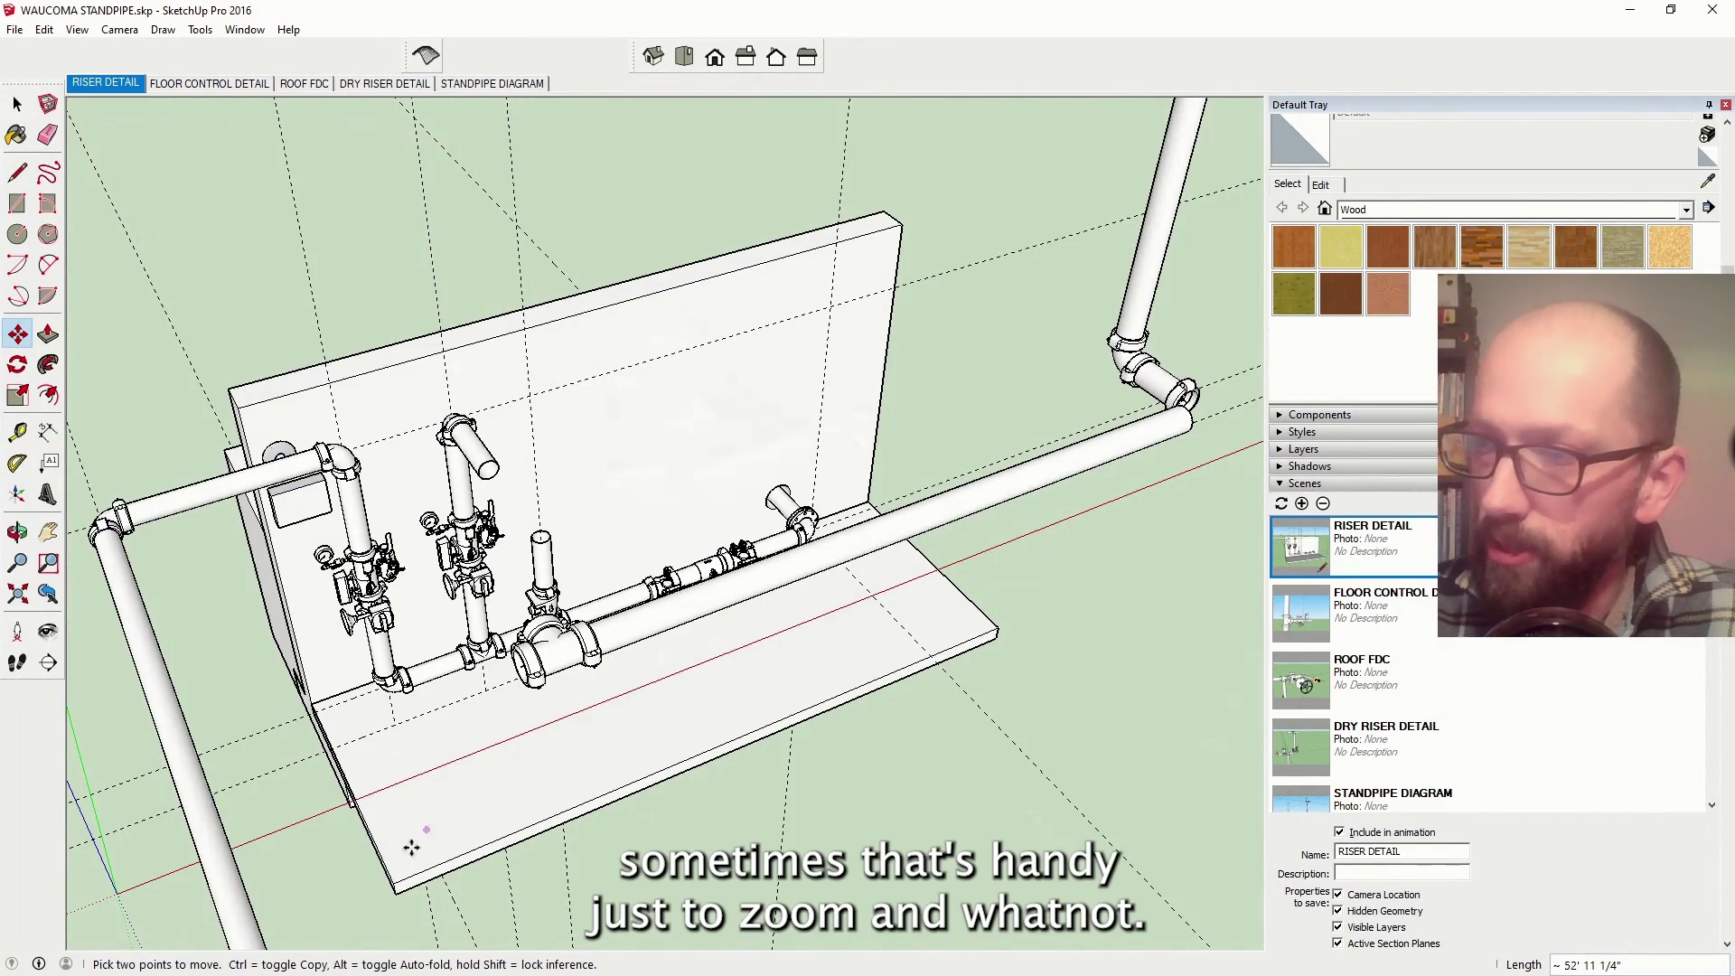
left_click(318, 641)
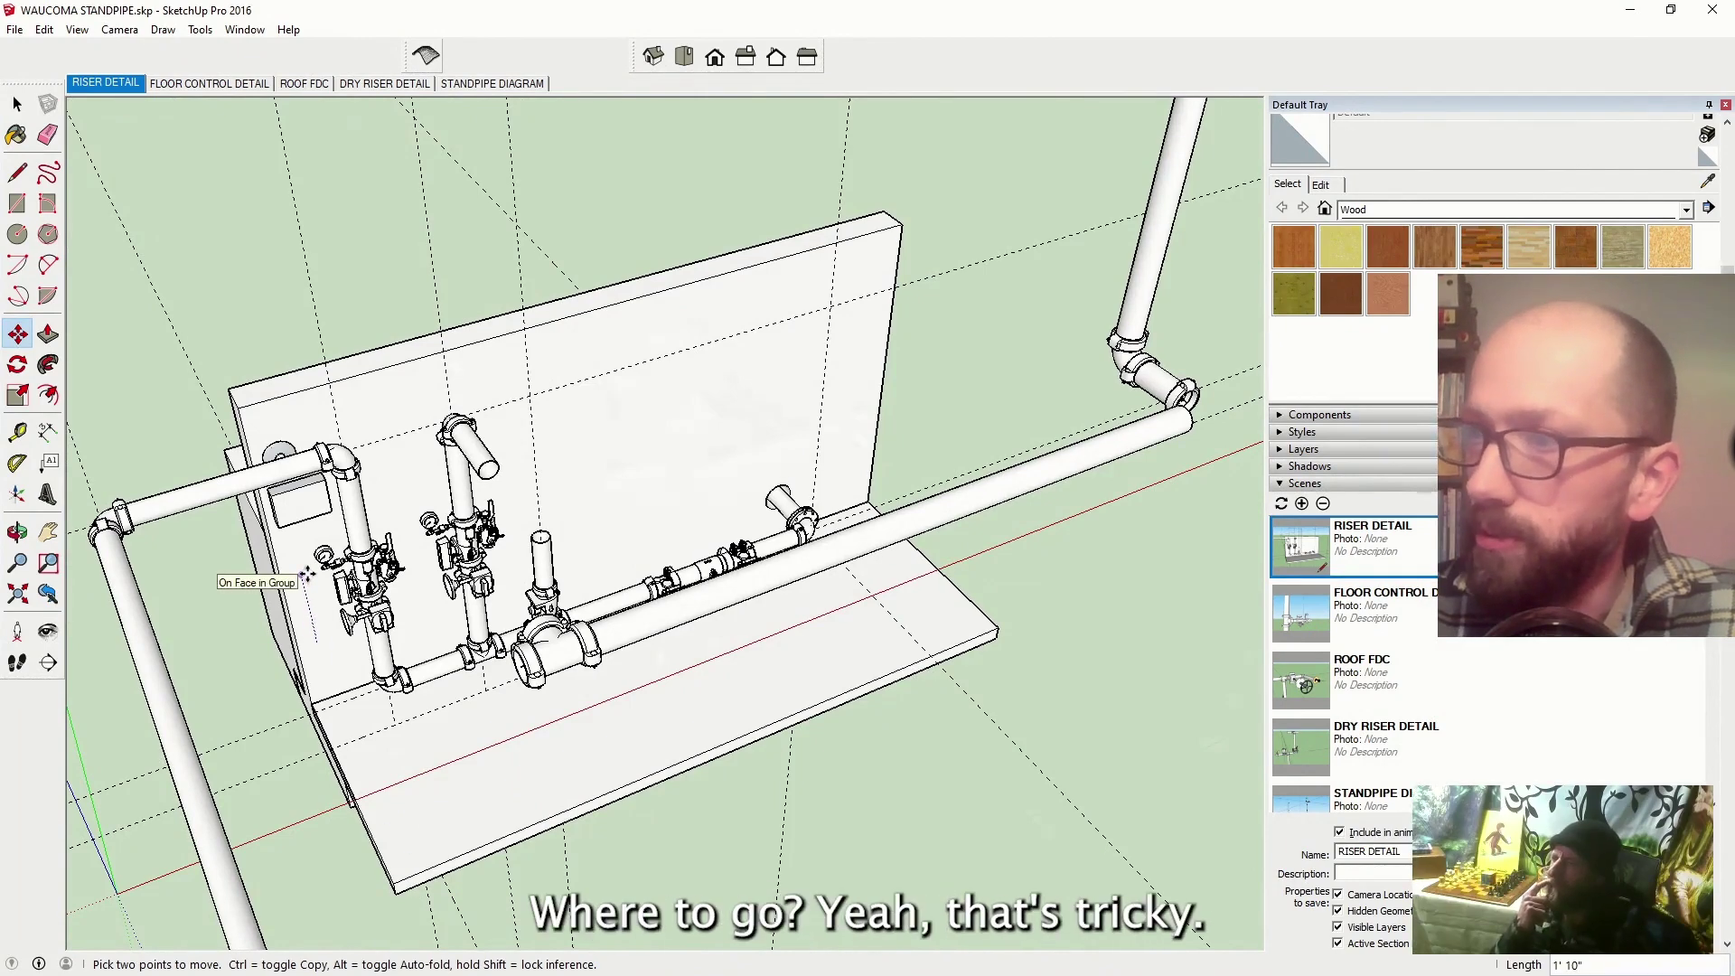
scroll(308, 574, "down", 8)
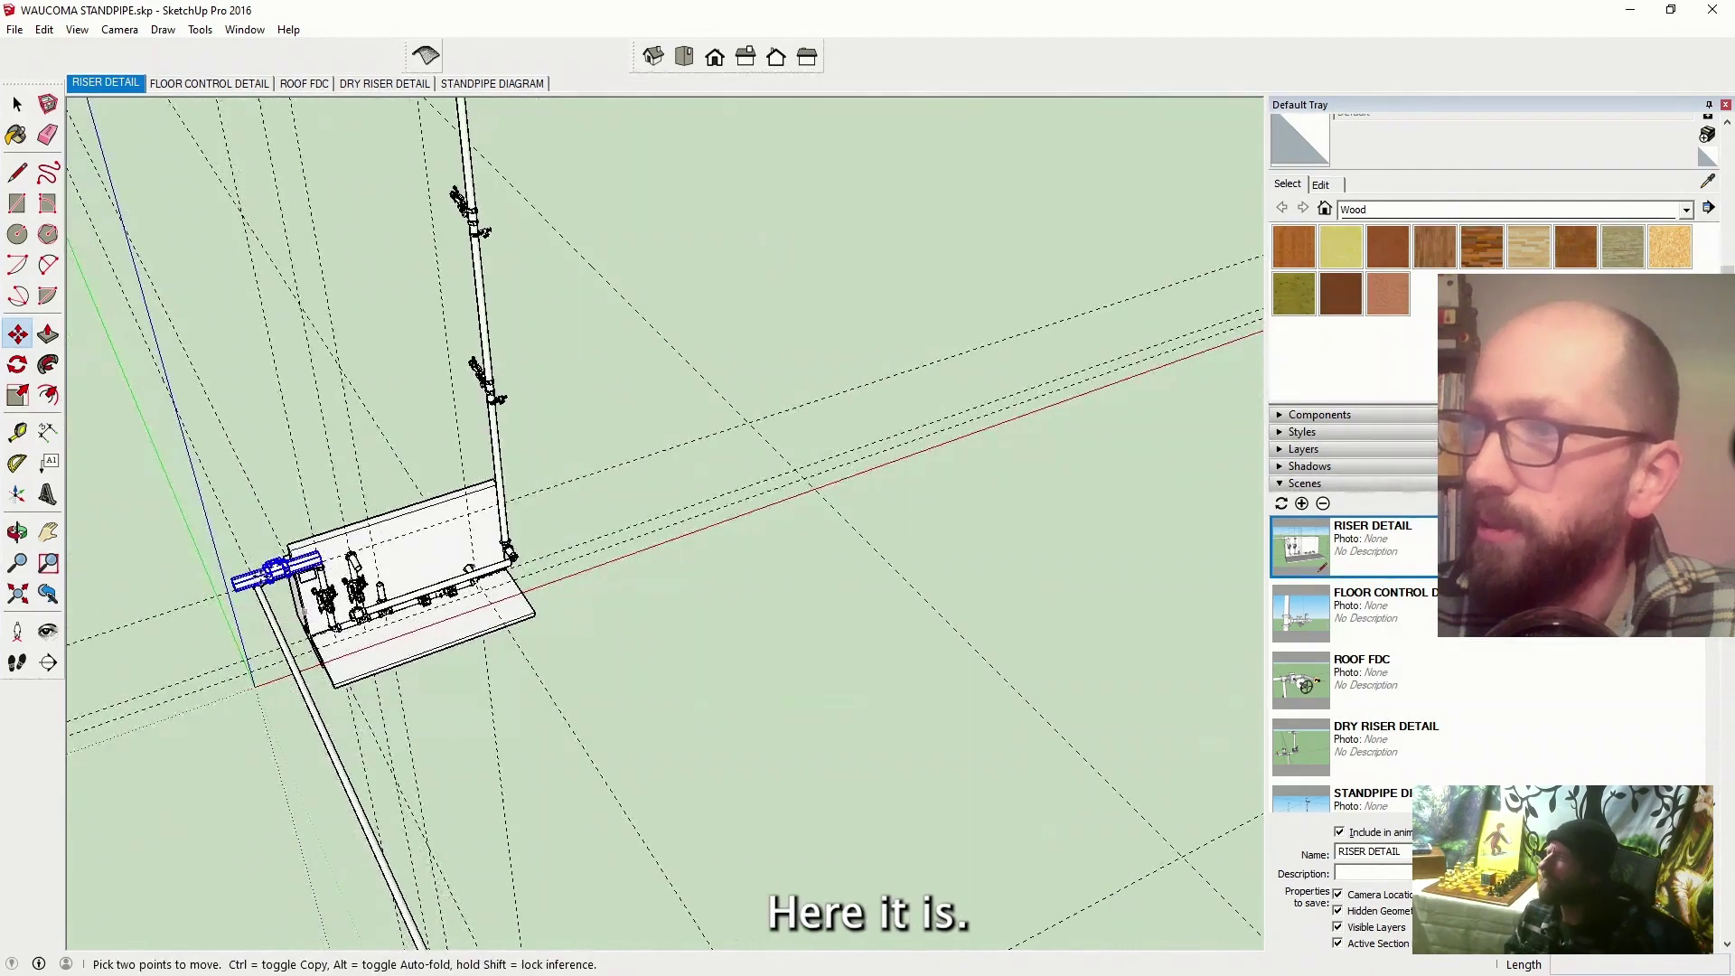
scroll(262, 575, "up", 8)
scroll(307, 548, "down", 5)
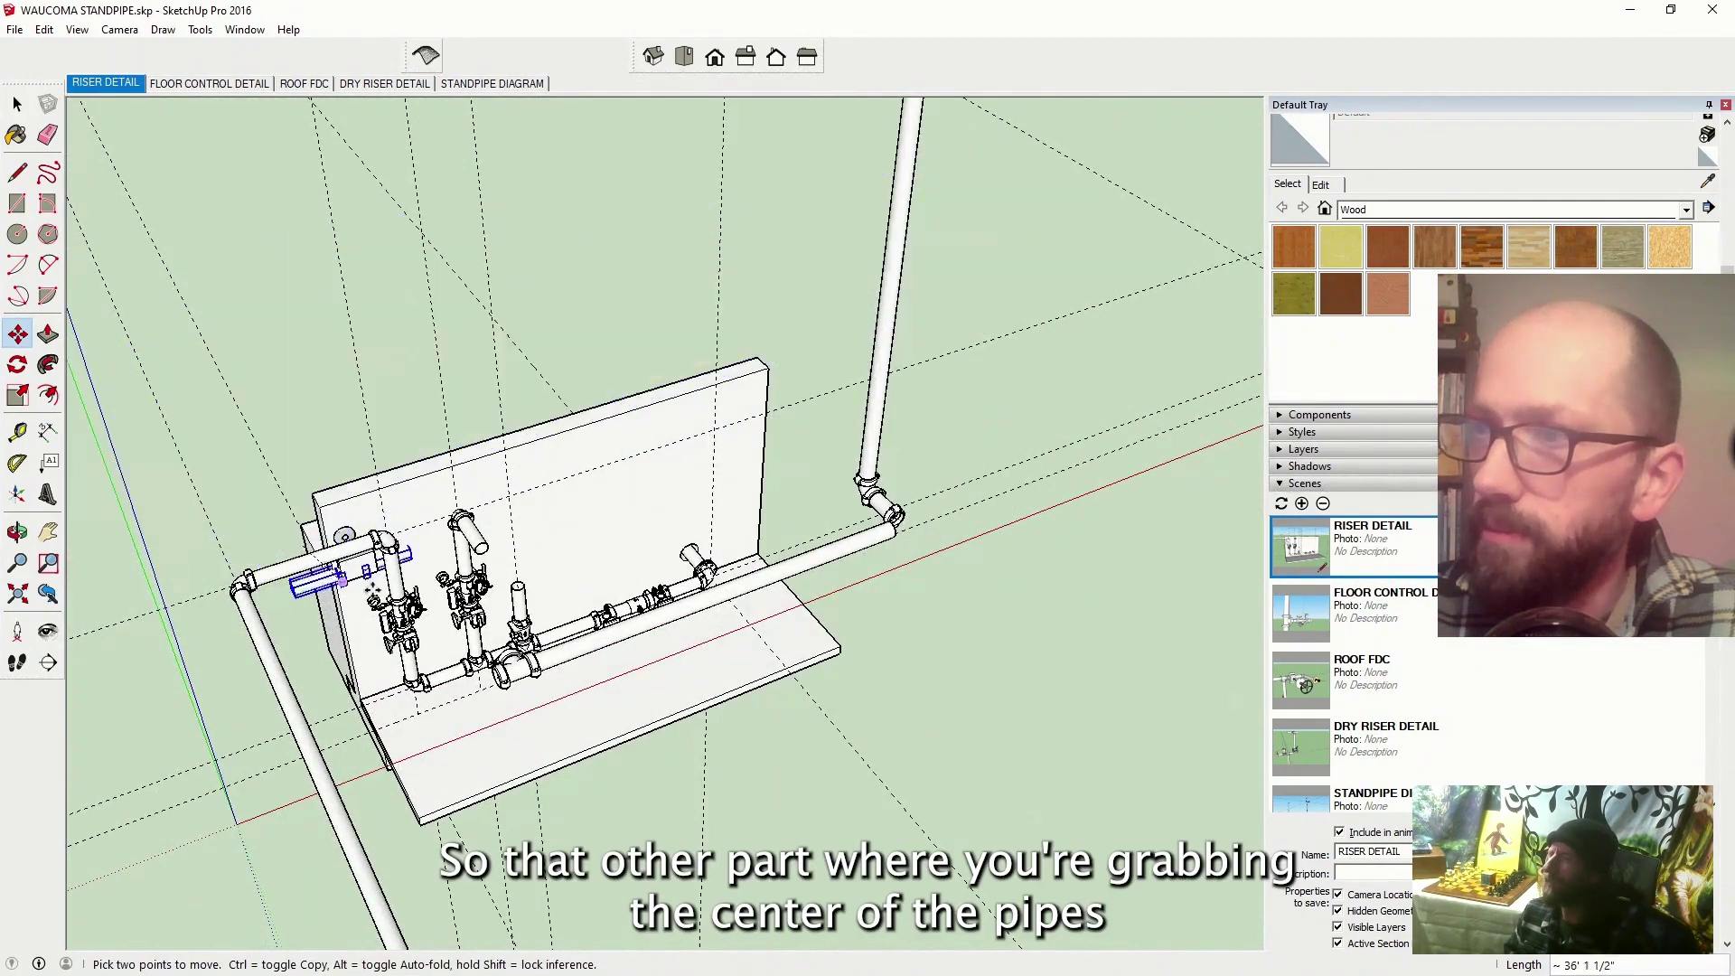
scroll(485, 759, "up", 7)
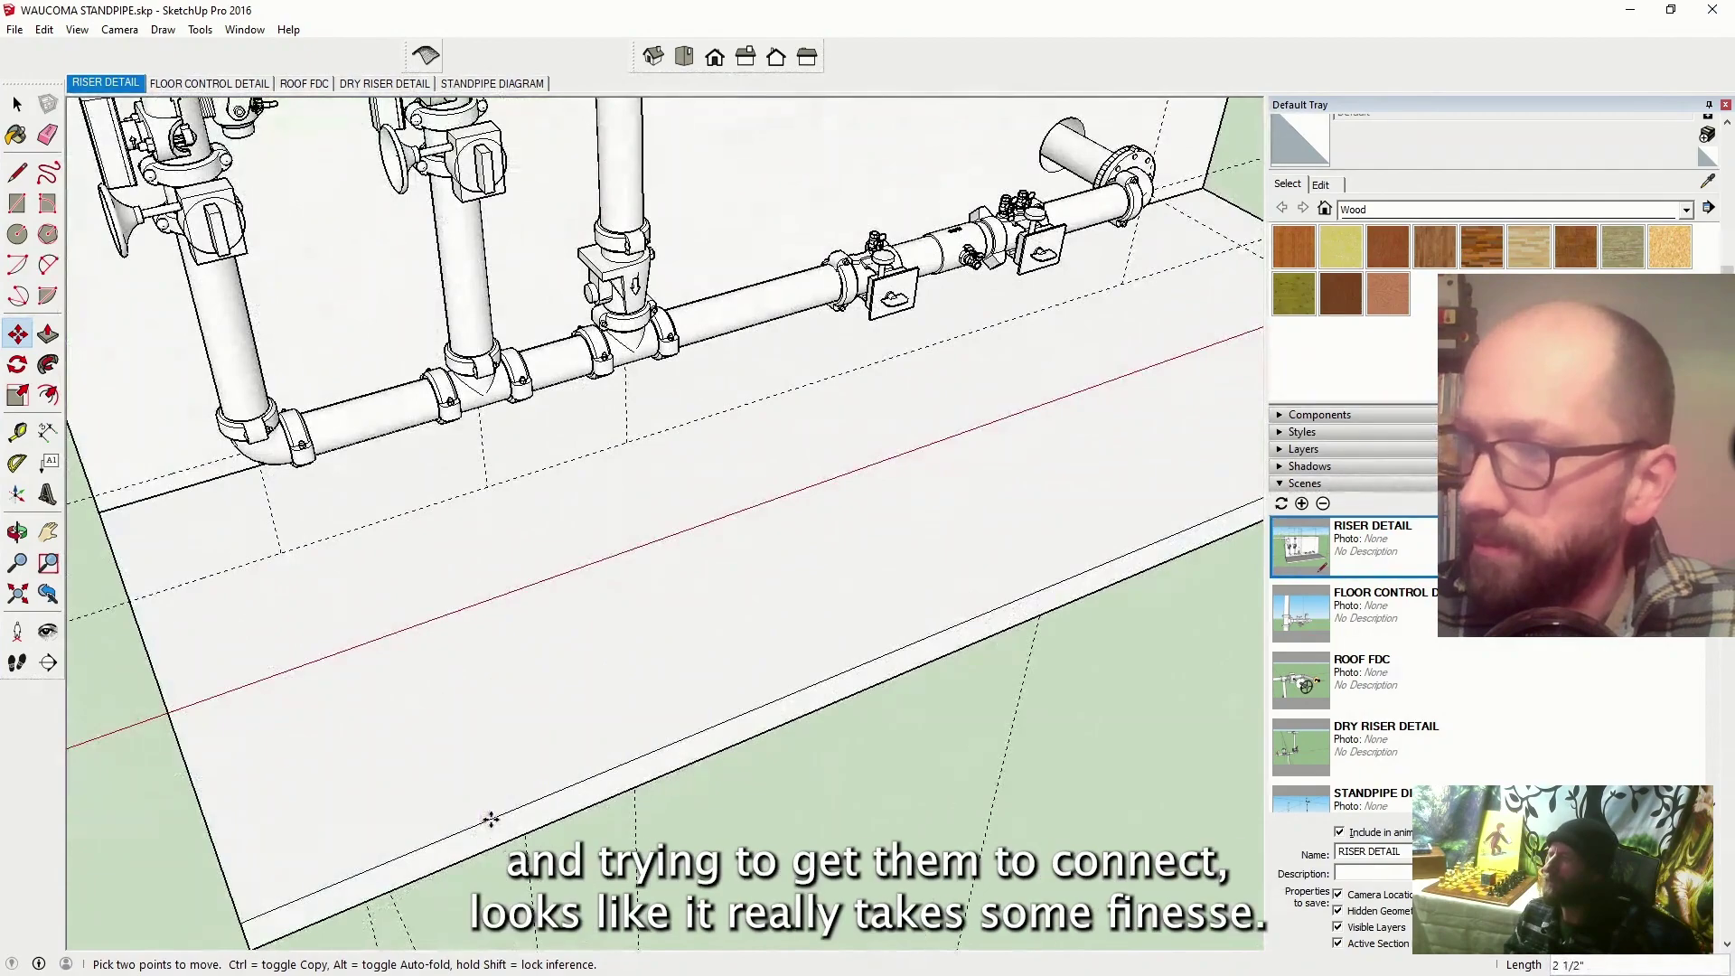
scroll(407, 751, "down", 5)
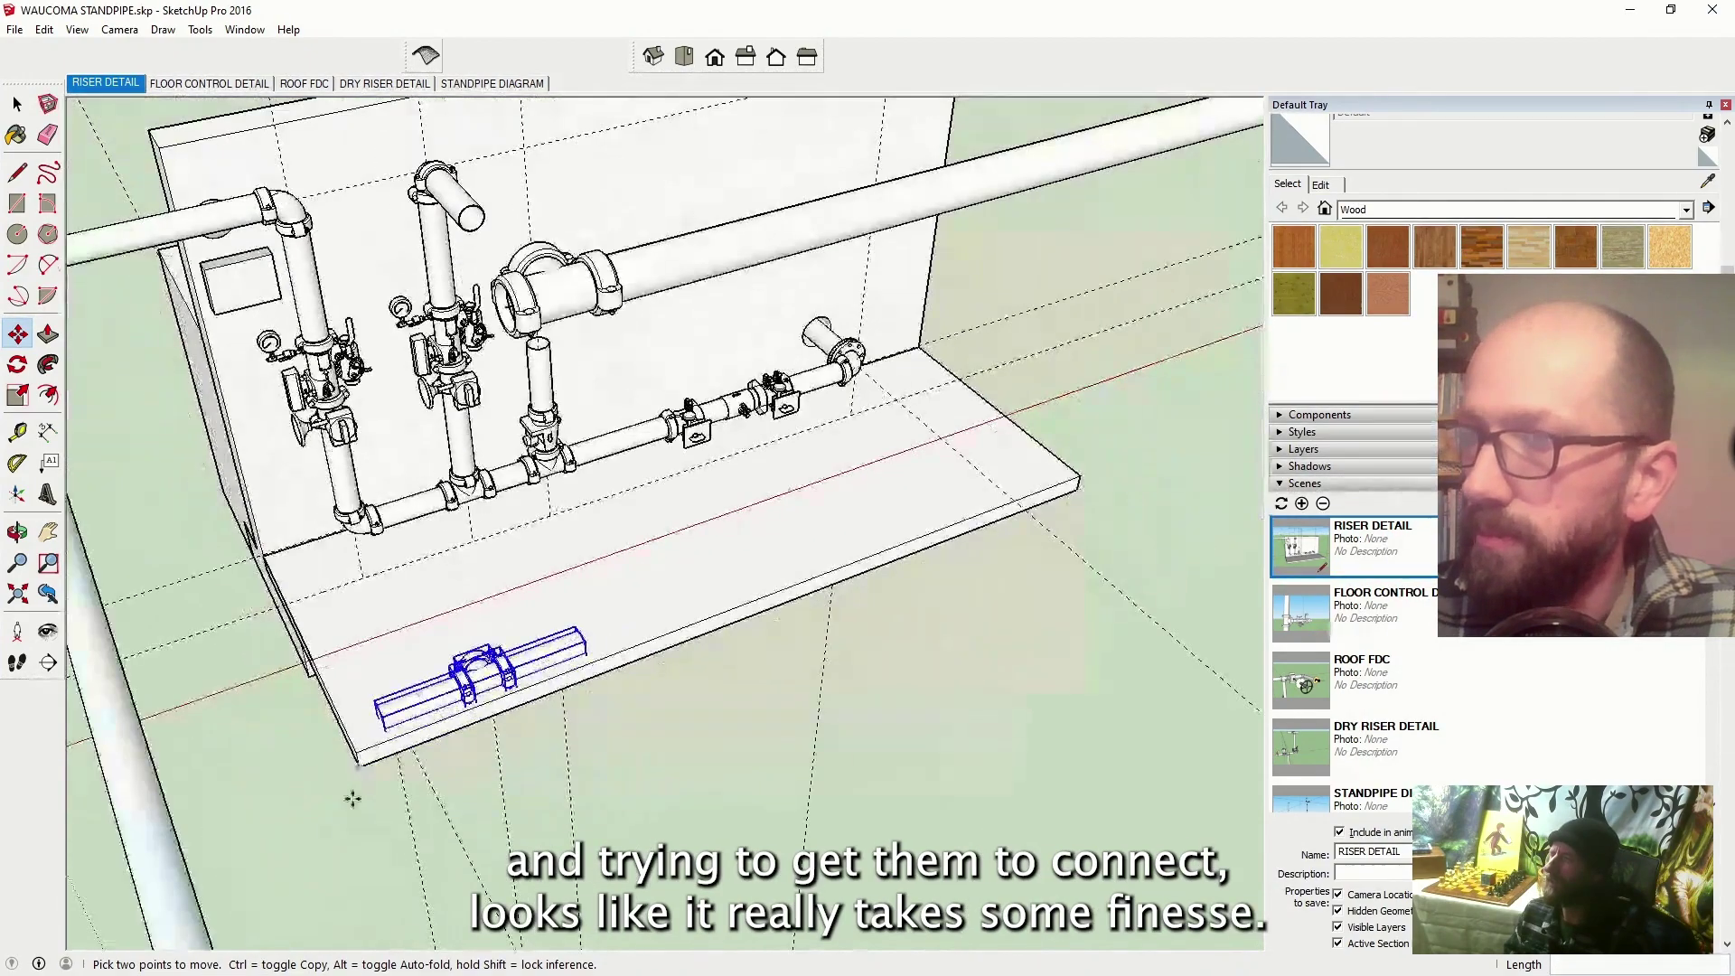
scroll(349, 769, "up", 8)
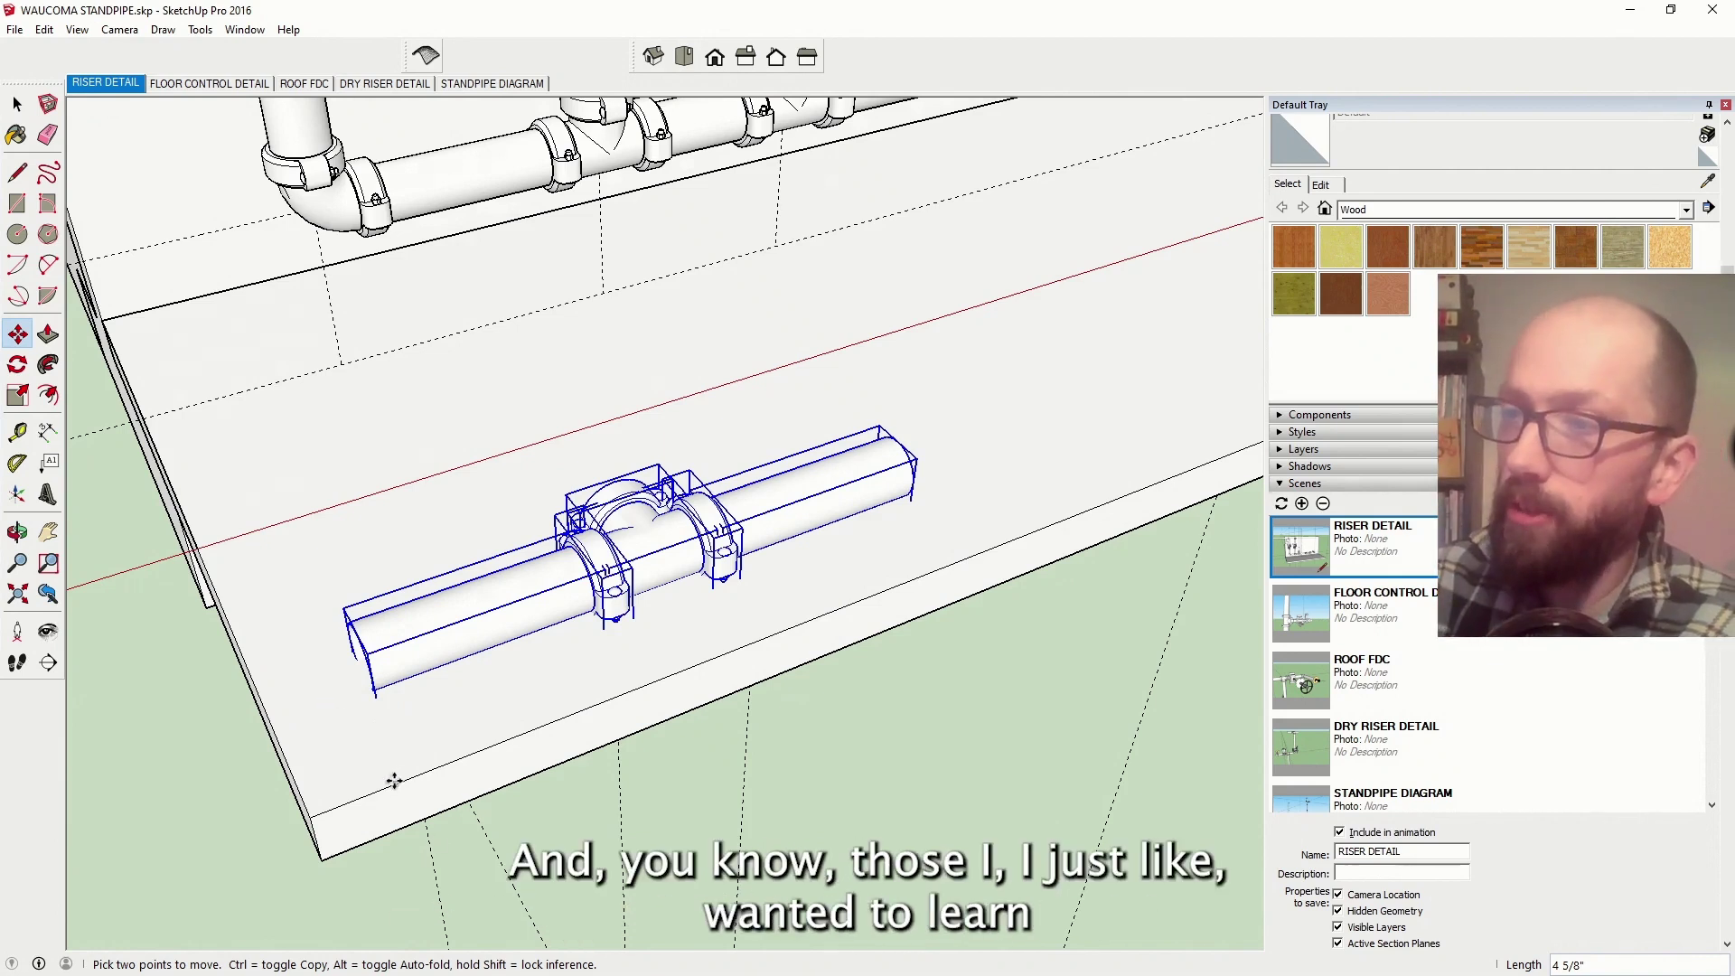
scroll(545, 640, "down", 3)
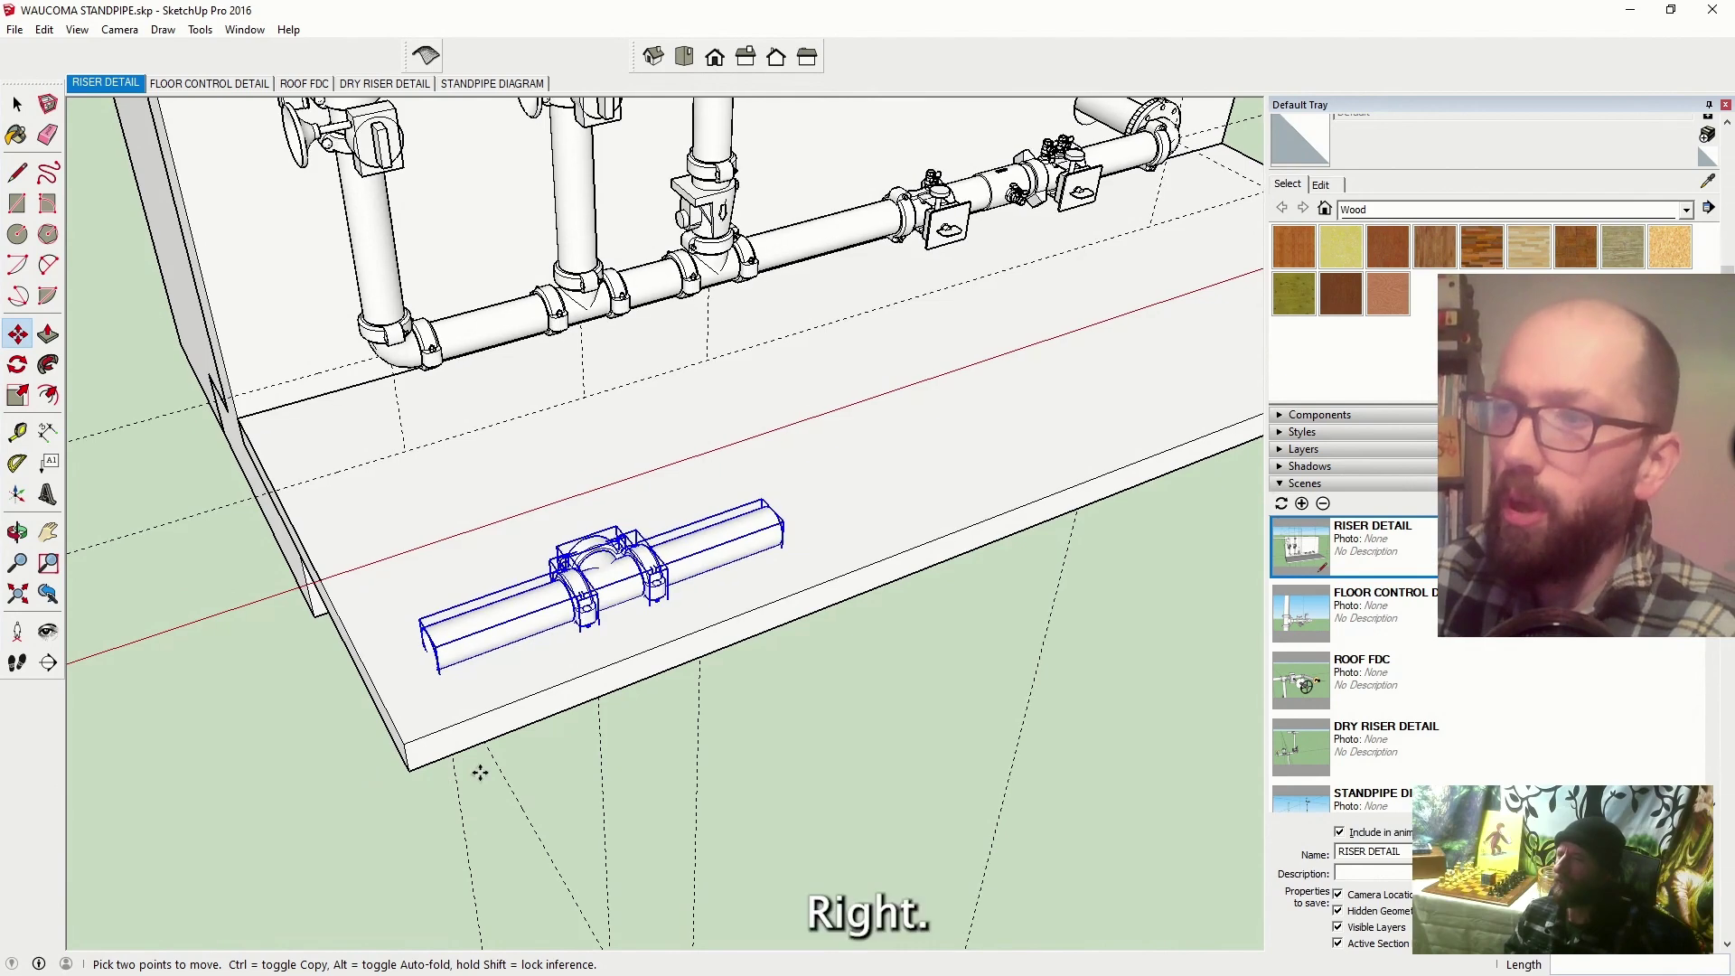
scroll(430, 714, "up", 3)
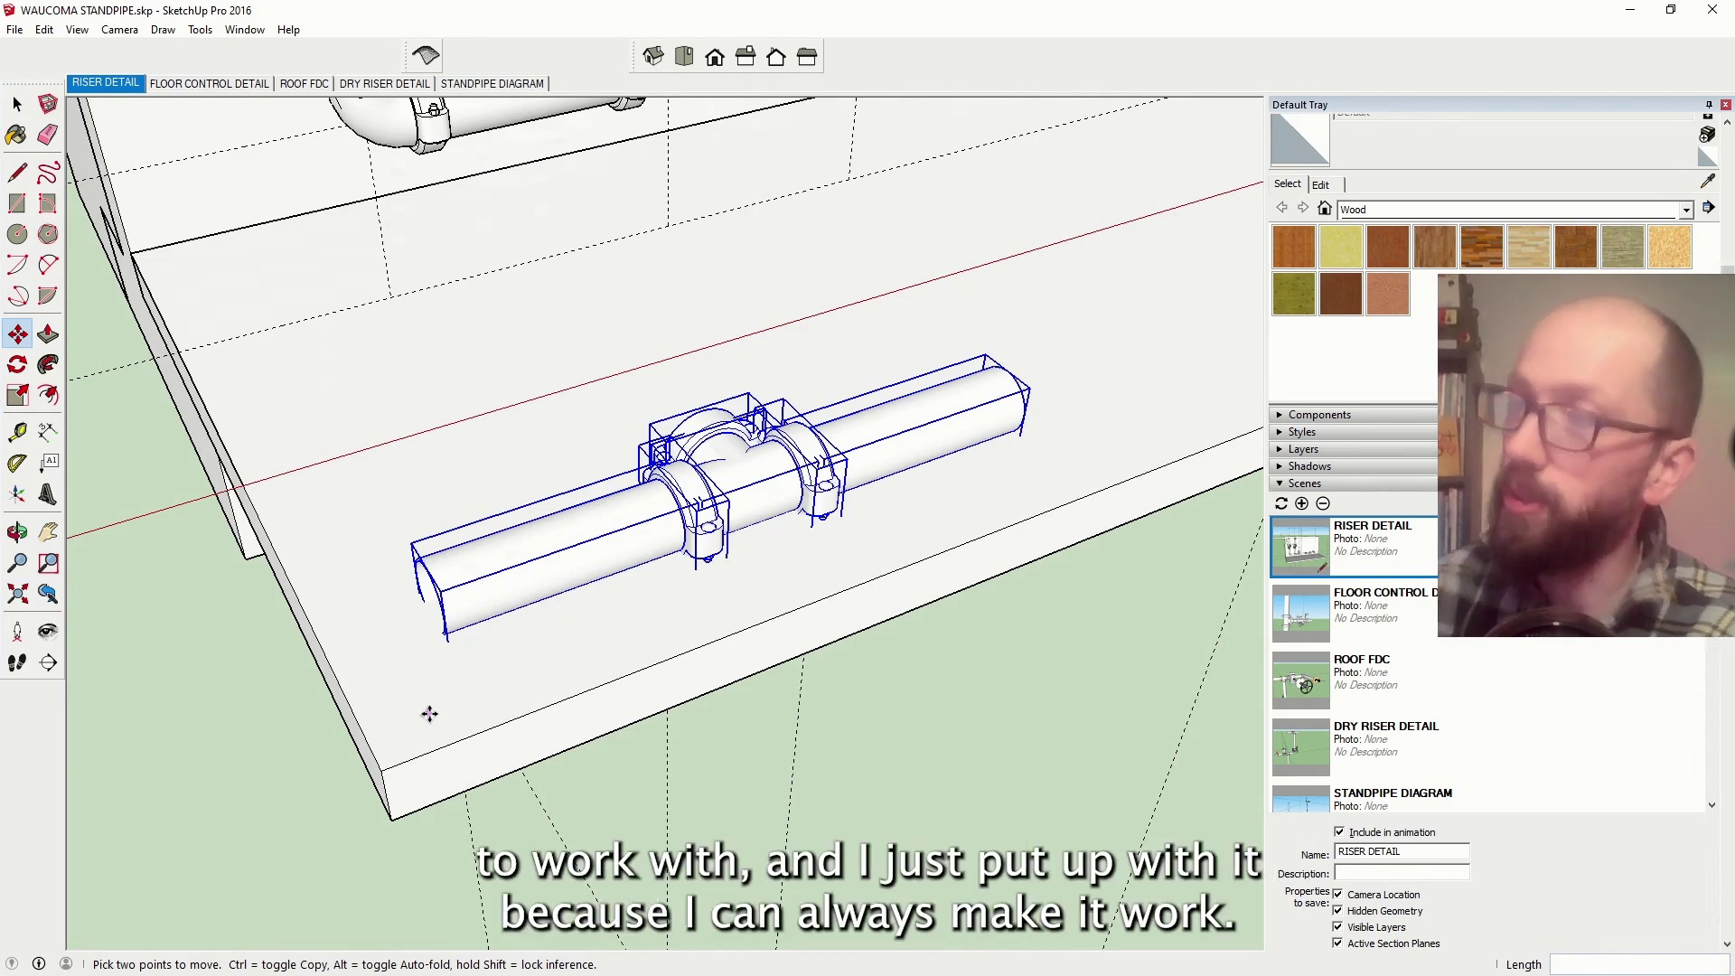
scroll(449, 630, "up", 10)
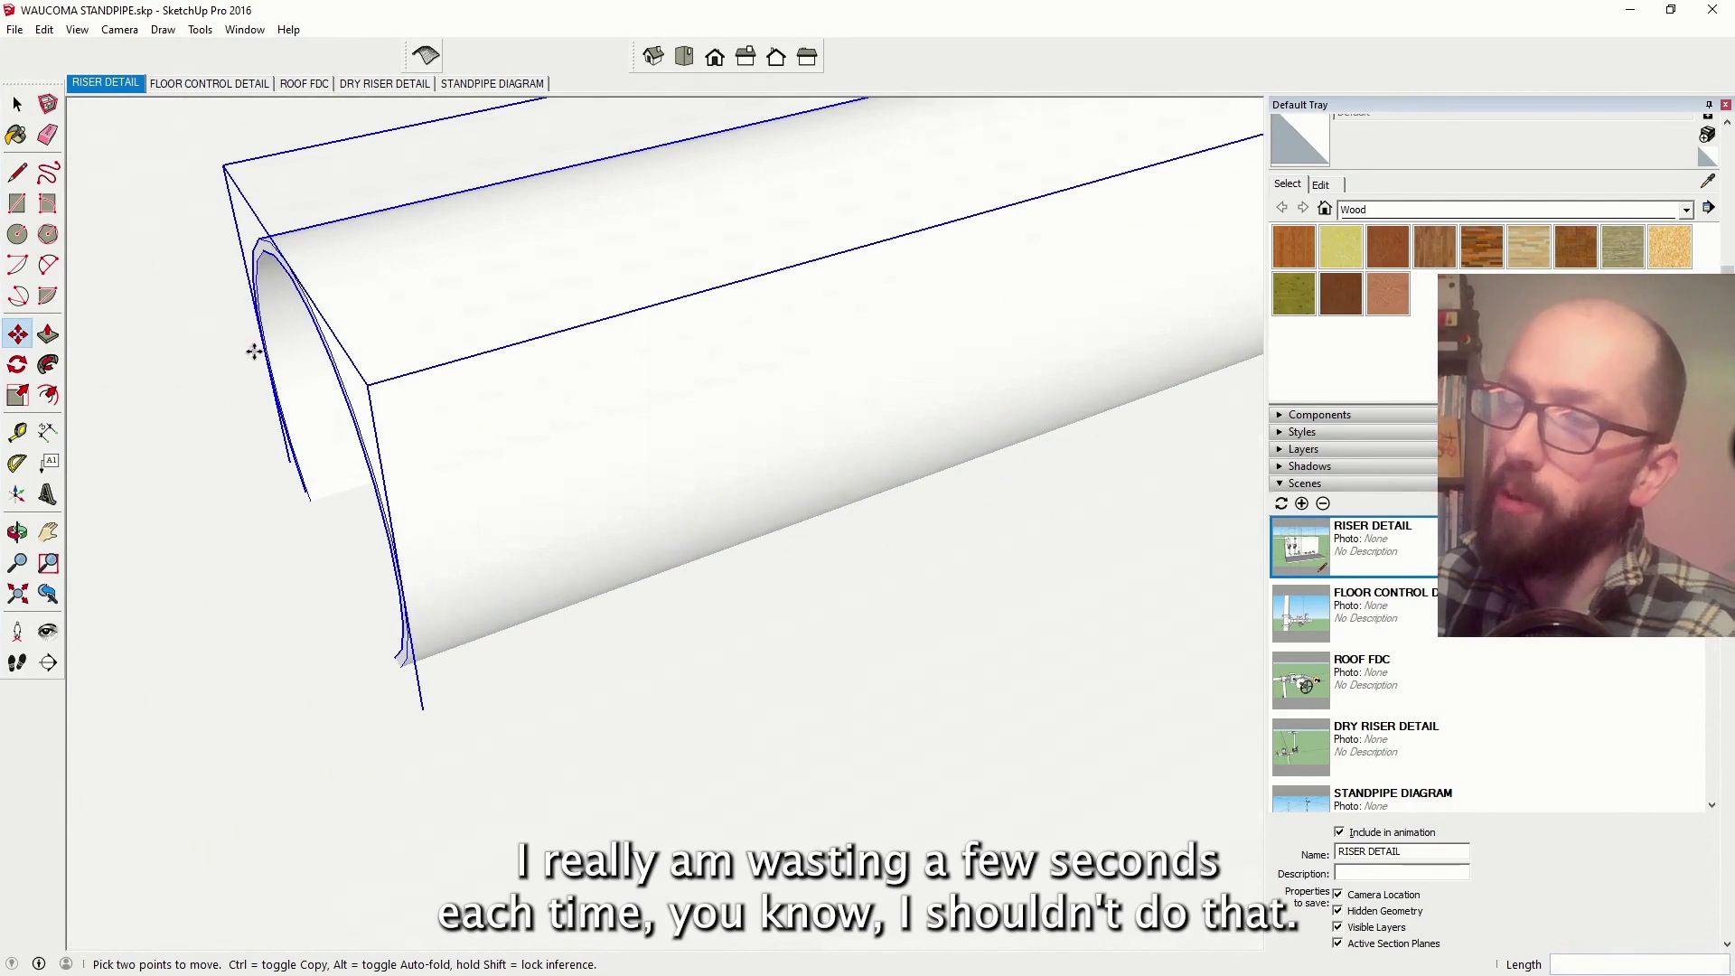
scroll(348, 489, "down", 12)
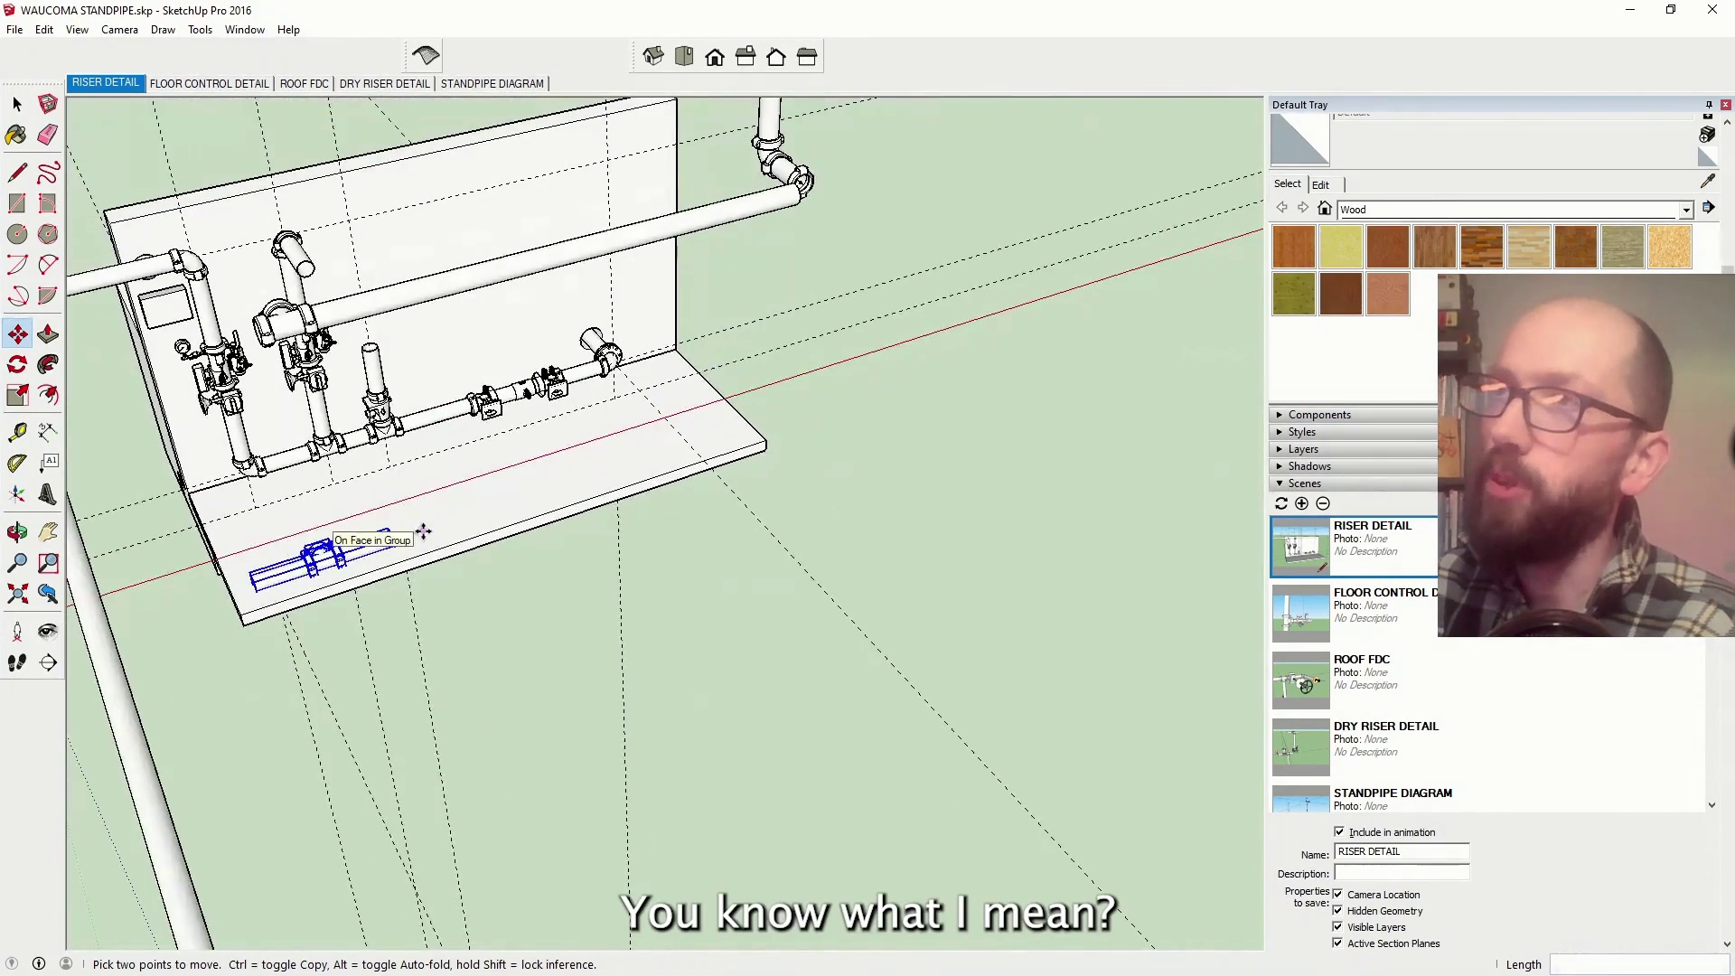
scroll(287, 534, "up", 5)
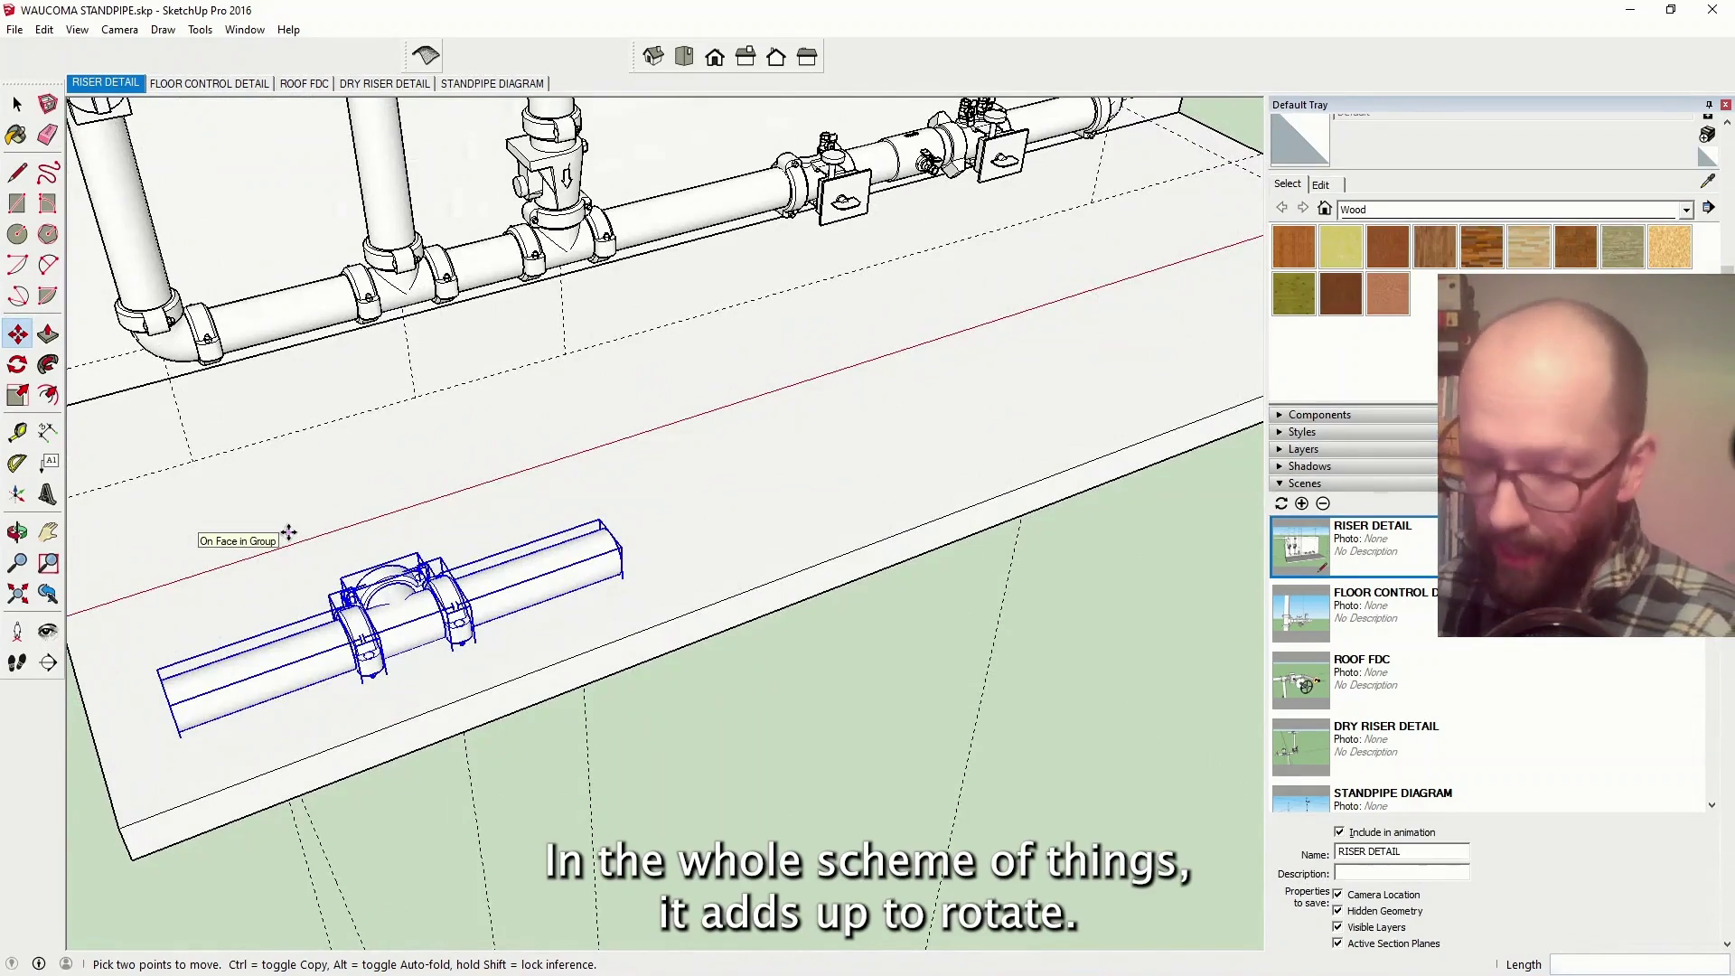
Rotate the tee assembly crosswise to the lowered branch and move its centre onto the guide intersection at the branch's end
left_click(18, 365)
scroll(439, 533, "up", 2)
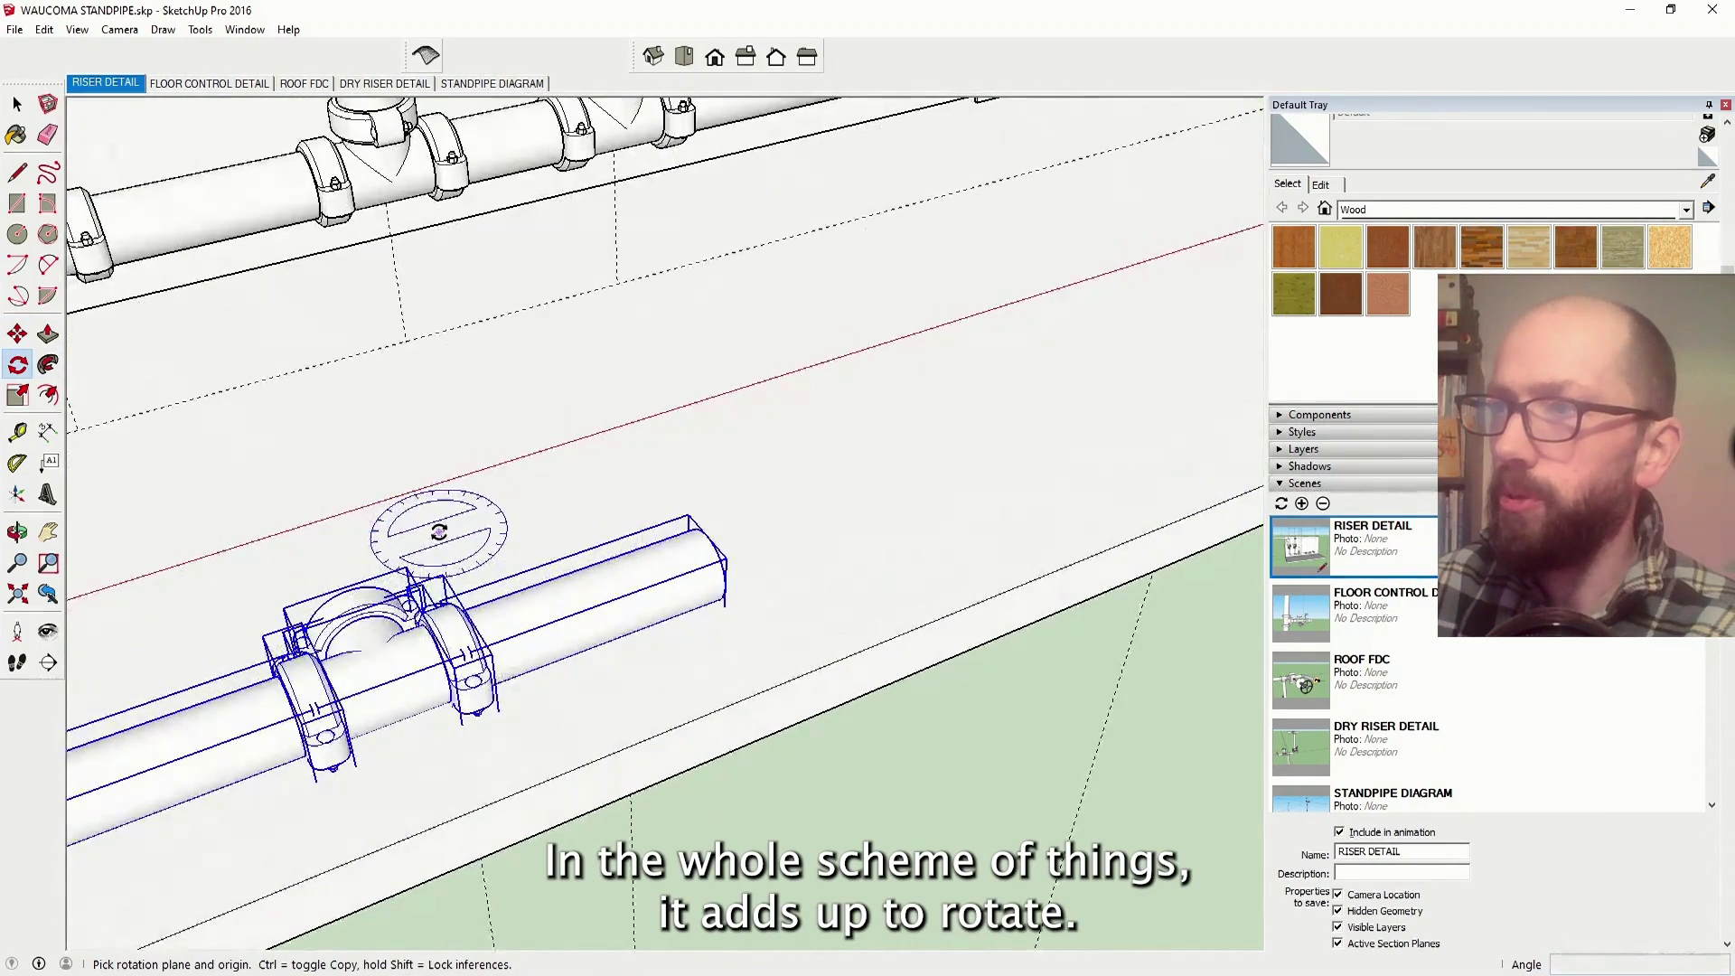
key("m")
scroll(439, 533, "down", 10)
scroll(811, 605, "up", 3)
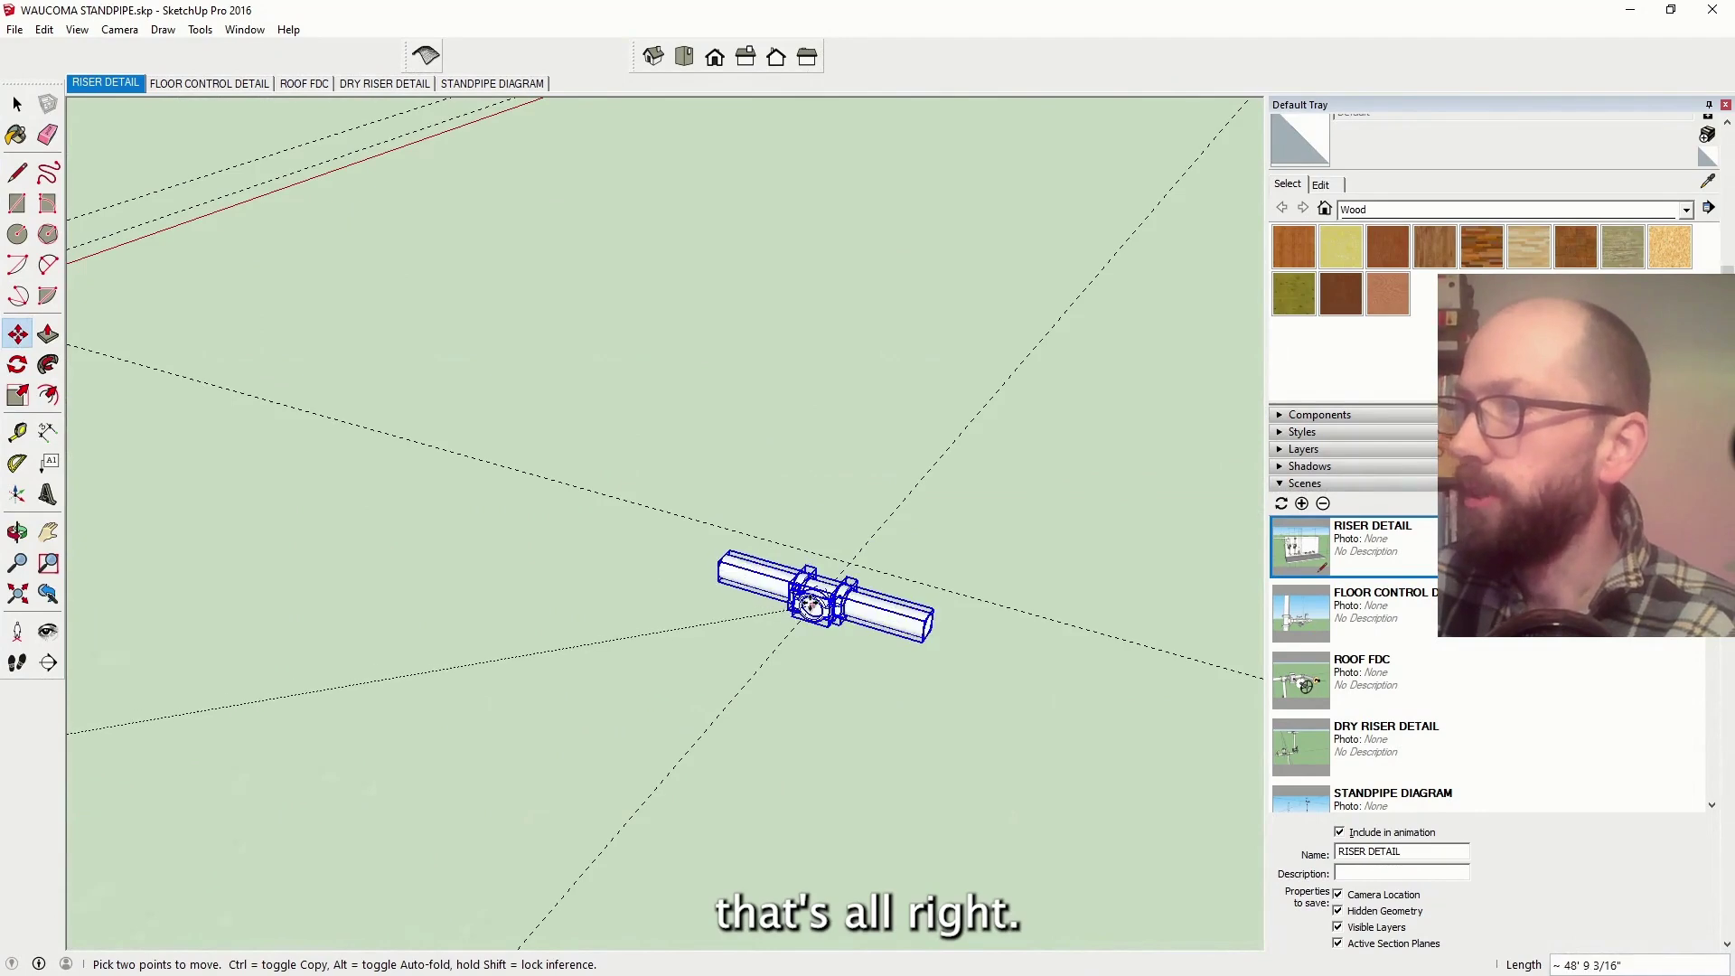
scroll(811, 606, "up", 3)
middle_click_drag(812, 605, 821, 666)
scroll(556, 592, "up", 5)
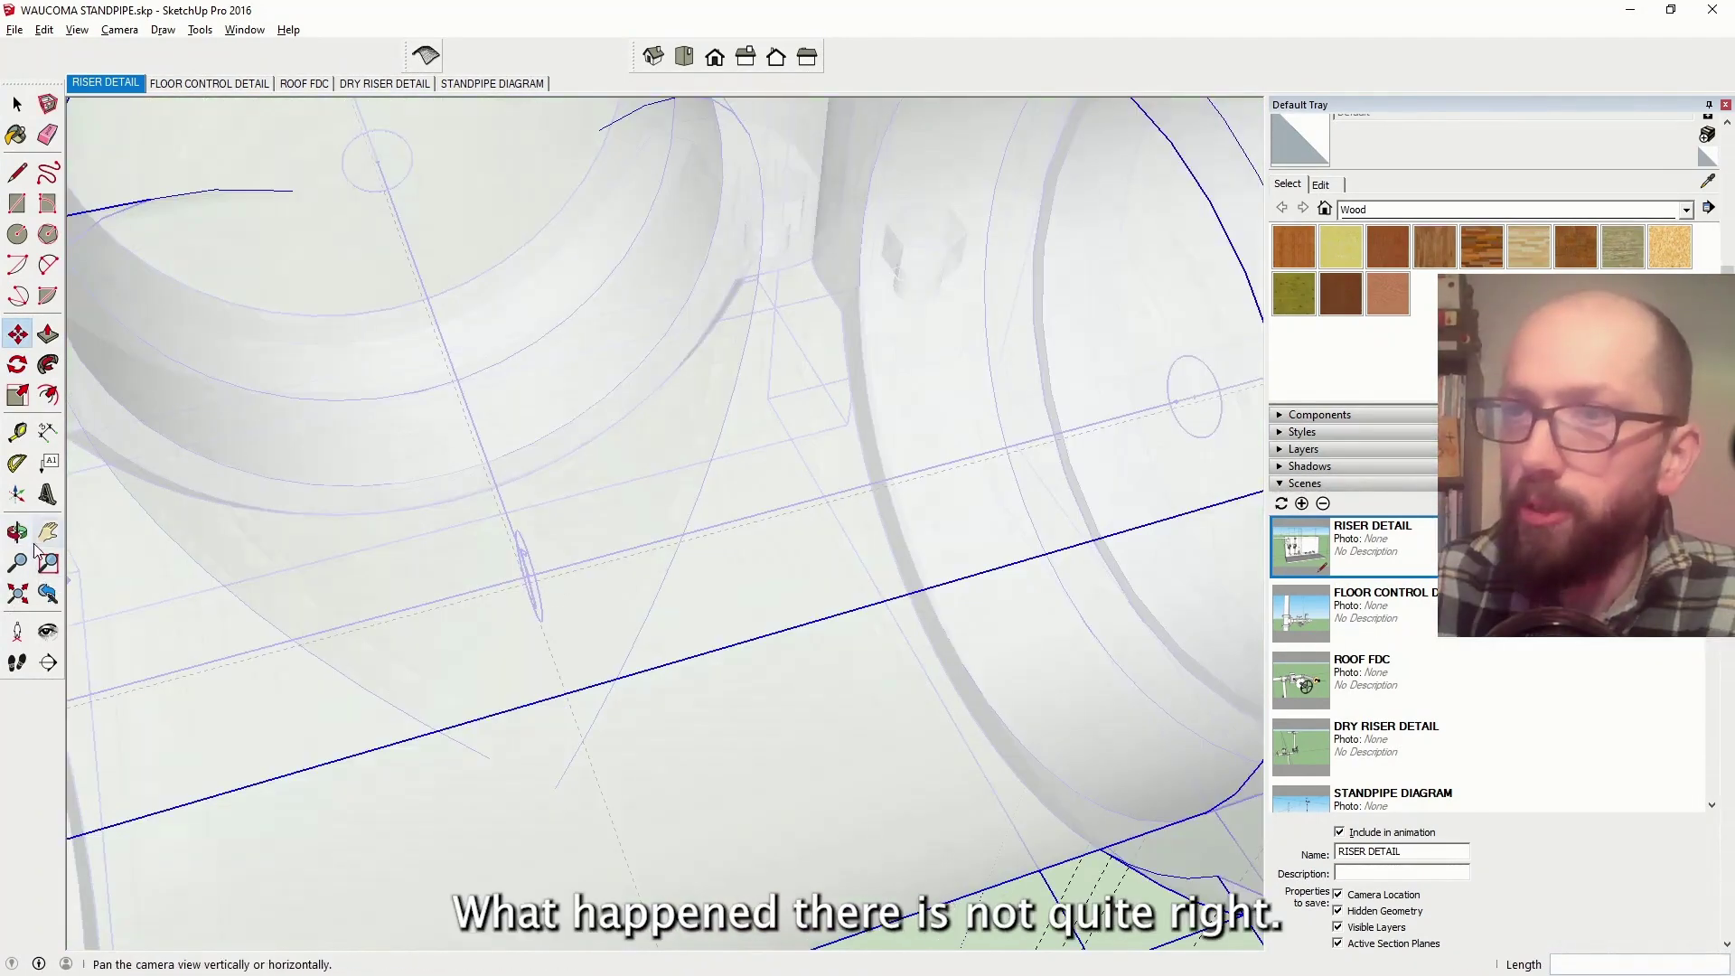
middle_click_drag(555, 592, 523, 709)
scroll(488, 647, "up", 4)
scroll(524, 709, "down", 5)
Extend the long branch pipe from the lowered corner elbow along its guide to the tee's outlet
scroll(451, 678, "down", 5)
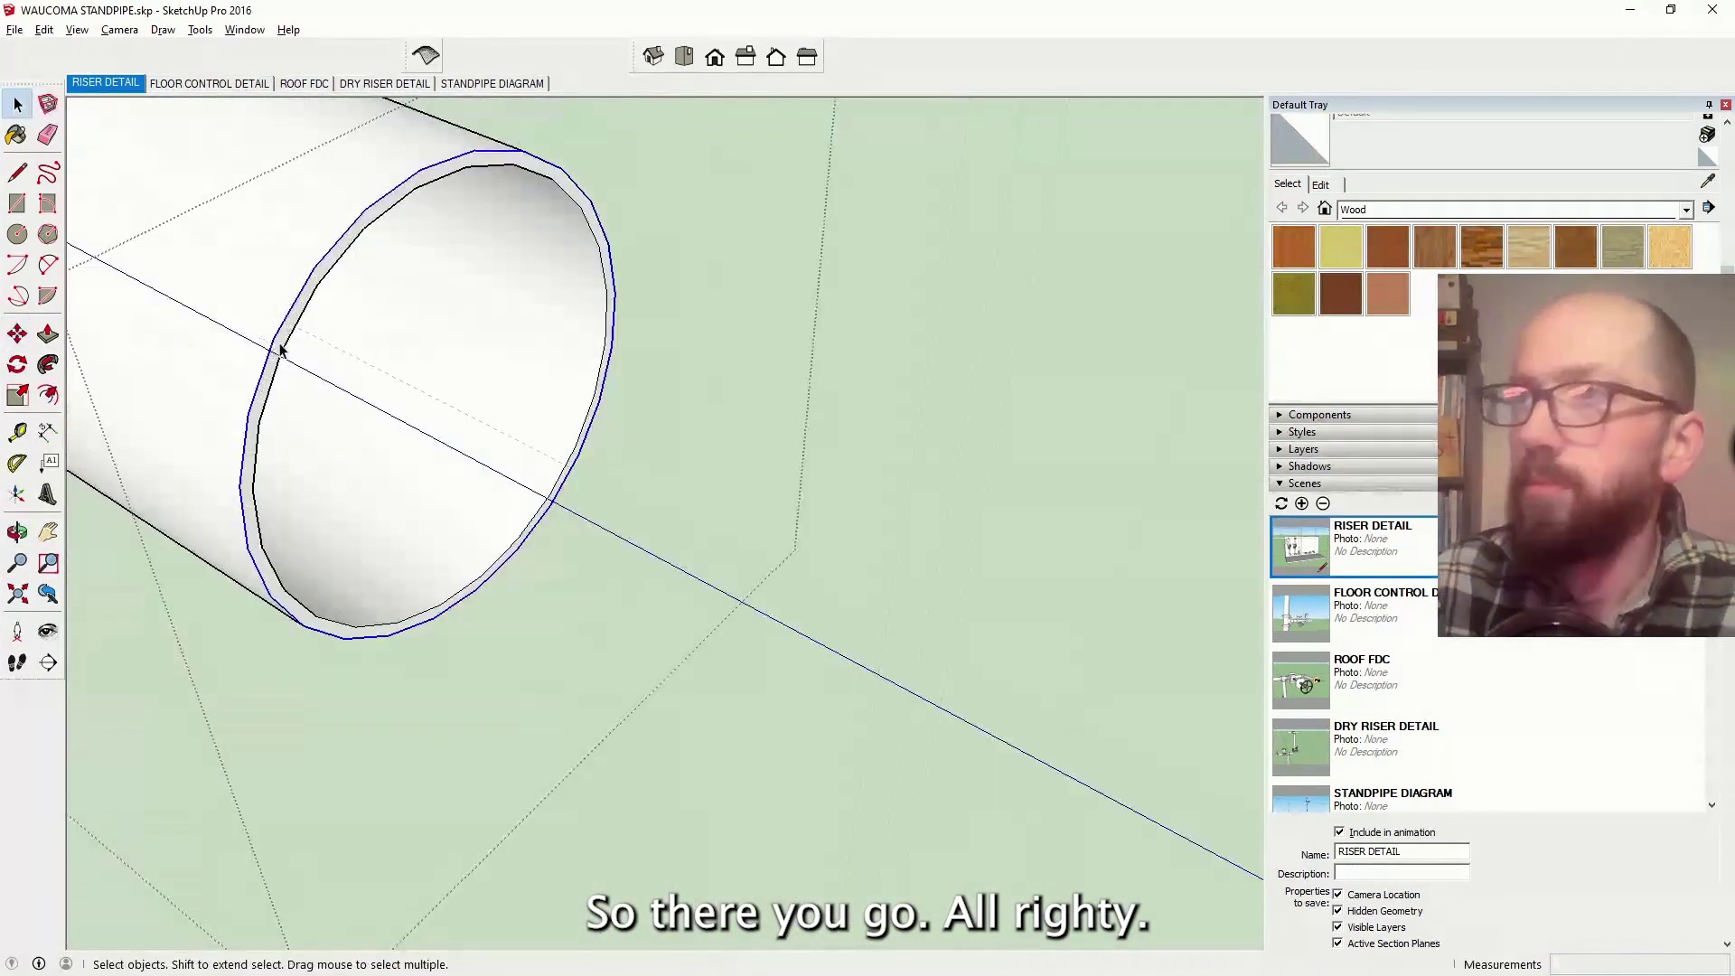
middle_click_drag(453, 414, 521, 673)
scroll(521, 674, "down", 10)
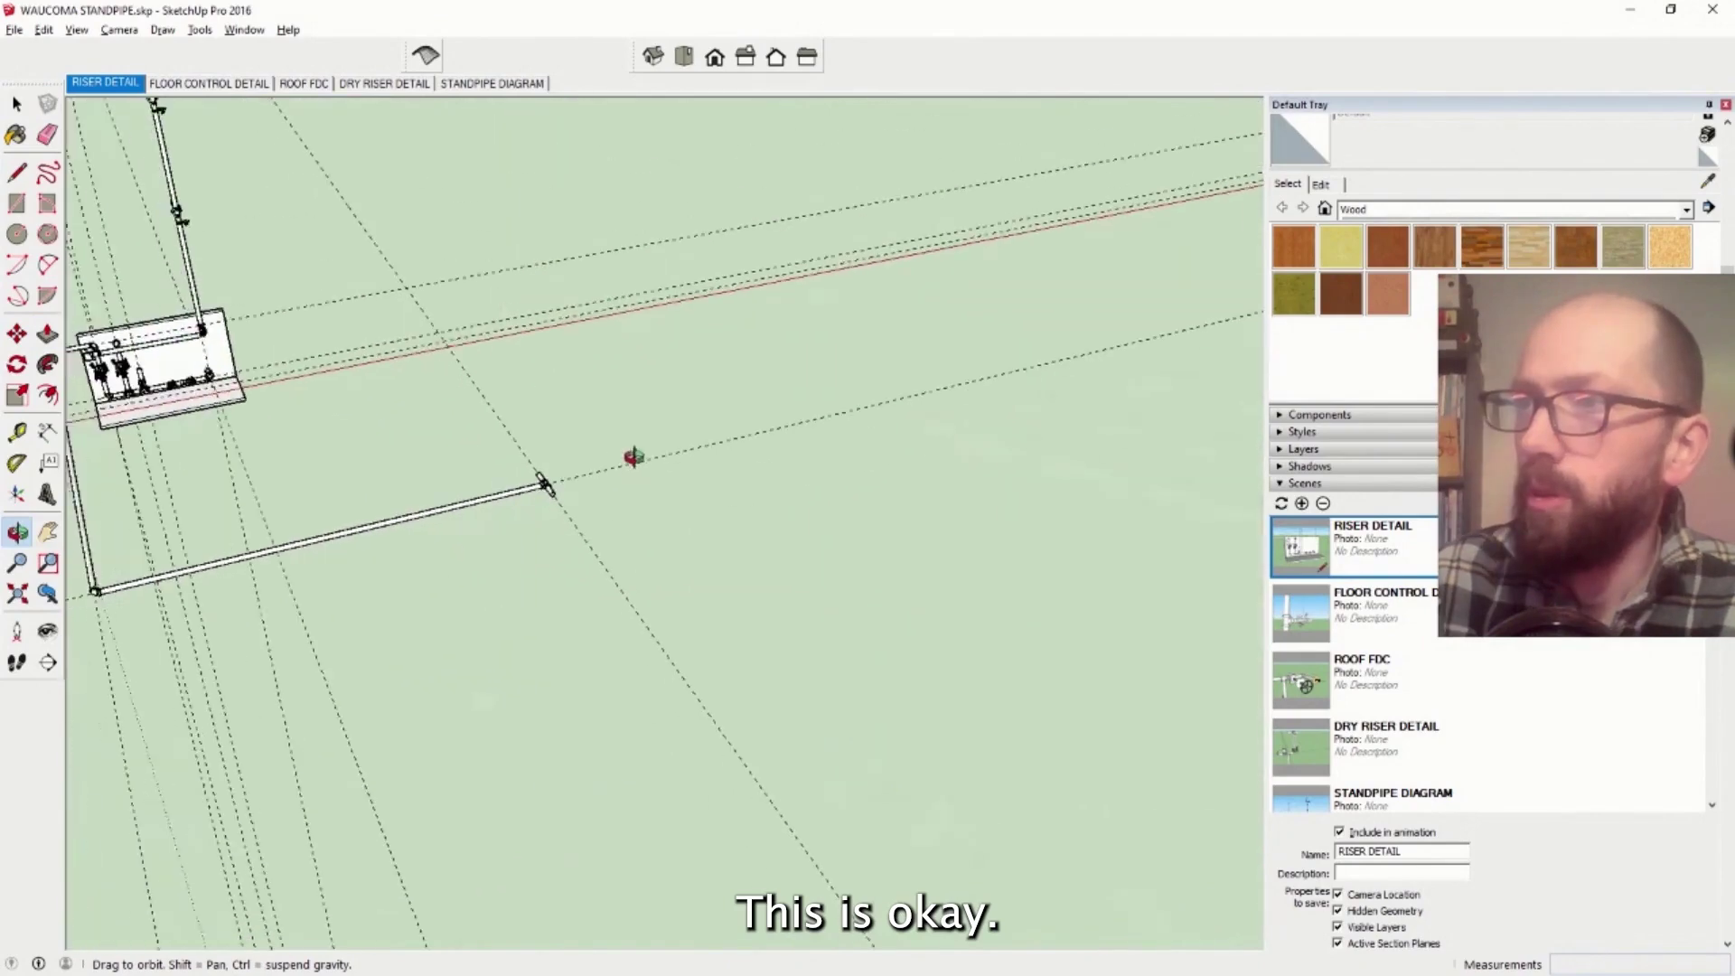
middle_click_drag(636, 458, 95, 133)
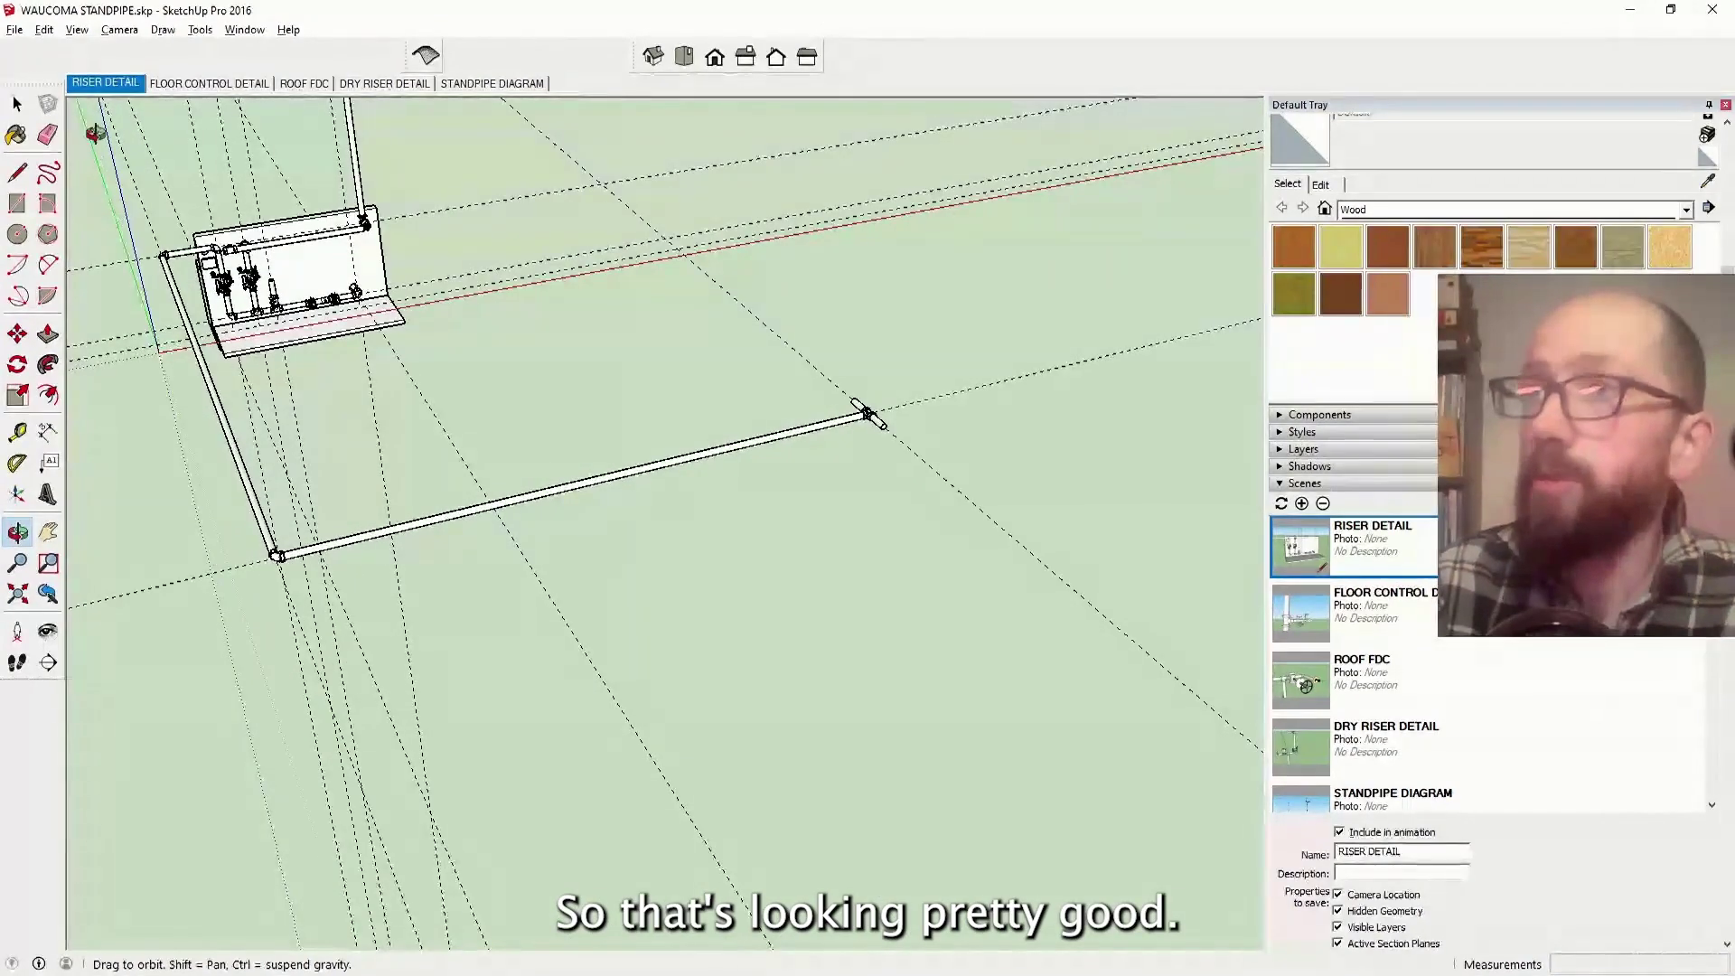
left_click(15, 29)
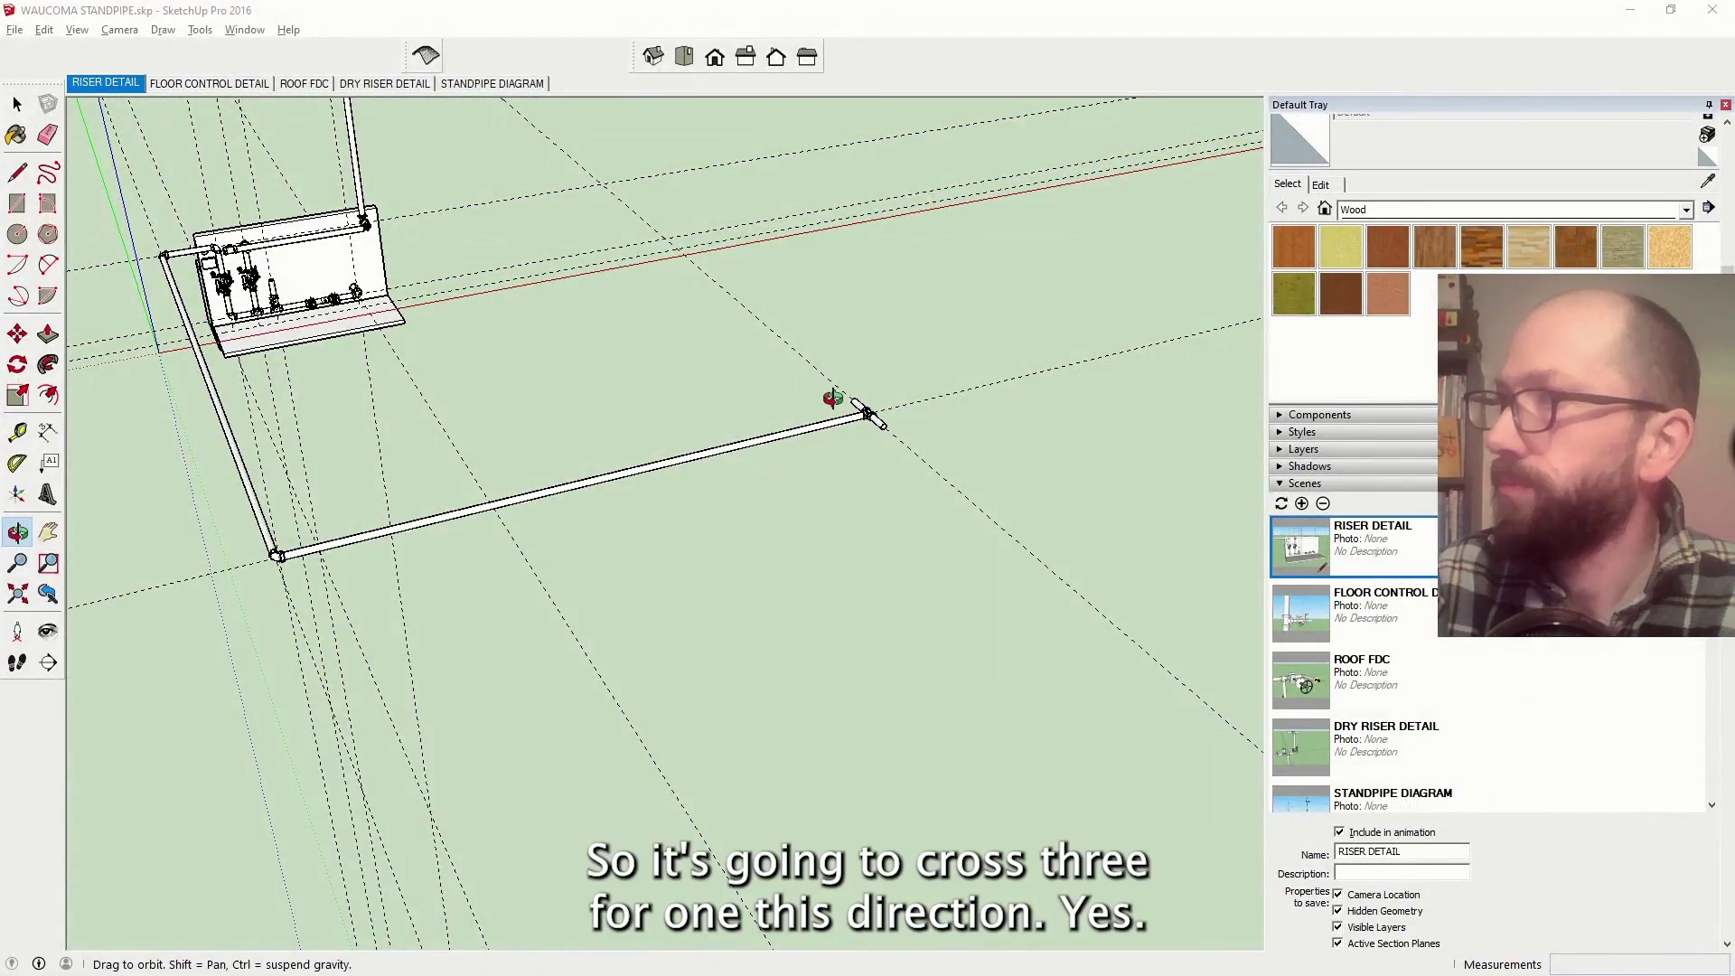
Offset a parallel guide next to the tee and move the vertical riser with its elbow to the new guide intersection
scroll(832, 399, "up", 3)
key("m")
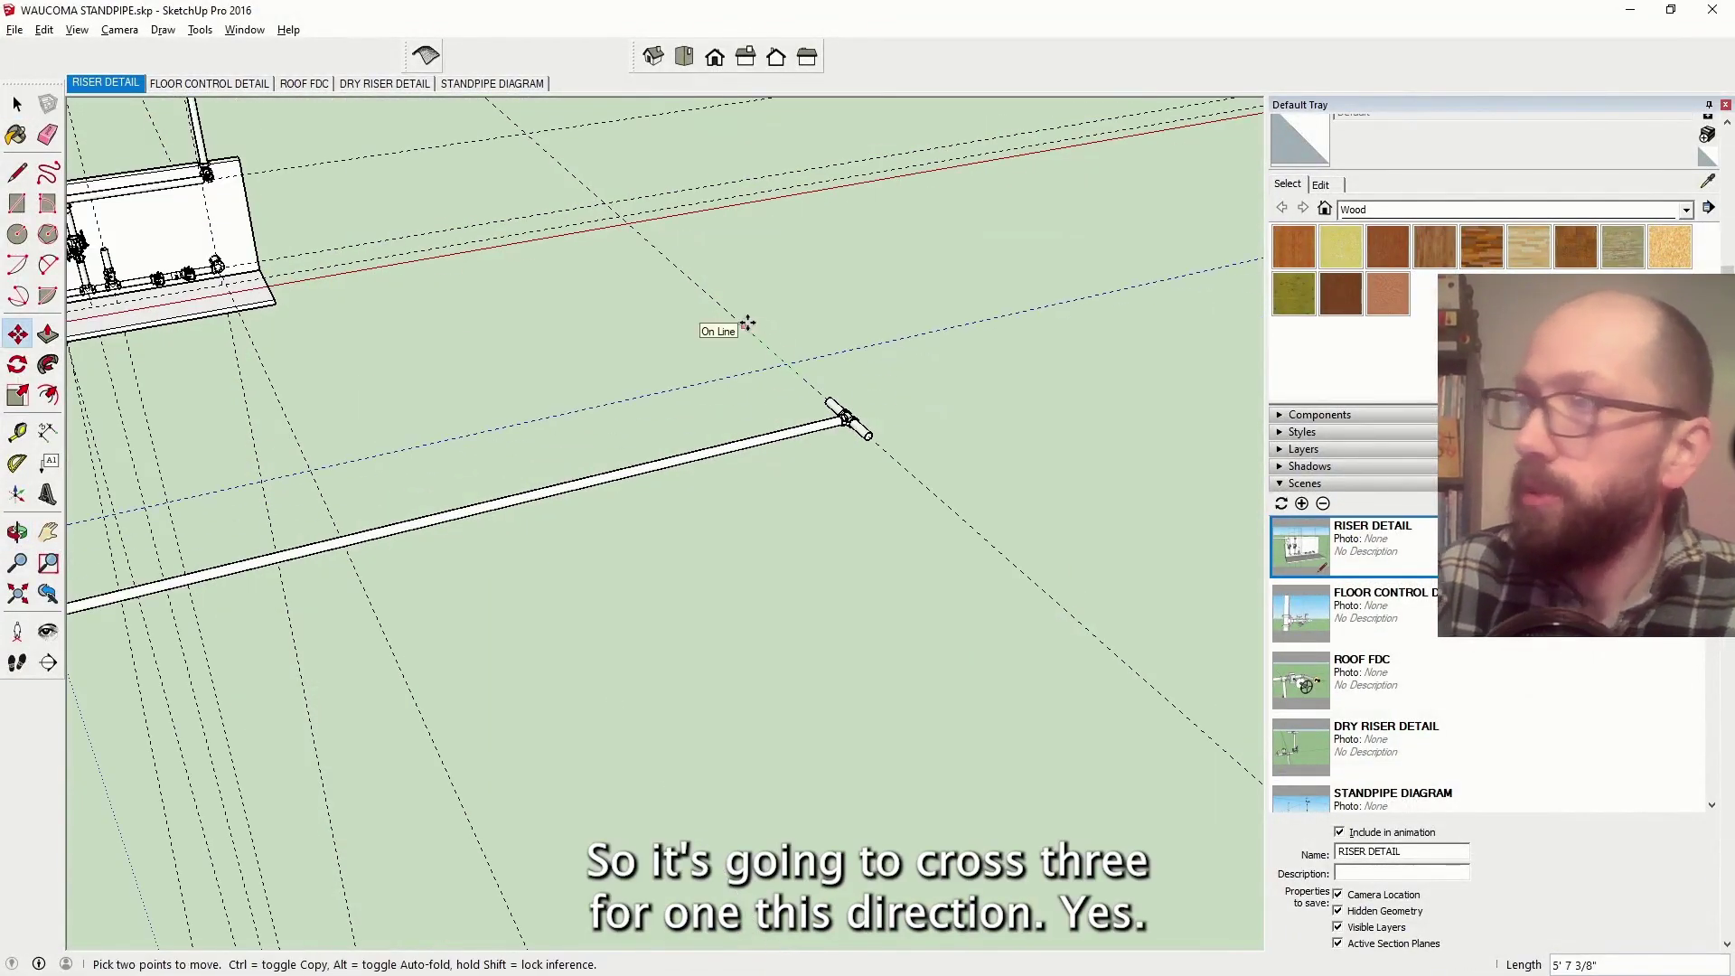
middle_click_drag(748, 323, 504, 515)
scroll(713, 488, "up", 3)
scroll(531, 466, "down", 5)
scroll(534, 449, "up", 3)
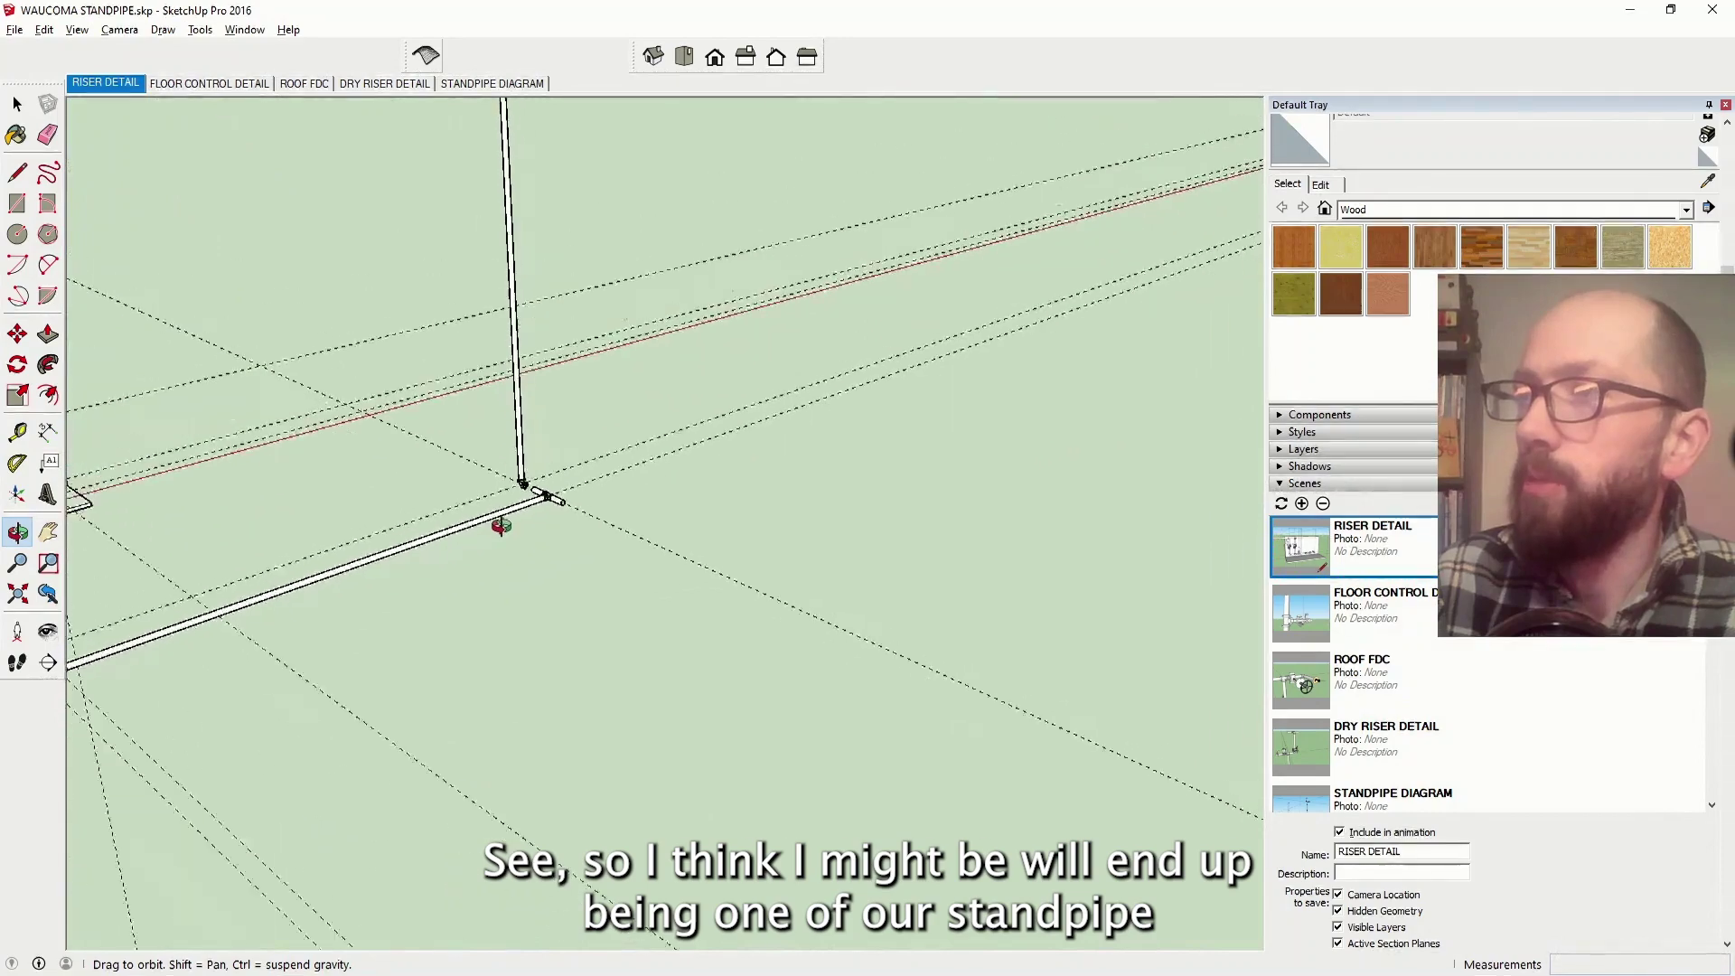
Extend the tee's short pipe to meet the elbow at the foot of the relocated riser
scroll(510, 525, "down", 3)
scroll(511, 525, "up", 8)
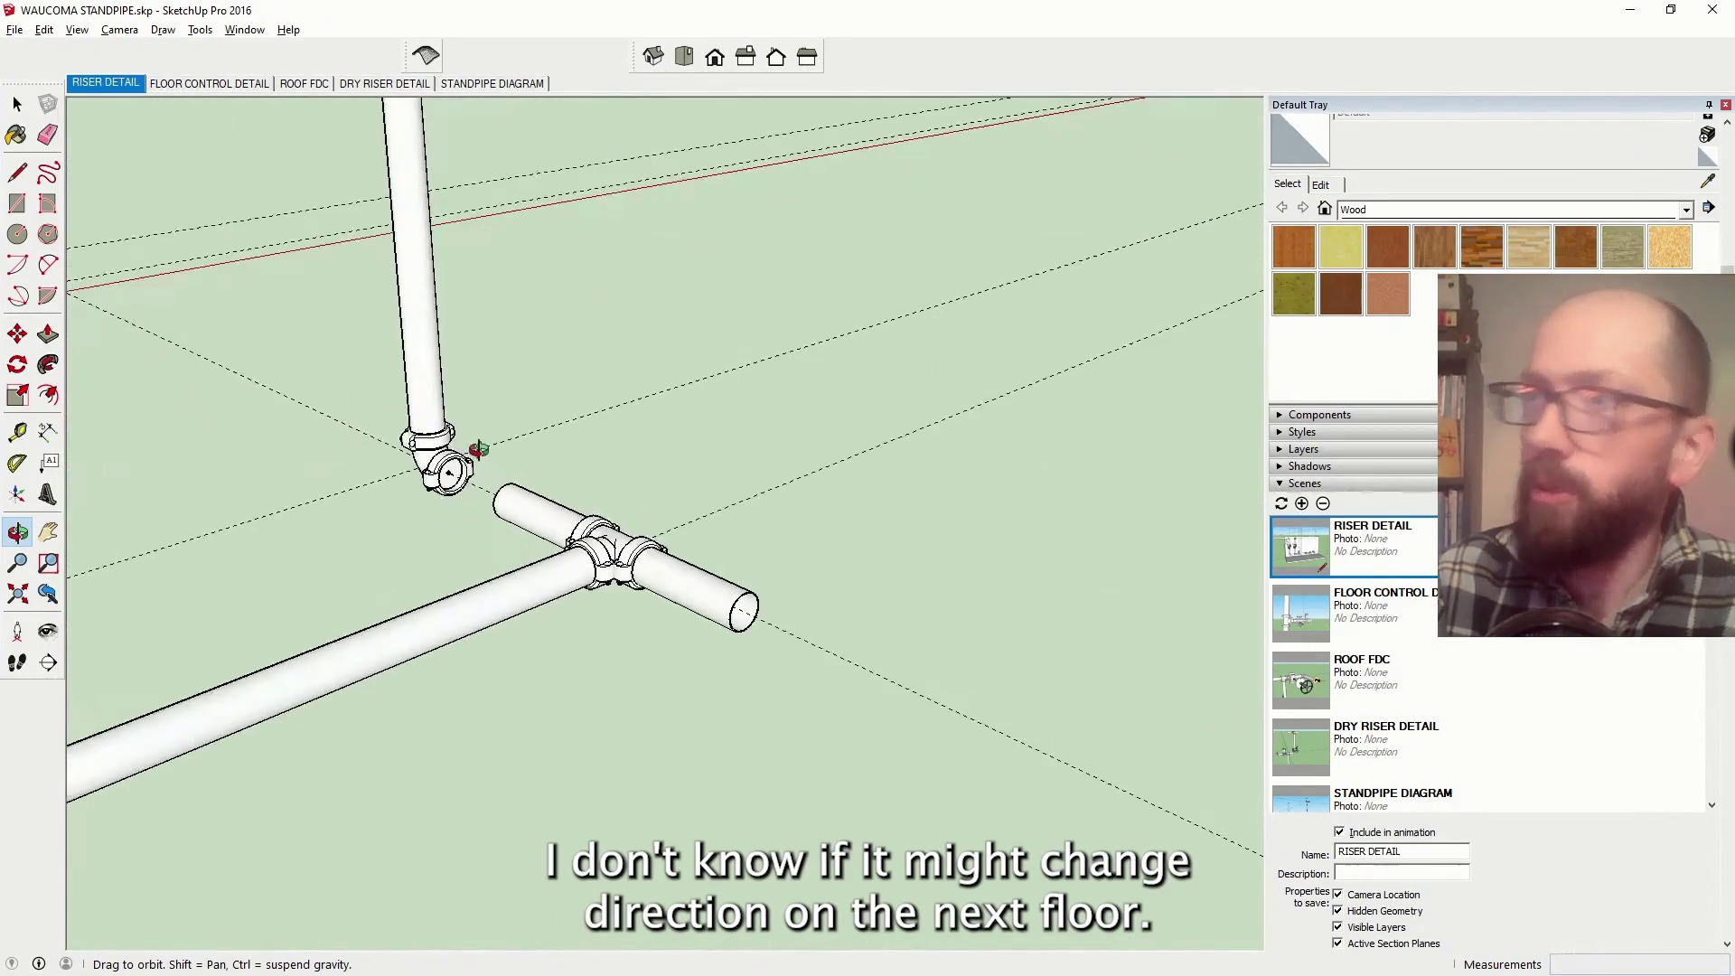
left_click_drag(278, 525, 922, 504)
scroll(883, 356, "down", 8)
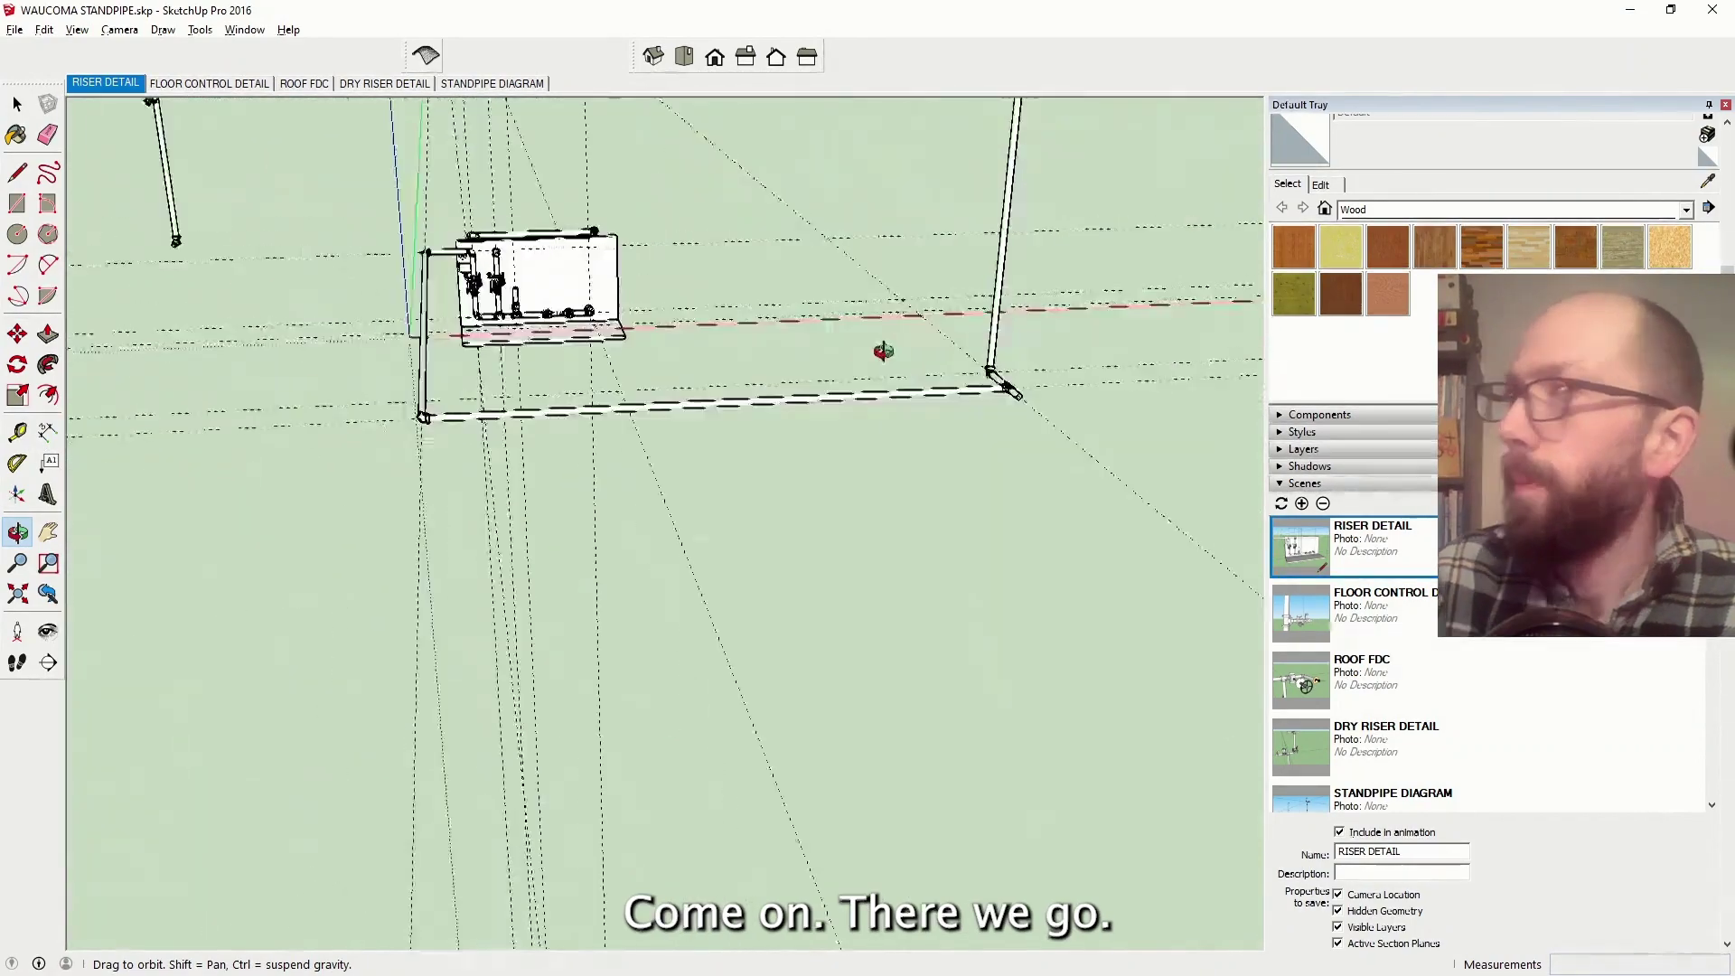
left_click_drag(883, 356, 593, 120)
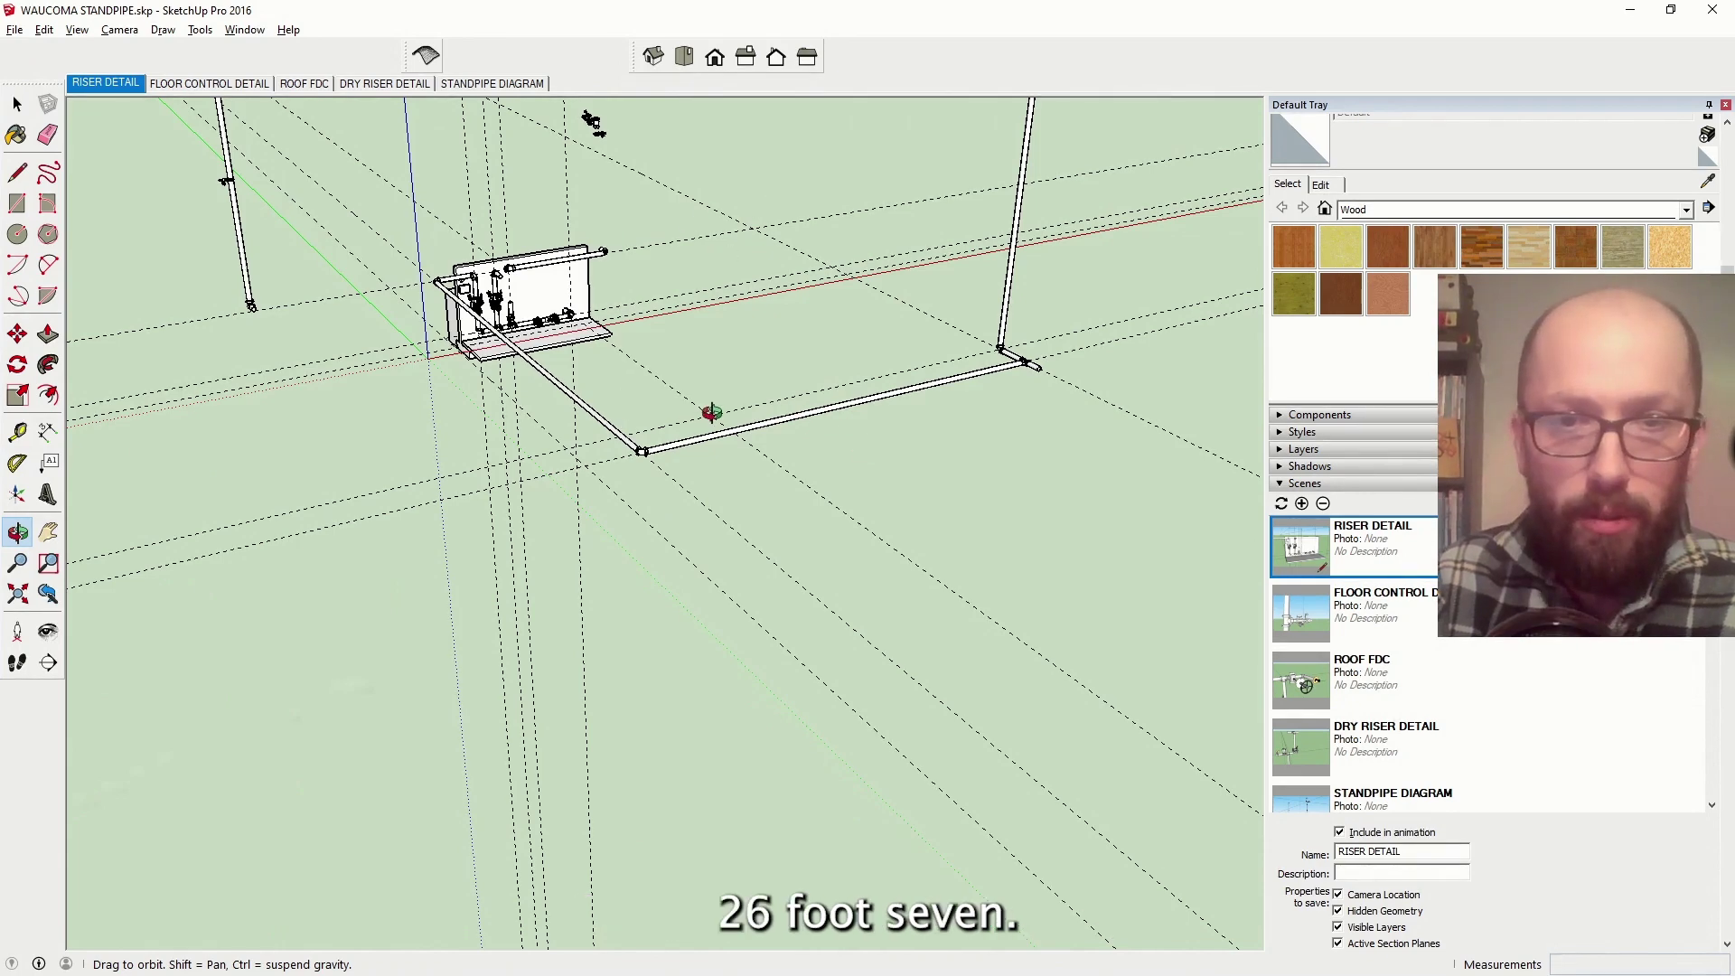
Copy the guide running beside the branch 26'7" along the green axis, beyond the tee's open end
scroll(710, 411, "up", 5)
left_click_drag(709, 411, 491, 233)
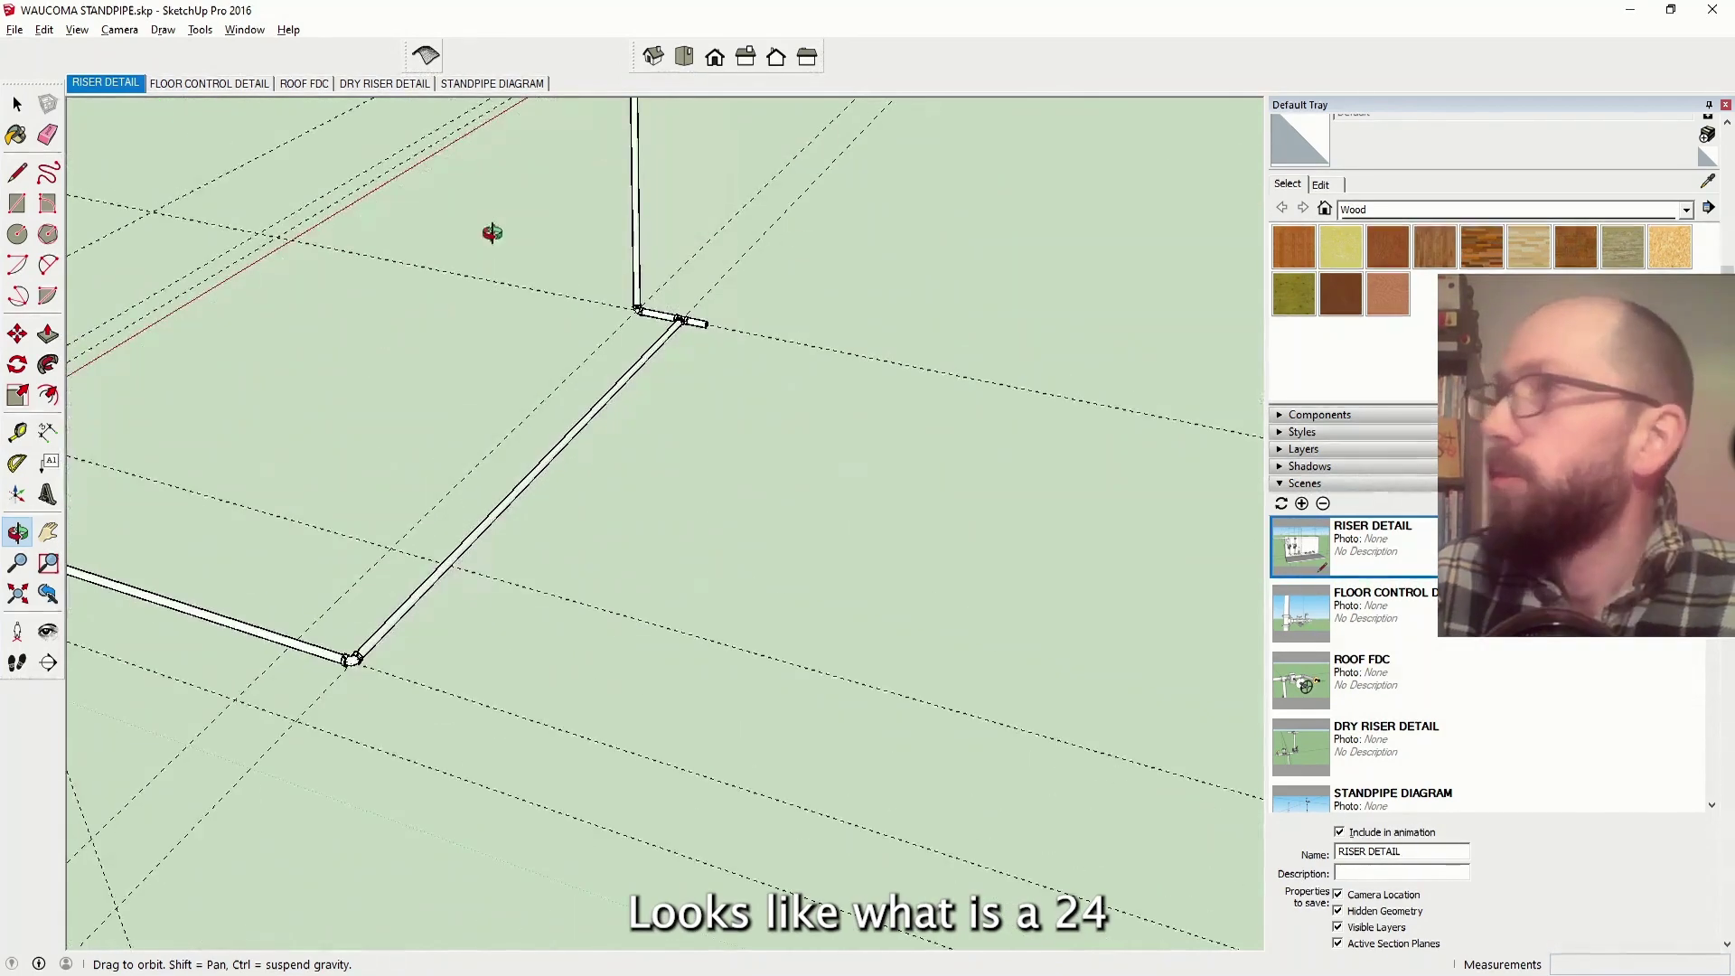
key("space")
key("m")
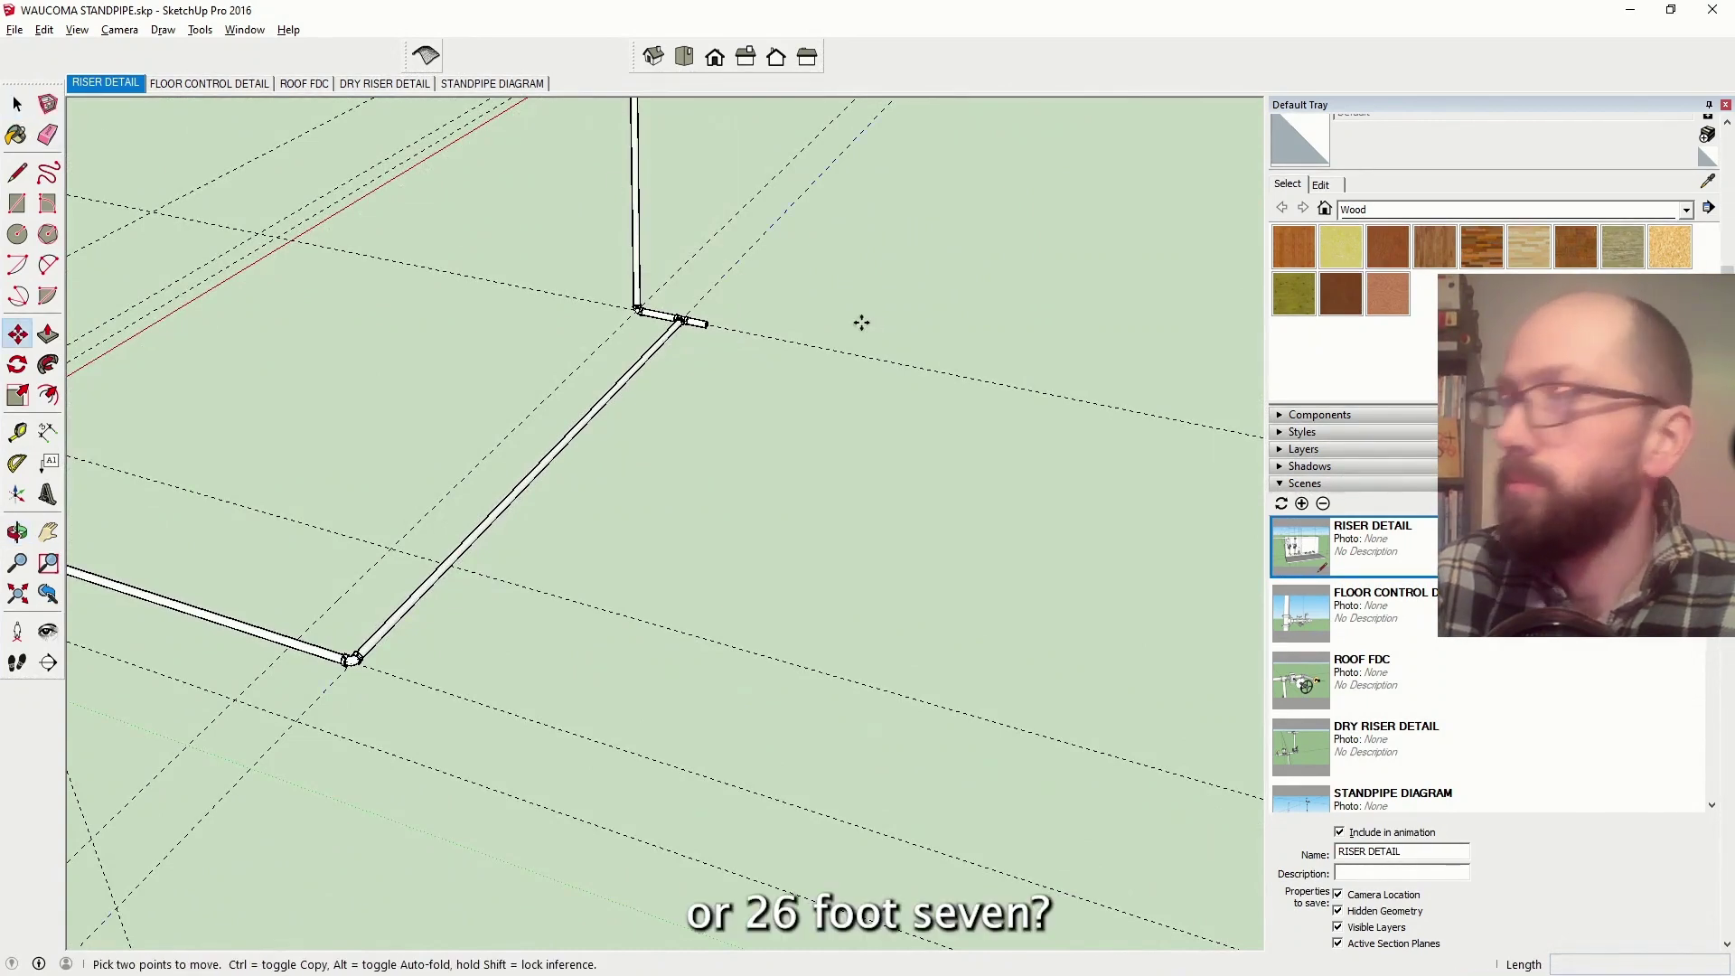
key("ctrl")
left_click(860, 322)
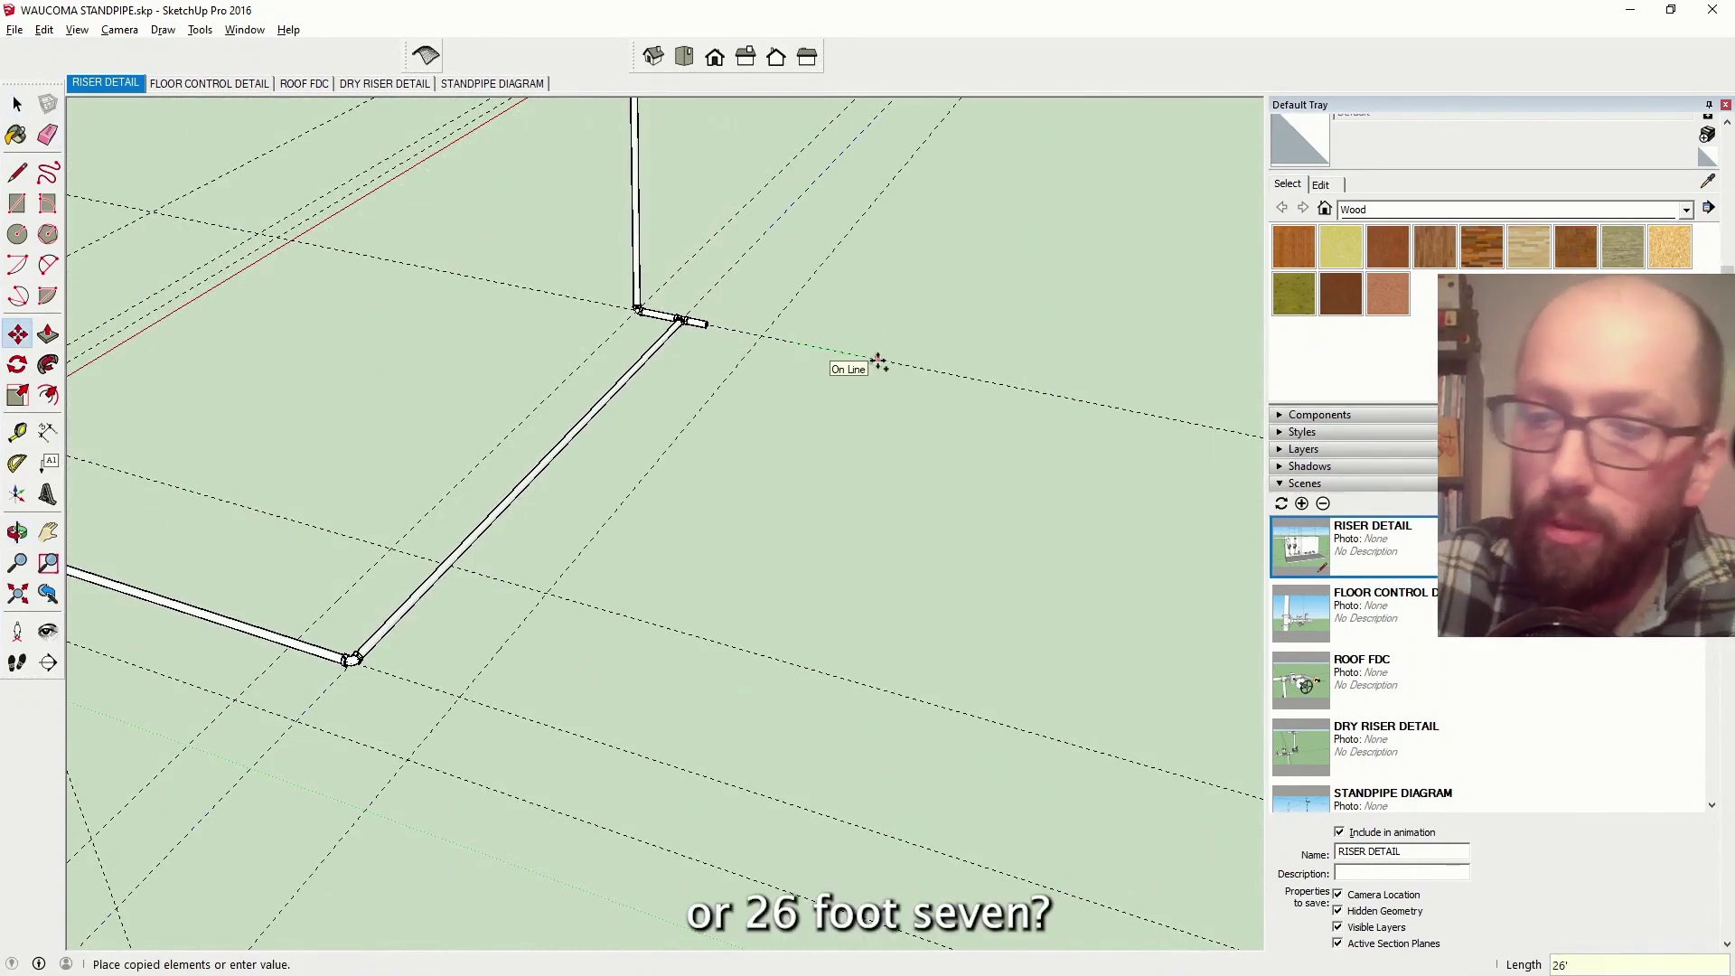
type("26'7")
key("Return")
key("space")
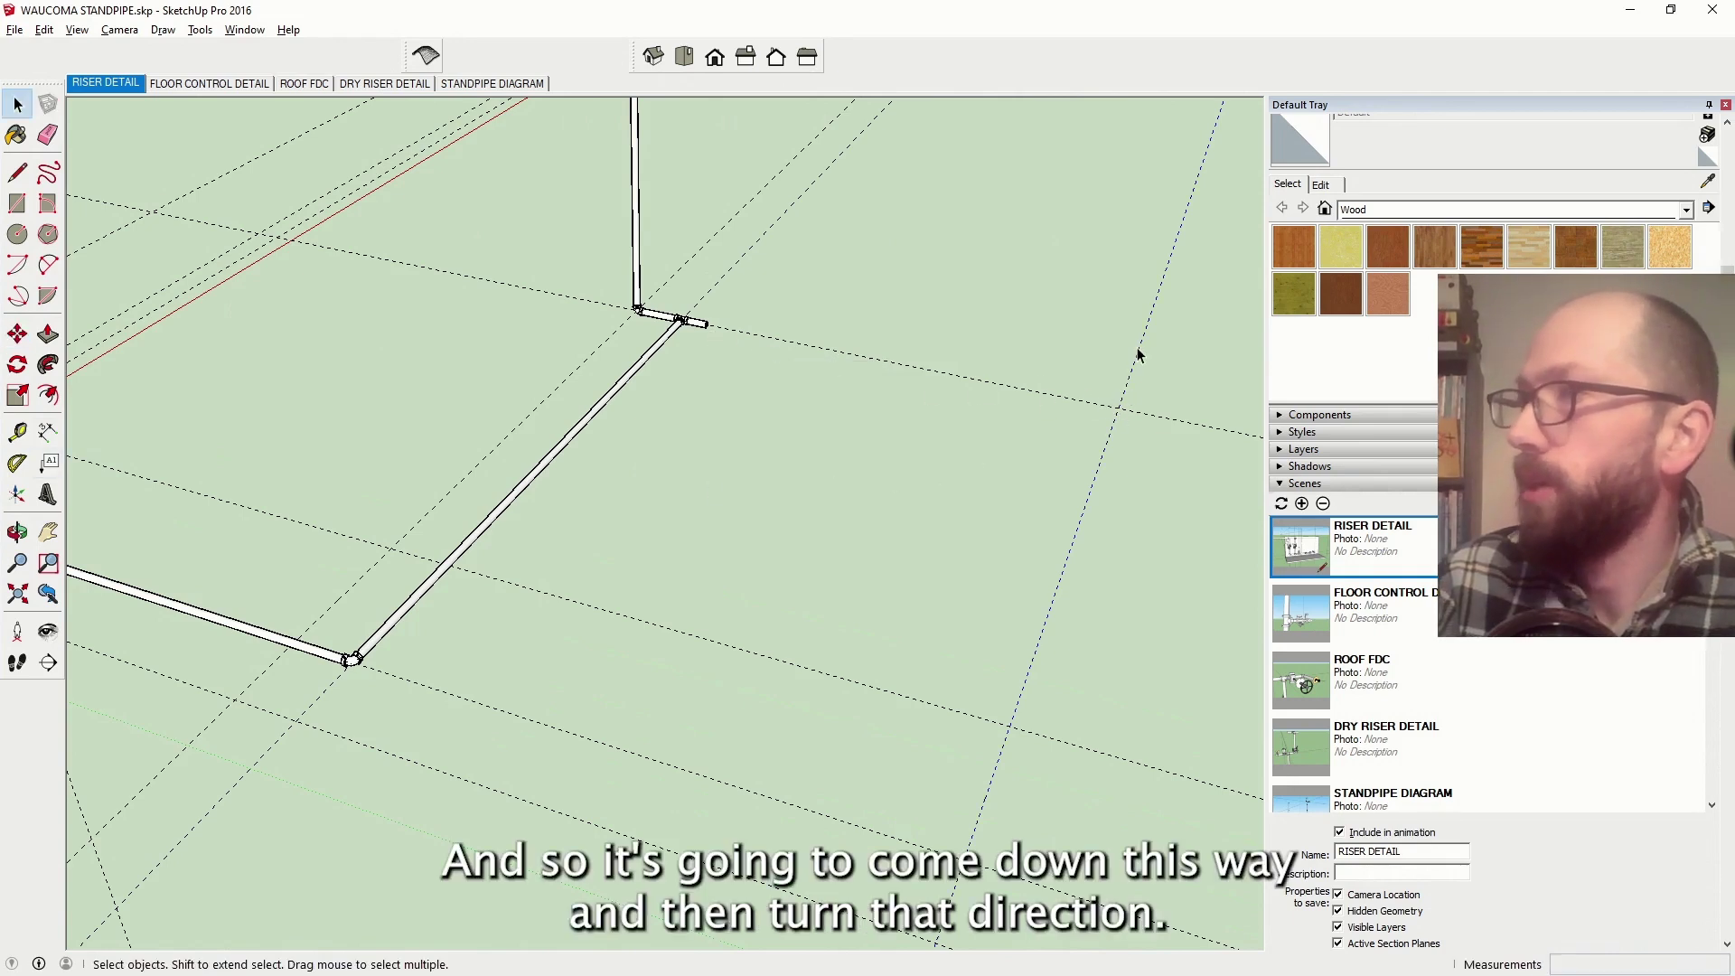
Copy the corner elbow with its adjoining branch pipe to the guide intersection beyond the tee's open end
scroll(353, 660, "up", 4)
left_click(361, 669)
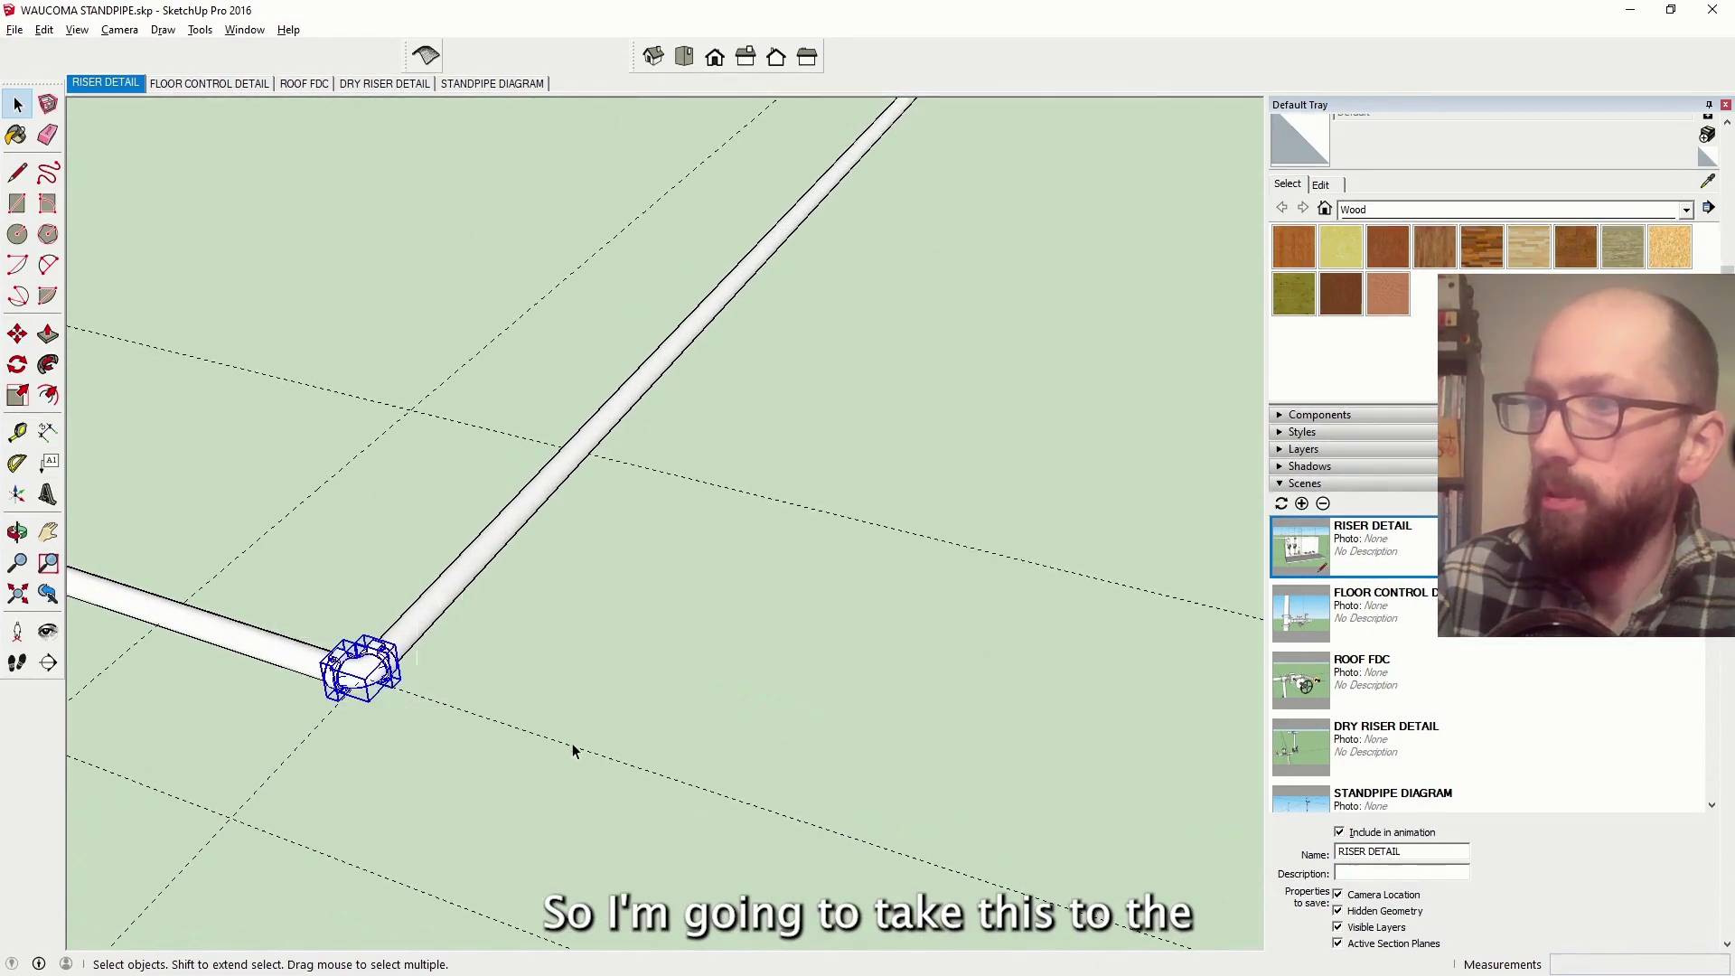
scroll(458, 581, "down", 5)
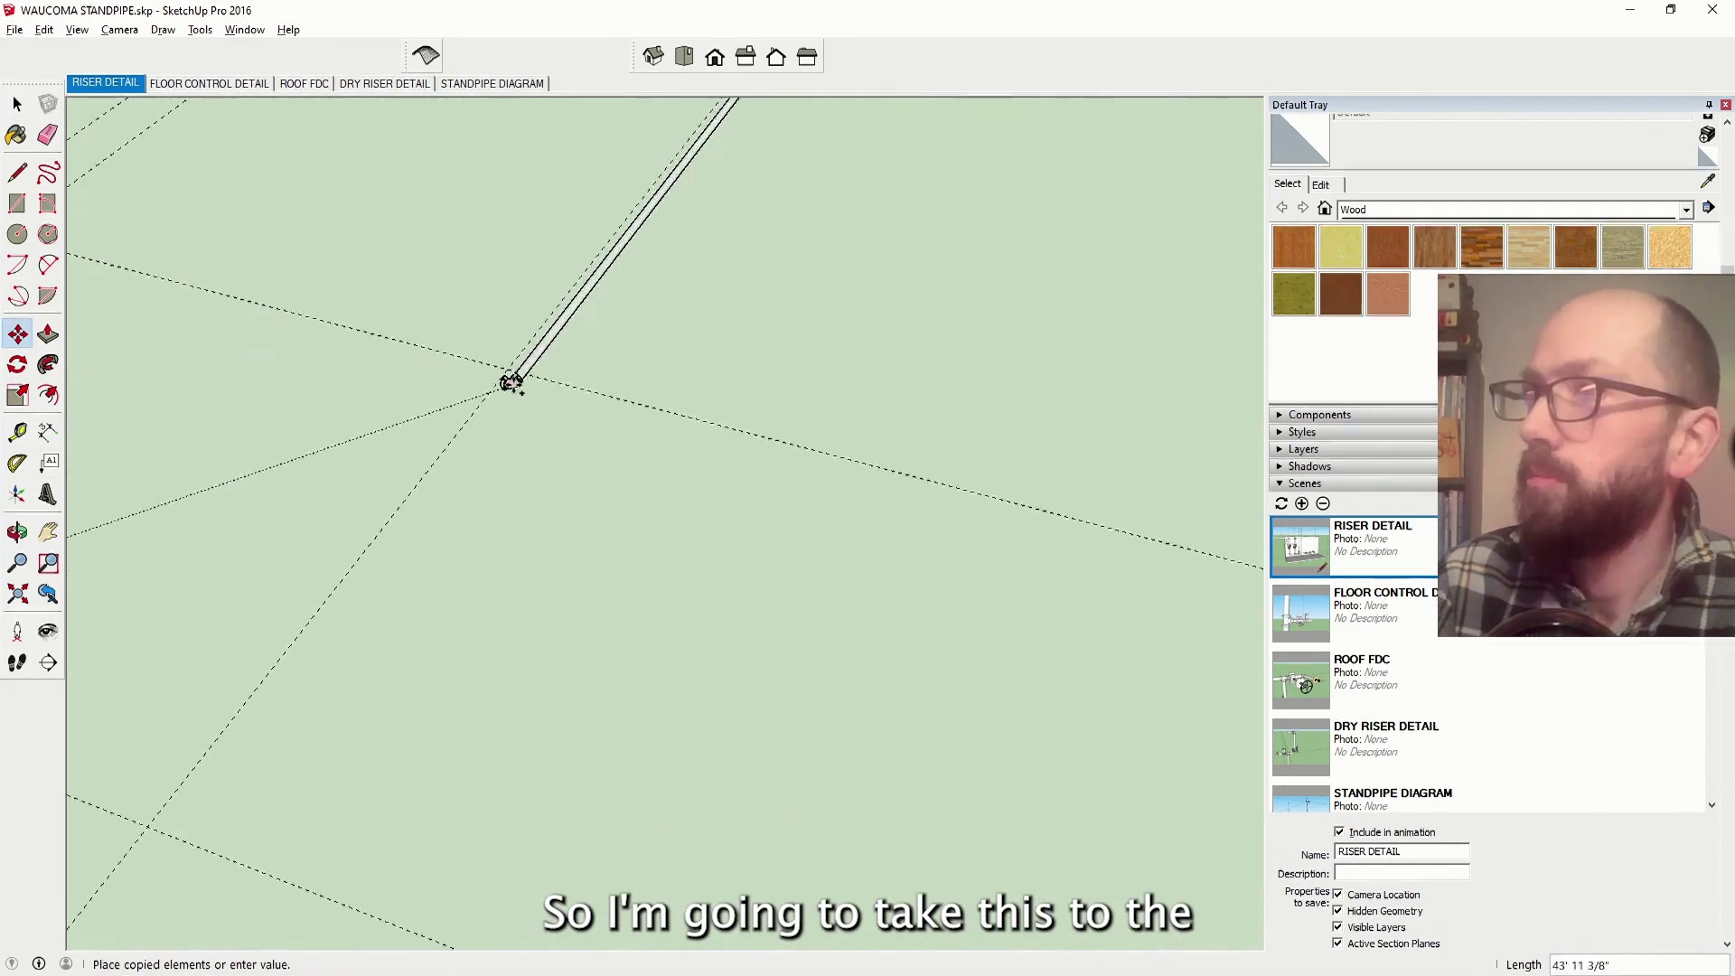
Extend the tee's short open-ended pipe along its guide to the centre of the copied elbow
key("p")
scroll(512, 376, "up", 8)
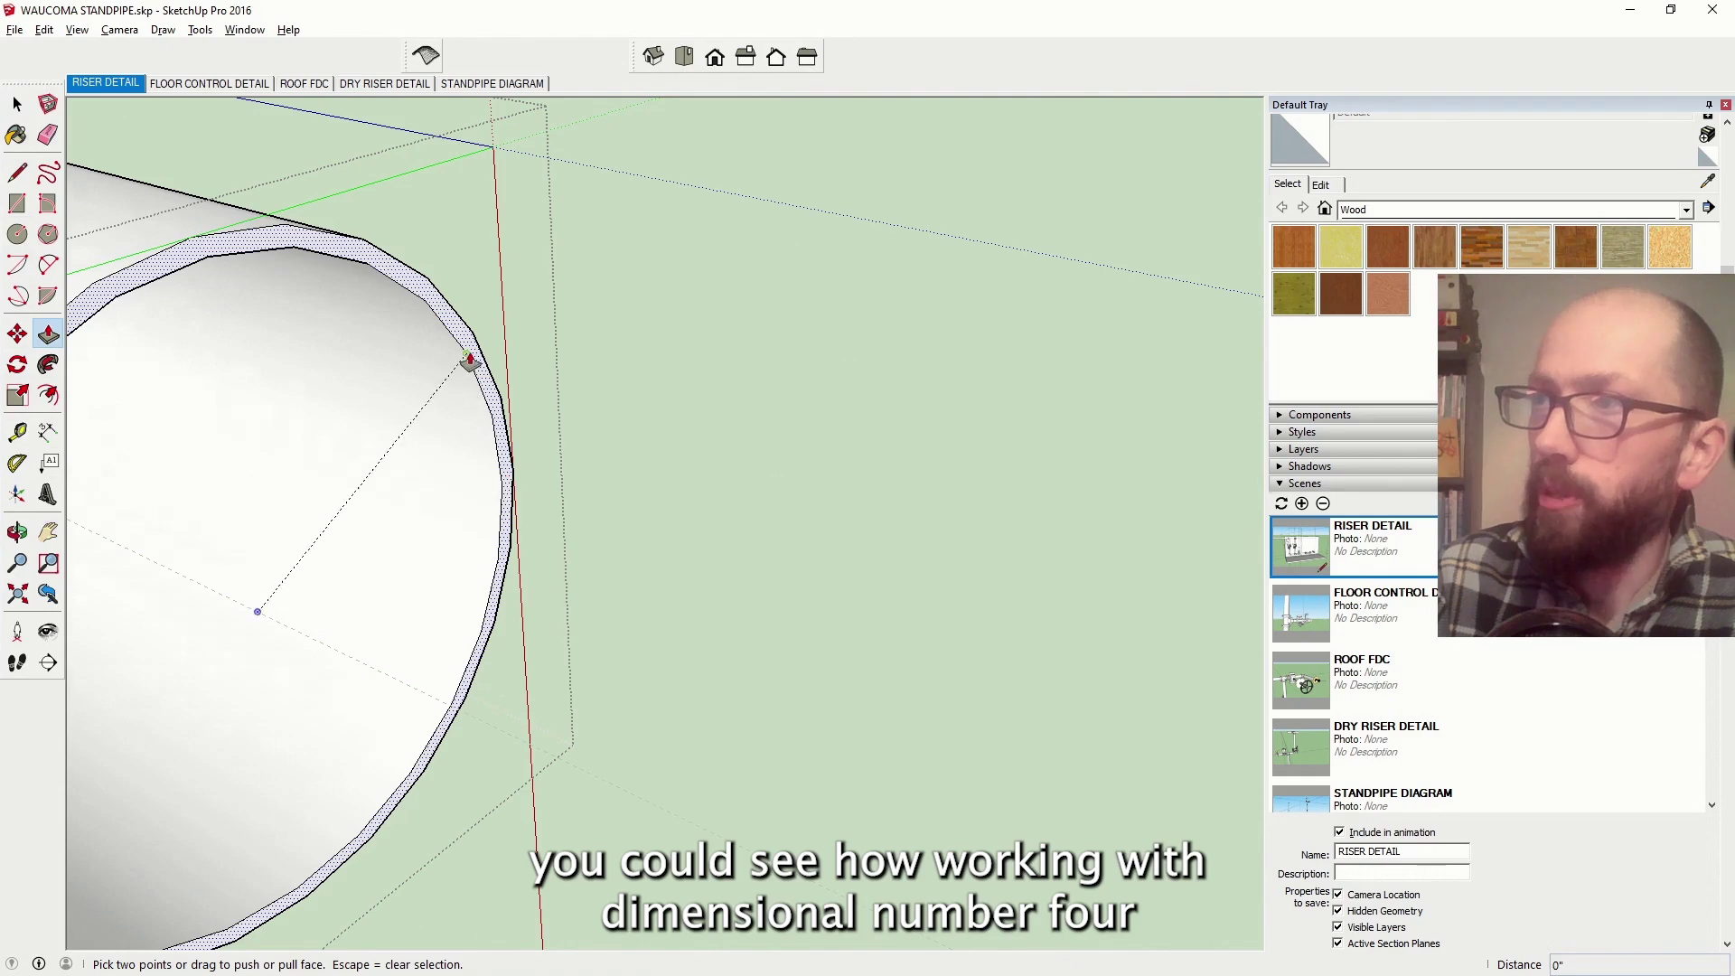
left_click(259, 620)
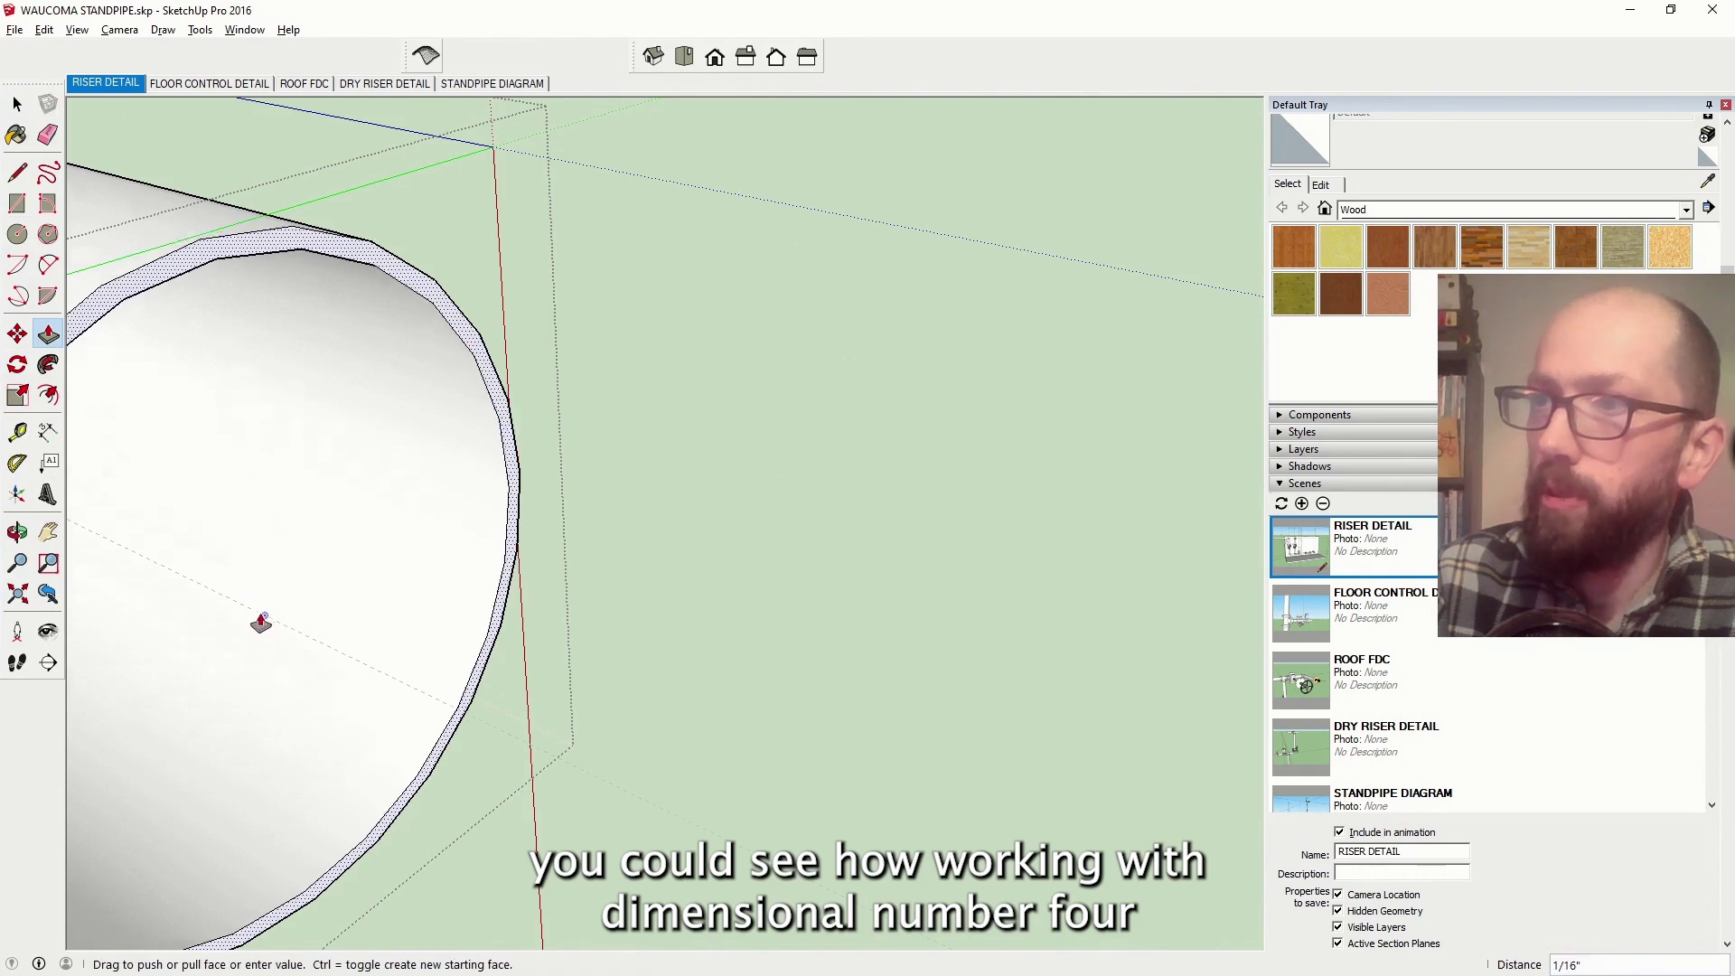
scroll(235, 615, "down", 8)
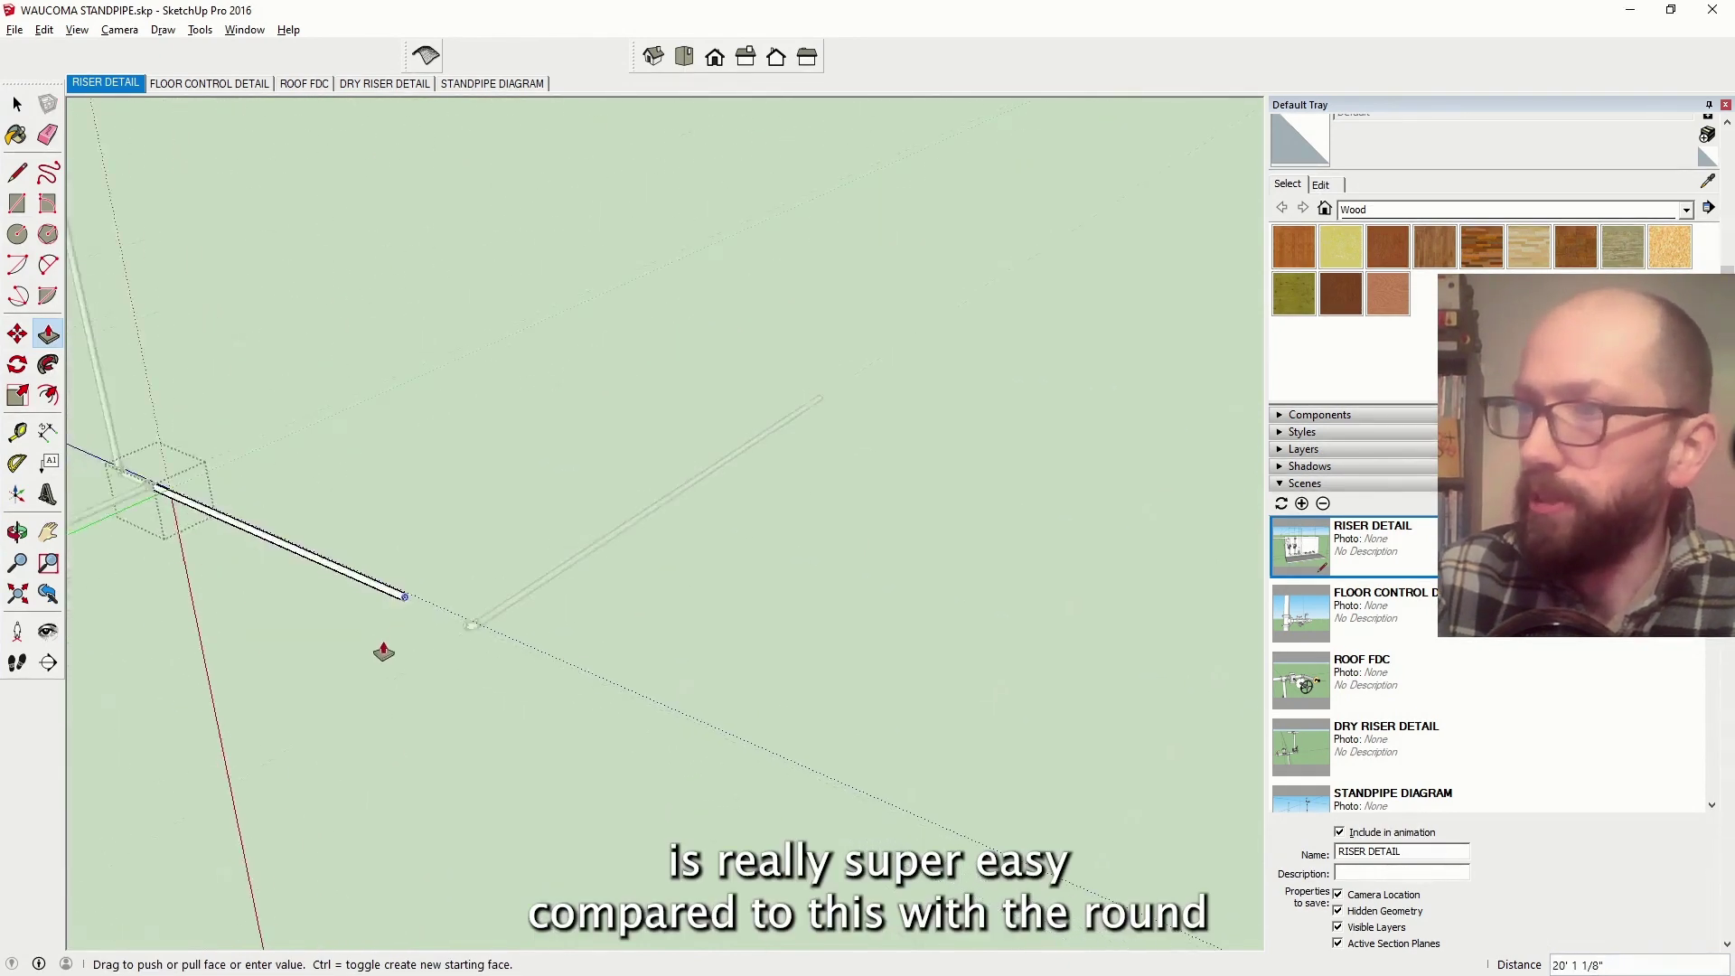
scroll(384, 650, "up", 6)
middle_click_drag(385, 635, 908, 569)
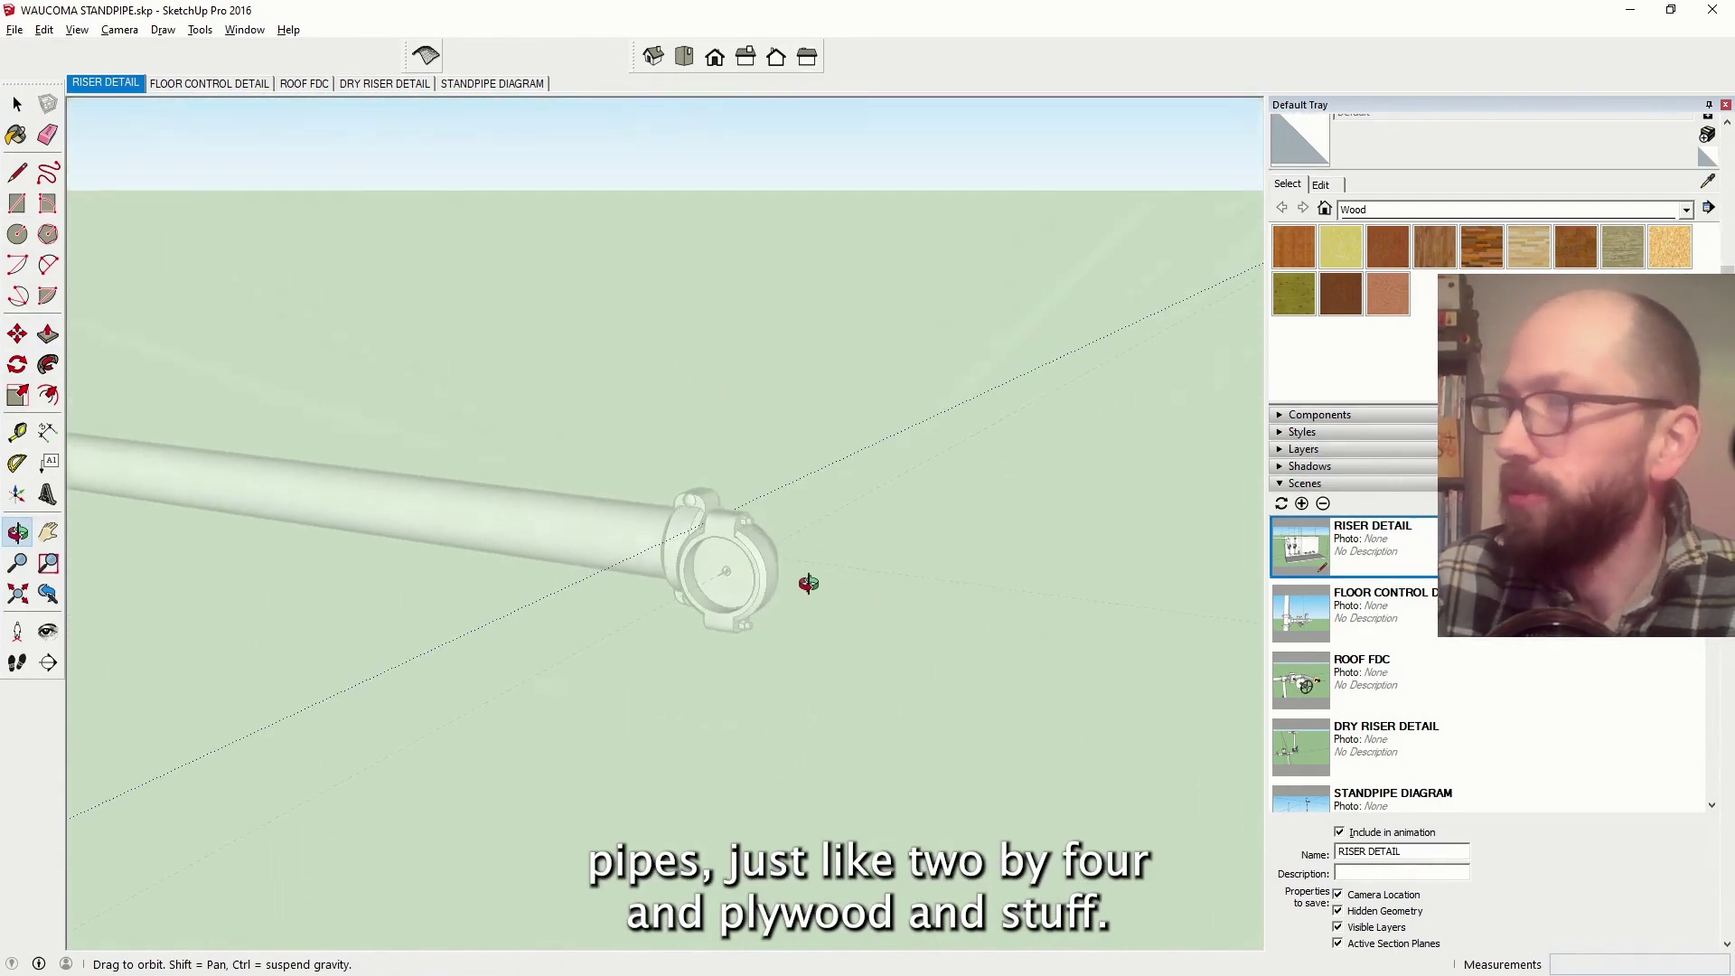
scroll(737, 579, "up", 8)
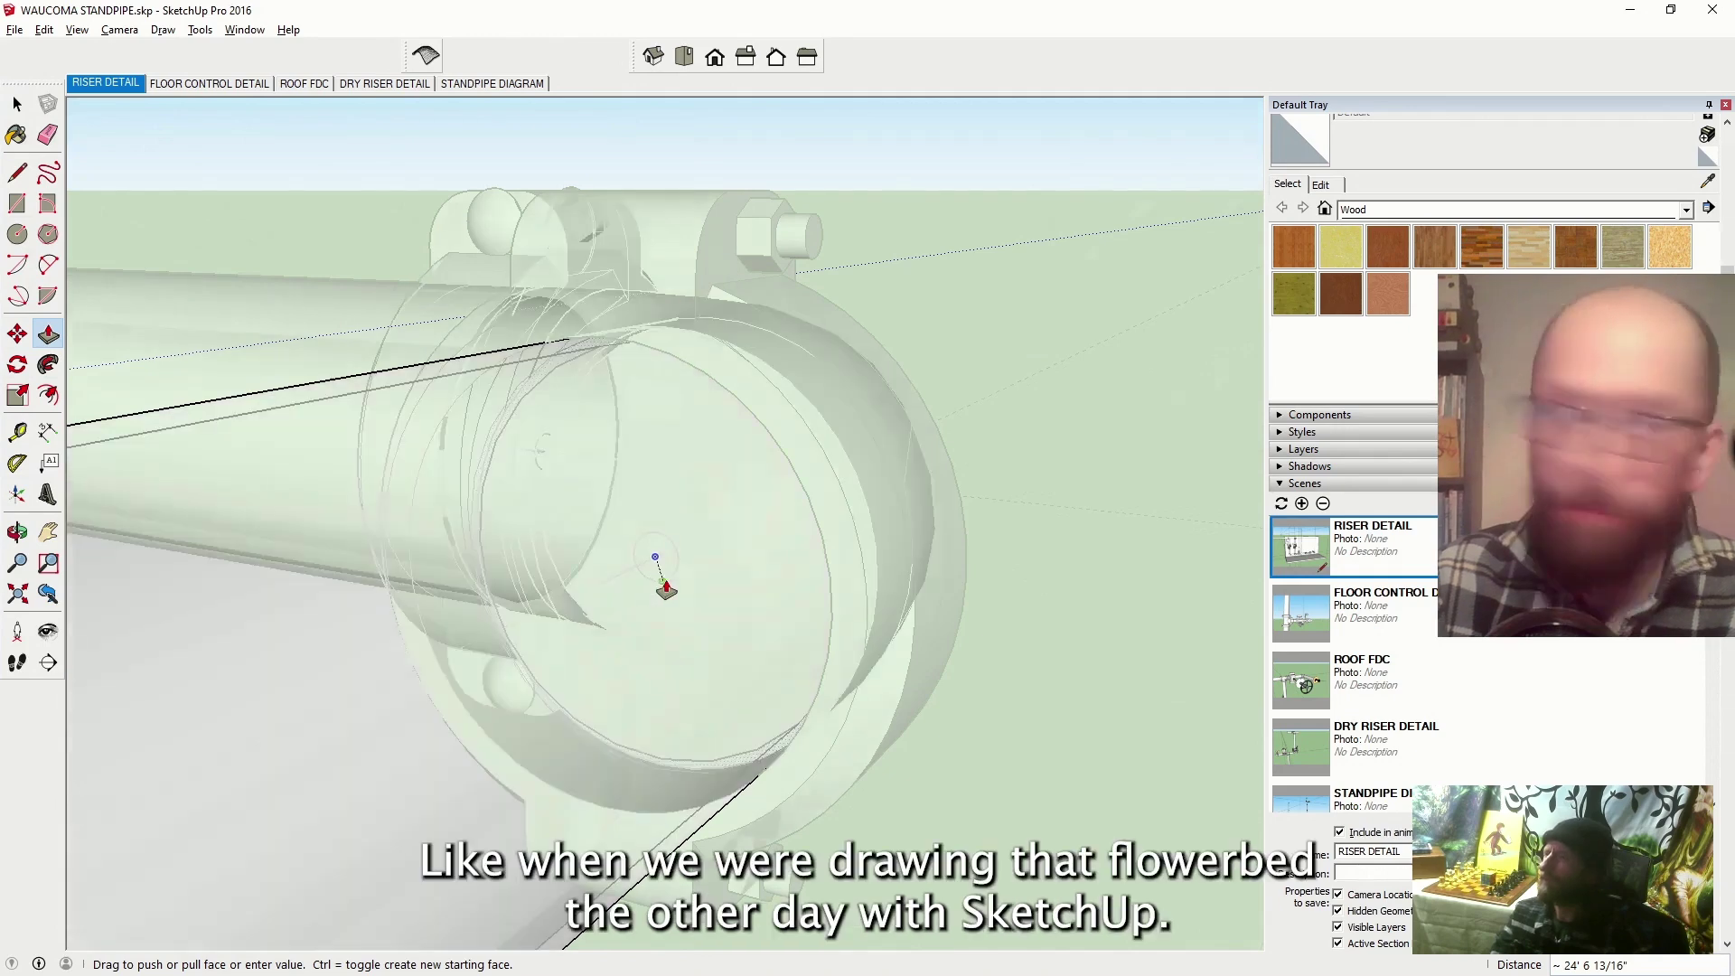
scroll(512, 613, "down", 2)
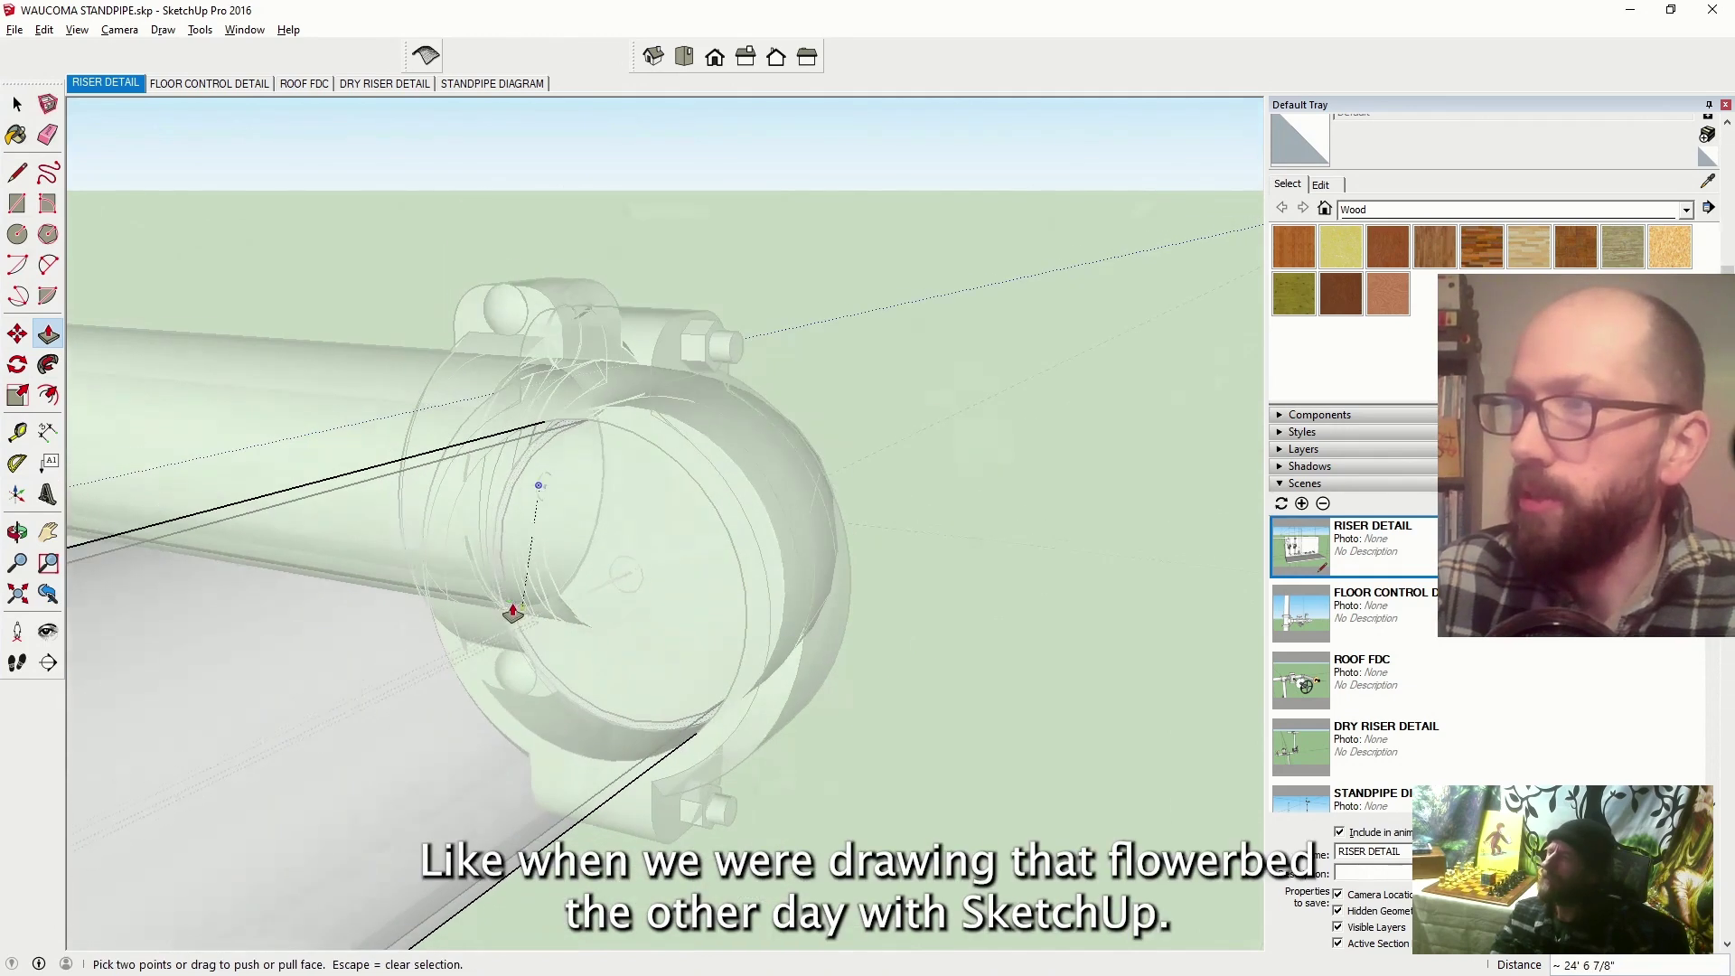
key("space")
left_click(424, 272)
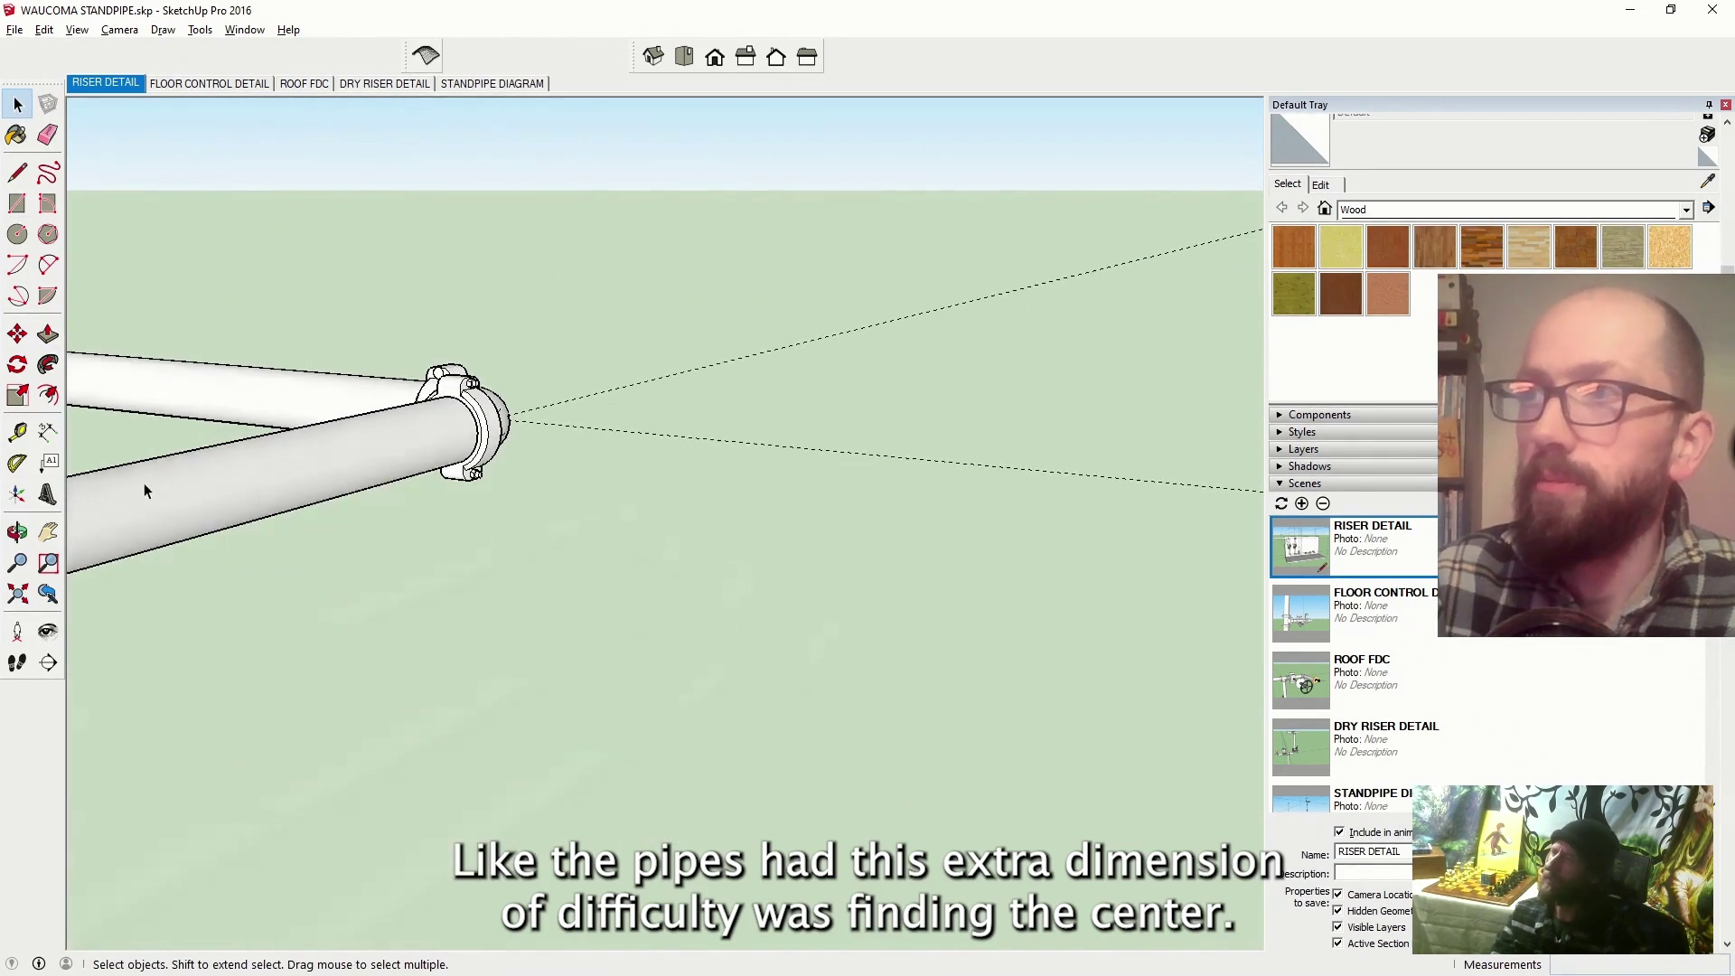
Save the standpipe model
left_click(17, 532)
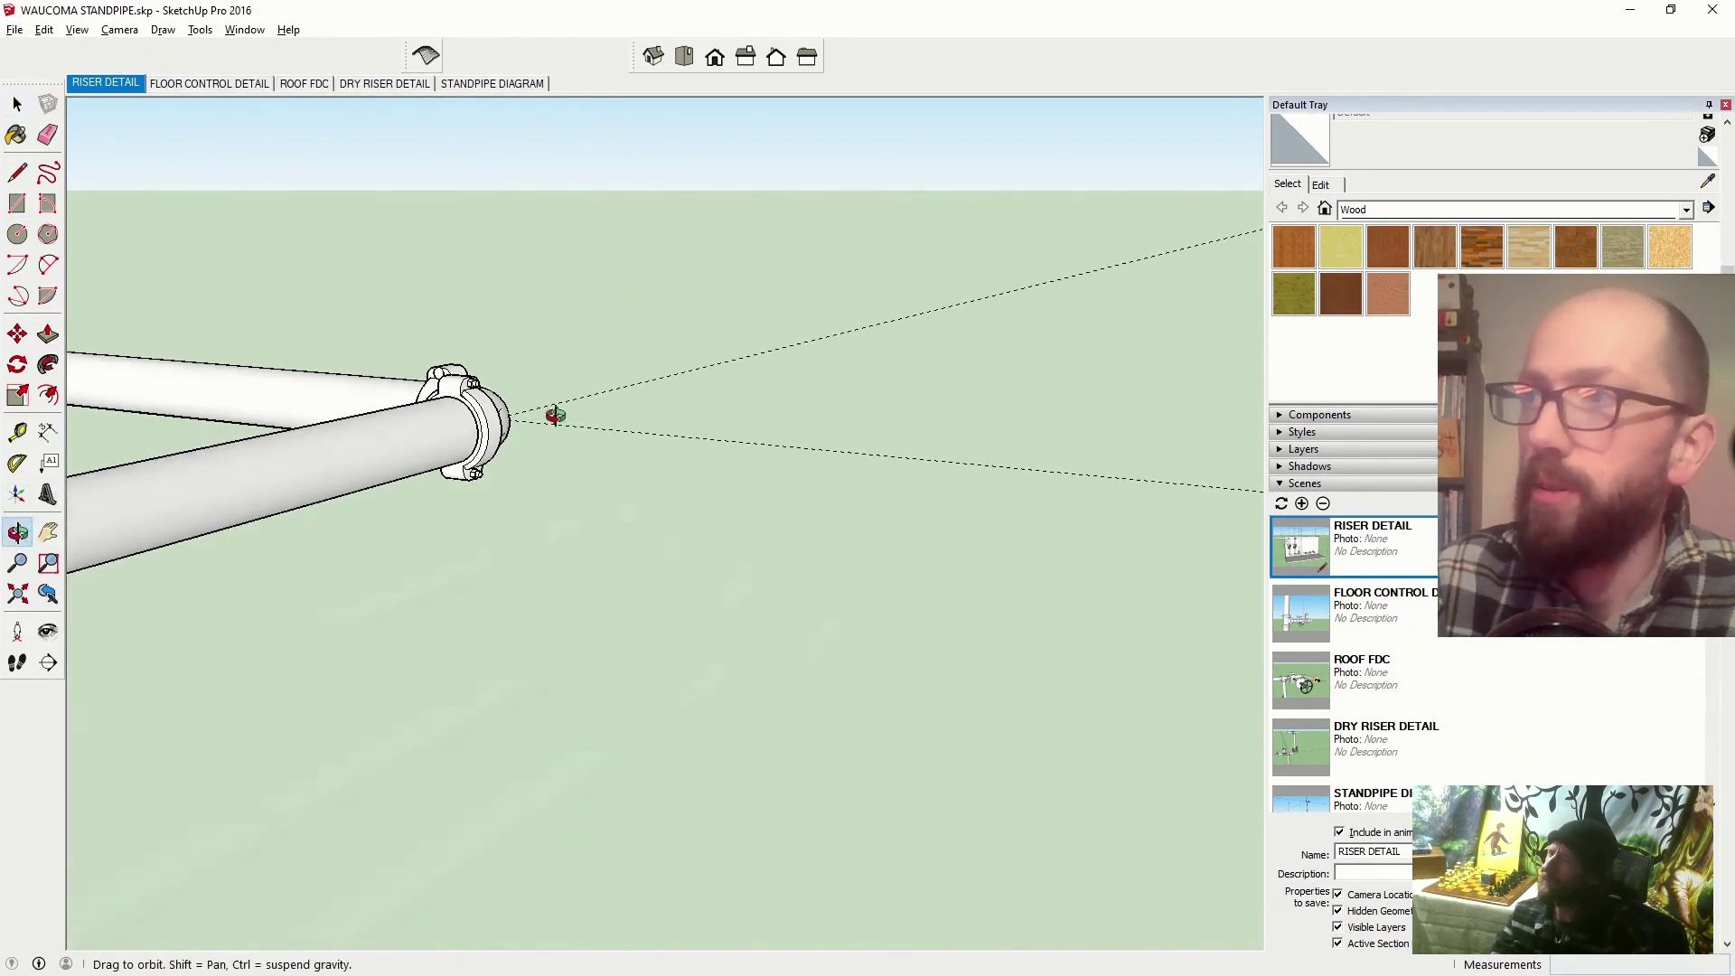
left_click_drag(555, 409, 311, 332)
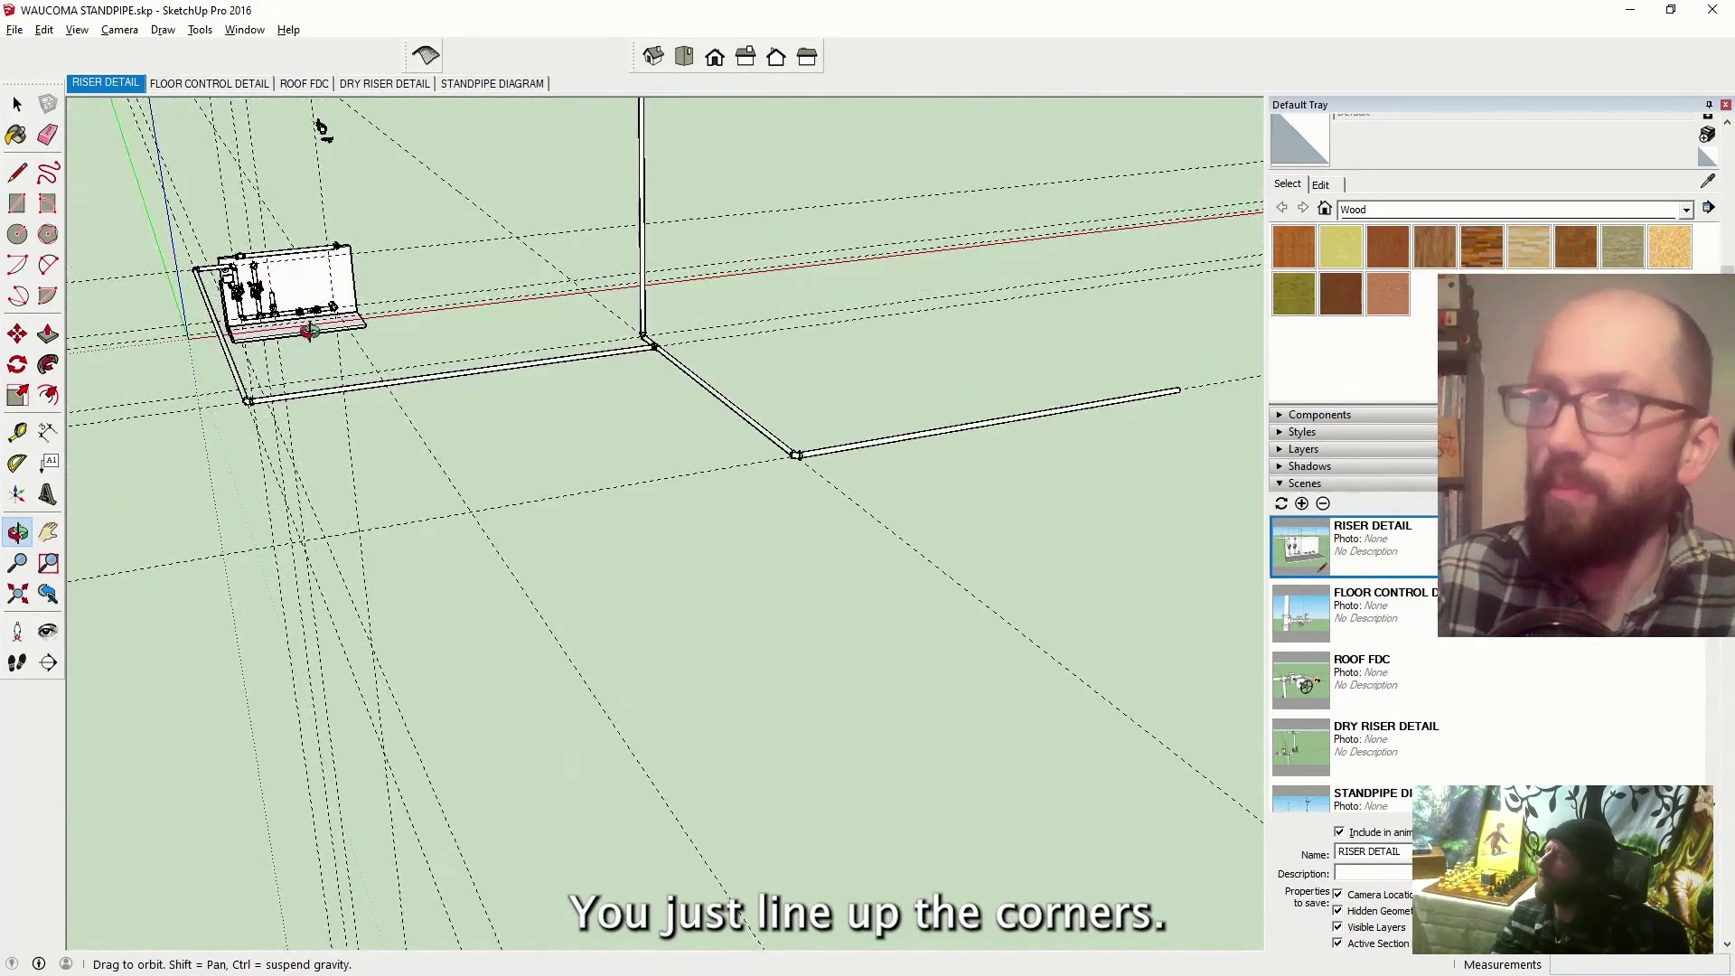
left_click_drag(294, 408, 292, 503)
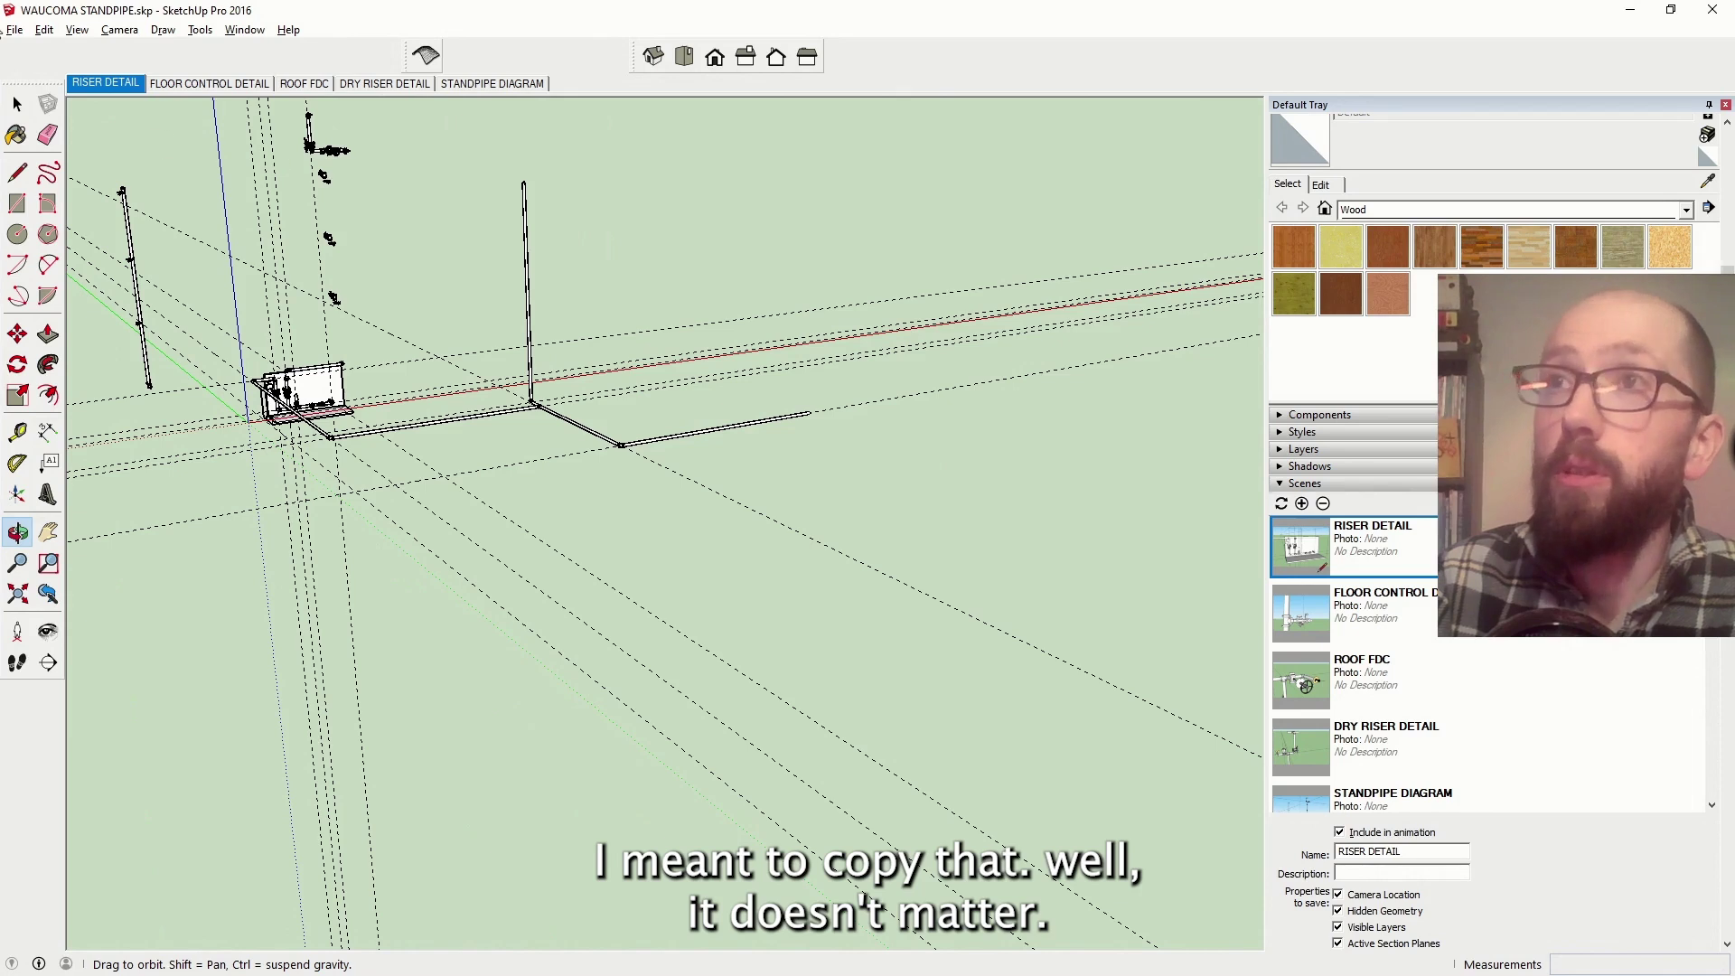
left_click(15, 29)
left_click(41, 98)
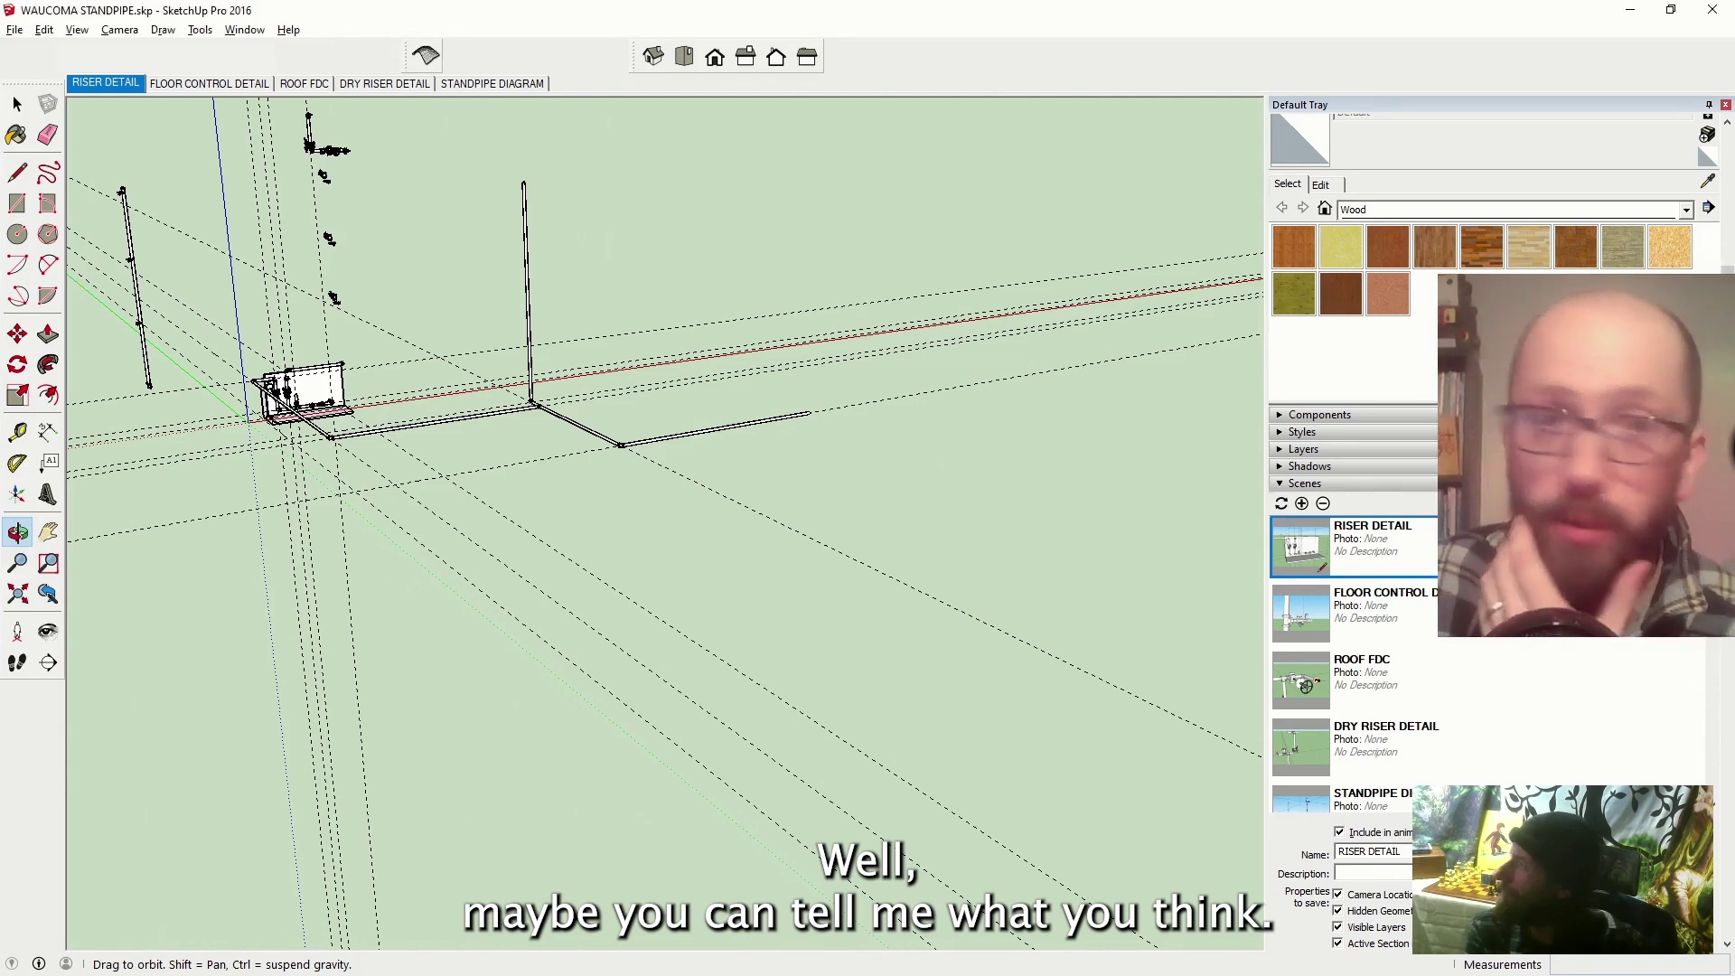
Copy the guide running through the new elbow 28'5" along the red axis
left_click(650, 390)
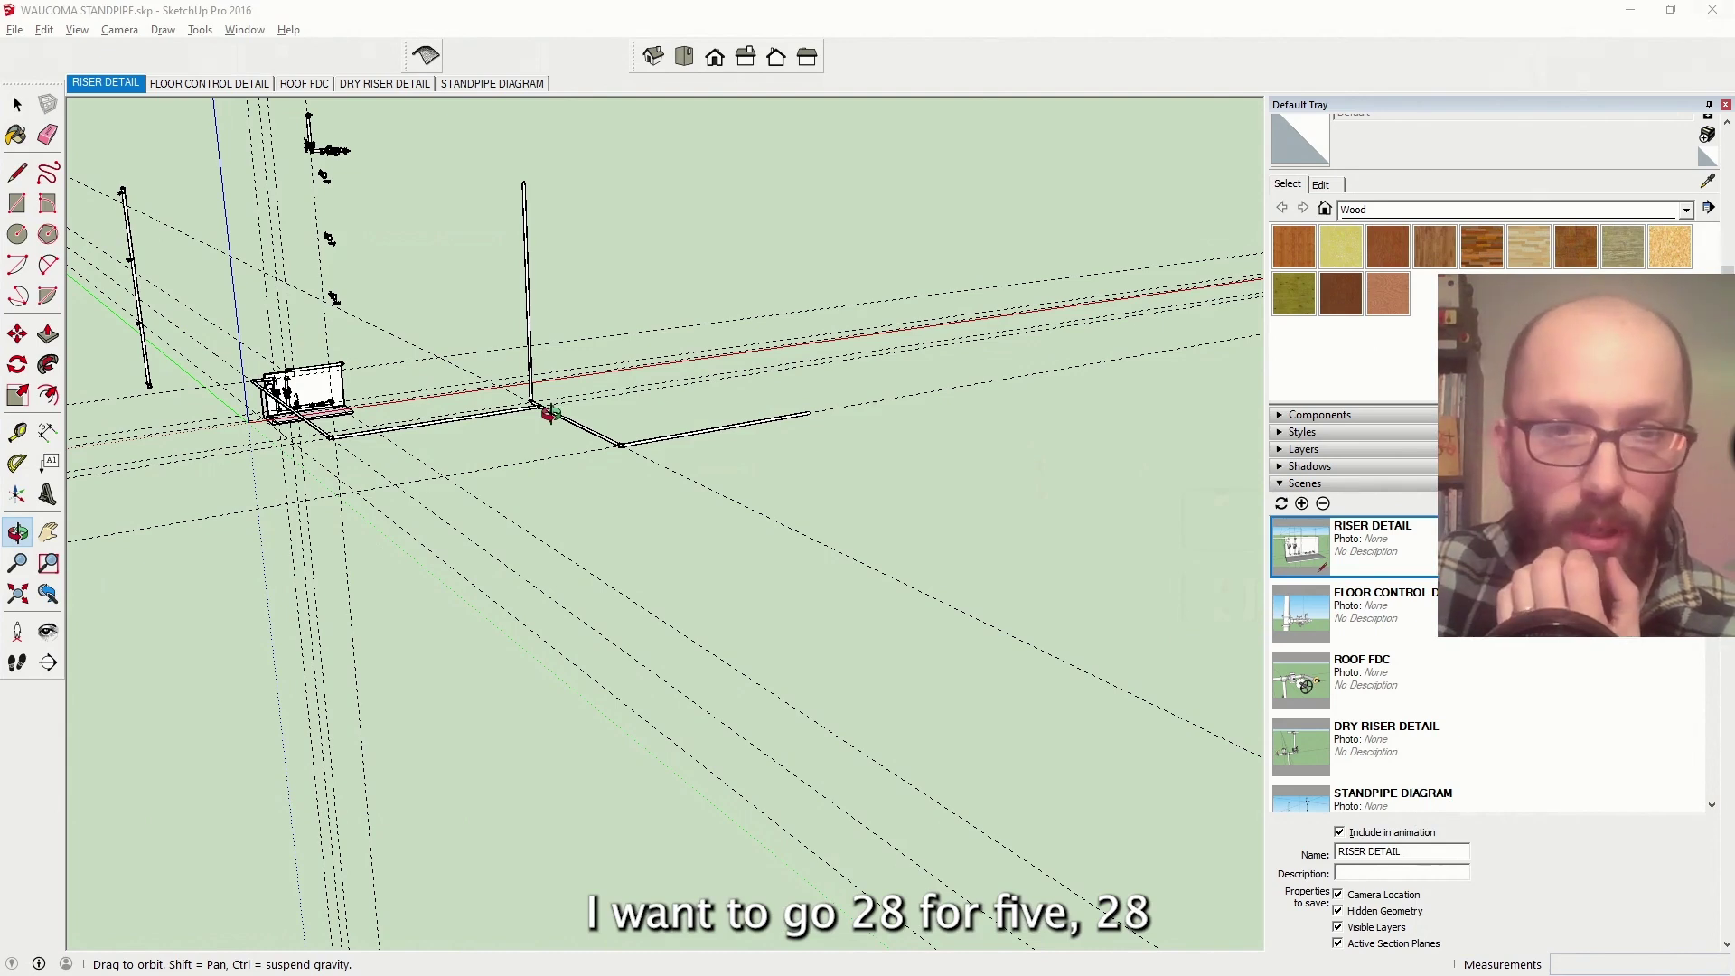
middle_click_drag(749, 442, 840, 469)
type("2")
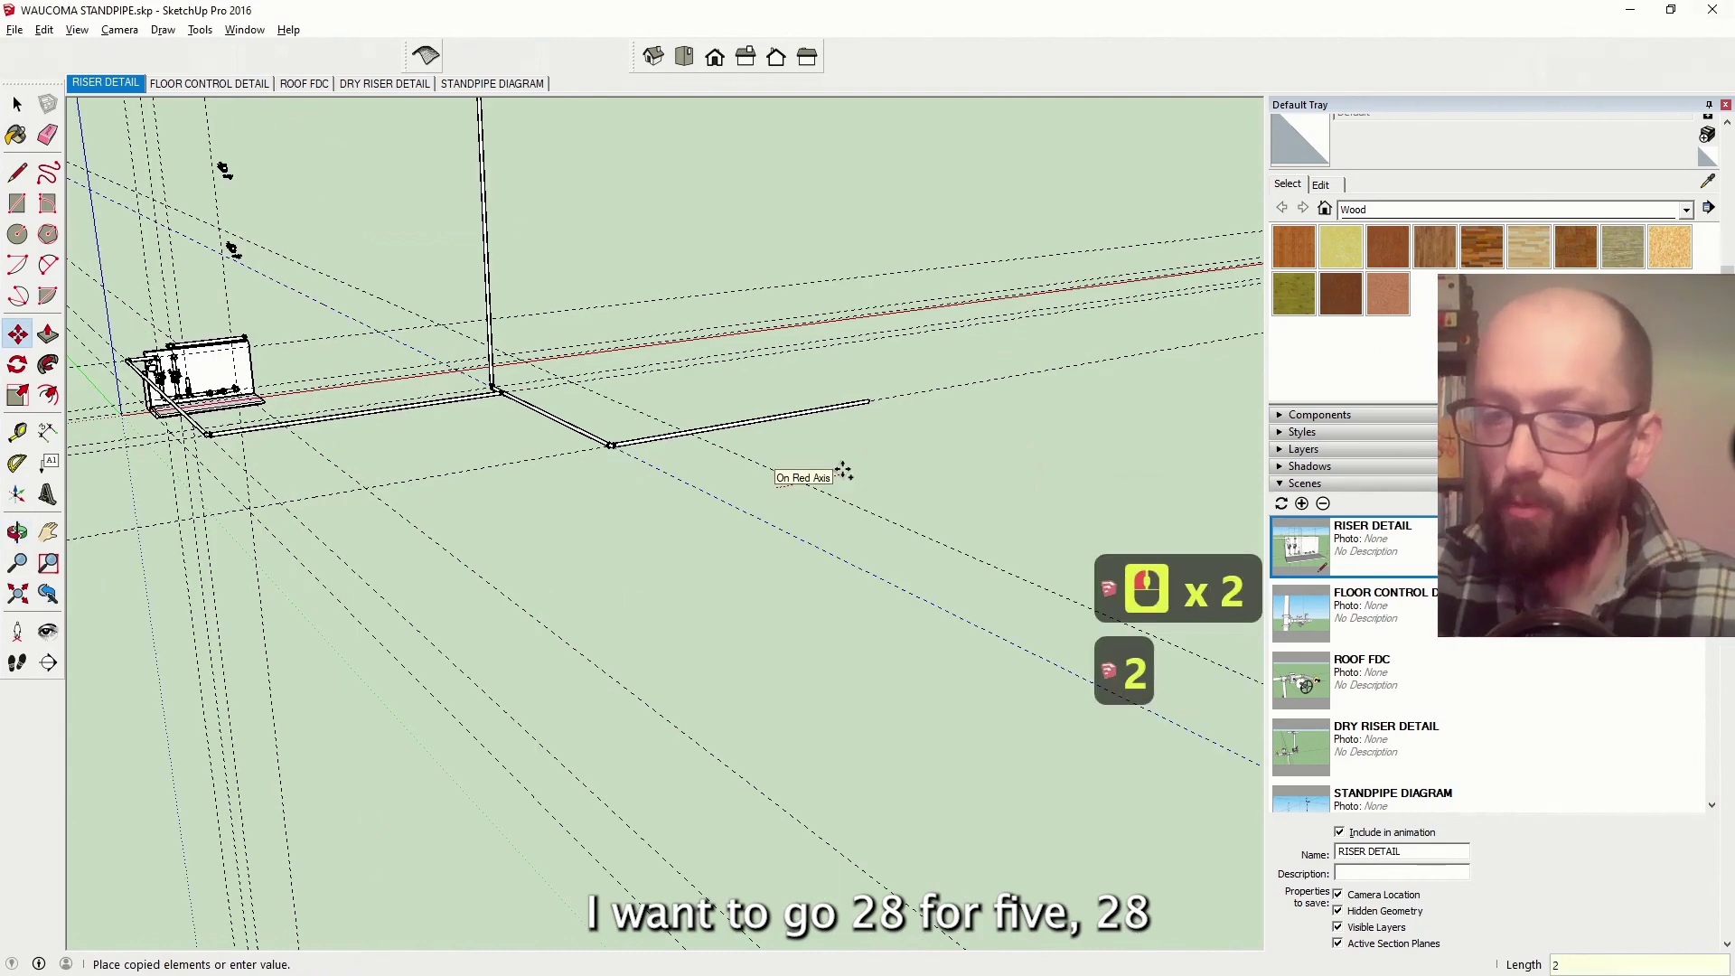
type("85")
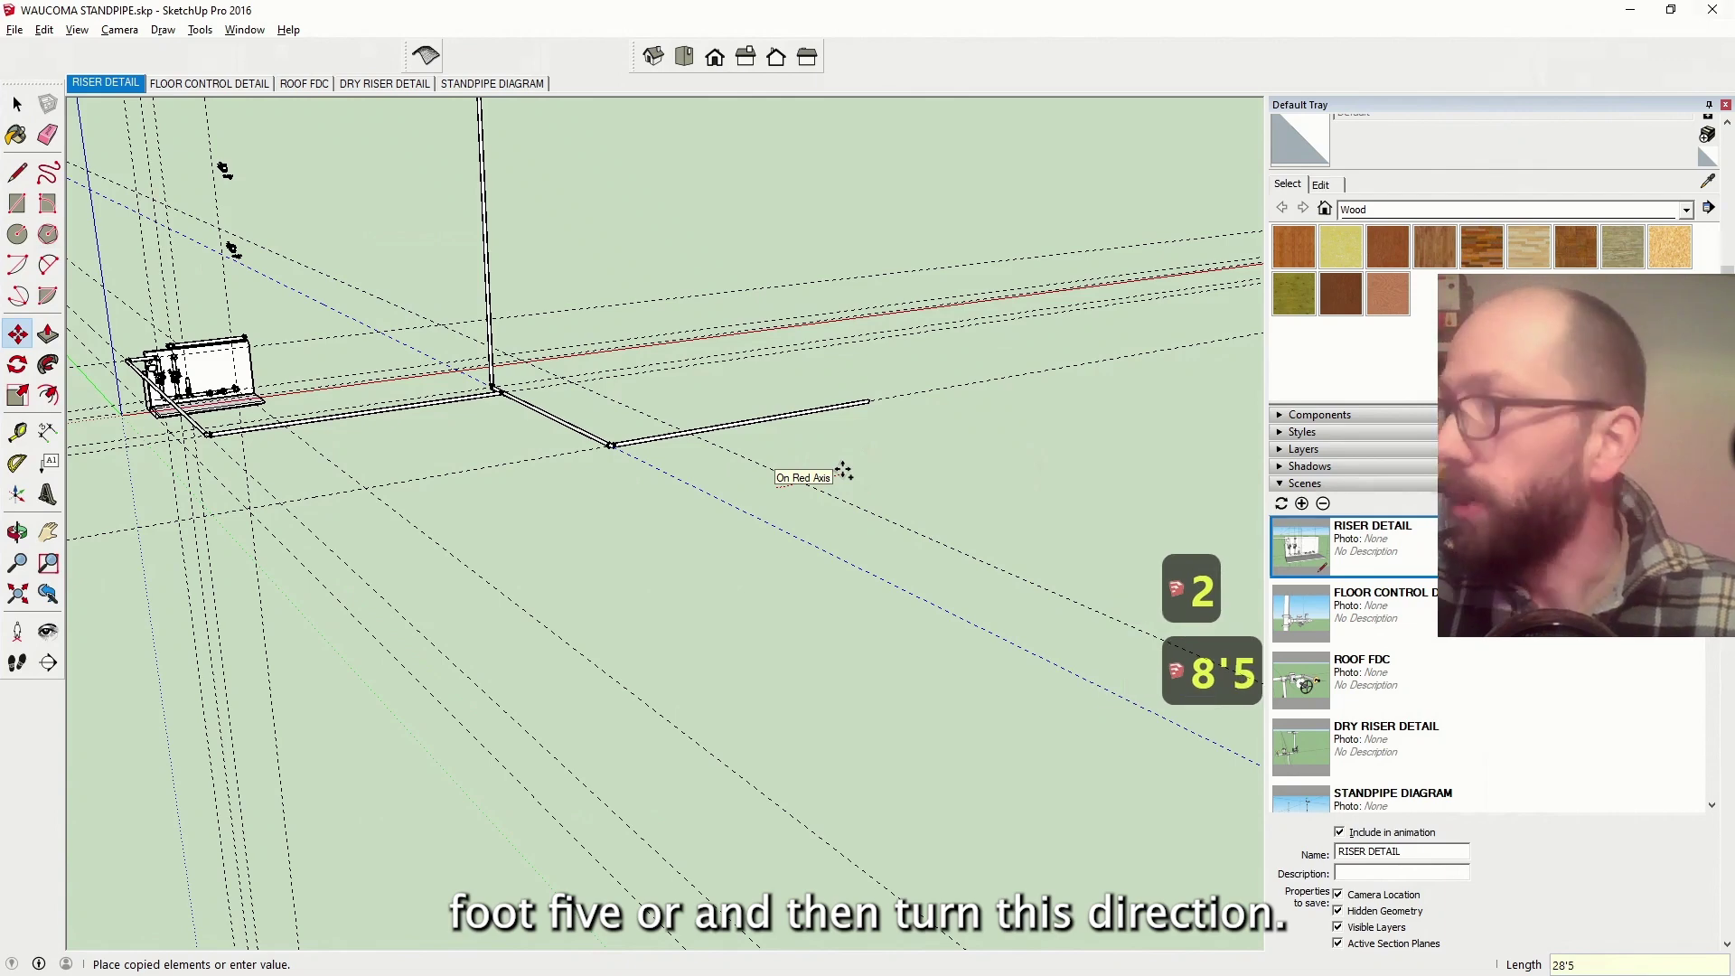
key("Return")
key("Escape")
left_click(664, 532)
left_click(850, 425)
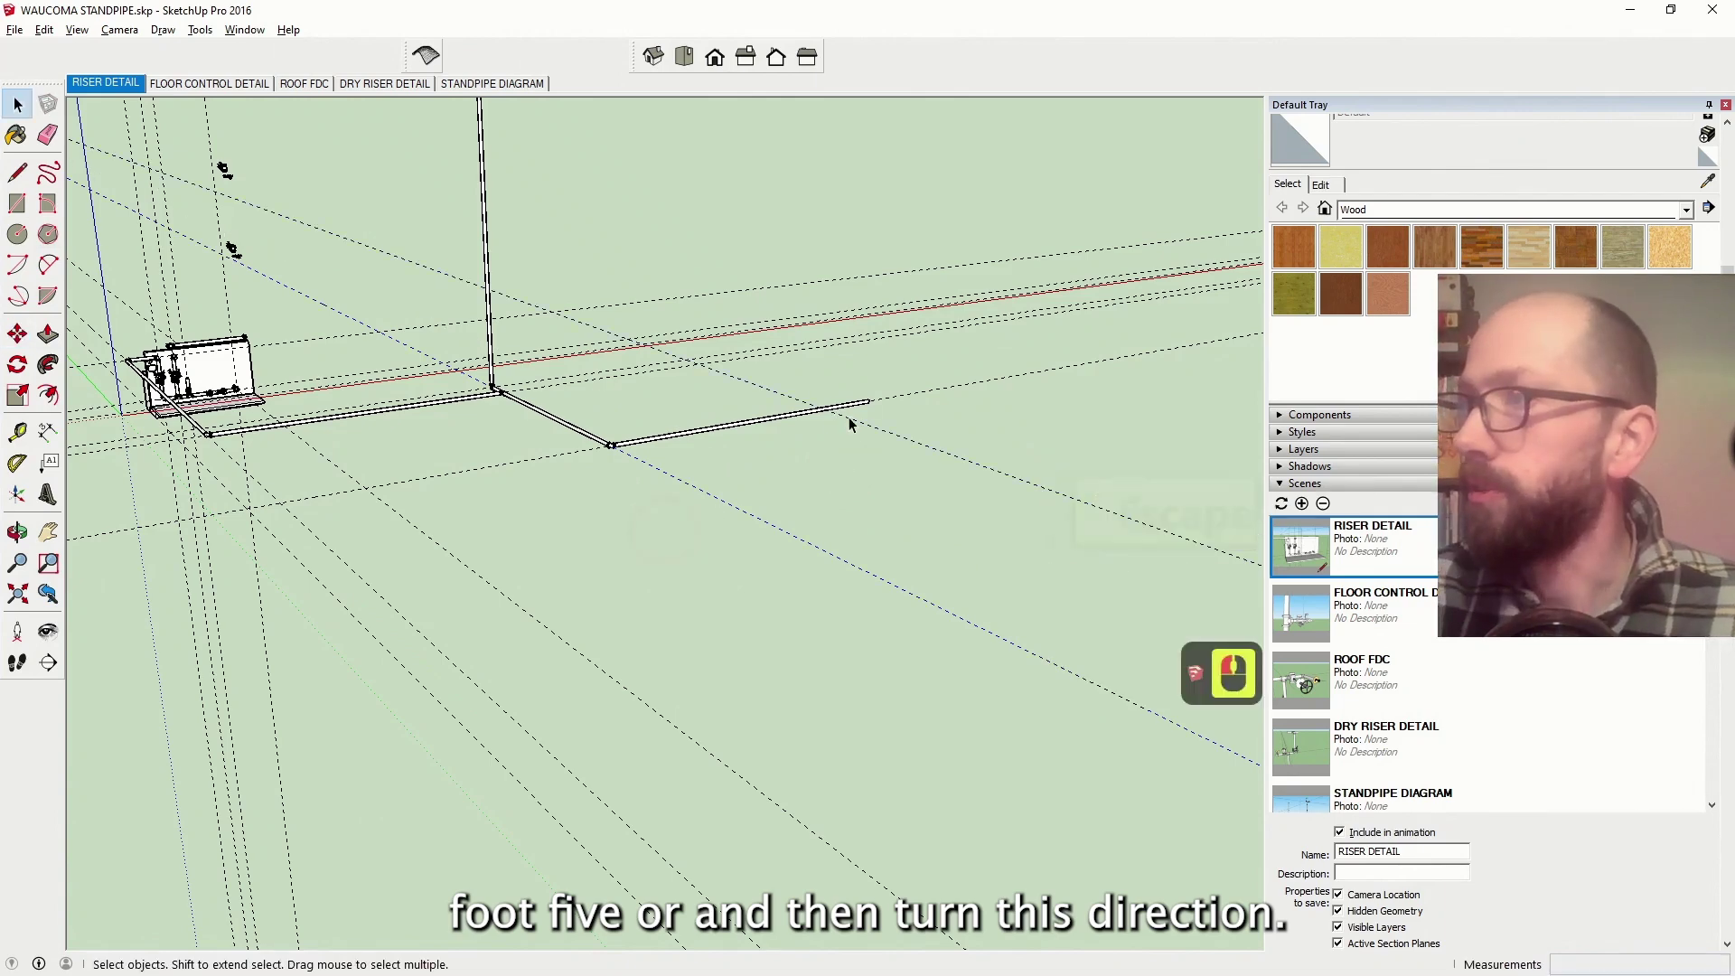
Copy an elbow with its short pipe from the riser detail to the crossing of the branch pipe and the new guide
scroll(855, 427, "up", 4)
scroll(633, 470, "down", 12)
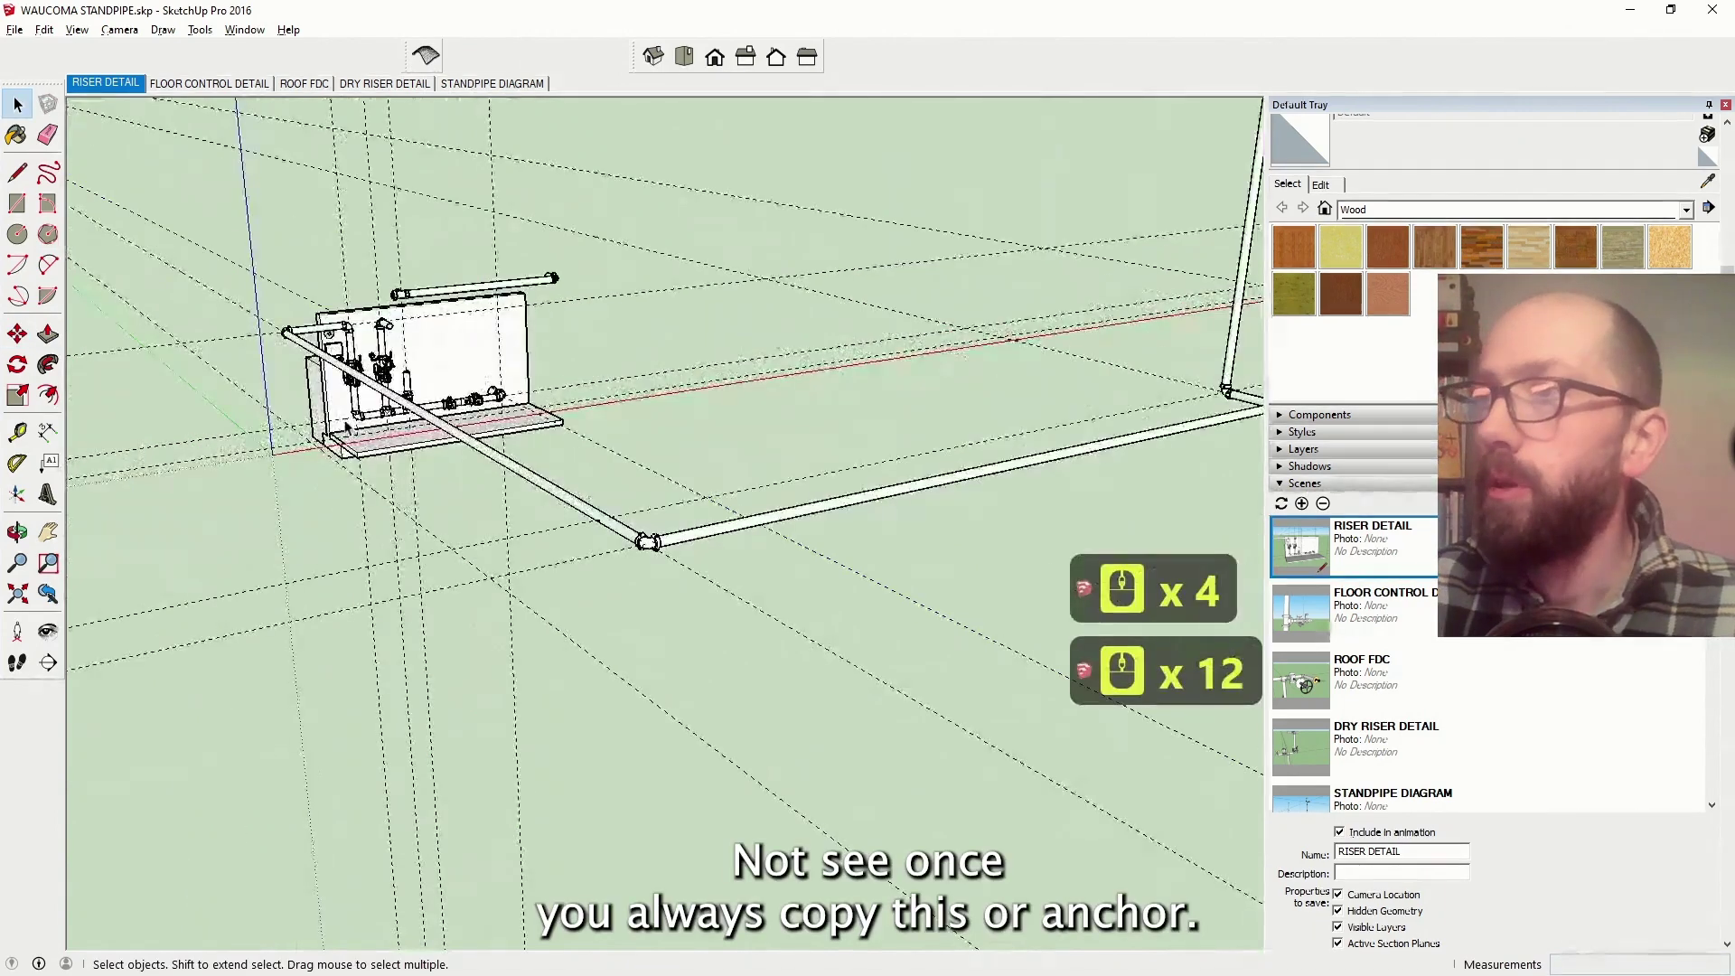
scroll(405, 506, "up", 14)
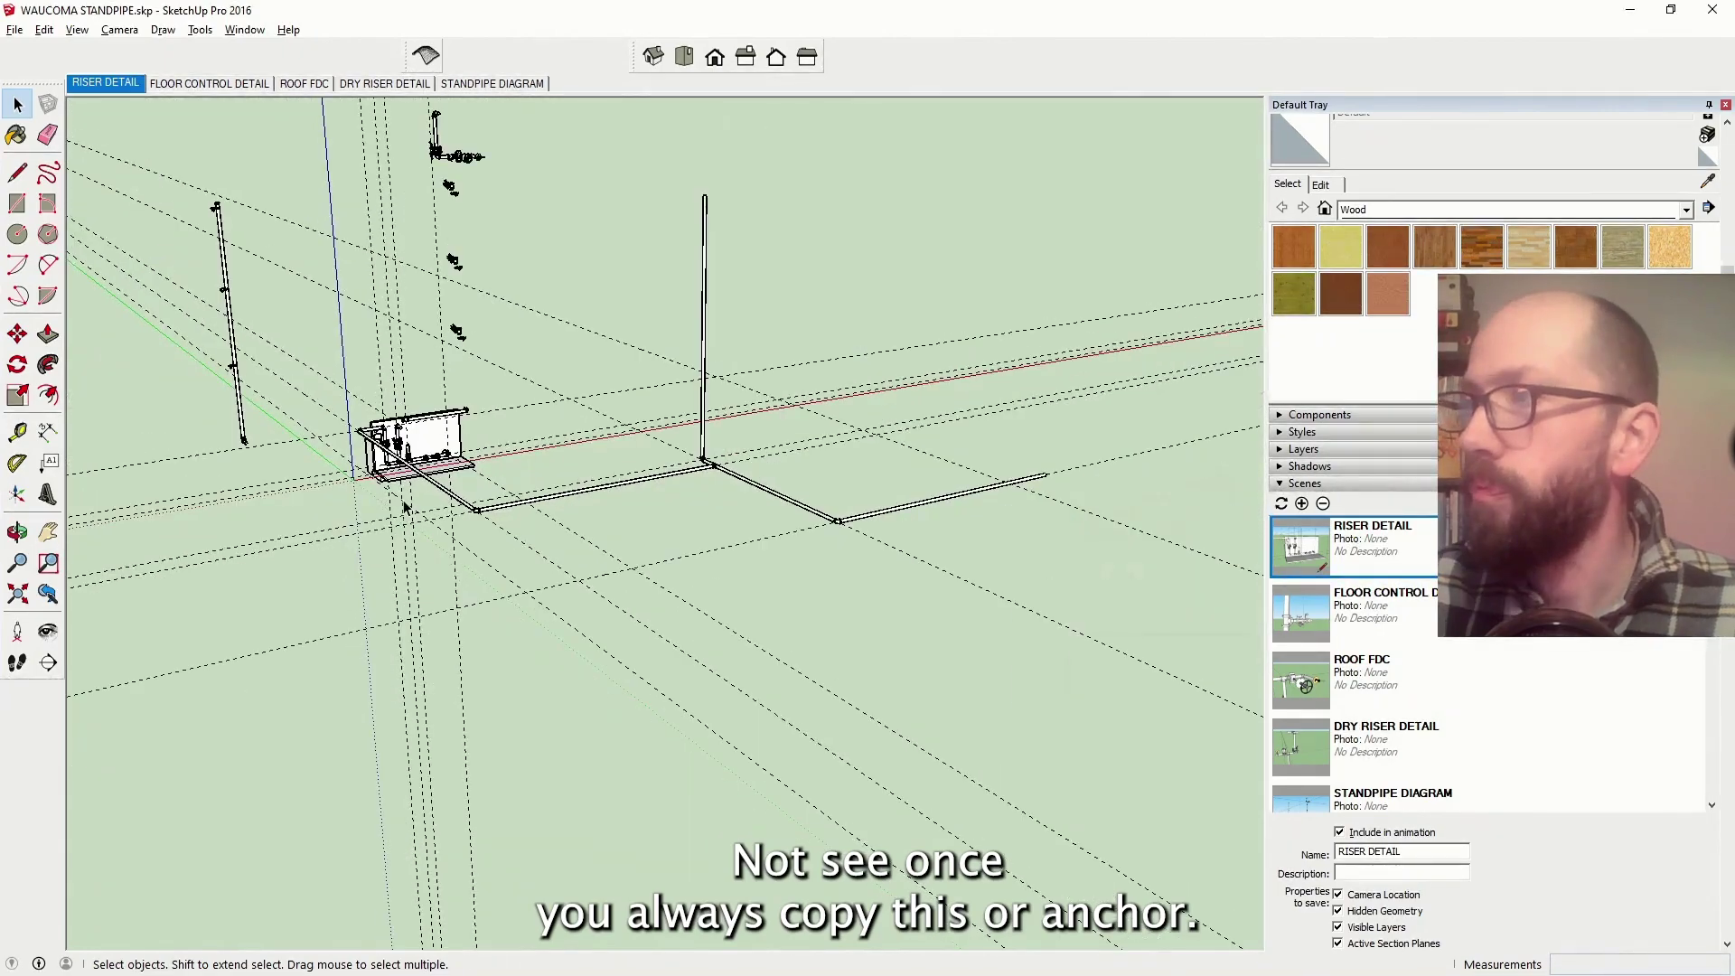
scroll(405, 507, "up", 20)
left_click(352, 449)
key("alt+x")
left_click(415, 469)
scroll(415, 469, "down", 13)
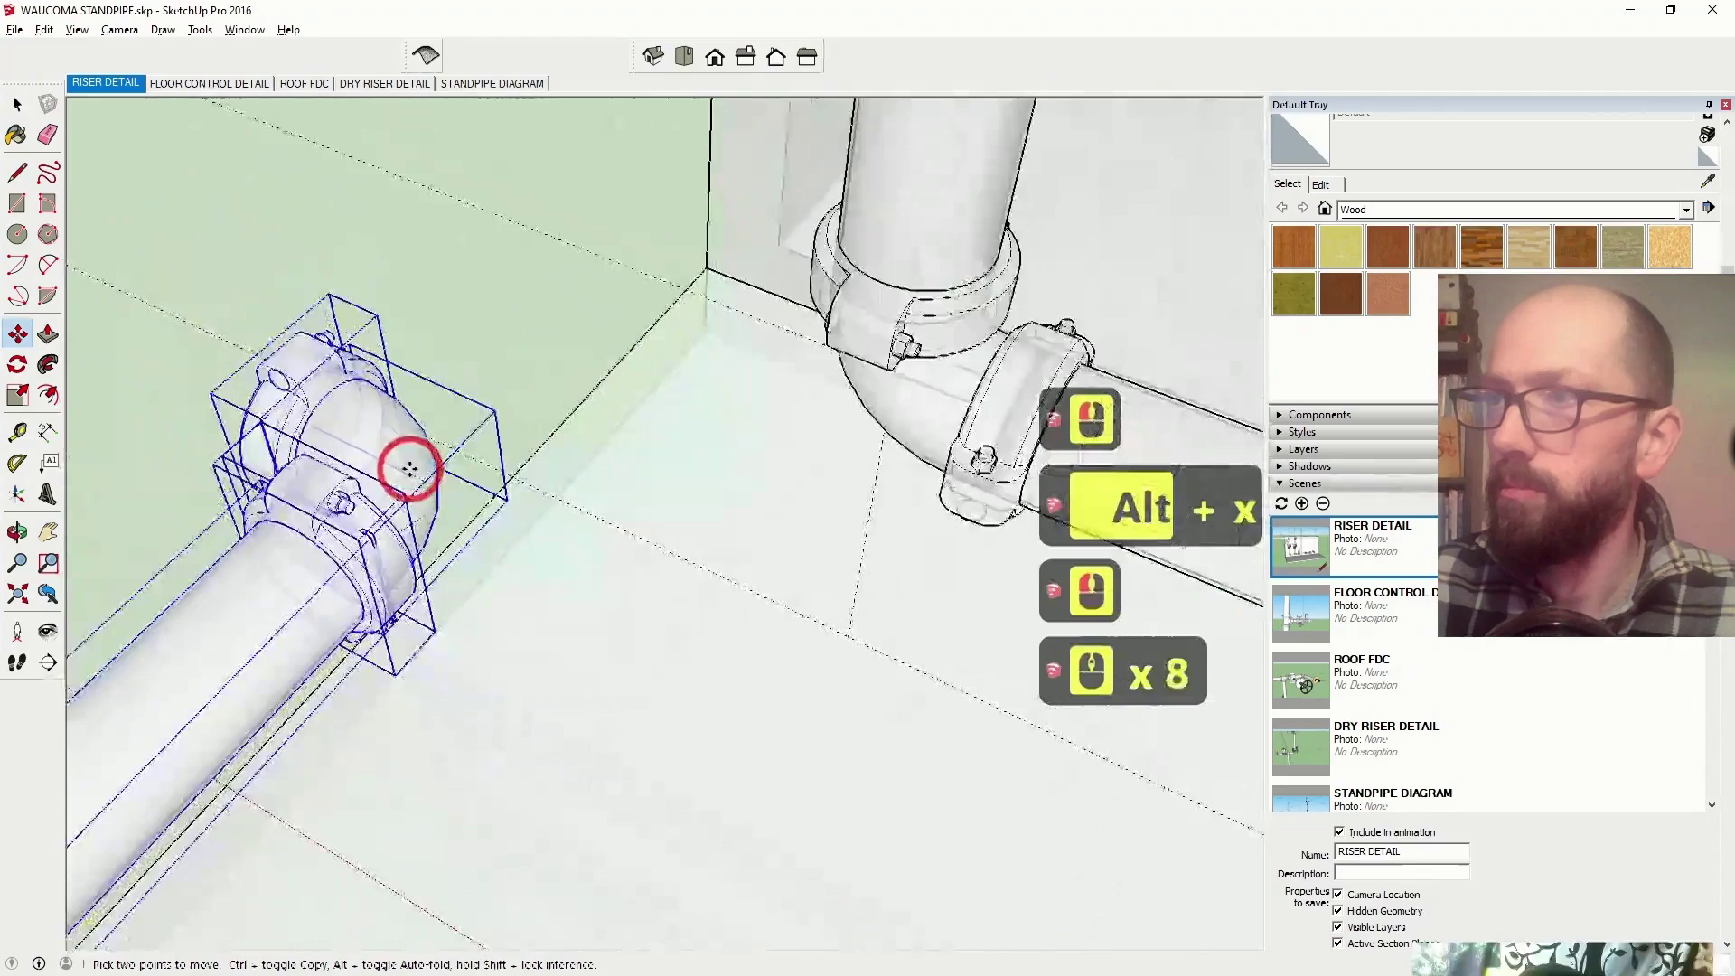
key("alt+x")
scroll(485, 496, "down", 20)
scroll(543, 538, "down", 20)
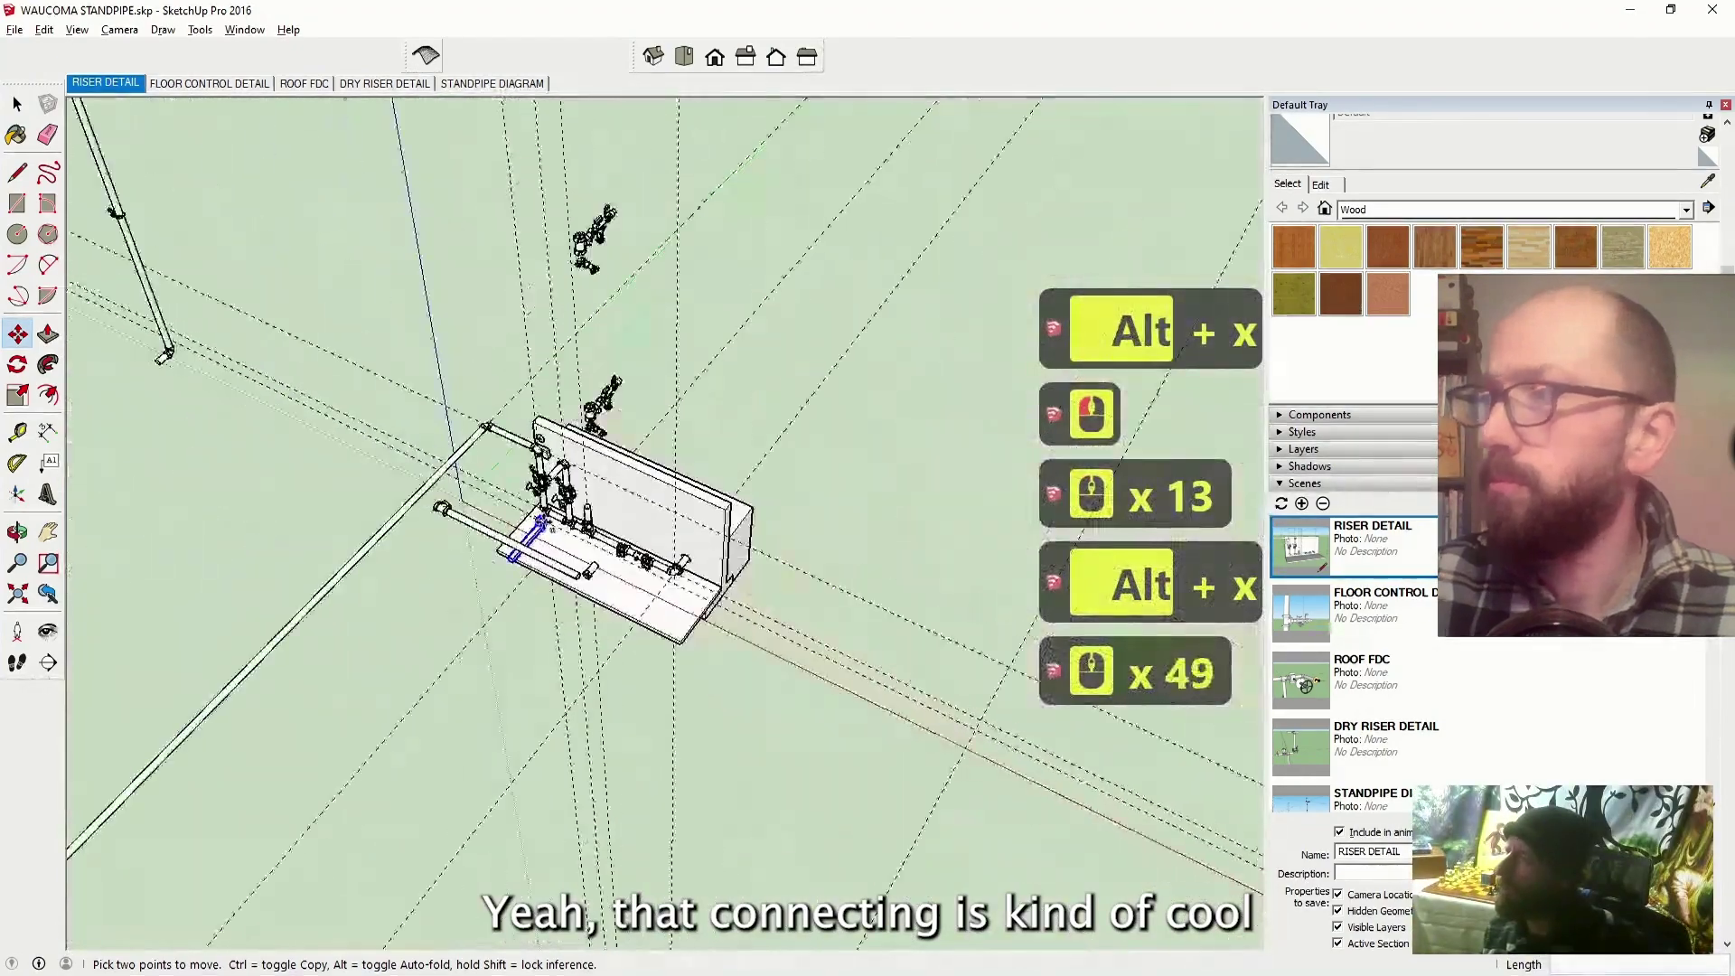
scroll(553, 546, "down", 8)
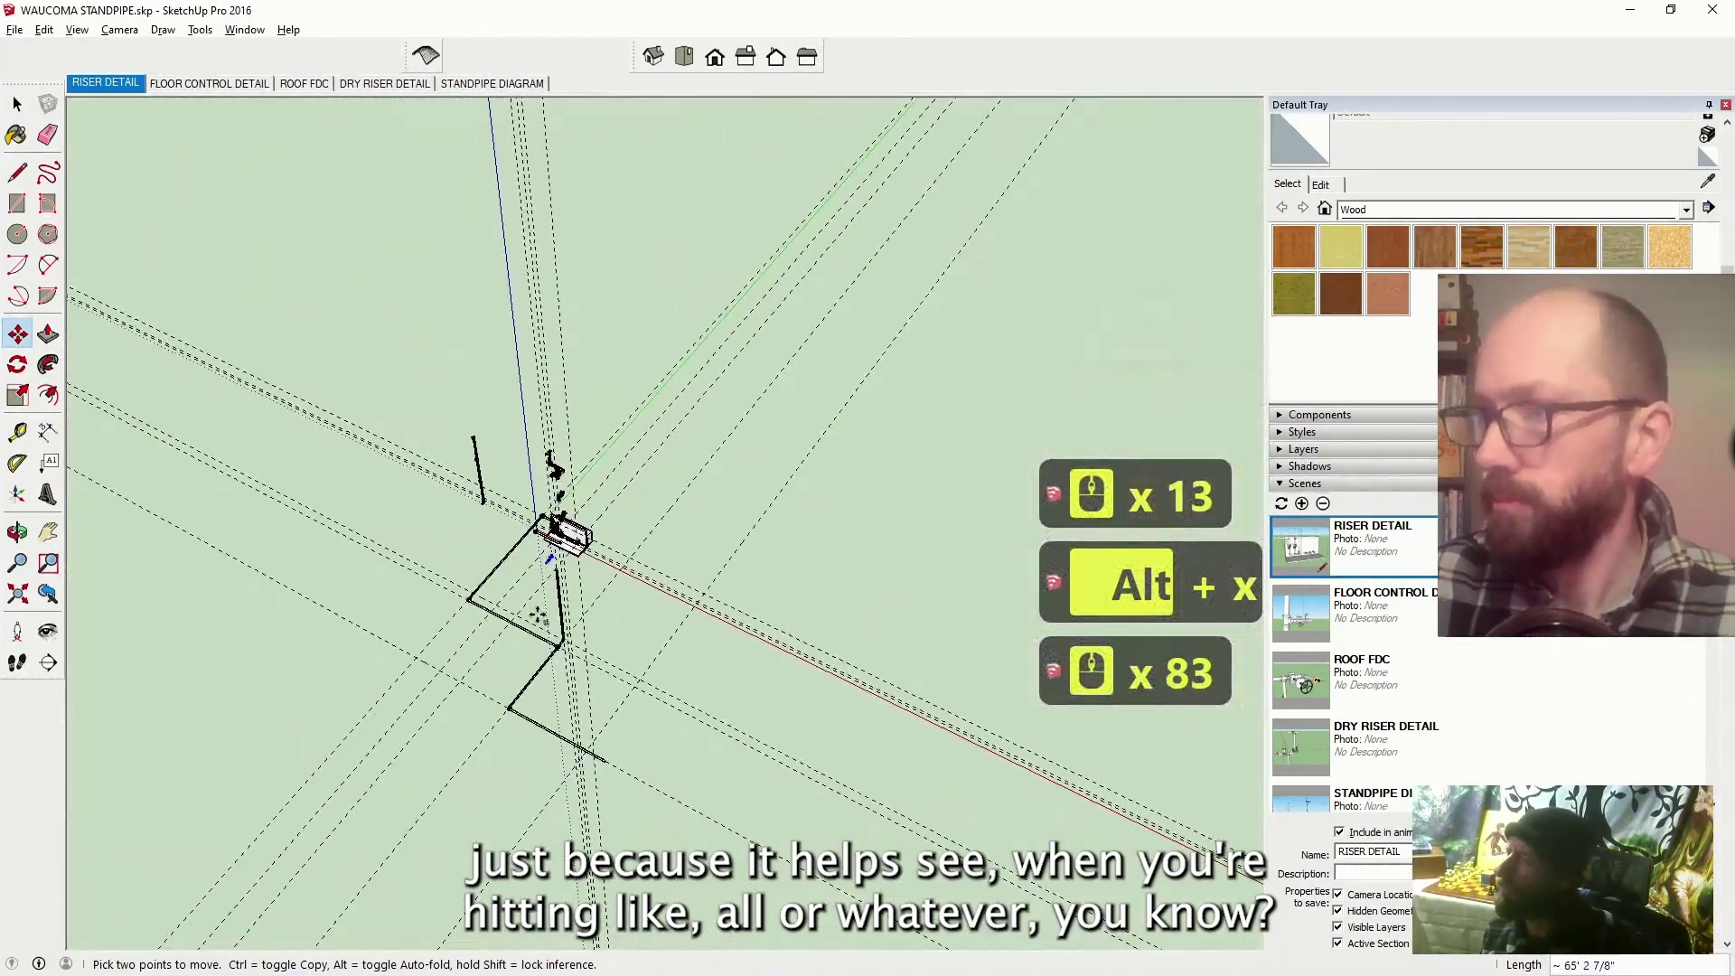
left_click(17, 531)
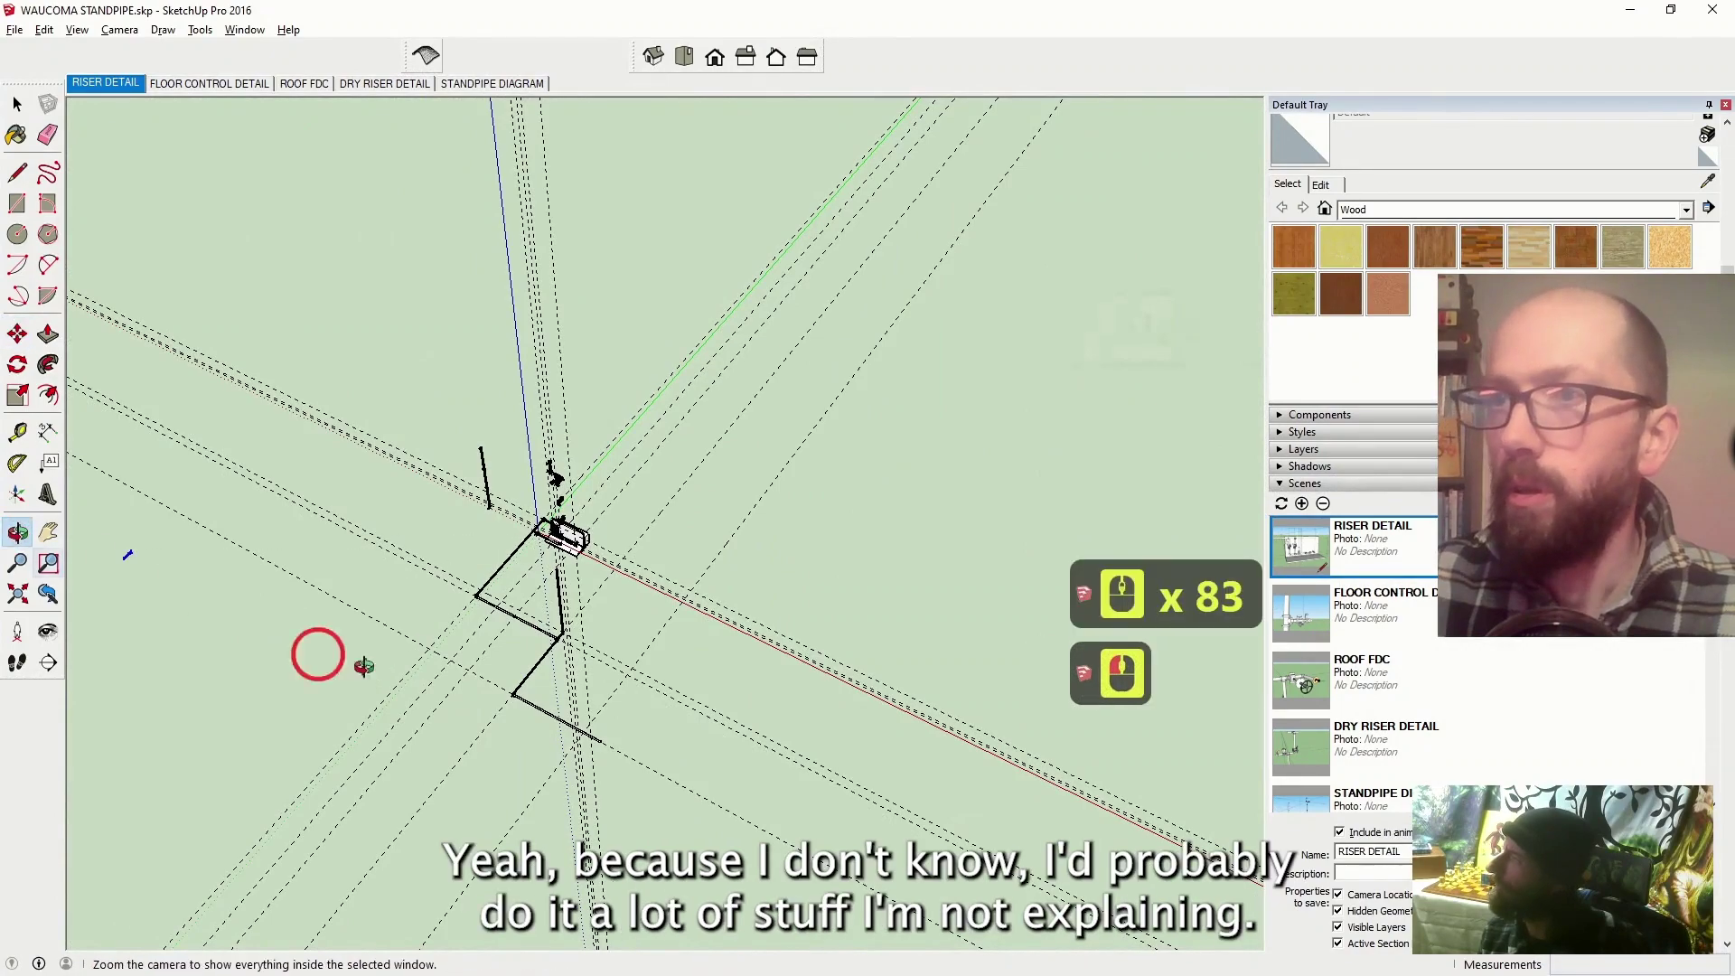
left_click_drag(480, 697, 853, 720)
scroll(822, 724, "up", 20)
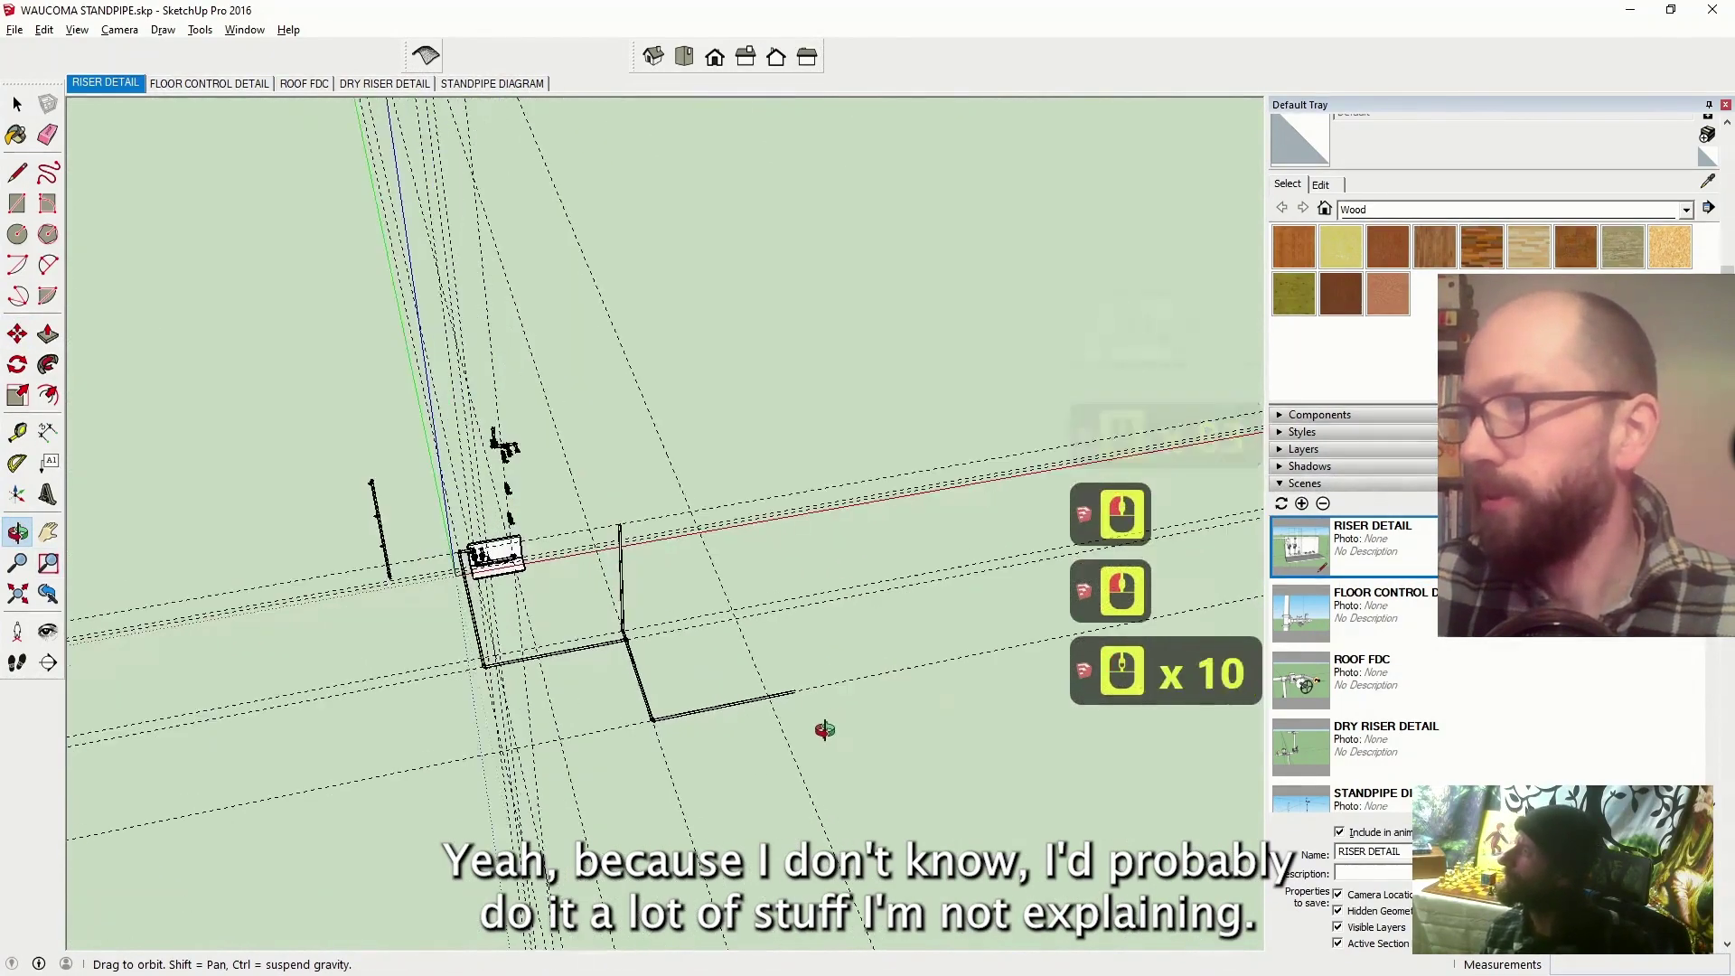
scroll(465, 403, "down", 17)
scroll(553, 548, "up", 12)
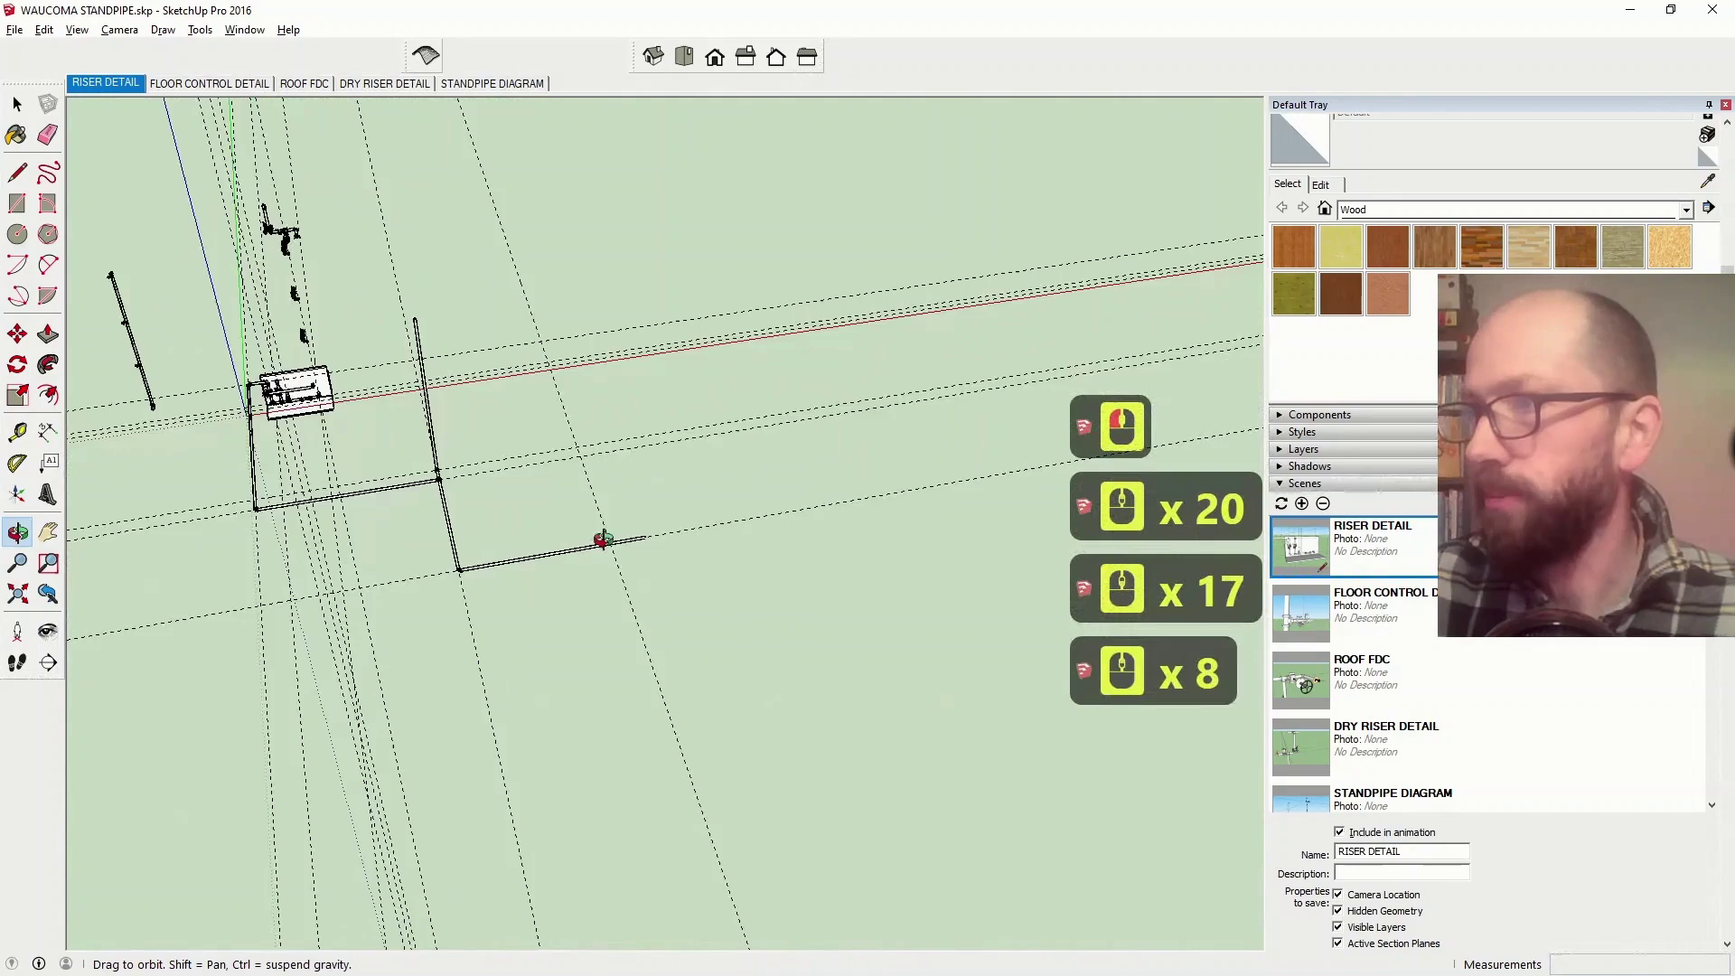
left_click(50, 533)
left_click(197, 553)
scroll(488, 426, "up", 19)
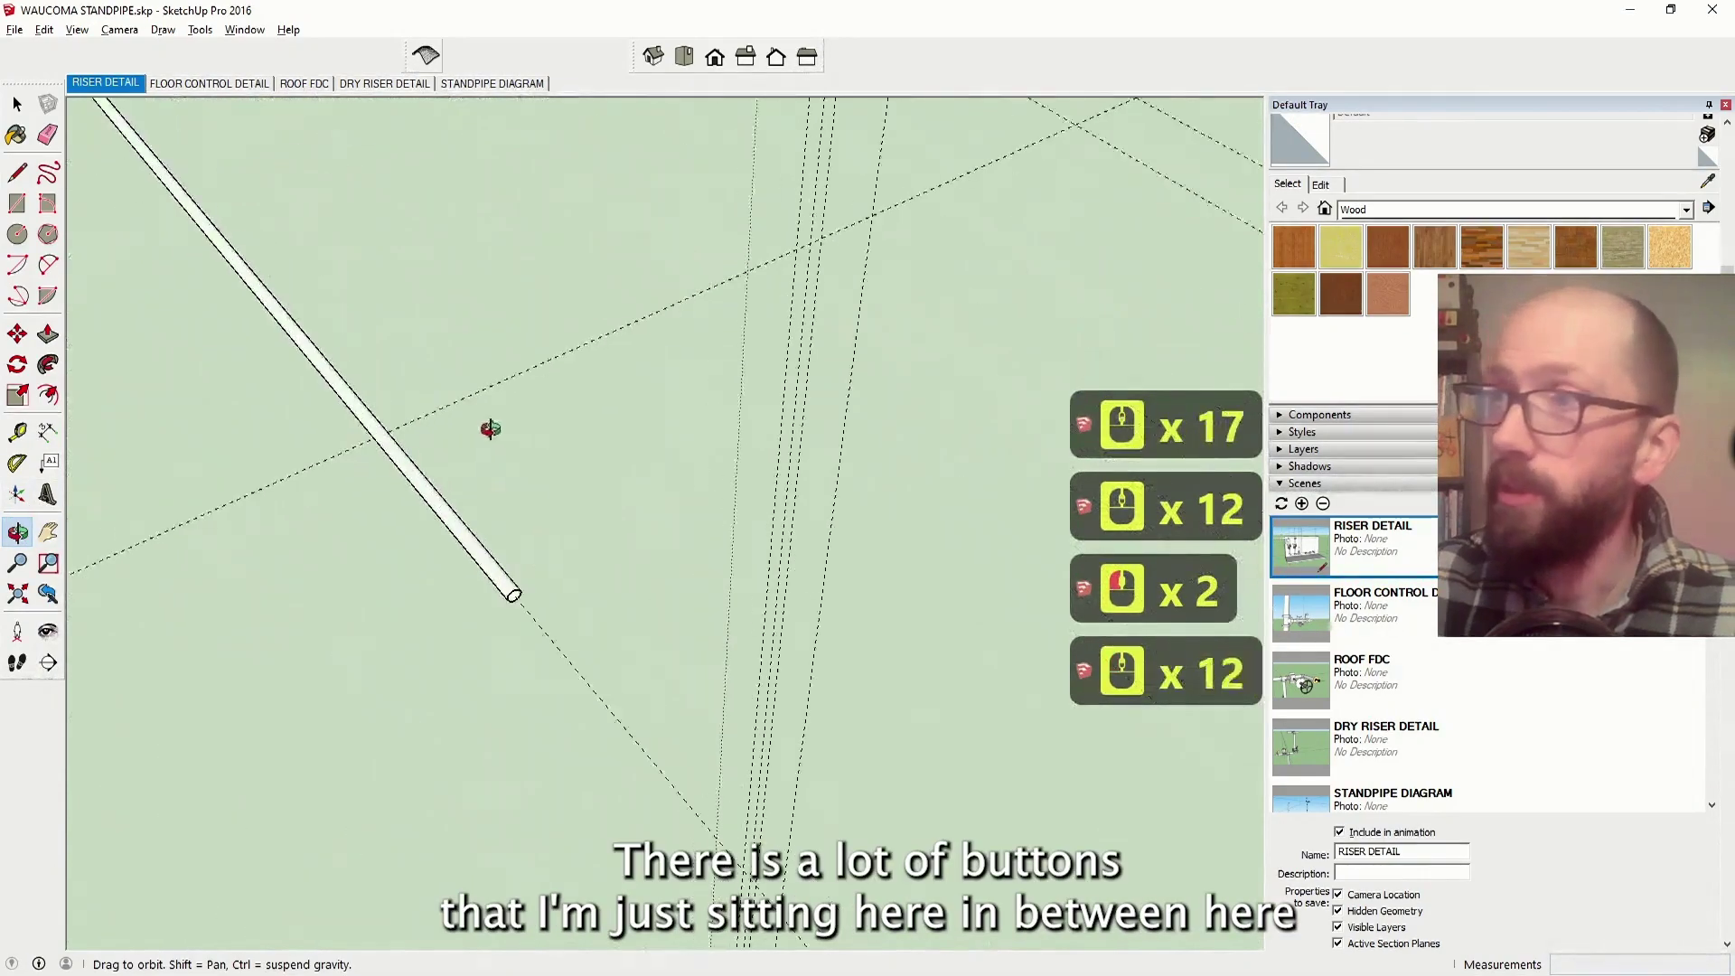
scroll(470, 521, "down", 12)
left_click_drag(470, 522, 393, 384)
scroll(393, 384, "up", 7)
key("alt+x")
scroll(391, 388, "up", 12)
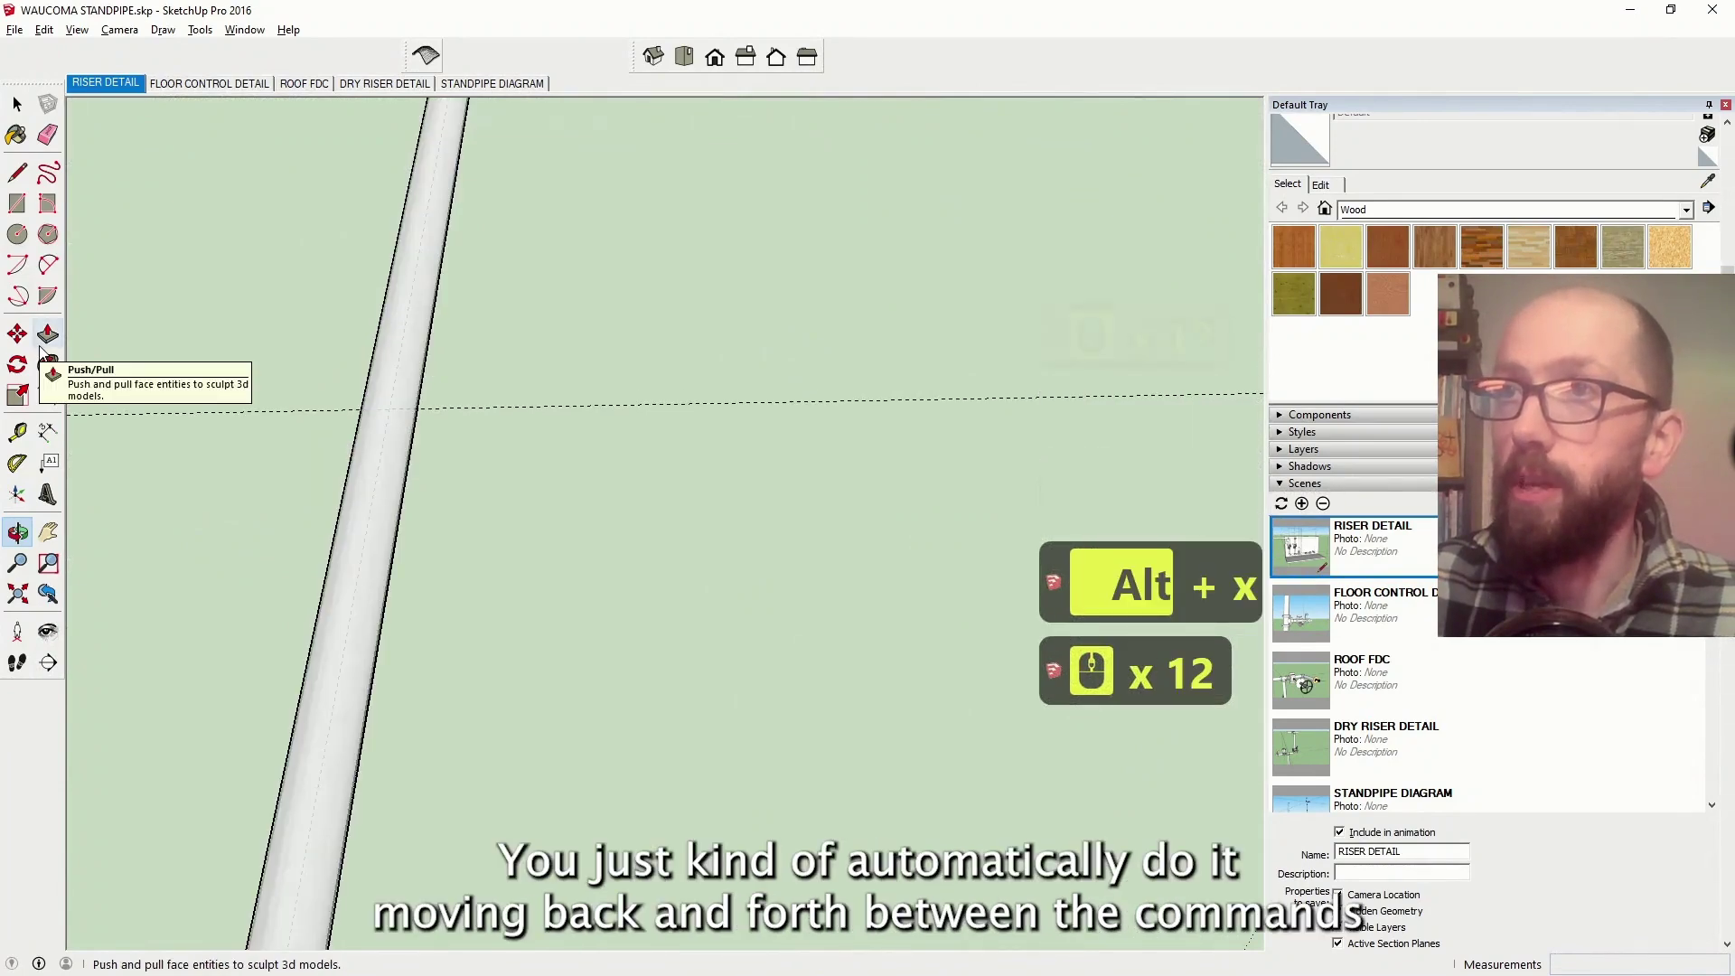
Shorten the overlong branch pipe so it ends at the copied elbow
key("space")
scroll(376, 736, "down", 4)
double_click(376, 736)
scroll(376, 736, "down", 5)
double_click(353, 740)
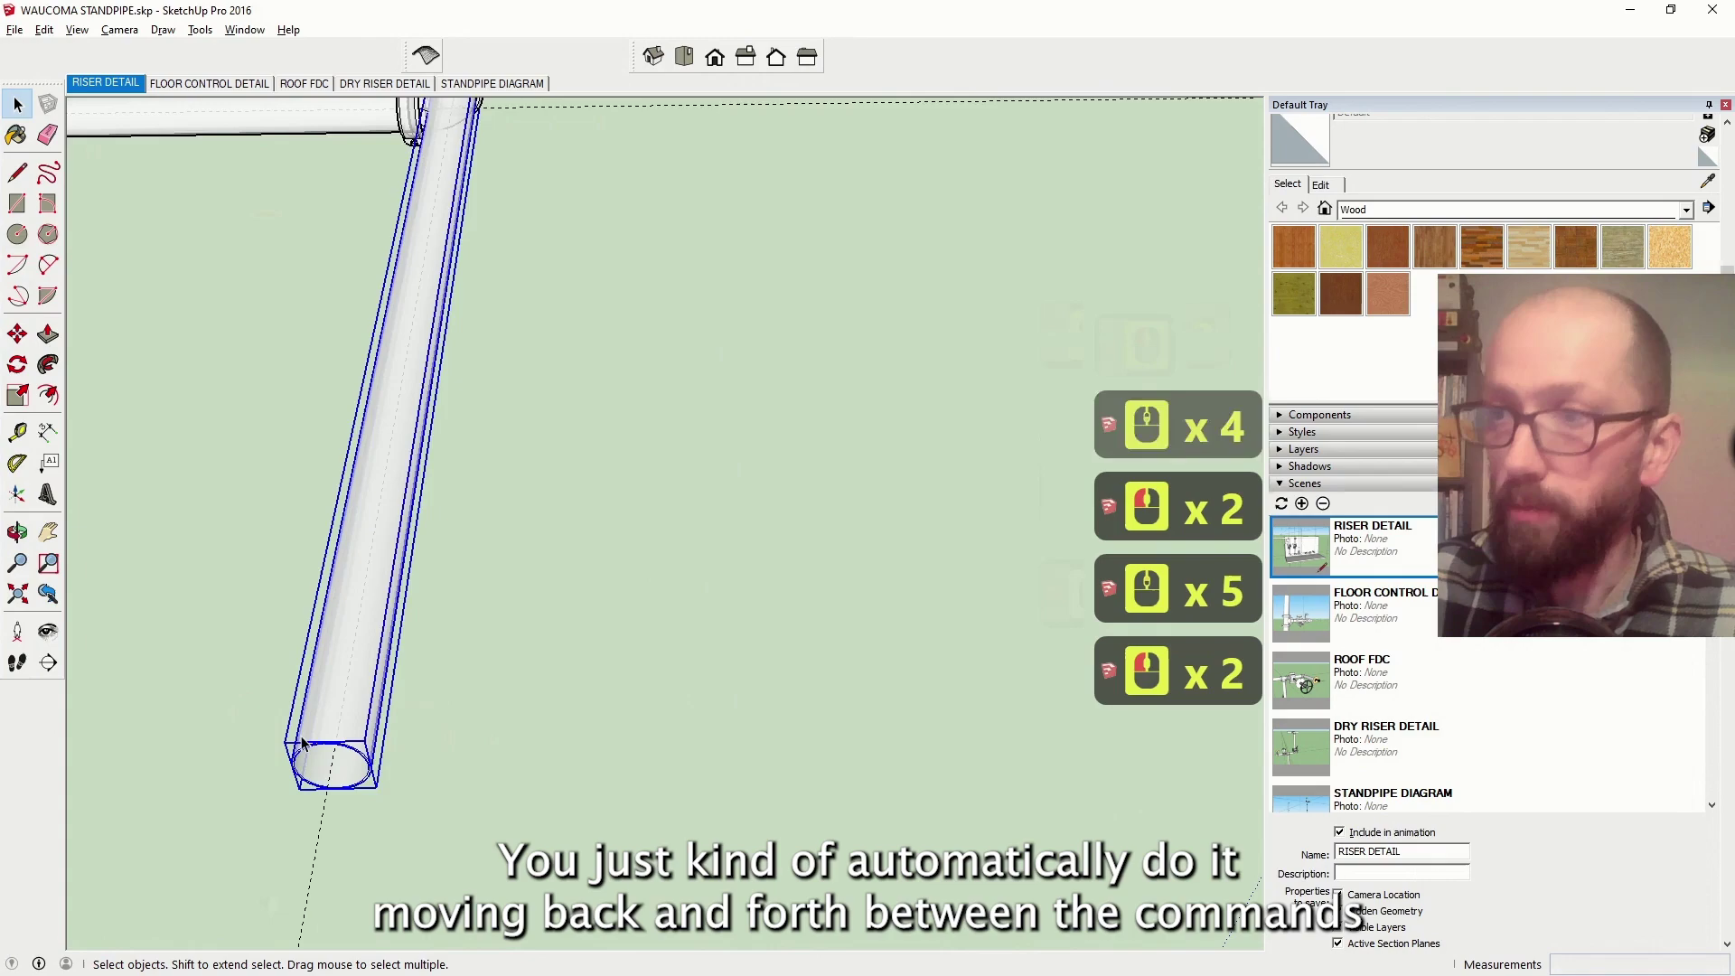
scroll(303, 741, "up", 12)
right_click(291, 747)
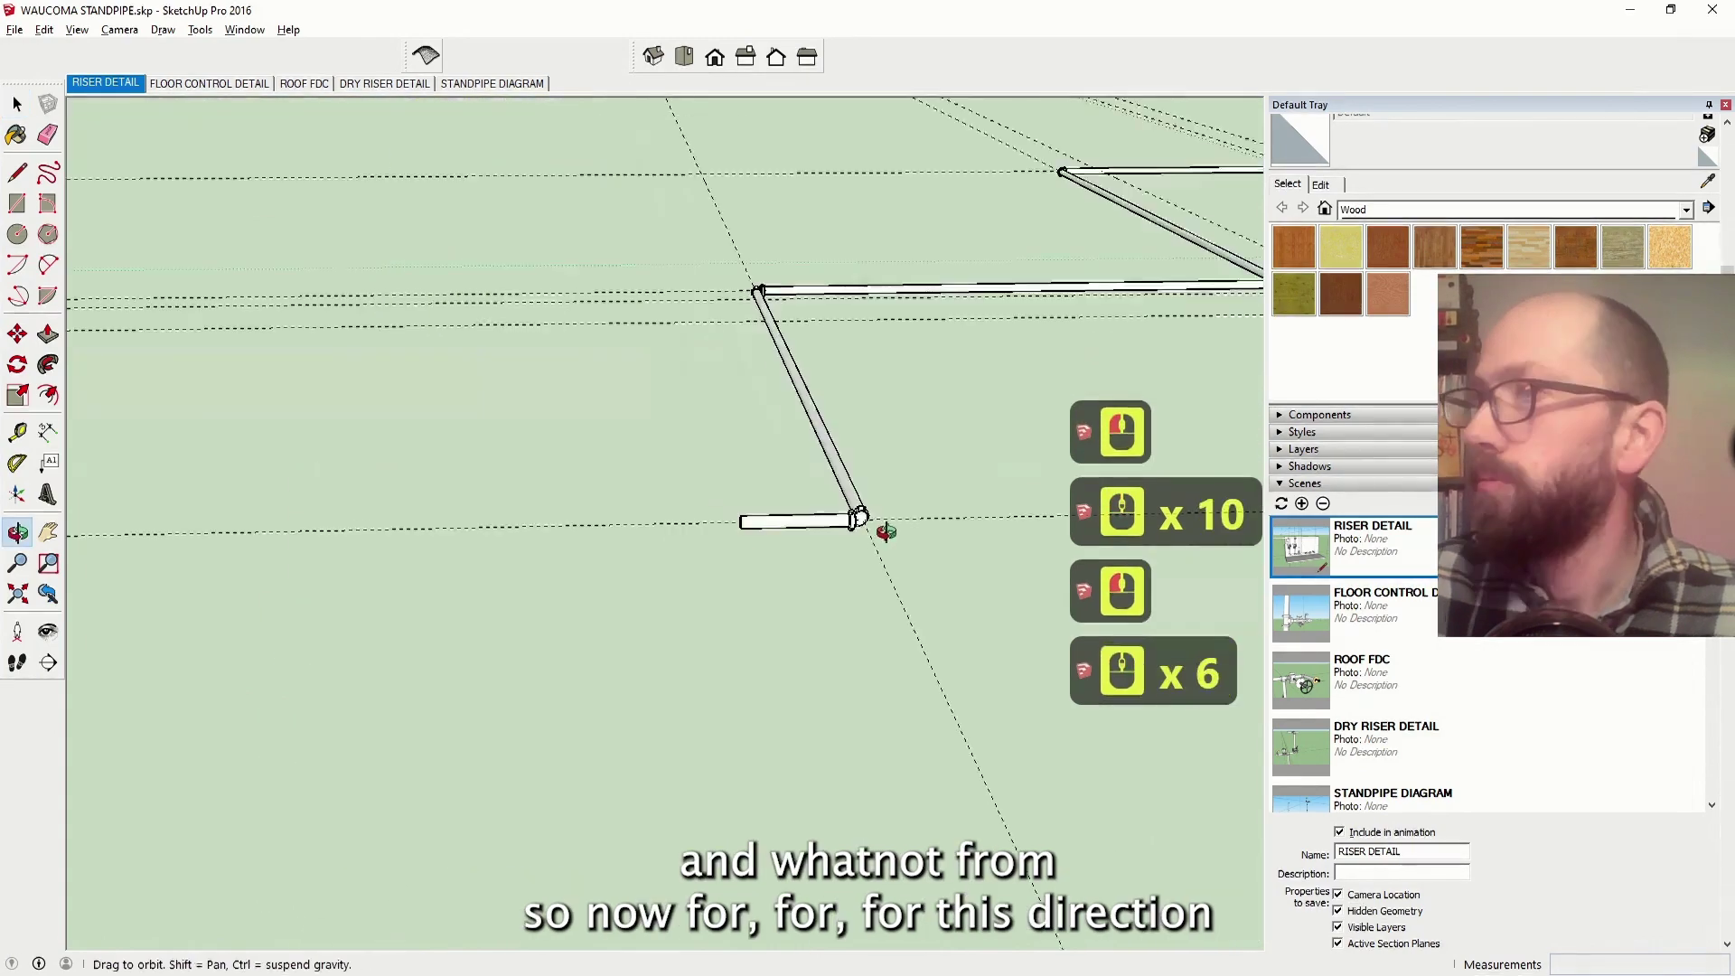
Add a vertical riser with its base elbow at the end of the short pipe beyond the new corner elbow
left_click_drag(886, 531, 1170, 414)
scroll(1046, 496, "up", 20)
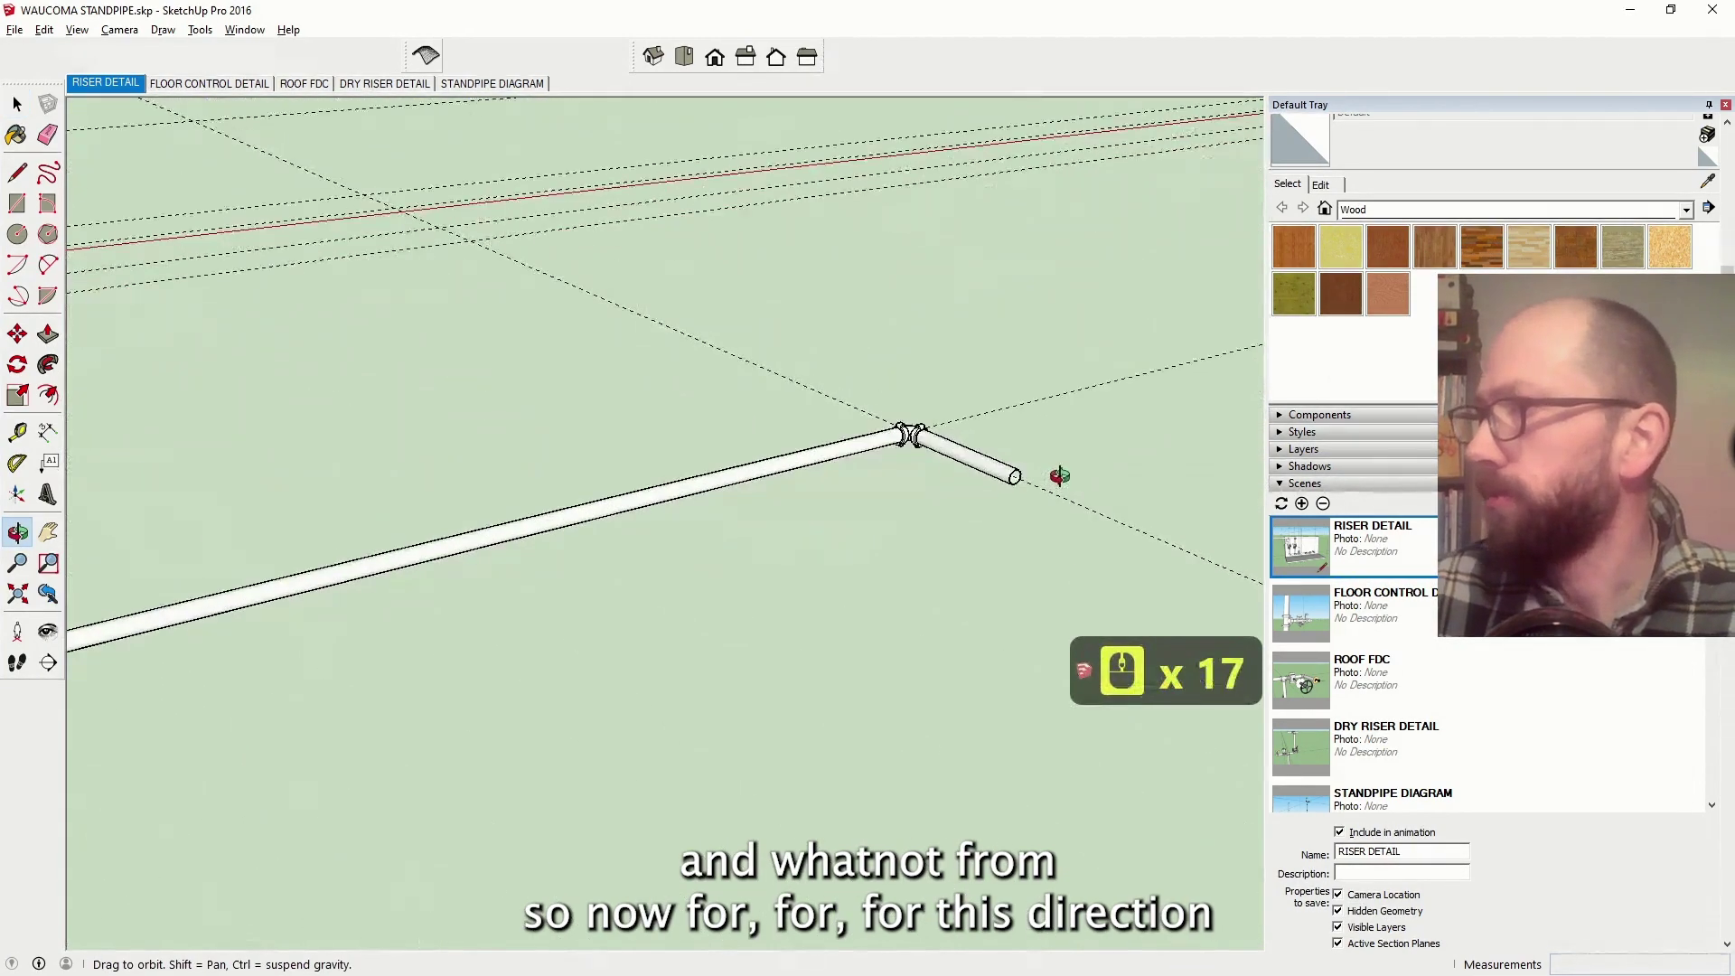
left_click(17, 104)
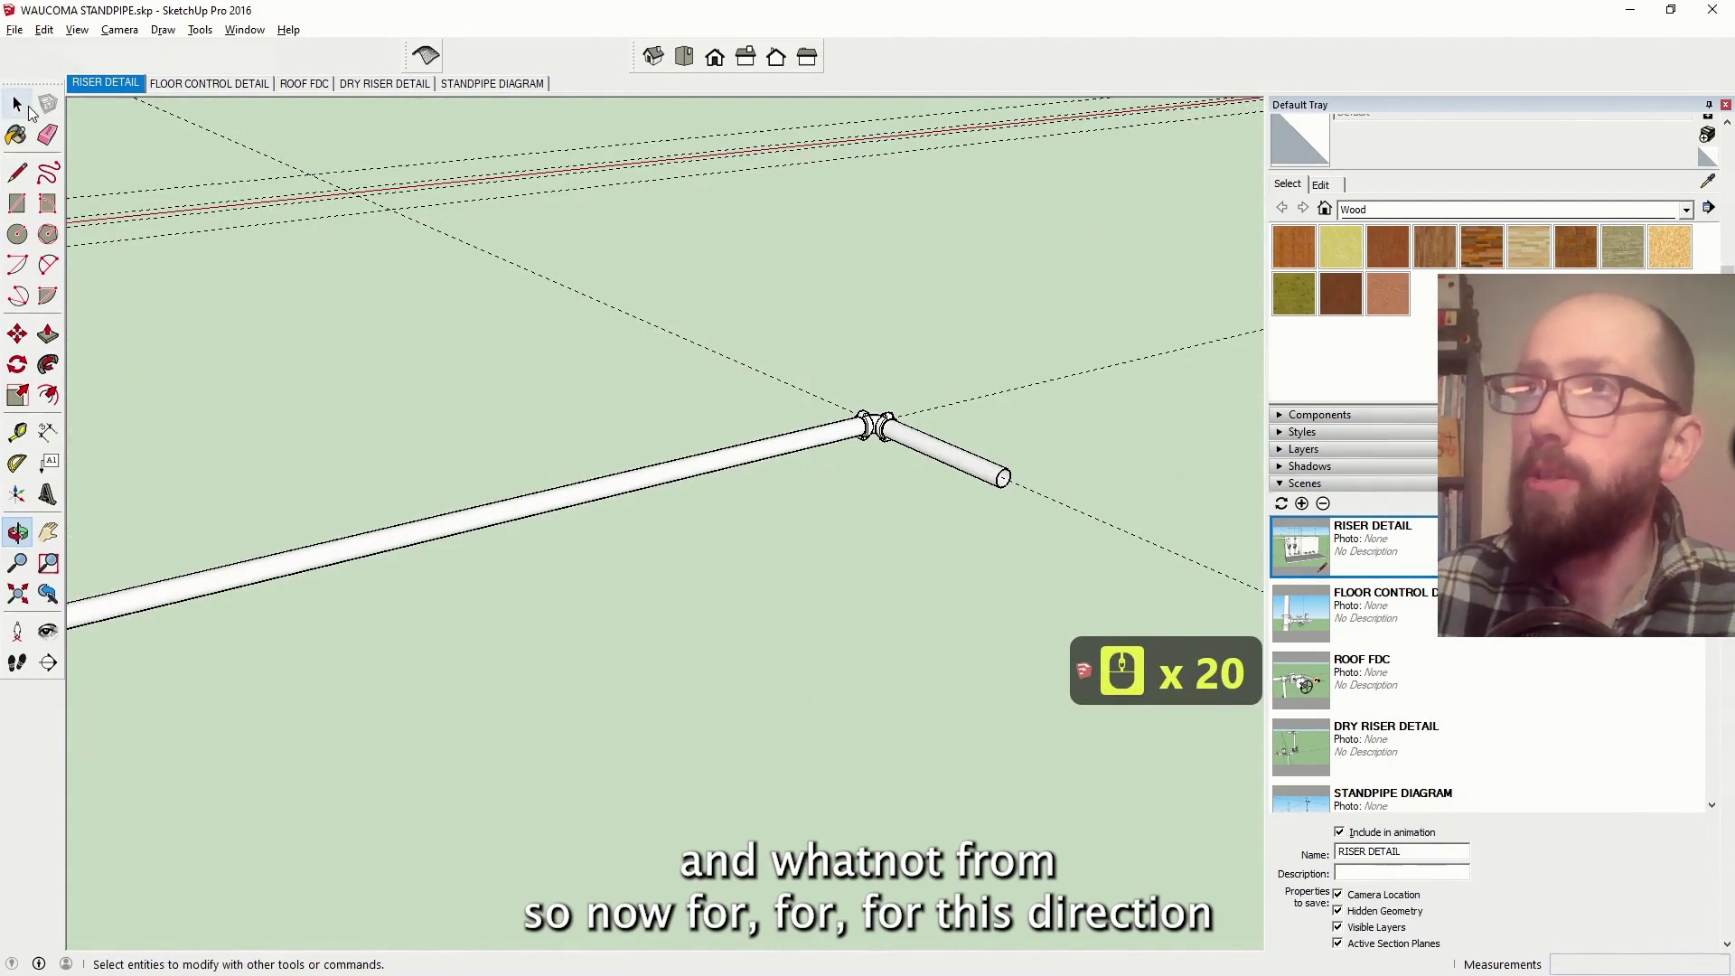
left_click(899, 302)
scroll(499, 543, "down", 20)
scroll(262, 503, "down", 20)
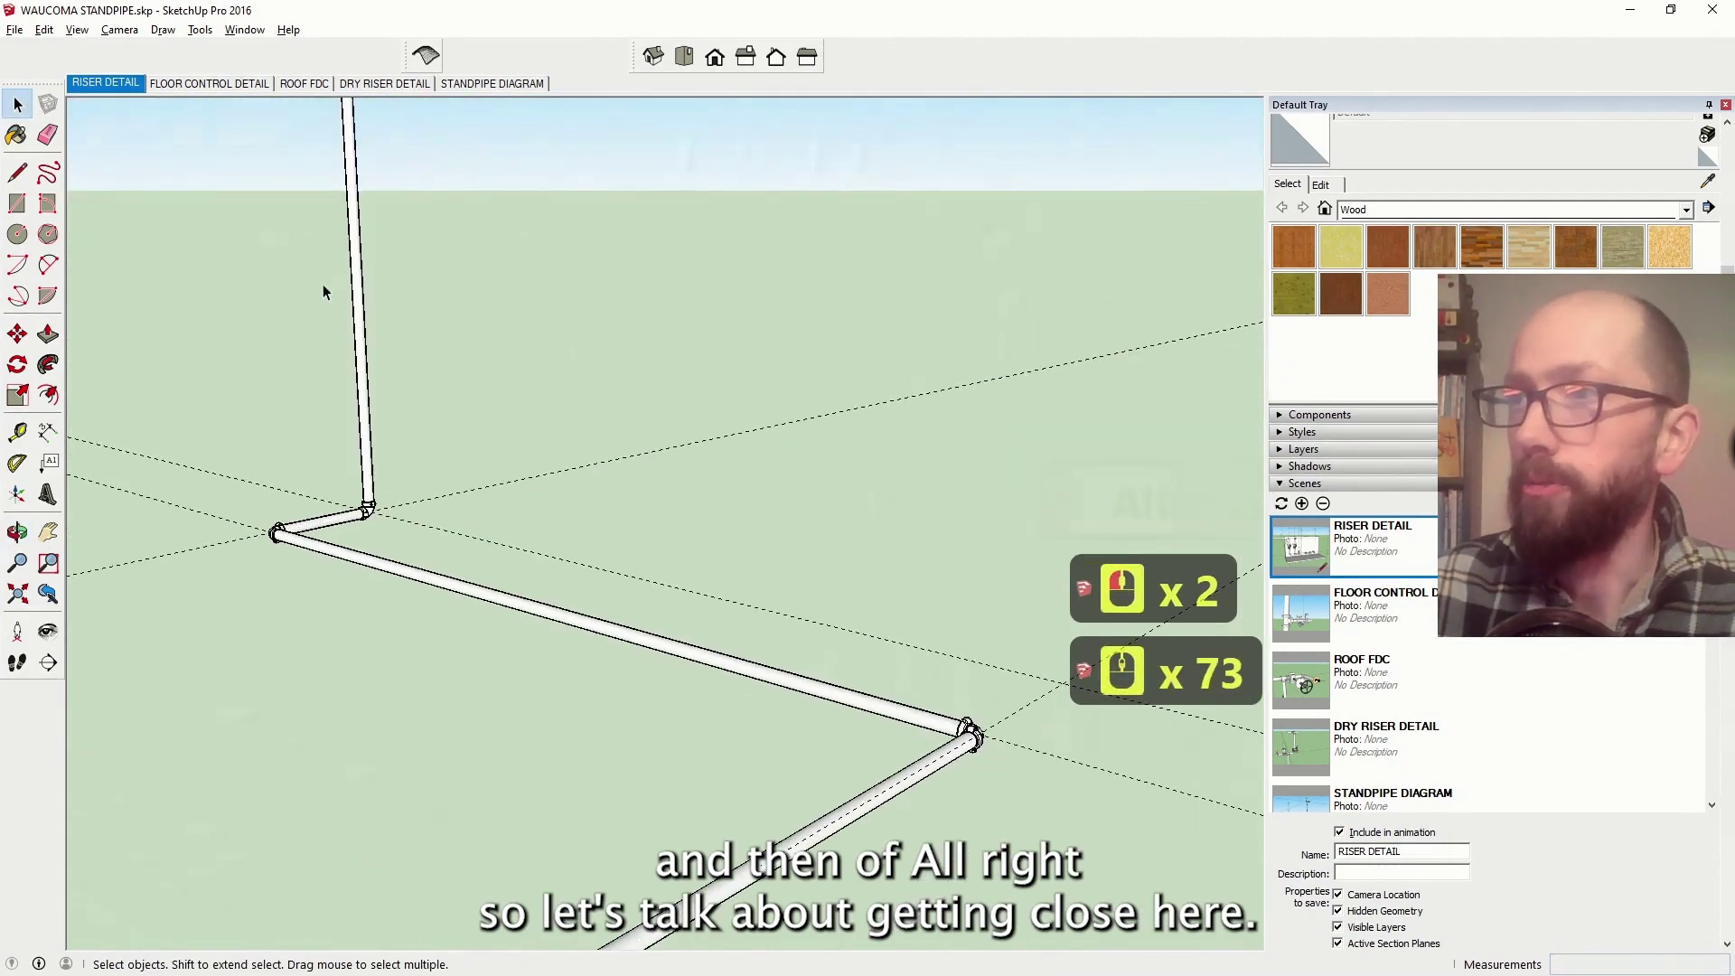
Review the routed basement piping and compare it with the Waucoma Hotel floor plan in IntelliCAD, returning to the SketchUp model
middle_click(268, 542)
middle_click(267, 542)
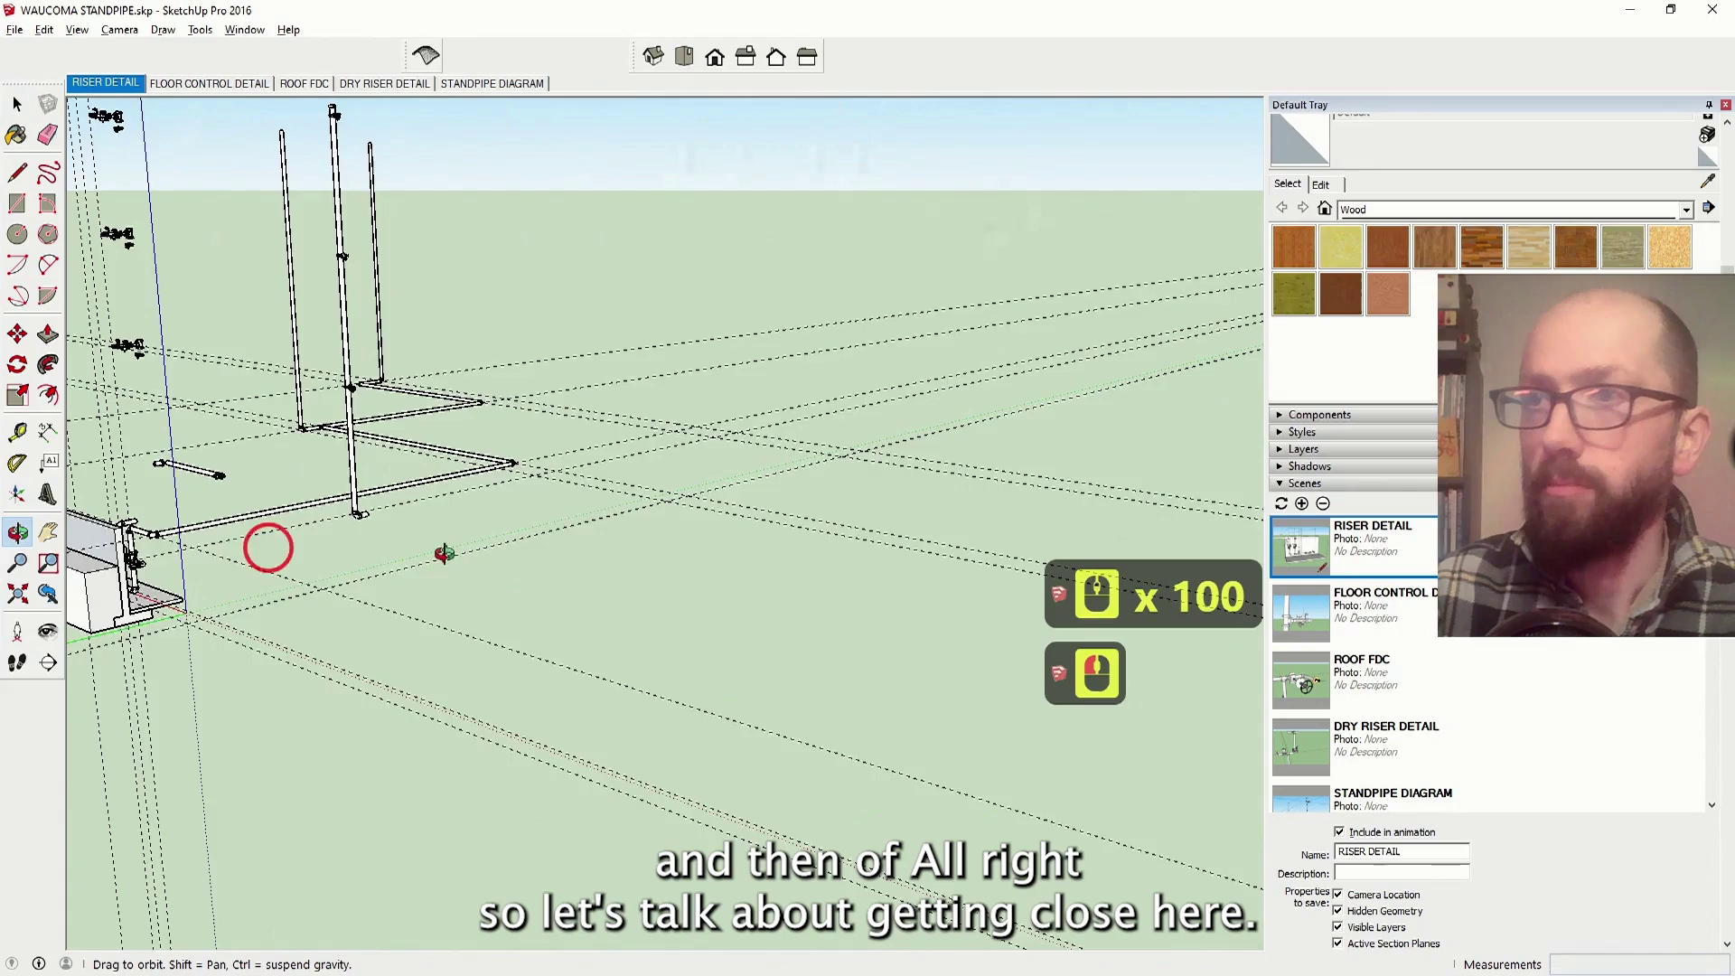
scroll(415, 550, "down", 10)
scroll(508, 506, "up", 5)
middle_click_drag(508, 506, 709, 504)
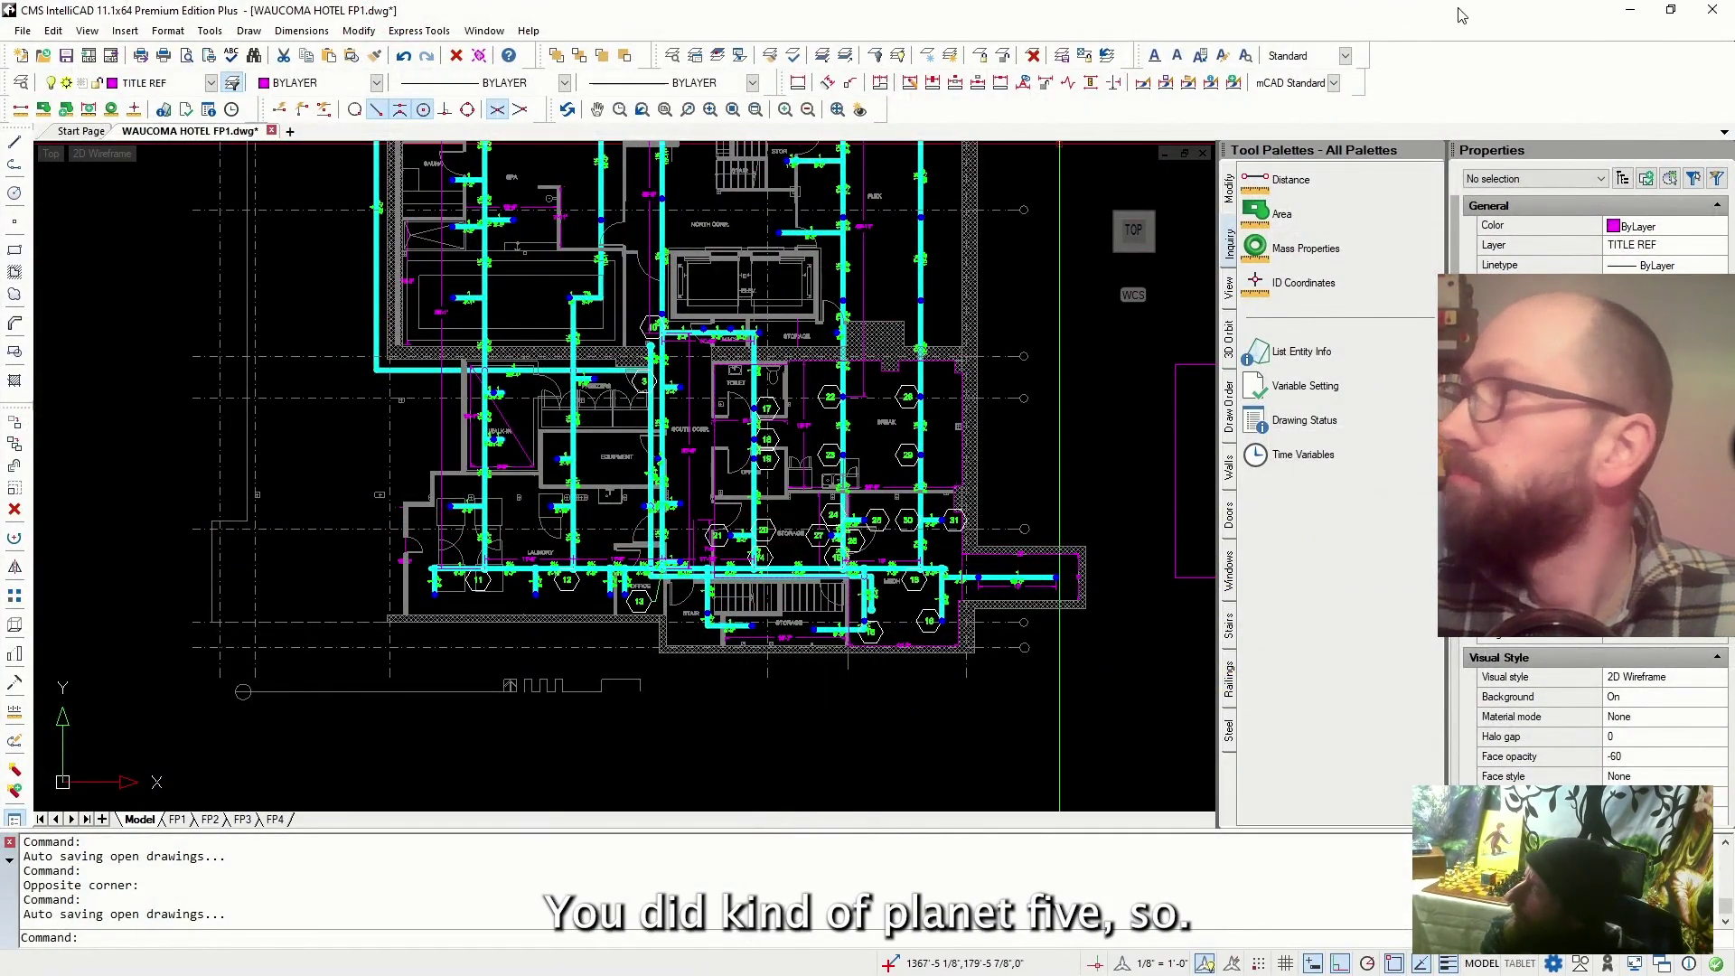
left_click(1625, 11)
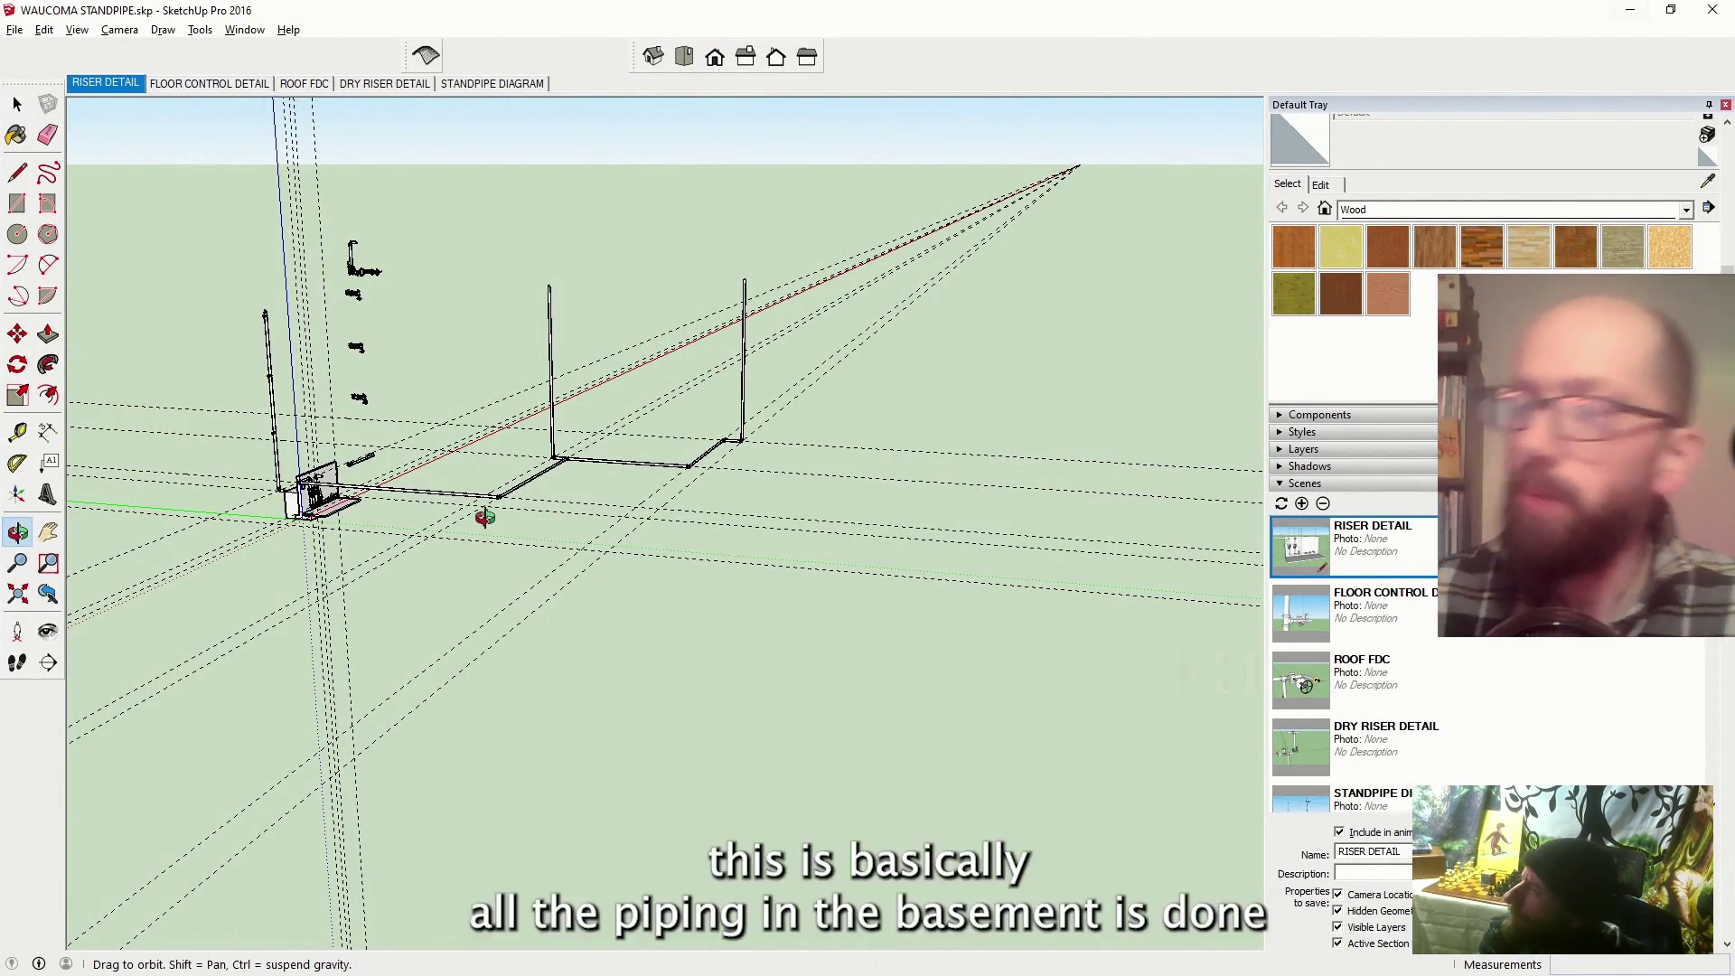
scroll(498, 510, "up", 7)
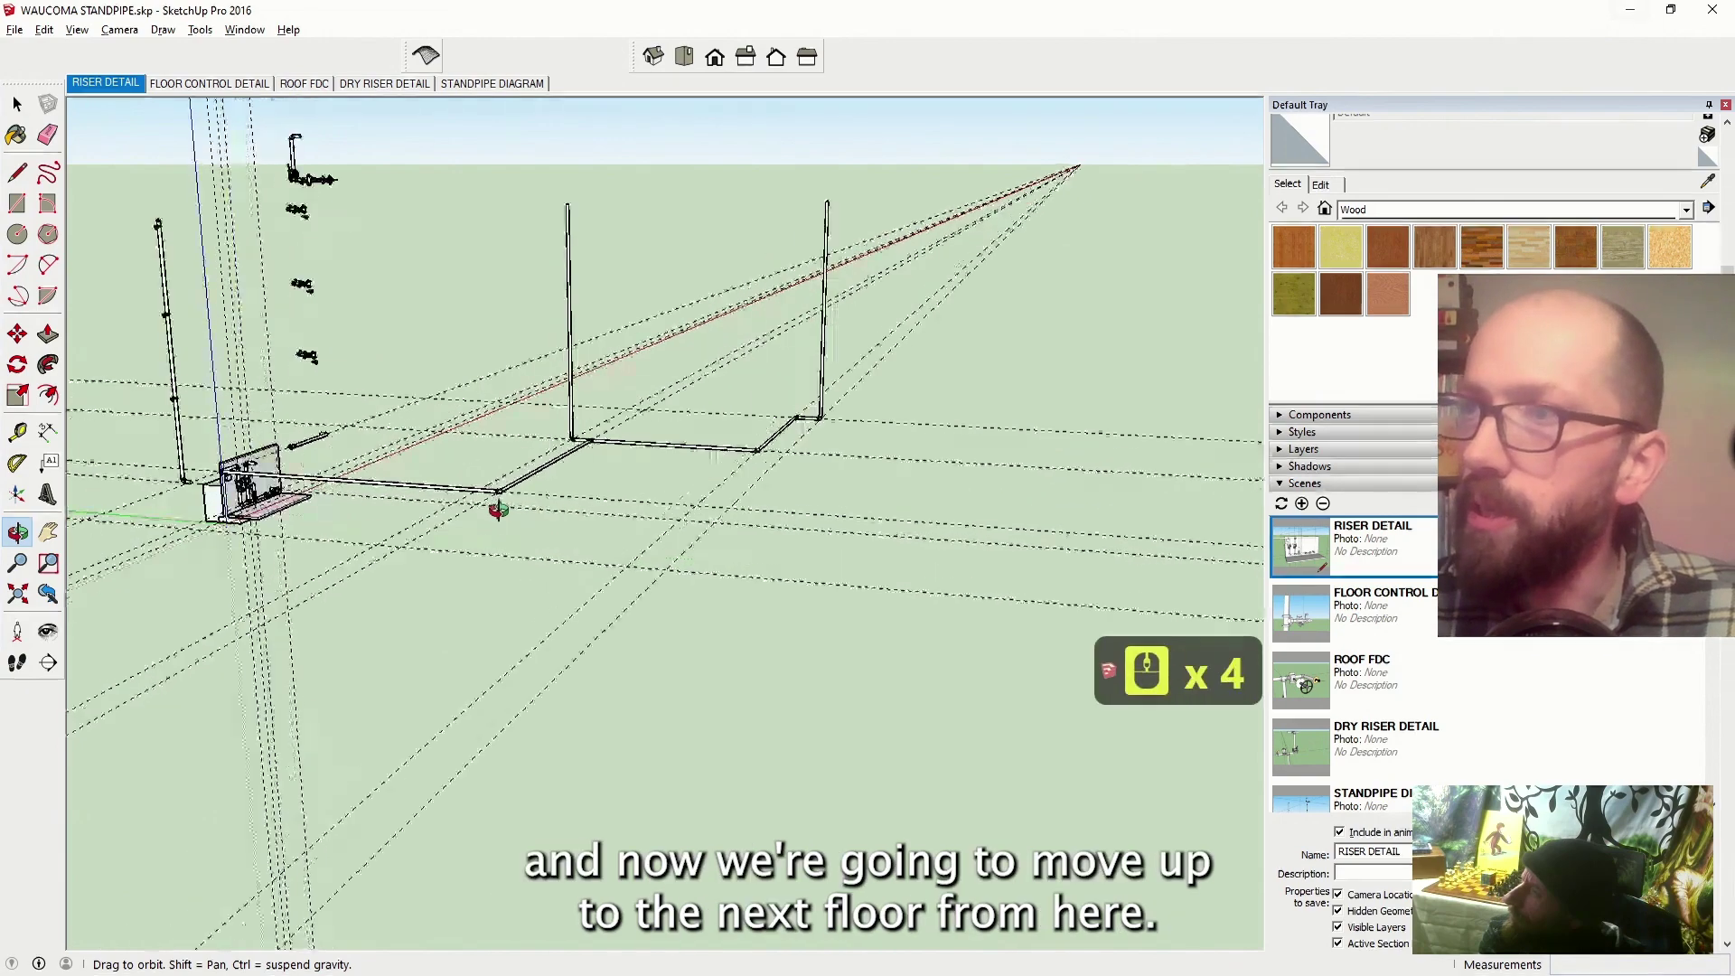
scroll(891, 416, "up", 1)
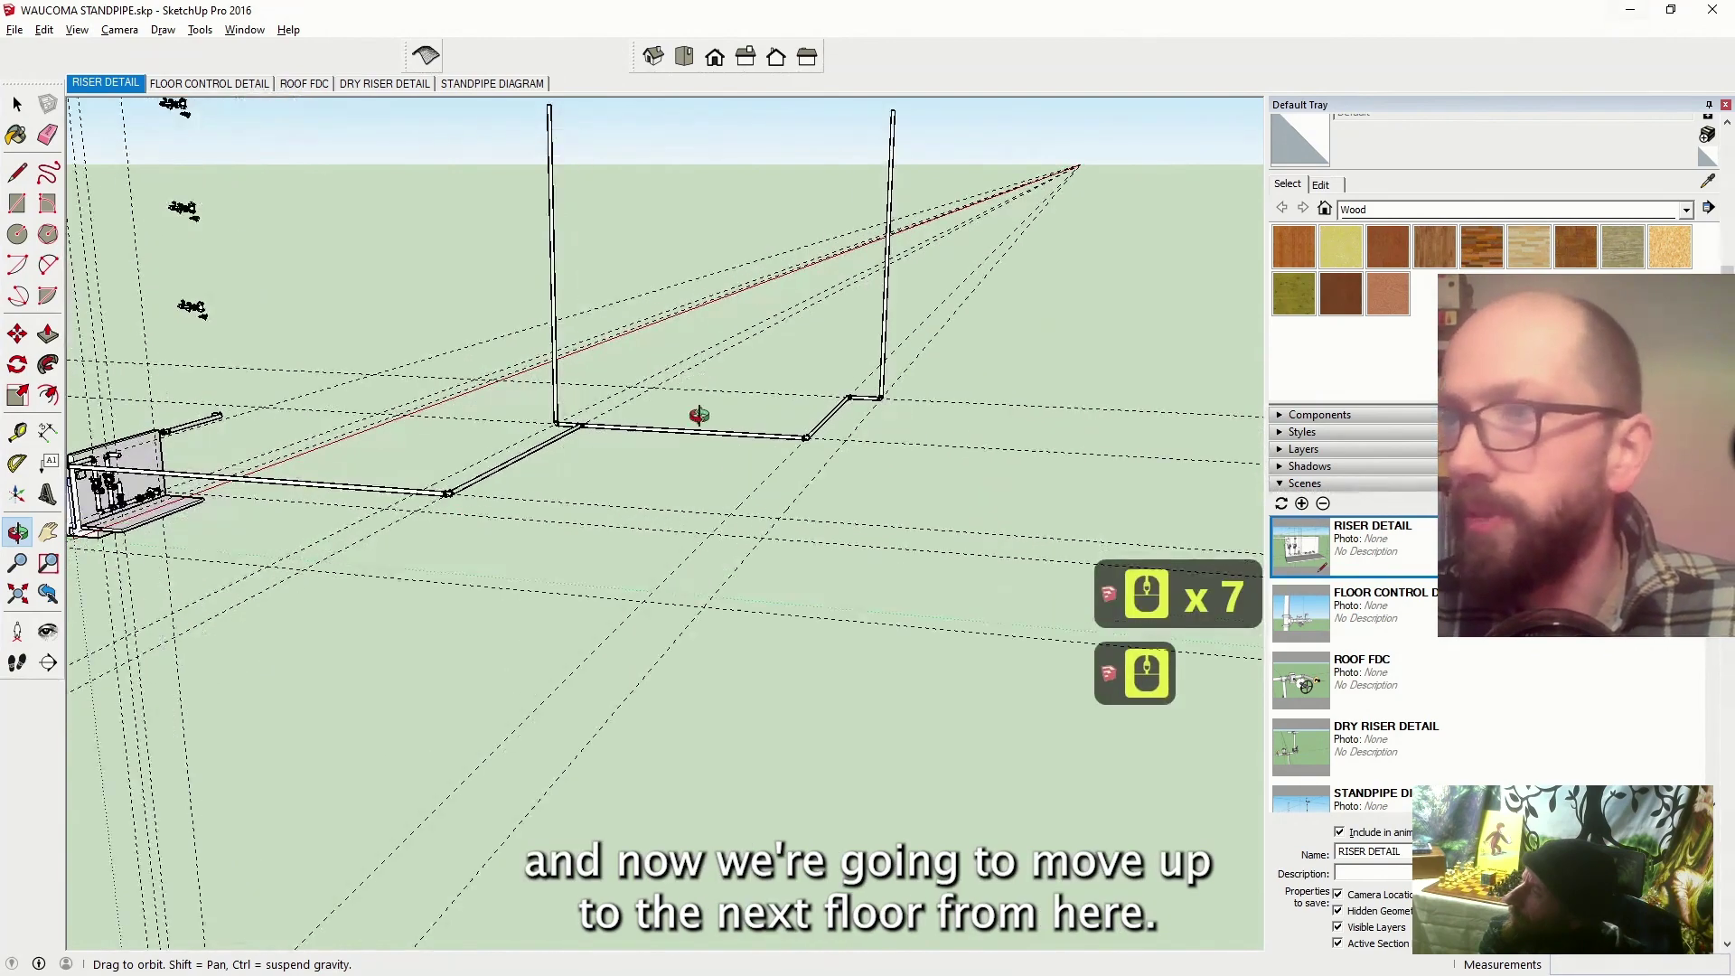
scroll(741, 420, "down", 2)
mouse_move(891, 414)
left_mouse_down()
mouse_move(753, 449)
mouse_move(503, 453)
mouse_move(546, 446)
left_mouse_up()
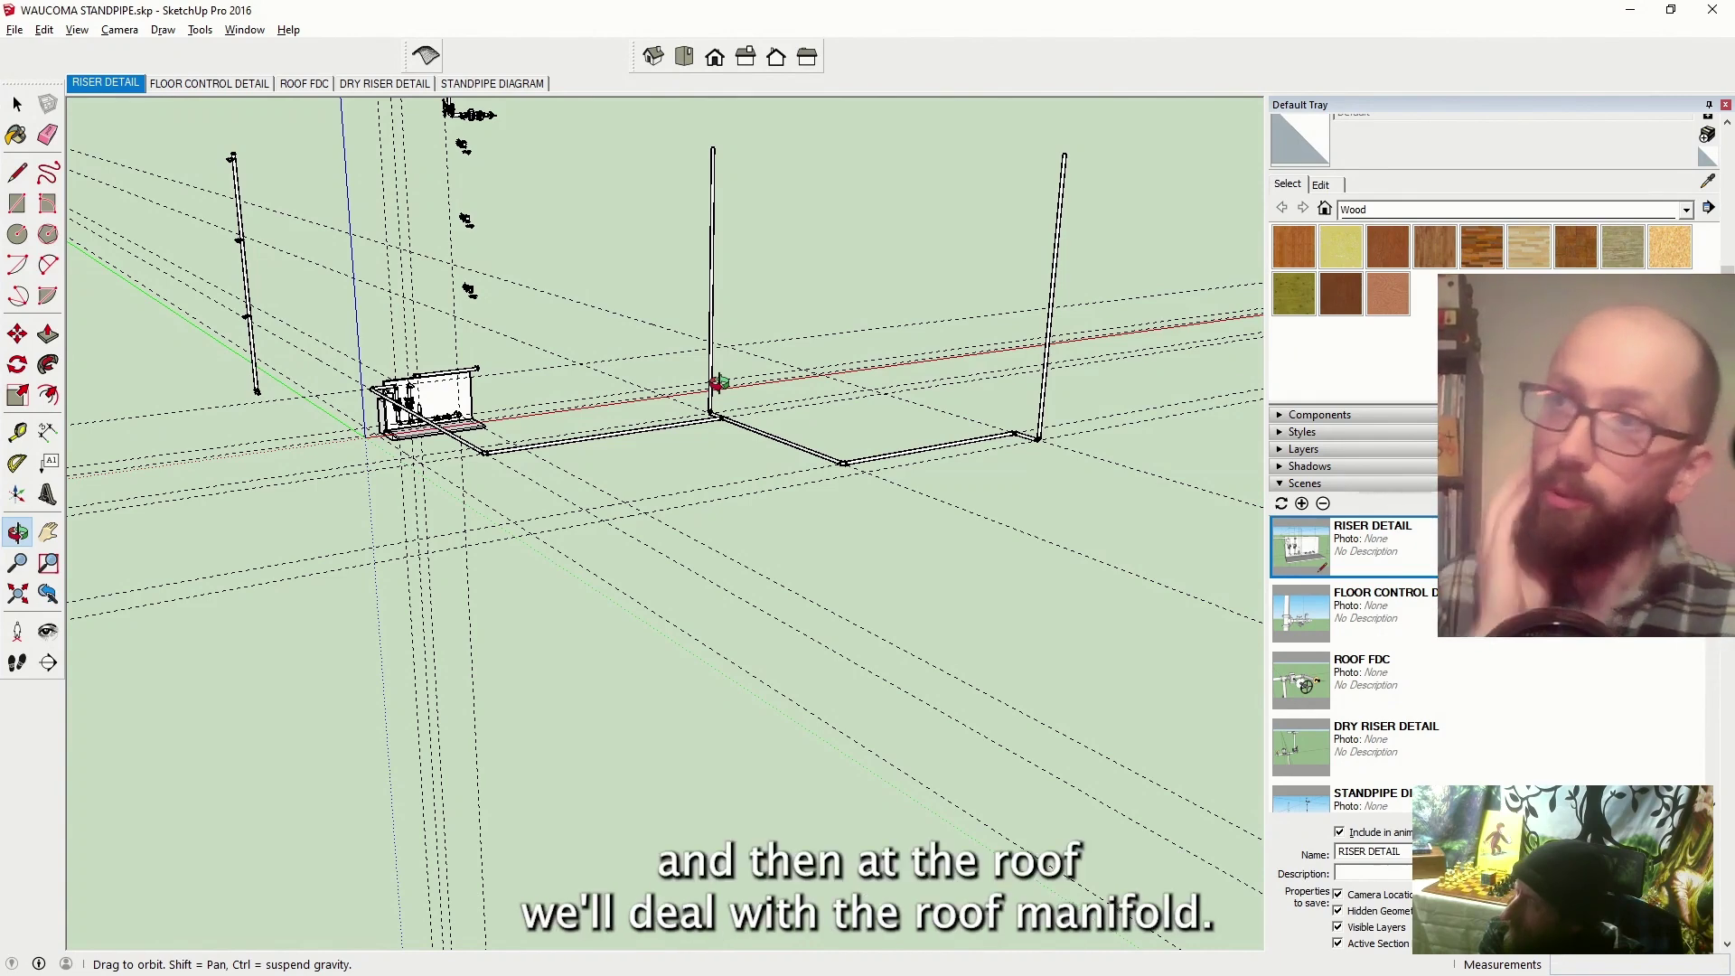
left_click_drag(721, 383, 515, 511)
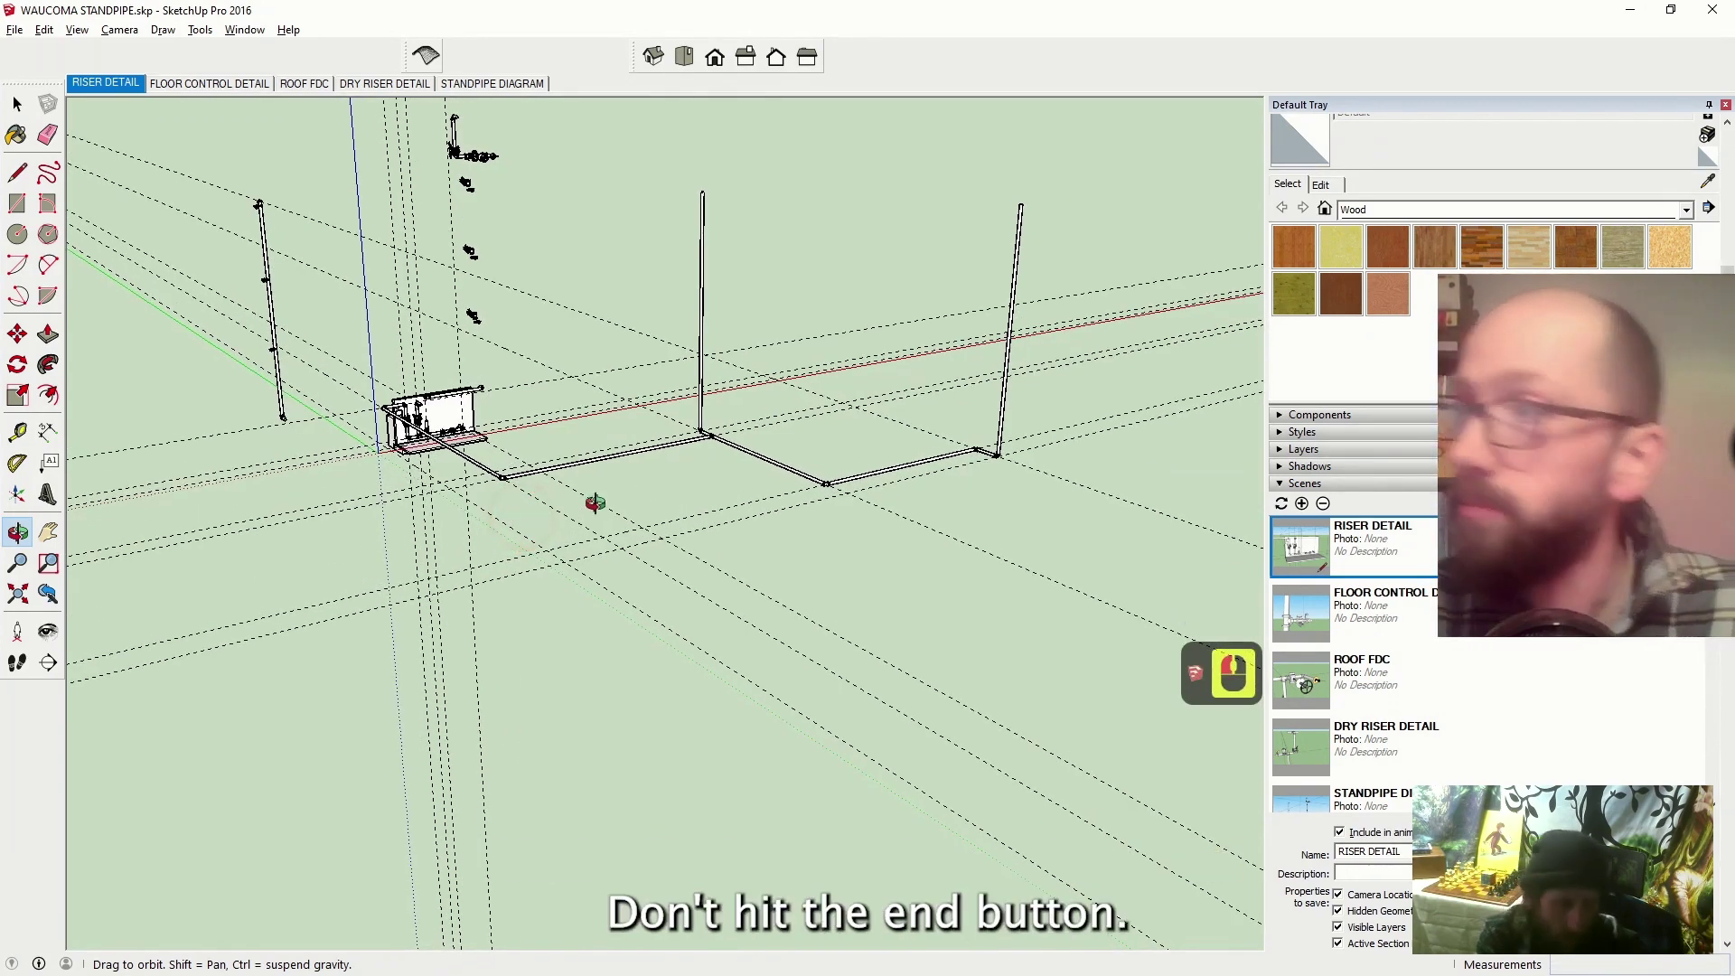
Copy the short vertical pipe with its sway braces from another model and paste it behind the riser detail's back wall
left_click(15, 29)
left_click(33, 67)
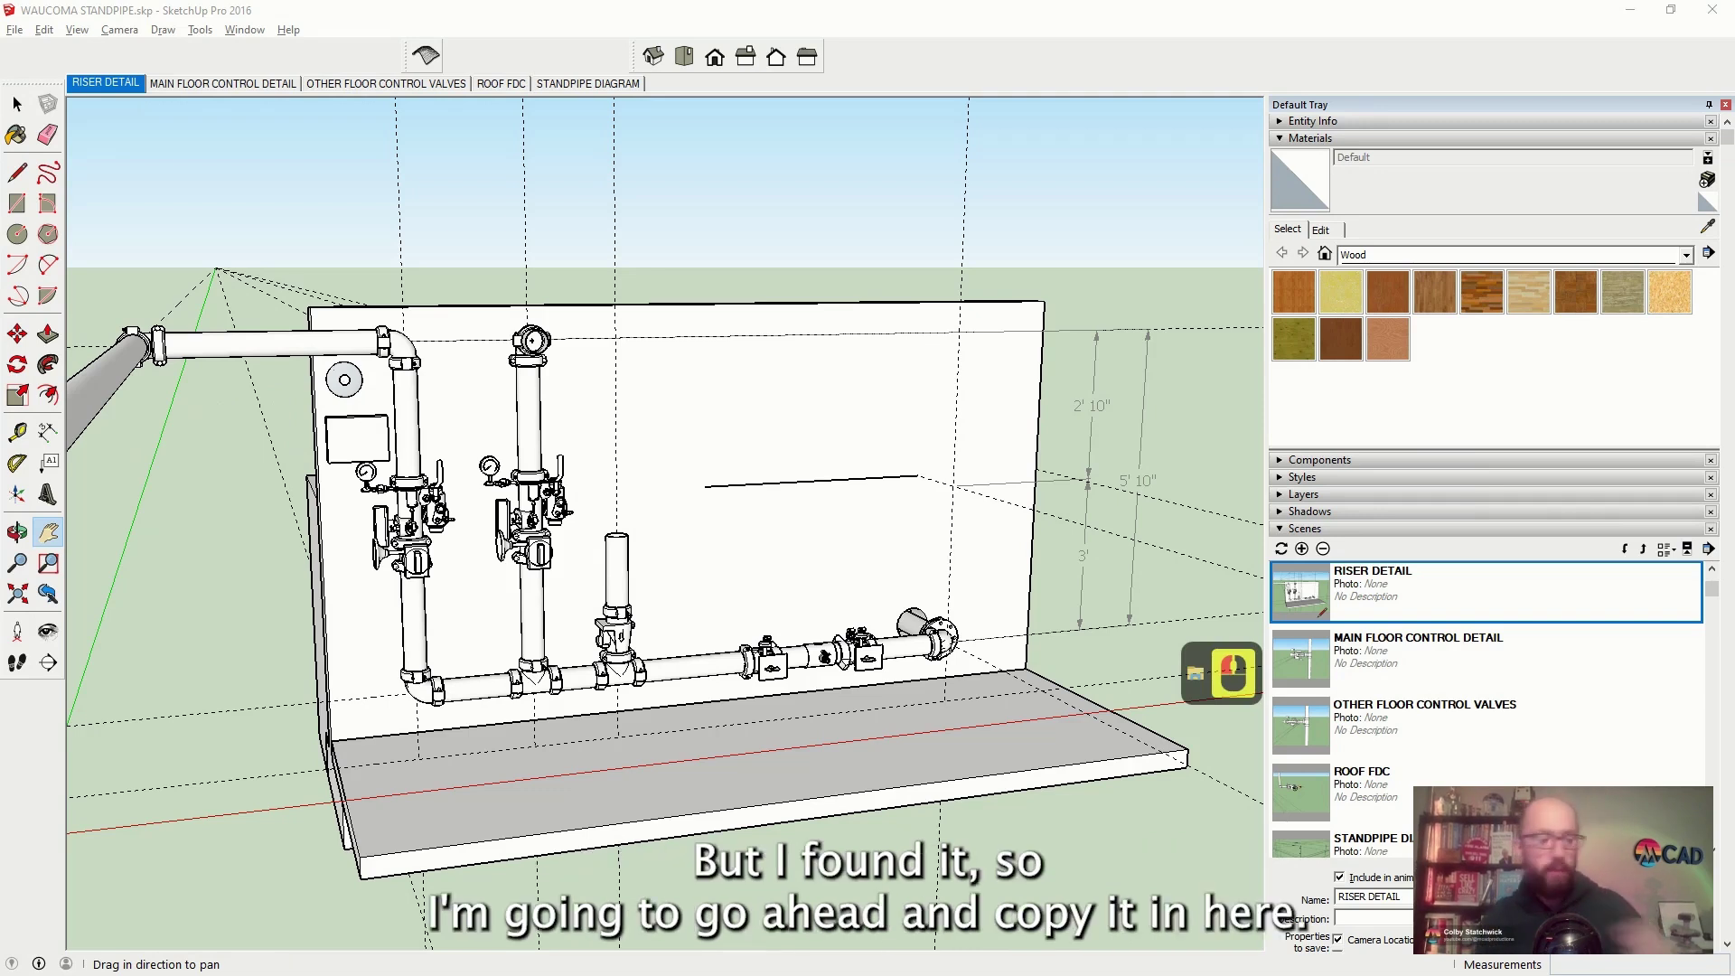
key("ctrl+c")
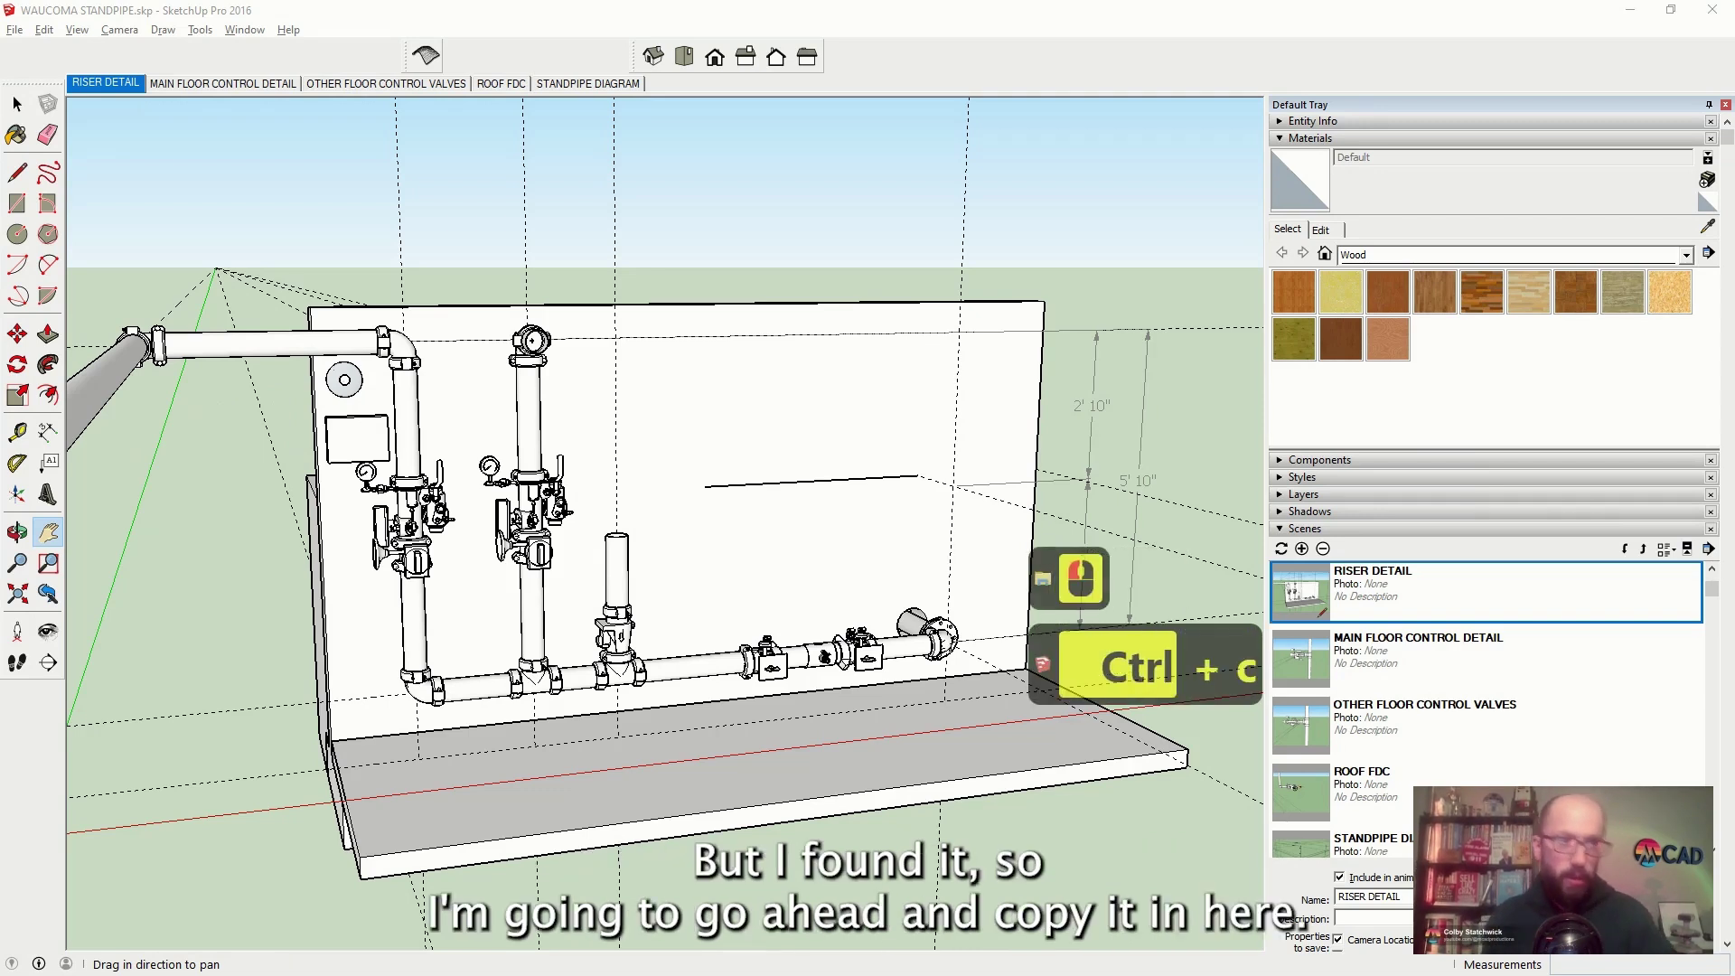
left_click(667, 450)
key("ctrl+v")
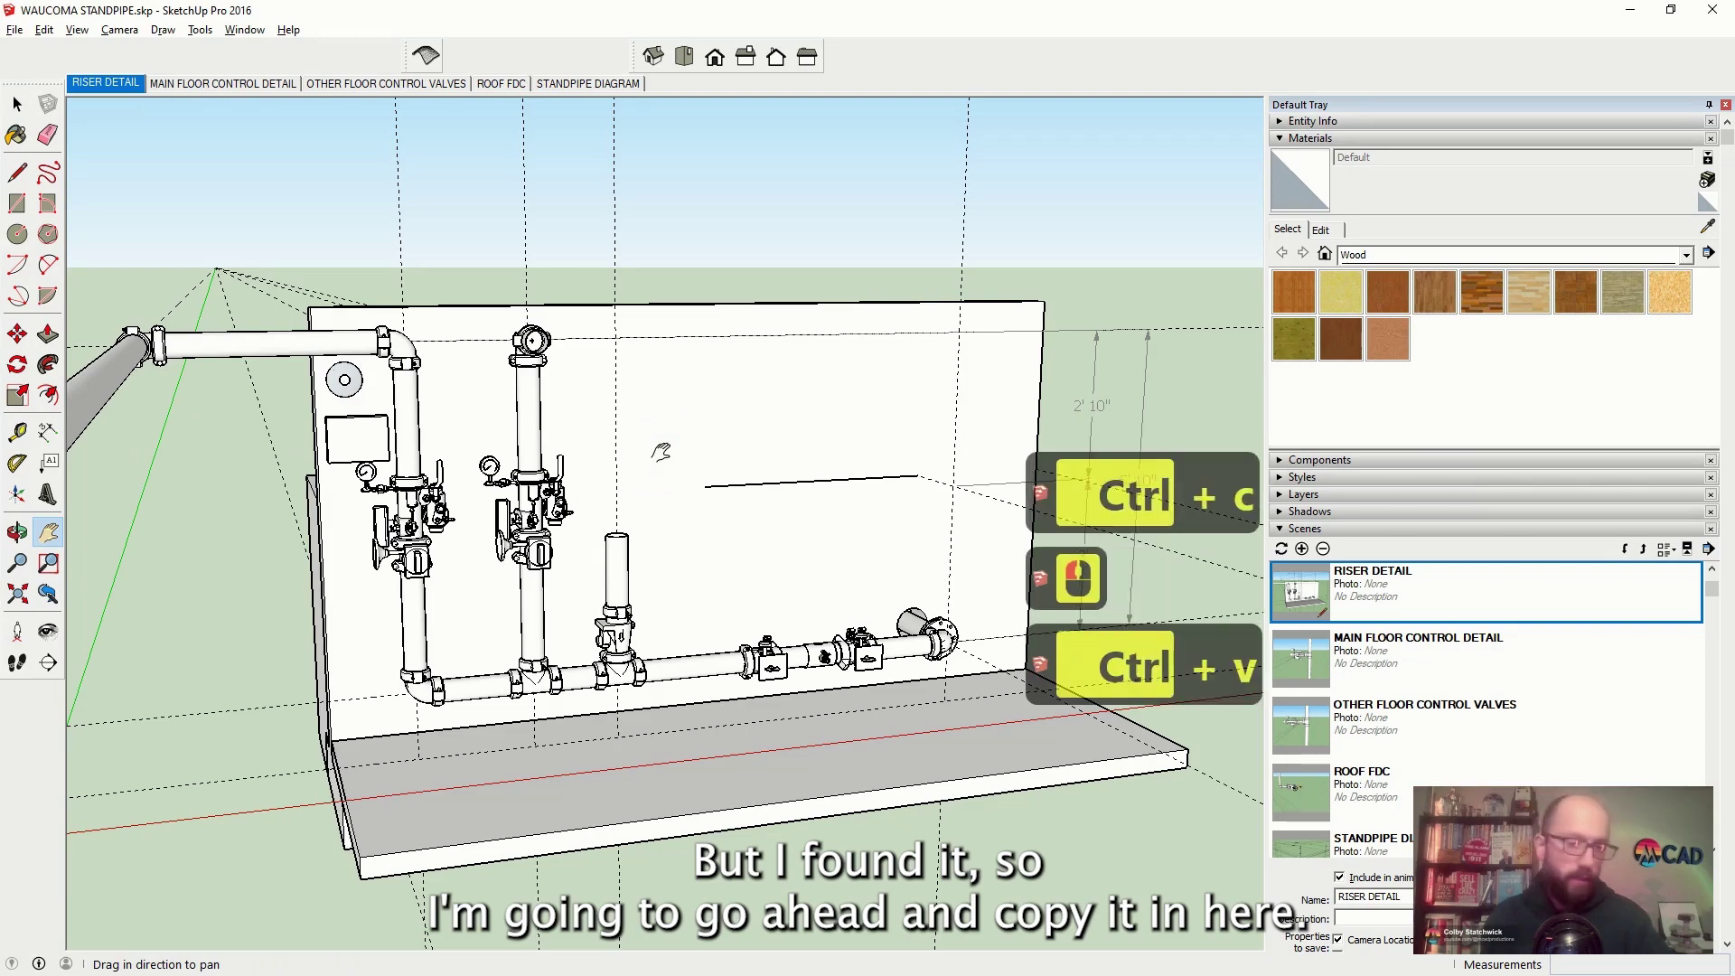
scroll(659, 492, "down", 6)
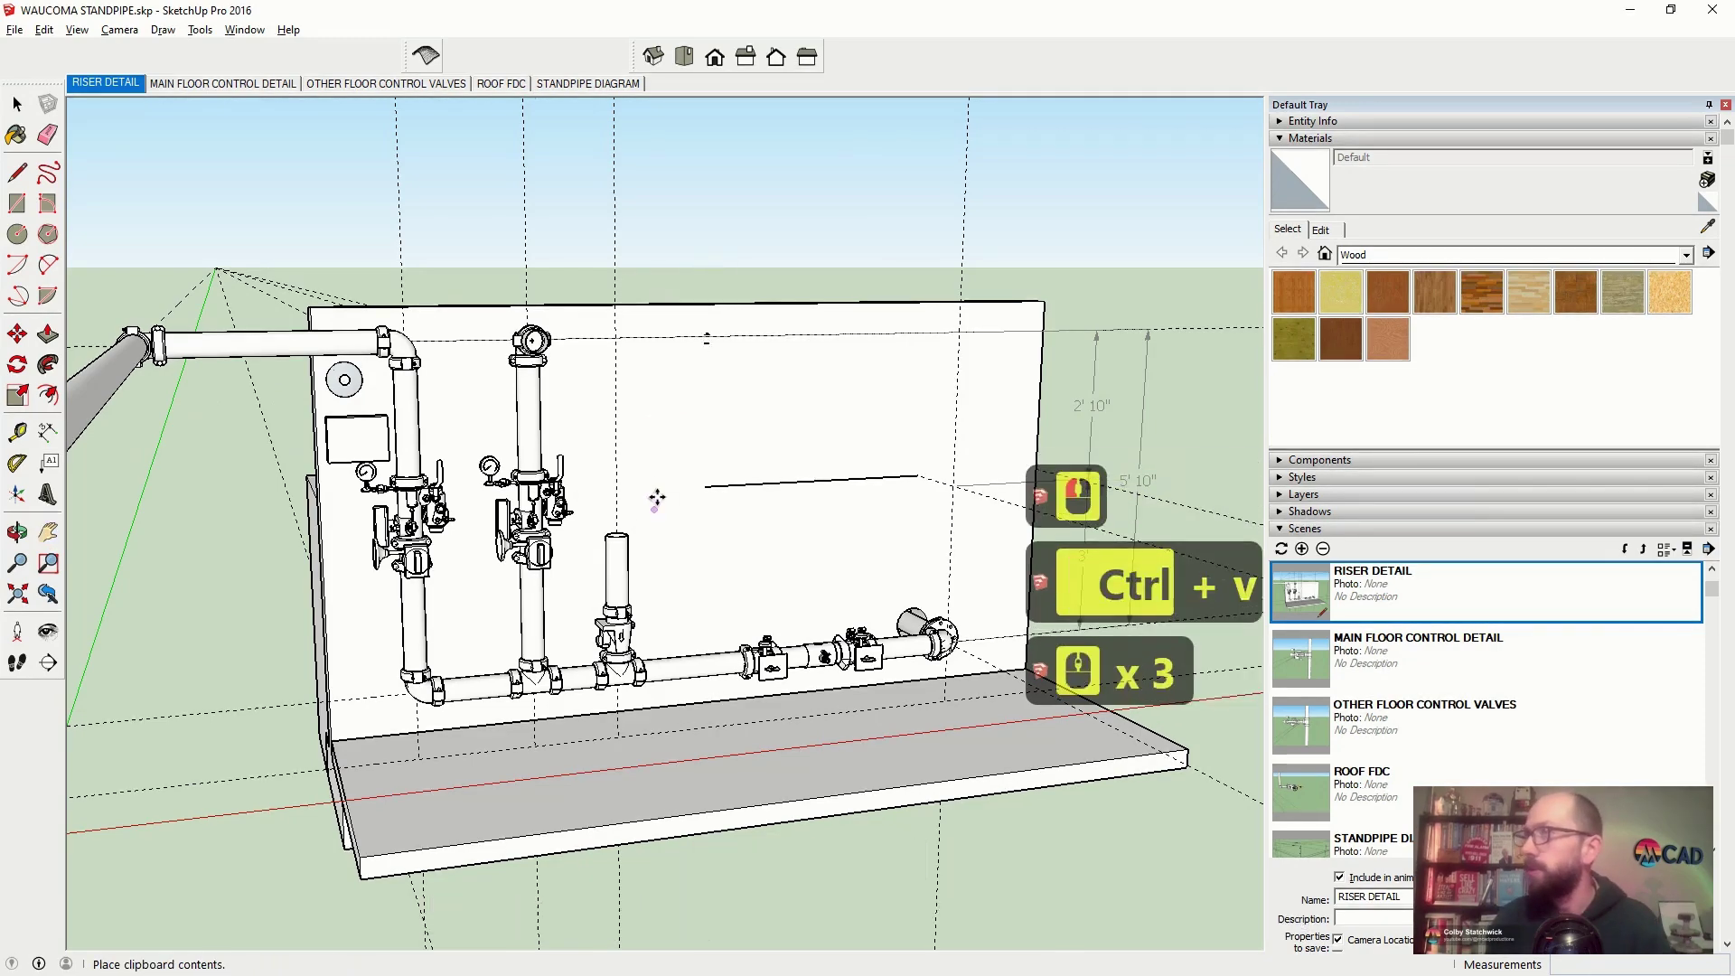
left_click(427, 272)
scroll(427, 271, "up", 5)
key("space")
scroll(821, 255, "up", 3)
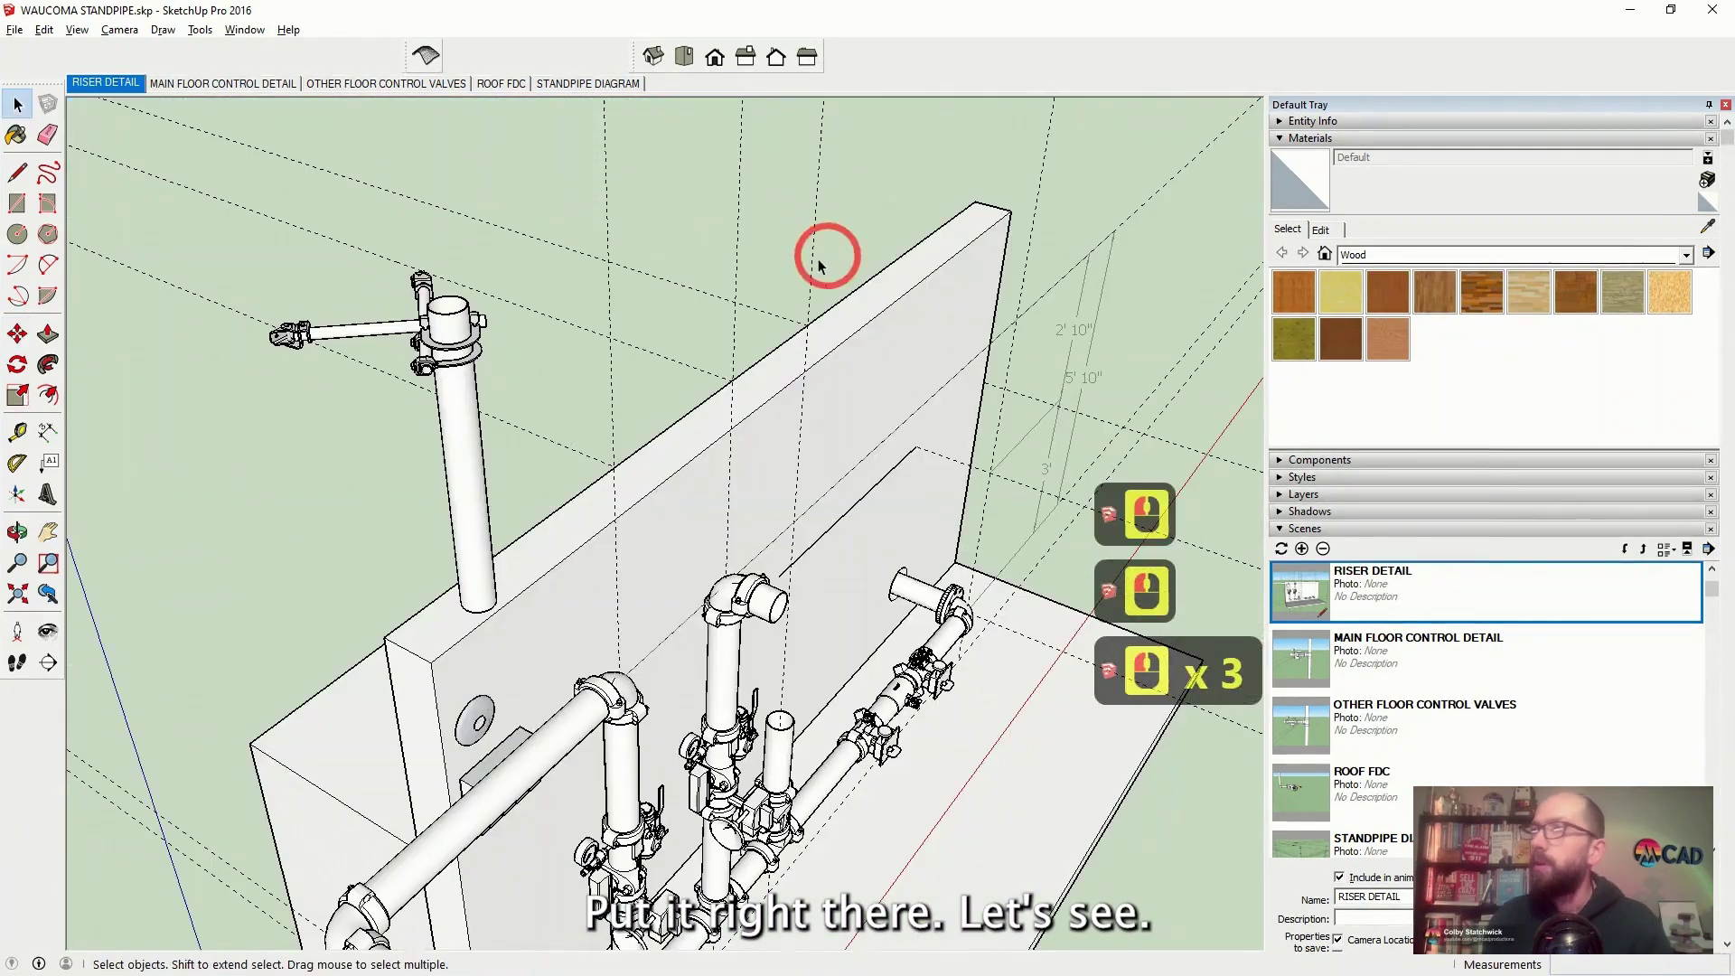
Copy the sway brace assembly from the pasted pipe onto the first riser, just below its top elbow
left_click(604, 153)
left_click(18, 334)
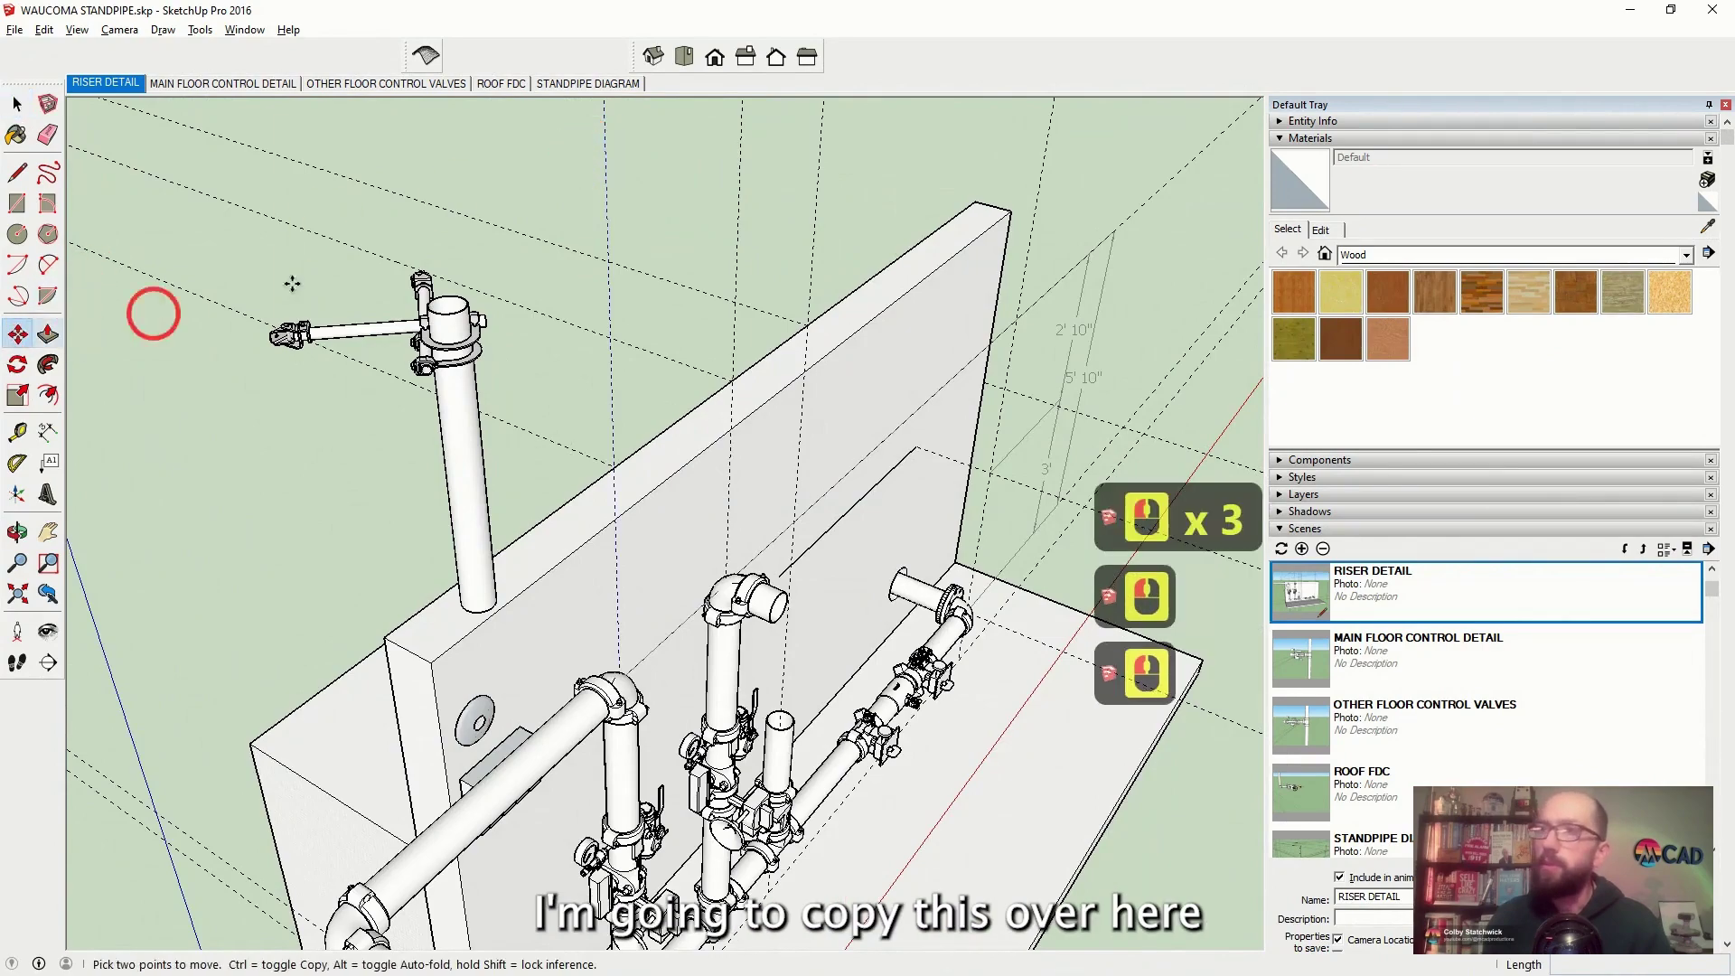
left_click(480, 205)
scroll(452, 281, "up", 13)
key("ctrl")
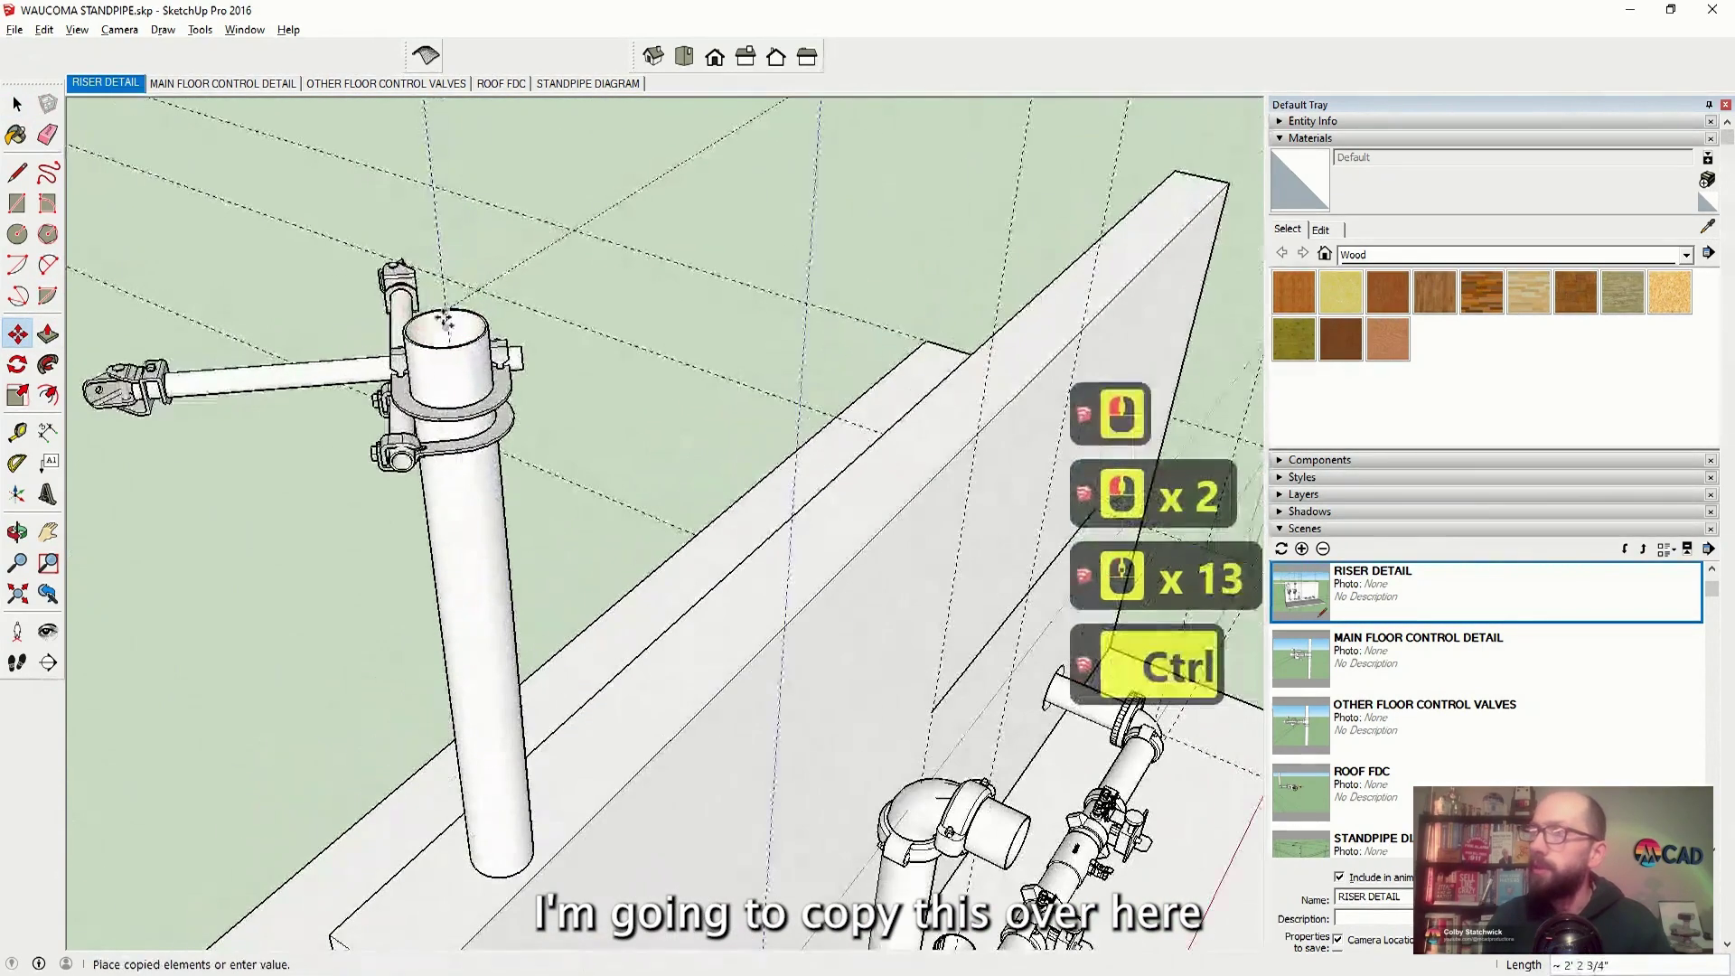
scroll(442, 307, "up", 6)
left_click(449, 316)
scroll(302, 264, "down", 20)
key("space")
left_click_drag(286, 264, 588, 452)
key("m")
left_click(476, 287)
middle_click_drag(613, 590, 472, 351)
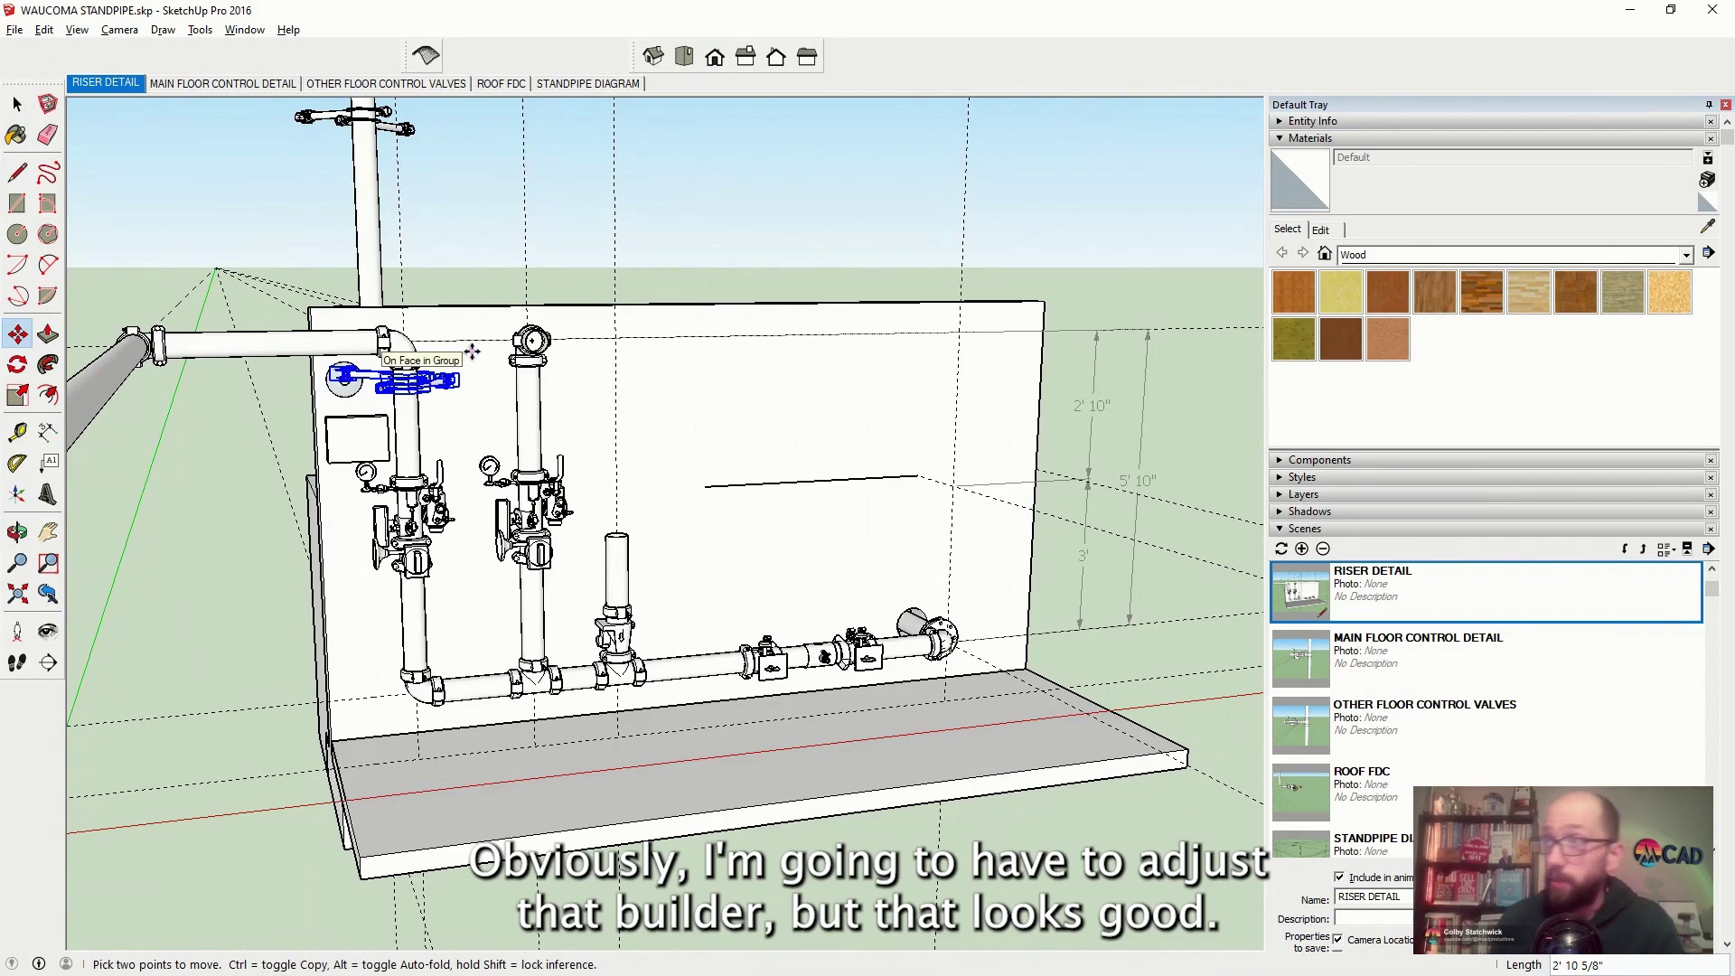
Copy the sway brace assembly across from the first riser to the second riser at the same height
left_click(401, 254)
key("ctrl")
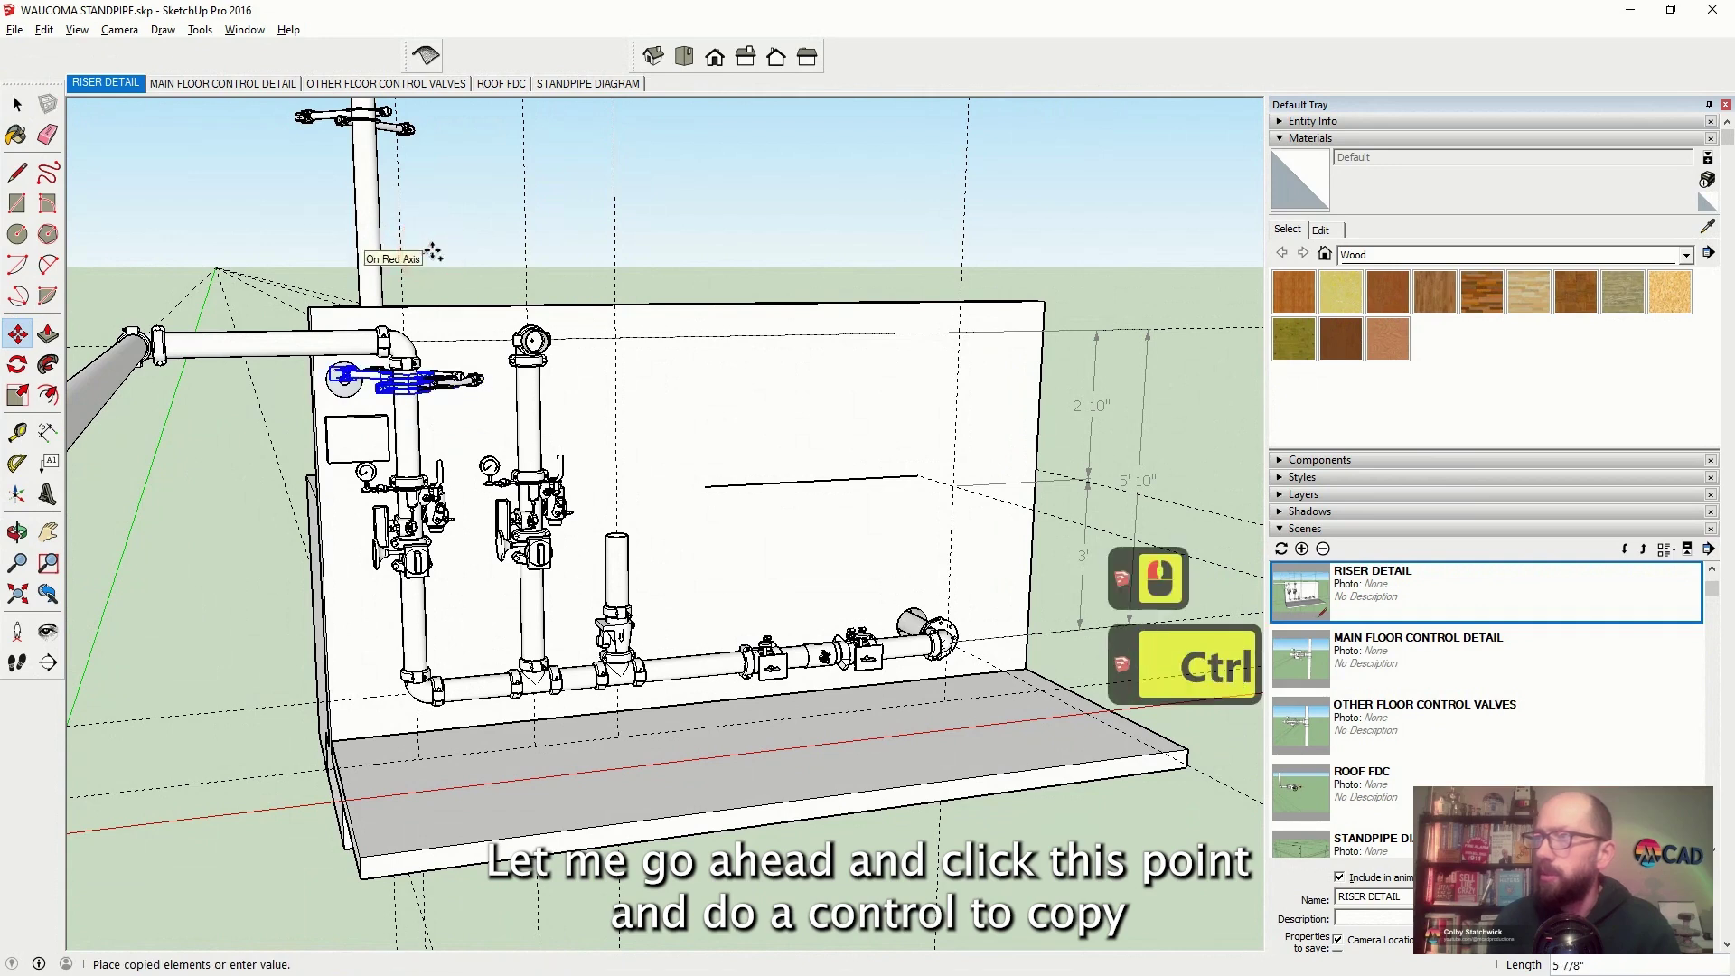
left_click(485, 376)
key("space")
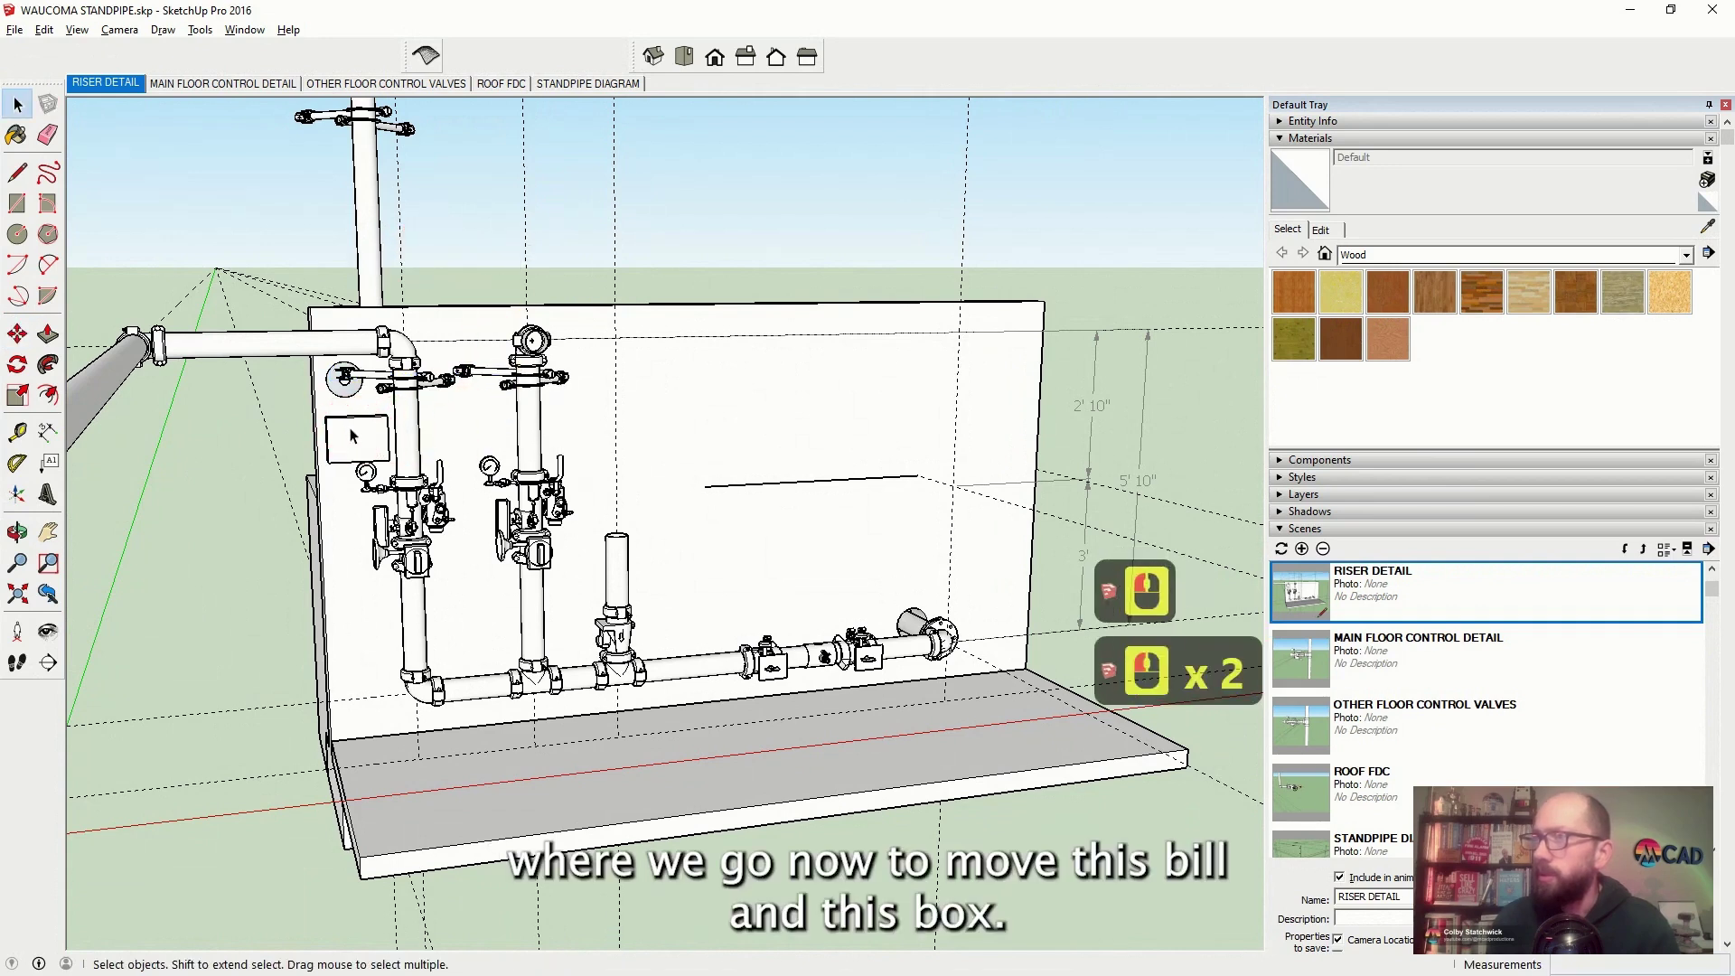
Move the round bell and the rectangular box together along the wall to the clear area beyond the second riser
left_click(348, 398)
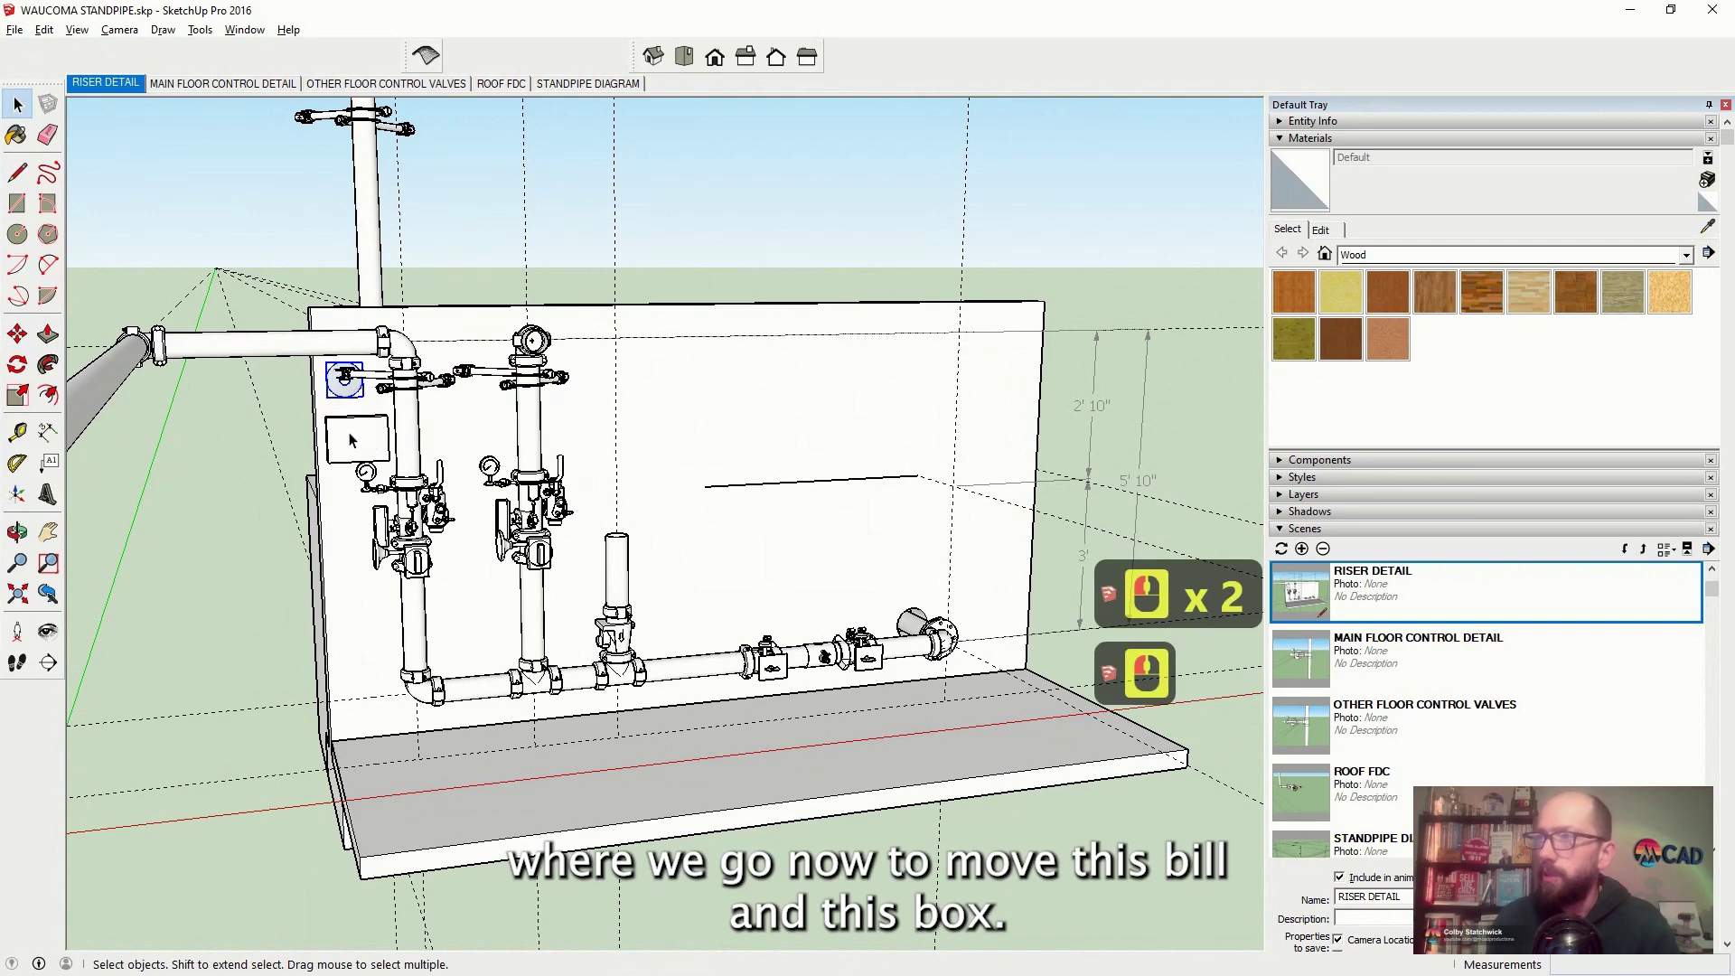
left_click(352, 440, "ctrl")
key("m")
left_click(651, 395)
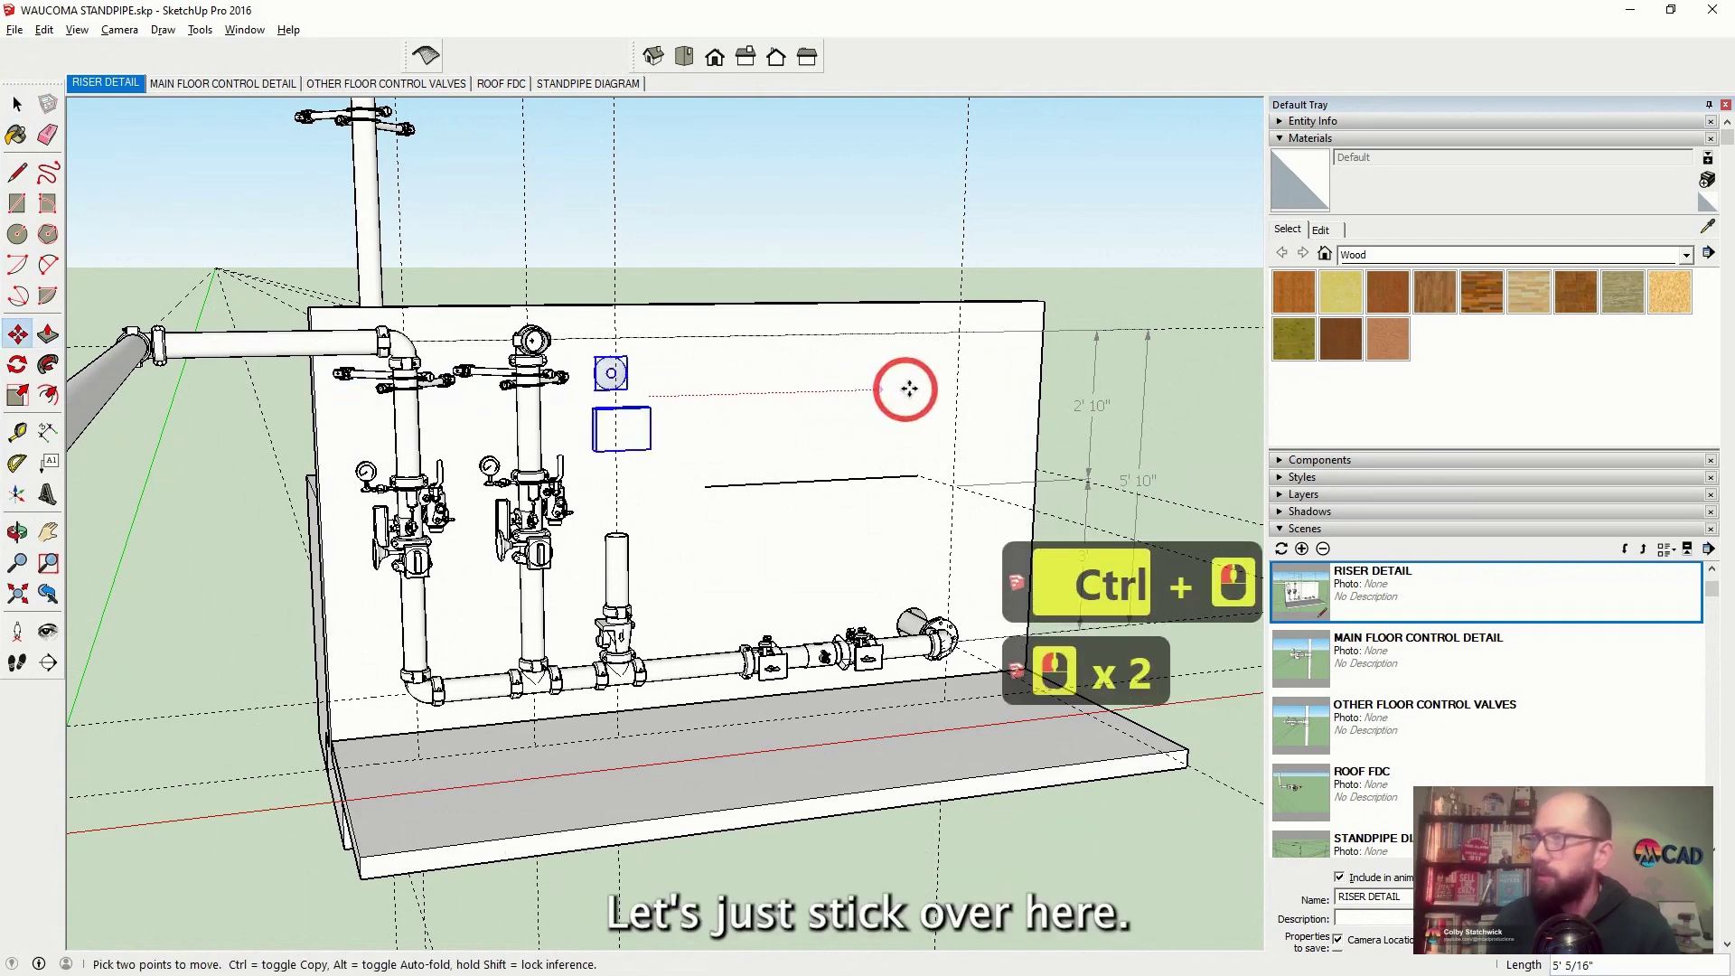
right_click(813, 389)
middle_click(798, 389)
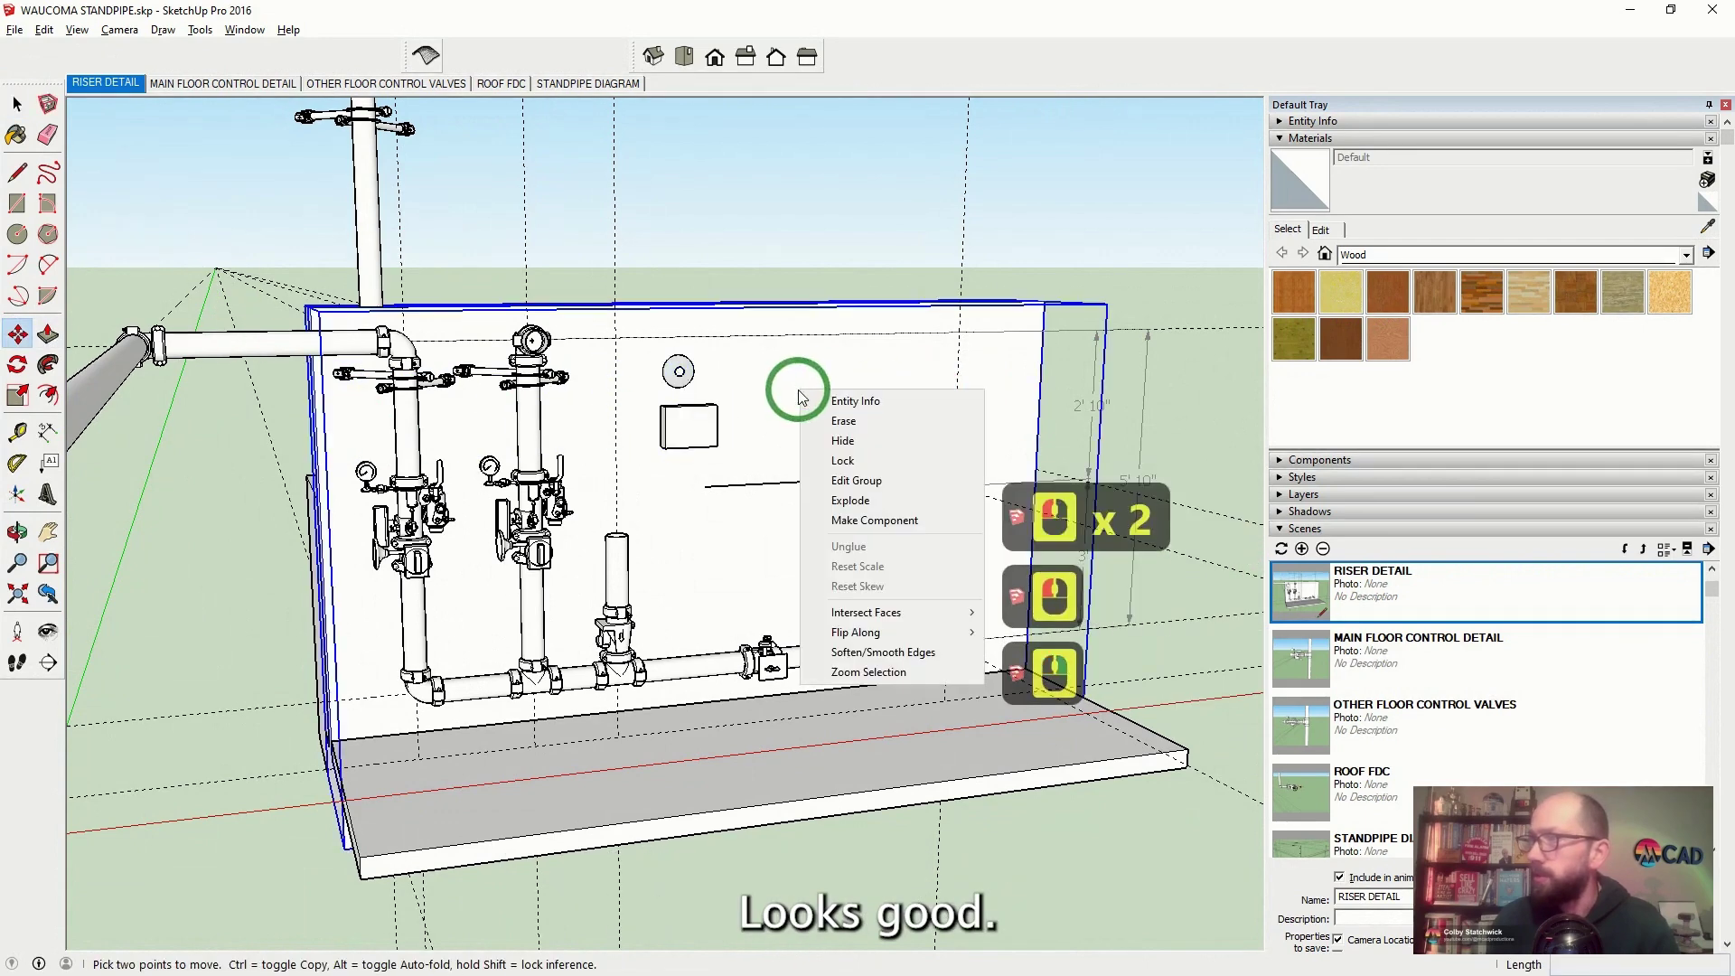
key("Escape")
Delete the leftover pasted pipe and its original sway braces behind the back wall
double_click(17, 104)
scroll(326, 357, "down", 9)
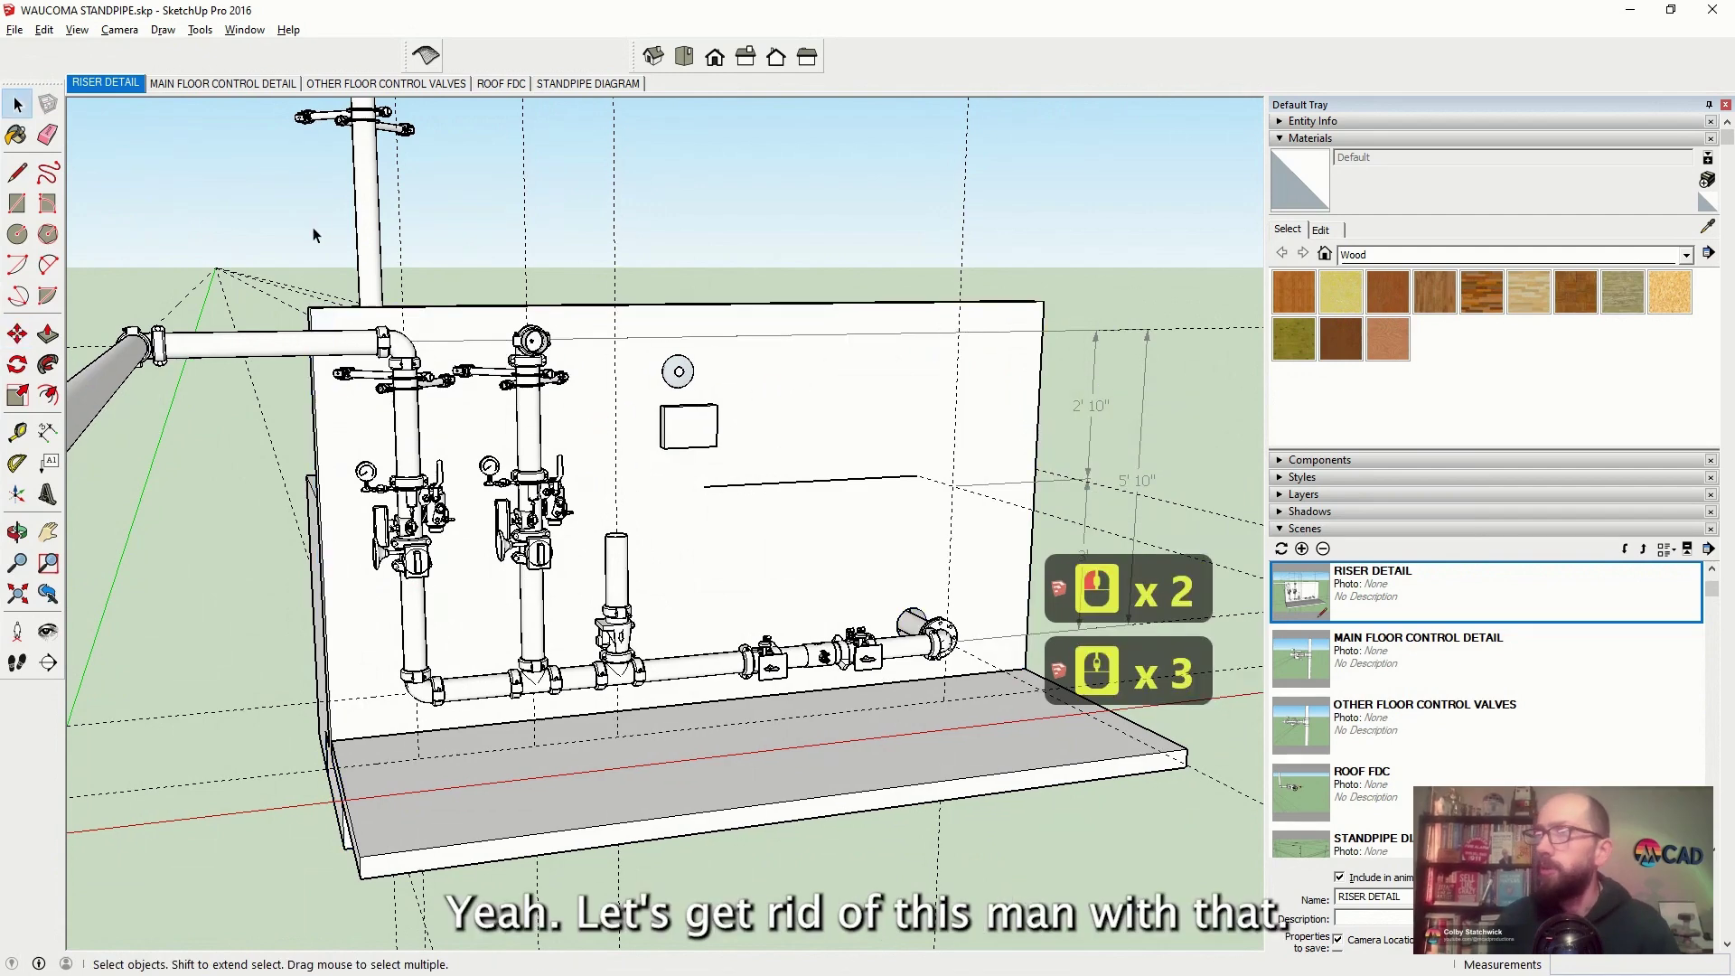
scroll(325, 357, "up", 4)
left_click(362, 316)
key("Delete")
left_click(334, 542)
key("Delete")
left_click(338, 568)
key("Delete")
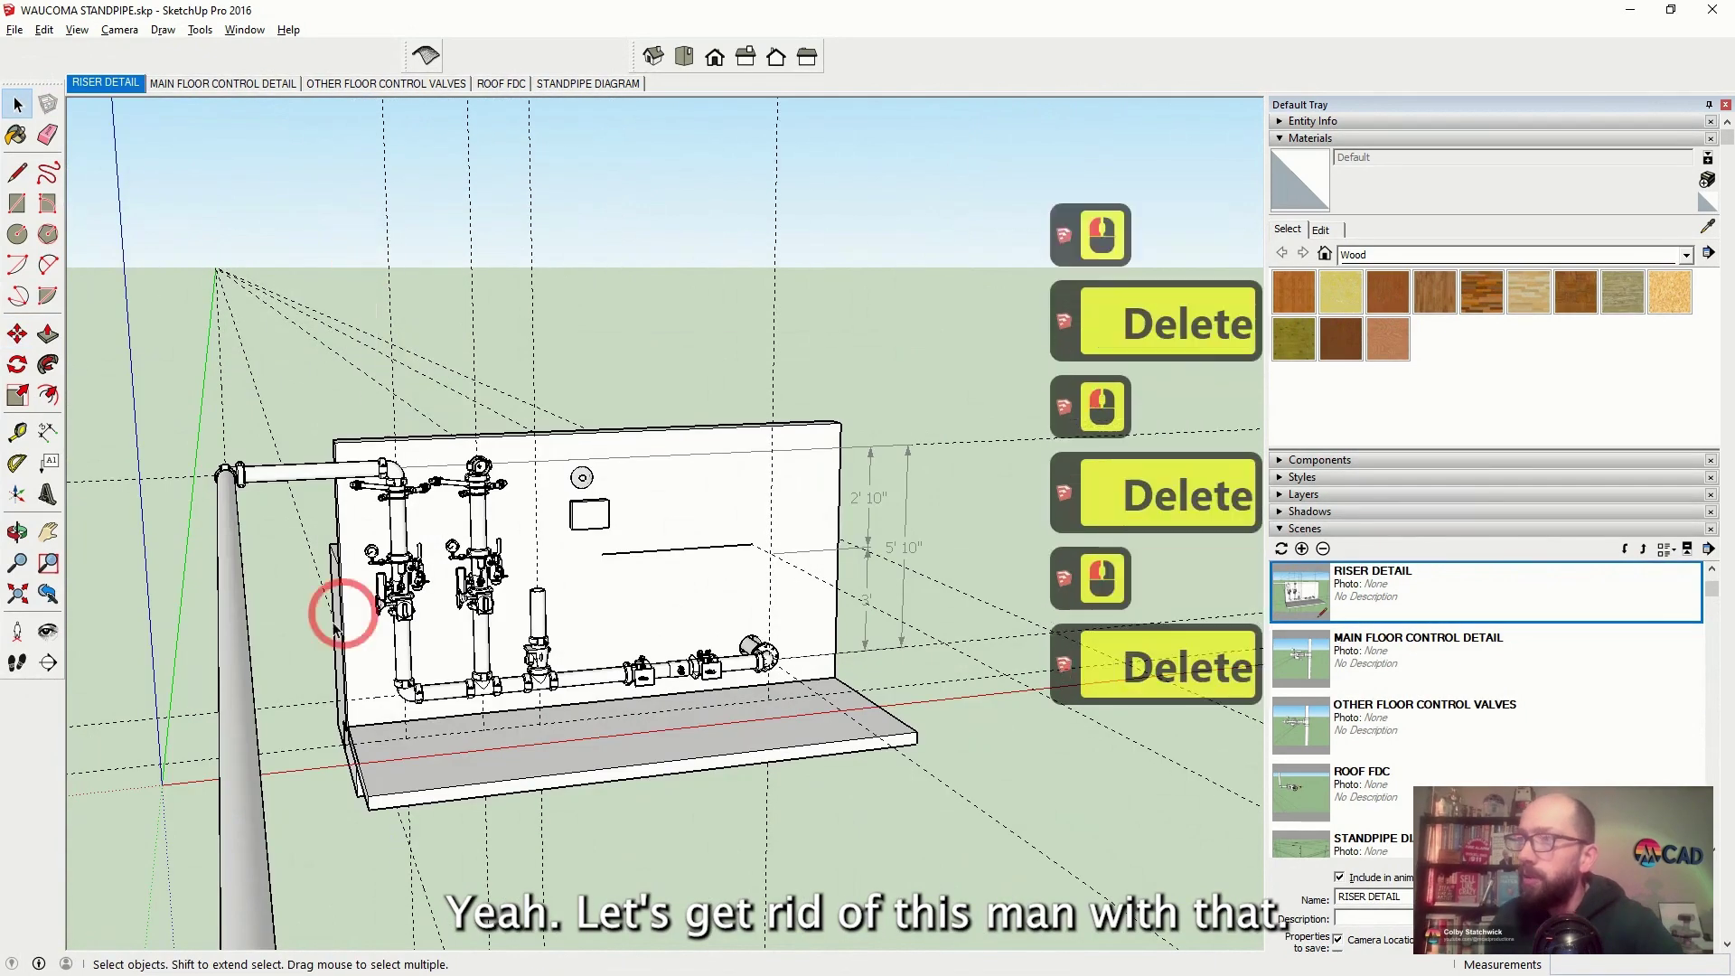
Inspect the braced risers up close and compare the RISER DETAIL and STANDPIPE DIAGRAM scenes, ending on RISER DETAIL
left_click(17, 532)
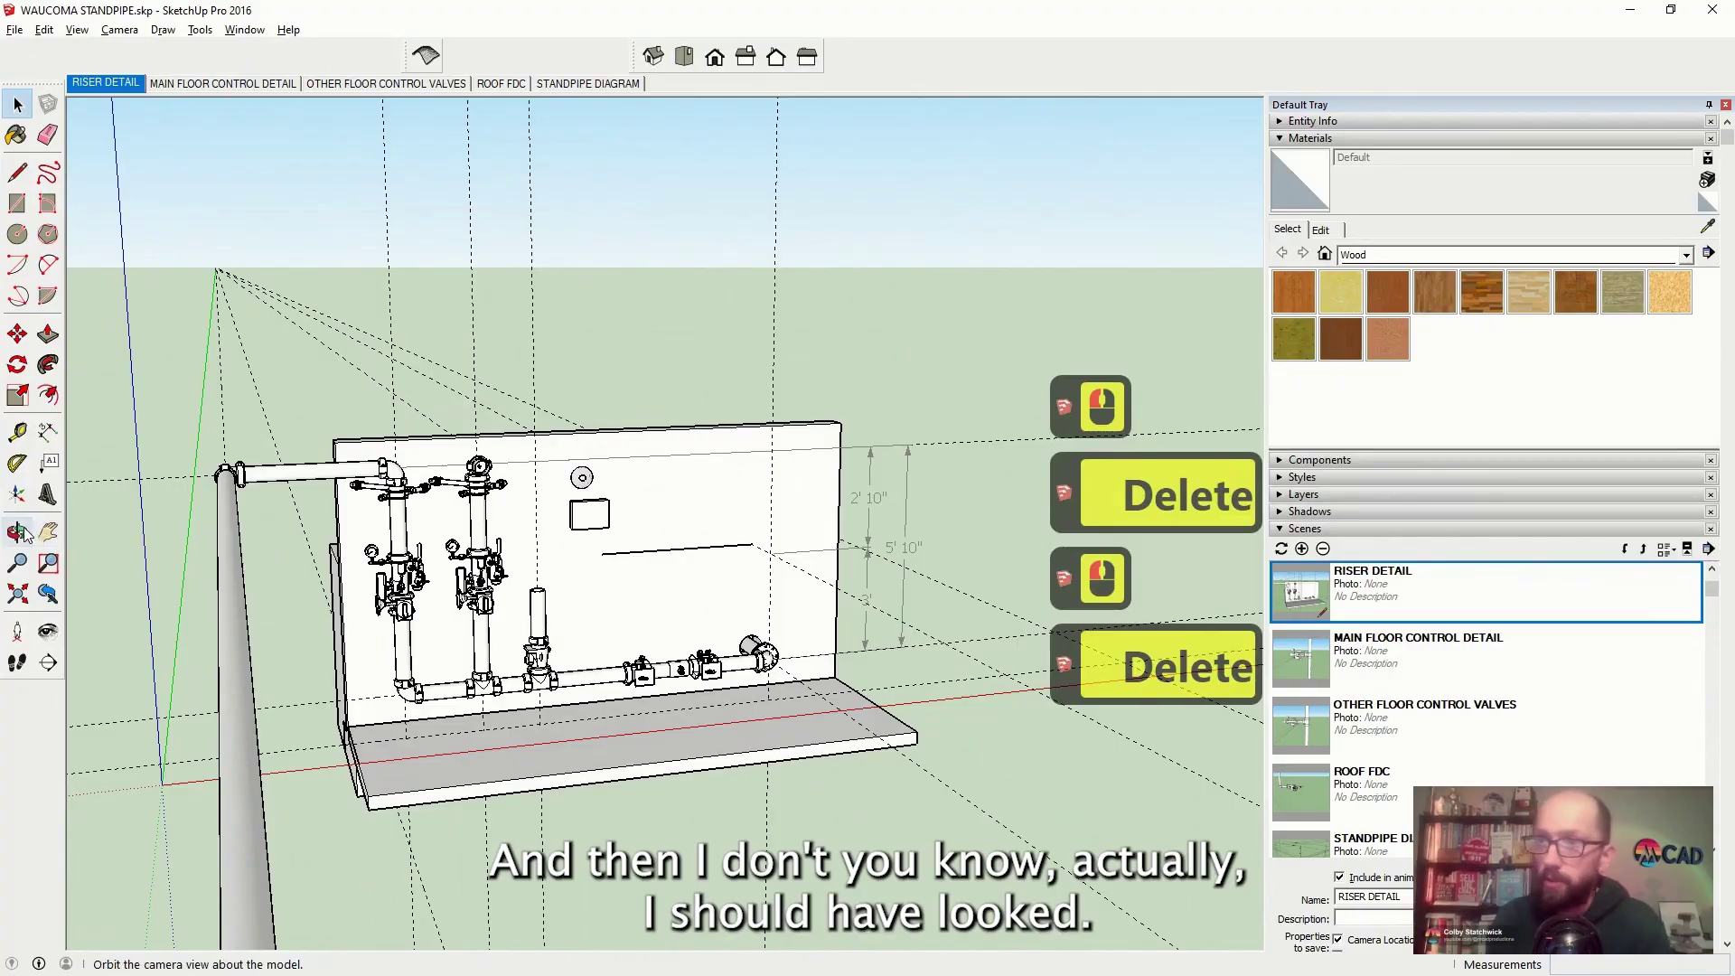
scroll(614, 693, "up", 20)
left_click_drag(615, 692, 507, 500)
scroll(507, 500, "down", 20)
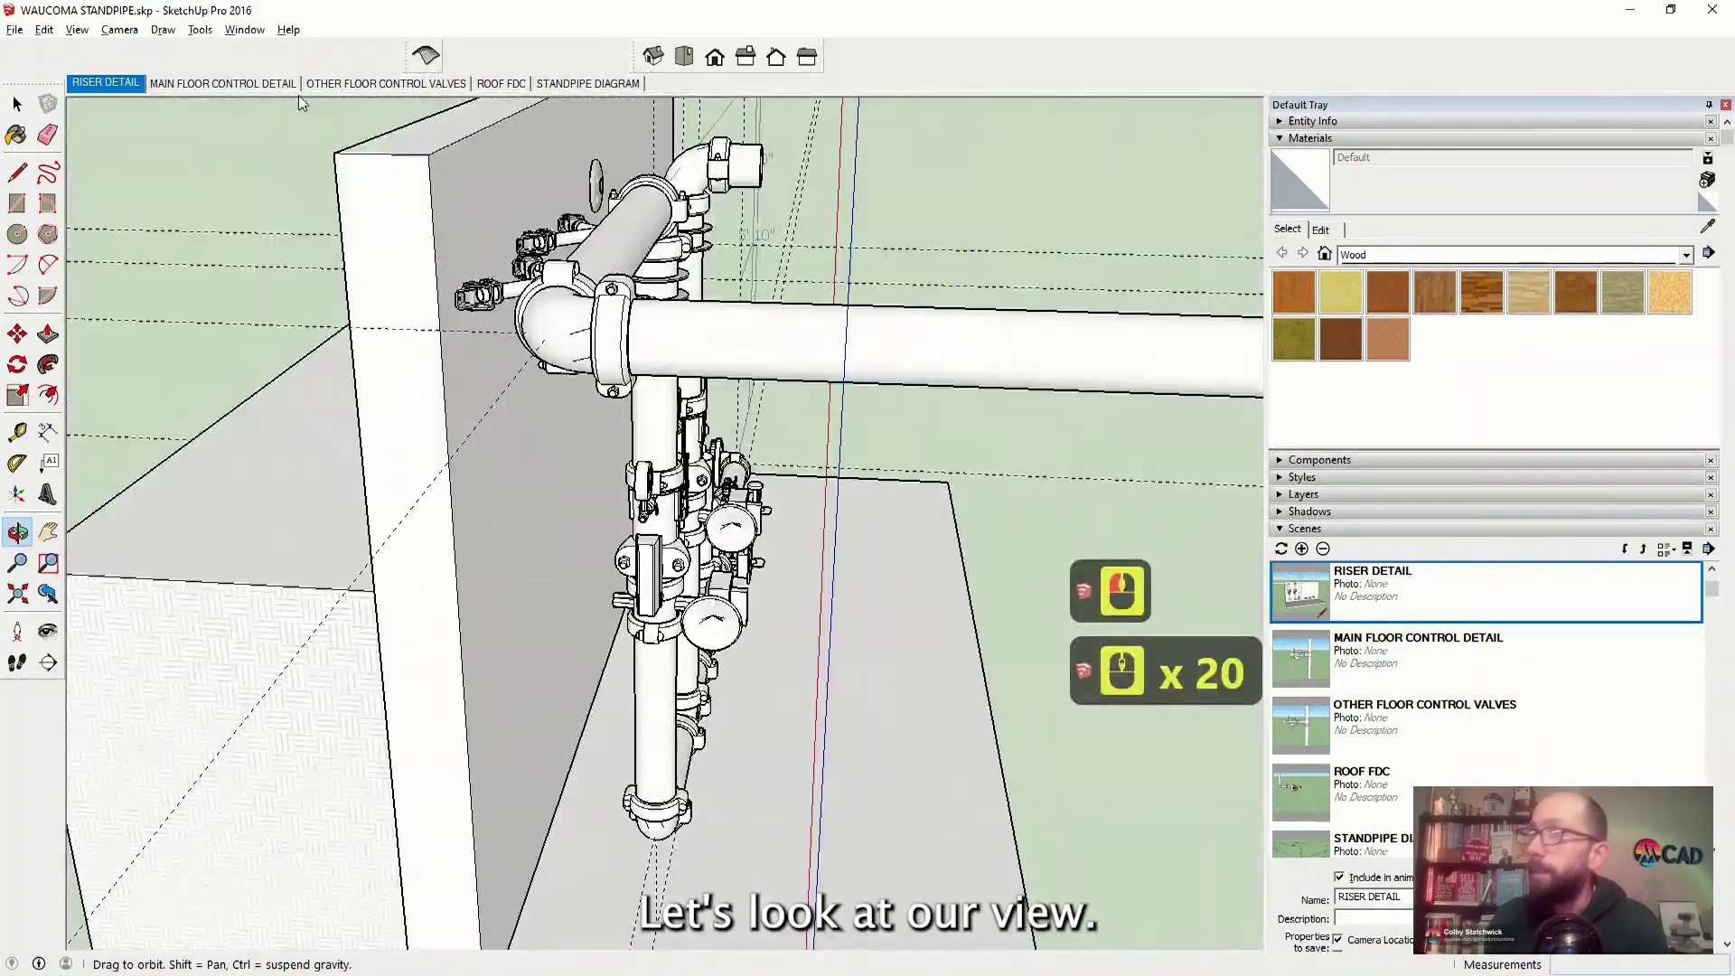
left_click(94, 84)
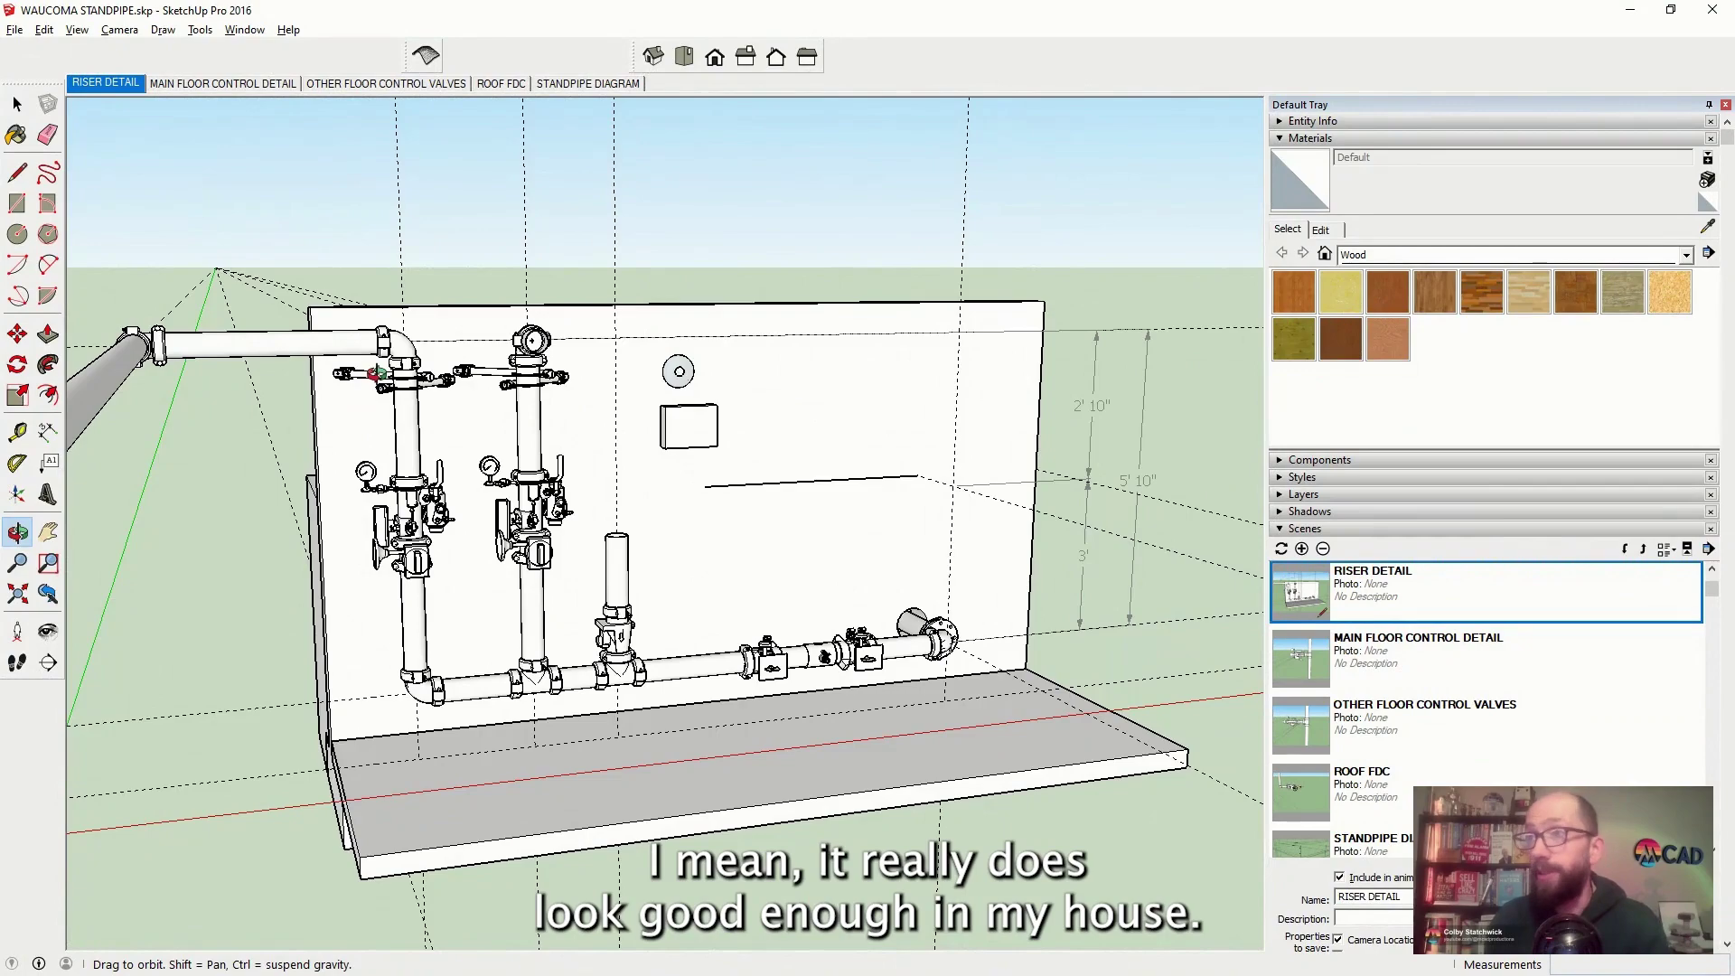
left_click(575, 87)
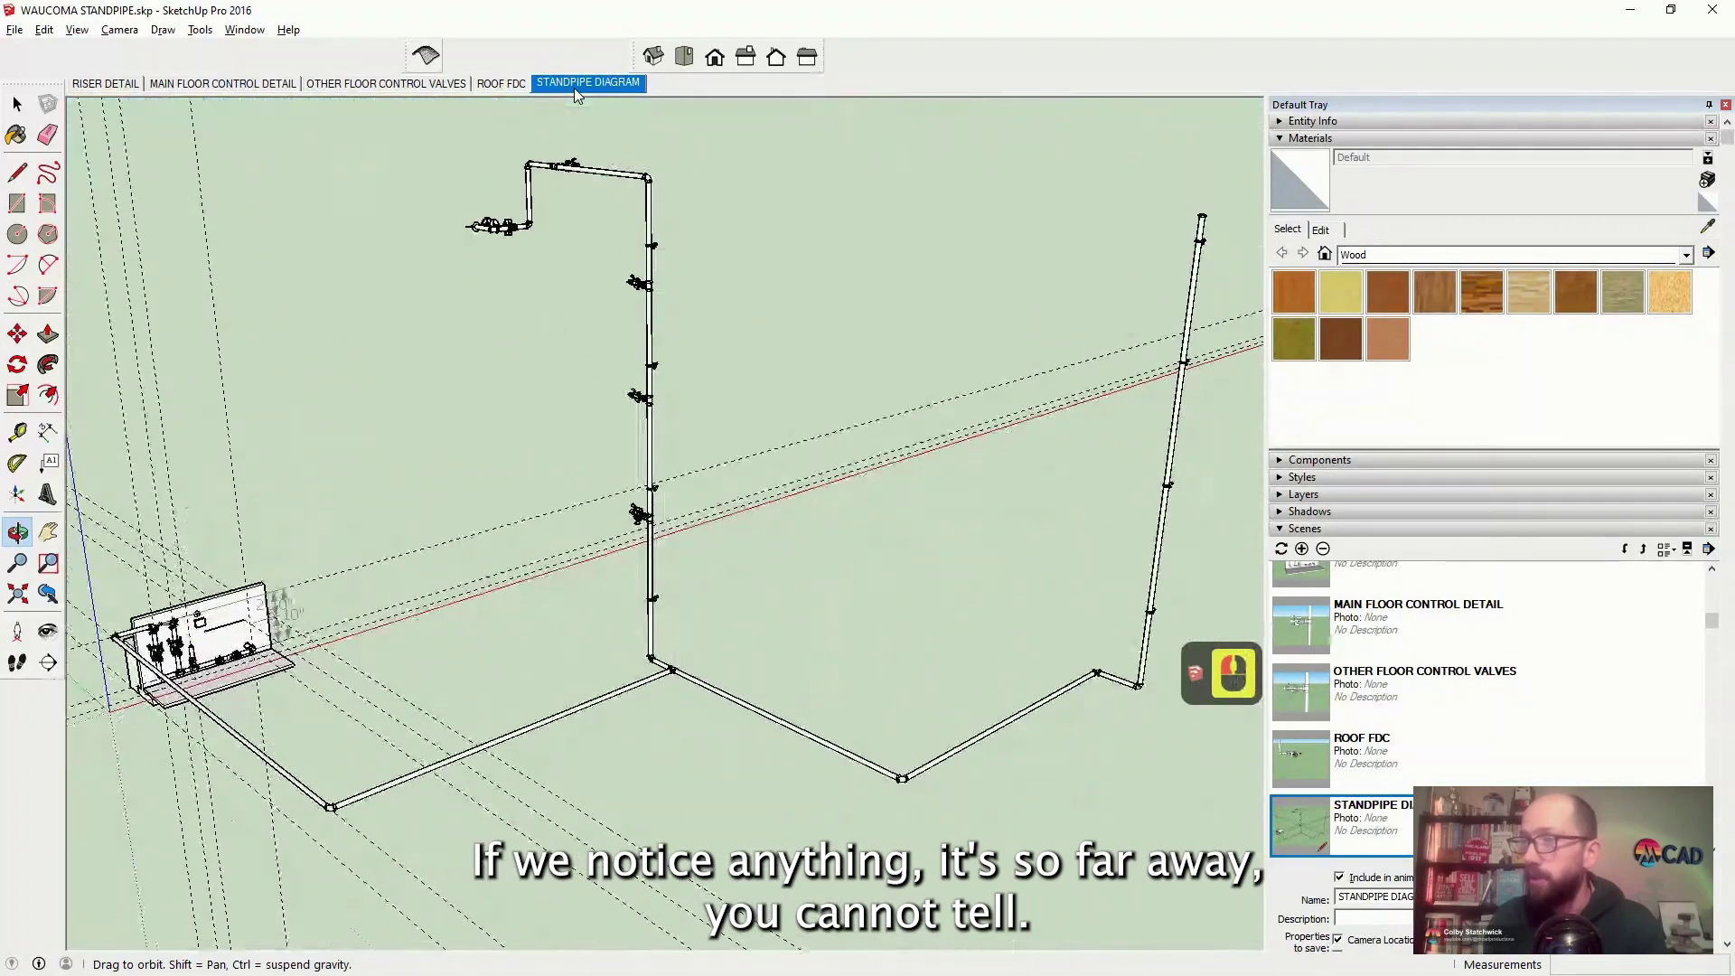
left_click(83, 87)
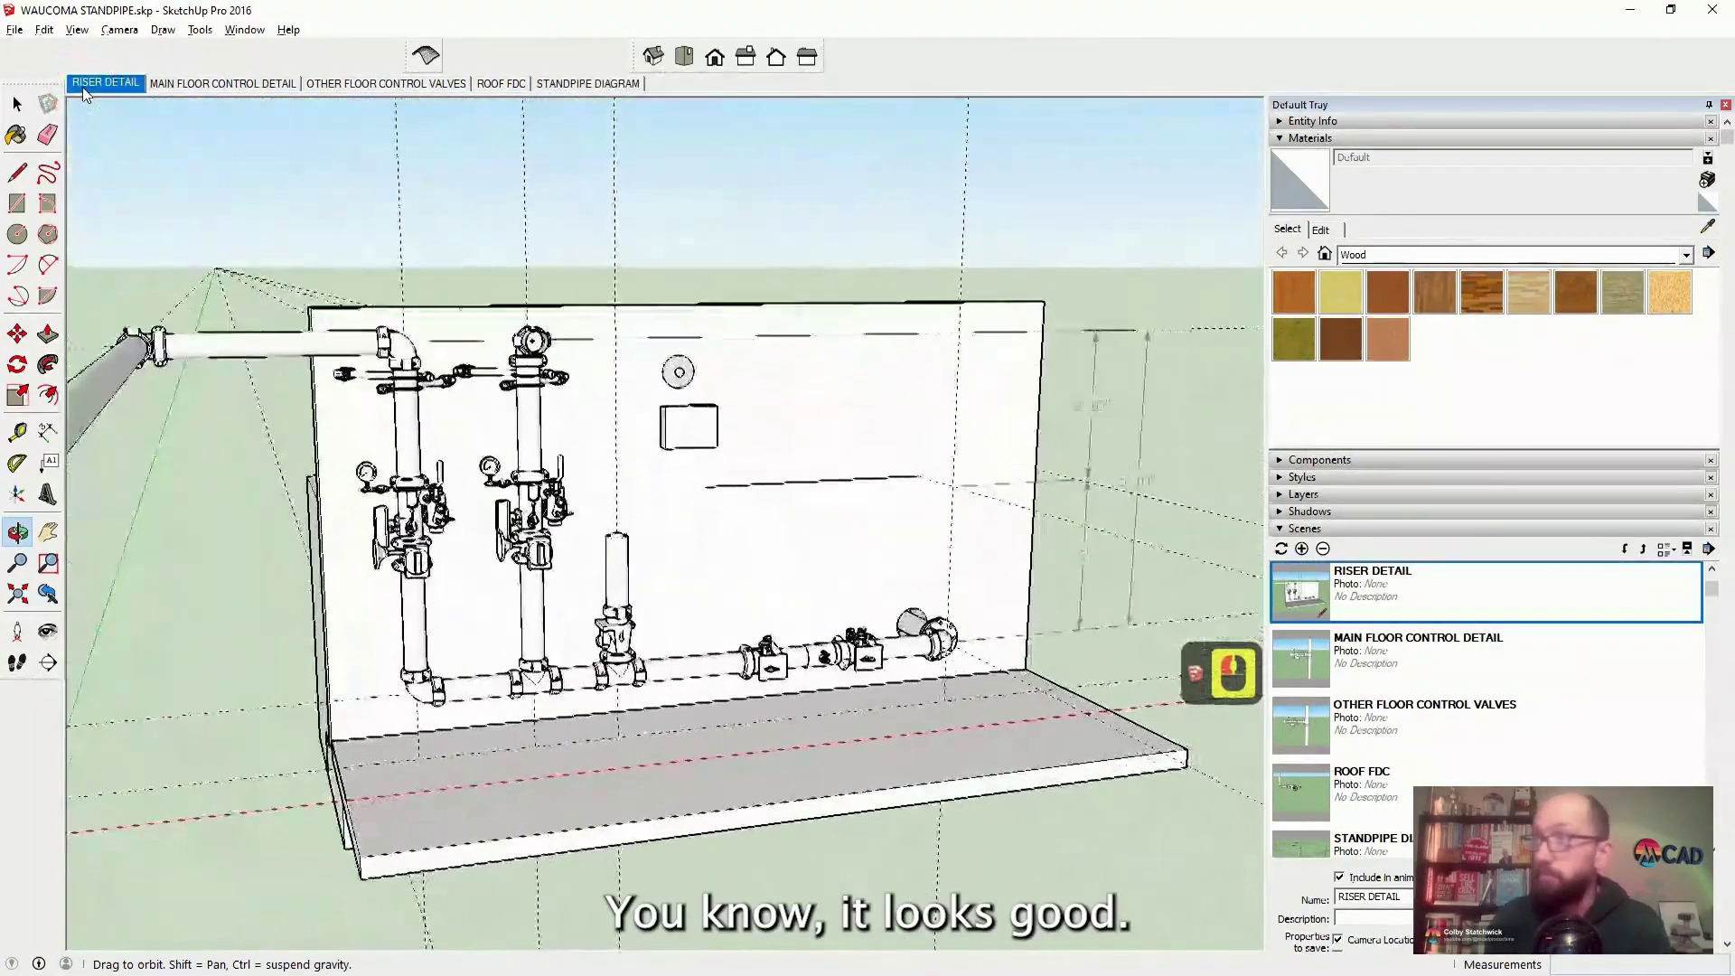
Save the standpipe model
left_click(15, 29)
left_click(27, 91)
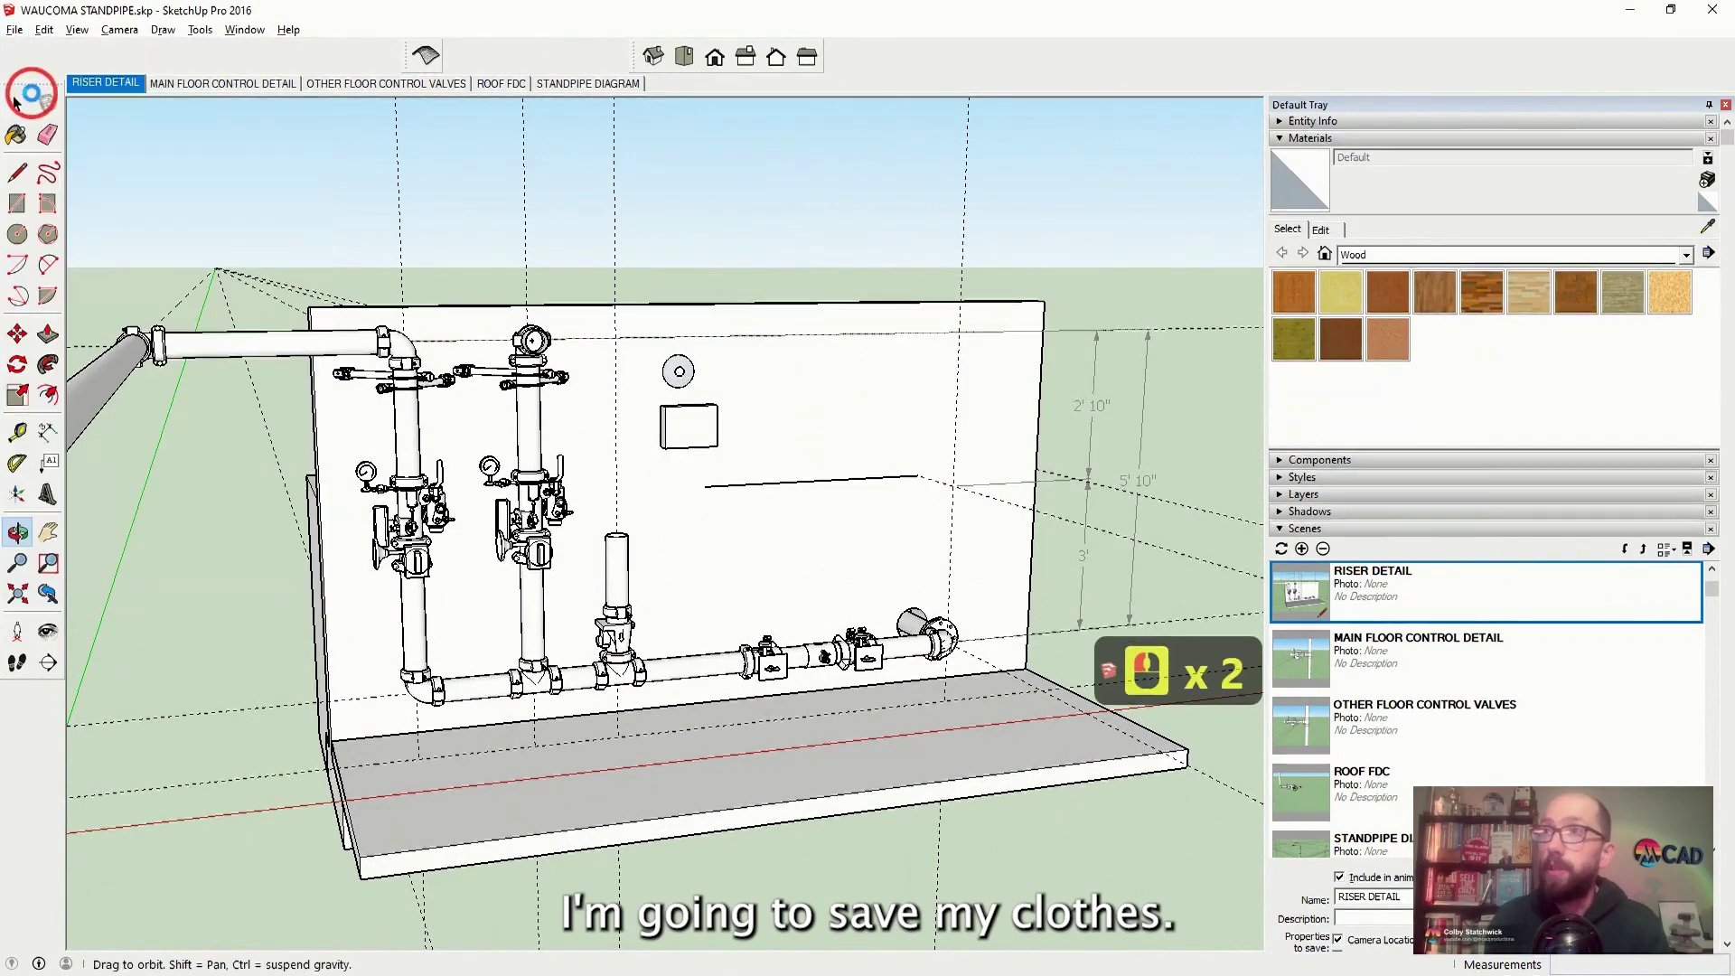
left_click(15, 102)
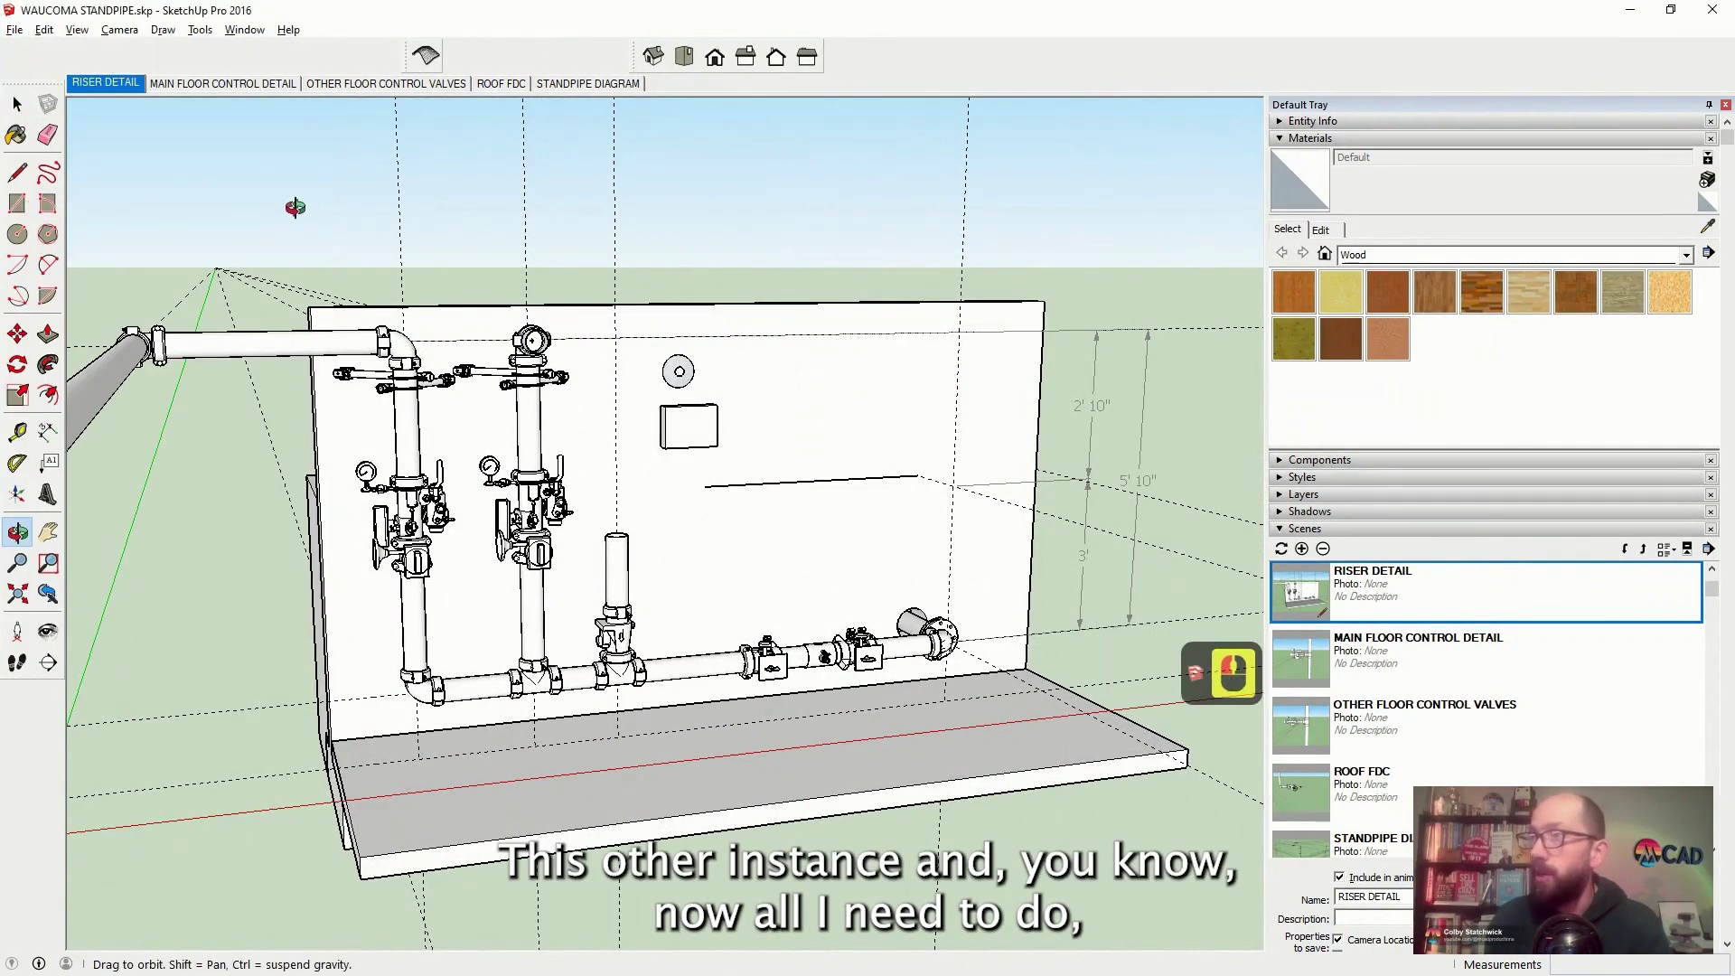
Open the 2D graphic export for the RISER DETAIL scene
left_click(15, 29)
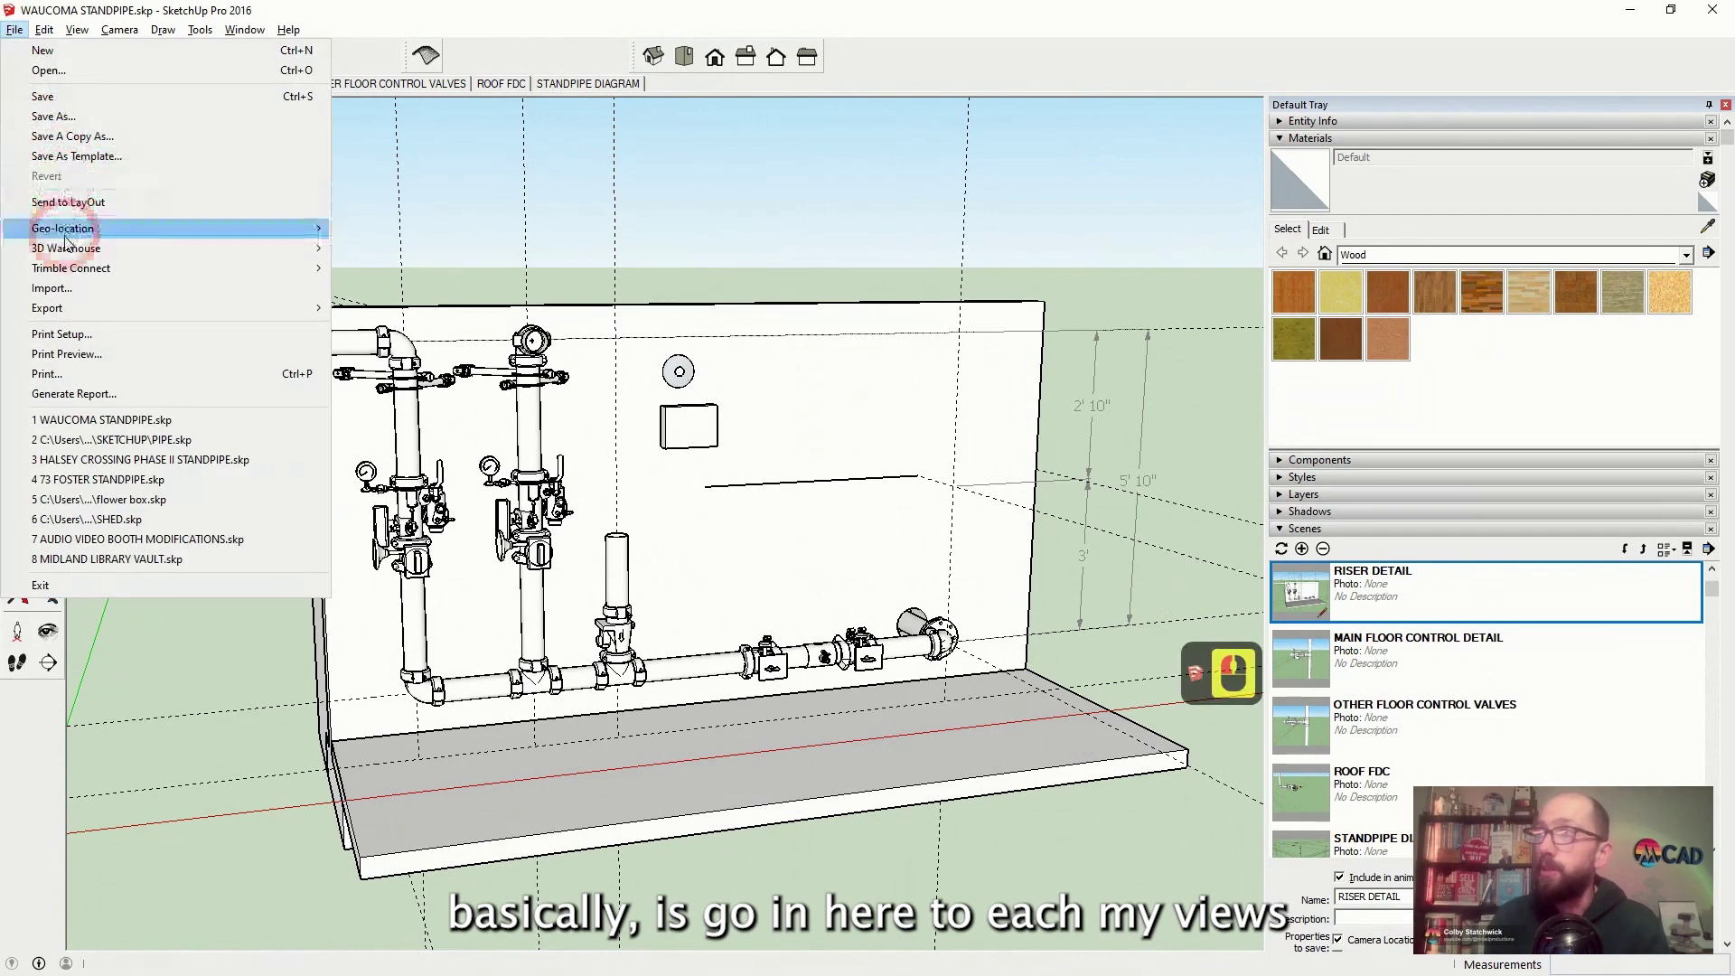
left_click(102, 67)
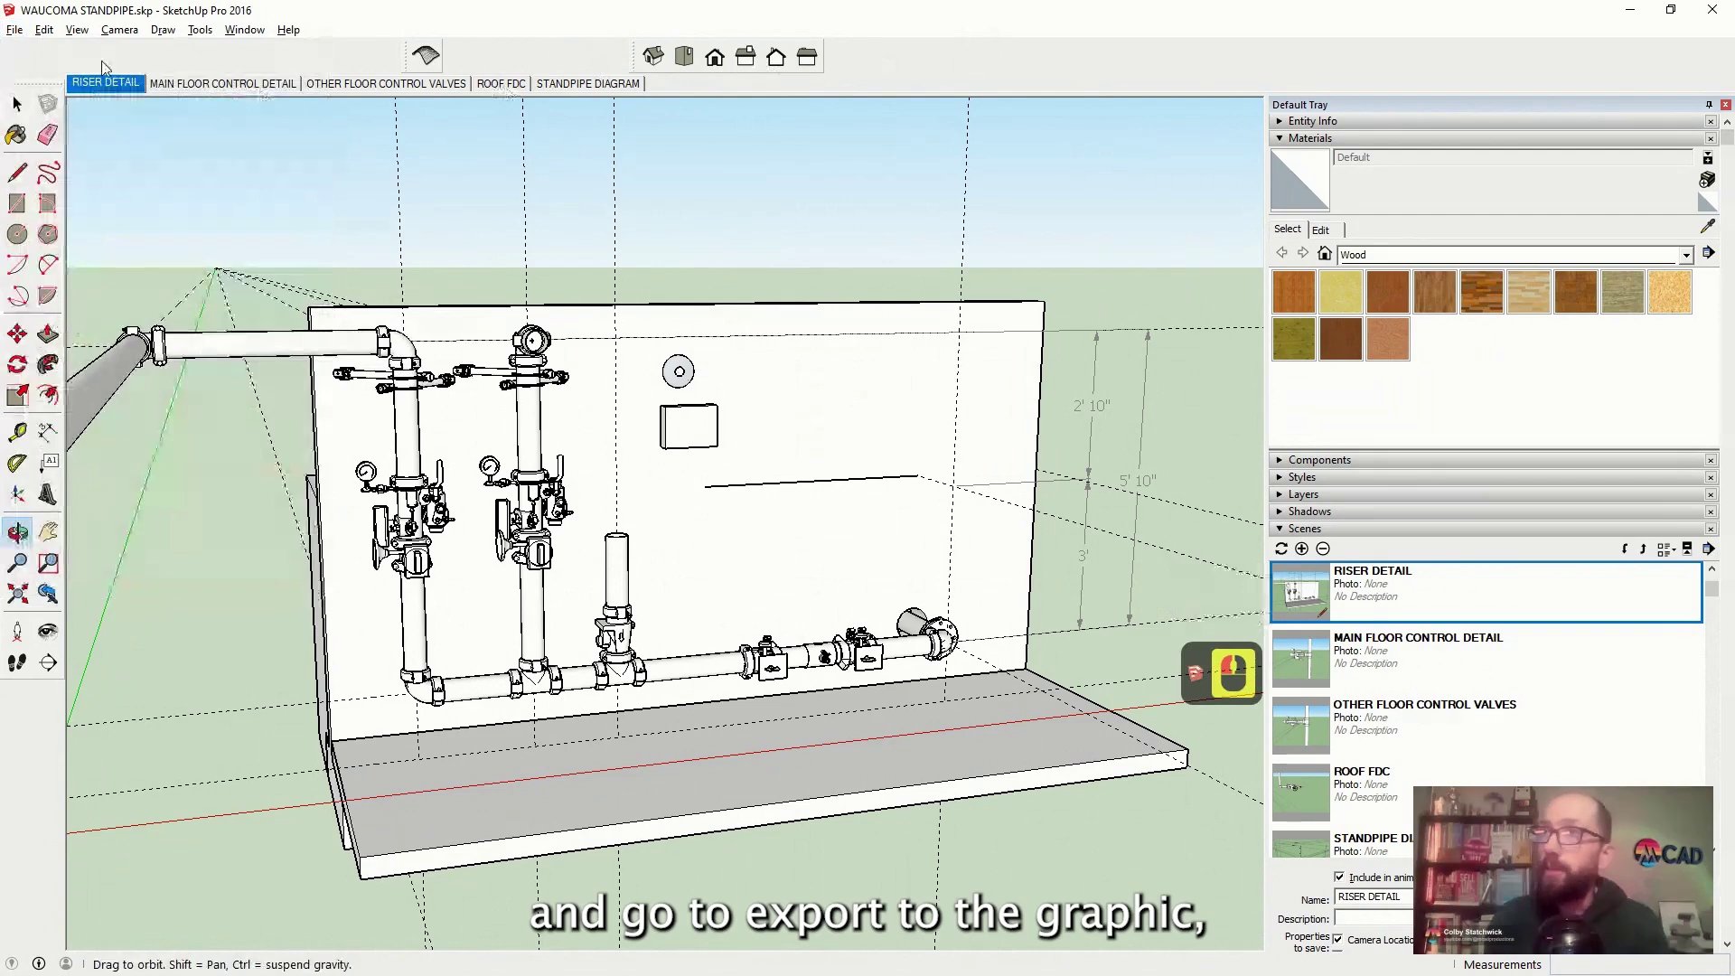
left_click(14, 30)
mouse_move(55, 308)
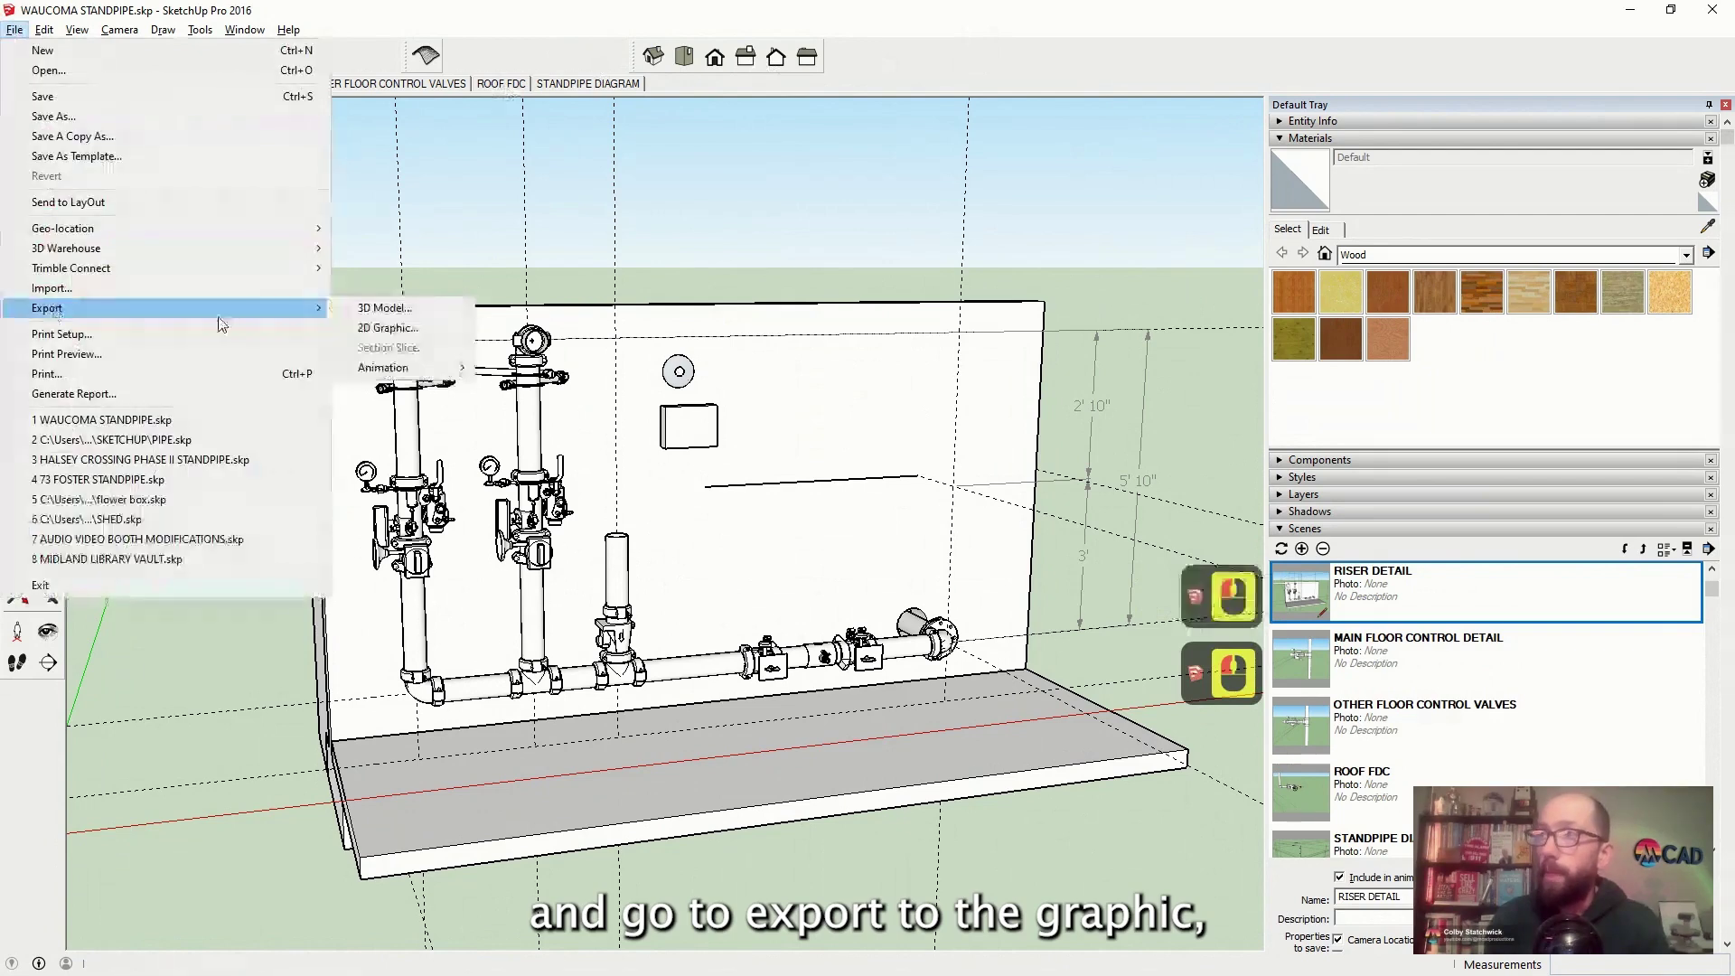
left_click(383, 329)
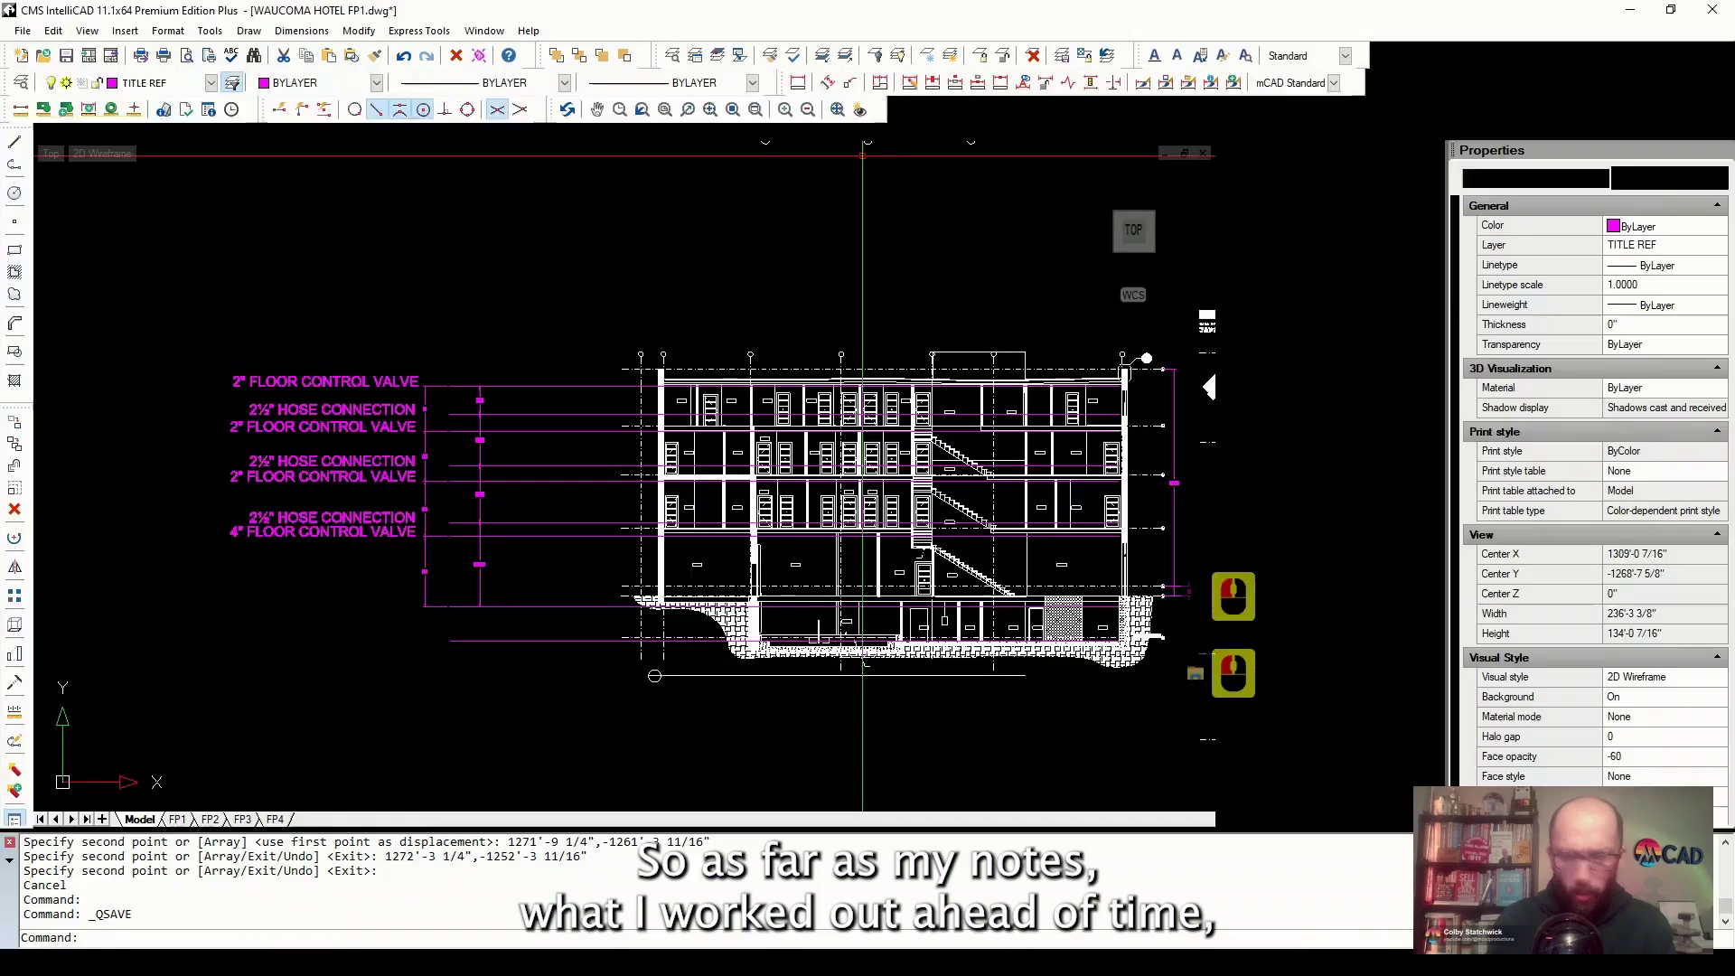
Check the height dimension up to the 4" floor control valve on the hotel section in IntelliCAD, returning to the riser base in SketchUp
left_click(302, 689)
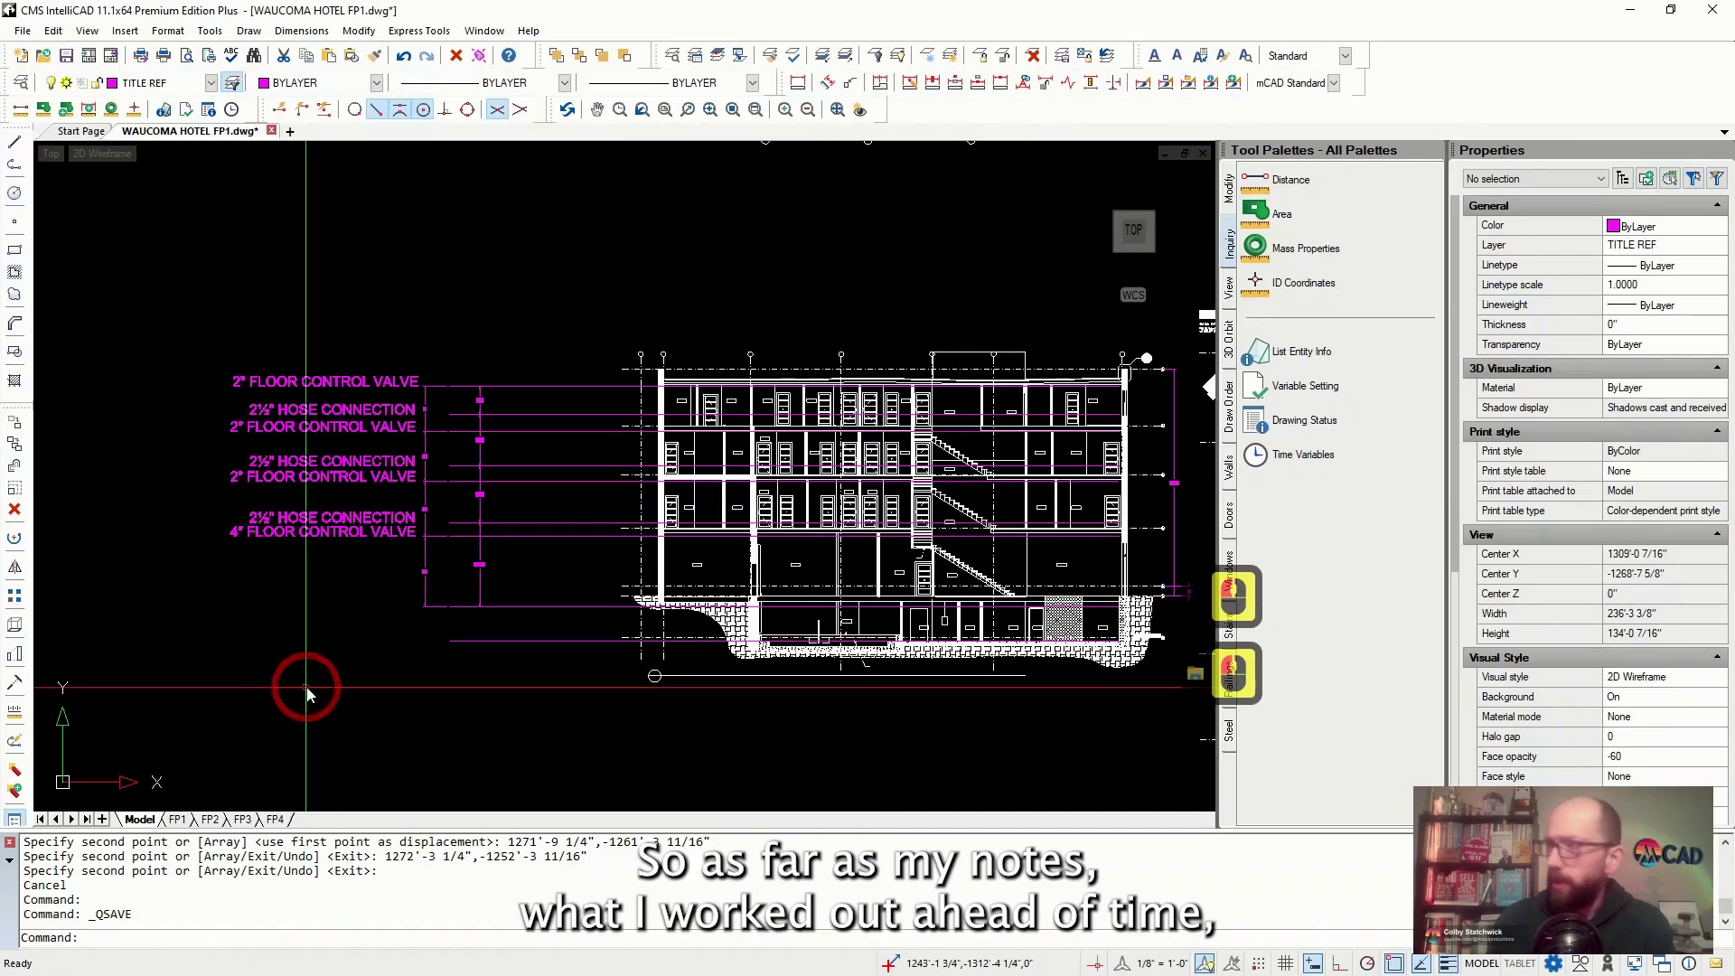
scroll(271, 639, "up", 2)
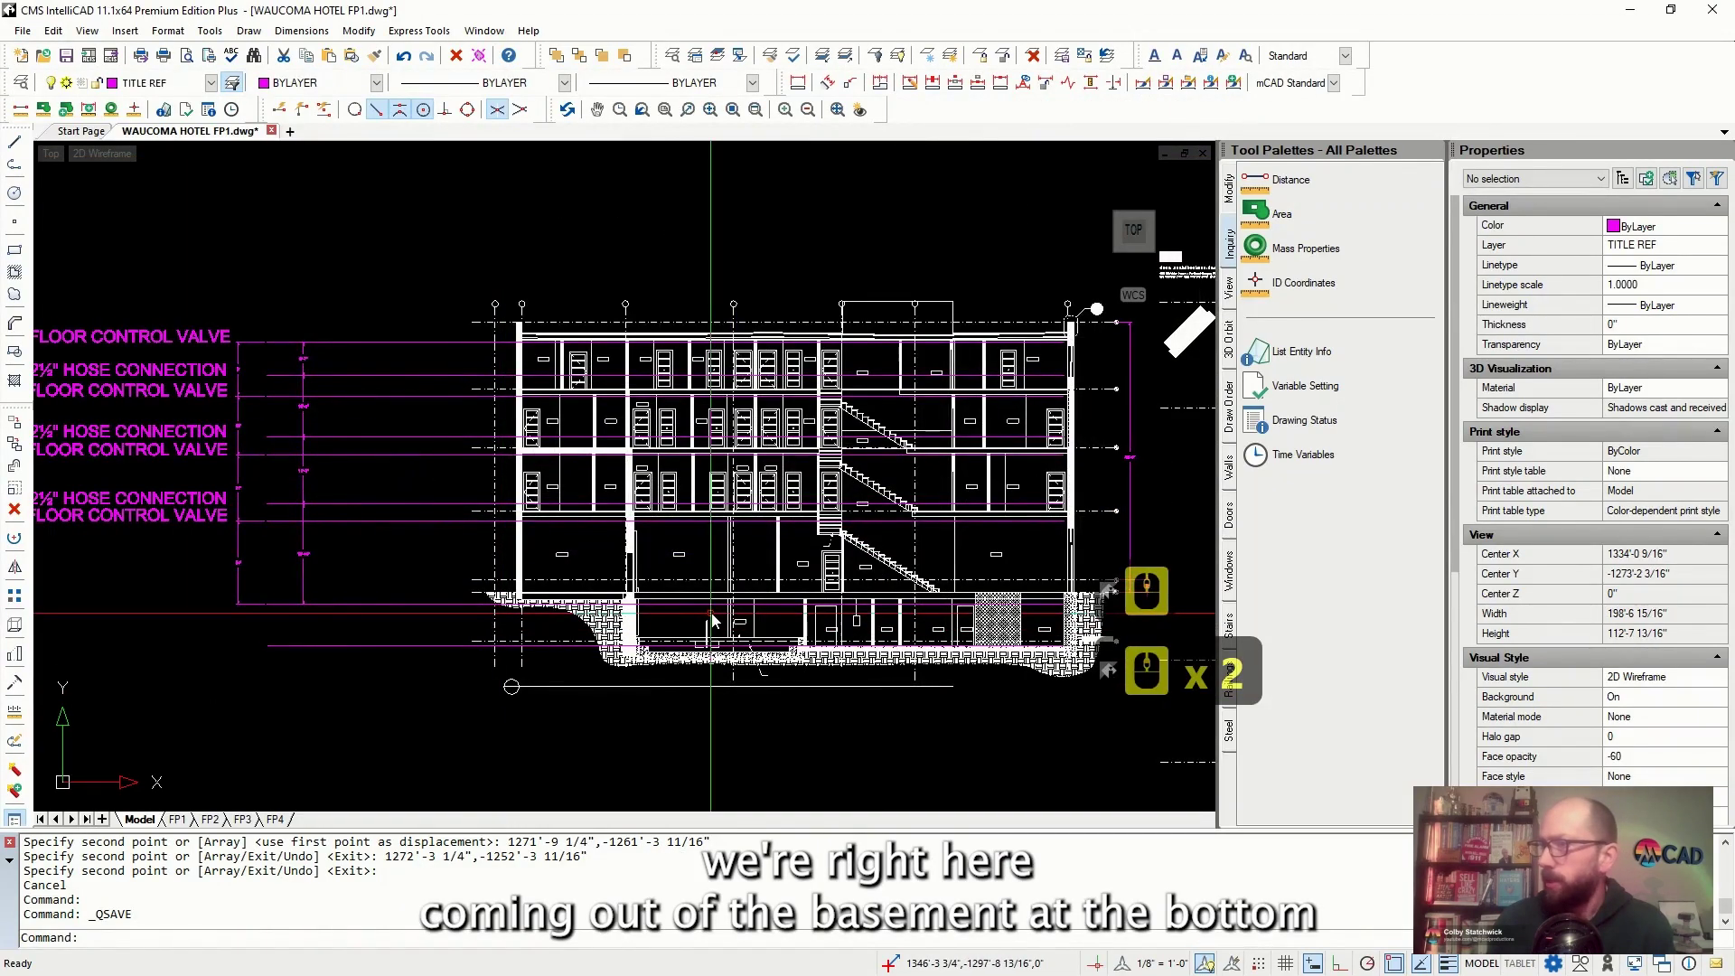
scroll(755, 617, "down", 1)
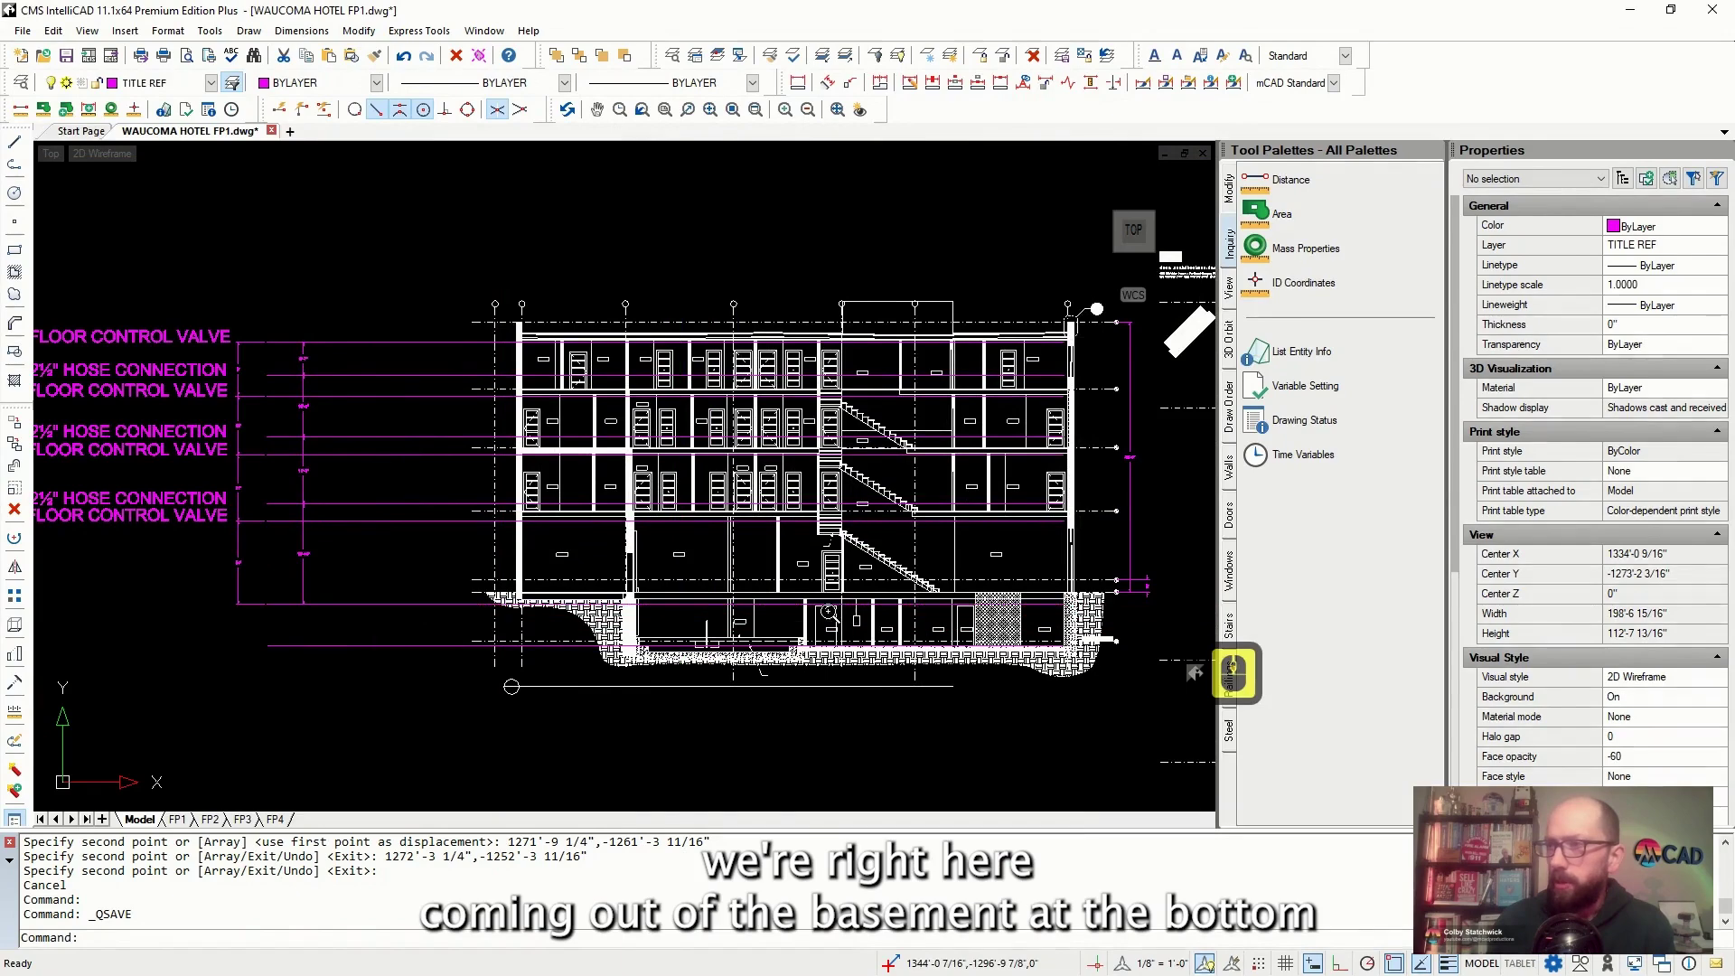
scroll(354, 575, "up", 2)
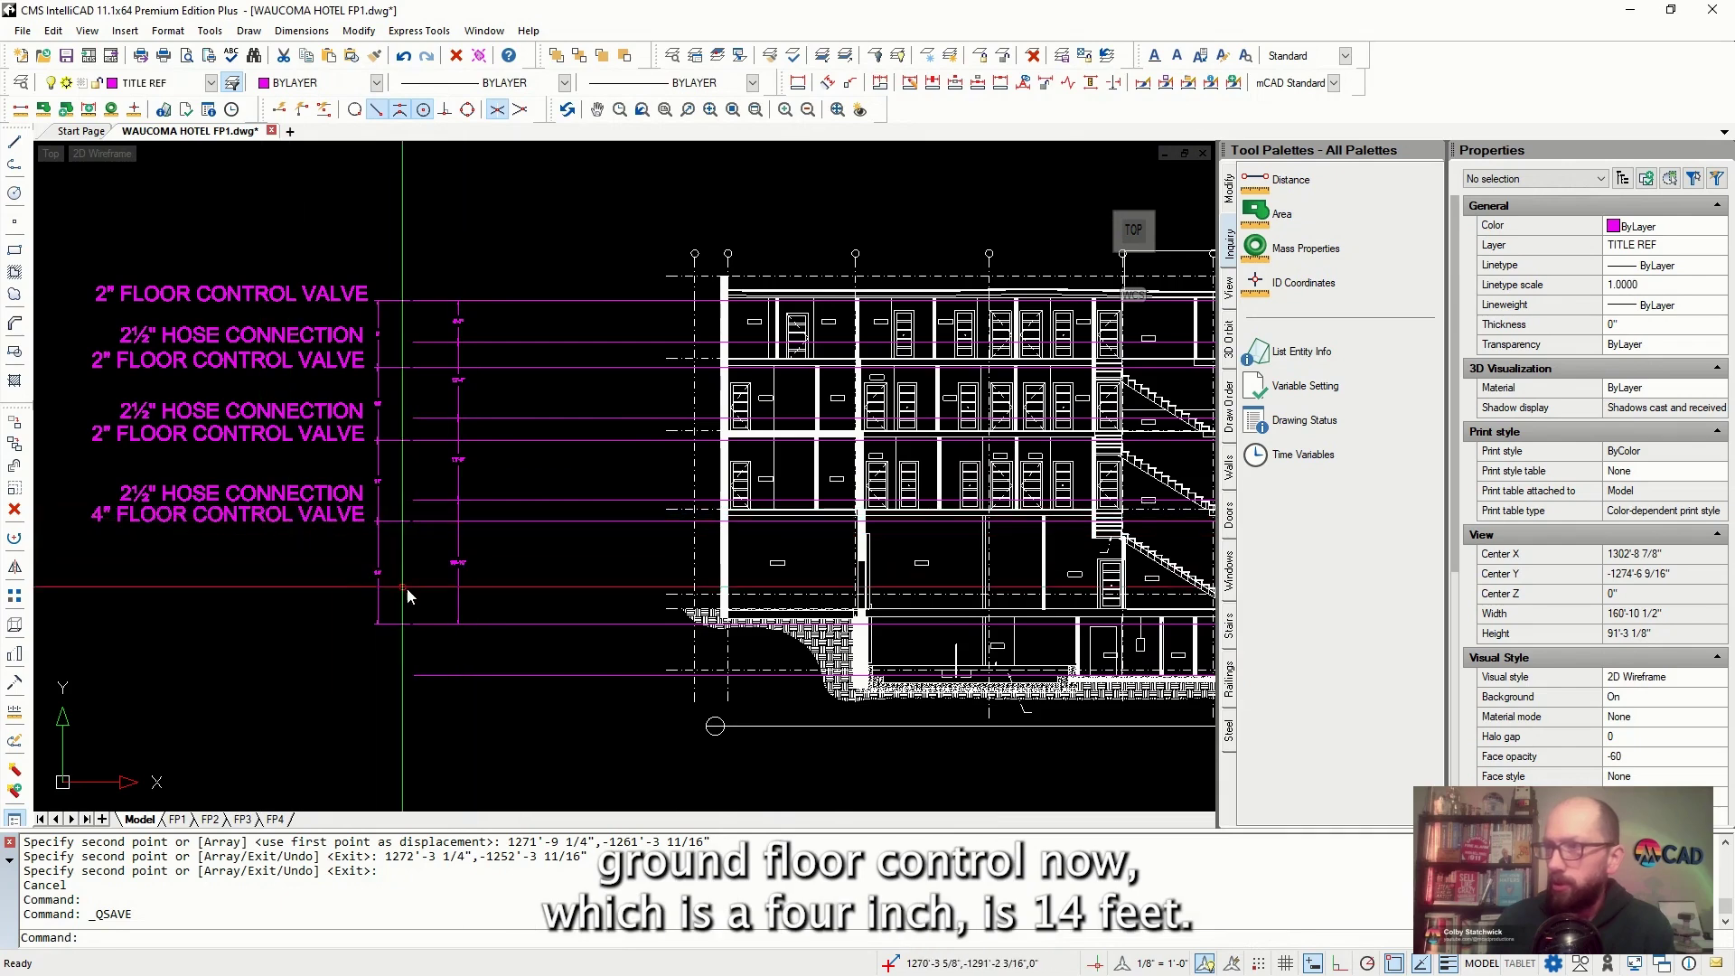
scroll(457, 511, "up", 6)
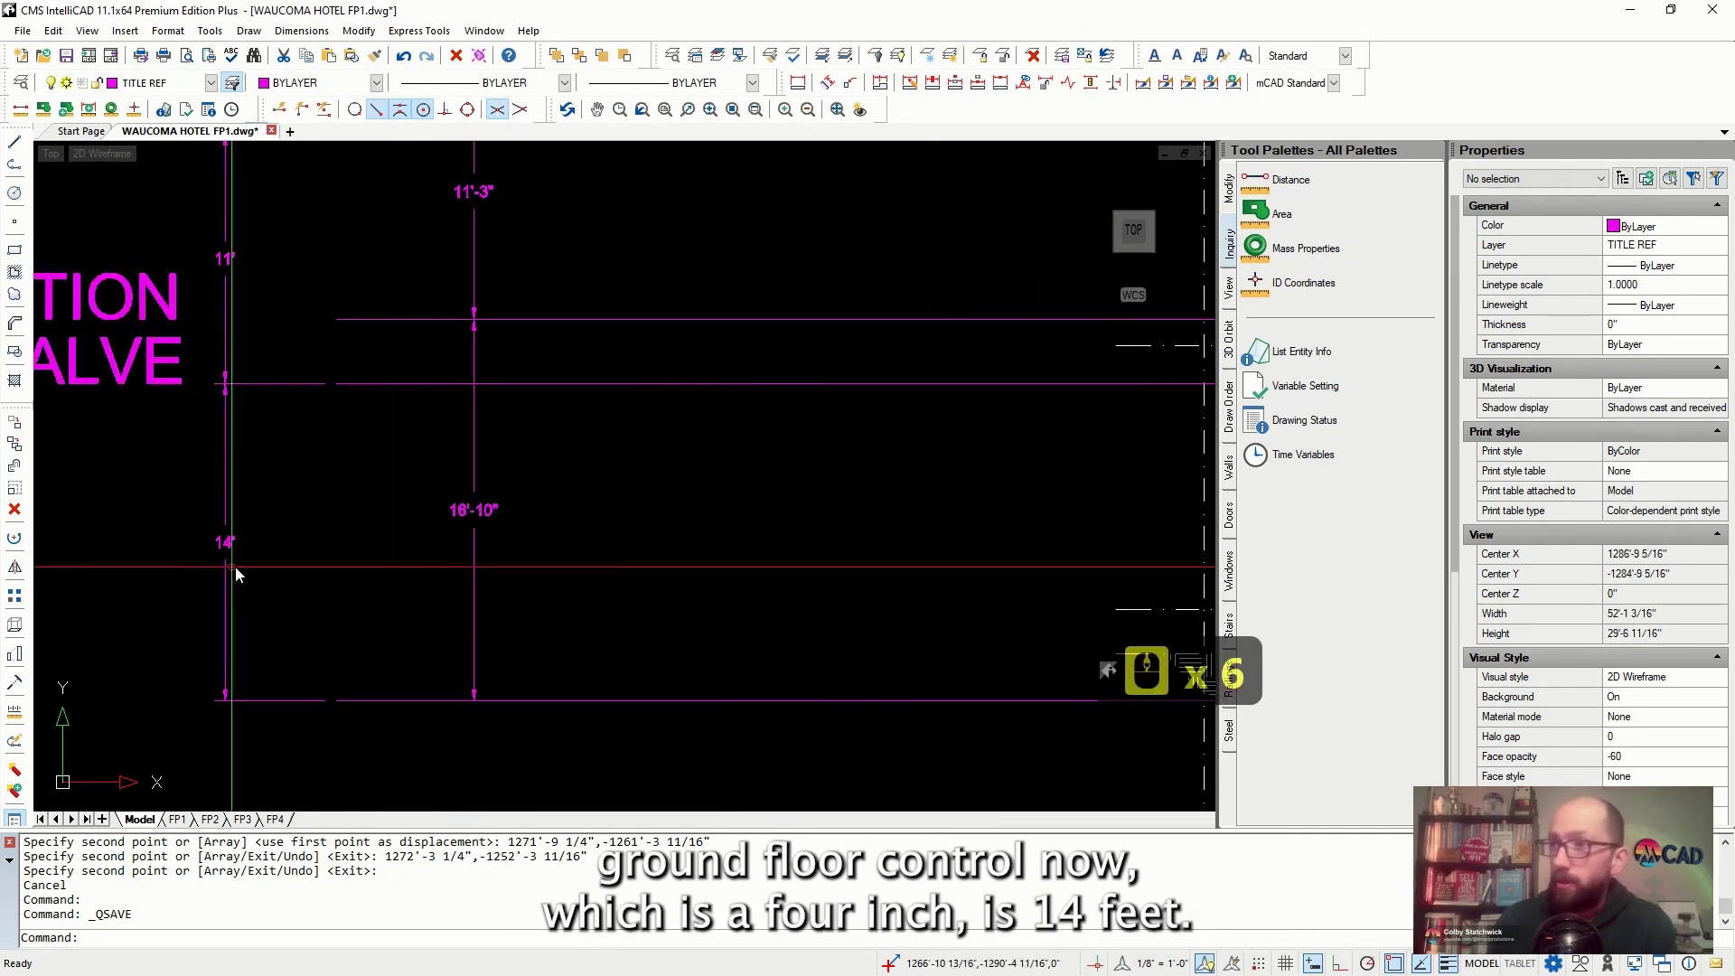
left_click(1633, 11)
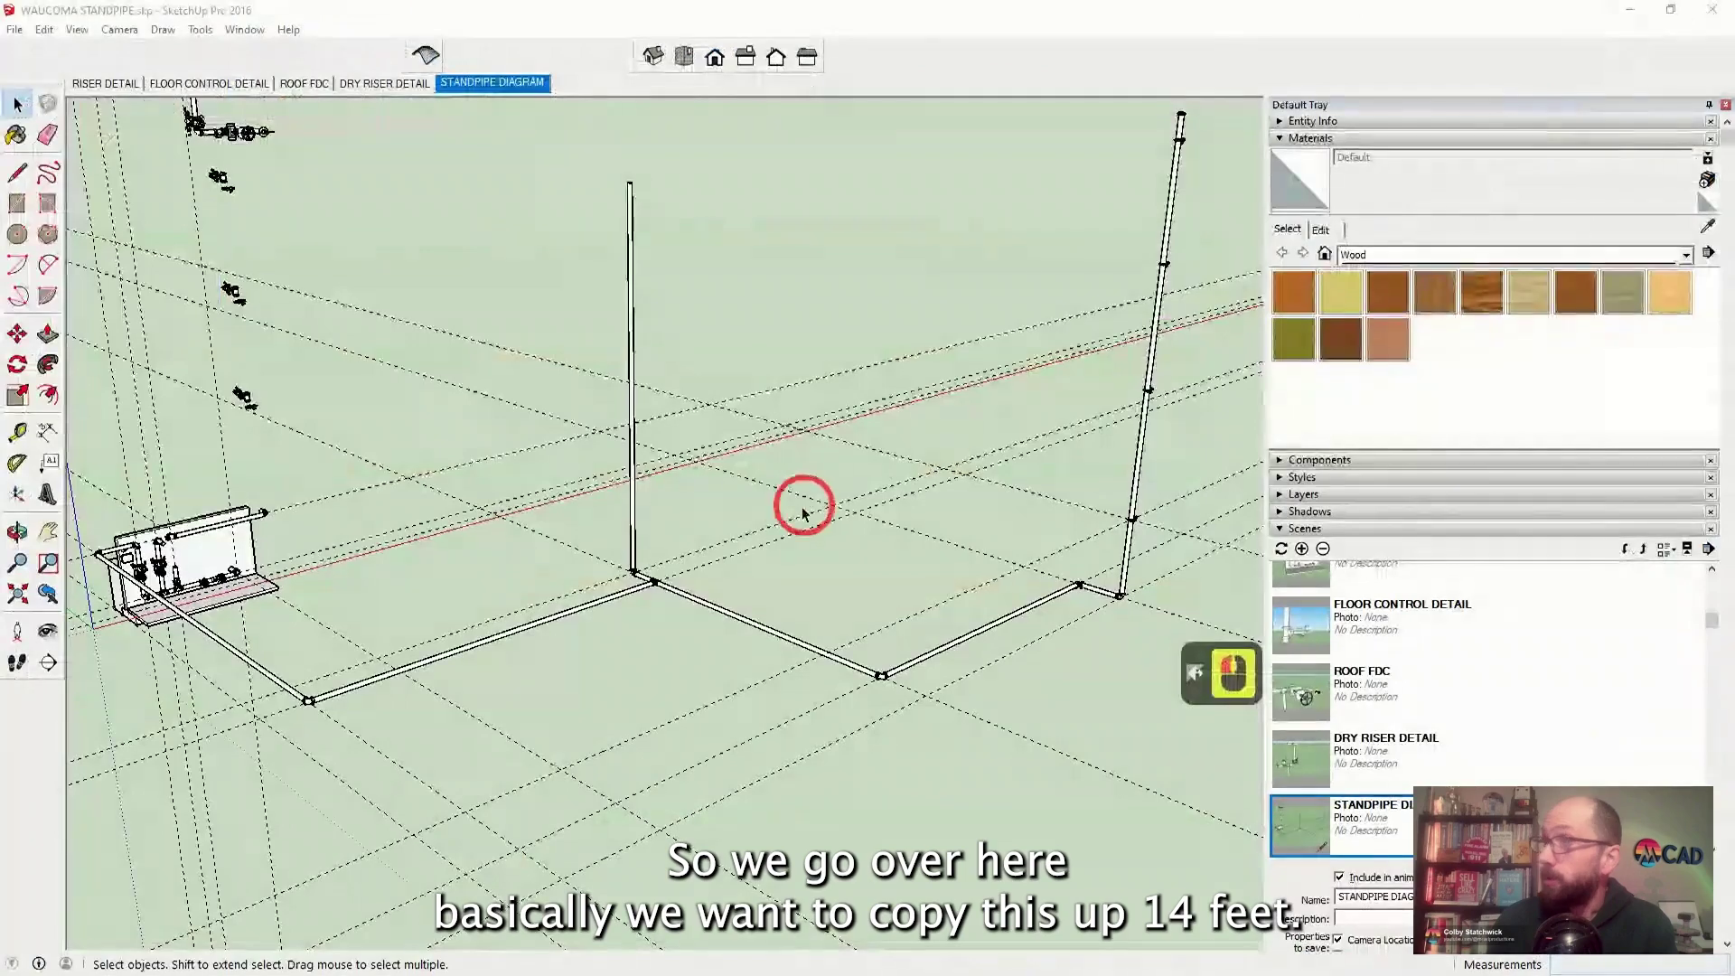
scroll(612, 583, "up", 15)
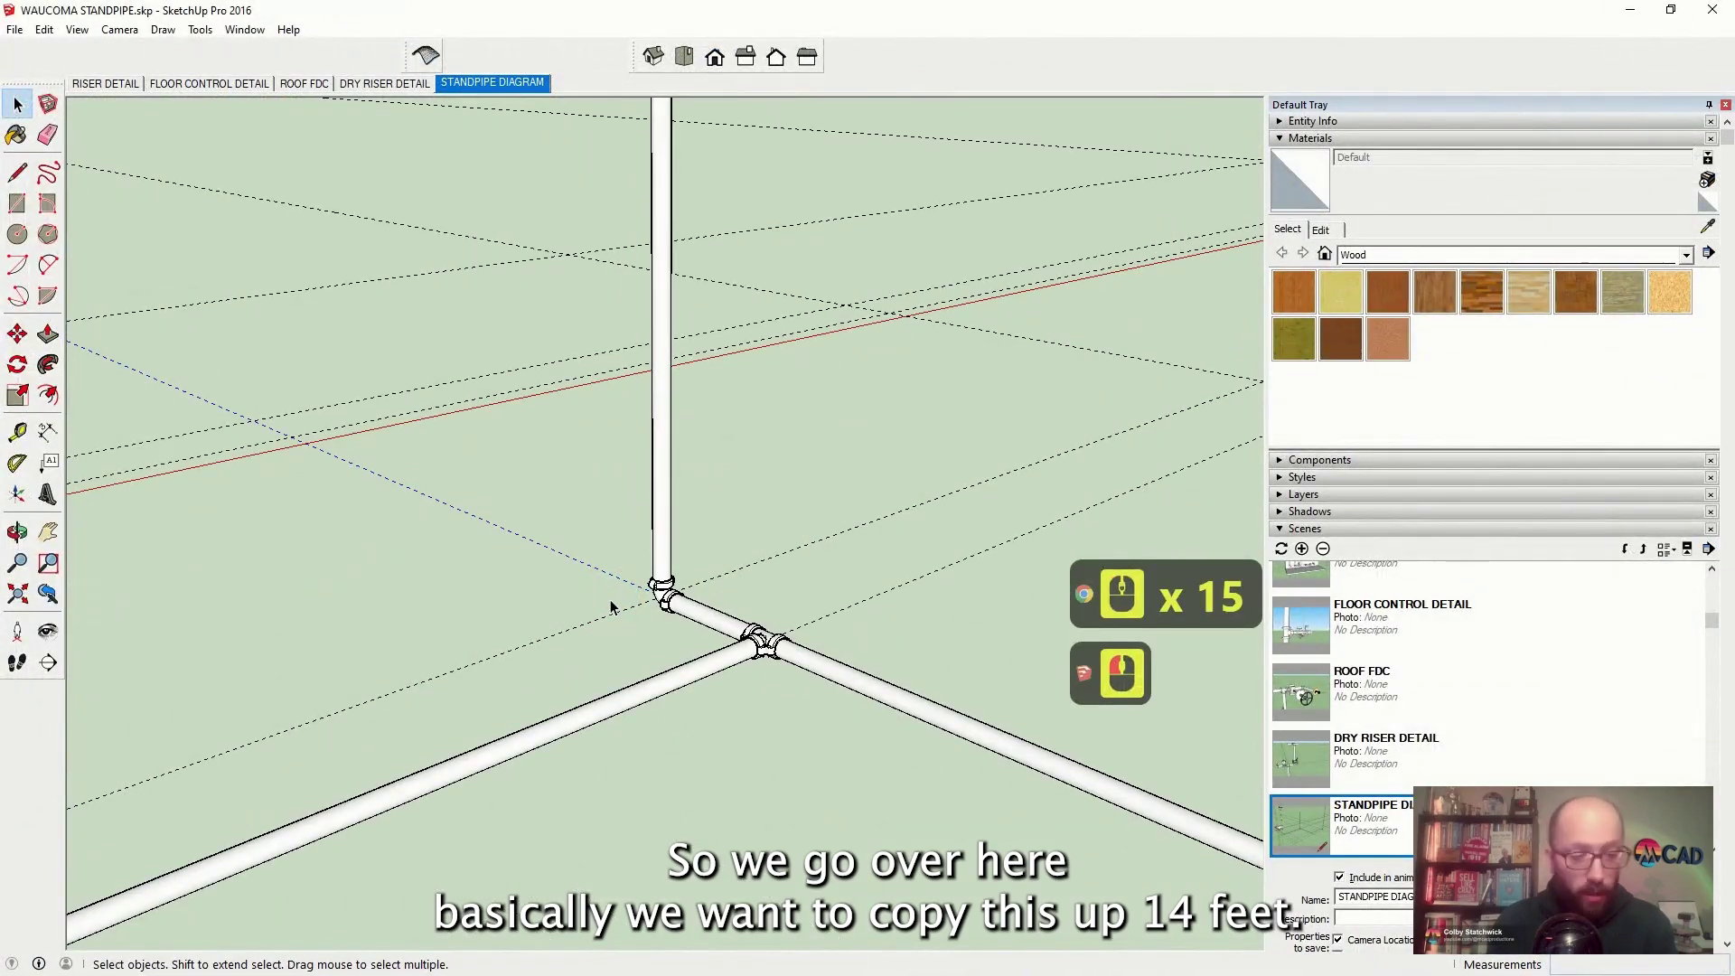
Copy the construction guides at the base elbow of the vertical standpipe 14 feet up along the blue axis
left_click(622, 614, "ctrl")
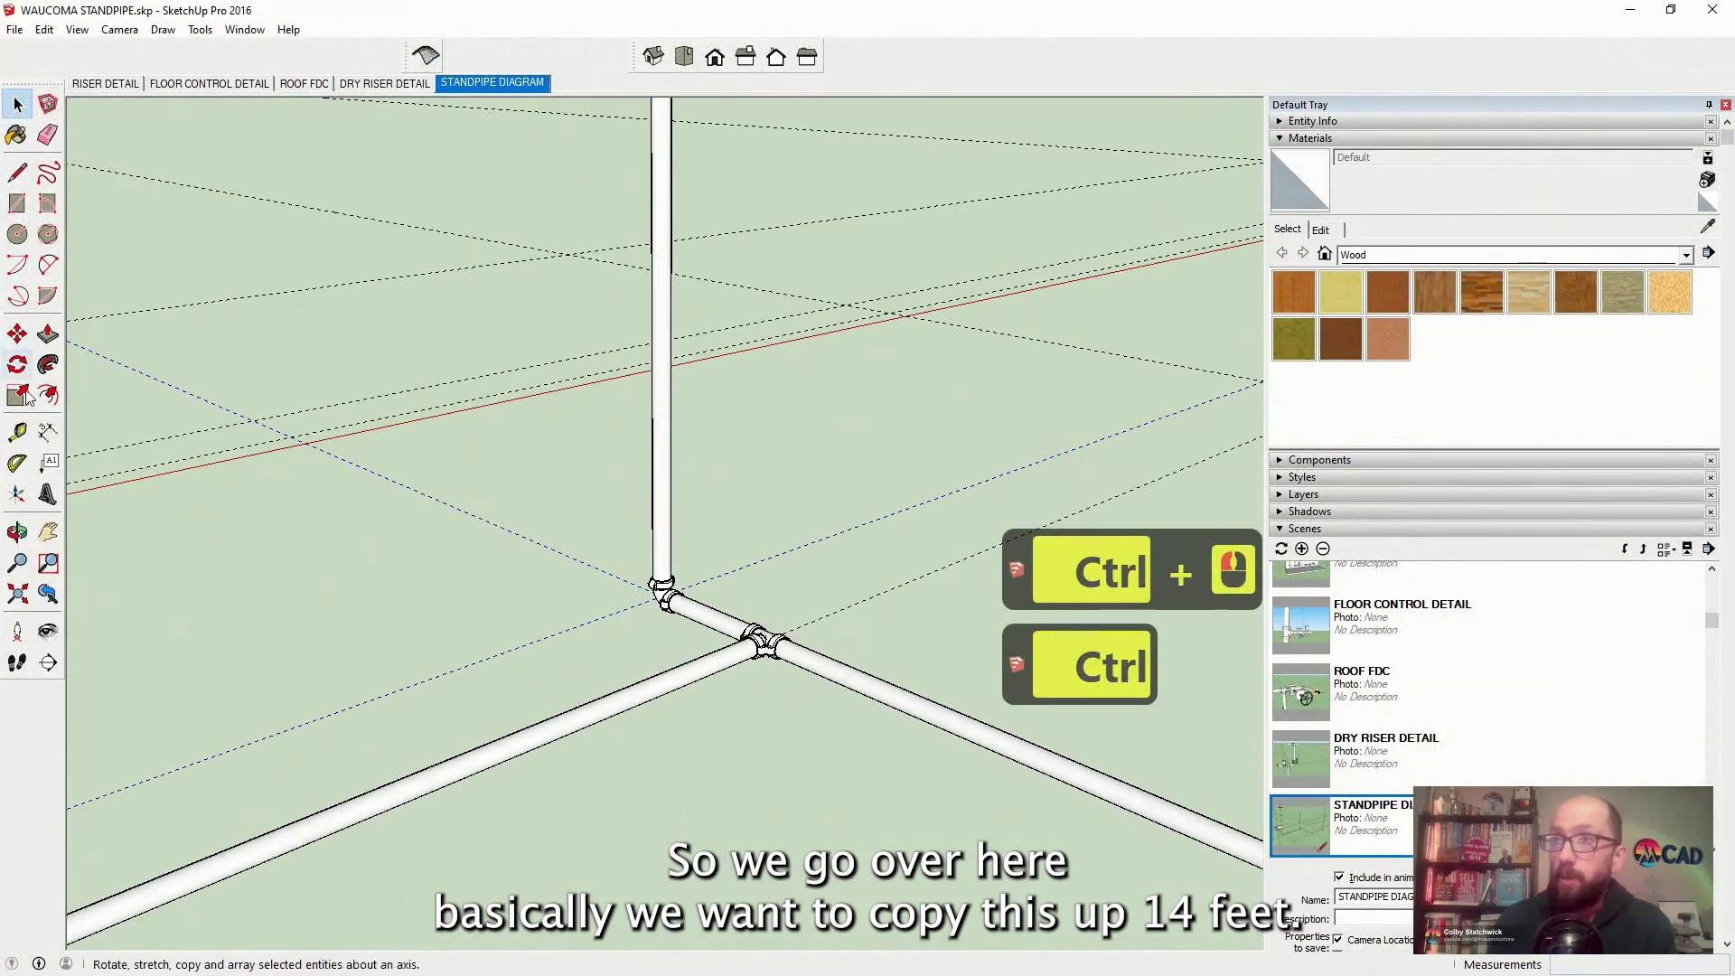
middle_click_drag(515, 579, 666, 496)
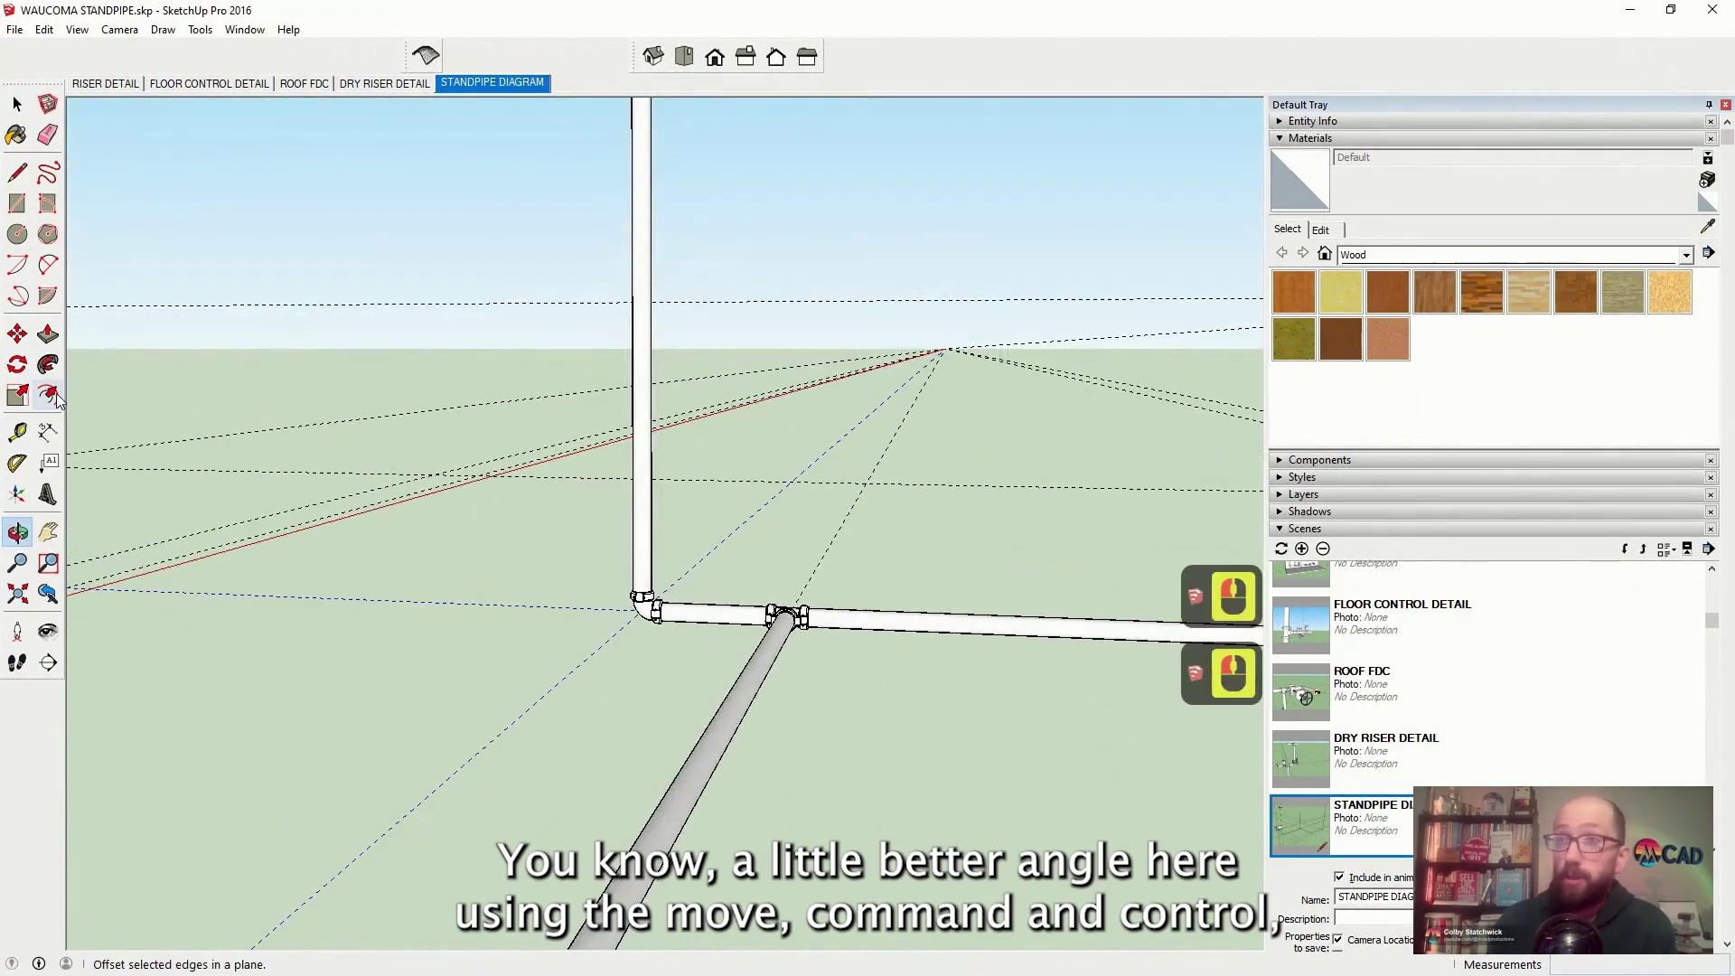
left_click(17, 334)
left_click(589, 564)
key("ctrl")
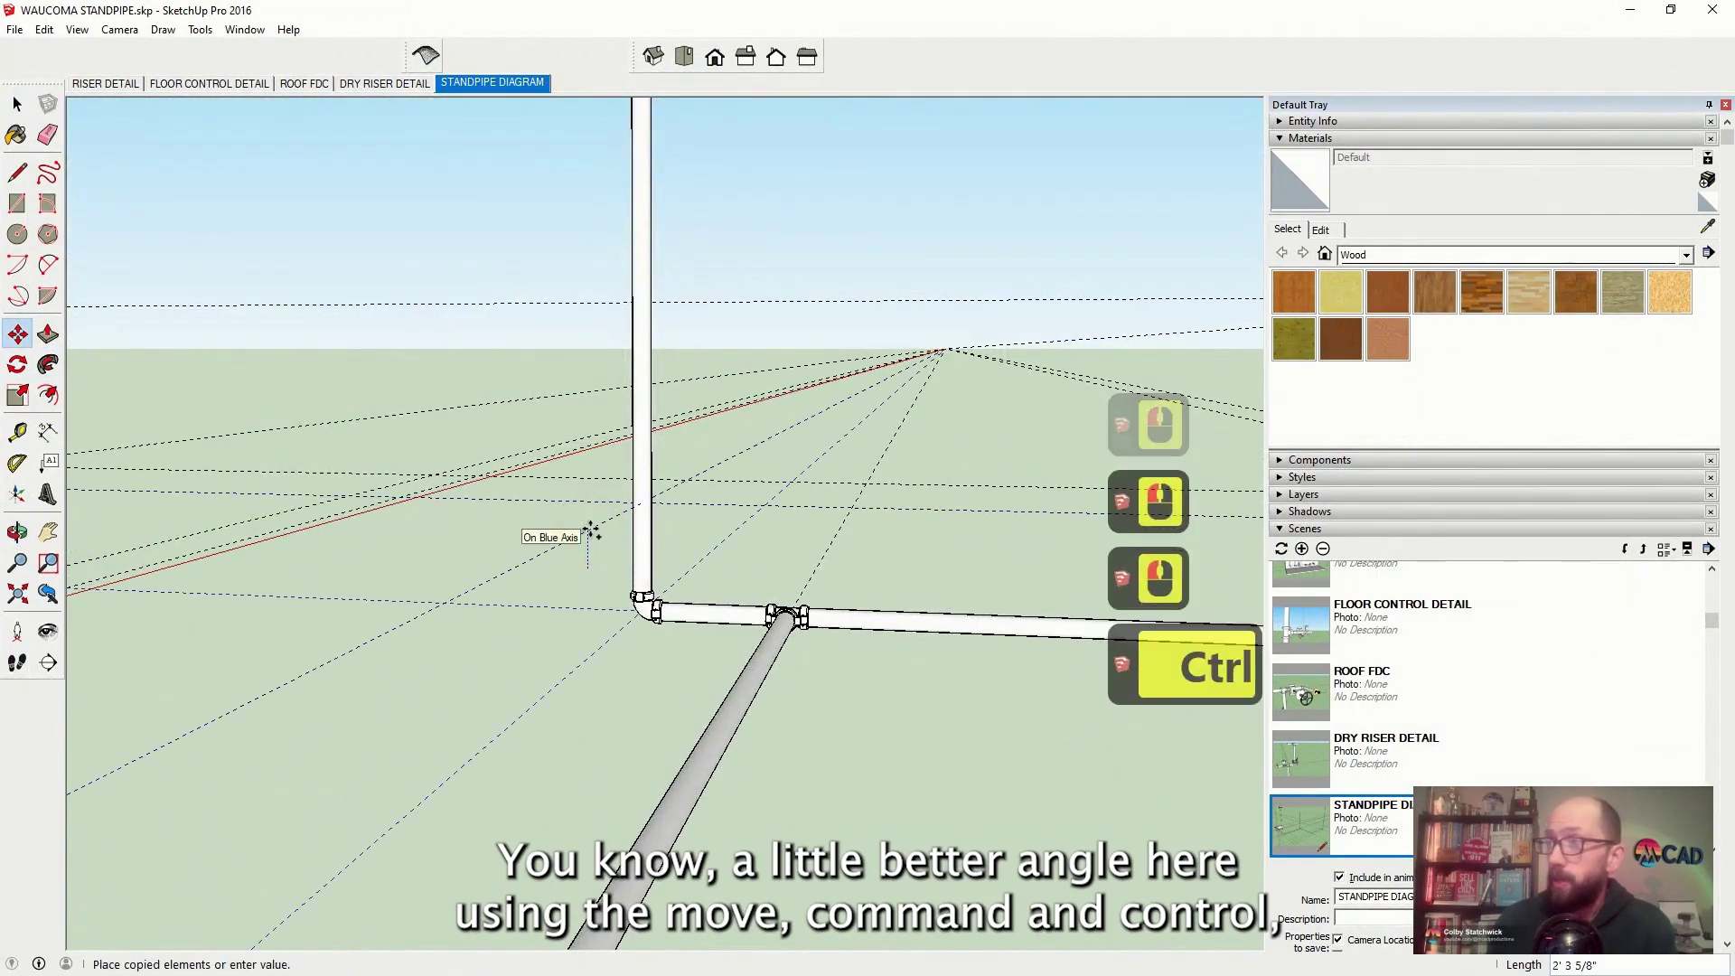
type("14")
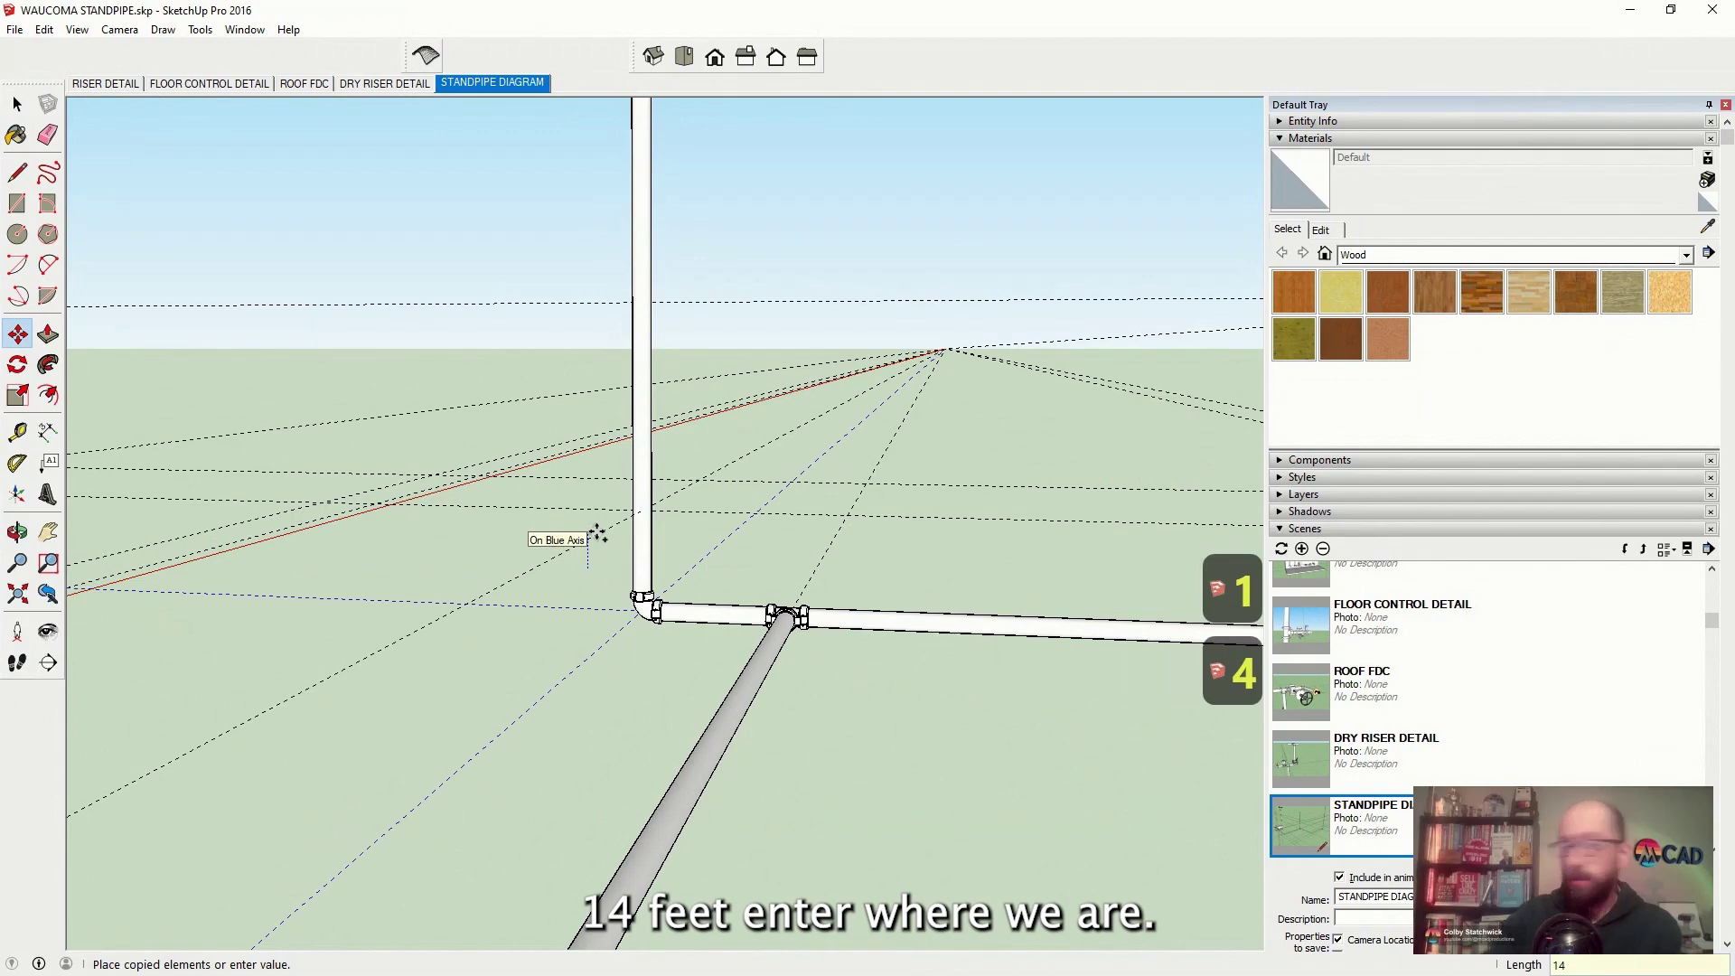
key("Return")
Look over the standpipe layout and the wall-mounted riser piping for an existing tee in vertical orientation
scroll(817, 724, "down", 8)
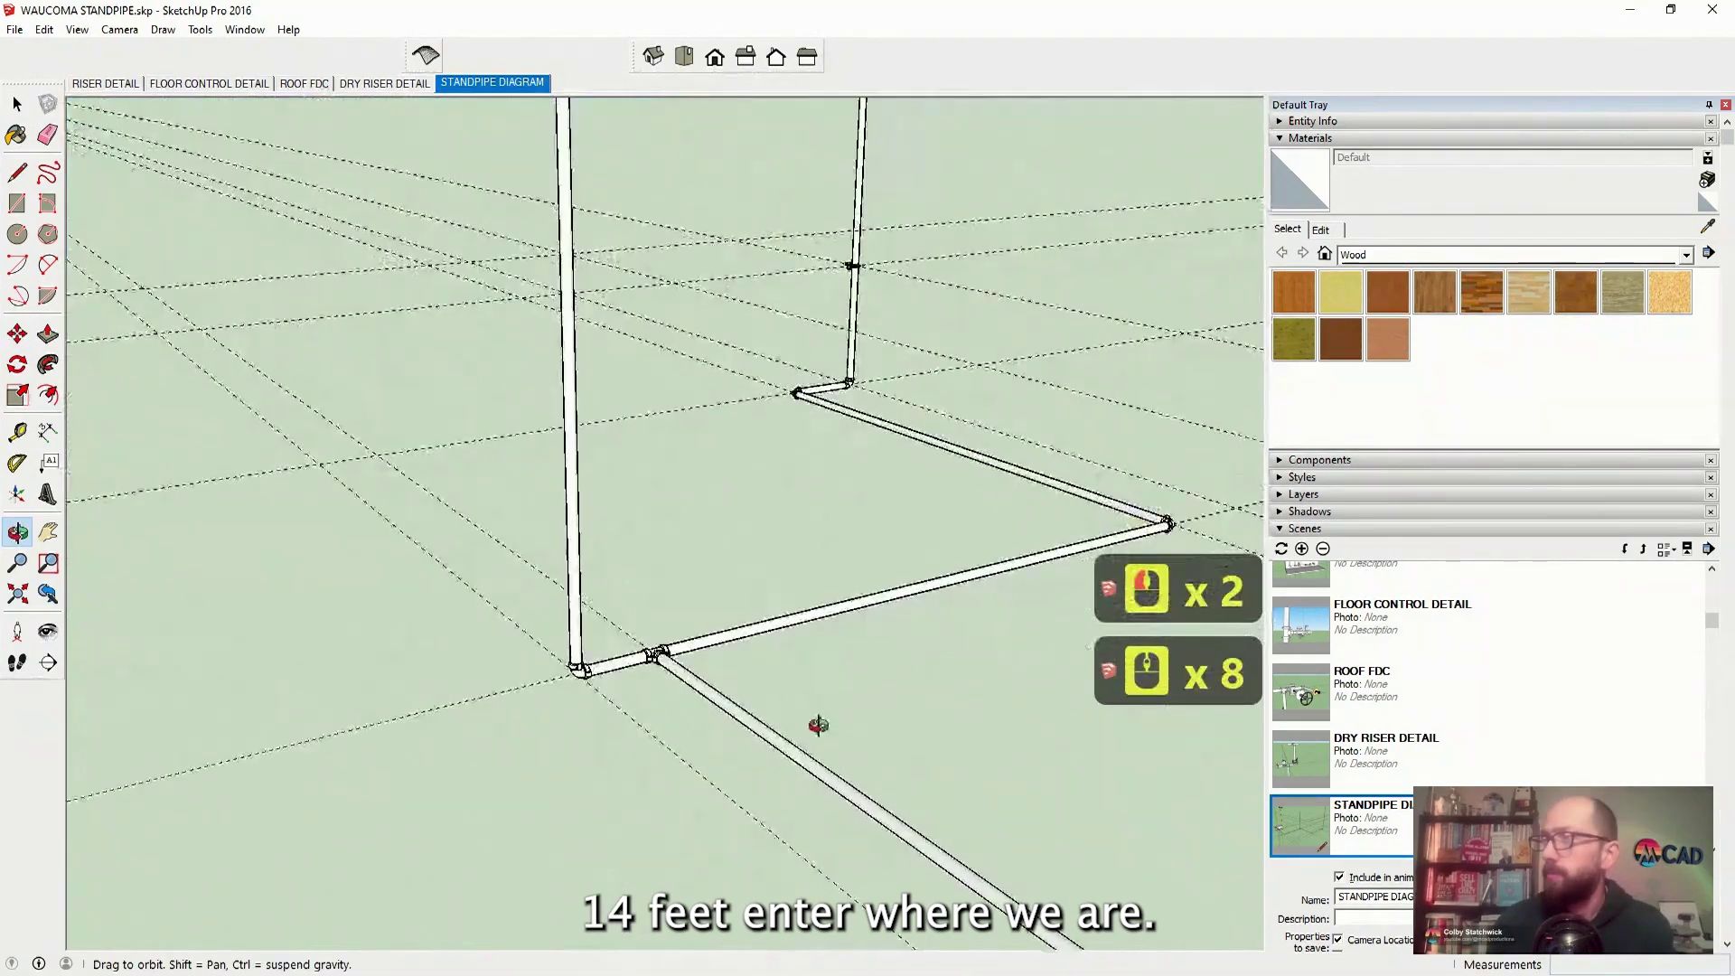
middle_click_drag(817, 724, 400, 717)
middle_click(401, 717)
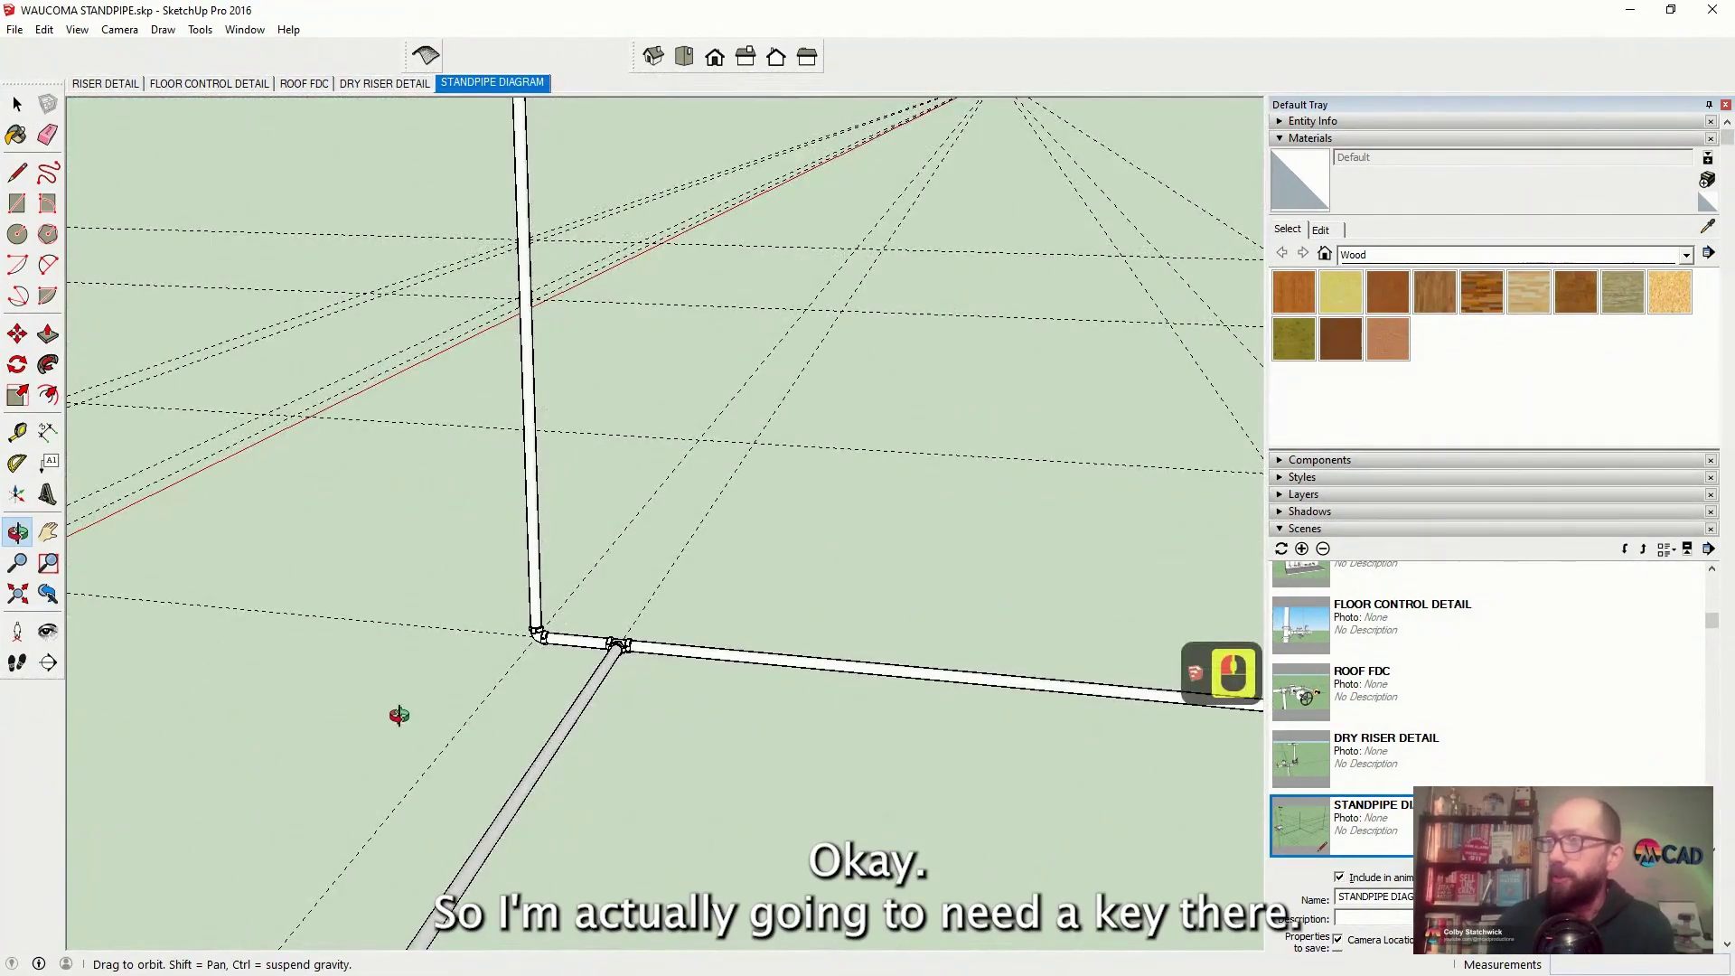
scroll(257, 684, "down", 9)
scroll(426, 600, "down", 11)
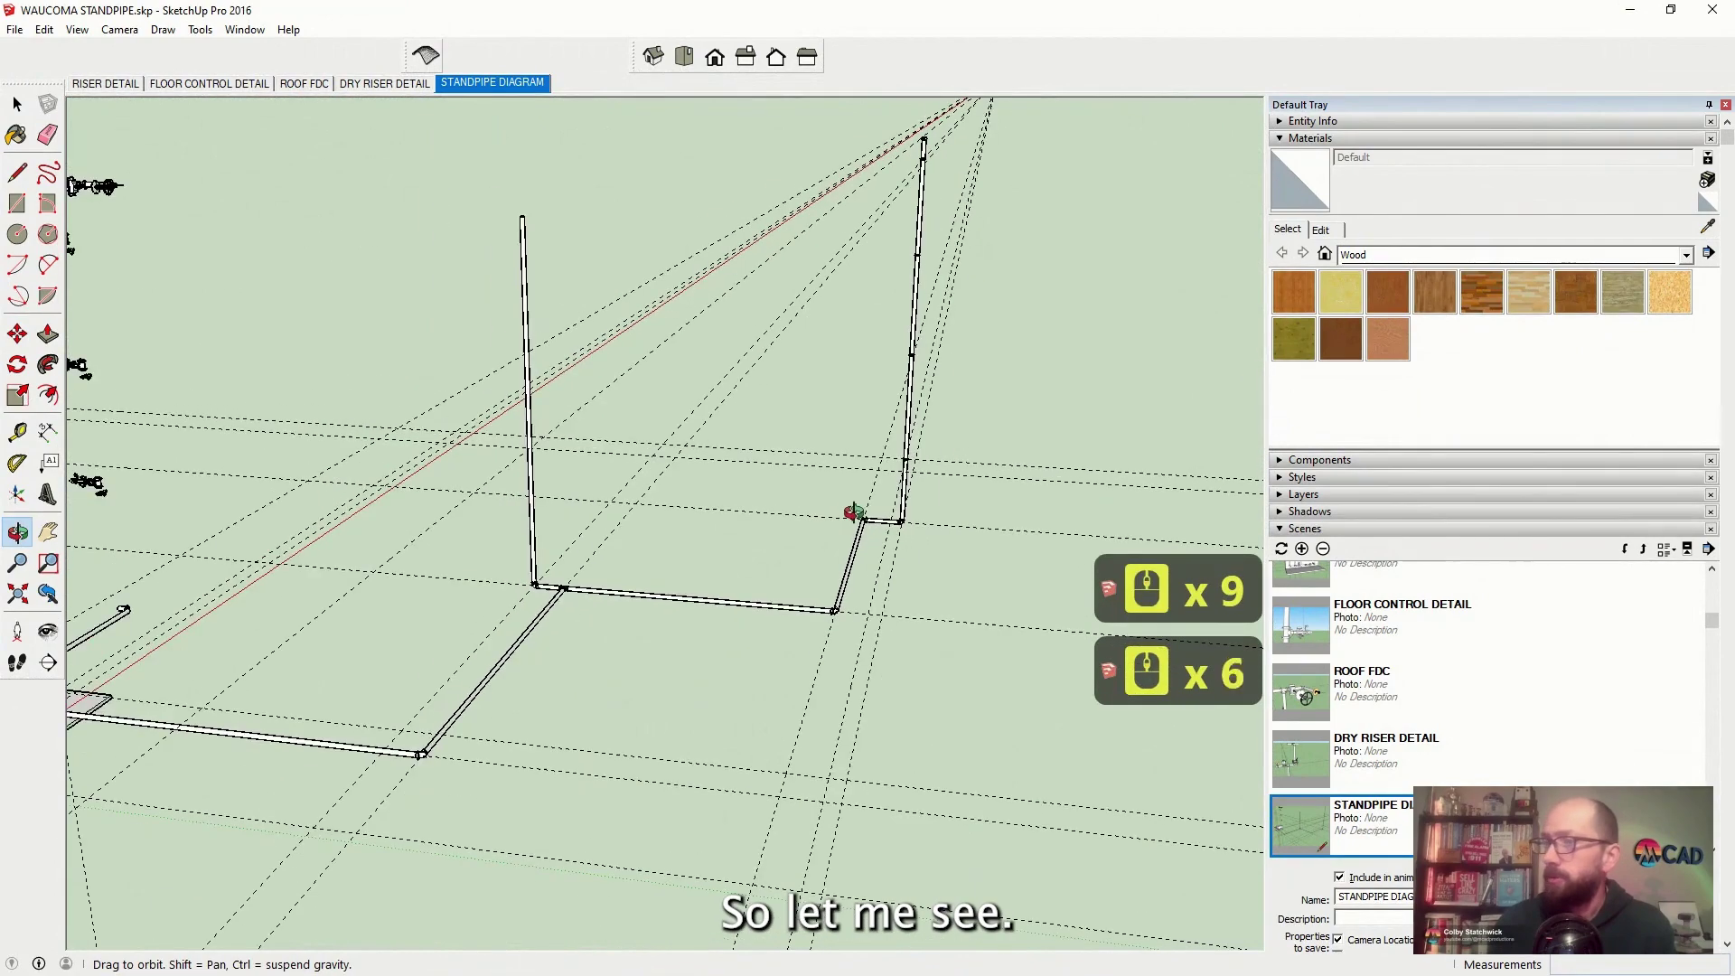
scroll(269, 633, "up", 9)
scroll(411, 666, "up", 20)
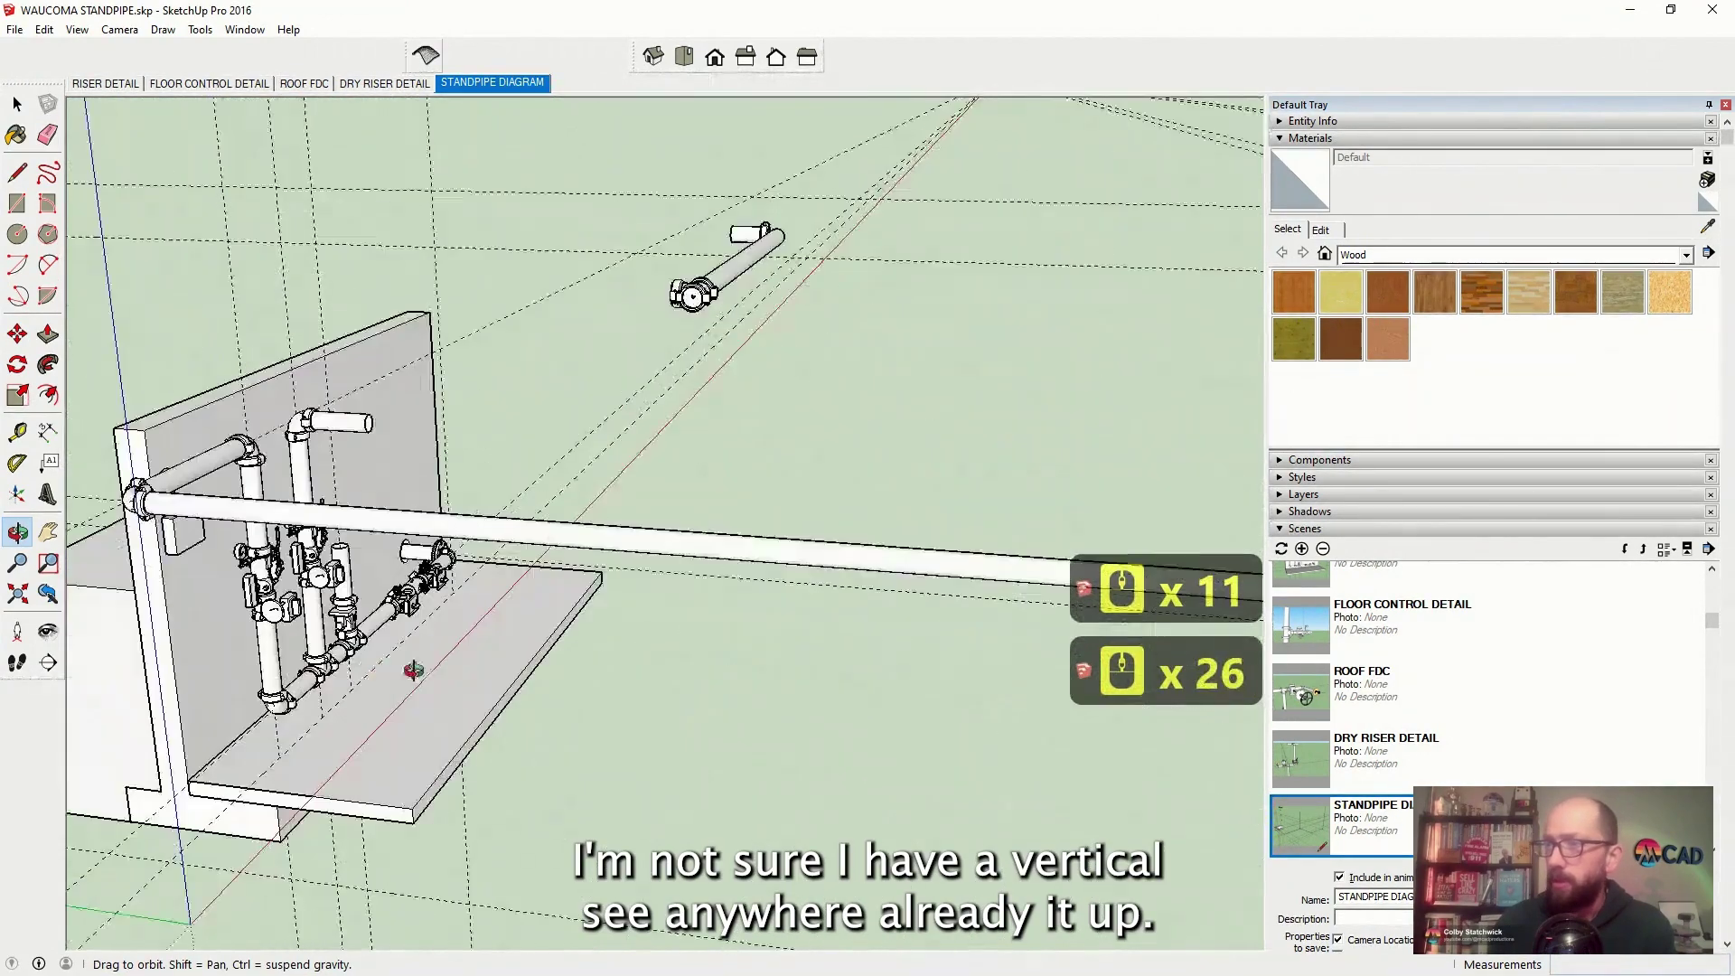
scroll(479, 681, "down", 9)
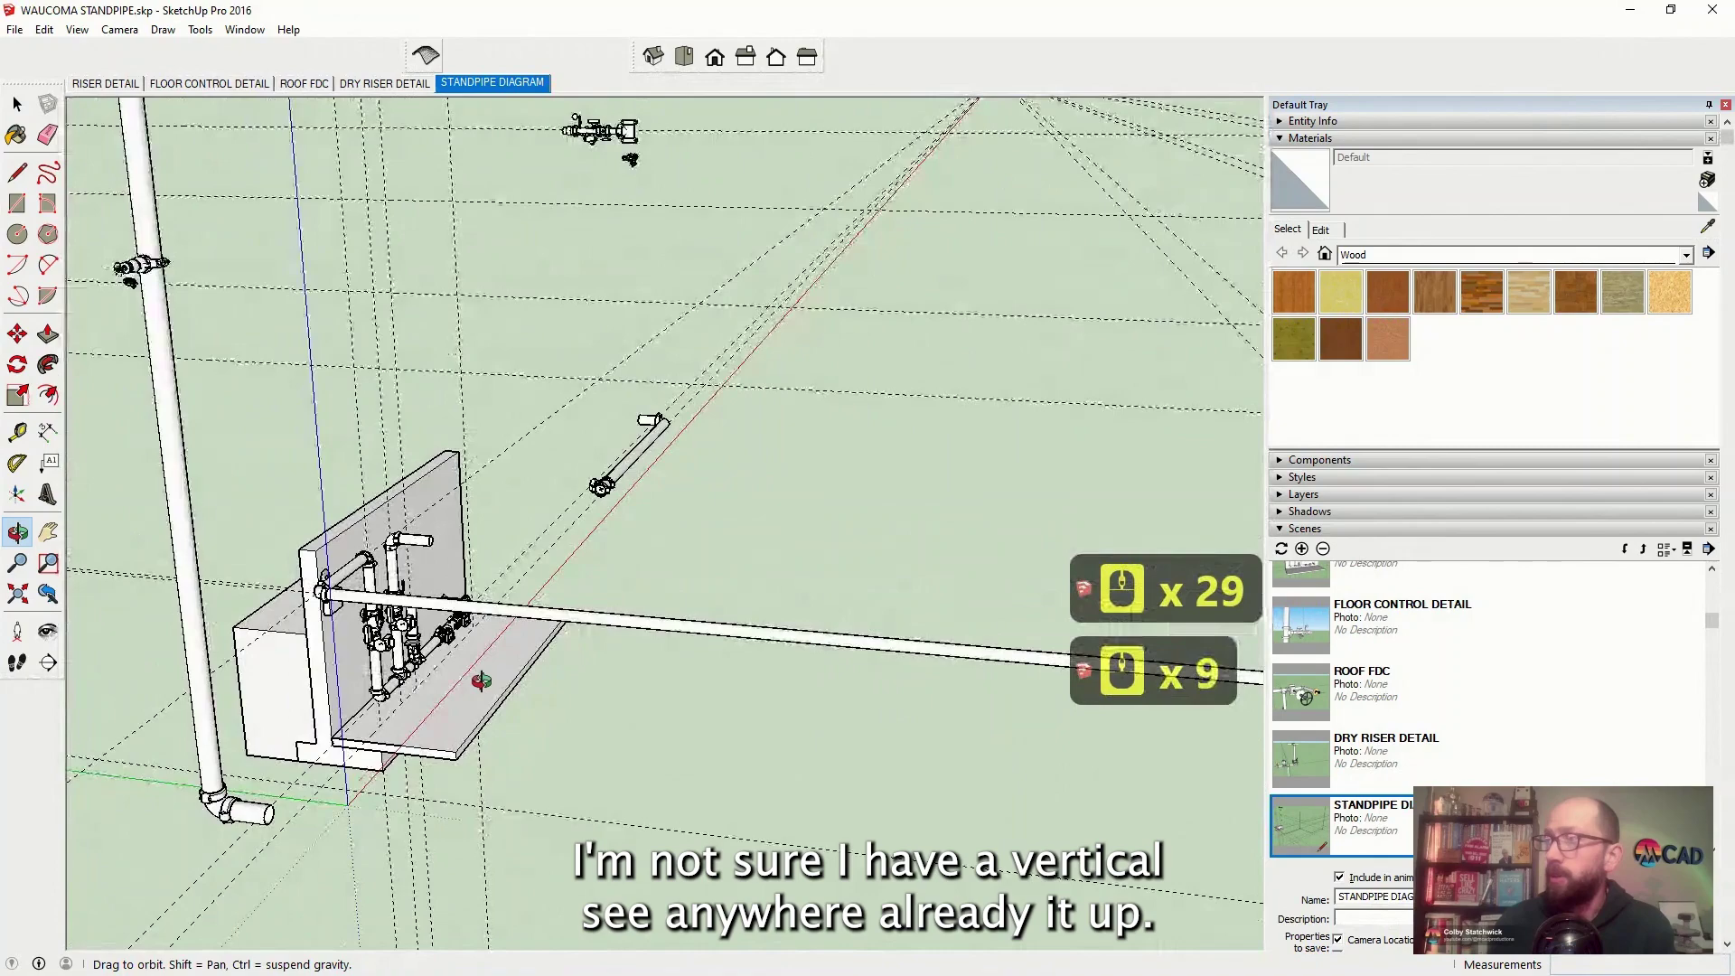
scroll(482, 682, "up", 3)
scroll(481, 678, "down", 4)
scroll(466, 561, "up", 8)
Copy the lower coupling of the tee above the floor slab to a spot about 10 inches beside it
key("space")
left_click(459, 472)
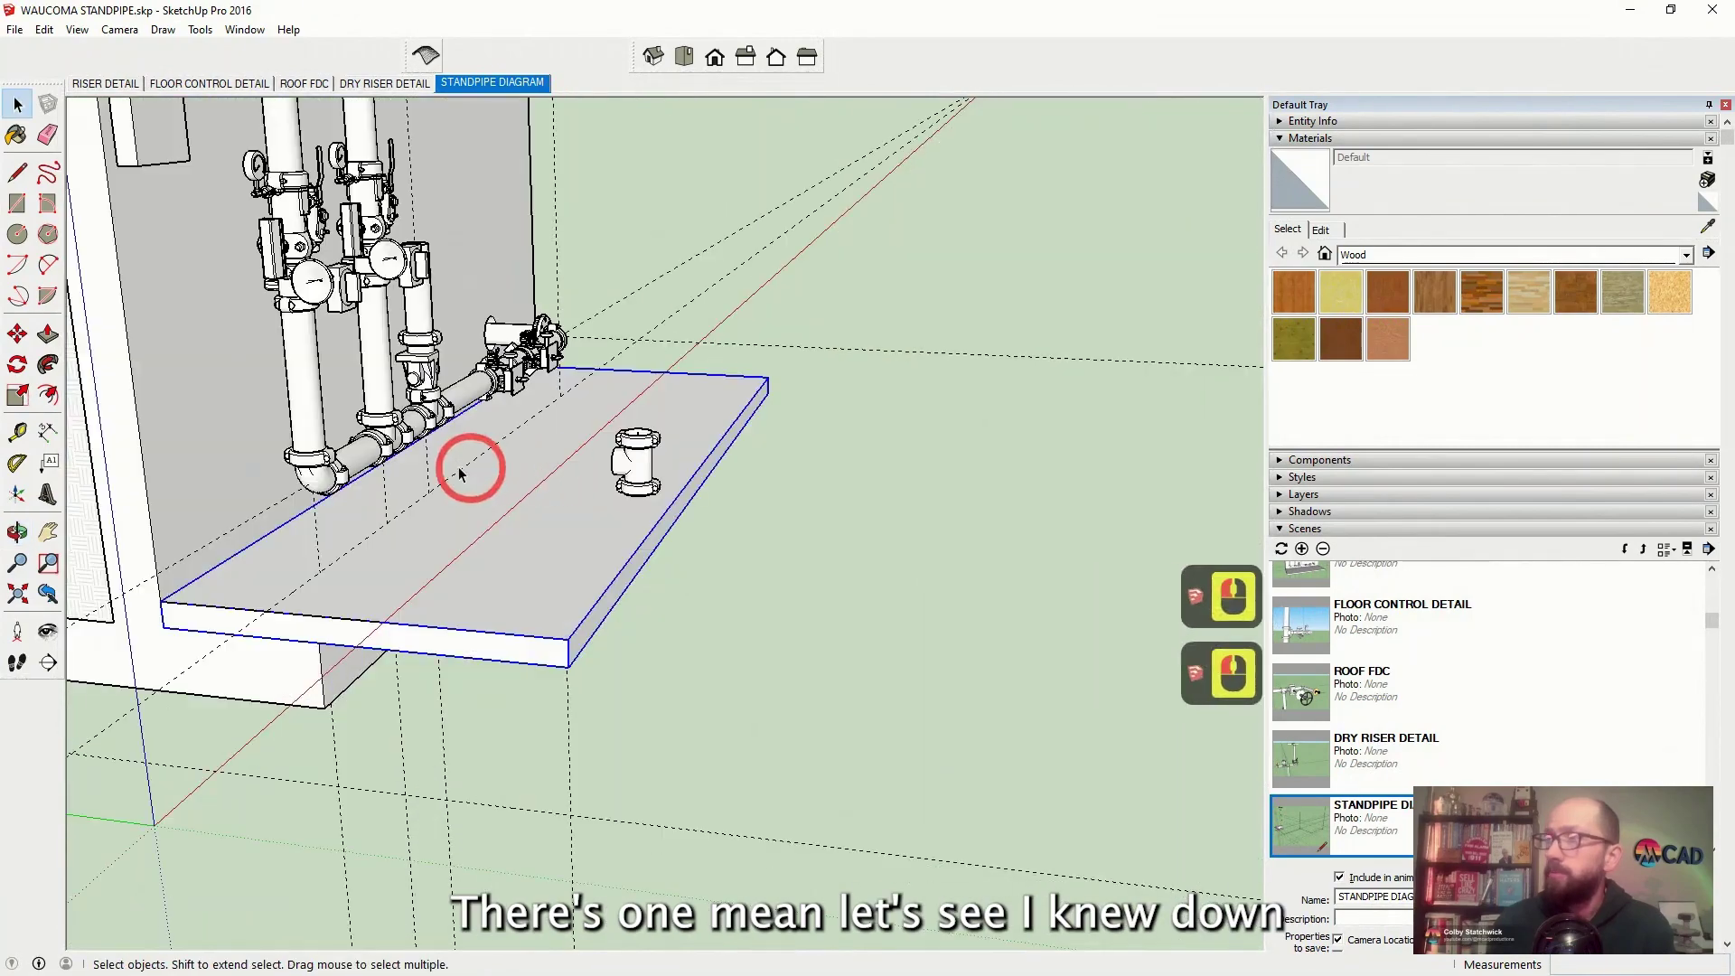
scroll(416, 560, "up", 4)
left_click(671, 479)
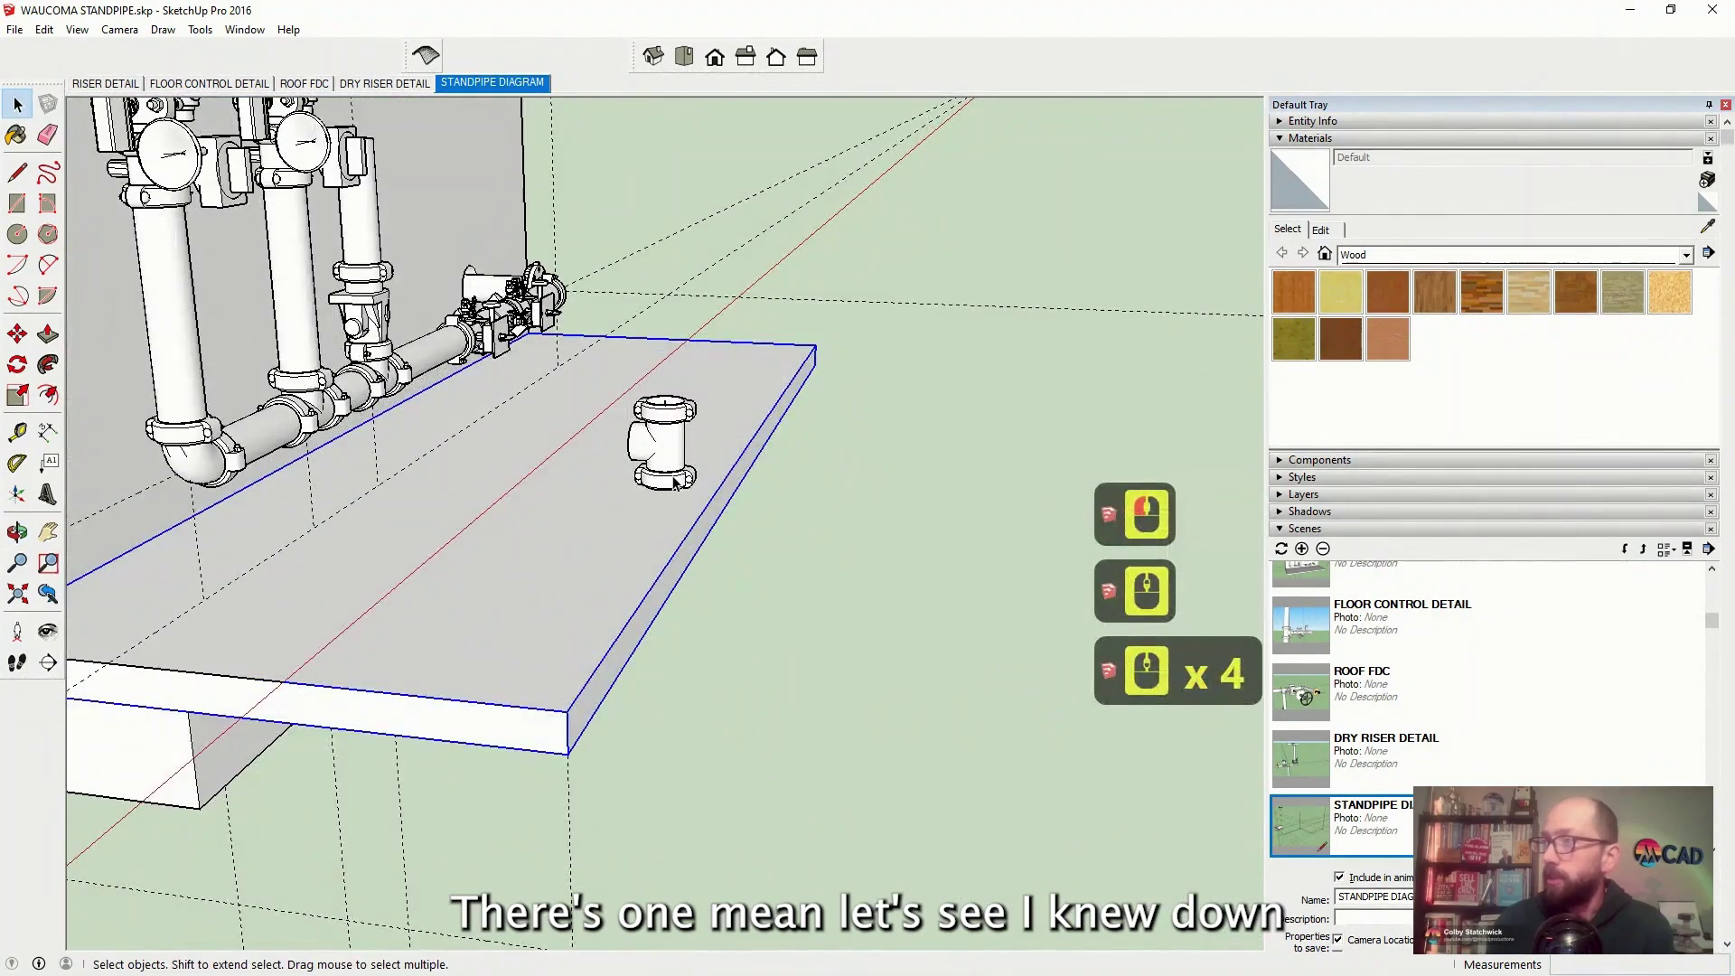
key("m")
left_click(651, 546)
left_click(601, 540)
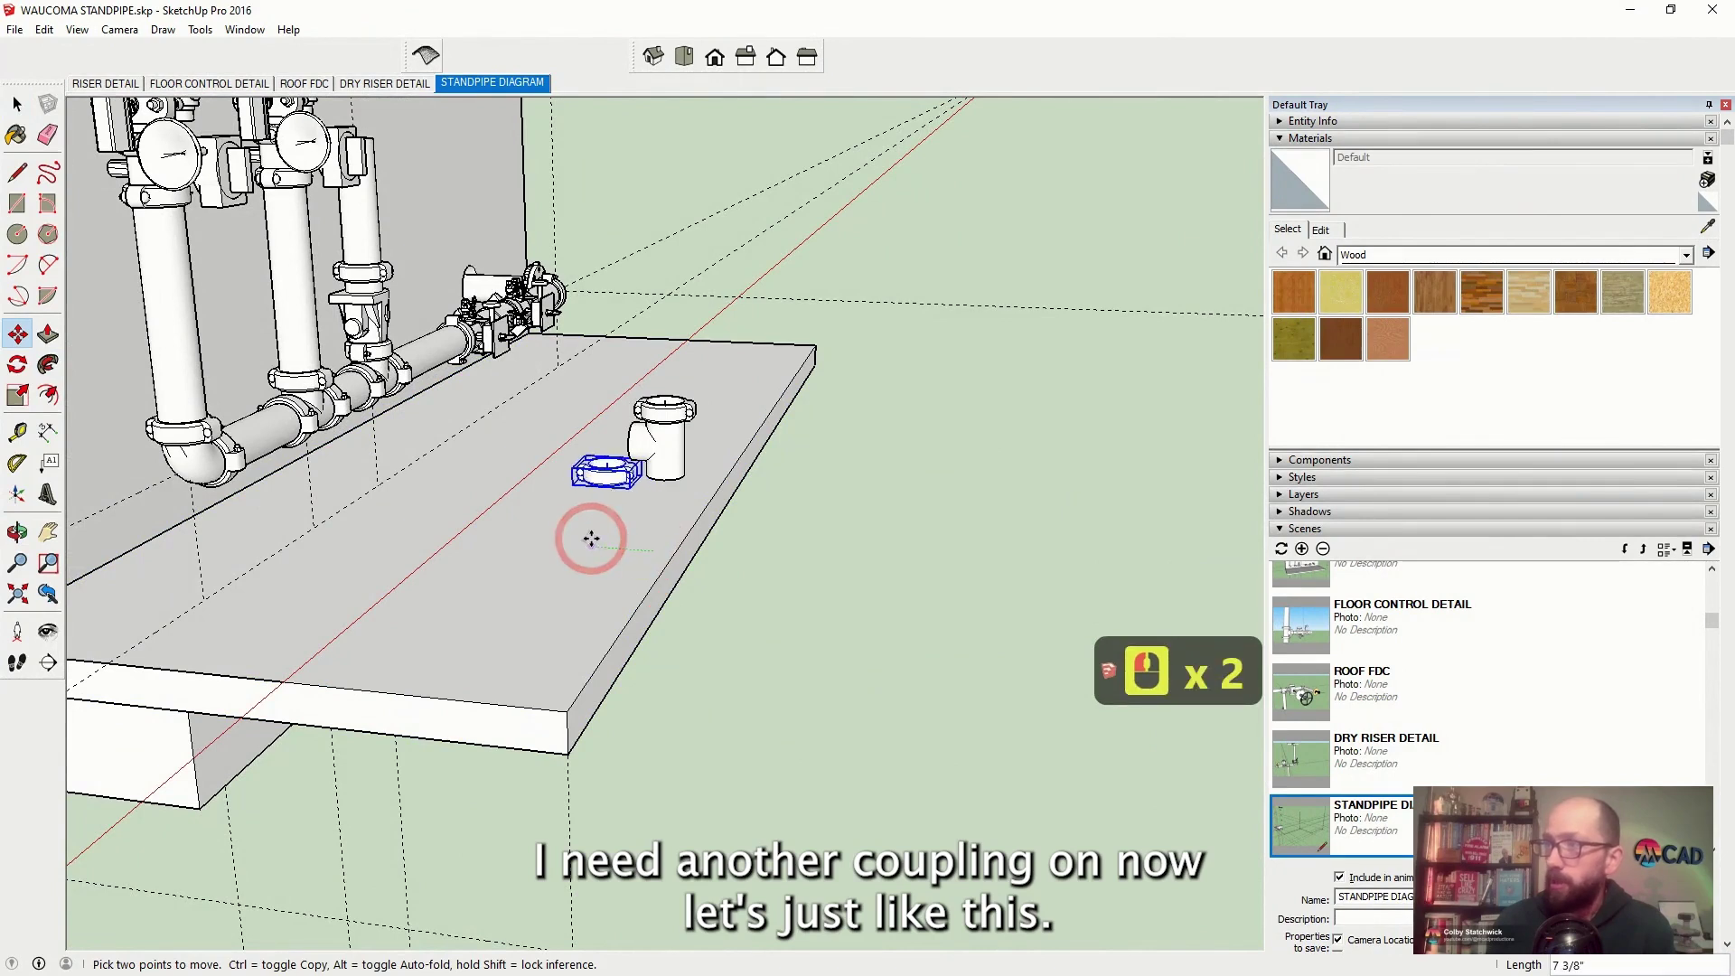
key("ctrl")
left_click(568, 539)
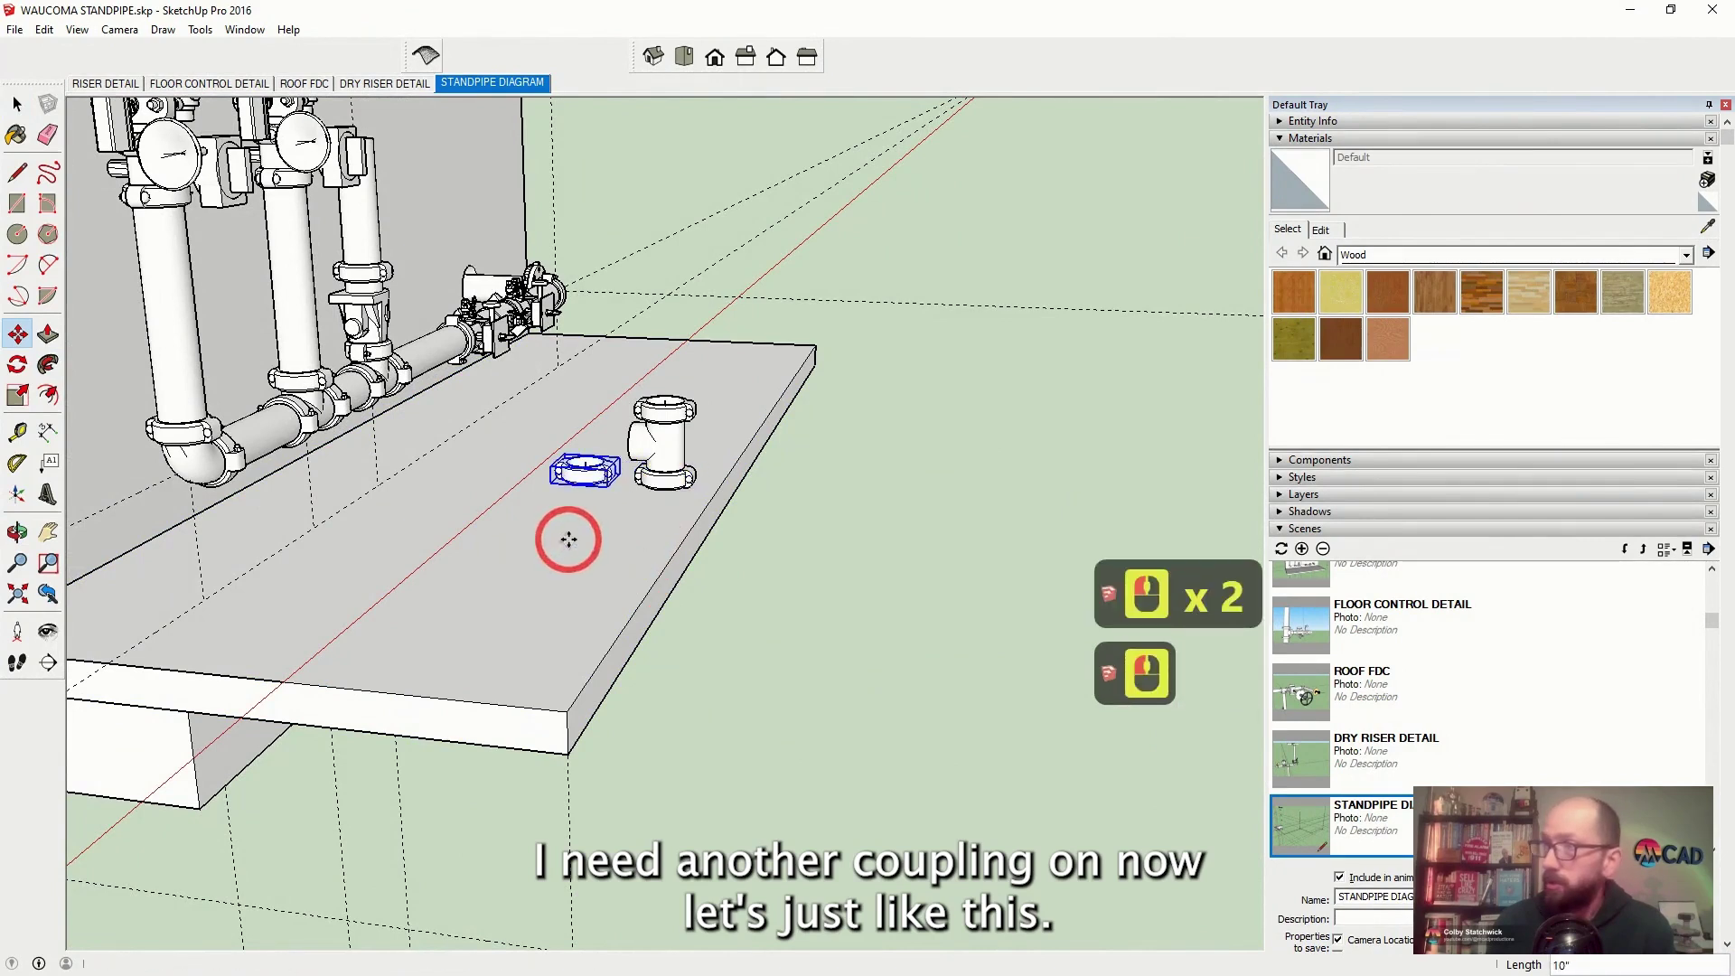
Rotate the copied coupling 90 degrees so it faces the tee's side outlet
key("q")
left_click(570, 520)
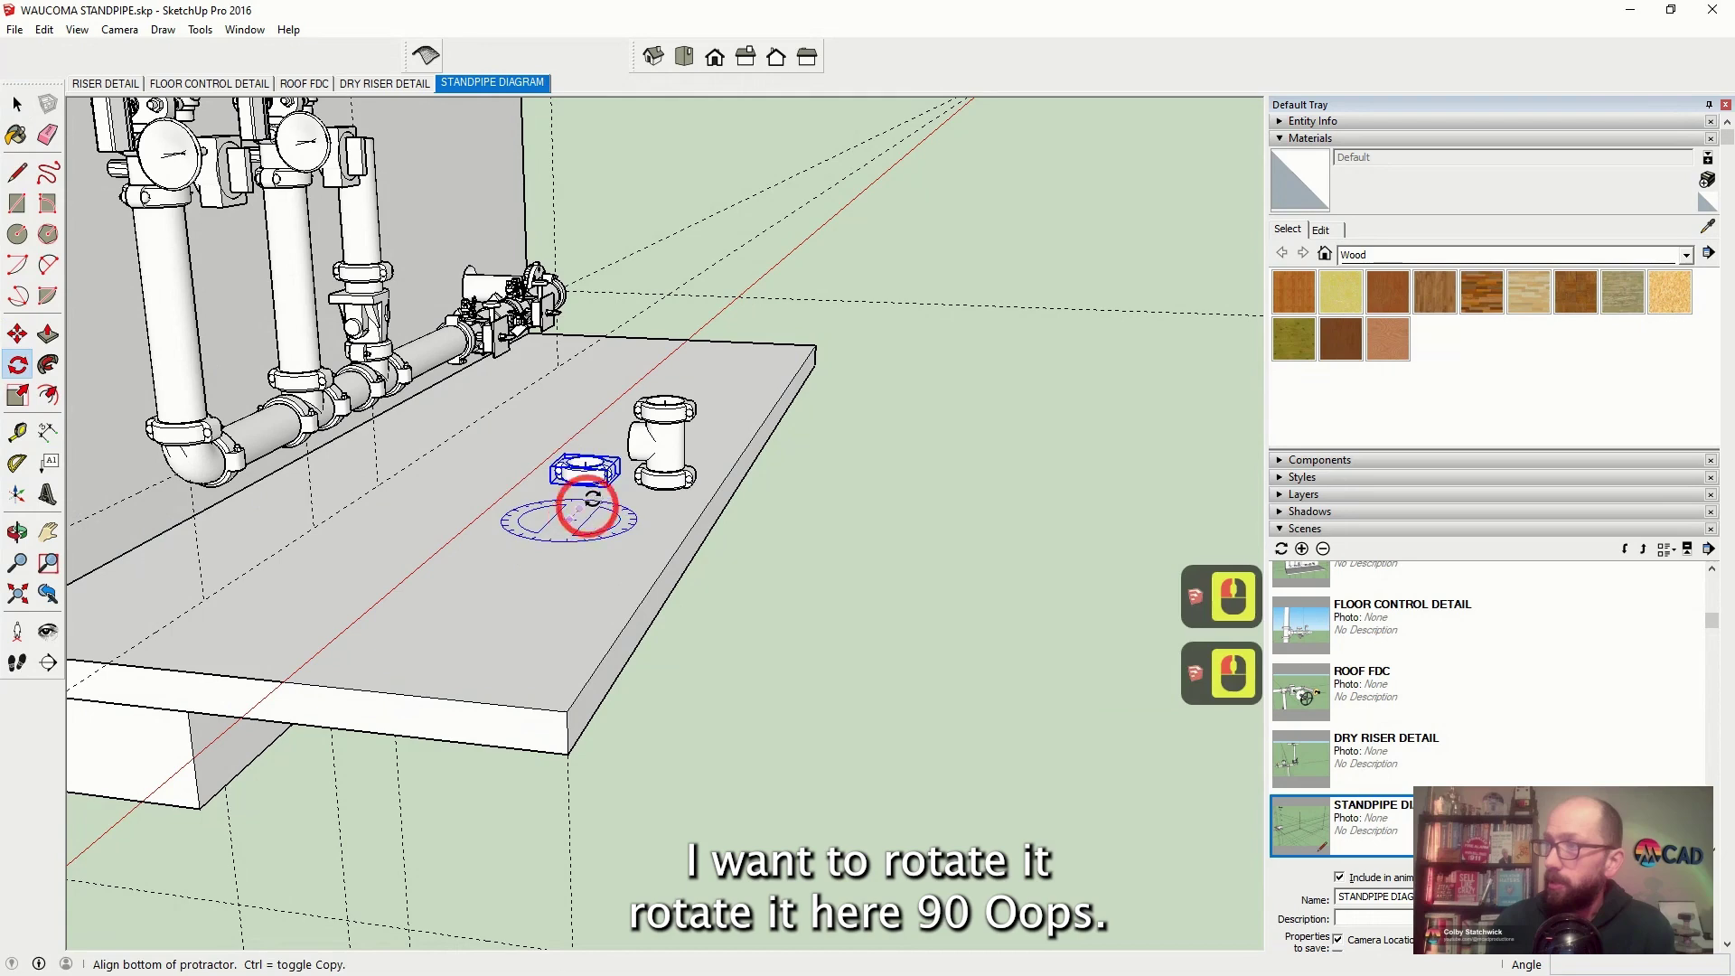
type("90")
key("Return")
Move the rotated coupling onto the tee's side outlet
left_click(471, 724)
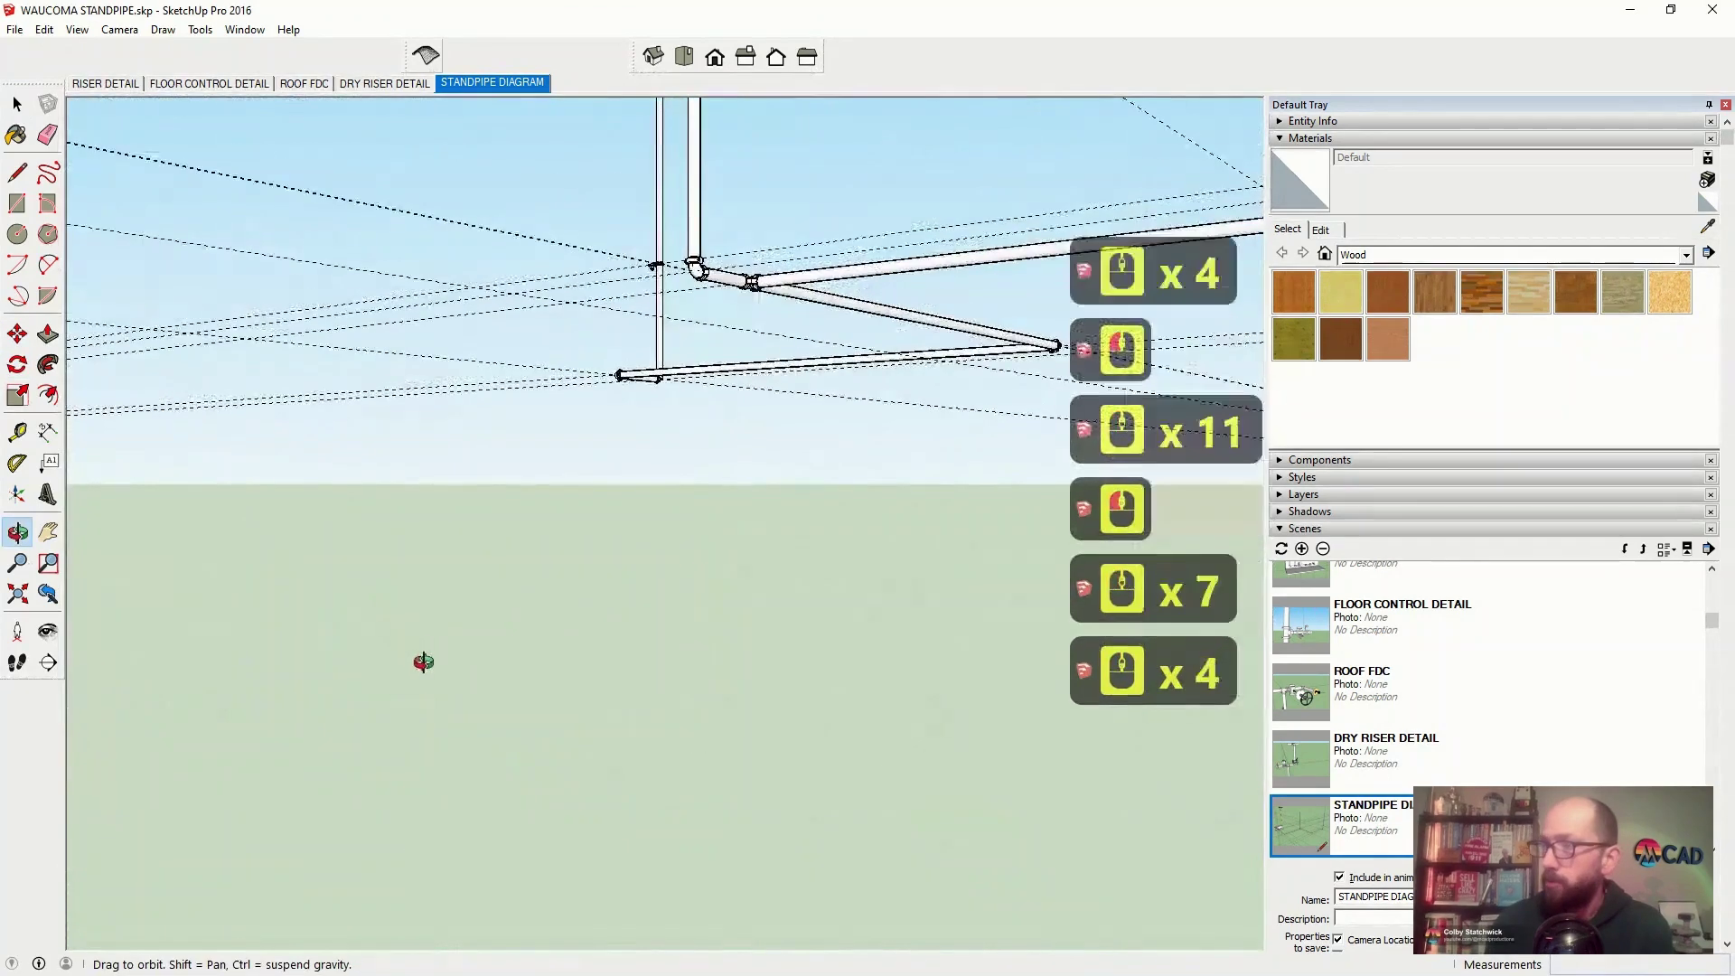
scroll(416, 664, "up", 10)
key("m")
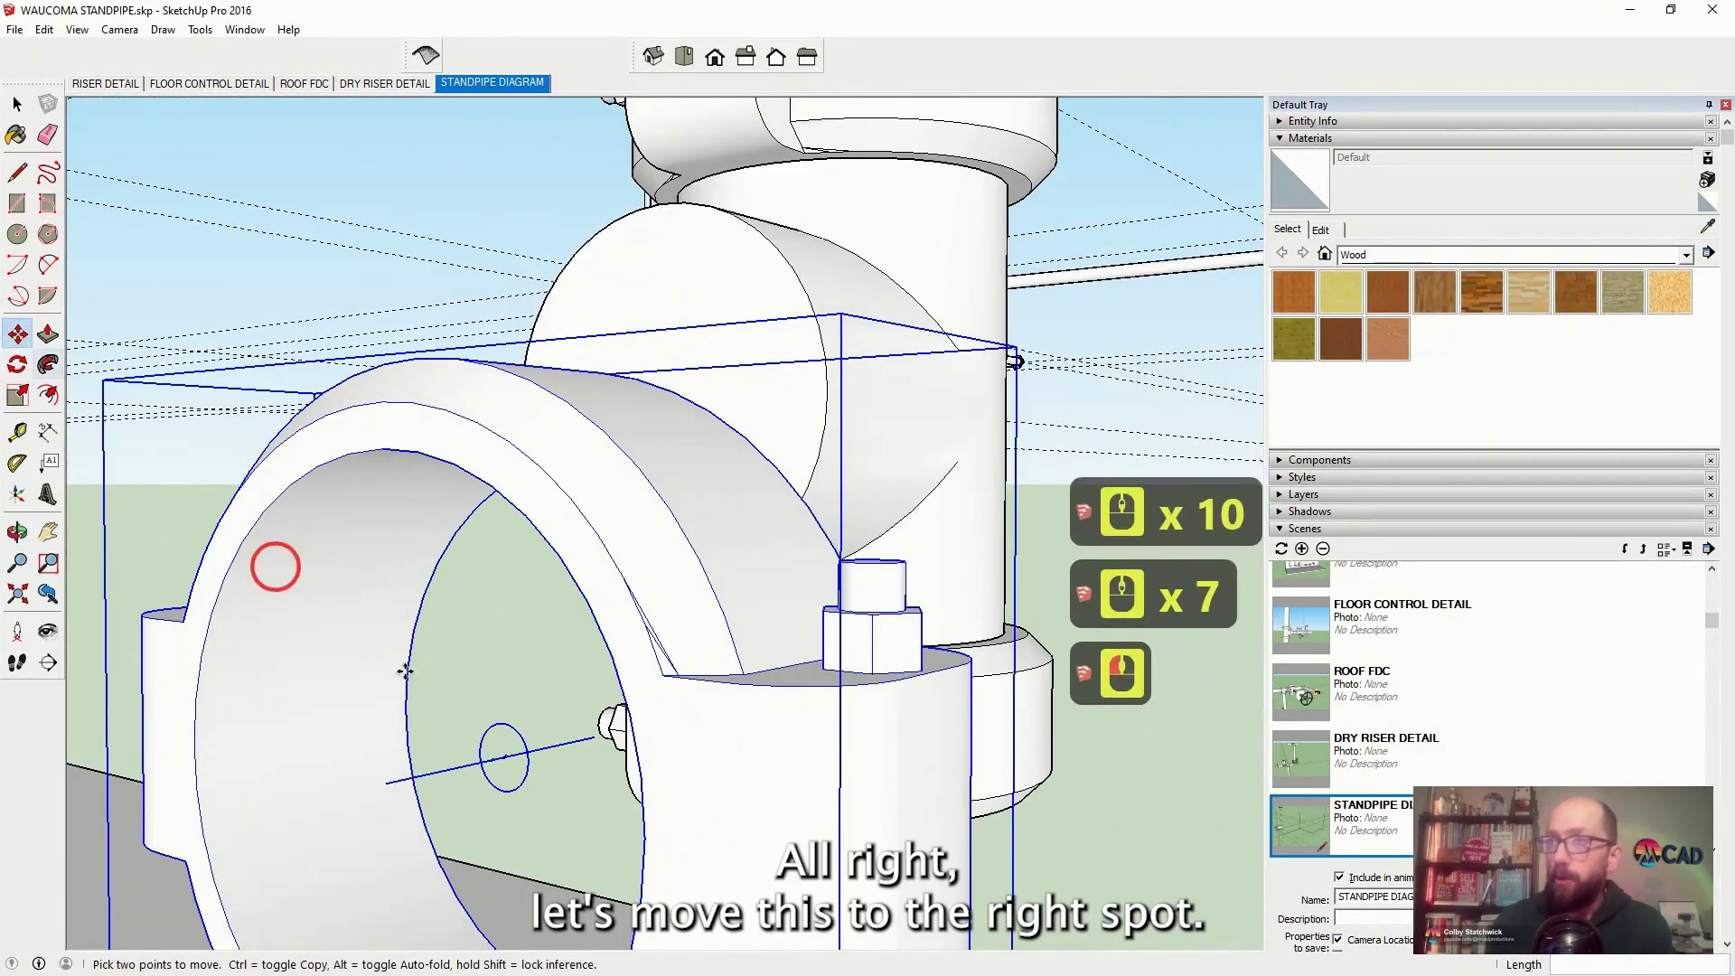
left_click(546, 721)
scroll(546, 721, "down", 5)
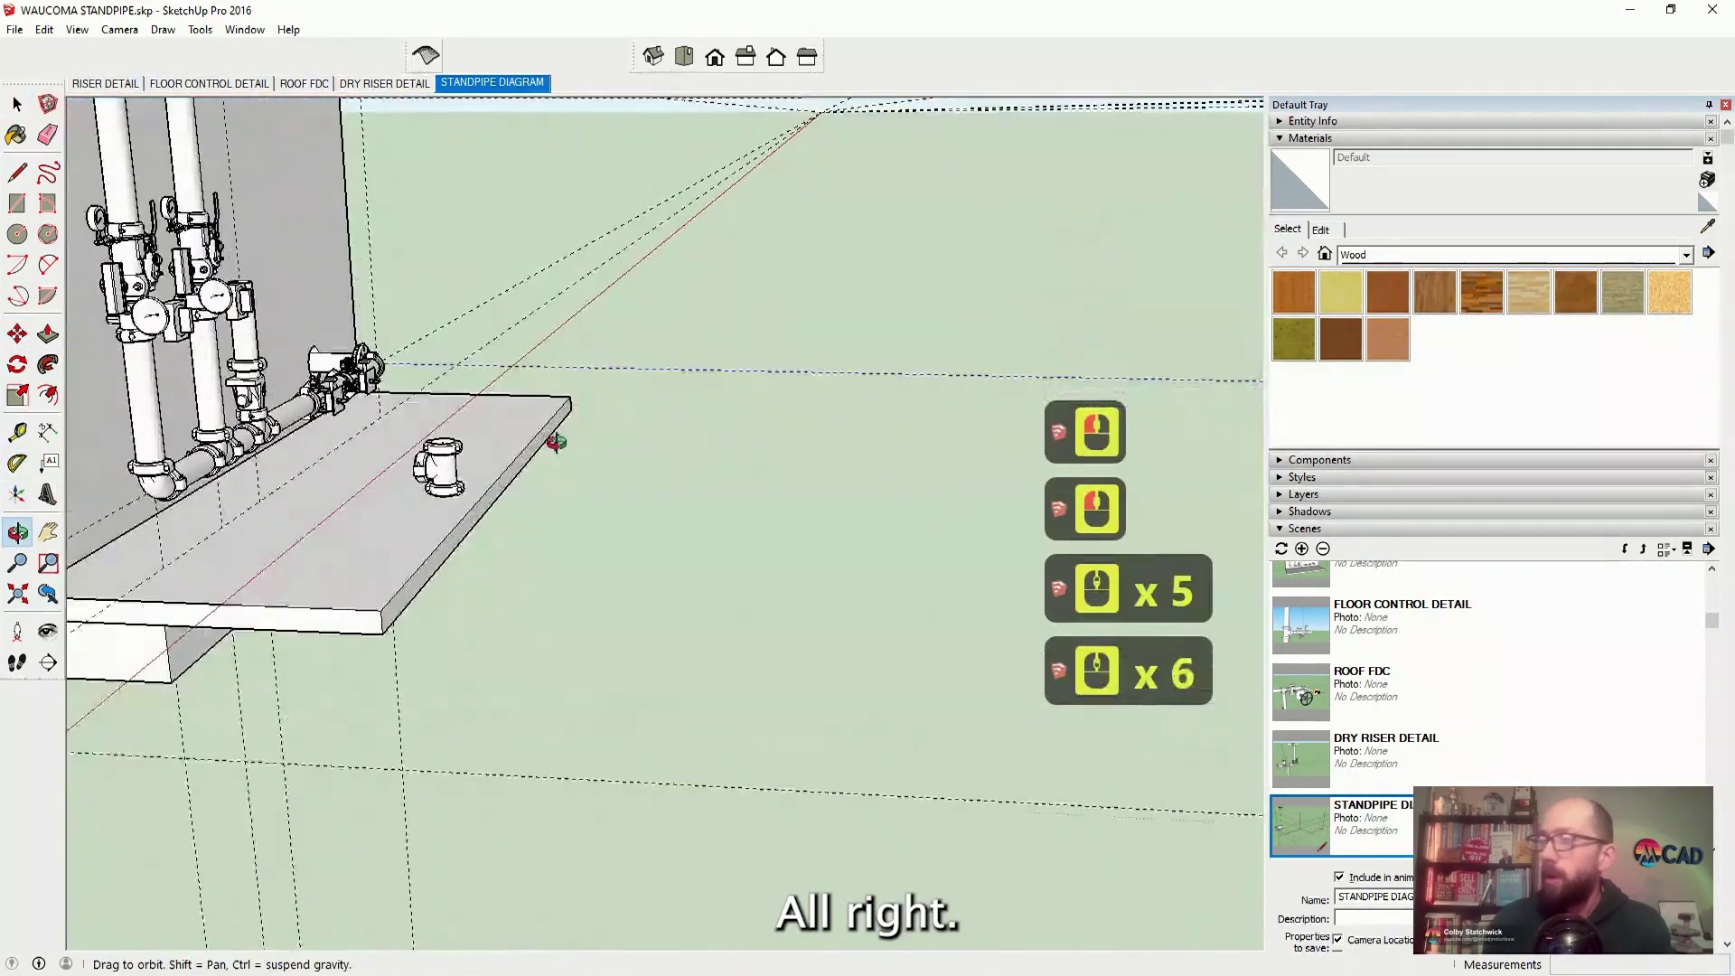
Duplicate the short open-ended horizontal pipe at the top of the wall-mounted riser for use on the tee
scroll(434, 419, "down", 3)
scroll(451, 428, "down", 14)
scroll(407, 176, "up", 20)
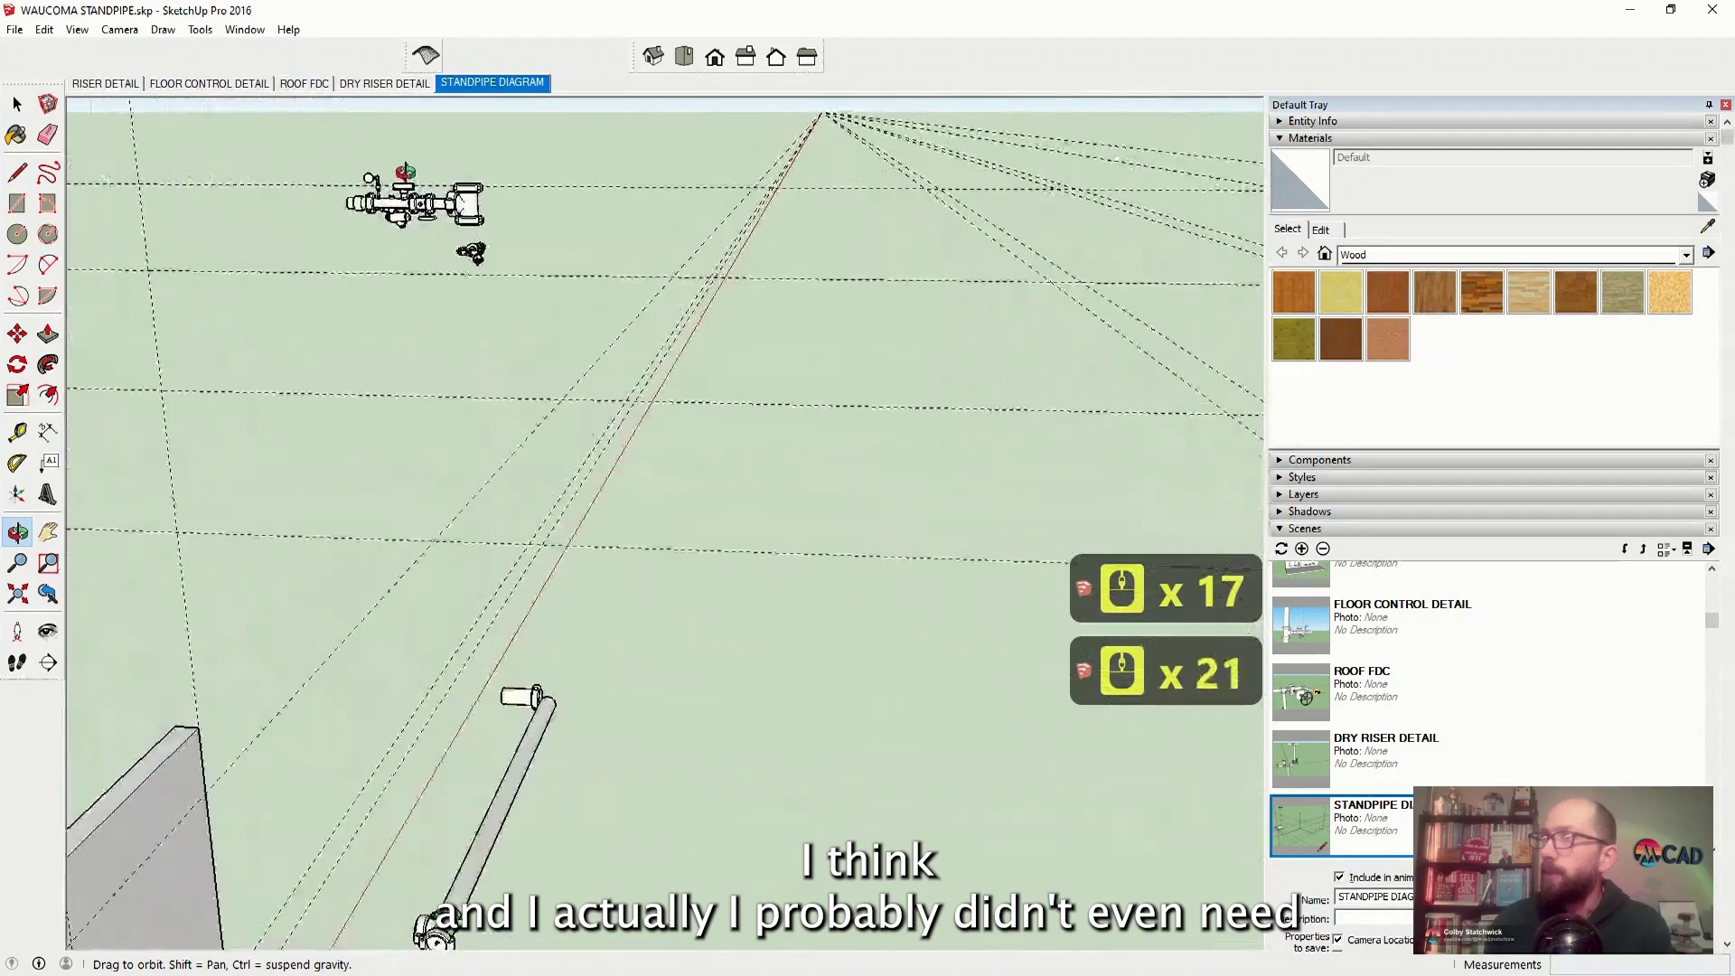
scroll(406, 172, "down", 10)
scroll(406, 173, "down", 19)
scroll(235, 694, "up", 18)
scroll(235, 694, "down", 6)
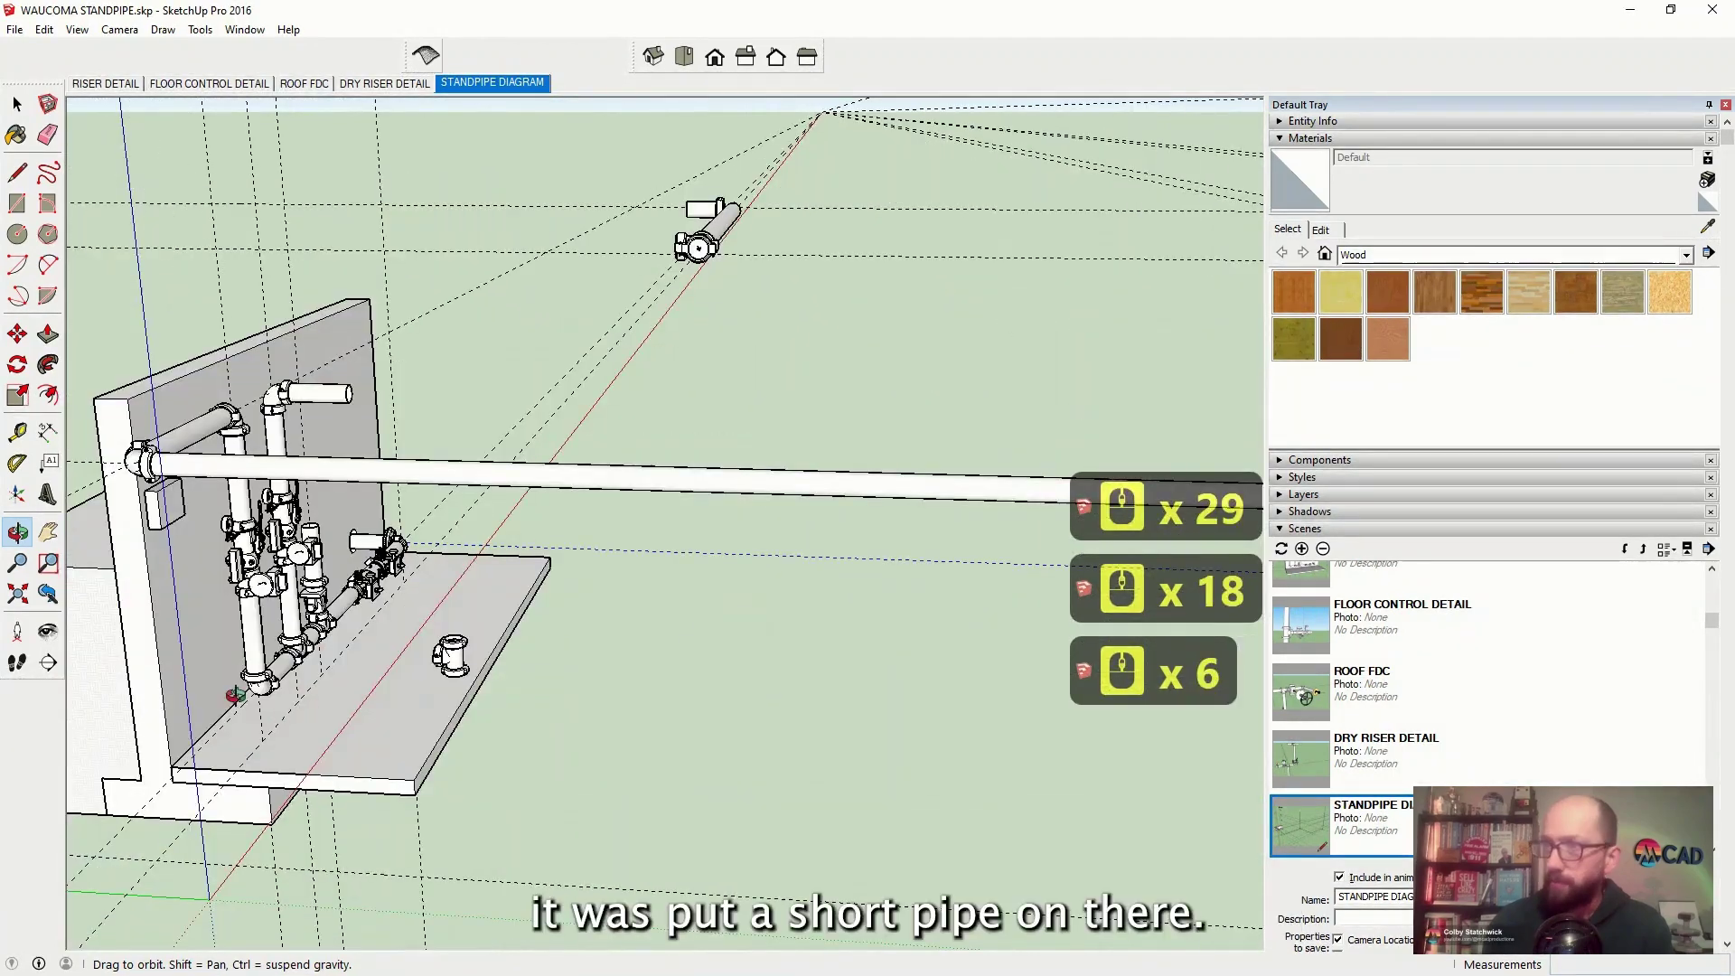
scroll(310, 438, "up", 6)
scroll(355, 290, "up", 17)
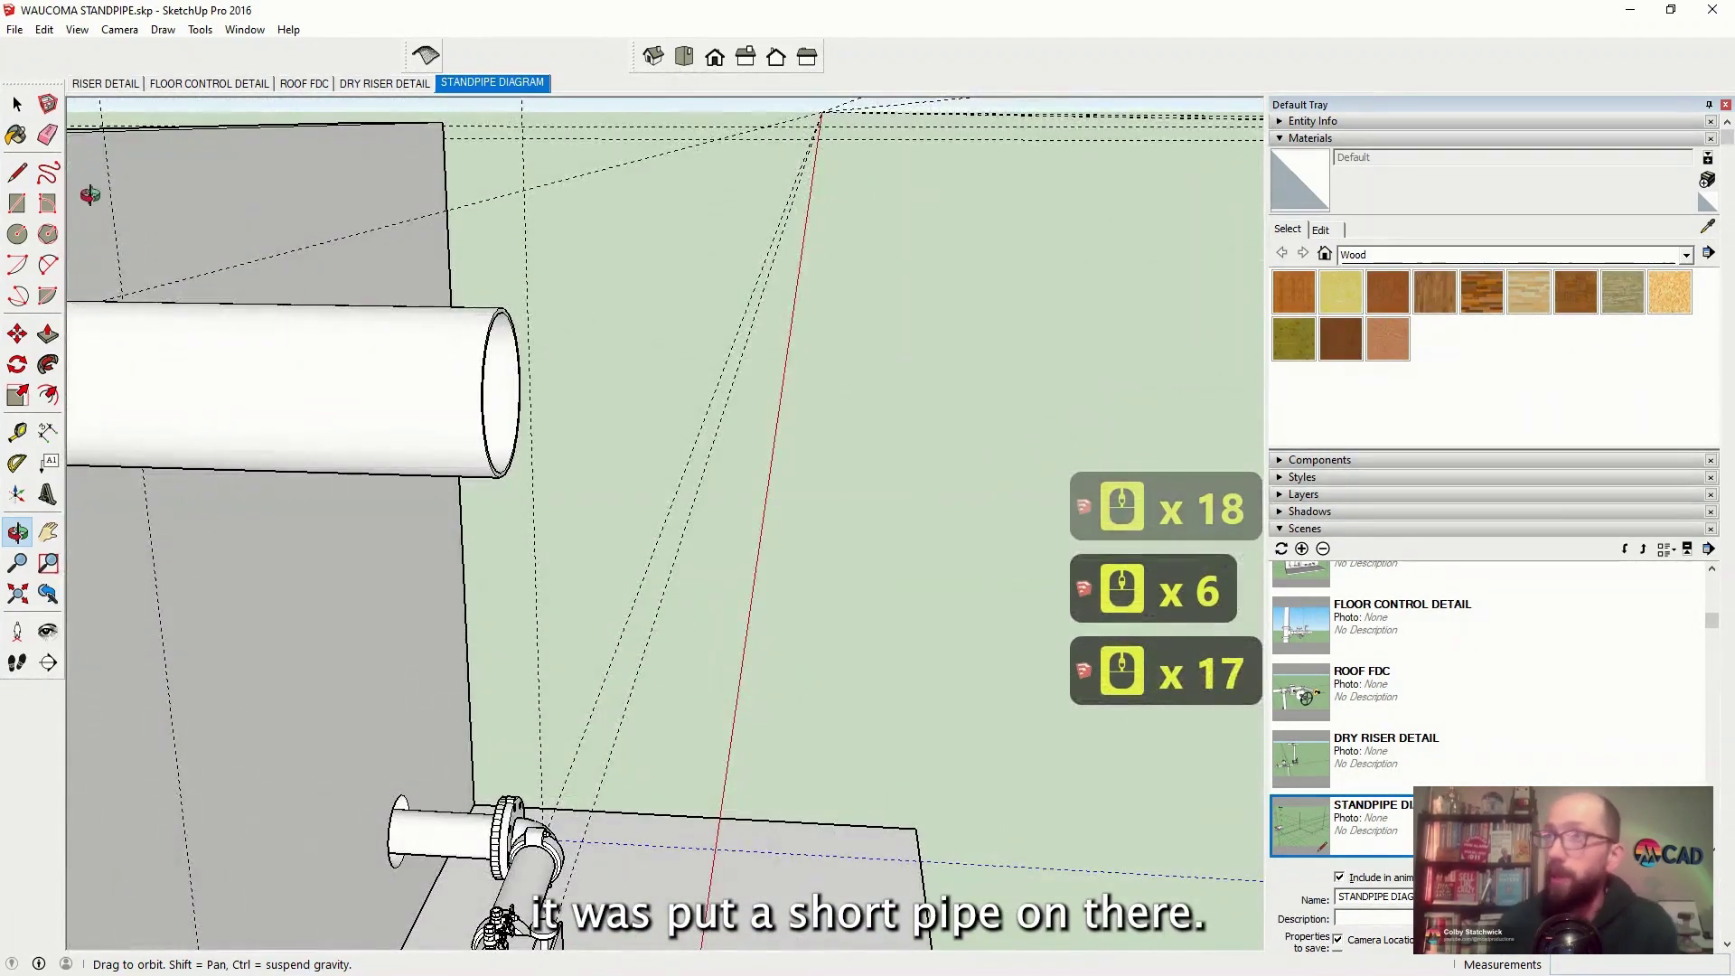
left_click(20, 103)
key("ctrl+v")
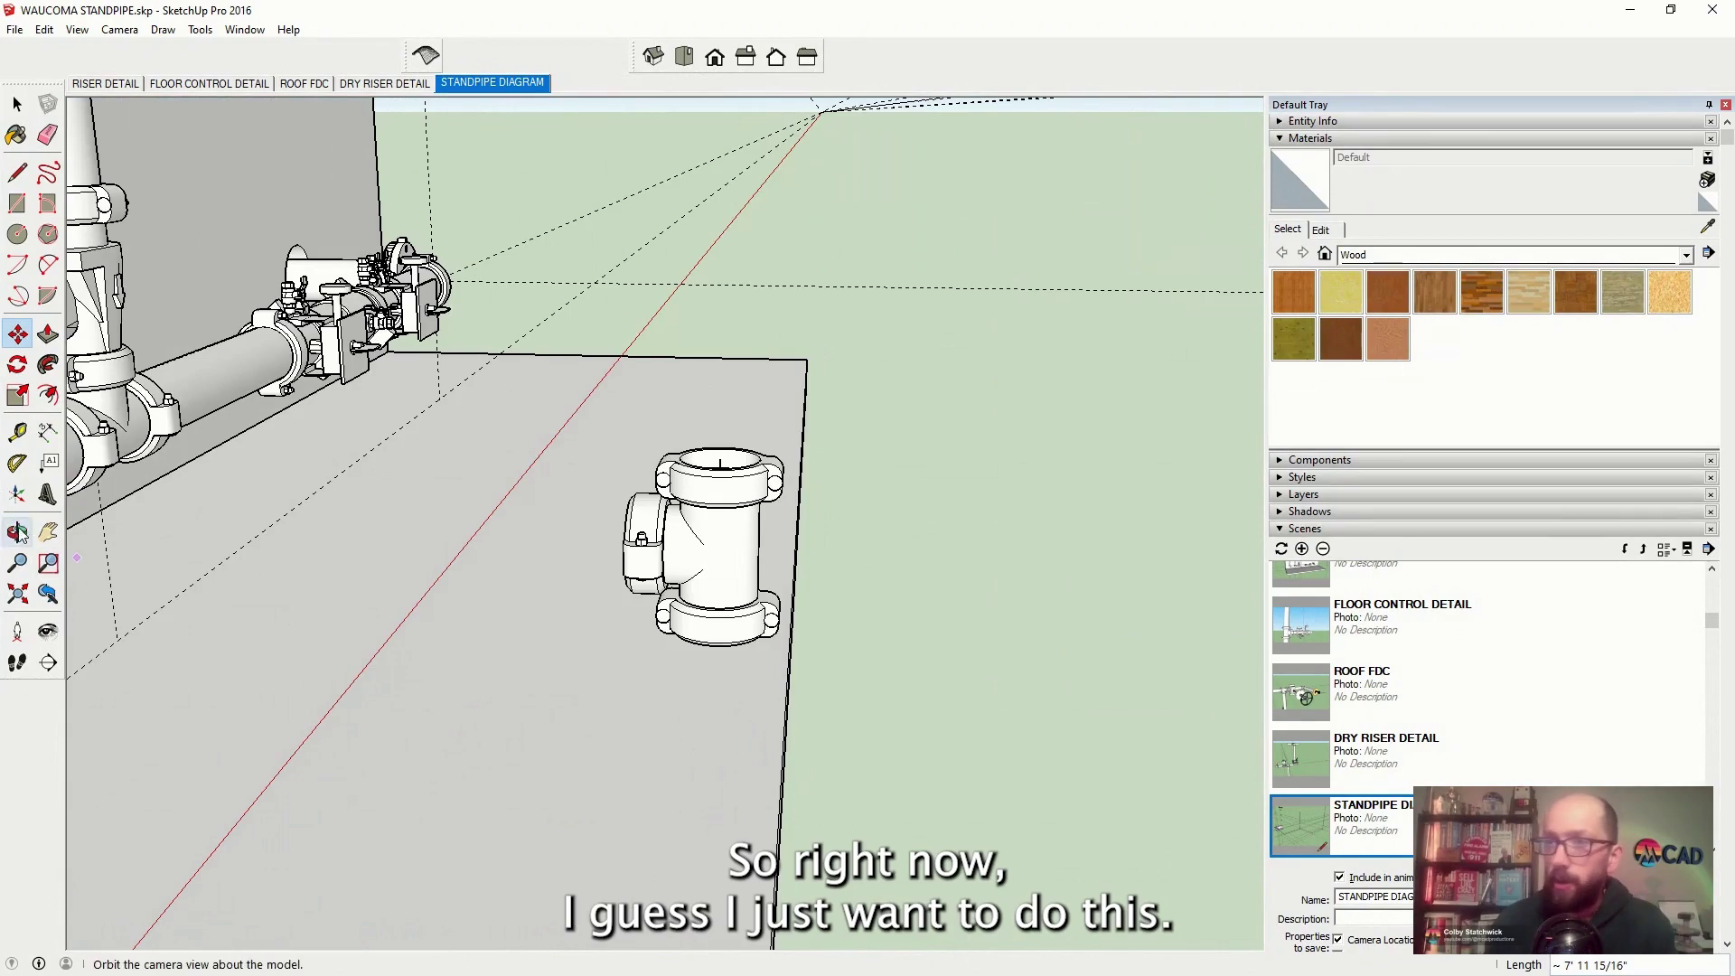
Attach the duplicated pipe to the centre point inside the tee's side coupling, using X-ray display temporarily to snap to it
left_click(20, 533)
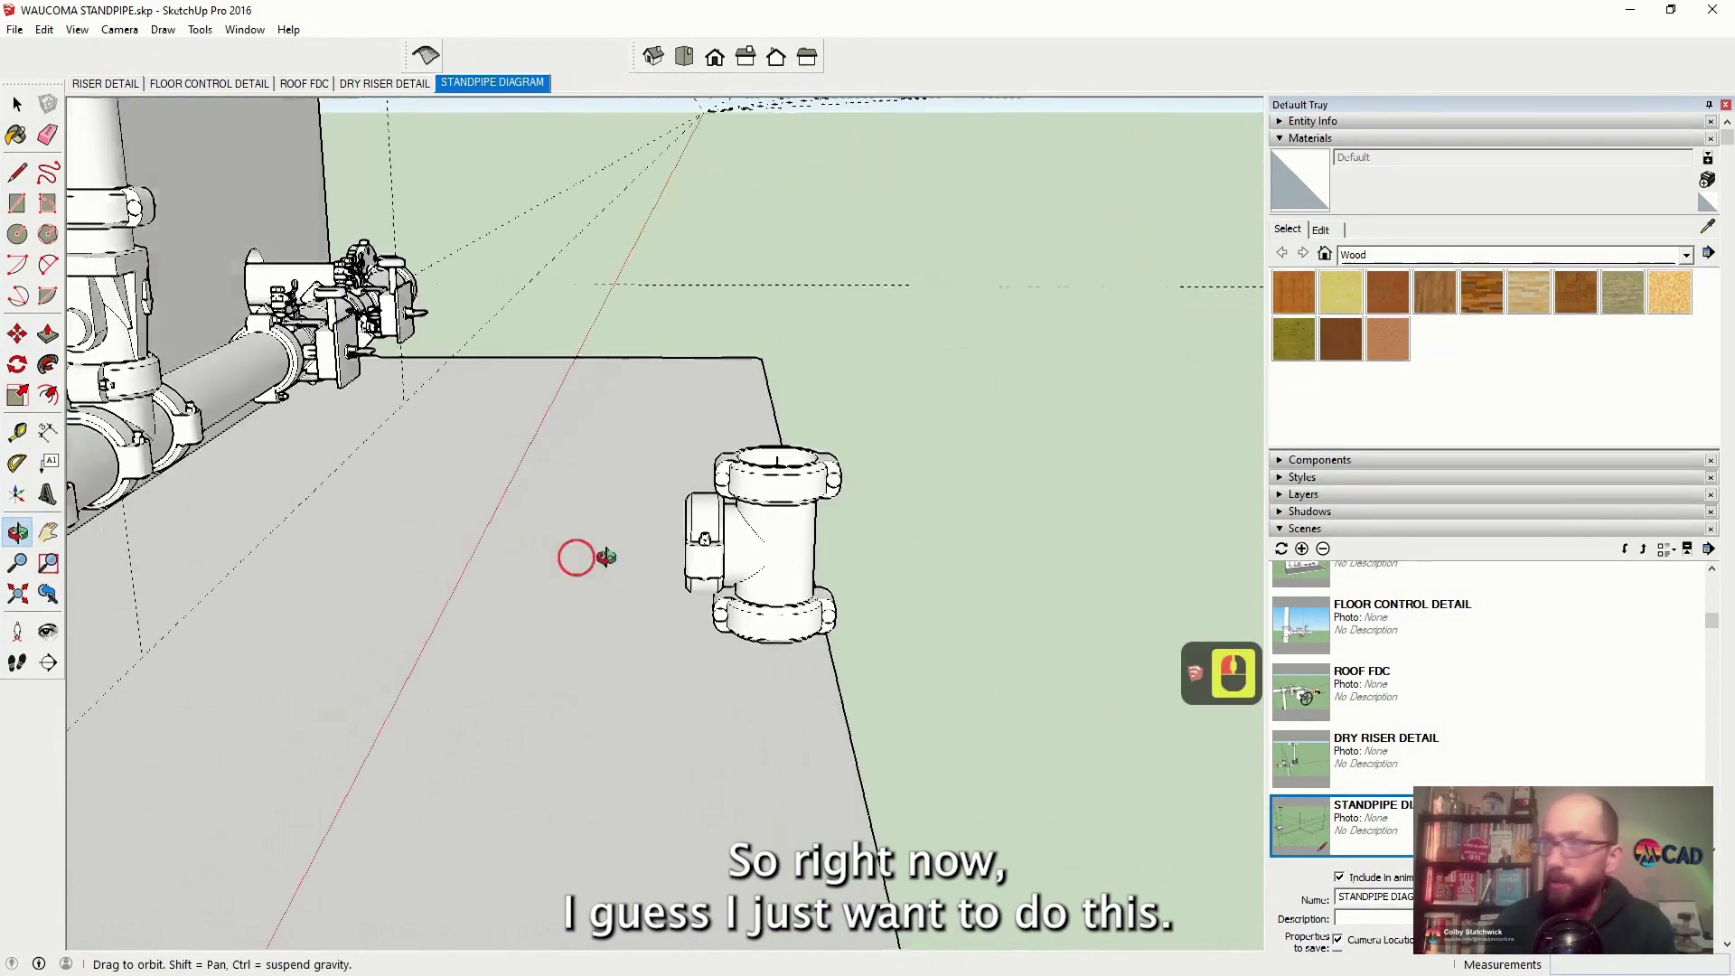
scroll(910, 542, "up", 20)
scroll(916, 554, "down", 20)
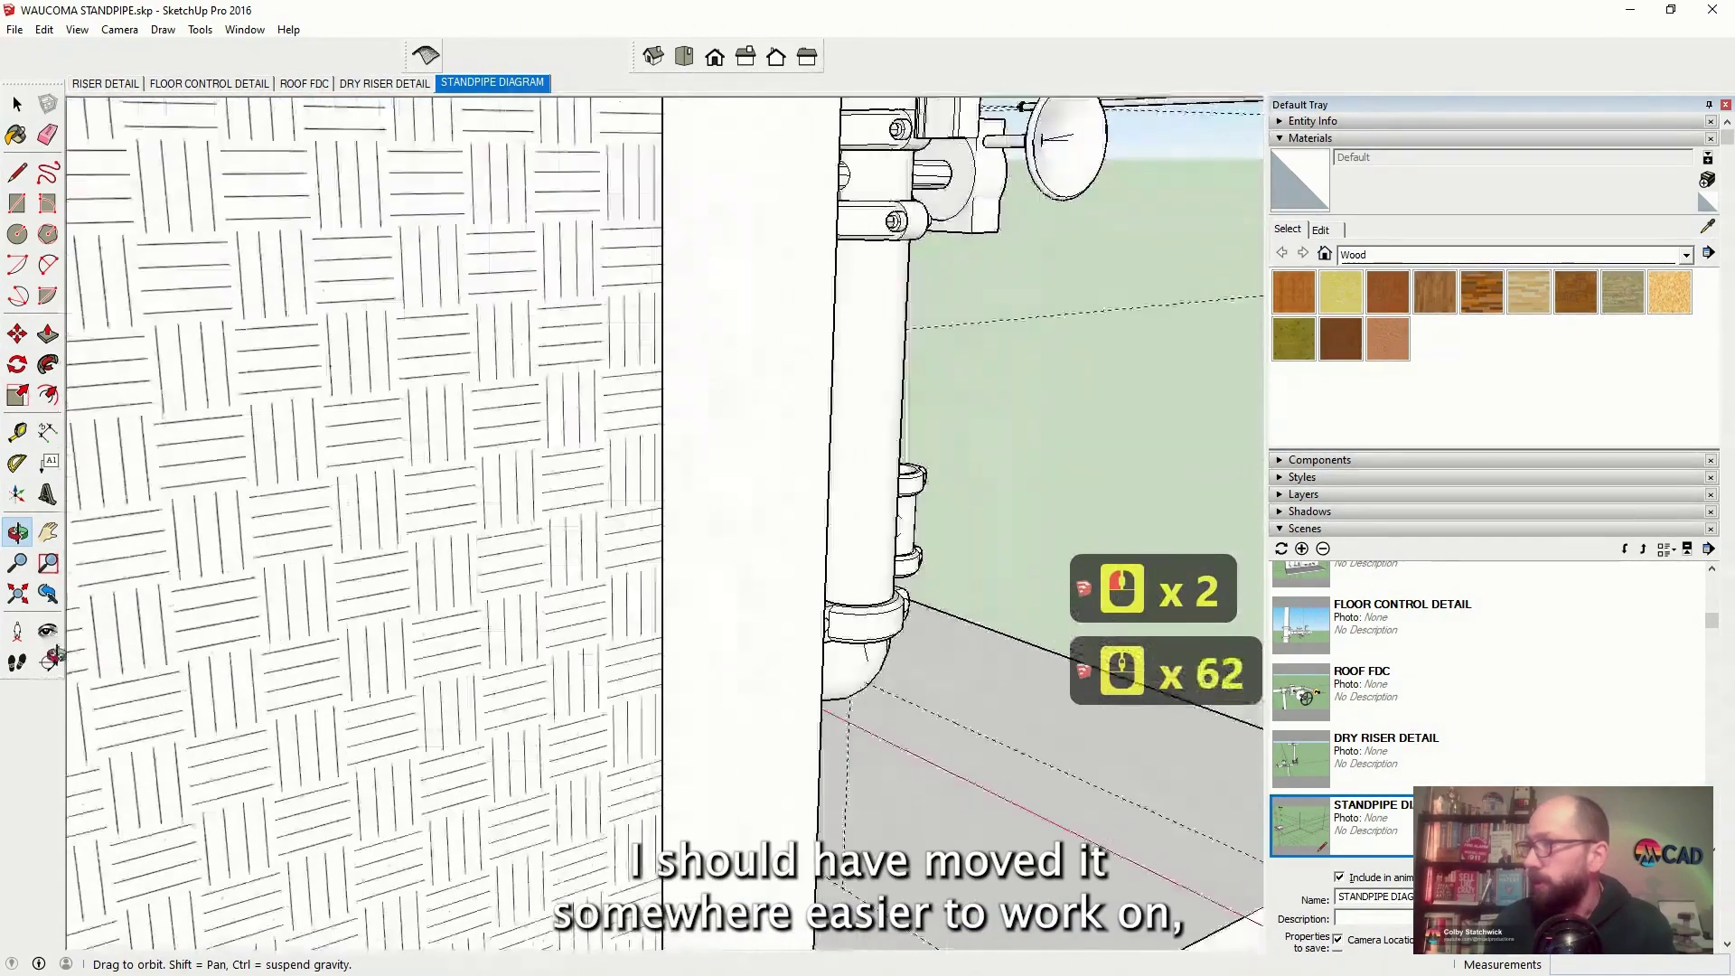
scroll(889, 511, "up", 11)
scroll(821, 526, "down", 12)
scroll(816, 526, "down", 1)
scroll(714, 502, "up", 20)
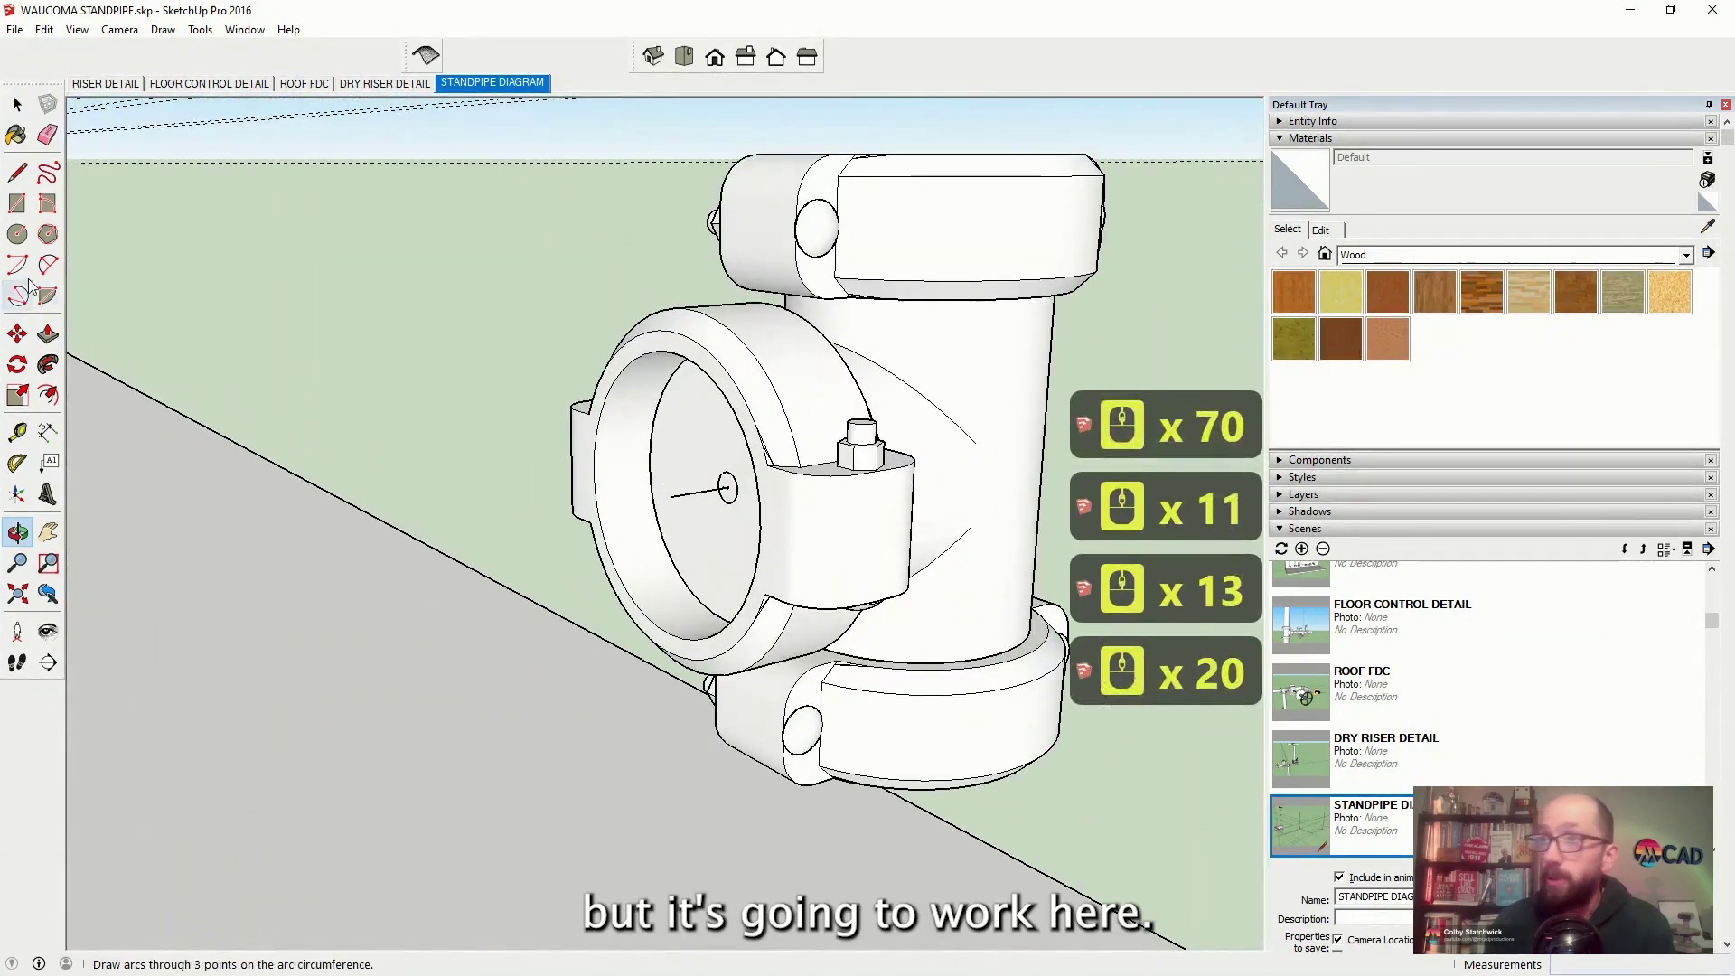
left_click(18, 334)
left_click(581, 508)
key("alt+x")
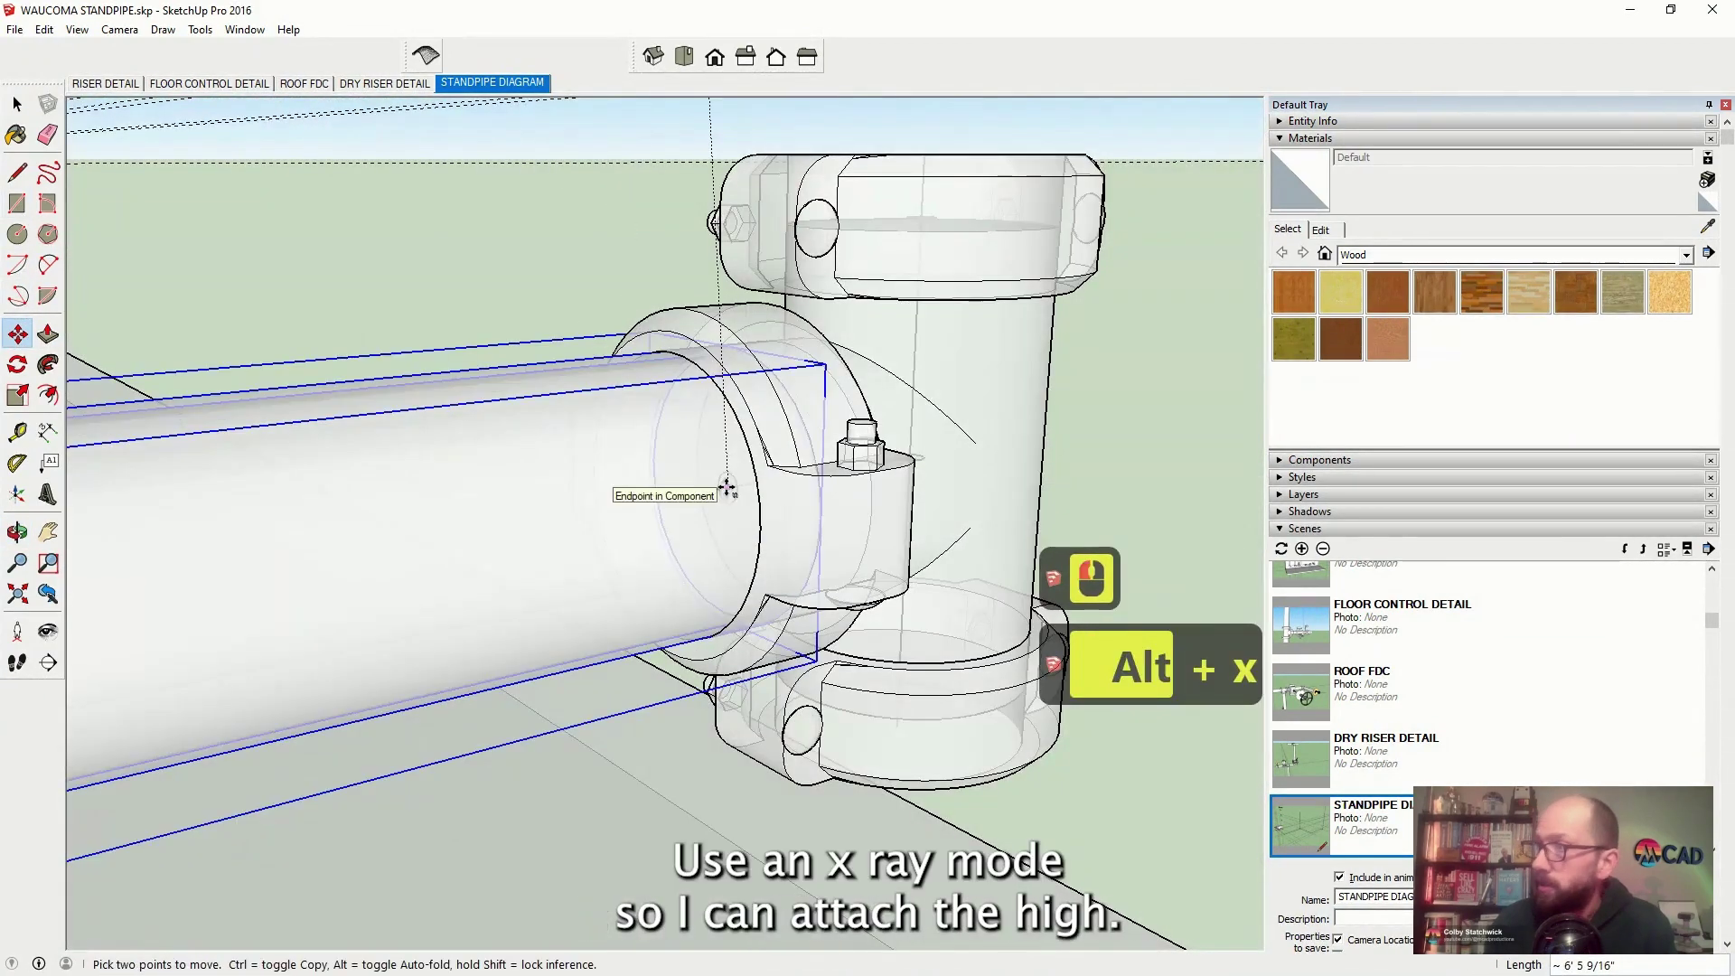
left_click(598, 498)
key("alt+x")
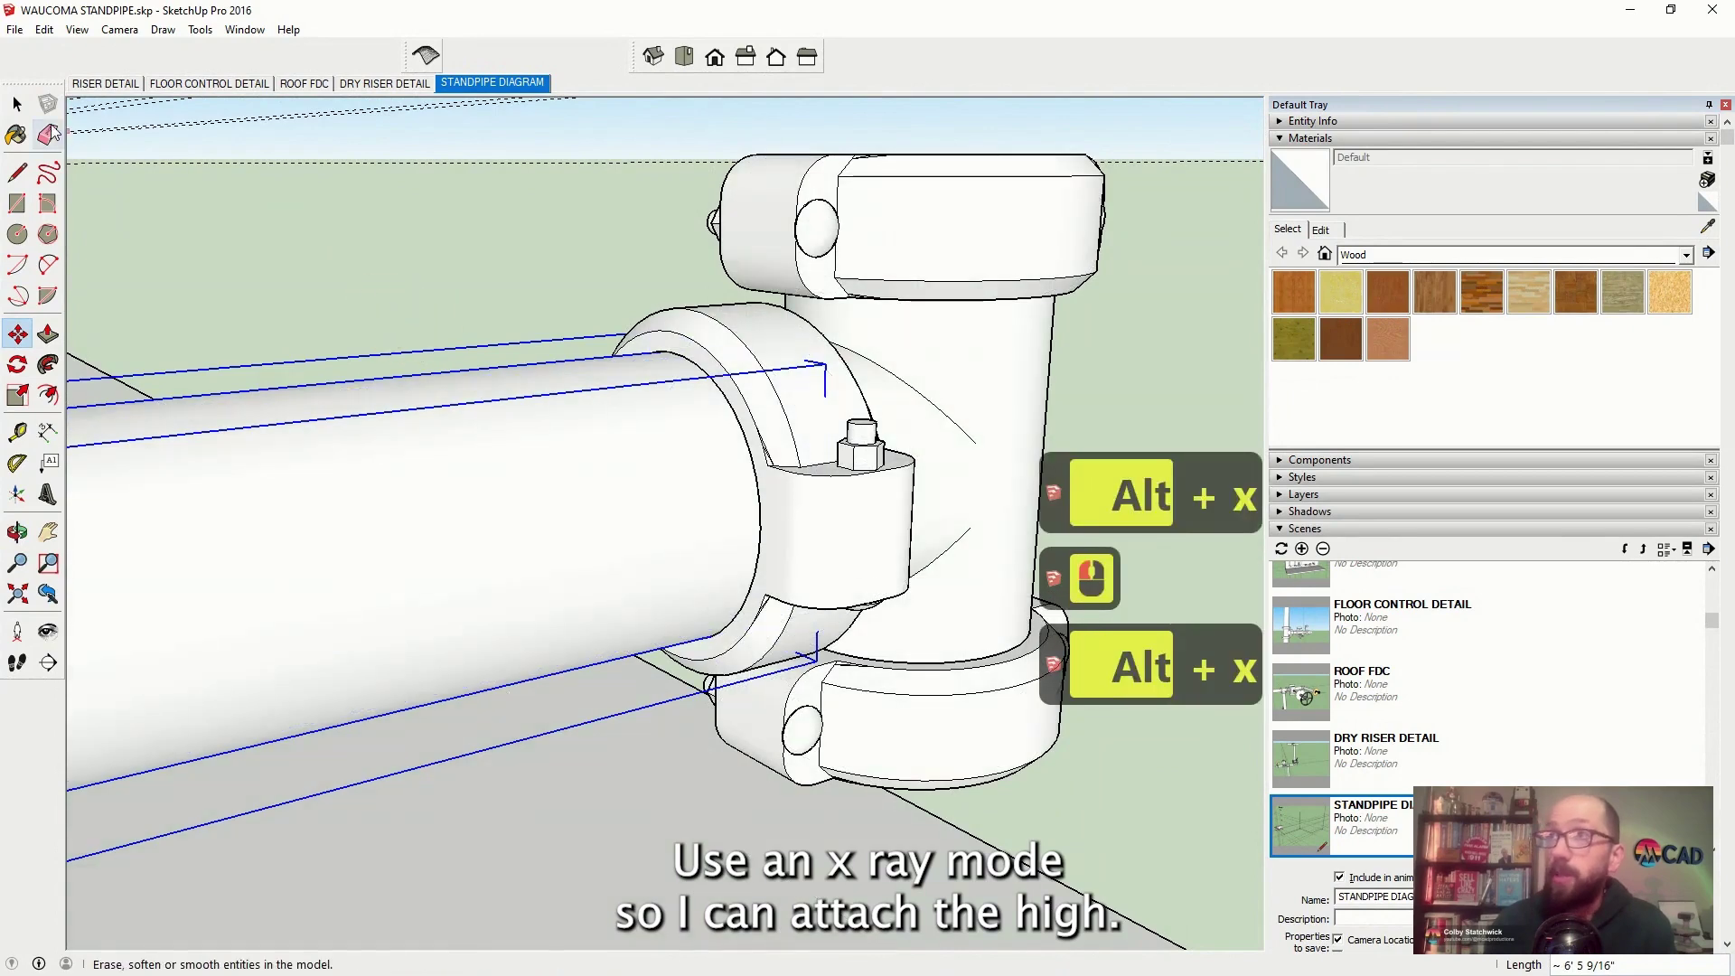
Shorten the pipe on the tee's side outlet by pushing its open end face in about 12 inches
scroll(232, 496, "down", 10)
middle_click(232, 496)
scroll(341, 425, "down", 4)
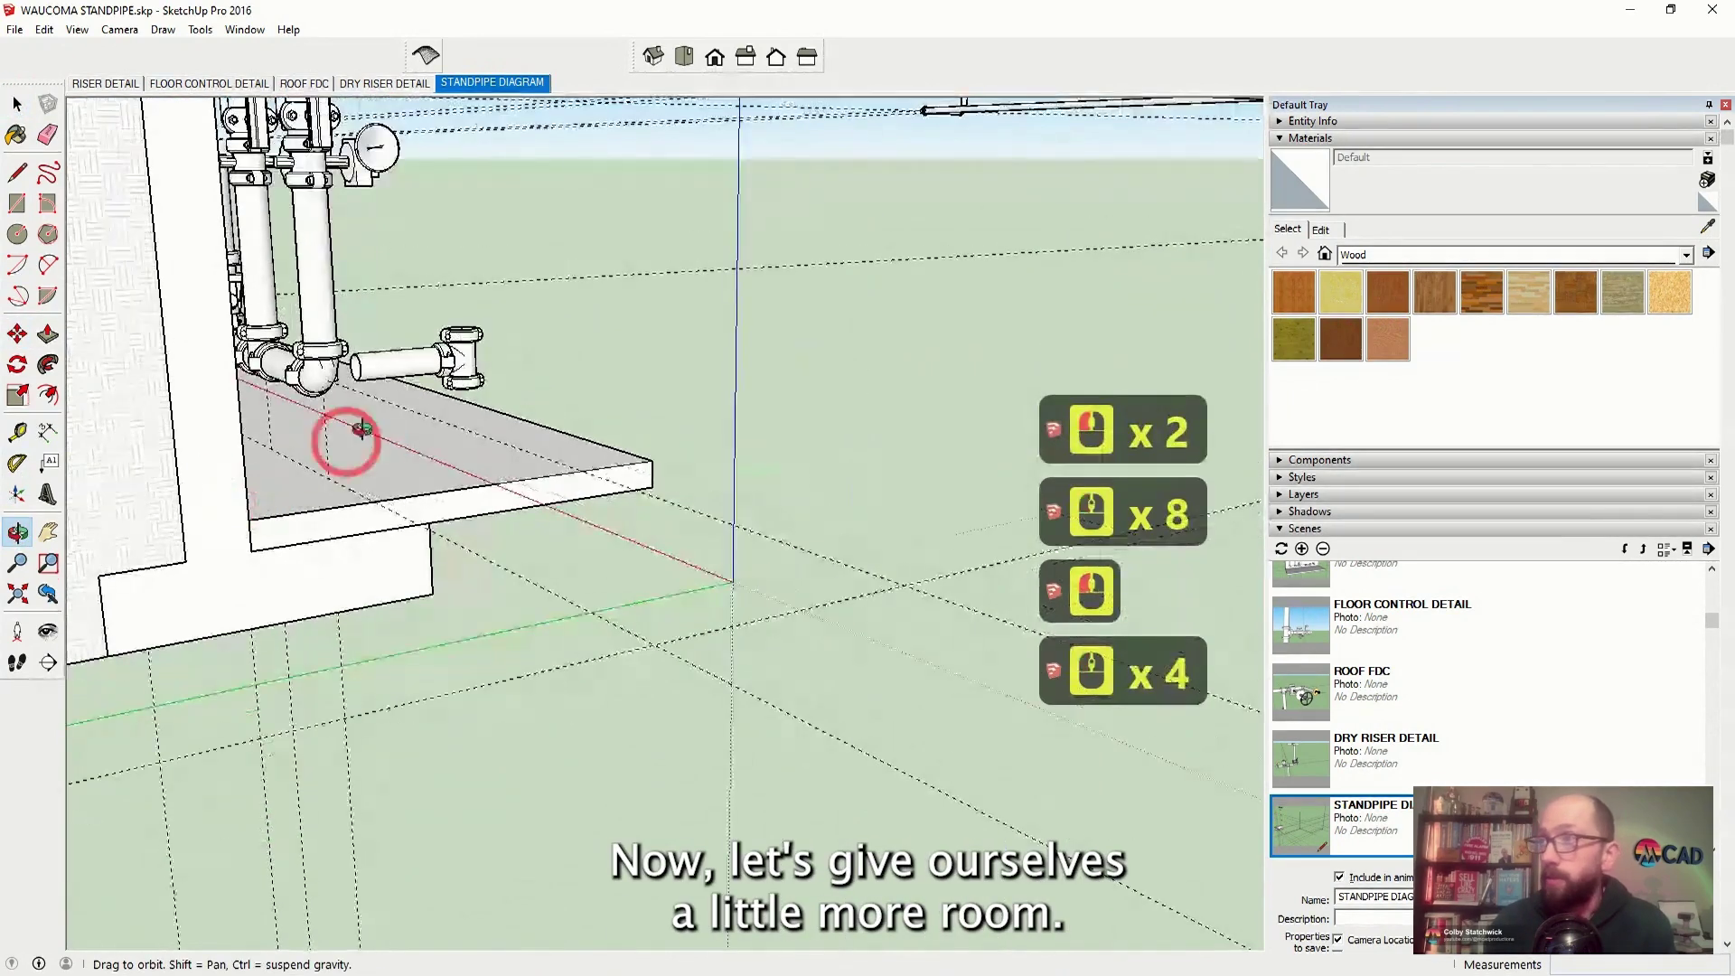
scroll(519, 321, "down", 8)
left_click(17, 104)
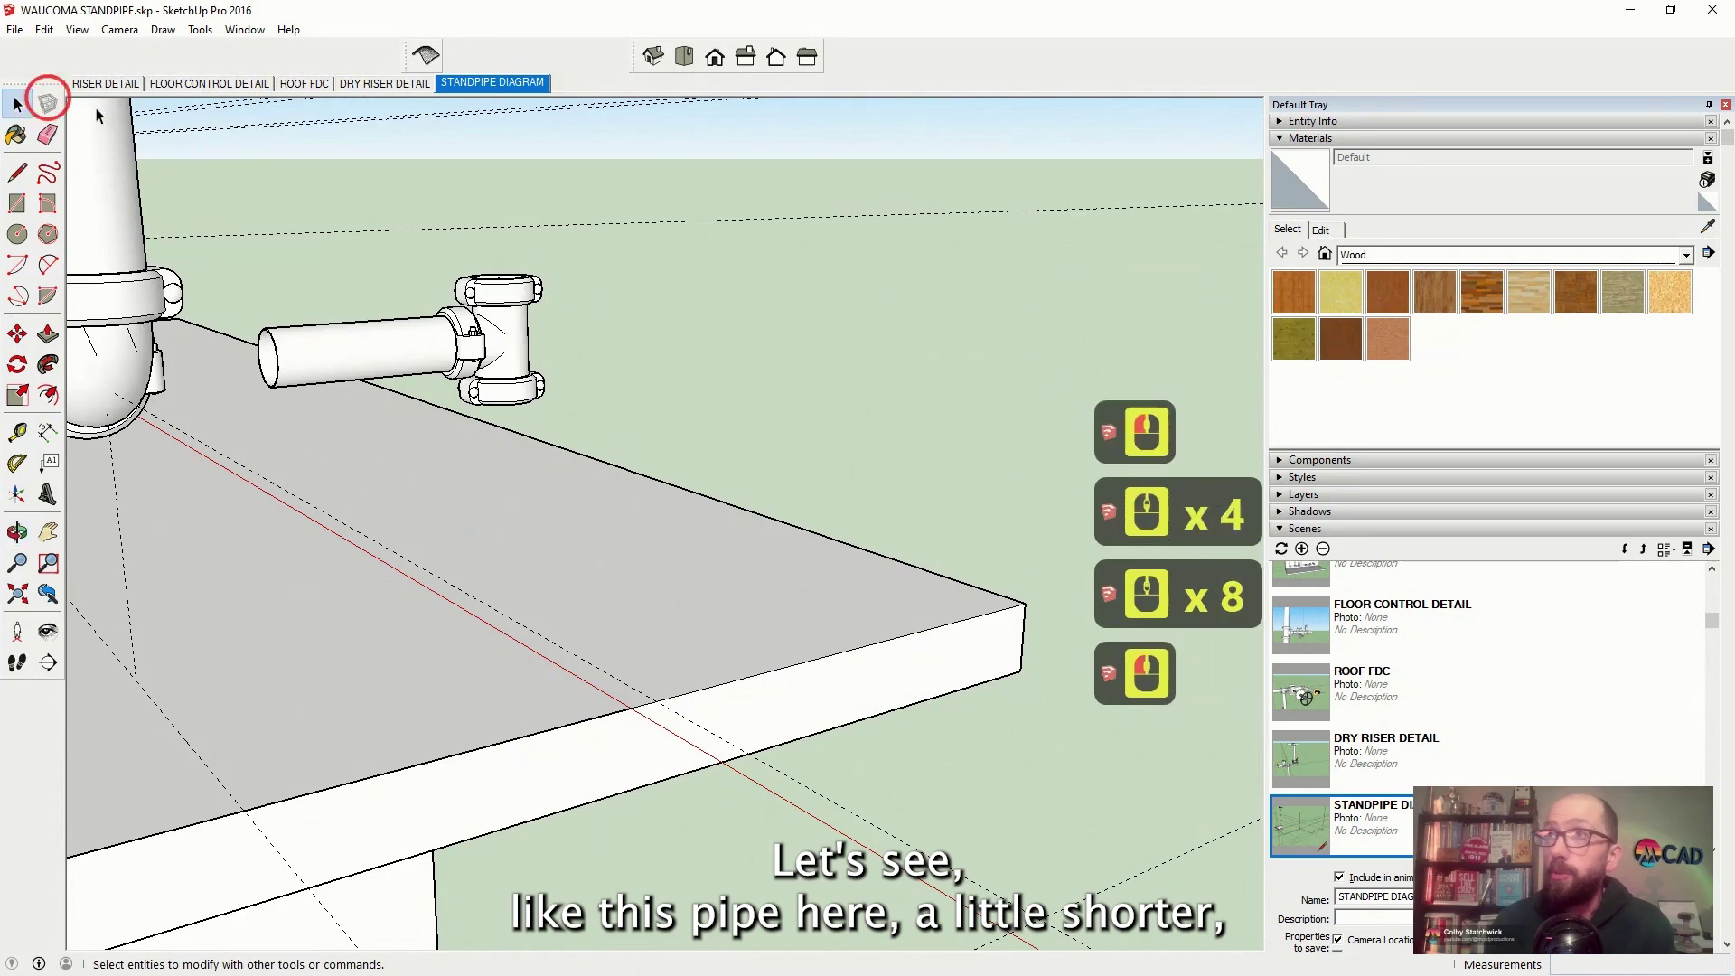
scroll(442, 362, "up", 15)
scroll(441, 362, "up", 14)
left_click(451, 361)
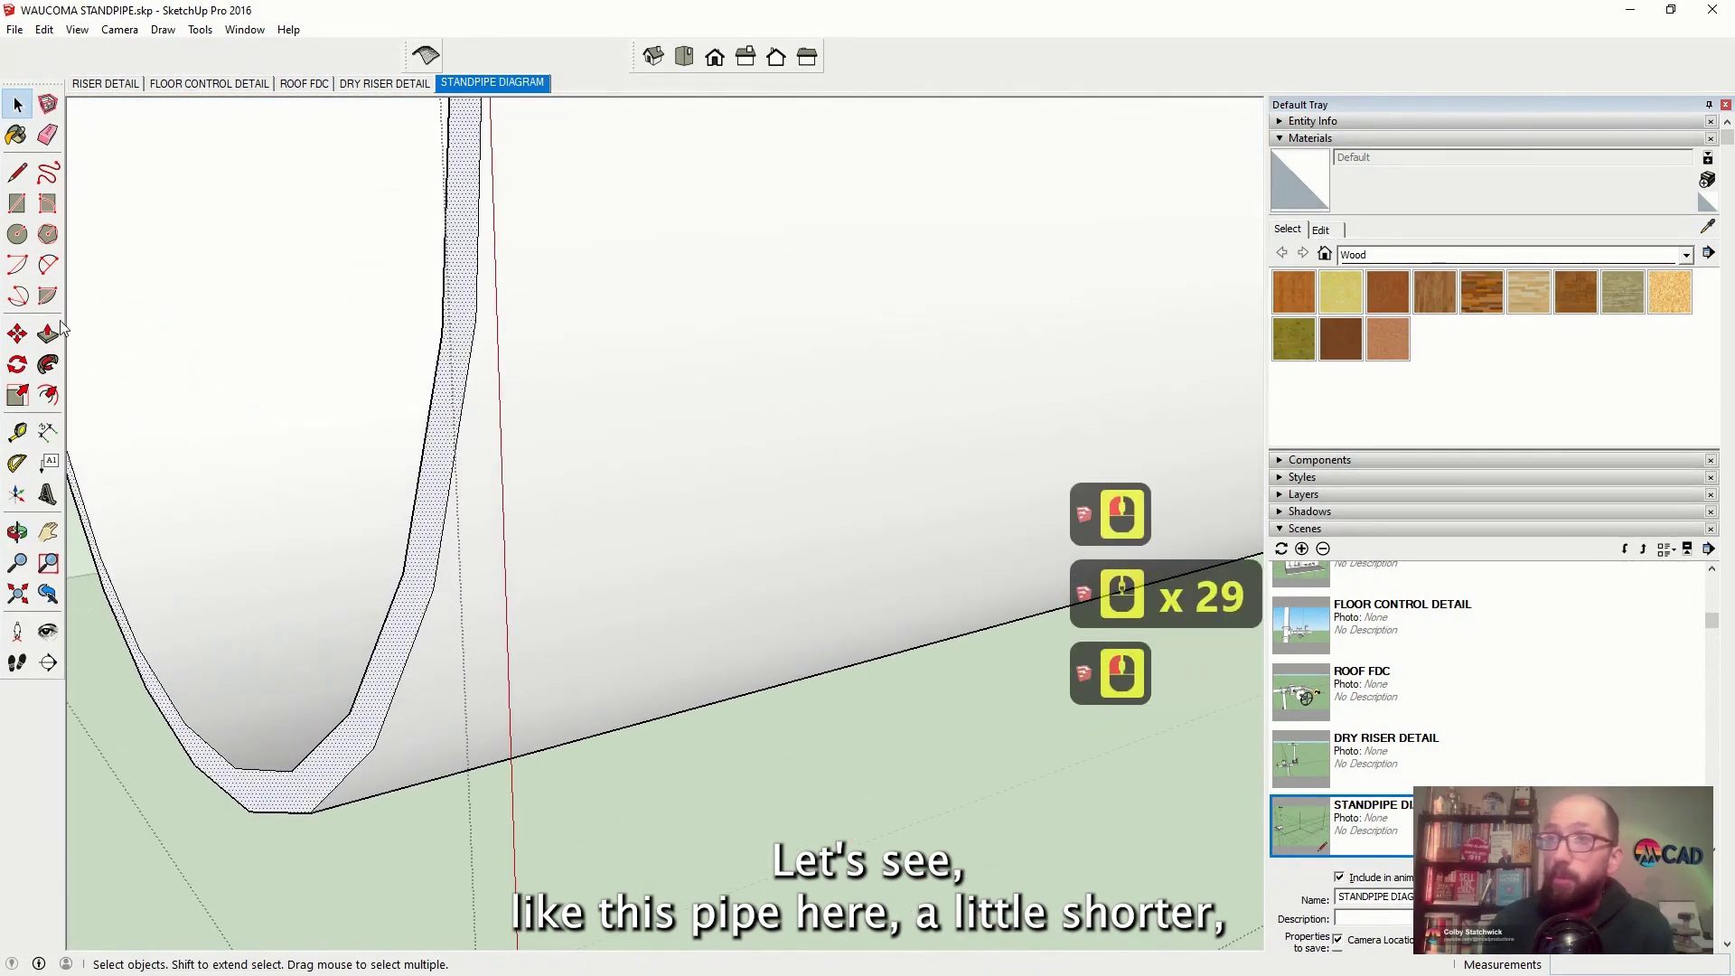
left_click(49, 335)
scroll(174, 515, "down", 15)
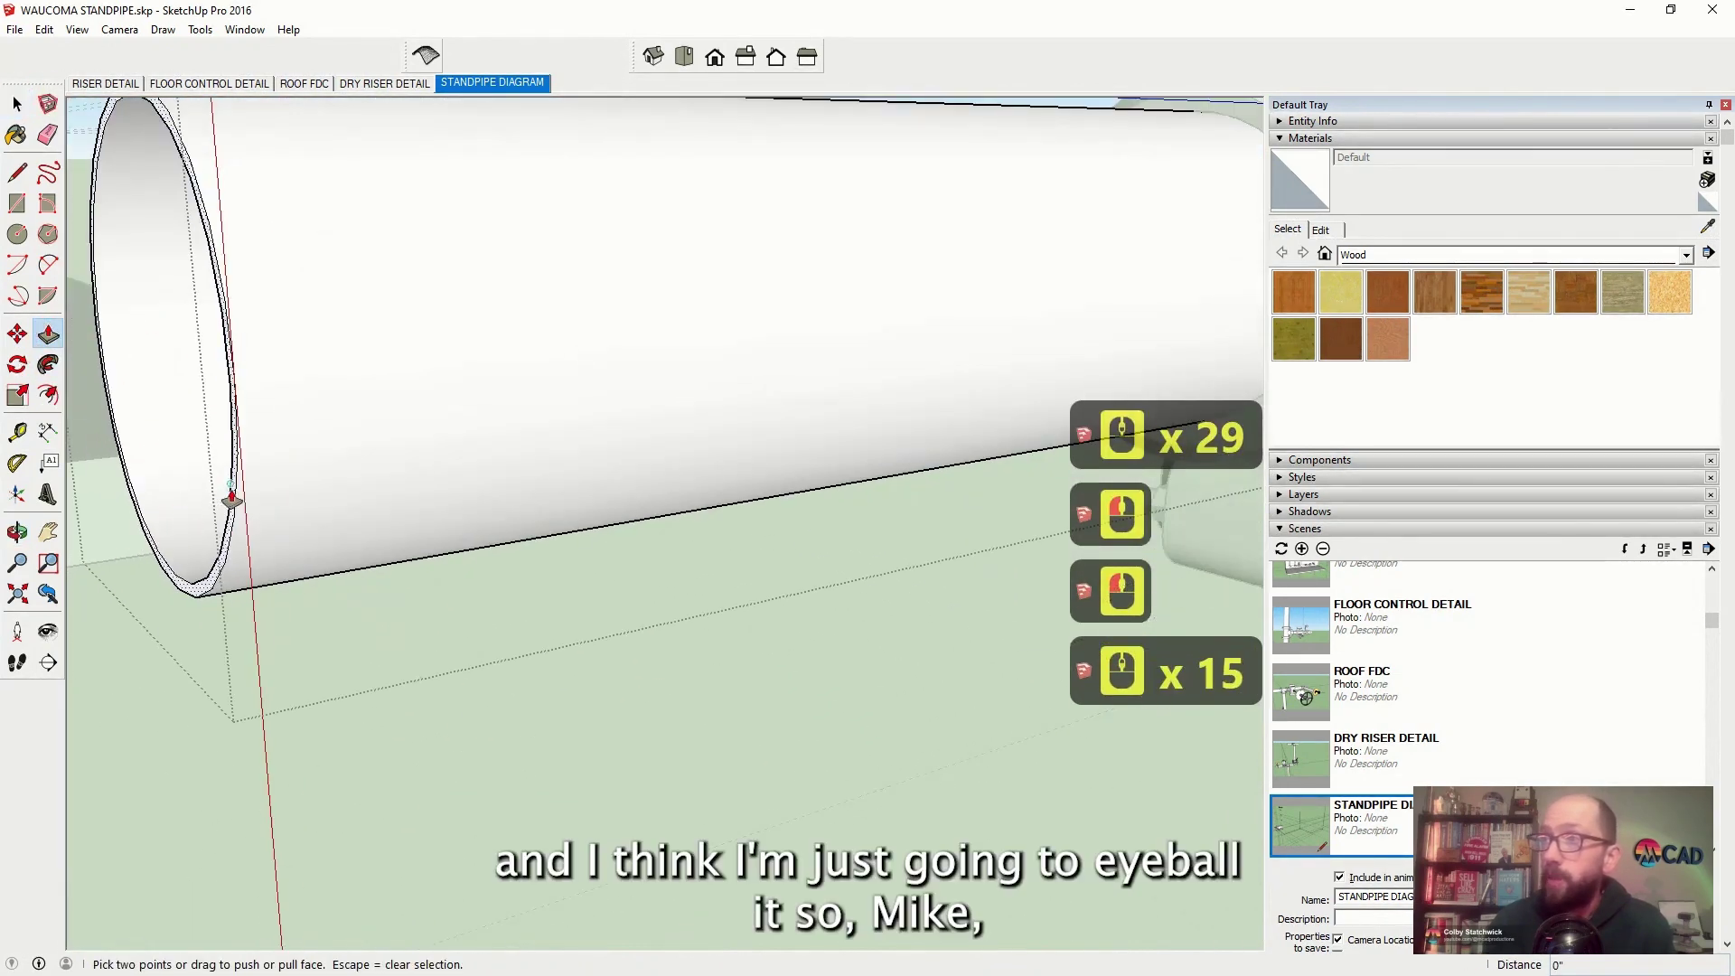
left_click(236, 489)
scroll(236, 489, "down", 13)
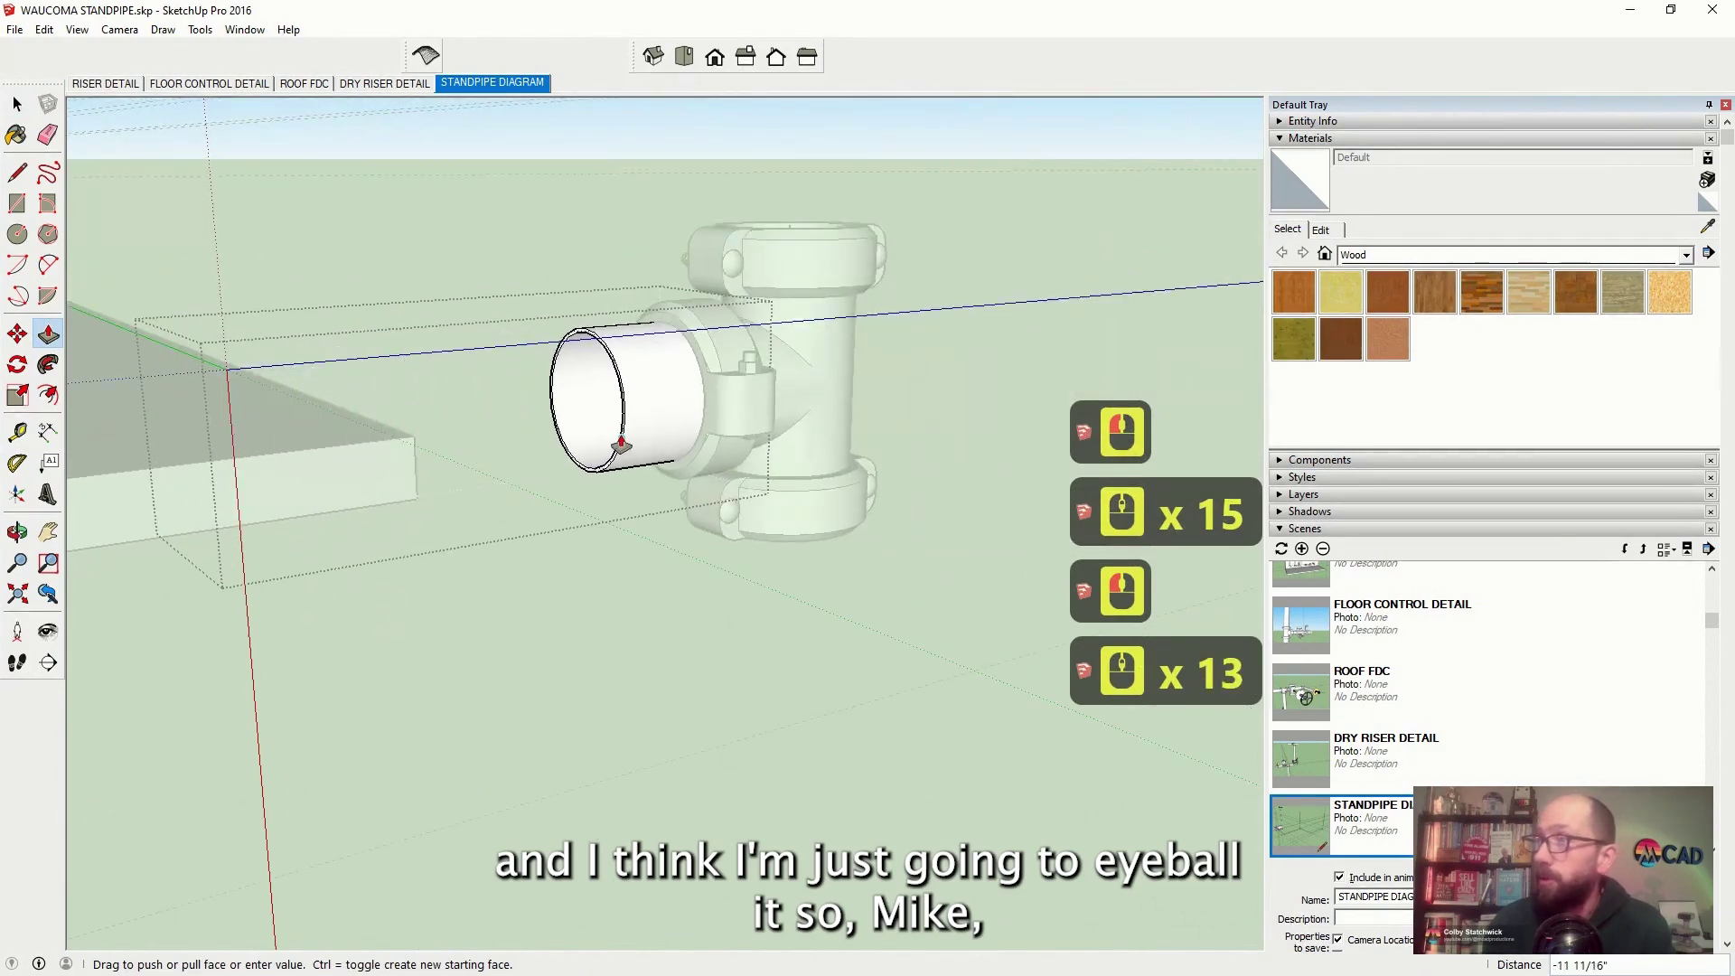
scroll(585, 439, "down", 13)
Copy one of the four-inch control valves from the riser piping on the wall
middle_click(116, 469)
scroll(117, 470, "down", 8)
middle_click_drag(116, 469, 361, 291)
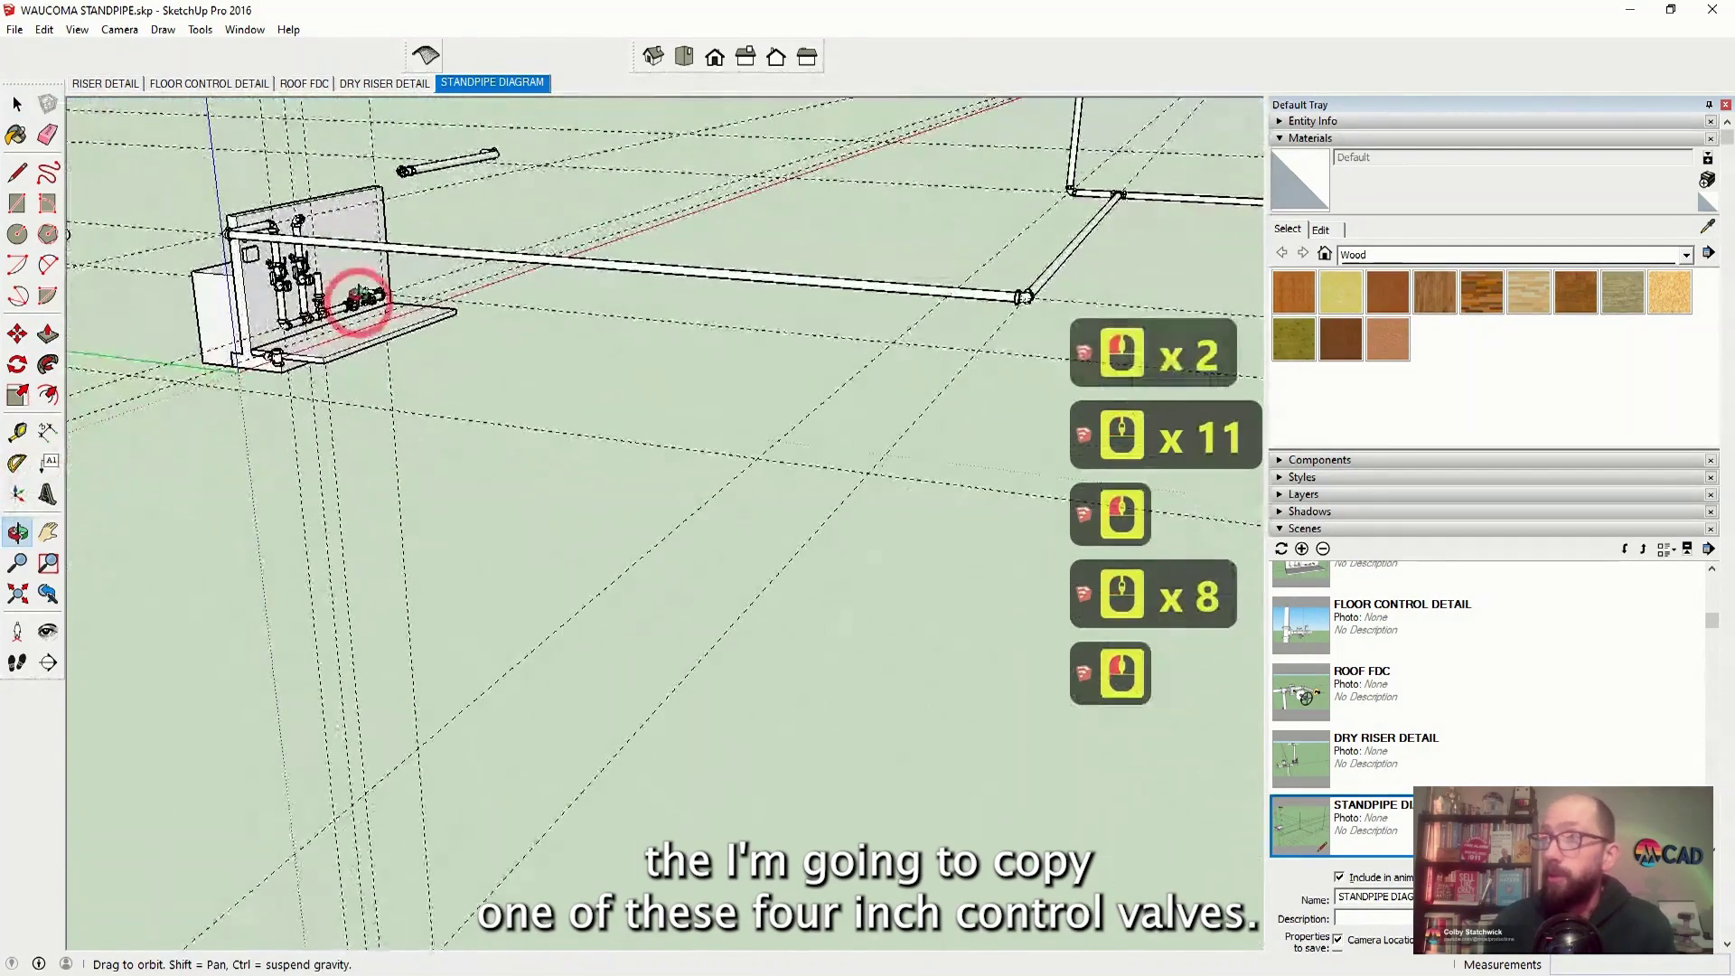
scroll(194, 235, "up", 9)
scroll(194, 235, "up", 11)
middle_click_drag(406, 454, 171, 376)
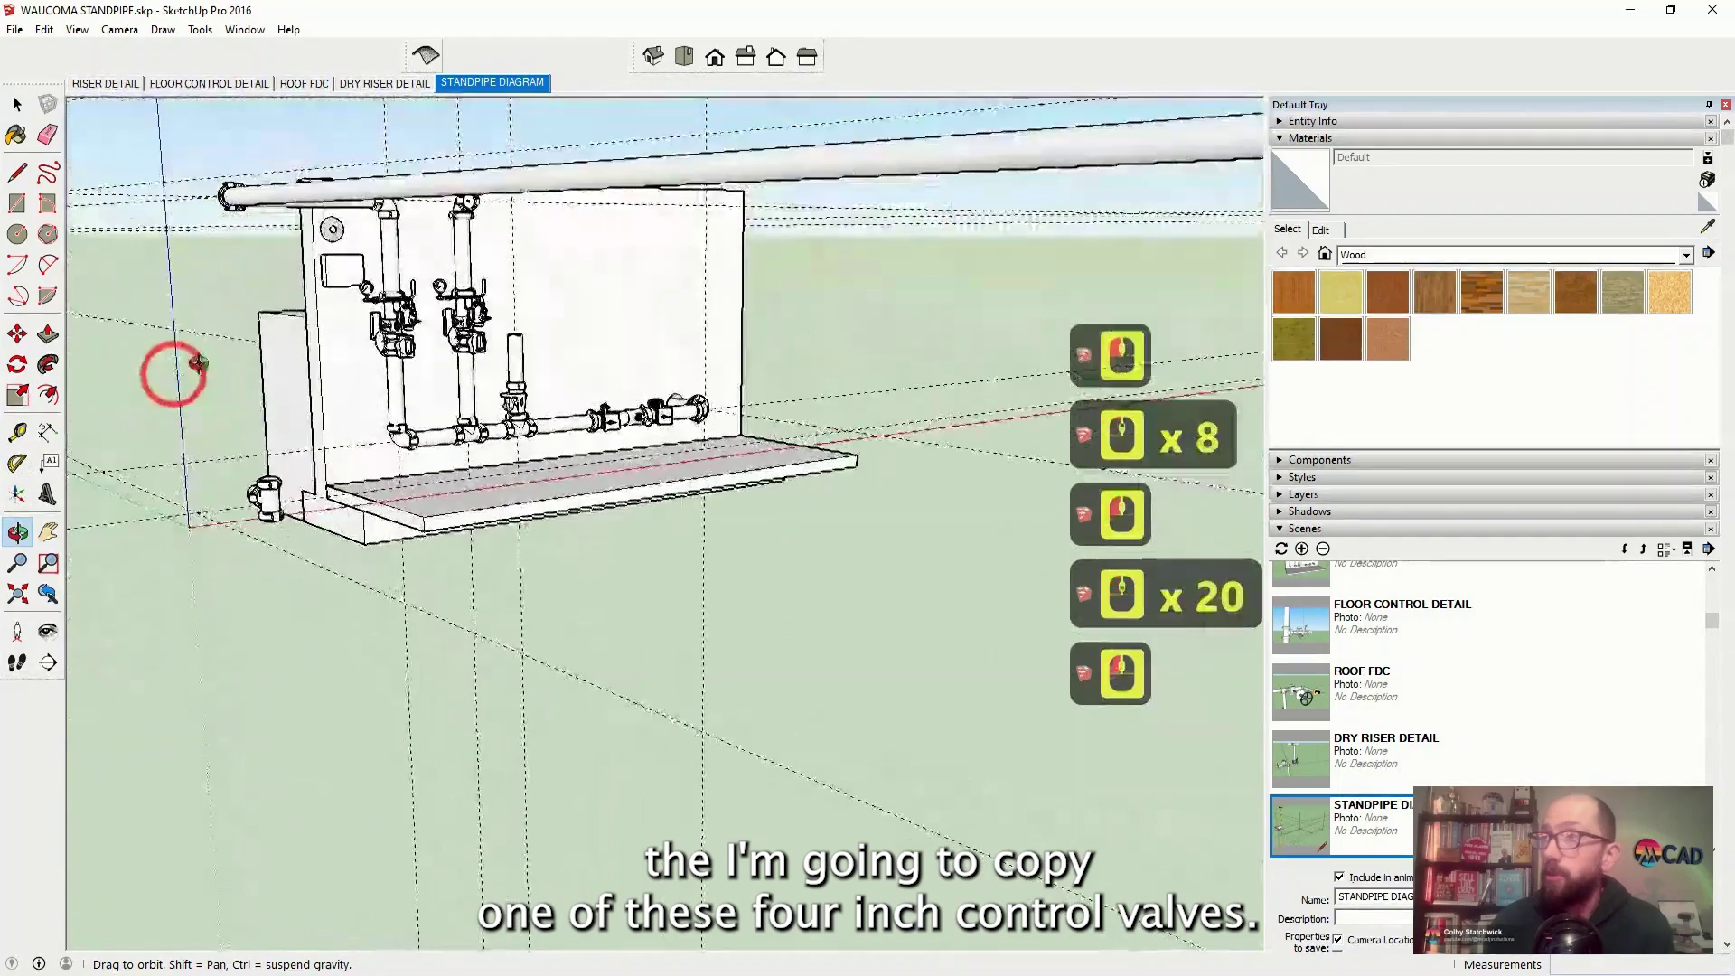
scroll(434, 307, "up", 8)
middle_click_drag(434, 308, 226, 344)
key("m")
Rotate the copied control valve assembly to lie horizontally, using the floor slab's vertical end face as the rotation plane
scroll(481, 652, "up", 20)
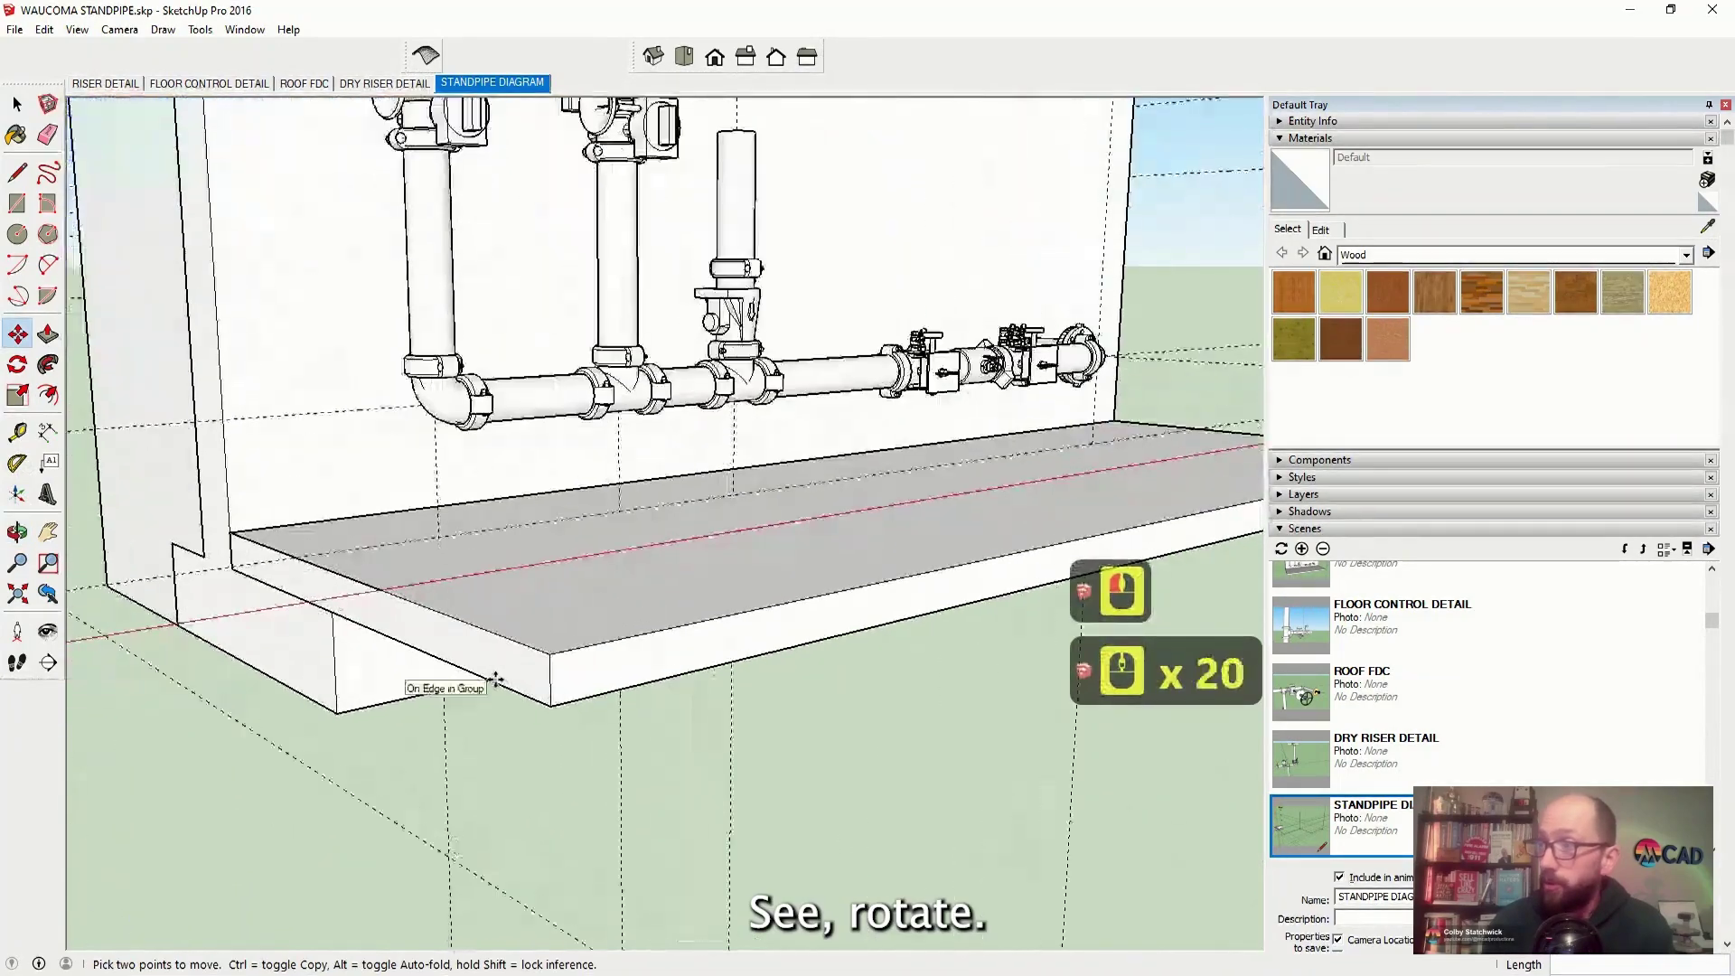
middle_click_drag(480, 653, 435, 612)
scroll(435, 612, "up", 9)
key("q")
left_click(449, 595)
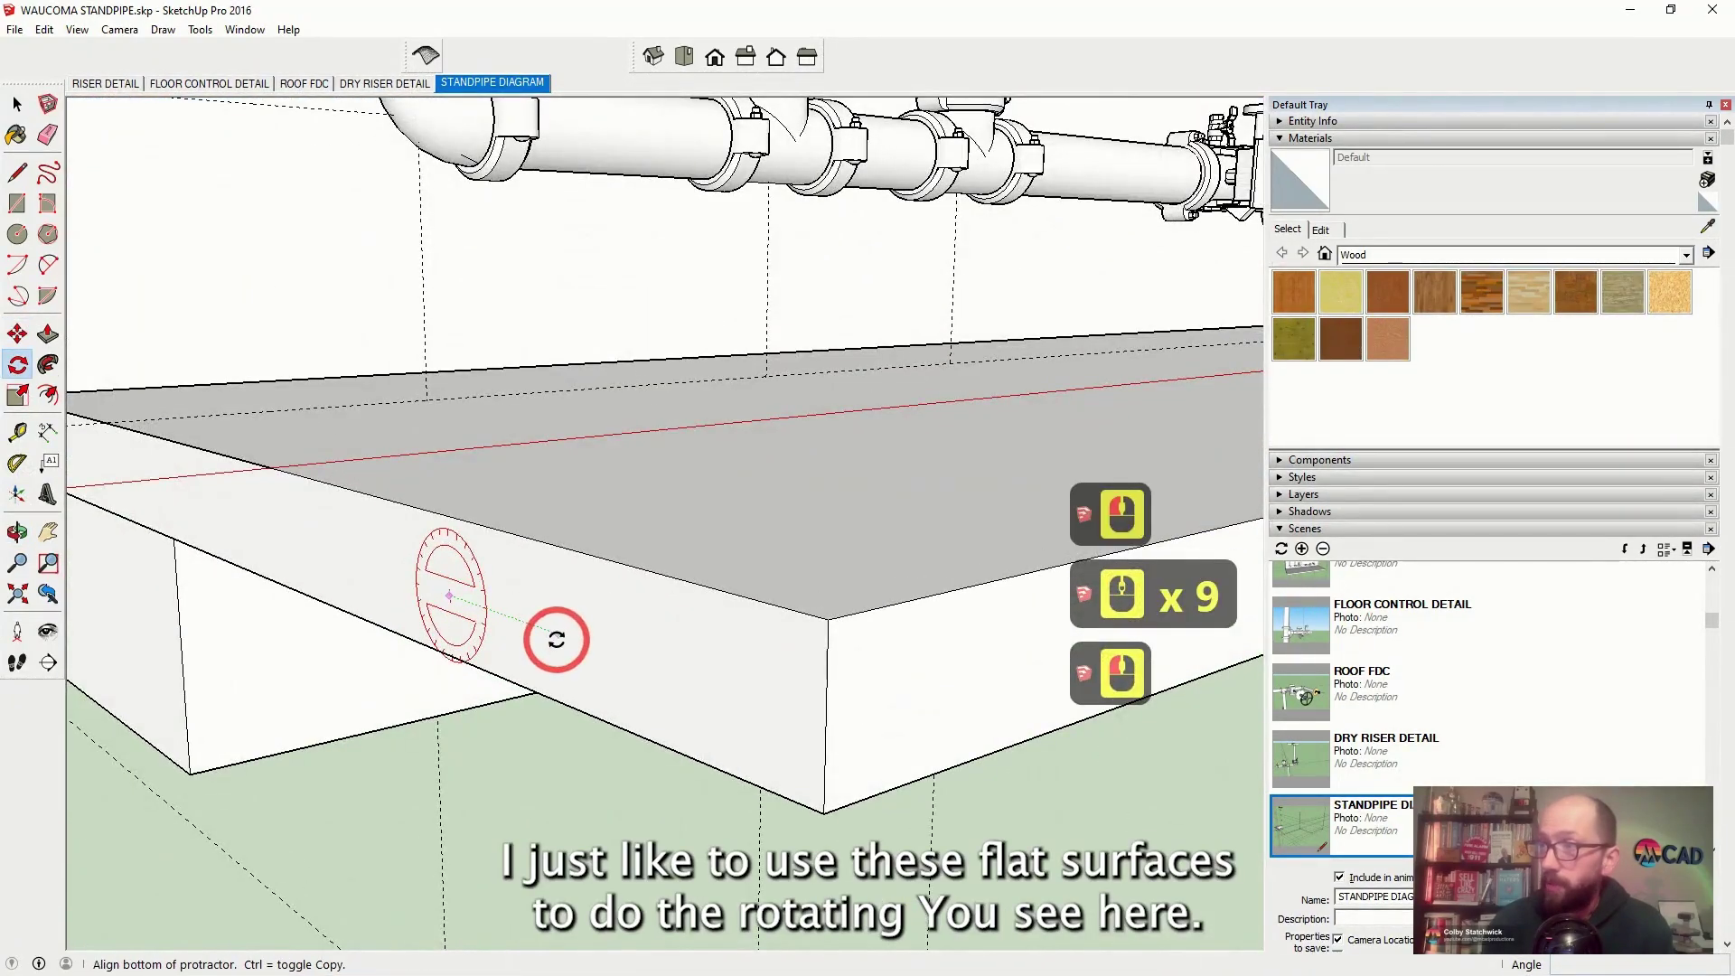
left_click(545, 638)
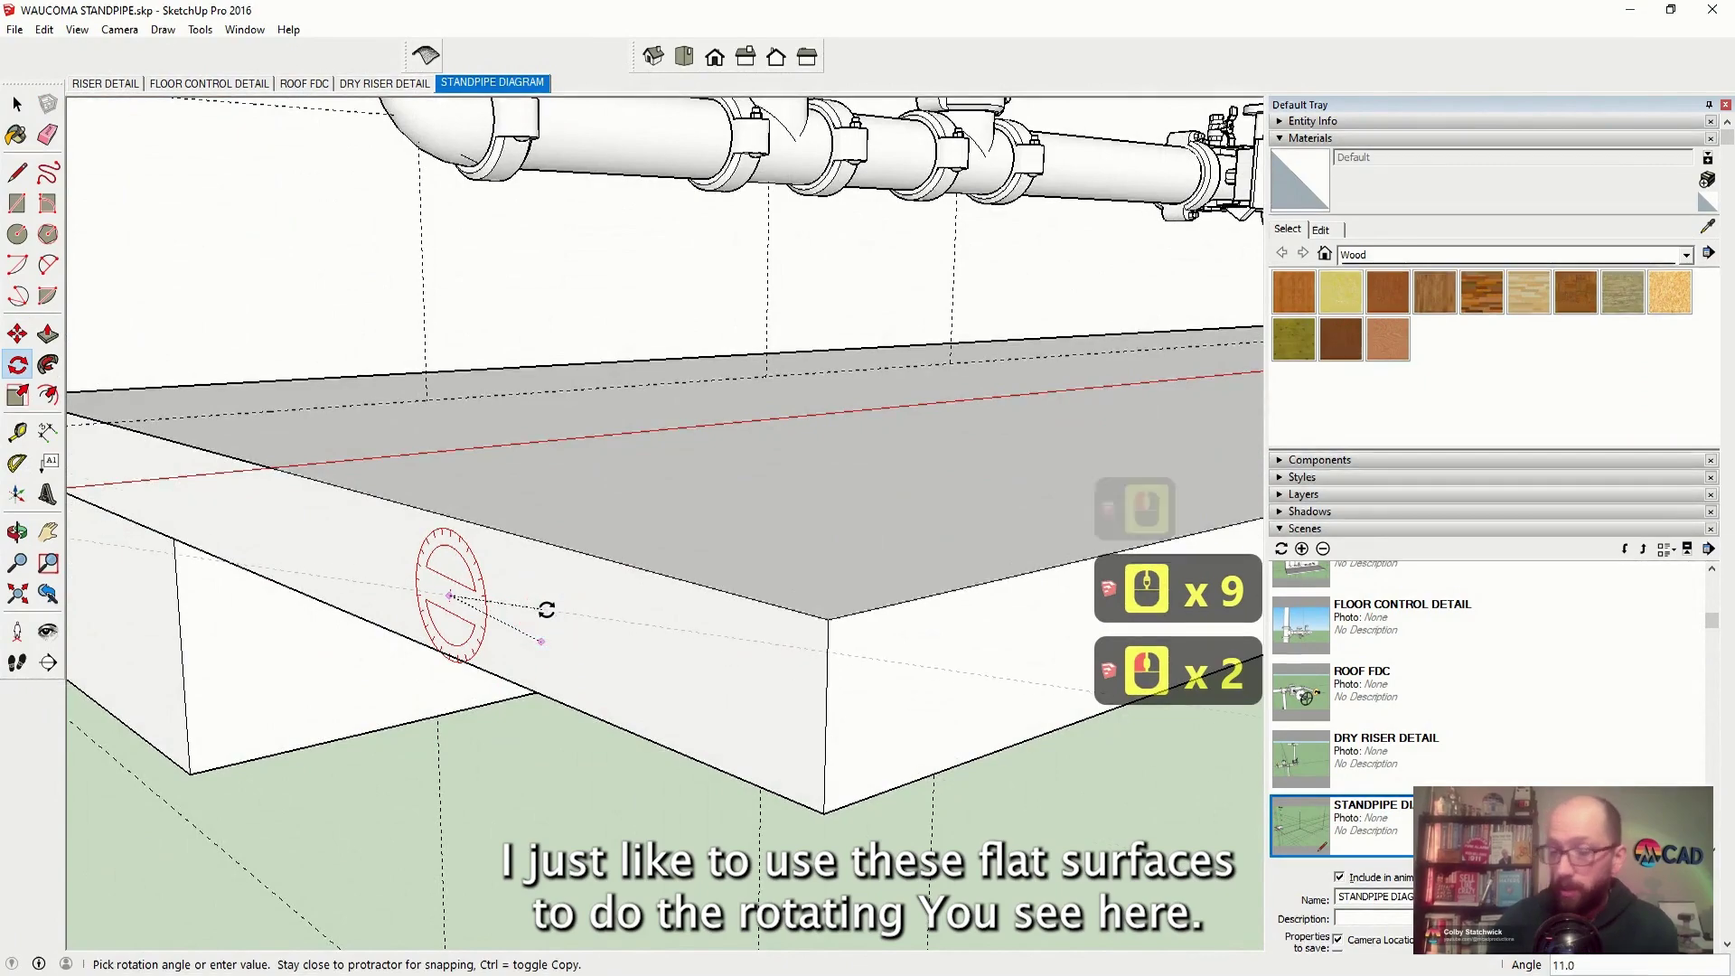
scroll(547, 610, "down", 20)
middle_click_drag(465, 914, 396, 602)
scroll(443, 443, "up", 15)
scroll(396, 602, "up", 4)
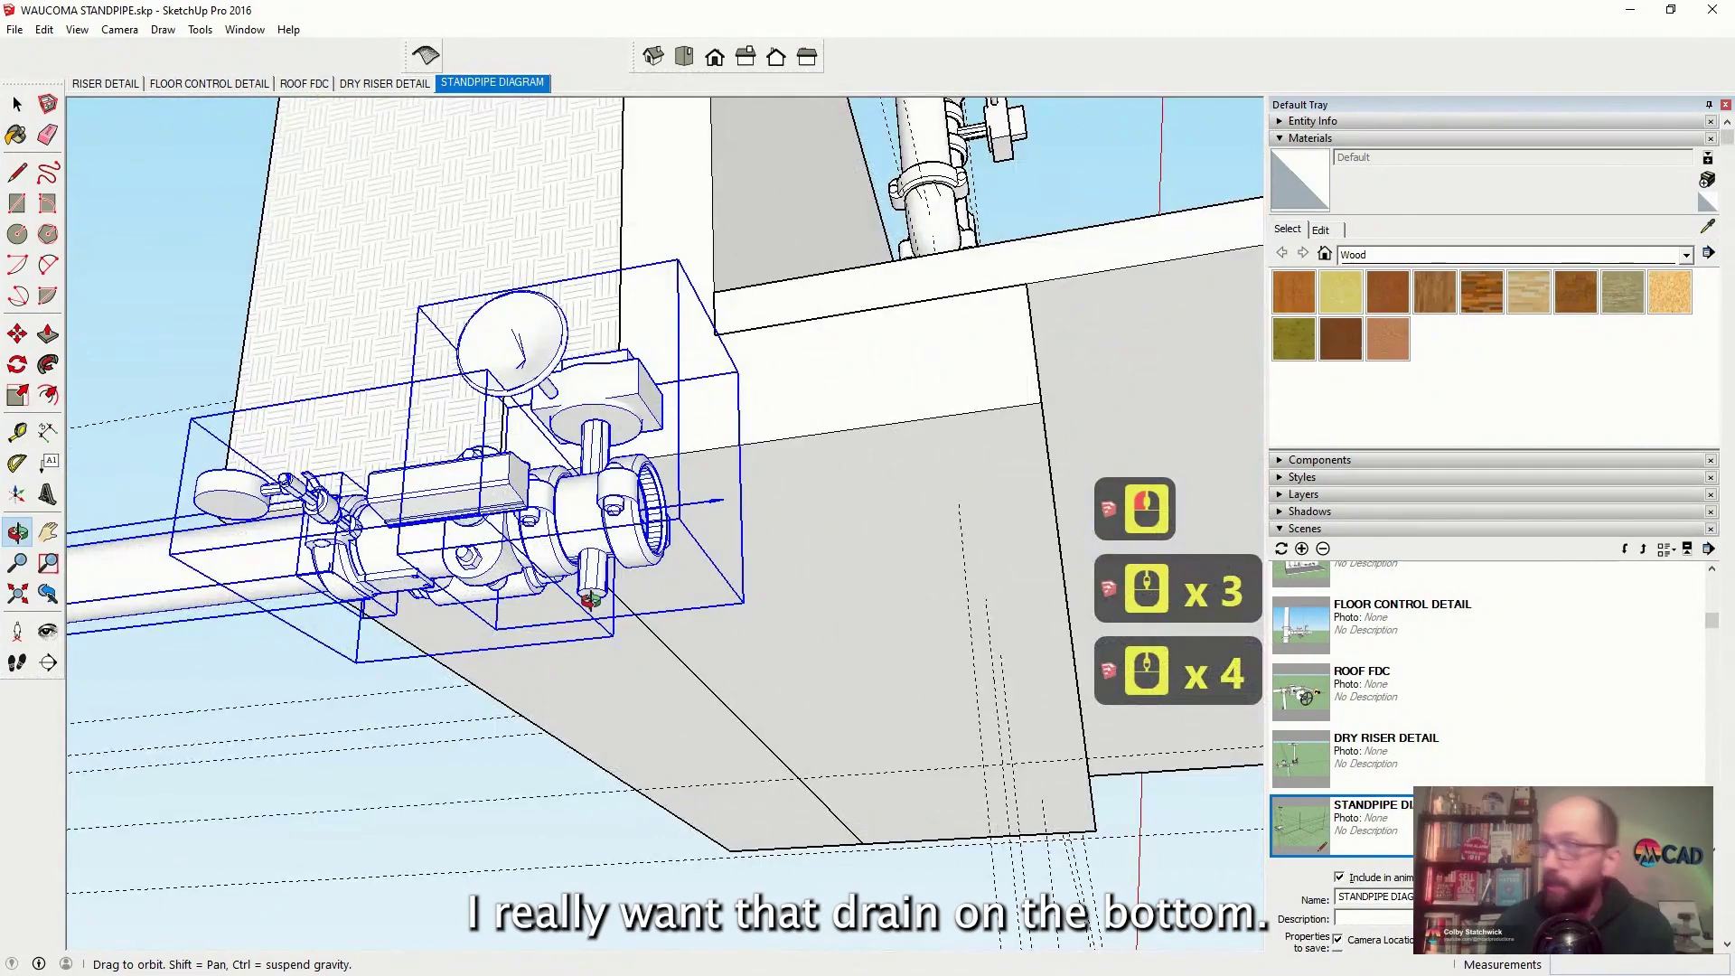
Rotate the valve section with the drain and gauge 90 degrees about the pipe axis so the drain faces down
middle_click_drag(590, 601, 81, 171)
scroll(469, 585, "down", 3)
scroll(469, 585, "down", 4)
scroll(81, 171, "down", 4)
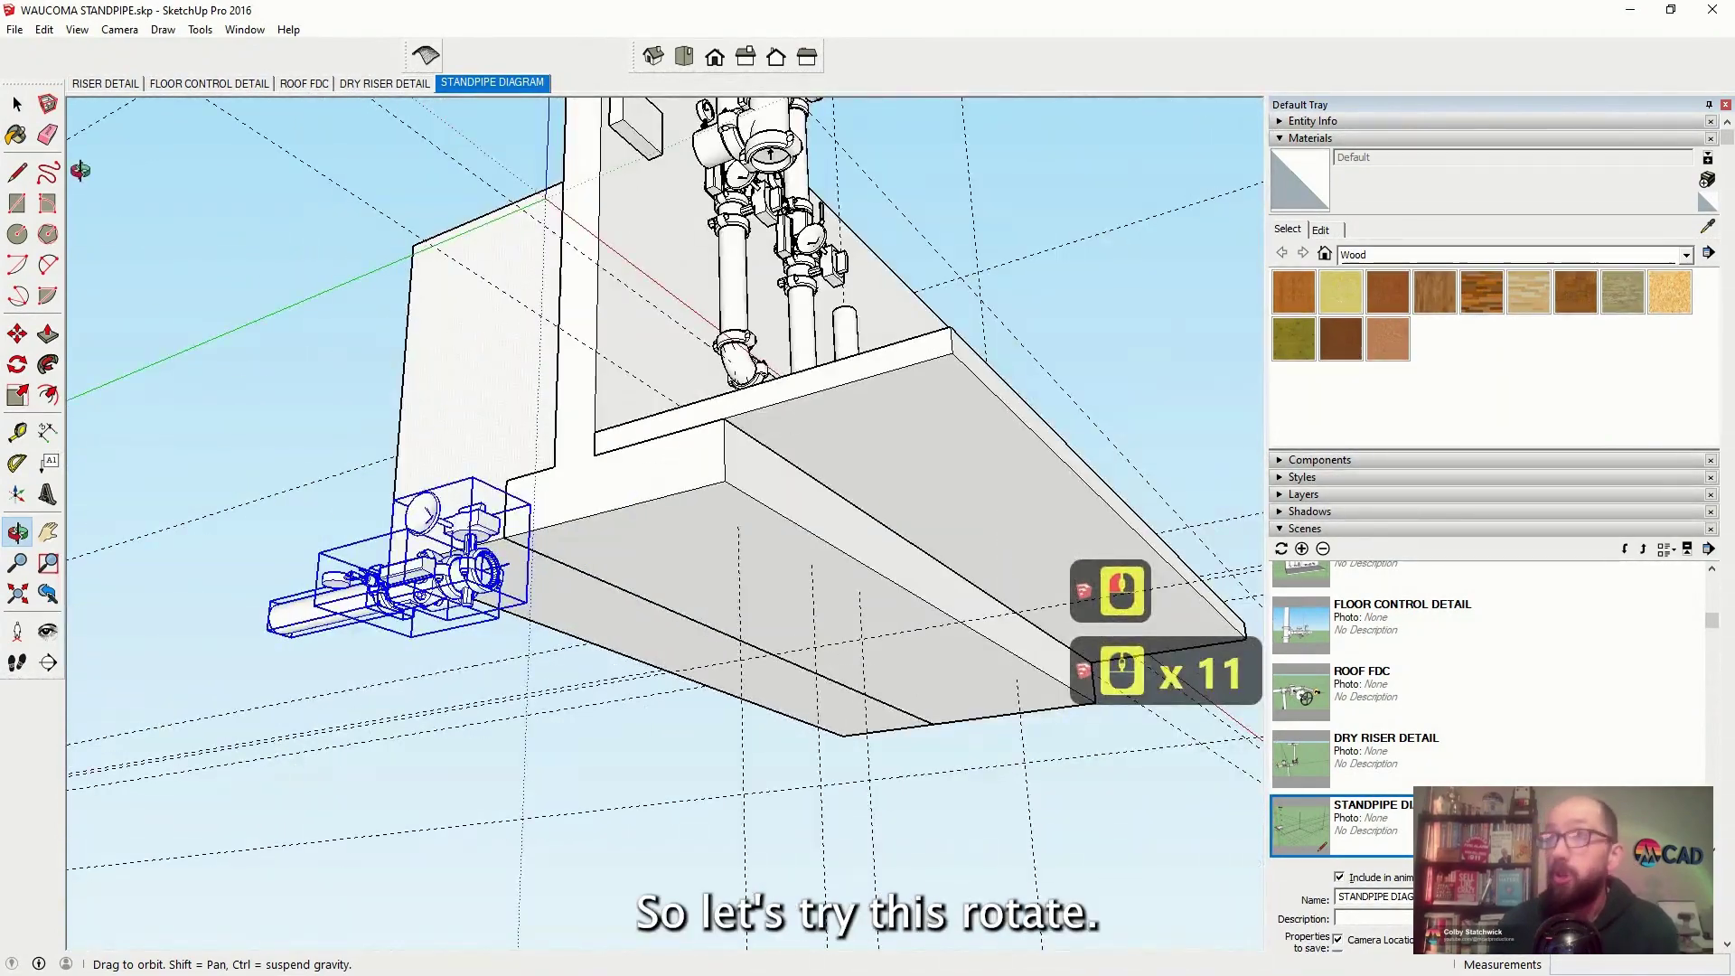
key("space")
left_click(76, 166)
scroll(400, 589, "up", 9)
left_click(17, 364)
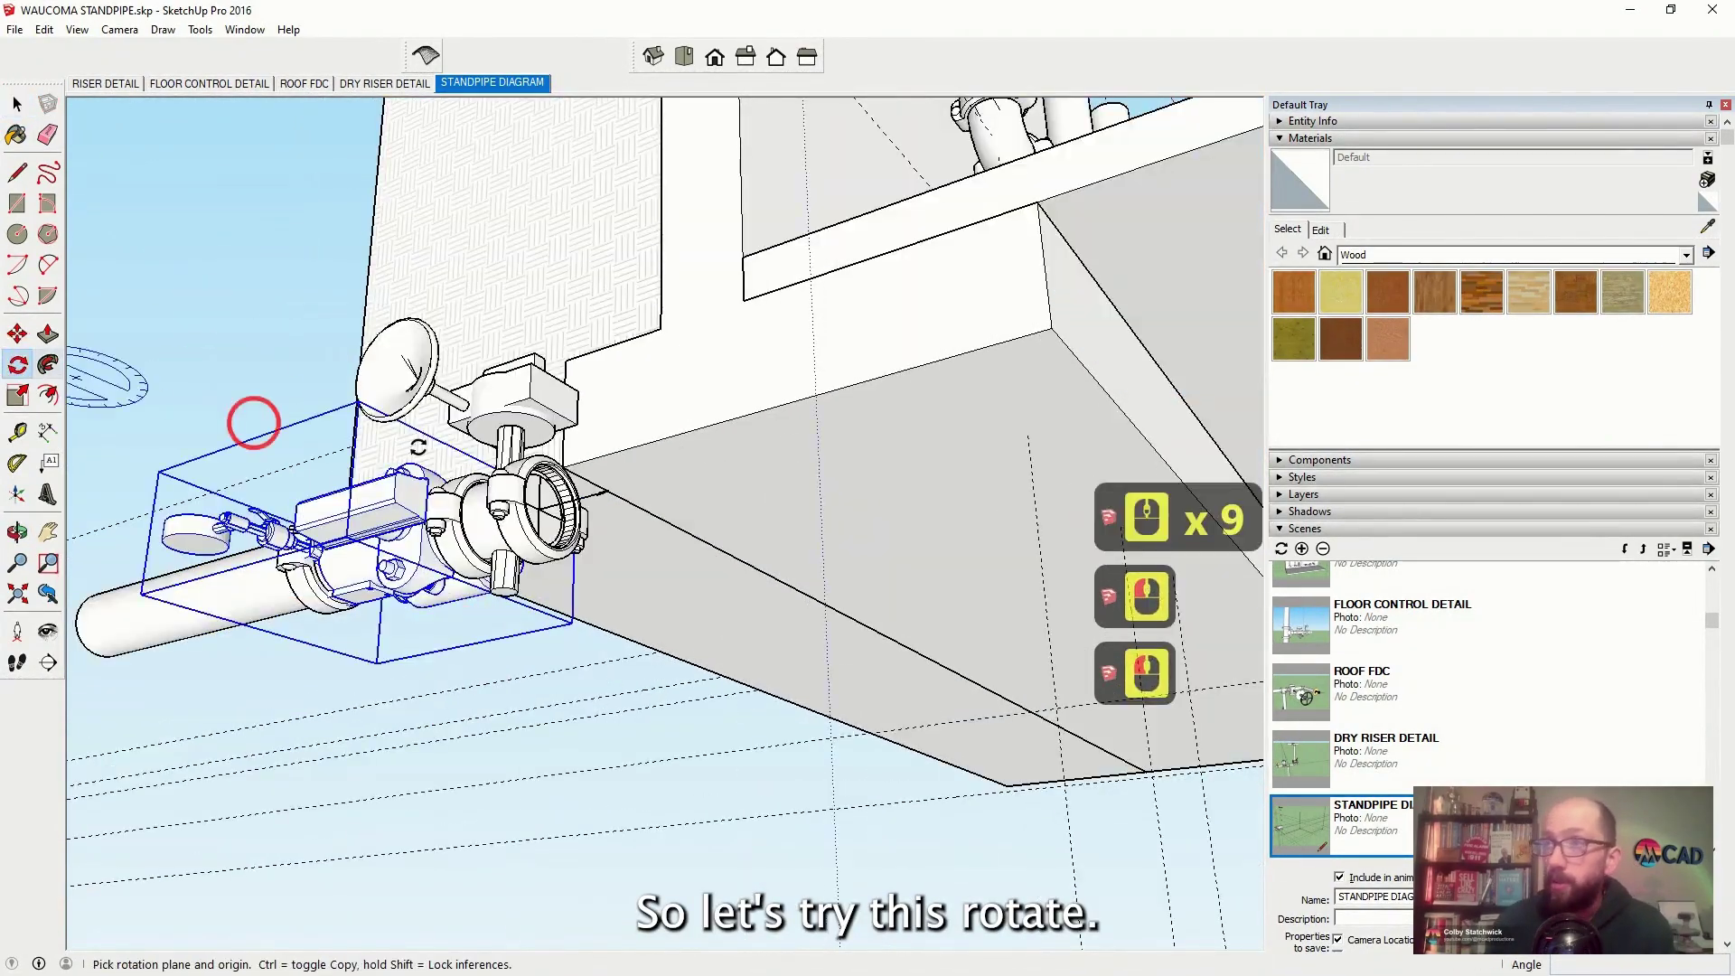
scroll(562, 496, "up", 10)
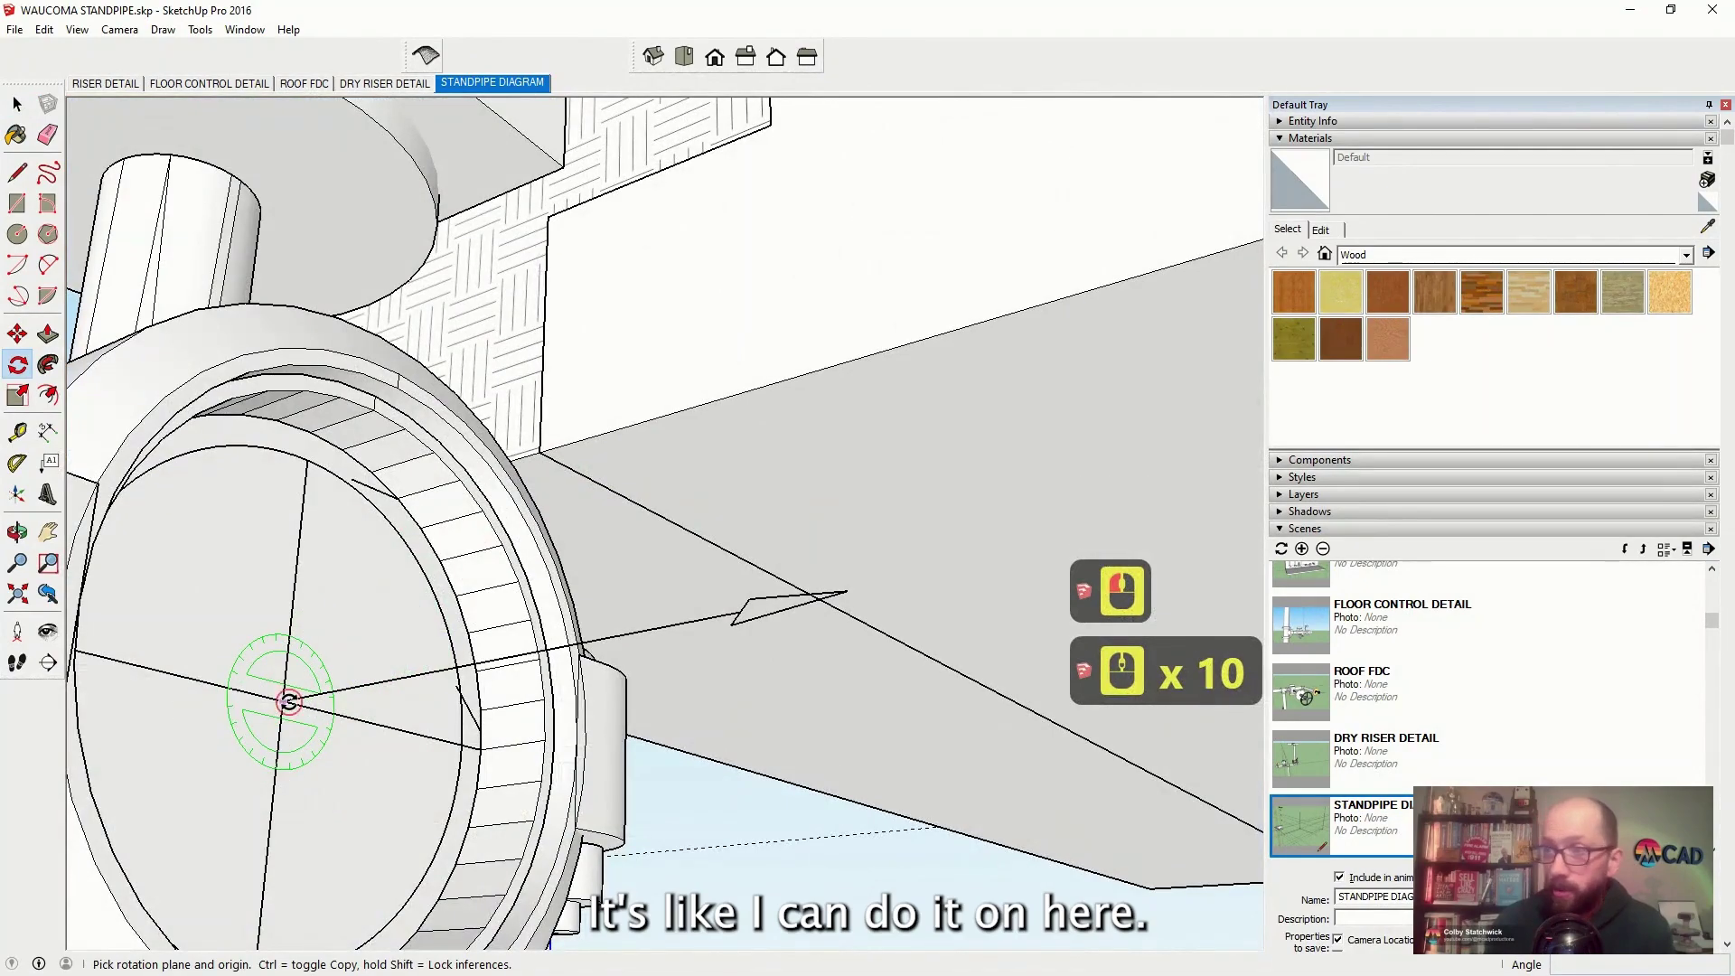
left_click(361, 716)
type("90")
key("Return")
key("space")
left_click(719, 904)
scroll(731, 821, "down", 15)
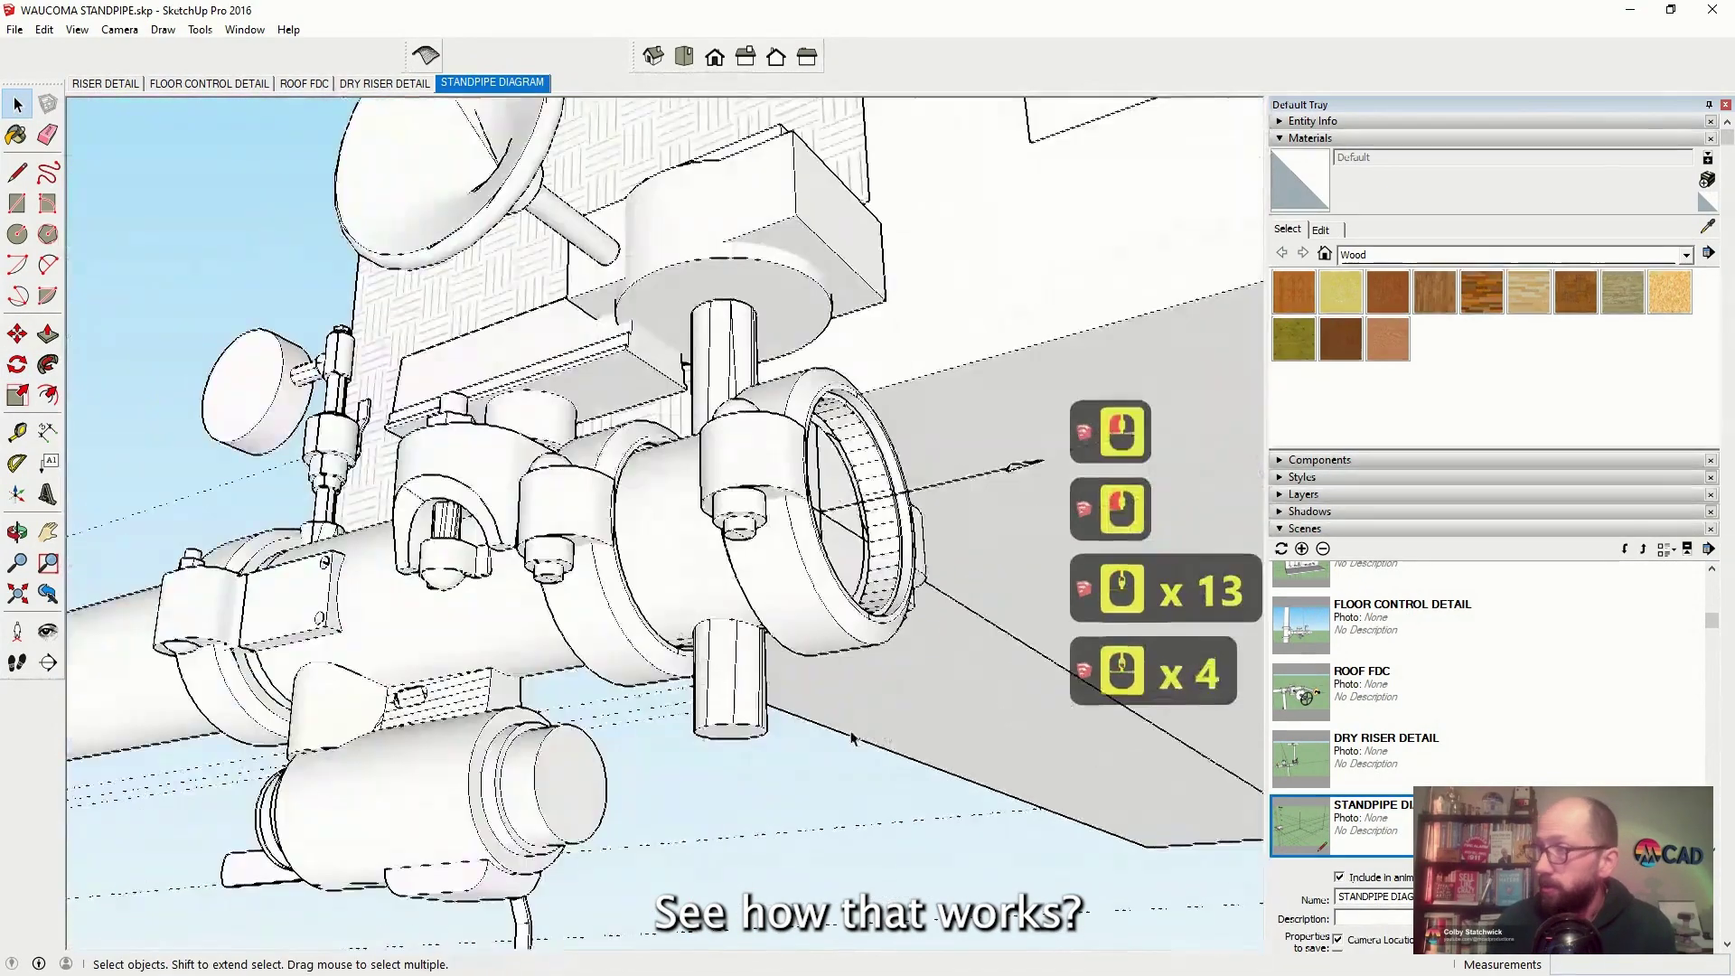
Move the control valve assembly onto the end of the tee's short side pipe, using X-ray display to snap to the coupling's centre
middle_click_drag(731, 821, 523, 601)
scroll(521, 611, "up", 10)
scroll(651, 659, "up", 3)
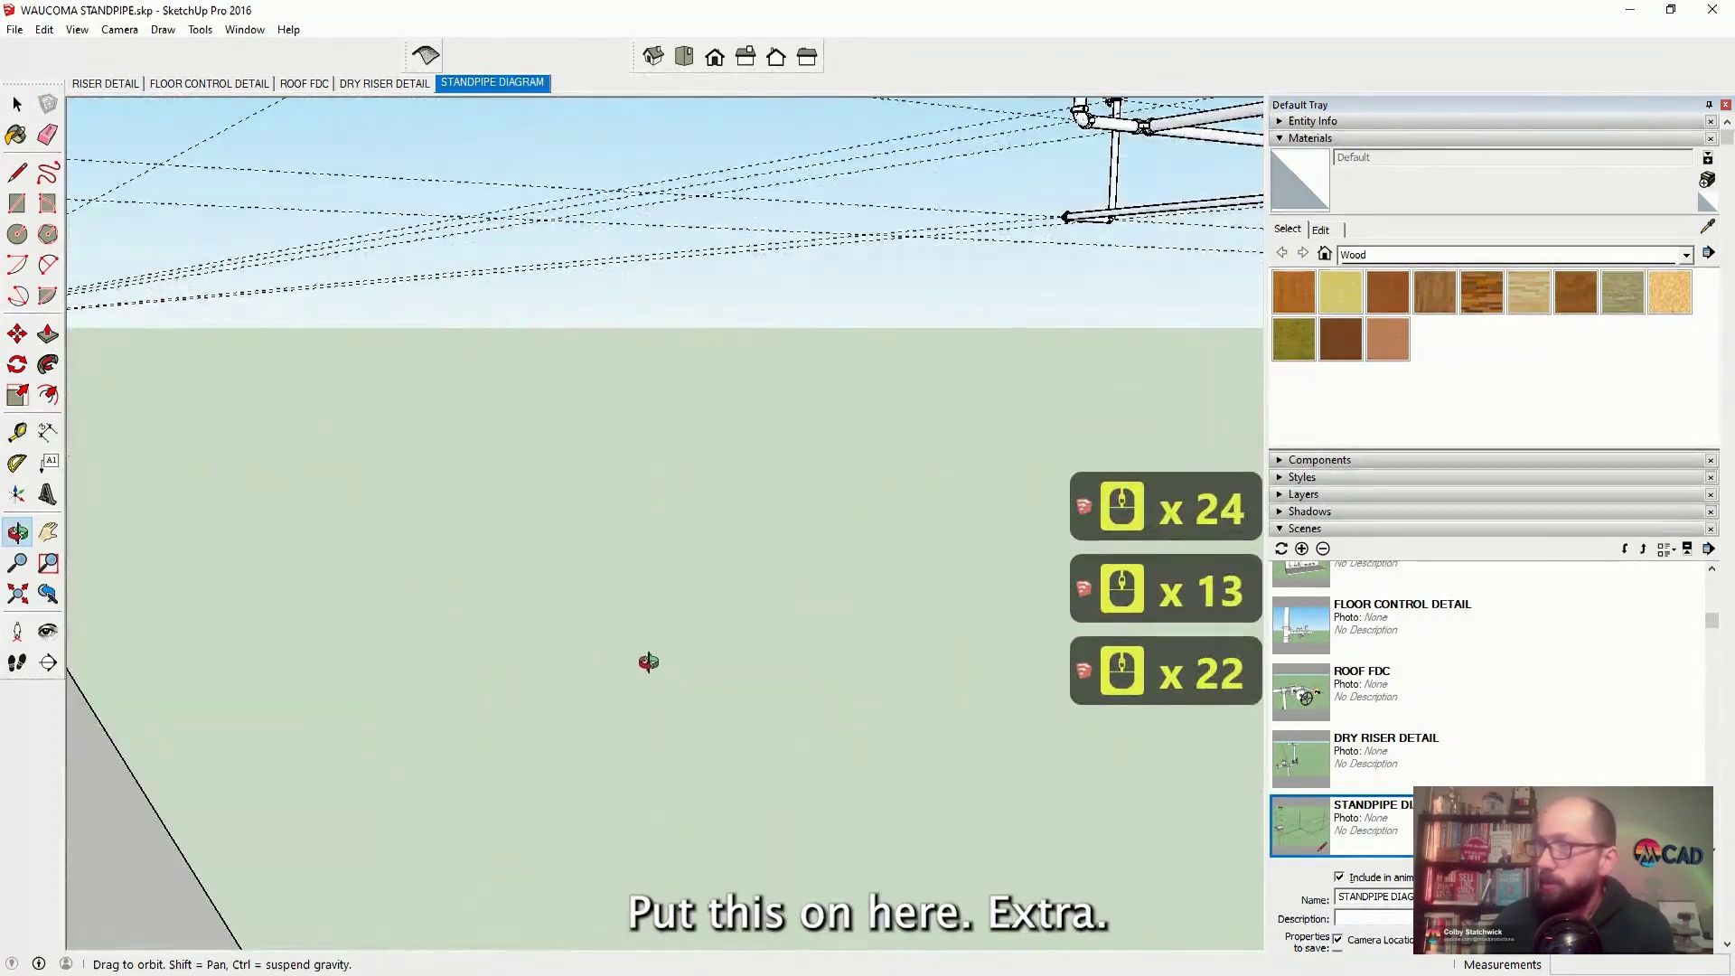
scroll(636, 650, "down", 4)
key("m")
left_click(637, 651)
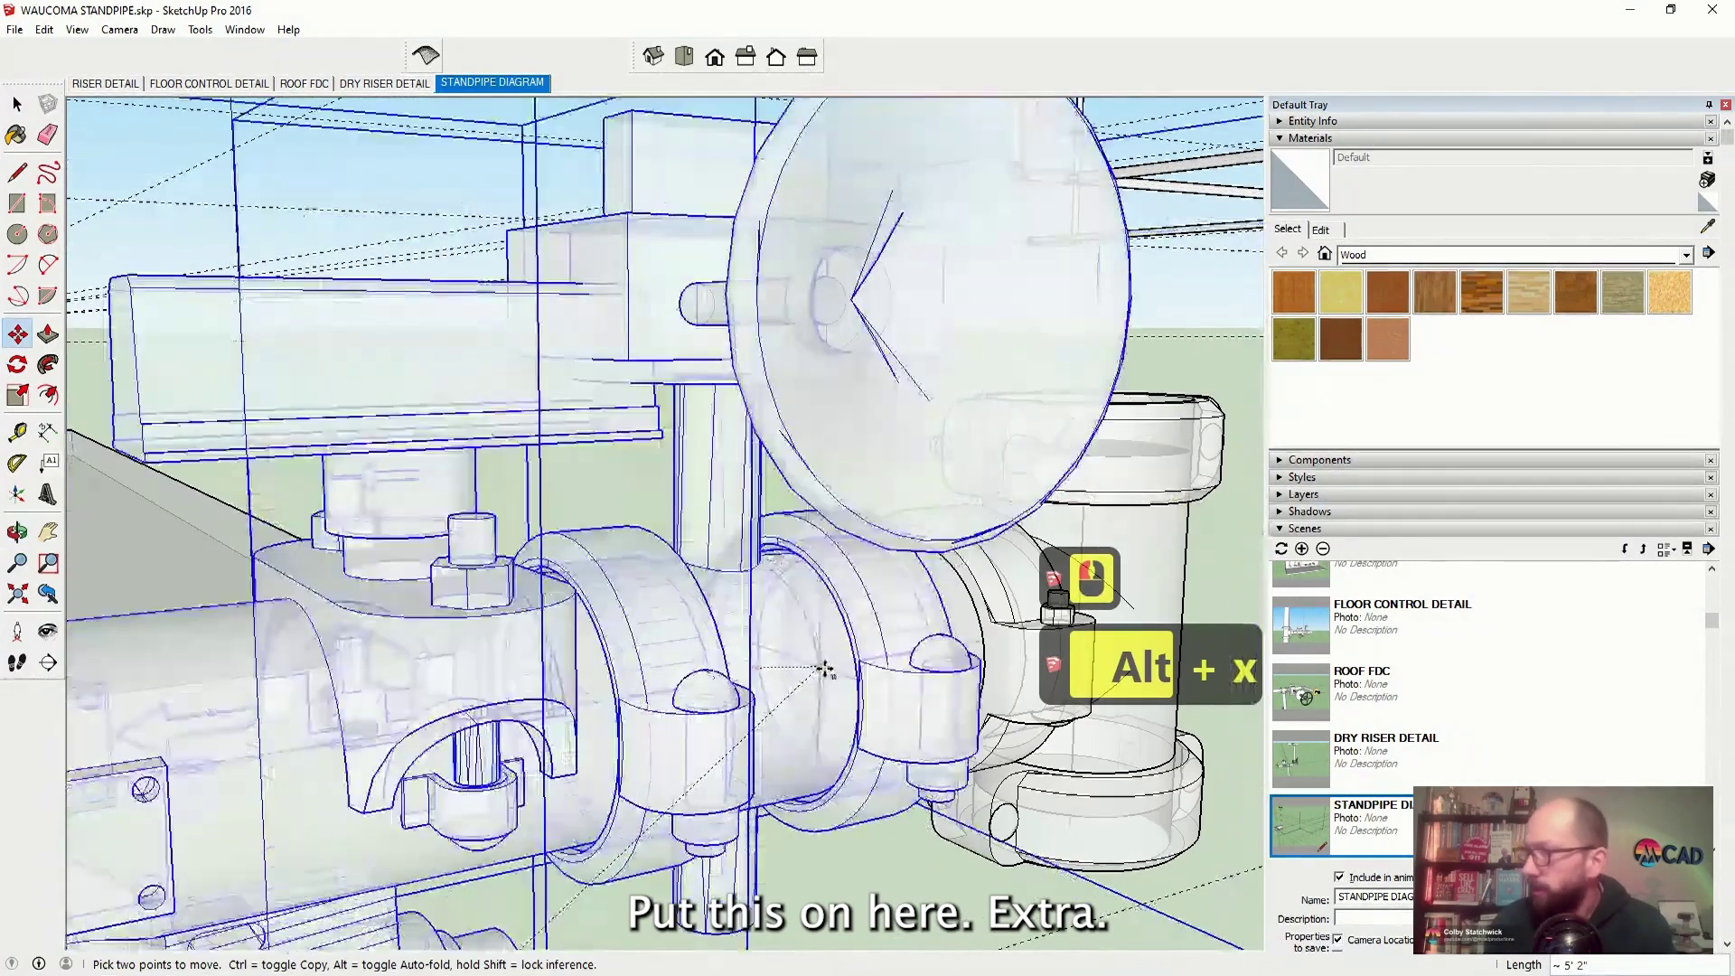
left_click(751, 673)
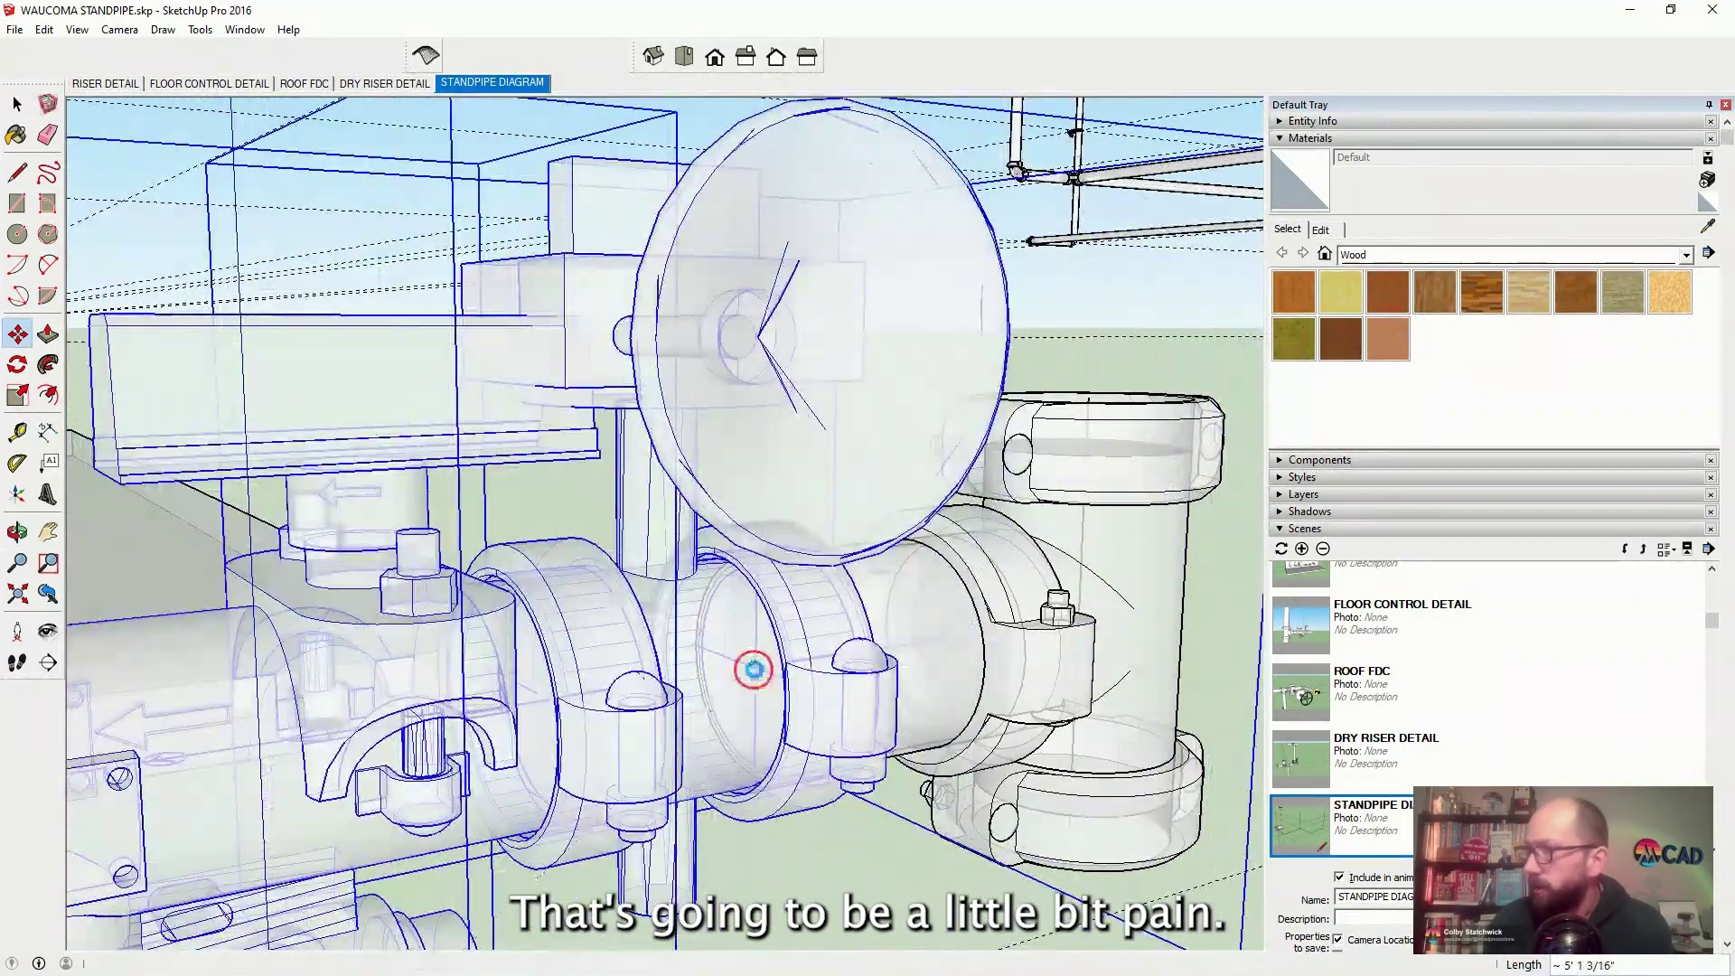
left_click(609, 633)
Shorten the open-ended pipe on the control valve by pushing its ring-shaped end face in to leave a short stub
scroll(279, 530, "down", 8)
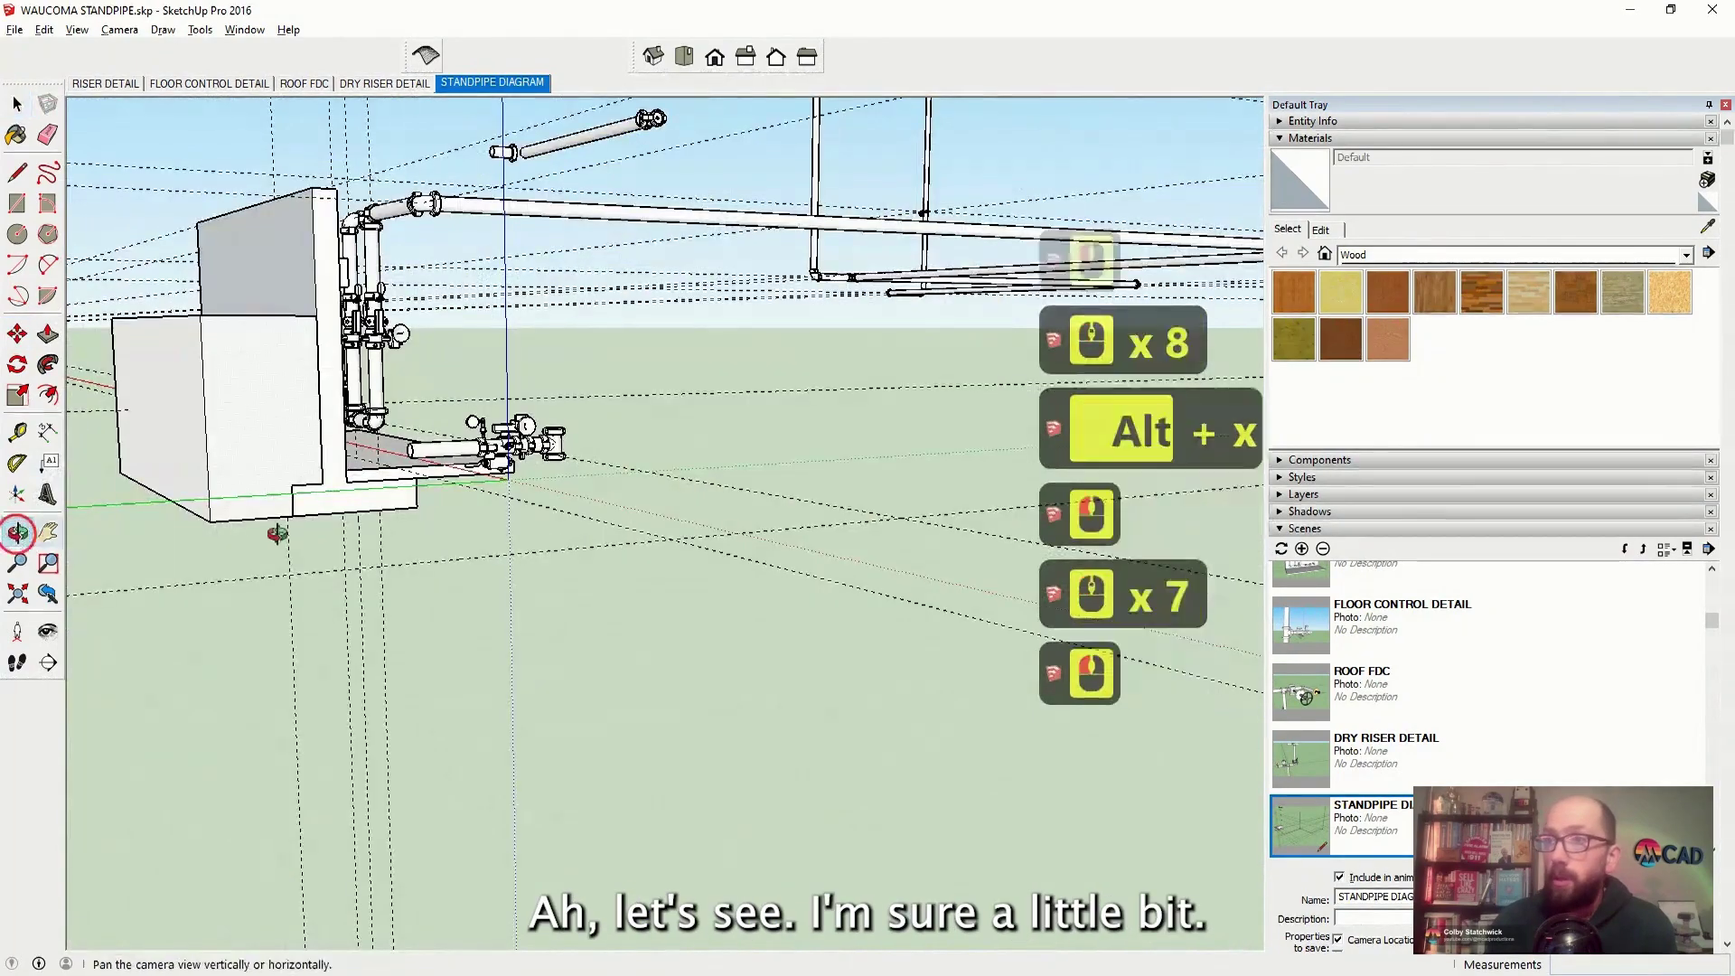
middle_click_drag(280, 530, 747, 514)
scroll(746, 515, "up", 10)
scroll(814, 437, "up", 10)
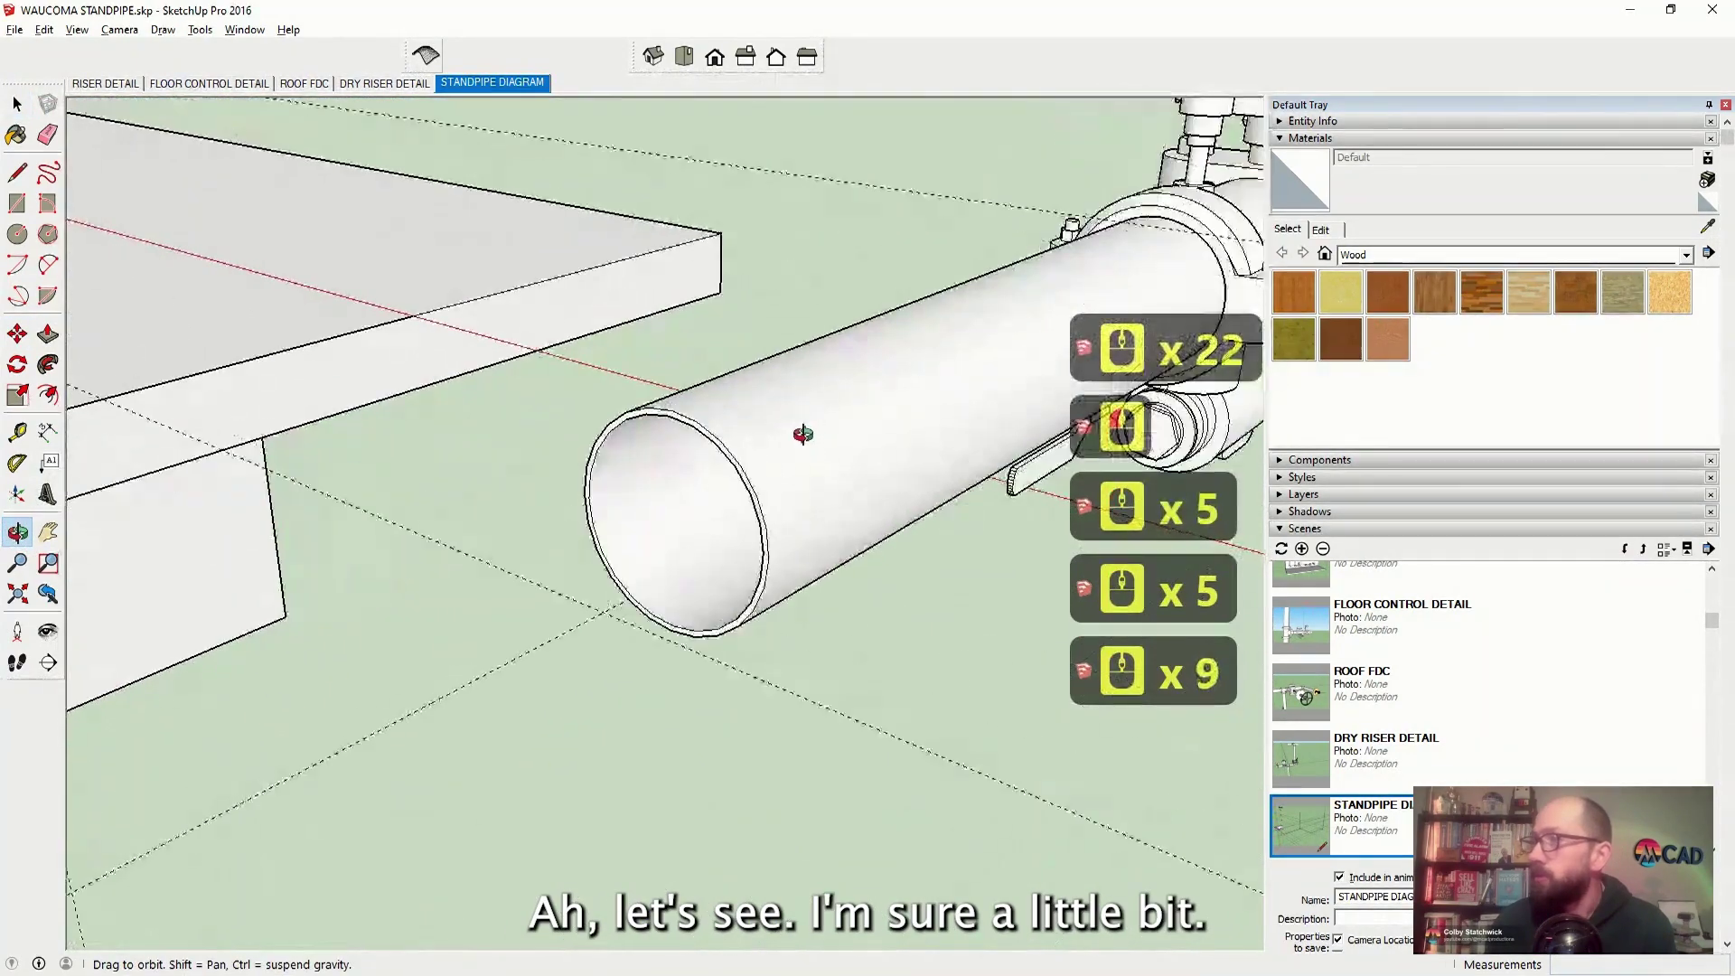
key("space")
left_click(568, 488)
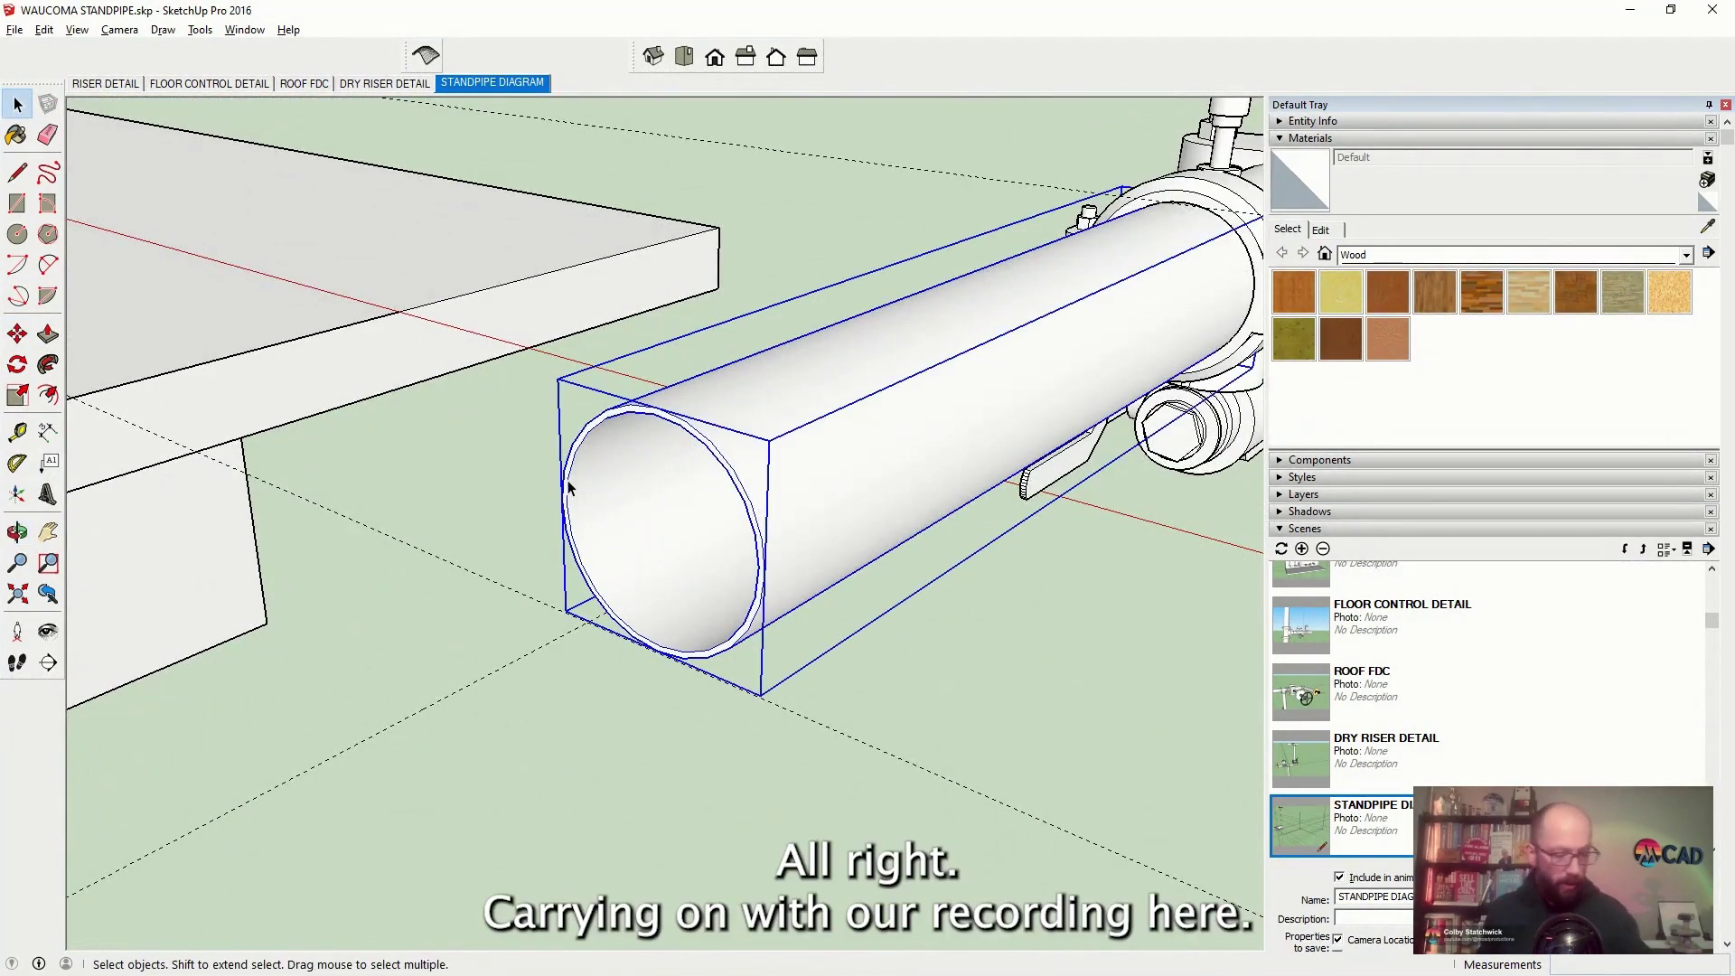
right_click(661, 482)
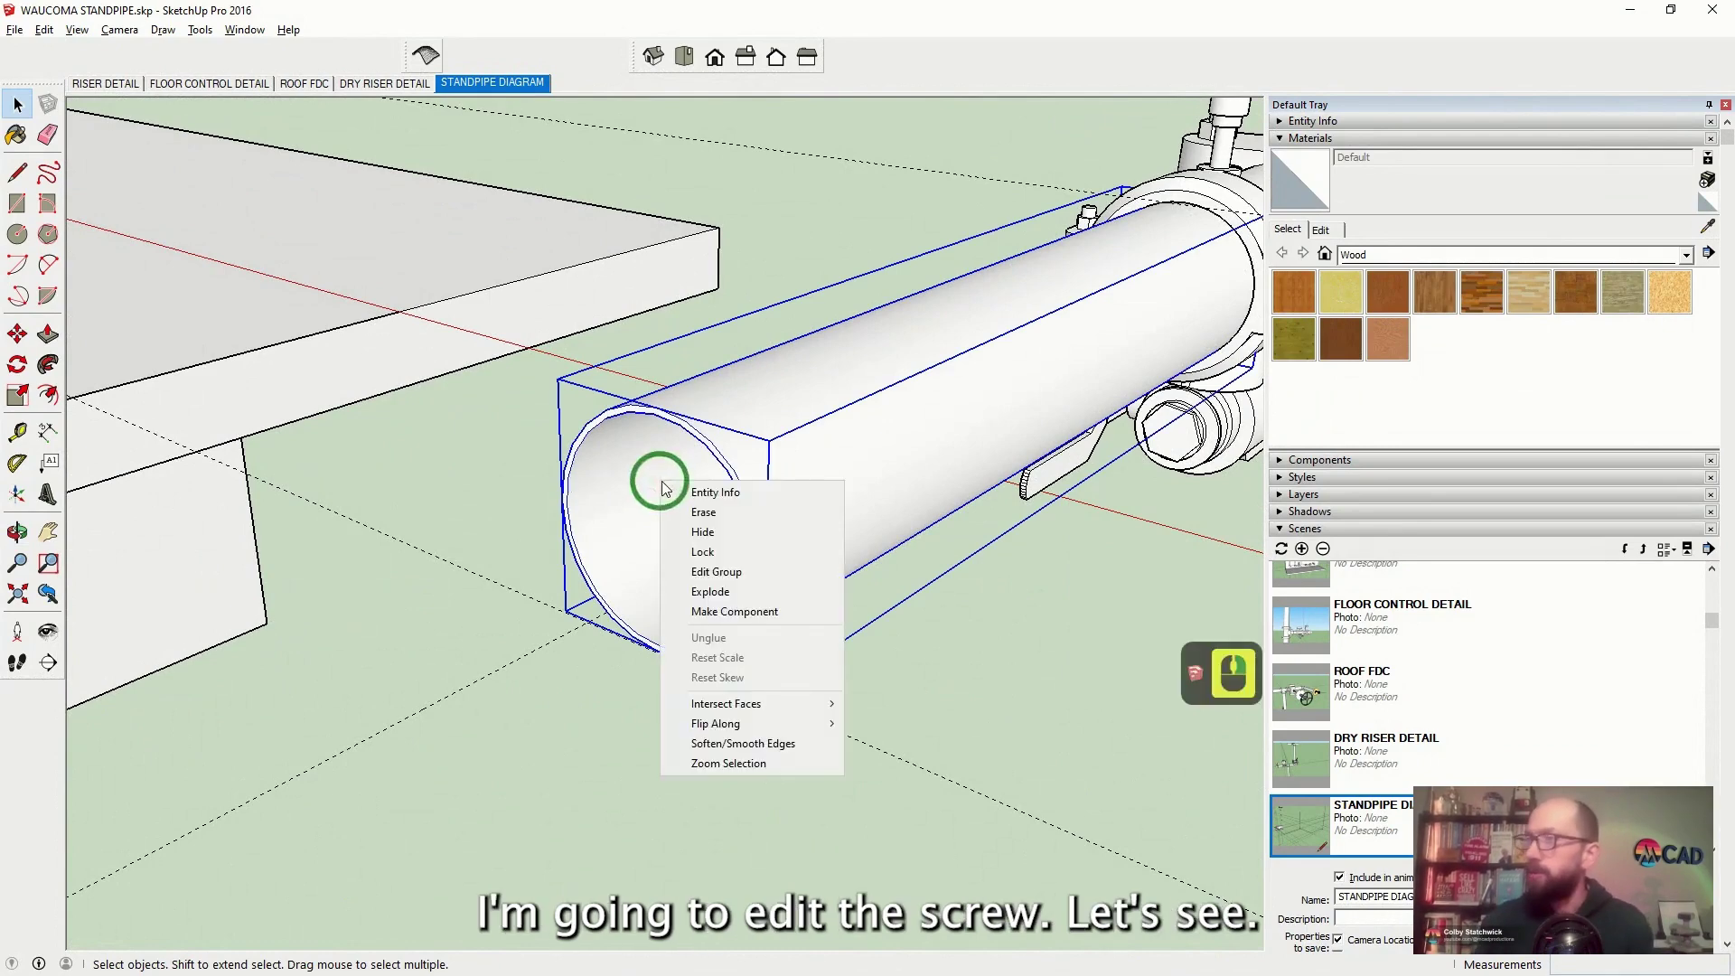
left_click(702, 574)
scroll(689, 444, "up", 9)
left_click(692, 409)
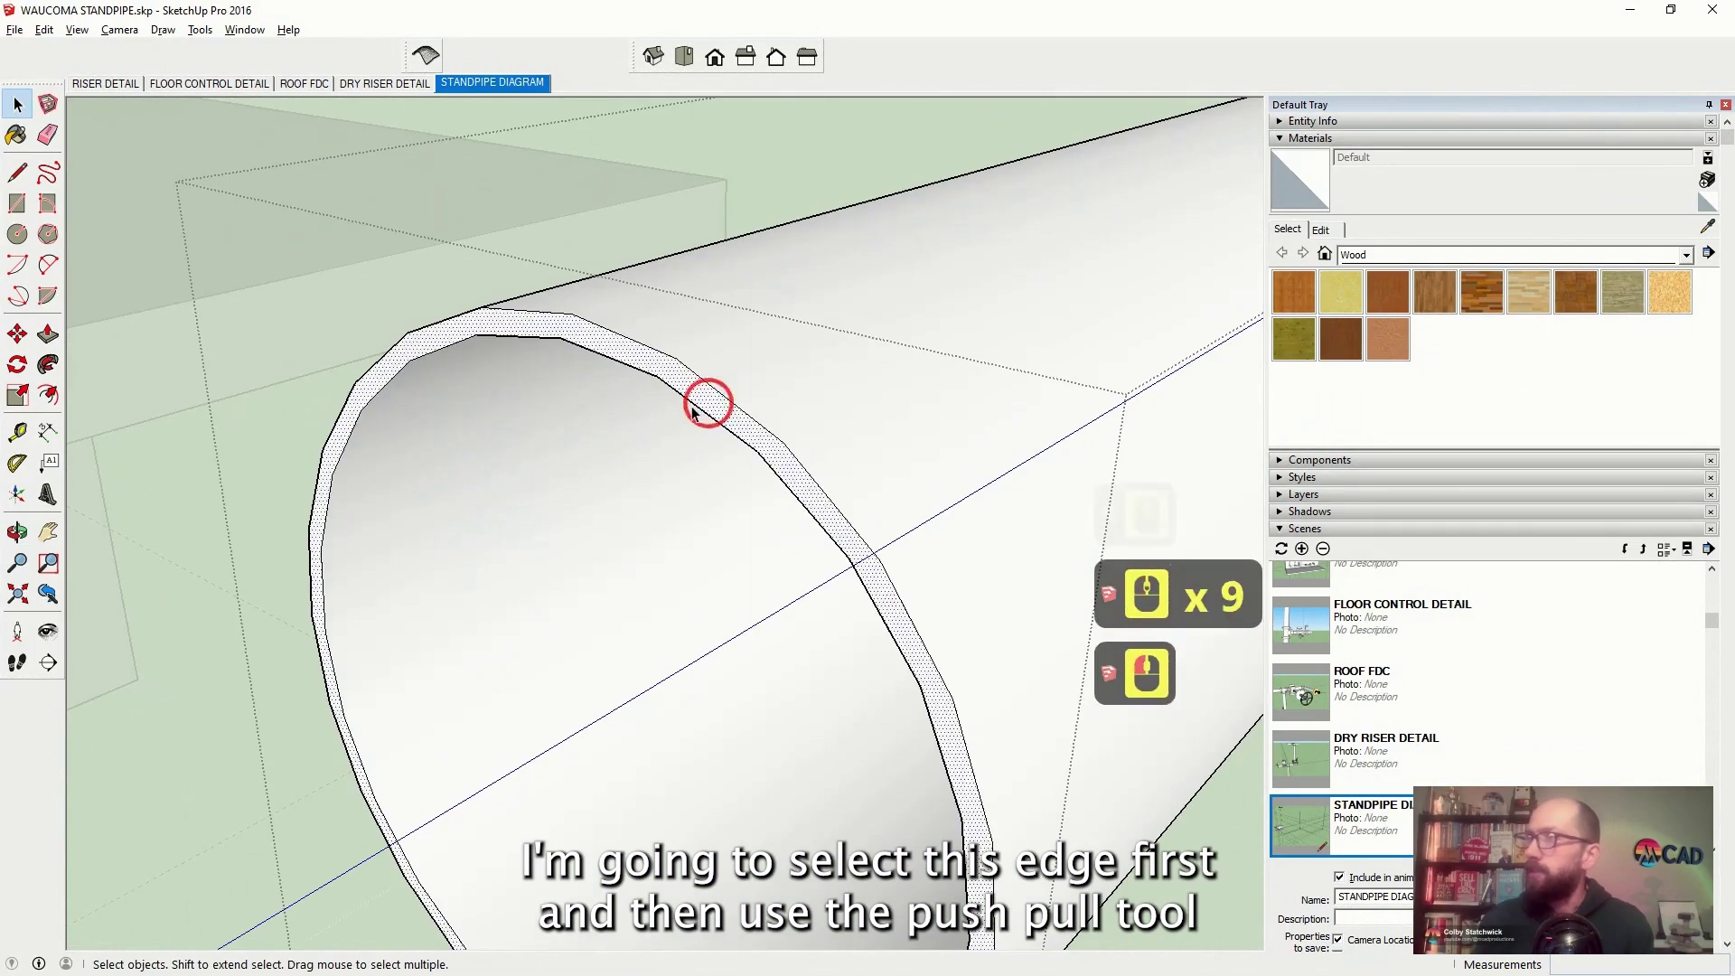
left_click(50, 334)
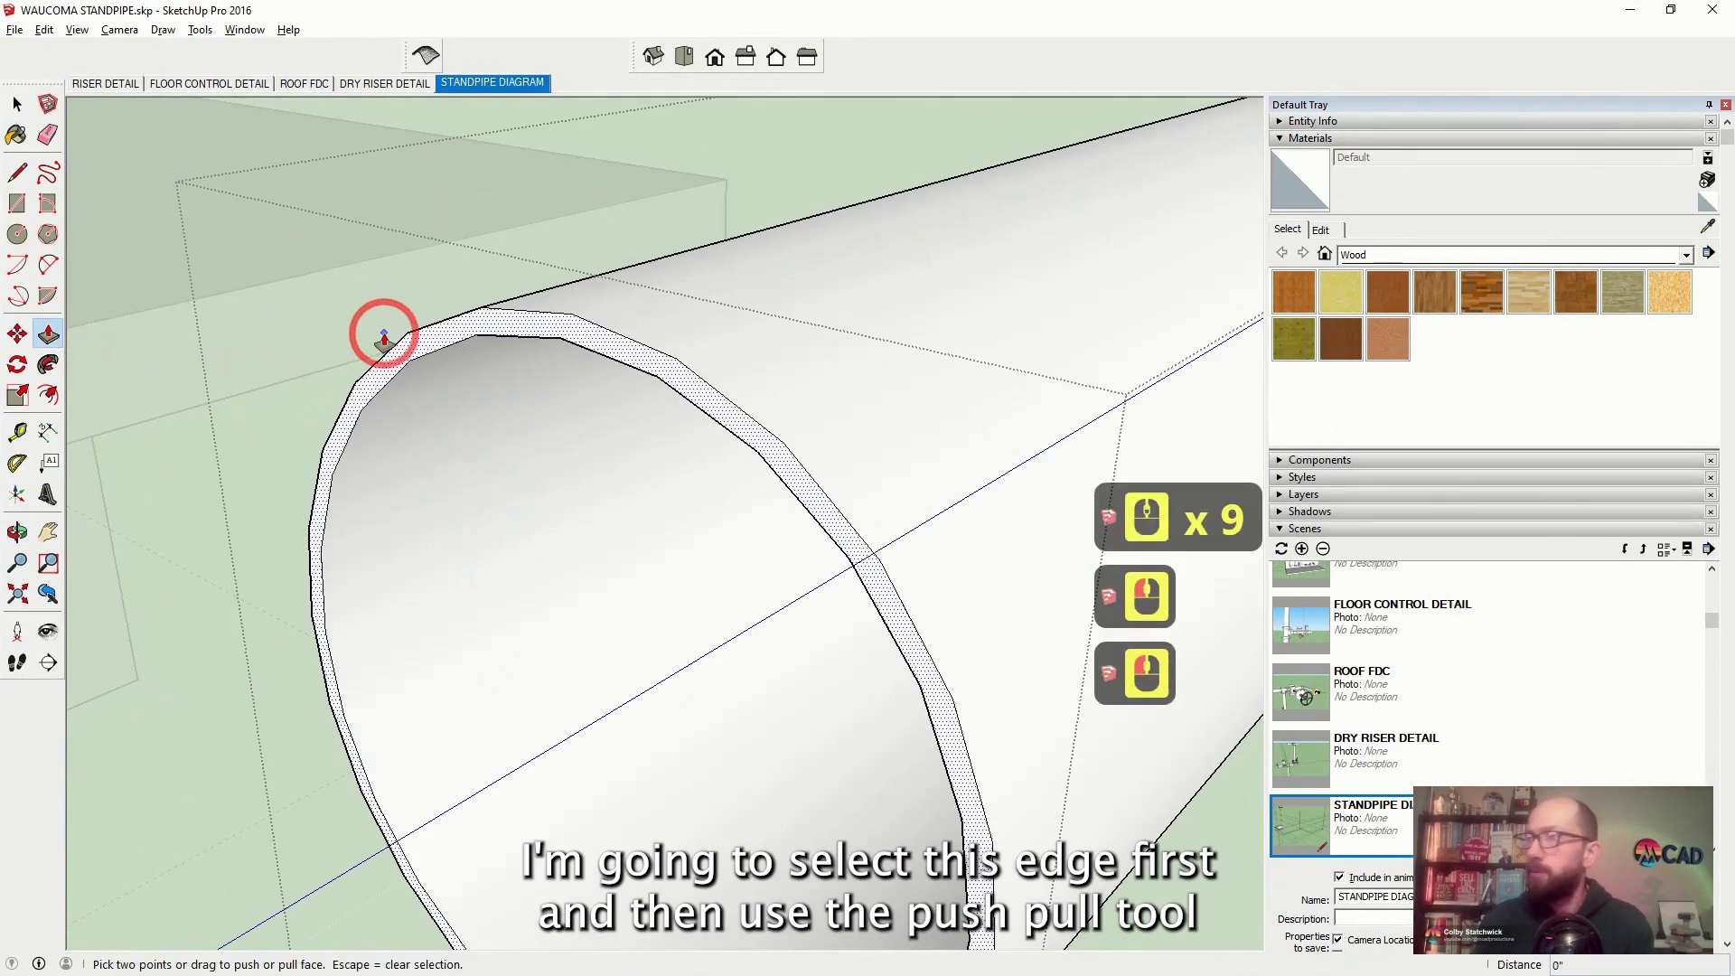
scroll(456, 387, "down", 6)
left_click(457, 387)
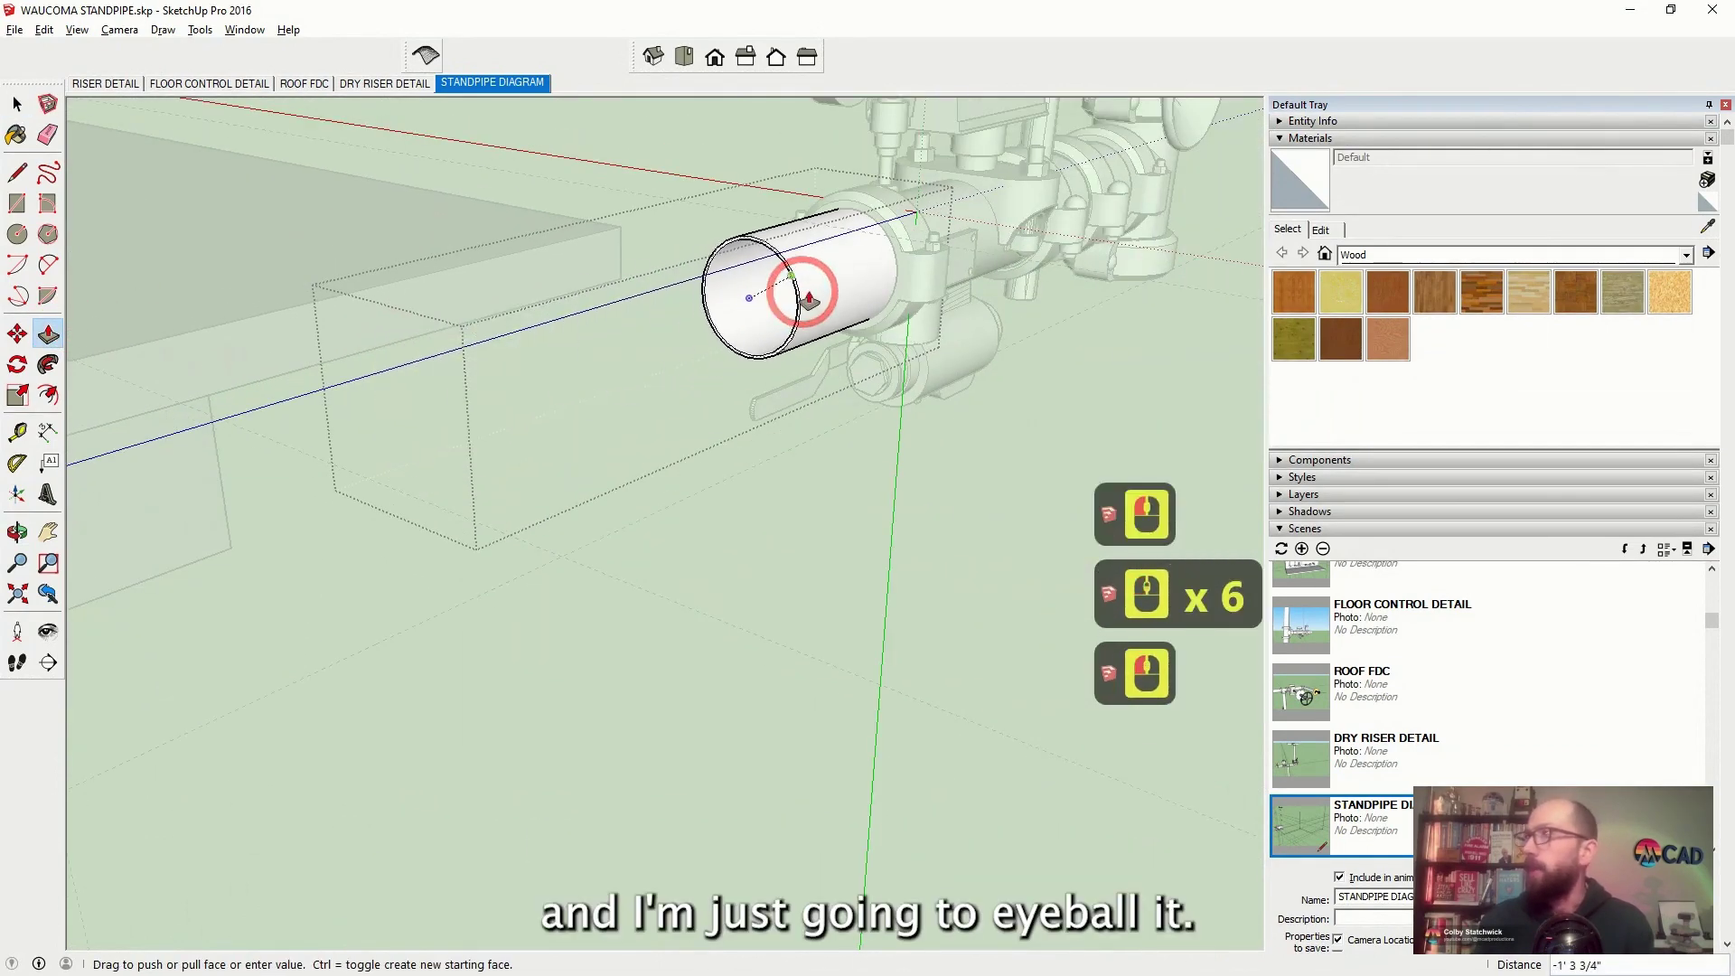
left_click(834, 282)
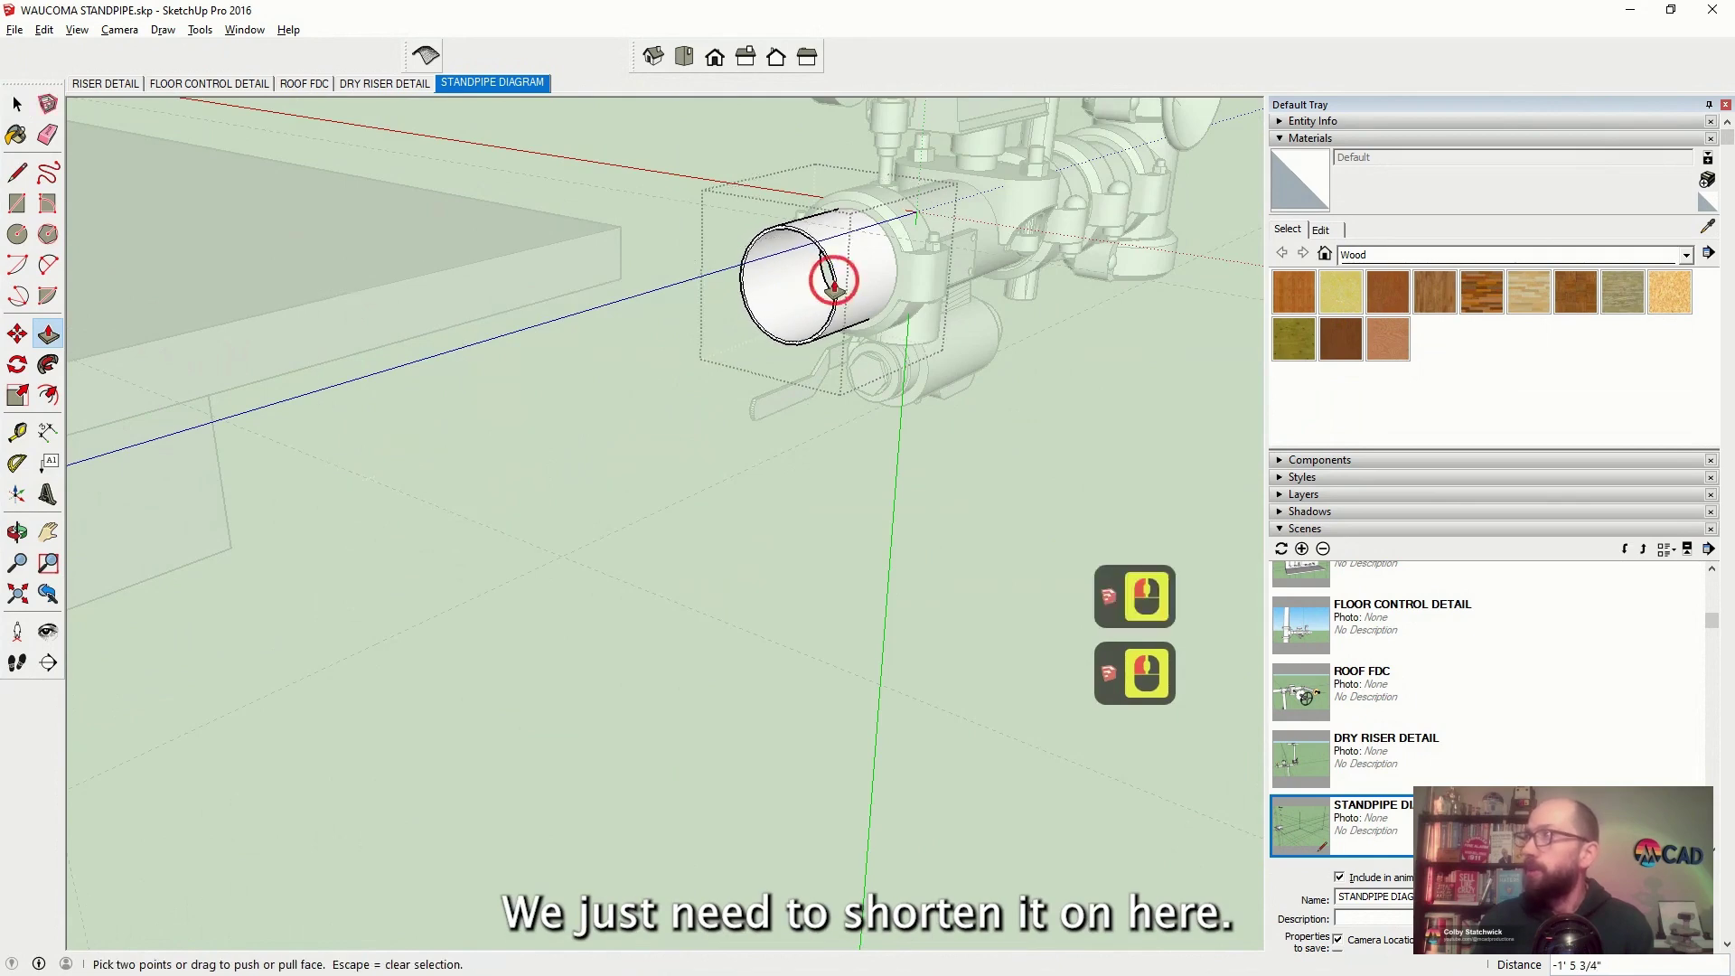
left_click(177, 119)
scroll(519, 479, "down", 8)
scroll(520, 481, "up", 3)
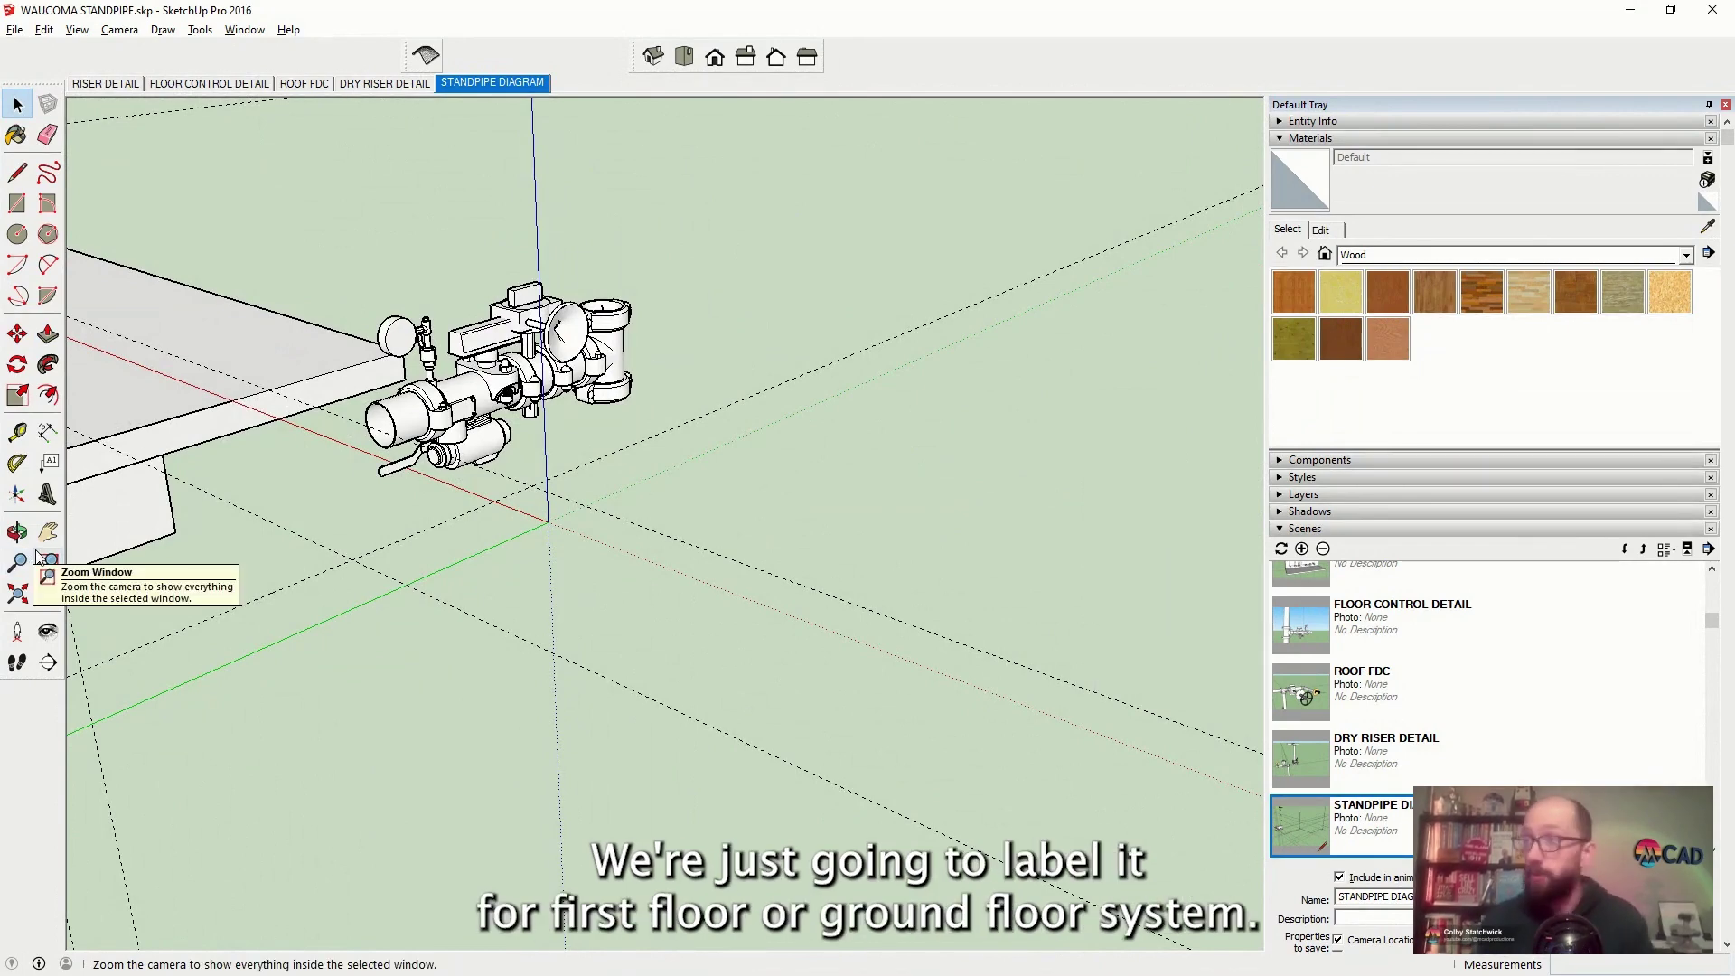
Move the whole tee and control valve assembly by the tee's centre point onto the vertical standpipe at the ground-floor valve location
scroll(271, 452, "down", 5)
scroll(300, 446, "up", 8)
scroll(255, 468, "down", 3)
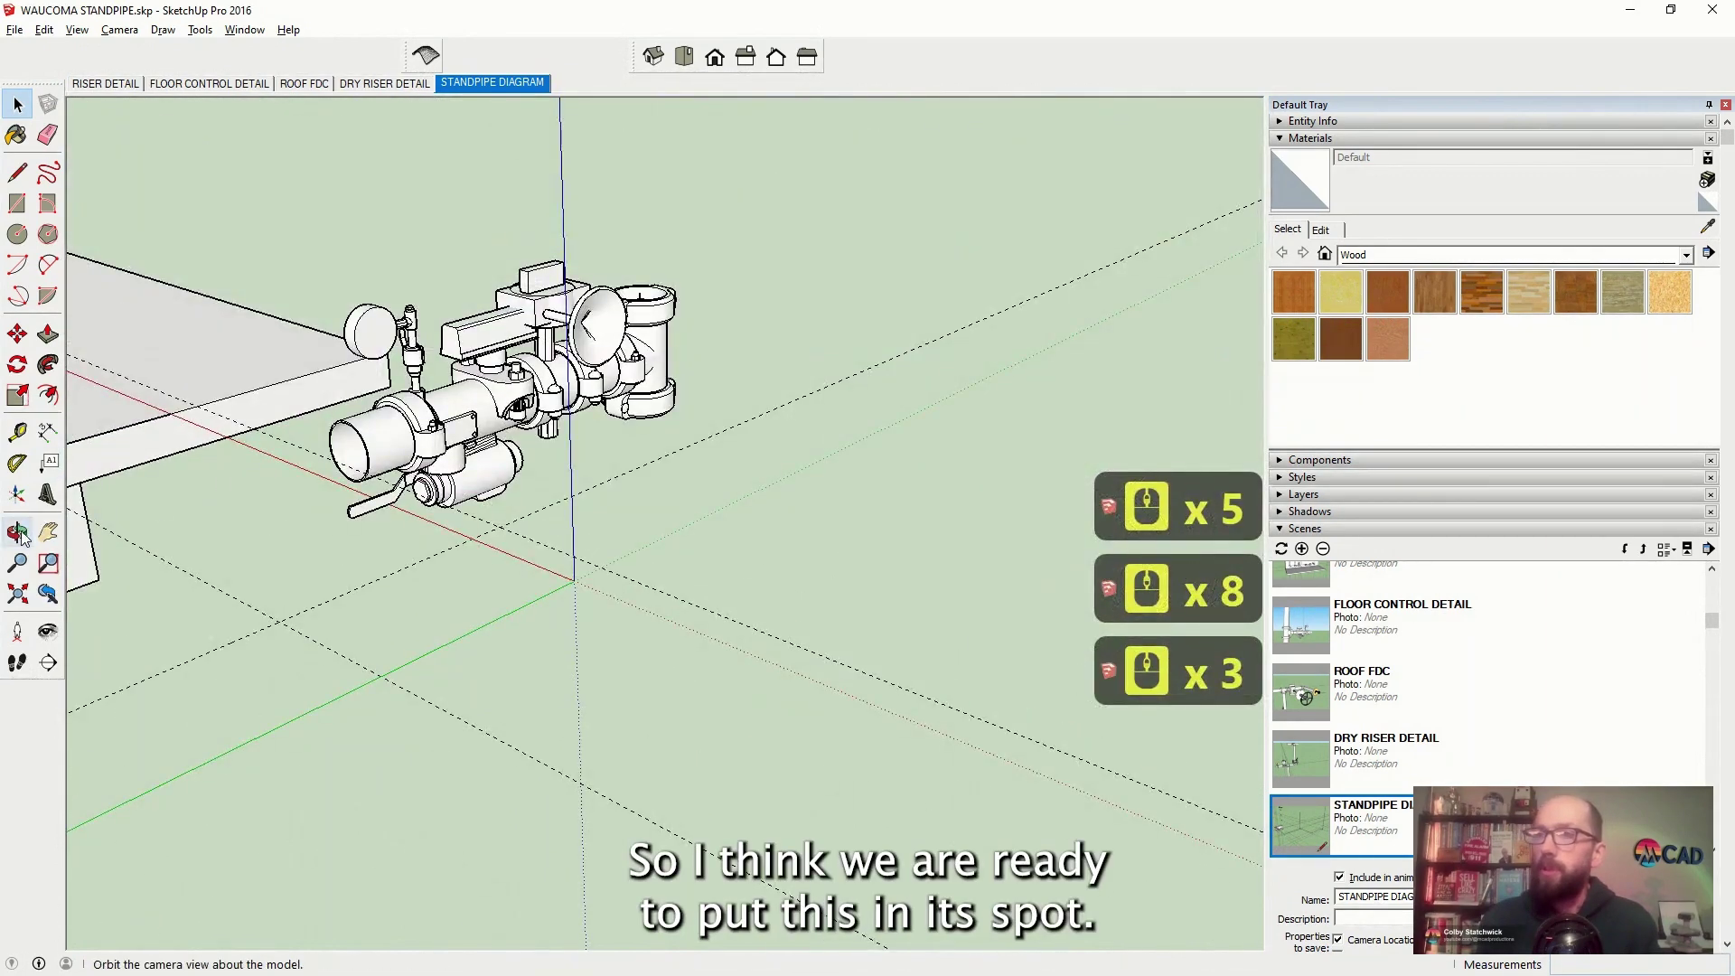
double_click(298, 147)
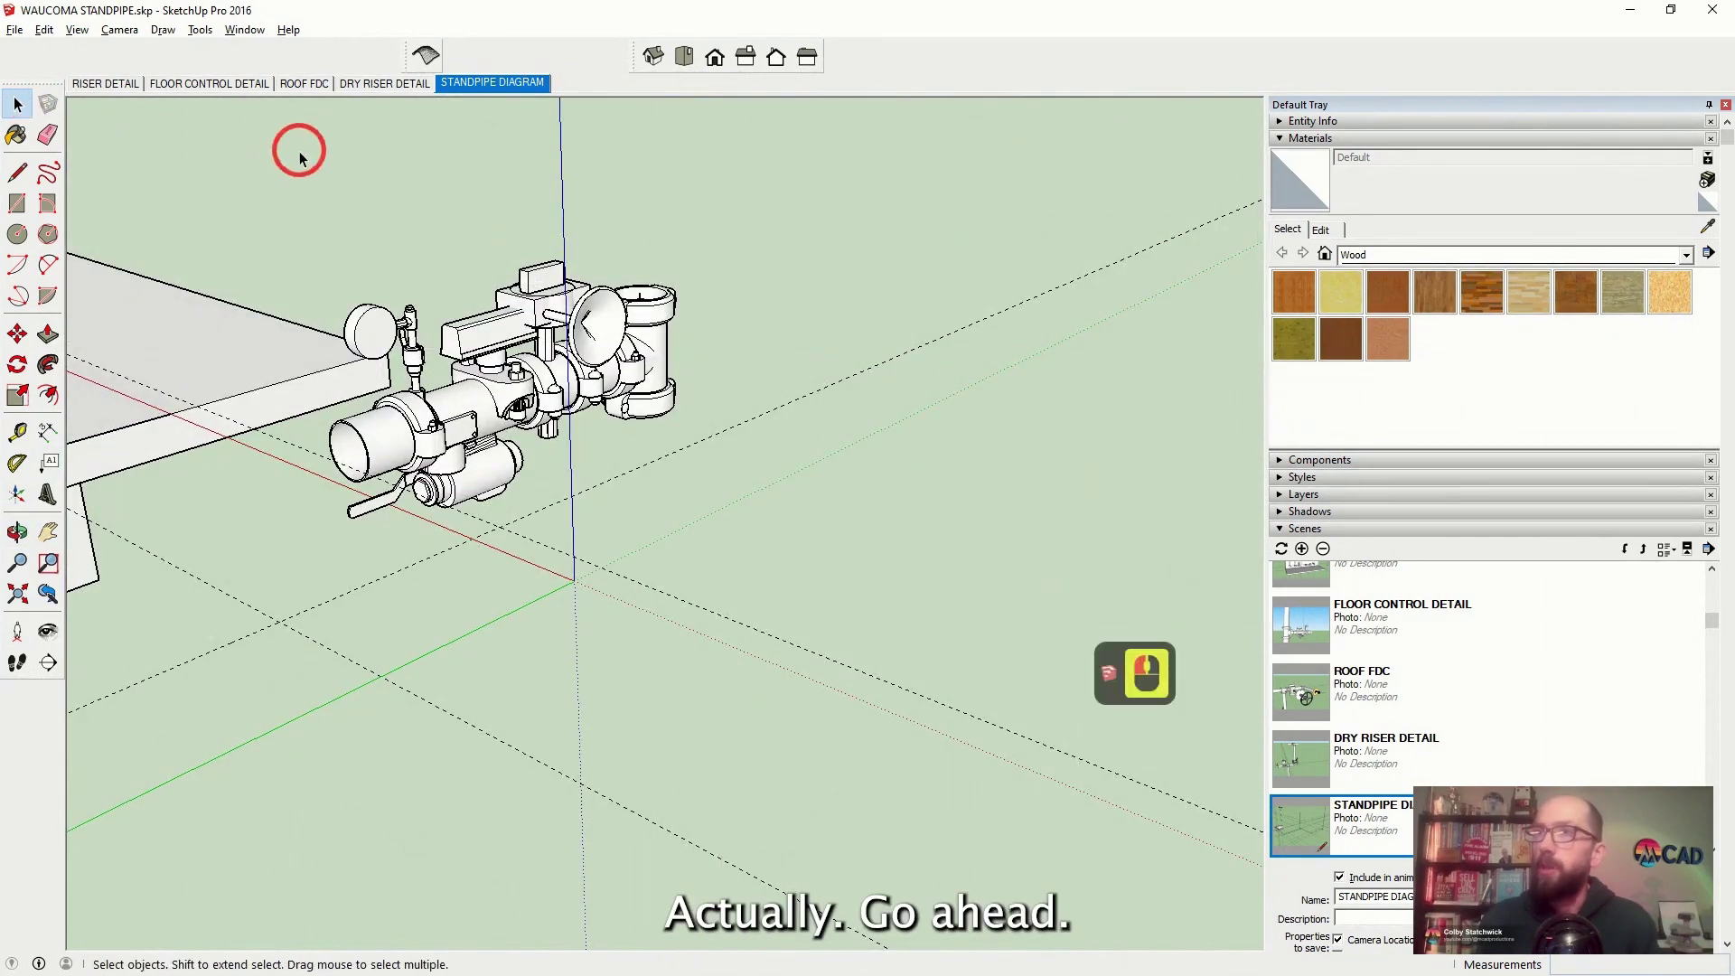
scroll(298, 147, "up", 10)
scroll(773, 355, "down", 8)
scroll(771, 395, "up", 1)
key("alt+x")
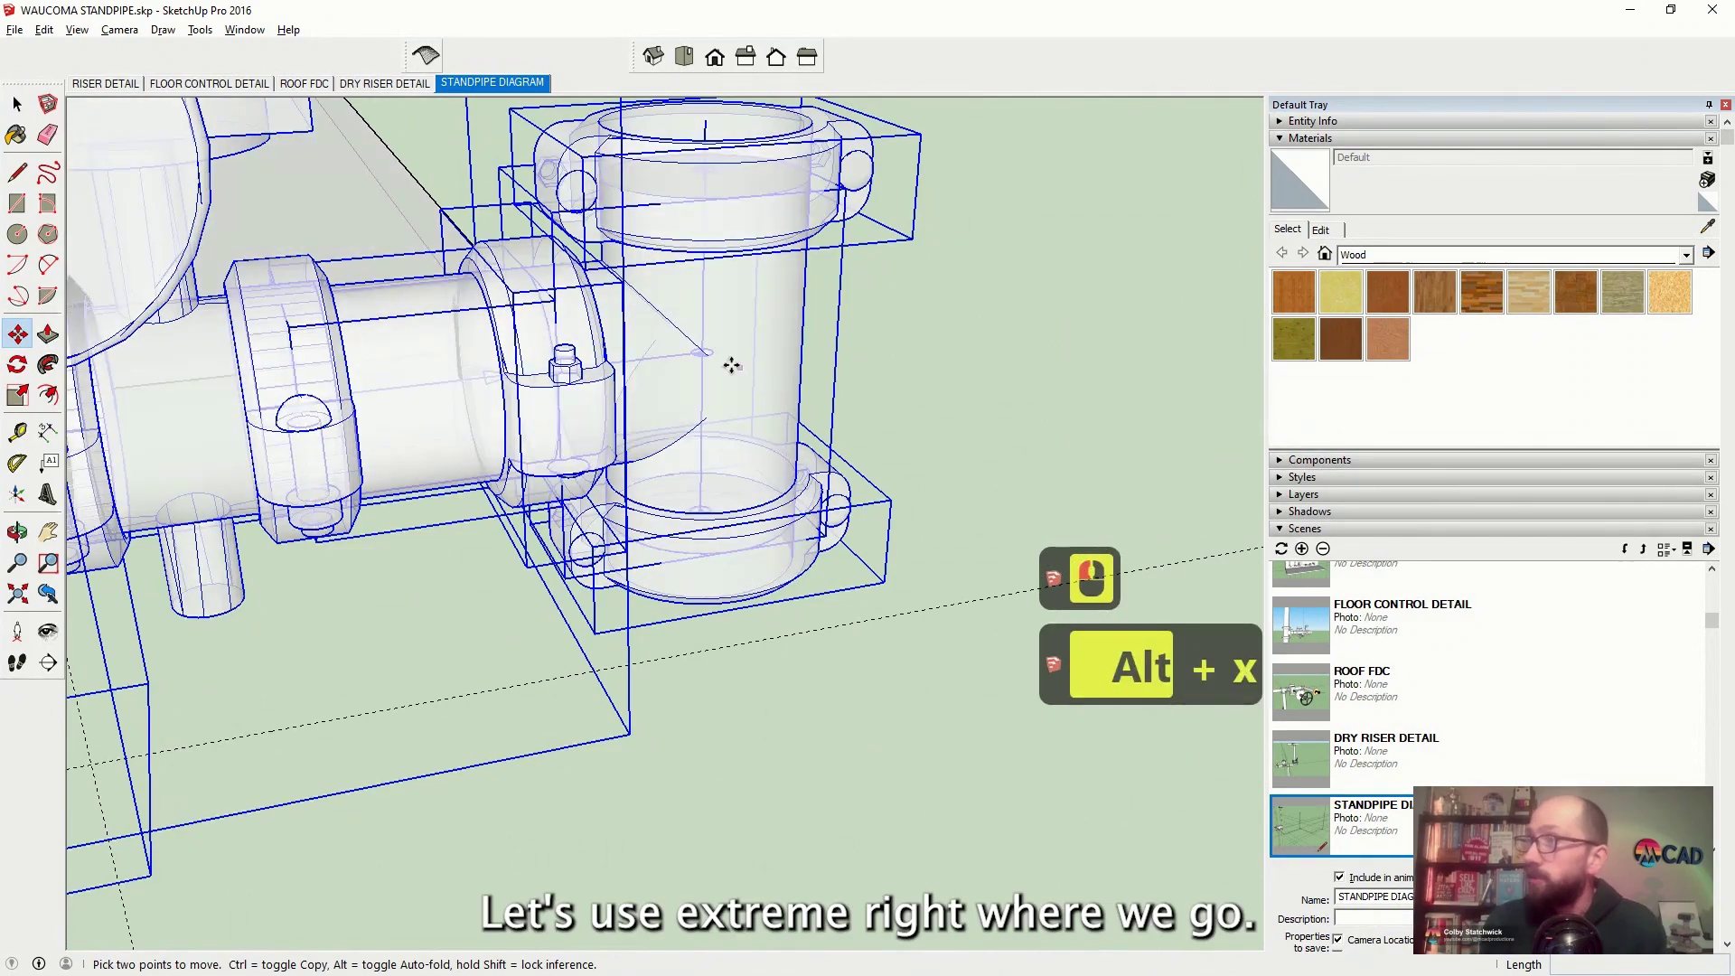
scroll(724, 360, "up", 4)
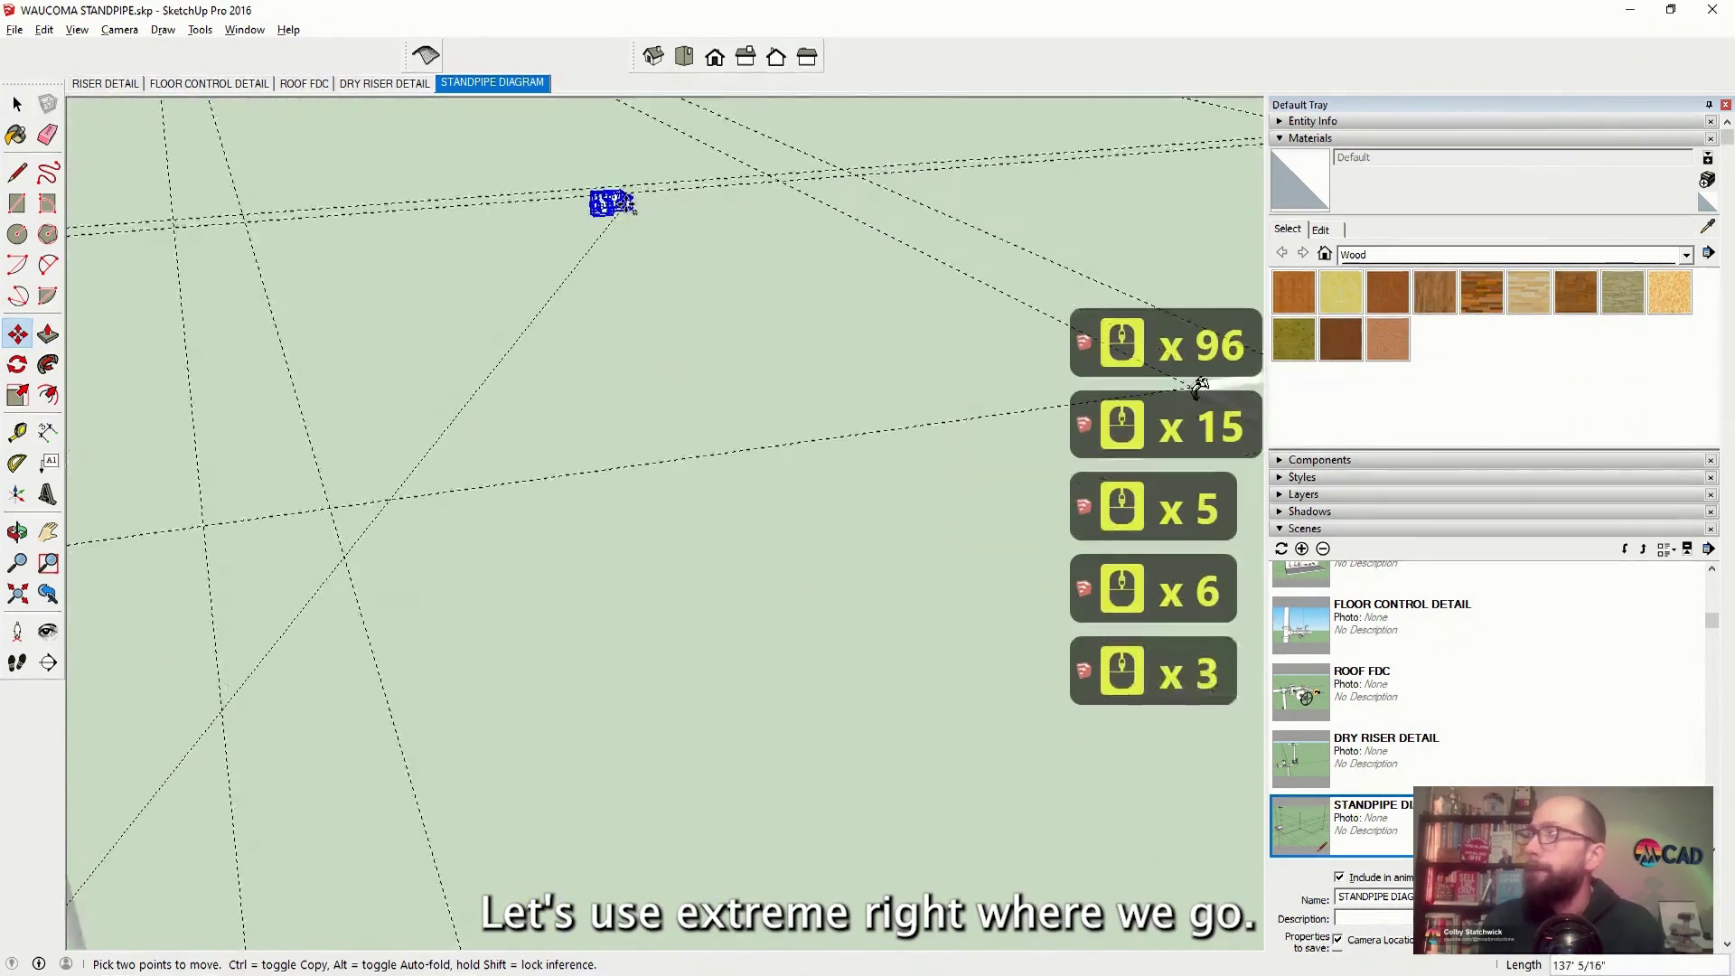
scroll(748, 701, "up", 19)
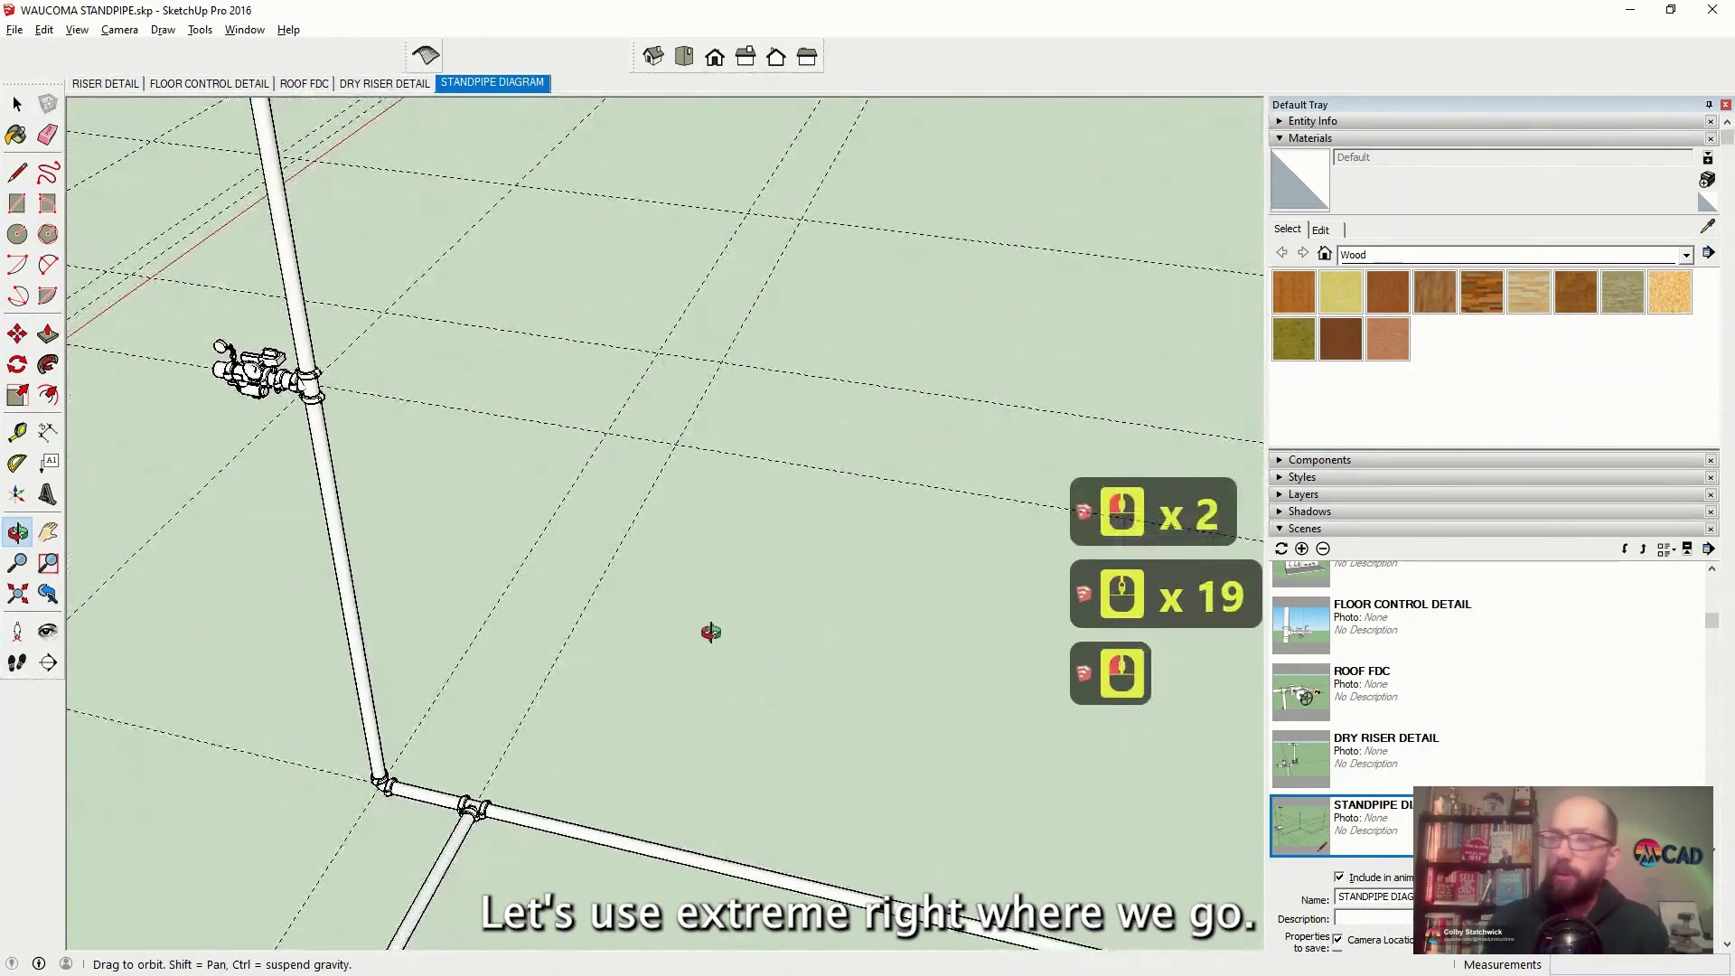
left_click_drag(708, 627, 953, 552)
scroll(953, 551, "up", 5)
left_click_drag(462, 587, 419, 589)
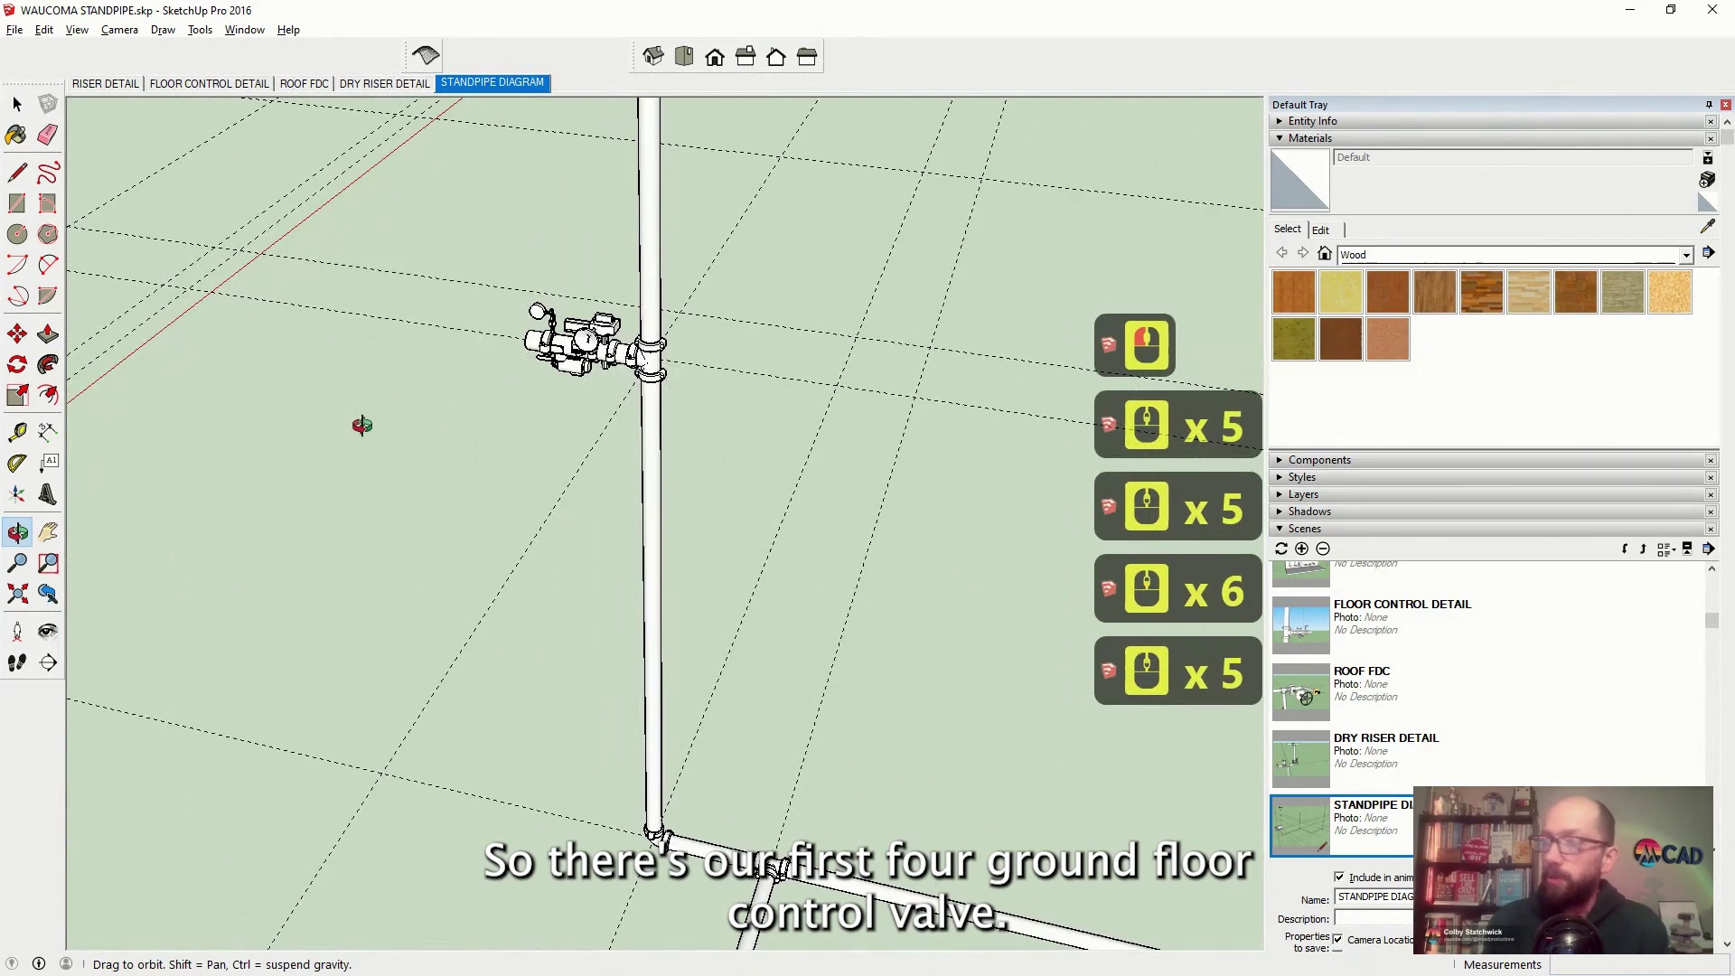
left_click_drag(360, 426, 501, 459)
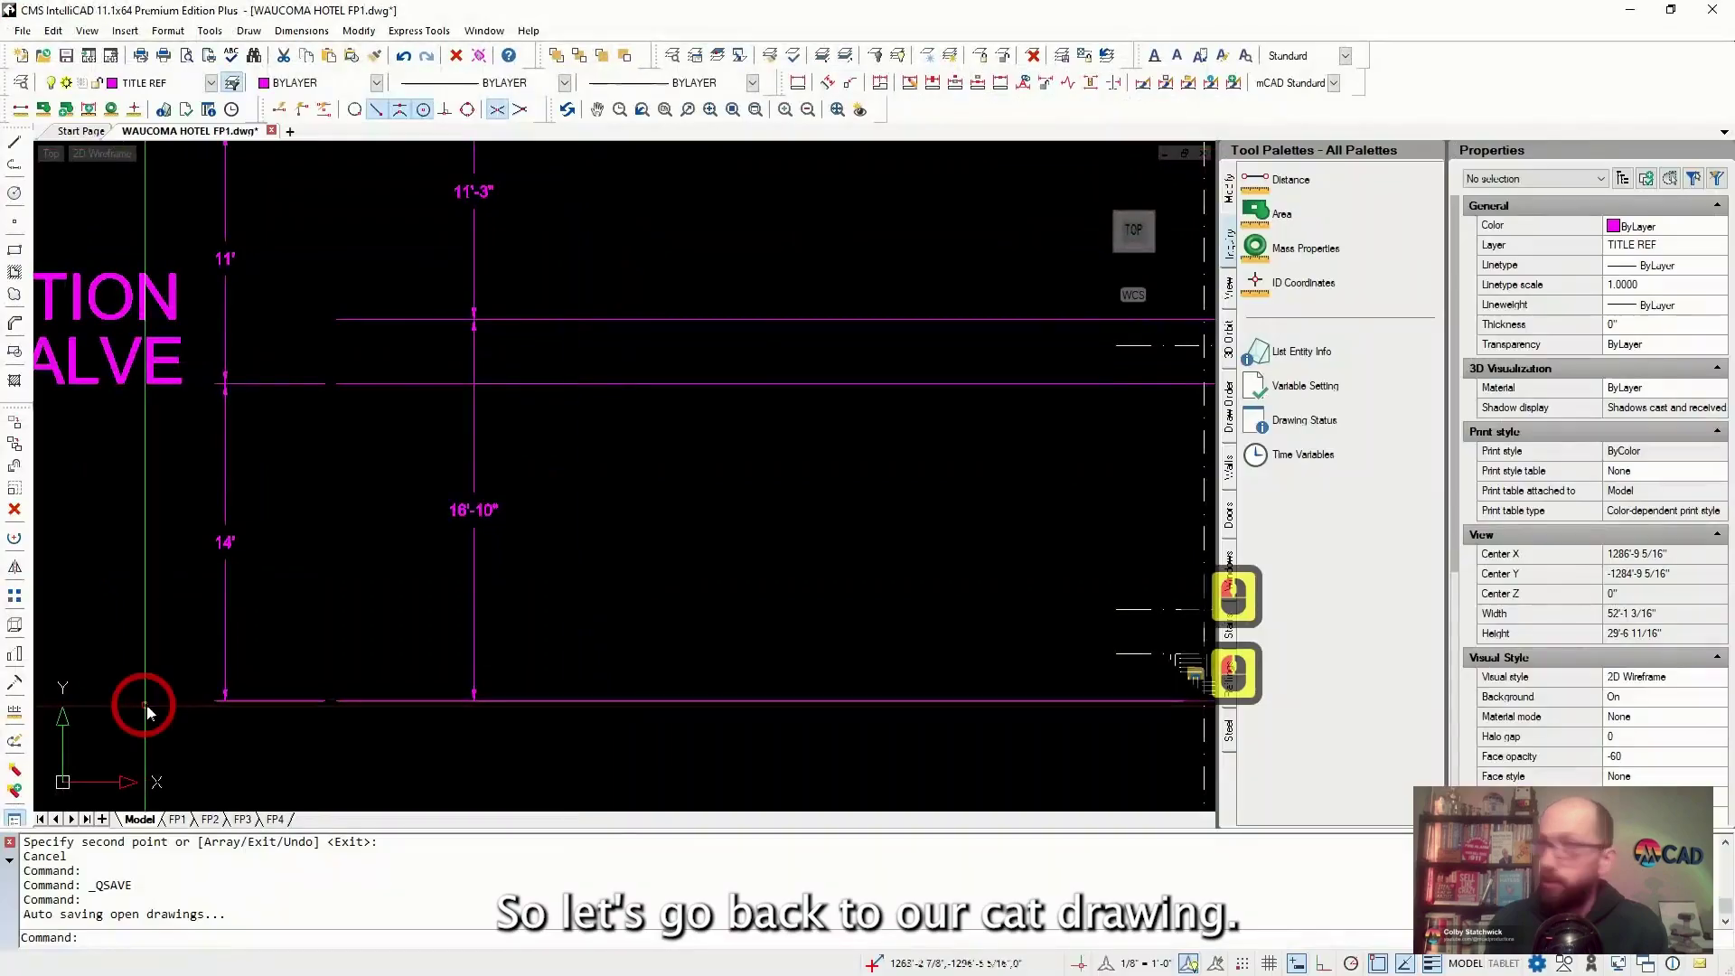
Examine the vertical dimensions between the floor control valves and hose connections in the IntelliCAD building section
scroll(389, 529, "down", 4)
scroll(388, 529, "up", 2)
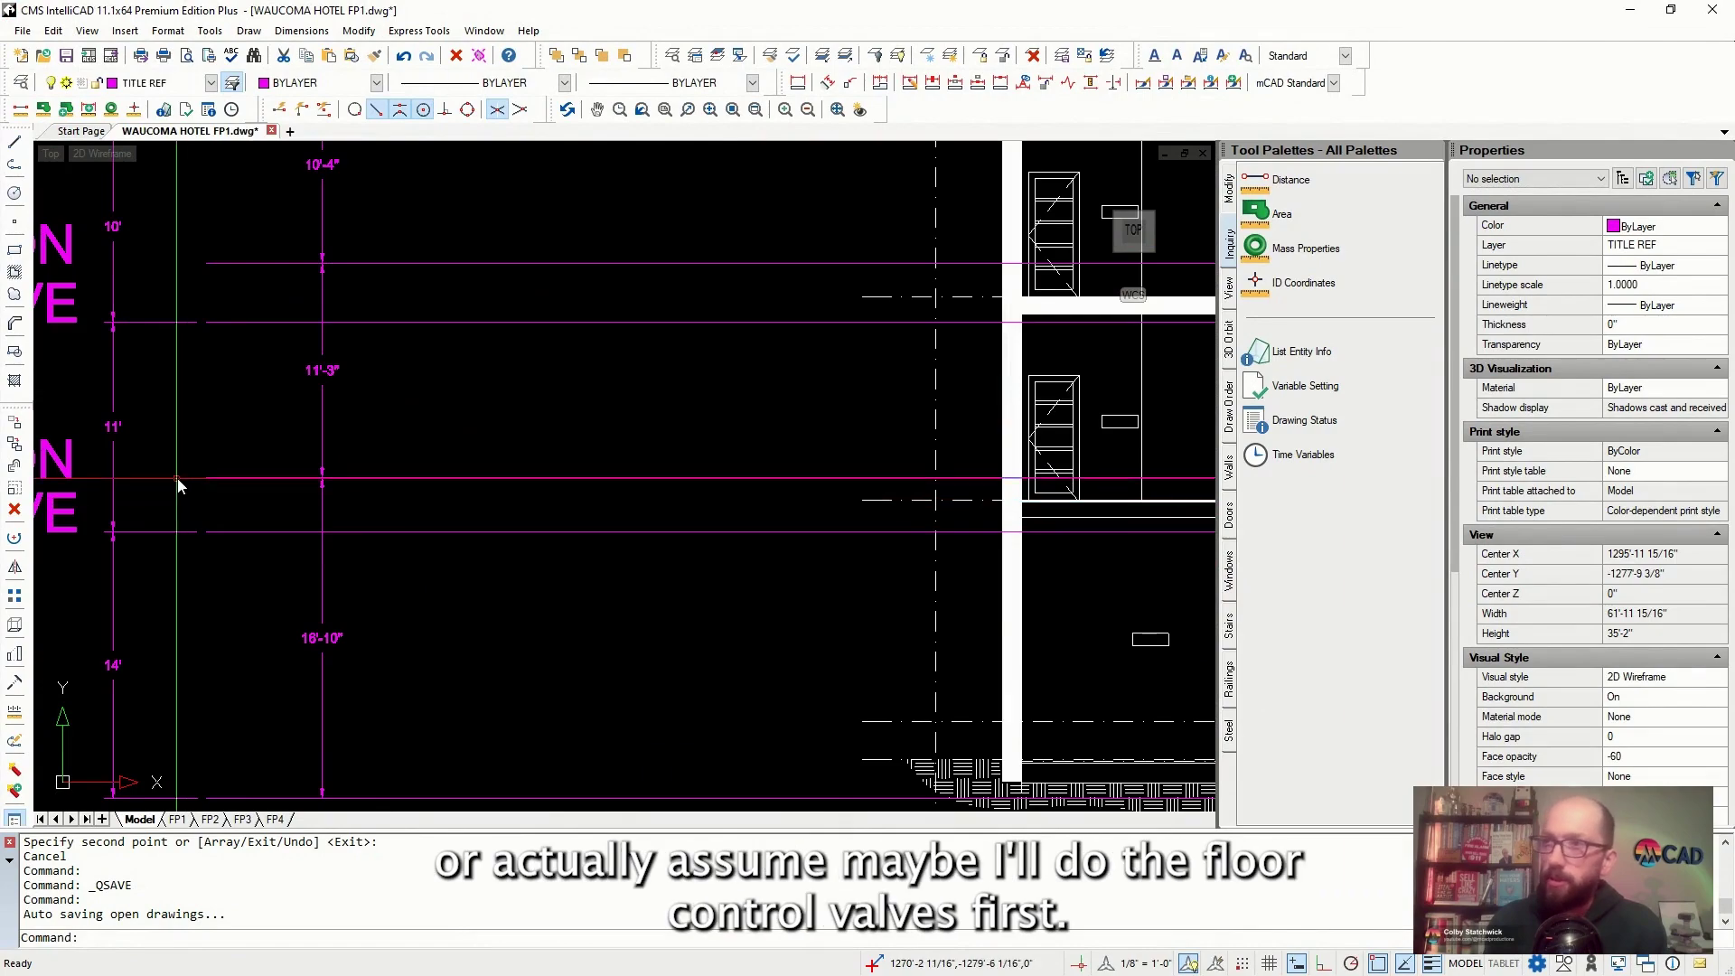
scroll(319, 582, "down", 4)
scroll(318, 582, "up", 2)
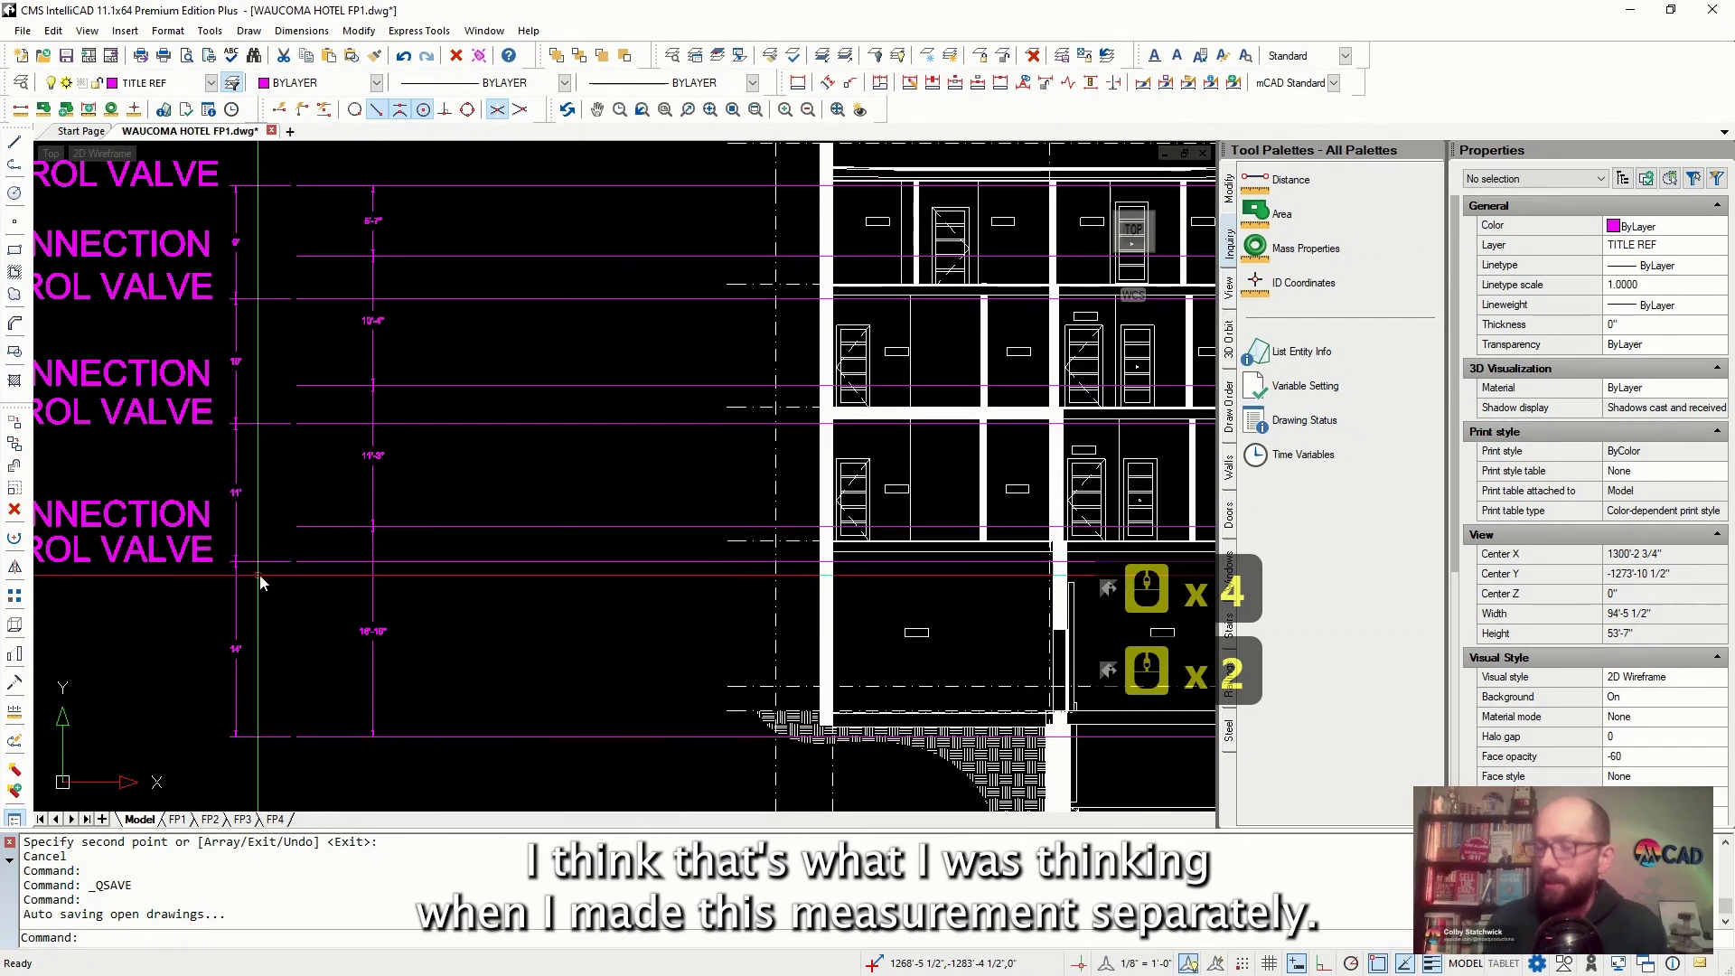
scroll(262, 578, "down", 2)
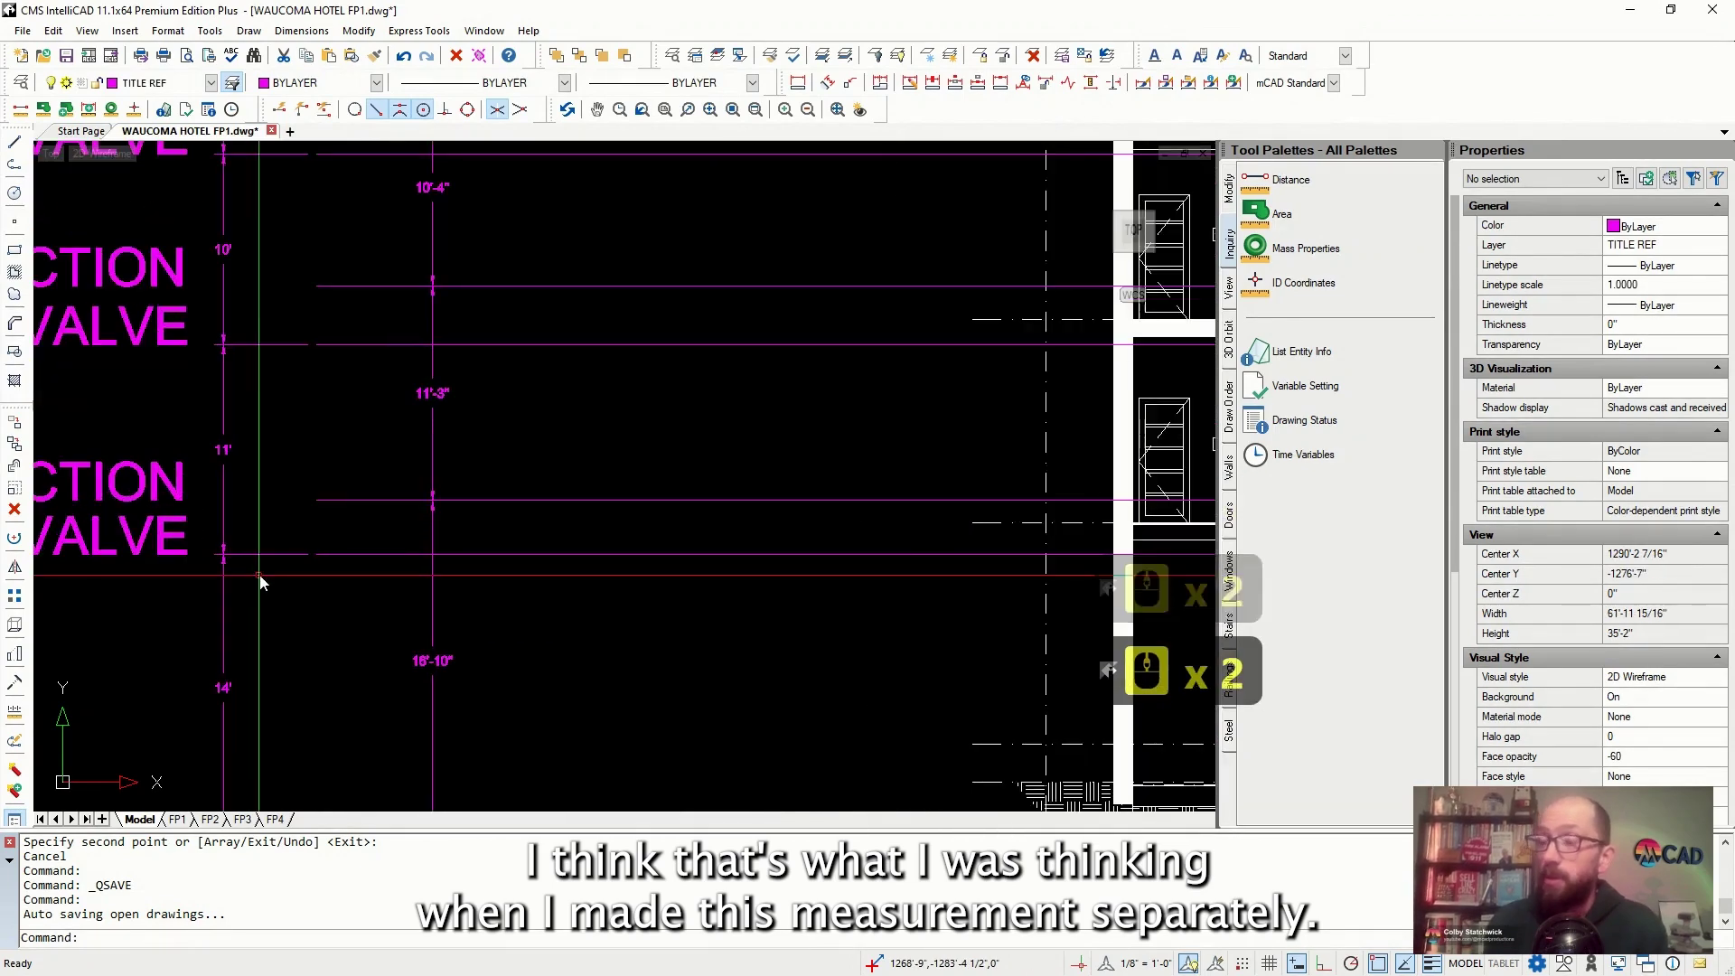
scroll(263, 583, "up", 1)
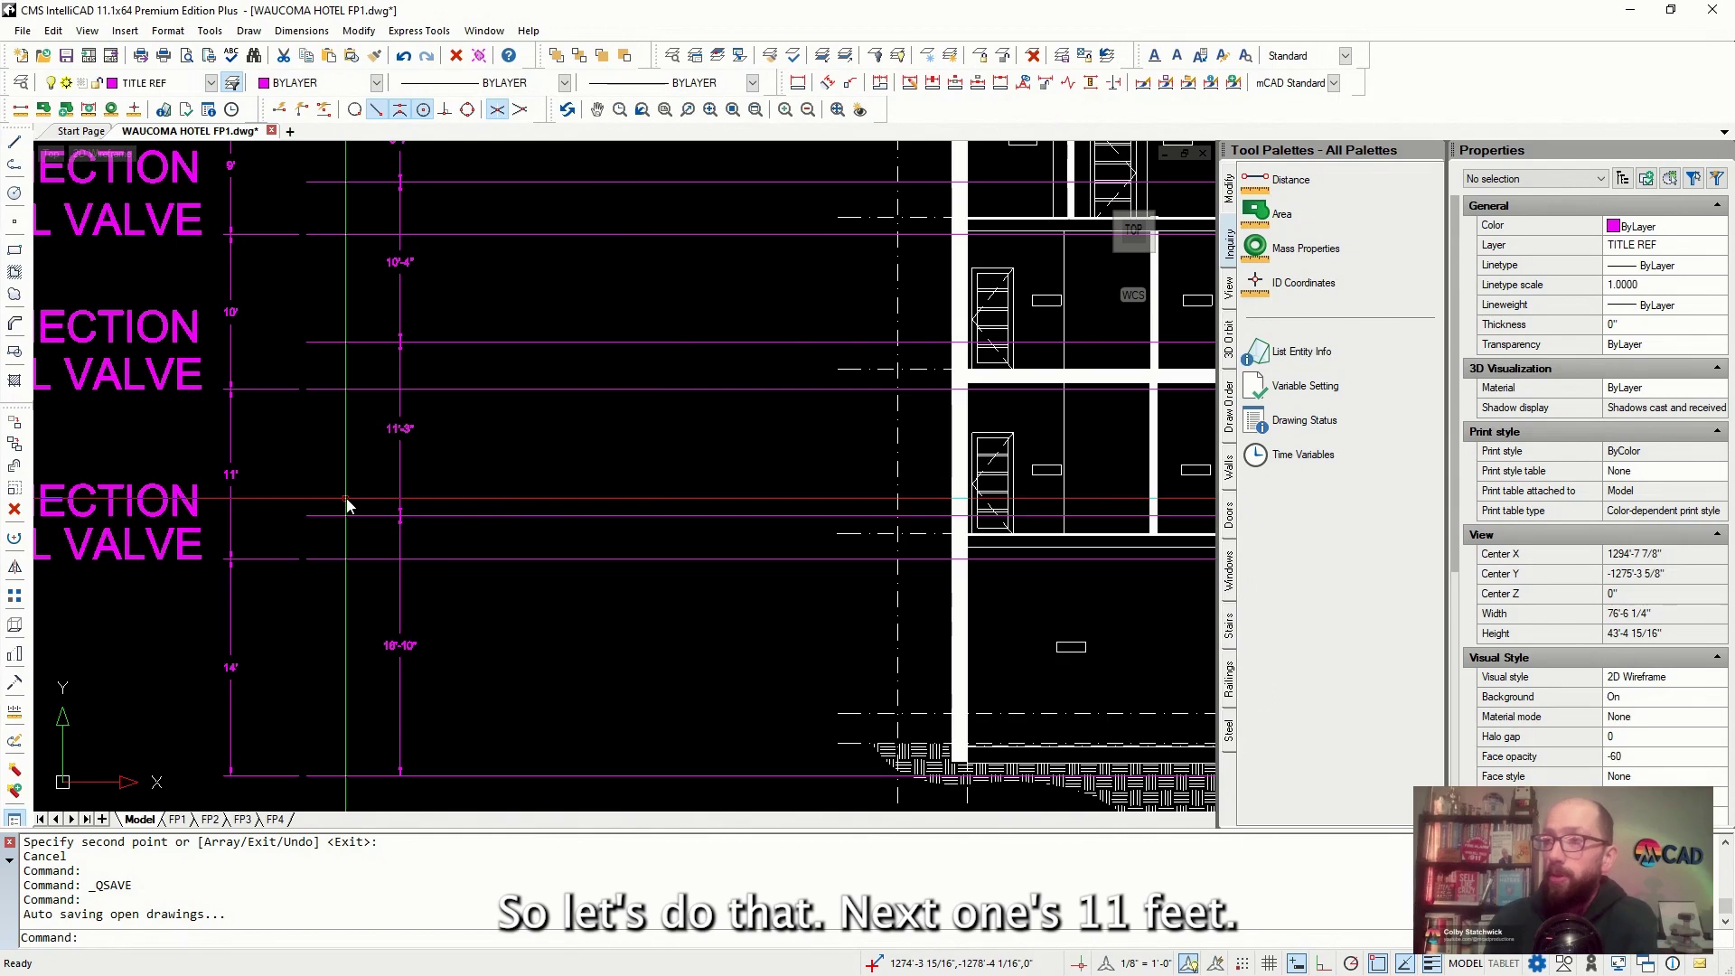
Move the IntelliCAD drawing window to the other monitor and return to the SketchUp standpipe model
left_click(1632, 11)
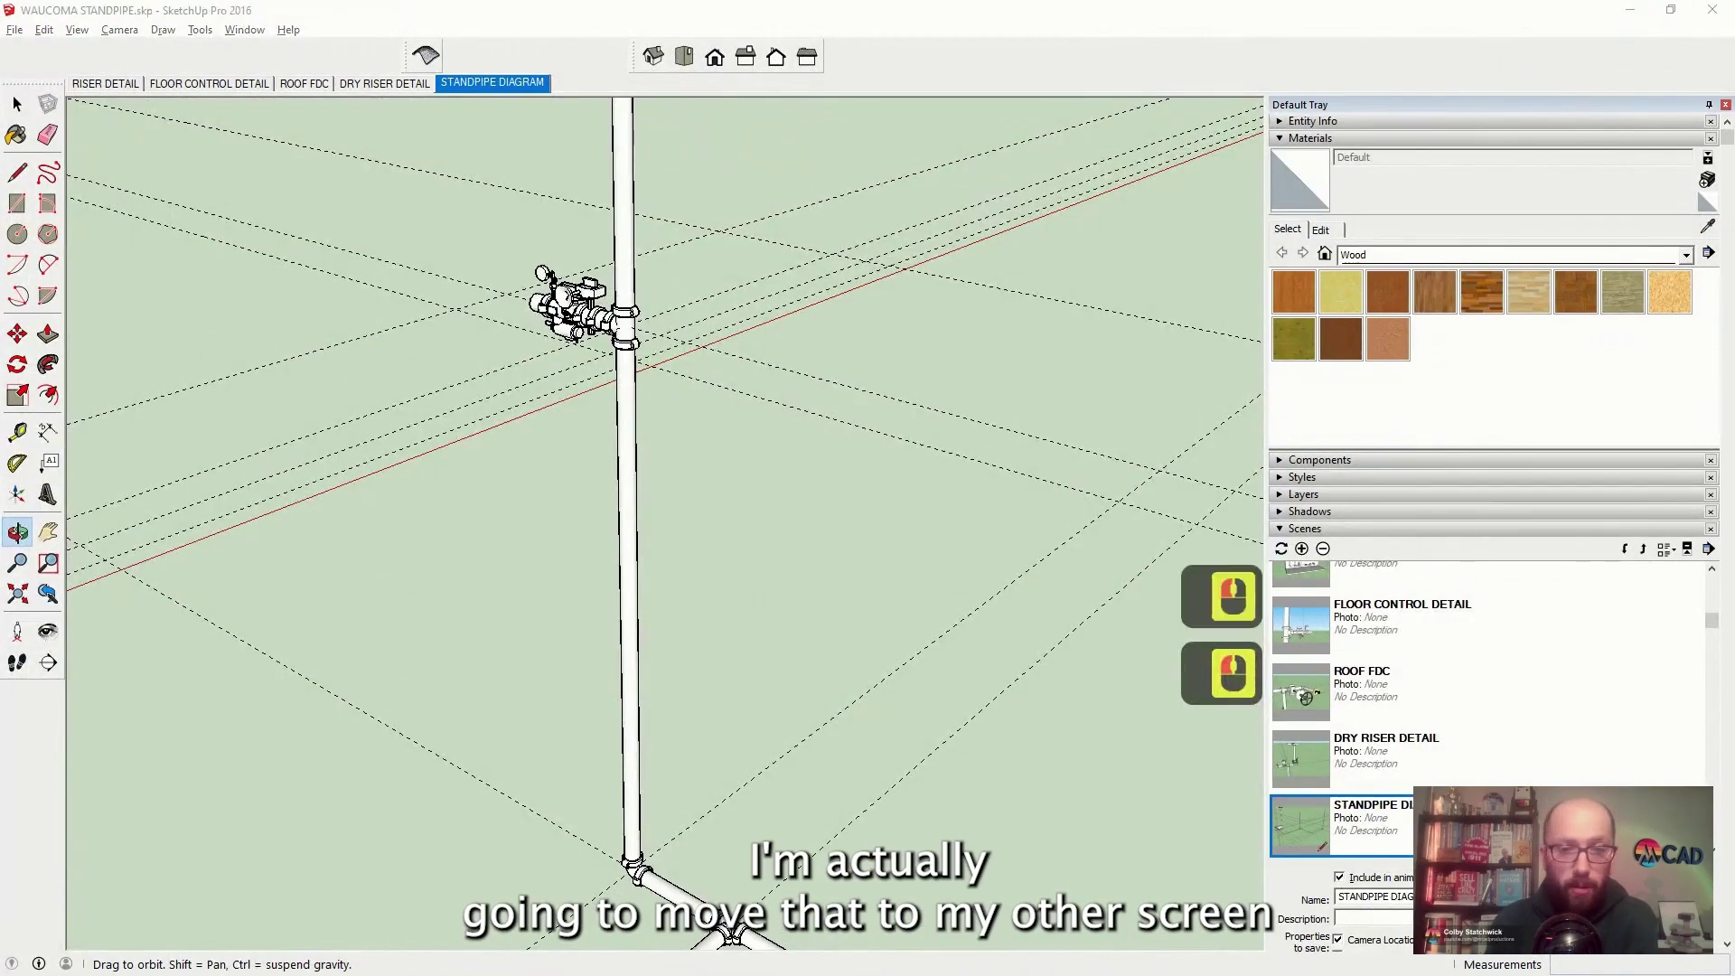
key("alt+Tab")
key("super+shift+Right")
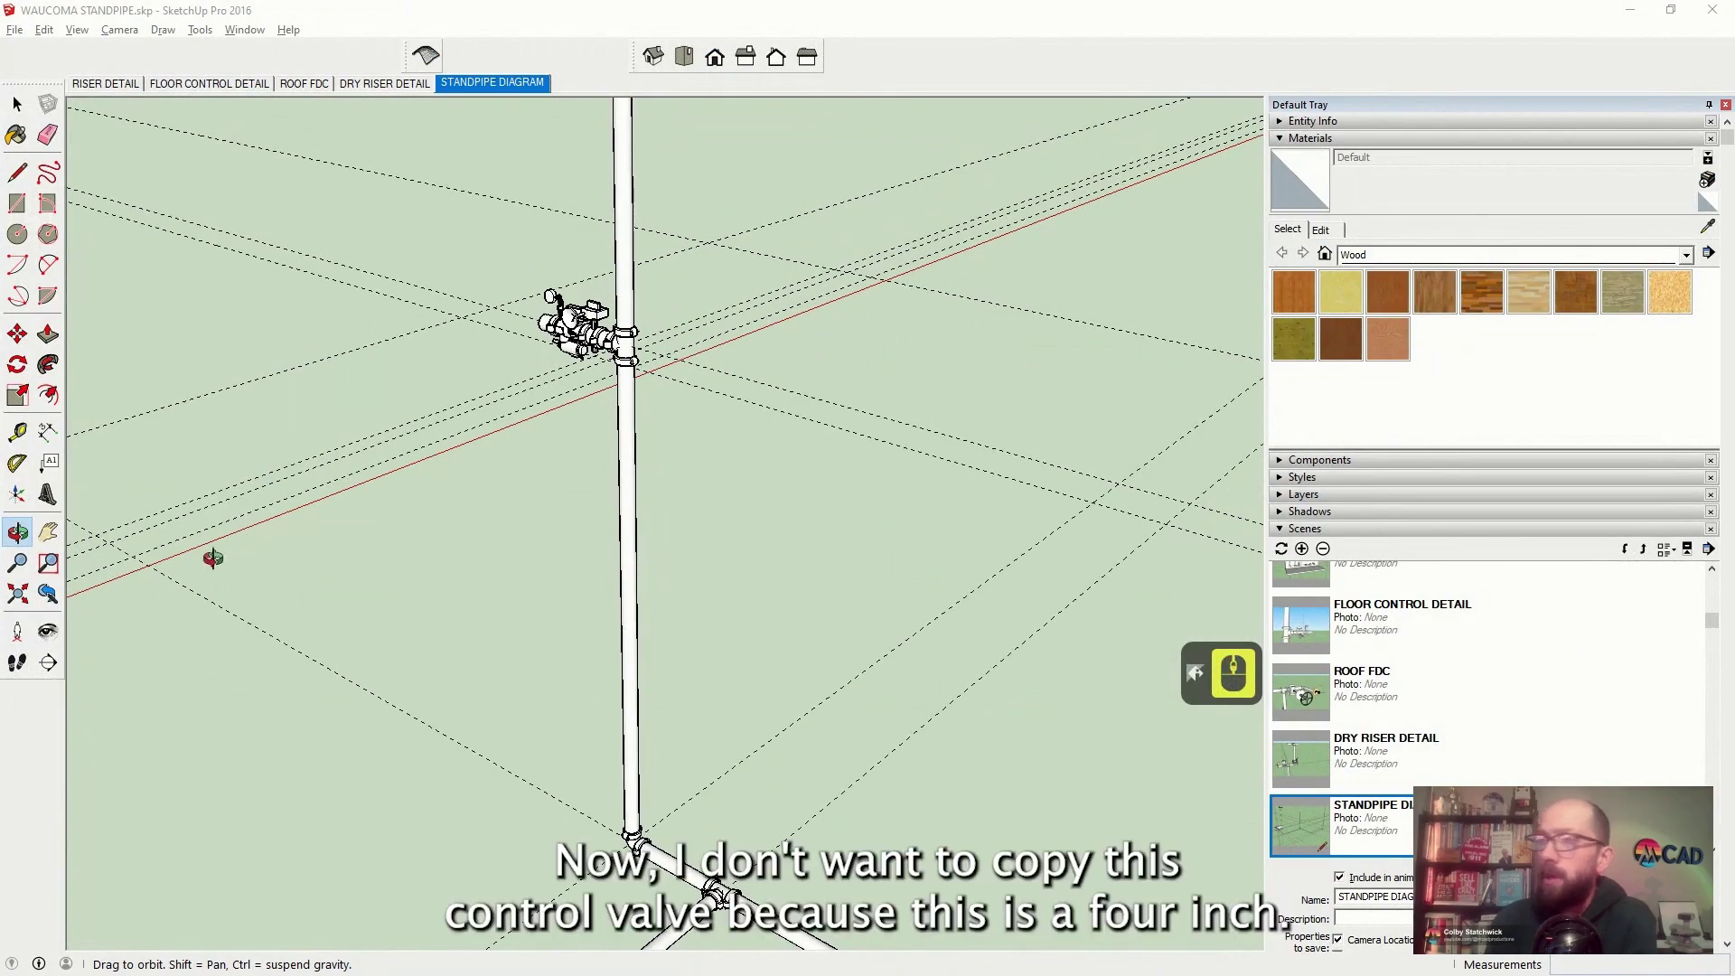
Copy the two guide lines crossing at the ground-floor control valve tee straight up the standpipe by 11 feet
left_click_drag(322, 562, 1027, 647)
double_click(1003, 624)
scroll(597, 389, "up", 10)
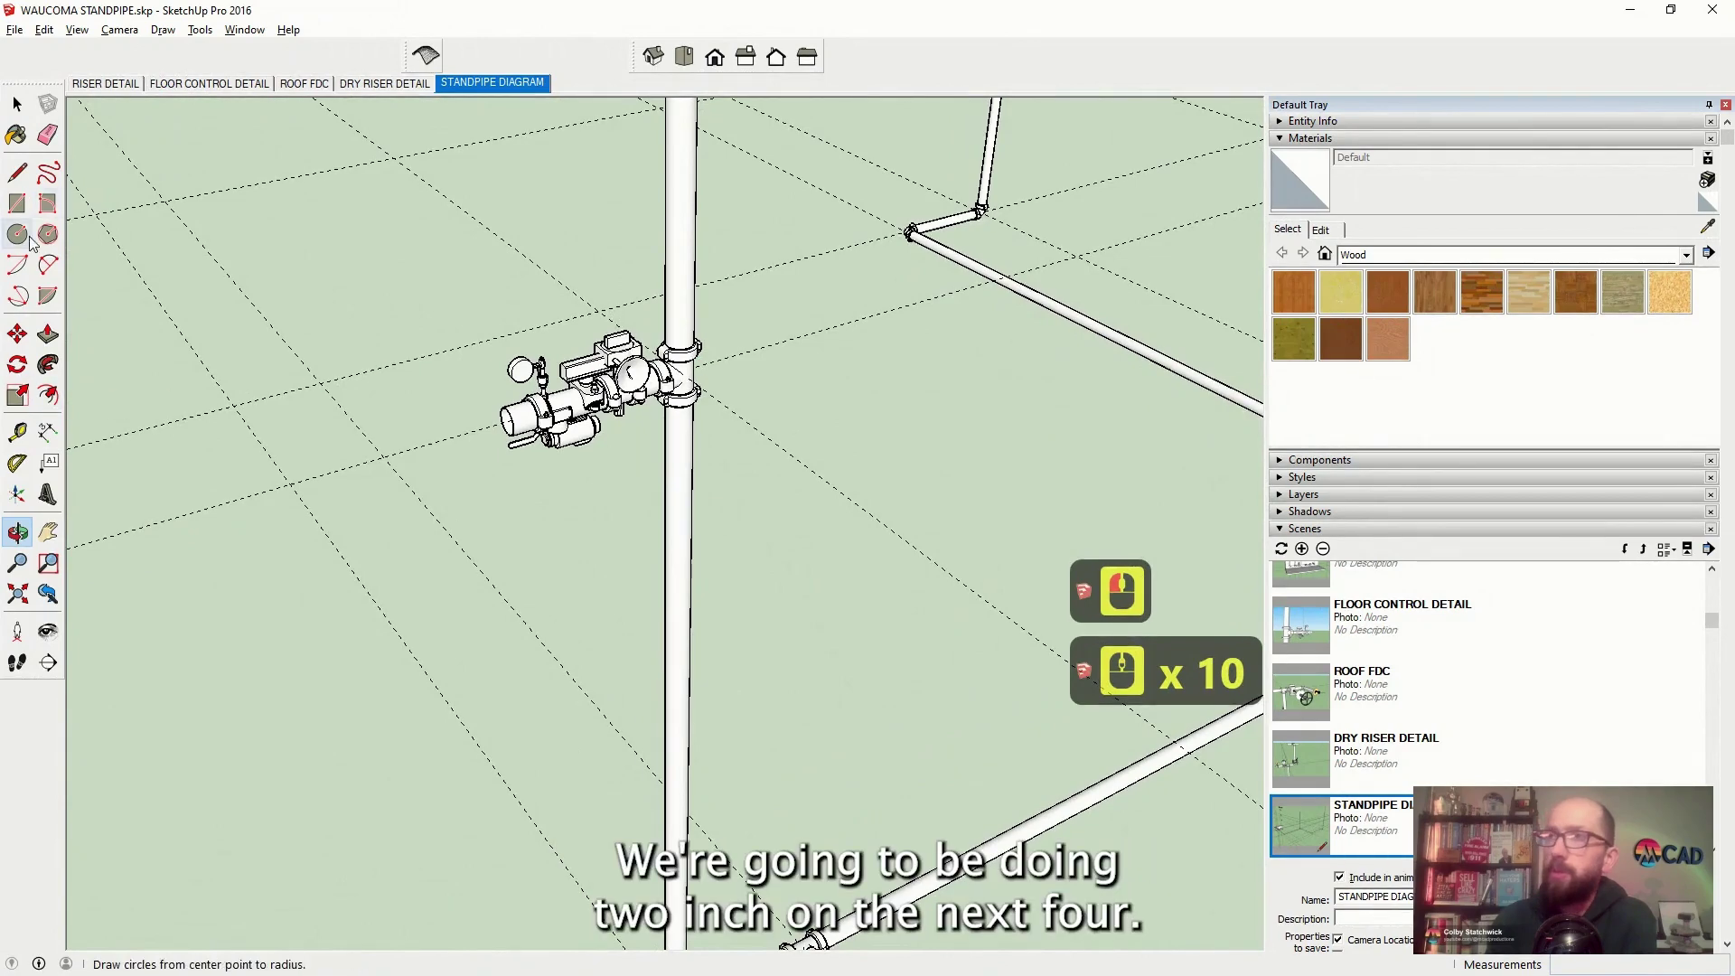
left_click(17, 104)
left_click(556, 286)
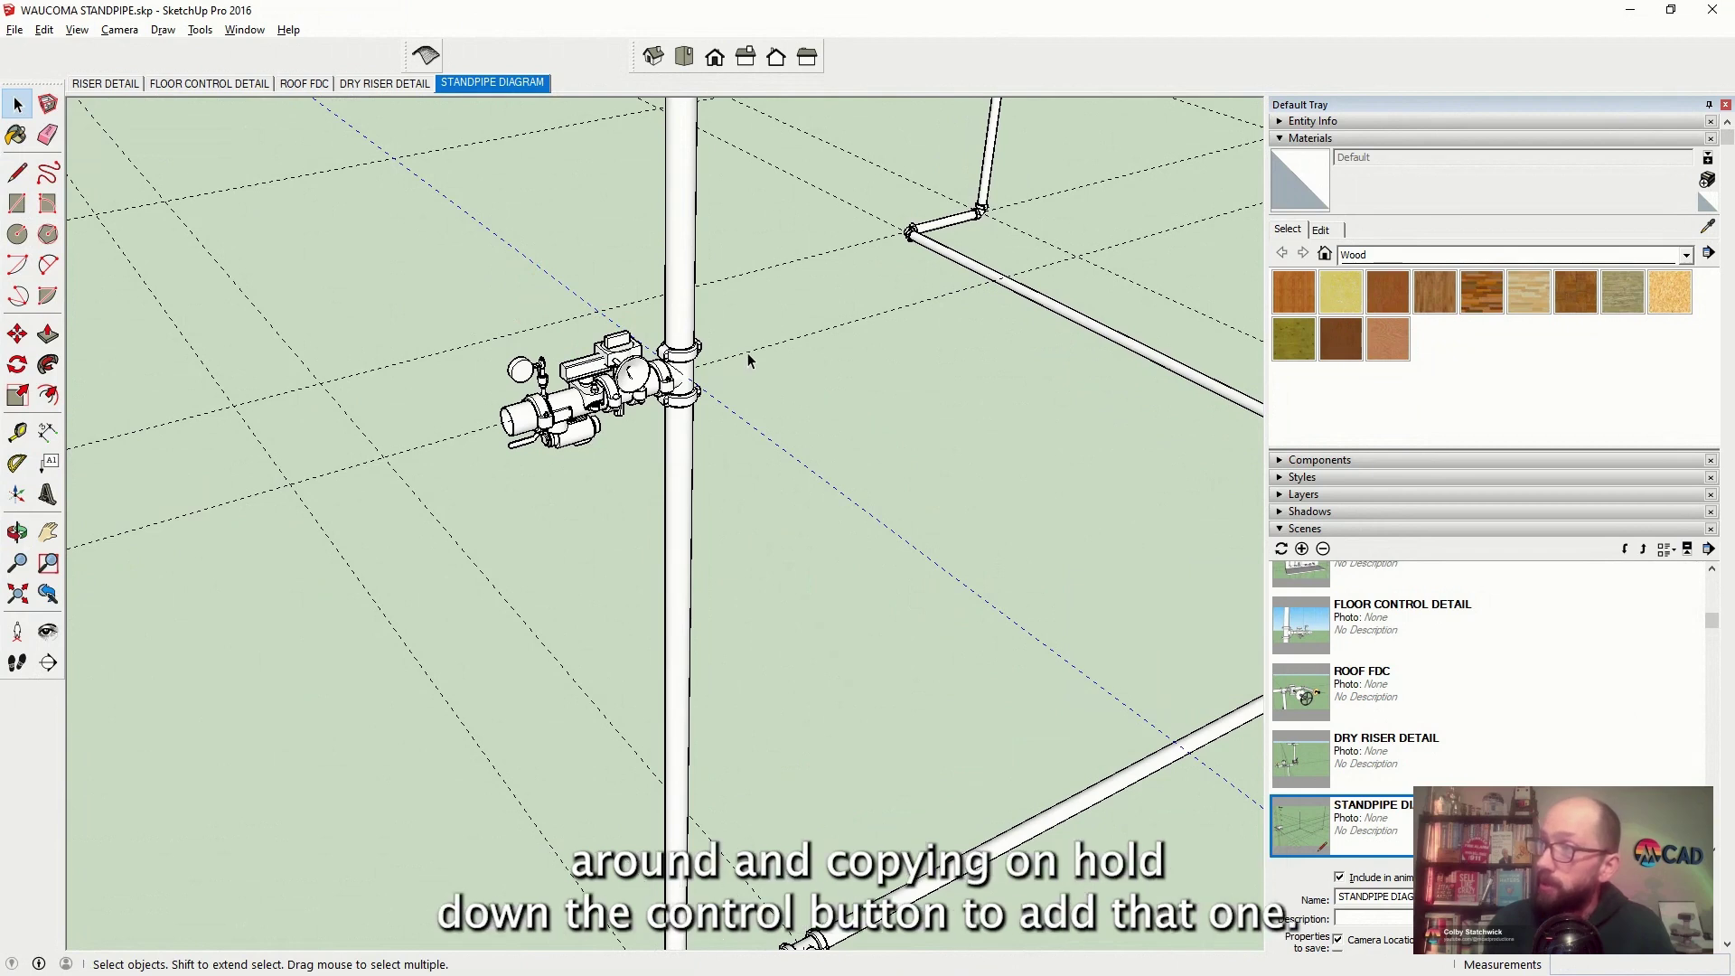
key("ctrl")
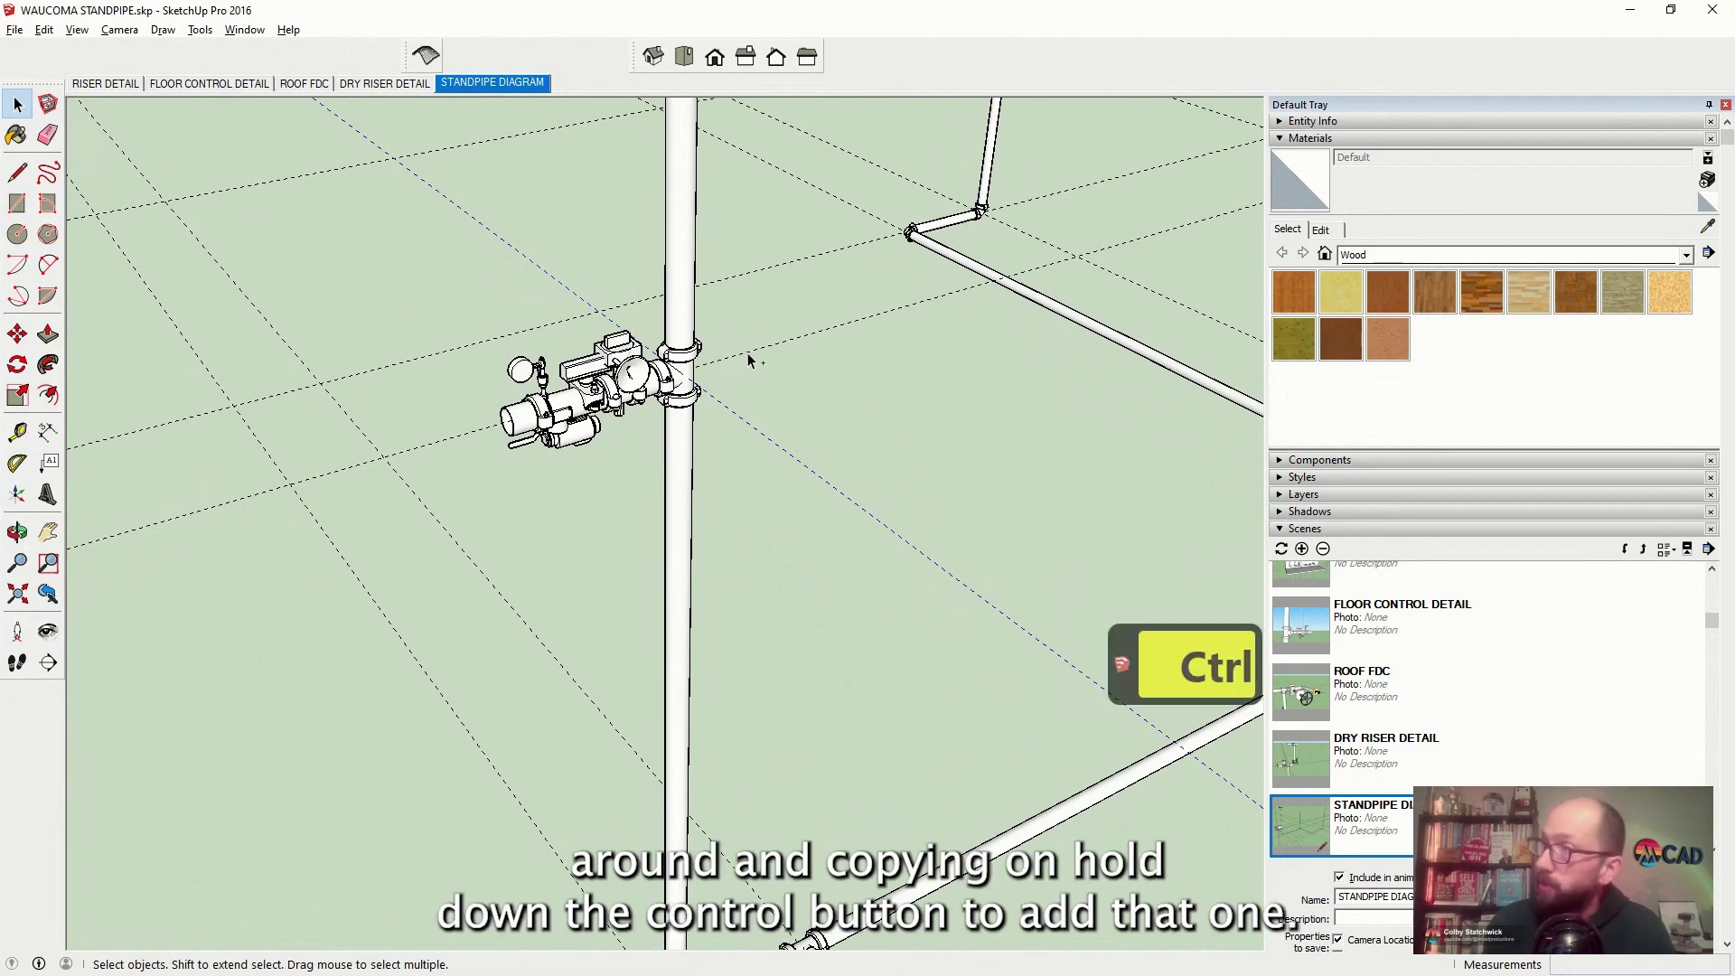
left_click(749, 360, "ctrl")
middle_click_drag(732, 384, 615, 387)
scroll(615, 387, "down", 20)
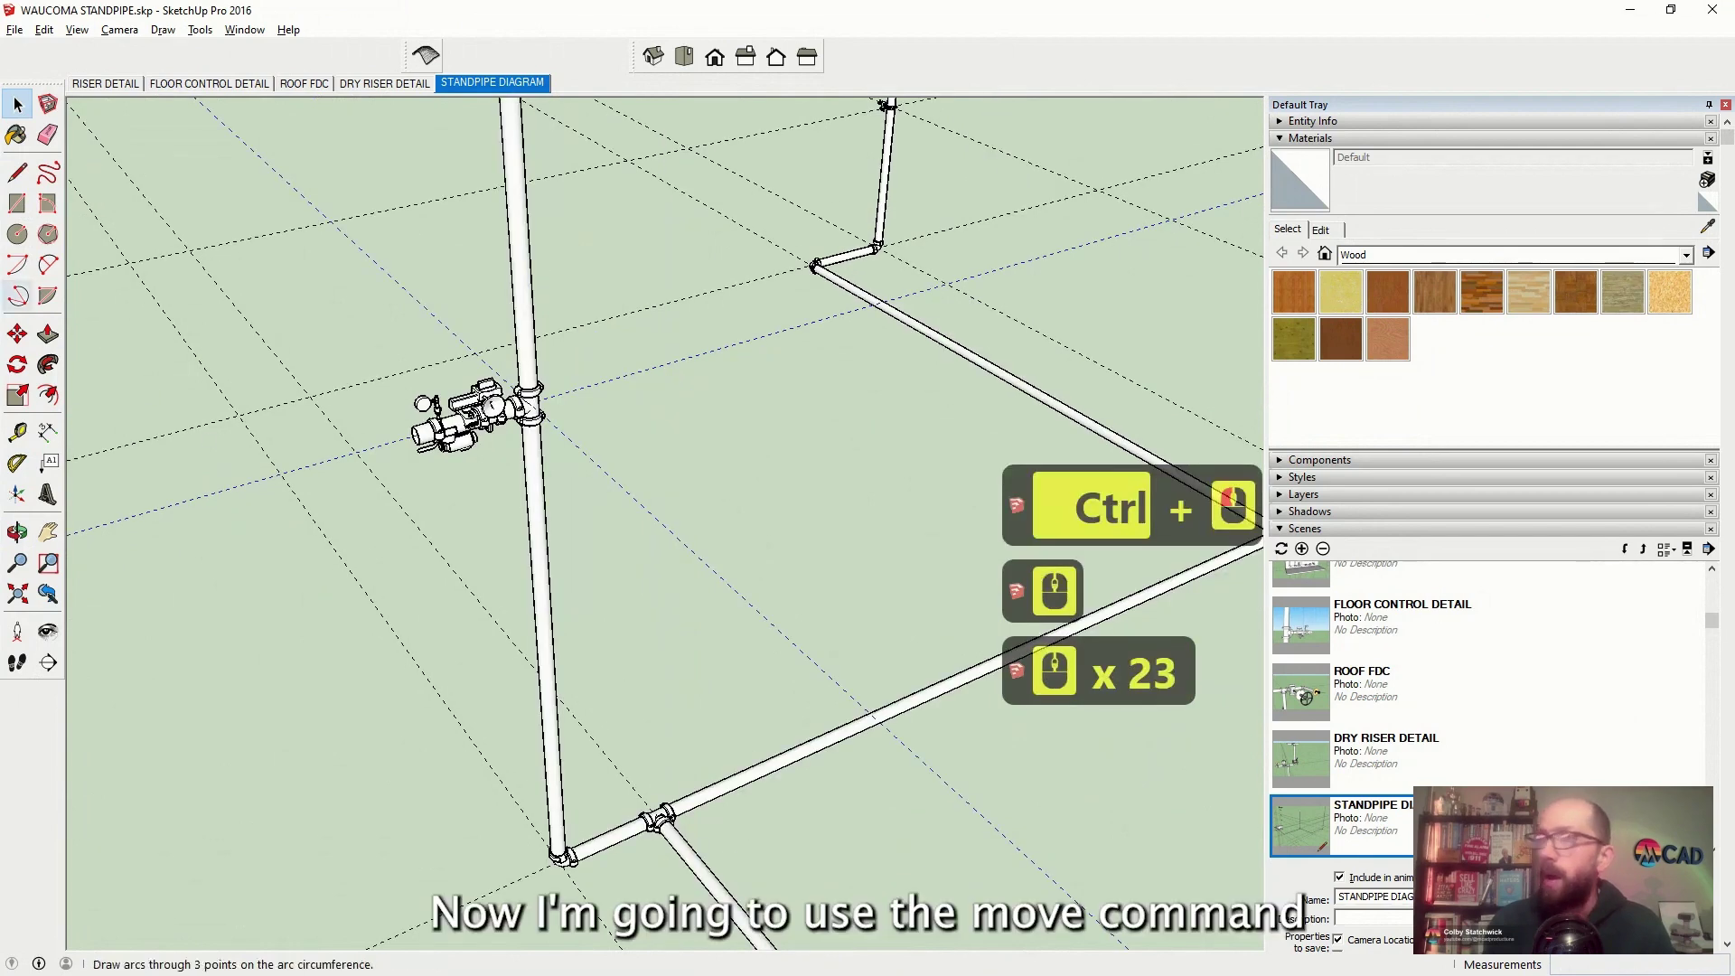
key("m")
left_click(596, 384)
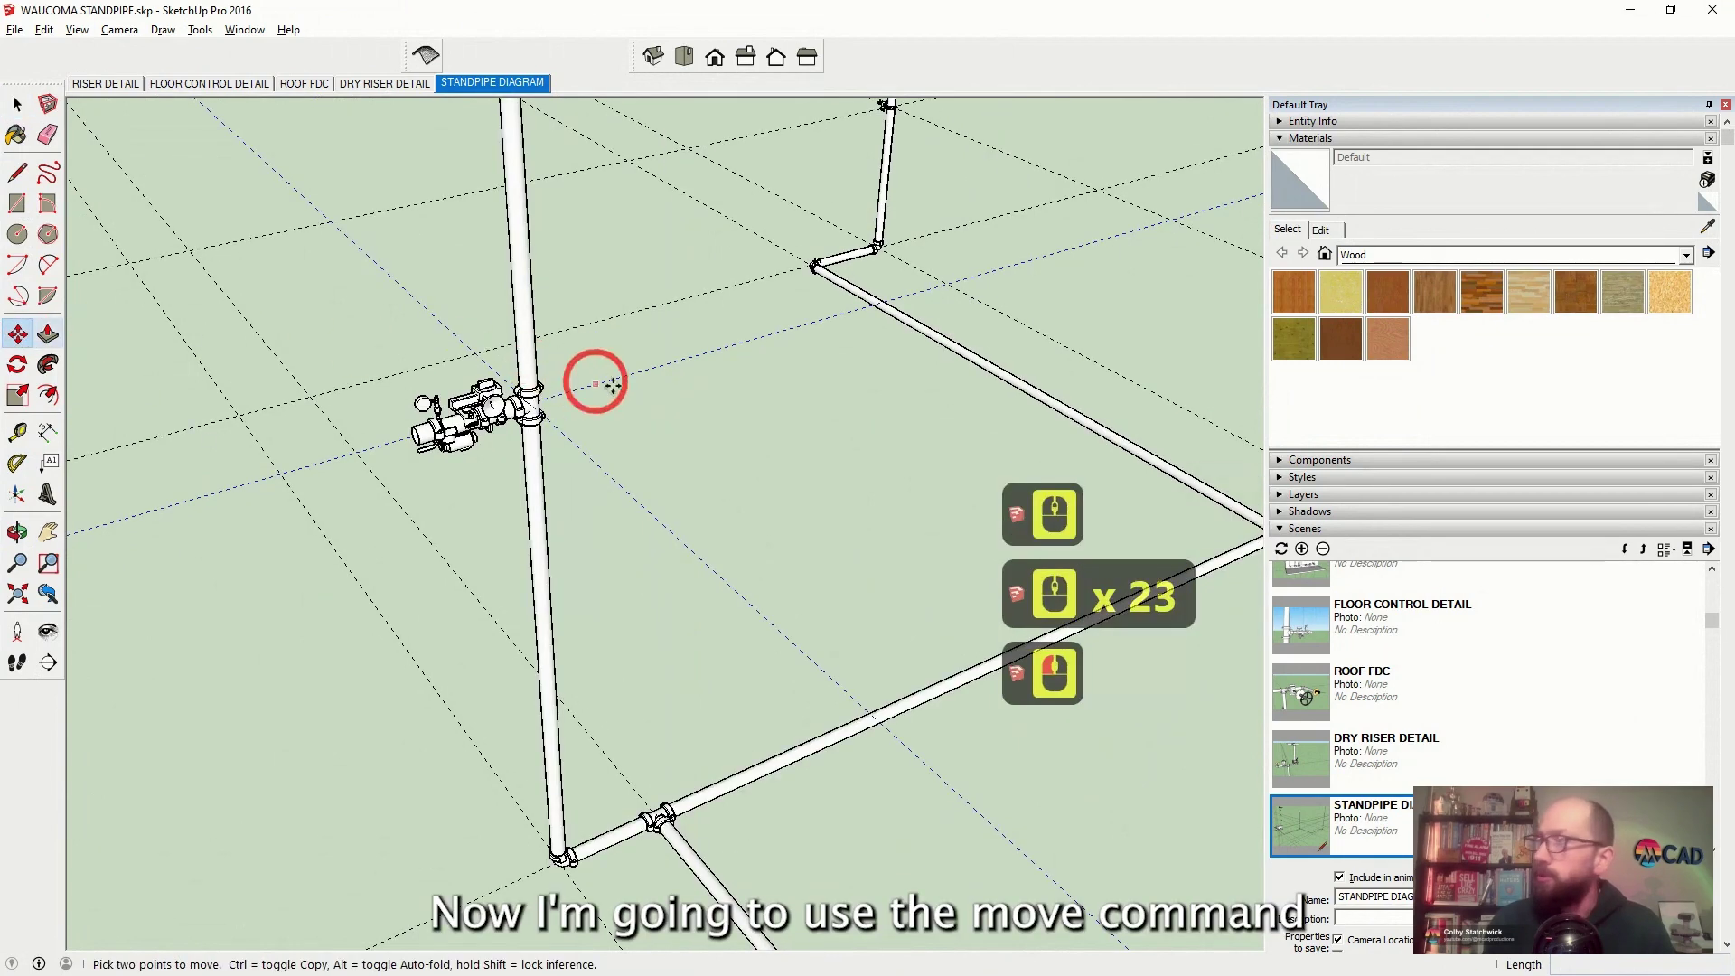
left_click(727, 434)
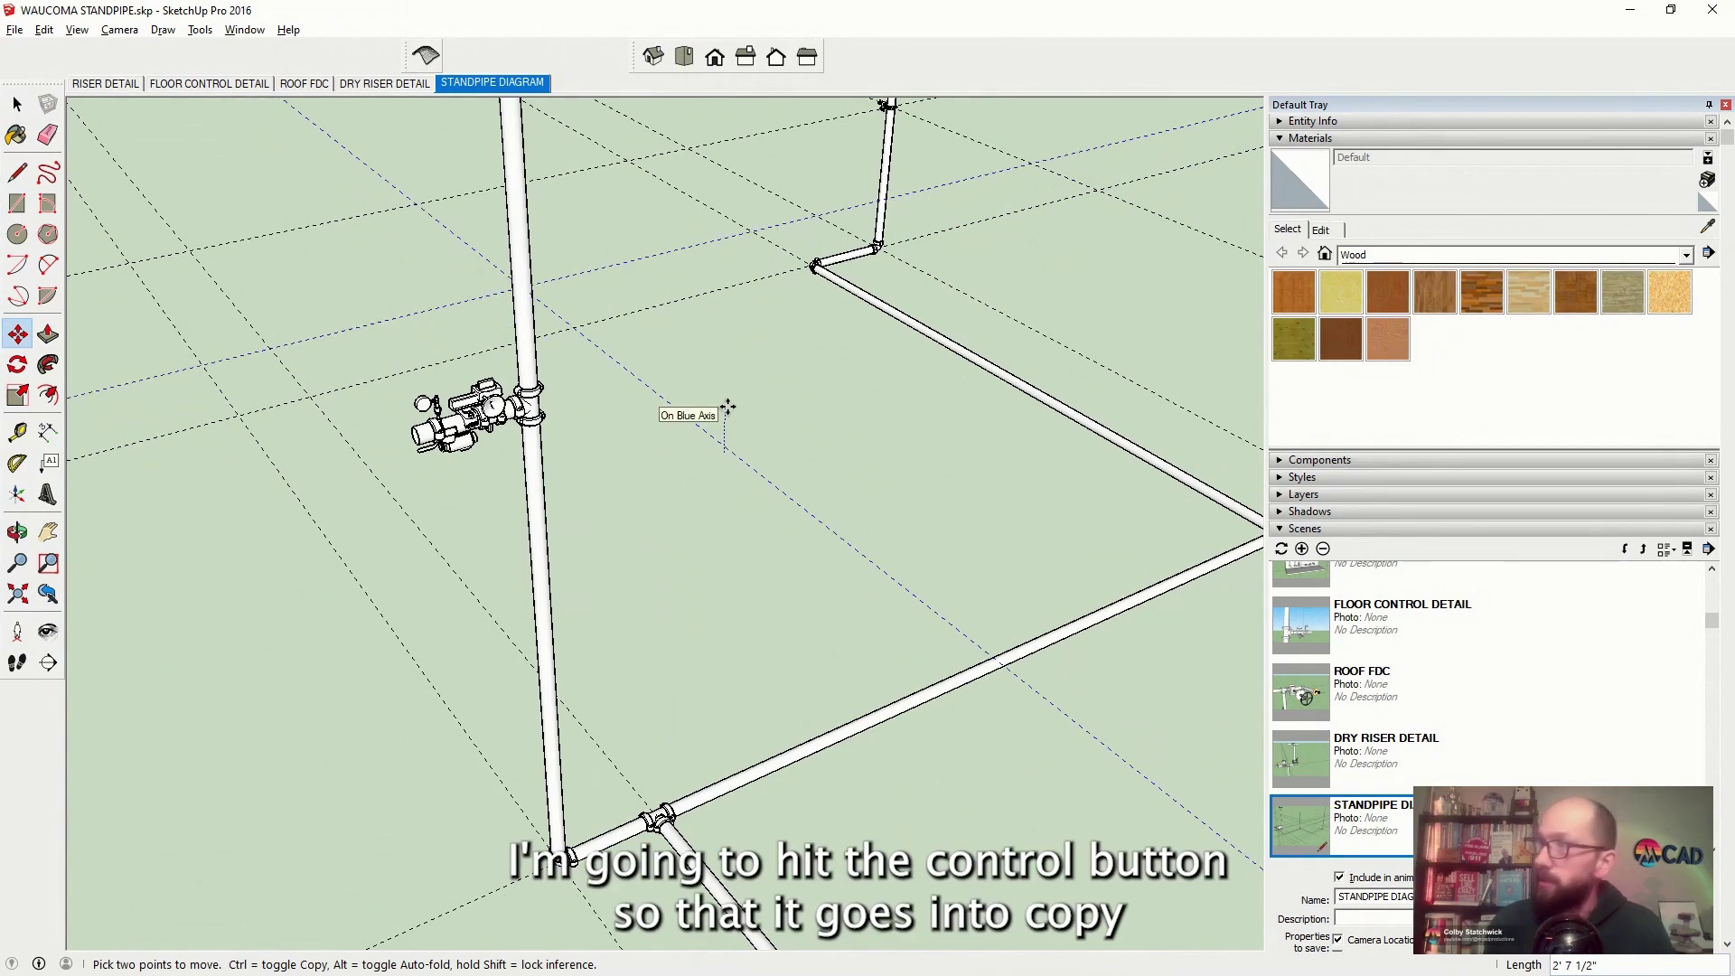
key("ctrl")
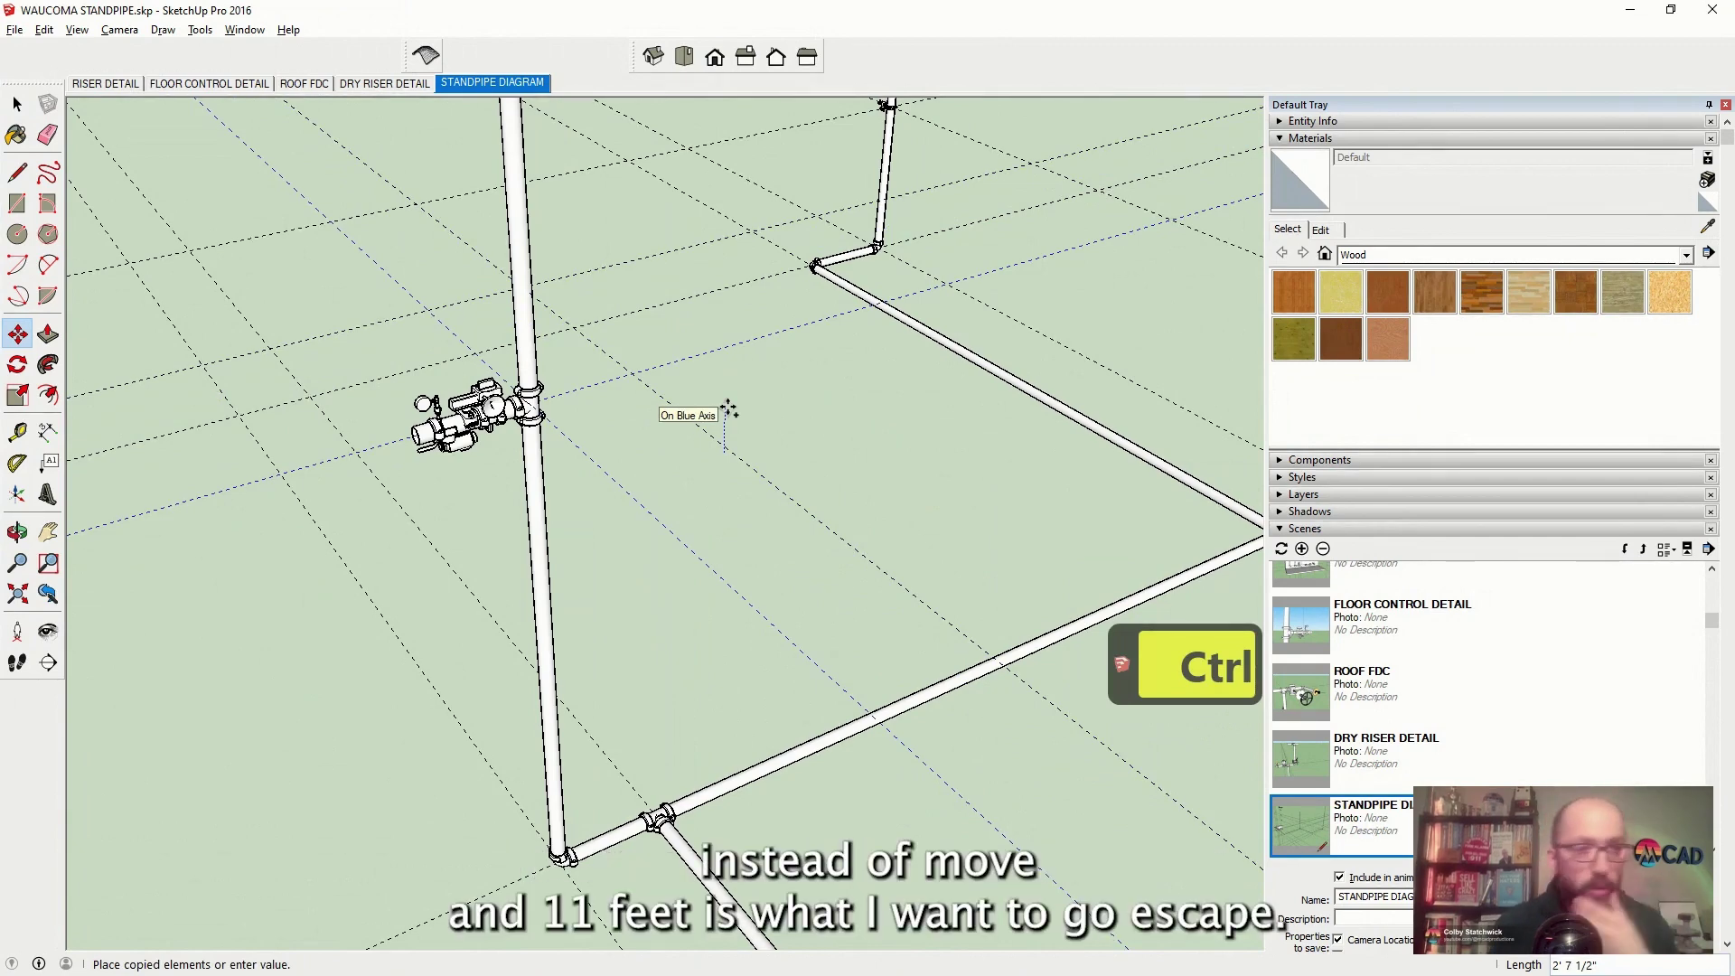
type("11")
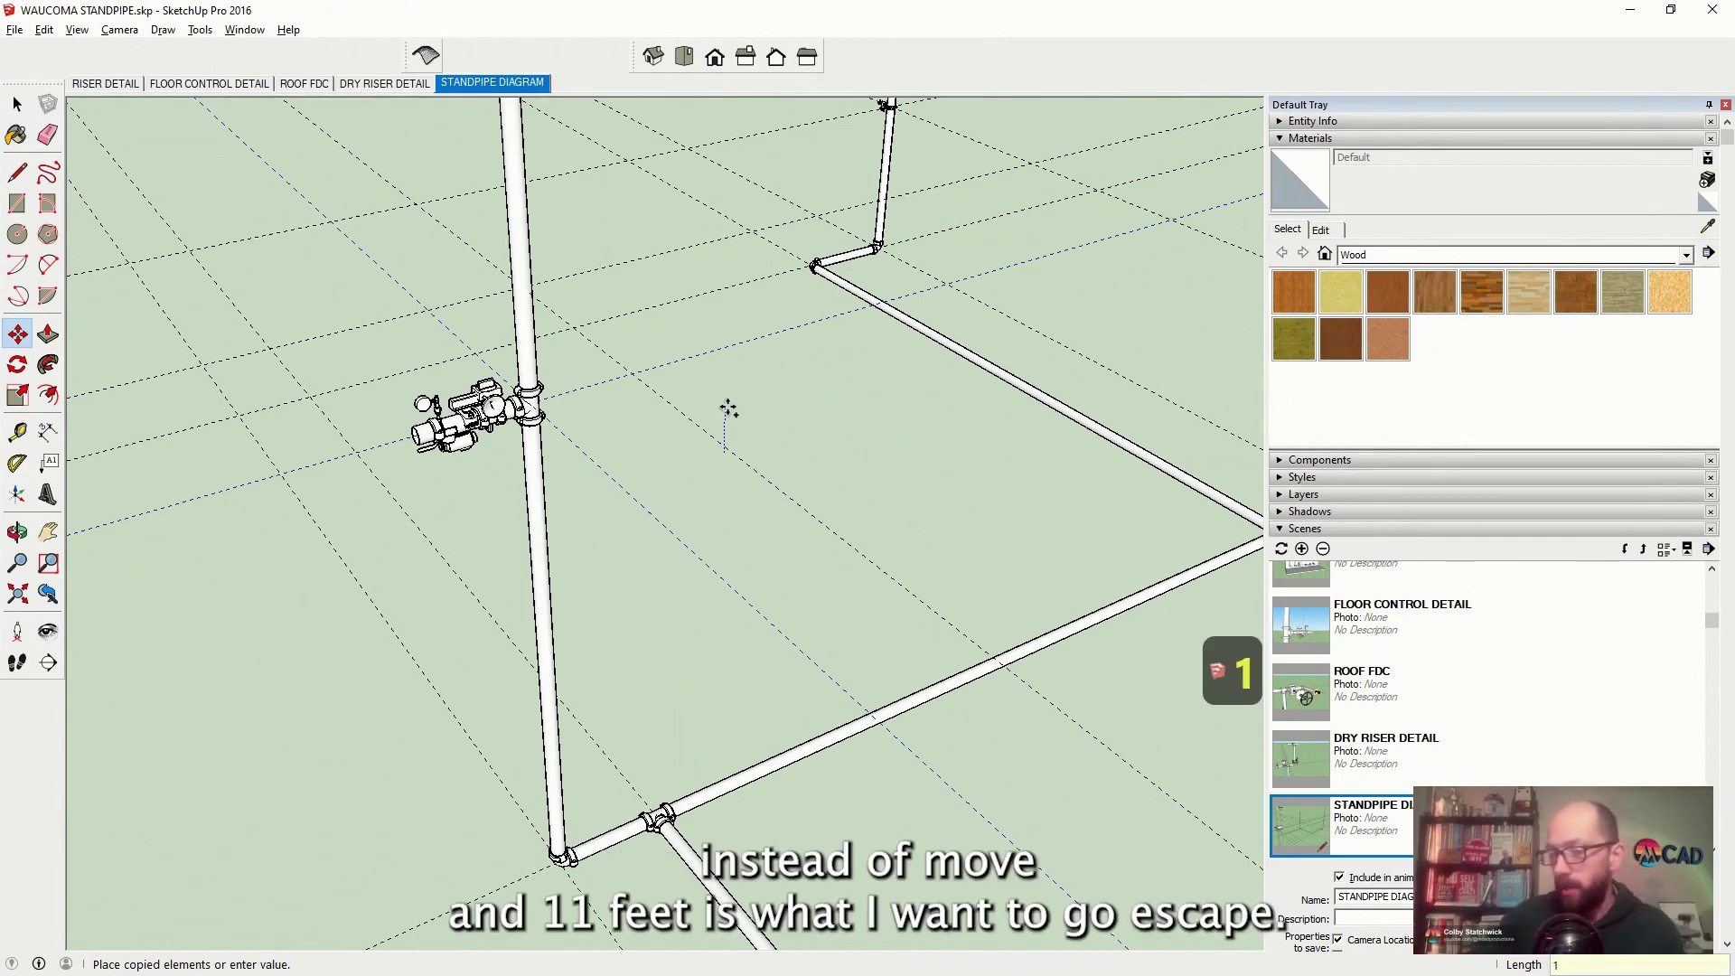
key("Return")
key("Escape")
key("Escape")
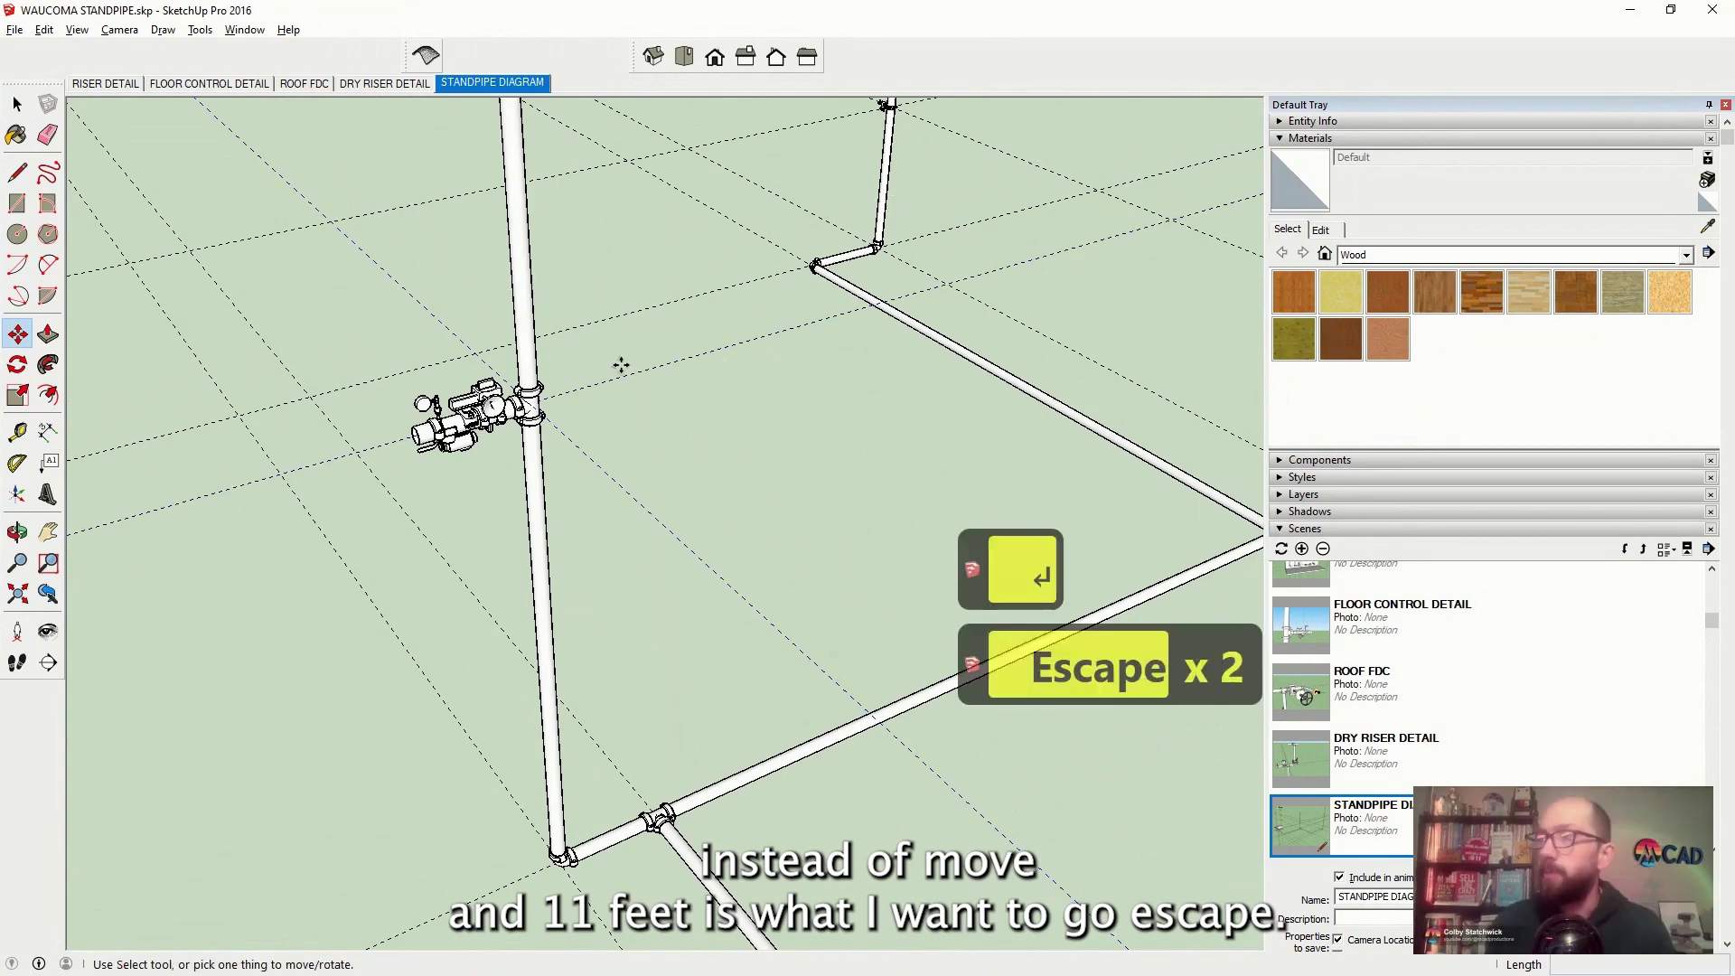
key("Escape")
key("space")
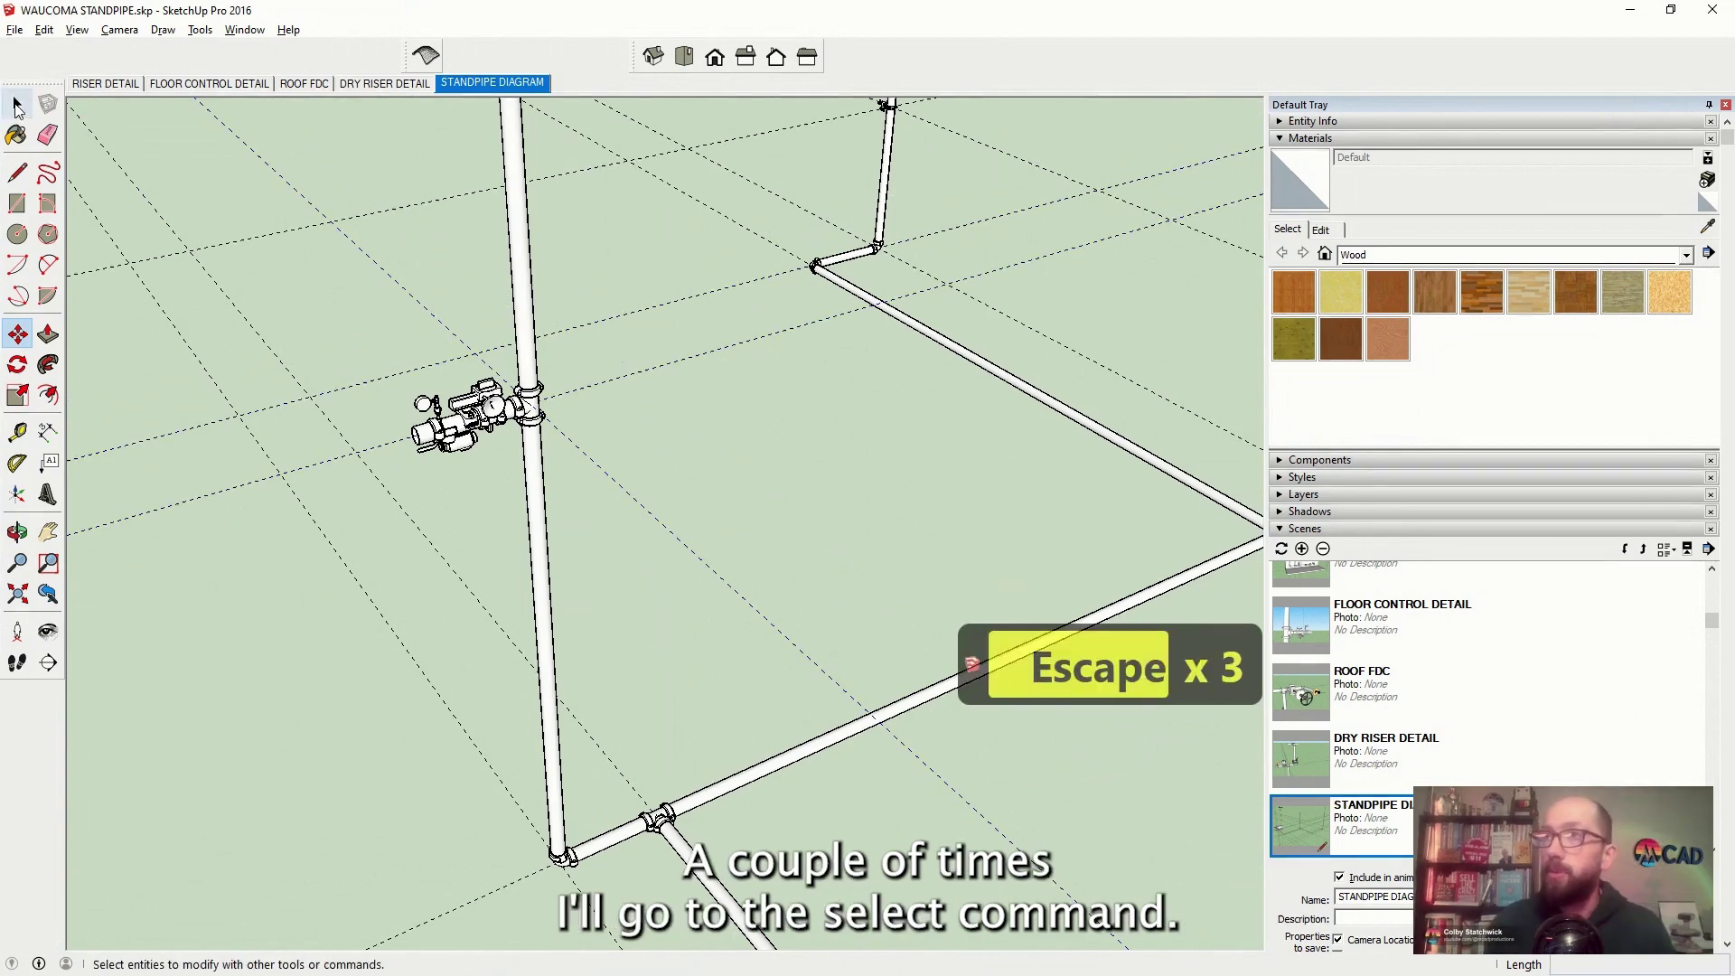
Move the lowest spare two-inch floor control valve assembly, without its hose connection, onto the standpipe at the copied guide intersection
left_click(502, 407)
scroll(506, 421, "down", 13)
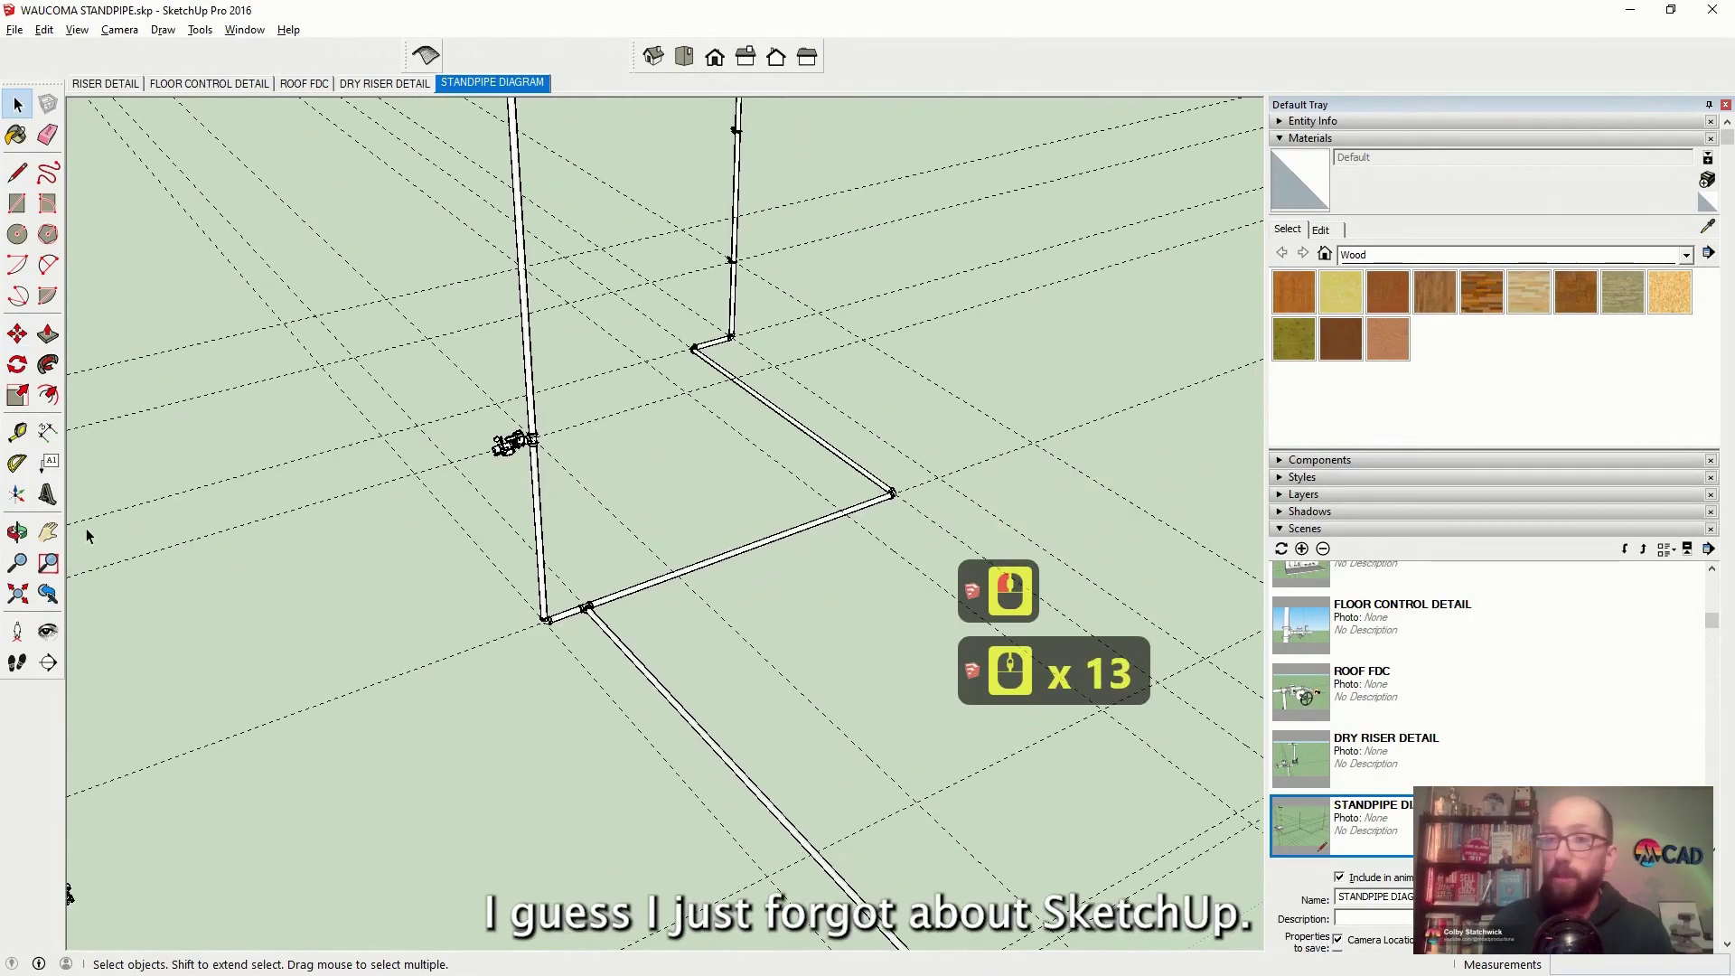
left_click(16, 531)
left_click_drag(579, 512, 365, 474)
scroll(465, 406, "down", 12)
scroll(365, 474, "up", 6)
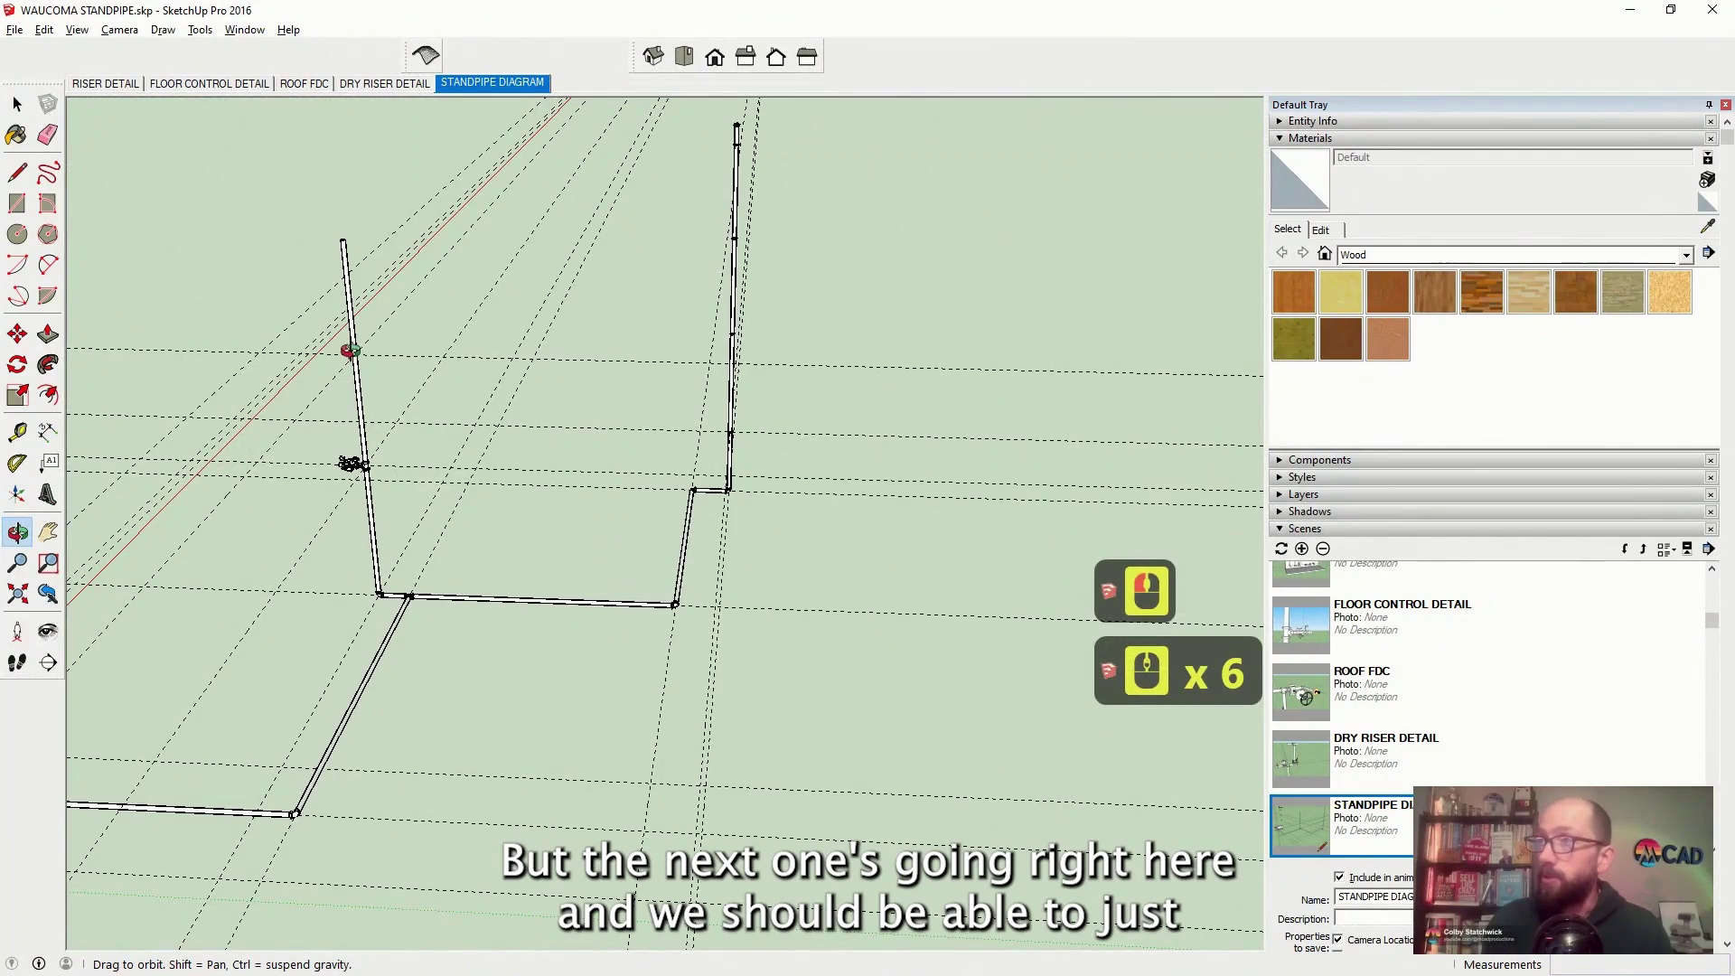
key("space")
scroll(263, 438, "down", 15)
scroll(271, 432, "up", 20)
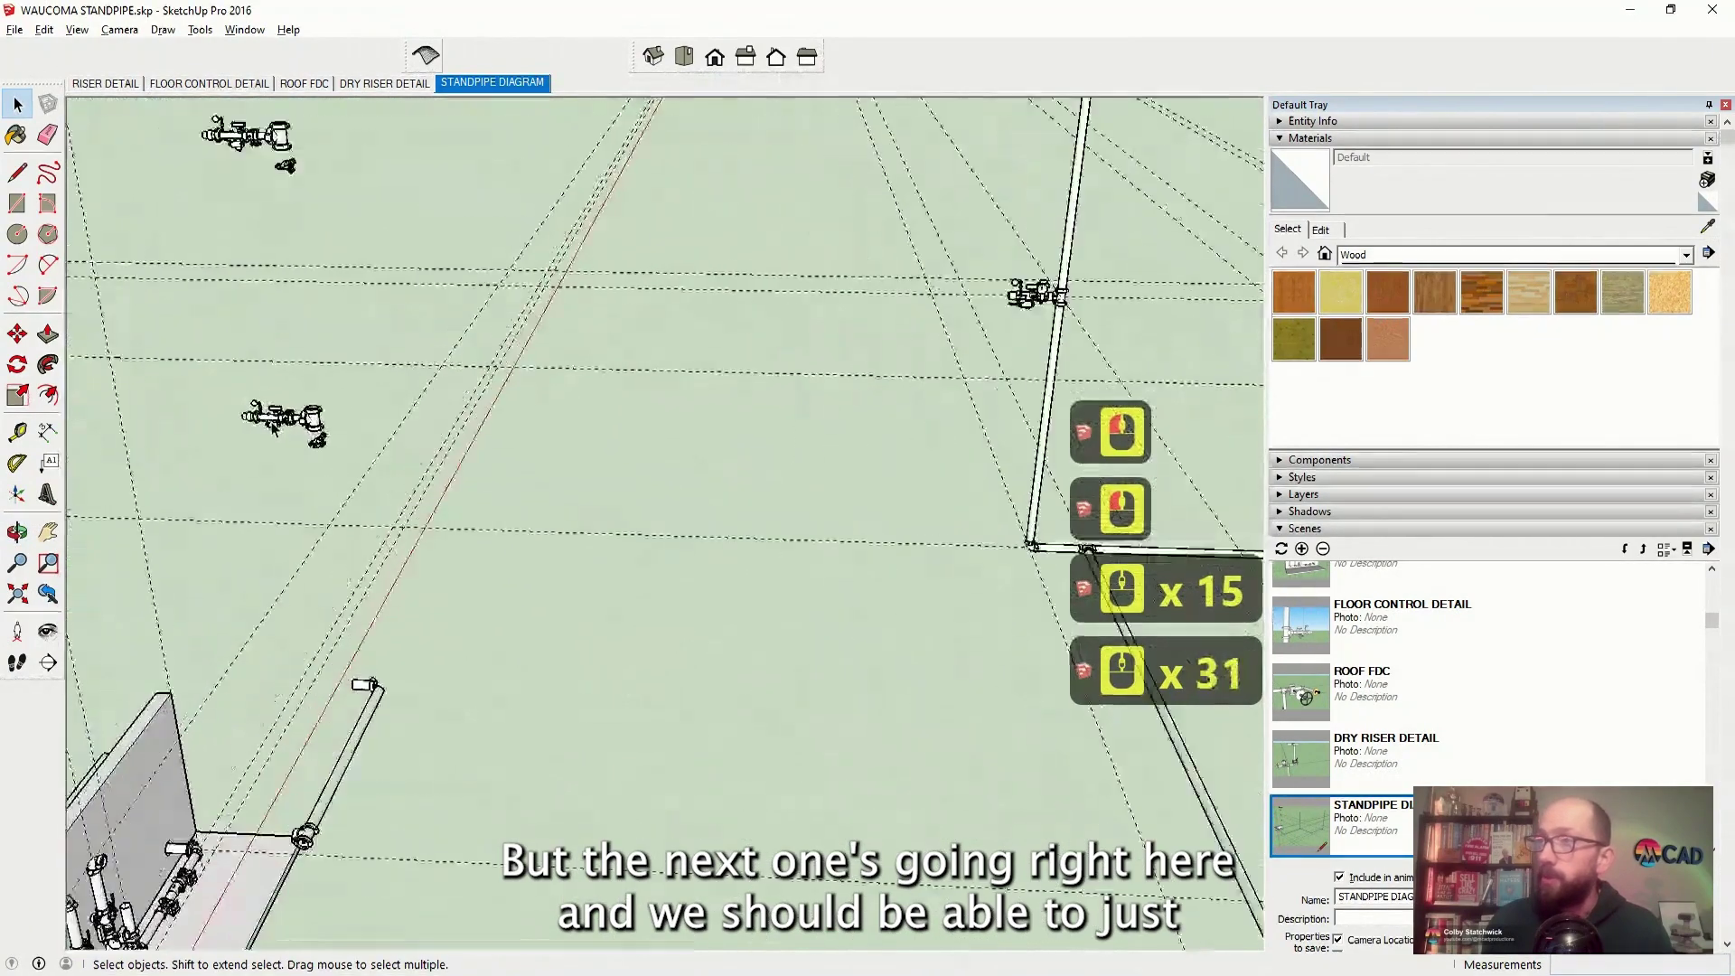
scroll(274, 428, "up", 3)
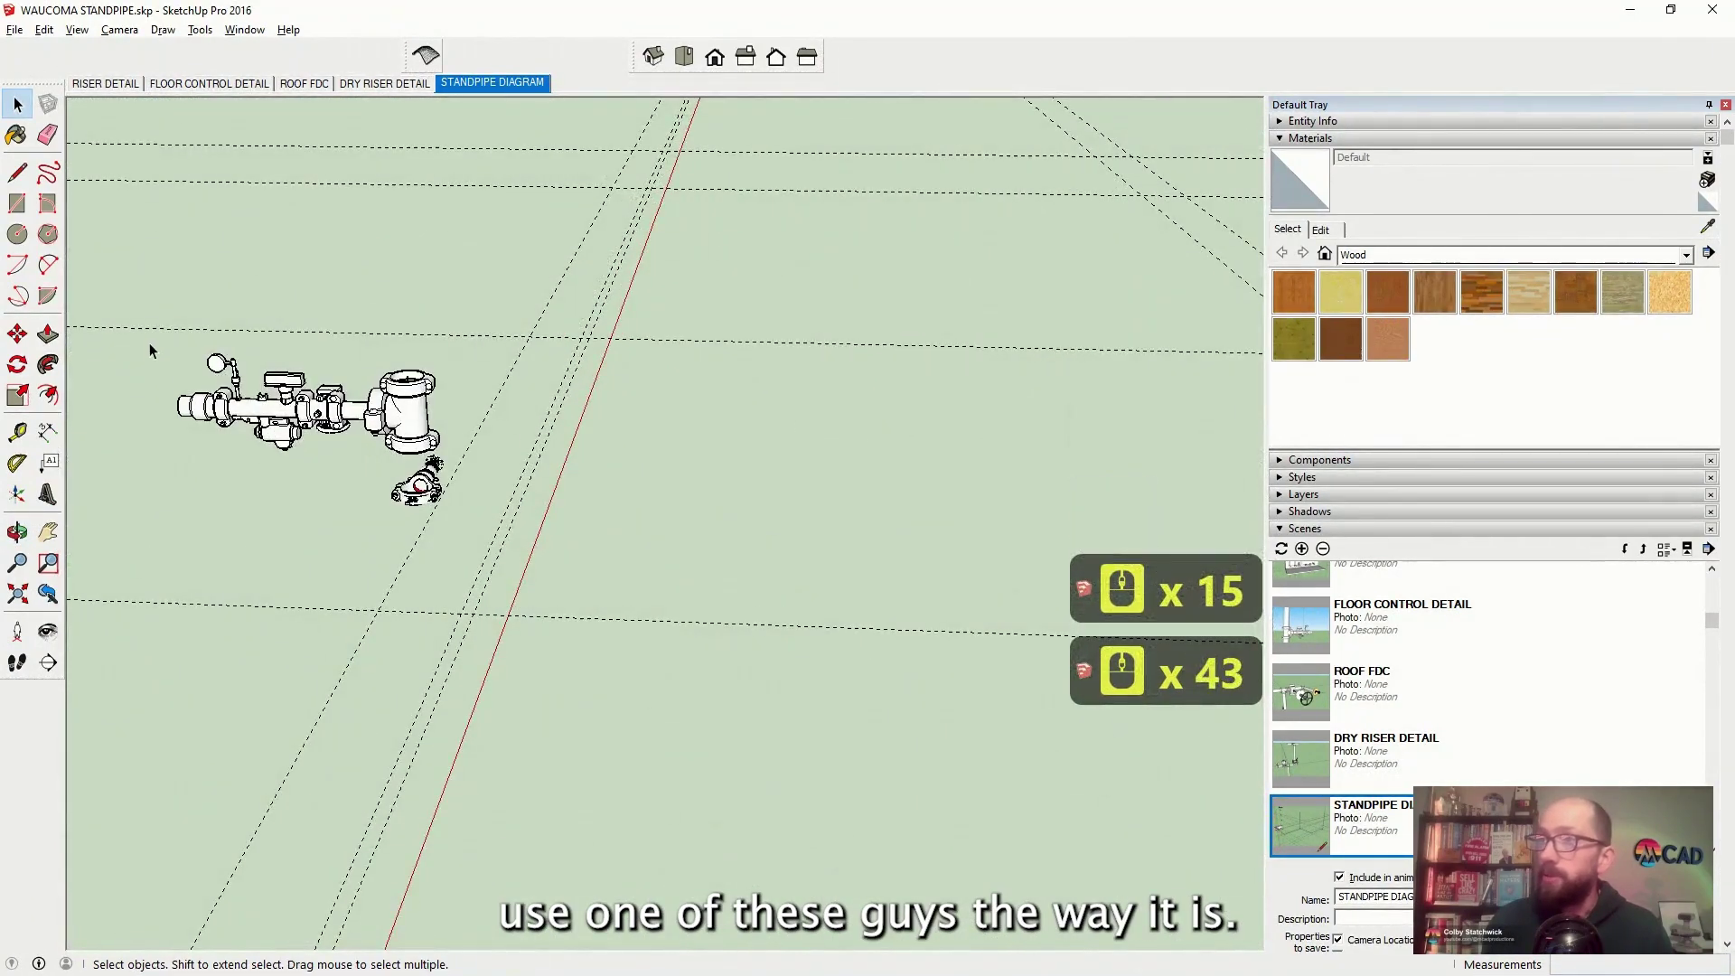
left_click_drag(131, 270, 497, 468)
key("alt+x")
scroll(736, 362, "down", 15)
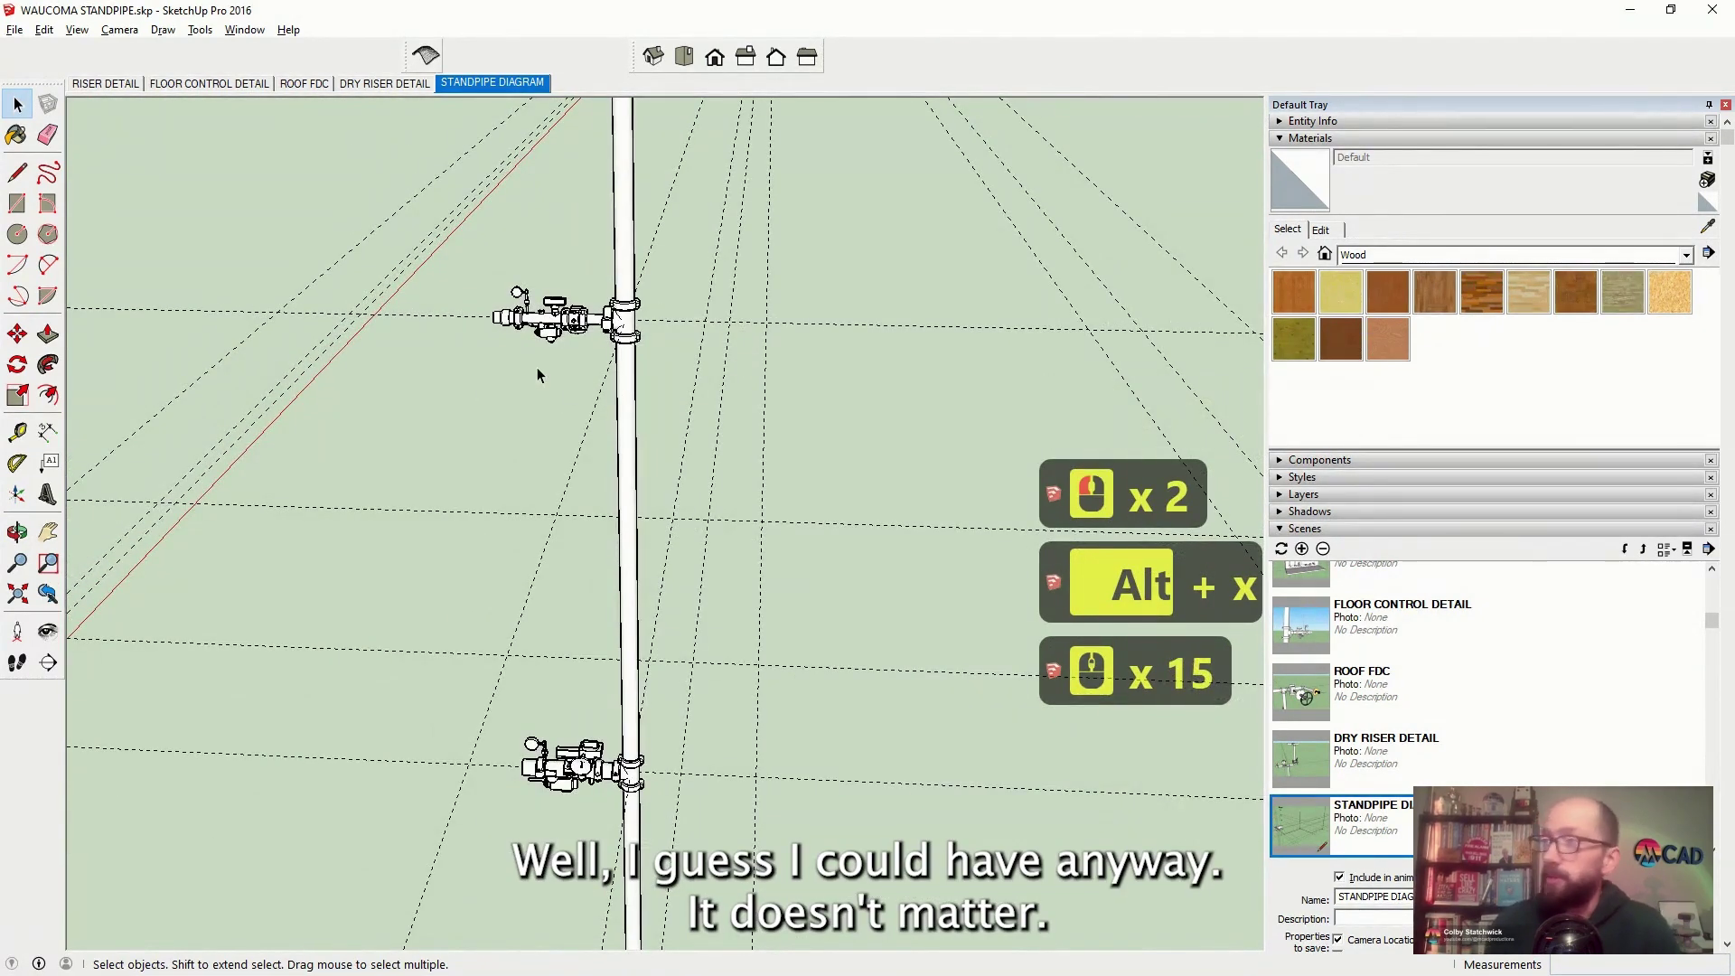
middle_click_drag(537, 375, 430, 517)
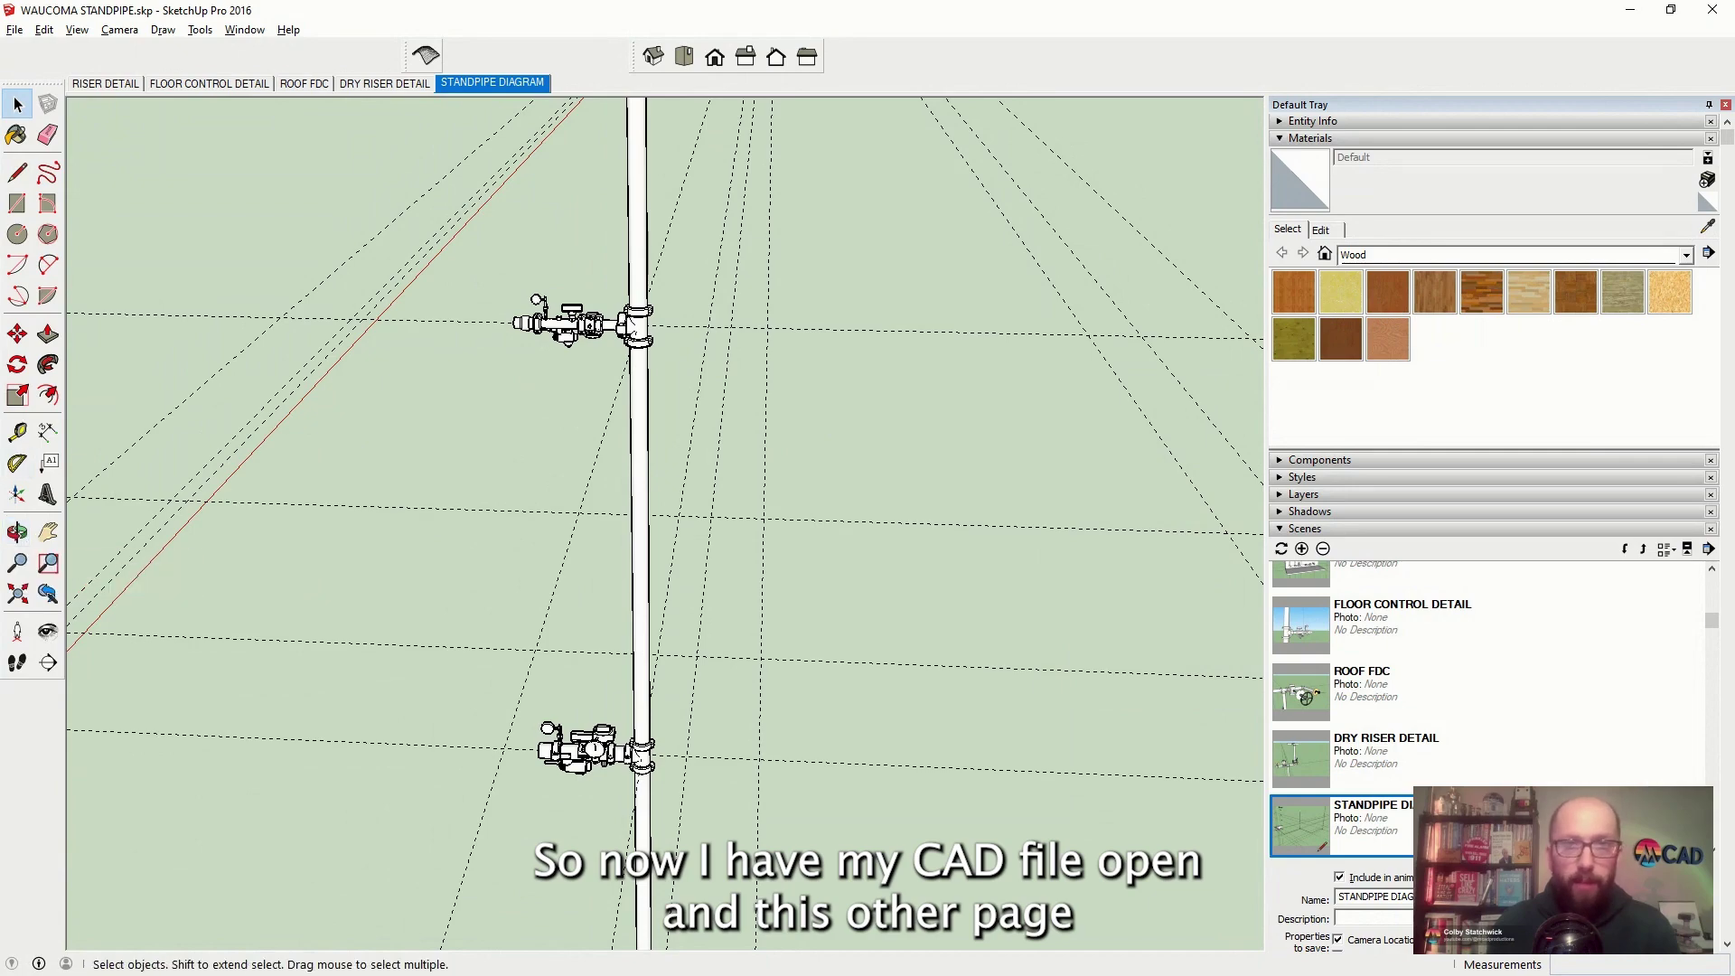
Switch to the IntelliCAD building section, examine the spacing between the upper floor control valves, and return to SketchUp
left_click(744, 215)
scroll(291, 587, "down", 2)
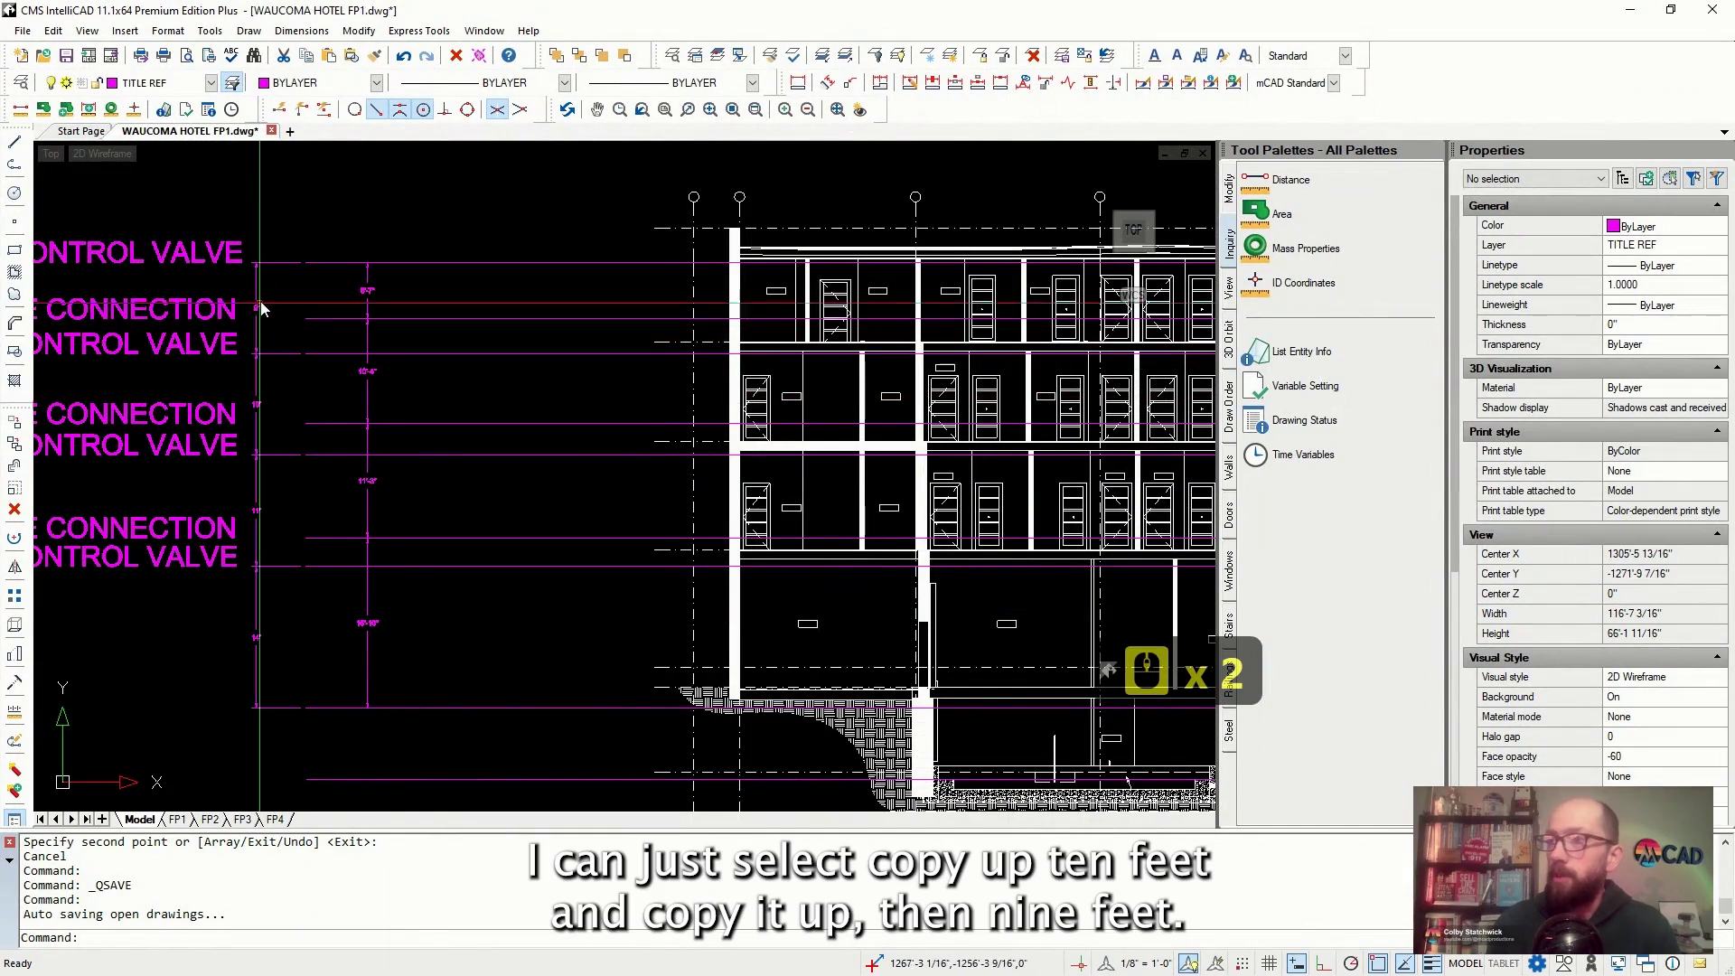
scroll(260, 309, "up", 4)
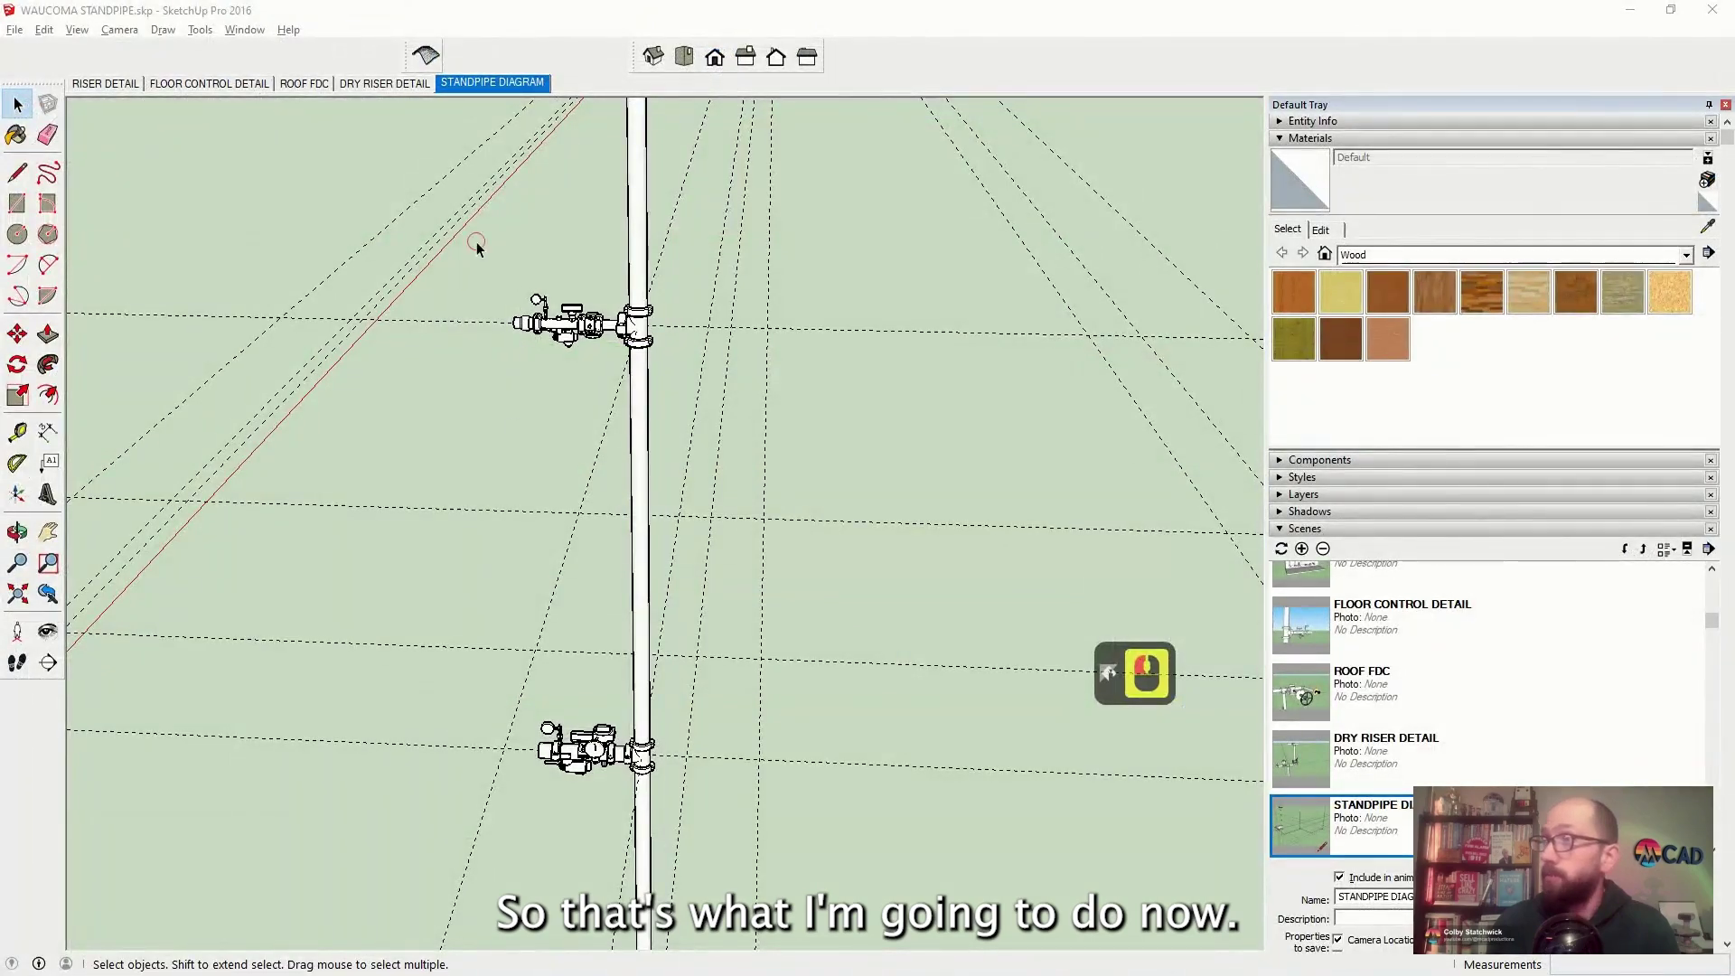
left_click_drag(476, 241, 822, 442)
key("m")
scroll(527, 588, "down", 8)
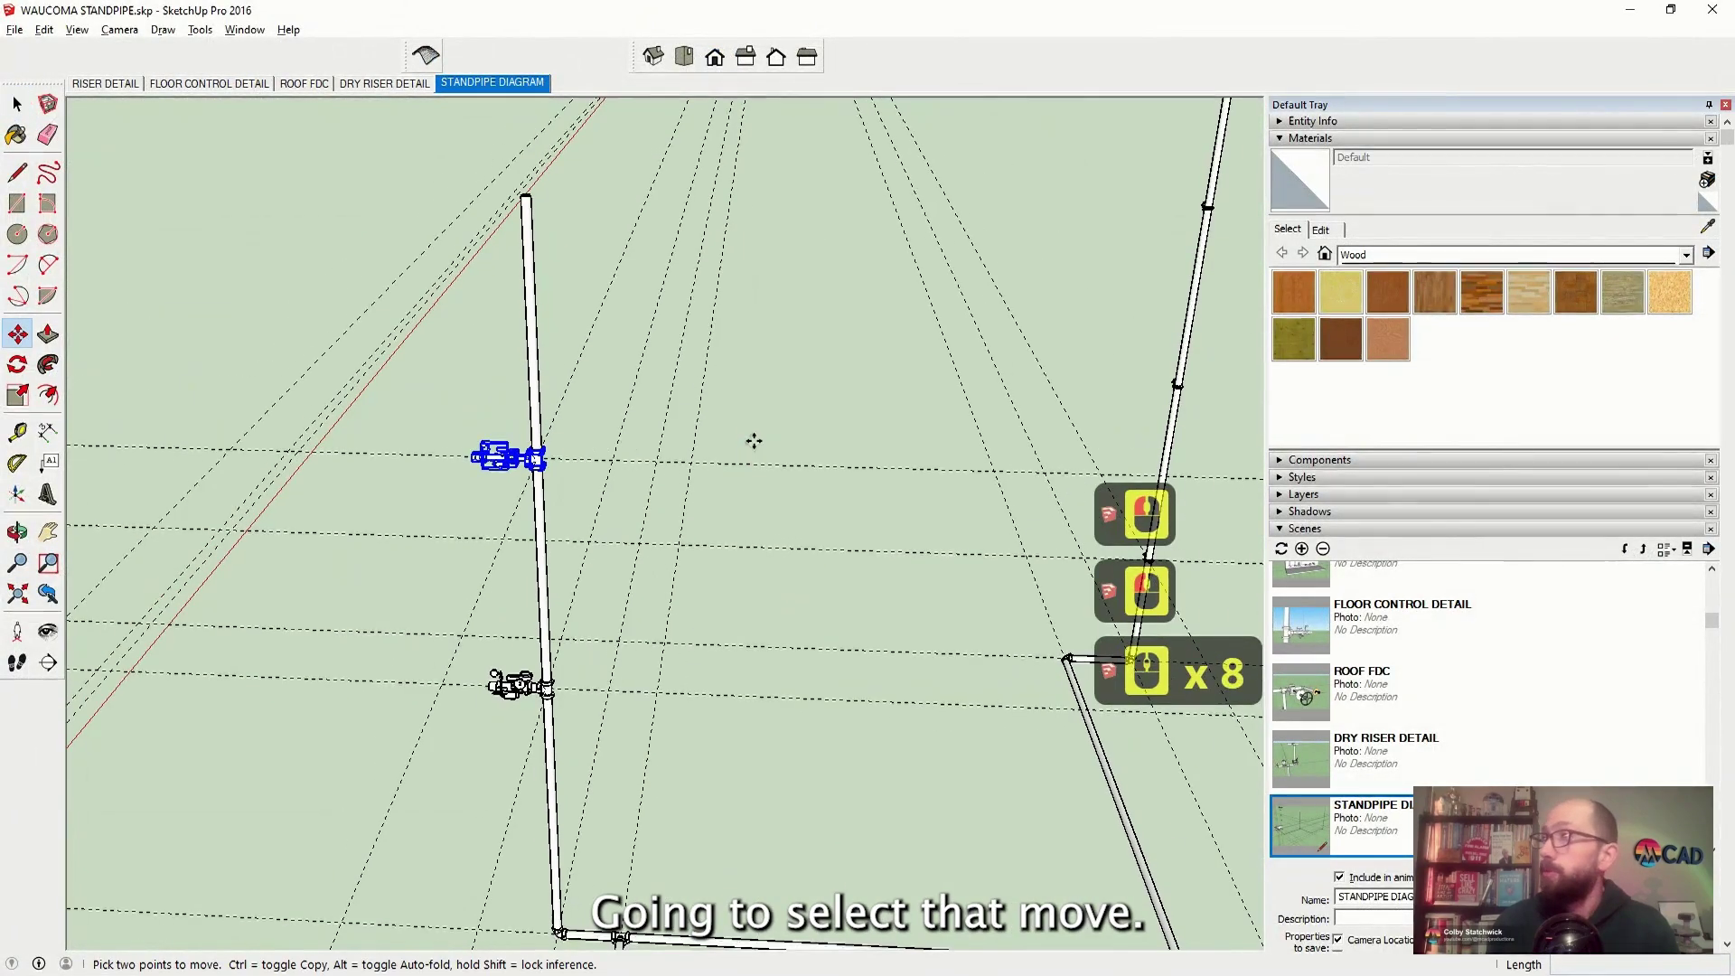
left_click(753, 441)
key("Escape")
key("Escape")
Copy the two-inch floor control valve assembly on the standpipe vertically upward by 10'
left_click(17, 533)
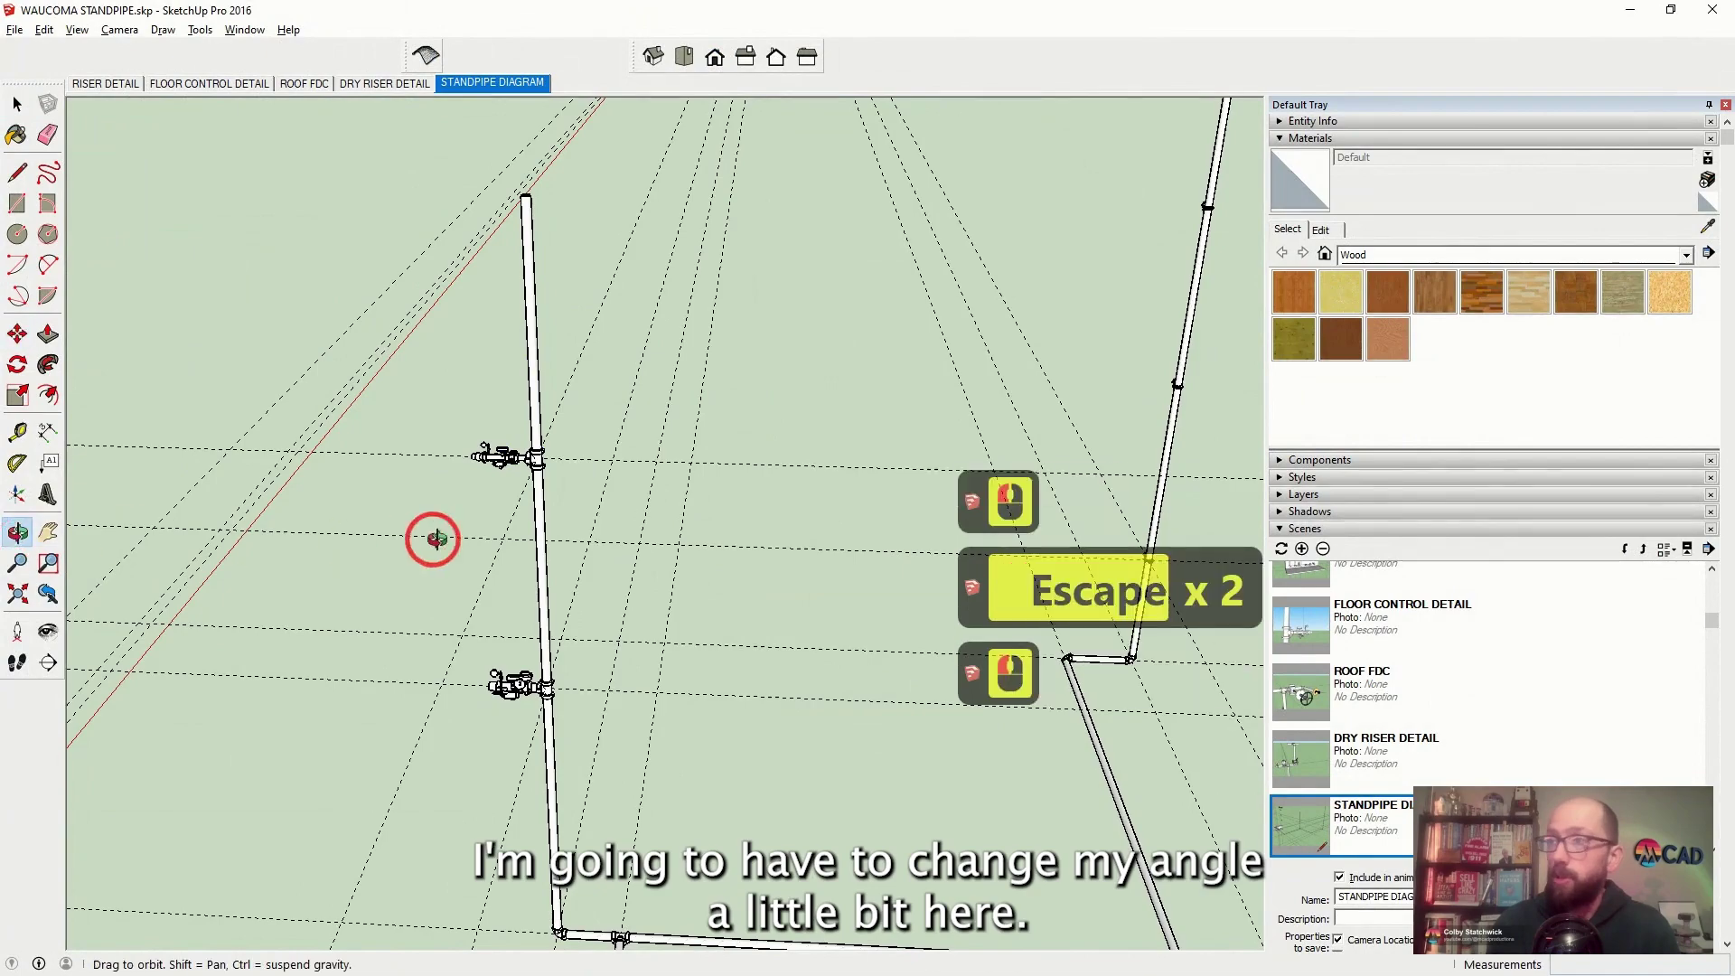
left_click_drag(435, 539, 771, 388)
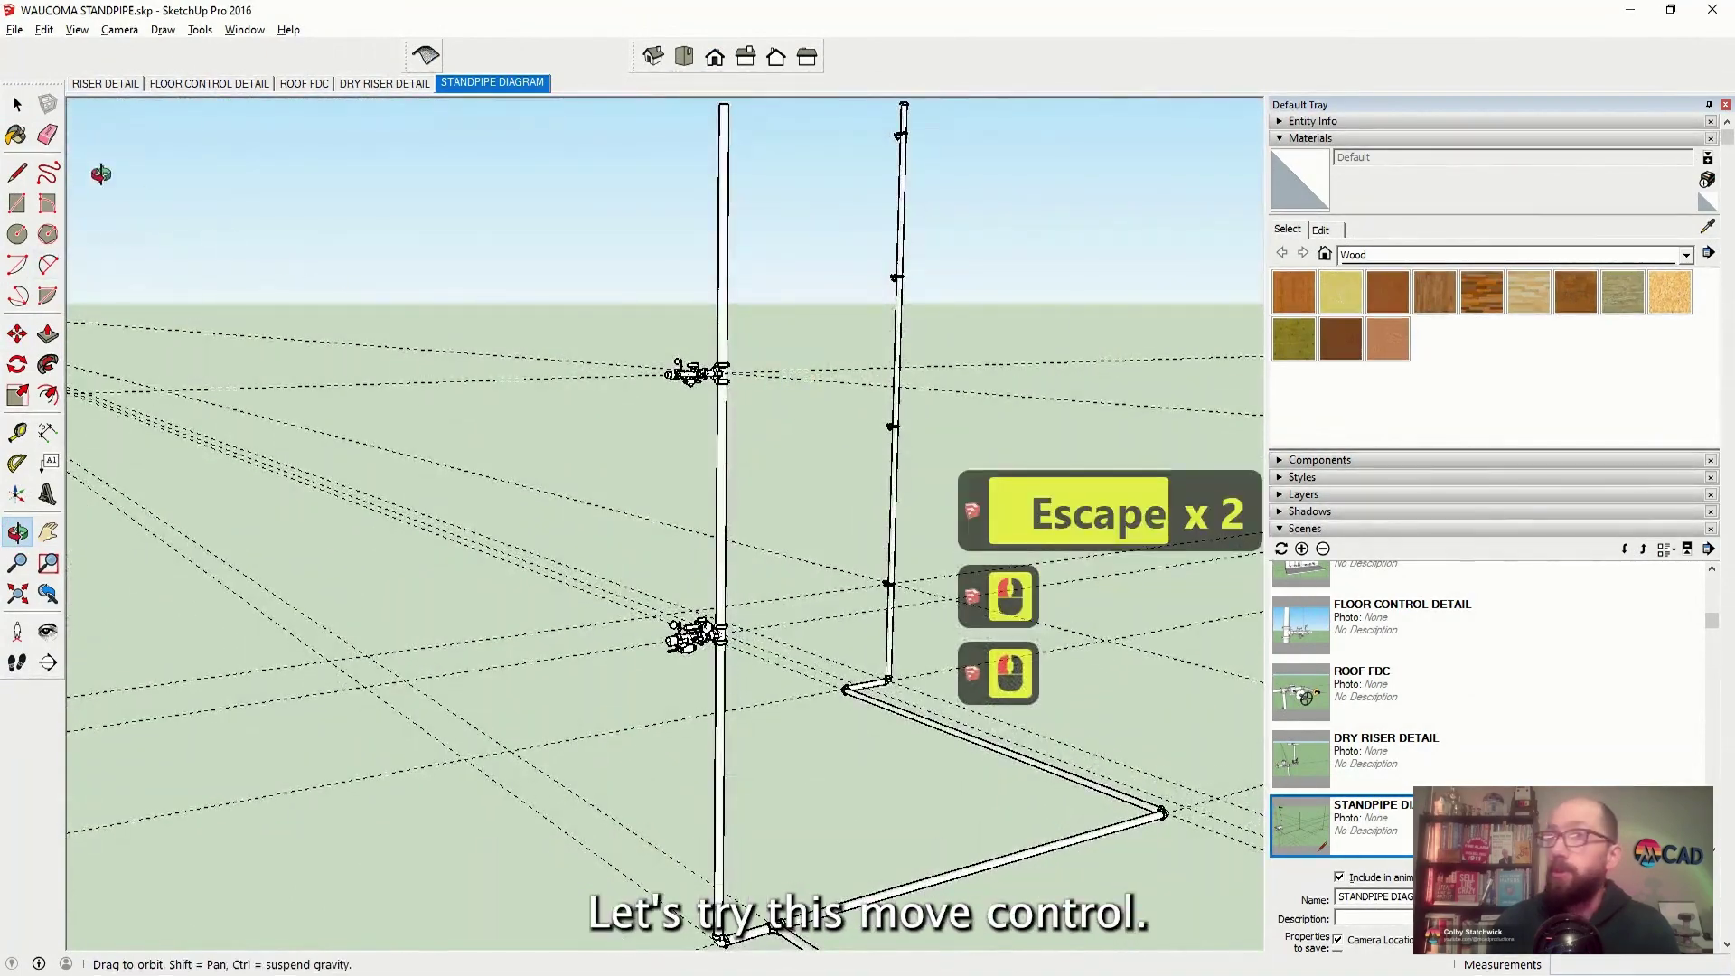
left_click(18, 105)
left_click_drag(596, 312, 791, 433)
key("m")
left_click_drag(381, 592, 377, 548)
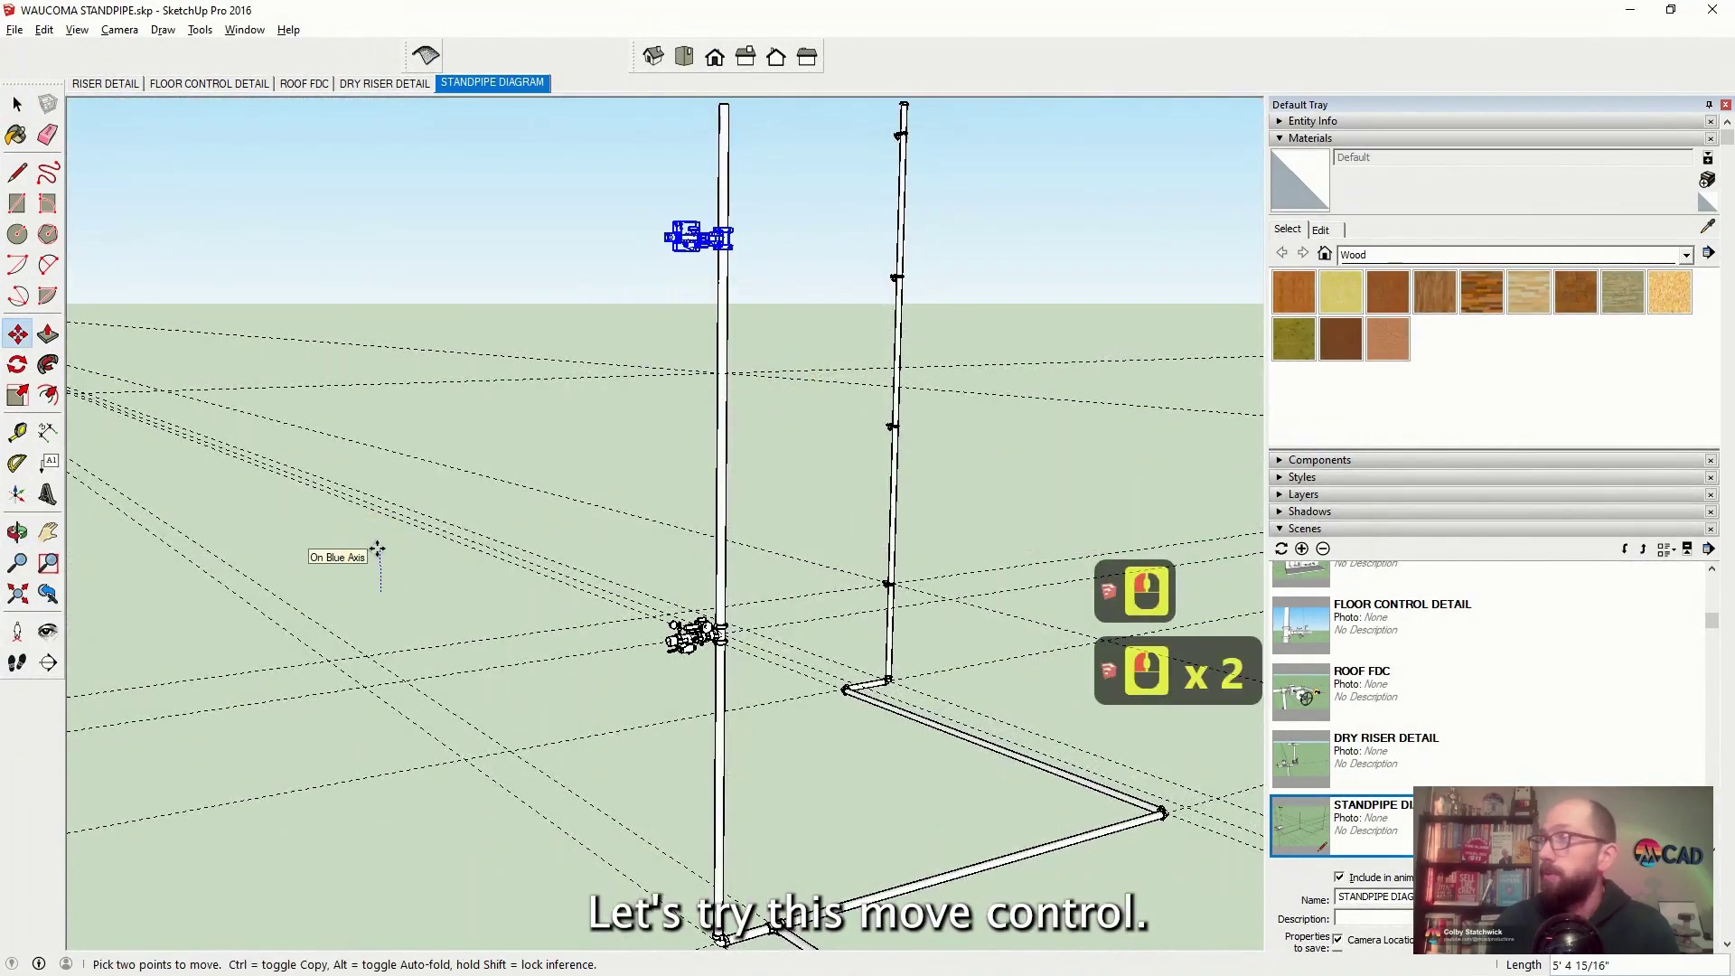
key("ctrl")
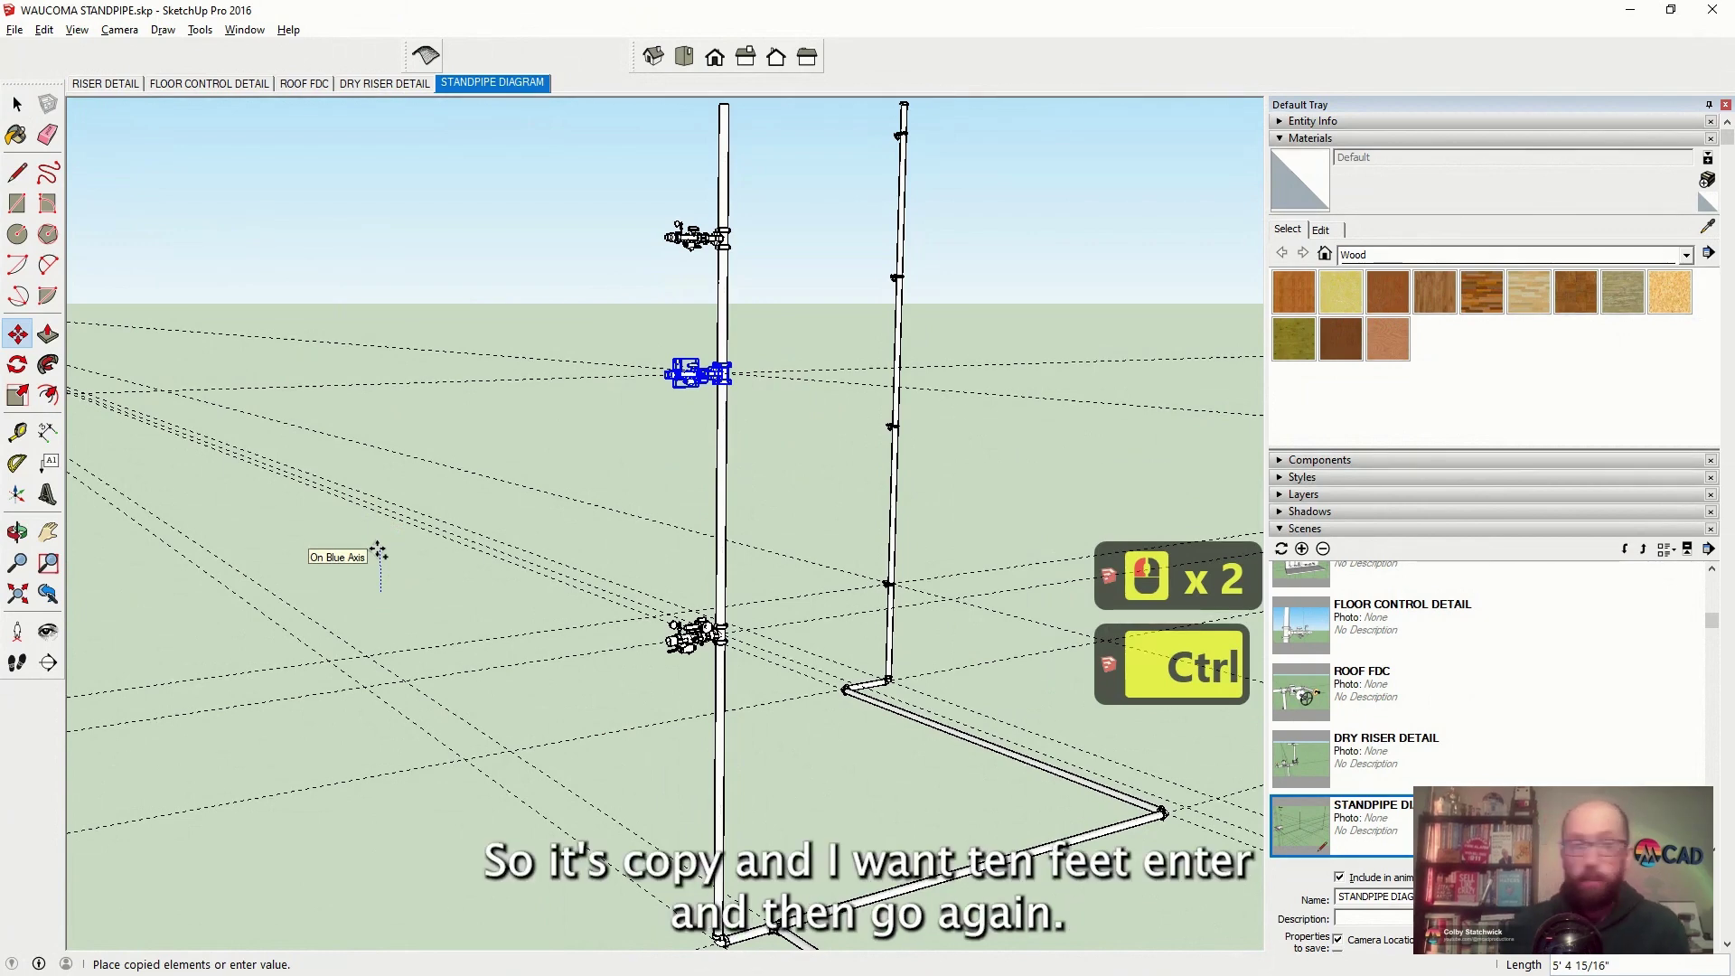
type("10")
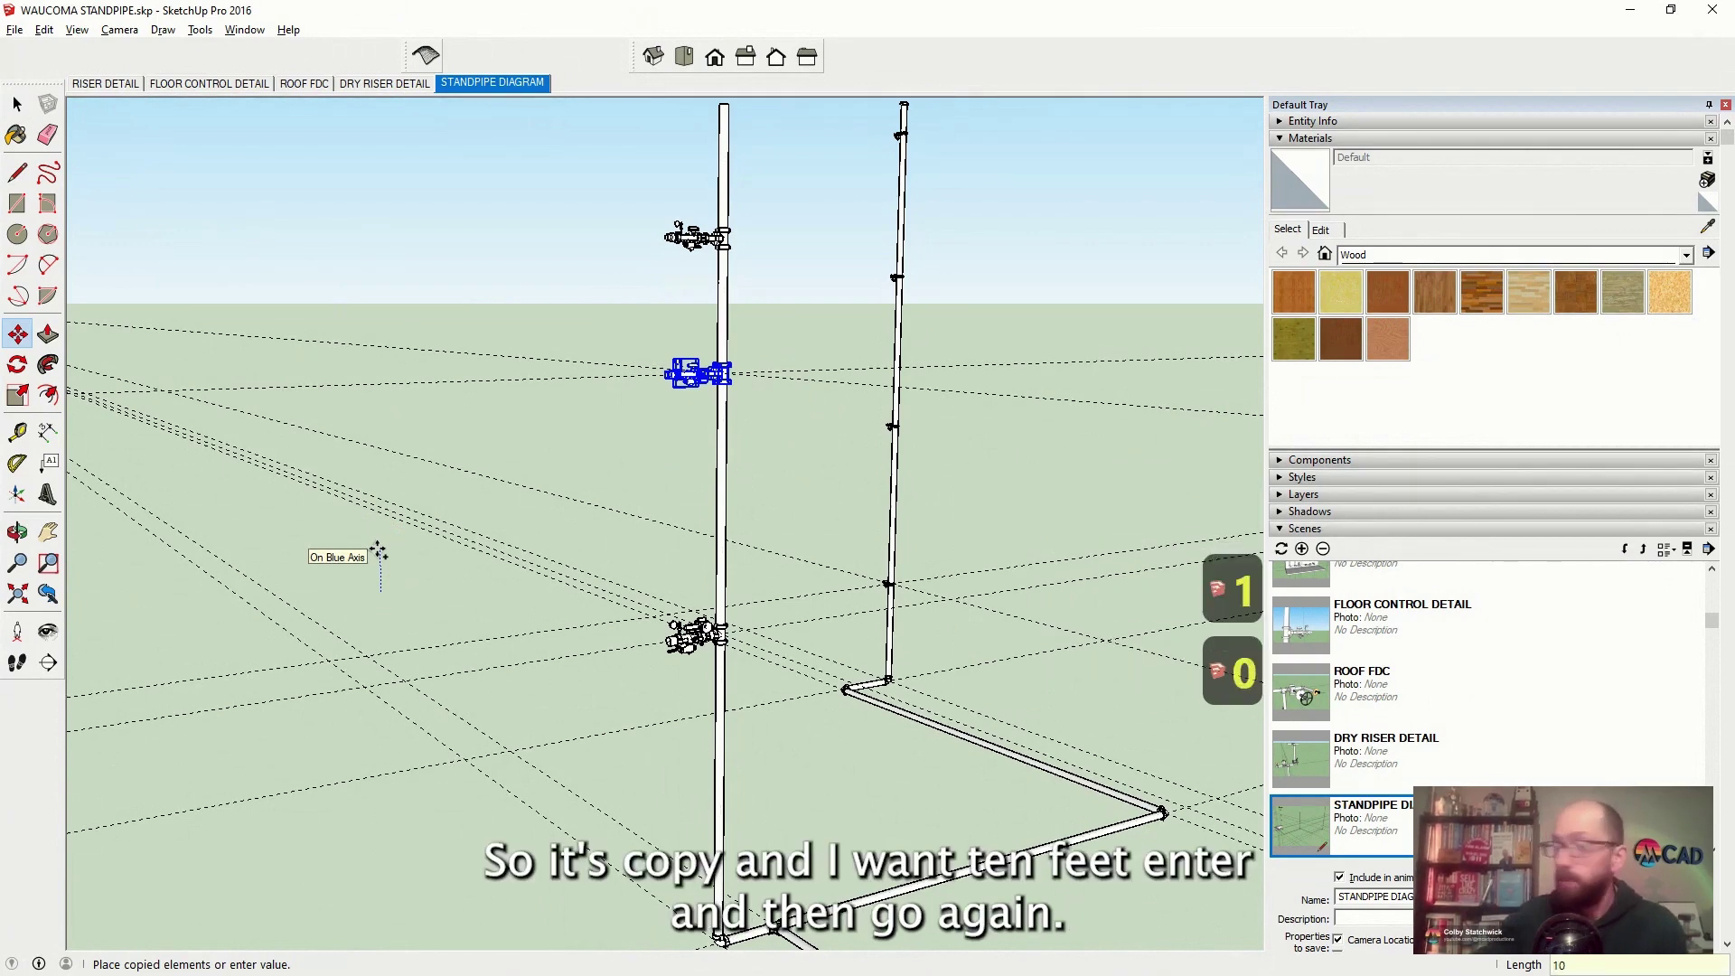
type("'")
key("Return")
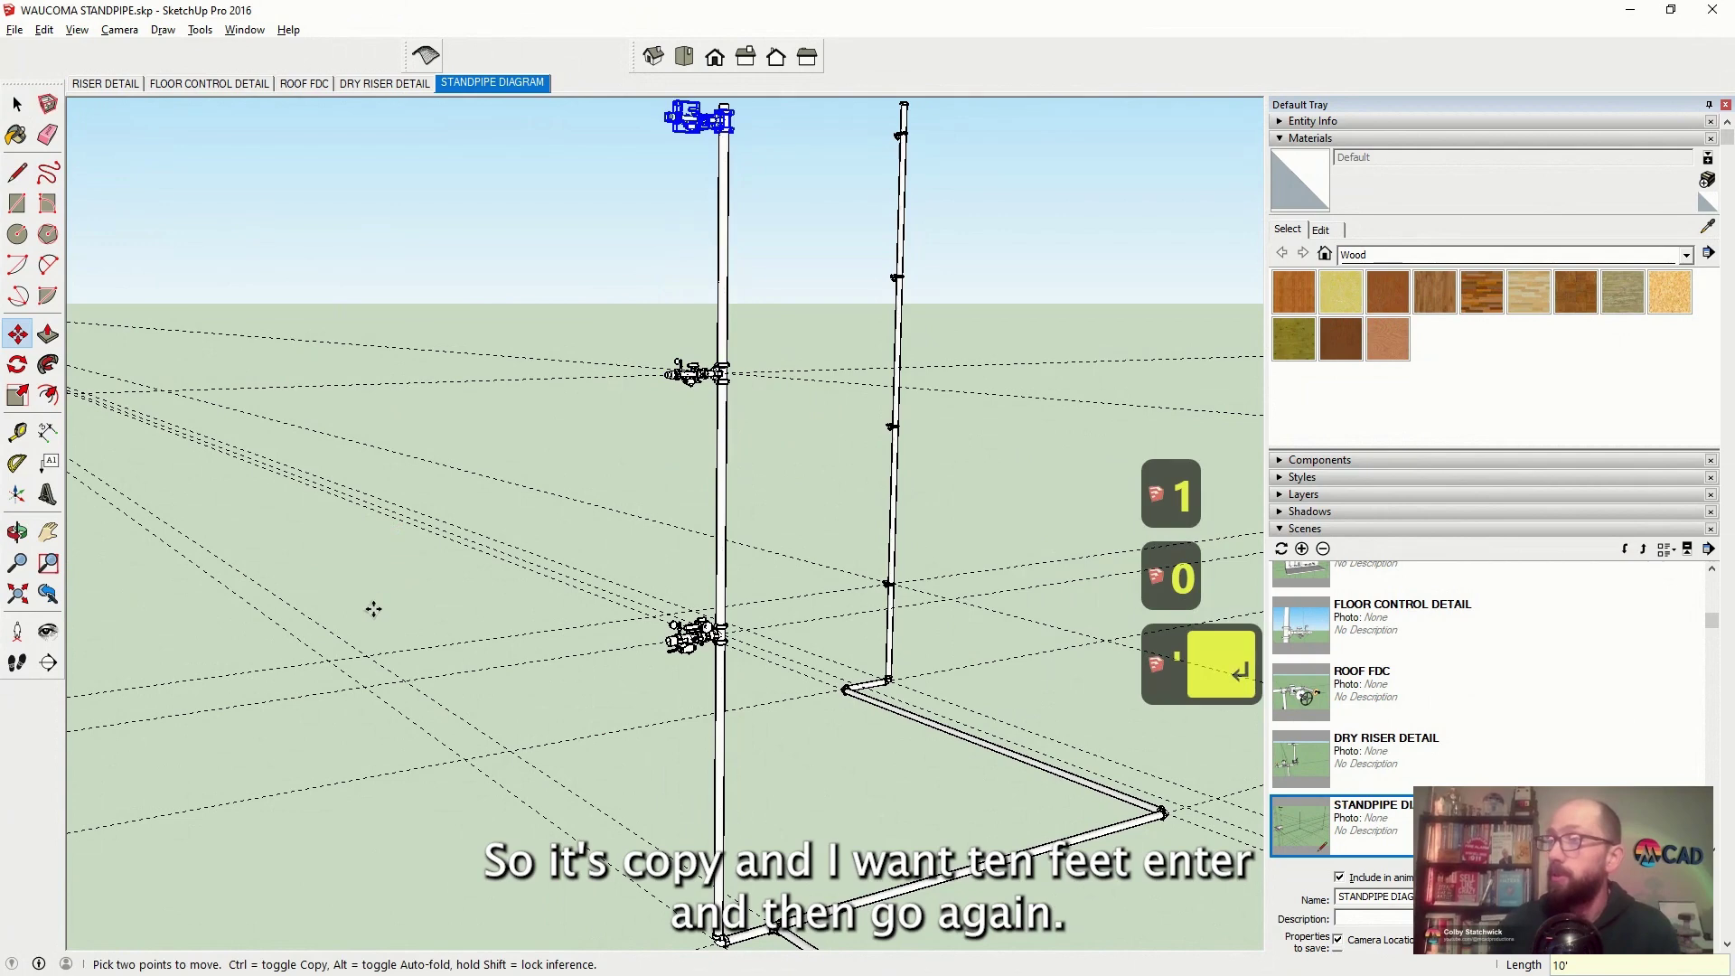
Copy the topmost floor control valve assembly vertically upward by 9 feet for the next floor
scroll(550, 565, "up", 10)
middle_click_drag(549, 565, 552, 533)
left_click(552, 533)
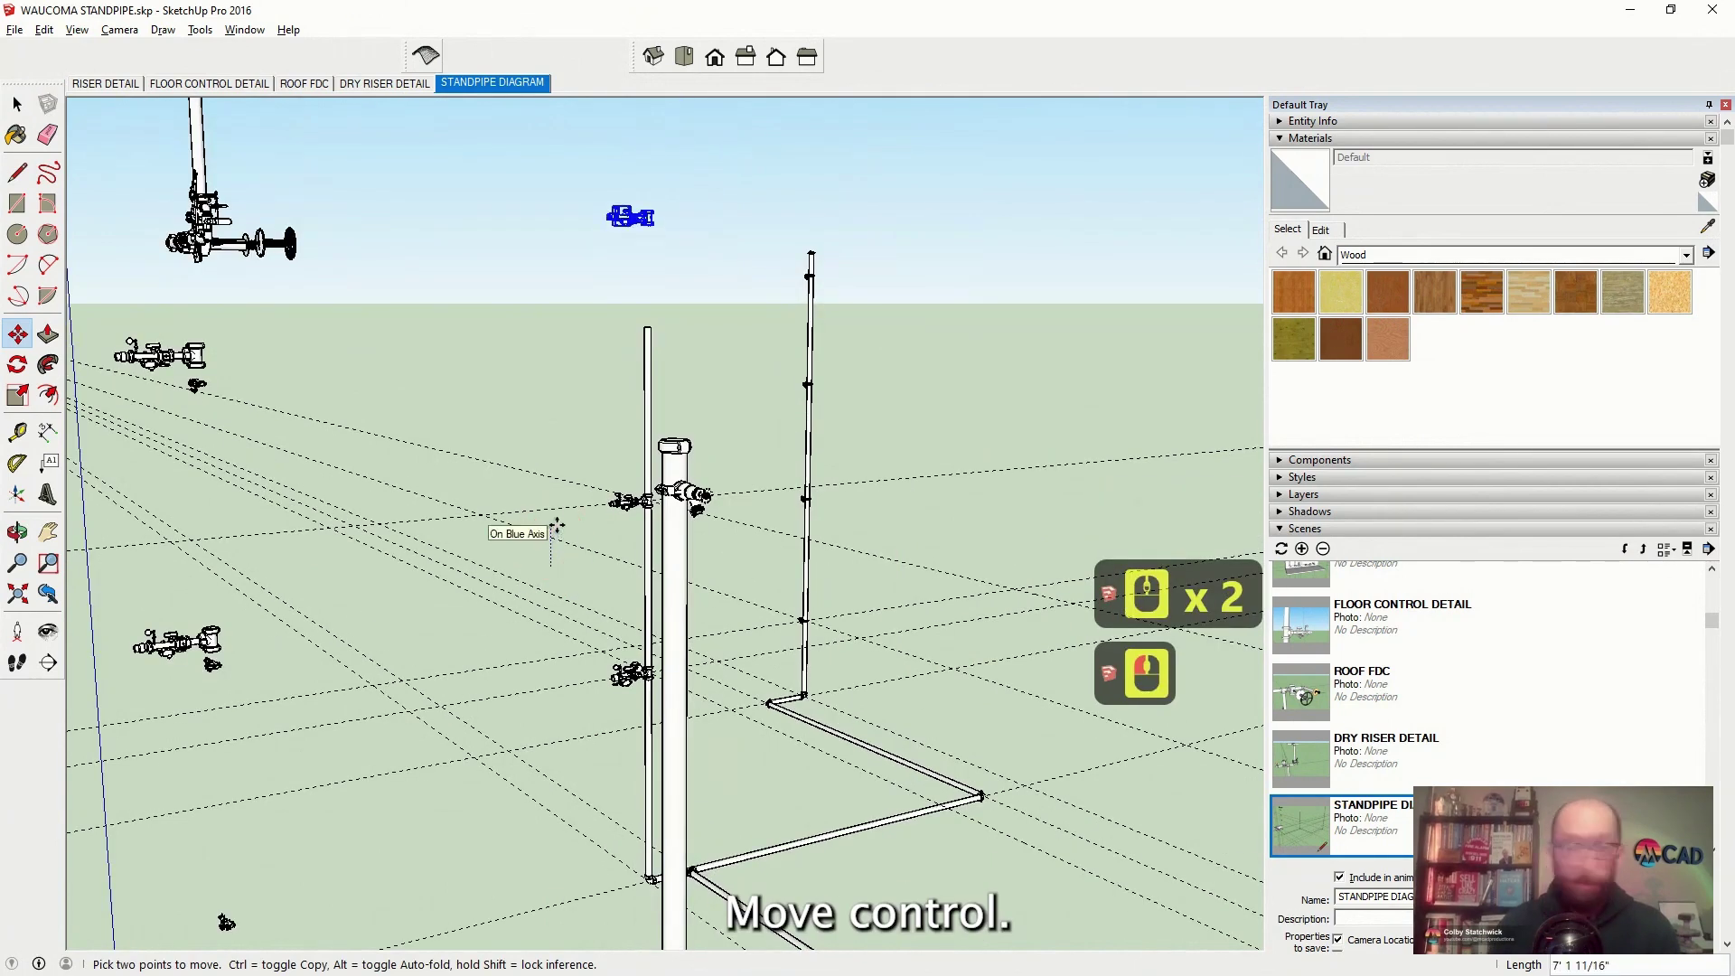
key("ctrl")
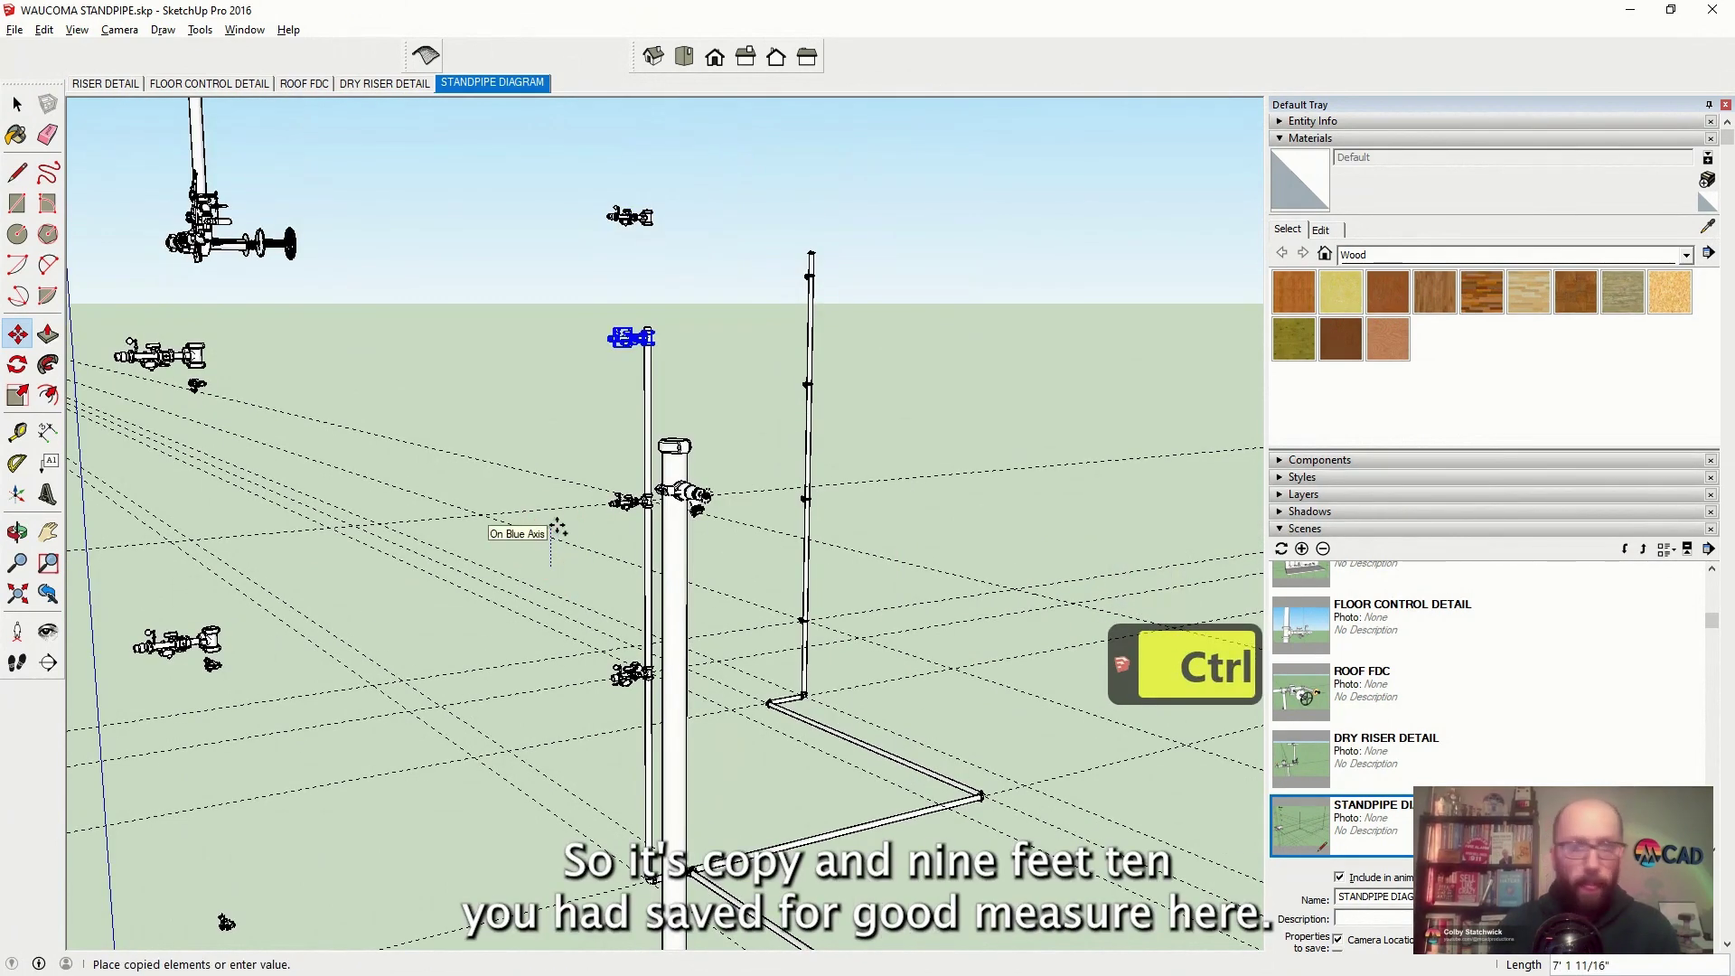
type("9")
key("Return")
key("Escape")
Save the standpipe model
scroll(558, 531, "down", 4)
left_click(15, 29)
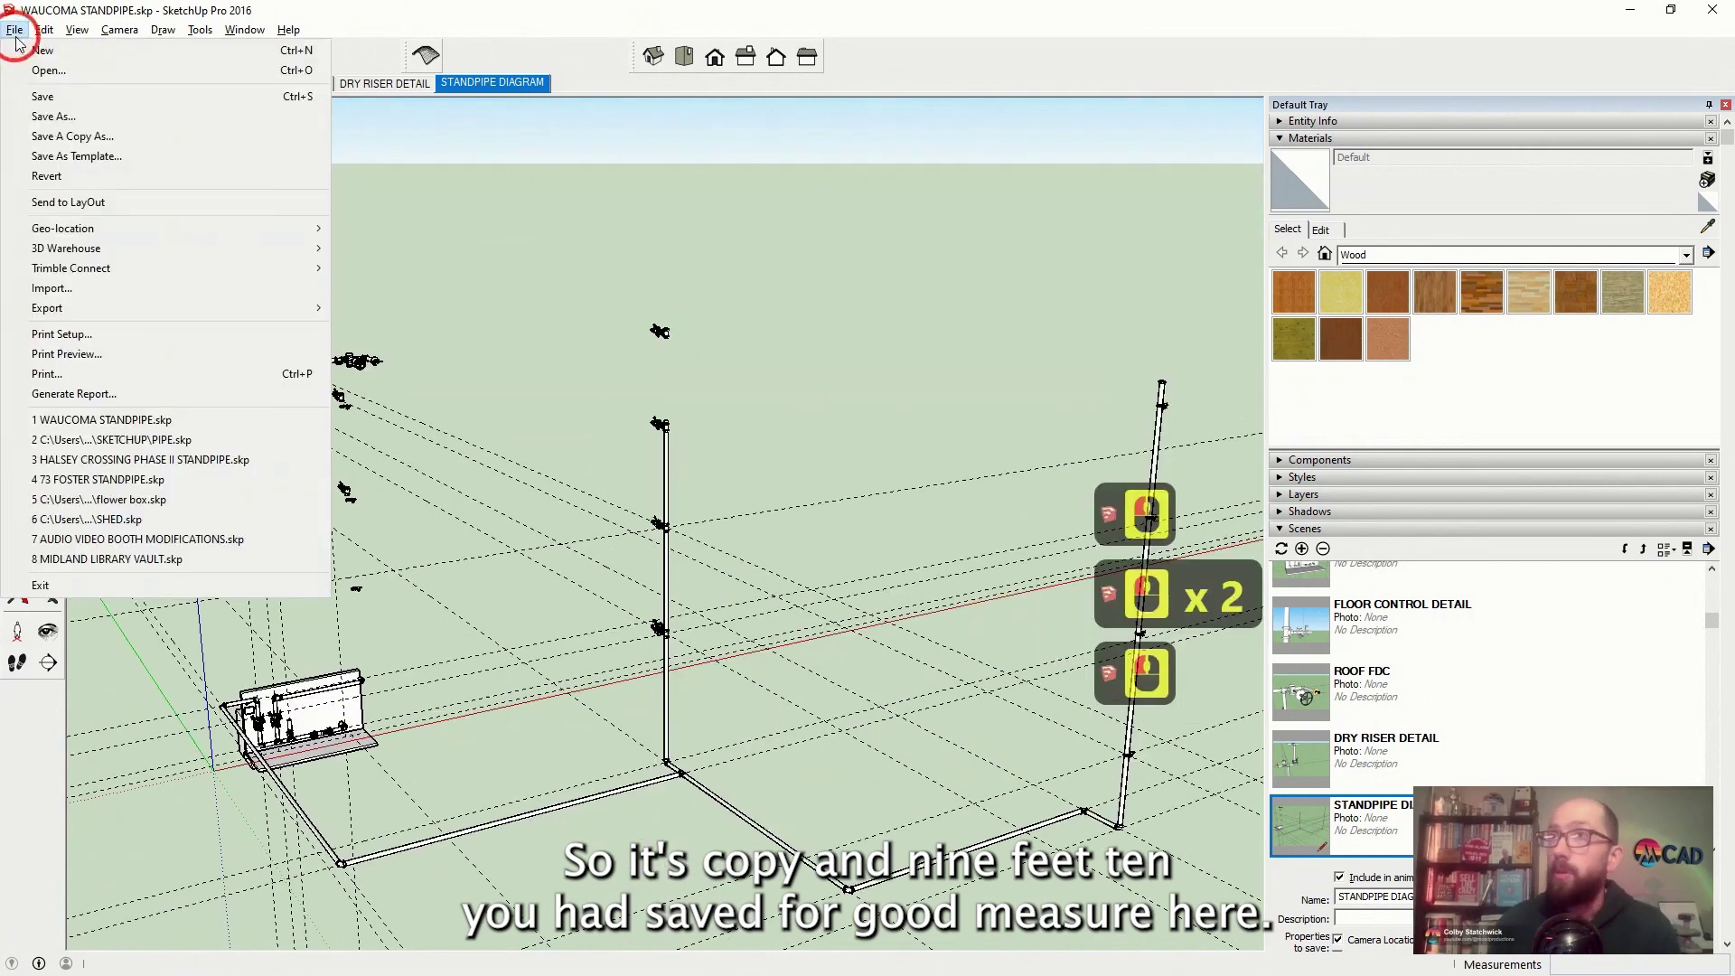
left_click(46, 97)
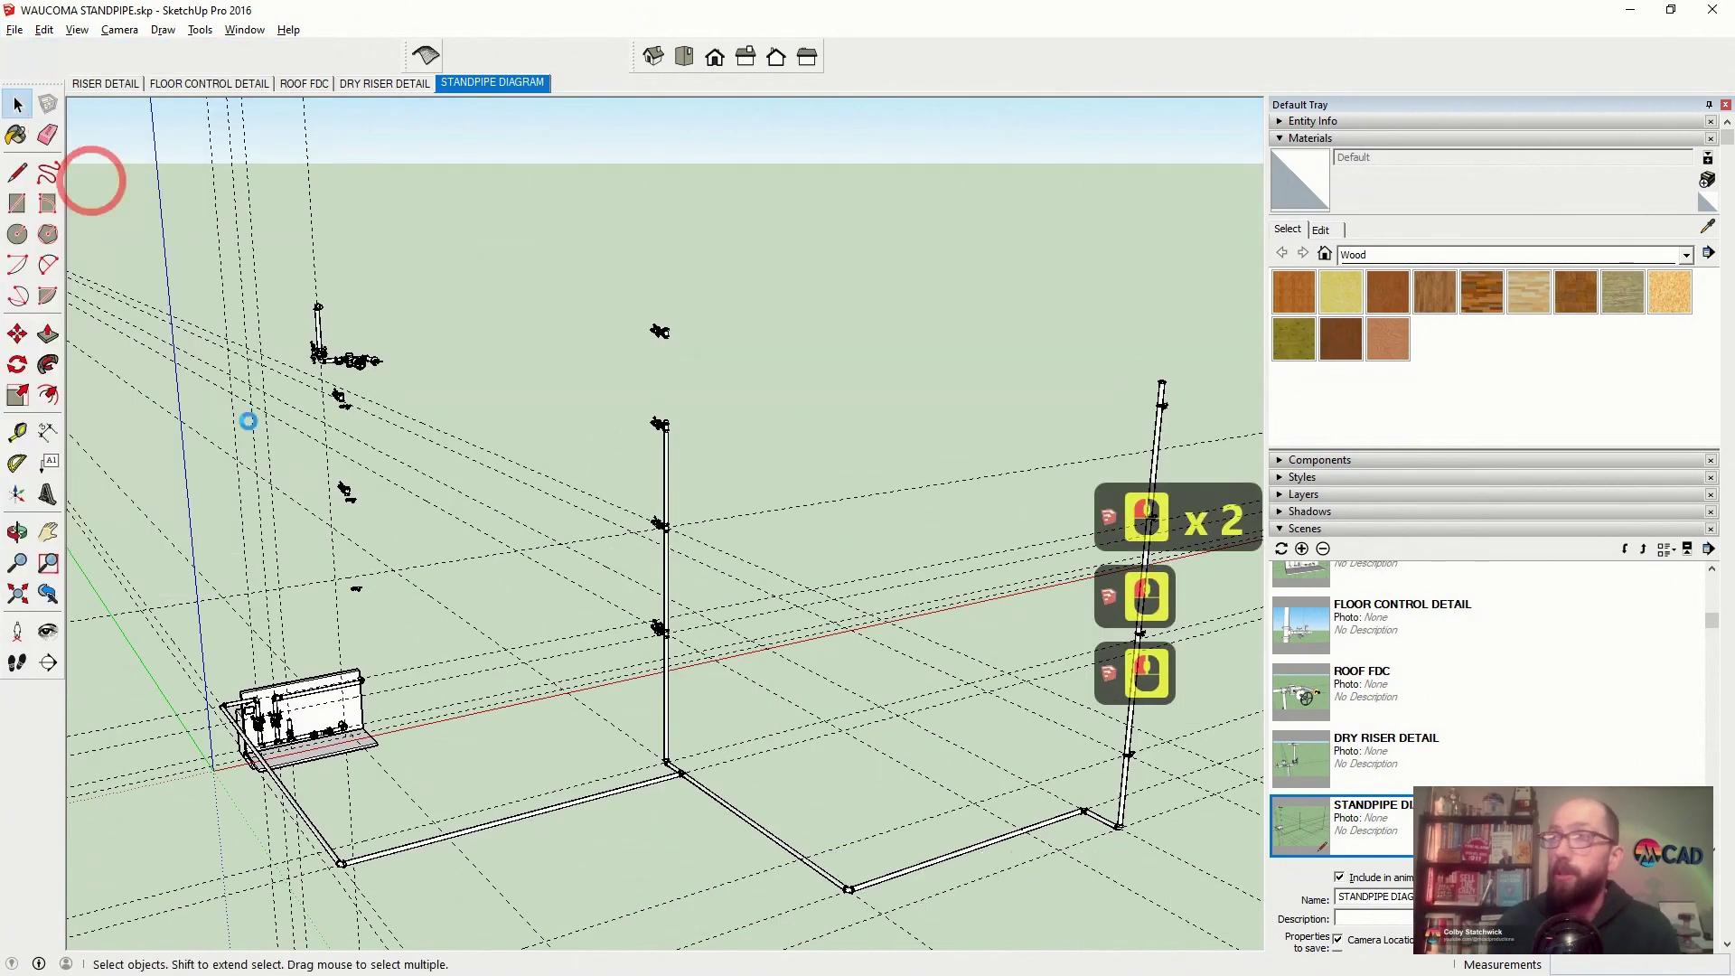
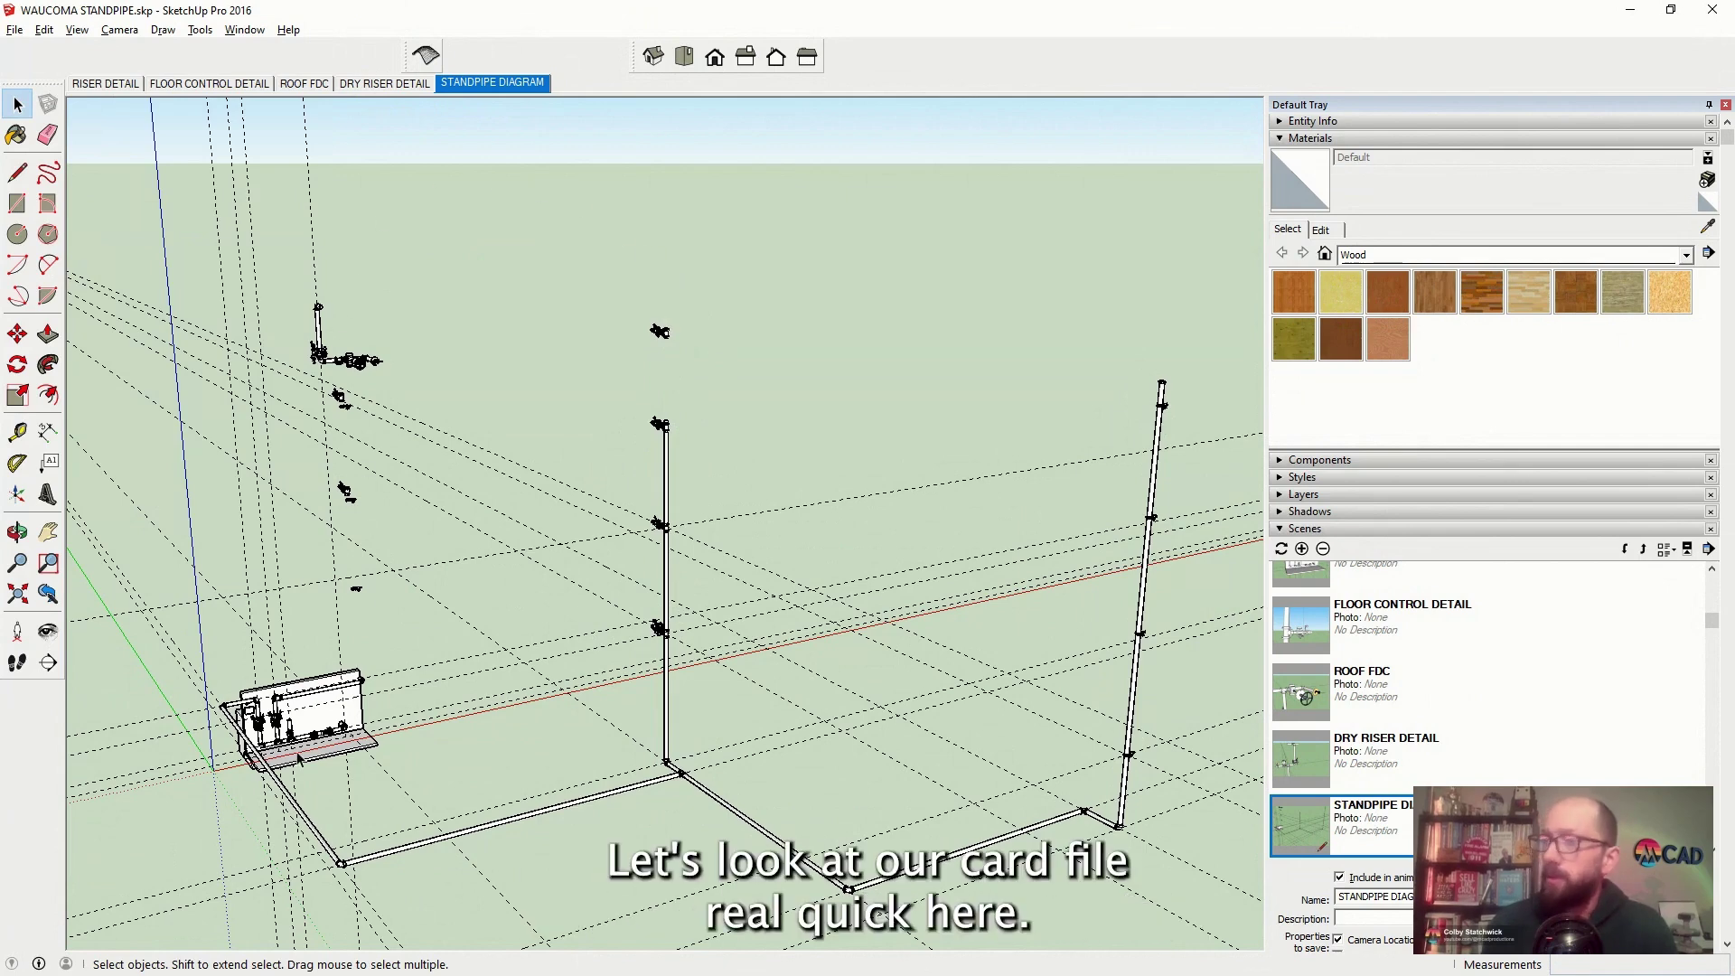
Switch to the IntelliCAD section, examine the vertical dimension from the basement piping to the first hose connection, and return to SketchUp
key("alt+Tab")
scroll(474, 582, "down", 13)
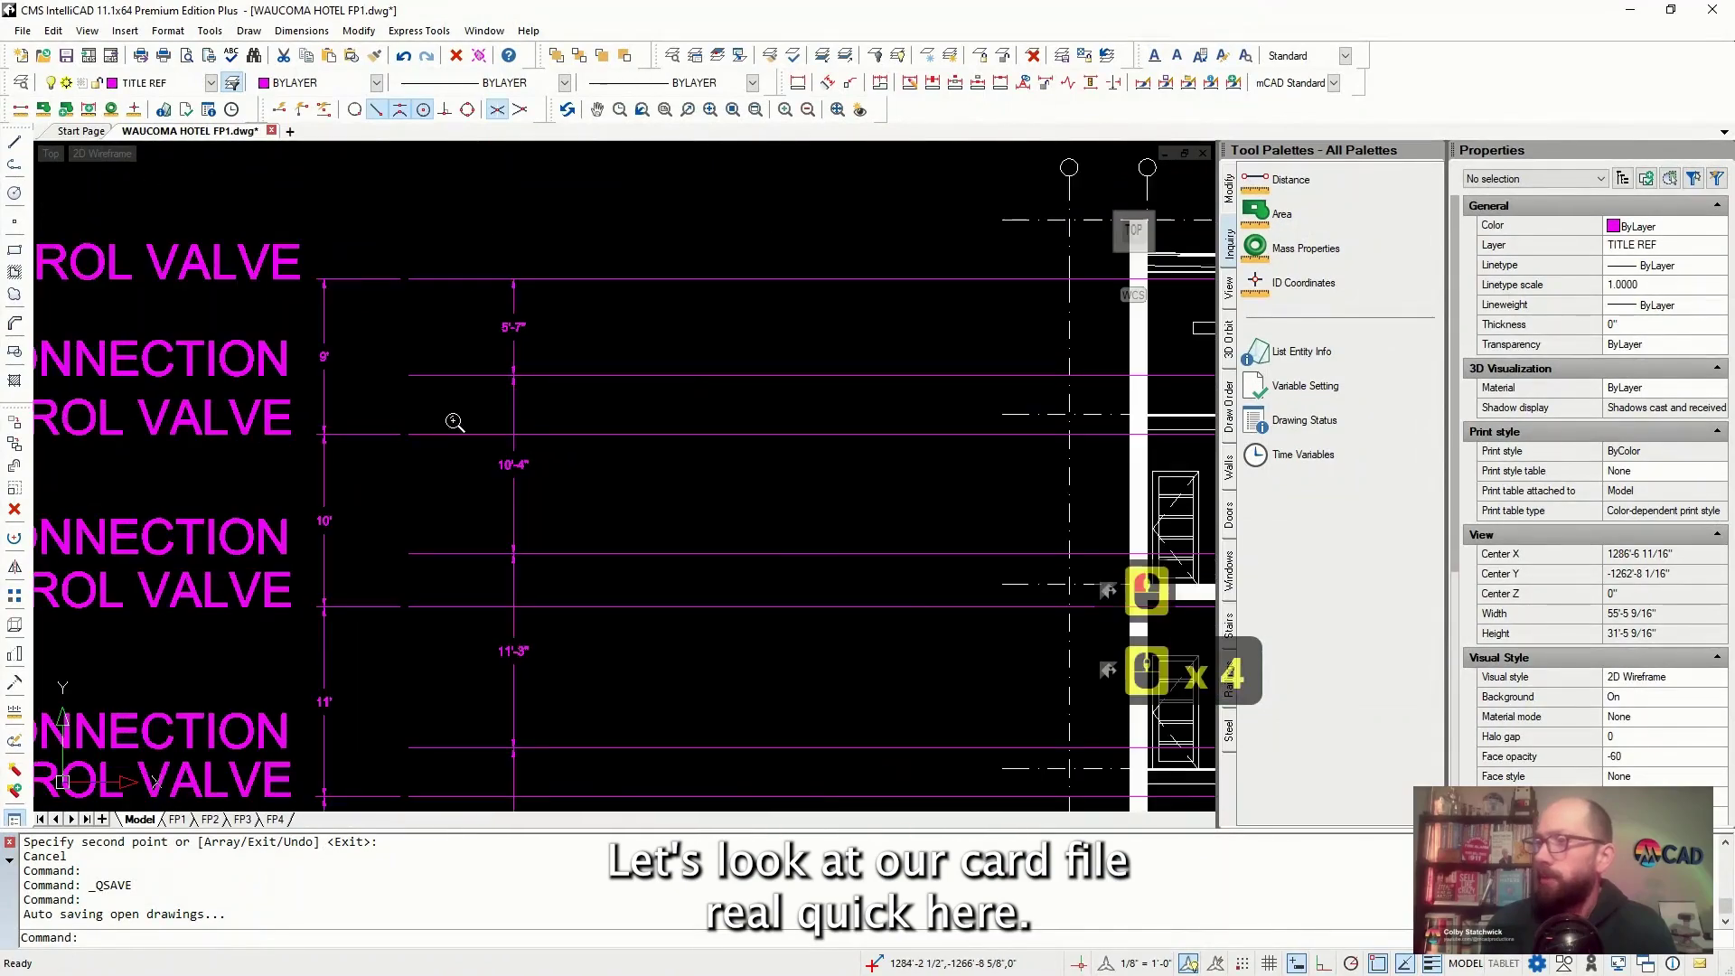
scroll(453, 581, "up", 3)
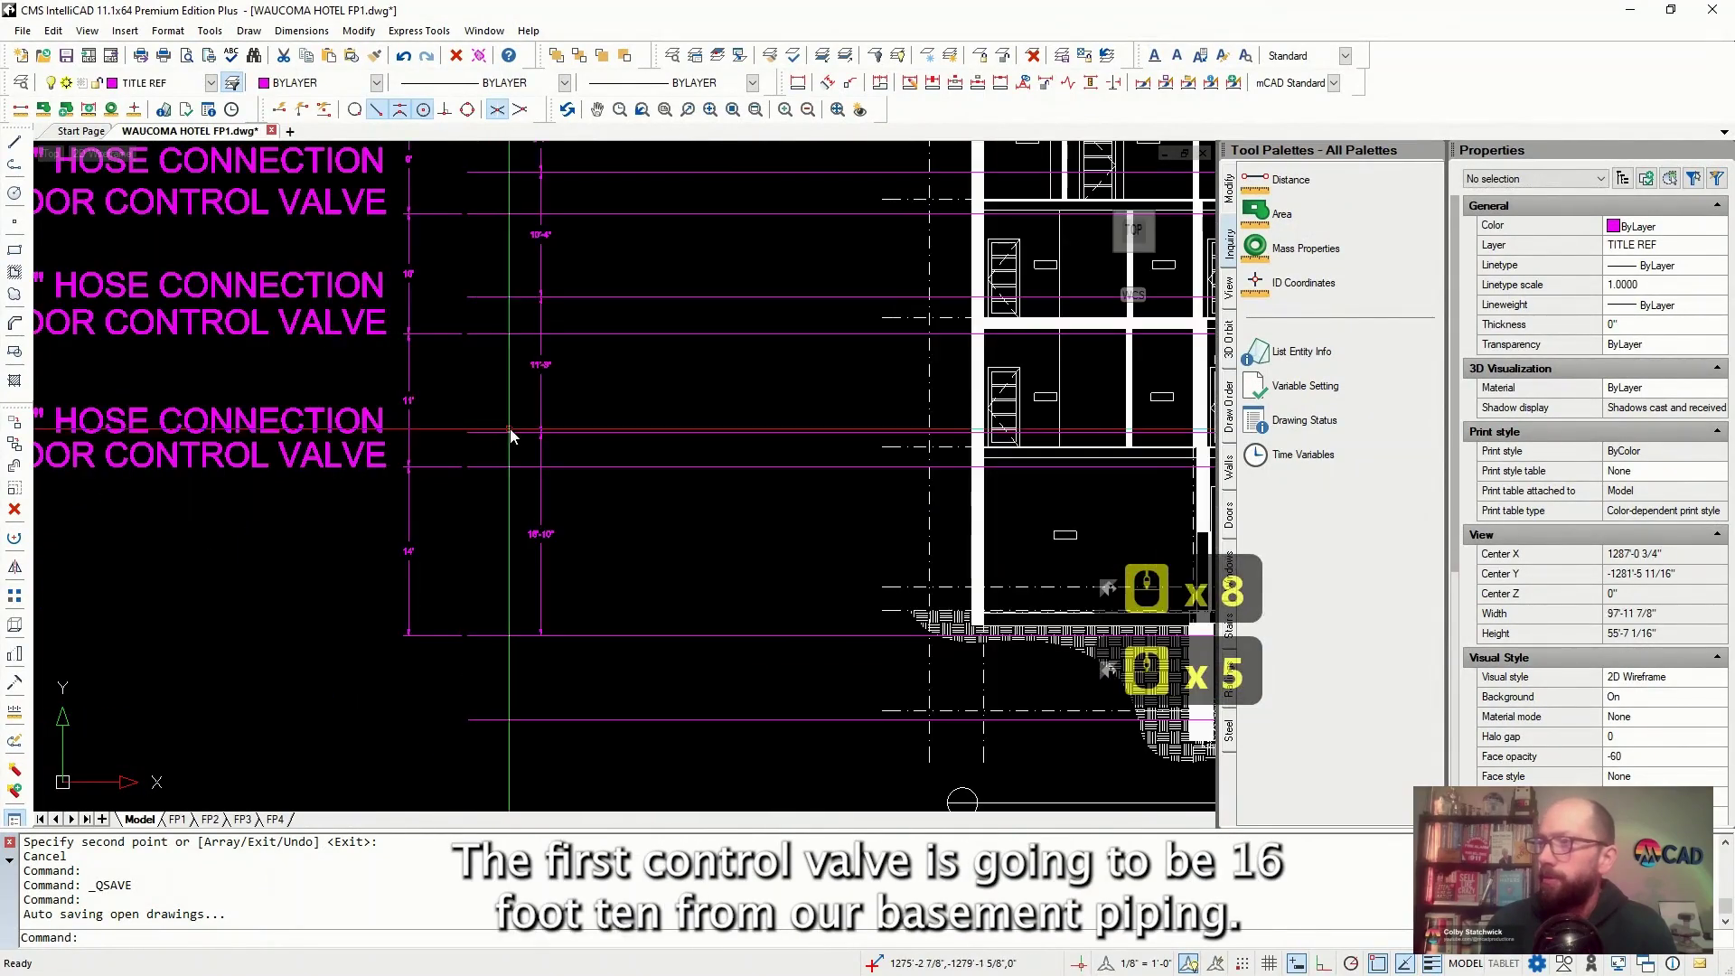
scroll(553, 539, "up", 3)
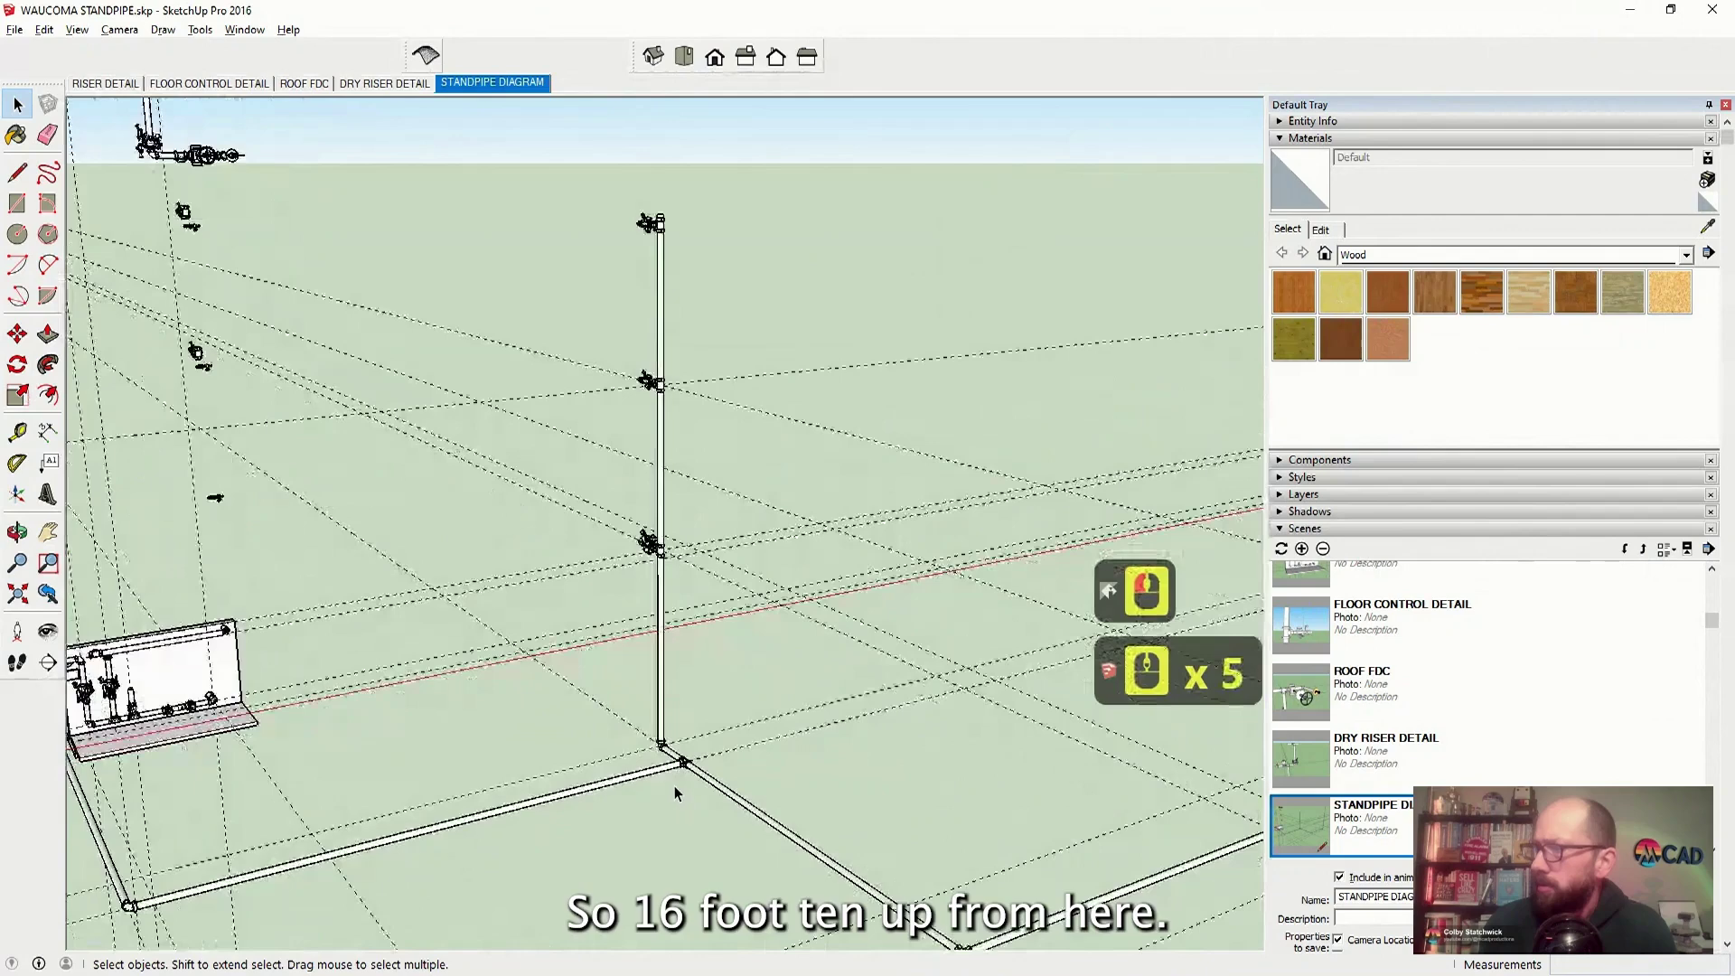
Copy the two construction guides crossing at the base of the riser vertically upward by 16'10"
scroll(674, 793, "up", 10)
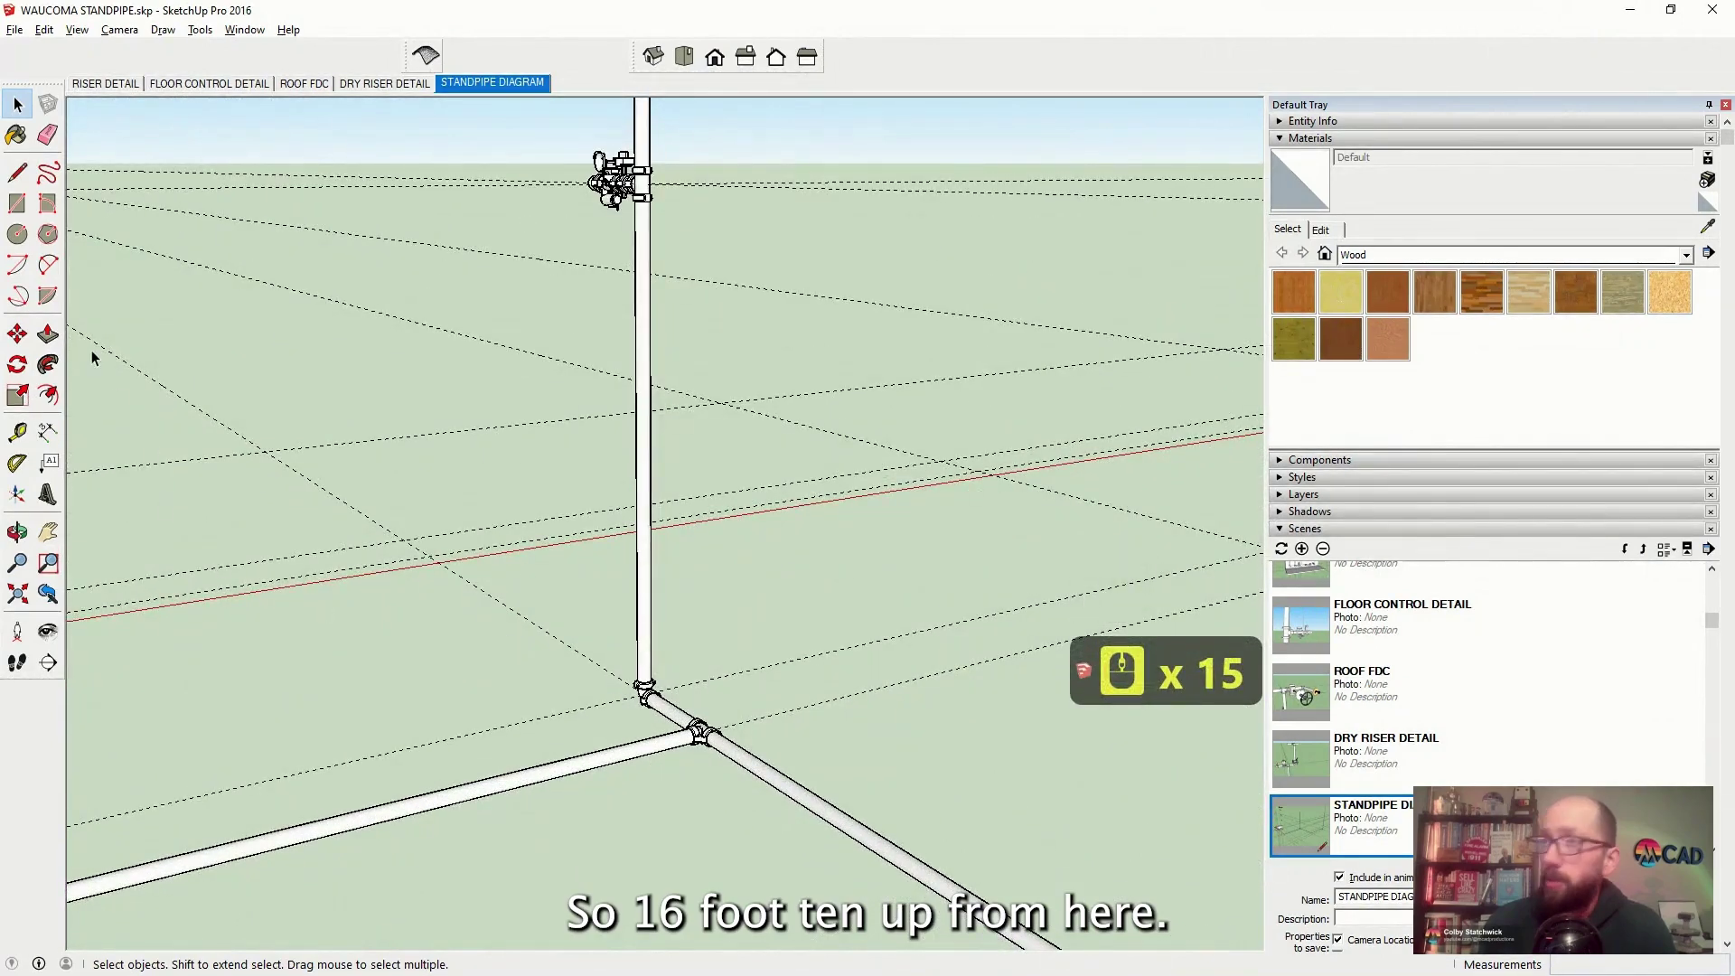
left_click(480, 502)
left_click(616, 681)
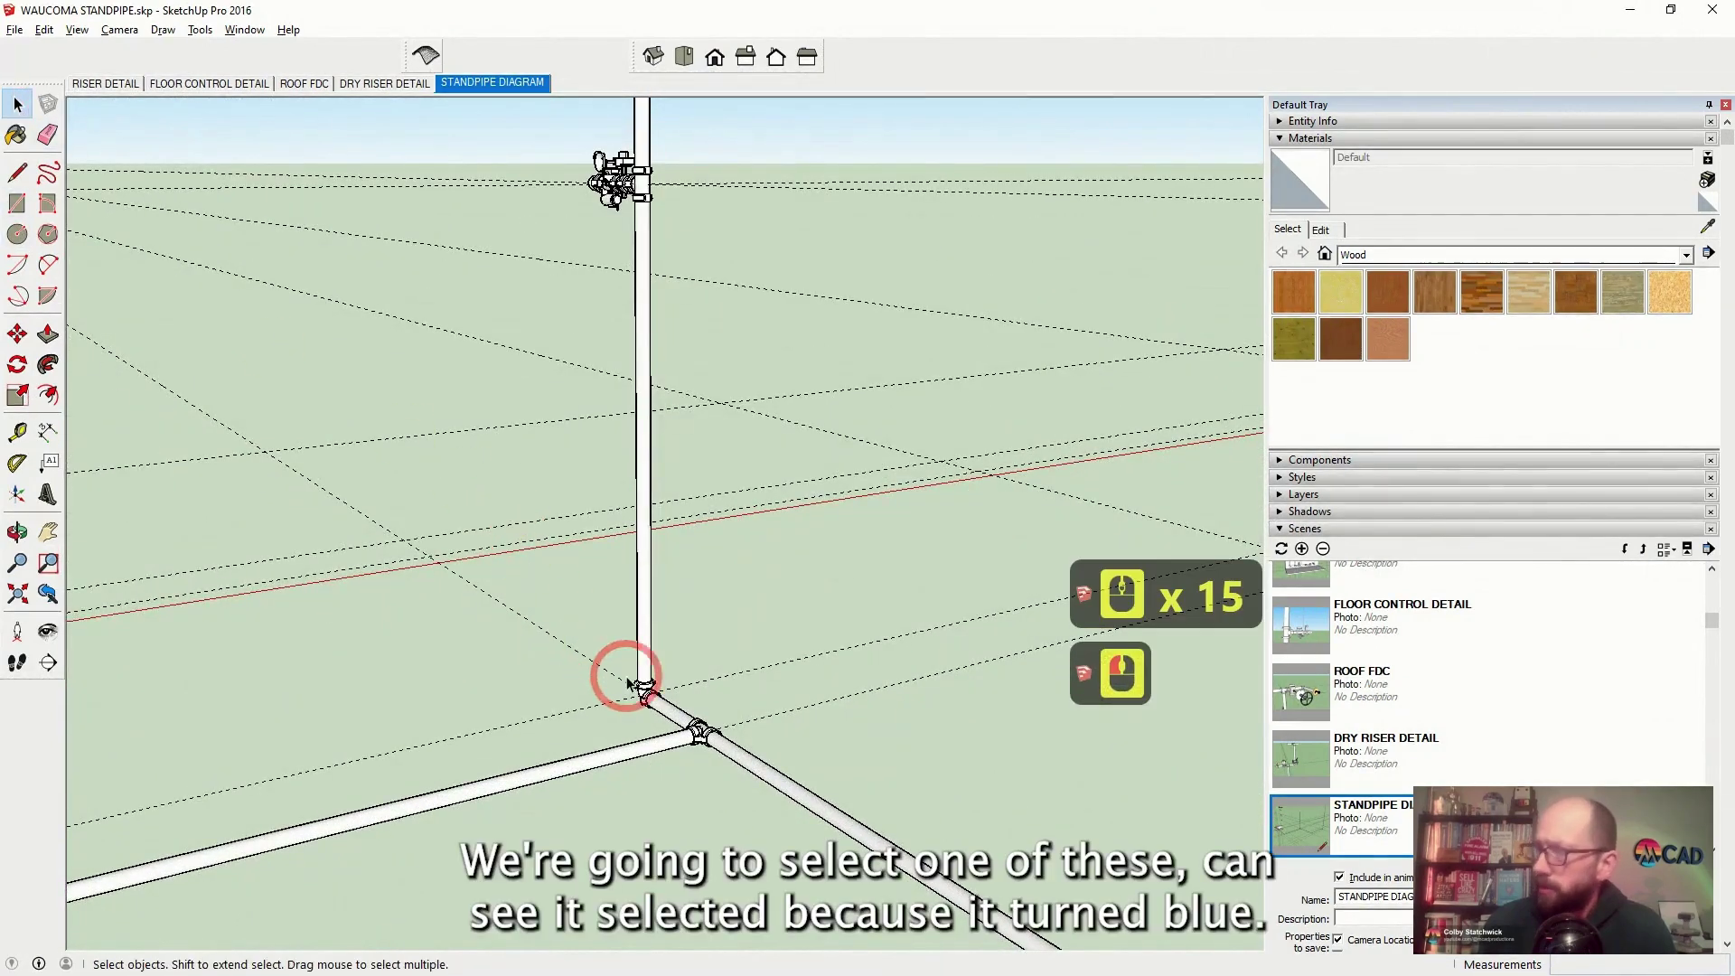
scroll(607, 685, "up", 4)
left_click(550, 634)
scroll(551, 635, "up", 2)
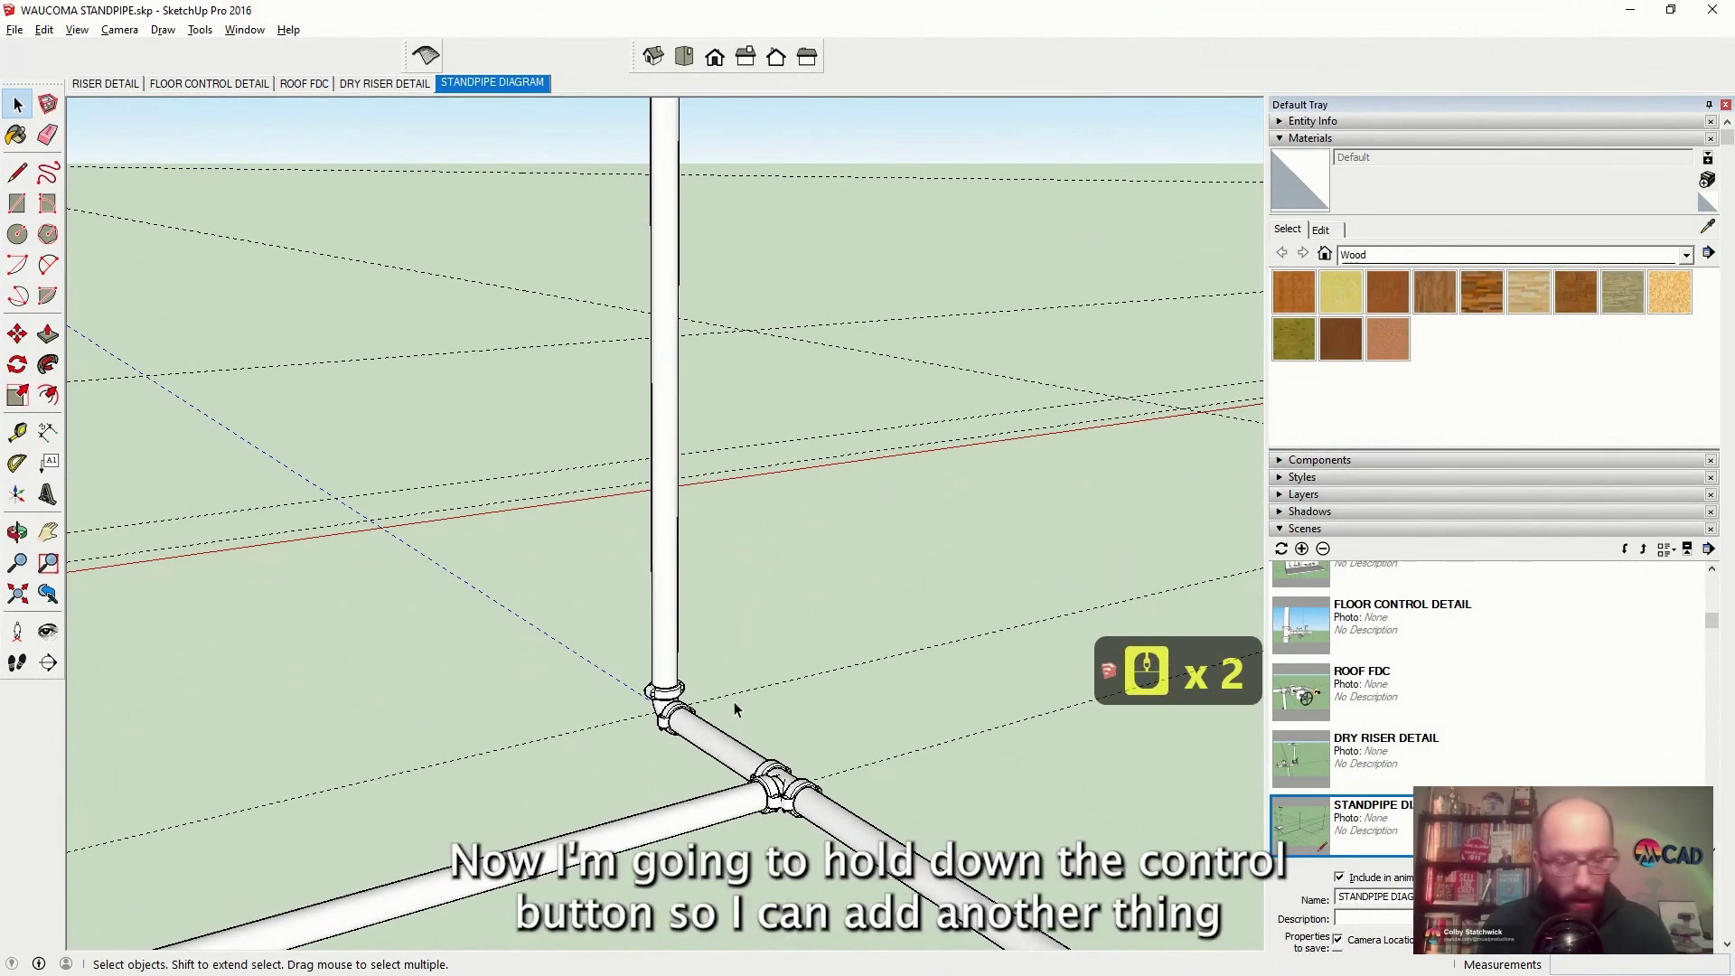
key("ctrl")
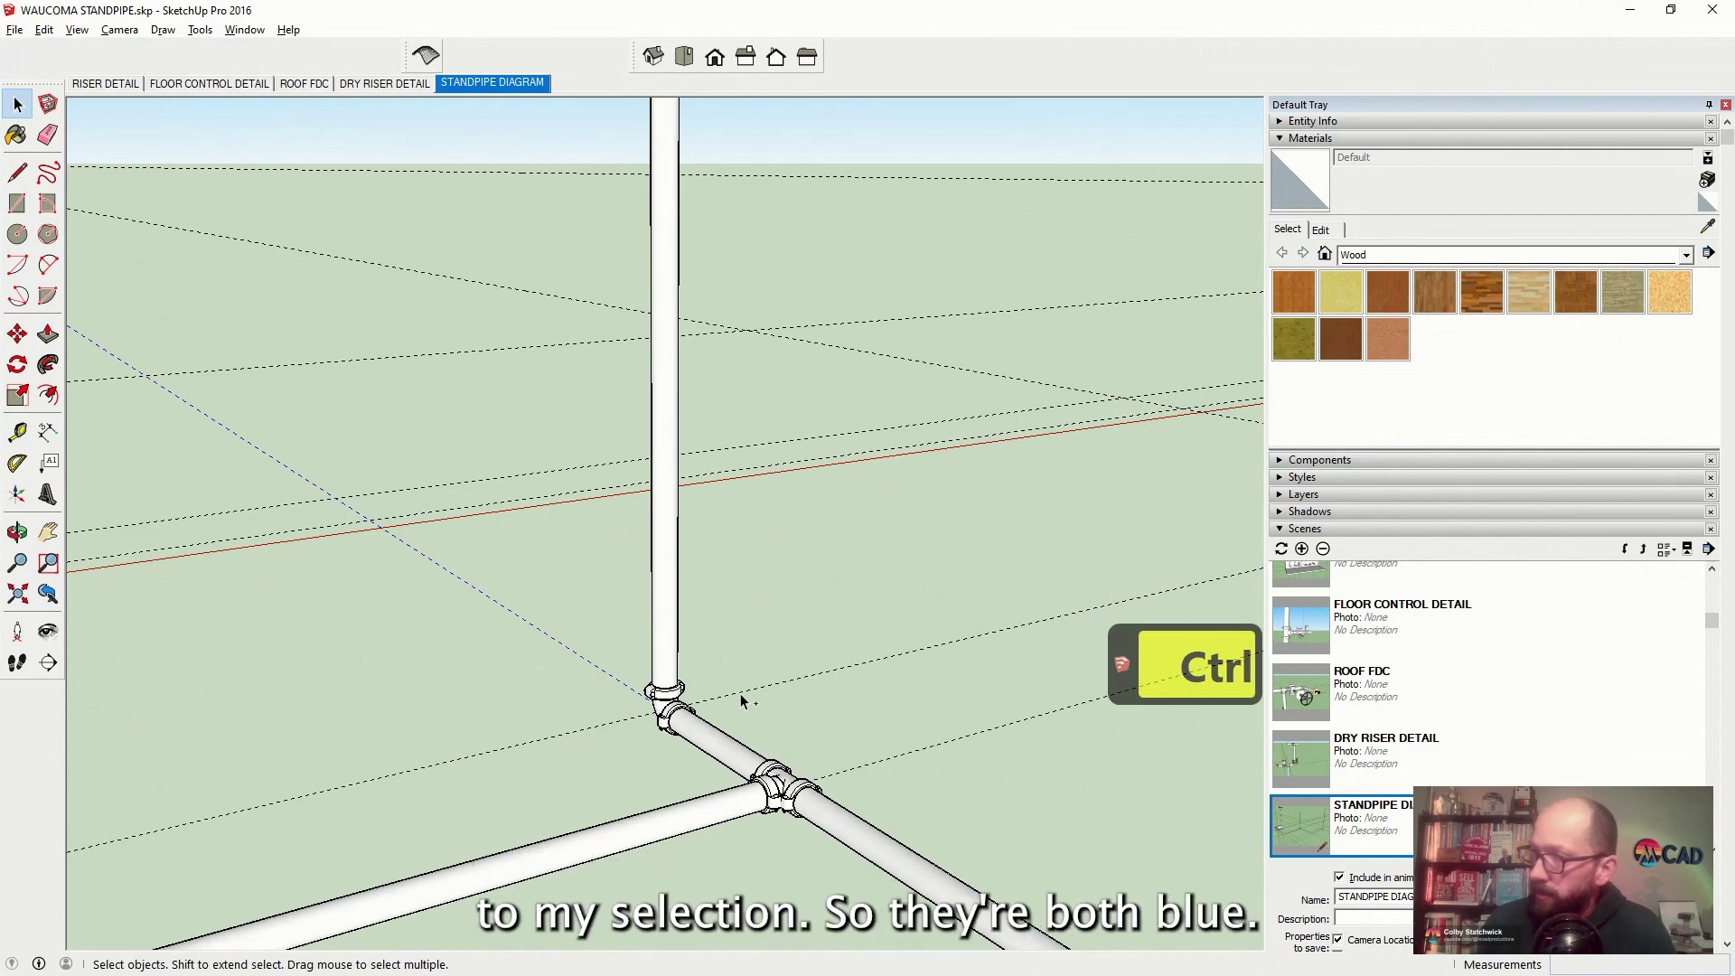
left_click(741, 692, "ctrl")
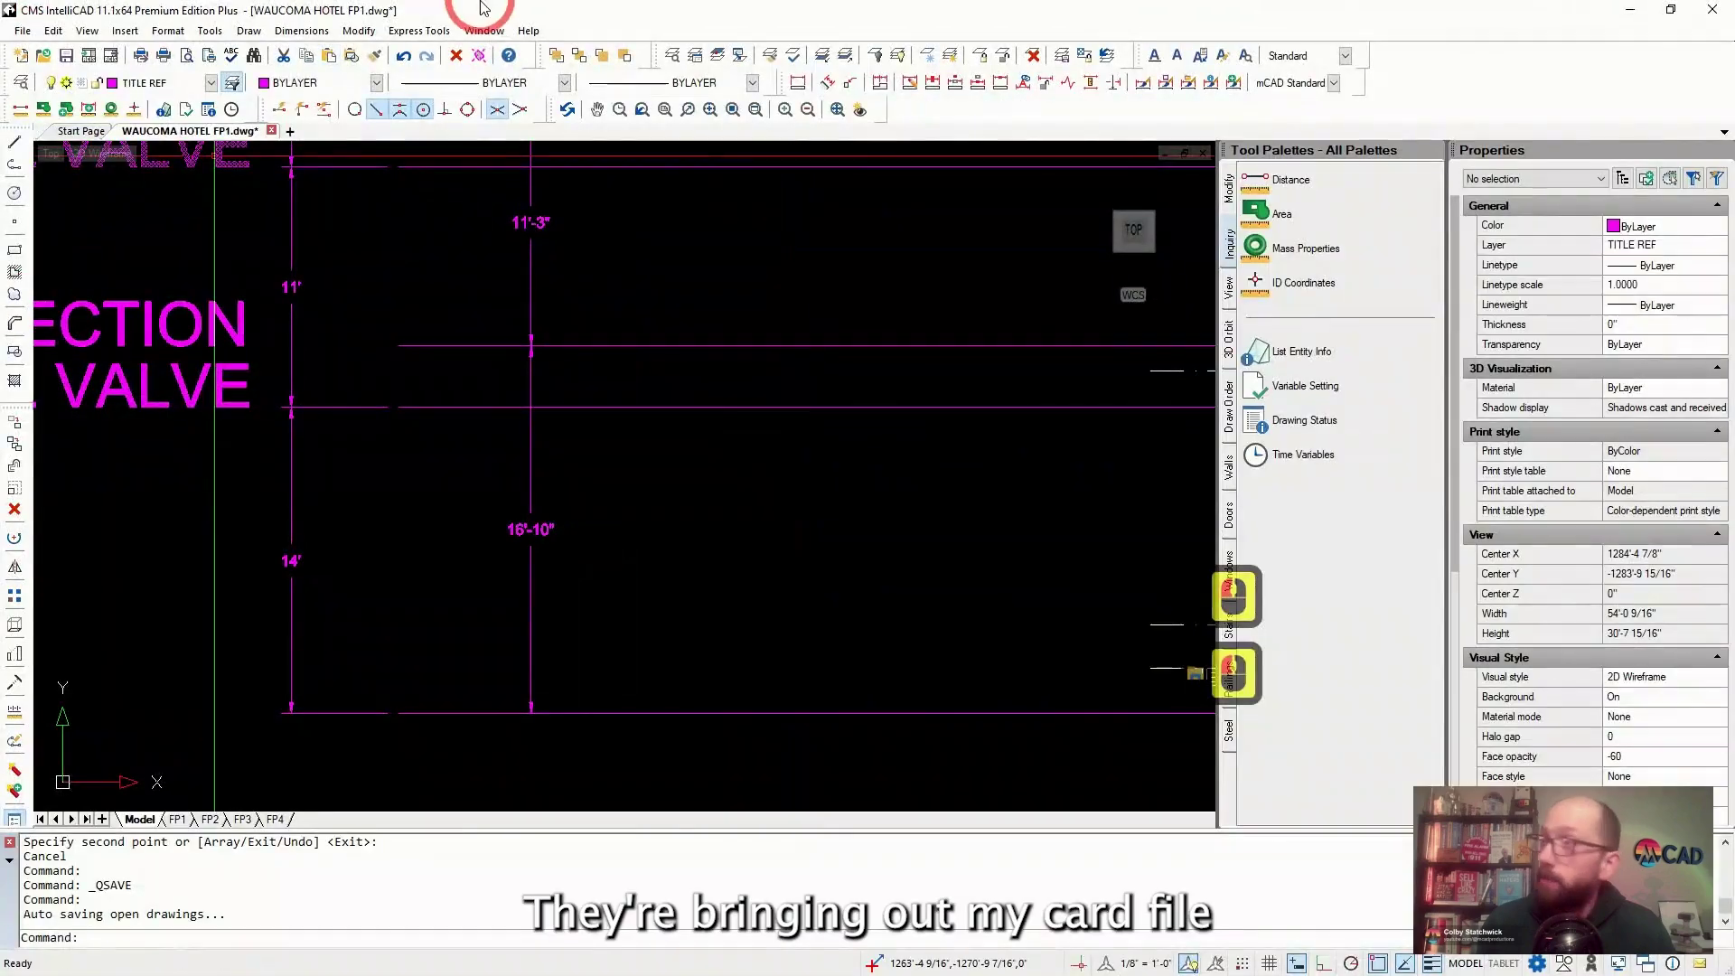
left_click_drag(550, 8, 550, 0)
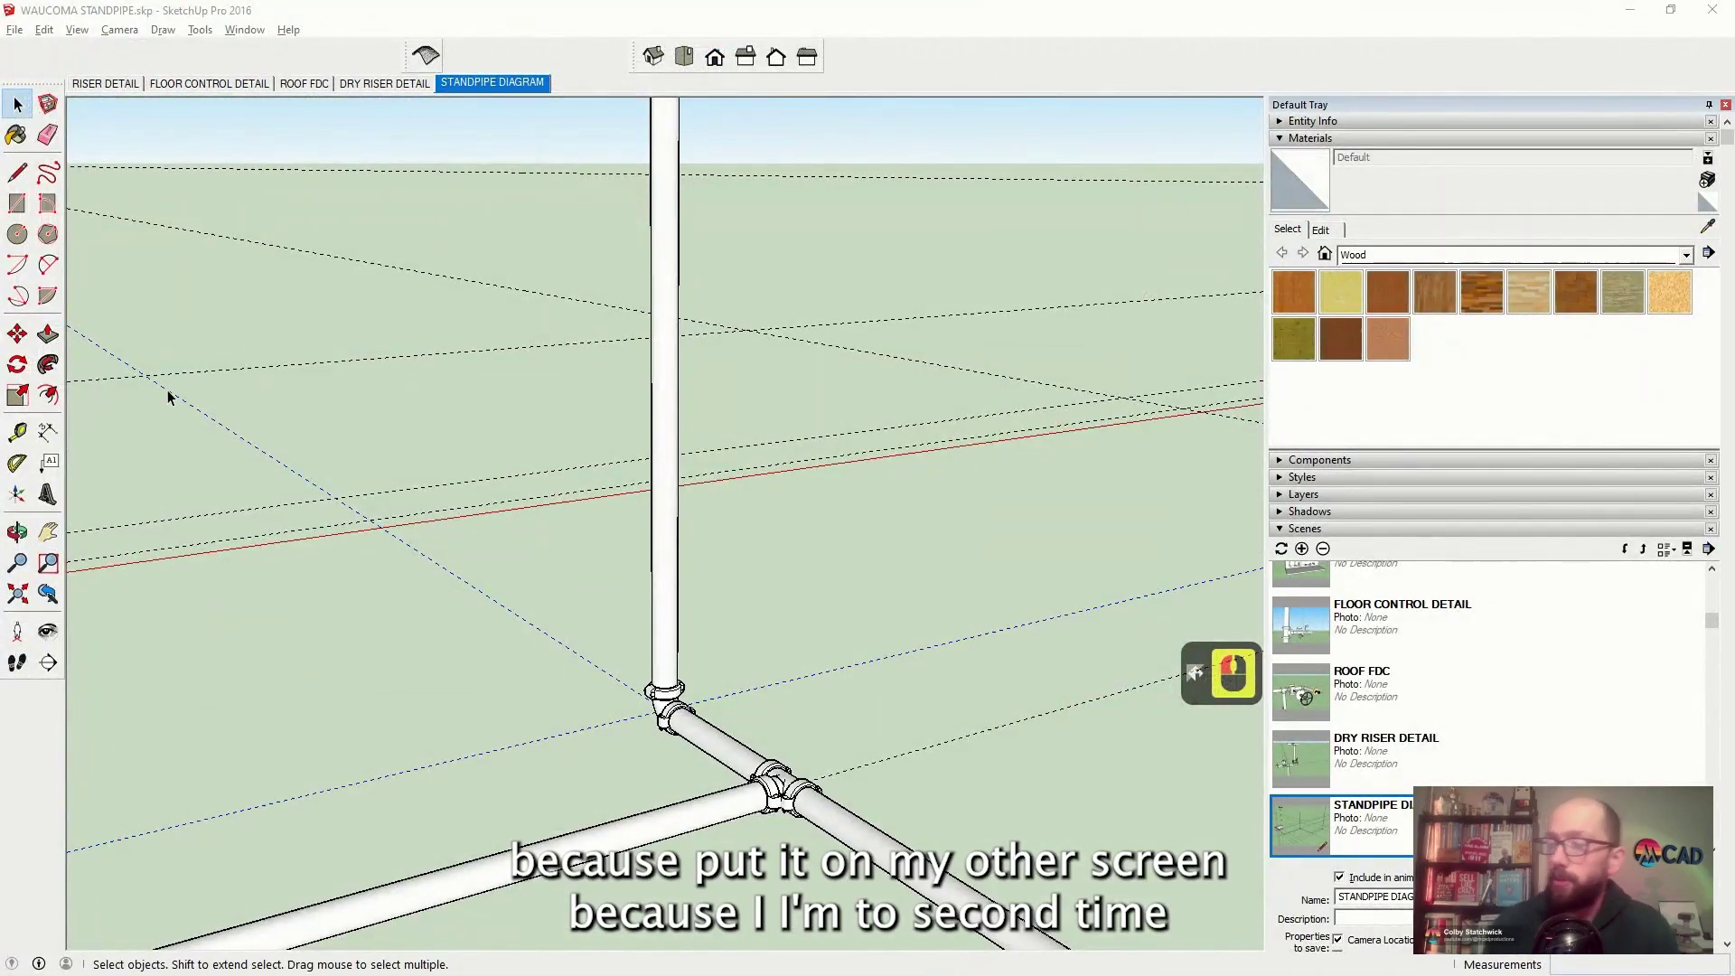
left_click(17, 333)
left_click(533, 684)
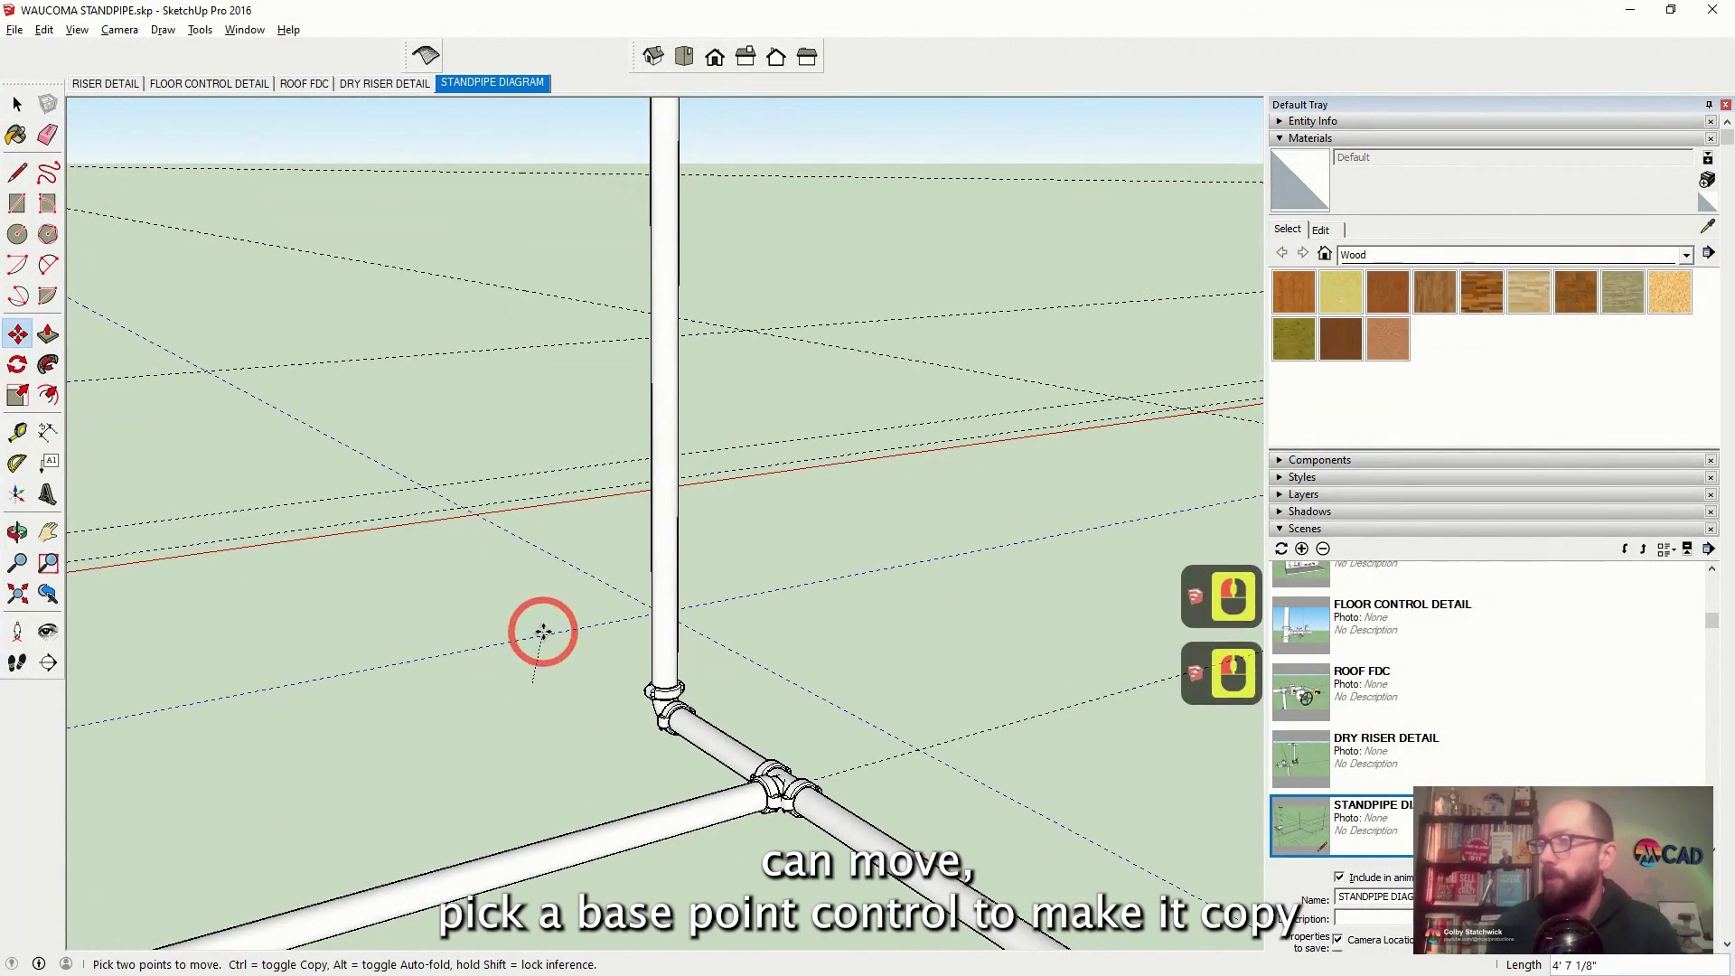
key("ctrl")
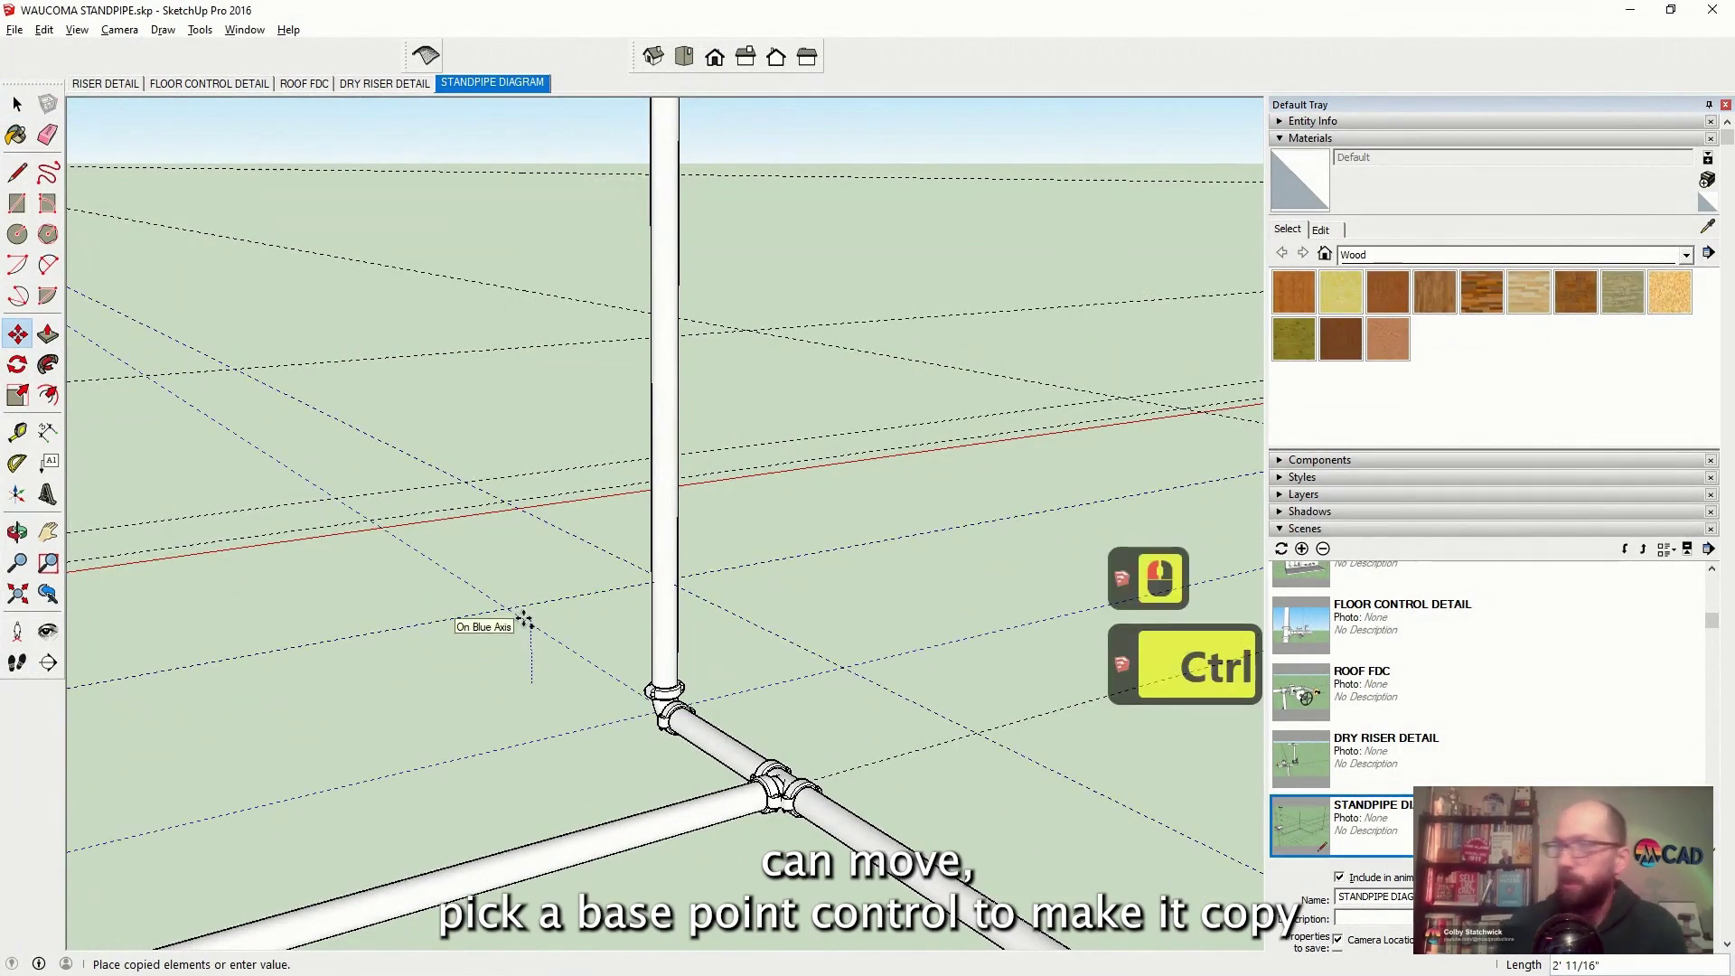
type("1")
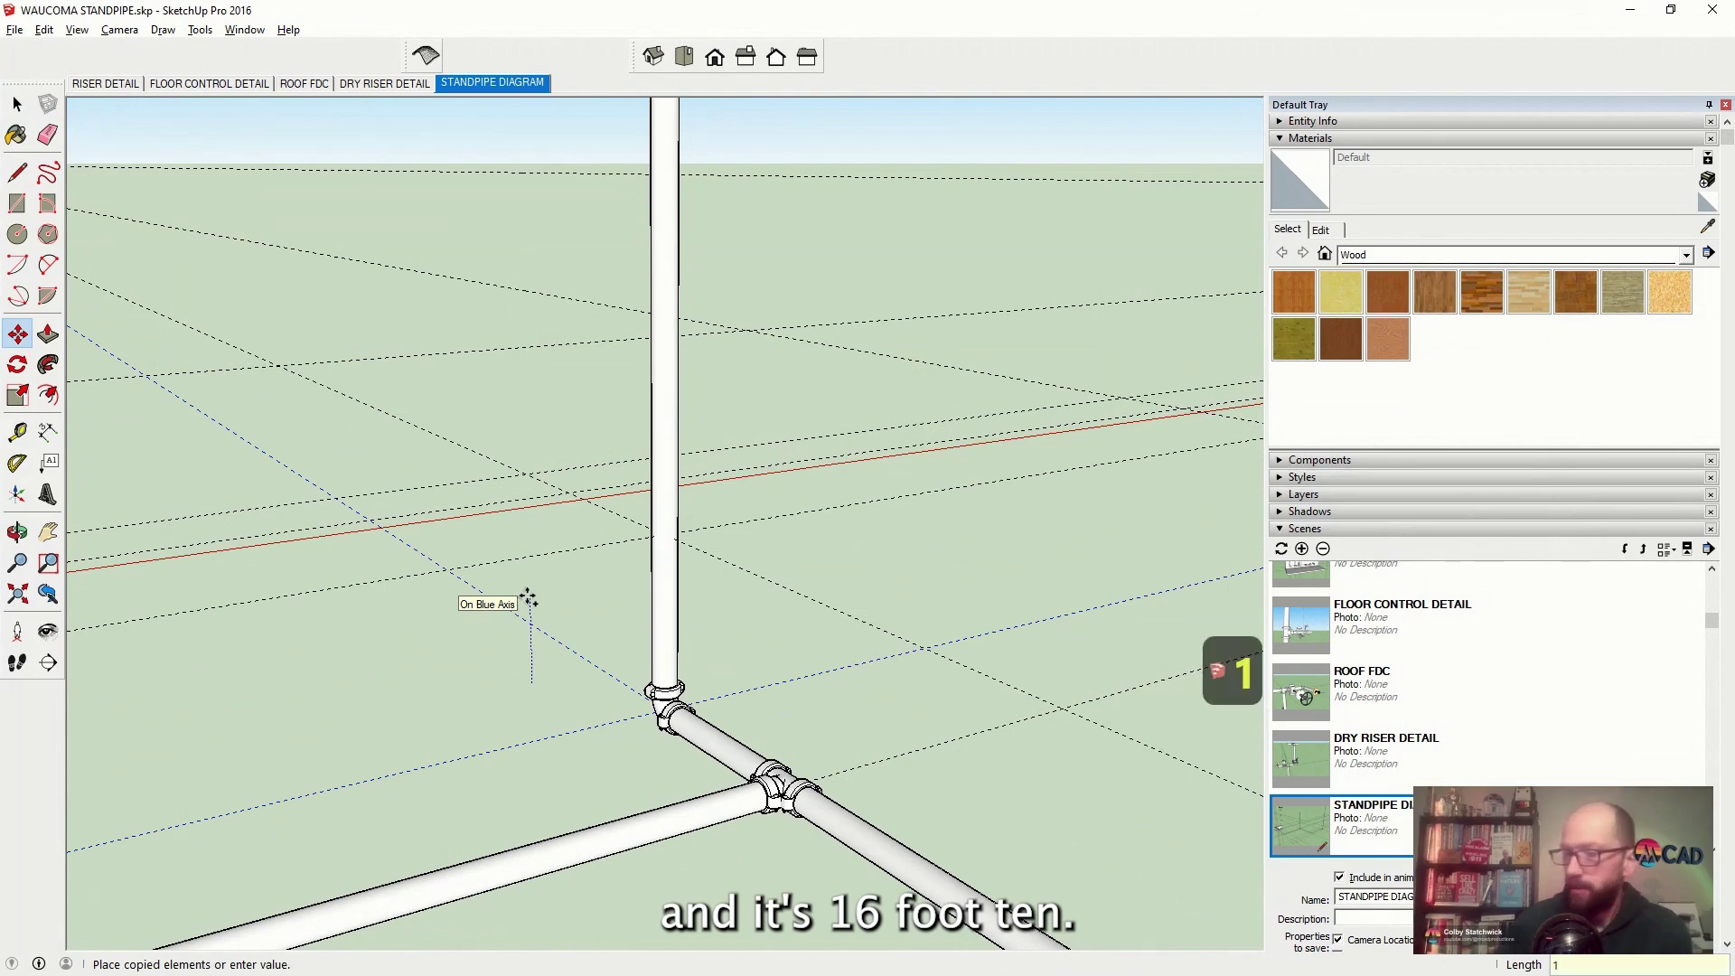
type("6'10")
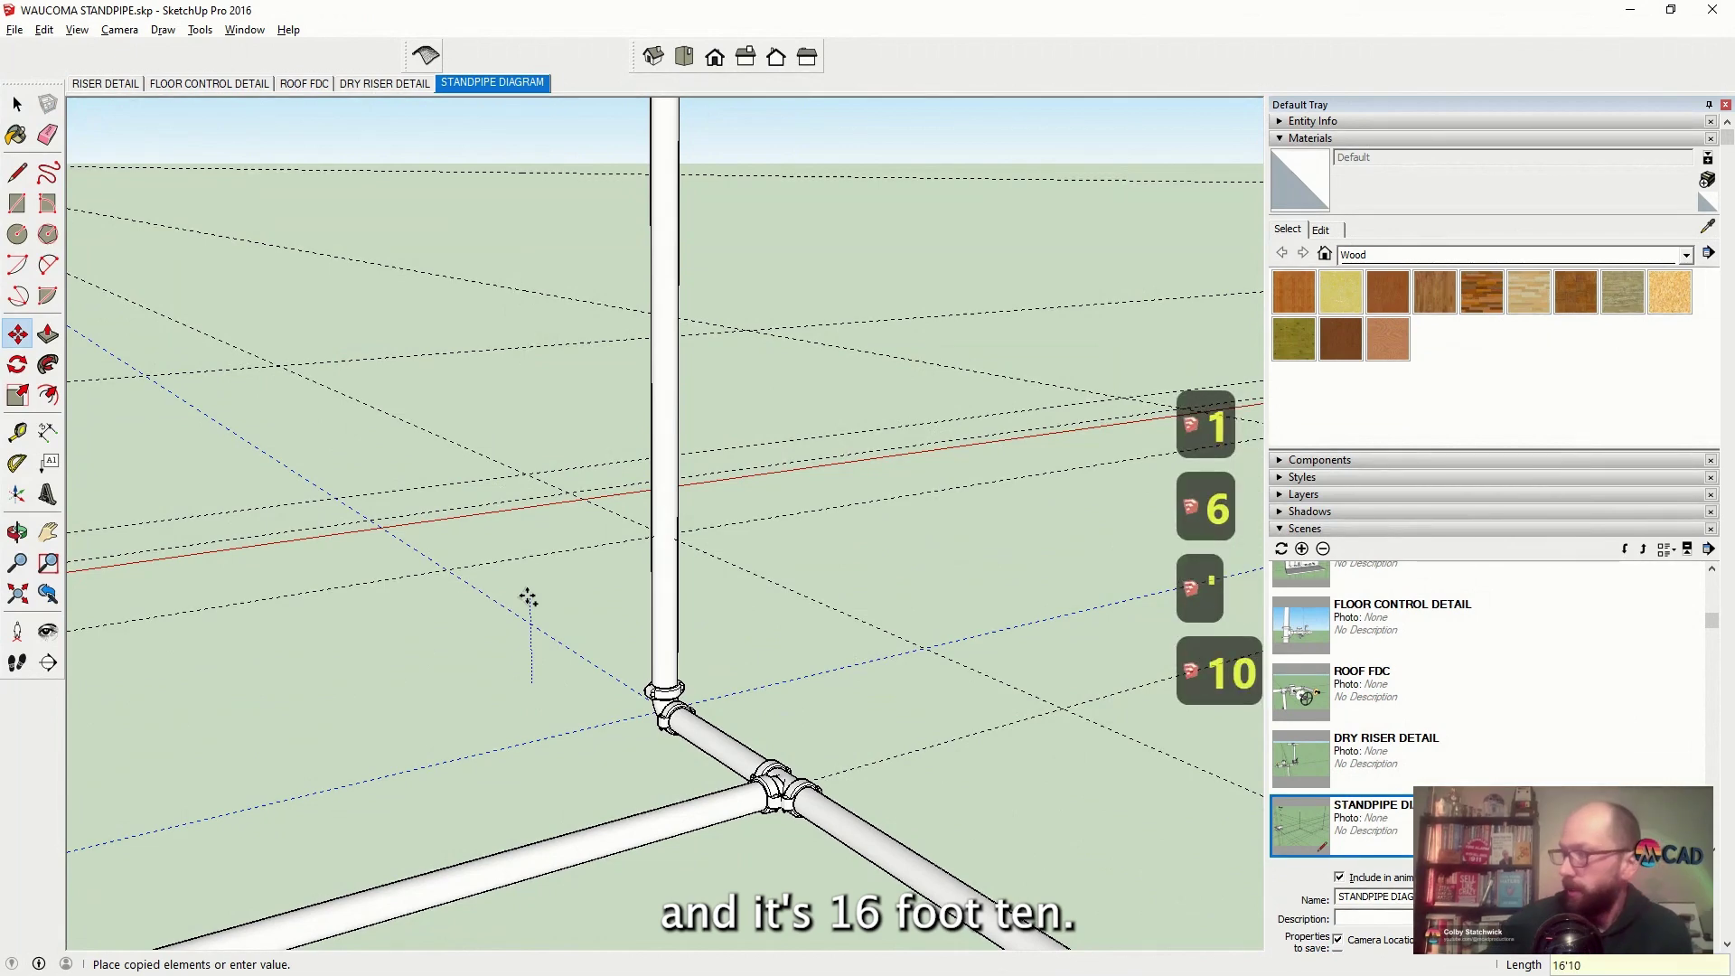
key("Return")
Locate the lowest loose hose connection beside the standpipe and check its facing direction against the floor plan
scroll(527, 596, "down", 15)
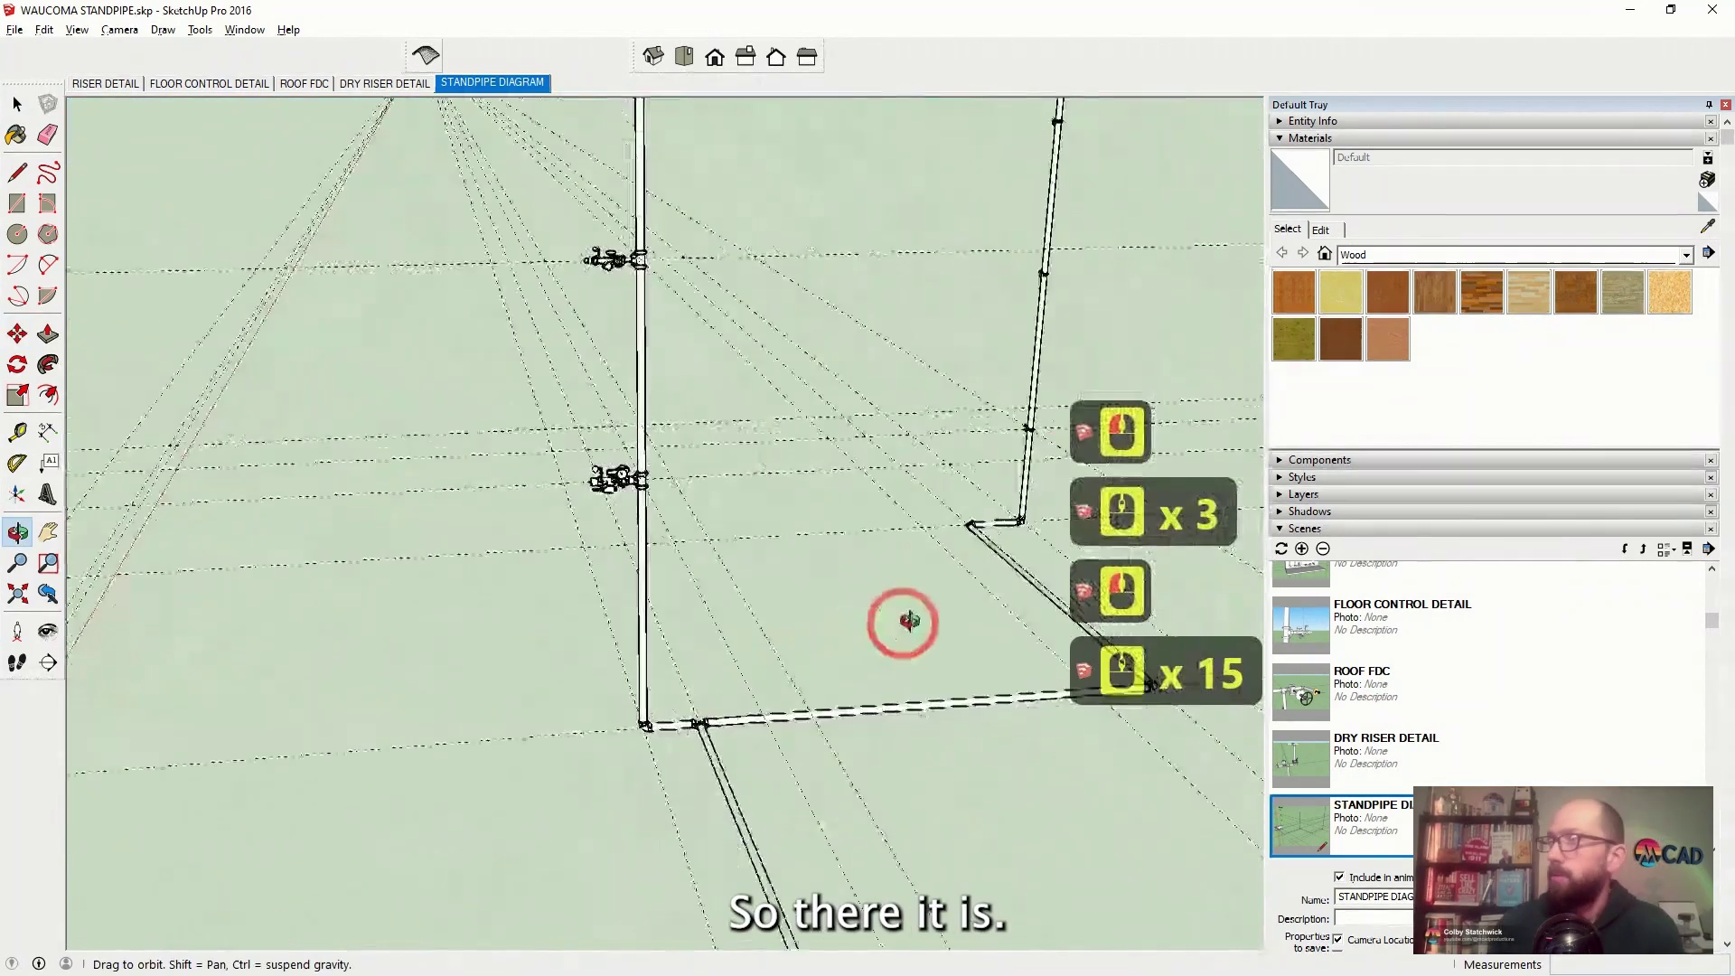
middle_click_drag(898, 620, 677, 427)
scroll(588, 403, "up", 13)
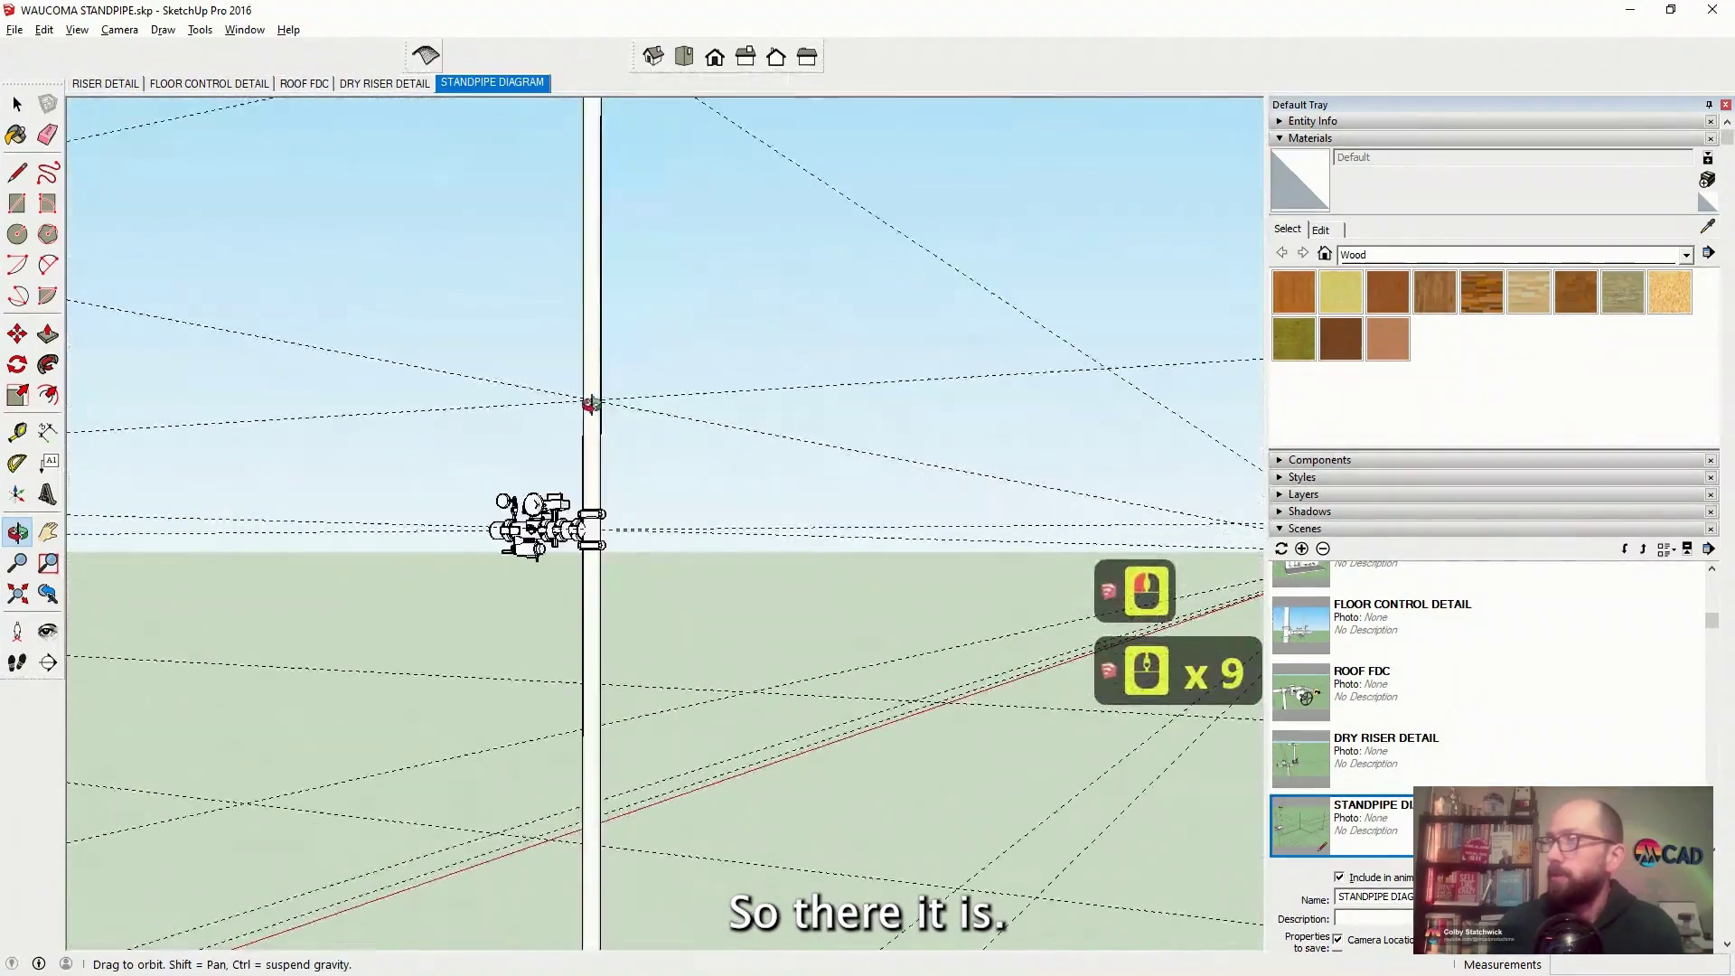
scroll(597, 403, "up", 5)
scroll(598, 403, "down", 20)
scroll(397, 411, "up", 9)
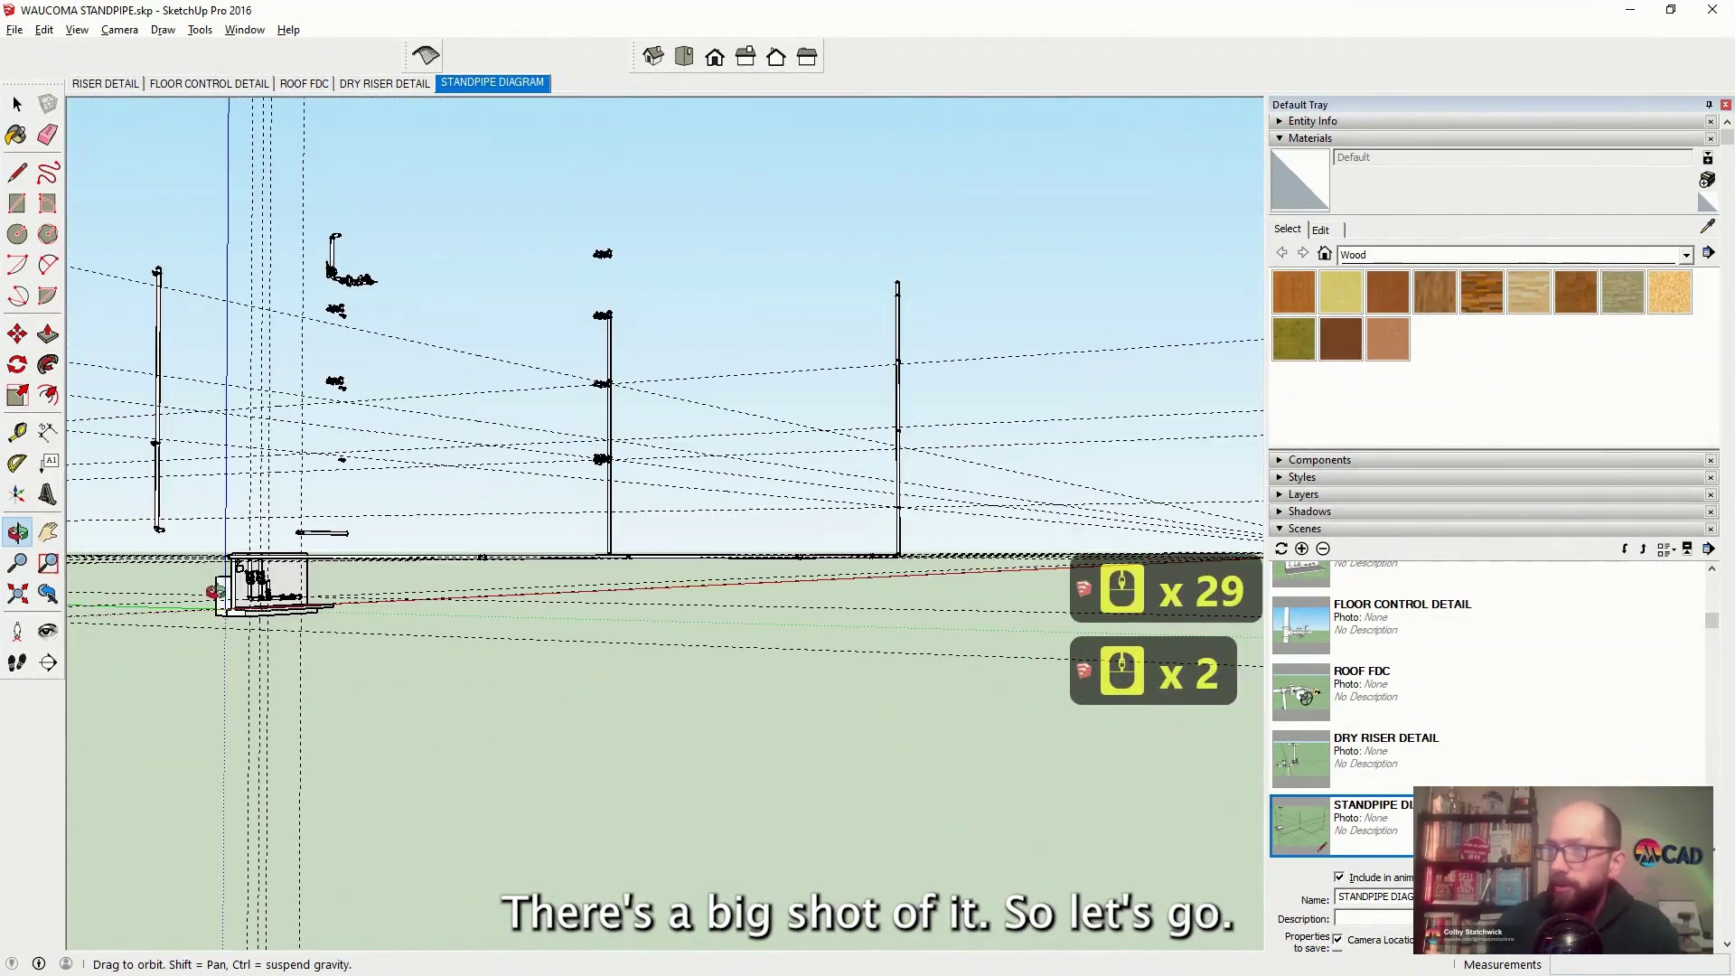
scroll(388, 413, "down", 4)
scroll(389, 420, "up", 20)
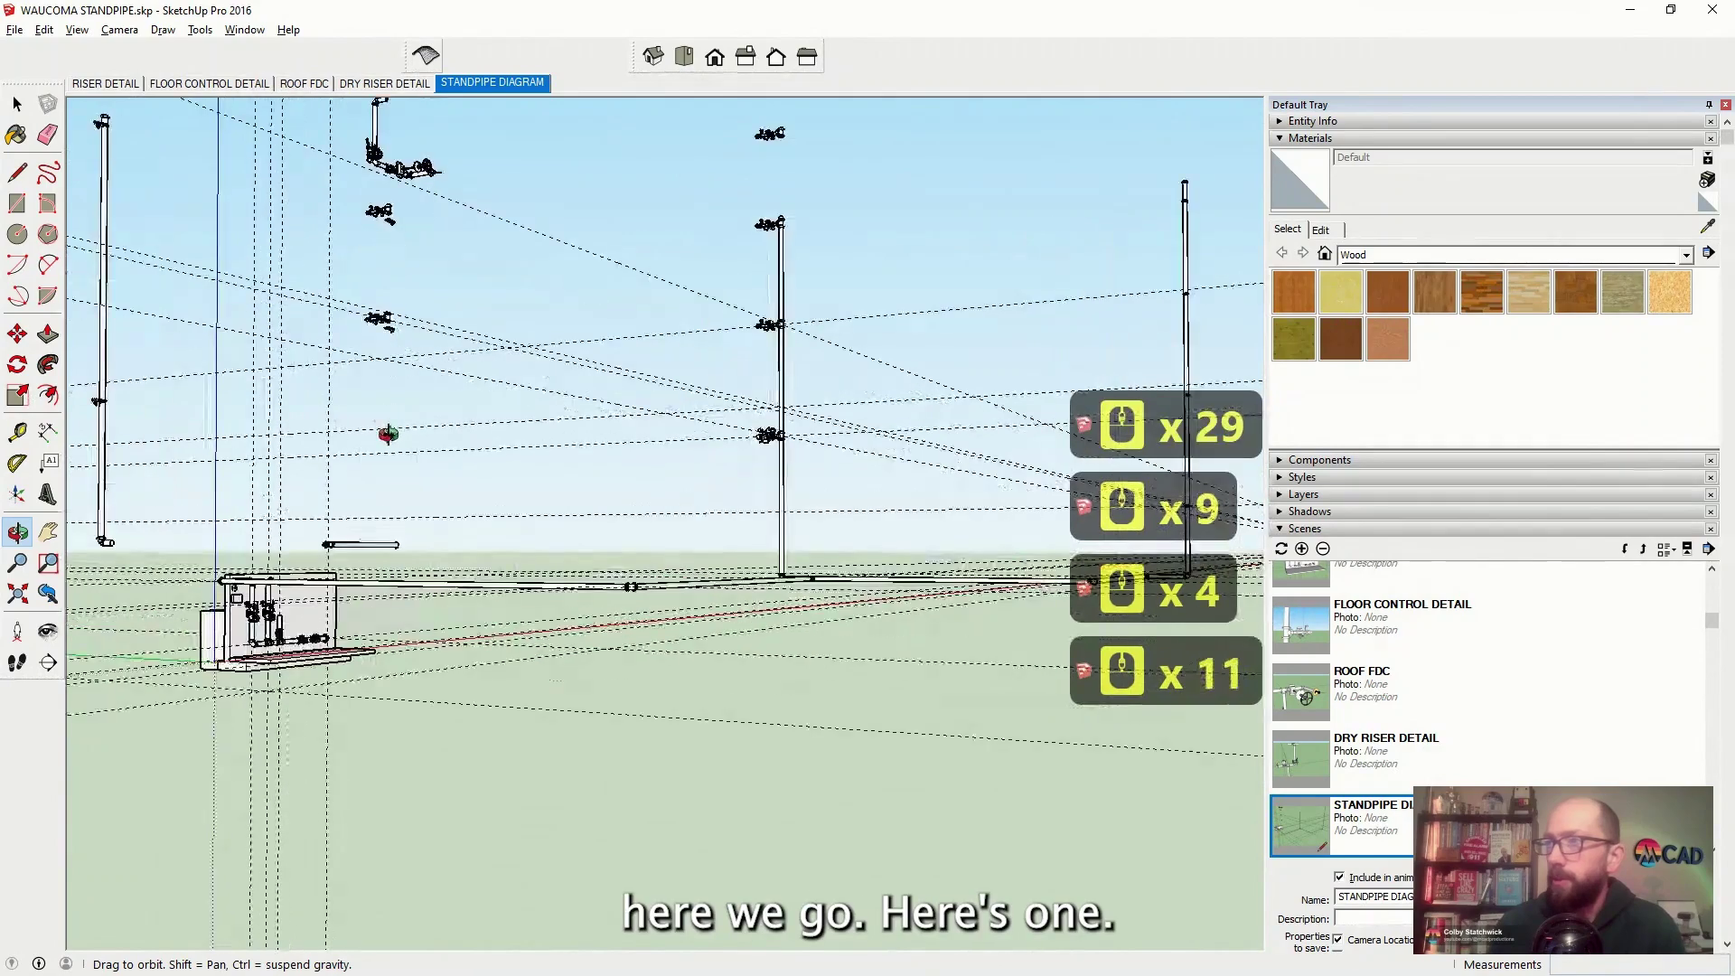
scroll(402, 437, "up", 3)
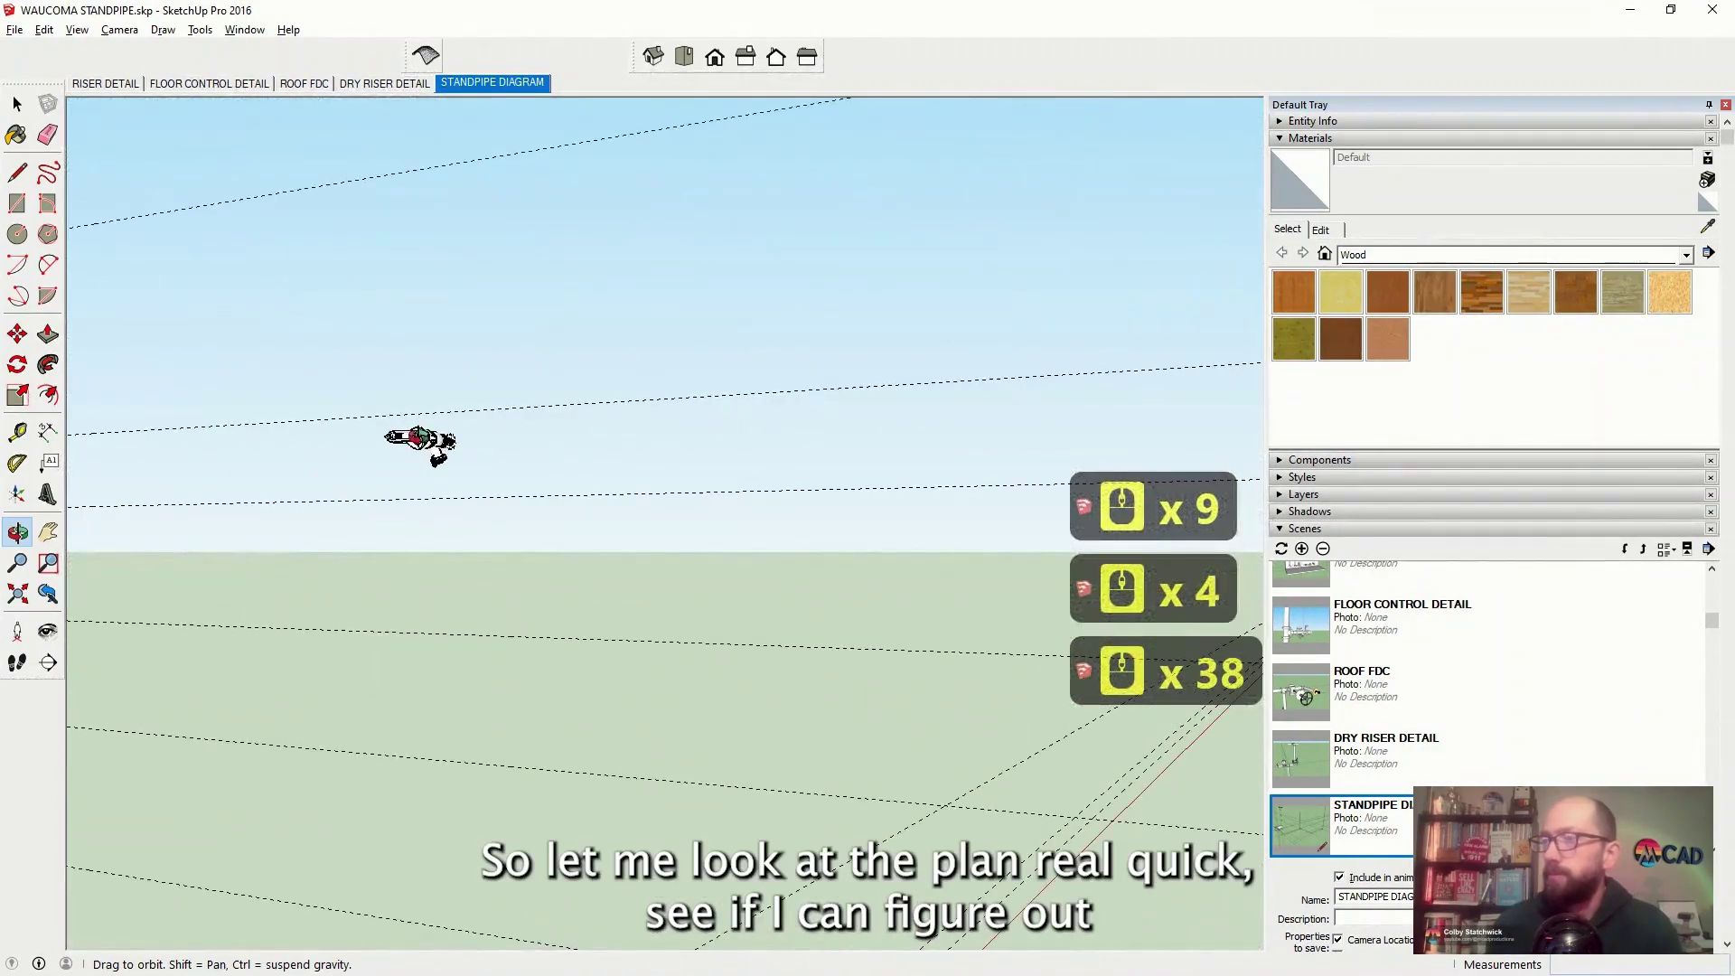
scroll(419, 439, "down", 12)
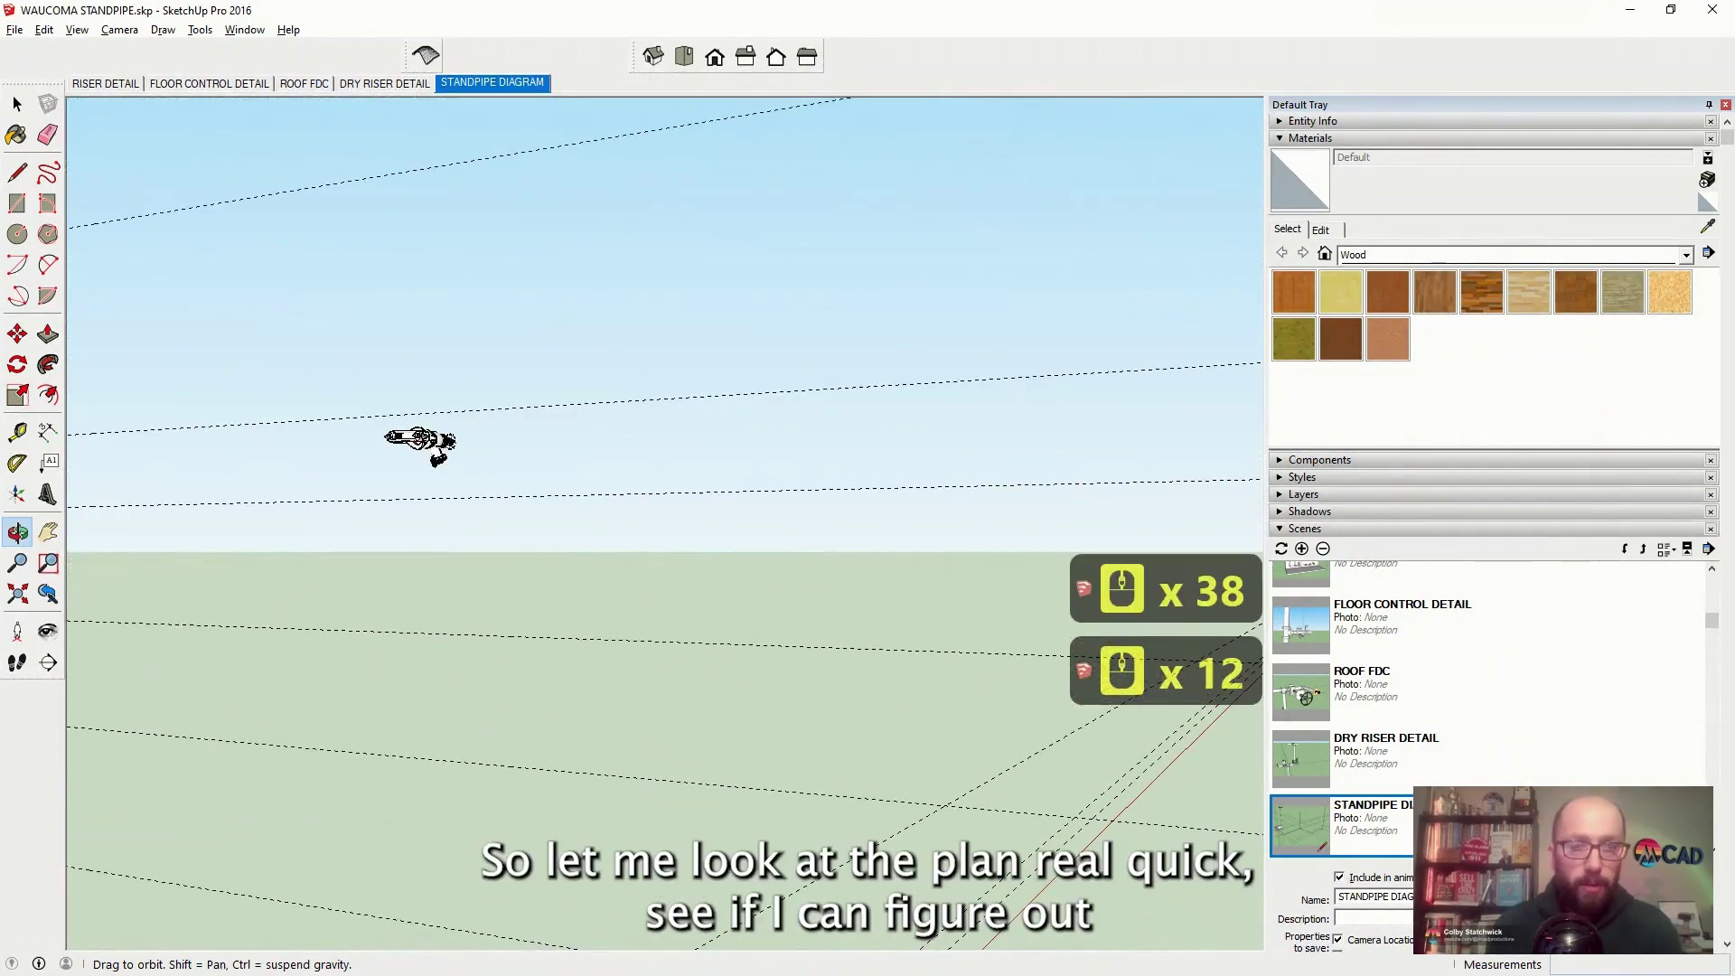
scroll(419, 438, "down", 3)
scroll(419, 438, "up", 6)
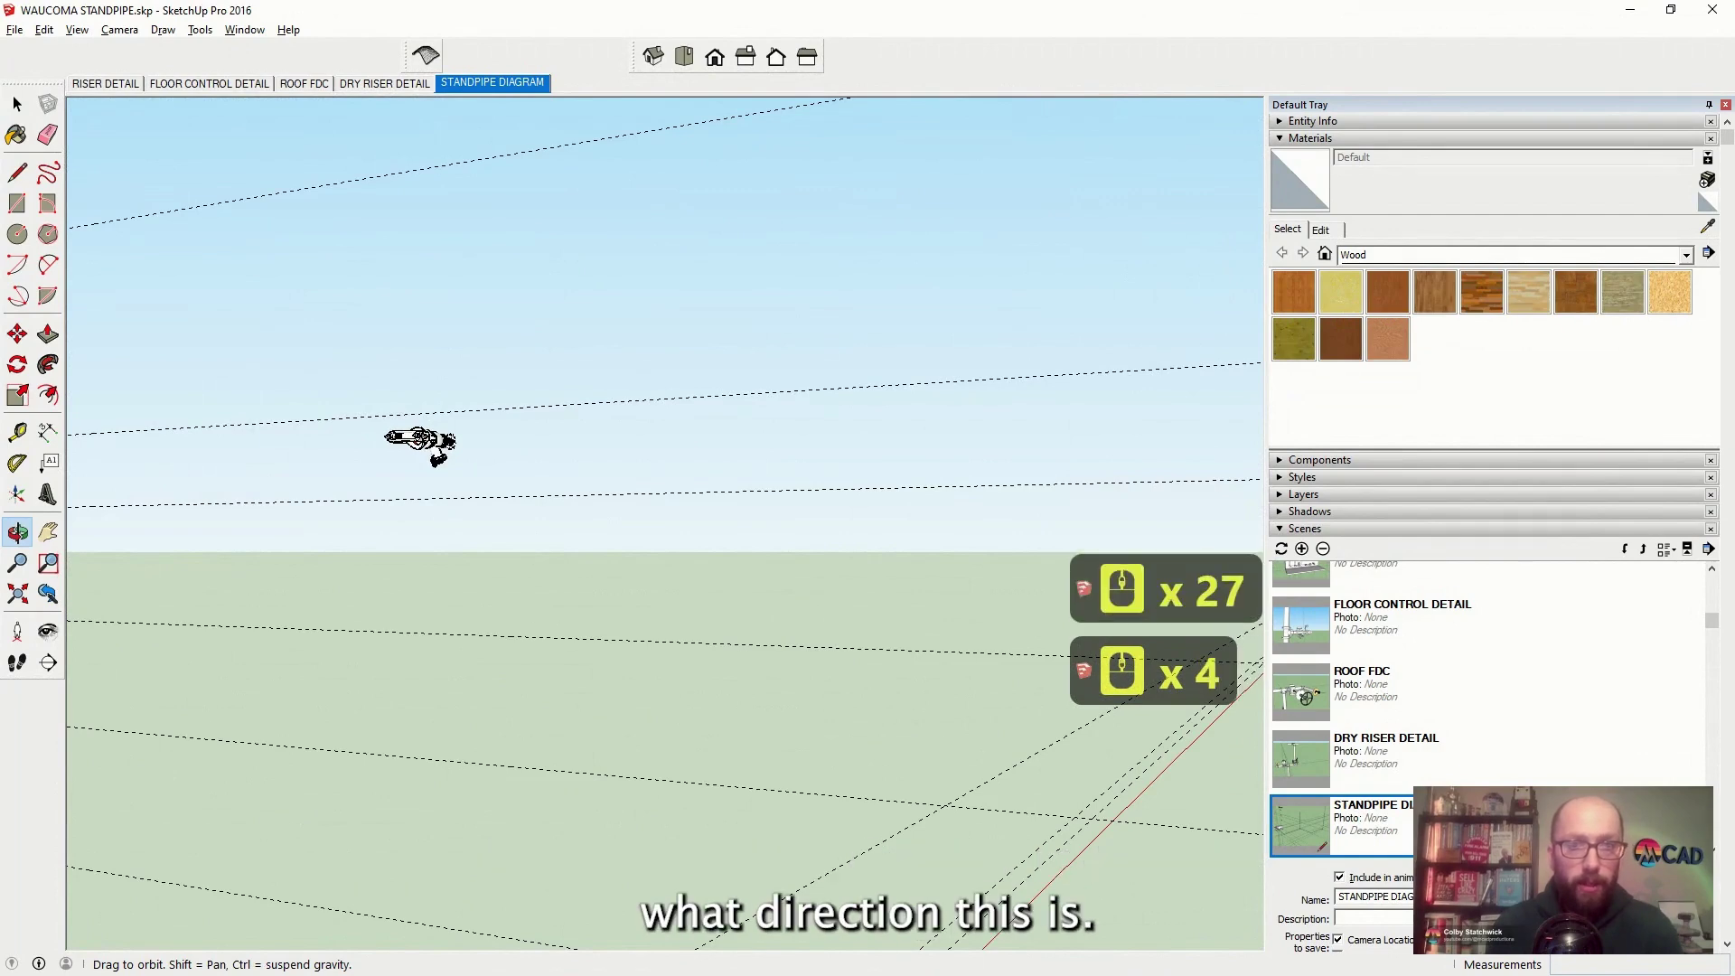
scroll(419, 438, "down", 4)
scroll(418, 438, "up", 6)
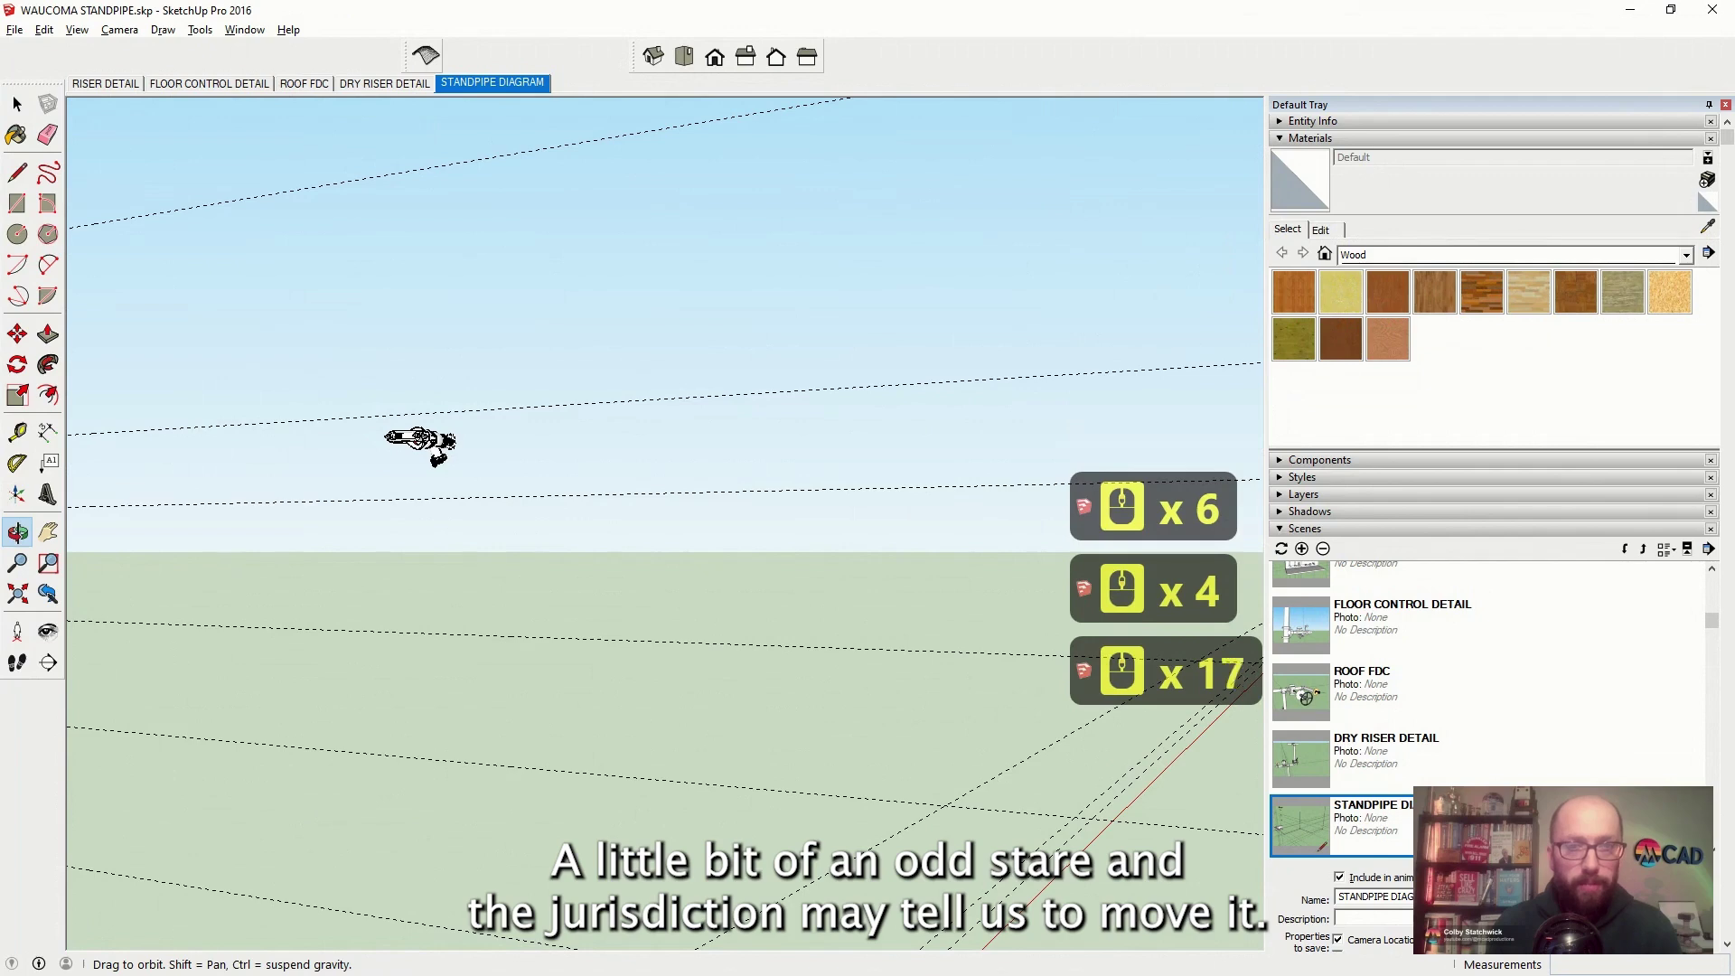
scroll(419, 439, "up", 2)
scroll(419, 438, "down", 2)
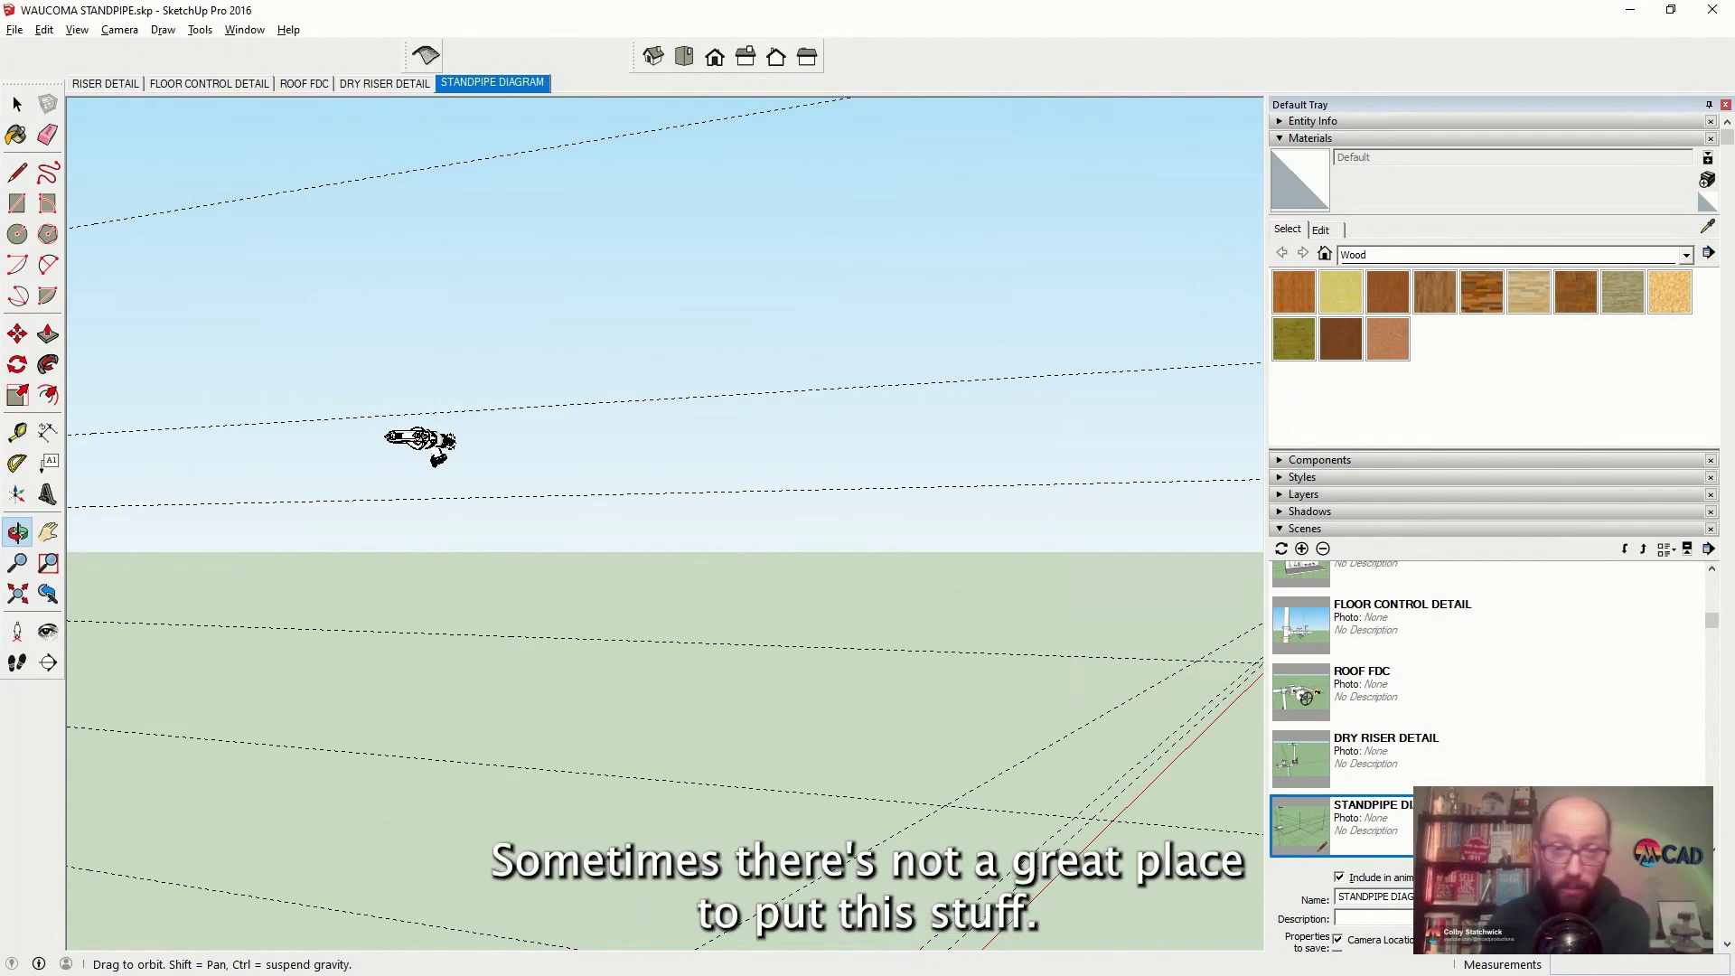
left_click(1053, 11)
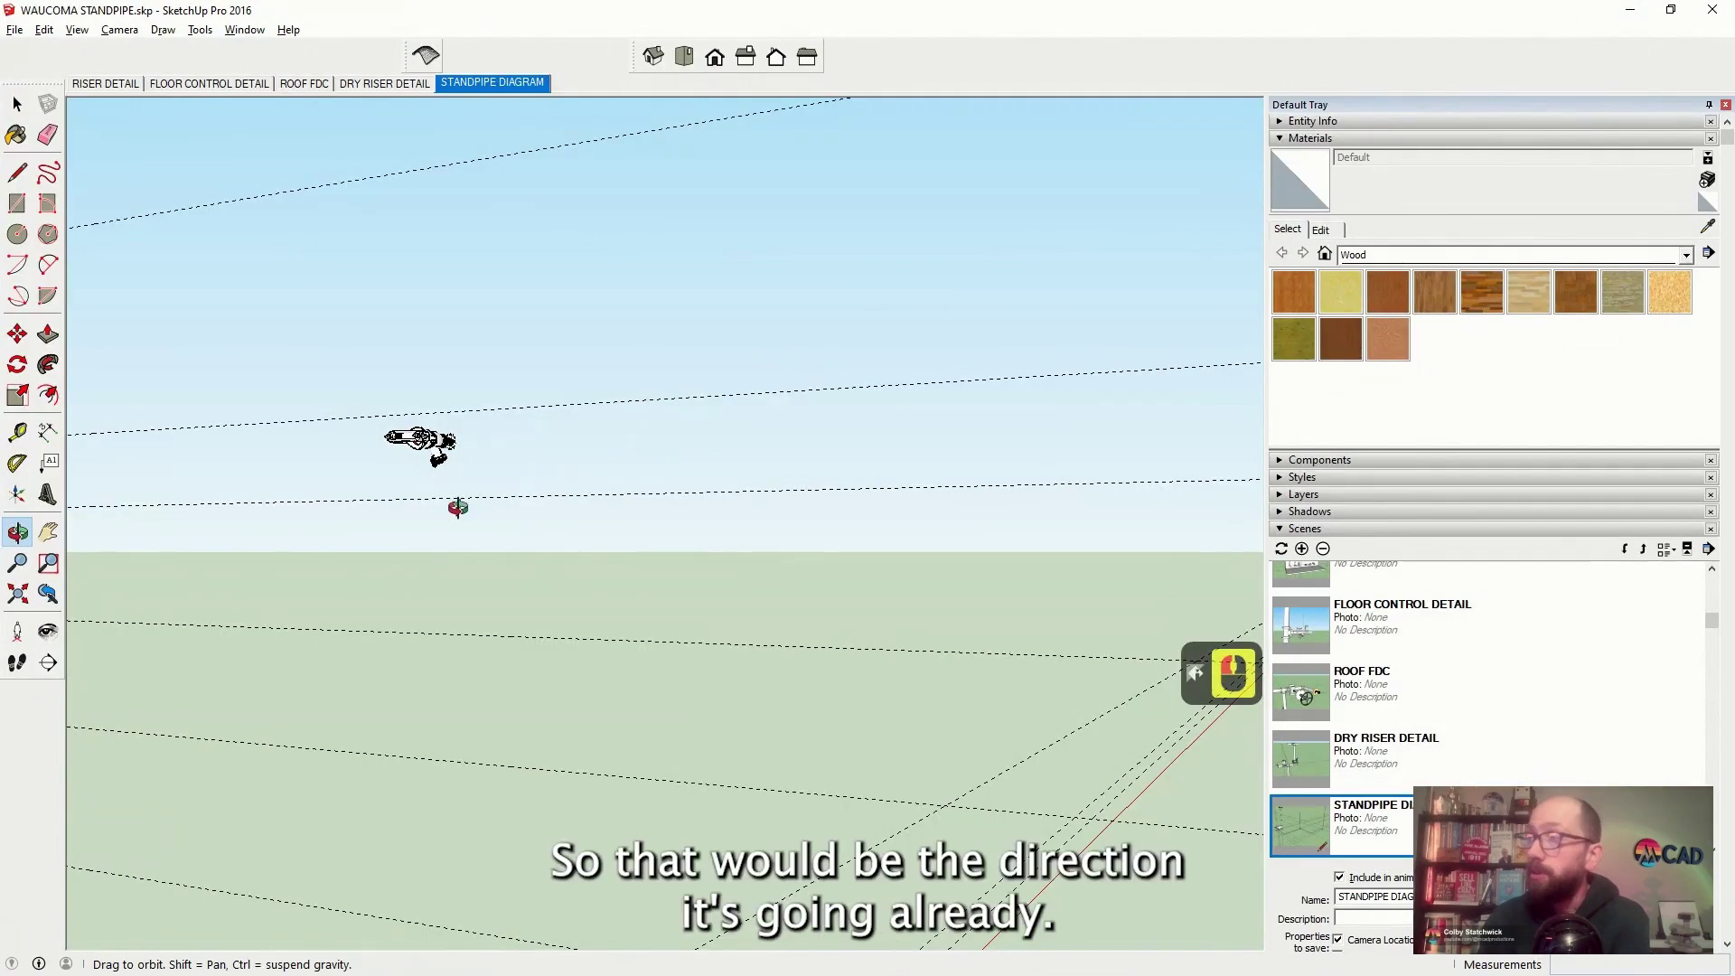
Move the lowest loose hose connection onto the riser at the raised guides' intersection, using X-ray view to find the snap point
scroll(458, 508, "down", 20)
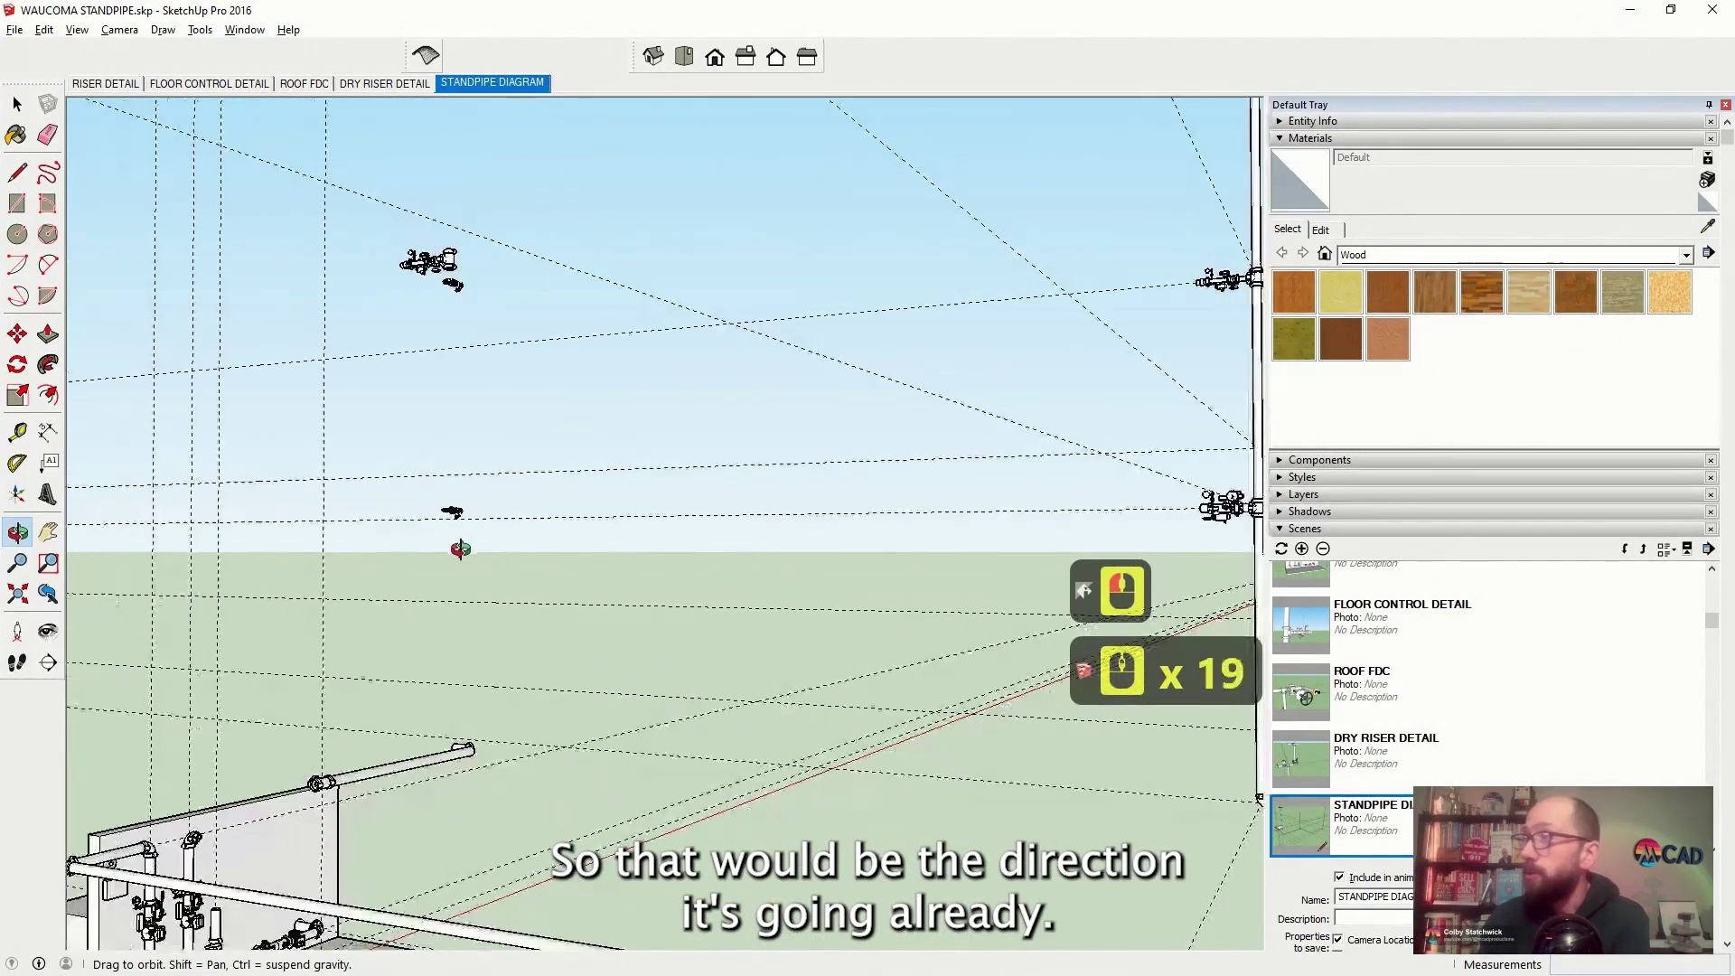
scroll(460, 548, "up", 7)
scroll(460, 549, "up", 20)
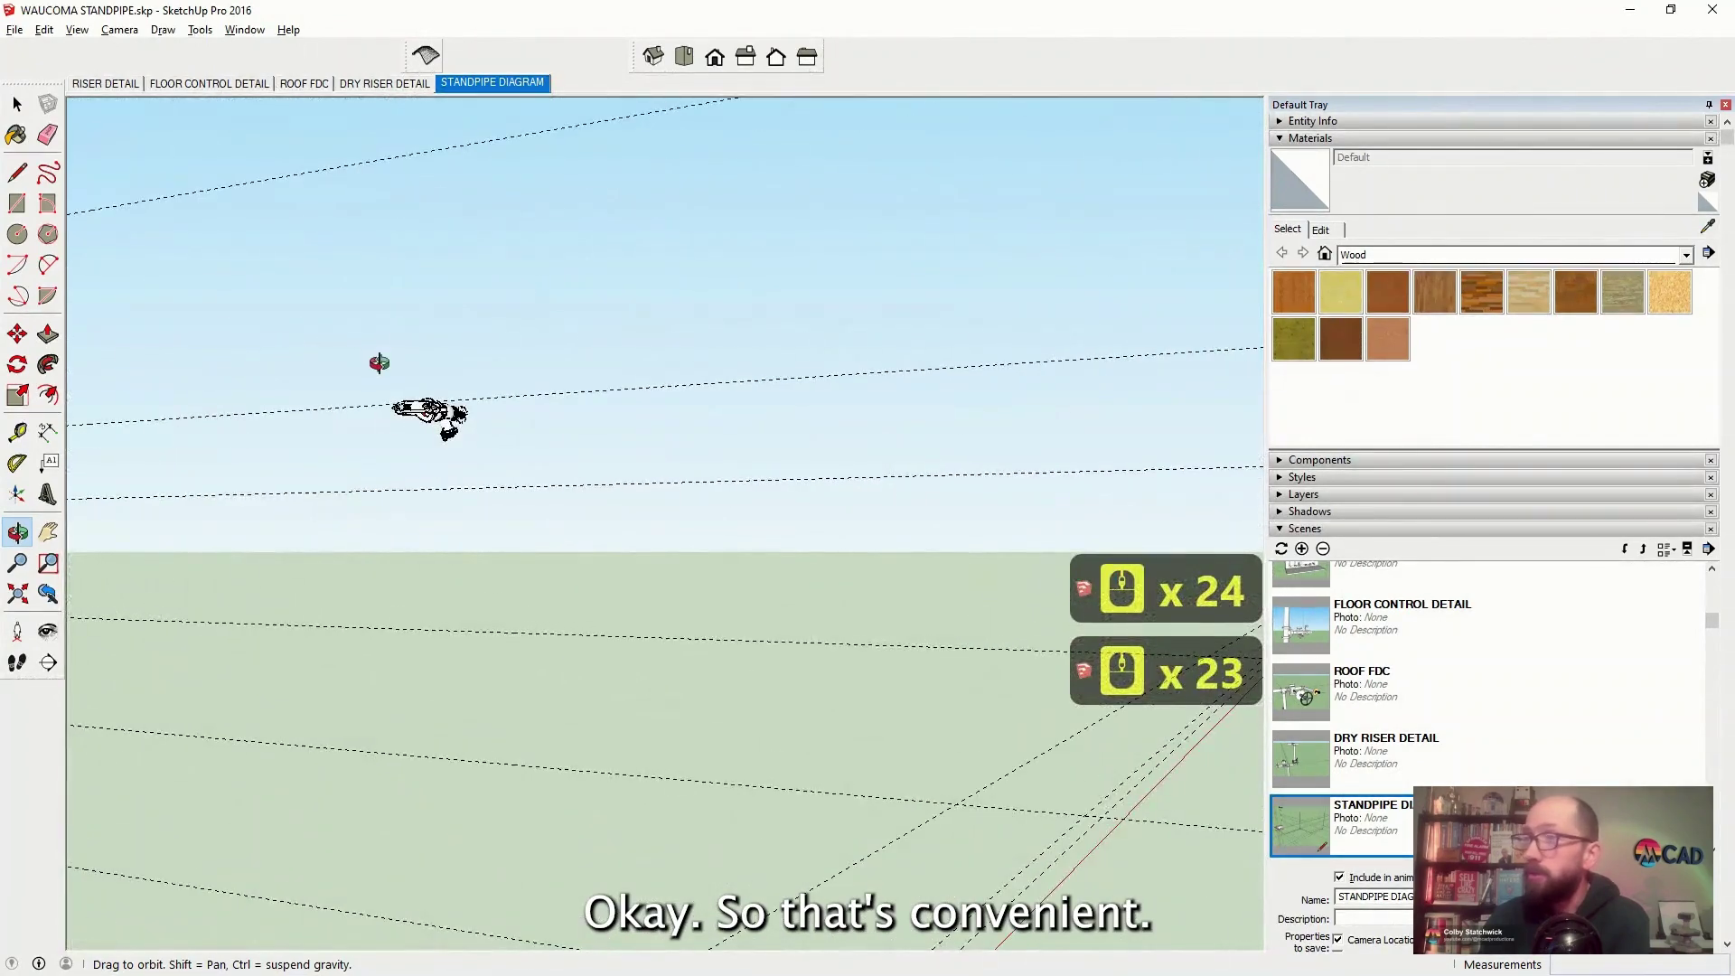
key("space")
left_click(561, 522)
left_click(318, 546)
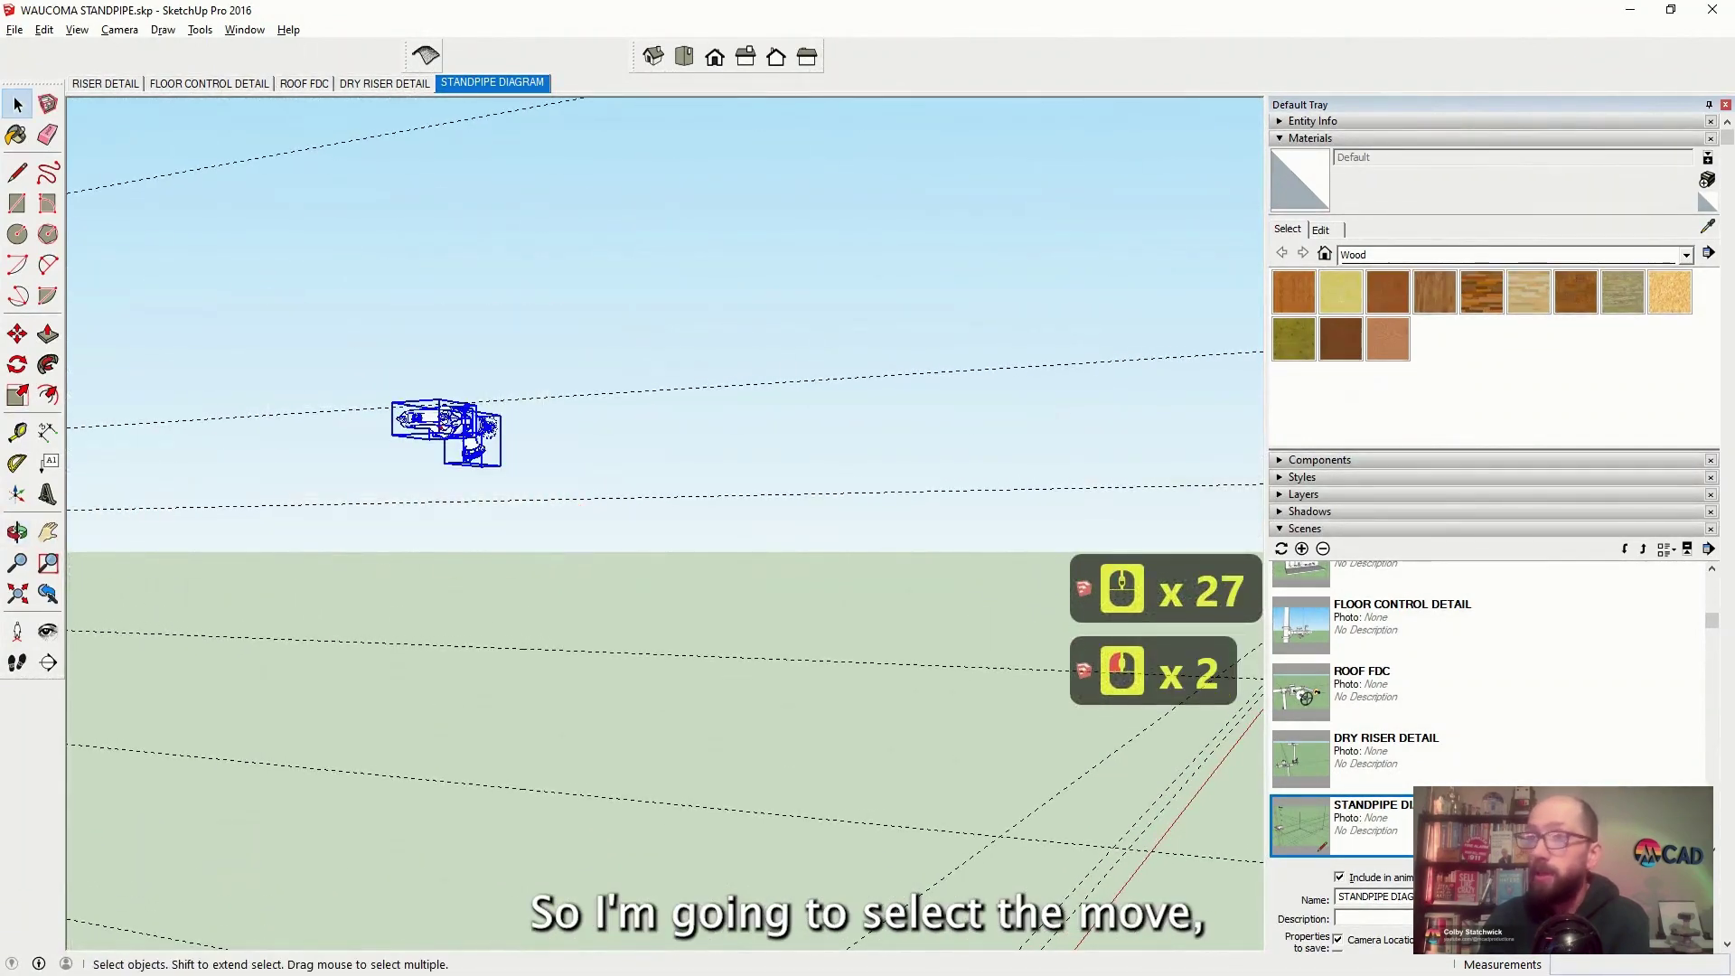
key("m")
scroll(380, 586, "up", 12)
left_click(381, 586)
scroll(381, 583, "down", 20)
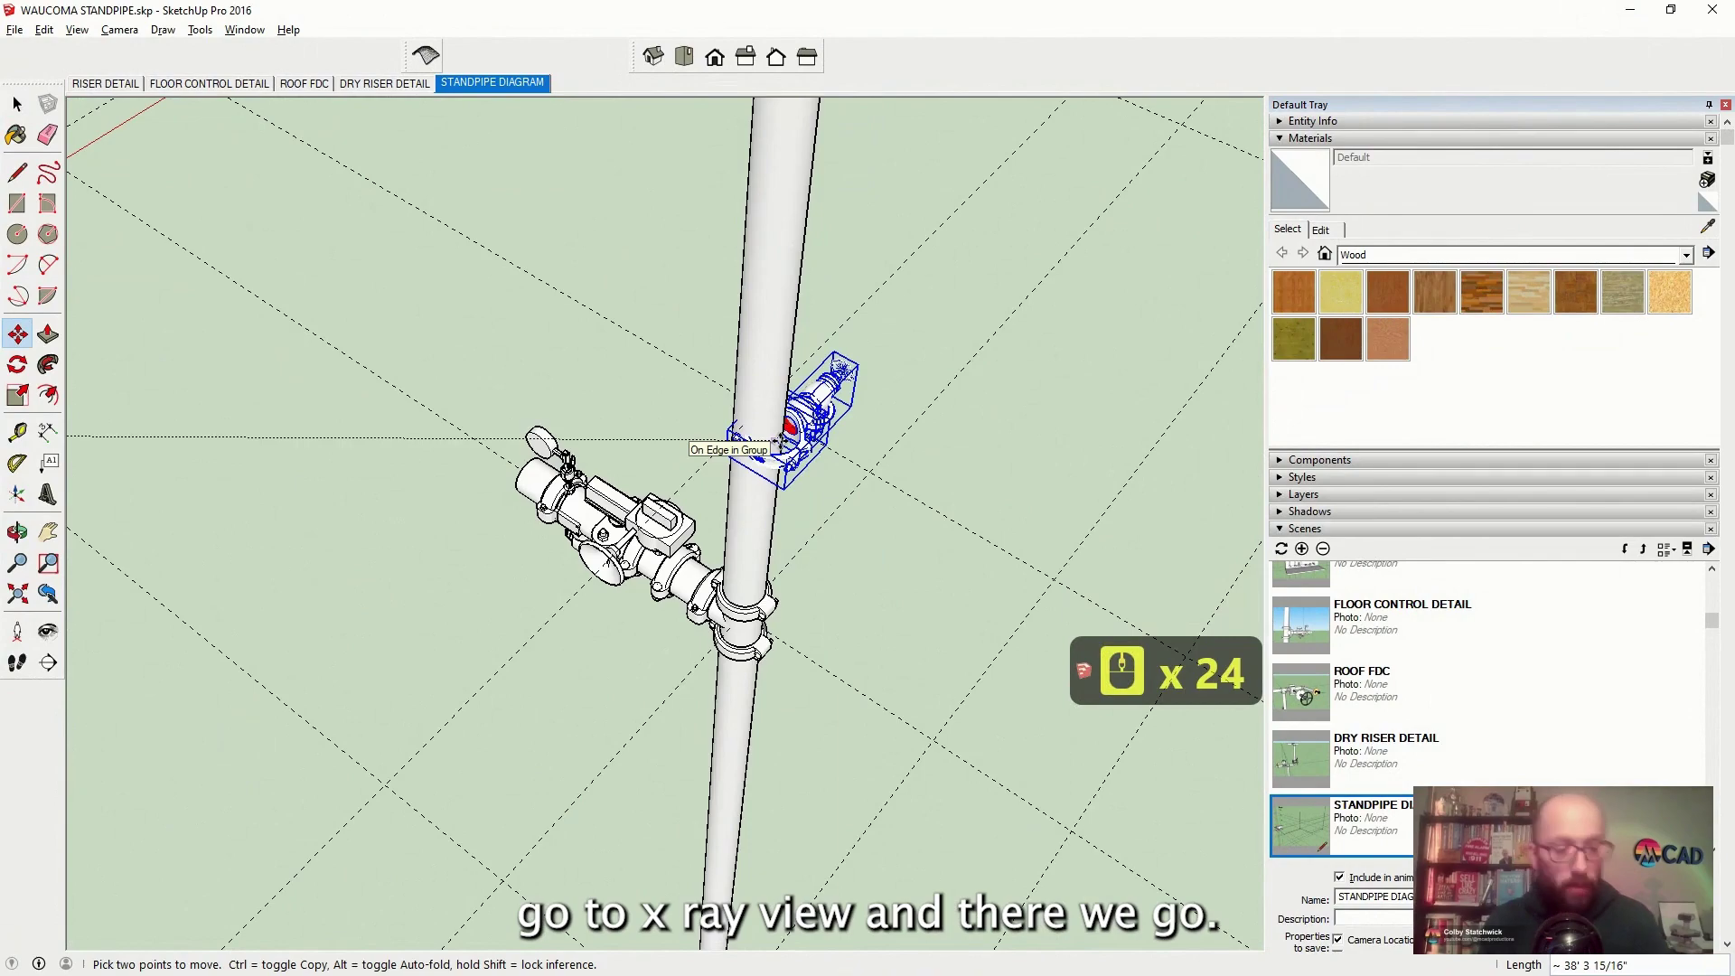
key("alt+x")
scroll(782, 439, "down", 2)
middle_click_drag(783, 439, 80, 346)
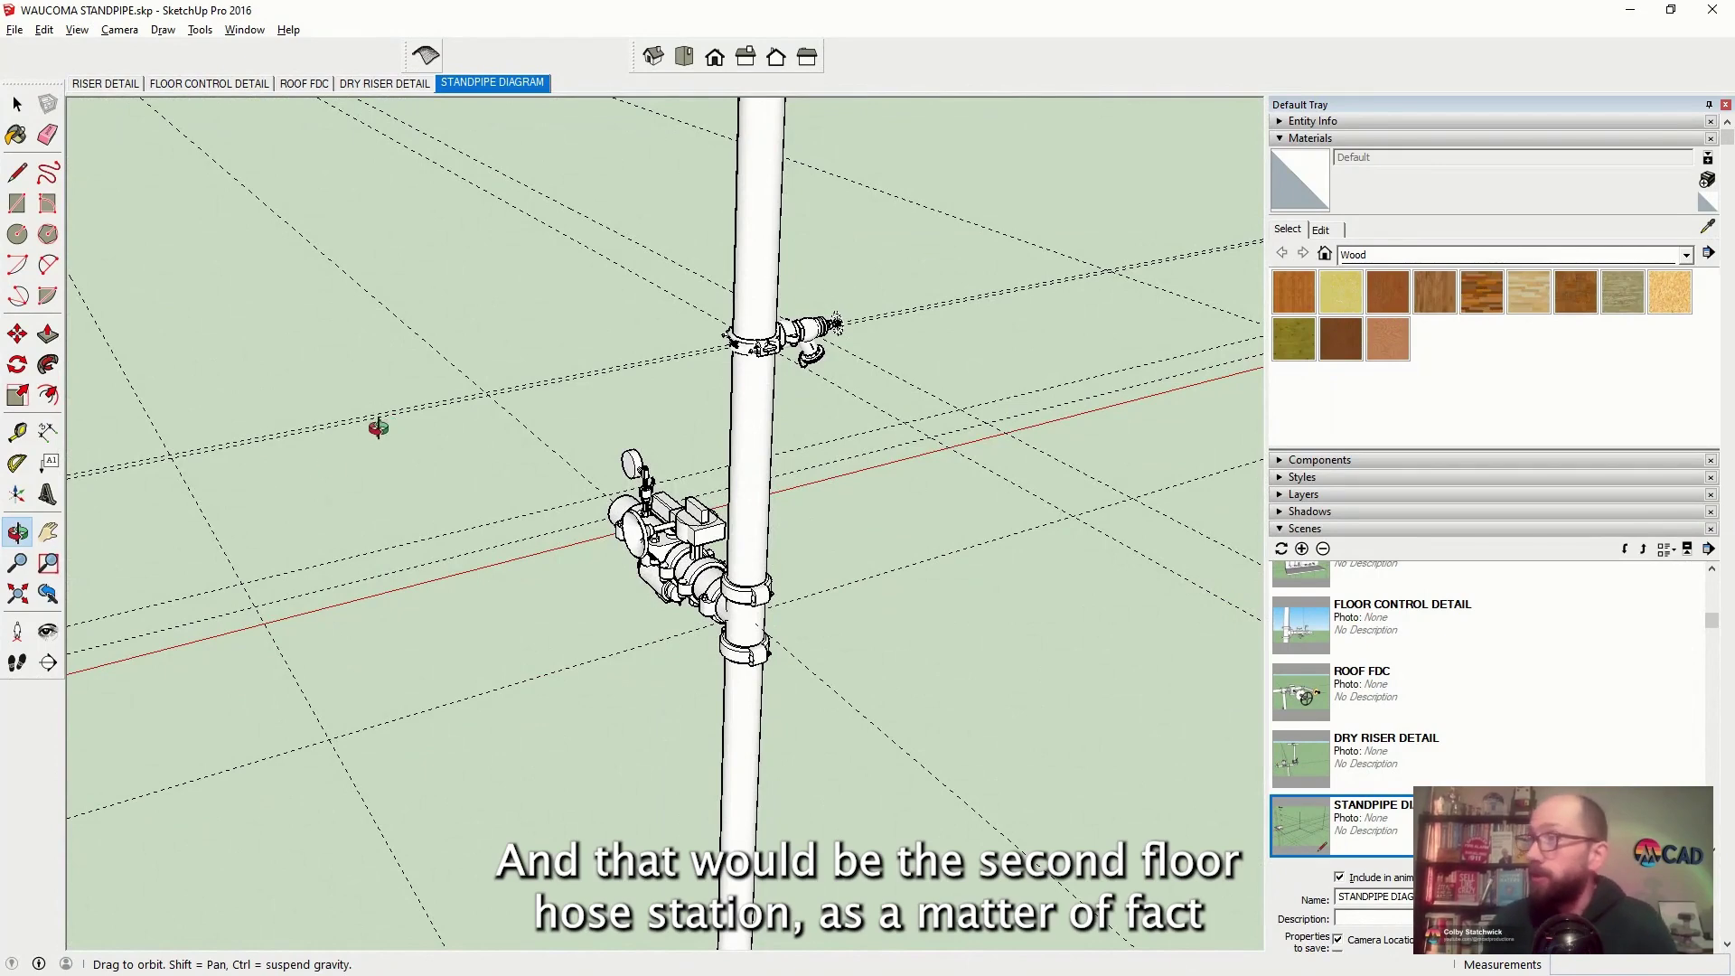
Copy the hose connection on the riser vertically downward by 10'9" for the first-floor hose station, and clear the selection
scroll(378, 429, "down", 9)
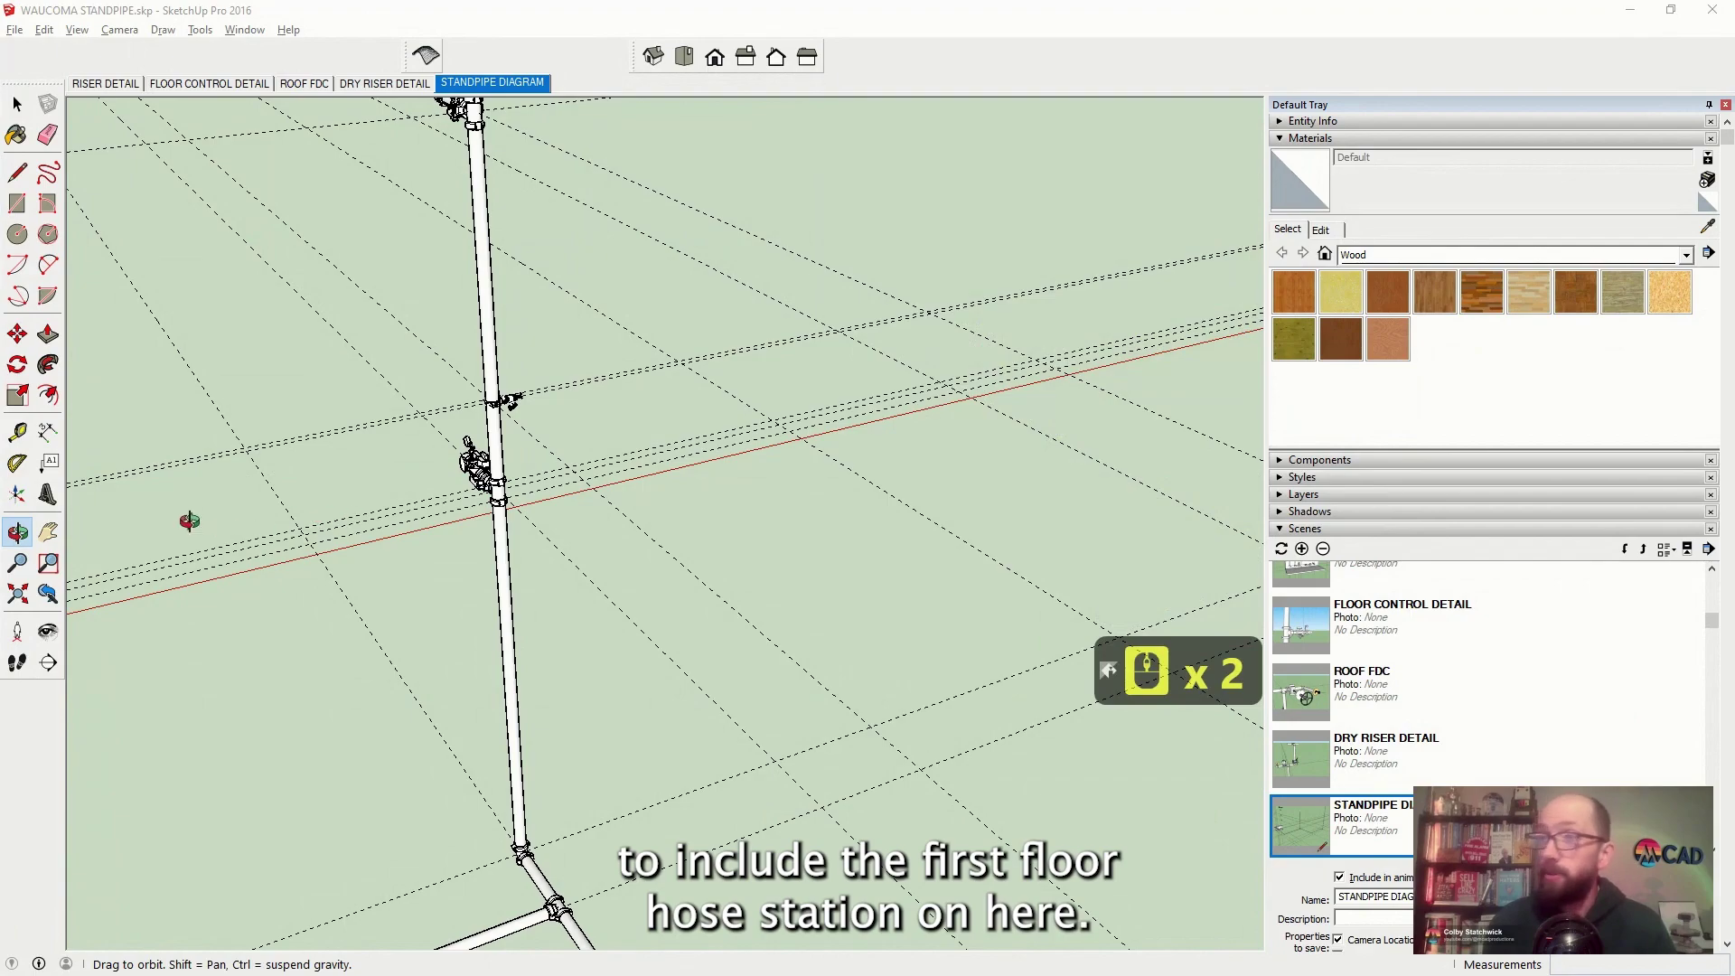
left_click_drag(189, 522, 419, 410)
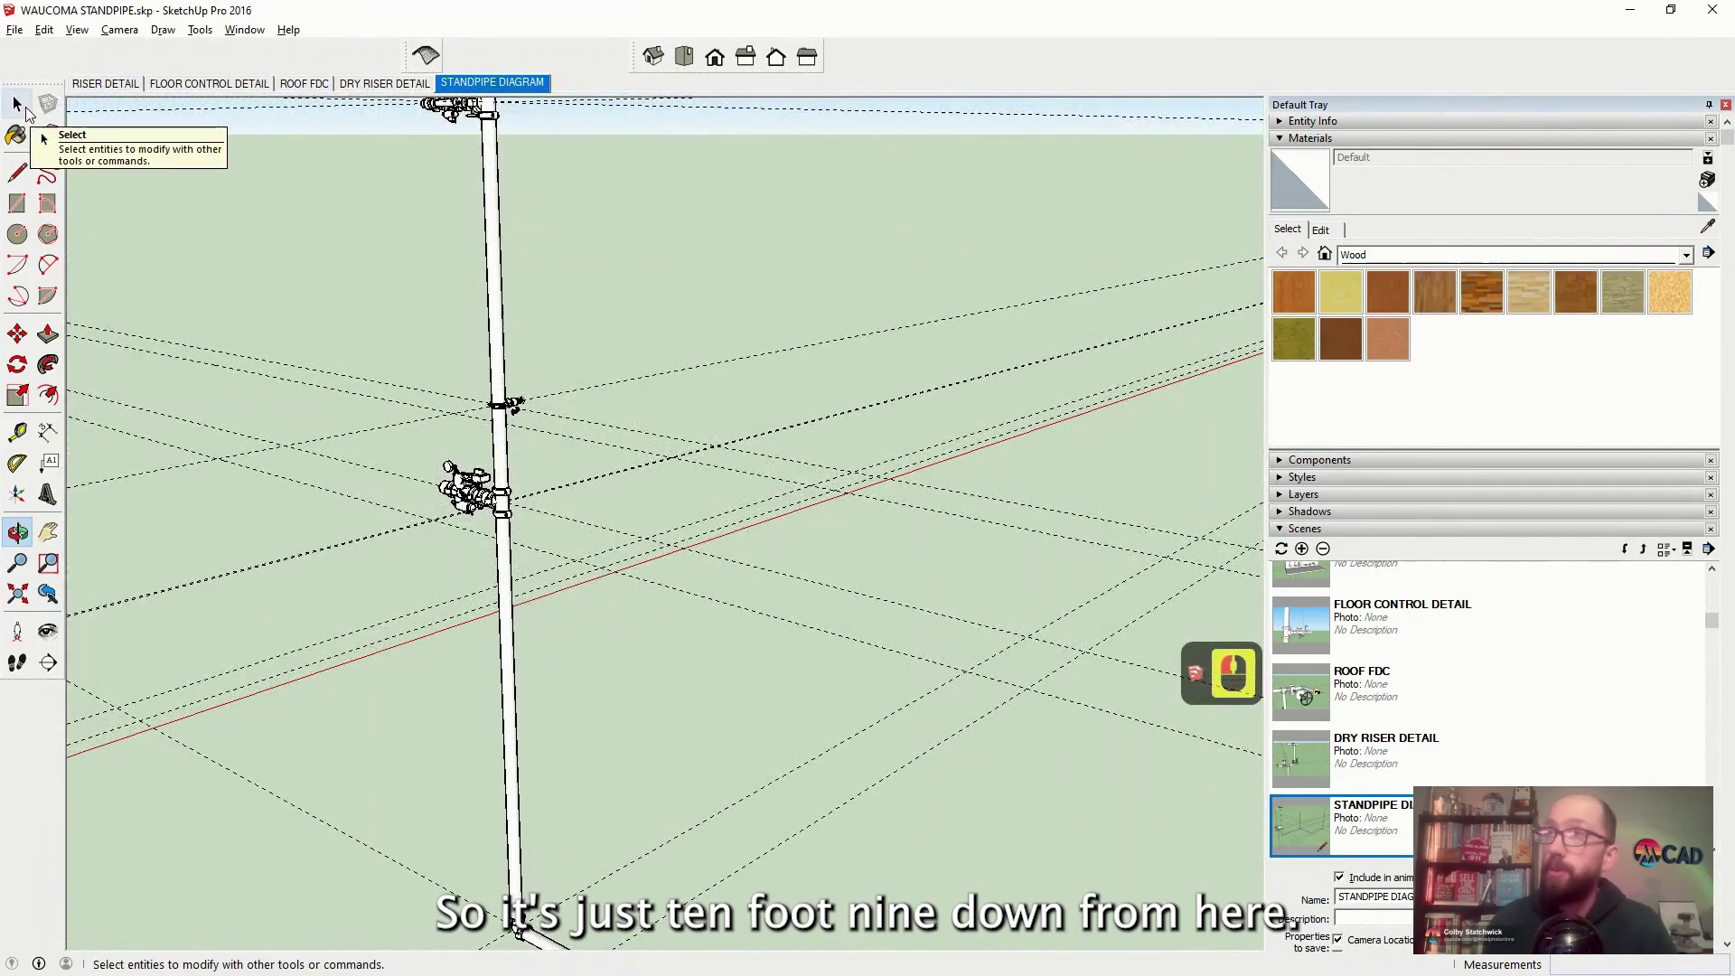
left_click(18, 106)
left_click(508, 406)
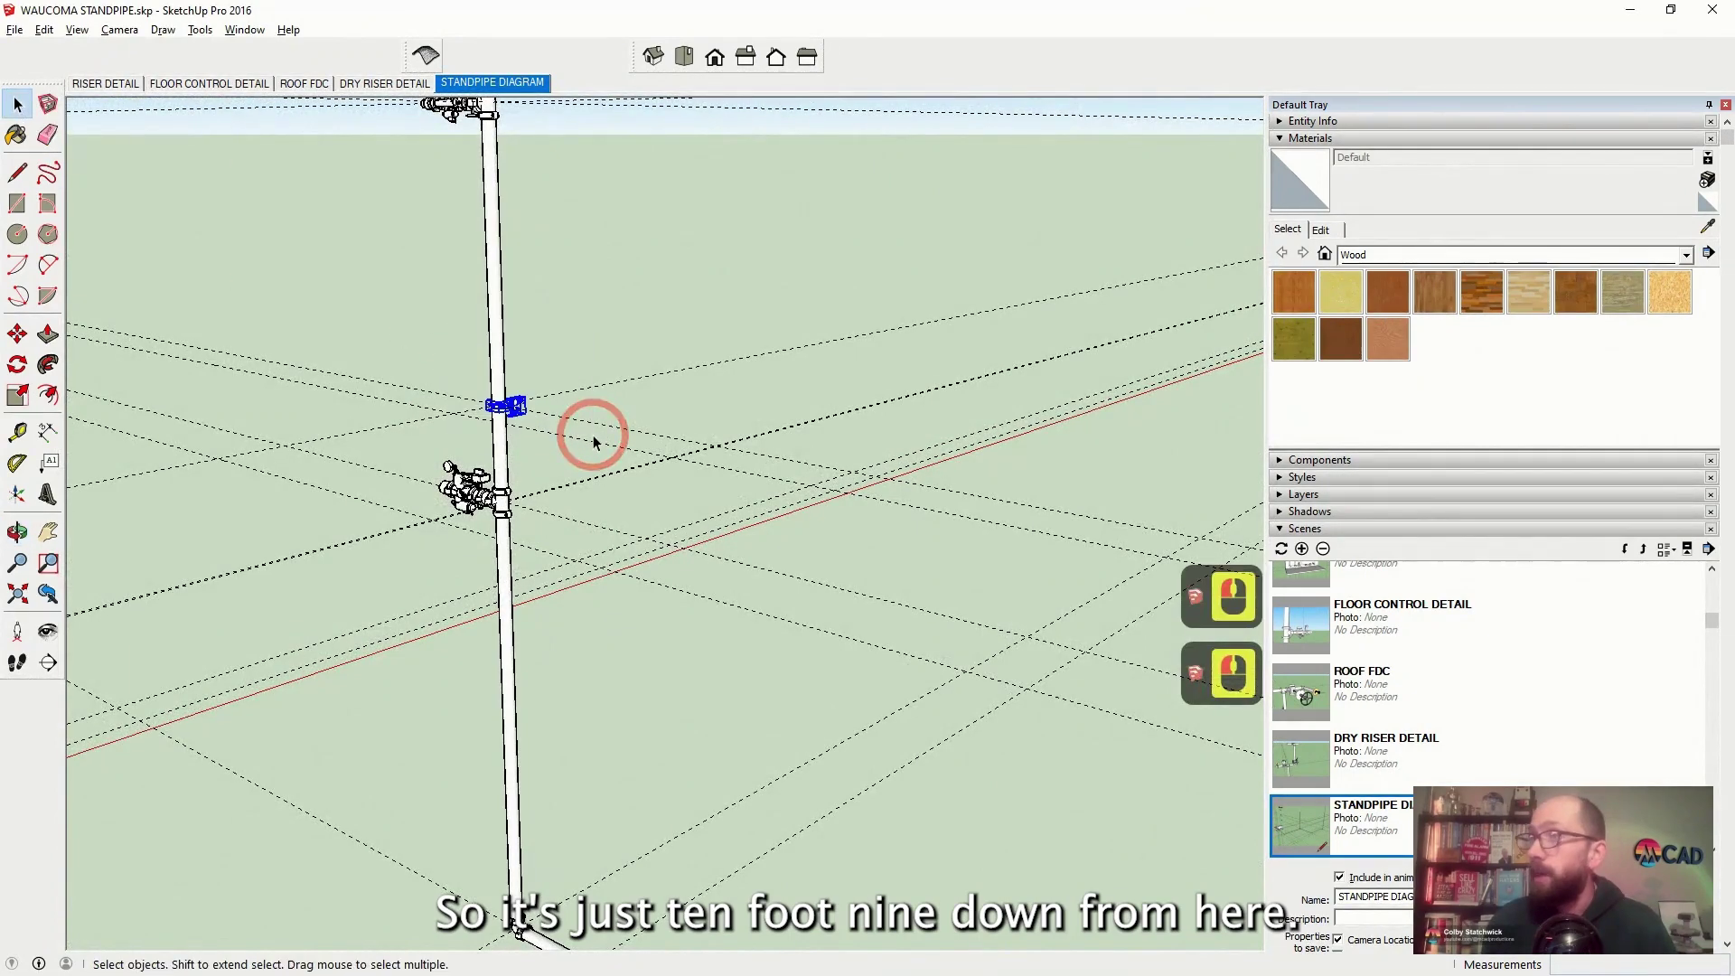
left_click(18, 334)
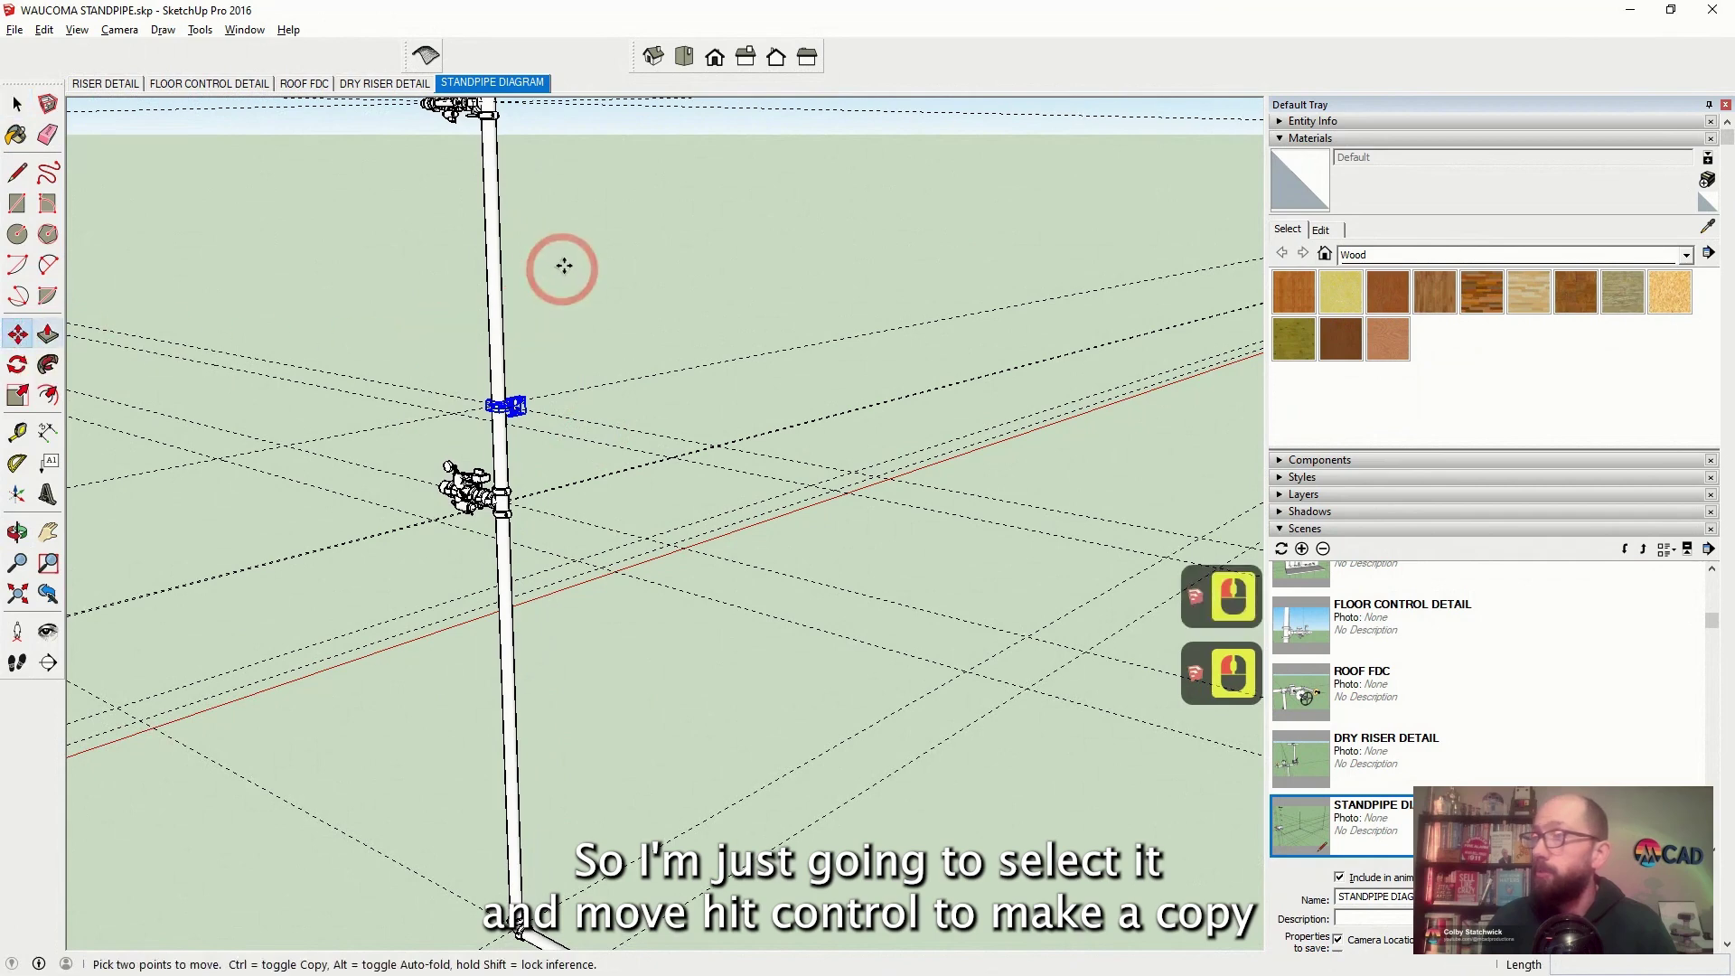
key("ctrl")
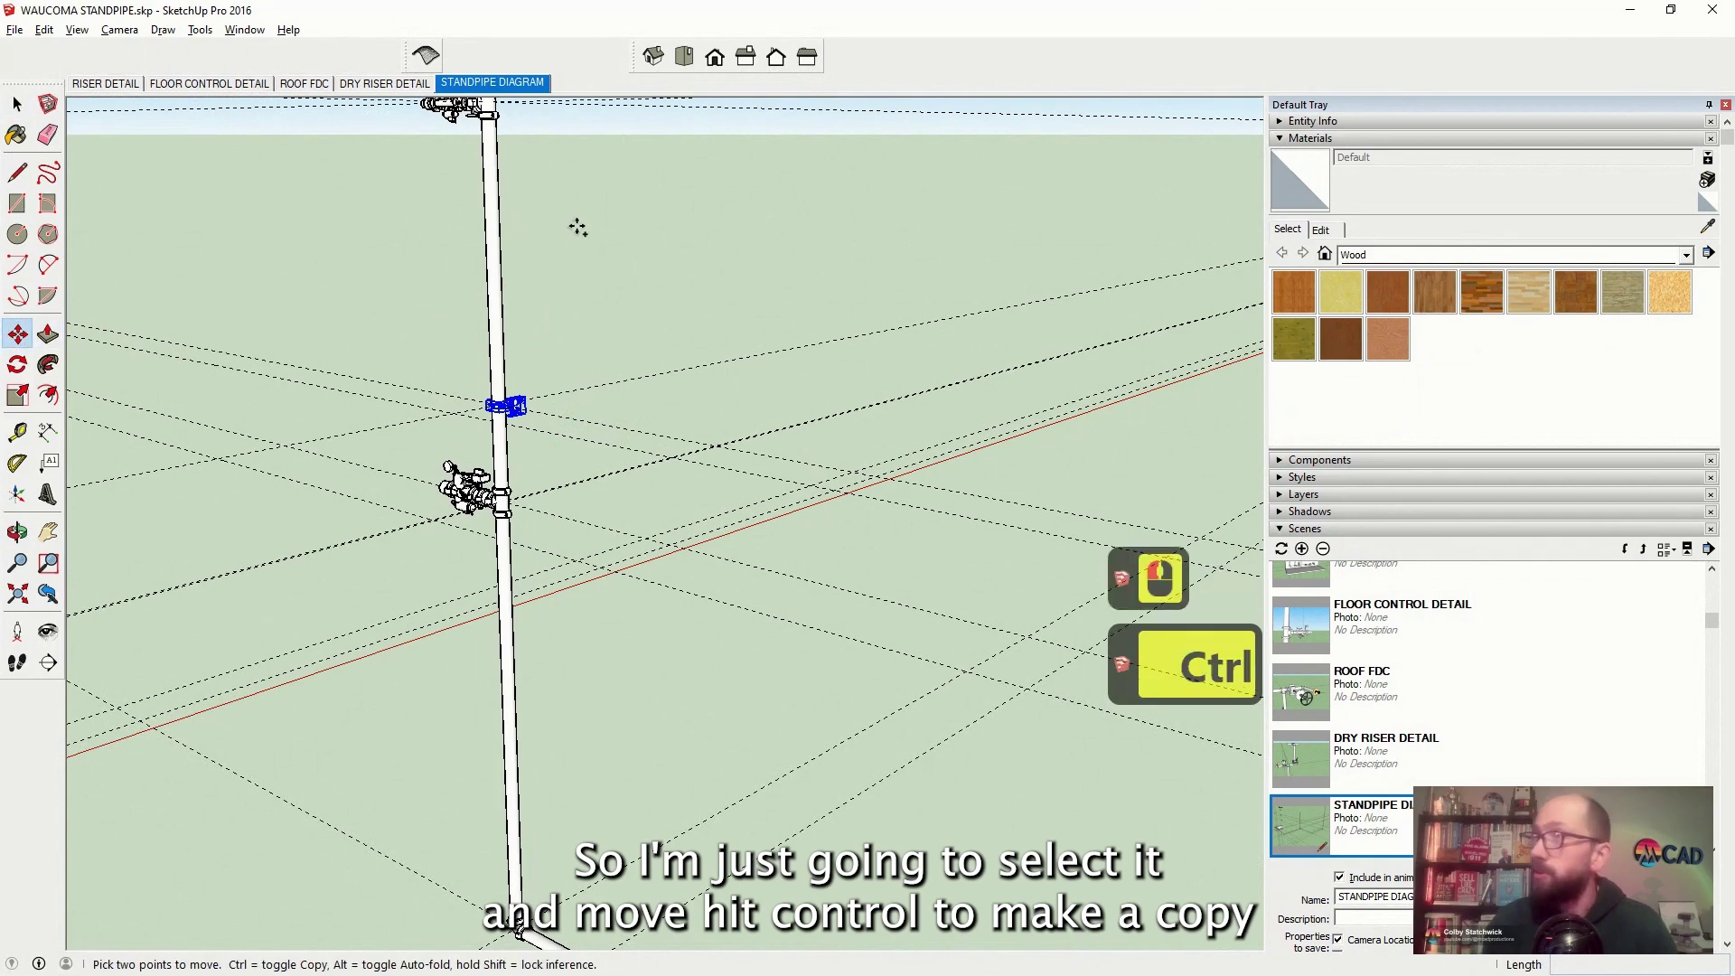
left_click(577, 228)
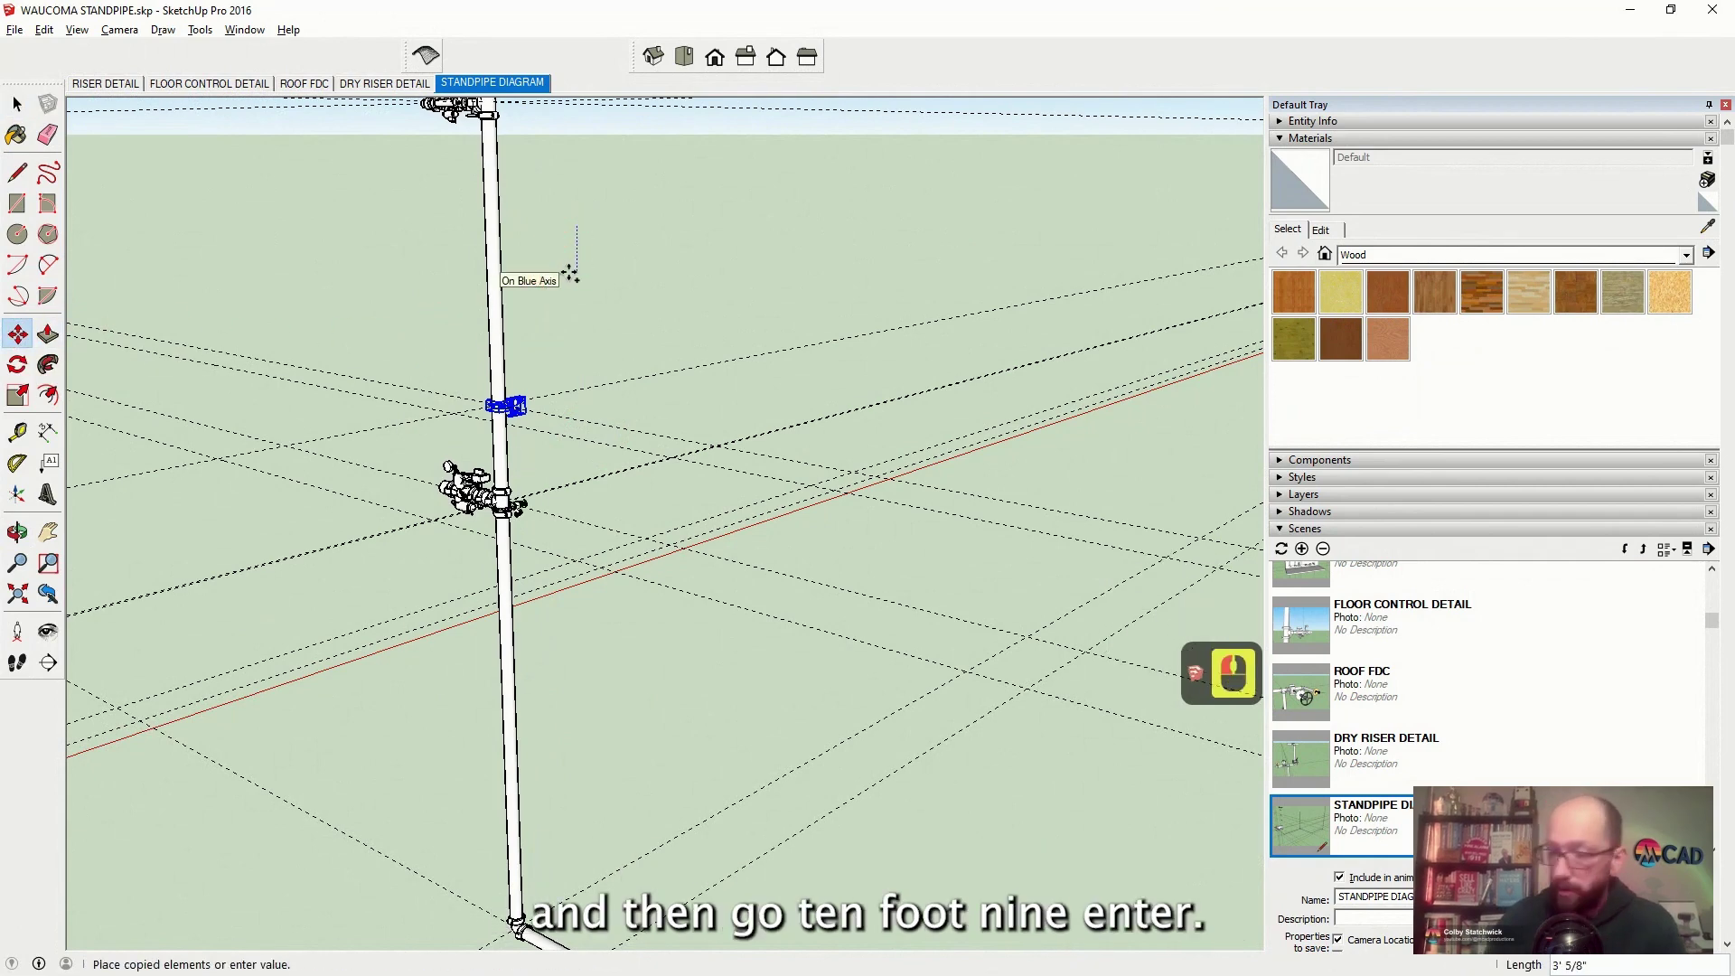
type("10'")
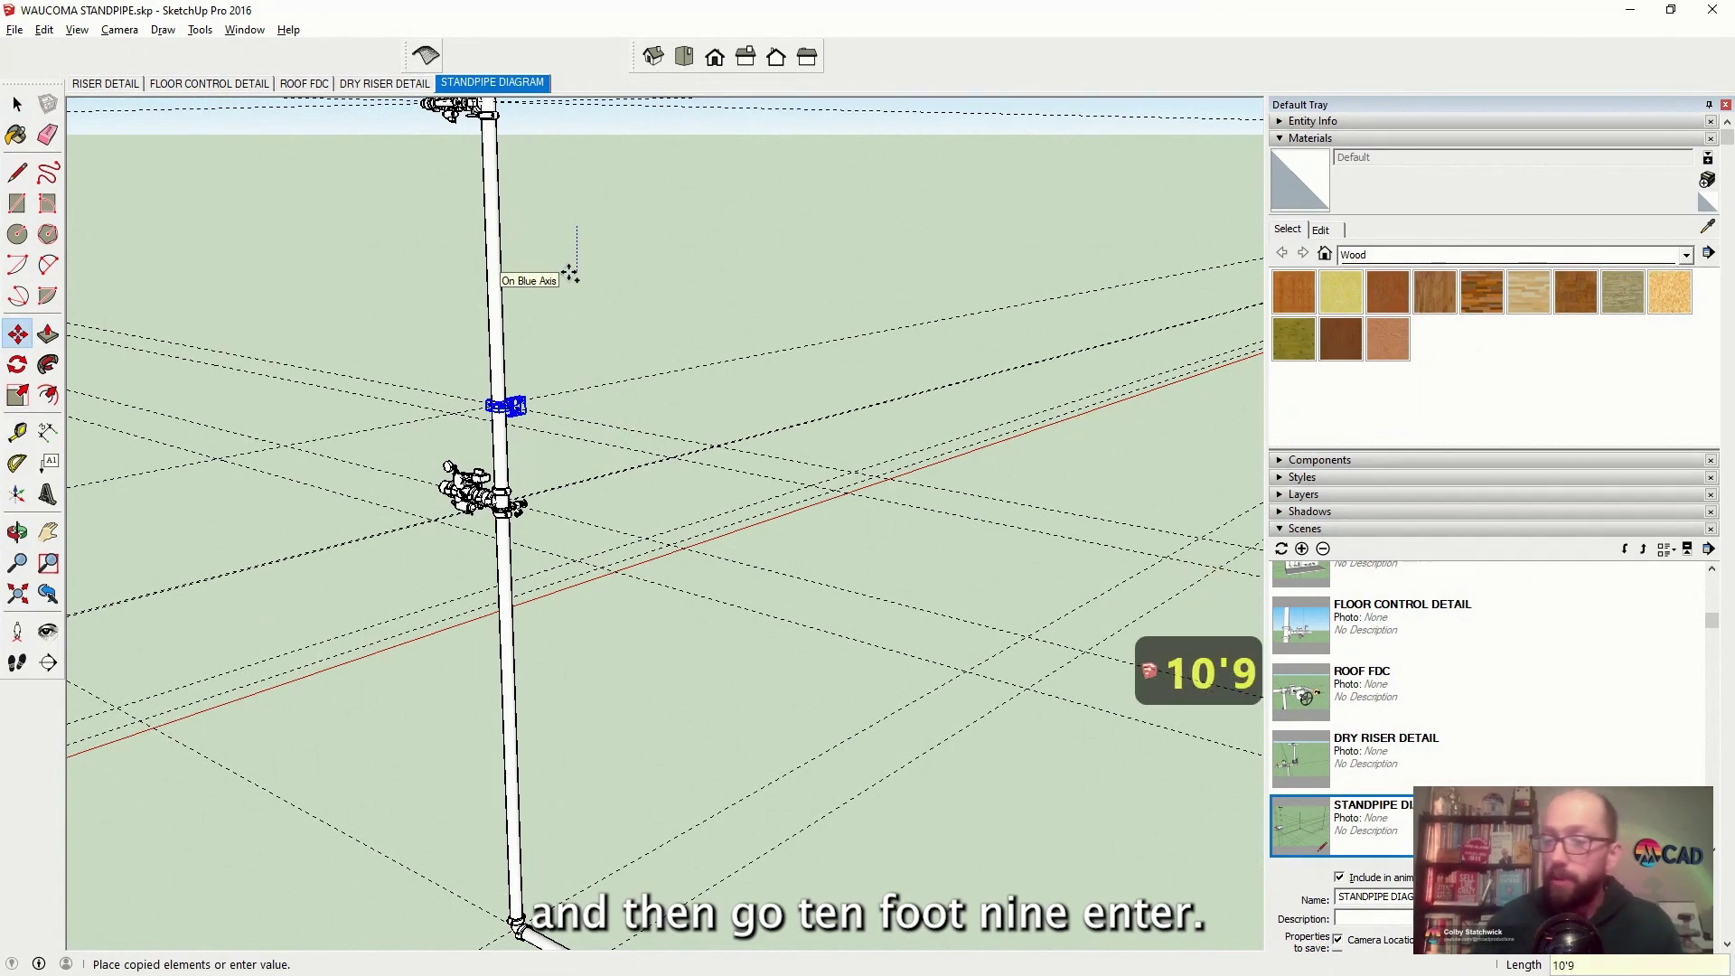
type("9")
key("Return")
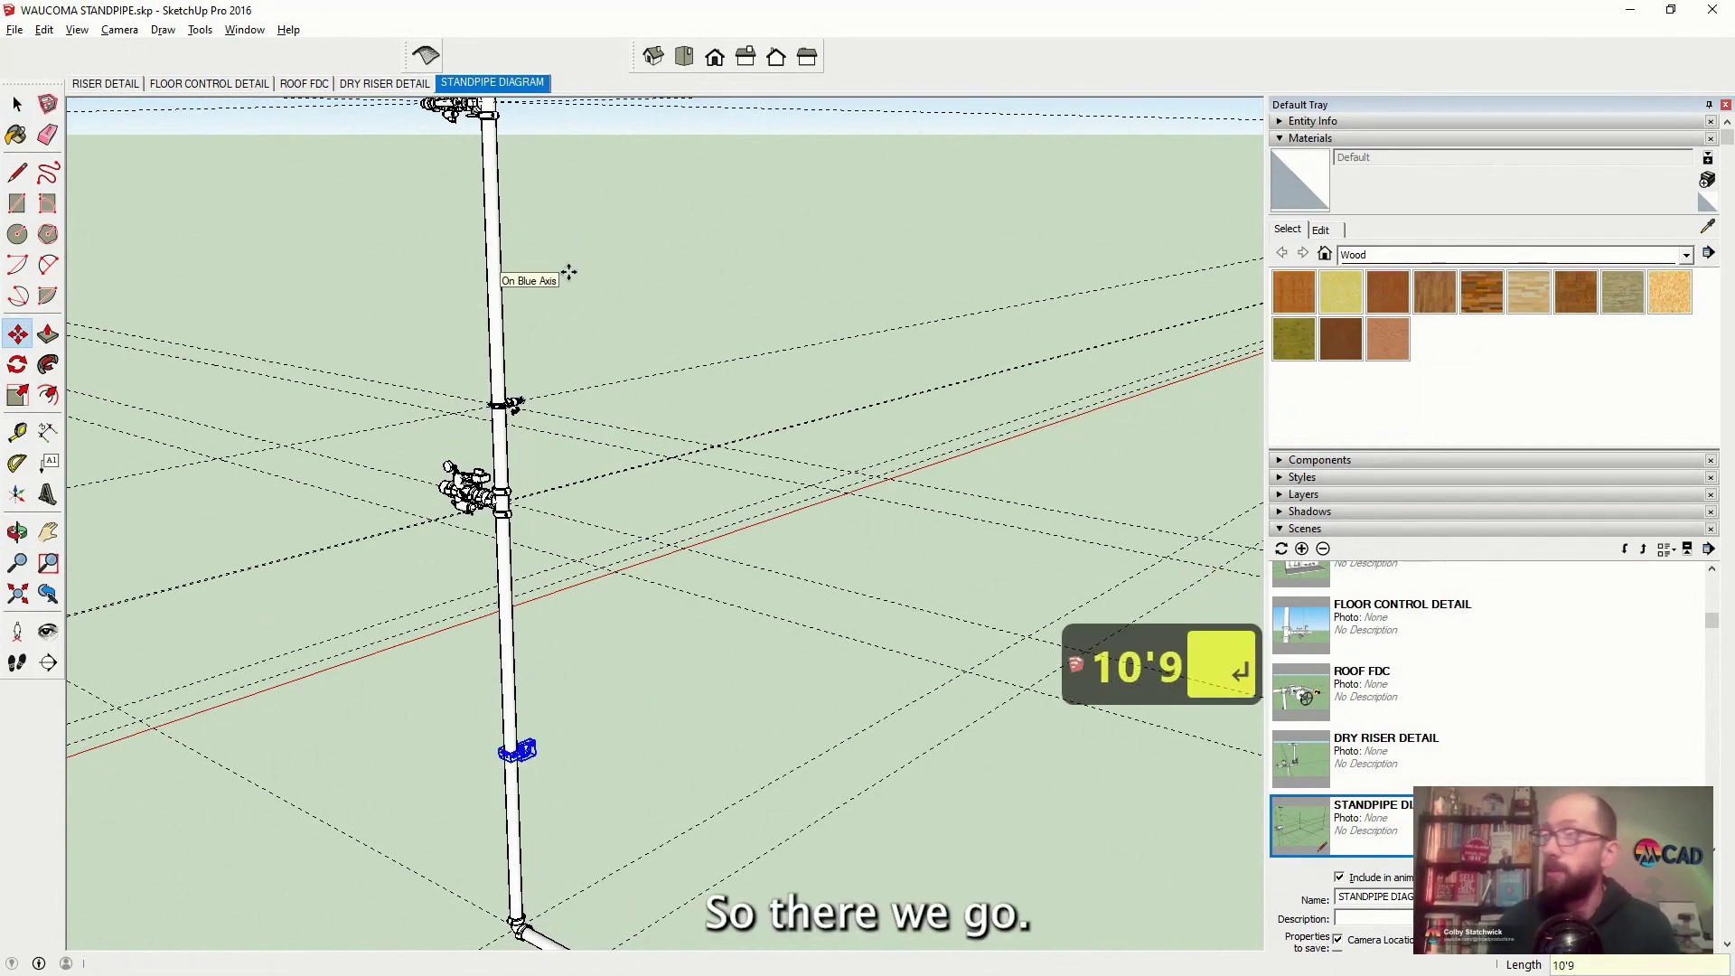
left_click(18, 104)
left_click(205, 279)
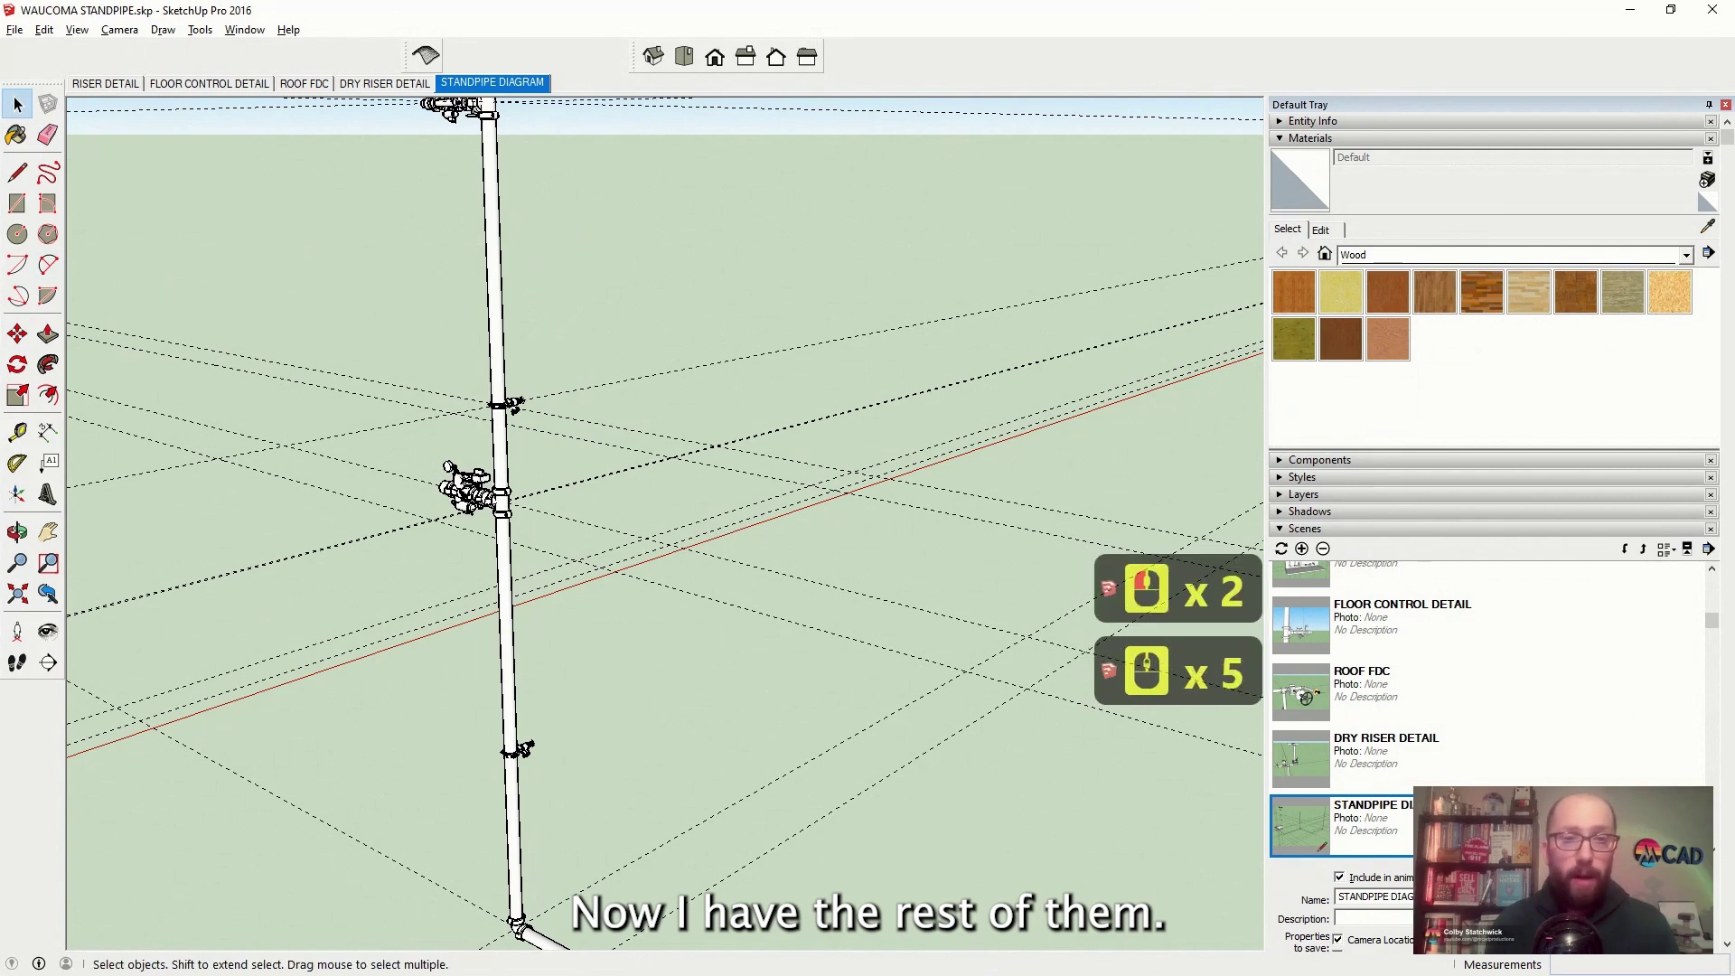
scroll(665, 525, "up", 3)
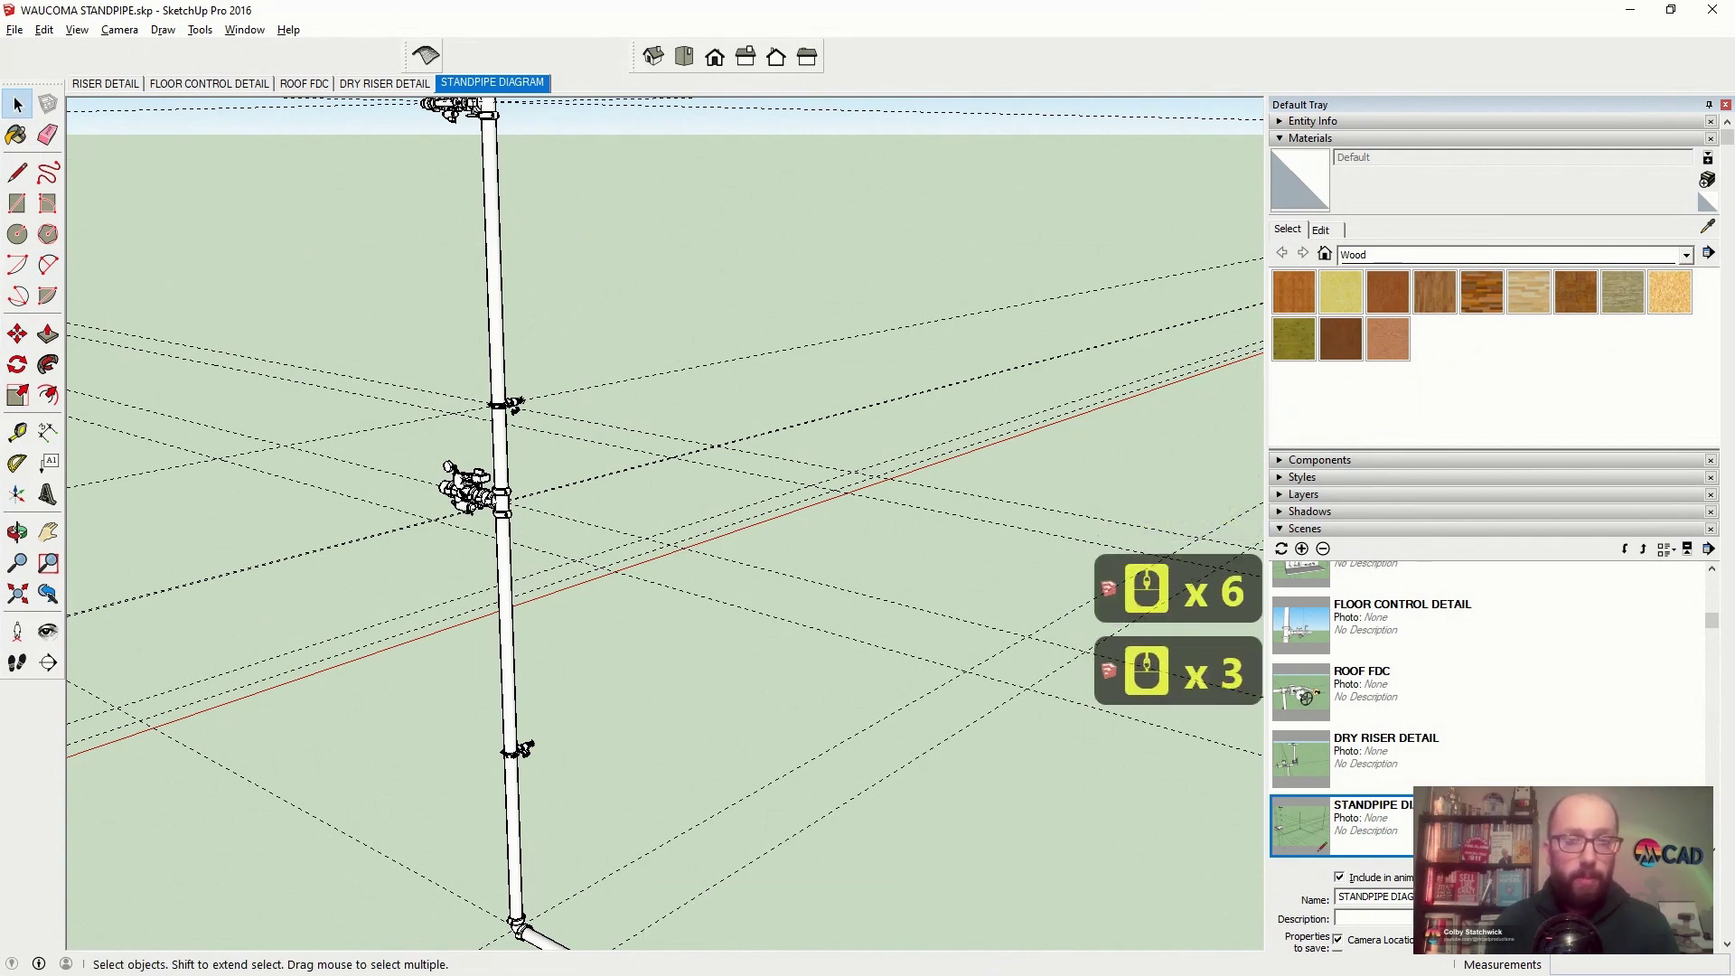
Copy the second-floor hose connection on the riser vertically upward by 11'3" for the third floor
scroll(665, 524, "down", 1)
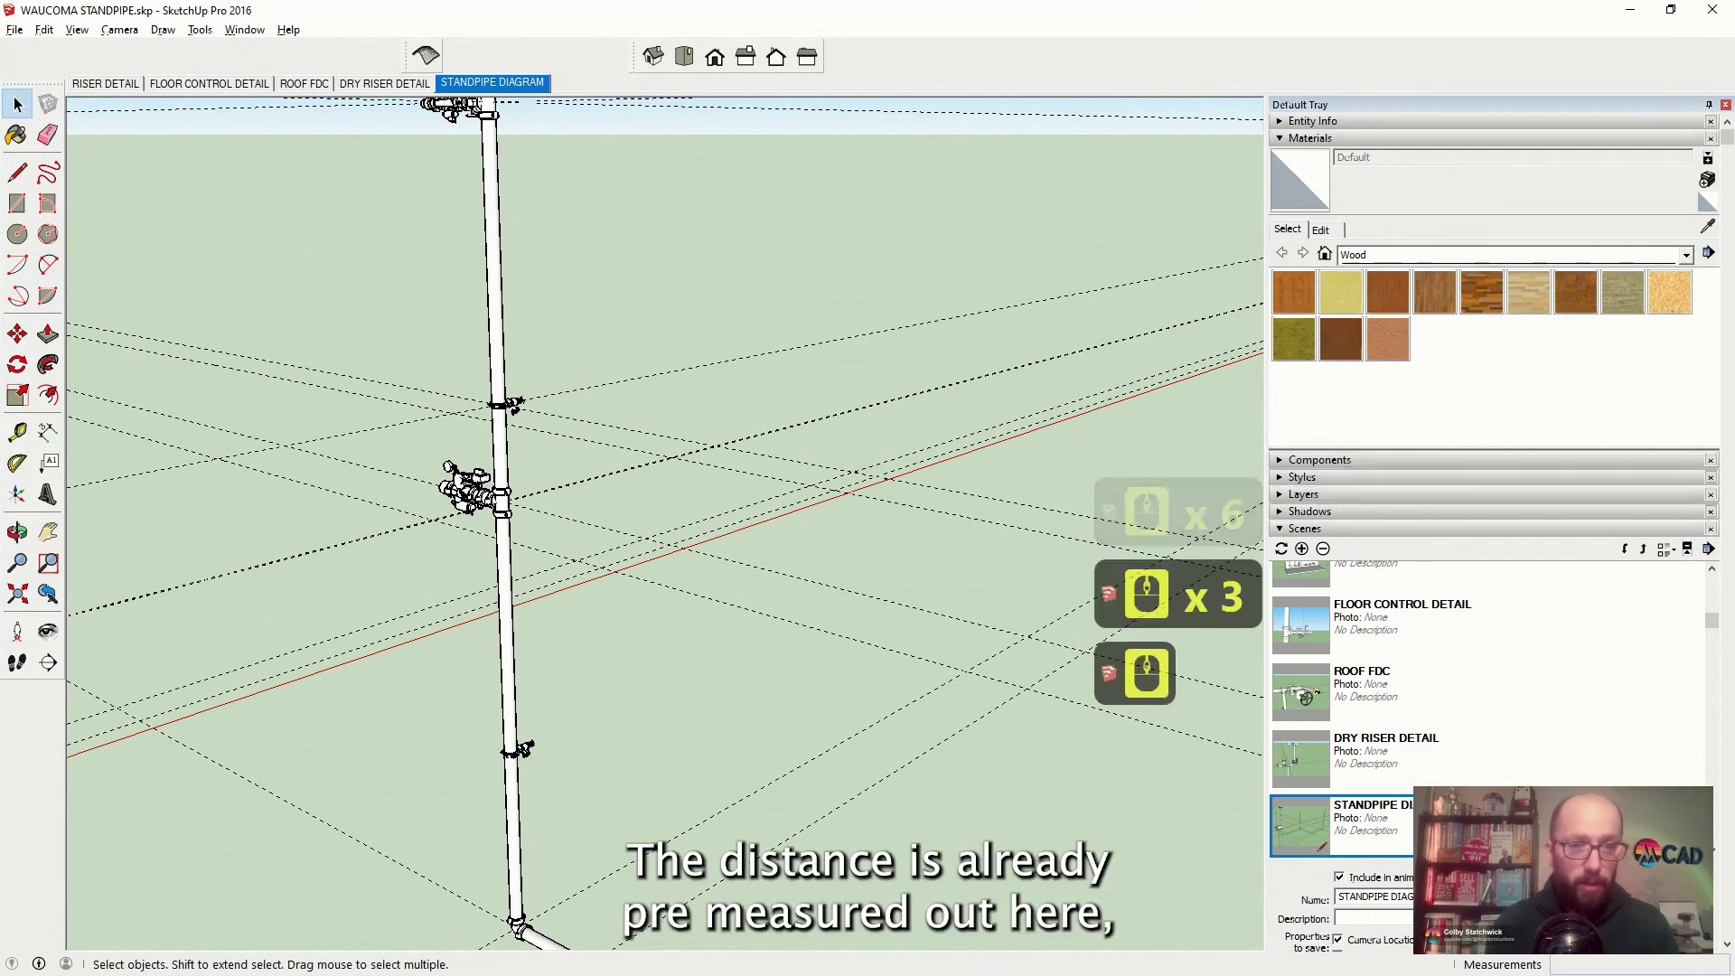
scroll(665, 524, "up", 2)
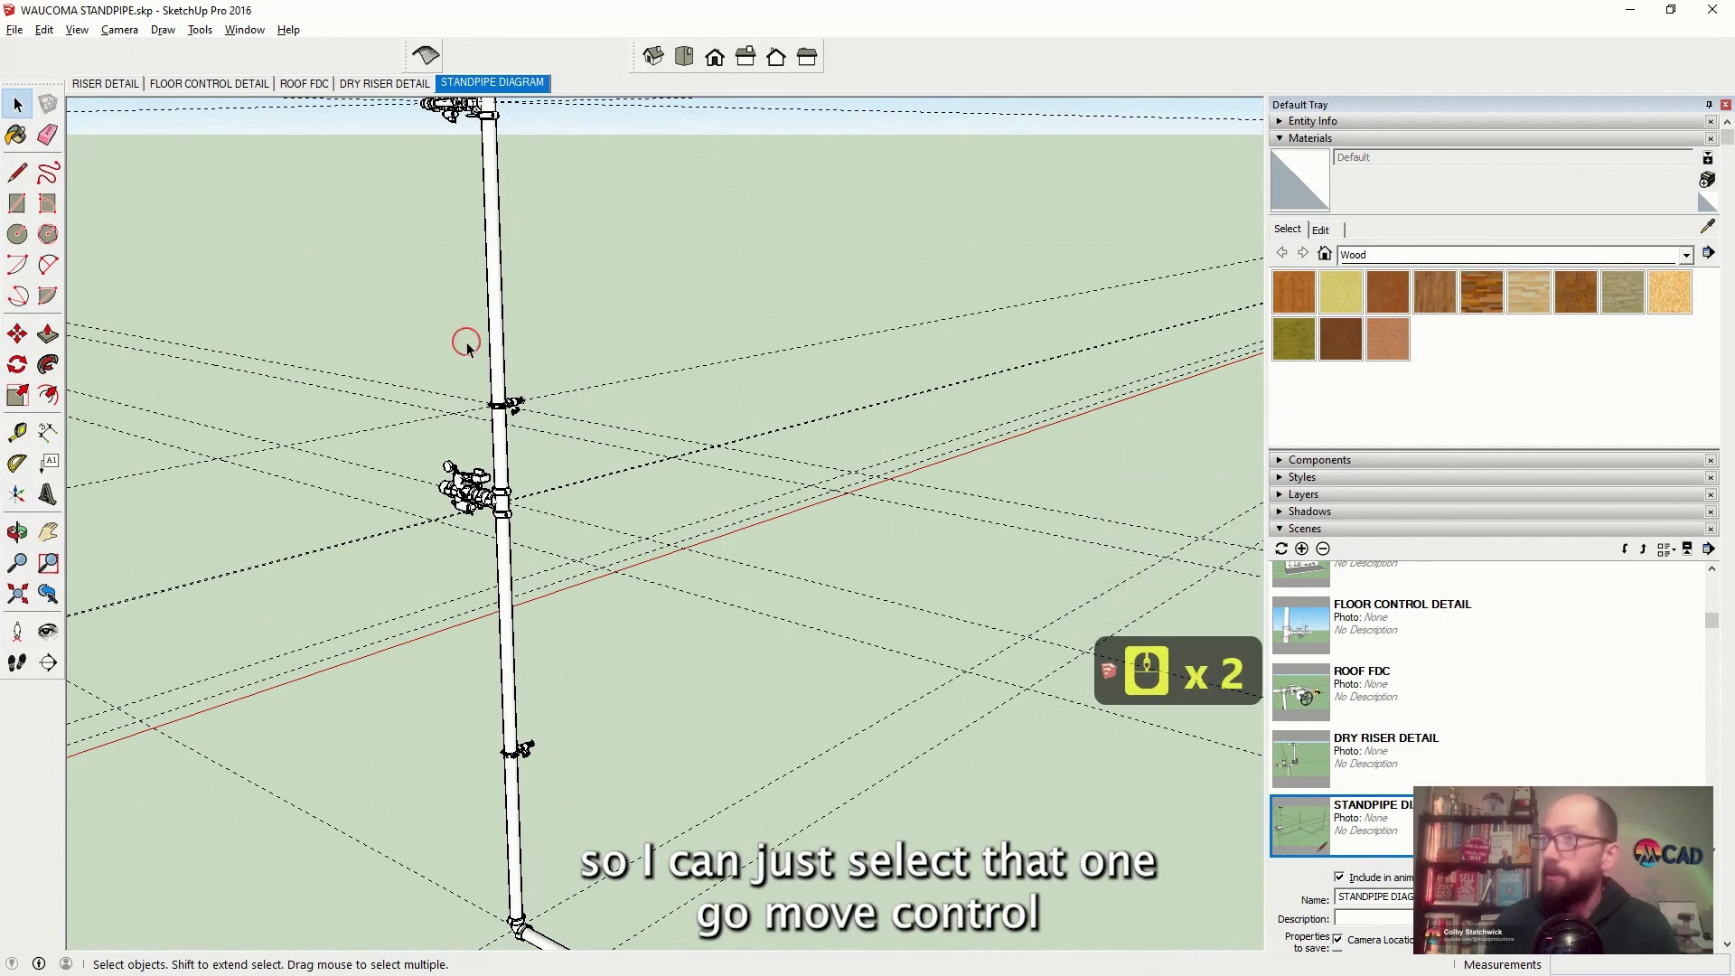
left_click(508, 404)
left_click(18, 335)
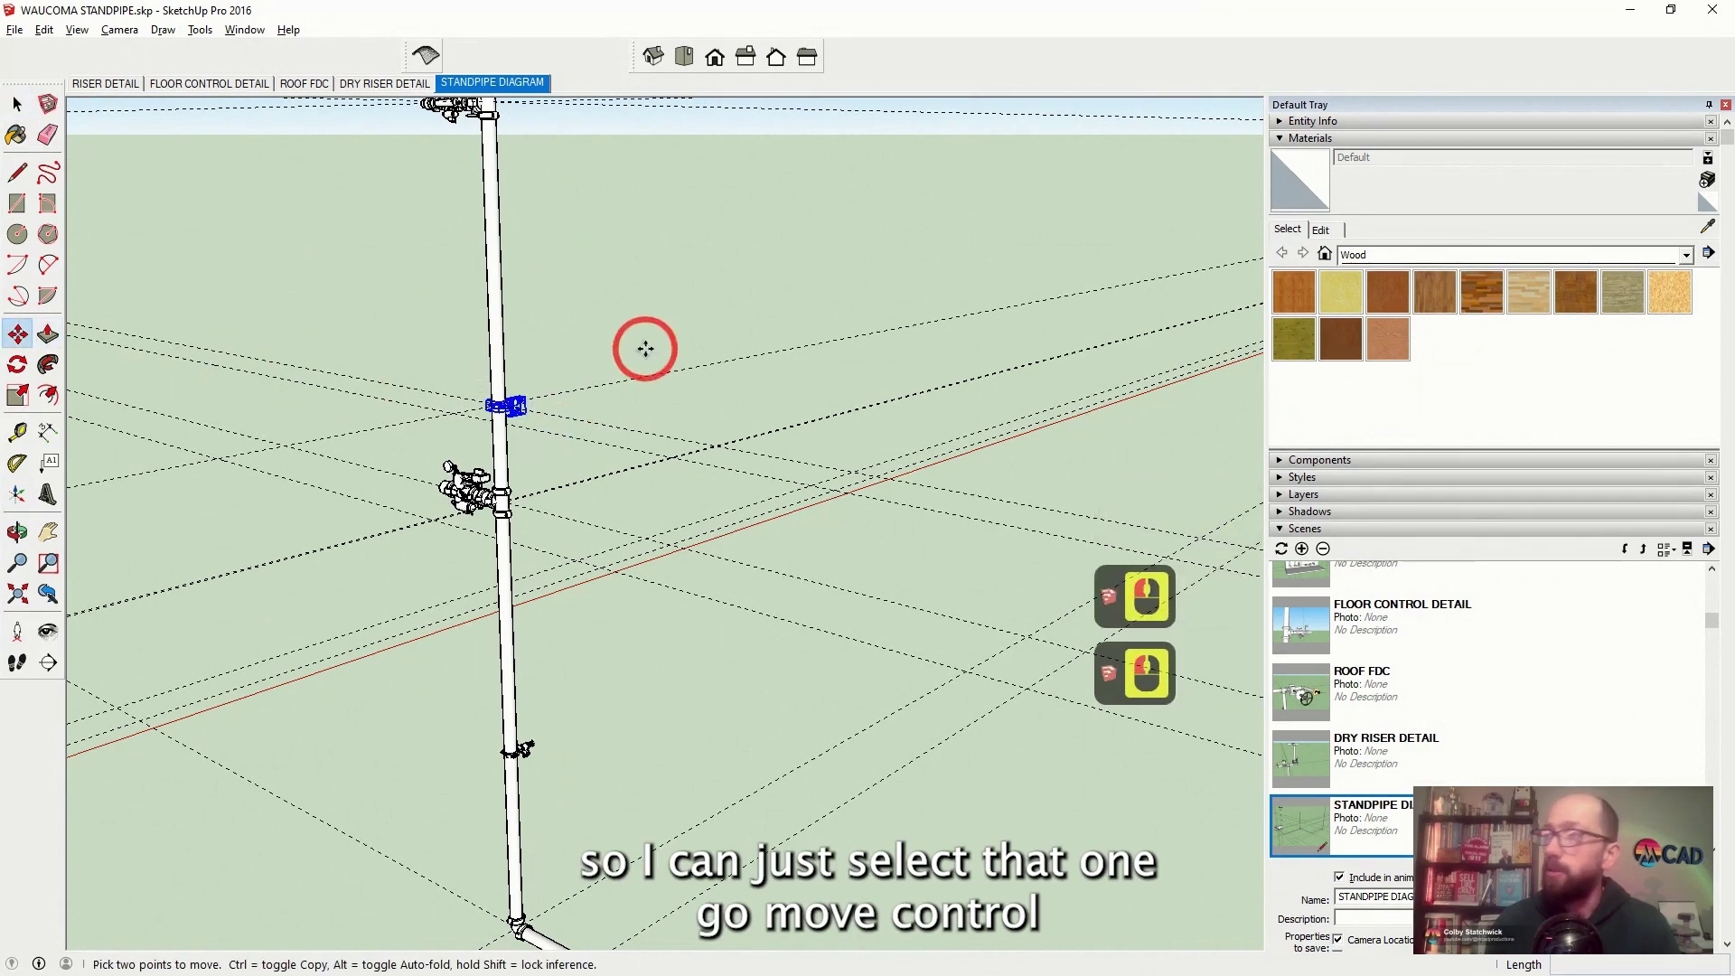
left_click(636, 353)
key("ctrl")
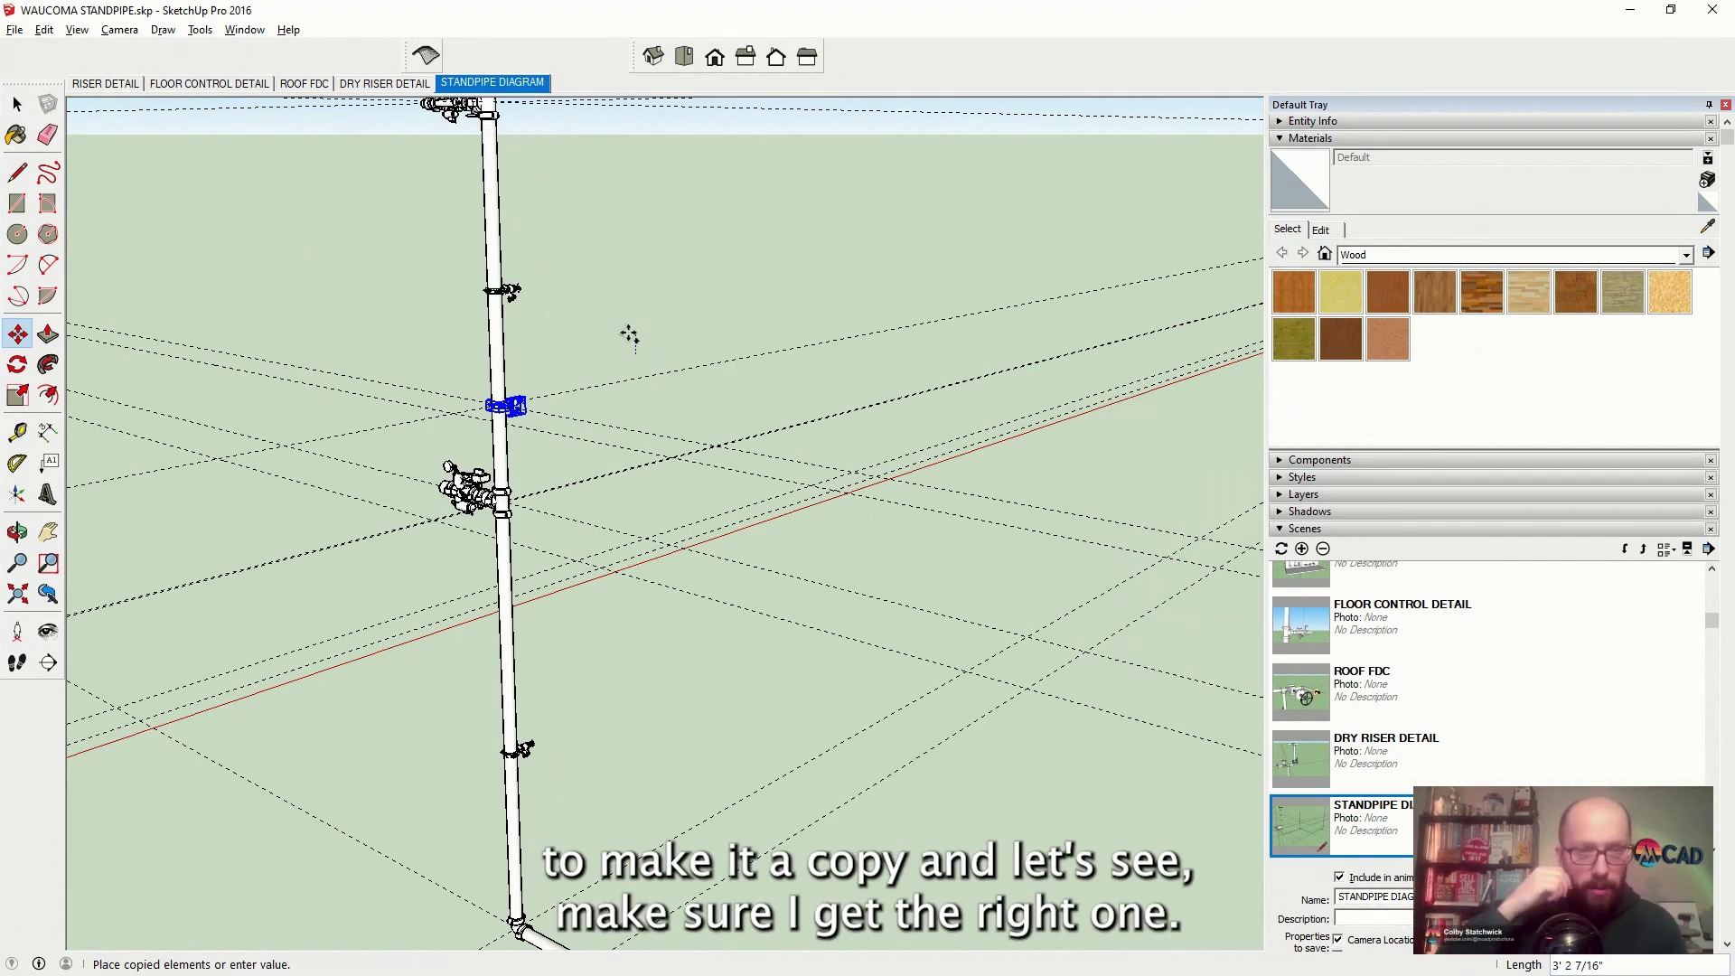
type("11")
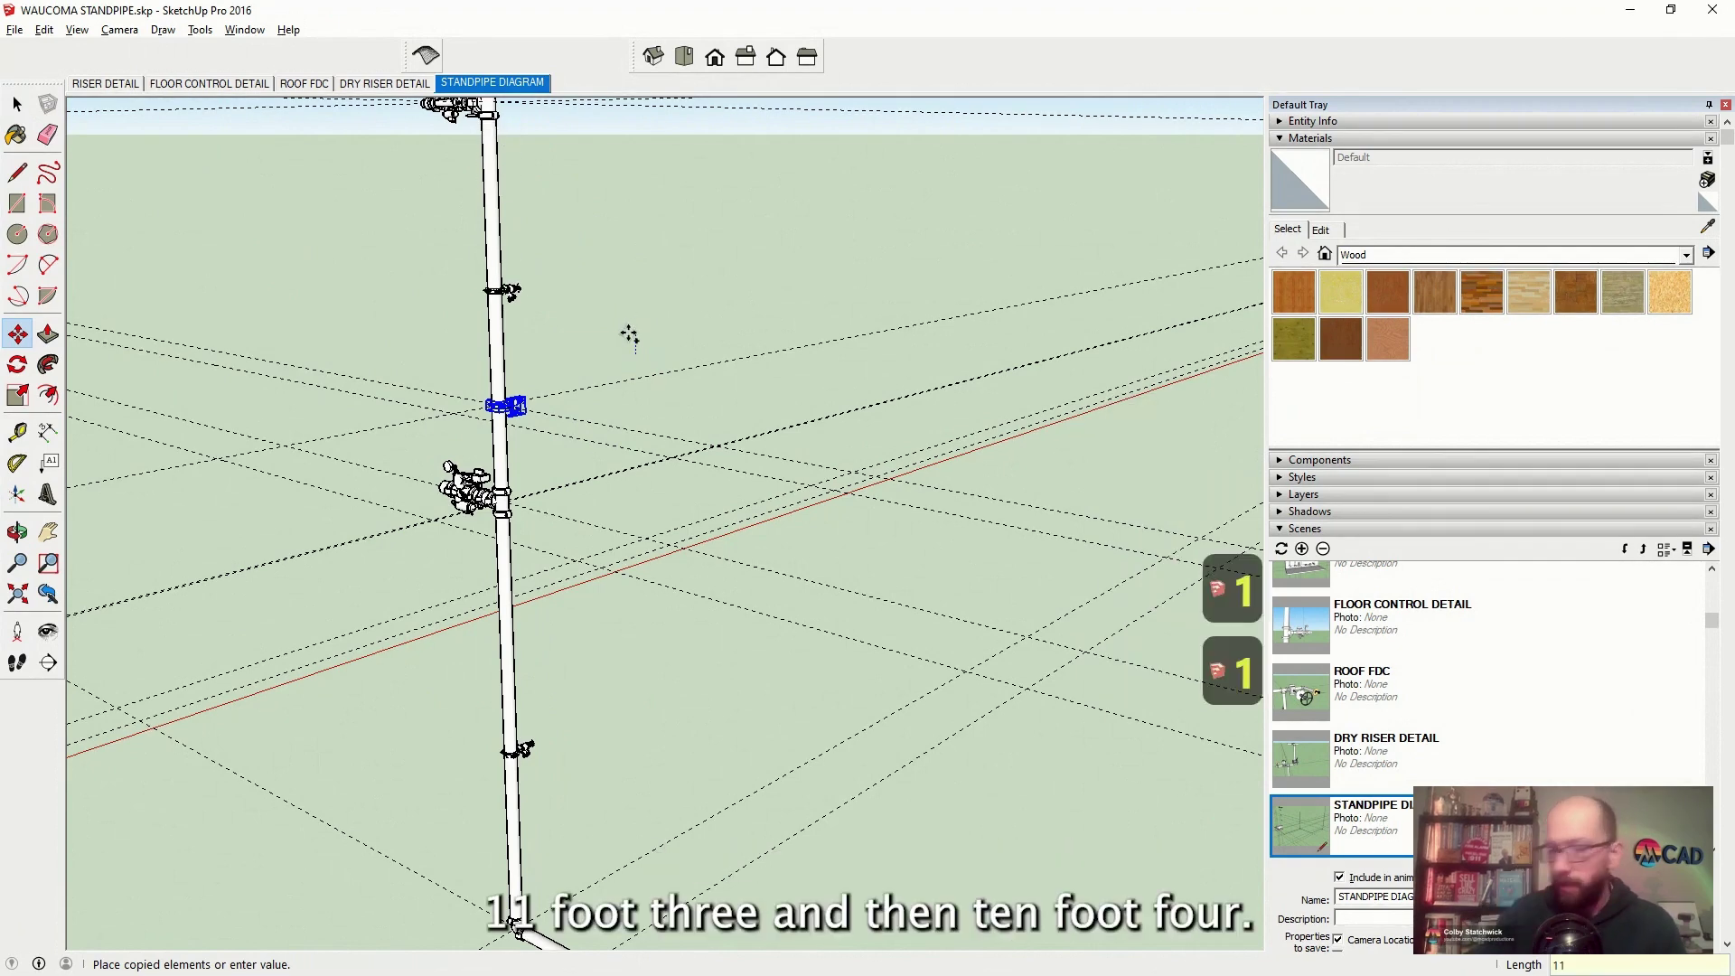
scroll(579, 339, "down", 3)
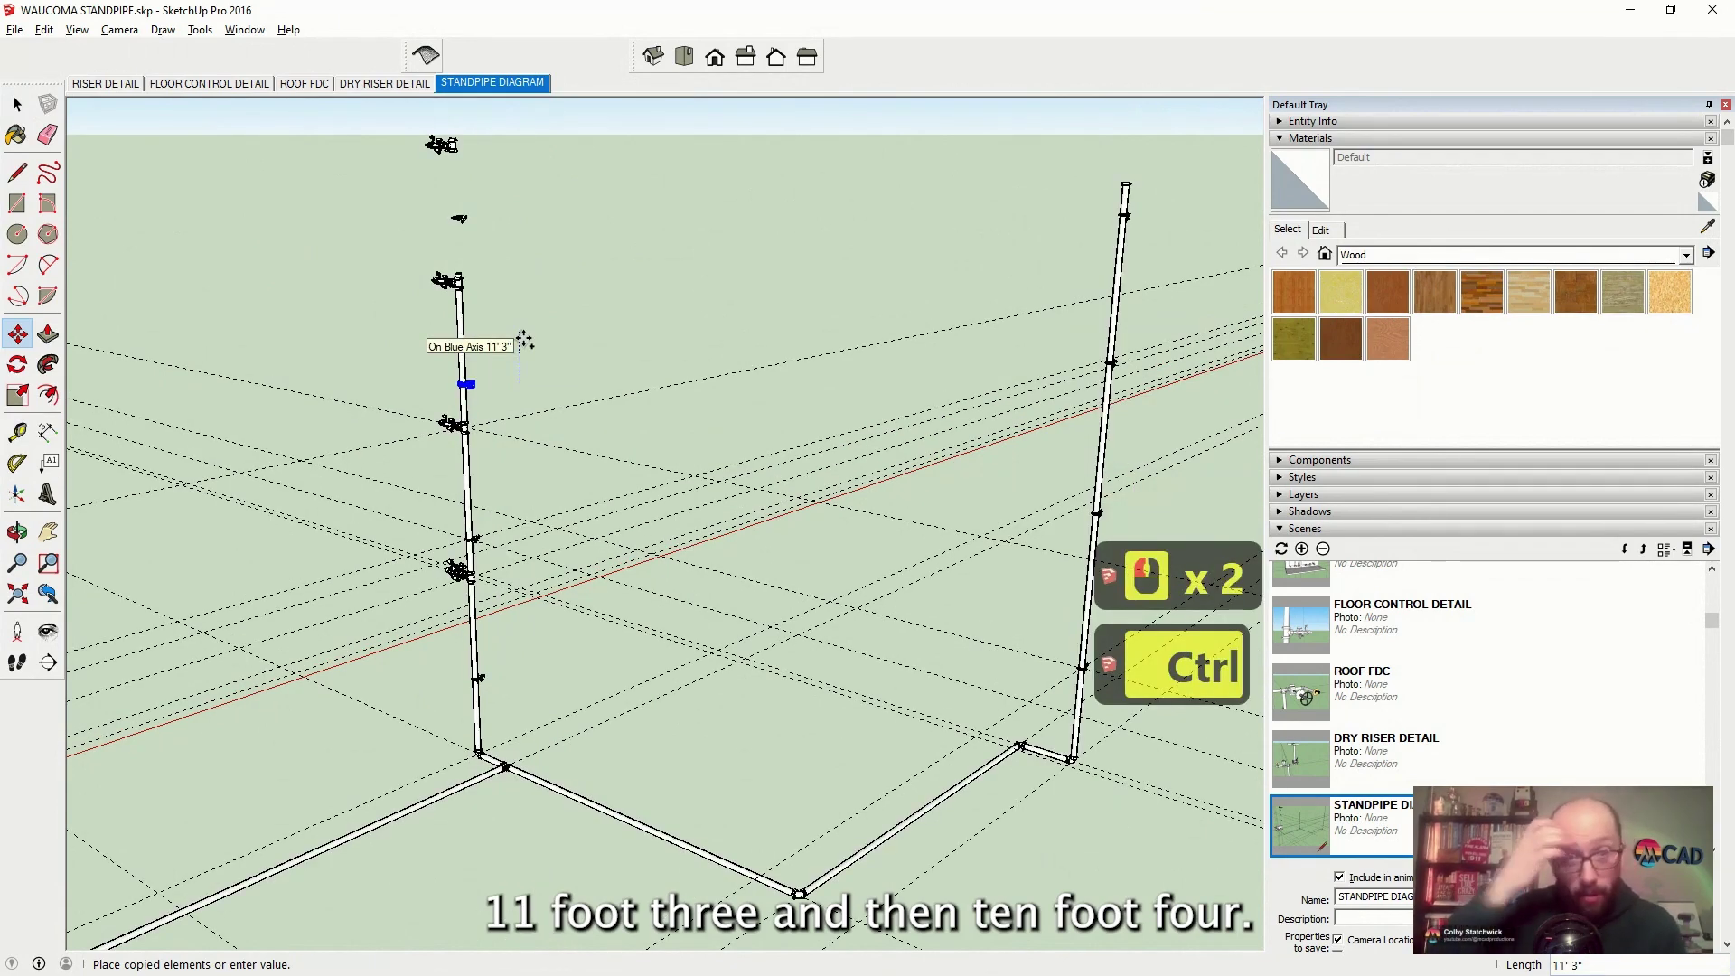
Copy the third-floor hose connection vertically upward by 10'4" for the top floor, and clear the selection
type("10'4")
key("Return")
key("space")
left_click(569, 307)
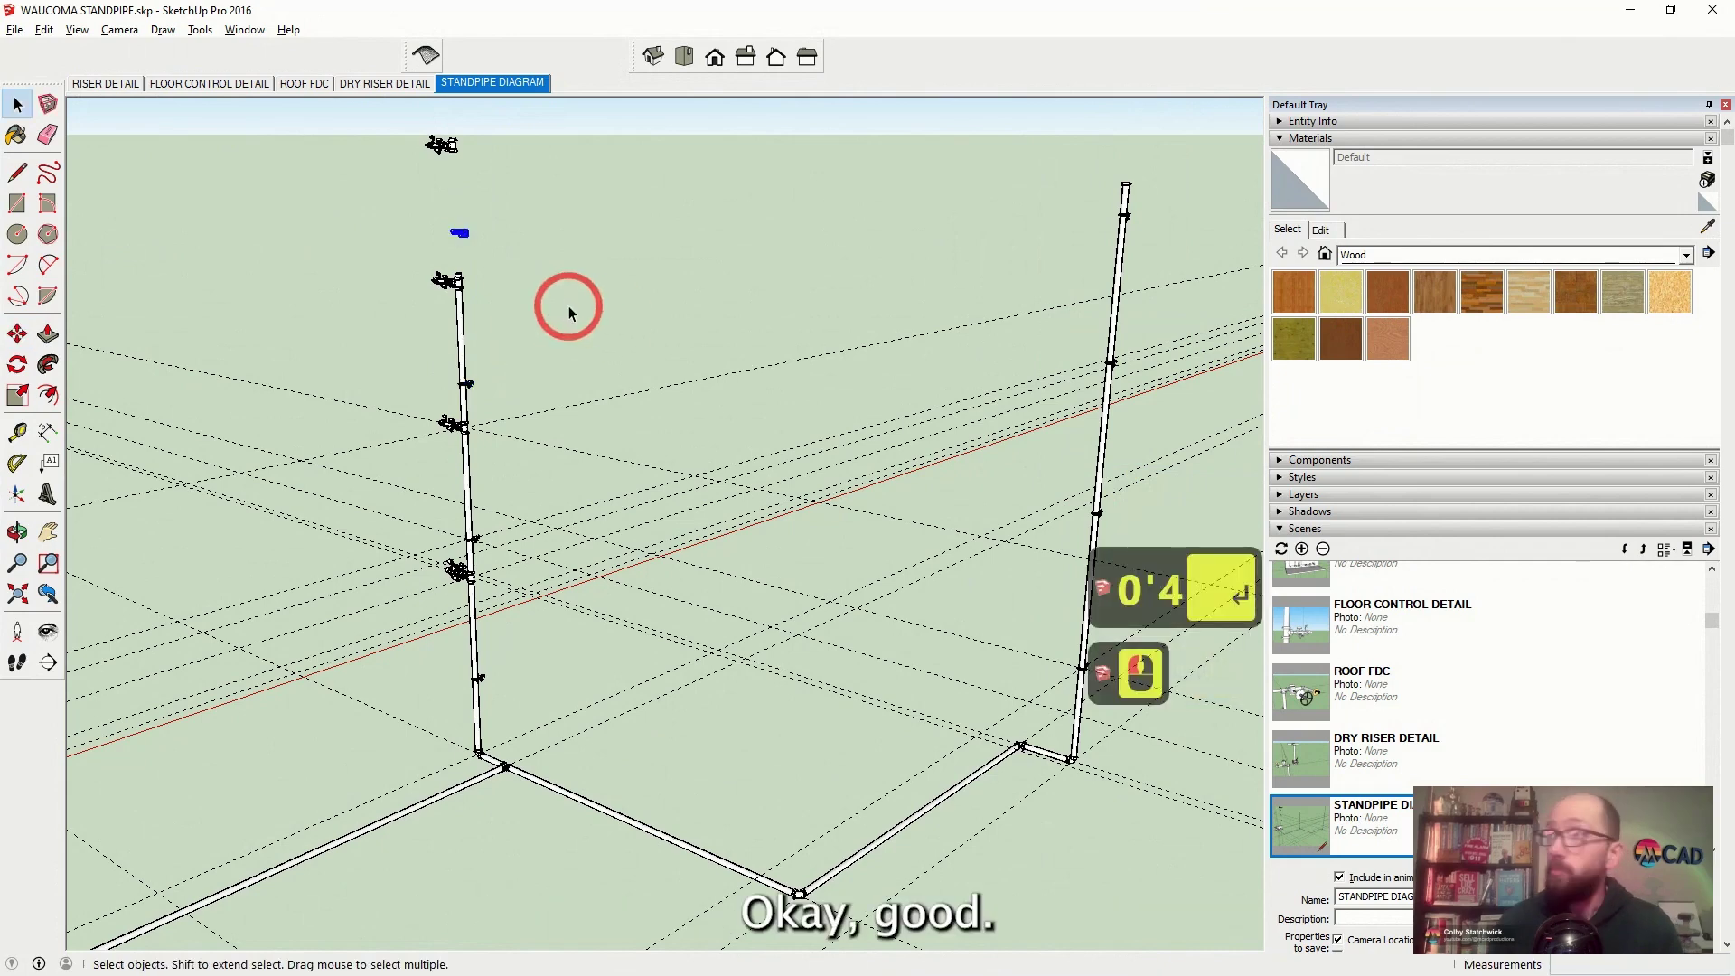
left_click(522, 269)
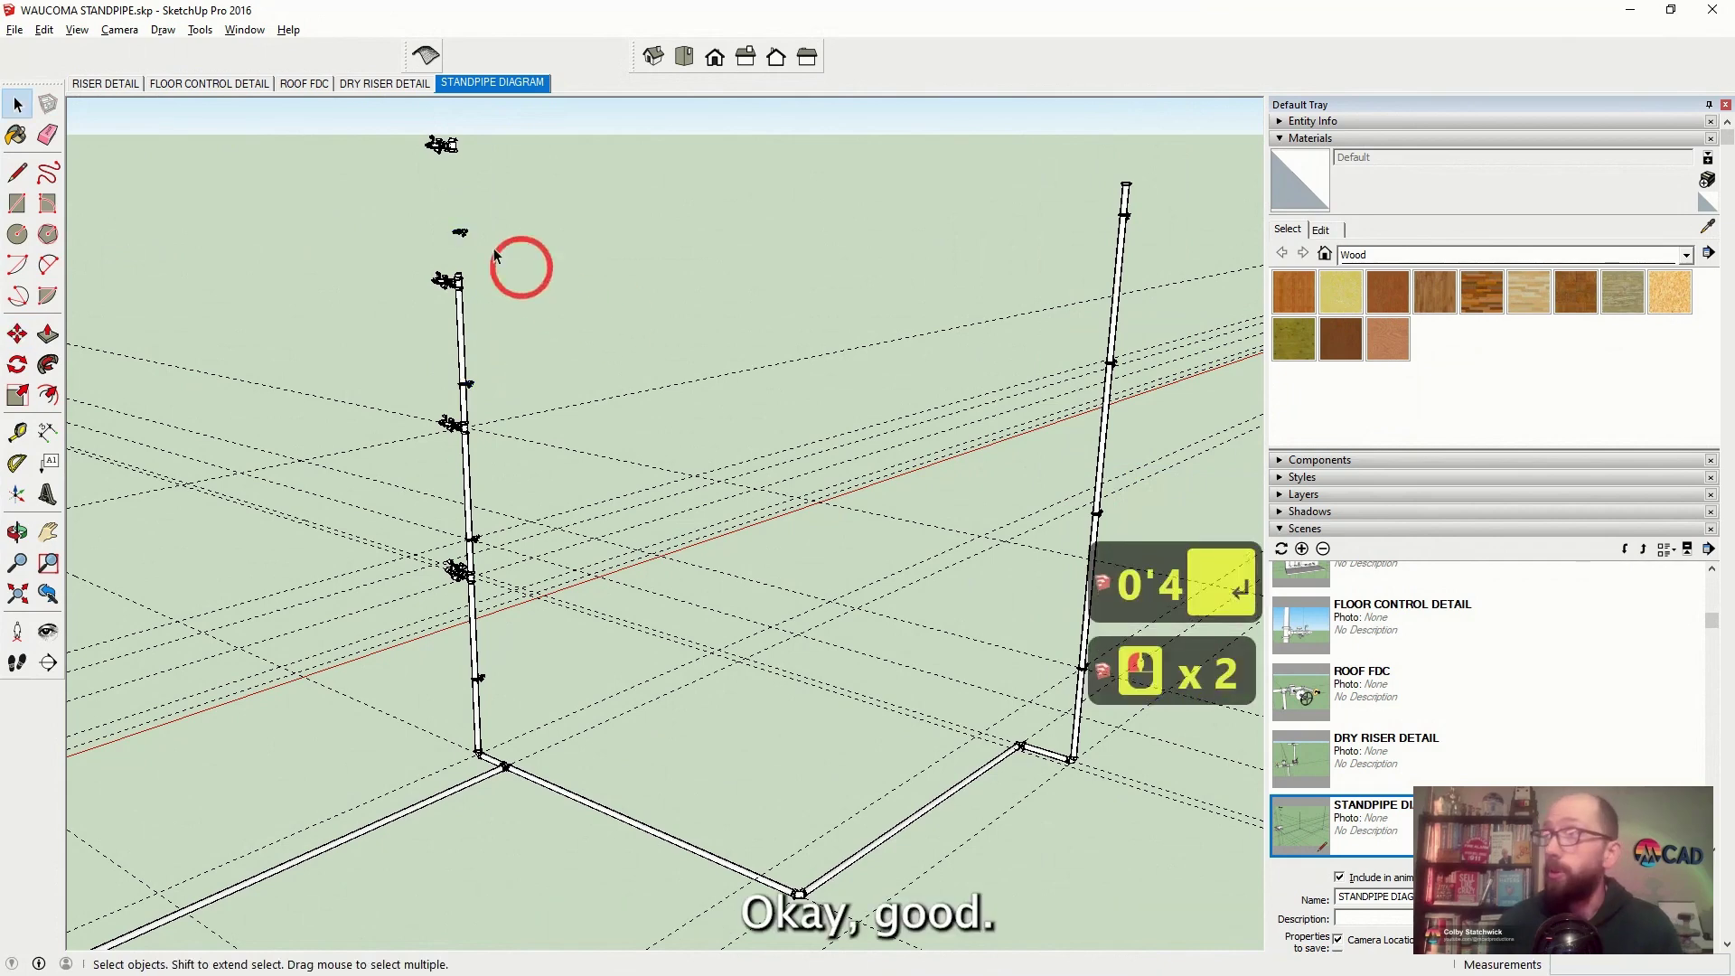
Move the uppermost floor control valve assembly, without its tee, 60" aside from the tee and clear the selection
scroll(464, 136, "up", 19)
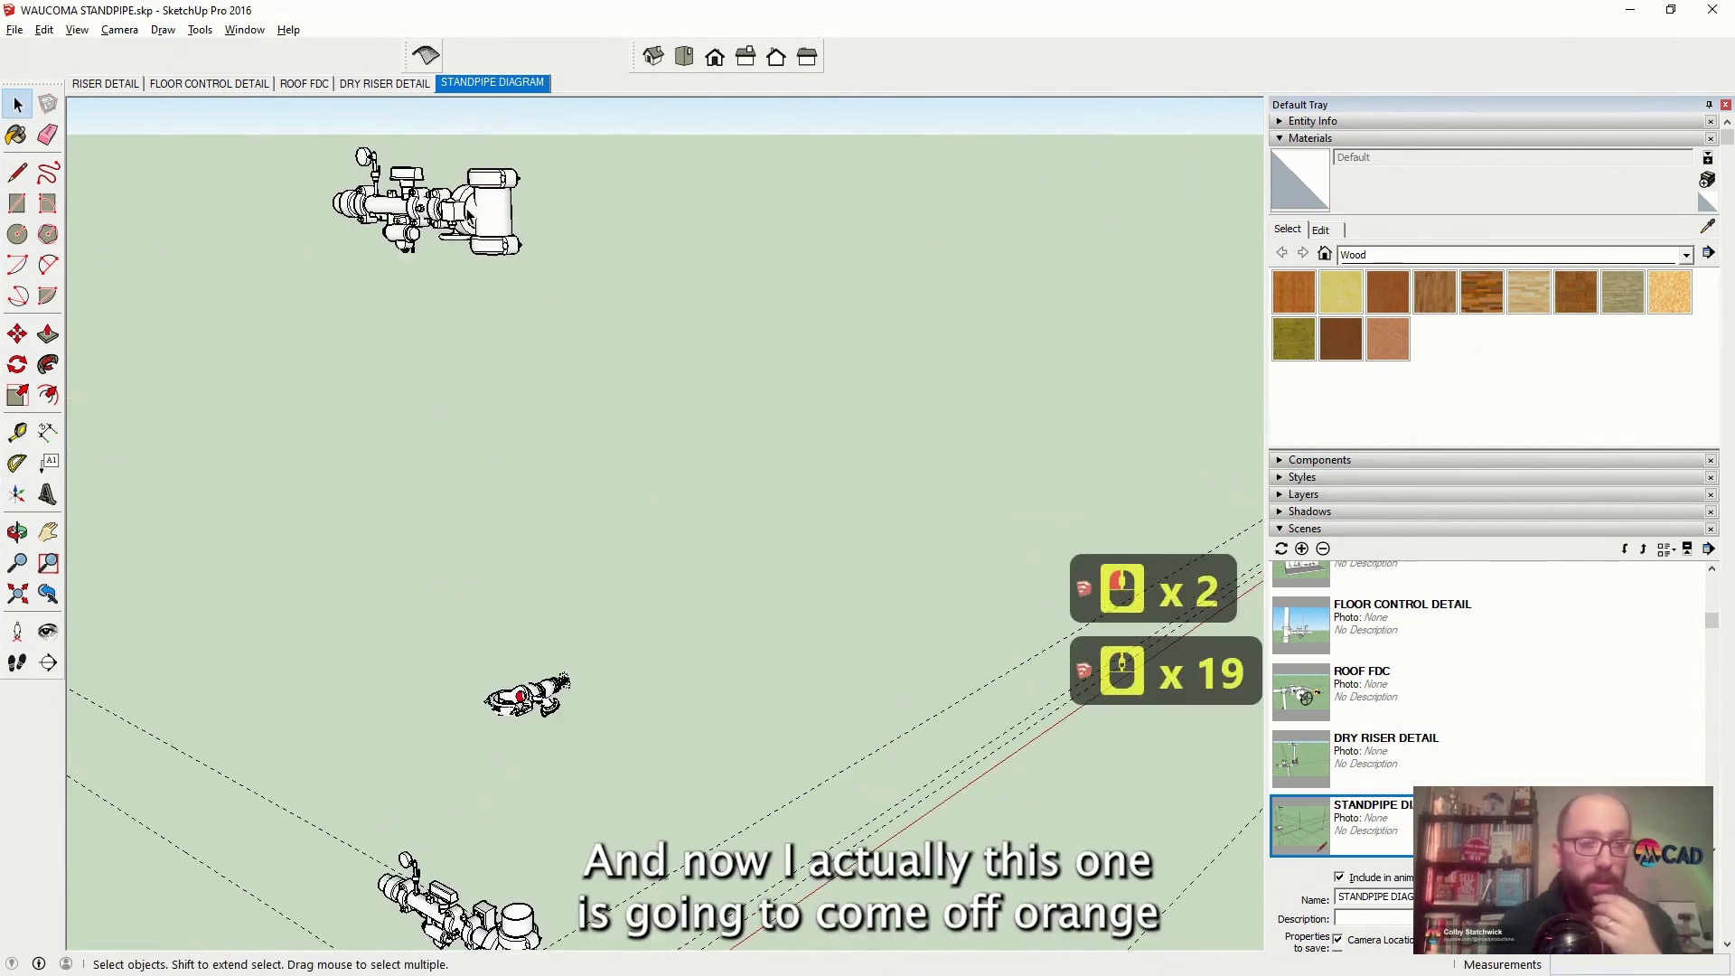
scroll(406, 310, "down", 12)
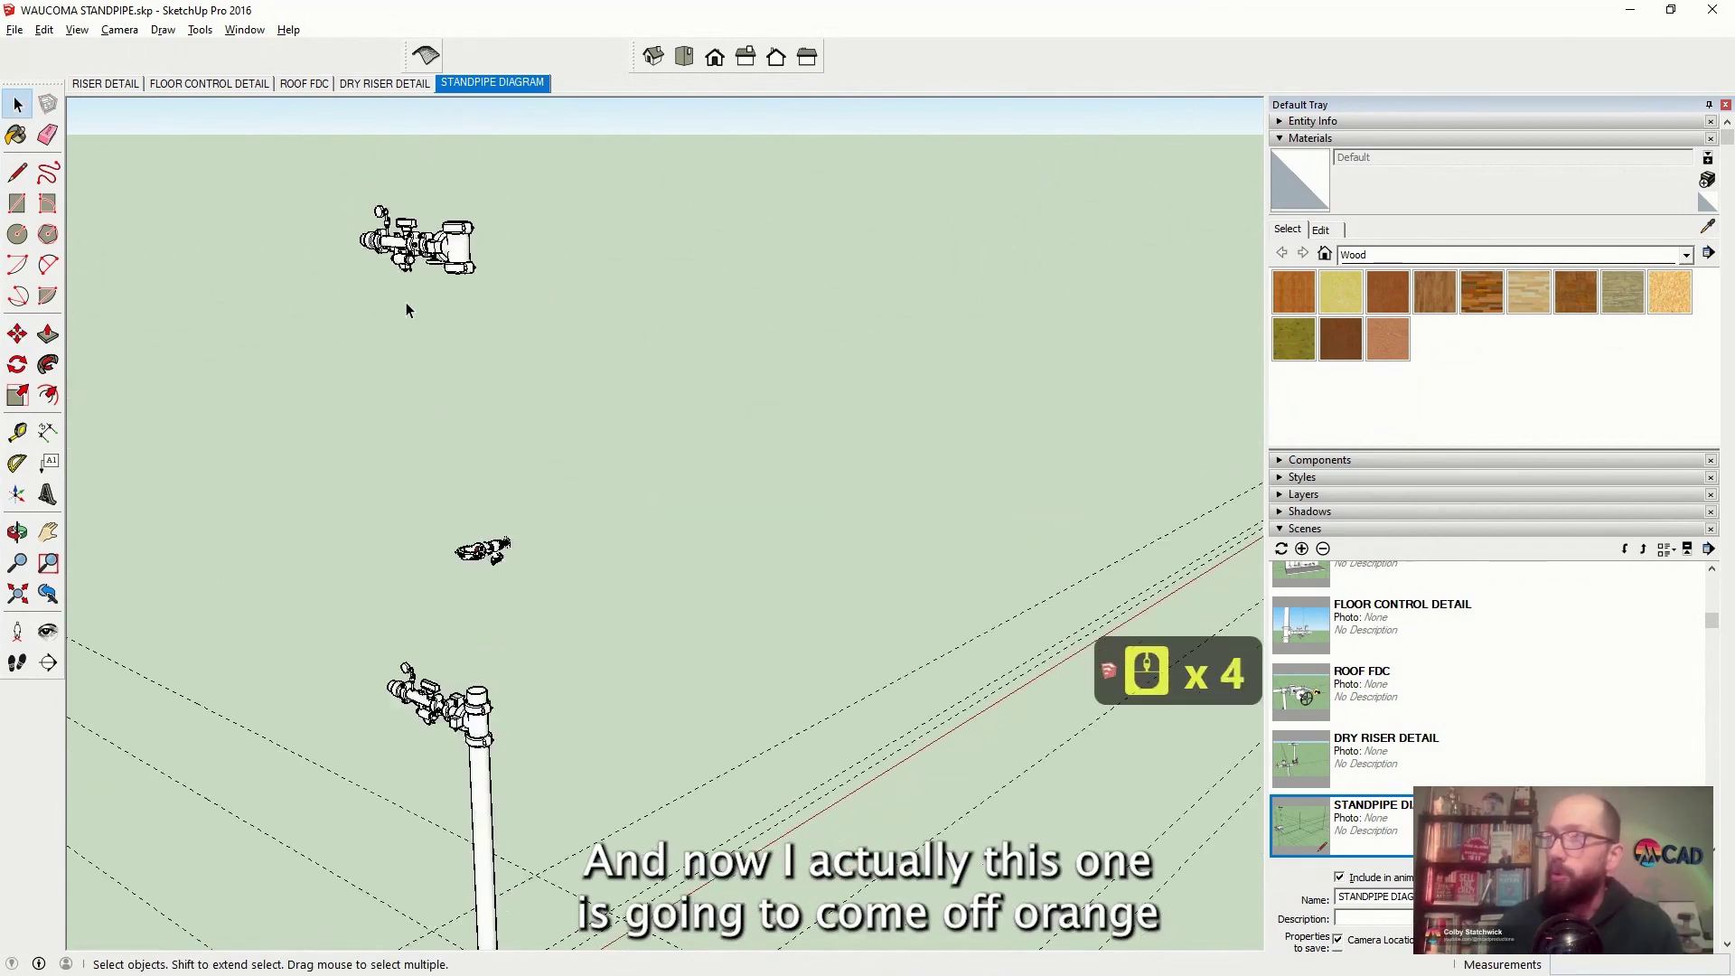
middle_click_drag(406, 310, 542, 307)
scroll(542, 307, "up", 20)
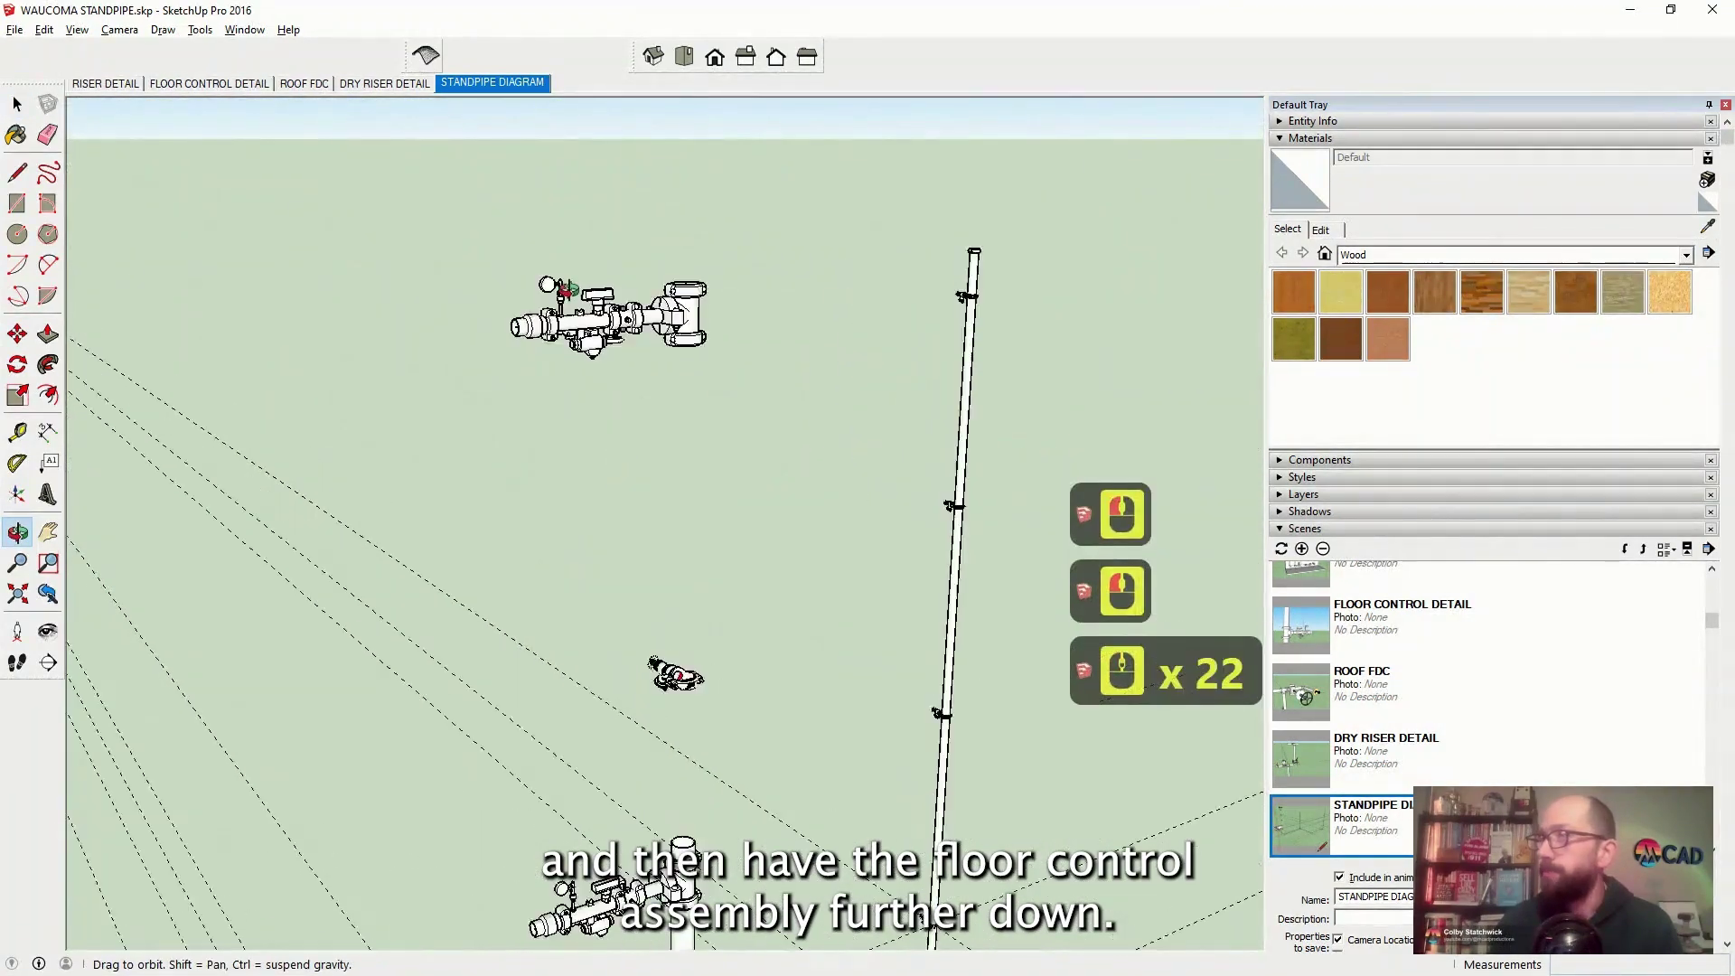
left_click(18, 106)
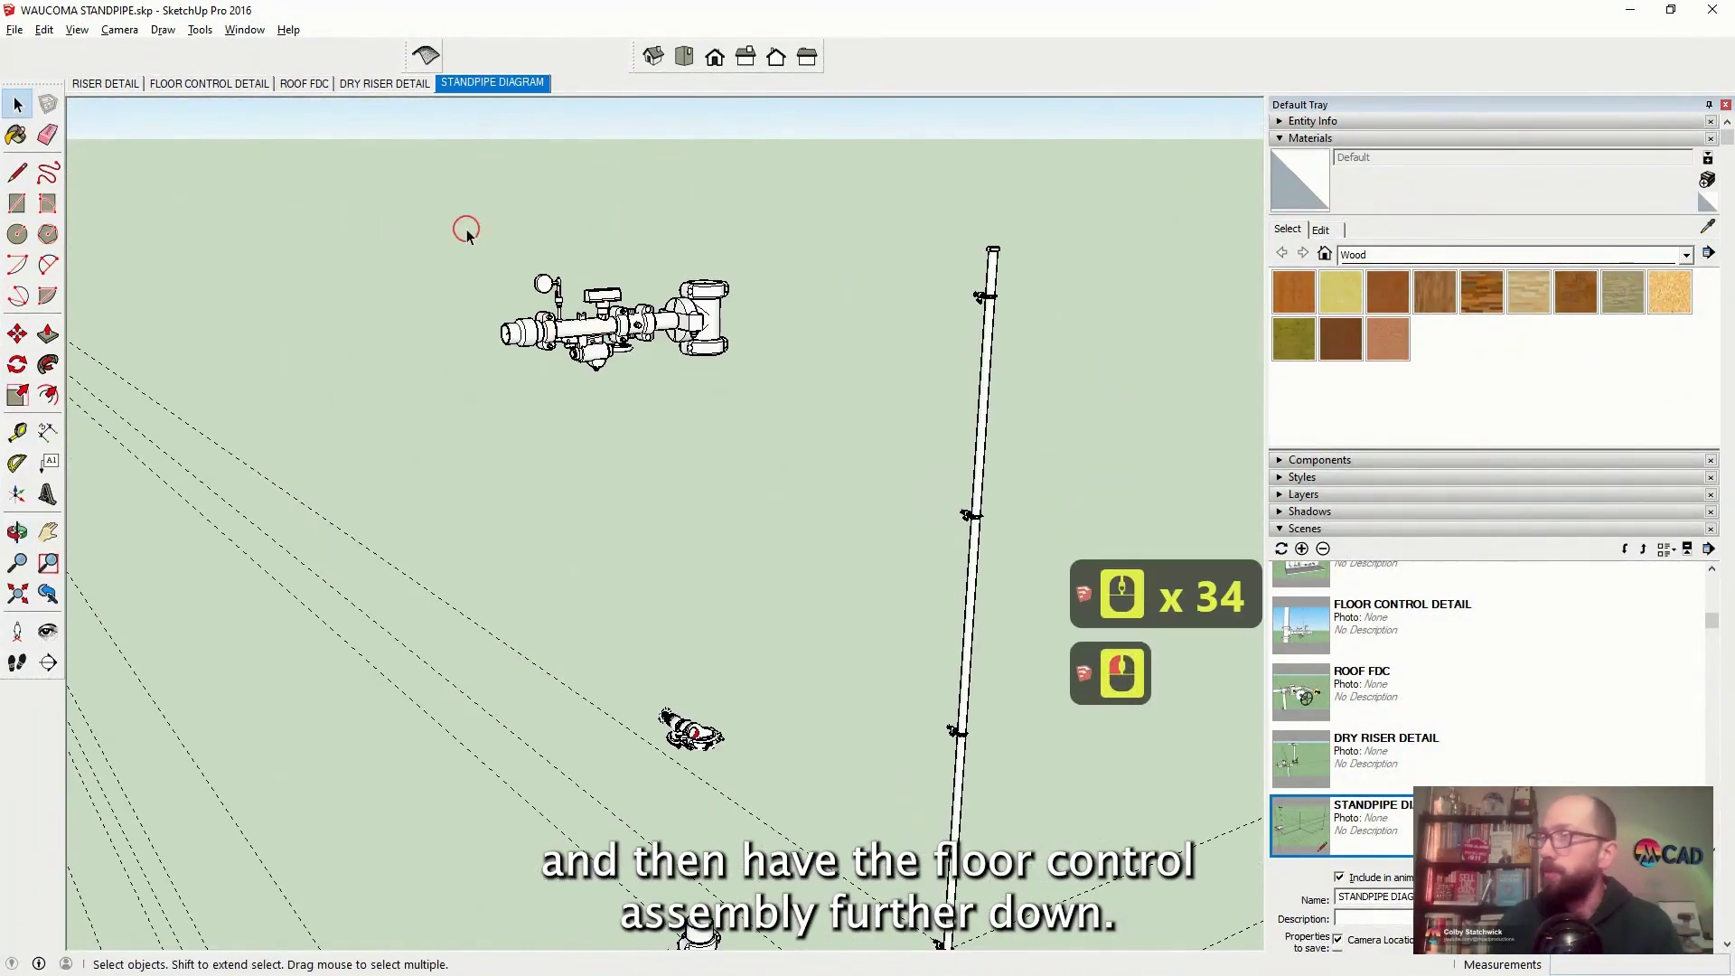
left_click(682, 321)
scroll(682, 321, "up", 8)
left_click(673, 330, "ctrl")
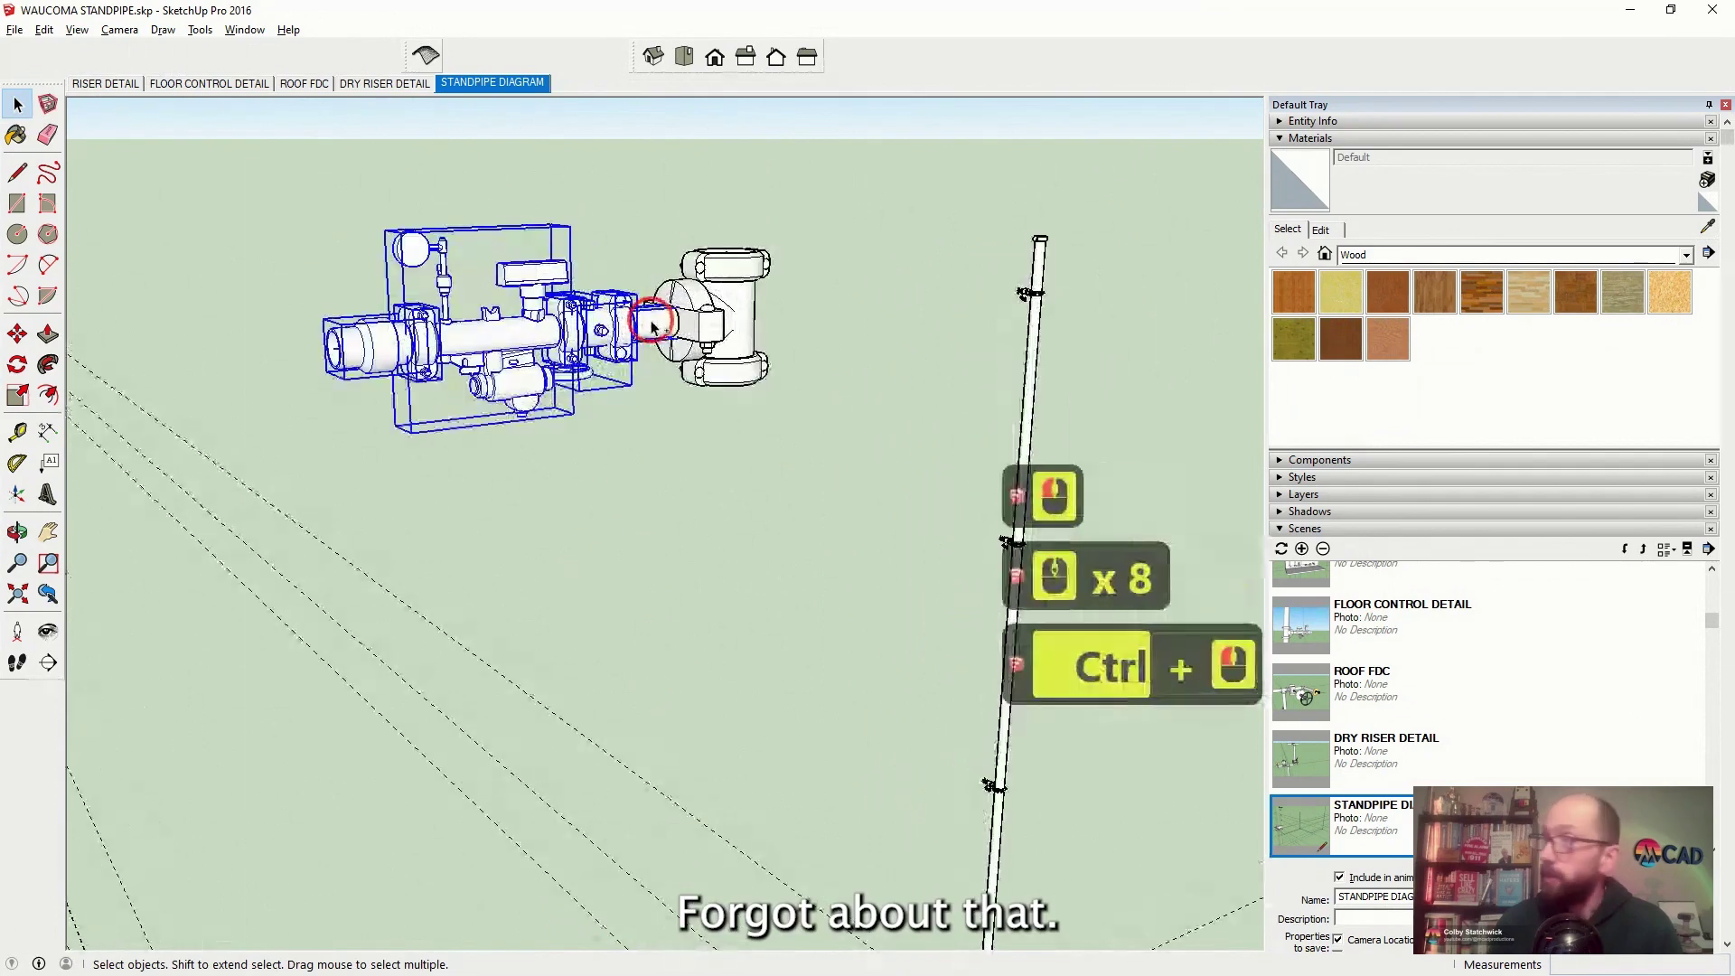
left_click(673, 330, "ctrl")
left_click(18, 334)
left_click(406, 579)
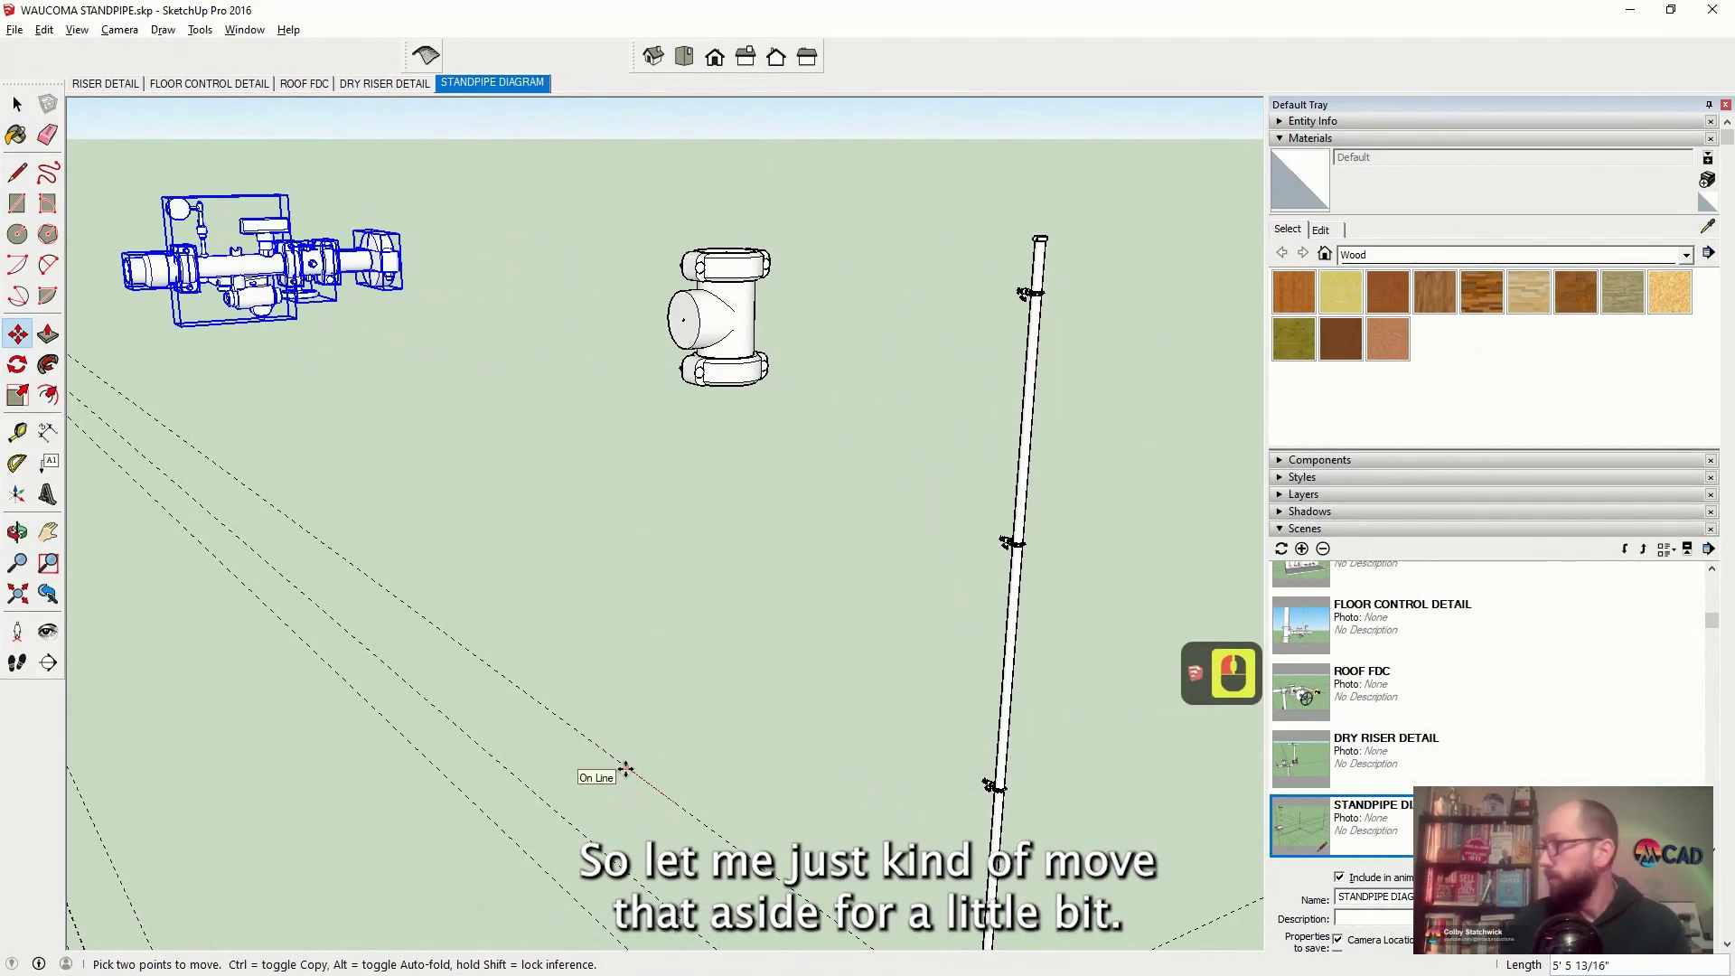
type("60")
key("Return")
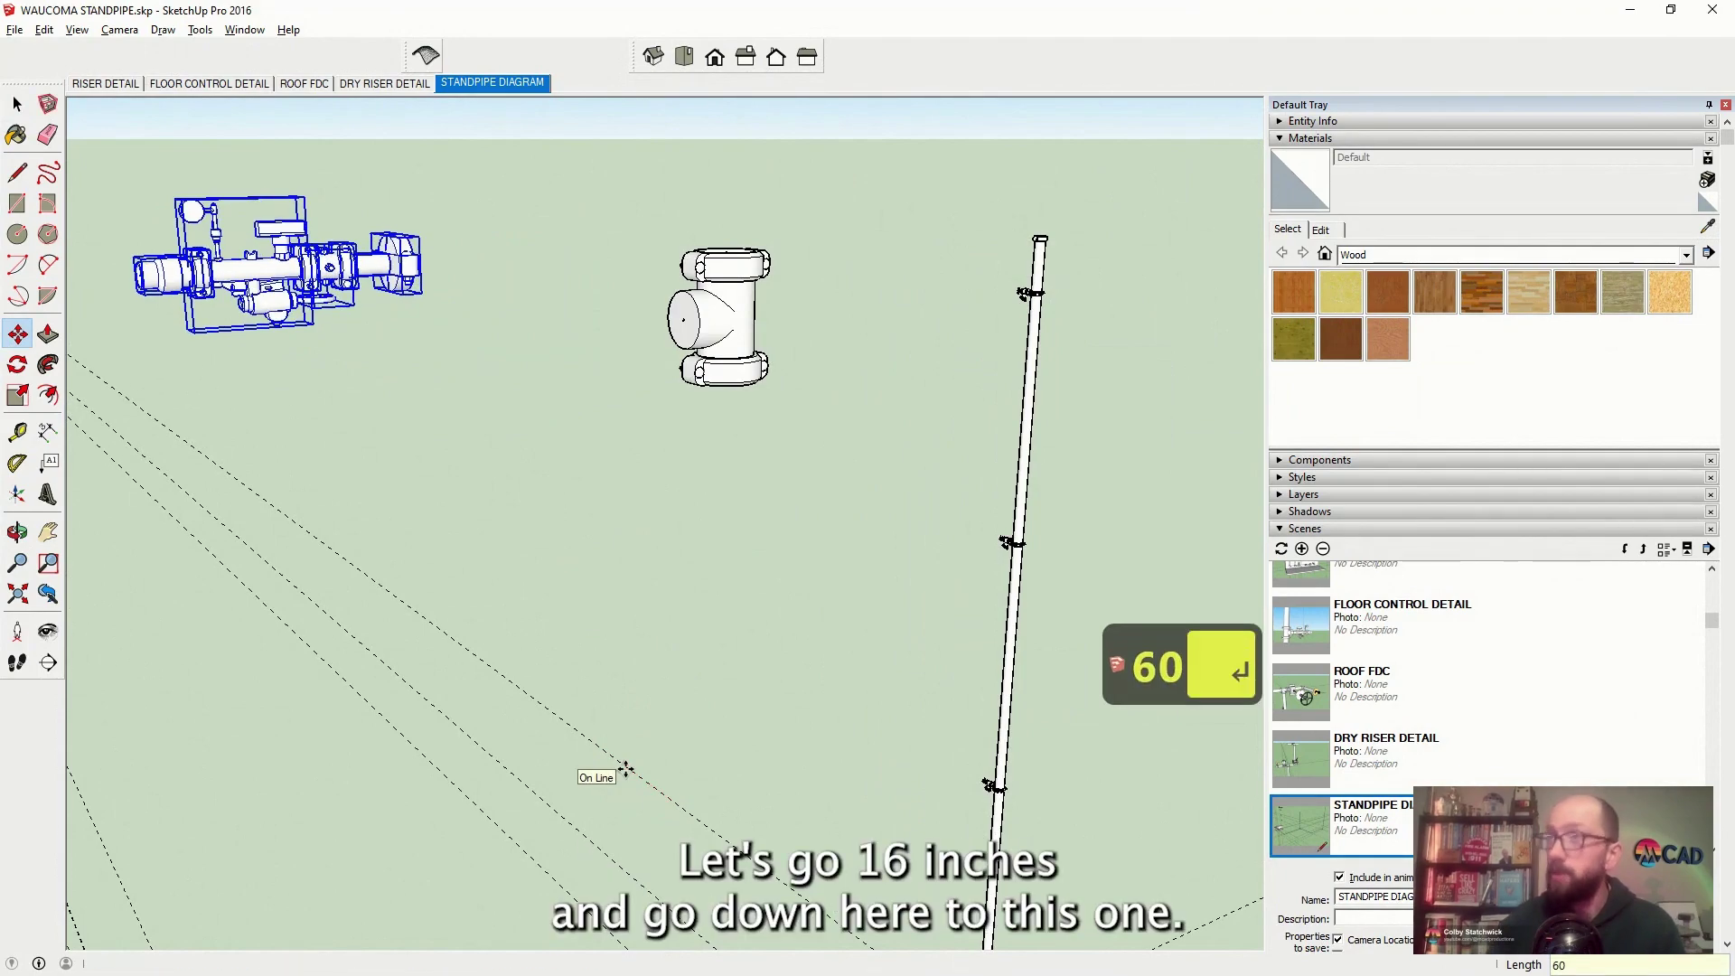
left_click(536, 386)
Copy the grooved pipe piece and coupling from a lower floor control assembly and attach them to the loose top tee's side outlet
scroll(452, 329, "down", 9)
middle_click_drag(453, 329, 705, 691)
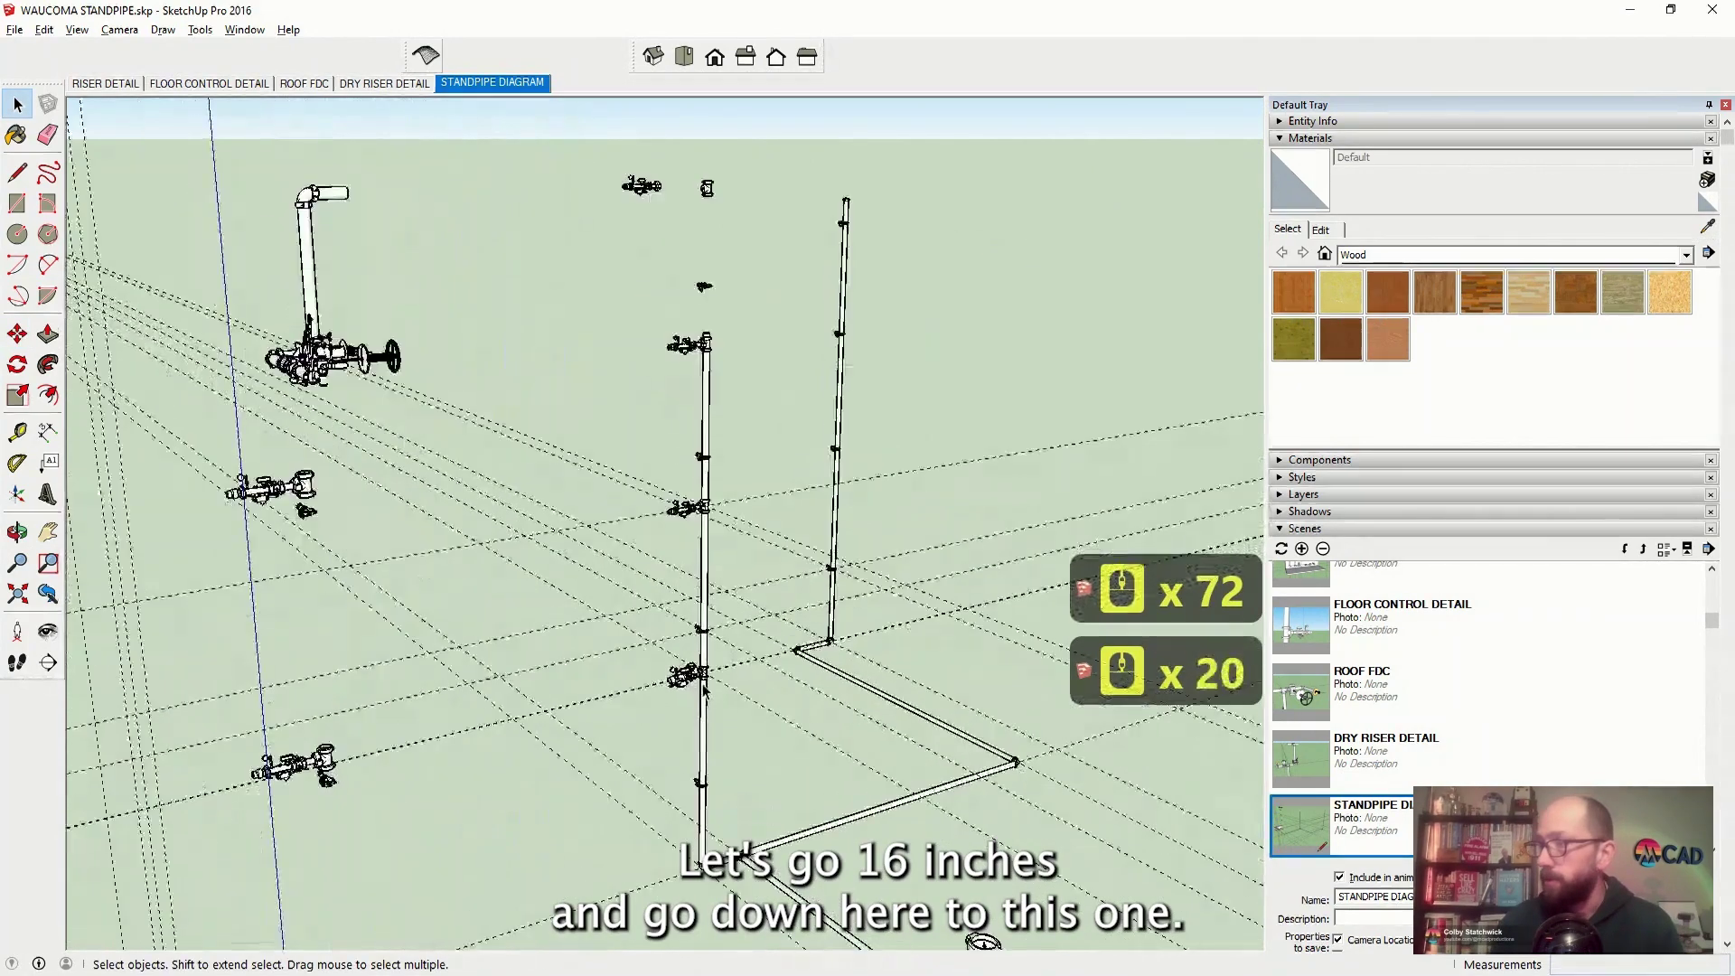
scroll(705, 692, "up", 20)
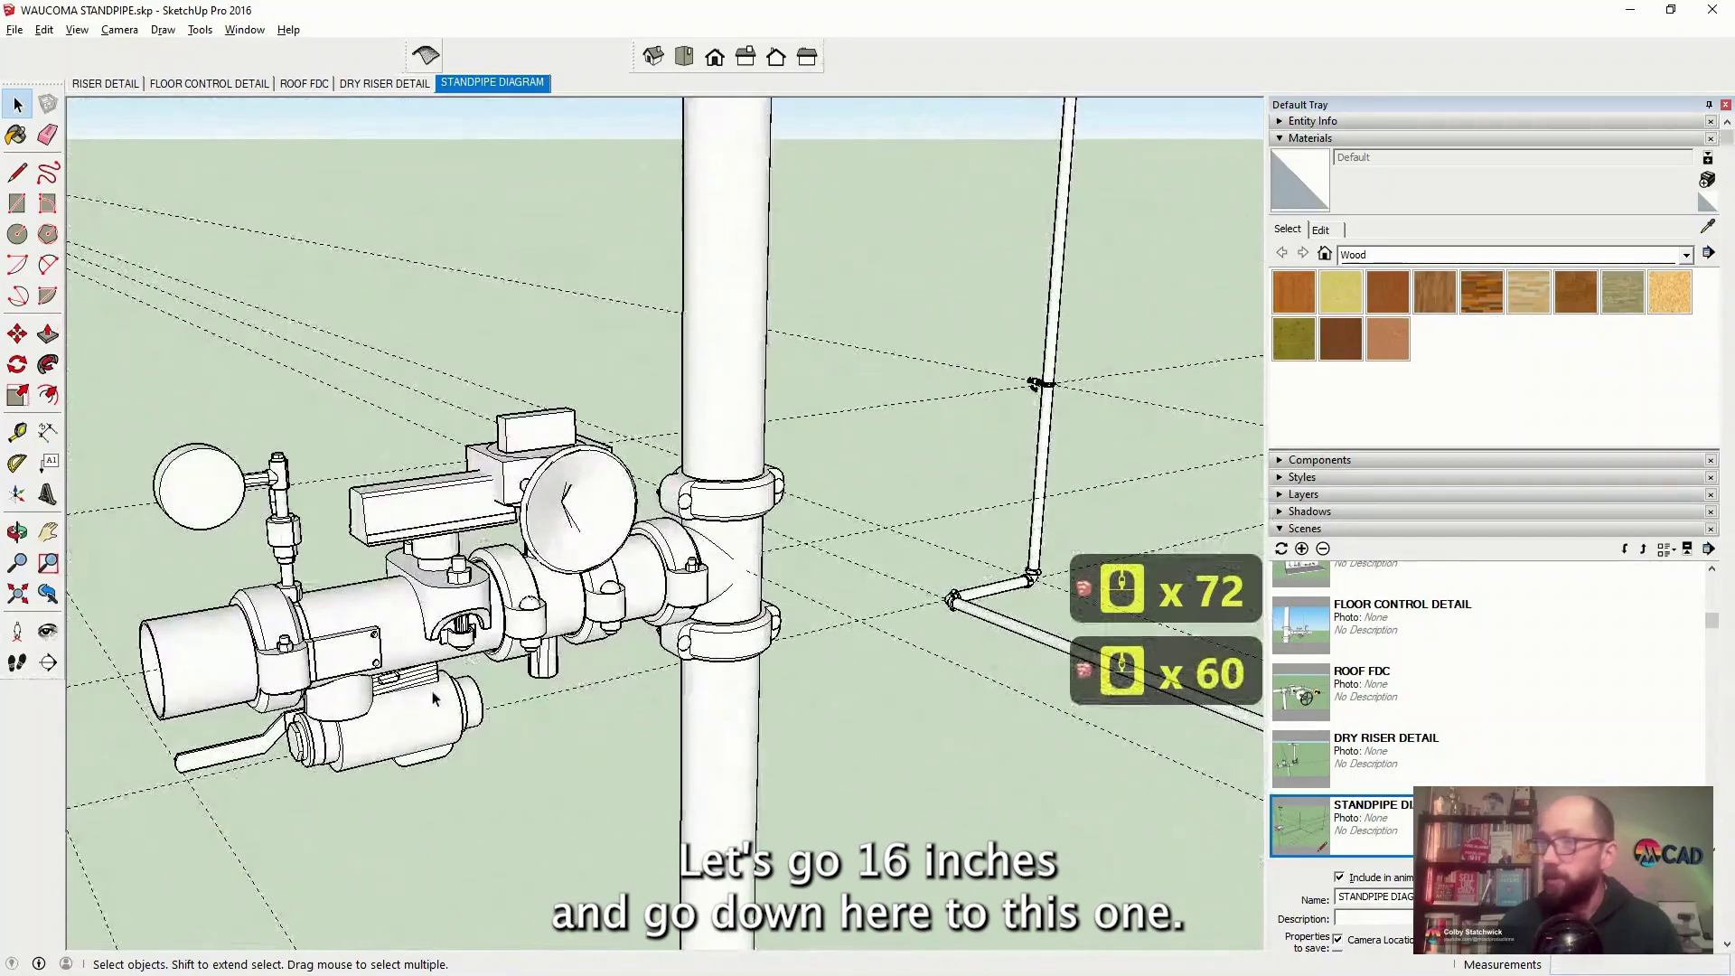
middle_click(253, 620)
scroll(258, 614, "up", 8)
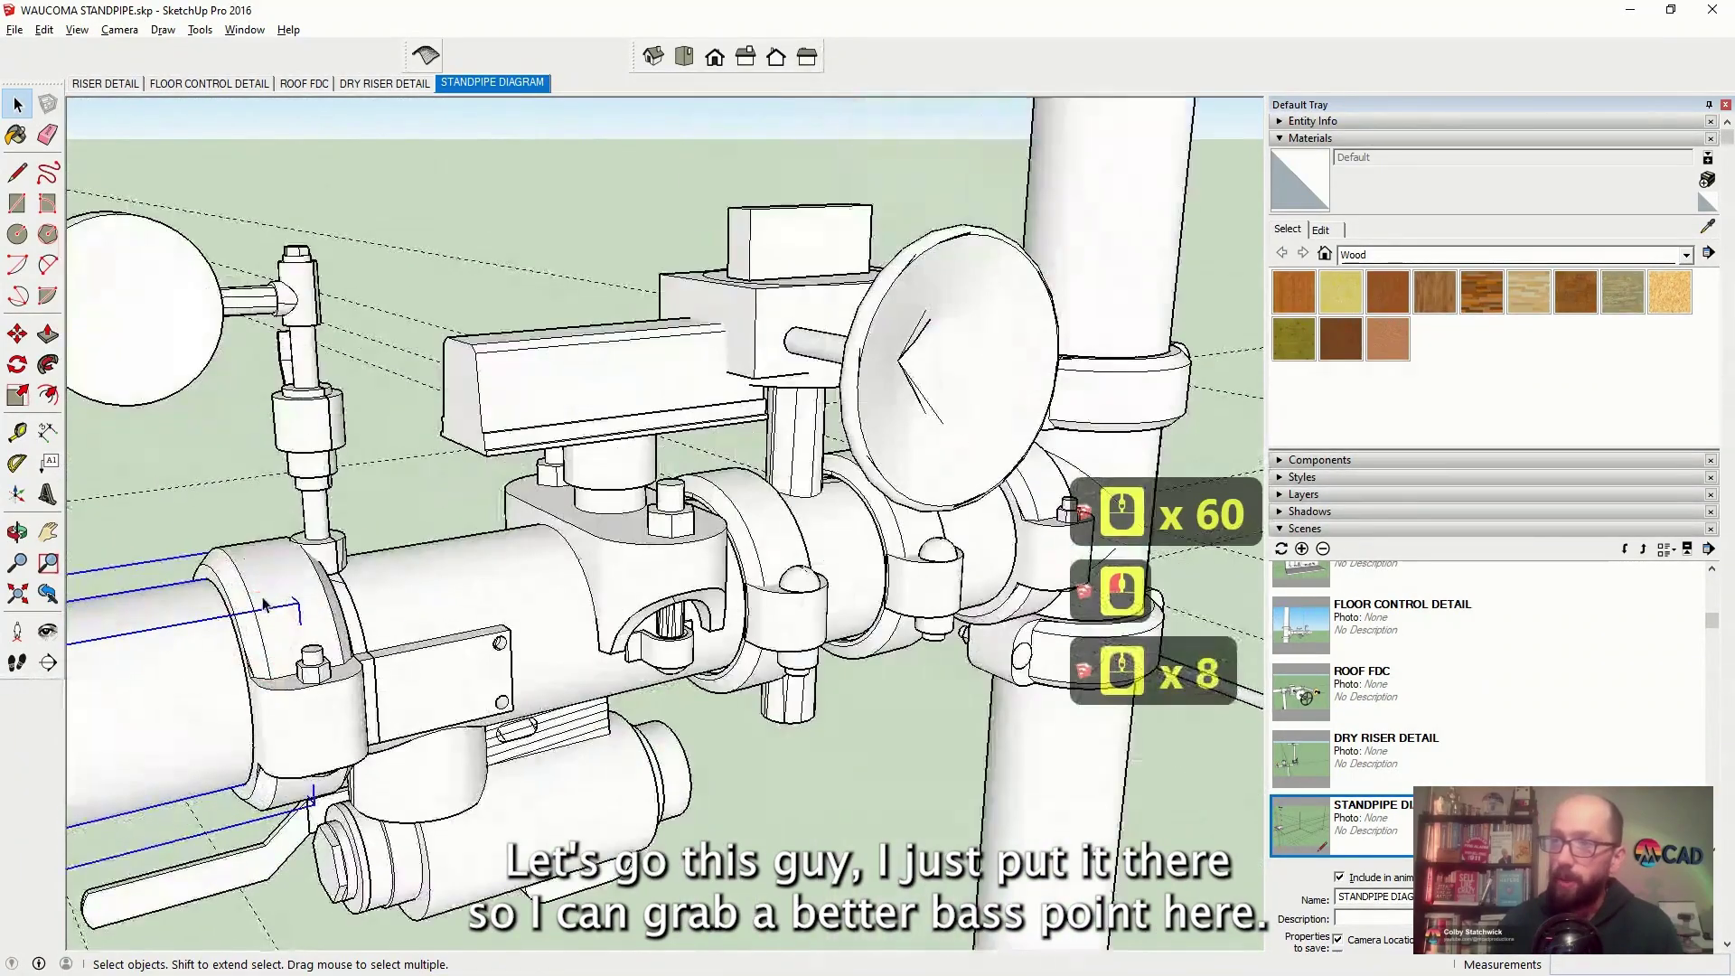
middle_click_drag(265, 606, 856, 248)
scroll(999, 182, "down", 15)
middle_click_drag(244, 349, 47, 384)
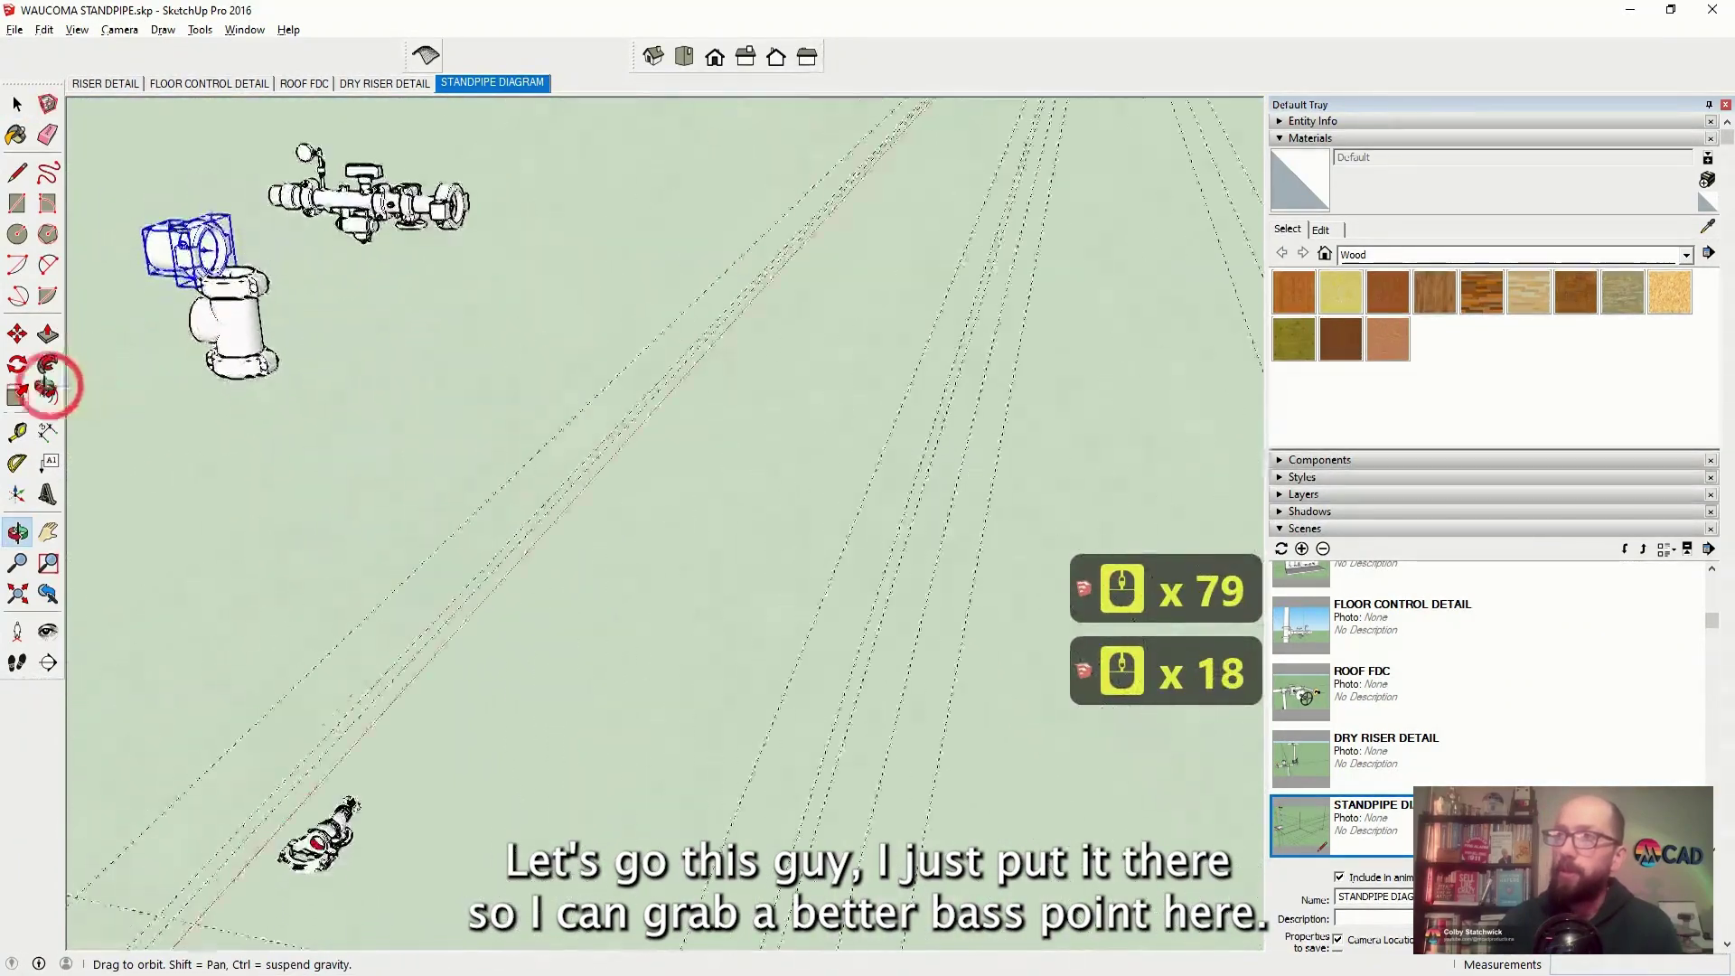
middle_click_drag(217, 298, 213, 167)
scroll(221, 191, "up", 13)
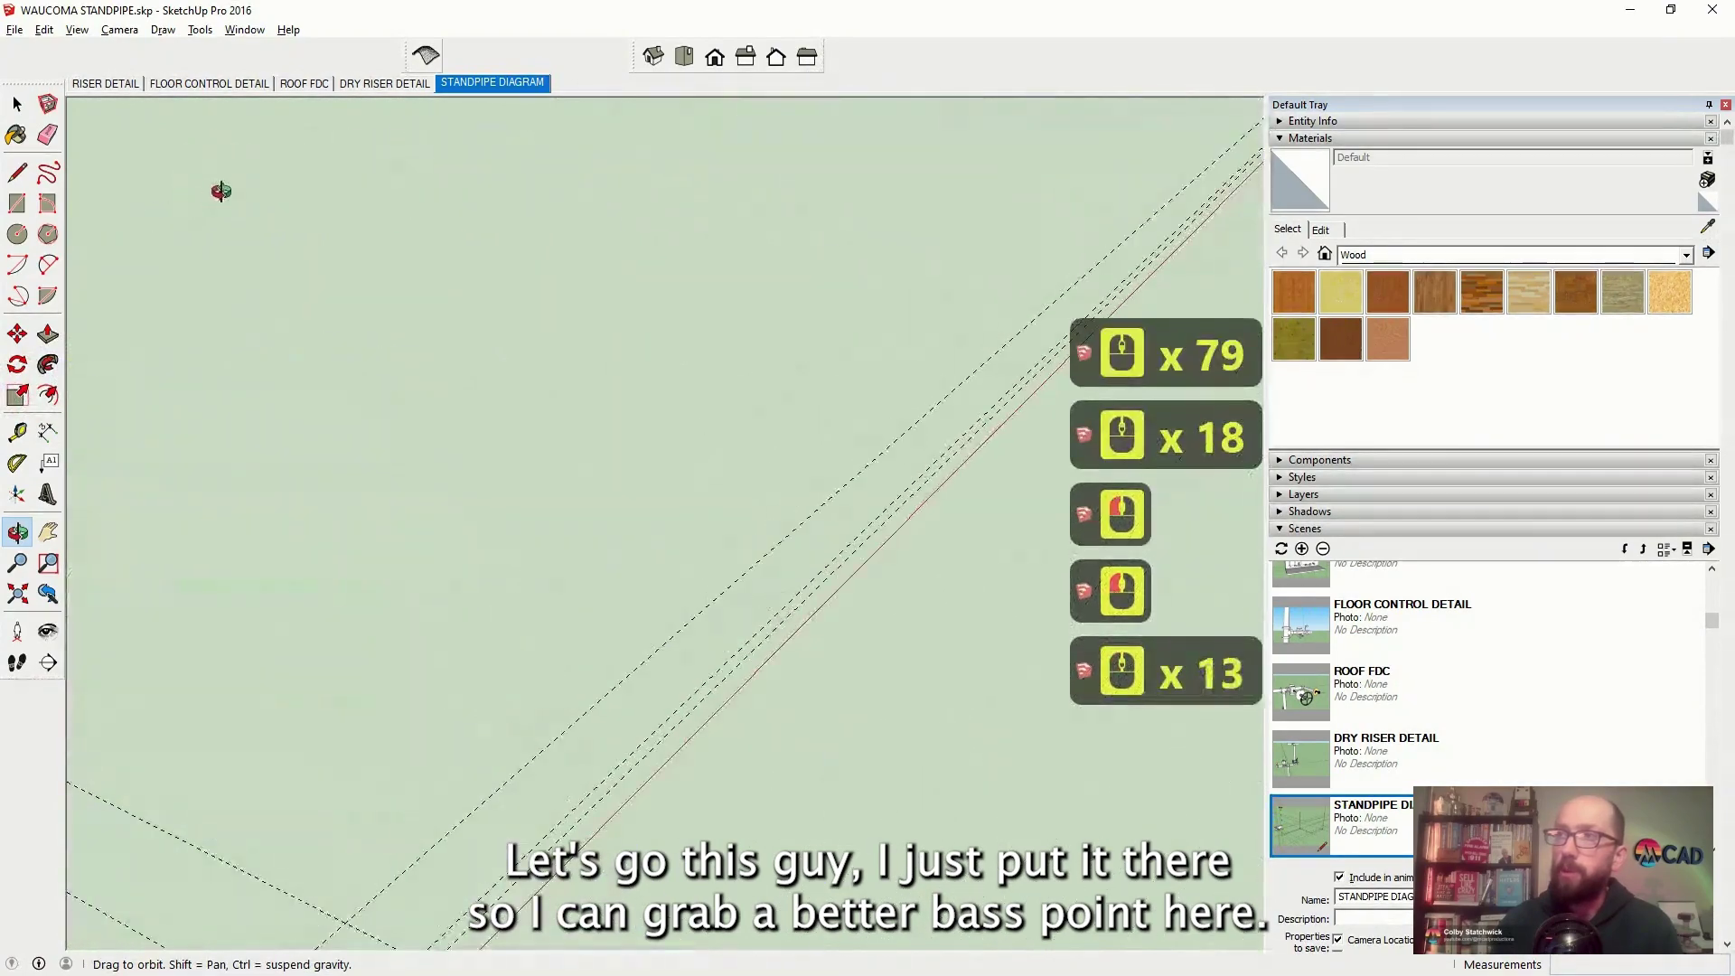
scroll(221, 191, "down", 9)
key("m")
scroll(310, 368, "up", 9)
middle_click(310, 368)
scroll(310, 367, "up", 5)
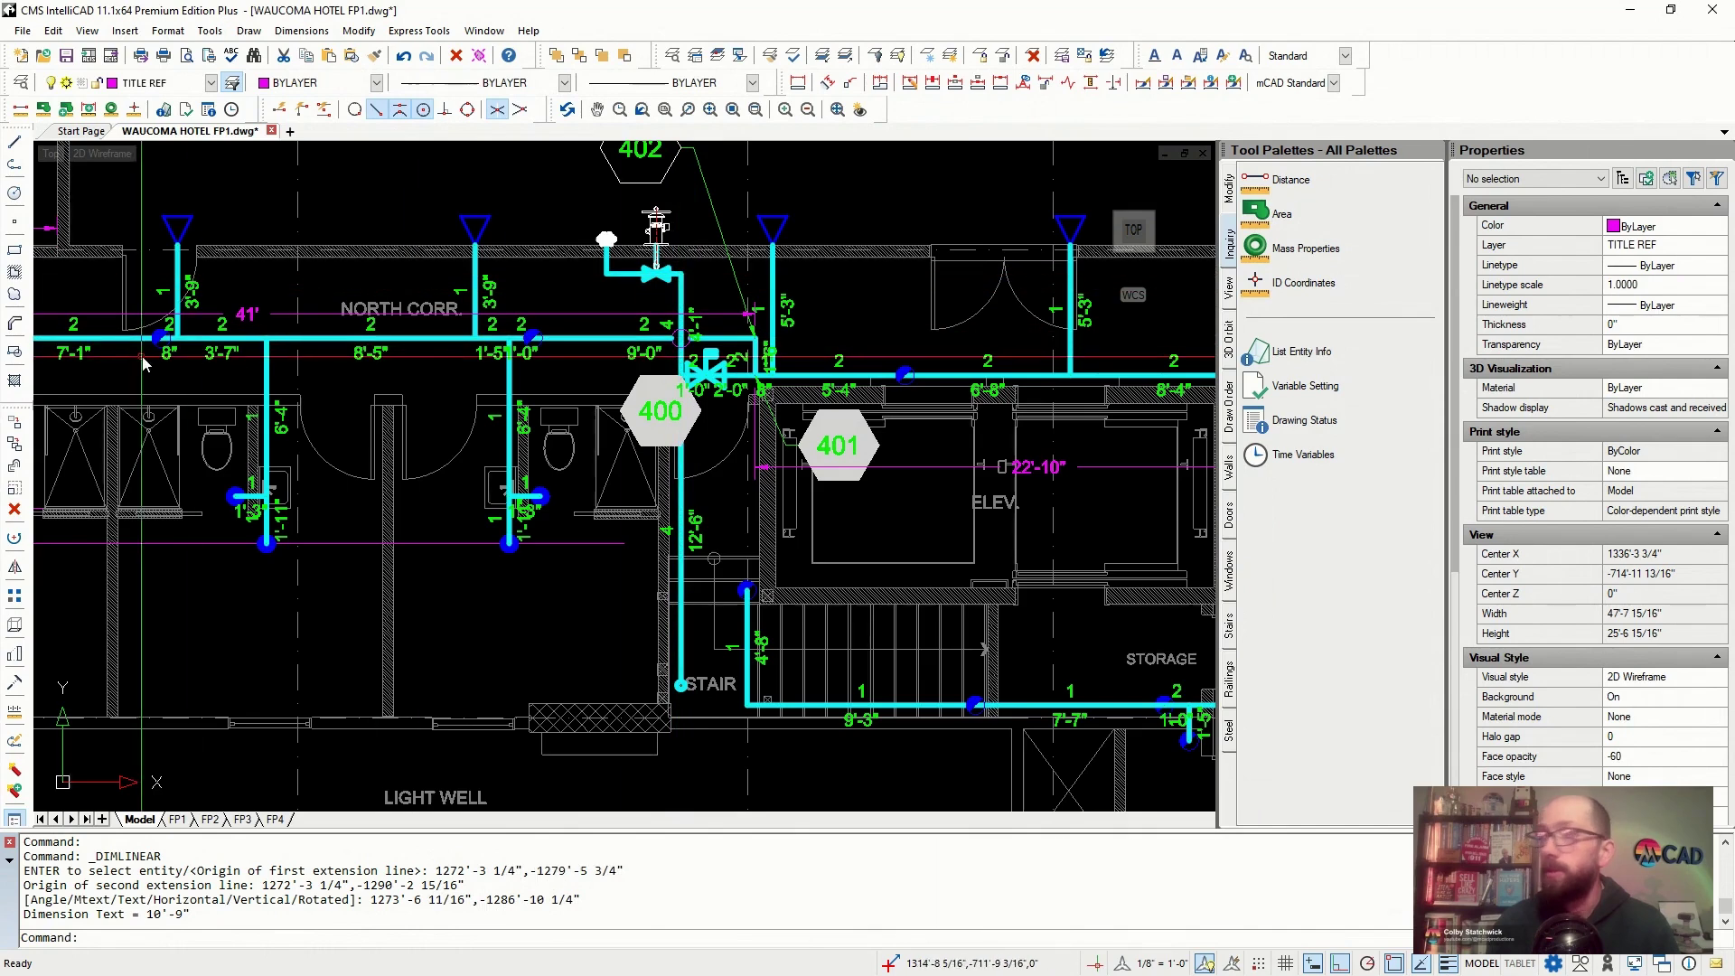
In the CAD floor plan, copy the riser circle at the stair to the pipe corner beside the north corridor valve
left_click(14, 443)
scroll(680, 705, "up", 12)
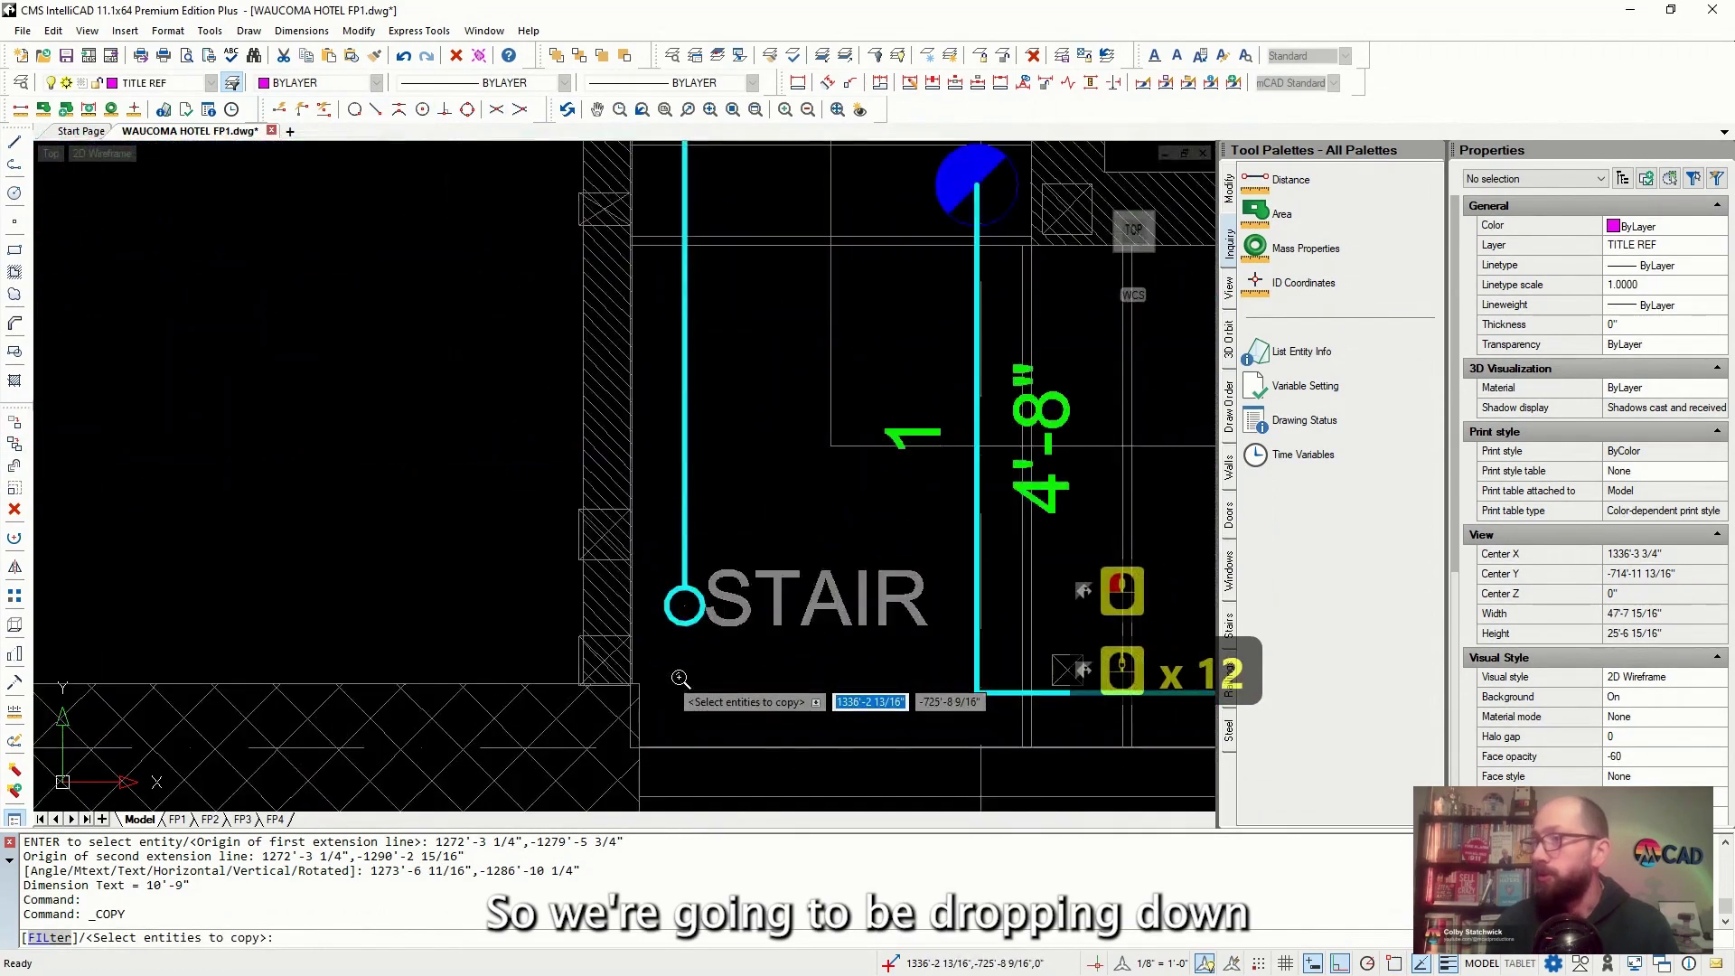
left_click(676, 575)
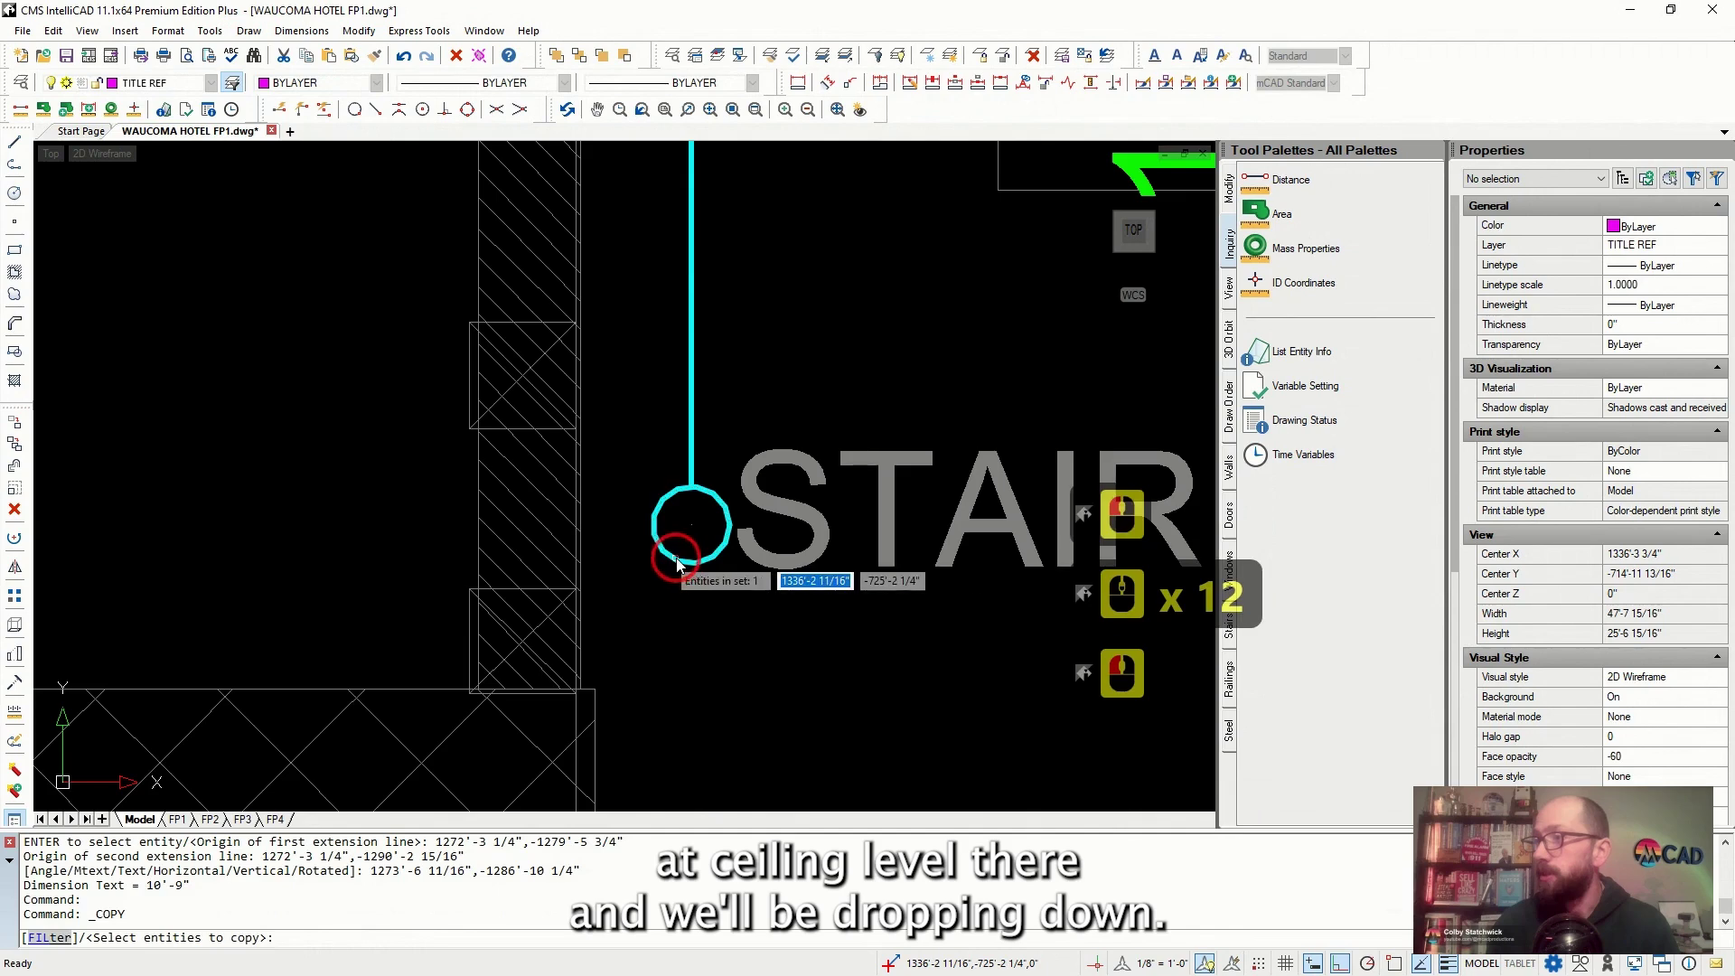
right_click(674, 575)
left_click(673, 575)
scroll(676, 572, "down", 12)
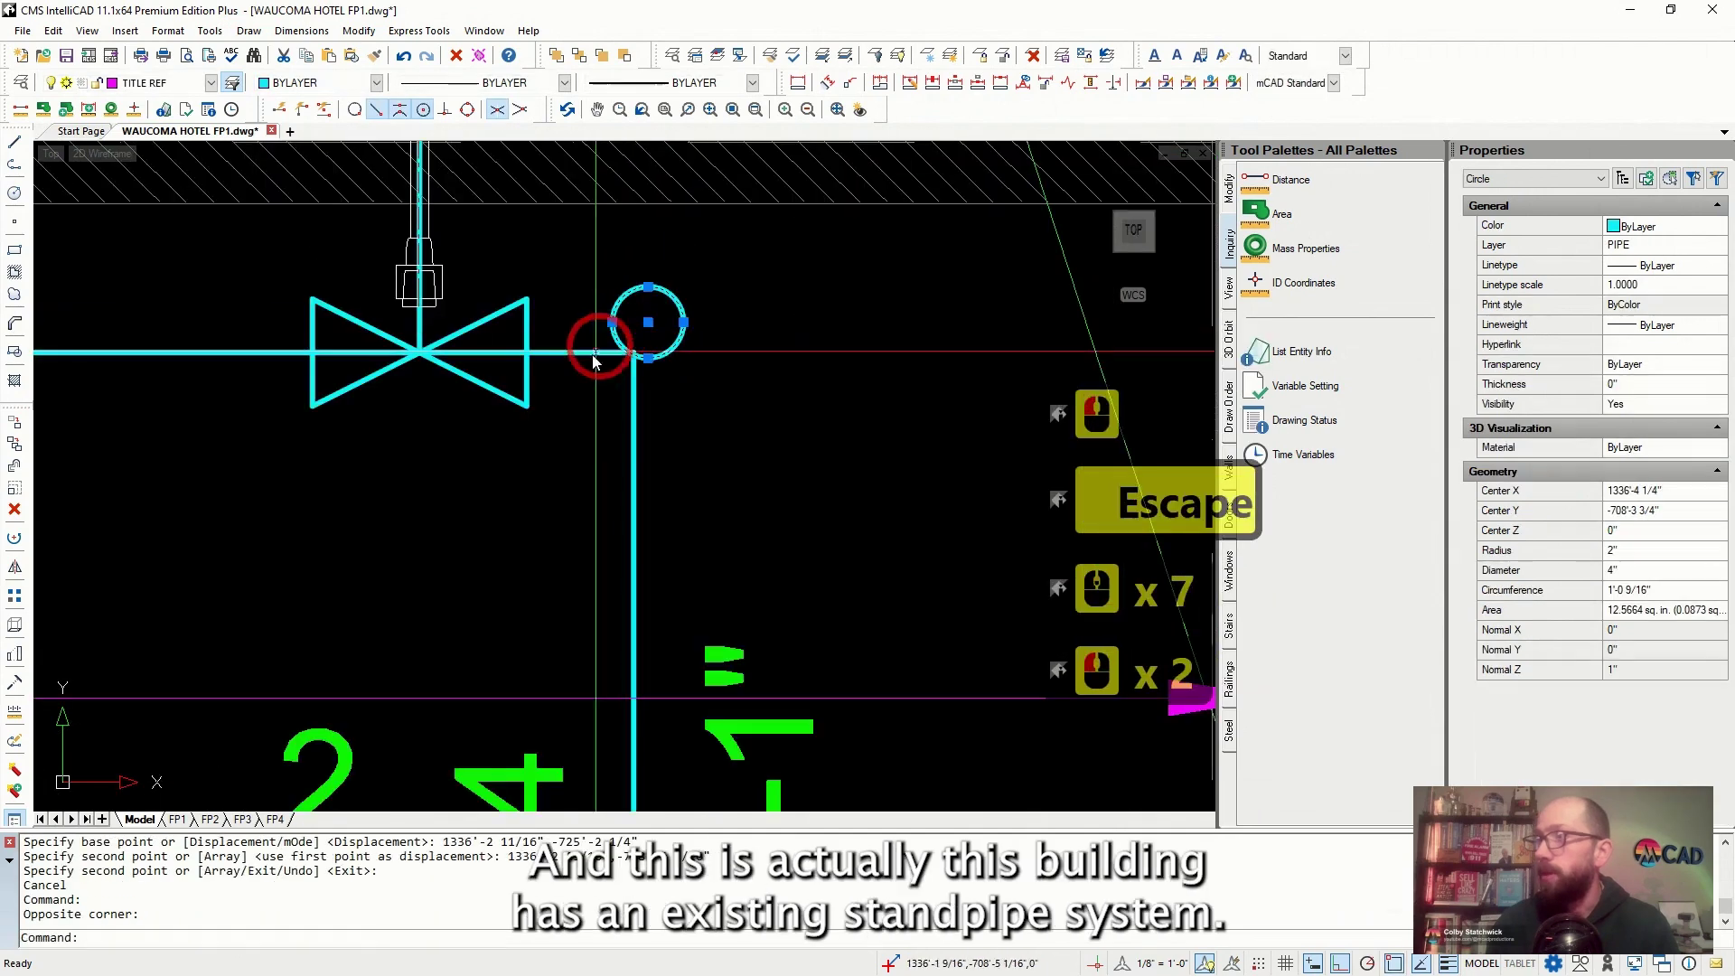
Move the copied riser circle by its centre onto the pipe corner next to the valve
left_click(15, 422)
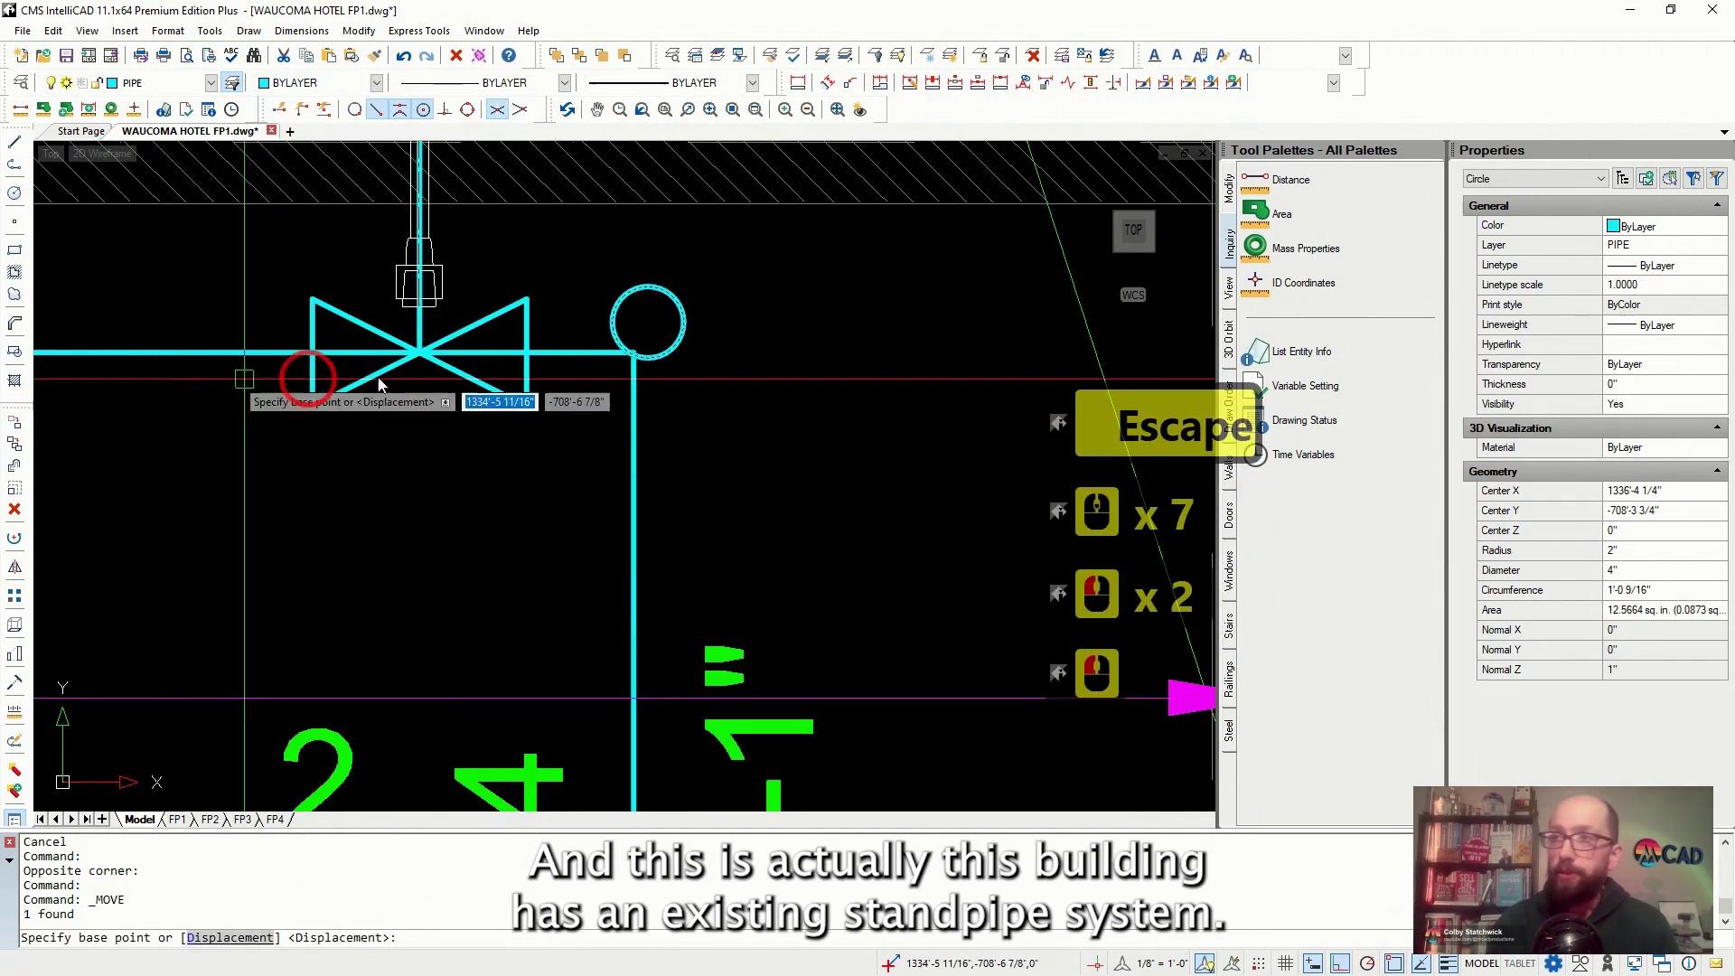
left_click(676, 353)
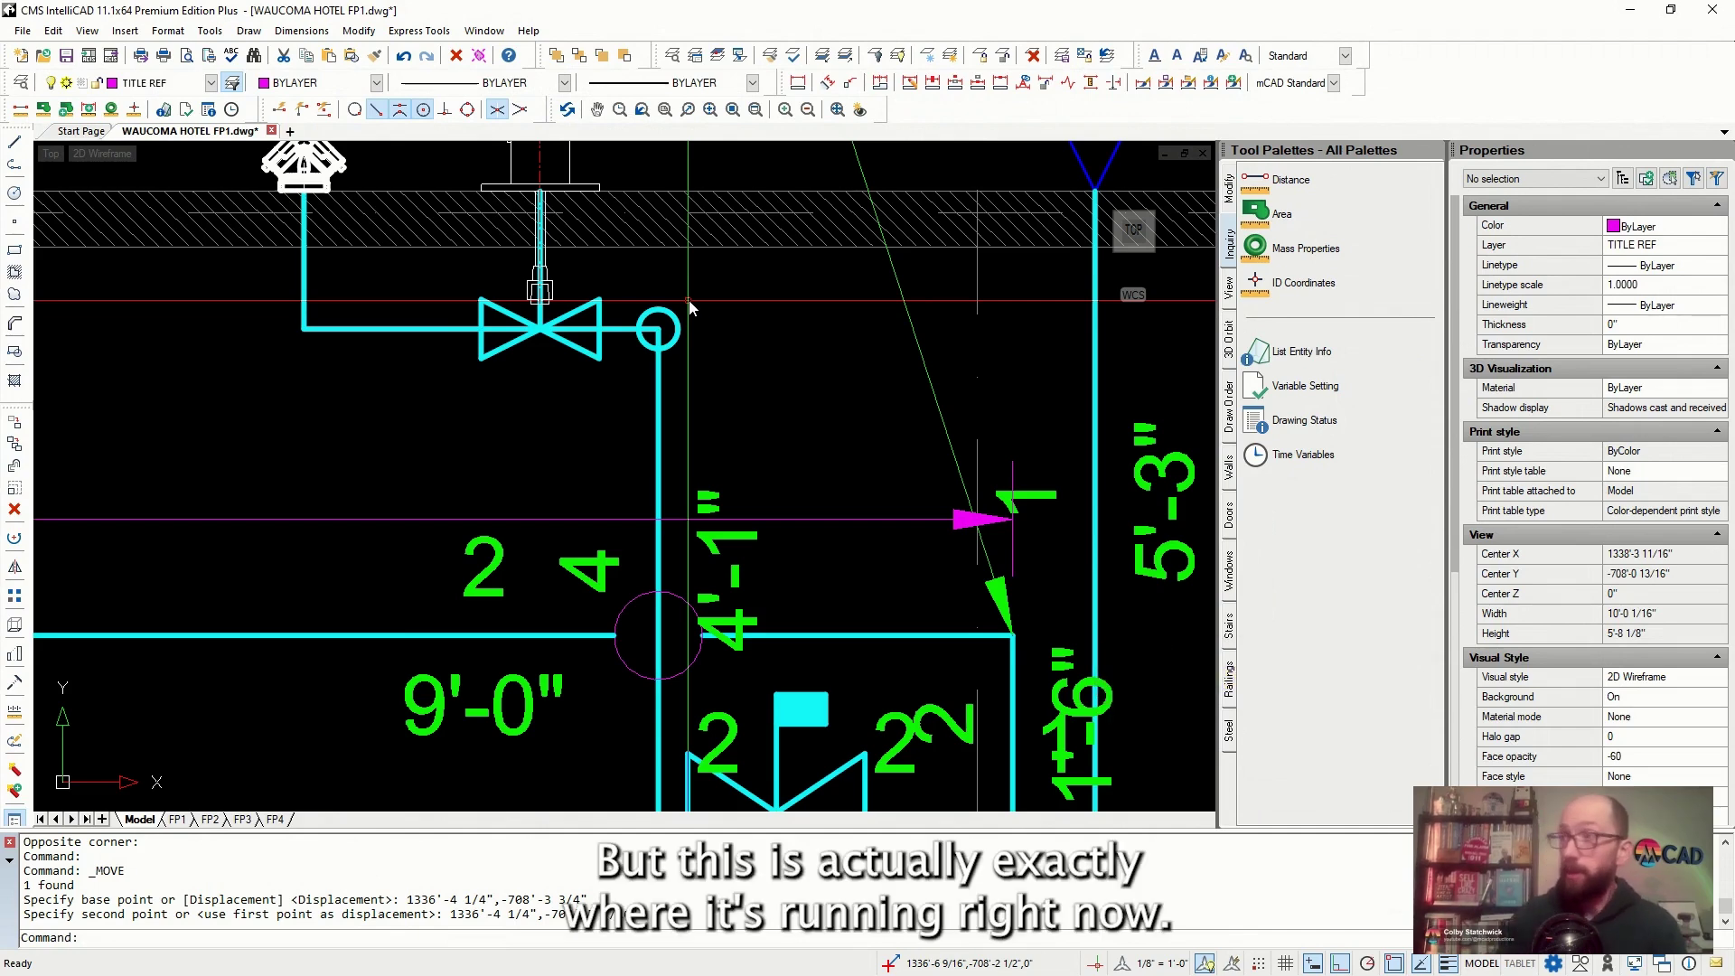
scroll(681, 362, "down", 2)
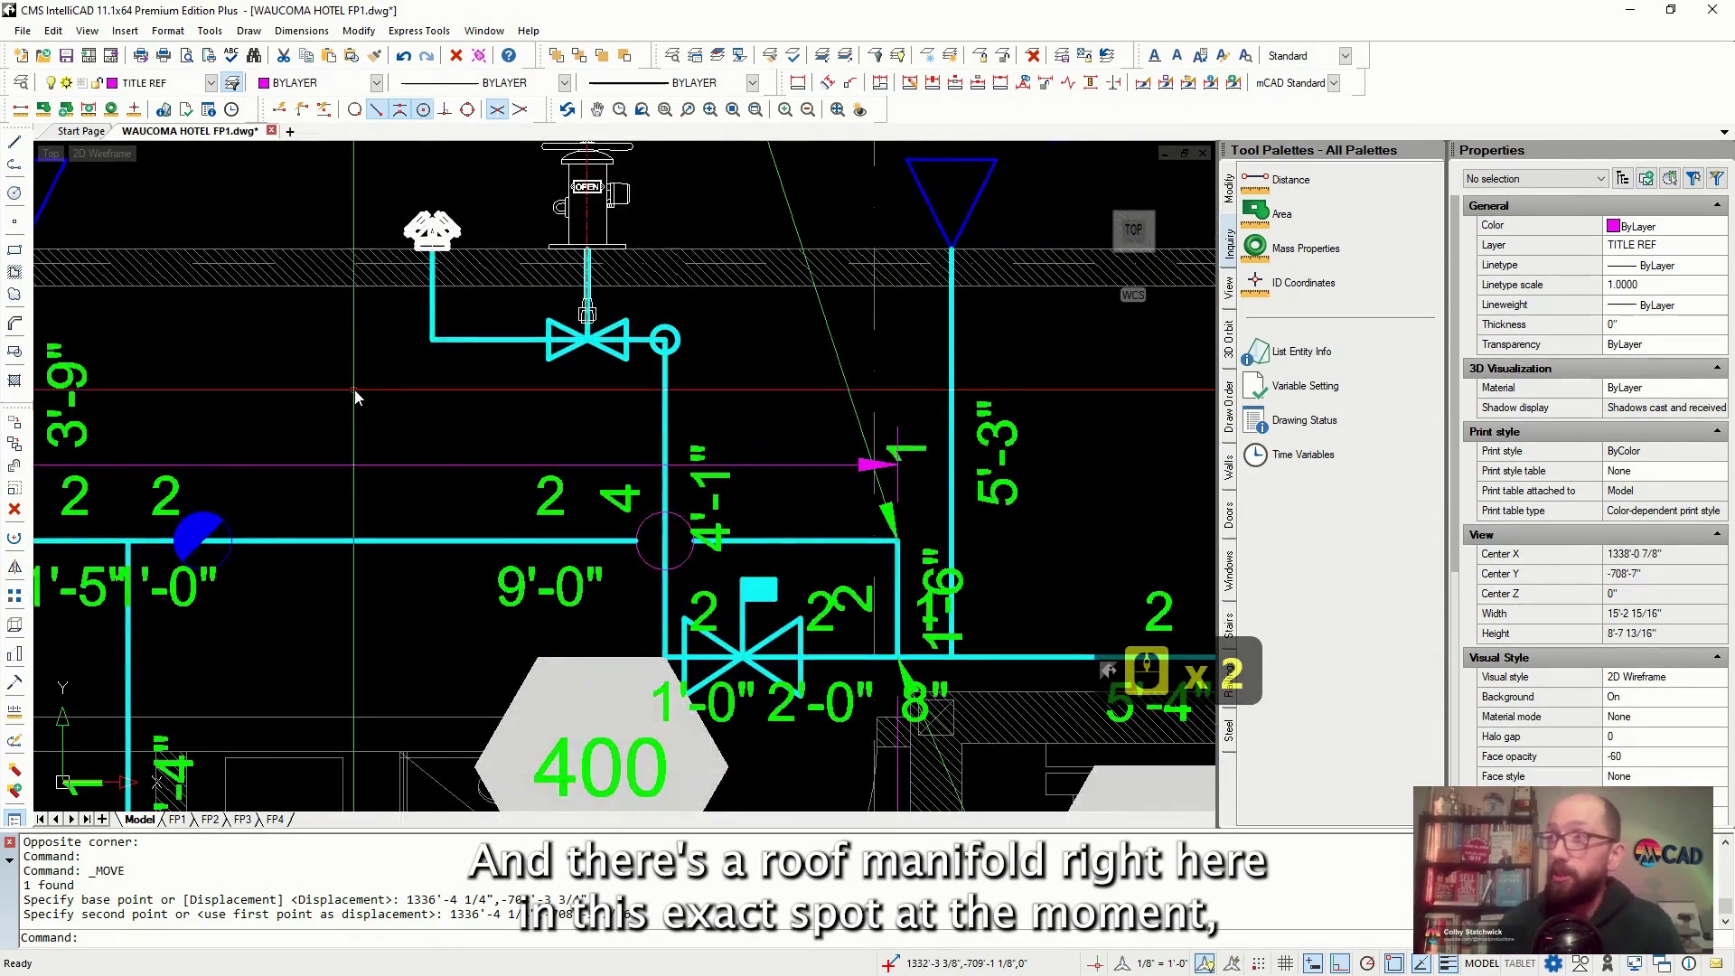
scroll(253, 398, "down", 2)
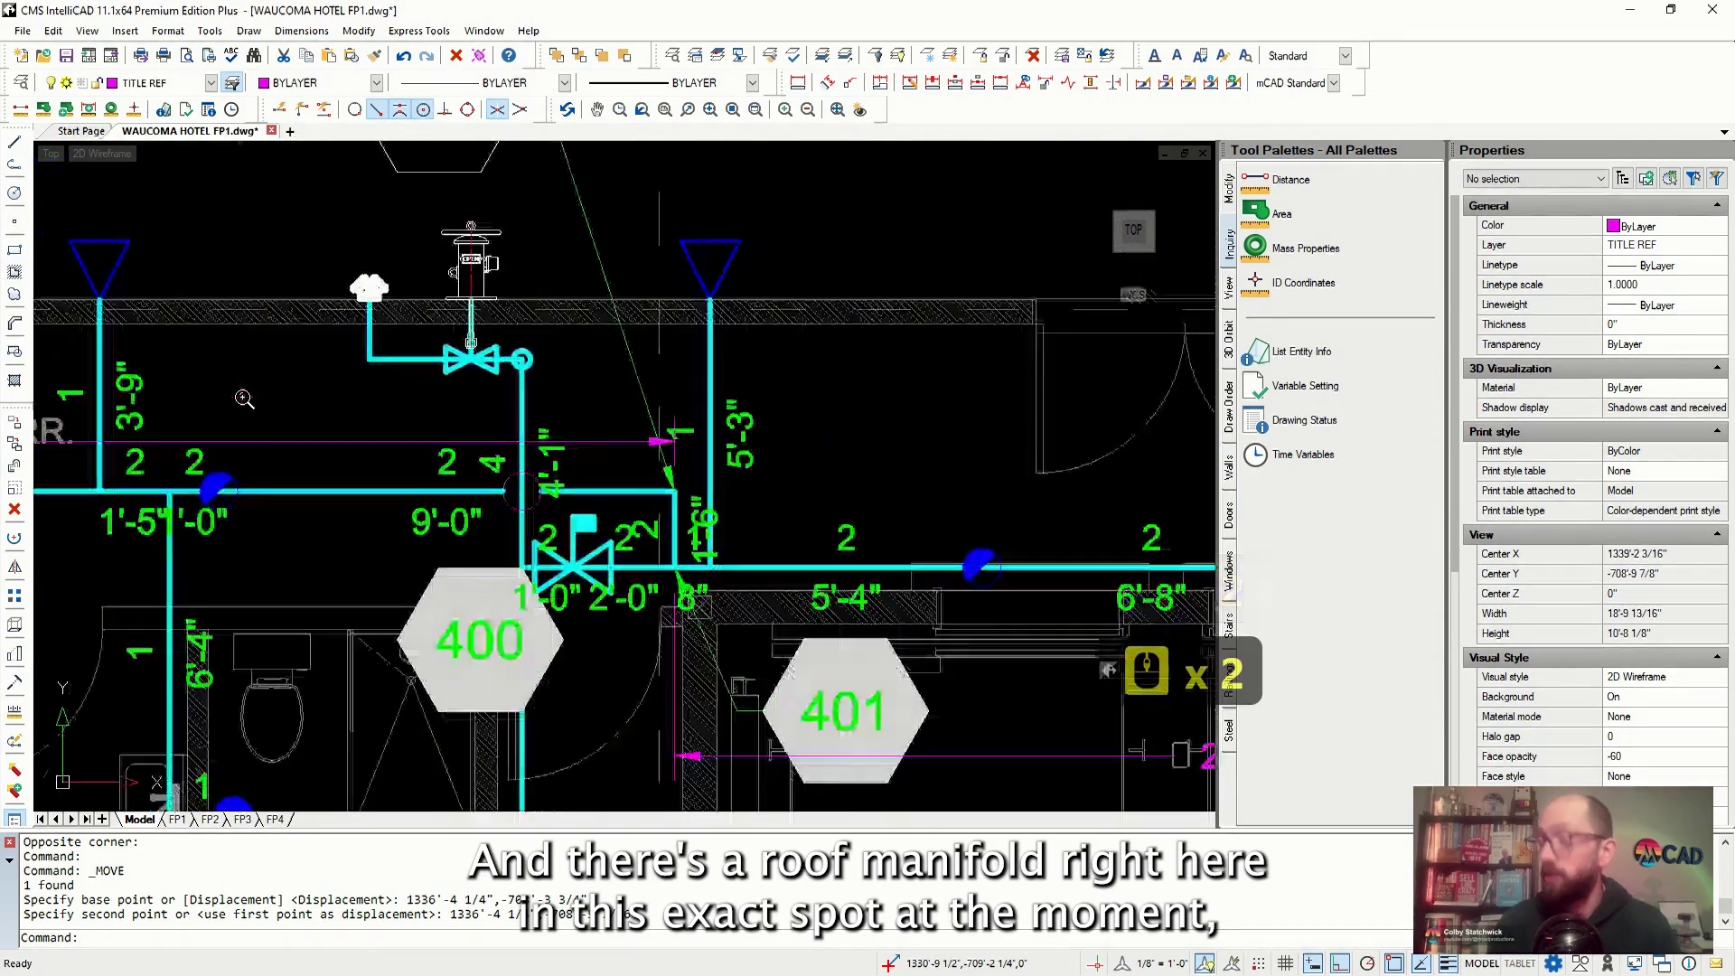
Trim the pipe lines inside the copied riser circle and save the drawing
scroll(529, 371, "up", 7)
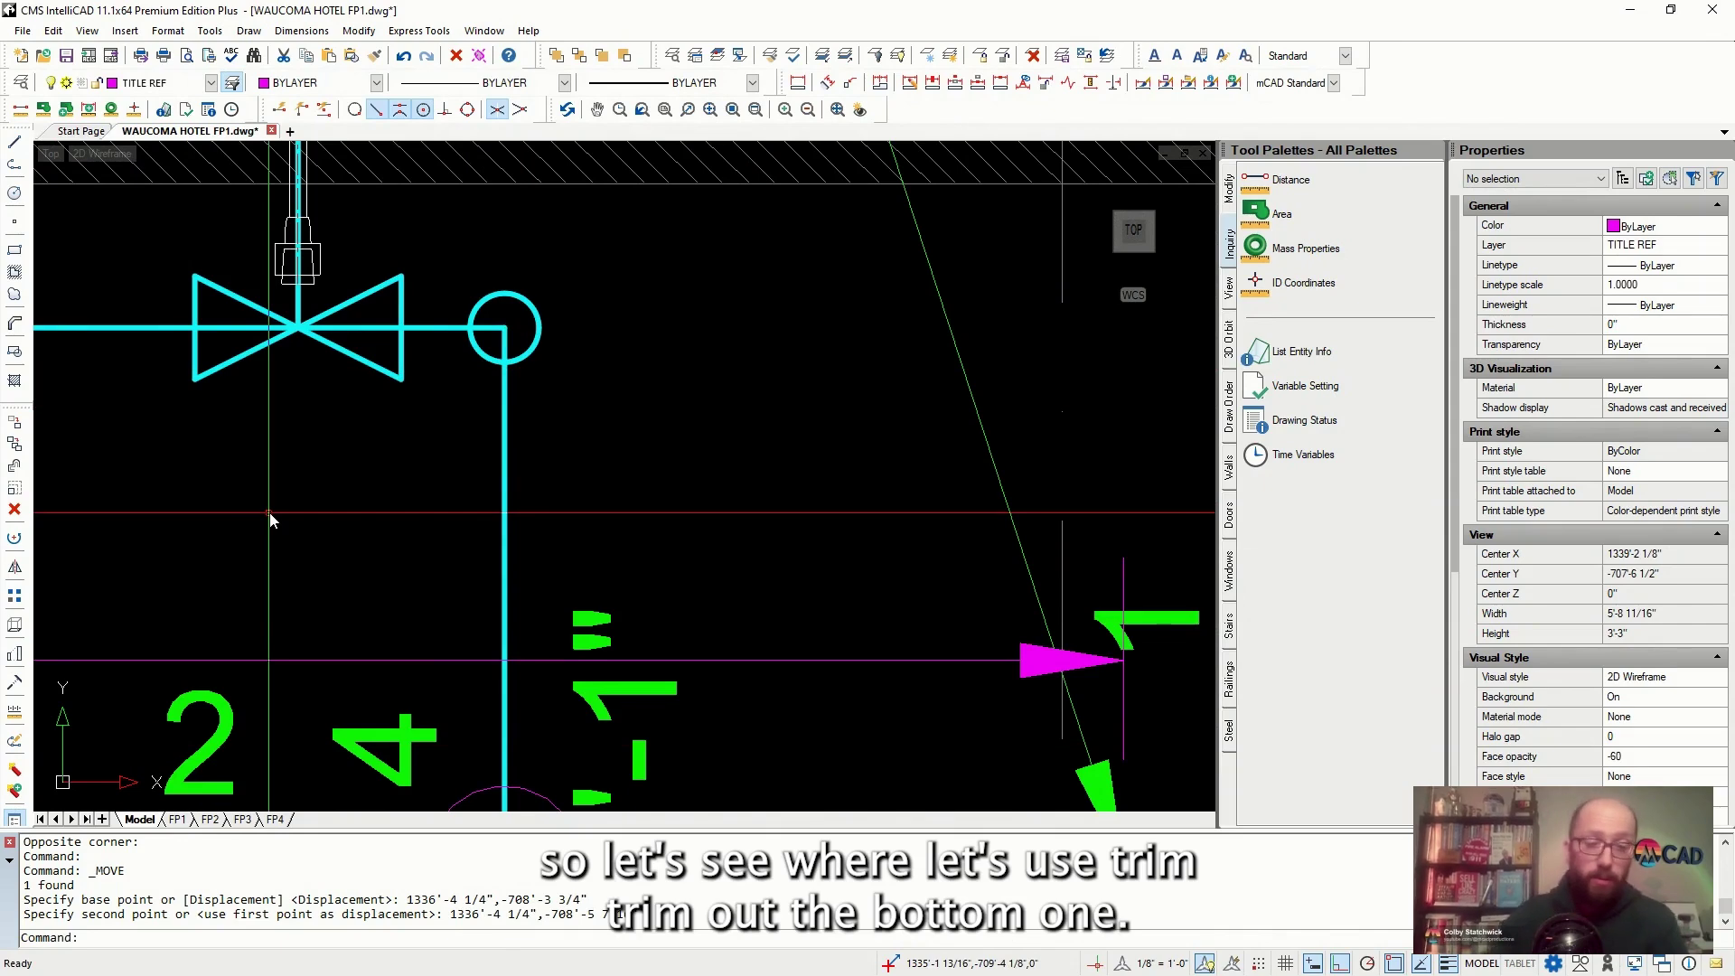
type("TRIM")
key("Return")
left_click(538, 343)
left_click(502, 319)
key("Return")
left_click(541, 283)
key("Return")
scroll(541, 283, "down", 5)
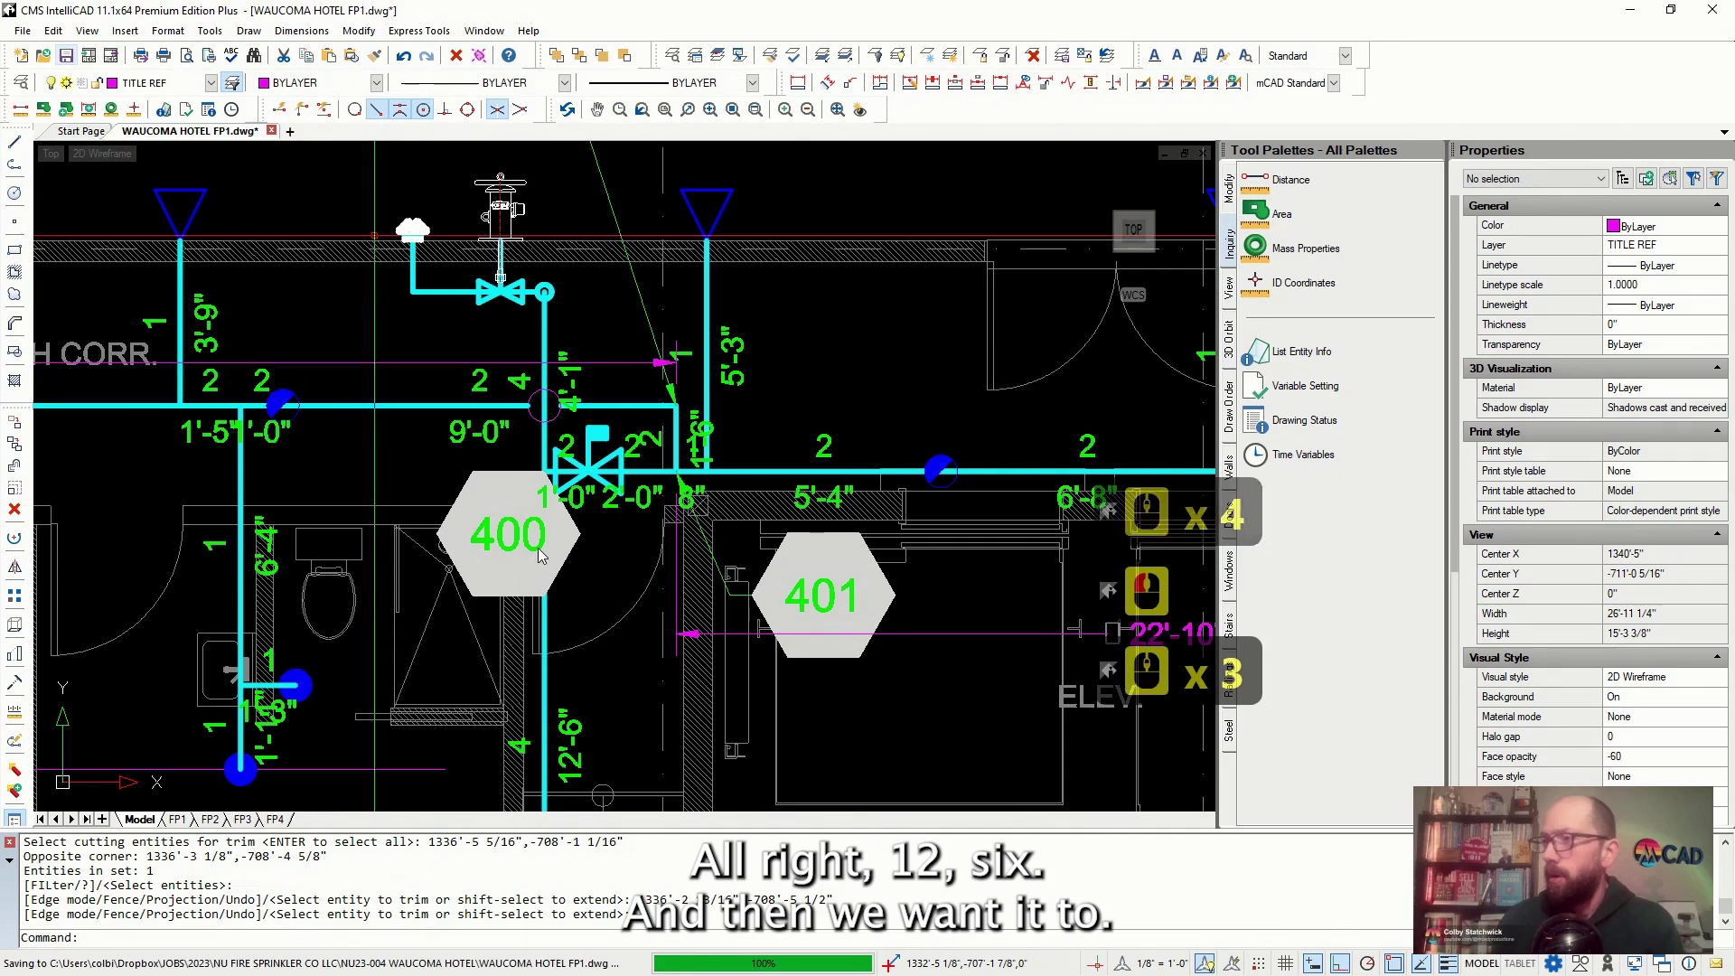
left_click(65, 55)
In the SketchUp model, copy the two construction guides crossing at a lower riser tee to the centre of the loose top tee
scroll(540, 572, "down", 3)
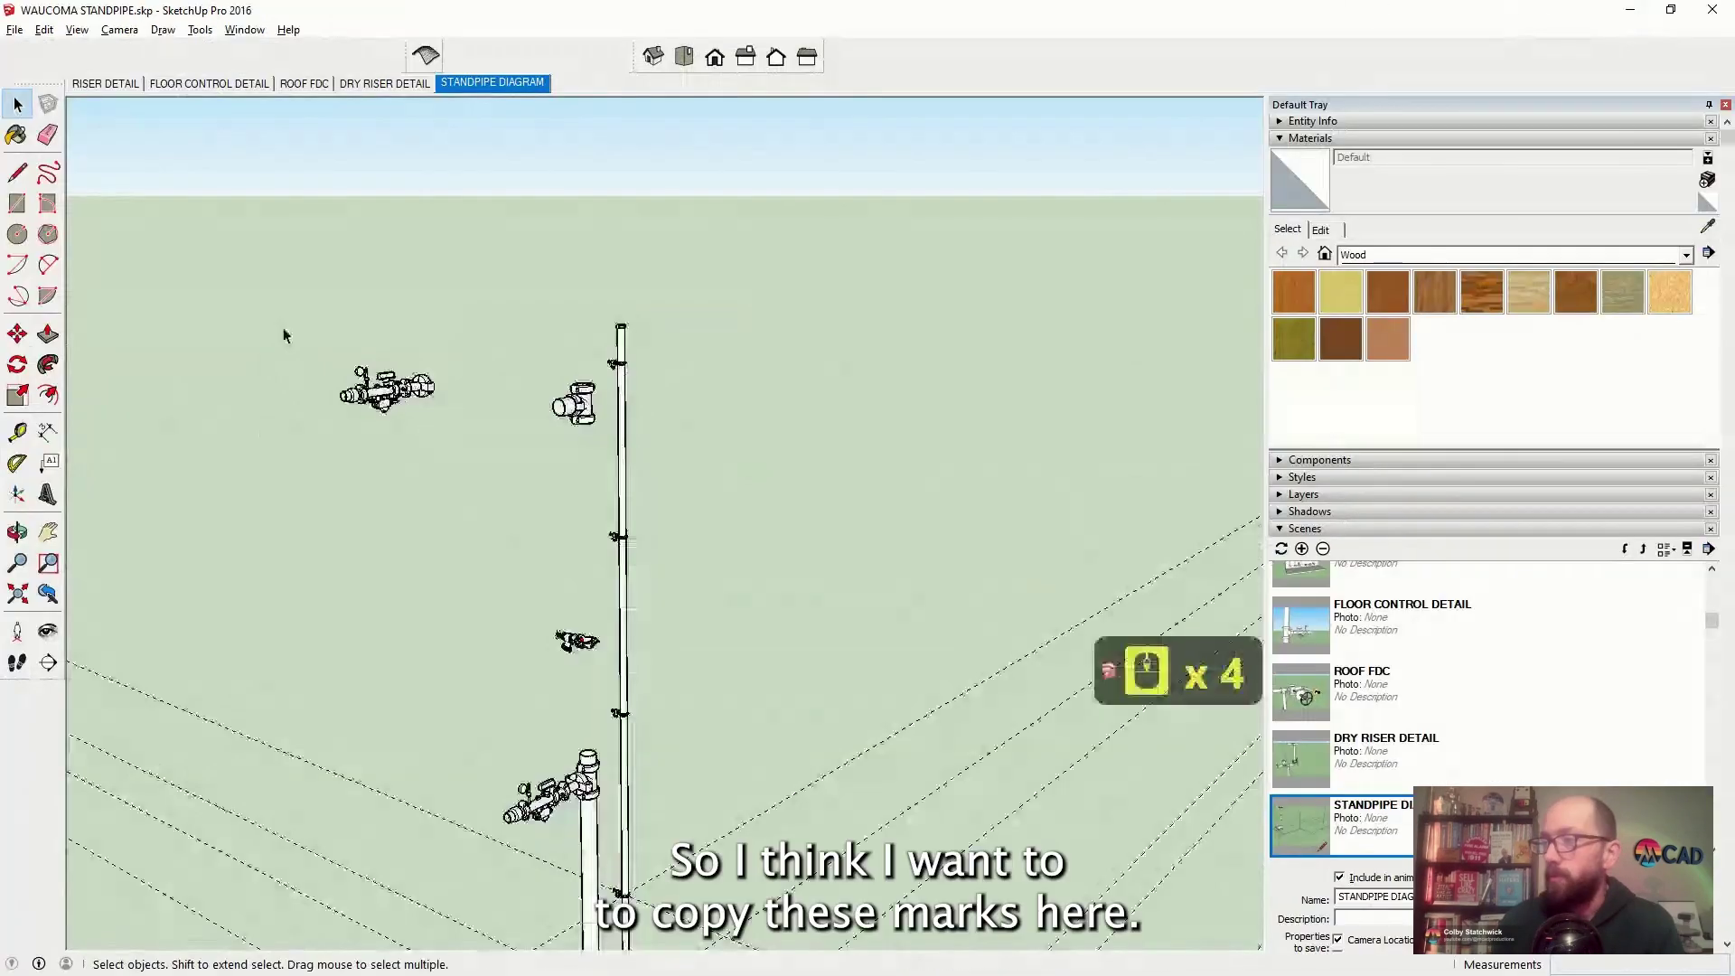
scroll(369, 617, "down", 3)
scroll(369, 616, "up", 10)
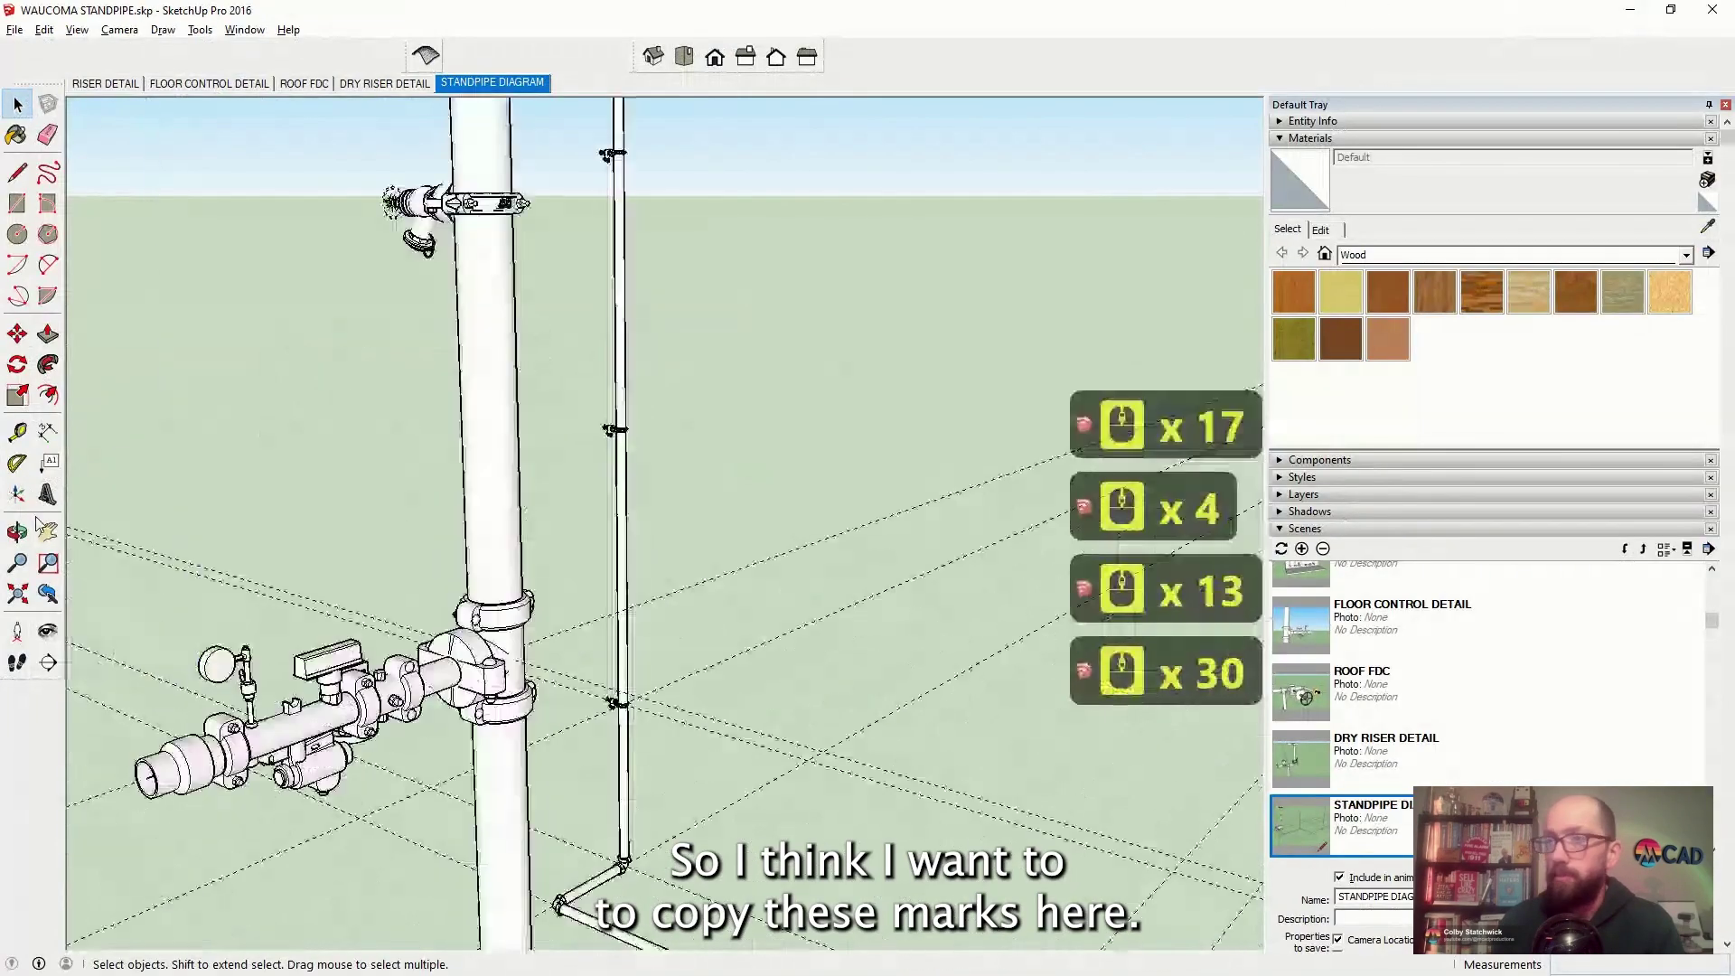
middle_click(434, 633)
scroll(435, 632, "up", 5)
scroll(435, 632, "down", 6)
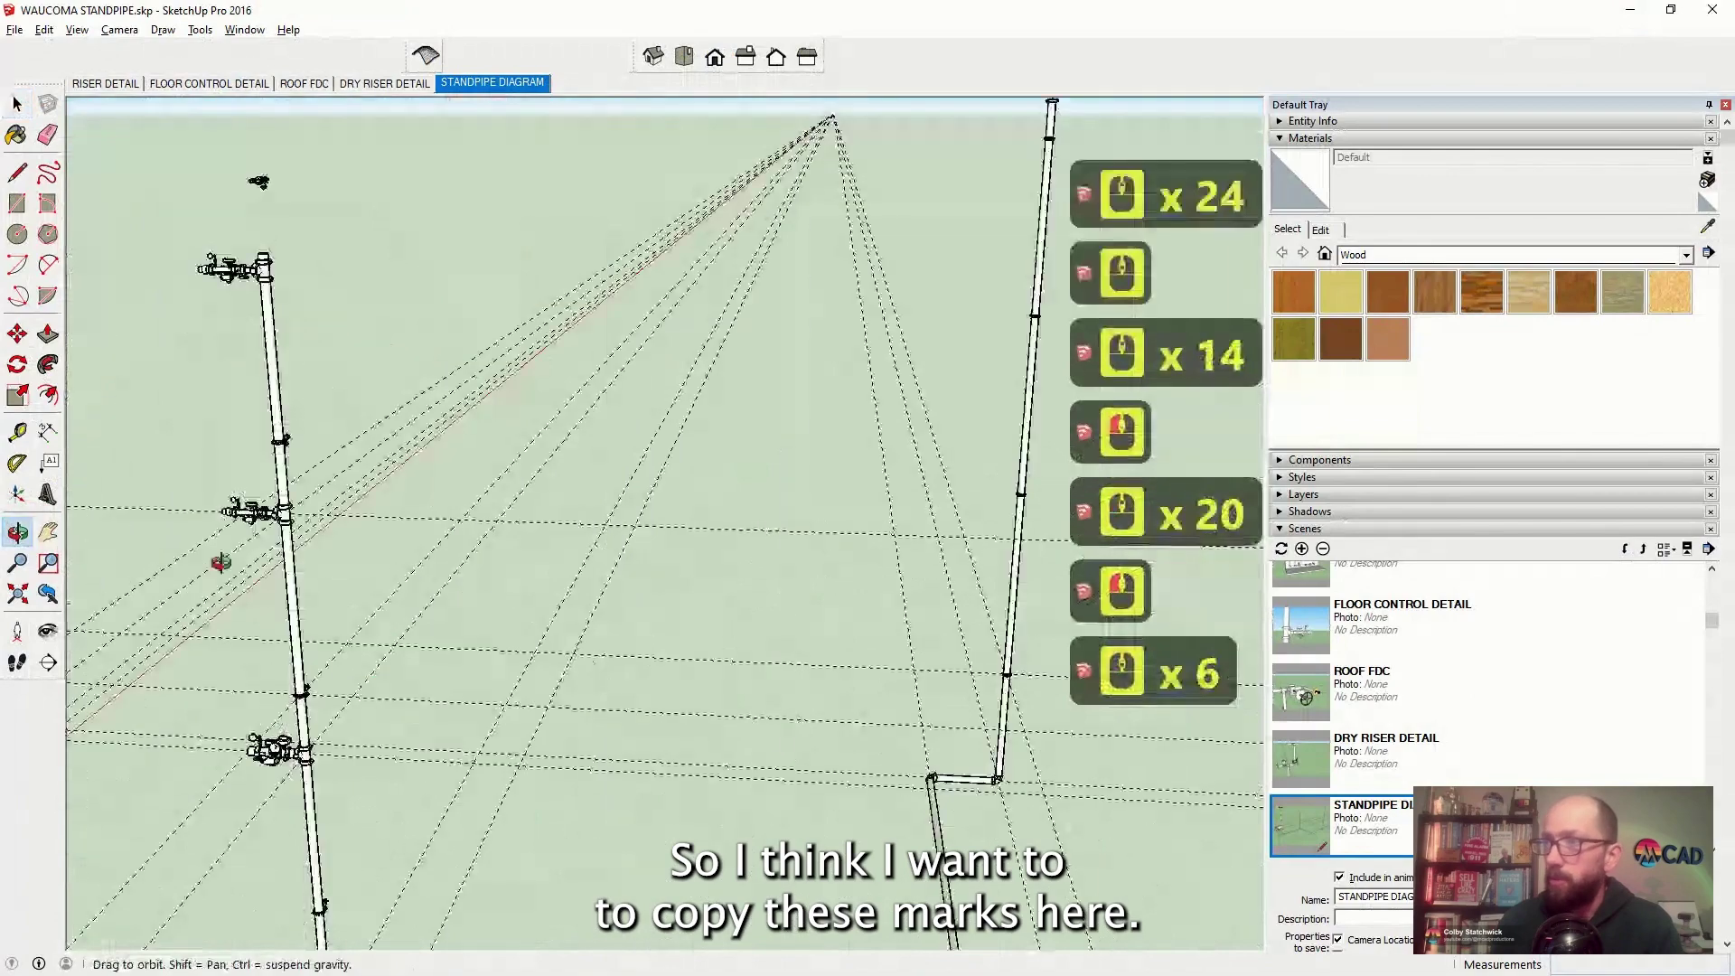
scroll(457, 440, "up", 10)
middle_click(457, 441)
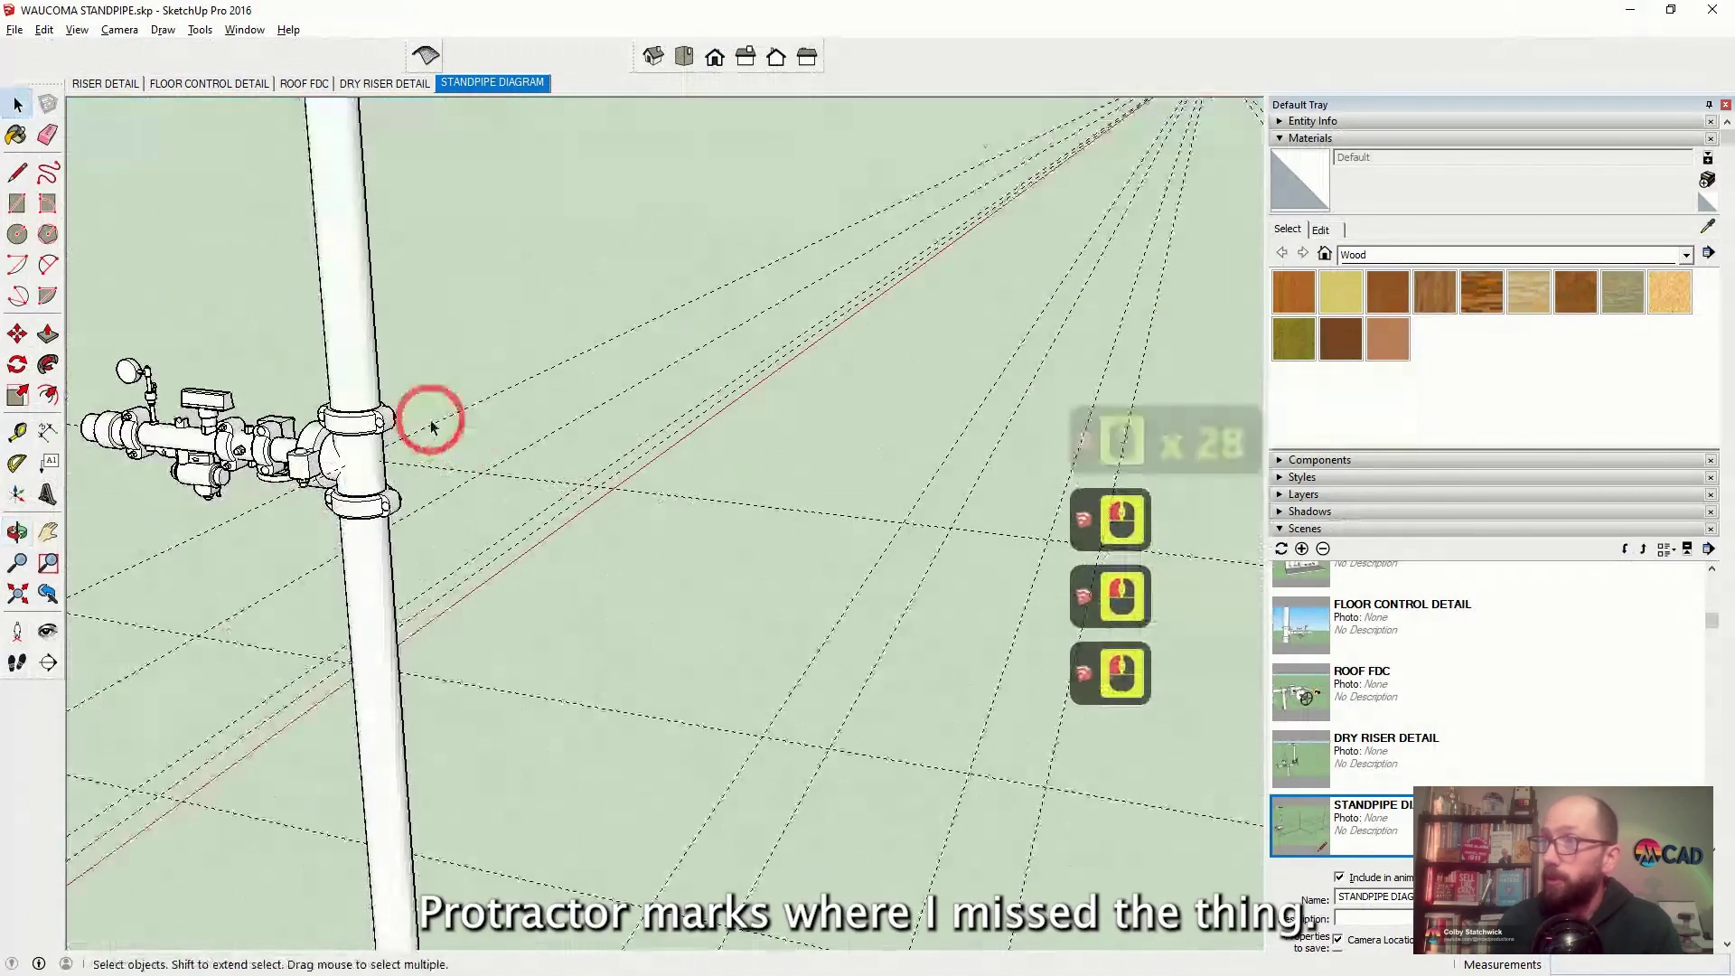
key("m")
scroll(411, 340, "down", 7)
scroll(412, 341, "up", 20)
left_click(419, 335)
left_click(379, 425)
scroll(380, 425, "down", 20)
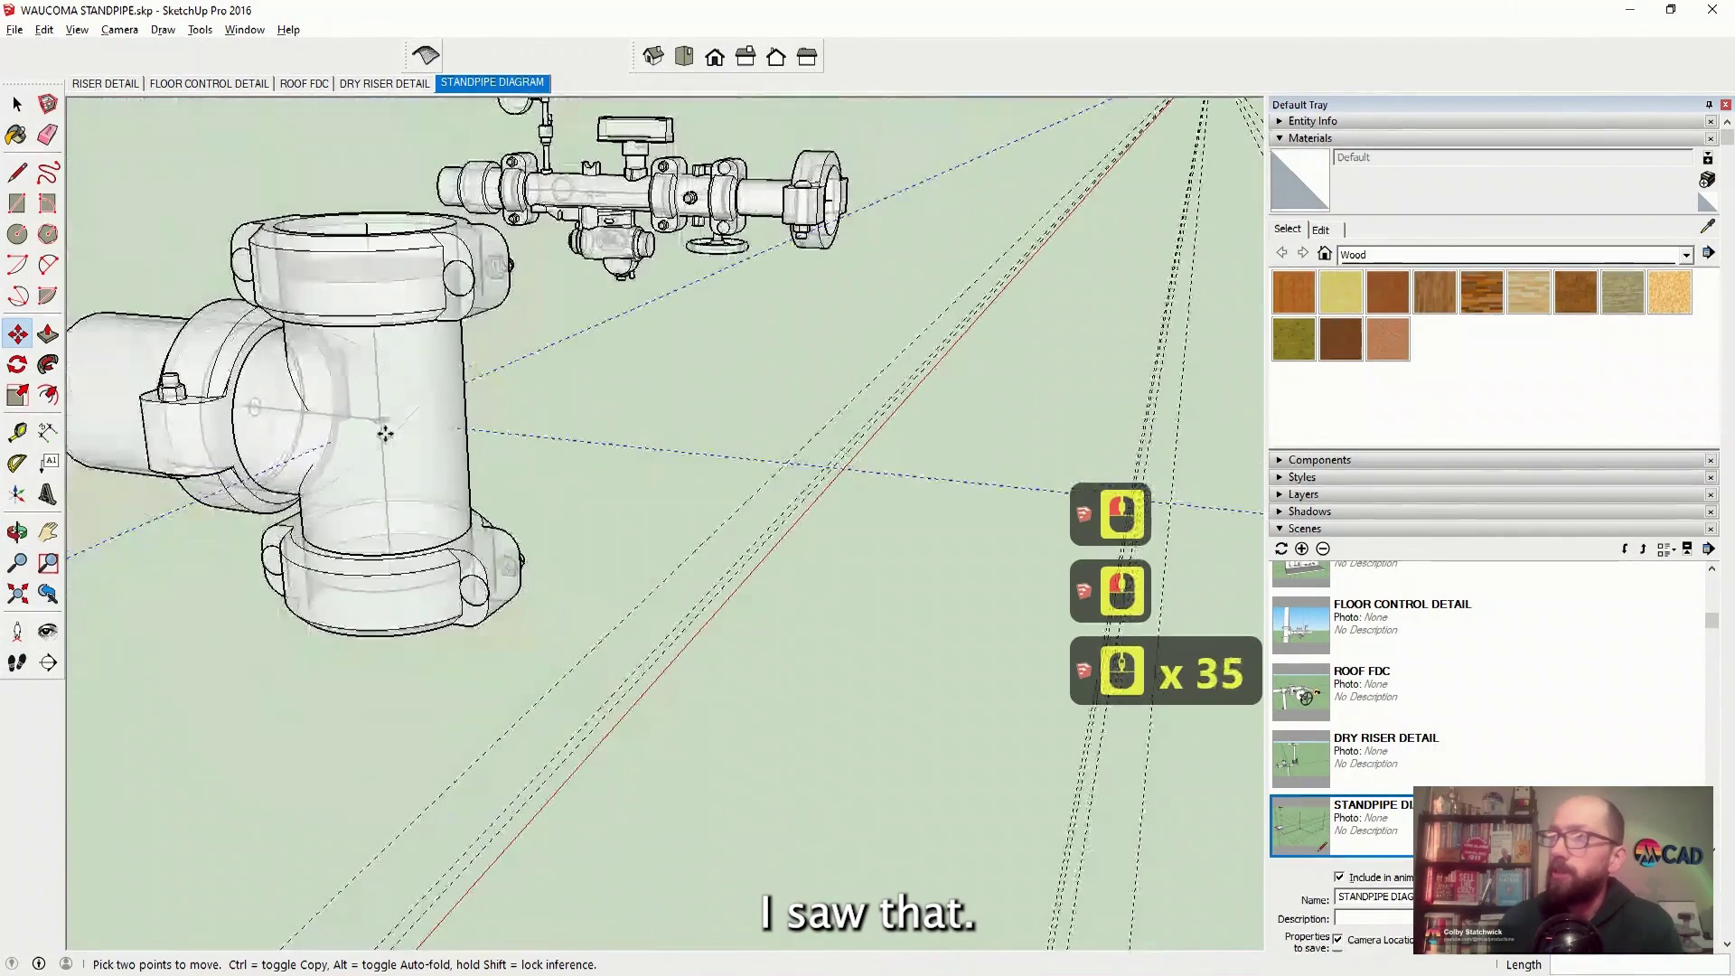
Copy the construction guide through the loose top tee 12'6" away, matching the stair pipe length in the CAD floor plan
left_click(18, 105)
scroll(617, 364, "down", 2)
scroll(616, 364, "down", 20)
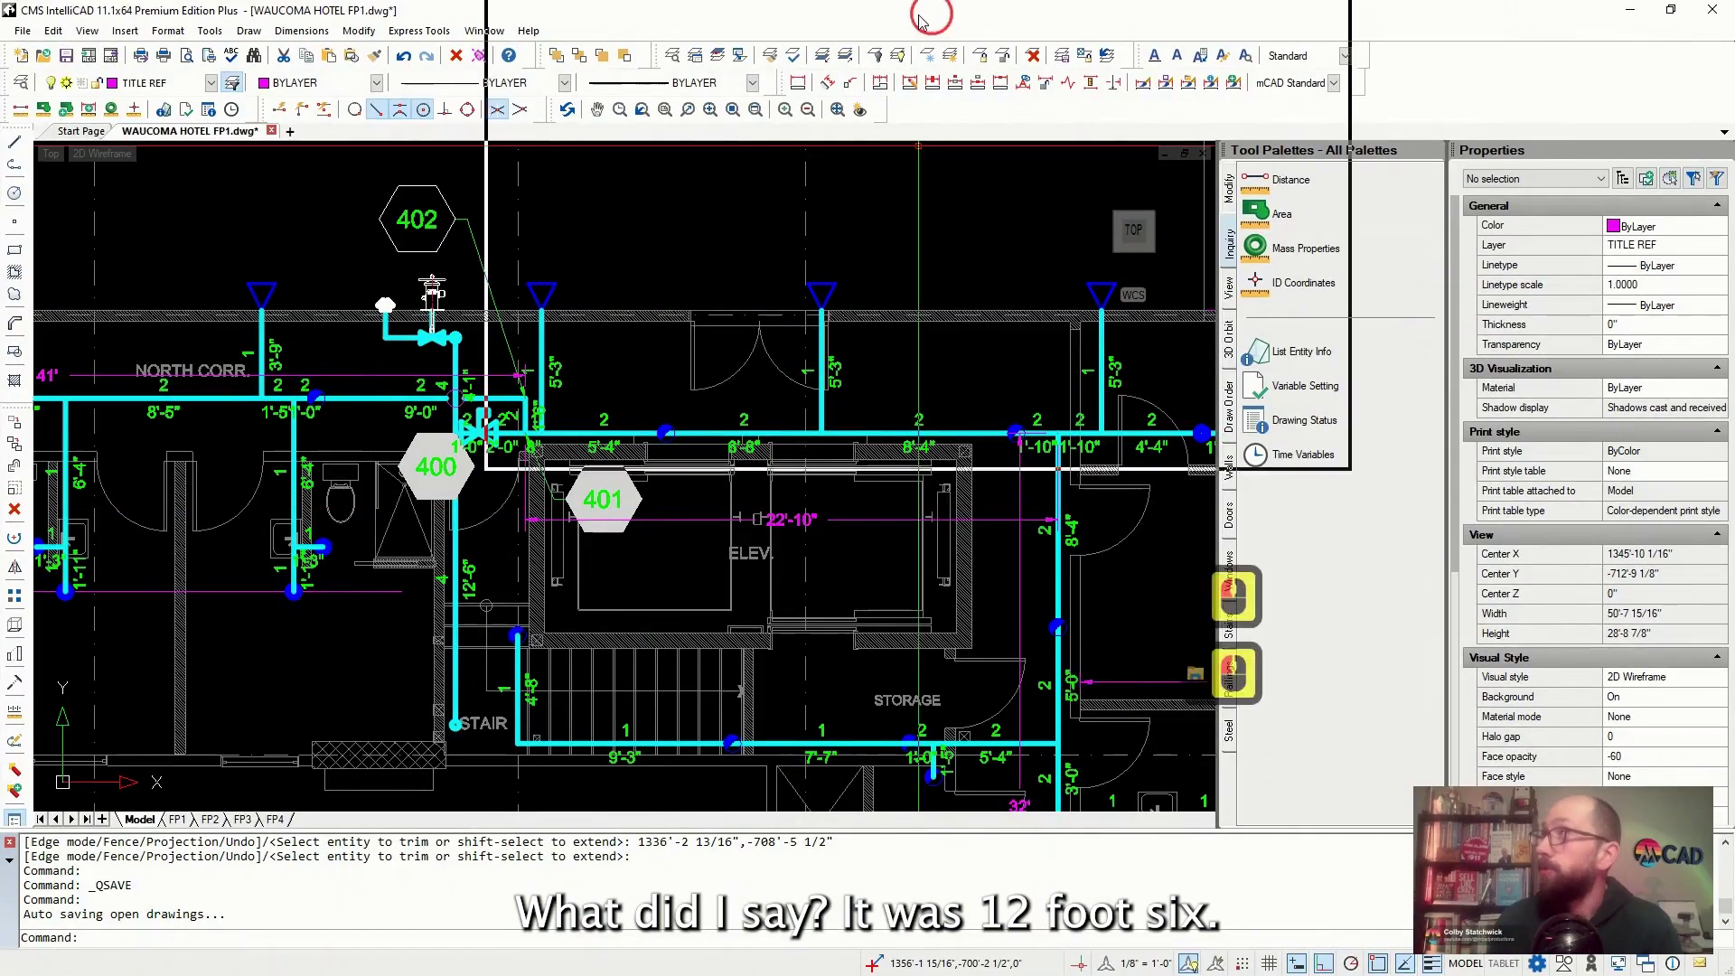
mouse_move(942, 11)
left_mouse_down()
mouse_move(226, 181)
mouse_move(0, 271)
left_mouse_up()
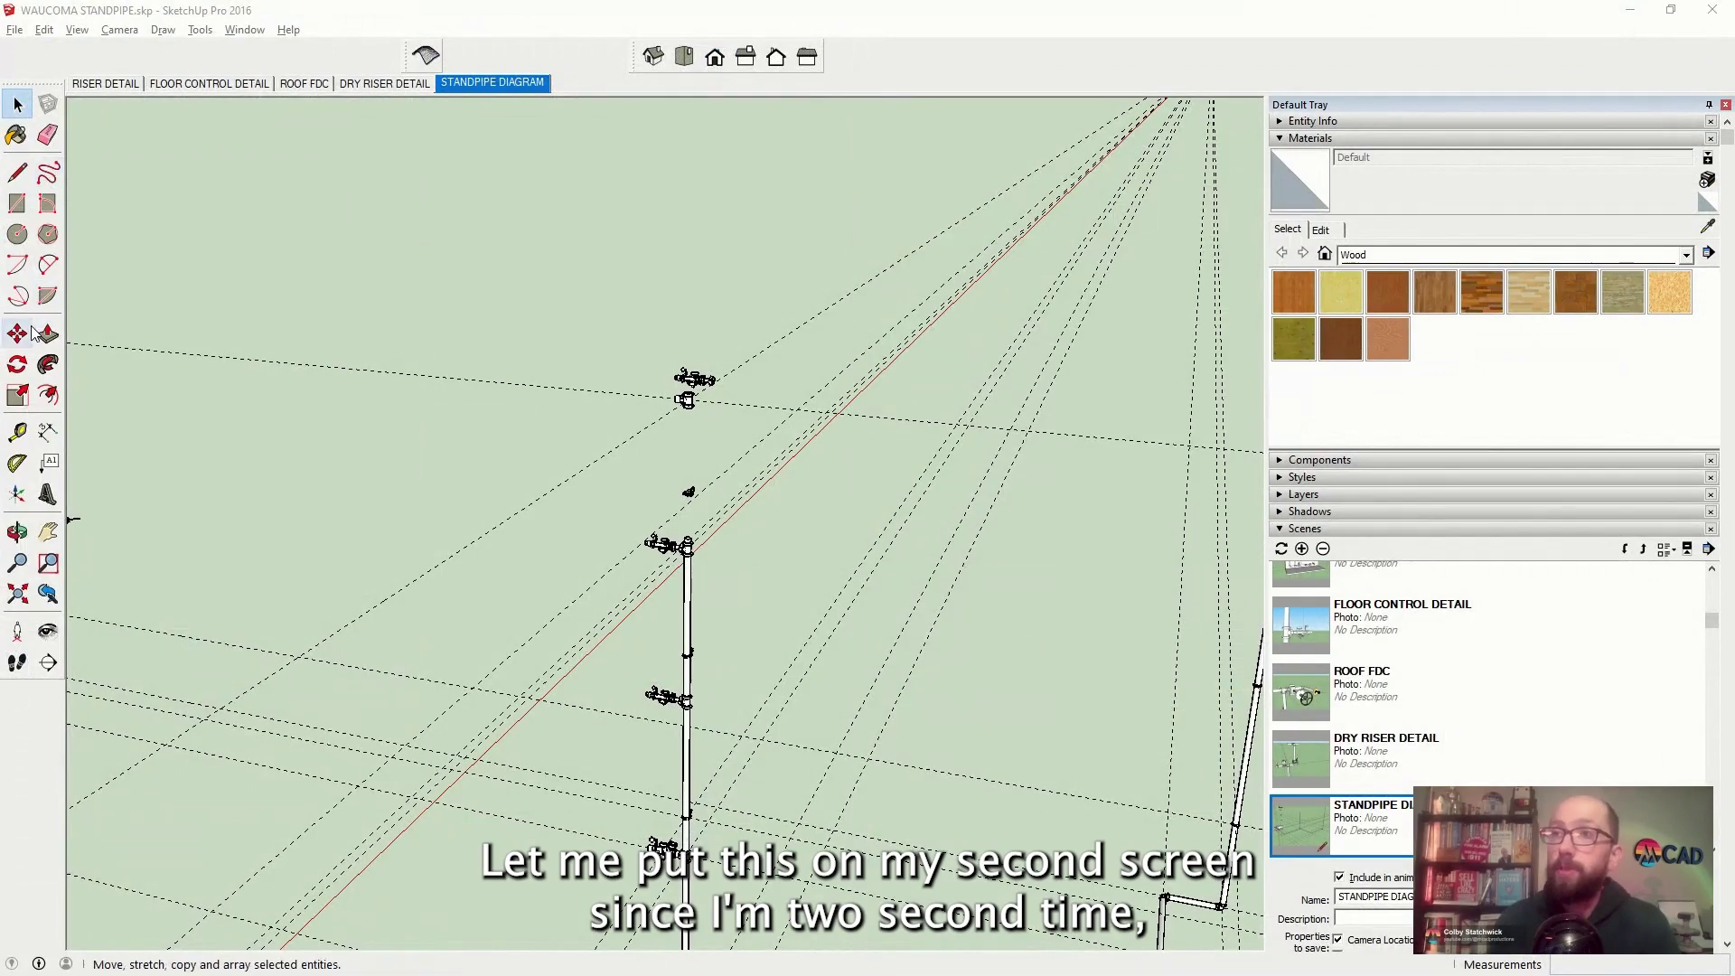
left_click(679, 485)
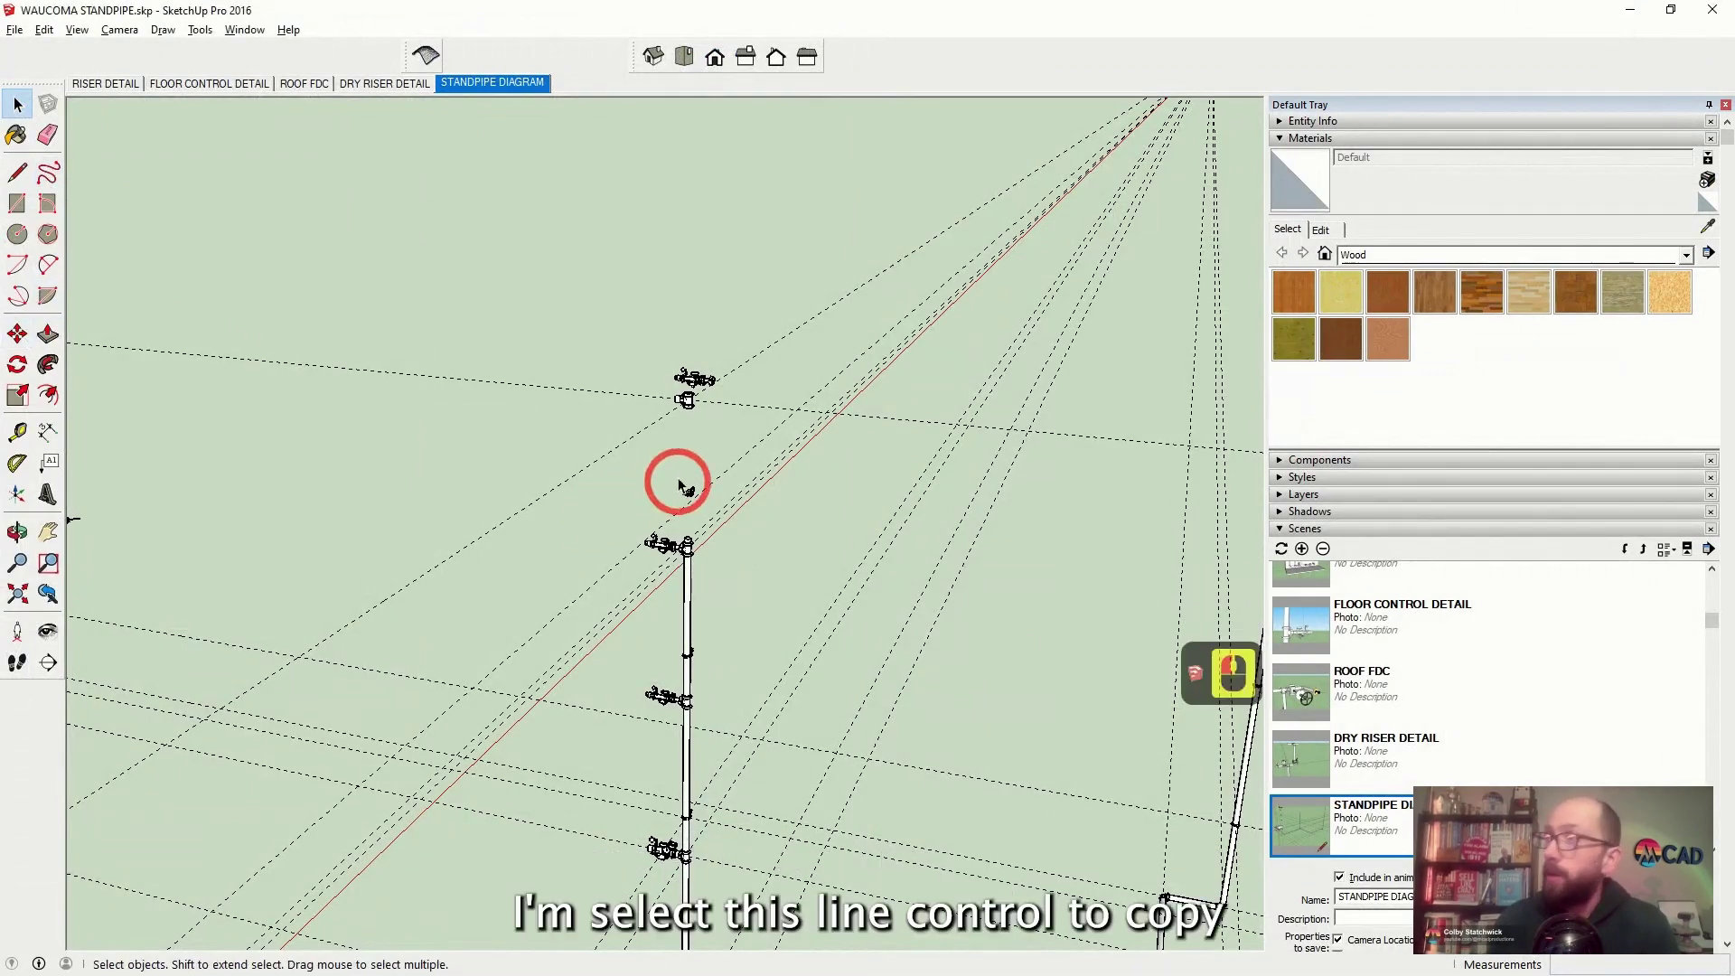
key("m")
key("ctrl")
left_click(657, 430)
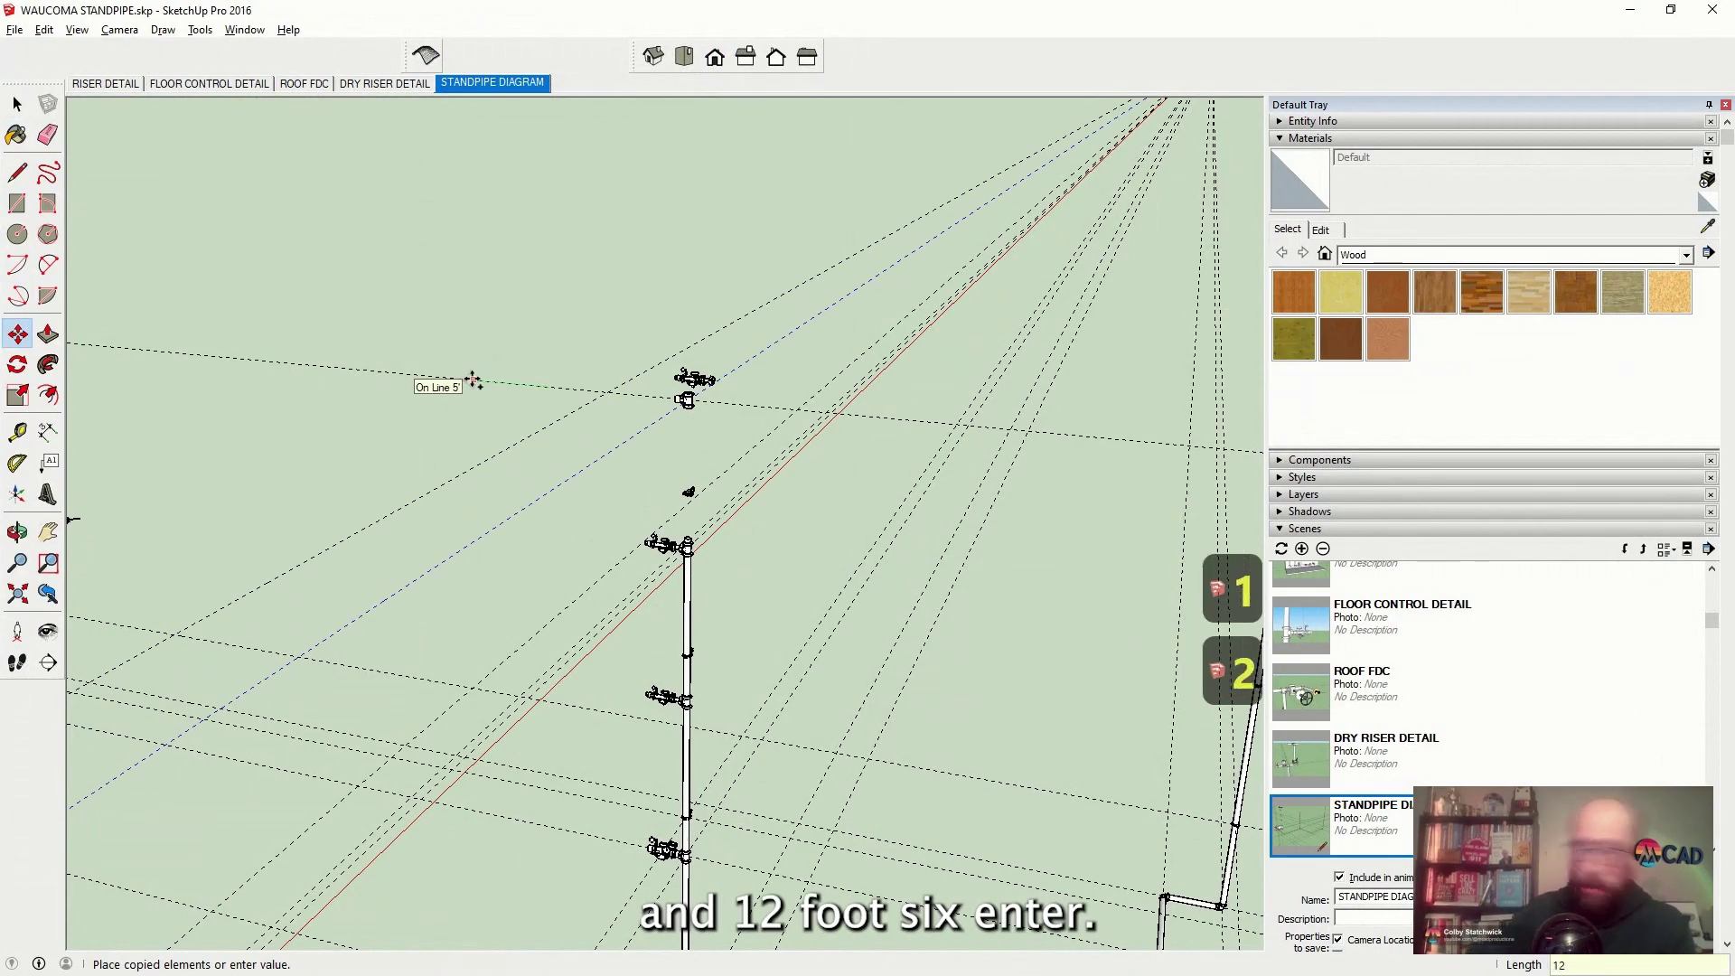
key("Return")
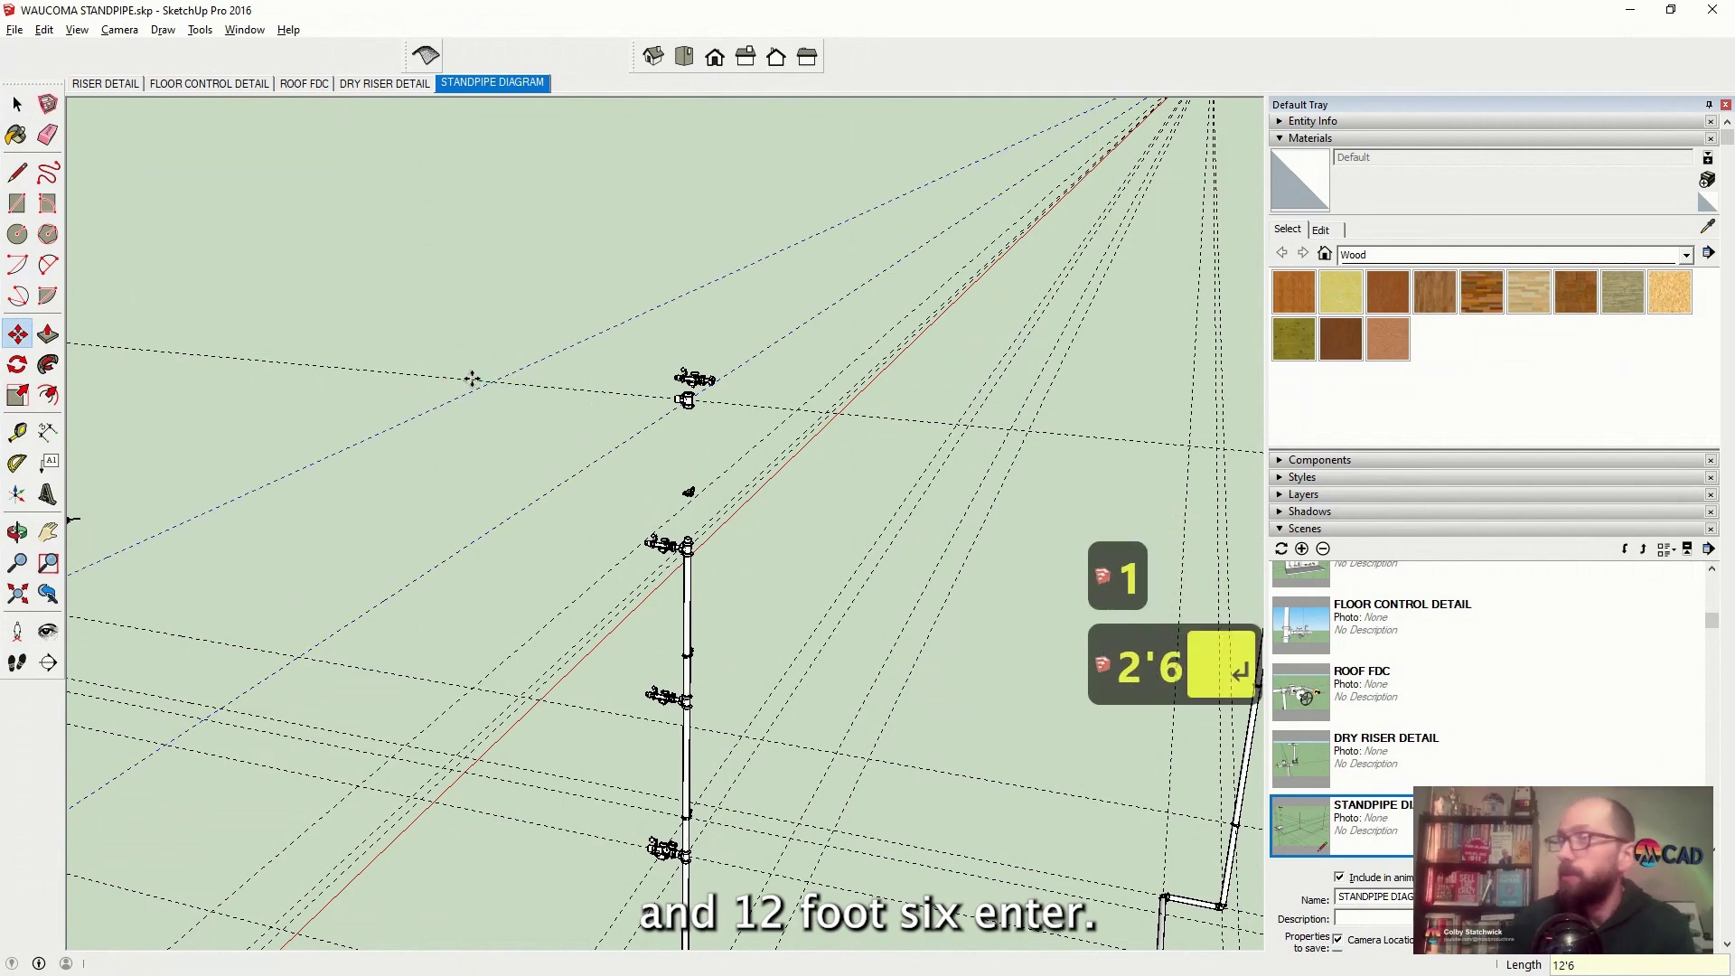
key("space")
left_click(425, 399)
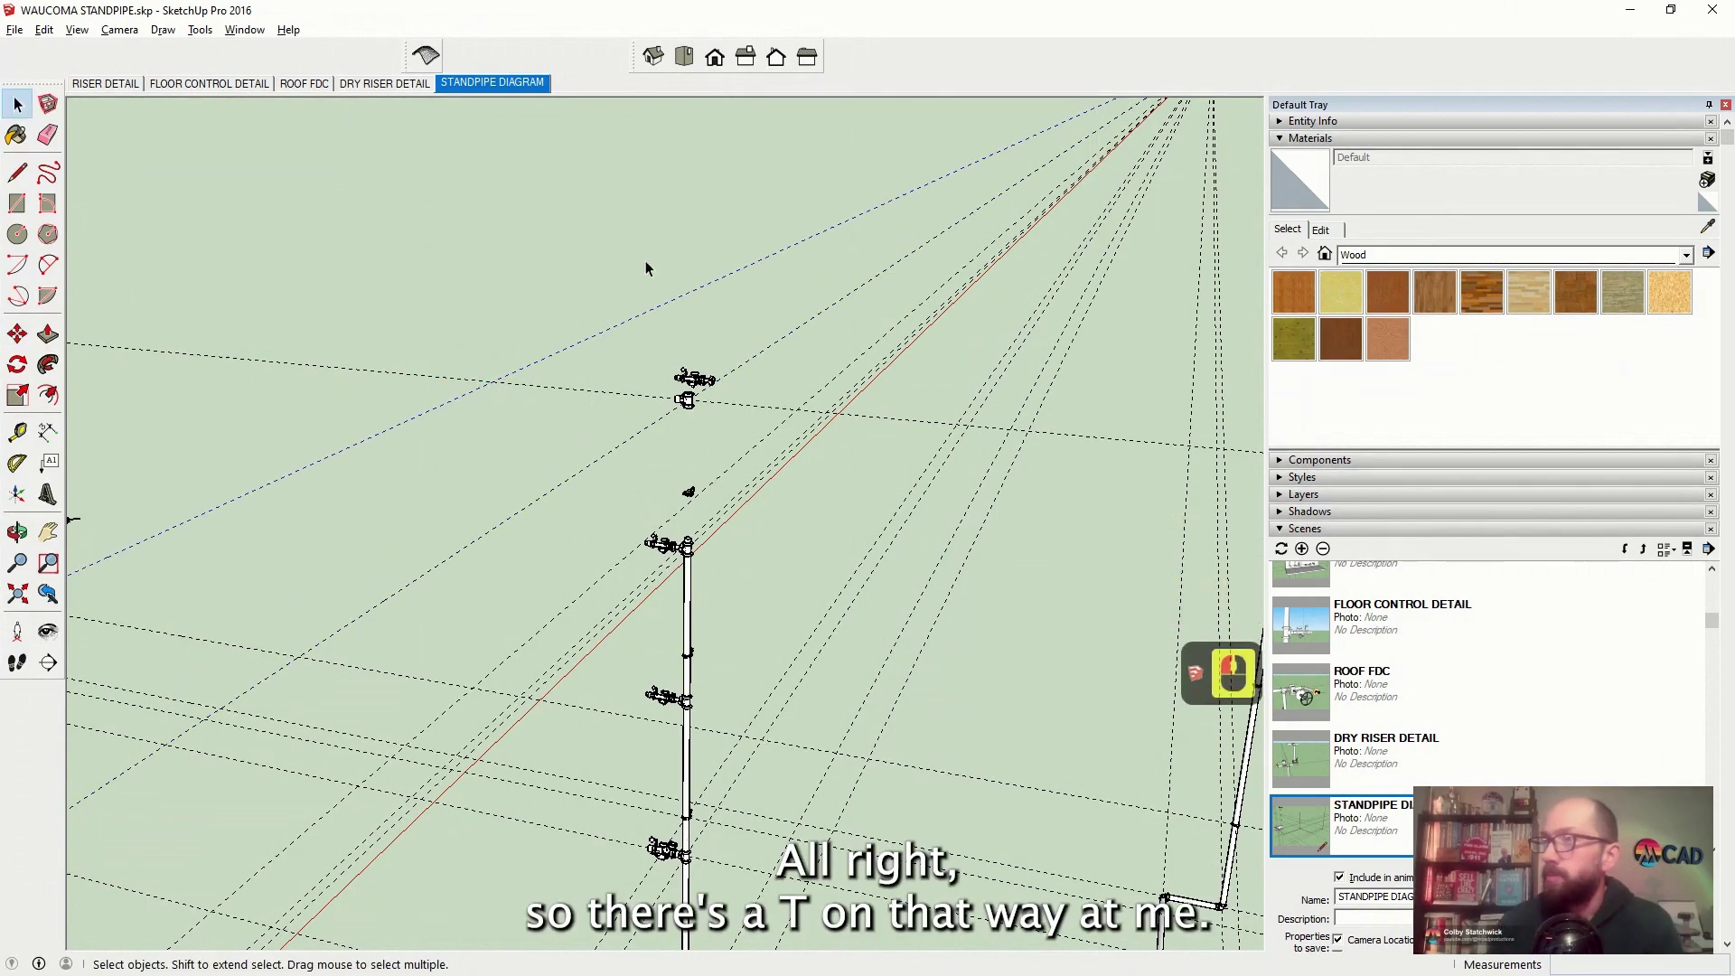
Try to move the tee off the end of the loose floor control valve assembly
scroll(448, 387, "down", 12)
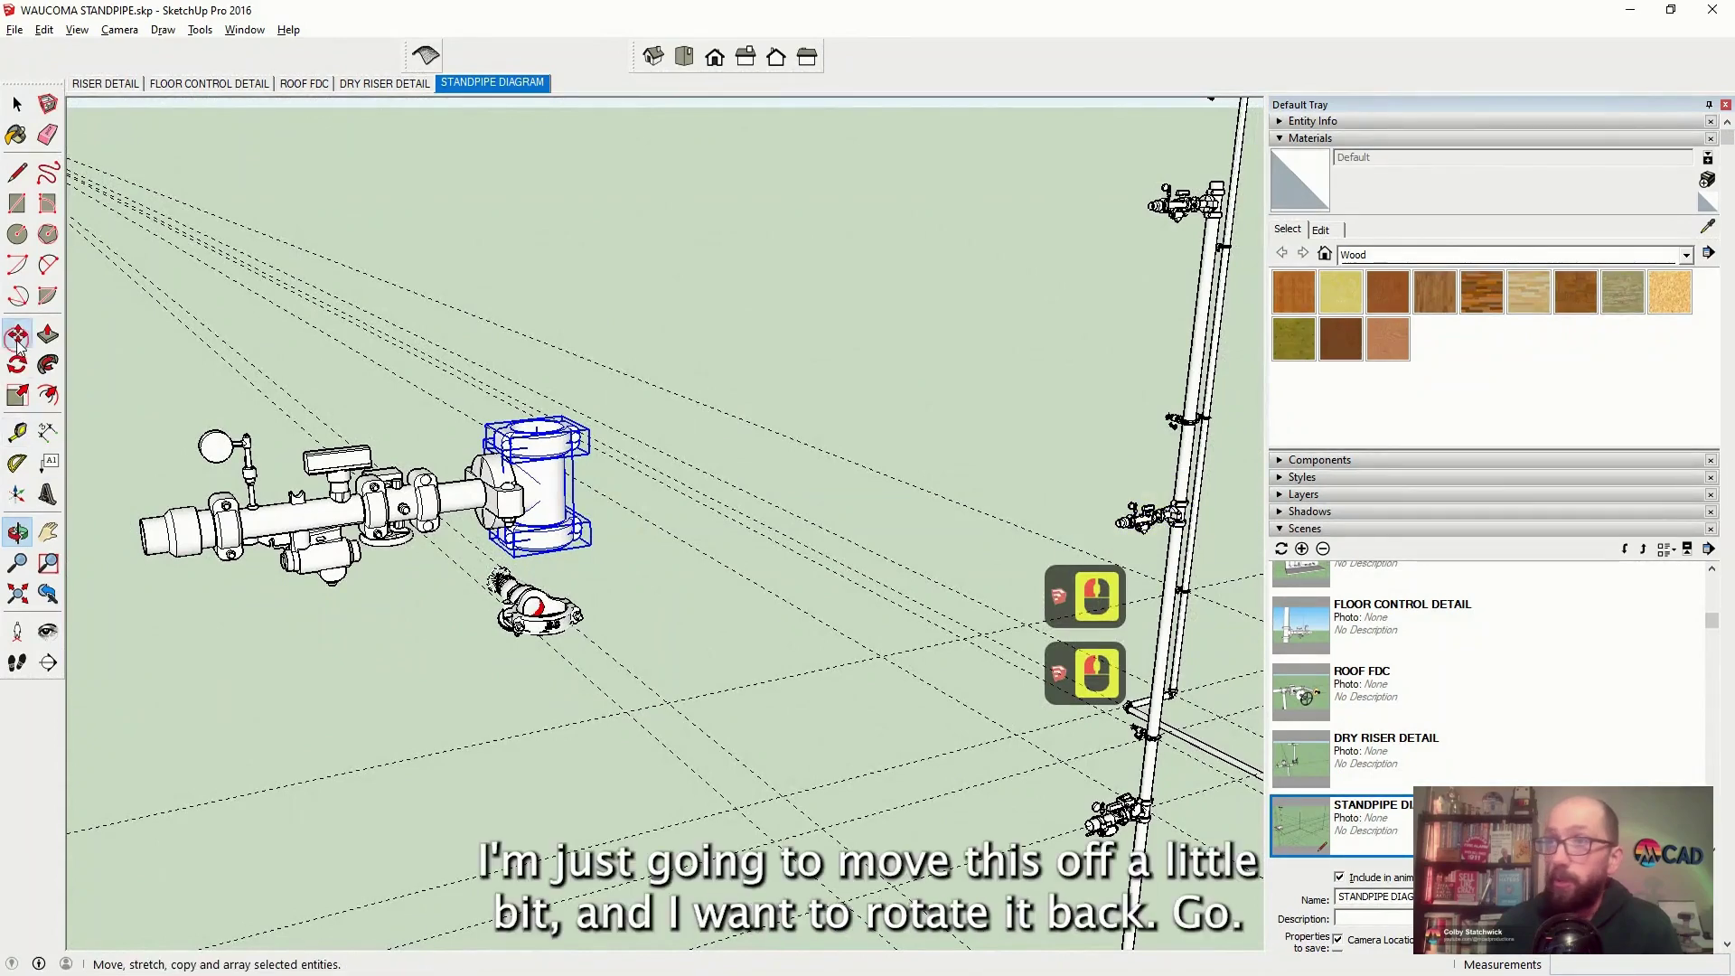
left_click(18, 334)
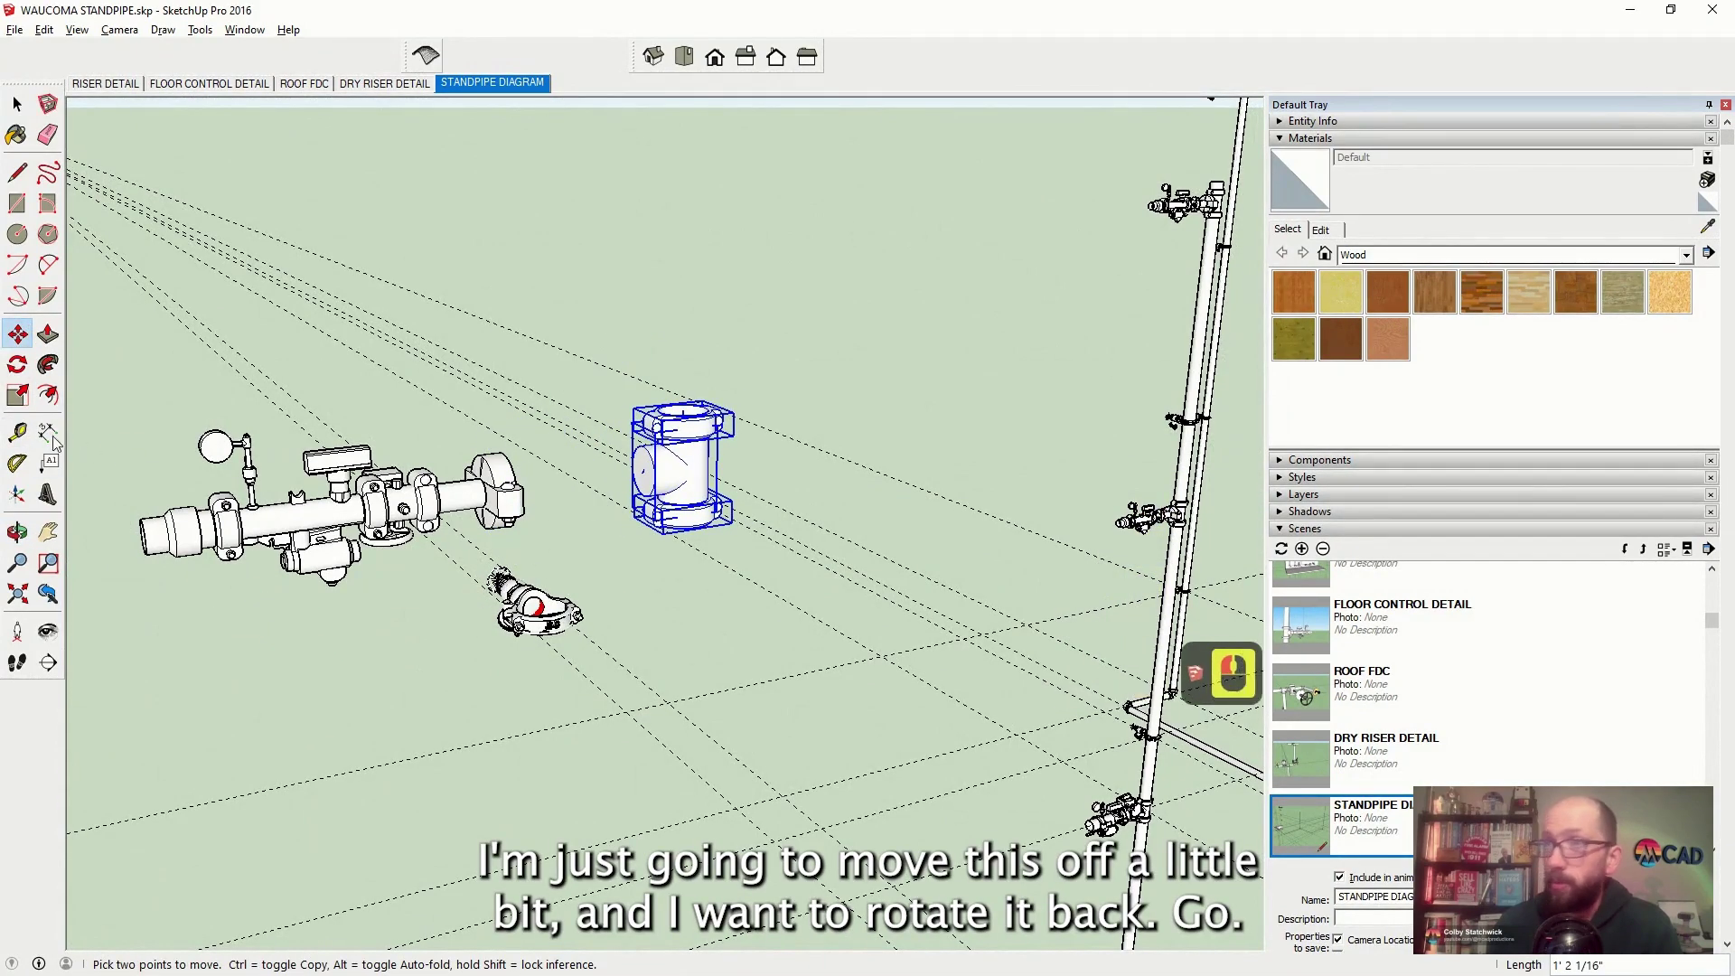
scroll(624, 483, "up", 15)
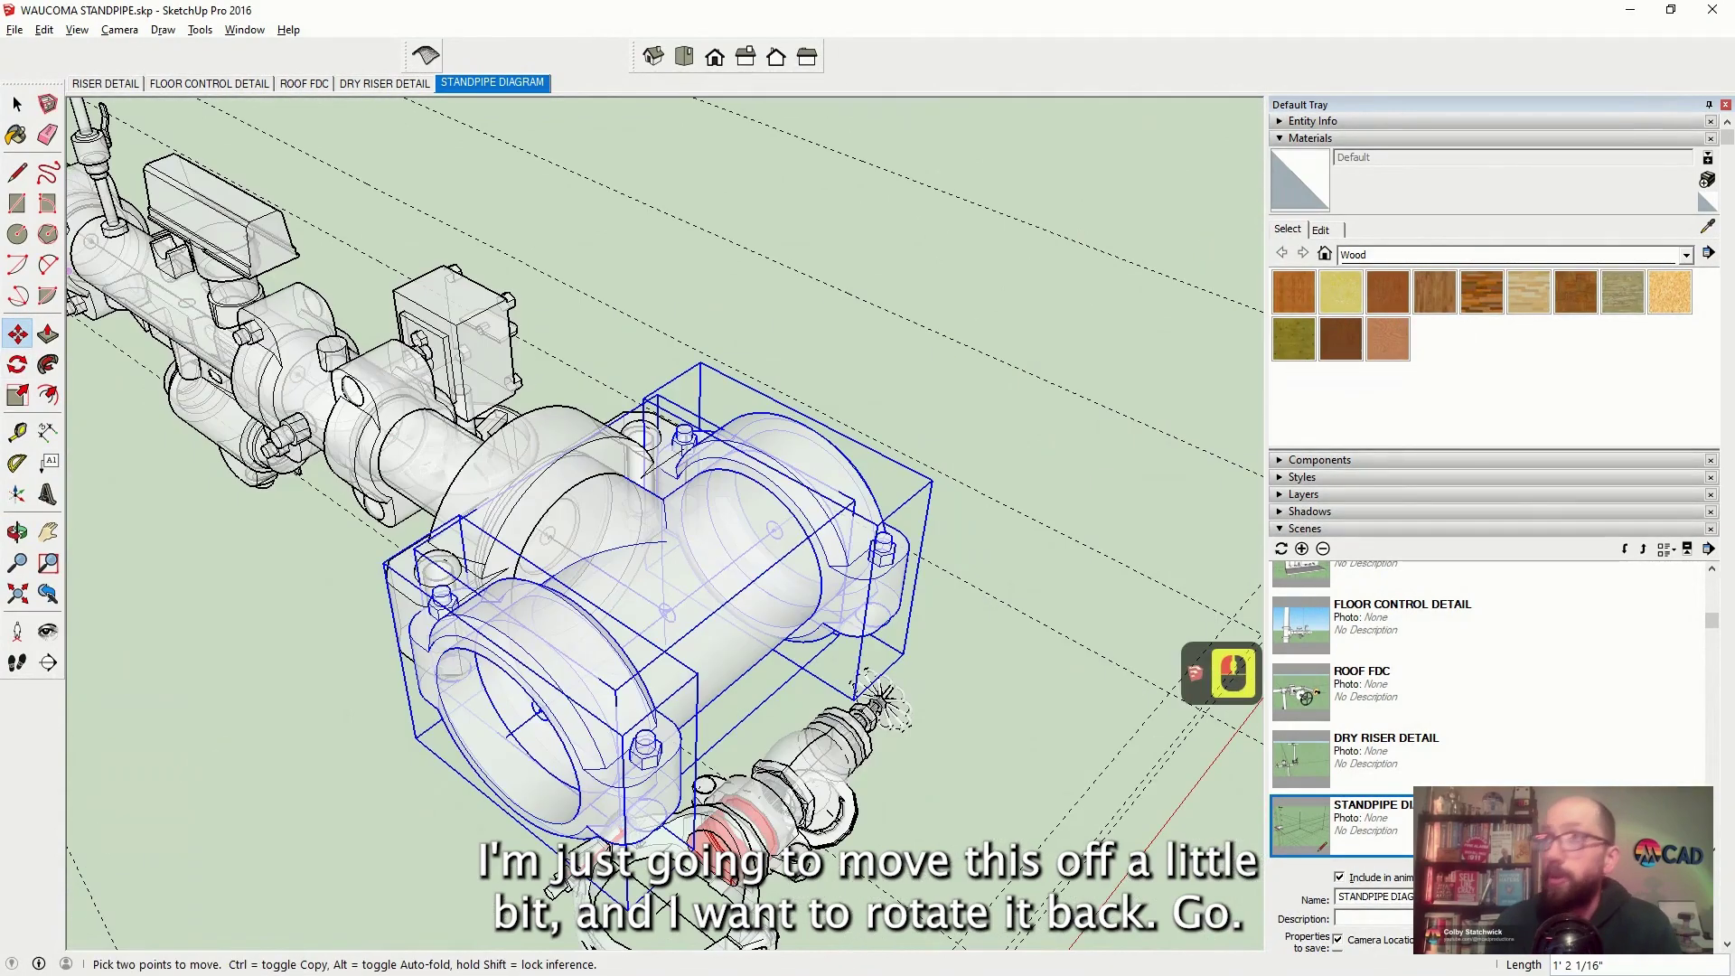
left_click(17, 104)
left_click(620, 341)
scroll(620, 340, "down", 8)
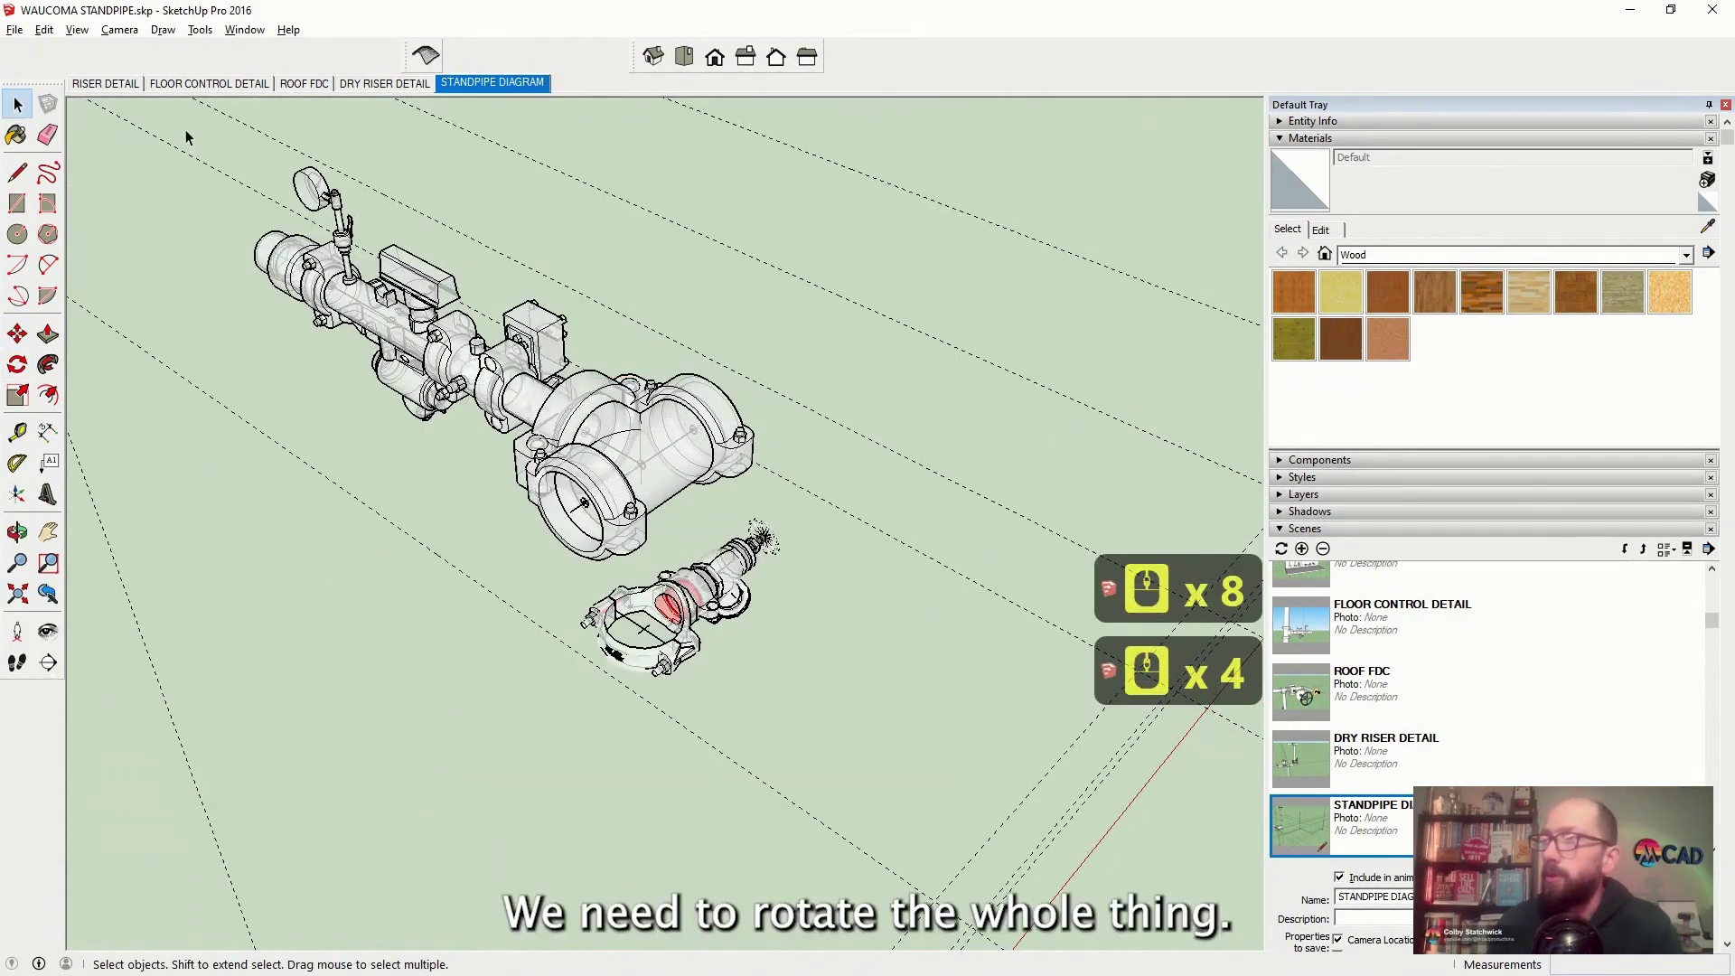
Try to rotate the valve assembly with its tee 90 degrees about the switch housing's flat top, and undo it
left_click_drag(177, 134, 785, 539)
scroll(506, 298, "up", 7)
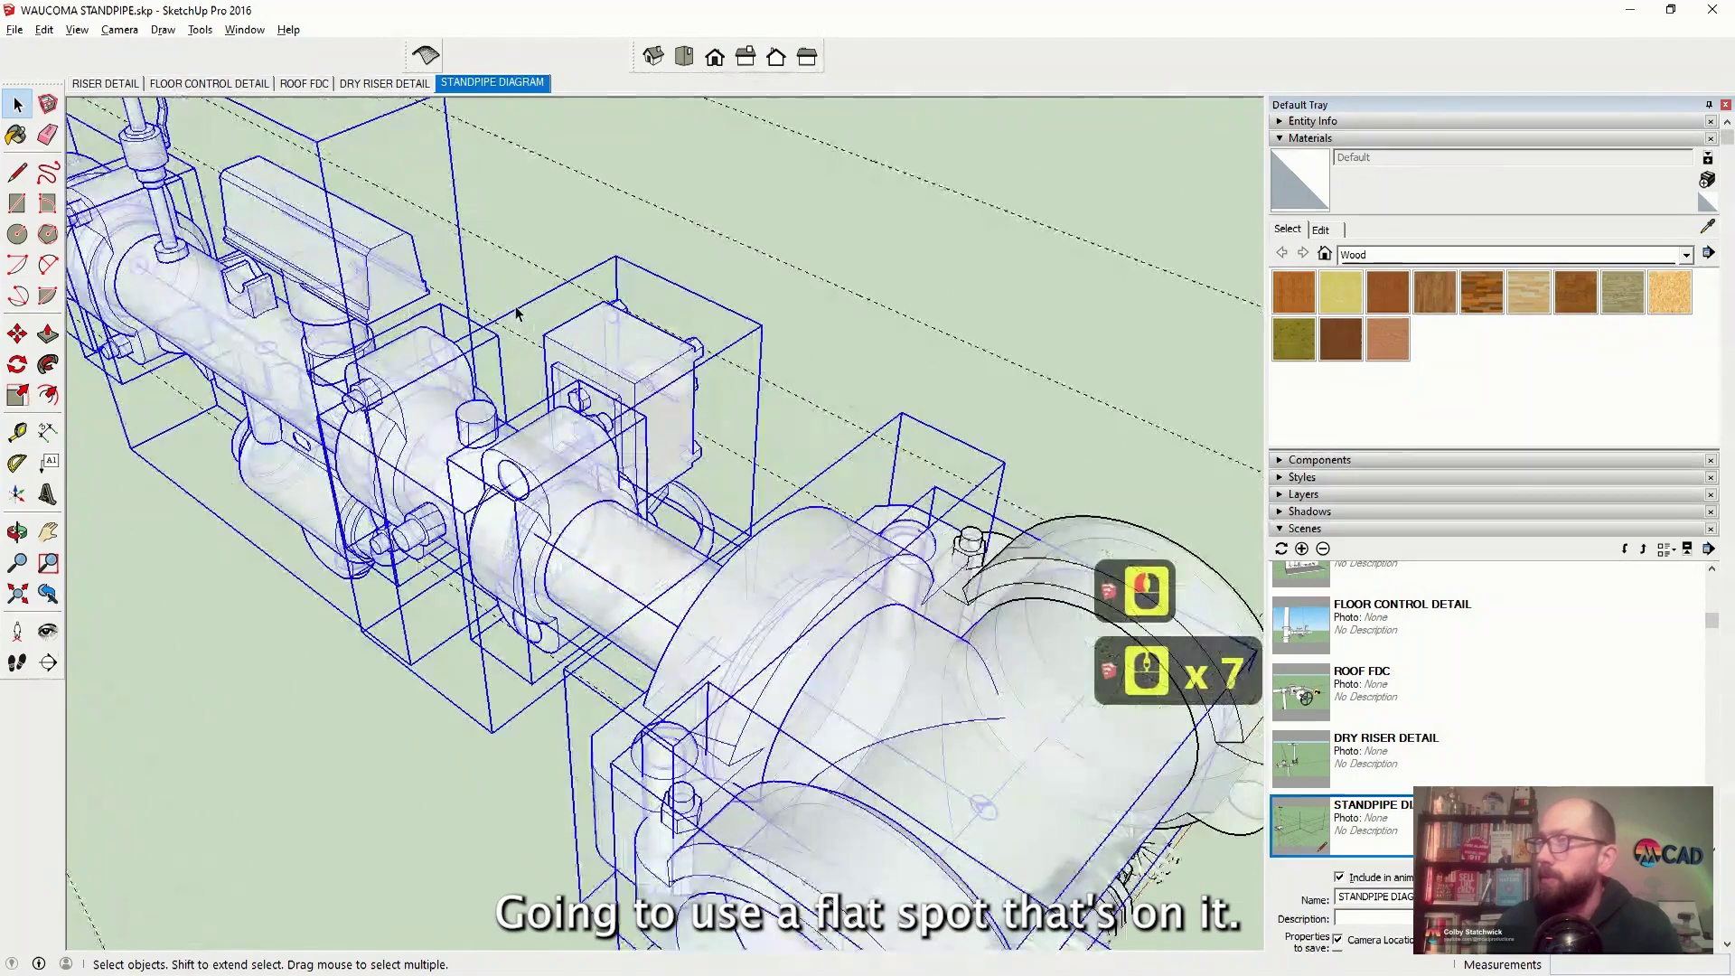
scroll(586, 346, "up", 2)
scroll(235, 158, "up", 10)
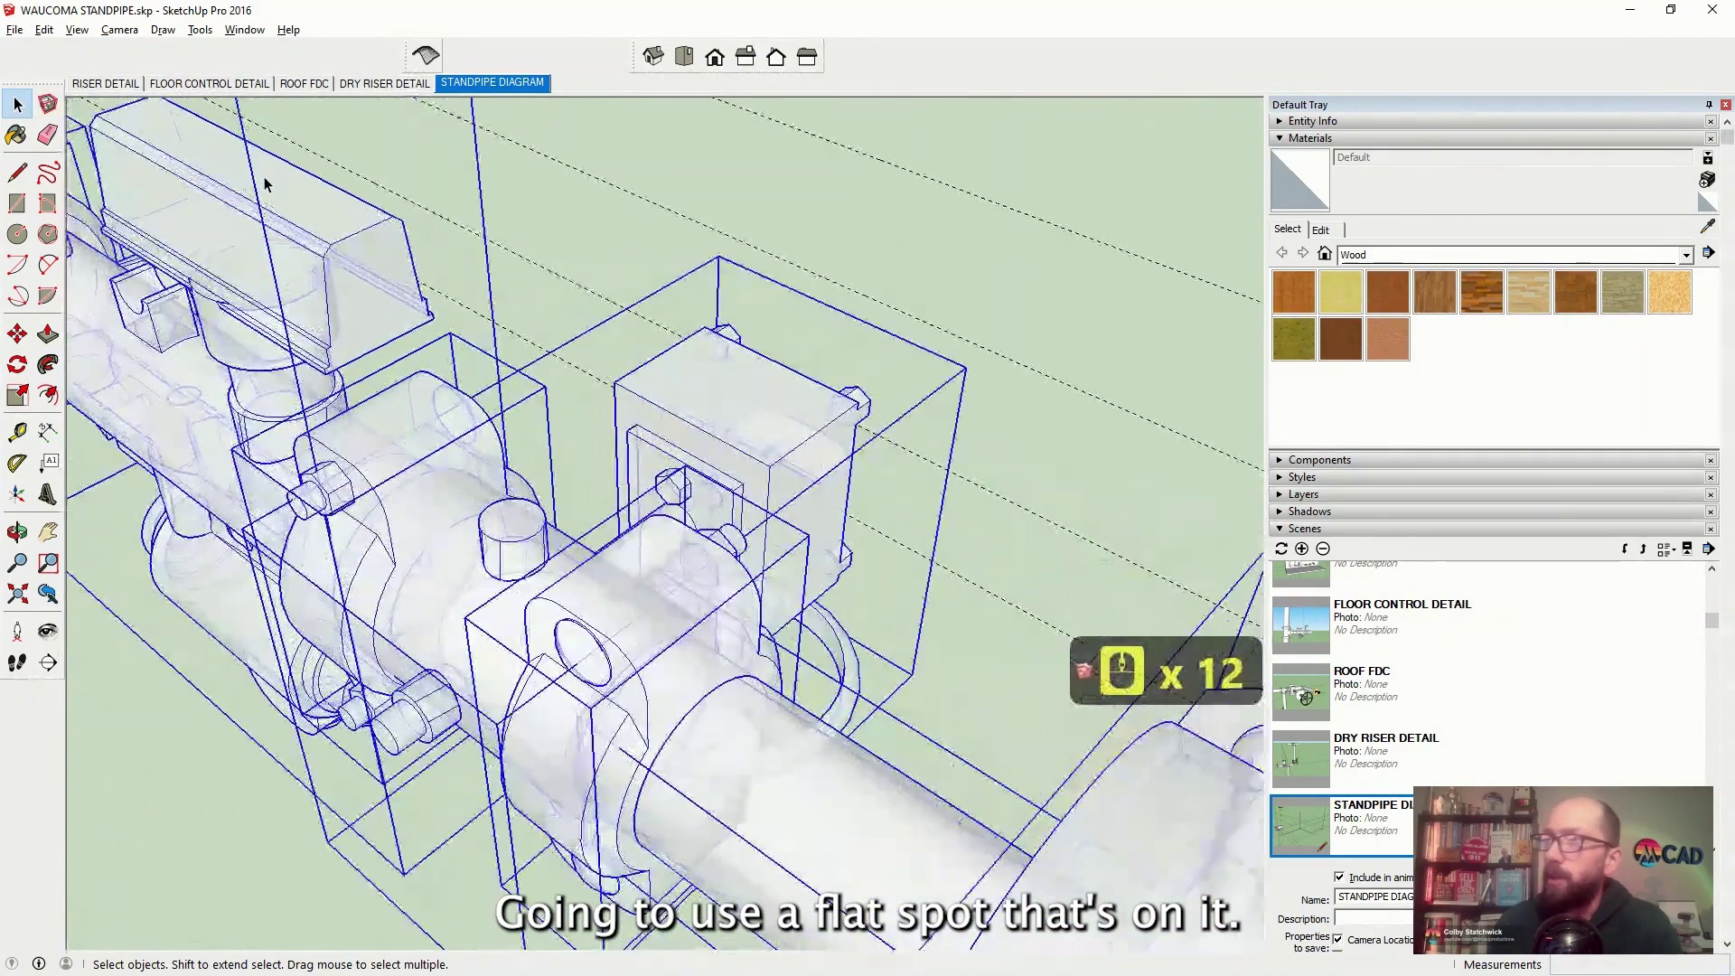
key("q")
left_click(341, 246)
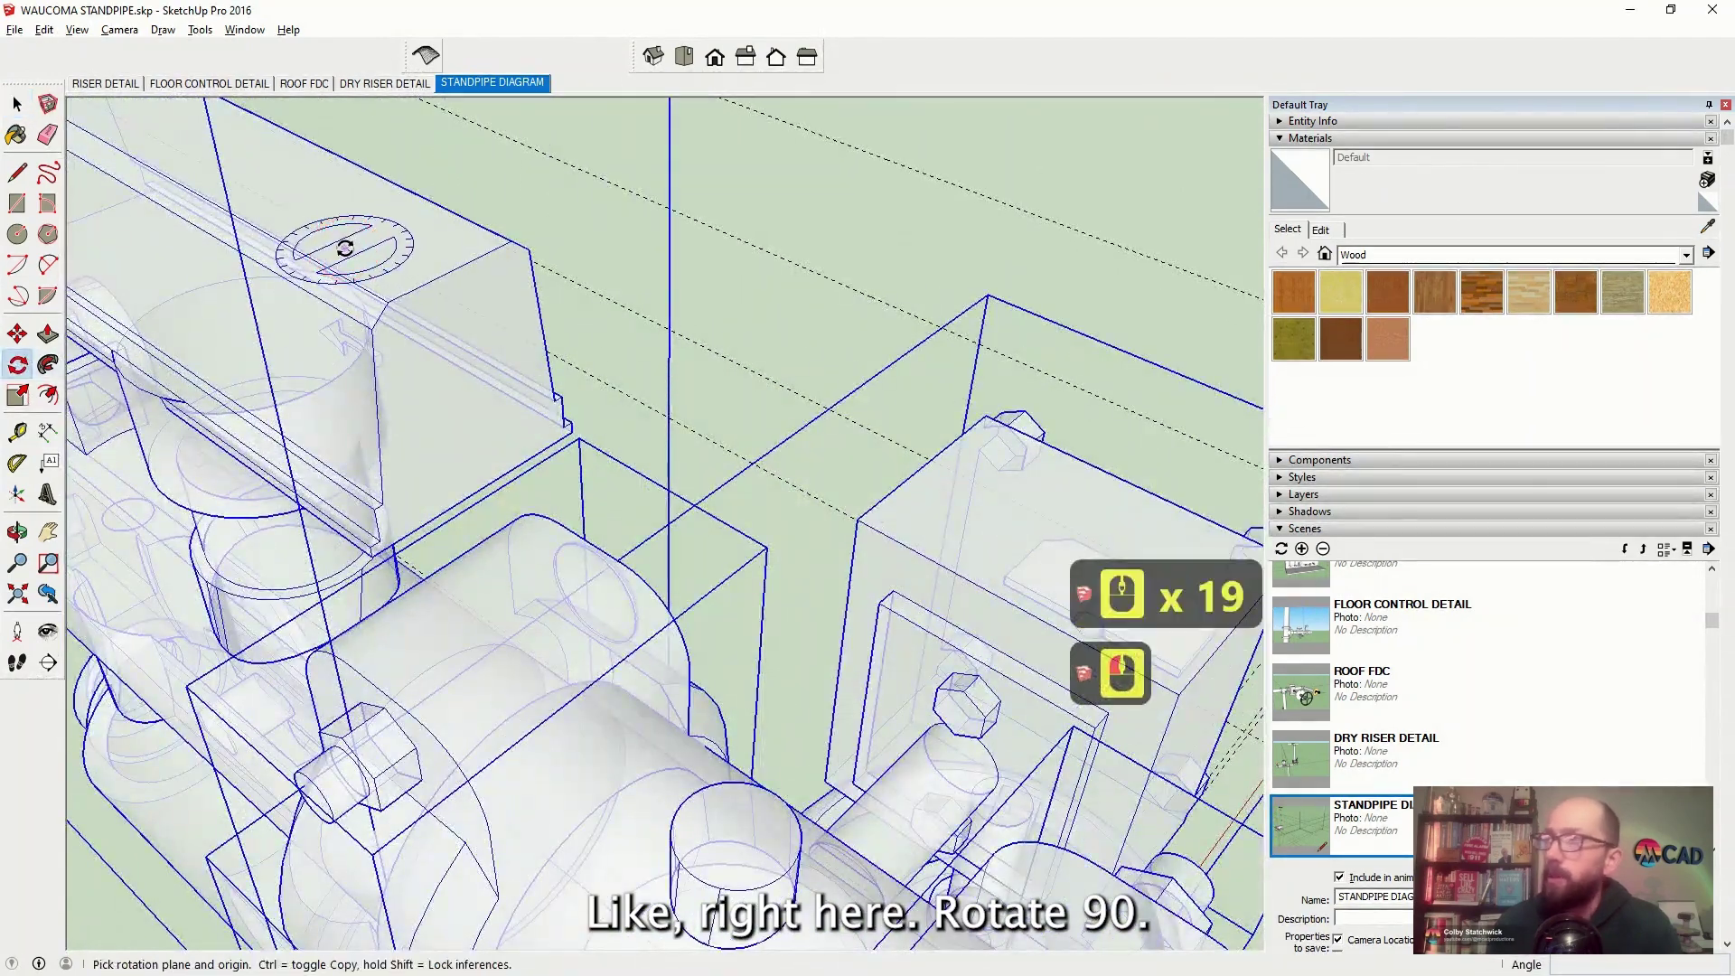
left_click(409, 258)
type("90")
key("Return")
scroll(384, 369, "down", 20)
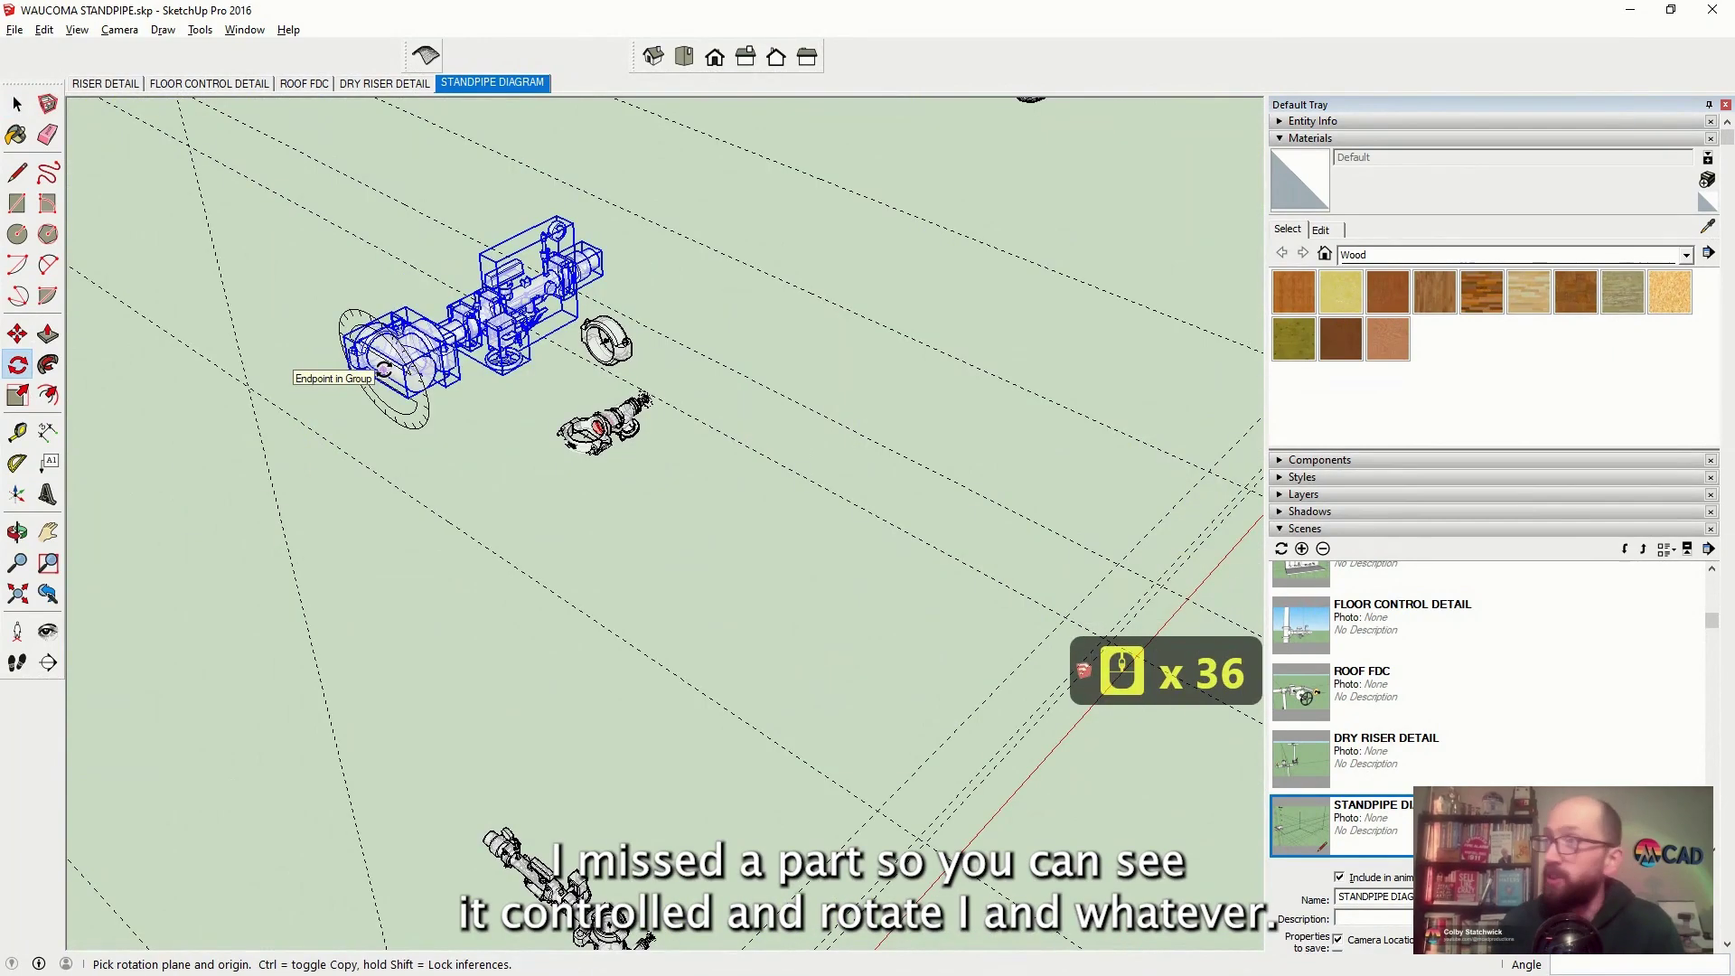
key("ctrl+z")
Add the missed coupling at the tee's far end to the valve assembly selection
scroll(614, 343, "up", 6, "ctrl")
left_click(614, 339, "ctrl")
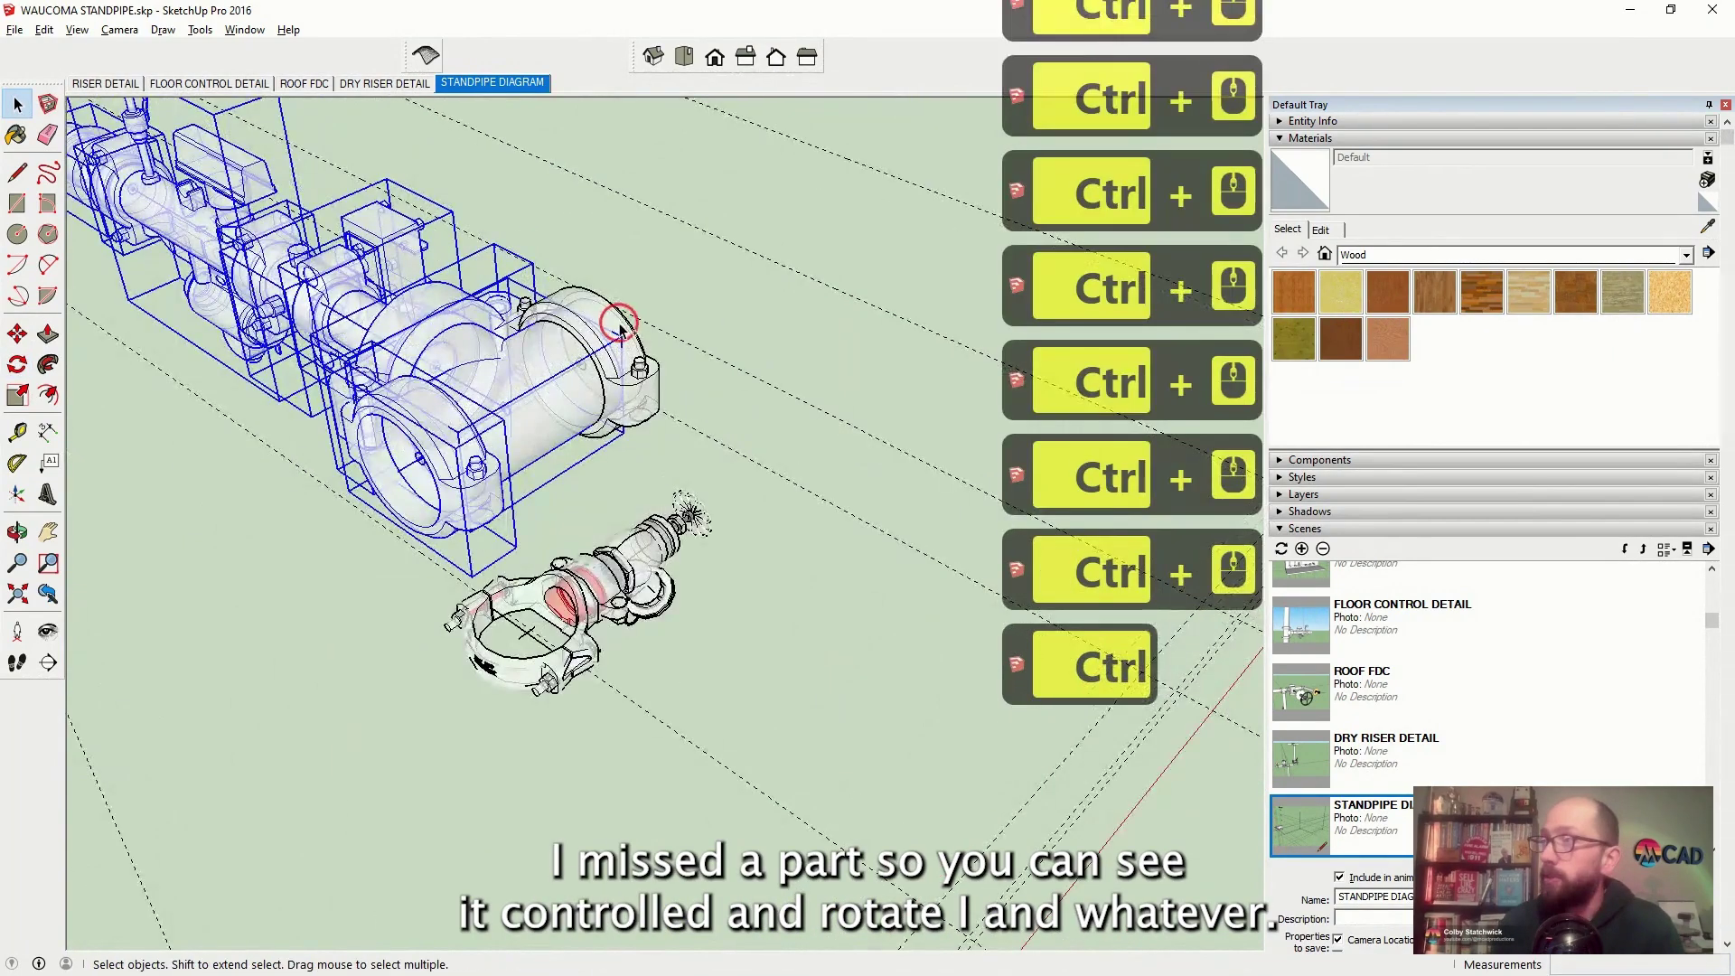
scroll(426, 252, "down", 9)
scroll(427, 252, "up", 12)
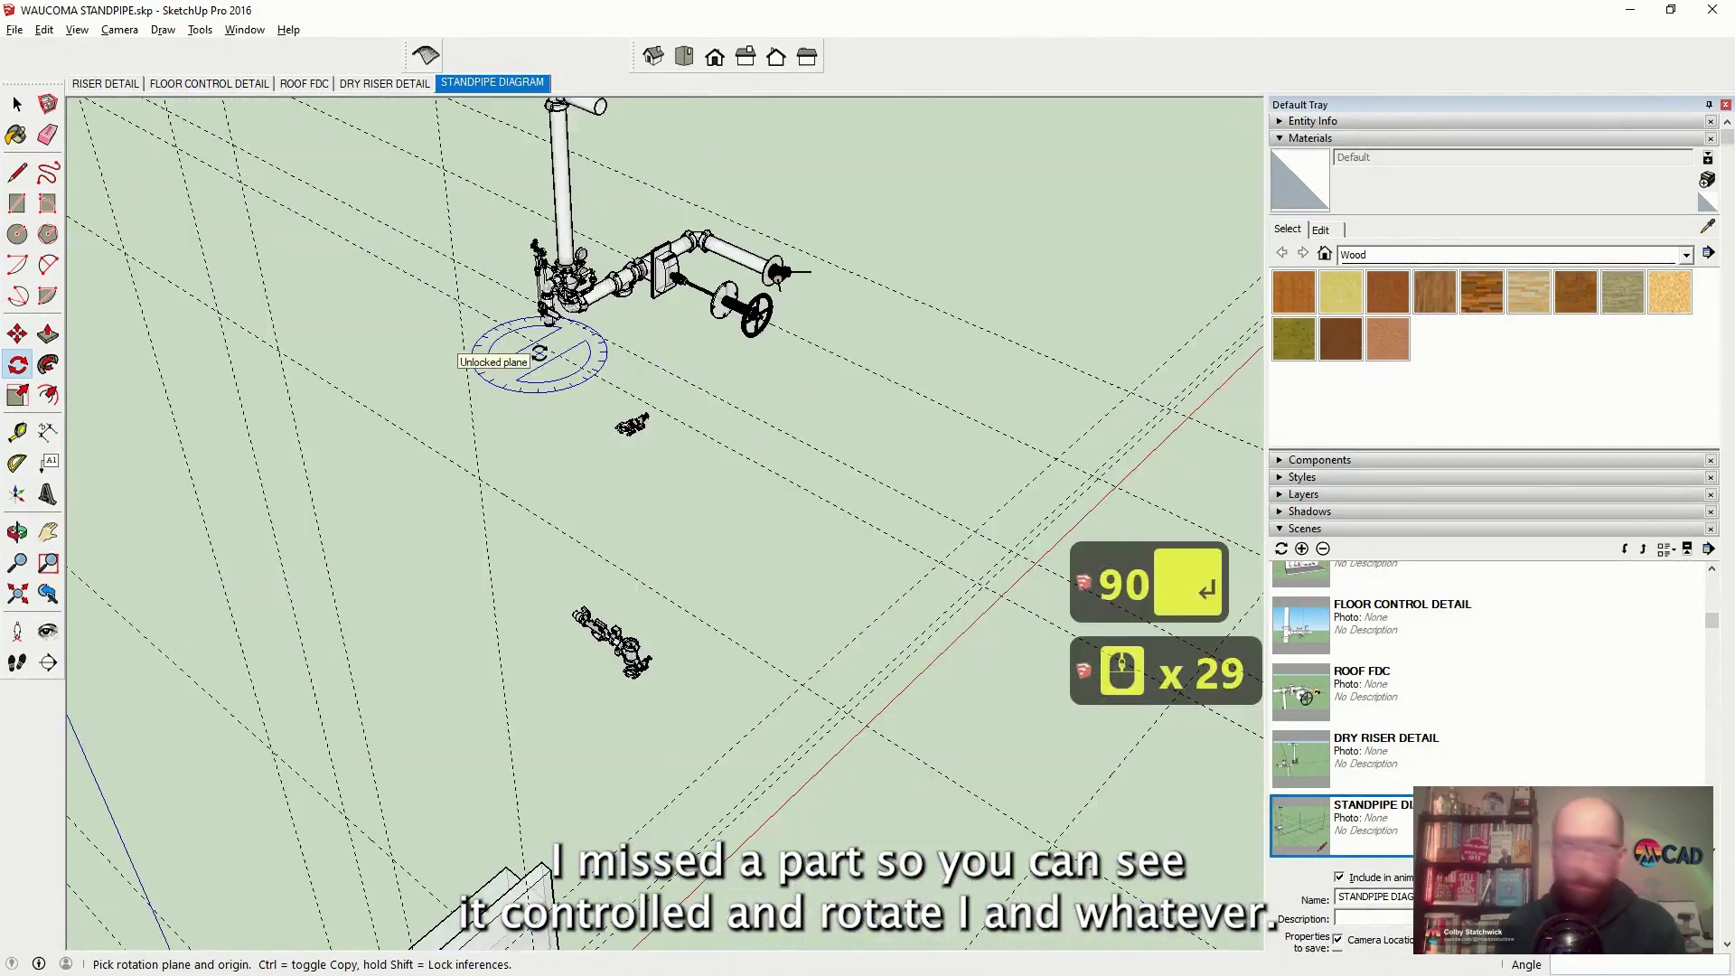
scroll(539, 353, "up", 20)
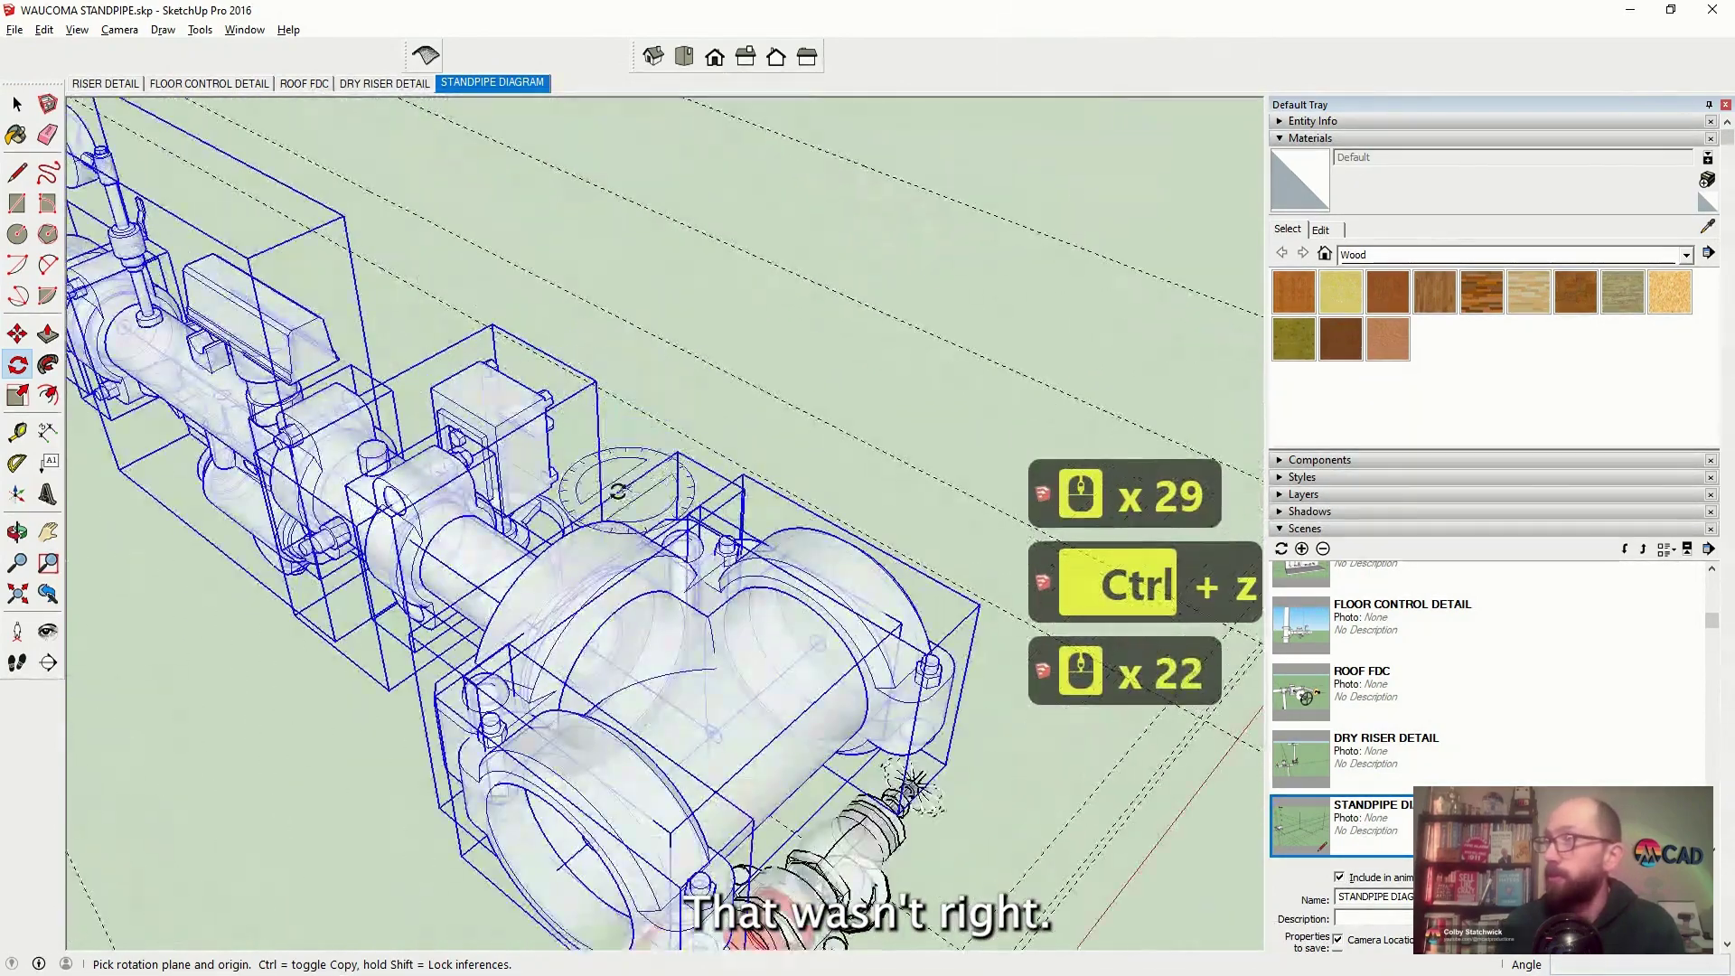
Turn off X-ray display and rotate the selected valve assembly 90 degrees about the flat top of its switch housing
scroll(523, 414, "down", 3)
key("alt+x")
scroll(283, 290, "up", 15)
scroll(272, 290, "up", 11)
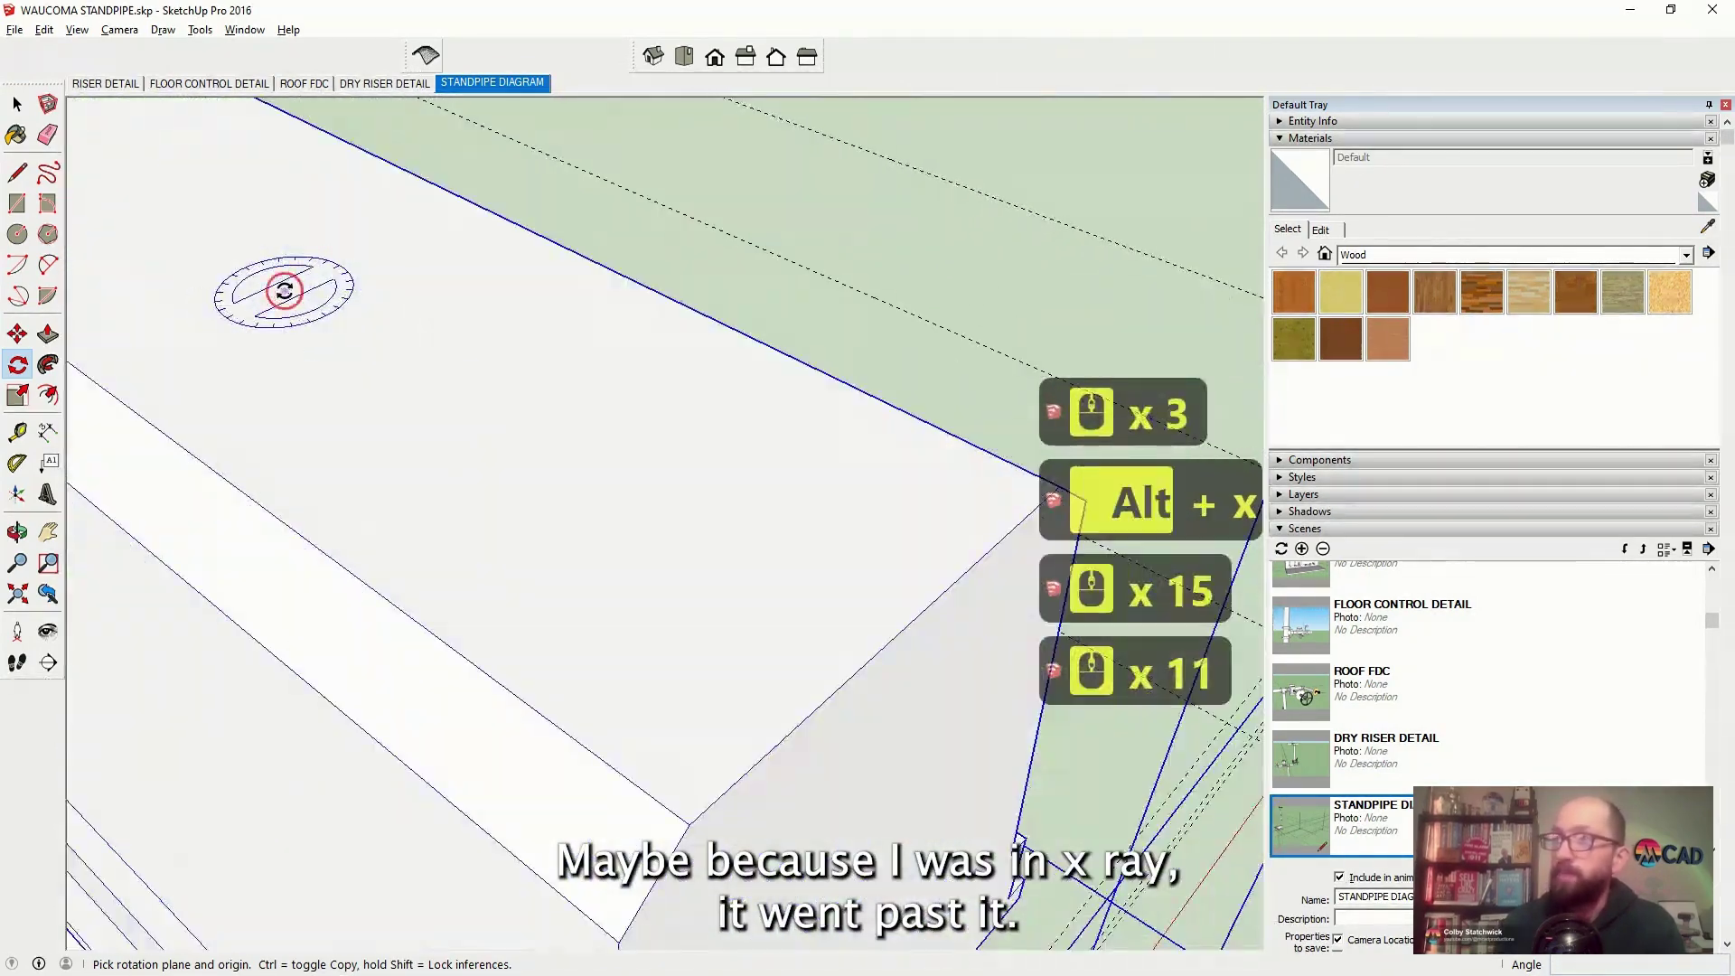
left_click_drag(285, 291, 406, 375)
left_click(406, 376)
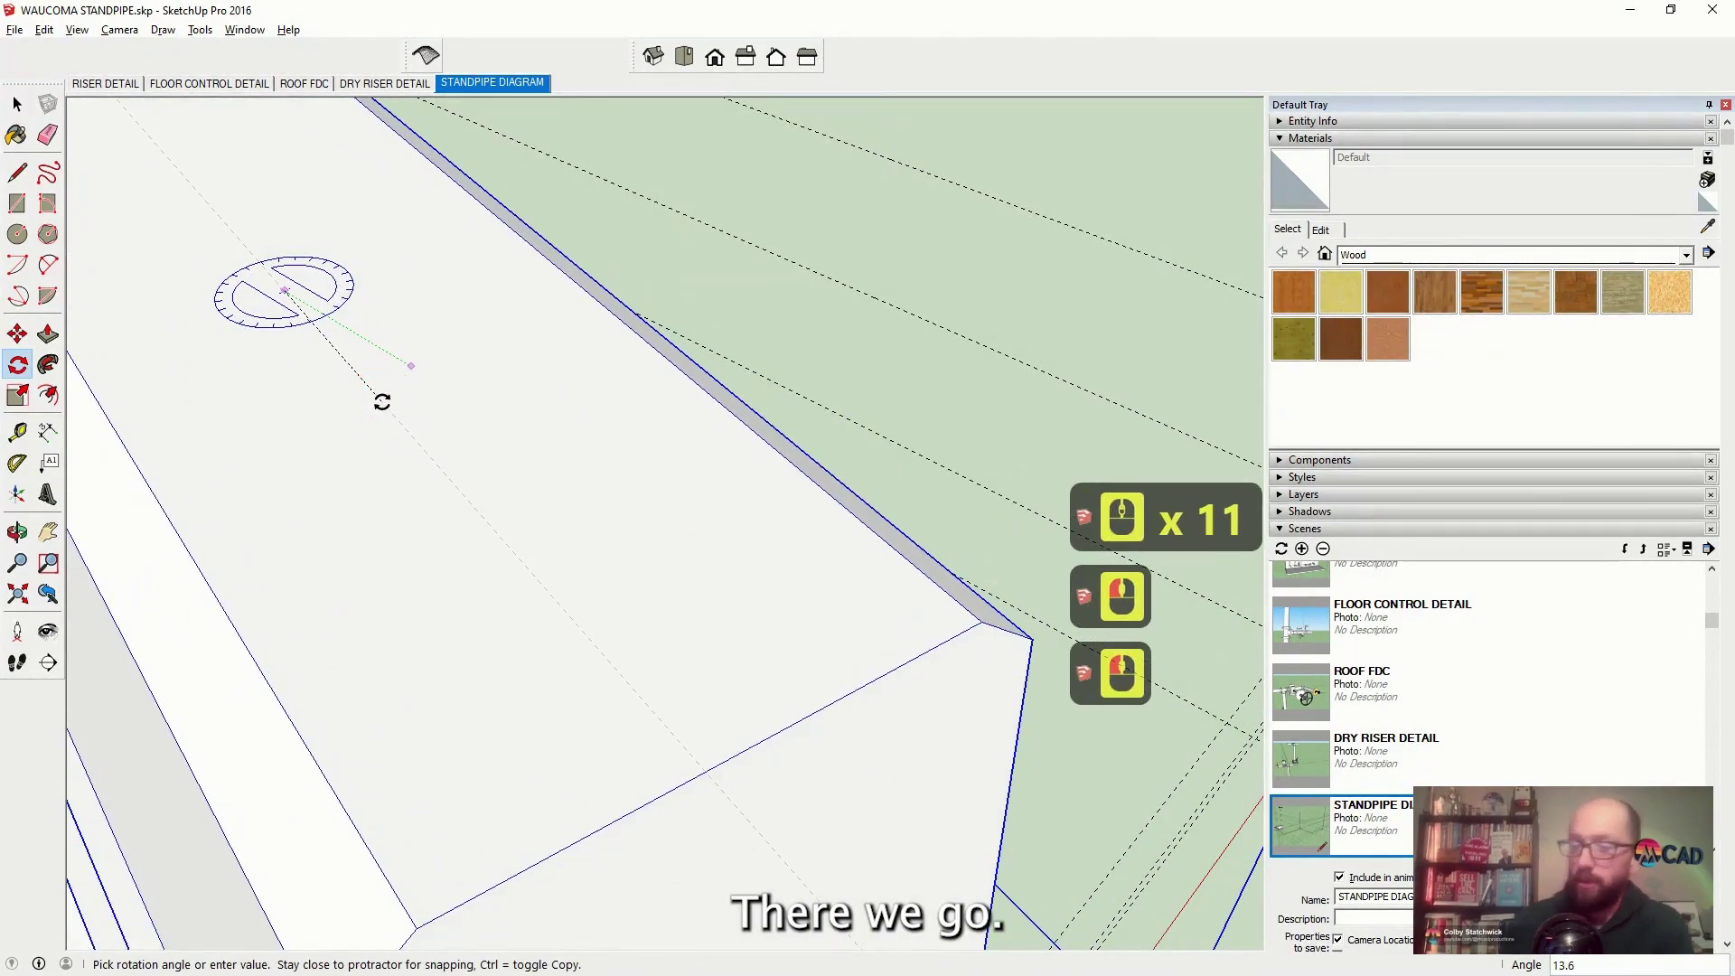
type("90")
key("Return")
scroll(383, 401, "down", 20)
scroll(470, 506, "up", 19)
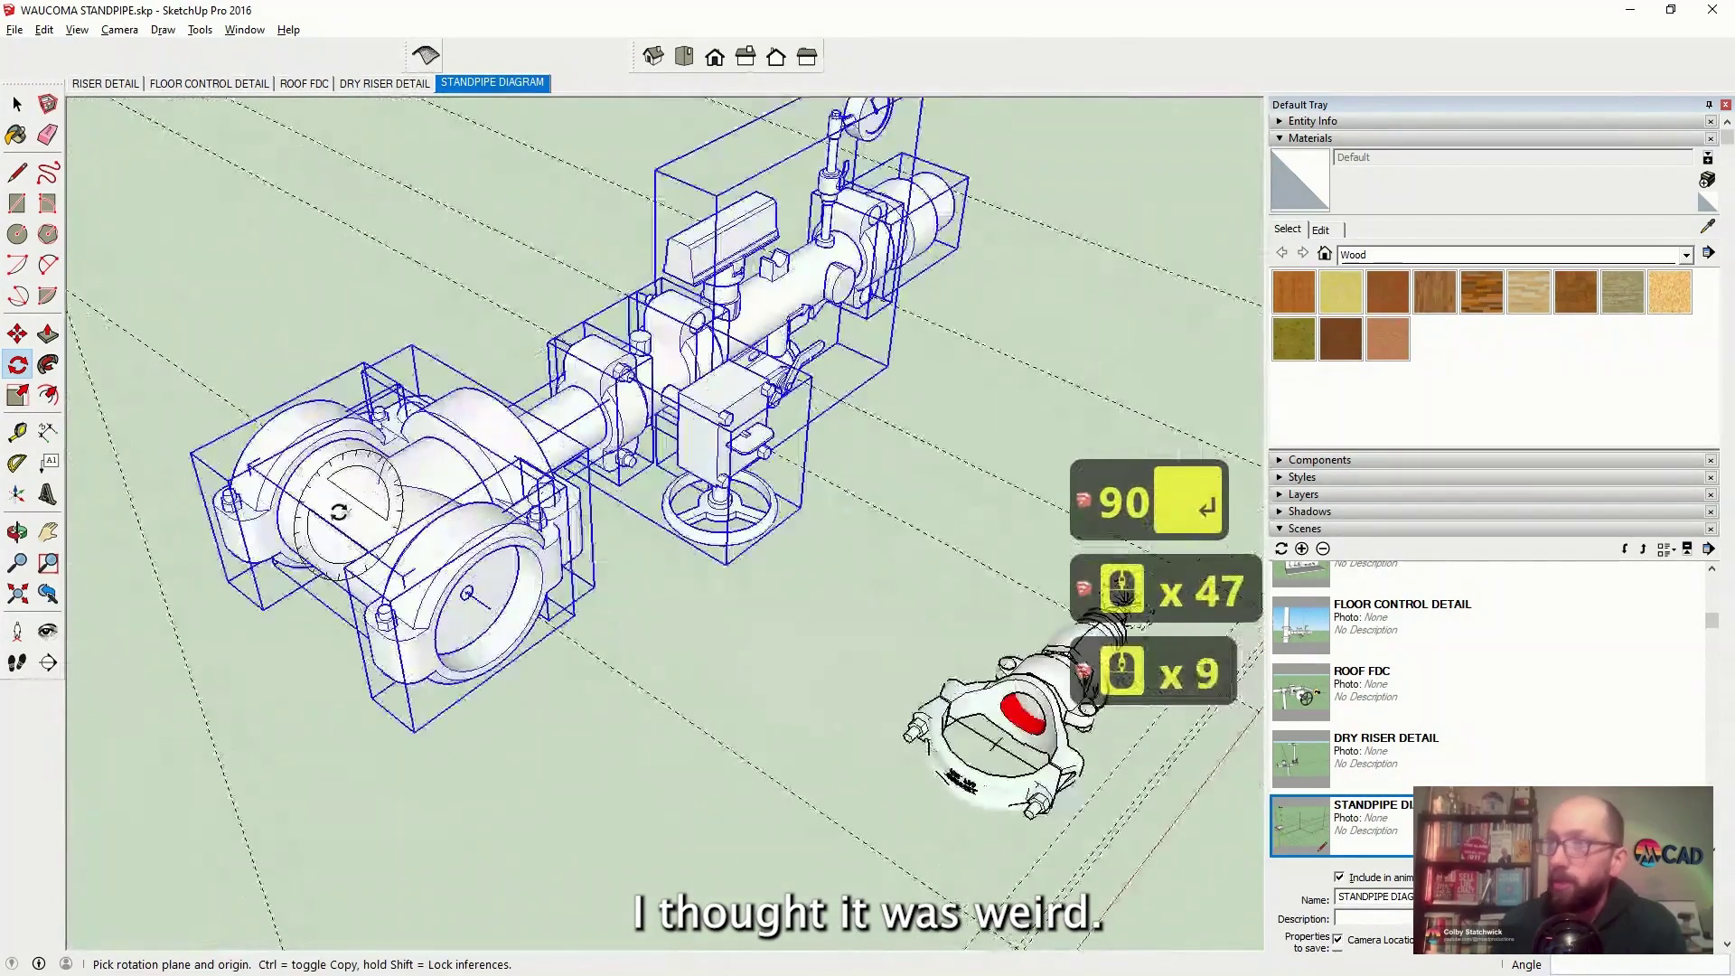
Turn on X-ray display and move the rotated valve assembly by its tee's centre over to the guides near the riser's top
key("m")
left_click(517, 594)
scroll(517, 594, "up", 5)
key("alt+x")
scroll(517, 594, "up", 5)
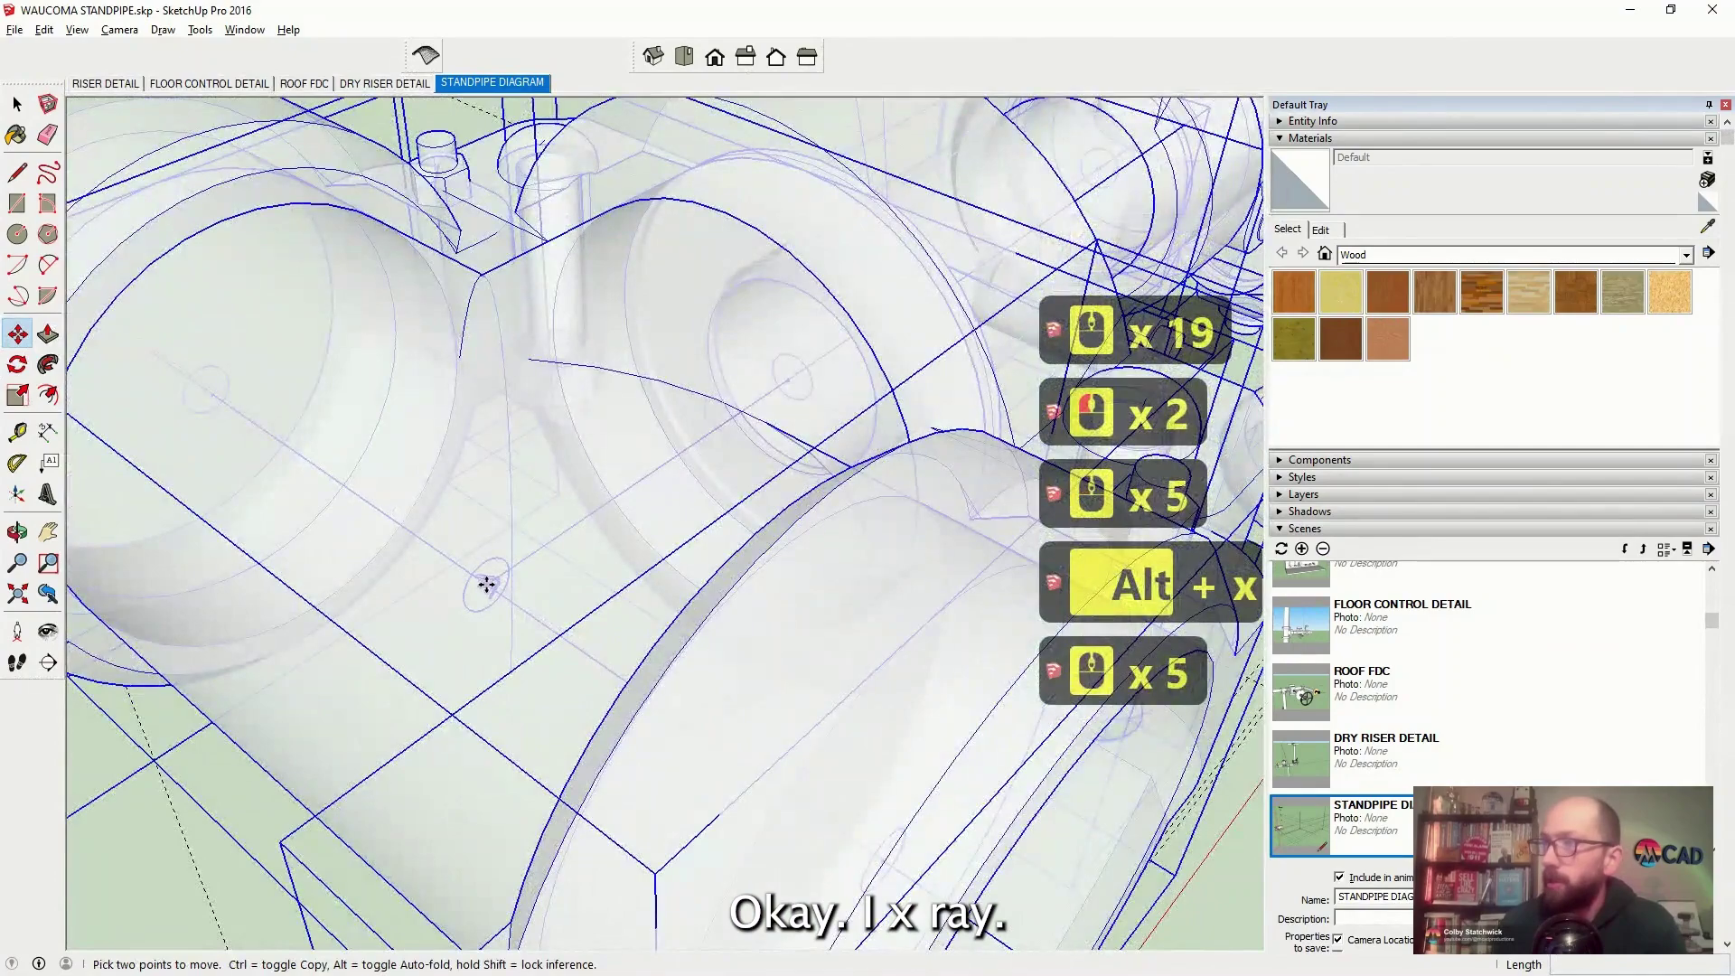
scroll(640, 371, "up", 10)
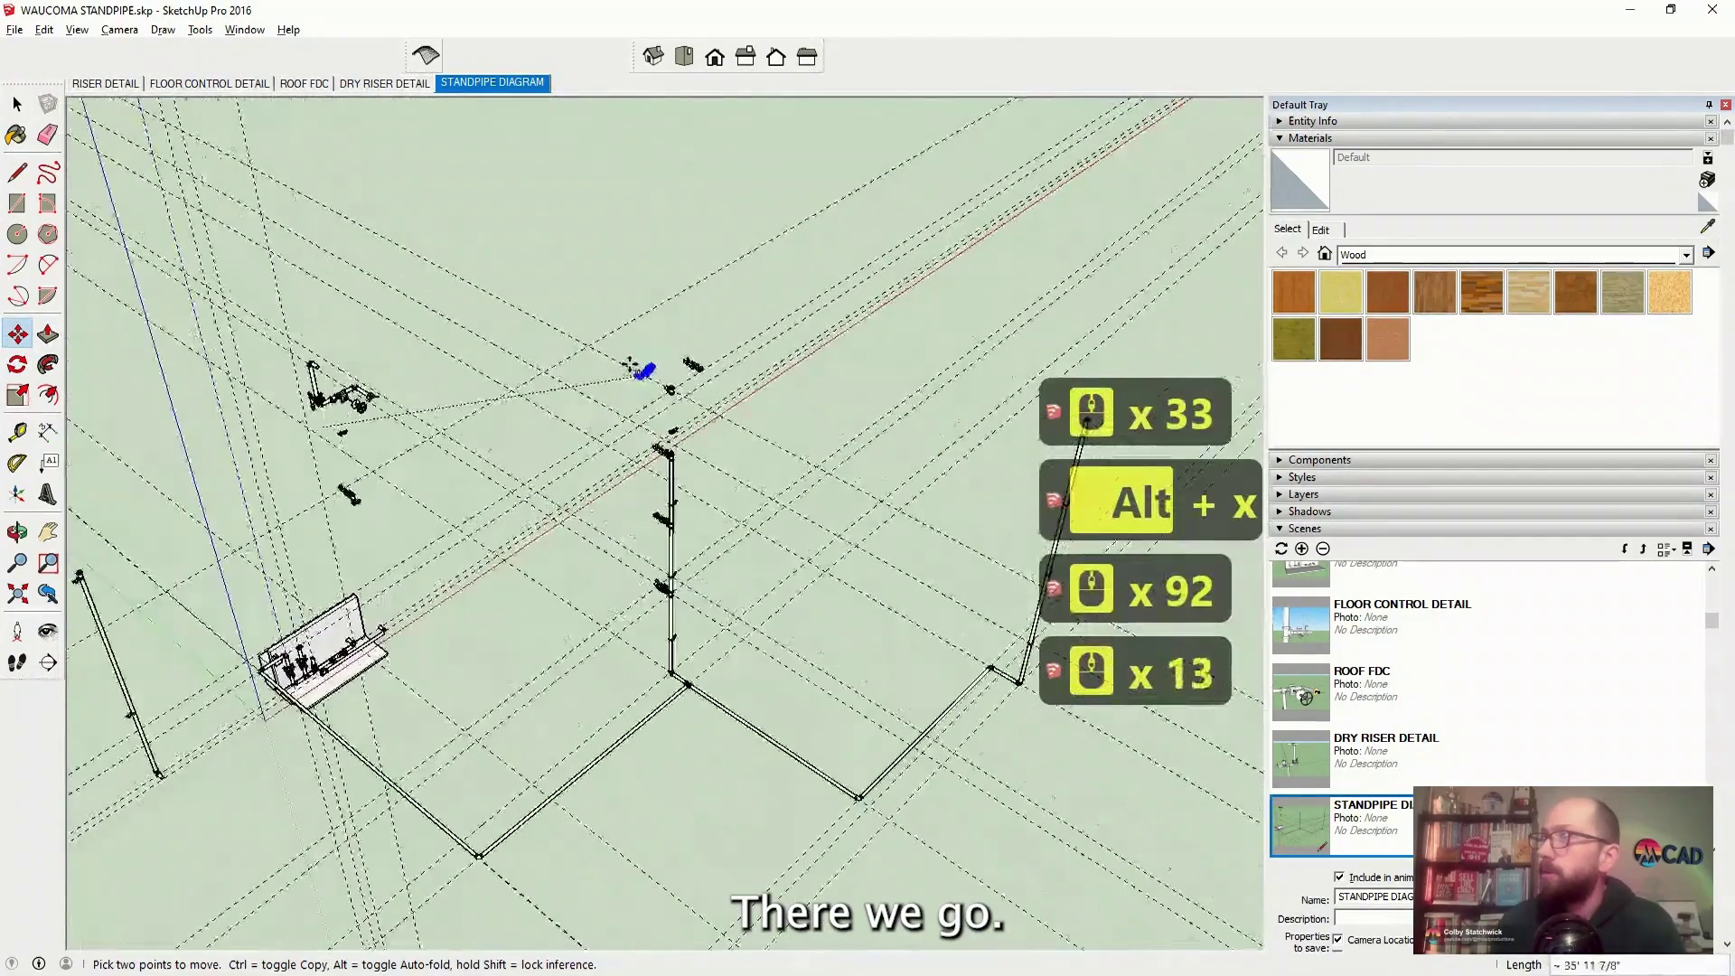
scroll(632, 360, "up", 12)
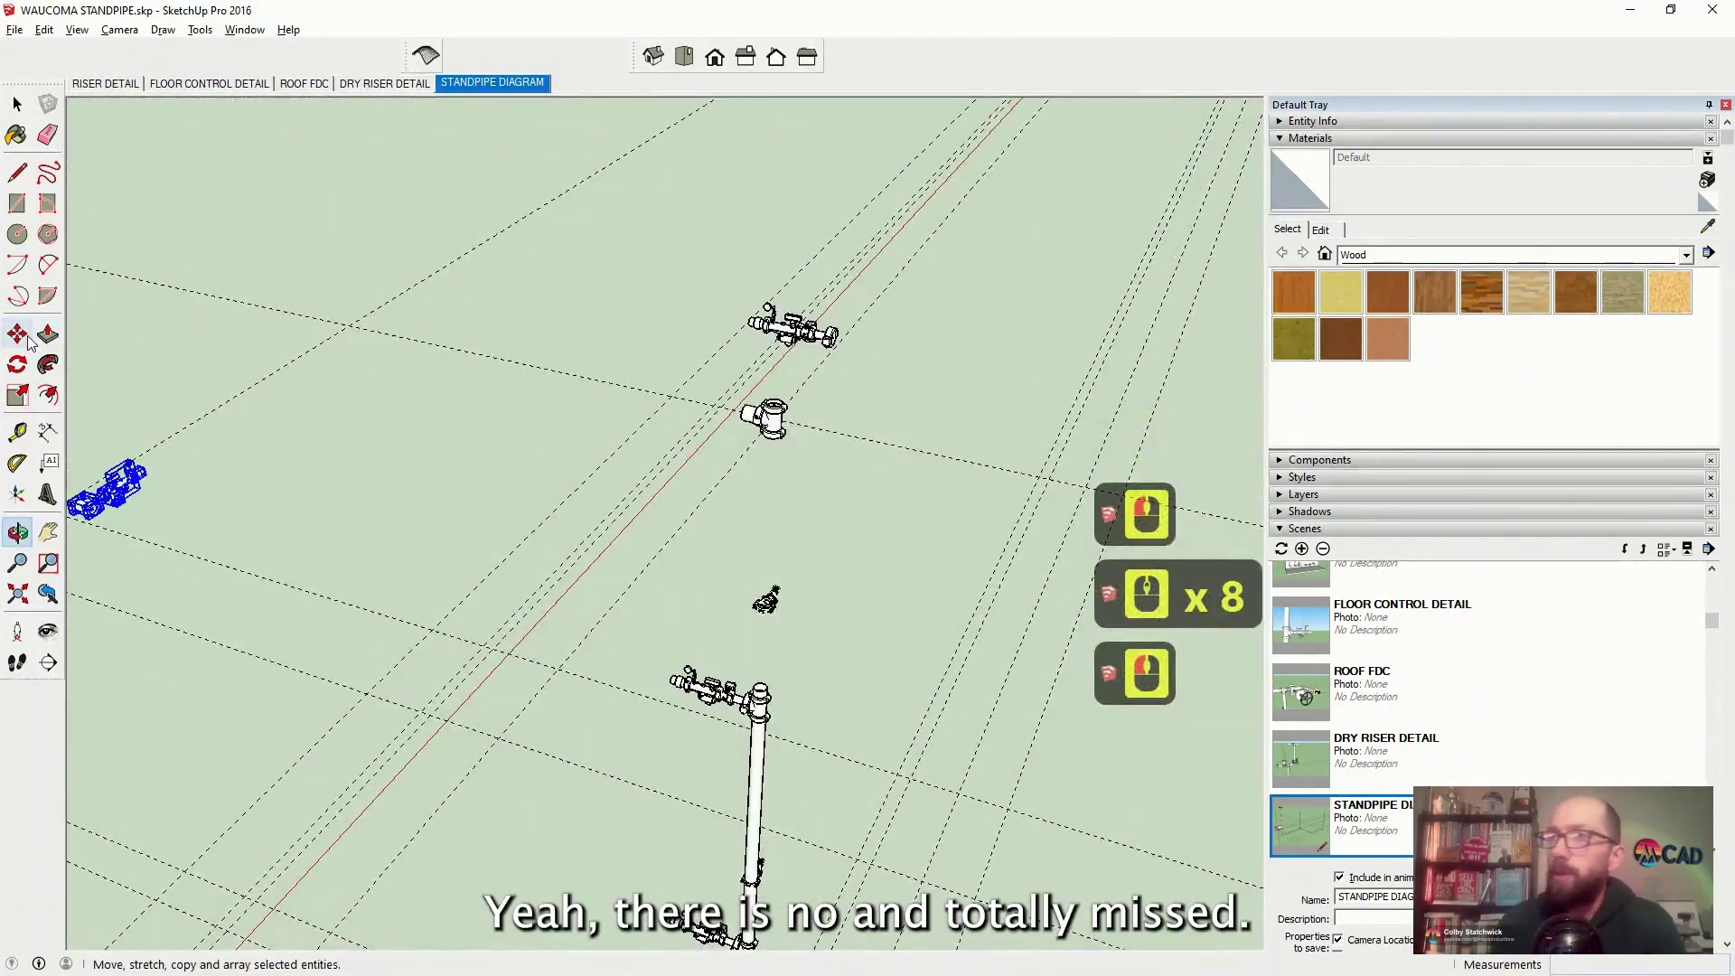
Move the valve assembly again, placing its tee's centre exactly on the crossing of the copied guide
left_click(18, 335)
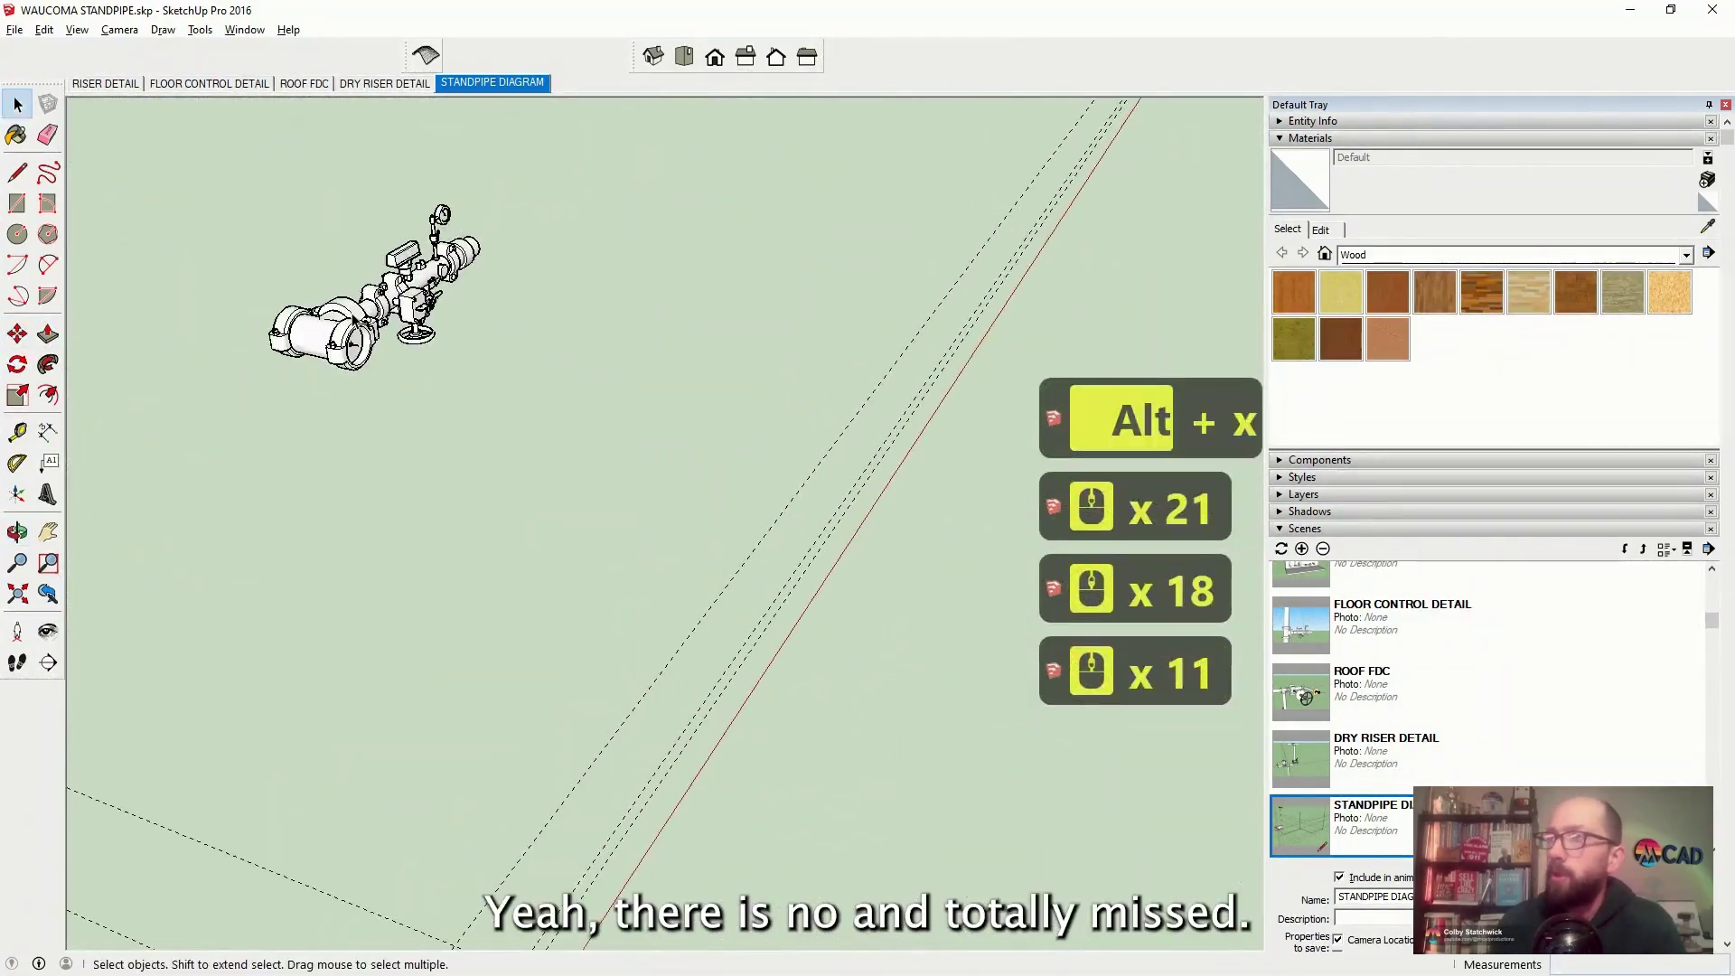
scroll(358, 311, "down", 13)
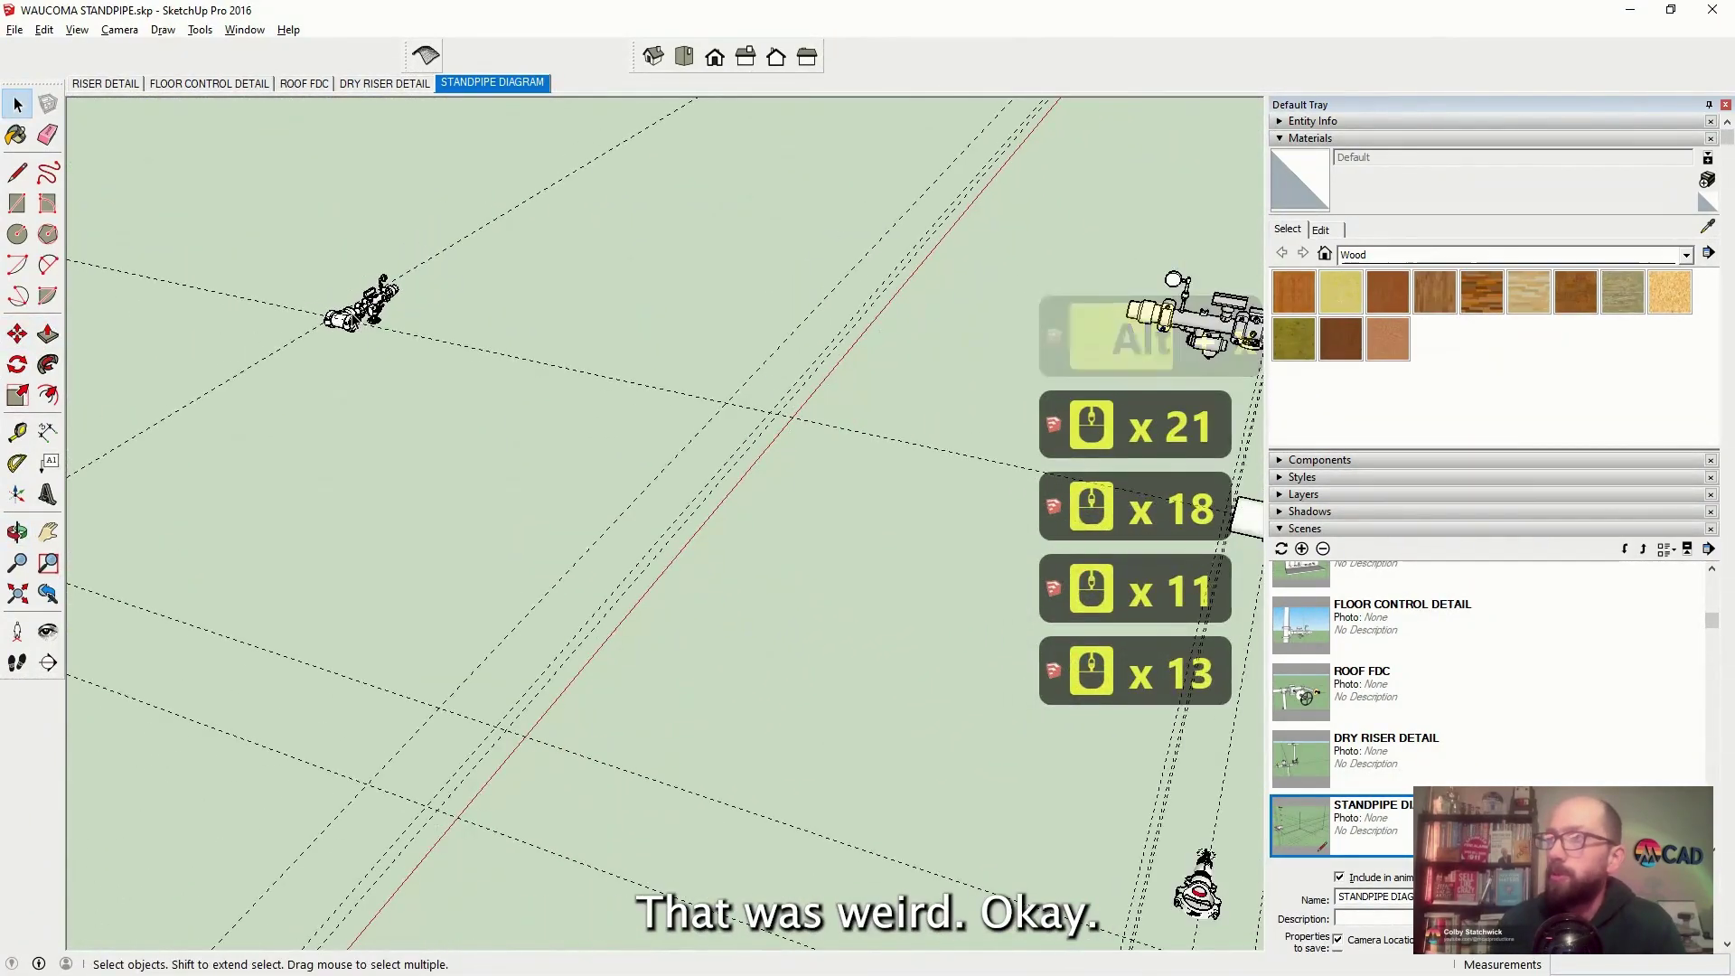
scroll(360, 310, "up", 9)
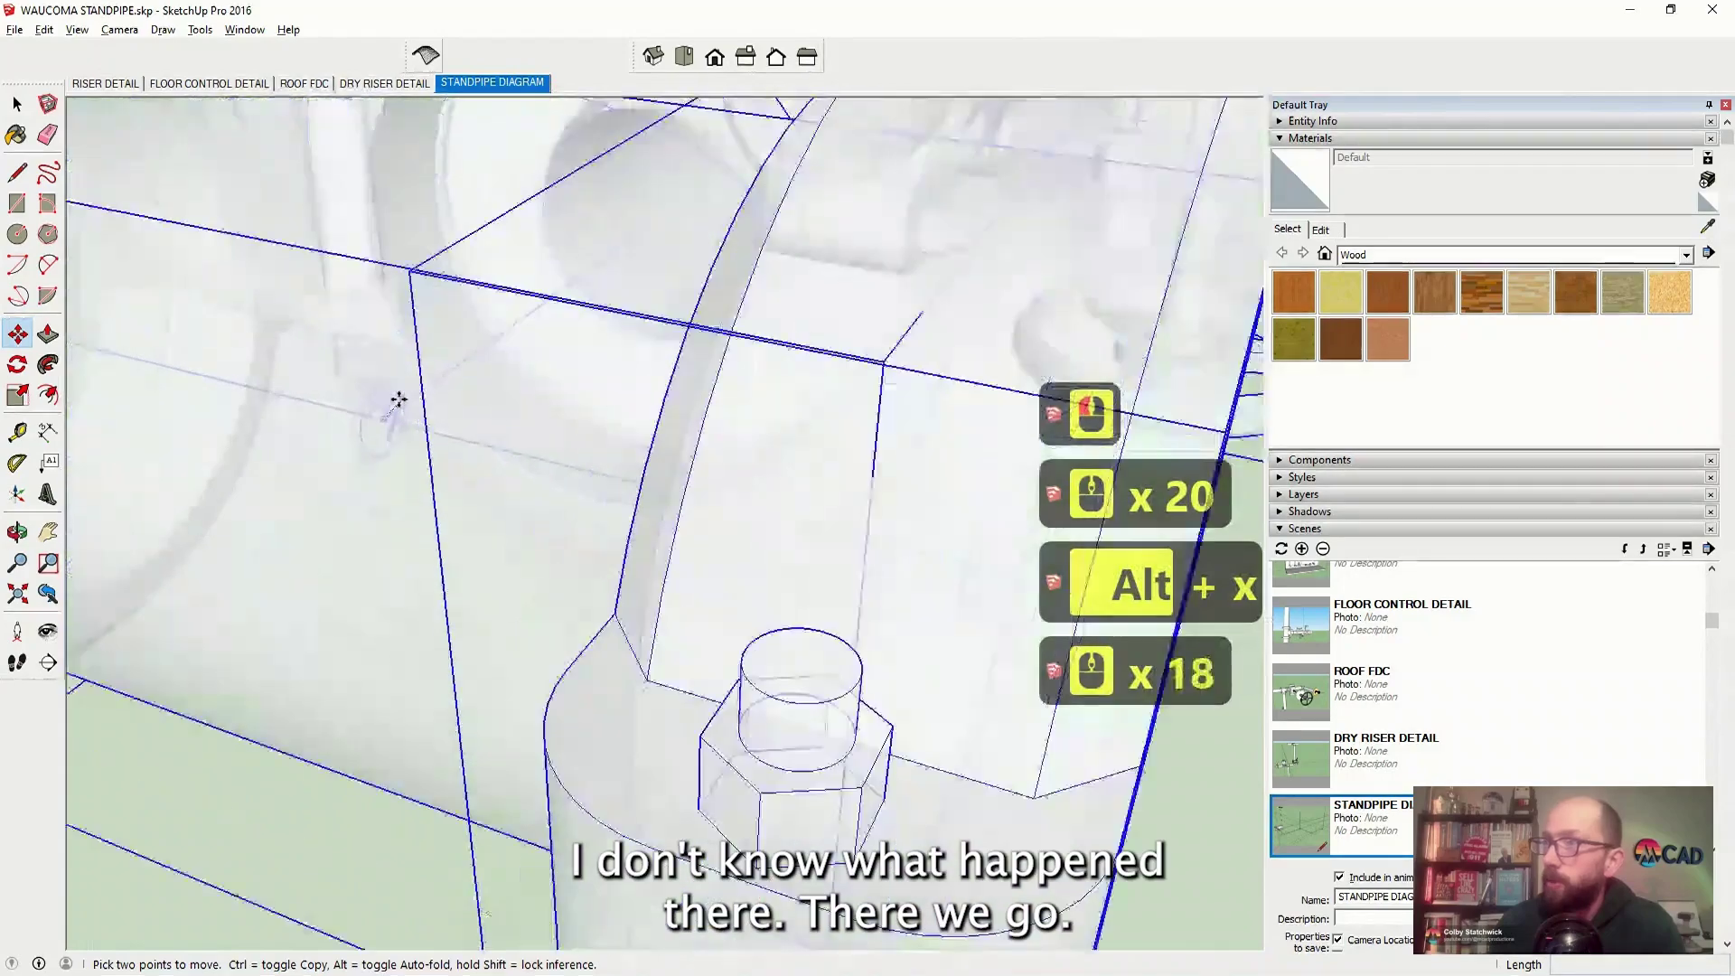
scroll(371, 435, "up", 7)
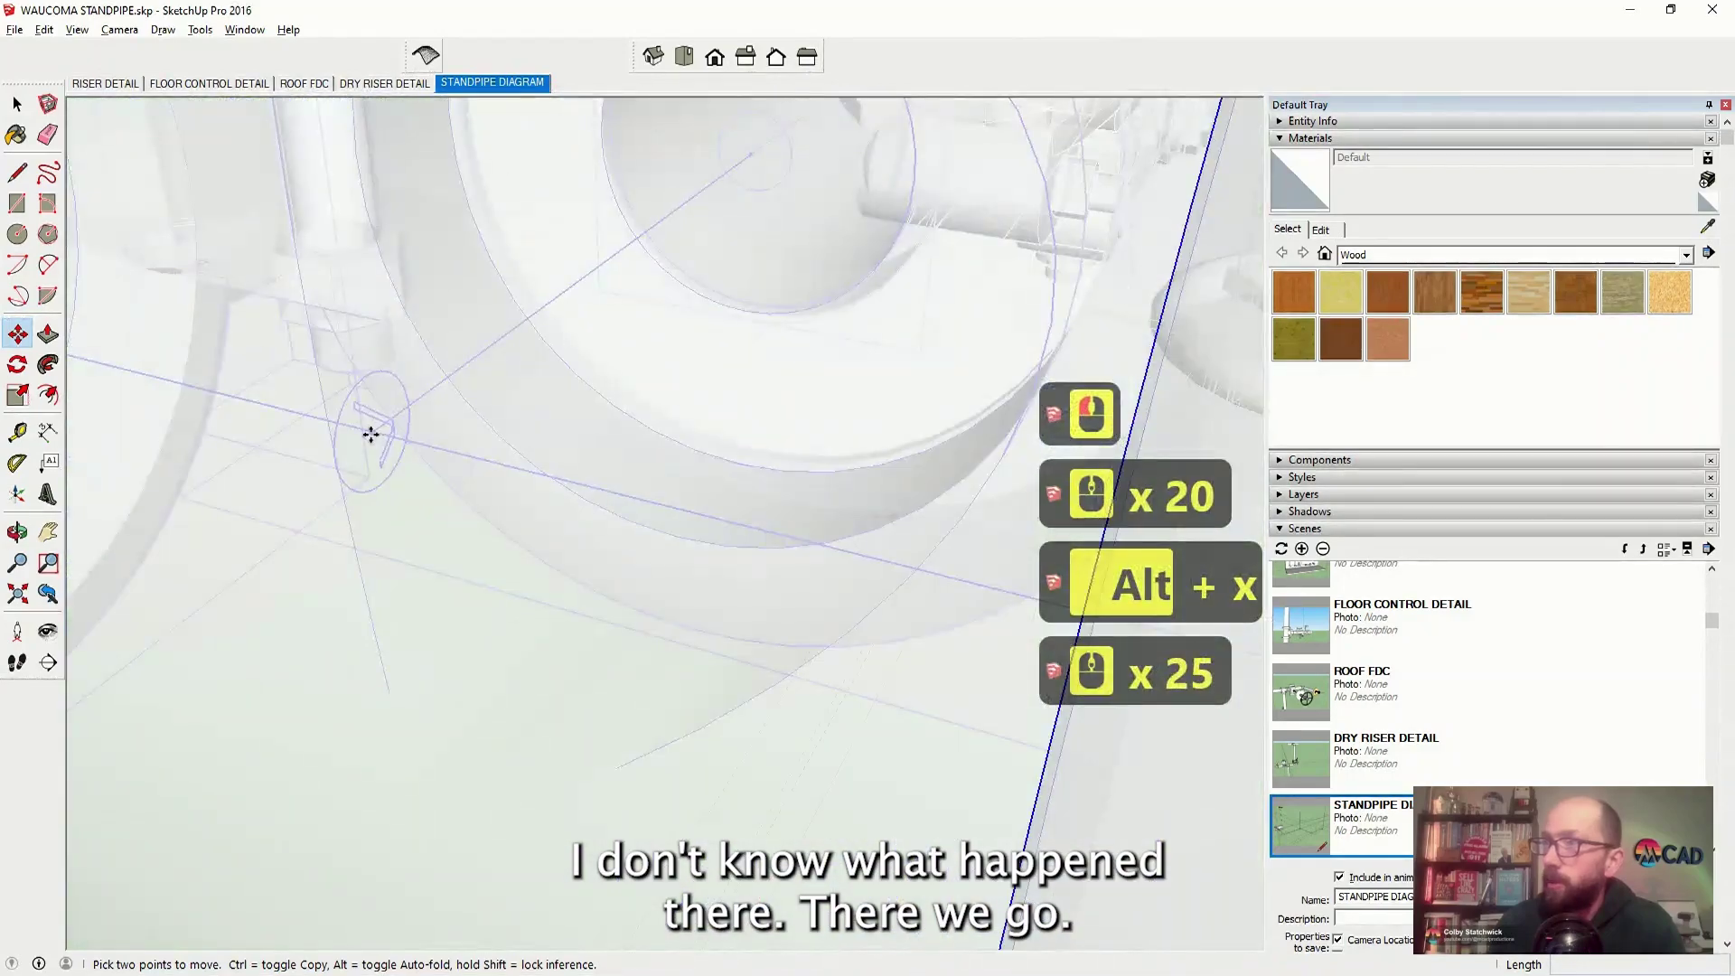
left_click(403, 376)
scroll(403, 376, "down", 12)
middle_click_drag(485, 414, 466, 471)
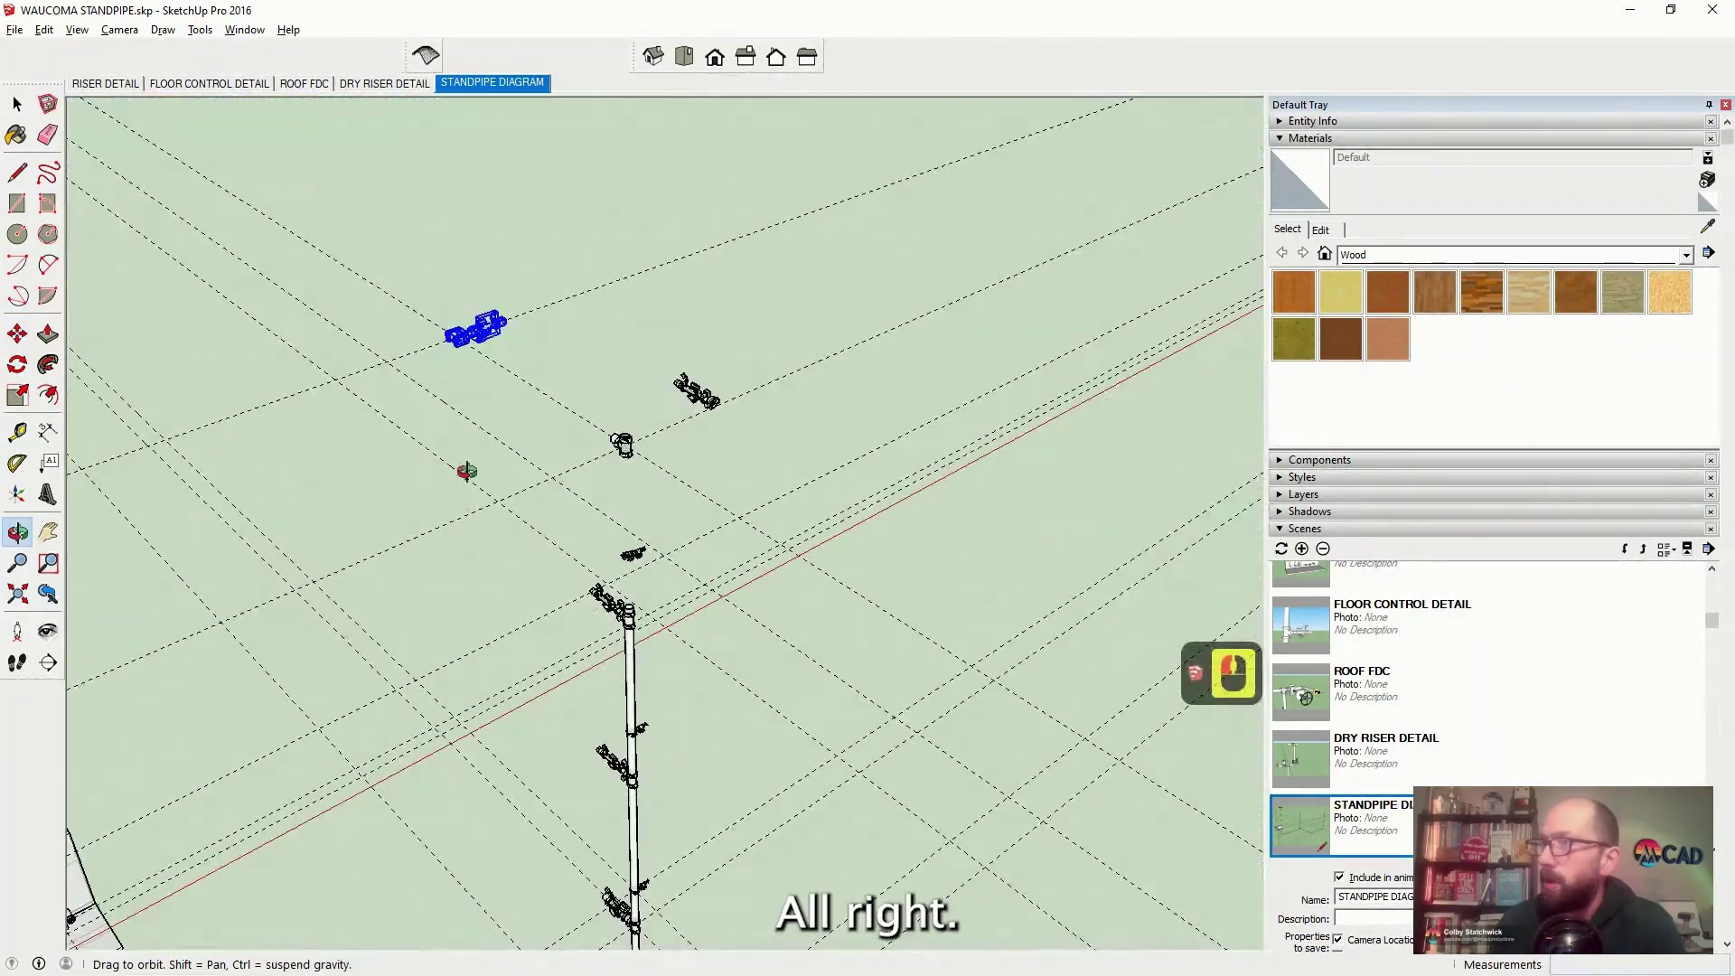
key("Escape")
key("Escape")
Delete the old floor control valve assembly beside the loose top tee and save the model
left_click(685, 370)
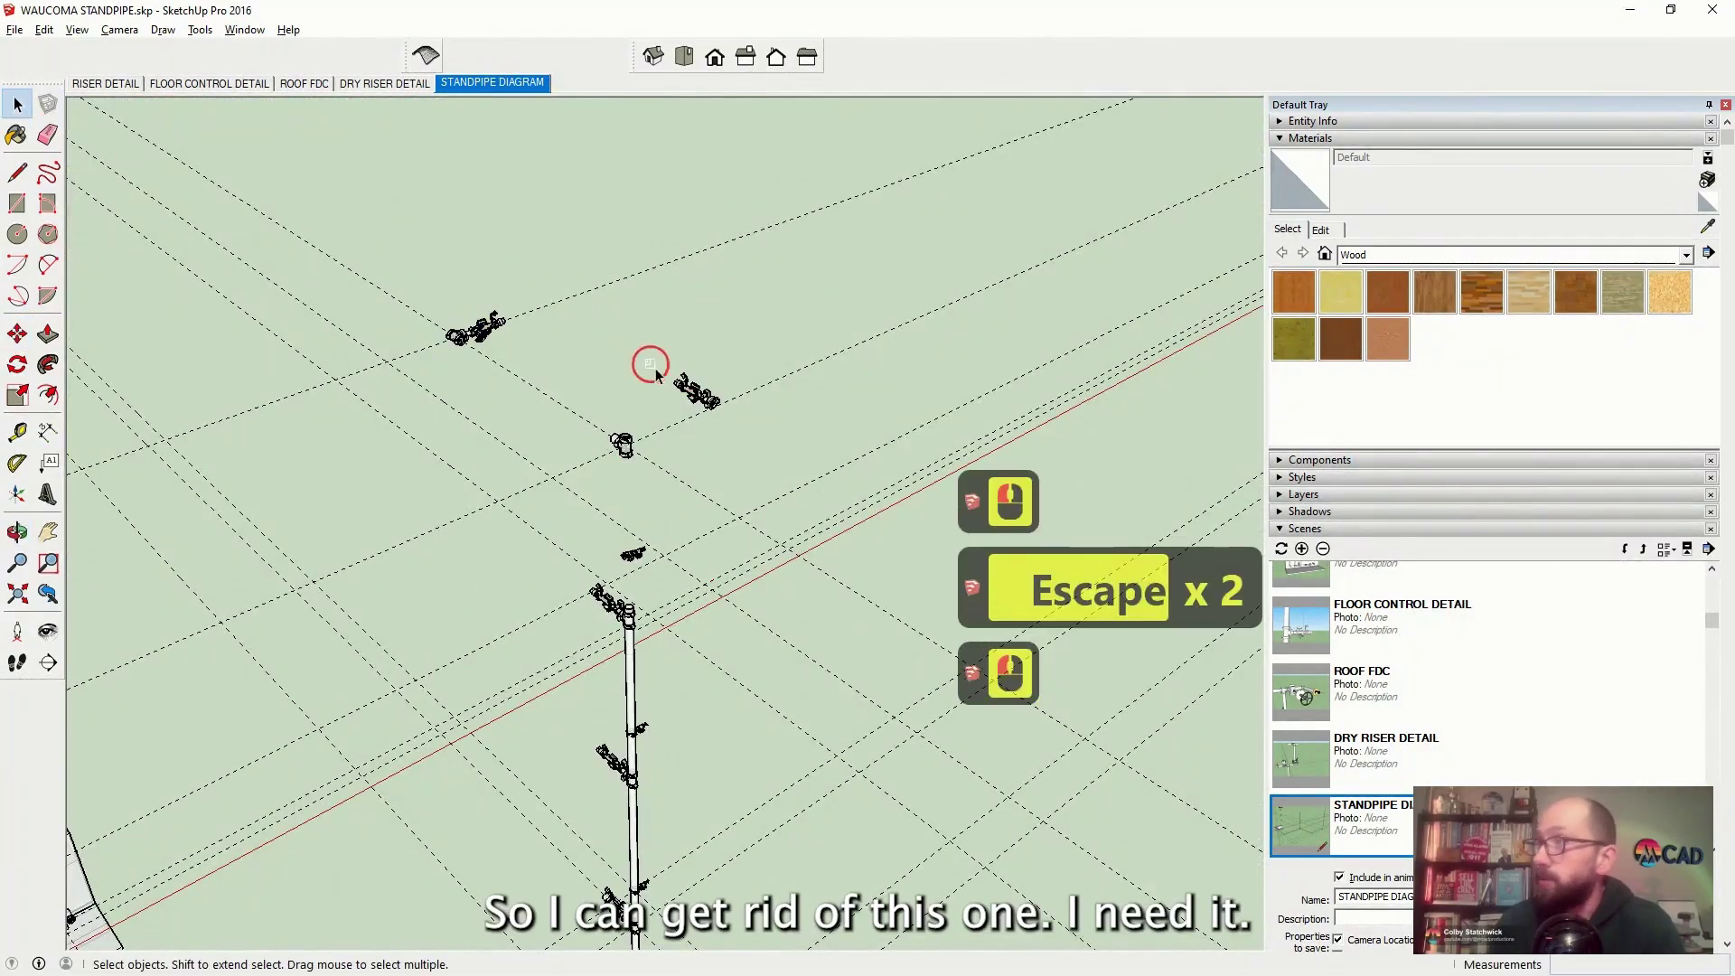
left_click_drag(657, 375, 760, 443)
left_click(14, 29)
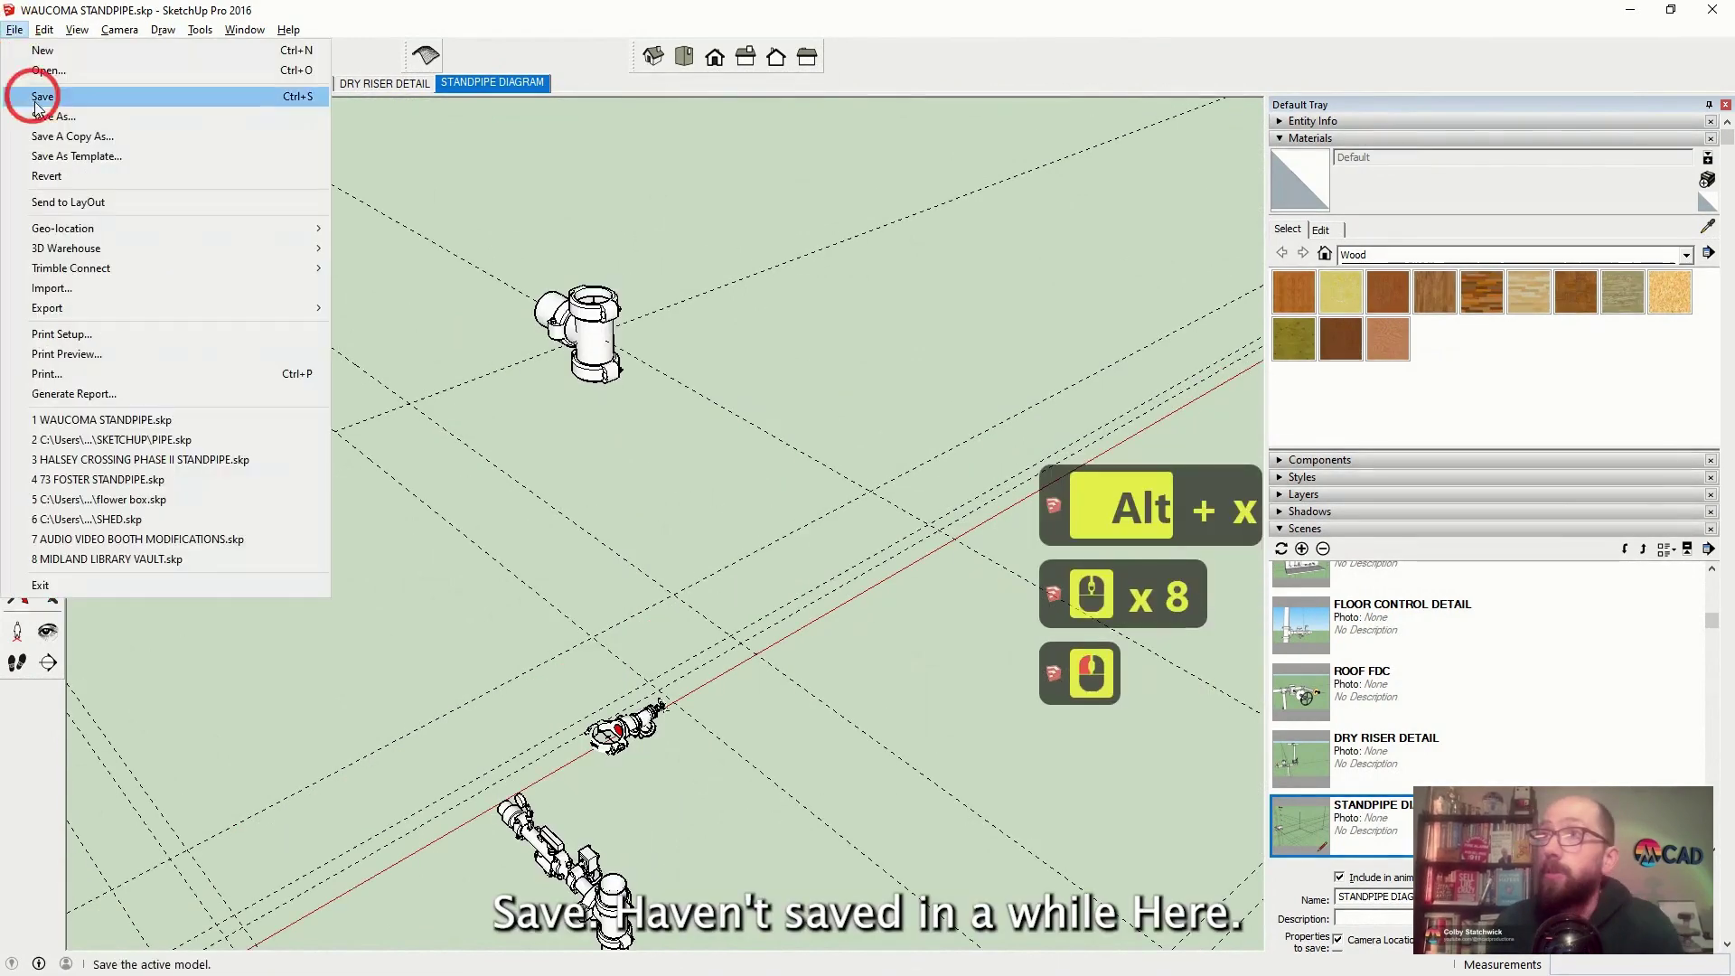
left_click(36, 87)
Check the riser branch's 4'-1" length in the CAD floor plan, then copy the guide behind the top valve assembly 49 inches in SketchUp
scroll(580, 397, "down", 19)
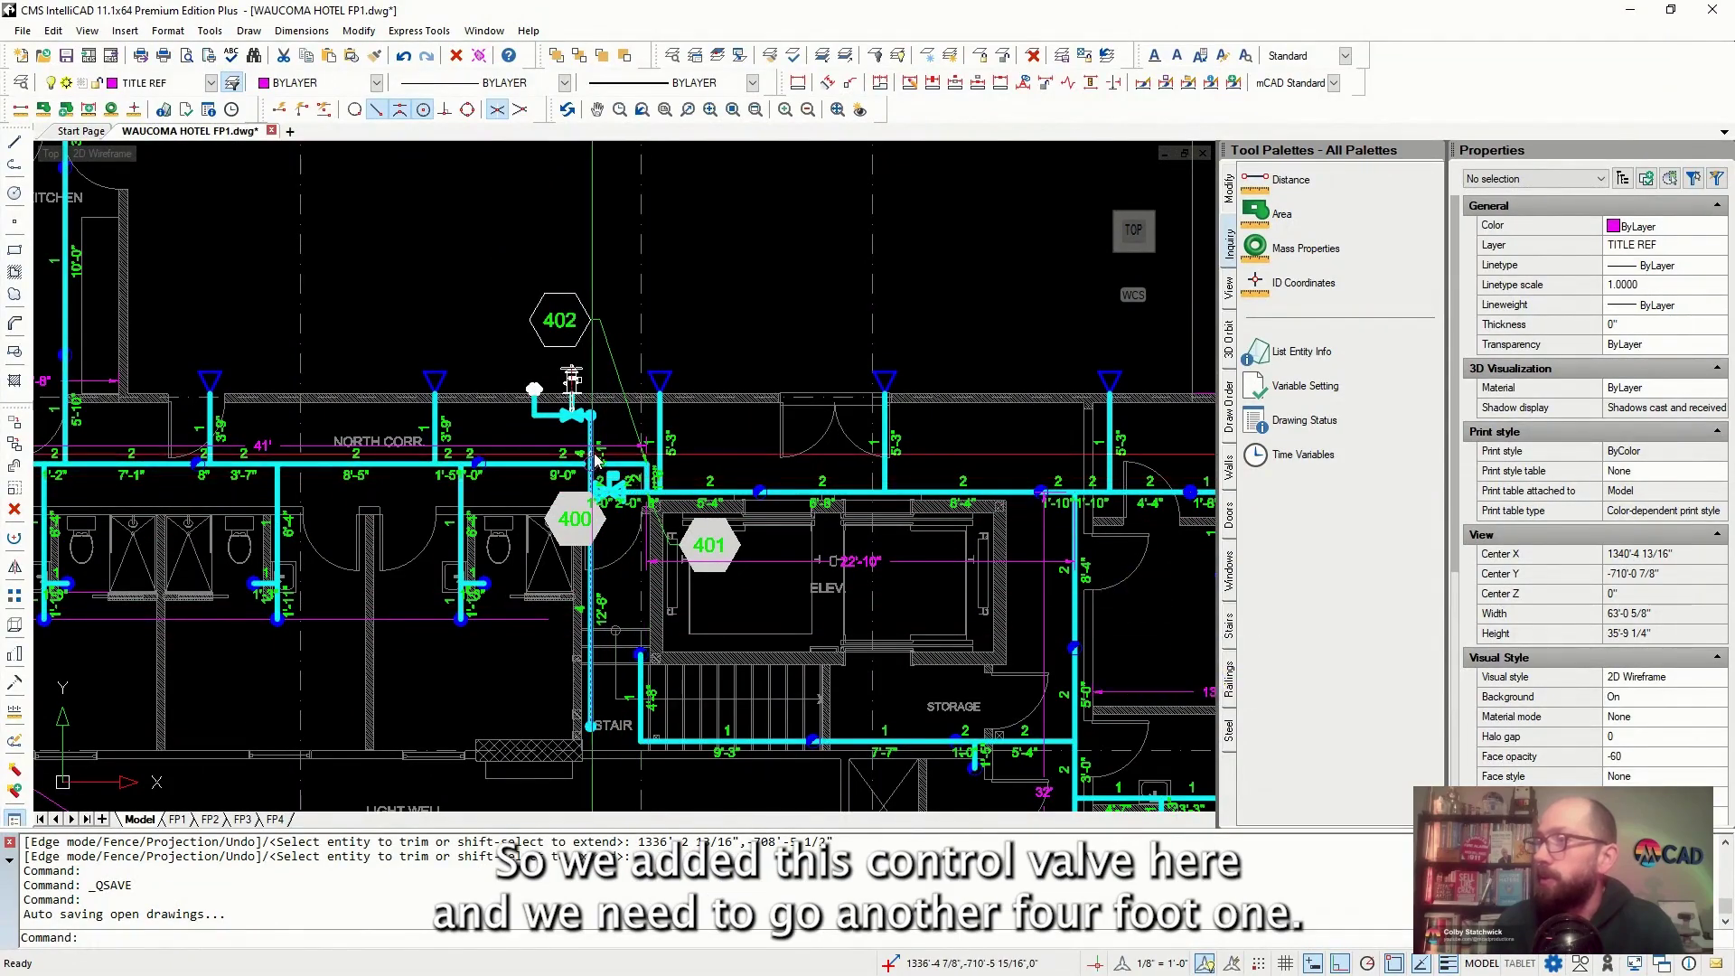
scroll(593, 453, "up", 7)
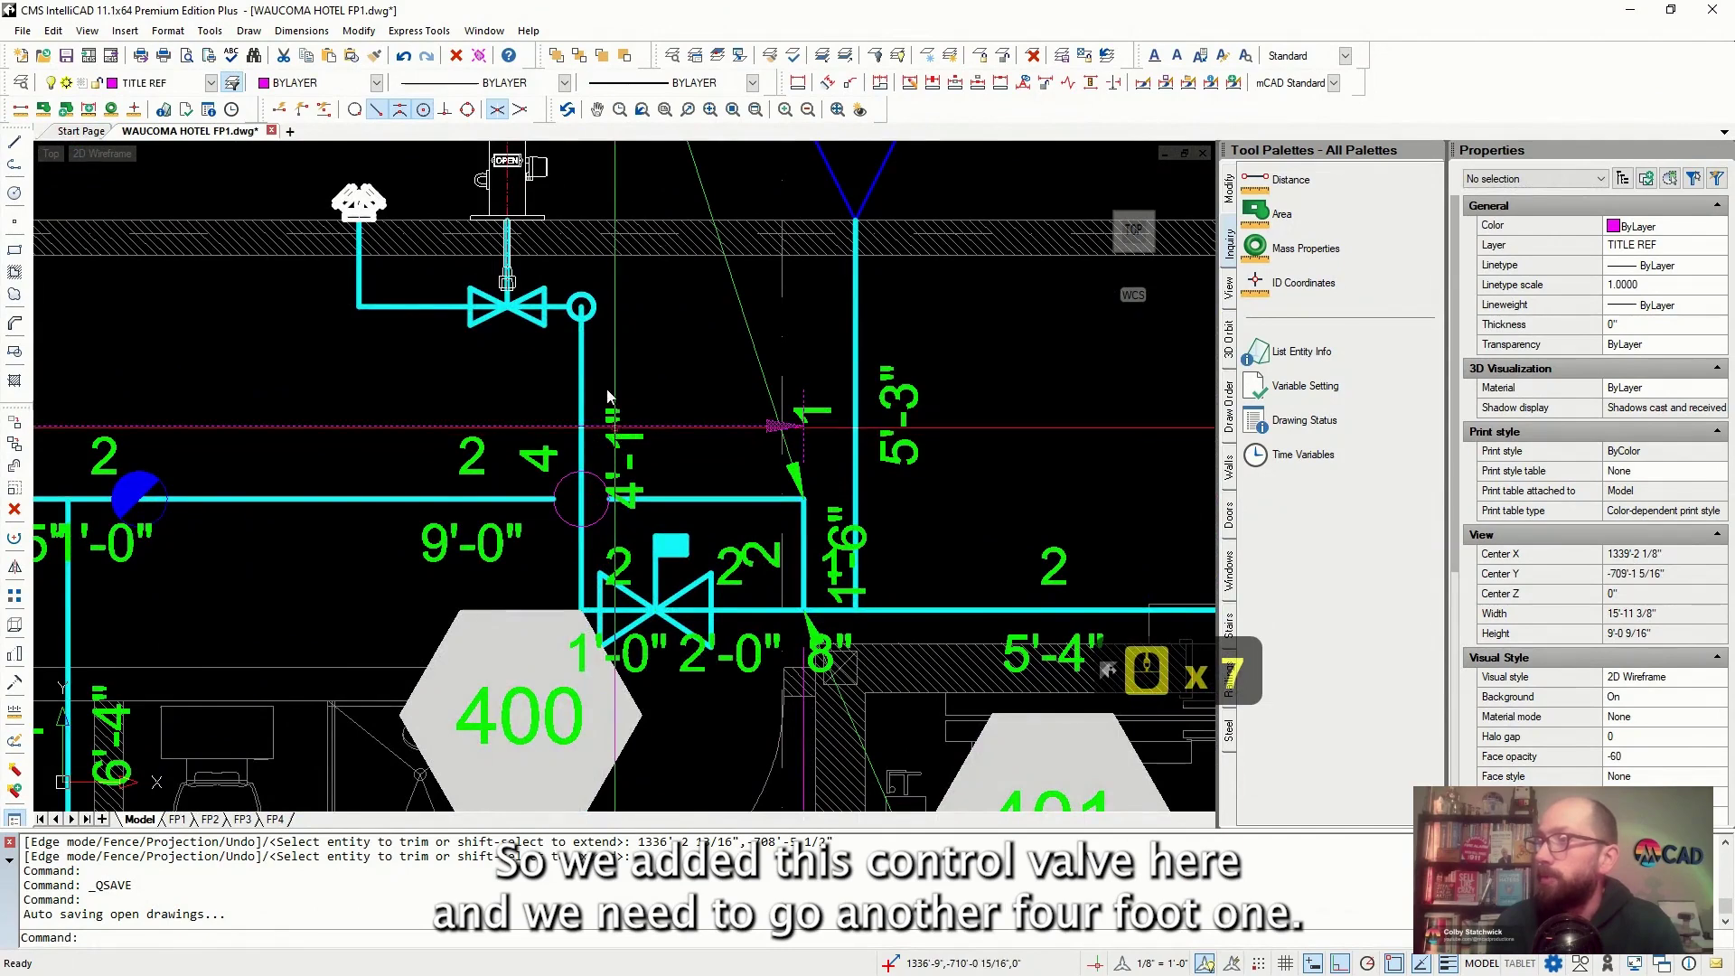
scroll(582, 307, "down", 2)
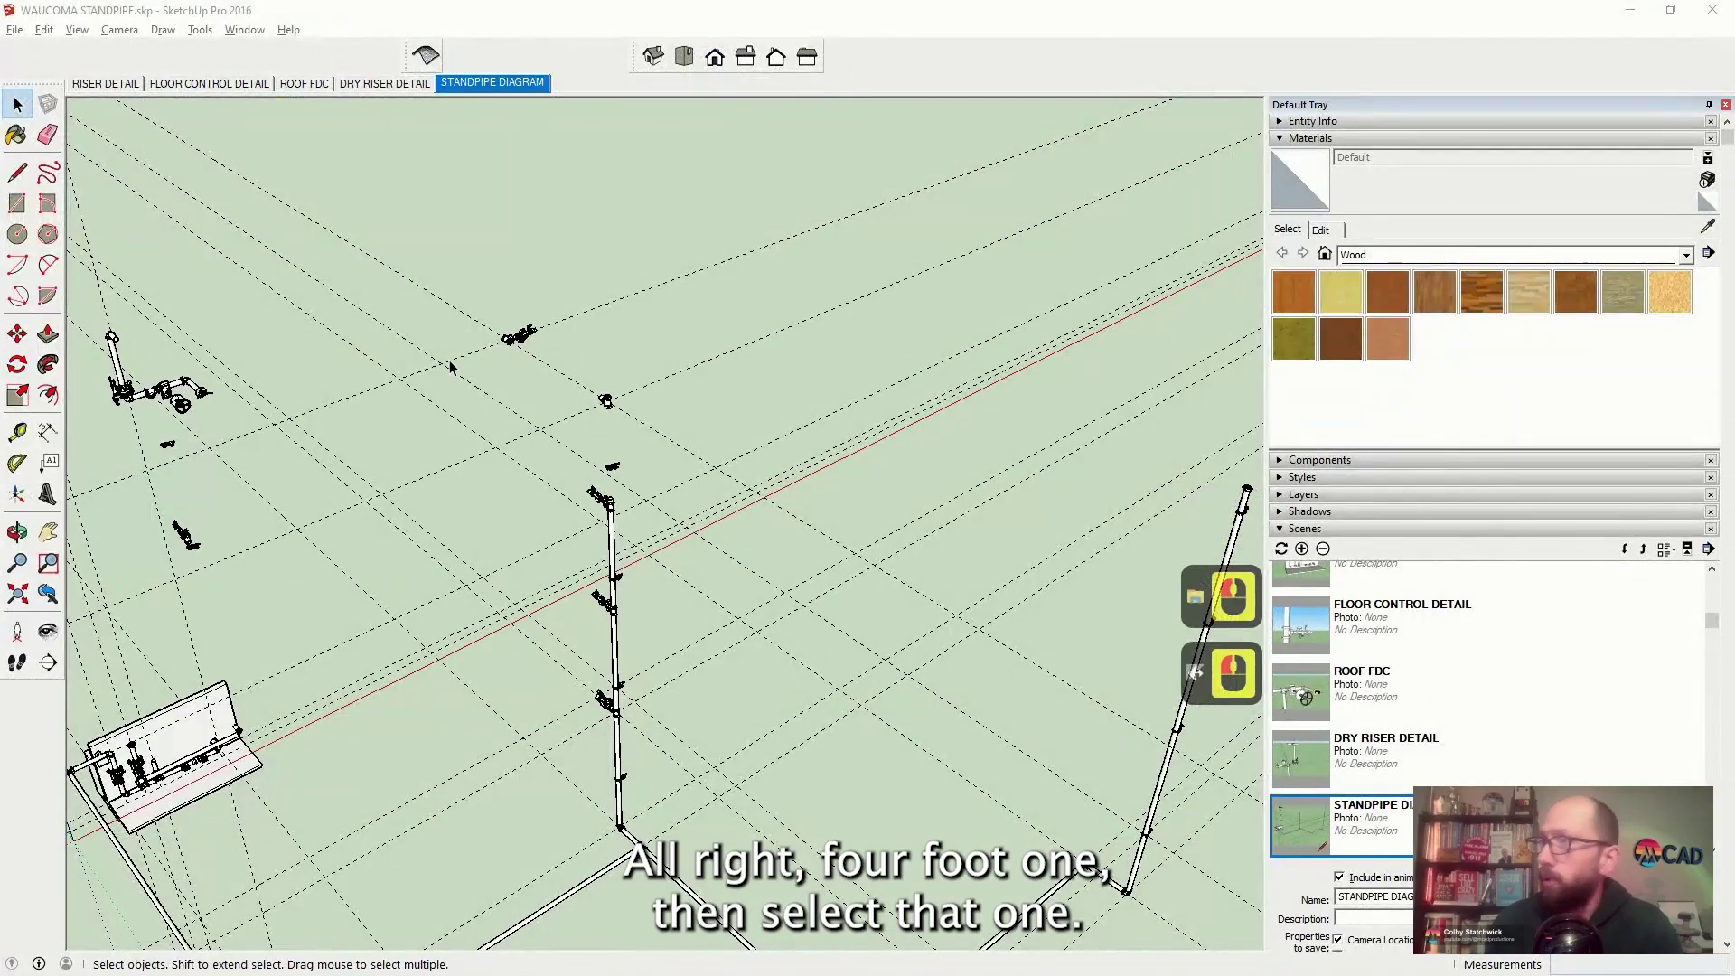
scroll(507, 362, "up", 16)
left_click(541, 494)
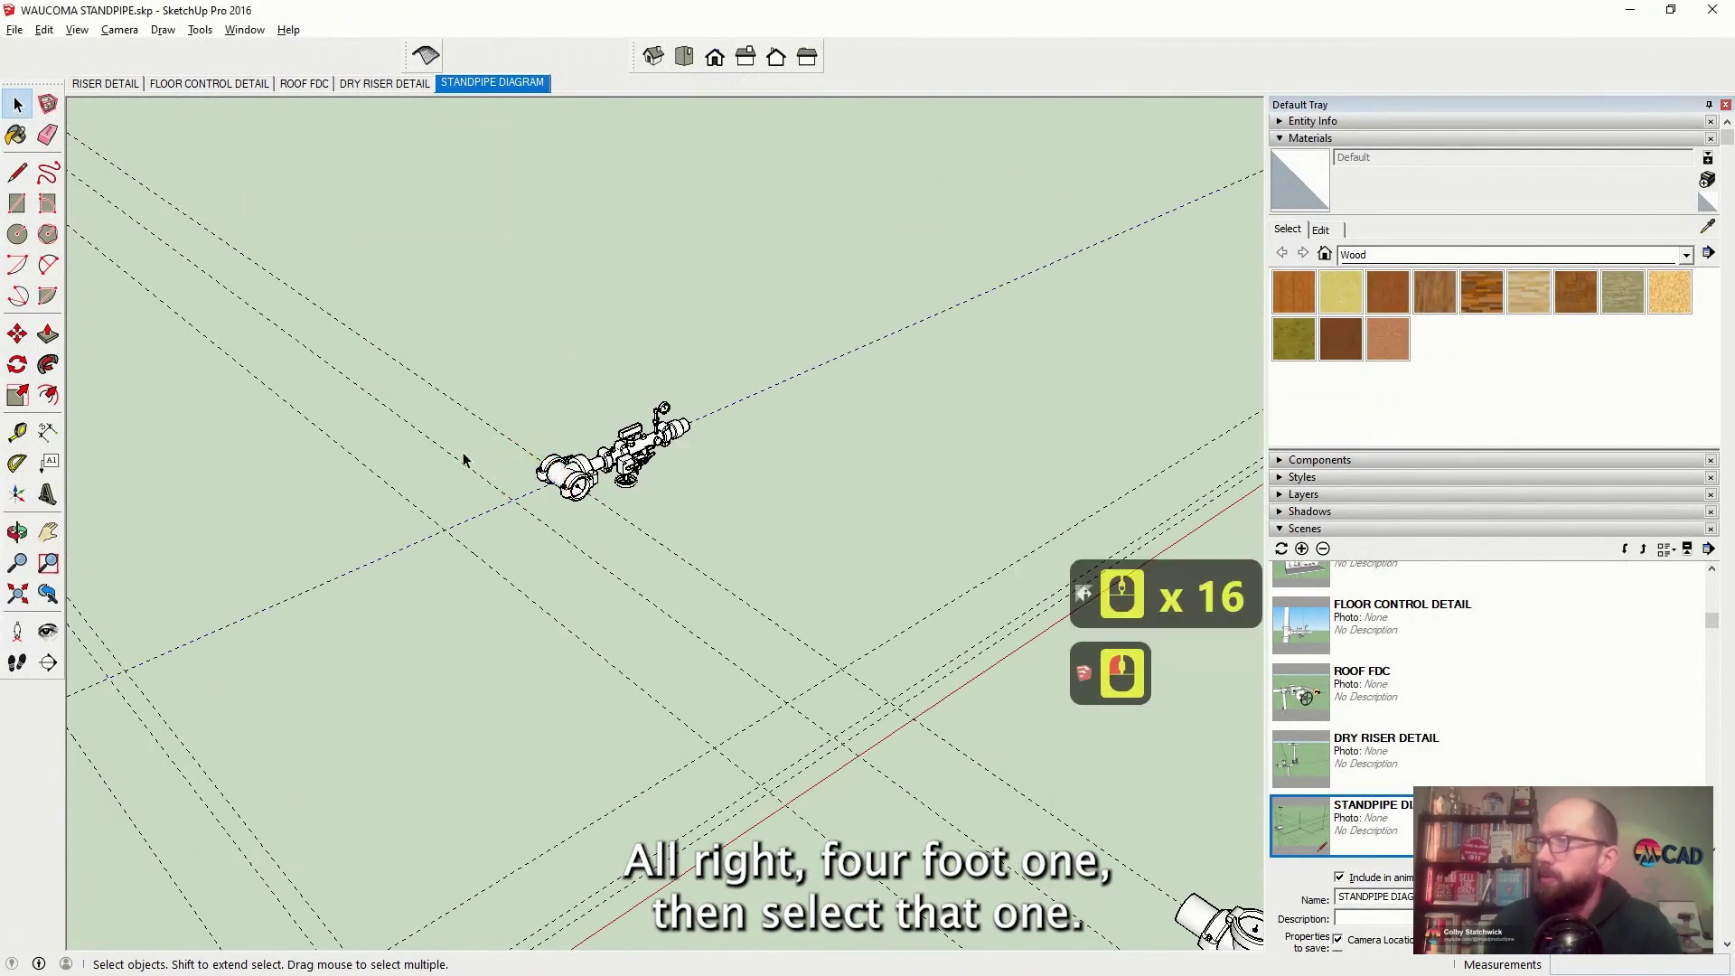
left_click(17, 334)
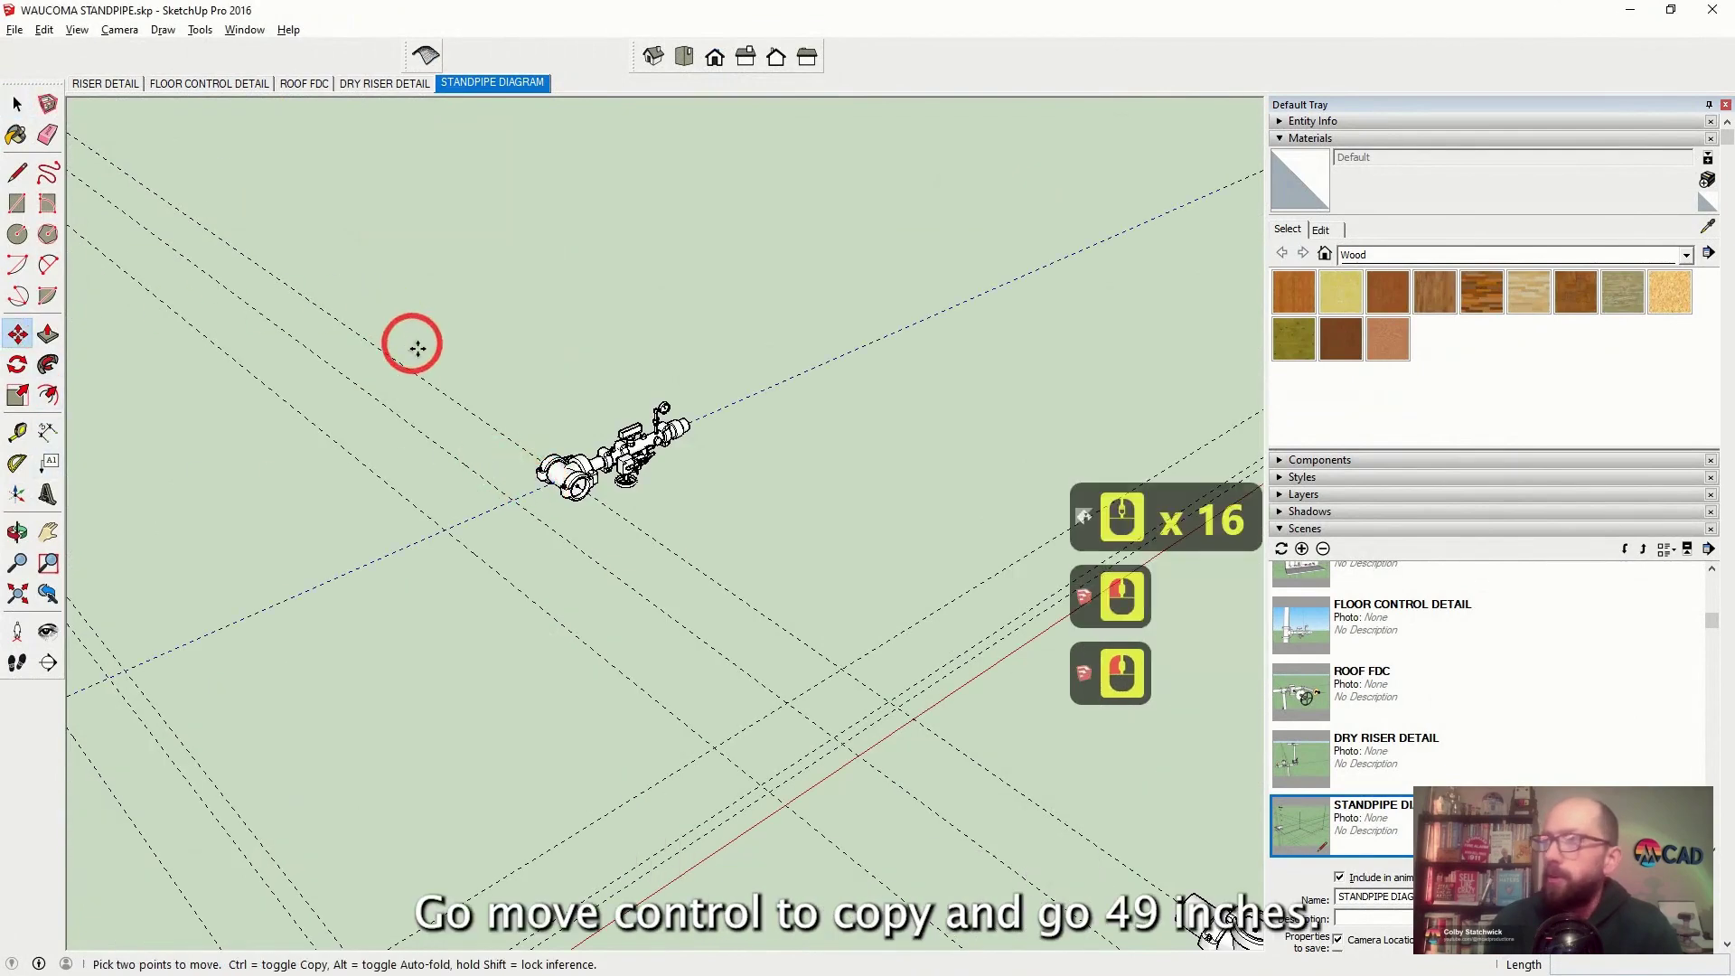
left_click(472, 413)
key("ctrl")
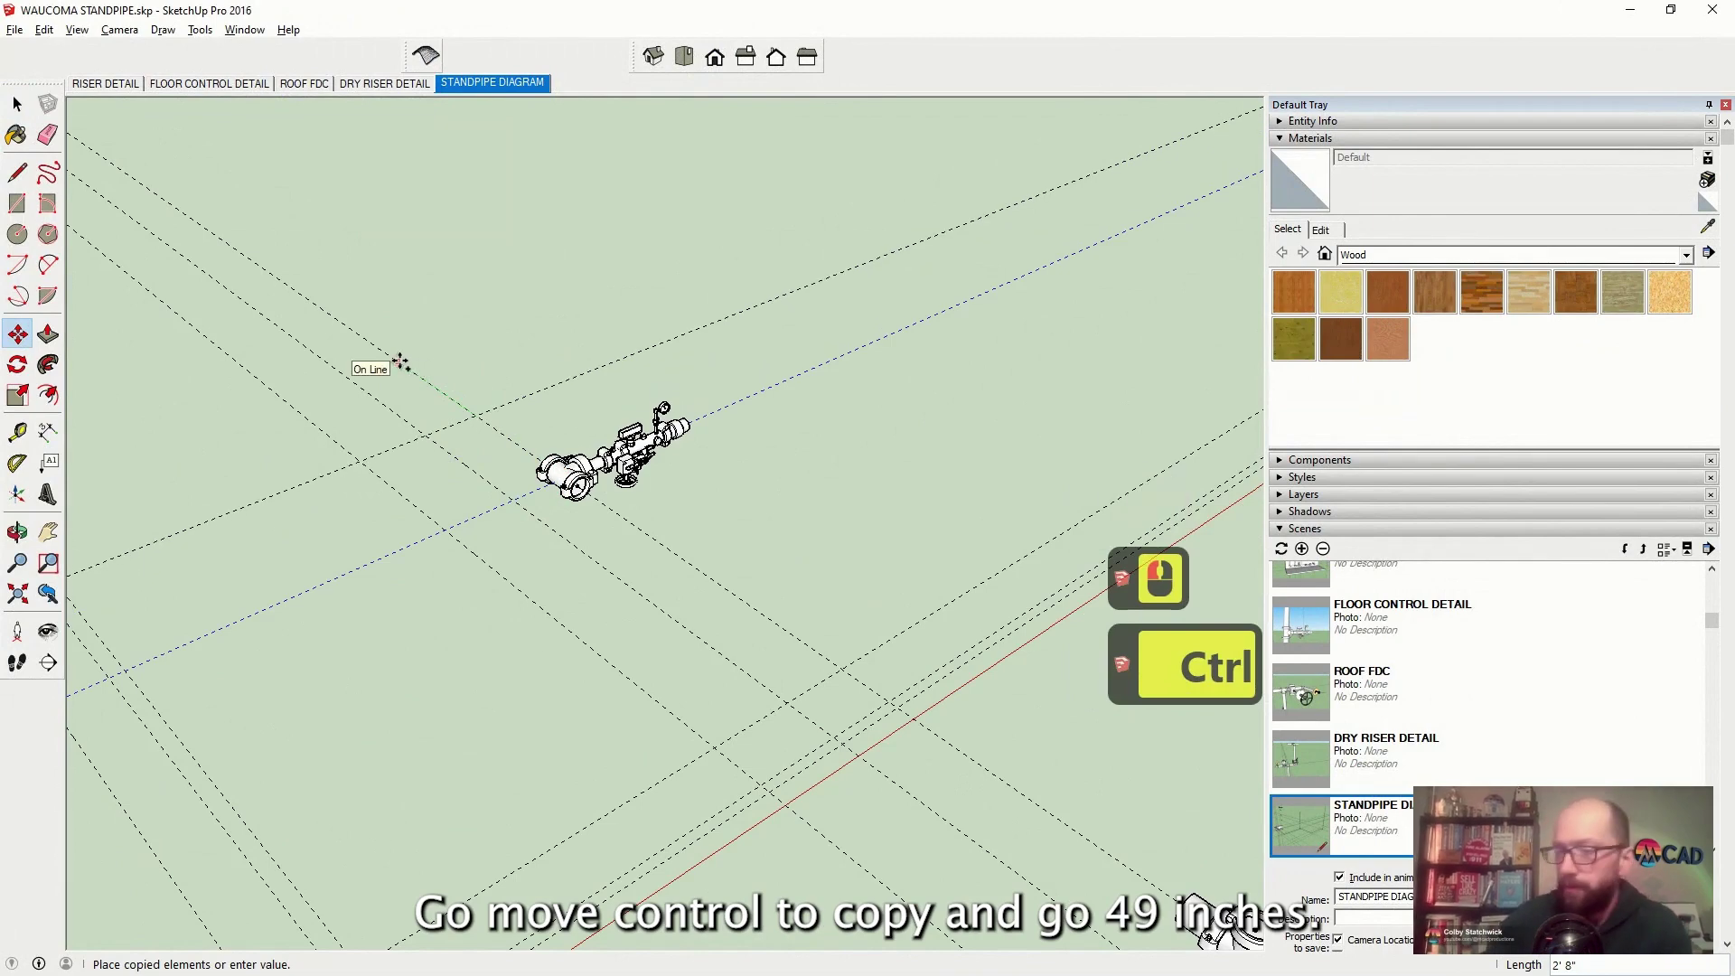
type("49")
key("Return")
Inspect the standpipe diagram and the wall-mounted riser assembly for its elbows and the pipes around them
middle_click_drag(392, 361, 333, 260)
scroll(333, 259, "up", 20)
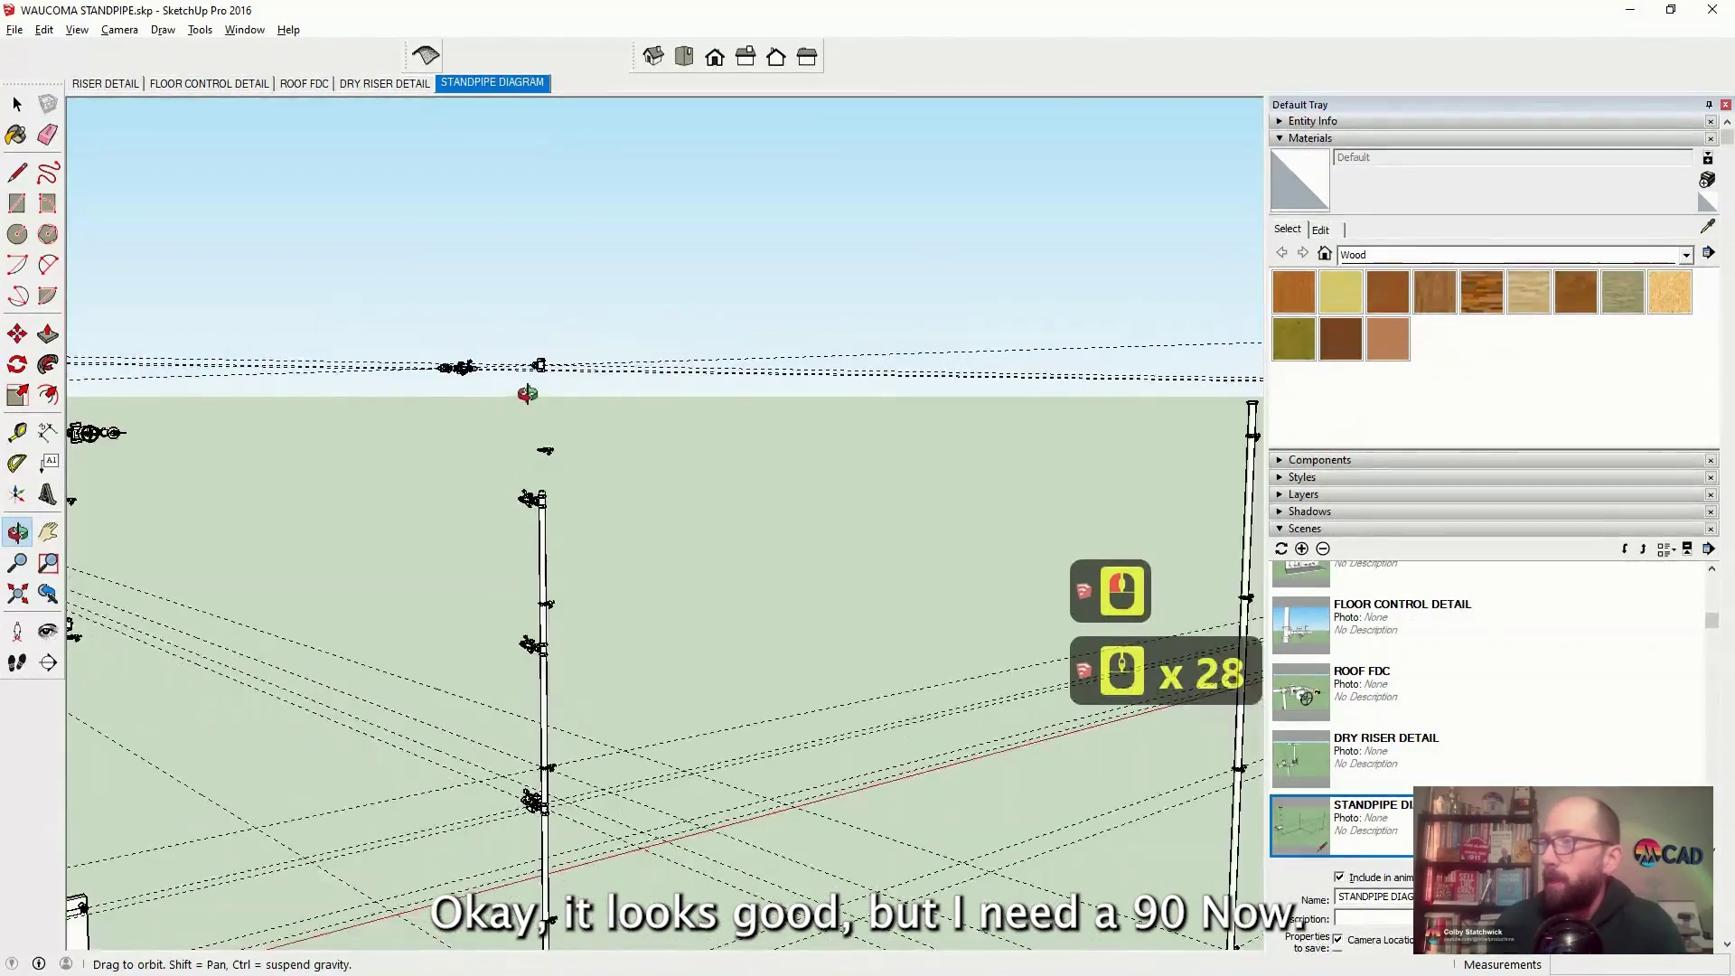
scroll(528, 394, "down", 12)
middle_click_drag(528, 395, 172, 790)
scroll(172, 790, "up", 4)
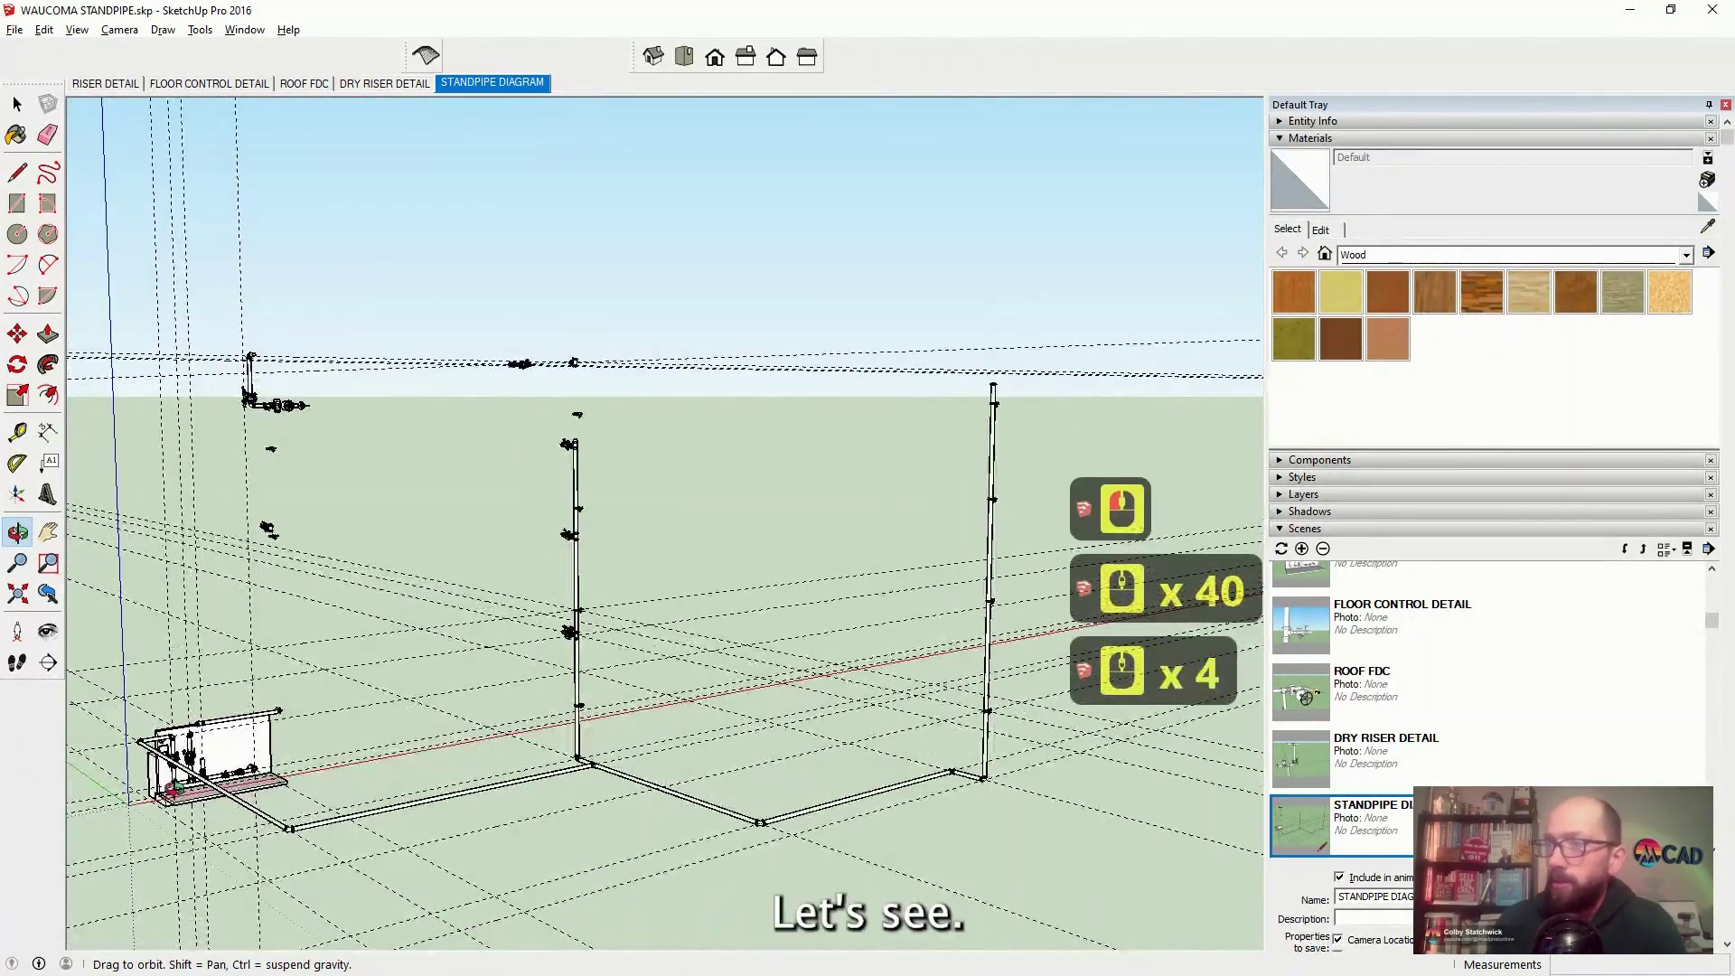
scroll(167, 796, "up", 20)
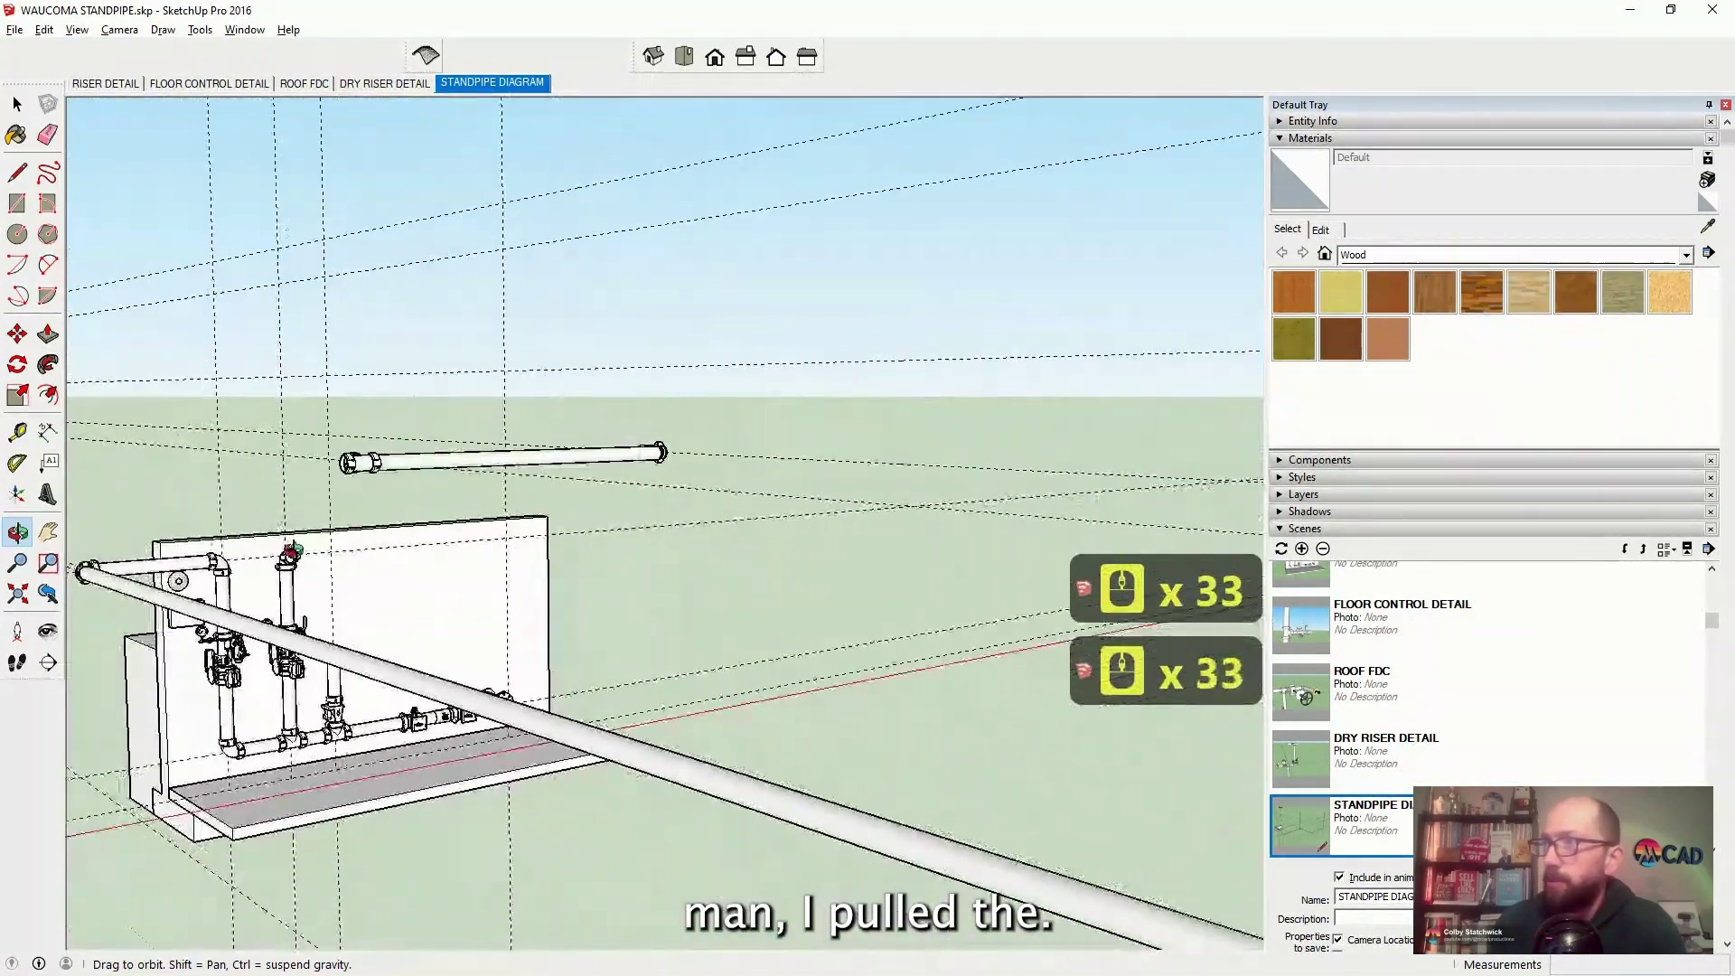
scroll(294, 550, "down", 14)
left_click_drag(294, 550, 305, 567)
scroll(317, 509, "up", 20)
scroll(318, 509, "down", 13)
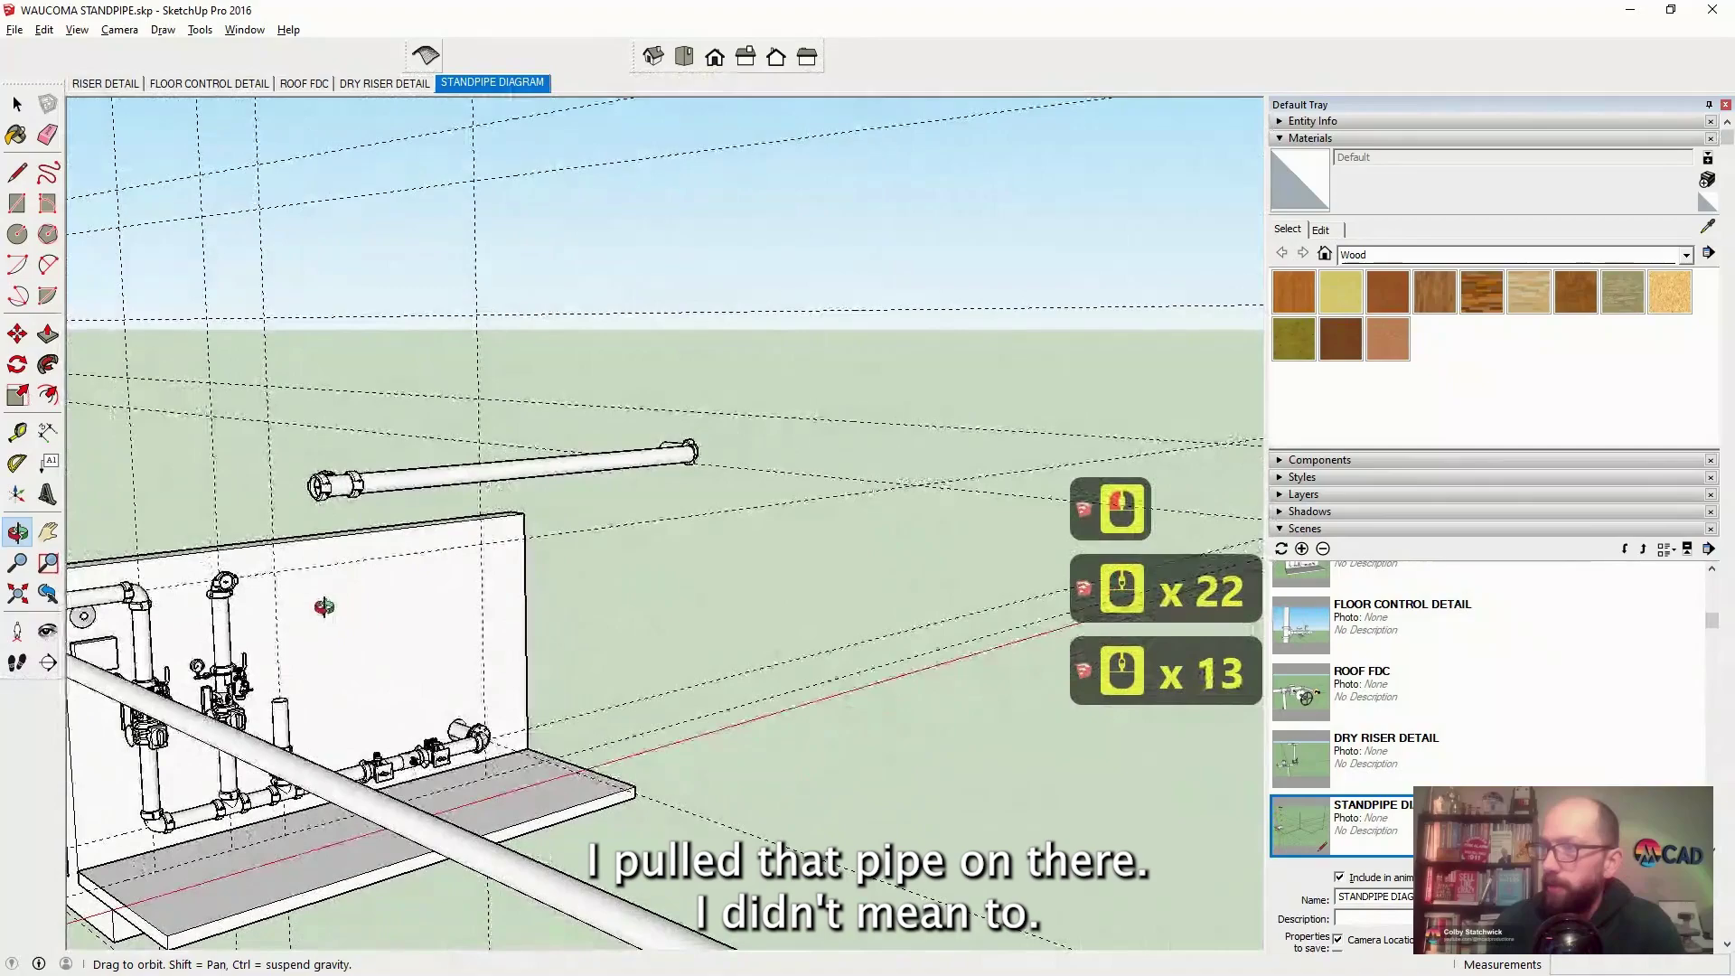
scroll(366, 561, "down", 14)
scroll(266, 587, "down", 20)
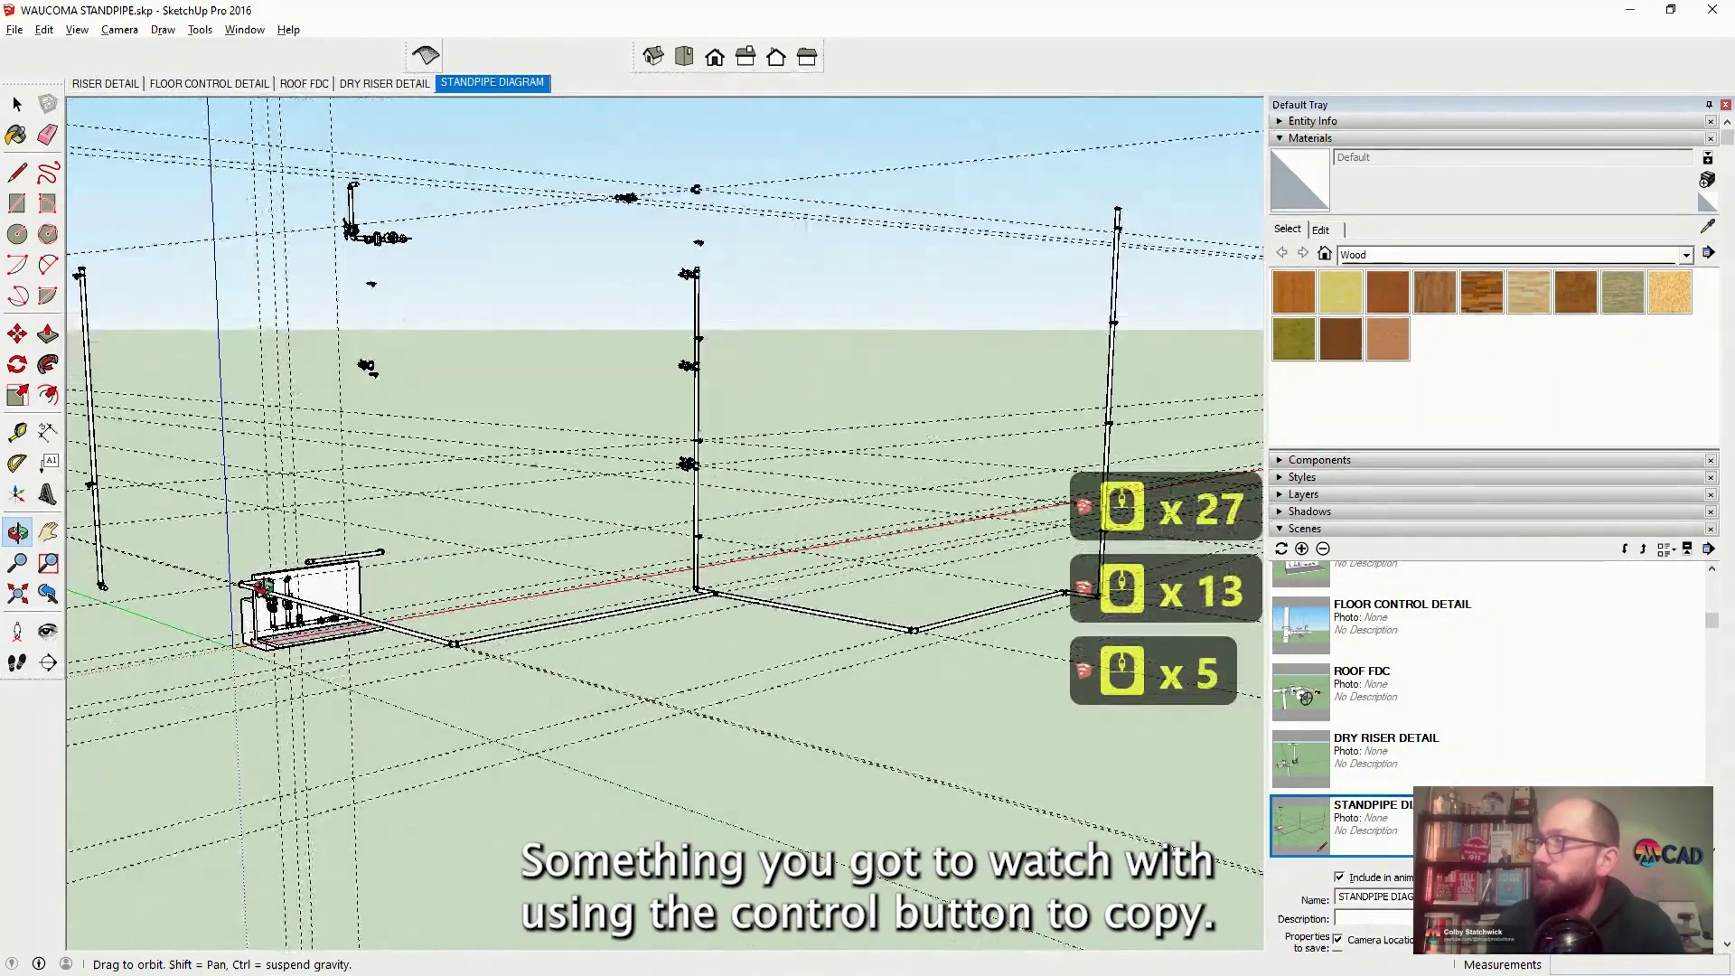
Copy the short horizontal pipe at the foot of the riser and set the copy down beside it
scroll(795, 622, "up", 20)
key("space")
left_click(139, 365)
scroll(399, 425, "down", 7)
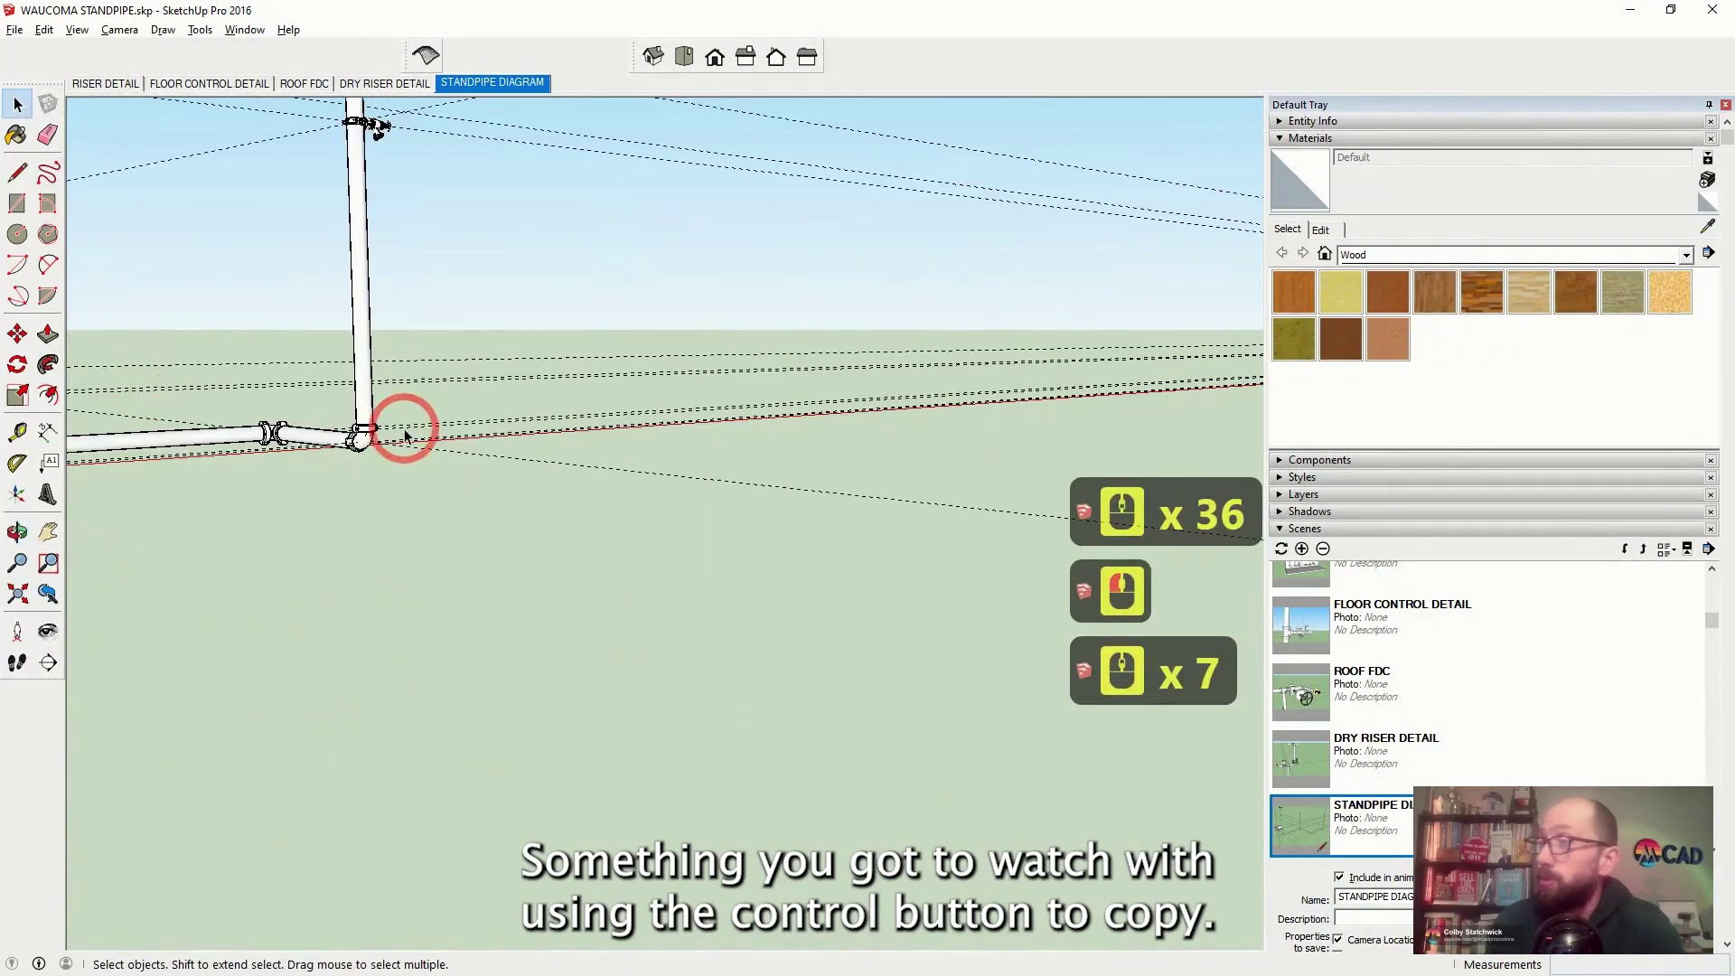
scroll(278, 437, "up", 8)
left_click(224, 443)
left_click(18, 463)
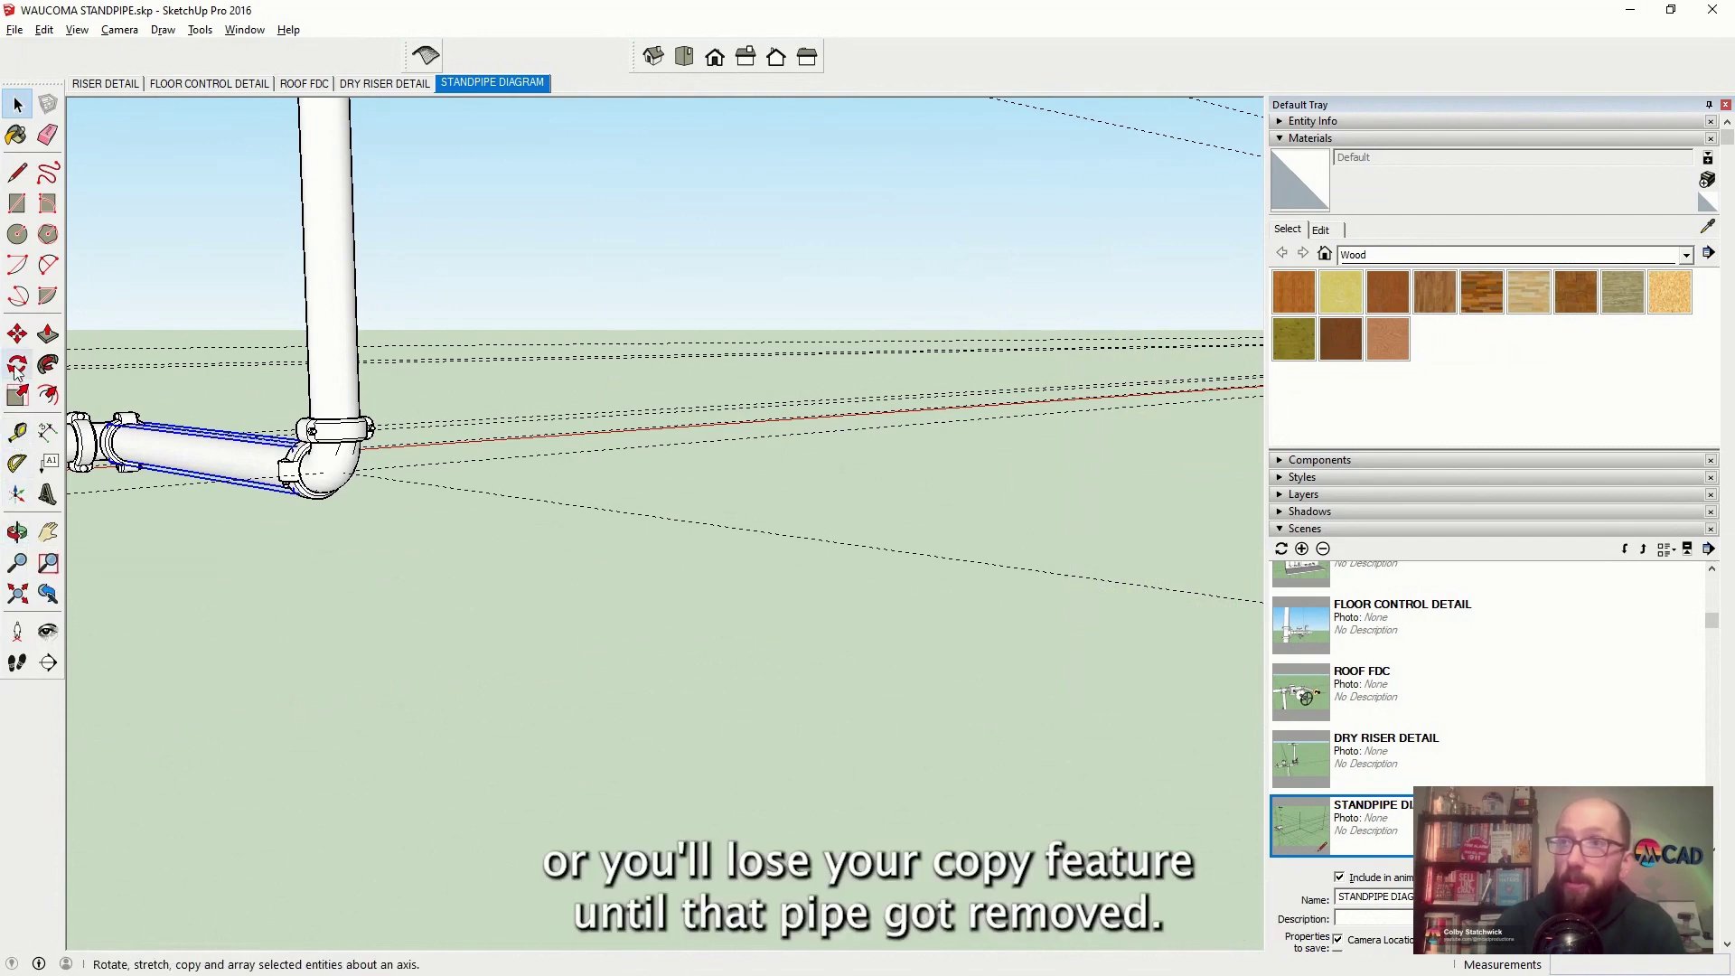
left_click(17, 334)
key("Escape")
scroll(268, 450, "down", 2)
scroll(388, 497, "down", 9)
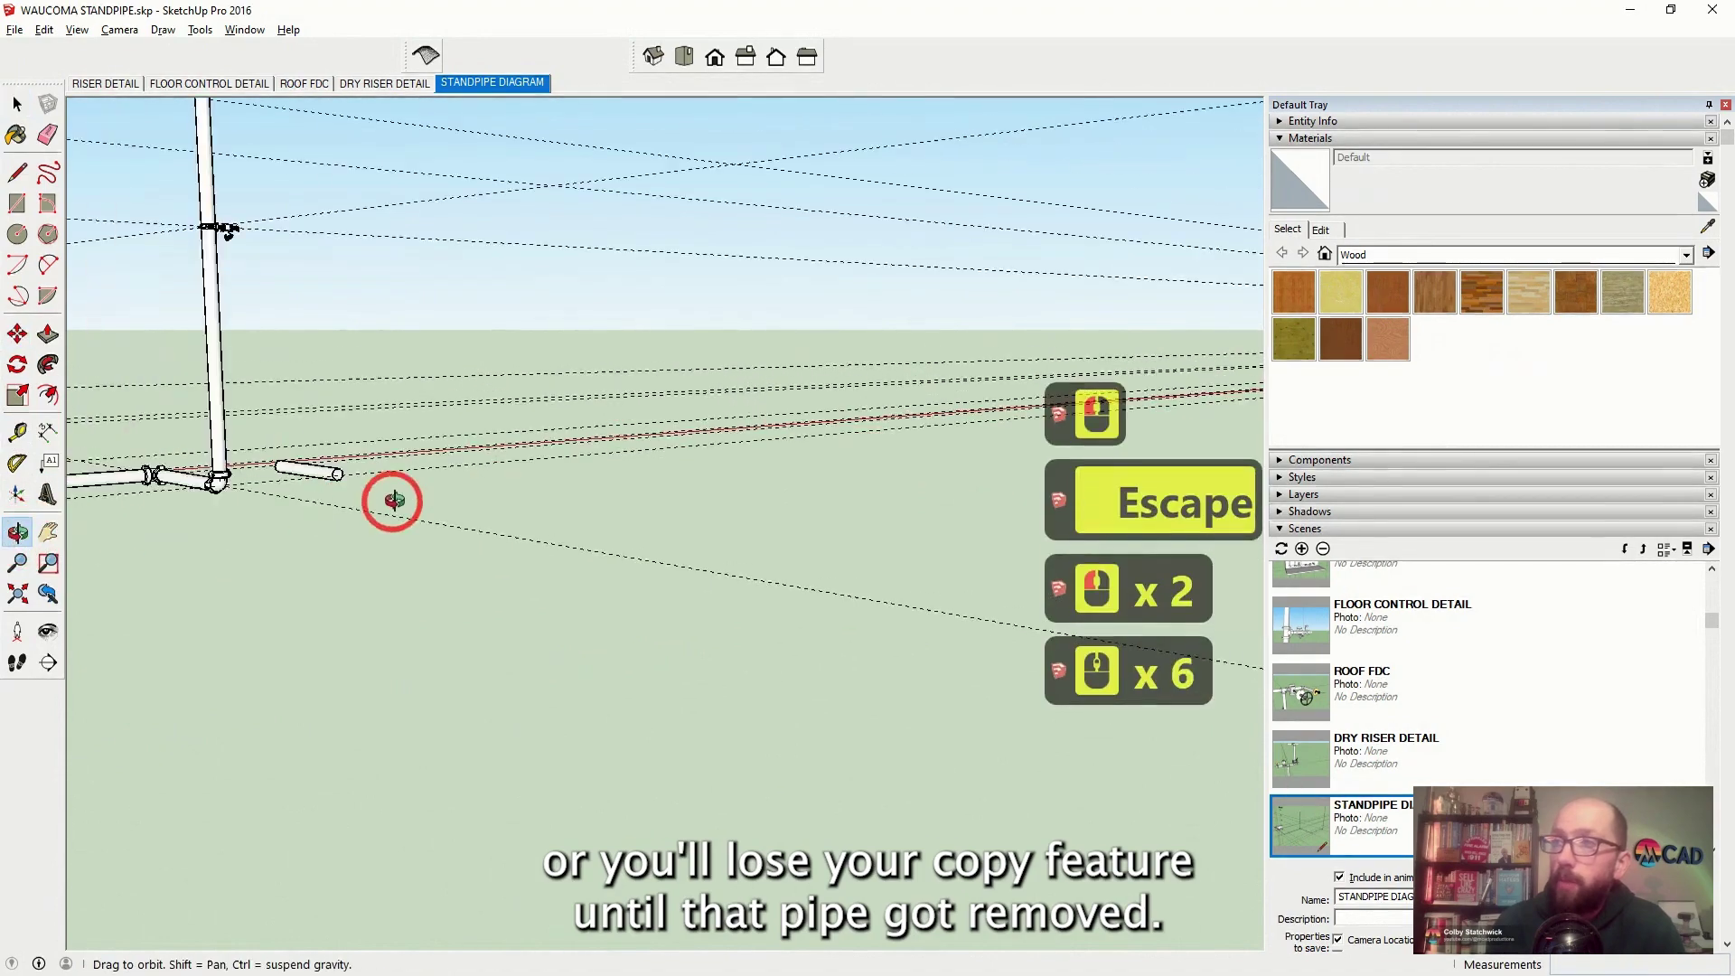
Place the copied short pipe on the open elbow above the gauge and valves of the wall-mounted riser assembly
middle_click_drag(247, 504, 664, 530)
scroll(664, 531, "down", 14)
scroll(664, 530, "up", 20)
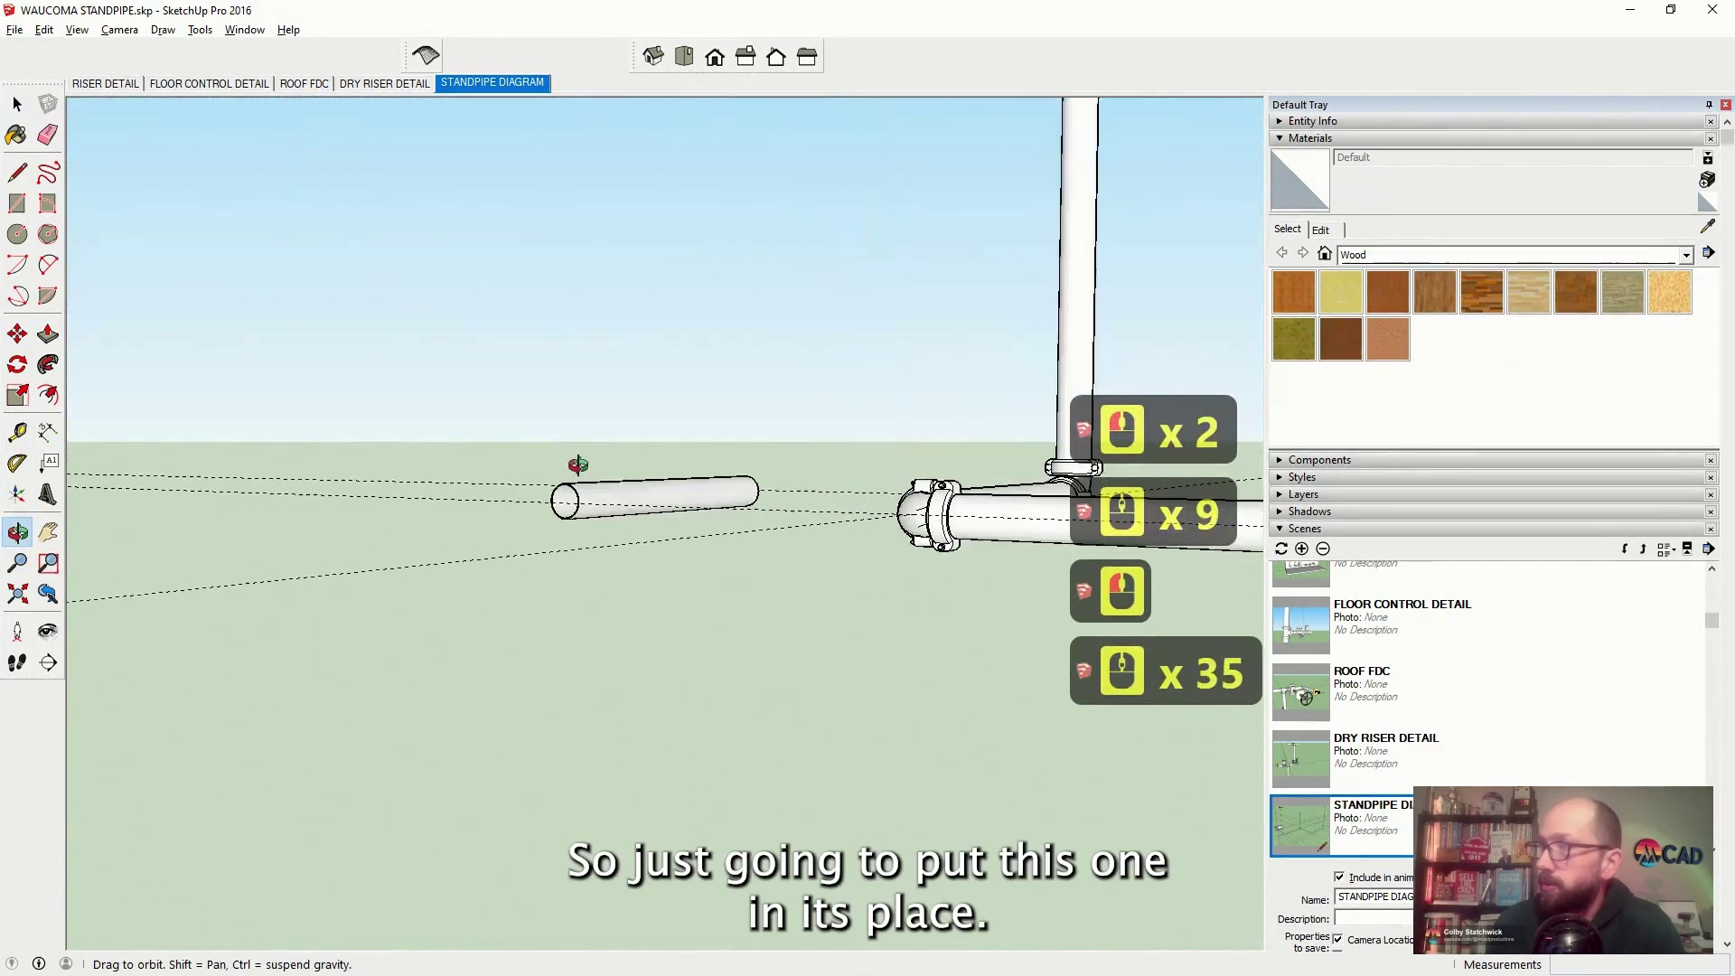
scroll(571, 510, "up", 4)
key("space")
left_click(263, 310)
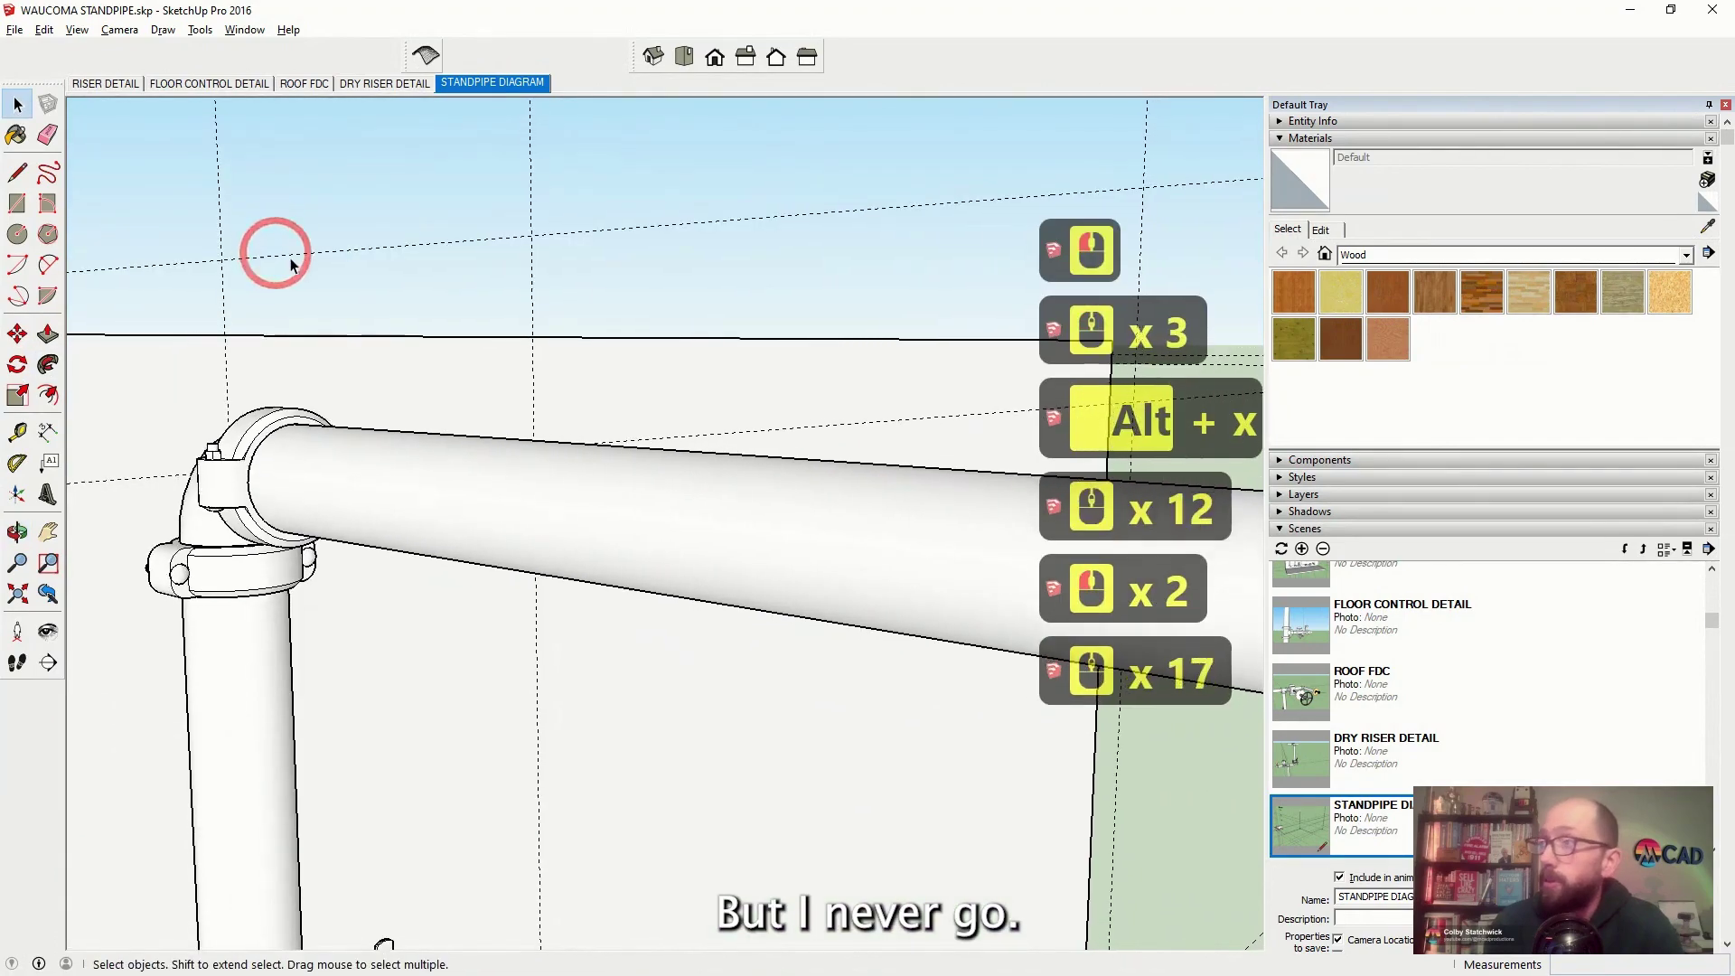
scroll(290, 263, "down", 20)
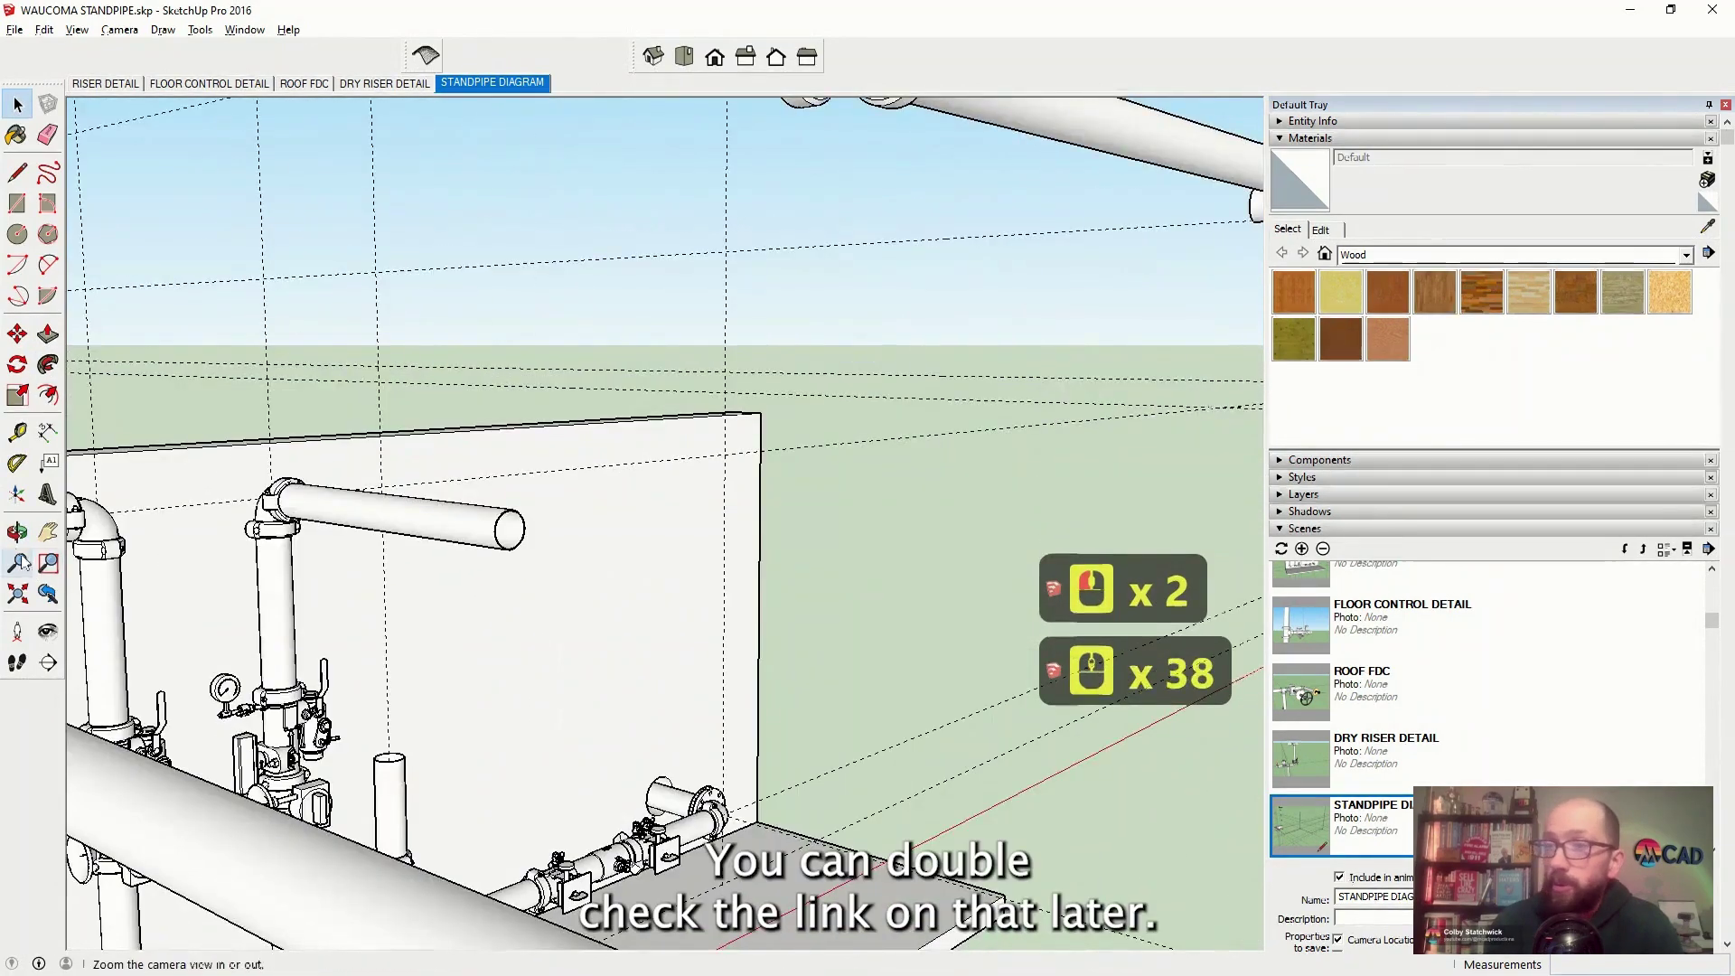
Examine the loose pipe beside the wall-mounted assembly and the loose tee at the top of the standpipe diagram
scroll(787, 709, "up", 6)
middle_click_drag(633, 723, 727, 615)
scroll(727, 615, "down", 19)
middle_click_drag(639, 659, 745, 400)
key("Escape")
left_click(704, 408)
scroll(569, 447, "down", 5)
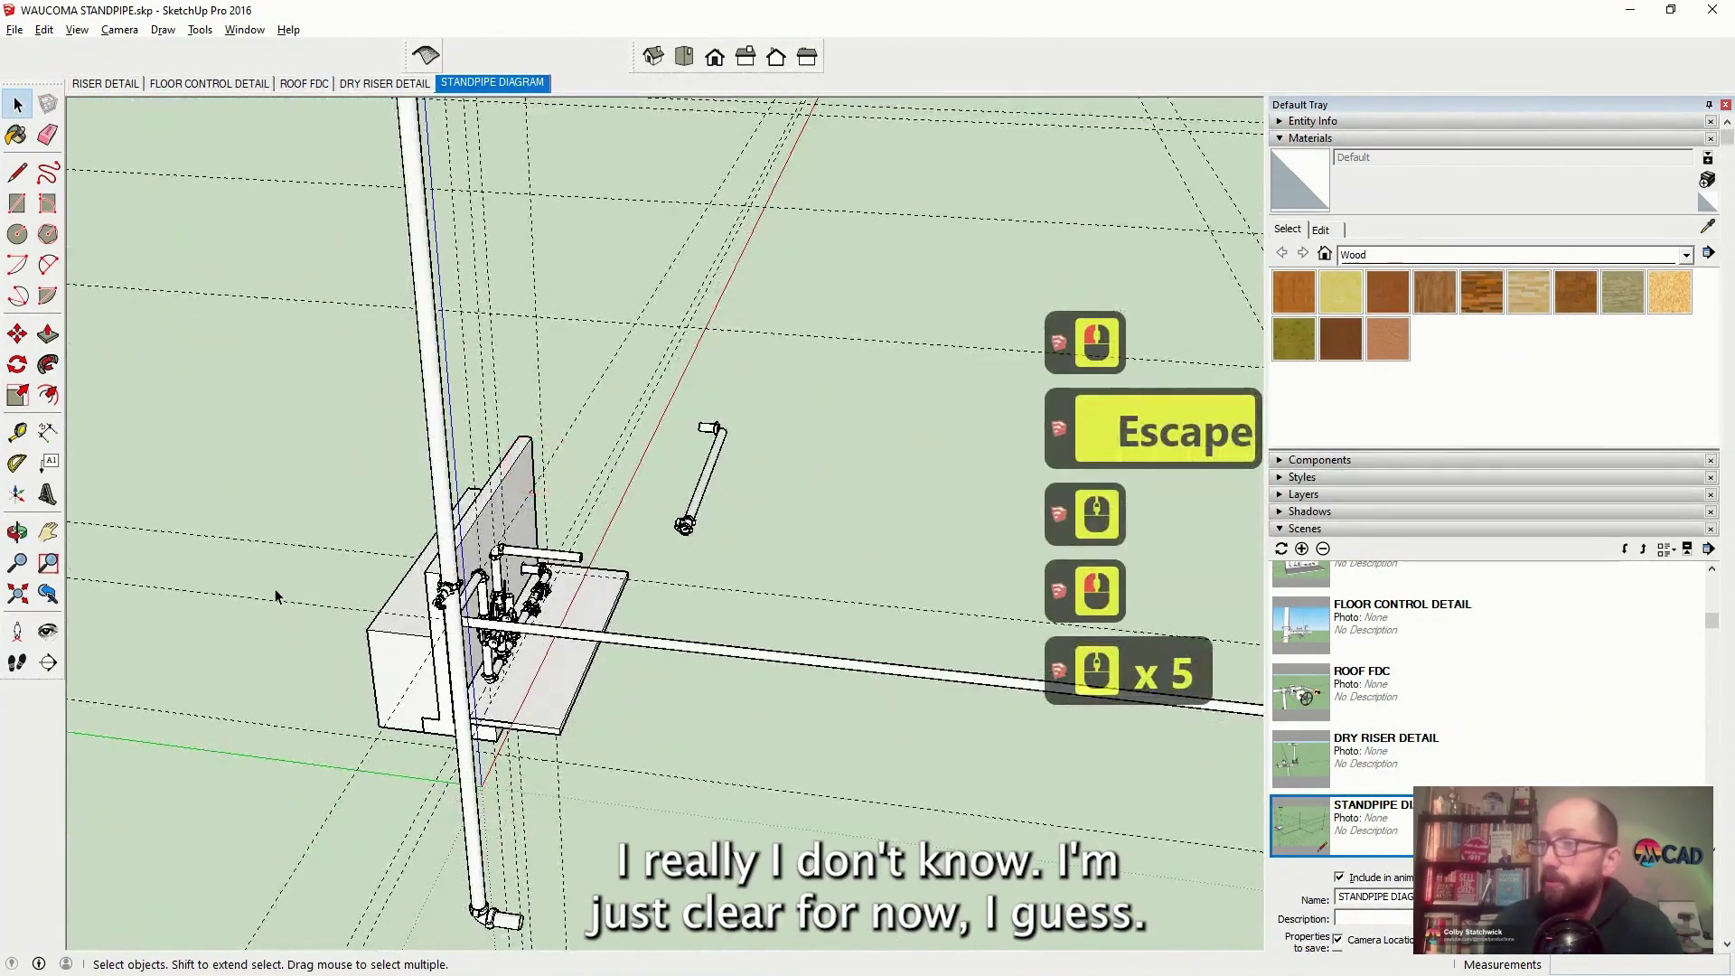
left_click(17, 531)
scroll(690, 620, "down", 5)
left_click_drag(690, 620, 368, 703)
scroll(368, 703, "down", 17)
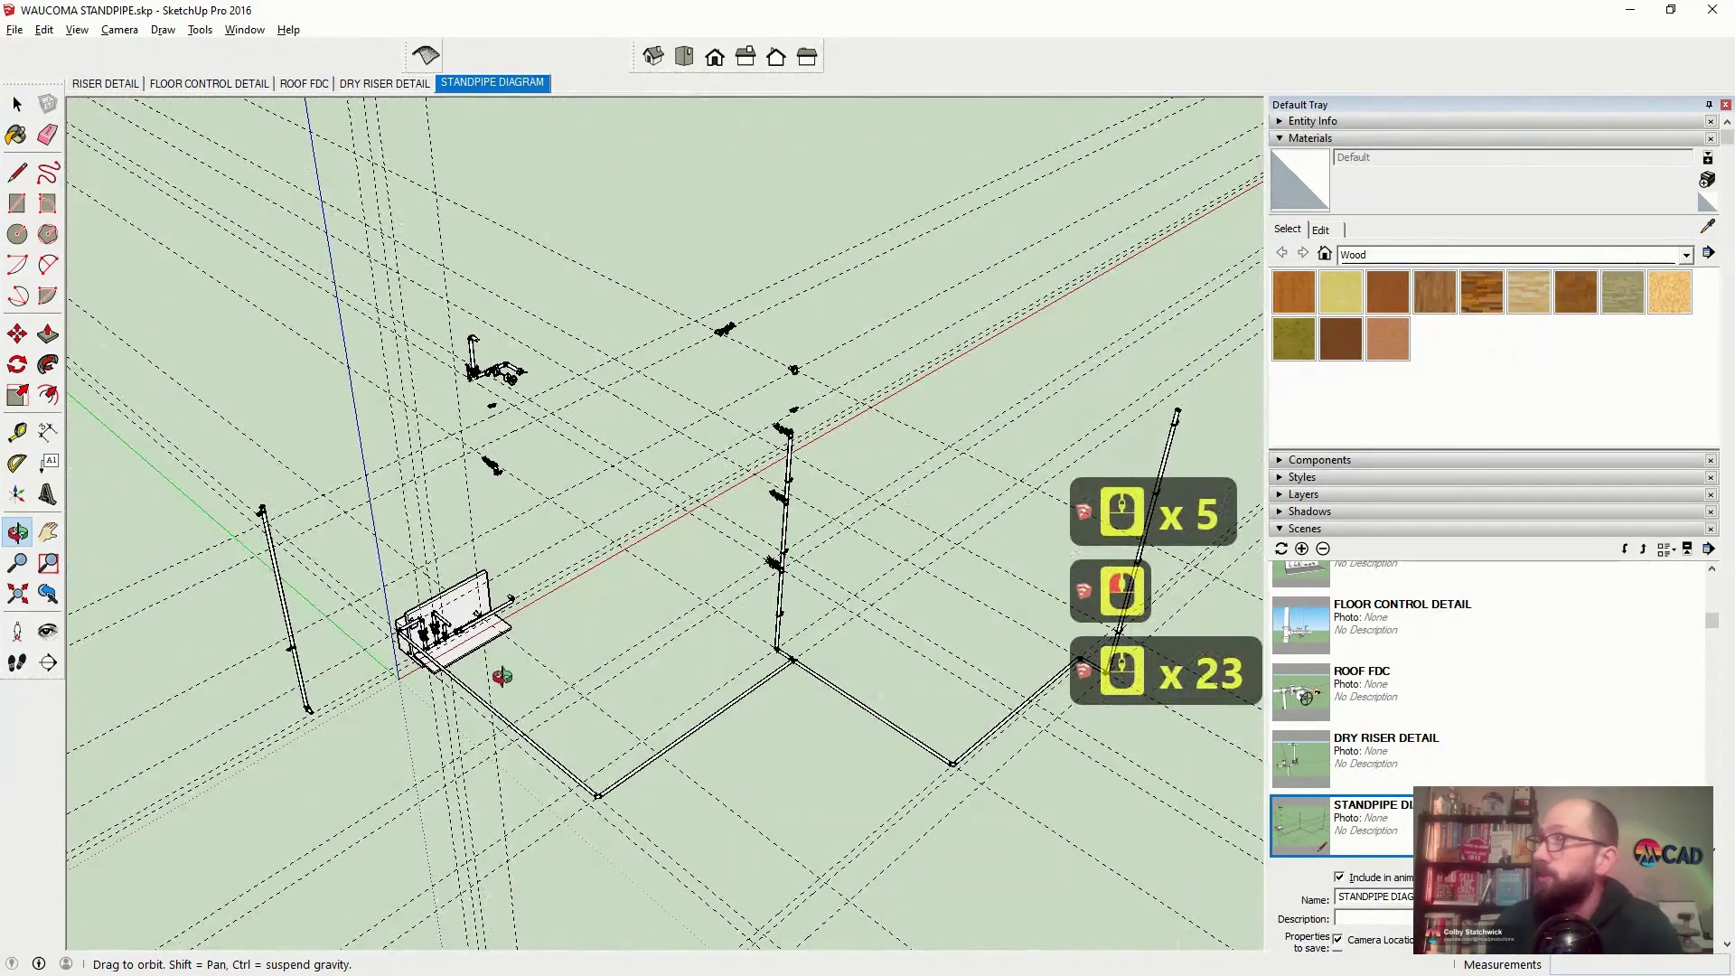
scroll(757, 409, "up", 20)
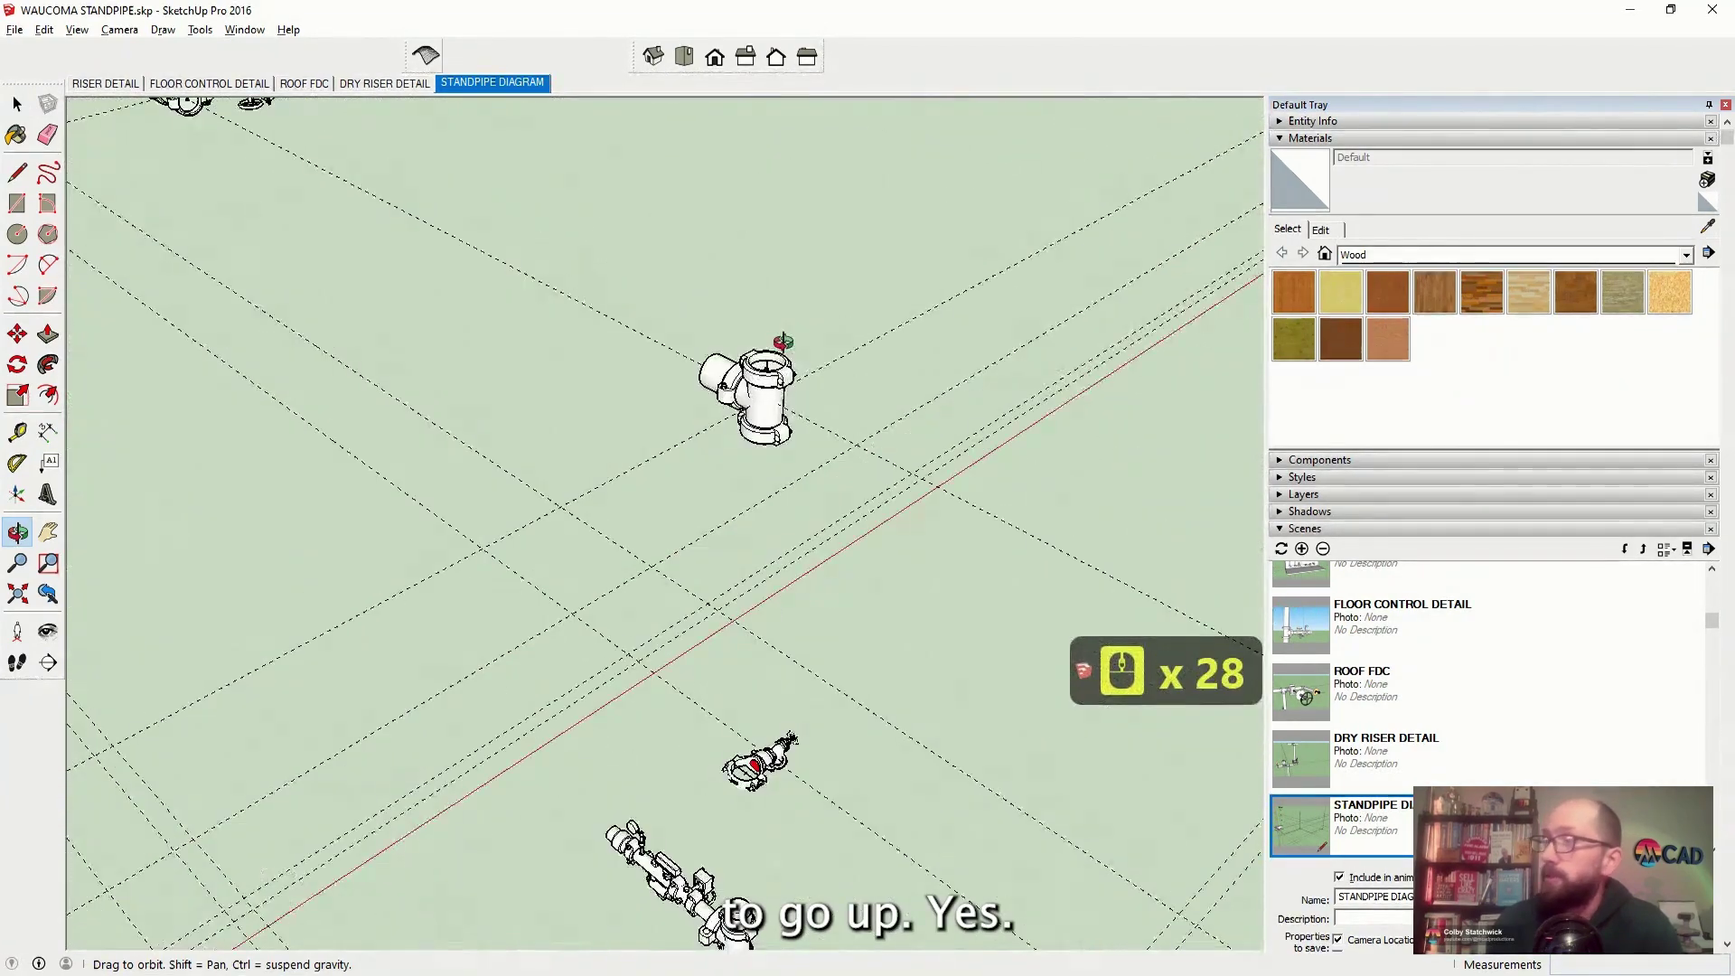
scroll(756, 391, "up", 5)
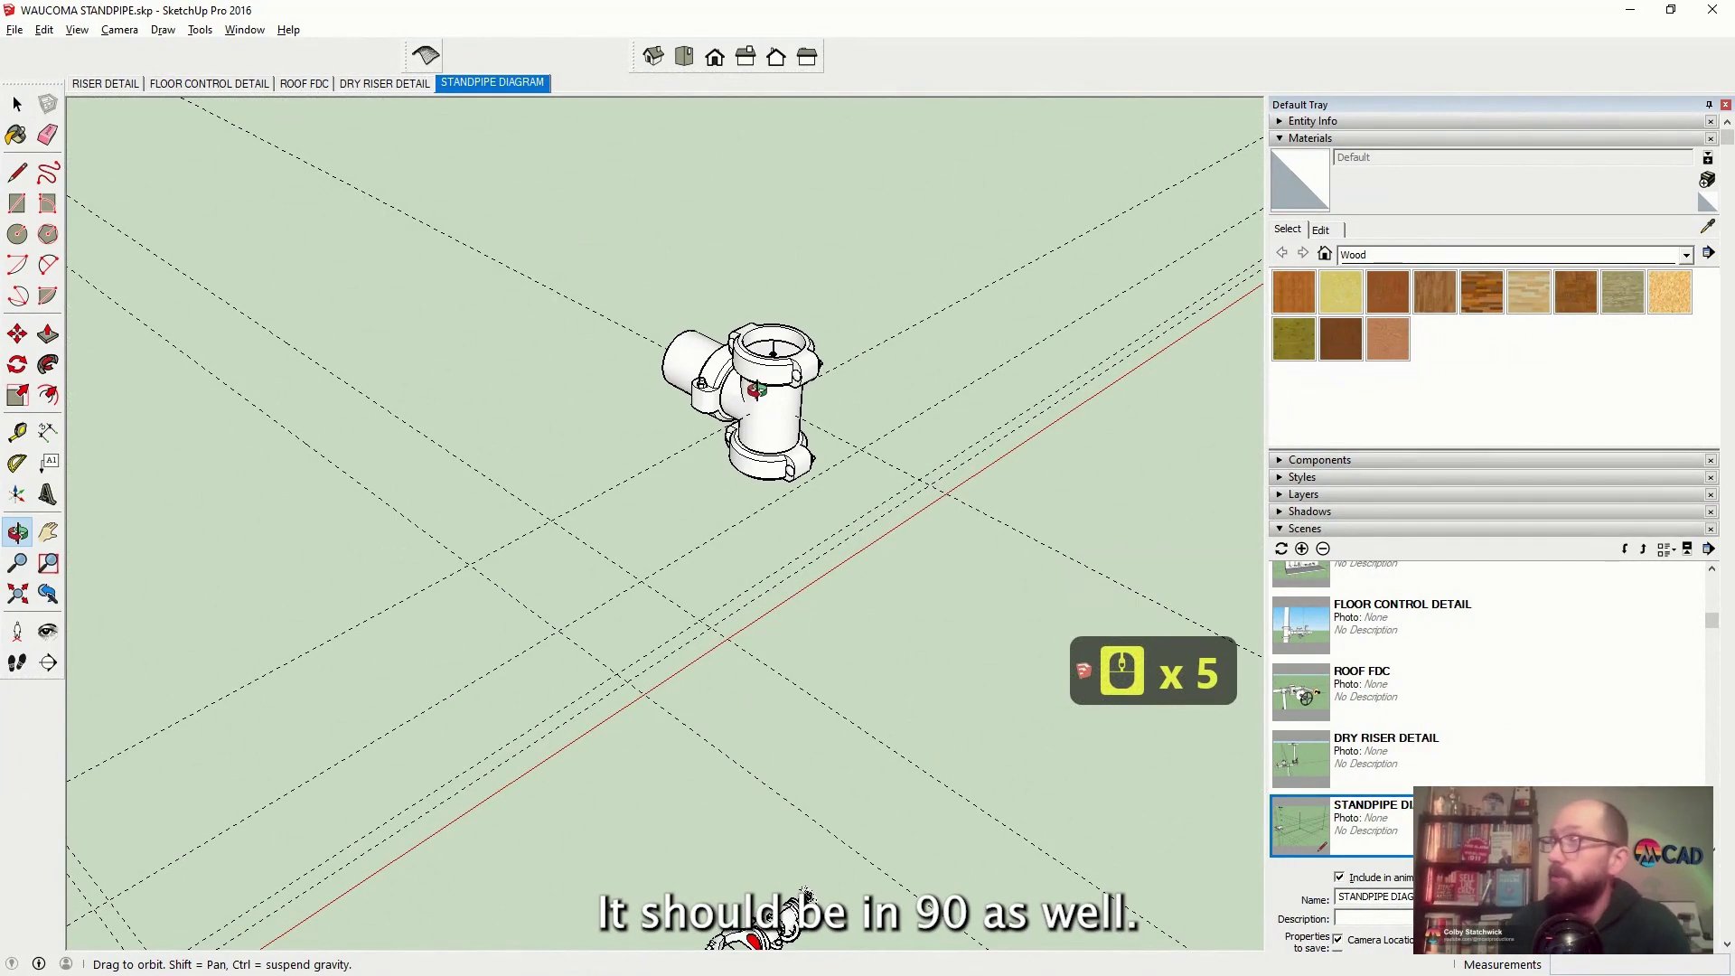
scroll(755, 391, "down", 19)
scroll(756, 390, "up", 20)
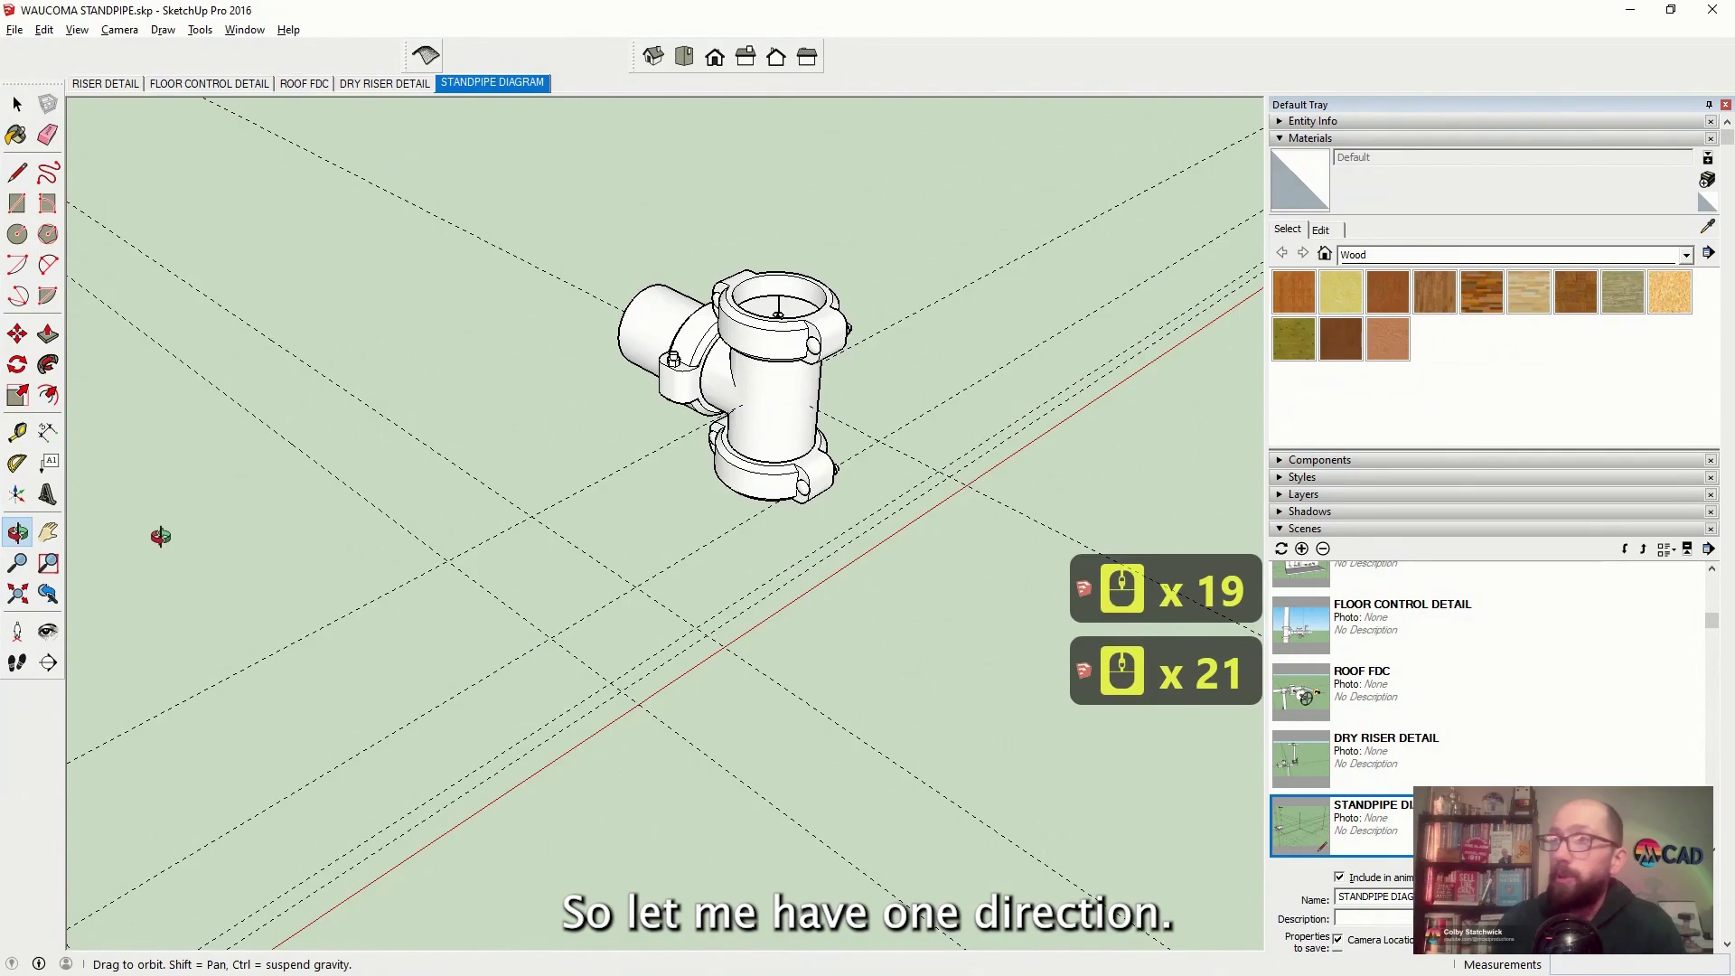
Recall the RISER DETAIL scene and place a 90-degree elbow with its couplings at the guide crossing beyond the top valve assembly
key("space")
scroll(338, 566, "down", 11)
scroll(338, 566, "up", 20)
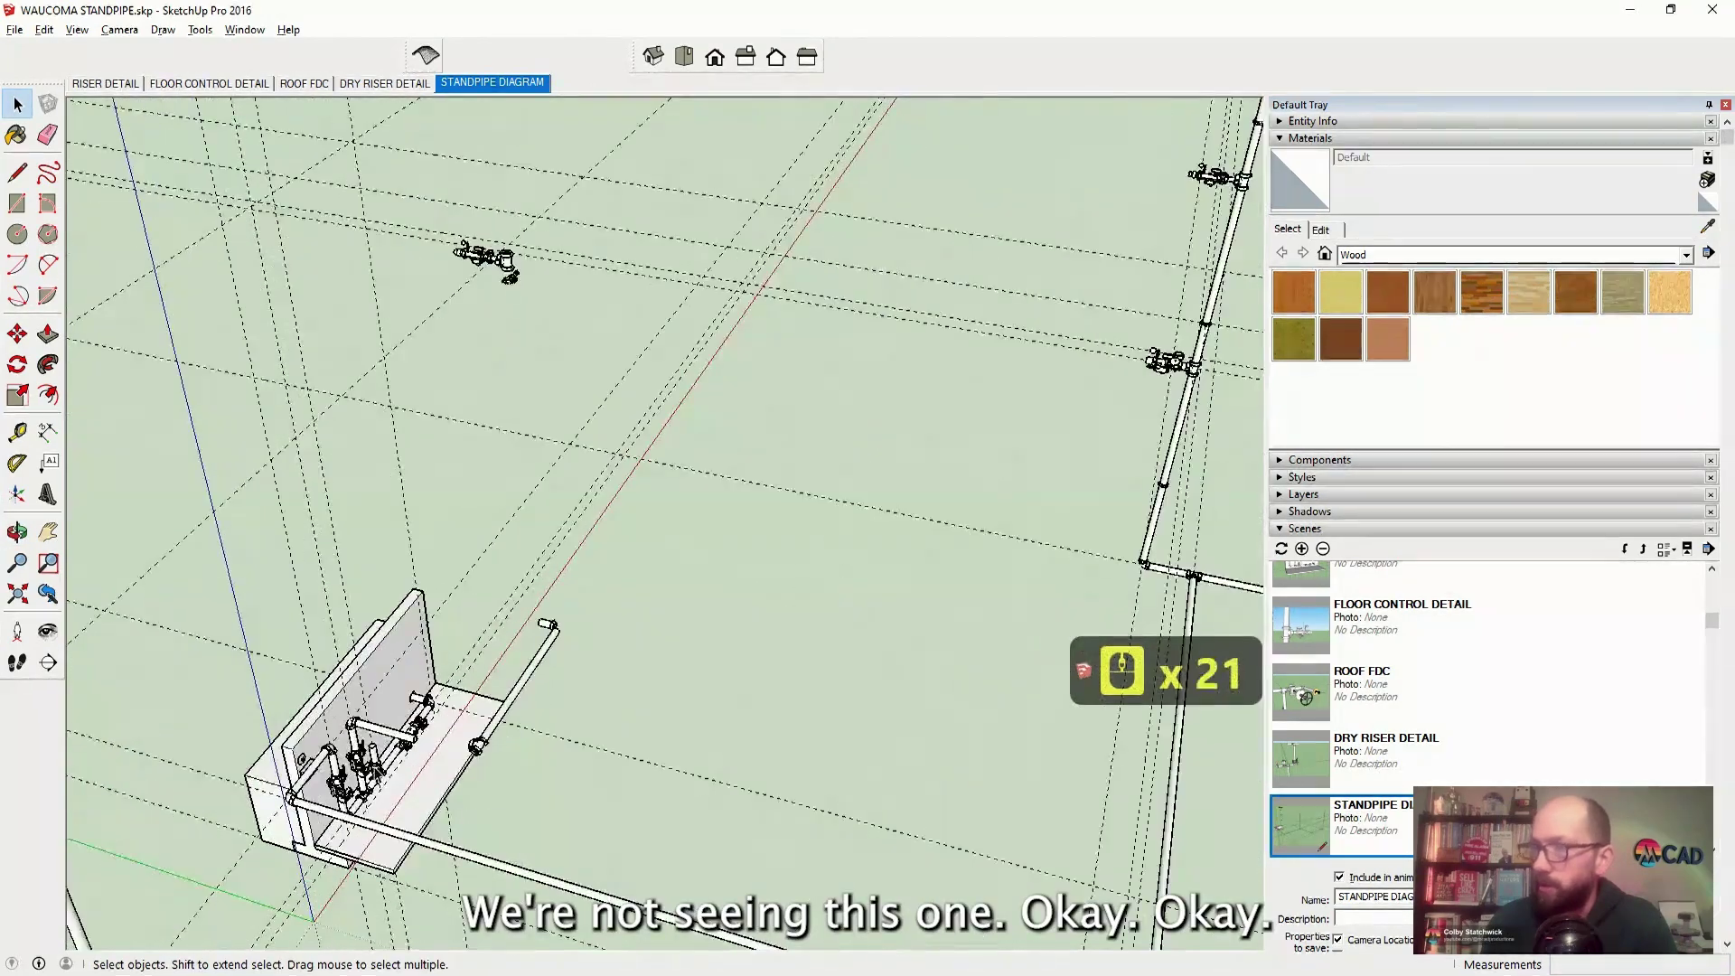
scroll(316, 796, "up", 9)
left_click(271, 624, "ctrl")
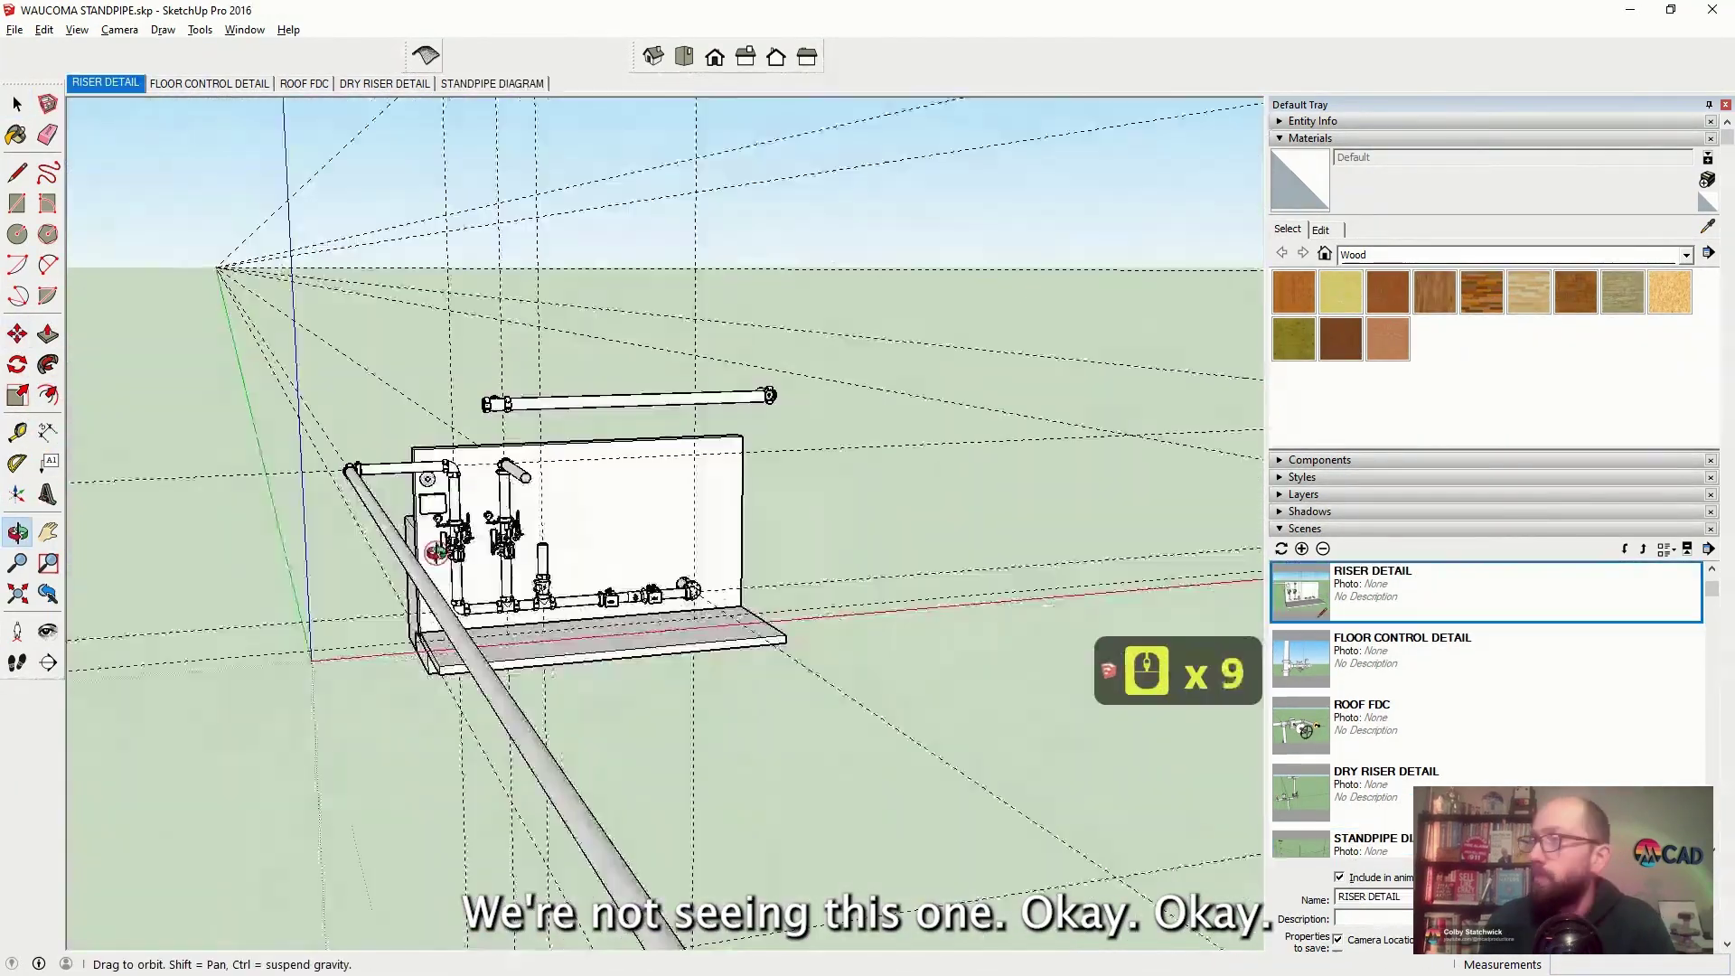
left_click_drag(579, 714, 620, 708)
scroll(396, 586, "down", 20)
scroll(396, 586, "down", 12)
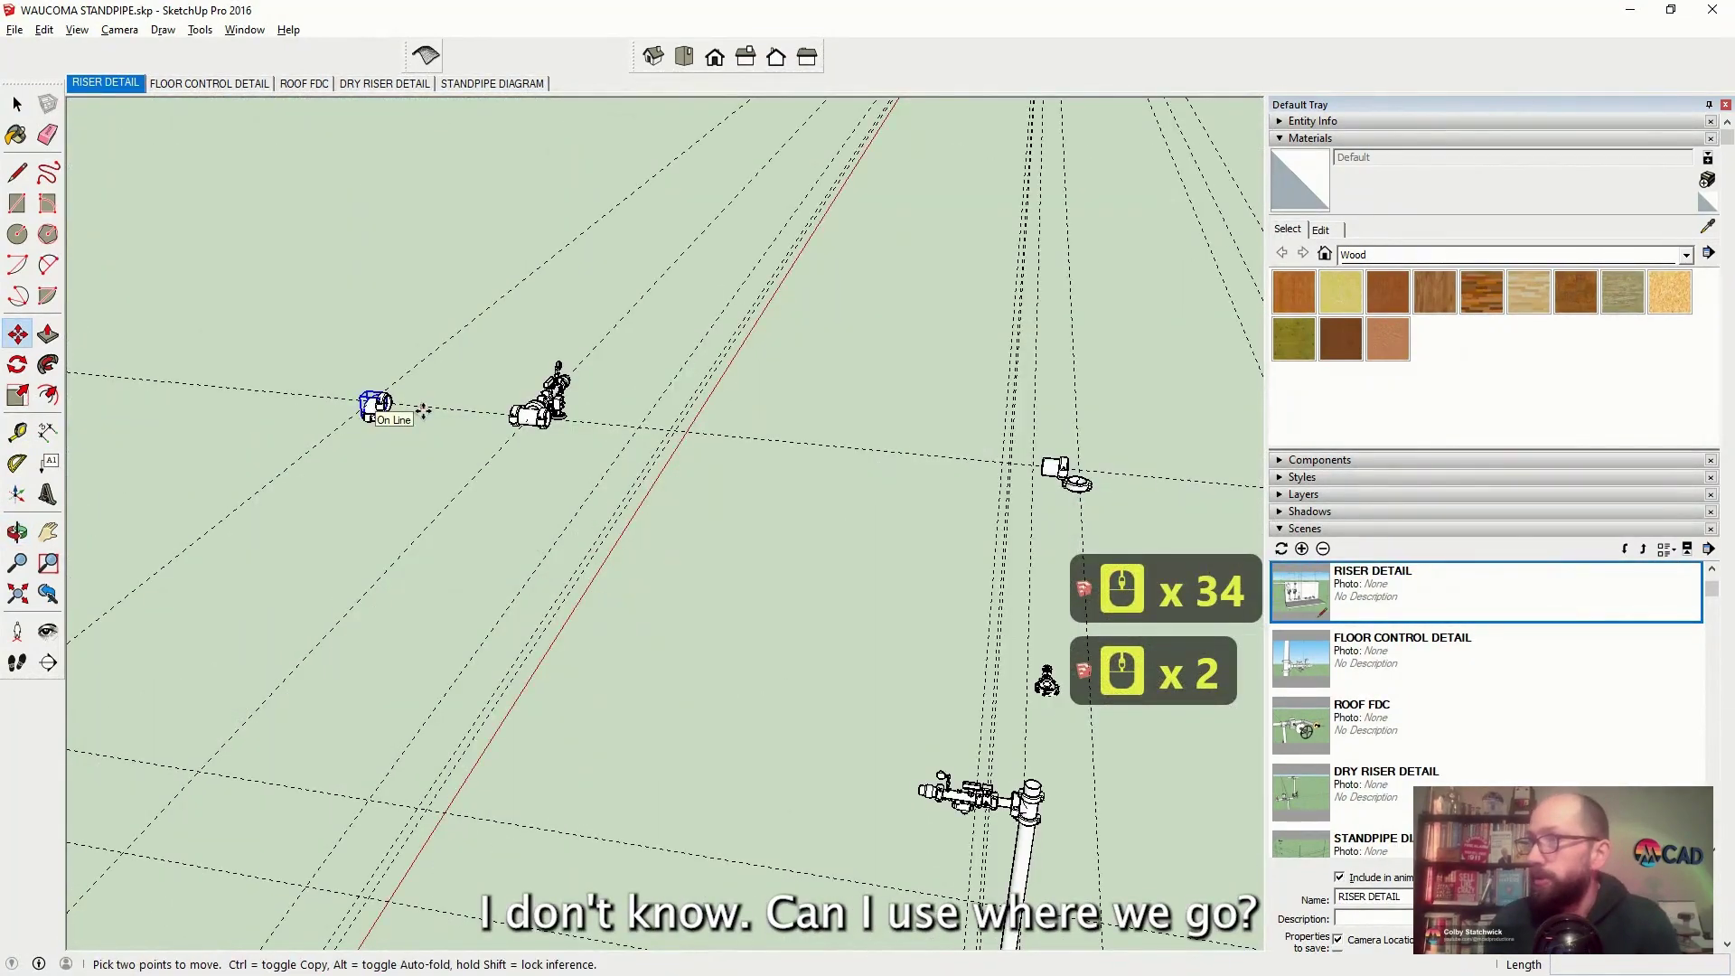
Move the elbow along the guide out of its couplings to the riser side of the valve assembly
scroll(424, 412, "up", 10)
left_click(419, 392)
left_click(515, 403)
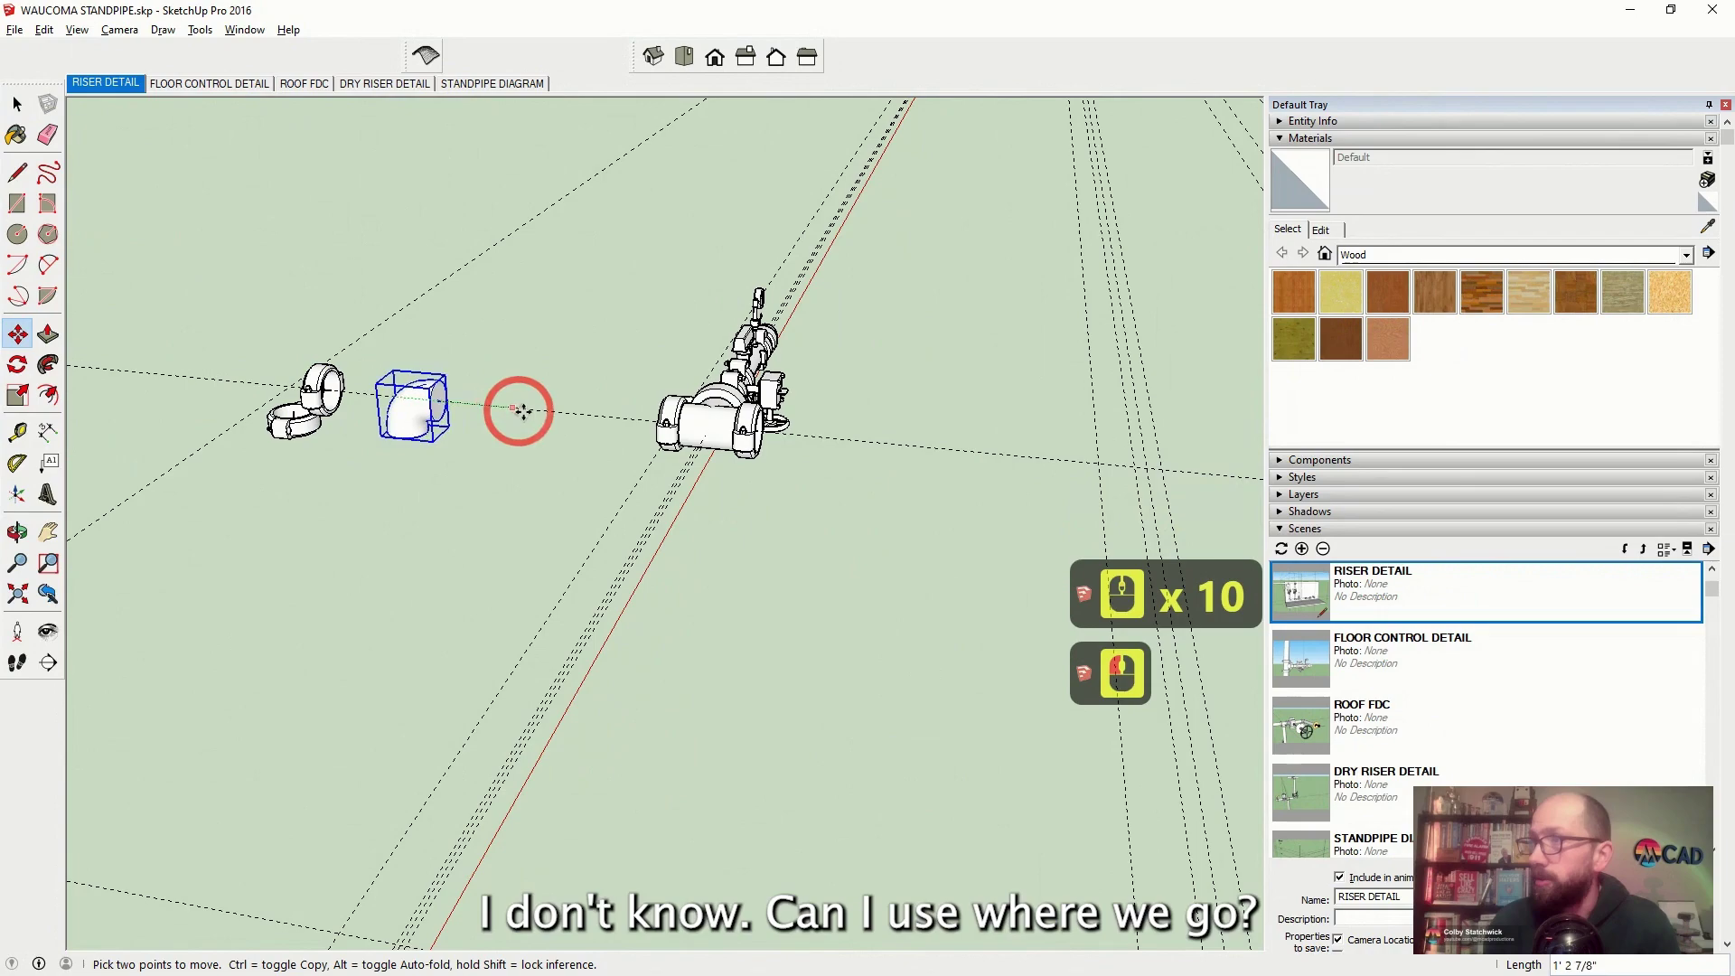
scroll(1002, 335, "up", 18)
scroll(1001, 335, "up", 8)
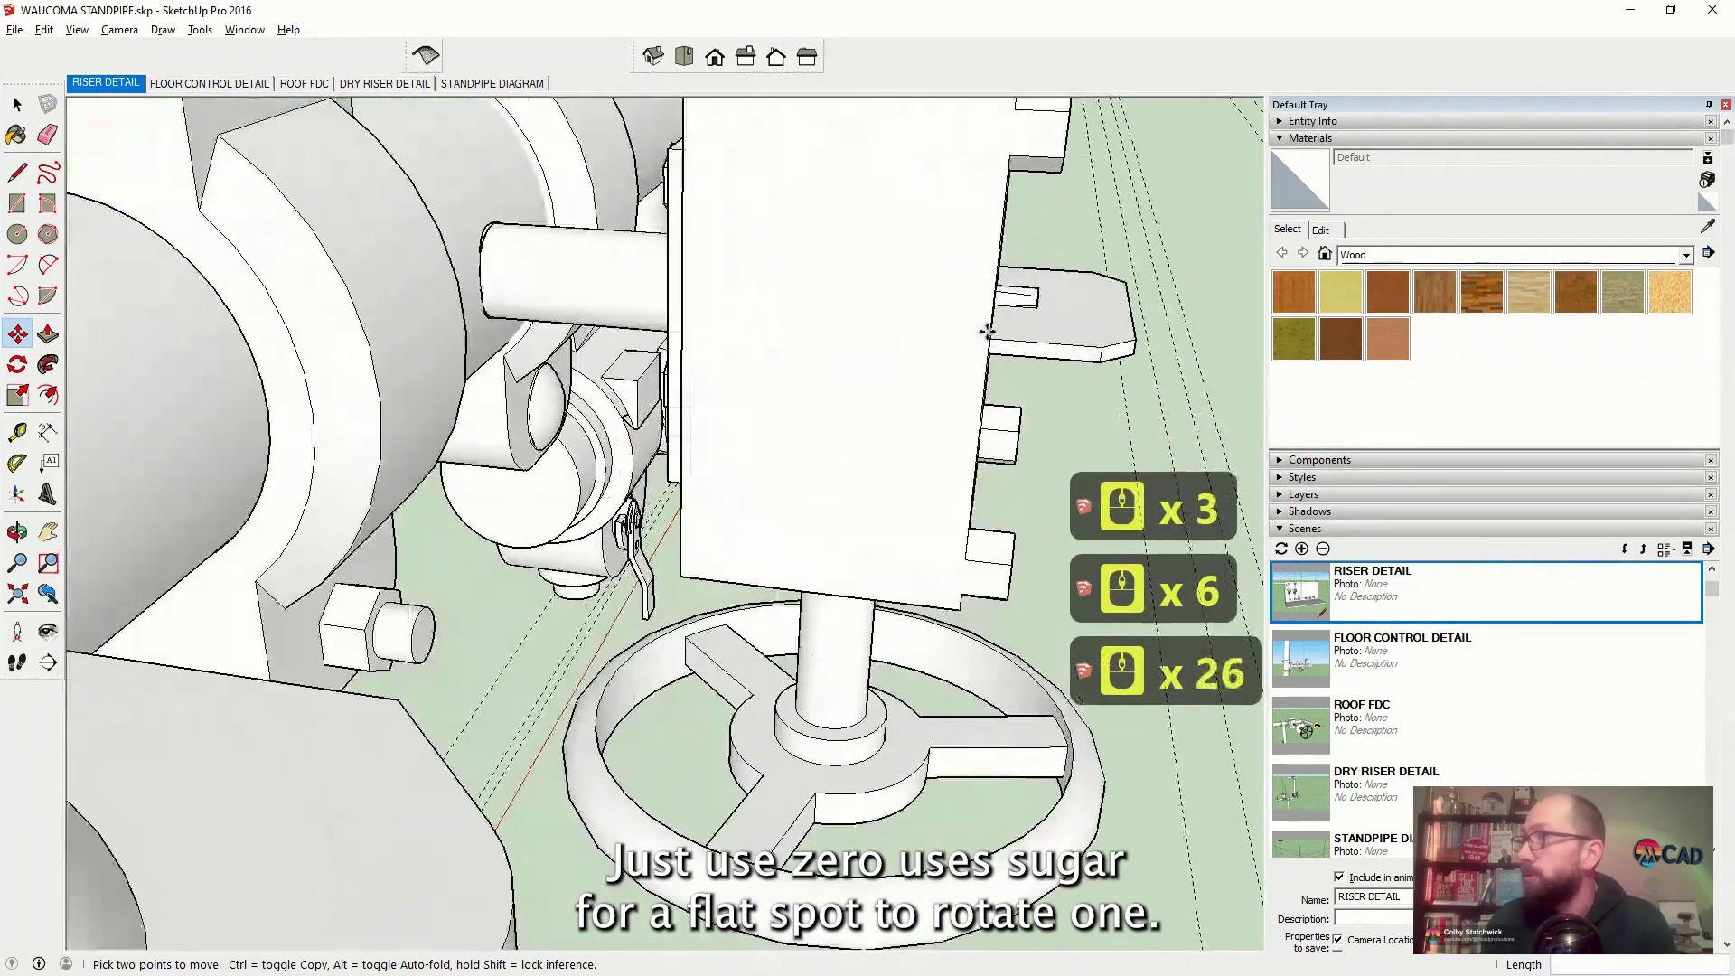
left_click(12, 371)
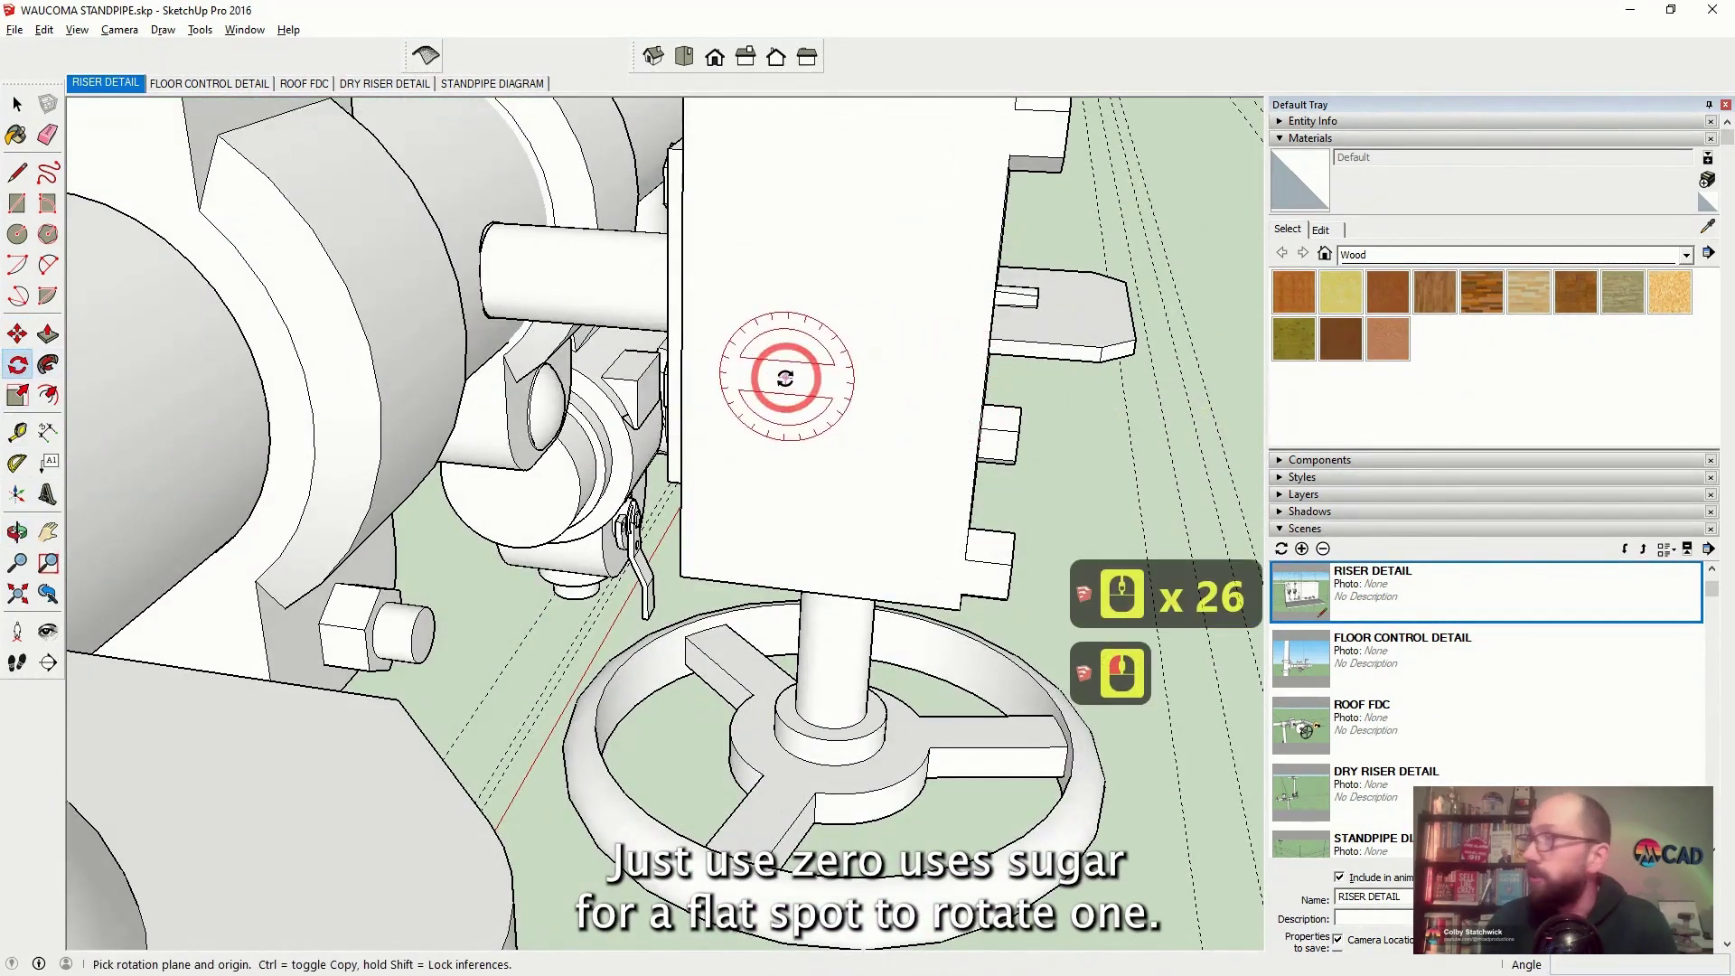
key("space")
scroll(229, 295, "down", 20)
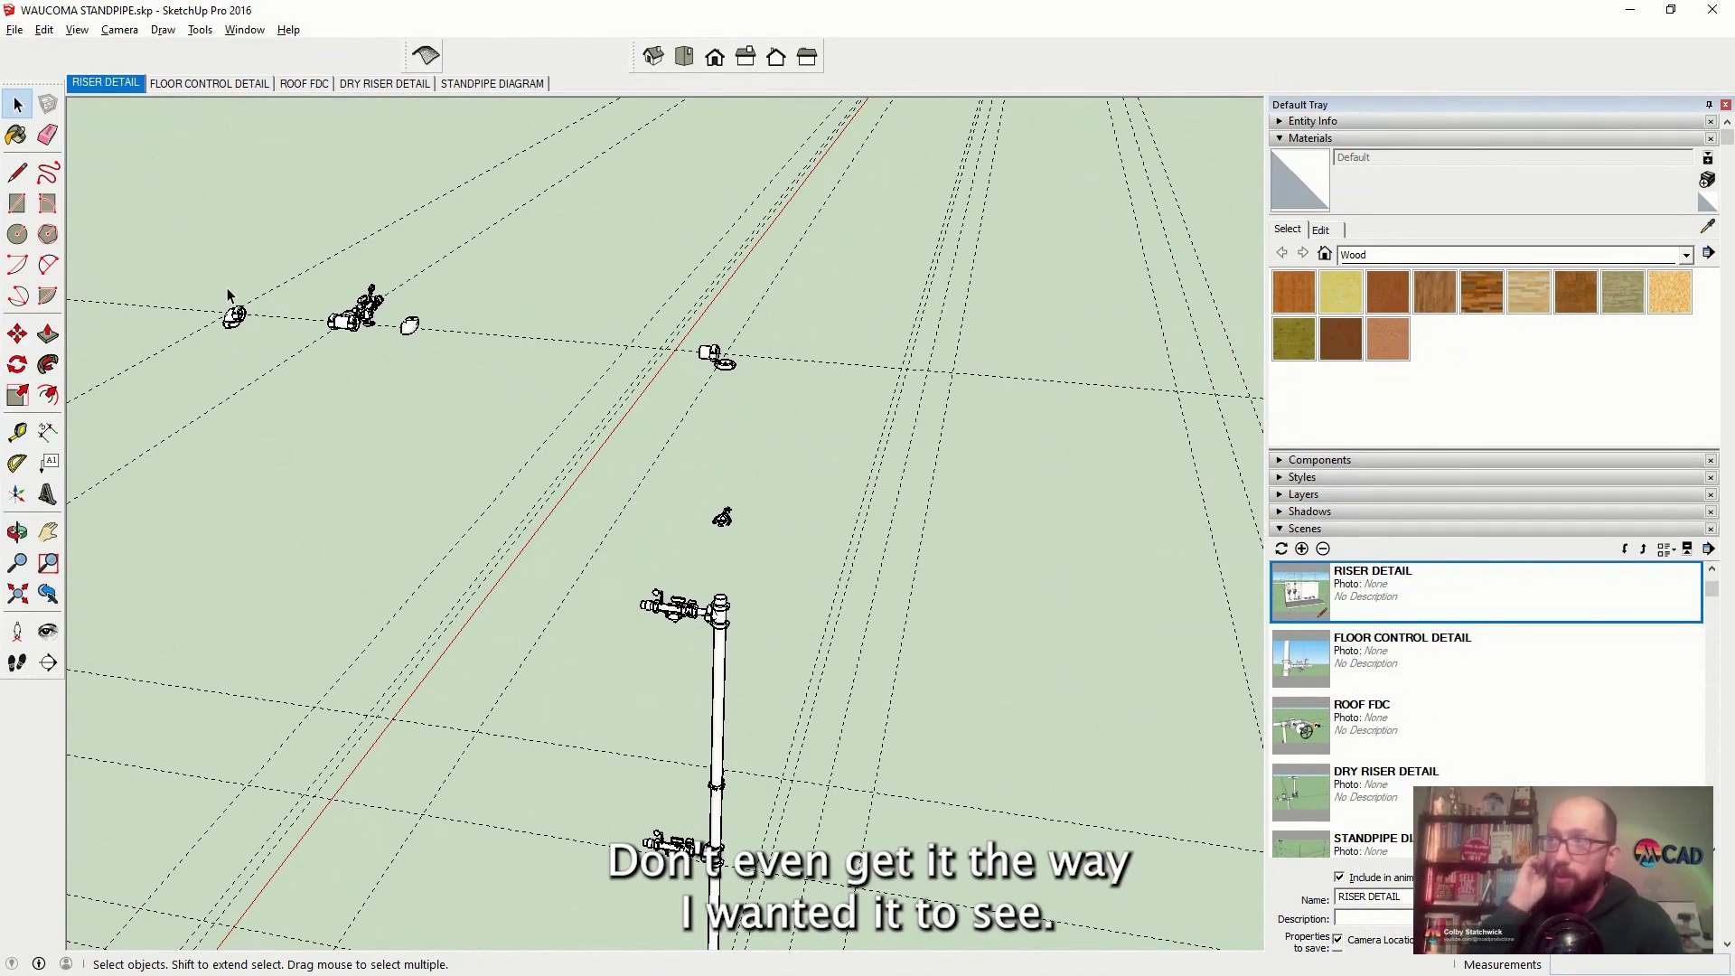
Select the loose elbow and rotate it 90 degrees about a flat face on the nearby valve assembly
scroll(244, 304, "up", 11)
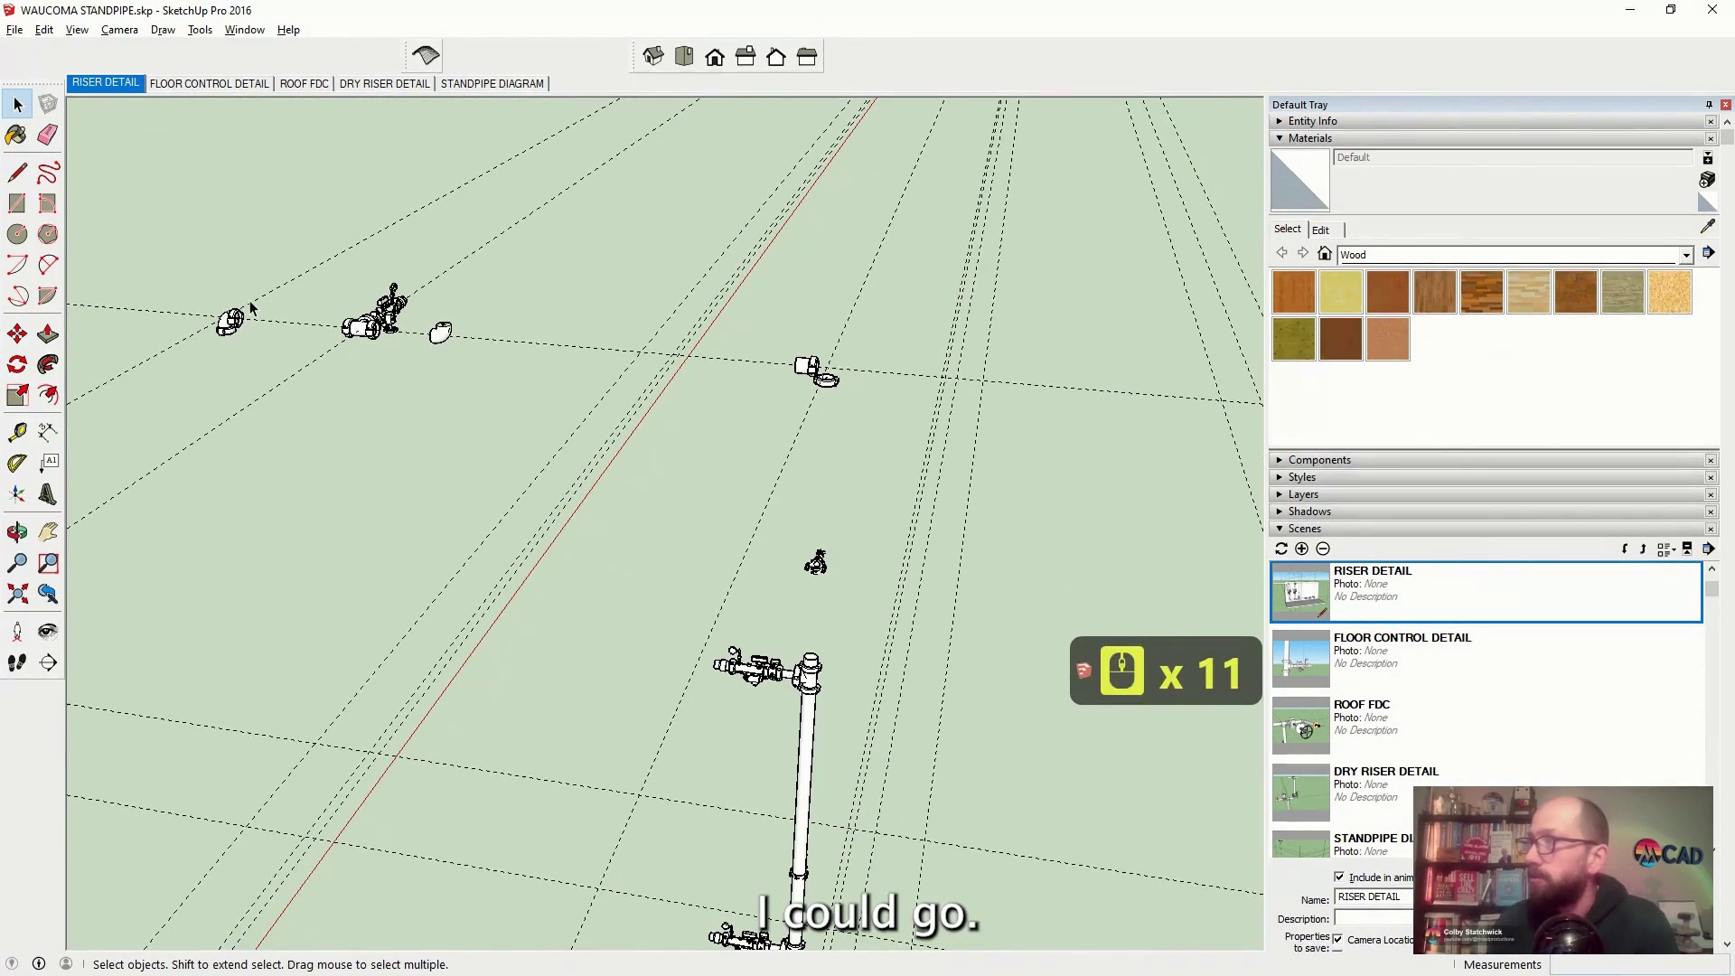
scroll(389, 317, "up", 20)
scroll(651, 434, "down", 20)
middle_click(480, 399)
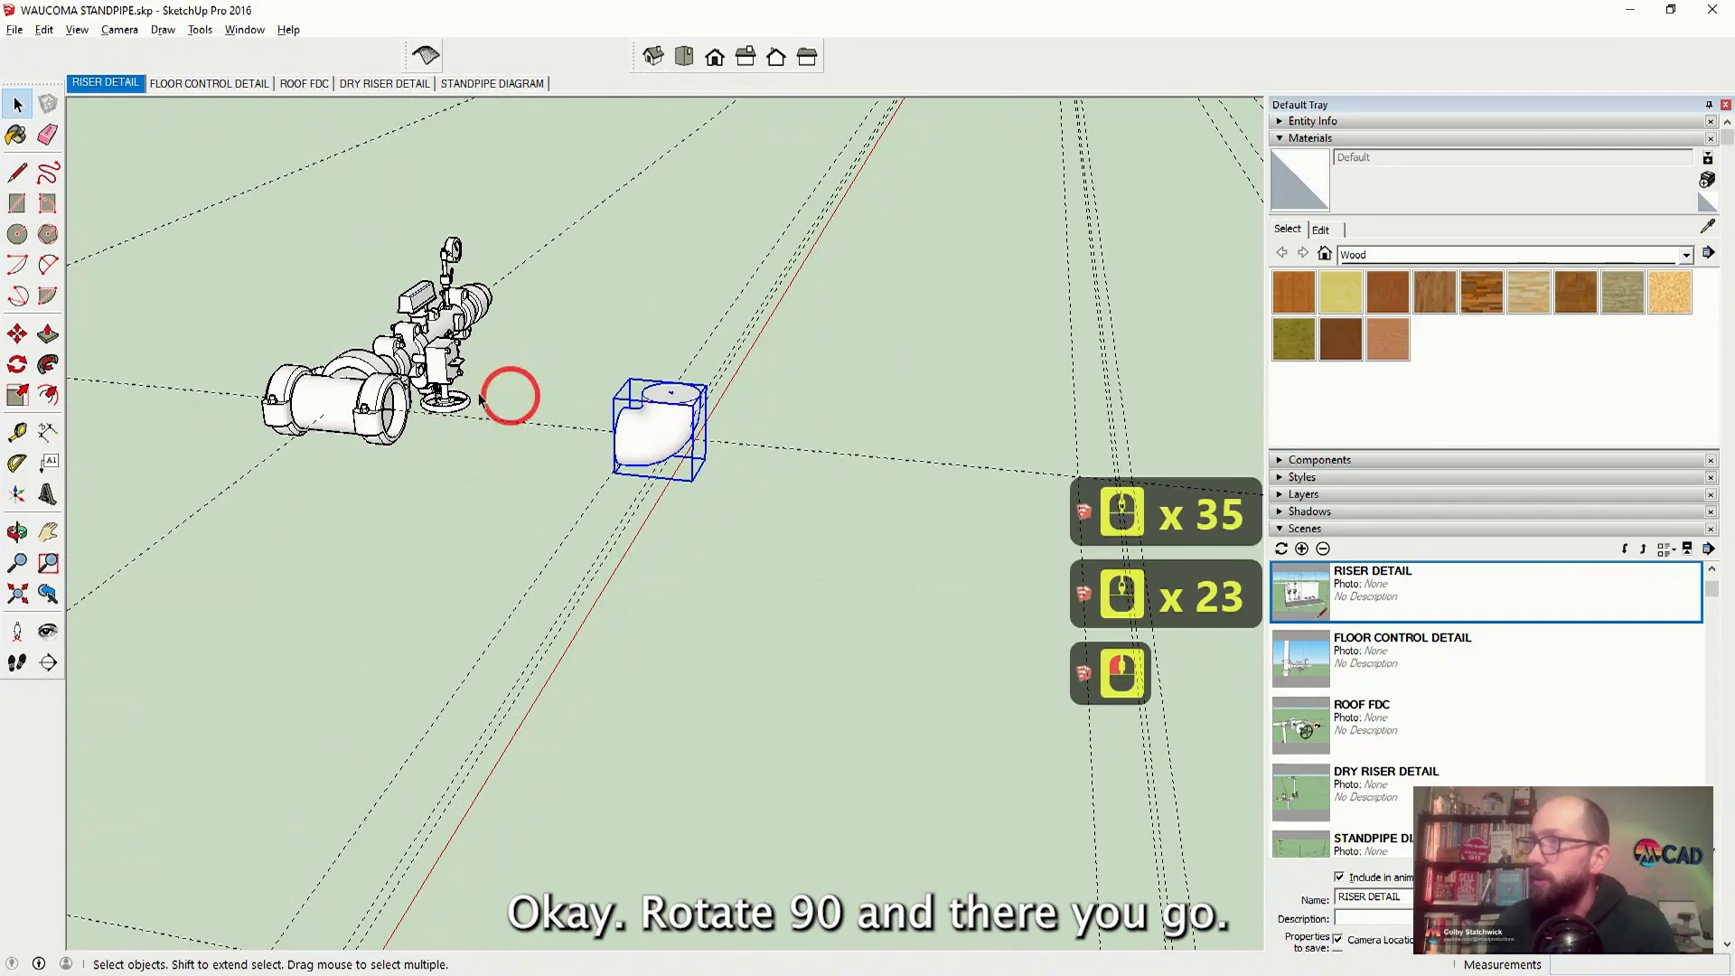
key("q")
scroll(387, 349, "up", 20)
left_click(423, 432)
left_click(512, 391)
type("90")
key("Return")
key("Escape")
scroll(513, 391, "down", 20)
scroll(470, 433, "up", 20)
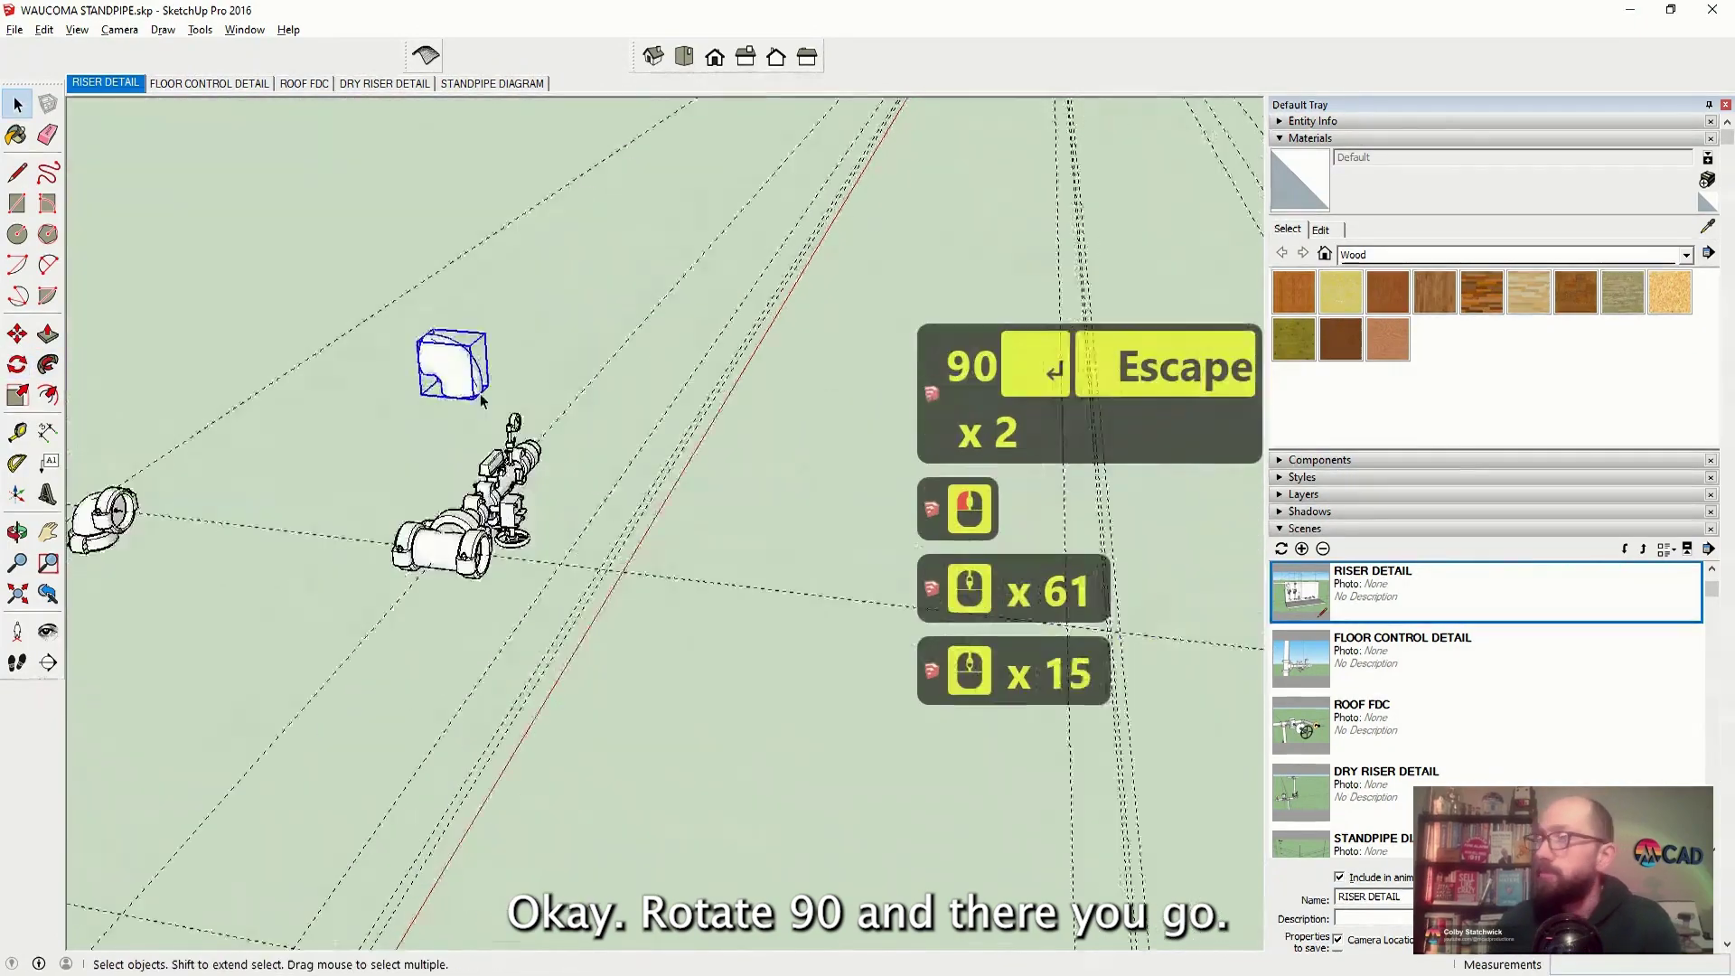
Open the pipe group at the top of the riser for editing and Push/Pull its end face up into the top elbow
key("alt+x")
scroll(435, 486, "up", 20)
scroll(435, 486, "up", 12)
scroll(434, 487, "up", 20)
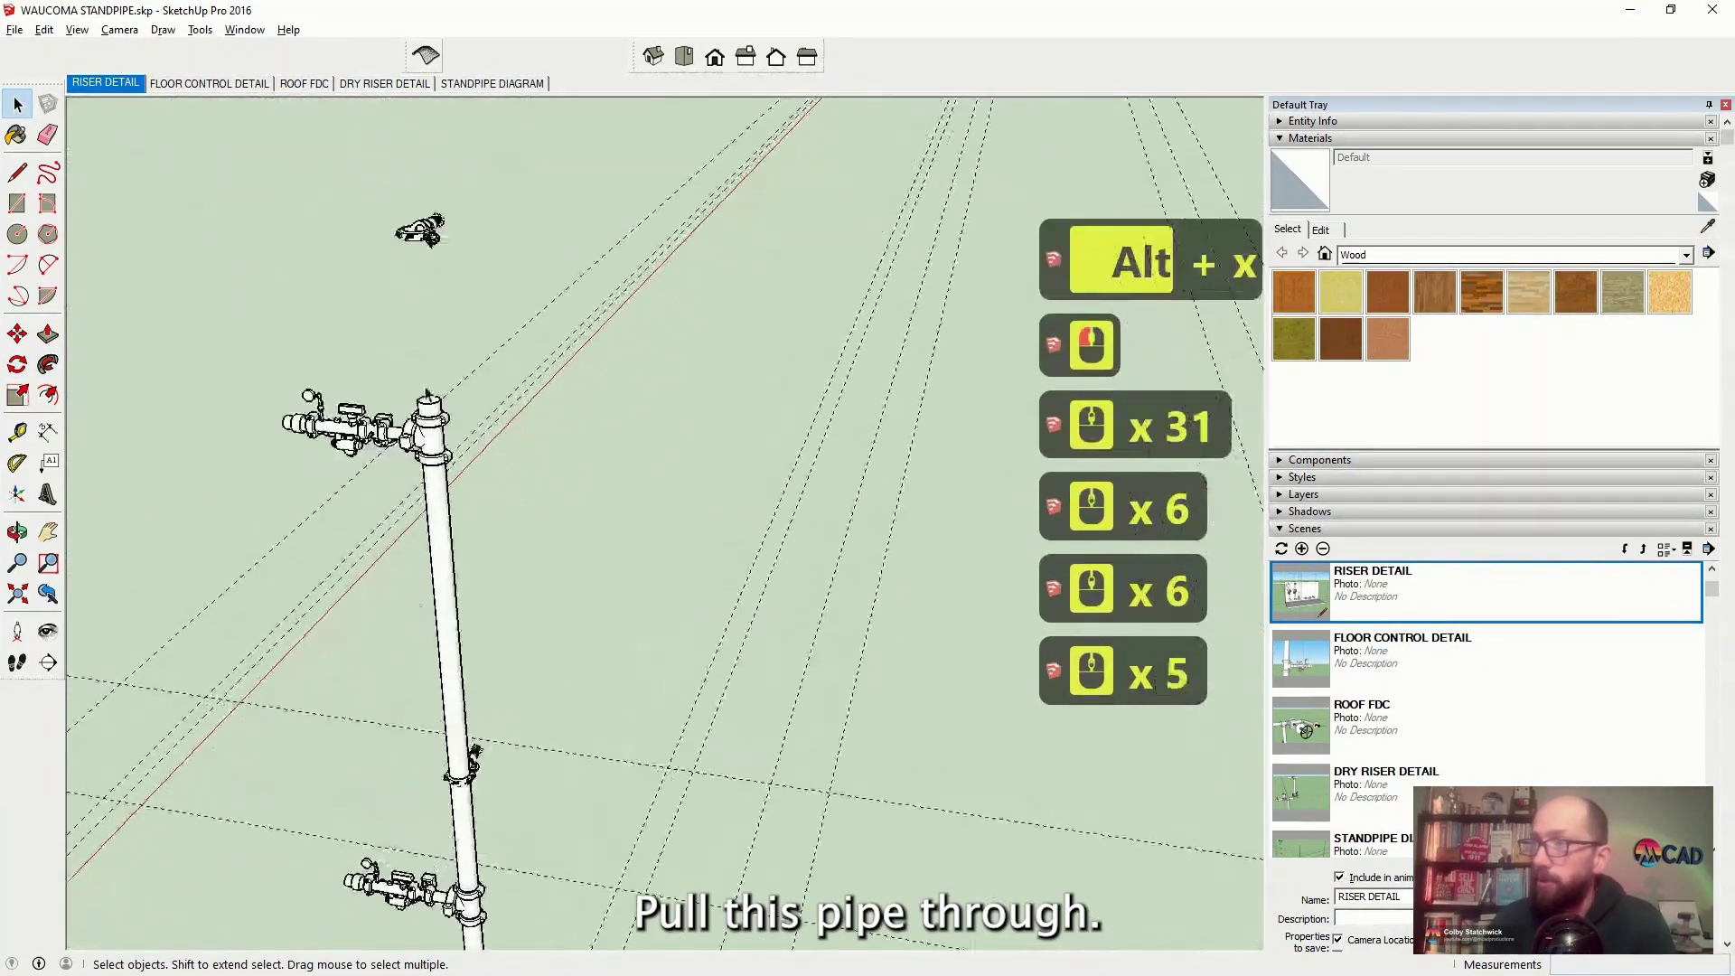
left_click(404, 533)
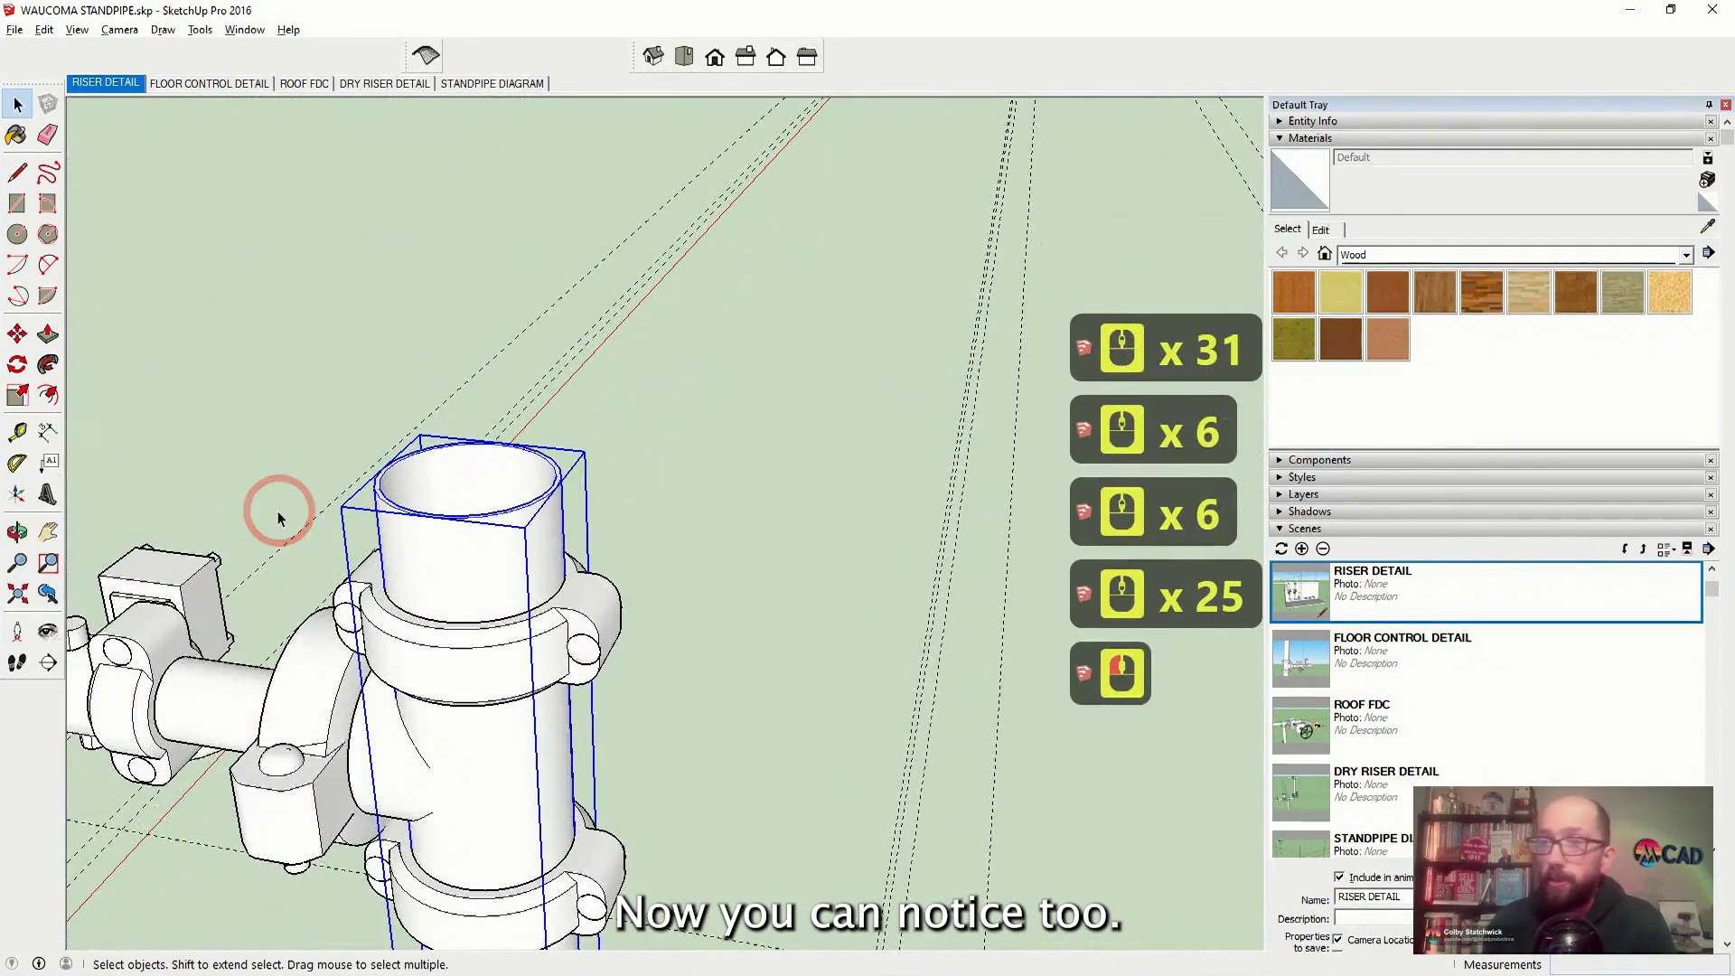
scroll(452, 470, "up", 10)
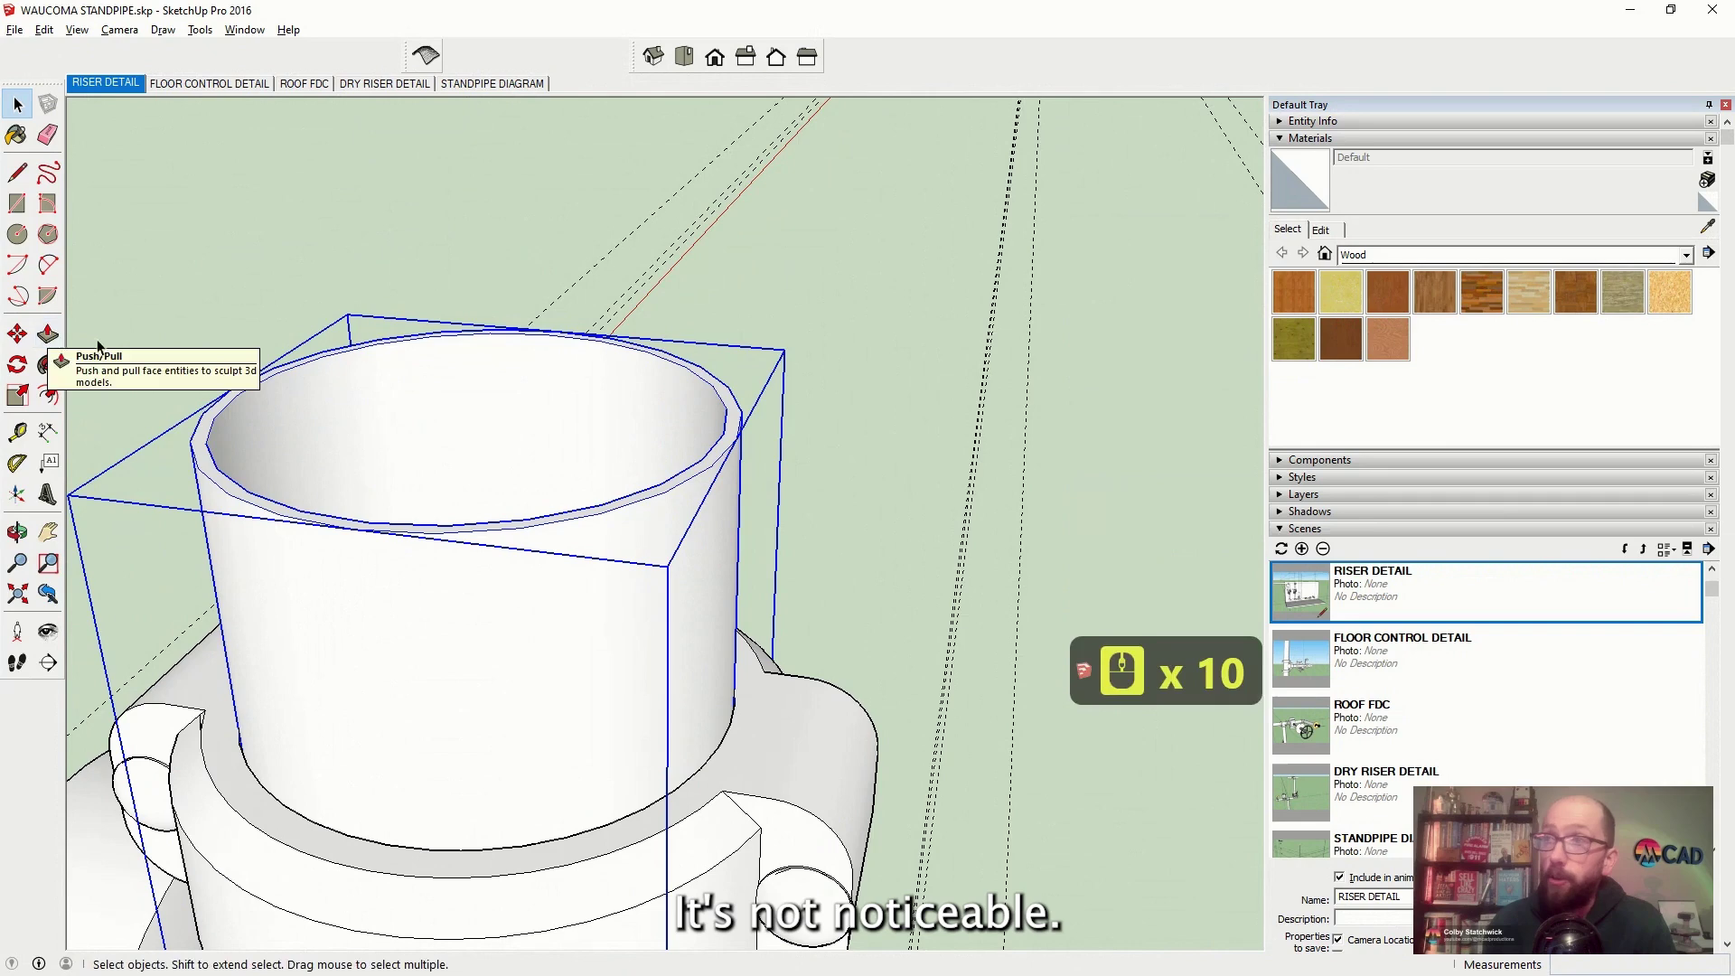
right_click(195, 443)
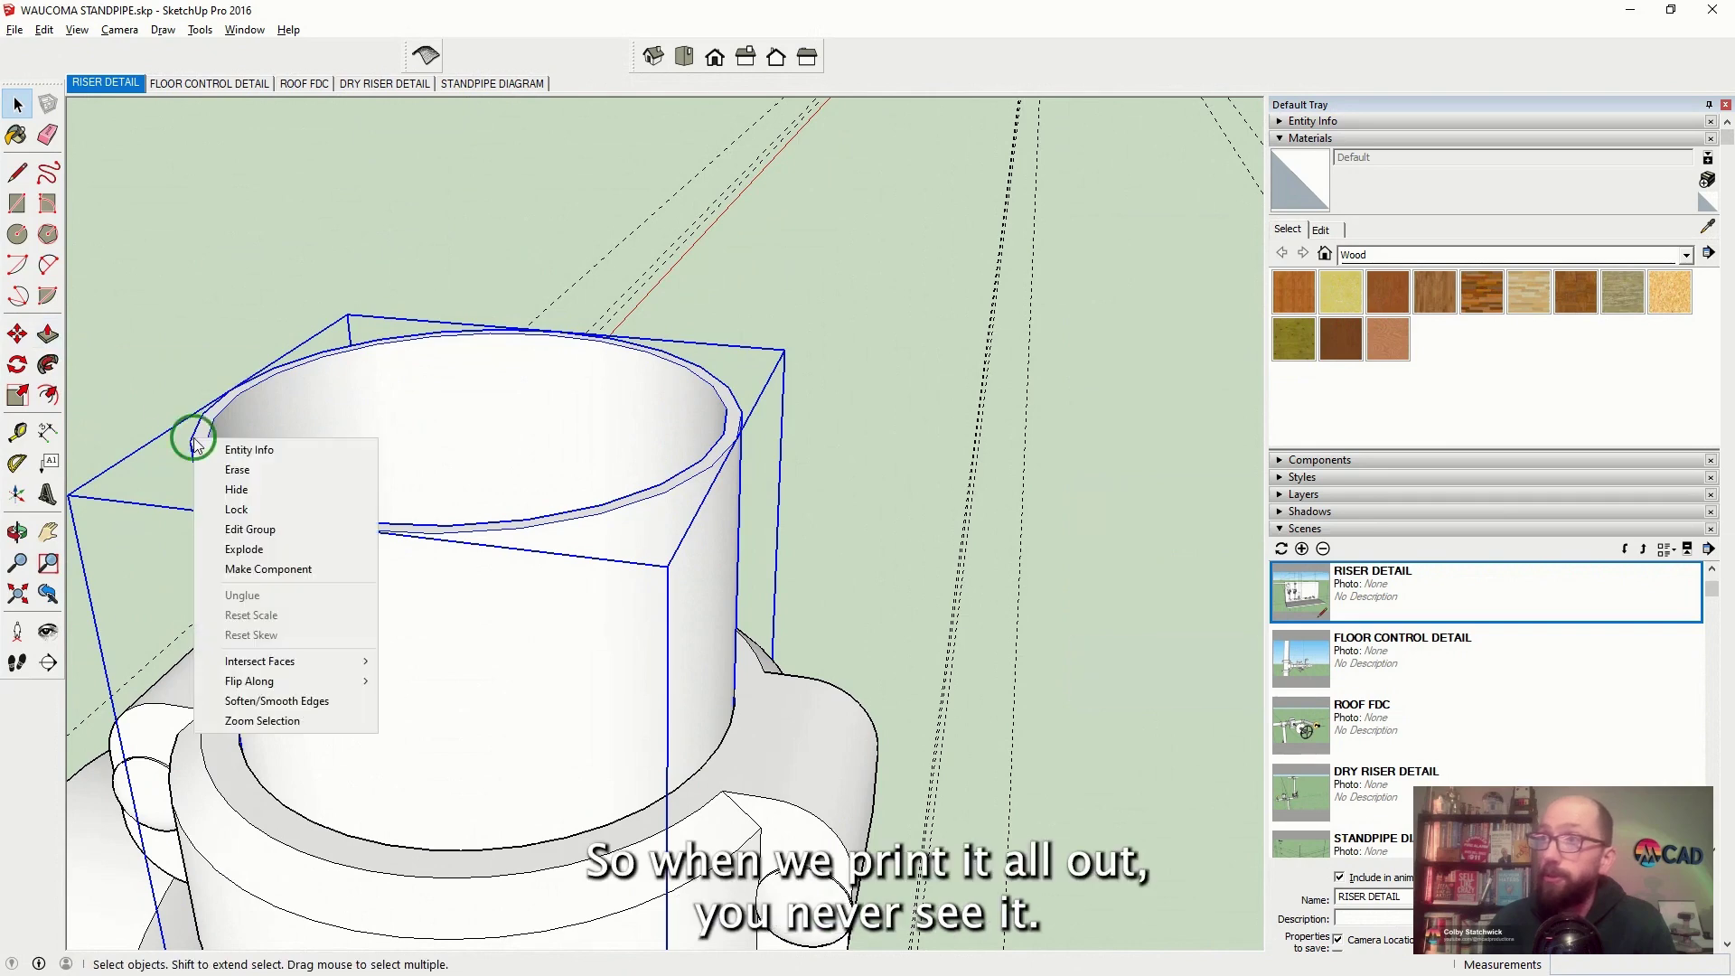
left_click(252, 530)
key("p")
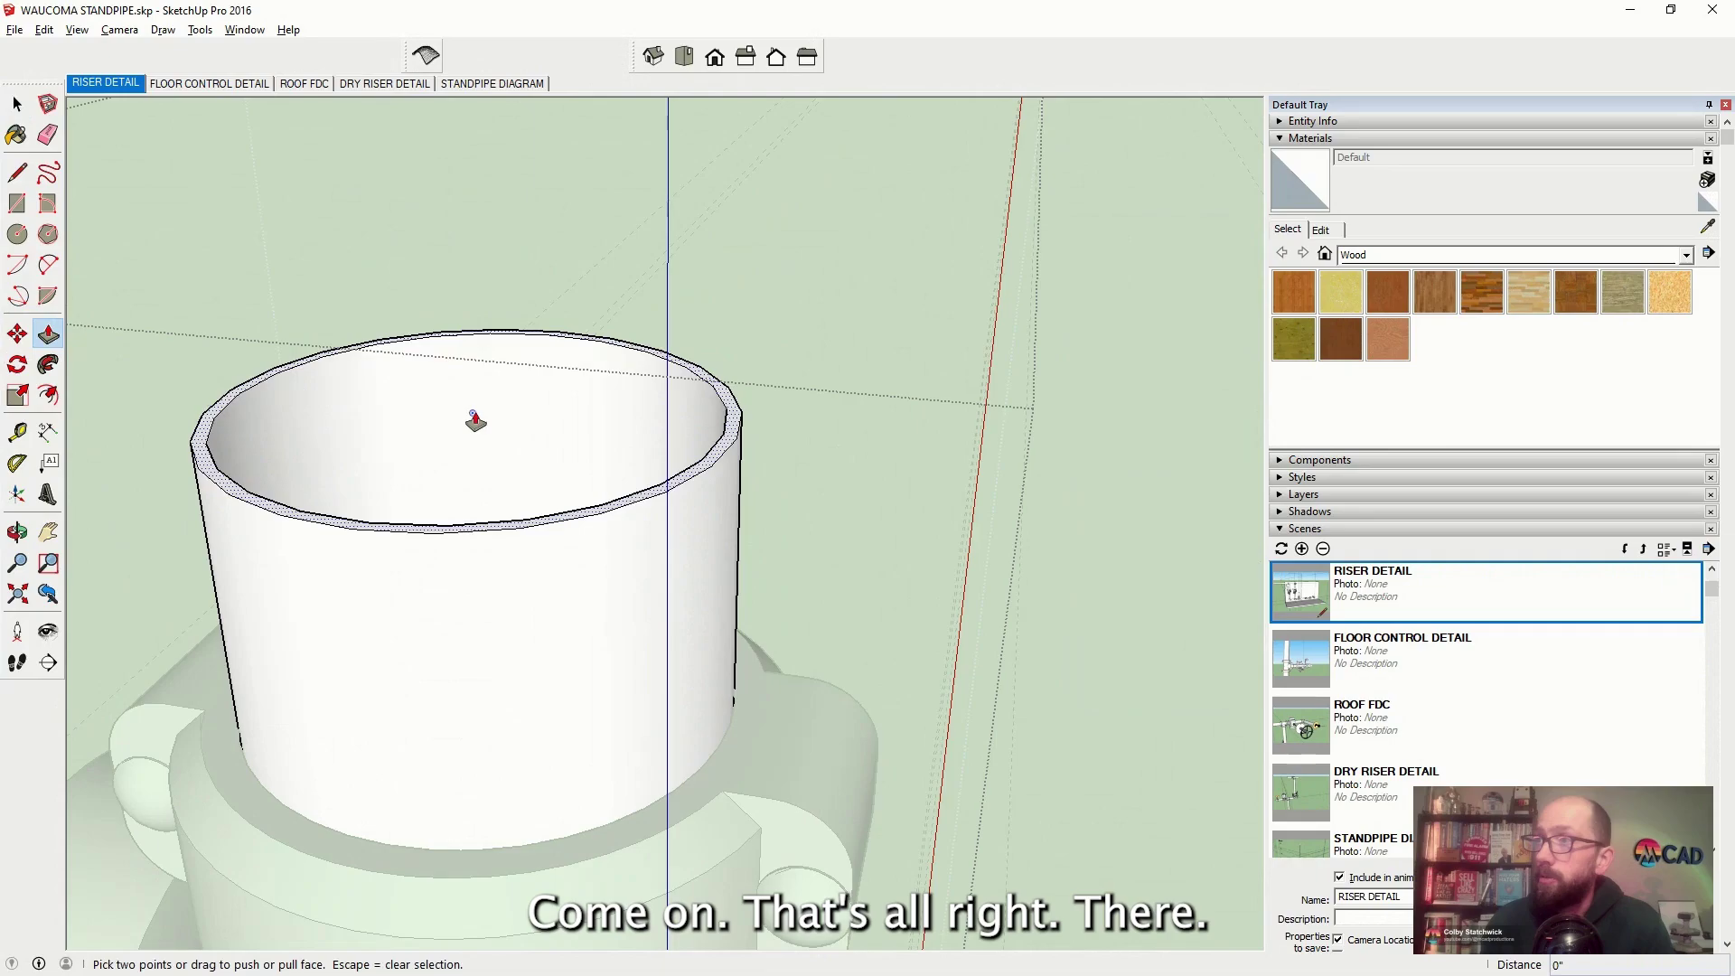
scroll(360, 555, "down", 18)
middle_click_drag(357, 582, 441, 679)
scroll(663, 361, "down", 10)
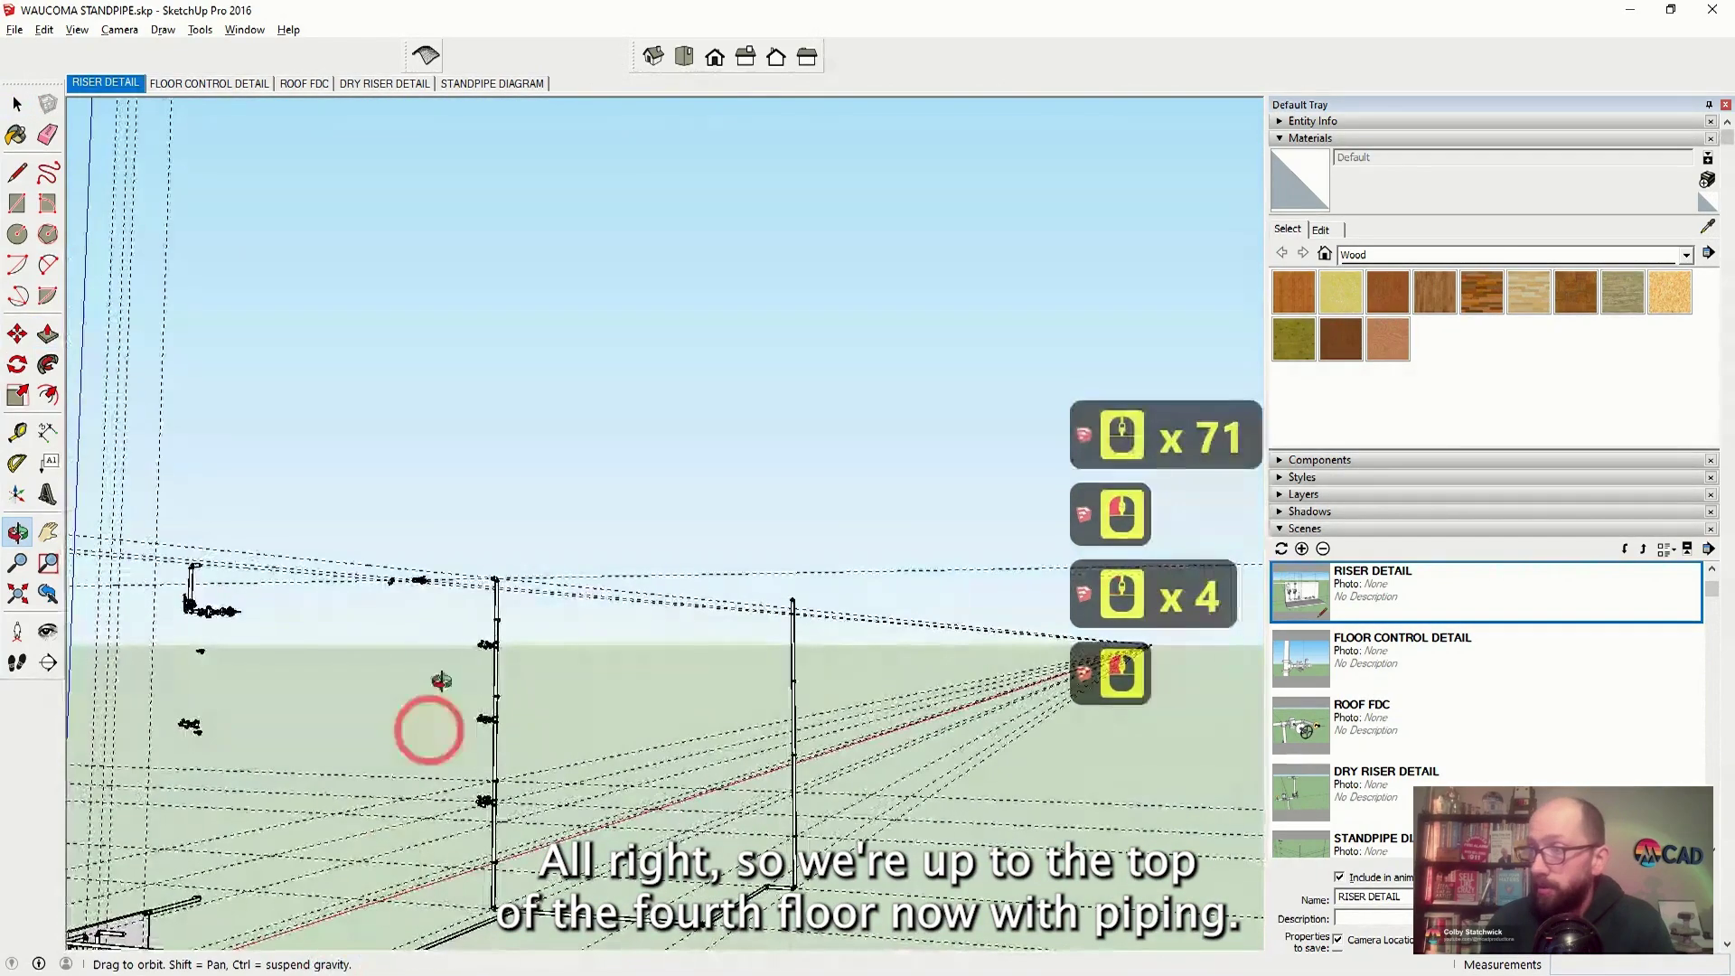
Open the horizontal pipe stub on the riser's top elbow for editing and select its ring-shaped end face
scroll(449, 570, "down", 7)
left_click_drag(472, 705, 449, 825)
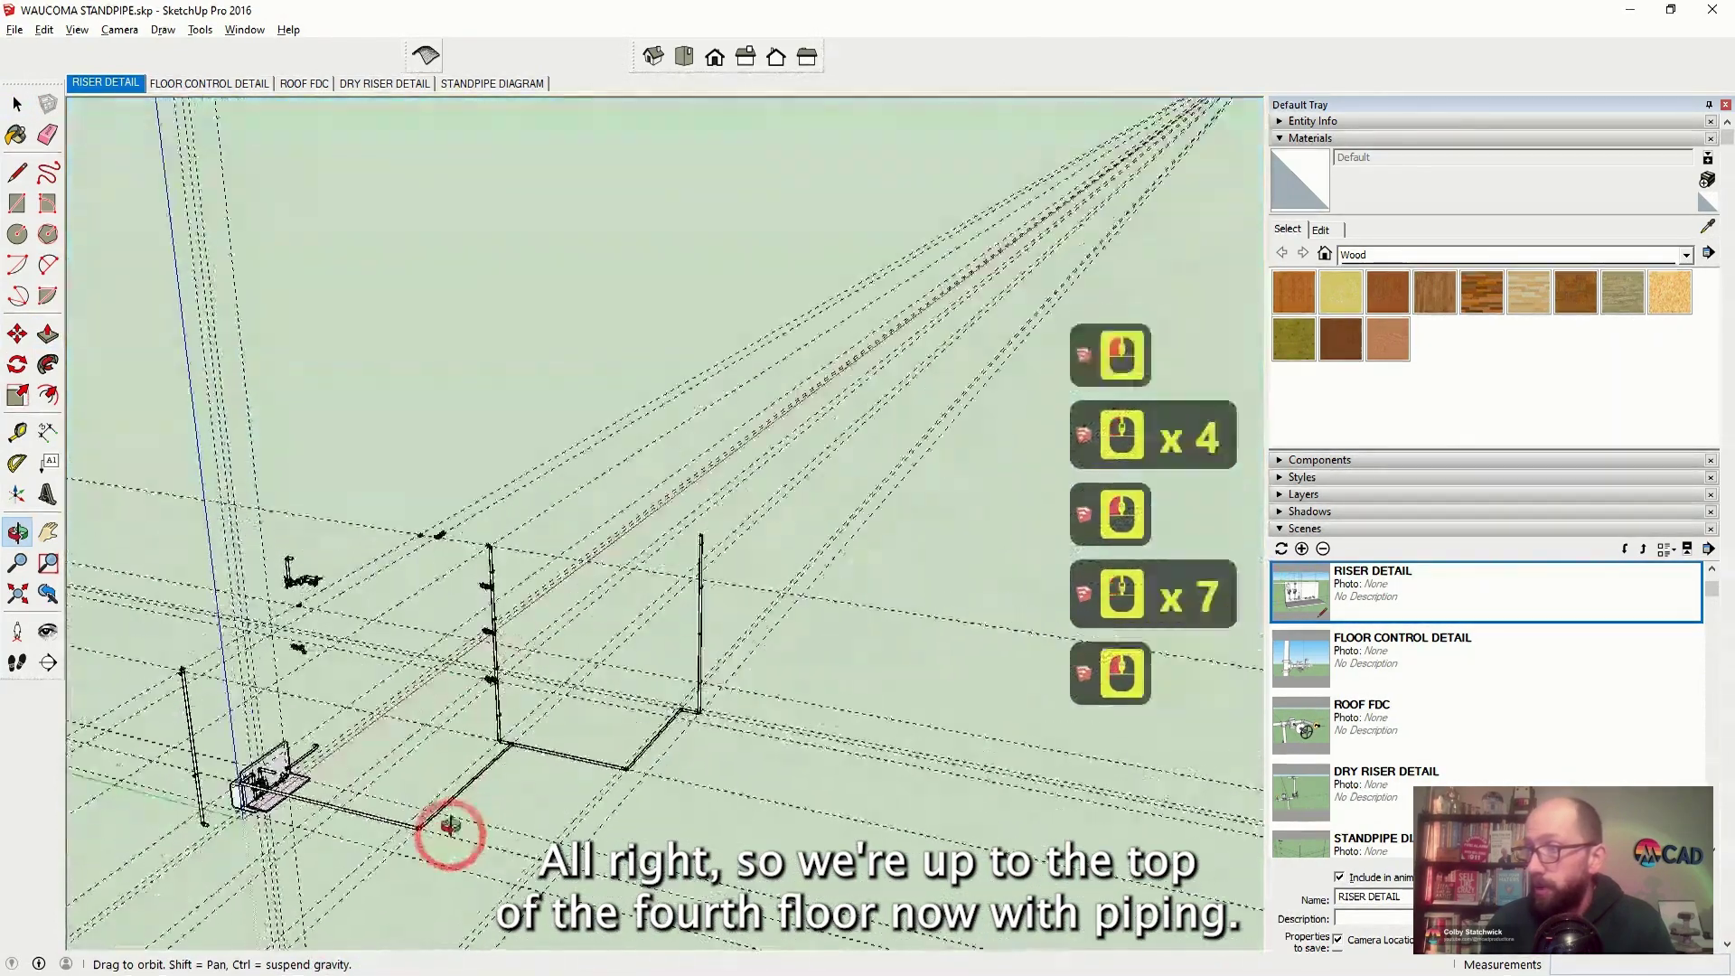
scroll(449, 485, "up", 20)
scroll(684, 503, "down", 7)
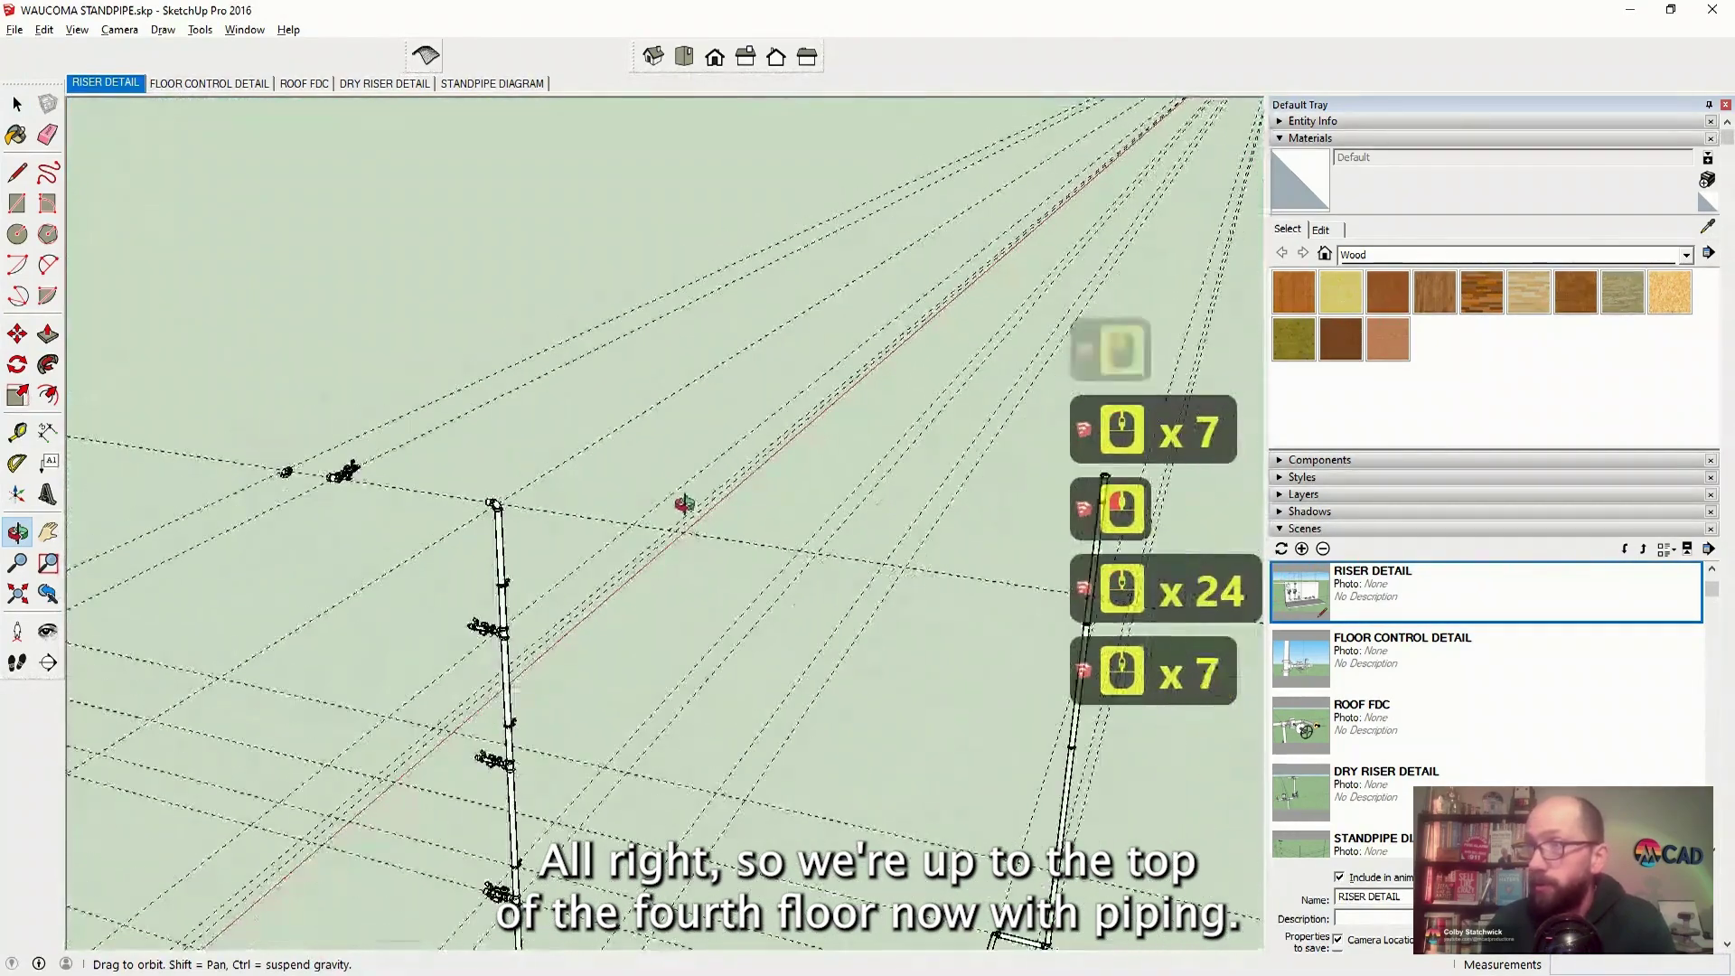
left_click_drag(348, 528, 730, 518)
scroll(730, 518, "up", 20)
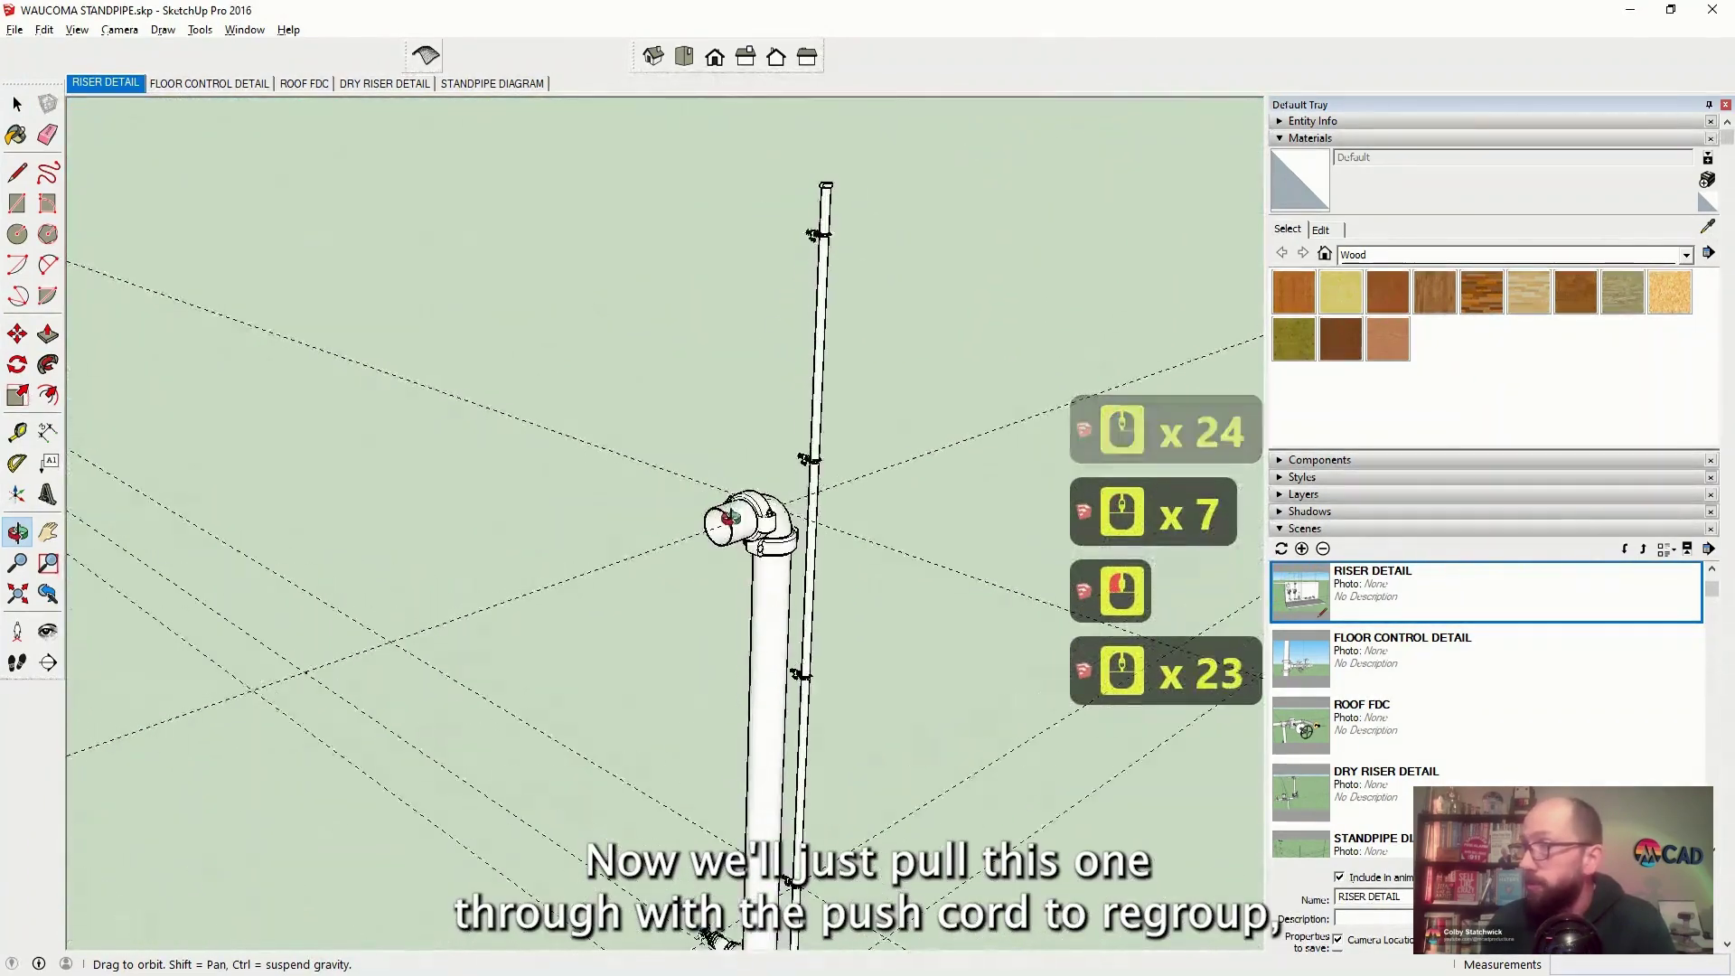
left_click(18, 105)
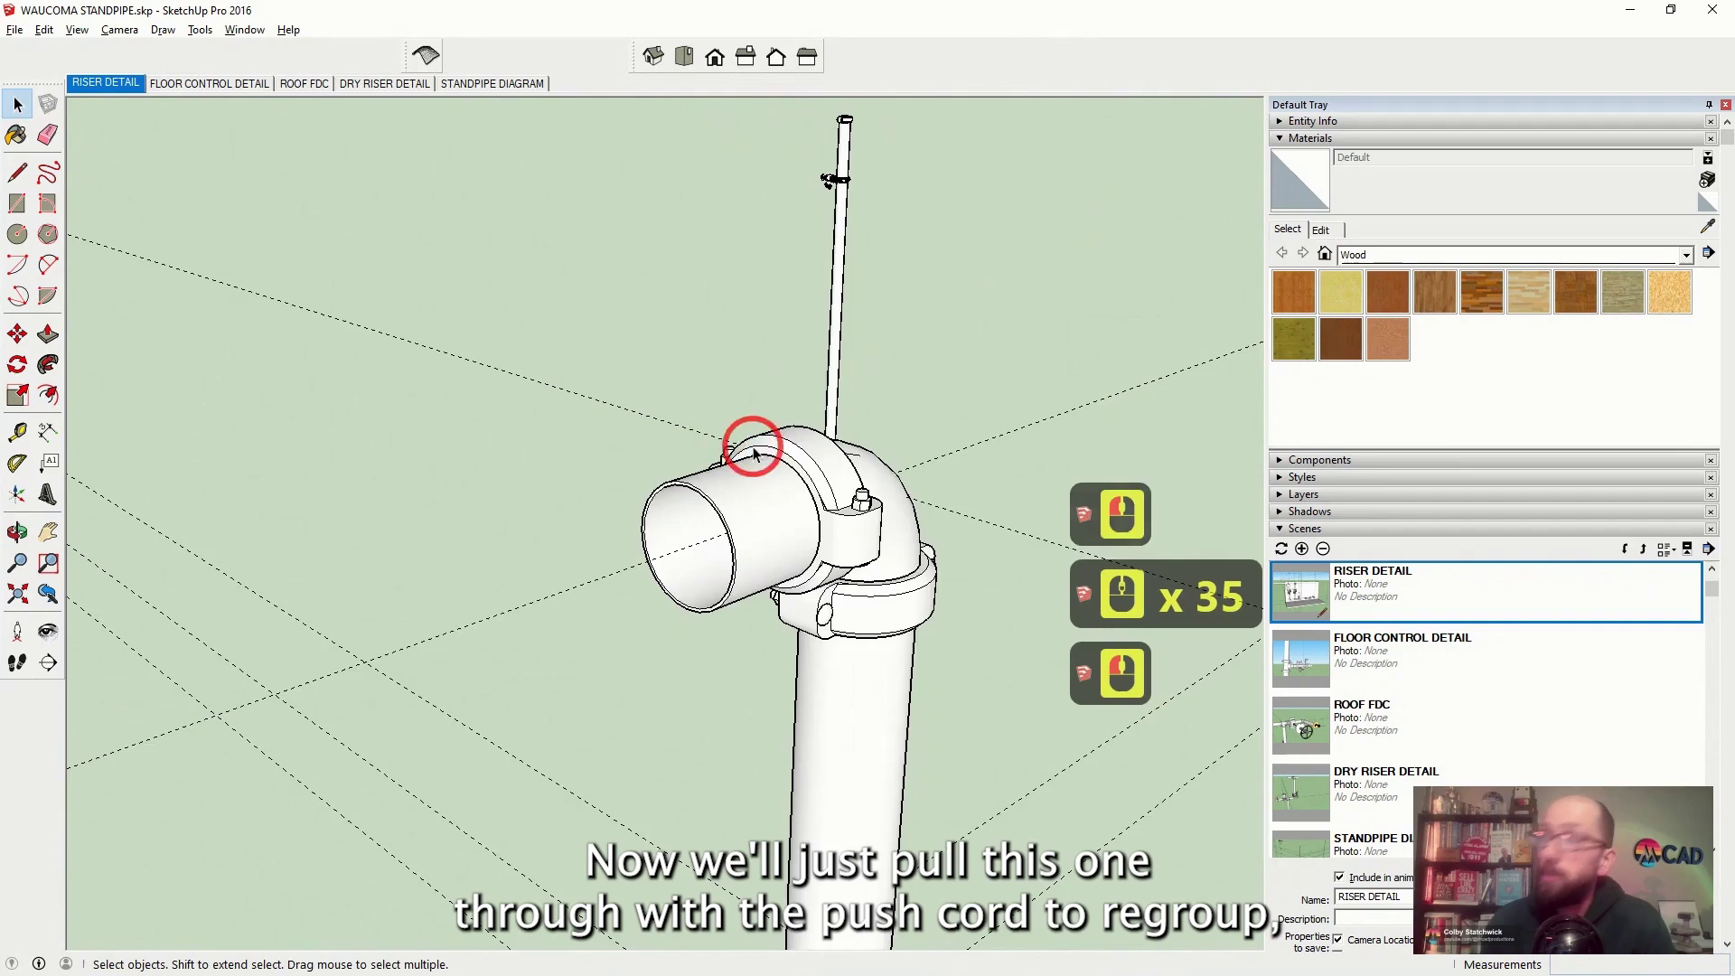
scroll(718, 523, "up", 14)
double_click(582, 551)
scroll(582, 550, "up", 5)
left_click(541, 547)
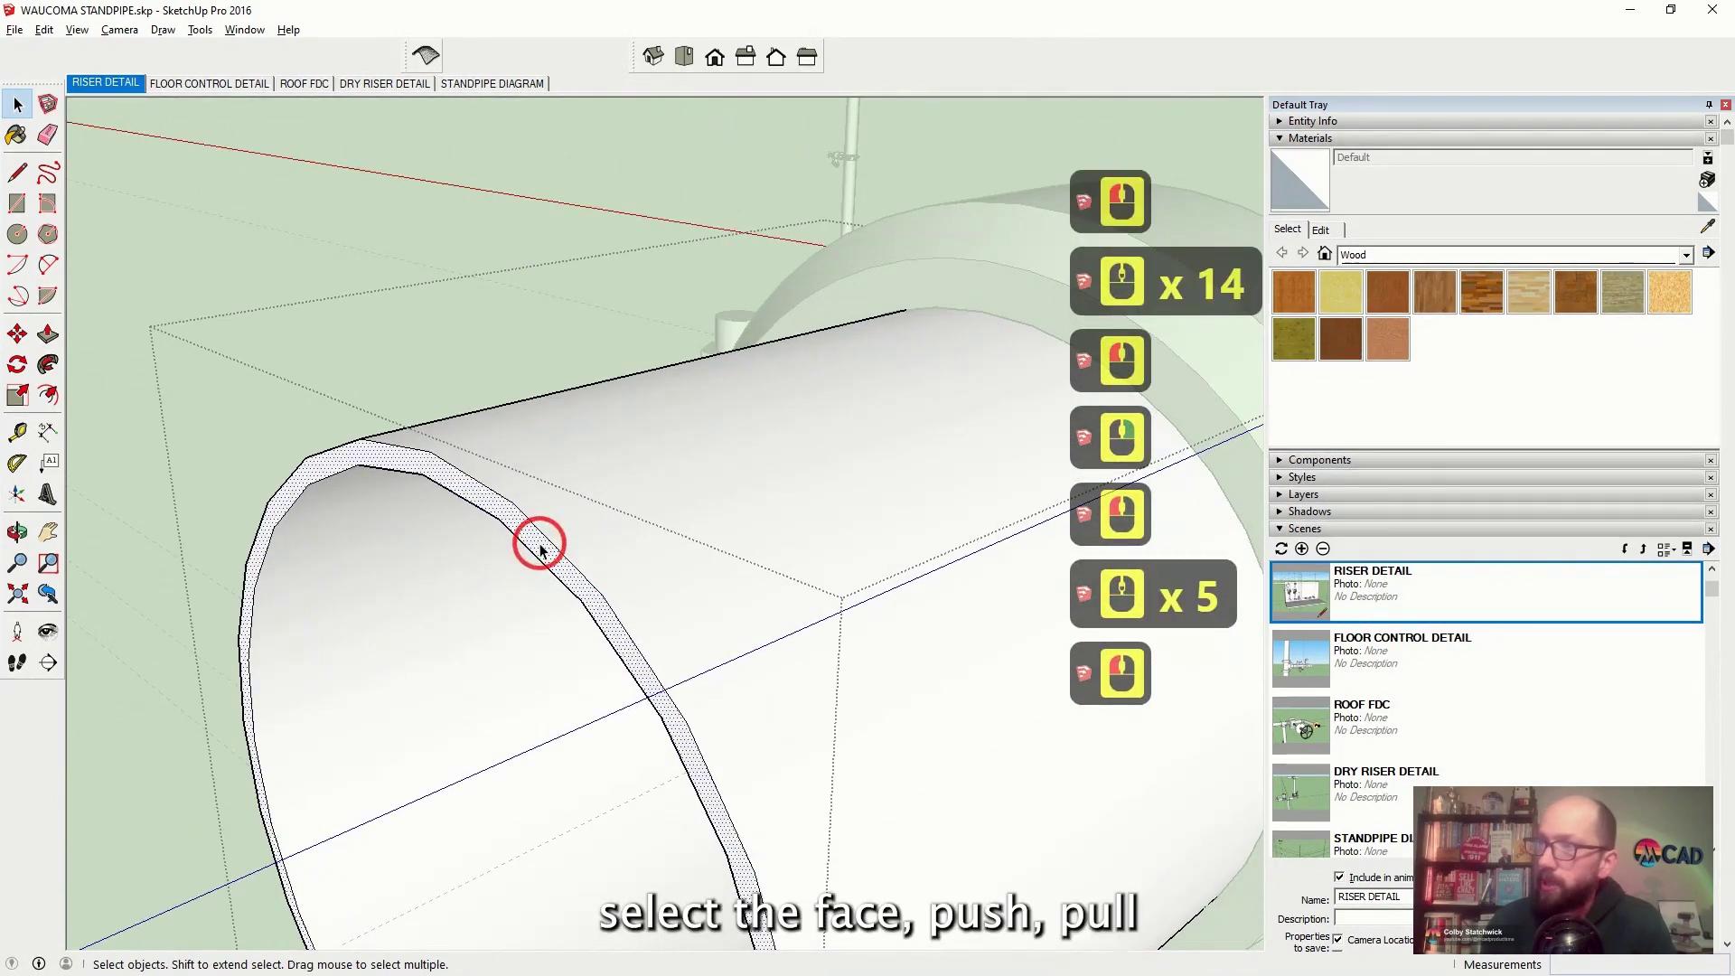
Push/Pull the stub's end face past the valve assembly's tee to the coupling of the far elbow
left_click(48, 334)
left_click(514, 508)
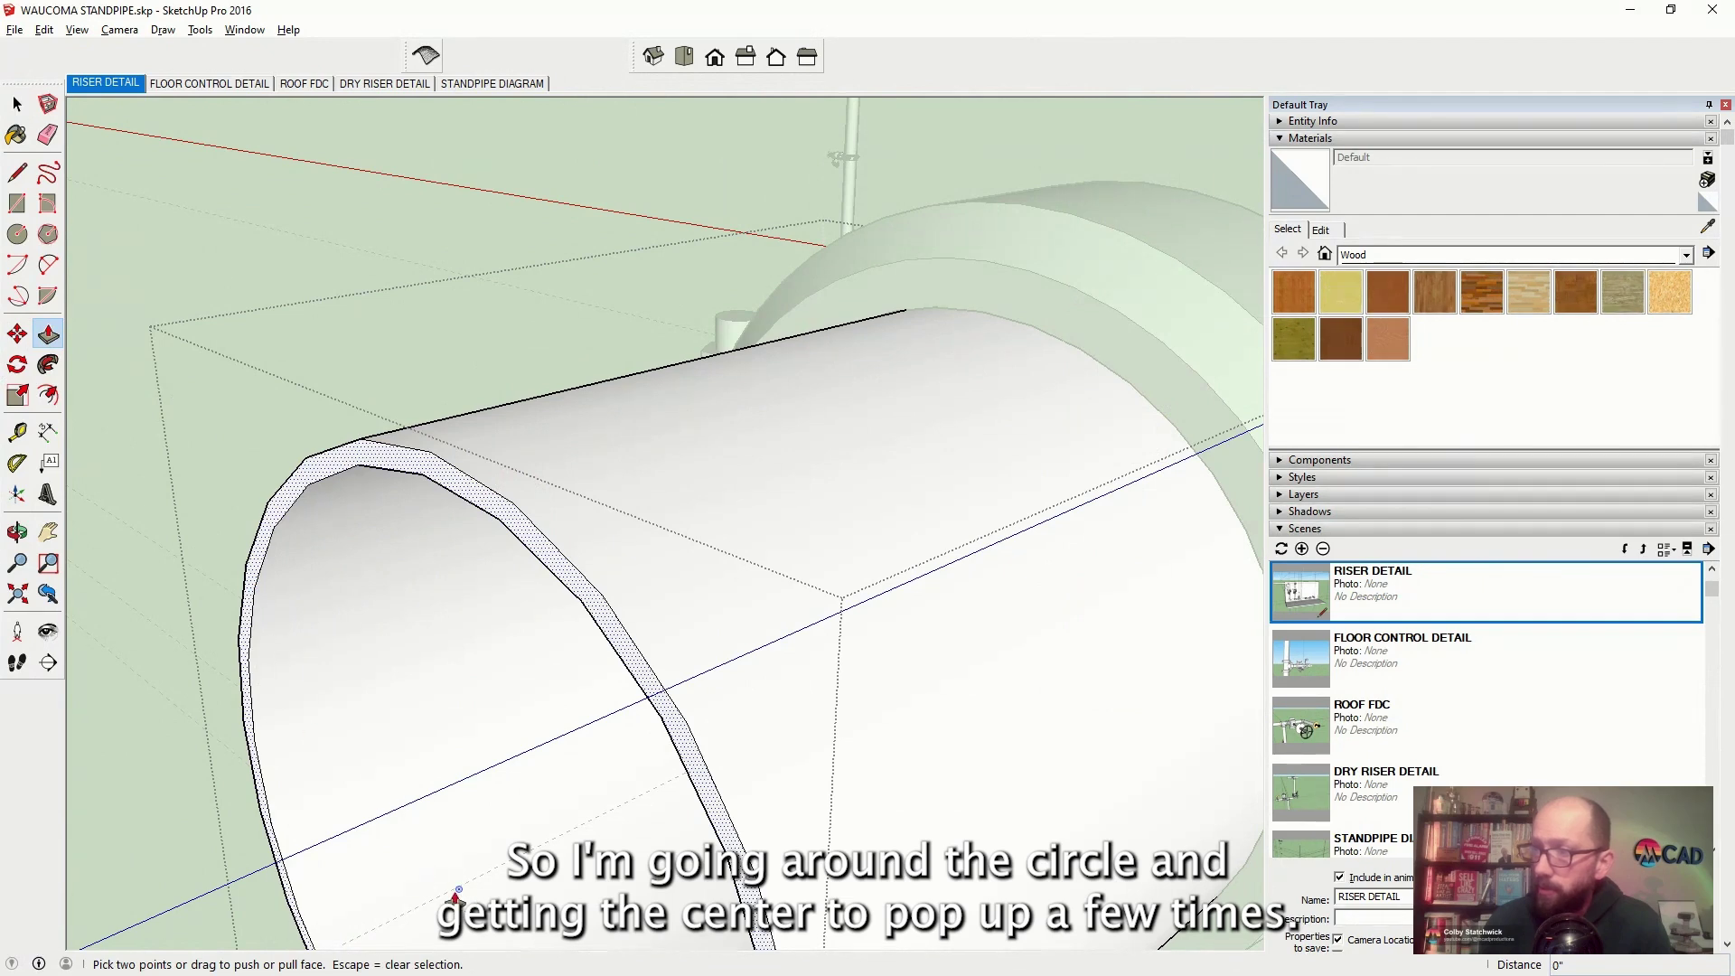
left_click(372, 519)
scroll(372, 519, "down", 20)
scroll(162, 543, "up", 20)
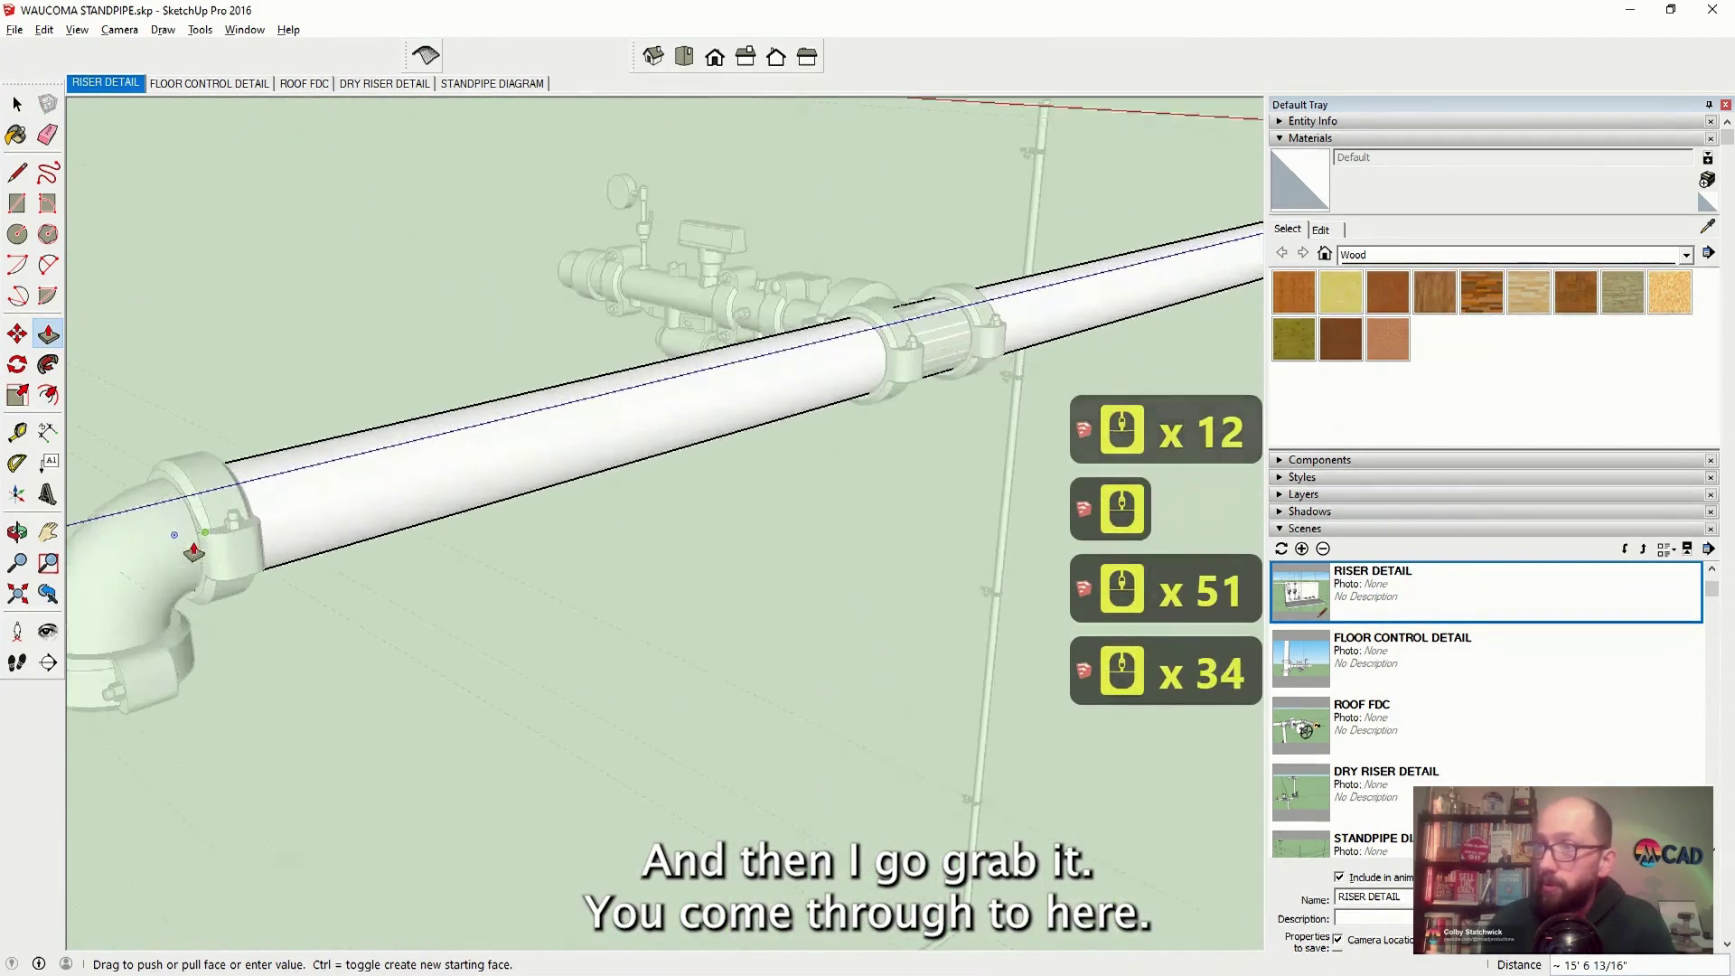
scroll(194, 550, "up", 14)
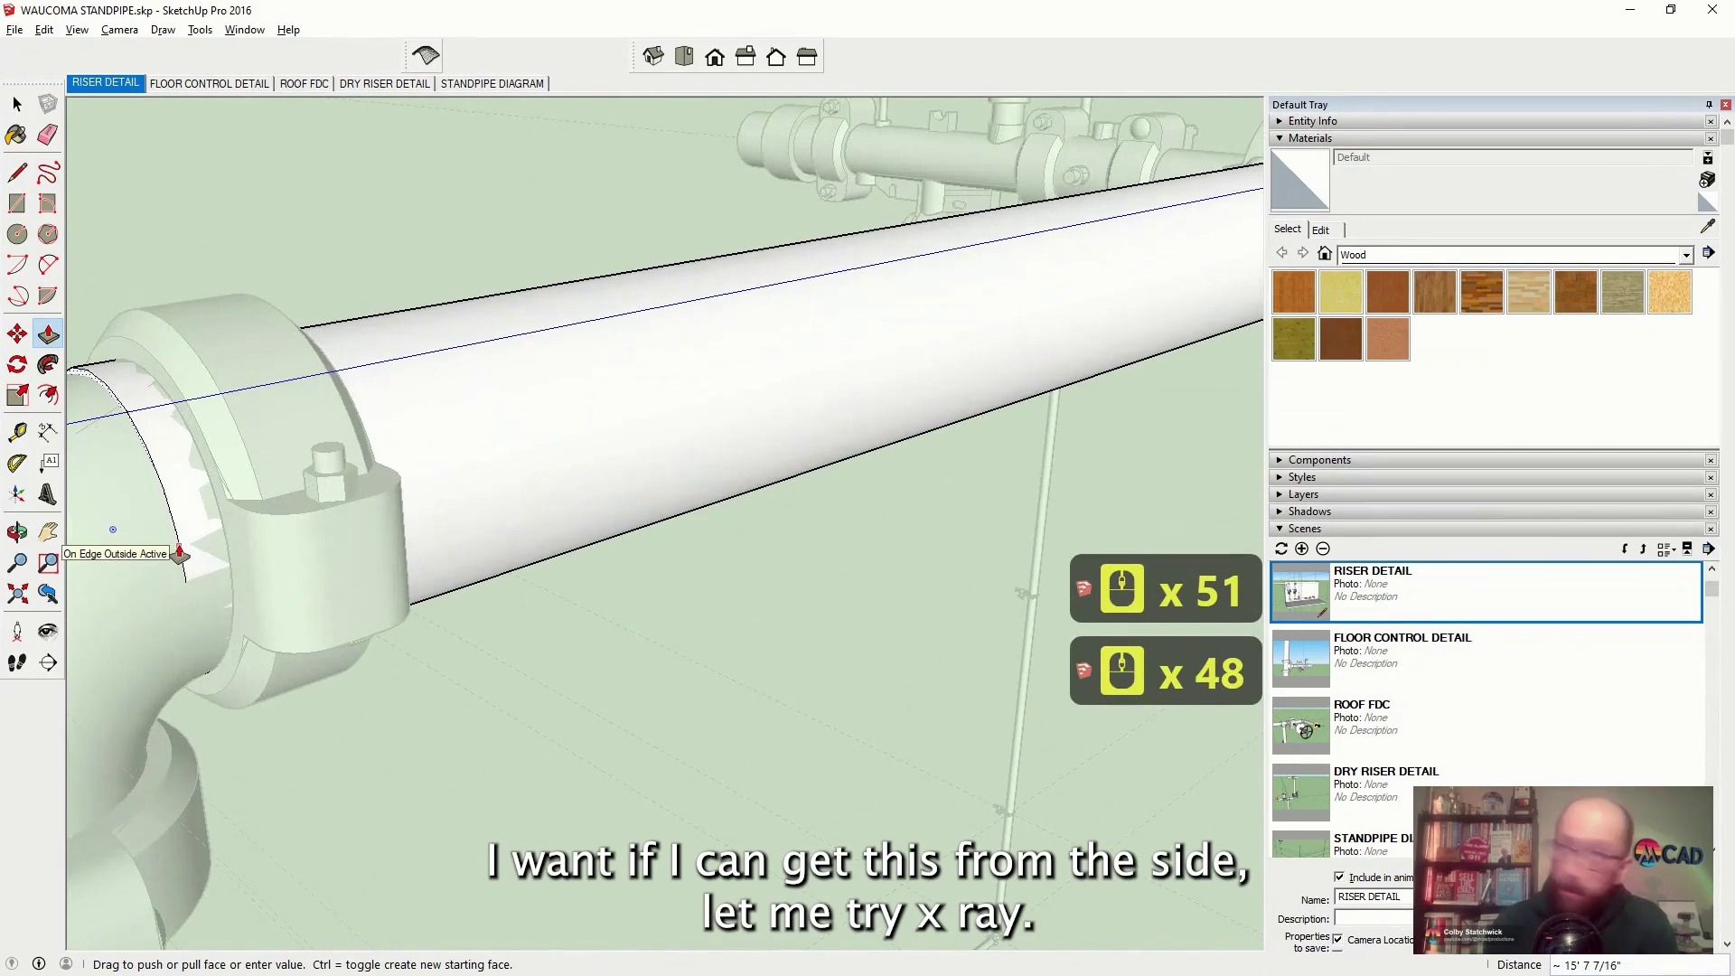
Use X-ray to end the extended pipe inside the far elbow's coupling, restore the normal display and save the model
key("alt+x")
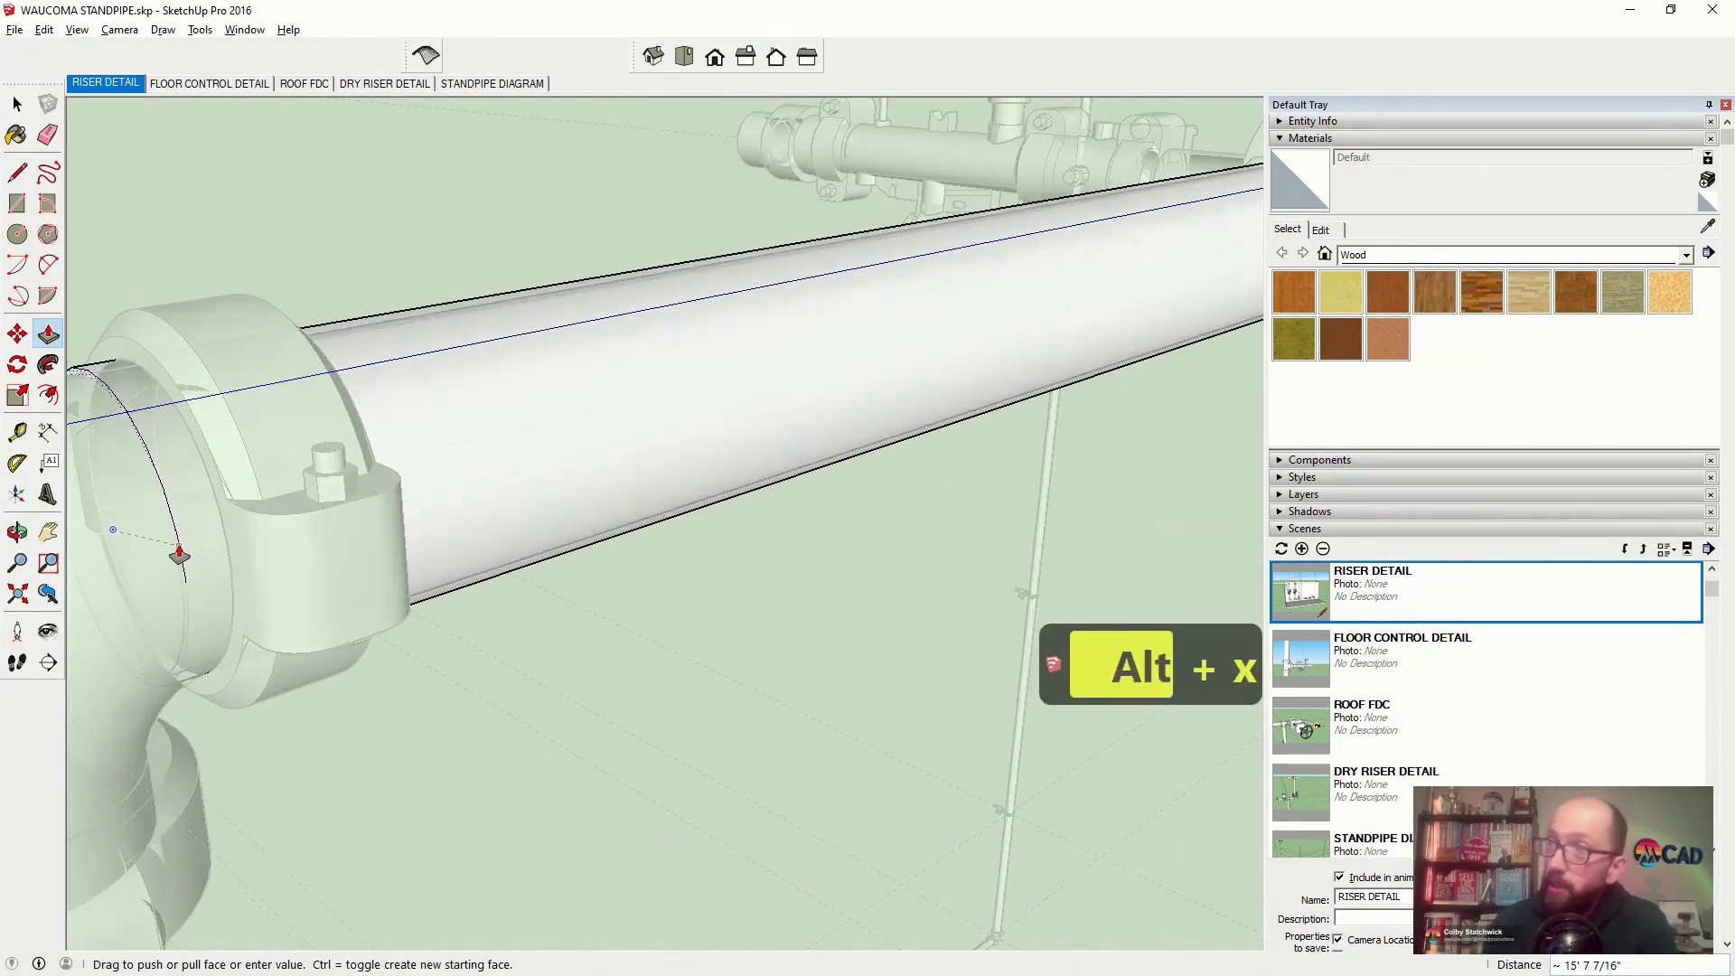
left_click(17, 533)
left_click_drag(515, 531, 728, 461)
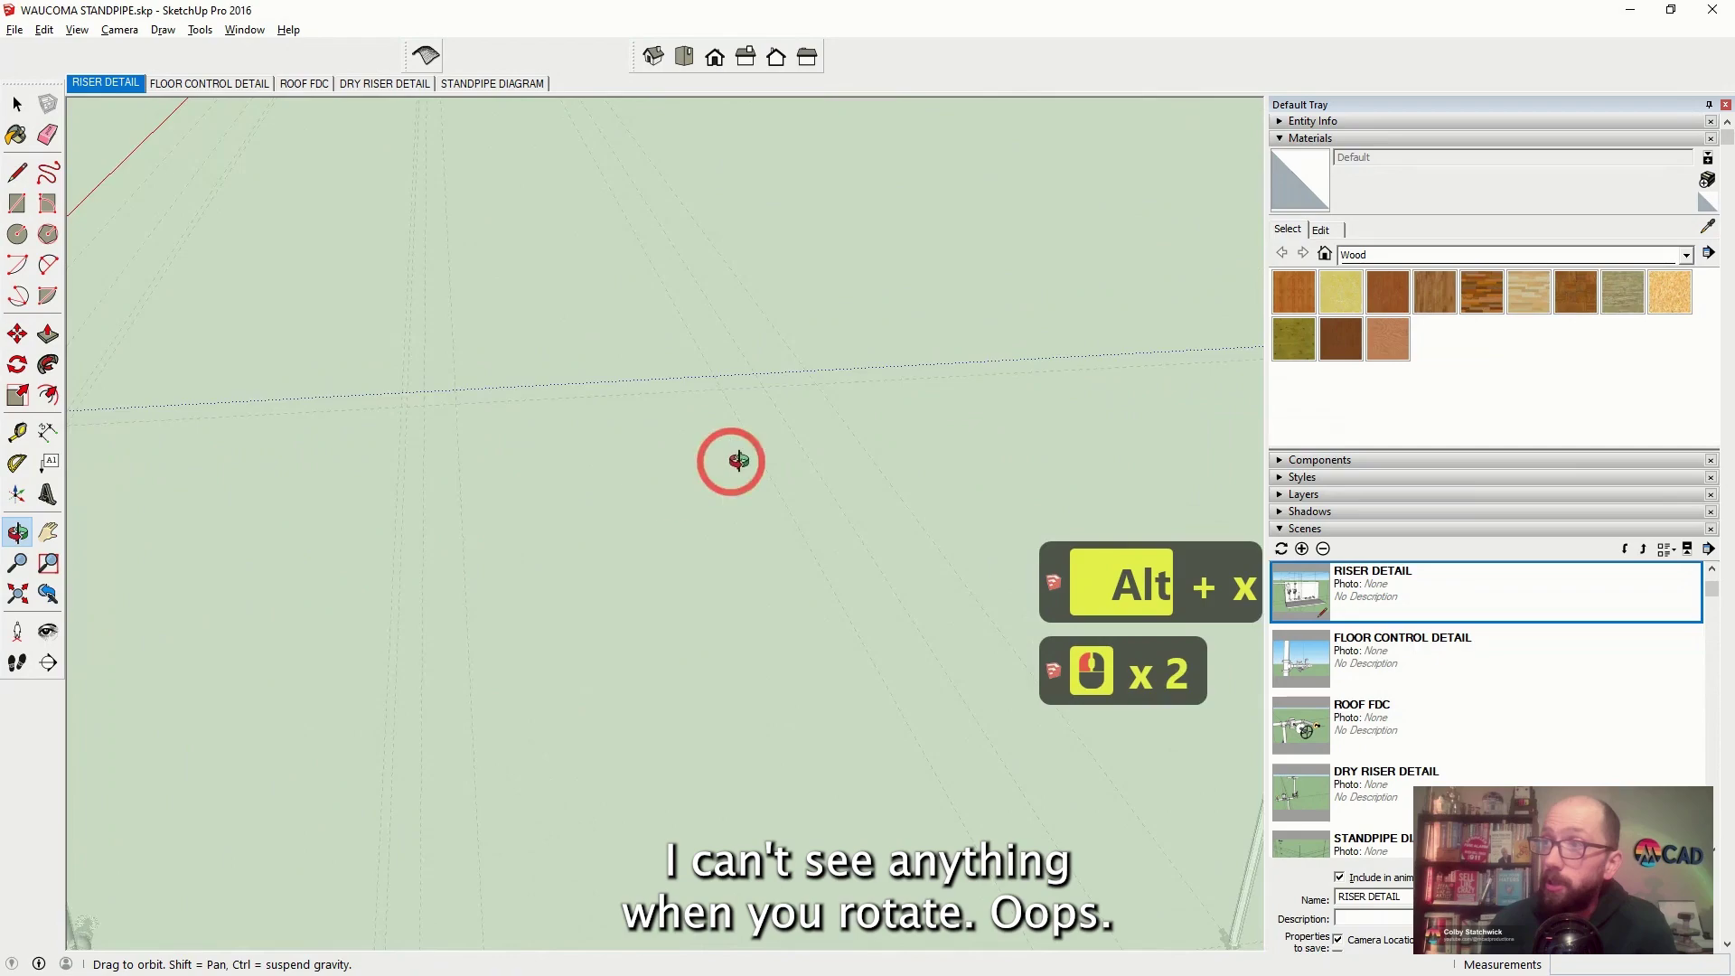
scroll(849, 434, "down", 20)
scroll(432, 466, "up", 11)
left_click_drag(577, 480, 256, 356)
scroll(367, 357, "up", 11)
scroll(367, 357, "up", 5)
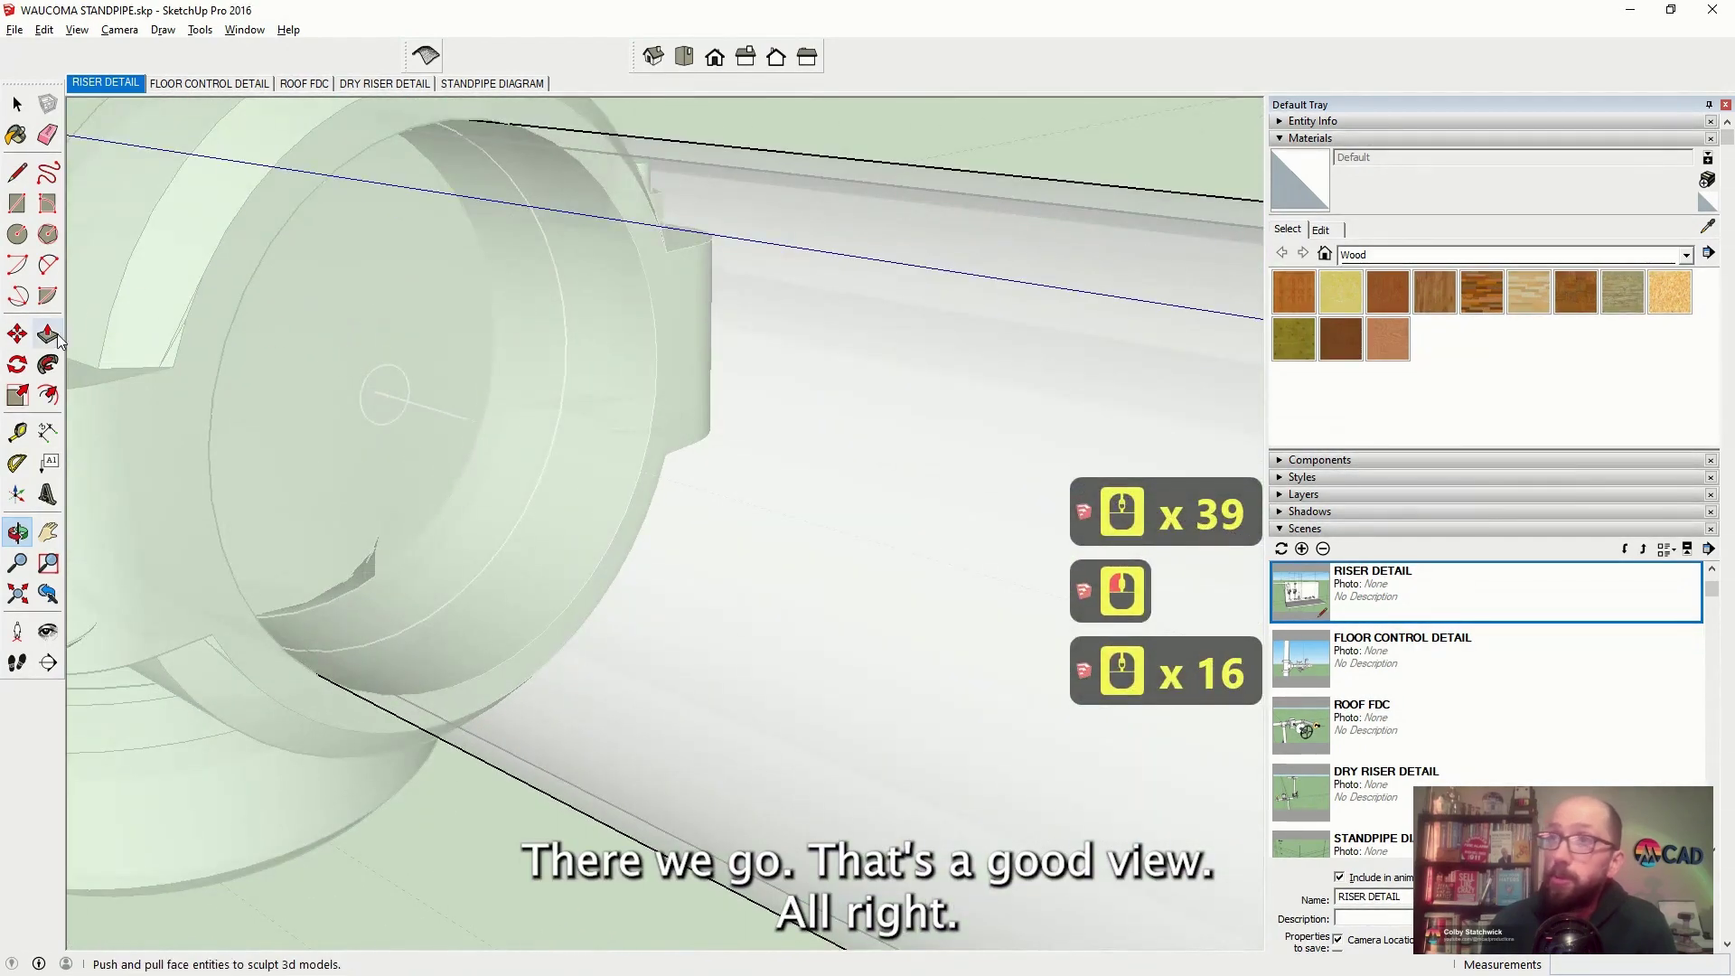
key("alt+x")
left_click(18, 104)
scroll(416, 437, "down", 20)
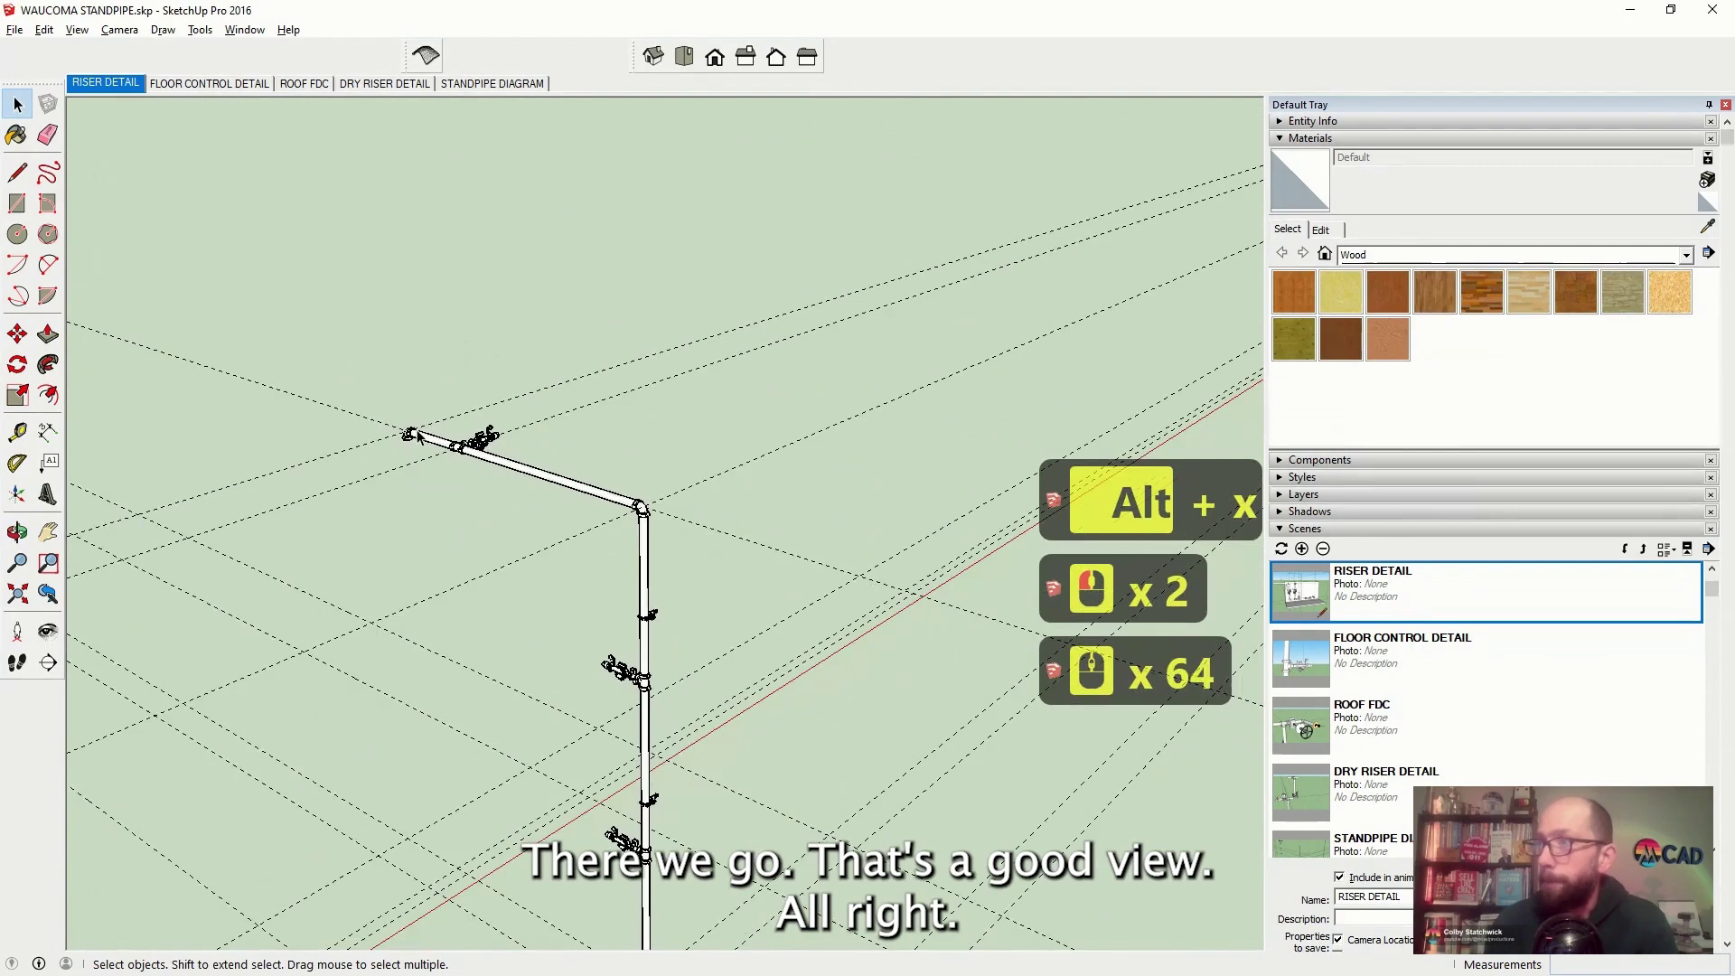
left_click(14, 28)
left_click(49, 98)
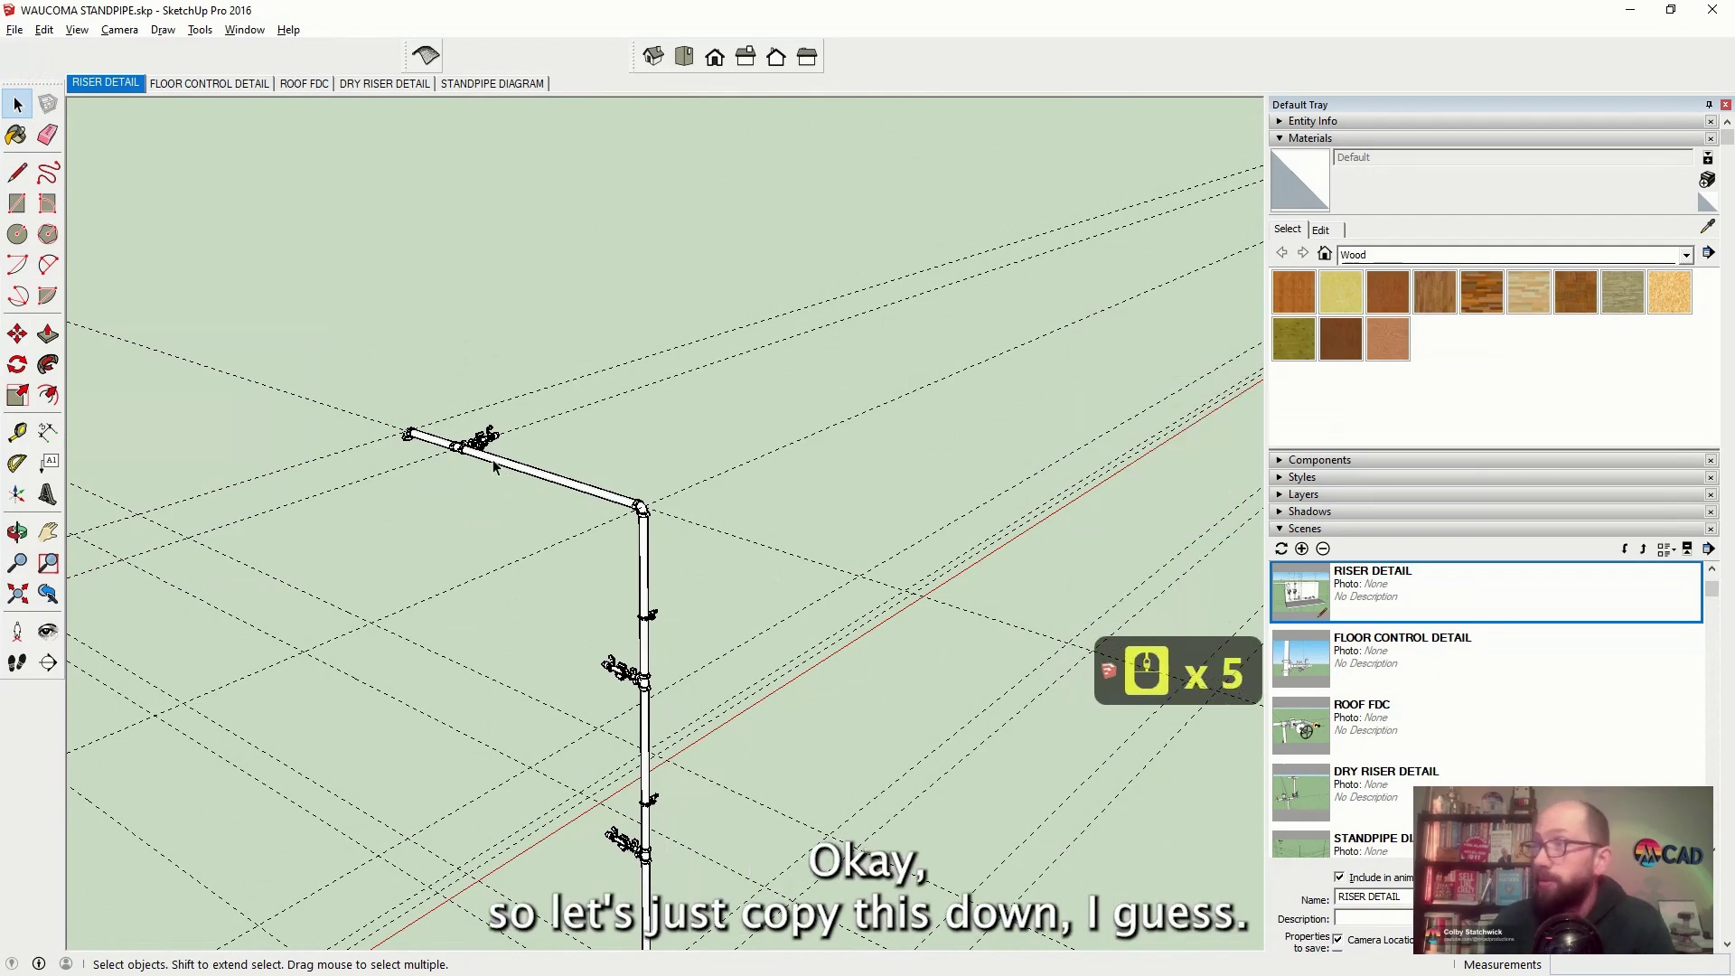
Select the two guides crossing at the far elbow and copy them straight down
left_click(389, 427)
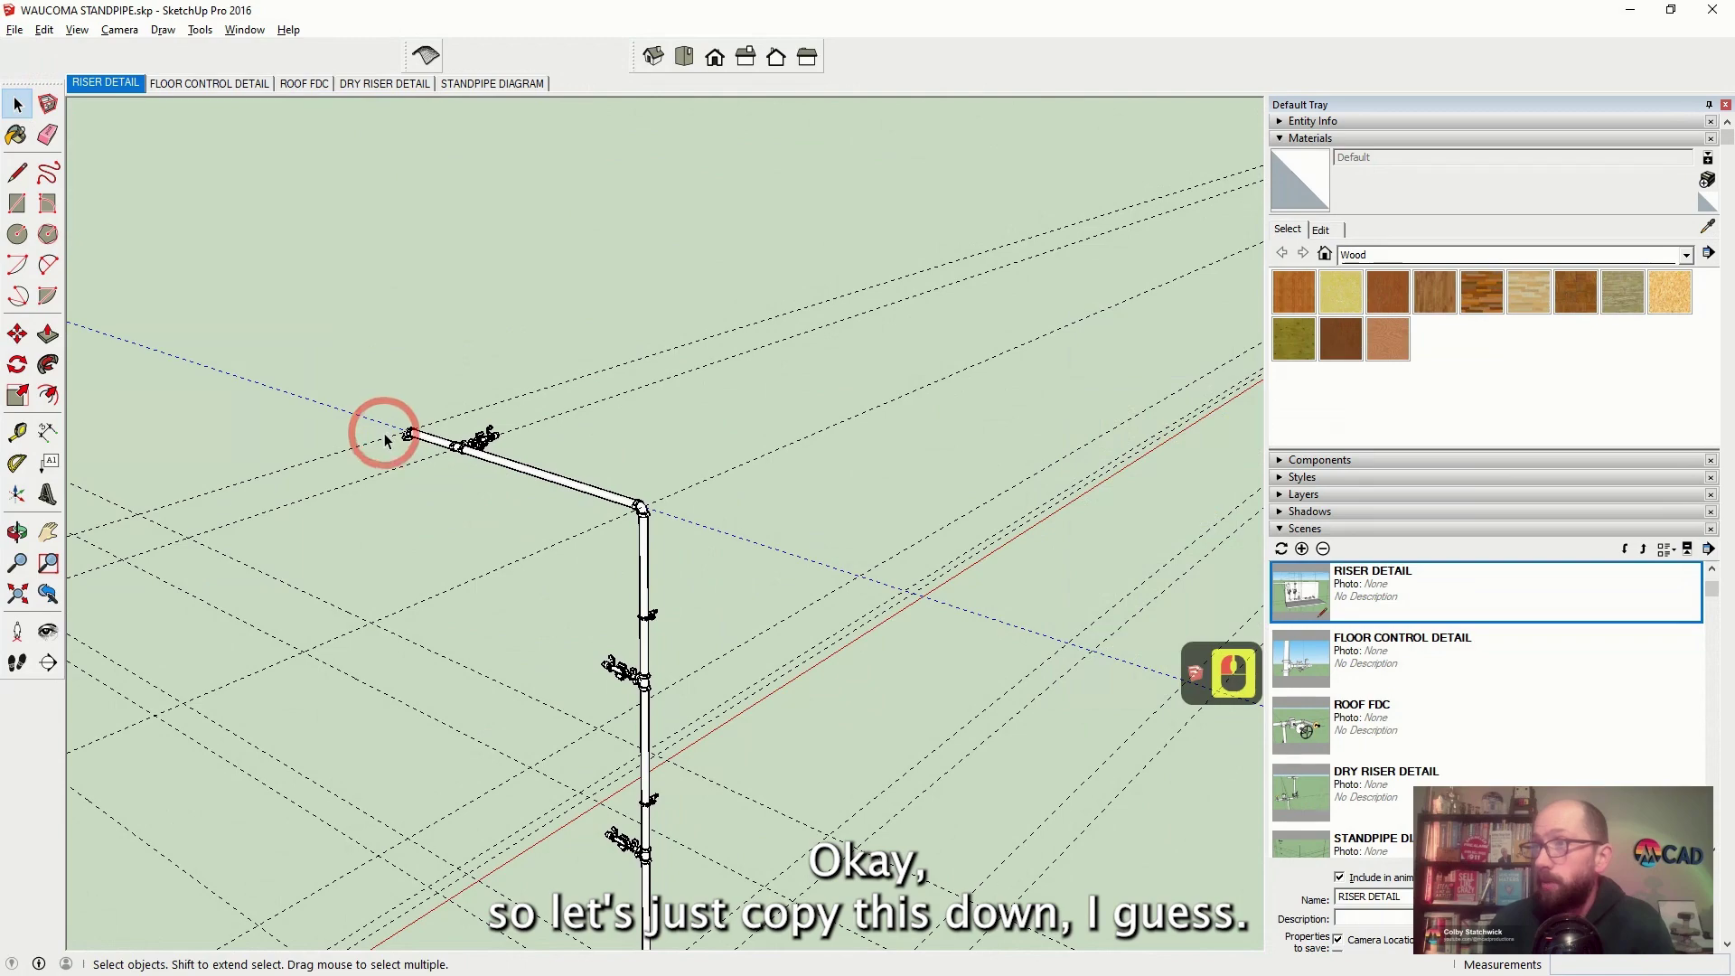
left_click(384, 443)
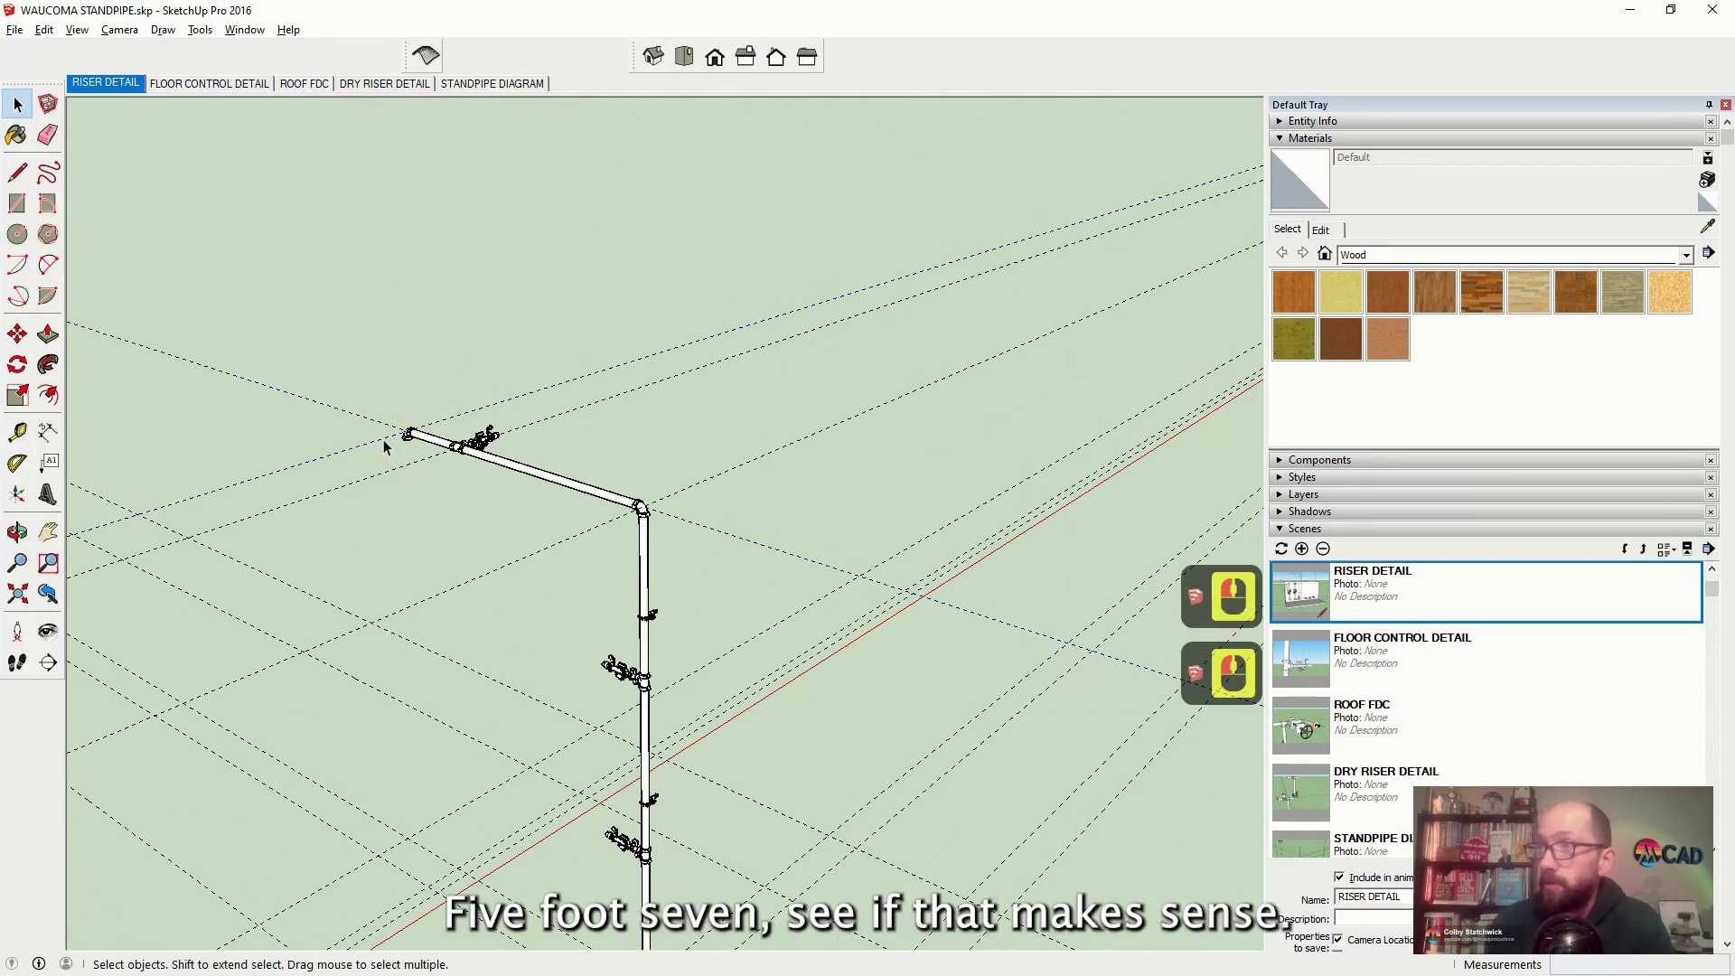
key("Escape")
key("Escape")
middle_click_drag(686, 470, 326, 600)
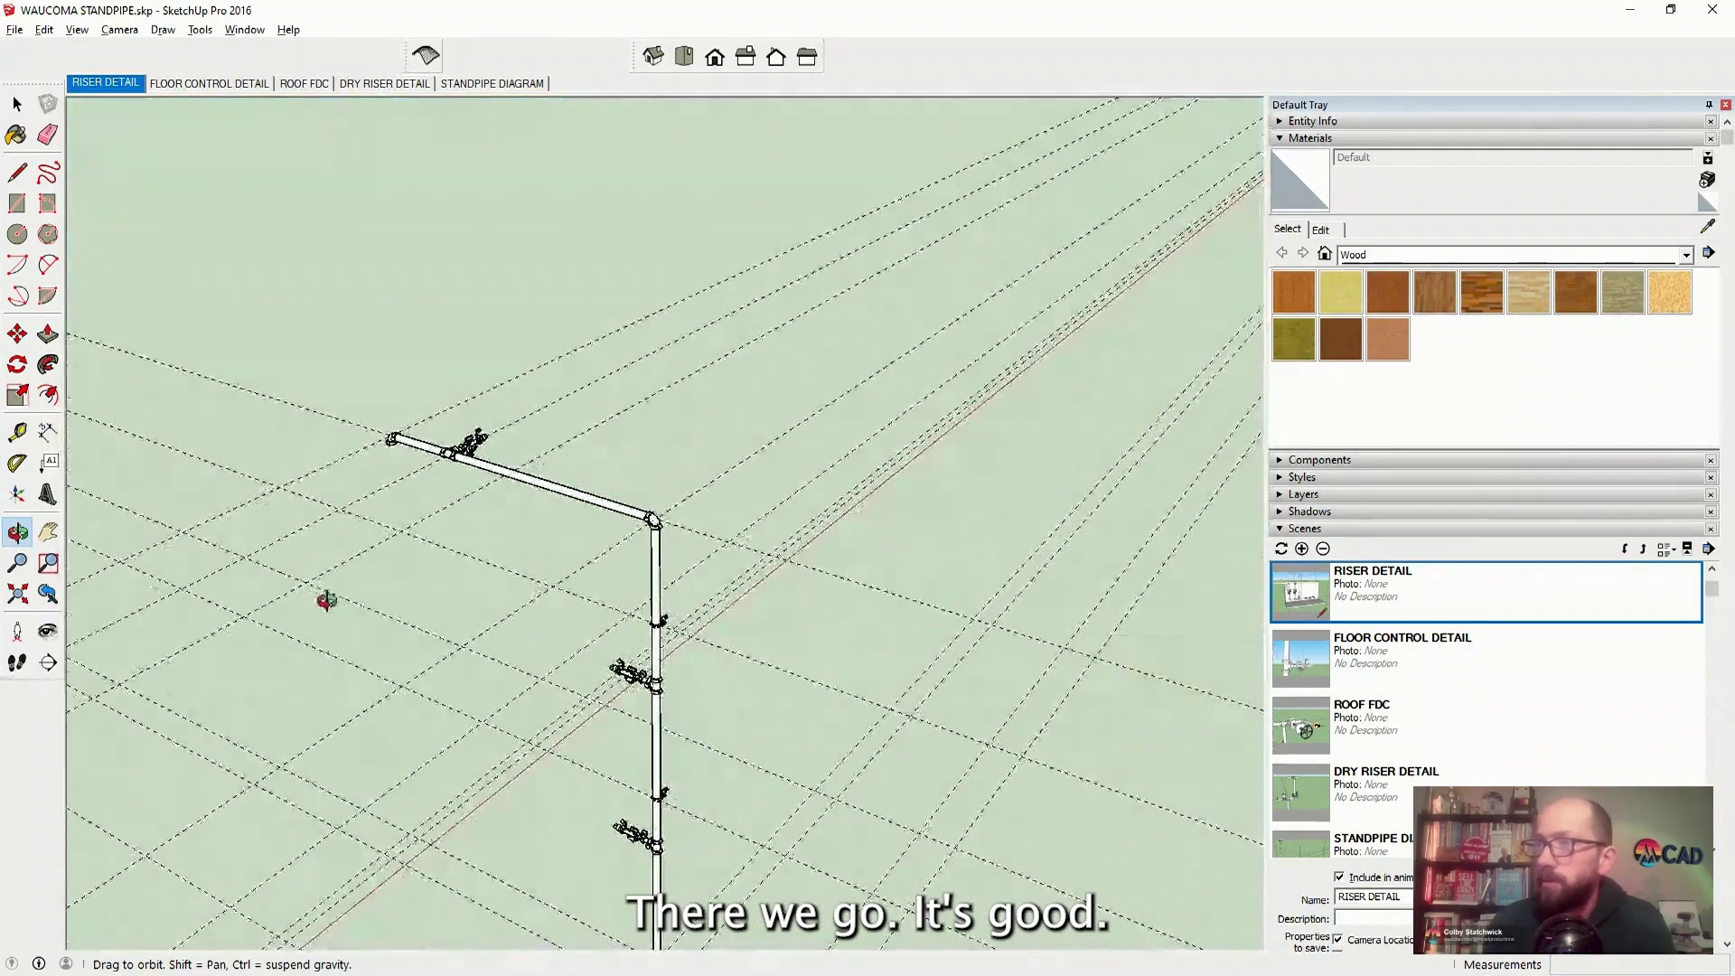
Examine the horizontal run, the wall-mounted valve assembly and the whole riser layout for an elbow assembly to reuse
scroll(326, 600, "up", 11)
left_click(16, 104)
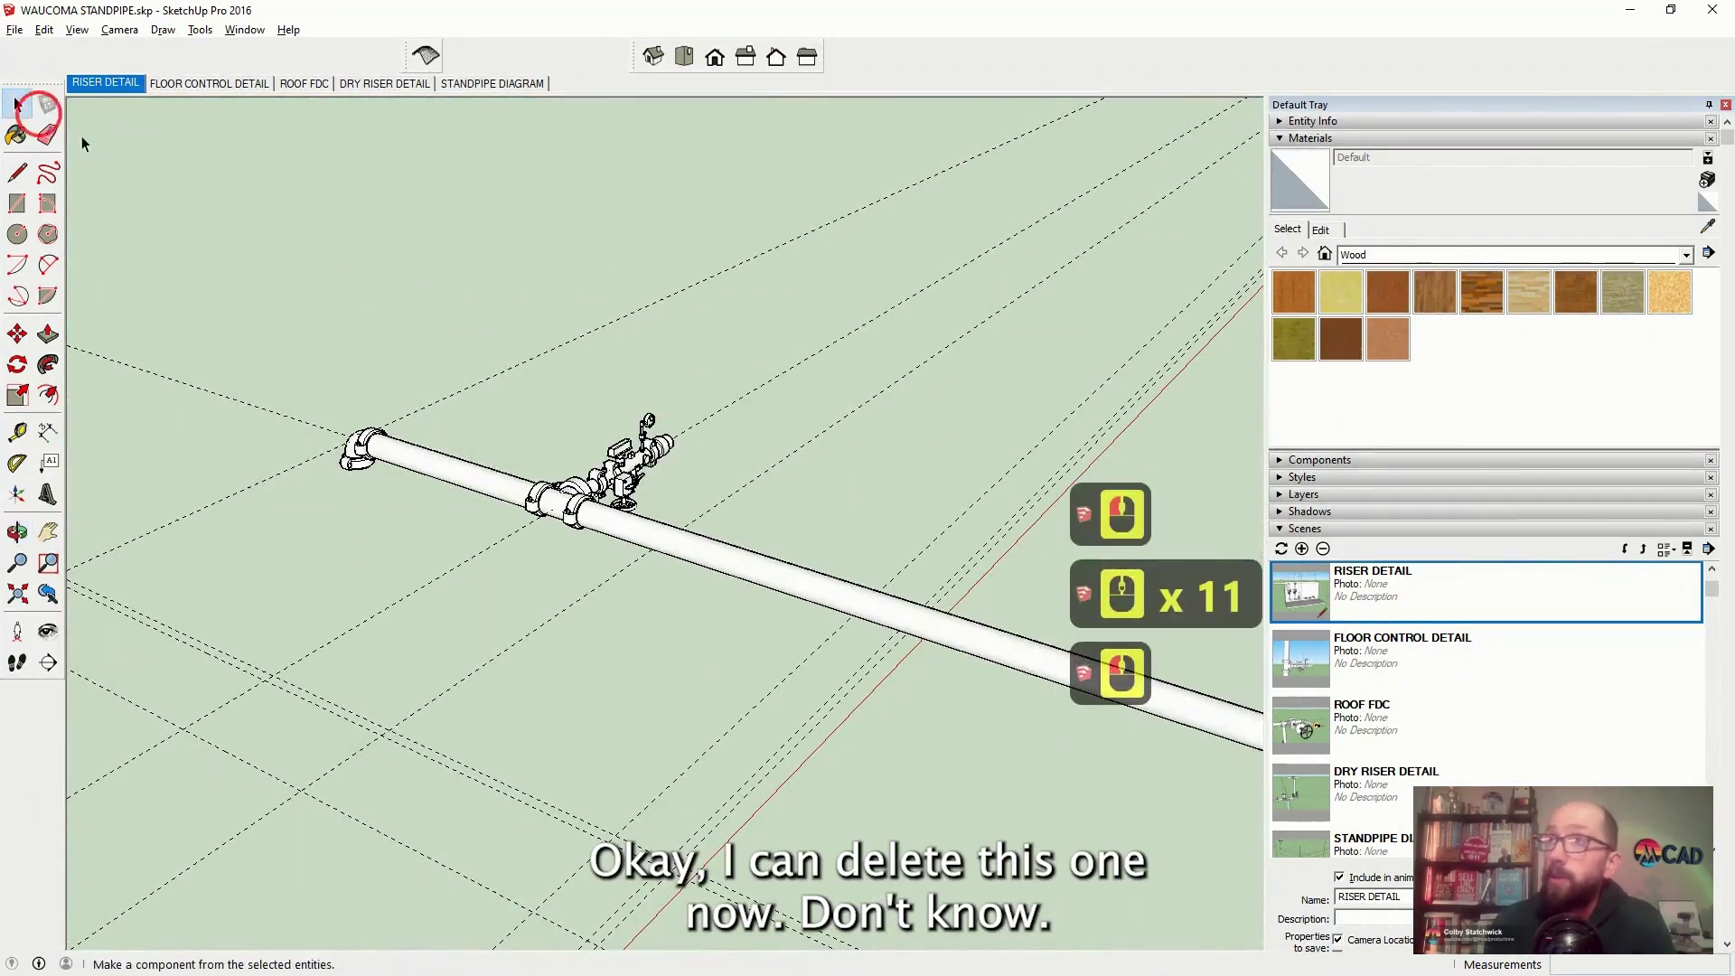
left_click(791, 374)
scroll(709, 492, "down", 11)
middle_click_drag(792, 376, 581, 458)
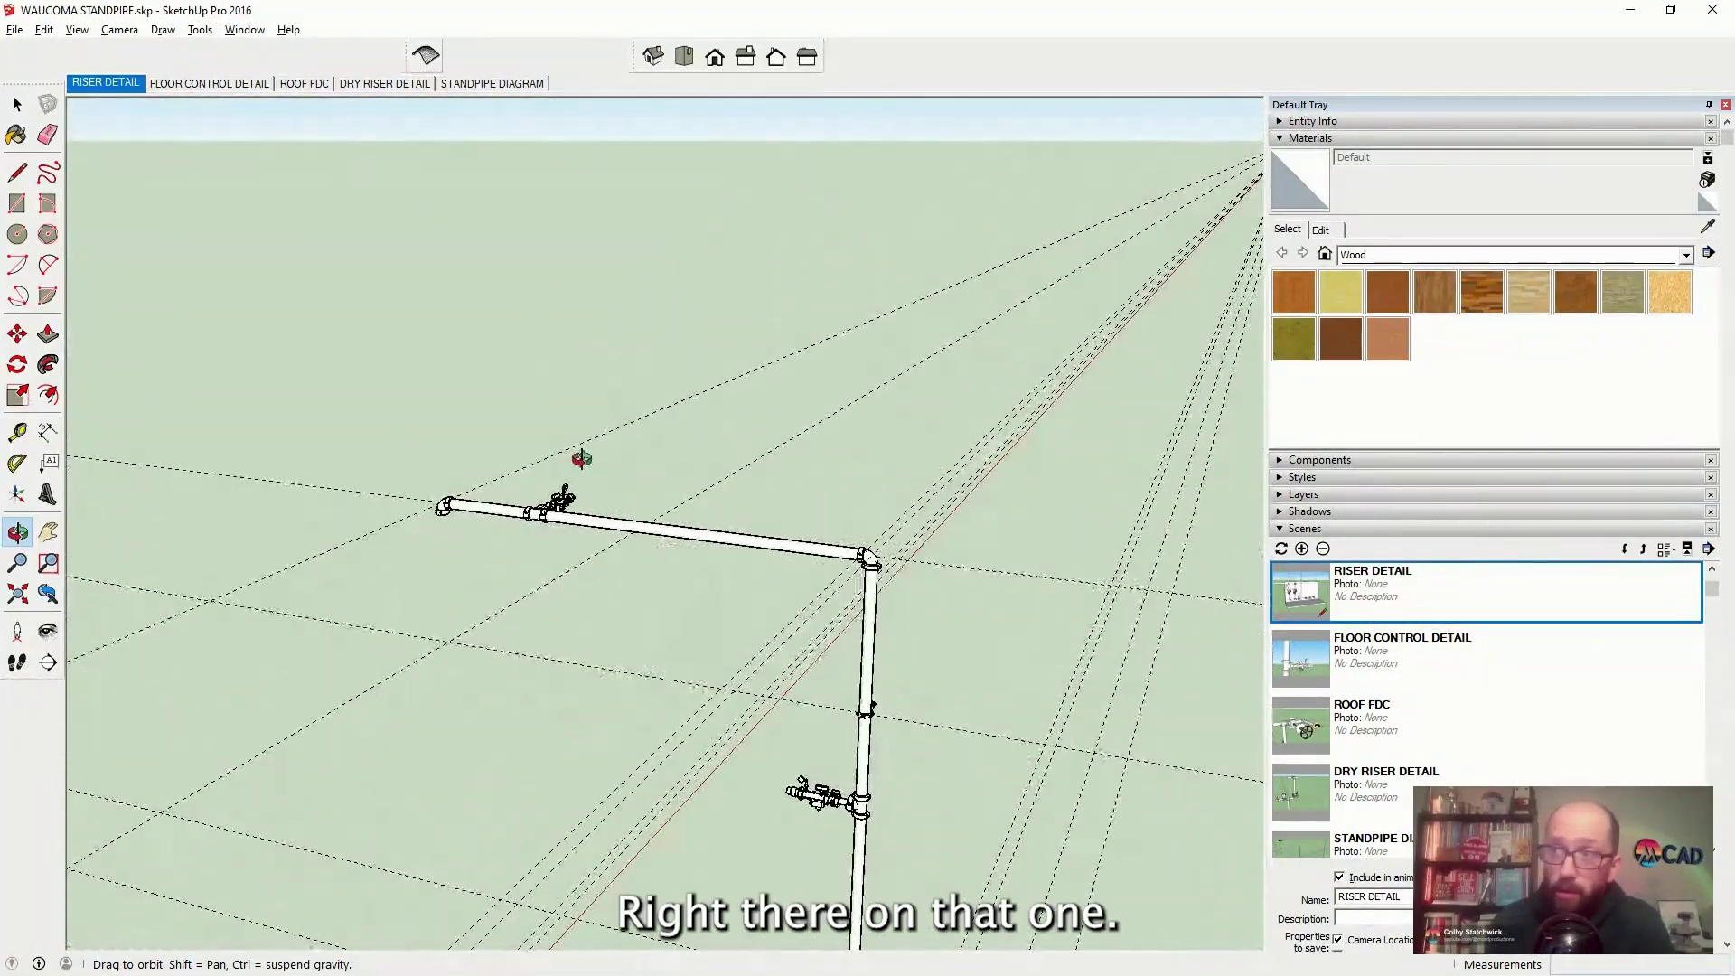
scroll(113, 661, "up", 20)
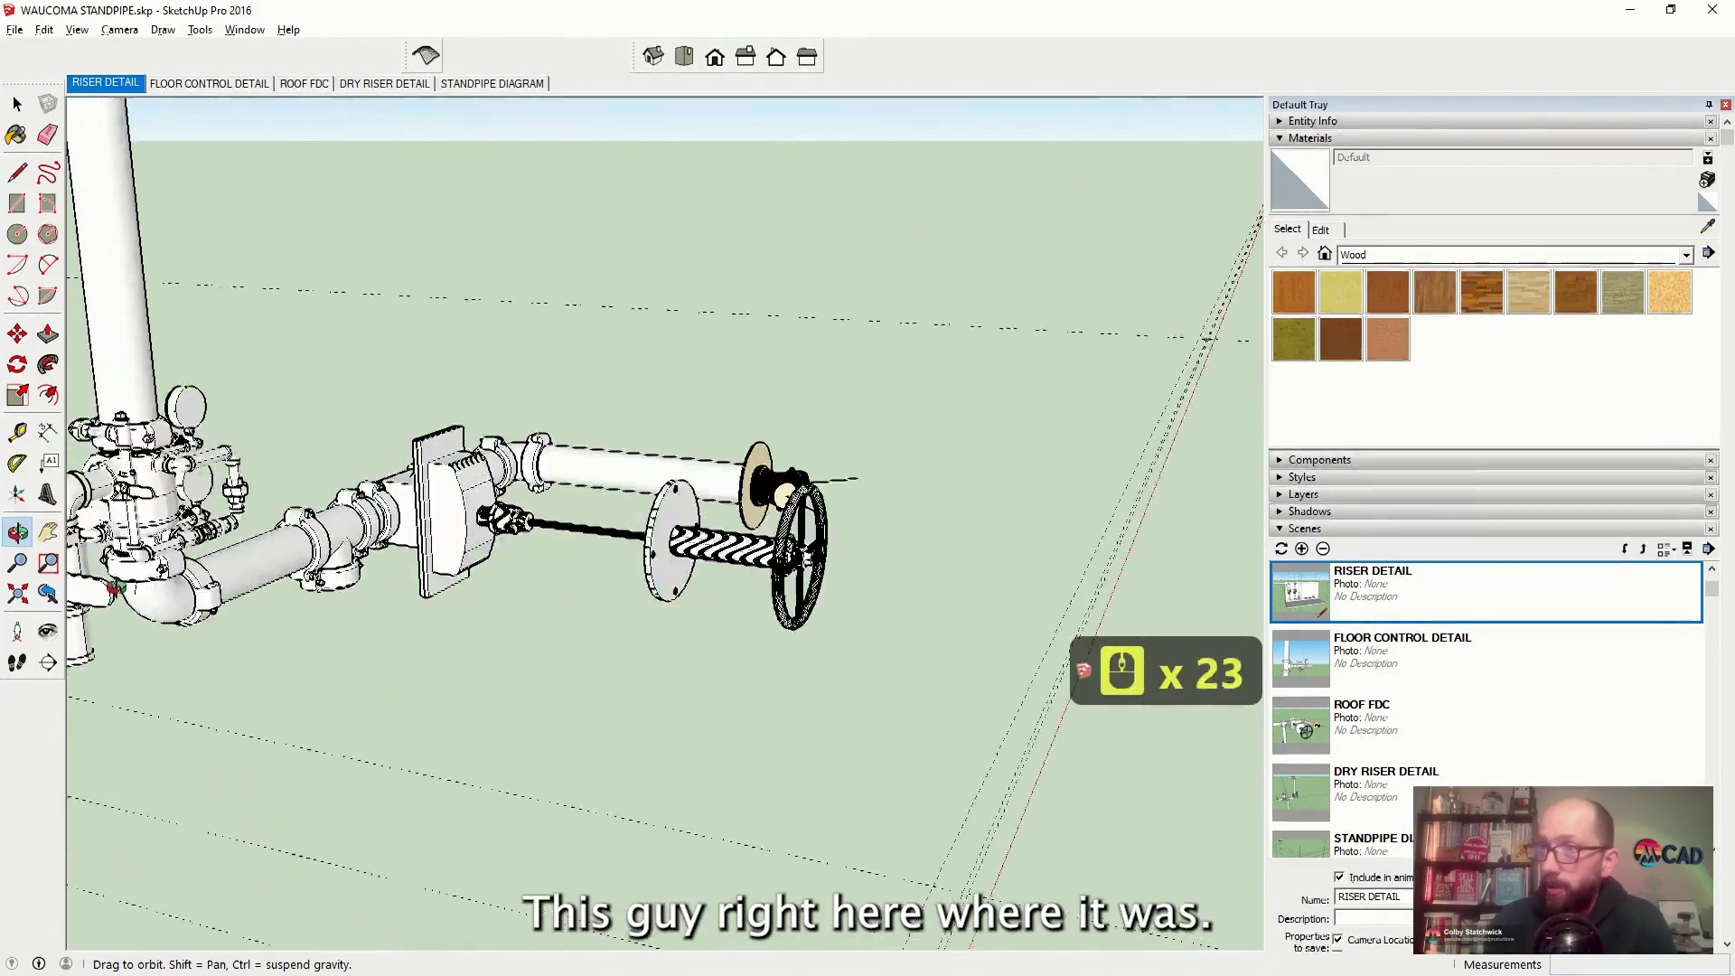
middle_click_drag(114, 661, 115, 589)
scroll(115, 589, "down", 20)
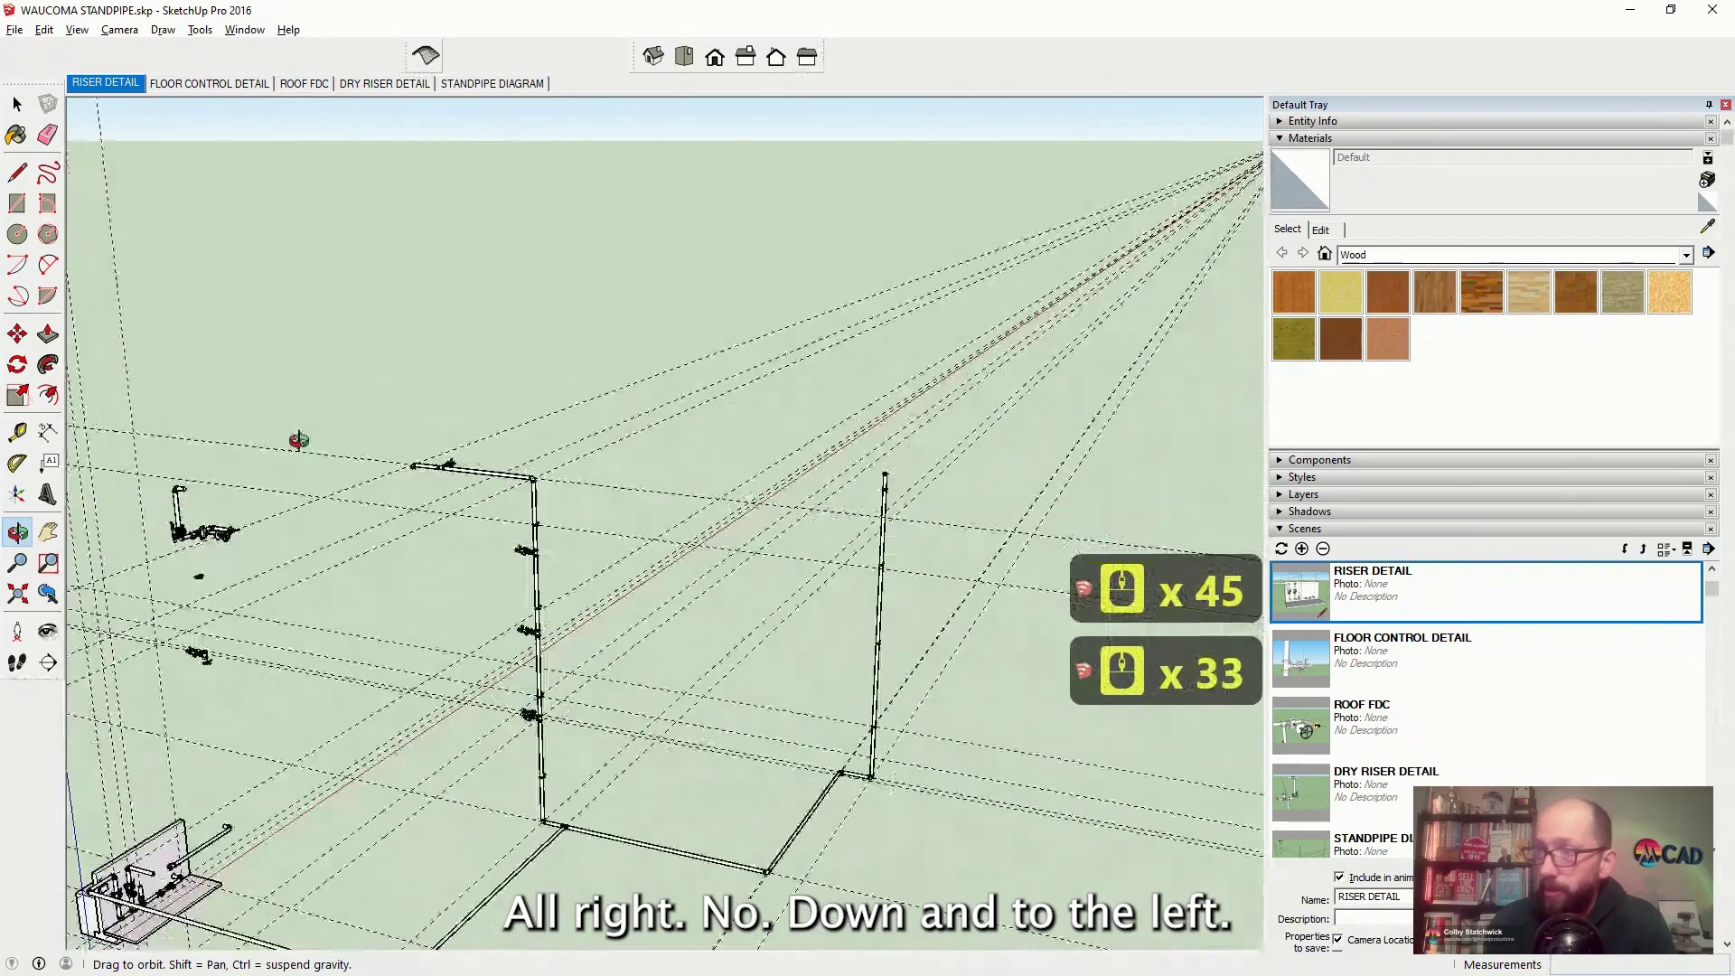
scroll(299, 440, "down", 12)
scroll(171, 783, "up", 20)
scroll(171, 783, "down", 20)
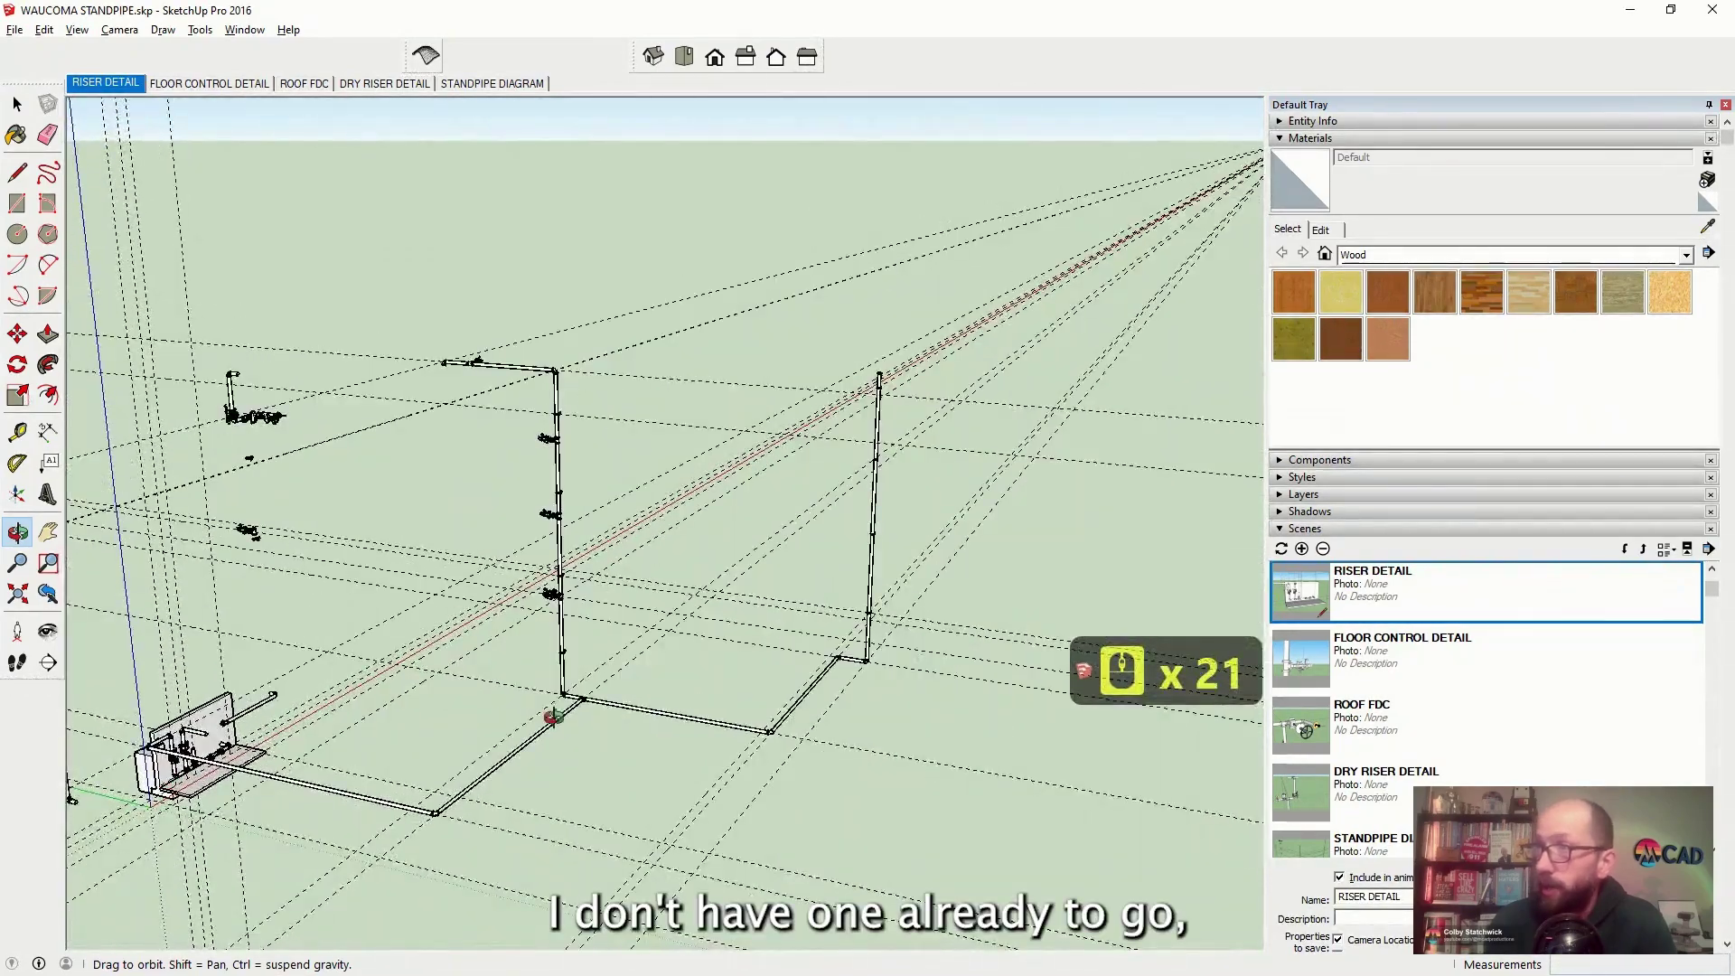
Rotate the elbow with its couplings and pipe stub 90 degrees and place it at the guide crossing below the far elbow
scroll(787, 622, "down", 4)
scroll(248, 716, "up", 20)
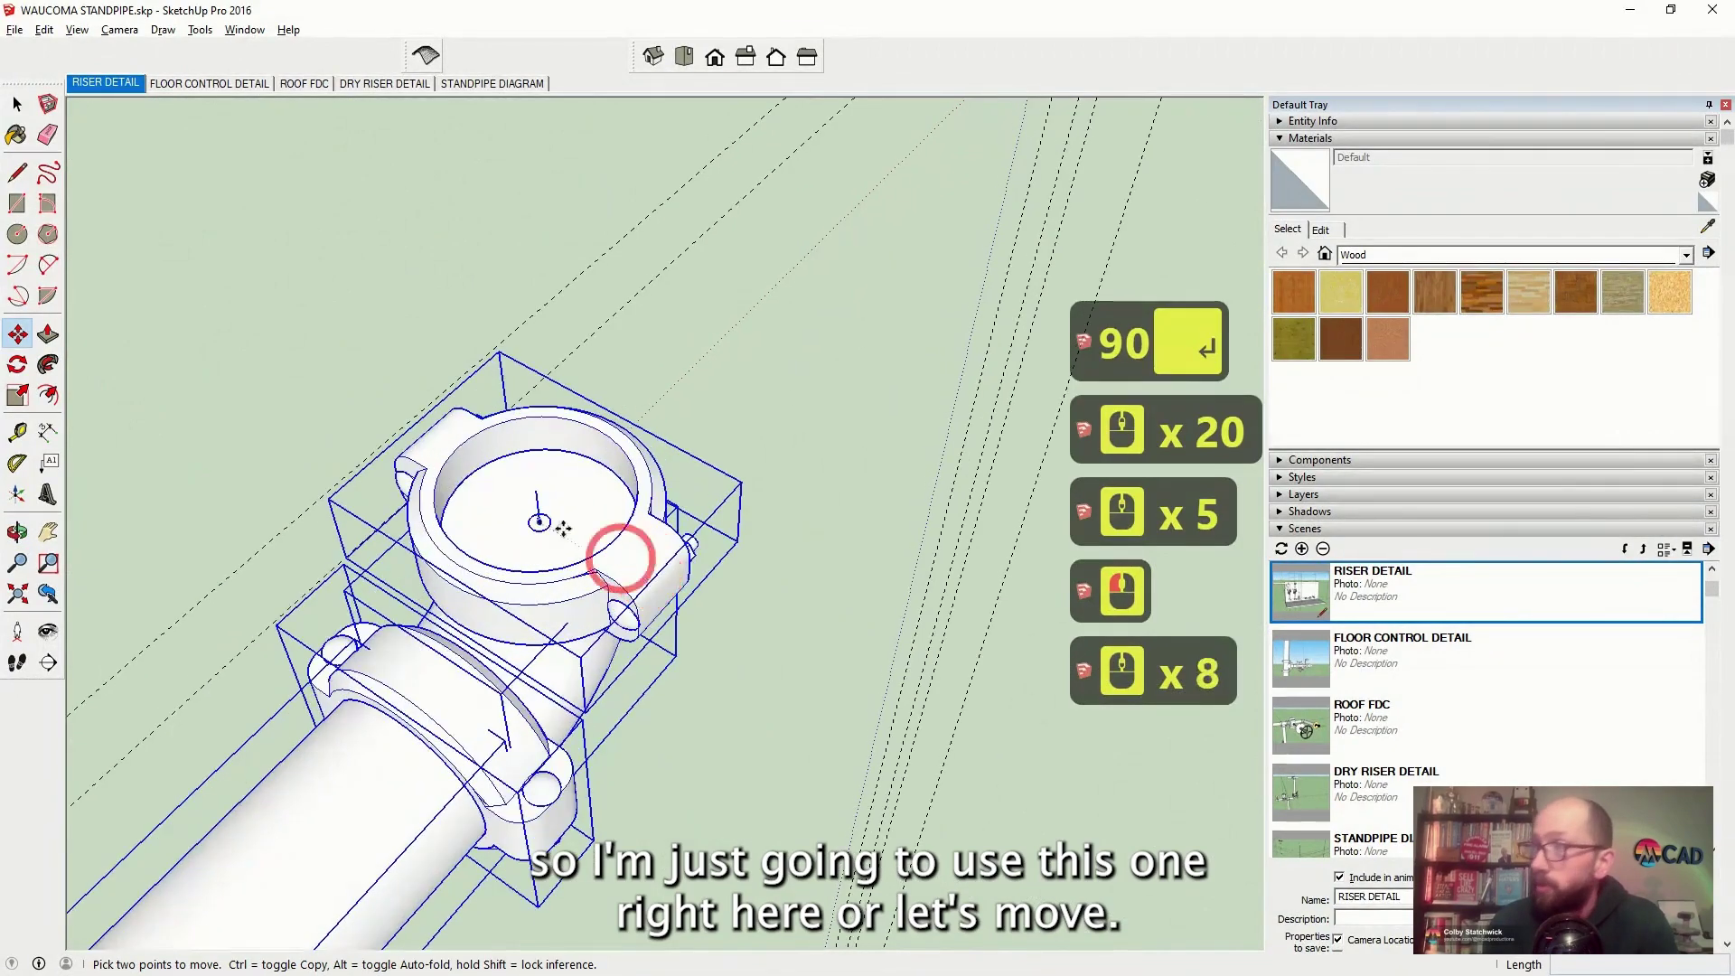
scroll(546, 516, "up", 9)
scroll(609, 542, "up", 1)
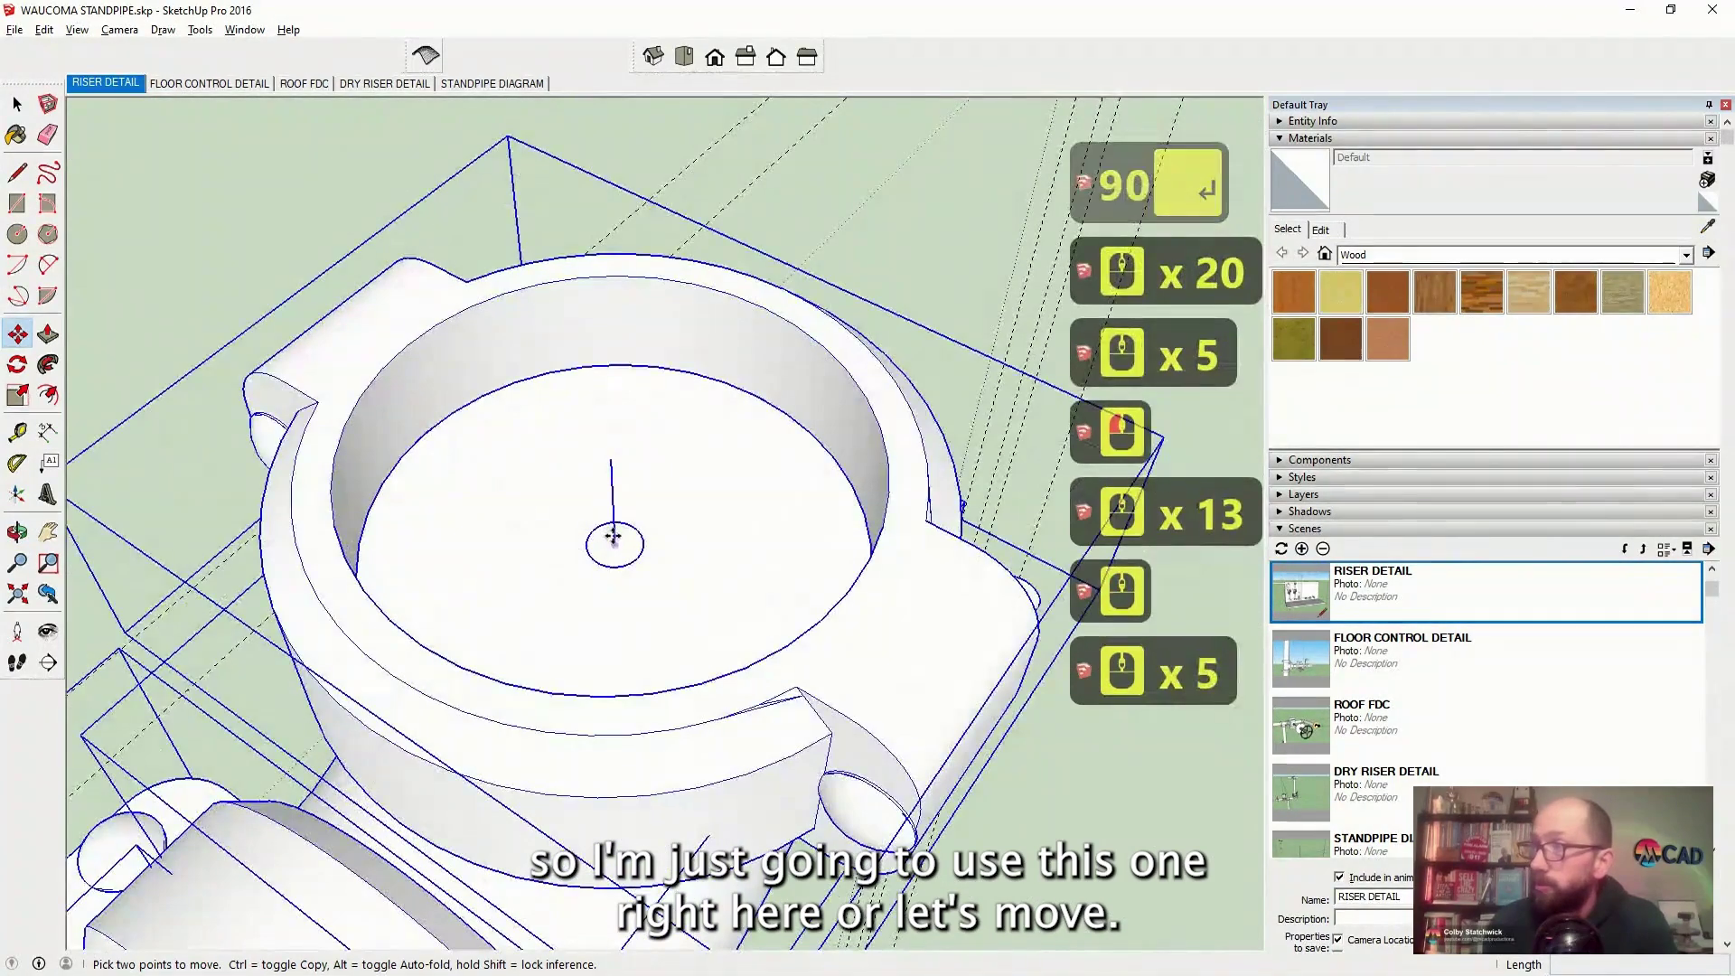
scroll(491, 305, "down", 19)
middle_click(491, 304)
middle_click_drag(612, 409, 820, 566)
scroll(426, 542, "down", 20)
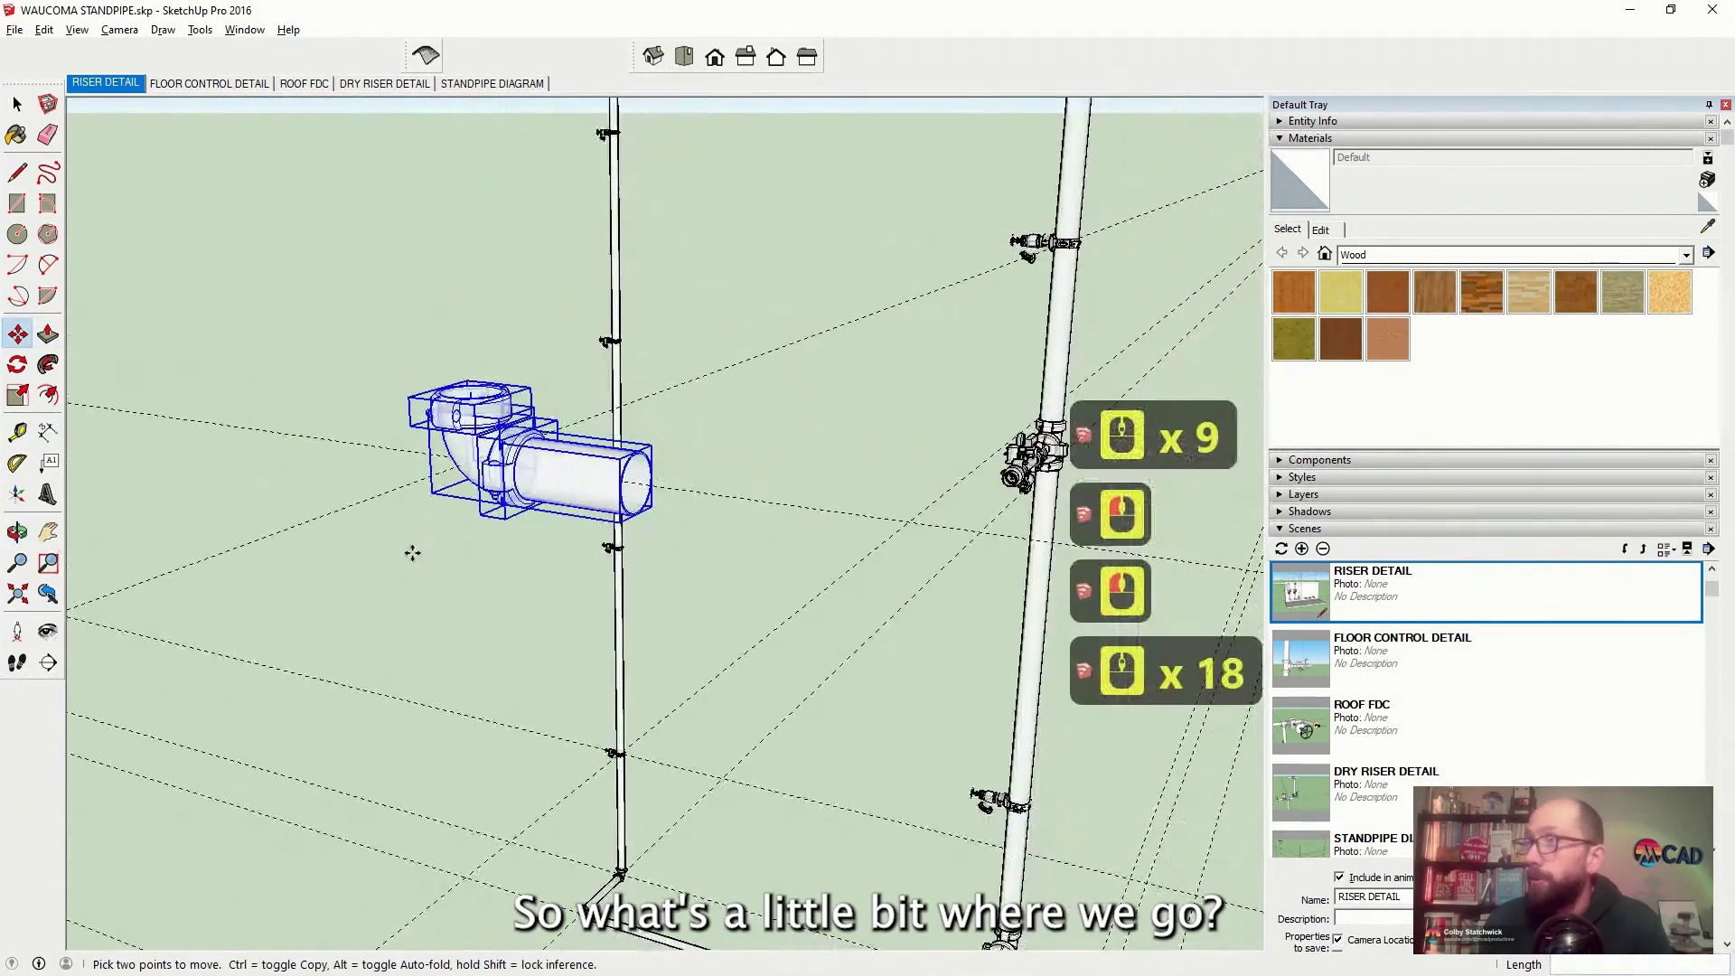
Select the vertical pipe above the riser valve assembly and place it under the far elbow, using X-ray to align its upper end in the coupling
key("space")
scroll(736, 490, "up", 13)
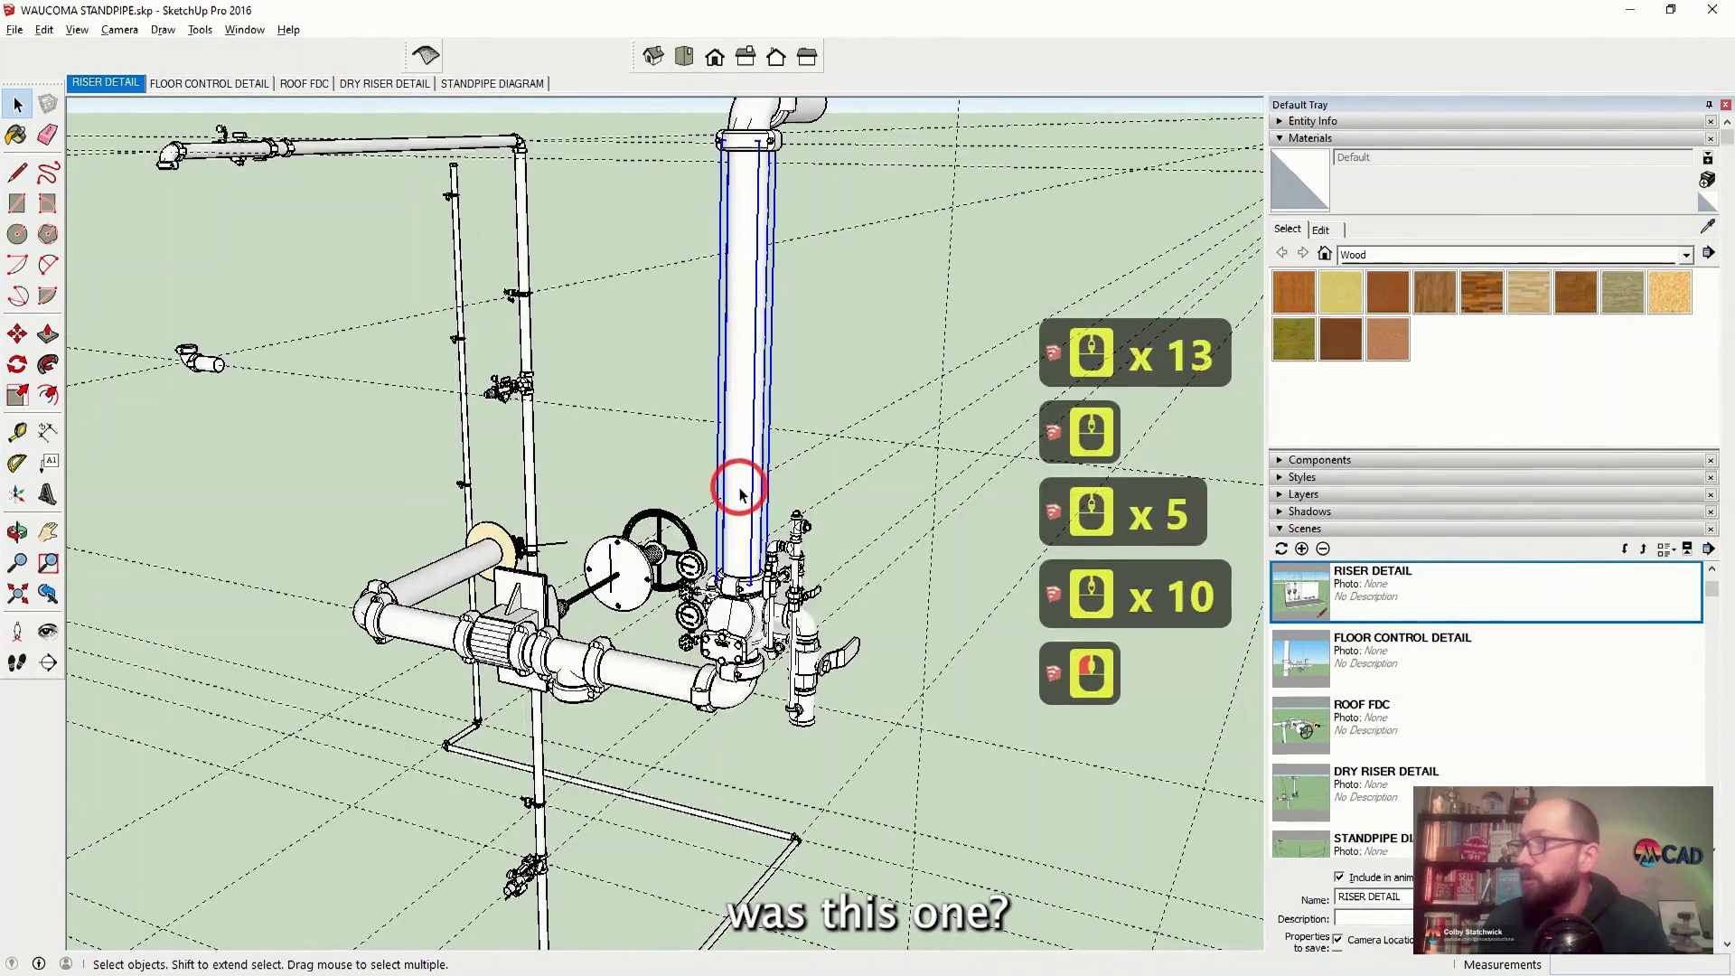
scroll(678, 674, "down", 7)
key("m")
scroll(678, 673, "down", 20)
scroll(353, 294, "up", 20)
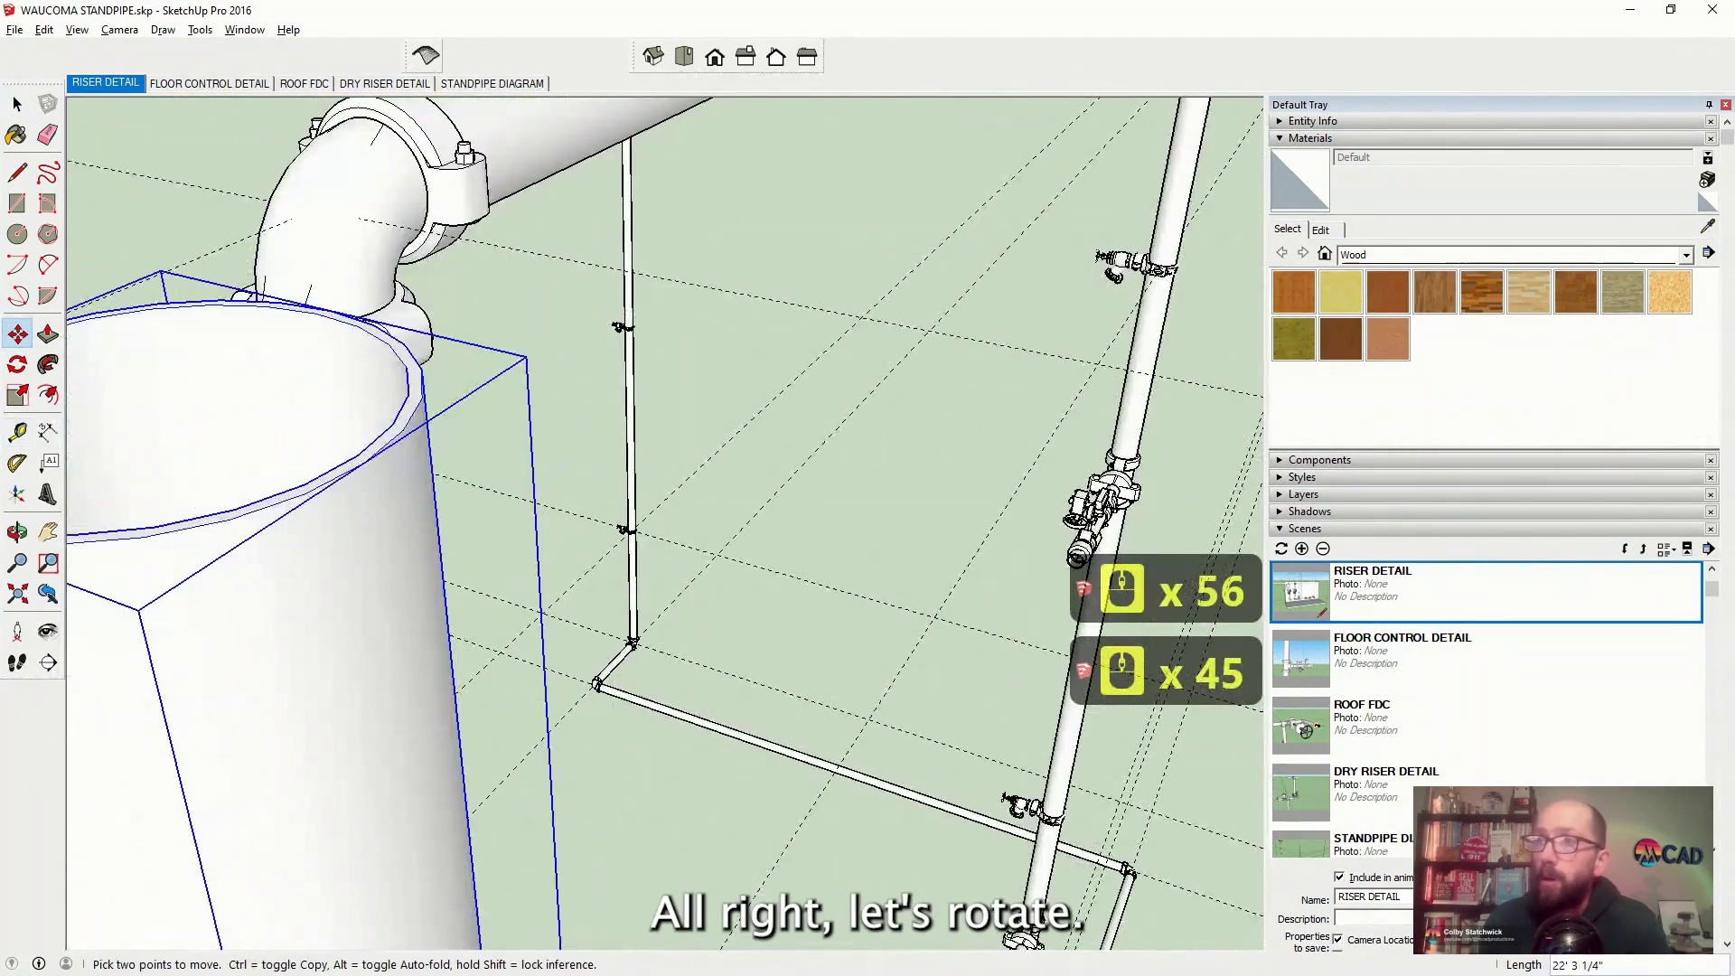
middle_click_drag(361, 338, 419, 66)
scroll(478, 515, "up", 20)
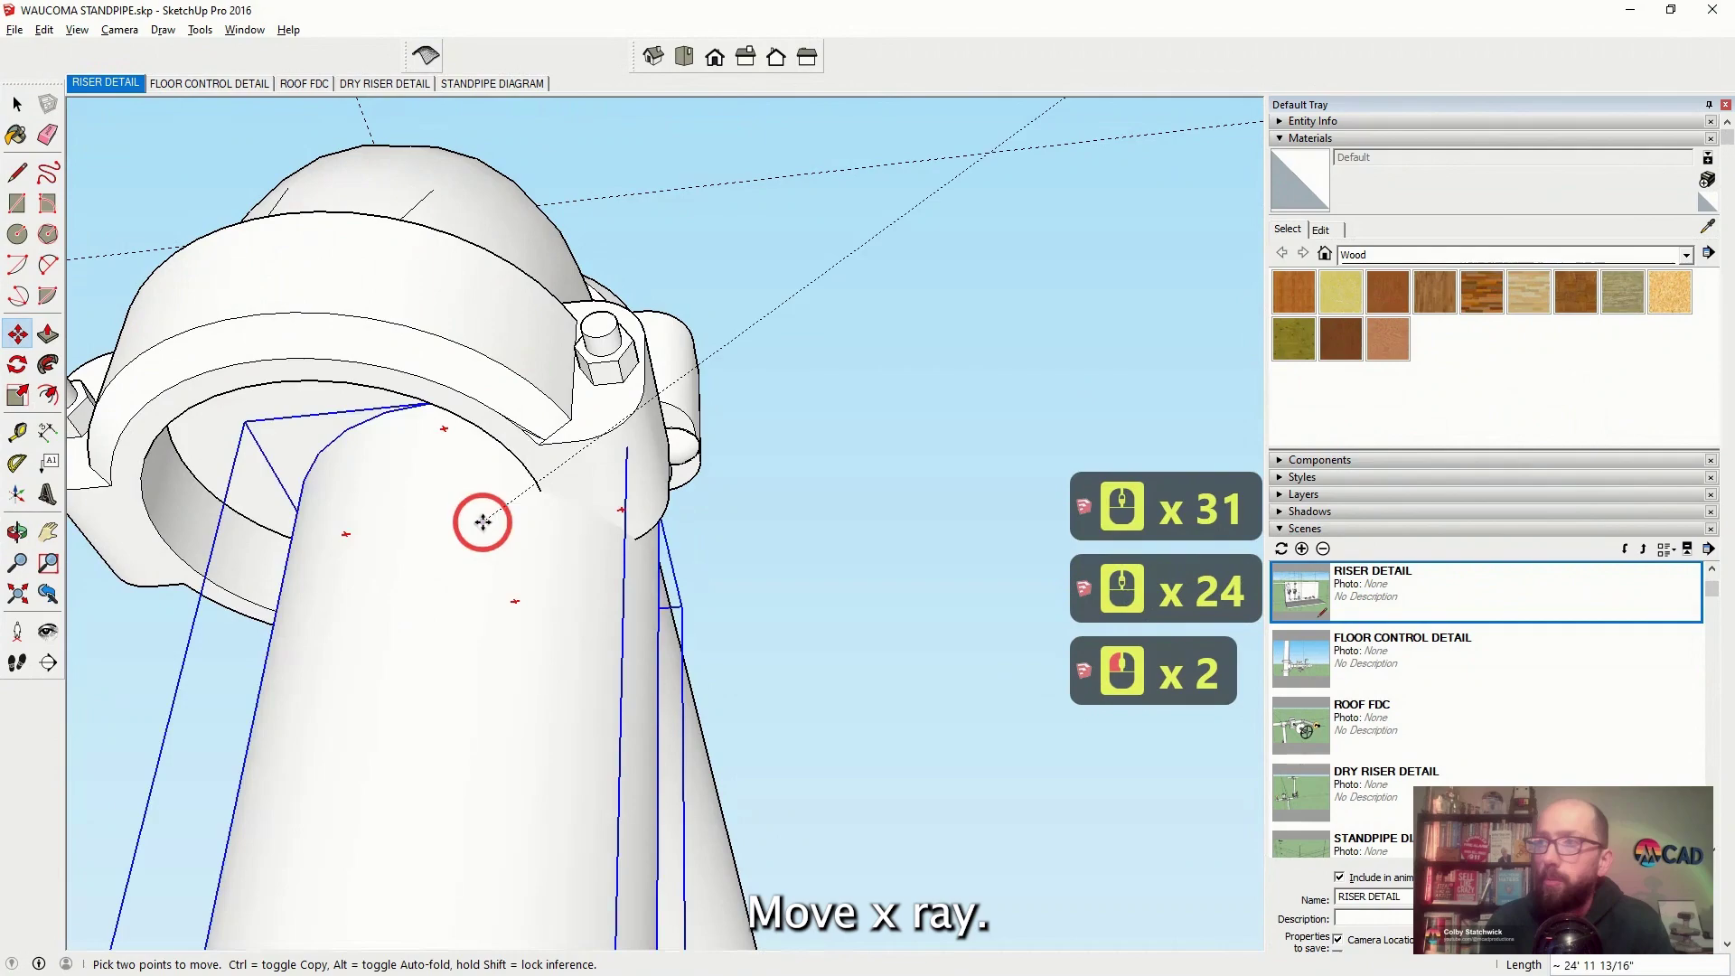
key("alt+x")
middle_click_drag(638, 578, 575, 643)
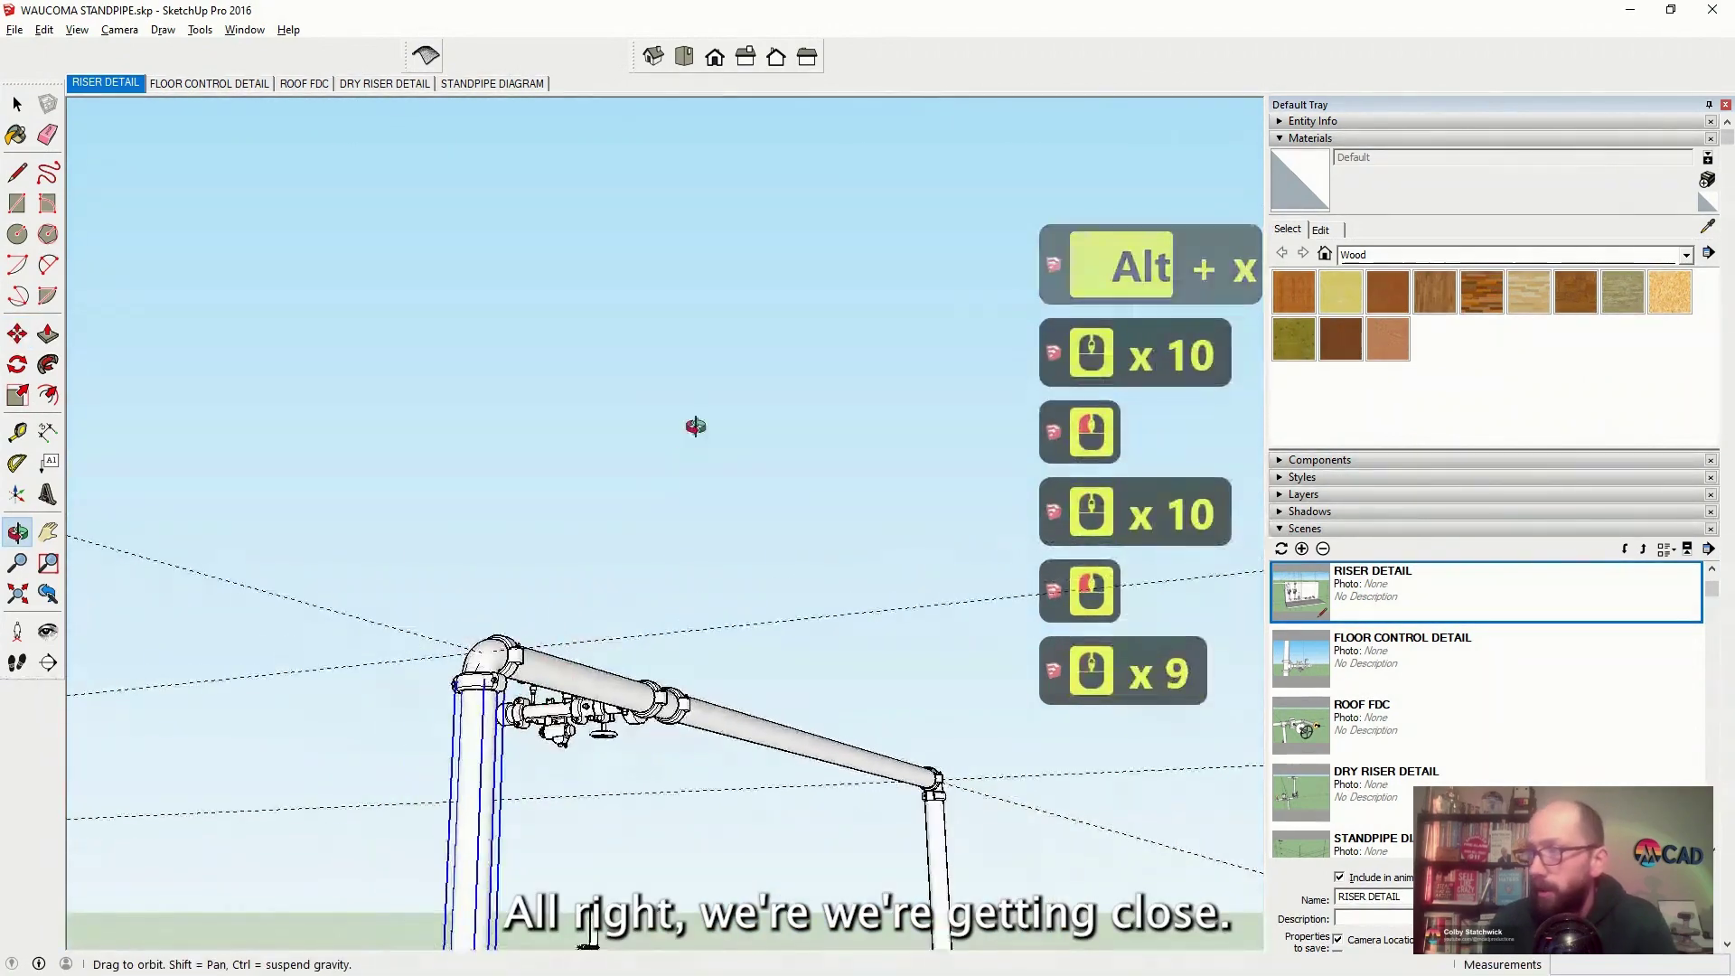
scroll(593, 508, "down", 16)
scroll(472, 445, "up", 20)
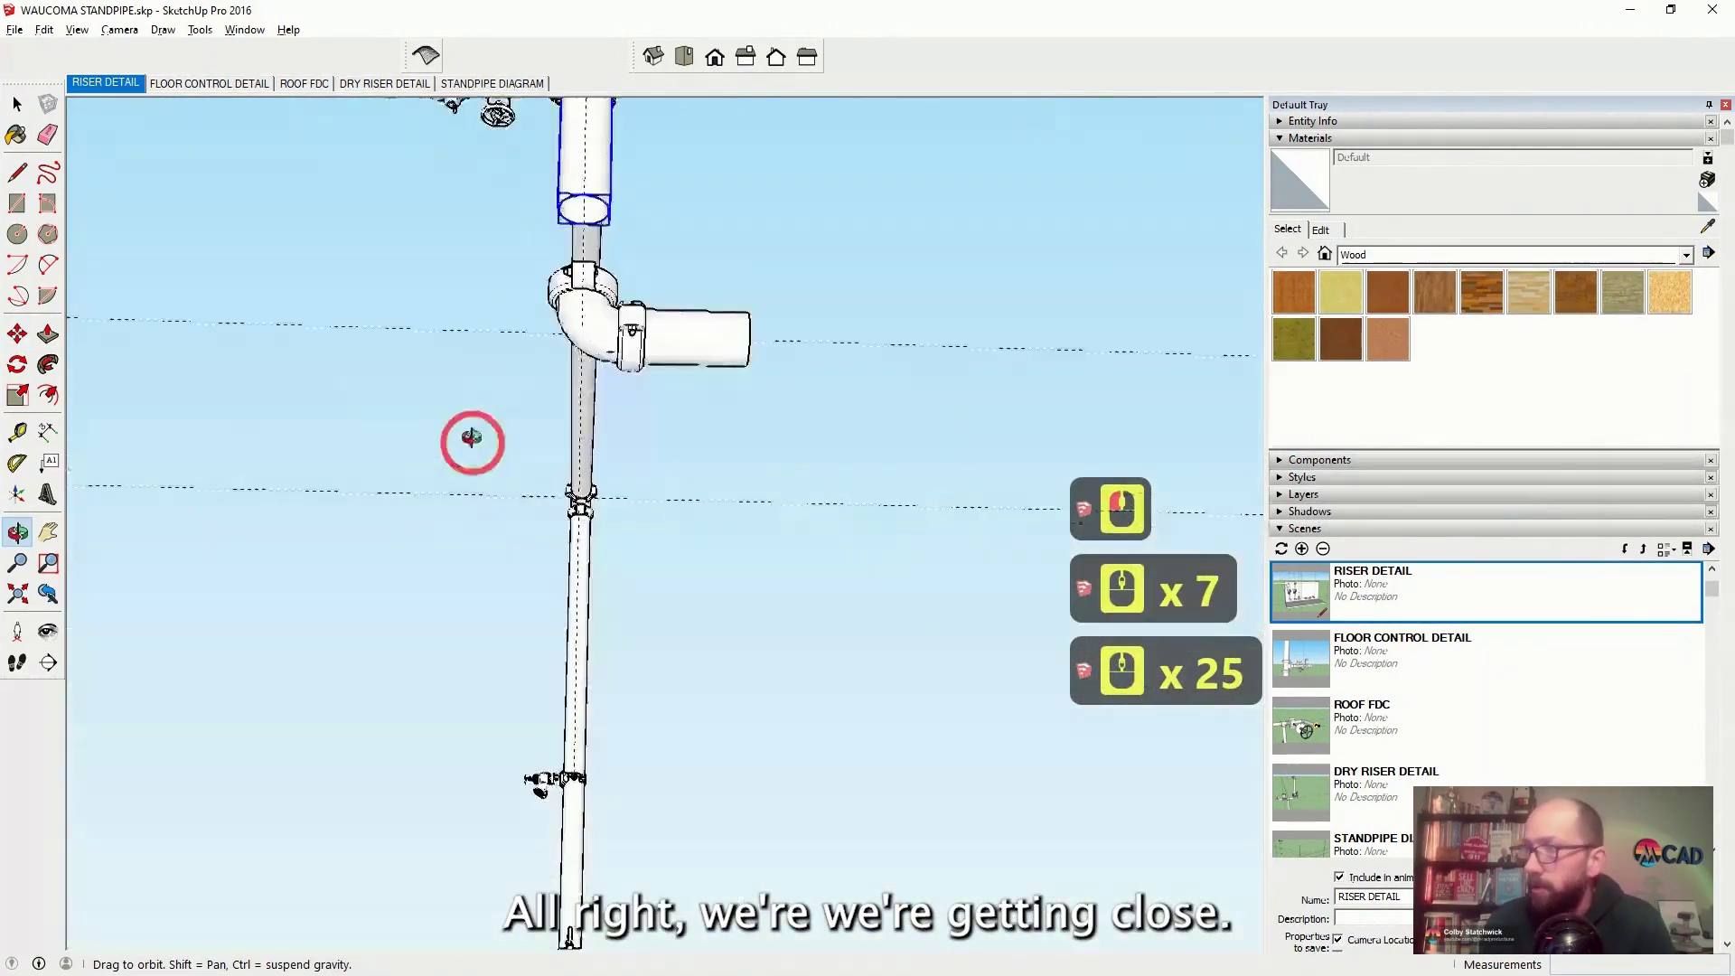
Edit the vertical pipe under the far elbow and Push/Pull its lower ring face down into the lower elbow's coupling, aligning it in X-ray
middle_click_drag(473, 446, 334, 457)
scroll(334, 457, "down", 7)
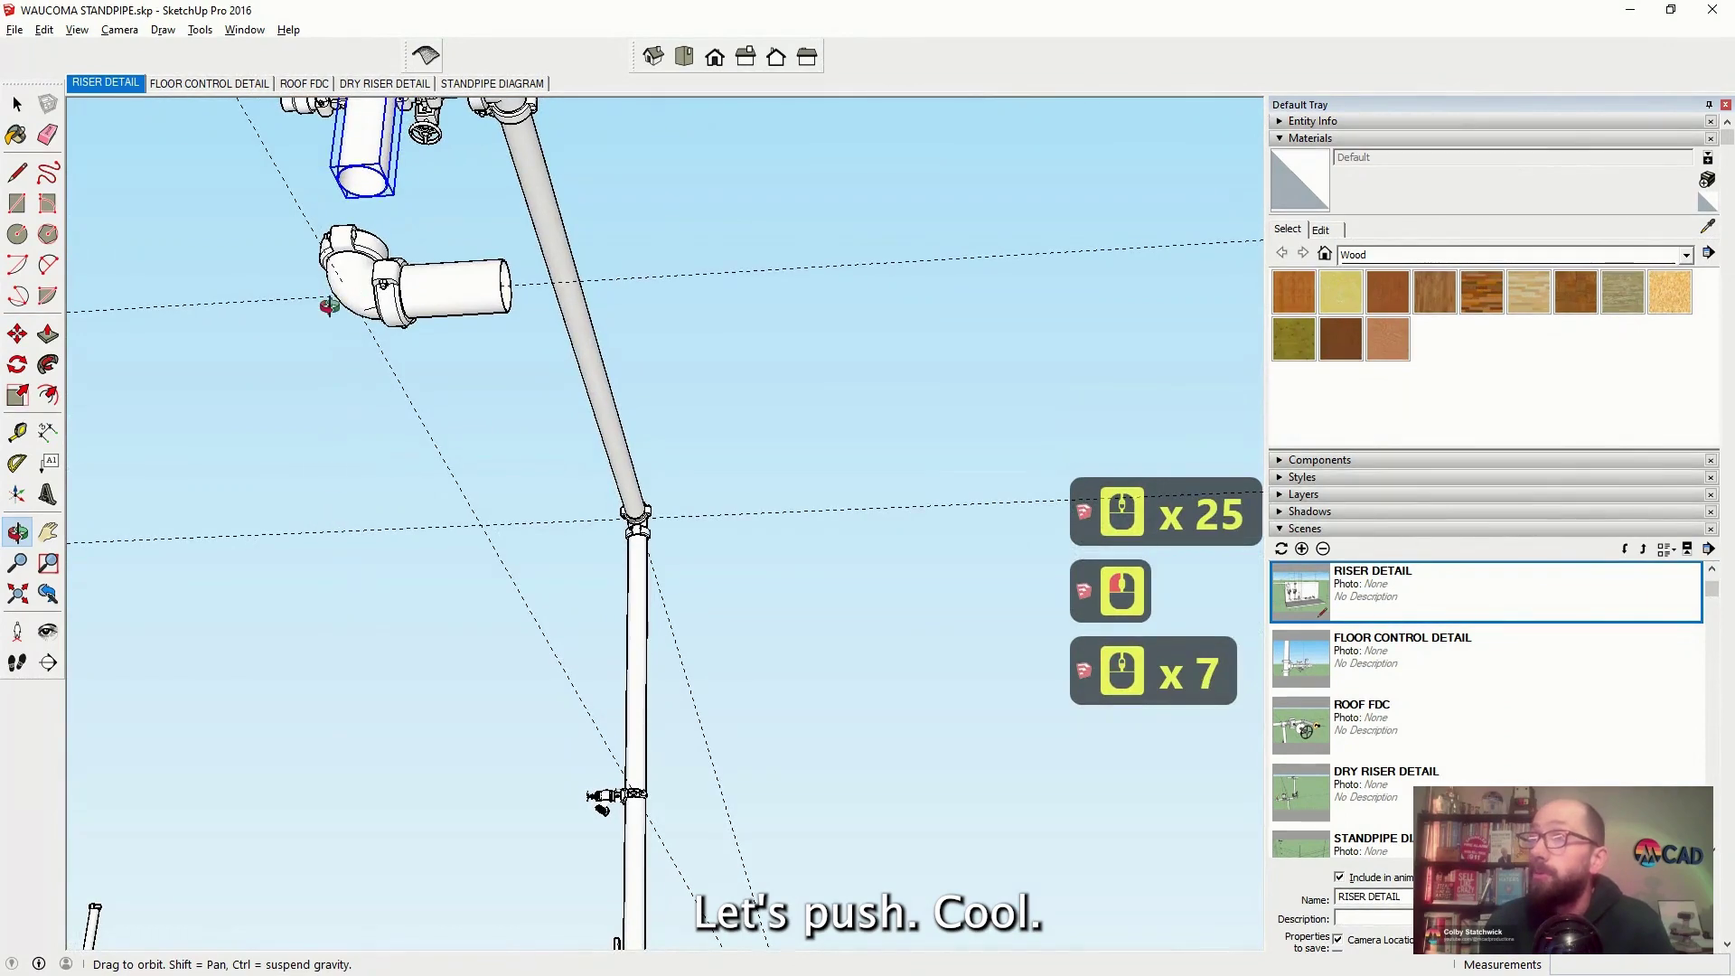
scroll(365, 158, "up", 15)
right_click(521, 215)
left_click(547, 283)
scroll(308, 267, "up", 9)
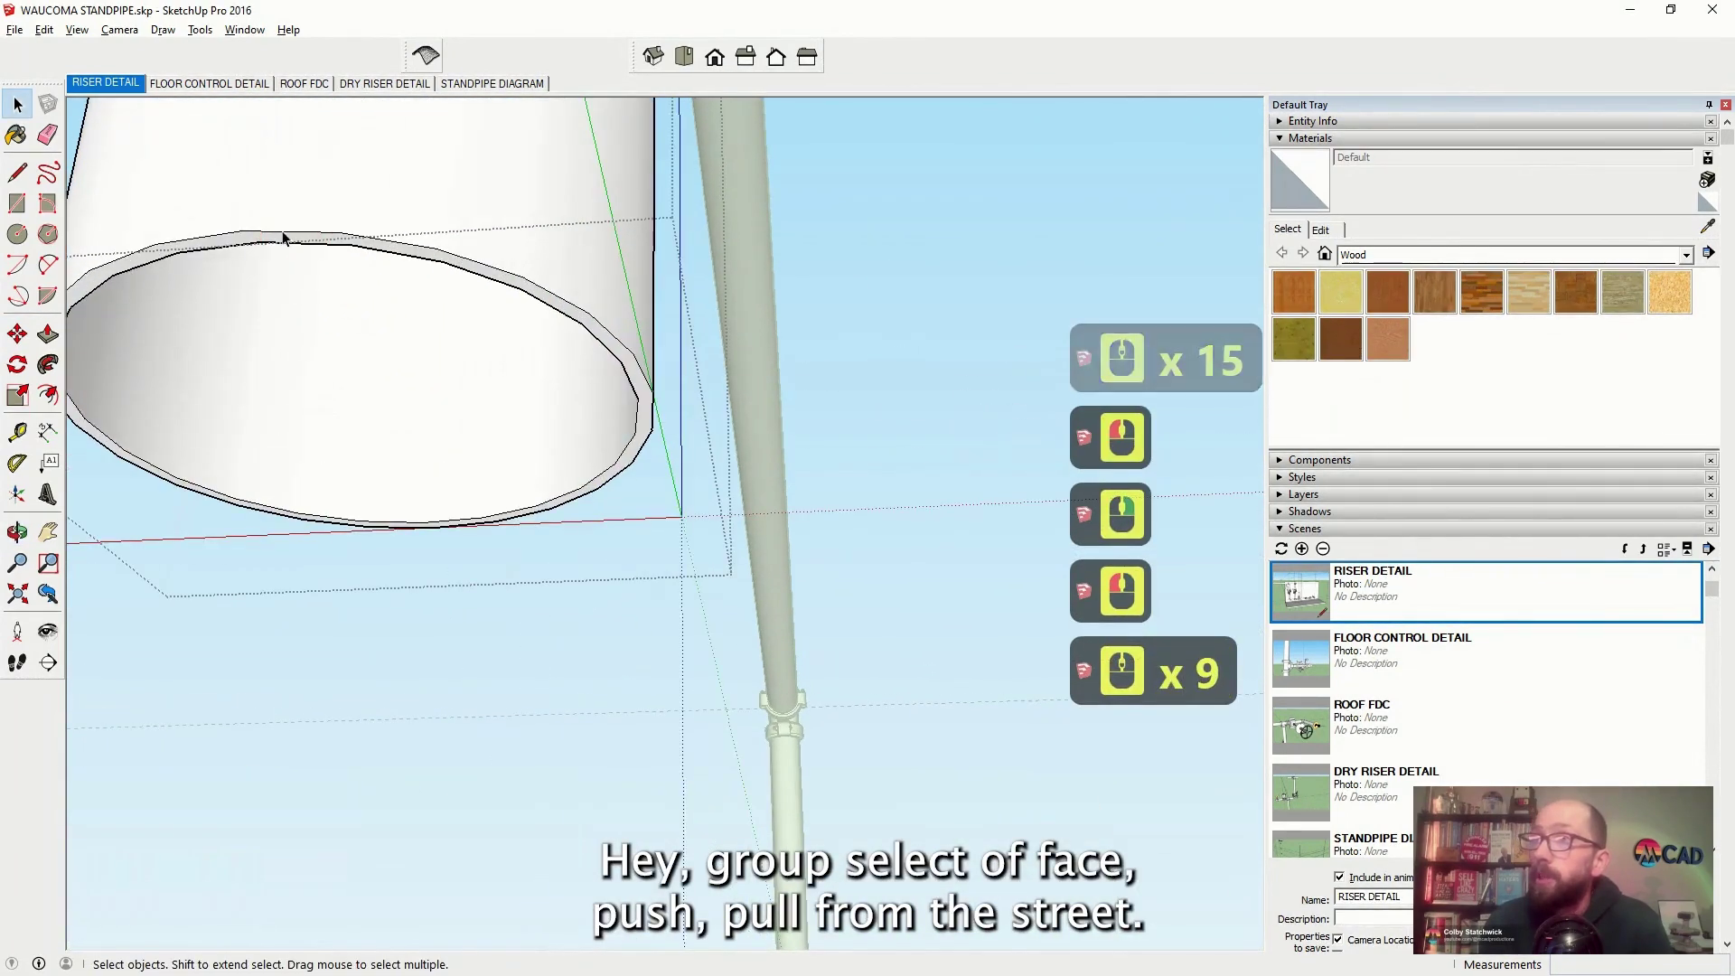
left_click(244, 240)
double_click(135, 263)
key("p")
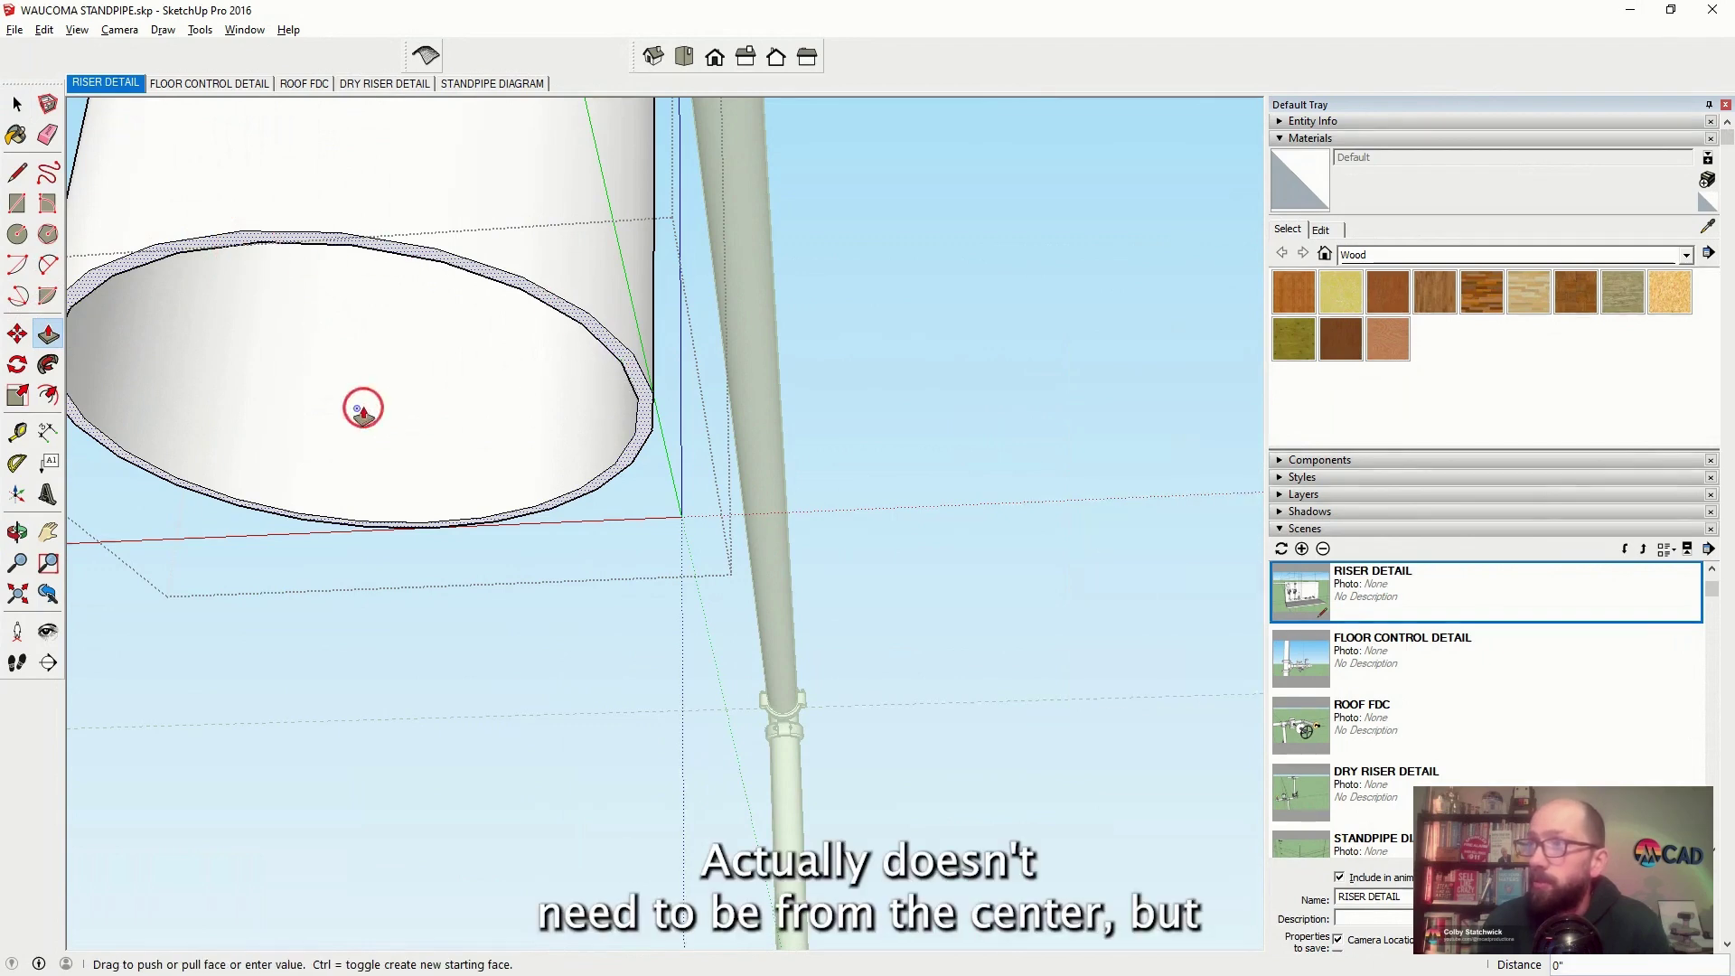
scroll(364, 408, "down", 18)
scroll(419, 601, "up", 3)
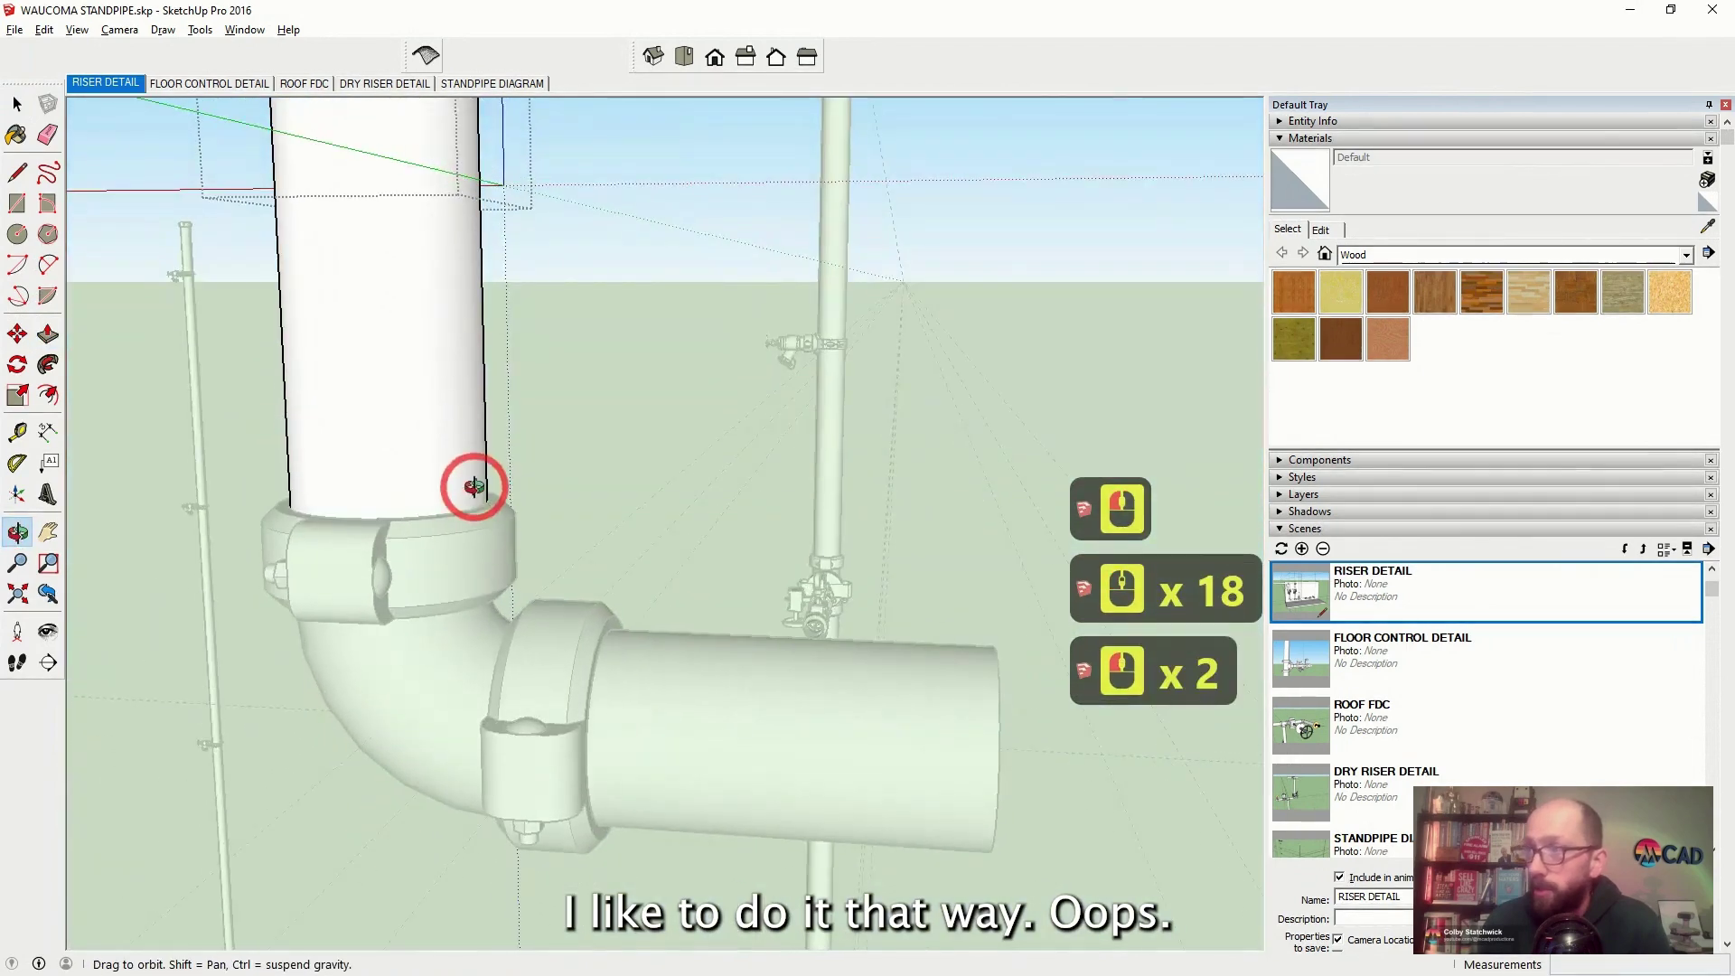
scroll(418, 573, "up", 15)
key("alt+s")
key("alt+x")
scroll(479, 533, "up", 5)
left_click(485, 524)
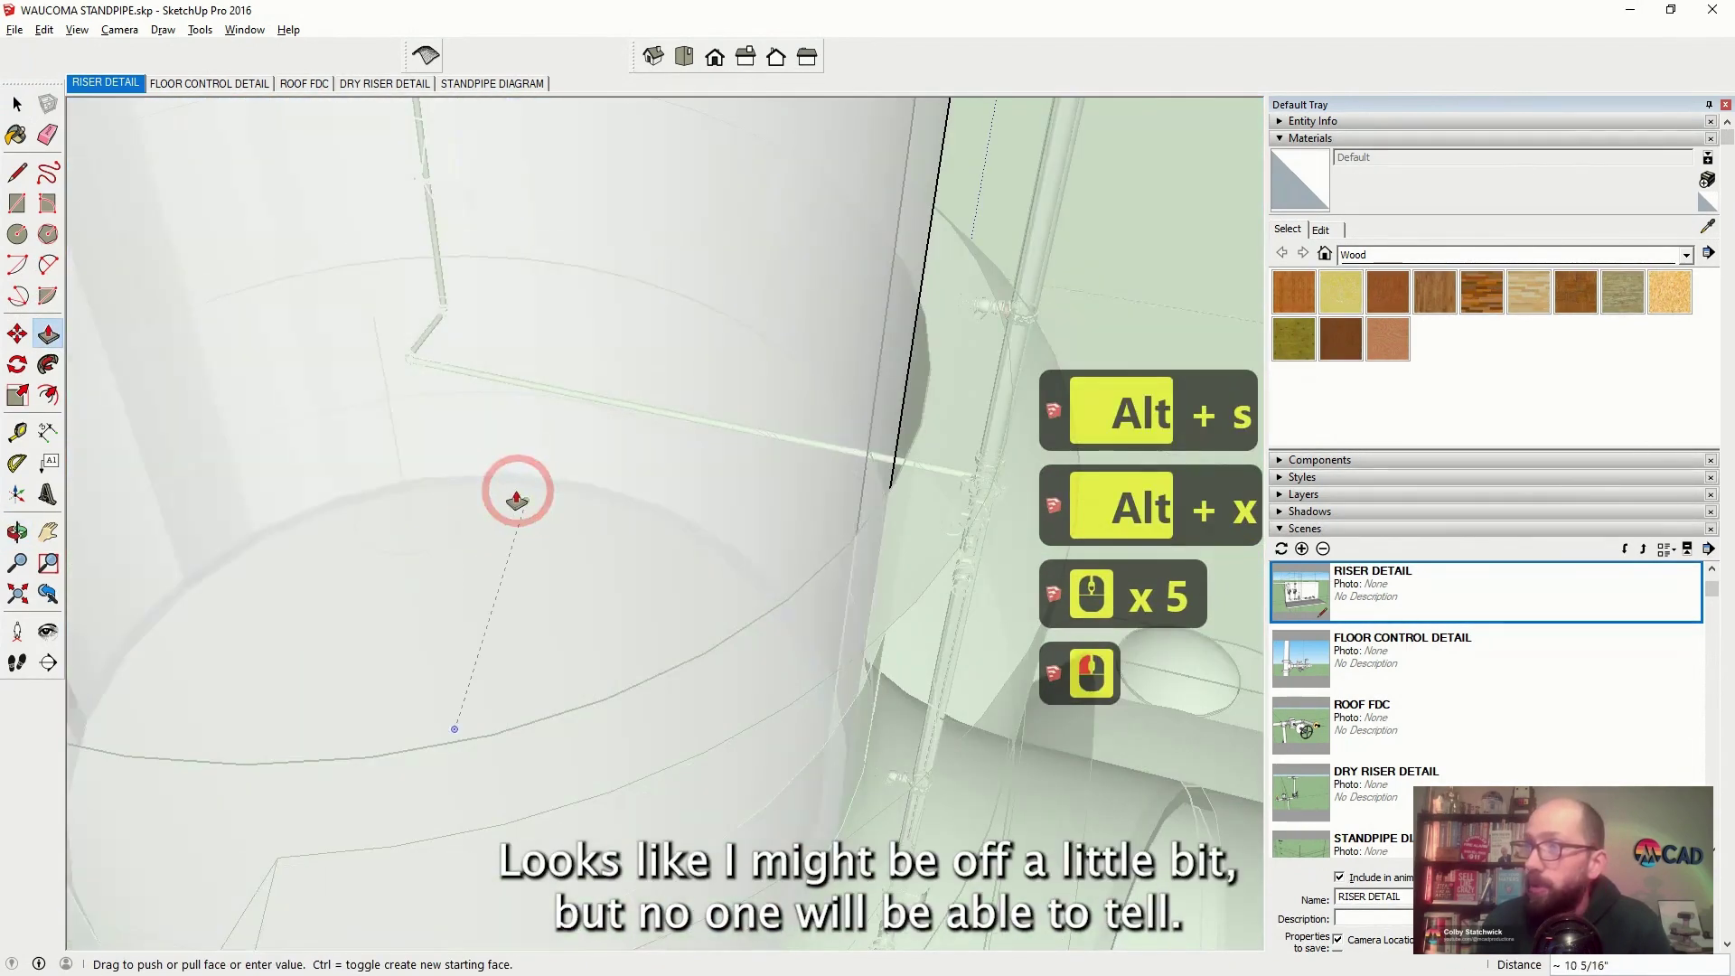
left_click(410, 488)
scroll(573, 410, "down", 20)
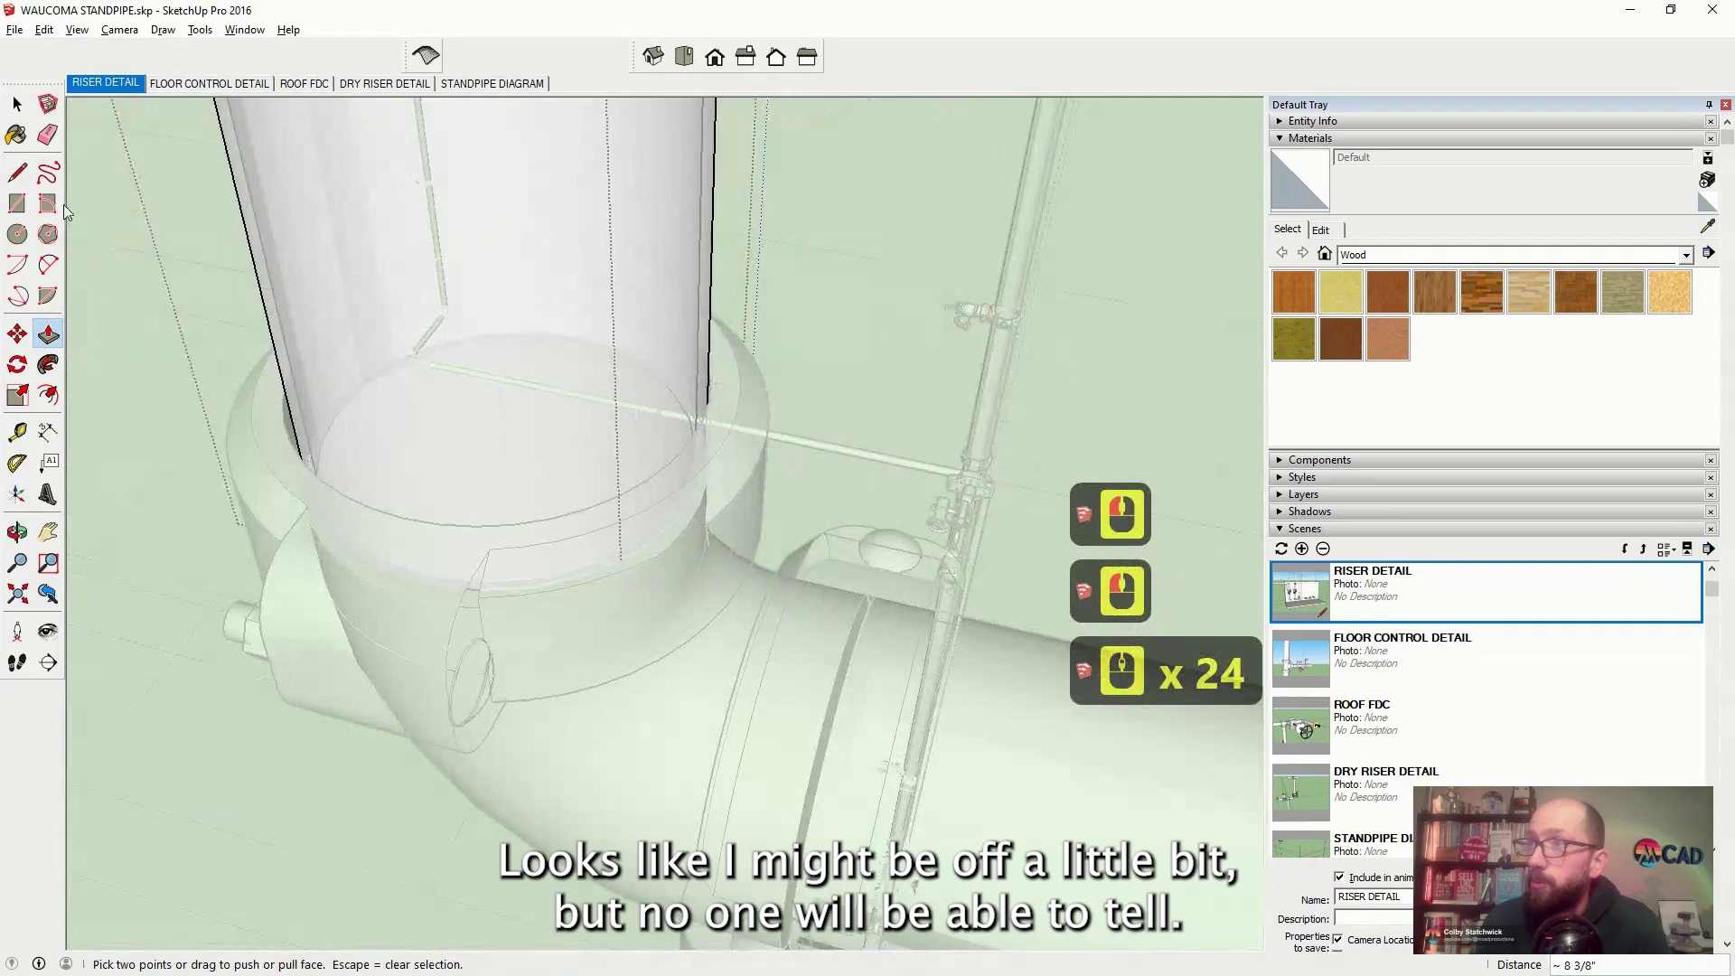
left_click(17, 104)
double_click(124, 256)
scroll(126, 263, "down", 3)
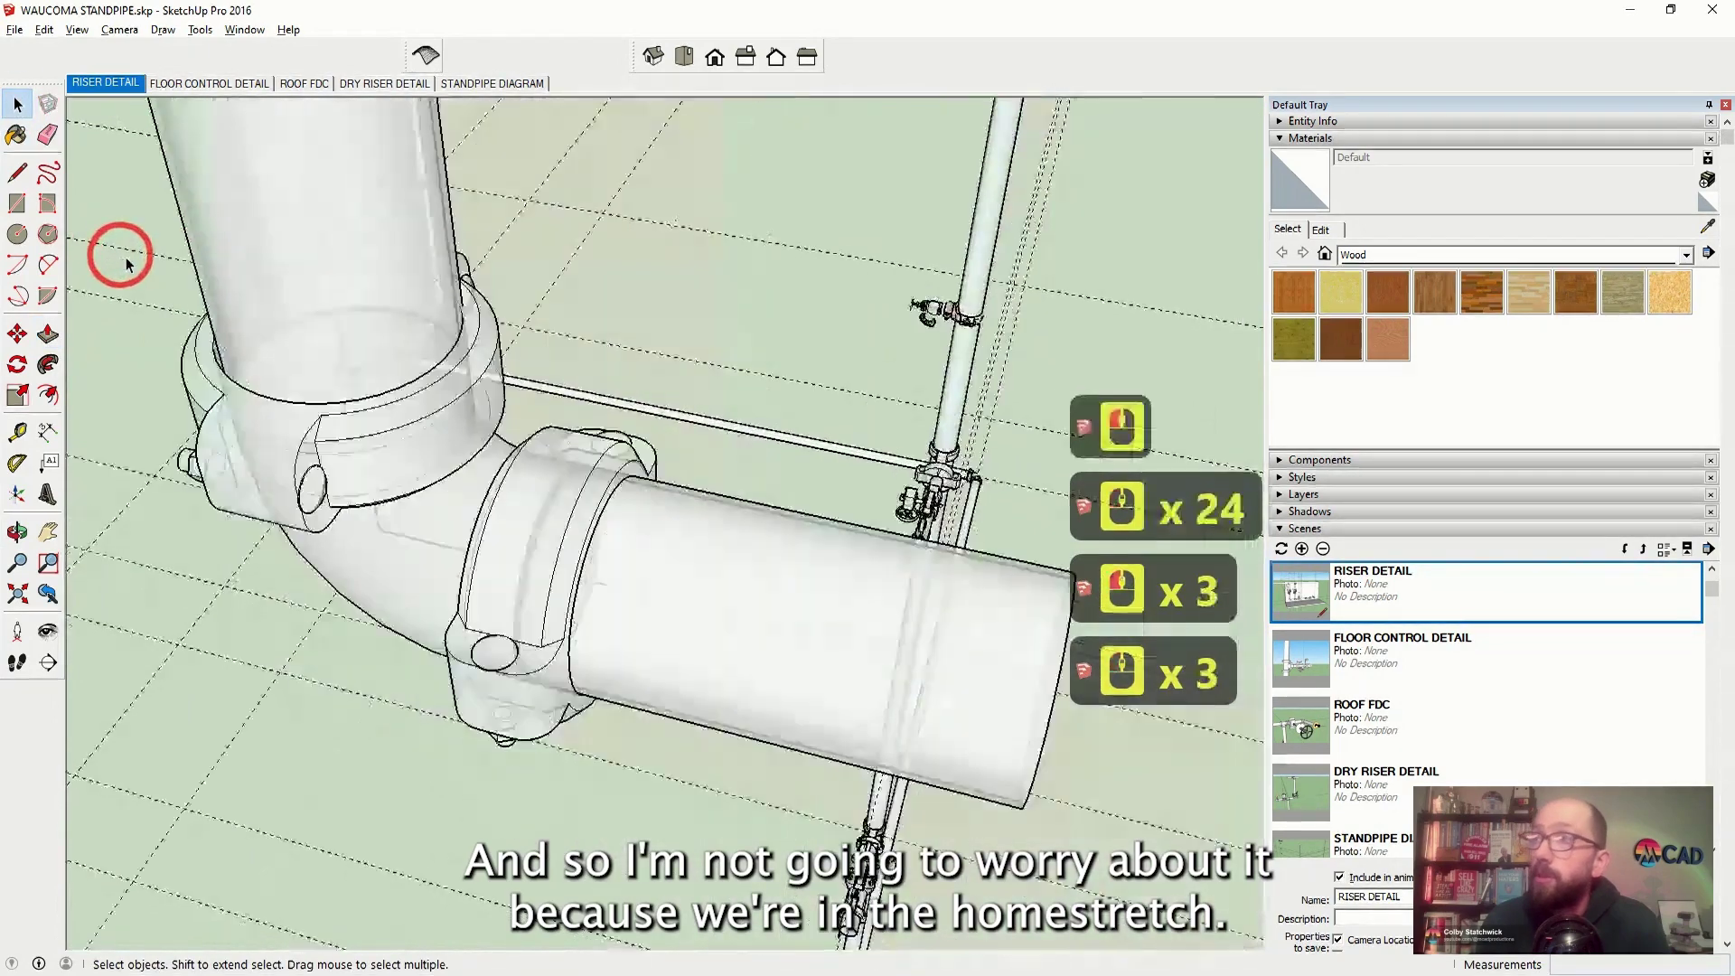
scroll(127, 263, "down", 14)
key("alt+x")
Switch to the STANDPIPE DIAGRAM scene and locate the loose wall-mounted valve assembly
scroll(127, 263, "down", 20)
double_click(17, 103)
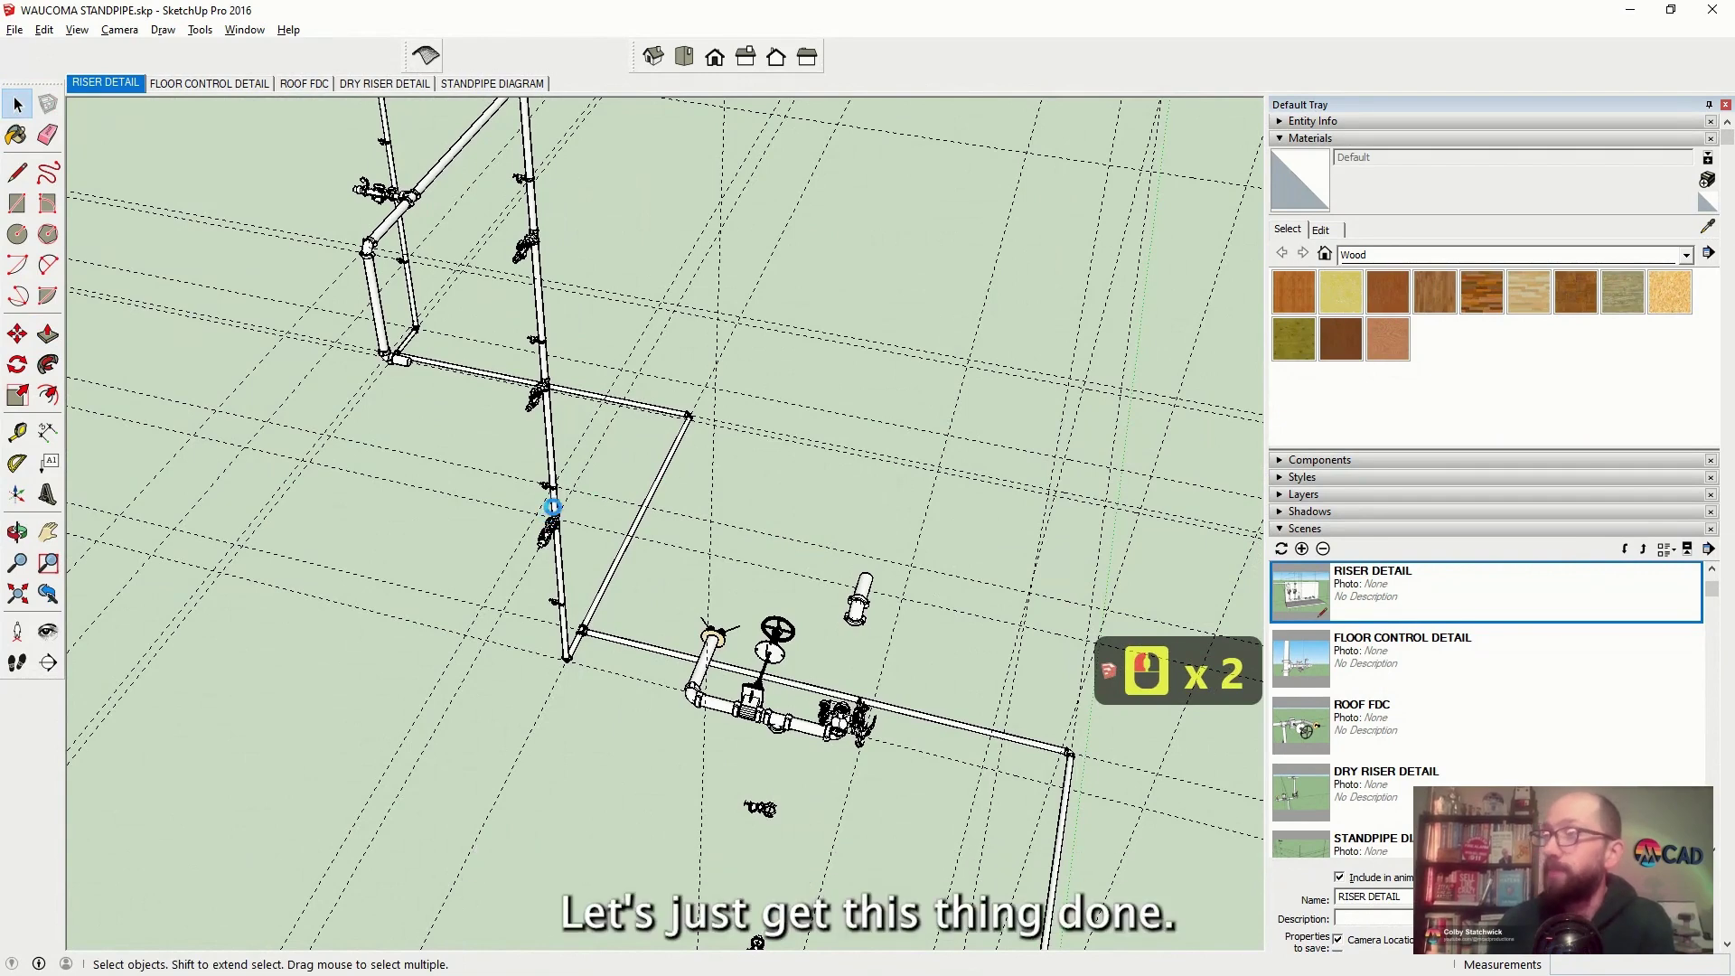
left_click(496, 85)
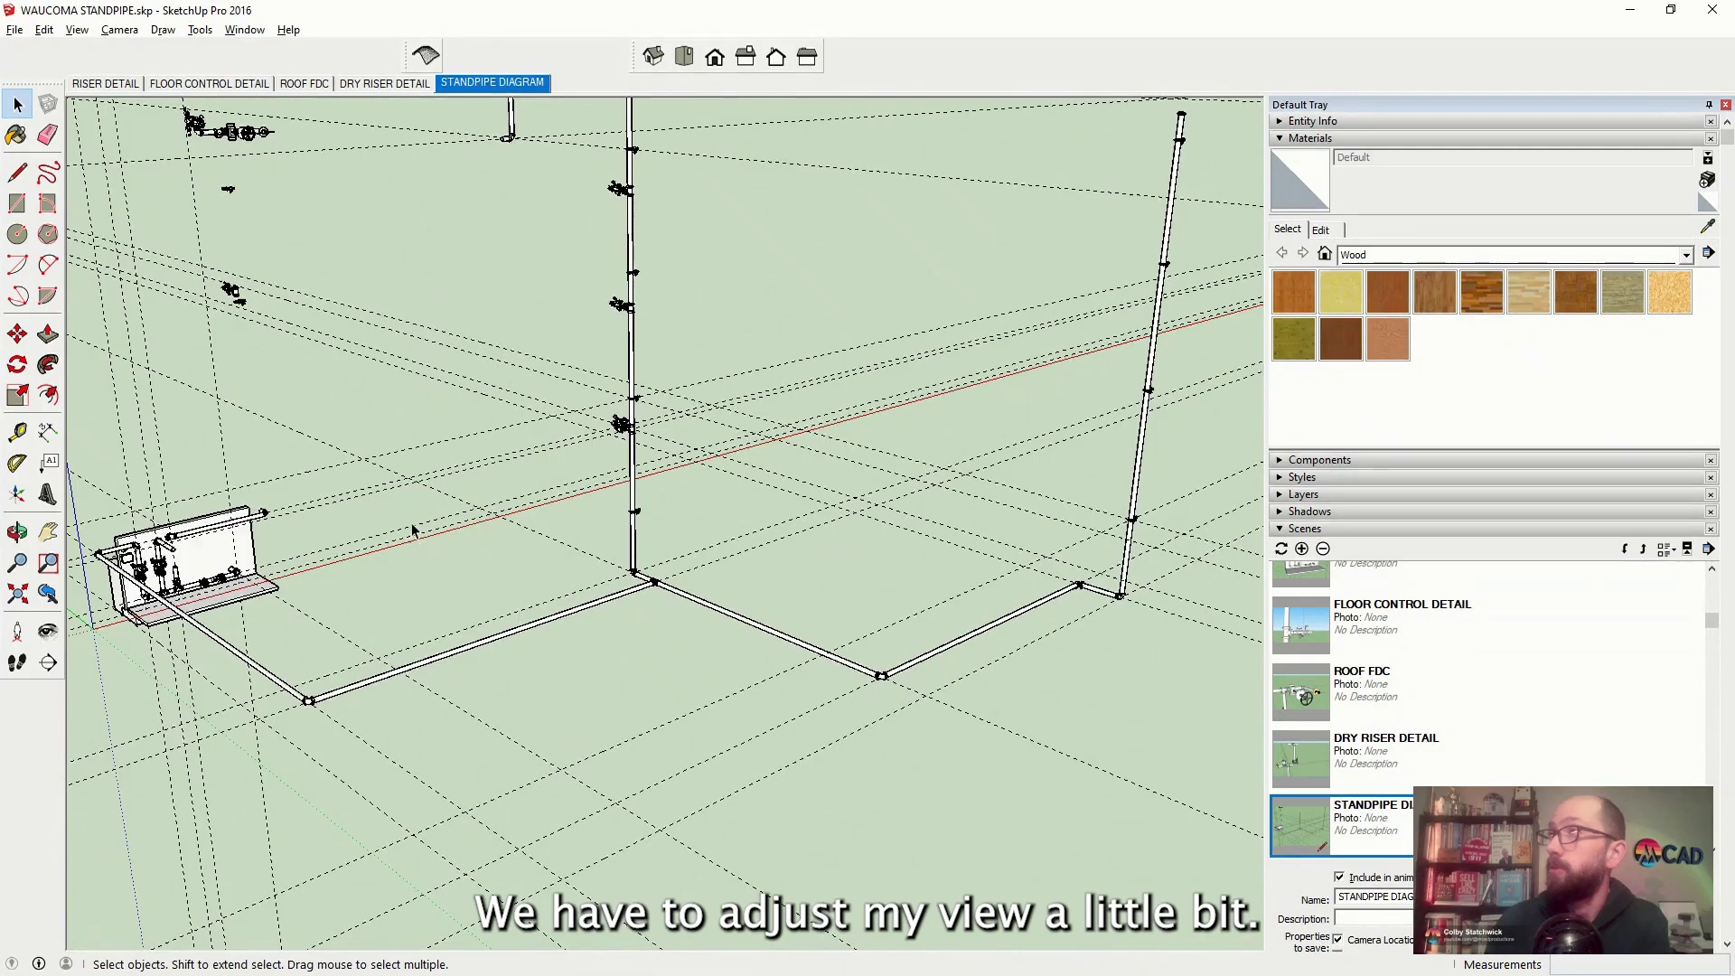
scroll(412, 530, "down", 2)
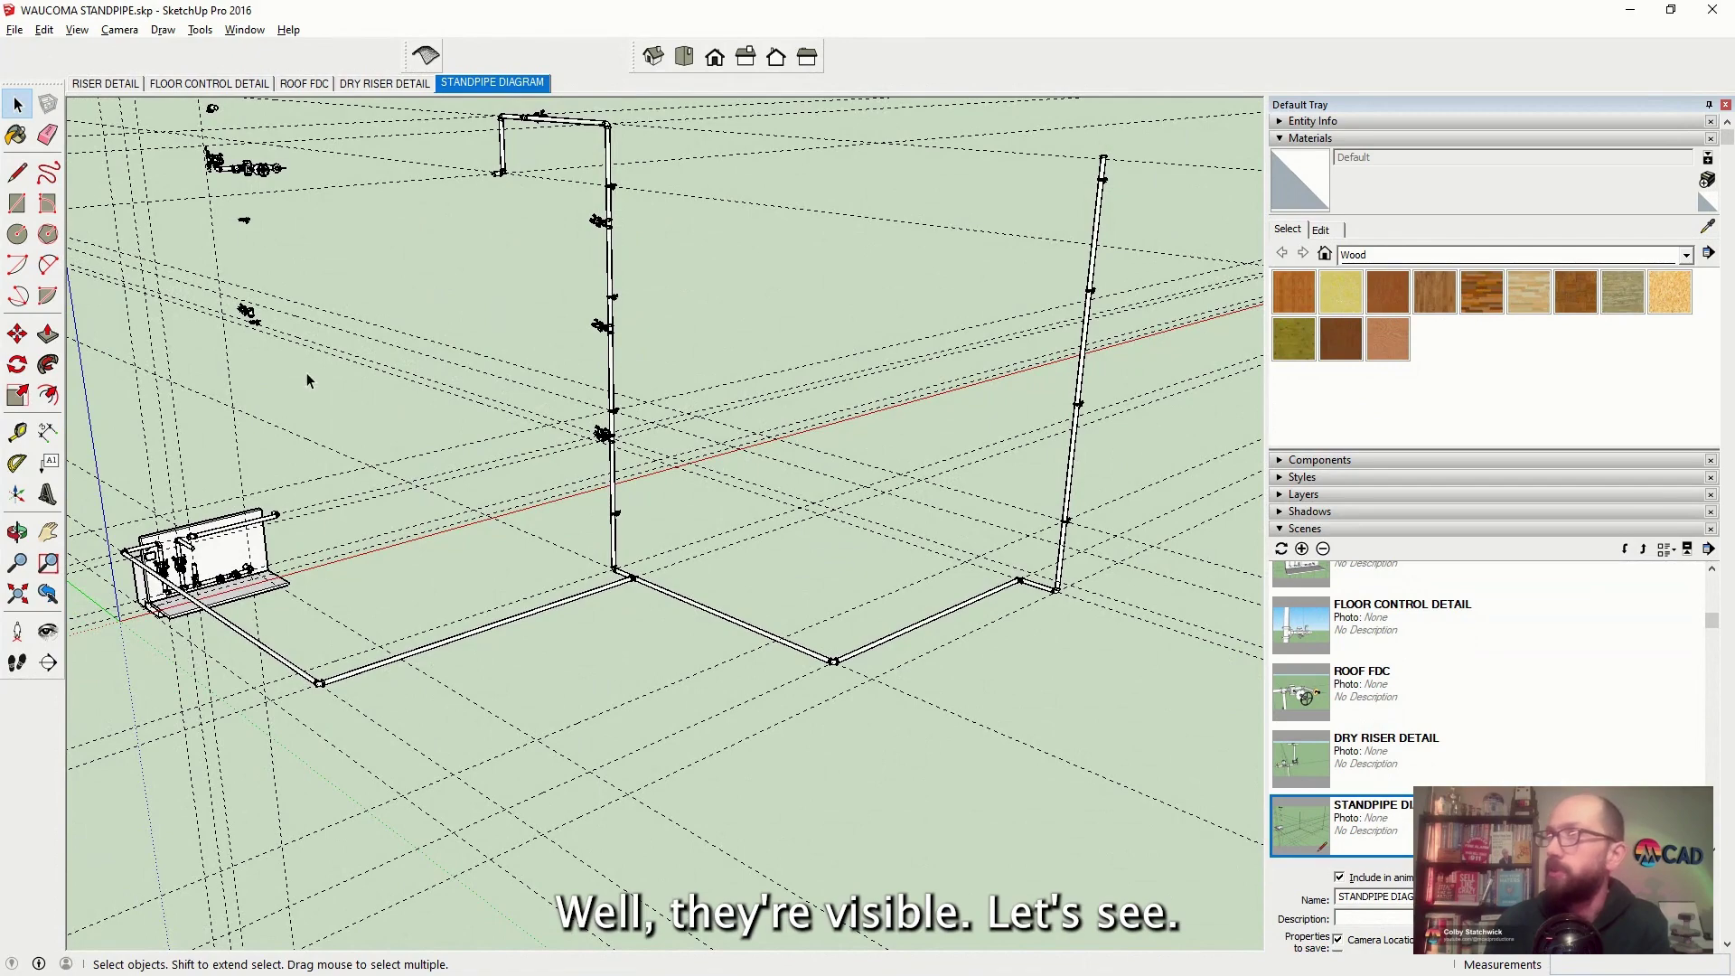
scroll(308, 379, "up", 20)
scroll(163, 252, "down", 5)
scroll(159, 256, "up", 4)
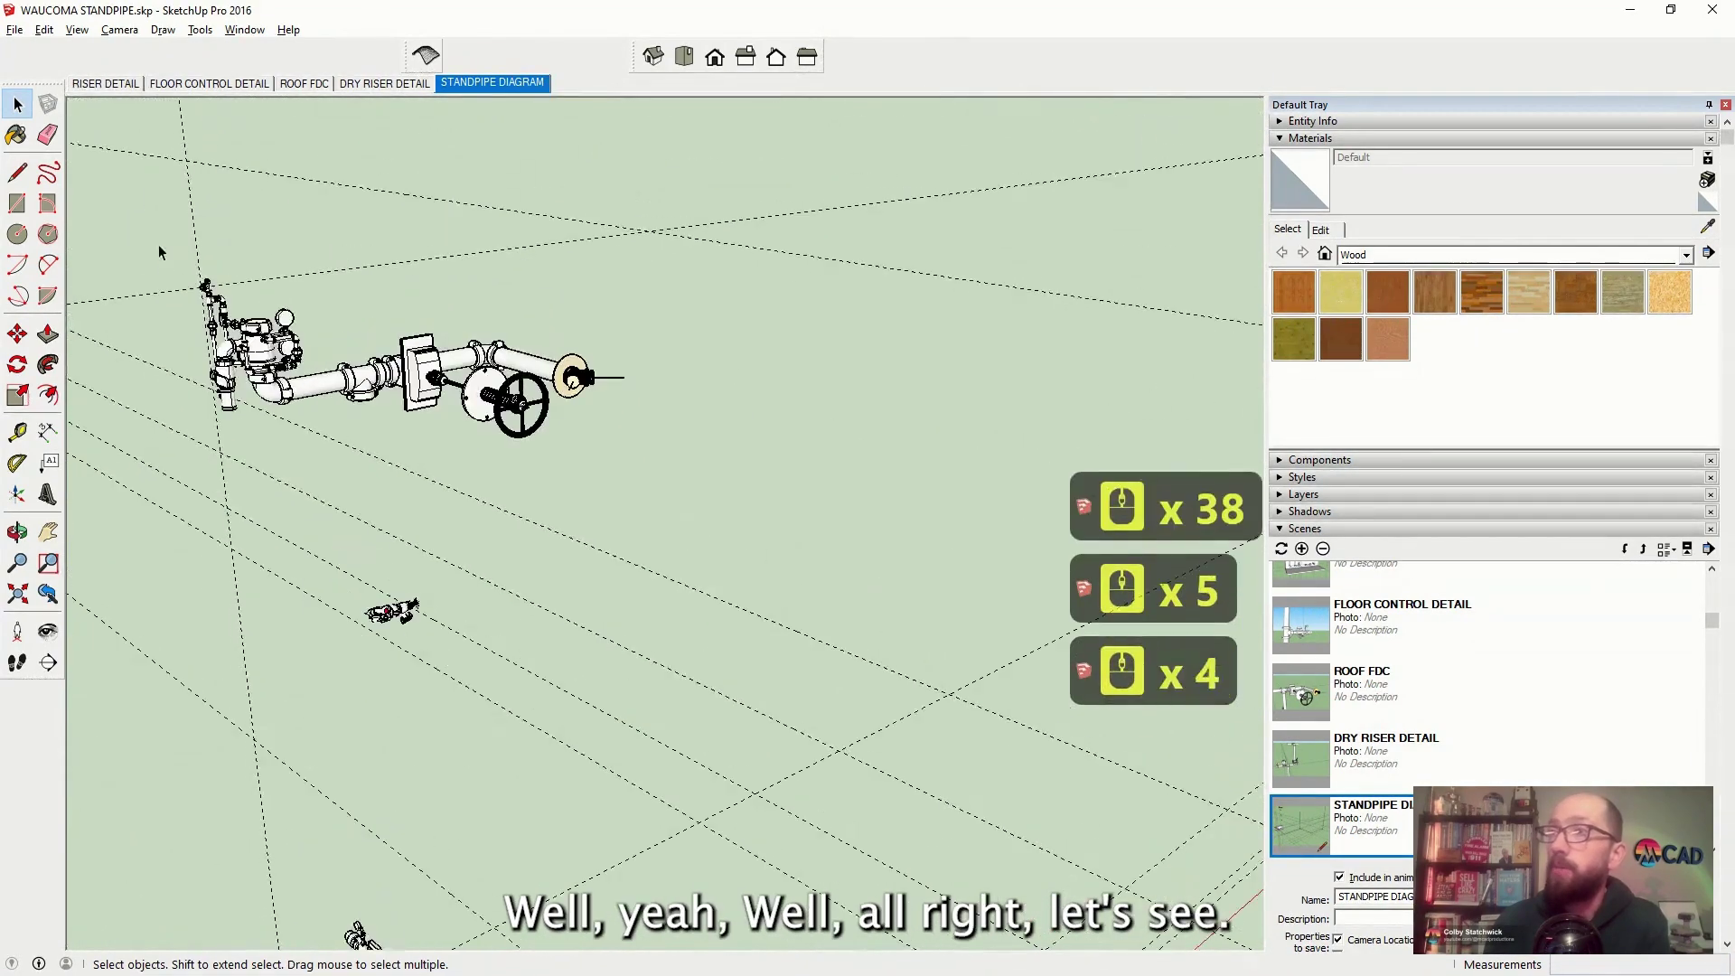
scroll(233, 453, "down", 10)
scroll(233, 453, "up", 4)
scroll(343, 389, "up", 8)
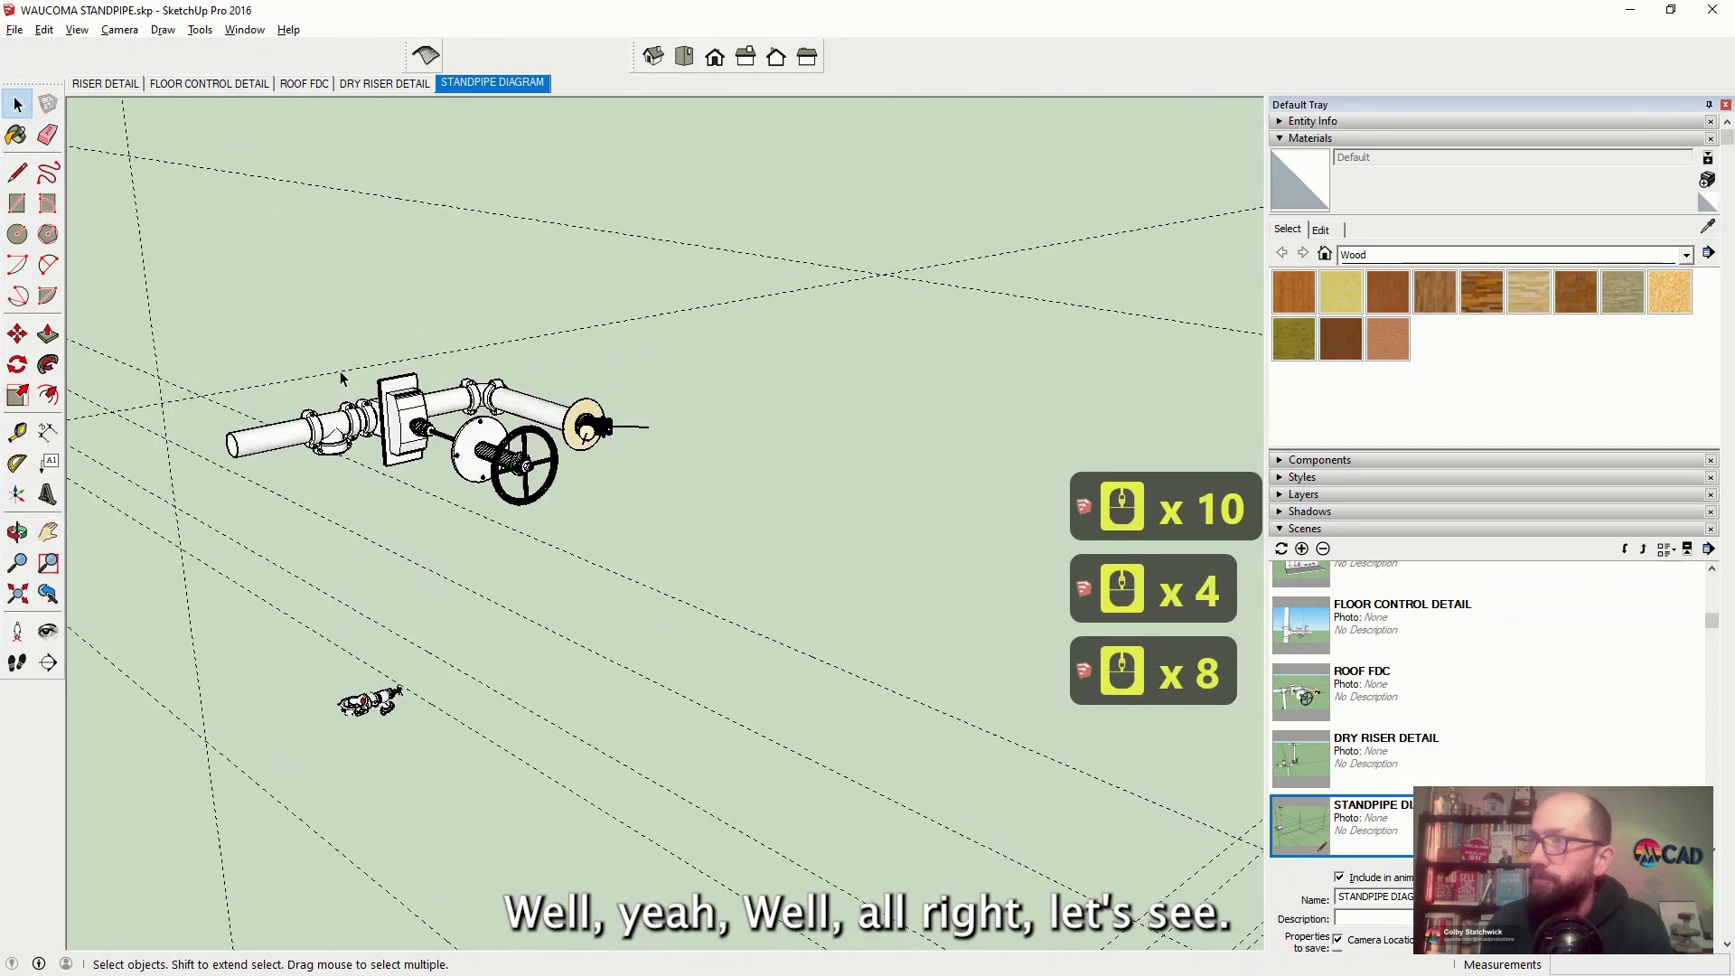
Delete the duplicate pipe, the tee with its outlet coupling, and the extra coupling from the loose wall-mounted valve assembly
left_click(276, 434)
key("Delete")
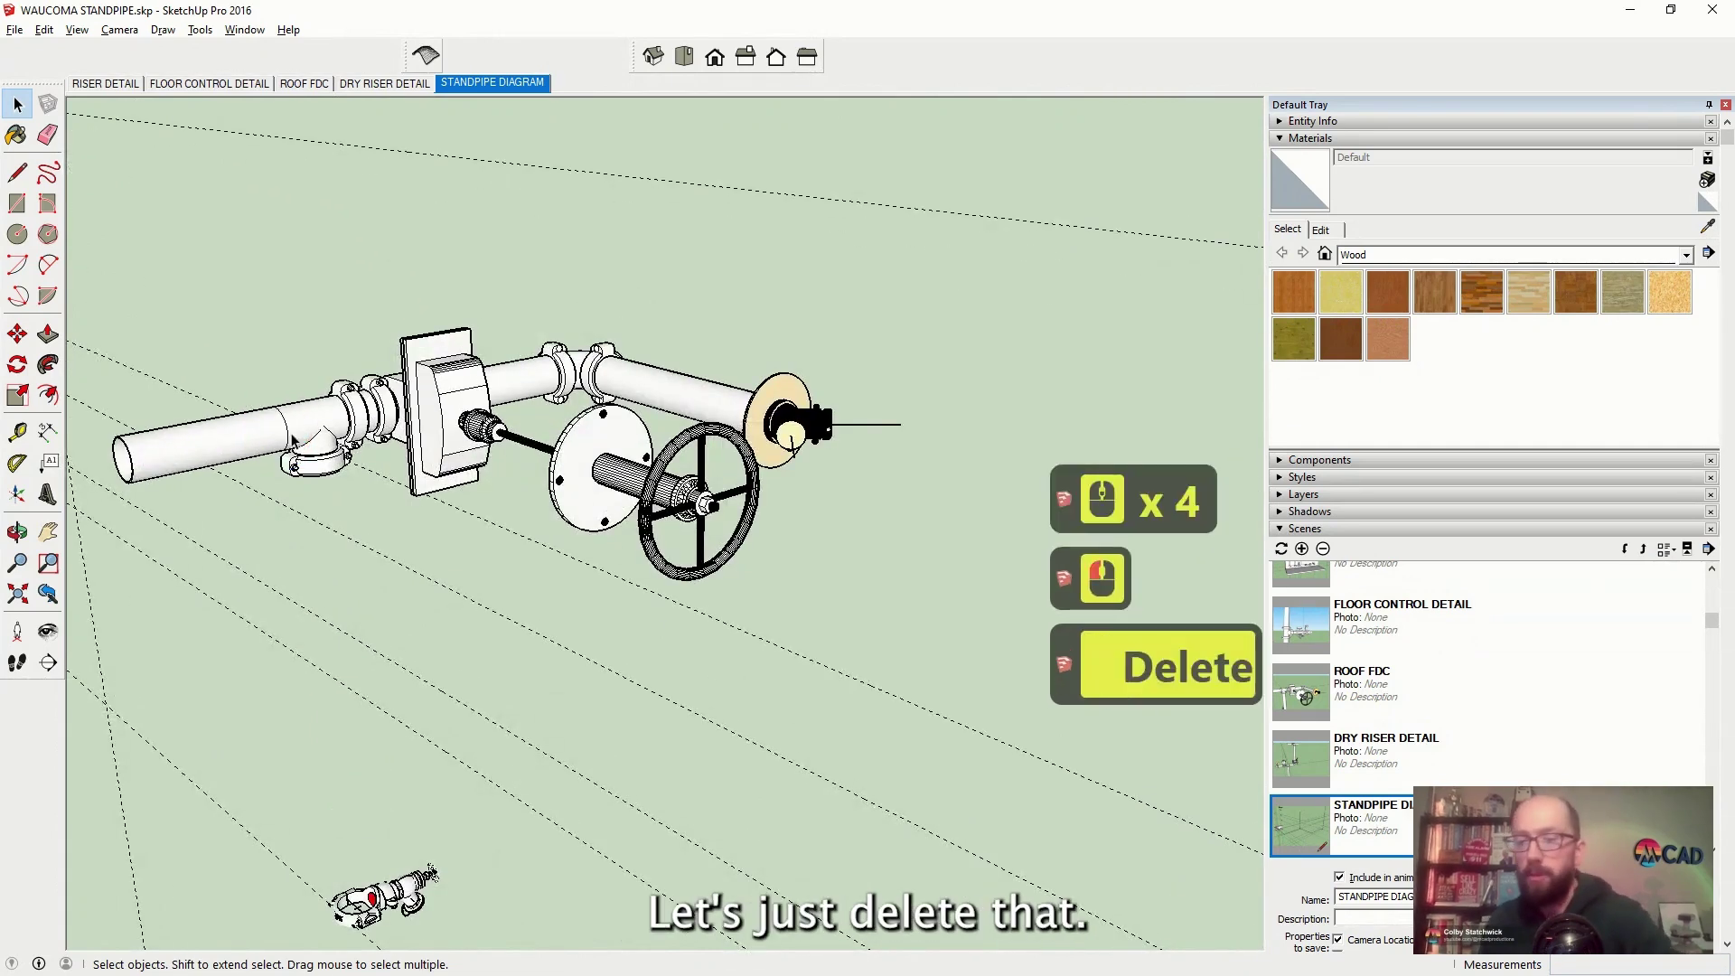
left_click(318, 477)
key("Delete")
left_click(346, 403)
key("Delete")
left_click(351, 407)
key("Delete")
scroll(241, 398, "down", 13)
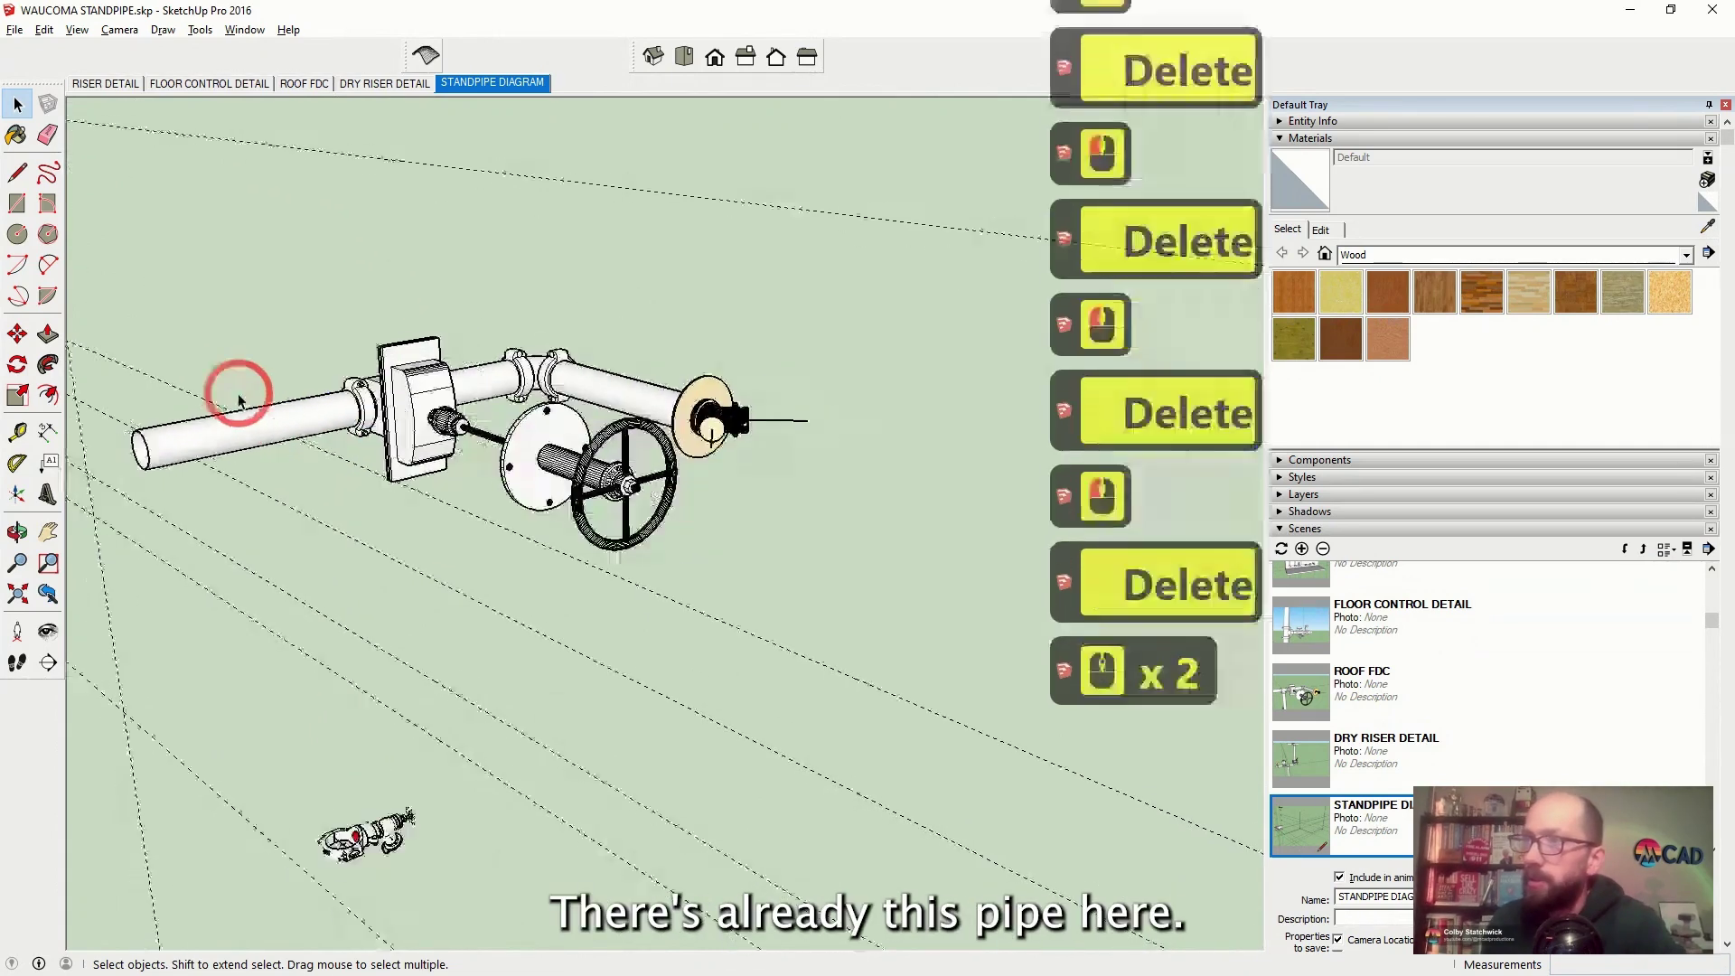
scroll(241, 399, "down", 2)
Select the remaining wall-mounted valve assembly and rotate it 180 degrees about the red axis
left_click_drag(155, 310, 561, 521)
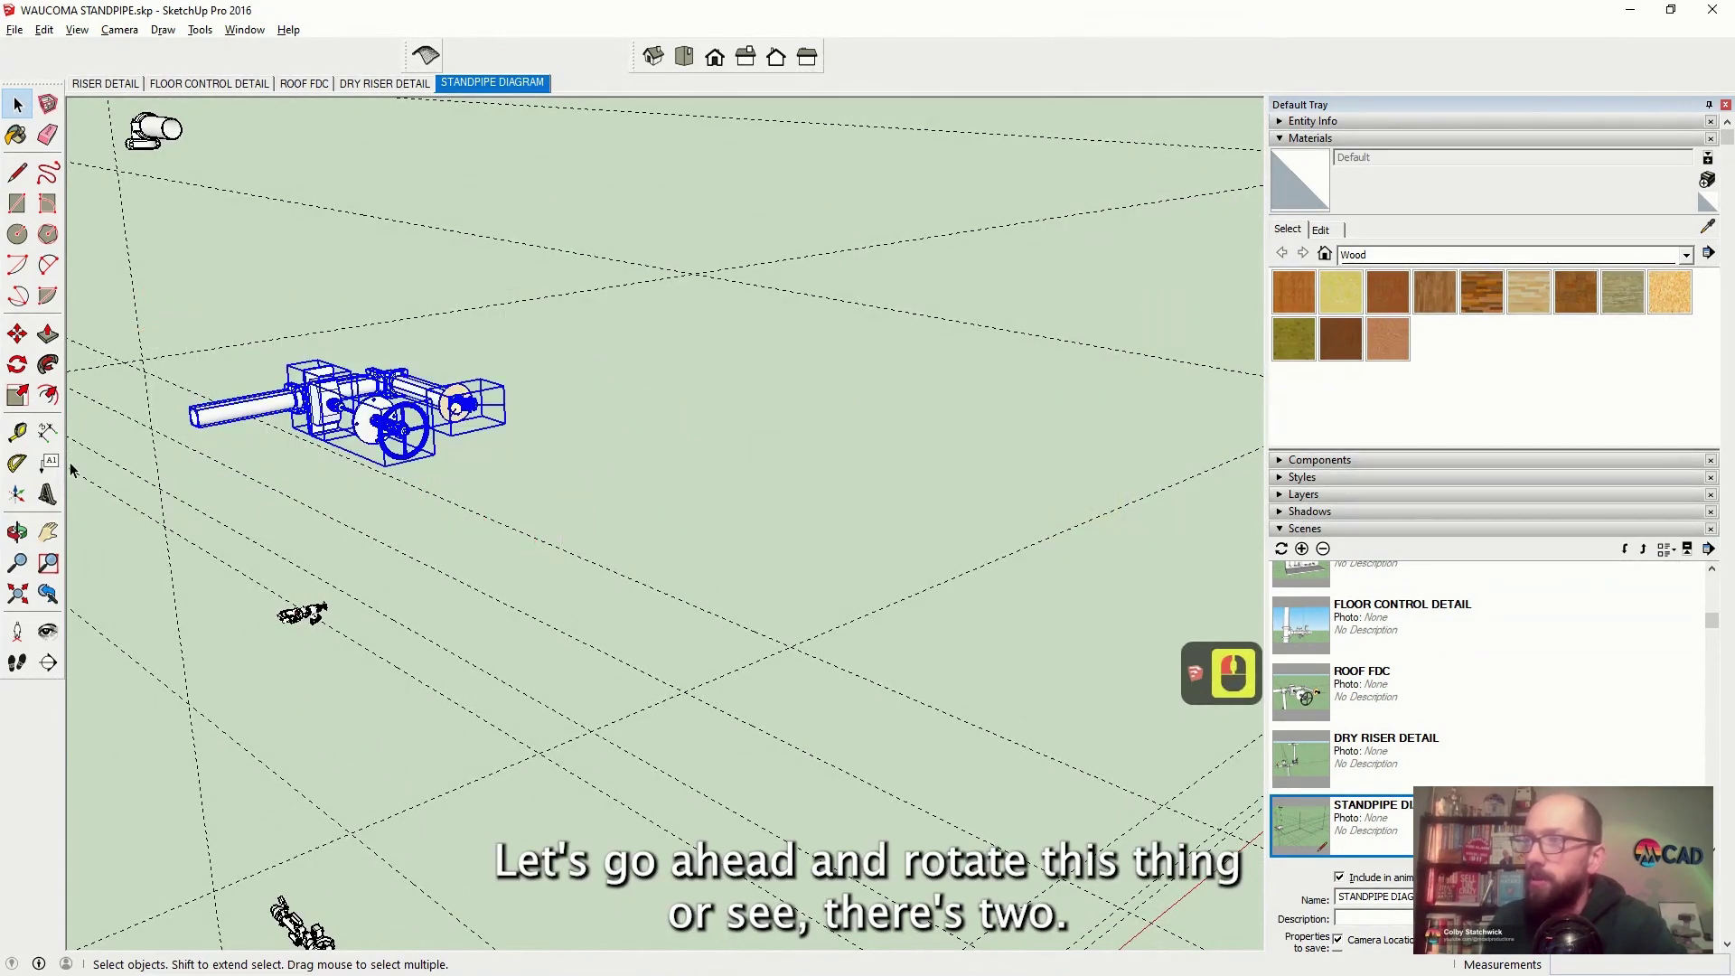
left_click(17, 364)
scroll(252, 417, "up", 20)
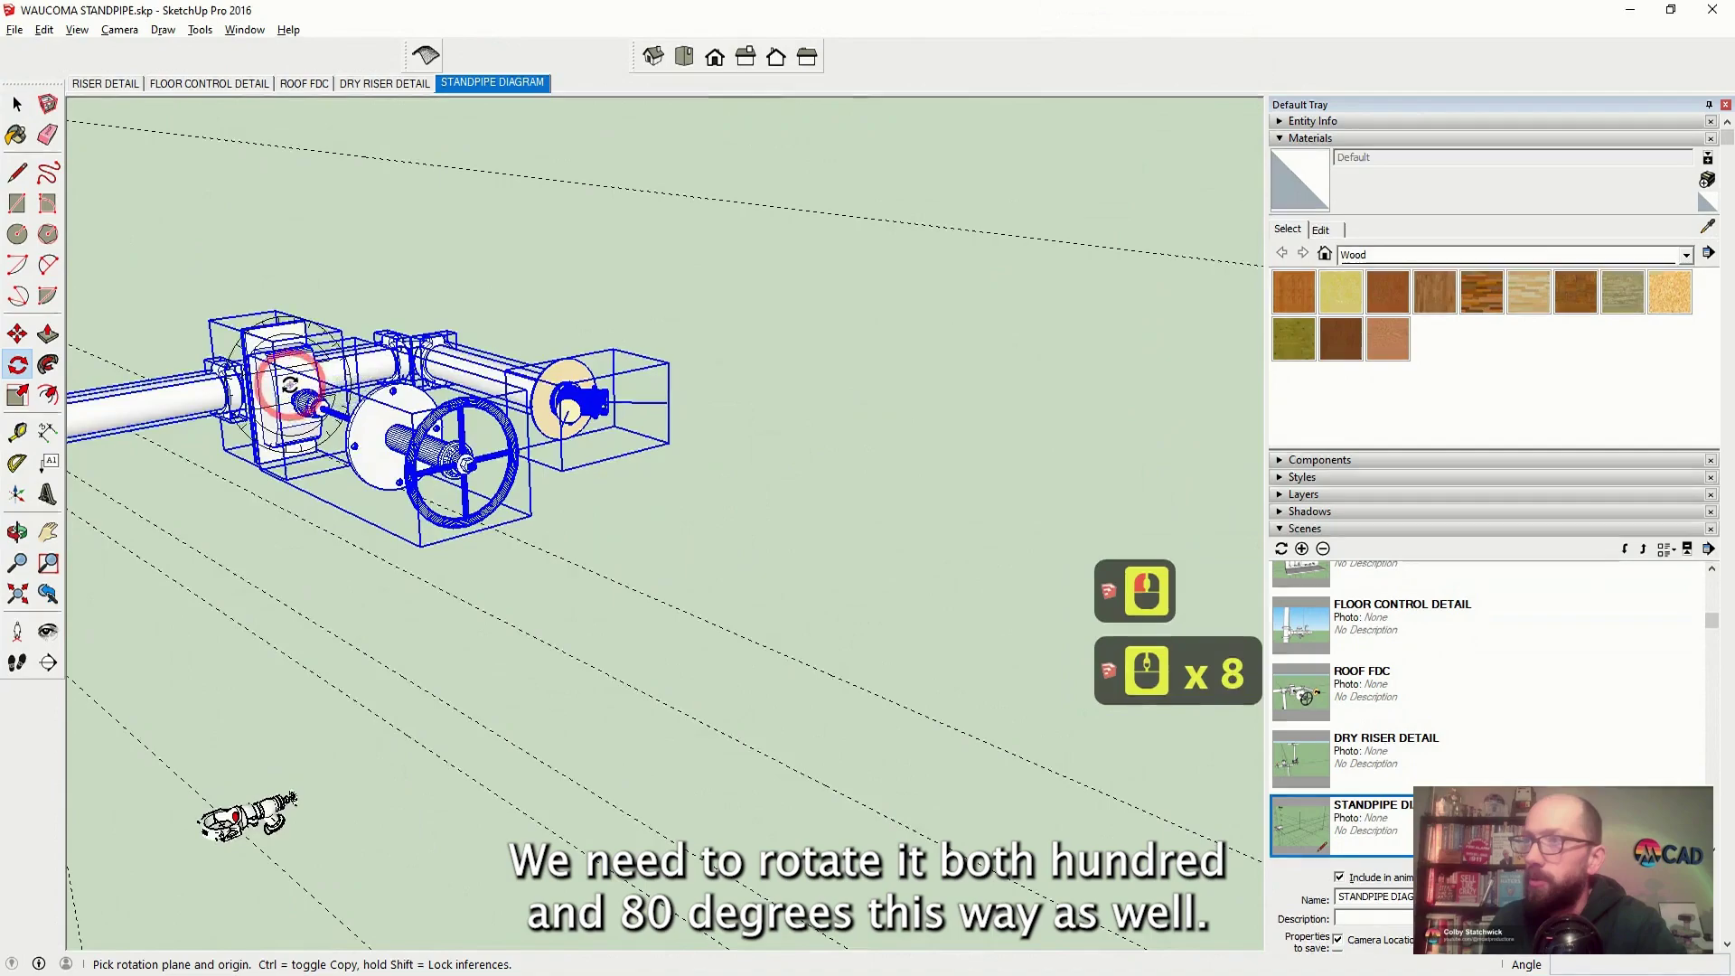
middle_click_drag(251, 417, 253, 398)
left_click(250, 417)
left_click(268, 423)
type("1")
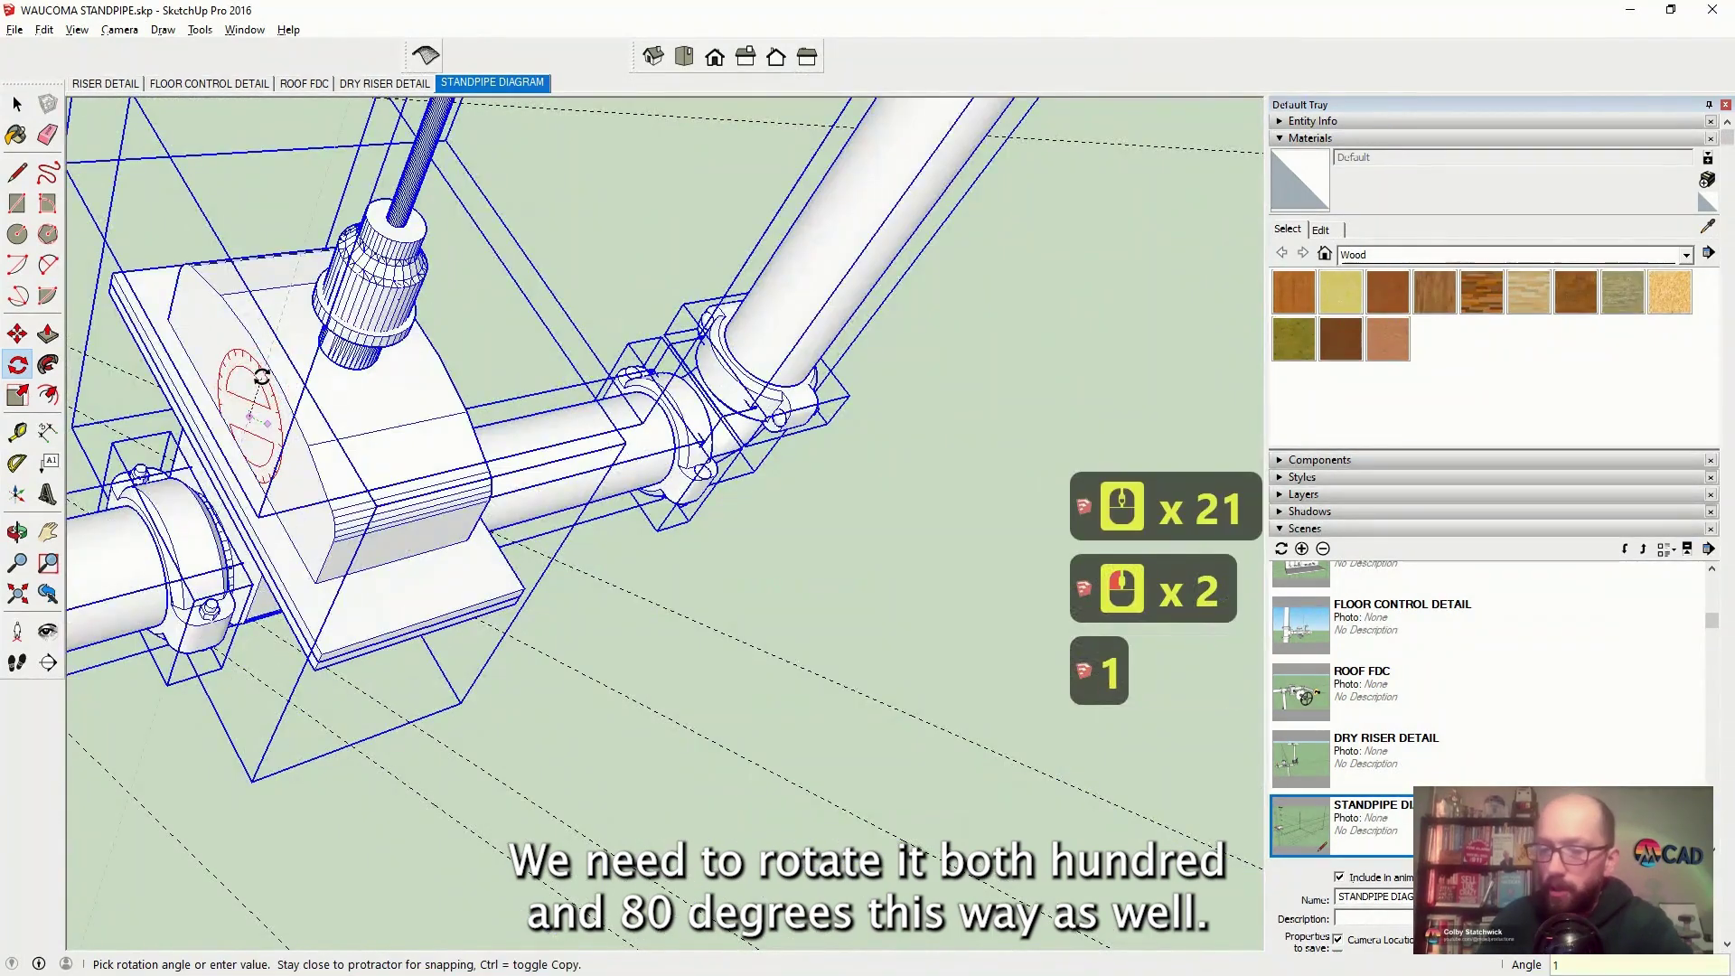
type("80")
key("Return")
scroll(261, 377, "down", 19)
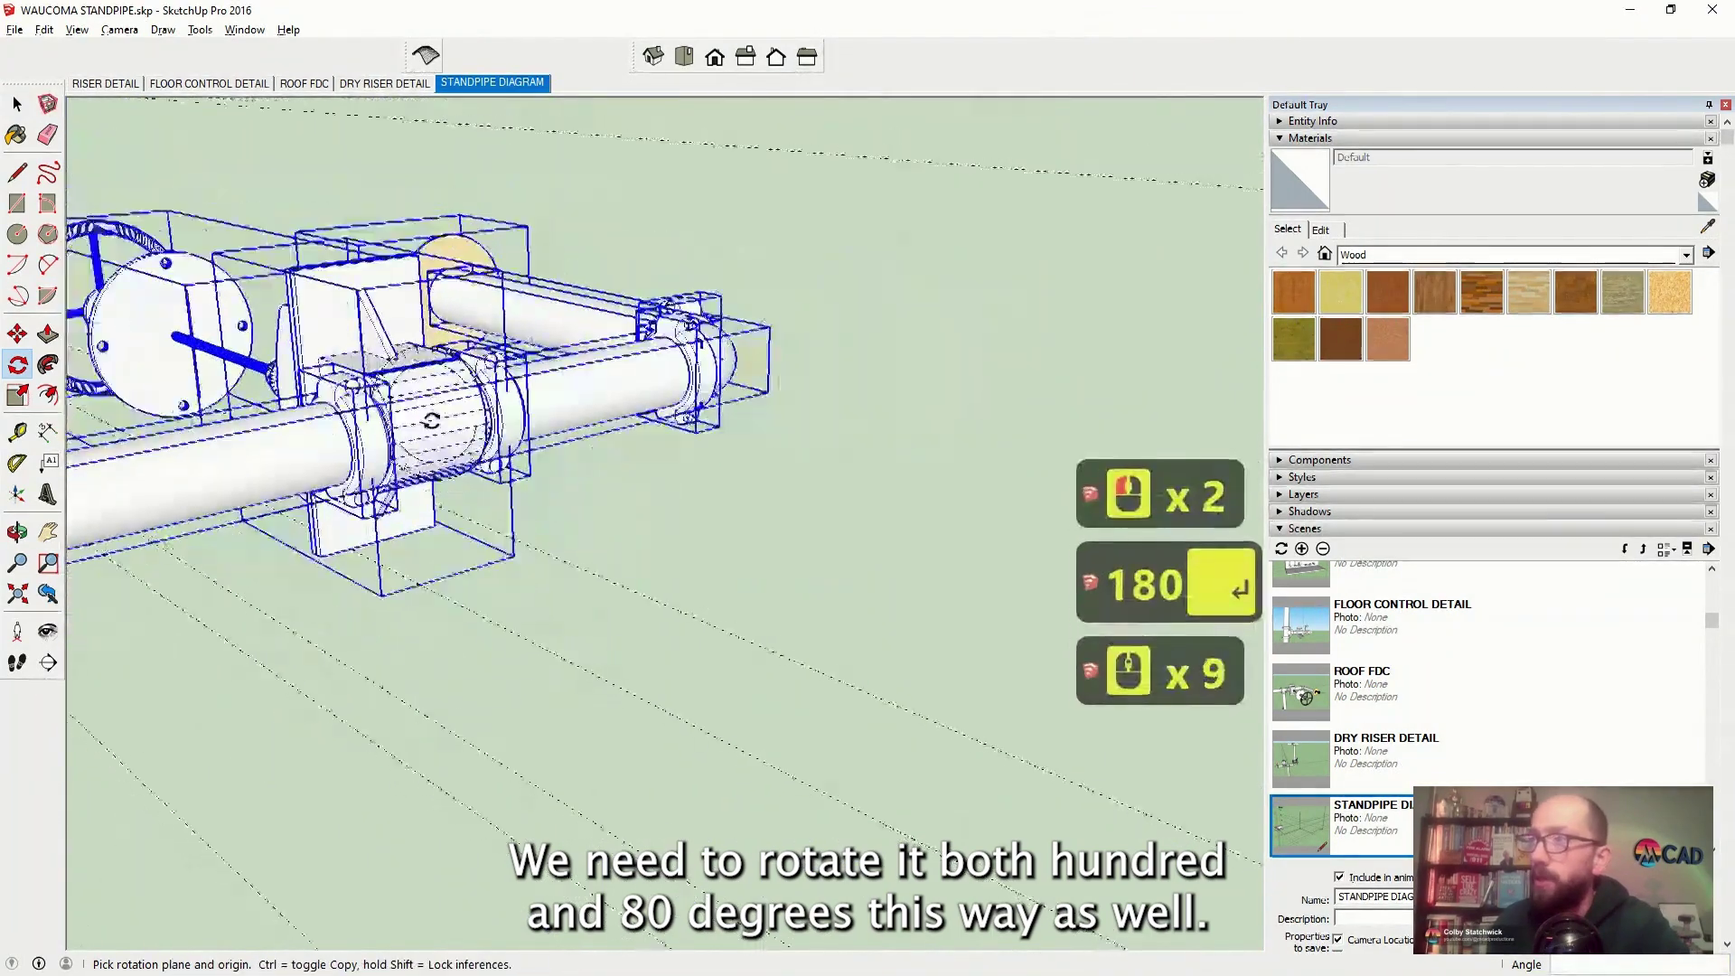
Rotate the wall-mounted valve assembly another 180 degrees about the green axis
scroll(380, 397, "up", 13)
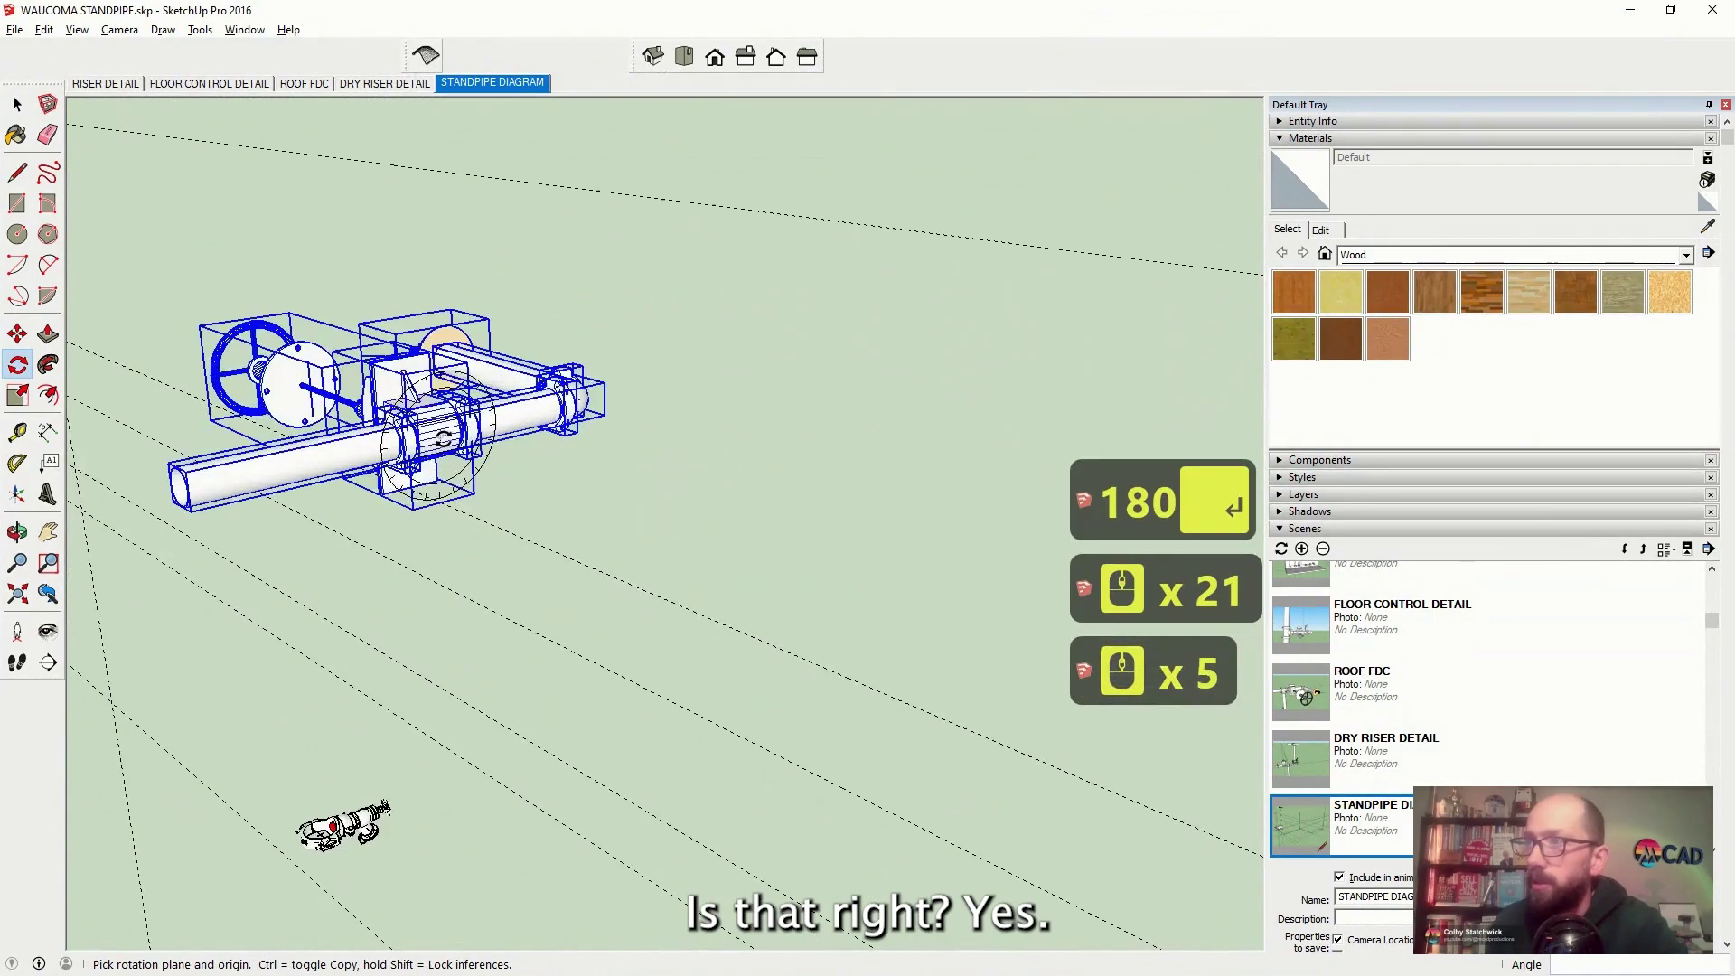
scroll(292, 316, "down", 1)
scroll(291, 318, "up", 9)
left_click(292, 320)
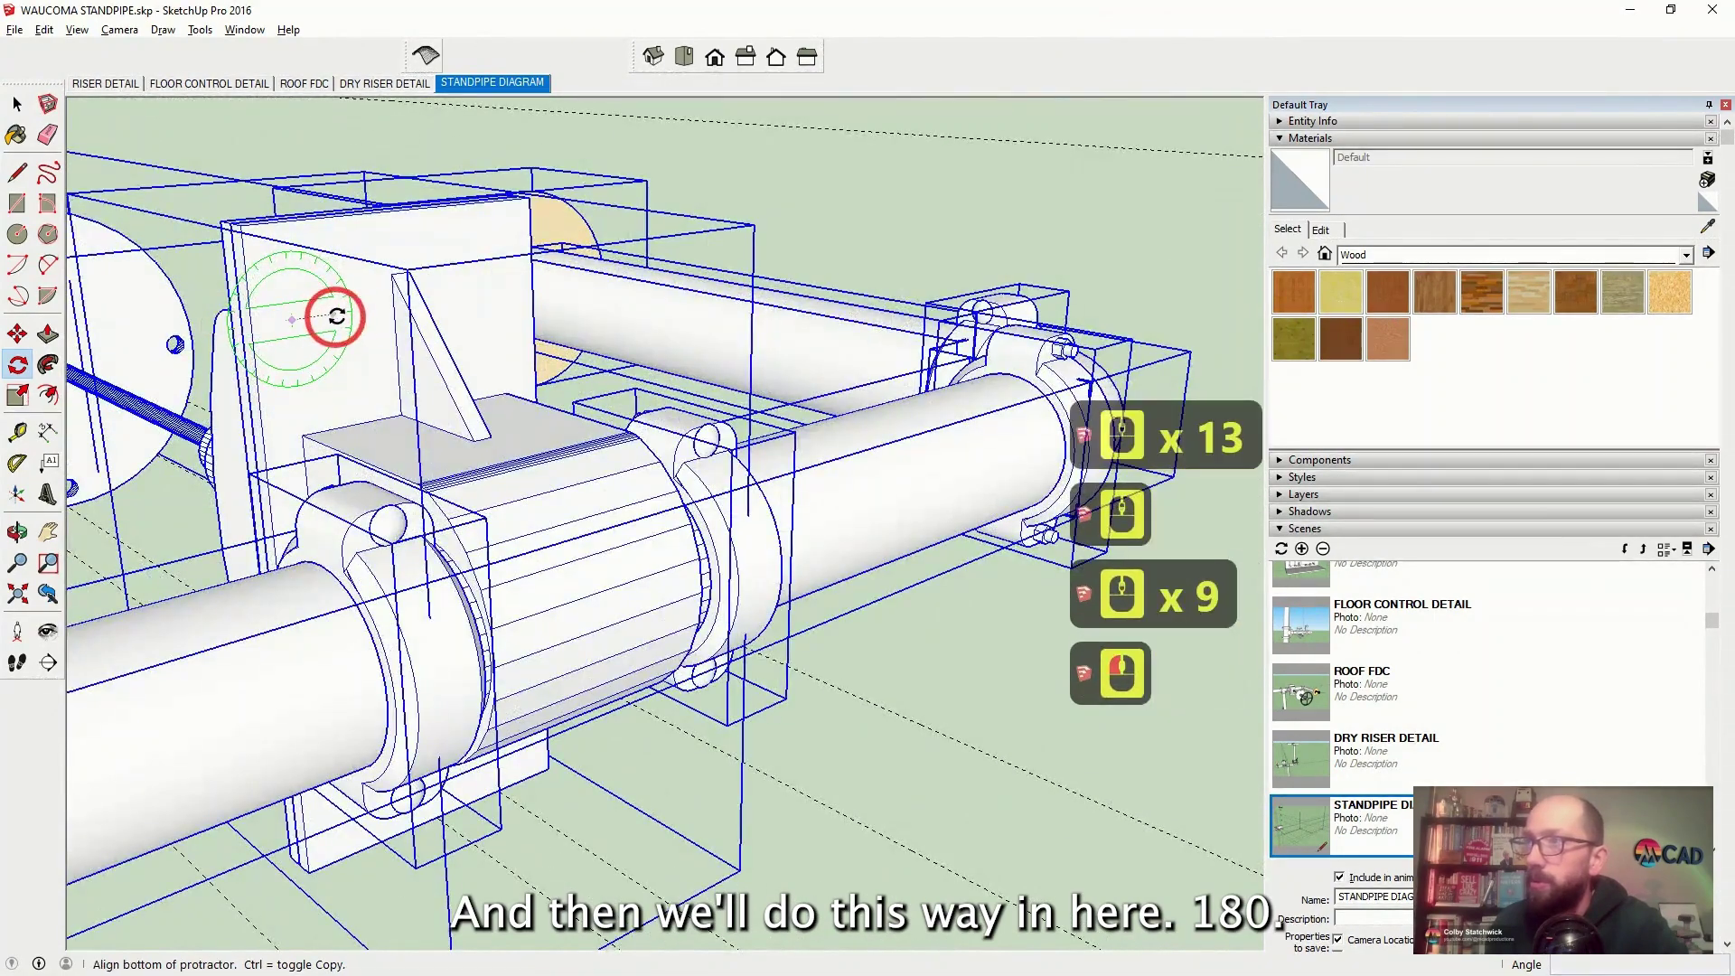
left_click(363, 307)
type("180")
key("Return")
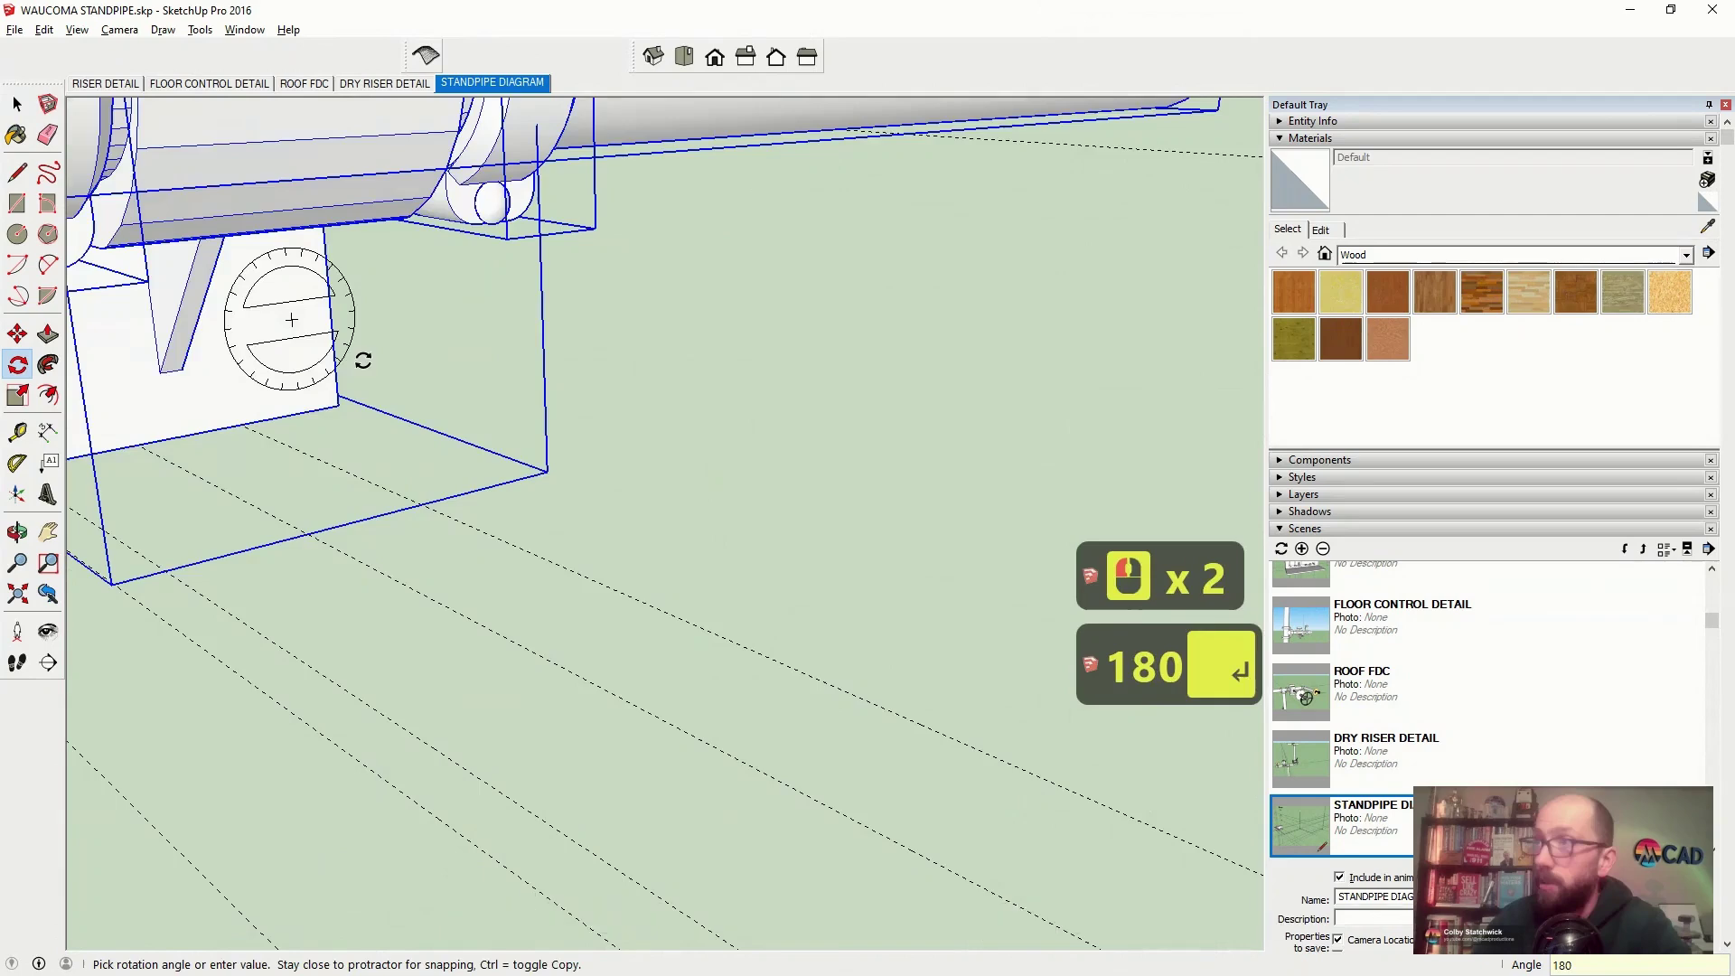
scroll(361, 357, "down", 20)
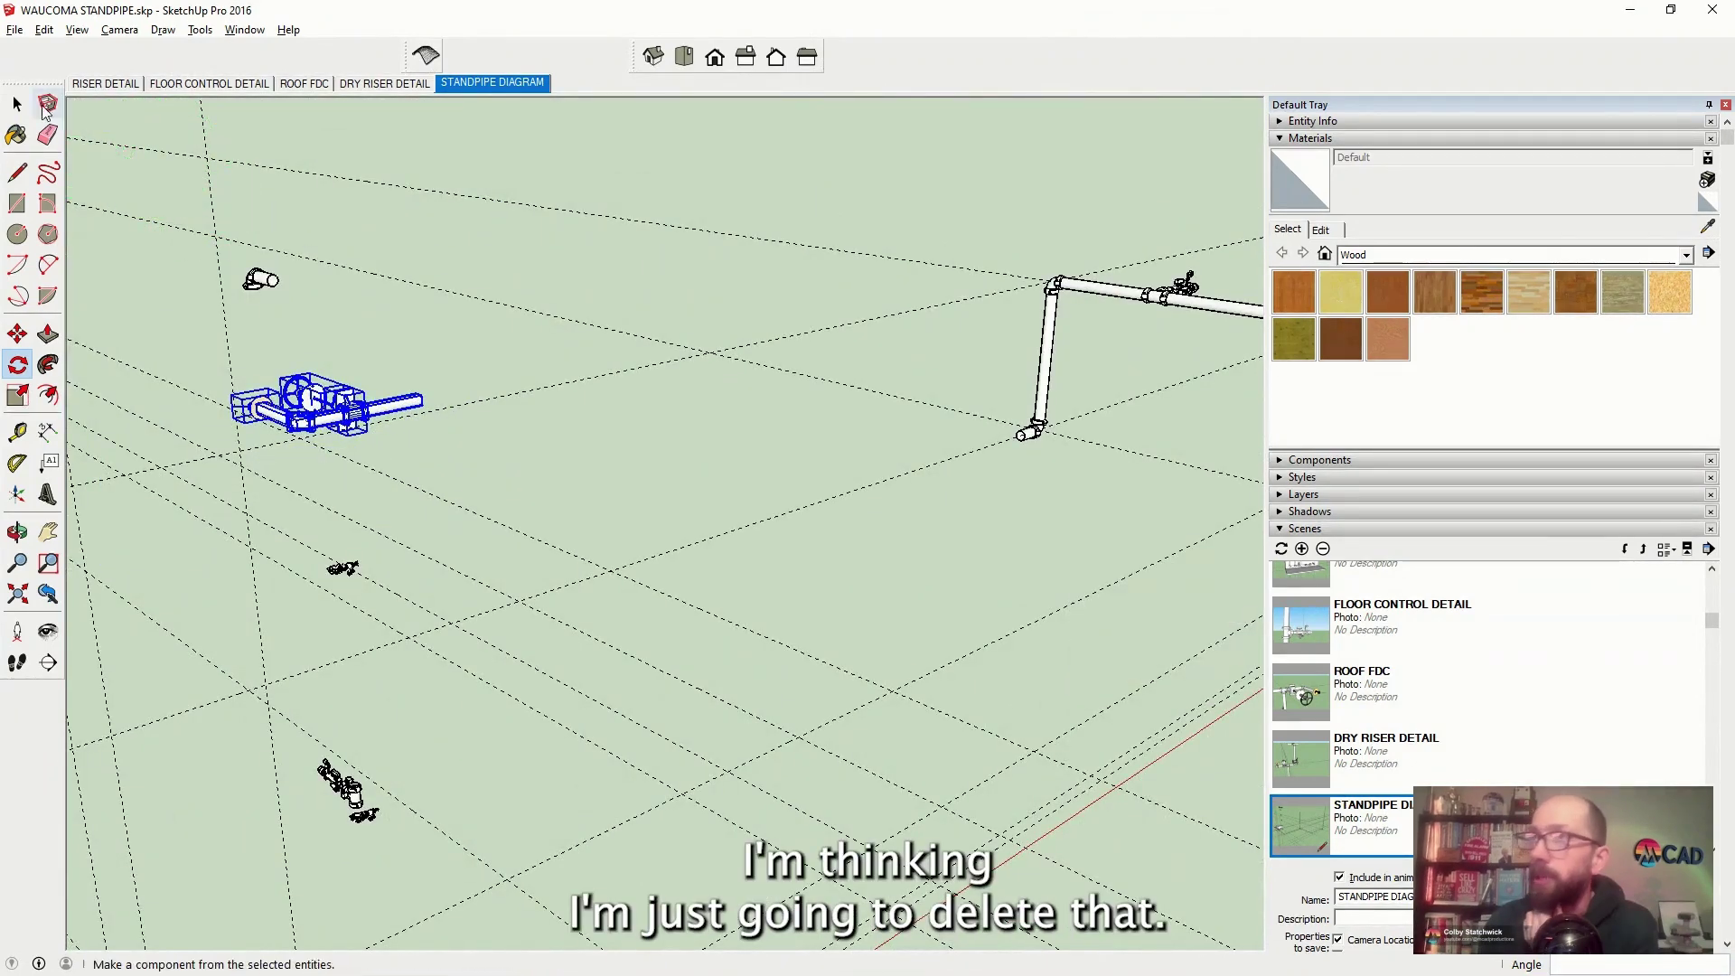
Delete the long pipe running through the valve body of the rotated assembly
double_click(333, 349)
scroll(379, 414, "up", 9)
left_click(384, 418)
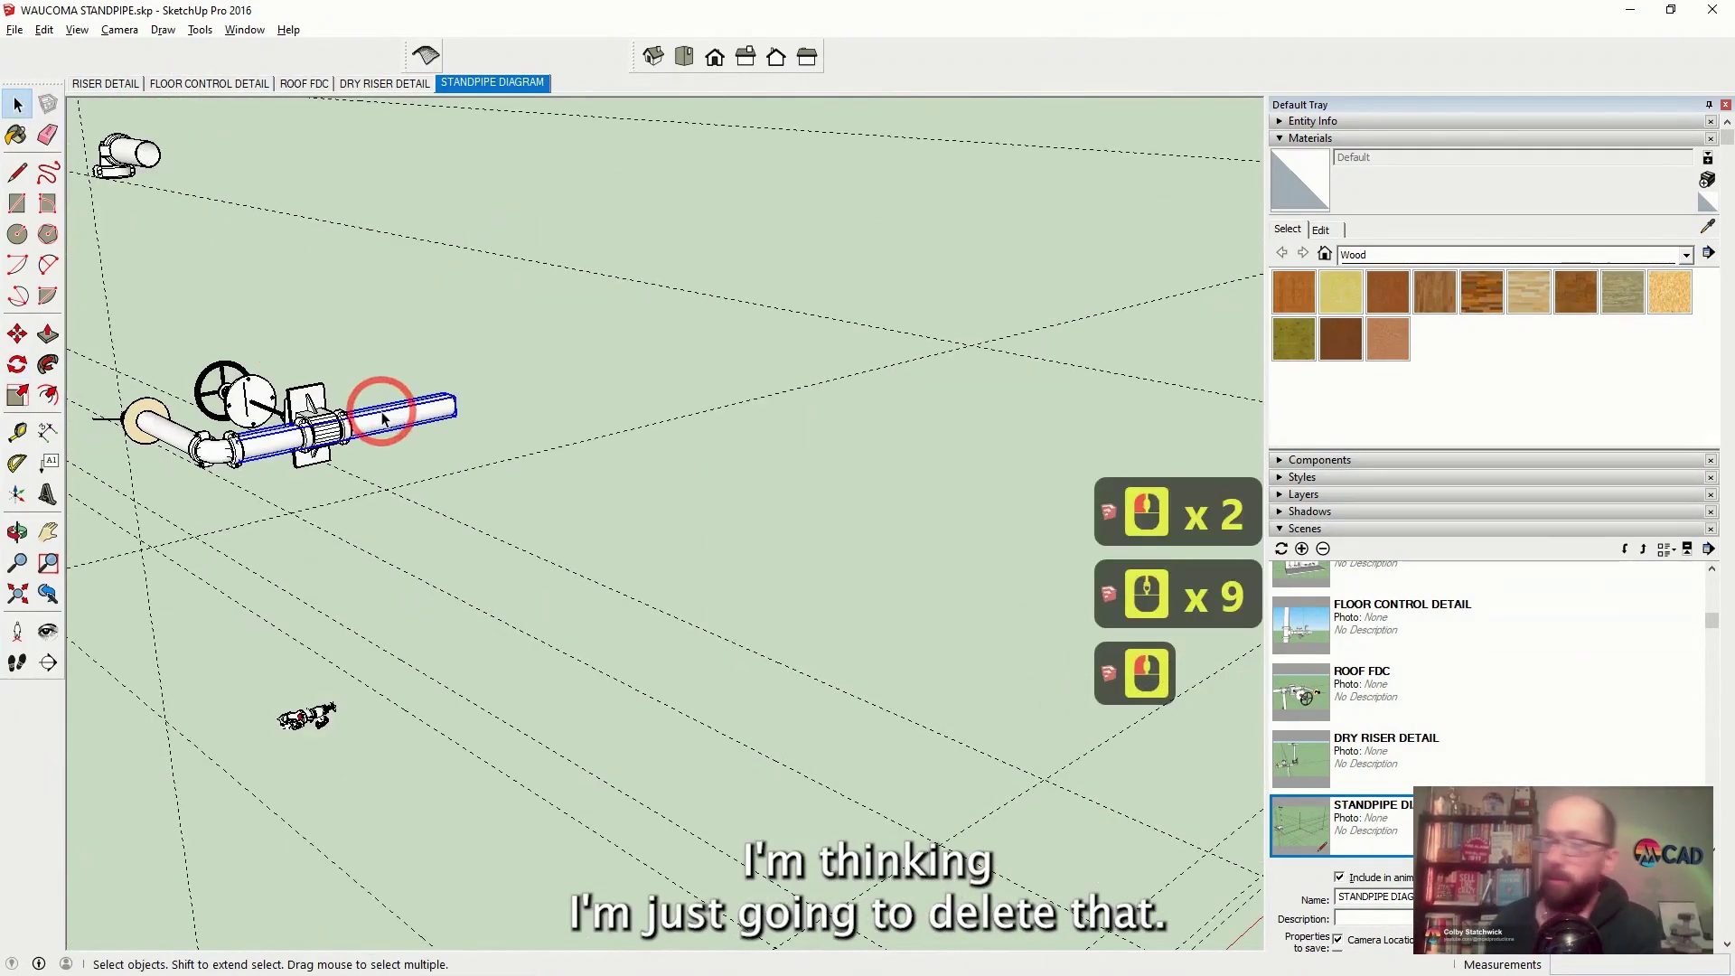
key("Delete")
scroll(381, 411, "down", 3)
Select the valve assembly and move it by its coupling centre in line with the lower elbow's pipe stub, using X-ray
left_click_drag(109, 338, 475, 533)
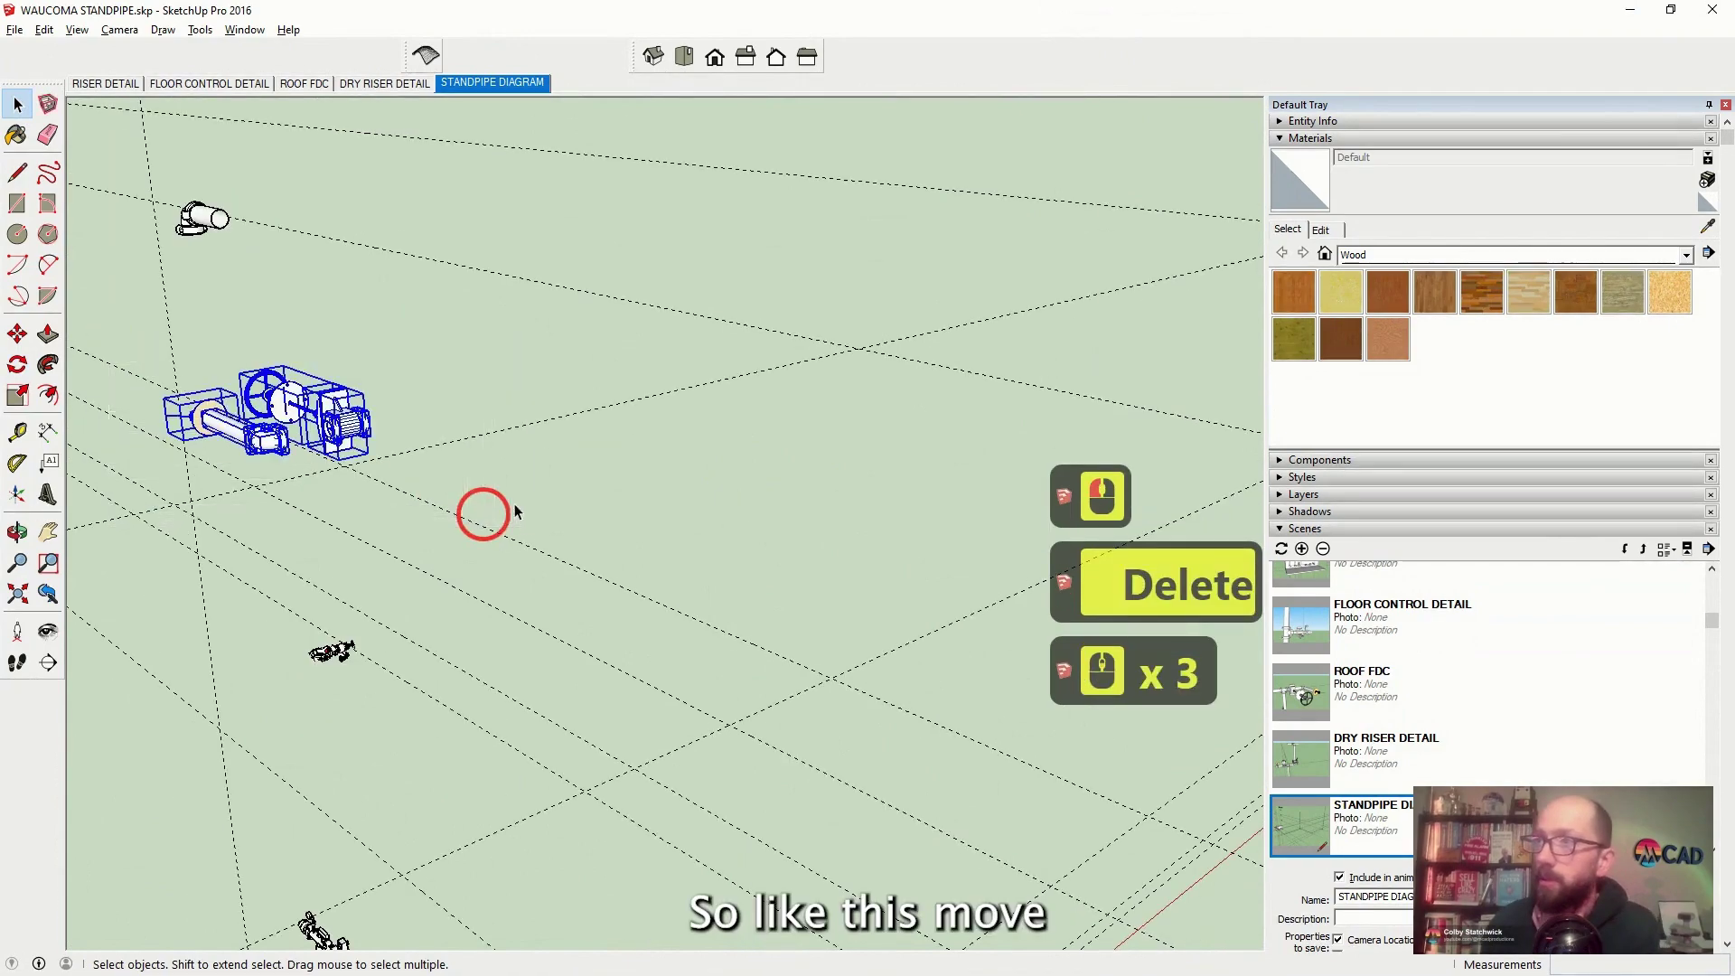
left_click(17, 334)
scroll(271, 407, "up", 20)
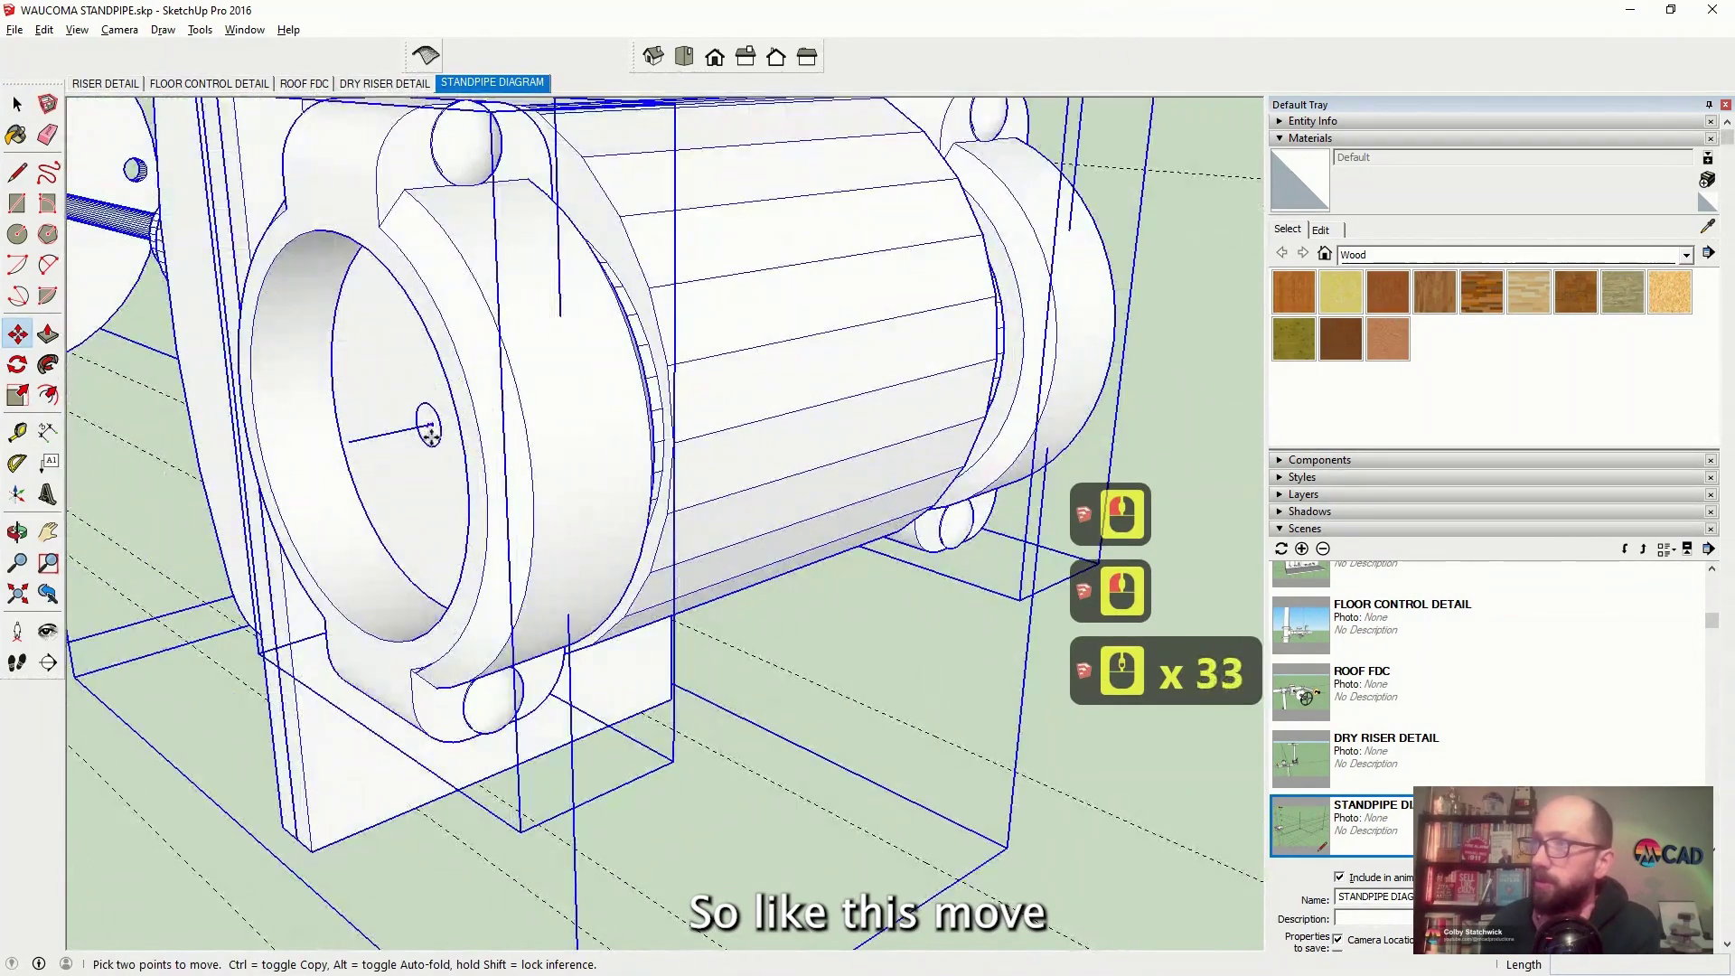
left_click(430, 435)
scroll(430, 436, "down", 20)
scroll(430, 436, "up", 20)
key("alt+x")
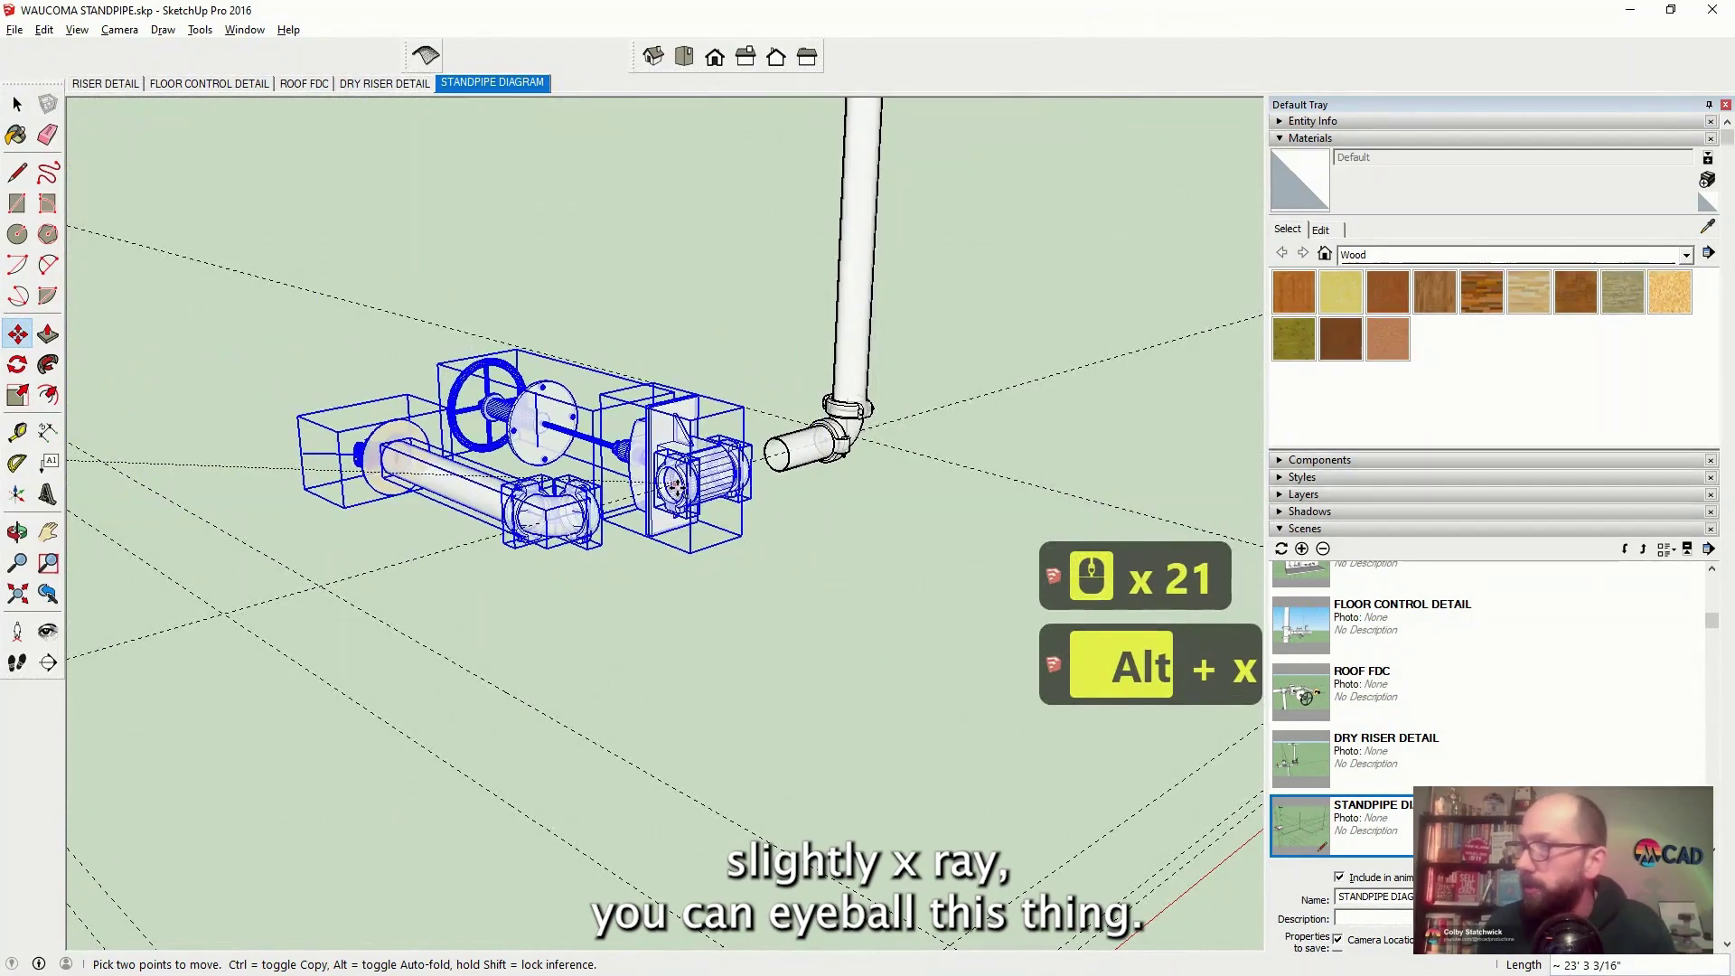
scroll(675, 485, "up", 7)
middle_click_drag(675, 486, 750, 509)
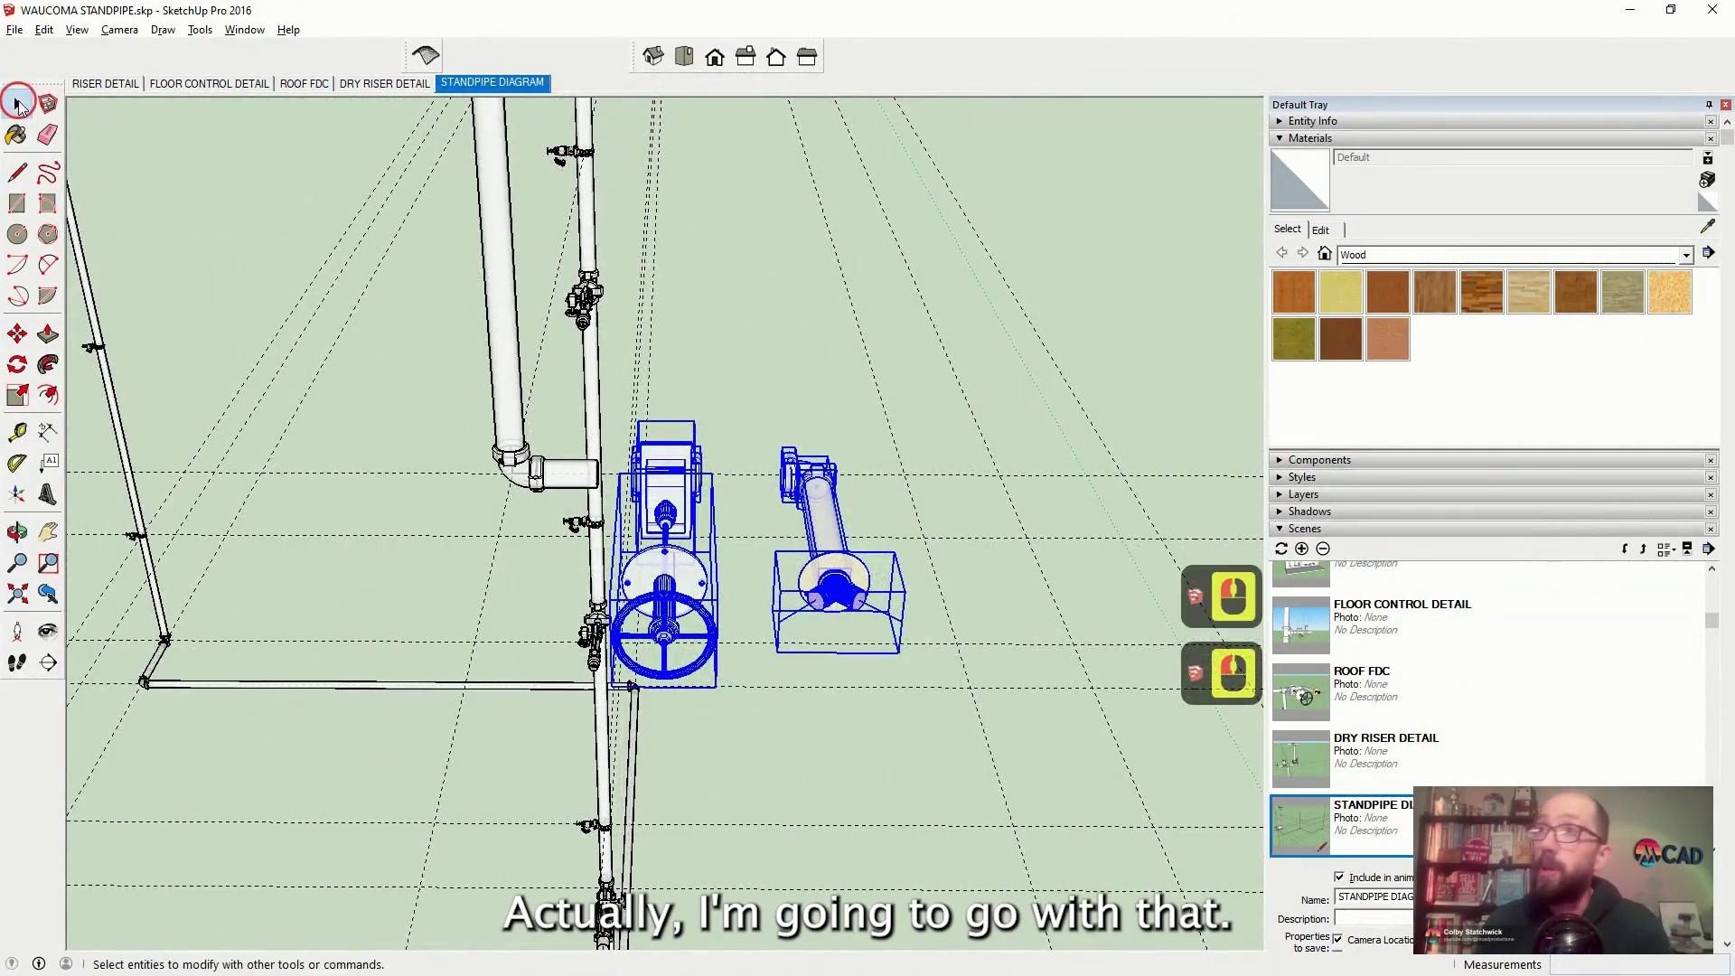
Extend the lower elbow's pipe stub through the valve body into the coupling of the wall outlet's elbow
scroll(469, 504, "up", 8)
middle_click_drag(507, 488, 470, 503)
scroll(469, 503, "up", 13)
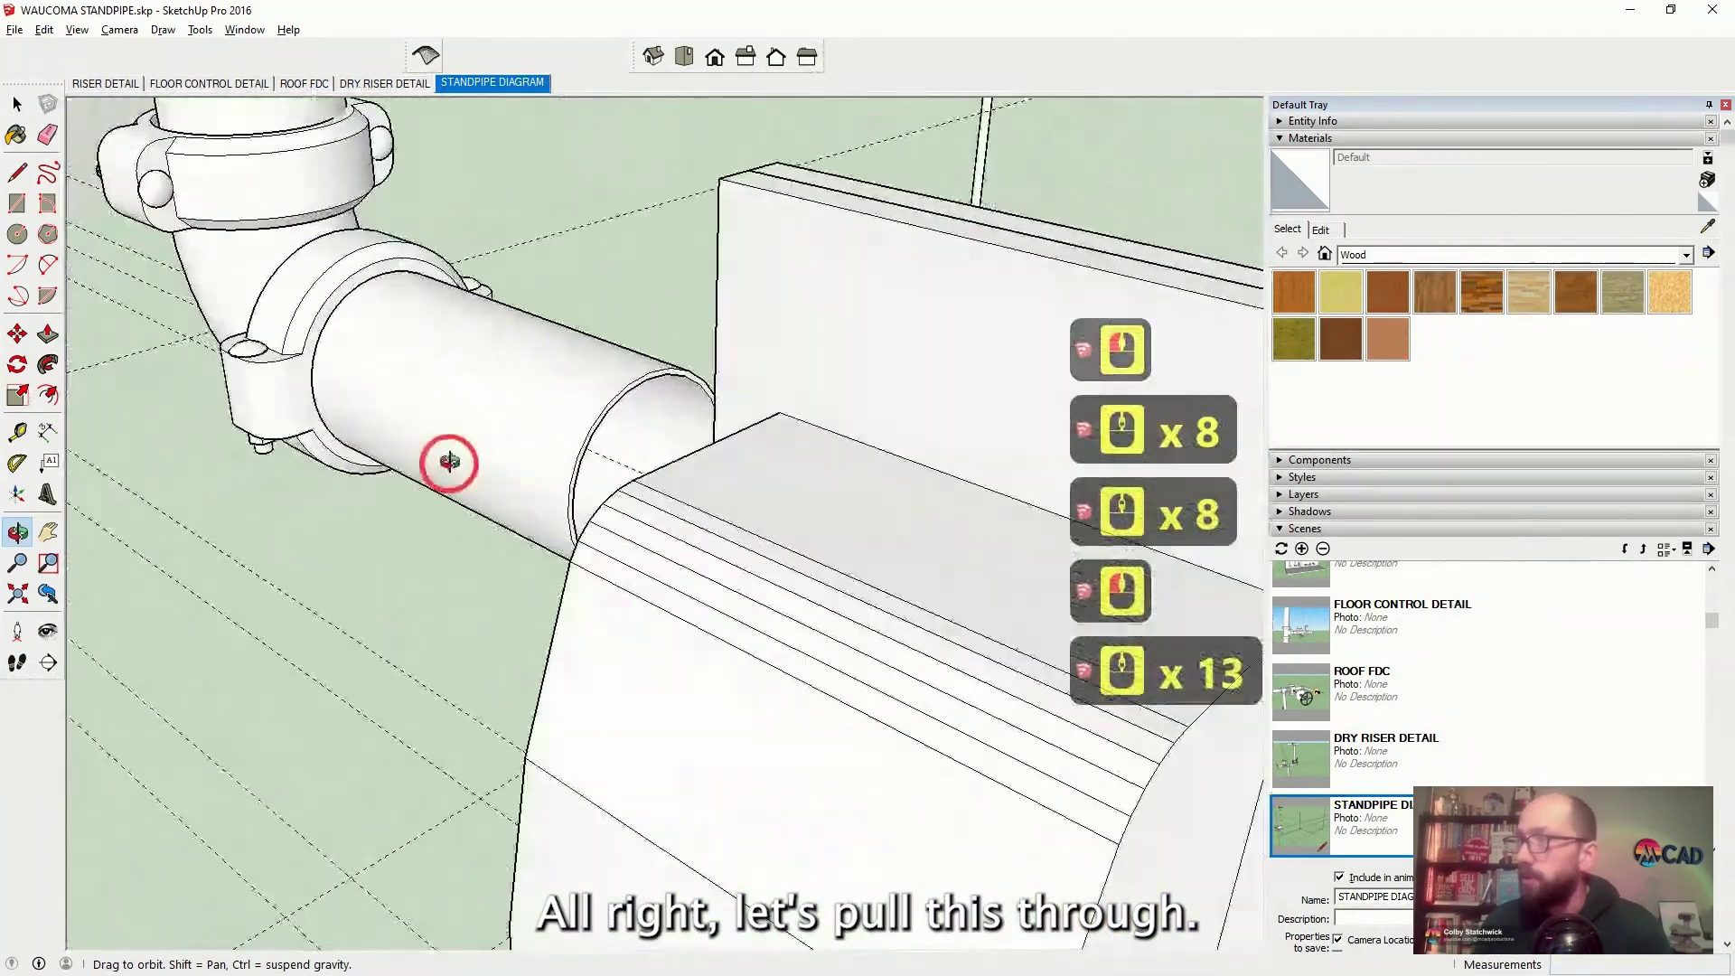
left_click_drag(451, 462, 349, 484)
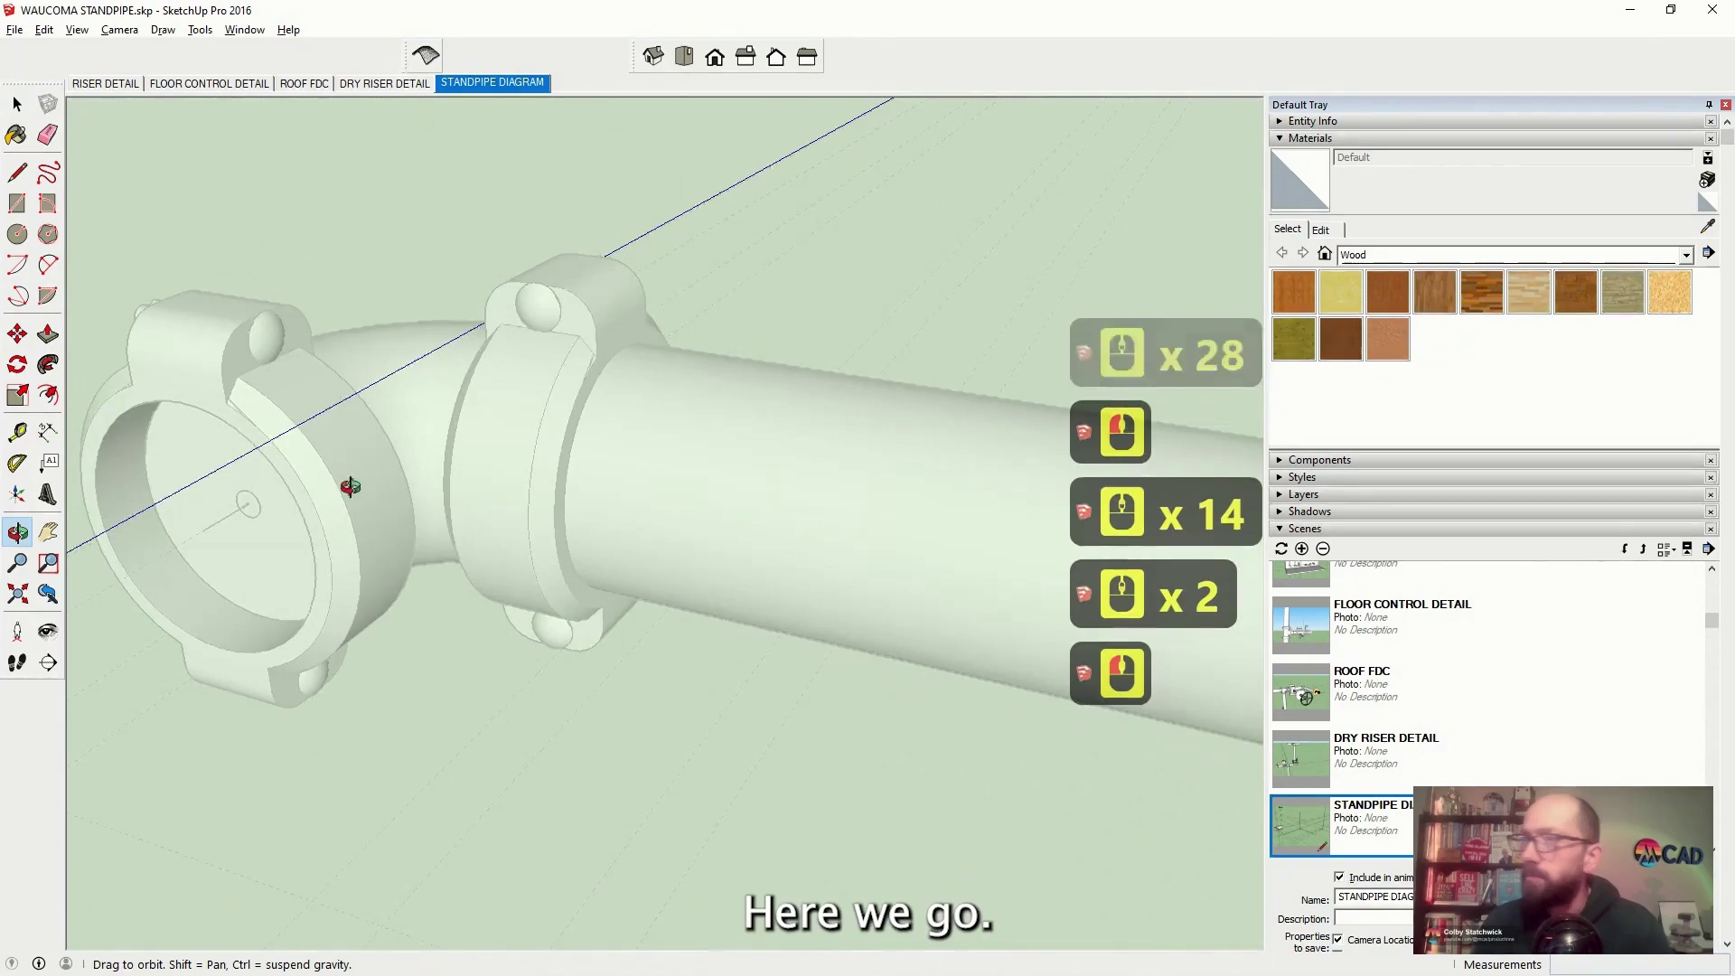
scroll(193, 500, "up", 4)
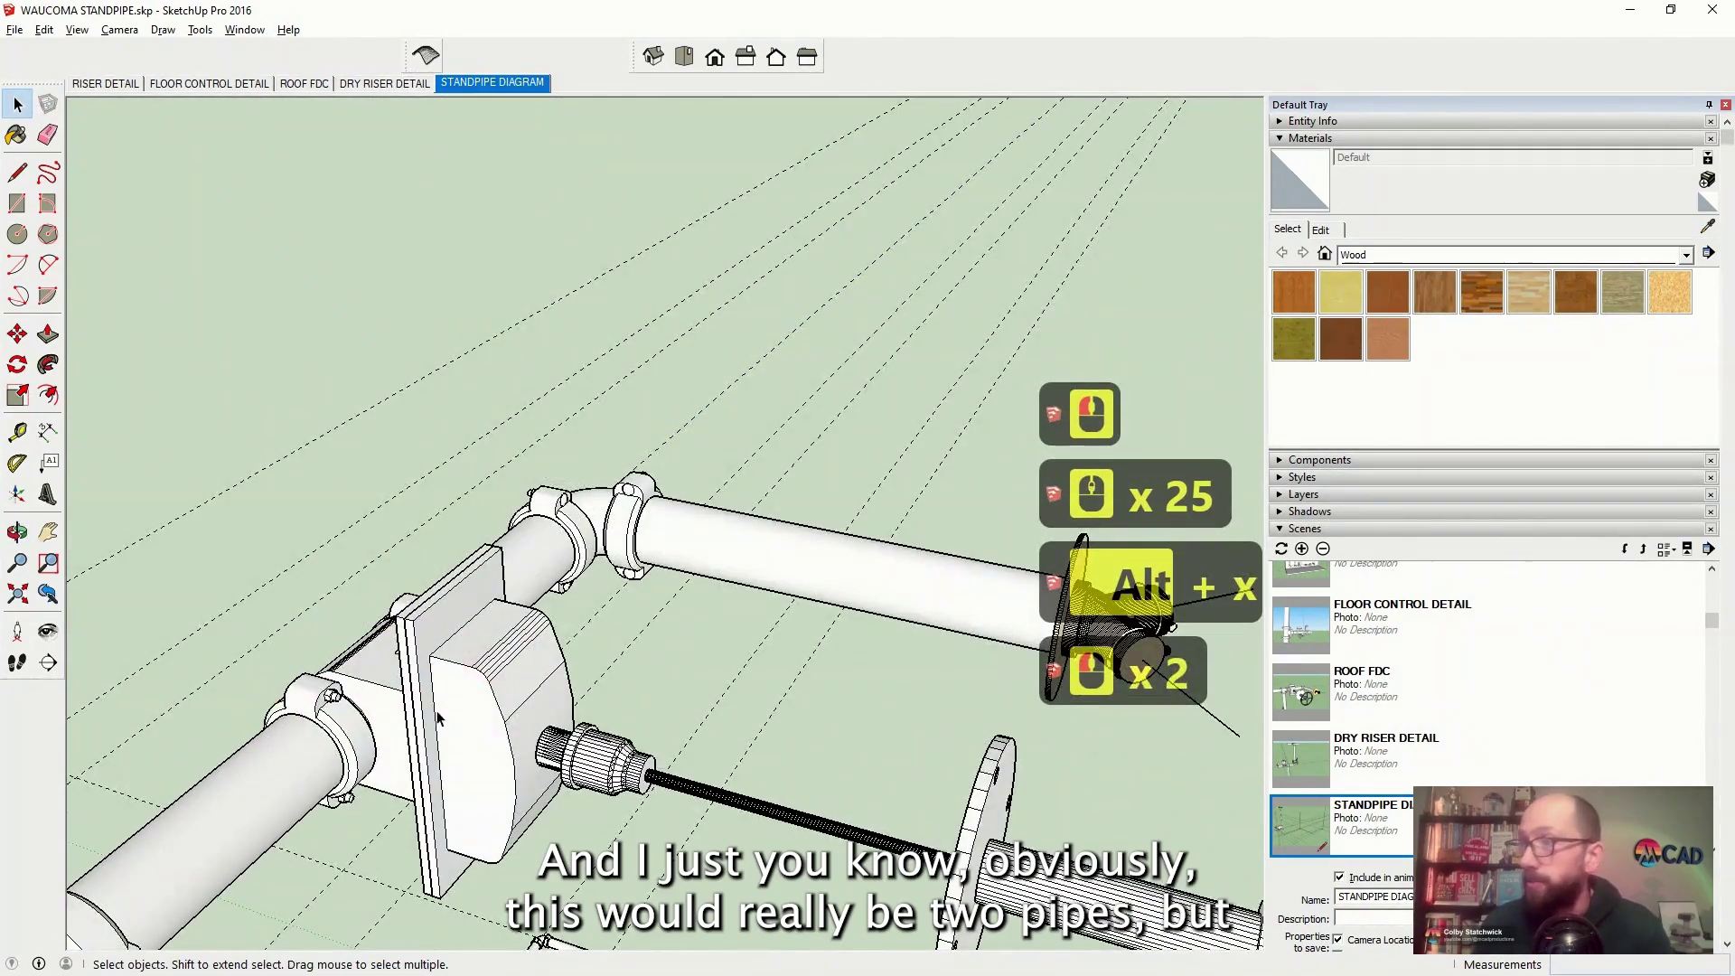
scroll(437, 718, "down", 9)
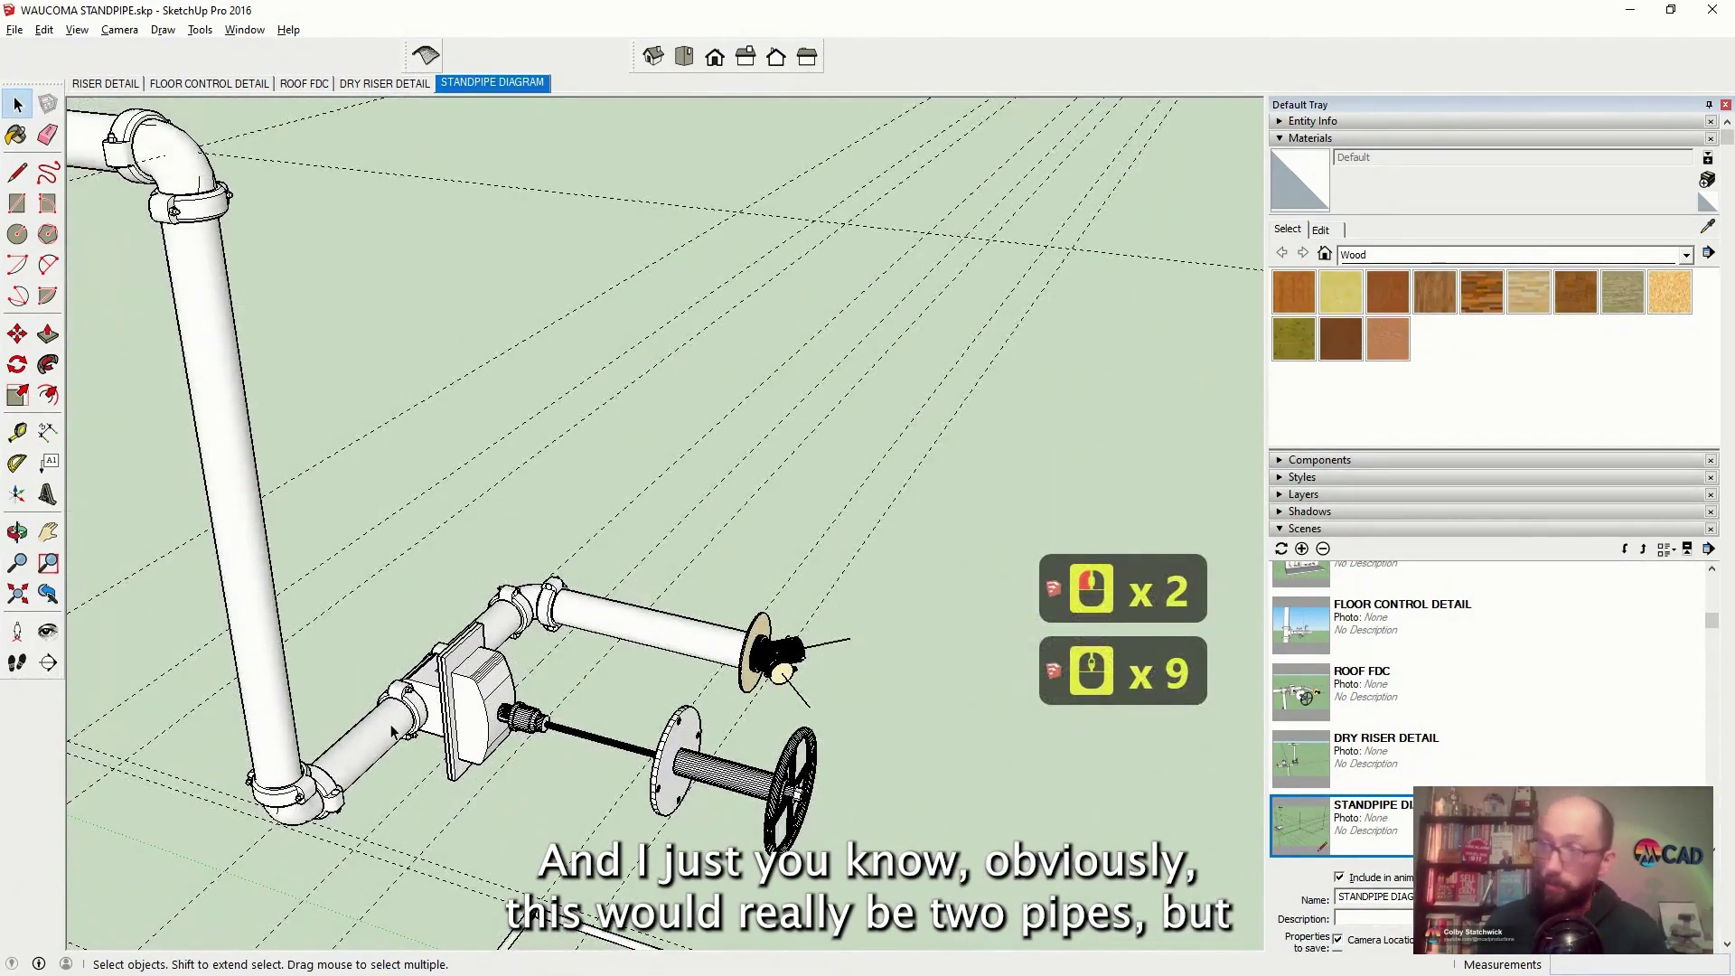
Inspect the connected drop and valve assembly, then return to the STANDPIPE DIAGRAM scene to view the whole layout
middle_click_drag(392, 730, 696, 685)
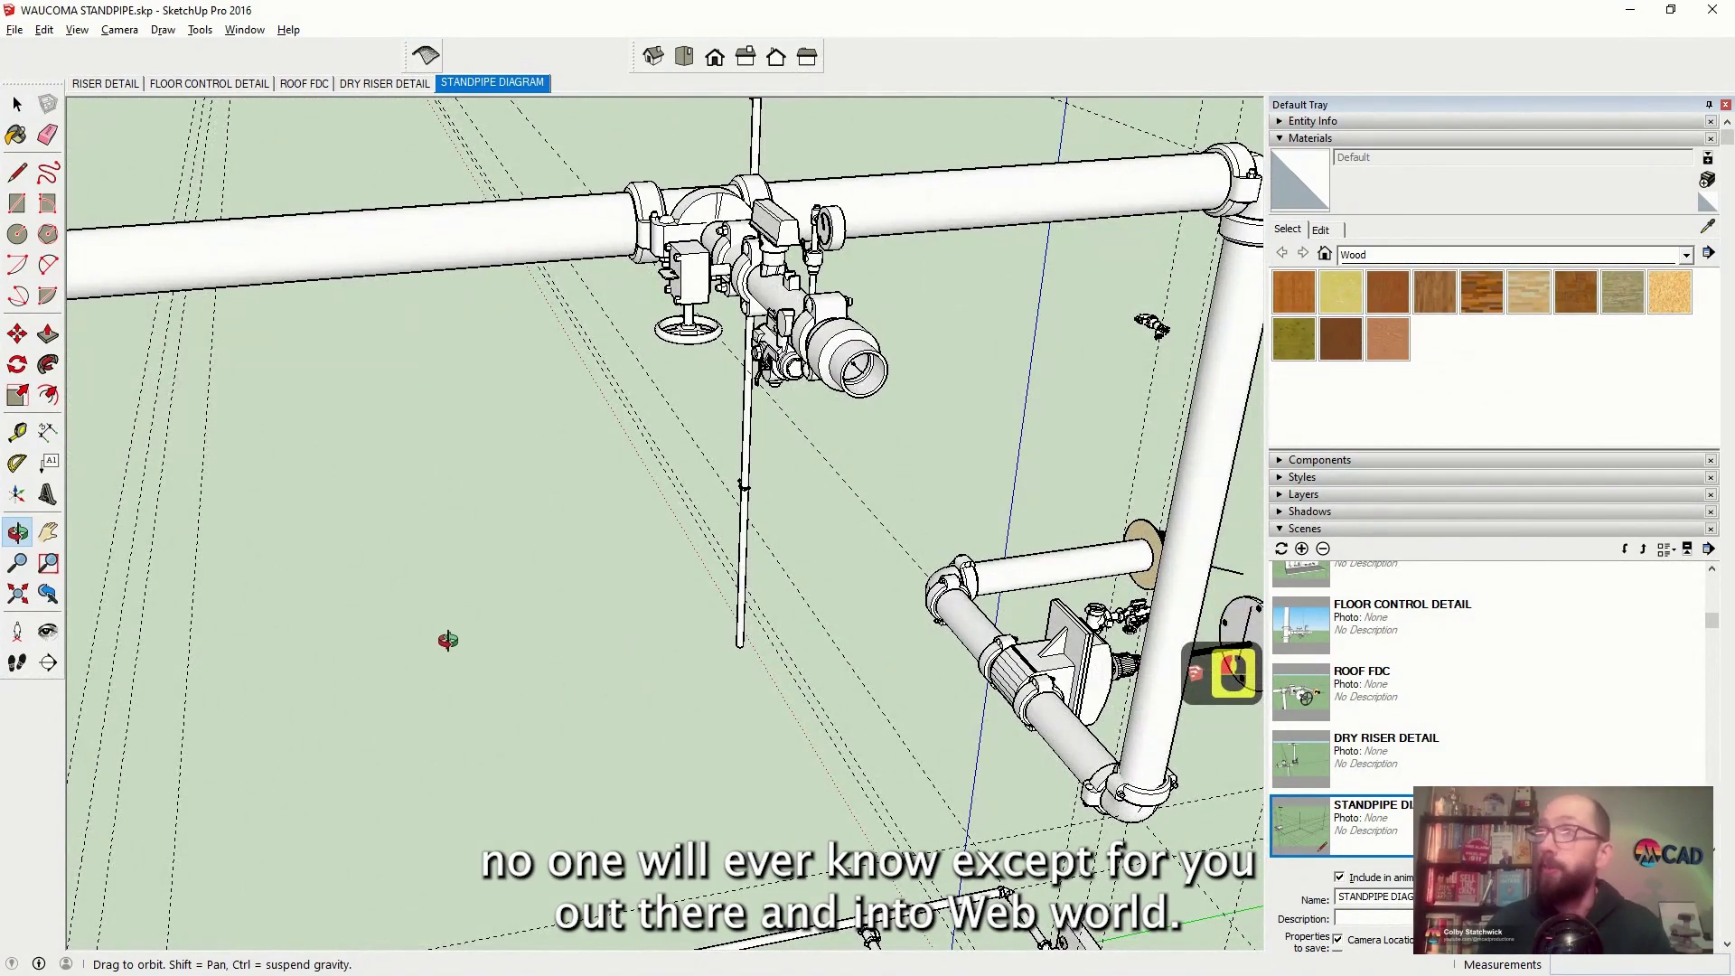
scroll(447, 640, "down", 20)
key("Escape")
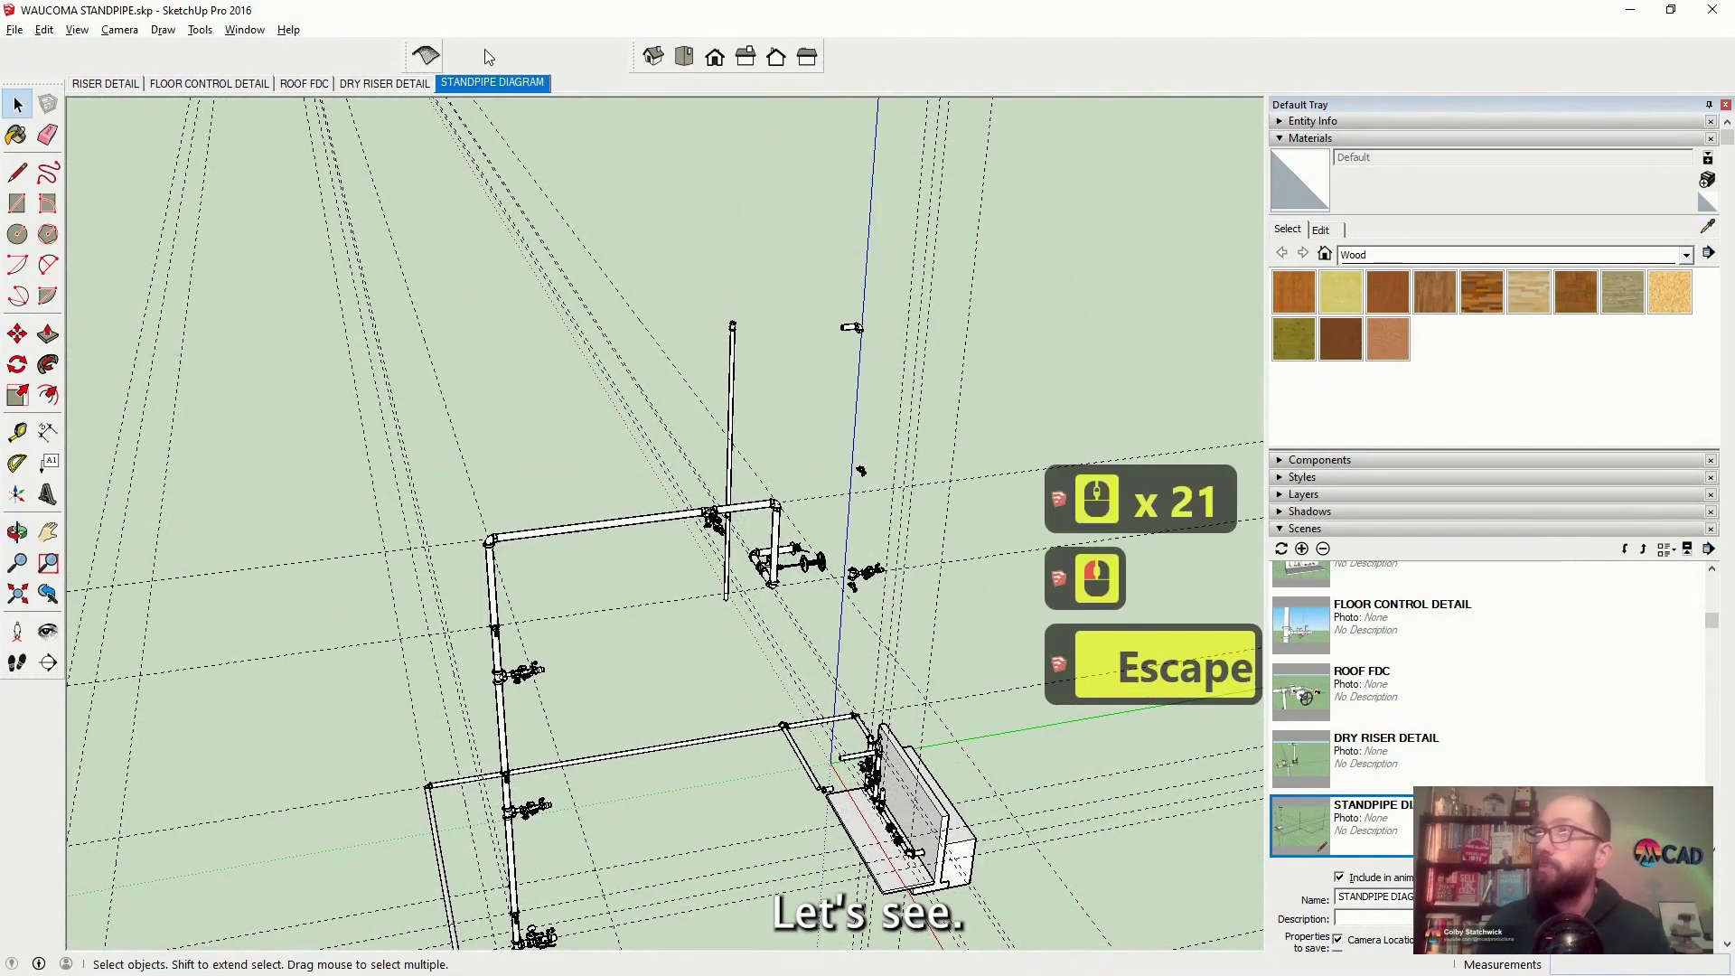
left_click(485, 81)
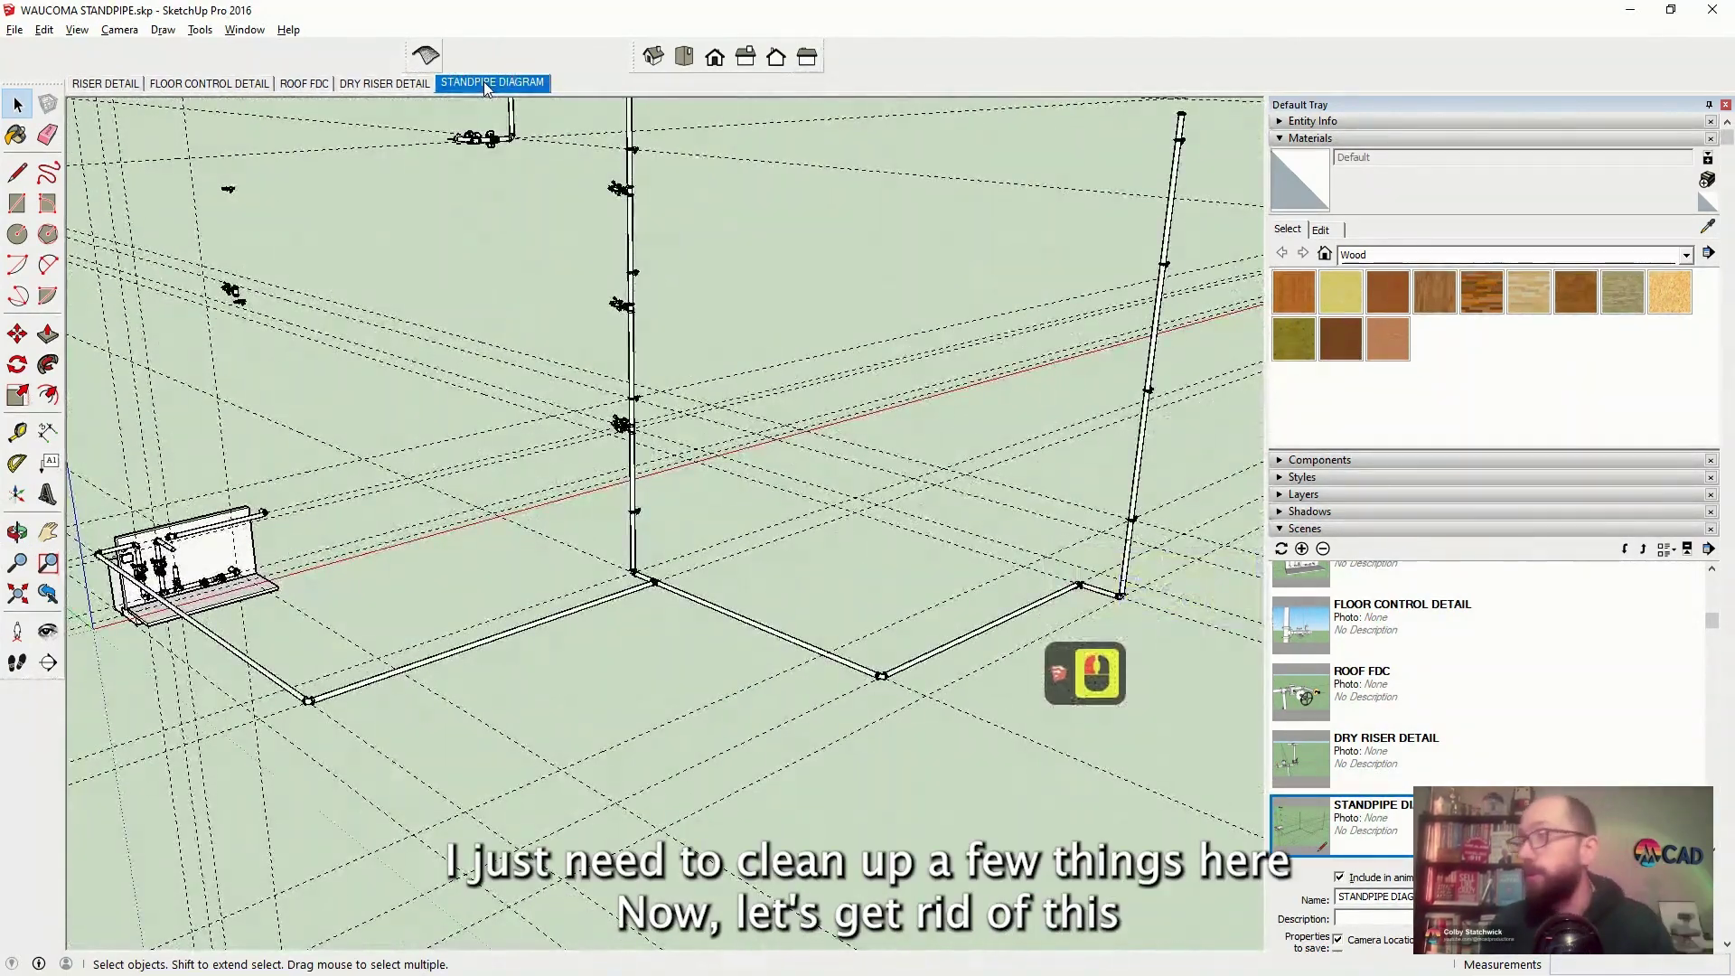
scroll(511, 193, "down", 6)
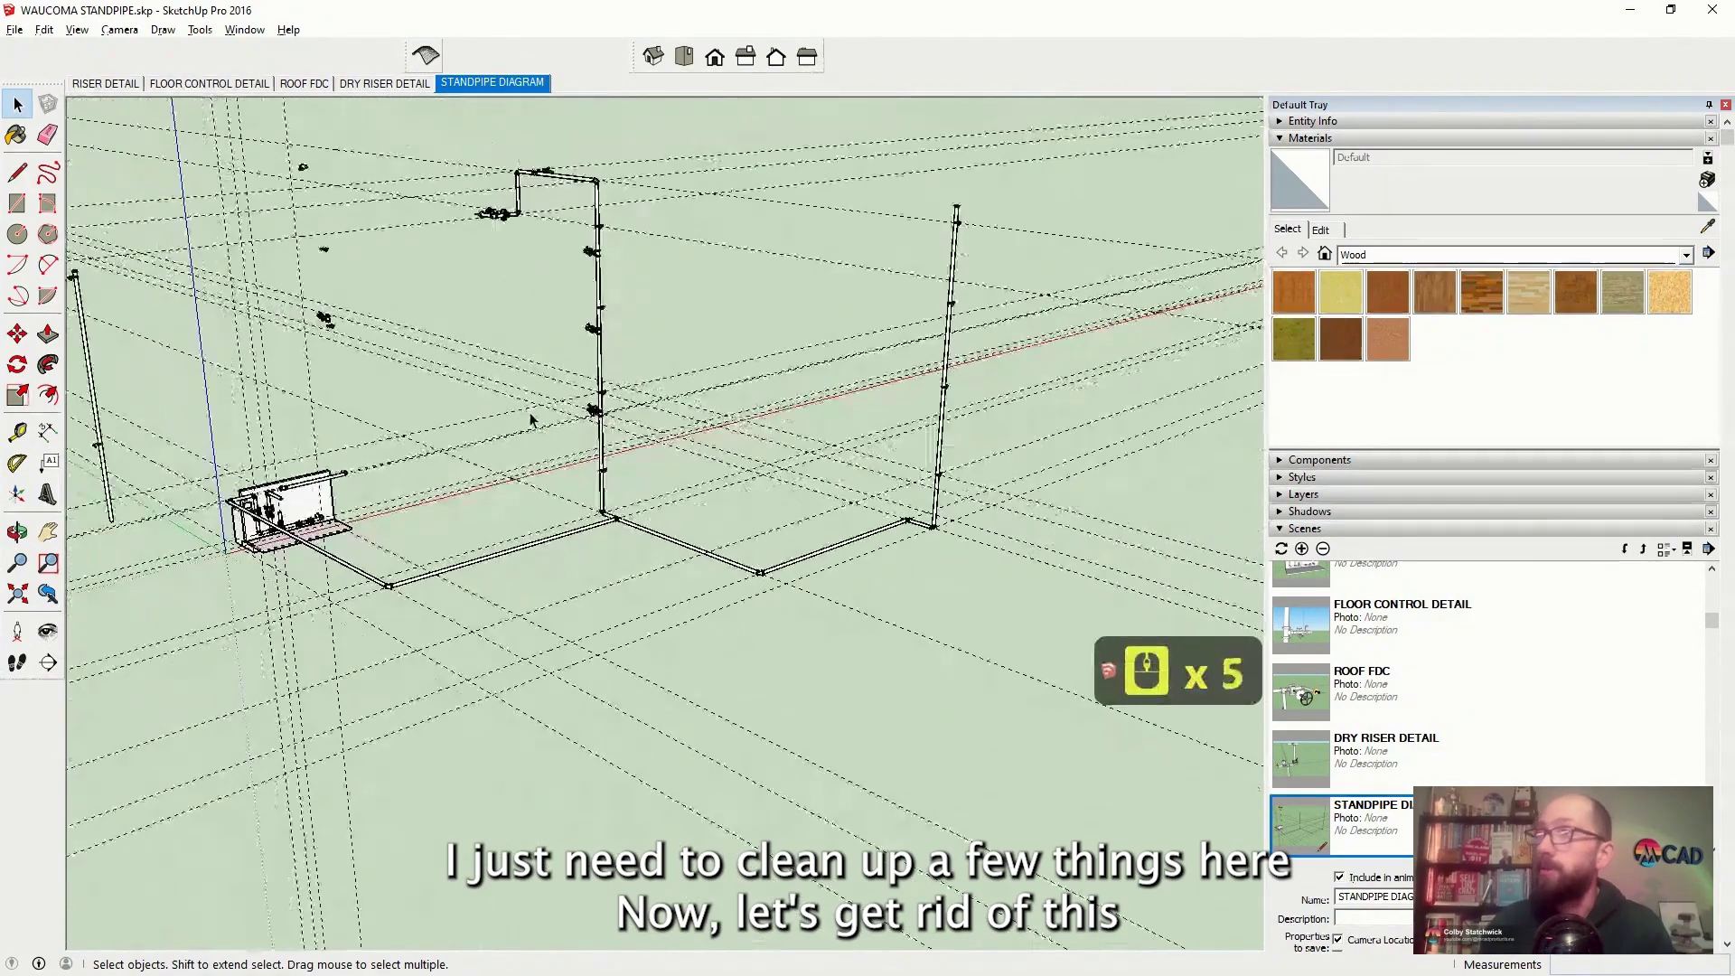
Delete the leftover valve assemblies beside the riser and the old standpipe near the wall assembly
scroll(311, 192, "down", 4)
left_click_drag(311, 191, 426, 438)
key("Delete")
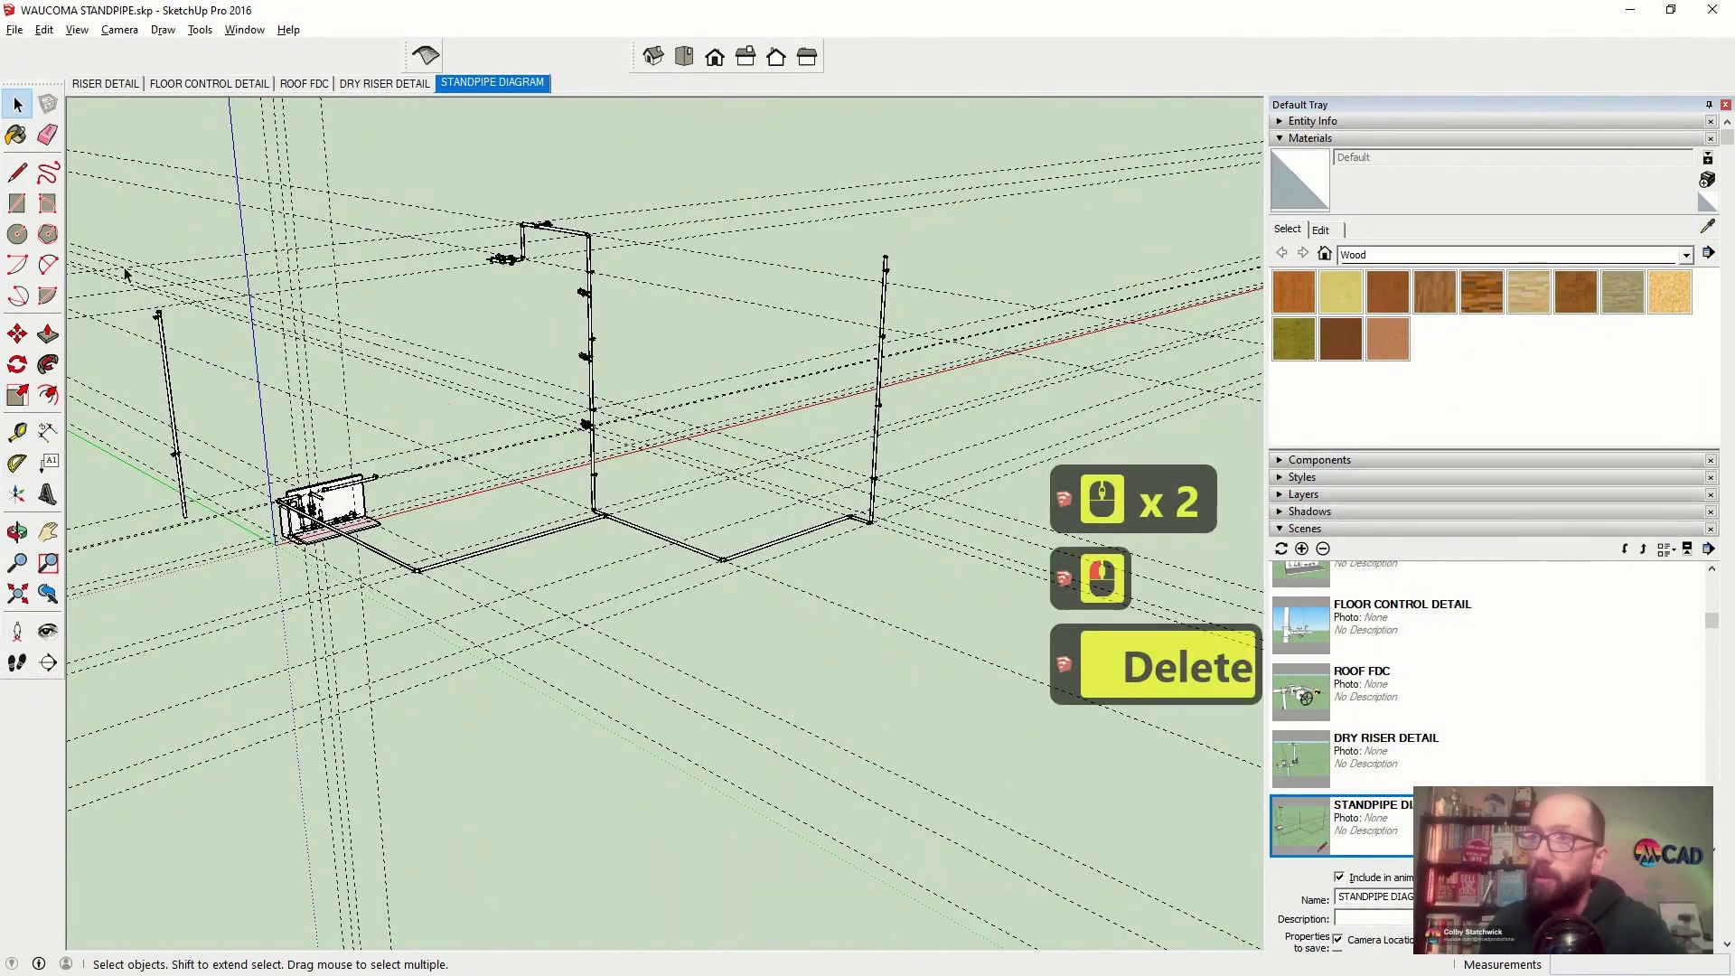
left_click_drag(116, 241, 216, 568)
scroll(535, 620, "up", 18)
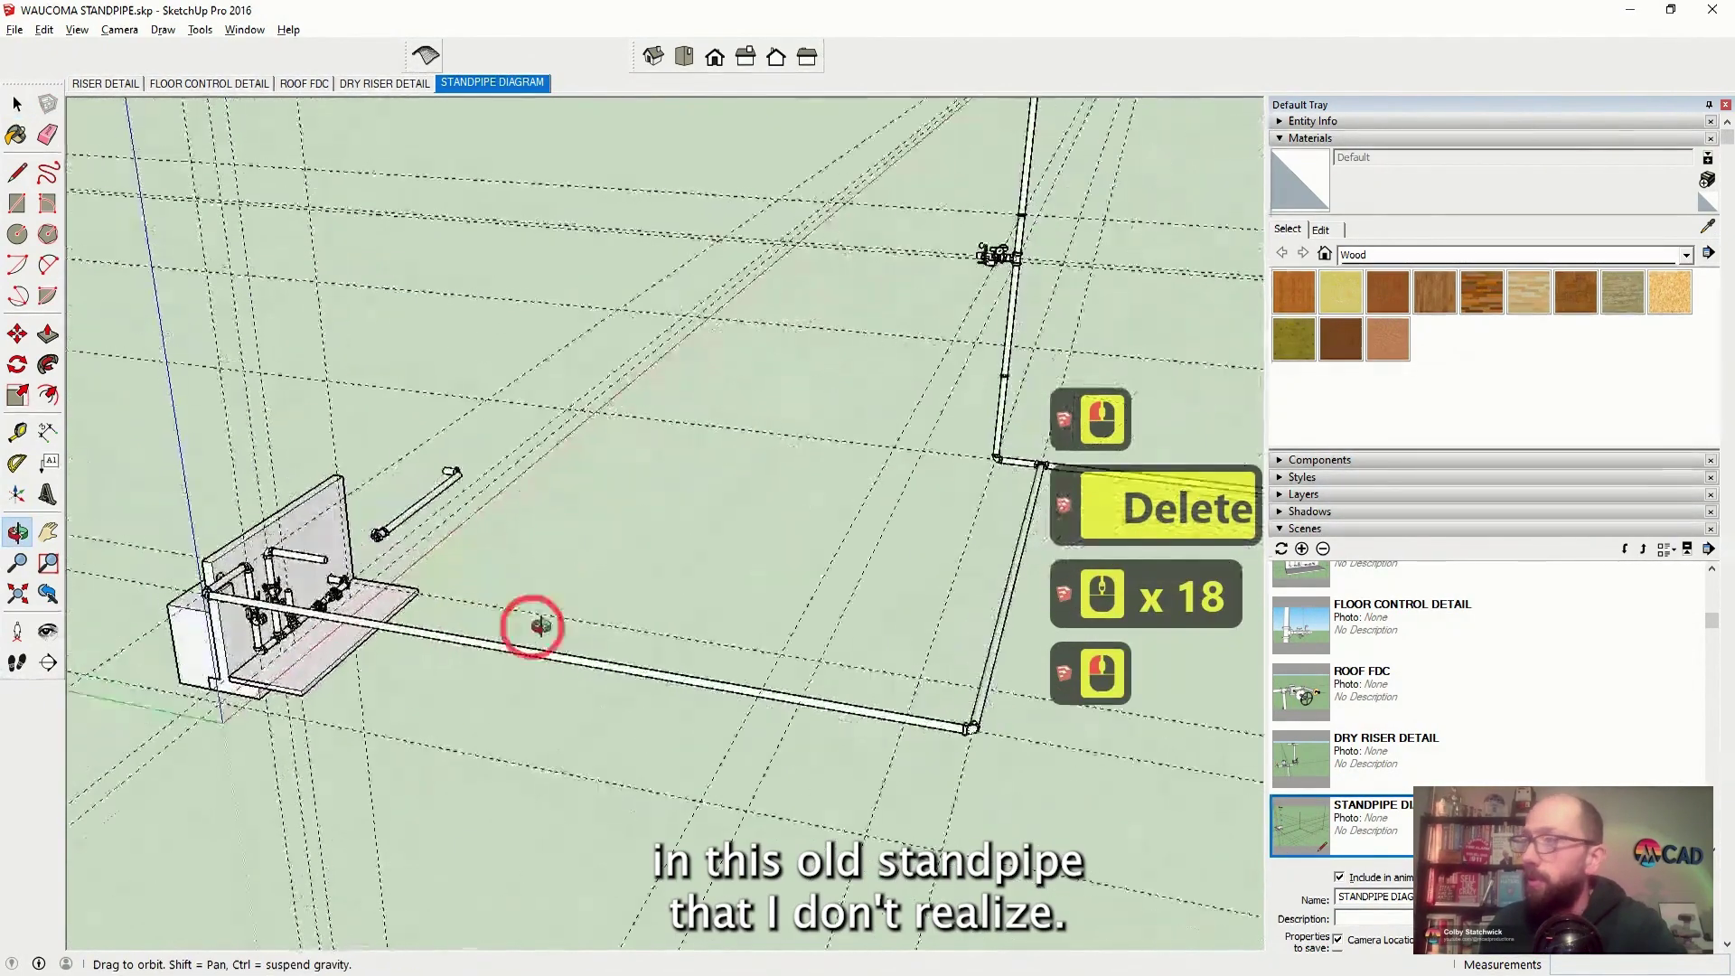
key("Delete")
Shorten the pipe leaving the top elbow of the second wall riser by about 3' 3 5/16" with Push/Pull, leaving a short stub
scroll(345, 630, "up", 10)
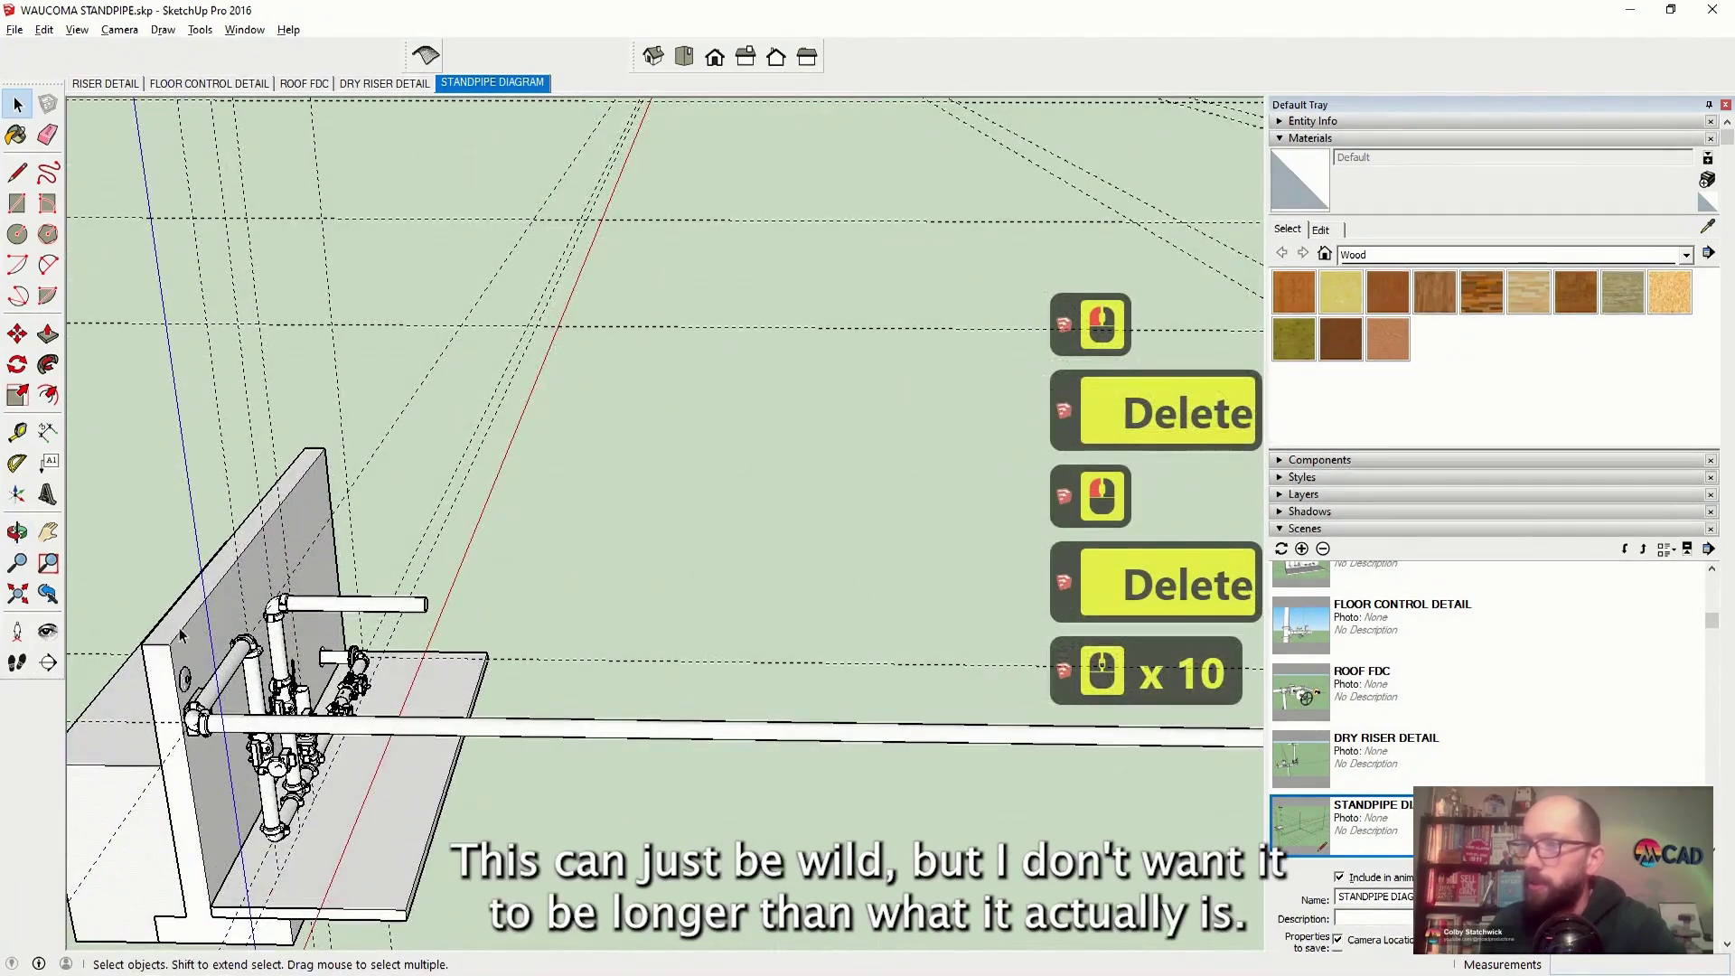
scroll(345, 630, "up", 3)
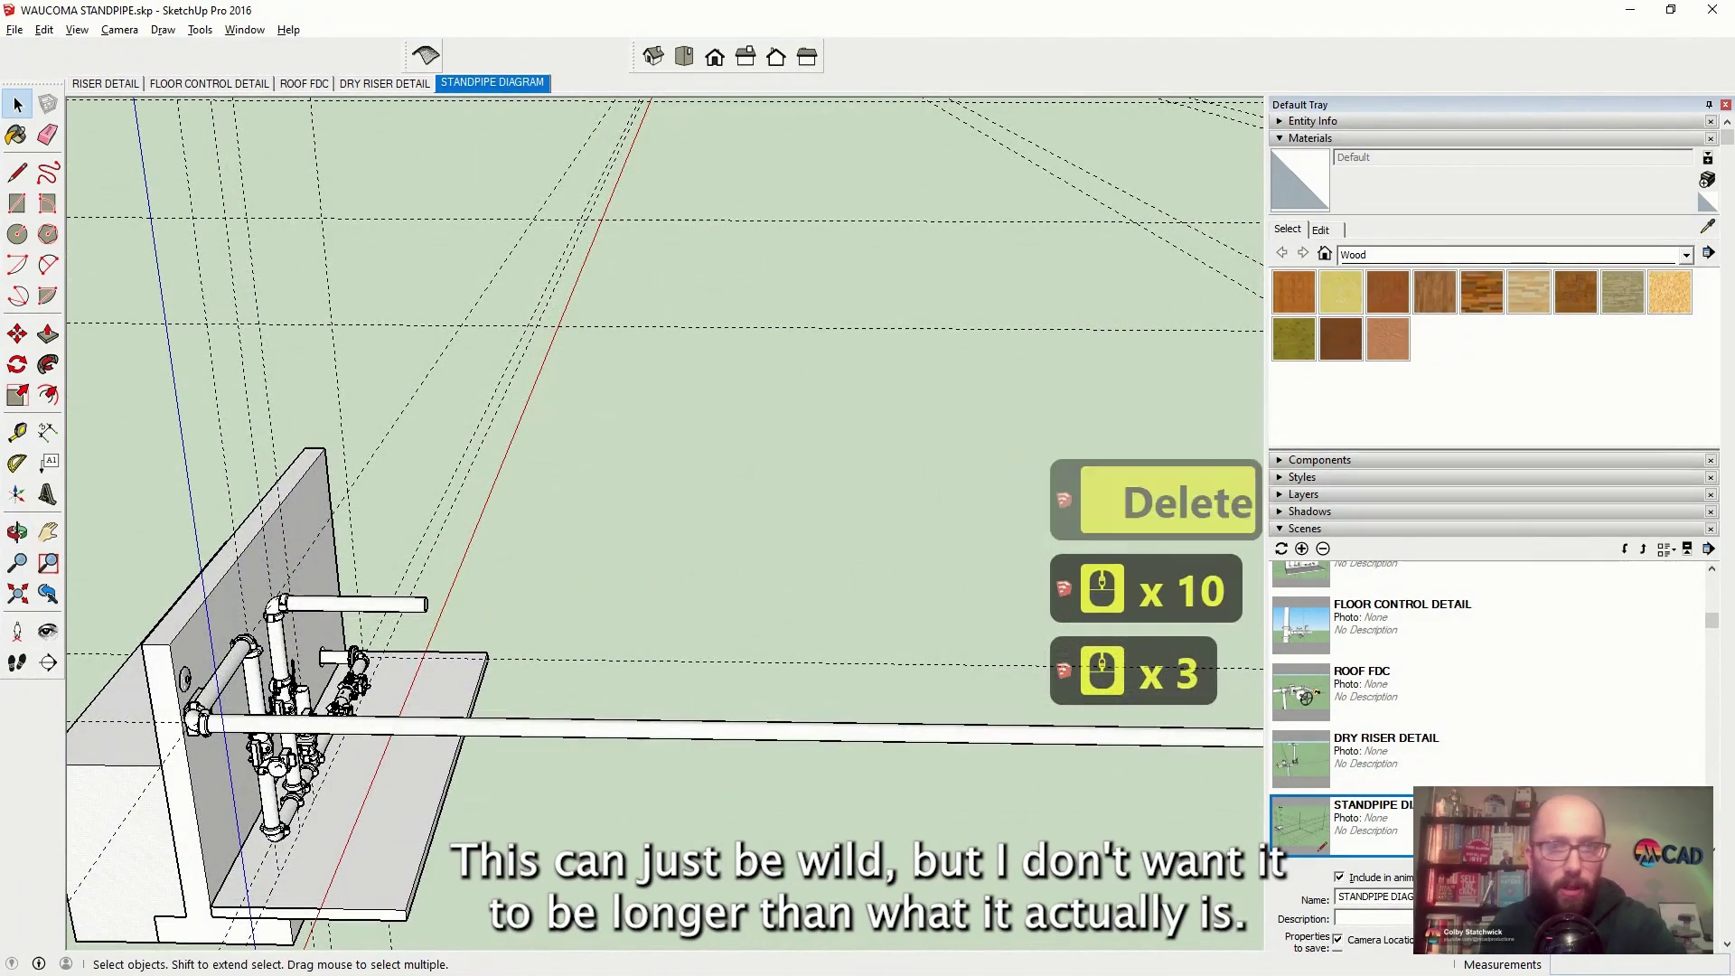
scroll(344, 630, "up", 7)
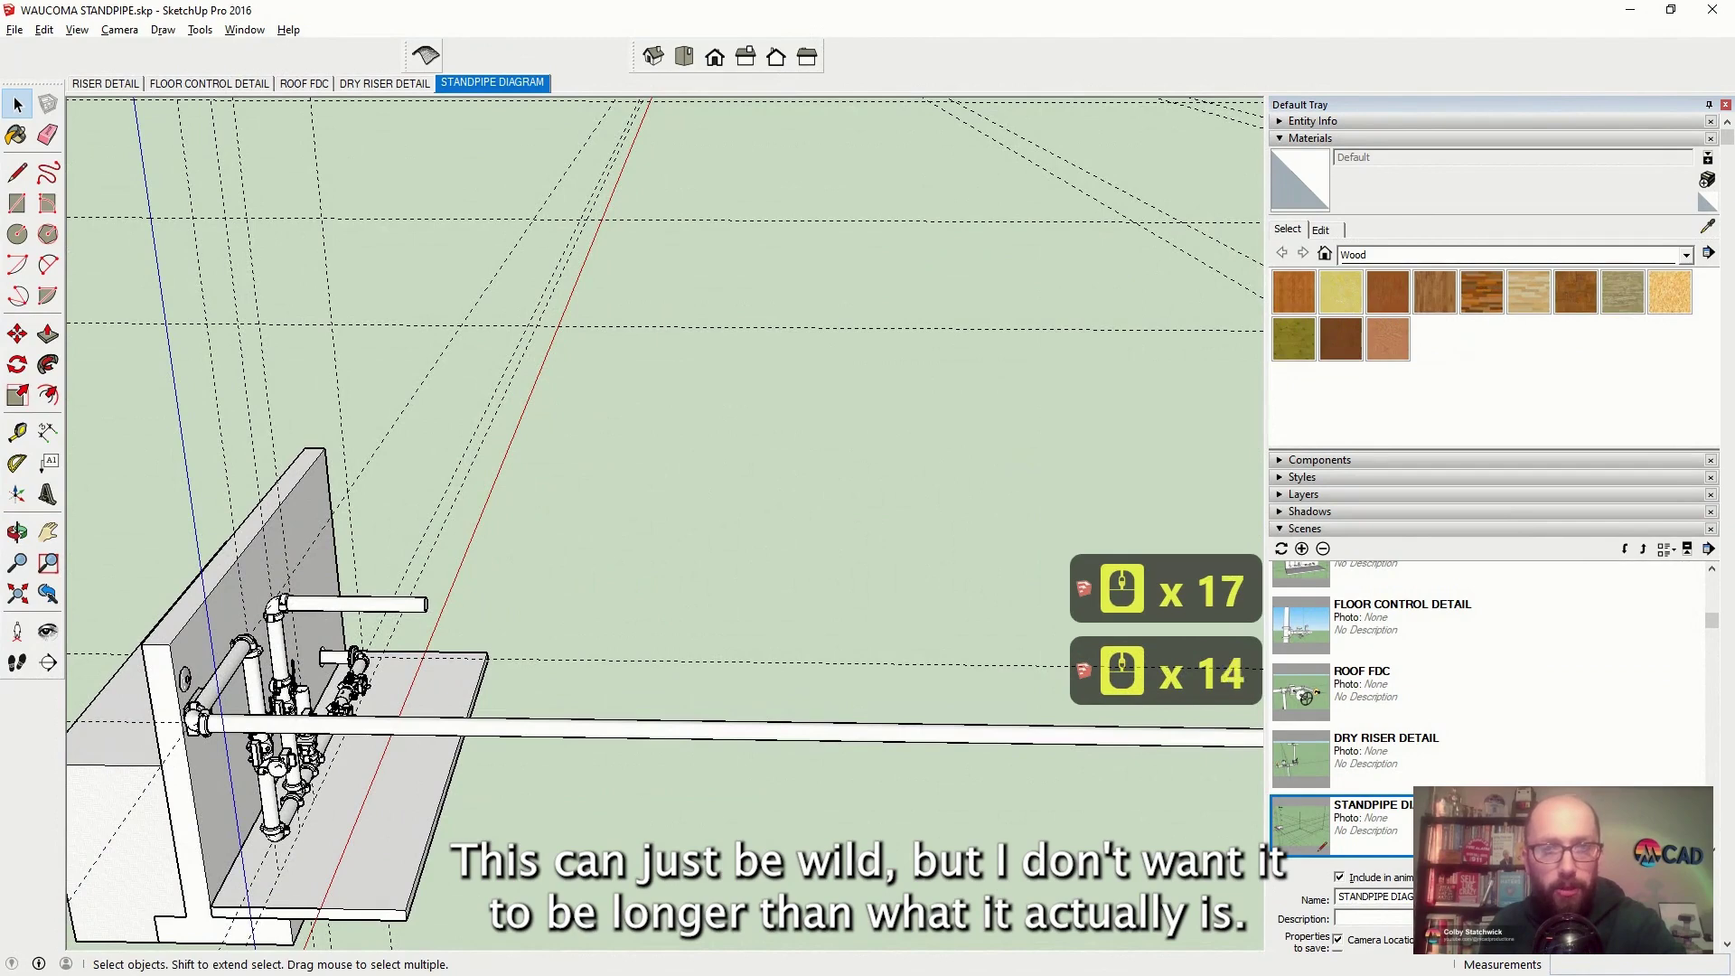
scroll(345, 630, "down", 6)
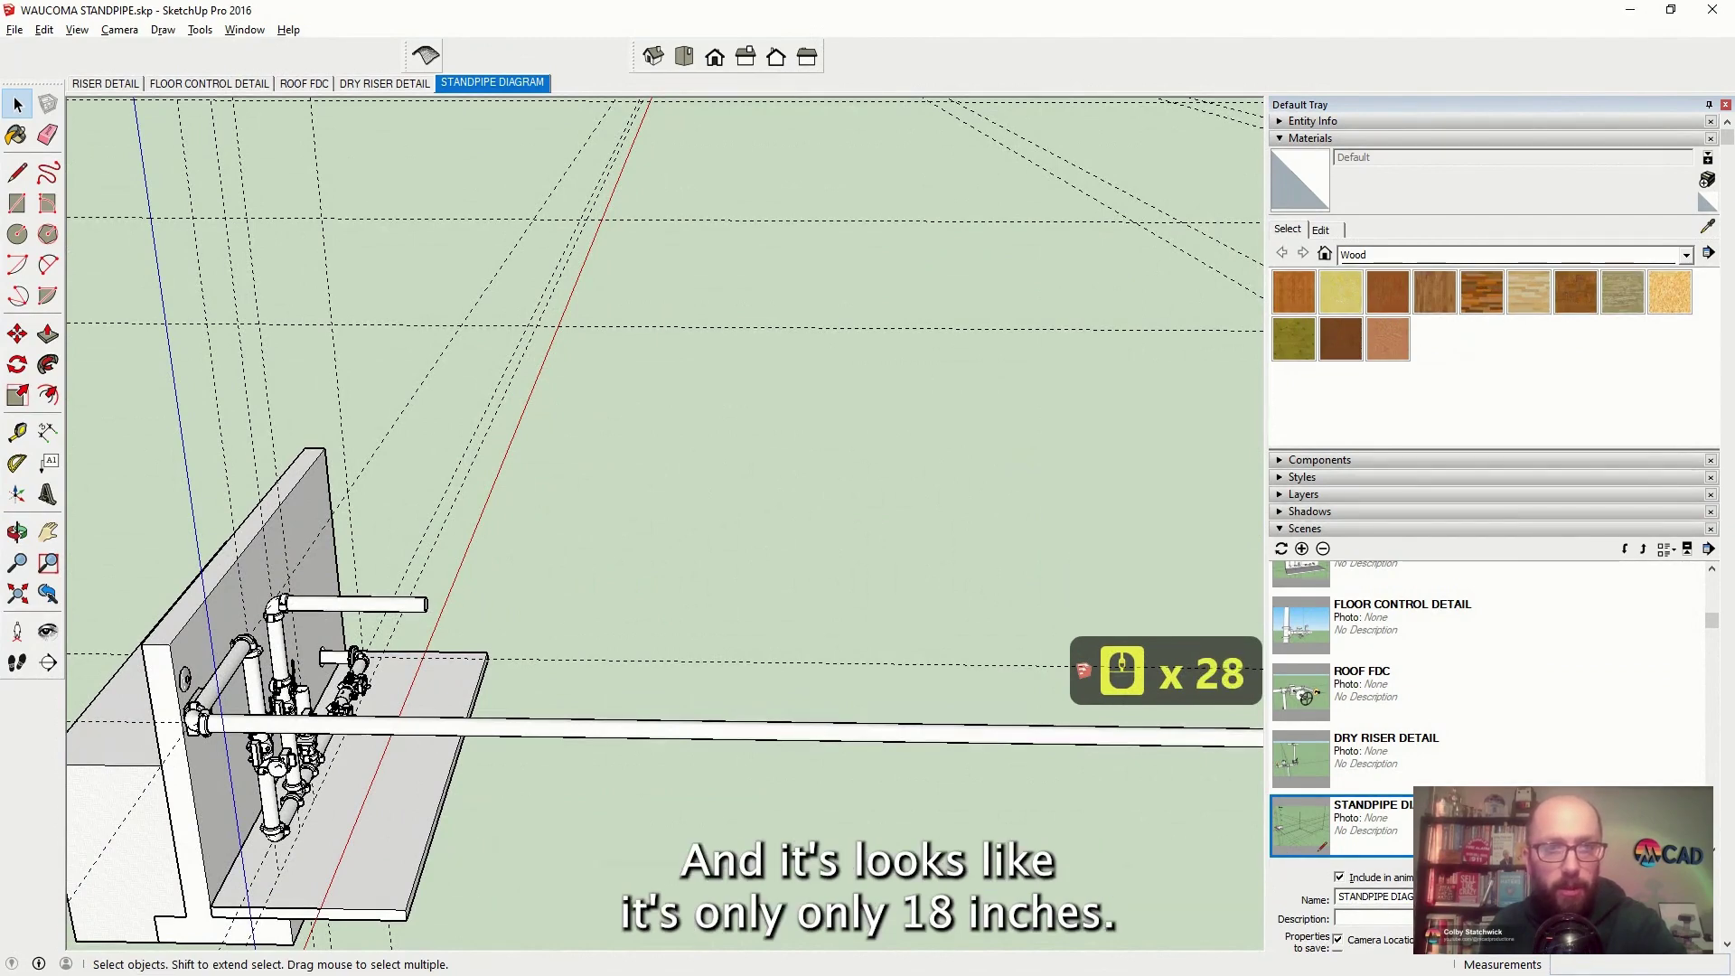
scroll(104, 267, "up", 4)
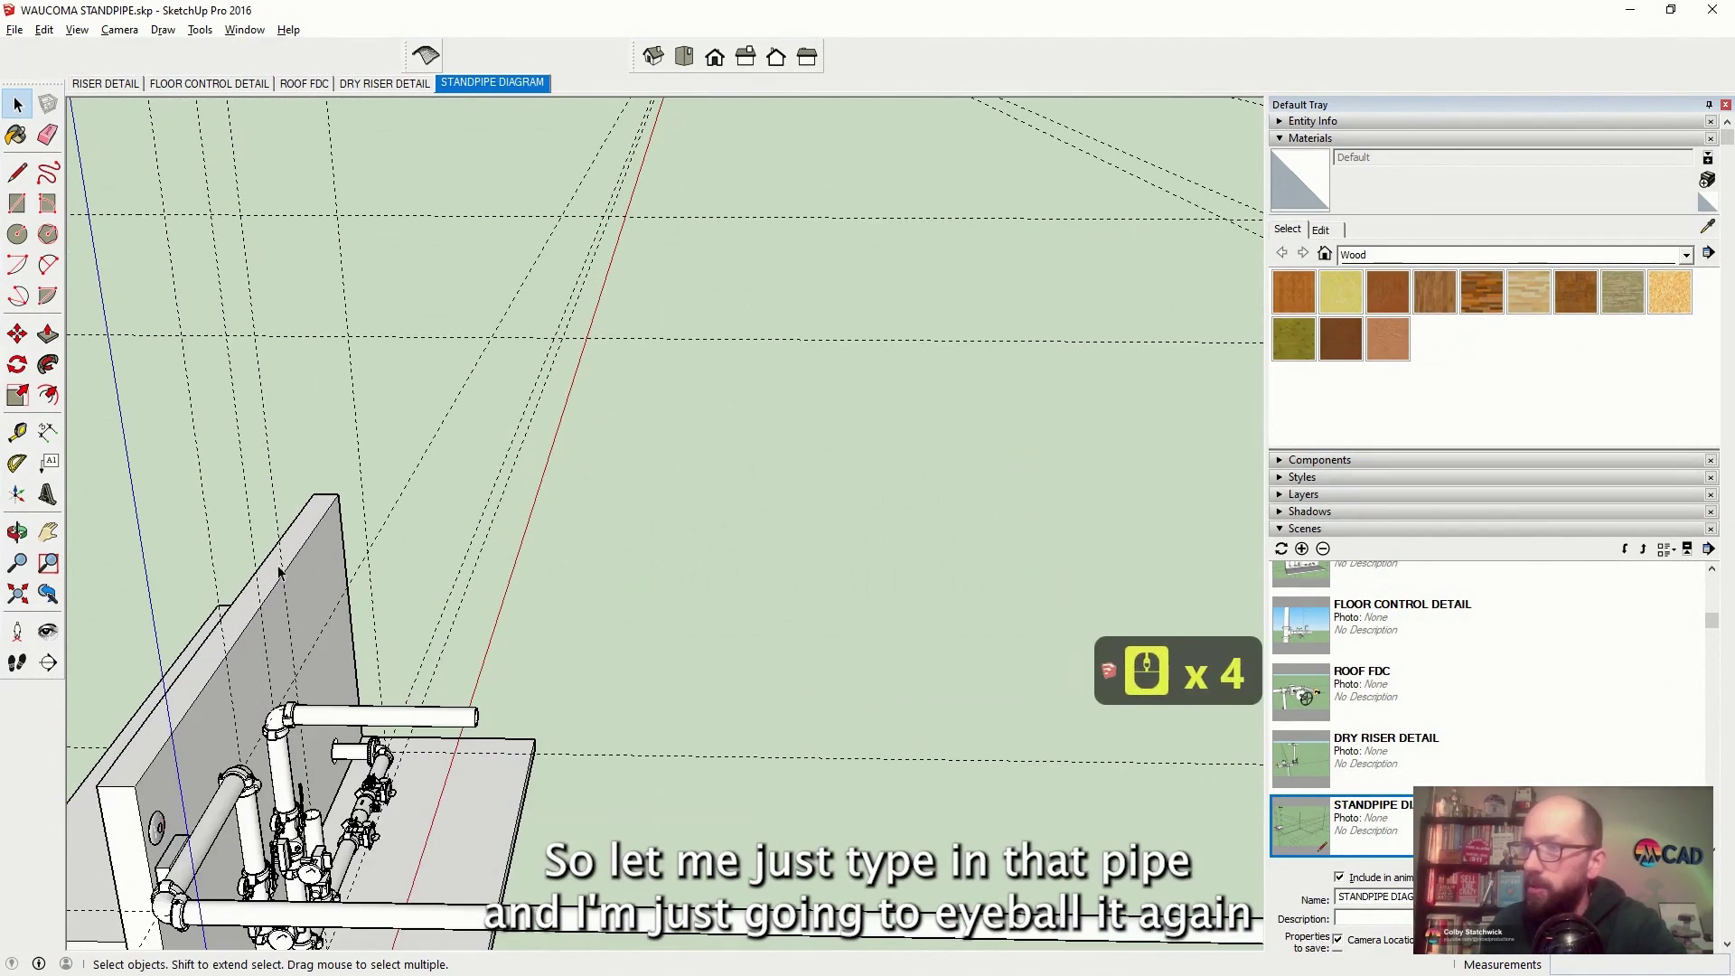
middle_click_drag(723, 796, 364, 587)
scroll(372, 415, "up", 10)
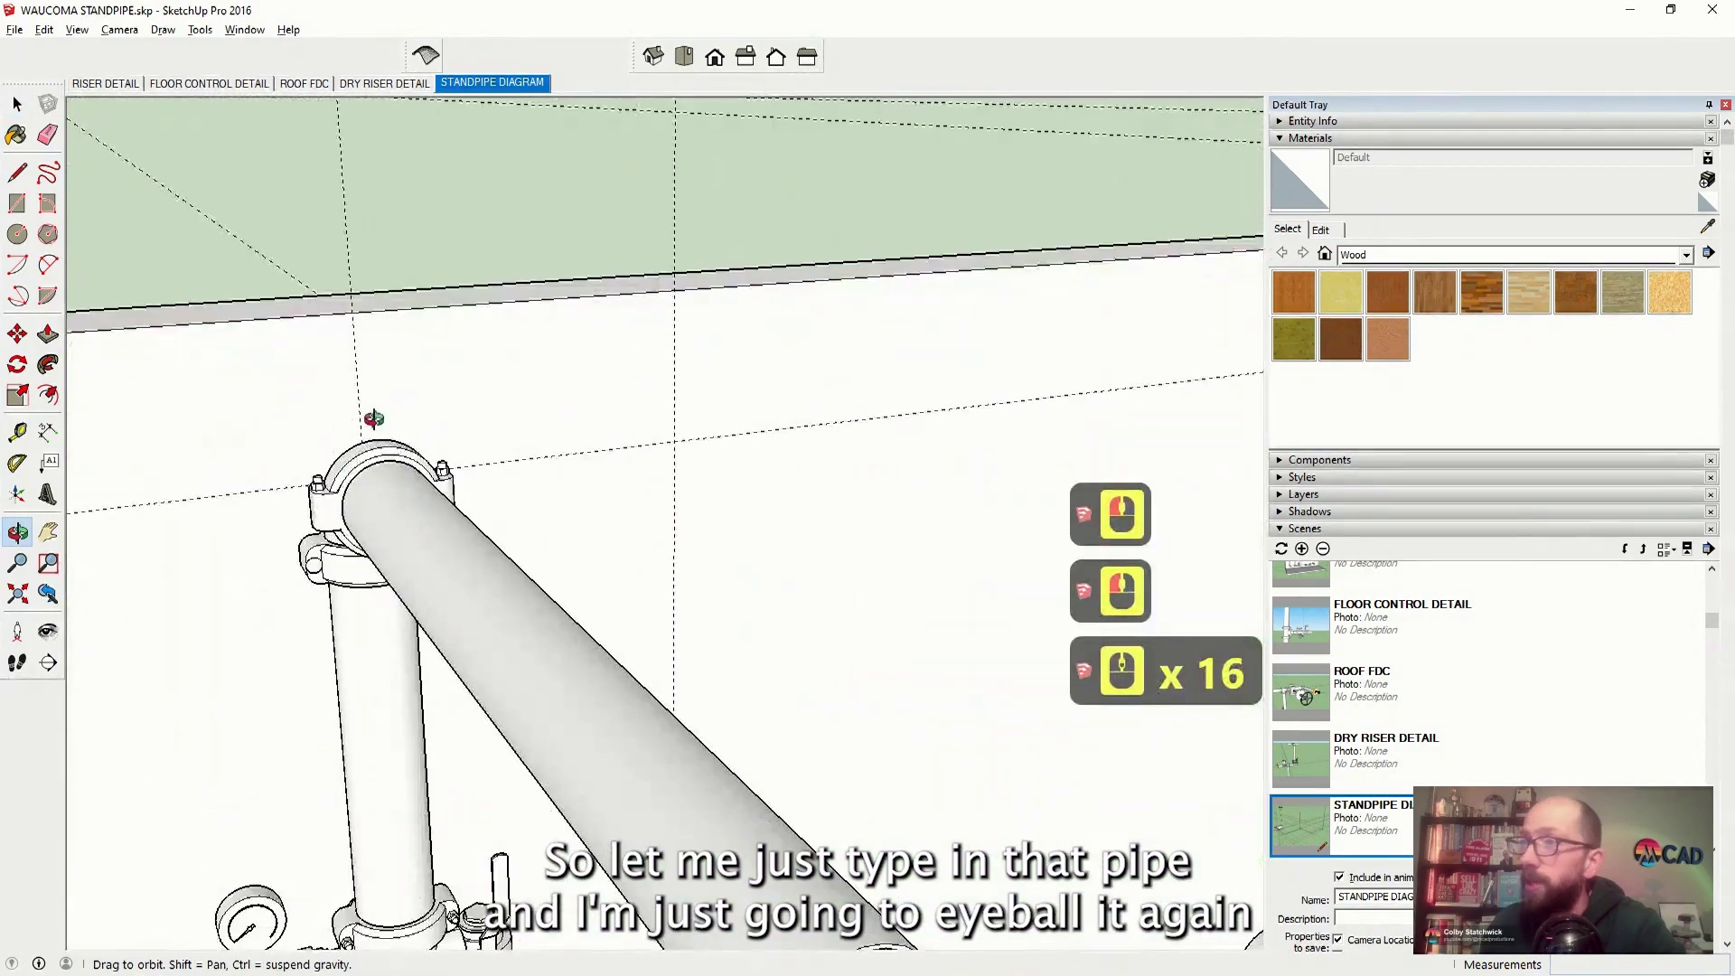
scroll(411, 492, "down", 4)
key("p")
scroll(670, 565, "up", 9)
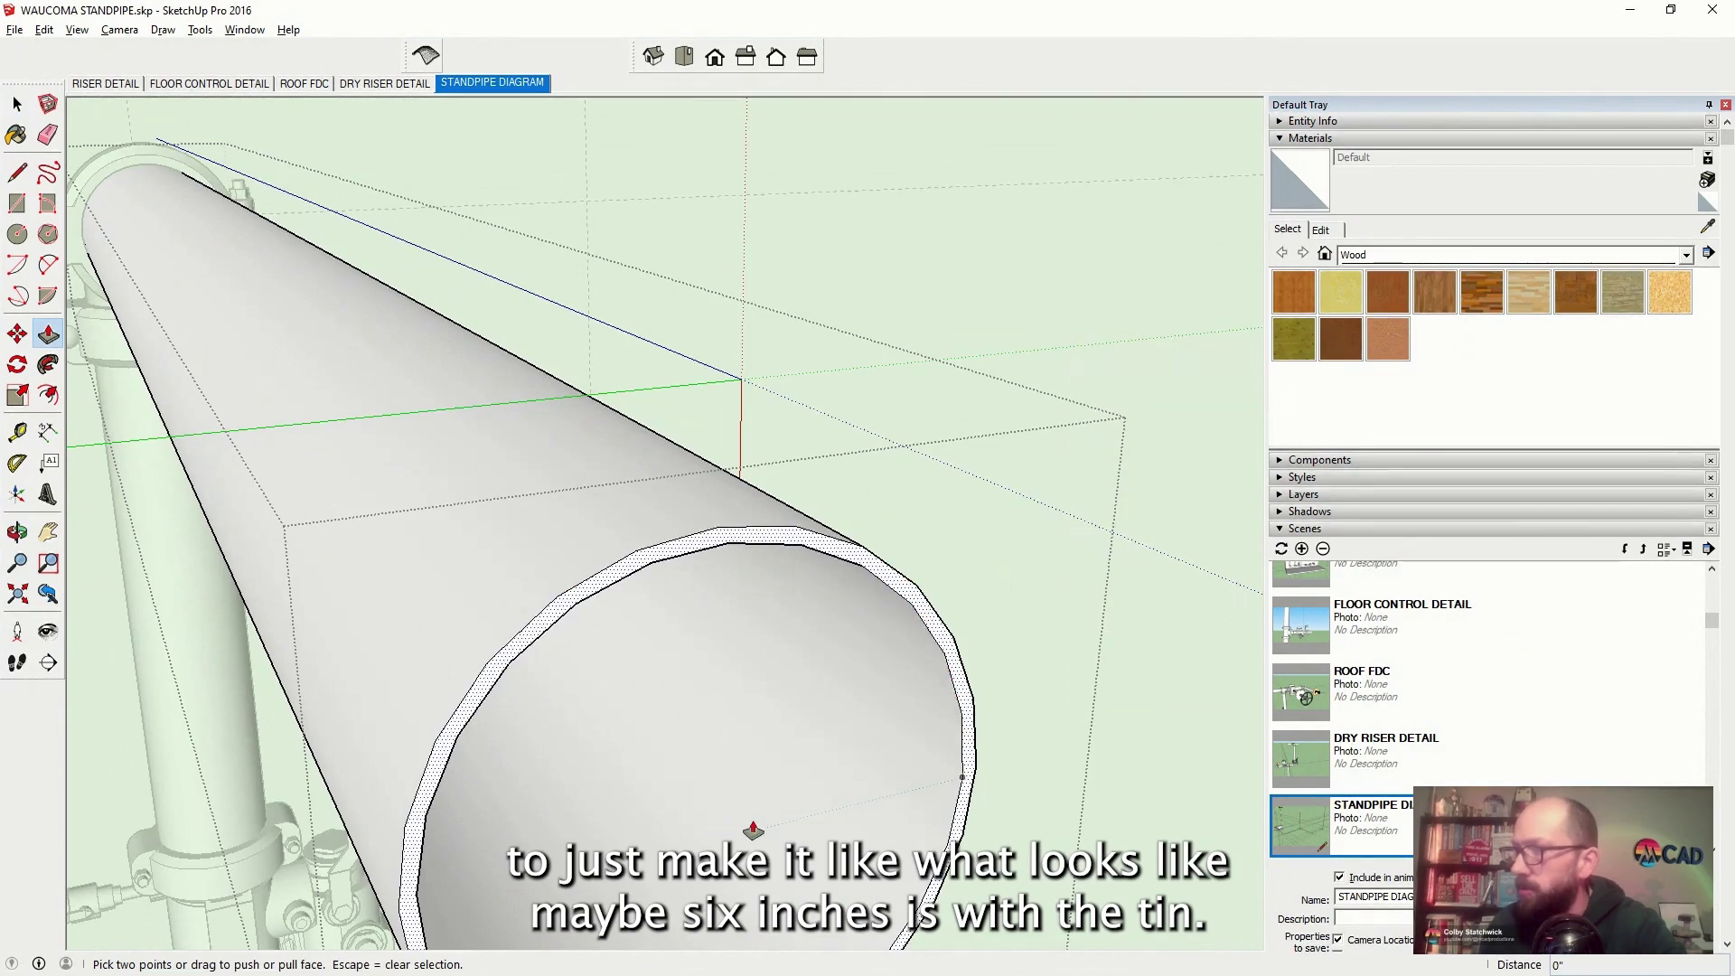
left_click(714, 830)
scroll(714, 814, "down", 19)
scroll(633, 588, "up", 9)
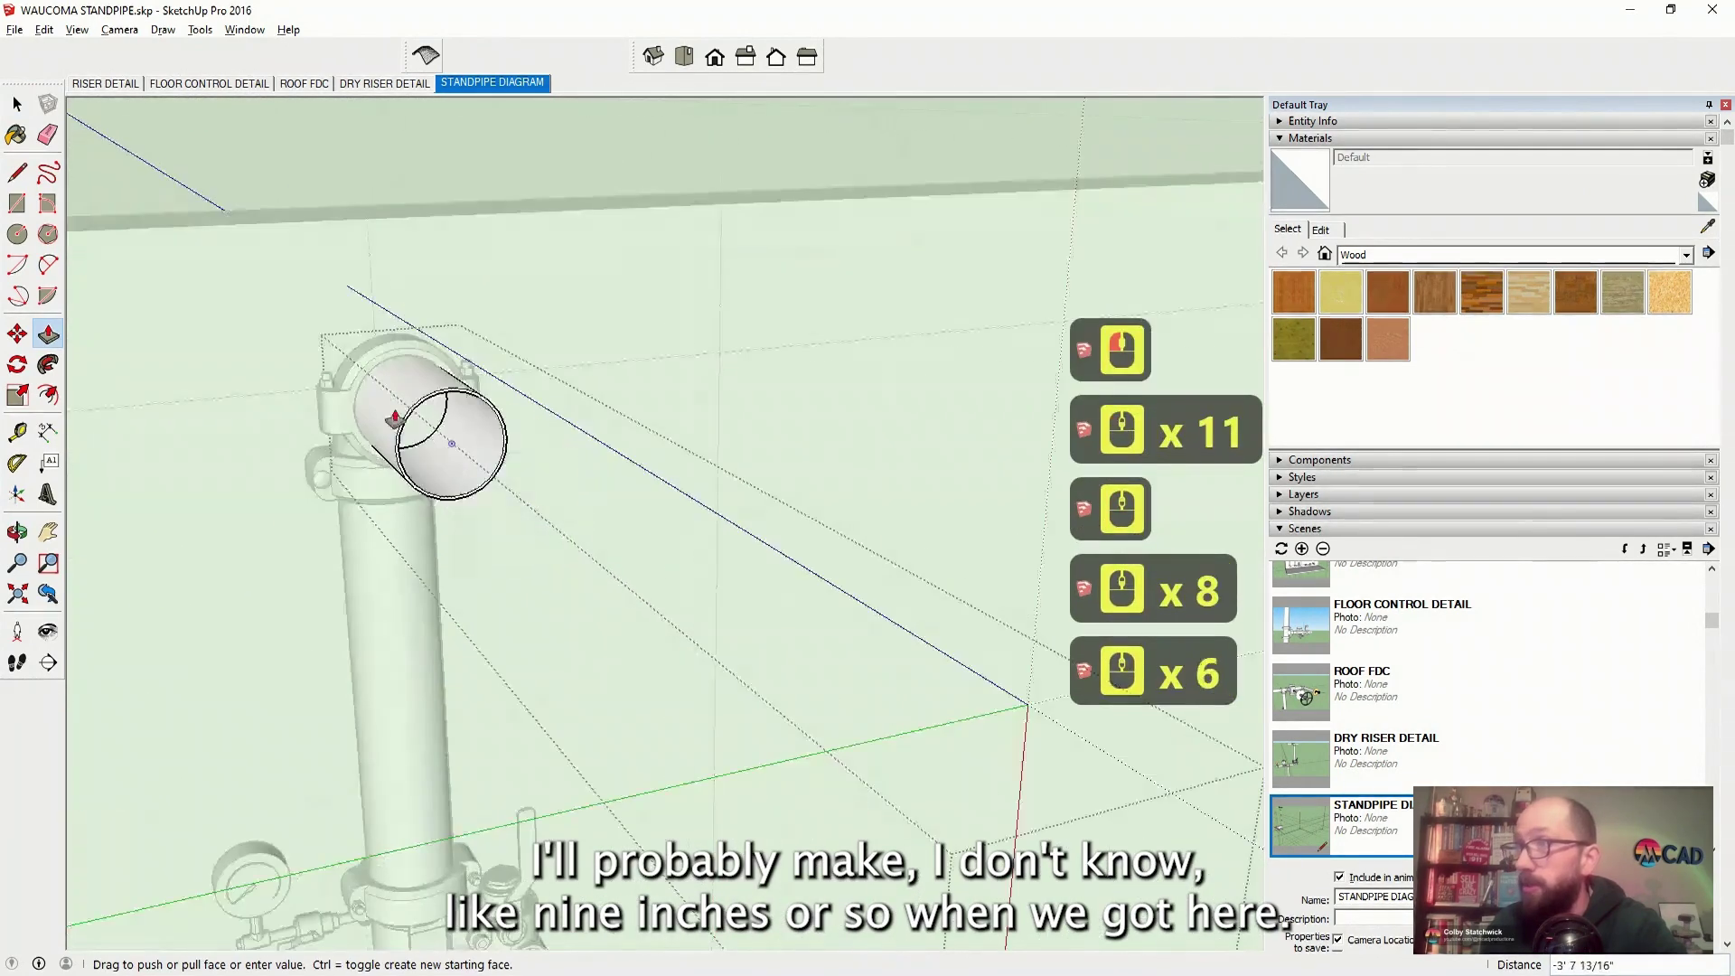
scroll(457, 419, "down", 8)
scroll(640, 550, "up", 2)
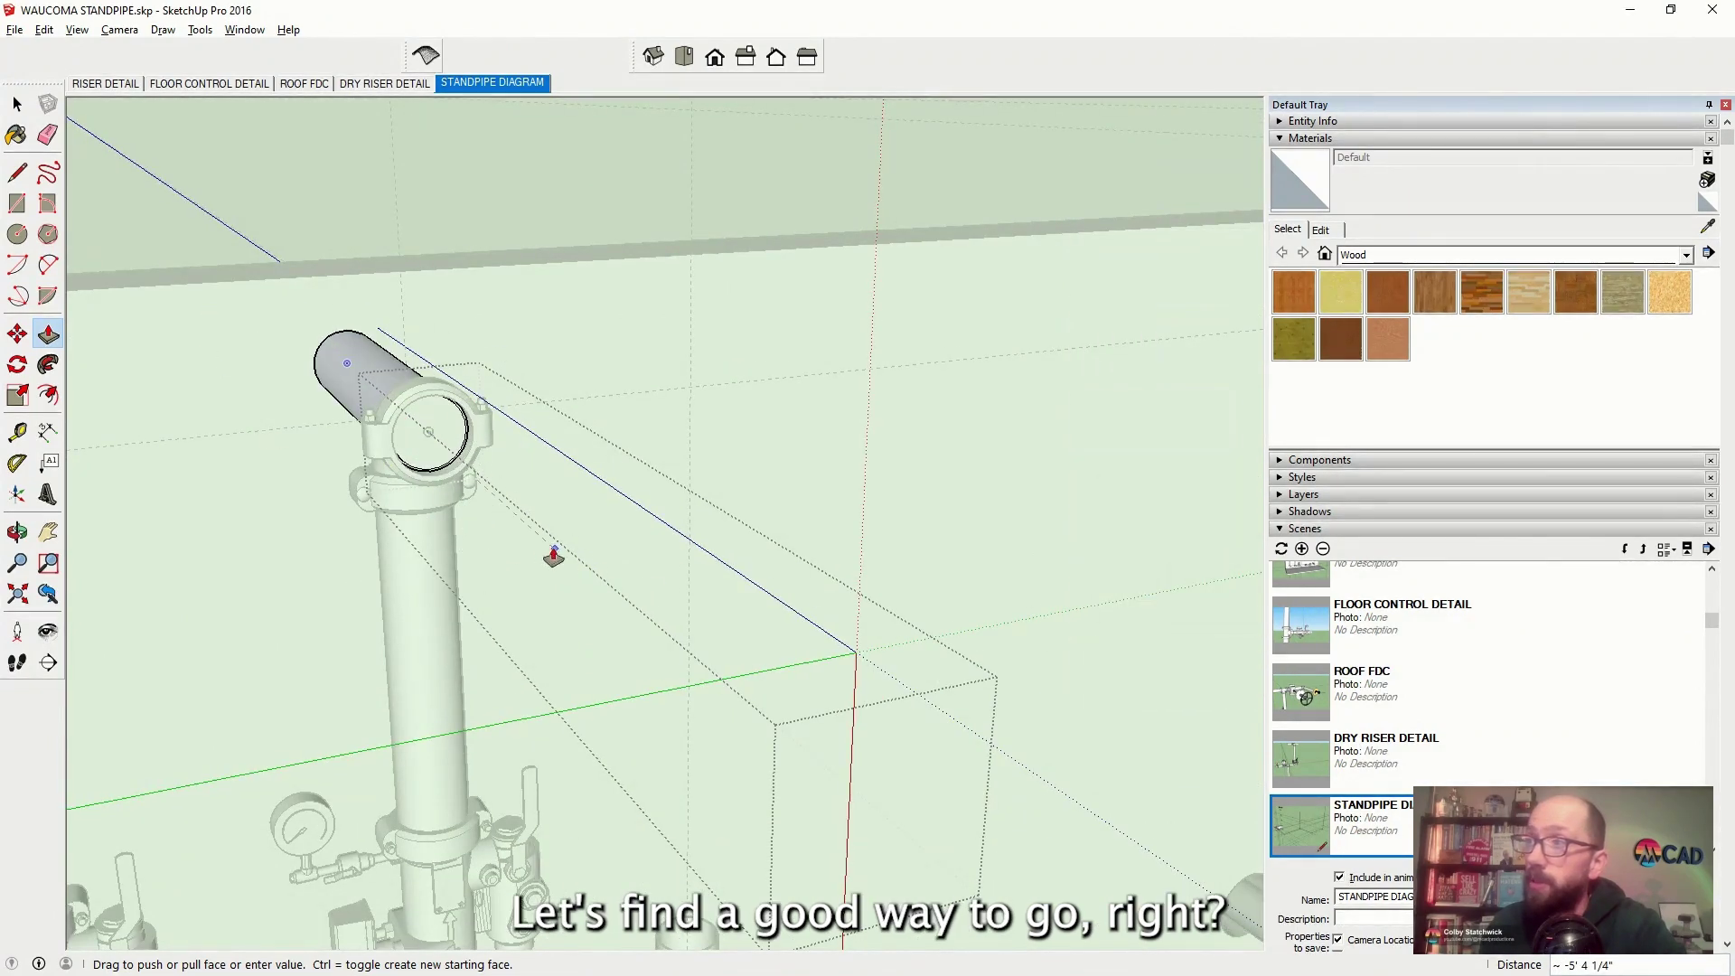
middle_click_drag(148, 687, 687, 543)
scroll(687, 543, "up", 2)
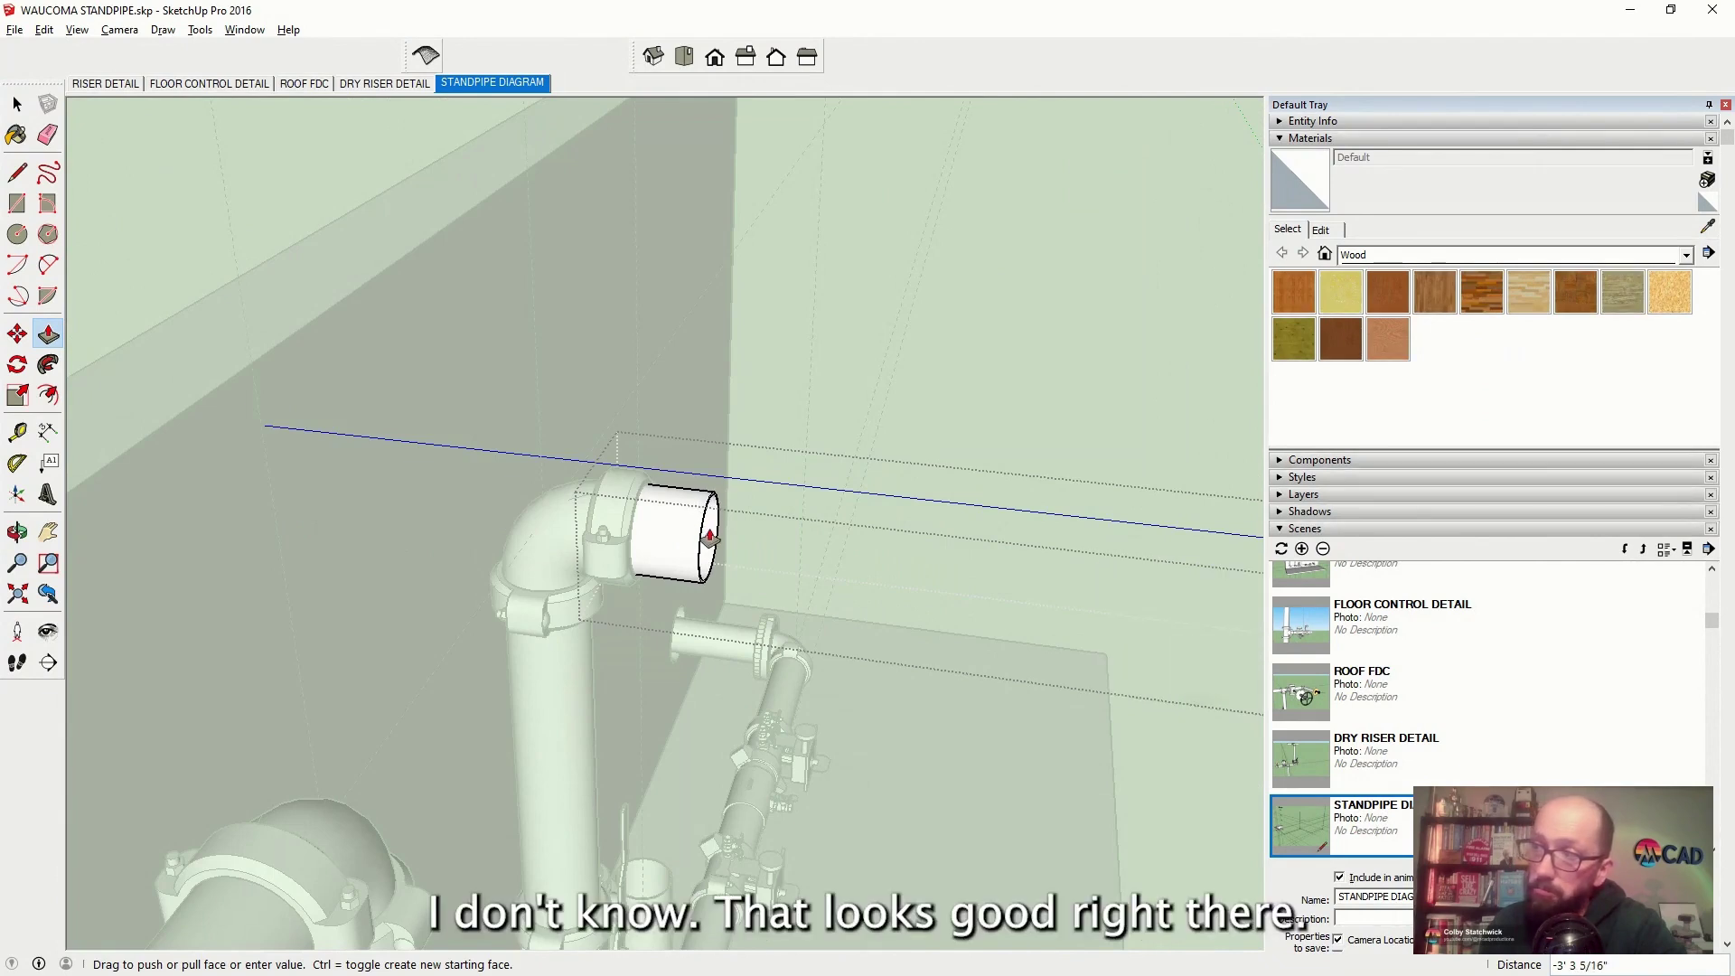
left_click(711, 535)
left_click(359, 282)
left_click(154, 113)
Check the RISER DETAIL scene, reframe the STANDPIPE DIAGRAM scene around the full piping layout, and update it
scroll(154, 113, "down", 12)
left_click(100, 81)
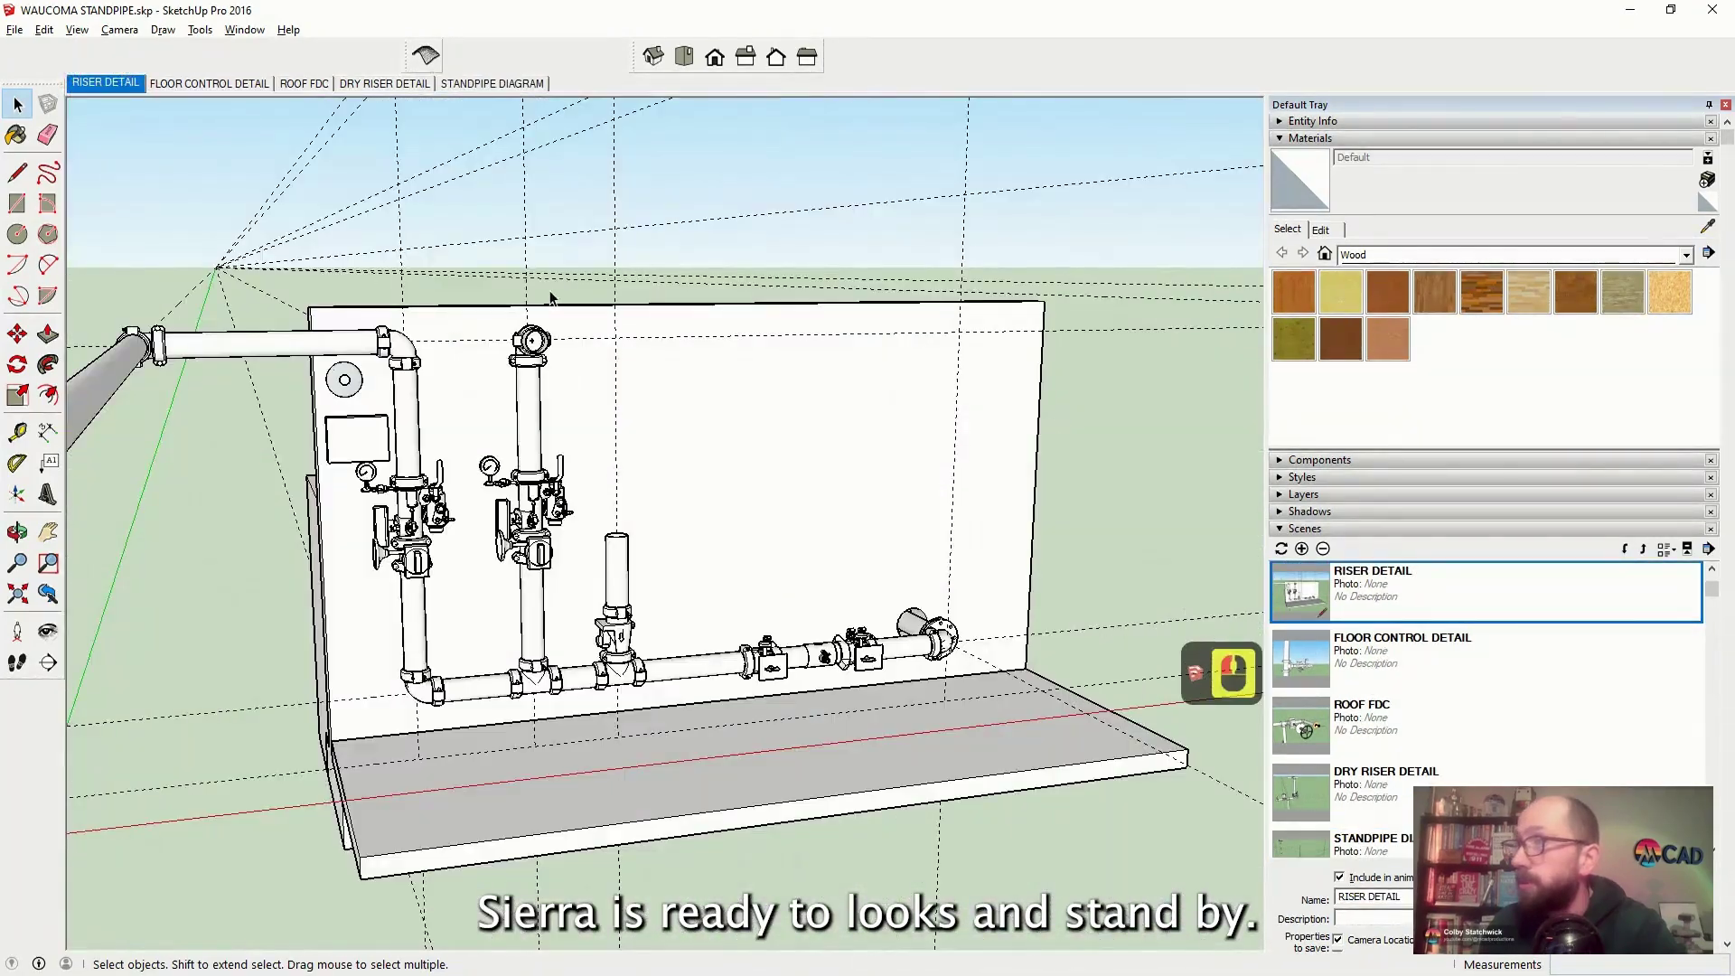
left_click(509, 84)
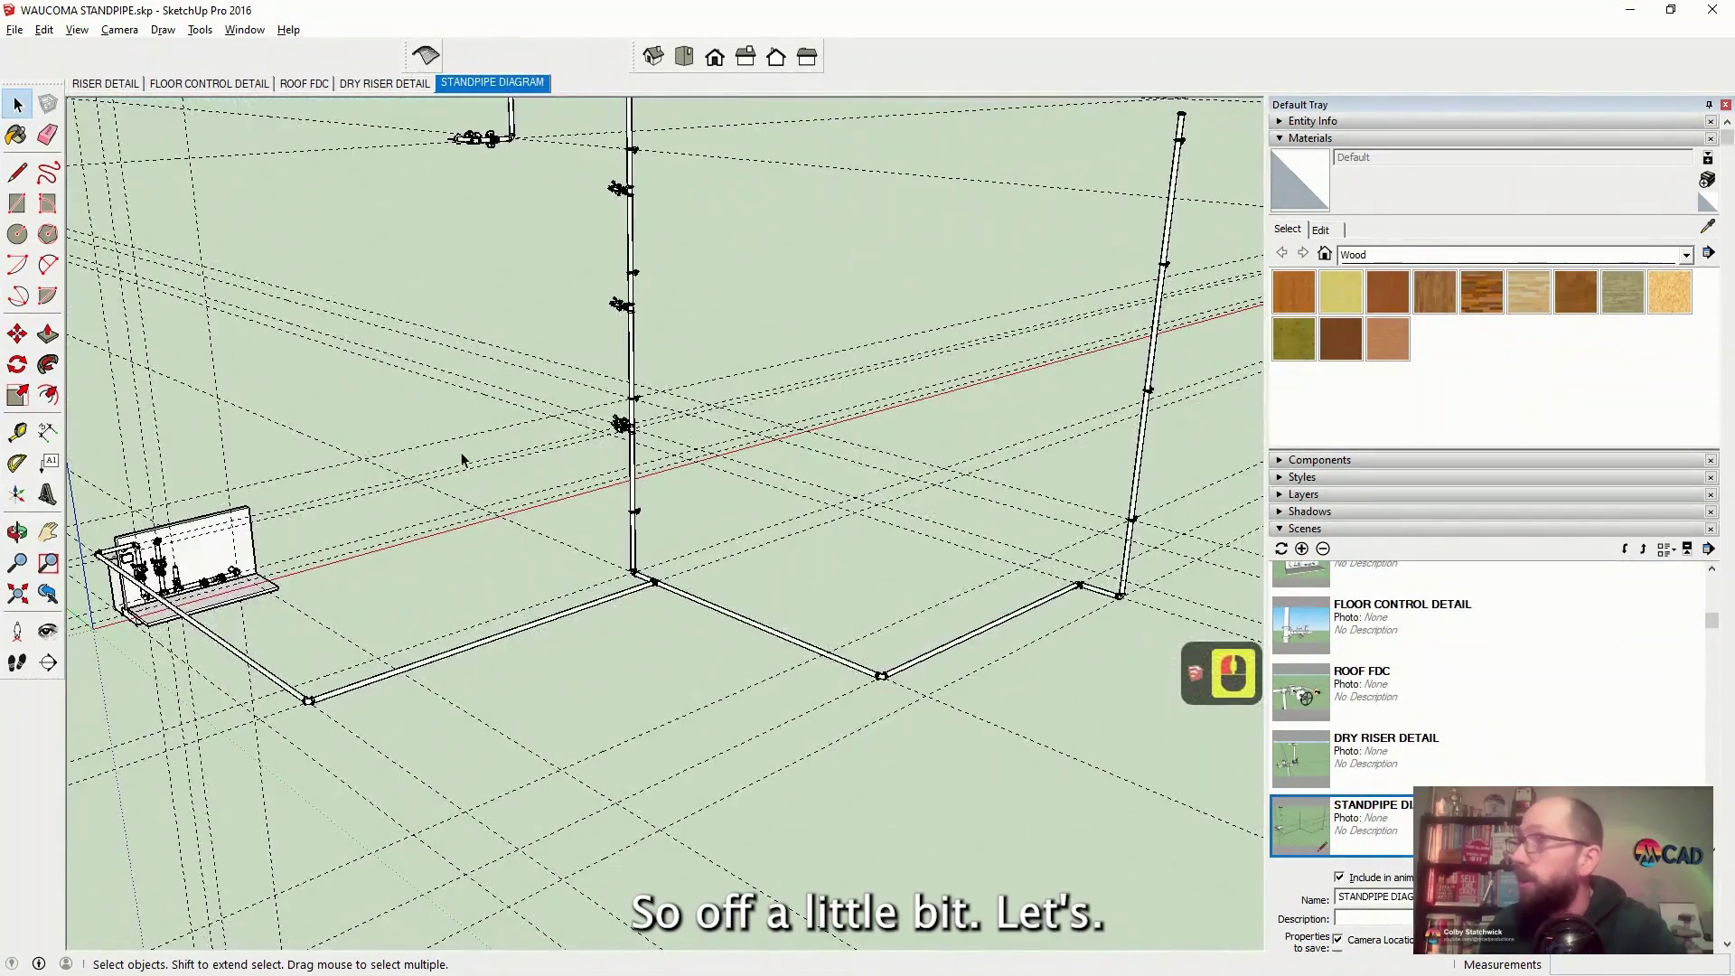
left_click(49, 535)
left_click_drag(527, 415, 512, 459)
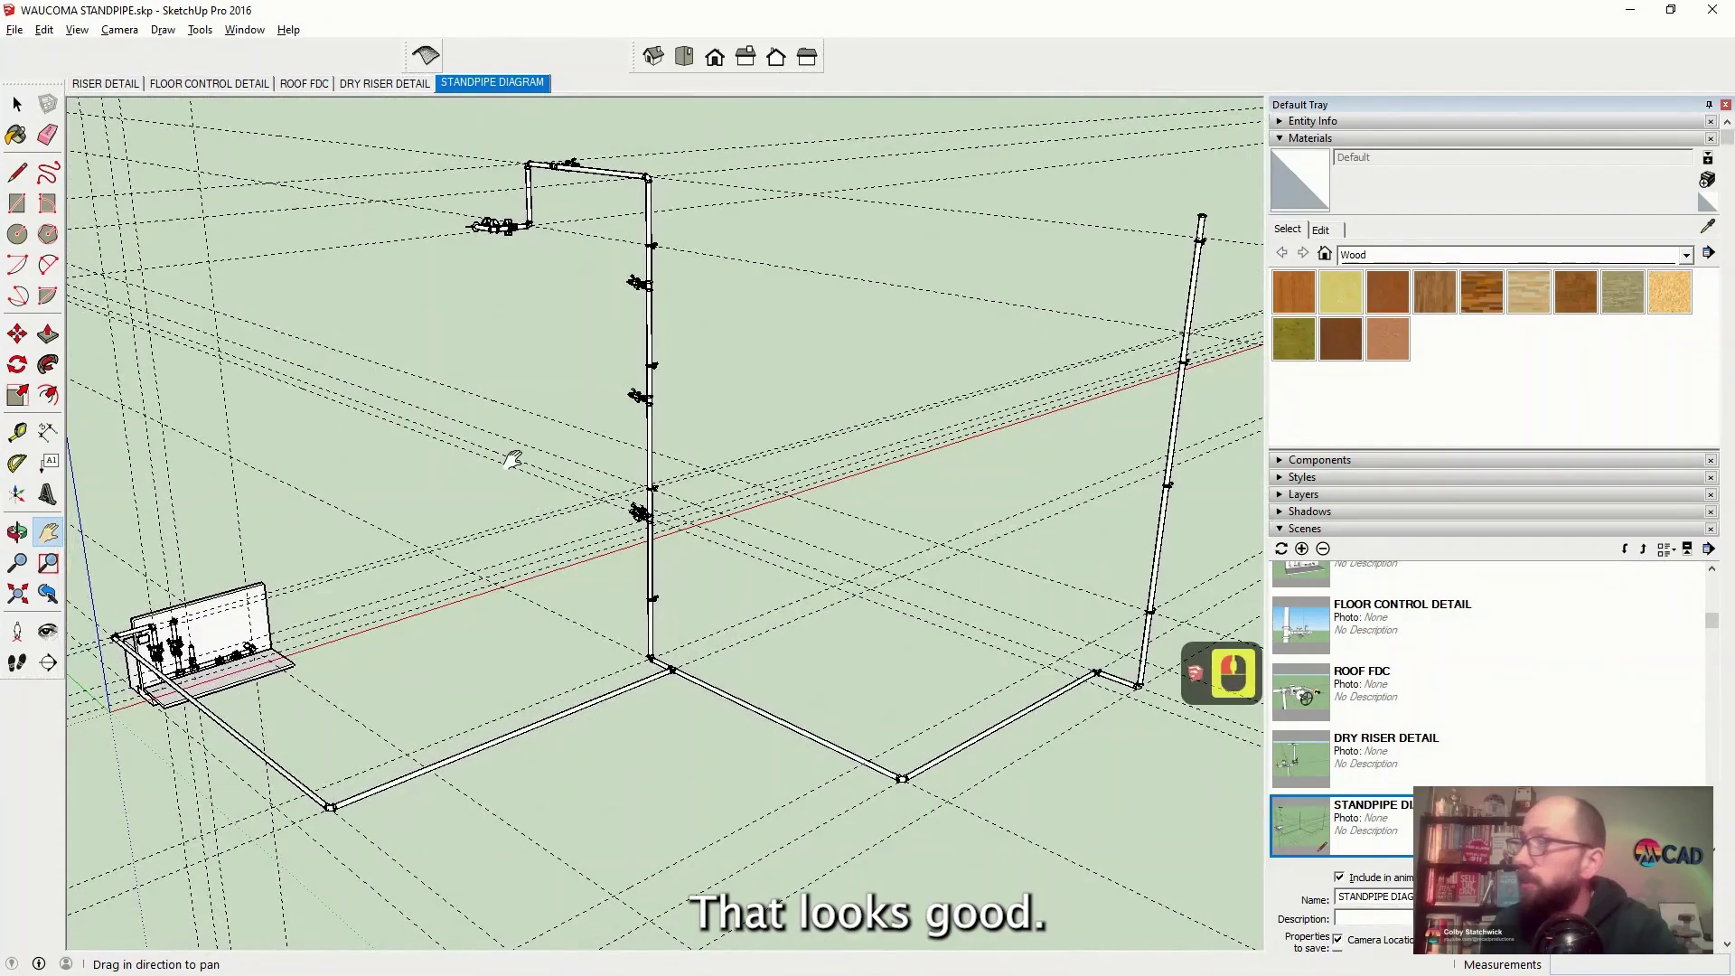
right_click(461, 82)
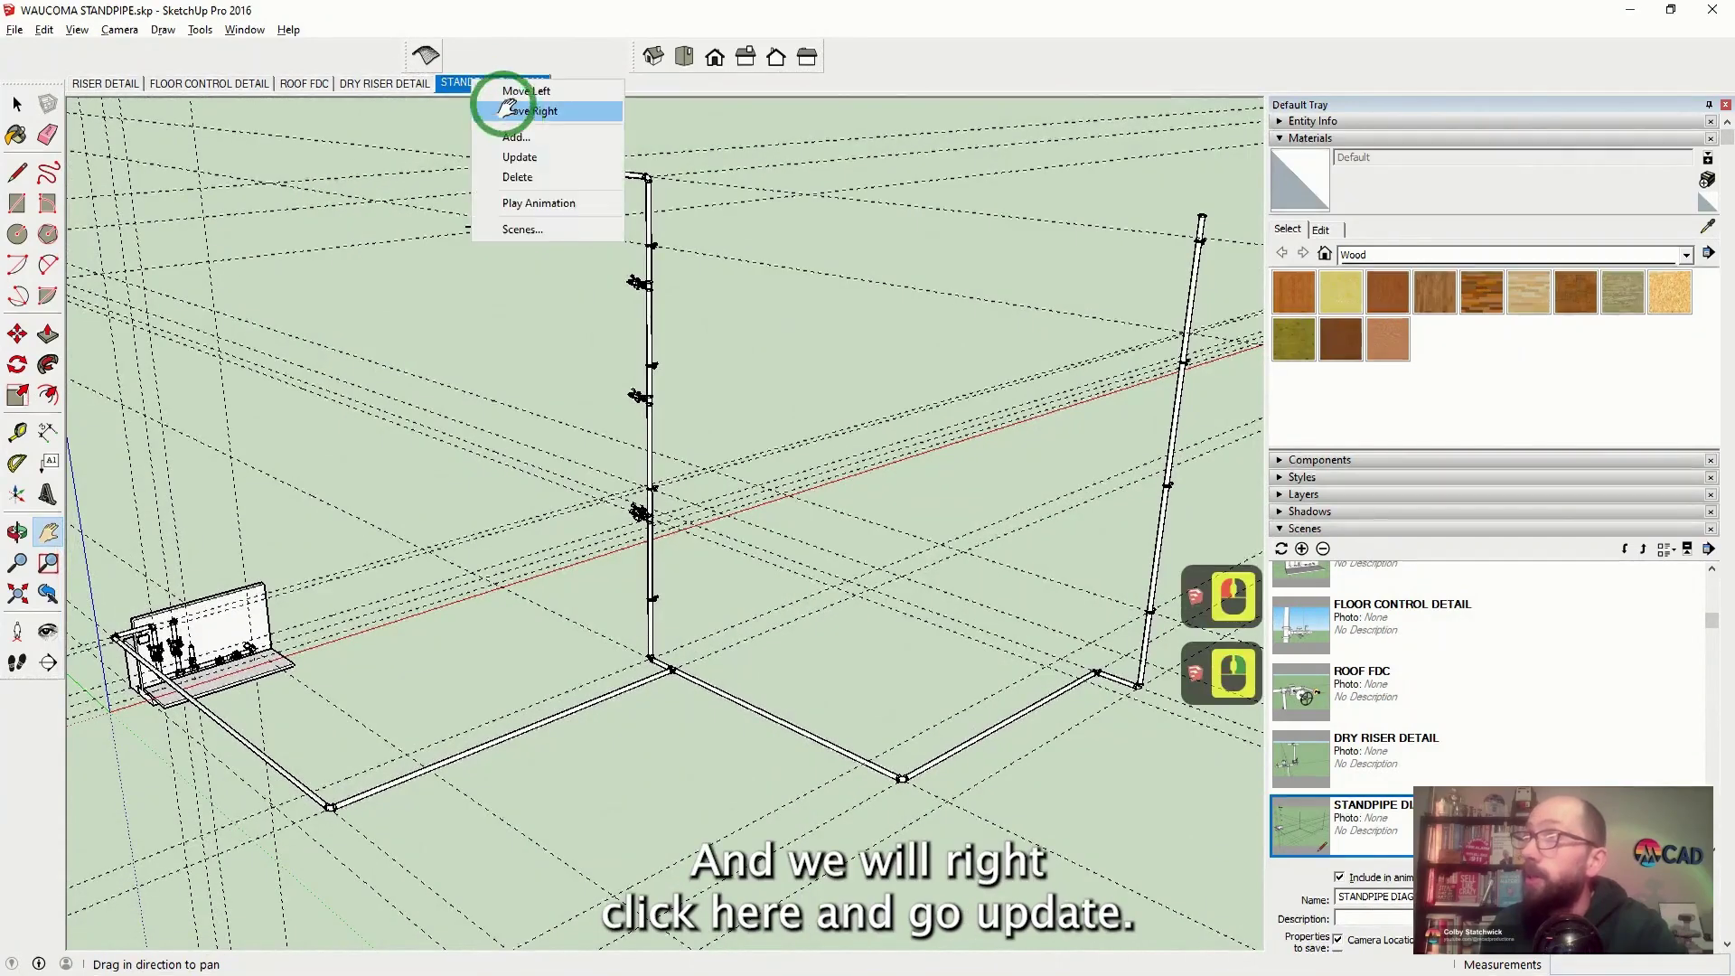
left_click(523, 161)
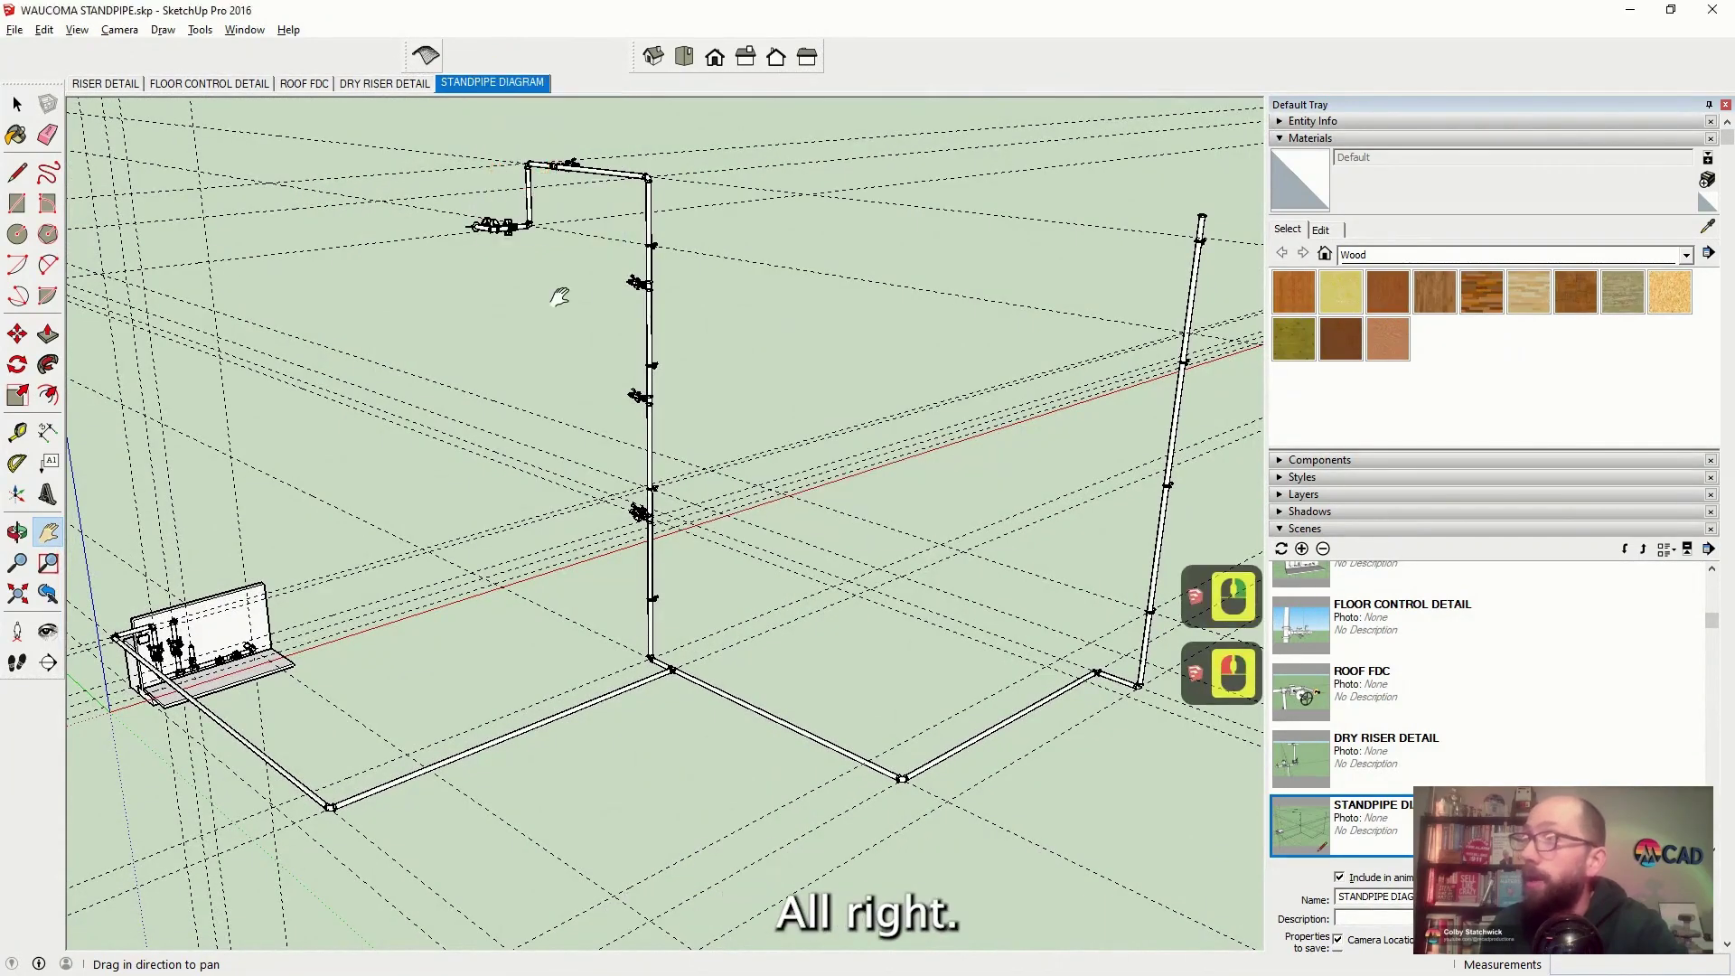
Try to delete a group of construction guides crossing the piping layout
left_click(18, 104)
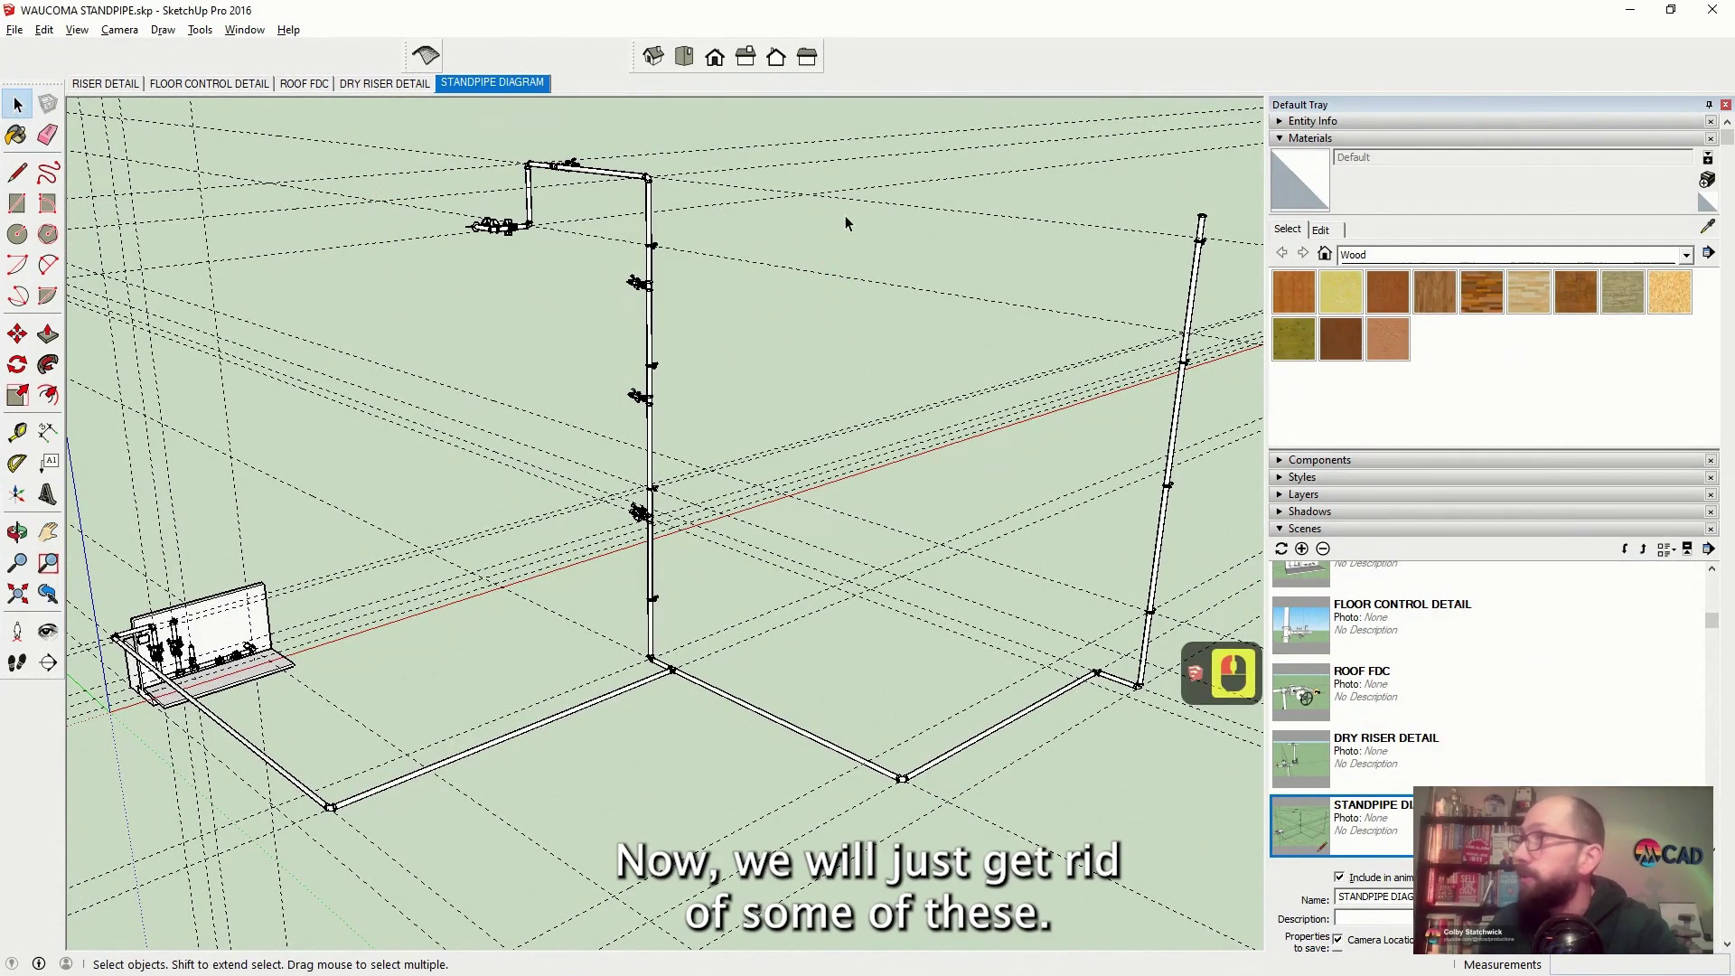
key("Delete")
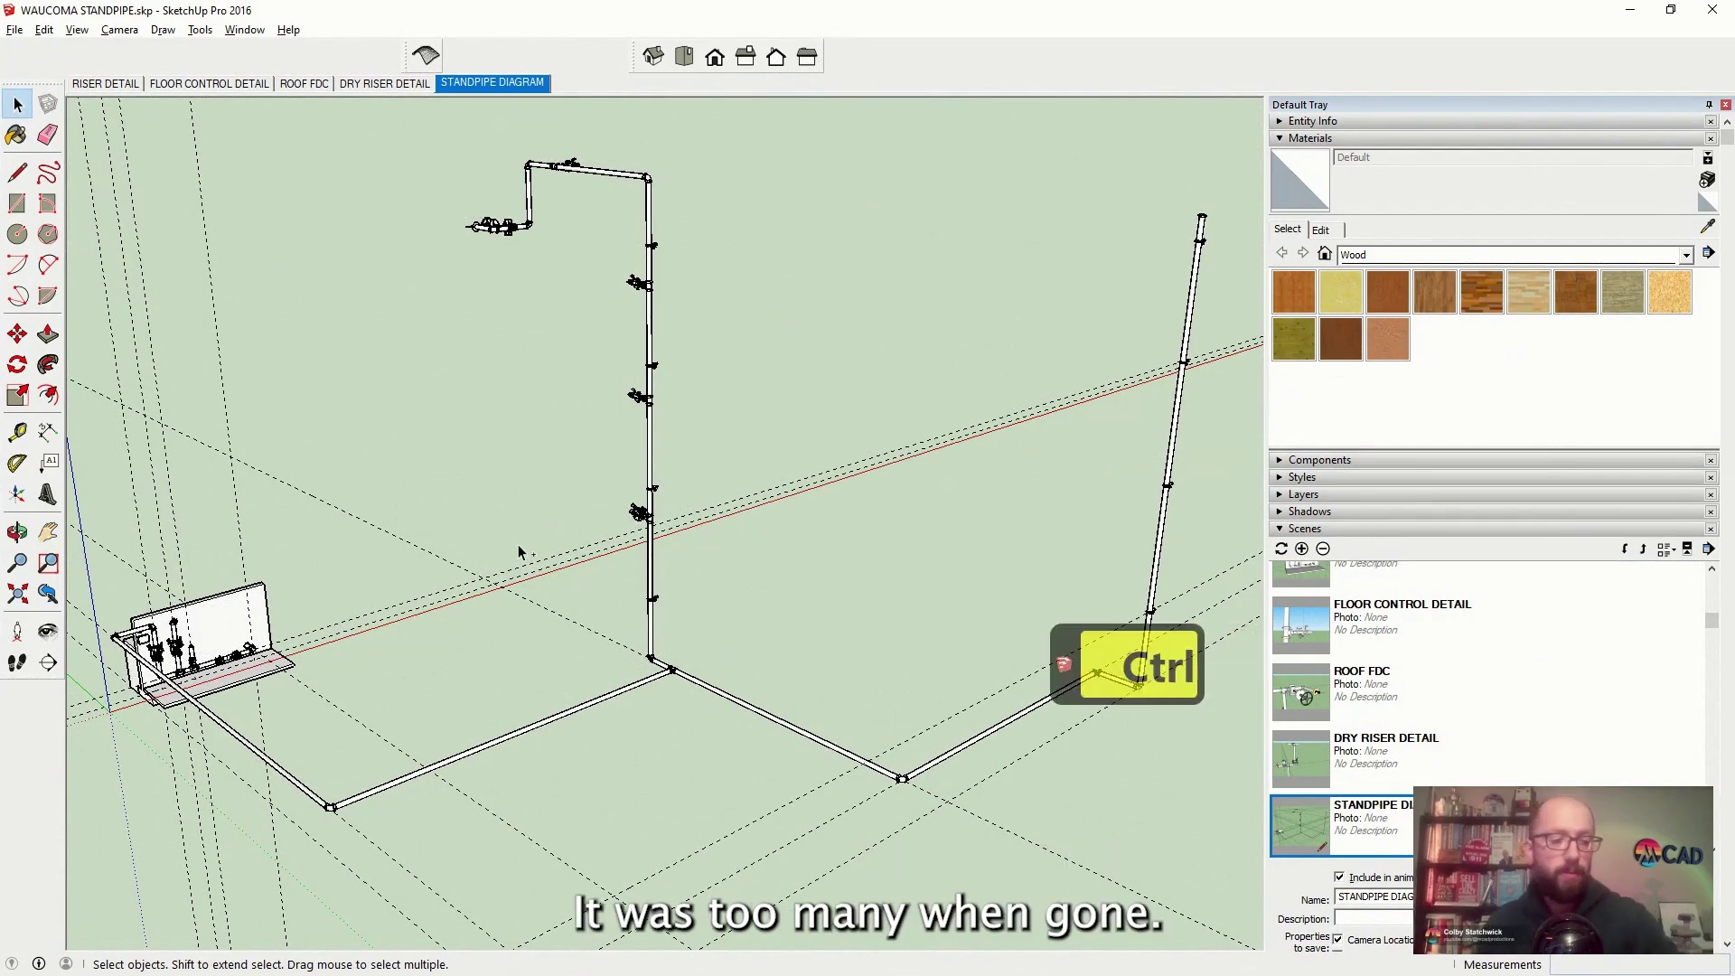
key("ctrl+z")
key("ctrl+z")
Delete the unneeded construction guides crossing the piping layout, keeping those around the wall valve assembly
left_click(800, 324)
key("Delete")
scroll(800, 326, "down", 3)
scroll(389, 560, "up", 7)
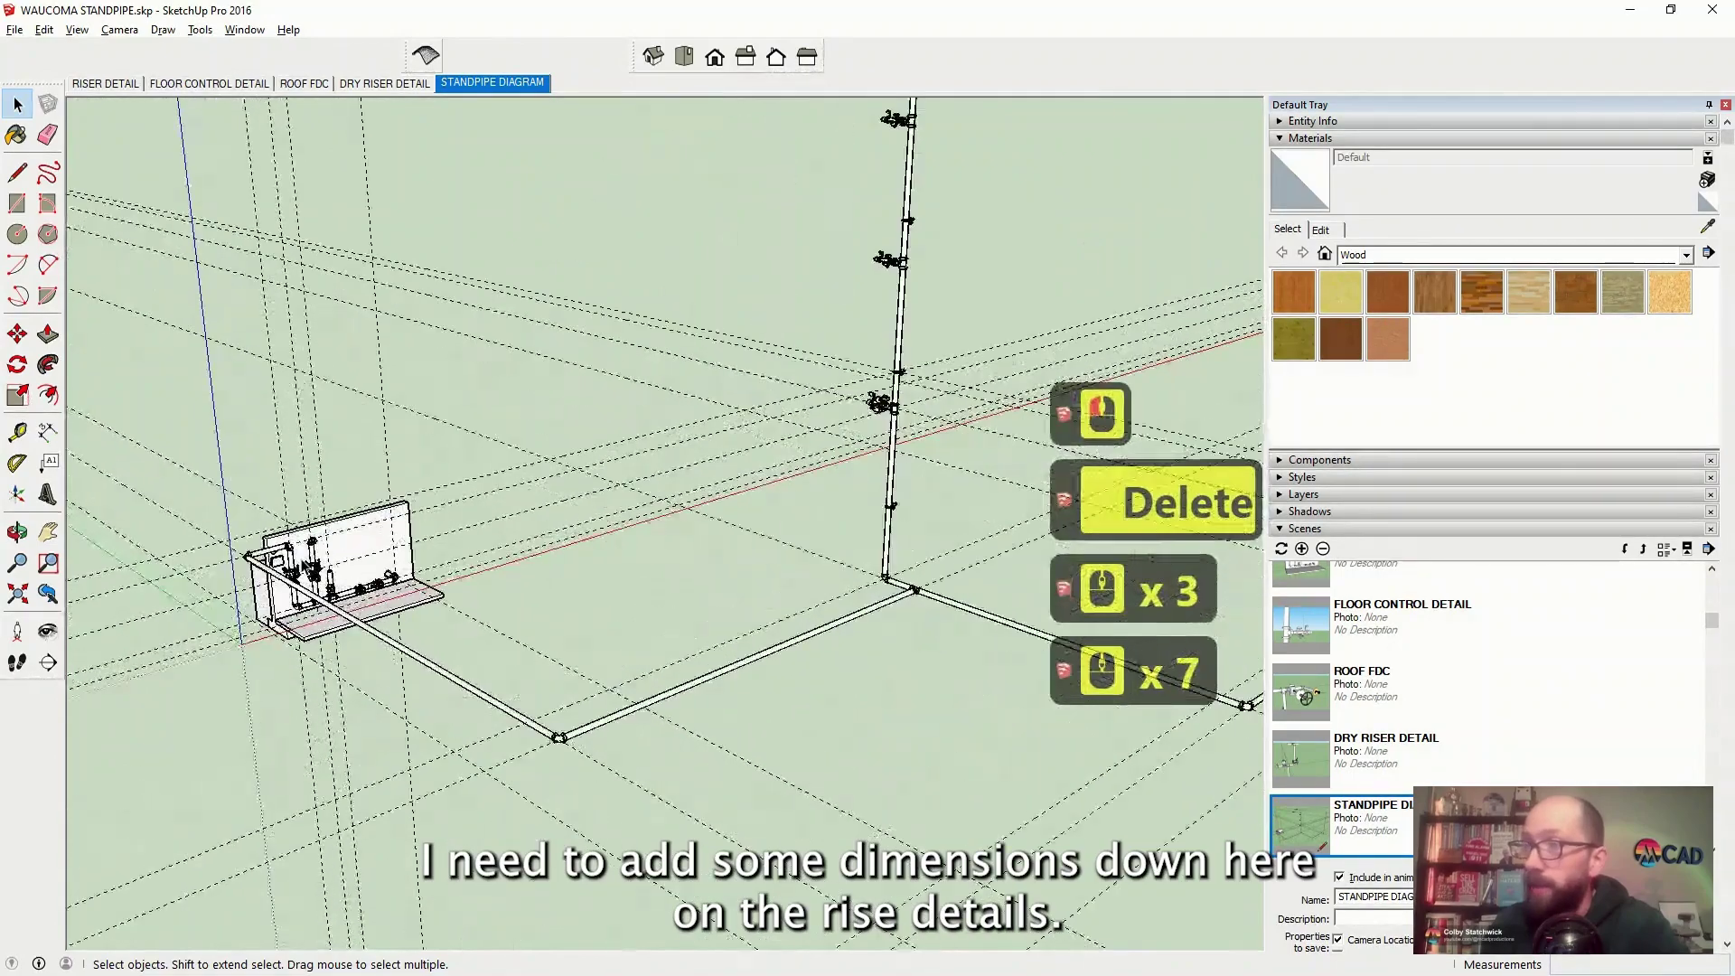
scroll(502, 592, "down", 3)
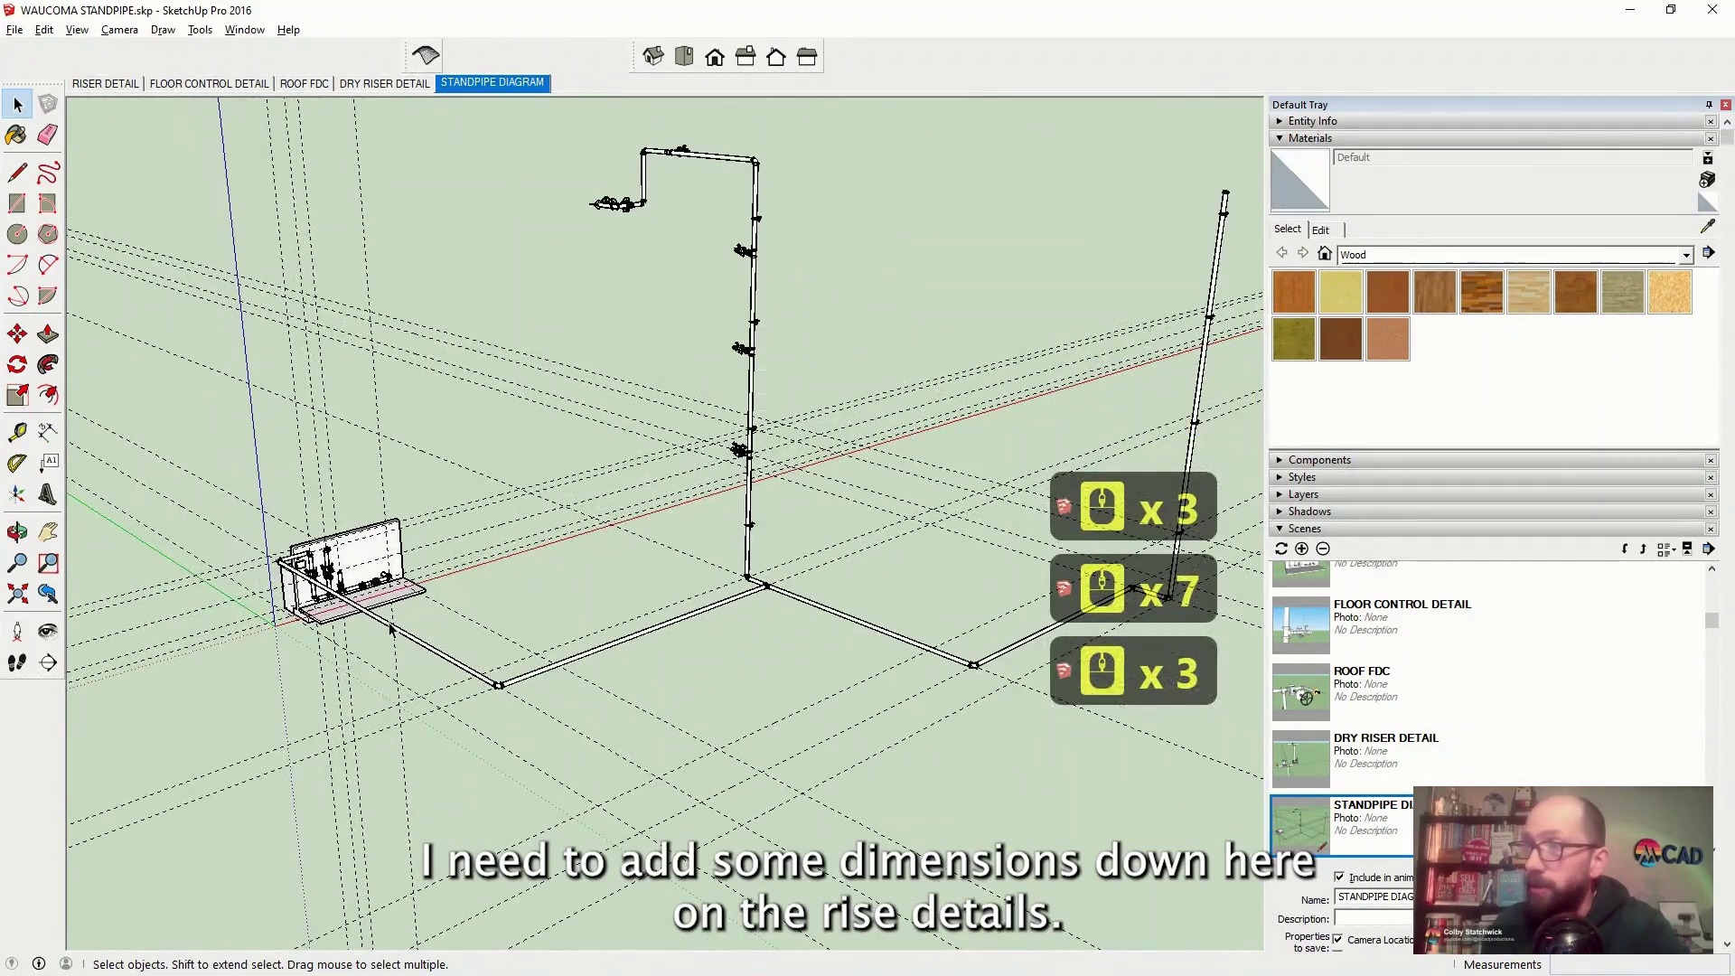
scroll(178, 643, "down", 3)
scroll(145, 673, "down", 5)
middle_click_drag(542, 687, 670, 669)
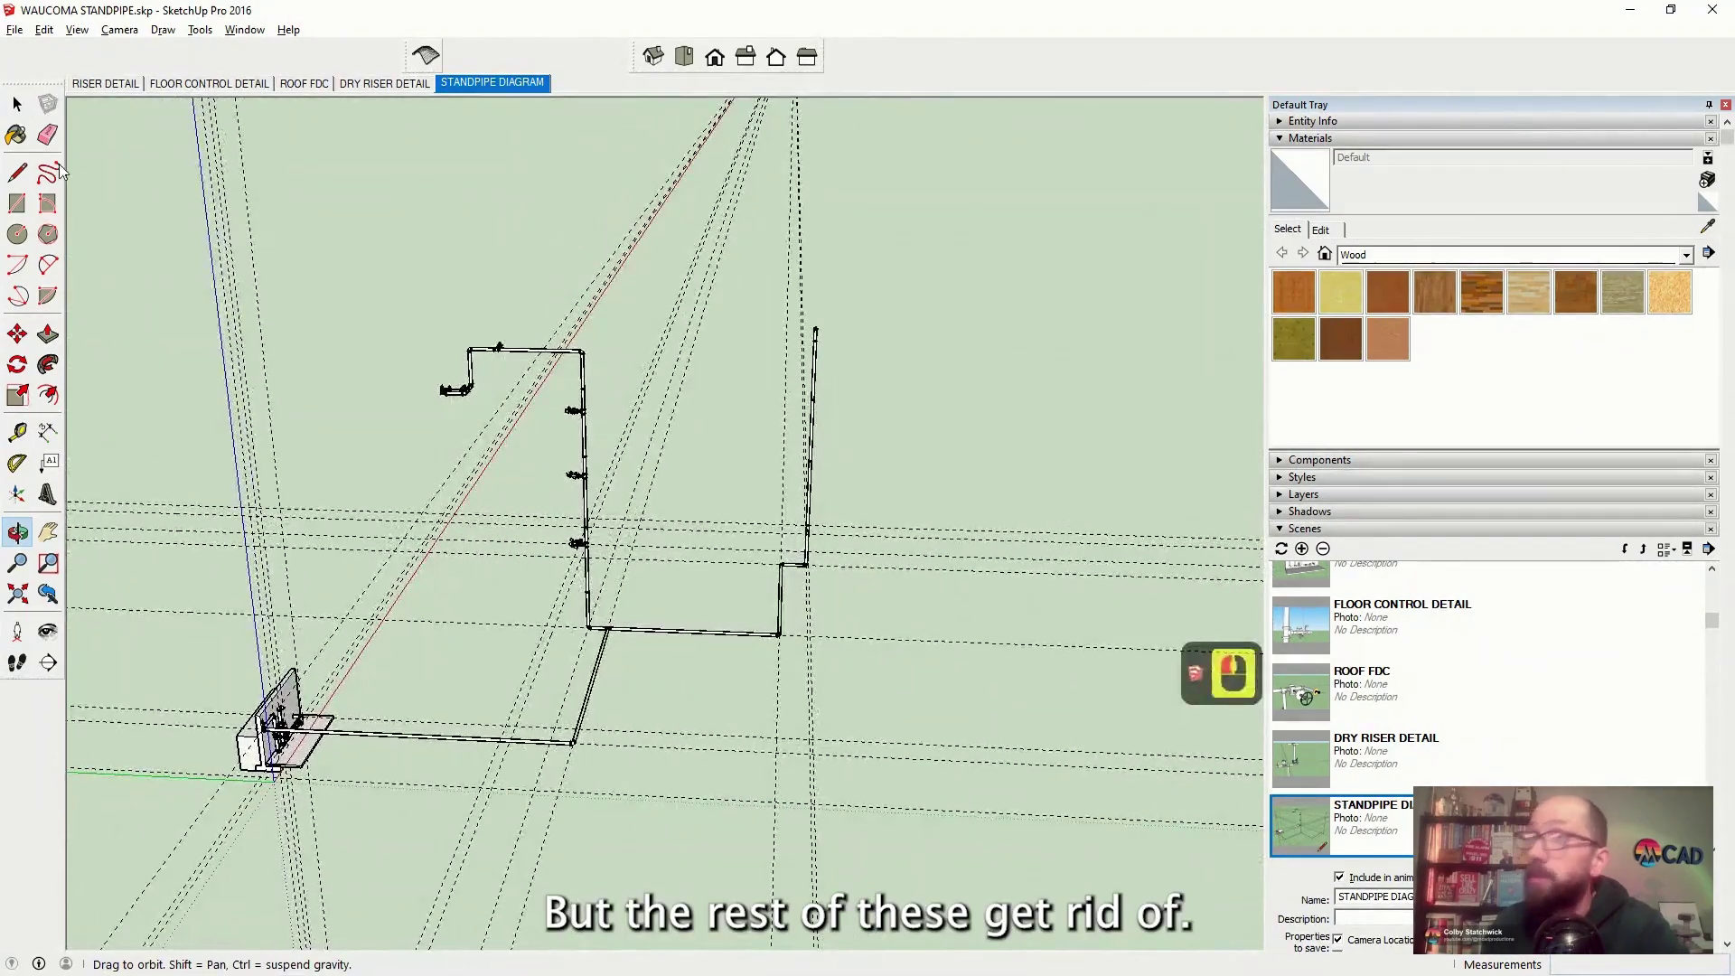
left_click(18, 107)
left_click(775, 271)
key("Delete")
left_click(748, 310)
key("Delete")
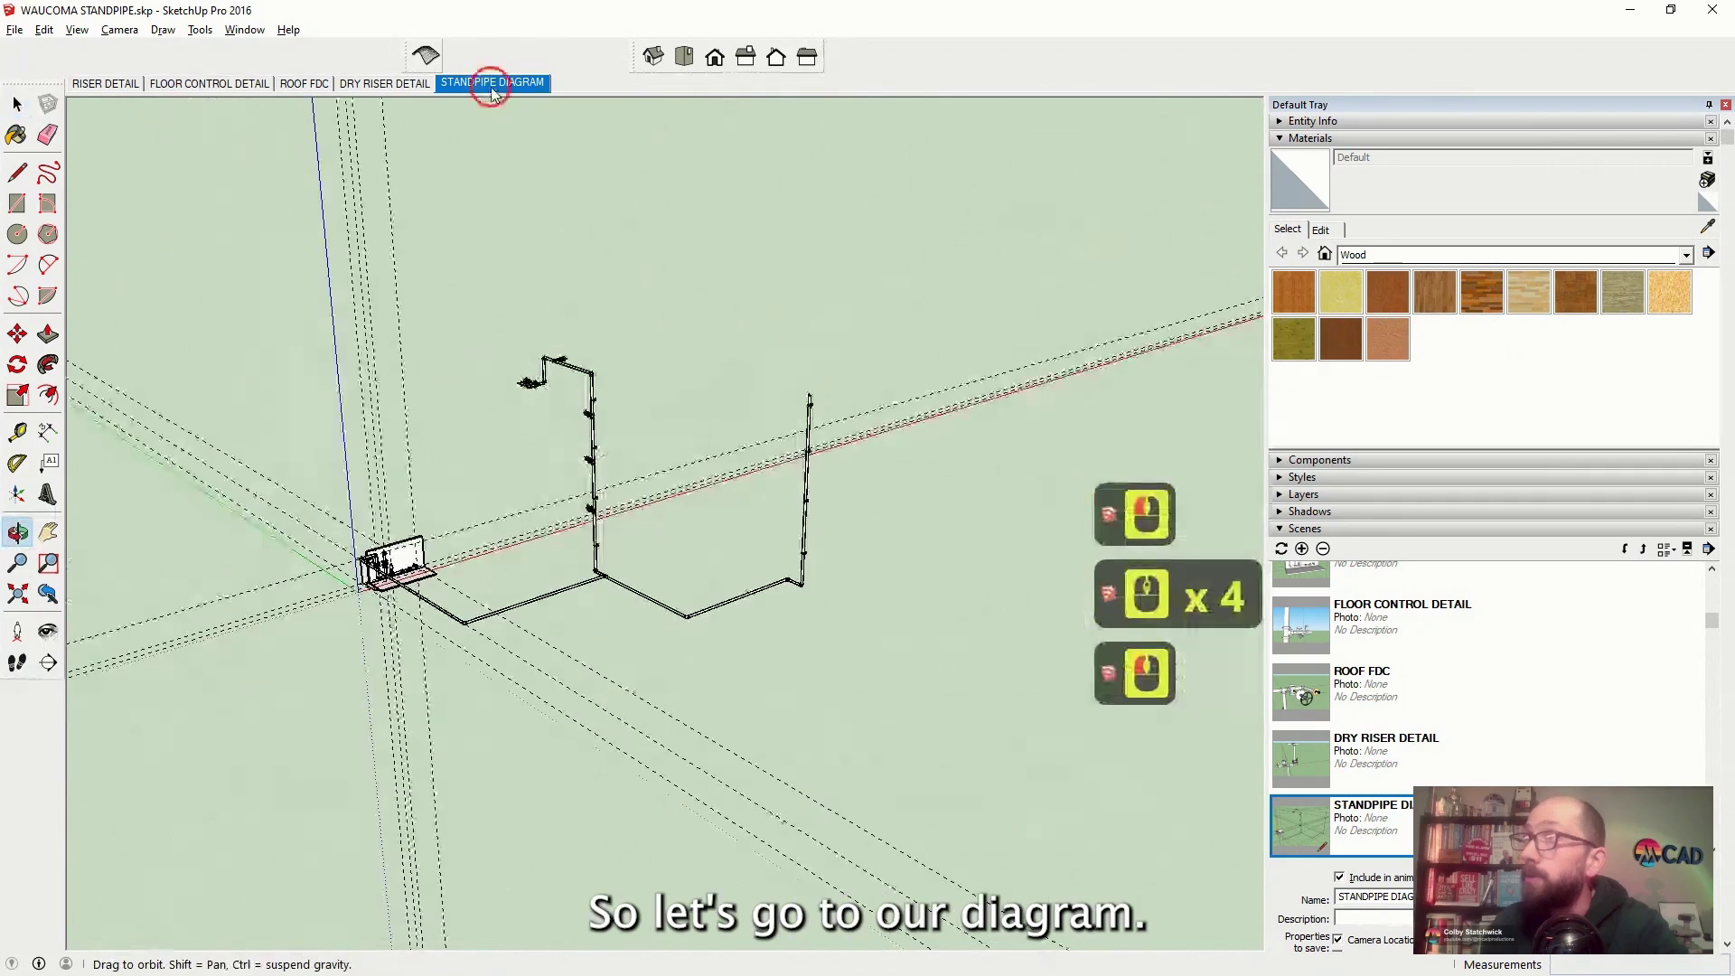
Check the cleaned-up STANDPIPE DIAGRAM scene, then open the RISER DETAIL scene and examine the underground inlet with X-ray
left_click(492, 83)
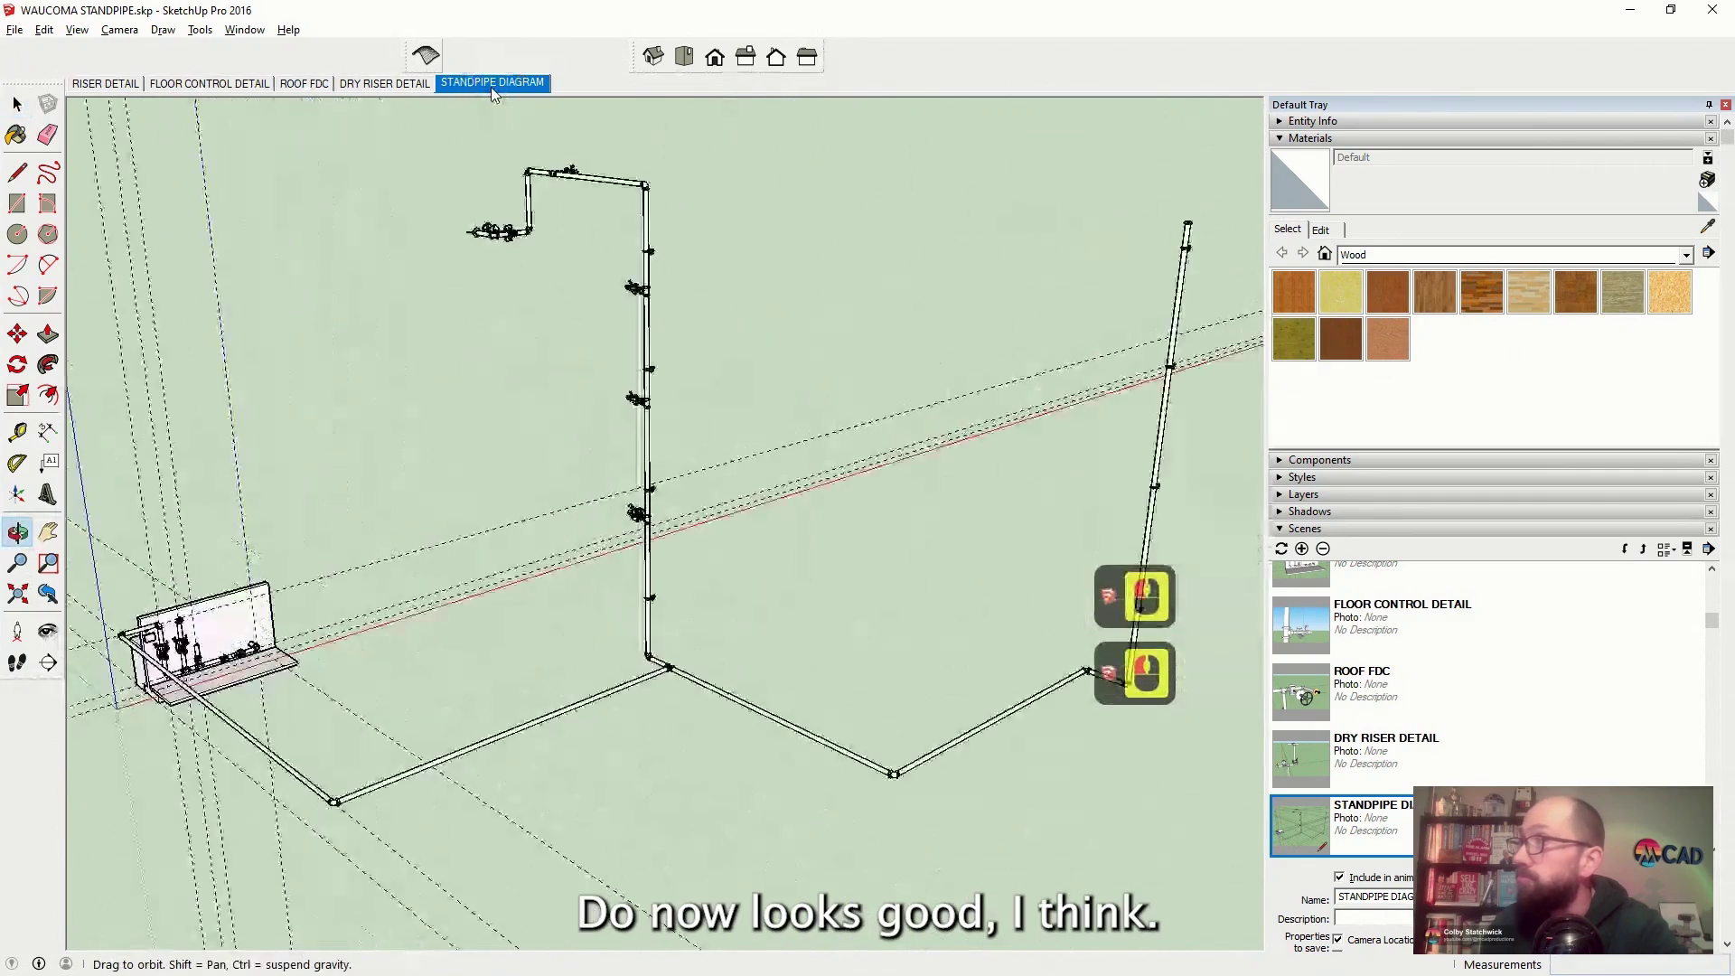
scroll(496, 124, "up", 9)
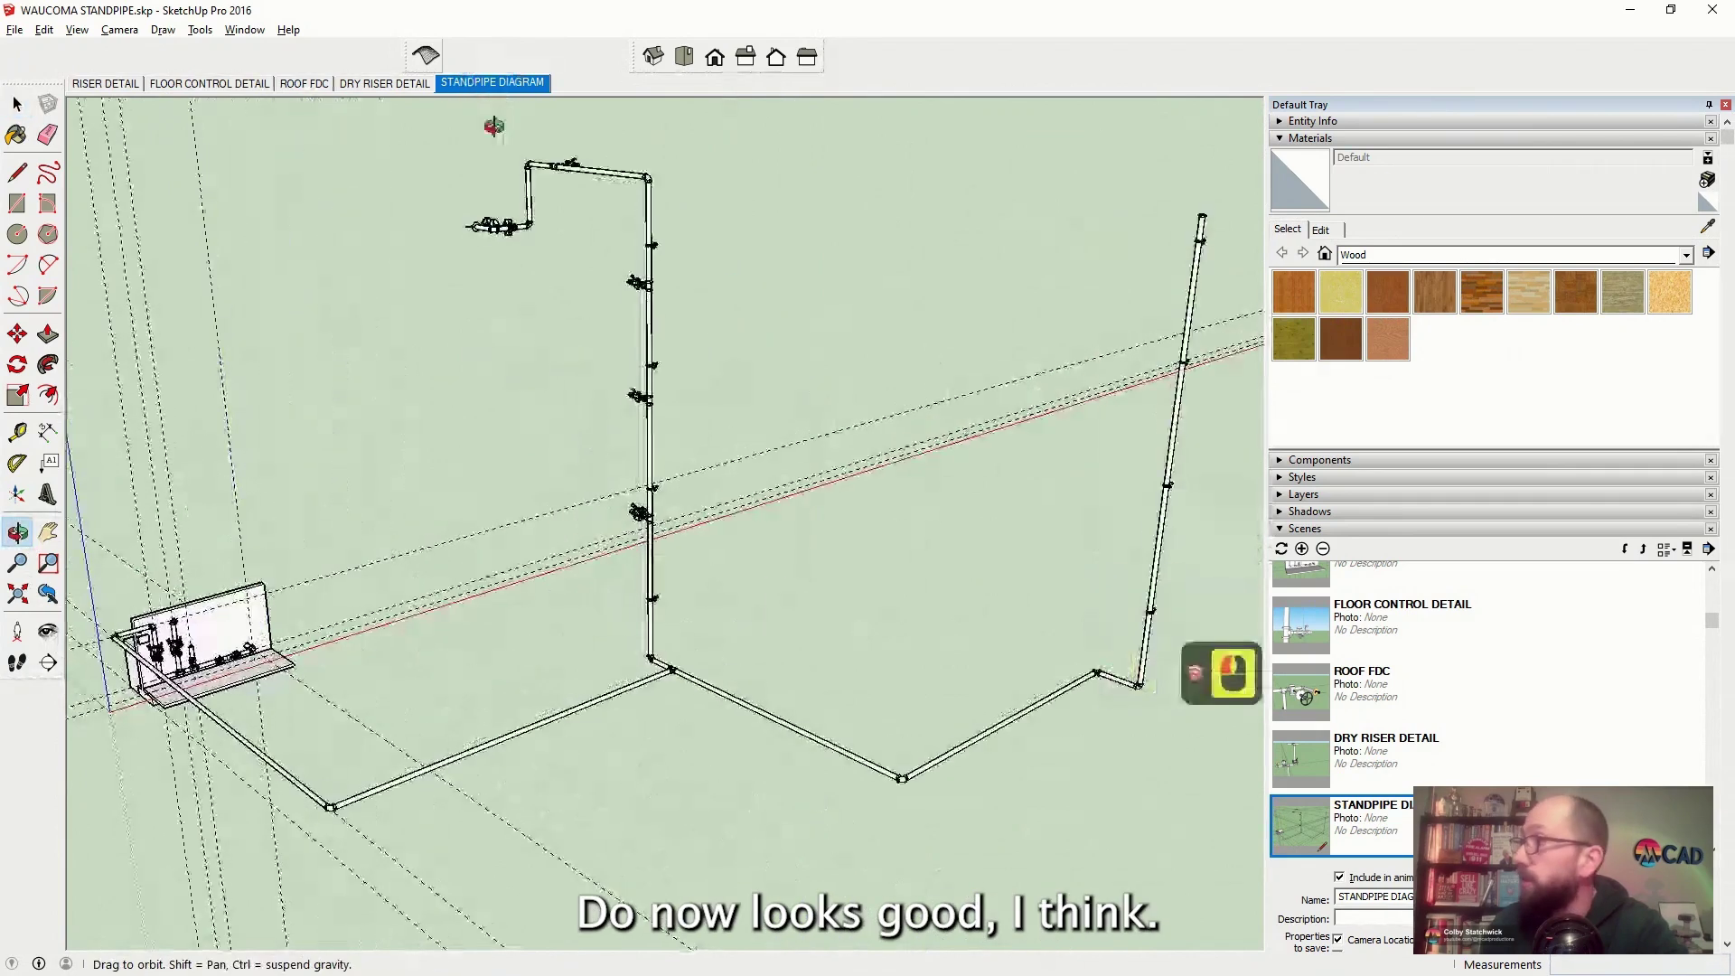
scroll(175, 666, "up", 17)
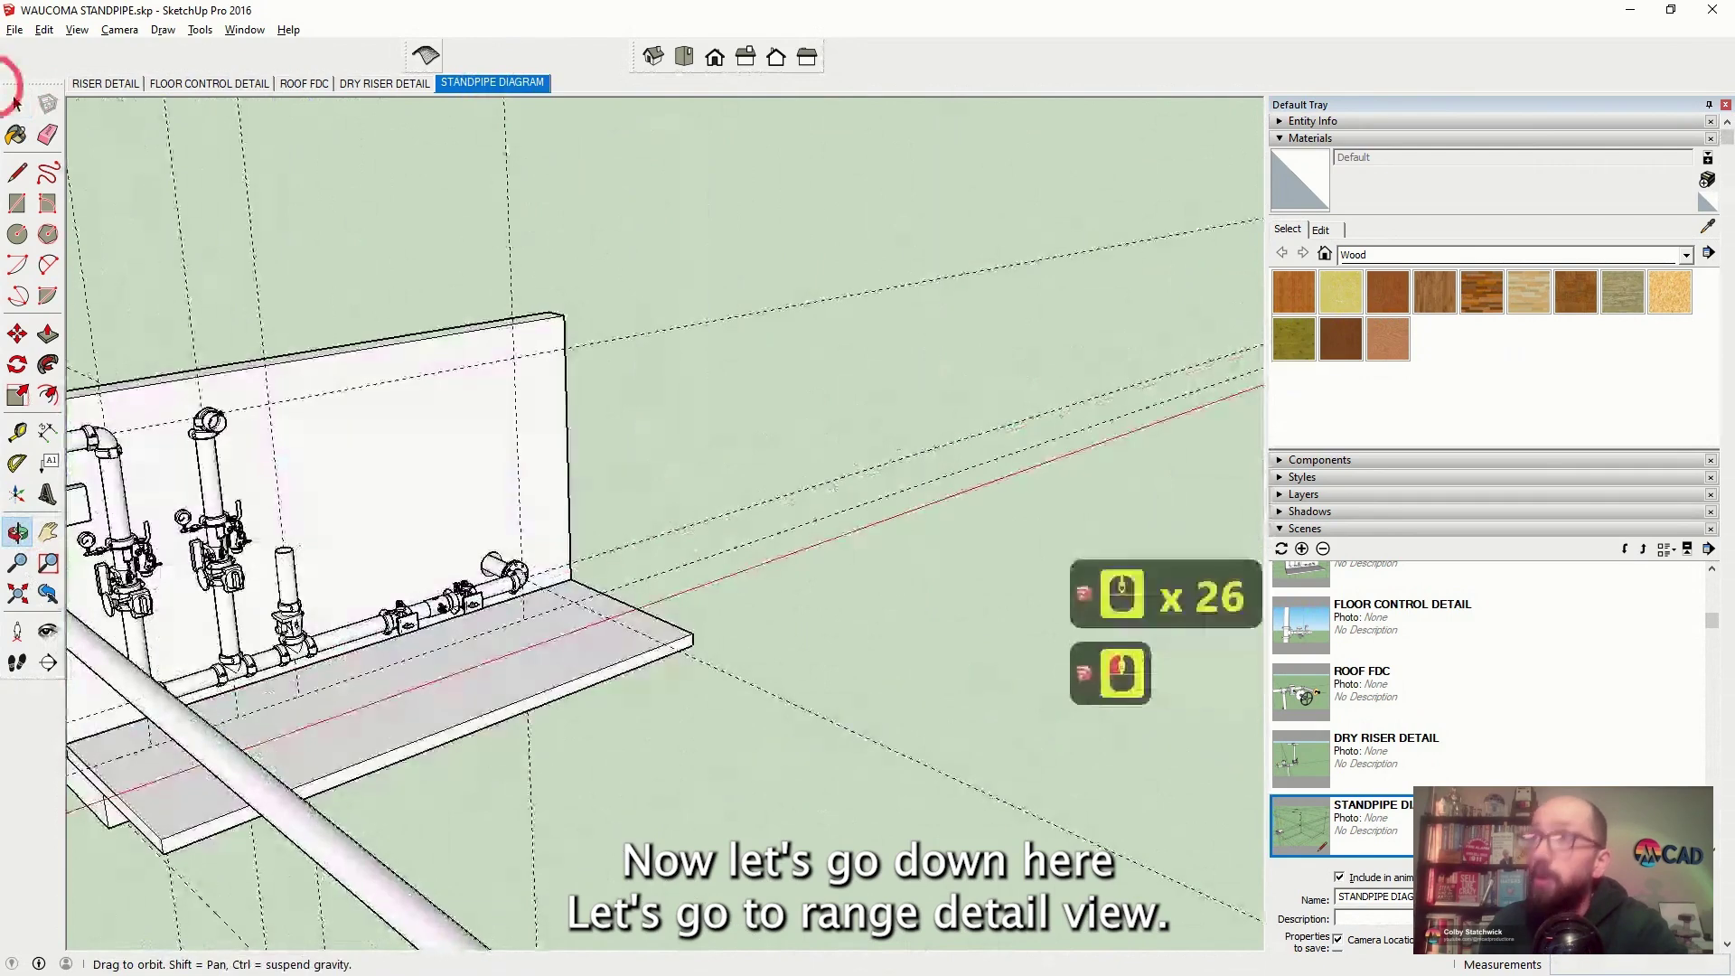
left_click(107, 82)
left_click_drag(201, 208, 233, 247)
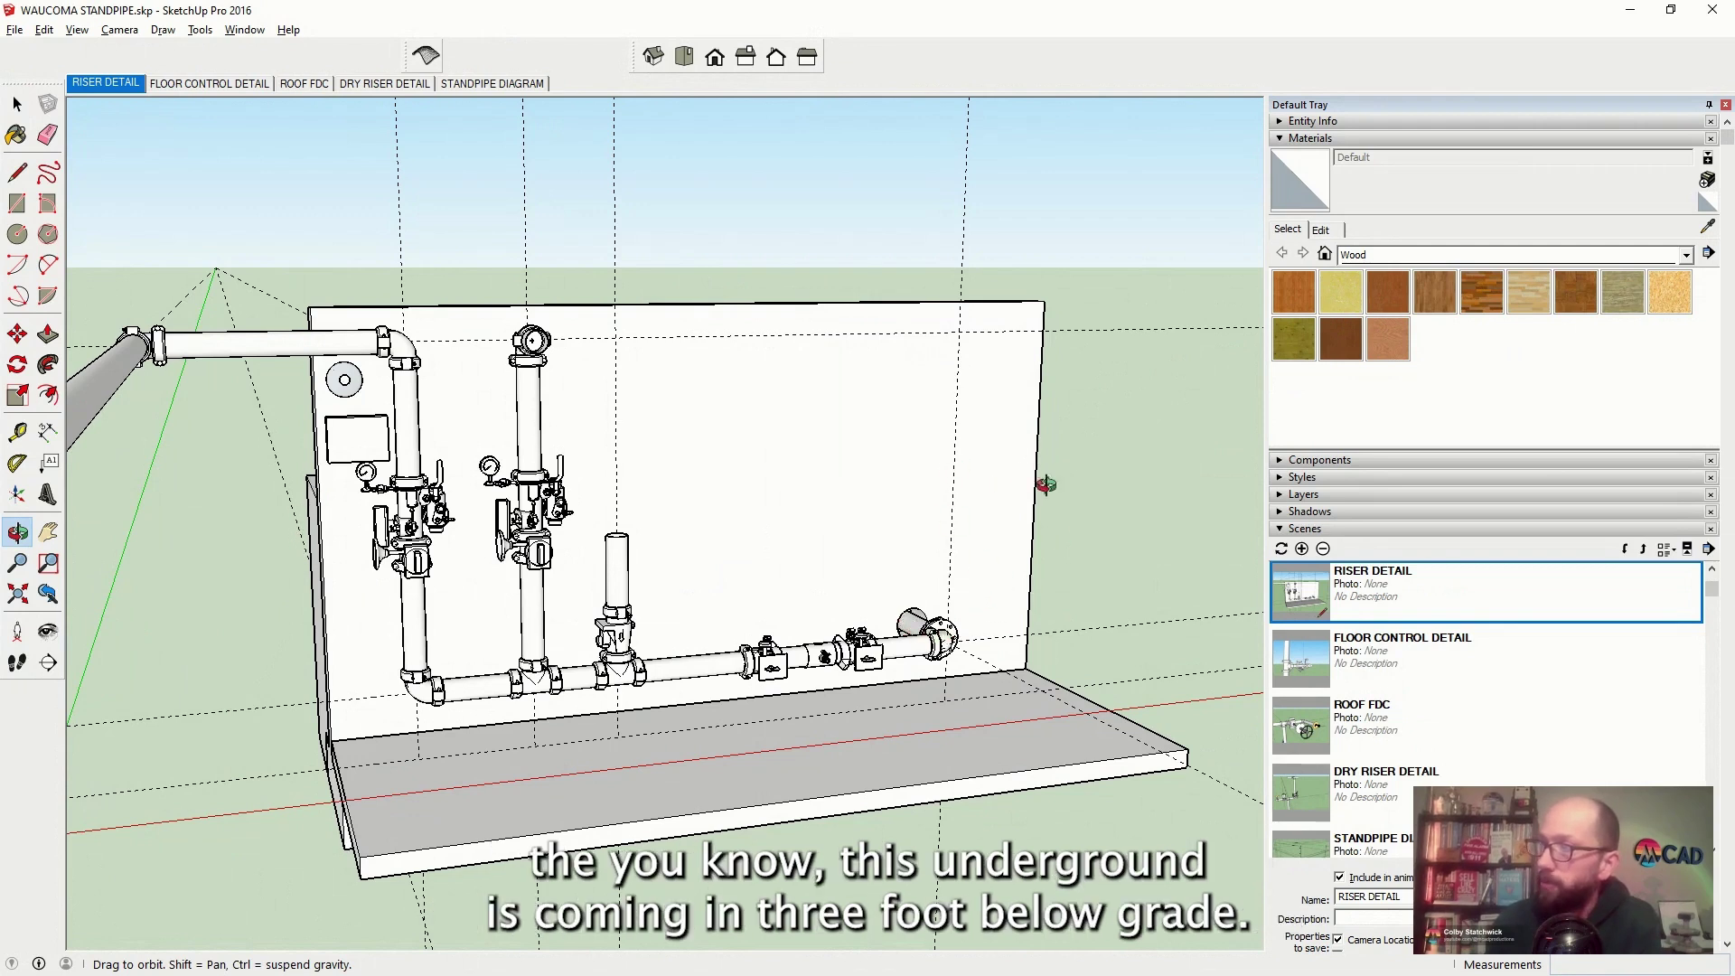
key("alt+x")
key("alt+x")
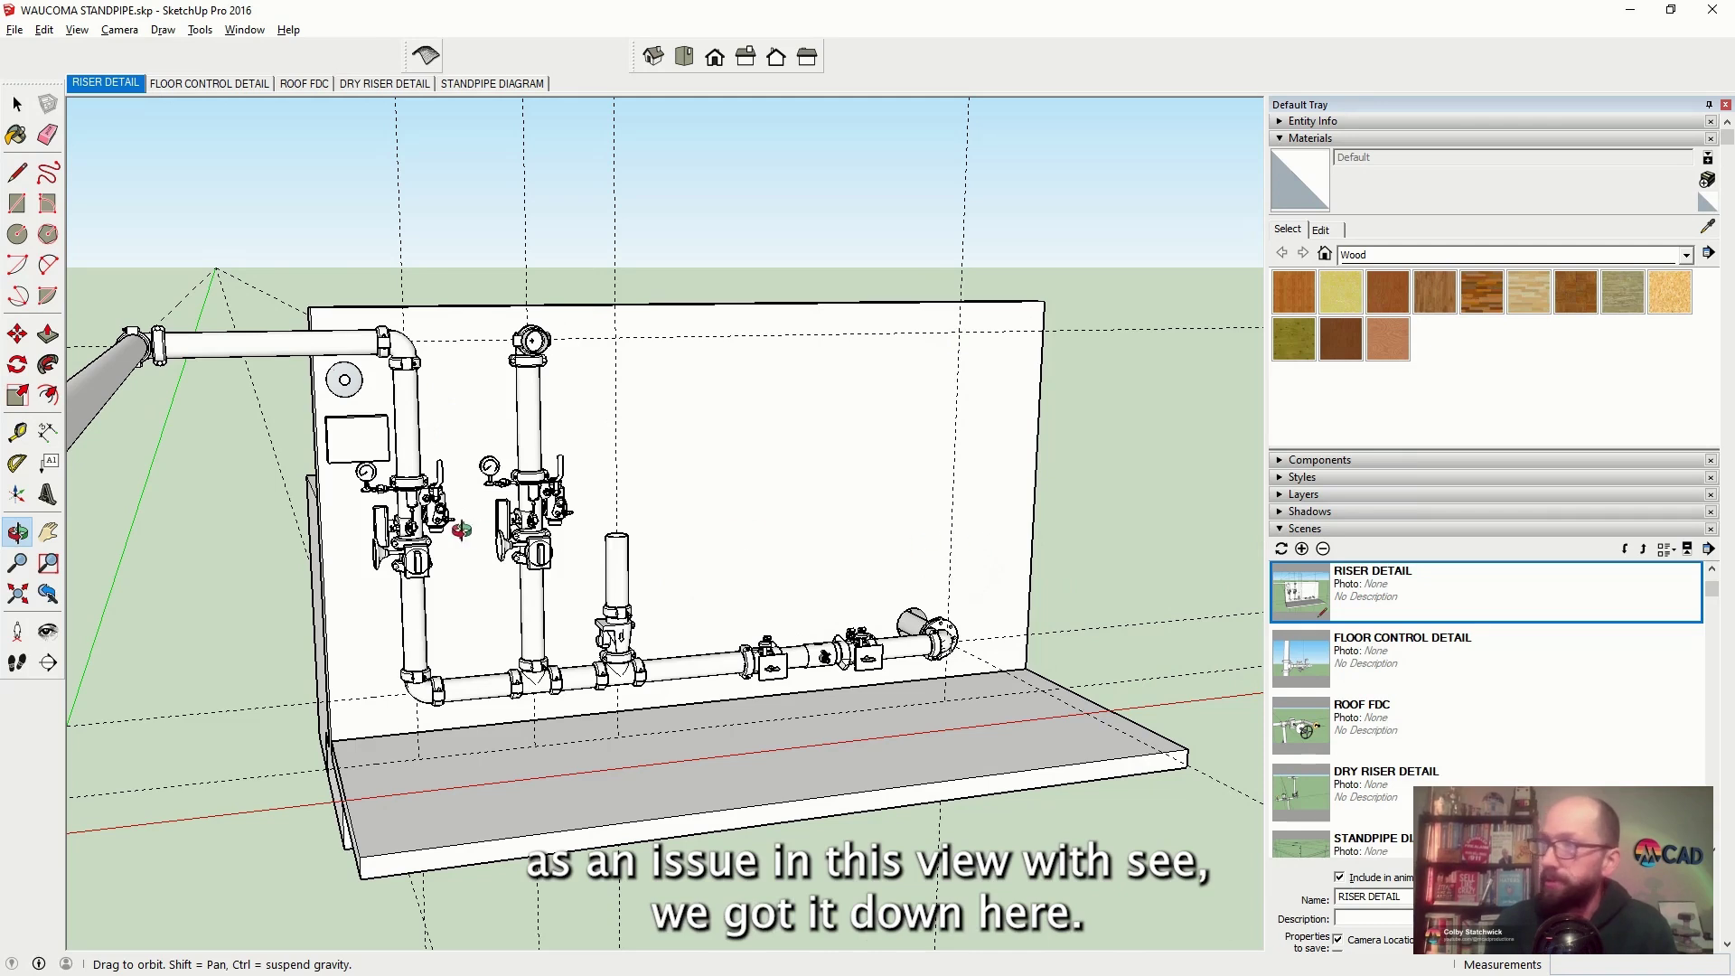
Place a construction guide on the wall face above the underground inlet, using X-ray to locate it
key("alt+x")
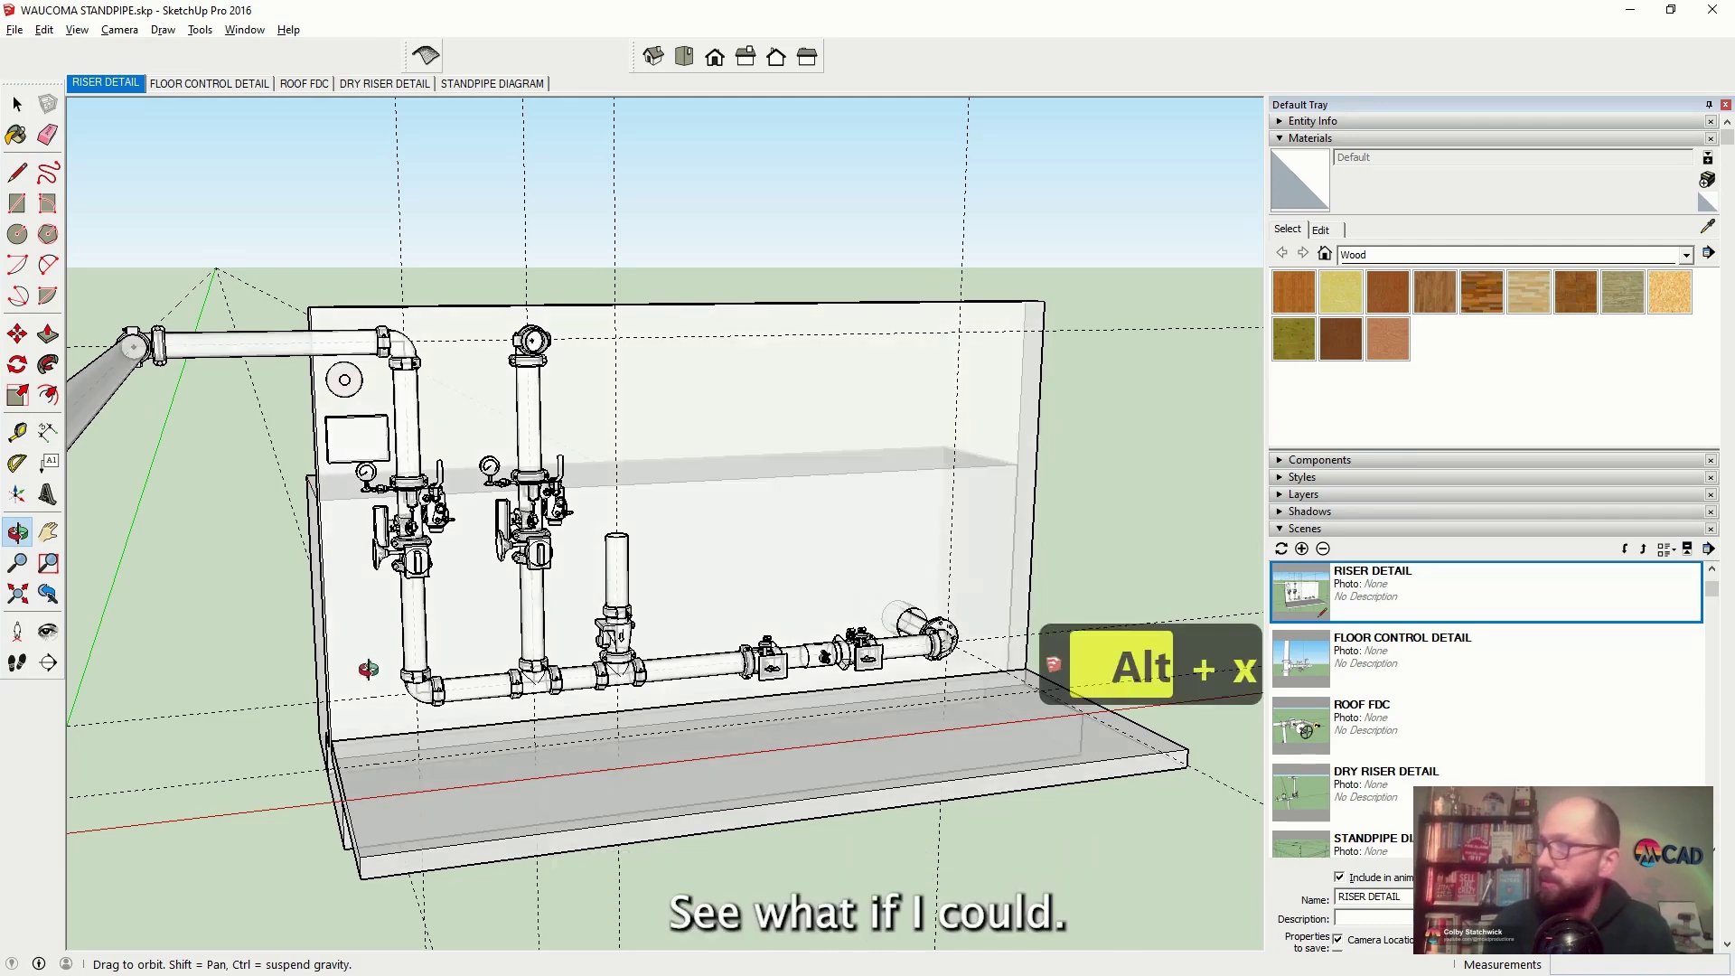
left_click(16, 104)
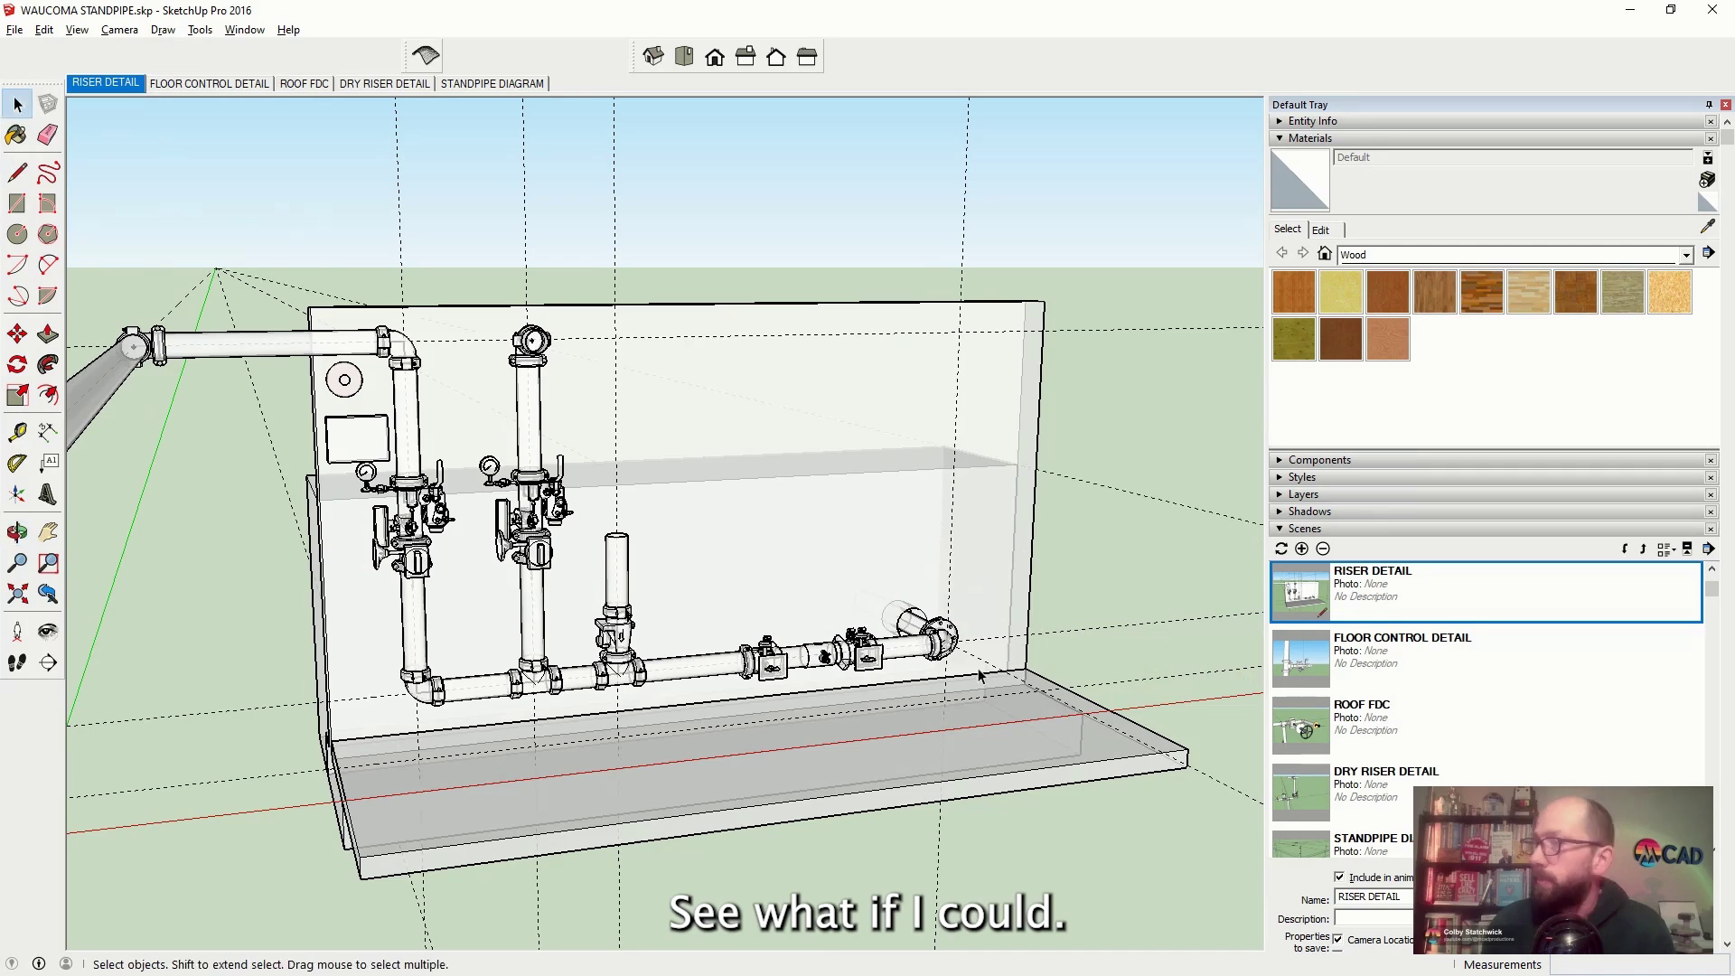
left_click(979, 666)
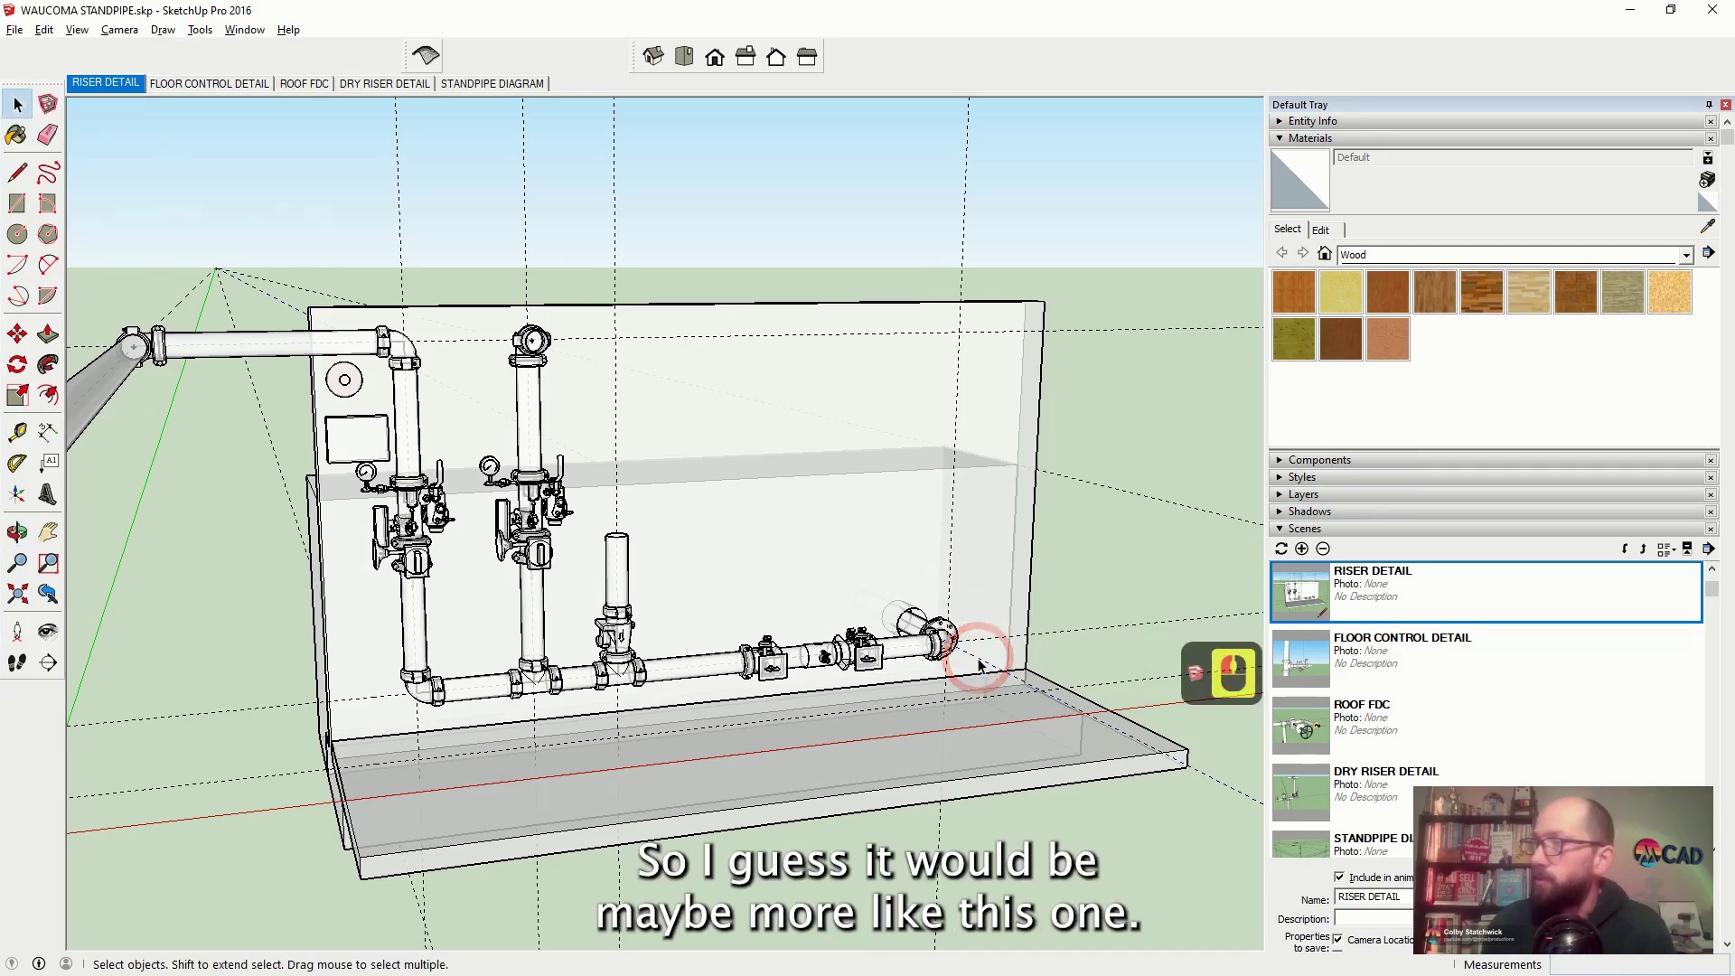
left_click(998, 682)
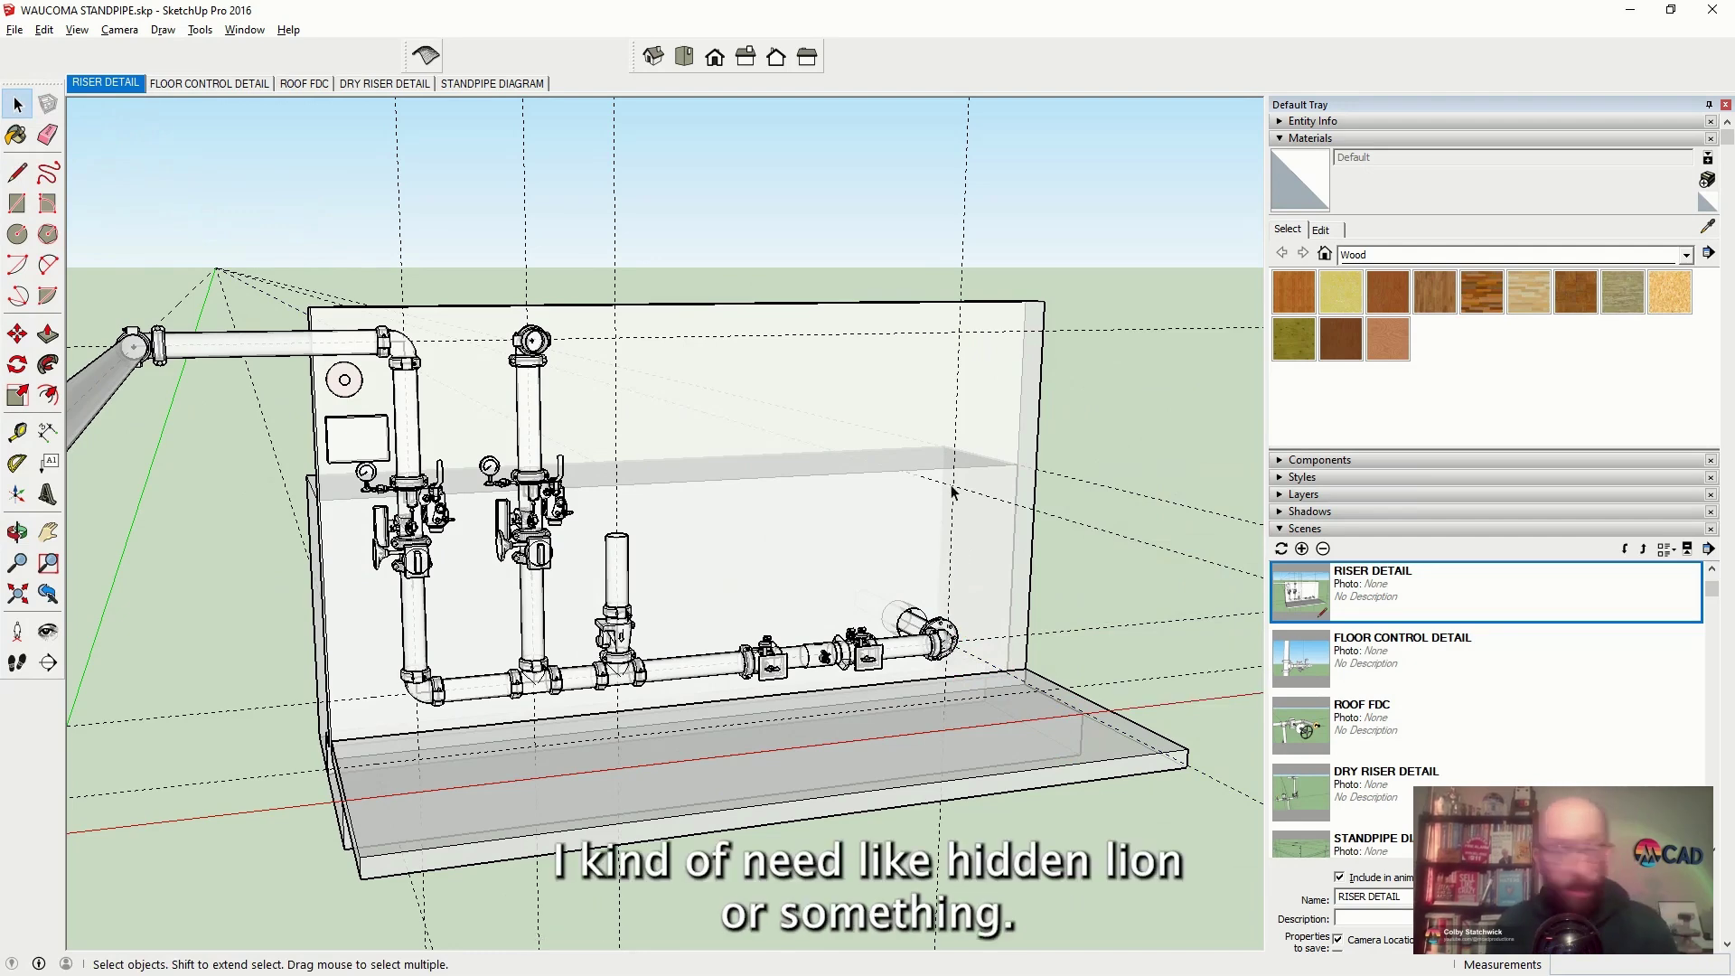
left_click(832, 492)
Draw a short horizontal line across the wall face from the end of the guide above the underground inlet
key("l")
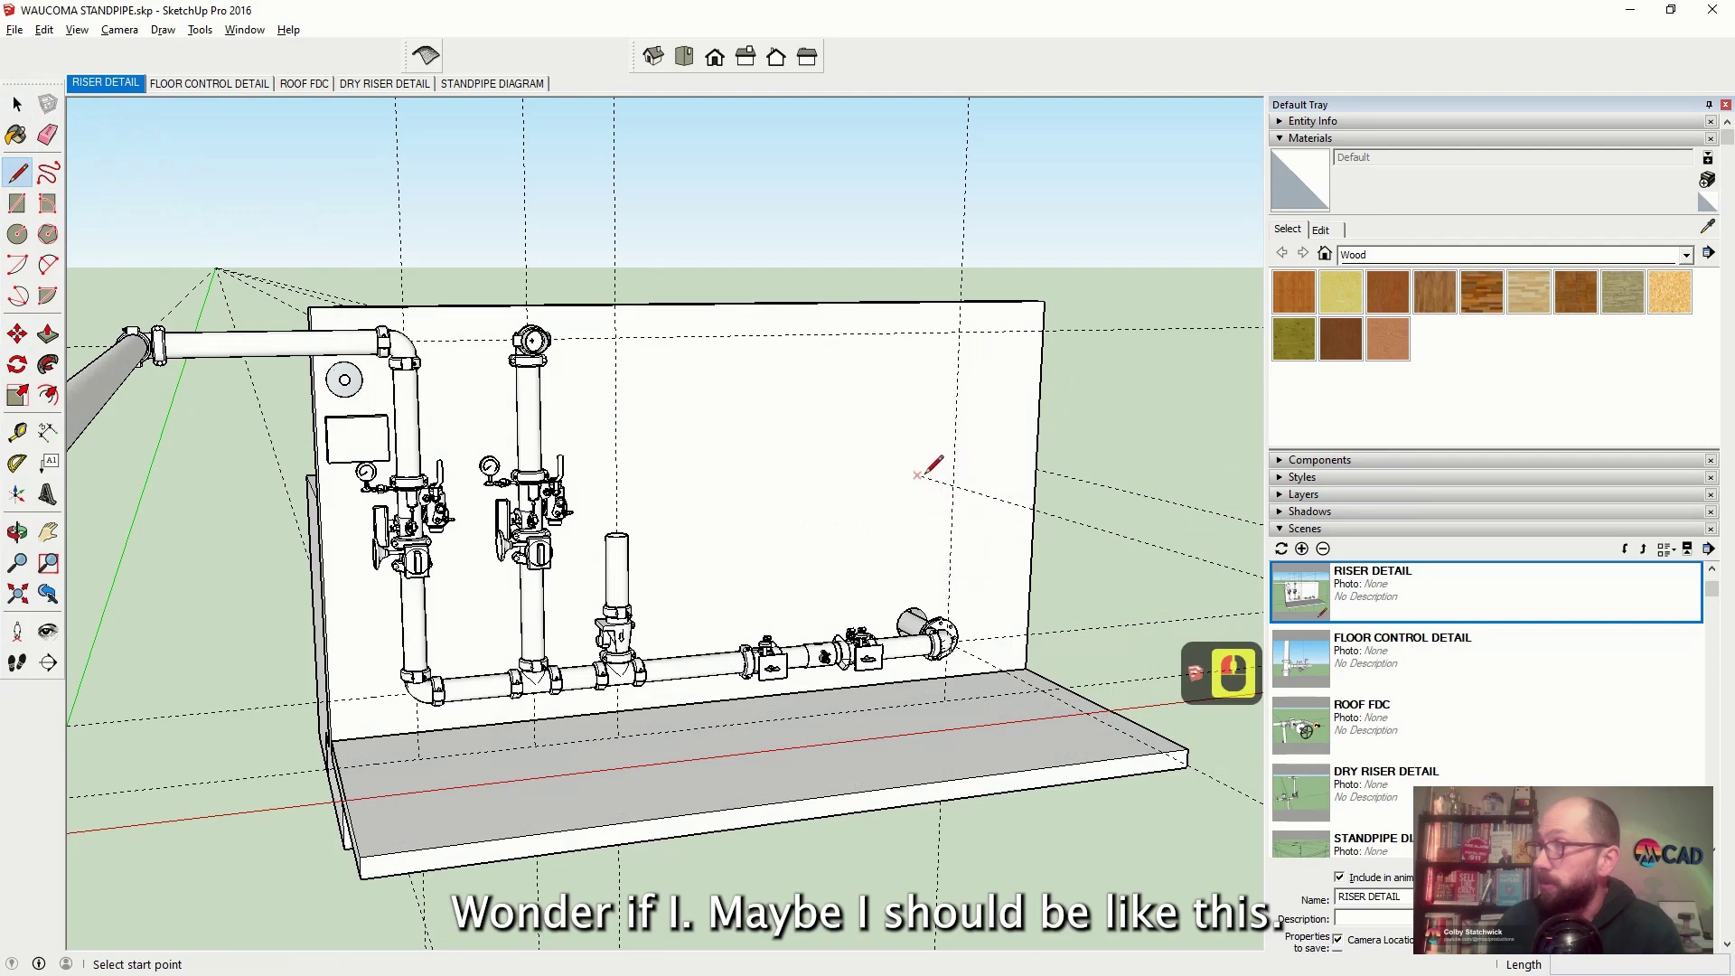
left_click(918, 476)
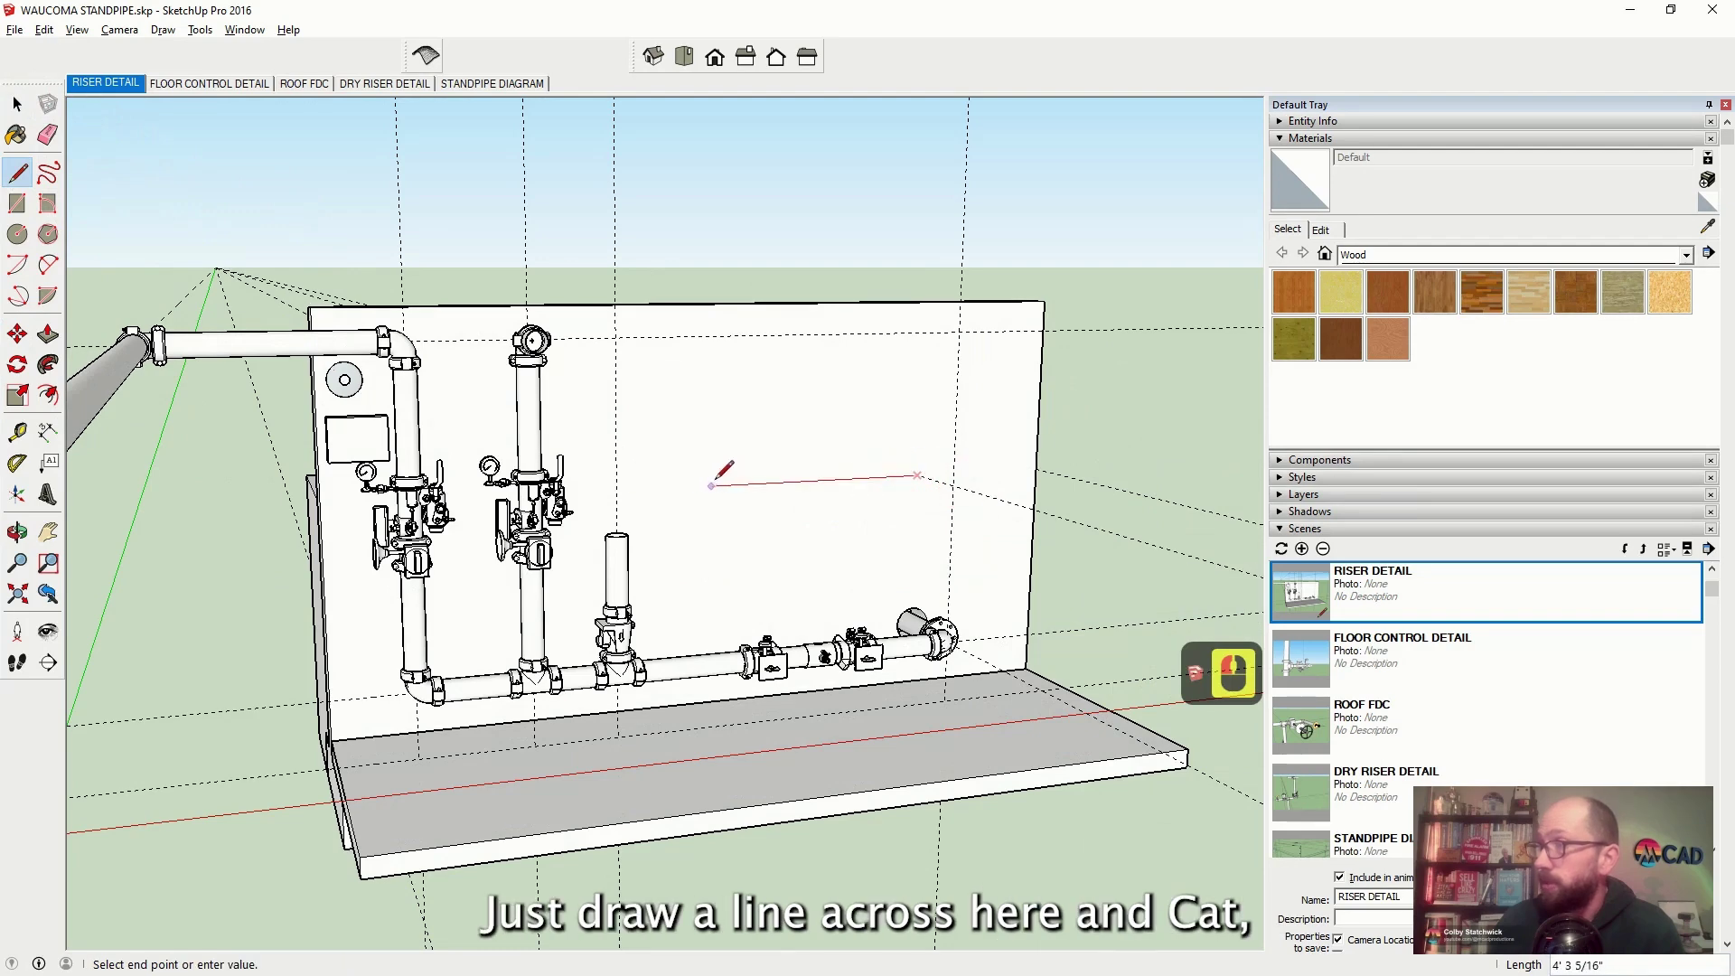
left_click(728, 484)
key("Escape")
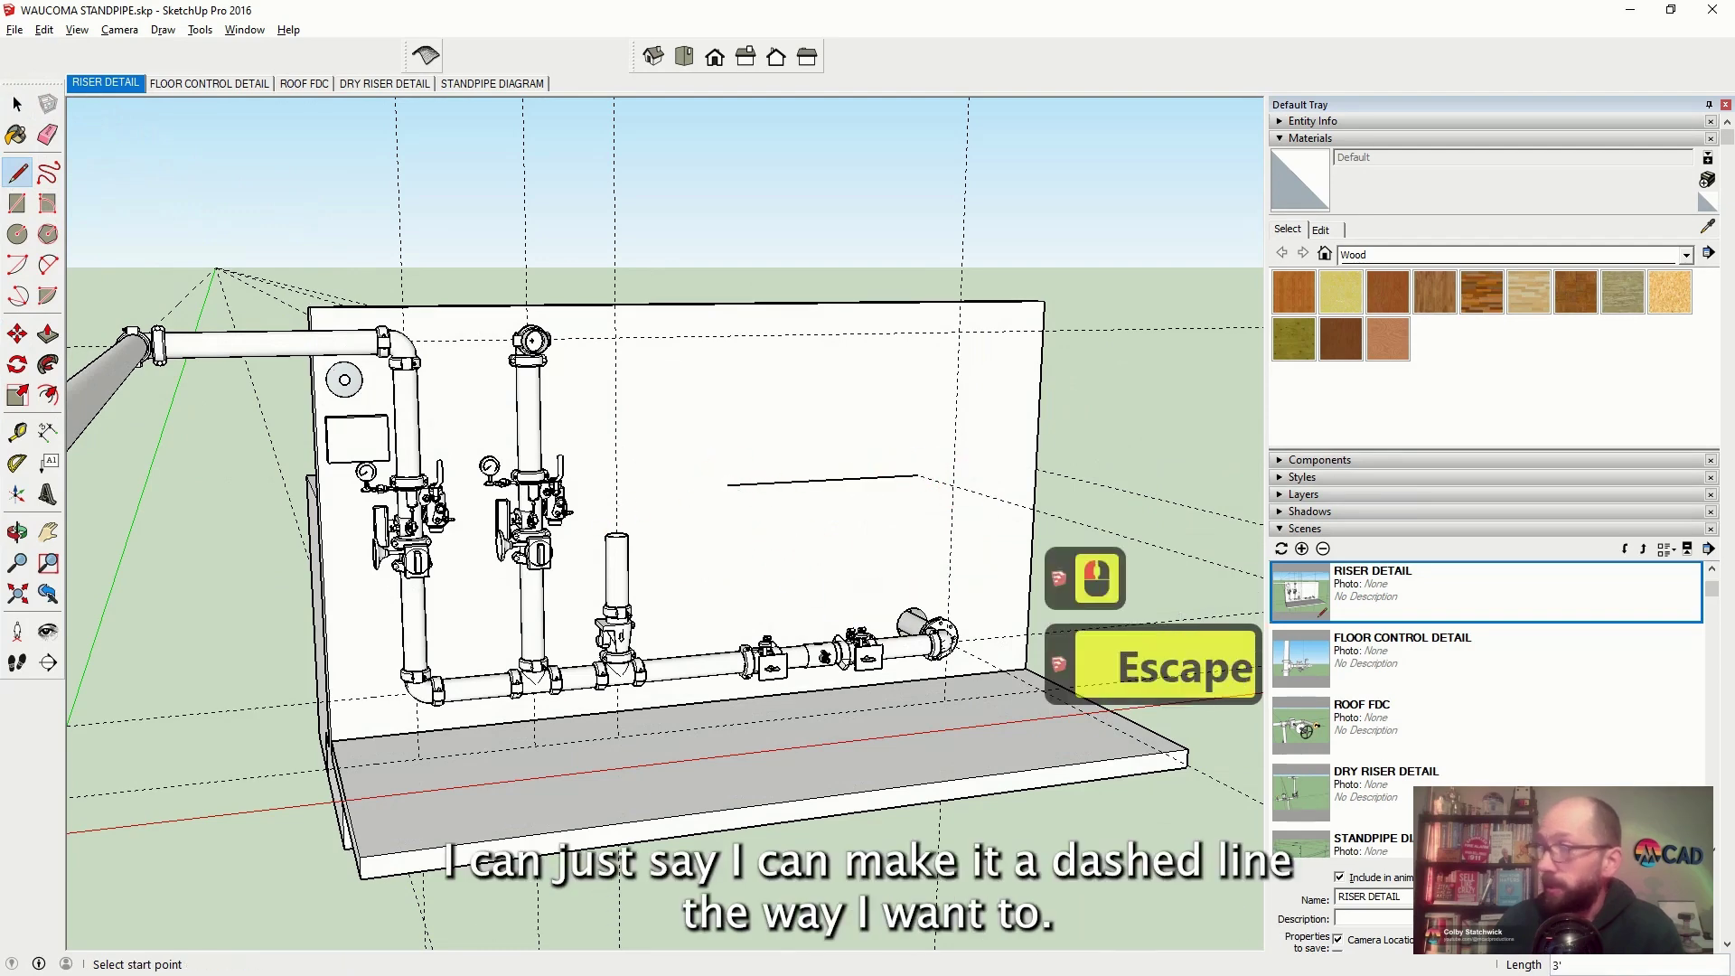
Add vertical linear dimensions beside the wall from the underground inlet to the grade line, grade line to upper guide, and overall
key("space")
left_click(407, 371)
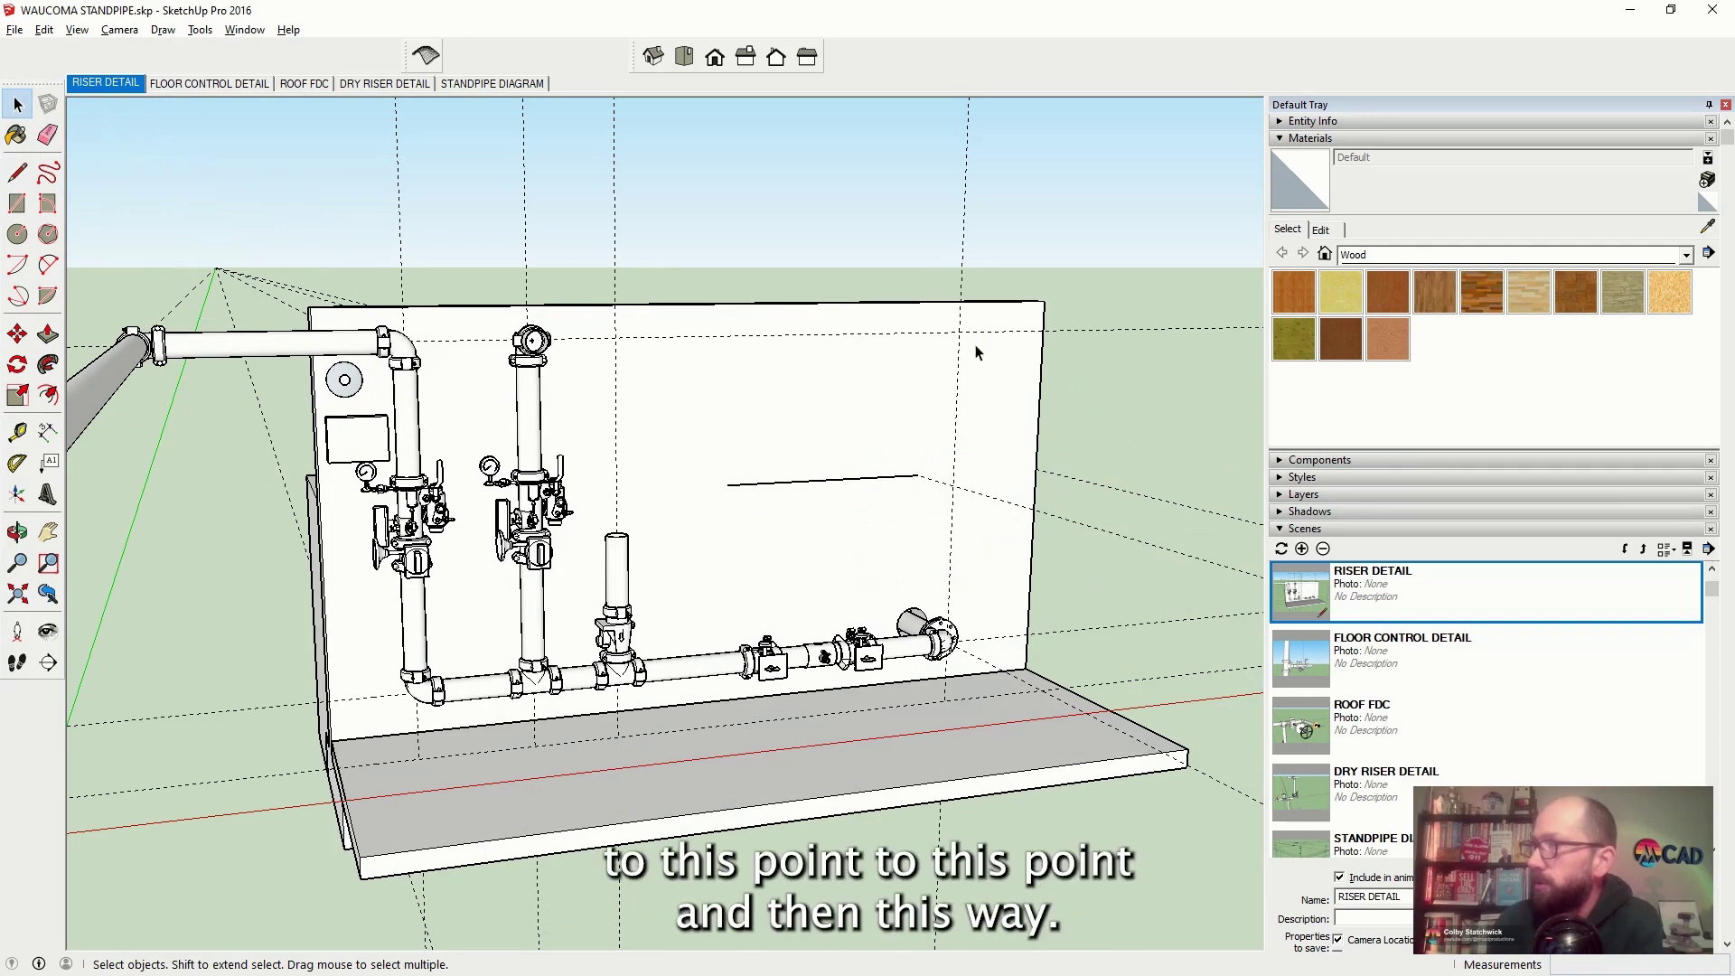
left_click(104, 83)
left_click(945, 648)
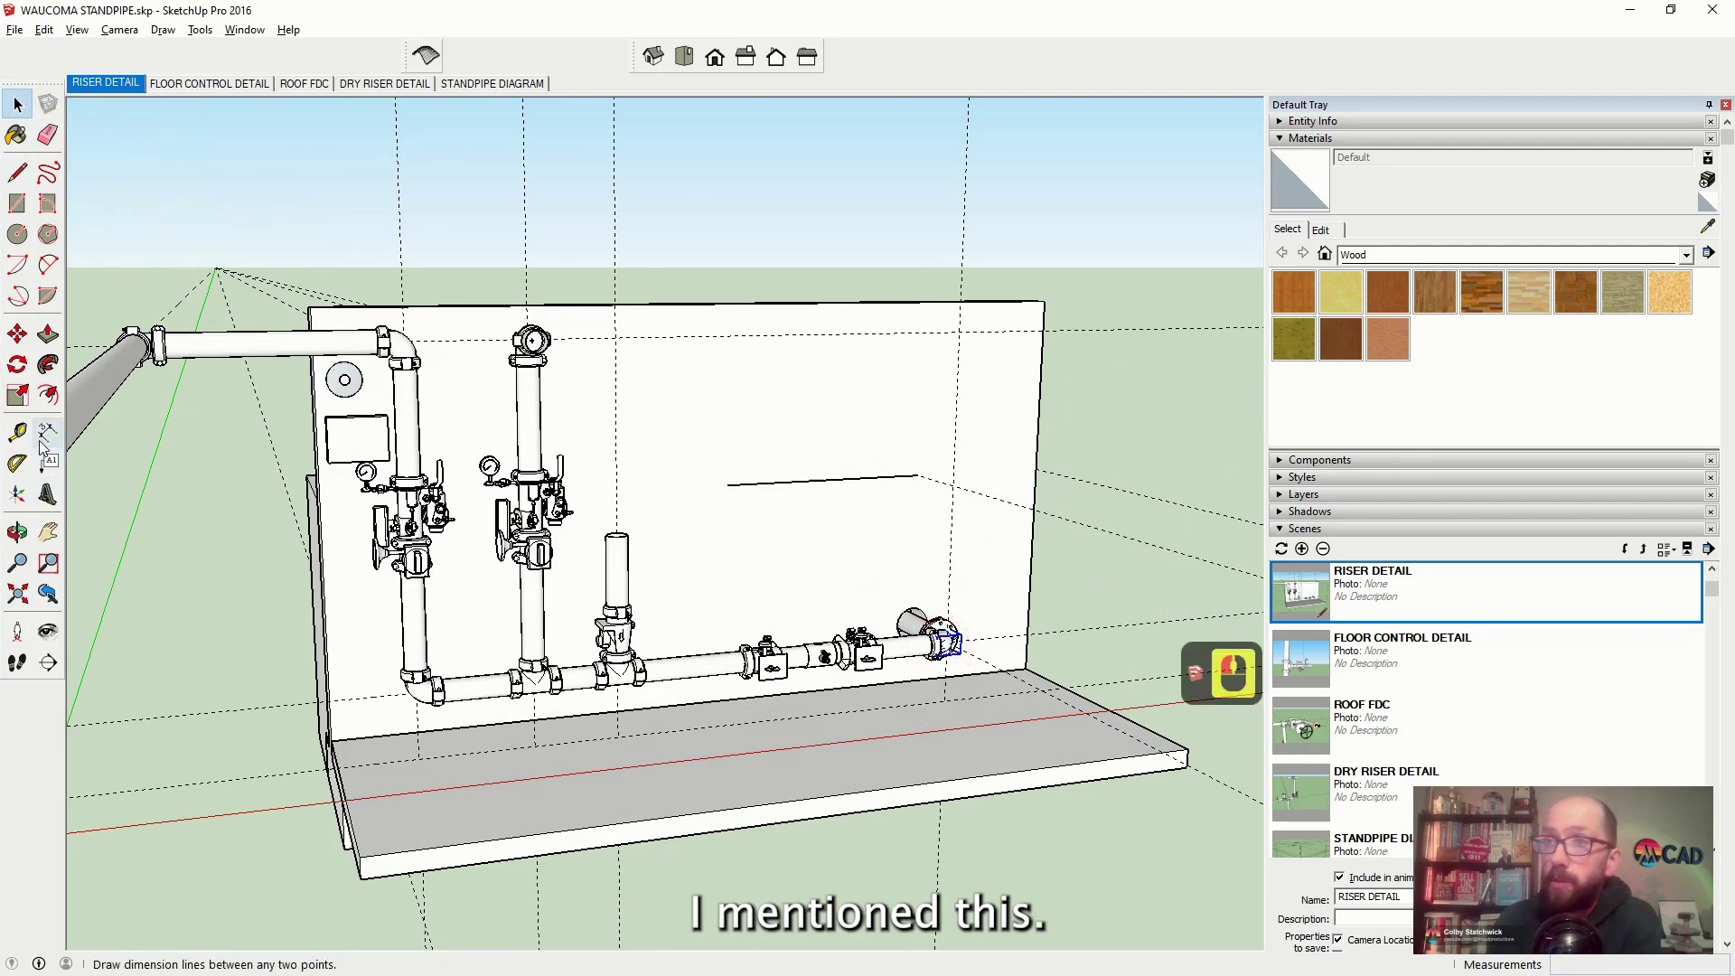
left_click(998, 297)
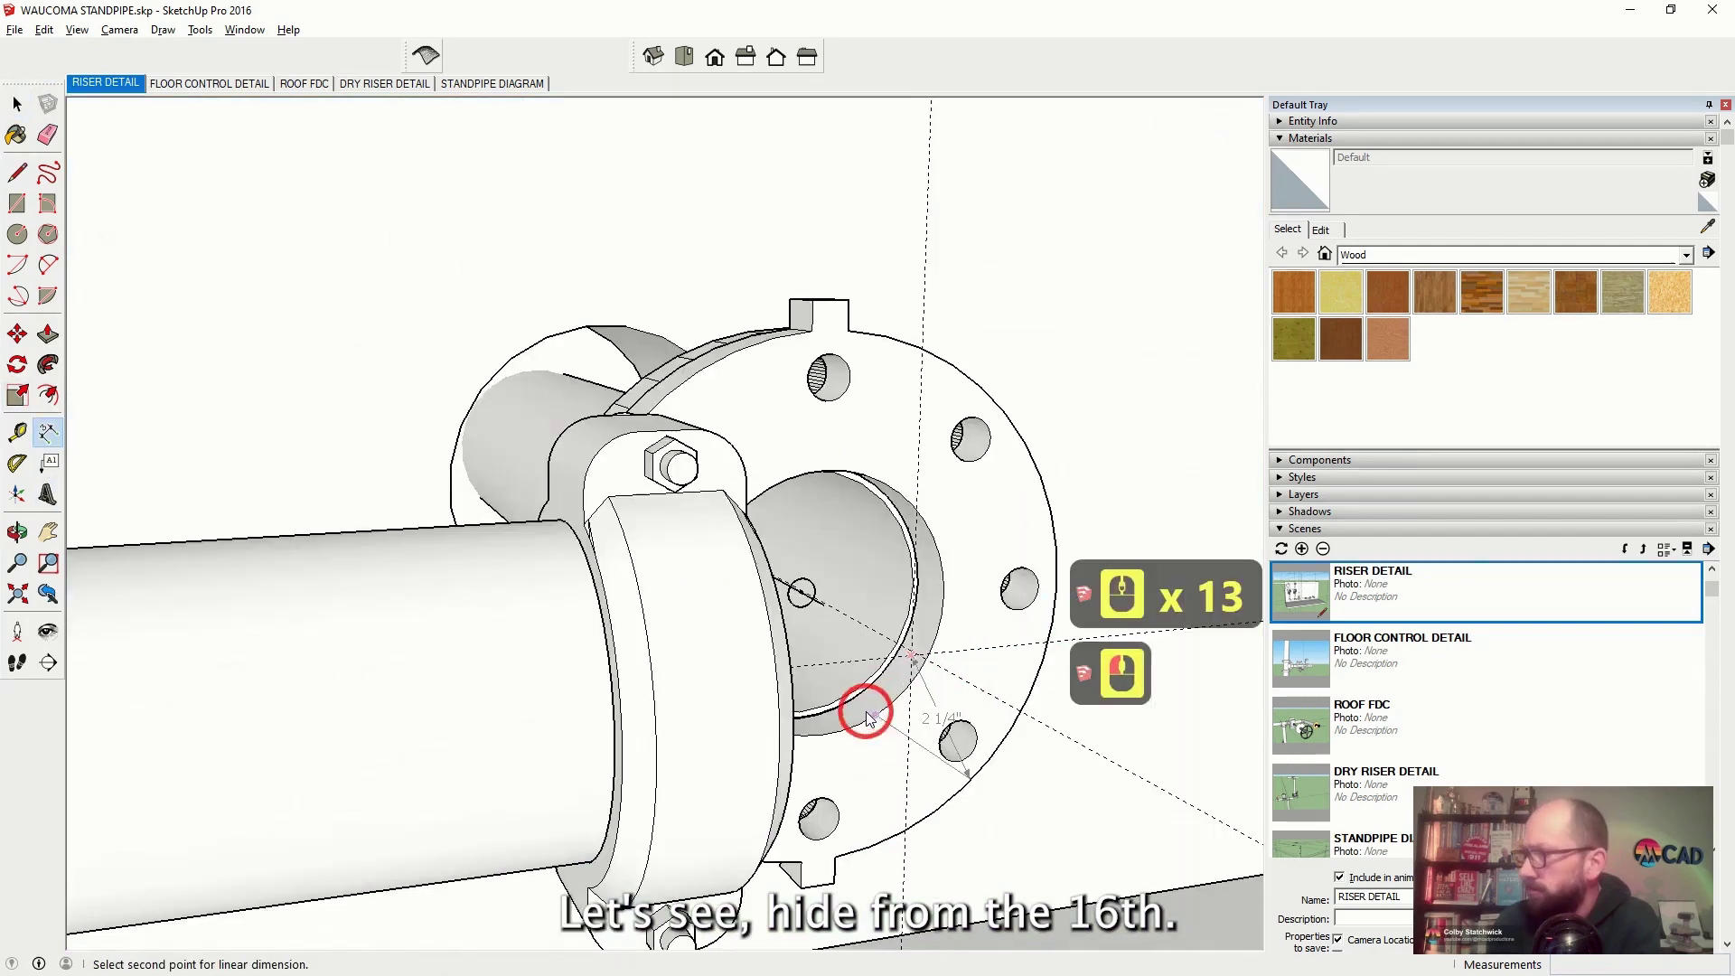
scroll(868, 713, "down", 20)
left_click(849, 528)
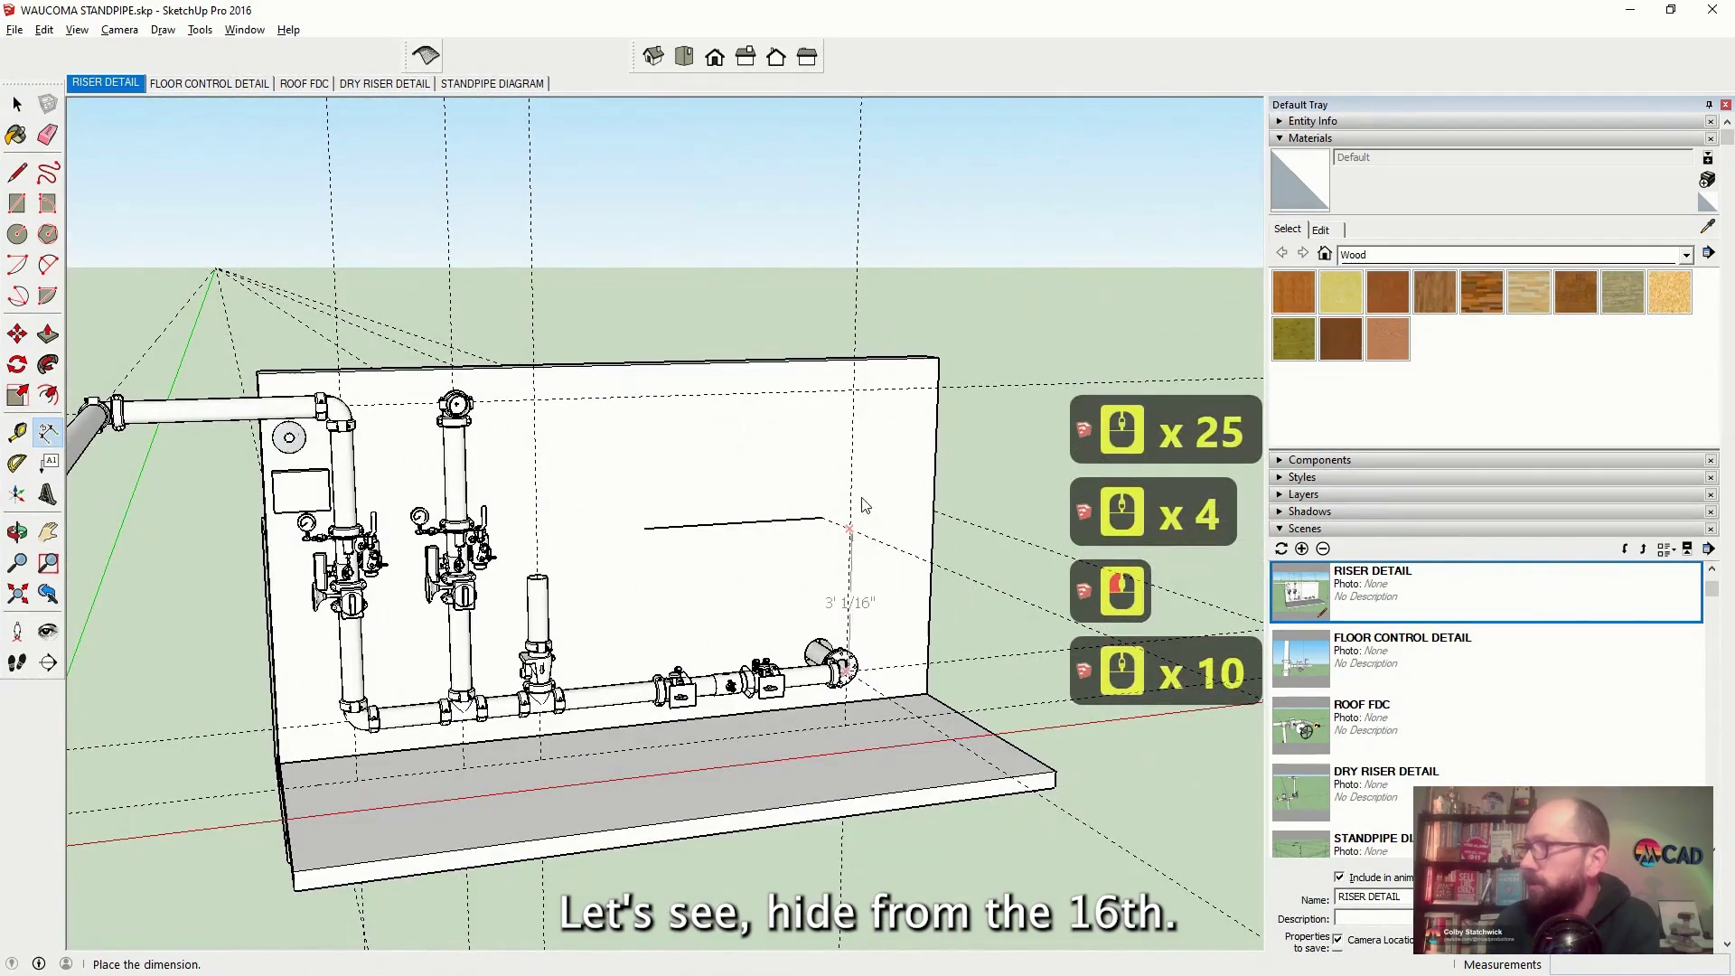
scroll(863, 504, "up", 13)
left_click(713, 280)
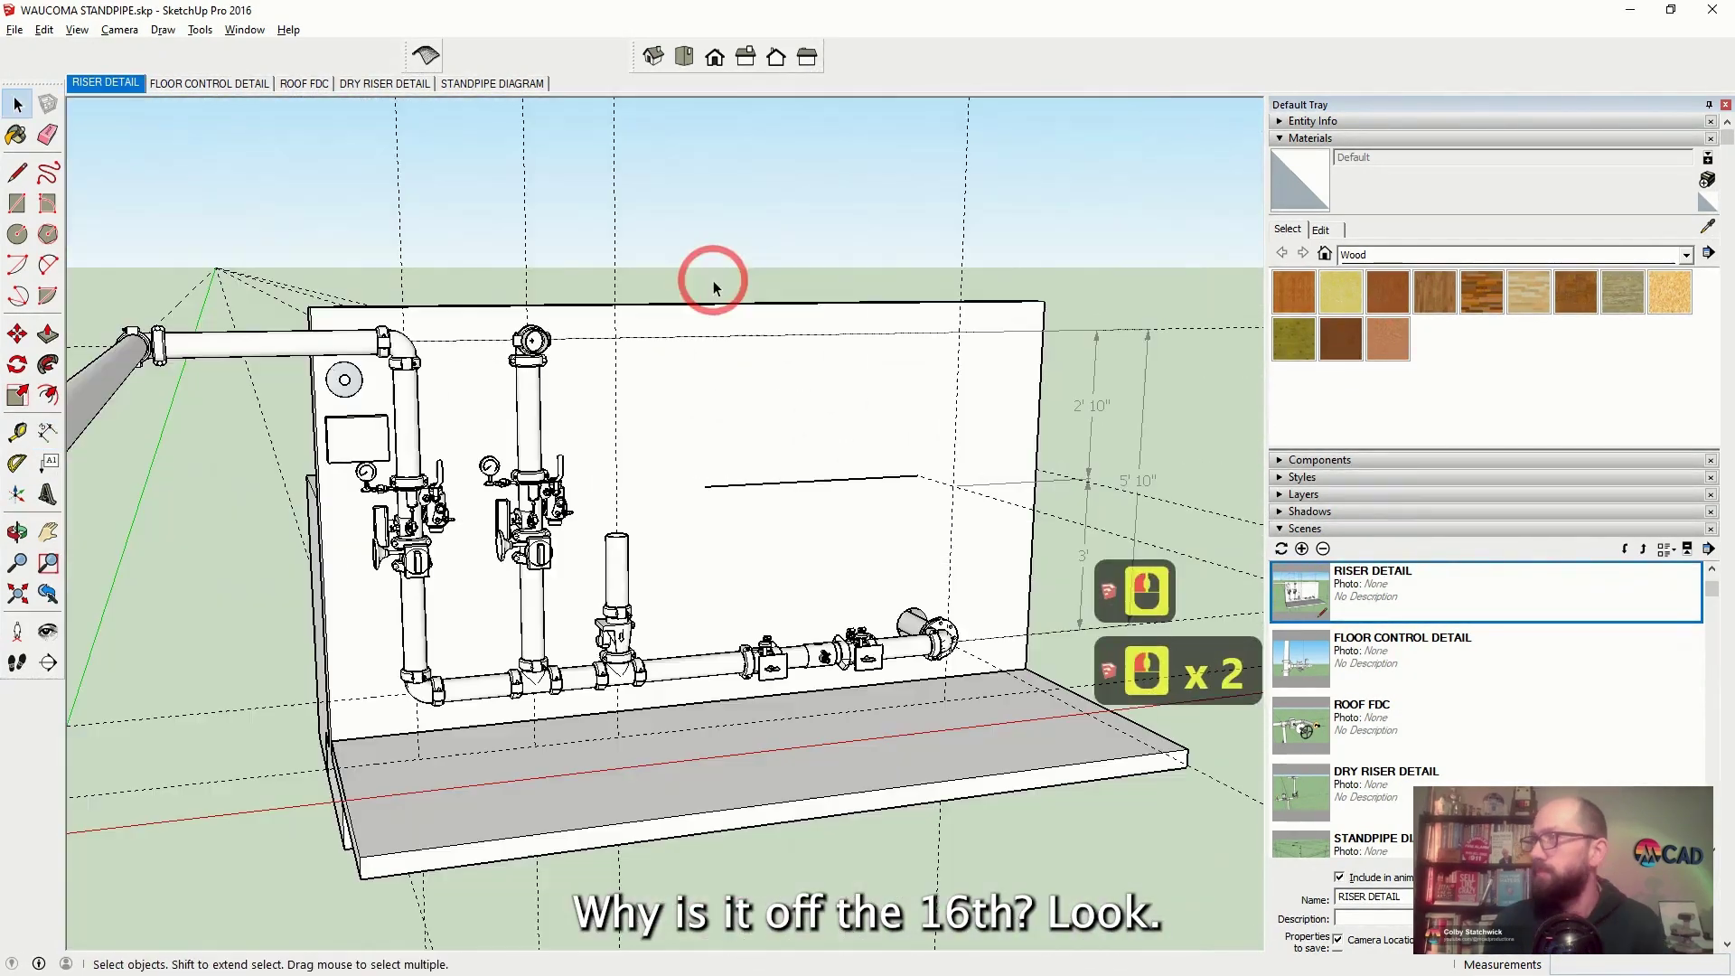
Save the WAUCOMA STANDPIPE model with the dimensioned riser detail
left_click(15, 30)
left_click(52, 116)
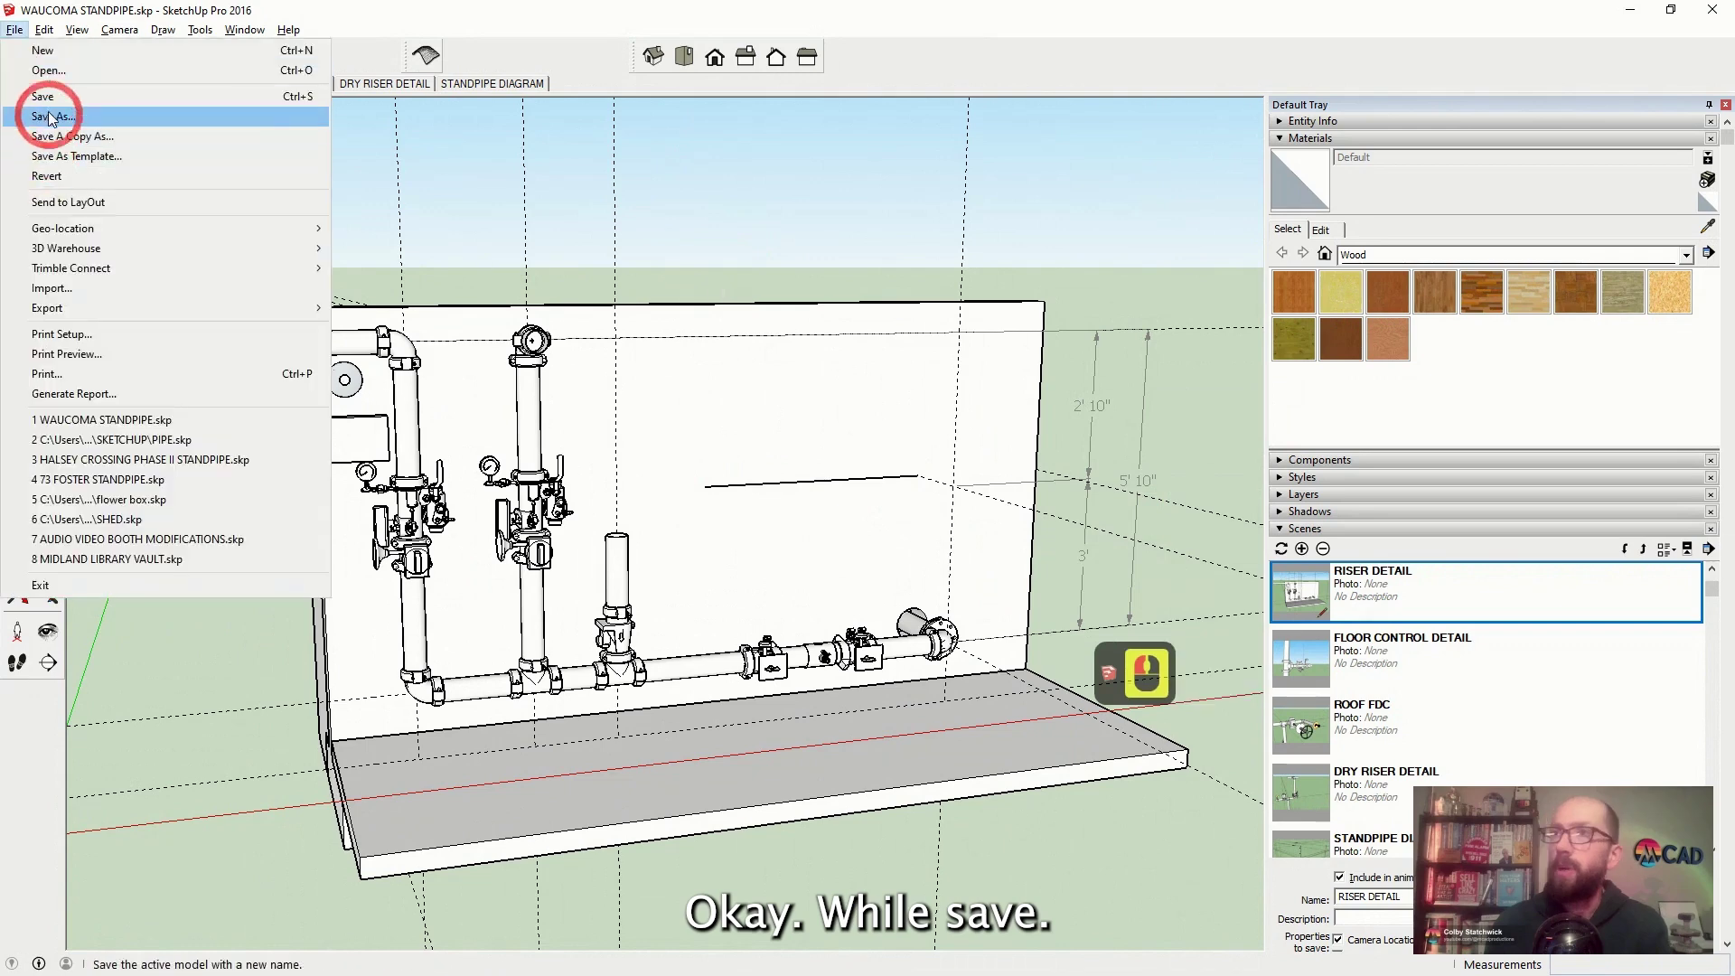
left_click(52, 117)
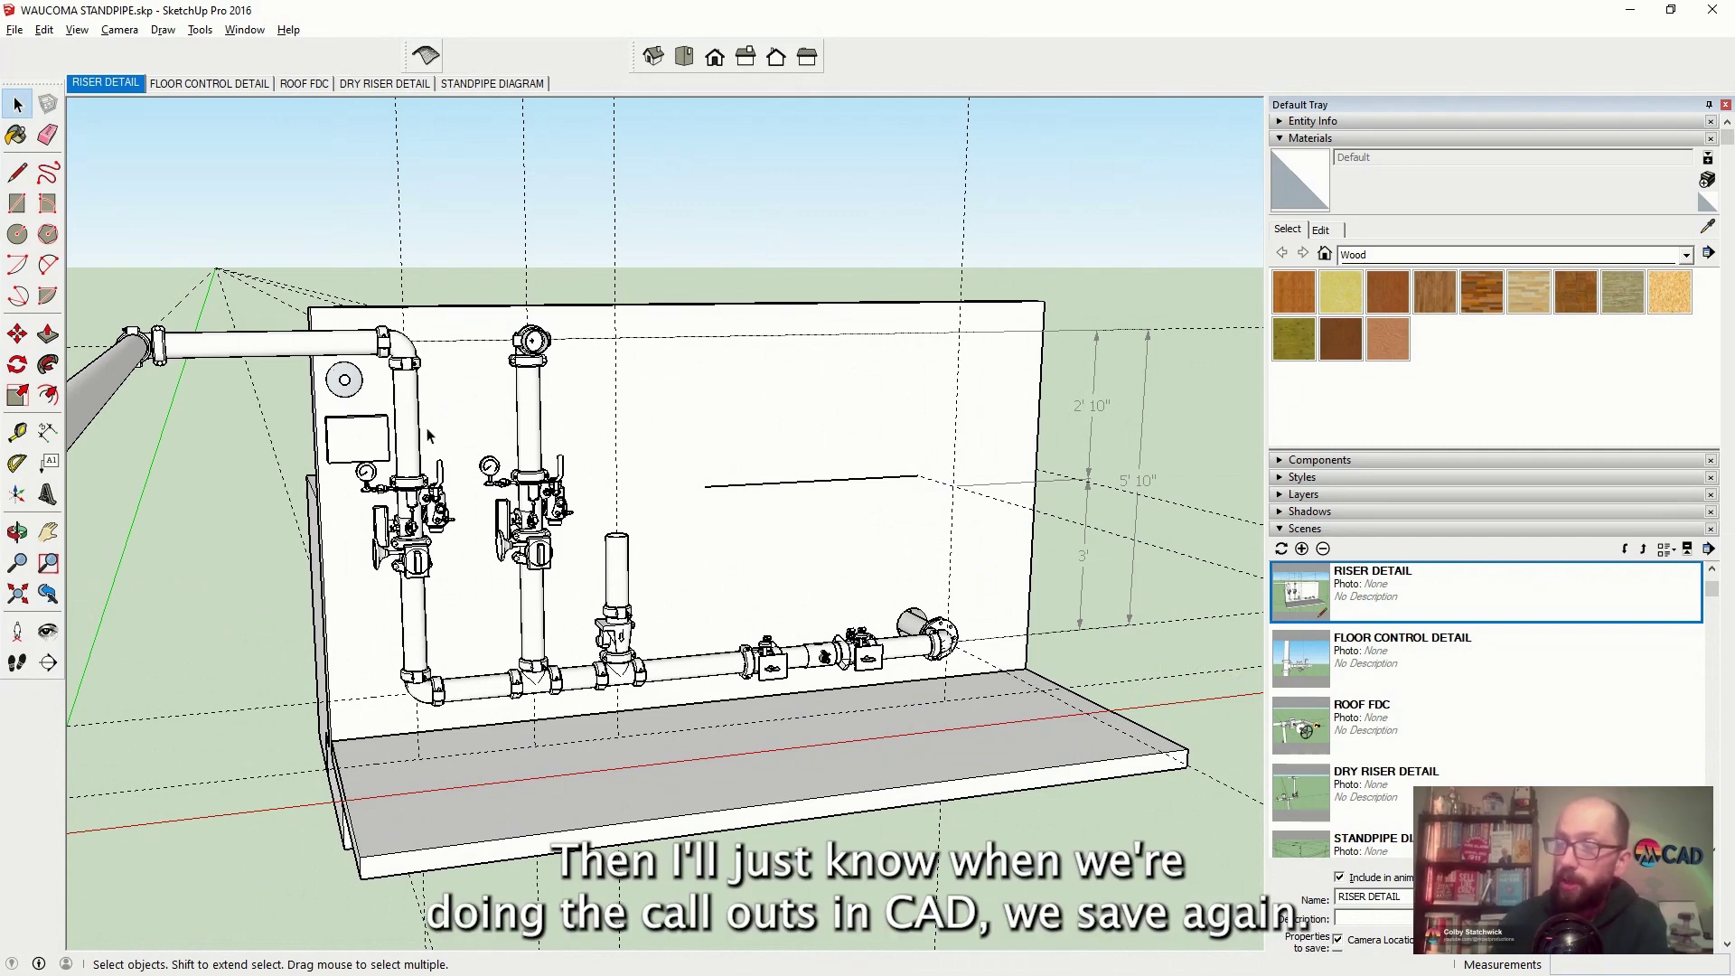
left_click(15, 29)
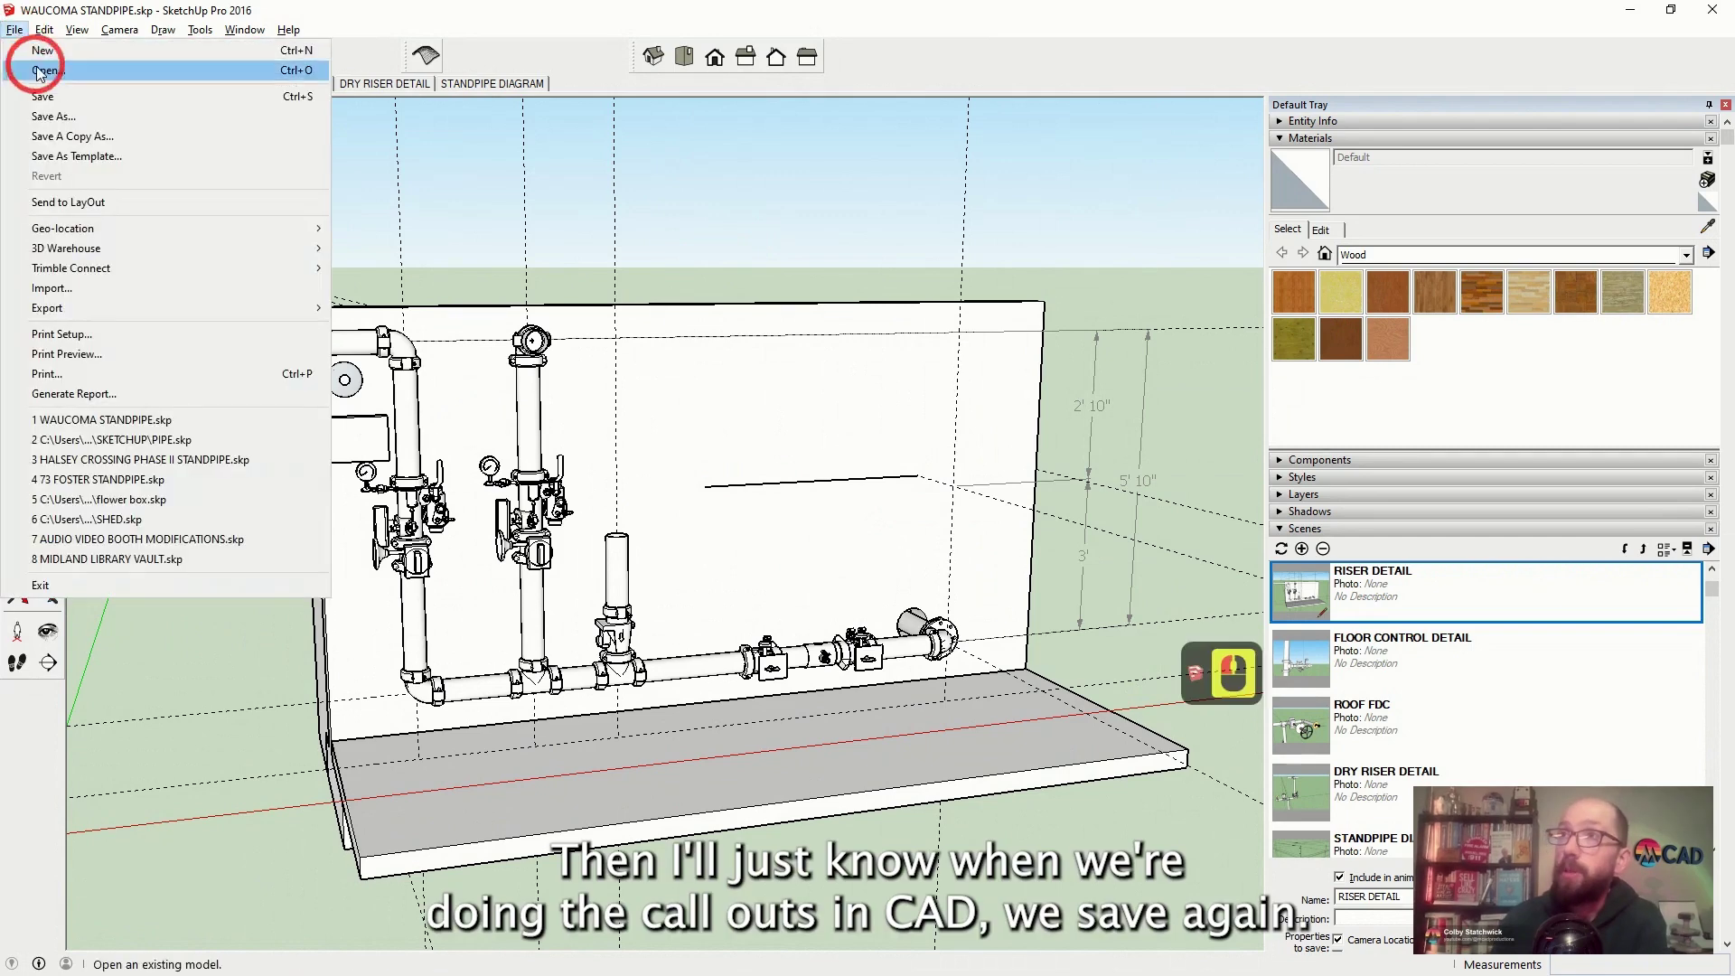
left_click(31, 66)
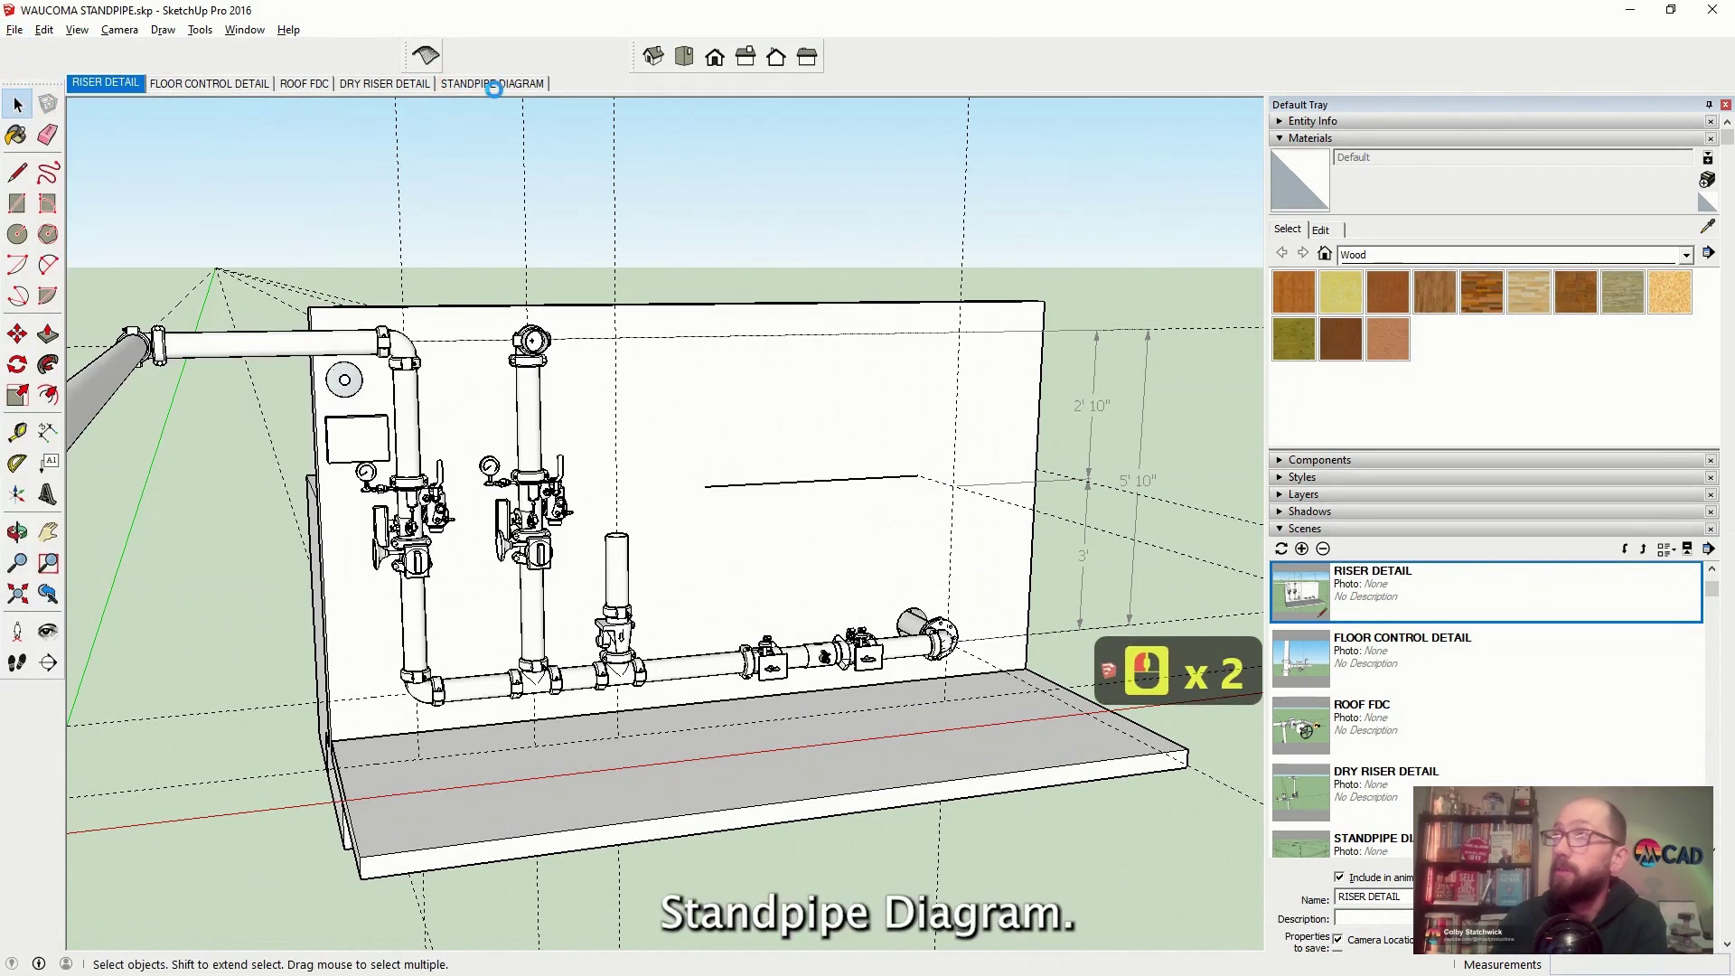
Open the STANDPIPE DIAGRAM scene and delete the unneeded DRY RISER DETAIL scene
left_click(495, 90)
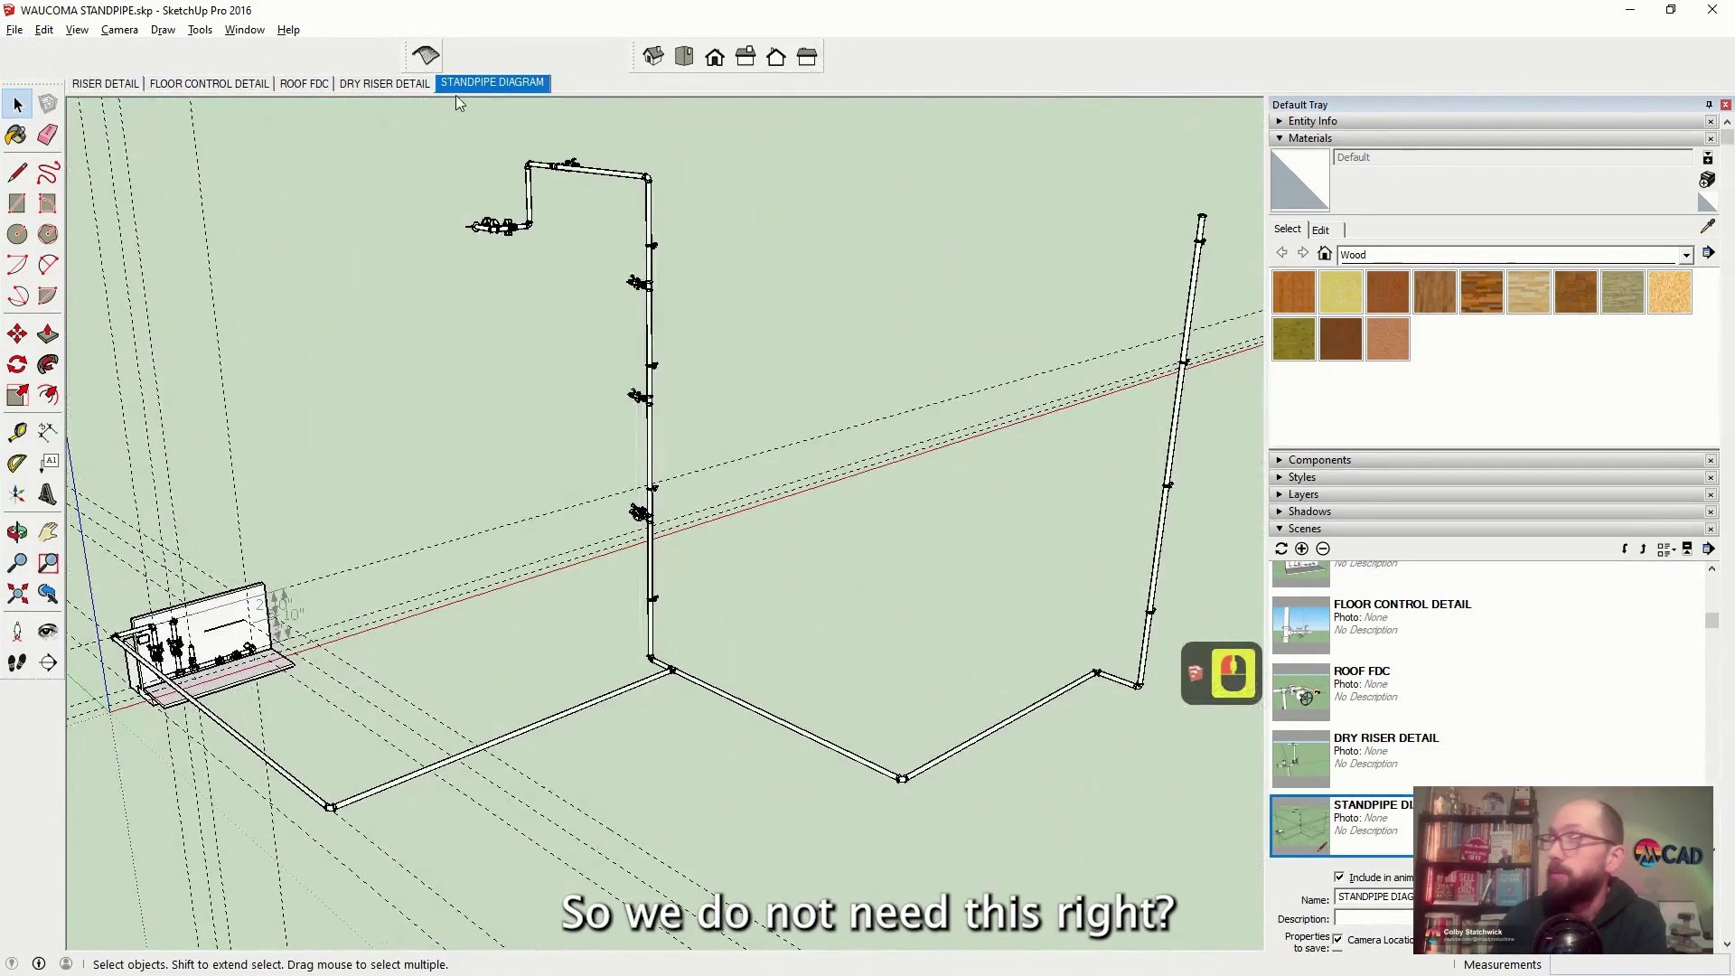
right_click(357, 83)
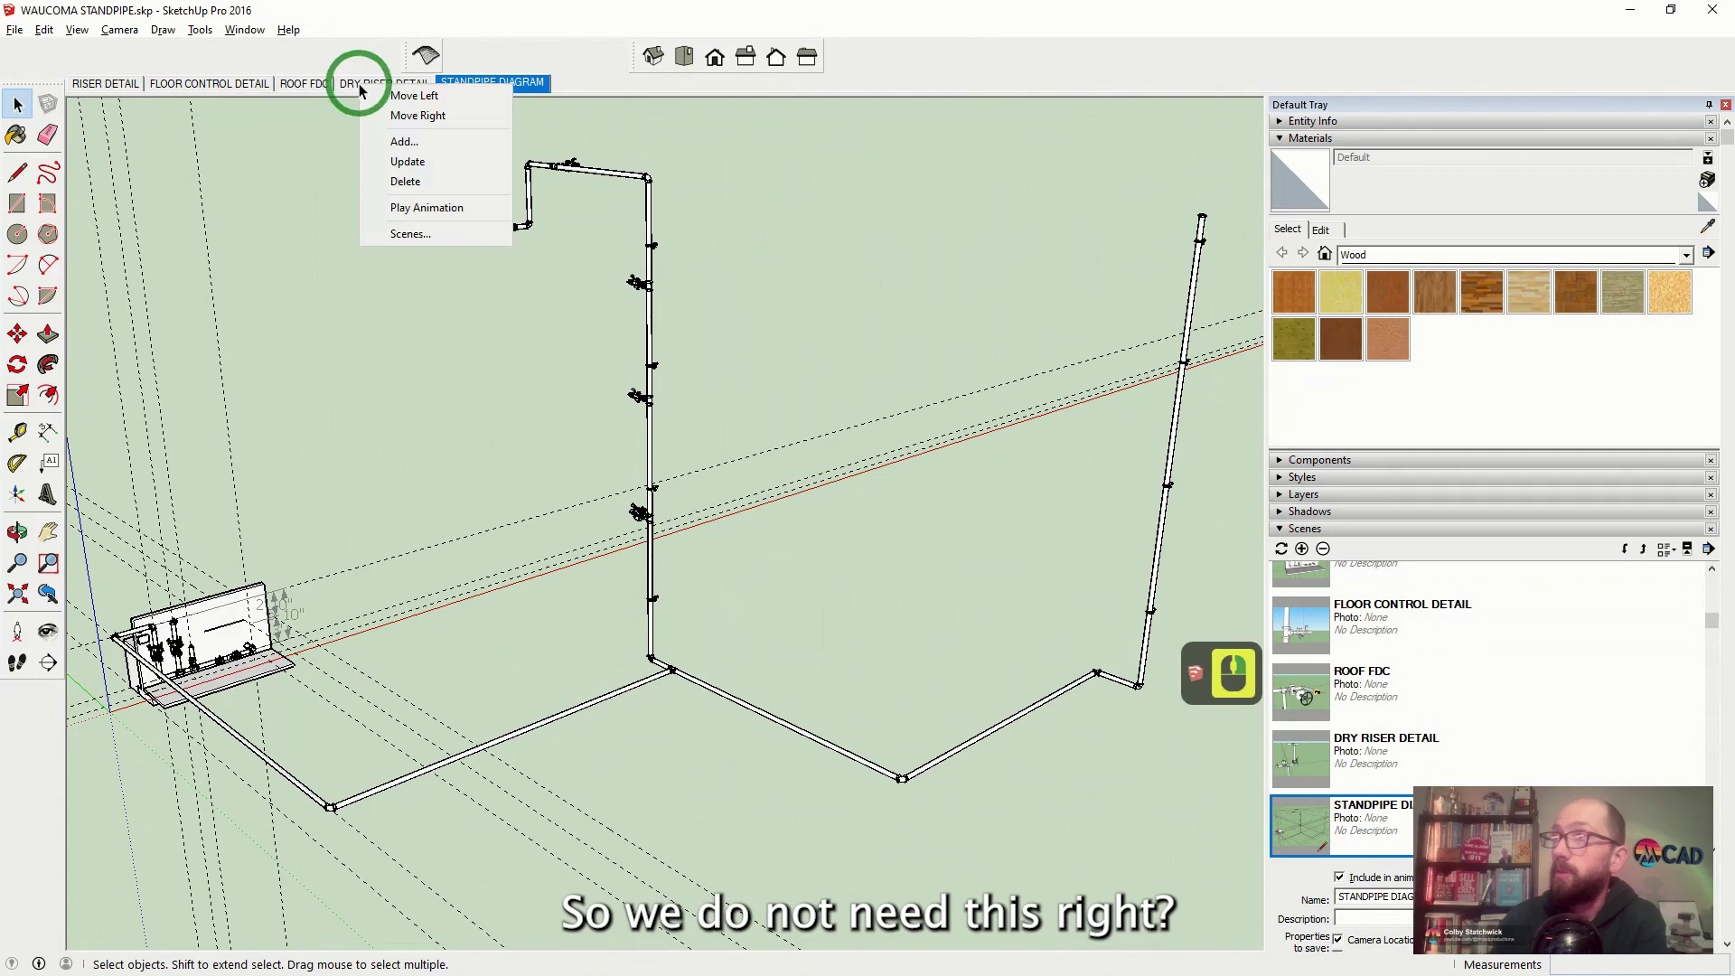
left_click(407, 185)
key("Return")
Update the ROOF FDC scene with a close view of the roof fire department connection, and open it to check
scroll(495, 228, "up", 2)
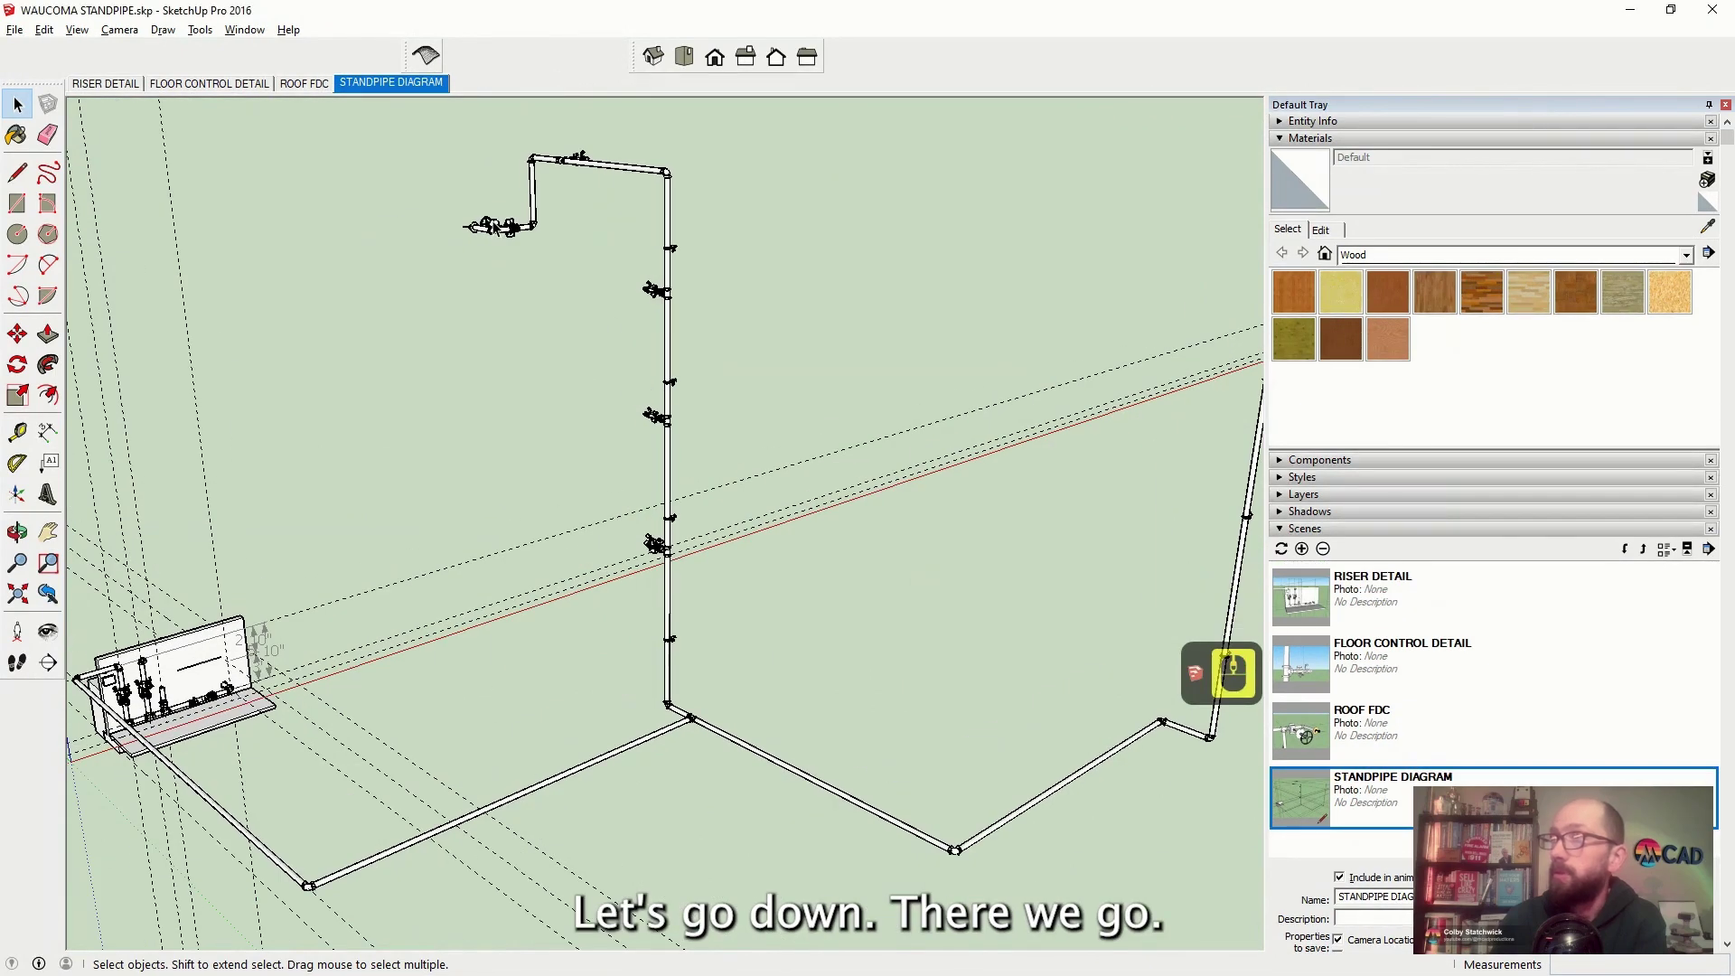
scroll(496, 228, "up", 15)
right_click(296, 80)
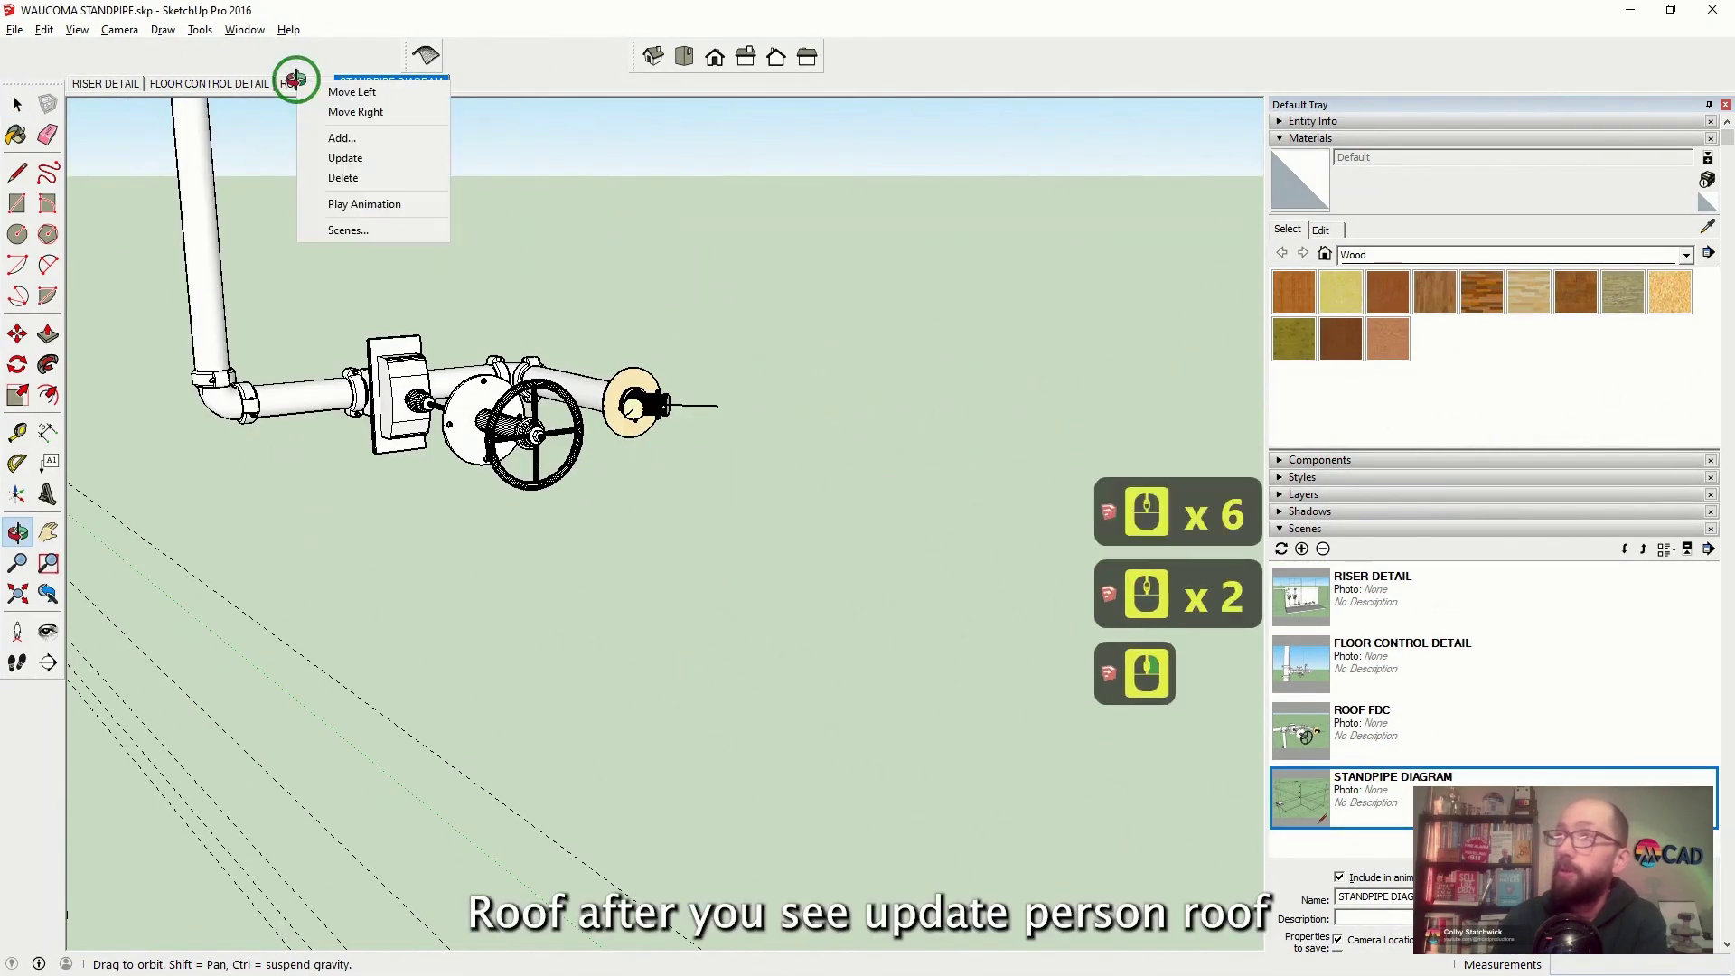
left_click(333, 157)
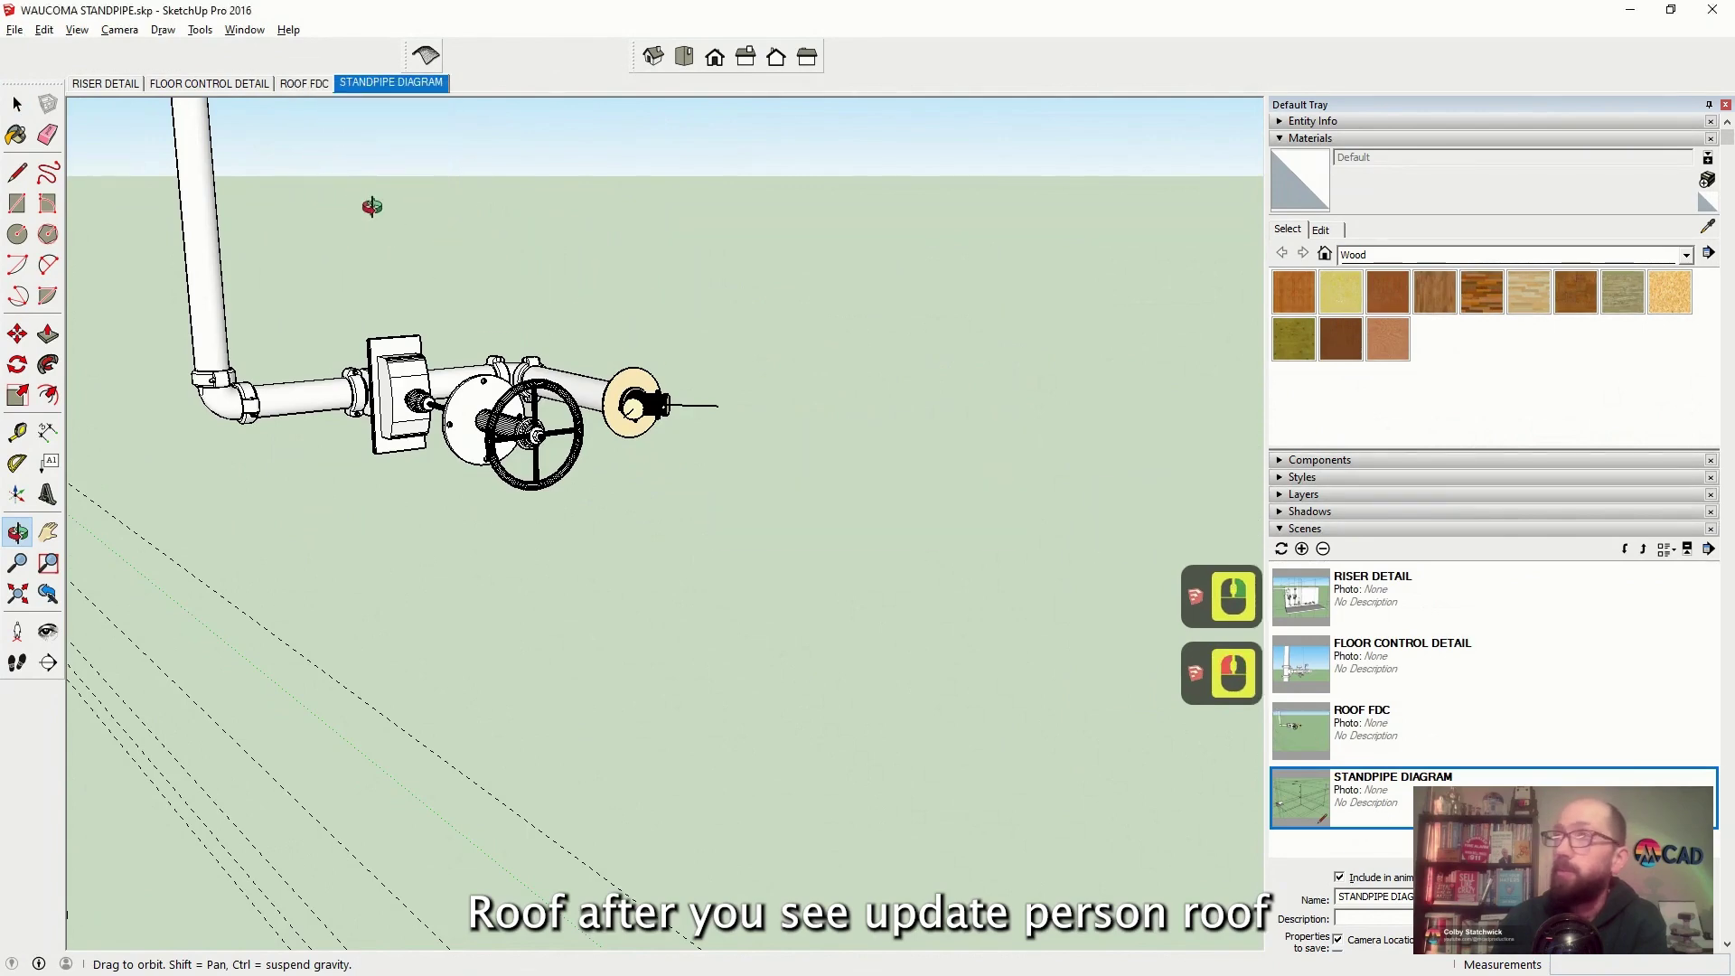
double_click(304, 82)
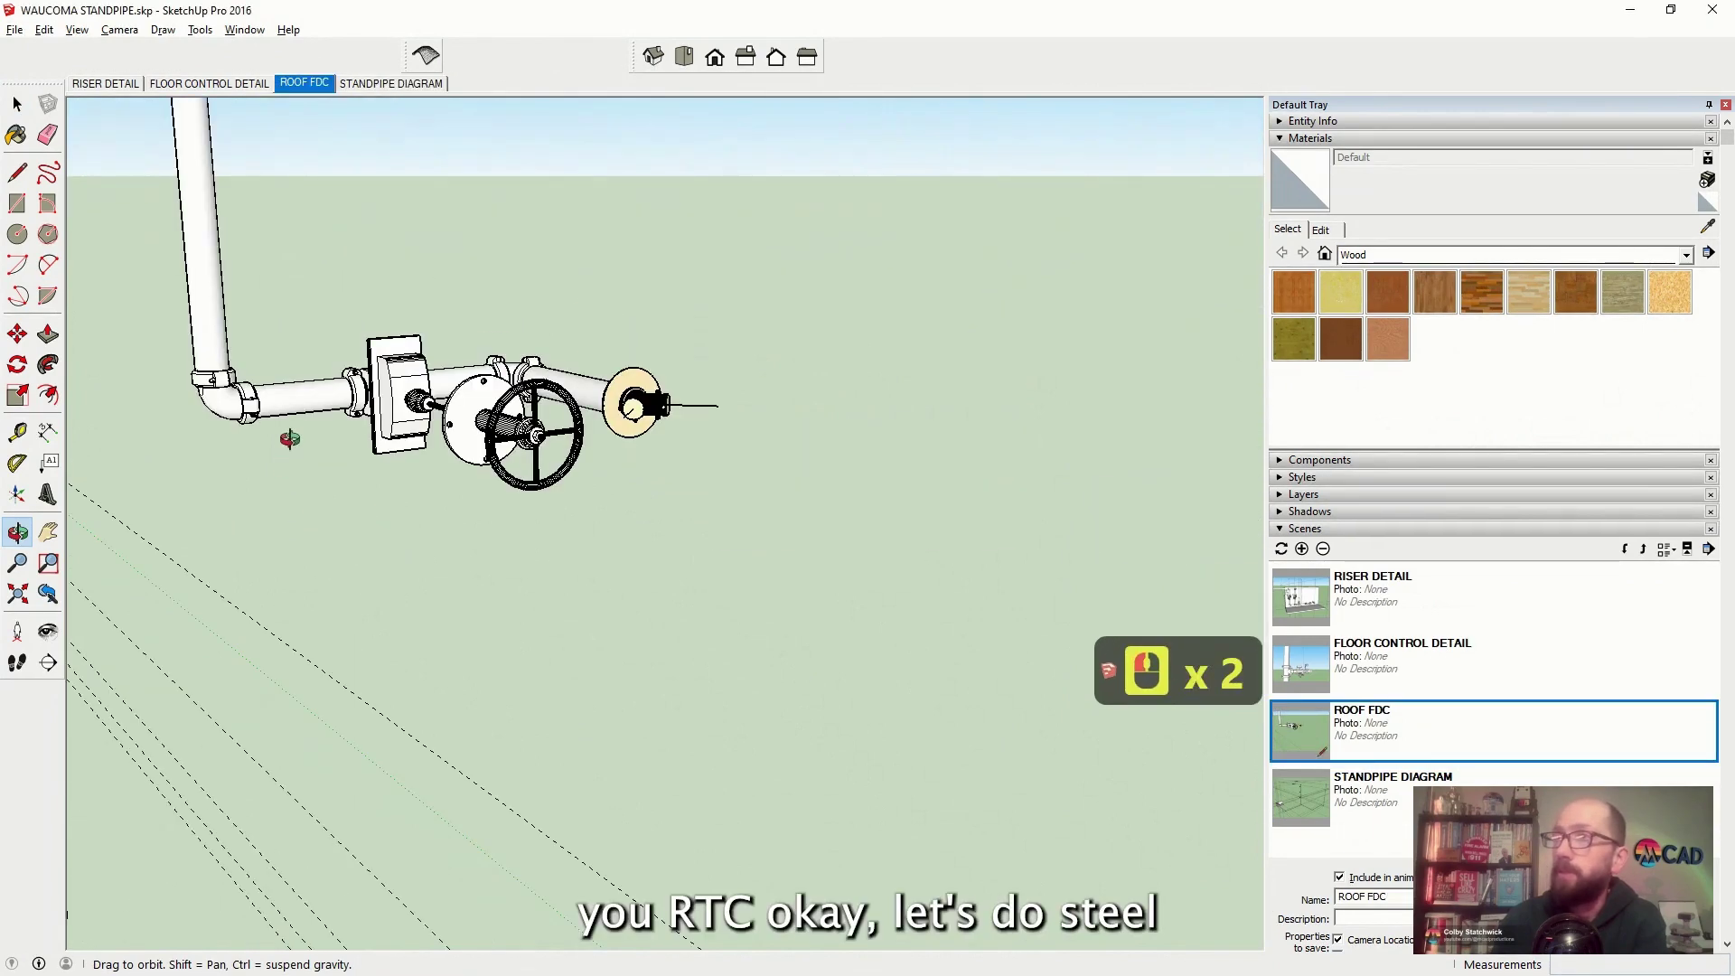
Hide the flow switch and drain assembly on the main floor branch to expose the control valve beside the riser
scroll(290, 439, "down", 20)
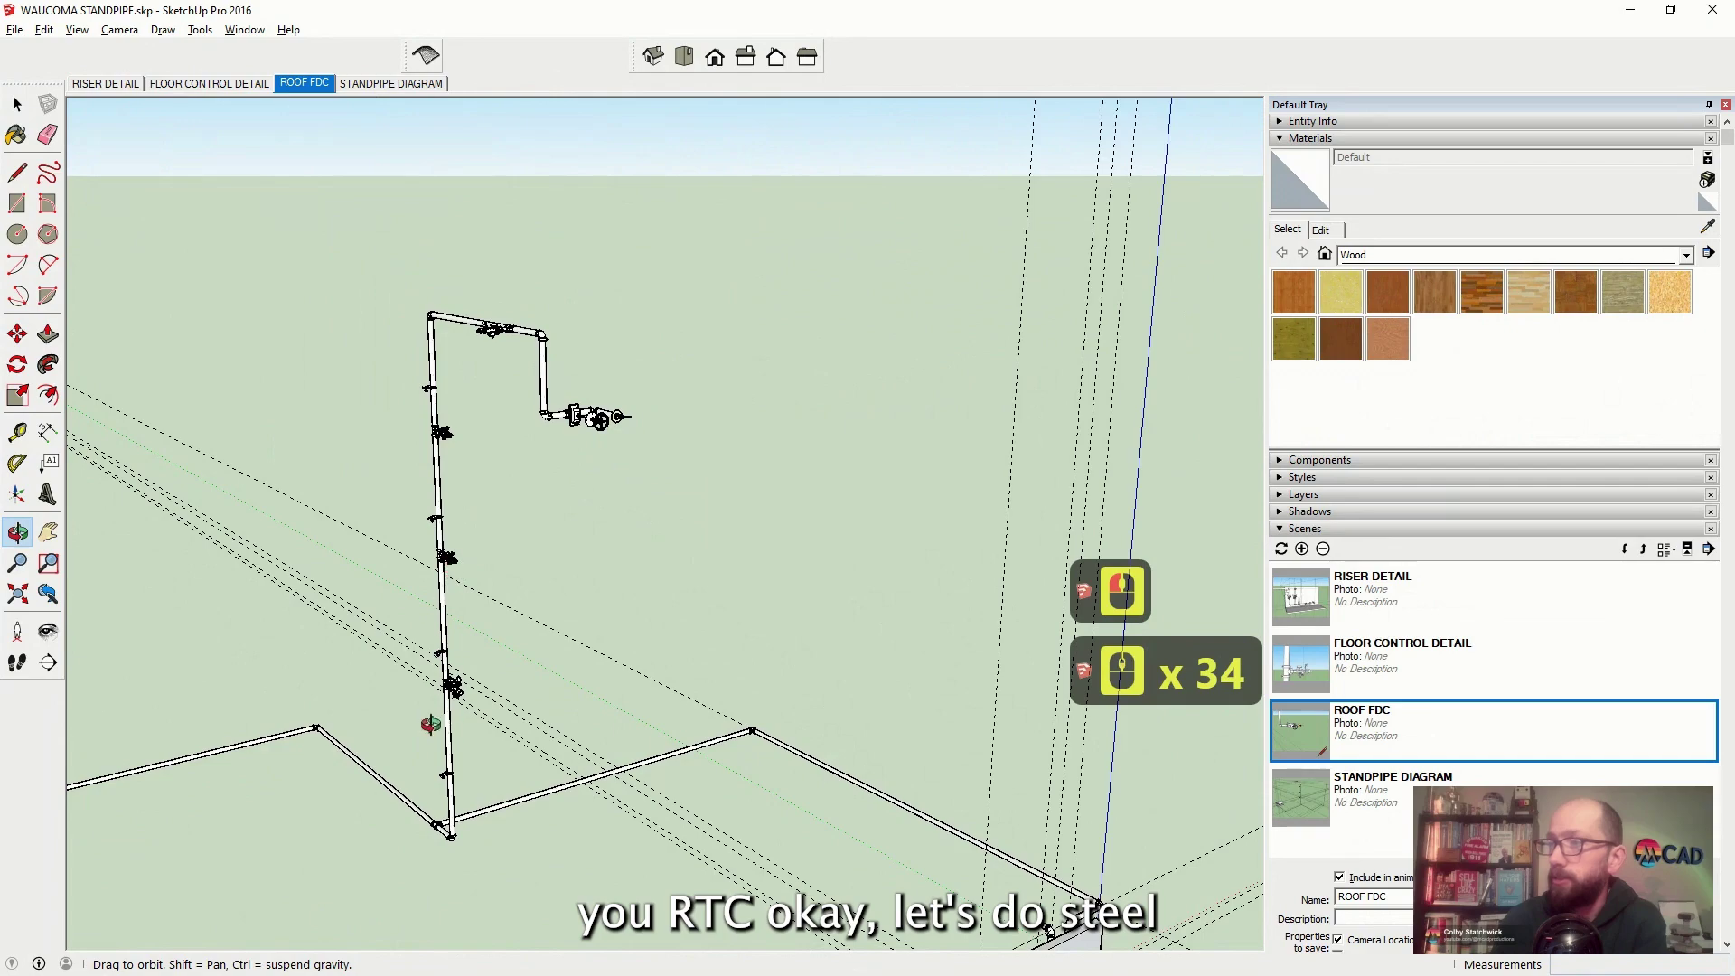
scroll(651, 581, "up", 12)
mouse_move(651, 582)
middle_mouse_down()
mouse_move(51, 589)
mouse_move(903, 542)
mouse_move(535, 585)
mouse_move(763, 593)
mouse_move(664, 606)
middle_mouse_up()
scroll(628, 561, "up", 6)
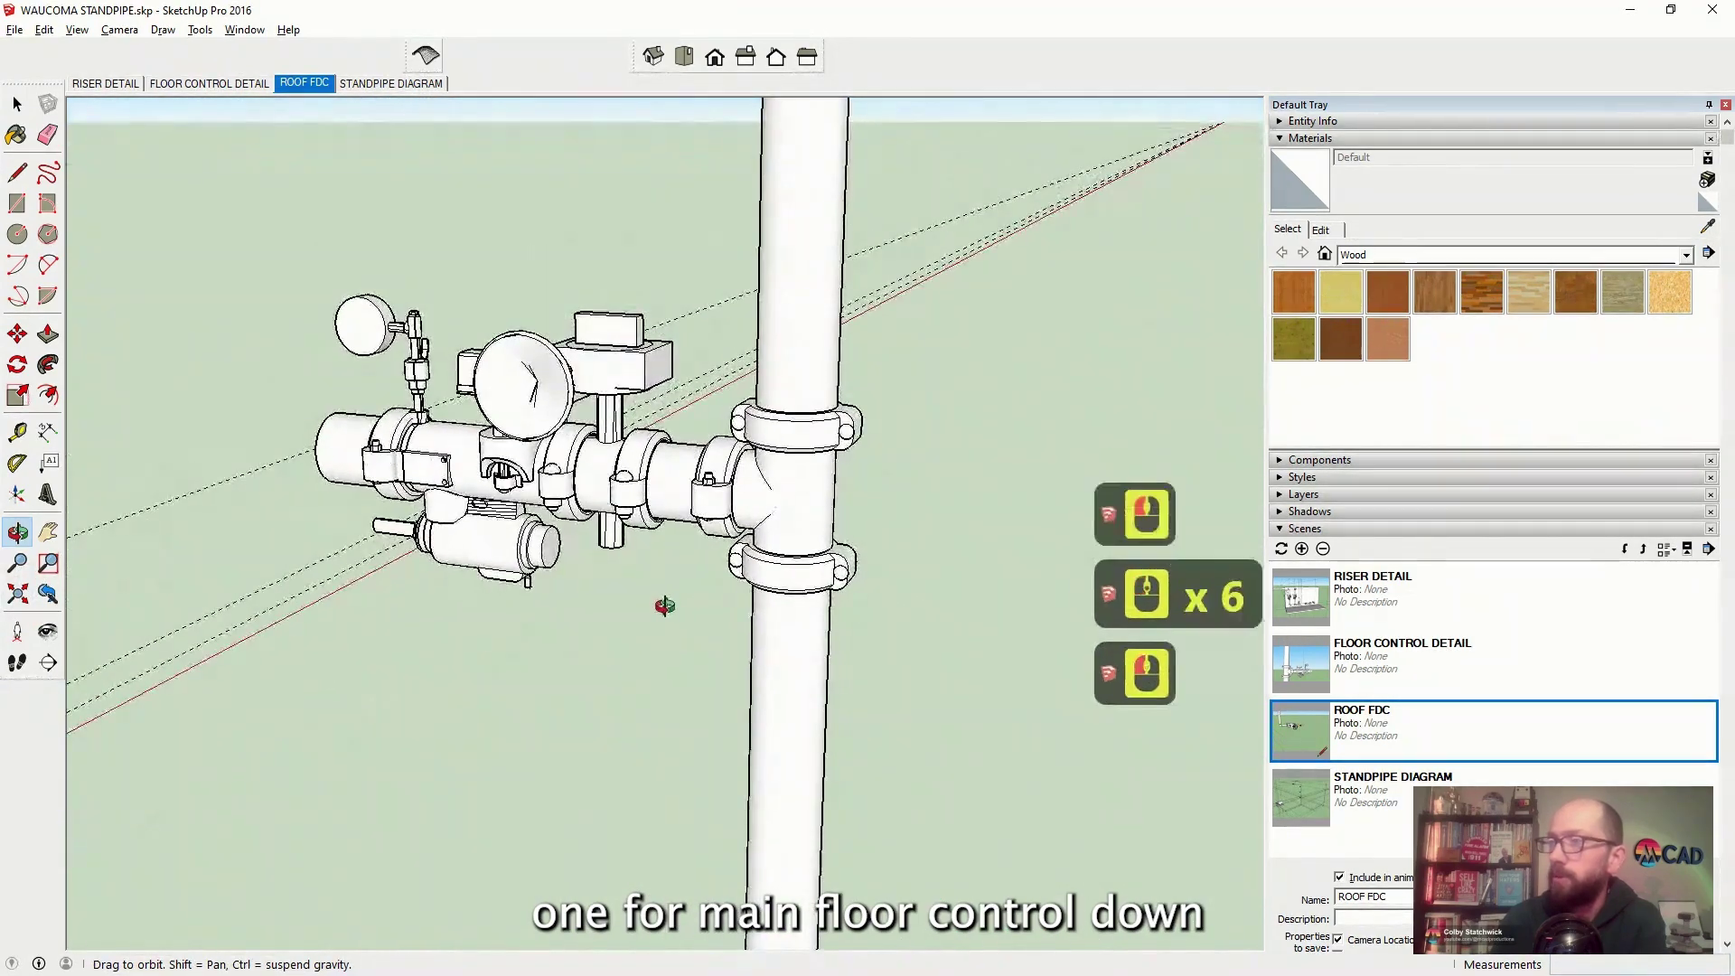
scroll(578, 506, "down", 4)
middle_click_drag(579, 506, 266, 478)
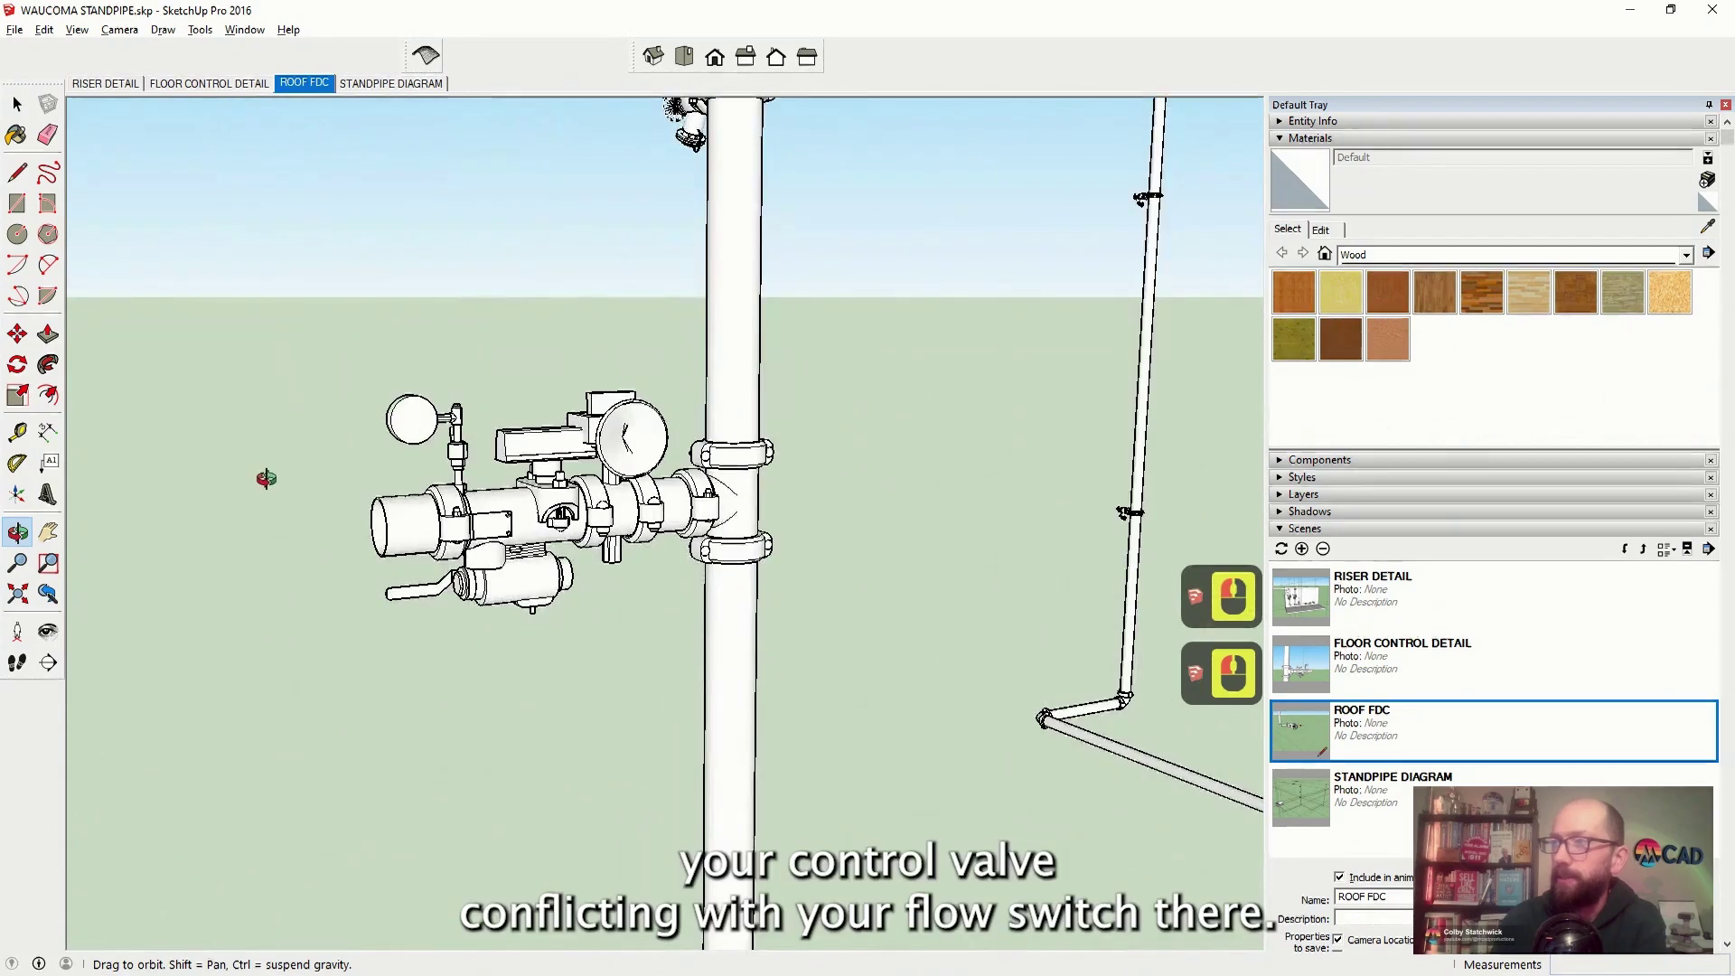
middle_click_drag(470, 483, 1113, 470)
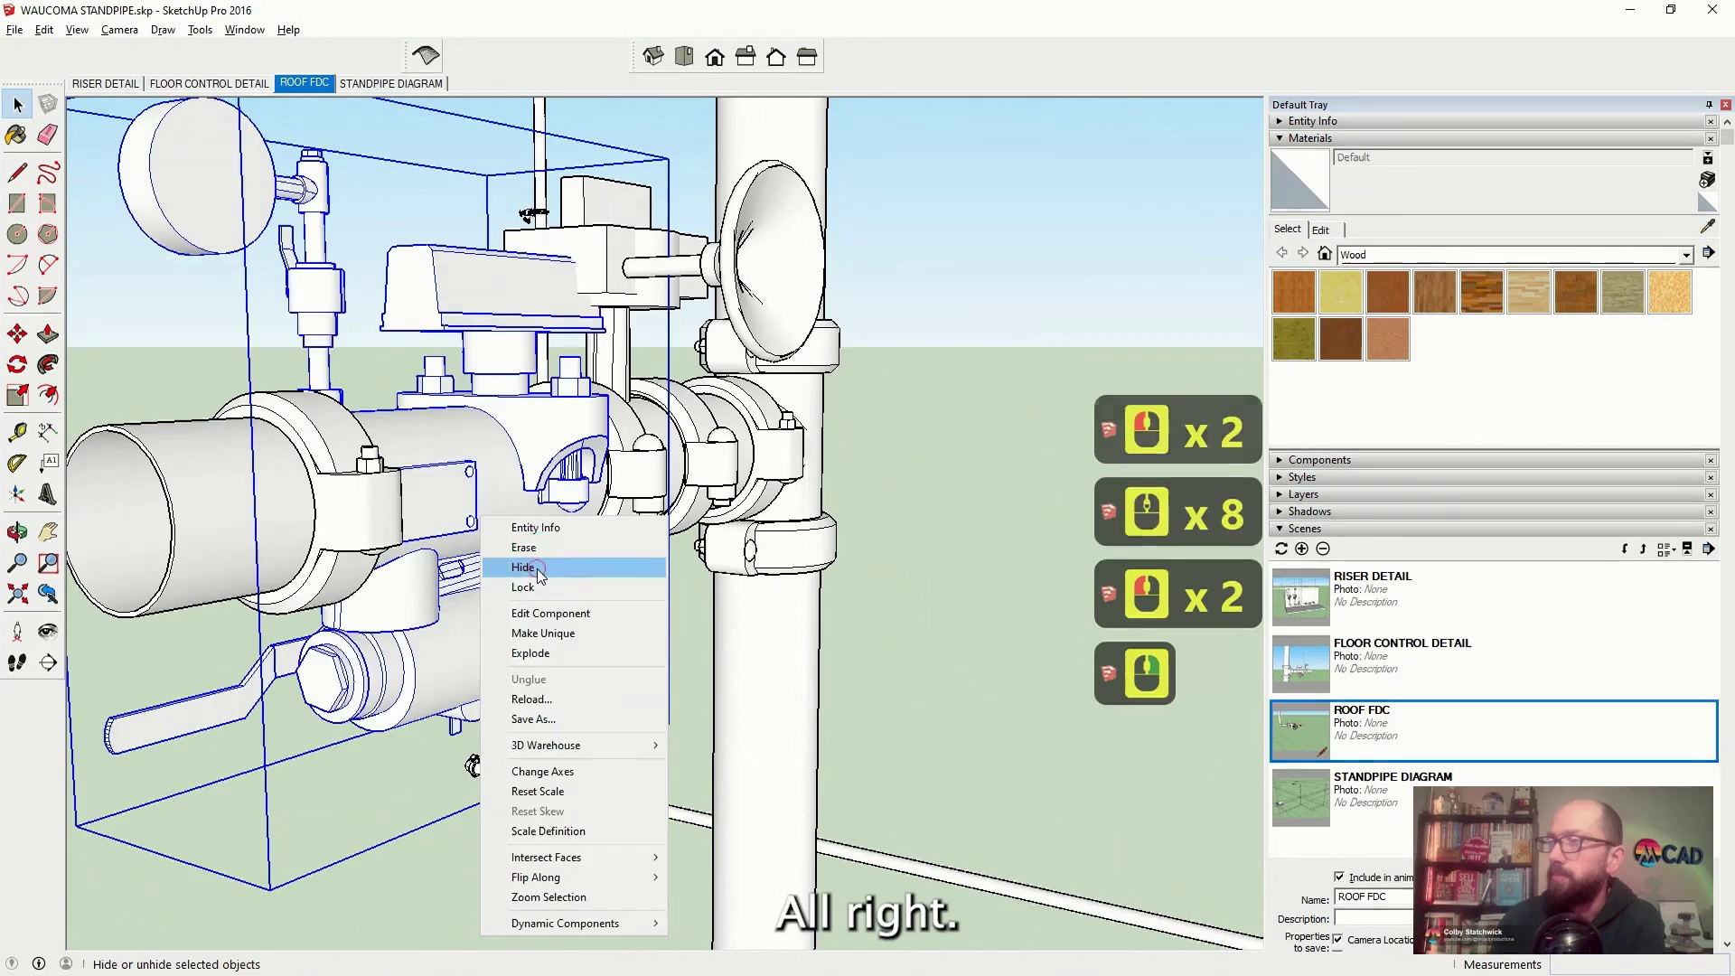
left_click(542, 536)
scroll(533, 452, "up", 4)
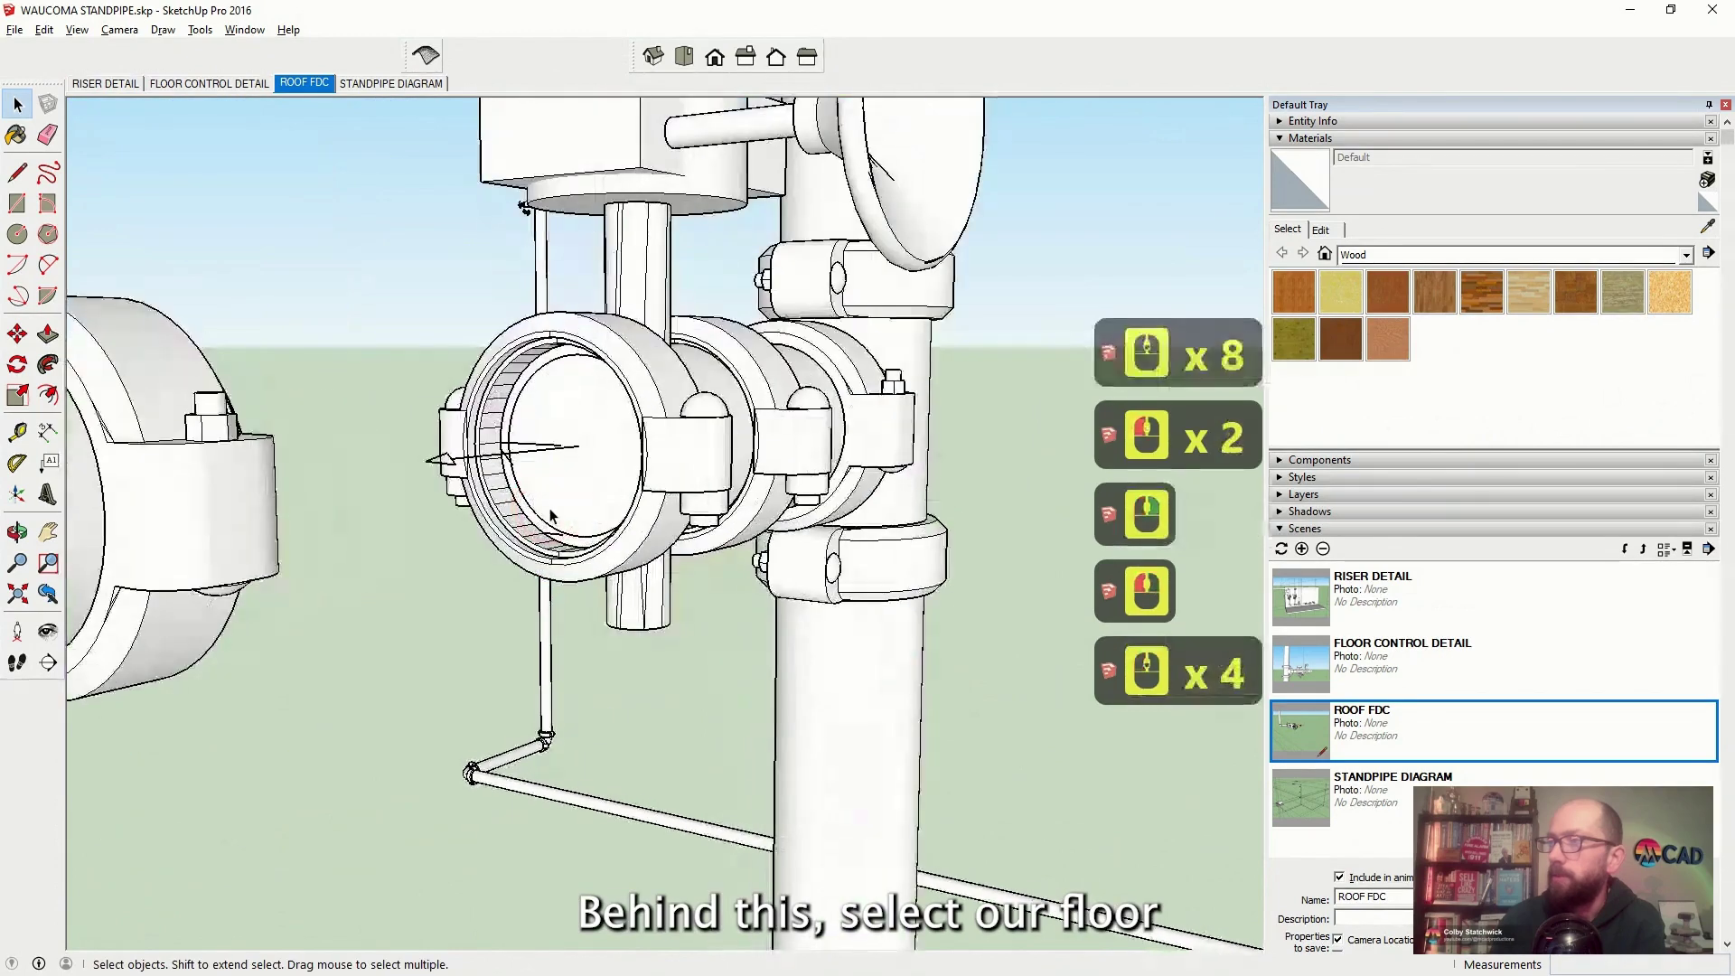
Rotate the main floor control valve 90 degrees about its pipe axis to clear the flow switch
left_click(666, 154)
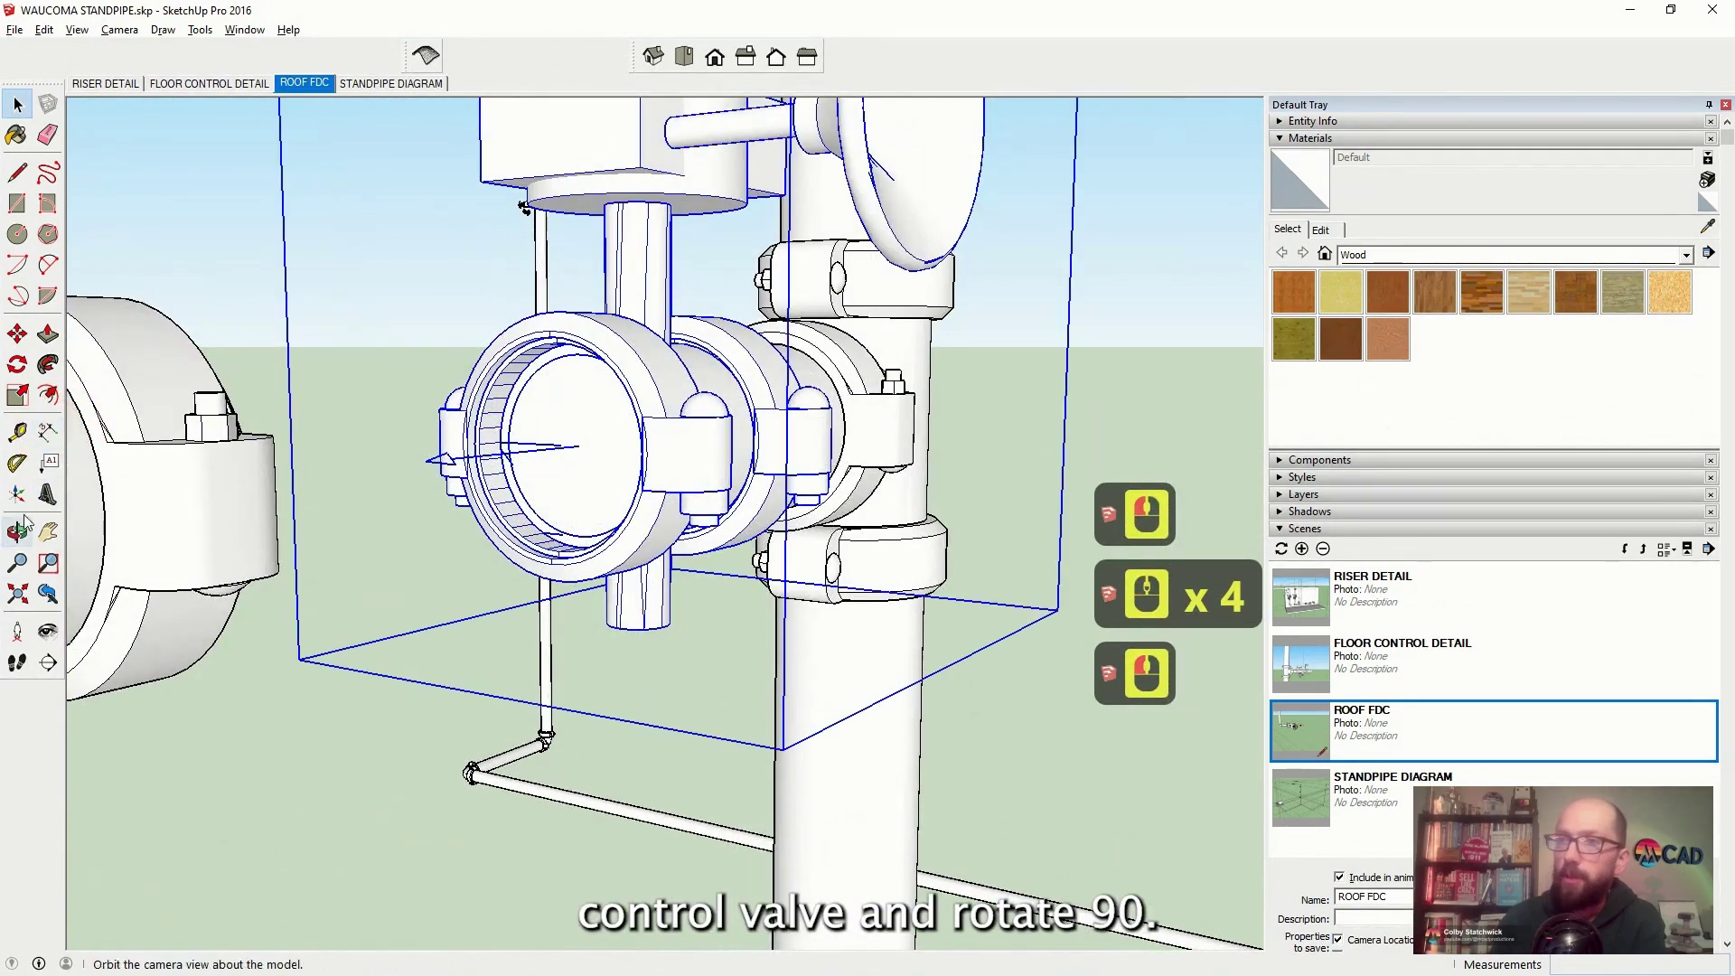
left_click(18, 364)
scroll(545, 458, "up", 4)
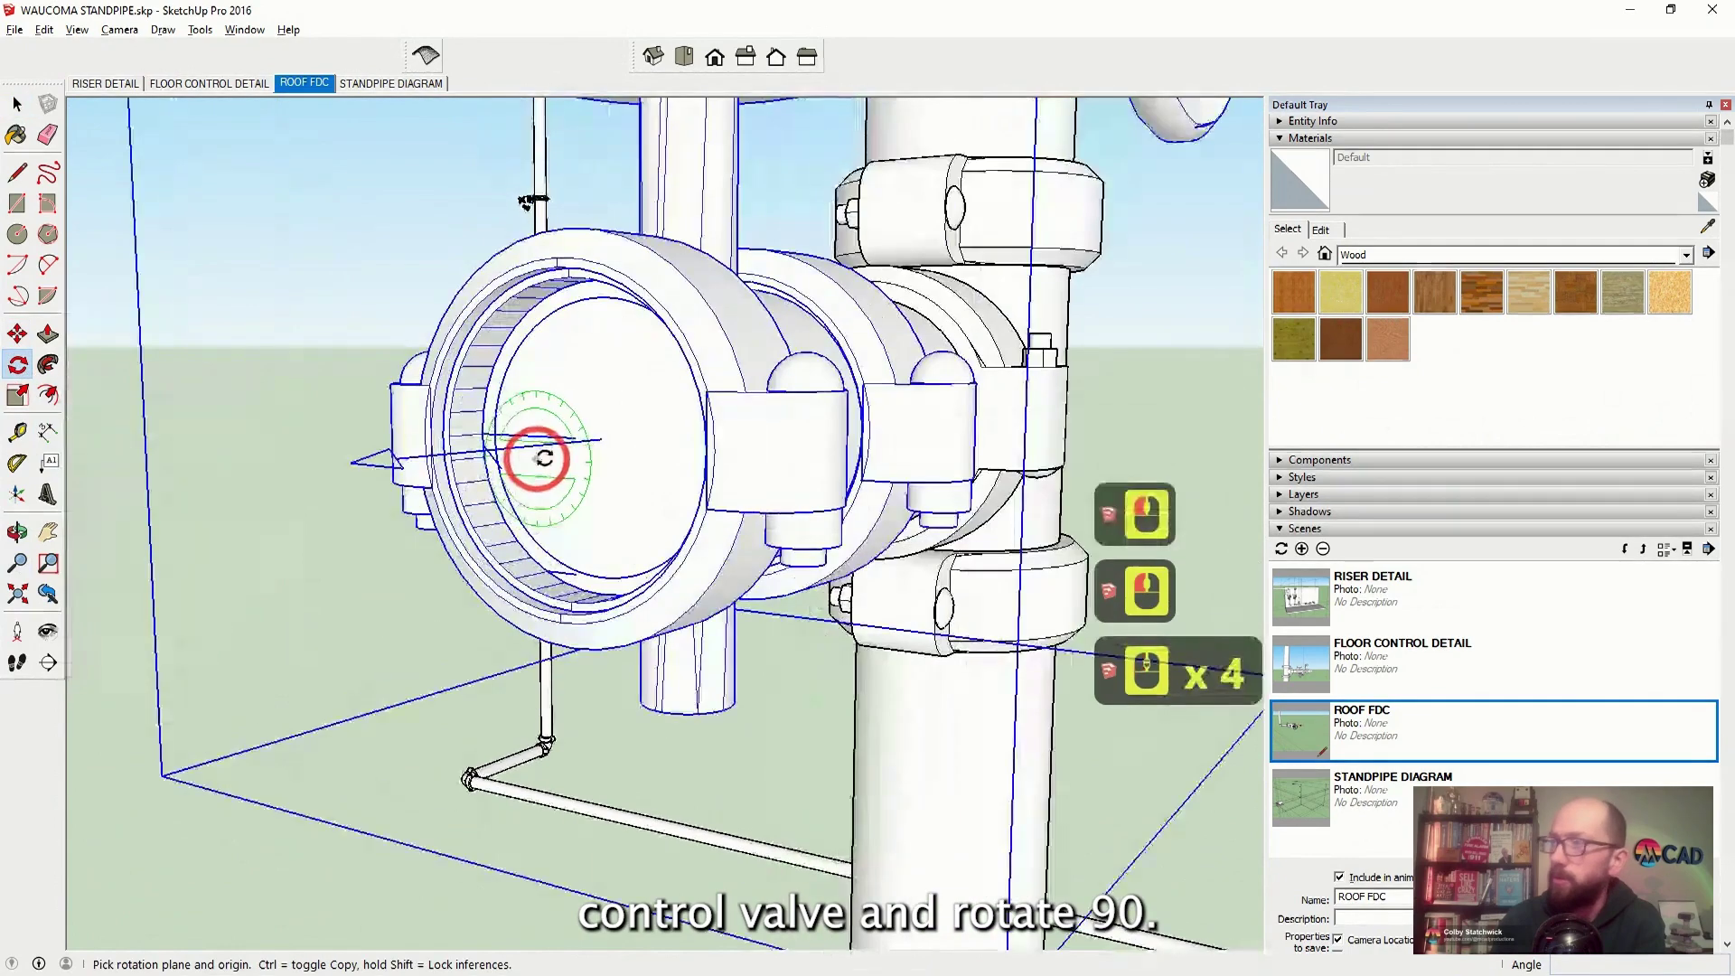
scroll(545, 459, "up", 4)
left_click(622, 432)
left_click(719, 435)
type("9")
Display hidden geometry and unhide the flow switch and drain assembly next to the rotated control valve
left_click(123, 106)
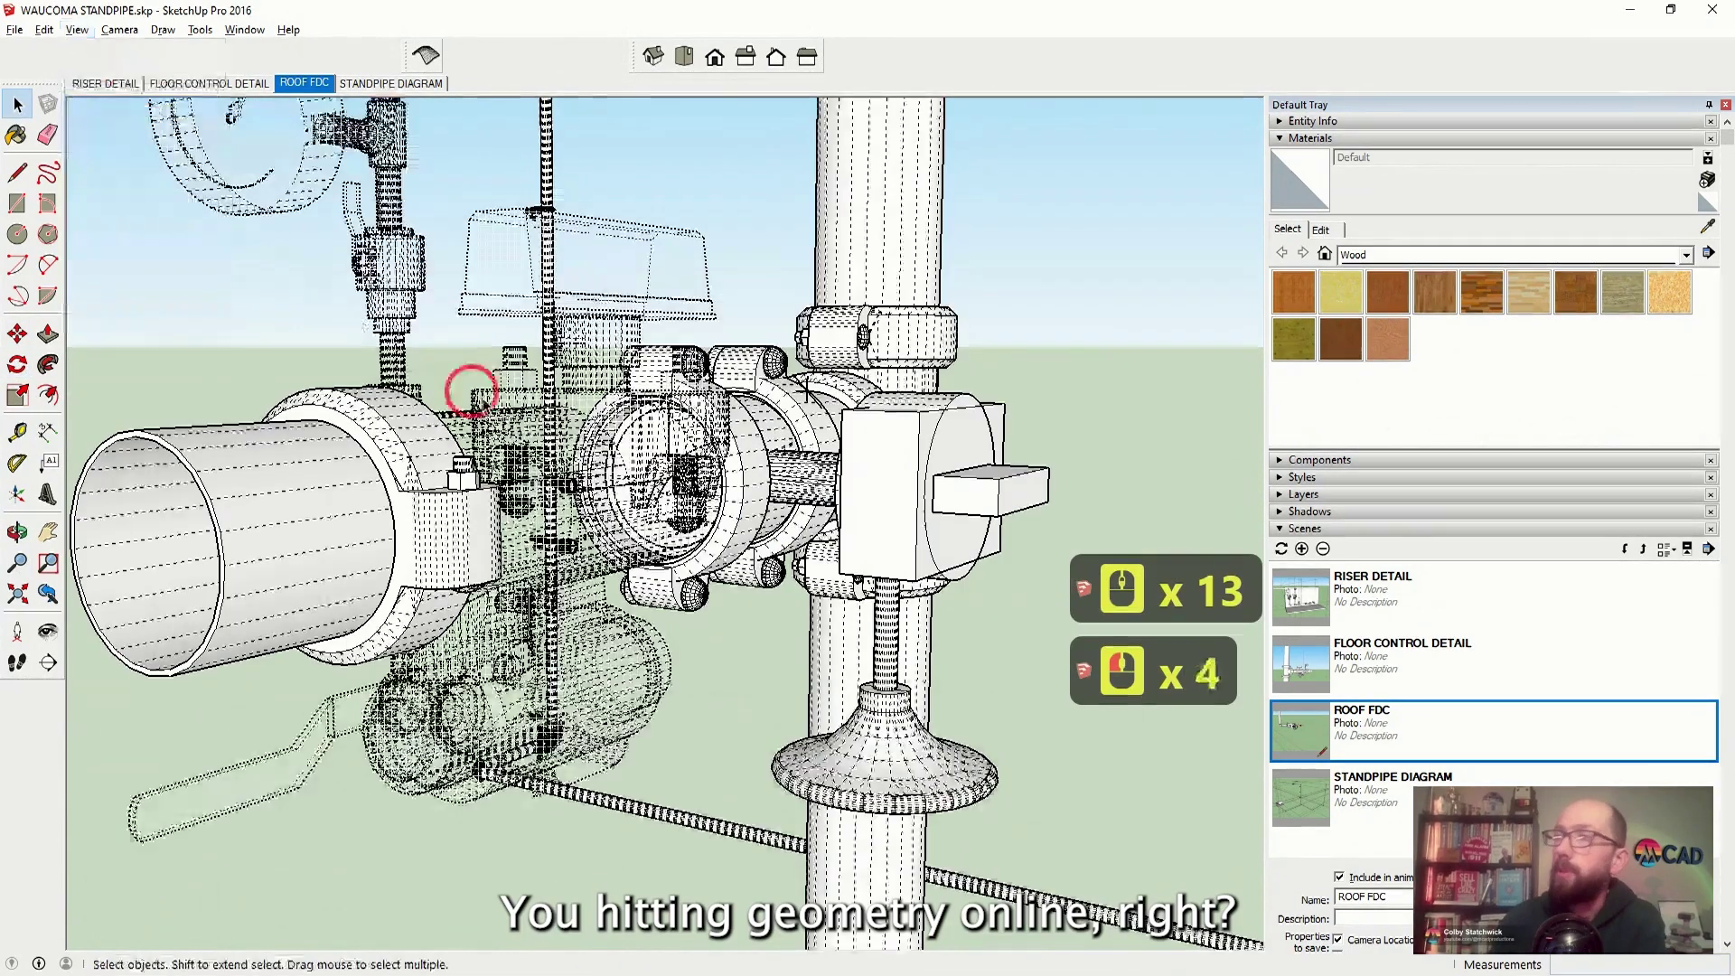
left_click(465, 388)
right_click(555, 431)
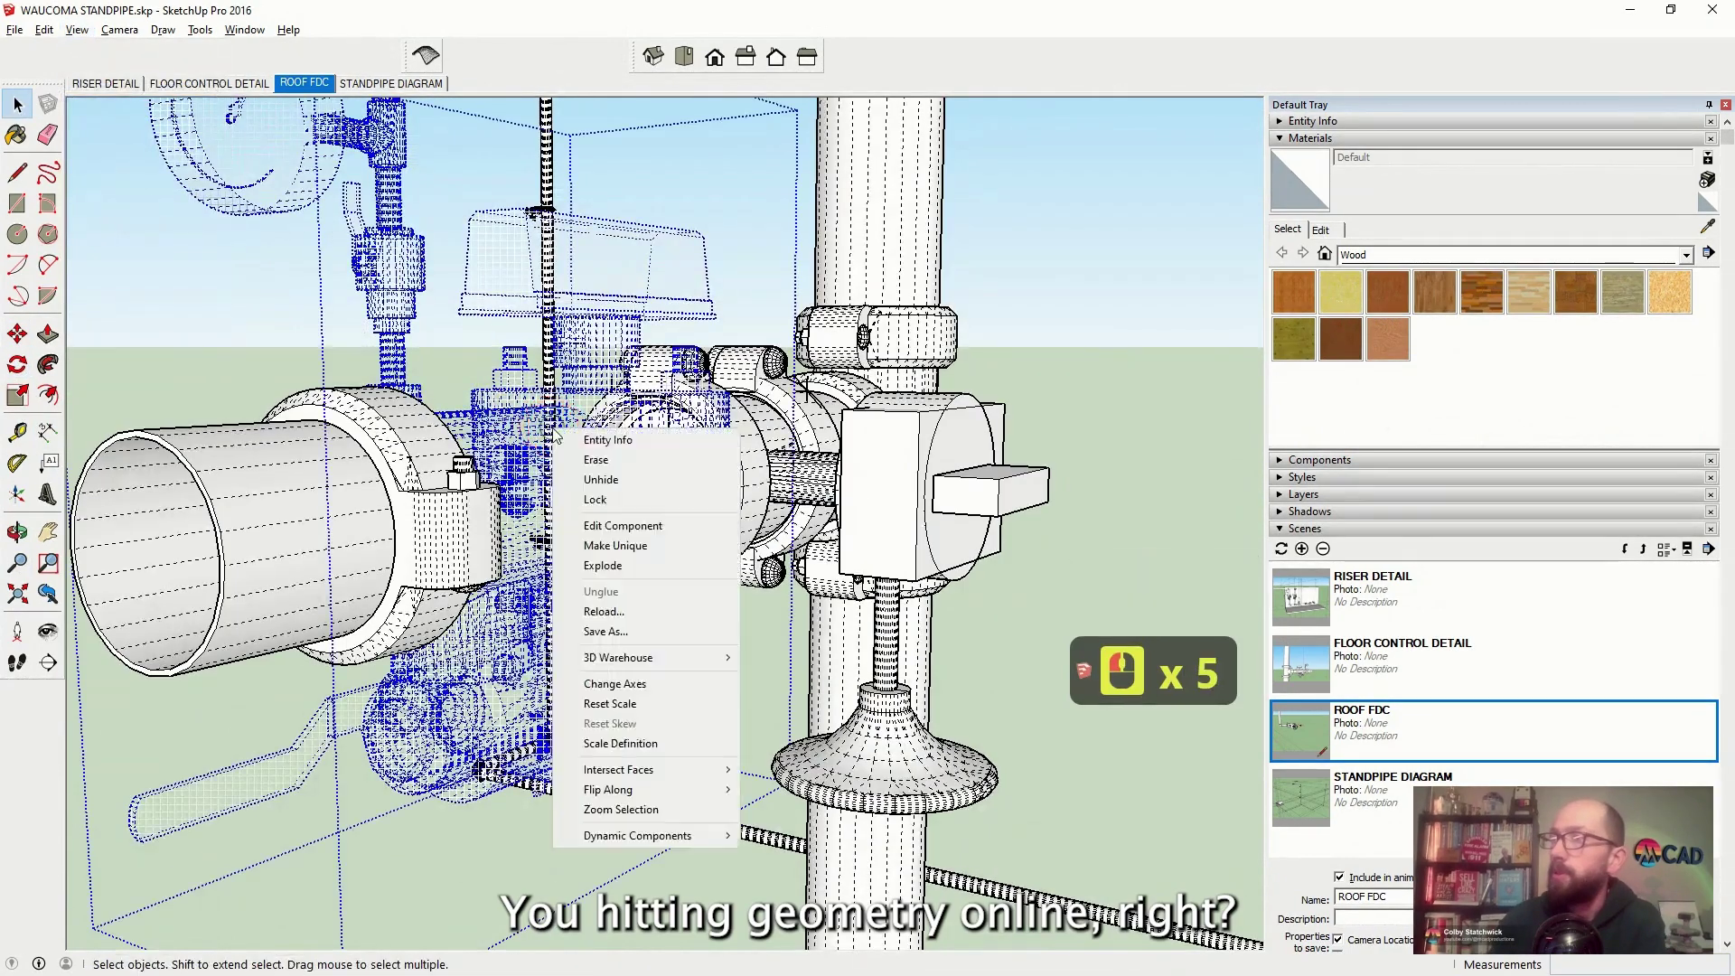
left_click(602, 479)
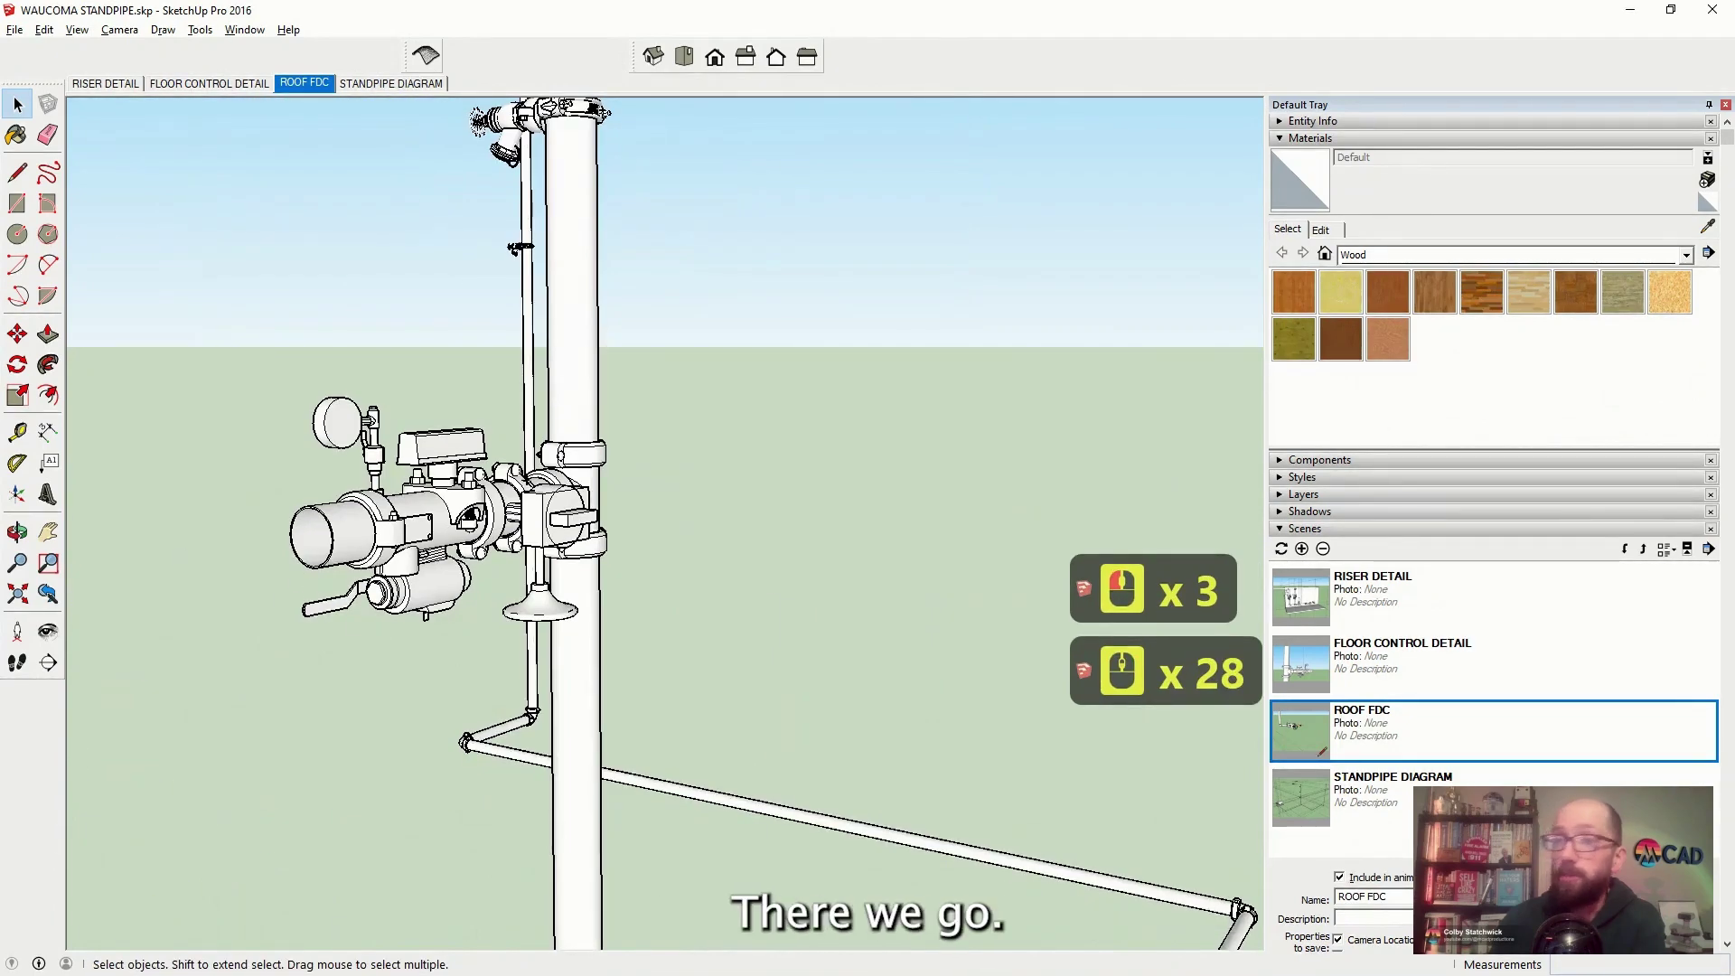
Update the FLOOR CONTROL DETAIL scene with a side view of the corrected main floor control assembly
middle_click_drag(624, 723, 620, 720)
scroll(620, 720, "up", 6)
right_click(203, 84)
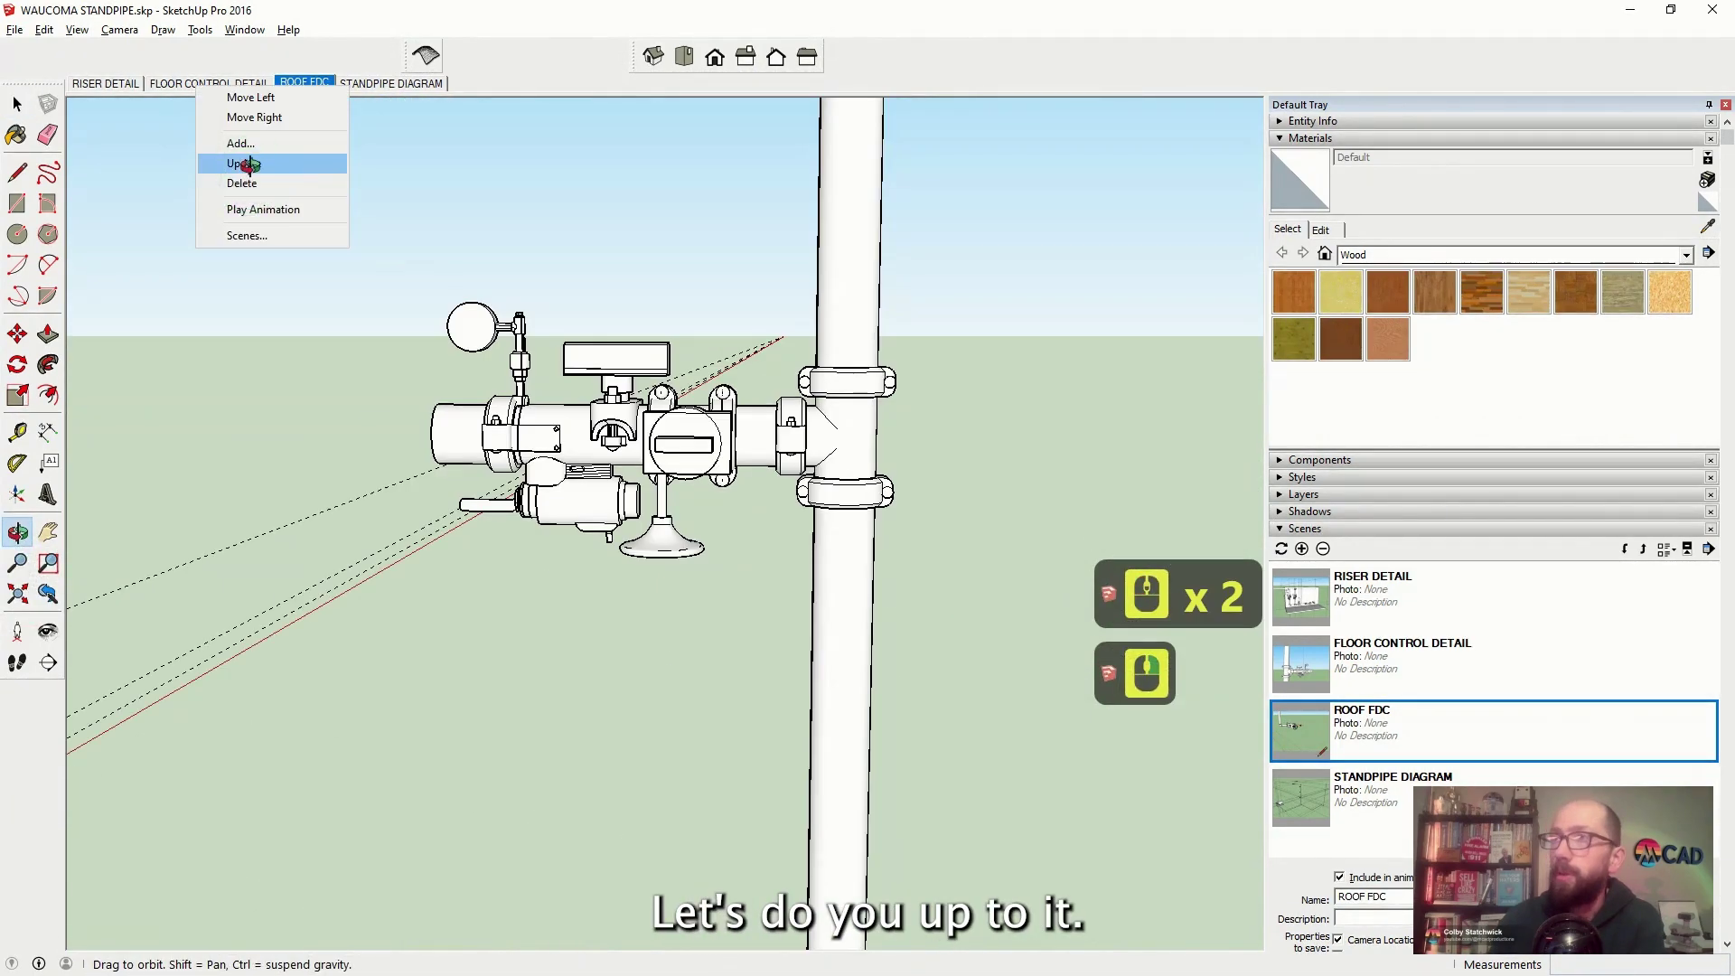
left_click(246, 167)
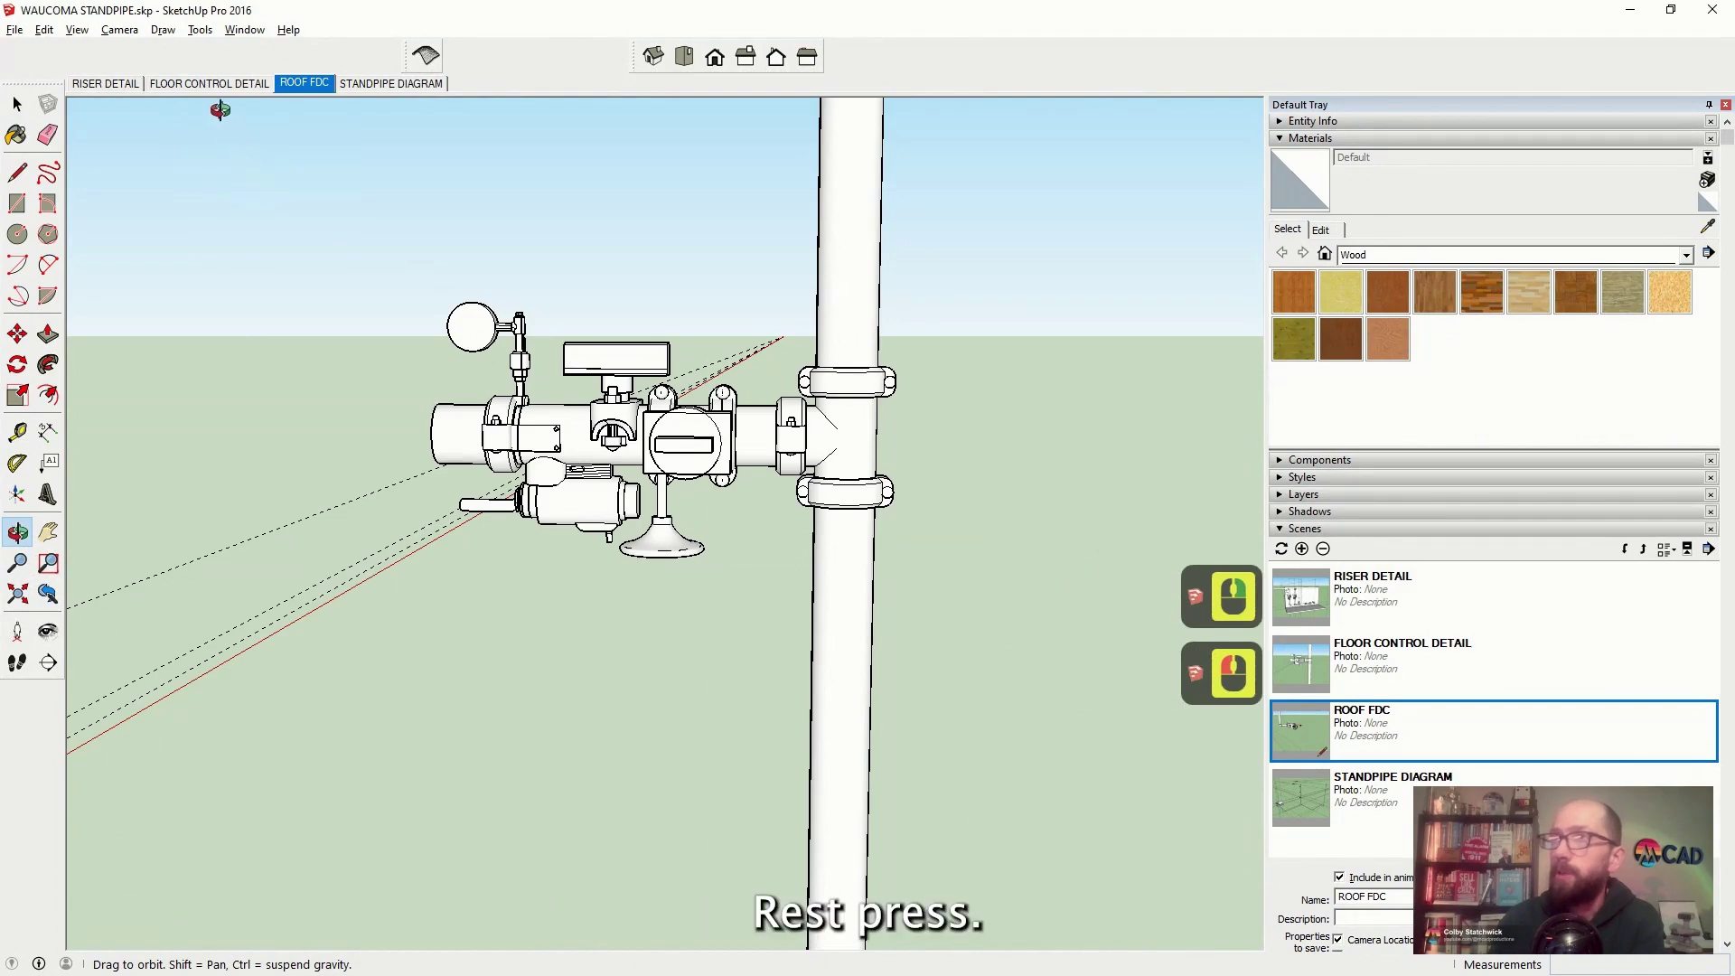
Rename the FLOOR CONTROL DETAIL scene as MAIN FLOOR CONTROL DETAIL
right_click(215, 87)
left_click(270, 163)
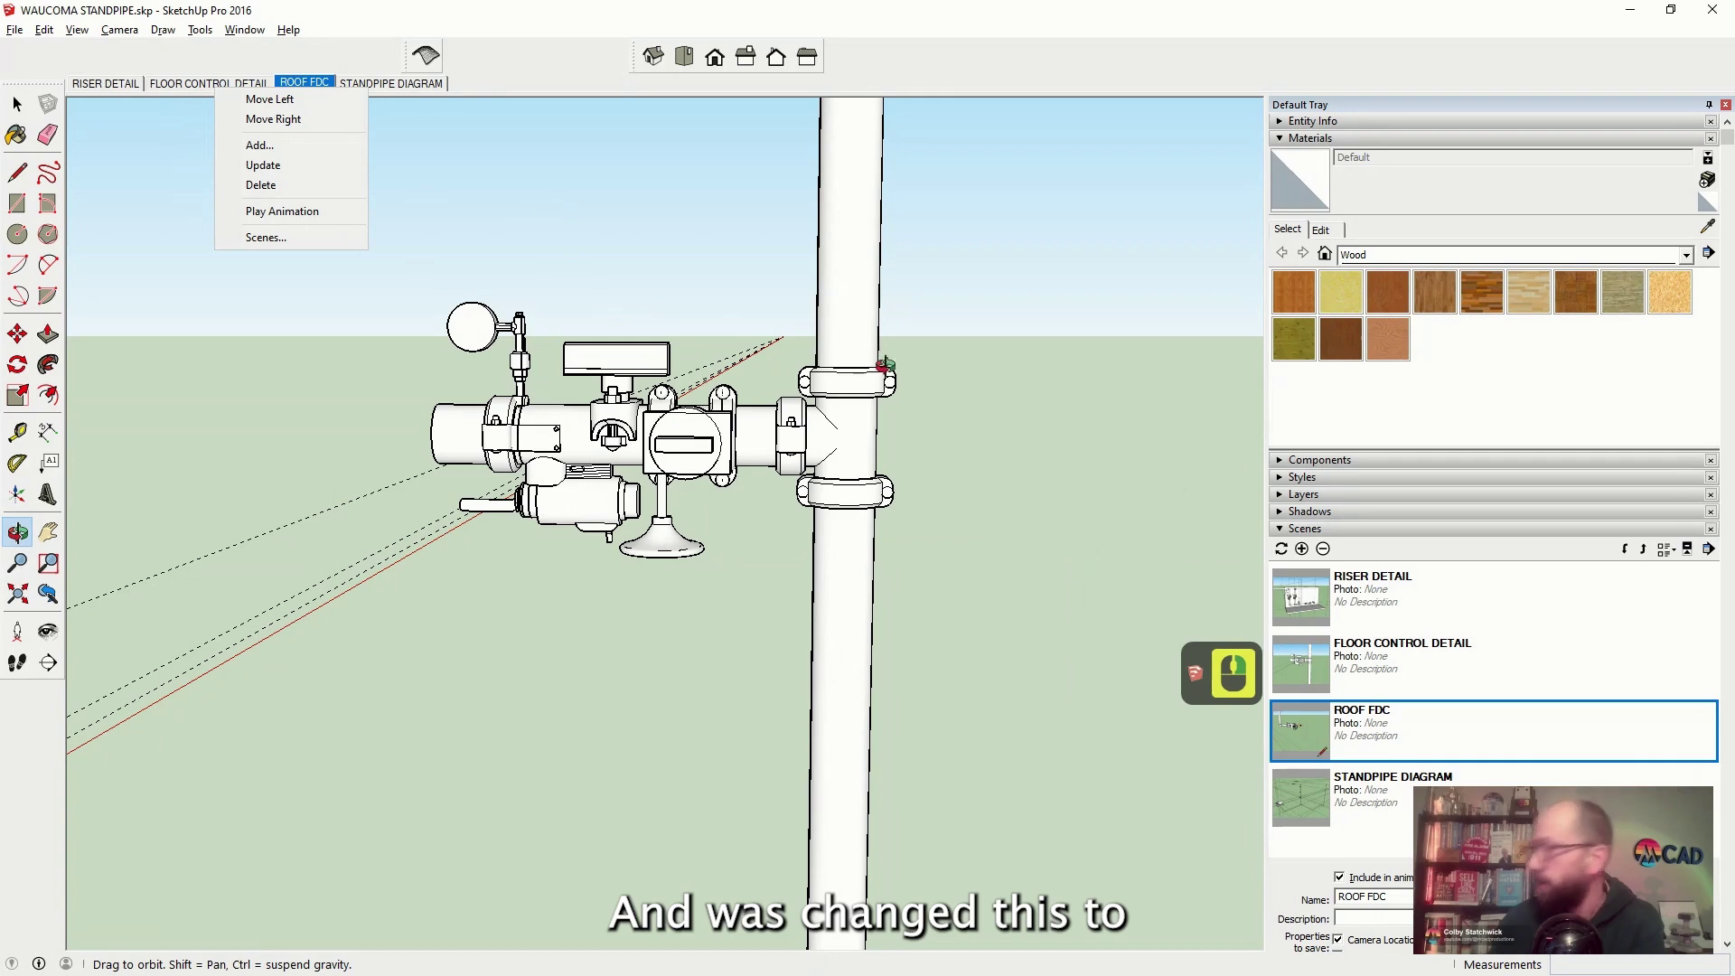
left_click(1401, 665)
left_click(1347, 897)
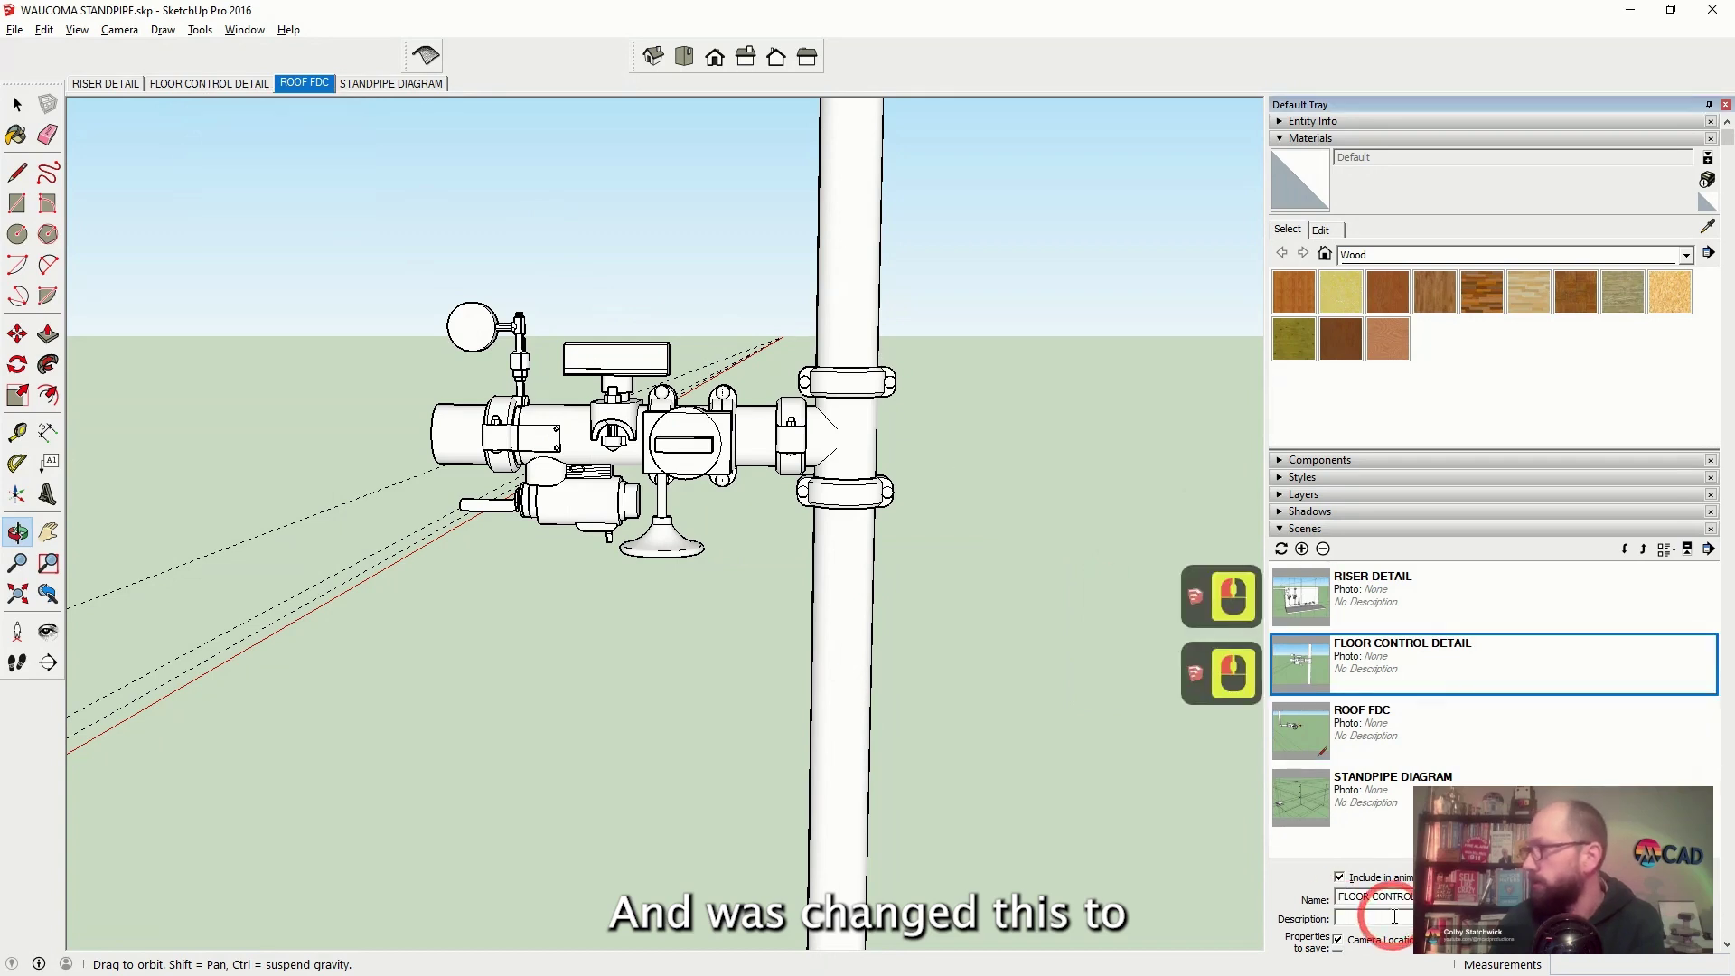
type("Main")
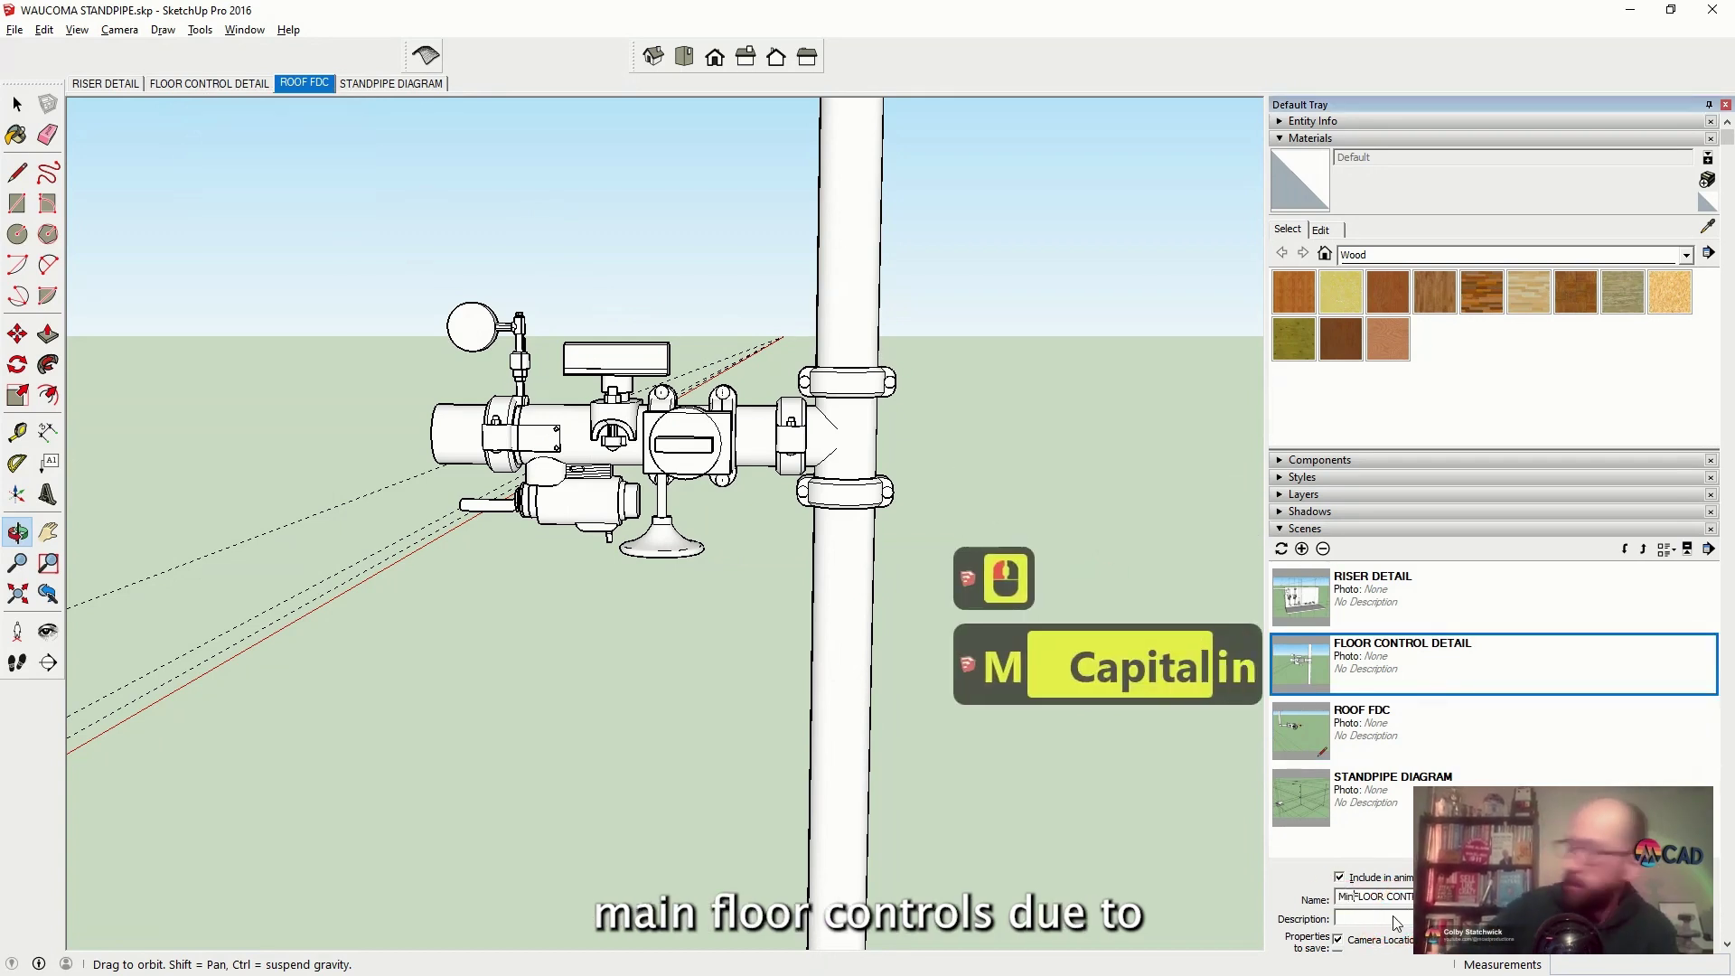
key("BackSpace")
key("BackSpace")
key("BackSpace")
type("AIN")
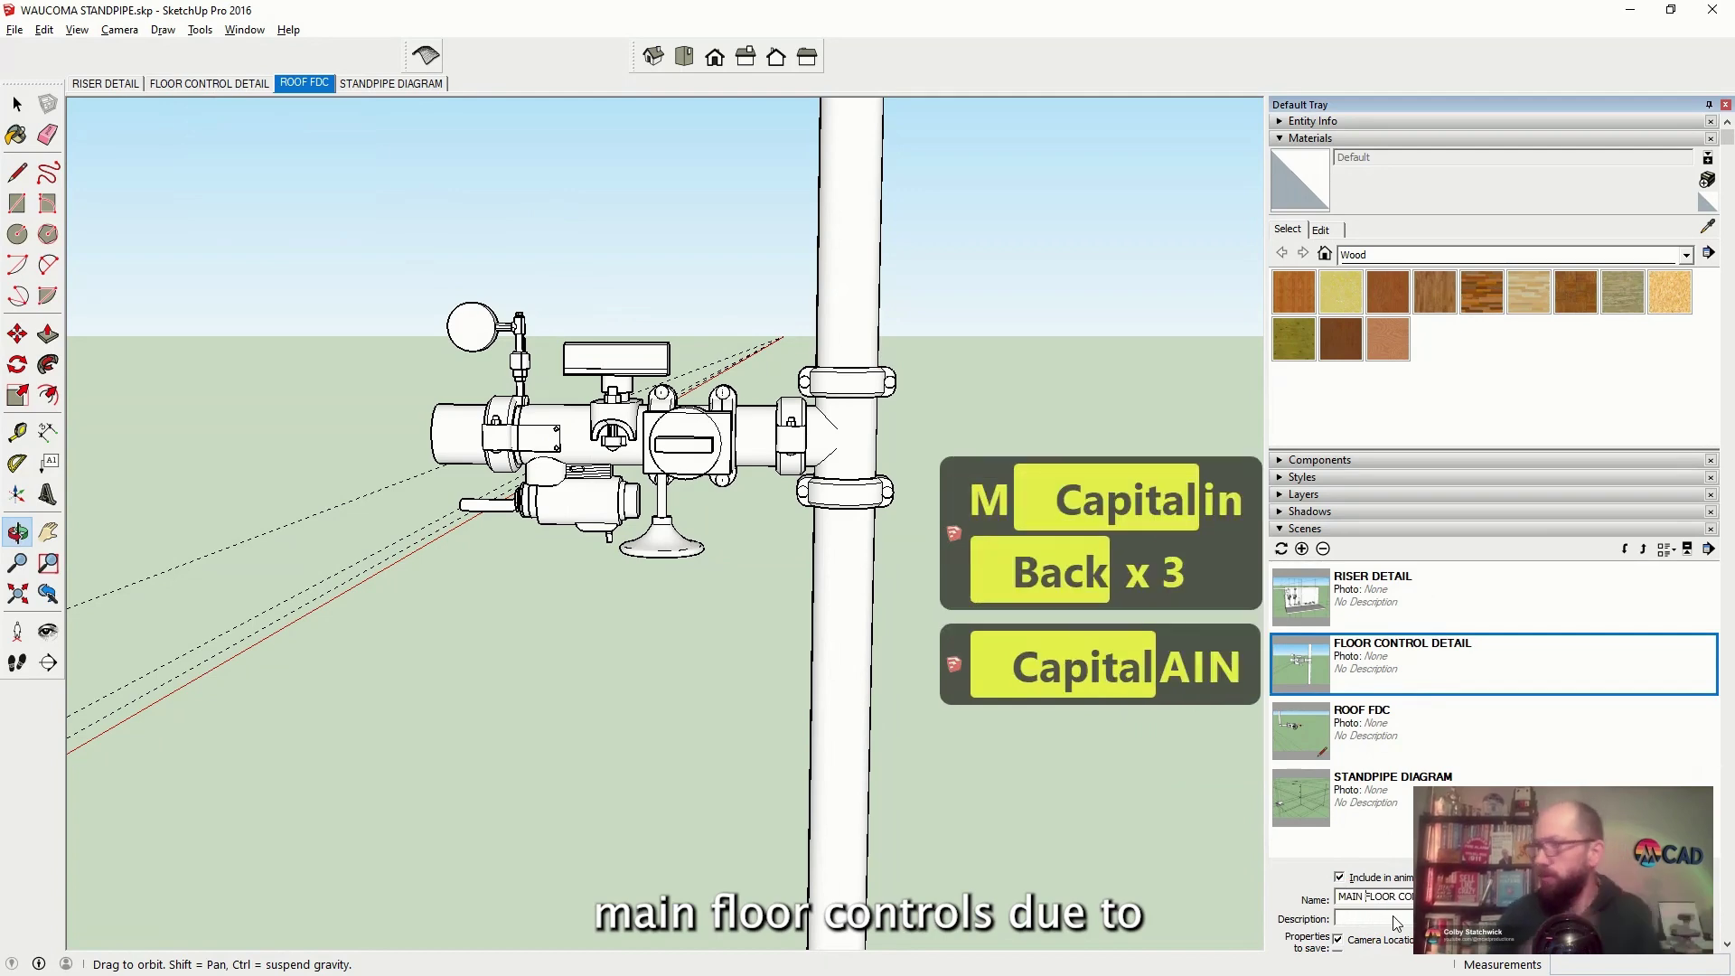
key("Return")
Add a new scene framing the smaller floor control valve assembly on the upper part of the standpipe
left_click(48, 532)
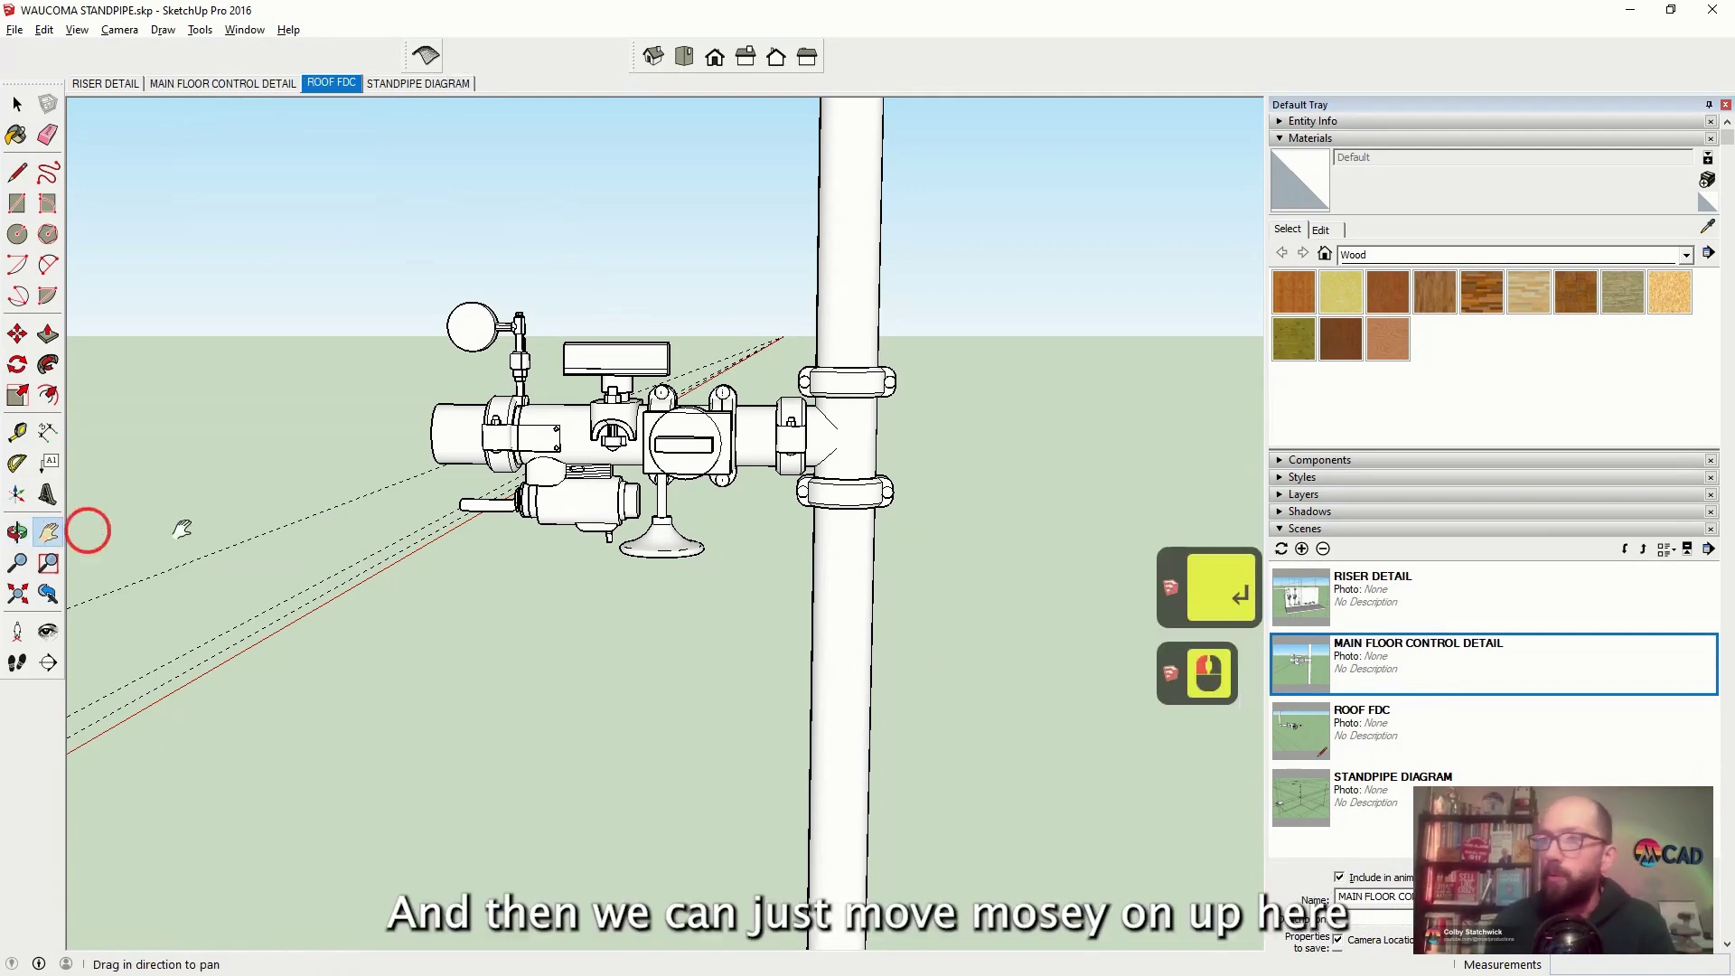
left_click_drag(817, 584, 709, 384)
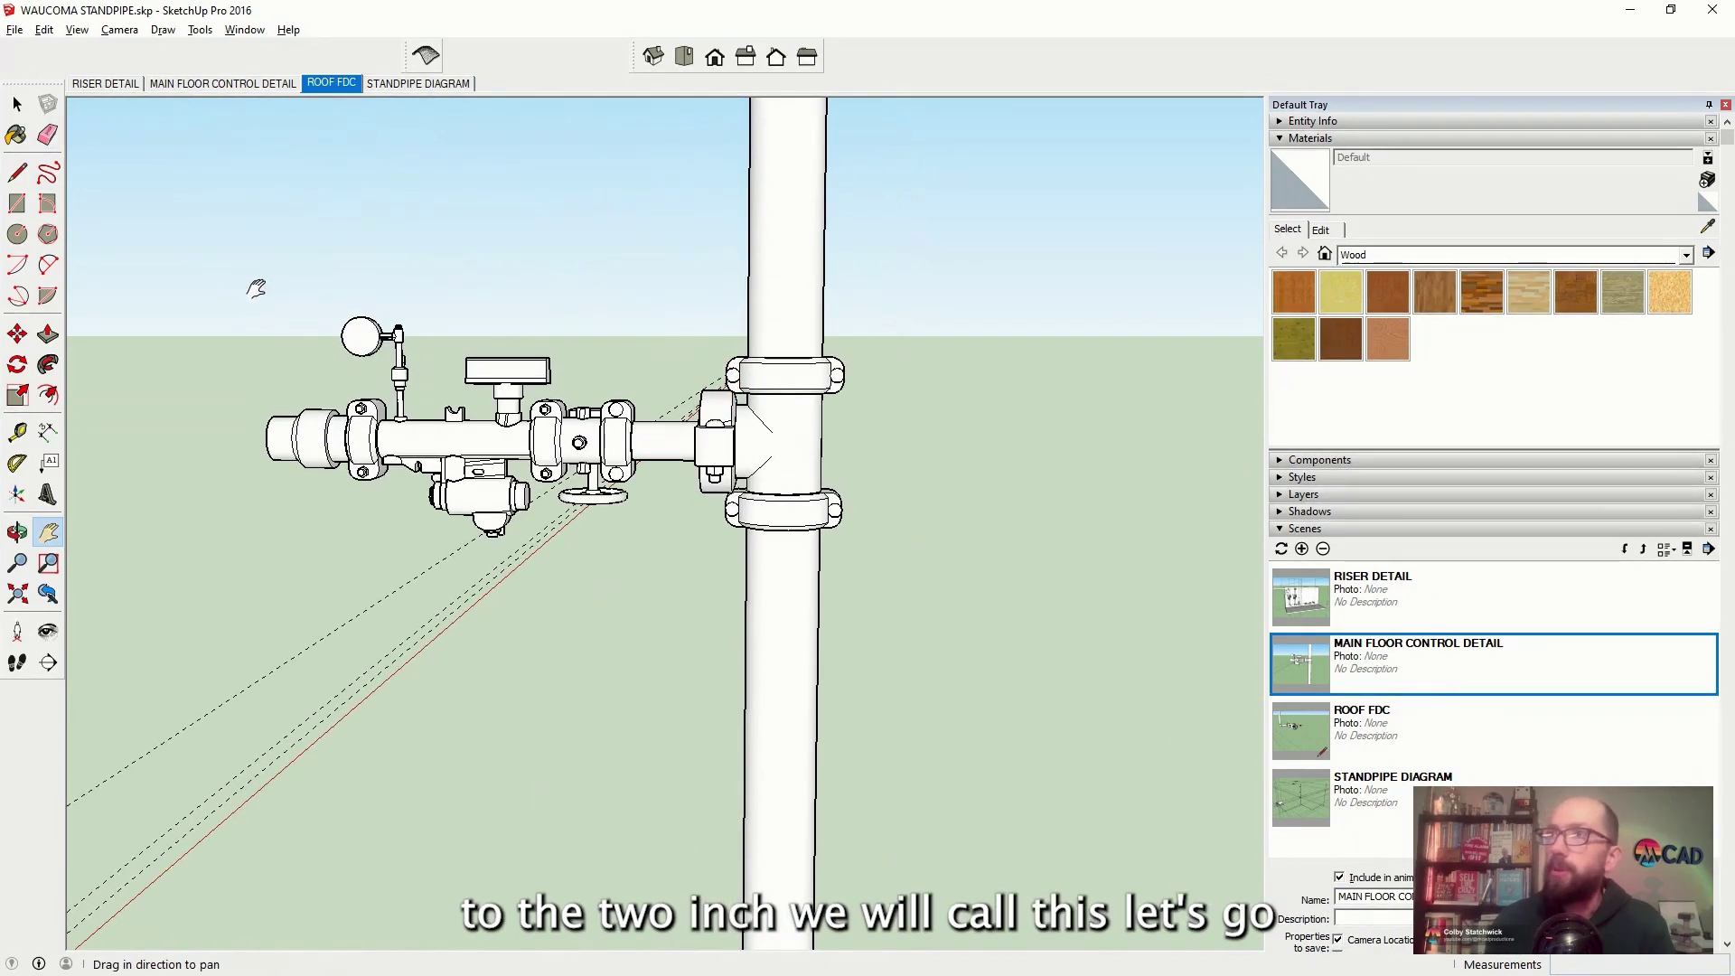
left_click(1302, 549)
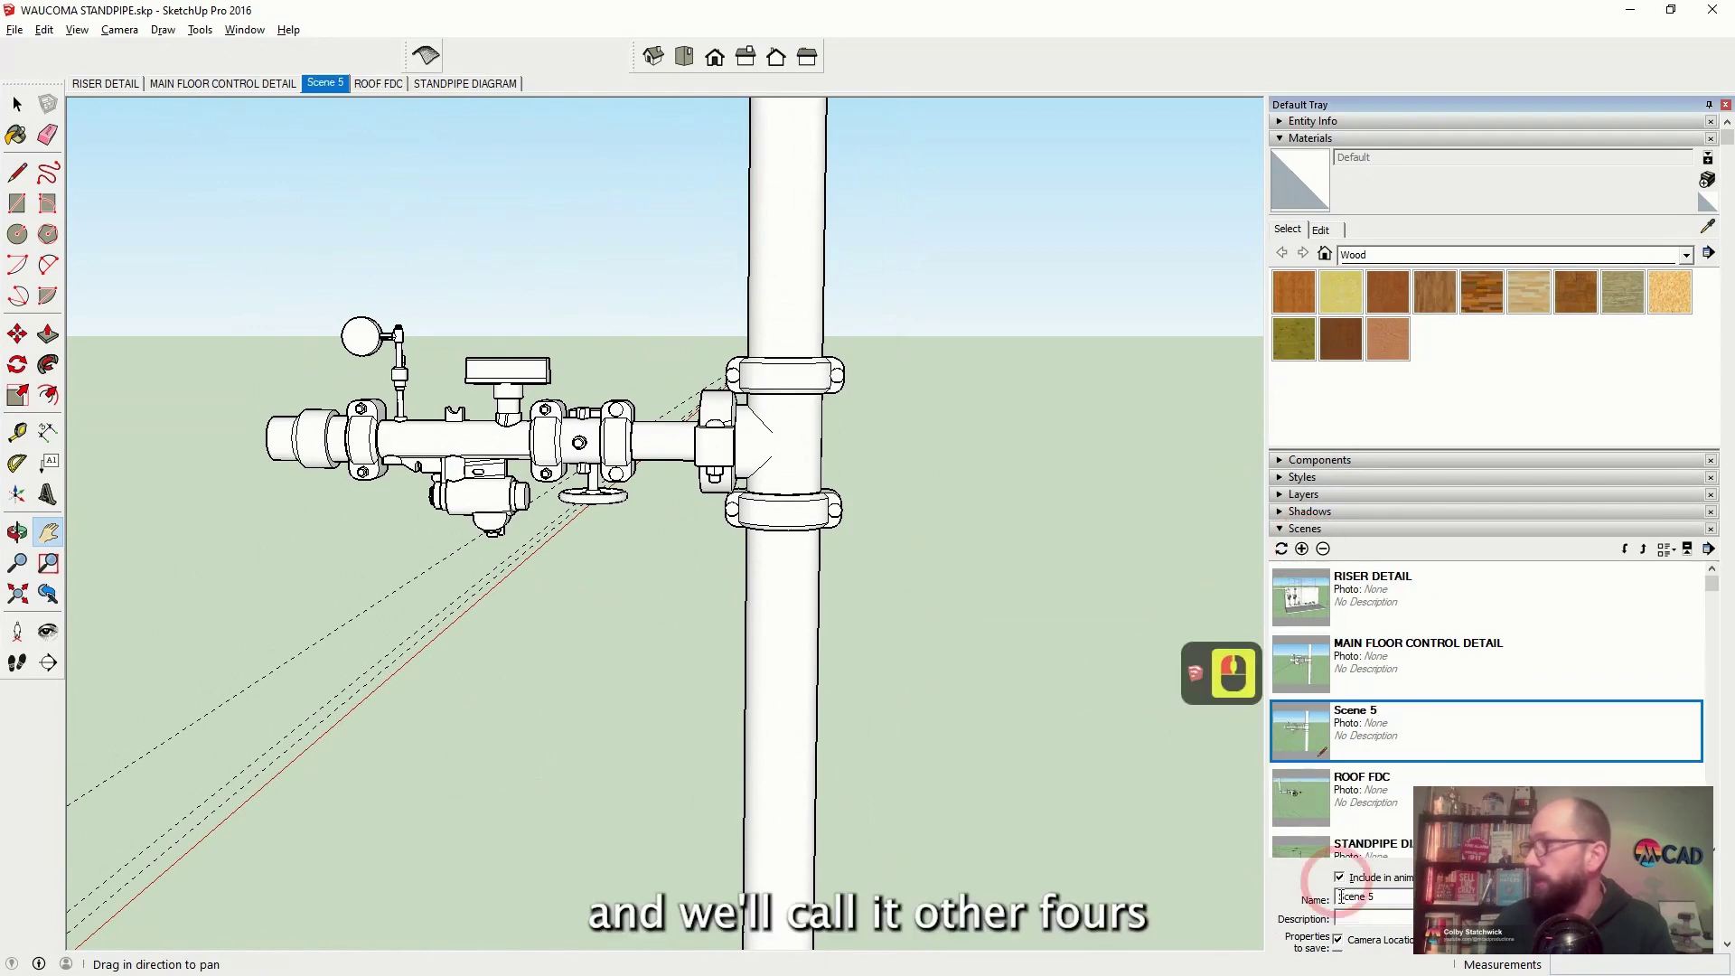
Rename the new scene as OTHER FLOOR CONTROL VALVES
left_click(1280, 912)
type("Oht")
key("BackSpace")
key("BackSpace")
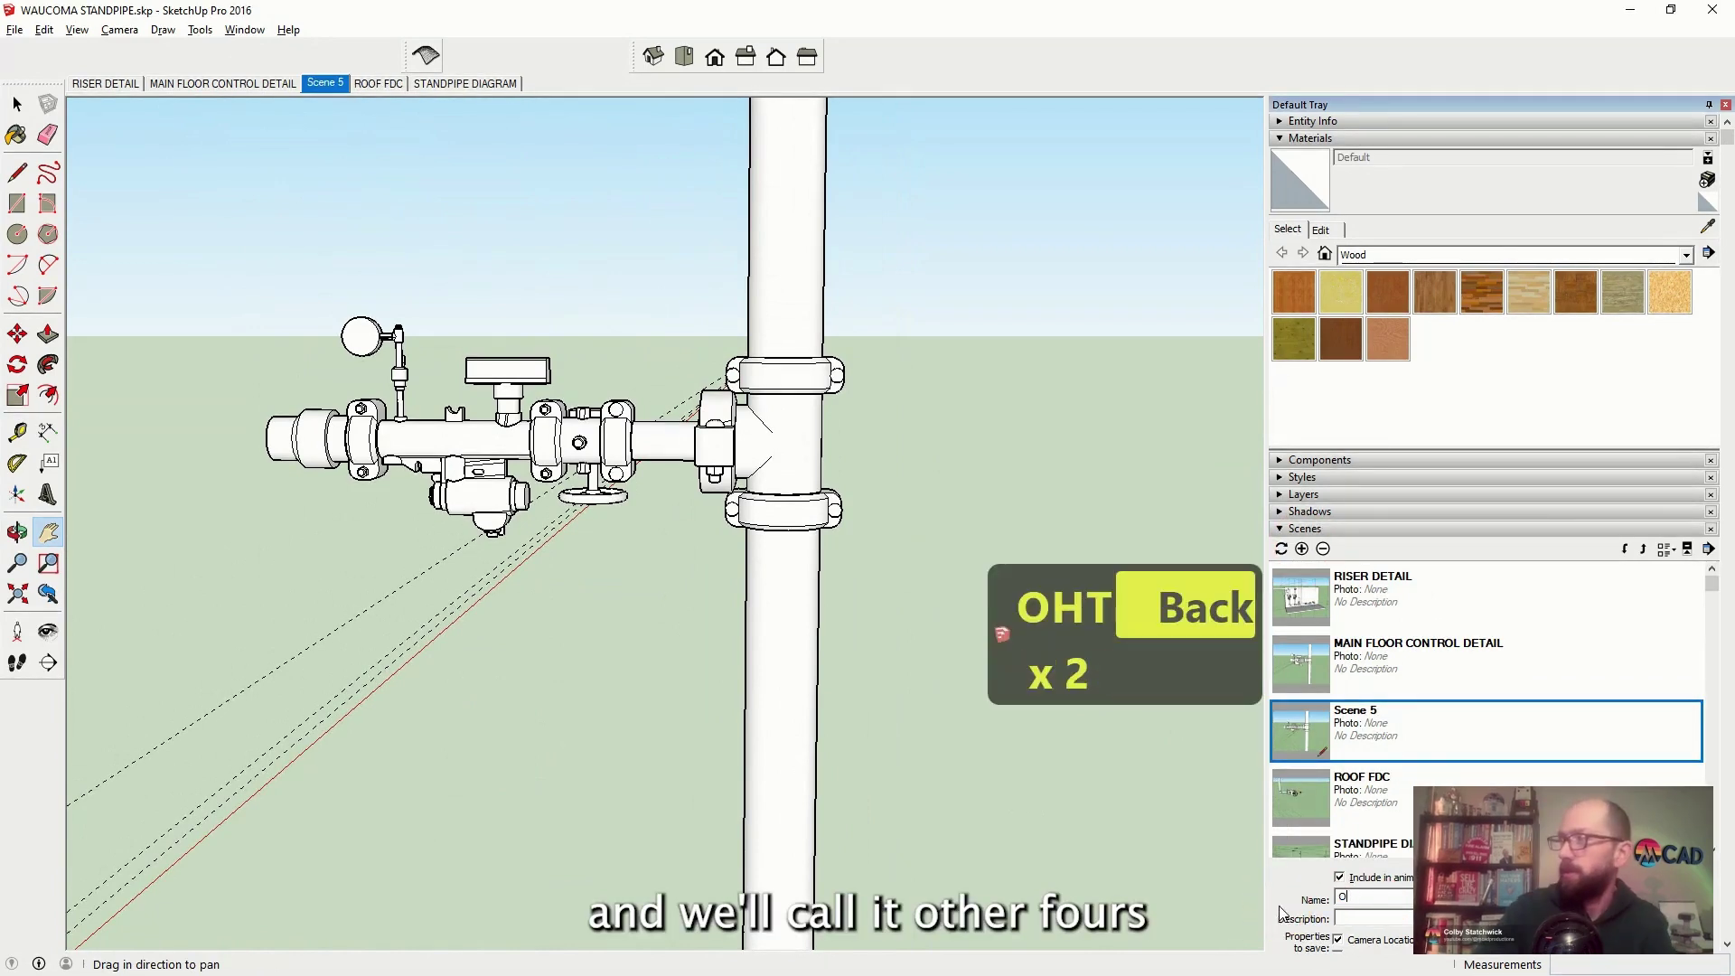
type("THER FLOOR")
key("BackSpace")
type("S CO")
key("BackSpace")
key("BackSpace")
key("BackSpace")
key("BackSpace")
type("C")
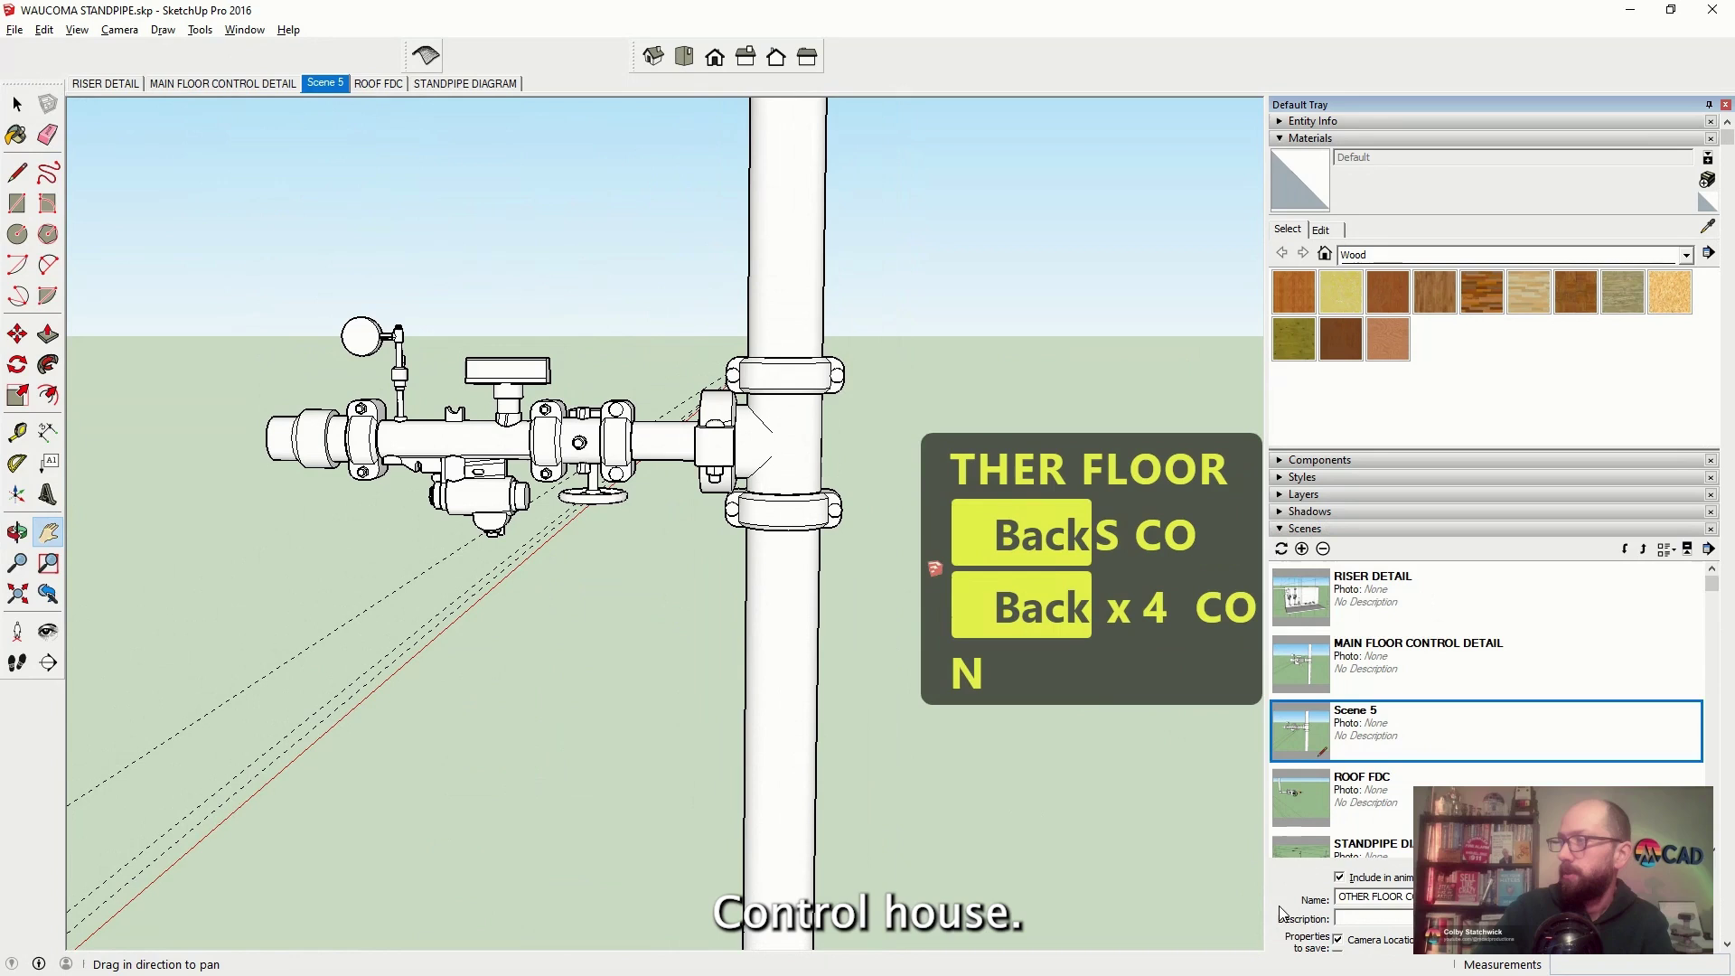
type("ONTROL VALVES")
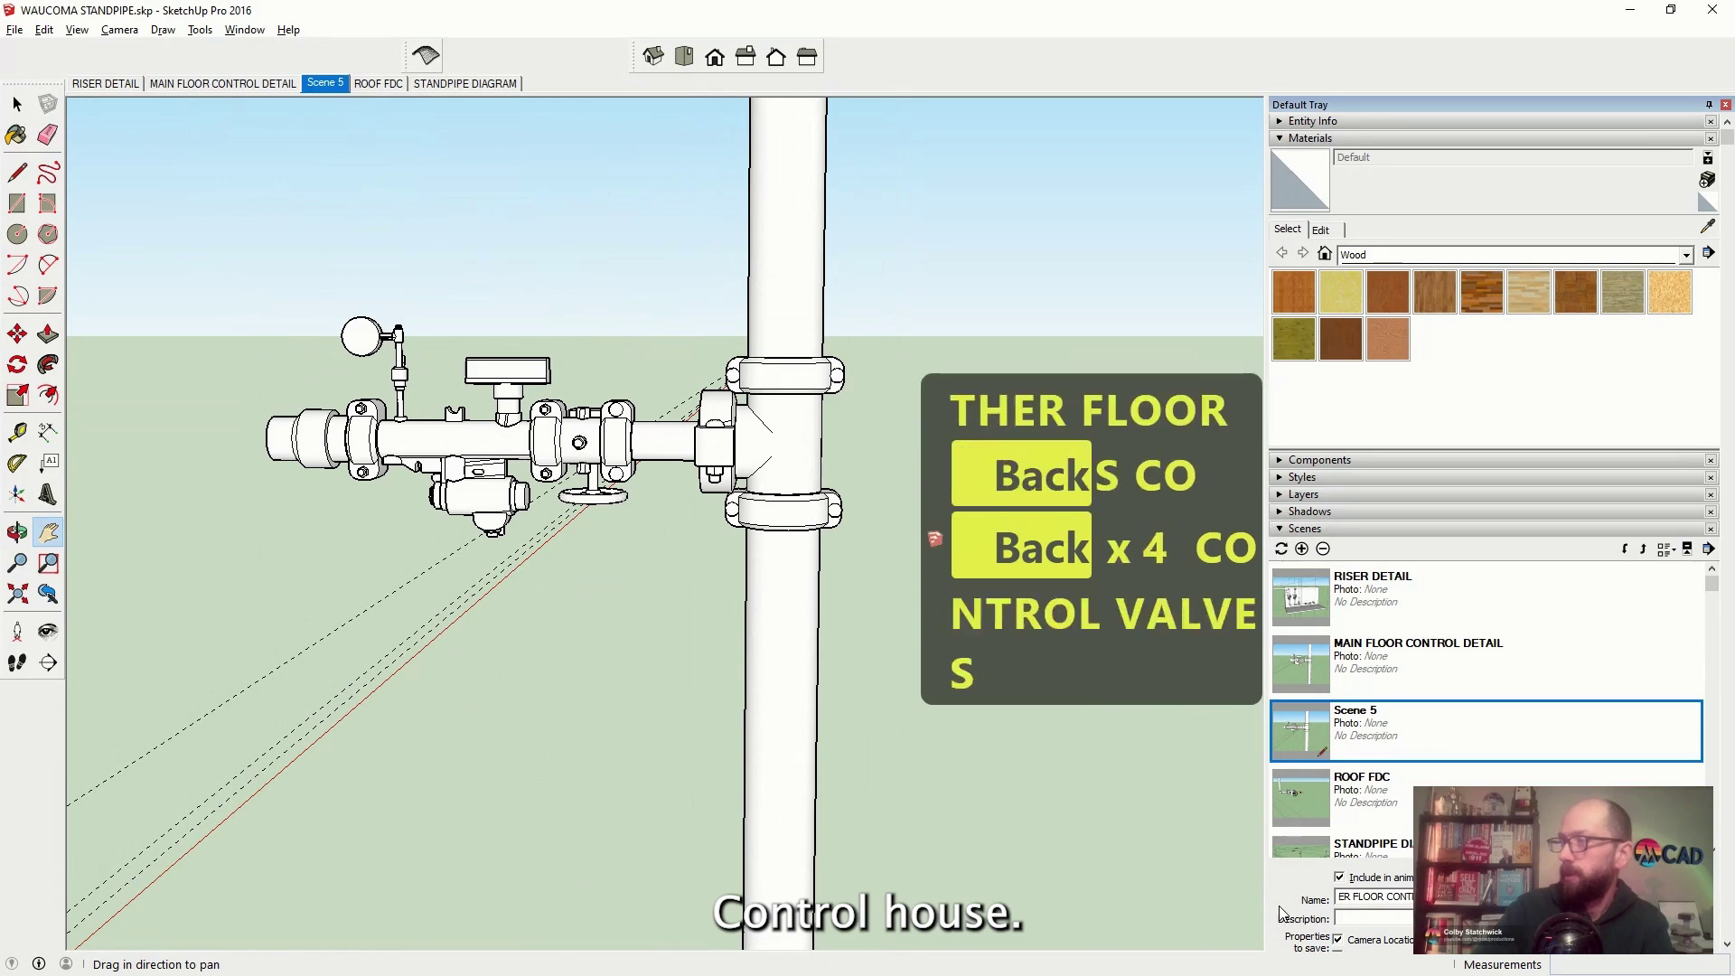
key("Return")
left_click(941, 256)
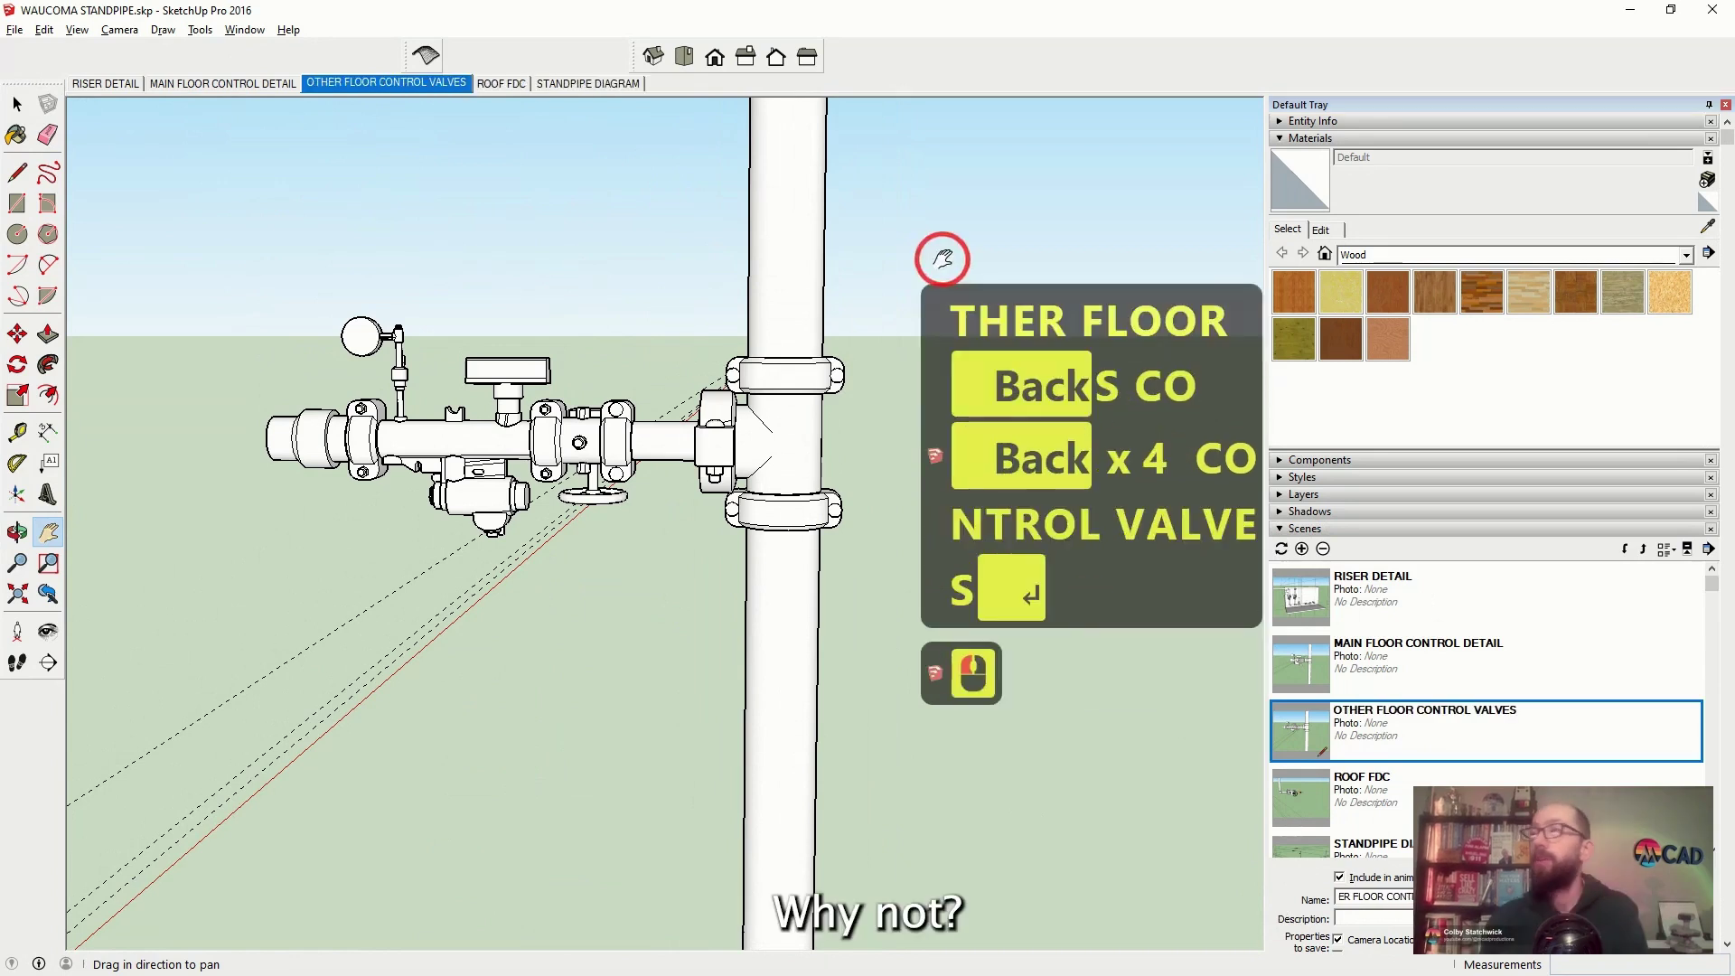
Review the RISER DETAIL, MAIN FLOOR CONTROL DETAIL, OTHER FLOOR CONTROL VALVES, ROOF FDC and STANDPIPE DIAGRAM scenes in order
left_click(642, 353)
left_click(102, 84)
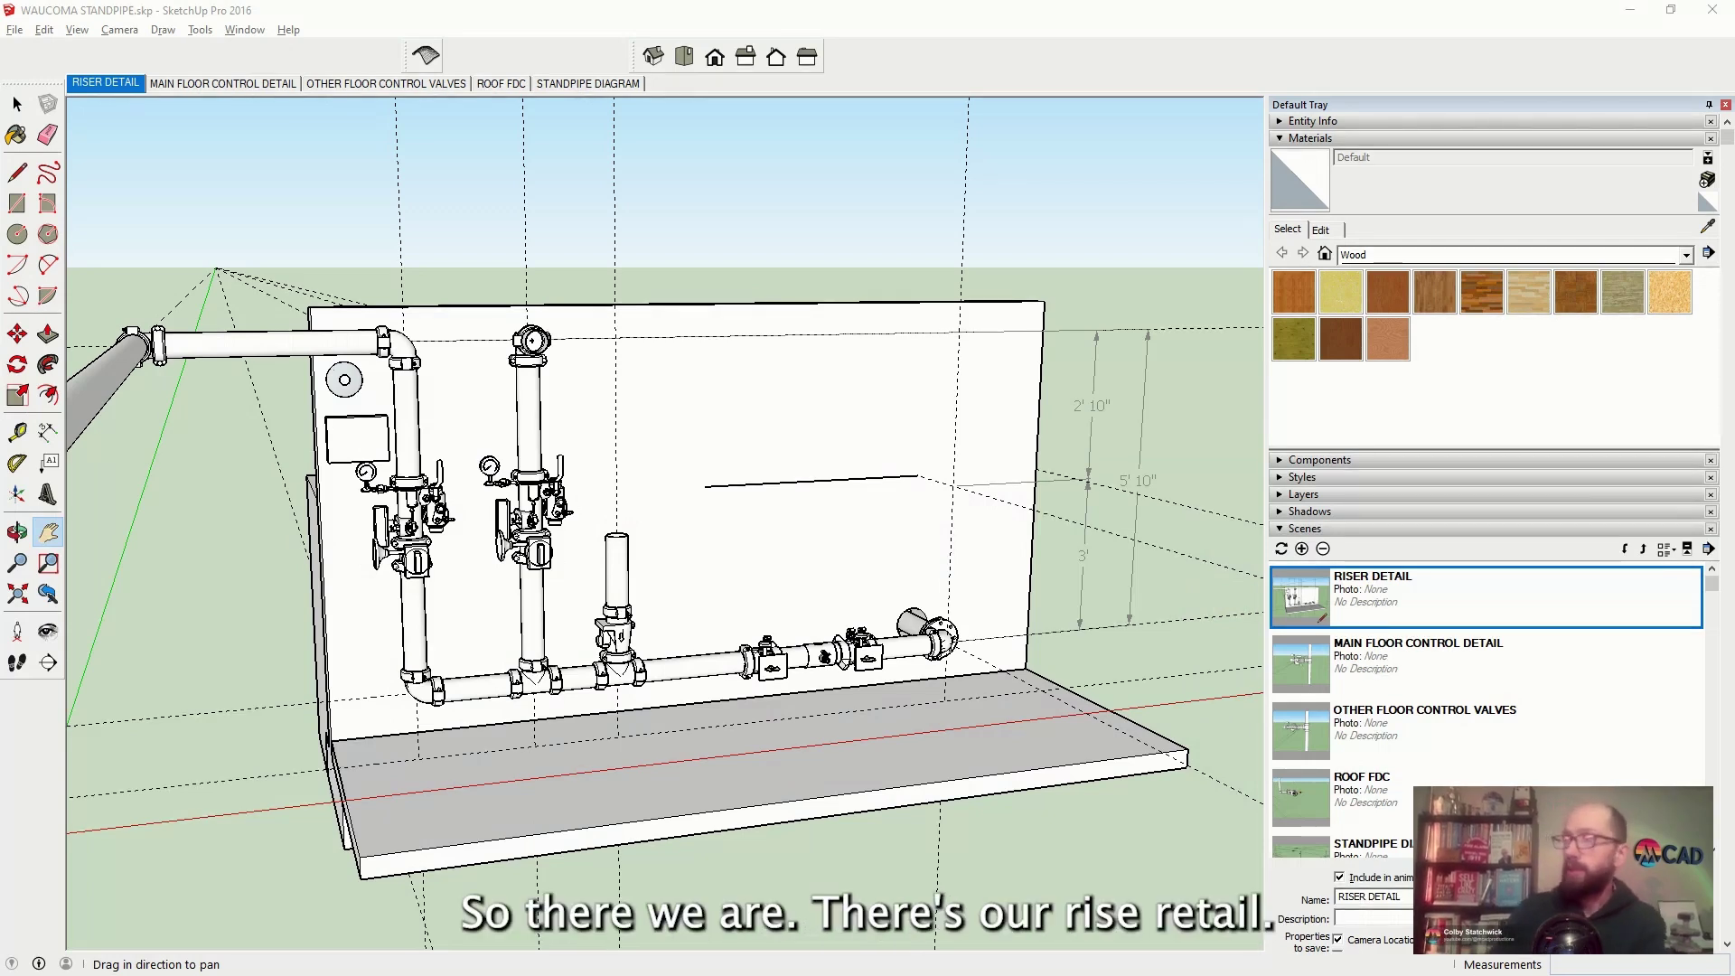
left_click(214, 87)
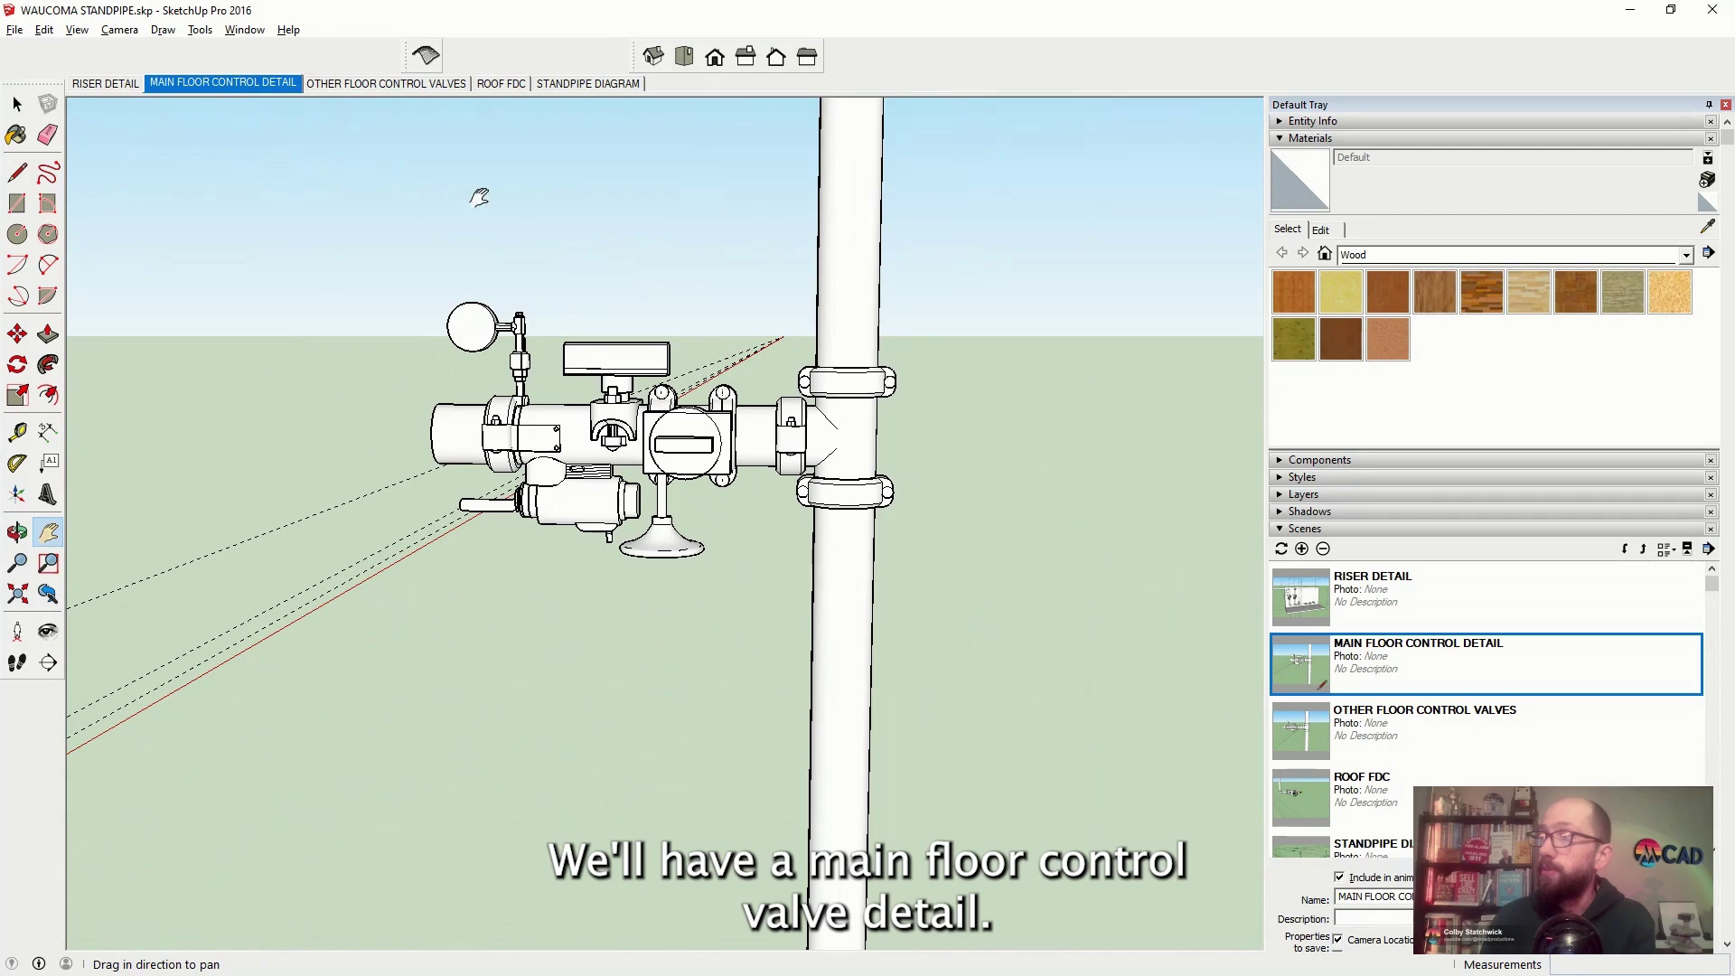
left_click(386, 84)
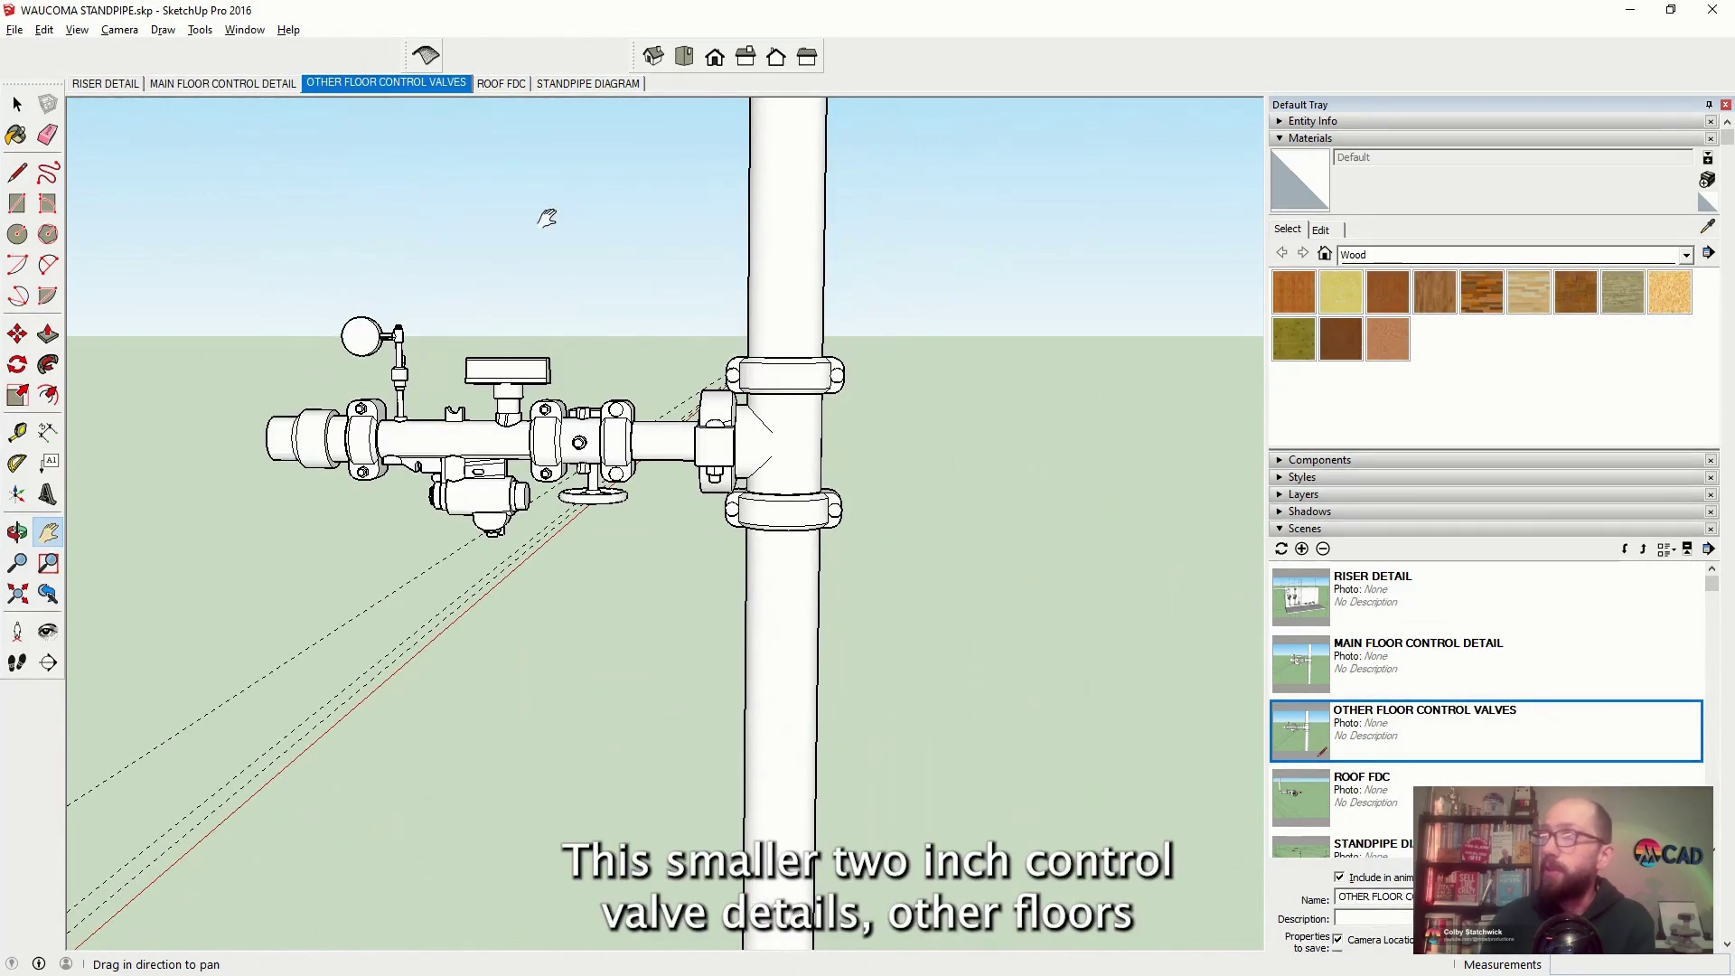
left_click(503, 83)
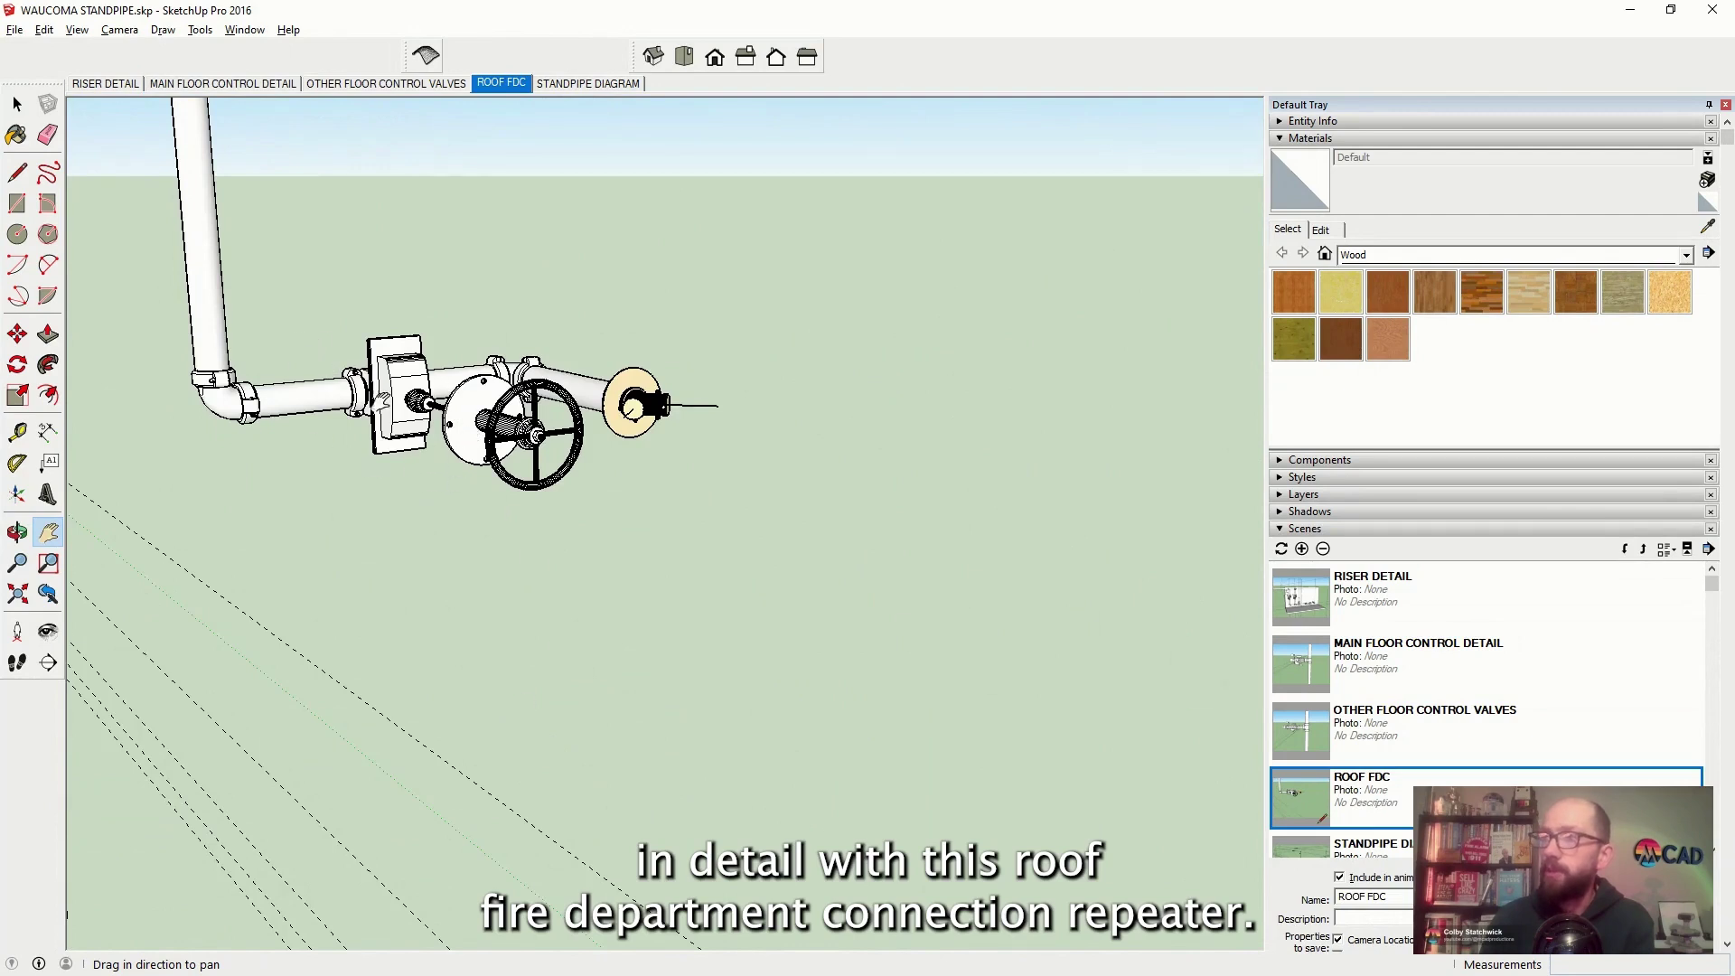
left_click(588, 83)
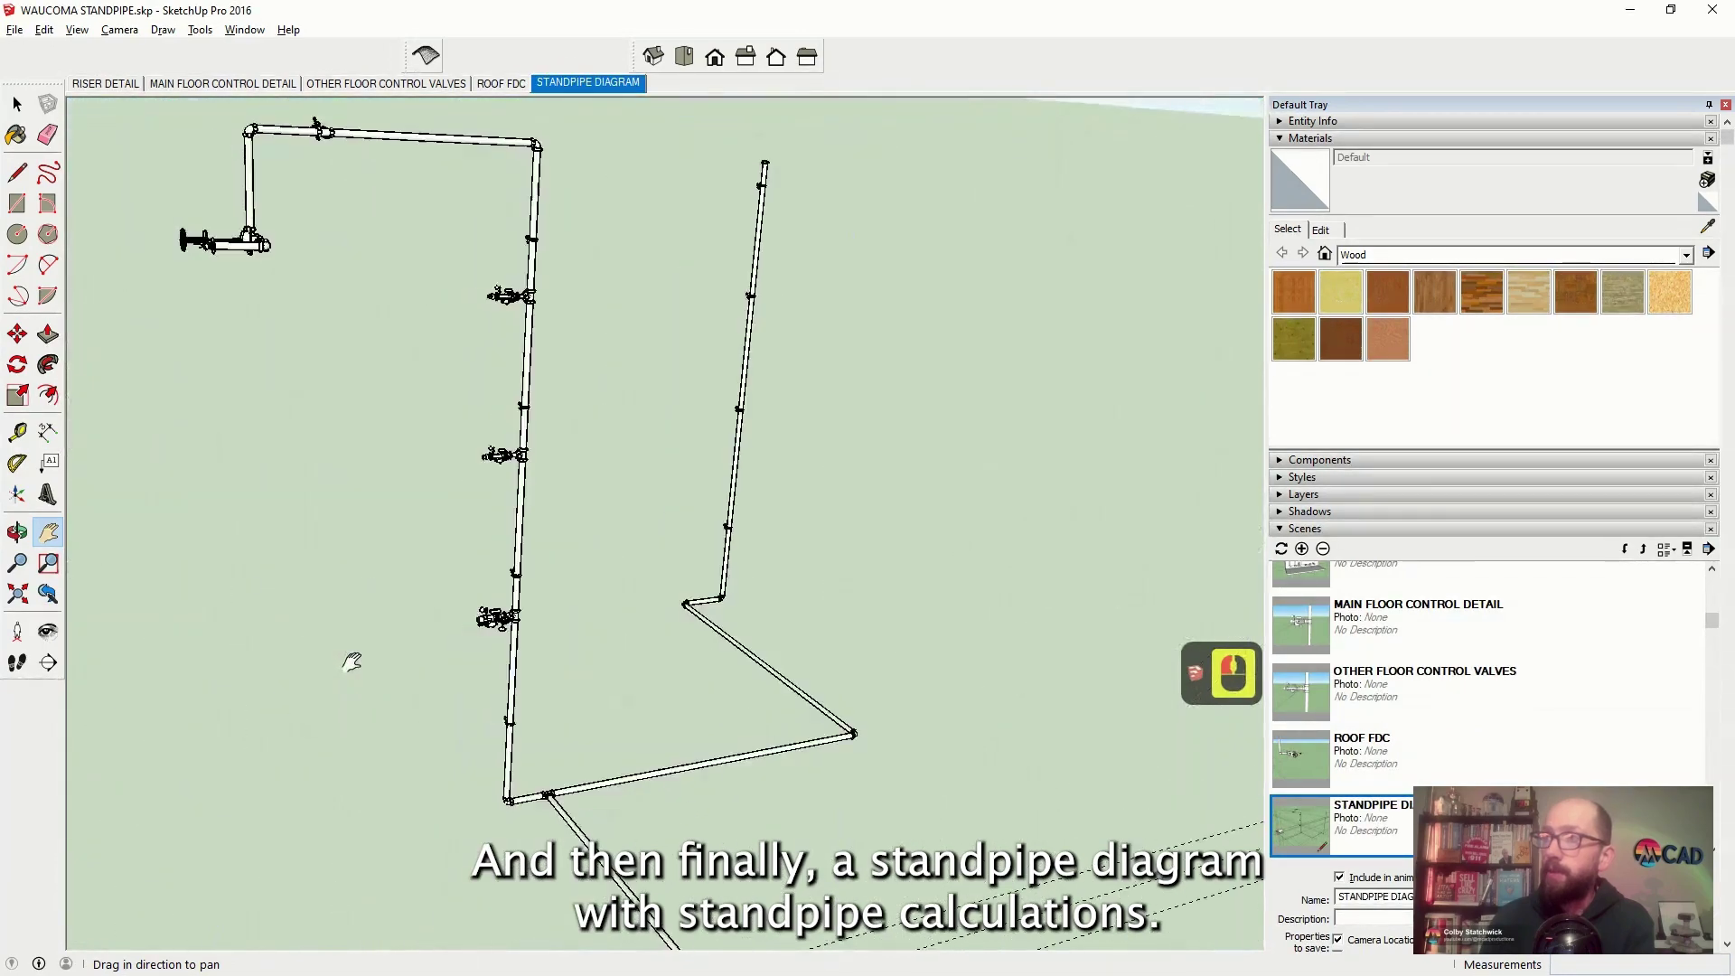